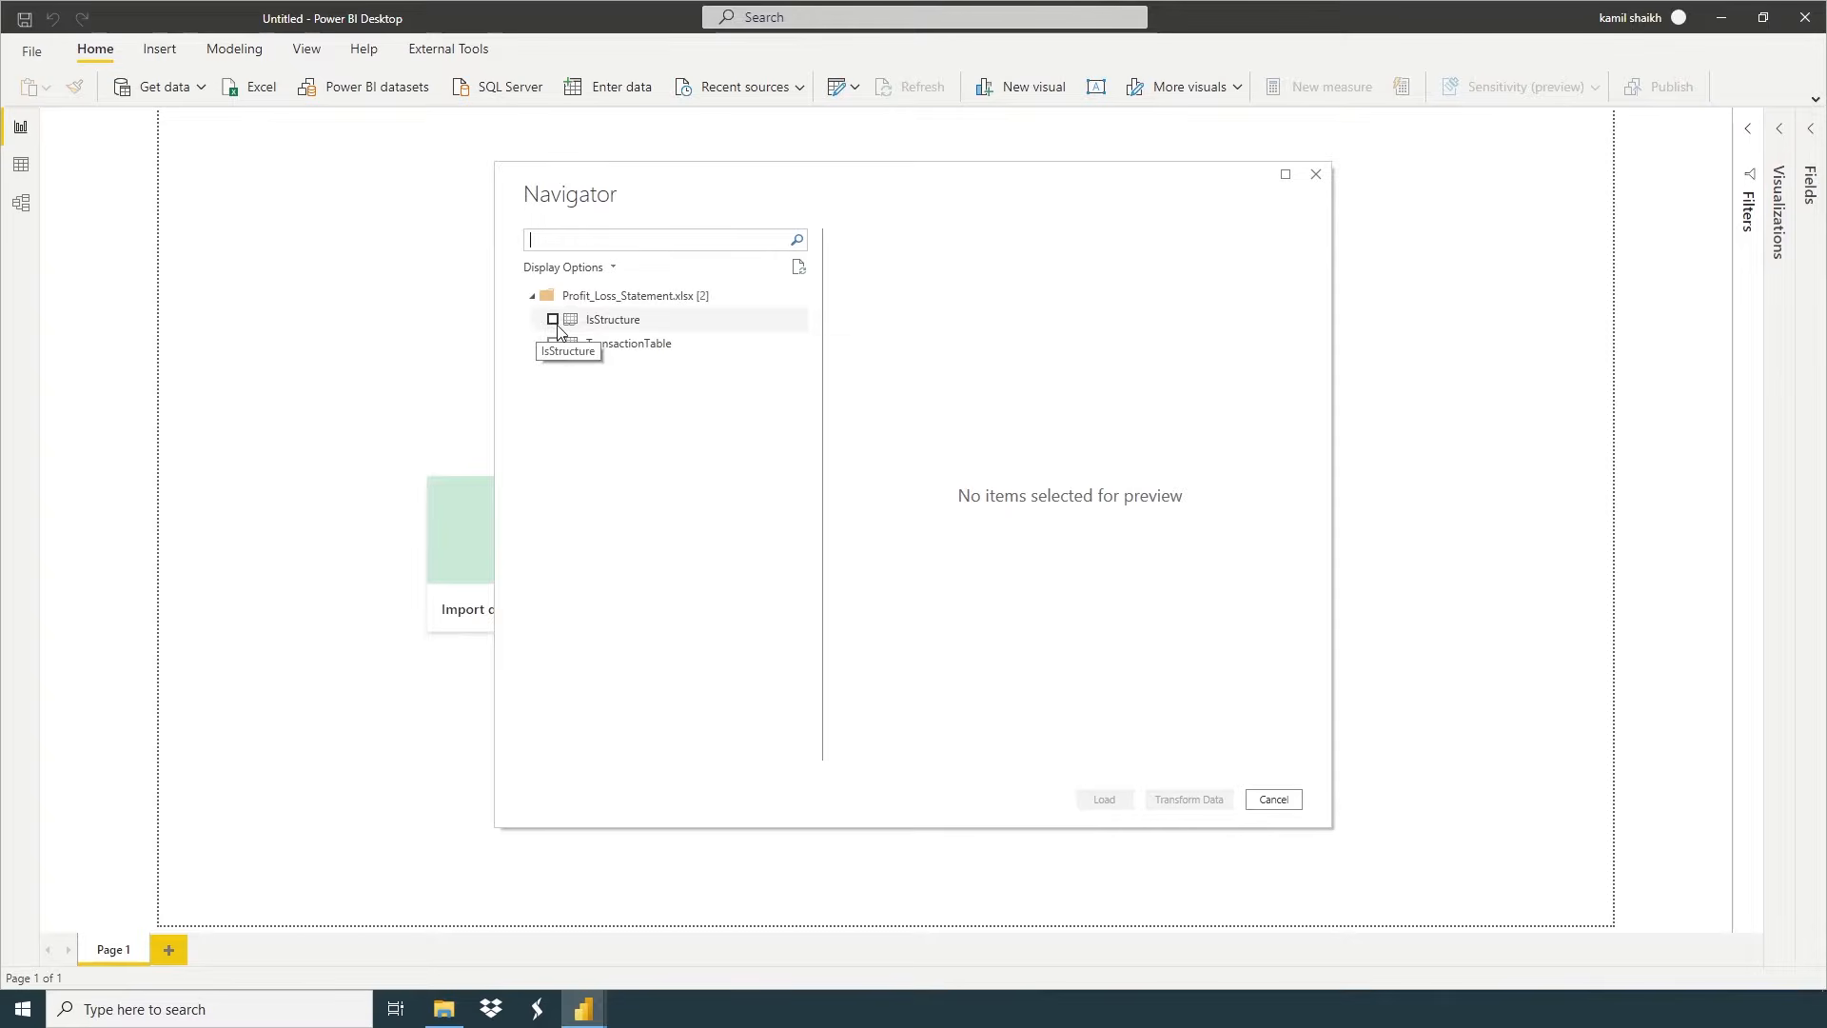
Open the IsStructure and TransactionTable tables from Profit_Loss_Statement.xlsx for data transformation and preview both queries
left_click(553, 328)
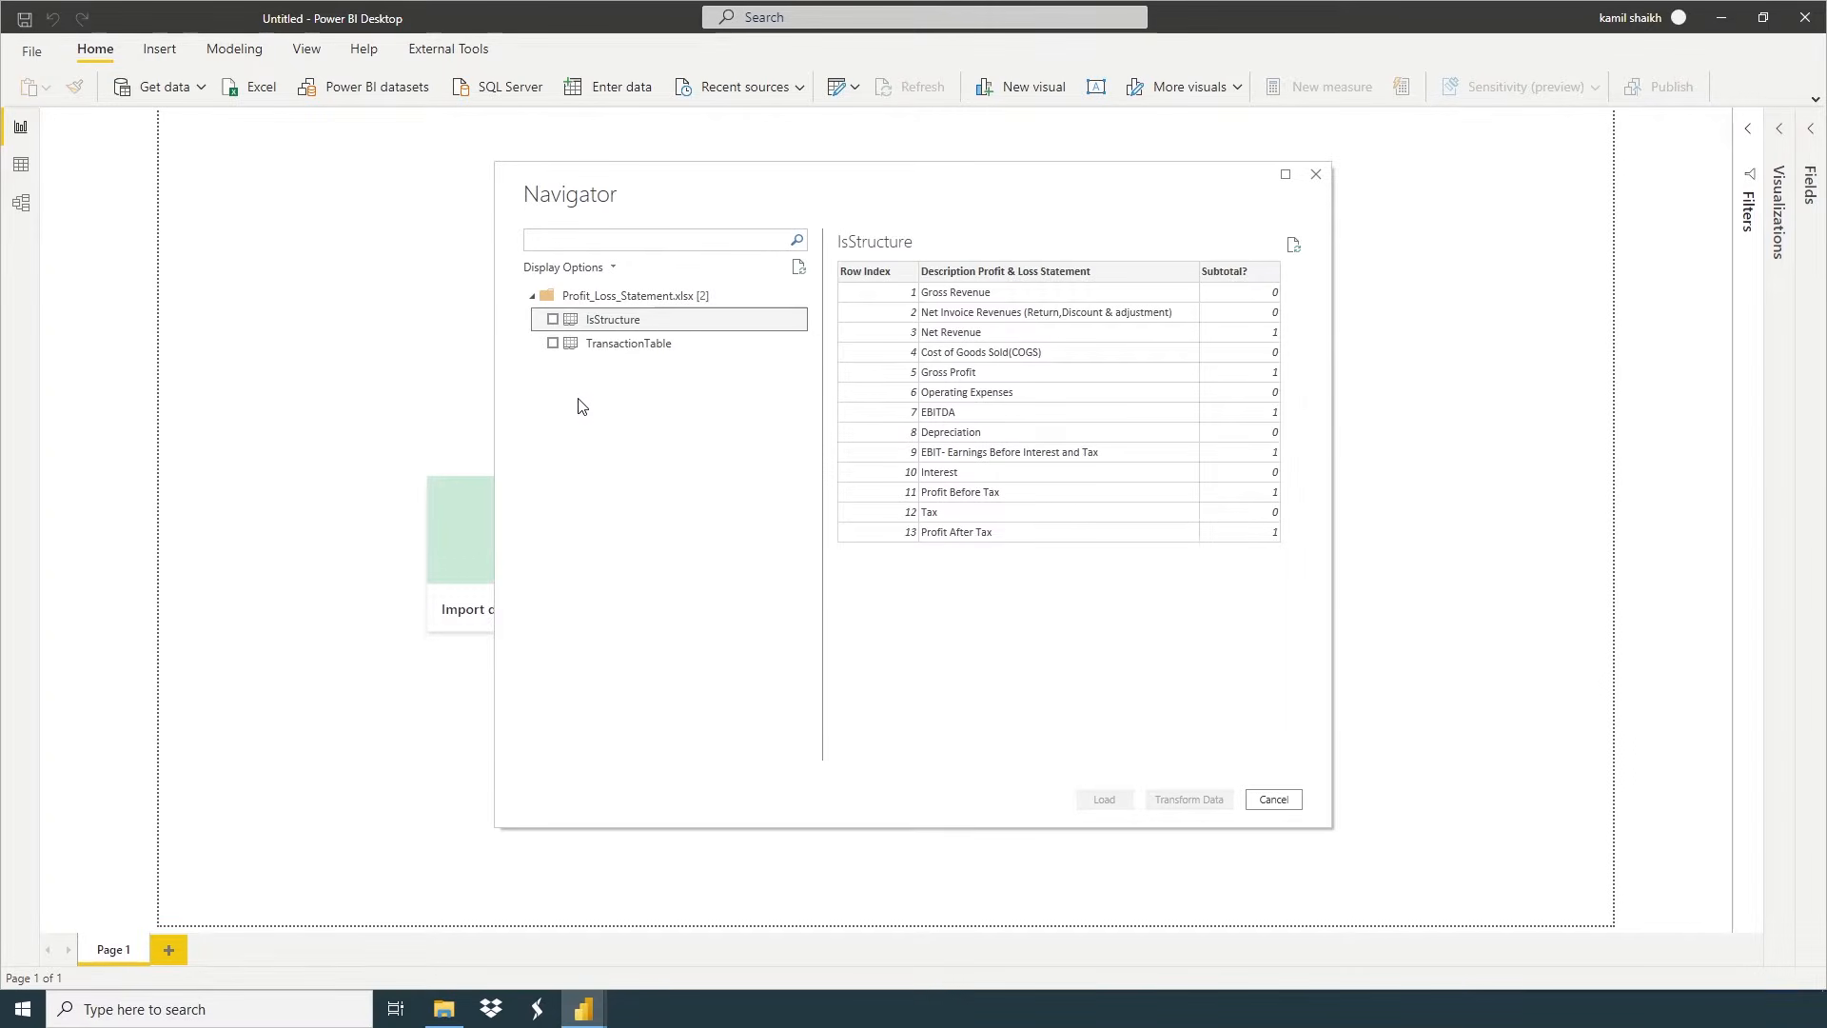
left_click(553, 343)
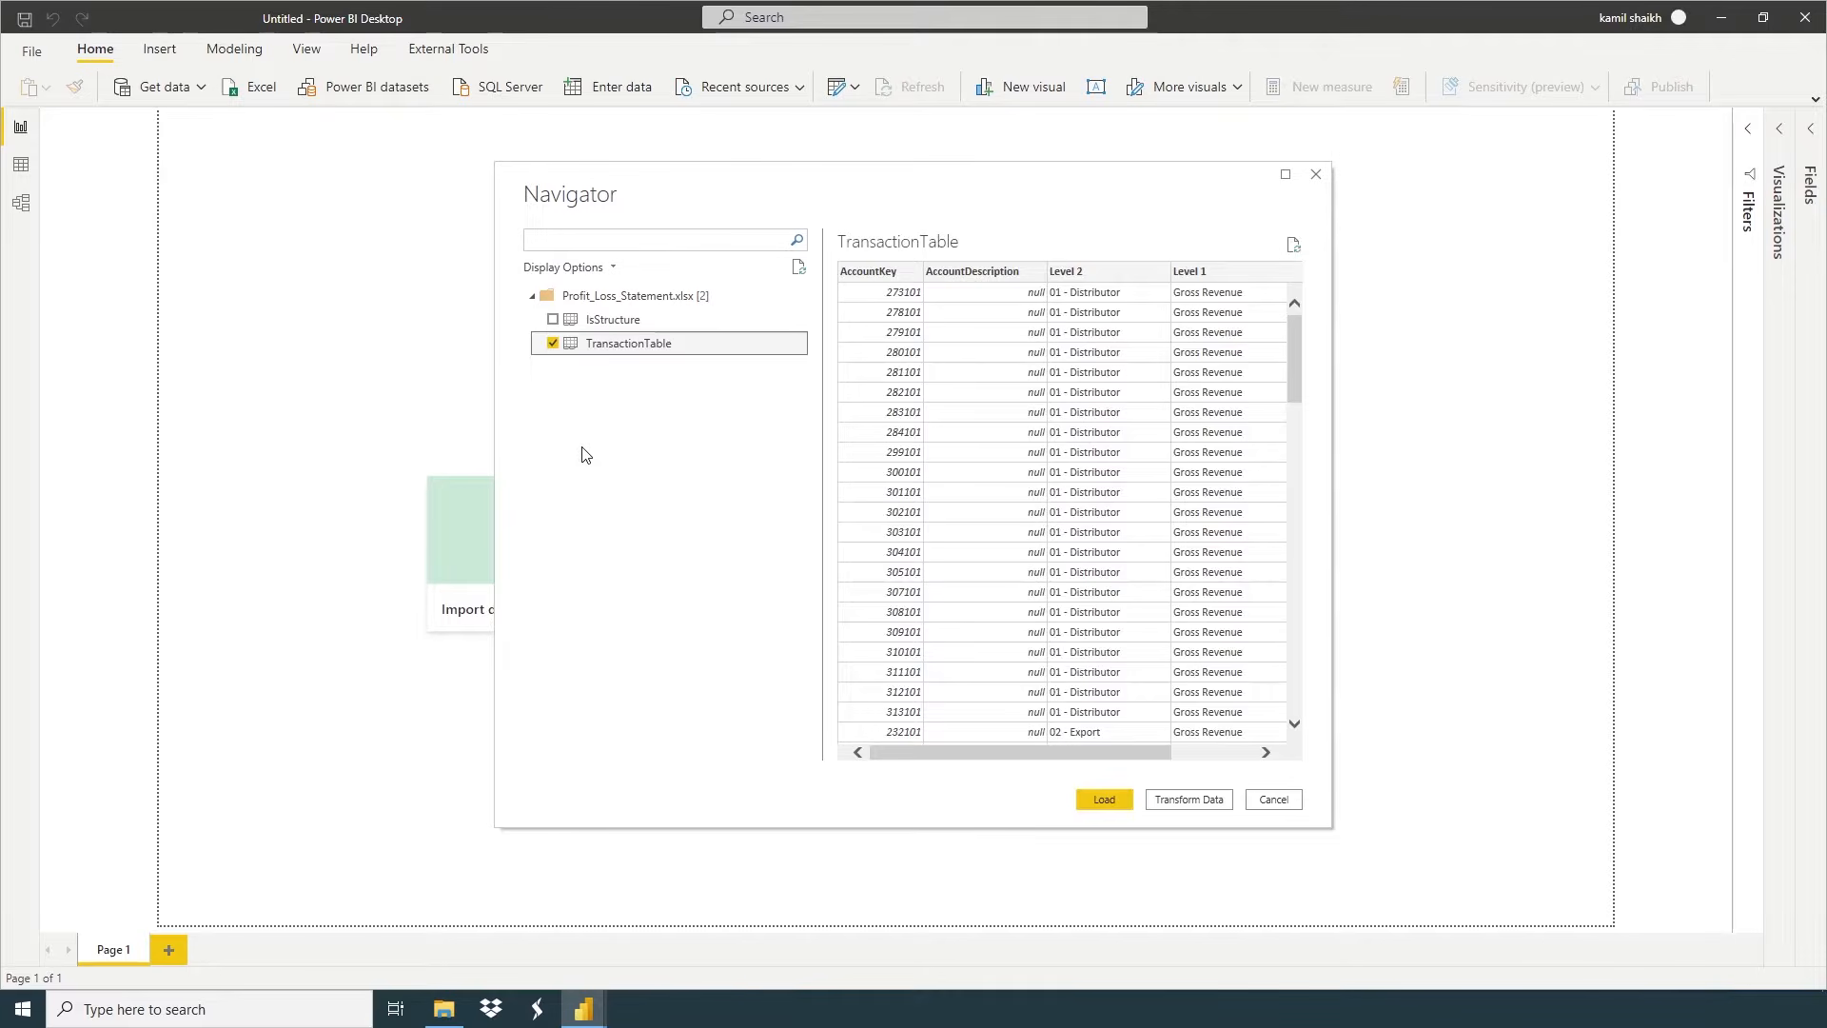
left_click(552, 321)
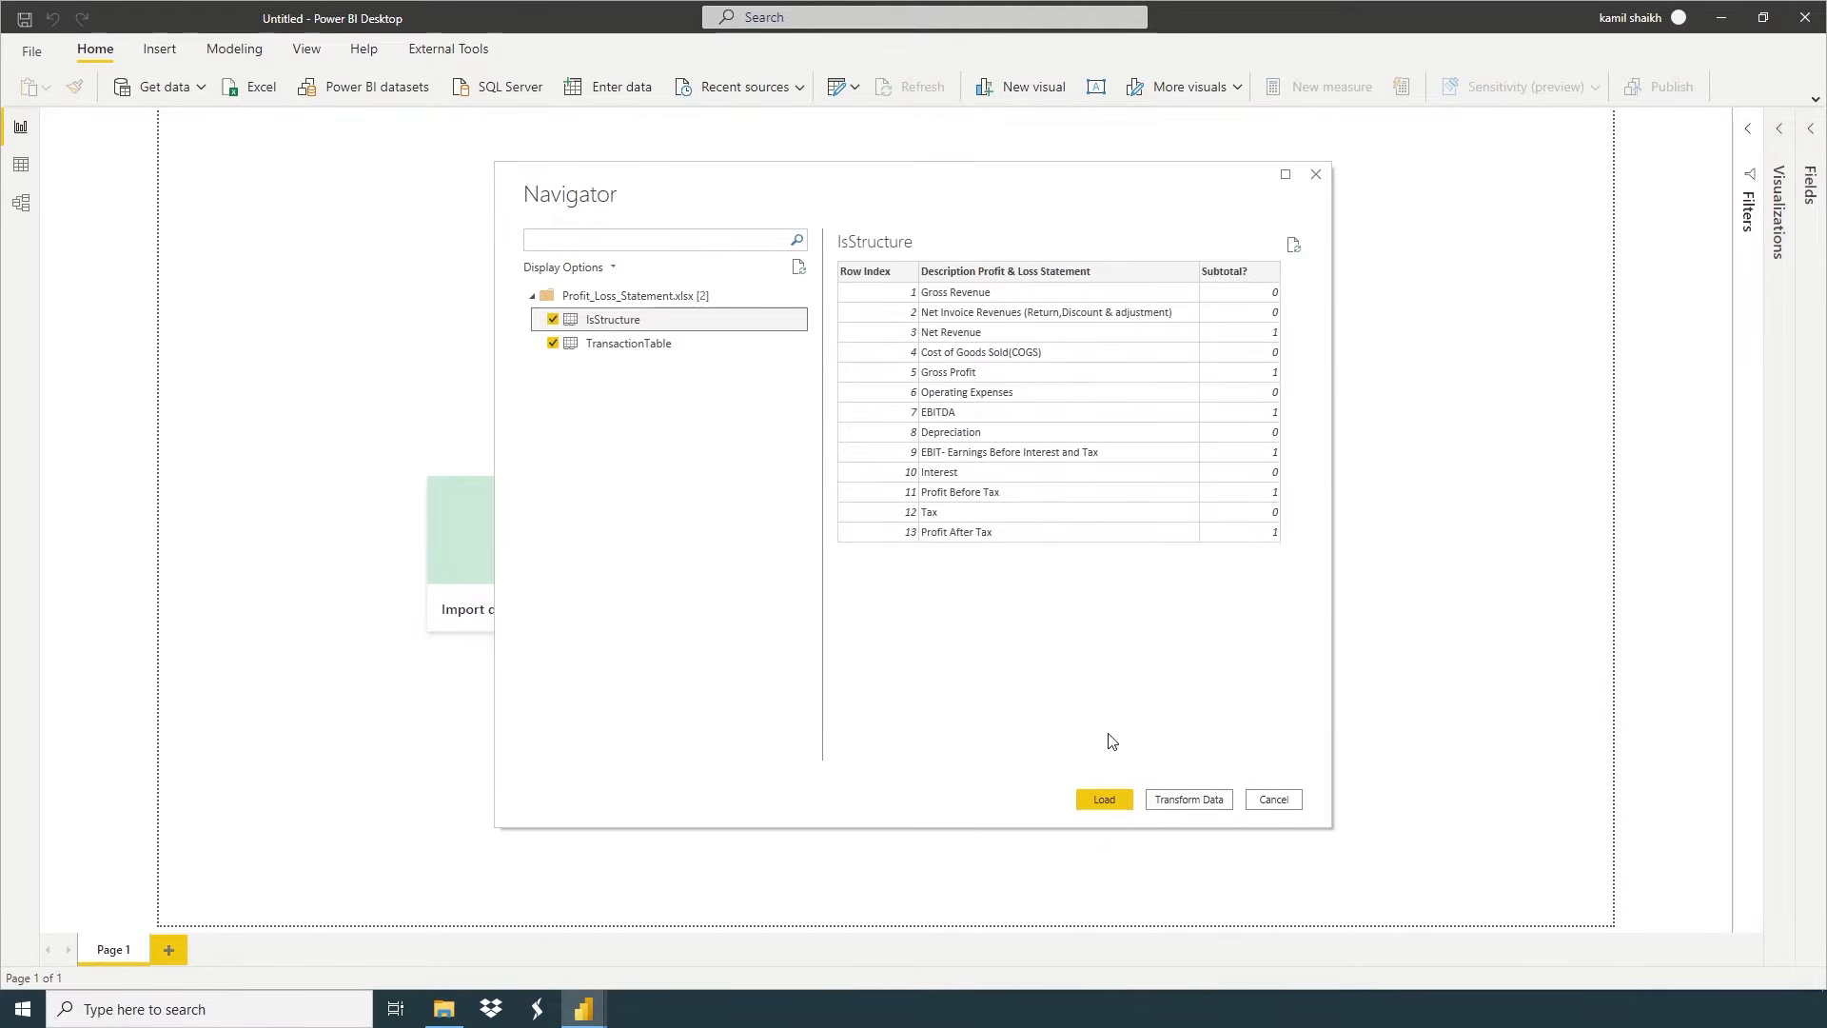
left_click(1191, 802)
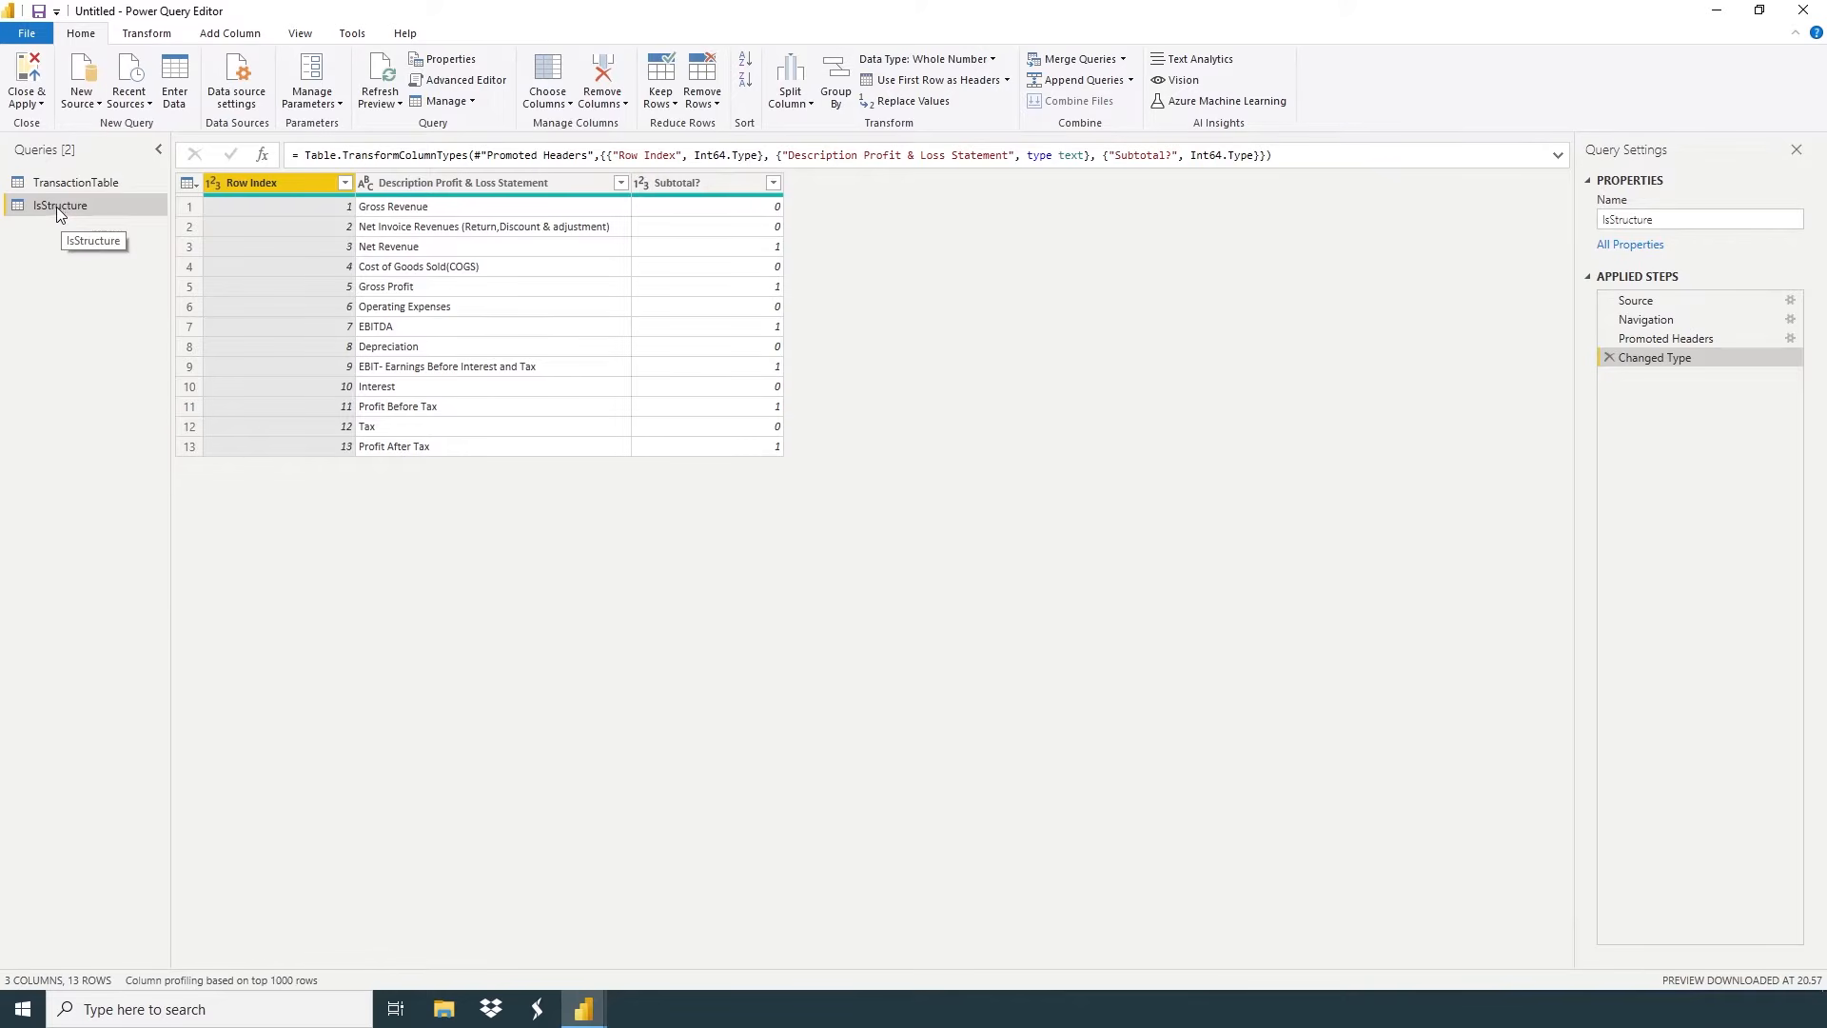
left_click(59, 182)
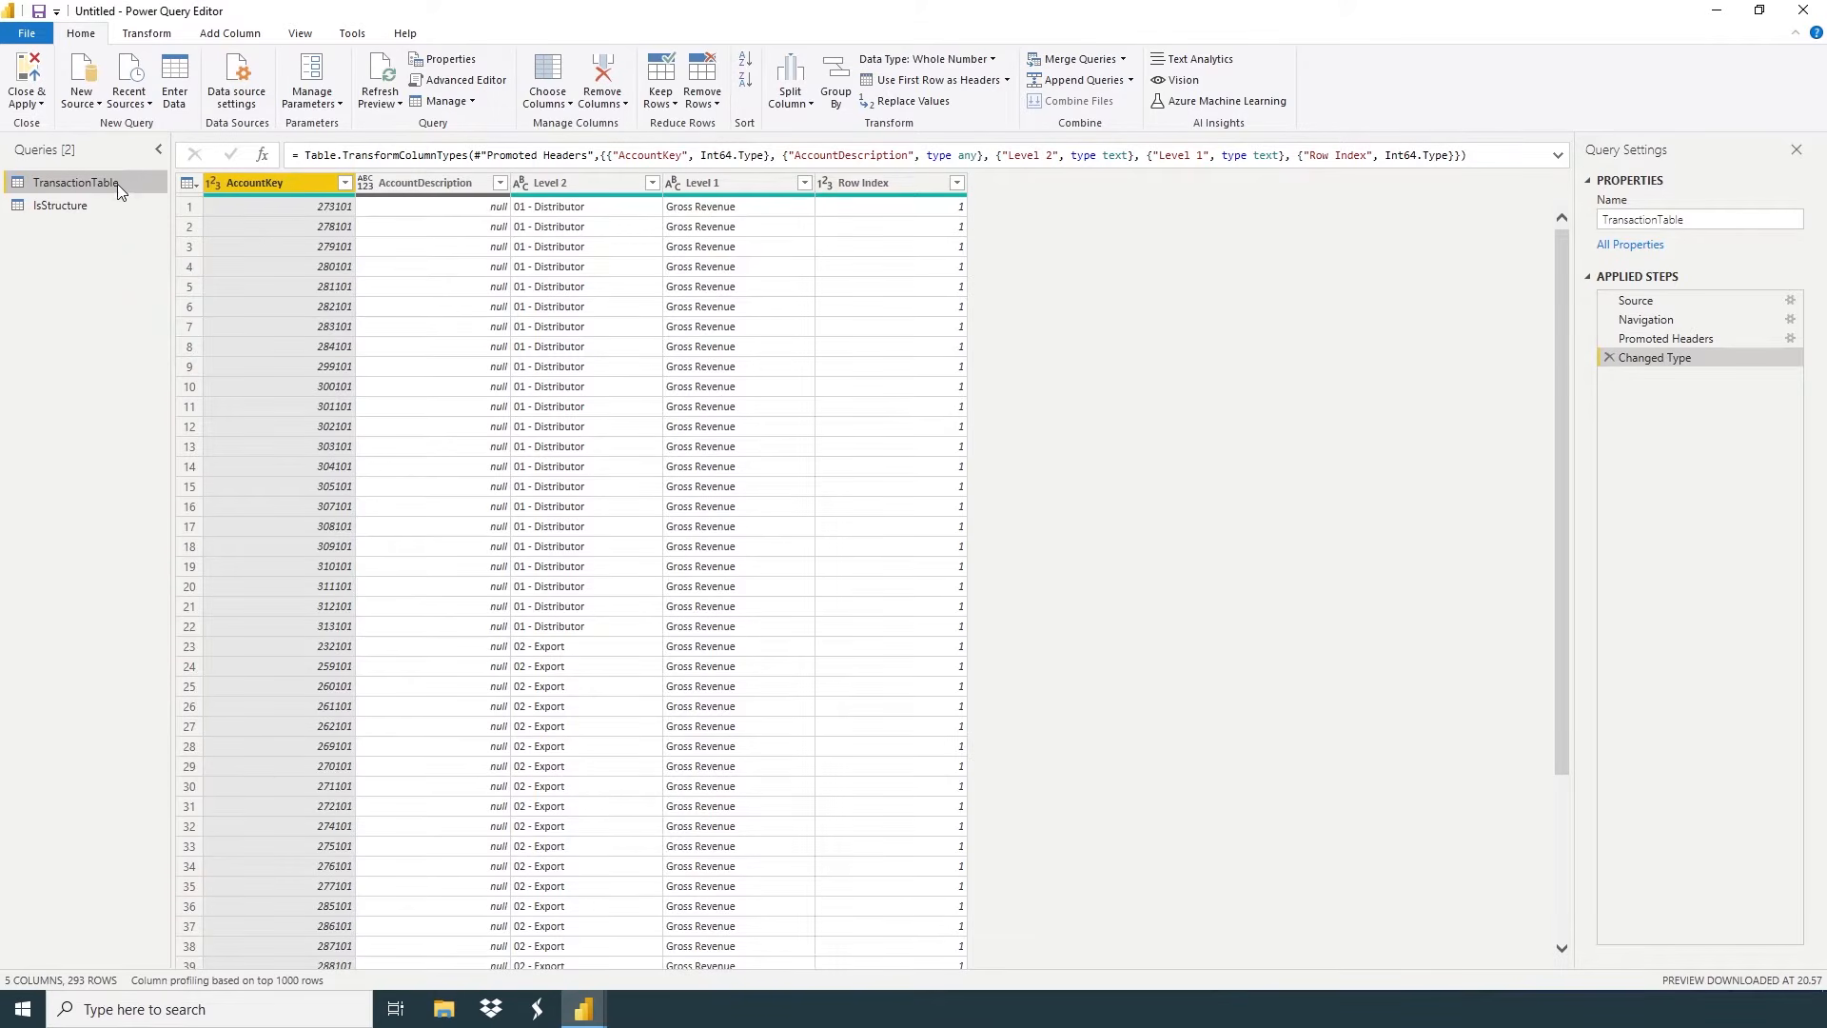
left_click(63, 205)
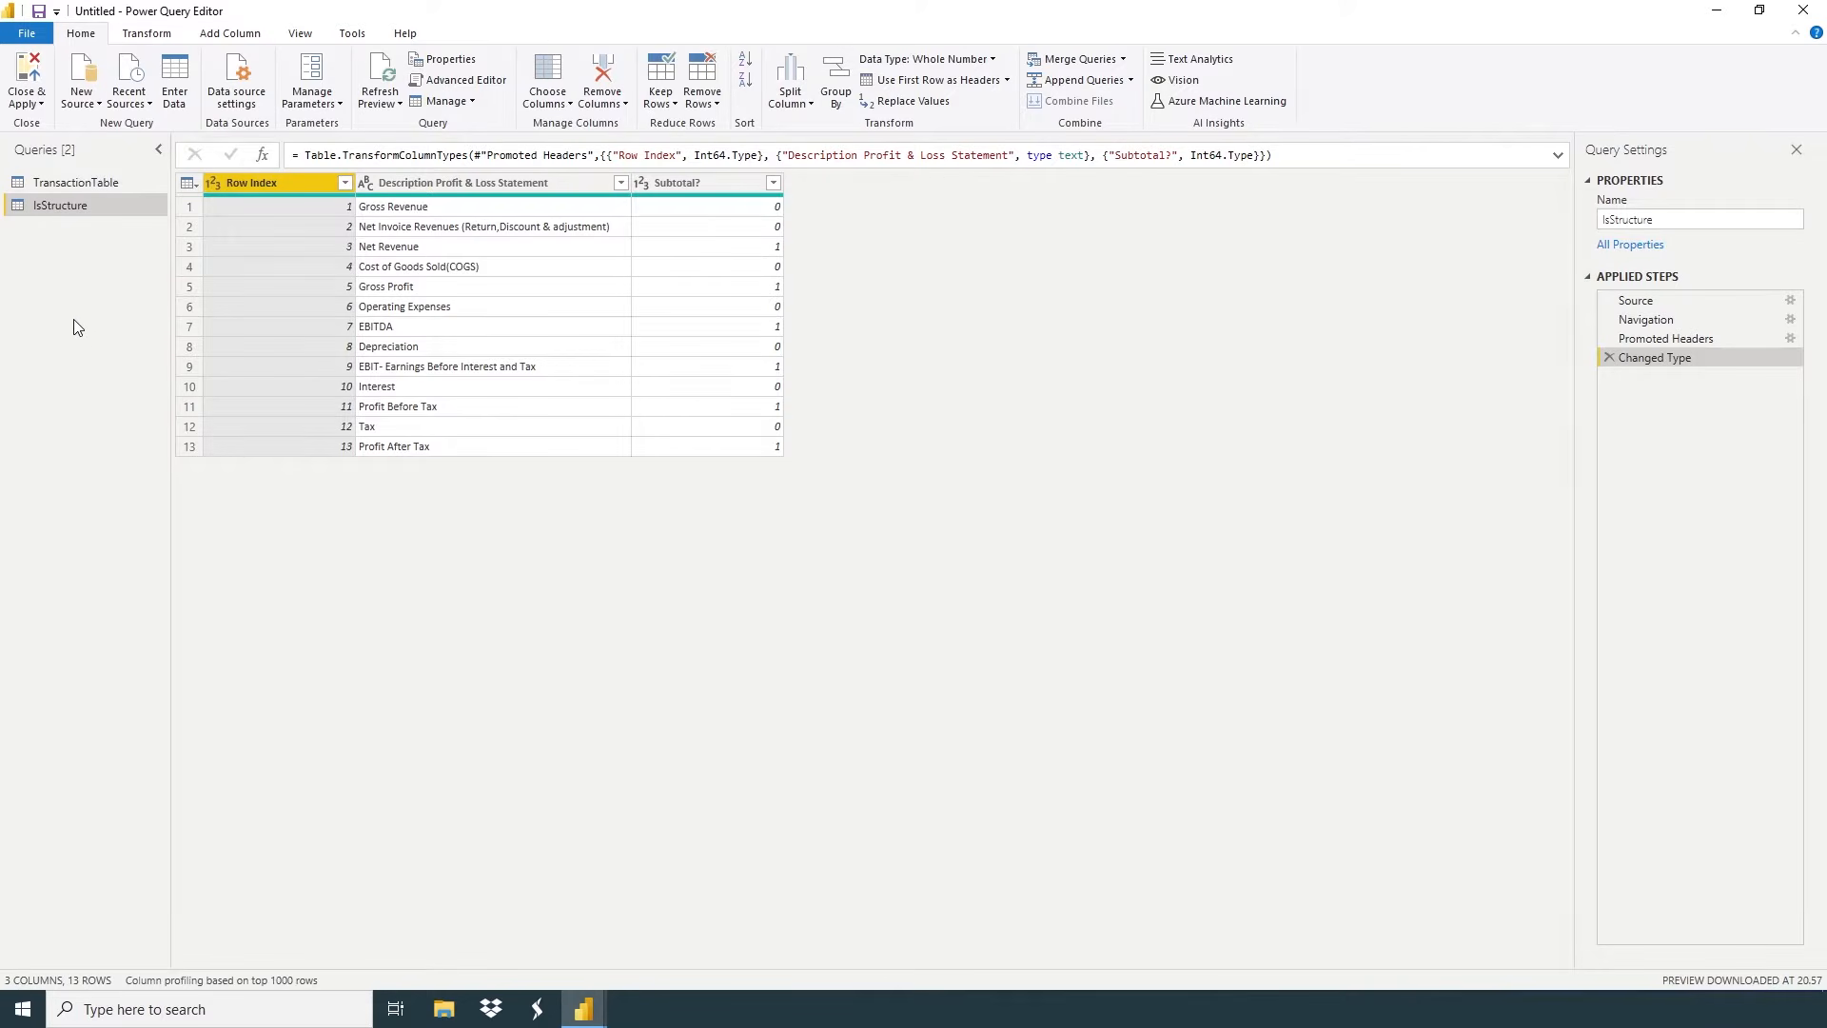
Start a new query that connects to a Folder data source
left_click(81, 100)
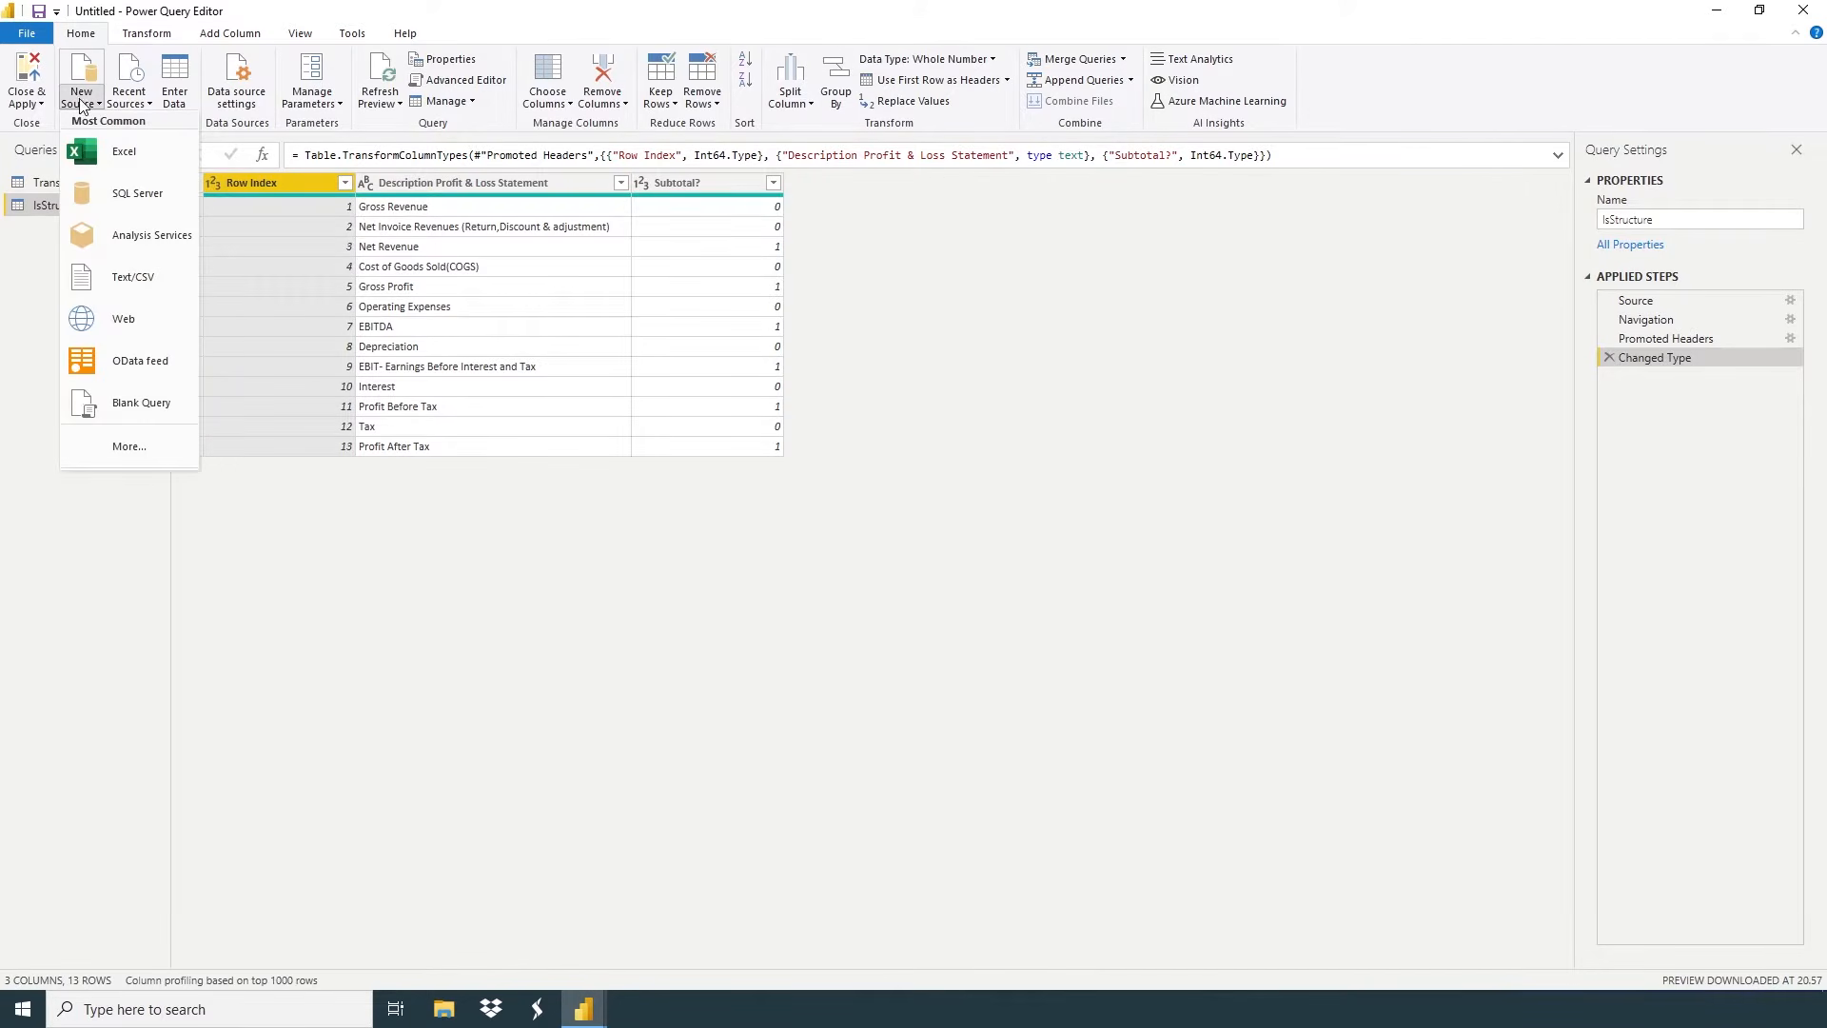
left_click(118, 452)
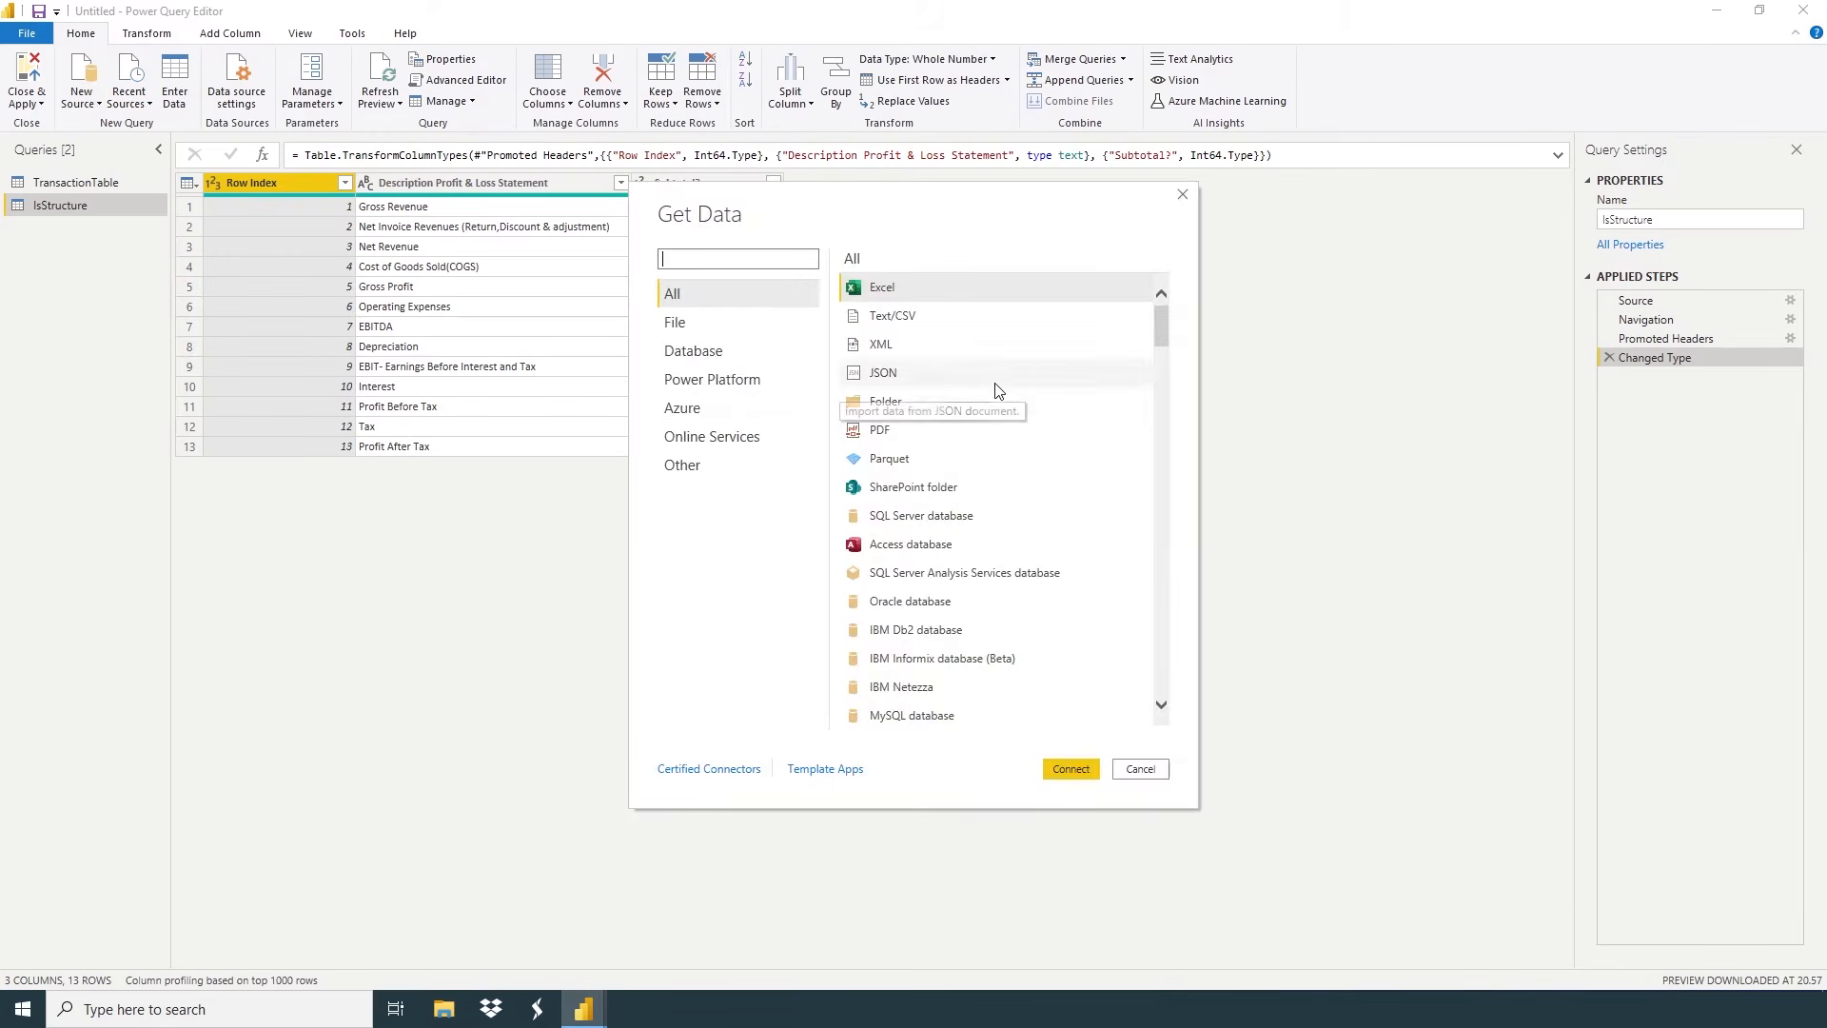
left_click(886, 404)
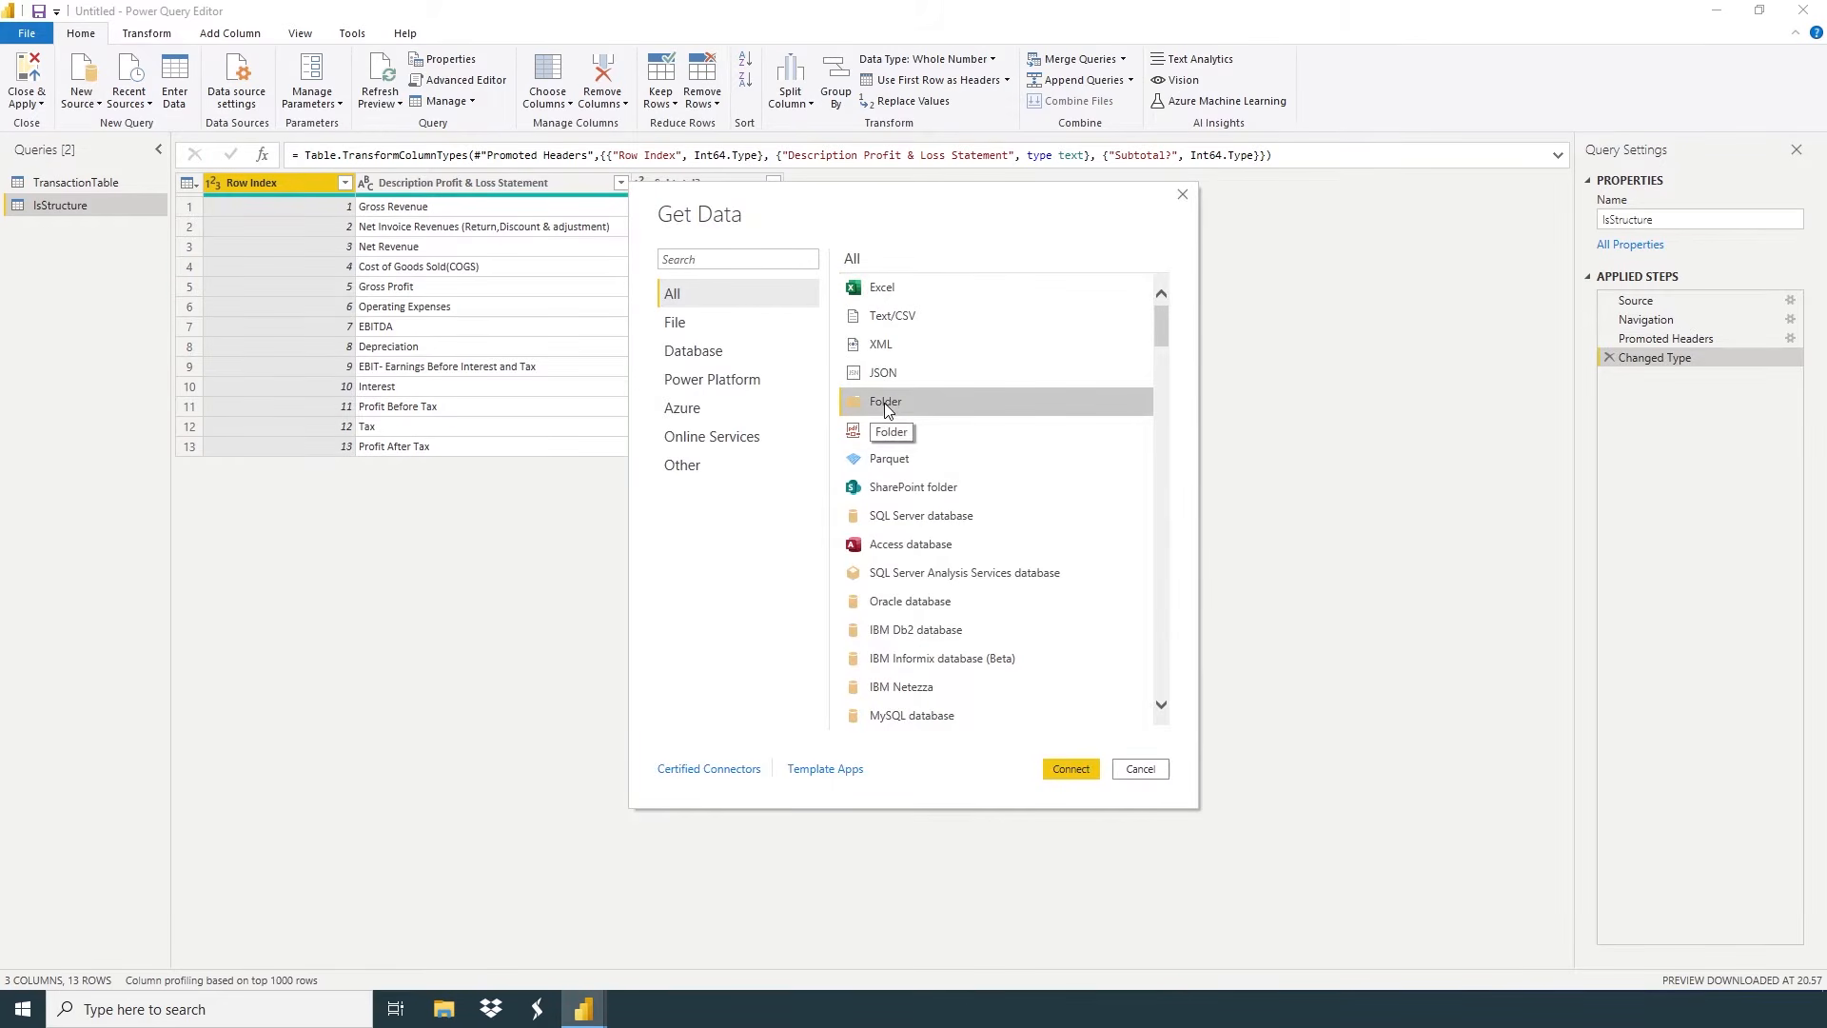
left_click(1090, 766)
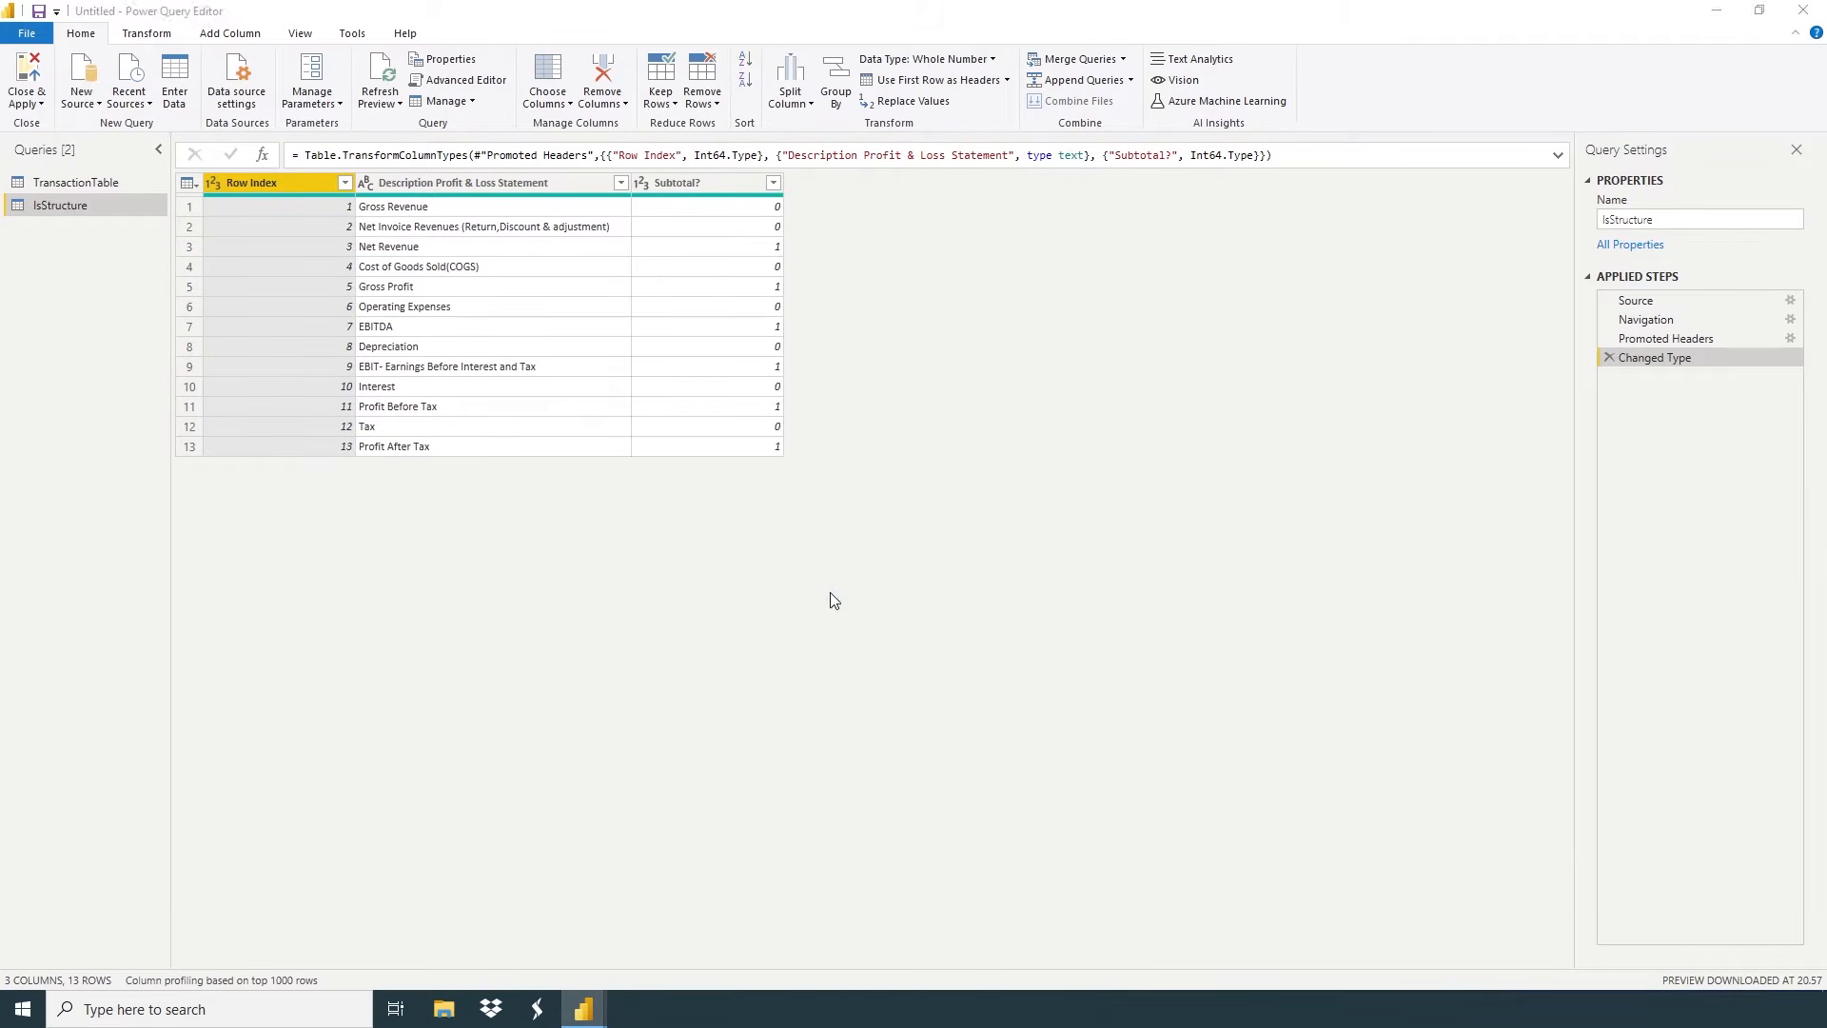
Choose the Actual_ folder inside Financial_Dashboard as the source and bring in its file list for transformation without combining
left_click(1069, 480)
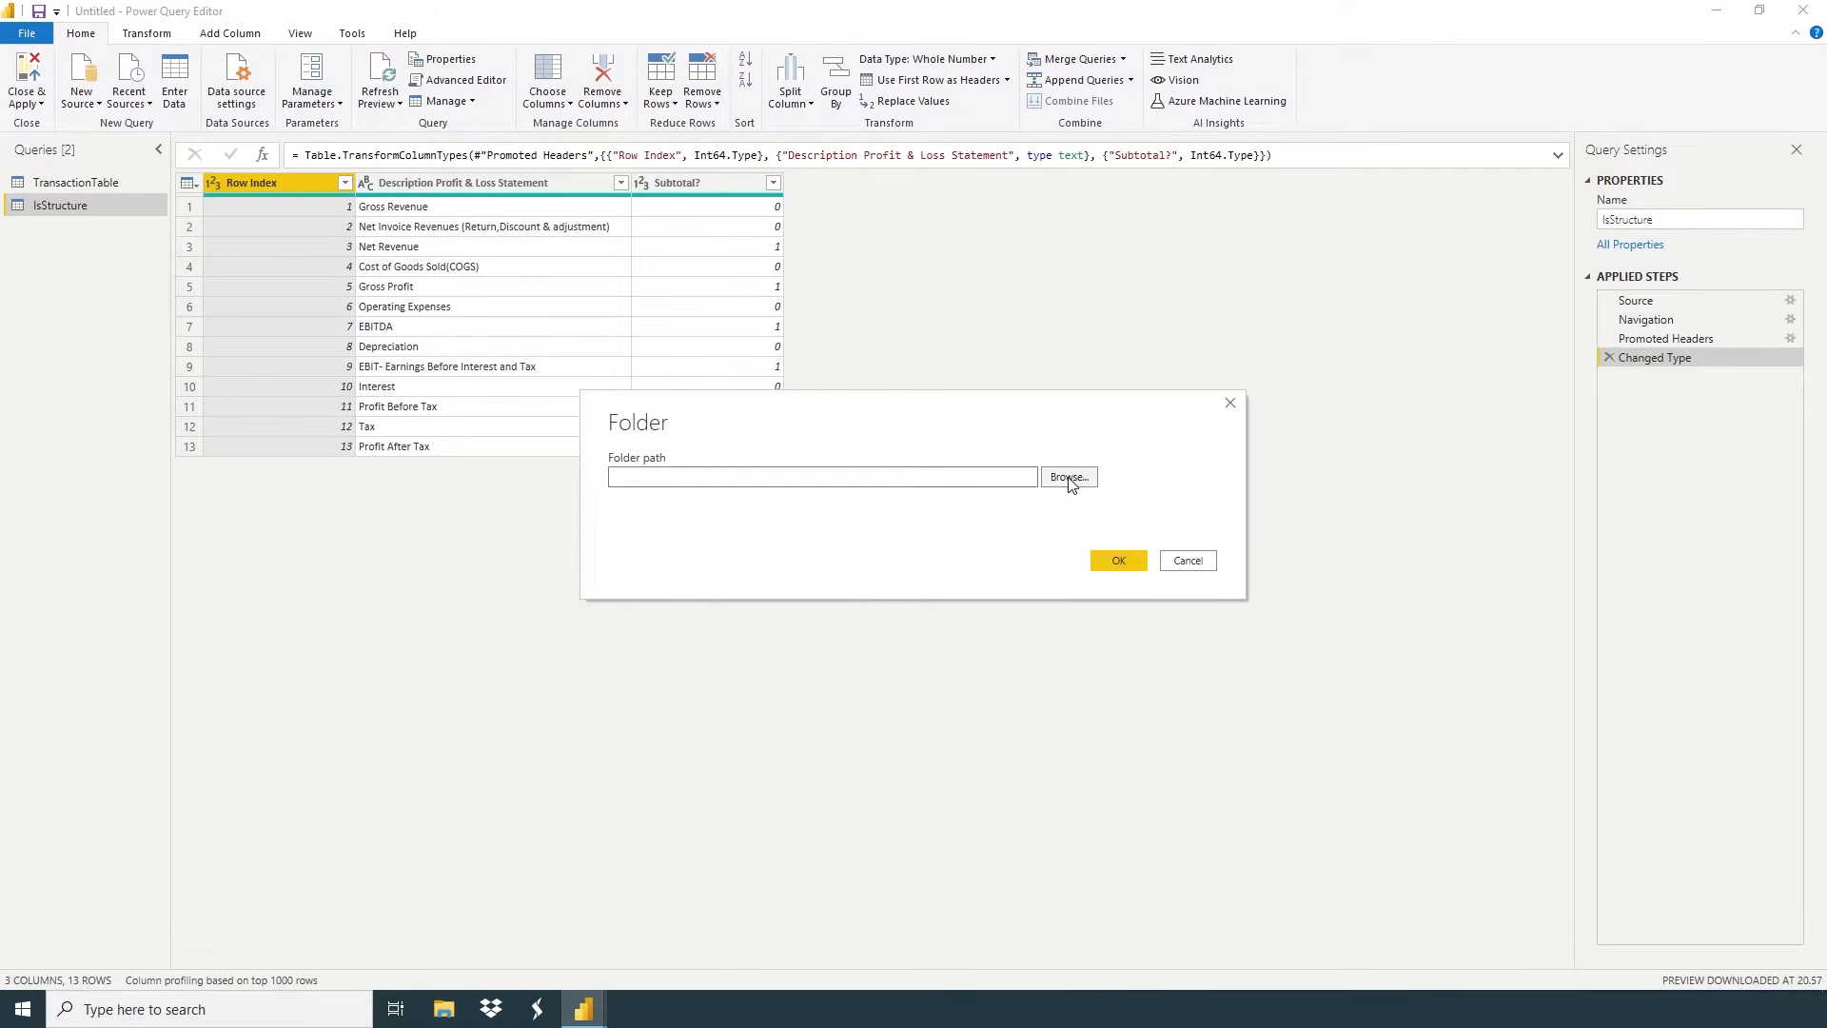
scroll(976, 571, "down", 2)
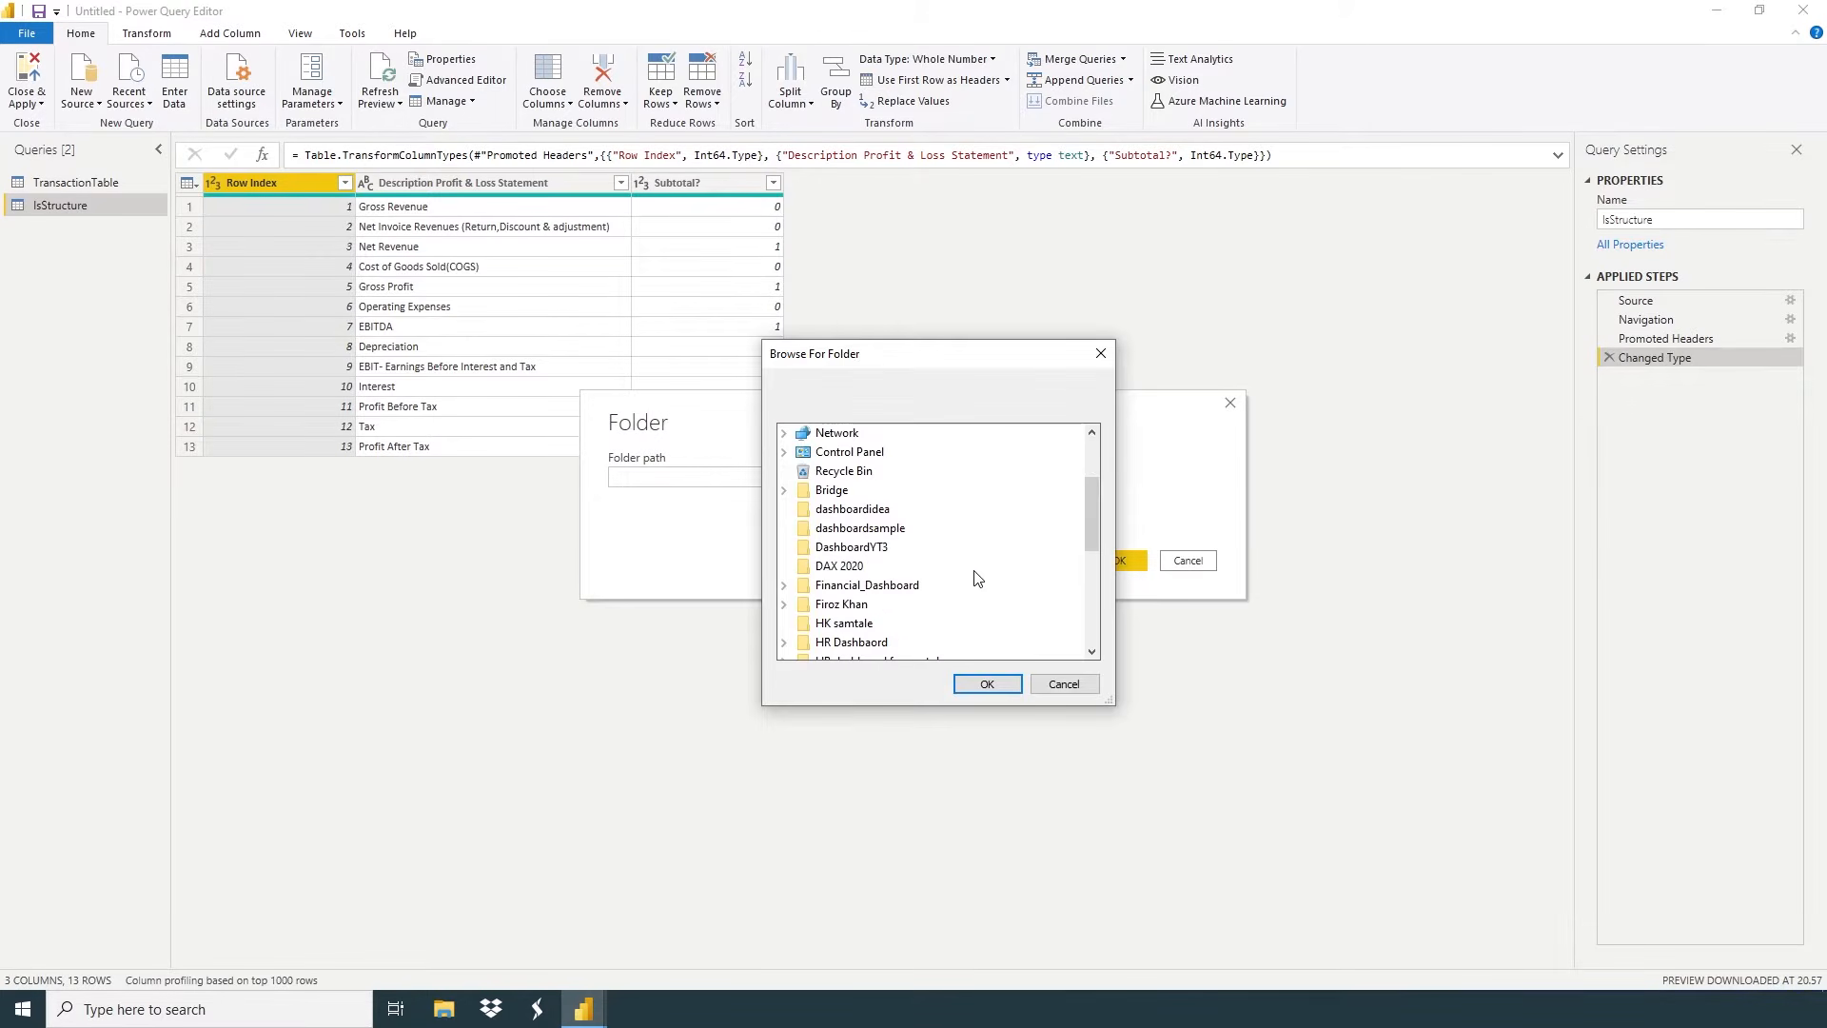
double_click(914, 586)
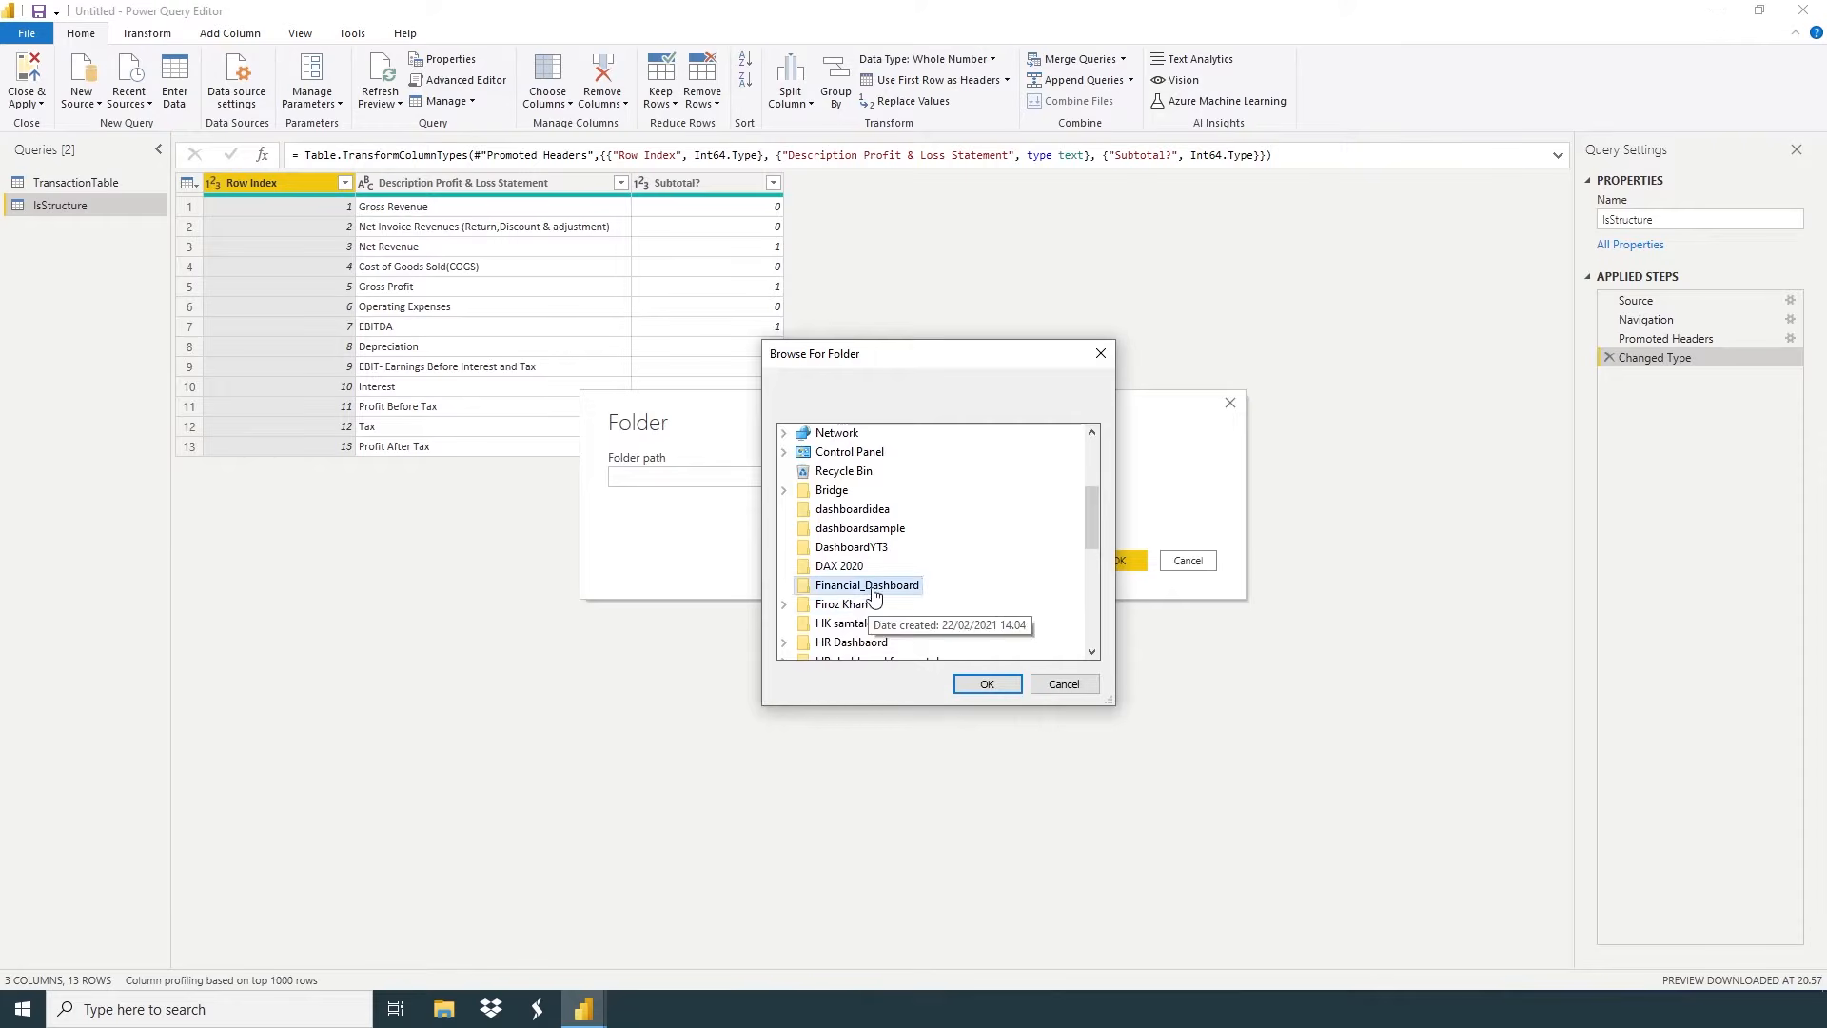
left_click(995, 585)
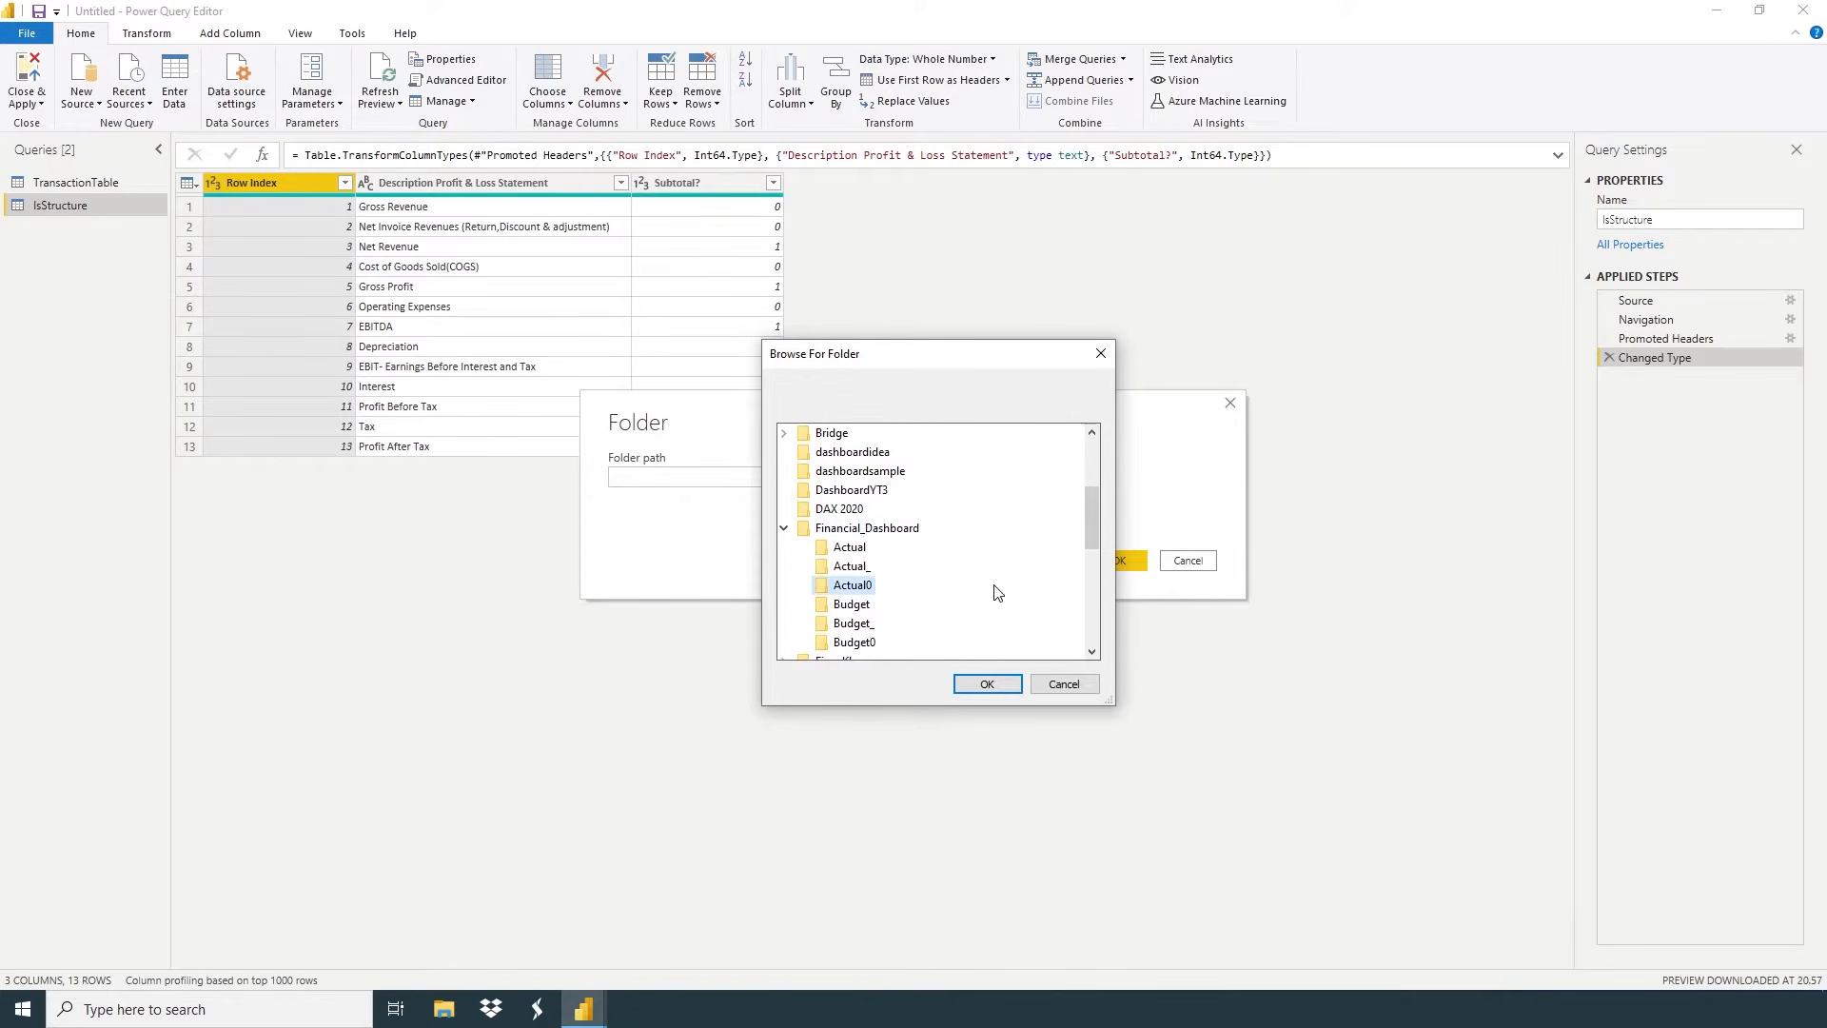
left_click(851, 567)
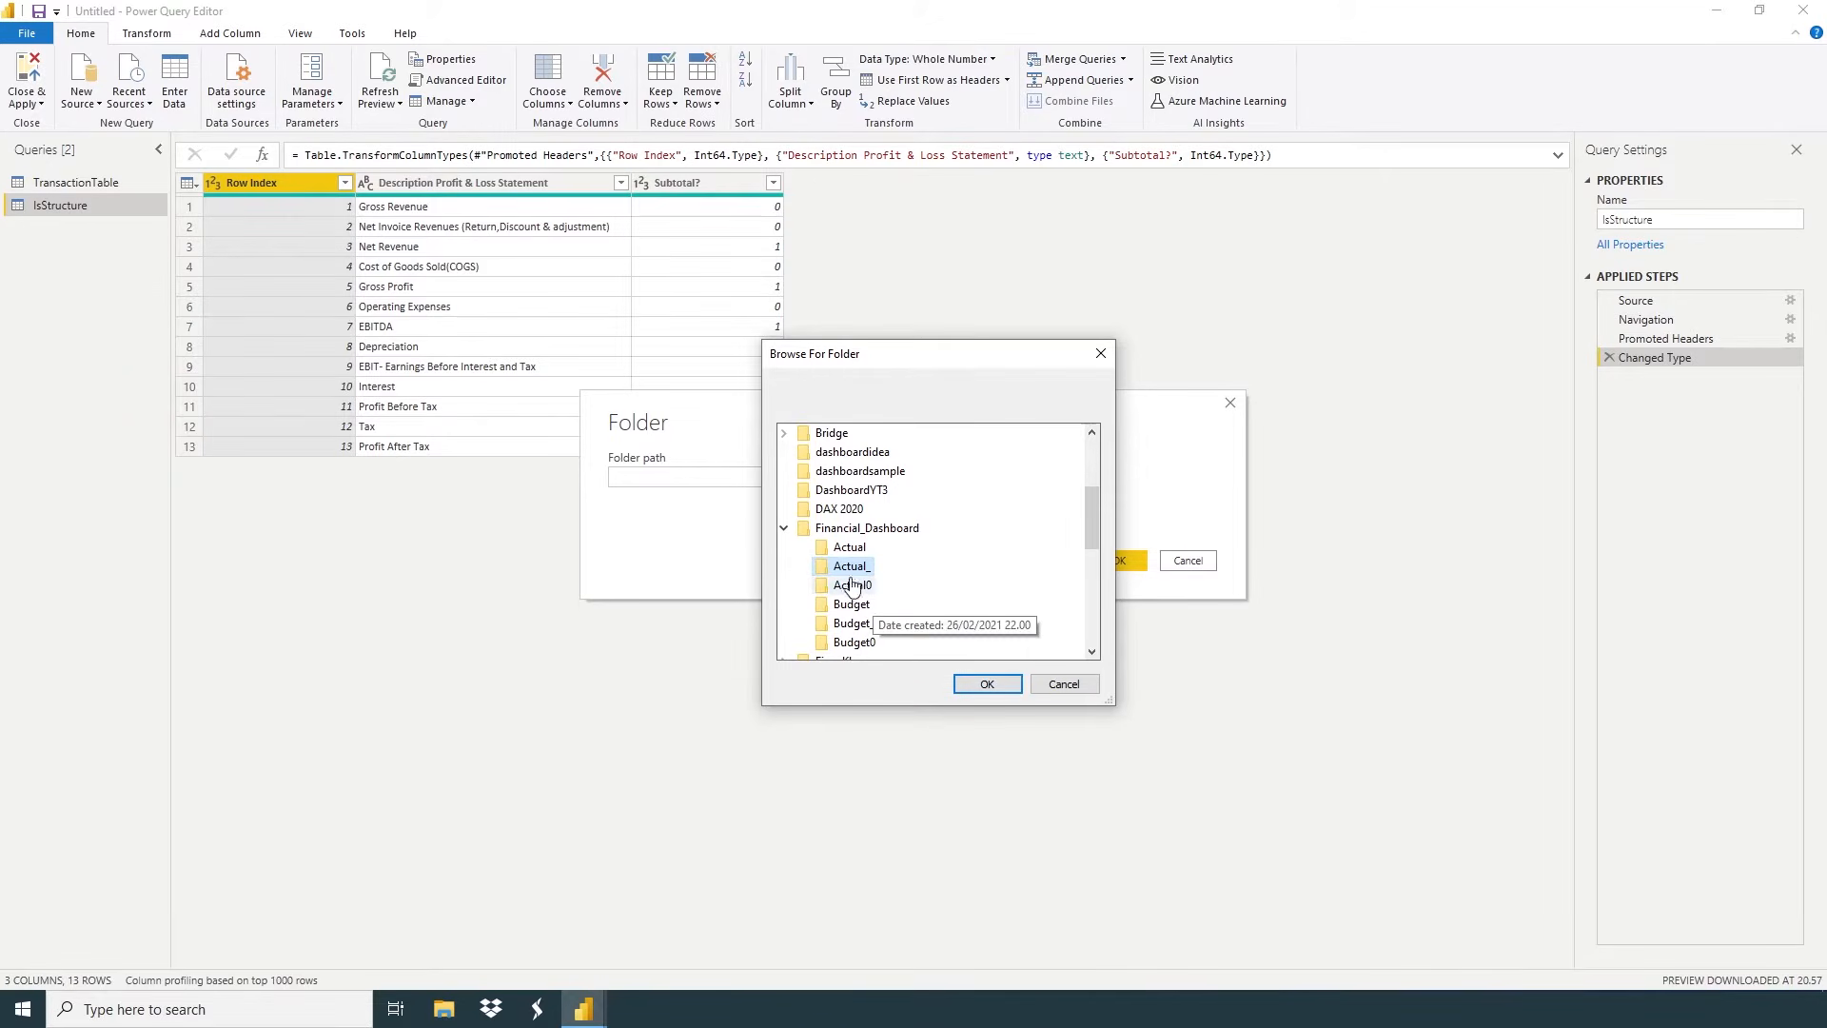
left_click(987, 685)
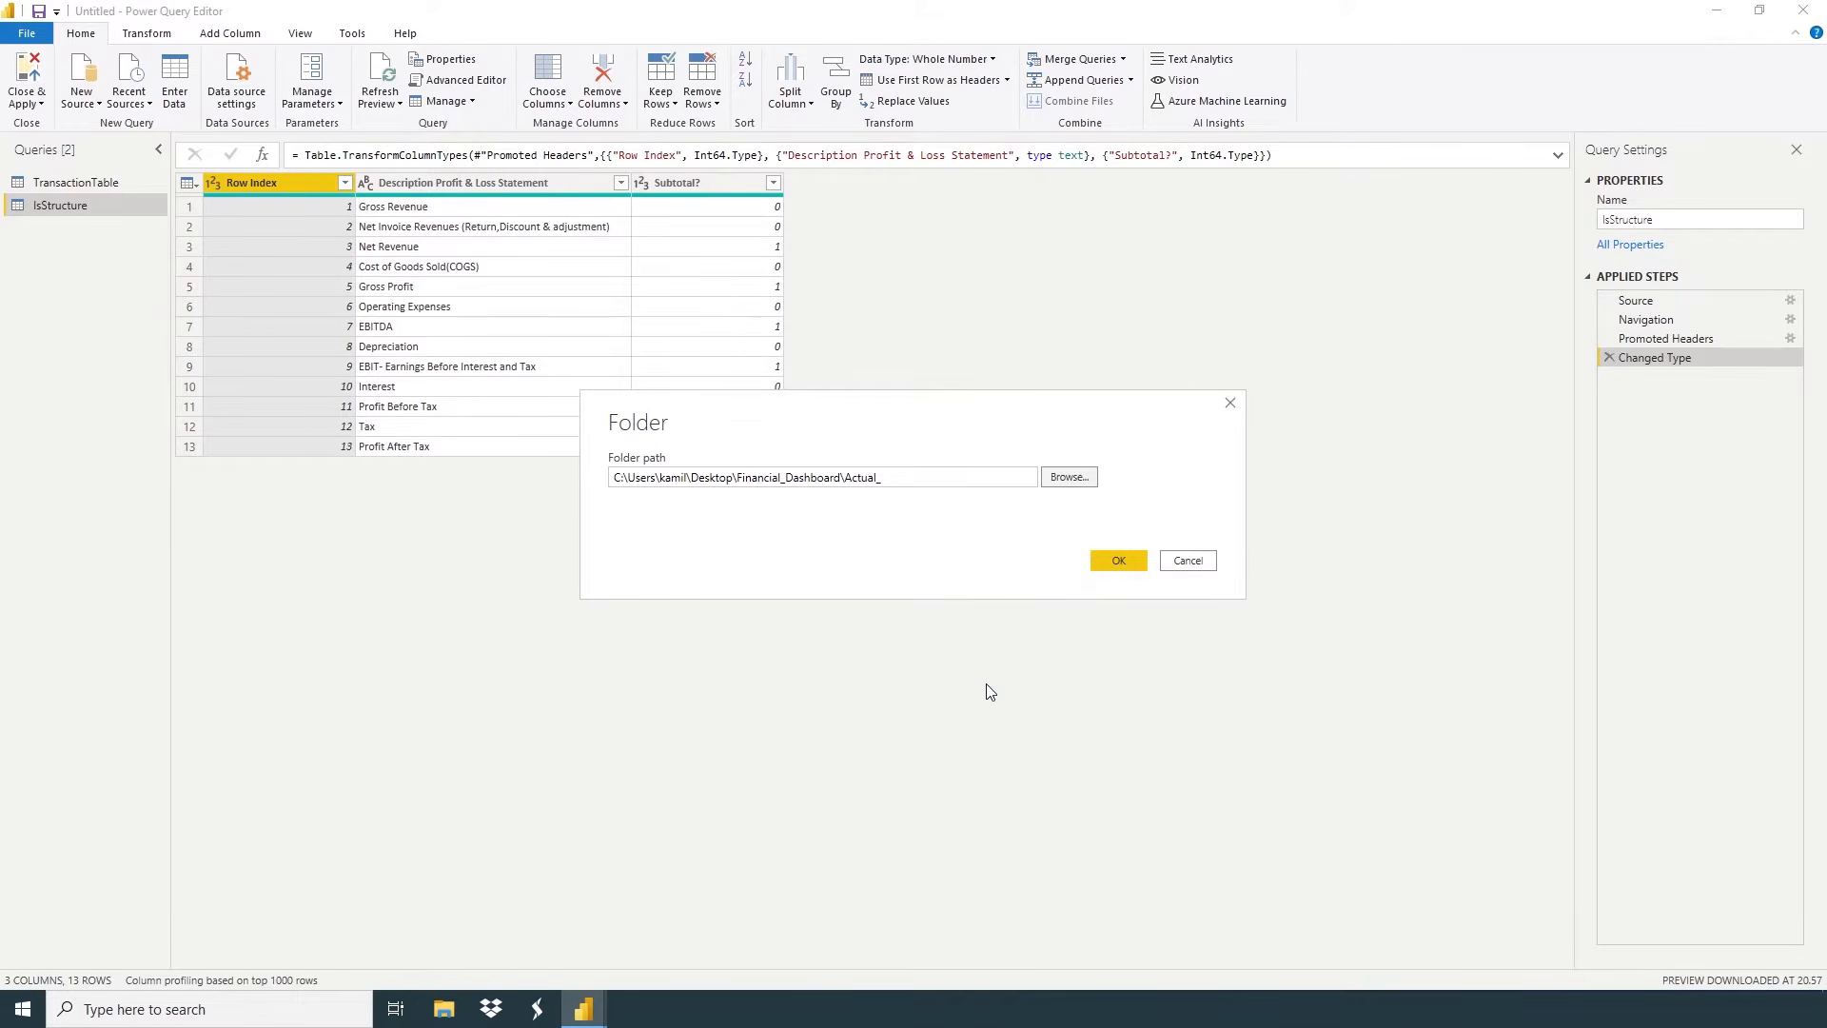
left_click(1121, 563)
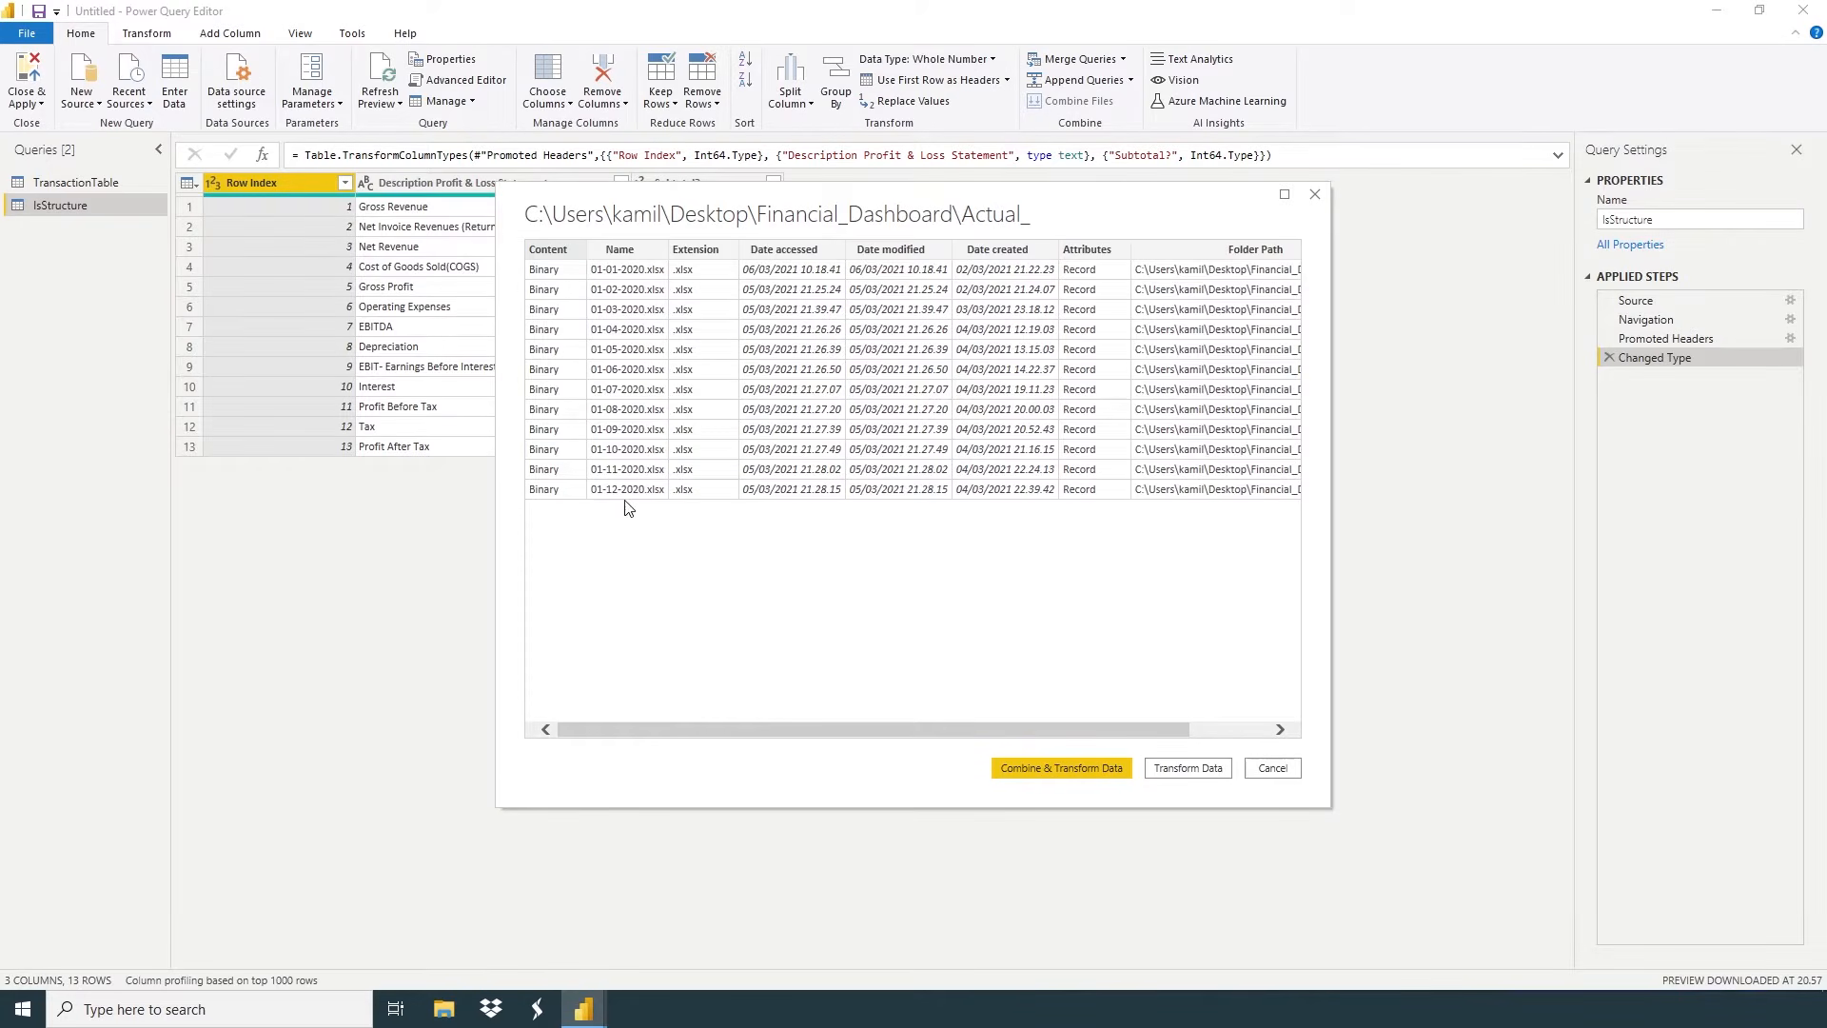
left_click(1187, 770)
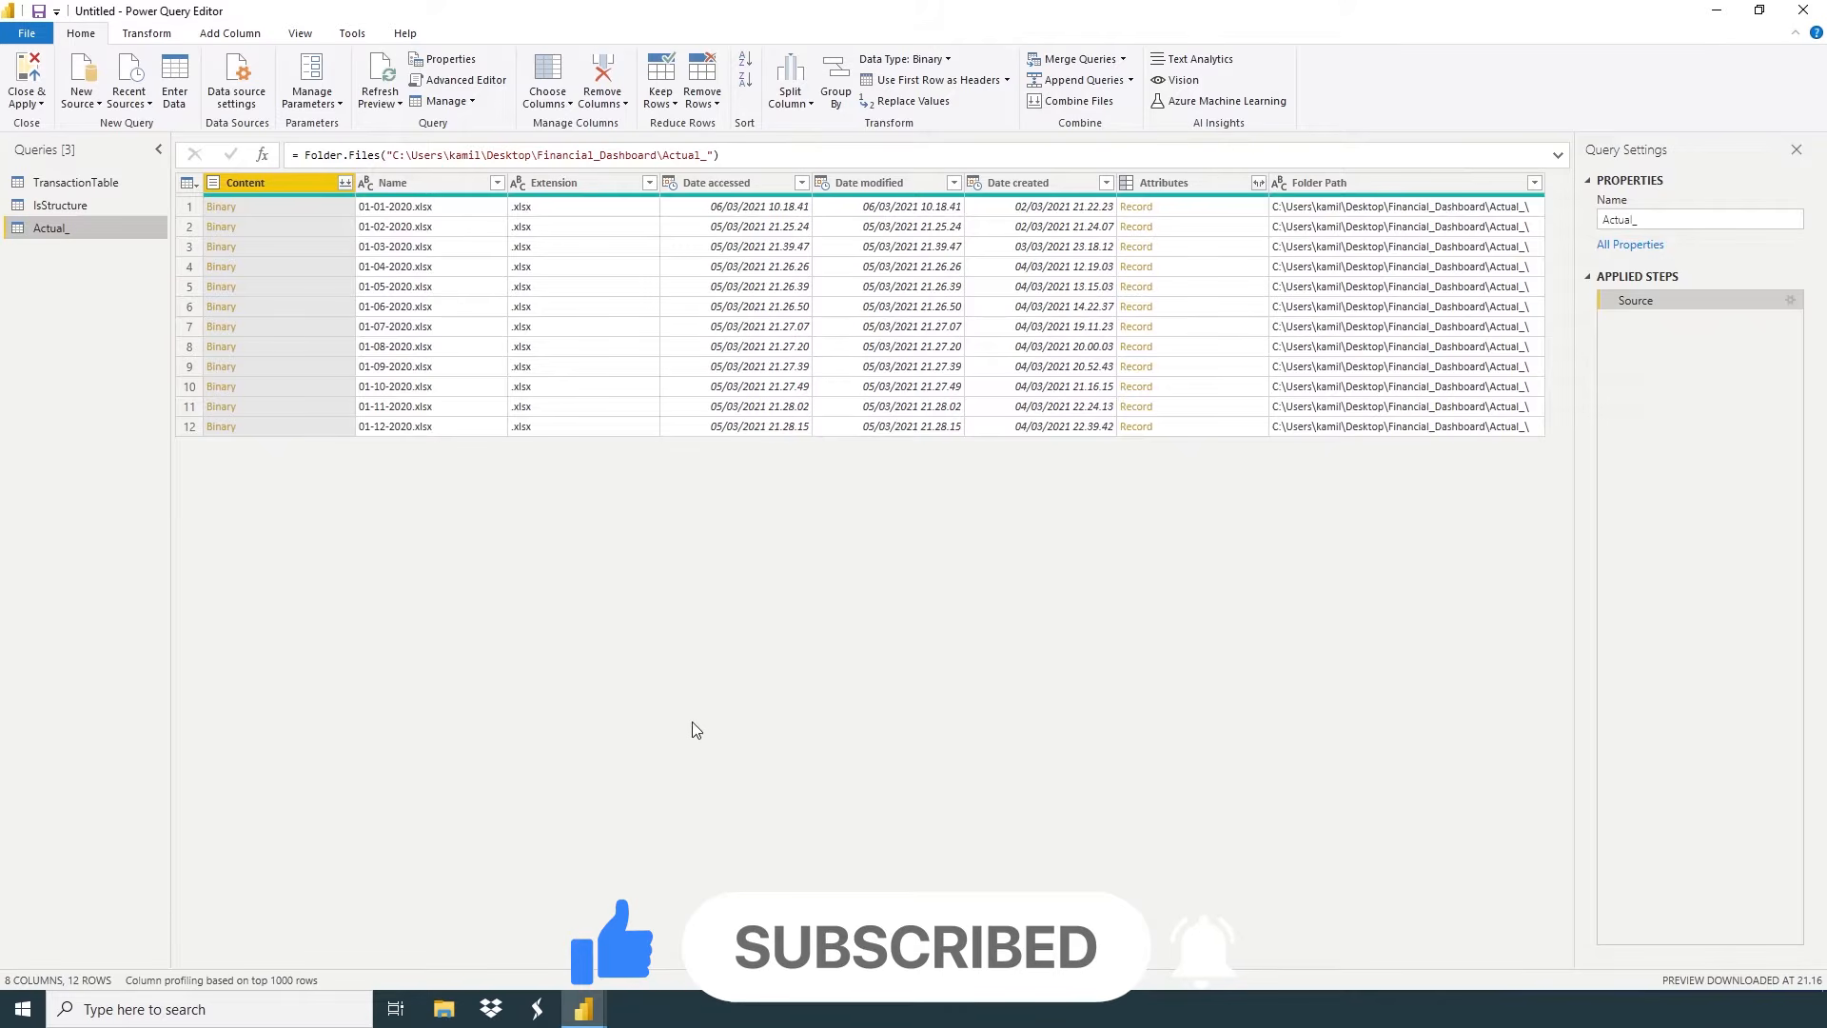
Combine the files in the Content column using the Actual_GeneralLedger table, with the first file as the sample
left_click(348, 183)
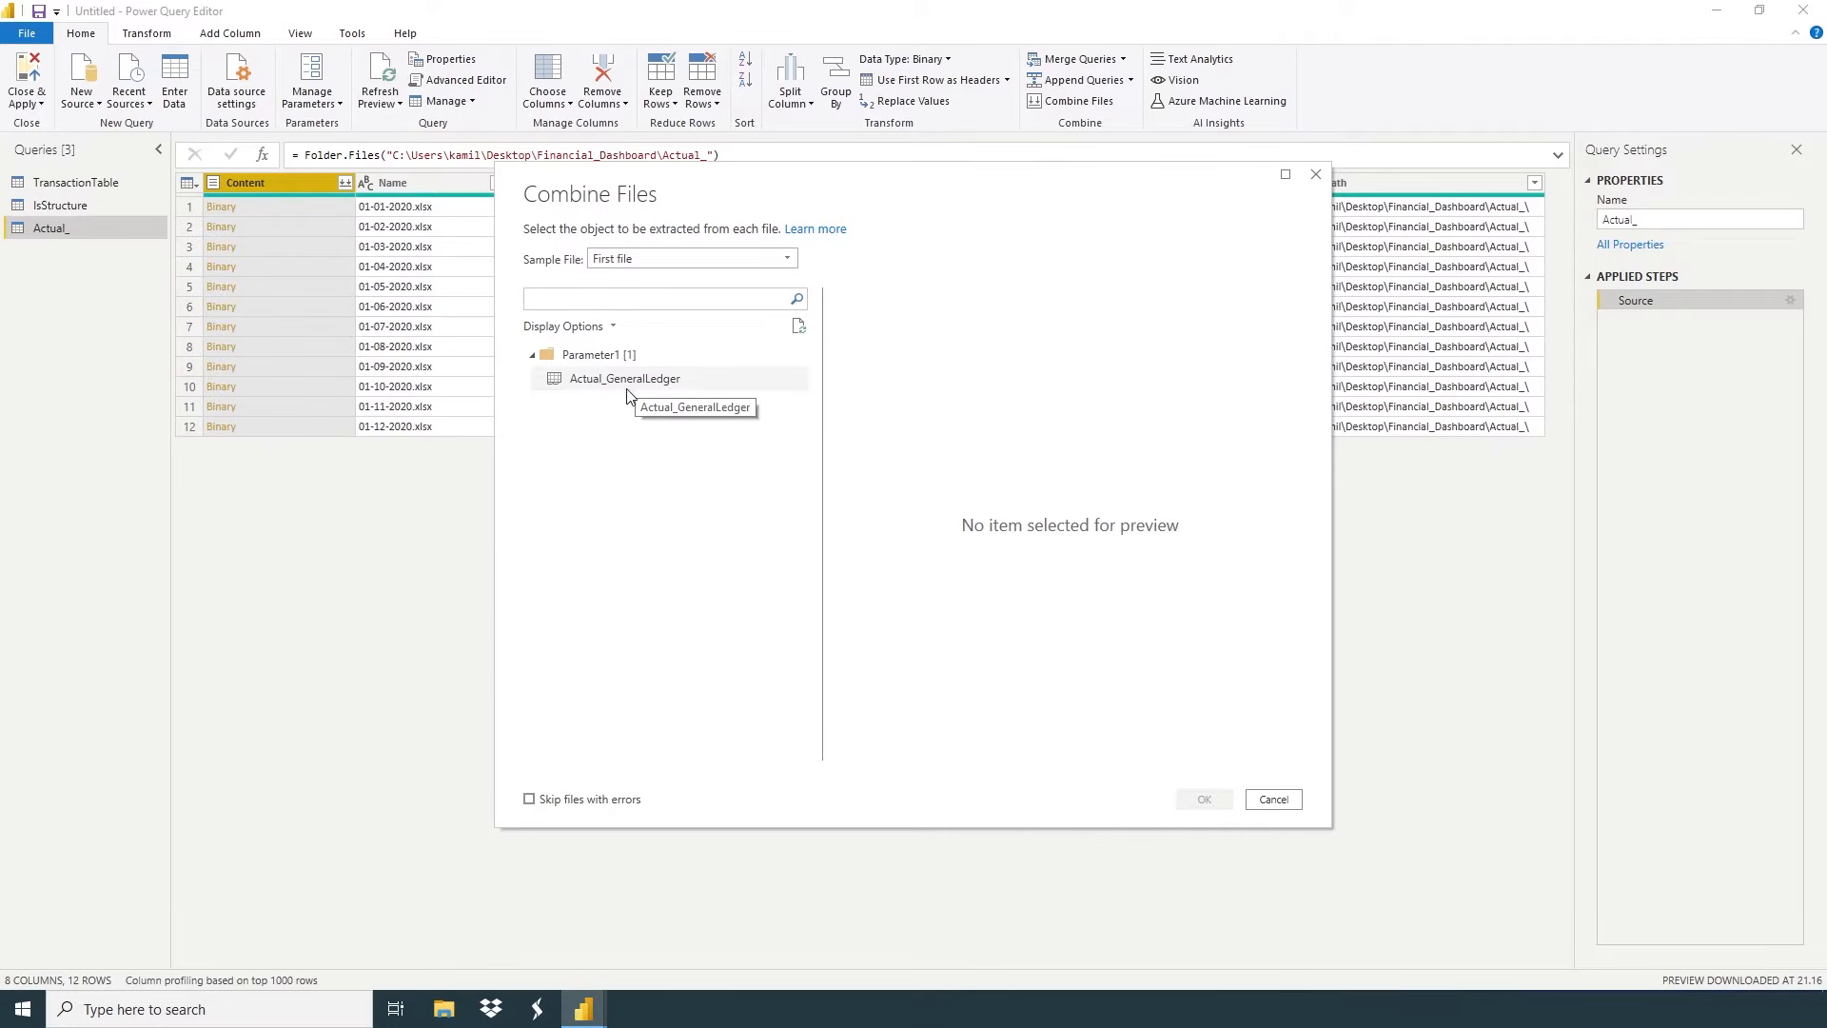
left_click(627, 388)
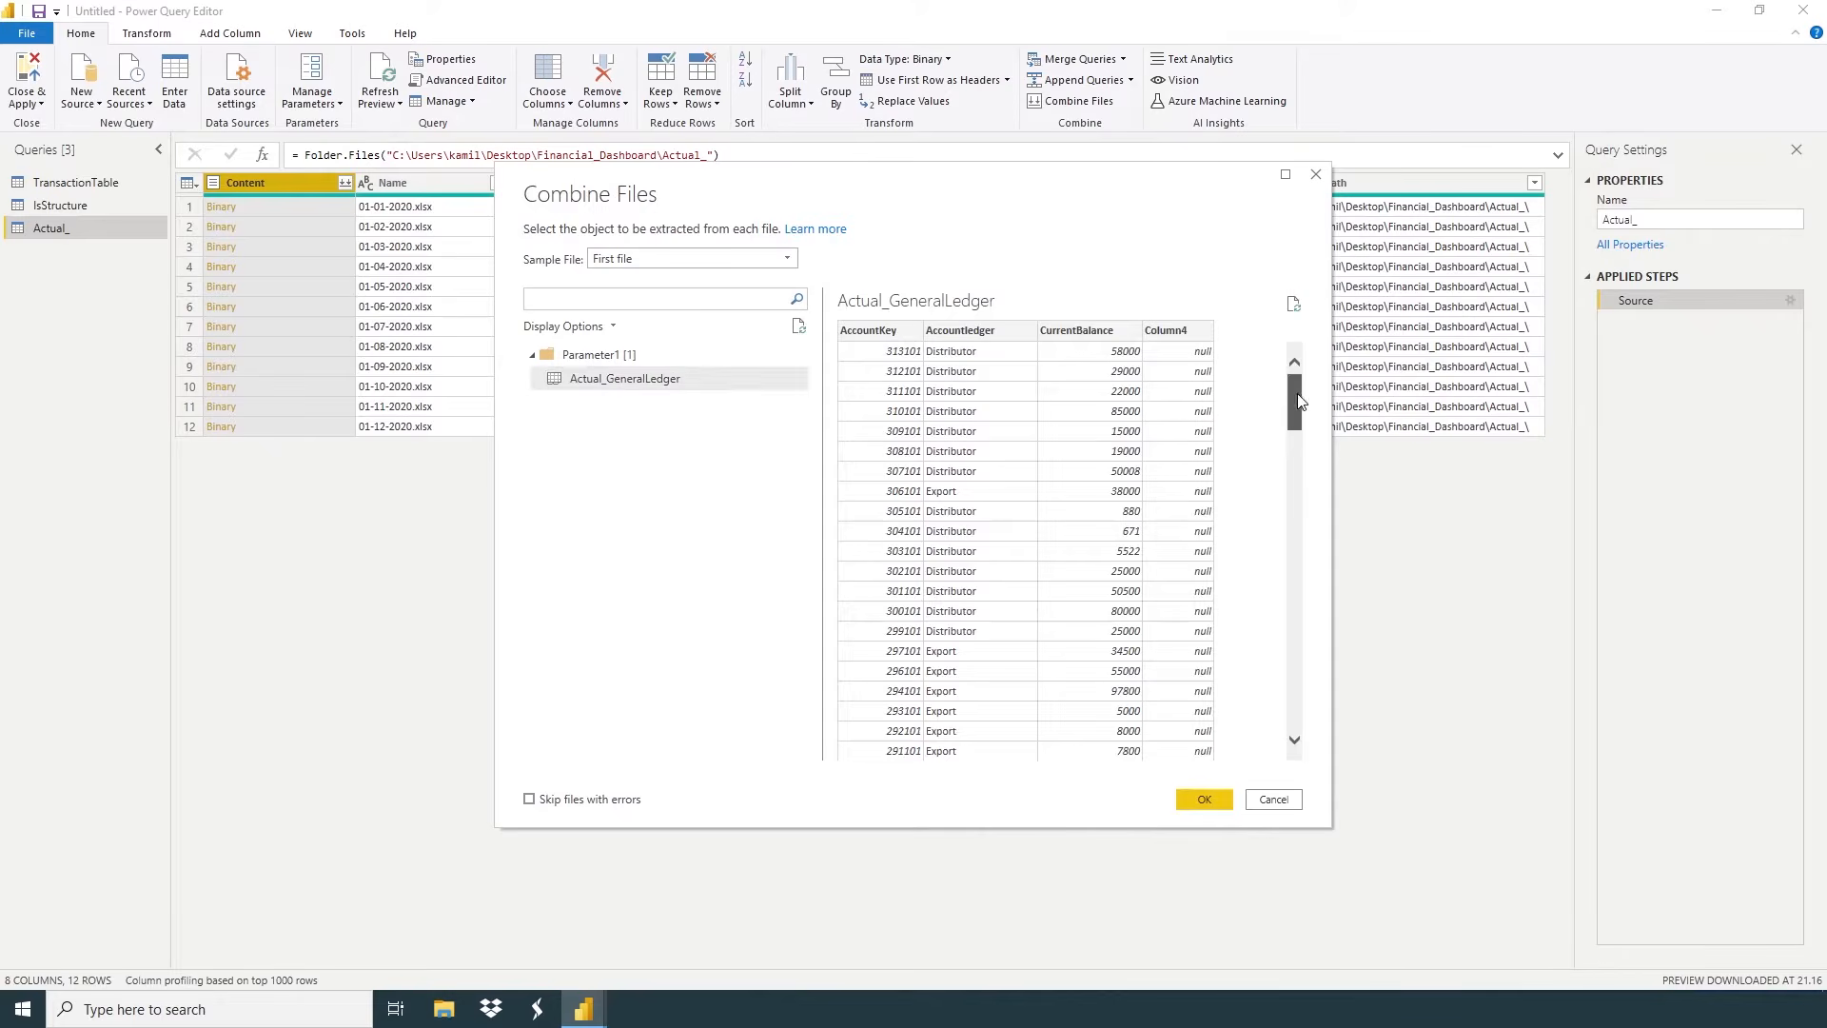
mouse_move(1298, 392)
left_mouse_down()
mouse_move(1286, 718)
mouse_move(1288, 369)
left_mouse_up()
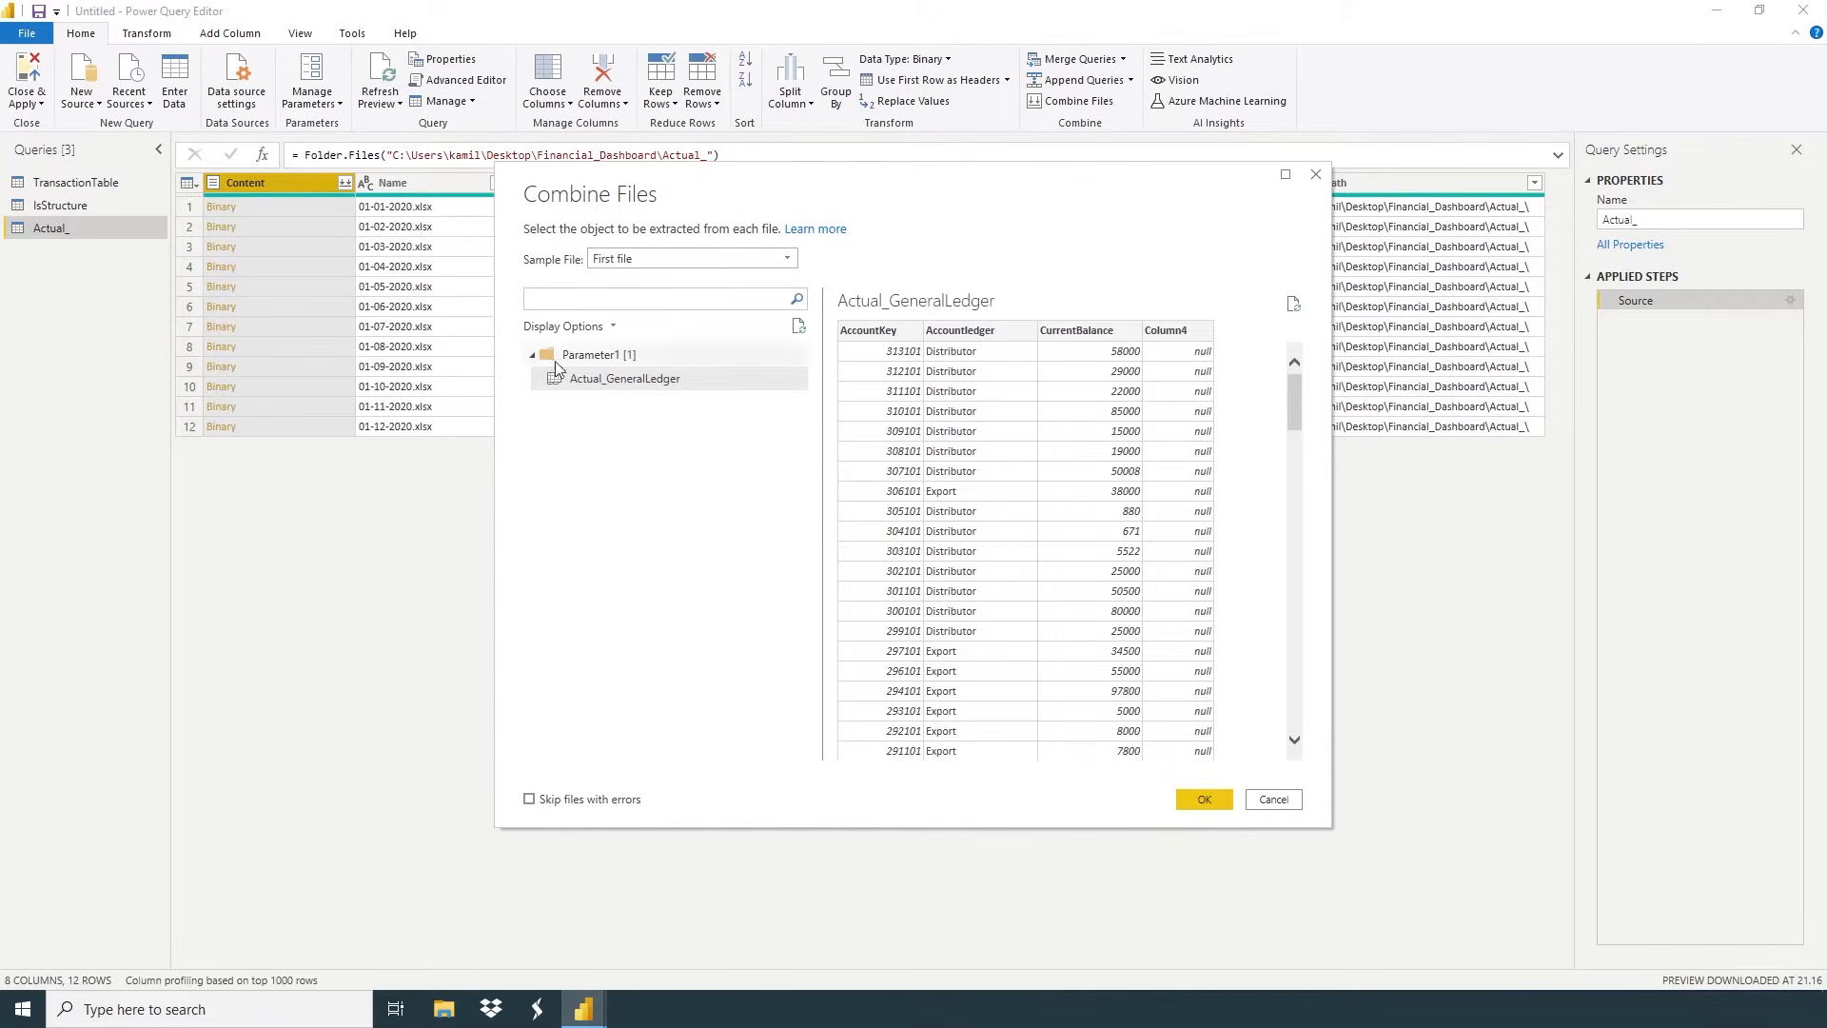
left_click(601, 384)
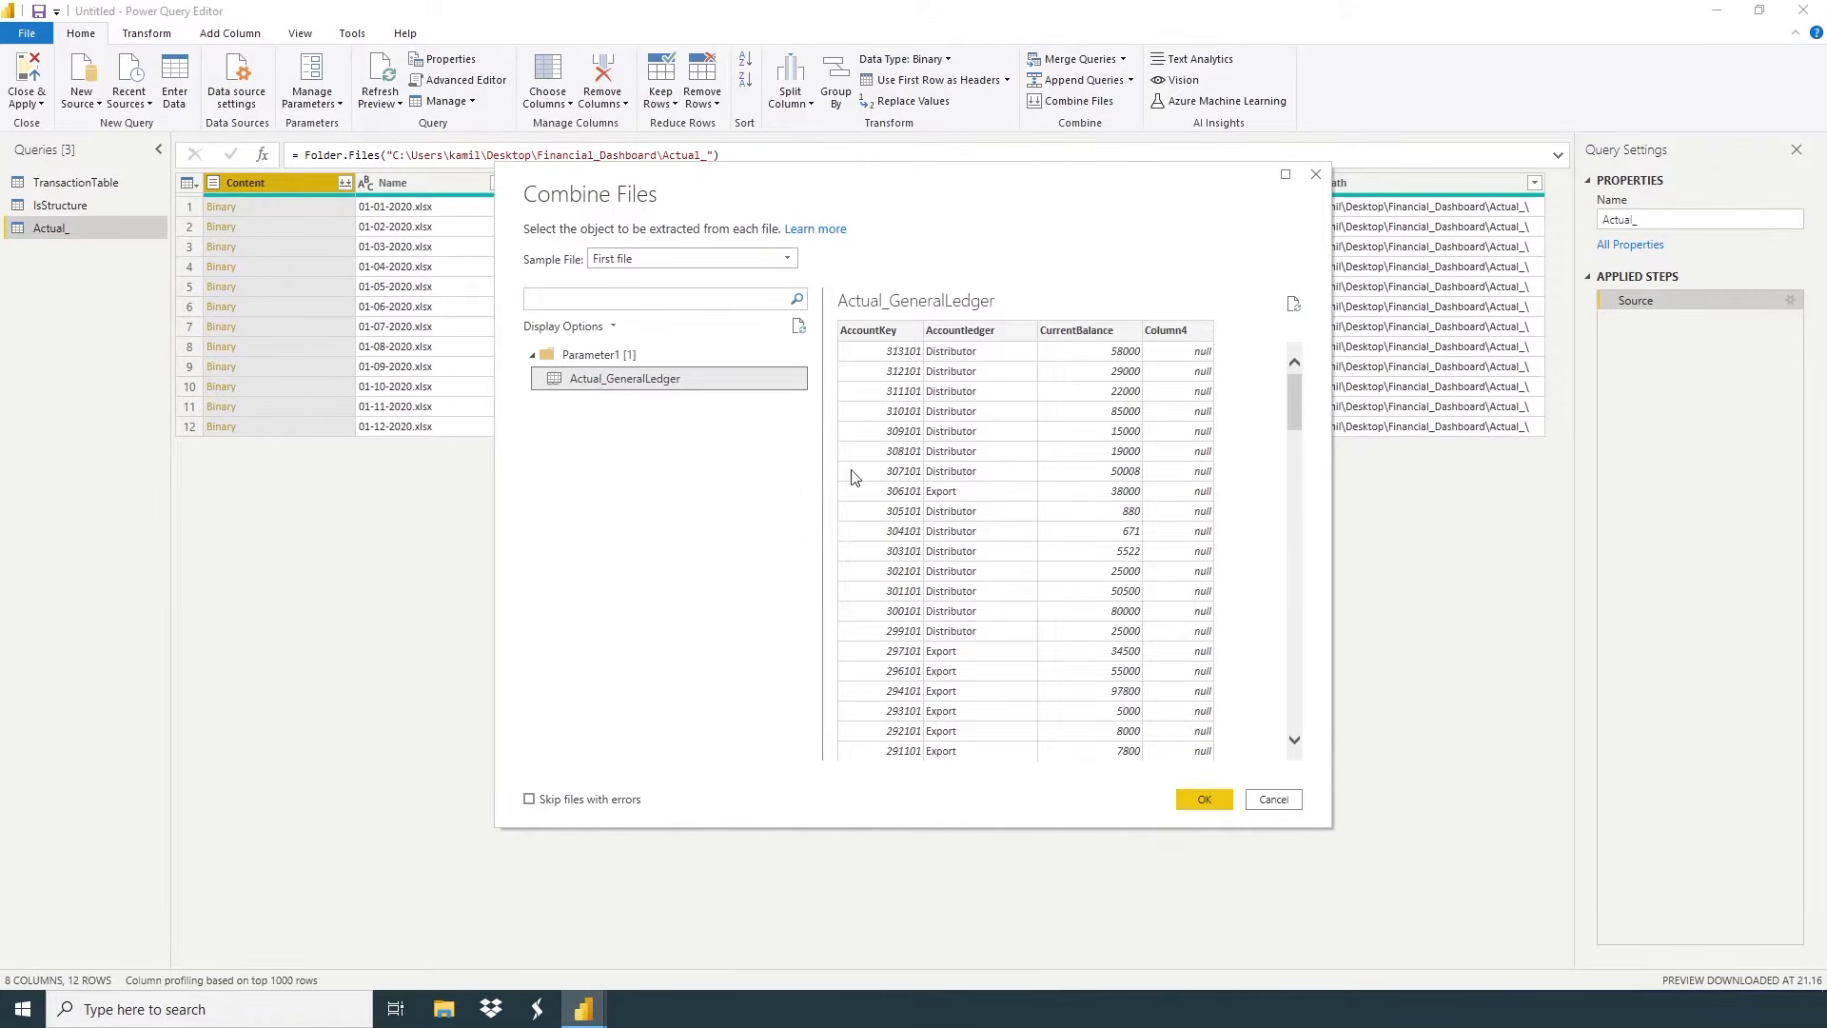
left_click(1197, 799)
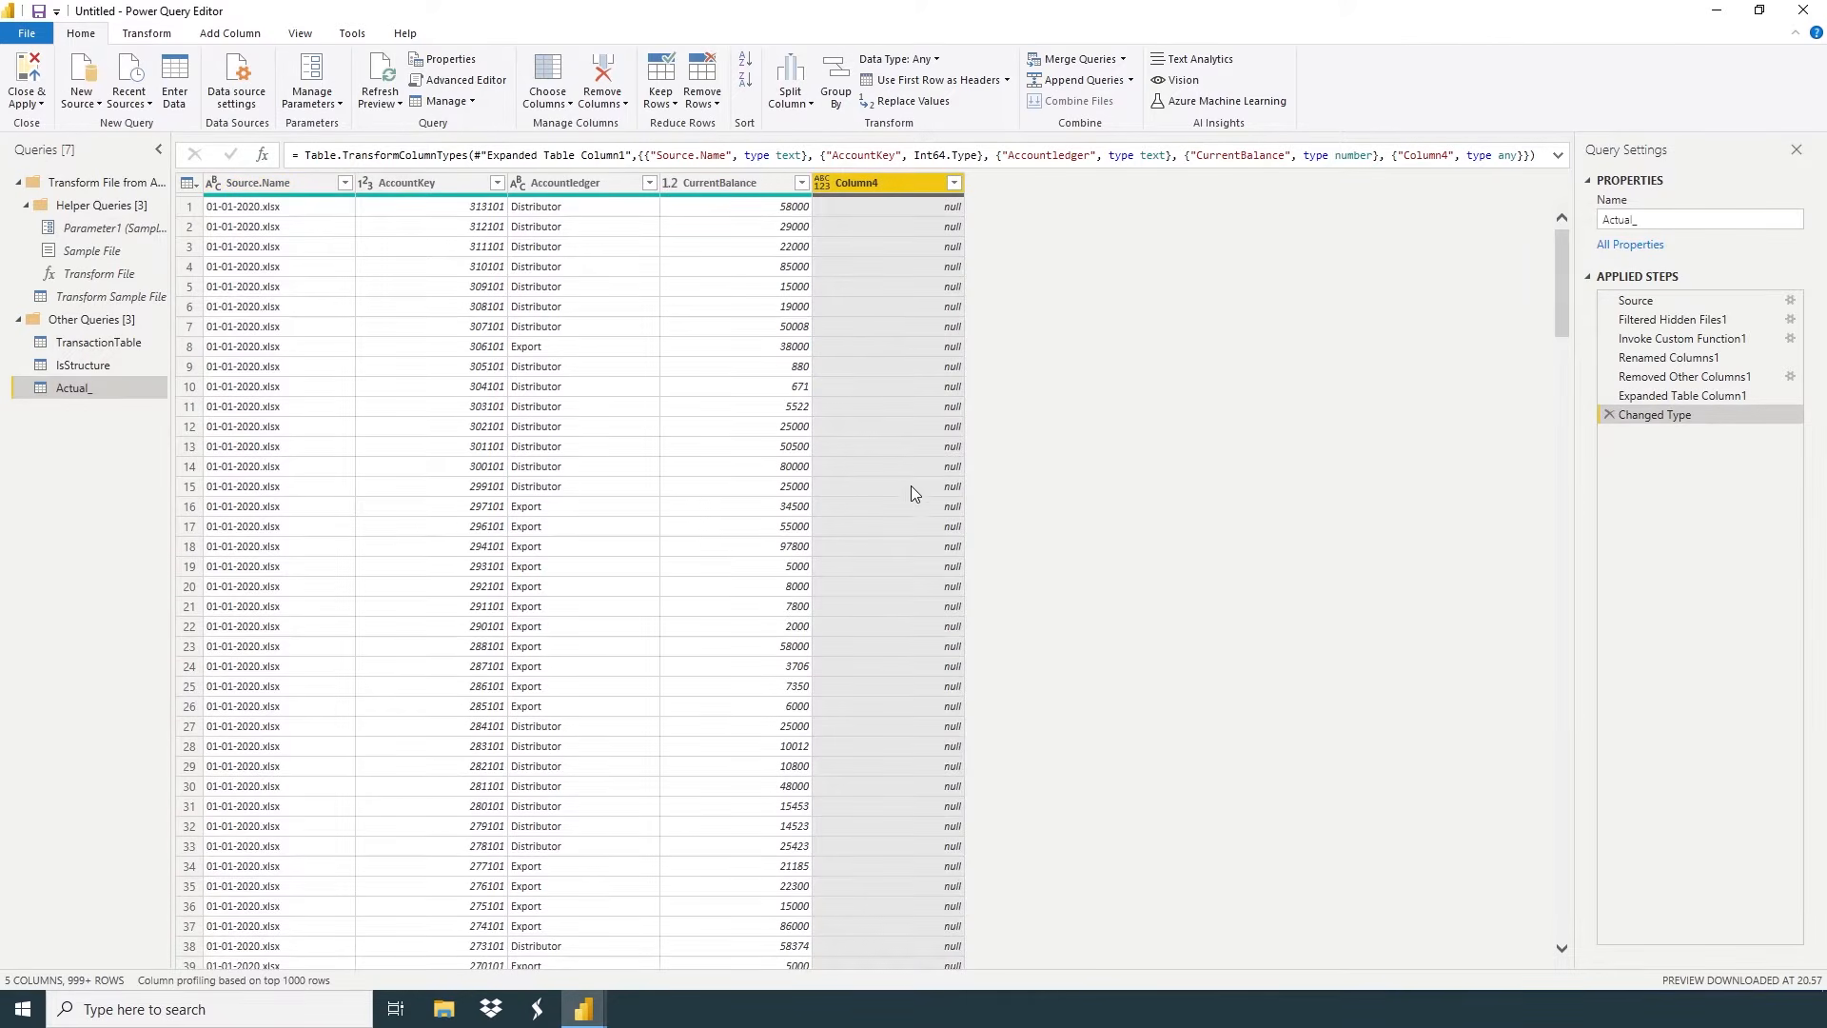
Remove the empty Column4 from the combined Actual_ query
scroll(906, 456, "down", 2)
scroll(903, 455, "up", 2)
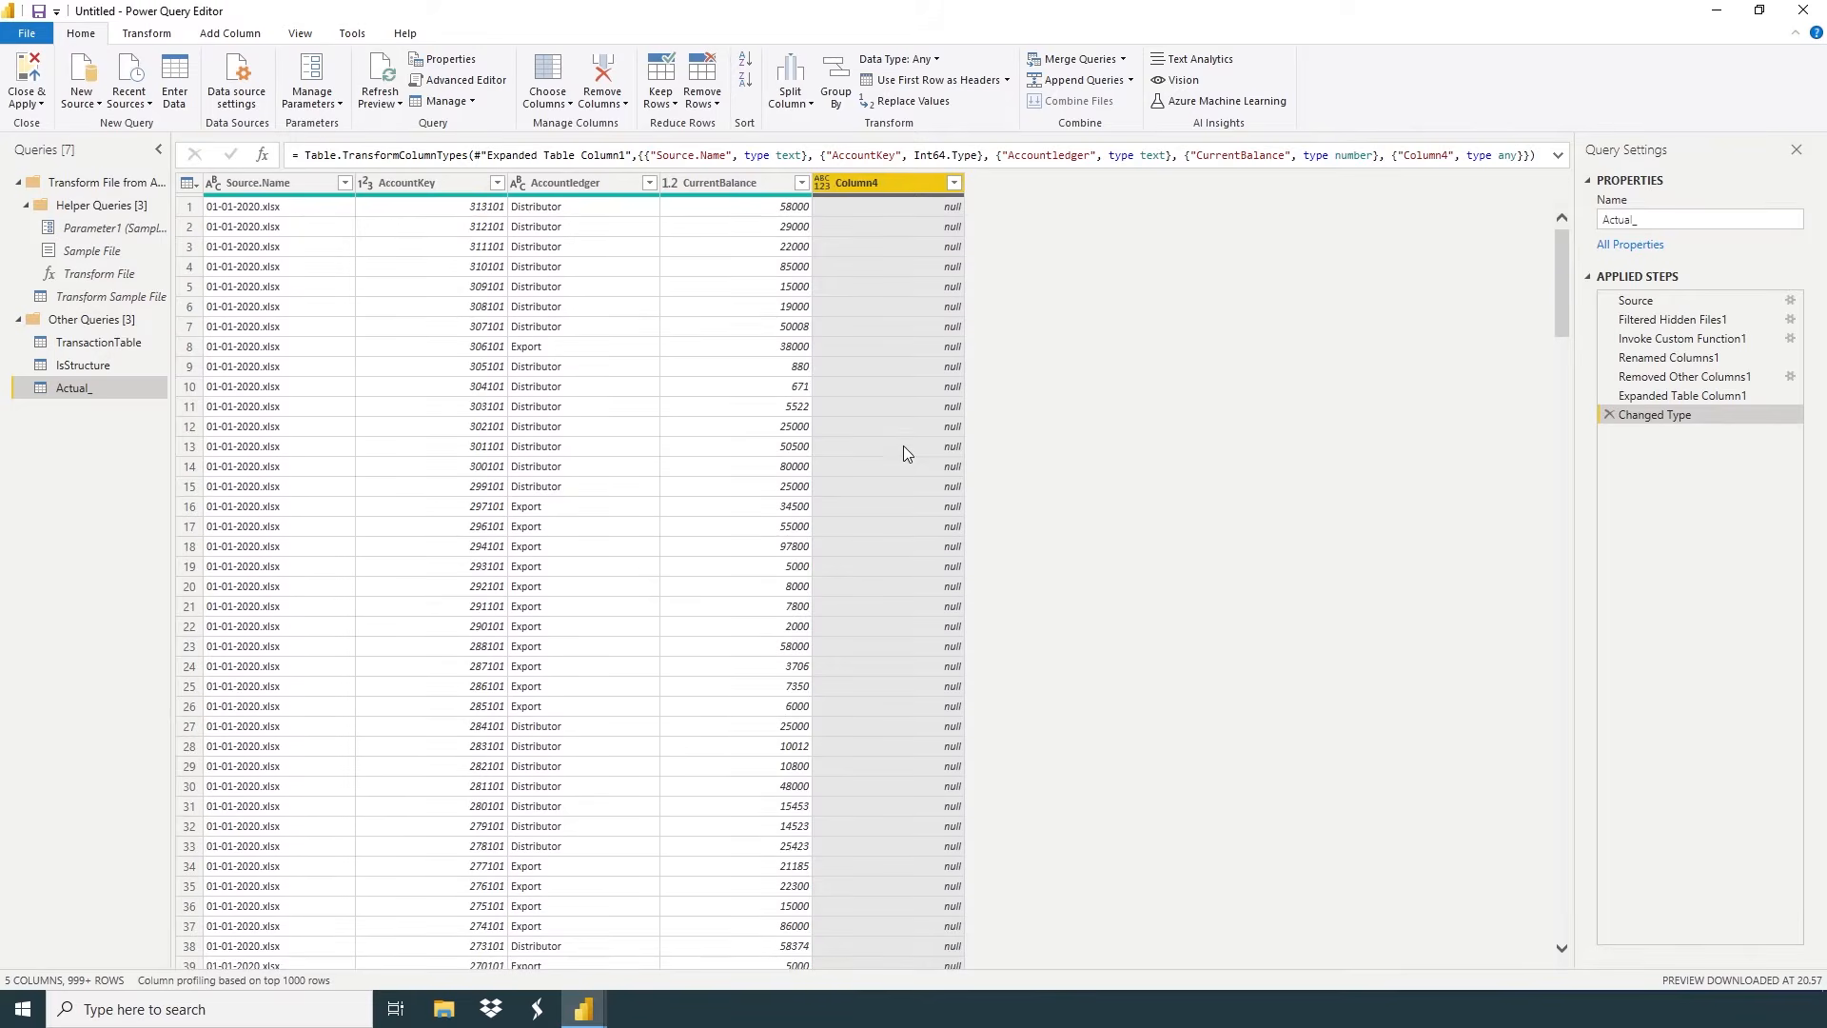
right_click(883, 186)
left_click(908, 226)
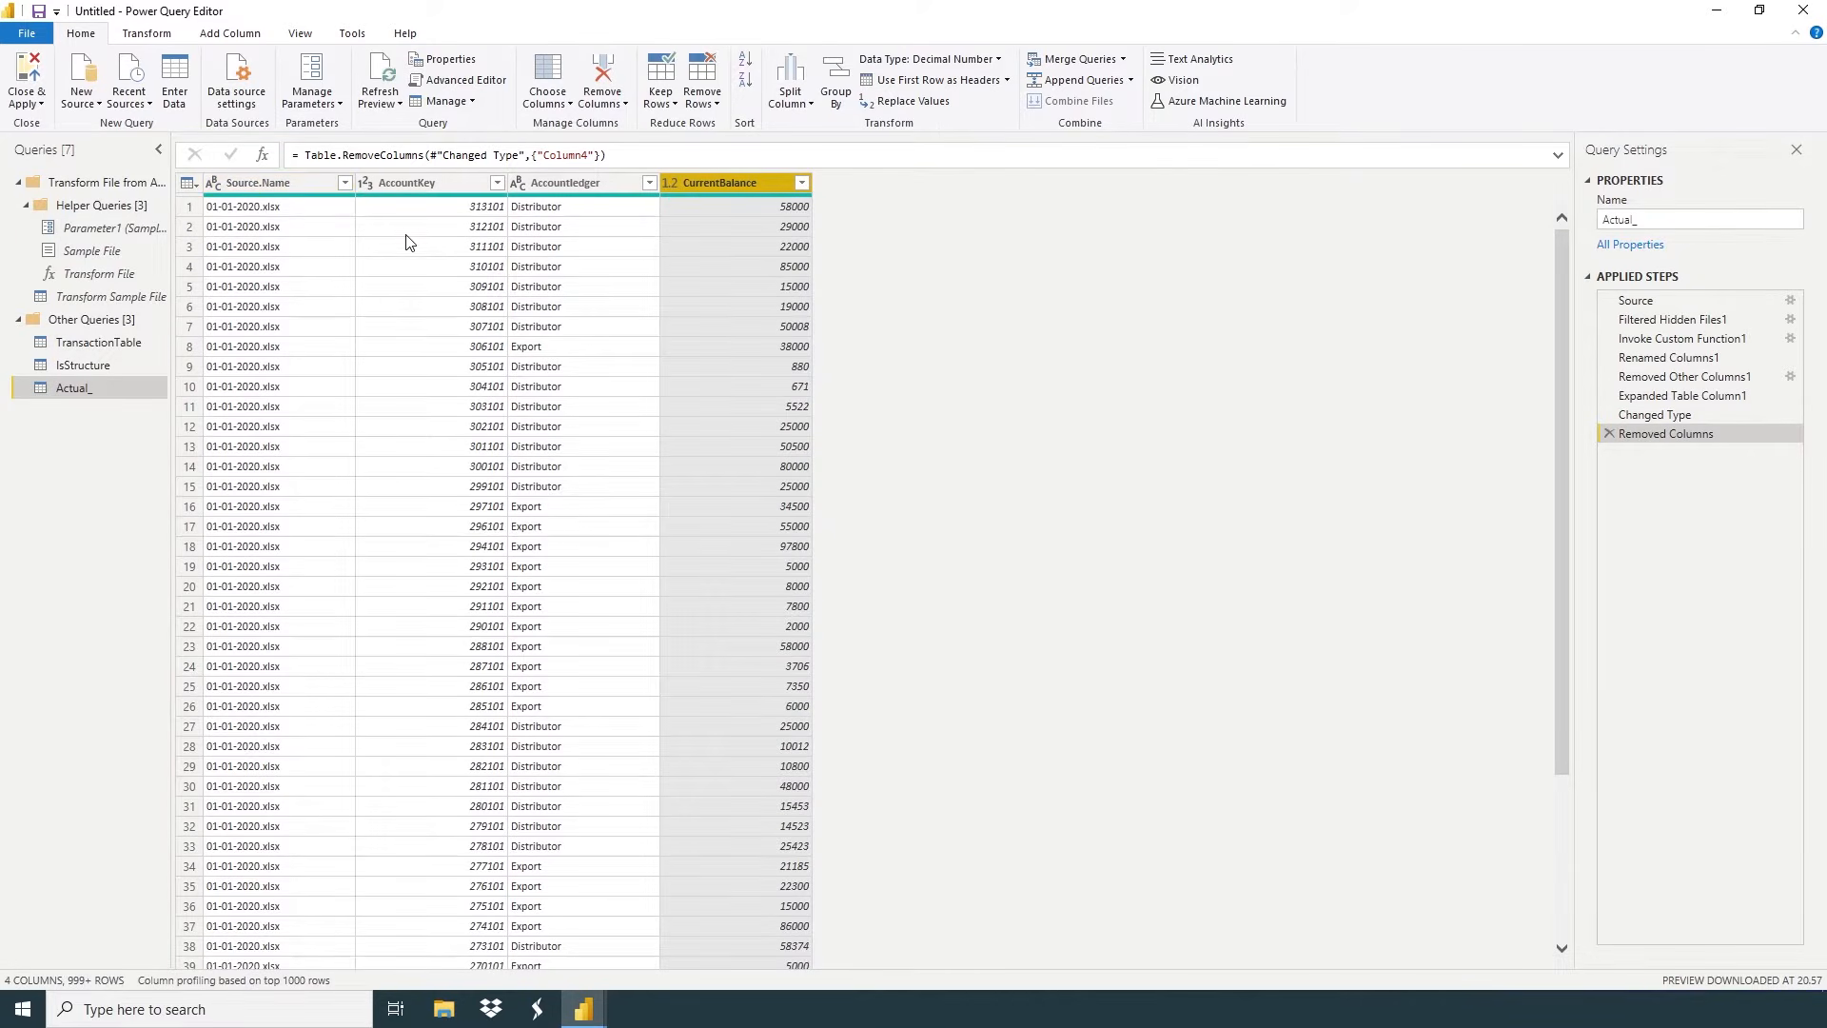
Rename the CurrentBalance column as ActualAmount
double_click(722, 185)
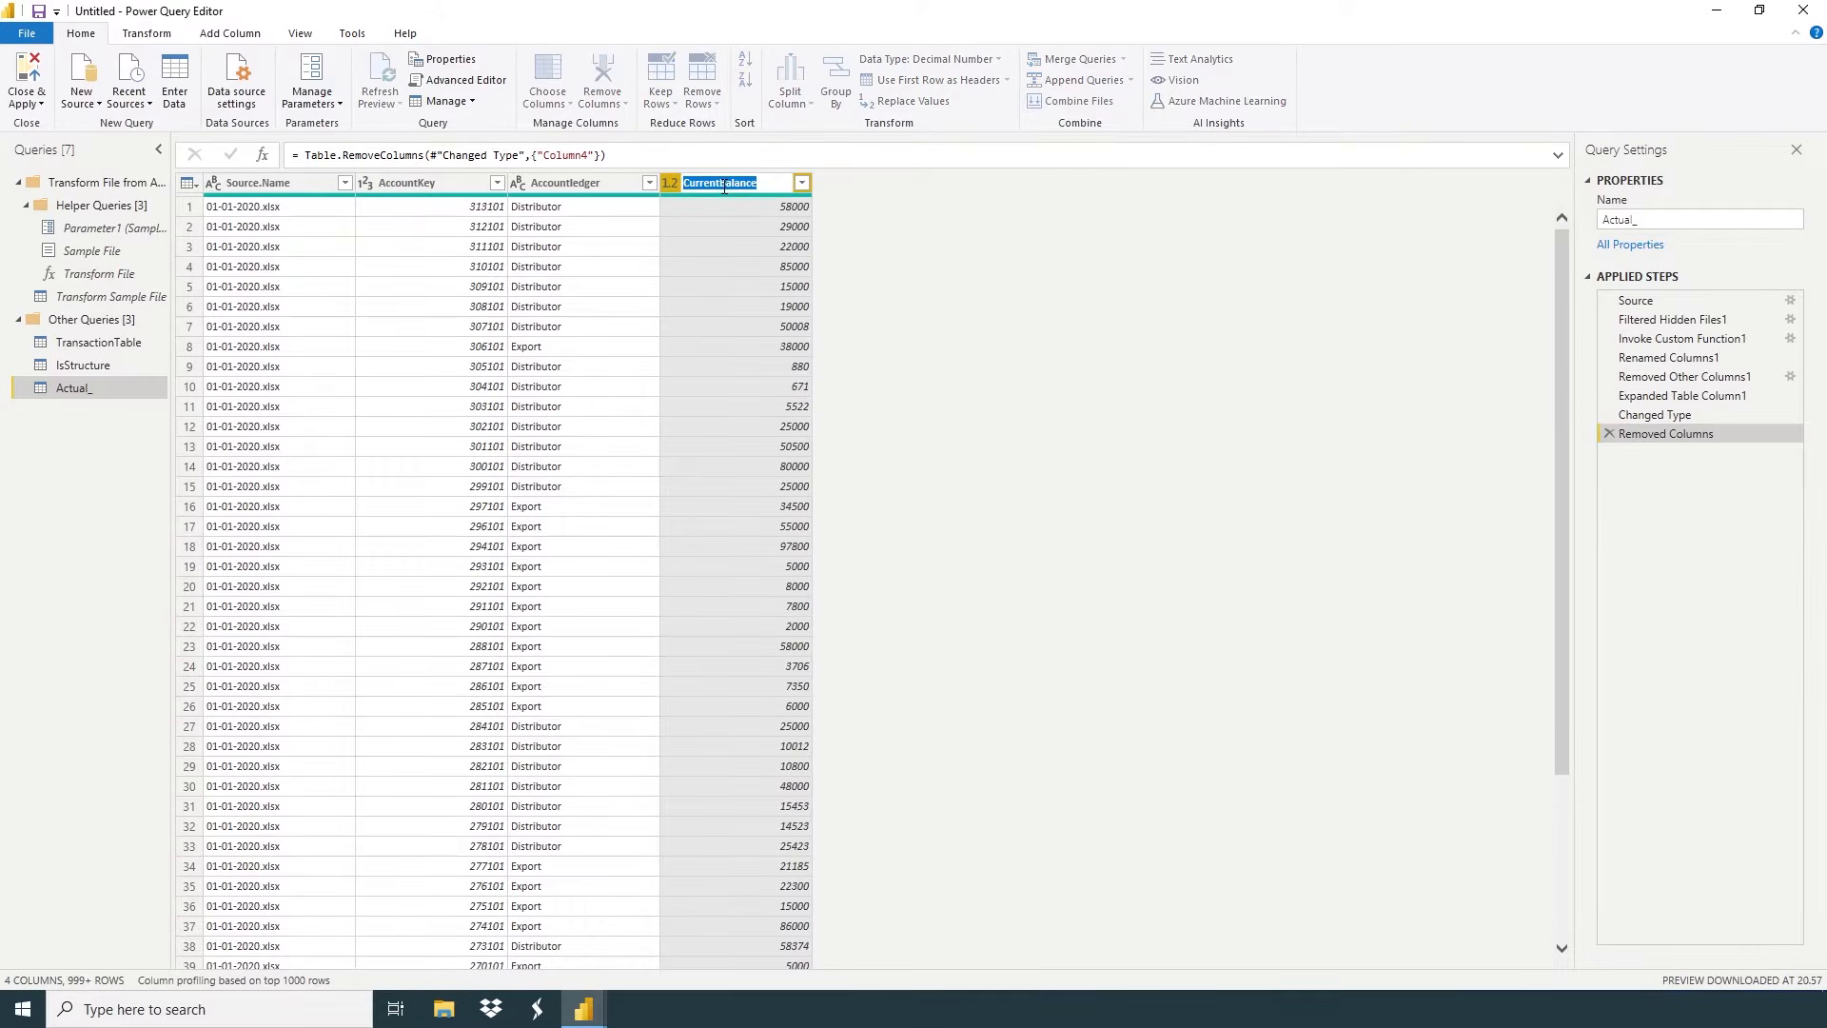
type("ActualAmount")
key("Return")
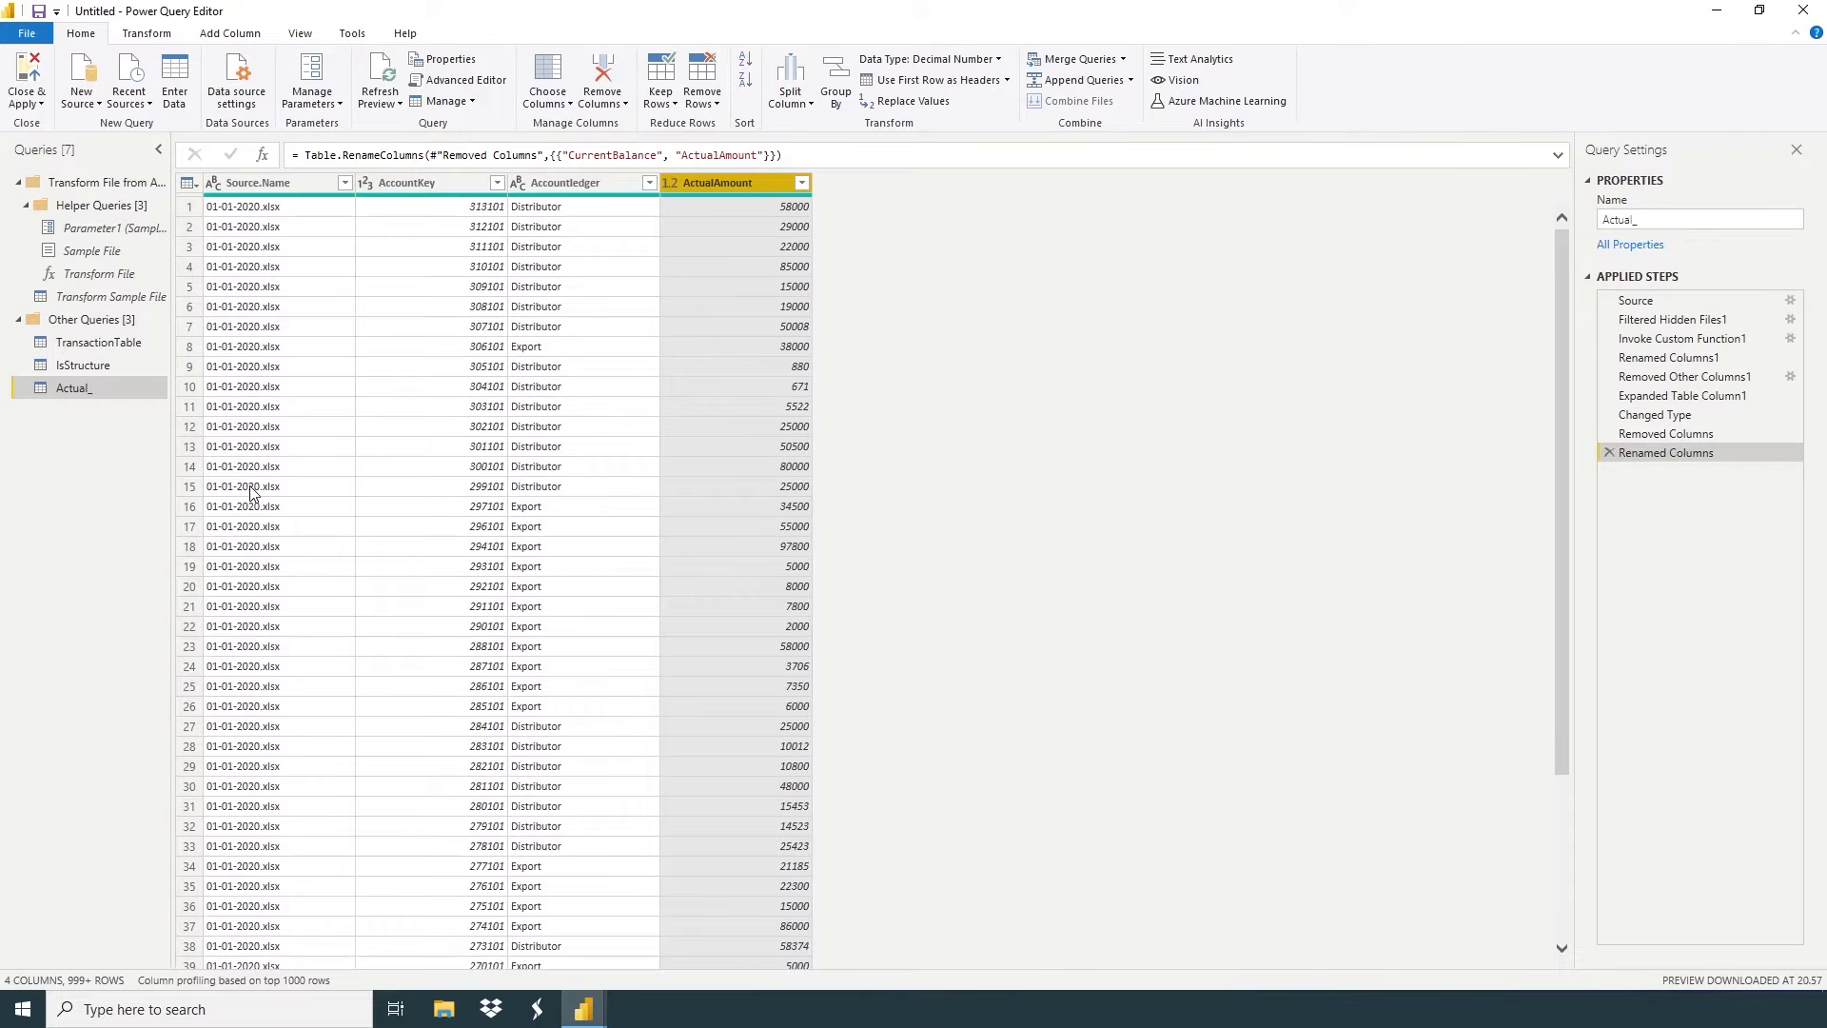
Extract the text before the delimiter ".xlsx" in the Source.Name column
left_click(264, 187)
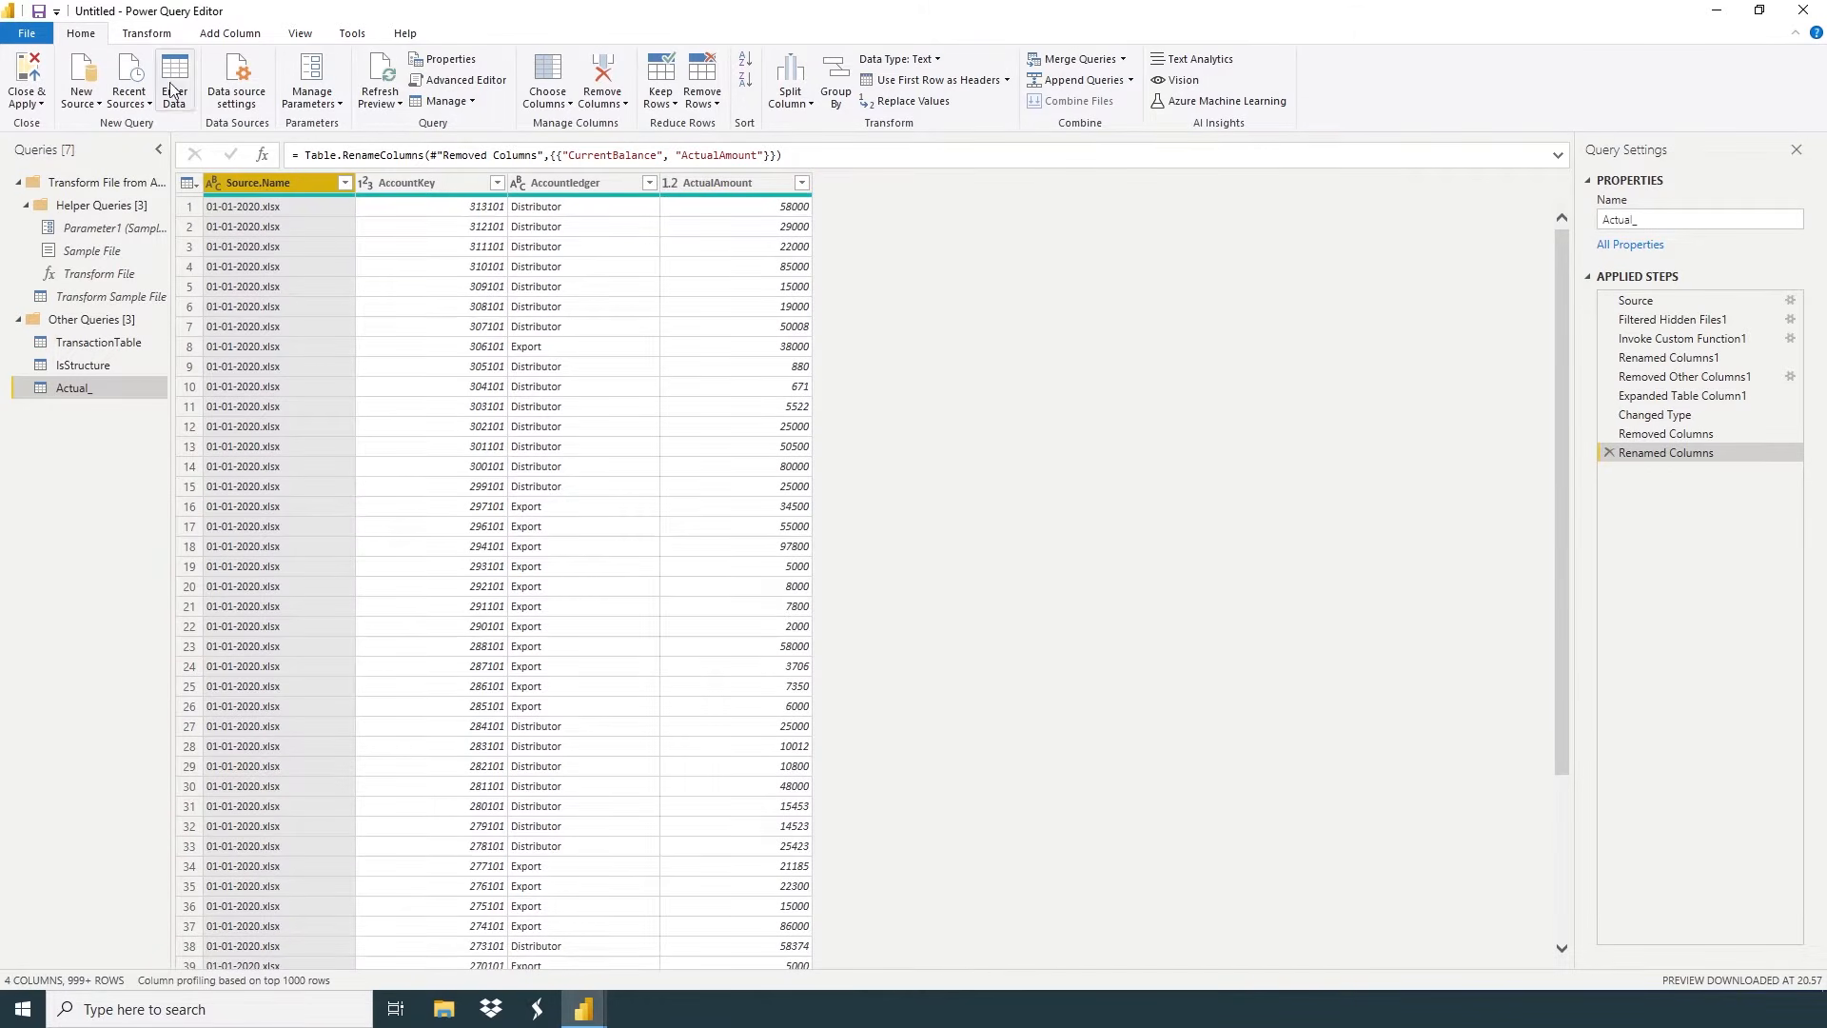
left_click(160, 38)
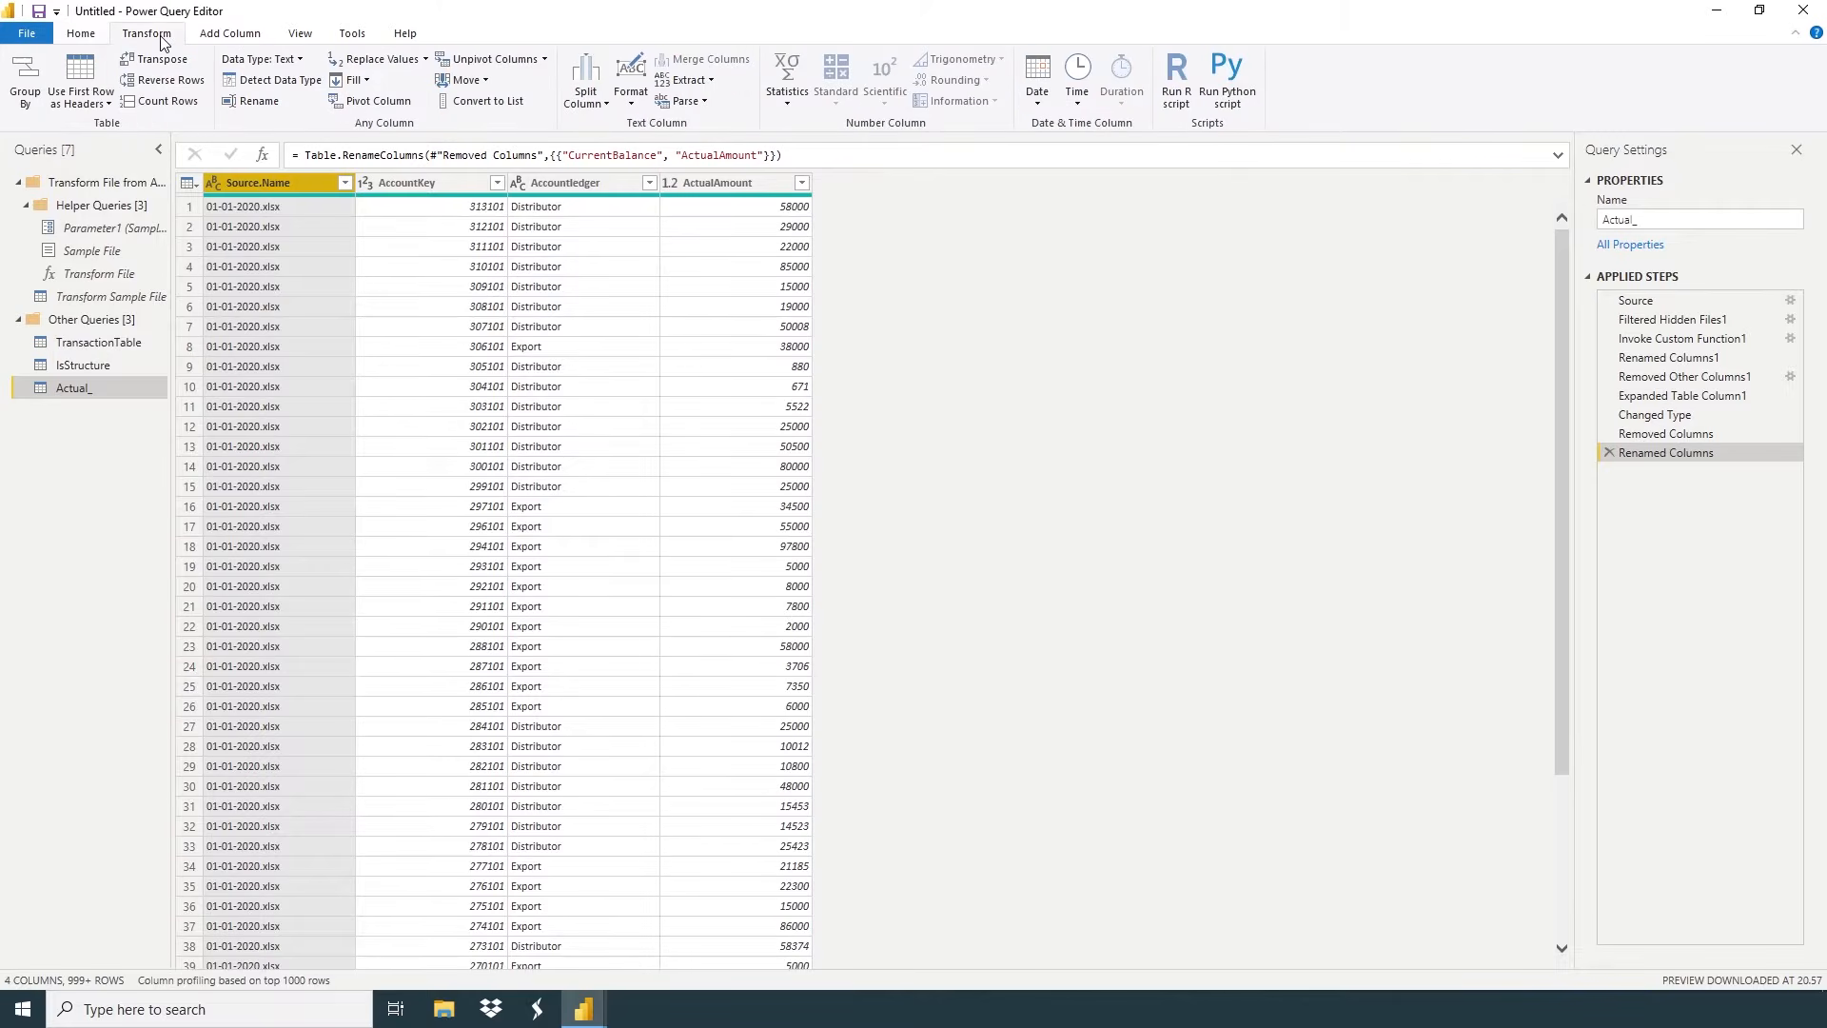
left_click(703, 86)
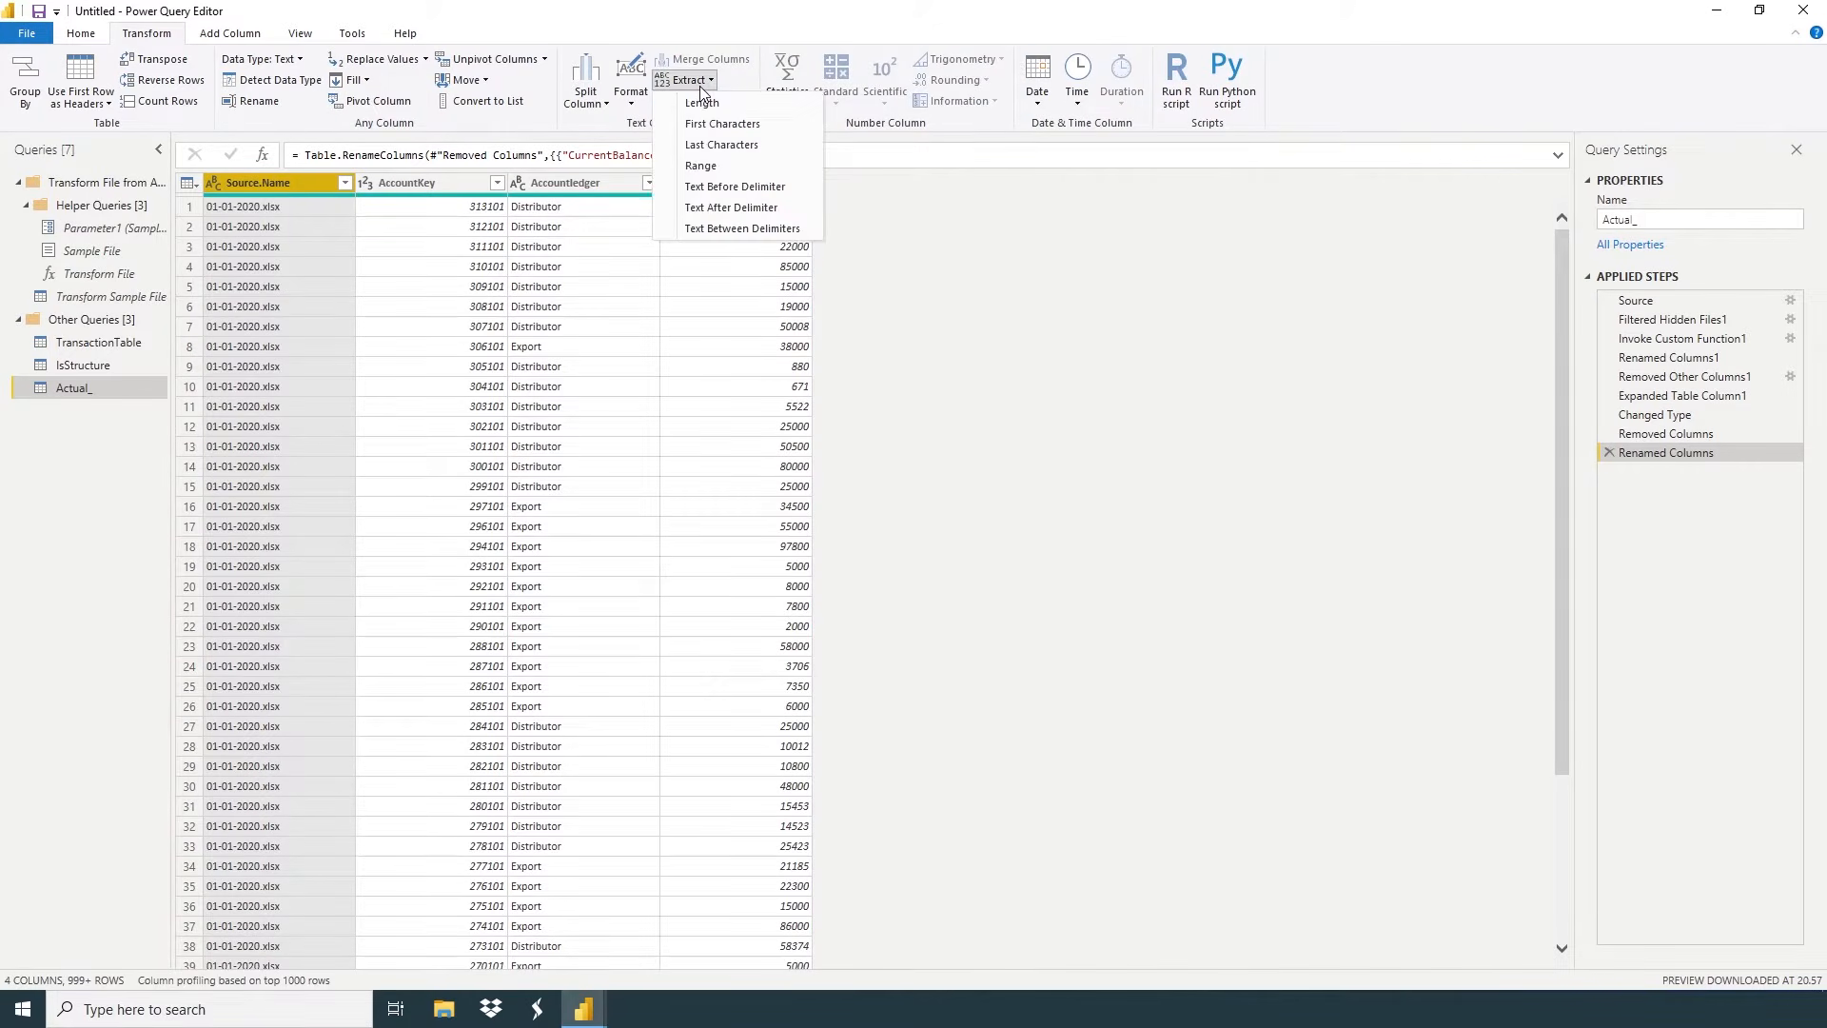
left_click(708, 193)
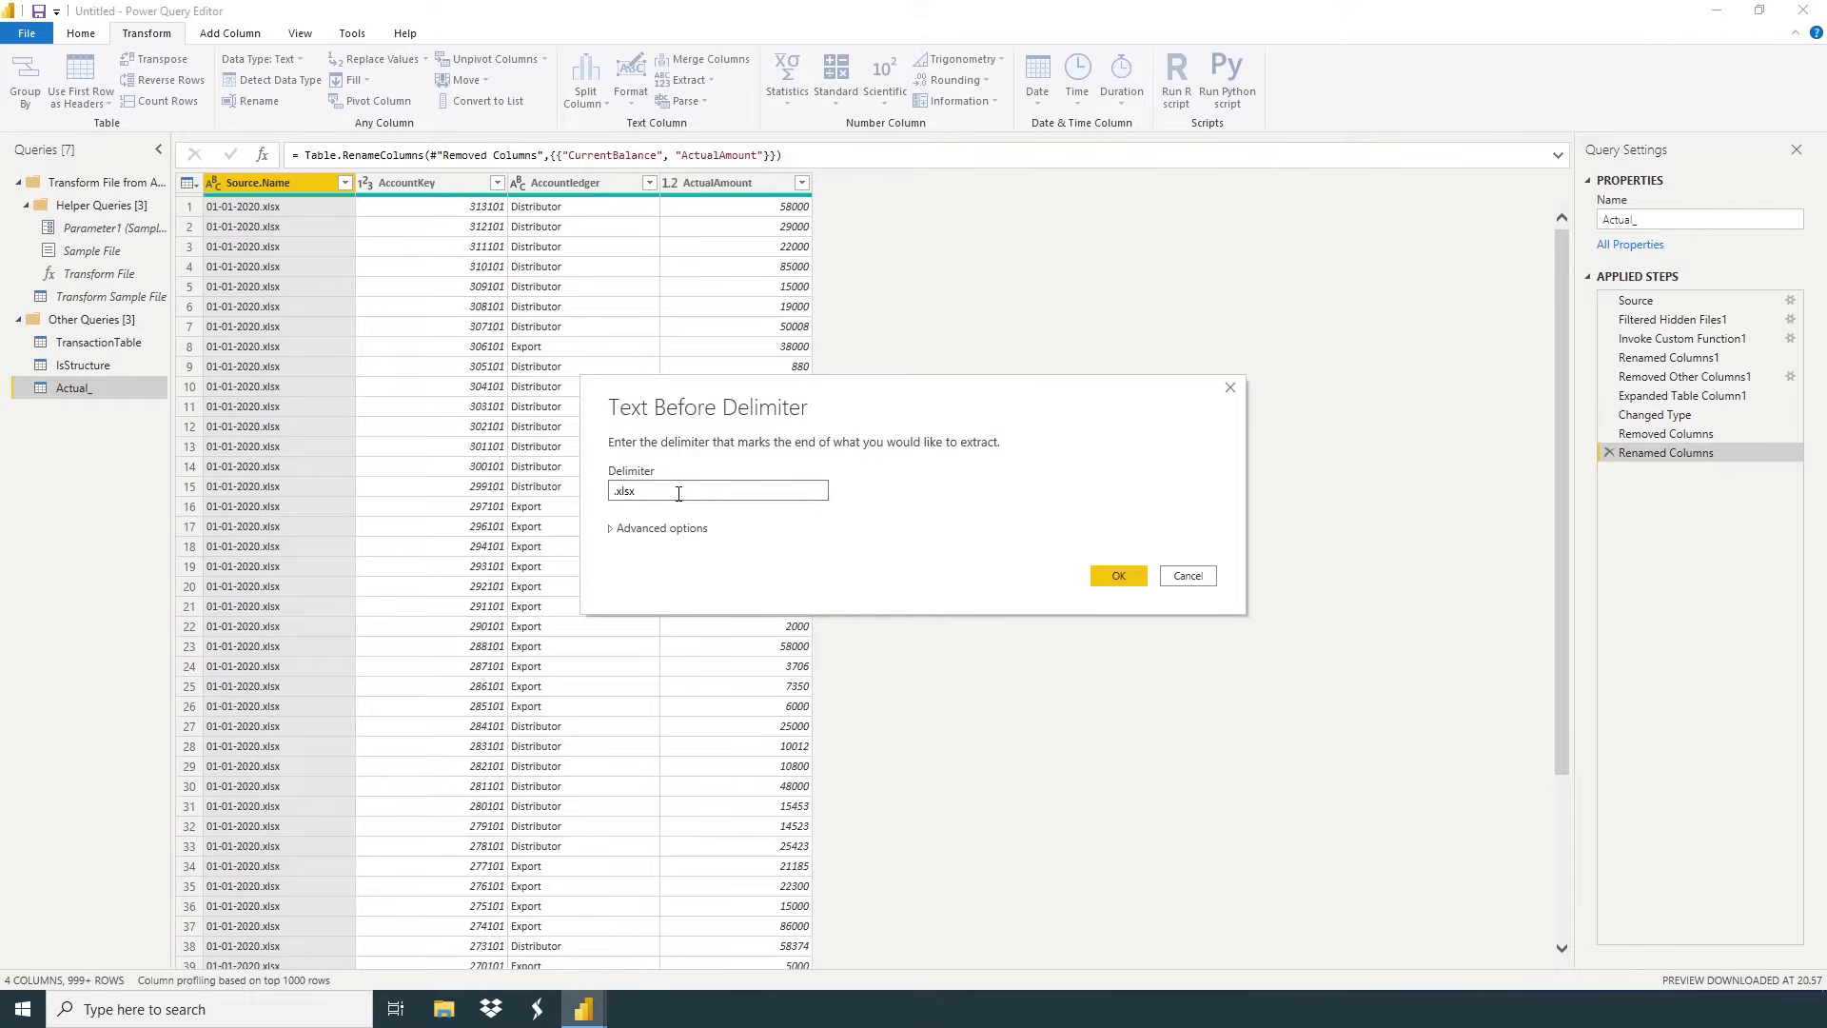
left_click(1118, 575)
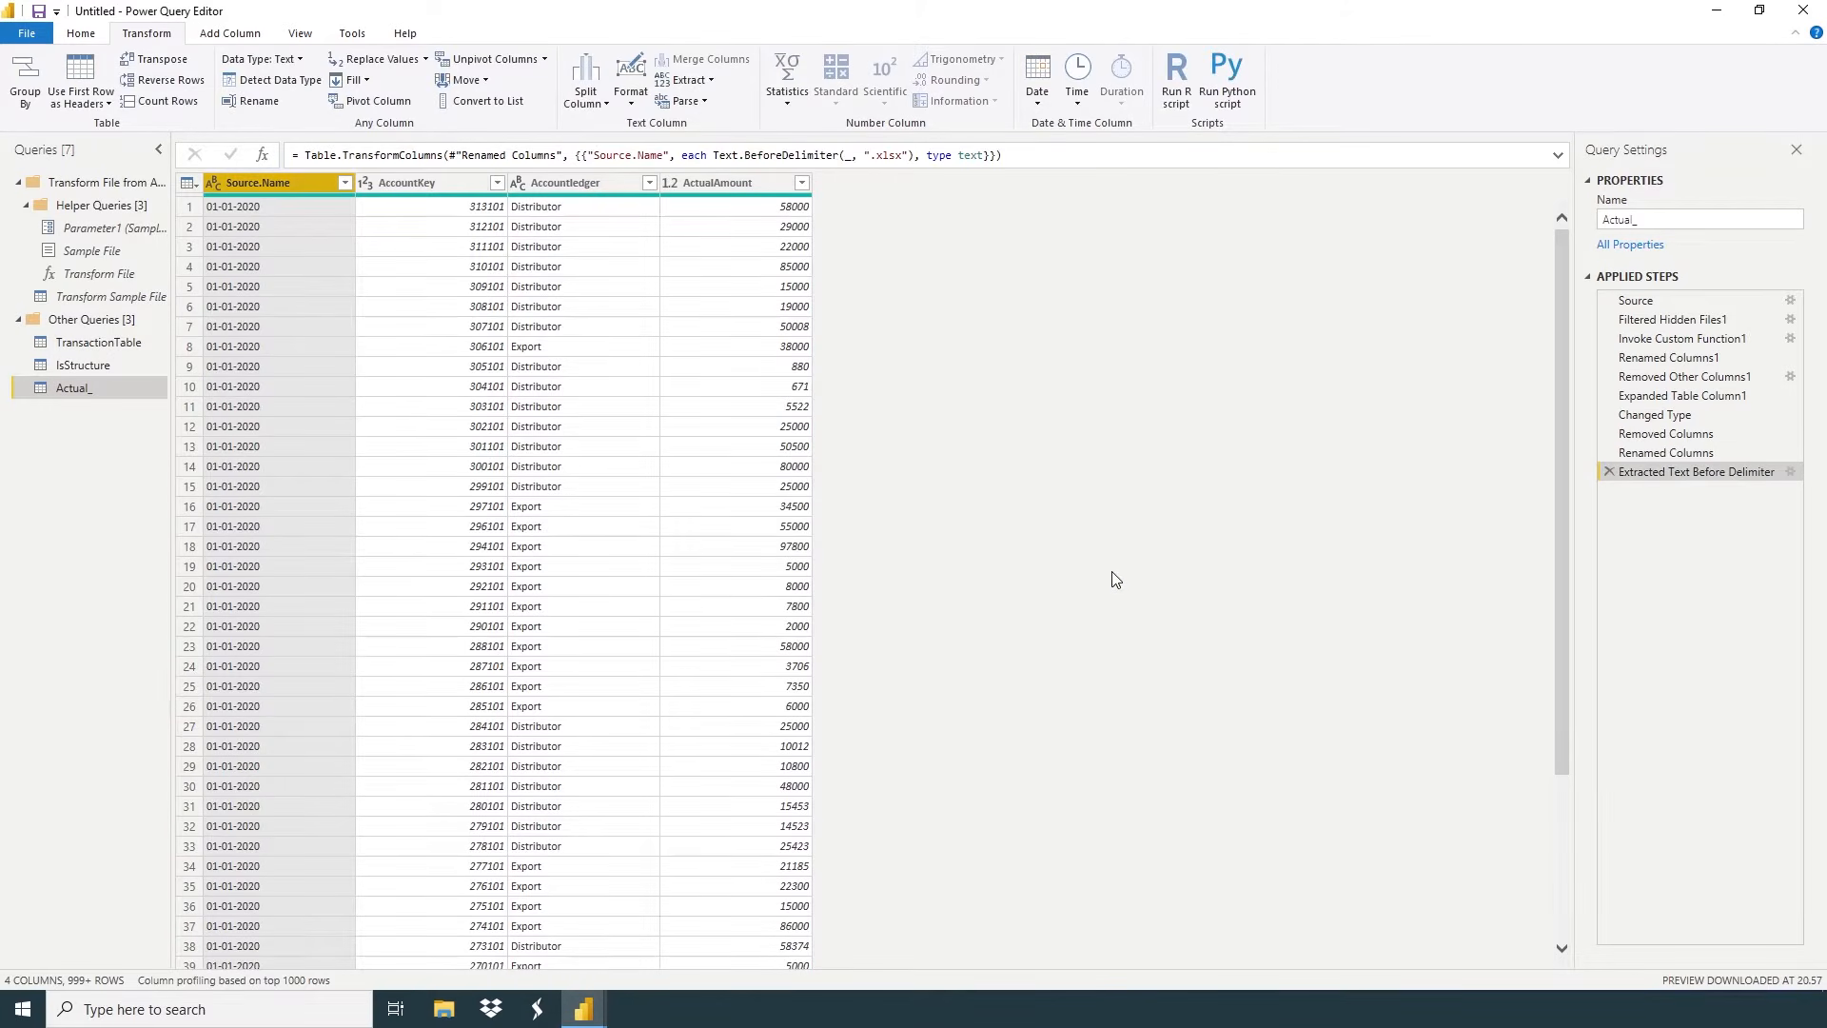
Change the Source.Name column's data type to Date and rename the column as Date
left_click(212, 186)
left_click(246, 315)
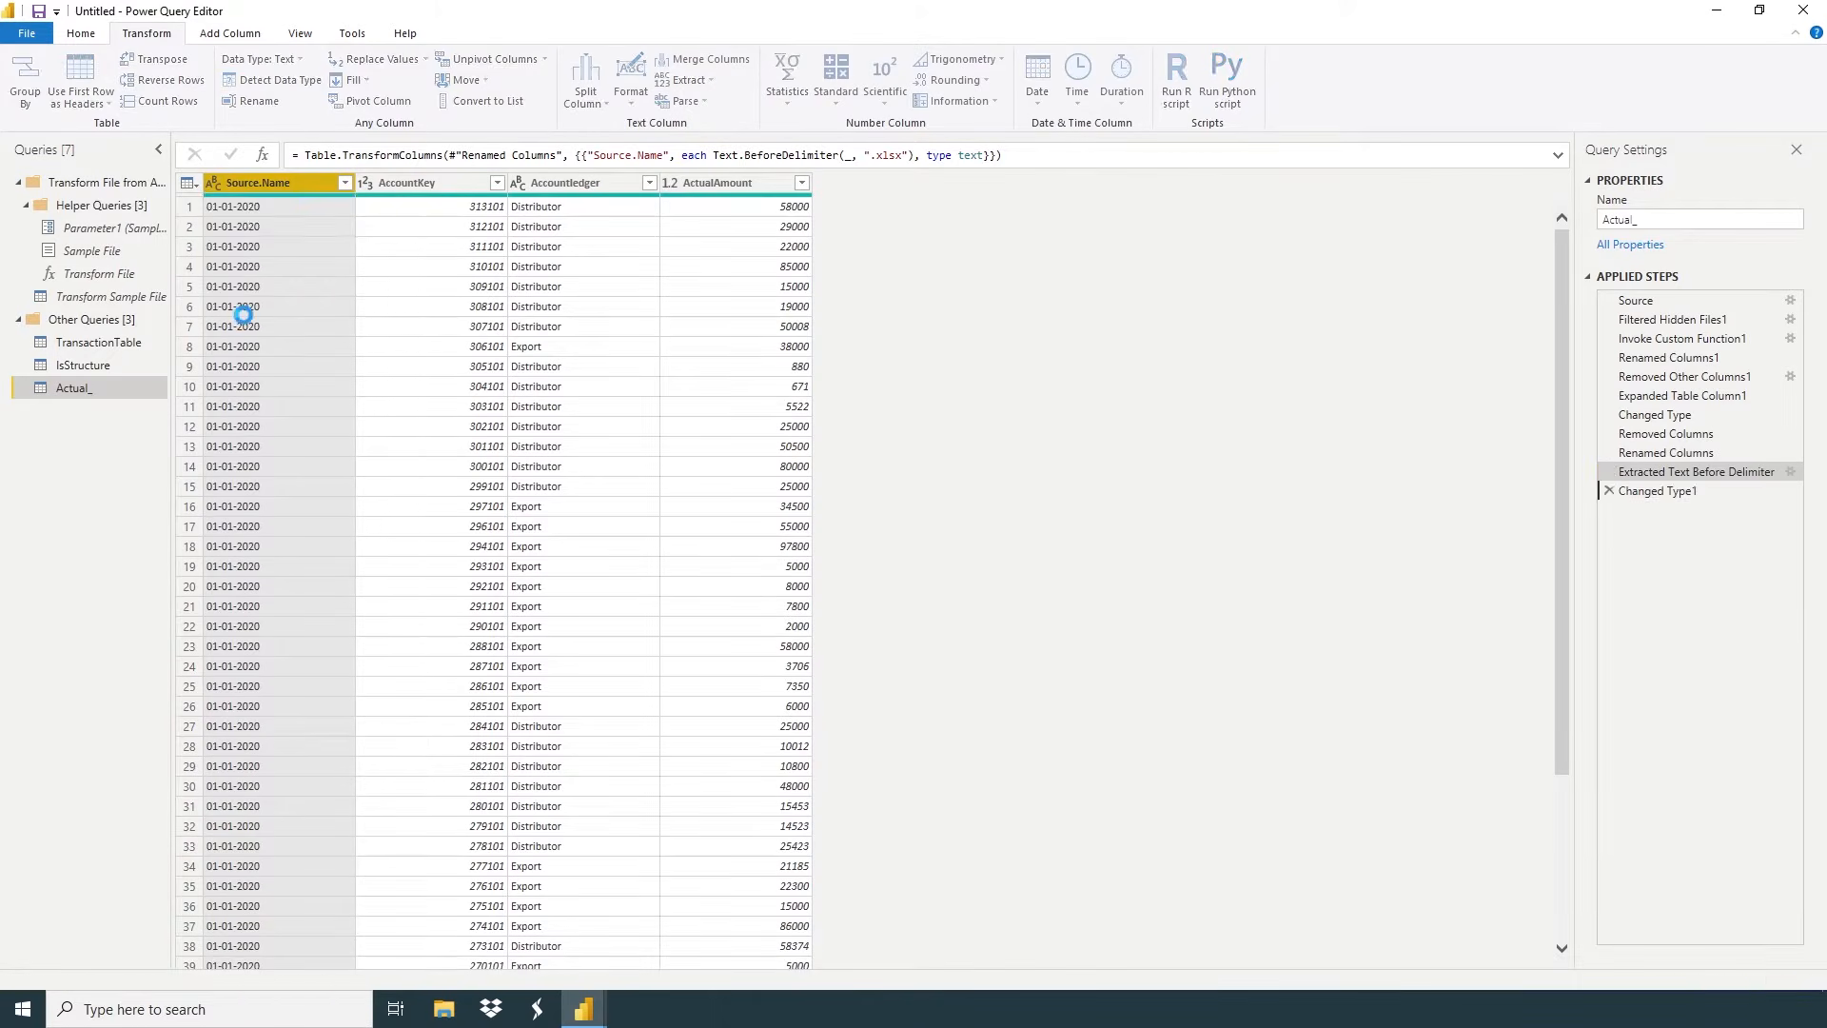
double_click(286, 184)
type("D")
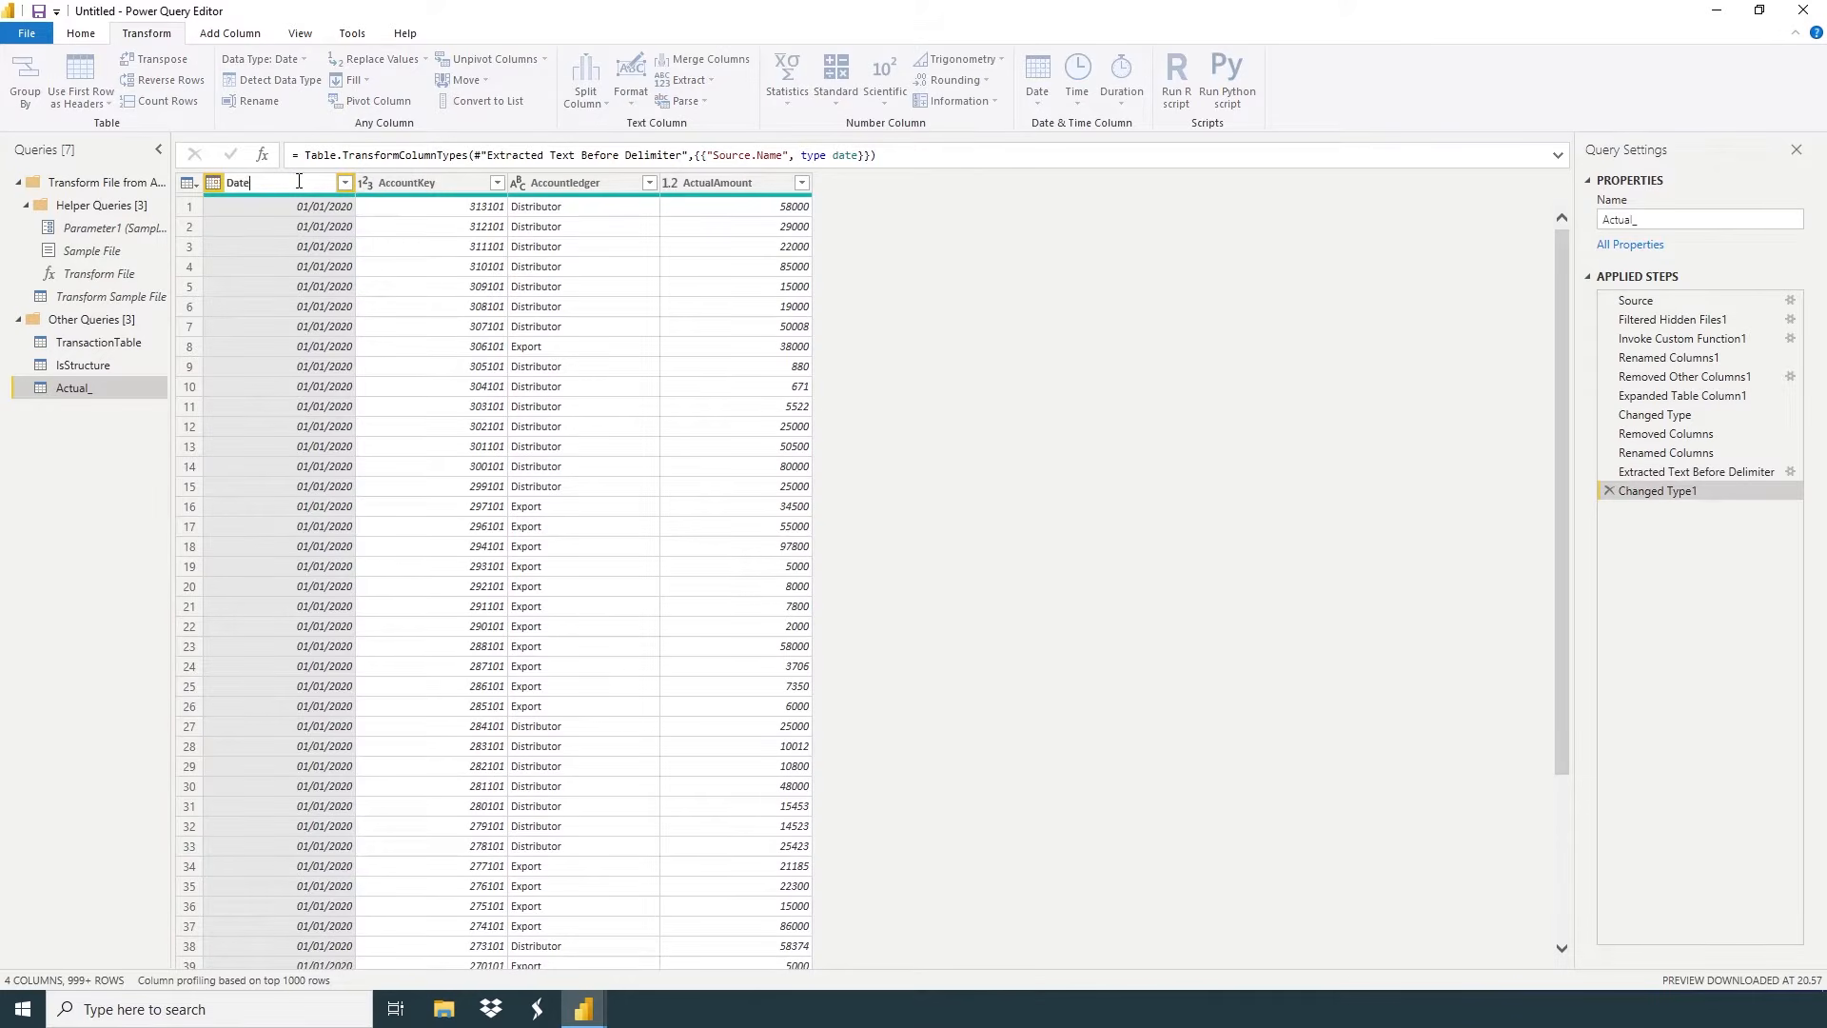
type("ate")
key("Return")
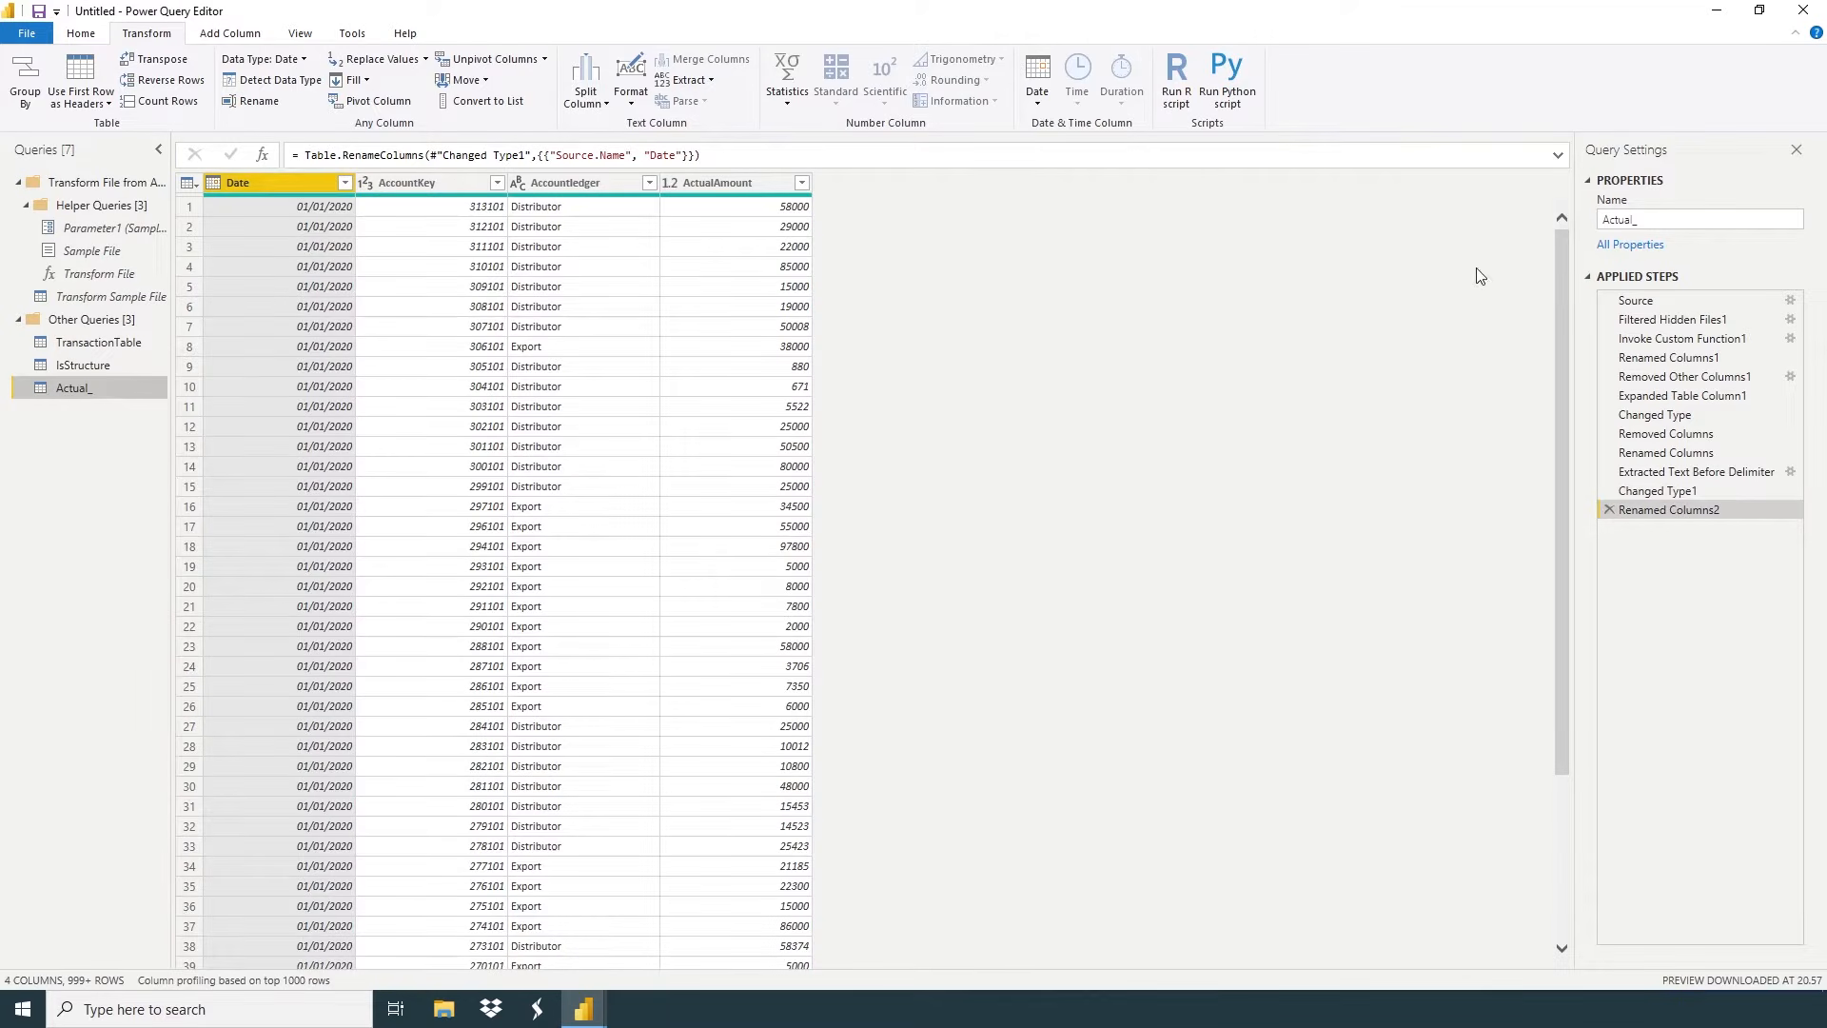
Rename the combined Actual_ query as Actual and check its monthly rows
left_click(1664, 218)
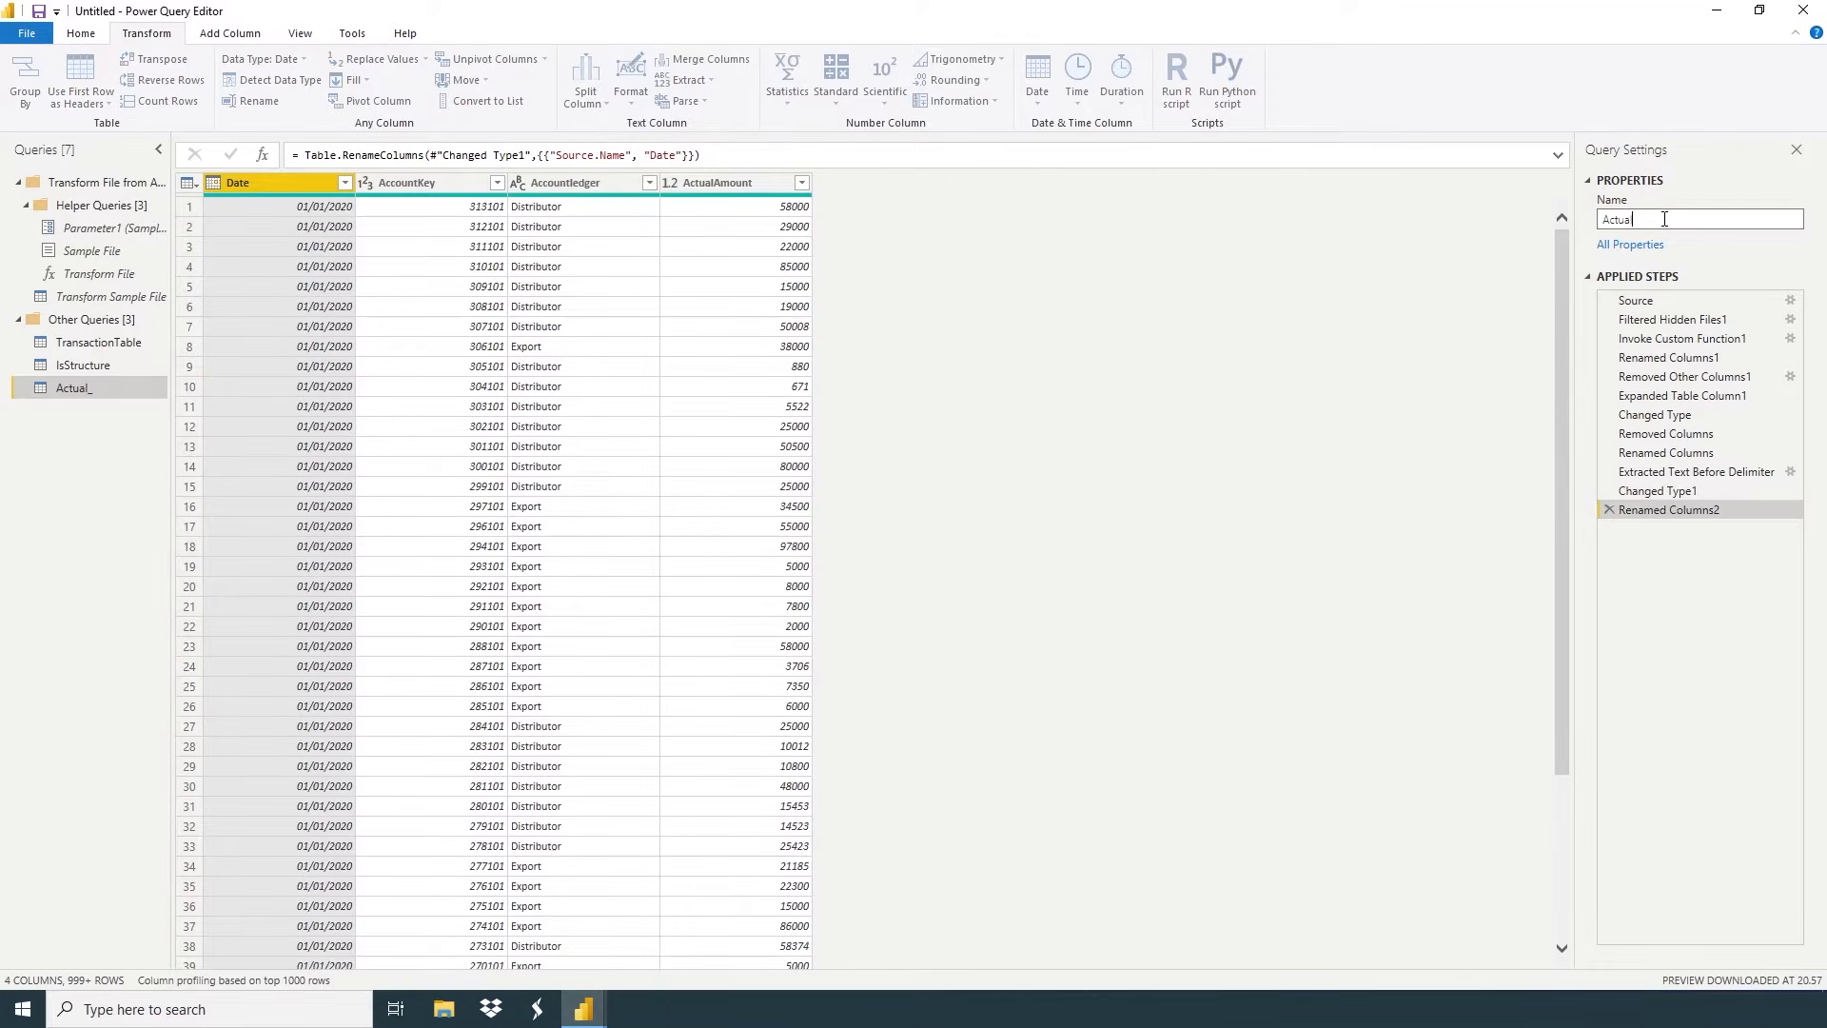
key("Return")
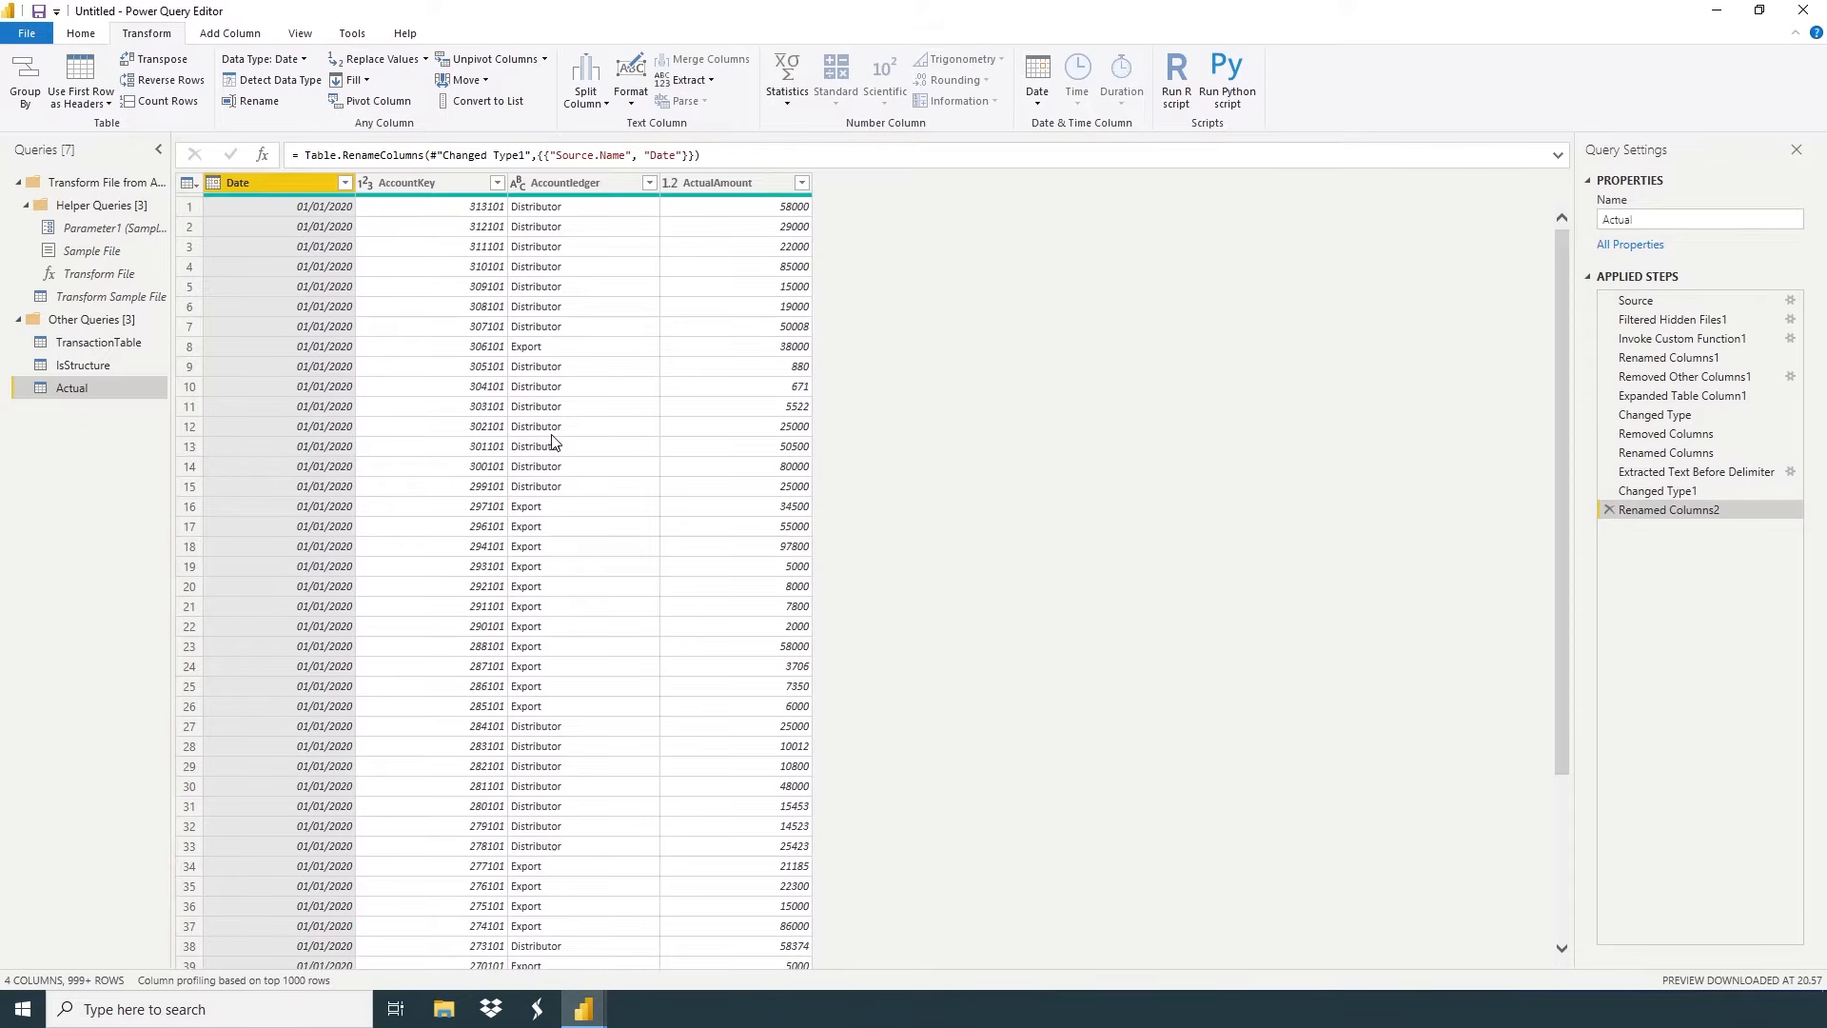
scroll(554, 443, "down", 20)
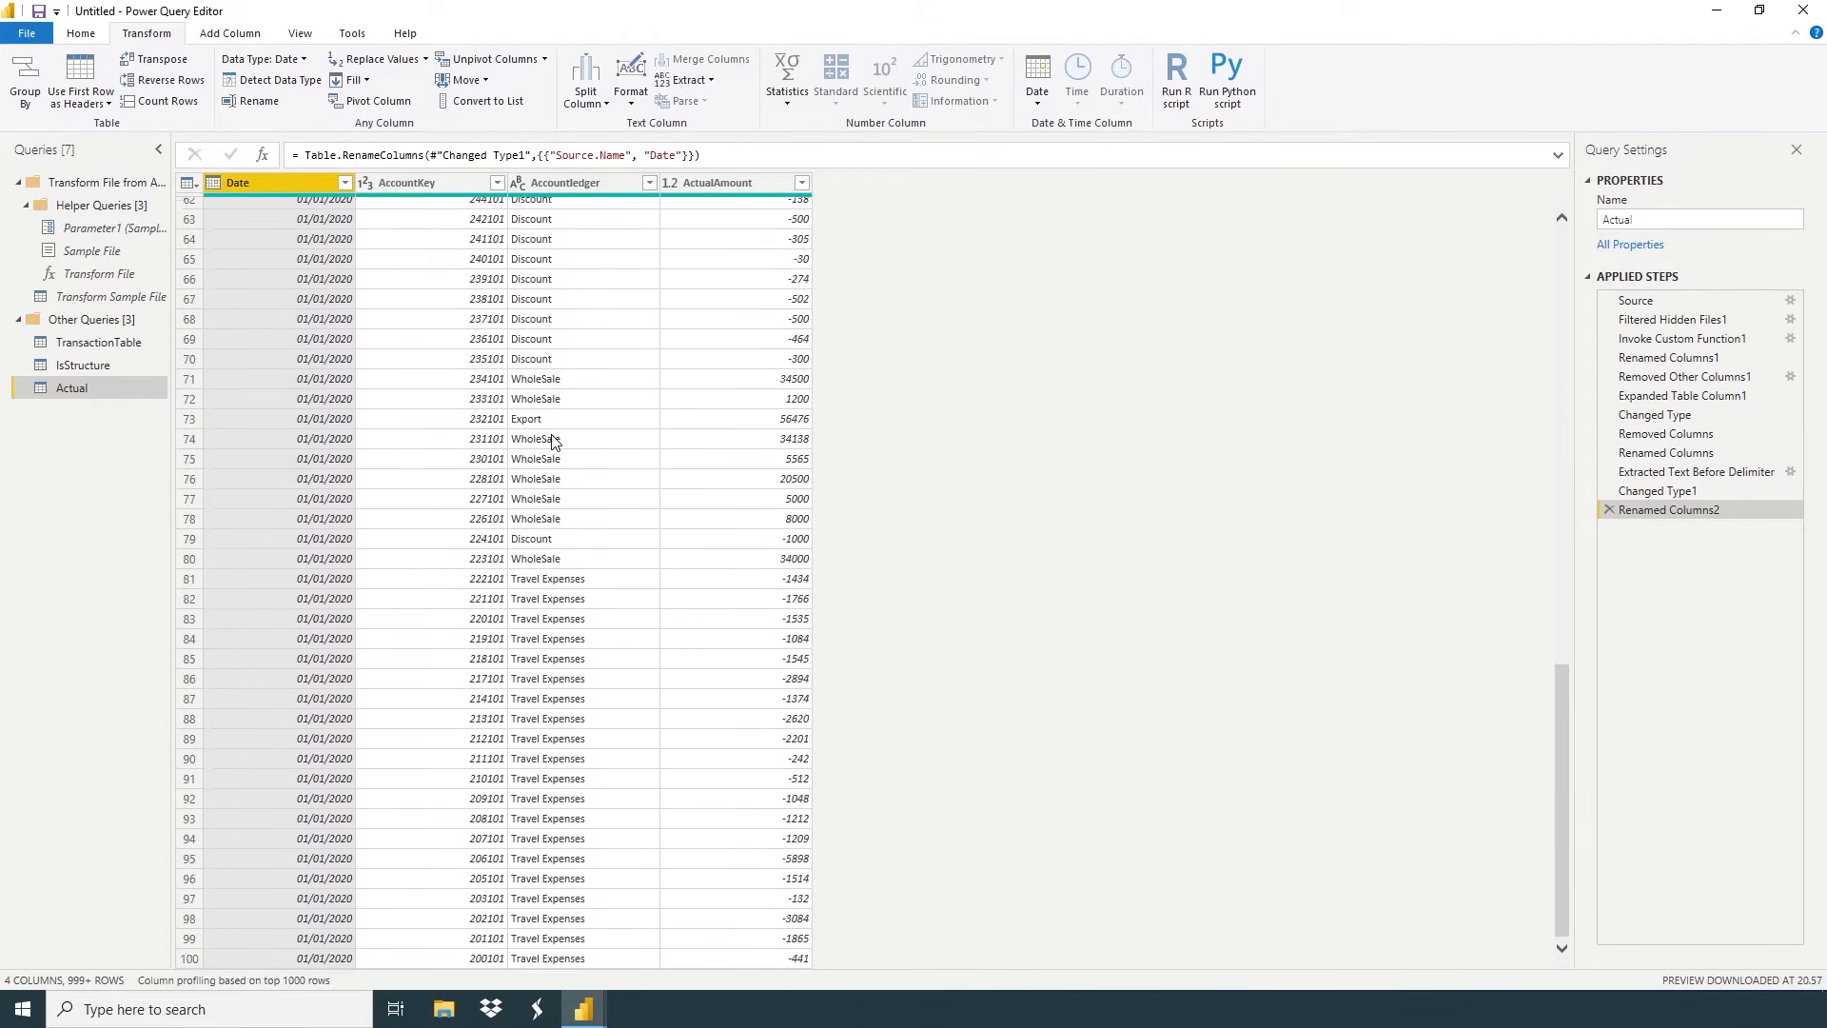
scroll(1097, 569, "down", 20)
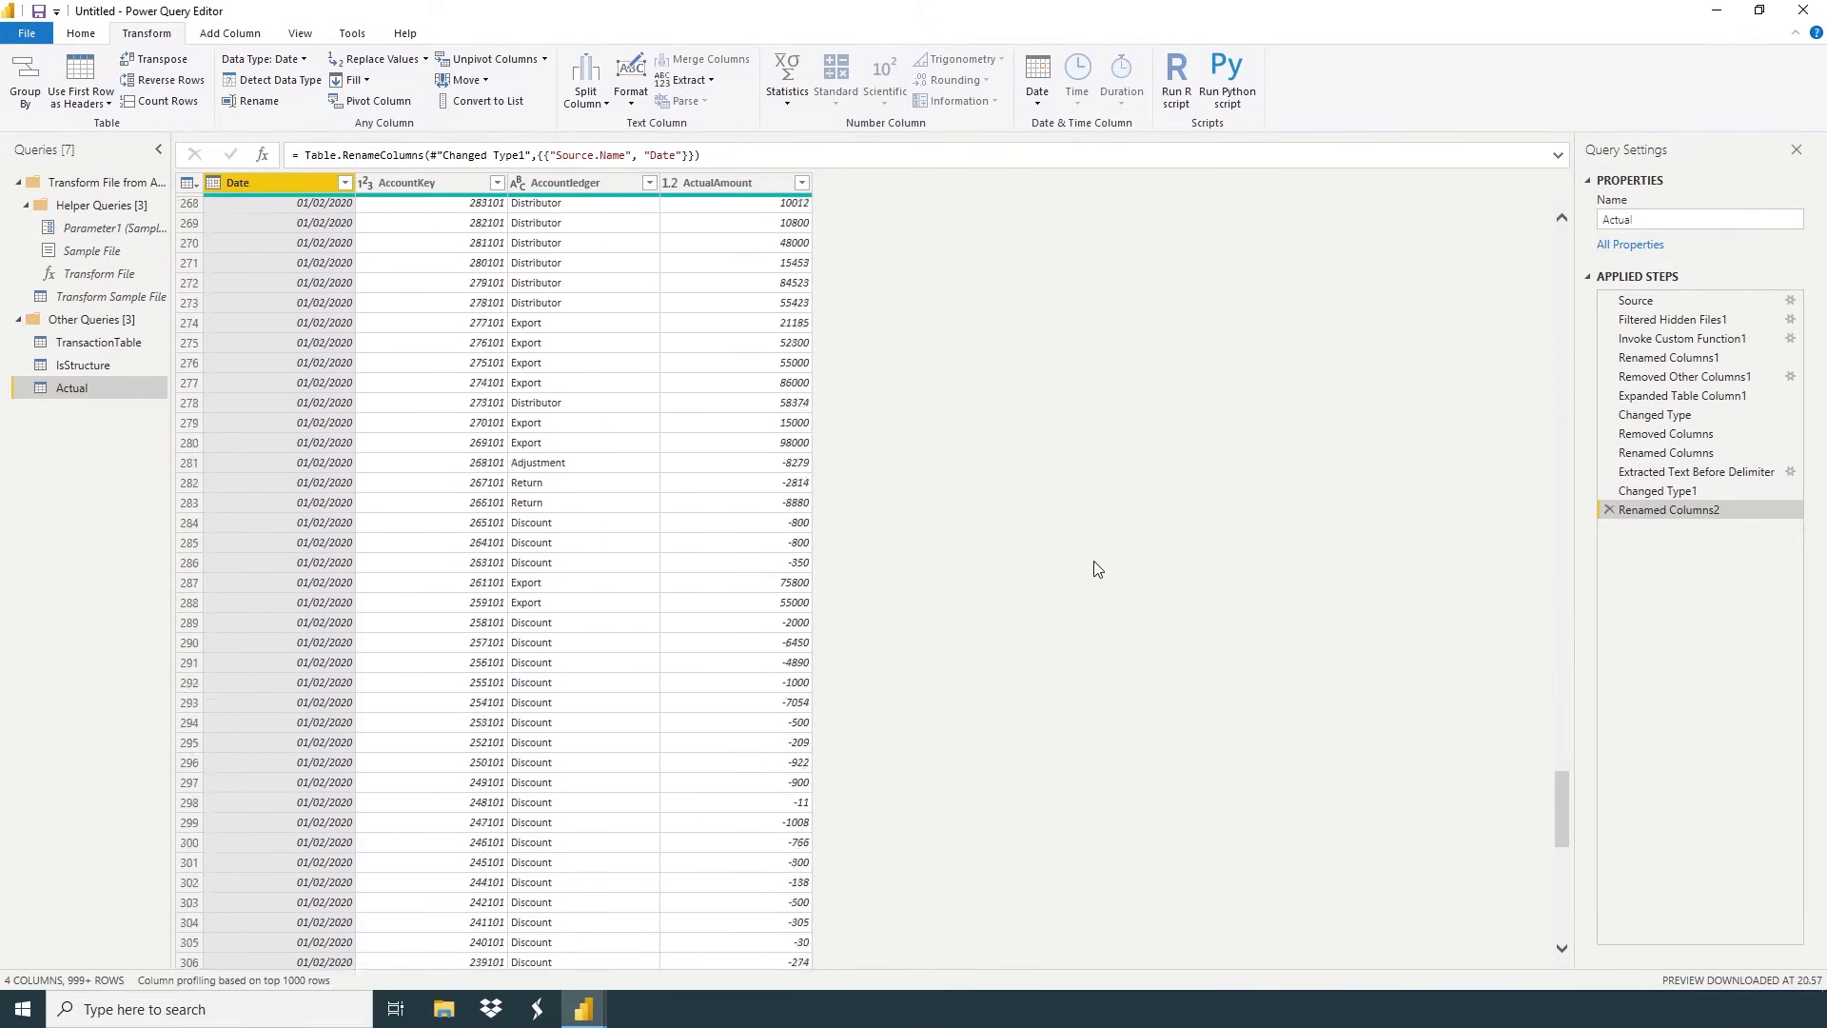
scroll(1091, 559, "up", 20)
Import the BudgetCompany table from the CompanyBudget Excel workbook in the Financial_Dashboard Budget_ folder as a new query
left_click(76, 519)
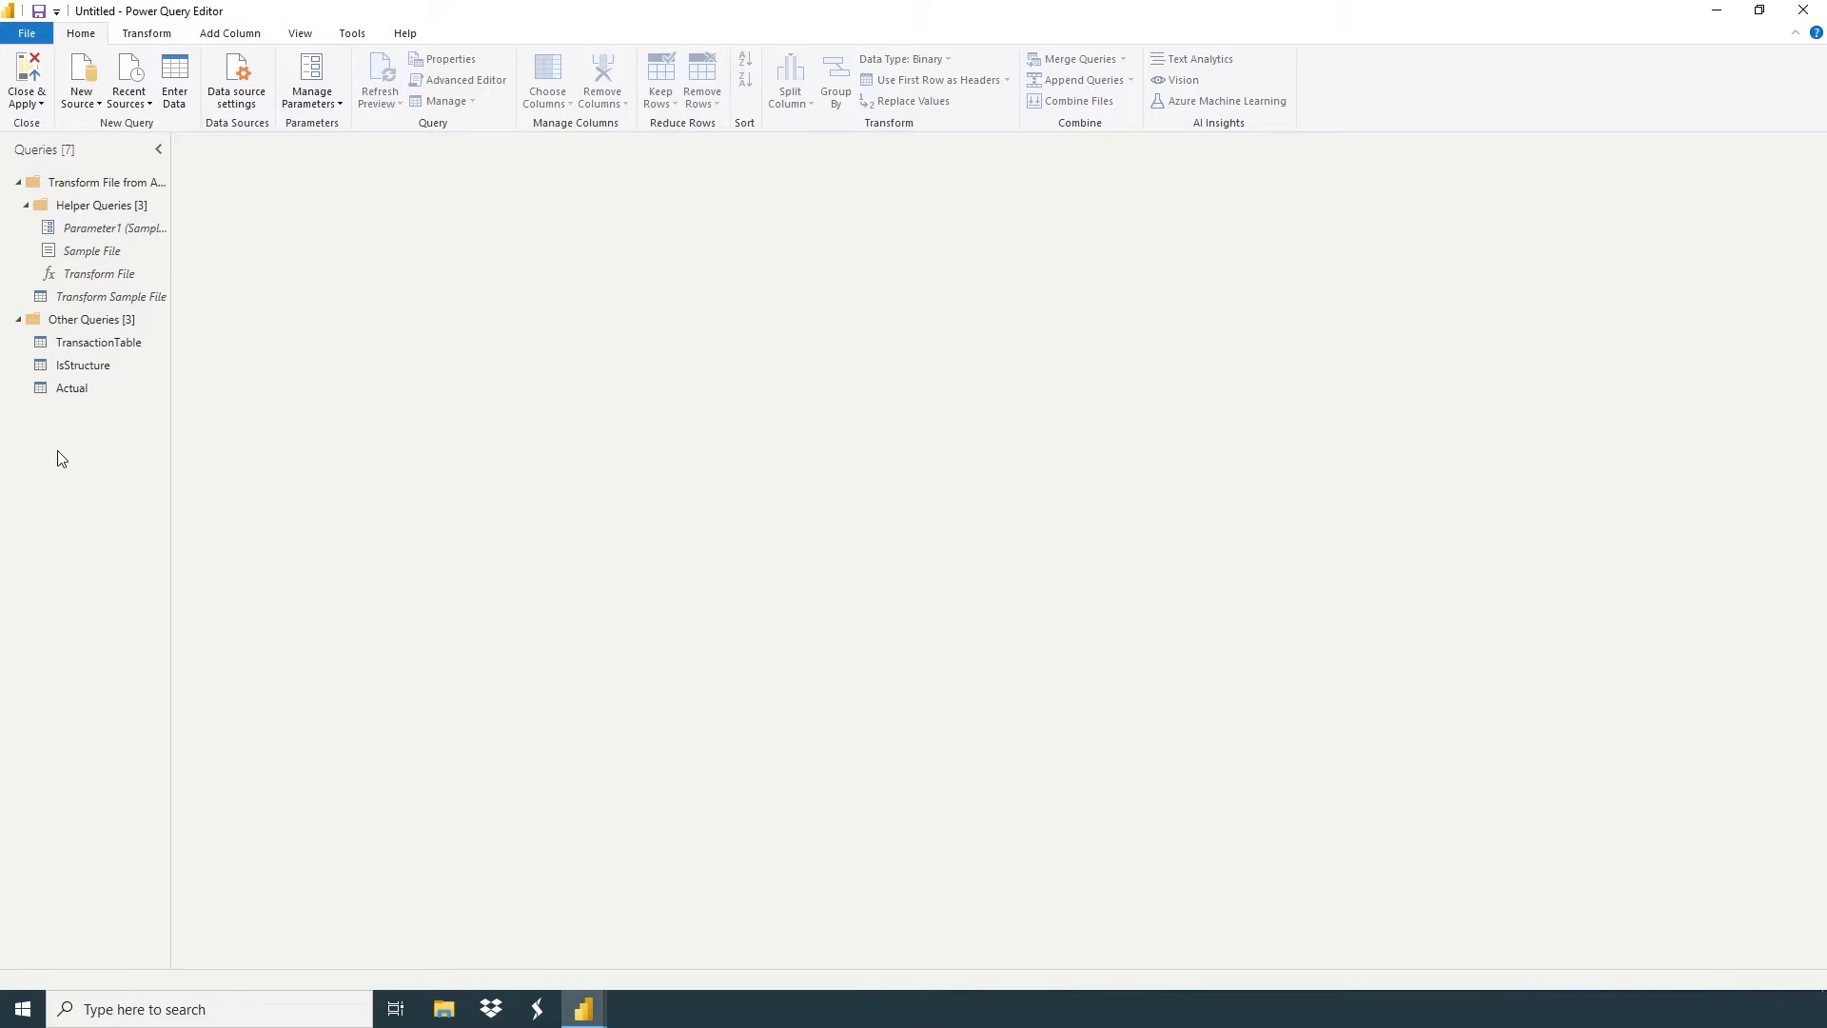
left_click(80, 89)
left_click(889, 316)
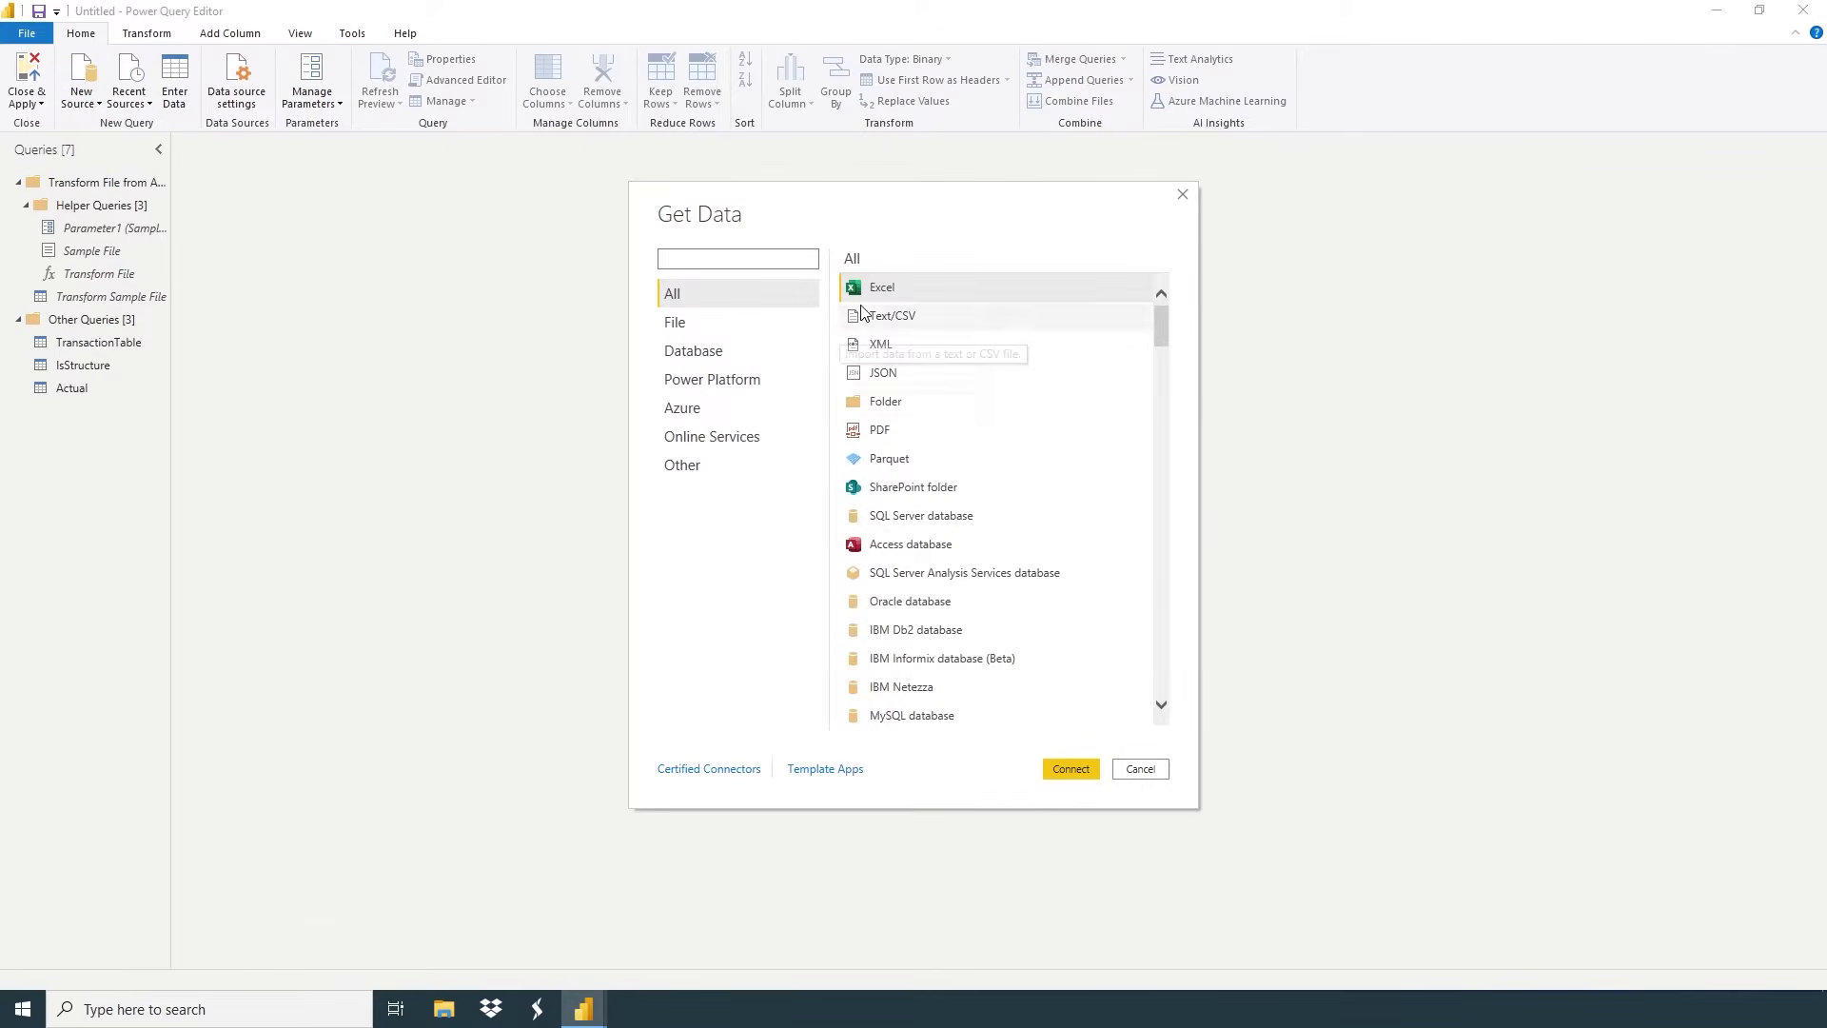
left_click(1070, 769)
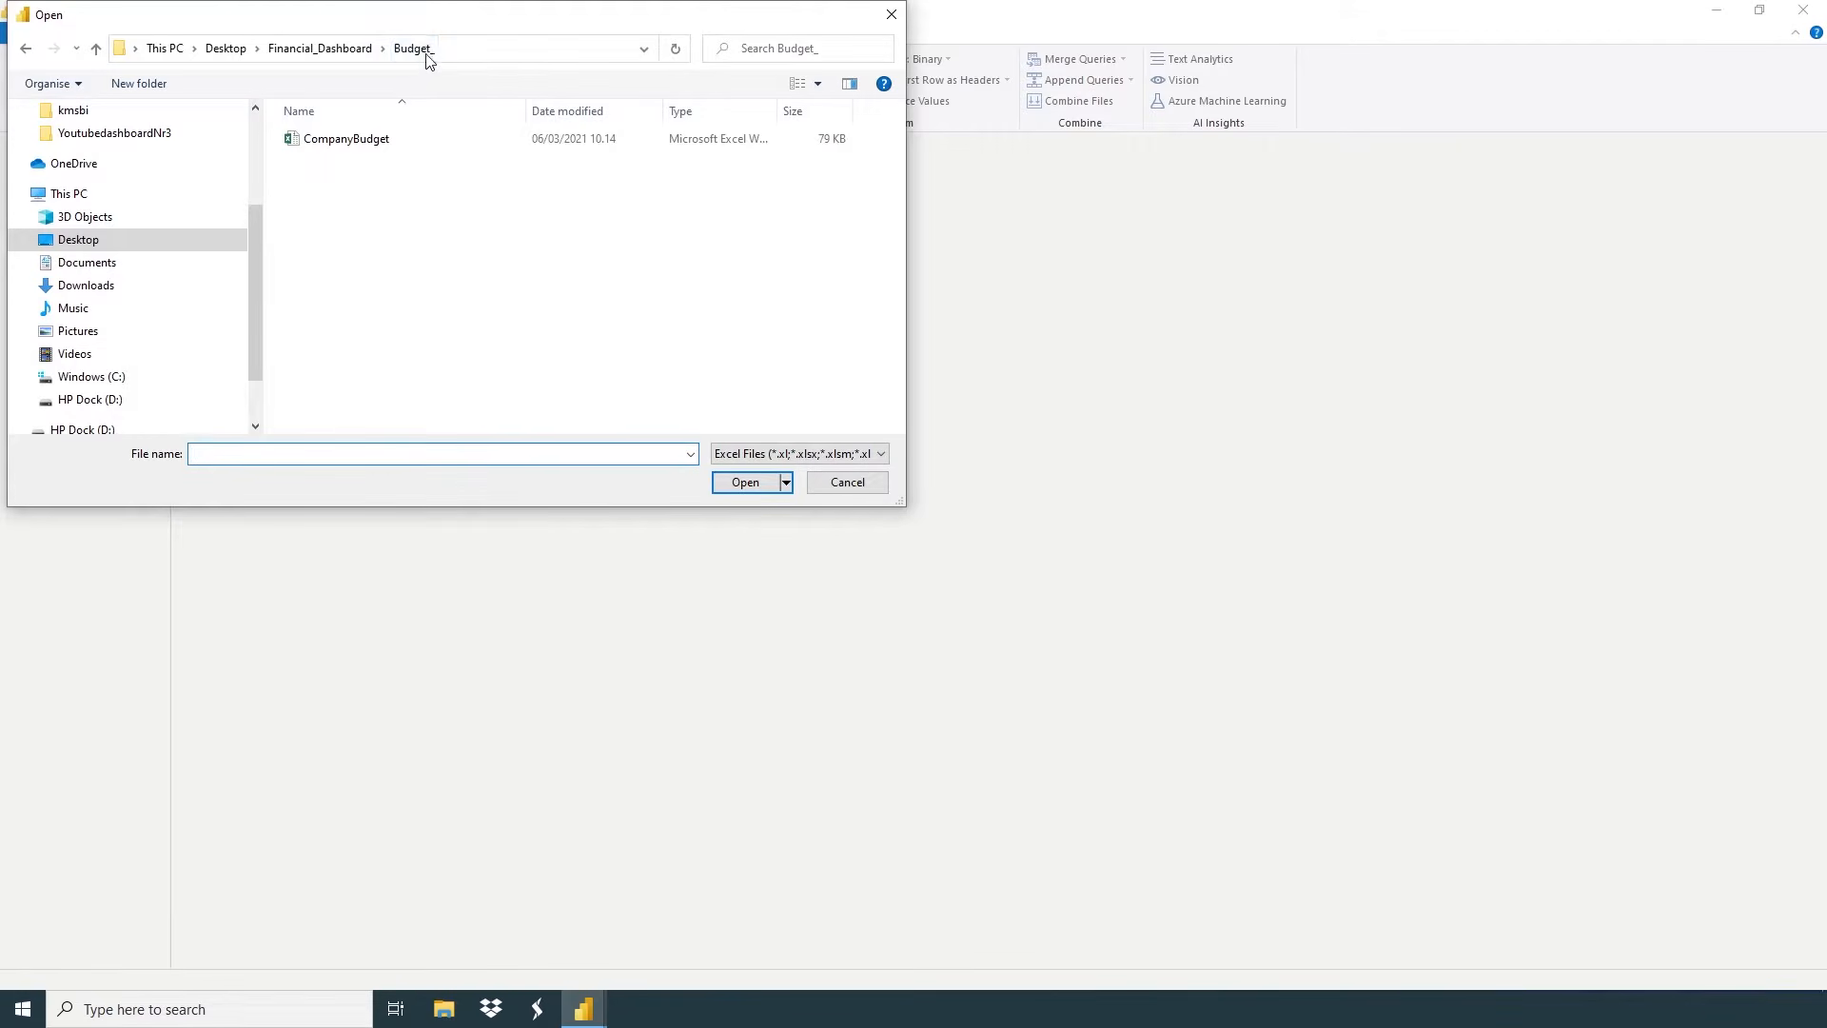
left_click(361, 139)
double_click(360, 140)
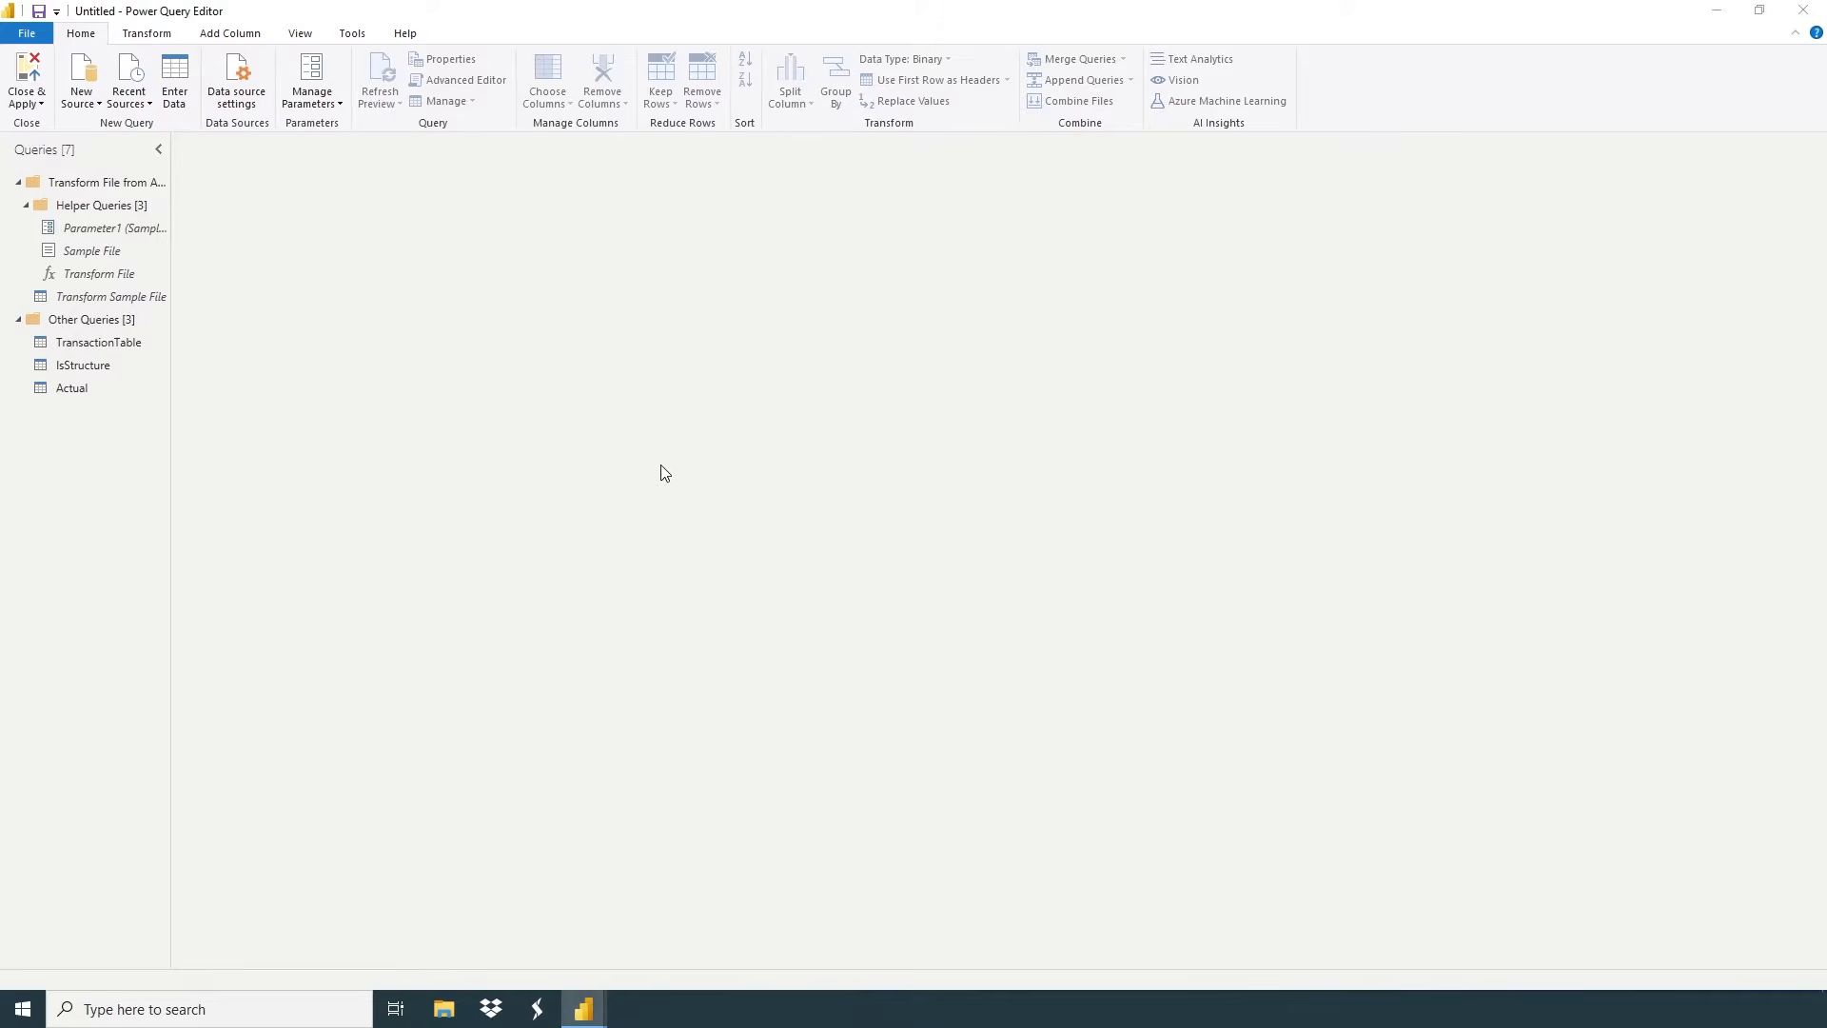
left_click(554, 322)
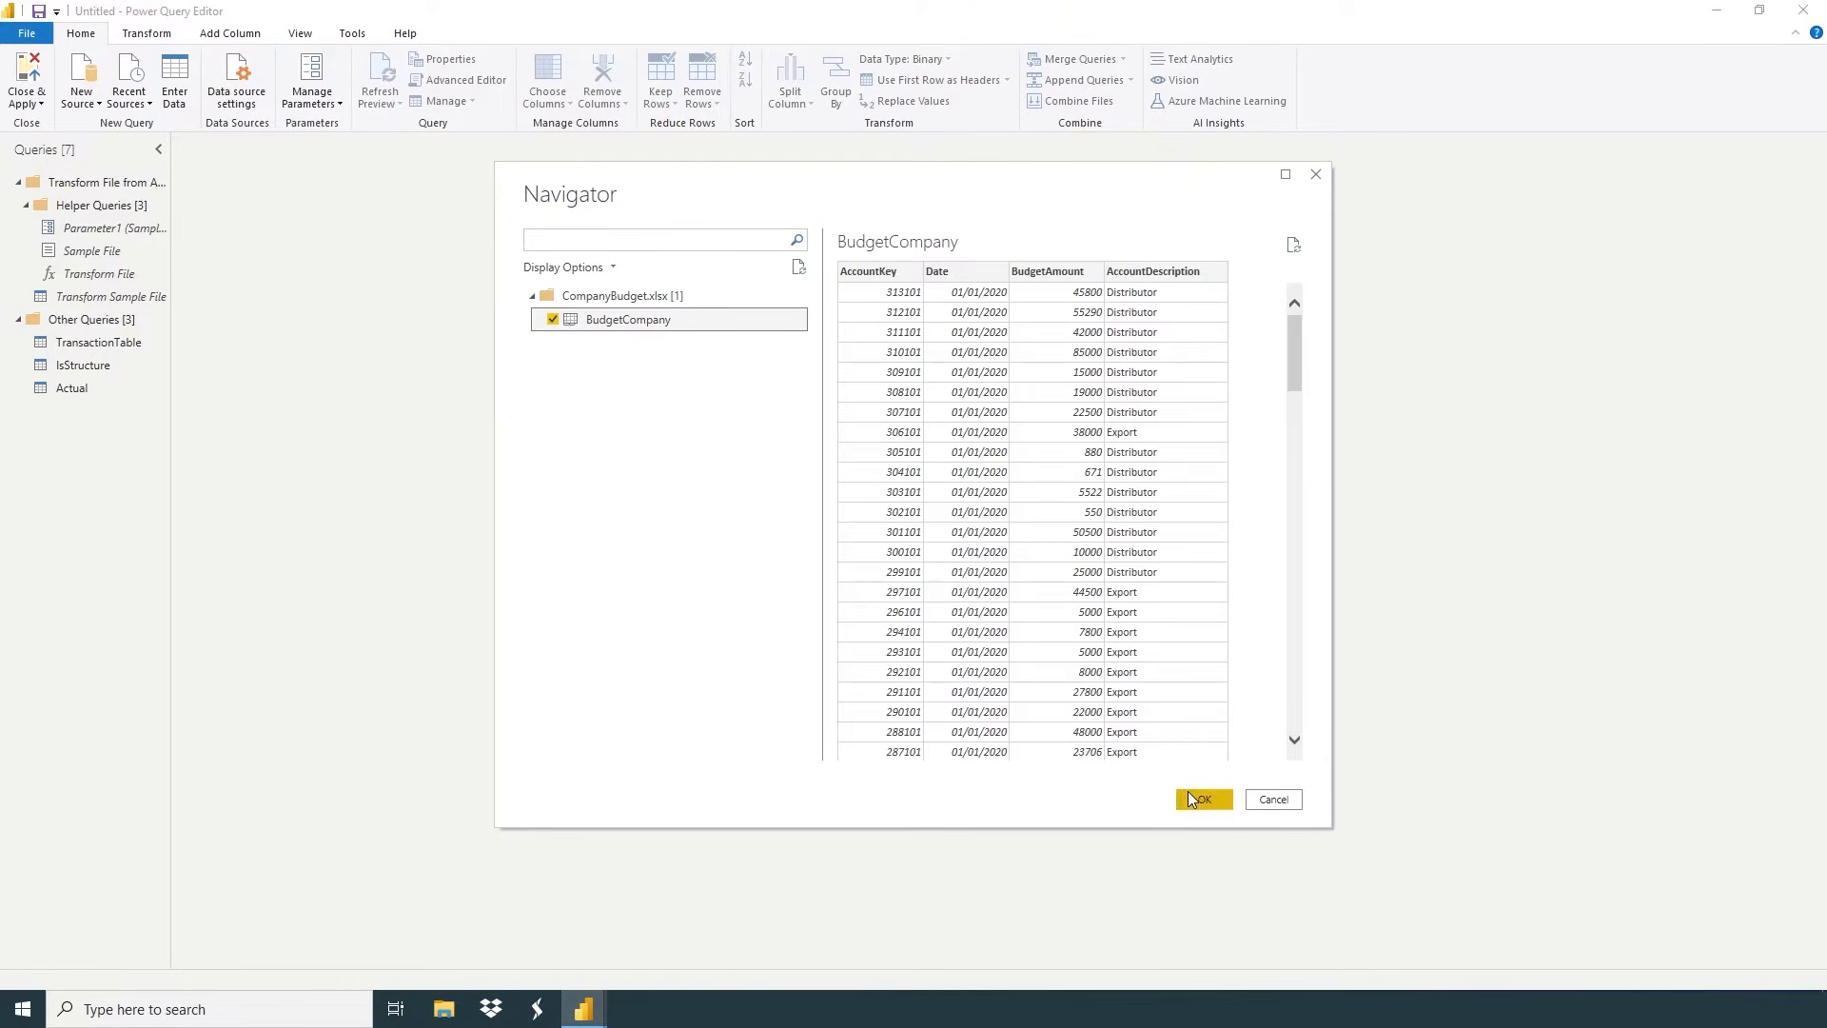
left_click(1199, 799)
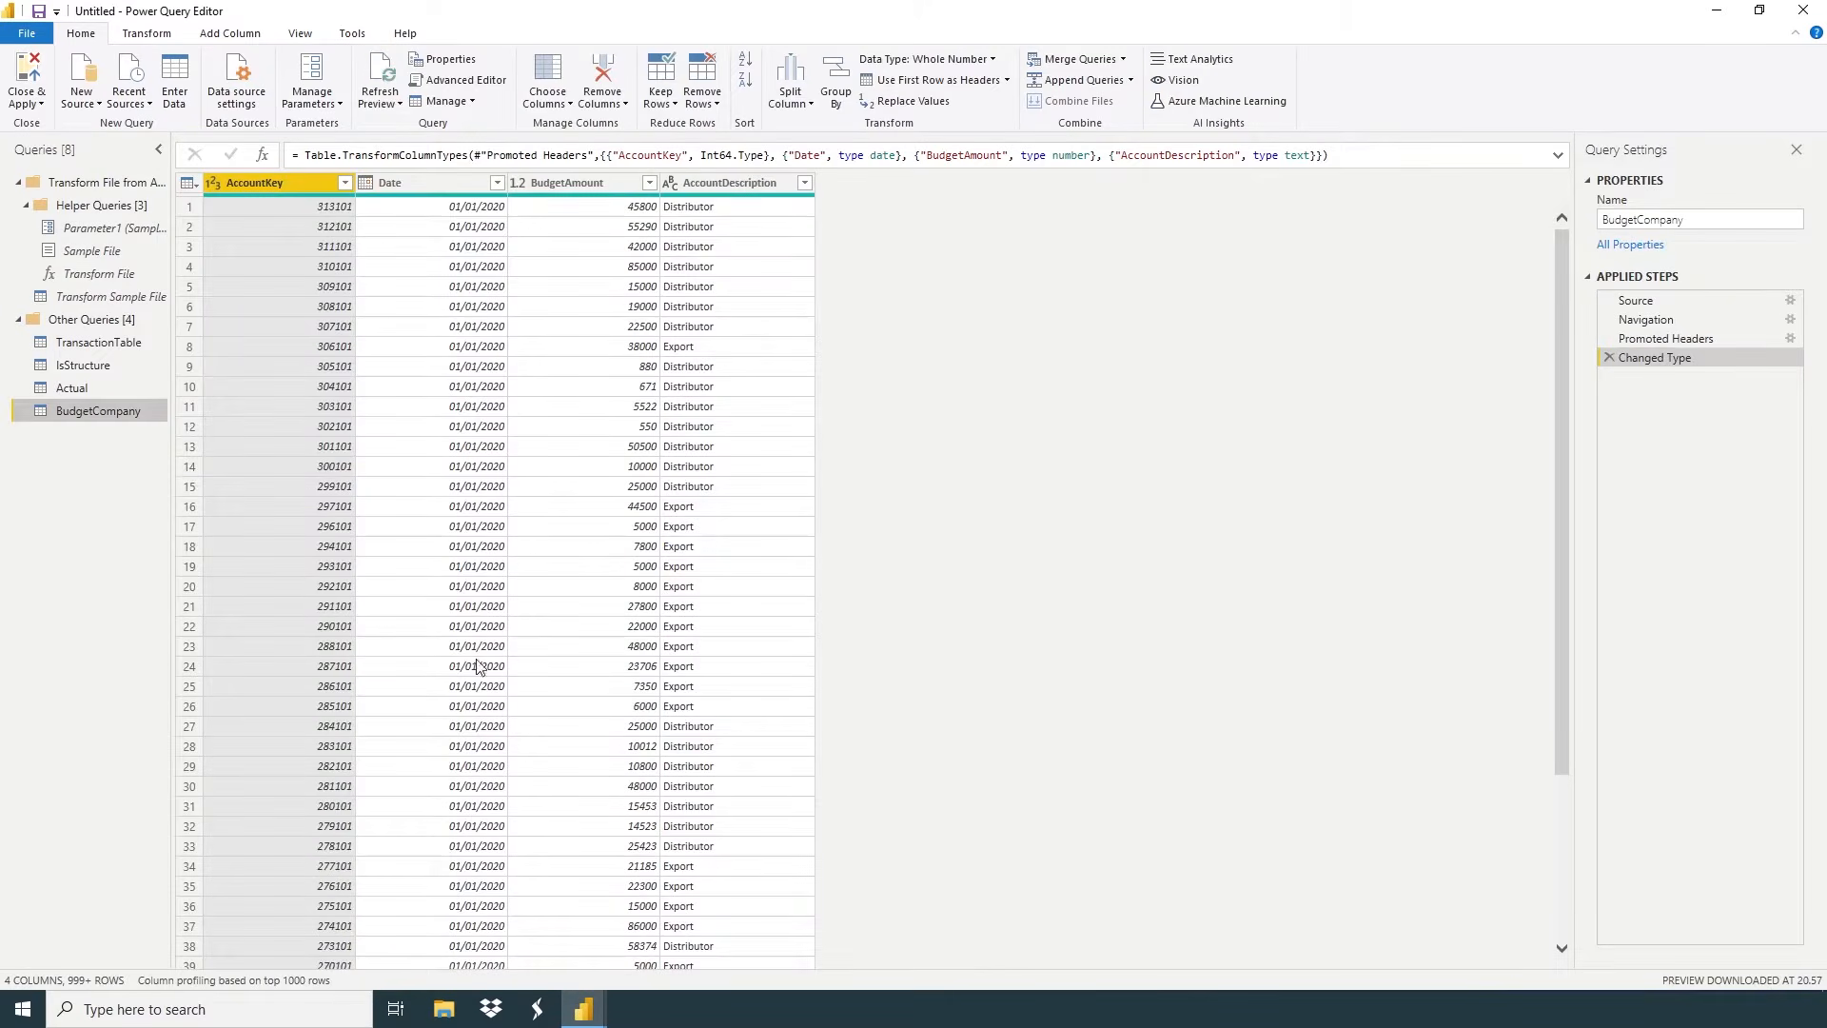
Examine the account keys, monthly dates and amounts in the BudgetCompany and Actual queries
scroll(495, 734, "down", 10)
scroll(502, 733, "down", 15)
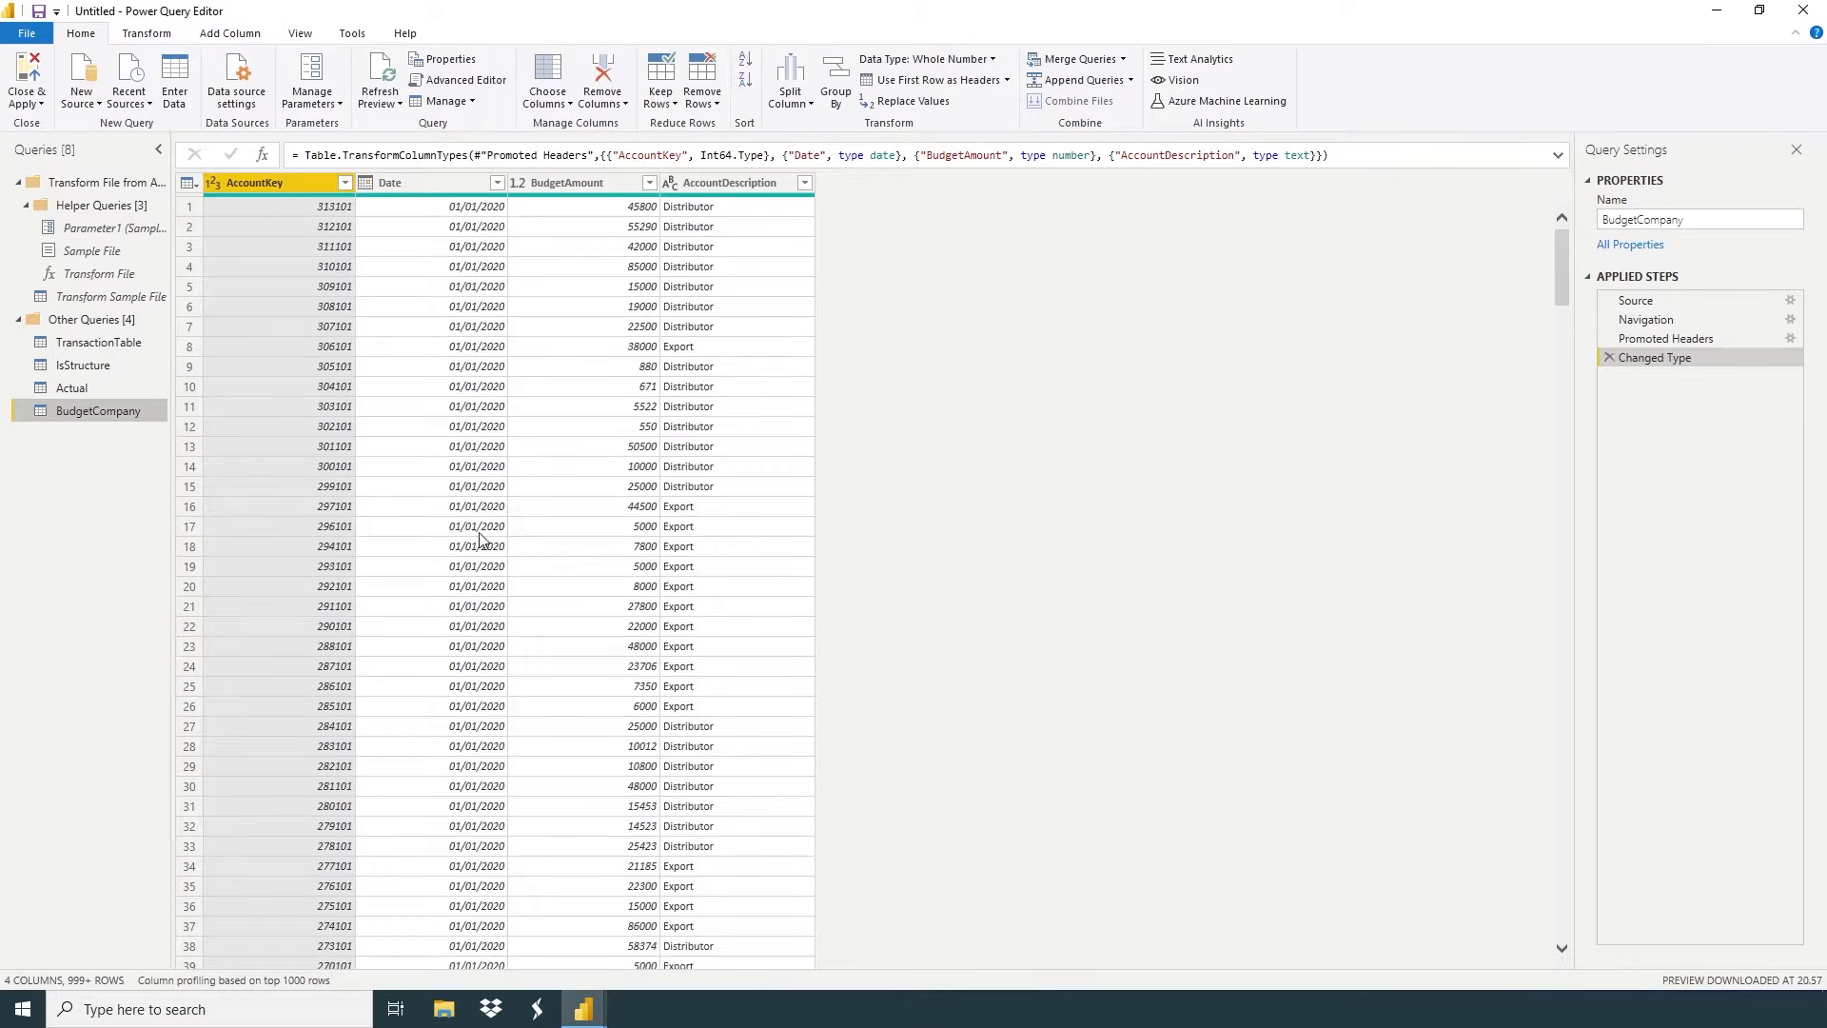
scroll(480, 538, "down", 7)
scroll(480, 538, "down", 20)
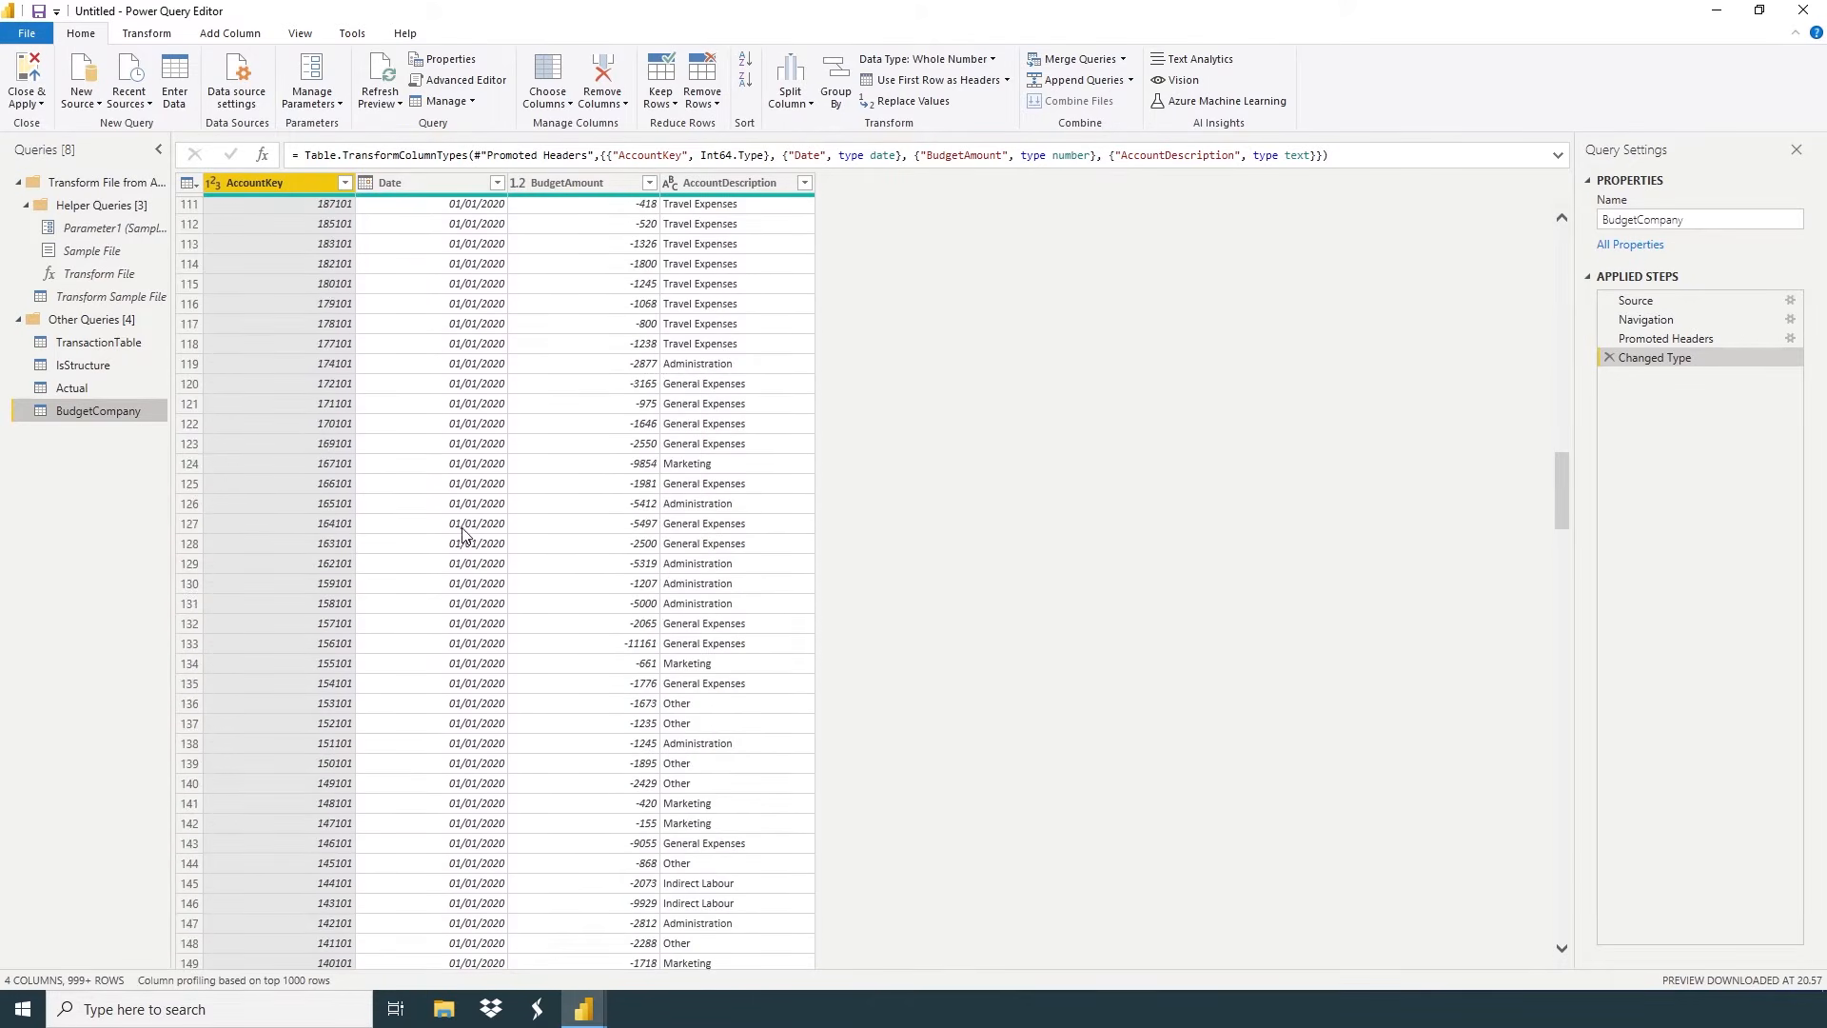
scroll(465, 536, "down", 20)
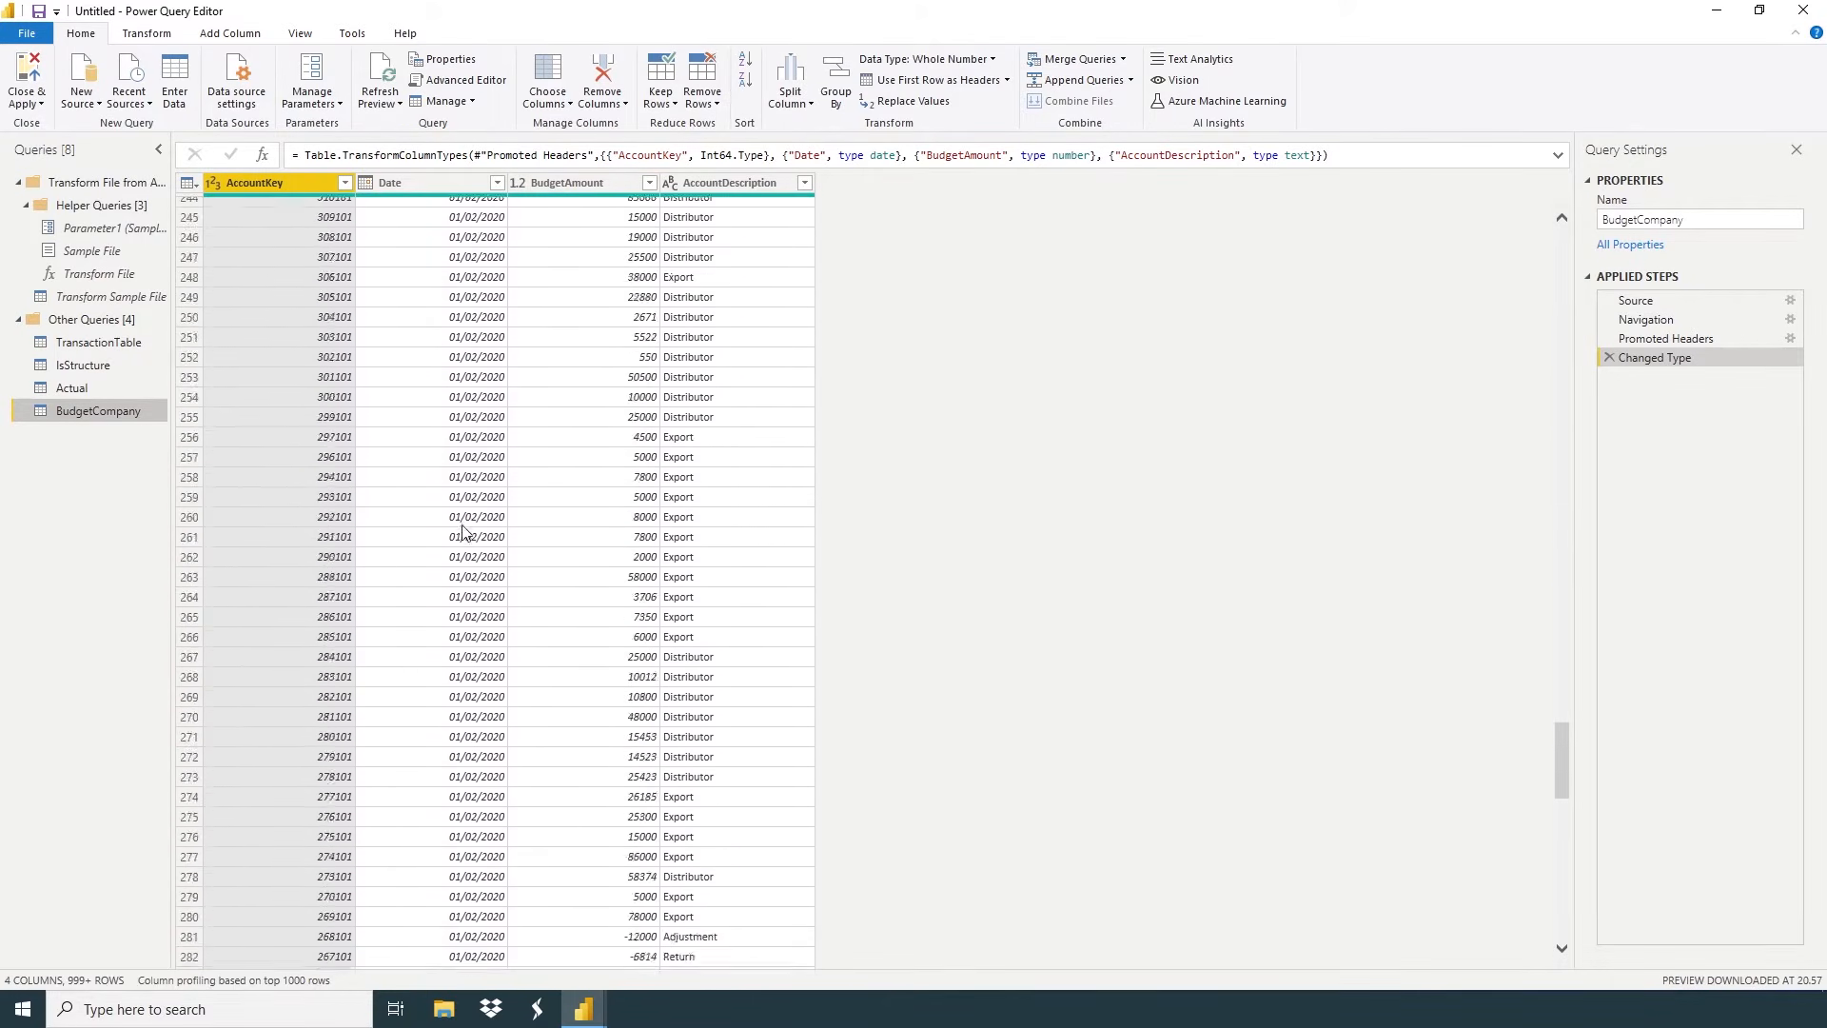
scroll(459, 530, "down", 10)
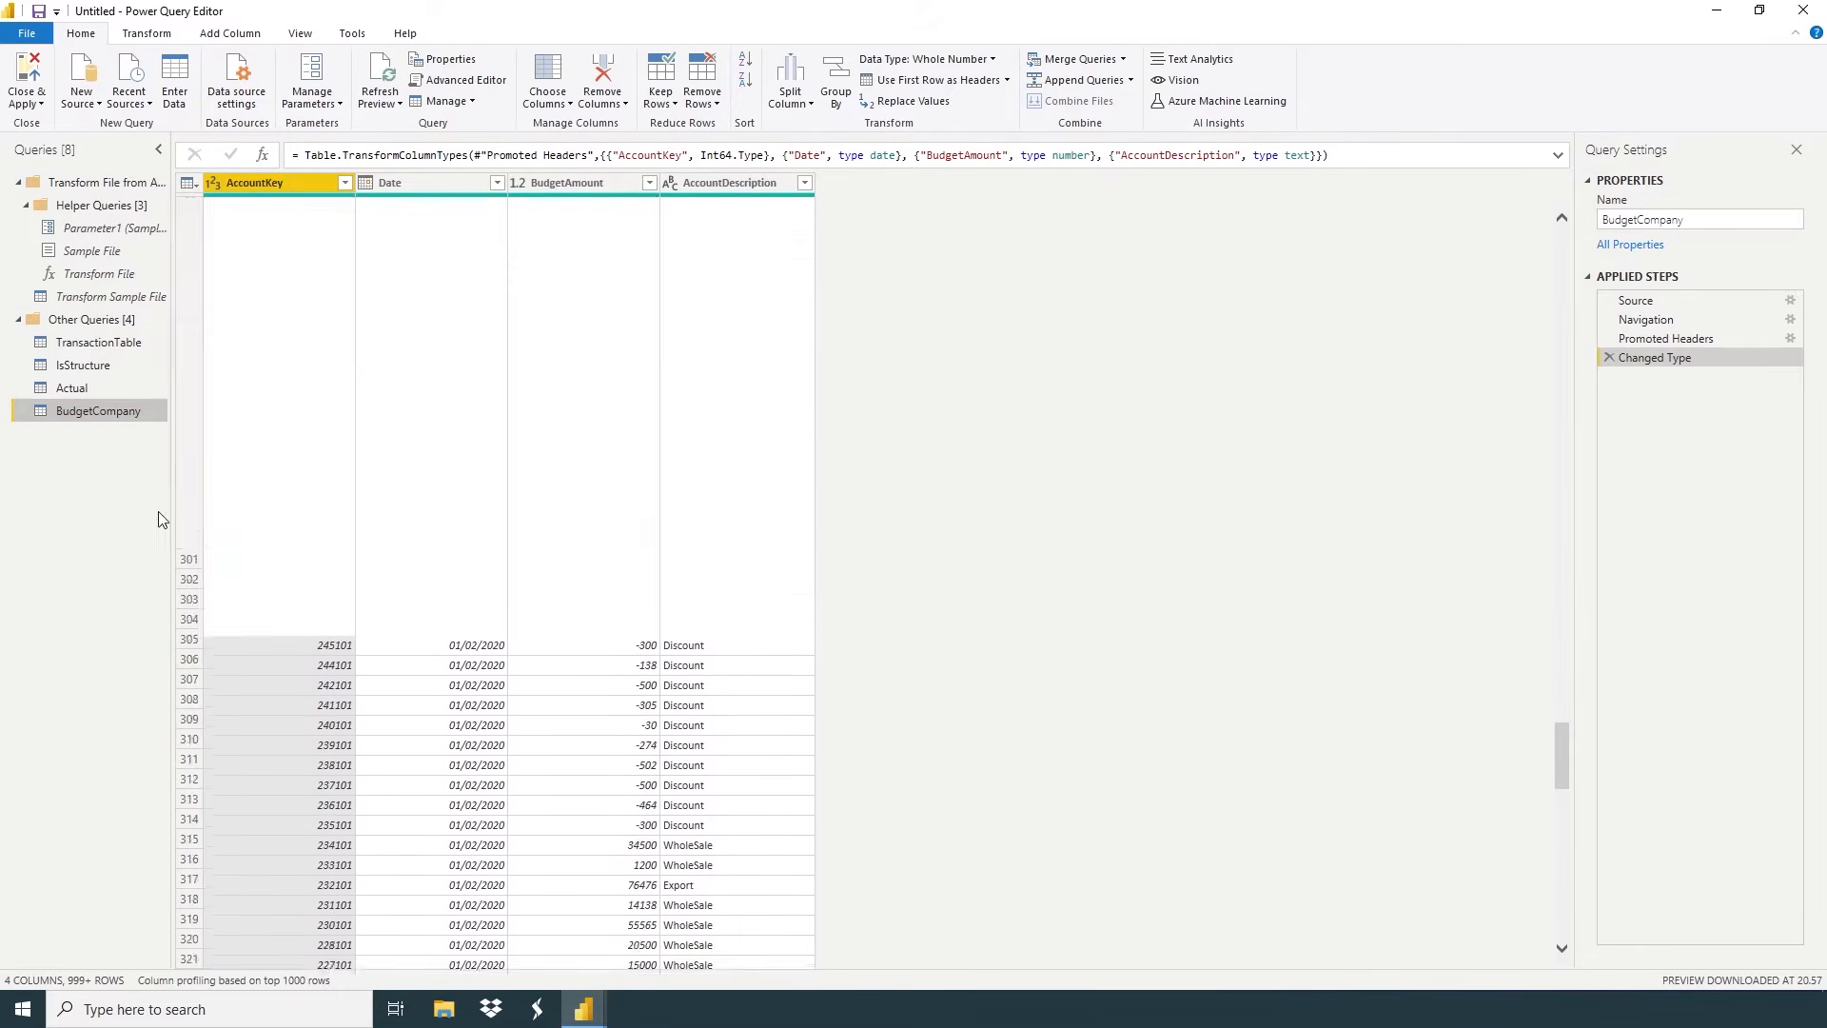
left_click(72, 392)
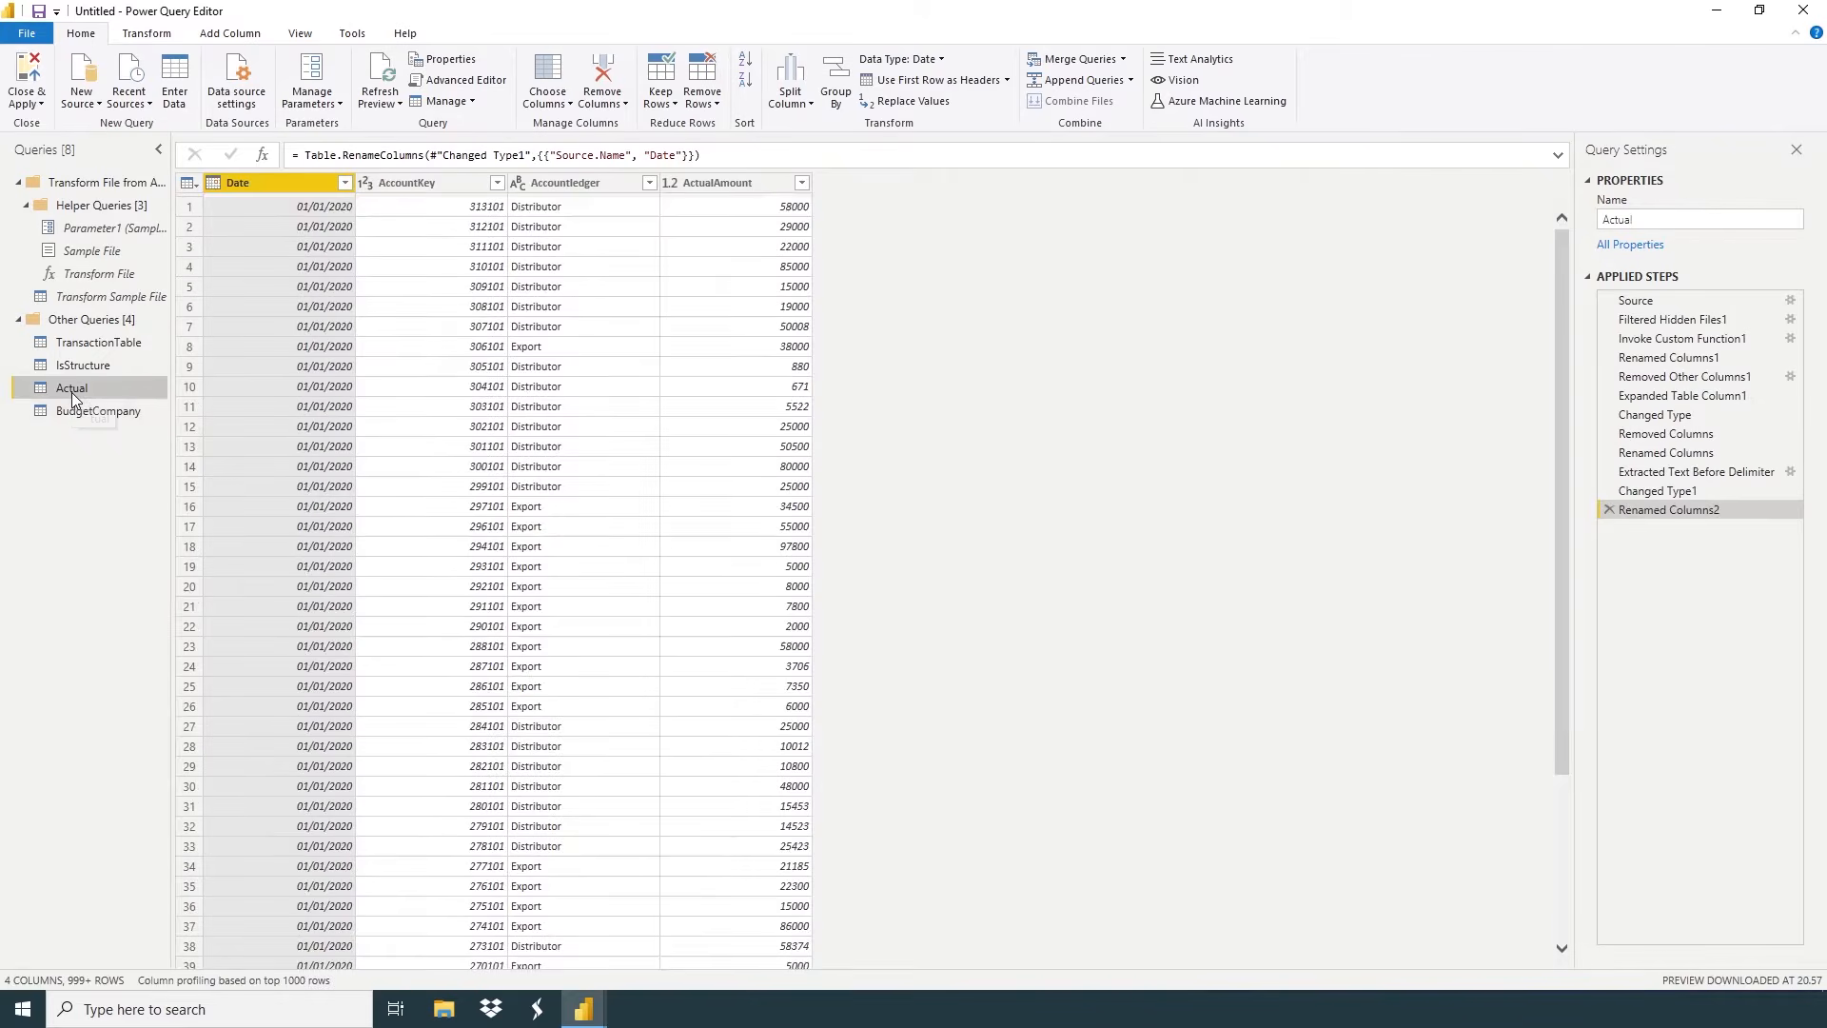
scroll(607, 578, "down", 13)
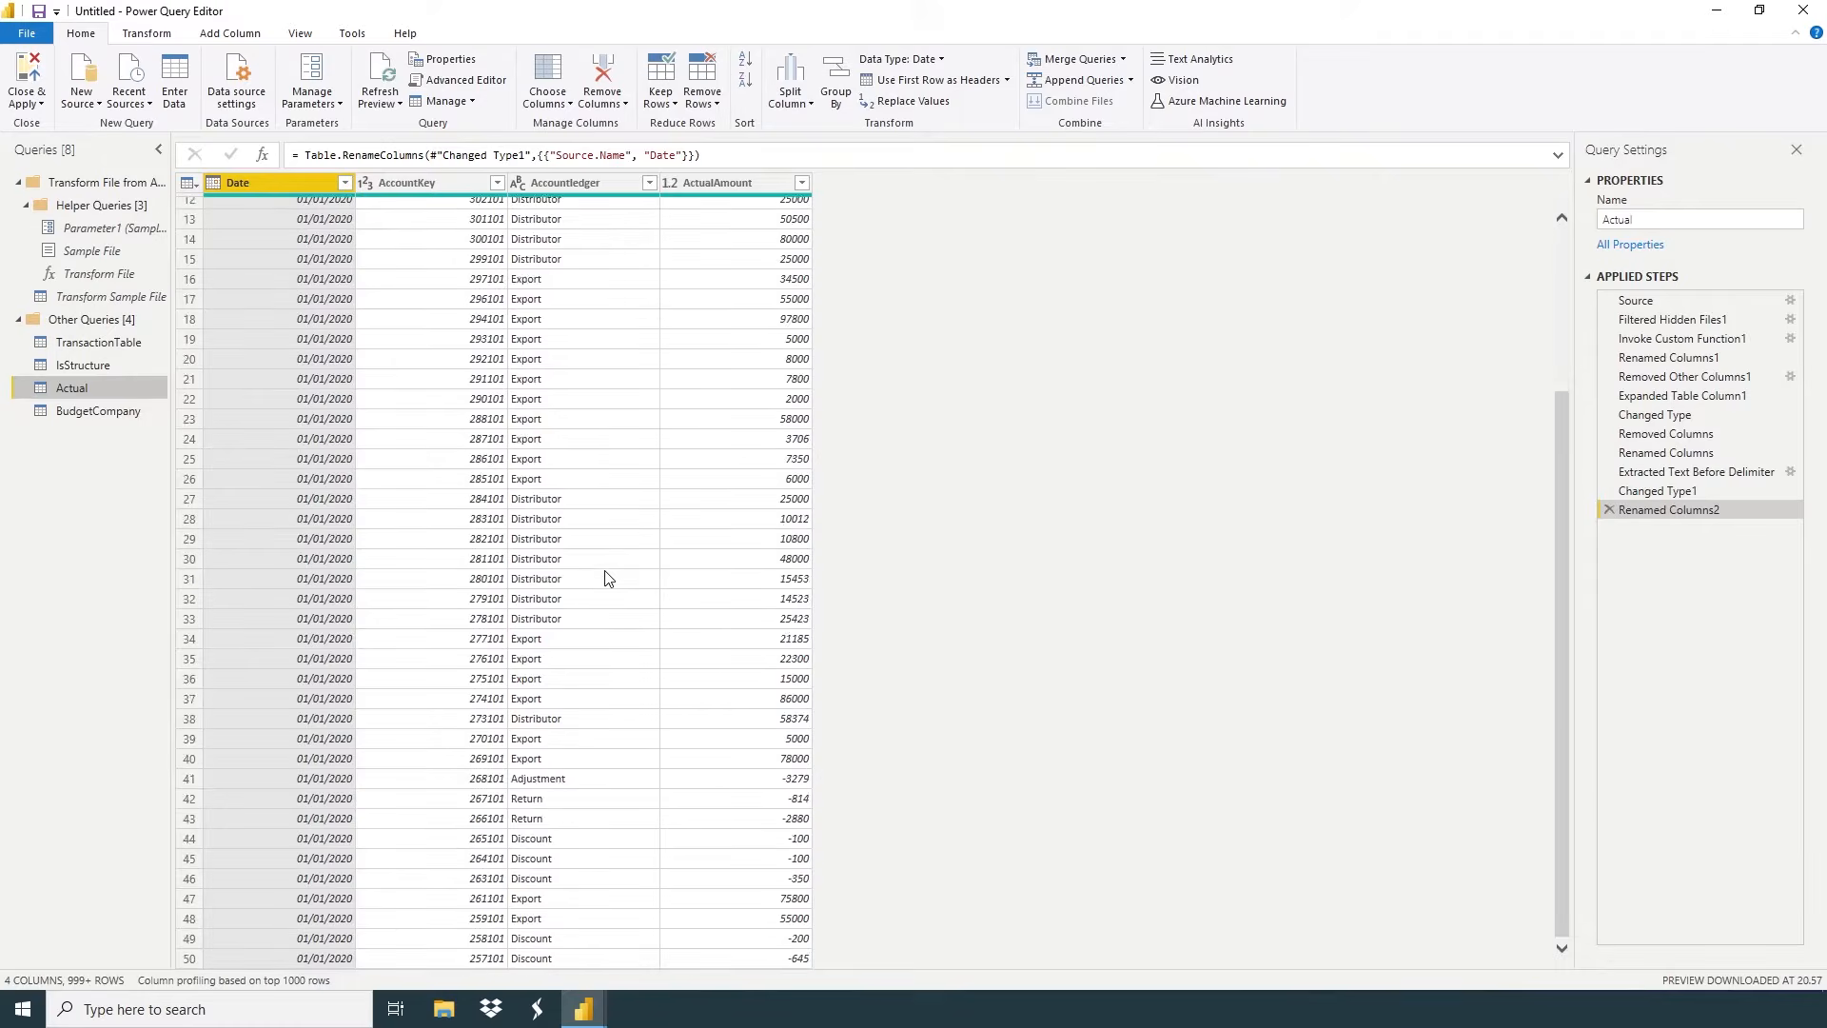
scroll(607, 578, "down", 20)
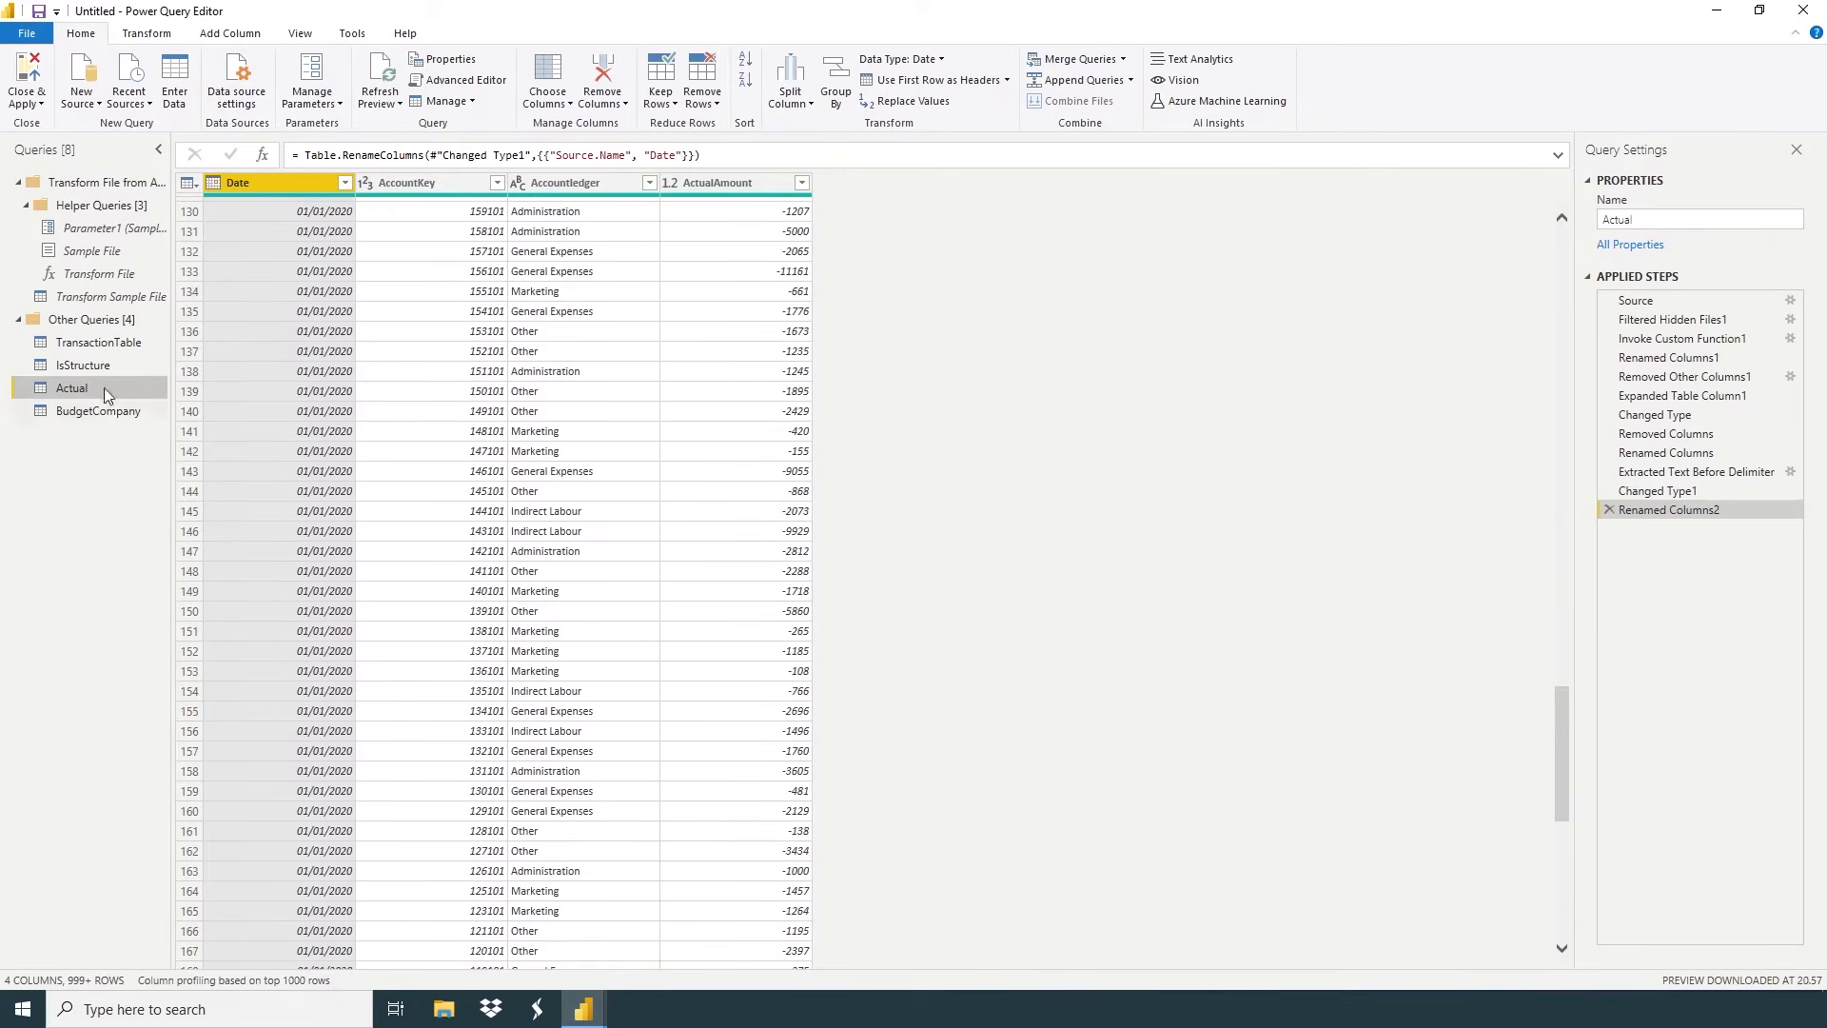
Review the profit and loss rows in IsStructure and the account levels and row indexes in TransactionTable
left_click(93, 367)
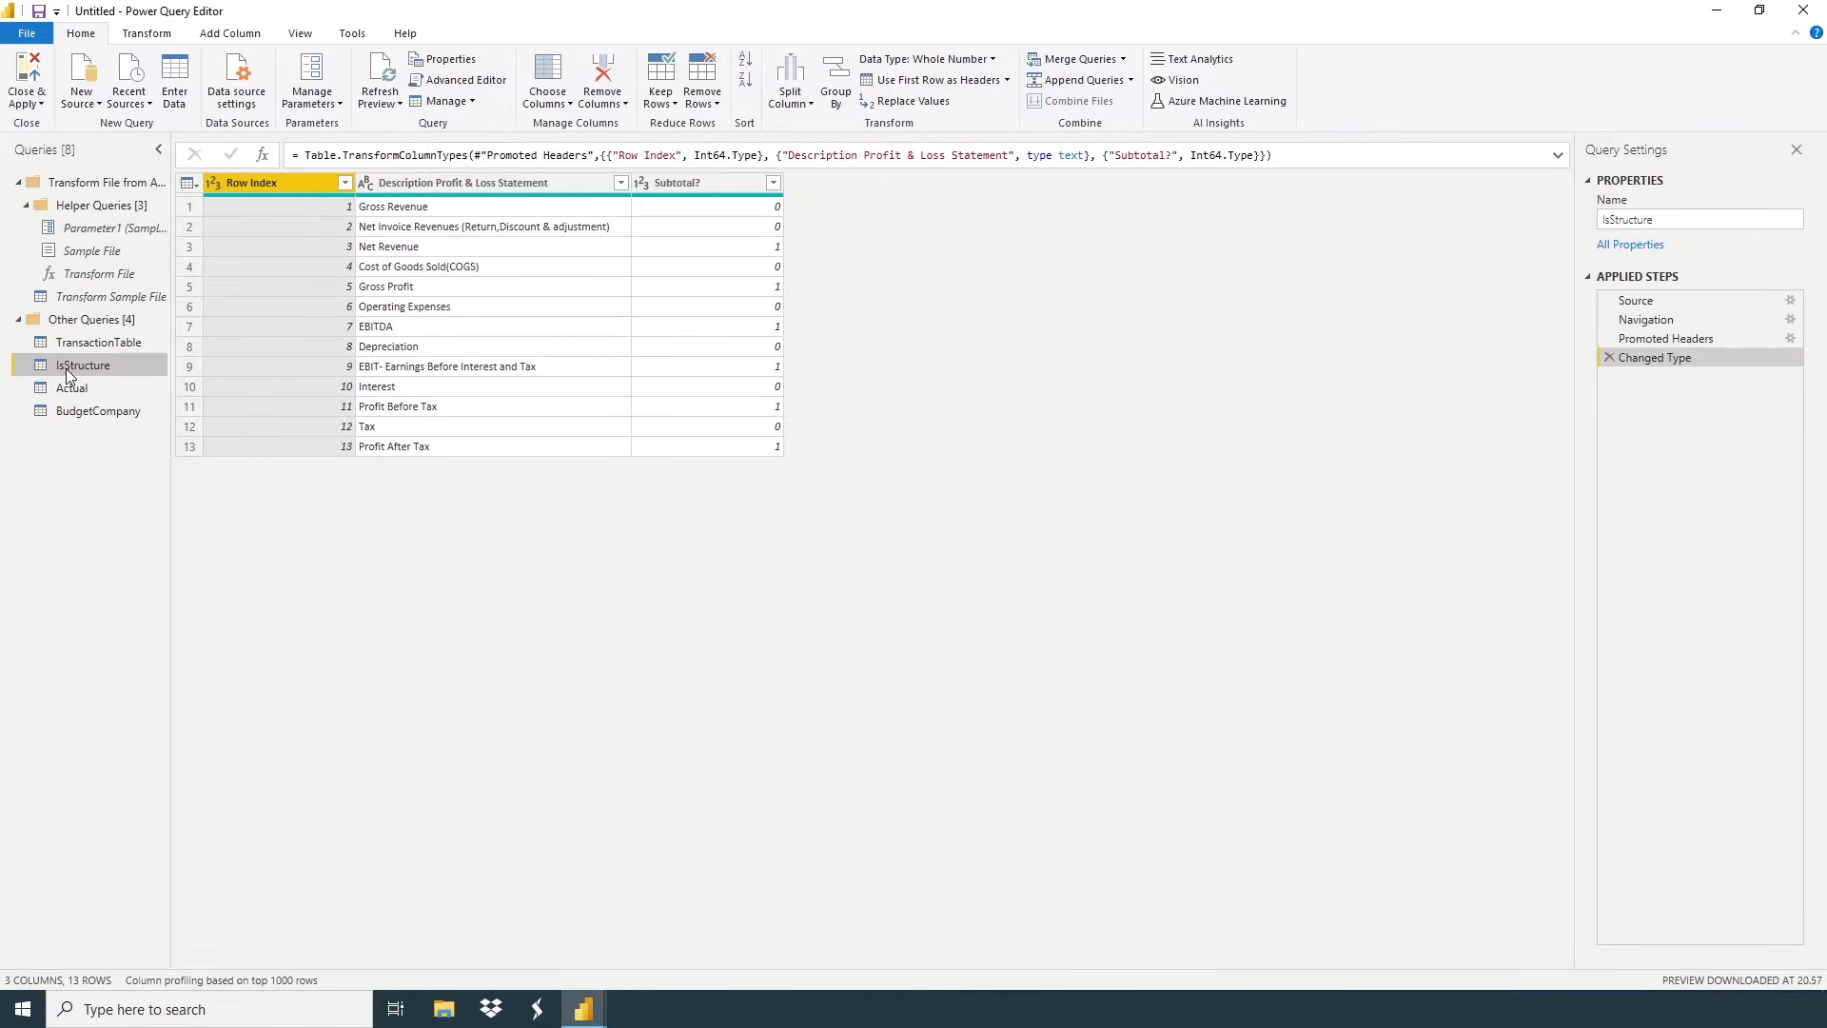
left_click(88, 341)
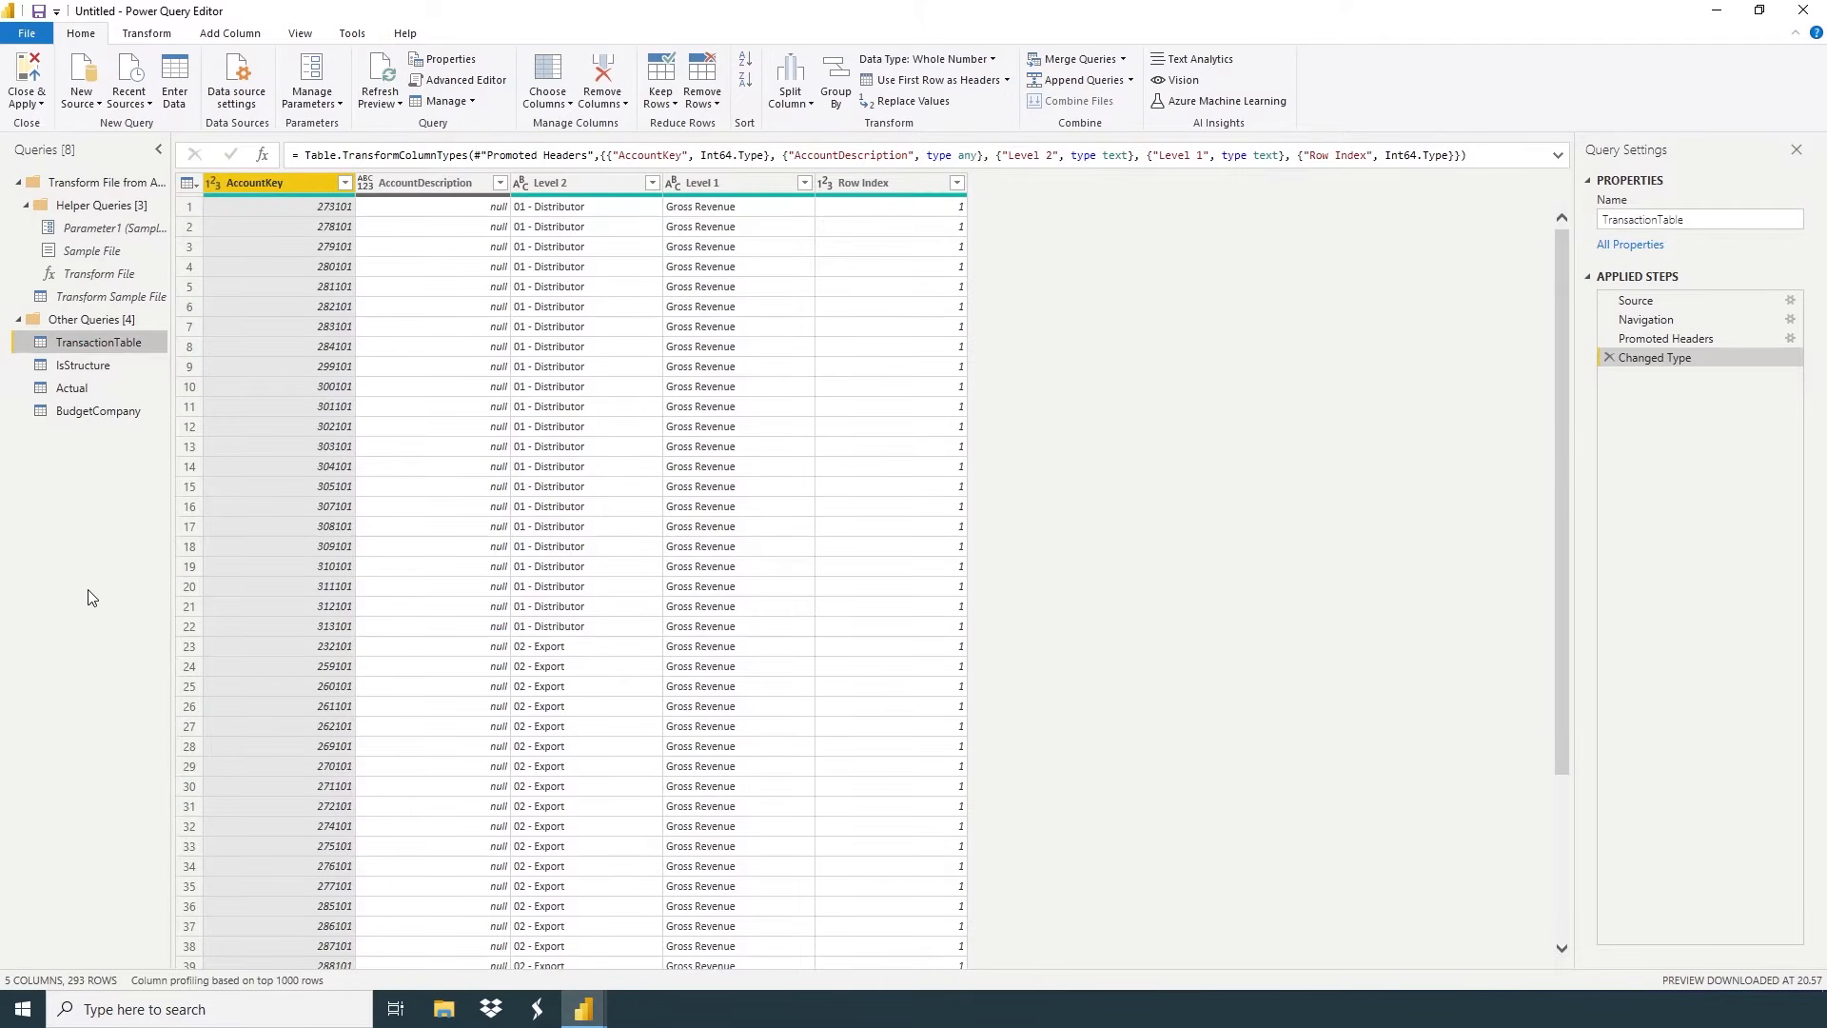
scroll(371, 561, "down", 4)
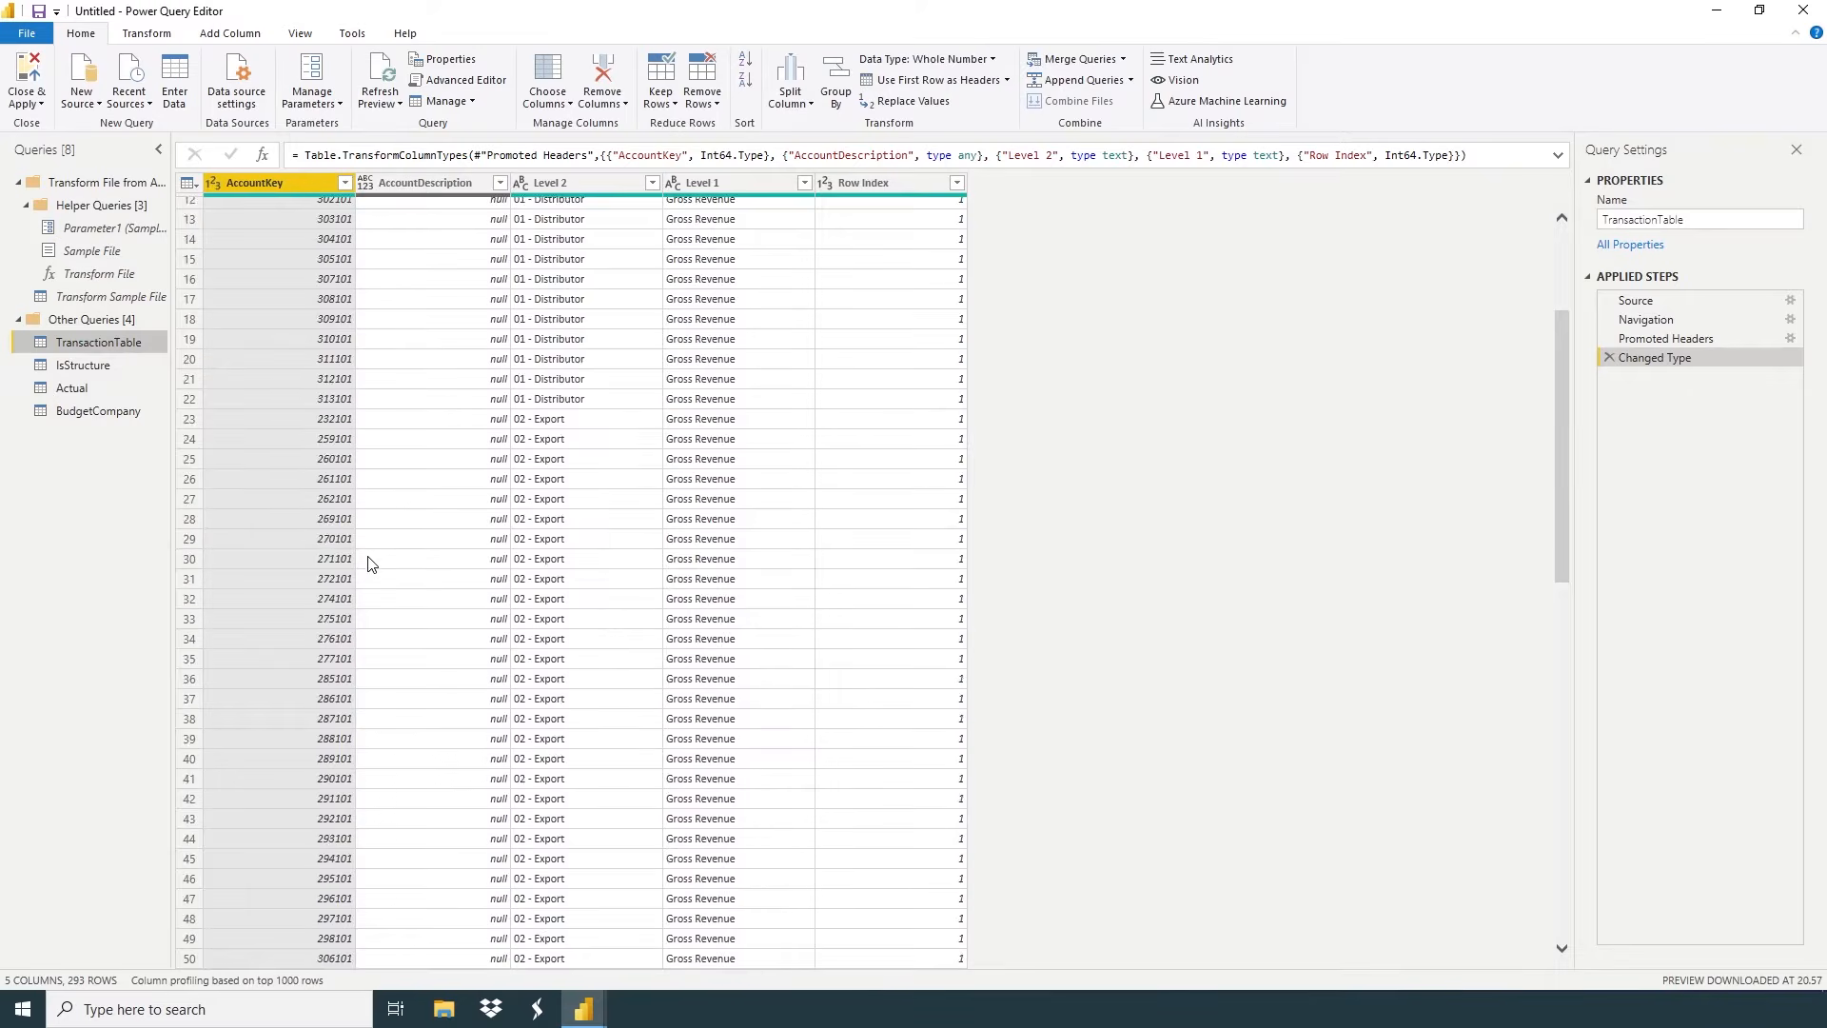
scroll(371, 563, "down", 20)
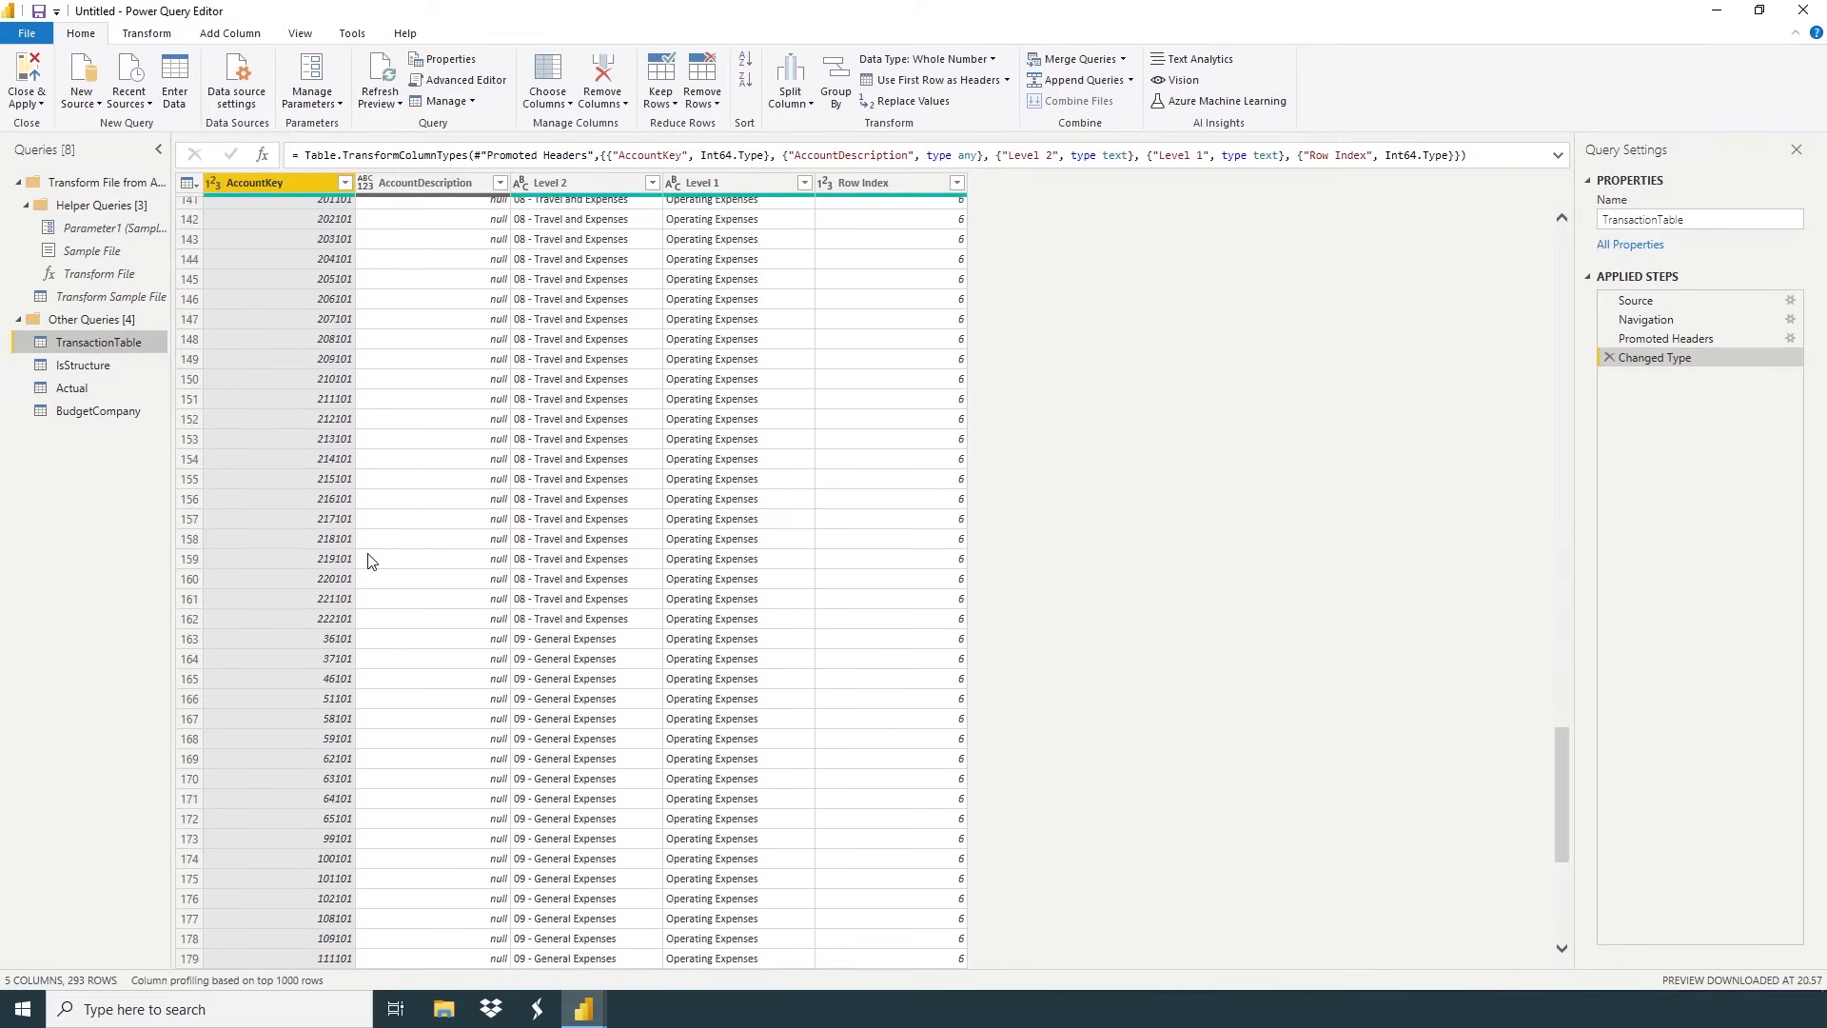
scroll(371, 561, "down", 14)
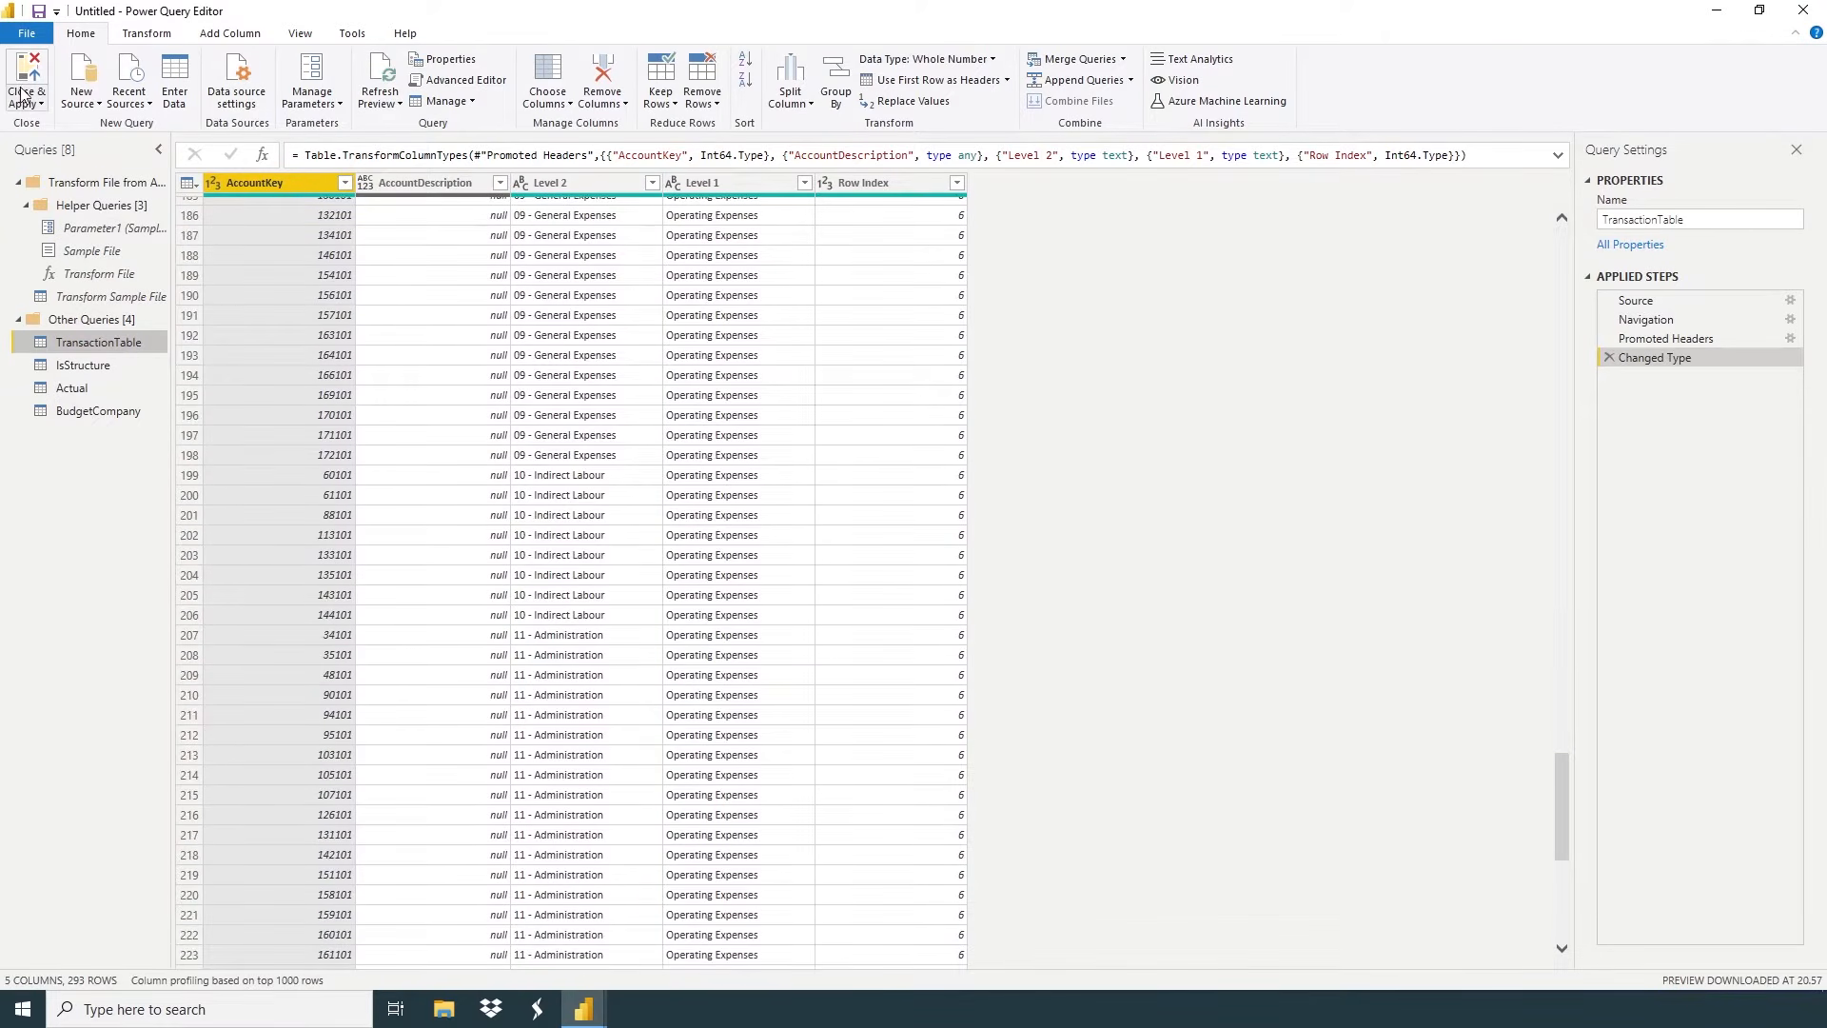
Apply the query changes and close Power Query Editor to load the tables into the report
left_click(27, 101)
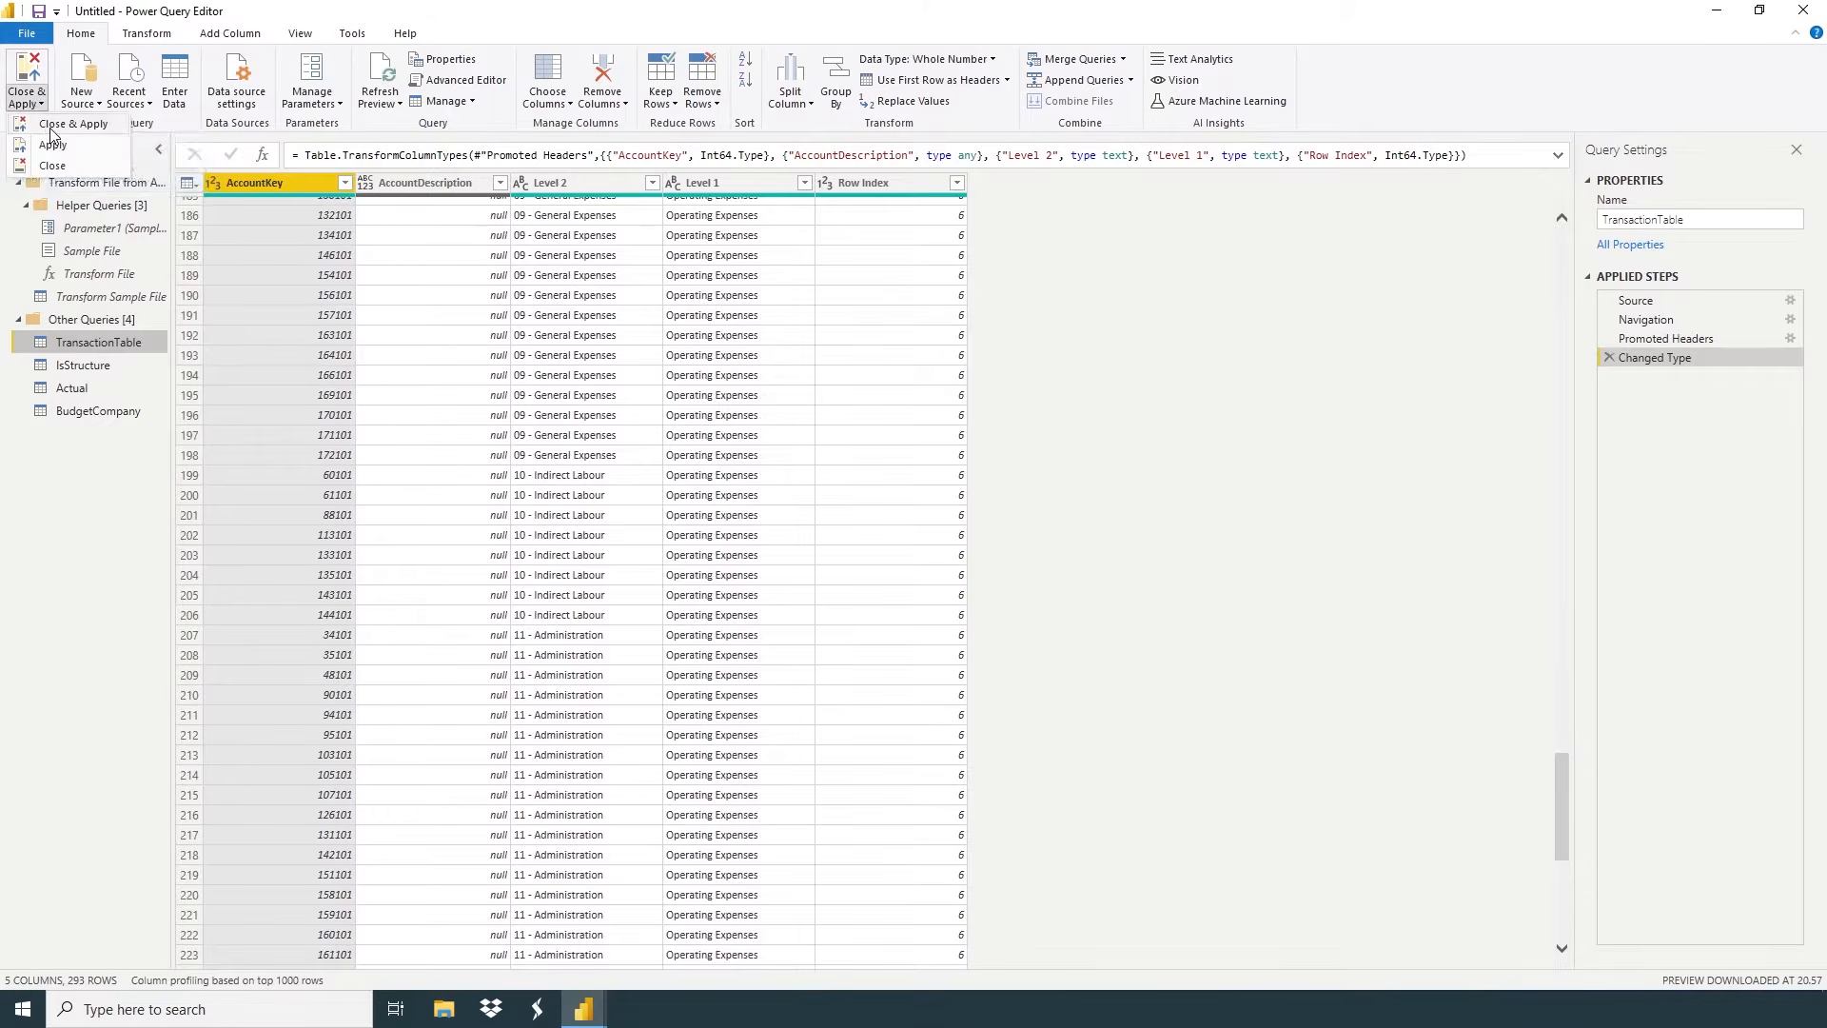
left_click(50, 127)
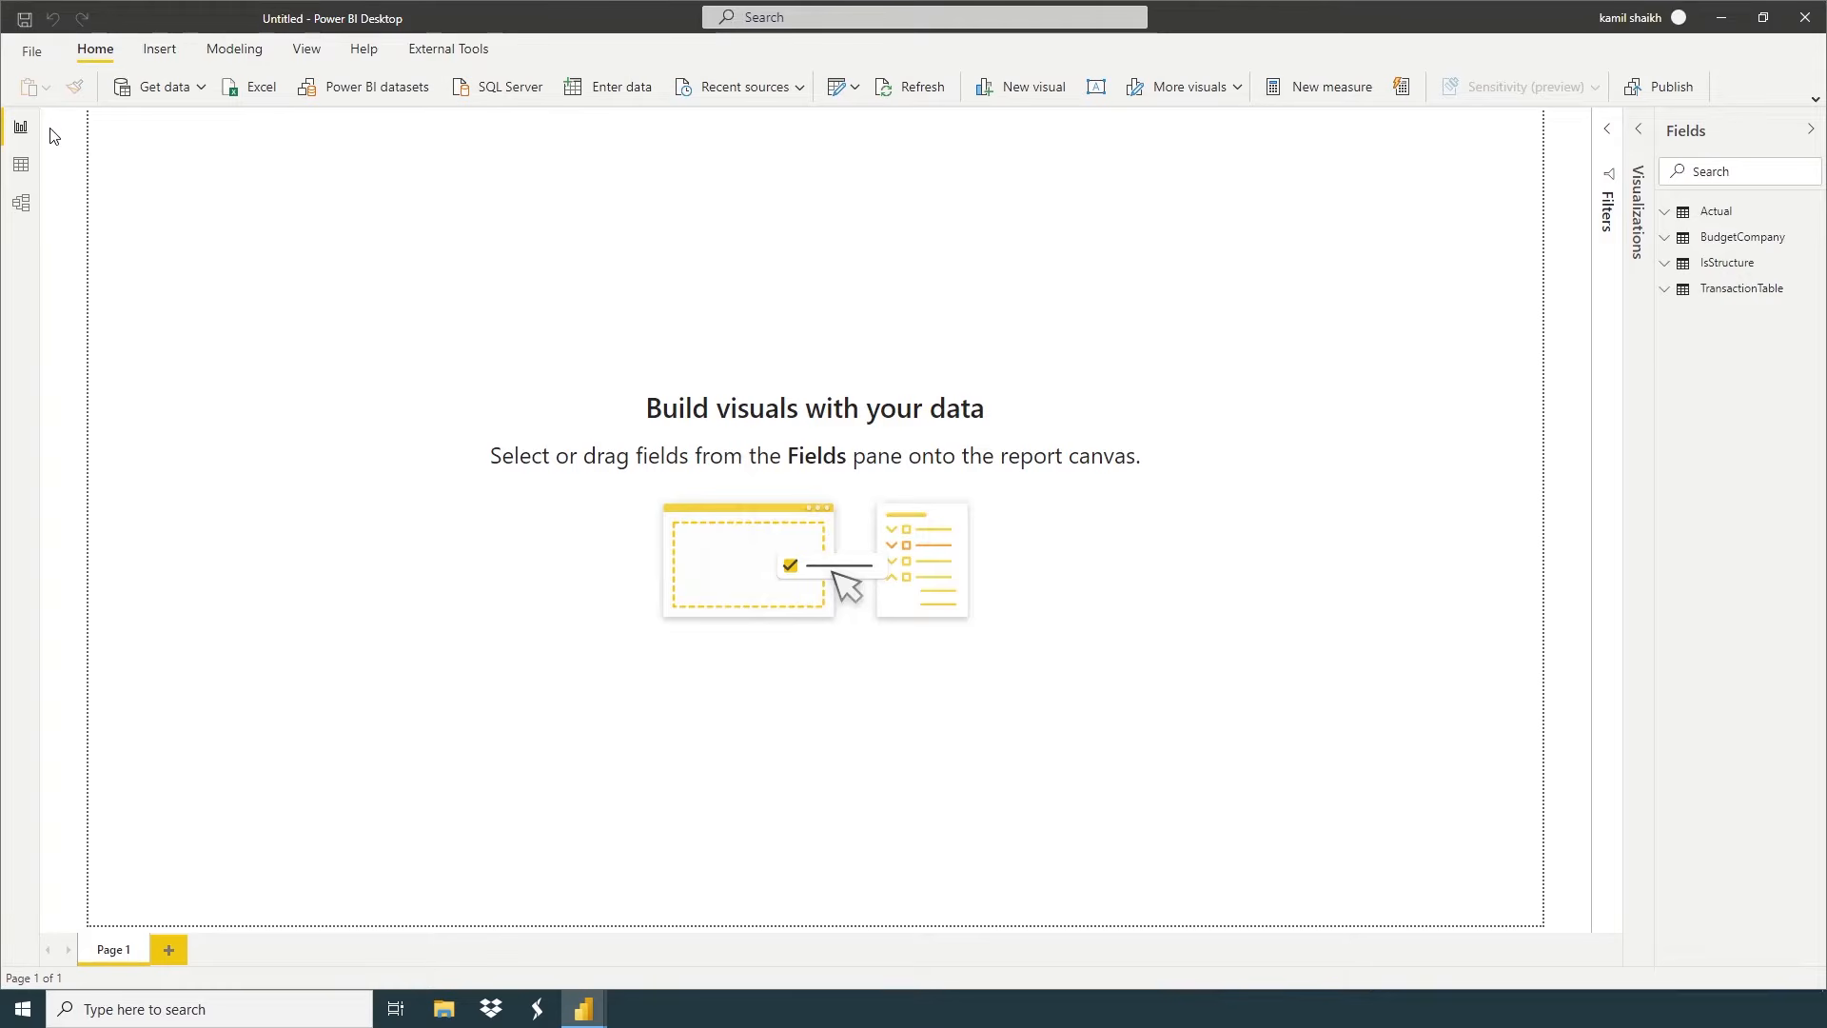
Inspect the fields of the loaded Actual, BudgetCompany, IsStructure and TransactionTable tables
left_click(1640, 130)
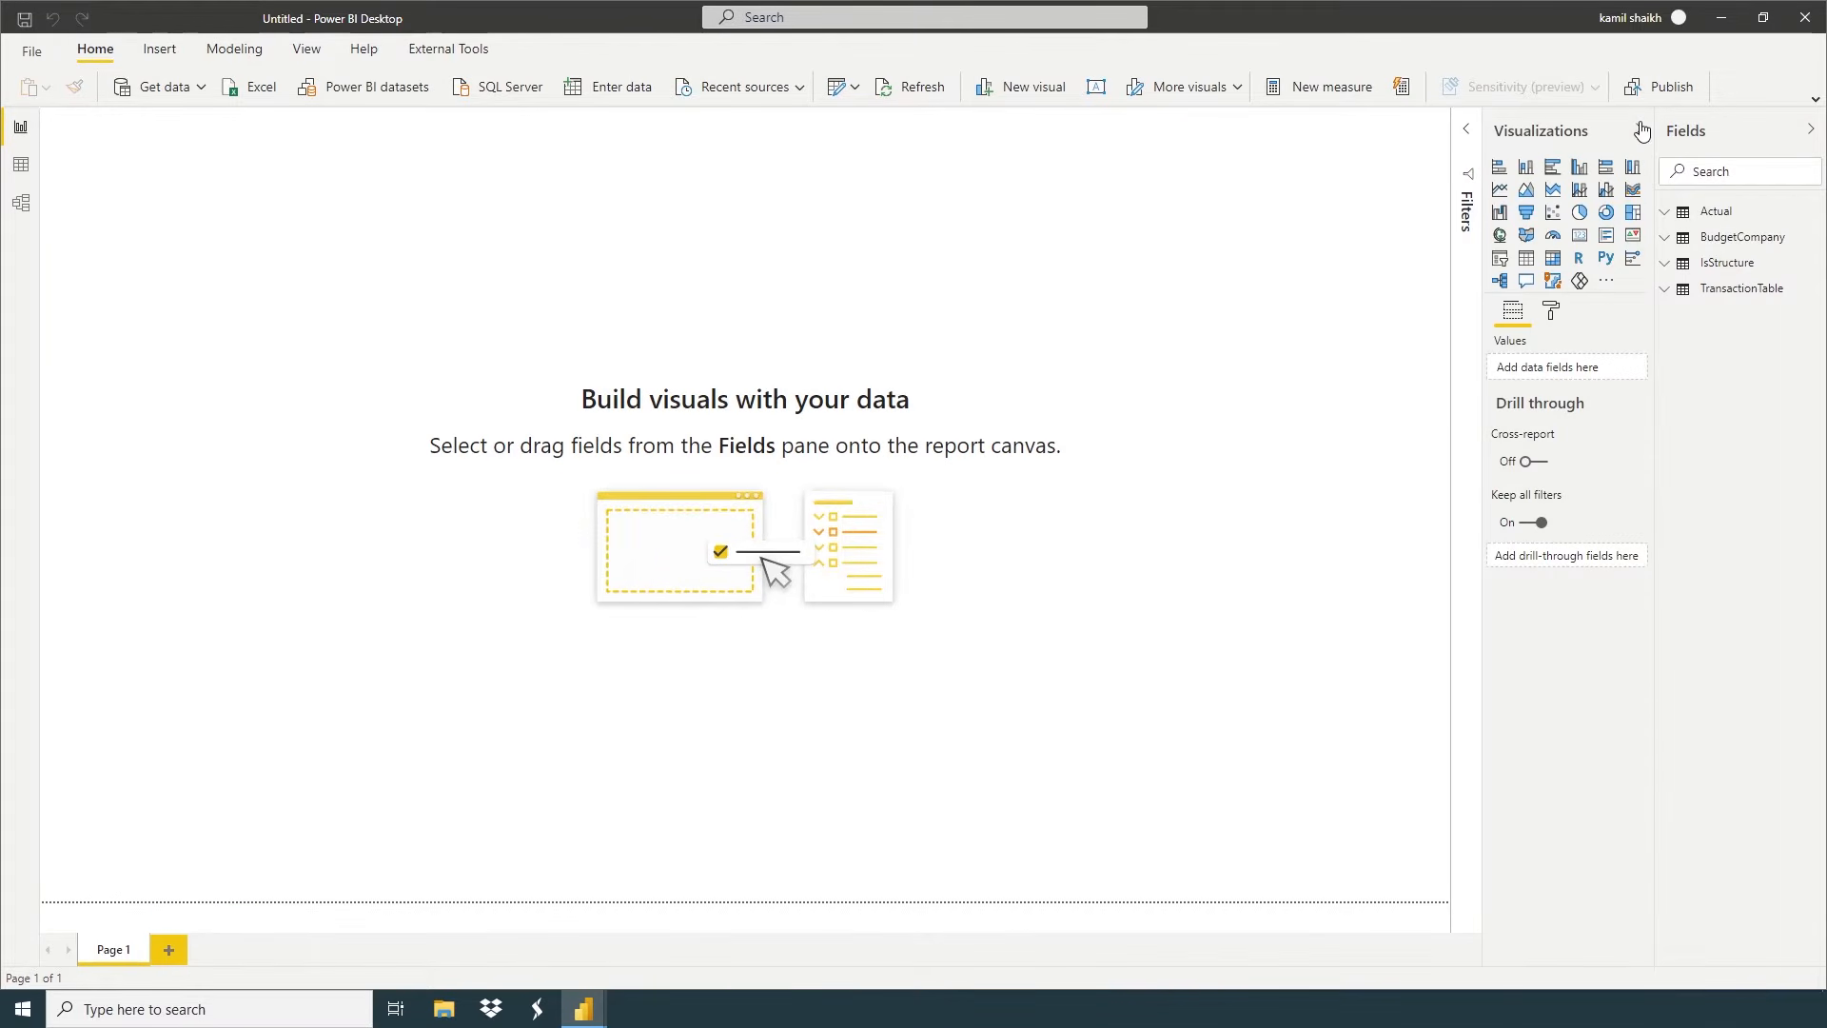
left_click(1671, 220)
left_click(1672, 219)
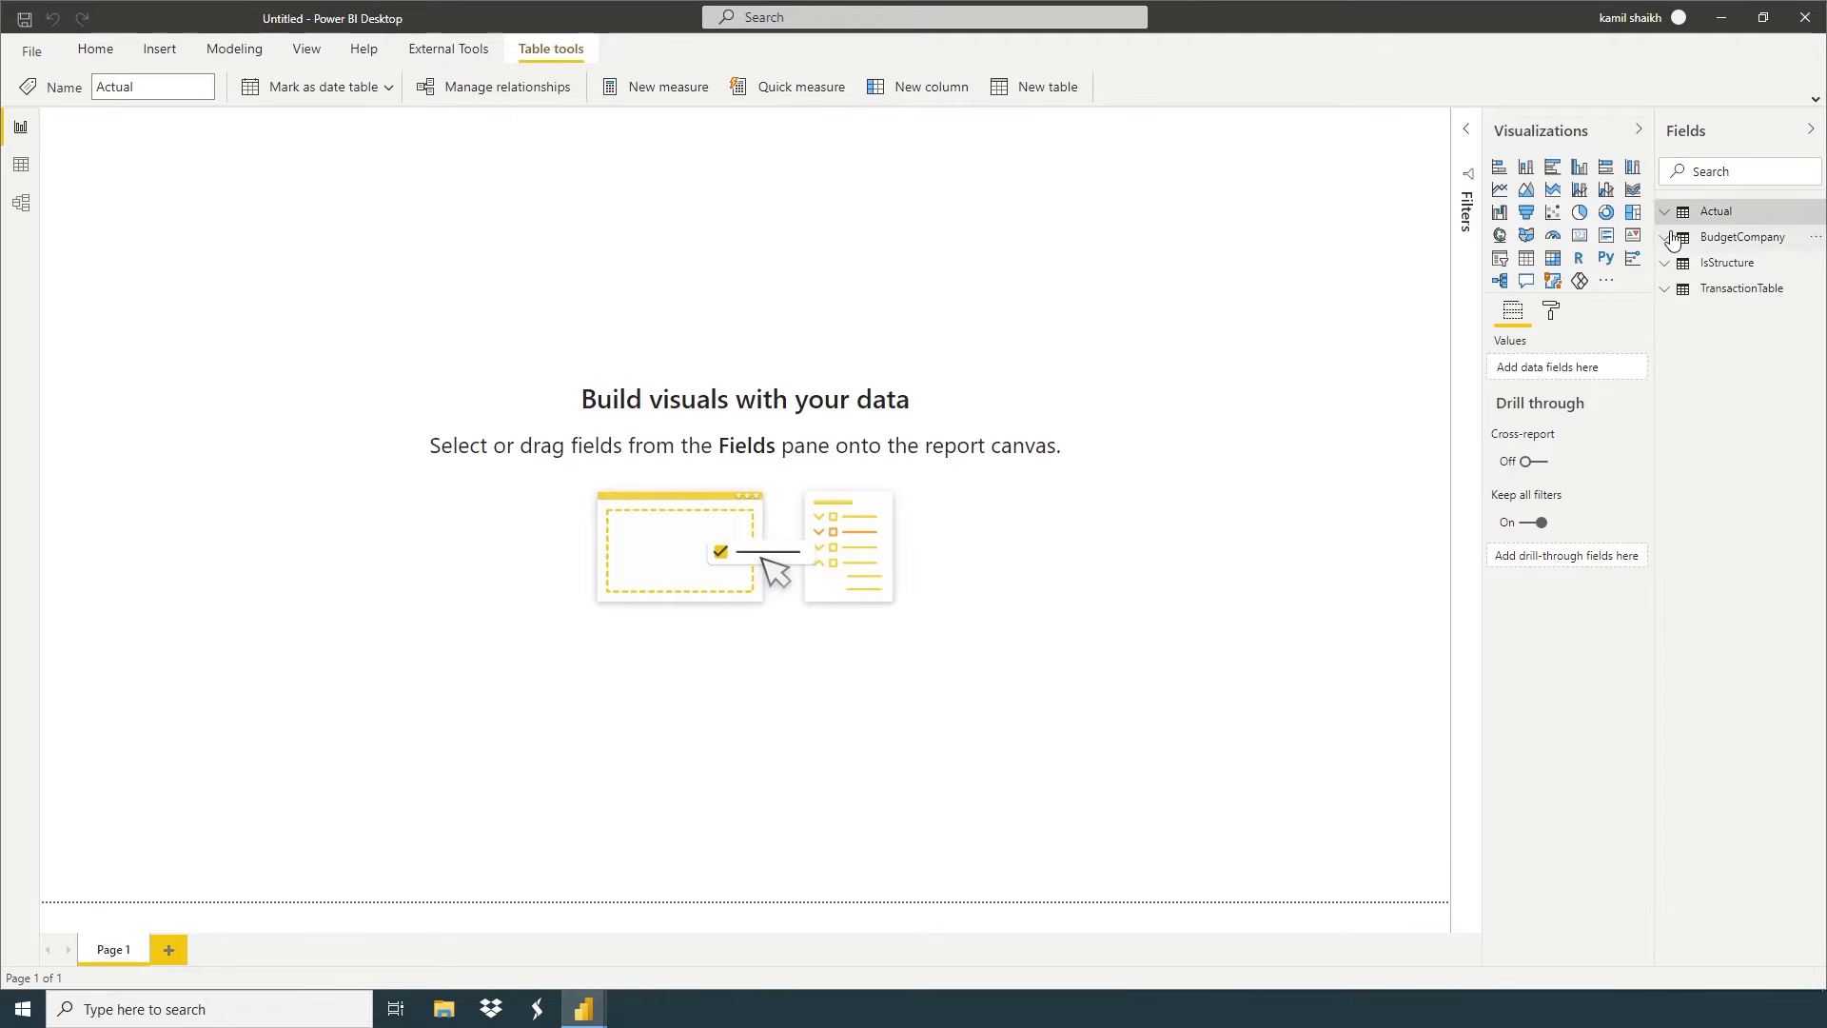
left_click(1668, 242)
left_click(1669, 240)
left_click(1668, 263)
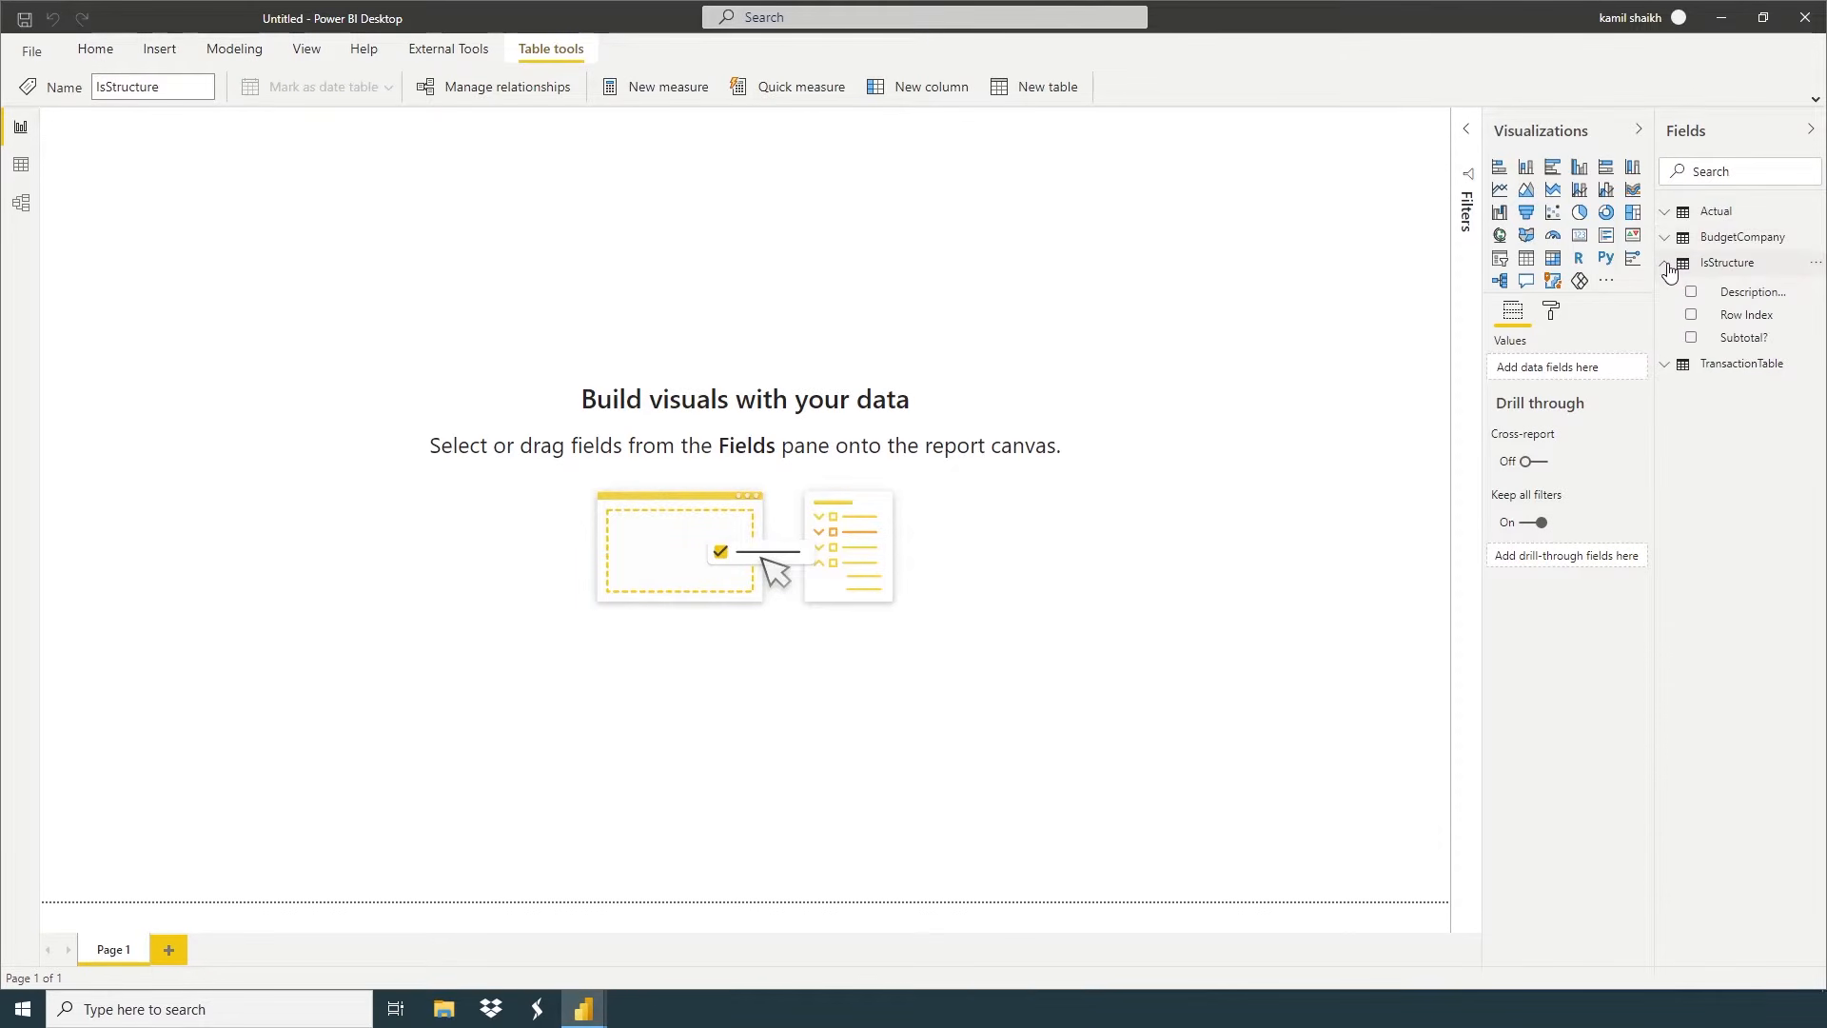
left_click(1670, 263)
left_click(1671, 289)
left_click(1671, 289)
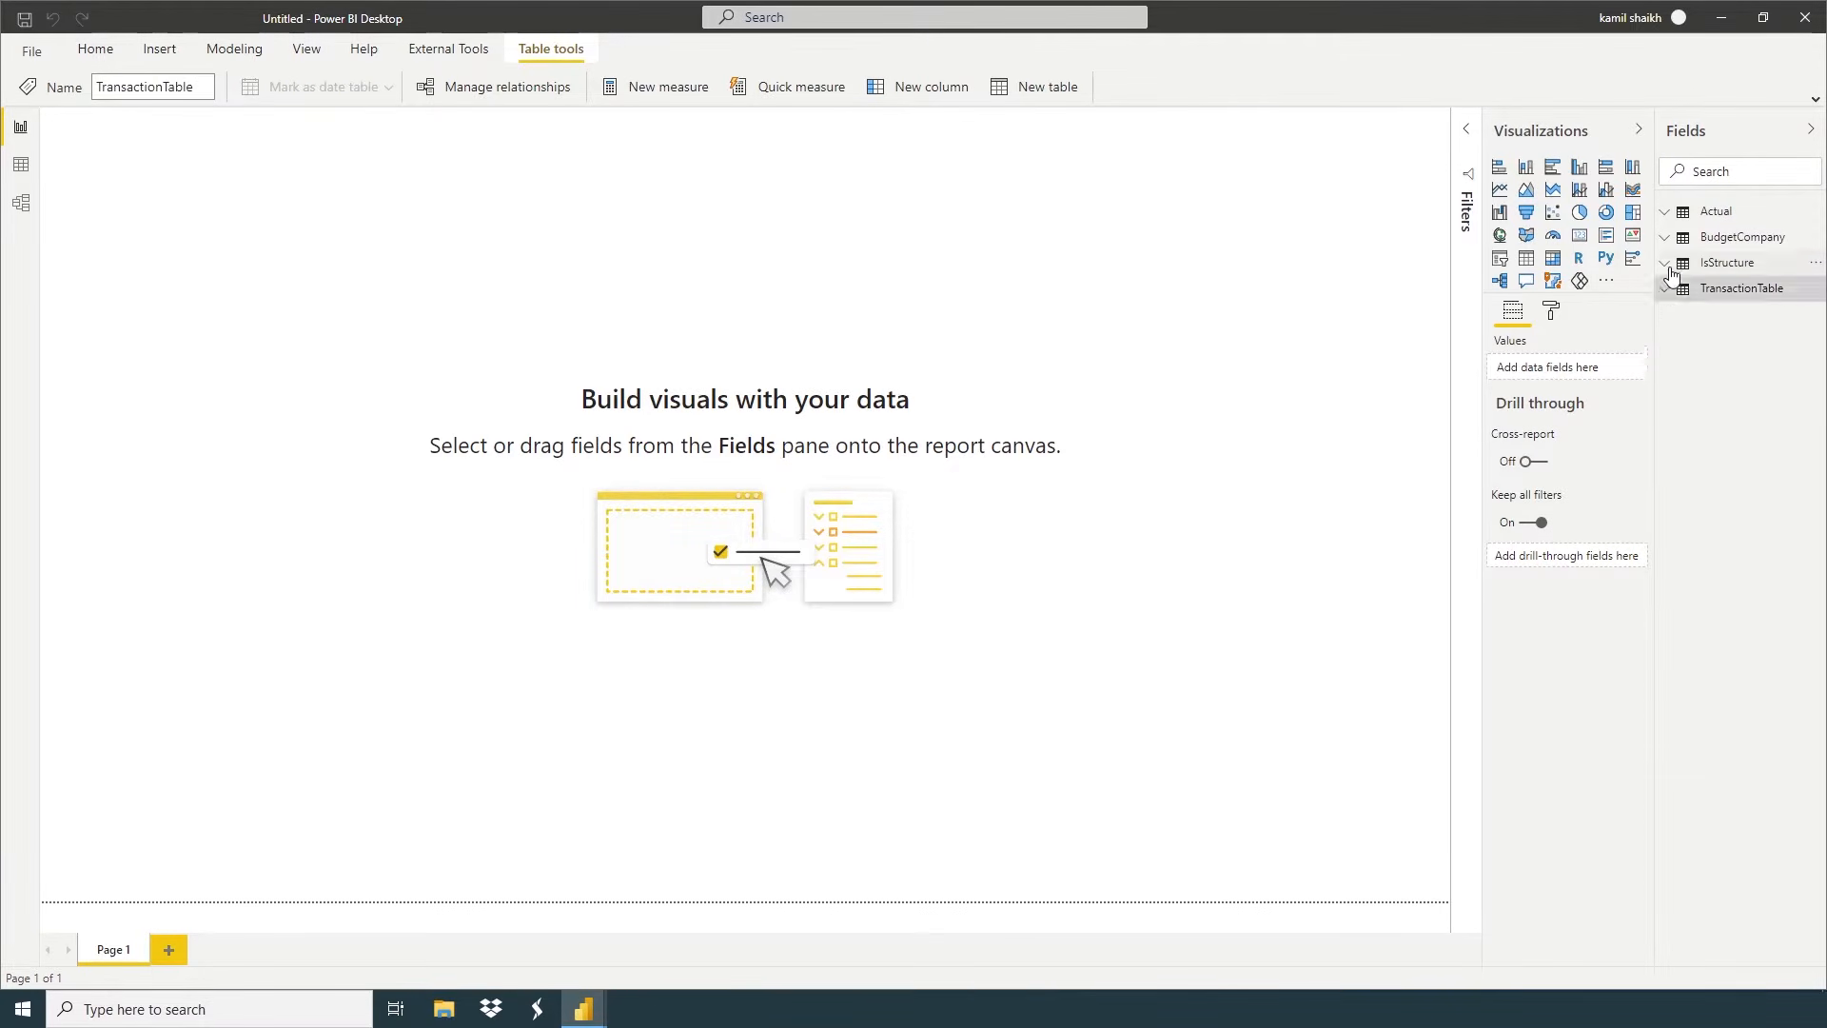
left_click(1735, 431)
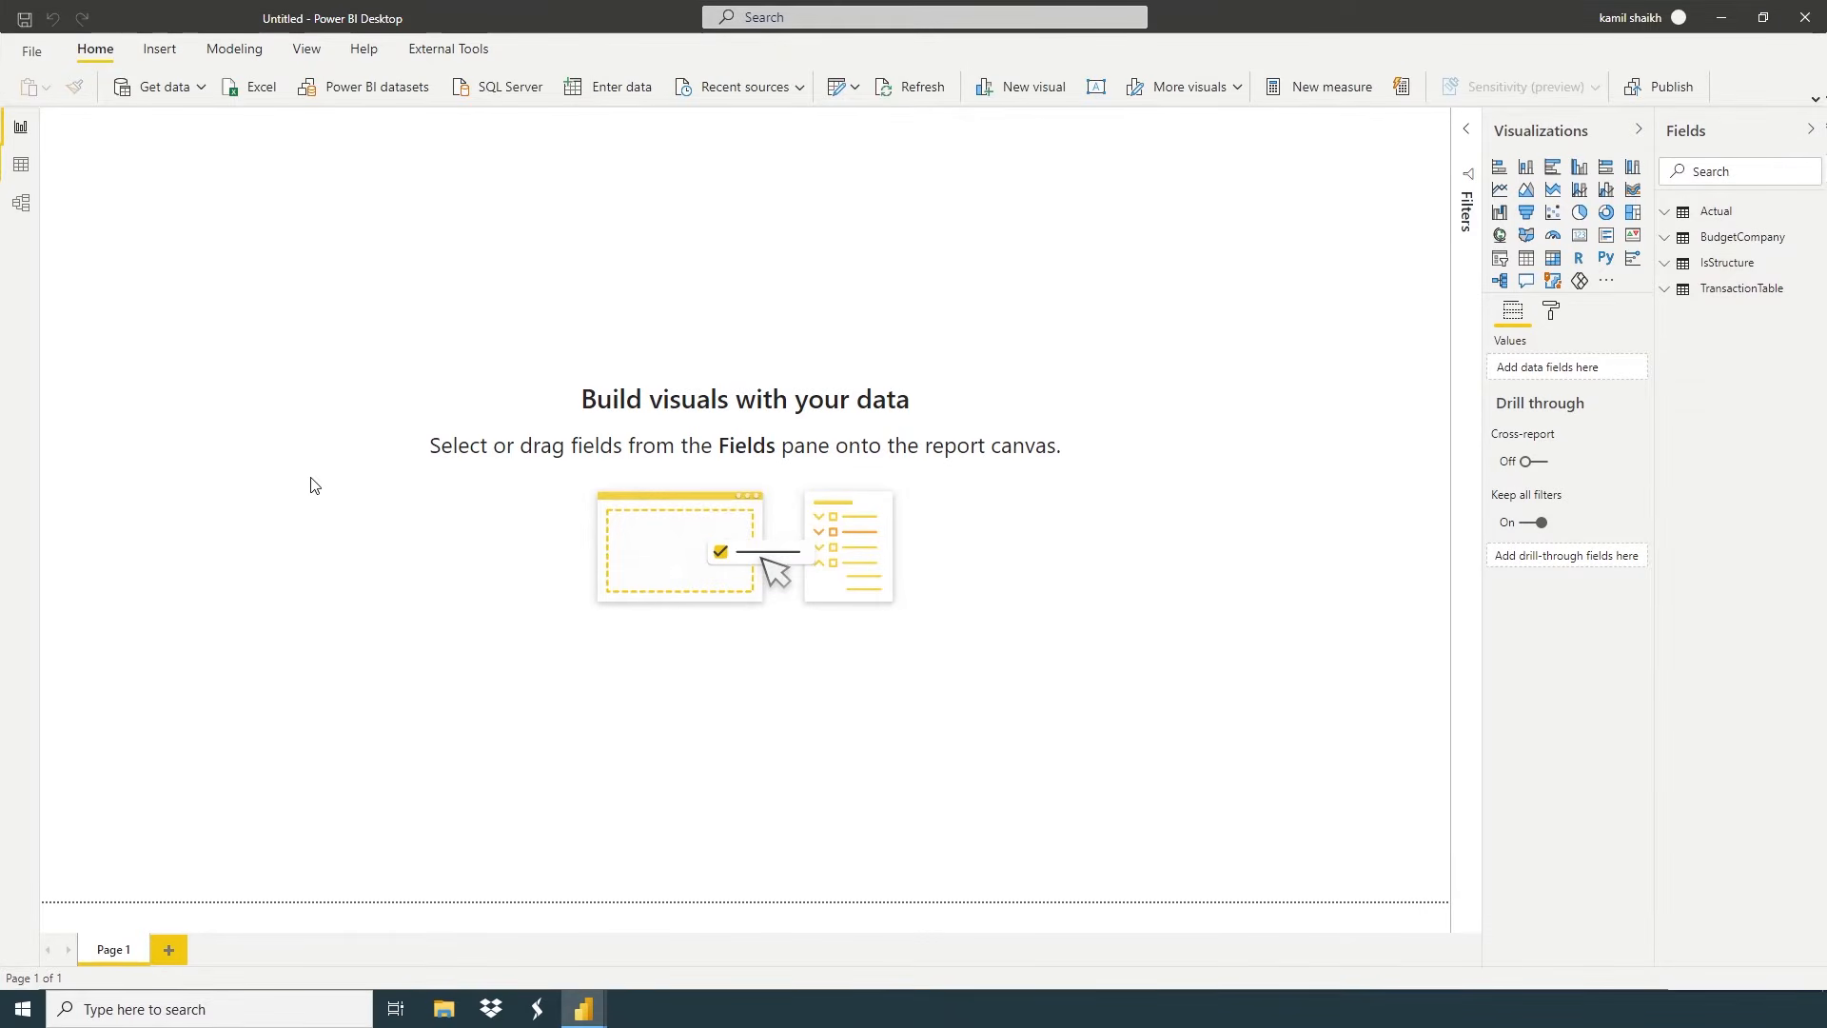
left_click(1637, 129)
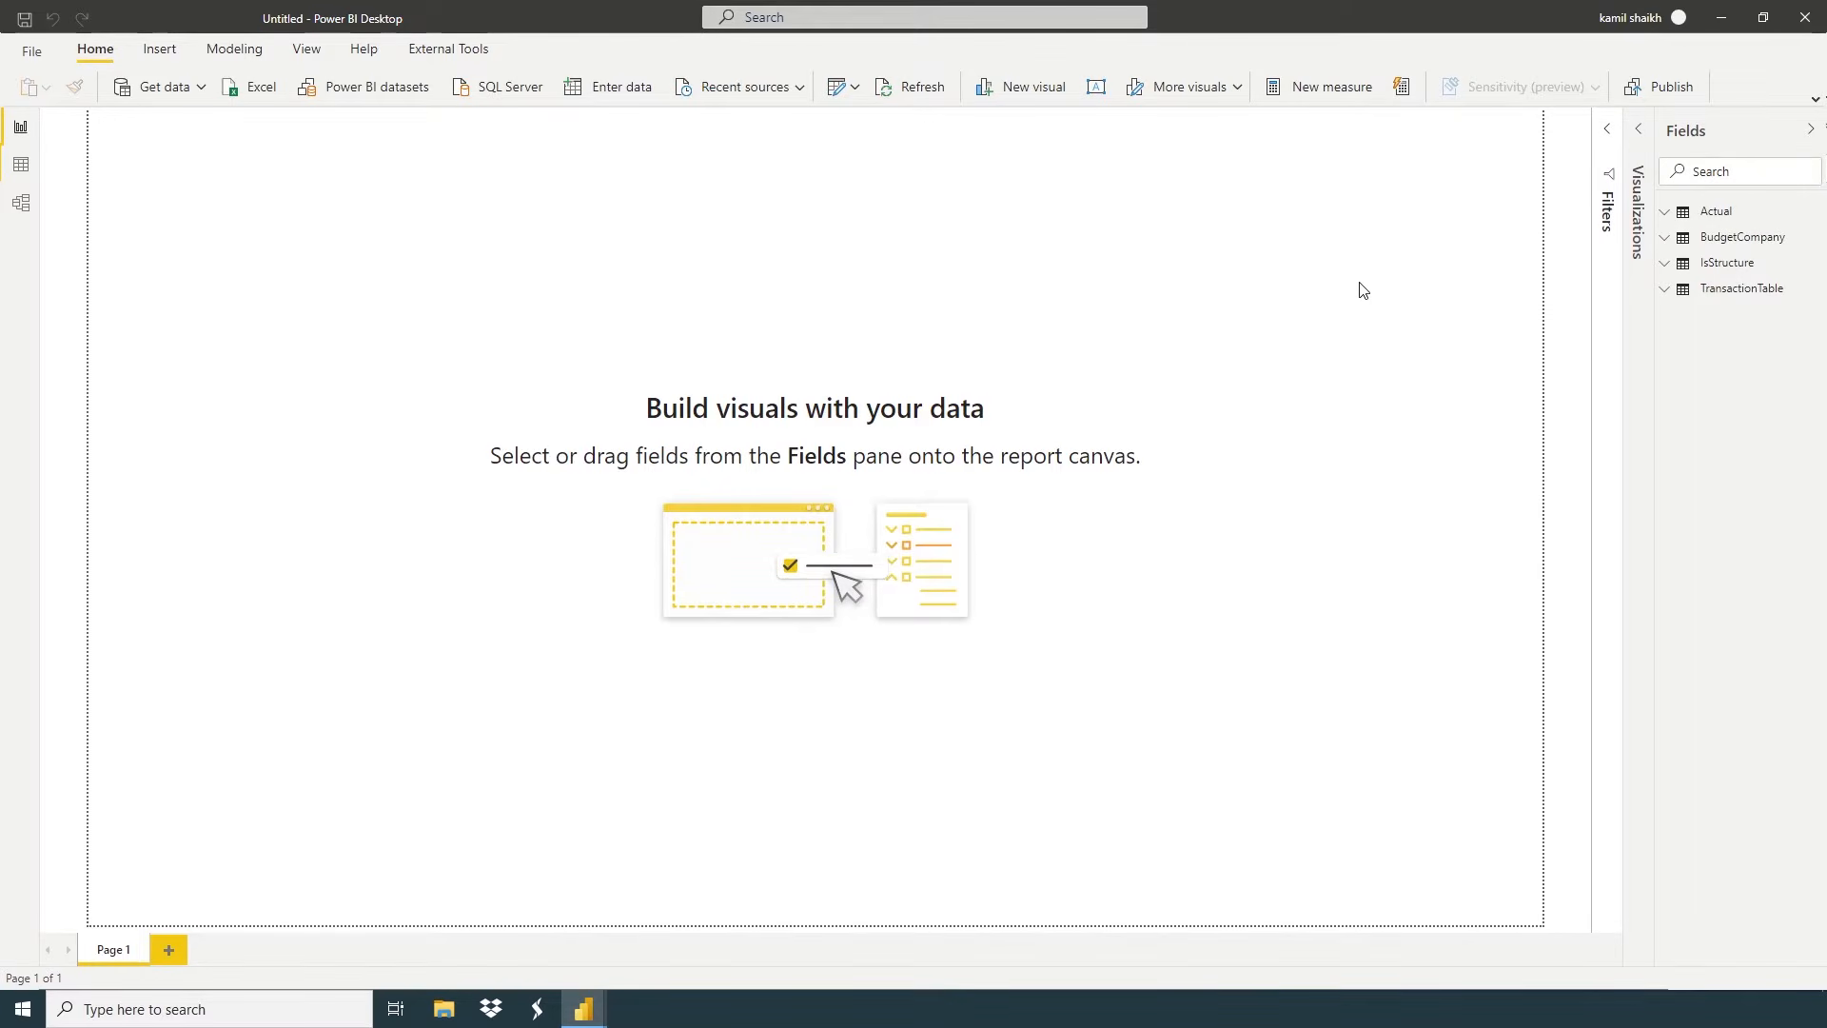
Create a calculated Dates table using ADDCOLUMNS over CALENDARAUTO(), with Year, MonthNo, Month, Quarter, YearMonth, WeekdayNo, Weekday, WeekNo and Week columns
left_click(228, 57)
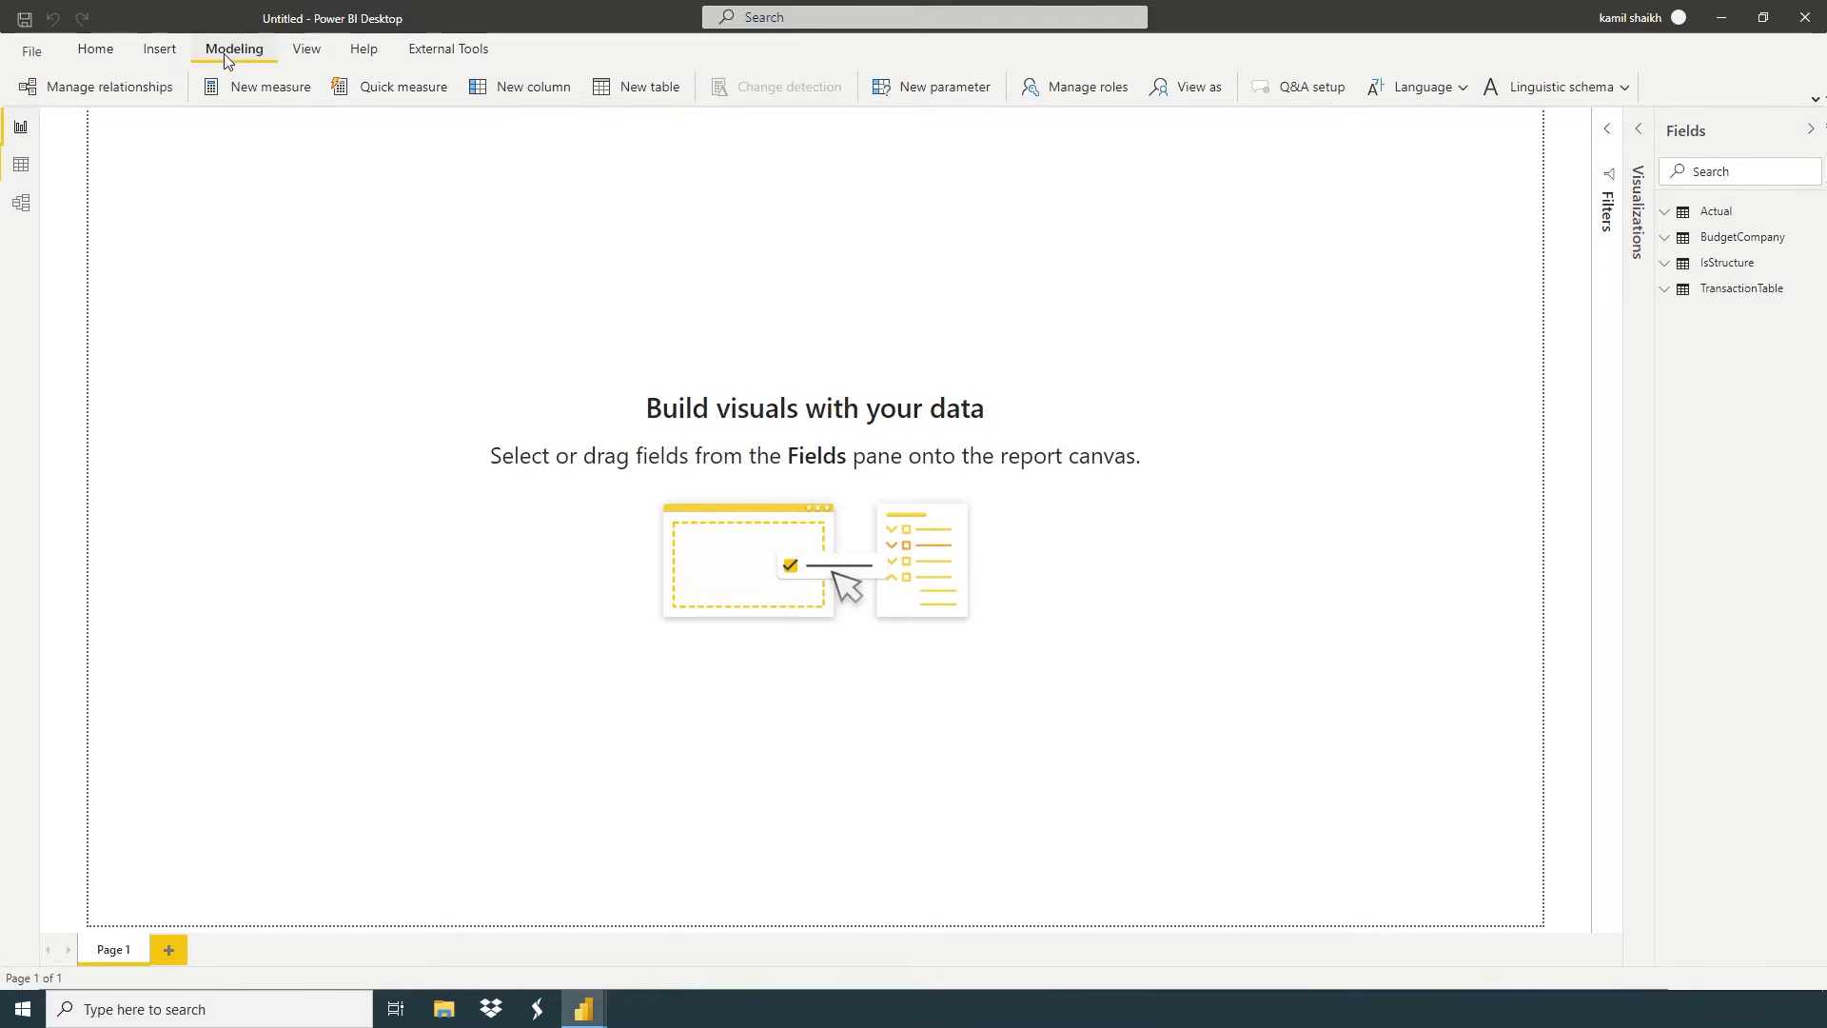
left_click(618, 88)
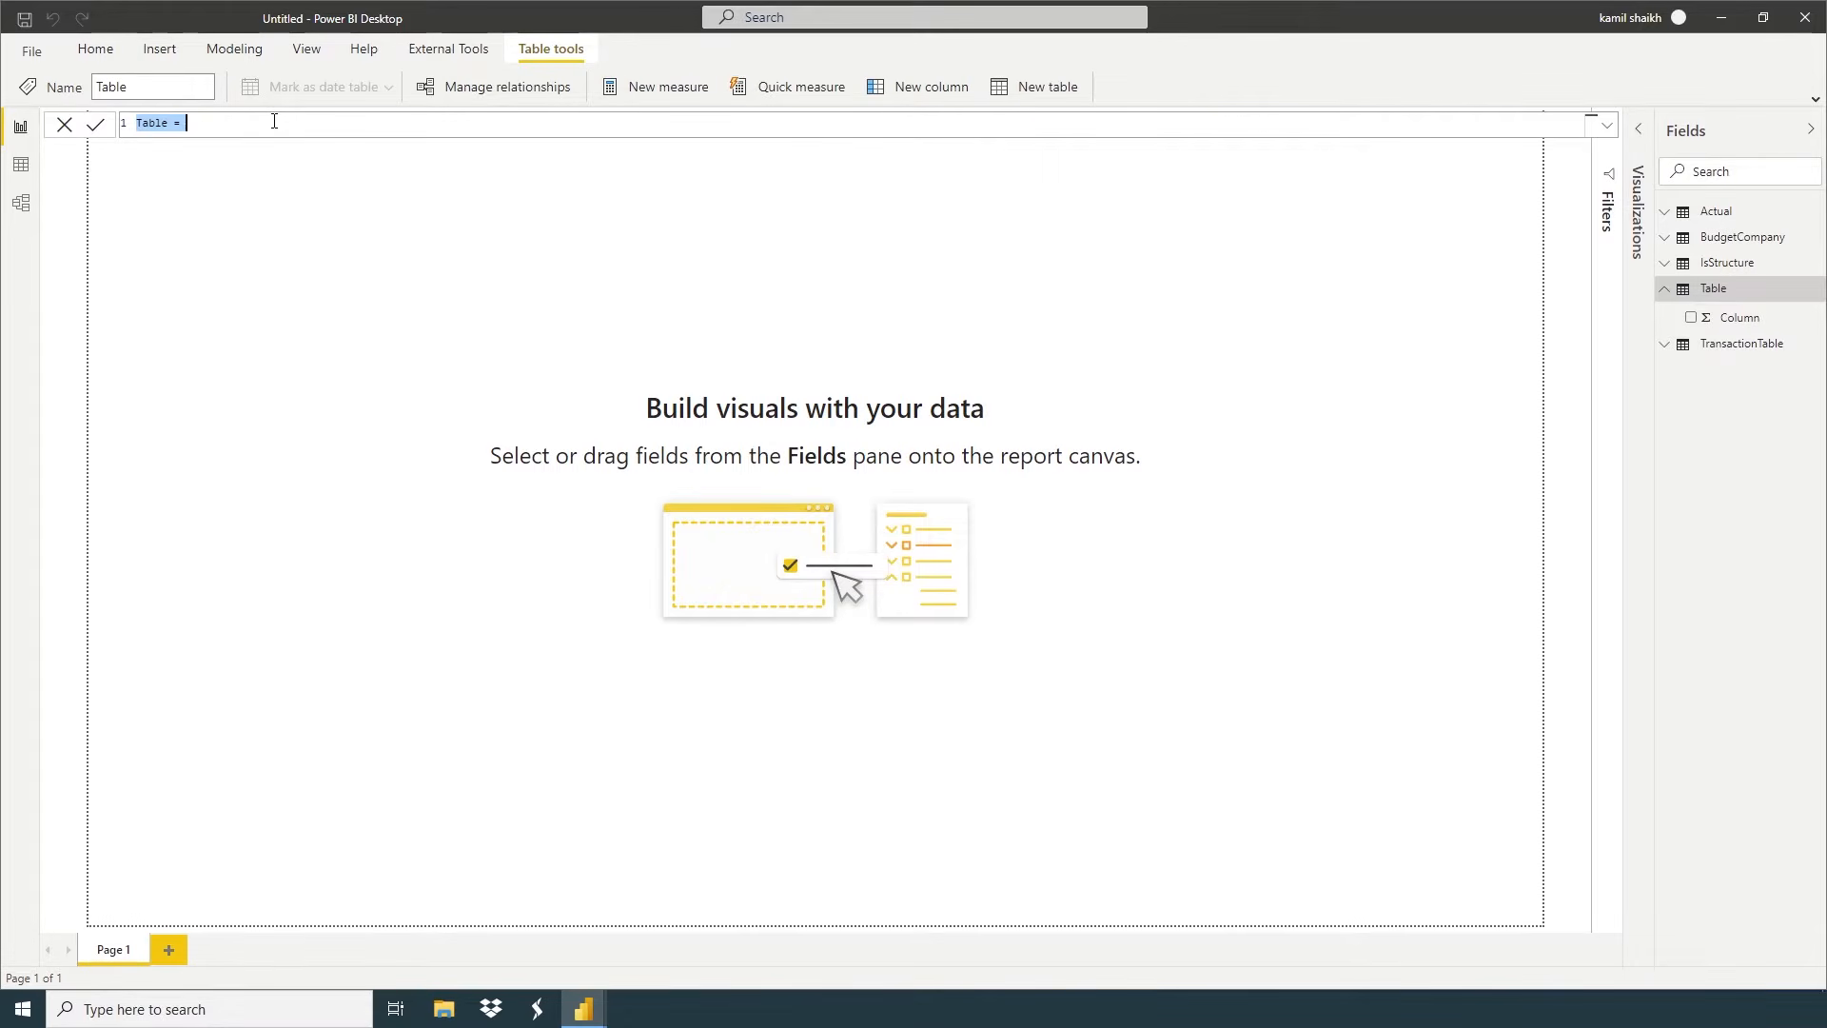
type("Dates = ADDCOLUMNS (CALENDARAUTO(),     \"Year\", FORMAT([Date], \"yyyy\"),     \"MonthNo\", MONTH([Date]),     \"Month\", FORMAT([Date],\"MMM\"),     \"Quarter\", FORMAT([Date],\"\\QQ\"),     \"YearMonth\", FORMAT([Date],\"YYYY\"),     \"WeekdayNo\", WEEKDAY([Date],3), //1-Sun..Sat, 2-Mon..Sat     \"Weekday\", FORMAT([Date],\"dddd\"),     \"WeekNo\", WEEKNUM([Date], 2),     \"Week\", \"W\" & WEEKNUM([Date], 2) )")
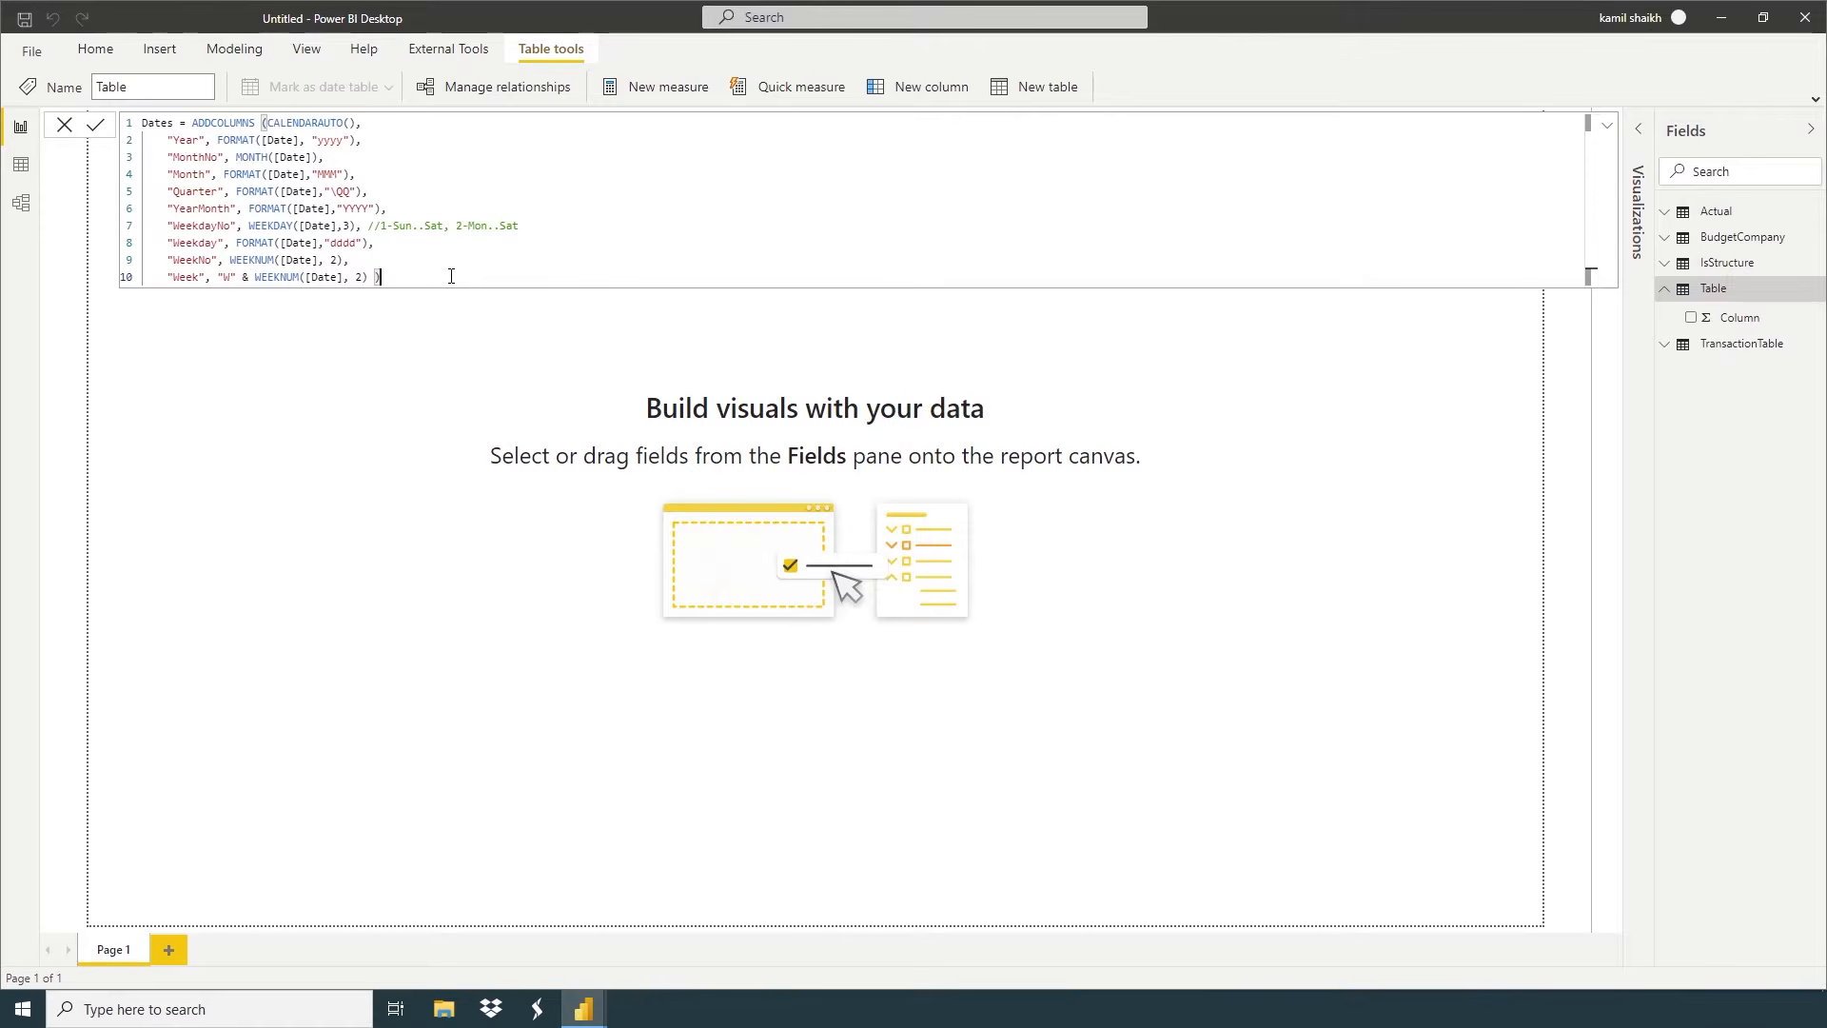
left_click(457, 156)
left_click(479, 272)
scroll(455, 277, "up", 5)
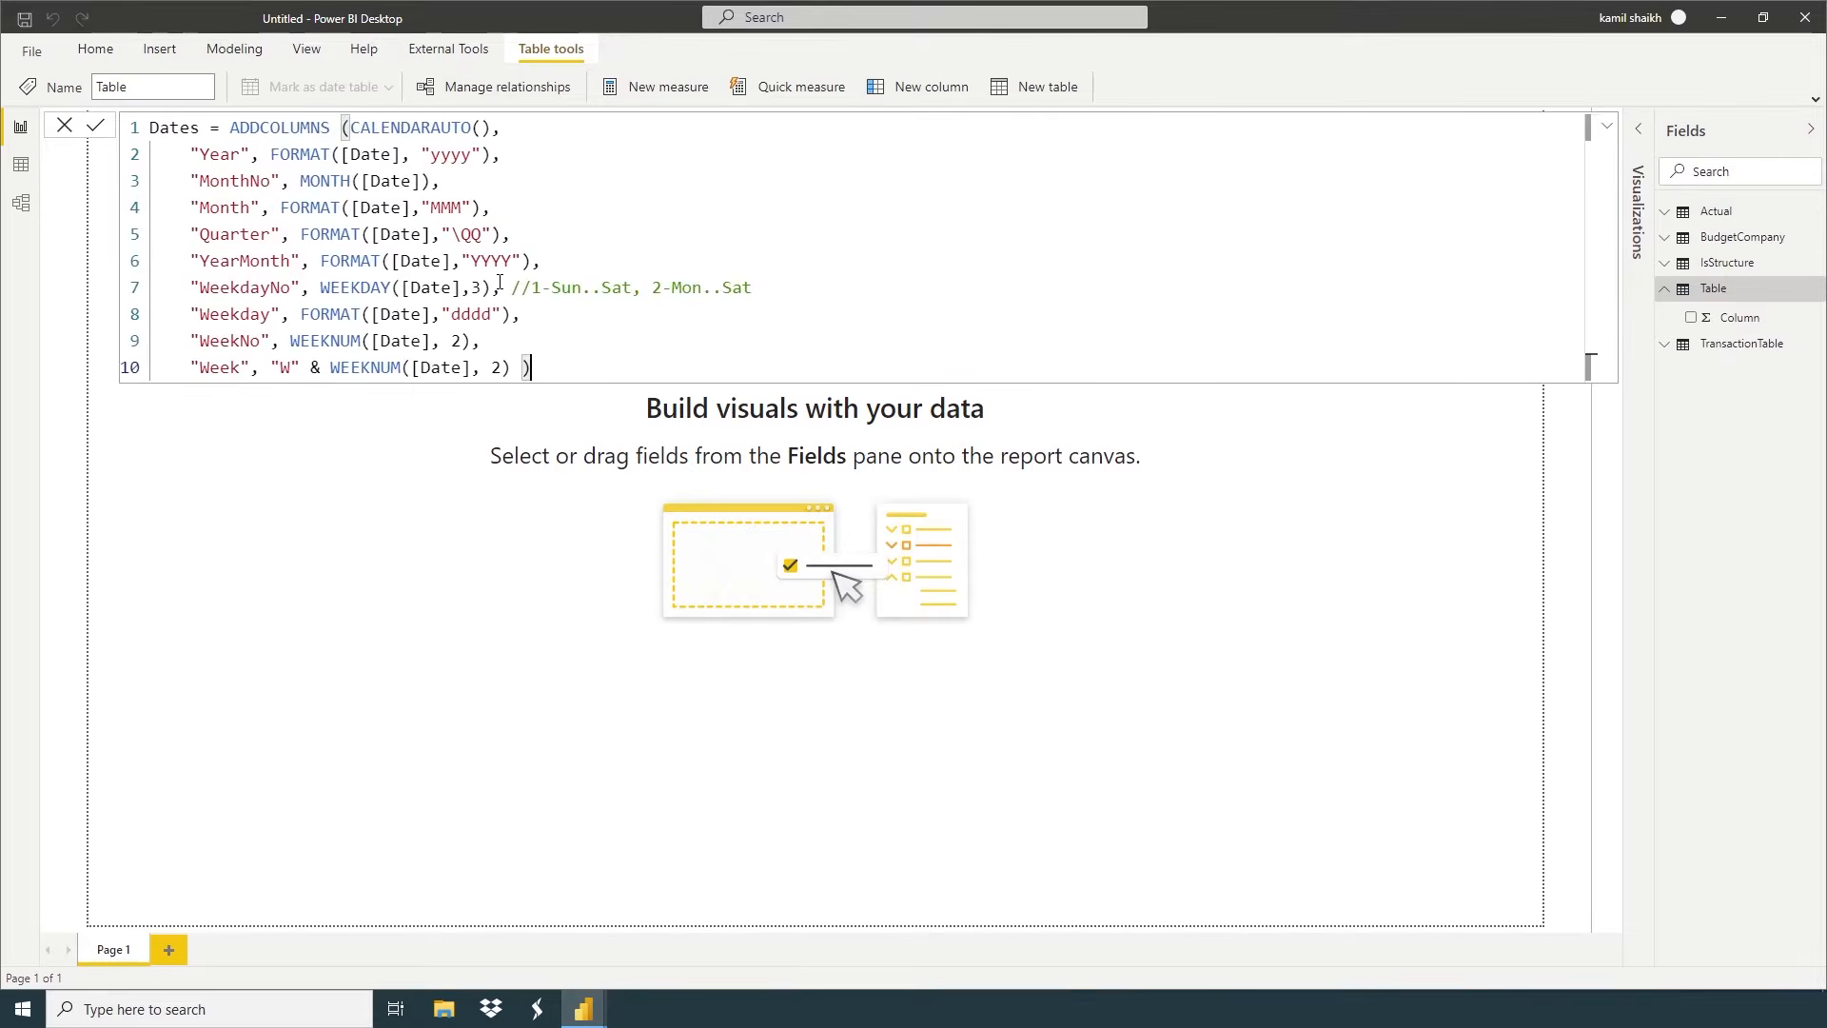
left_click(728, 207)
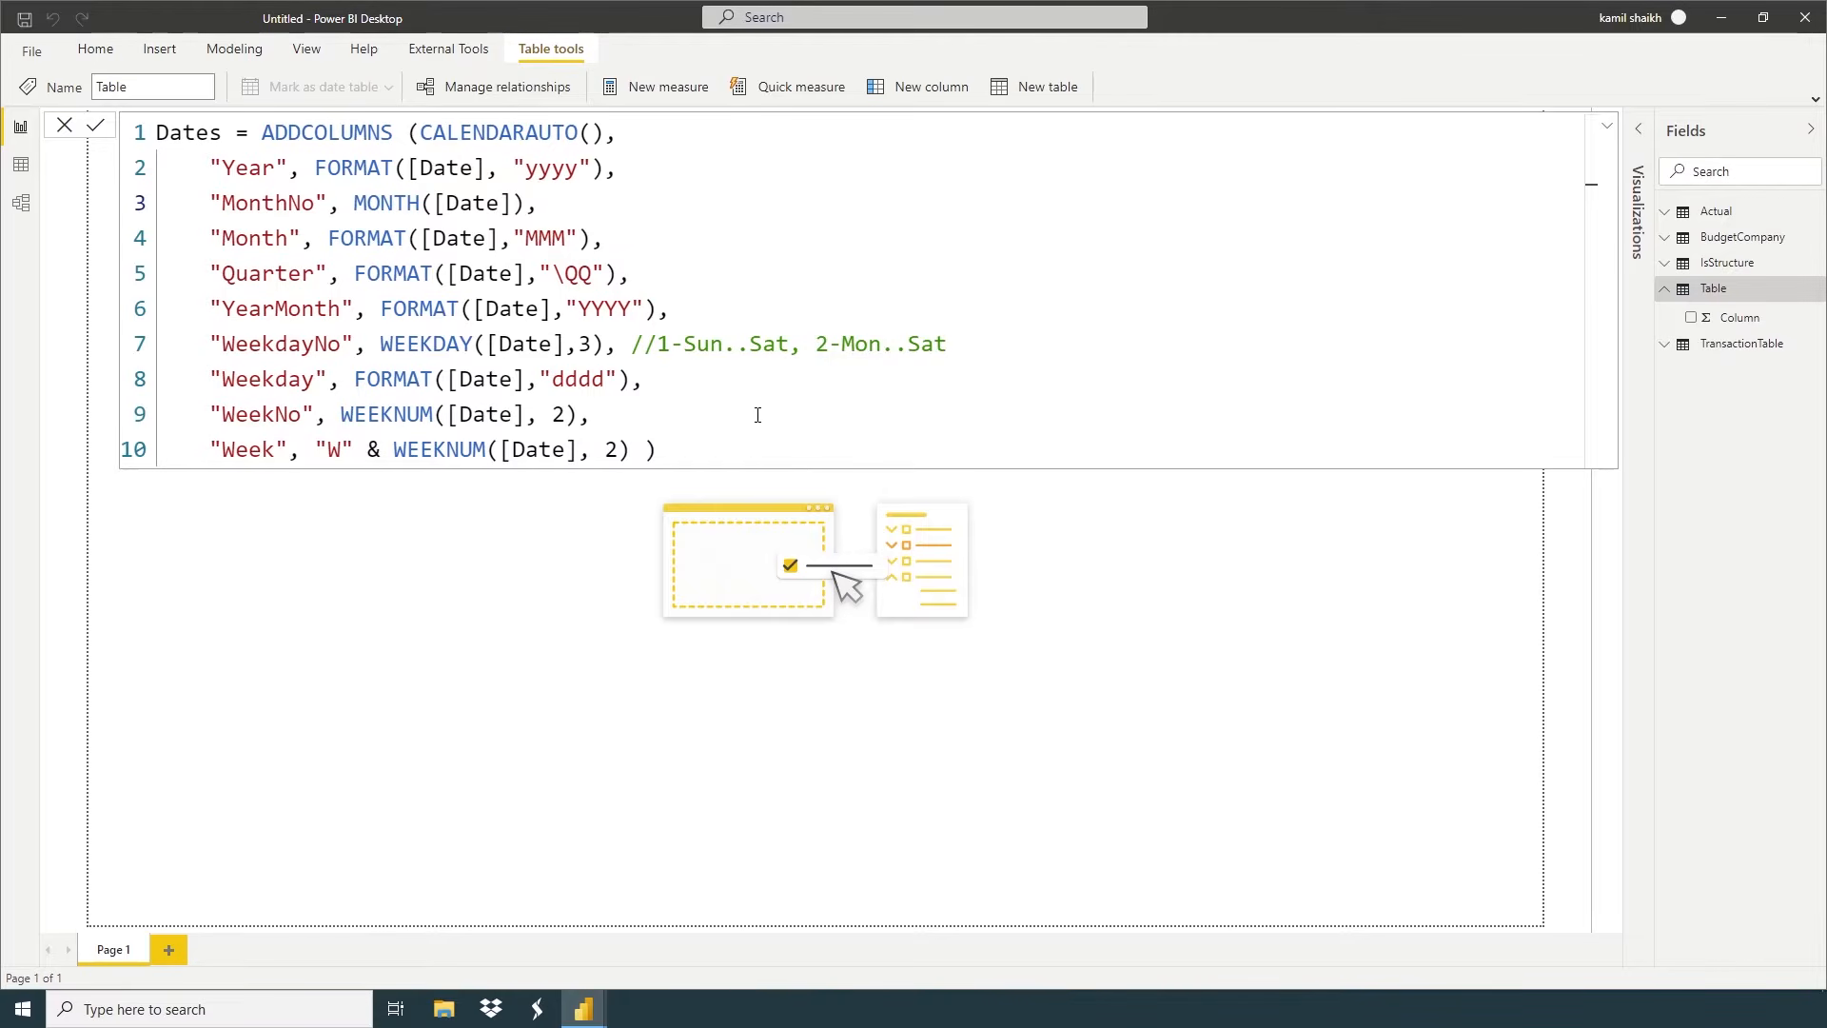
left_click(94, 131)
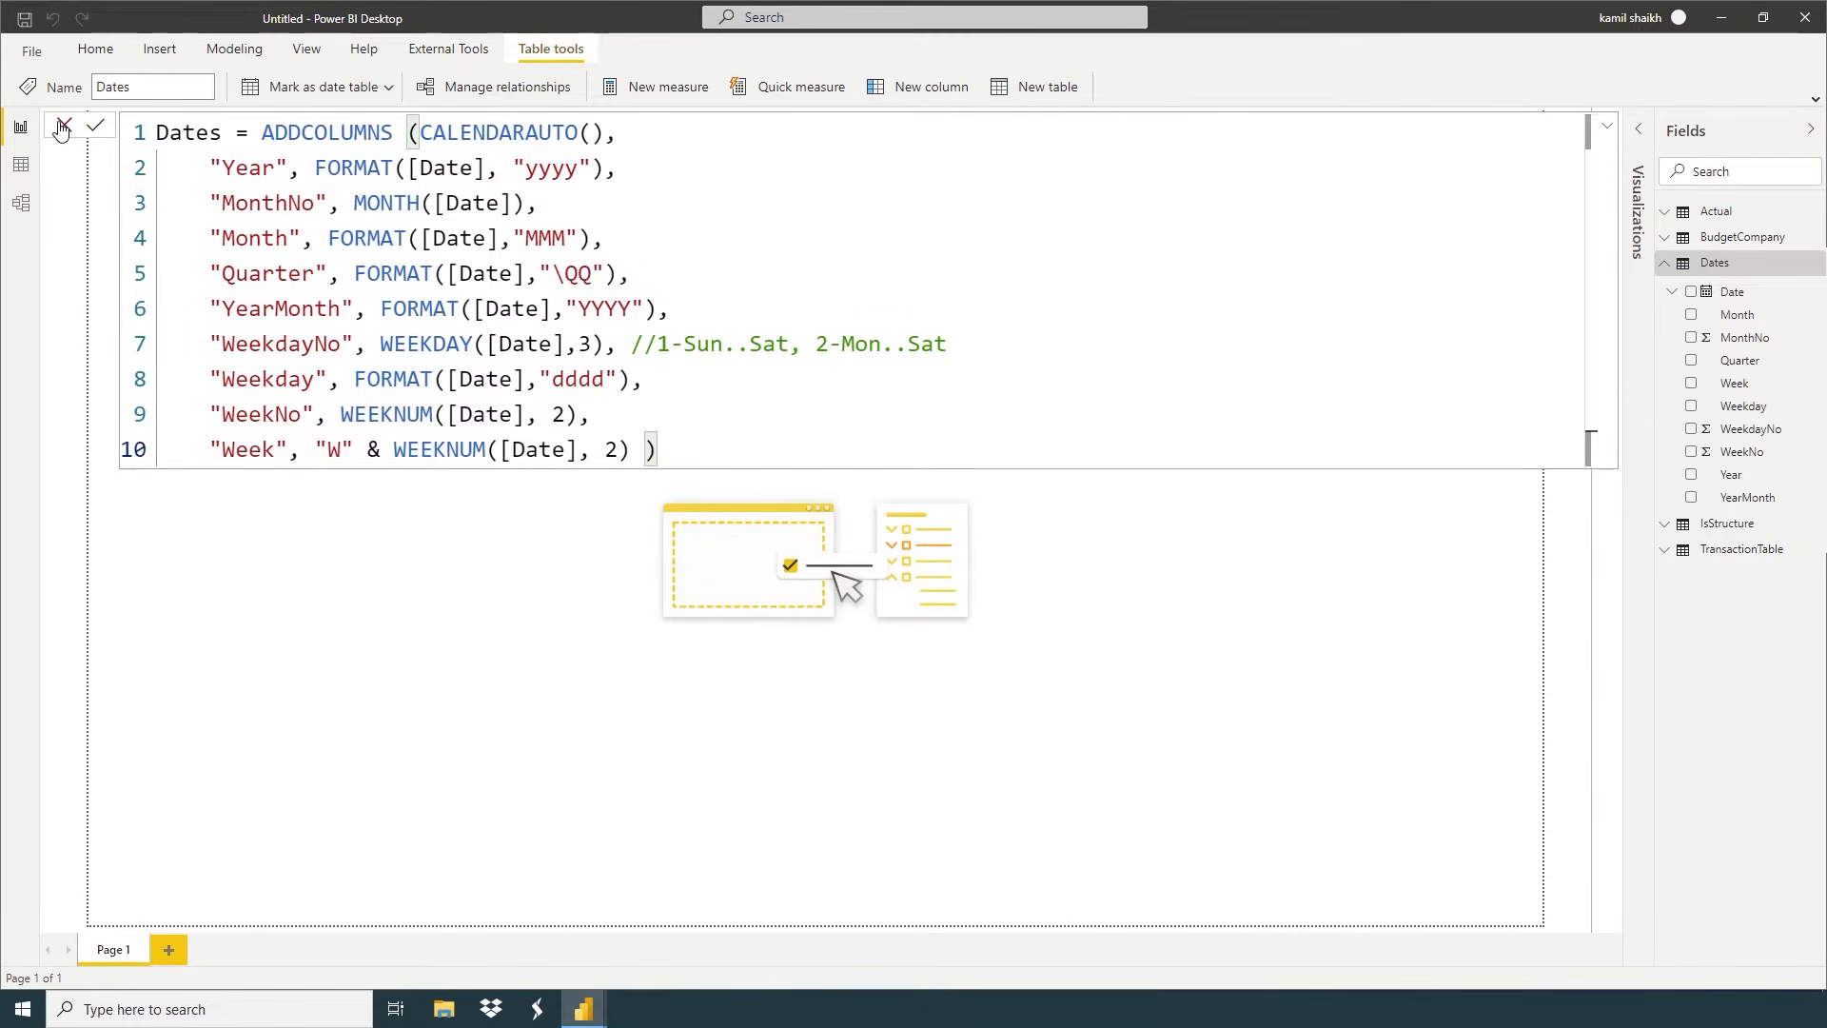
Mark the Dates table as a date table, using Date as its date column
left_click(353, 95)
left_click(306, 135)
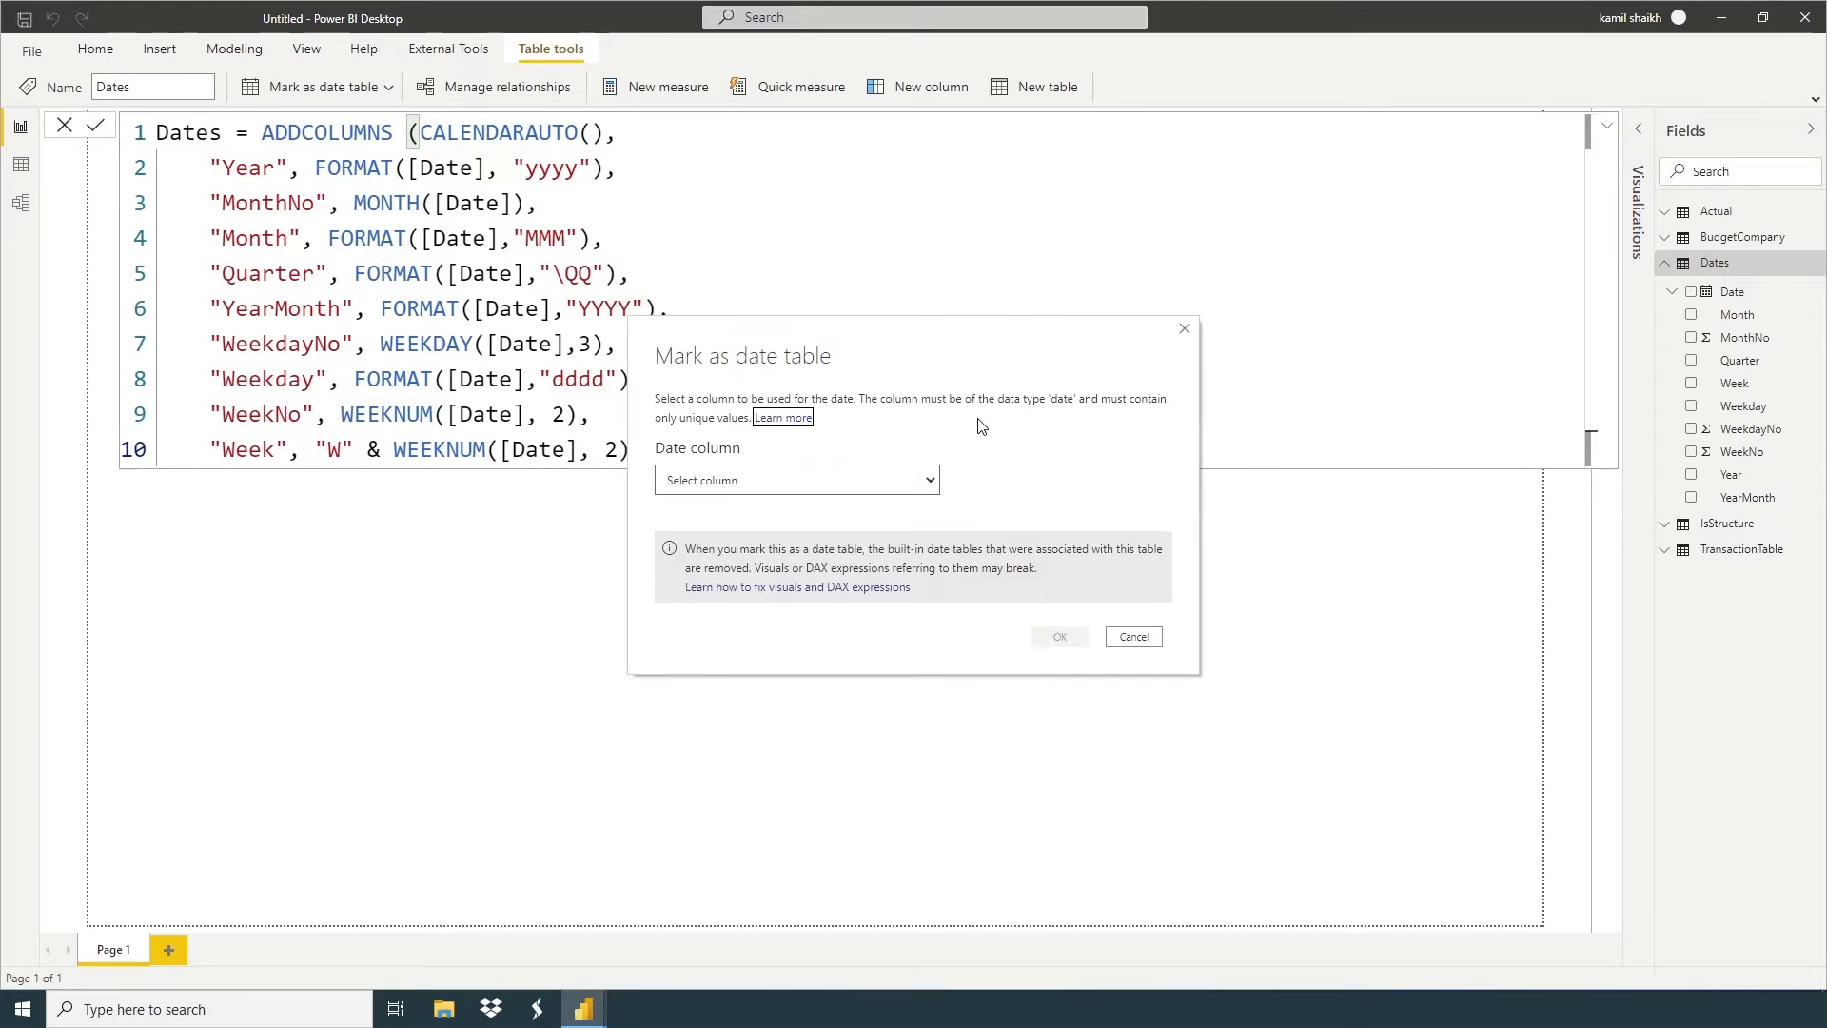
left_click(928, 484)
left_click(727, 515)
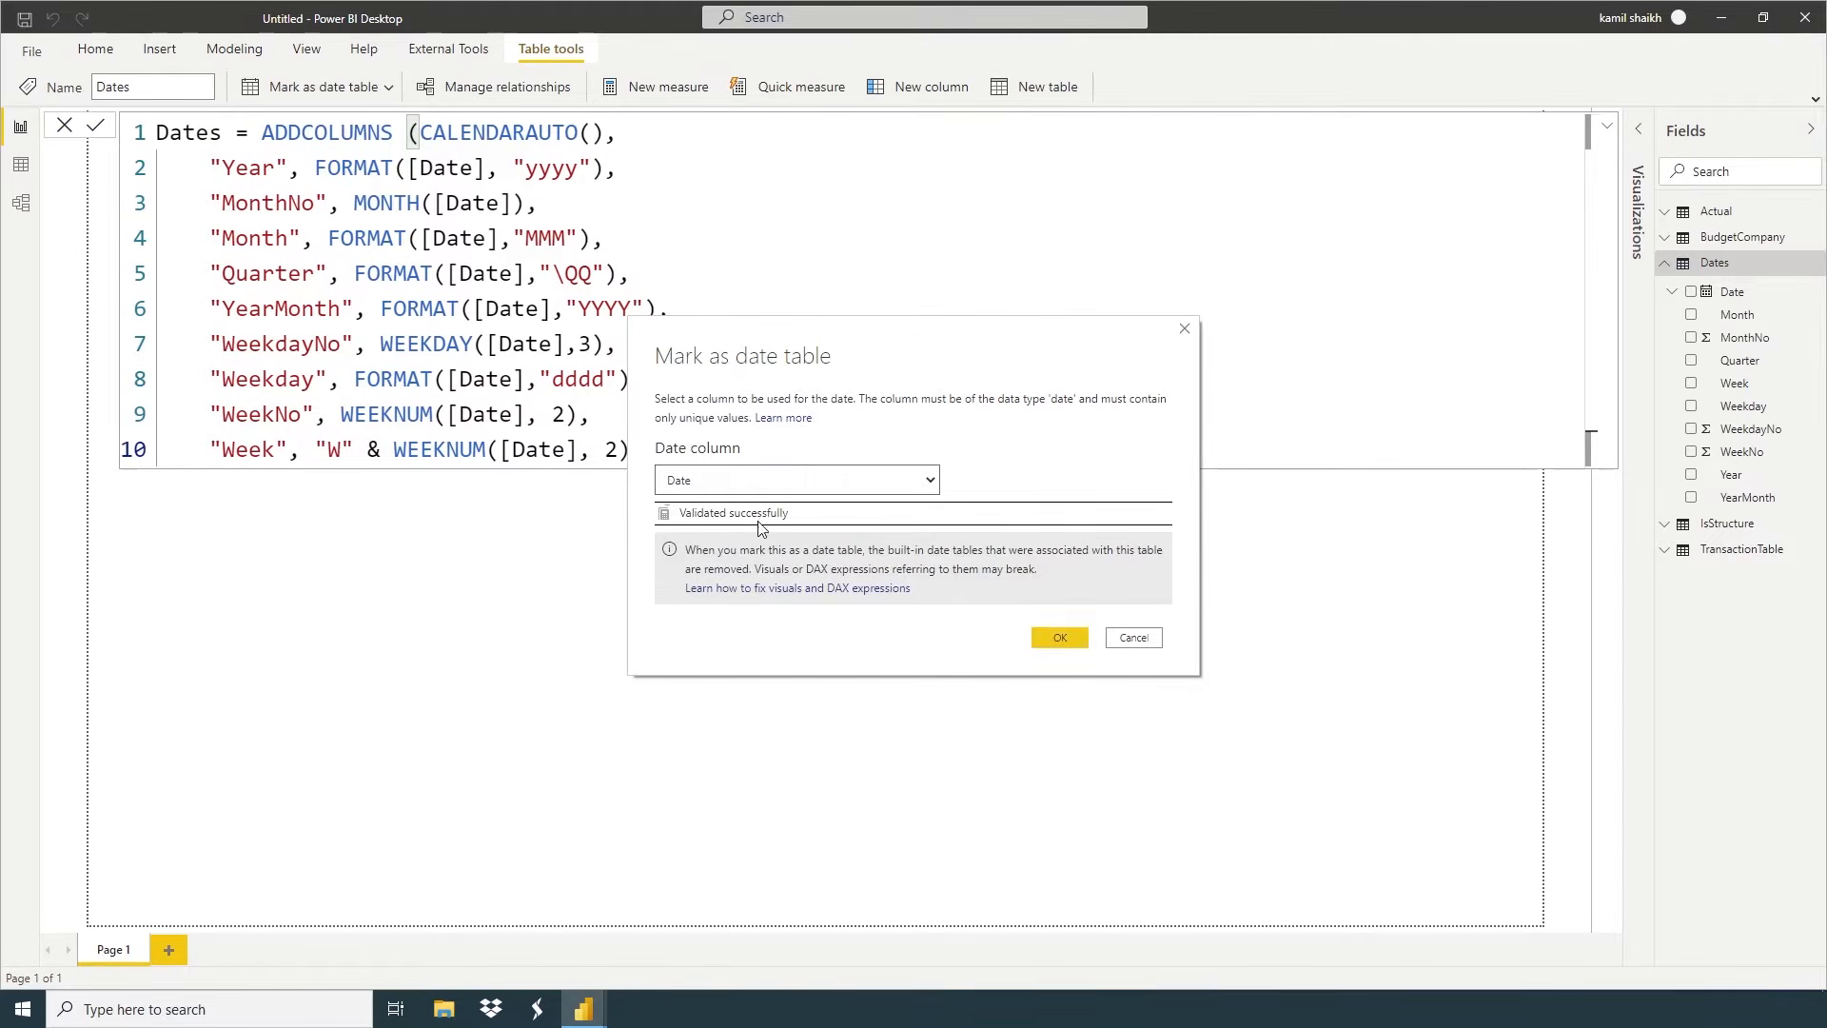
left_click(1057, 637)
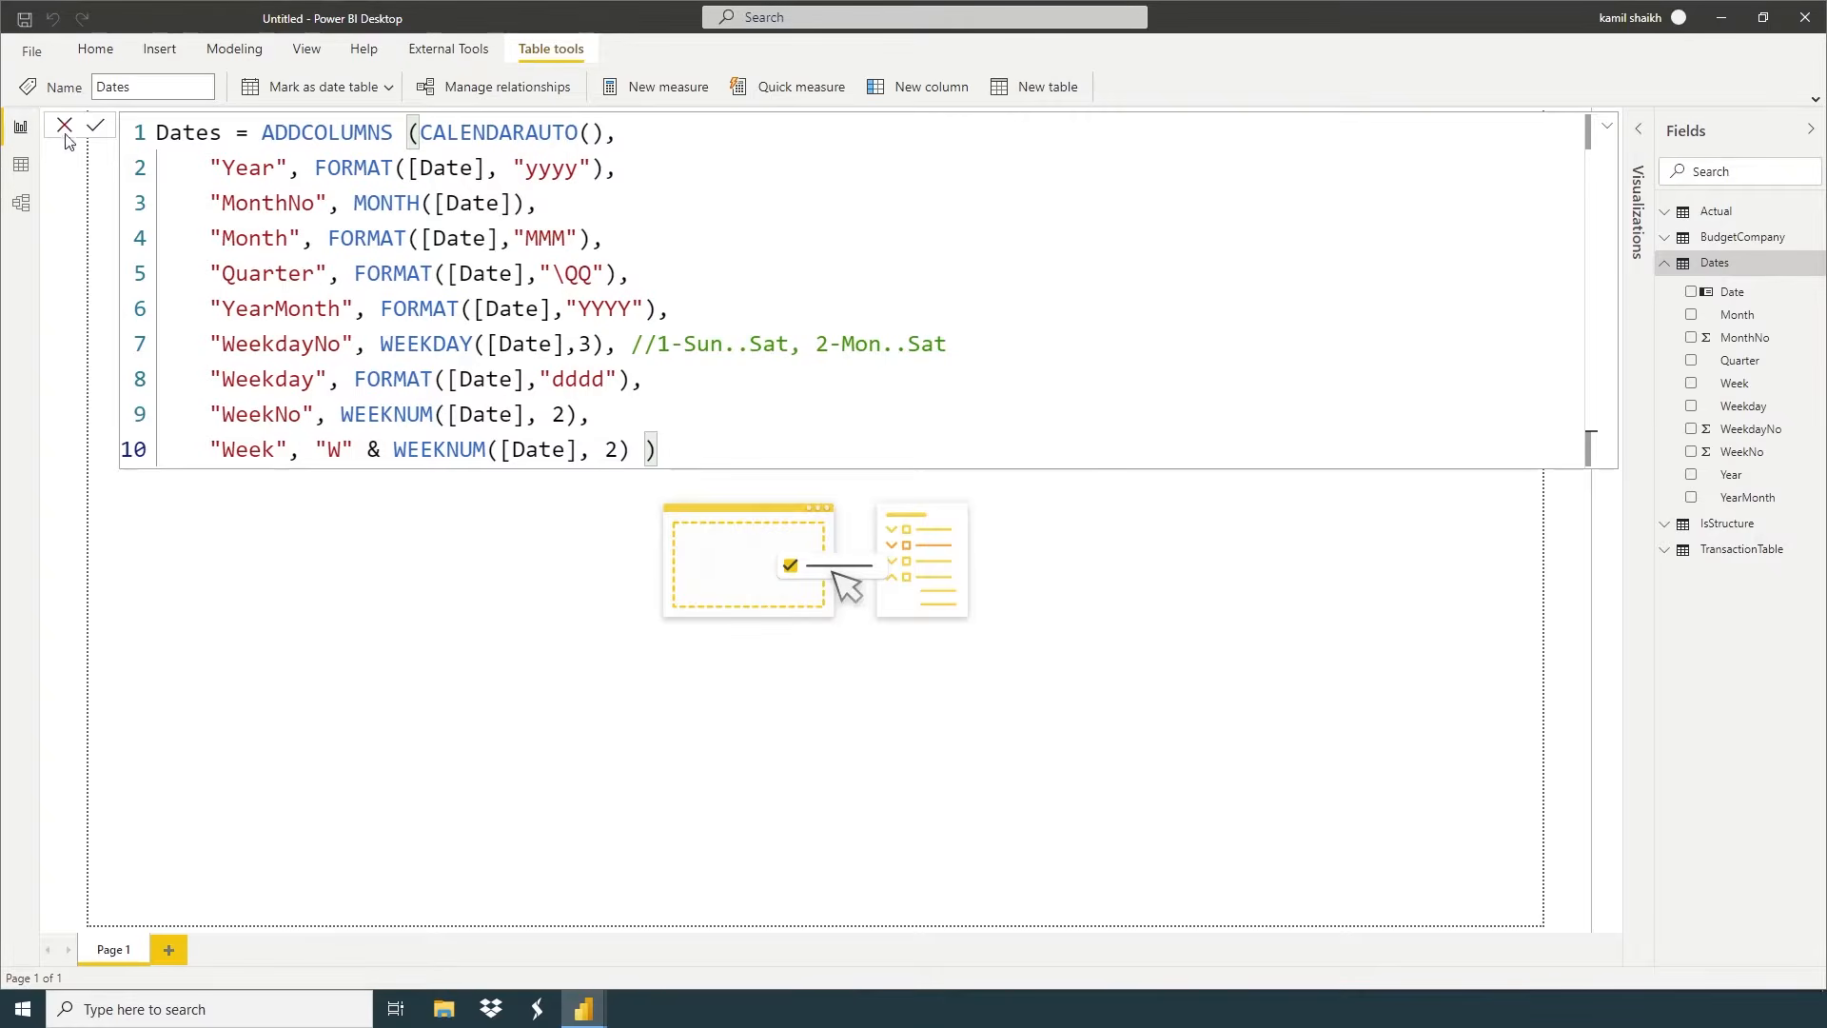
Upgrade the relationship diagram to the new model view and collapse the Properties and Fields panes
left_click(20, 207)
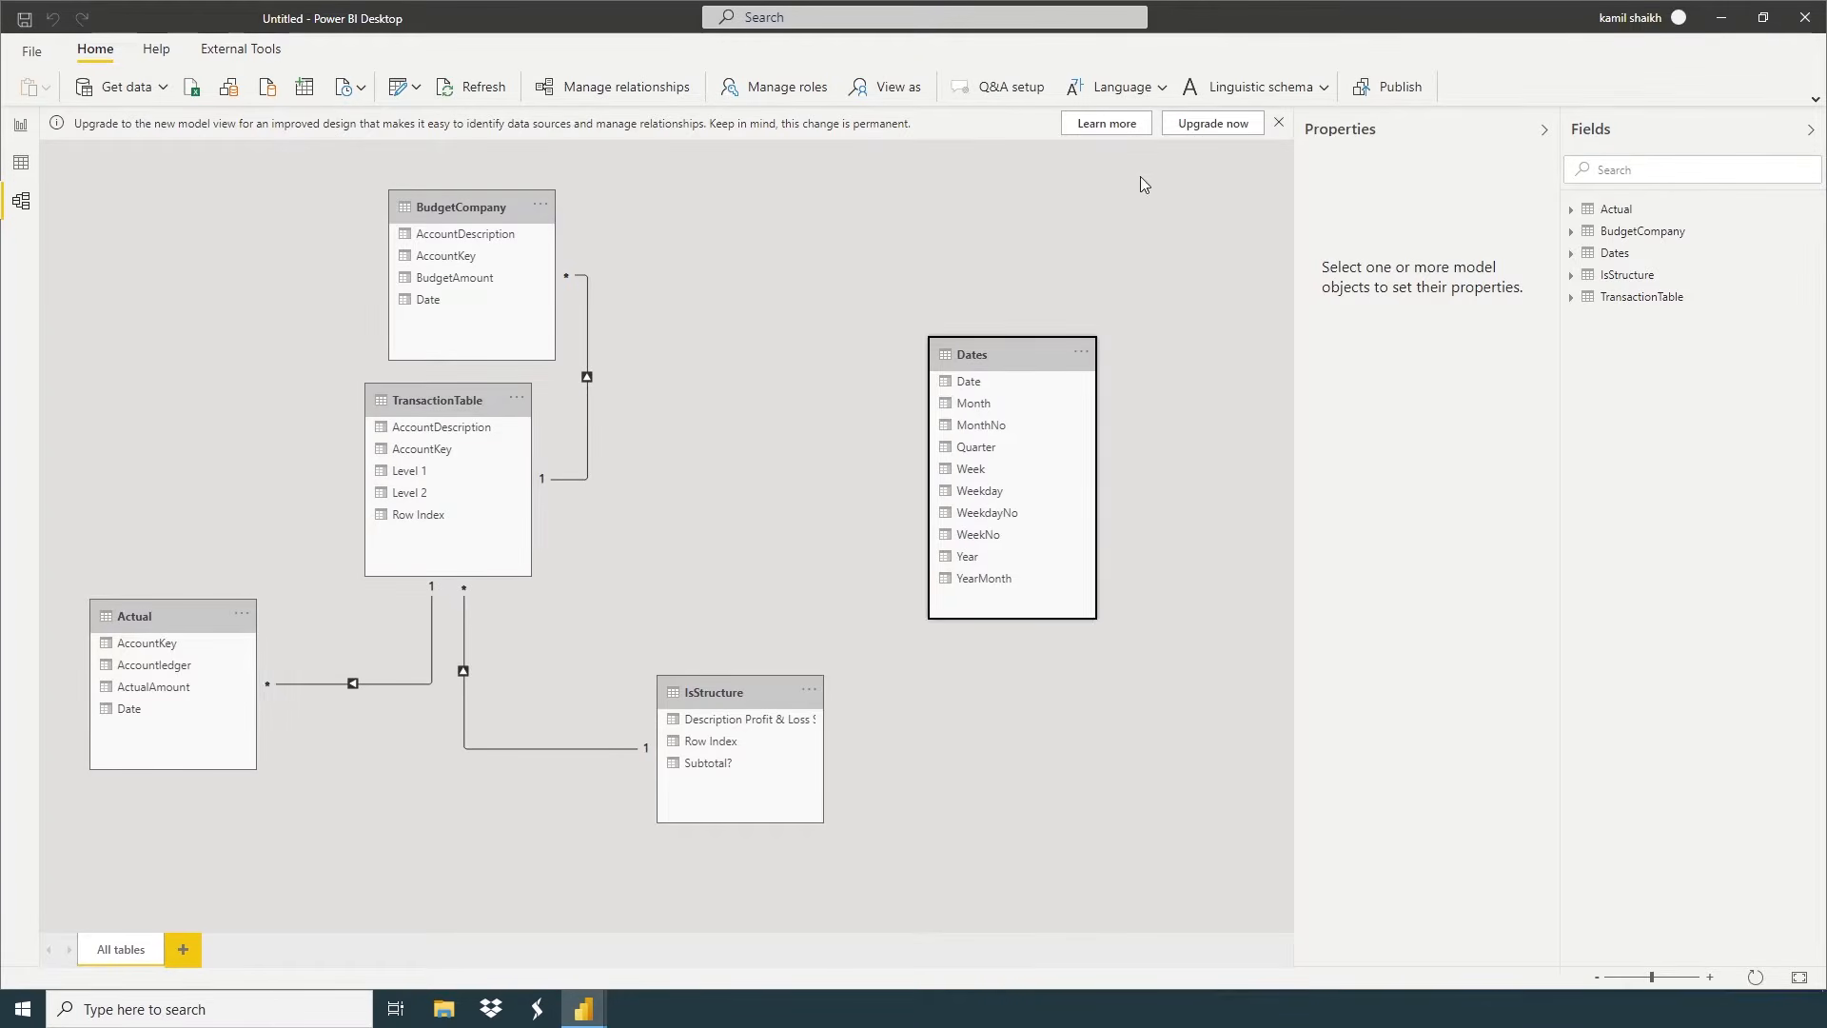
left_click(1208, 124)
left_click(1544, 129)
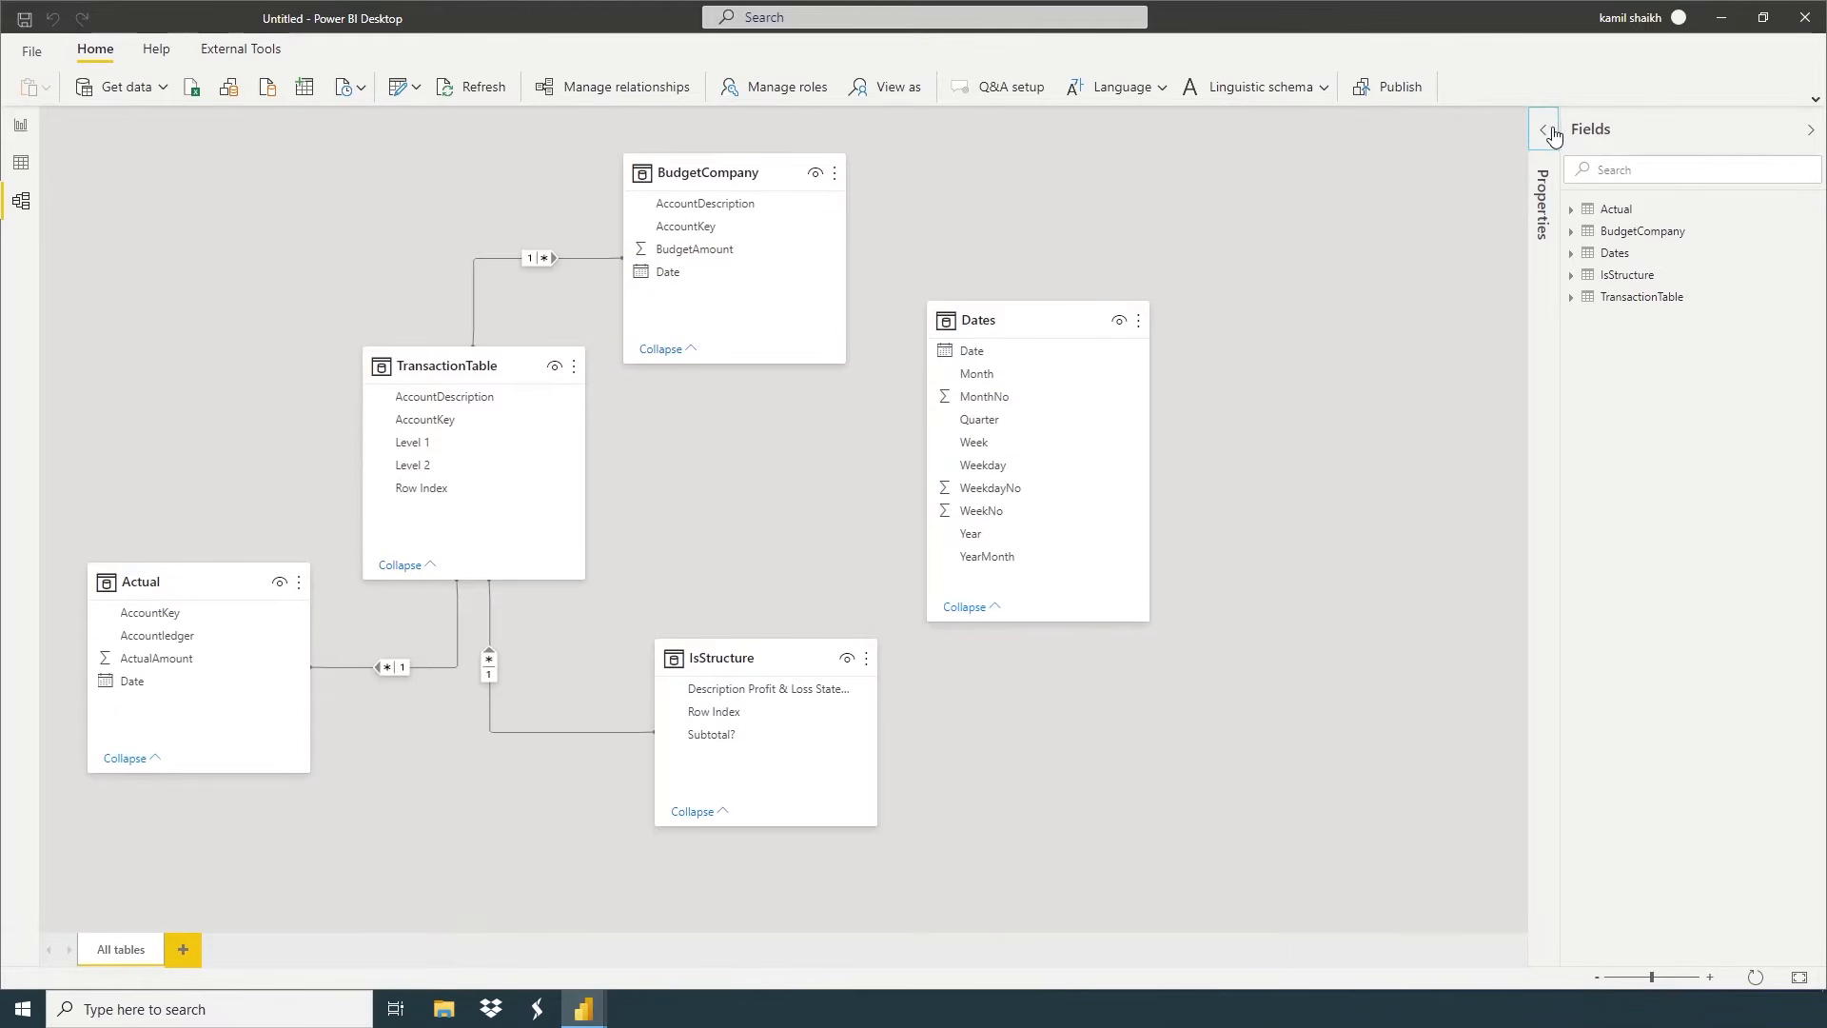
left_click(1783, 143)
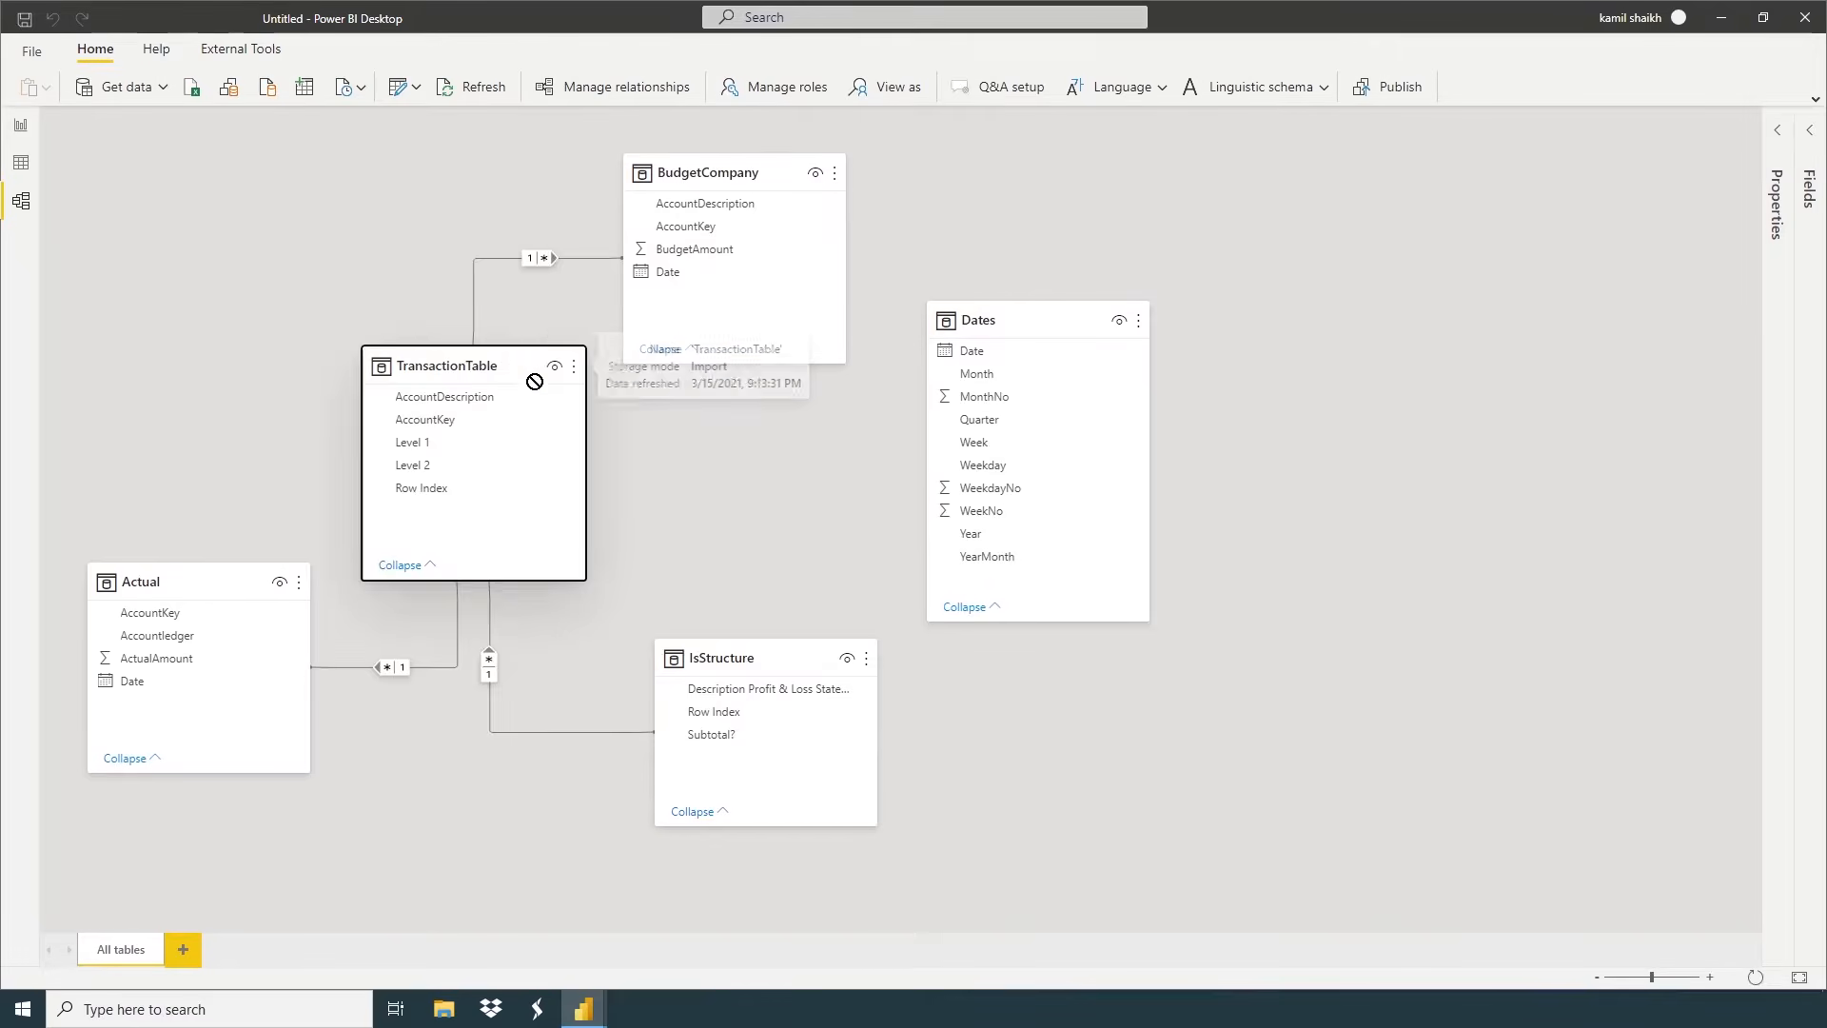
Rearrange the model diagram with Dates beside BudgetCompany, Actual below Dates, TransactionTable below BudgetCompany, and IsStructure beneath TransactionTable
left_click_drag(533, 375, 714, 411)
left_click_drag(702, 171, 633, 171)
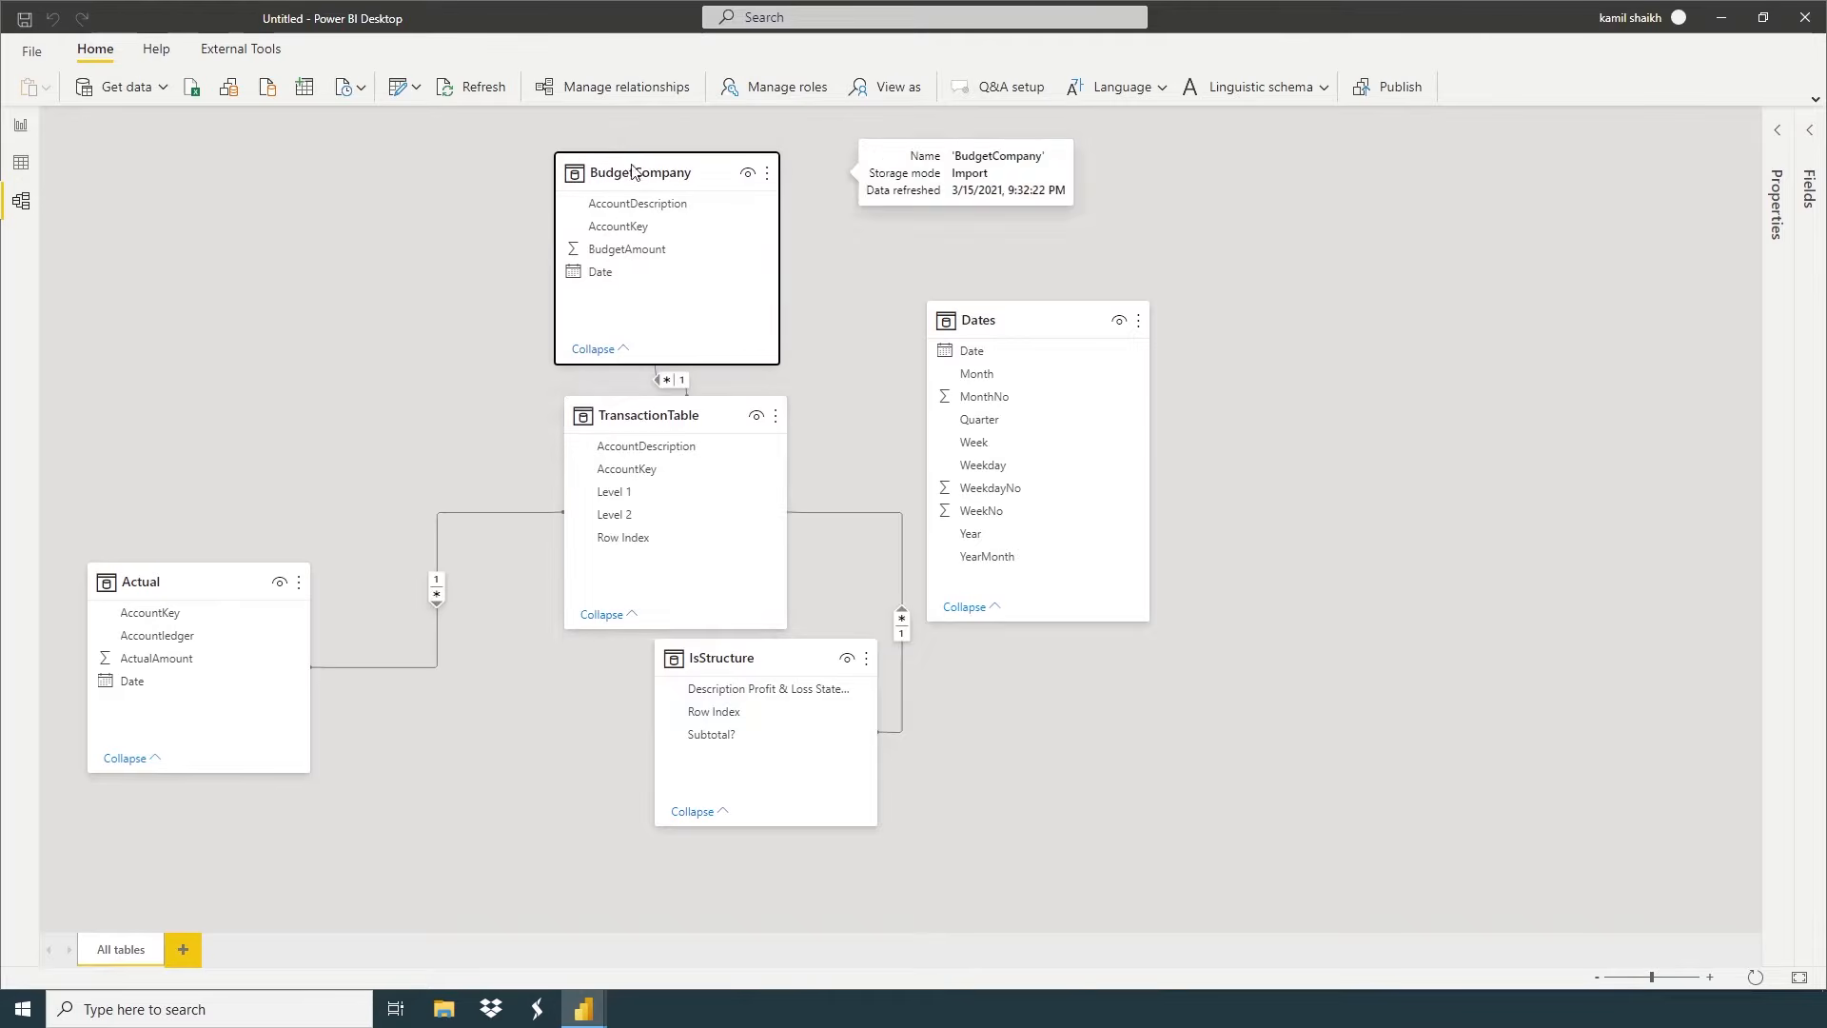
left_click_drag(720, 663, 693, 743)
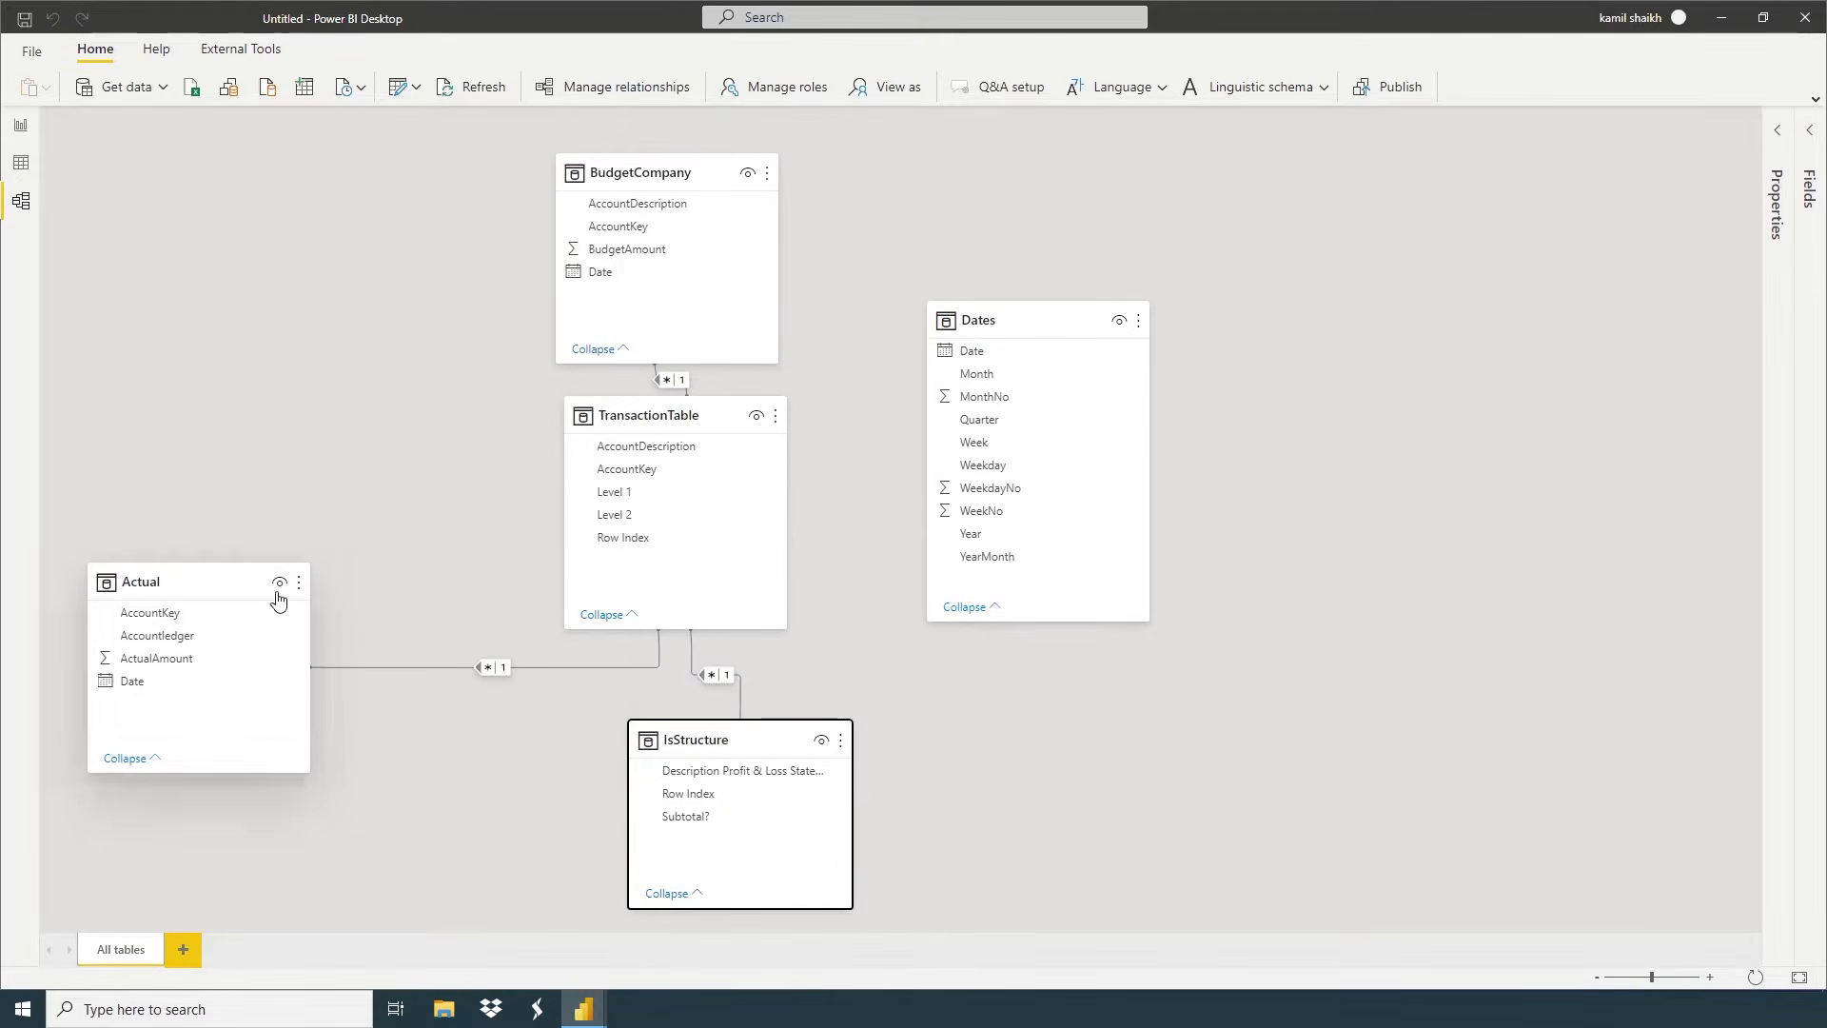
left_click_drag(217, 565, 253, 590)
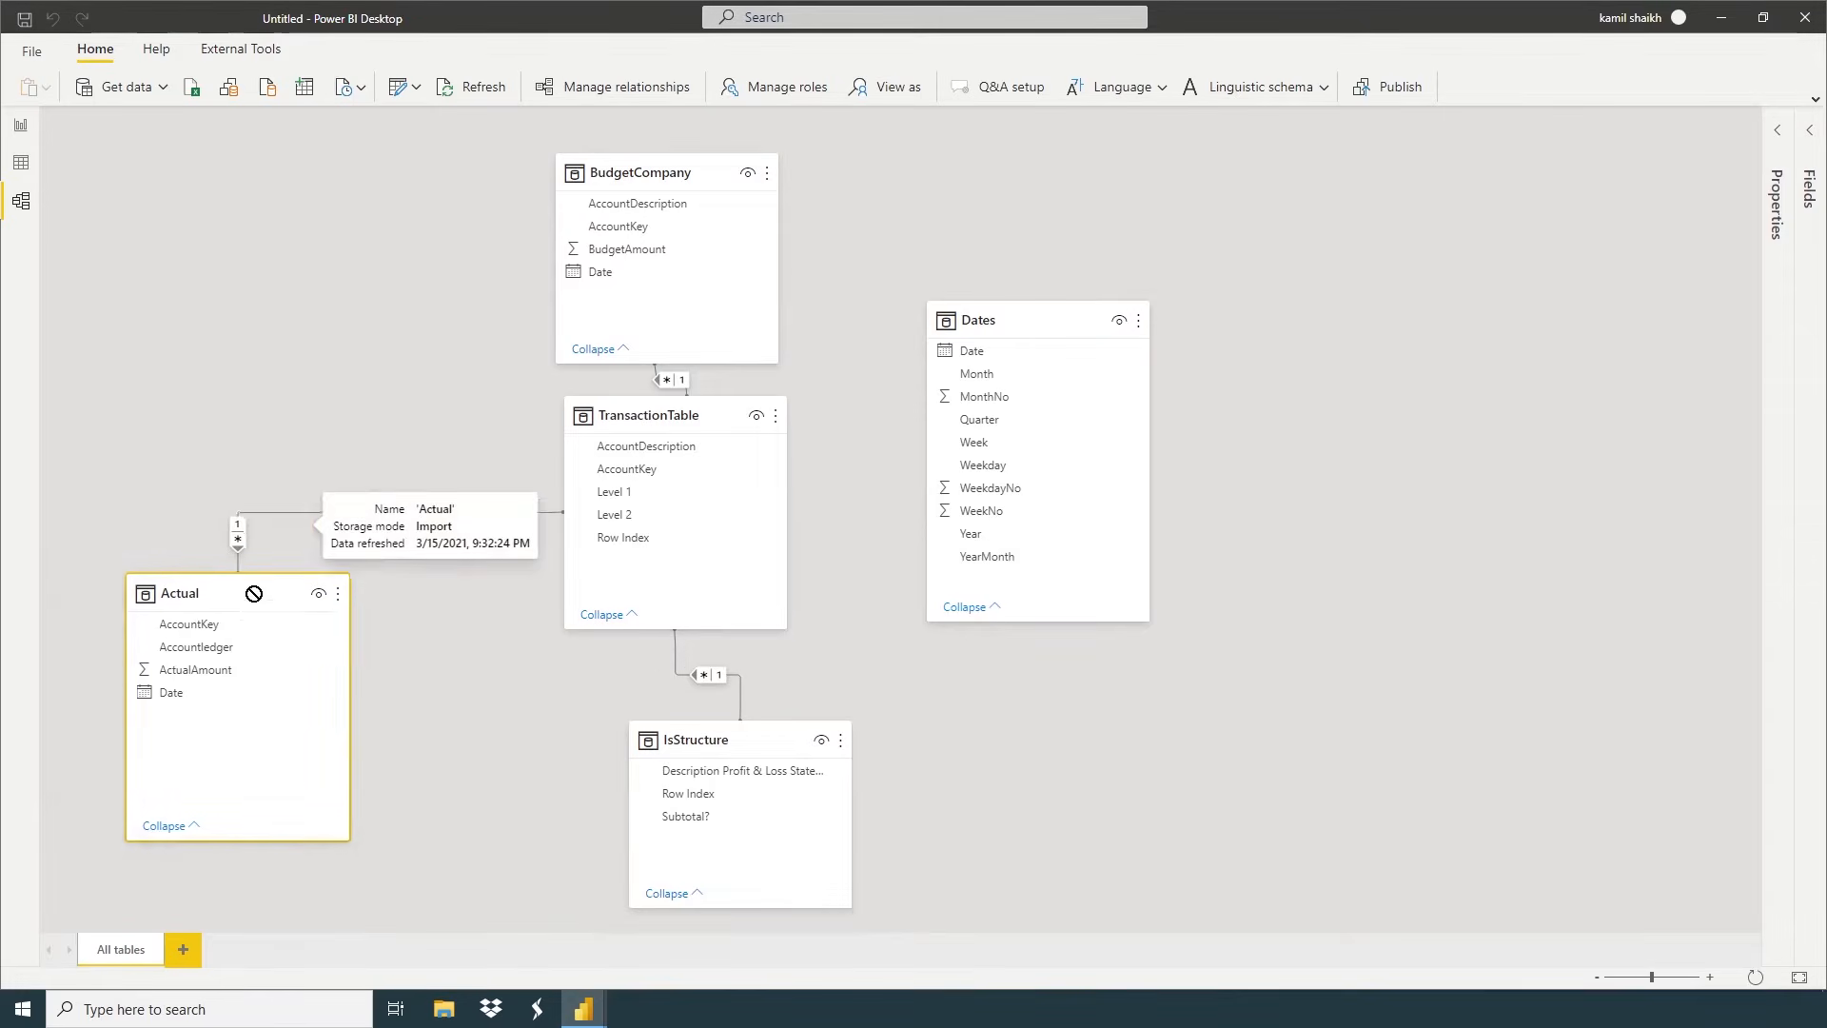
left_click_drag(345, 846, 345, 769)
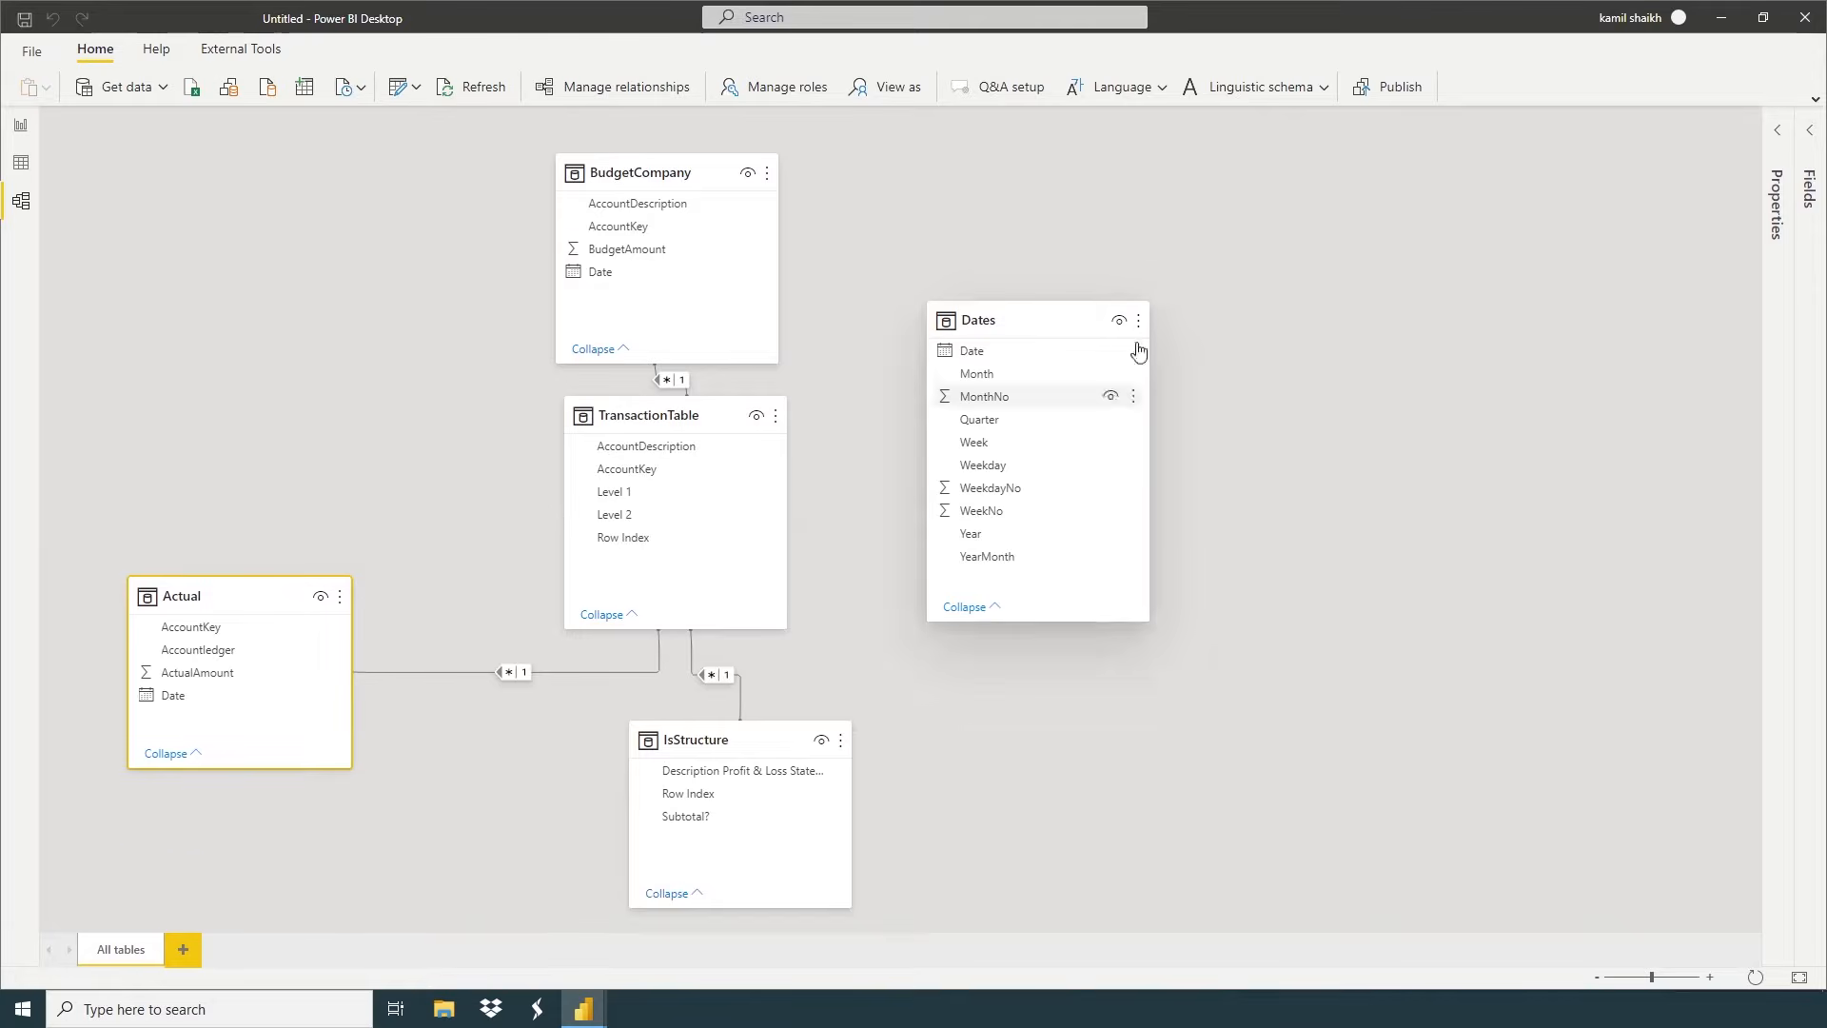
left_click_drag(1018, 317, 179, 169)
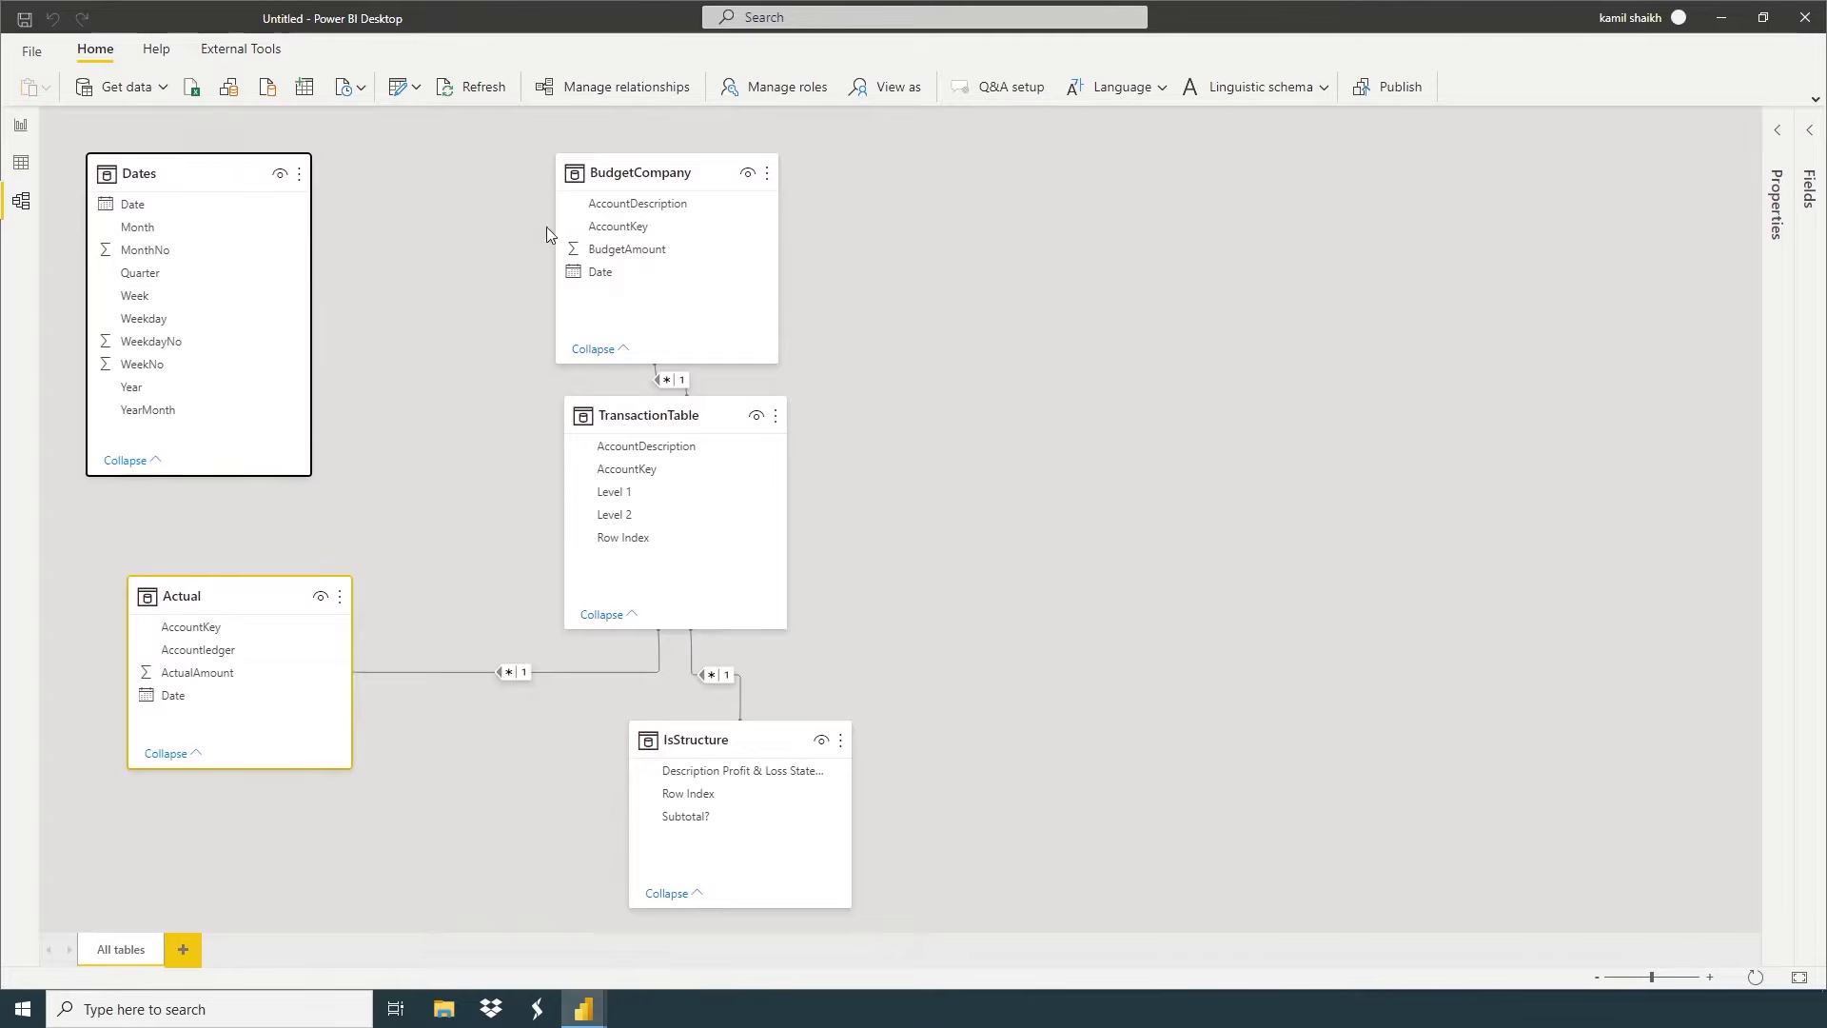
left_click_drag(599, 171, 613, 150)
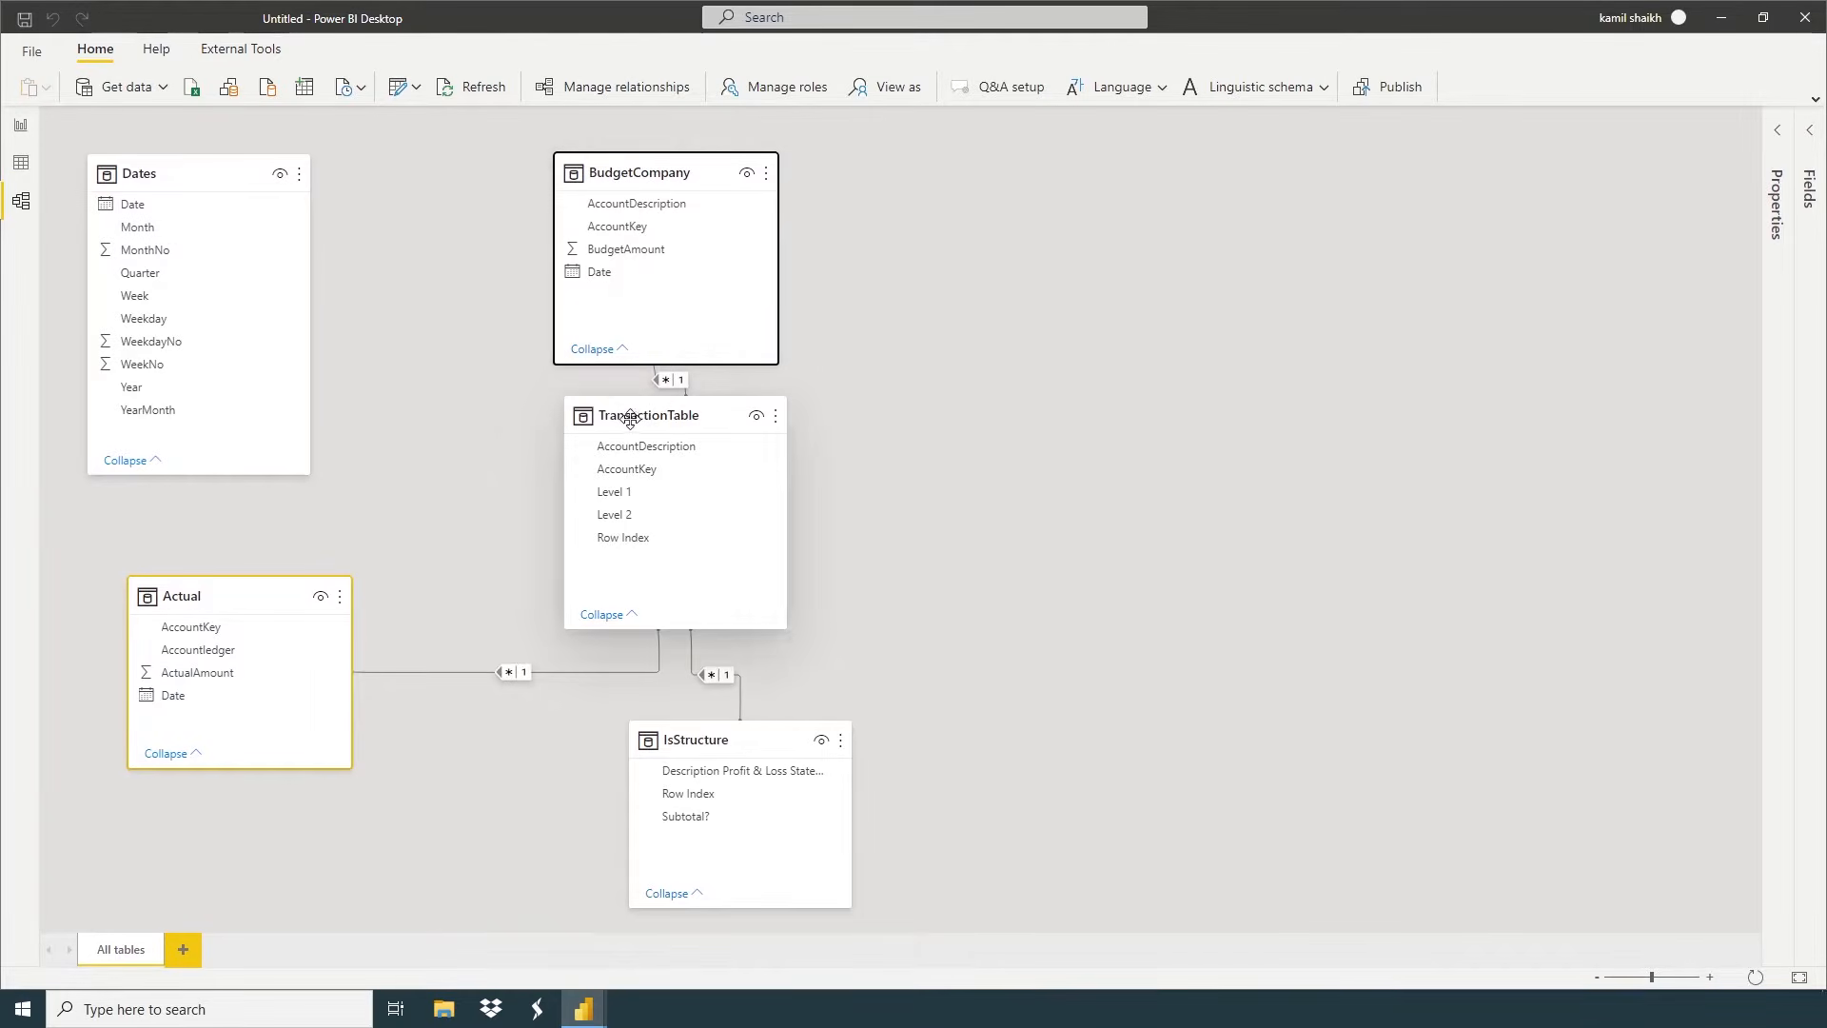
left_click_drag(577, 420, 531, 434)
left_click_drag(754, 744, 795, 744)
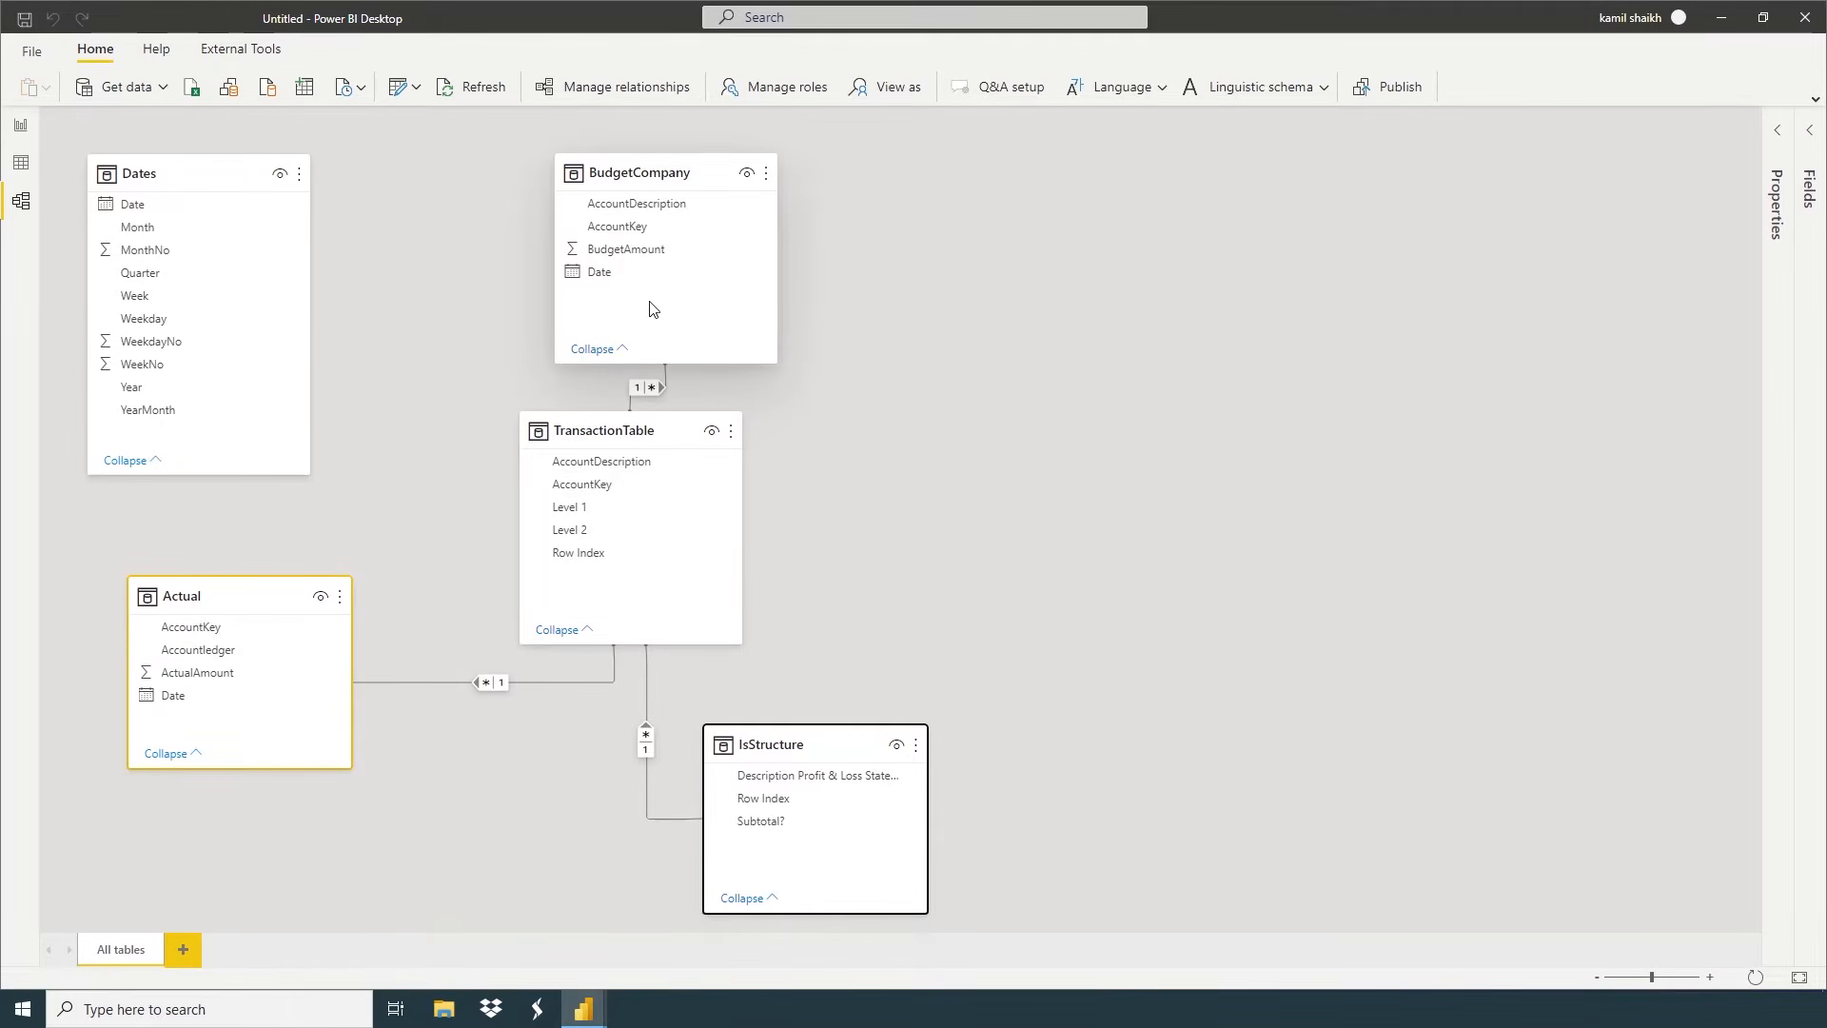
Relate the Date column of Dates to the Date columns of BudgetCompany and Actual
left_click(150, 223)
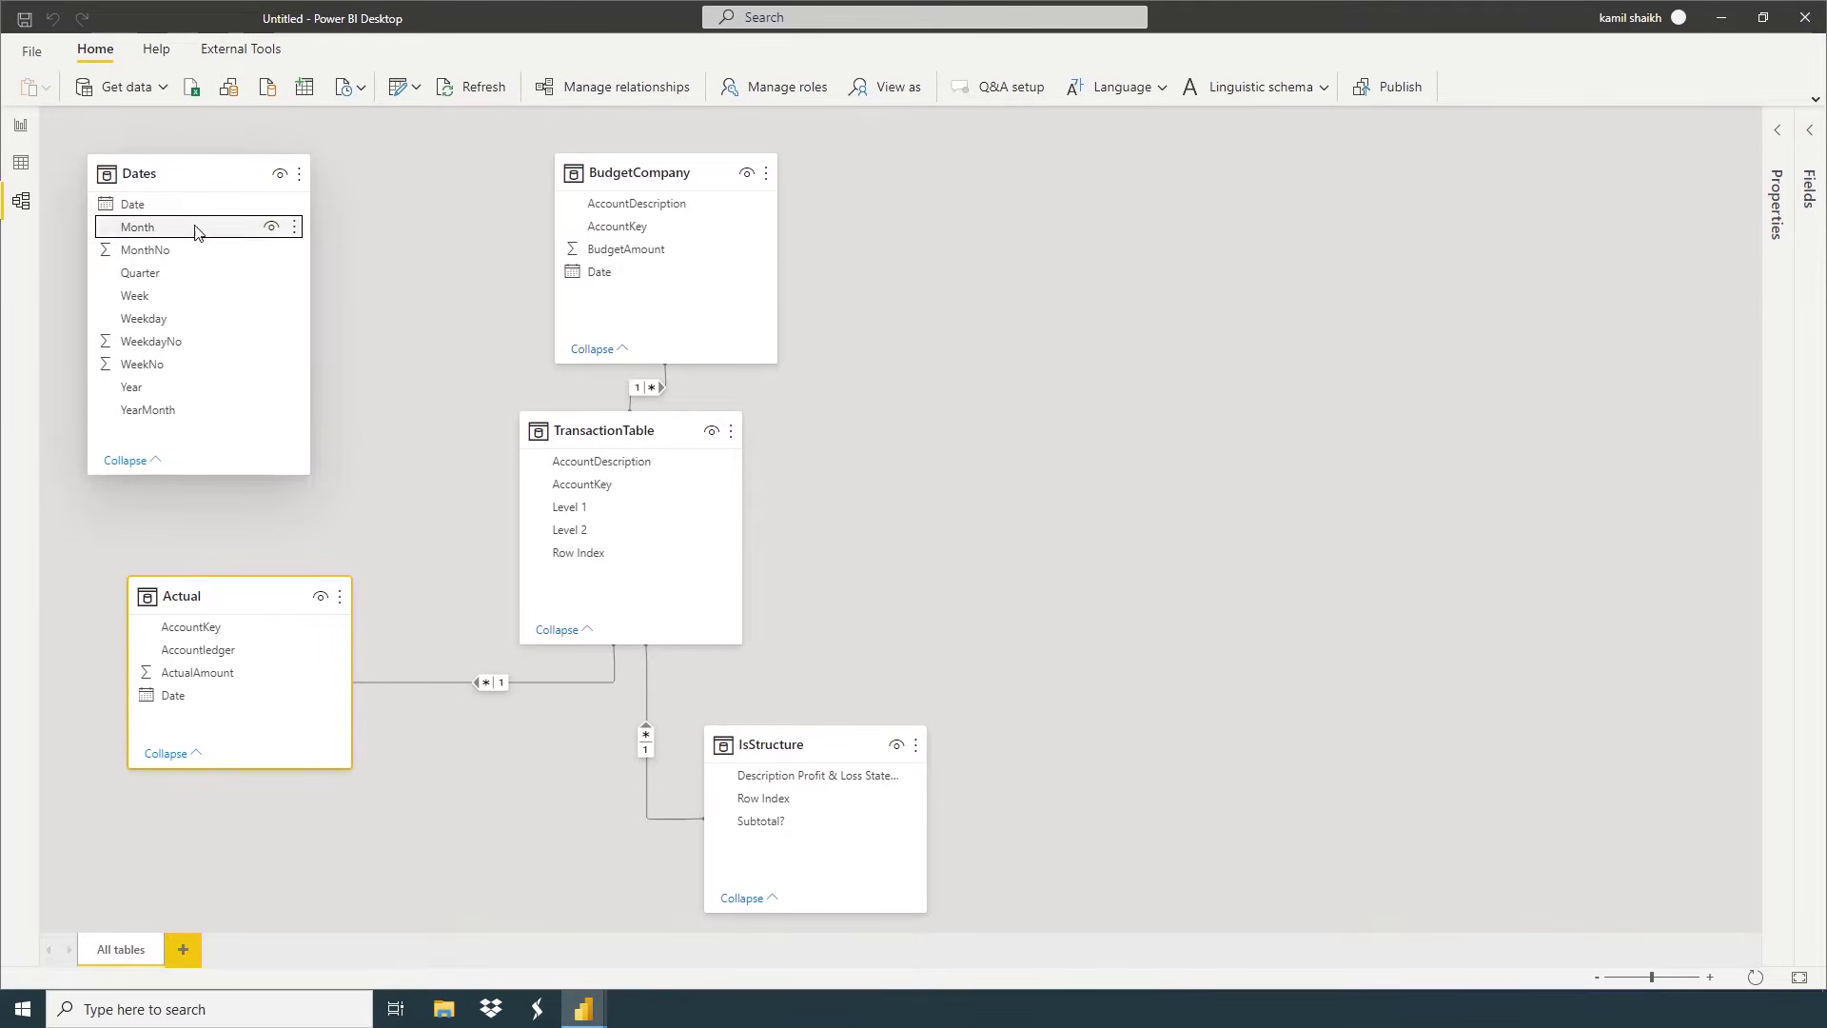
left_click_drag(145, 204, 582, 276)
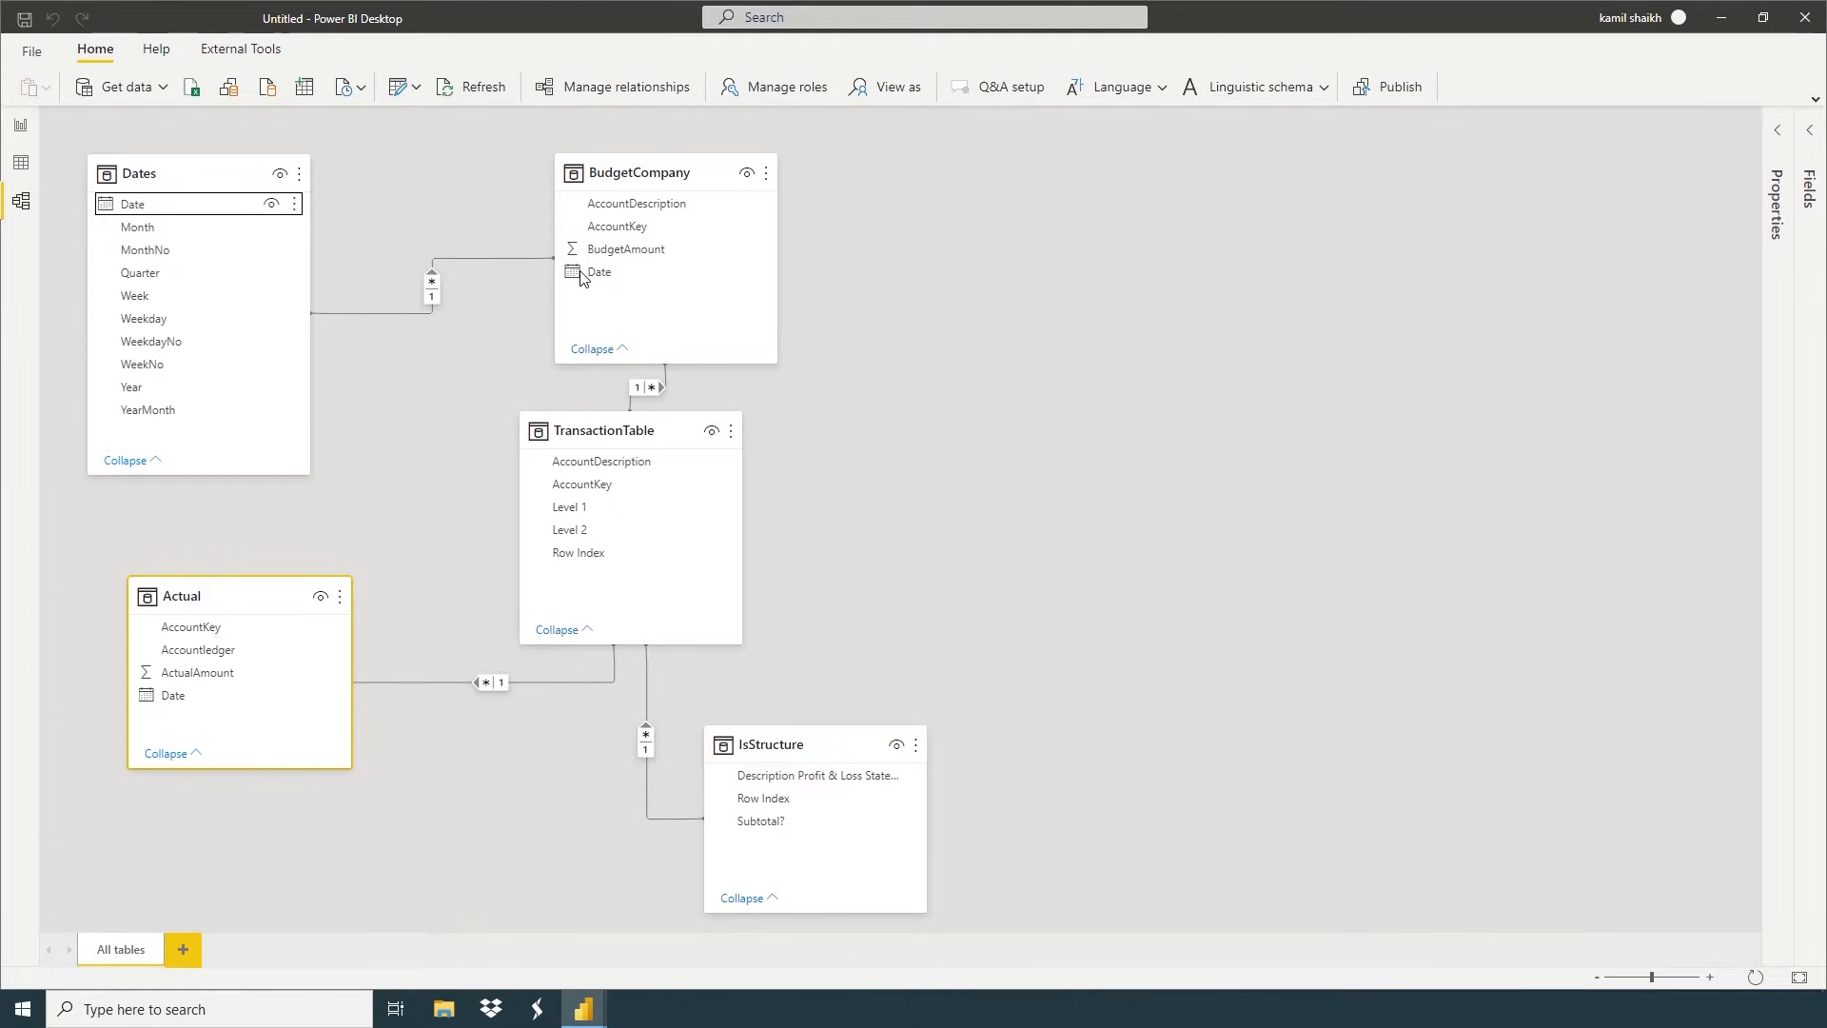
left_click_drag(157, 204, 203, 709)
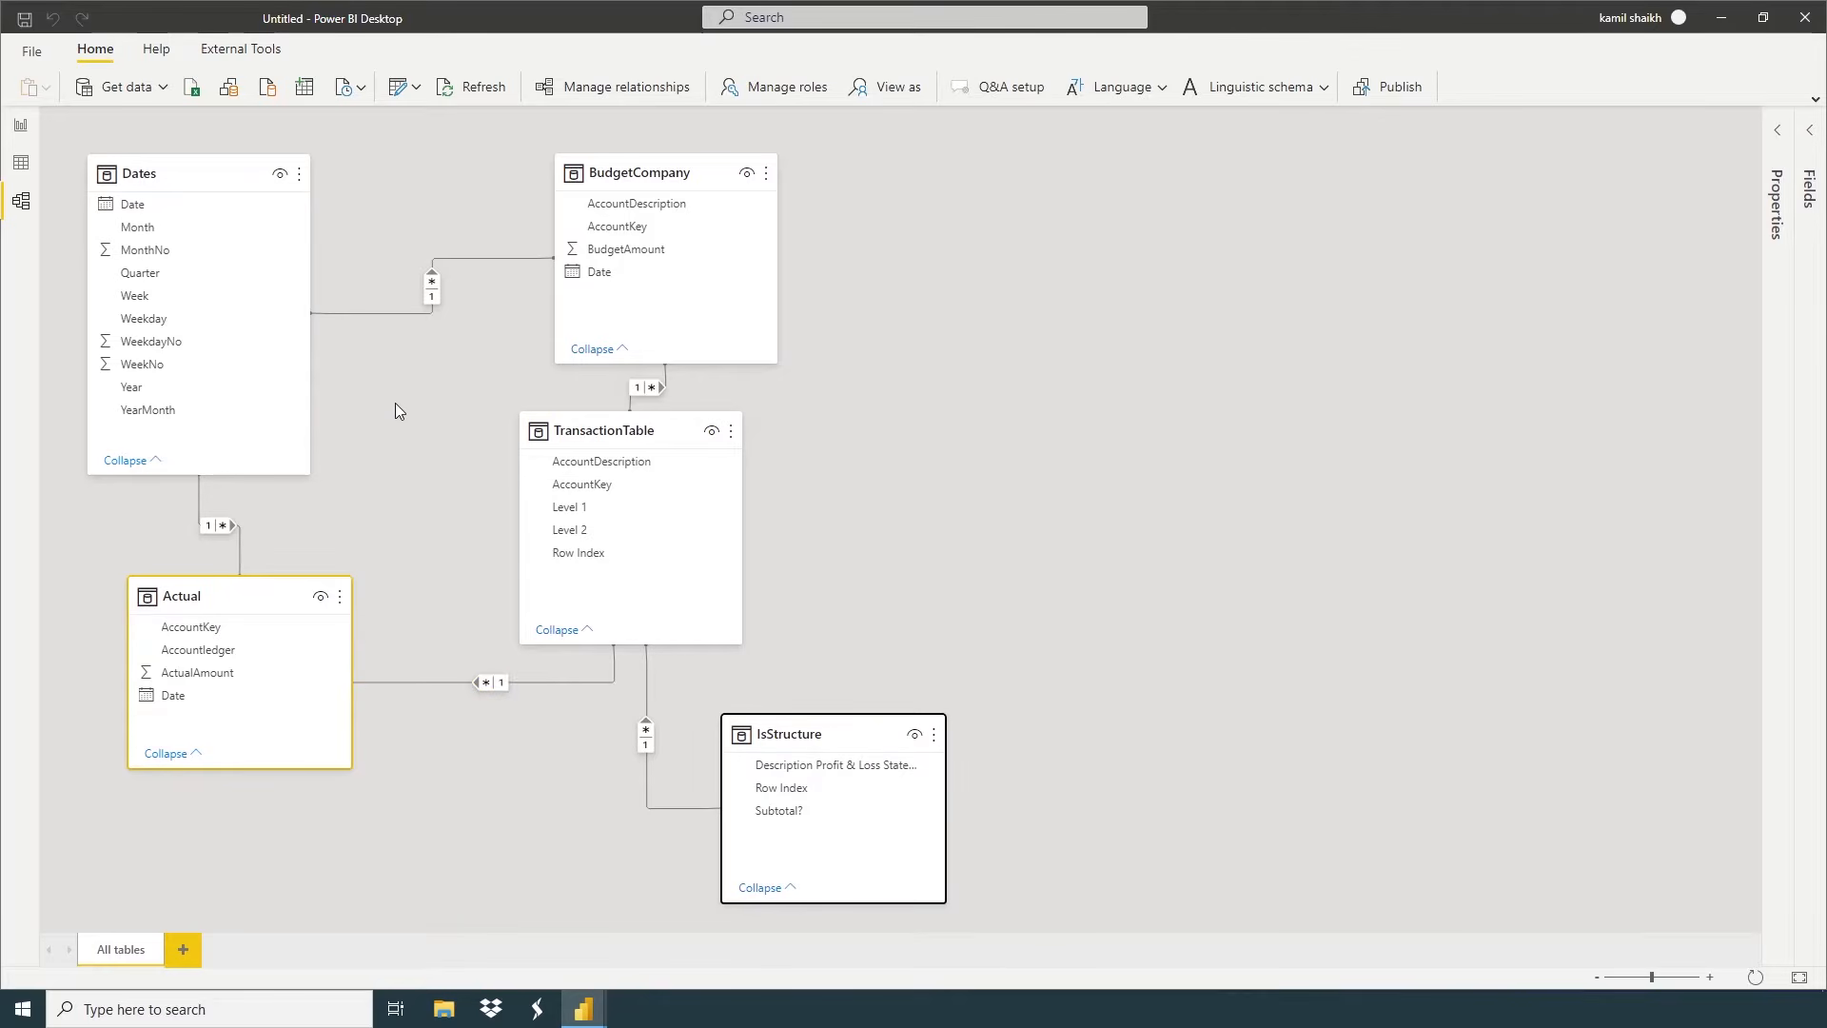
Add a table visual to Page 1 listing the Description Profit & Loss Statement field from IsStructure
left_click(24, 133)
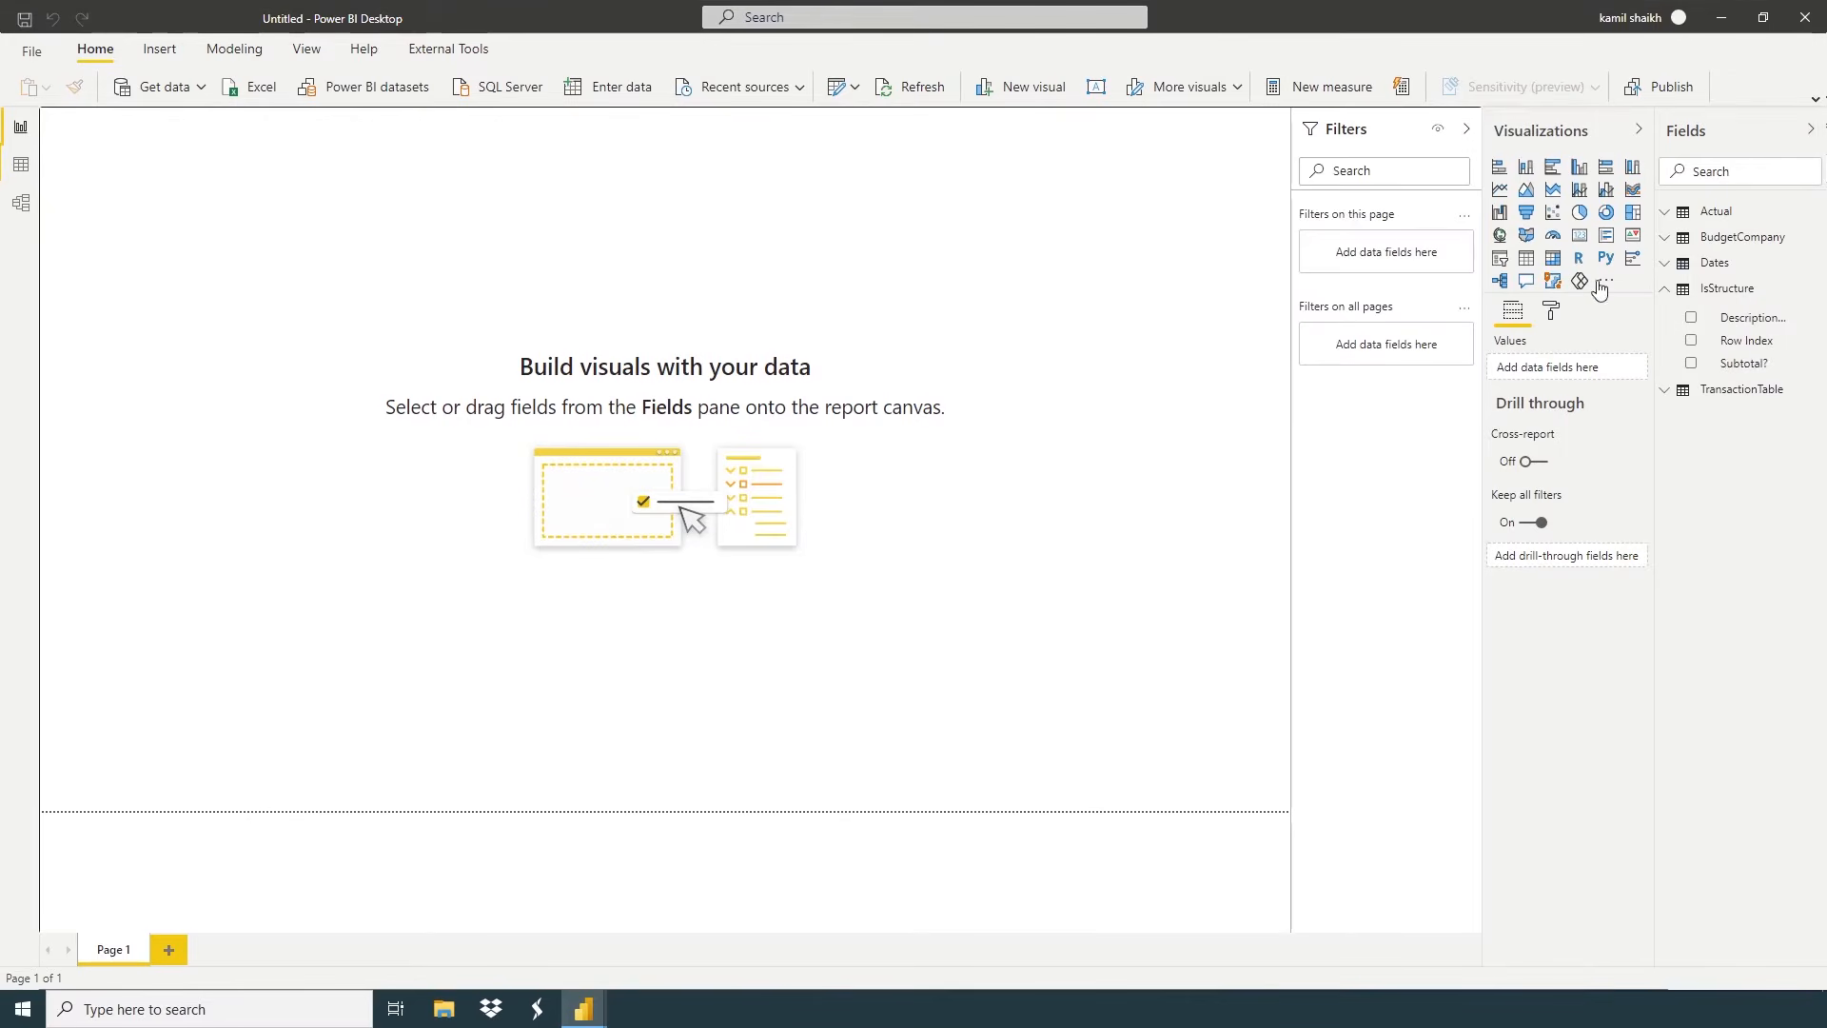
left_click(1526, 259)
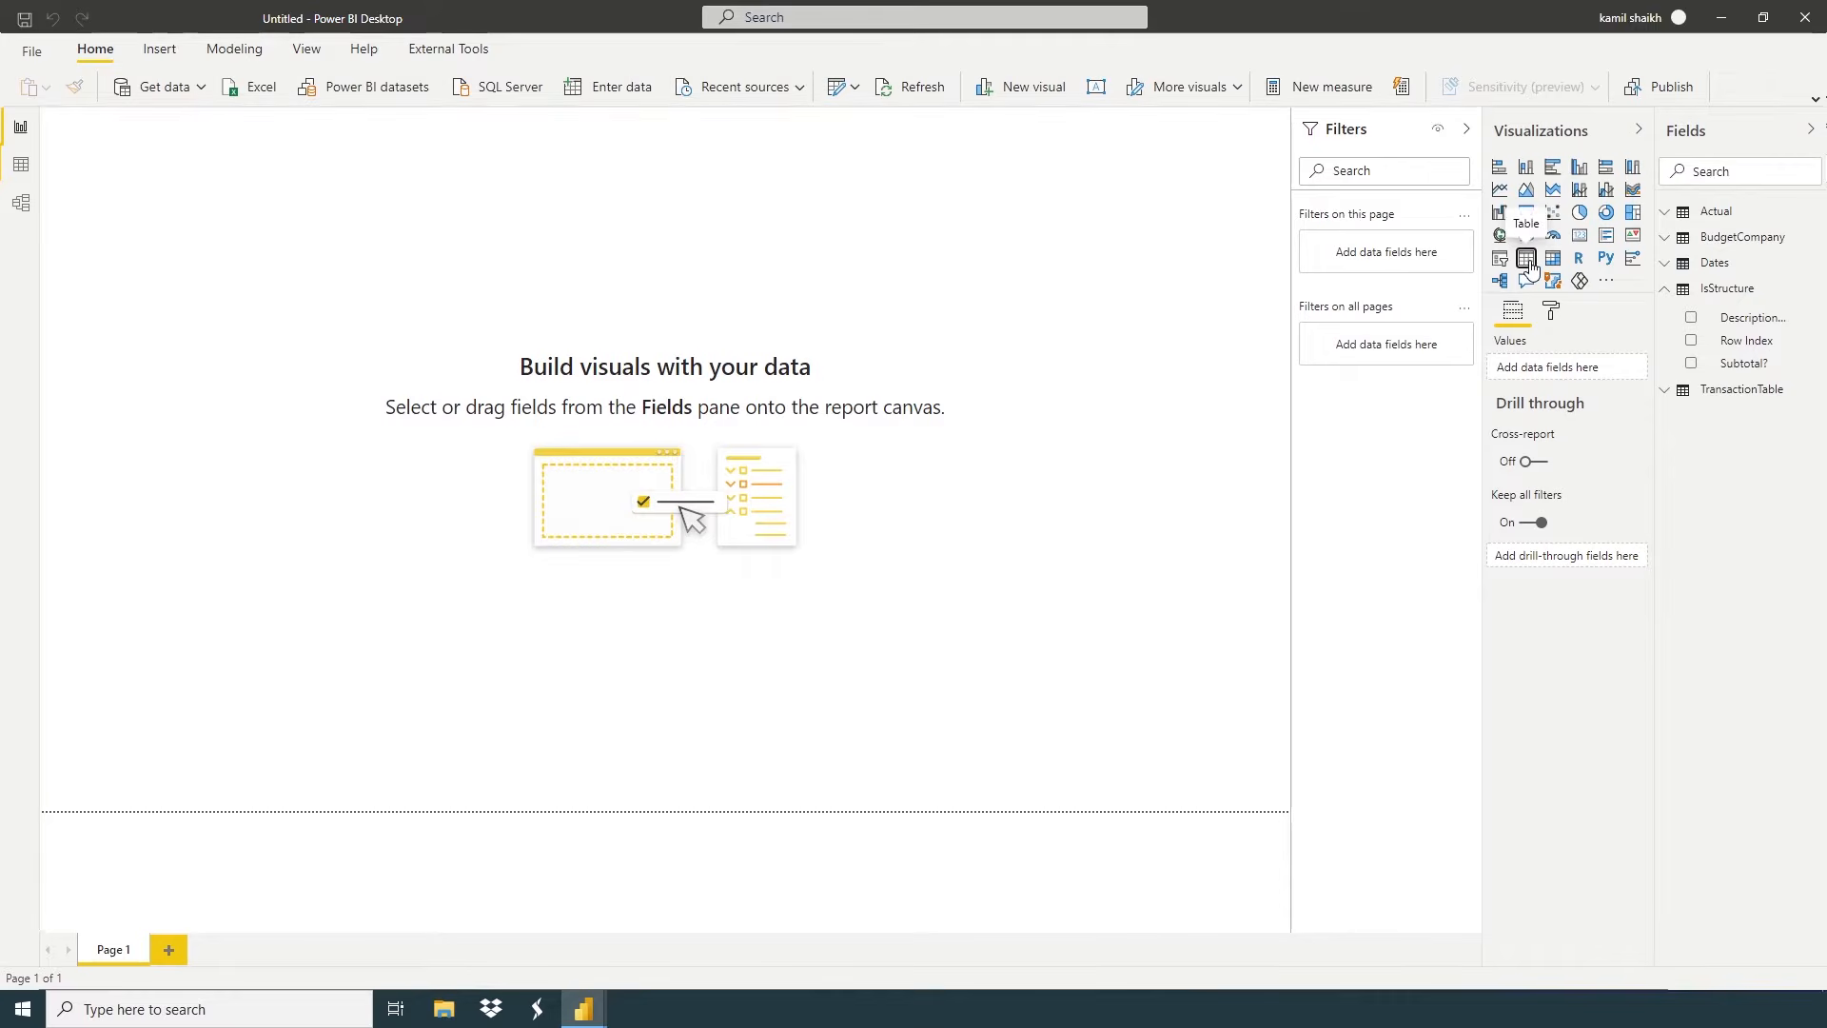
left_click_drag(320, 377, 1103, 761)
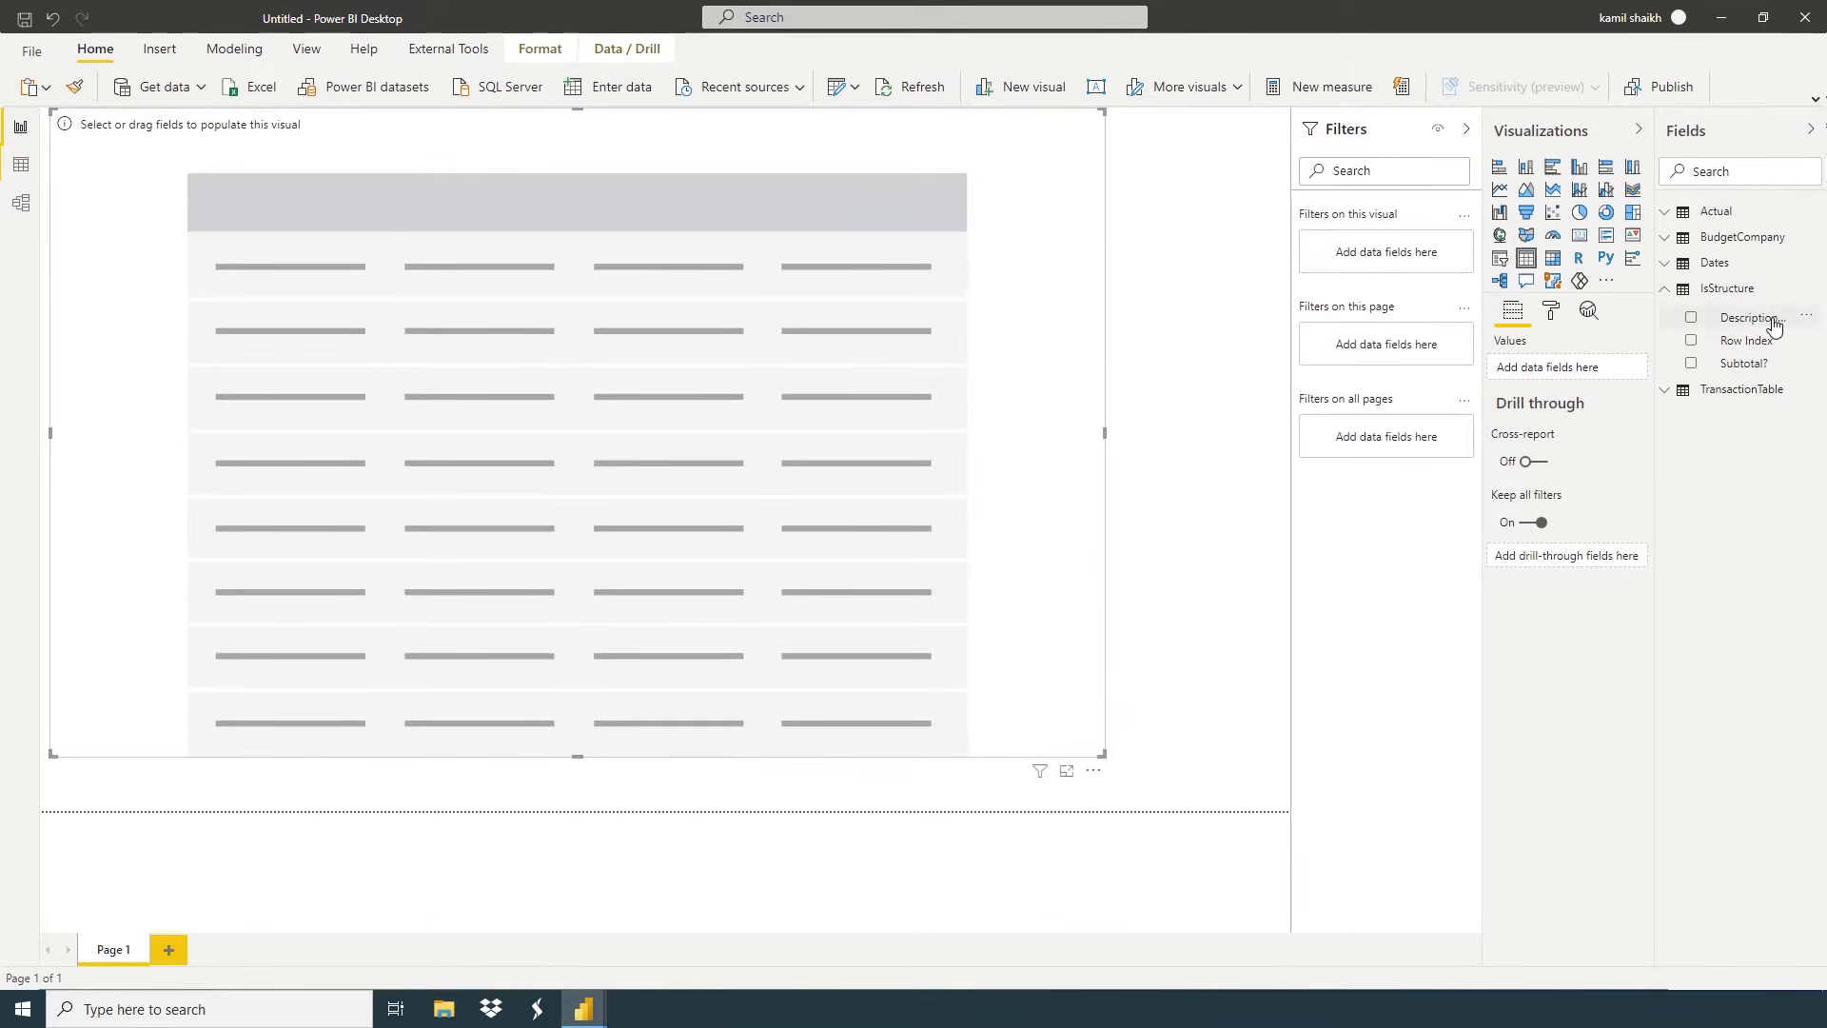
left_click_drag(1771, 325, 1572, 376)
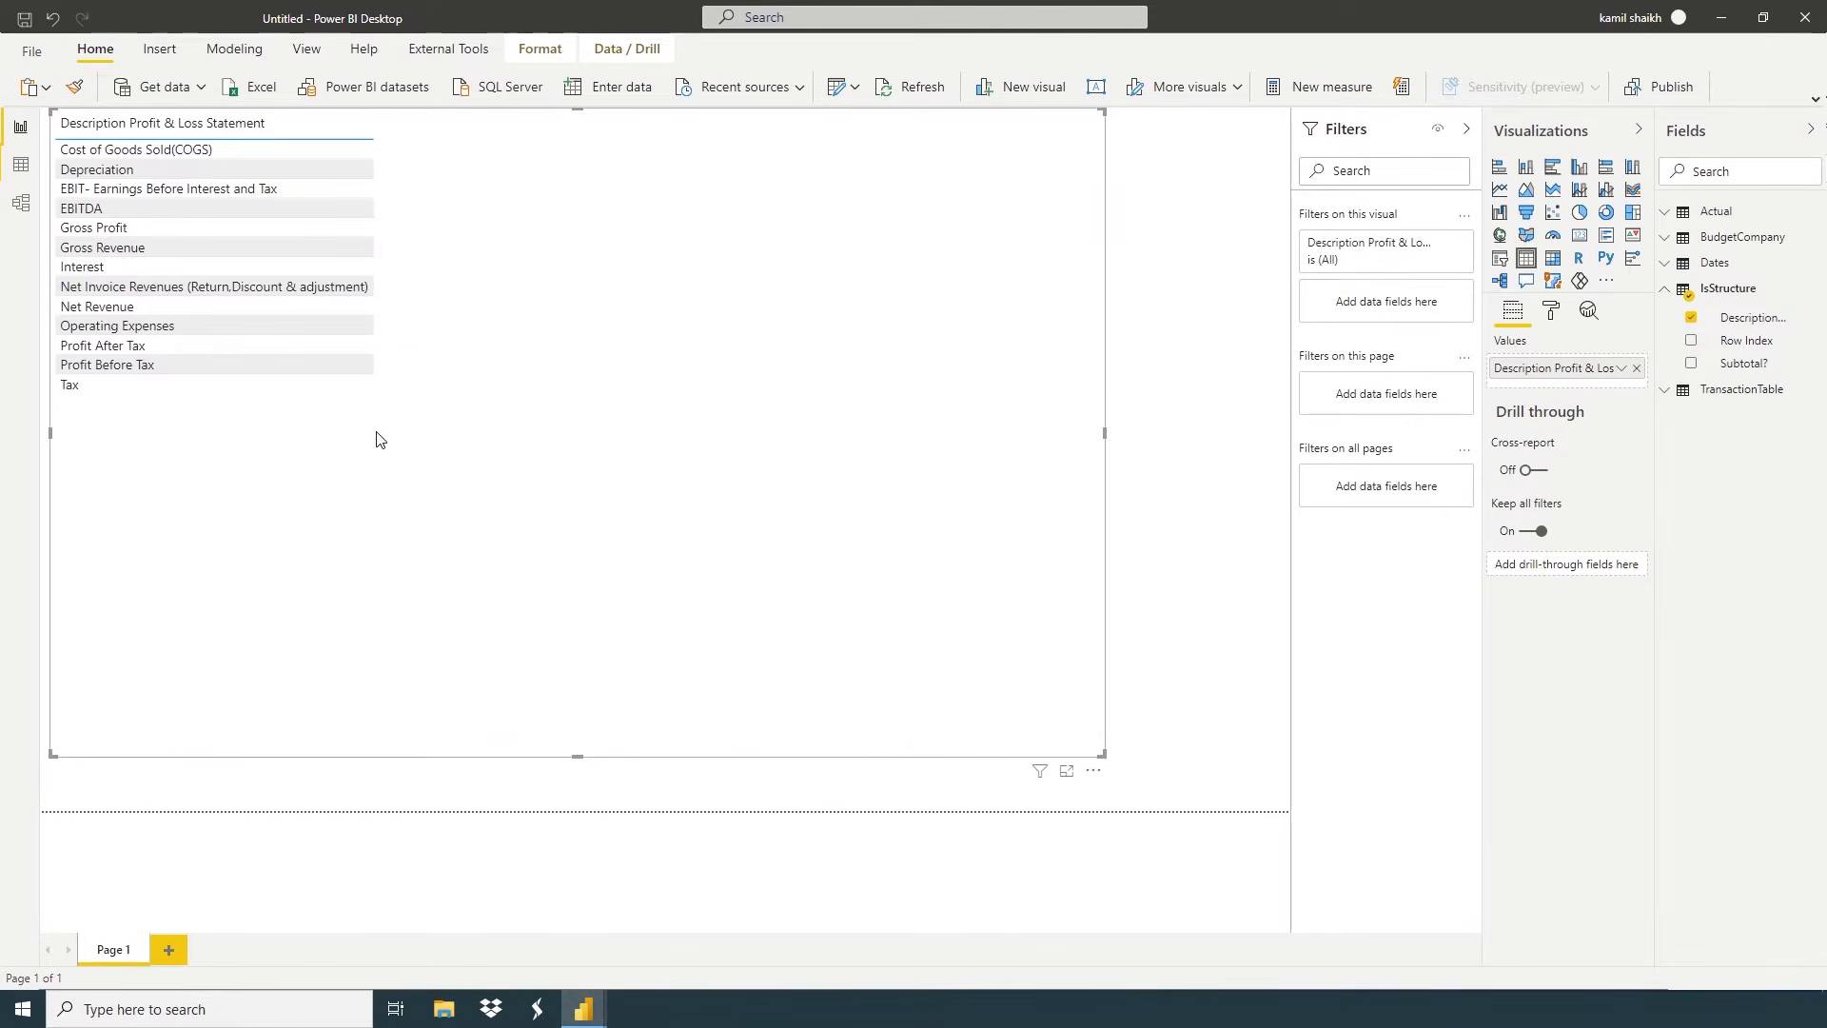
Narrow the profit and loss table visual and move it toward the middle of the report page
left_click_drag(227, 385, 360, 445)
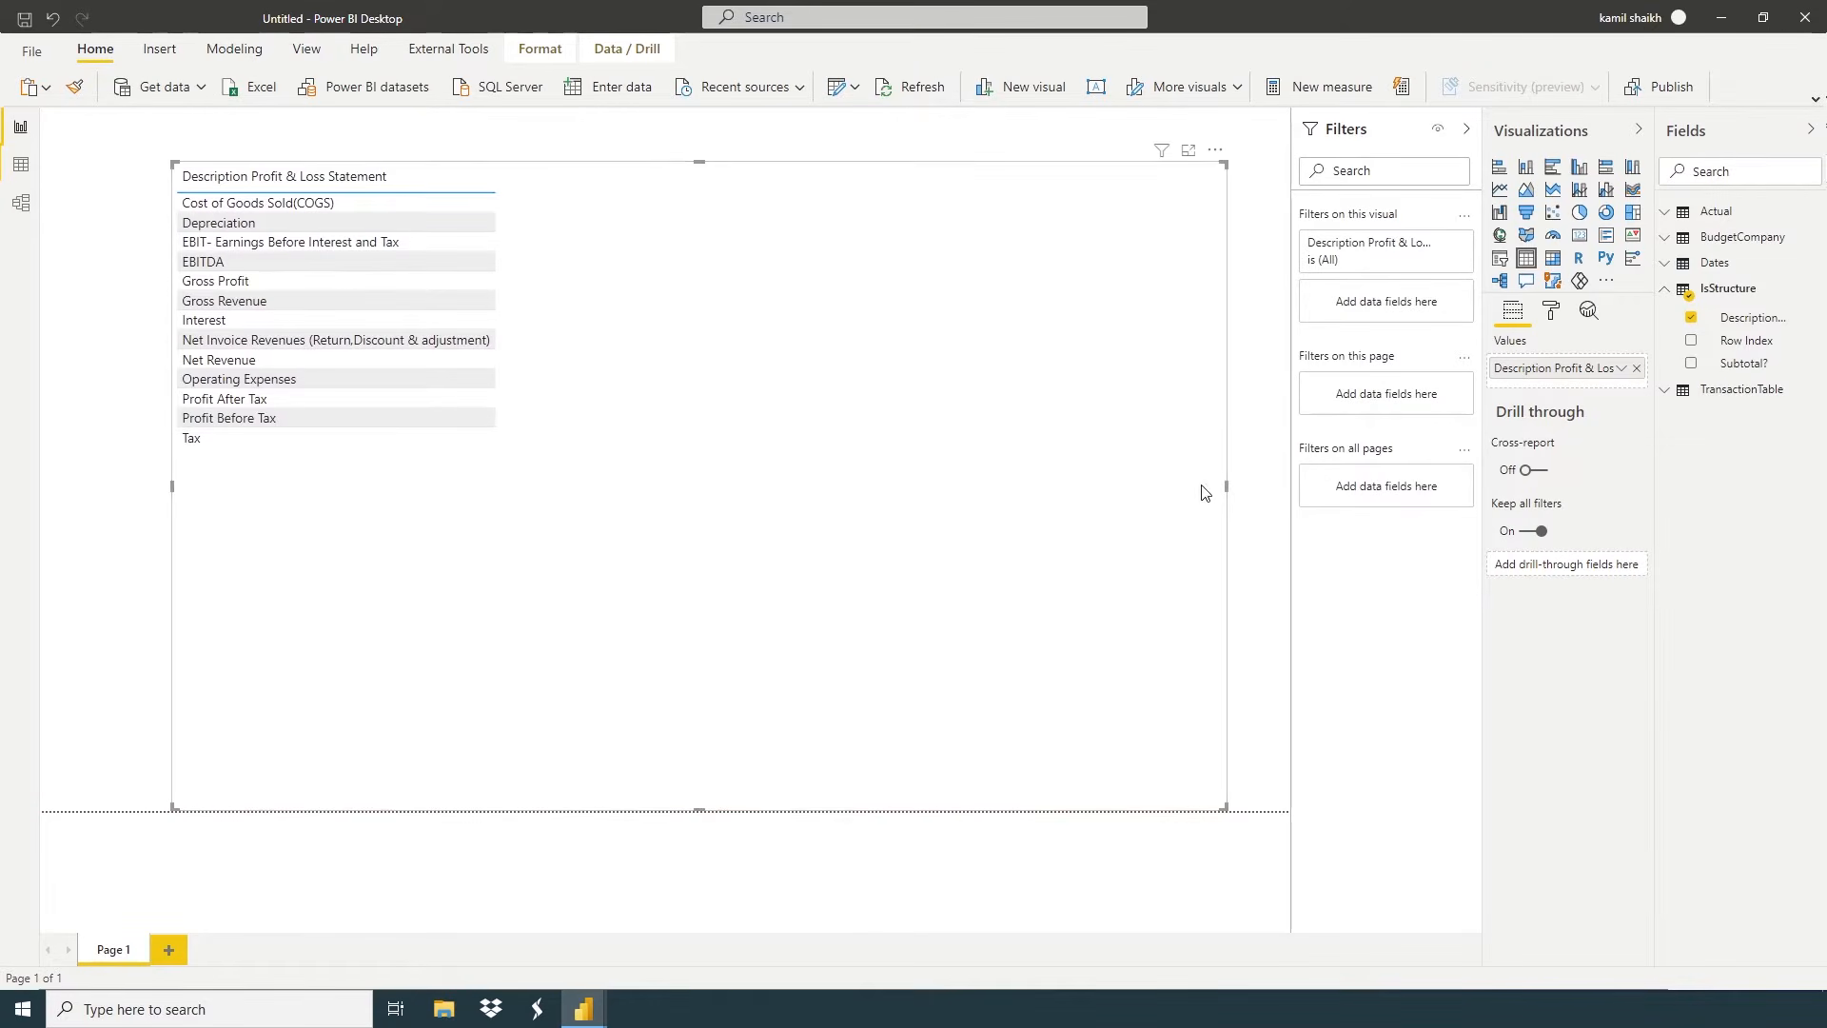
left_click_drag(1204, 492, 930, 489)
left_click_drag(643, 531, 799, 533)
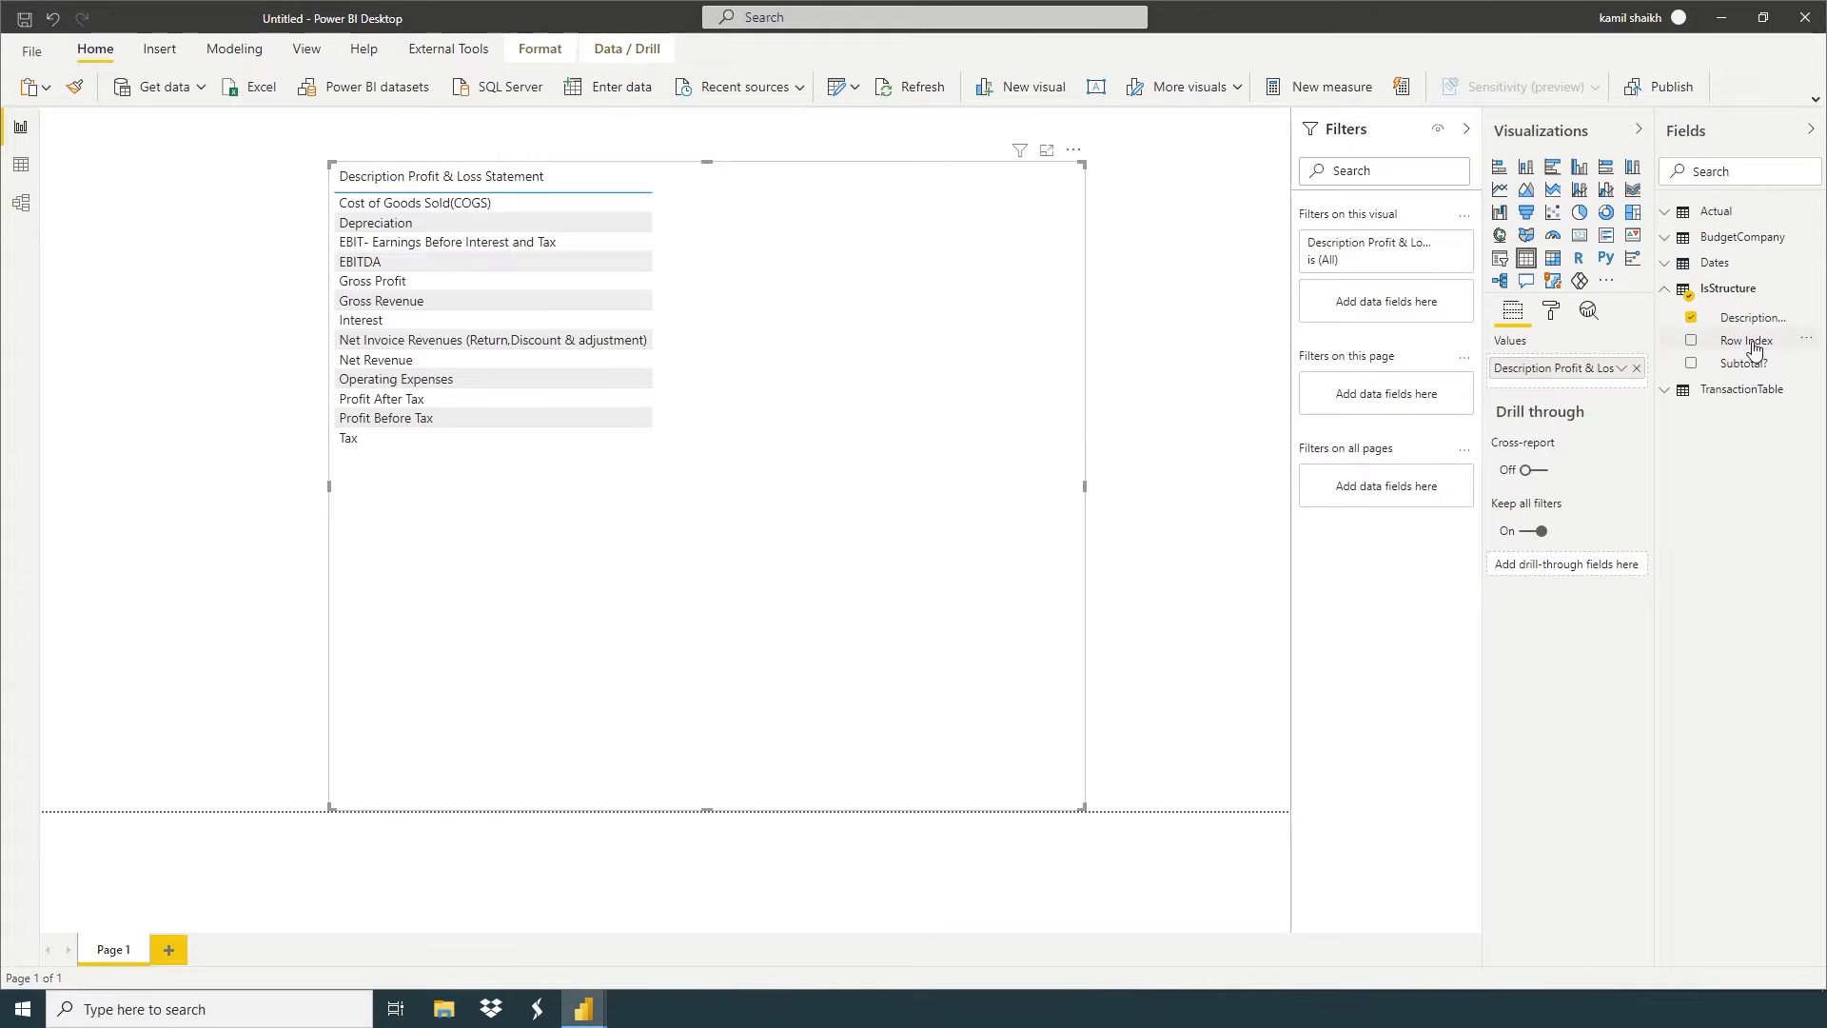
Try adding Row Index to the table as unsummarized values, sort the rows ascending by it, and remove the field again
left_click_drag(1753, 349, 1561, 365)
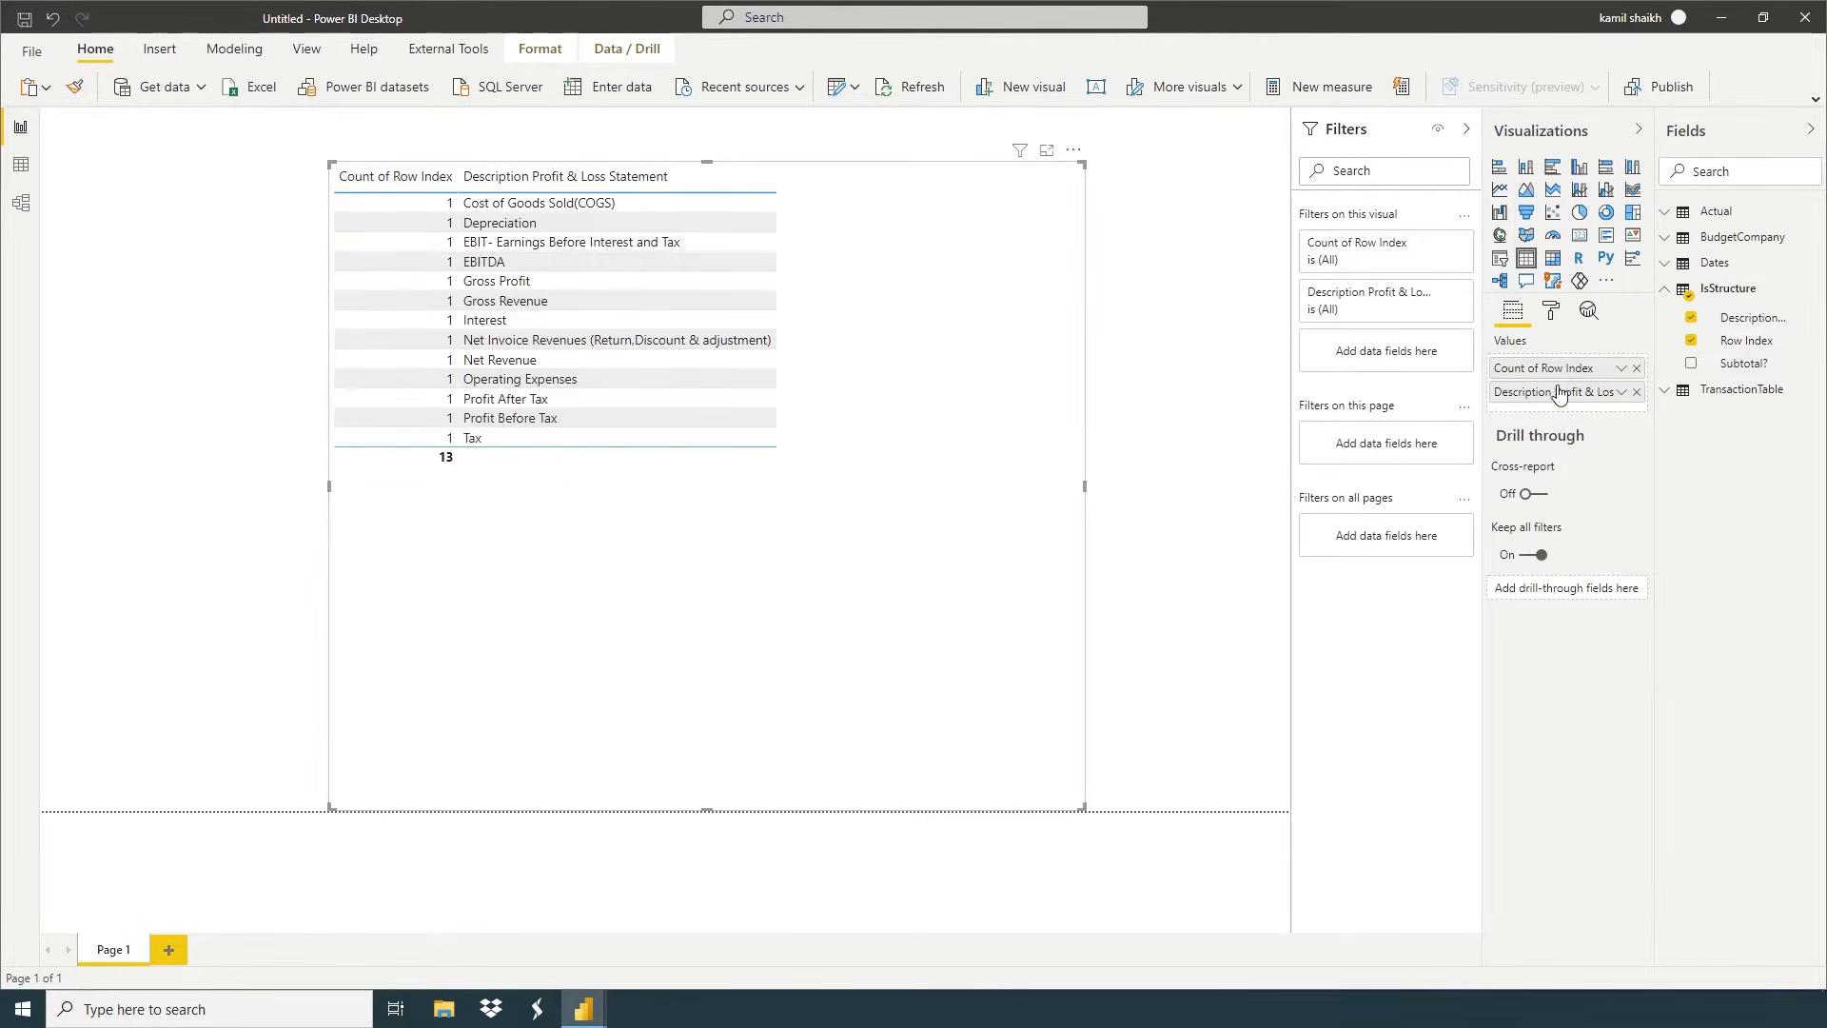
right_click(1530, 369)
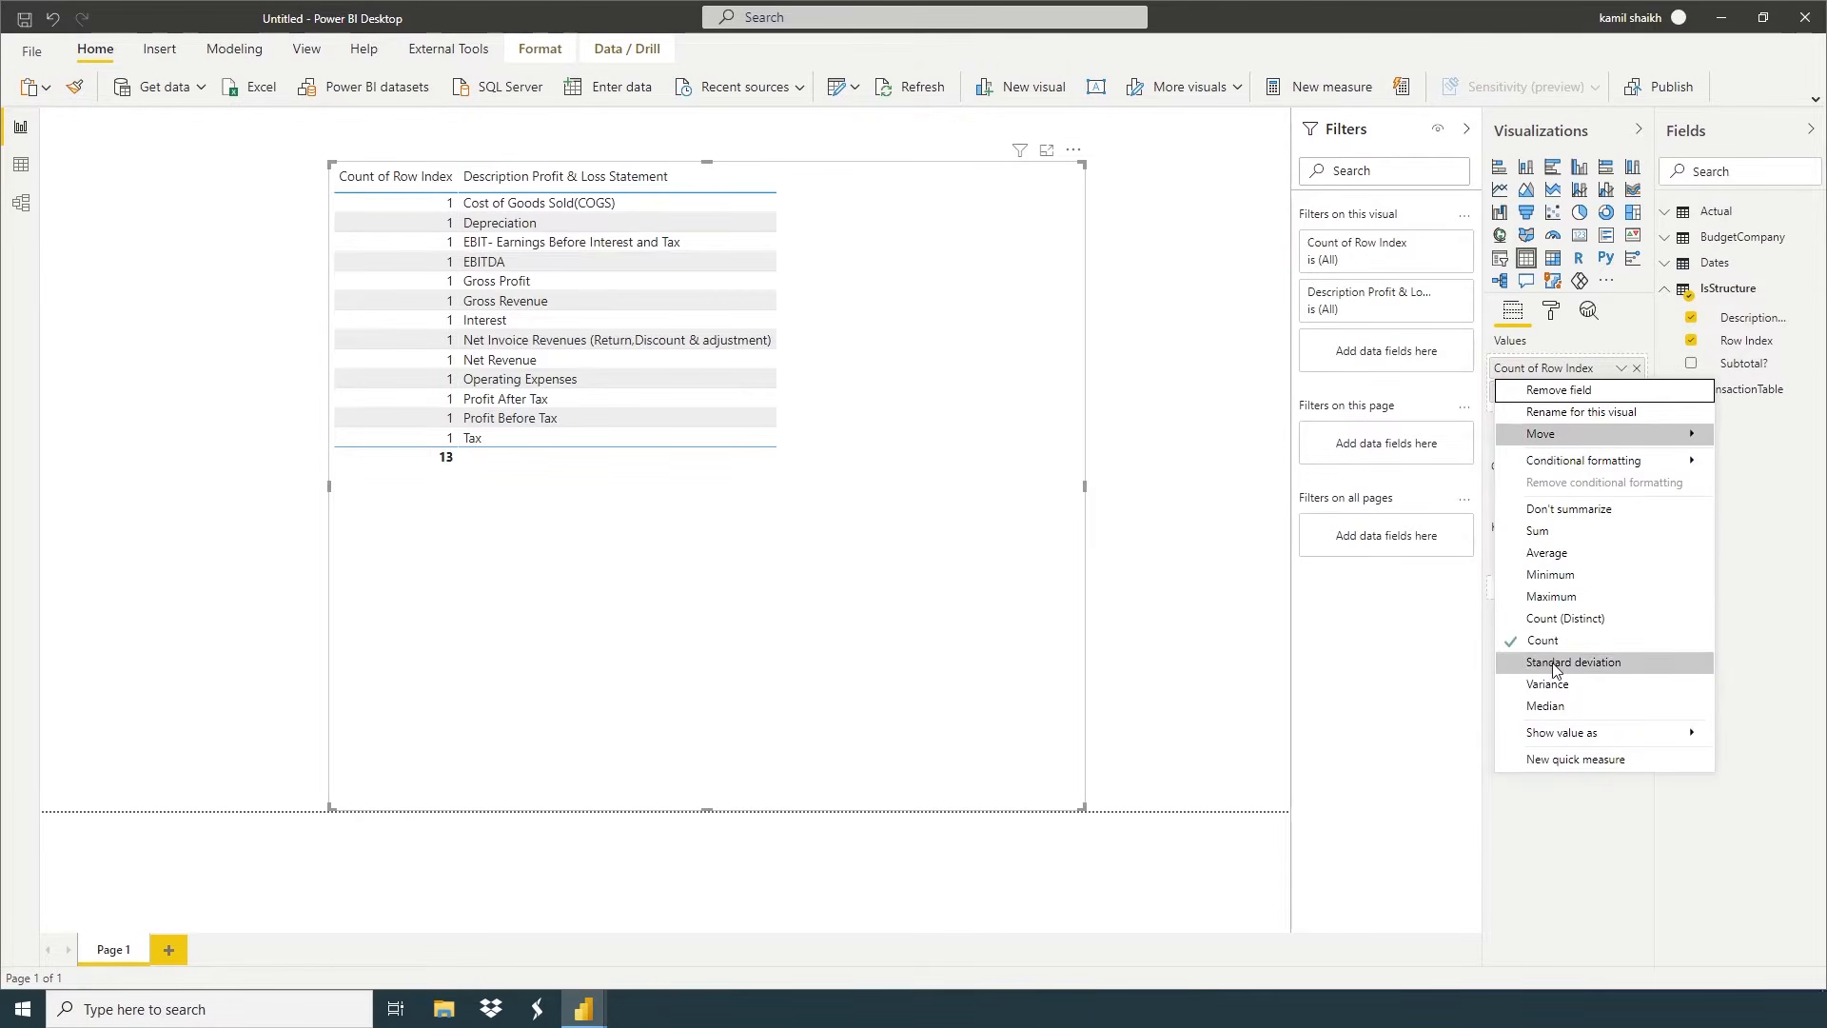
left_click(1561, 515)
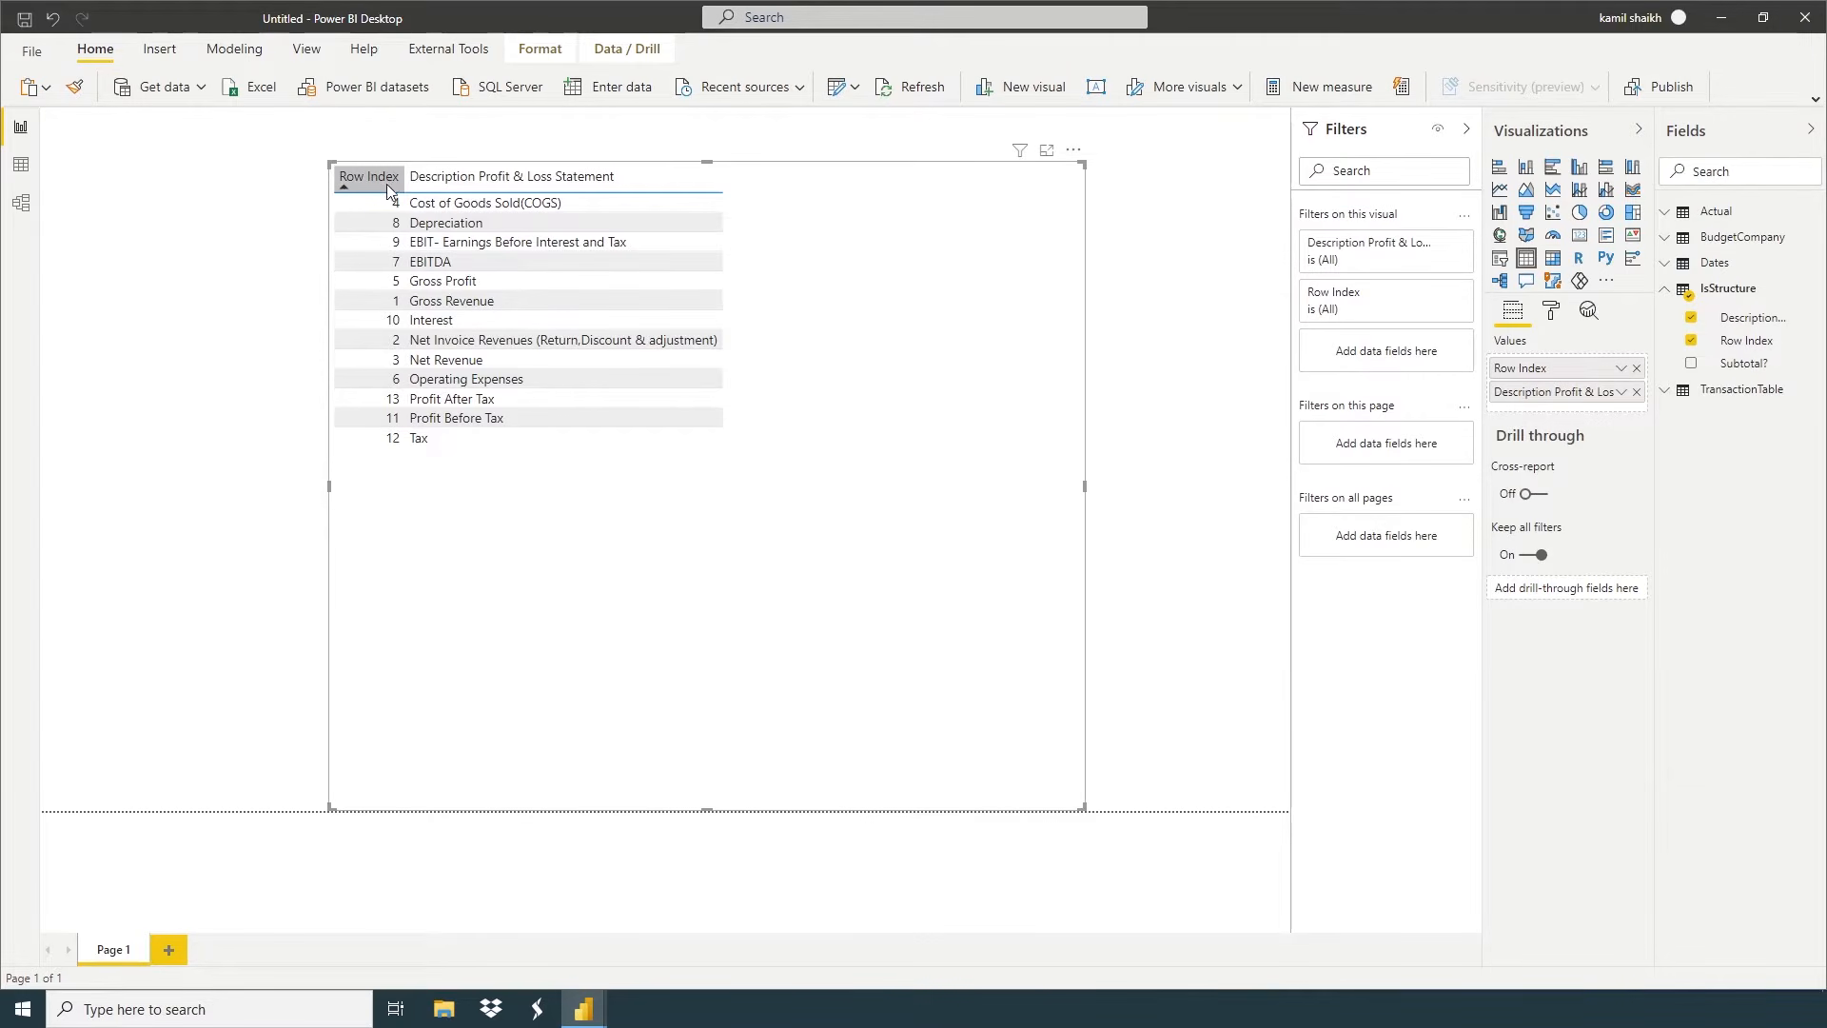
left_click(344, 190)
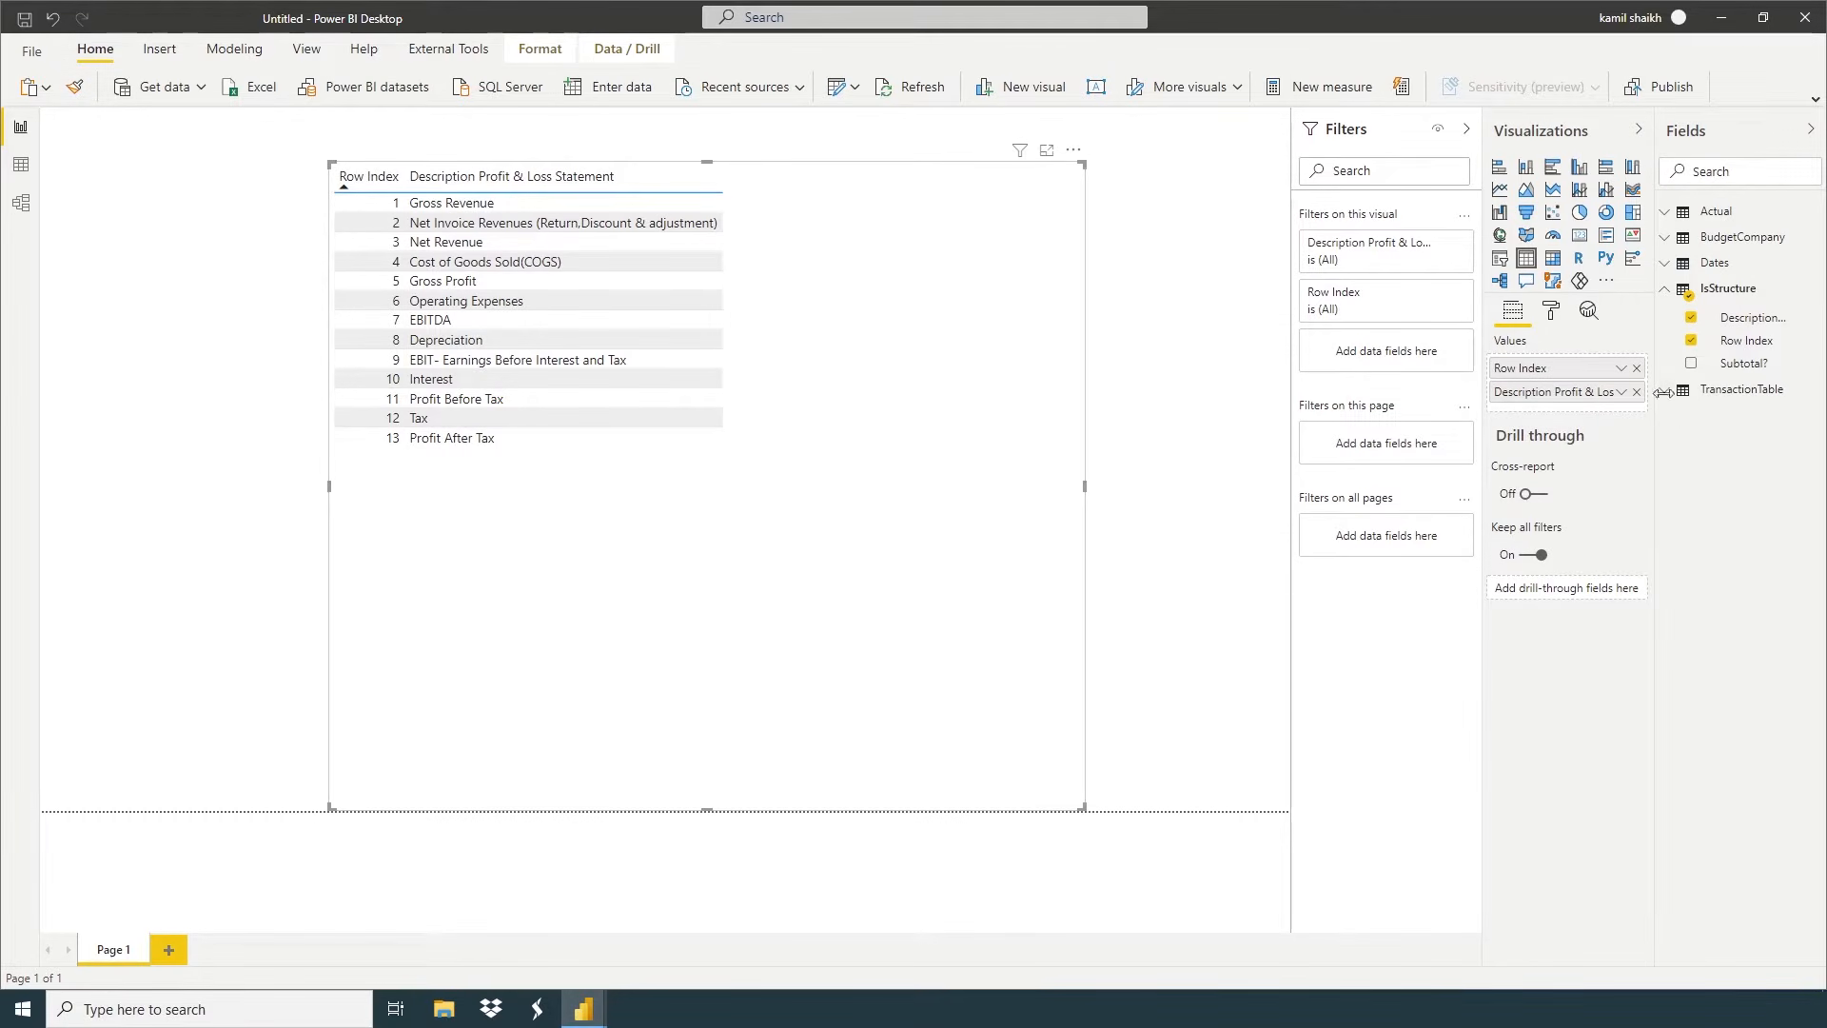
left_click(1636, 370)
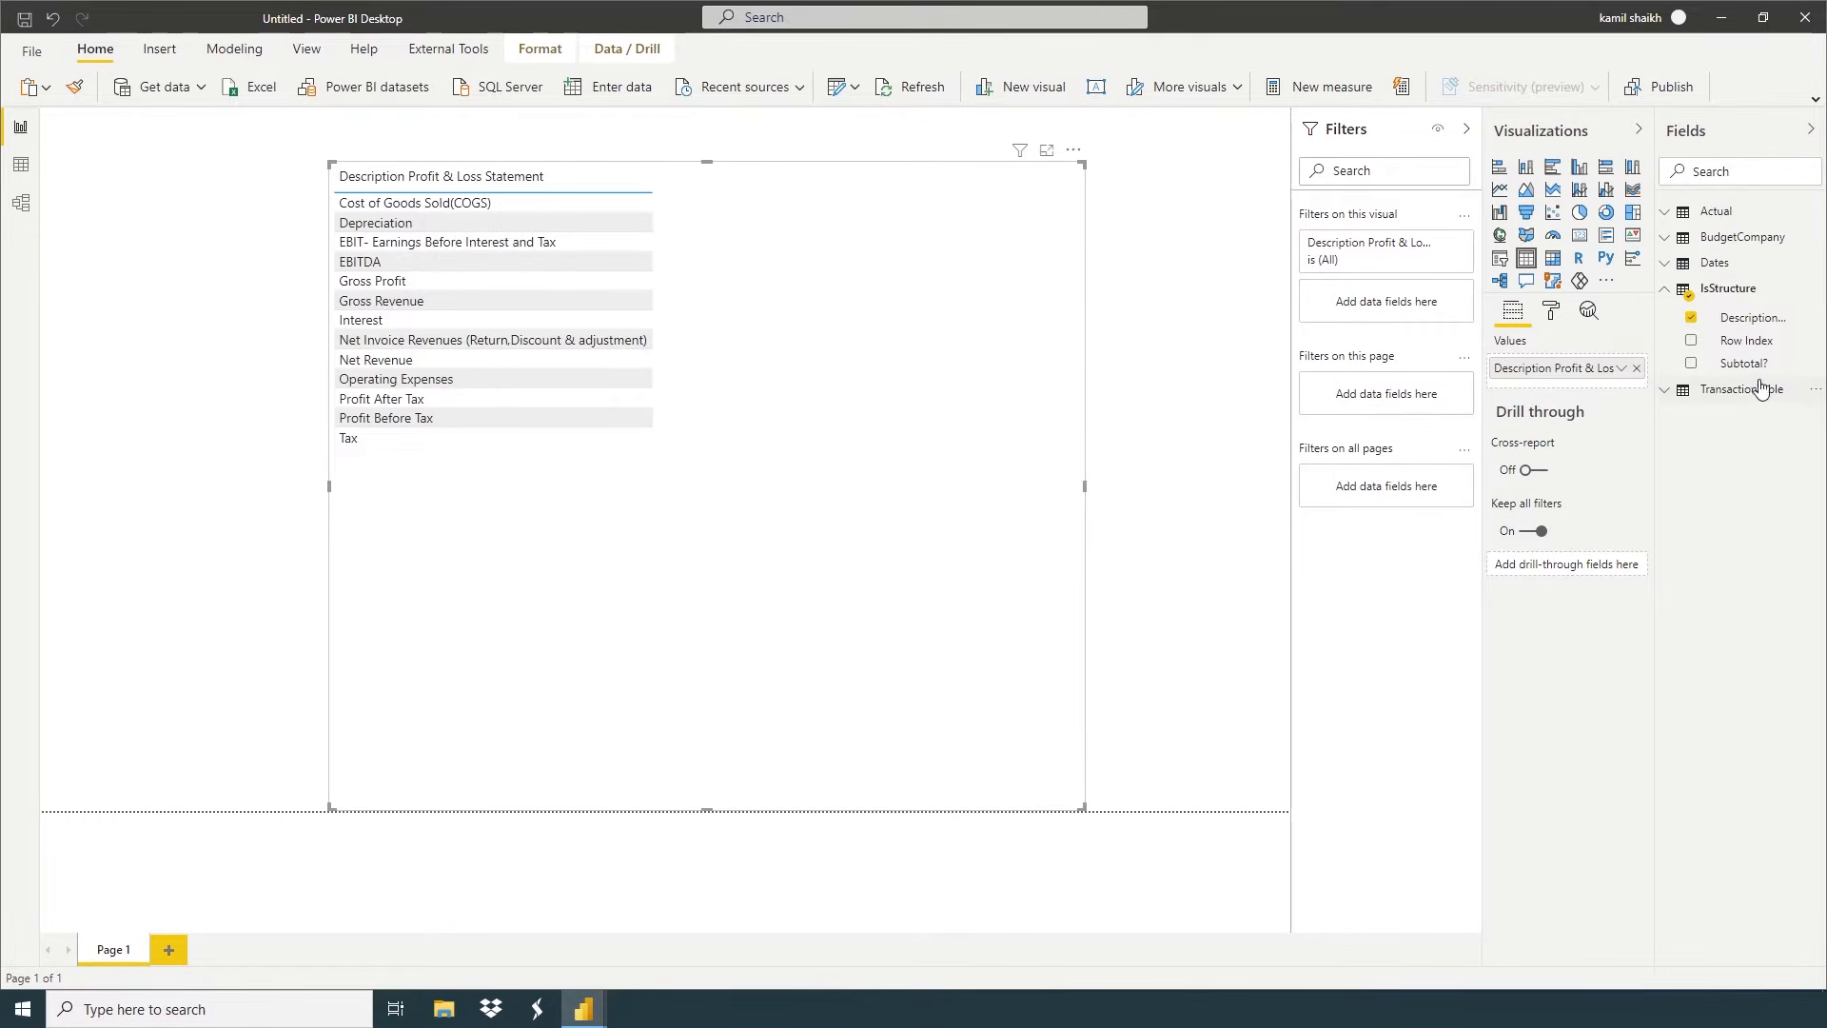
Sort the Description Profit & Loss Statement column of IsStructure by Row Index and nudge the table visual slightly left
left_click(1744, 324)
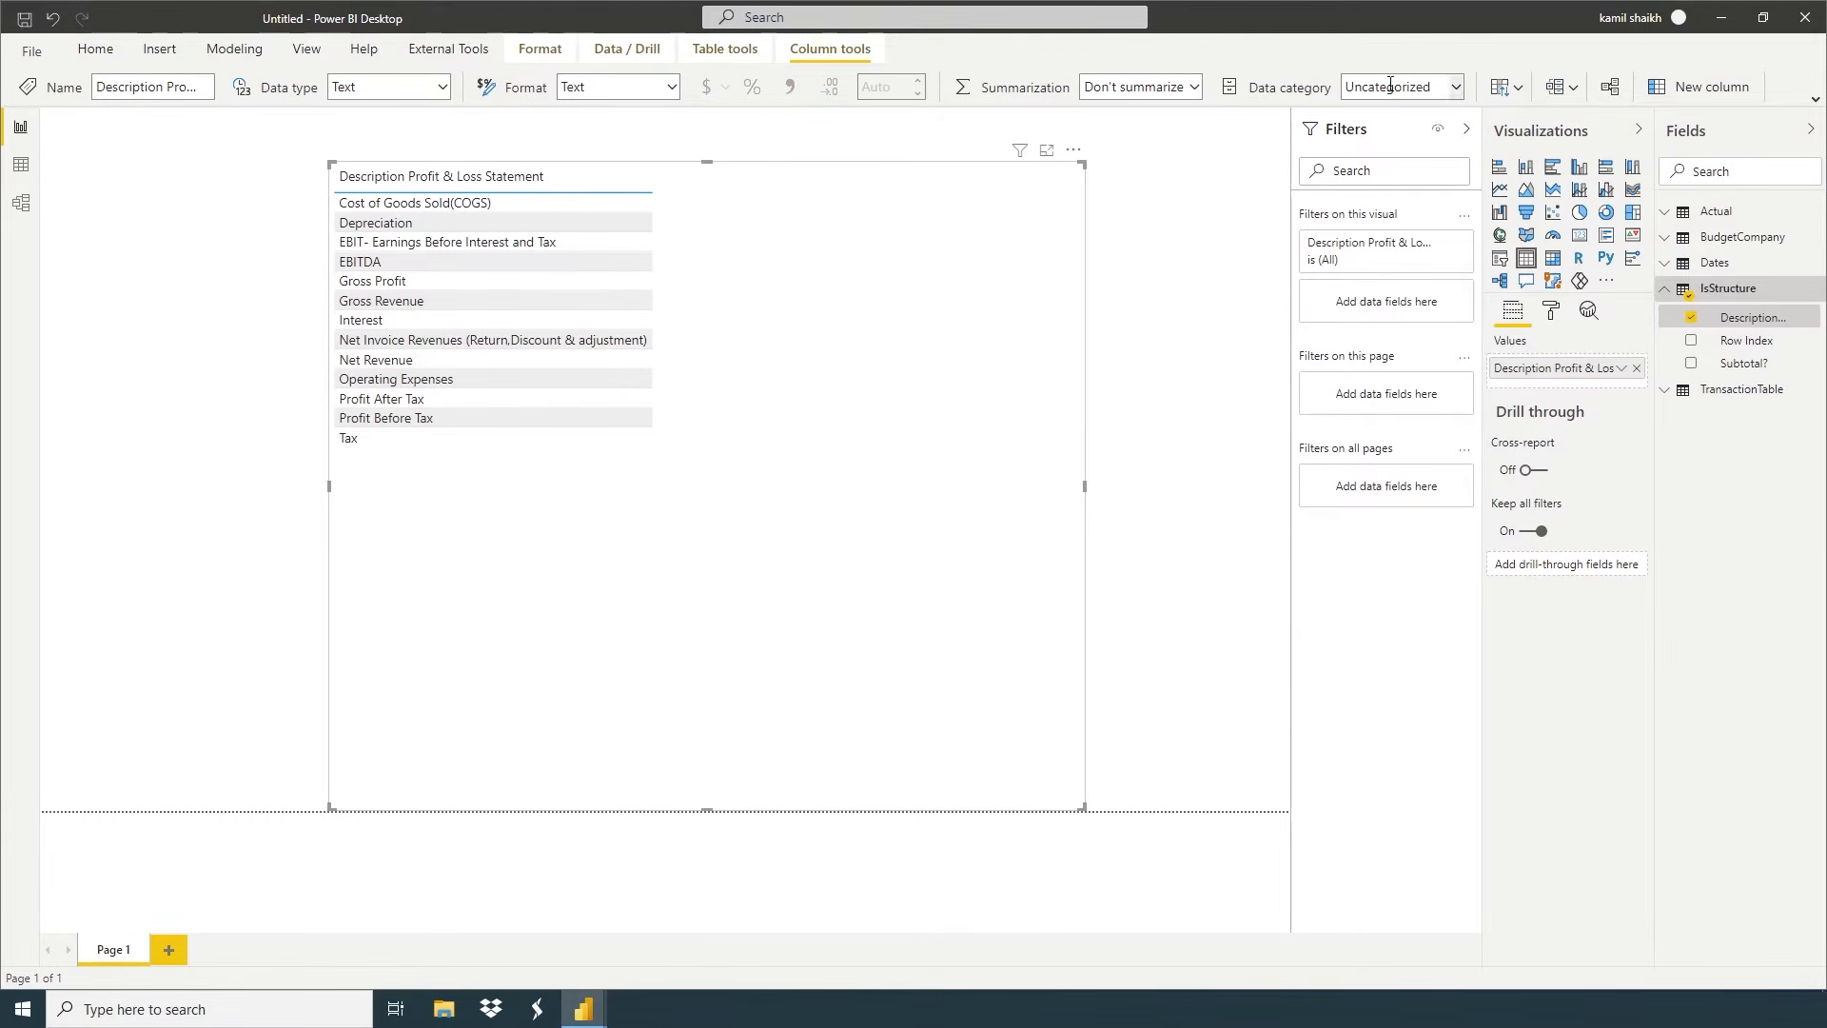
left_click(1518, 98)
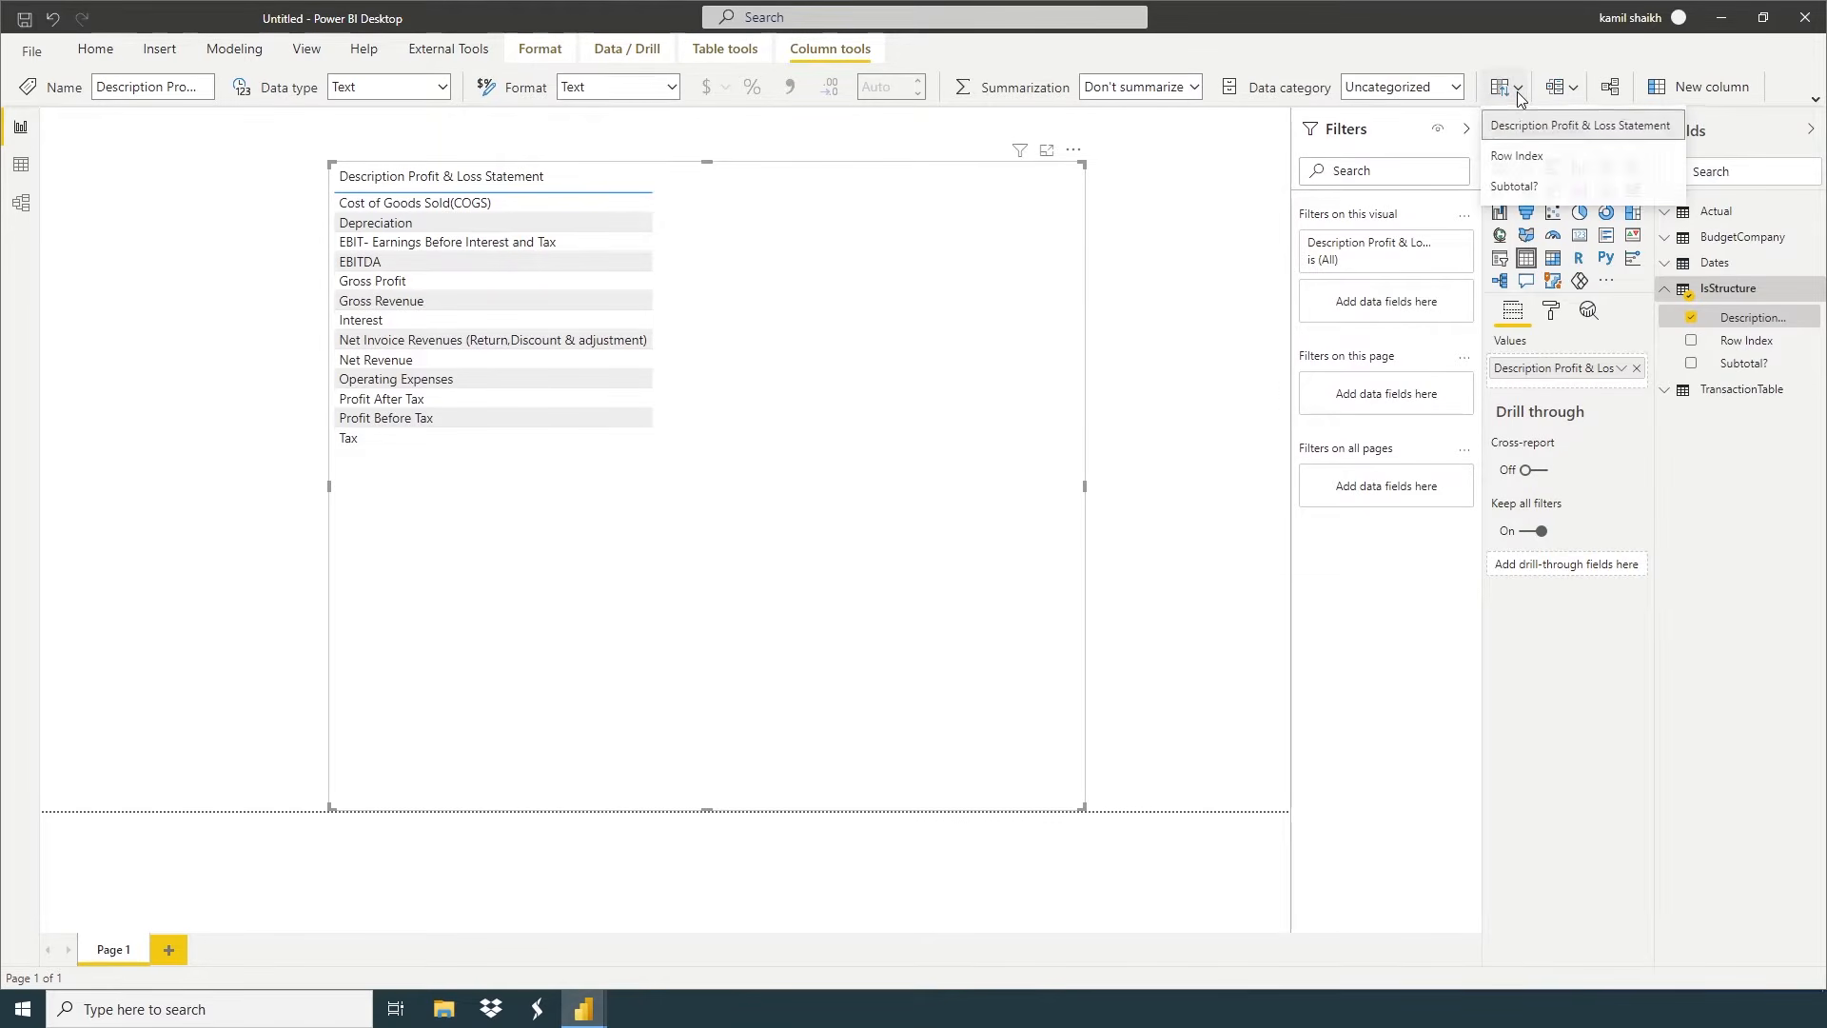
left_click(1507, 160)
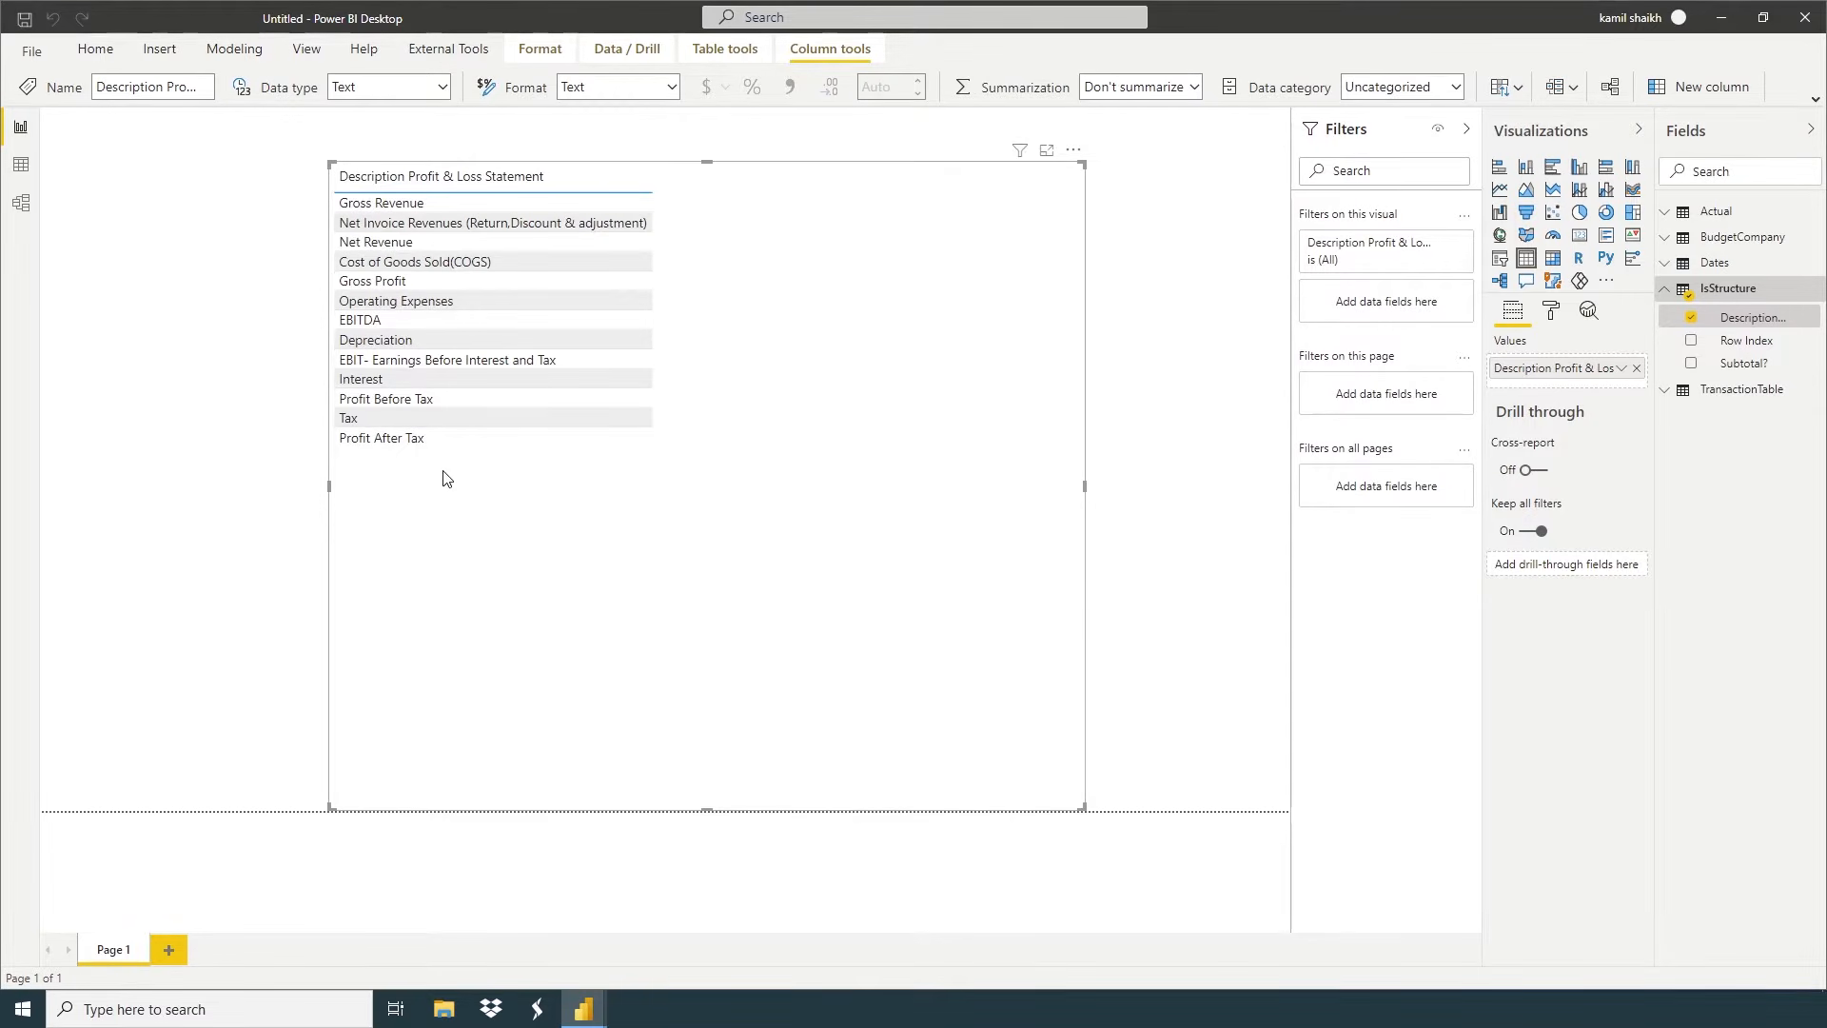
left_click_drag(447, 477, 435, 569)
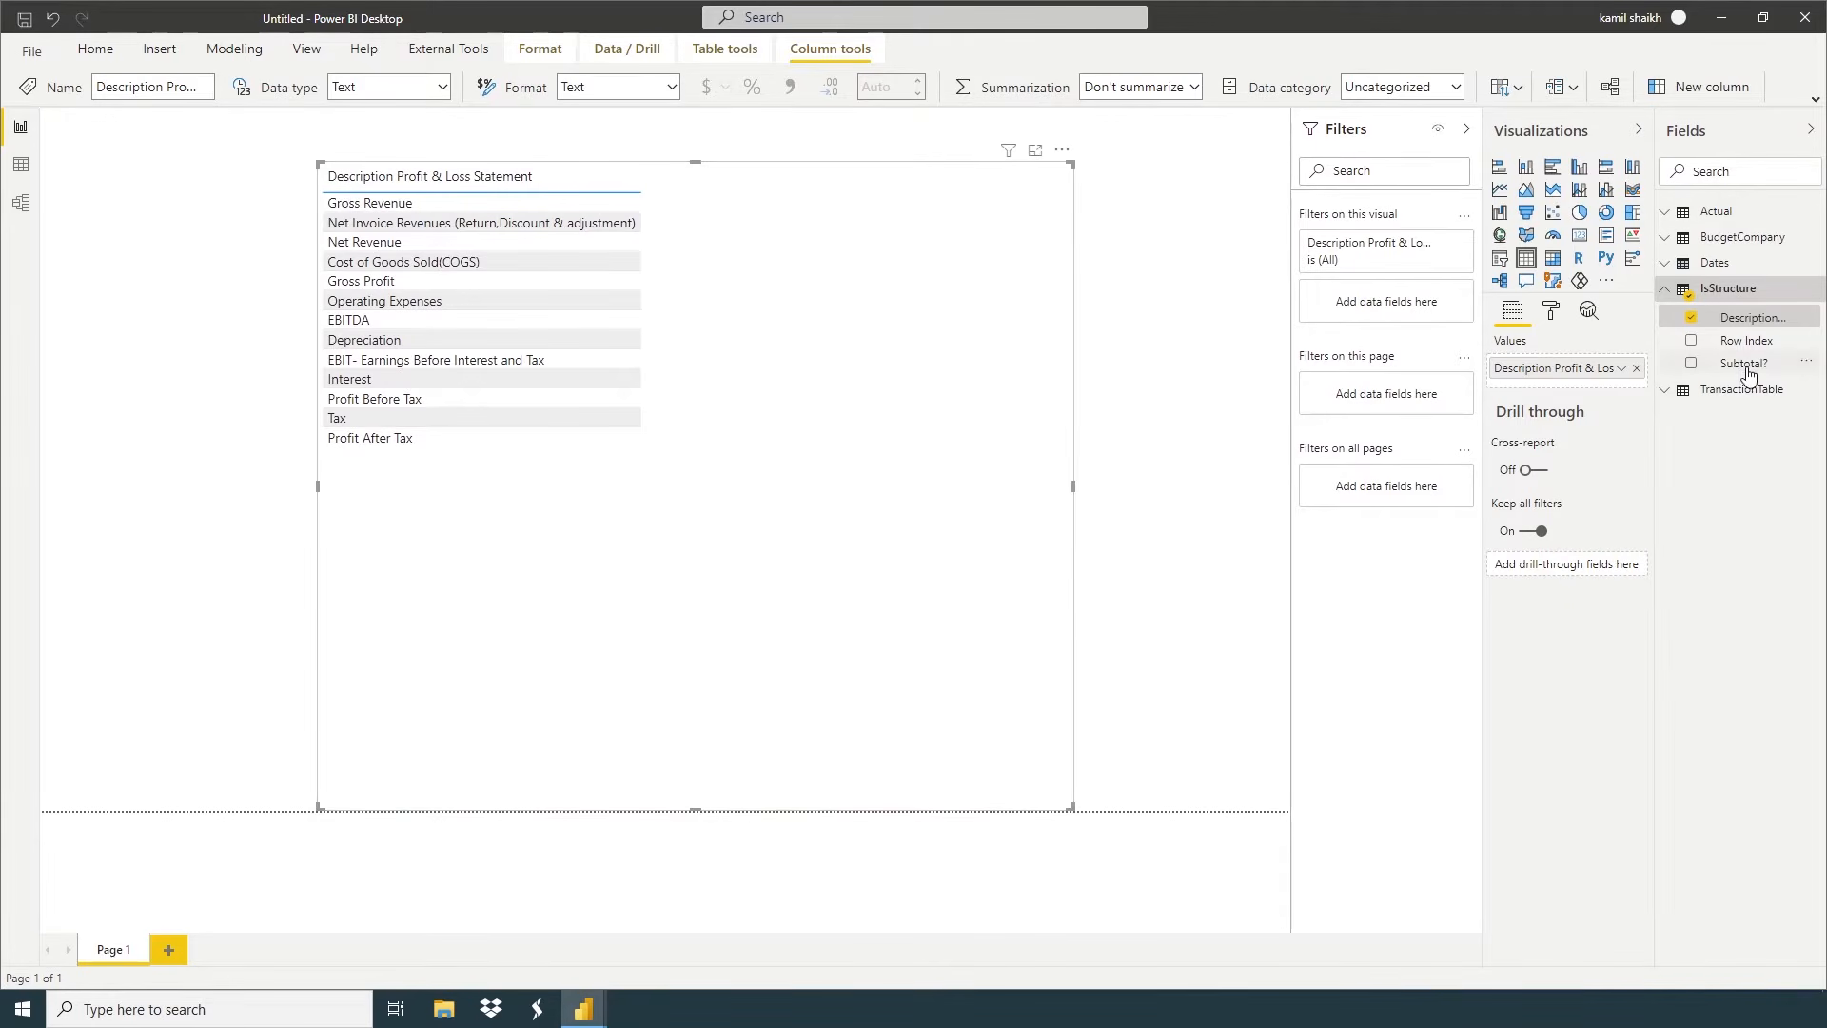
Add the Subtotal? field from IsStructure to the profit and loss table as unsummarized values
left_click_drag(1743, 364, 1585, 394)
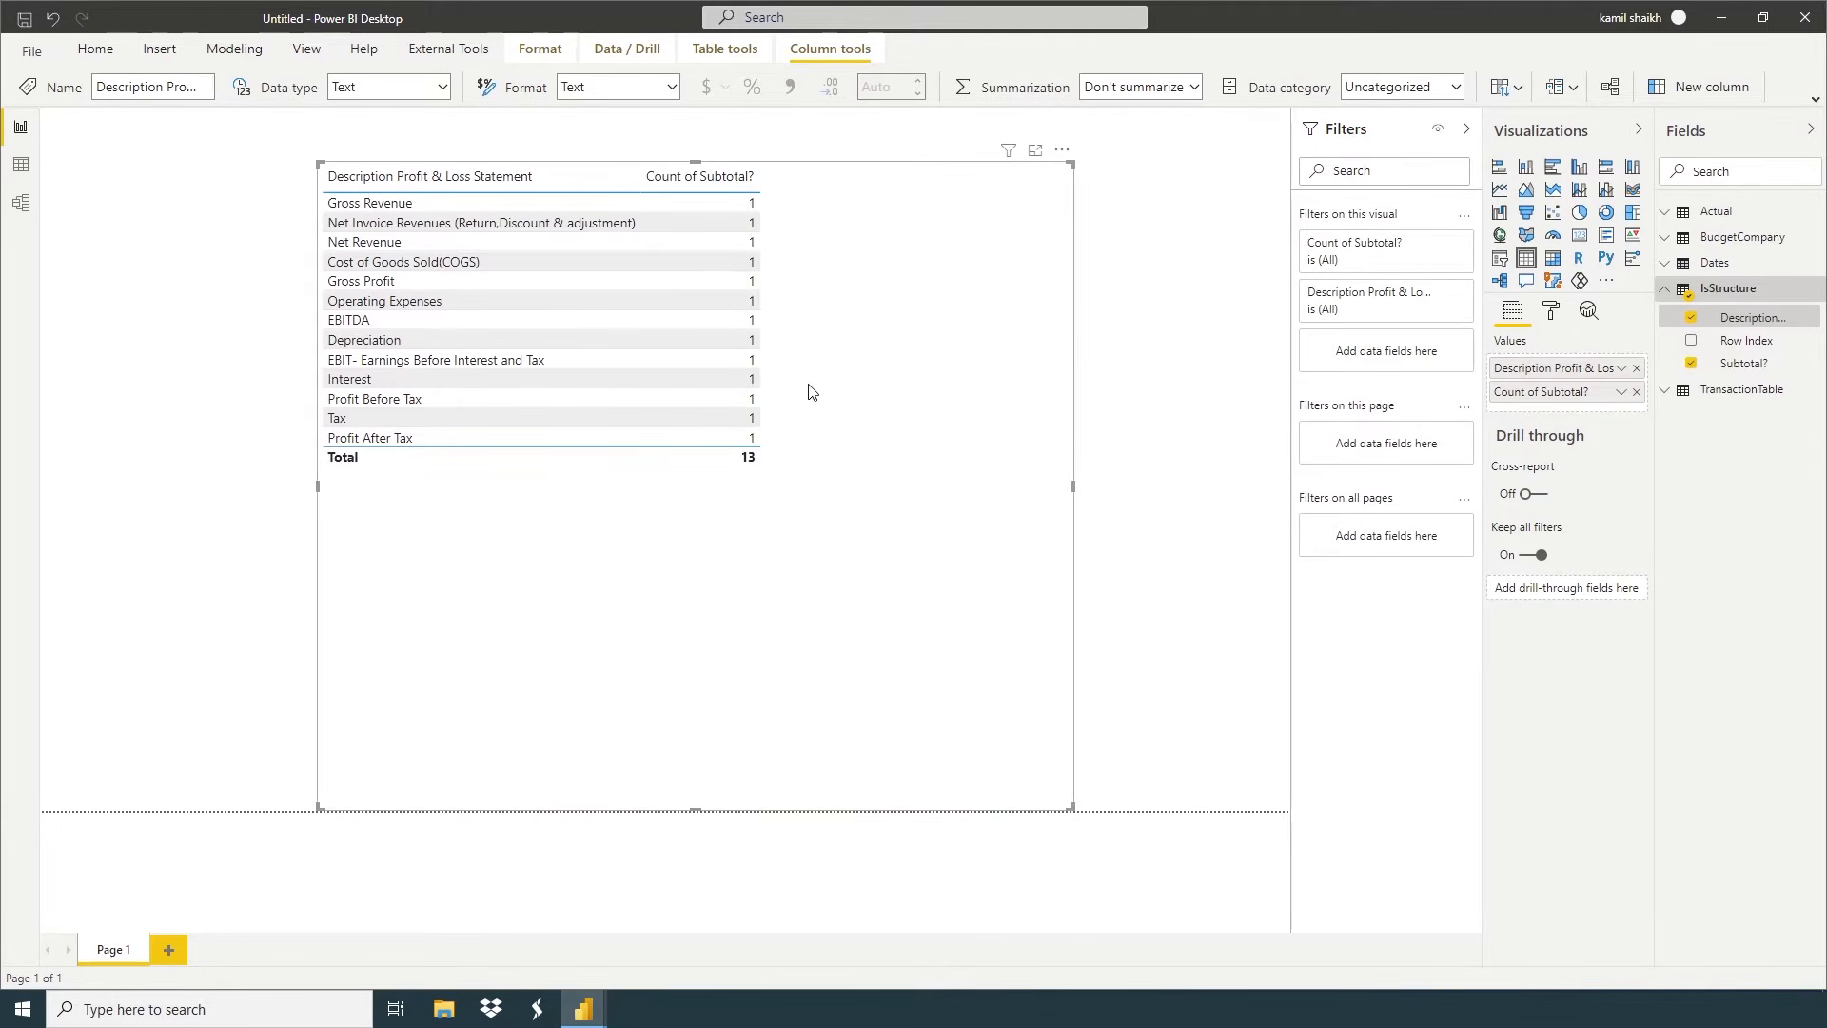
left_click(1620, 392)
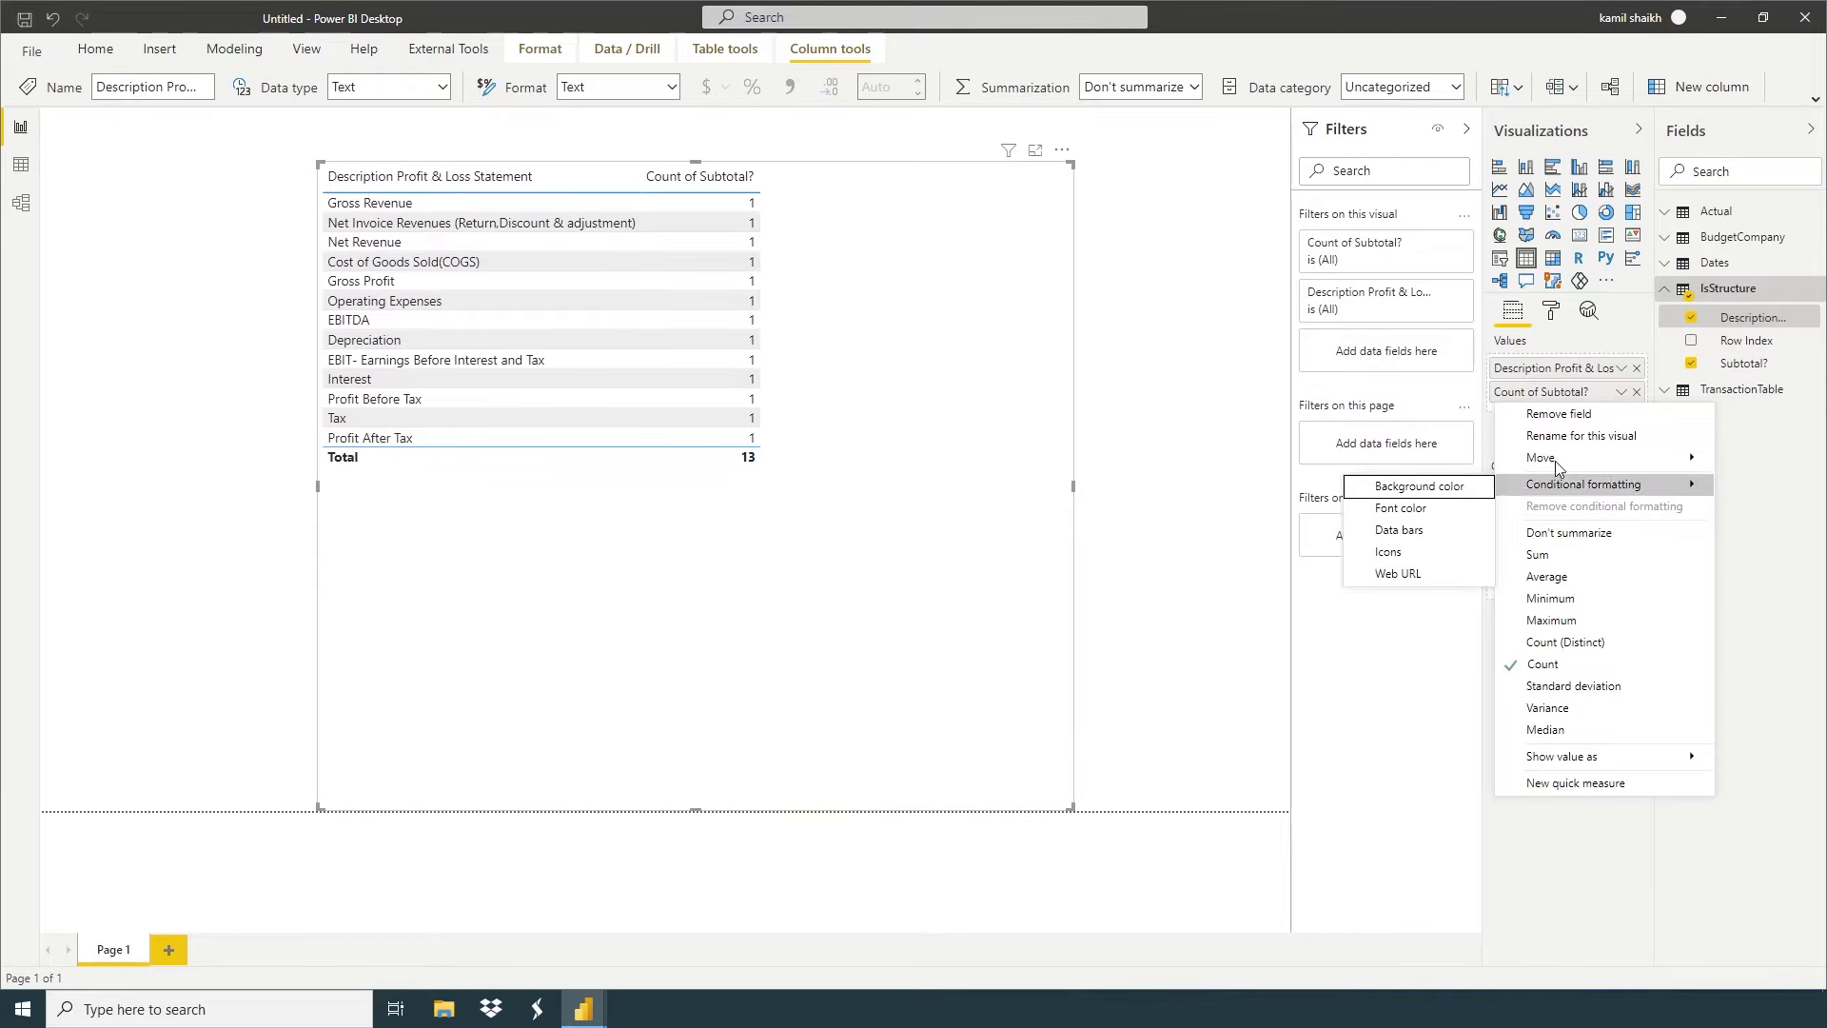
left_click(1575, 536)
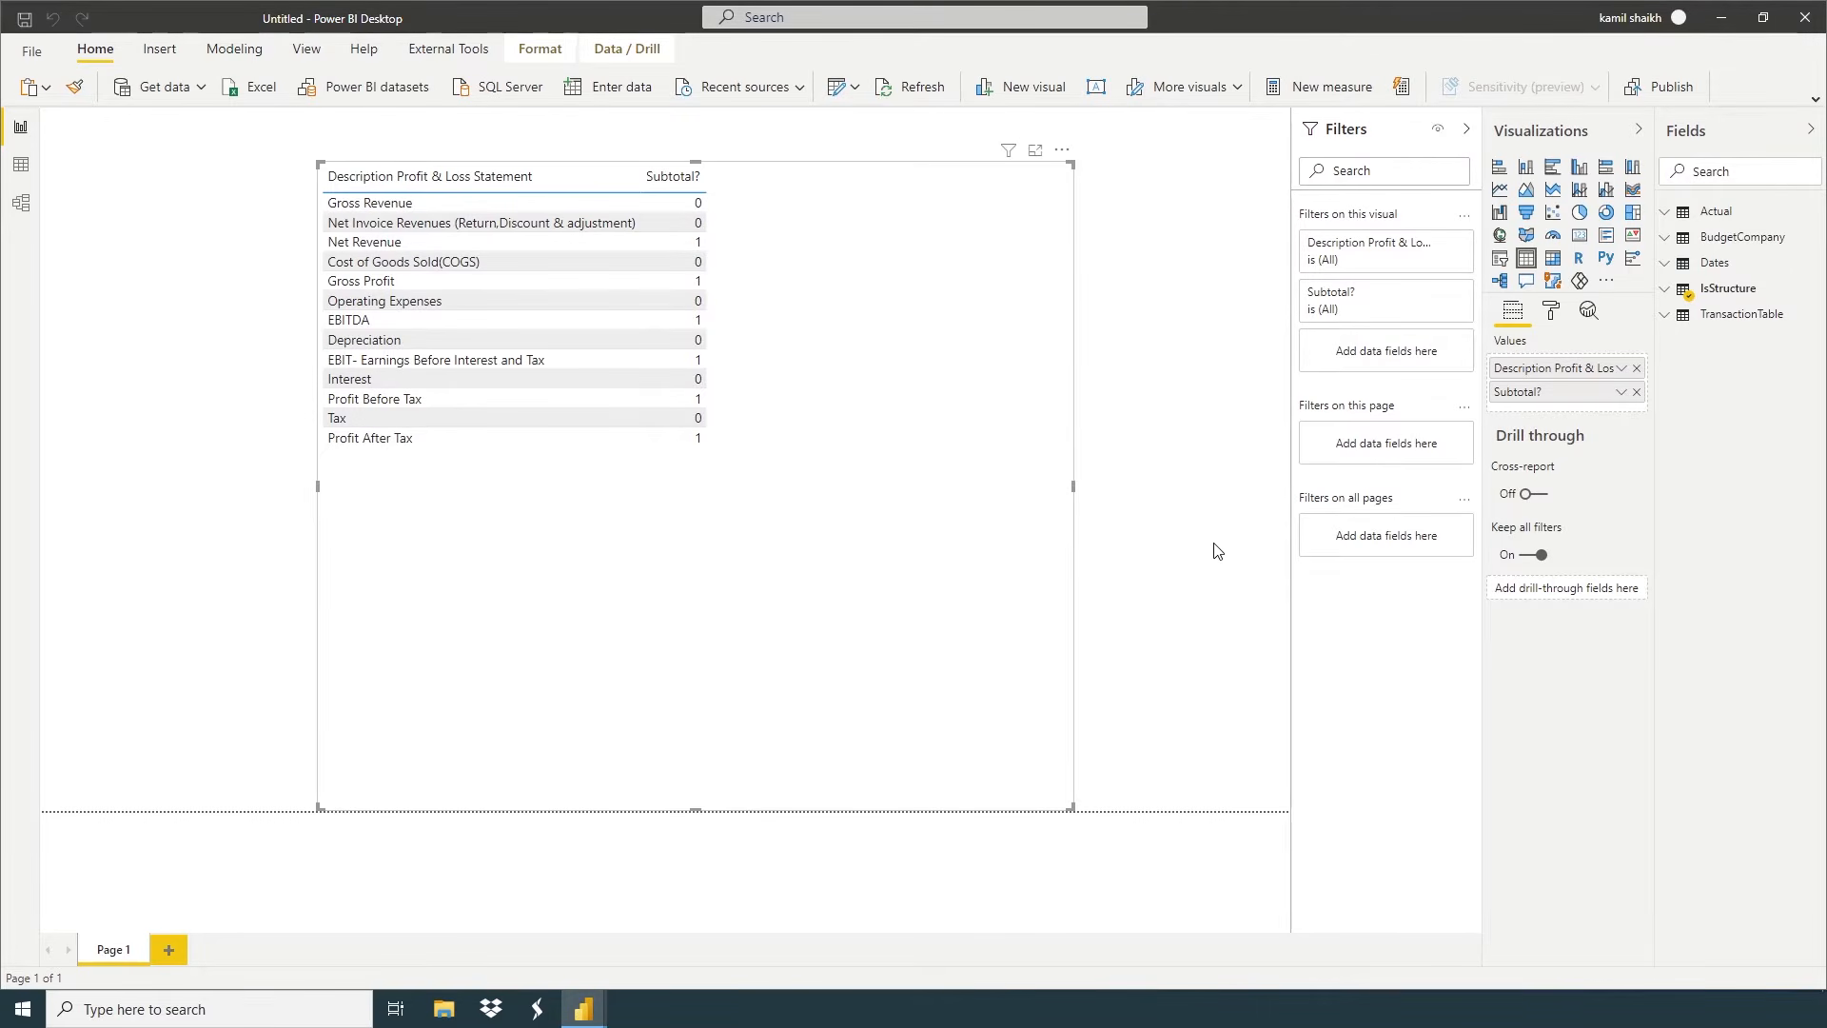
Create and load an empty manually entered table named Calculations
left_click(607, 94)
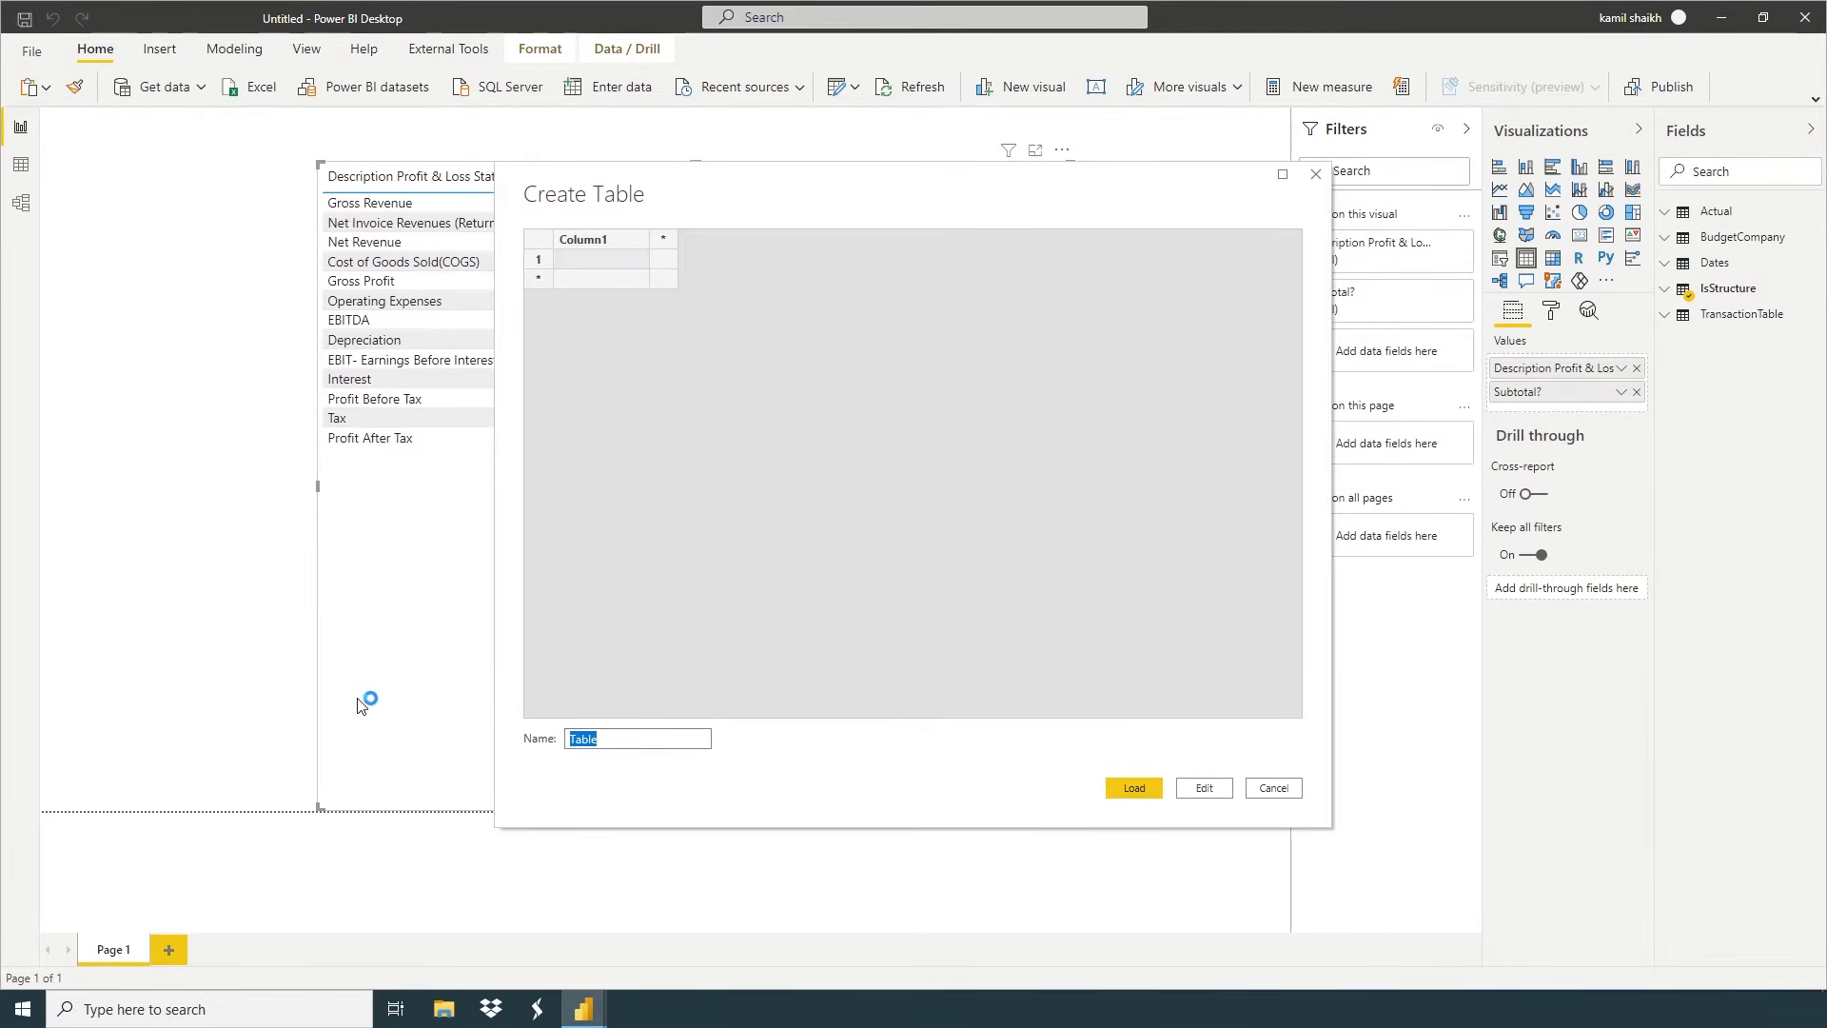
type("Calculations")
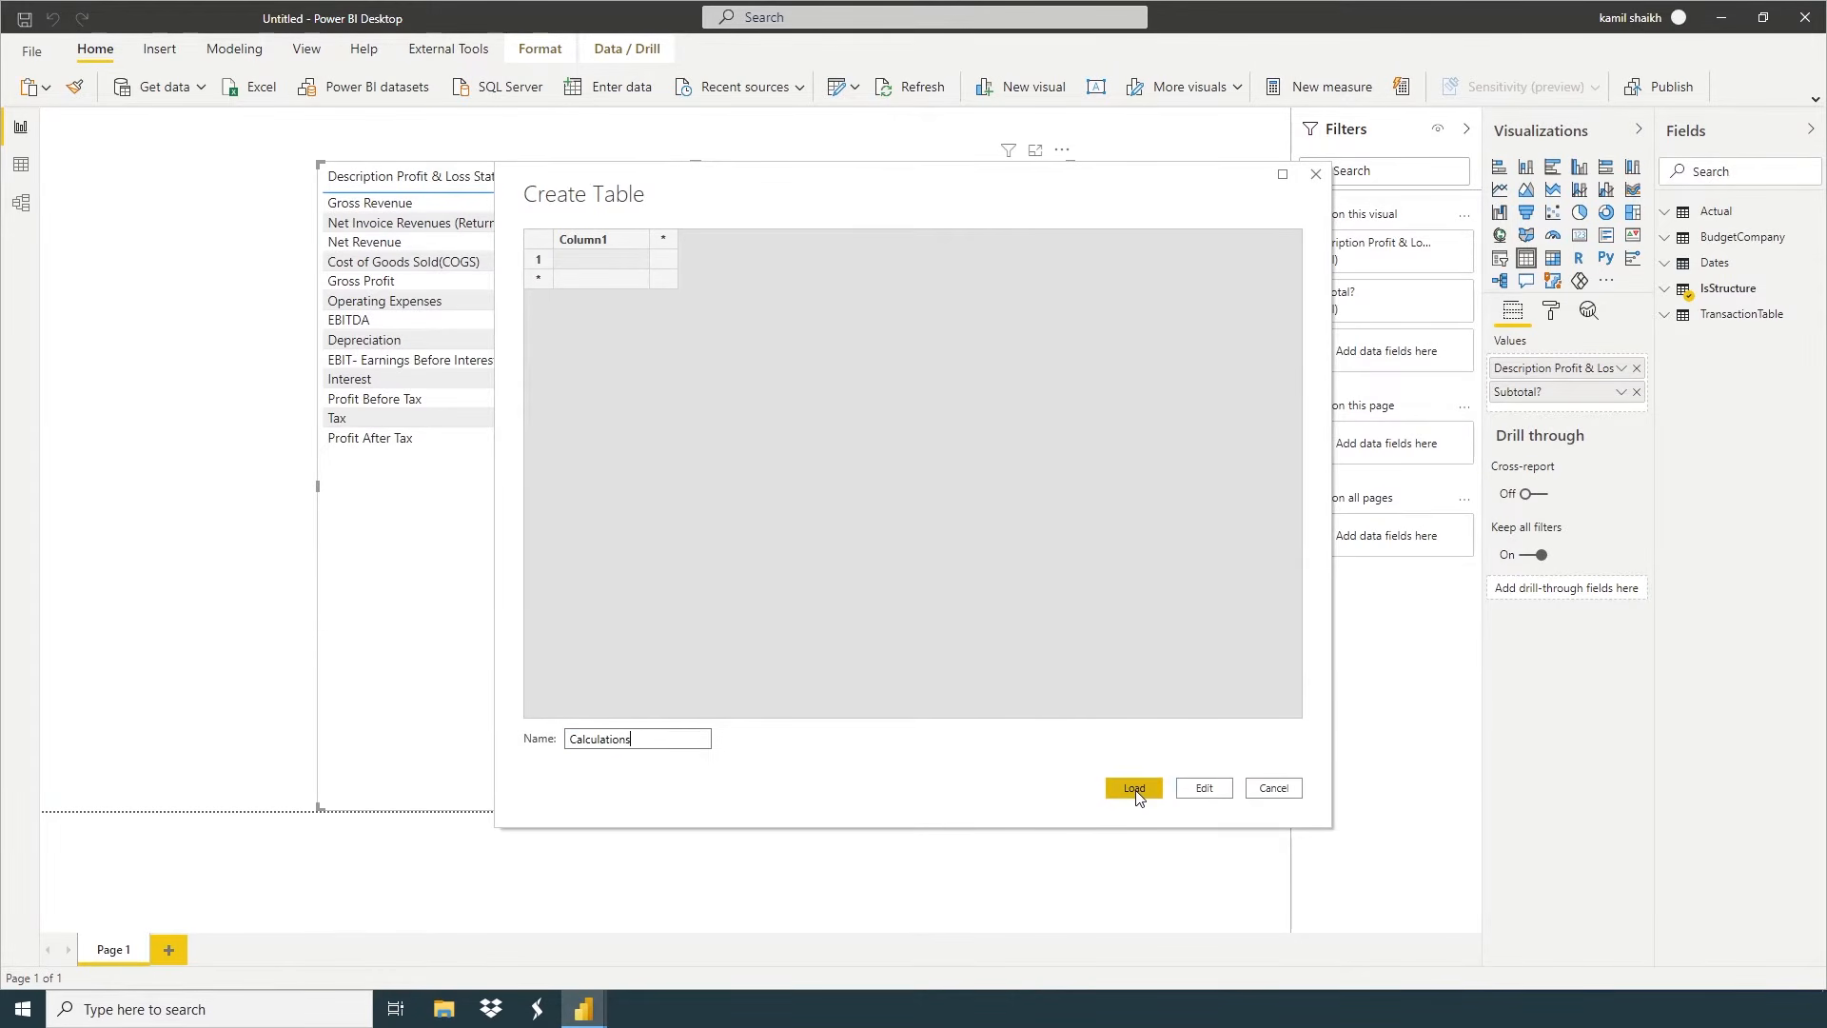
left_click(1136, 791)
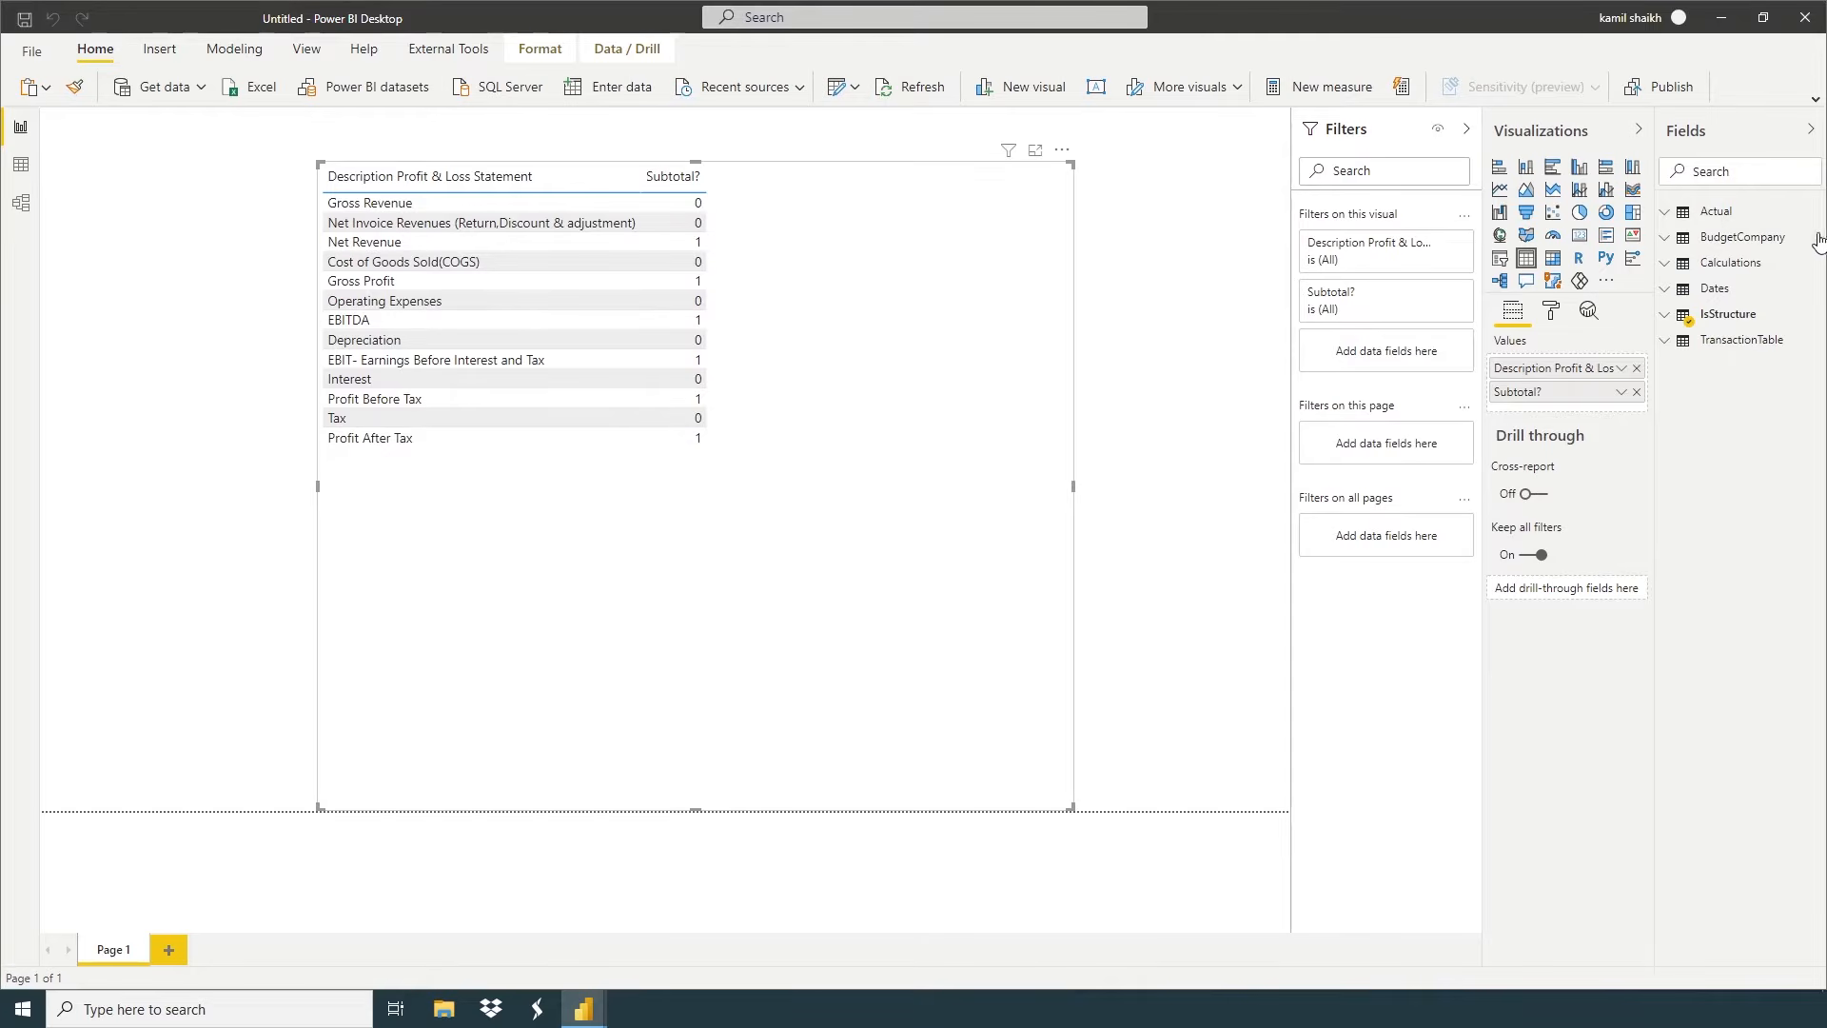
Create the measure Total Actual = Sum(Actual[ActualAmount]) in the Calculations table
right_click(1742, 269)
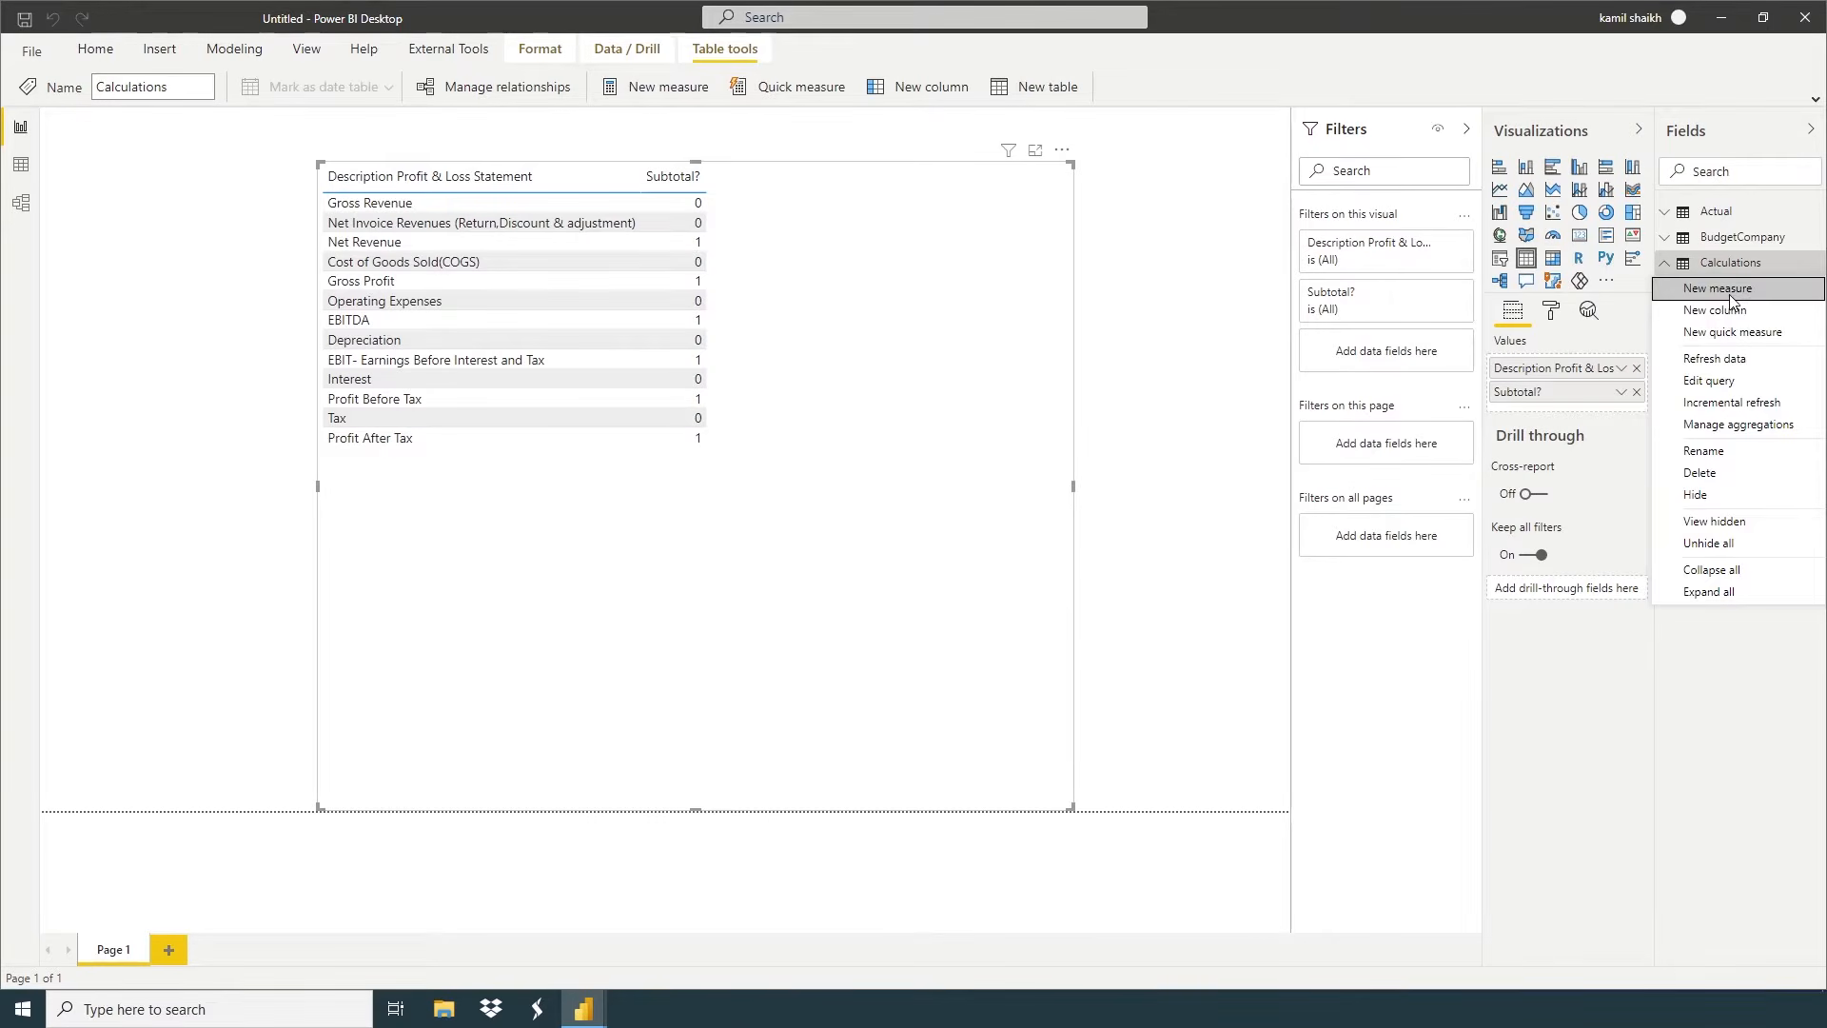
left_click(1729, 296)
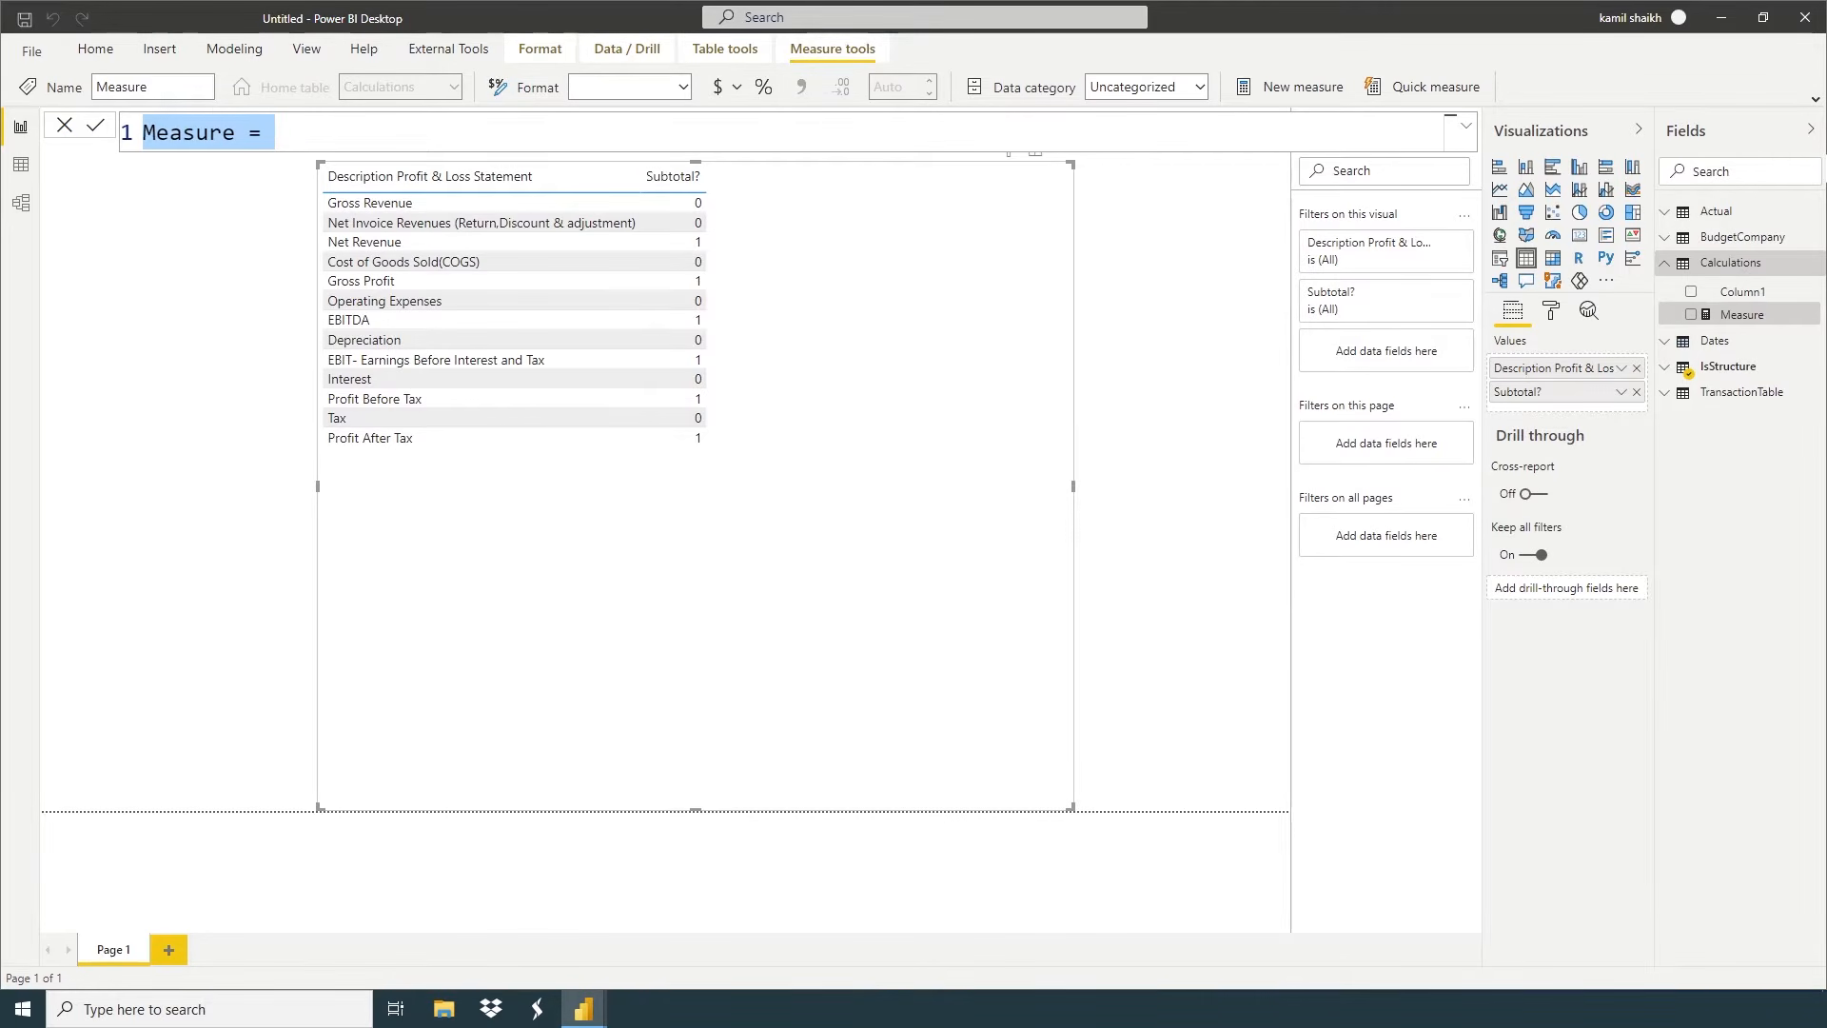
type("Tot")
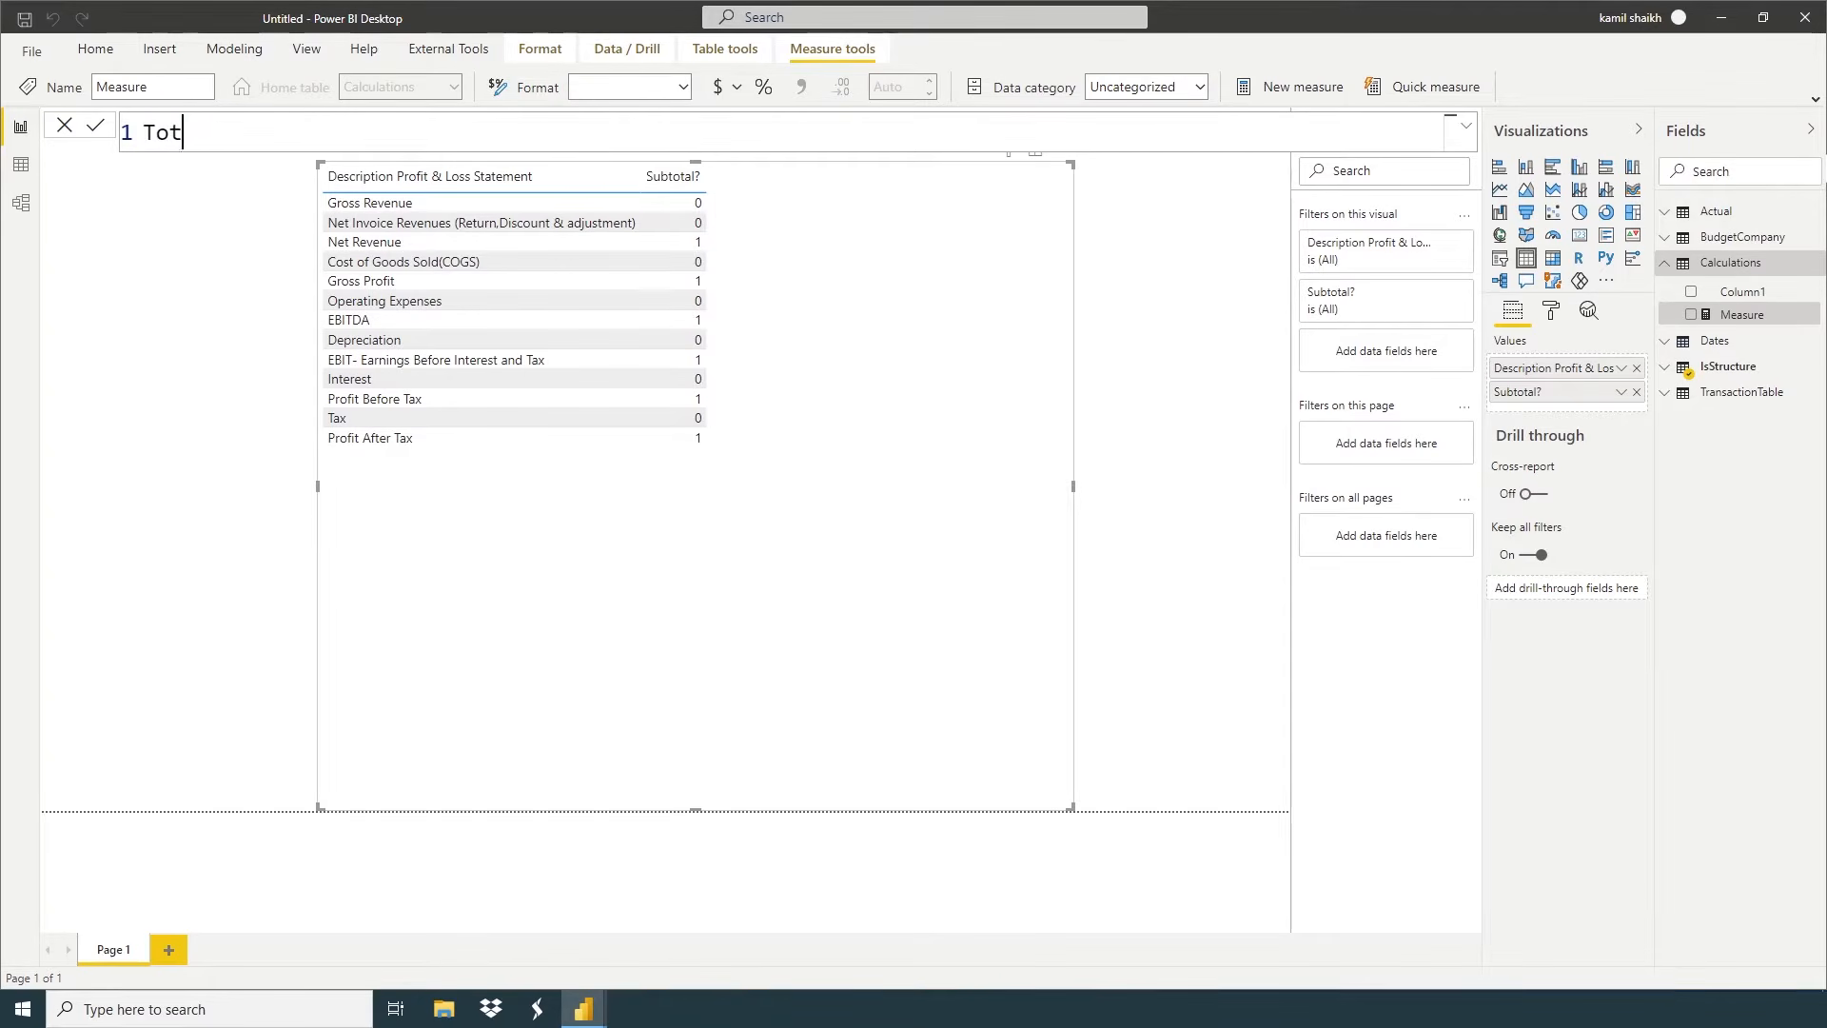
type("al Actual =Sum")
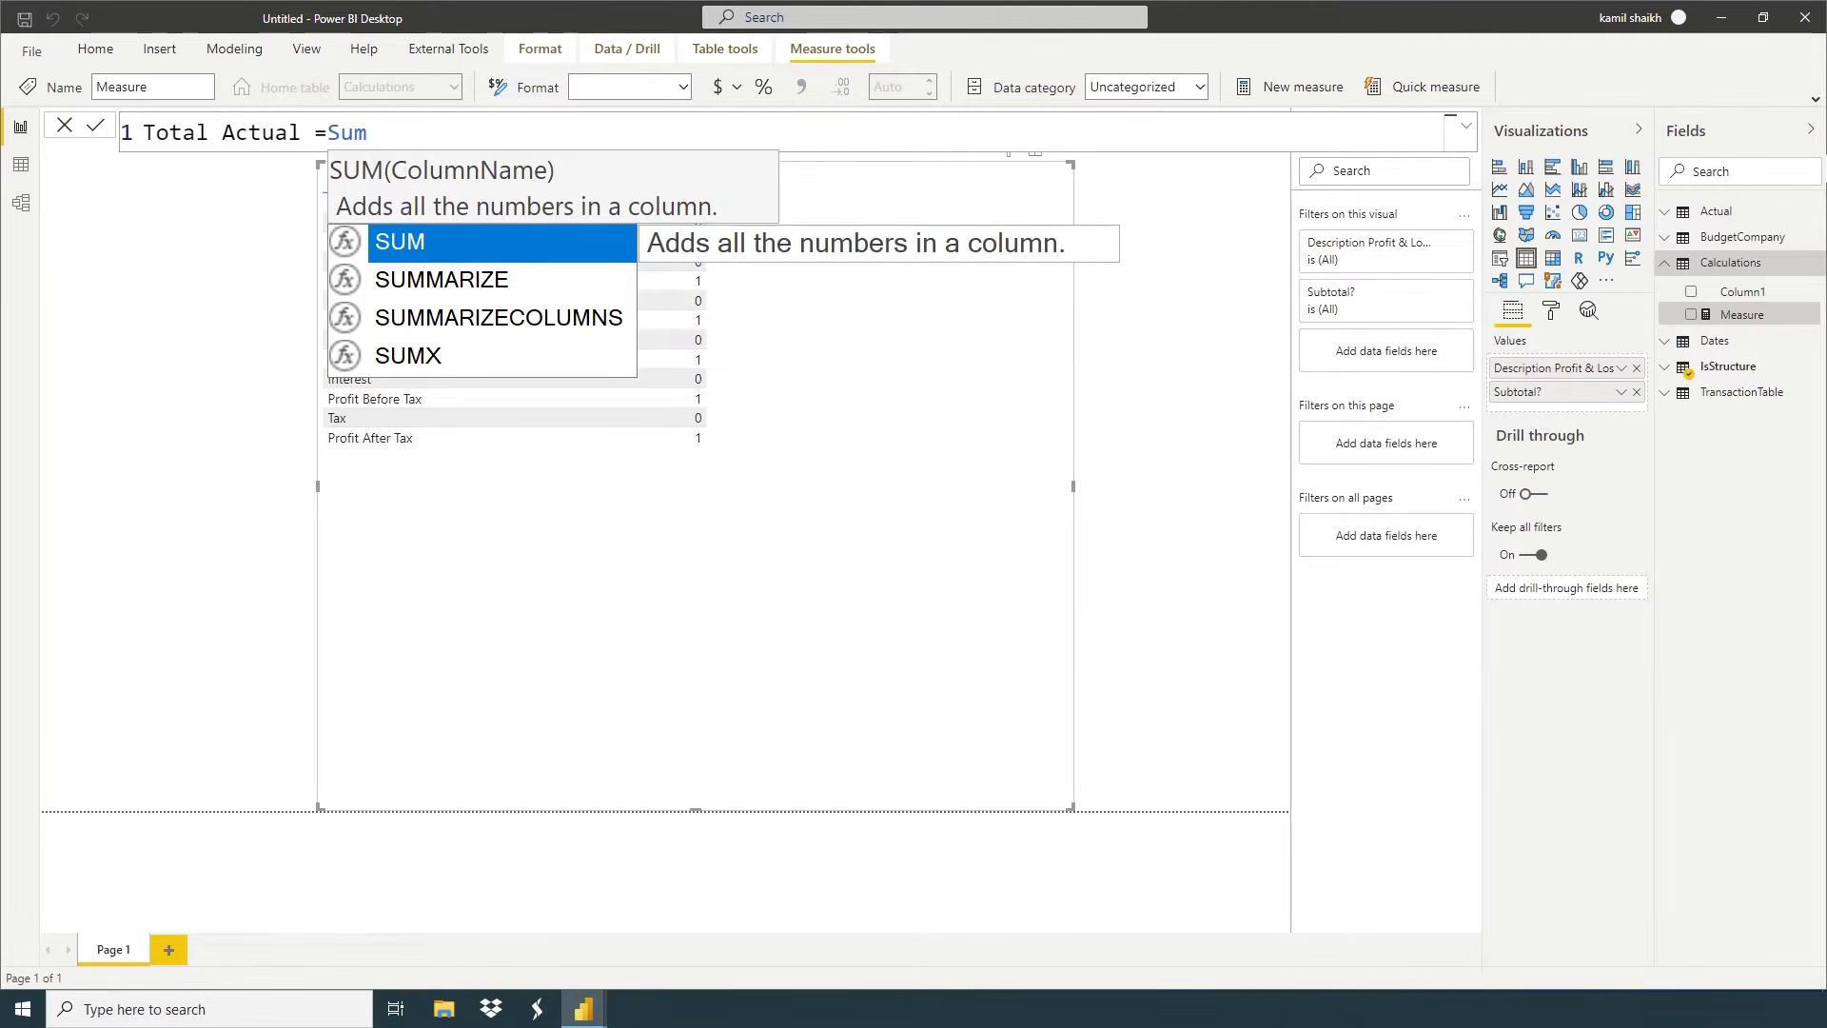
type("(")
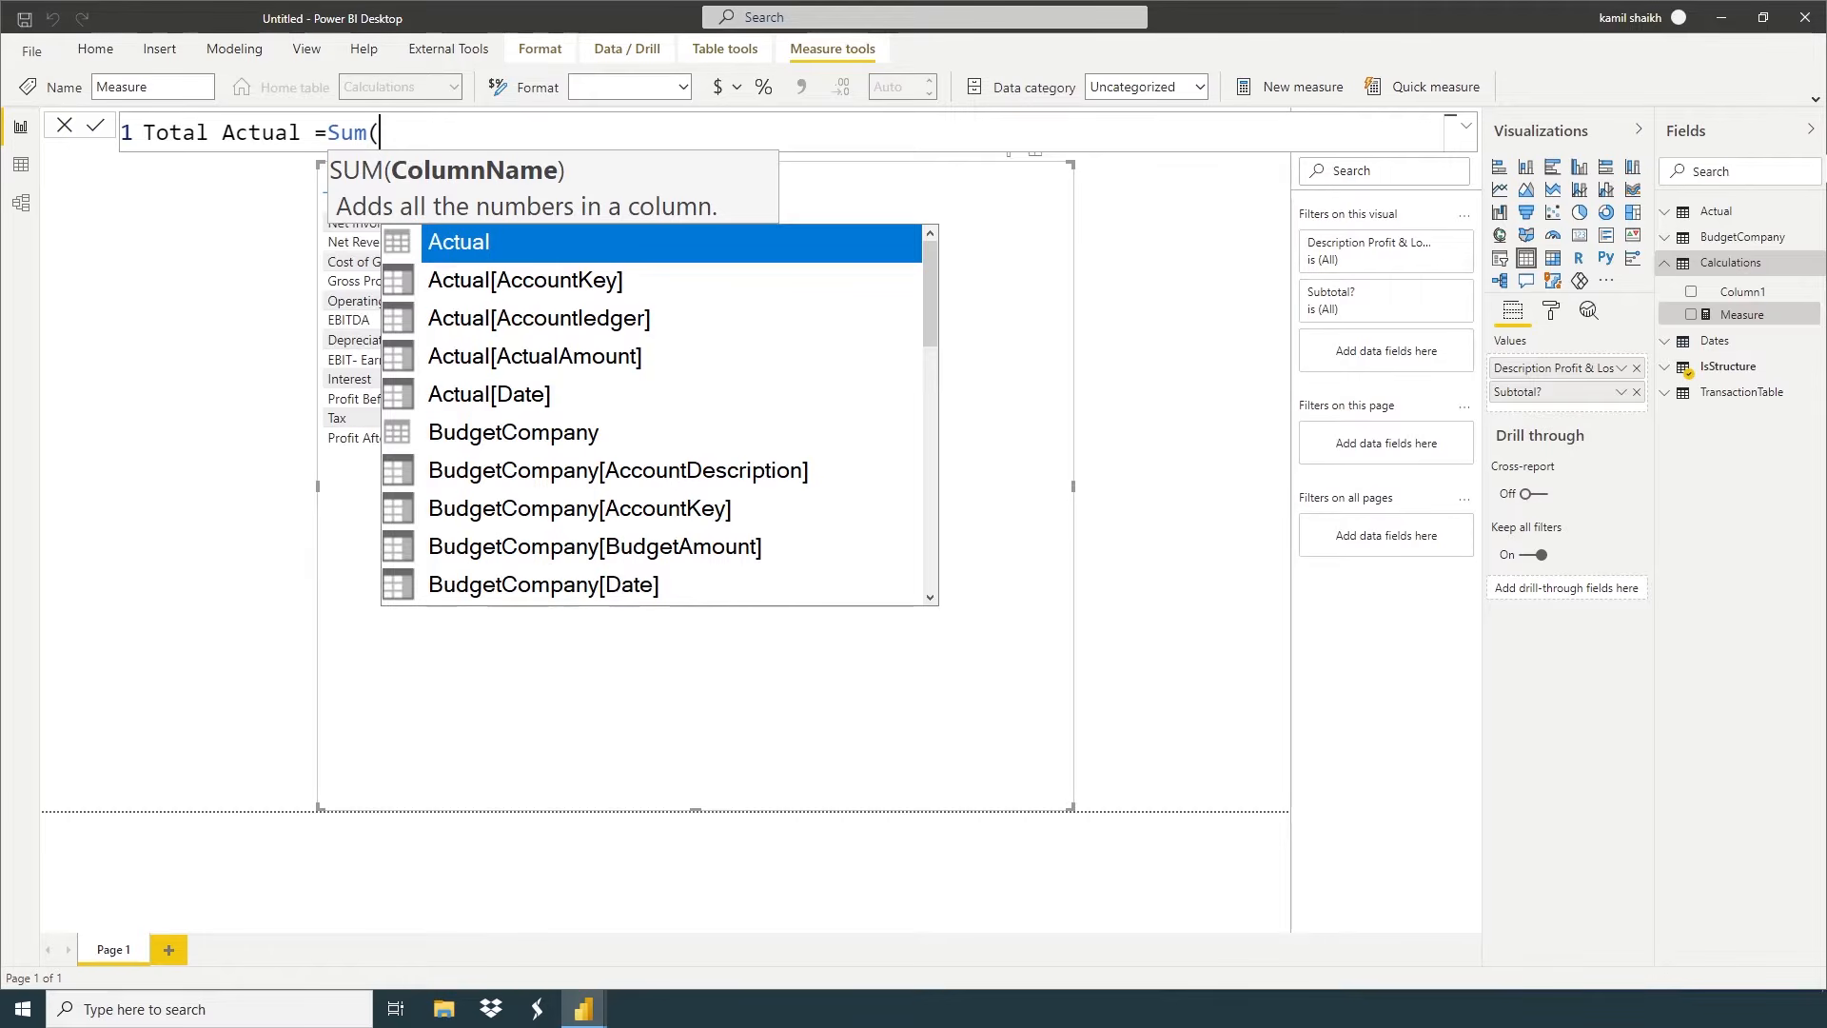
key("Down")
key("Down")
key("Down")
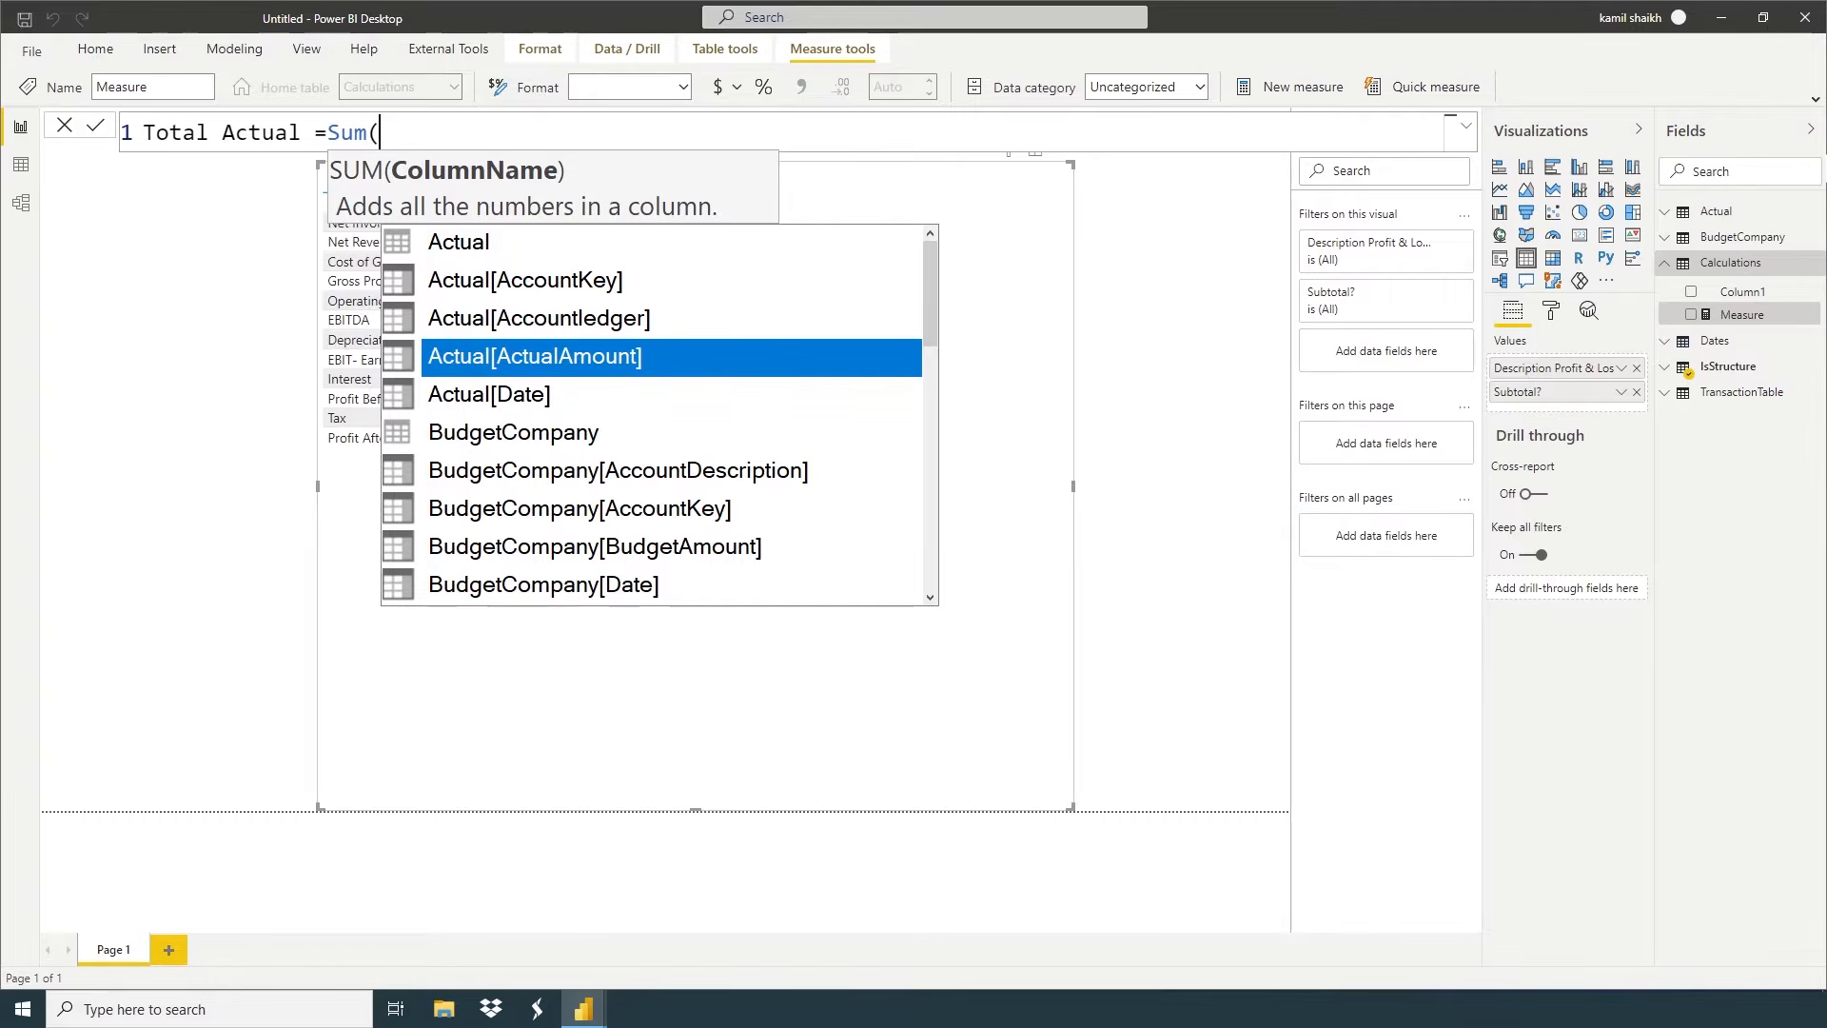
key("Tab")
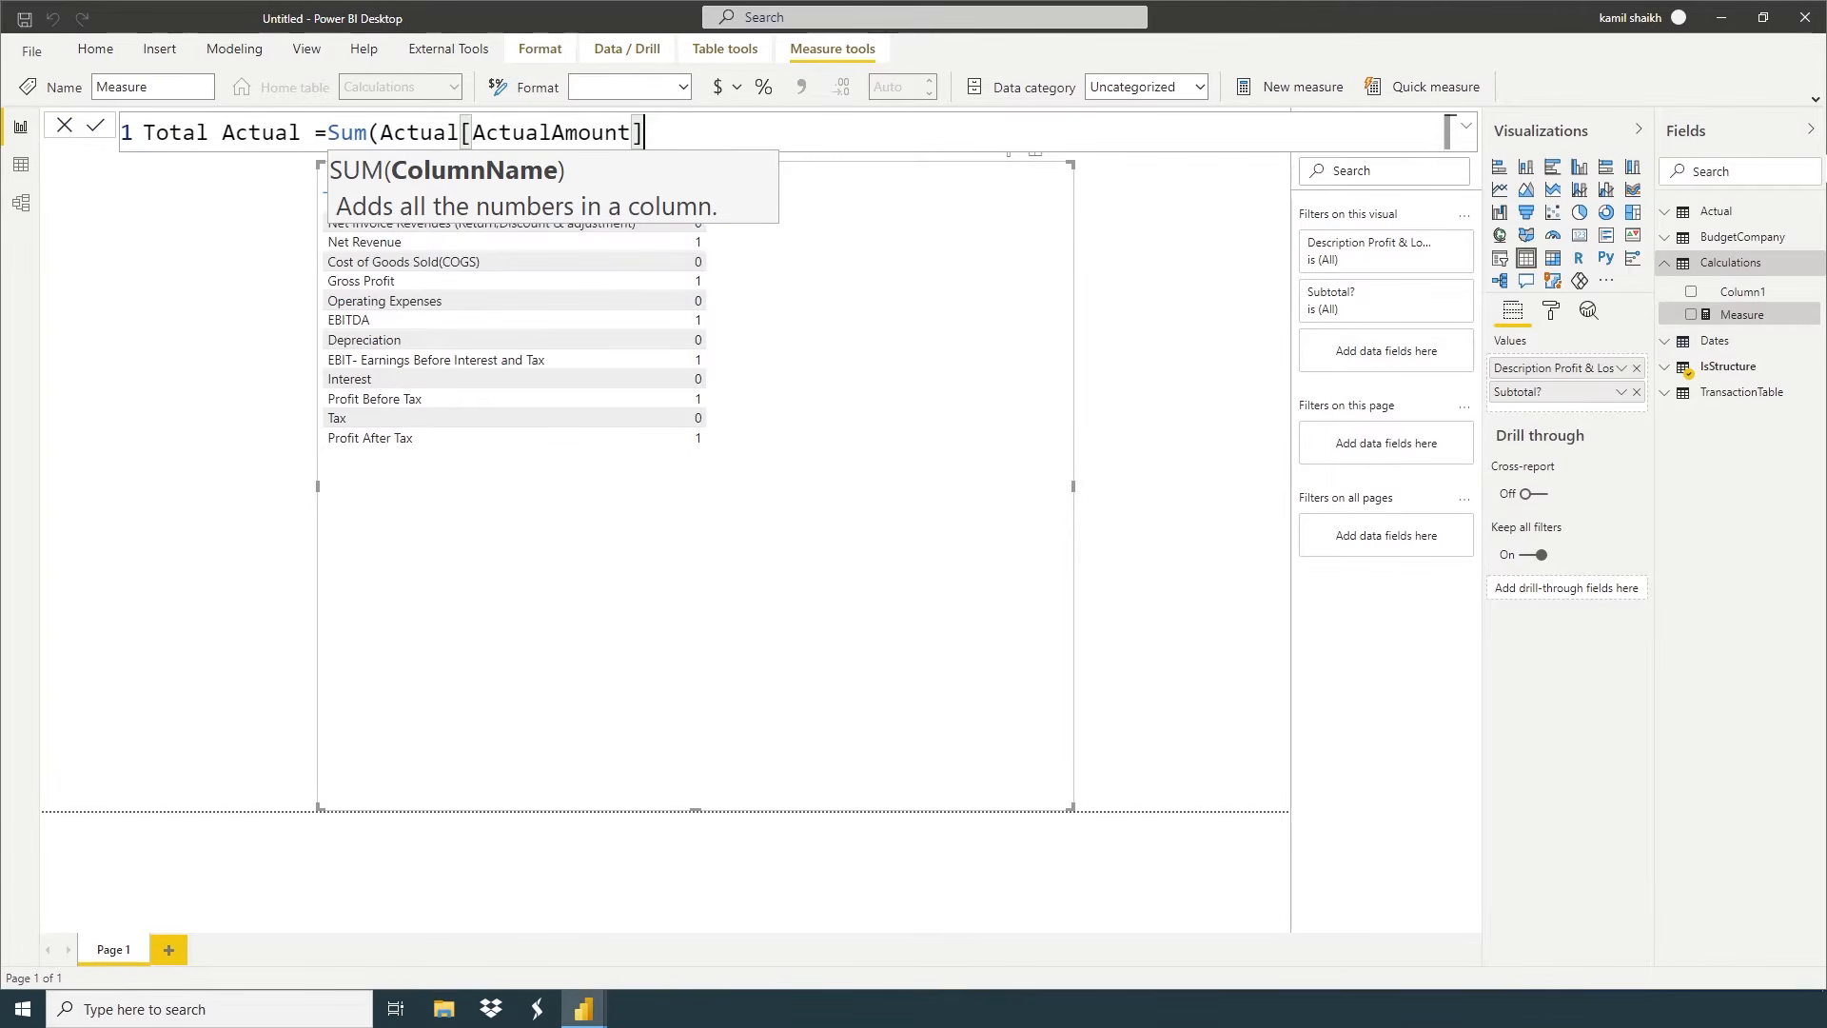
type(")")
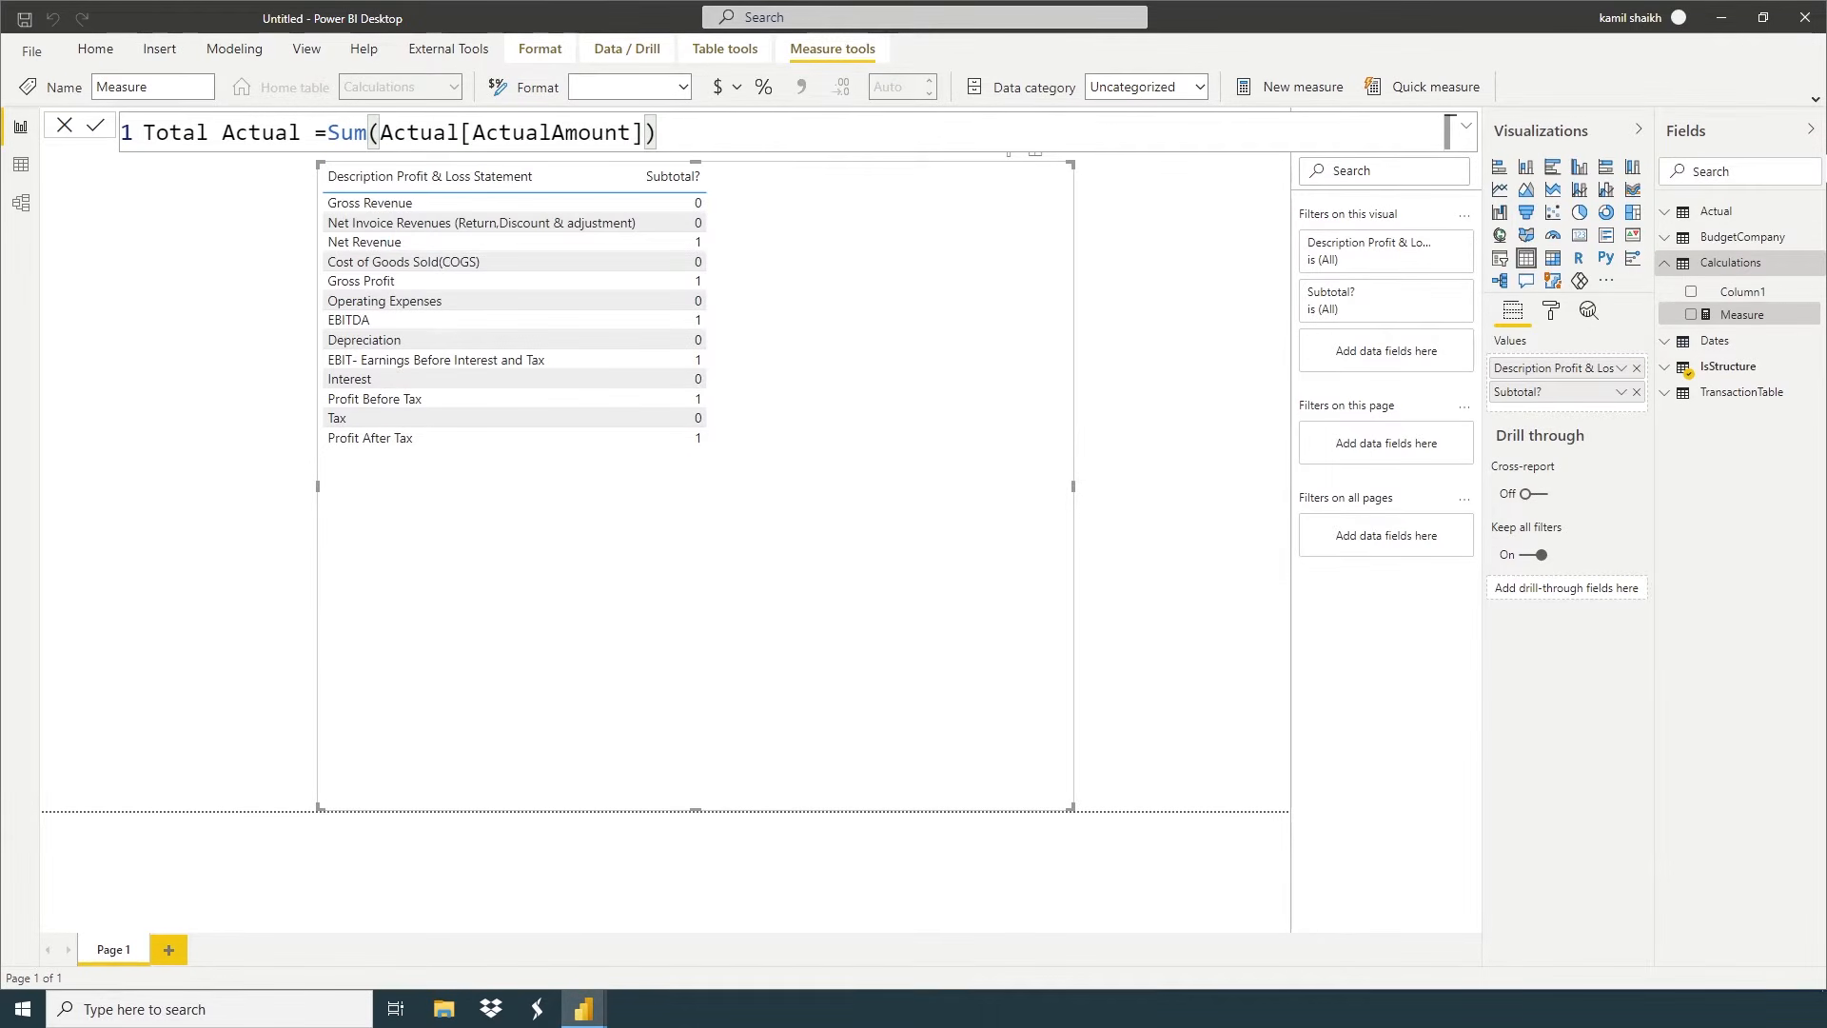
key("Return")
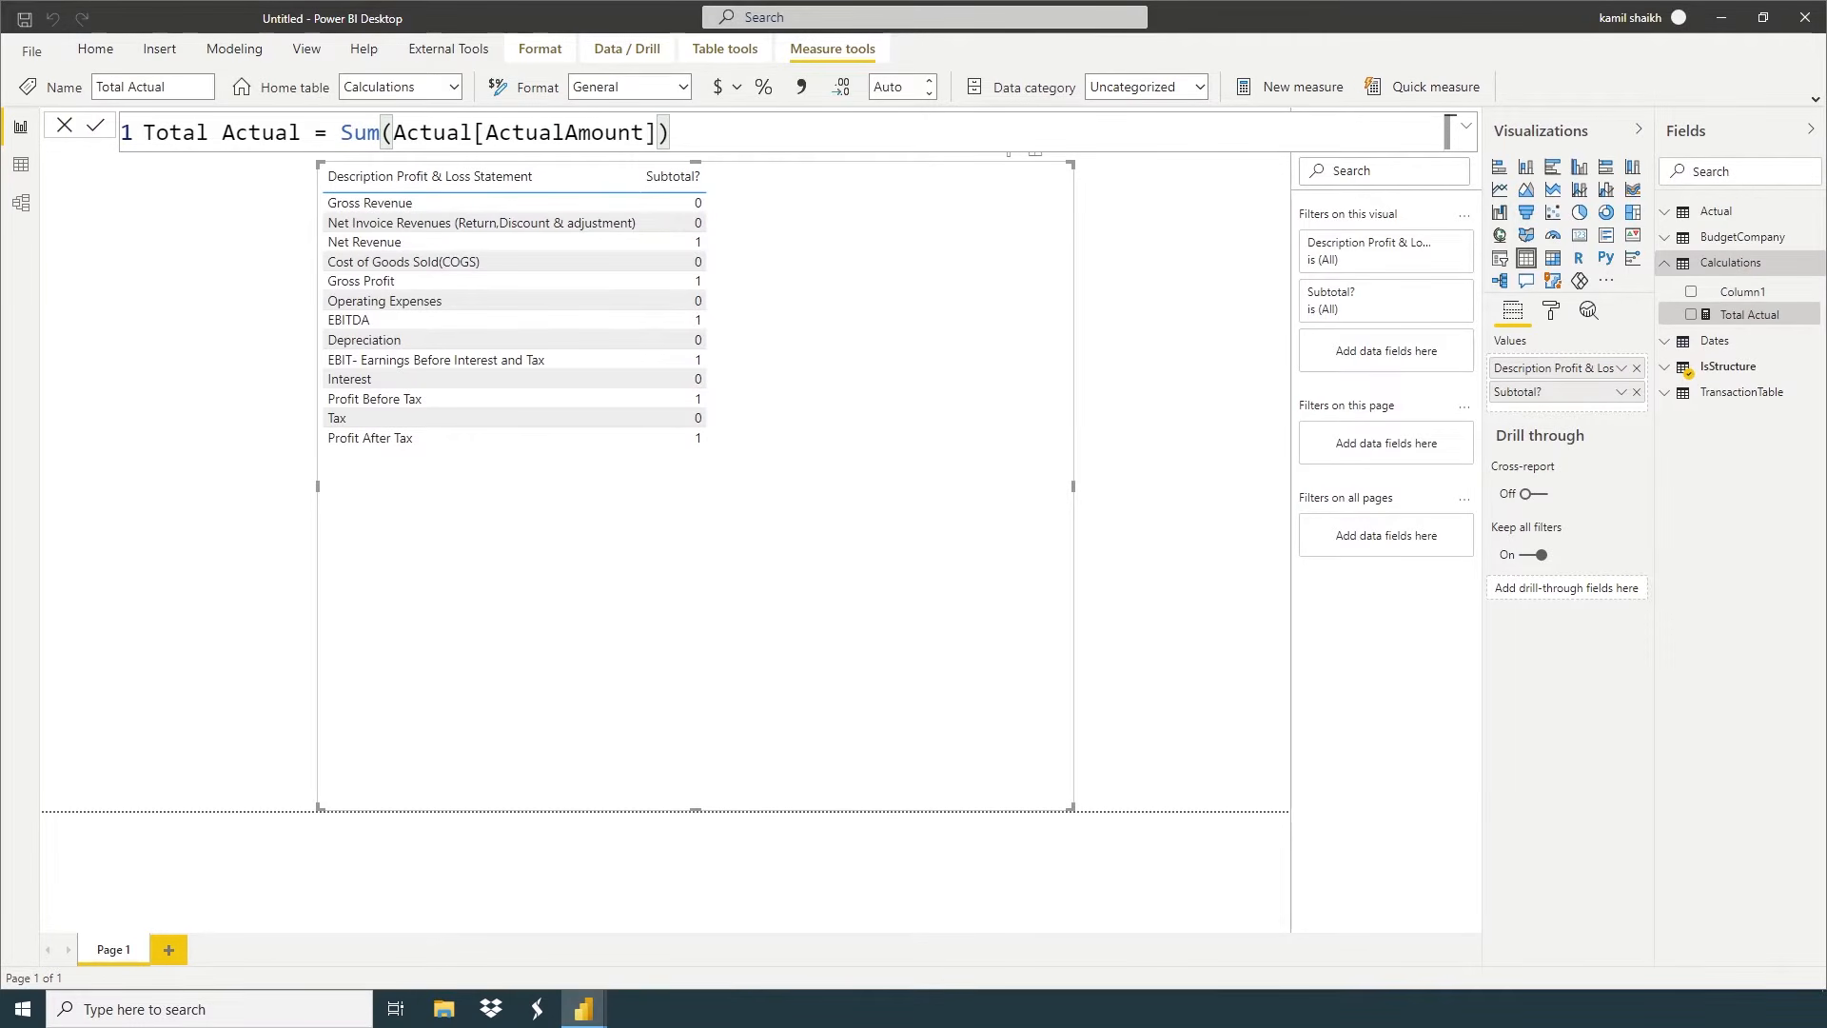
left_click(64, 124)
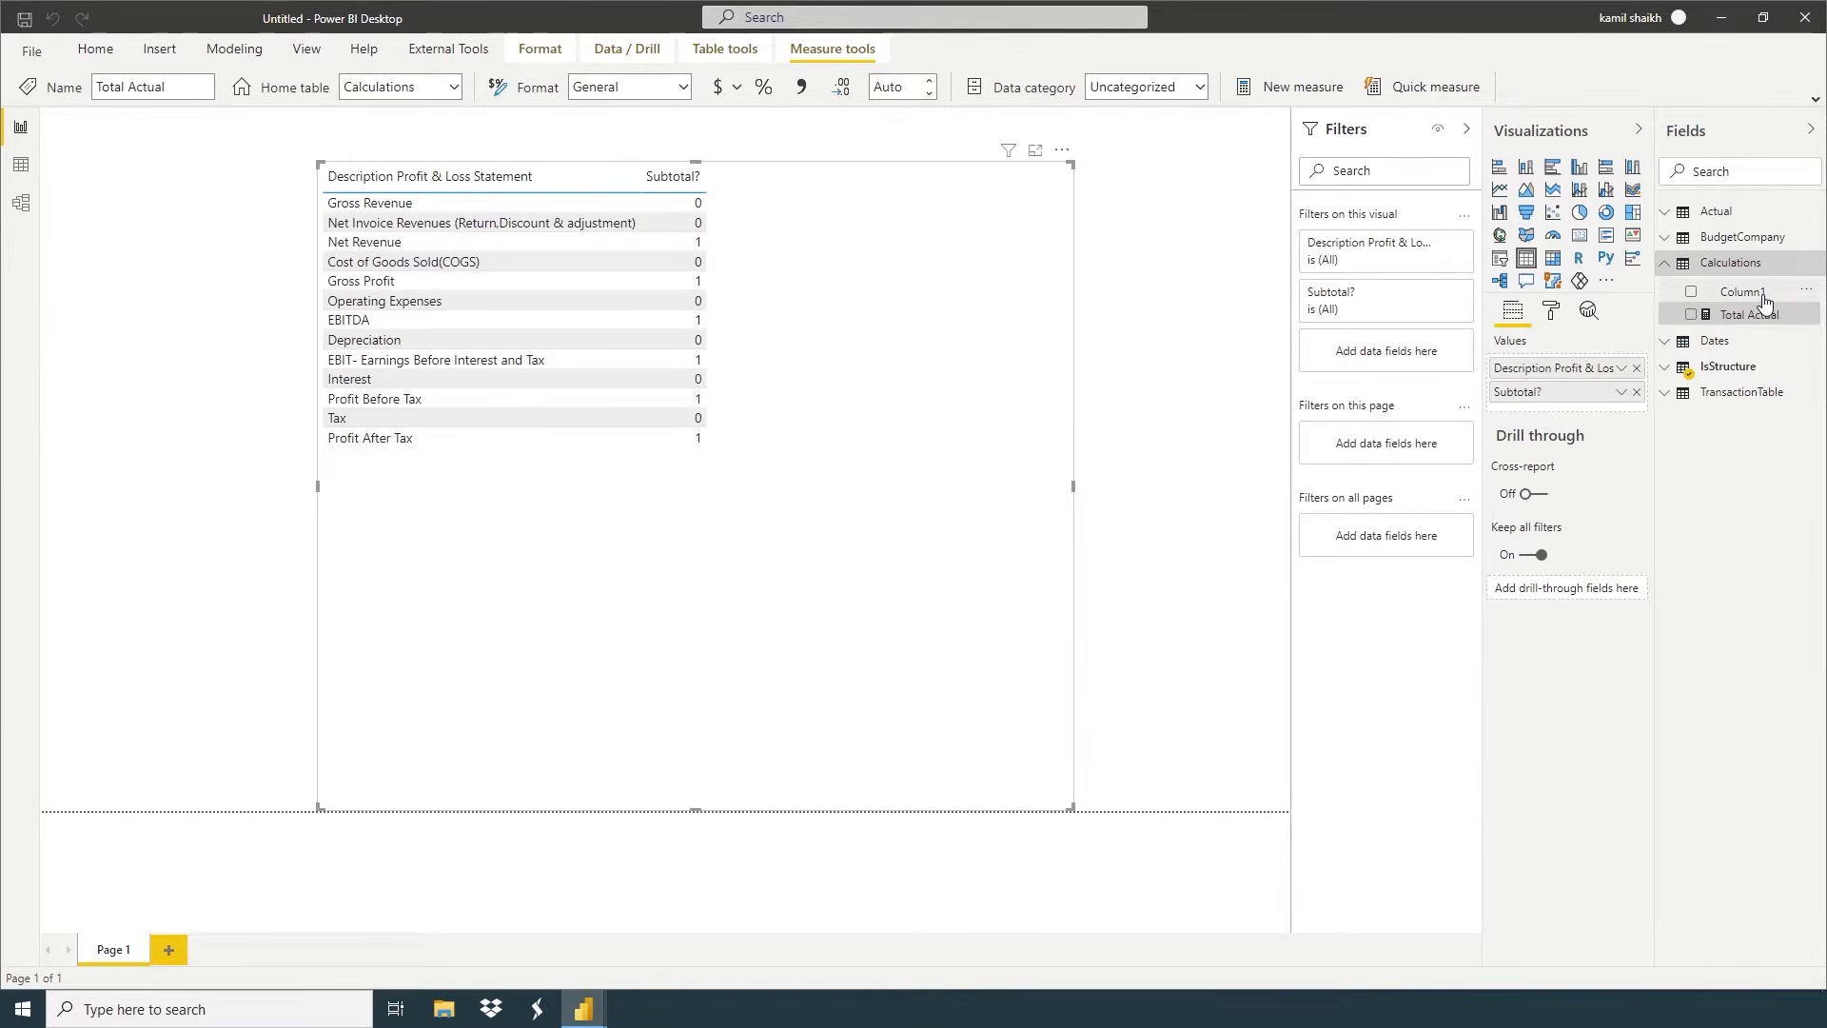
Delete Column1 from Calculations and refresh the field list so Calculations is treated as a measure table, then expand it
right_click(1768, 310)
left_click(1730, 466)
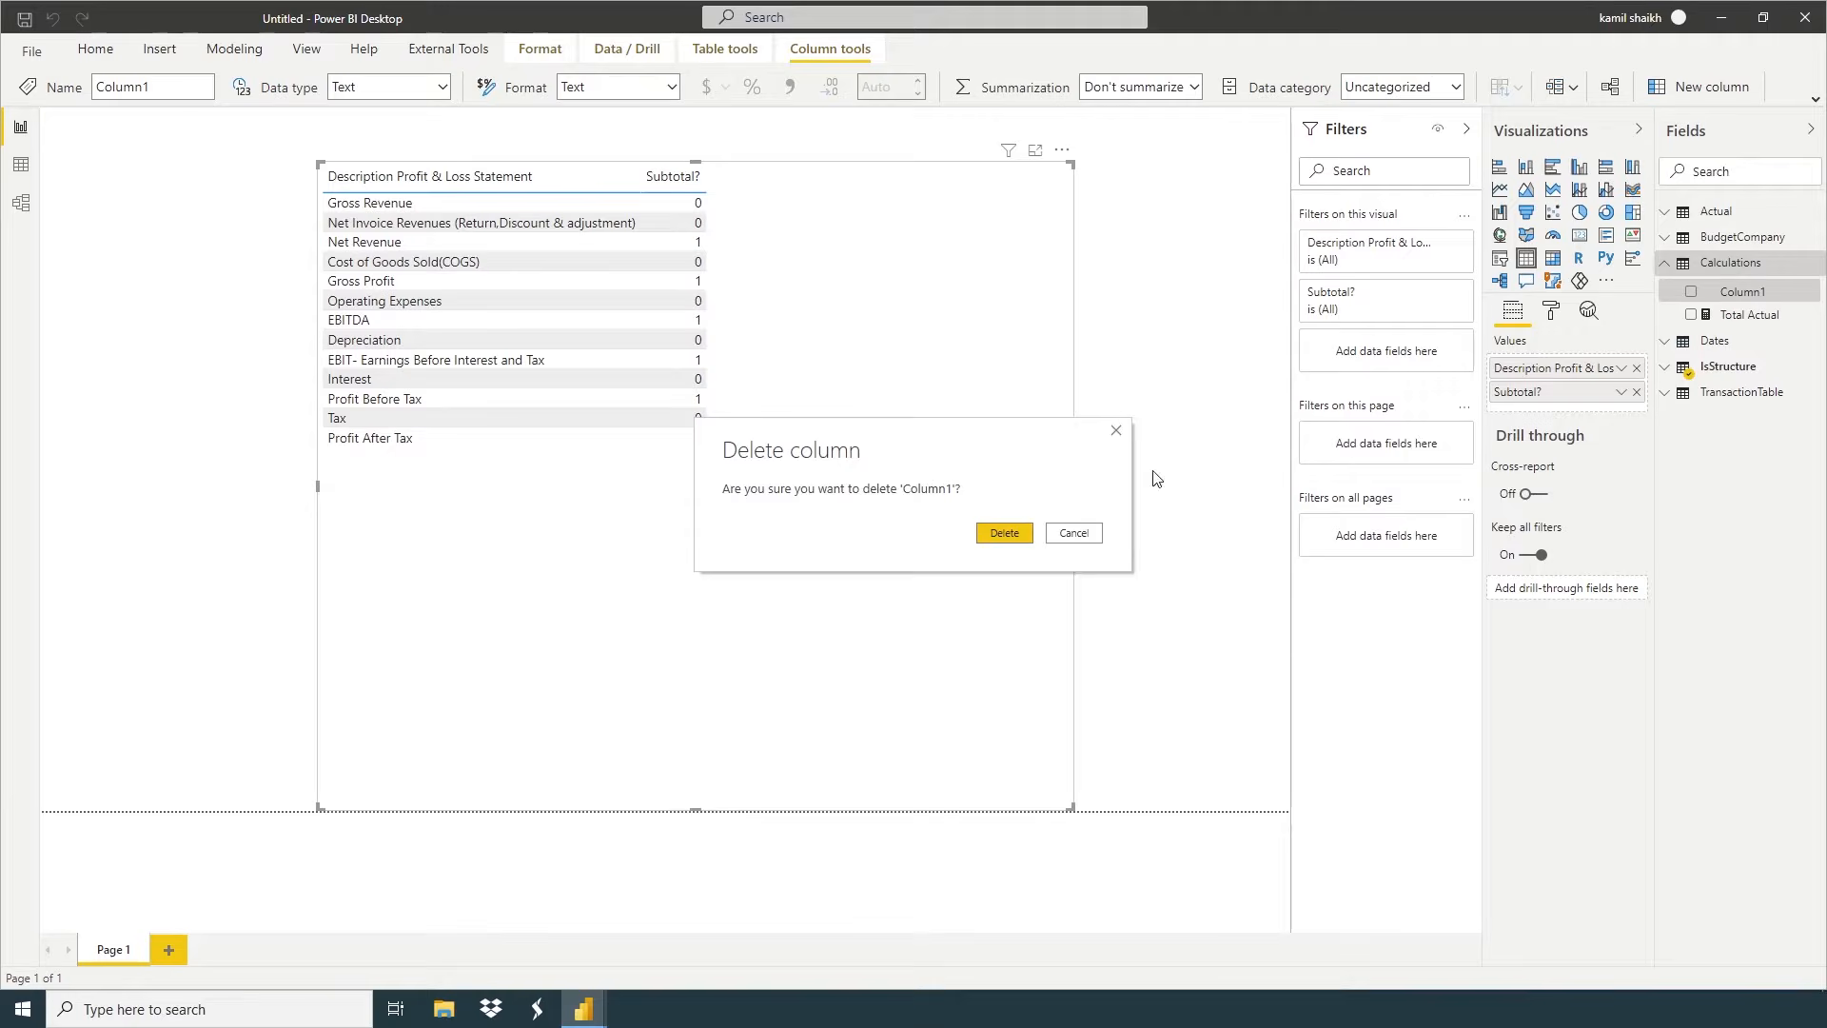
left_click(1010, 533)
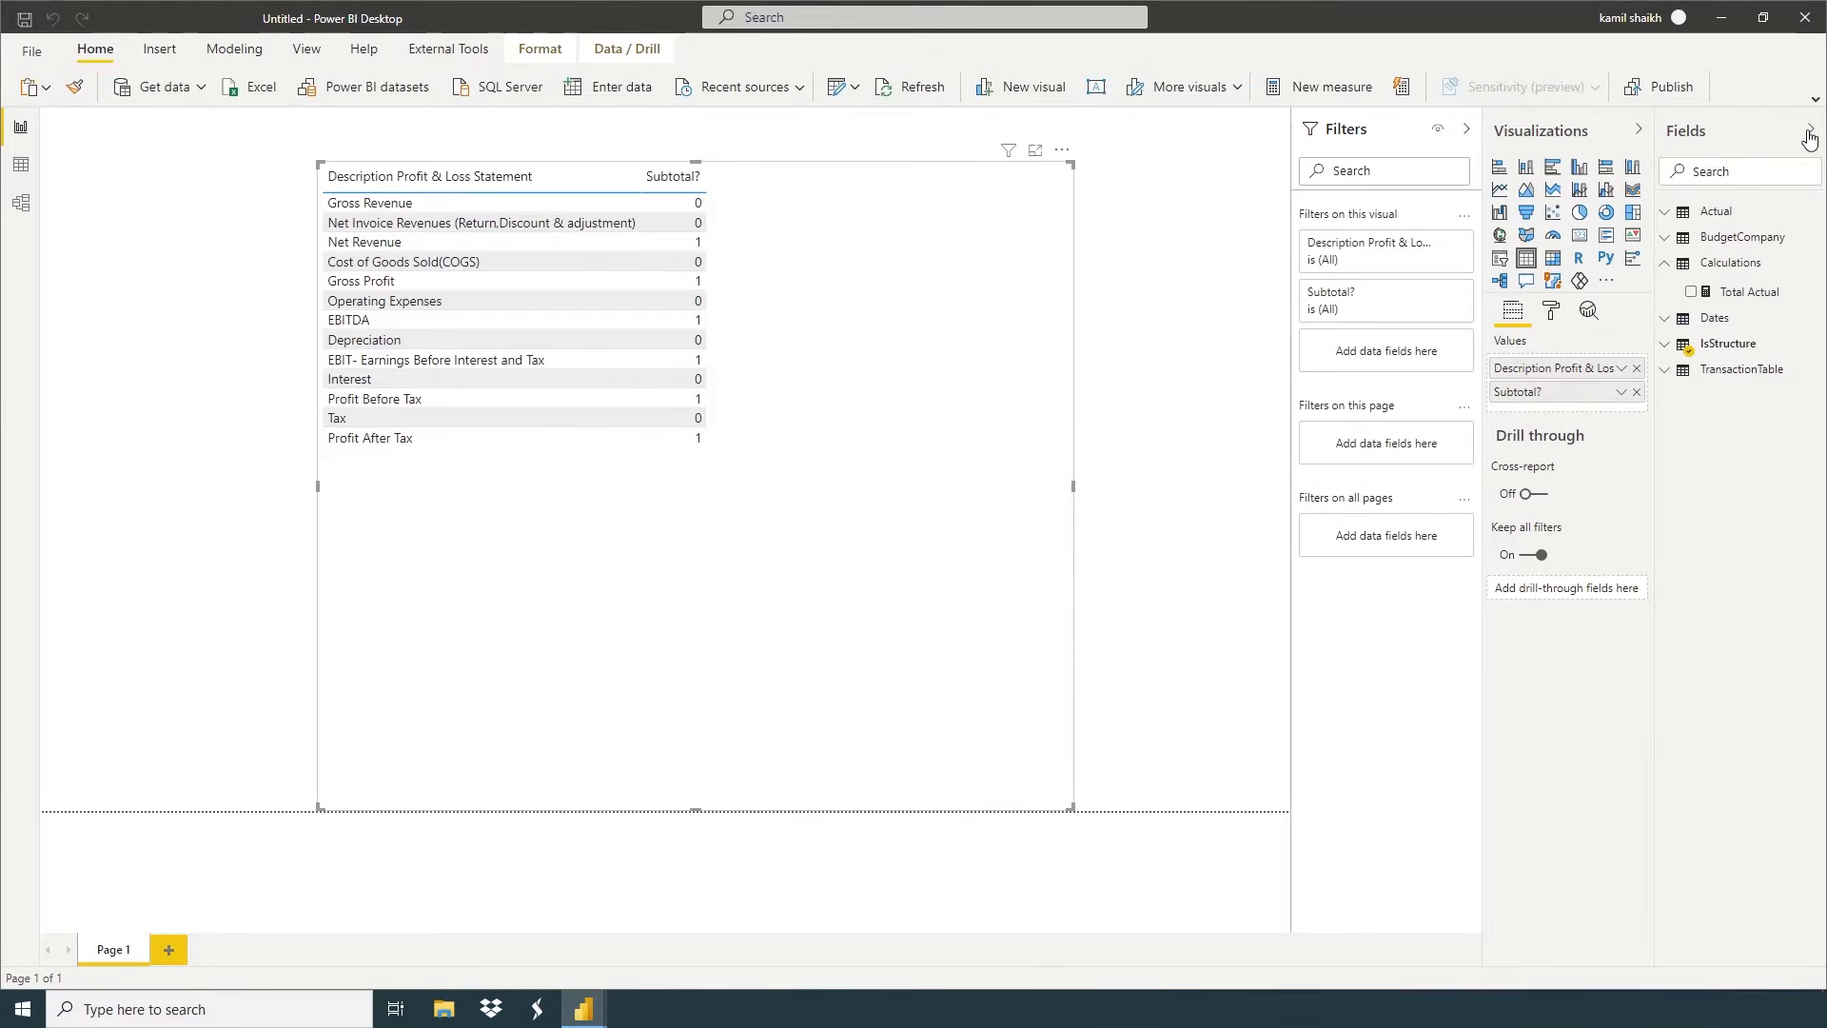
left_click(1810, 131)
left_click(1807, 136)
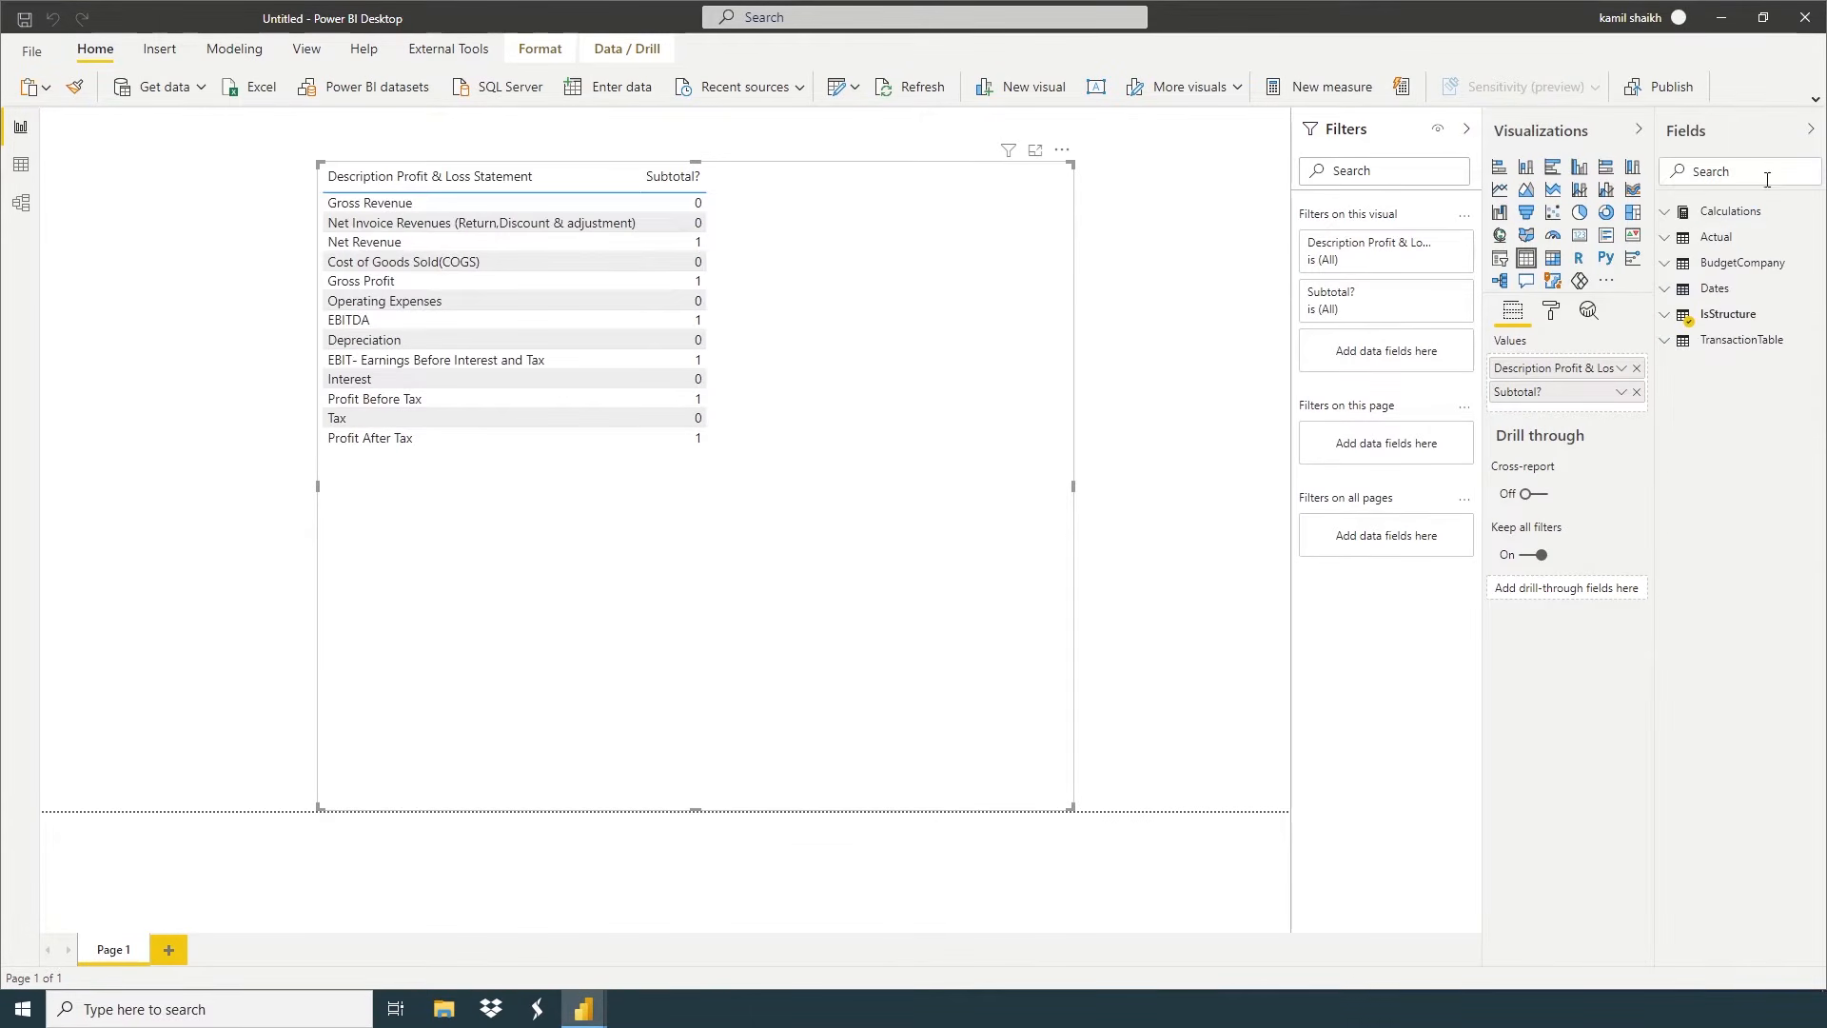
left_click(1717, 217)
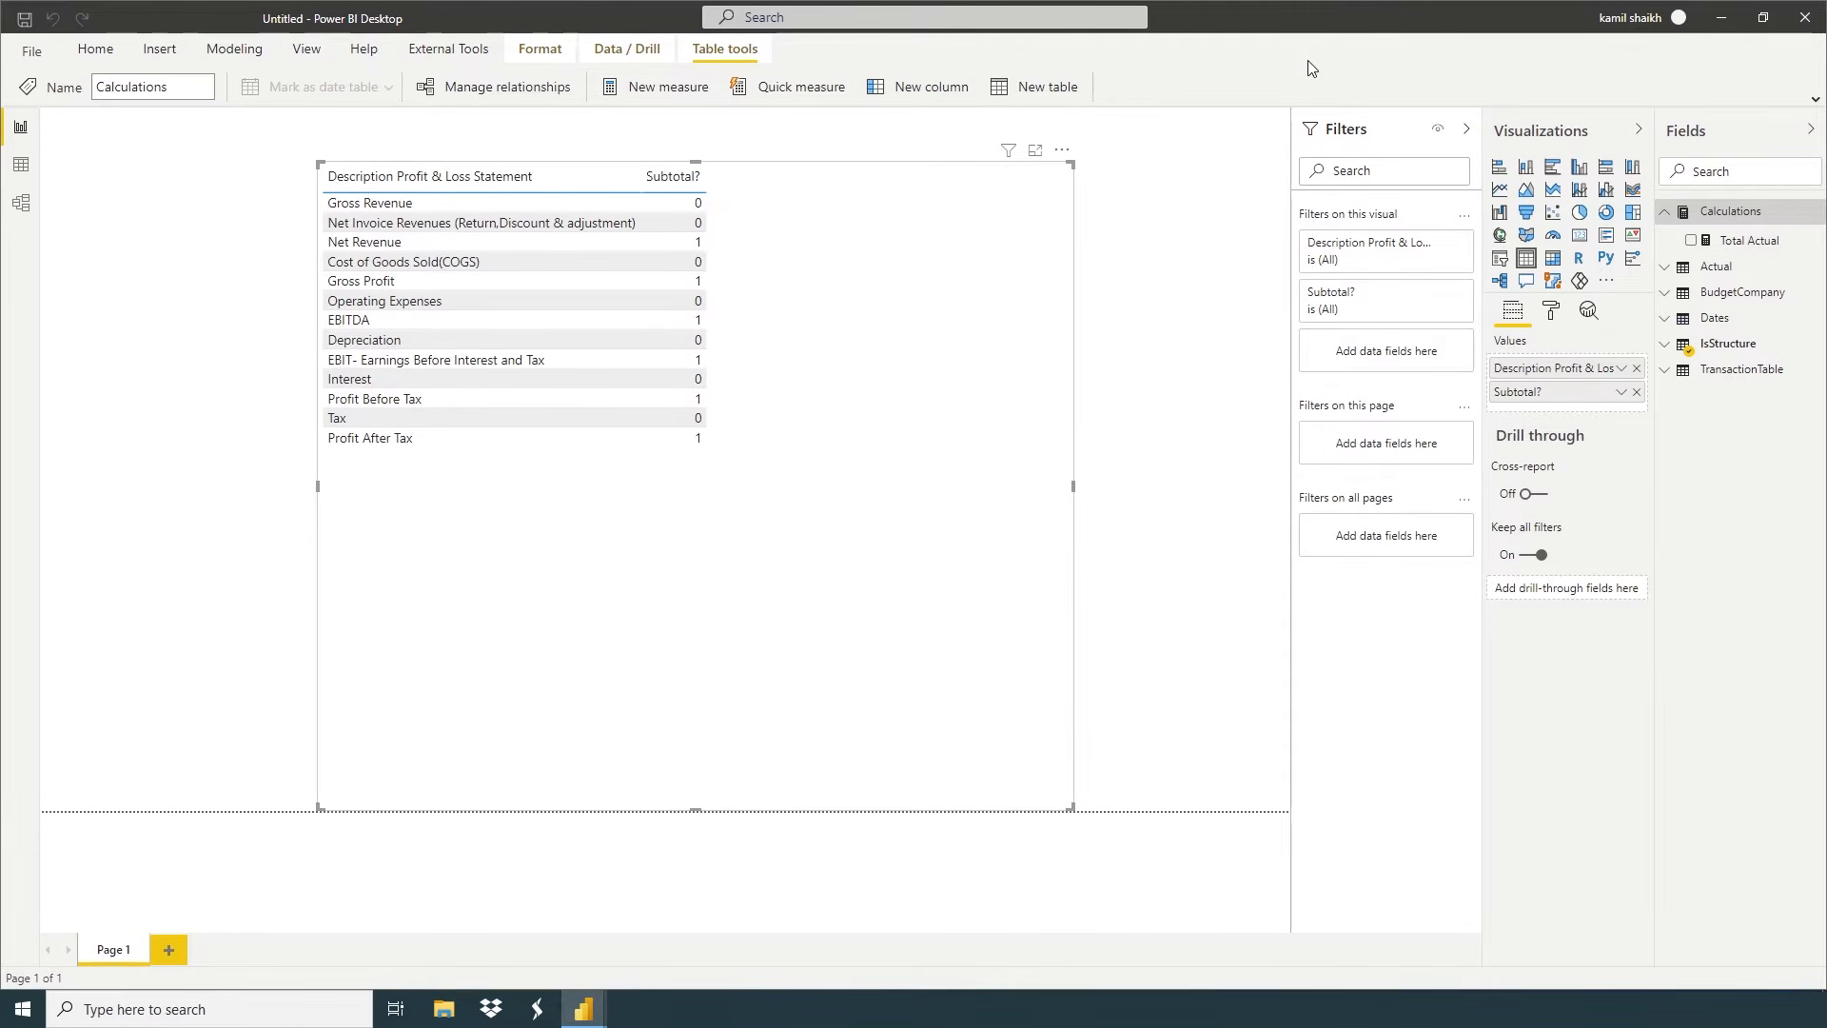
Save the report as YoutubeIncomestatement in the Budget_ folder
key("ctrl+s")
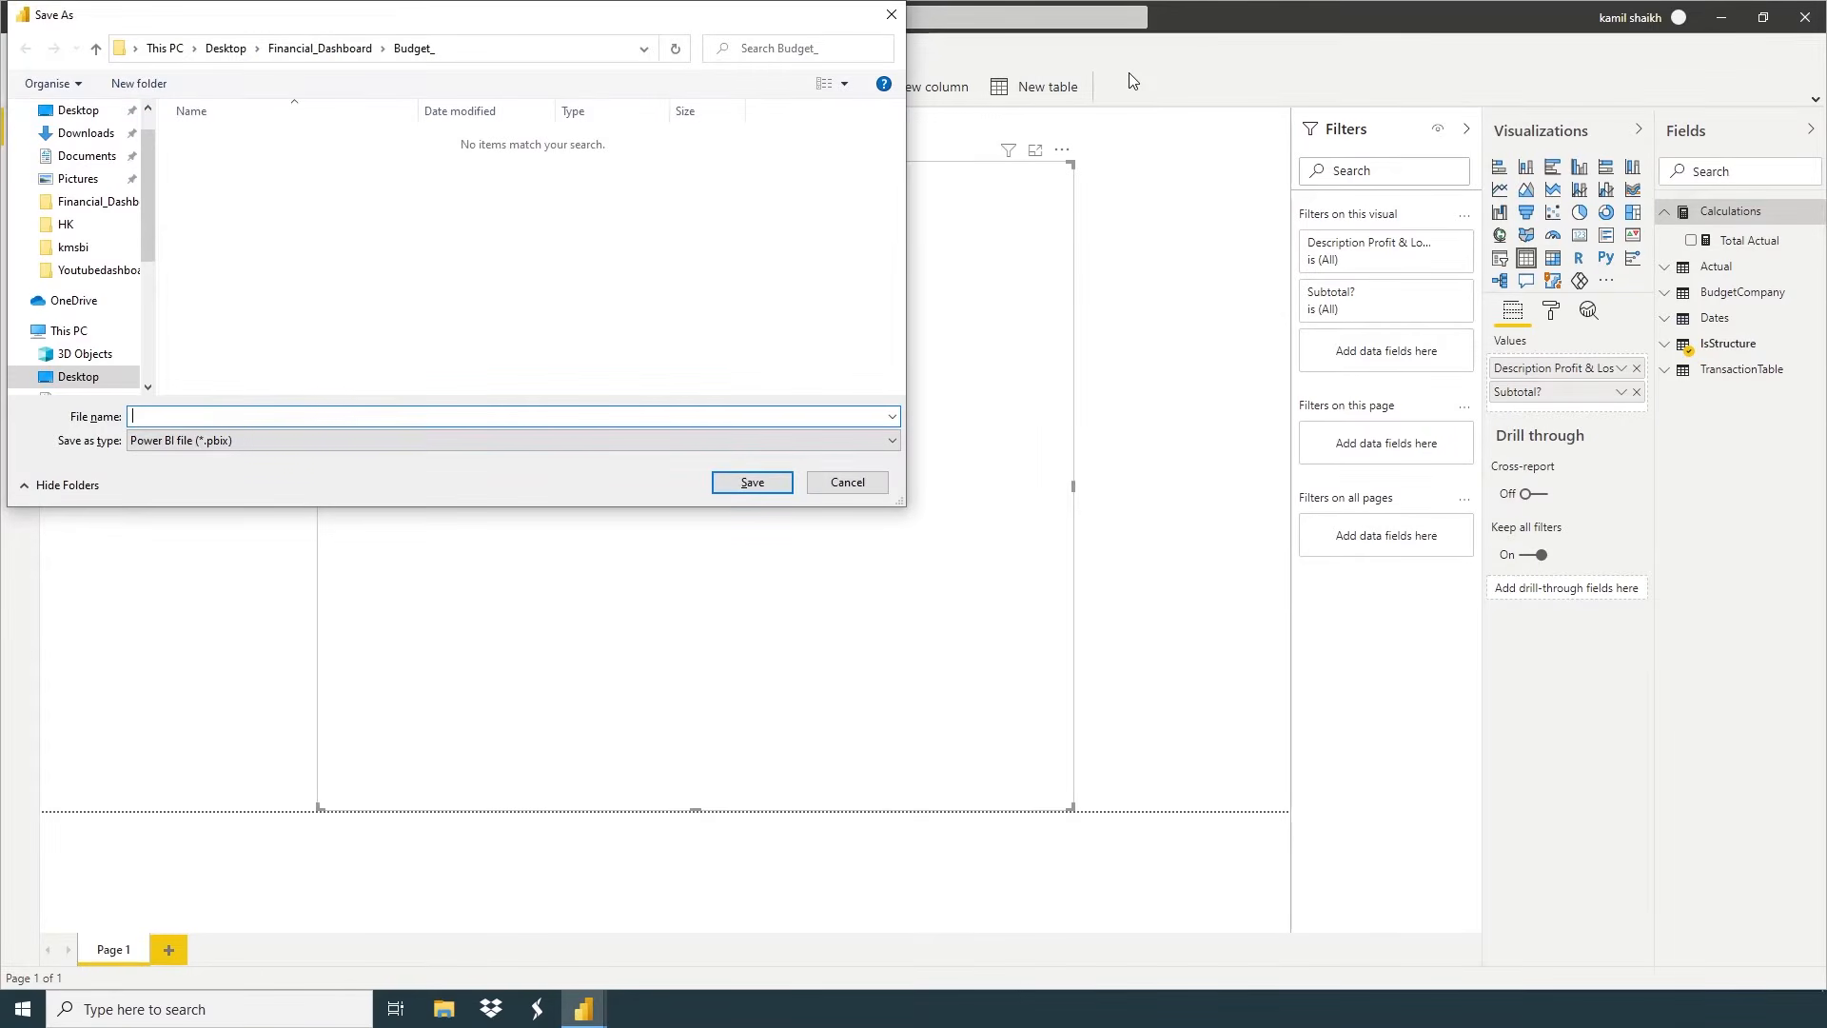
type("YoutubeIncomestatement")
key("Return")
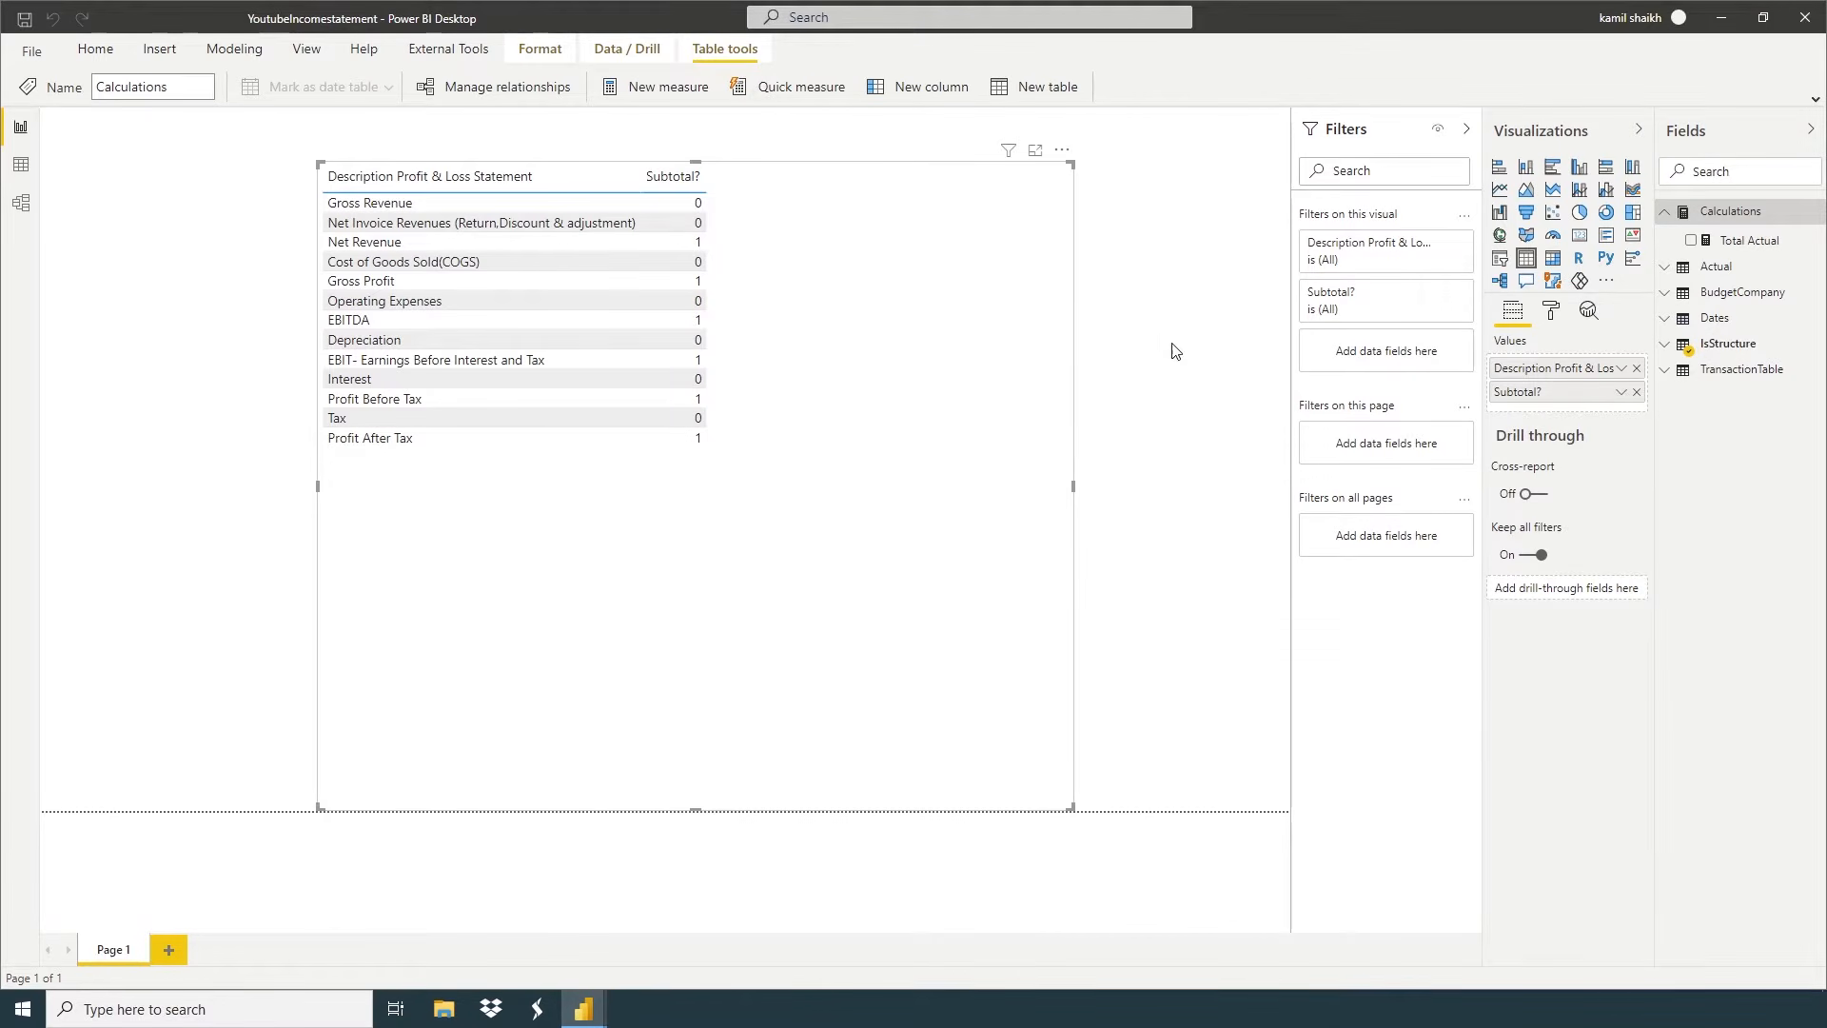
Add the Total Actual measure to the profit and loss table visual after Subtotal?
left_click(1728, 244)
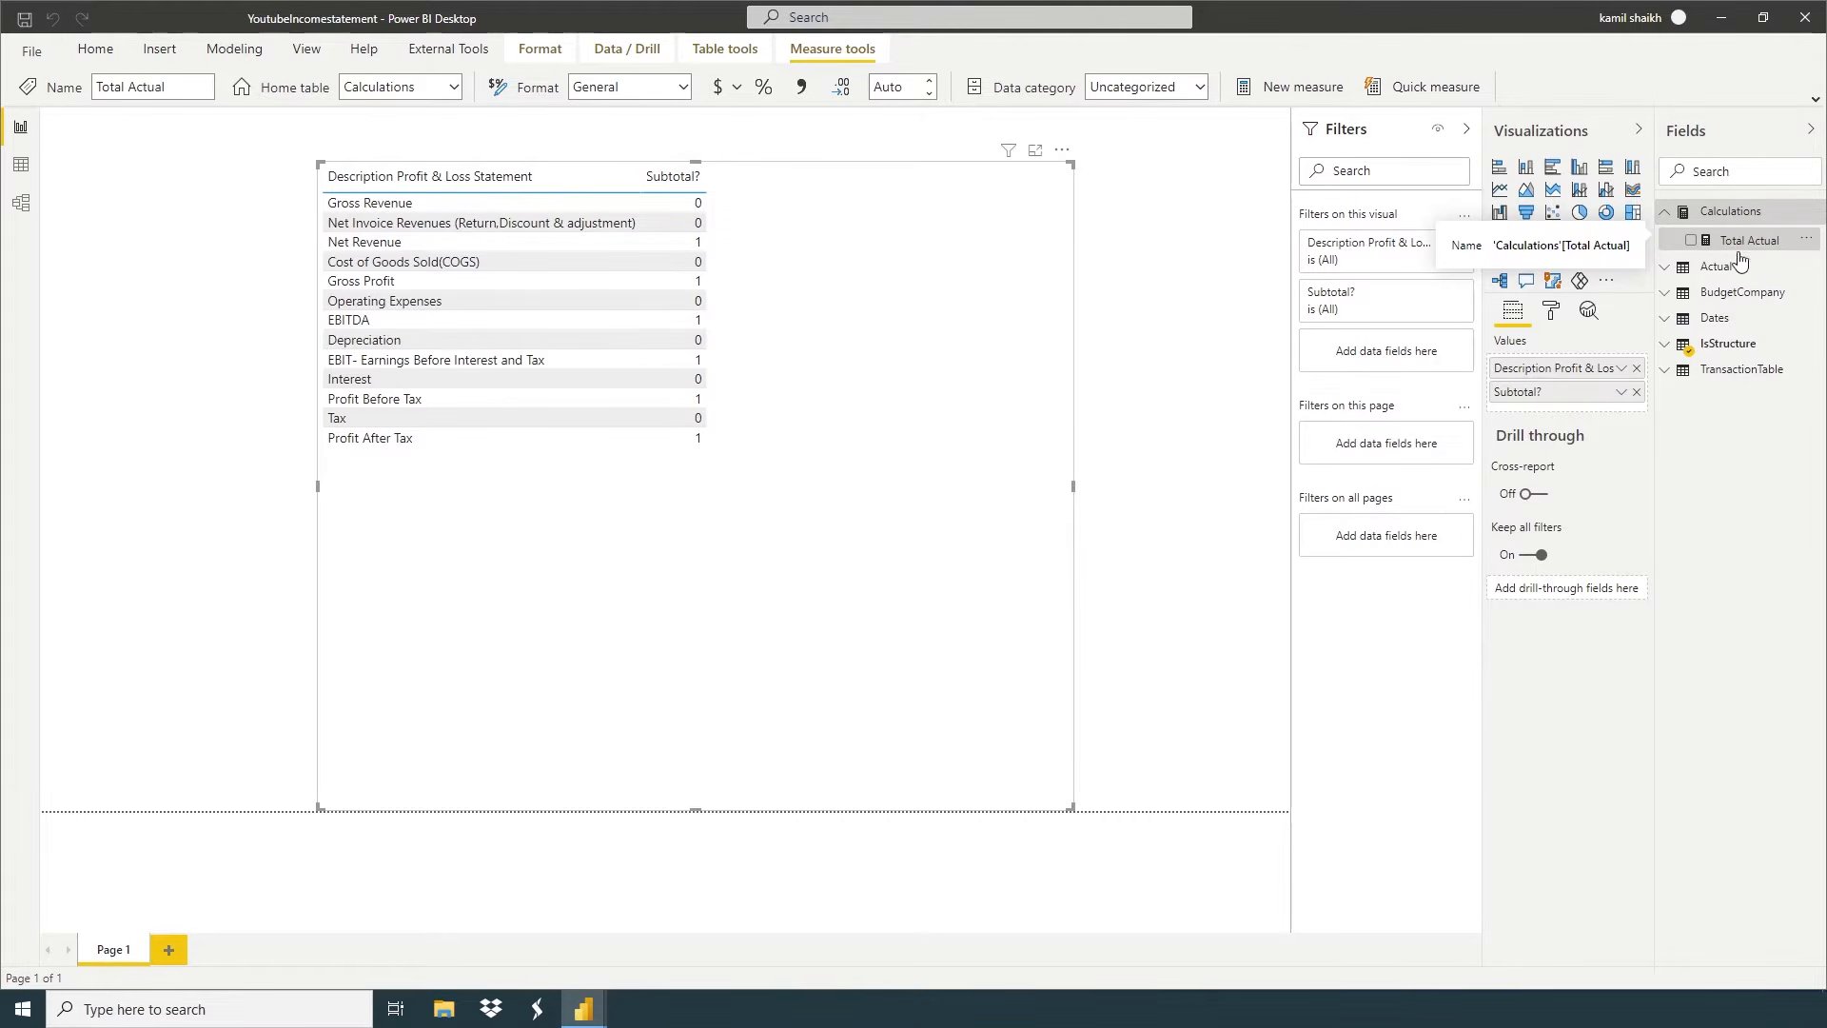
left_click_drag(1755, 246, 1581, 412)
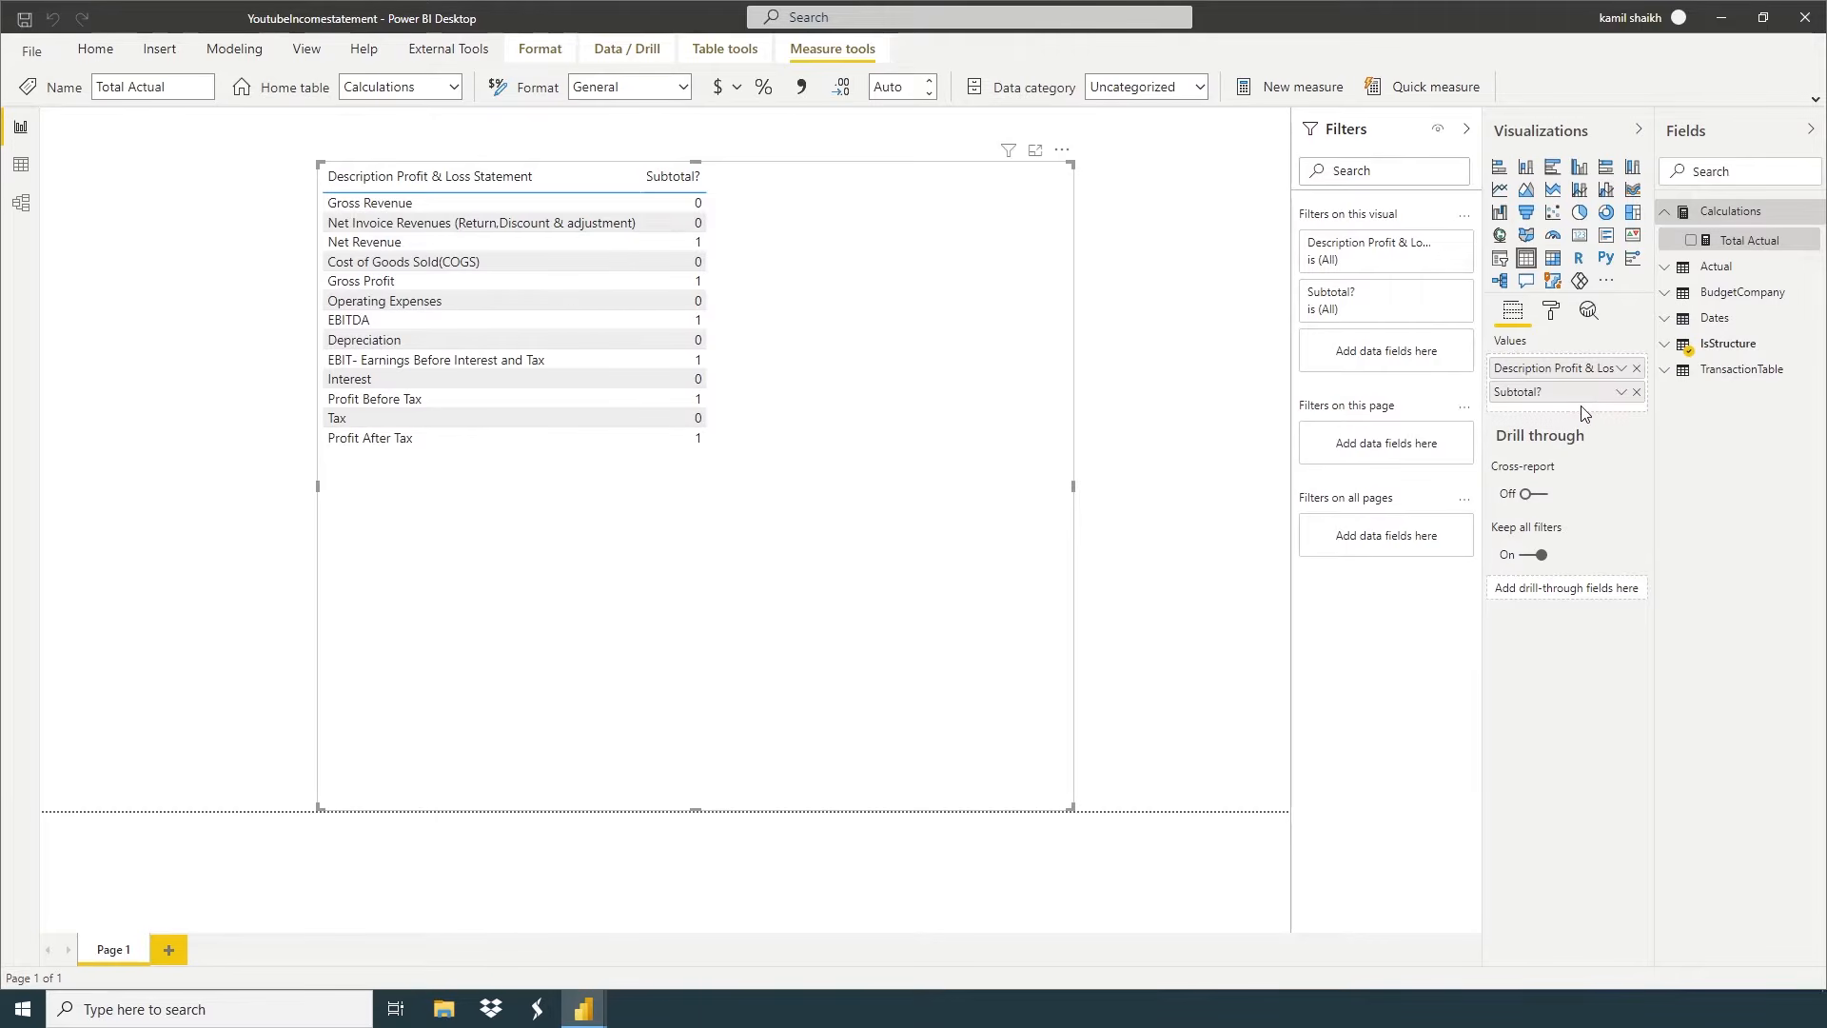
left_click_drag(1749, 243, 1582, 412)
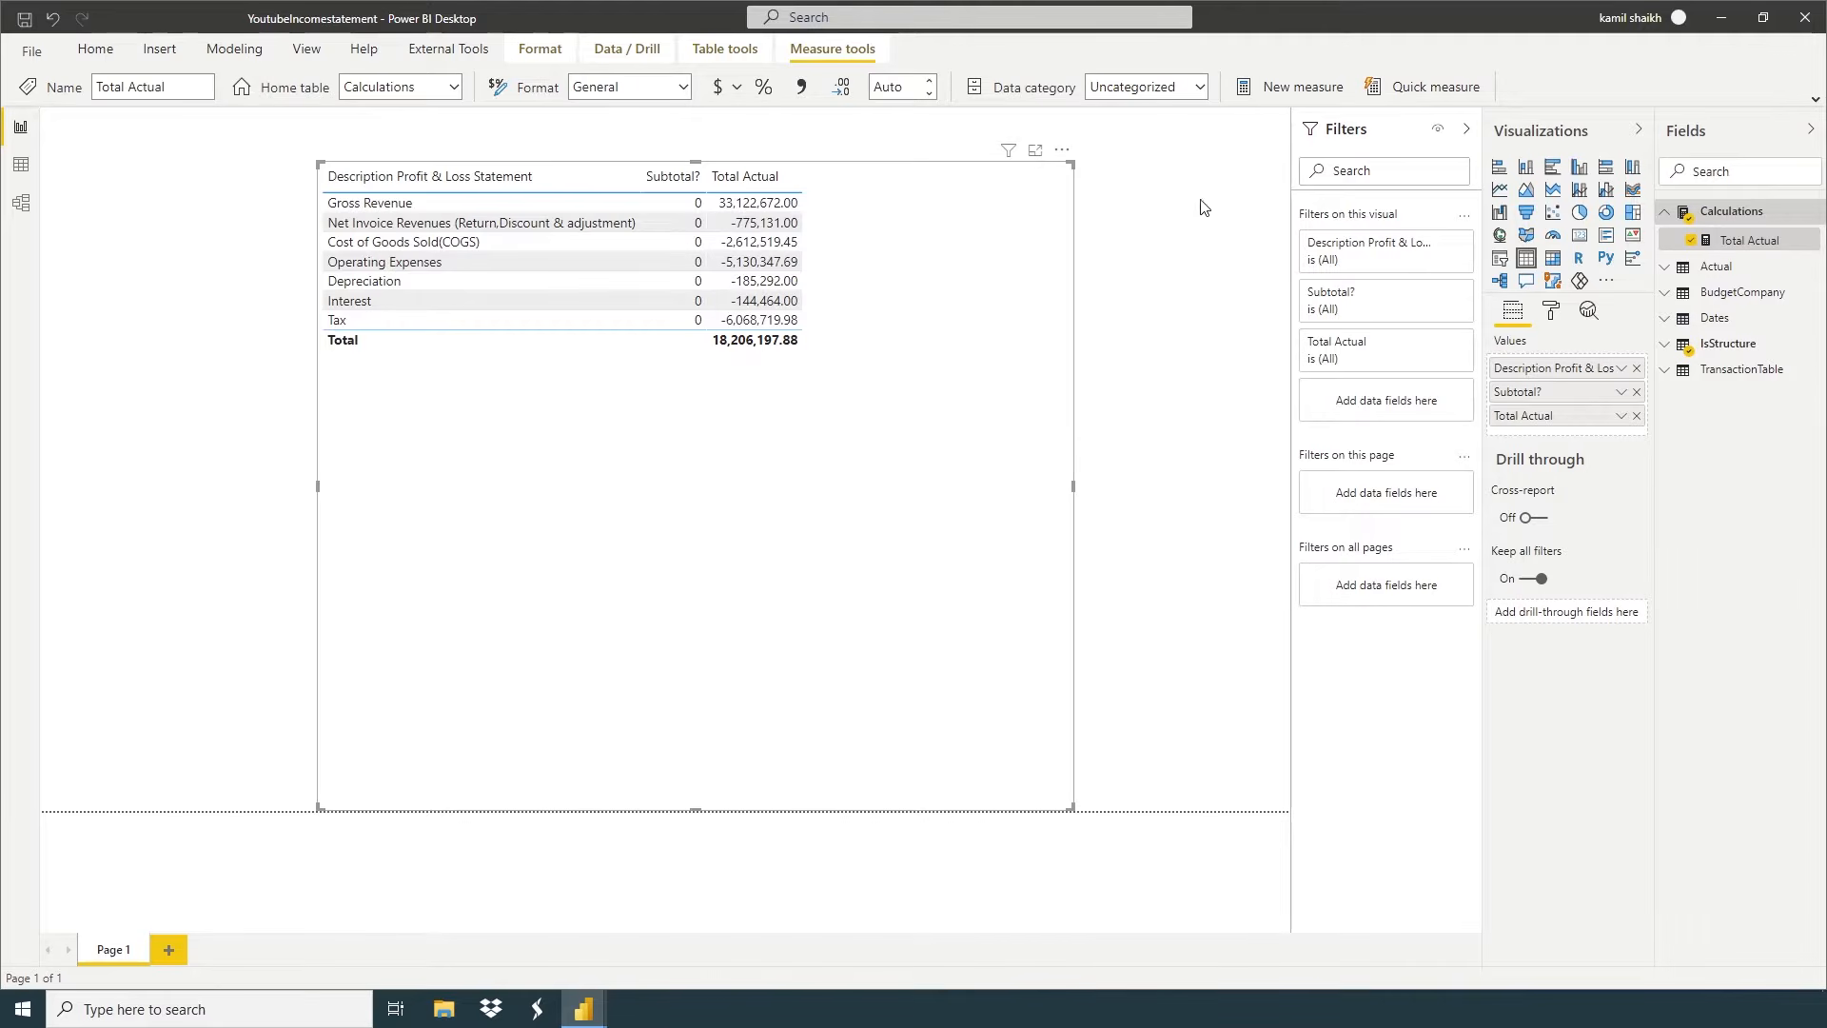
Create the measure Countrows = COUNTROWS(IsStructure) in the Calculations table and add it to the profit and loss table visual after Total Actual
right_click(1718, 215)
left_click(1710, 239)
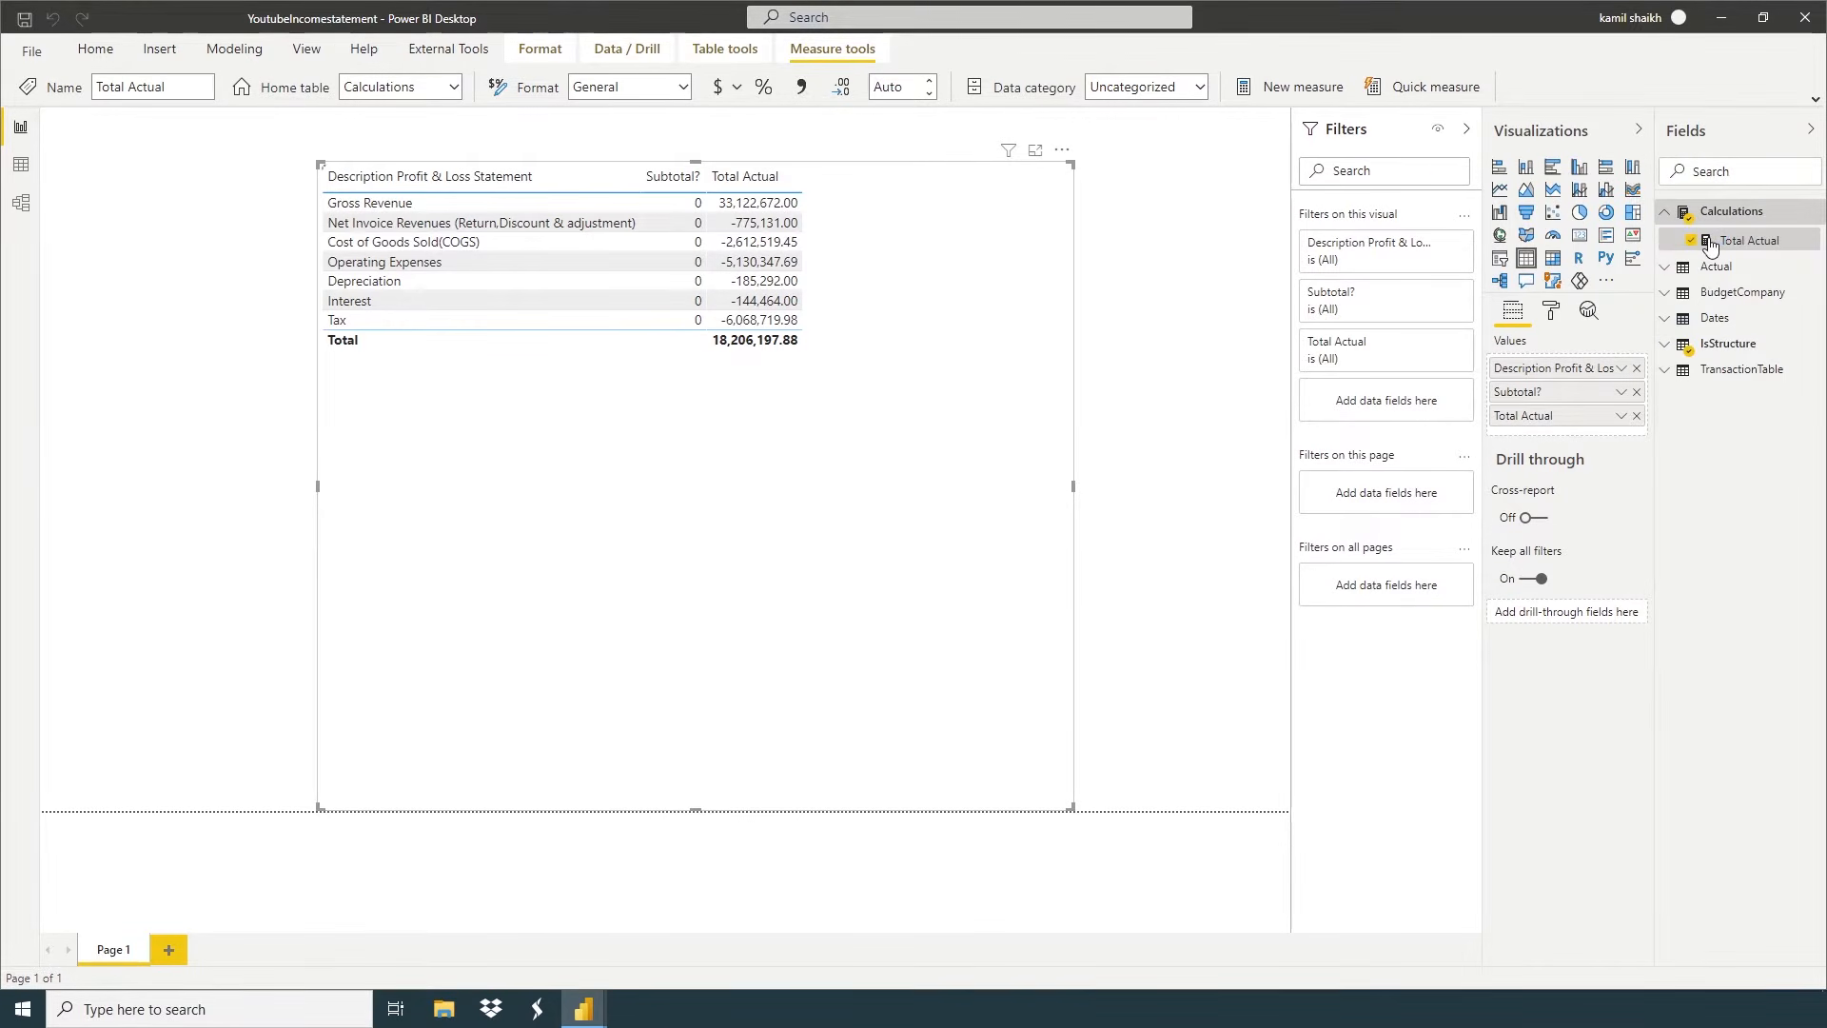
type("Count")
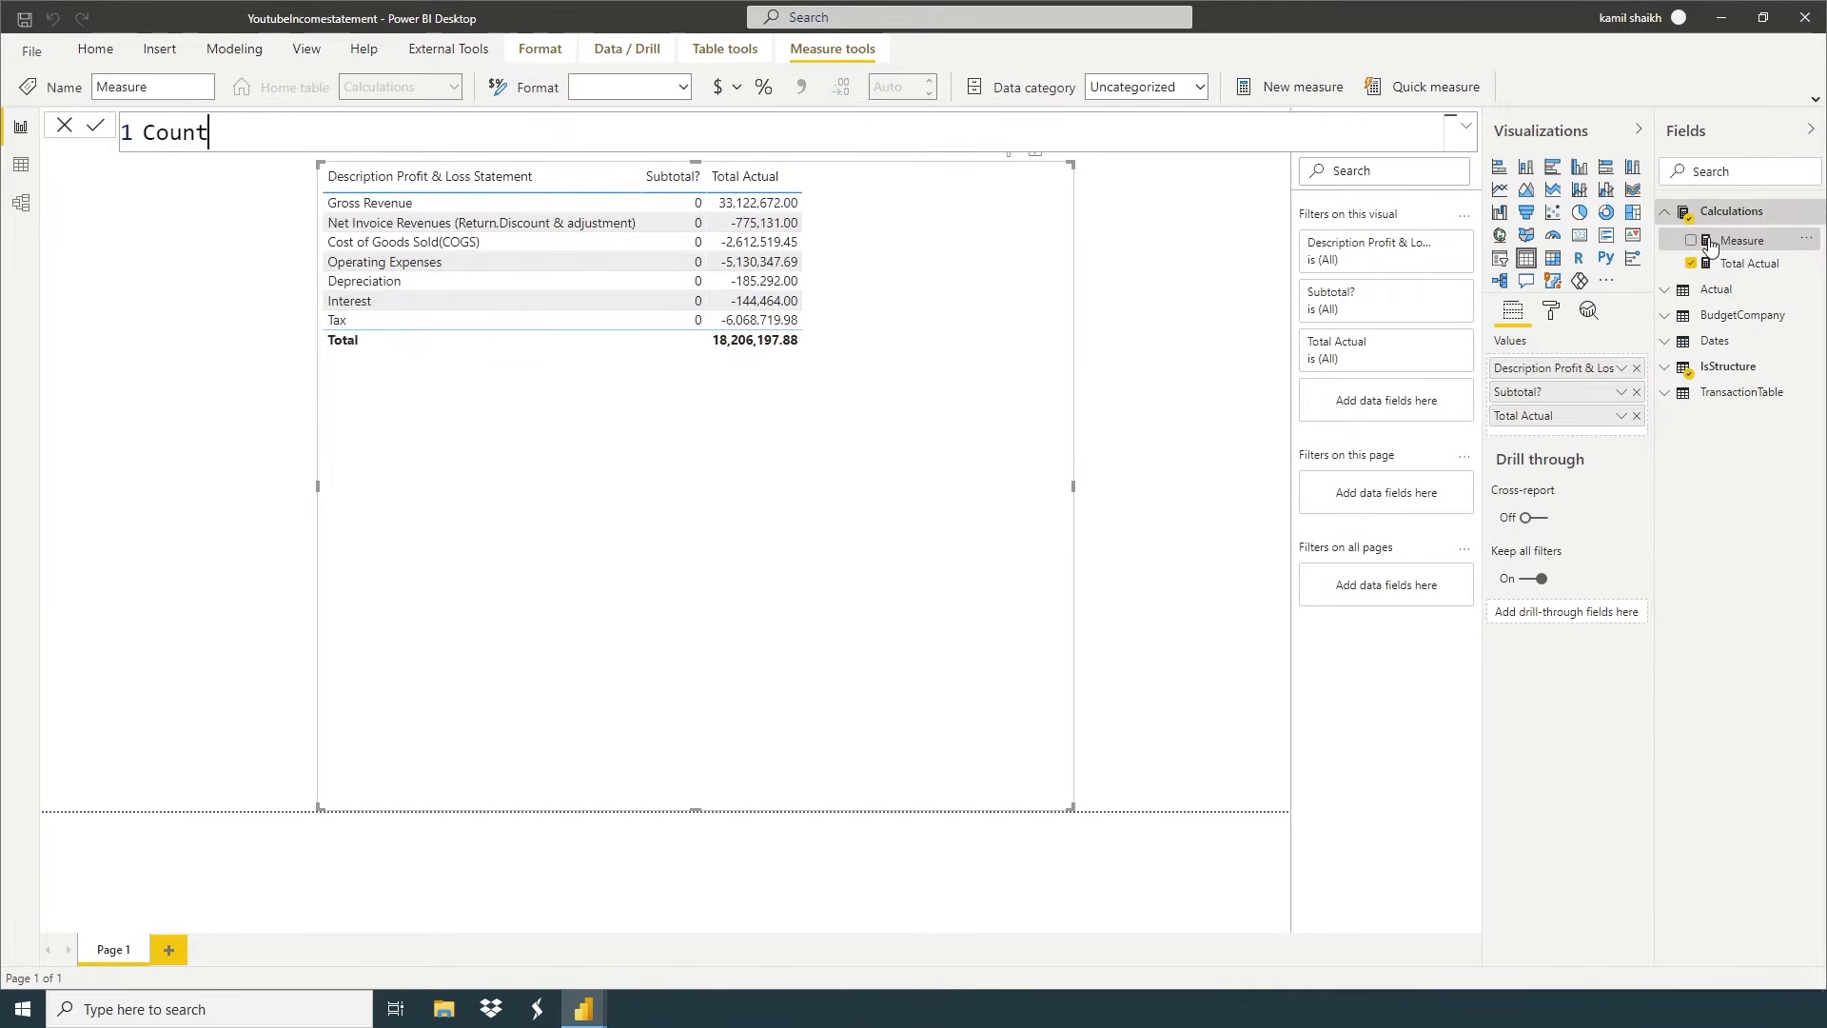
type("rows=Count")
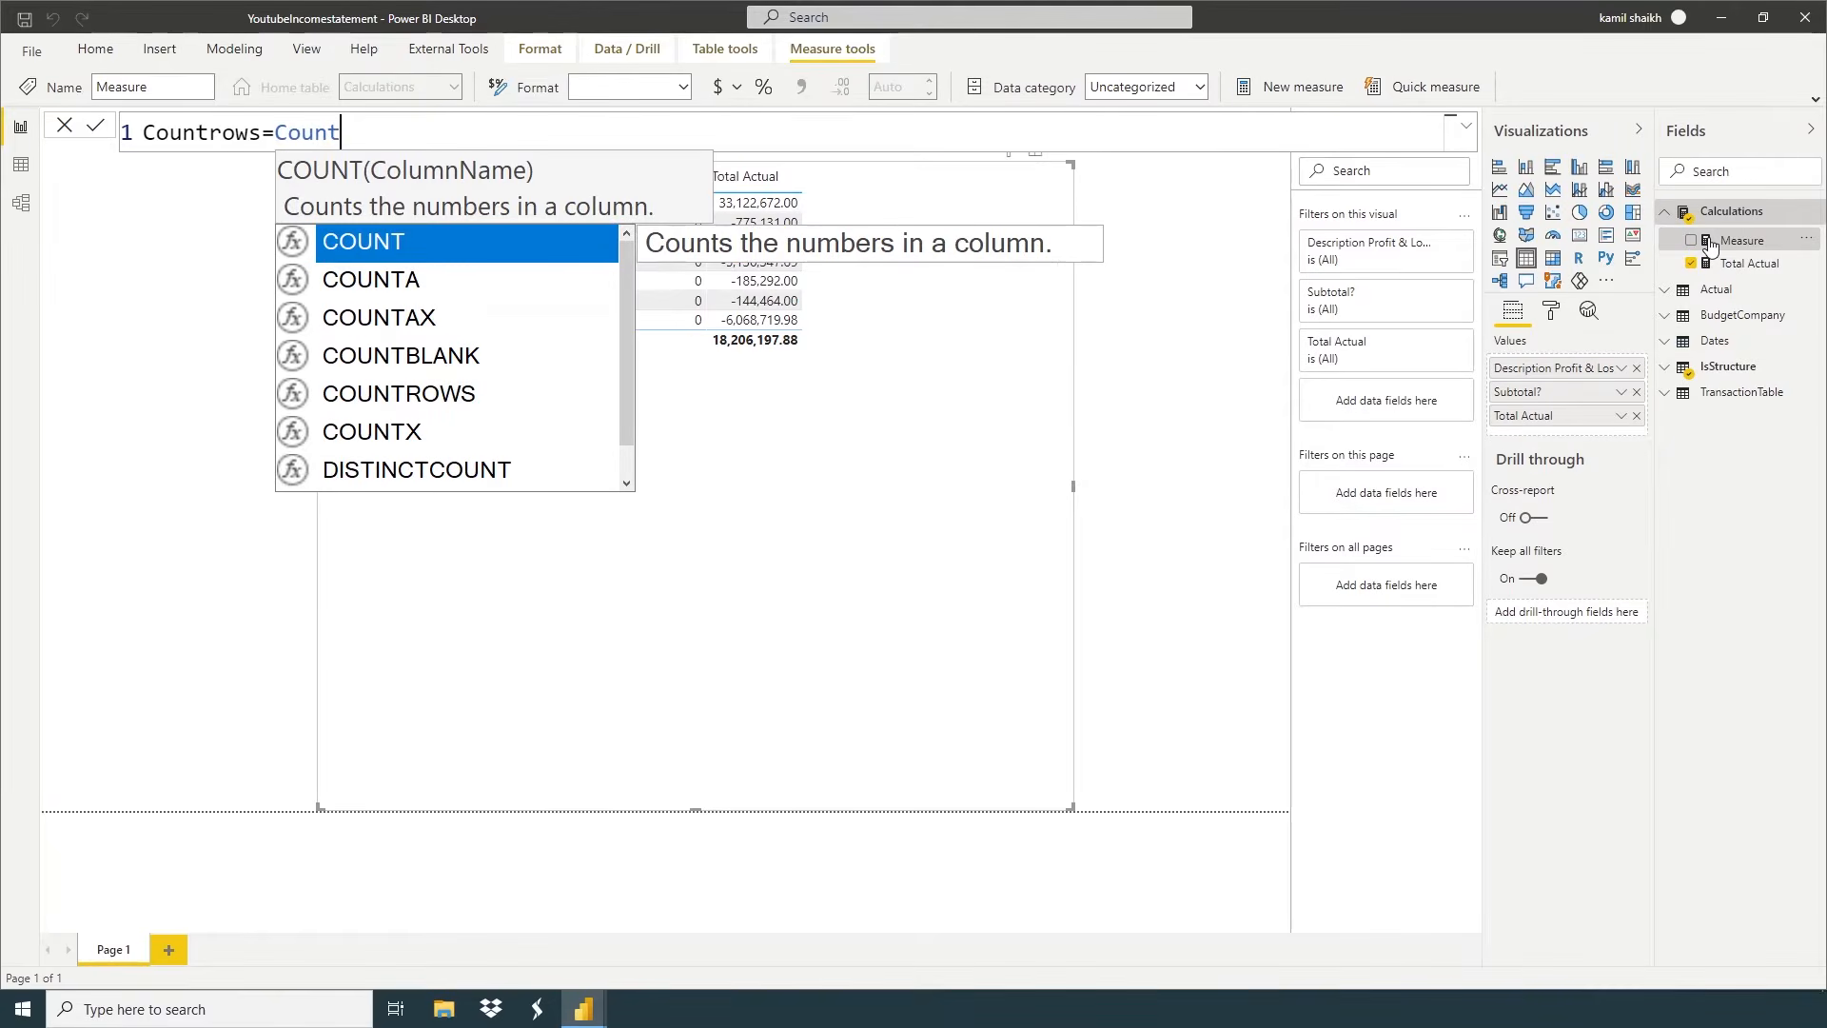
key("Down")
key("Down")
key("Down")
key("Down")
key("Tab")
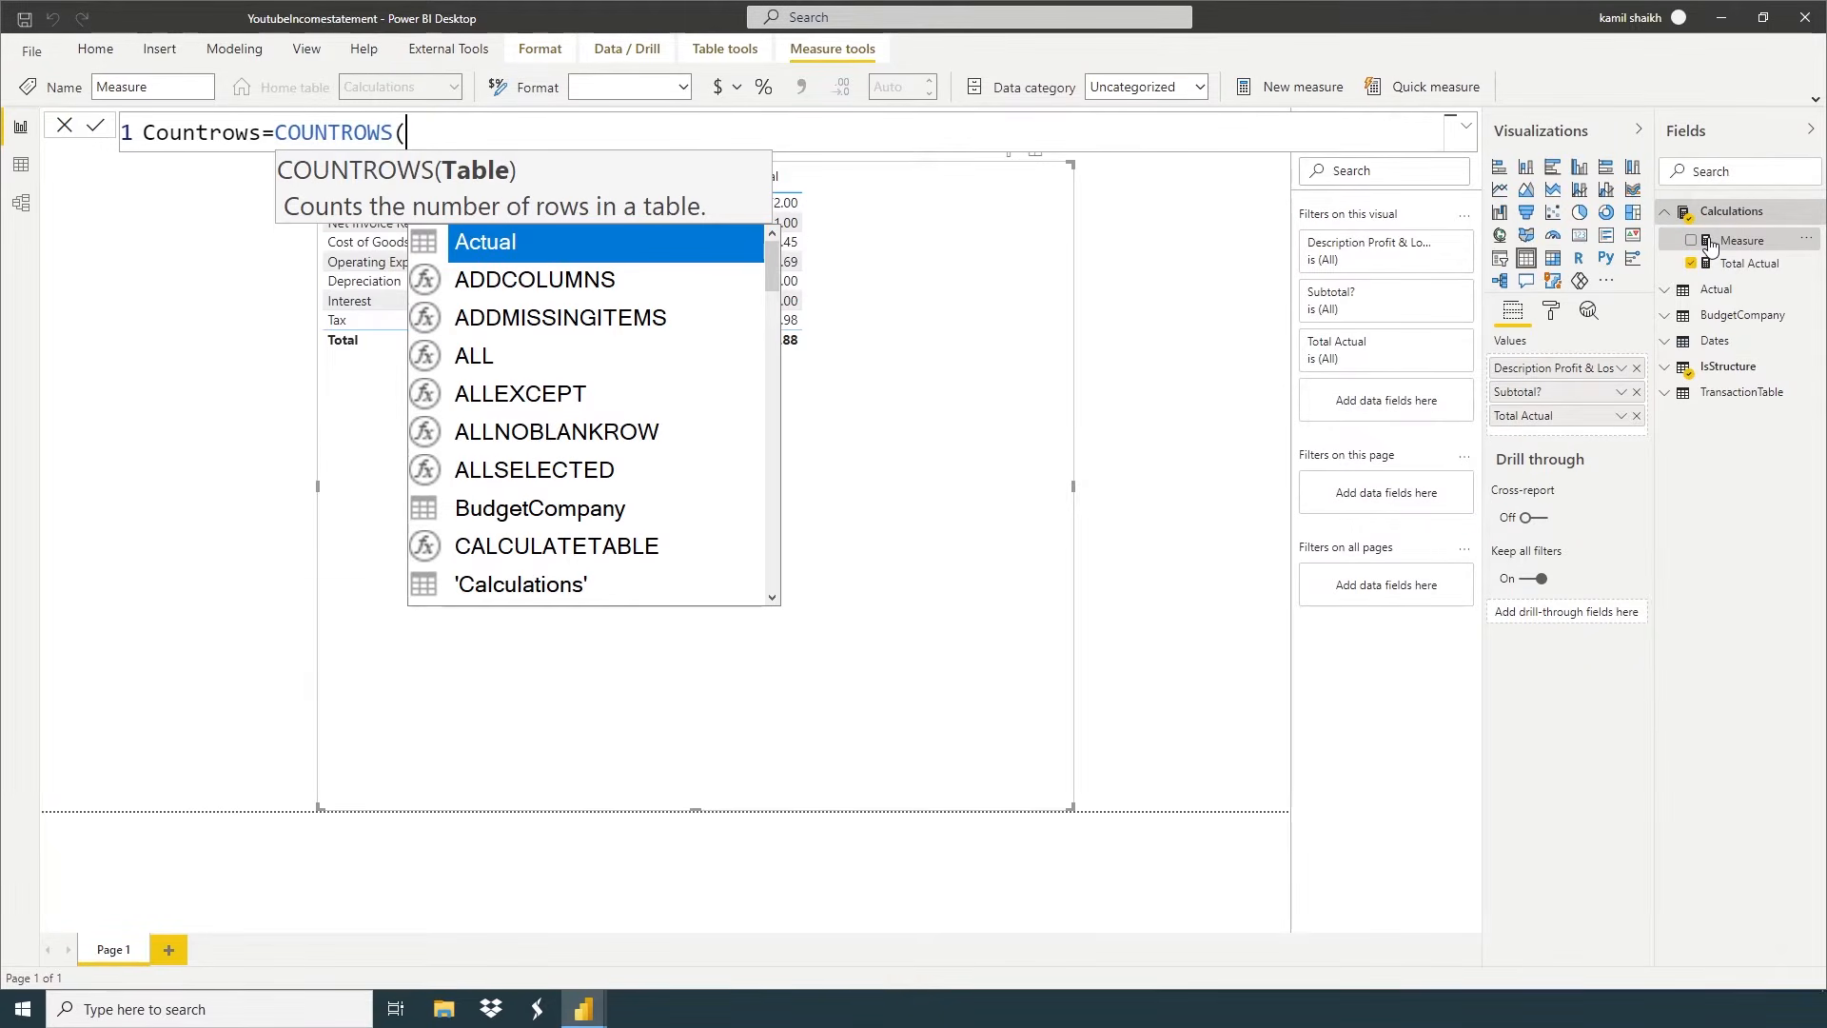
type("is")
key("Tab")
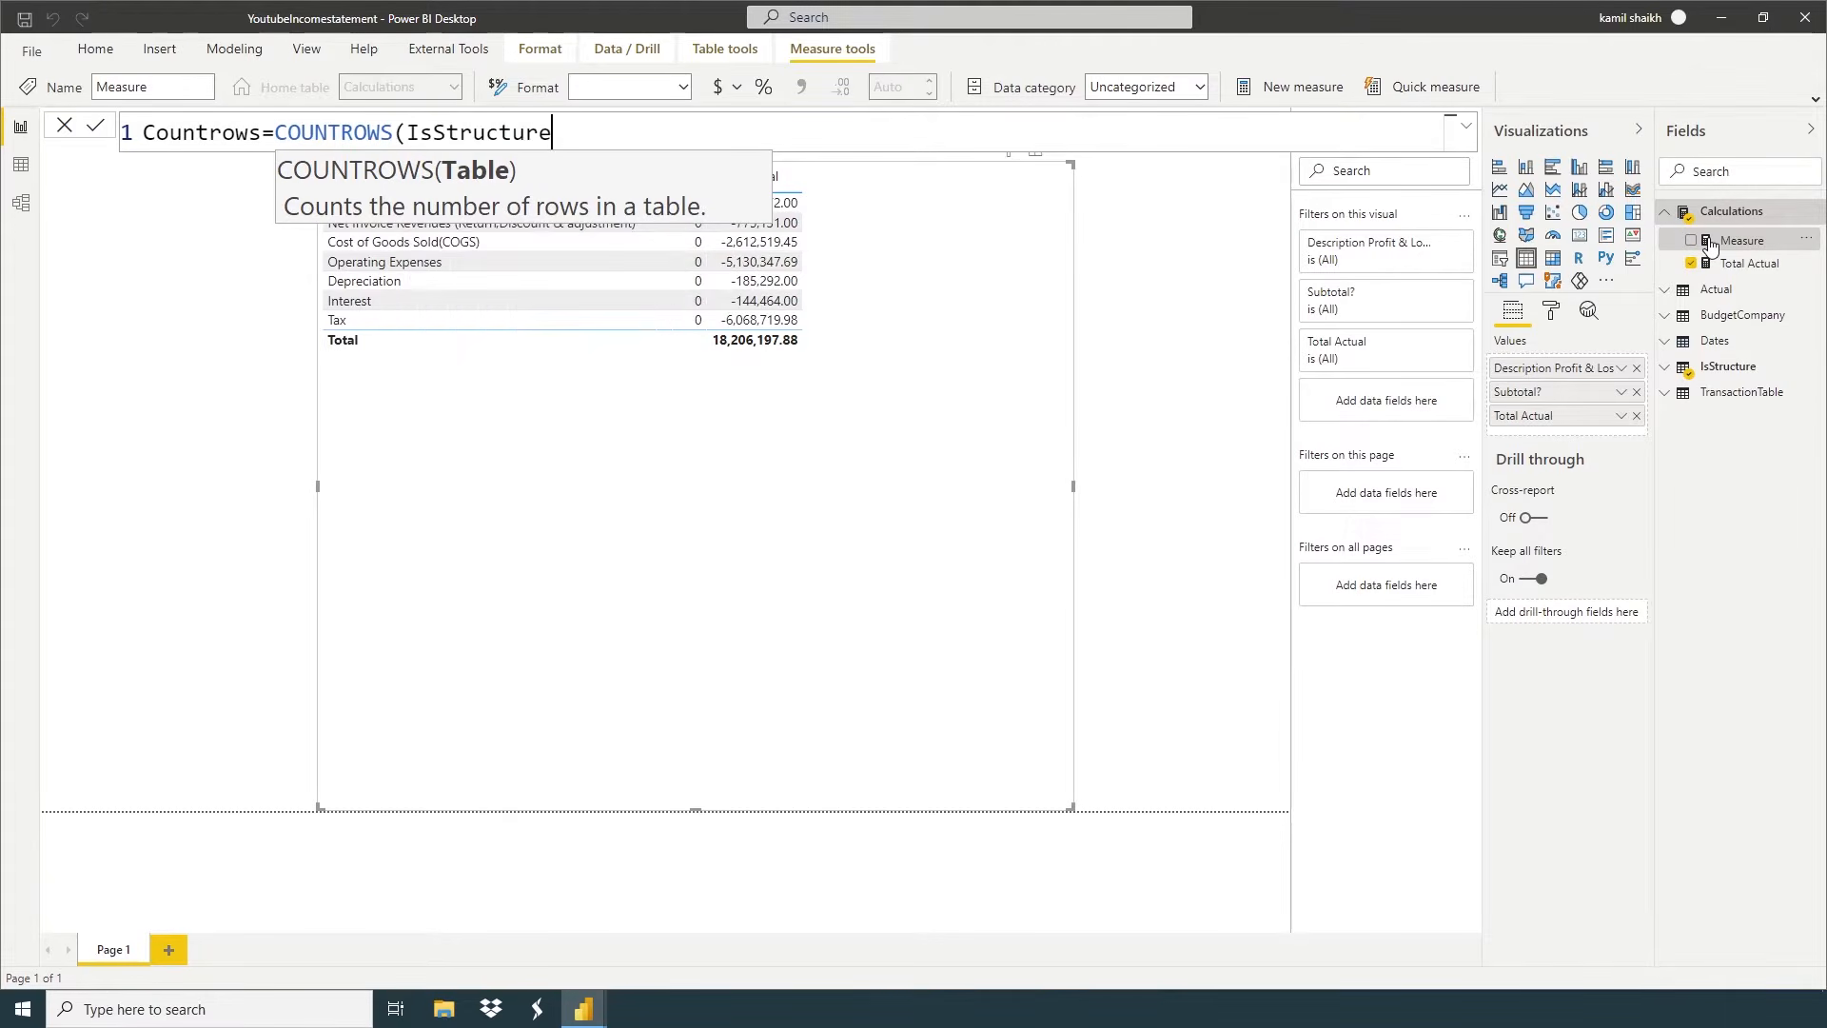
type(")")
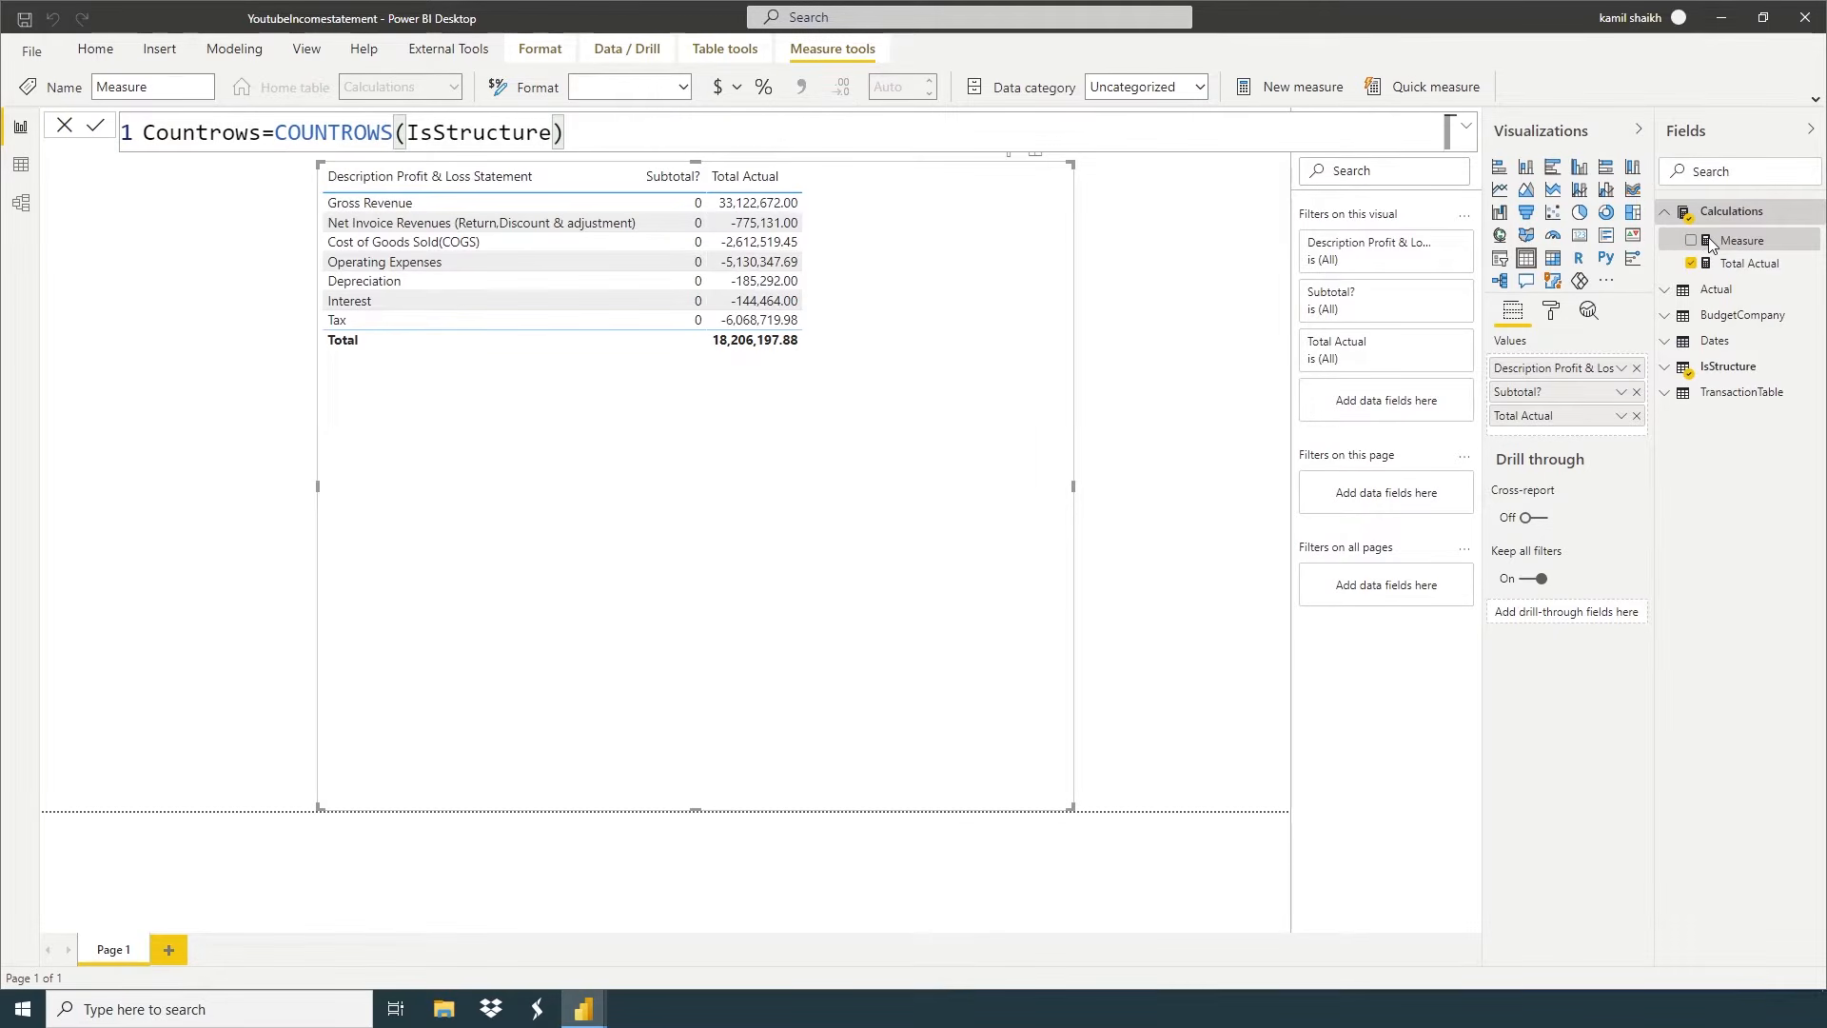
key("Return")
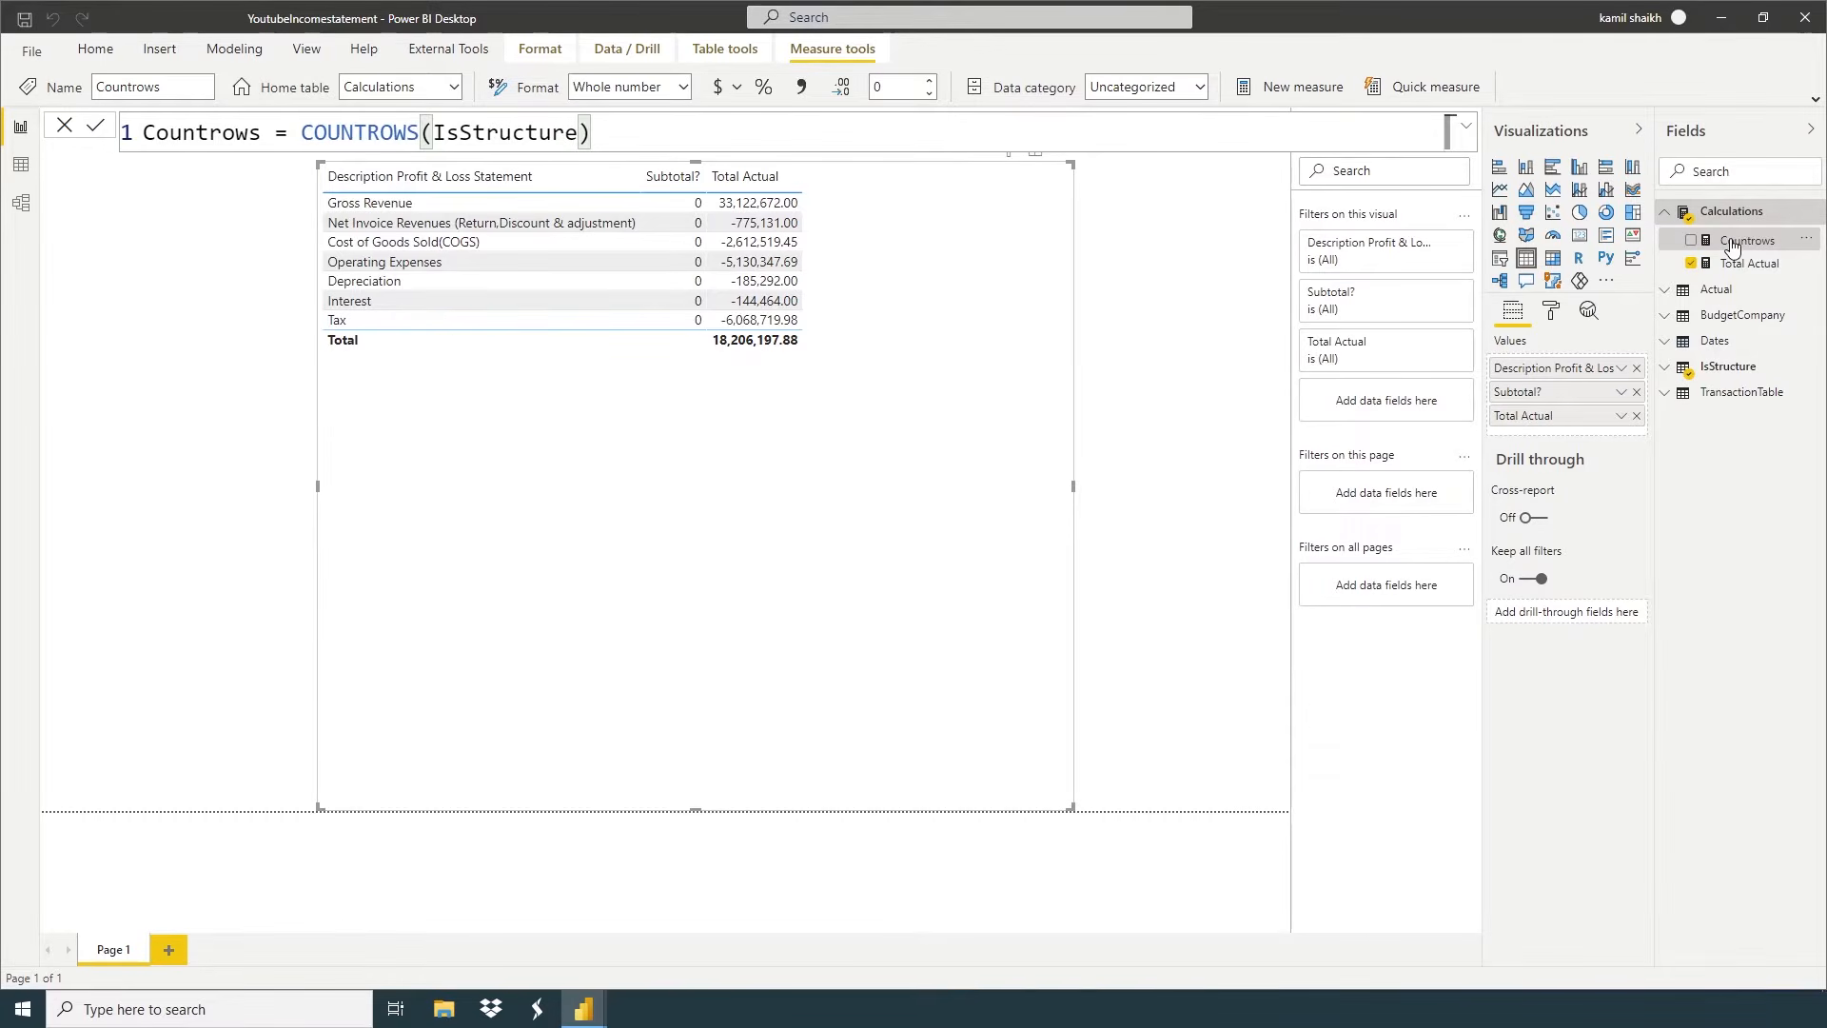
left_click_drag(1731, 245, 1566, 439)
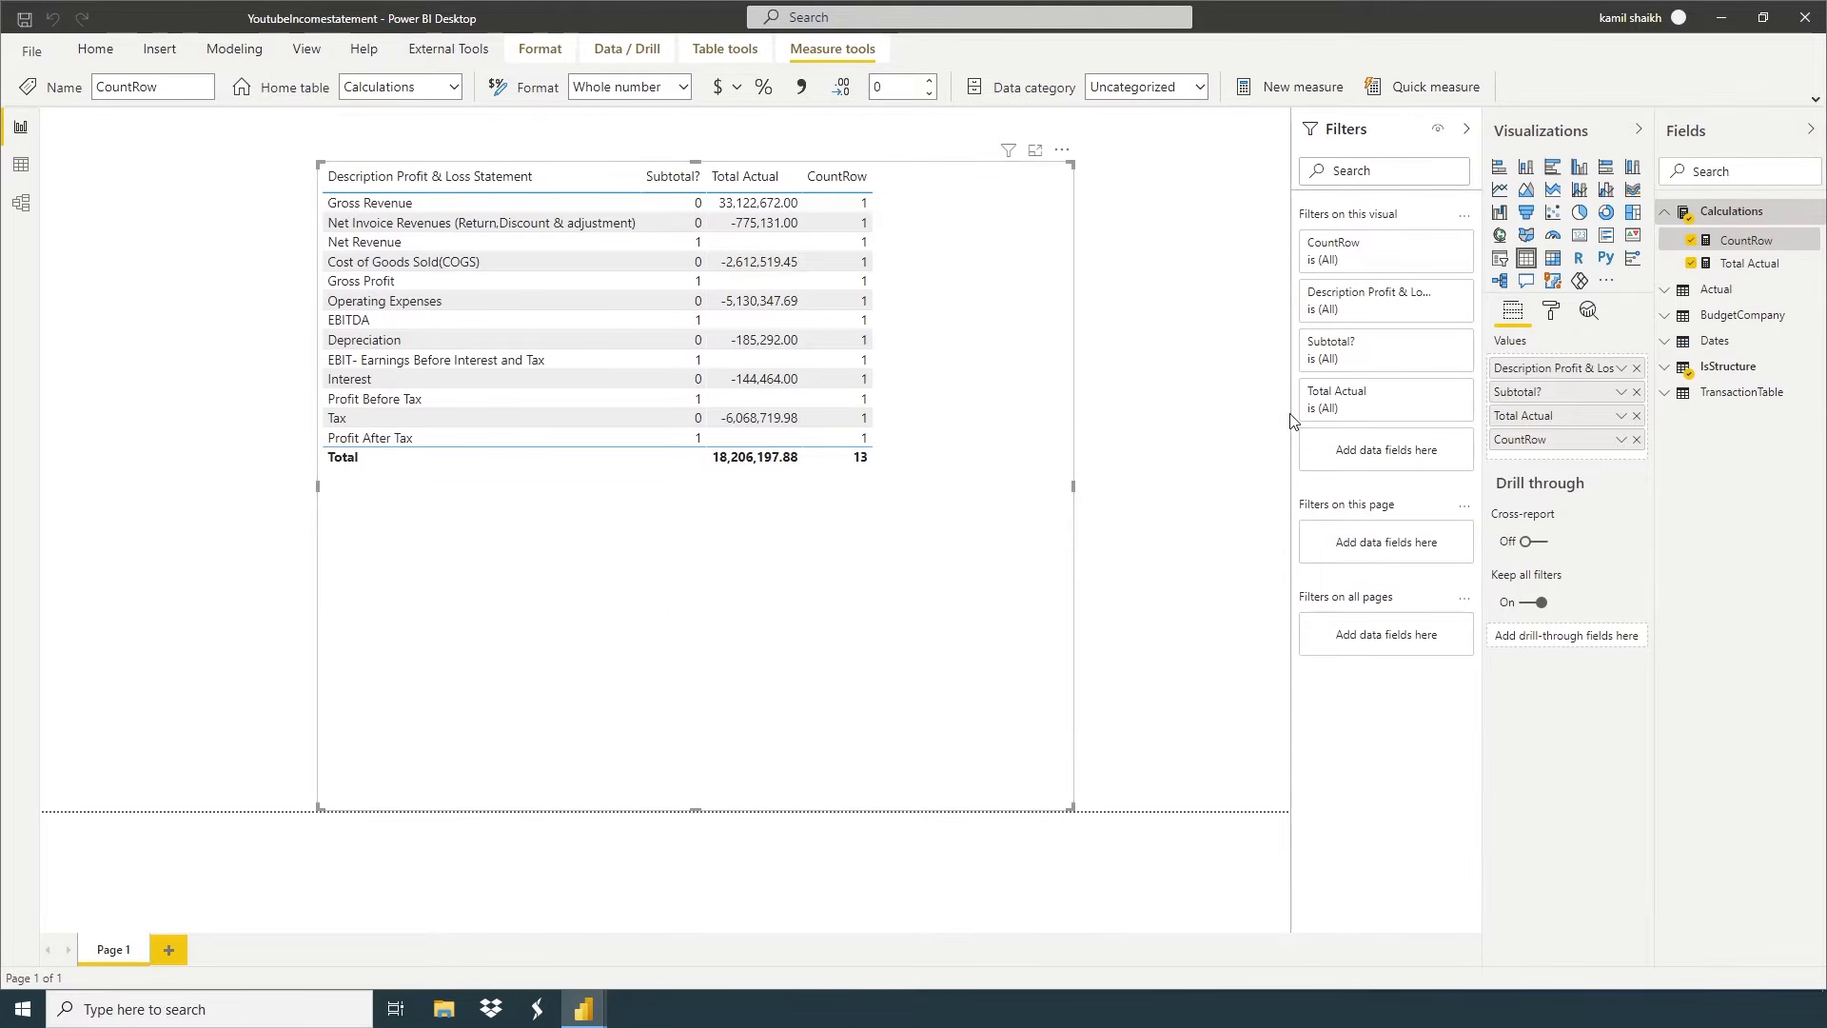
Start a new measure named Subtotal Actual in the Calculations table, with its formula beginning on a second line
right_click(1730, 219)
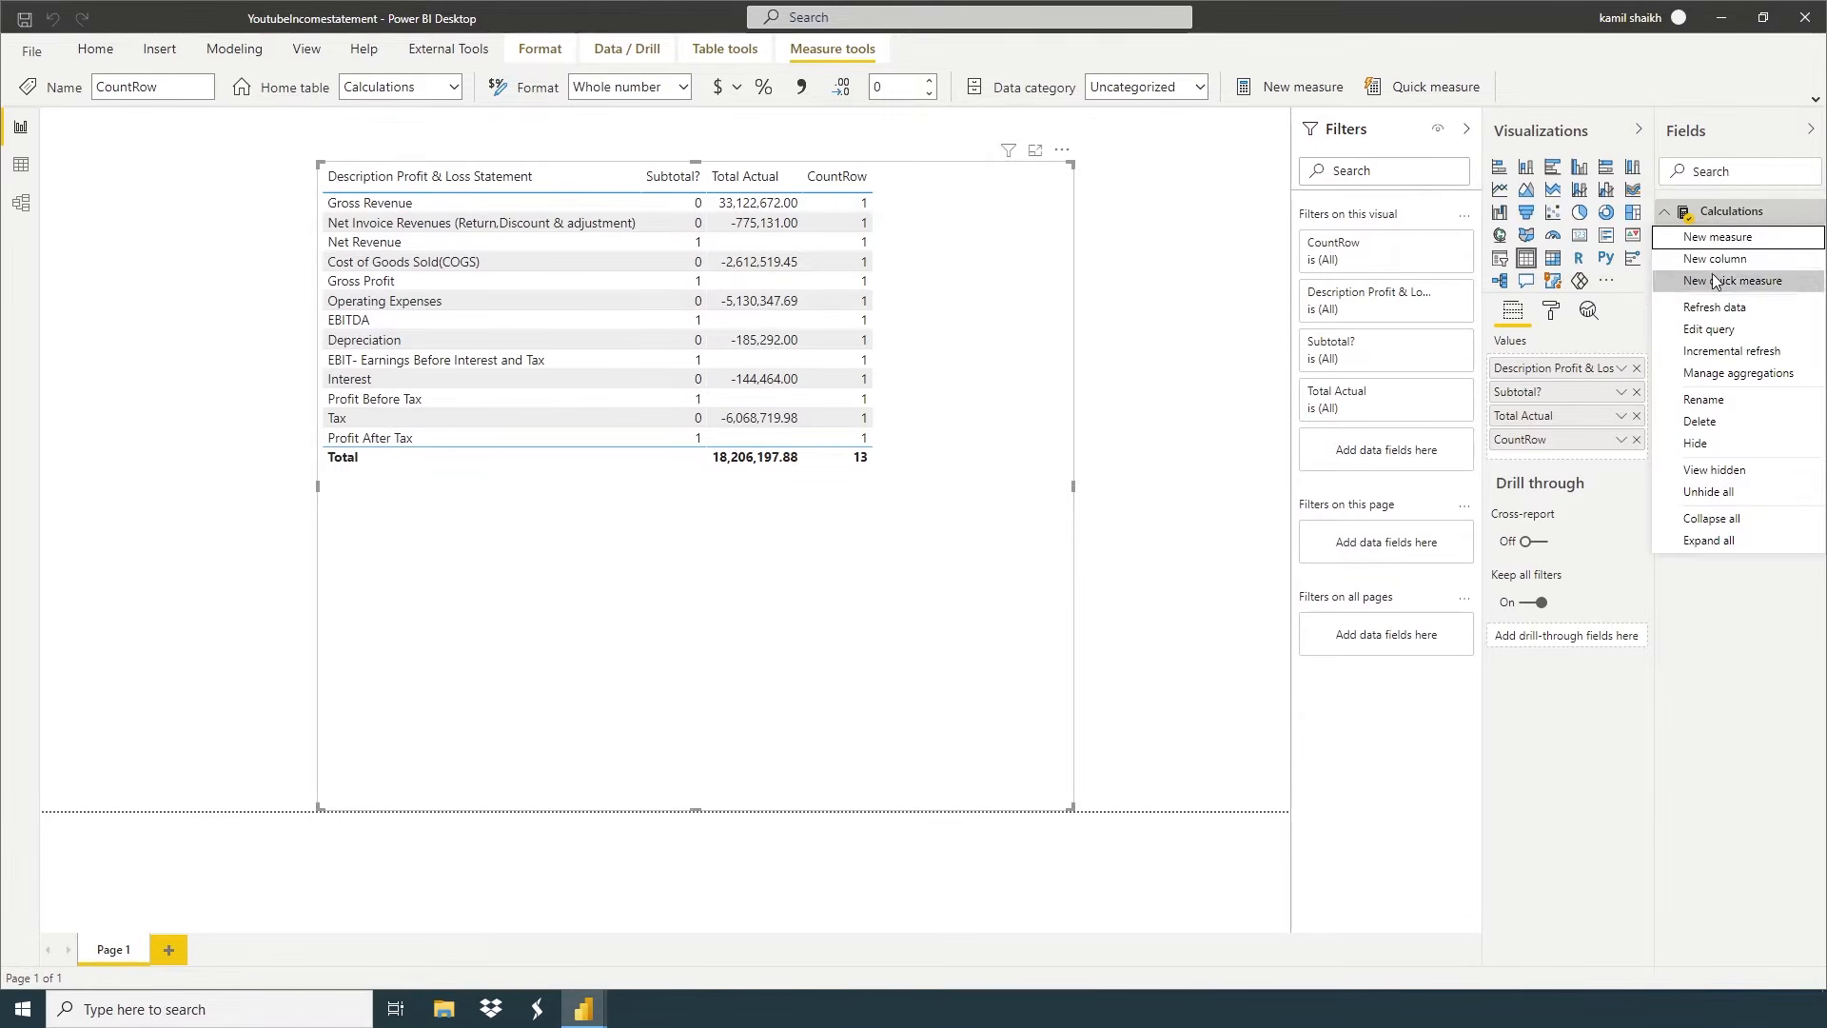
left_click(1712, 242)
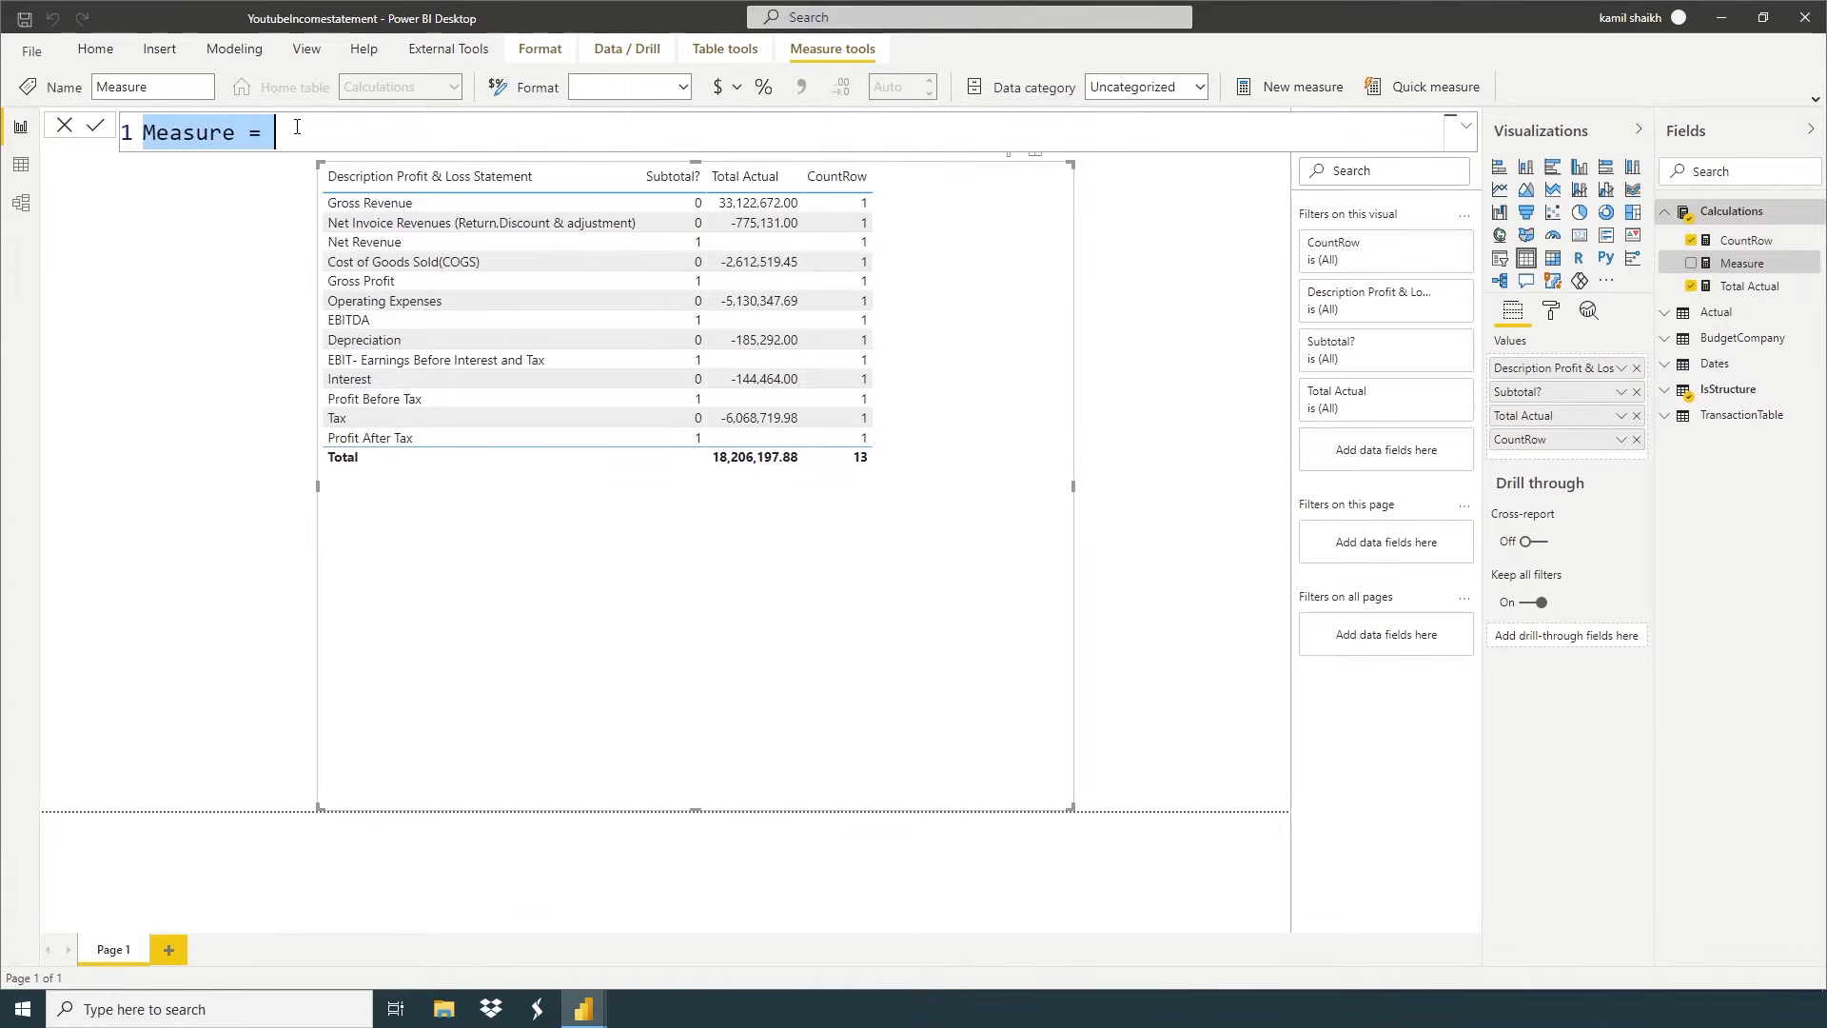
key("BackSpace")
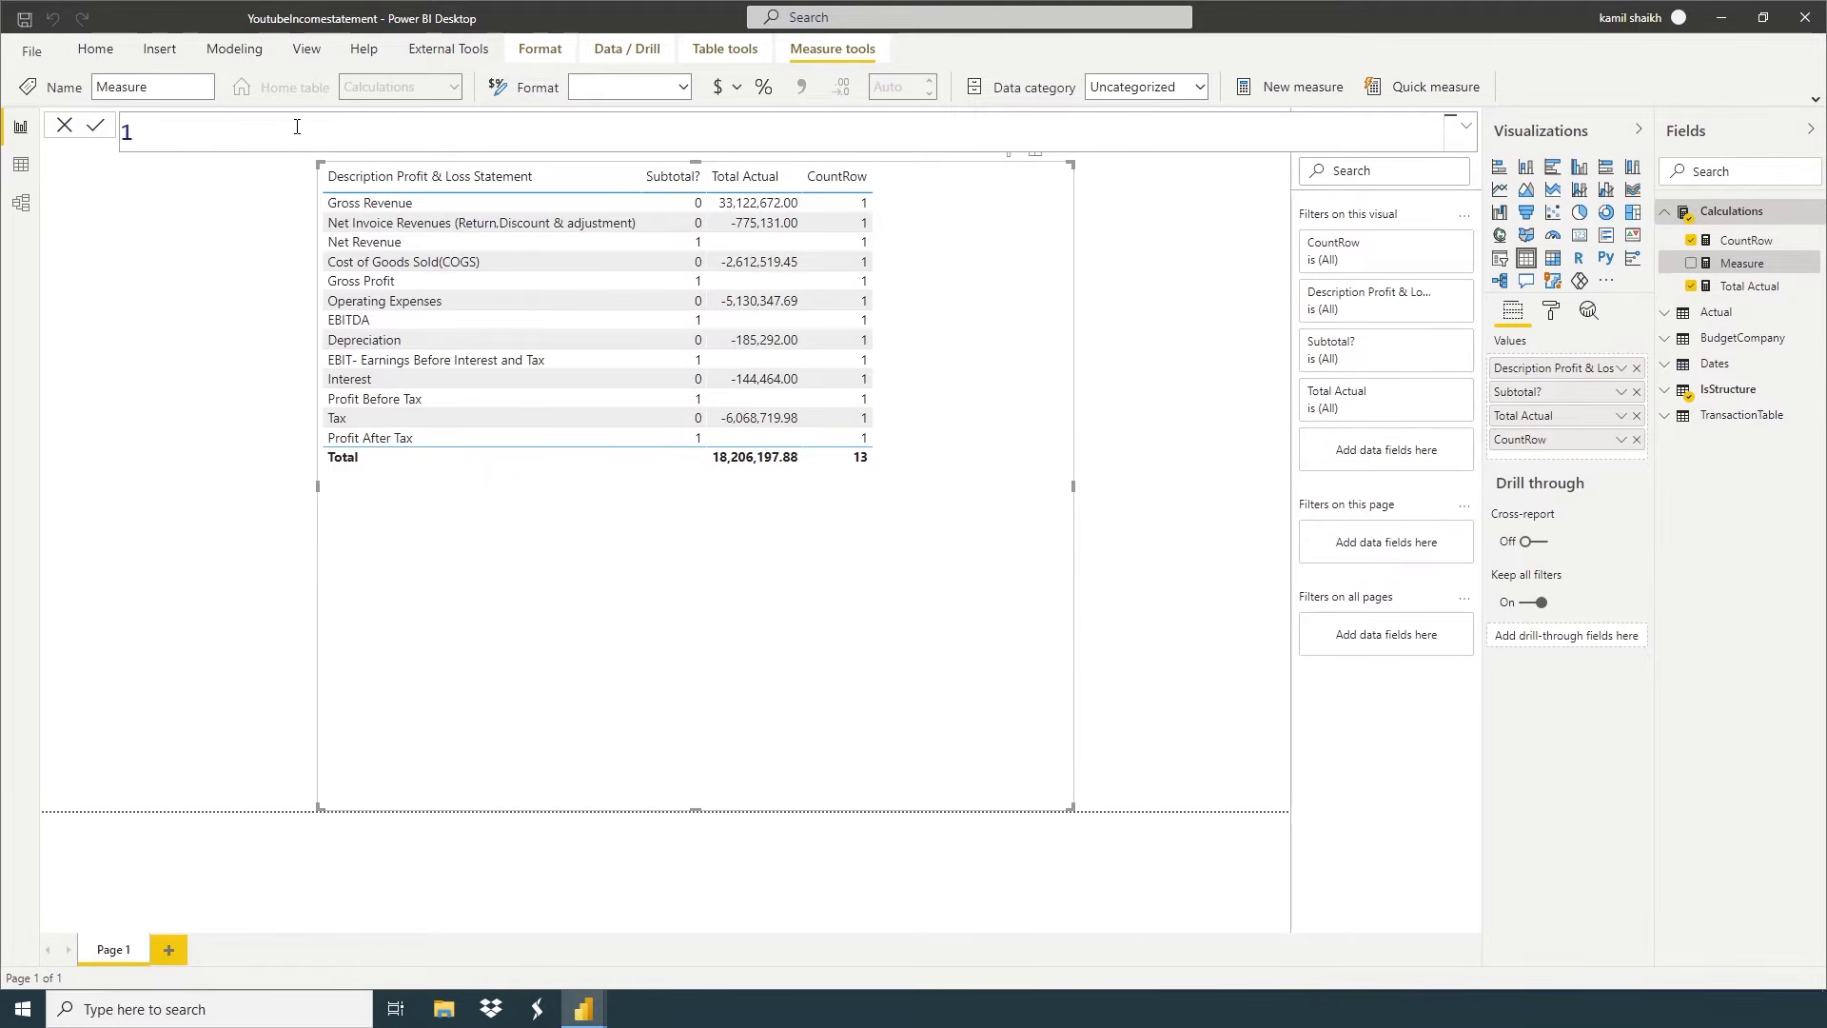
type("Subtotal Actual=")
key("shift+Return")
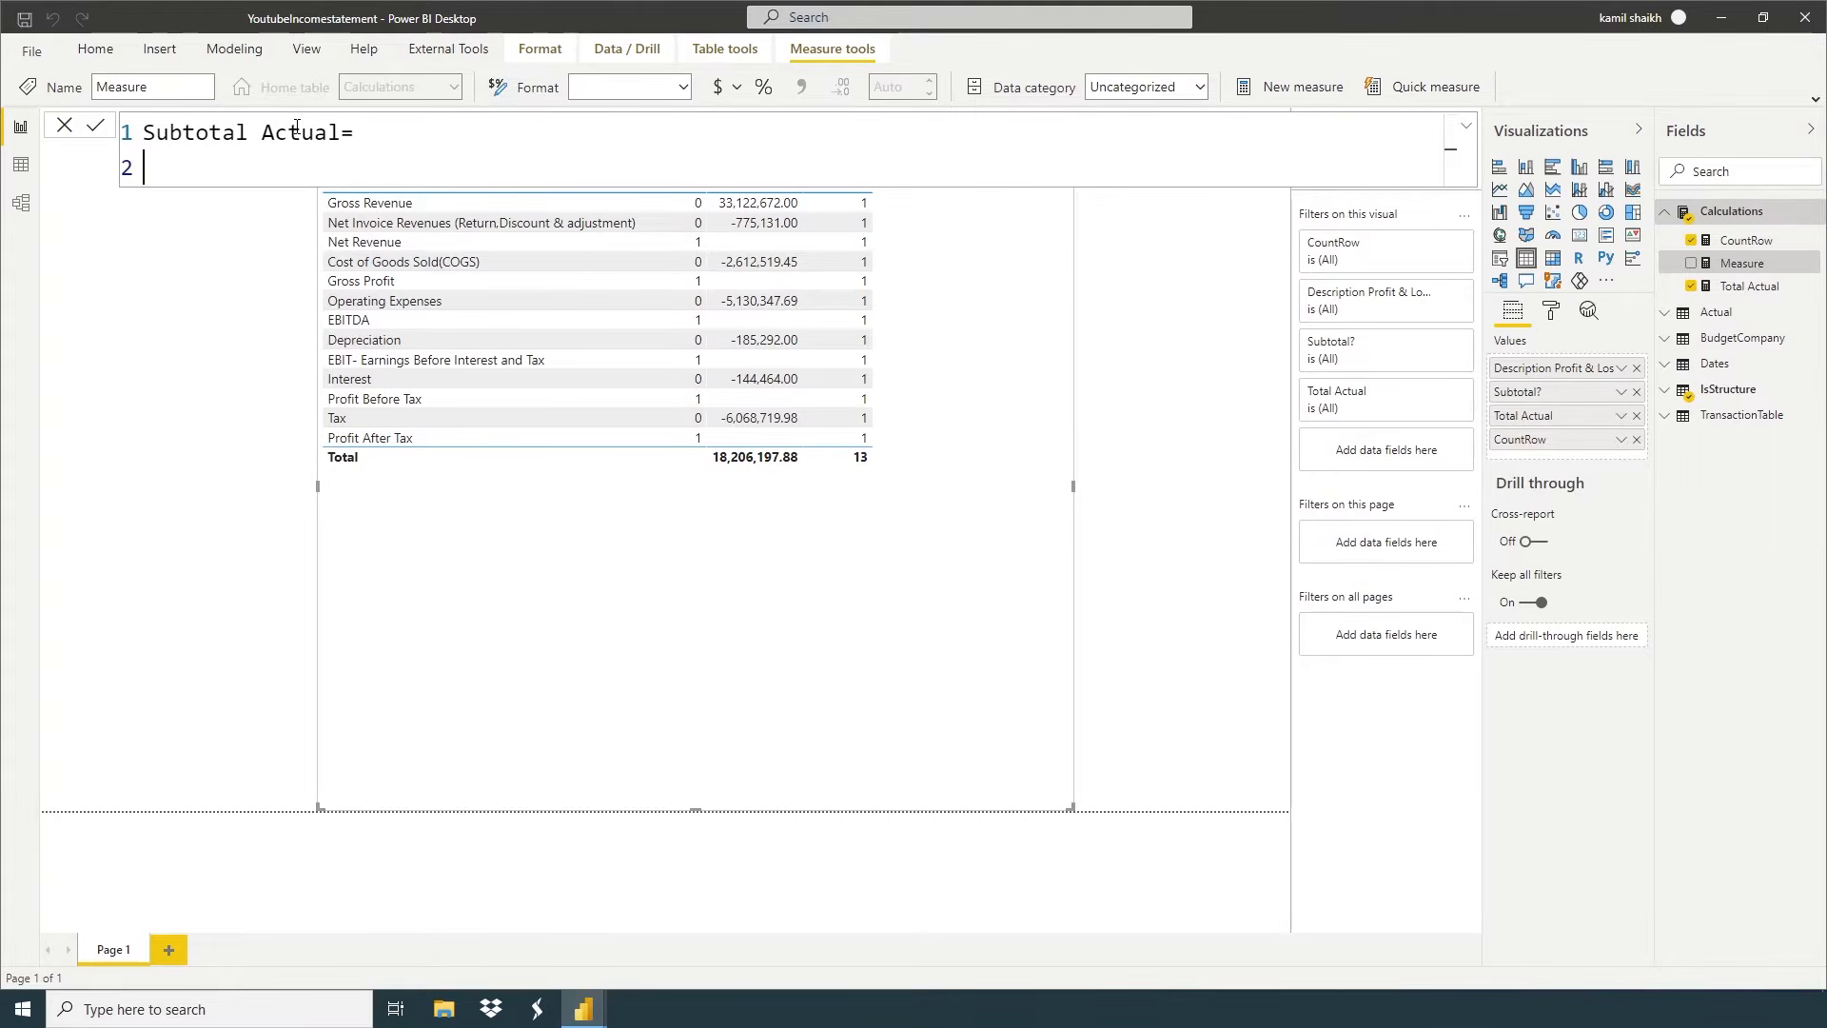
Enter the condition IF(COUNTROWS(IsStructure) =1, on the second line of the Subtotal Actual formula
type("IF(")
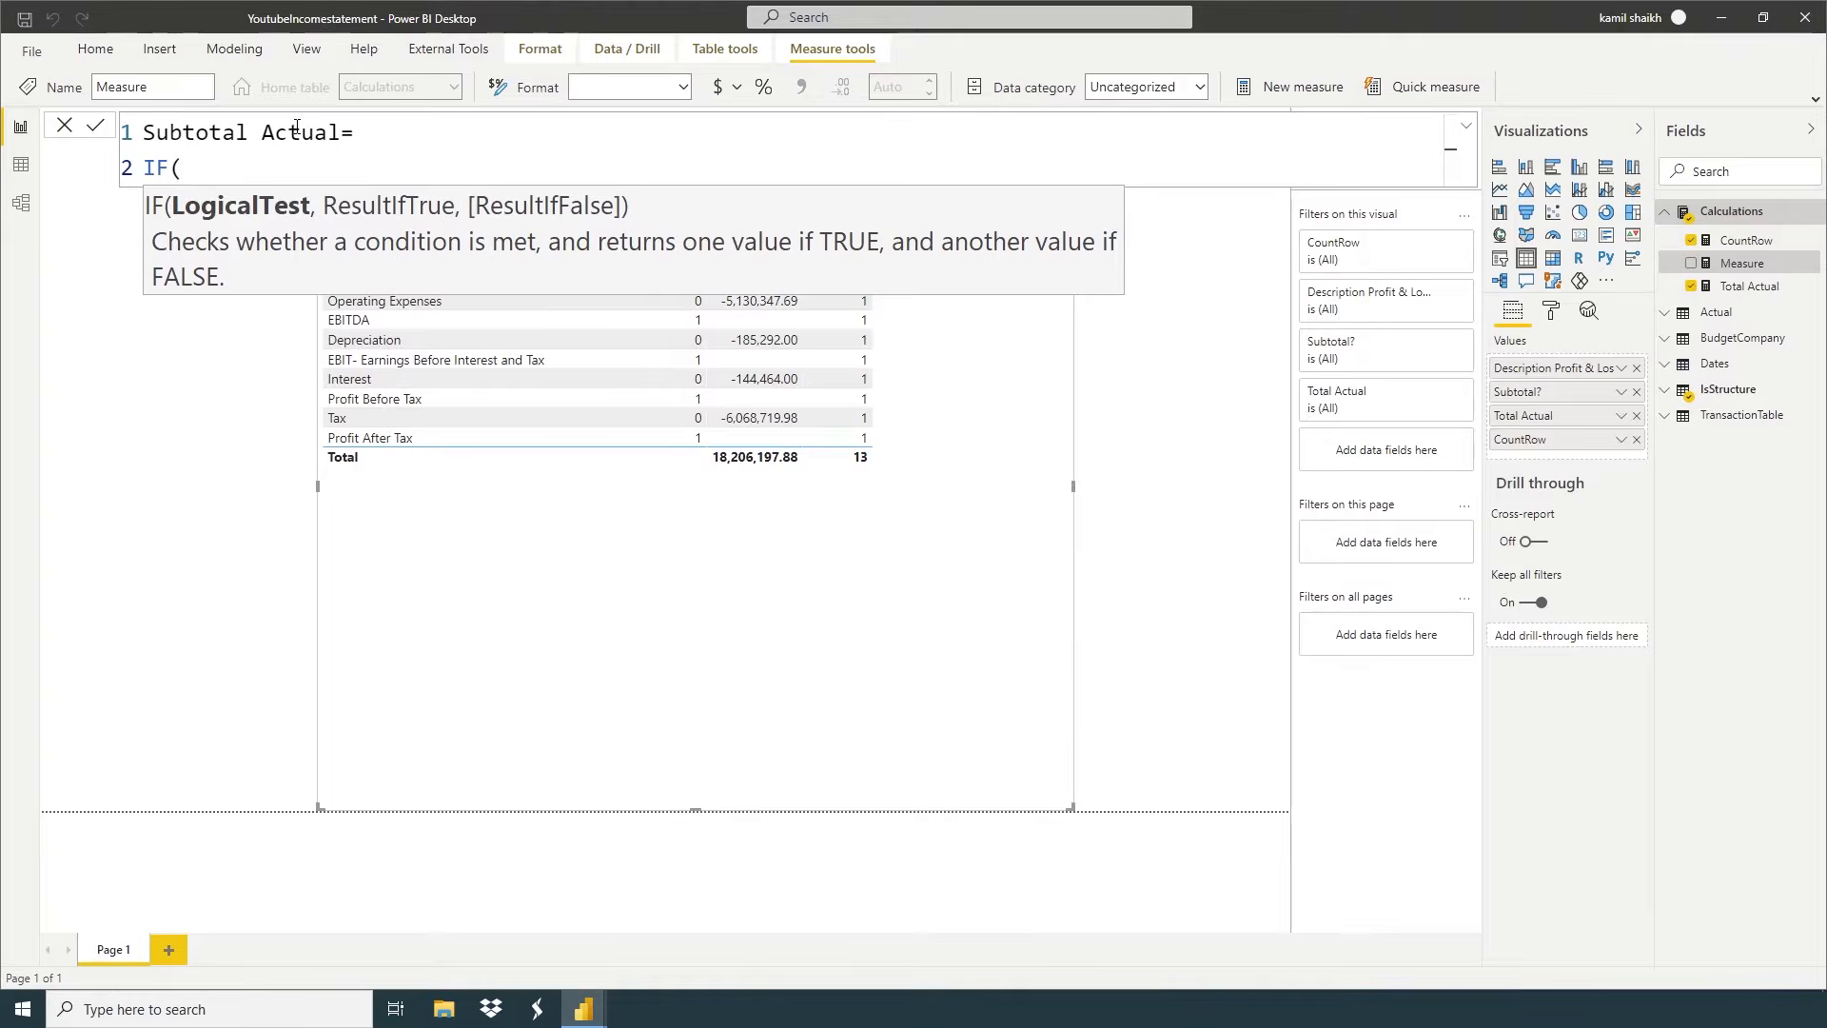
type("COU")
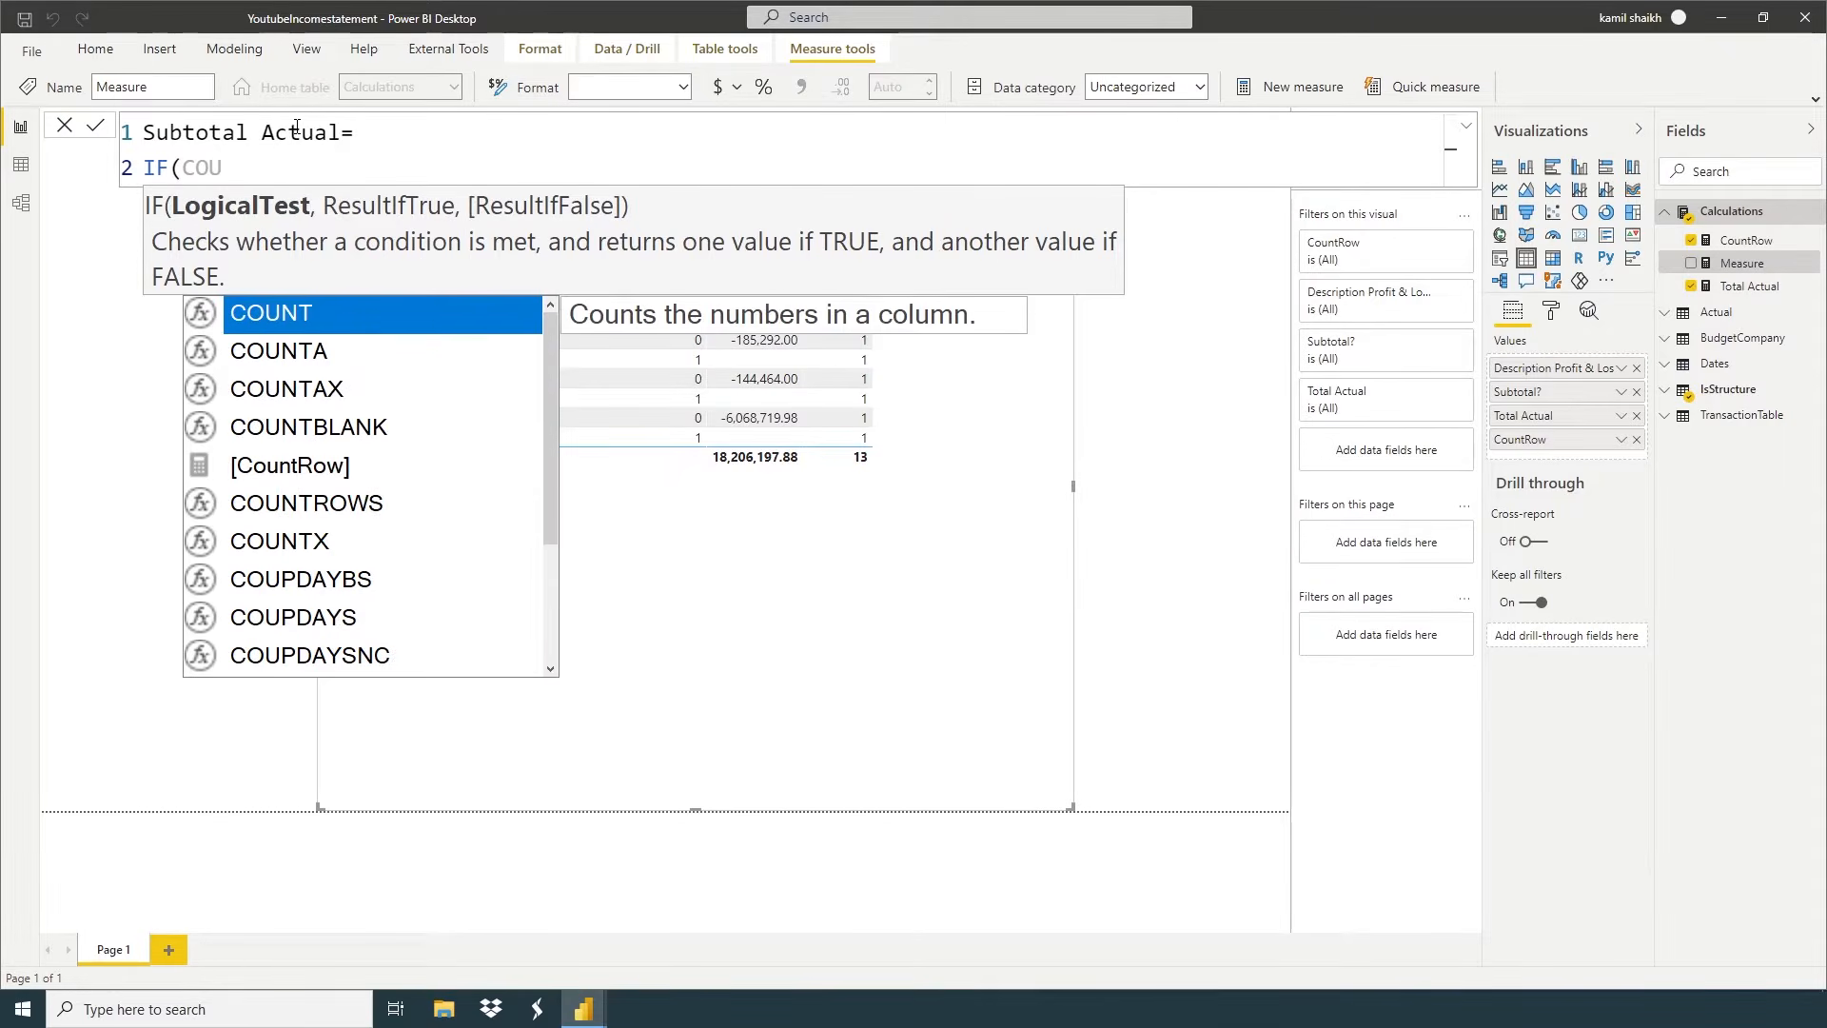
key("Down")
key("Down")
key("Down")
key("Down")
key("Down")
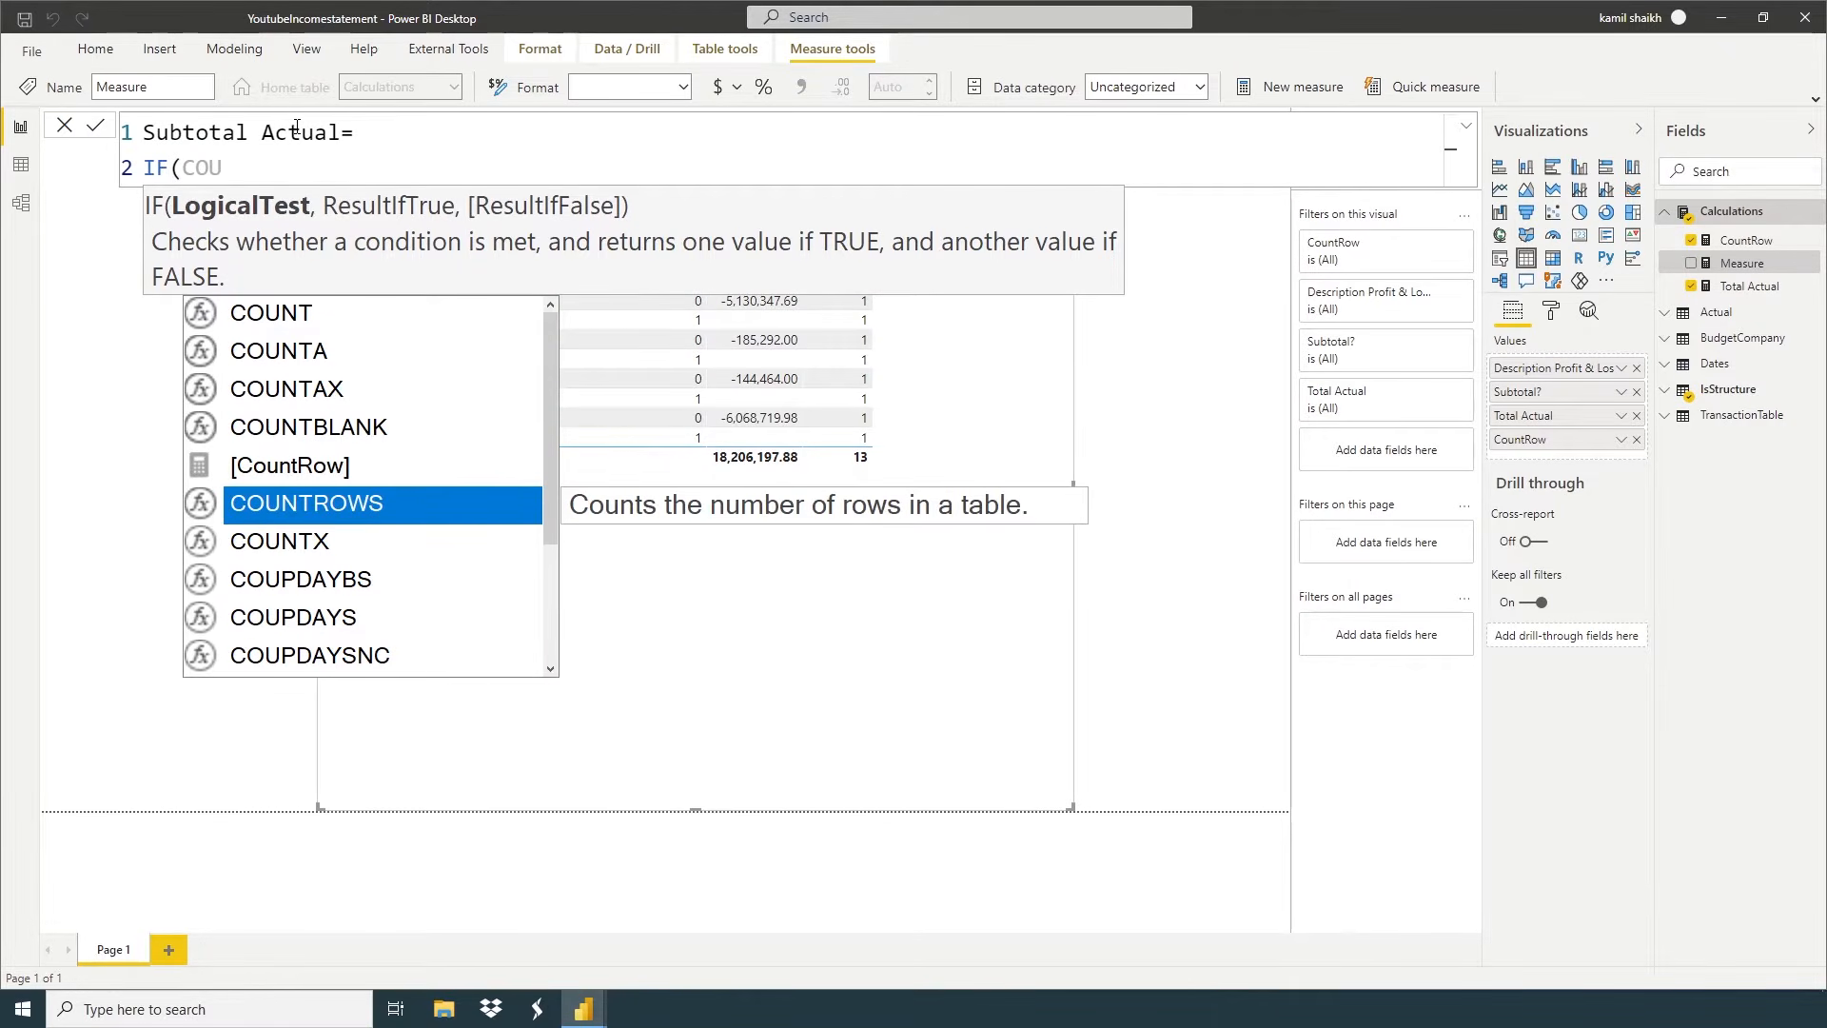
key("Tab")
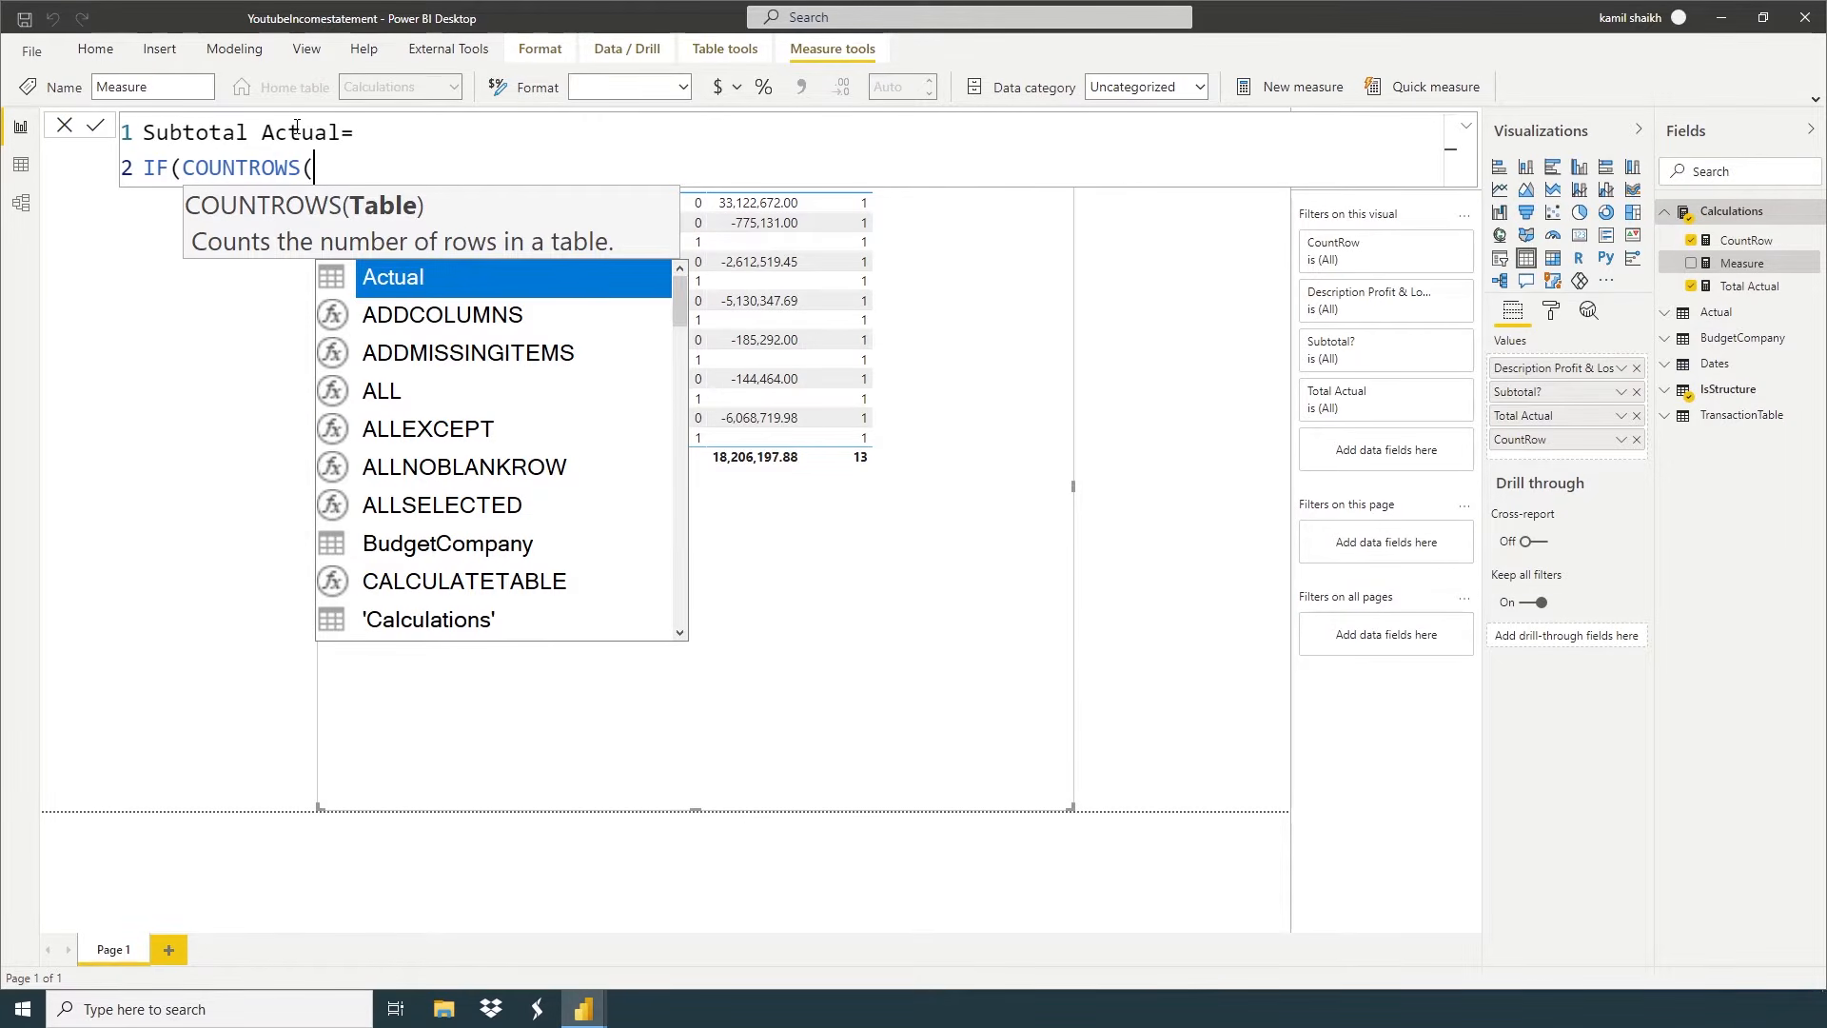
type("Is")
key("Tab")
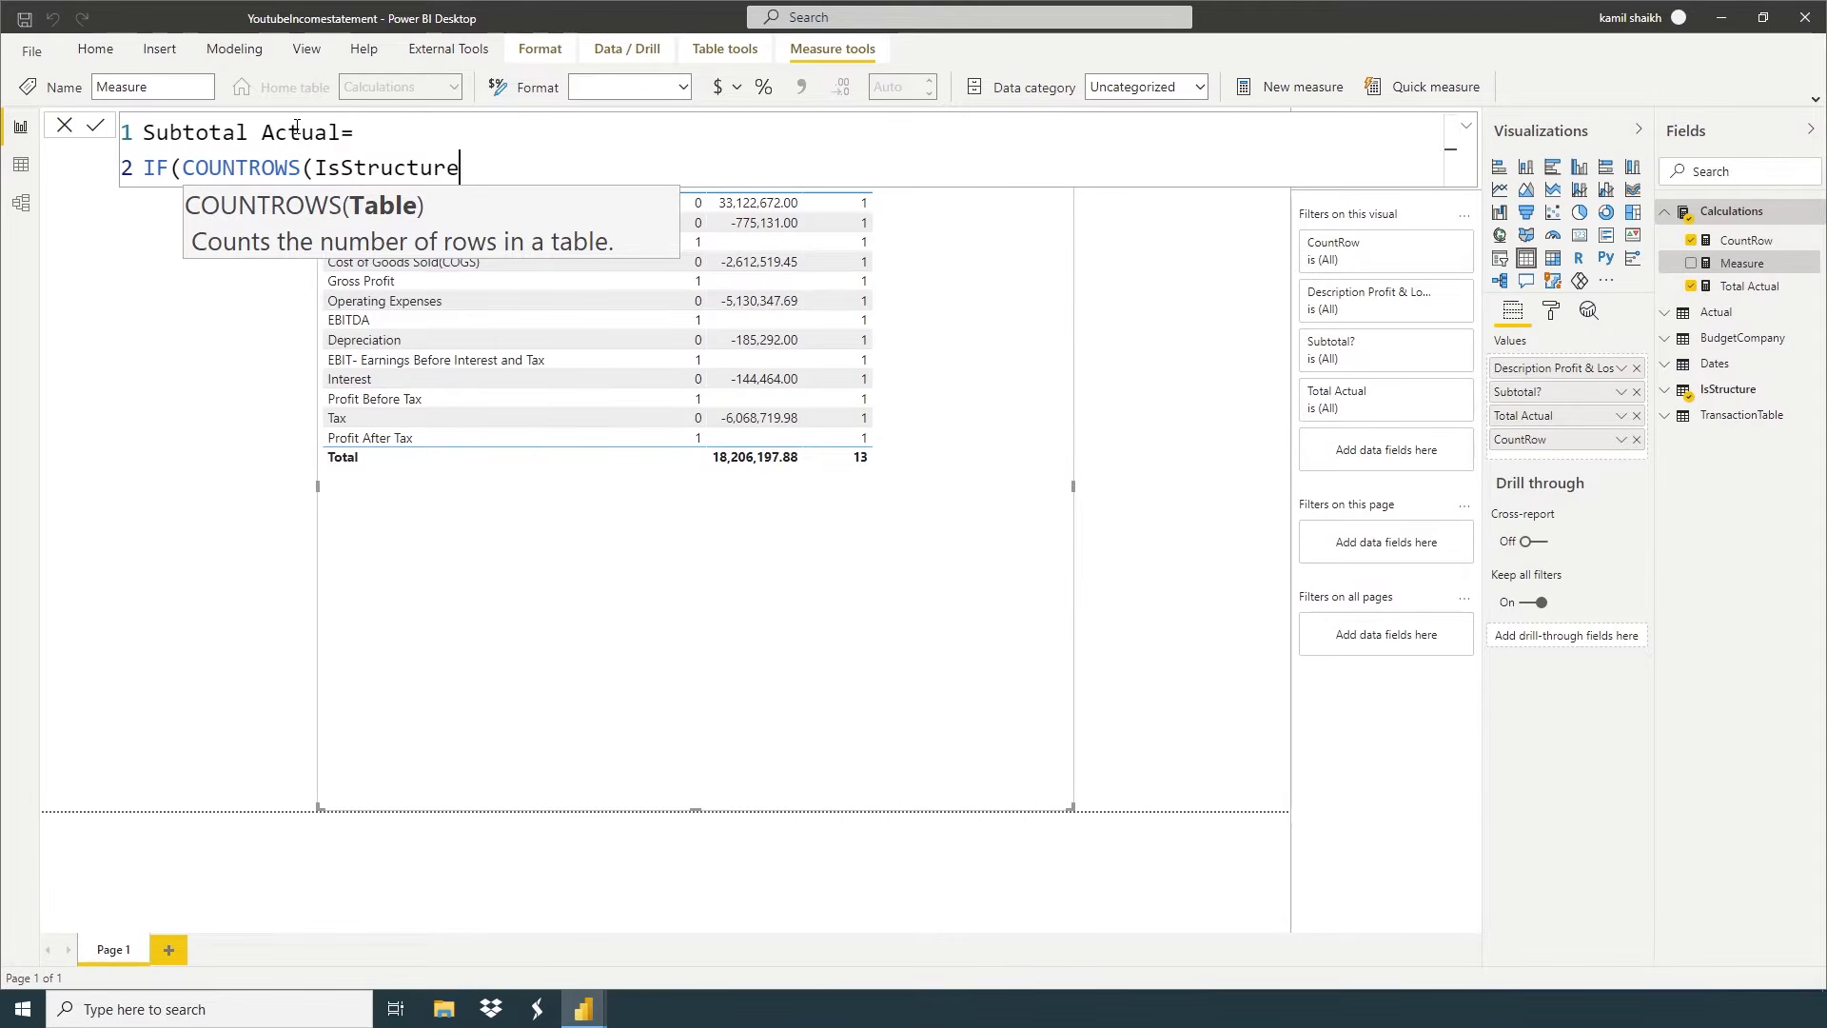
type(")")
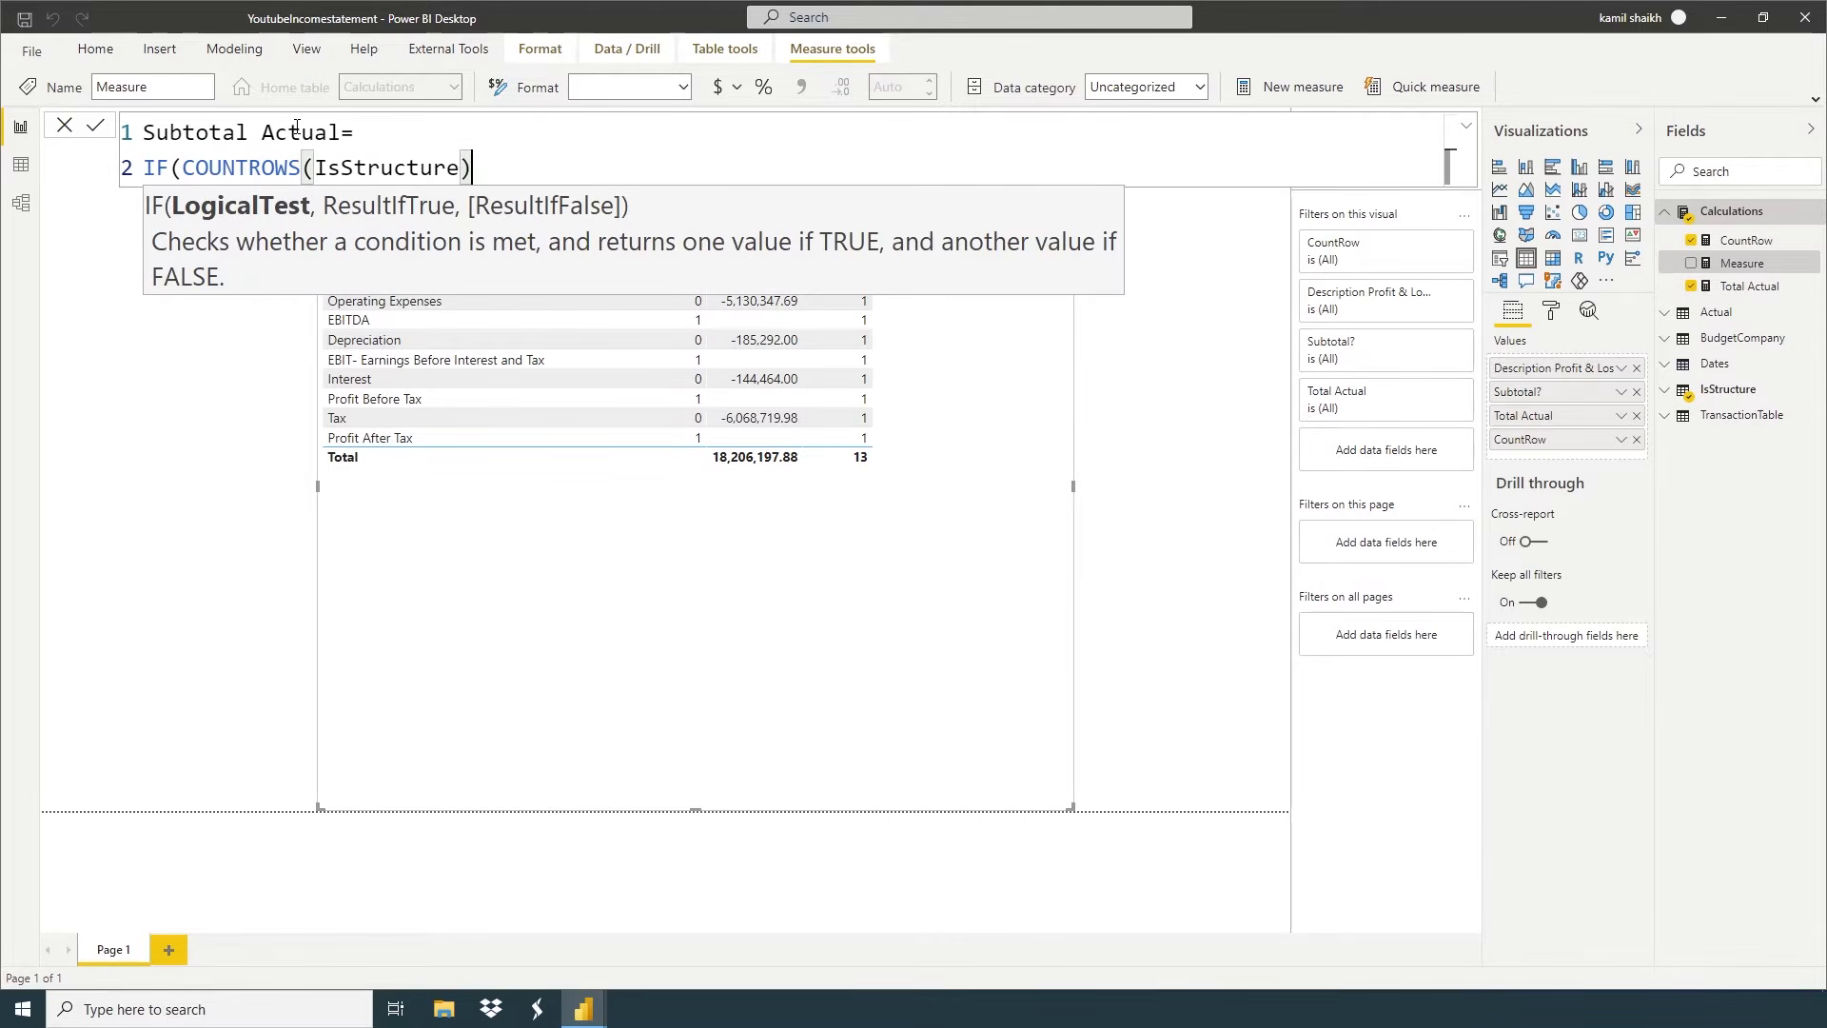
type(" =1,")
key("shift+Return")
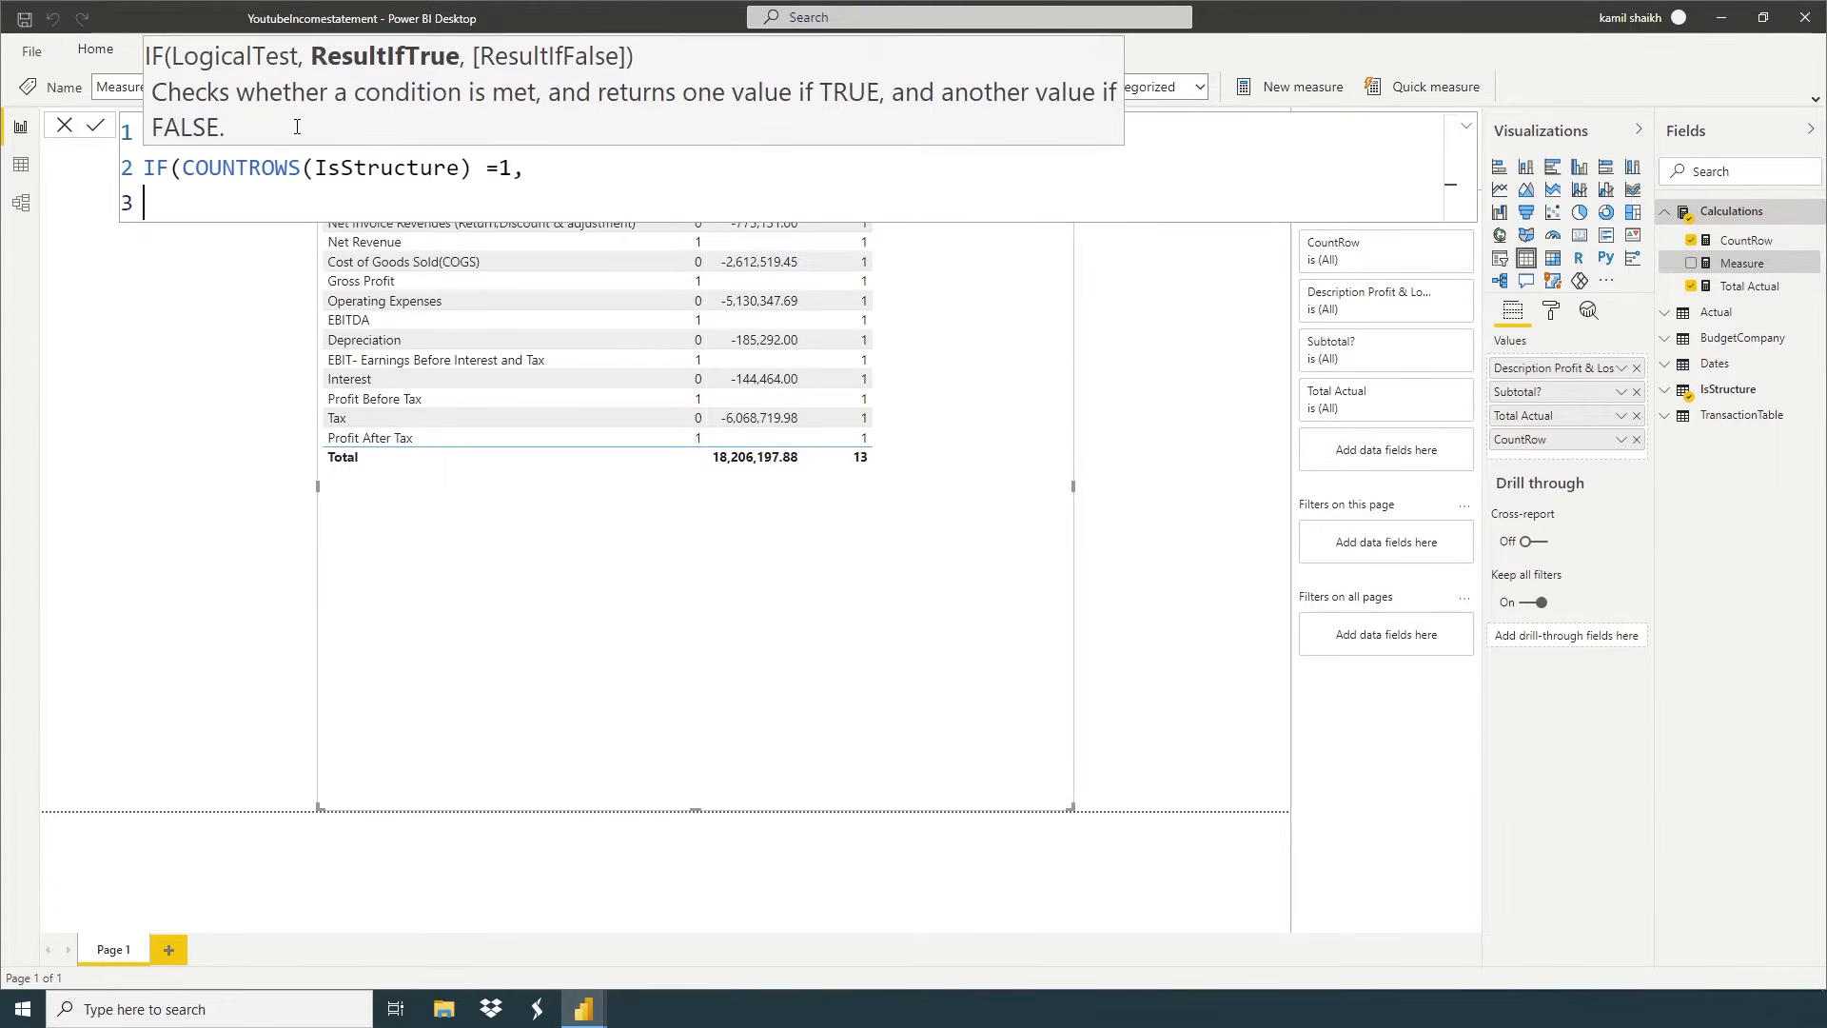
Begin the IF function's true result on a new line with CALCULATE([Total Actual], in the Subtotal Actual formula
type("CA")
key("Tab")
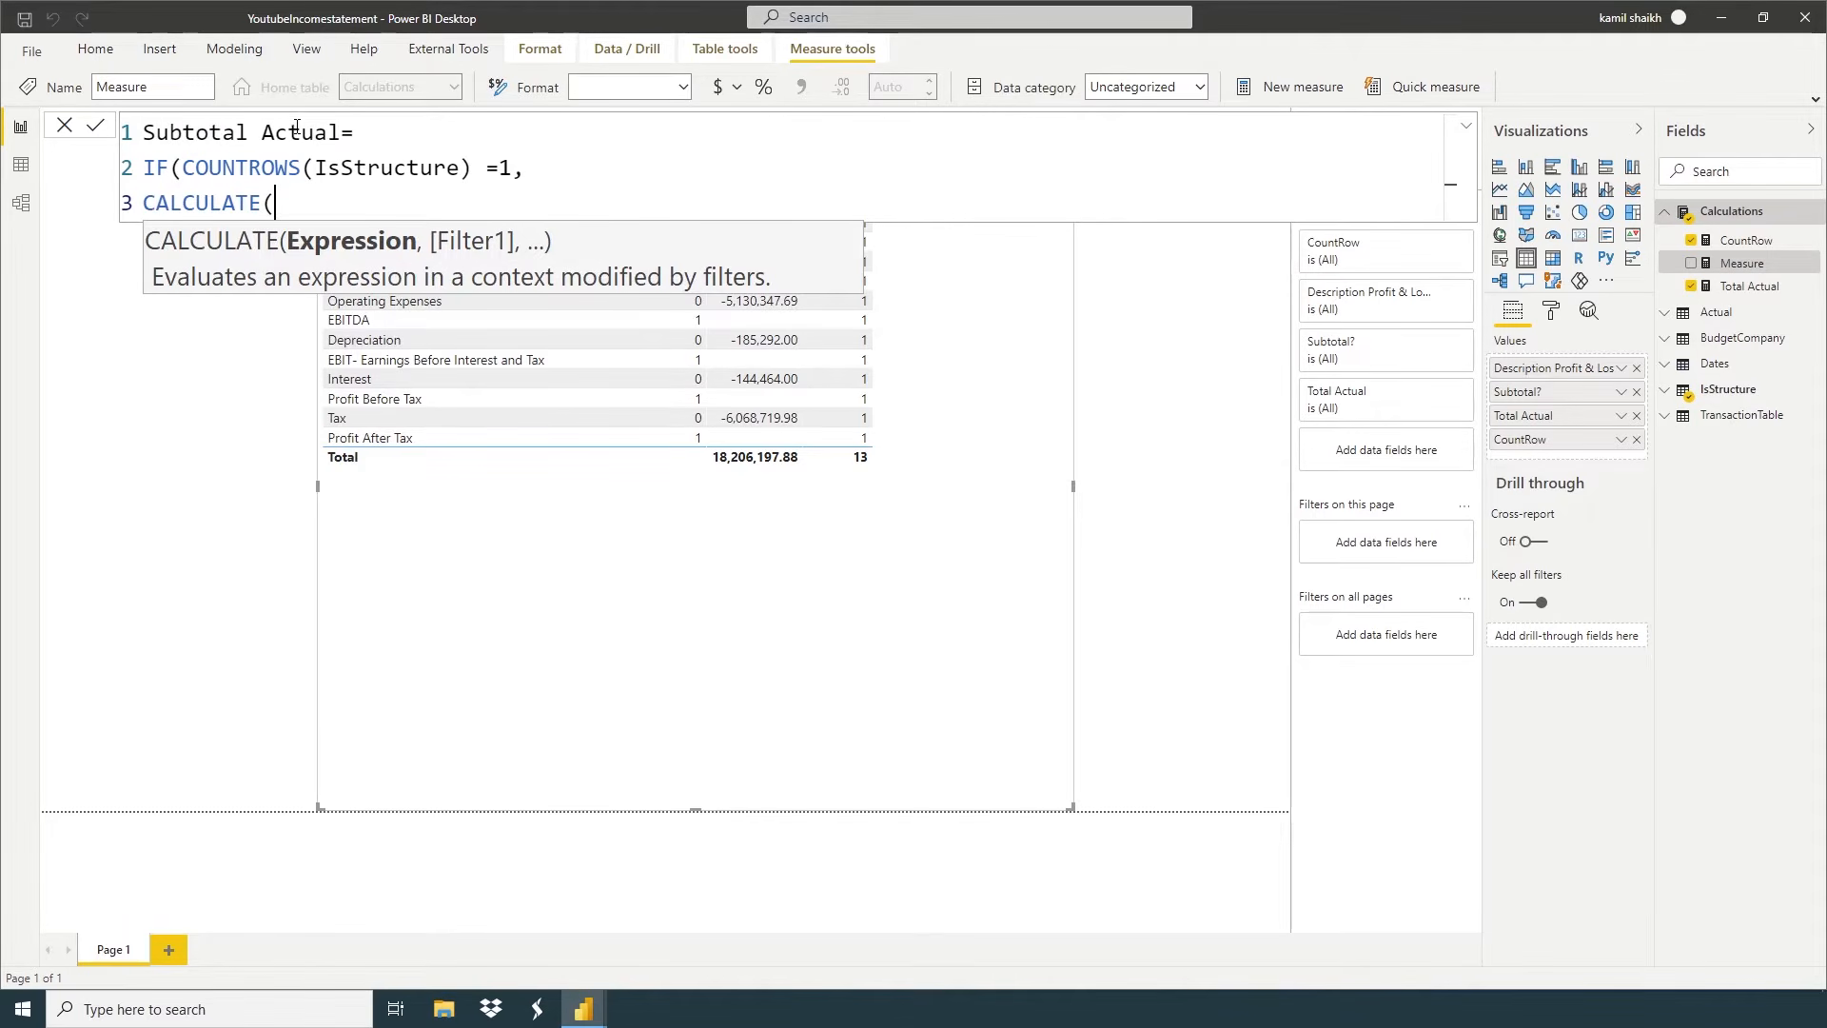
type("(")
key("BackSpace")
type("[")
key("Down")
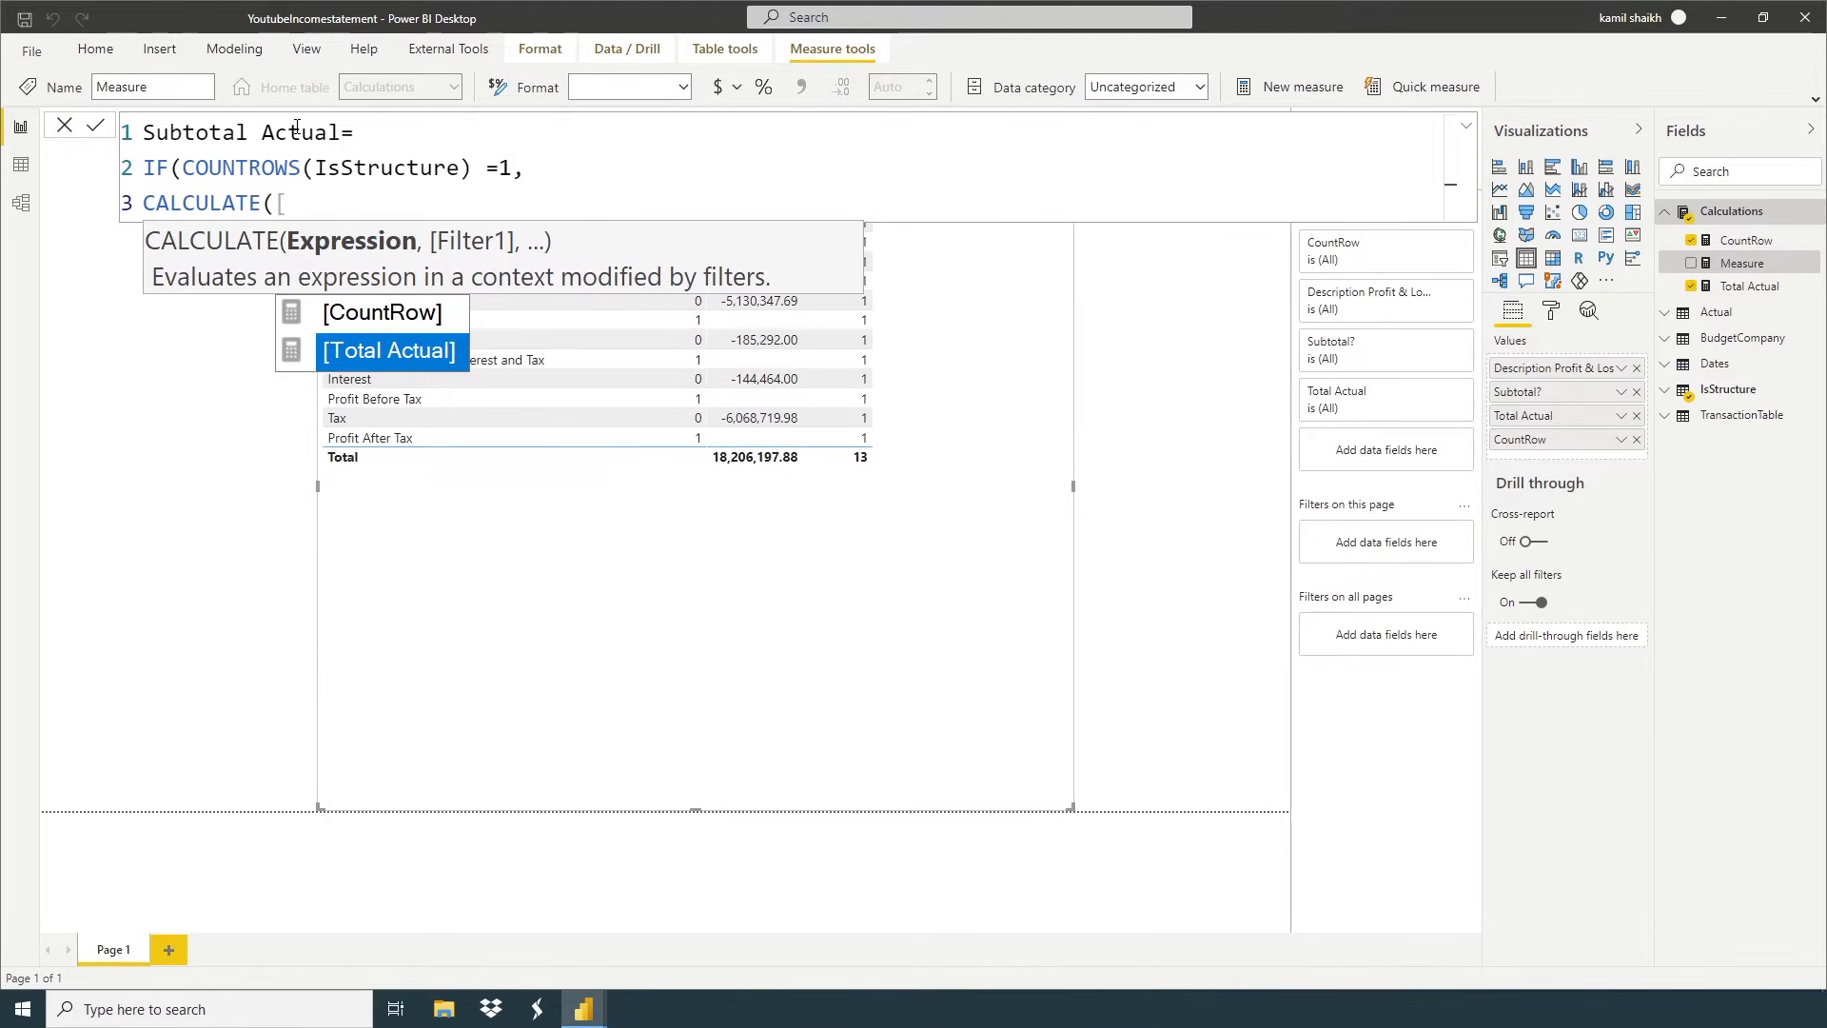
key("Tab")
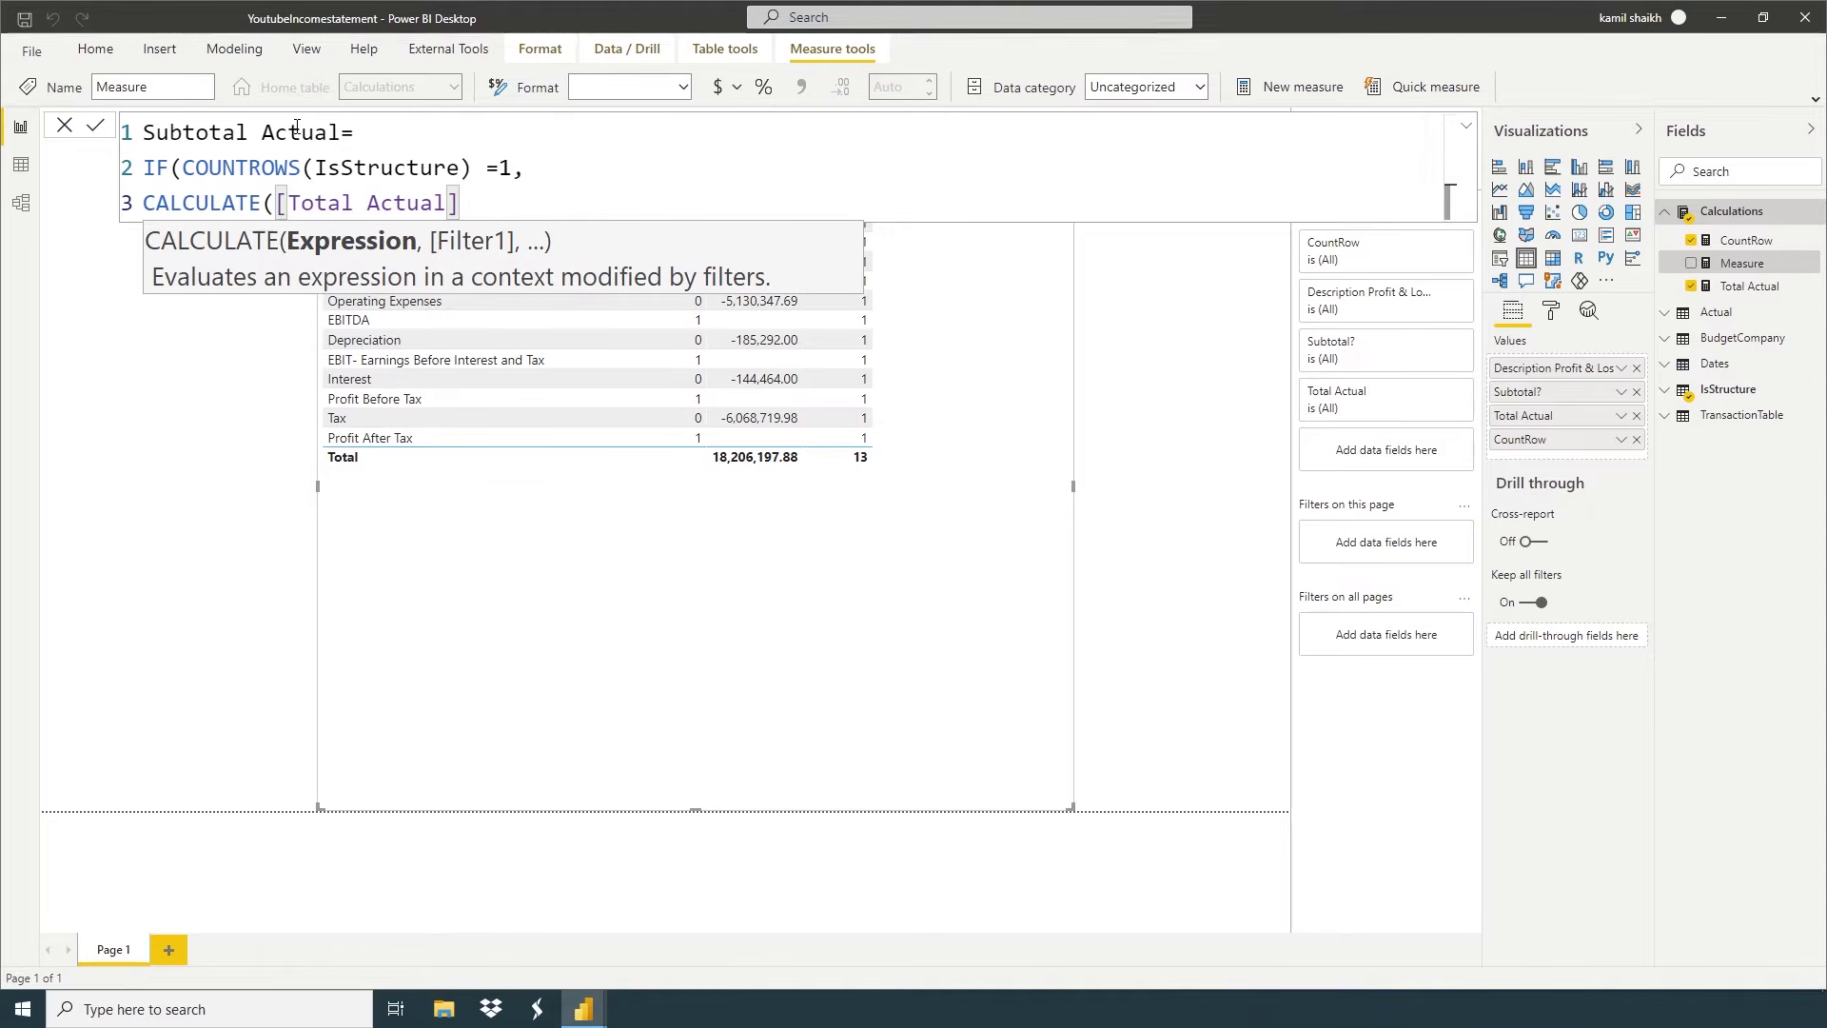
type(",")
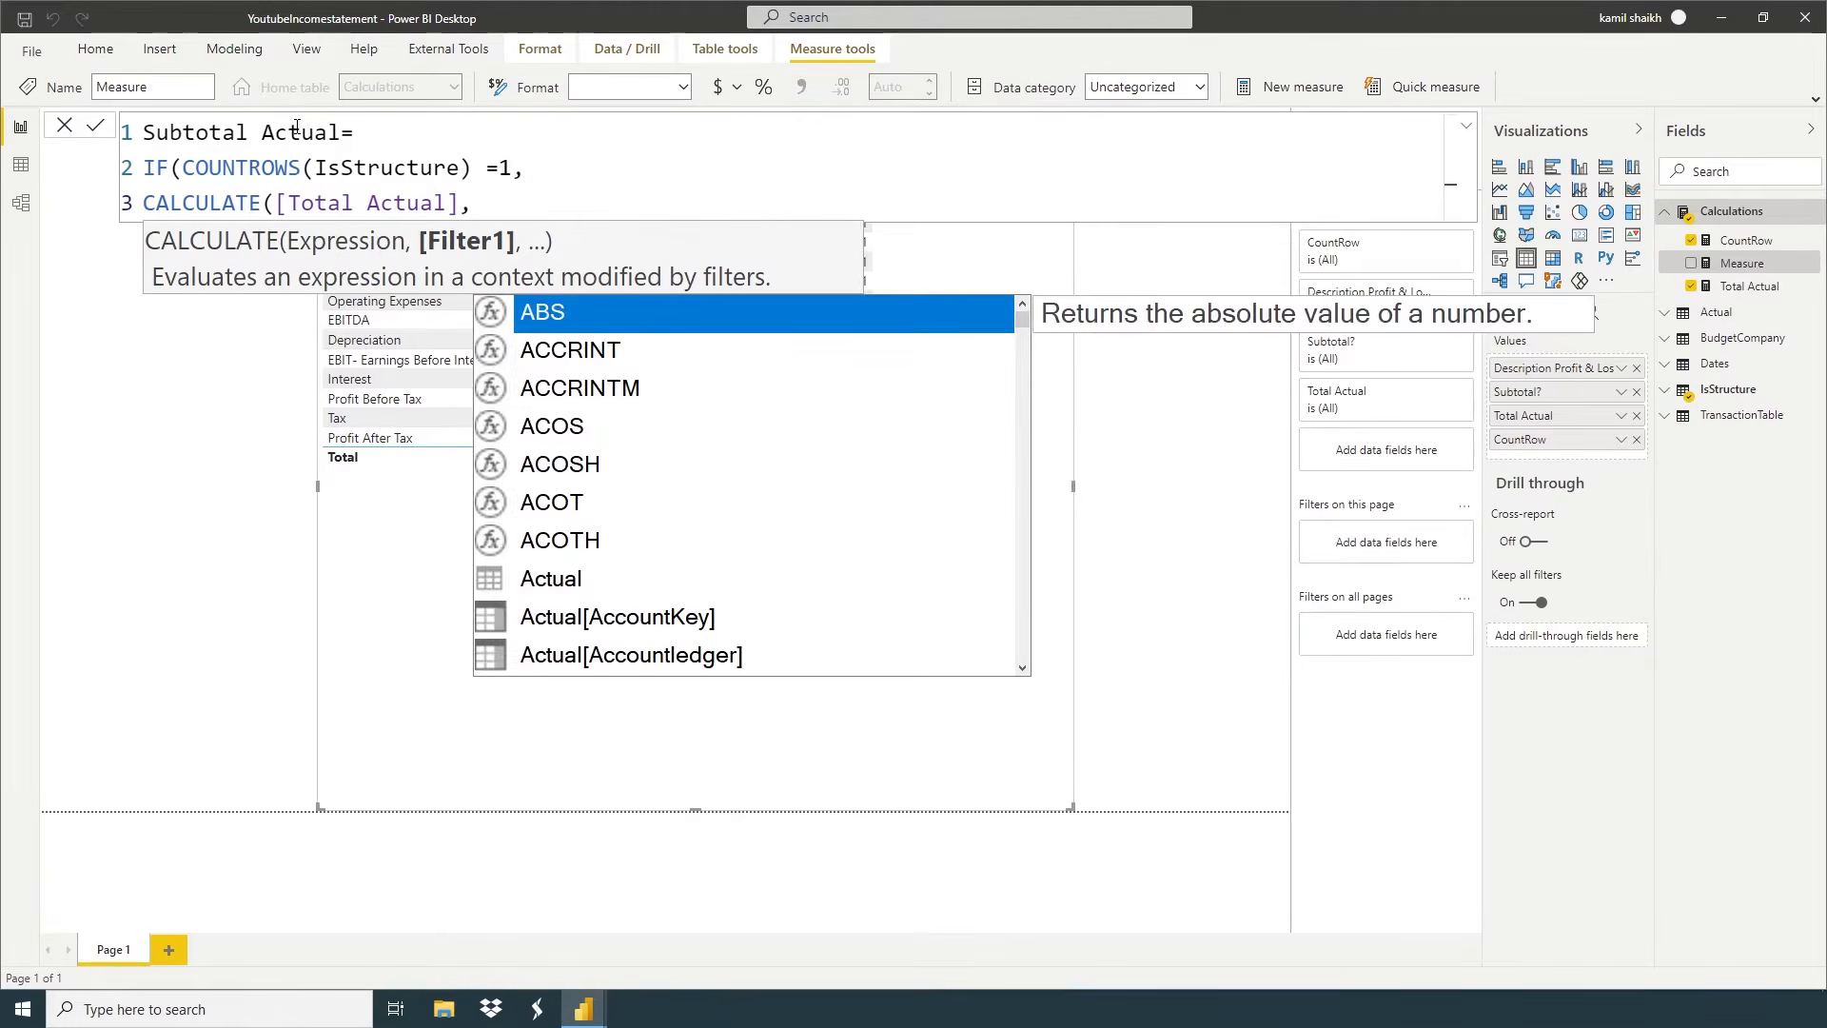
key("shift+Return")
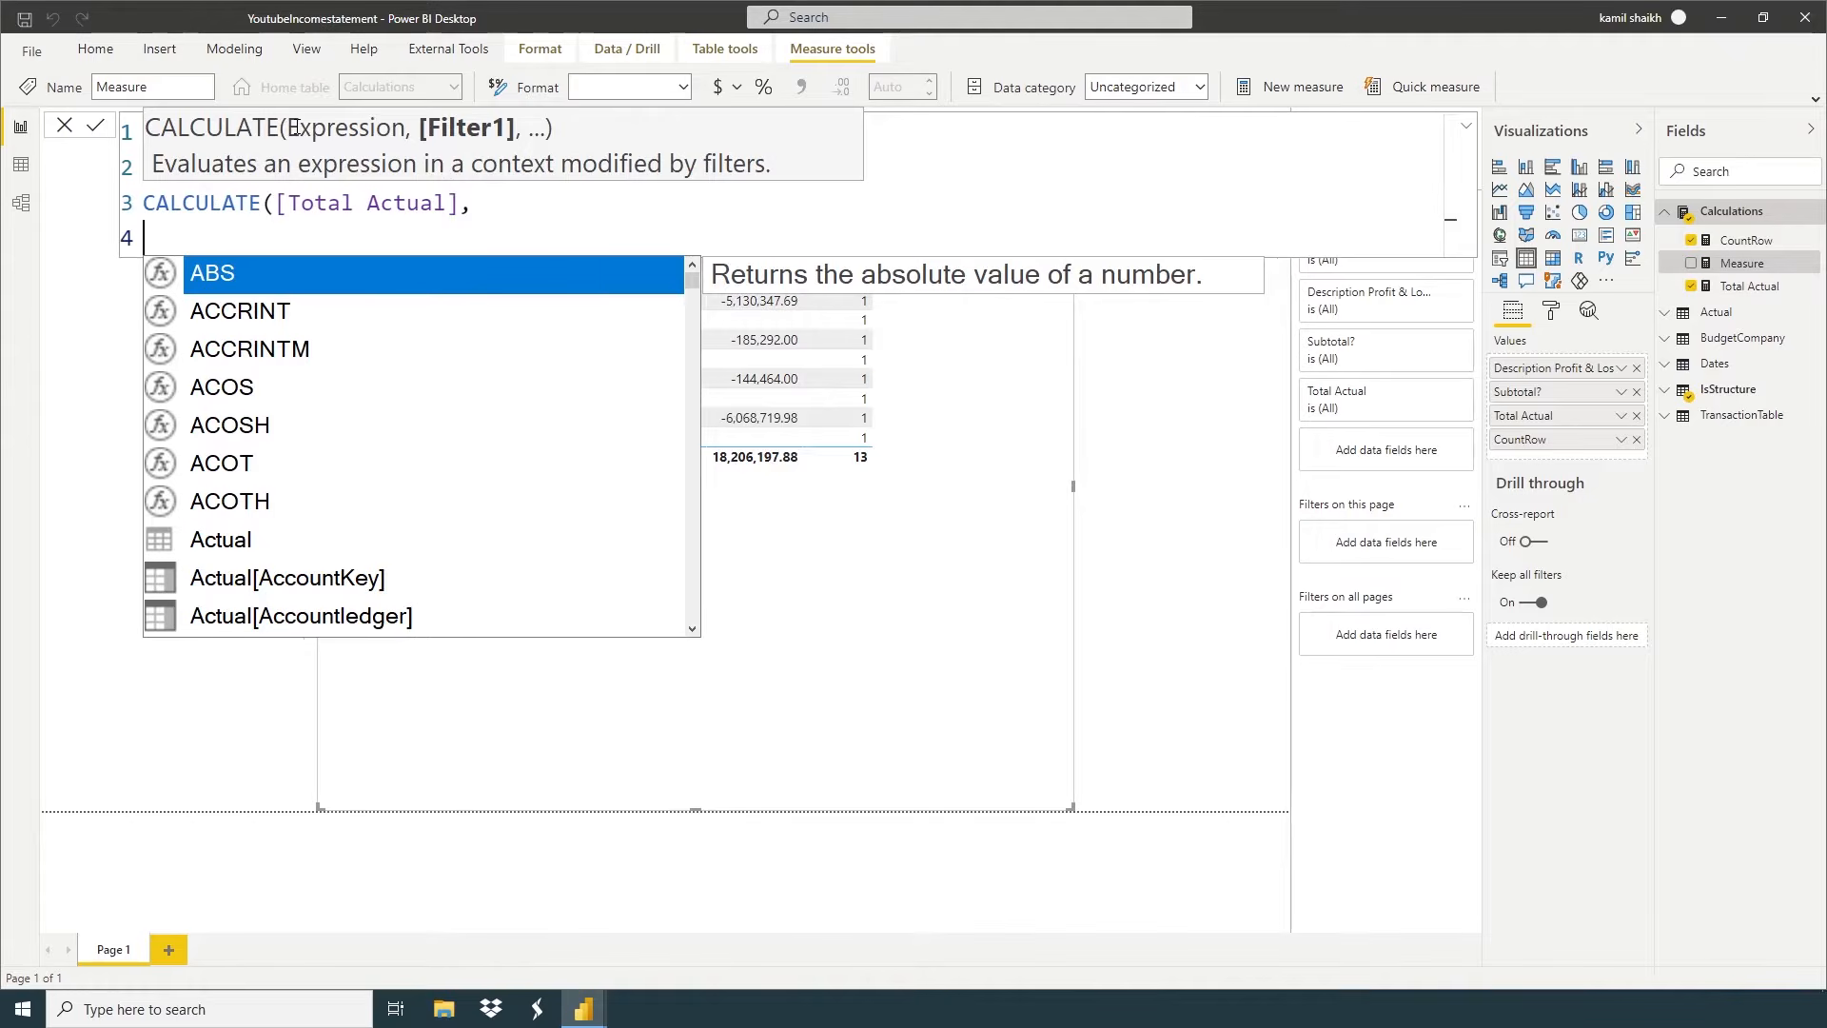
Add ALL(IsStructure), as the first filter of the CALCULATE function on its own line
type("ALL(")
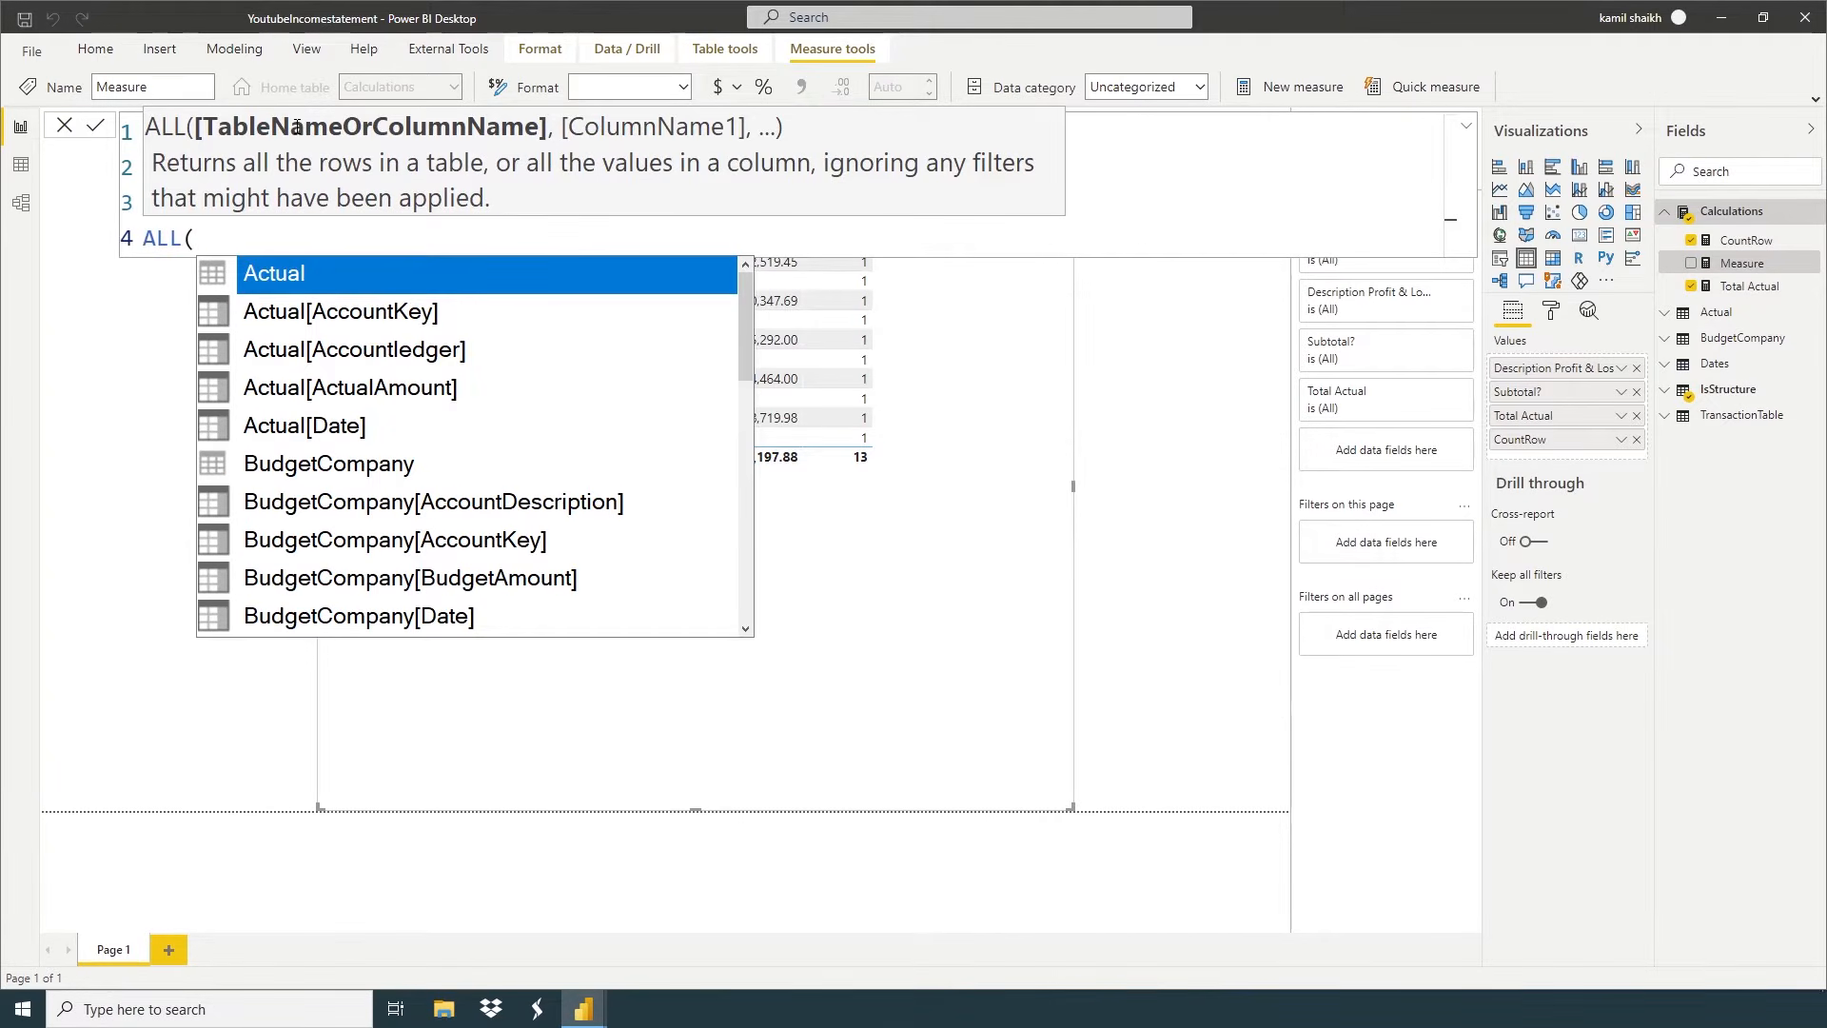
type("is")
key("Tab")
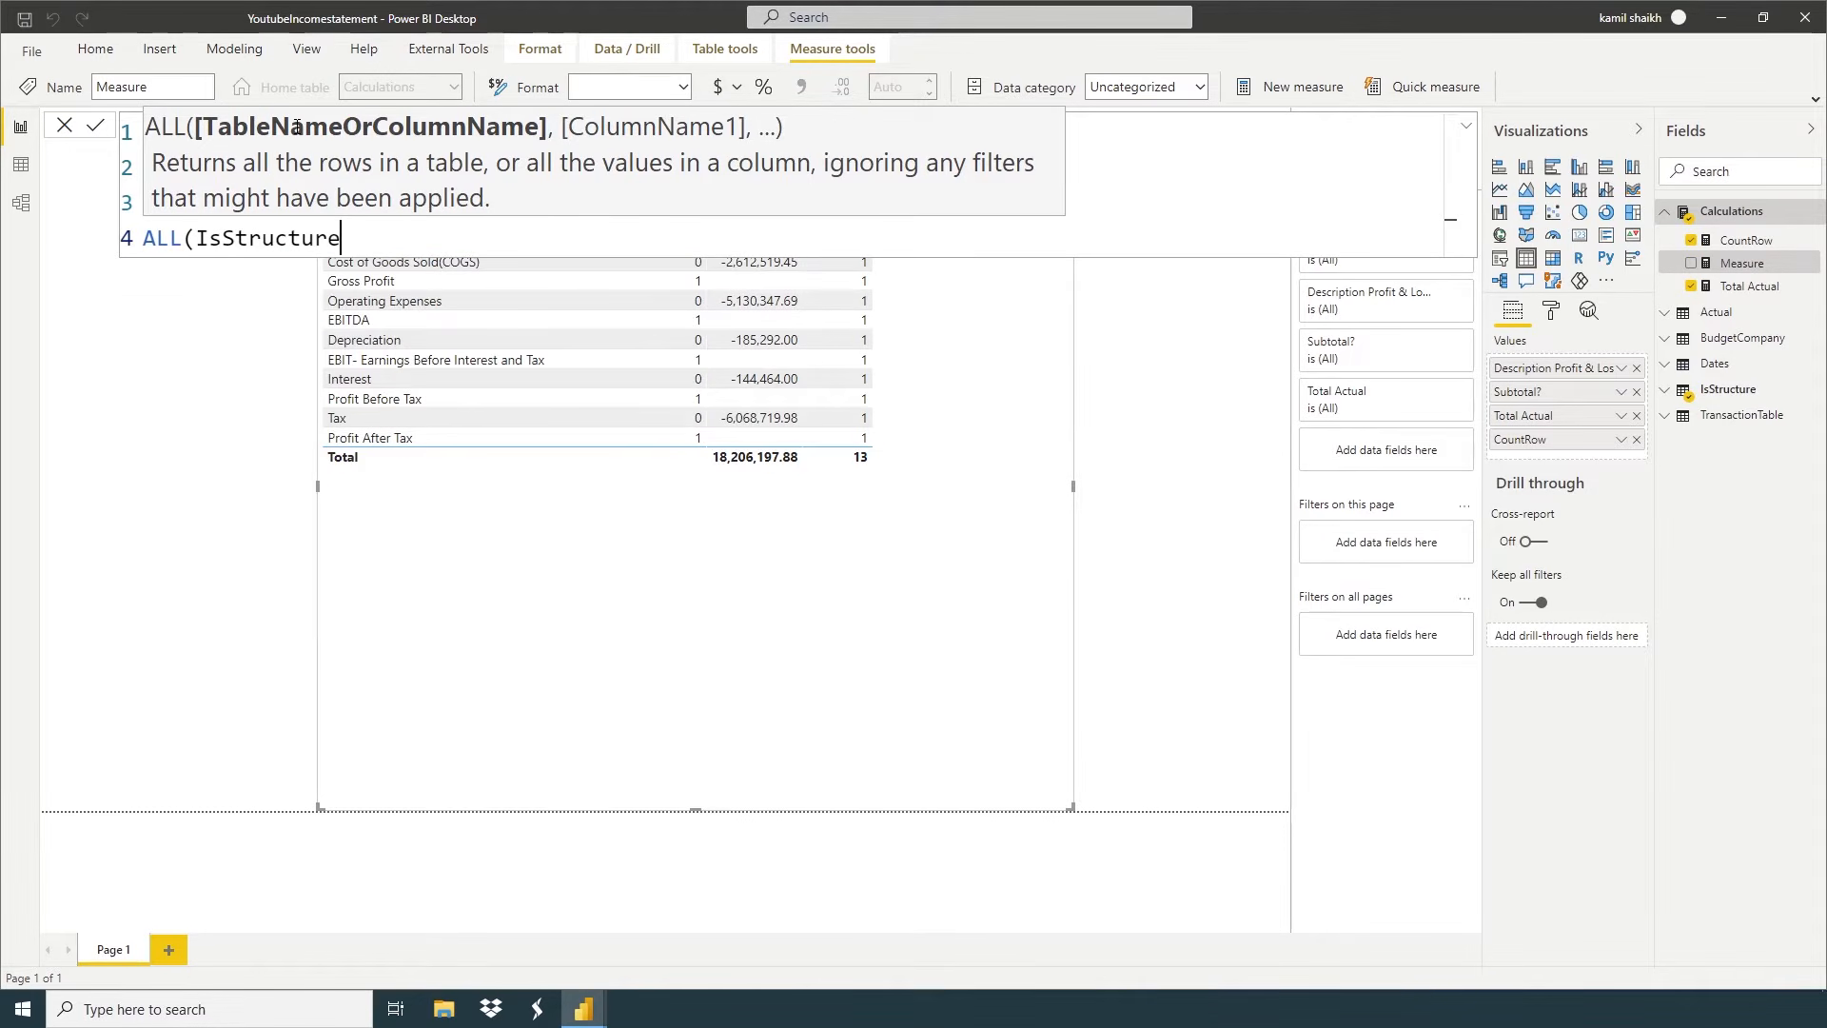
type("),")
key("Return")
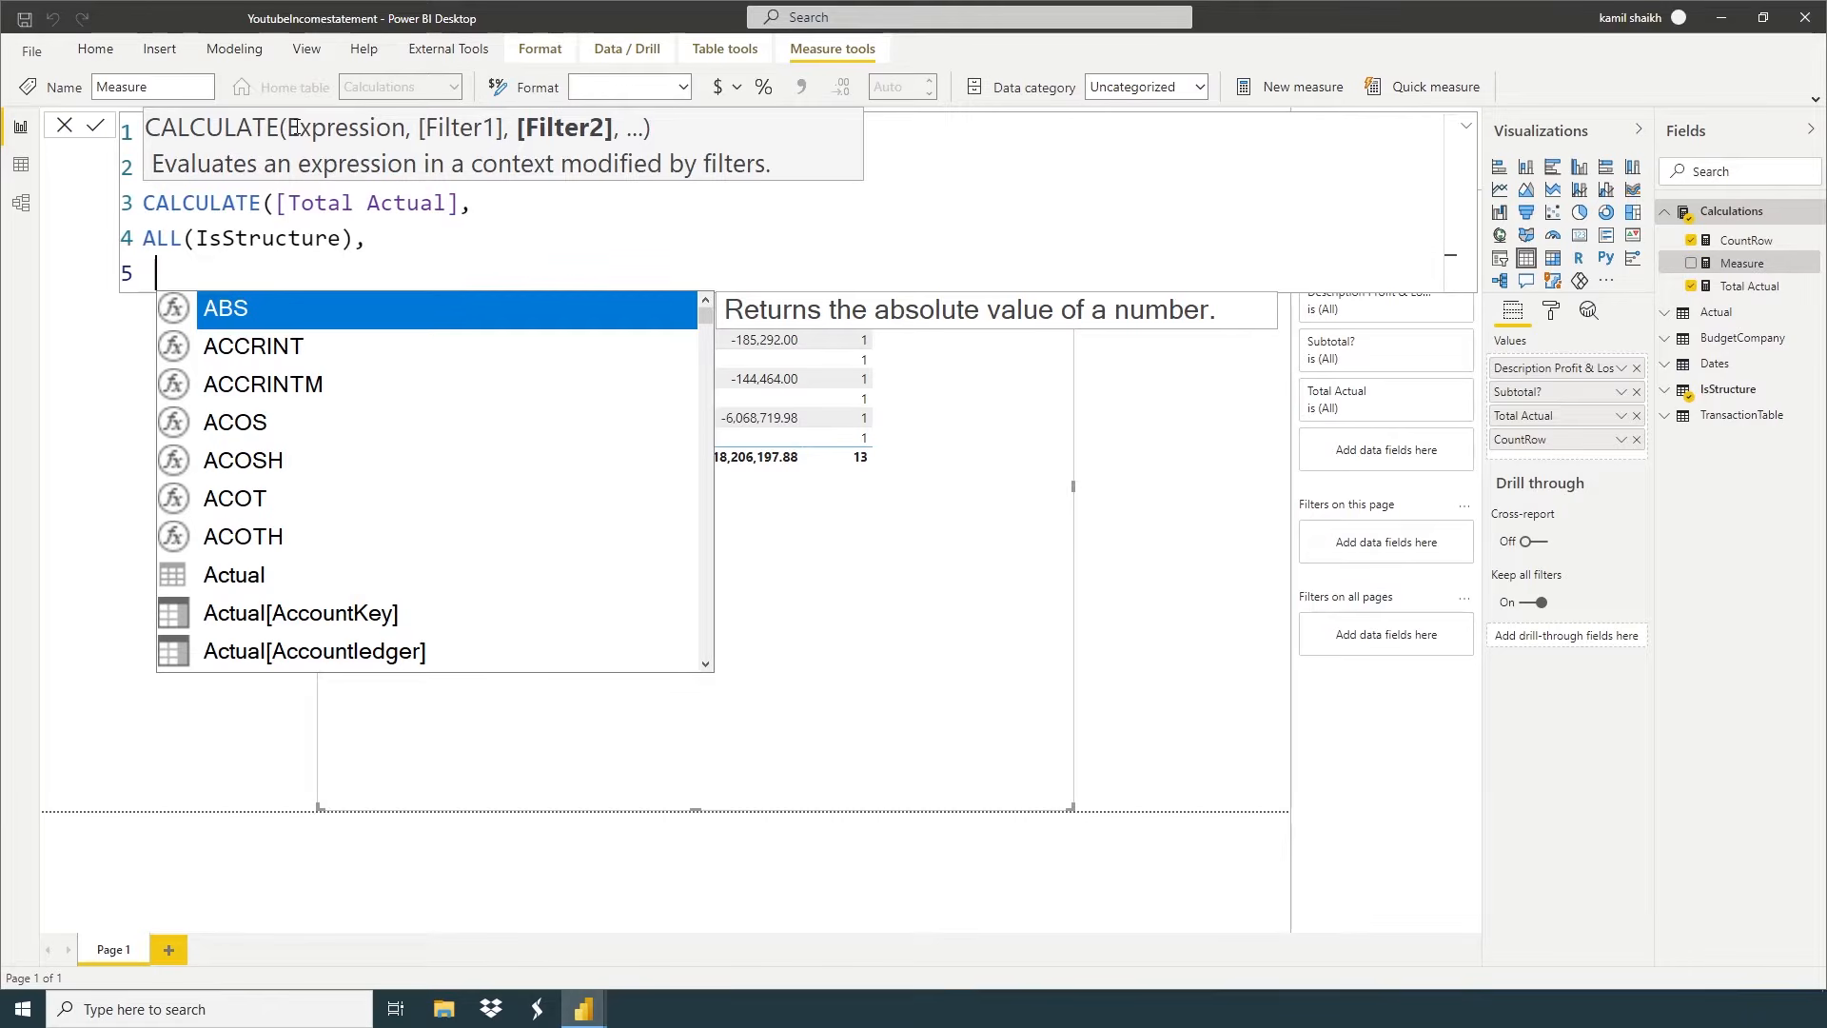
Begin the second CALCULATE filter of the Subtotal Actual formula with IsStructure[Row Index]
type("IS")
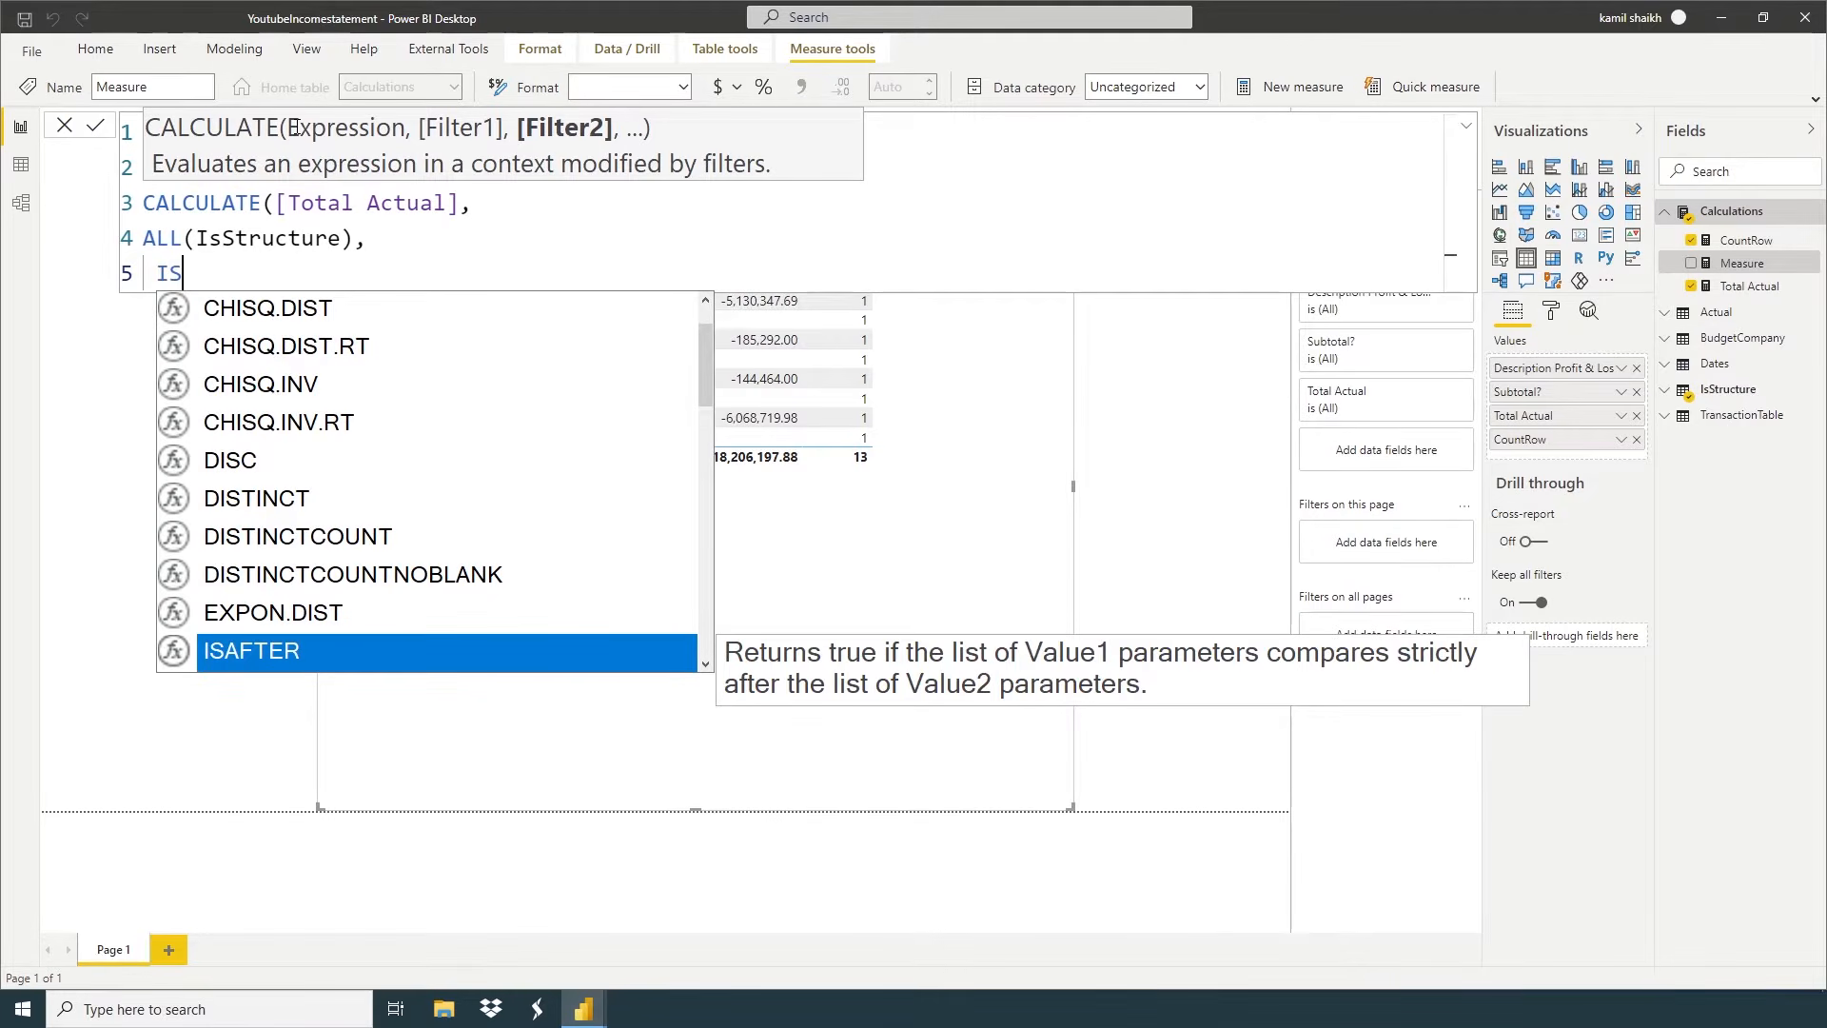
type("str")
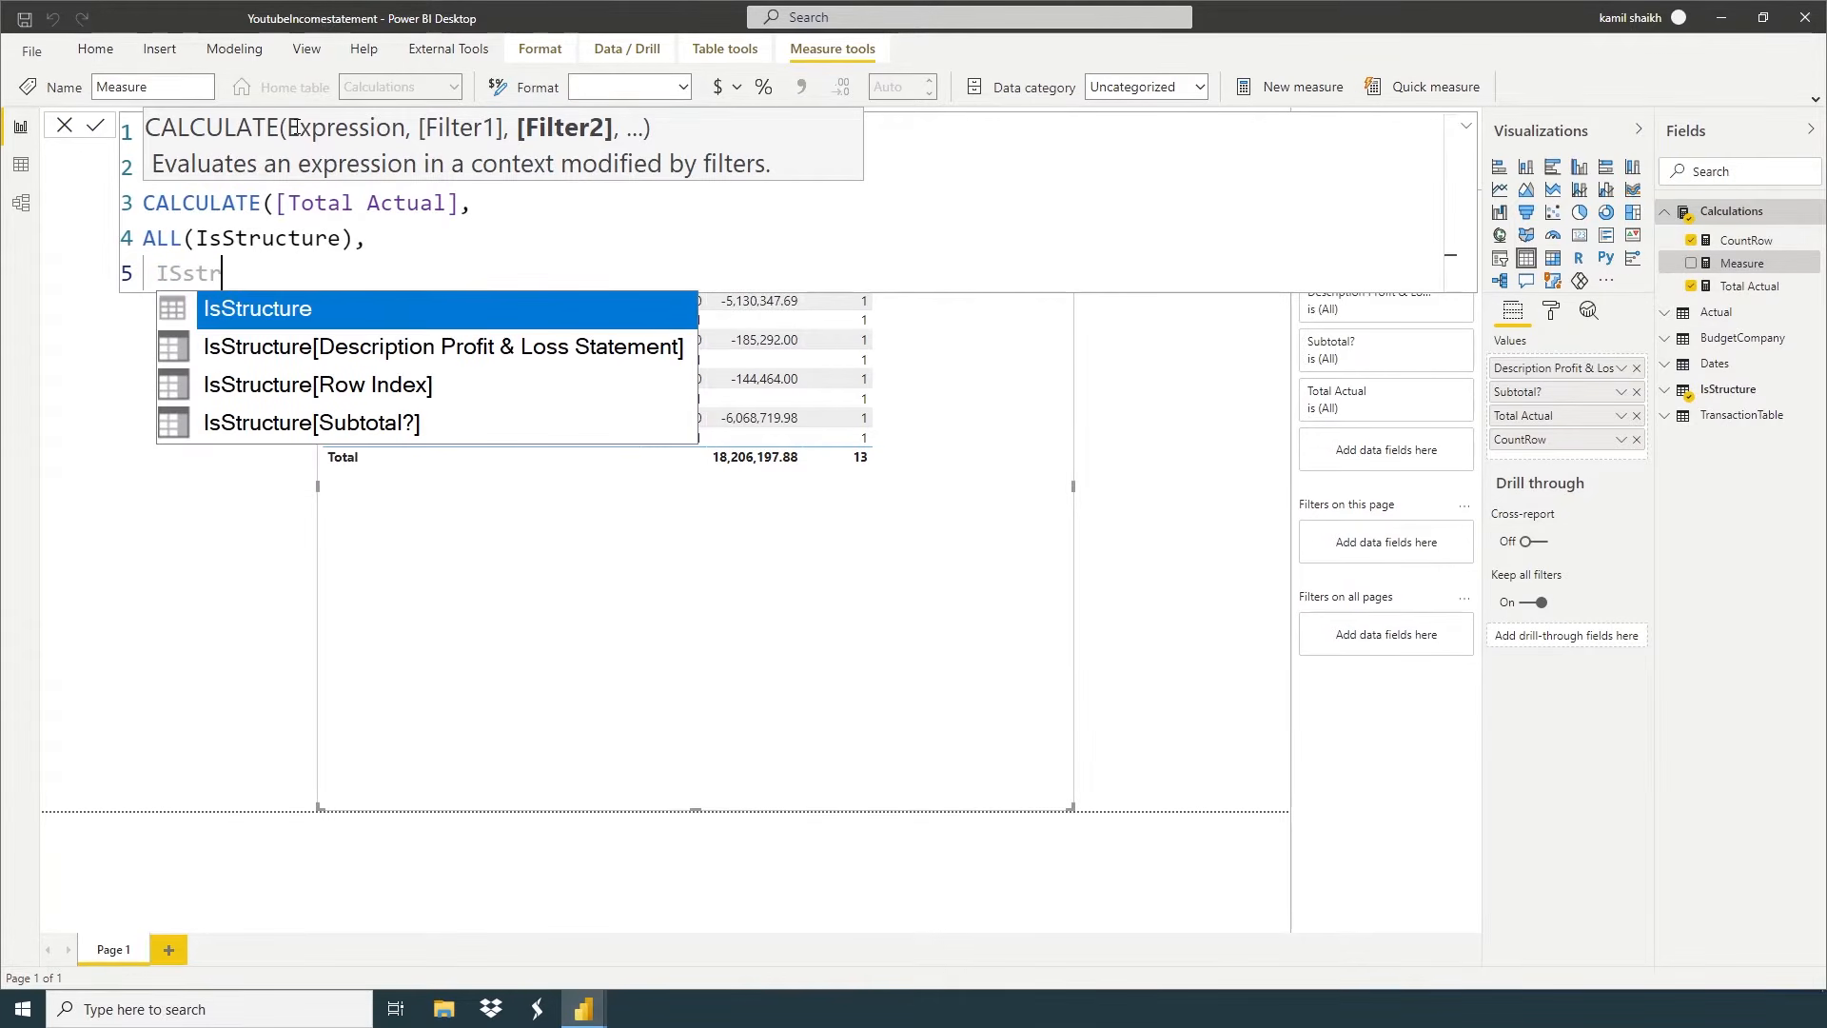
key("Tab")
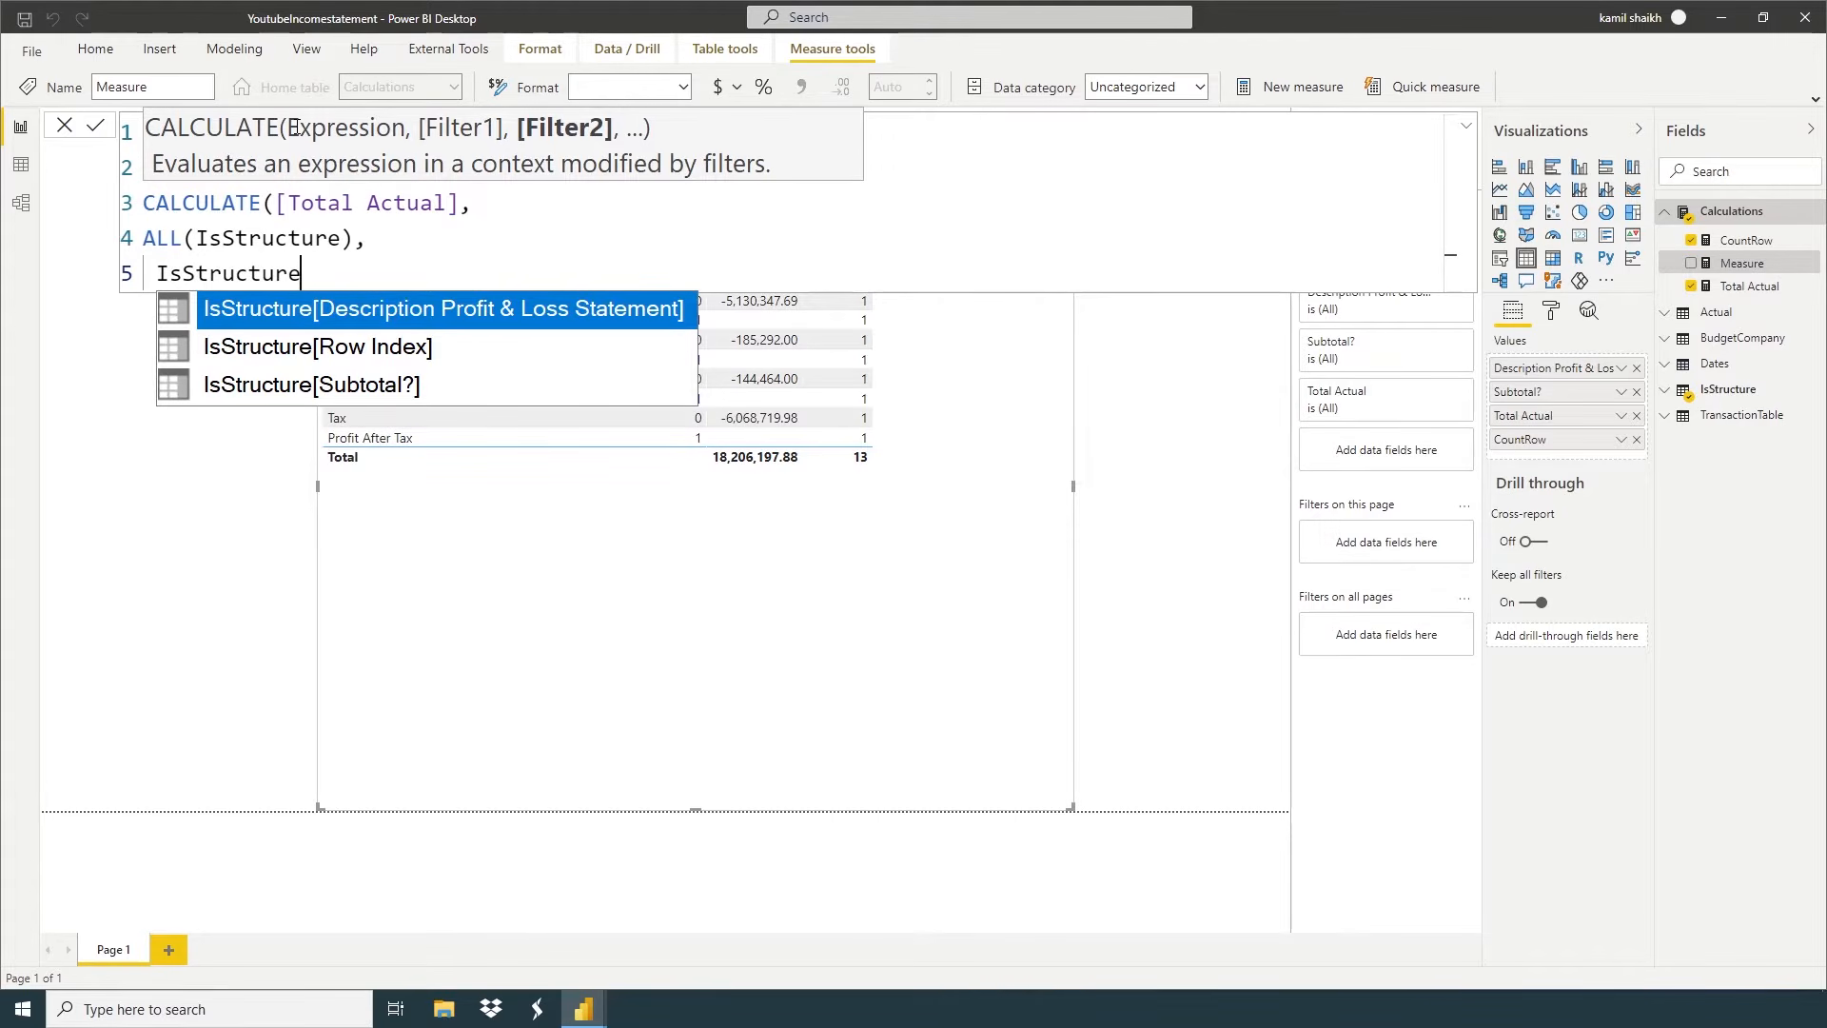
type("[T")
key("BackSpace")
type("RO")
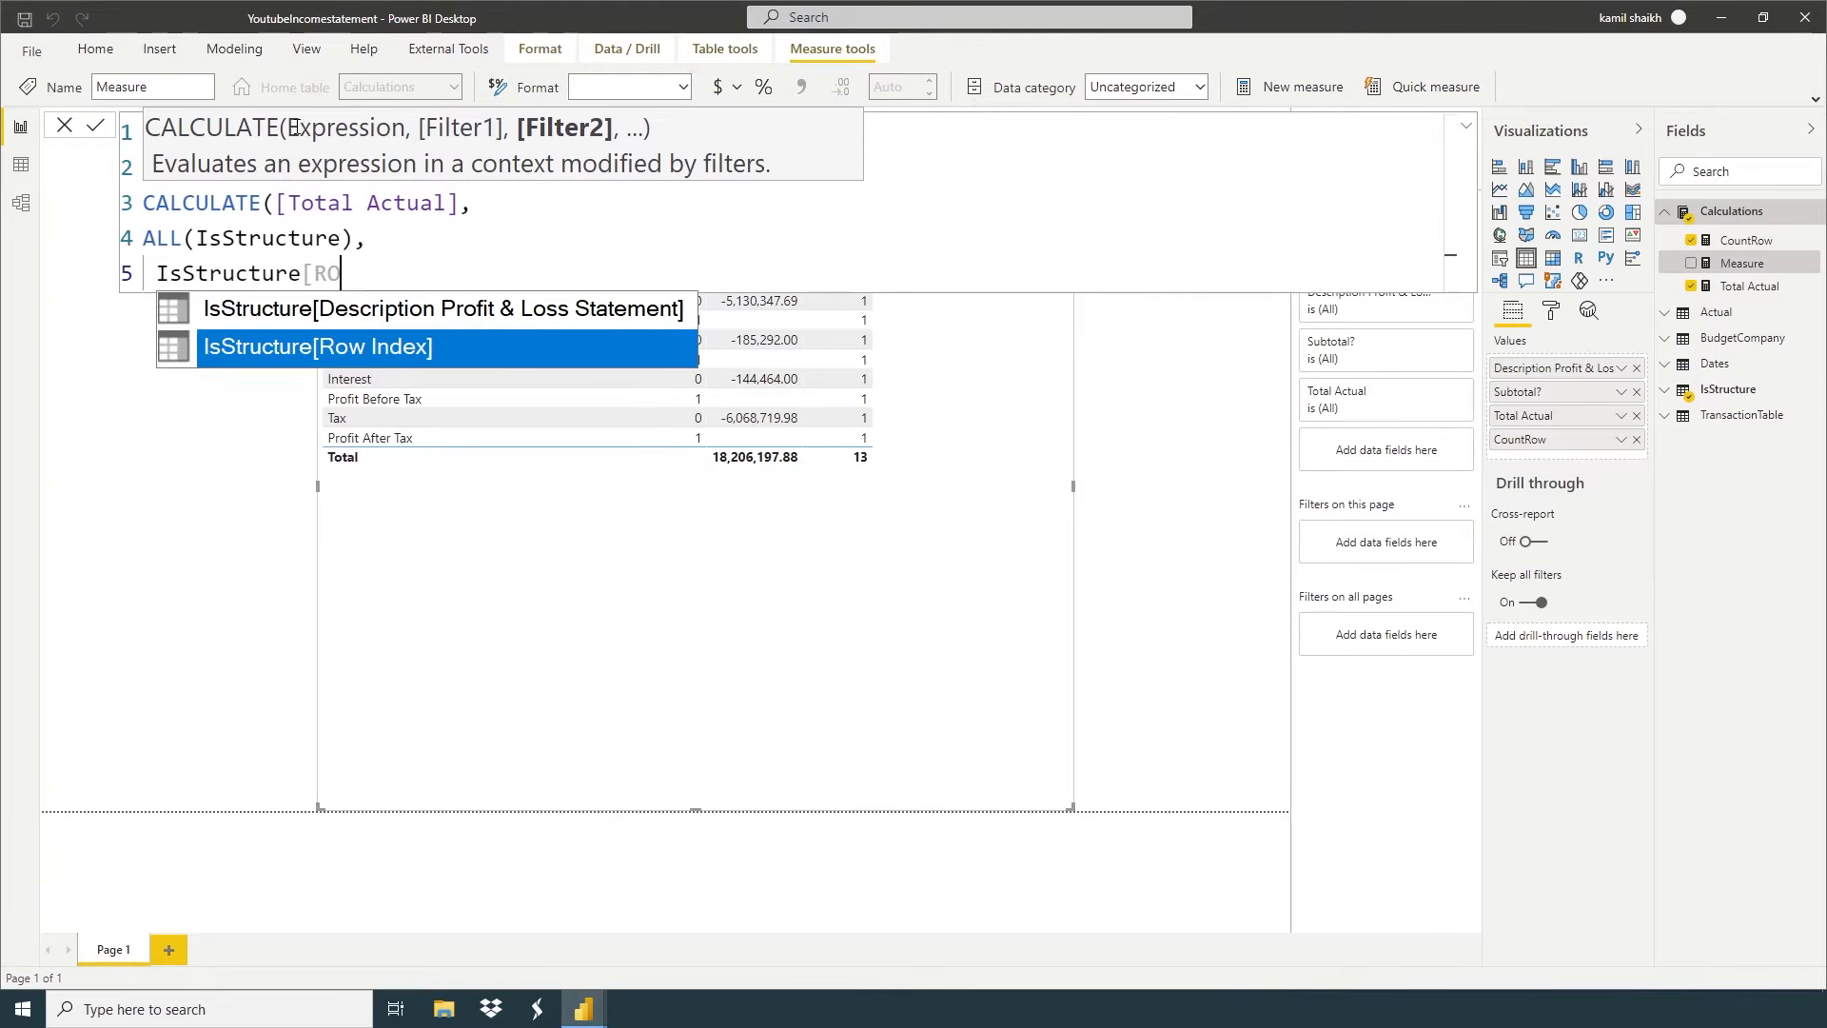
key("Tab")
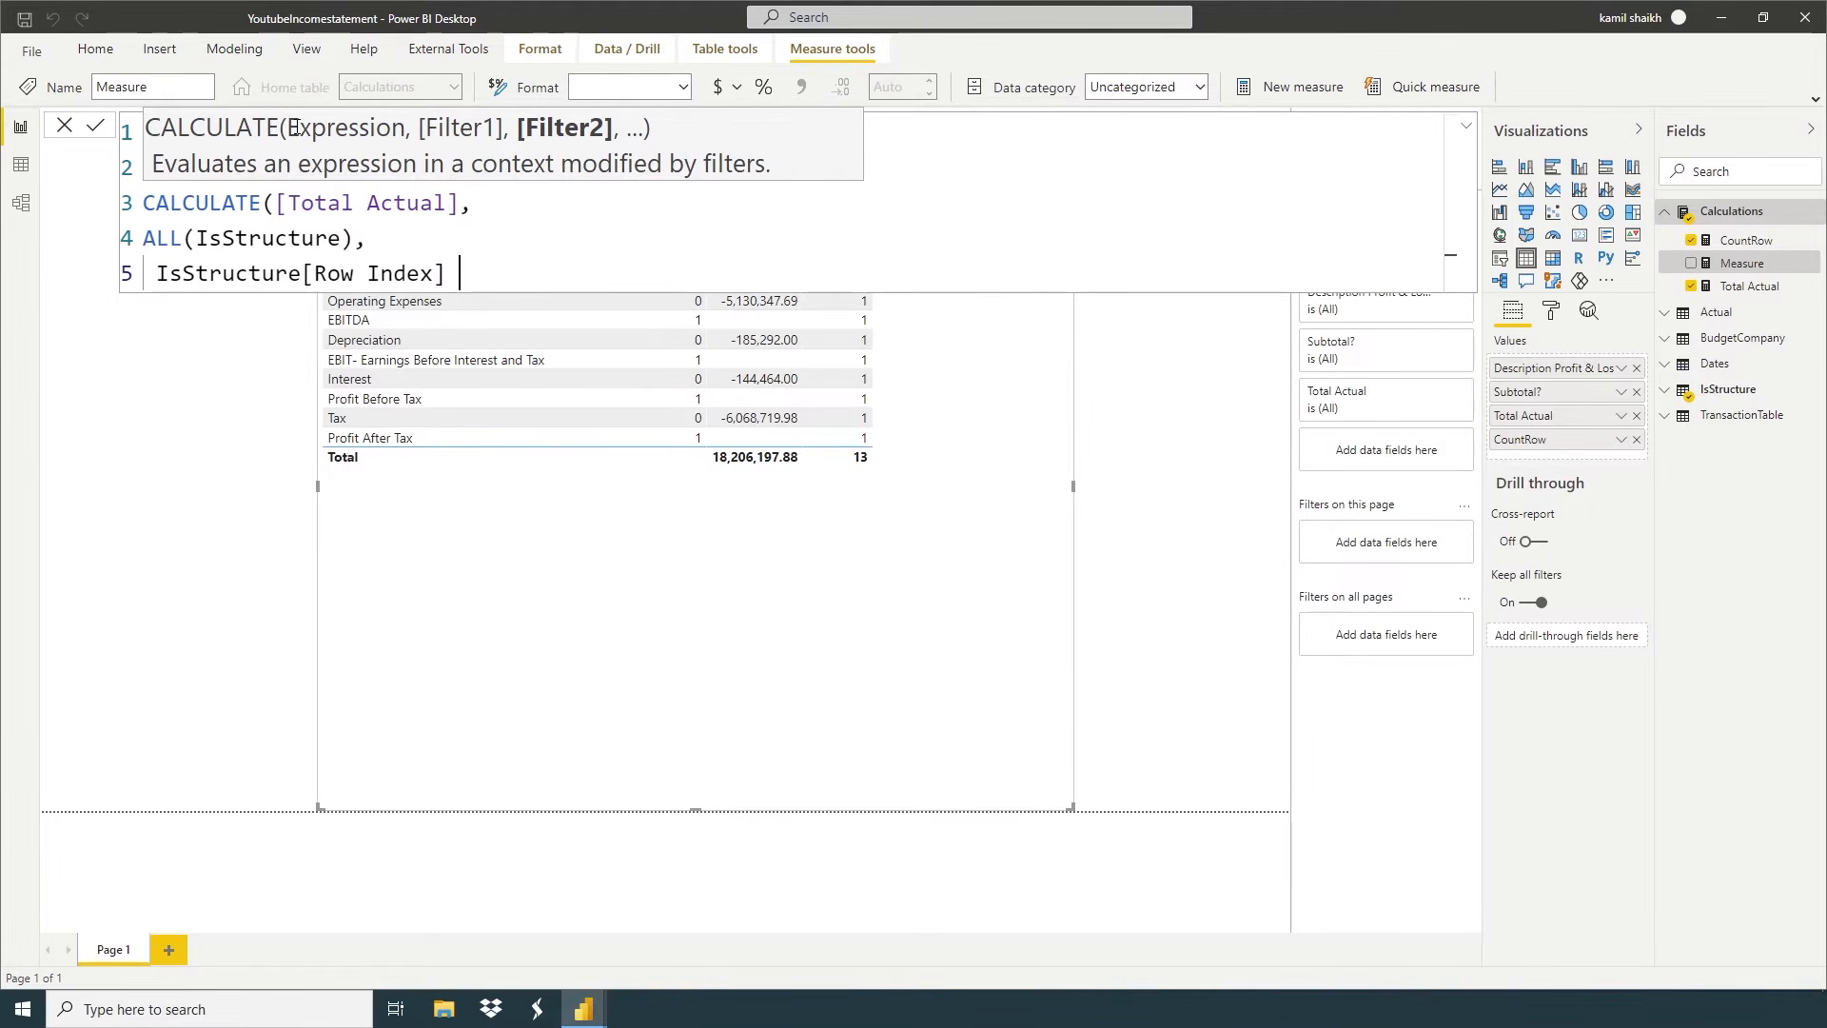
Complete the row index filter with <=VALUES(IsStructure[Row Index]) and start a new line below it
type("<=VA")
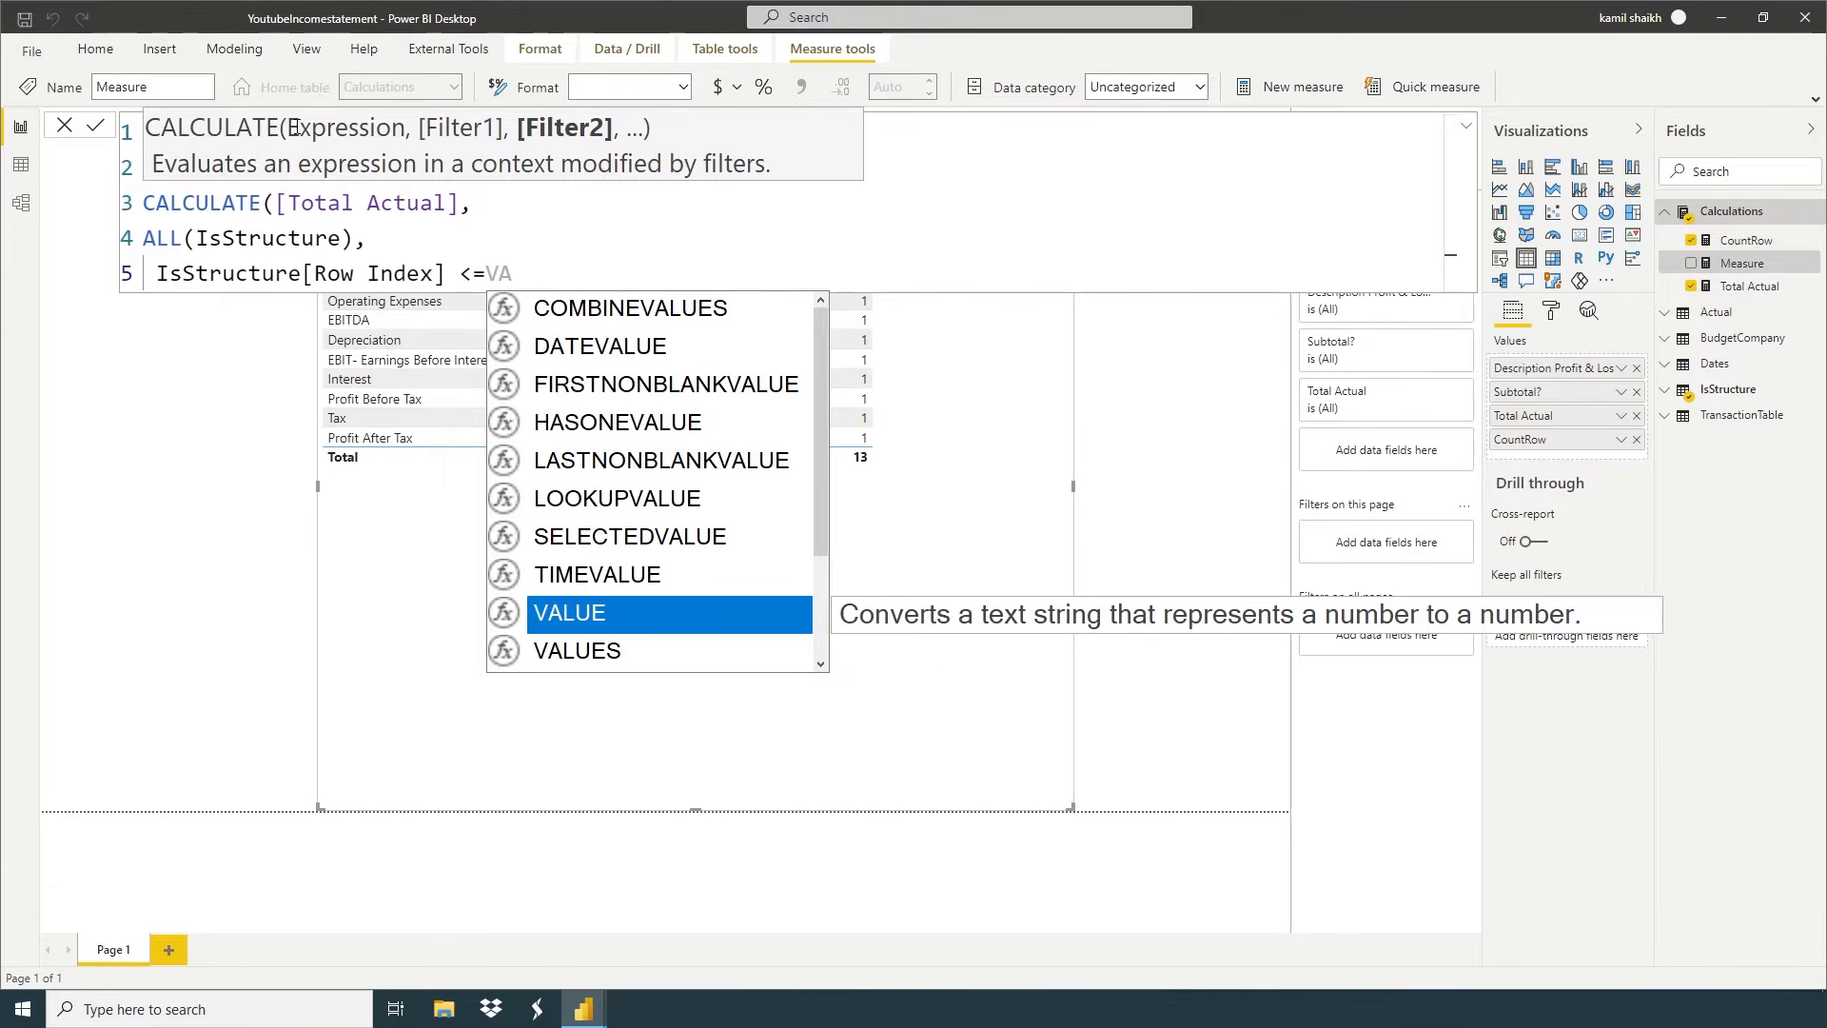
key("Down")
key("Tab")
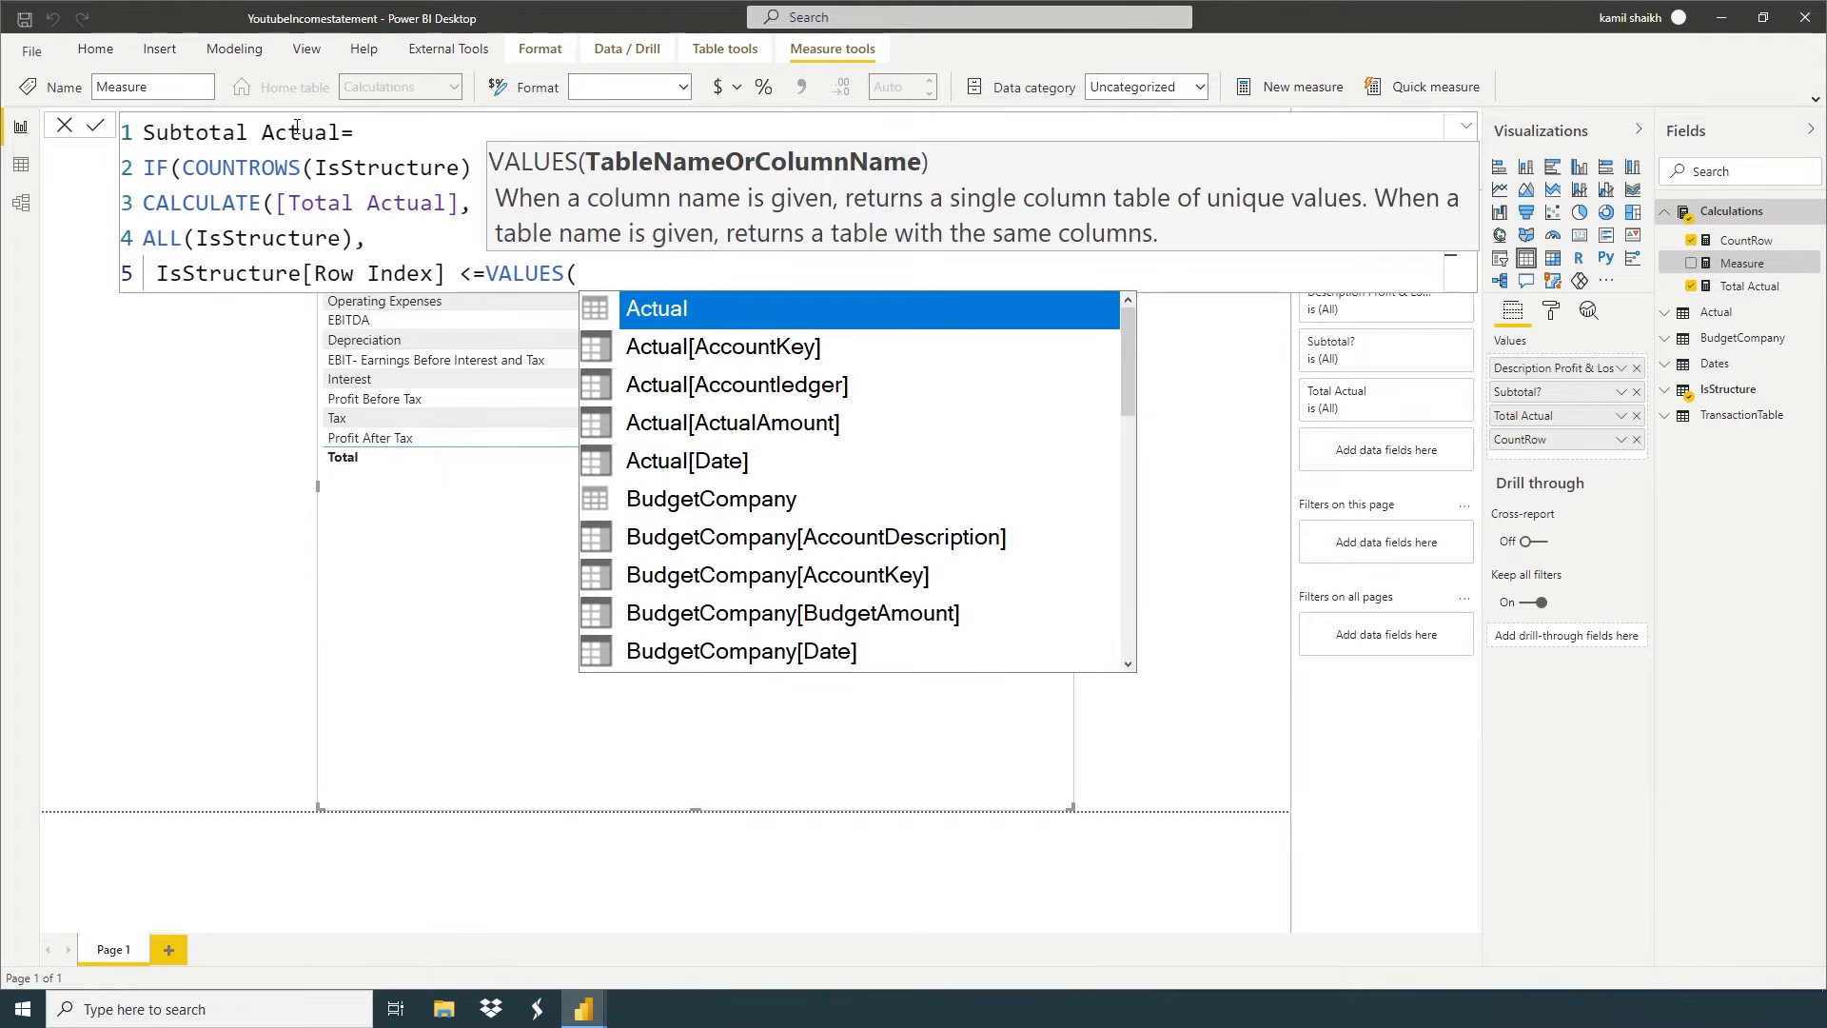
type("IsStructure[Row Index]")
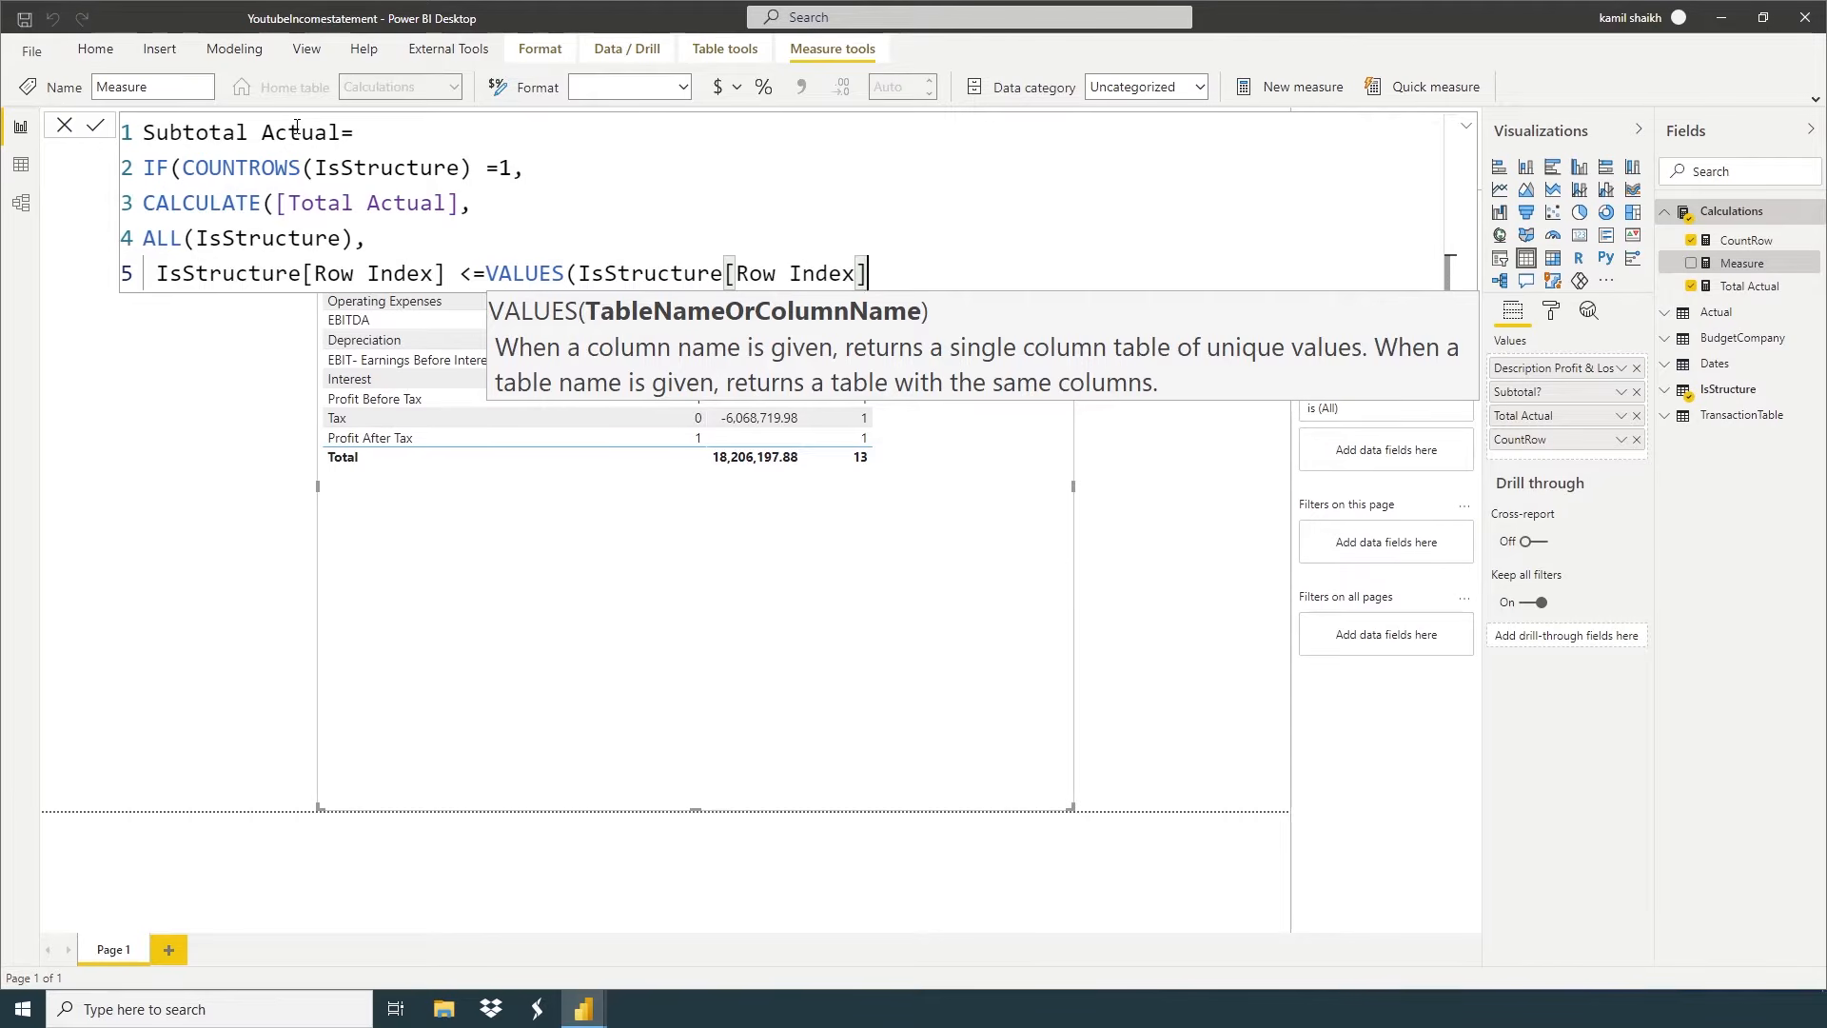
type(")")
key("shift+Return")
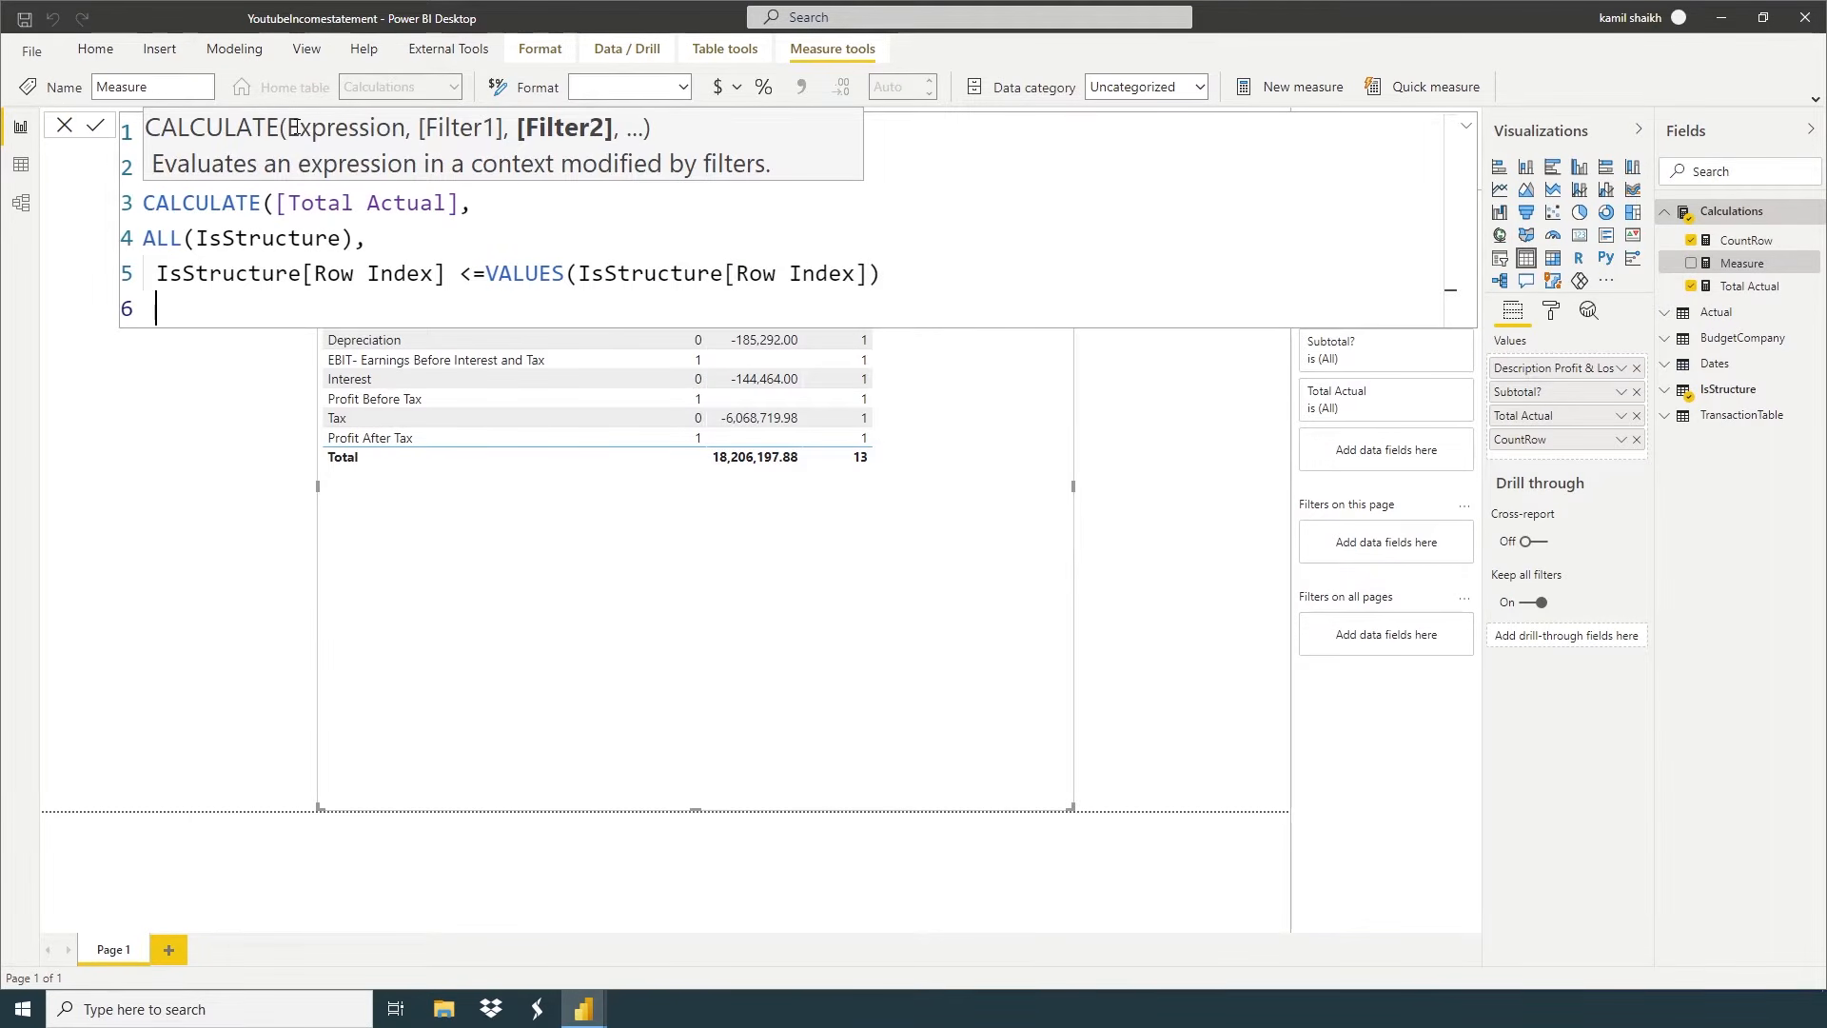
Close the CALCULATE and IF functions with )), commit the Subtotal Actual measure and close its formula editor
type(")")
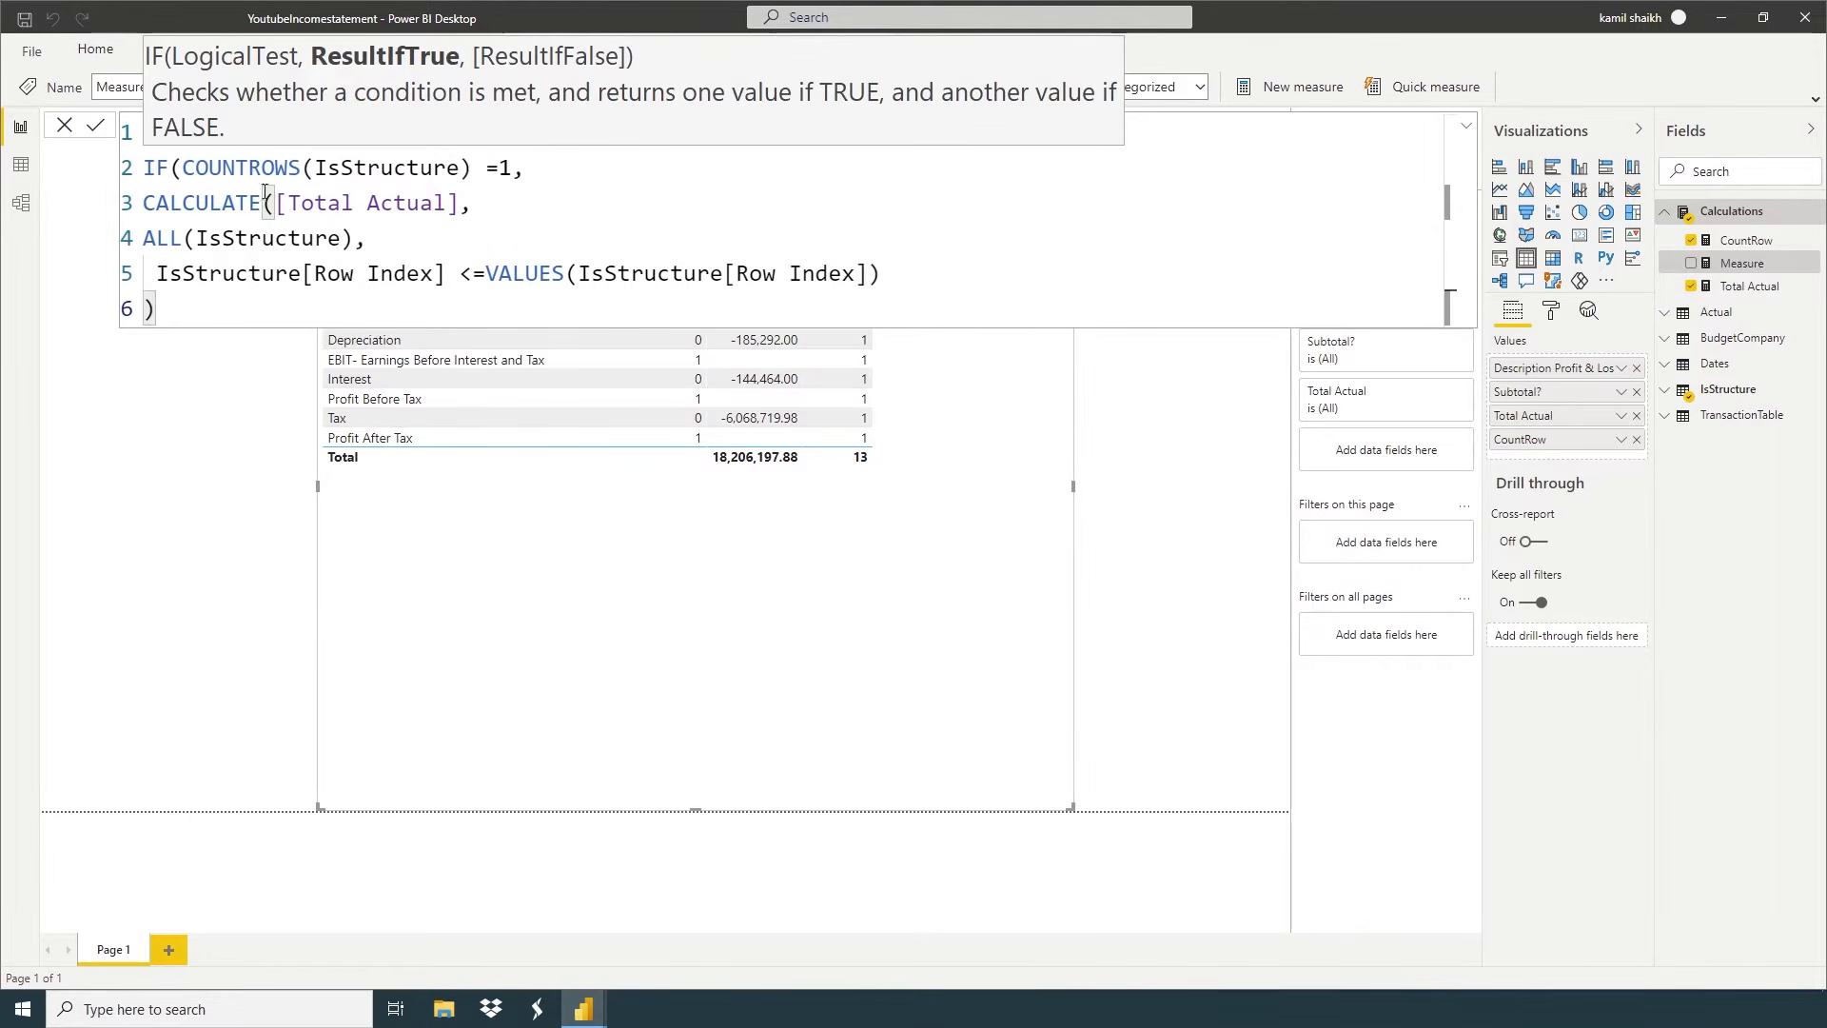
type(")")
key("Return")
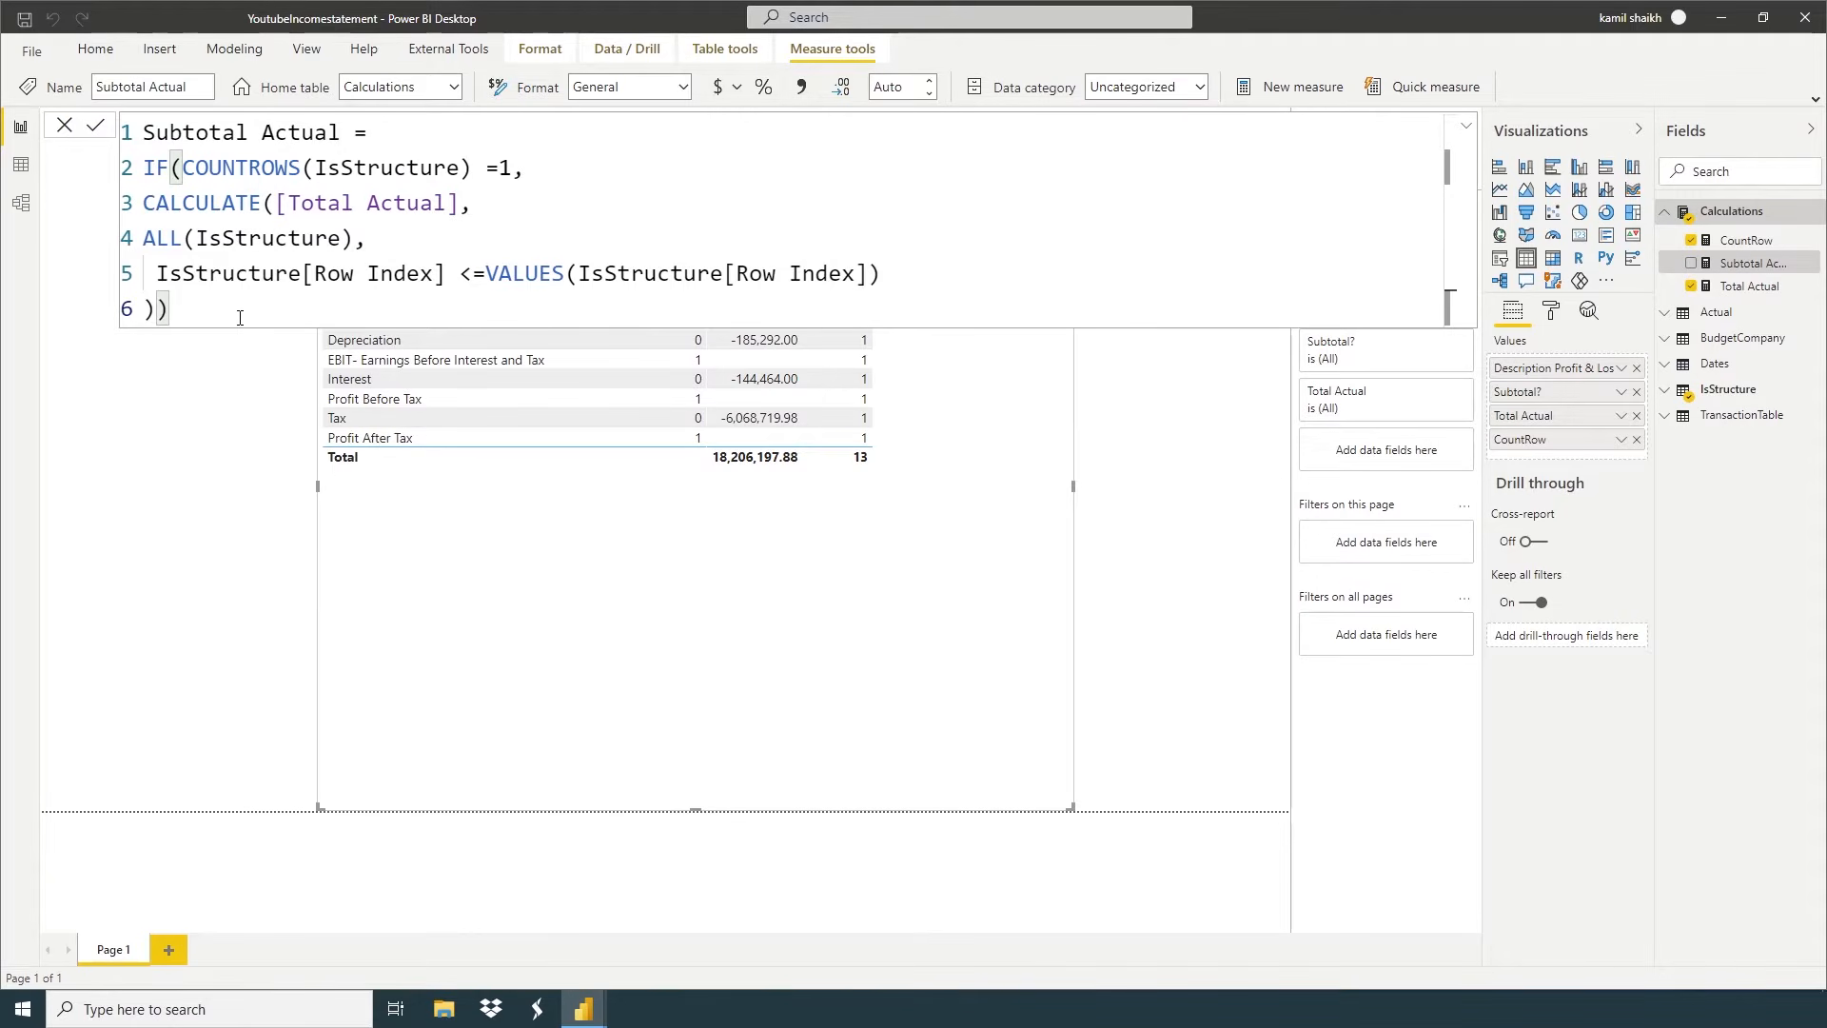
left_click(180, 308)
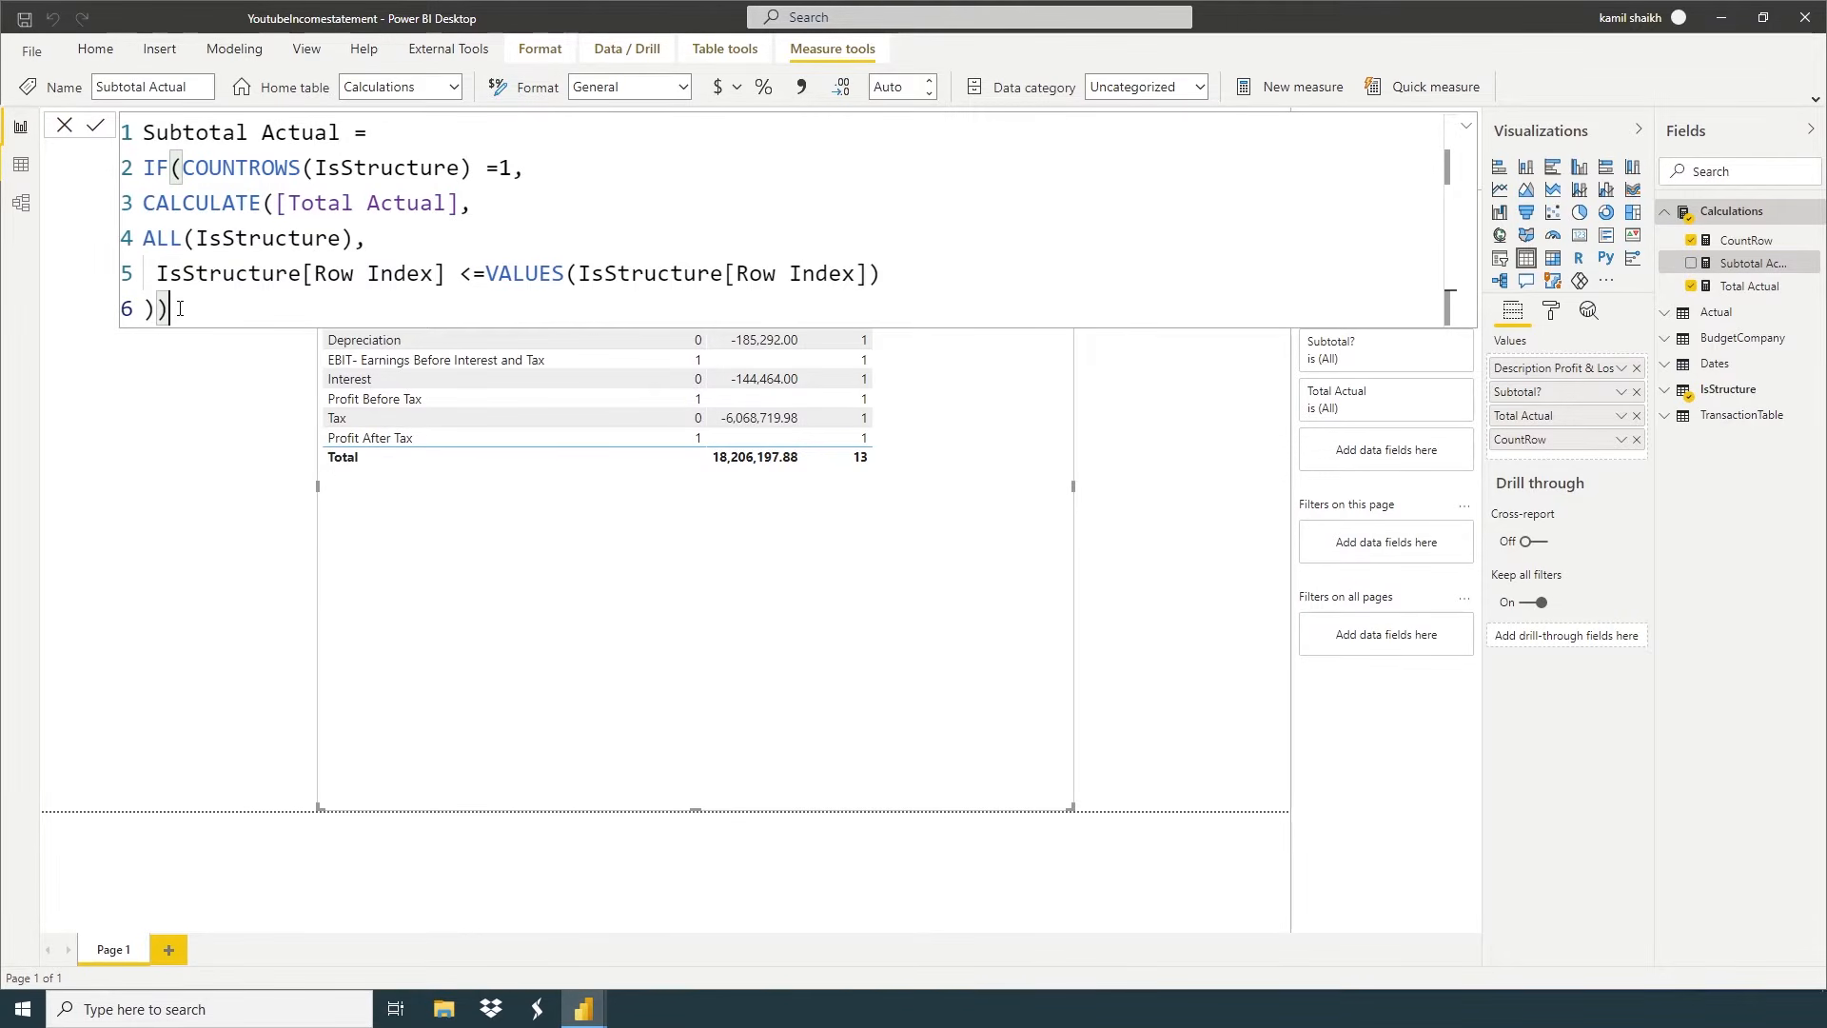
left_click(64, 126)
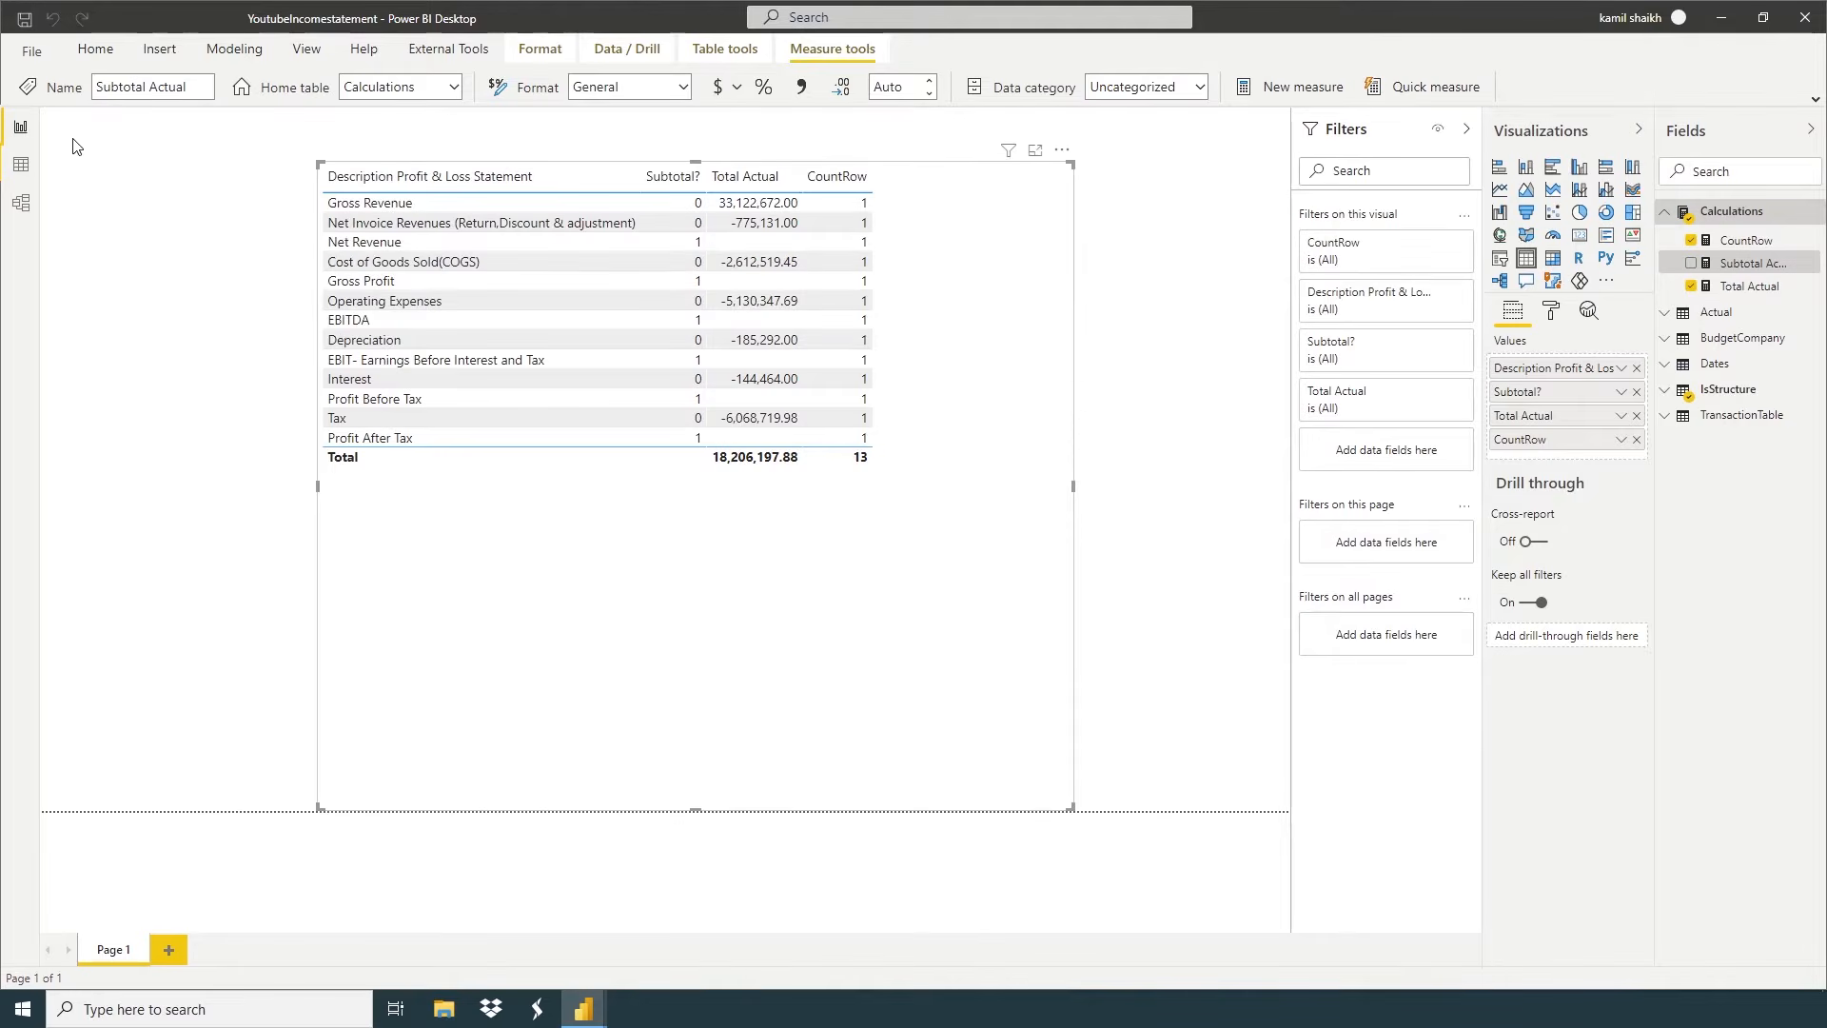
Add the Subtotal Actual measure to the table visual's values and remove CountRow from them
left_click_drag(1735, 268, 1571, 463)
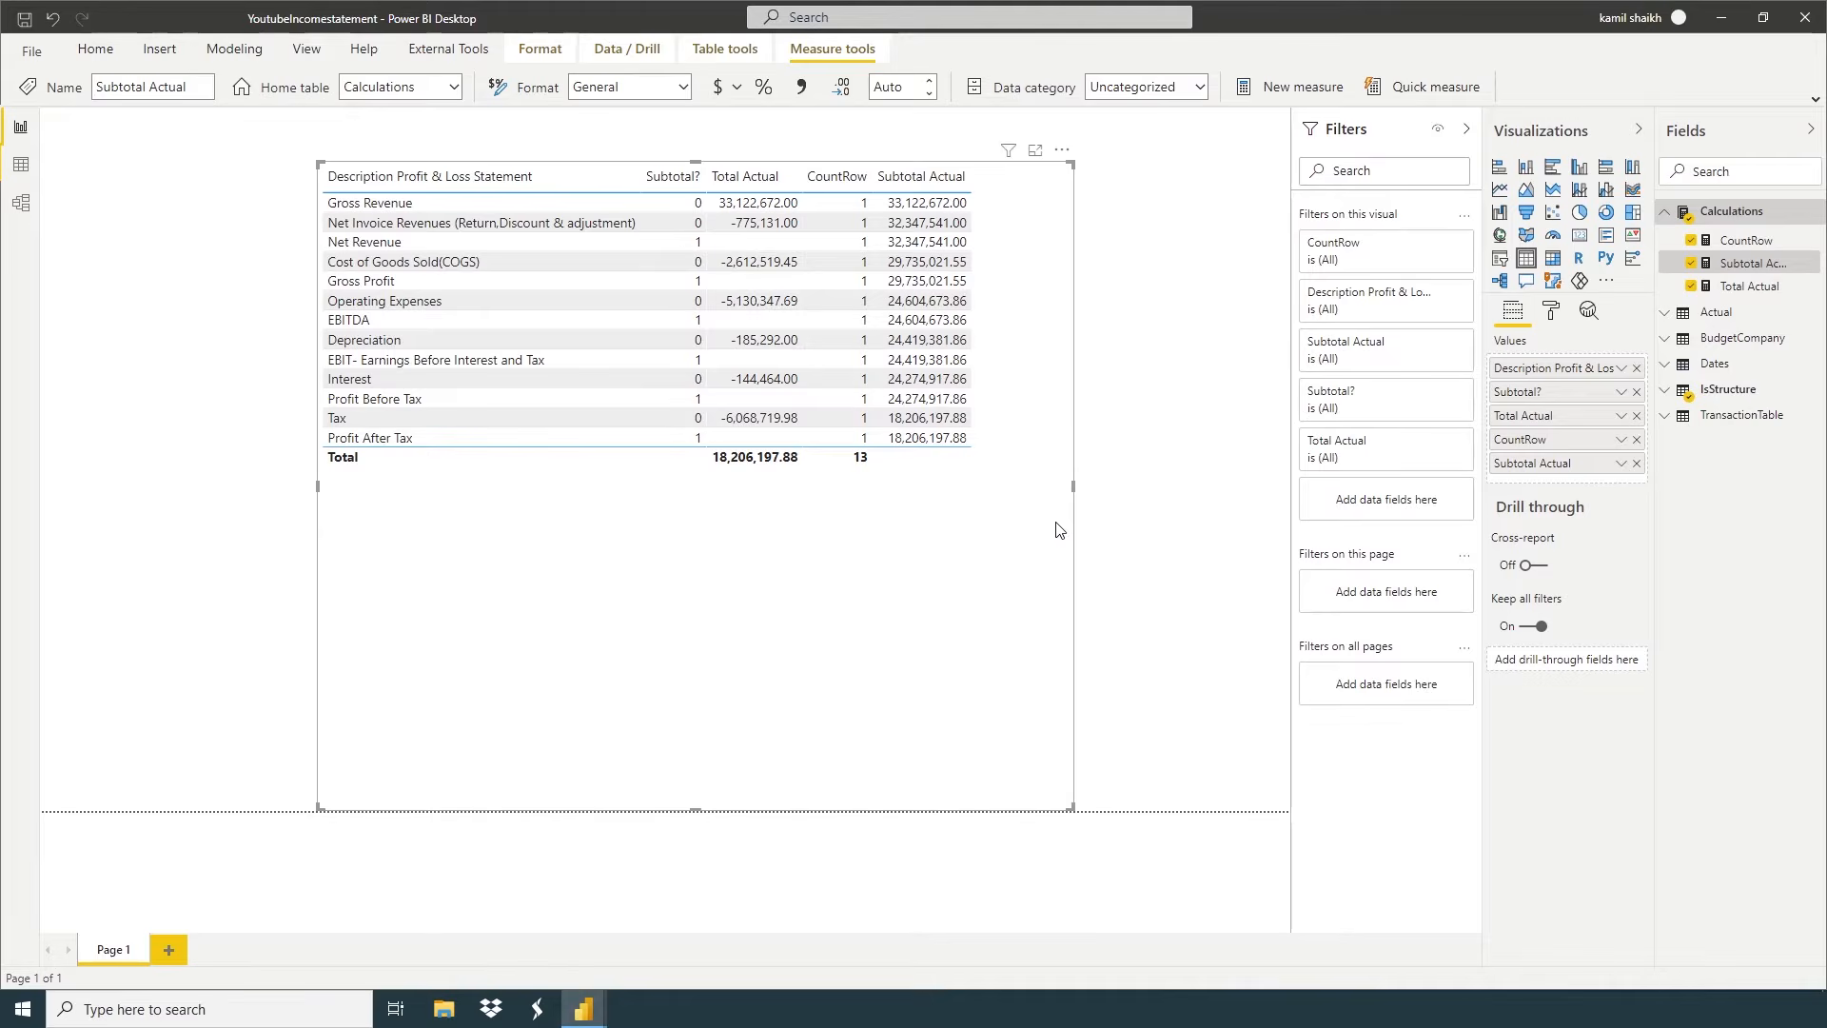
left_click(1635, 439)
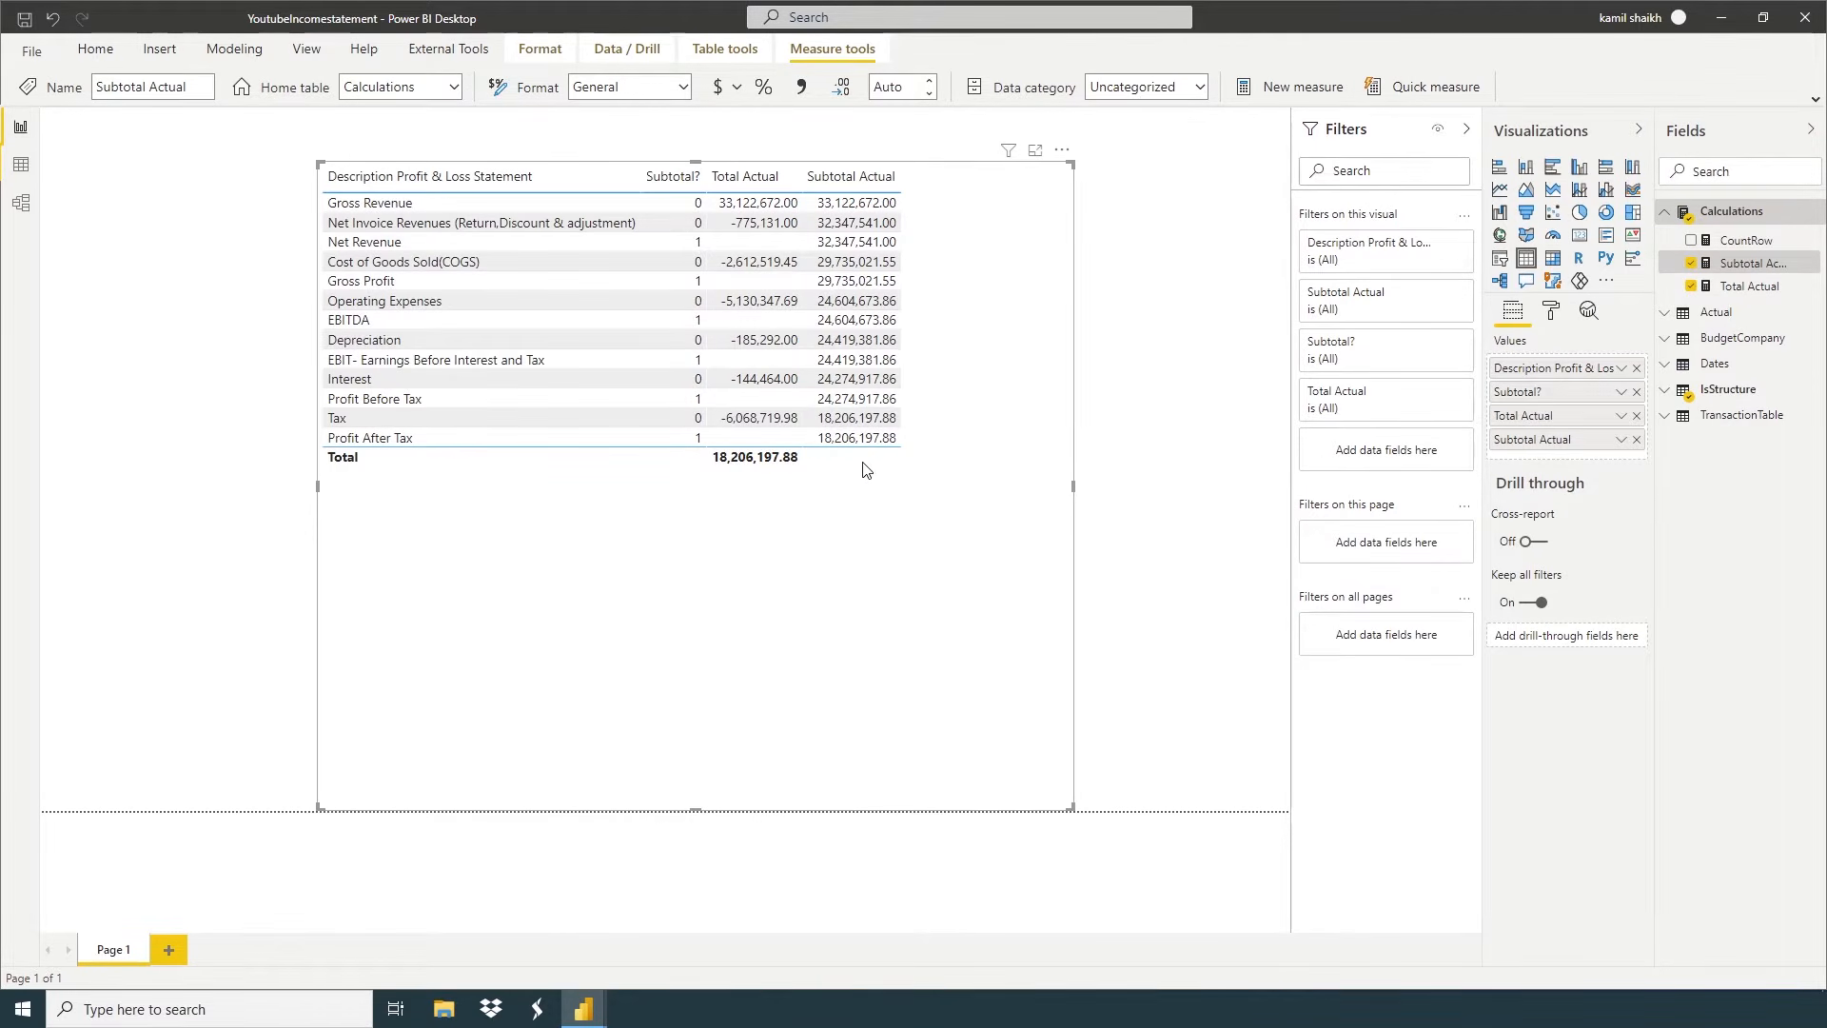
Set the text size of the table visual's values to 14 pt
left_click(1551, 311)
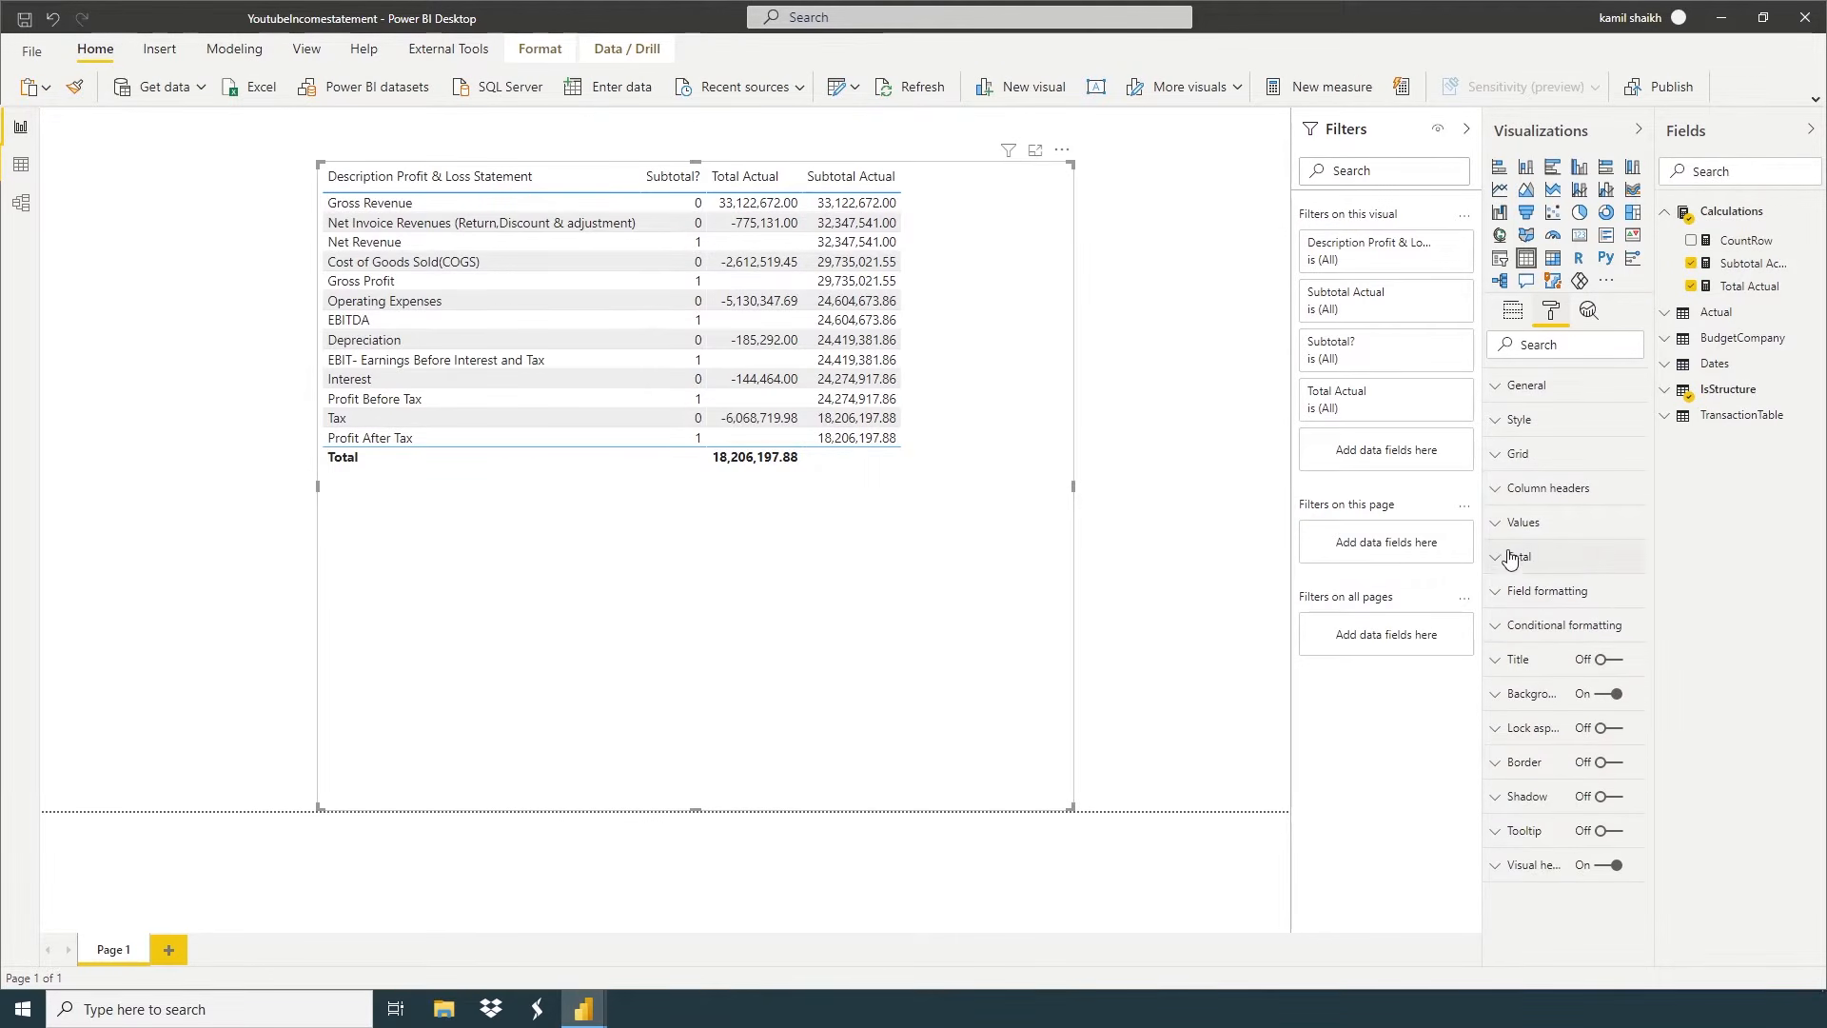
left_click(1521, 523)
scroll(1622, 787, "down", 3)
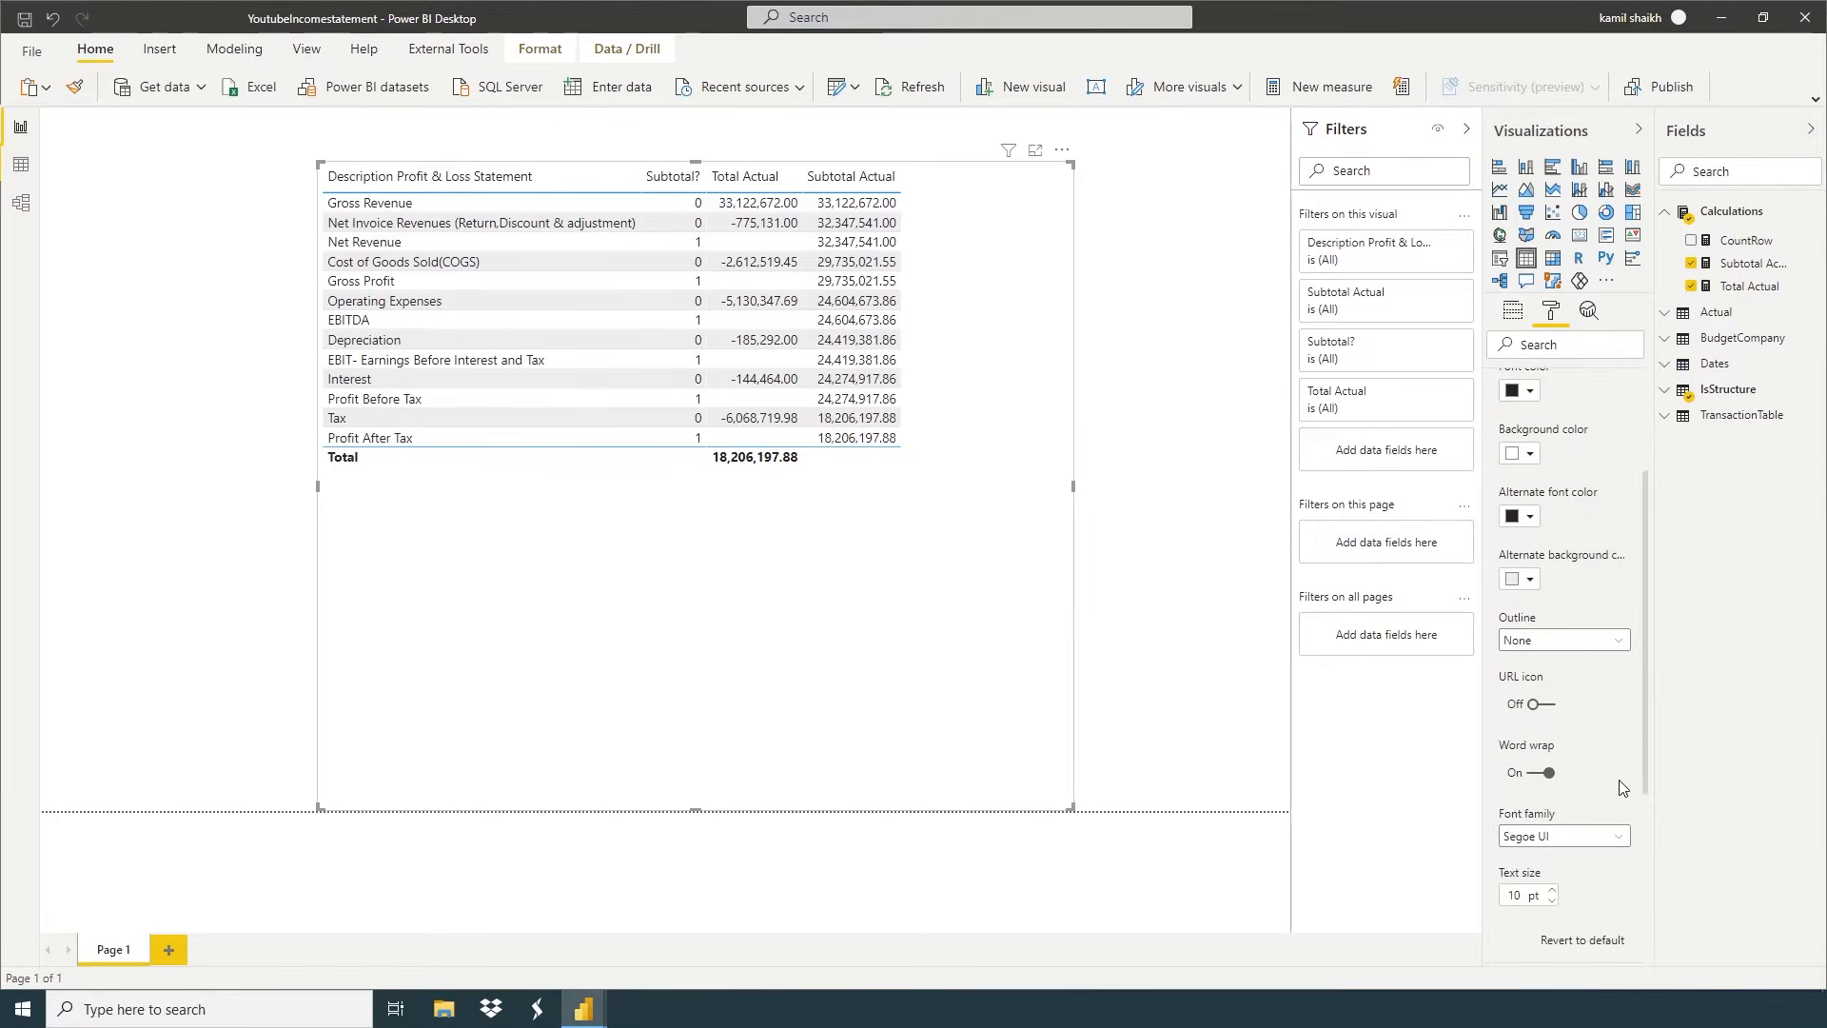
scroll(1622, 788, "down", 2)
left_click(1552, 700)
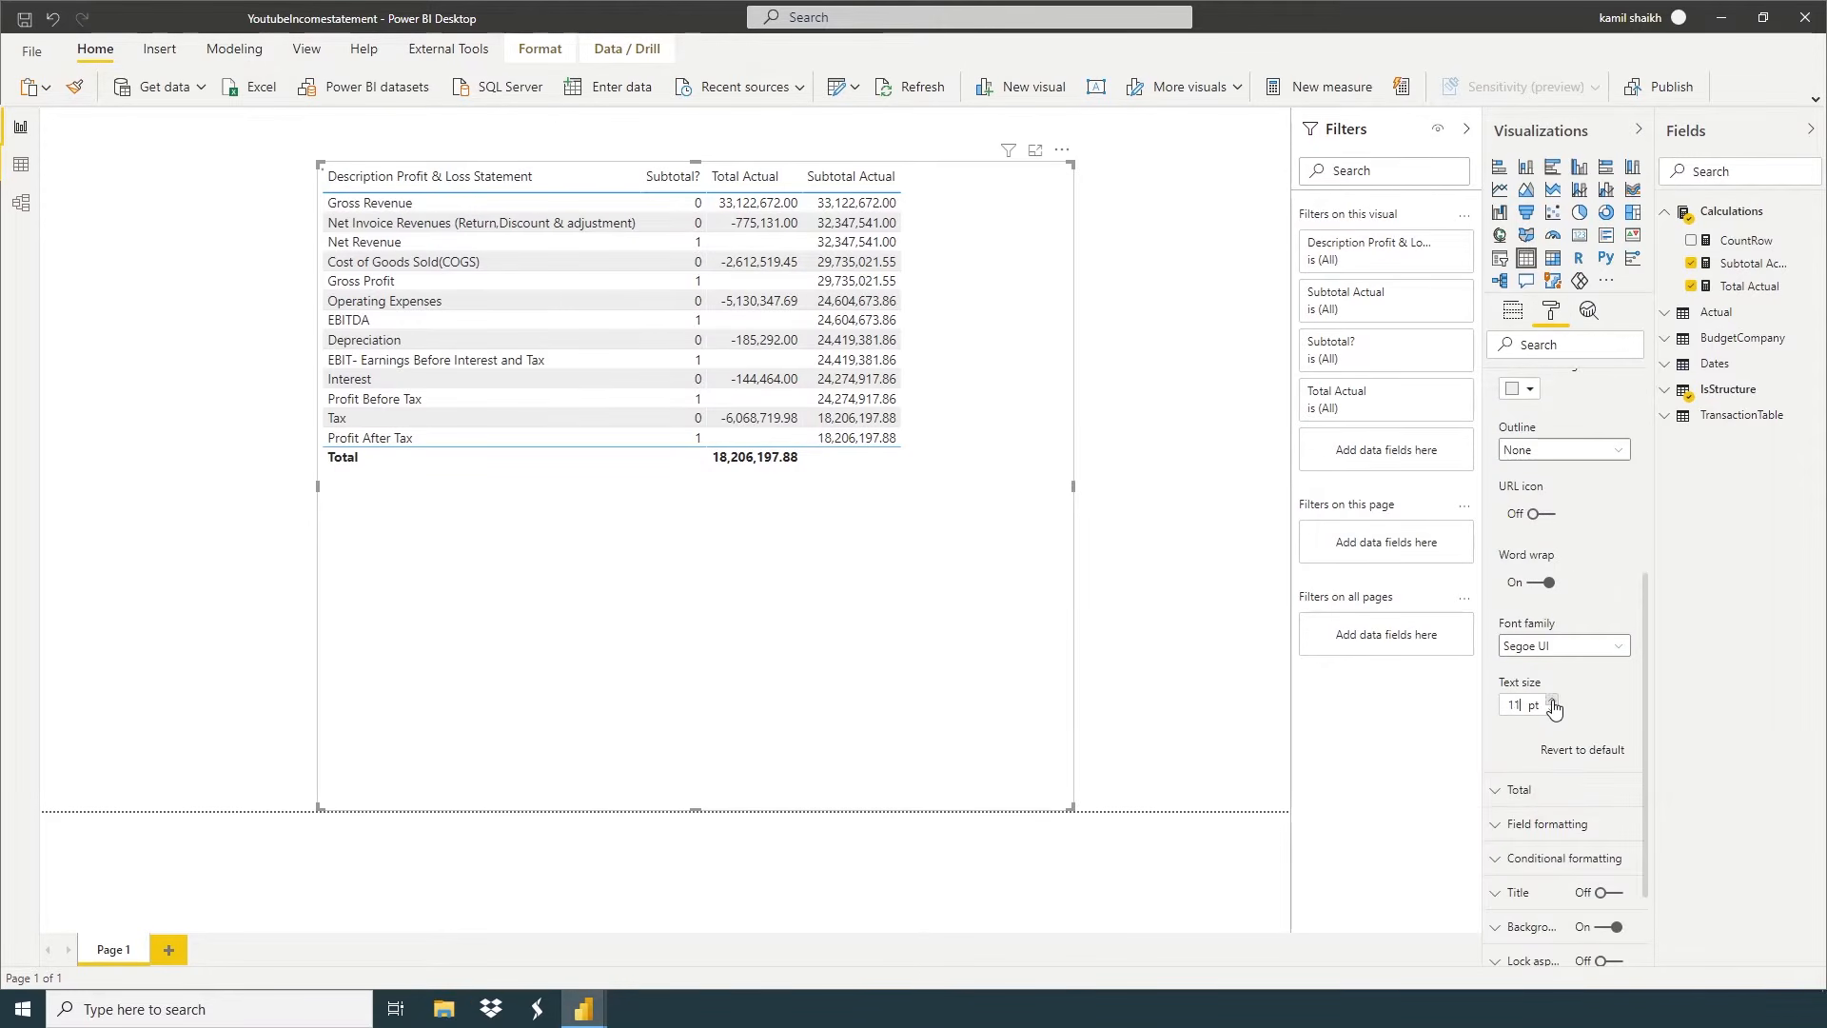
left_click(1551, 700)
left_click(1551, 700)
left_click(1551, 700)
left_click(1552, 700)
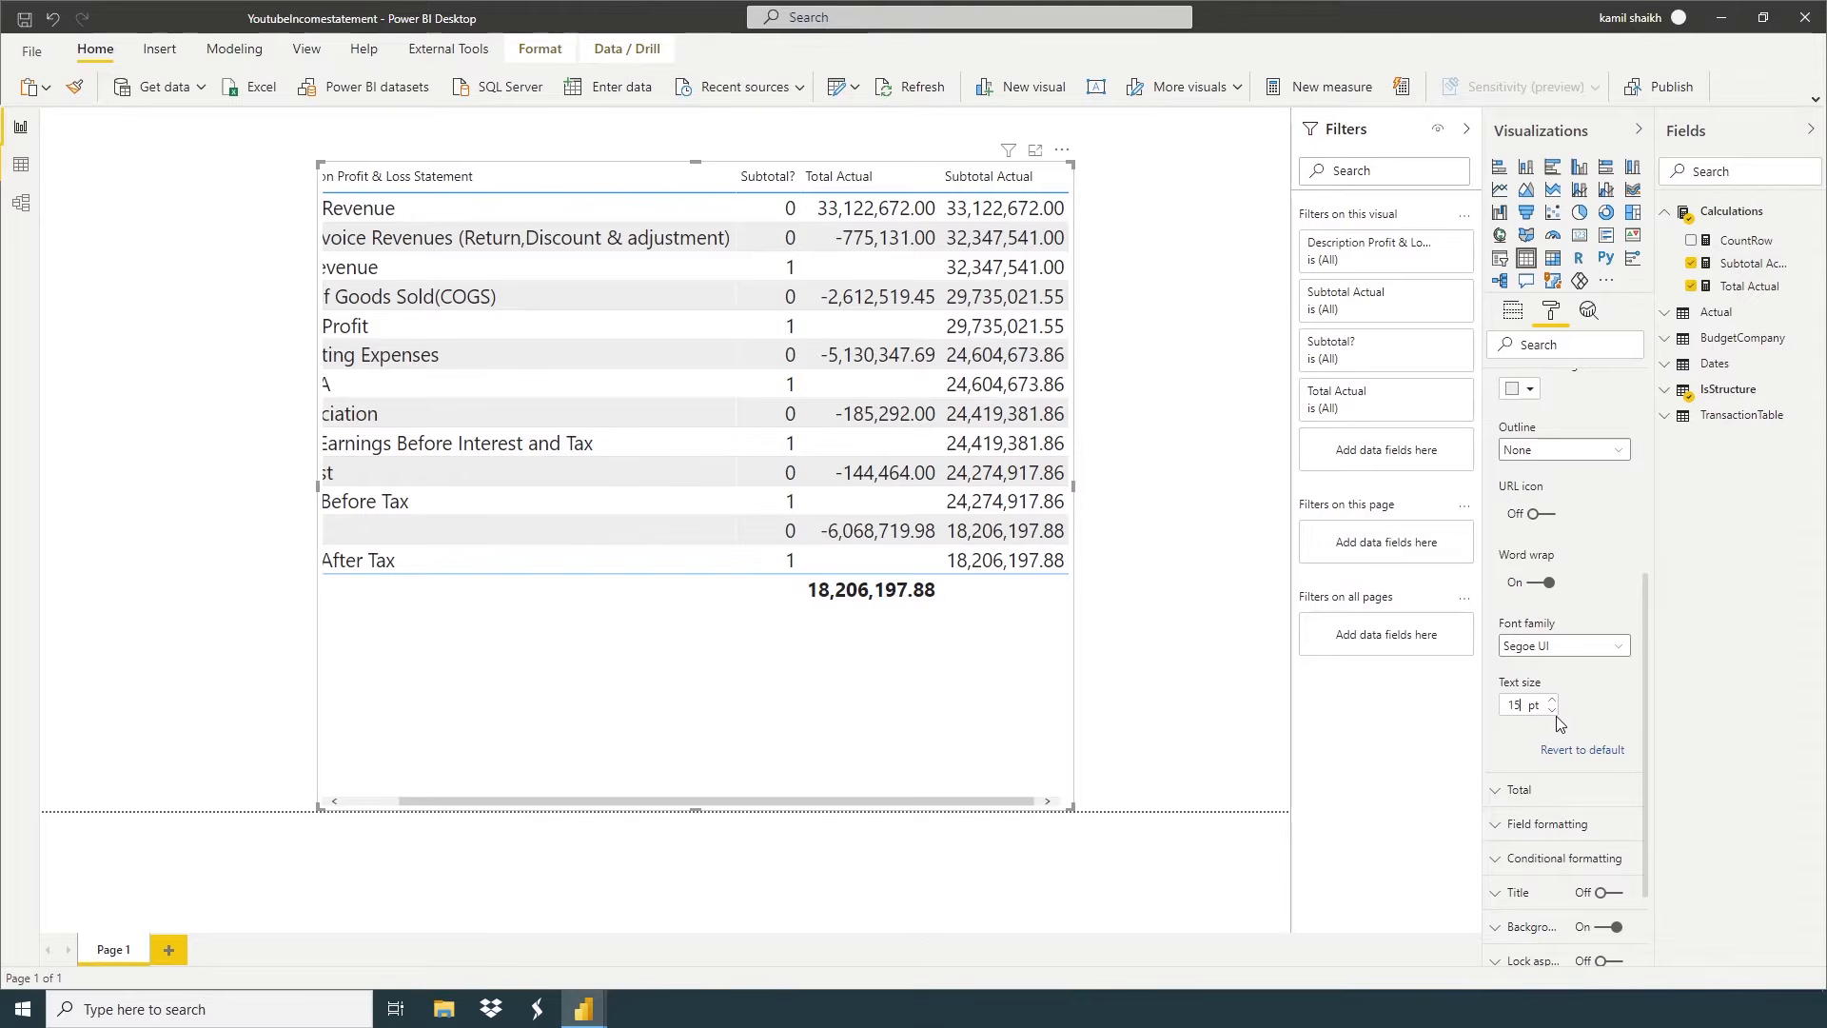
left_click(1550, 710)
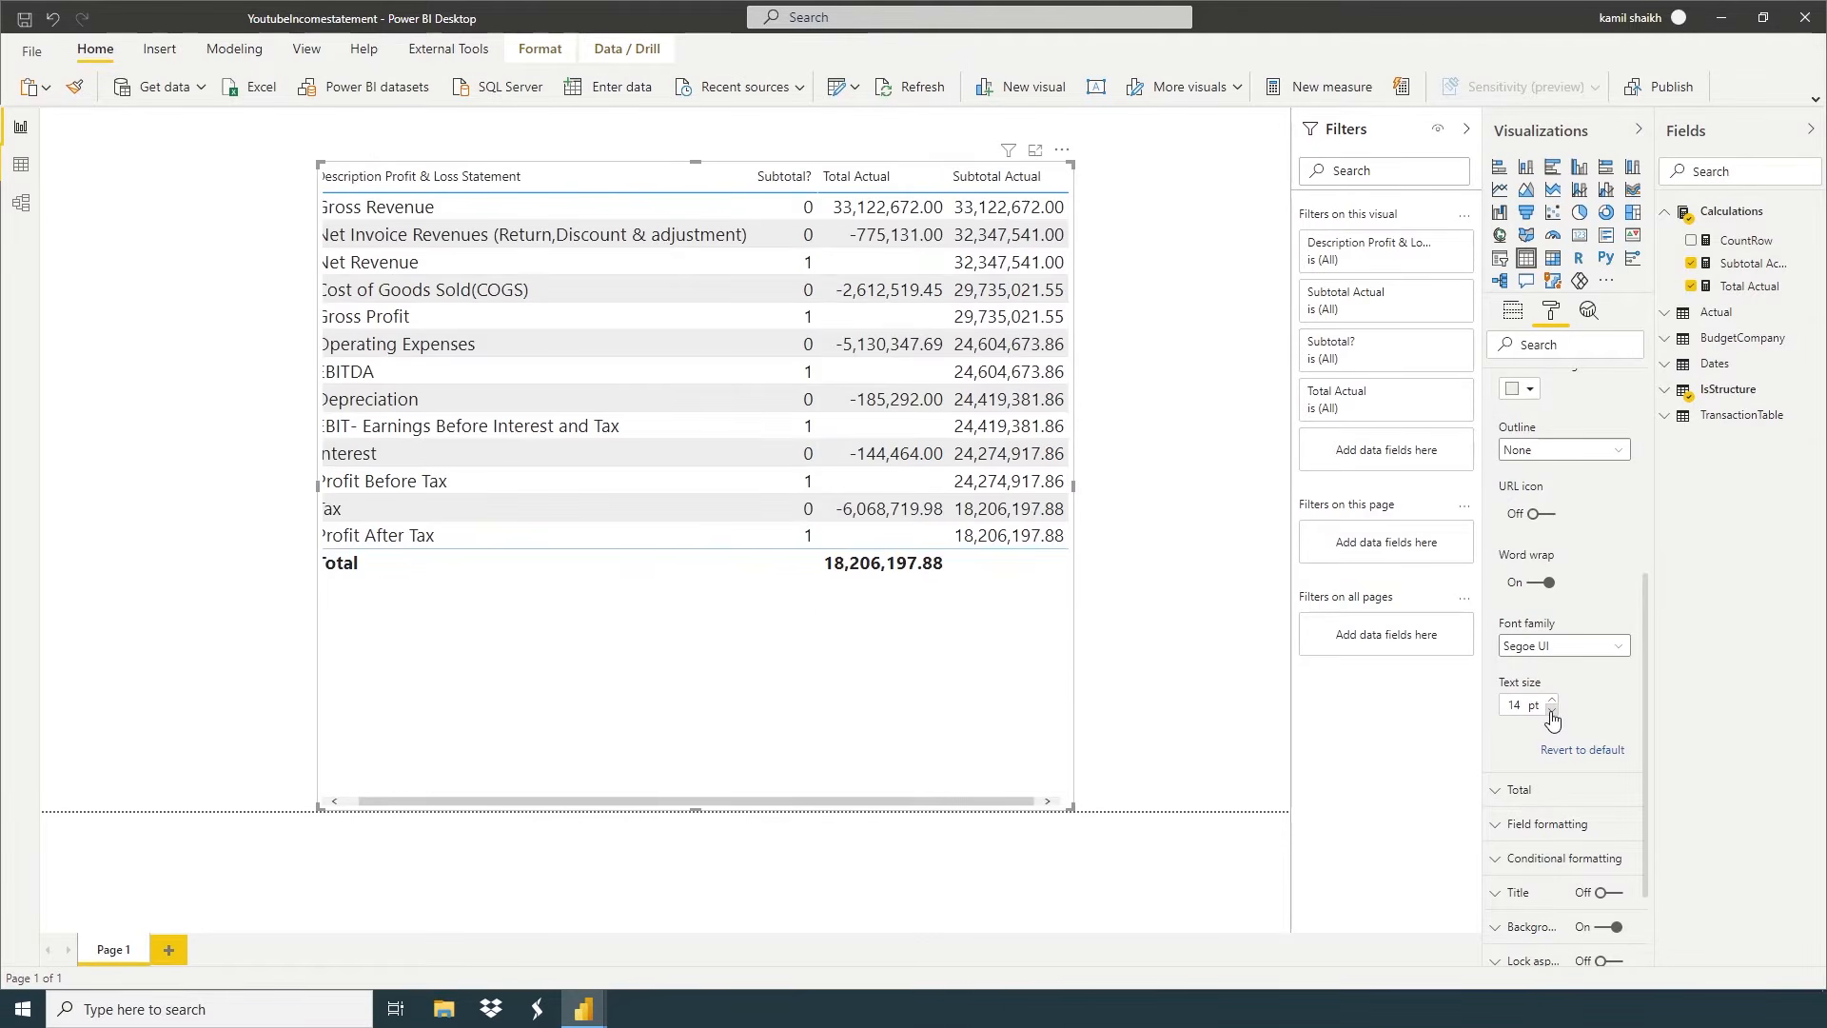
Widen the table visual by extending its left edge outward so that all columns fit
left_click(1141, 714)
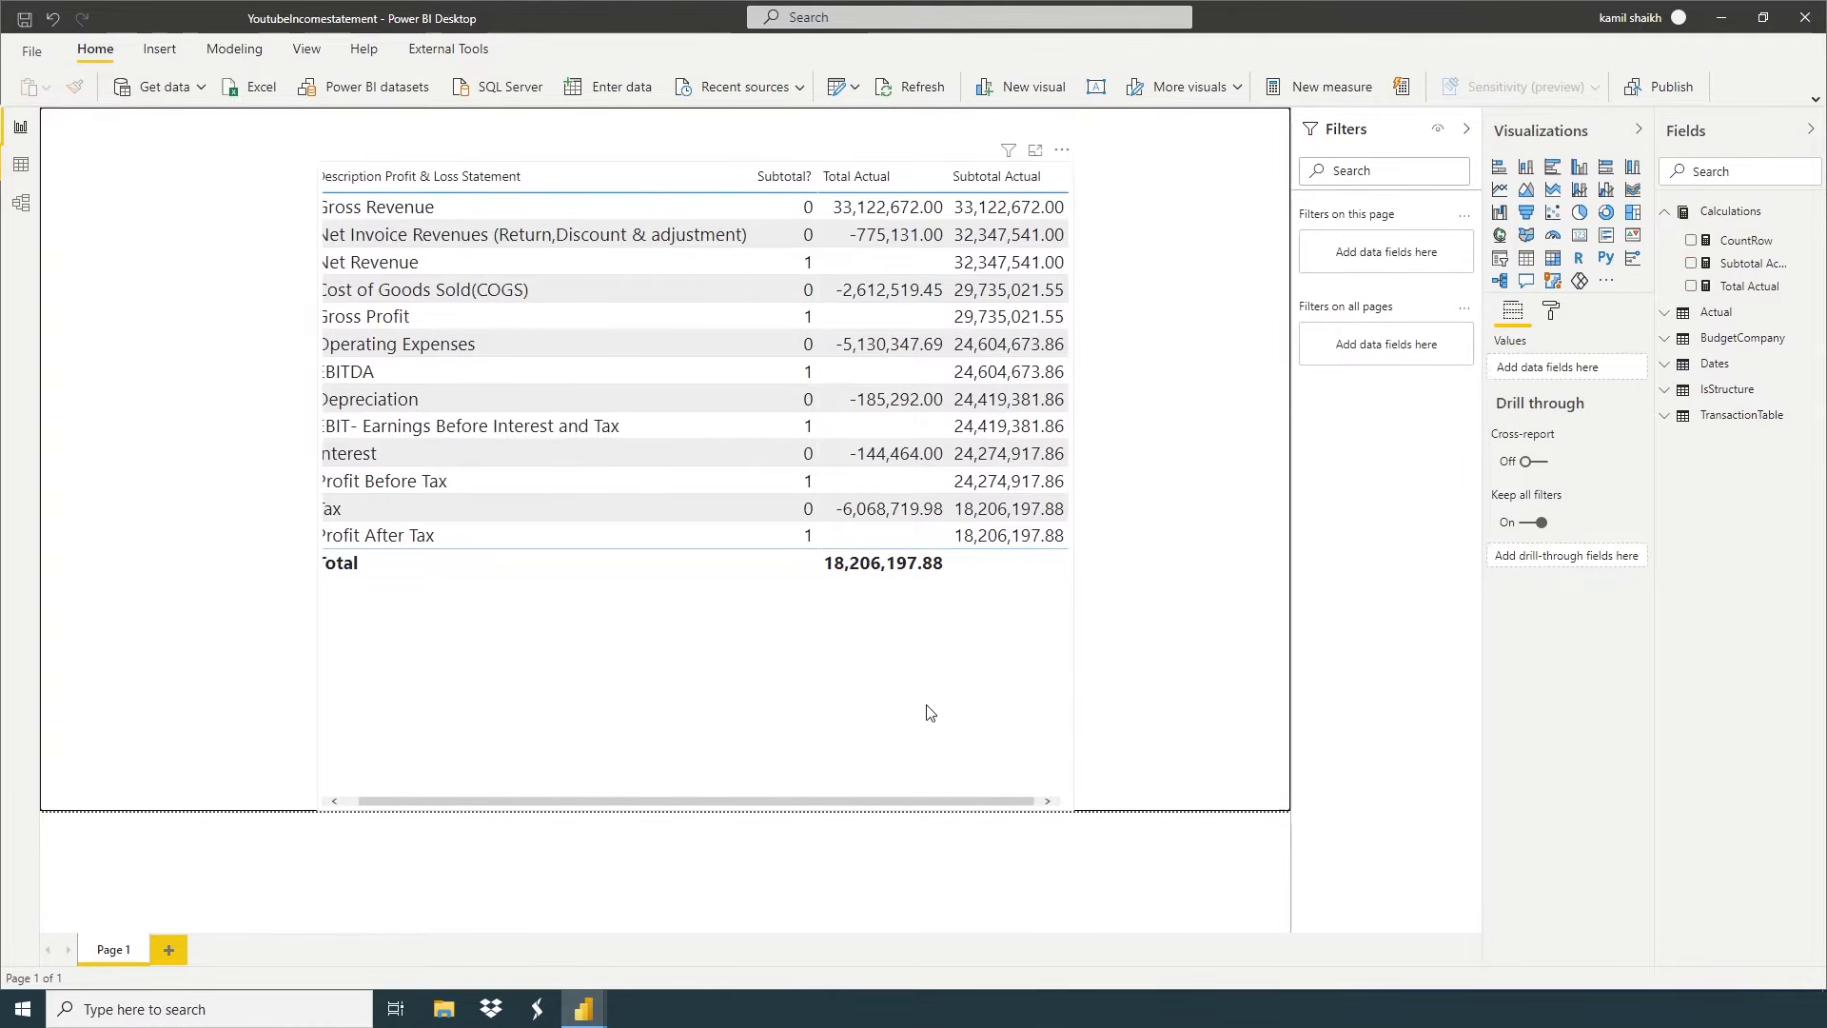
left_click(904, 723)
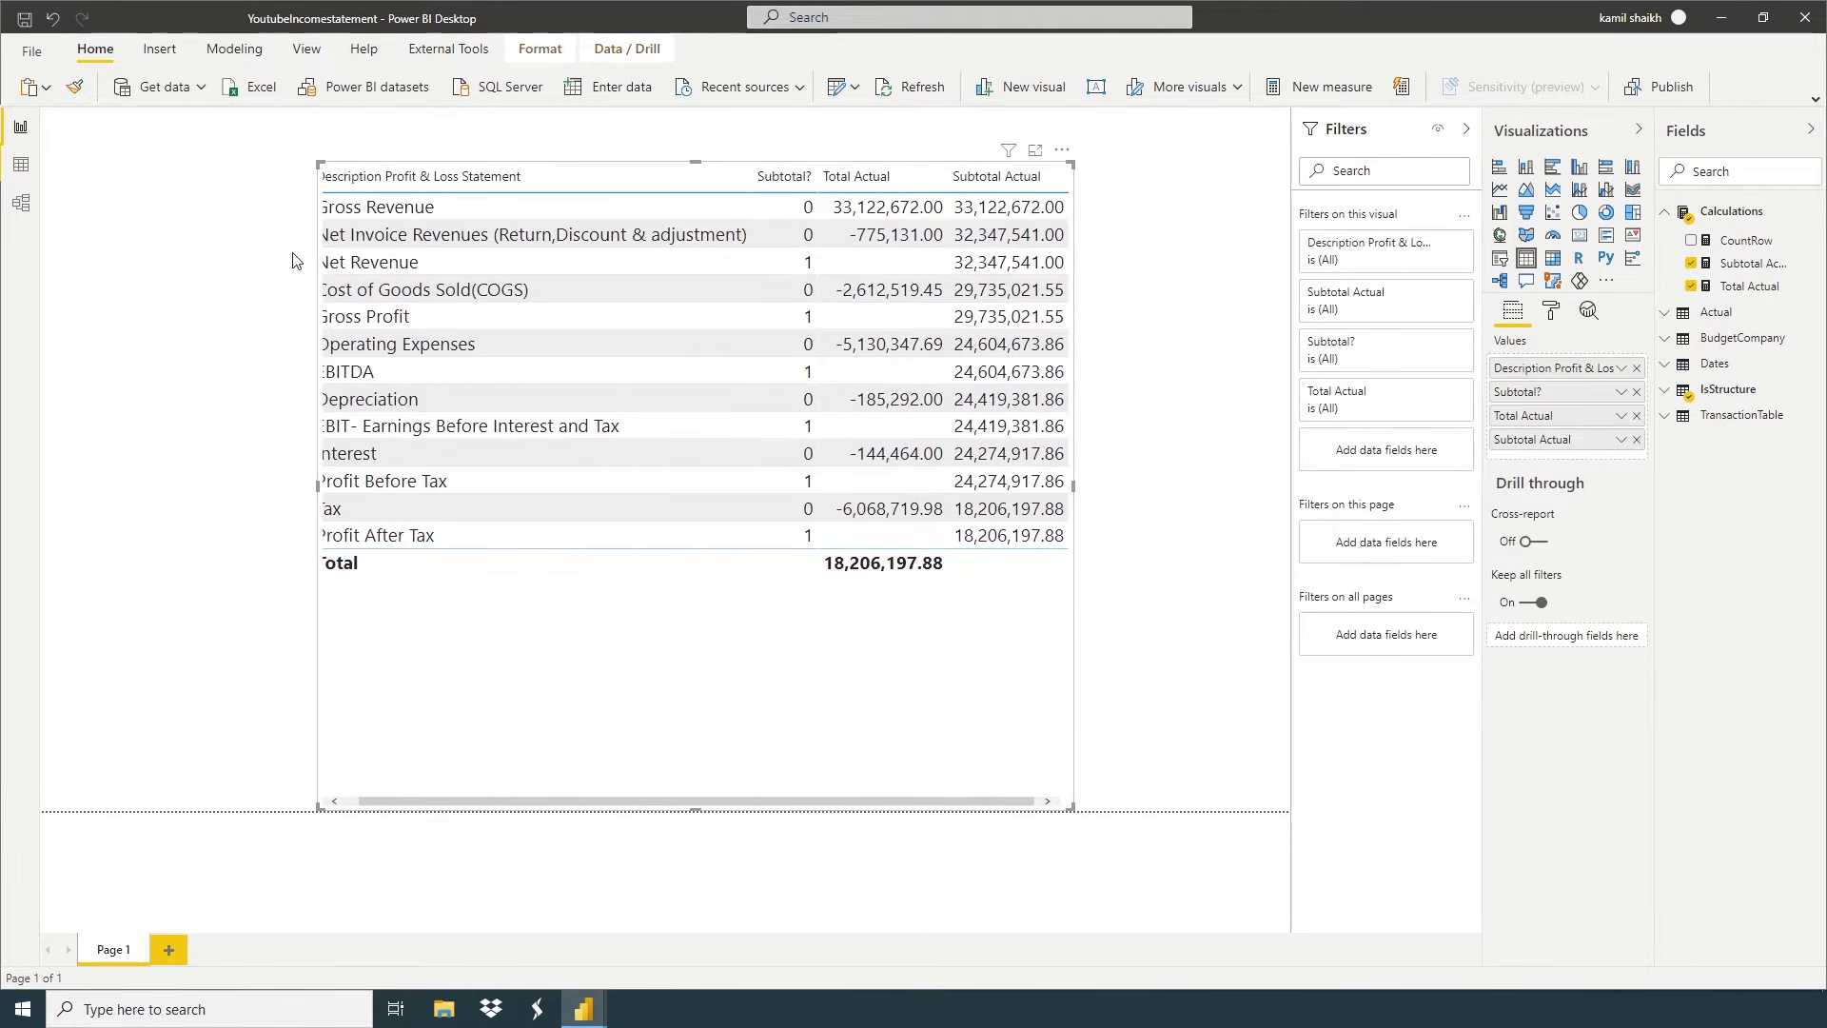
left_click_drag(314, 159, 164, 160)
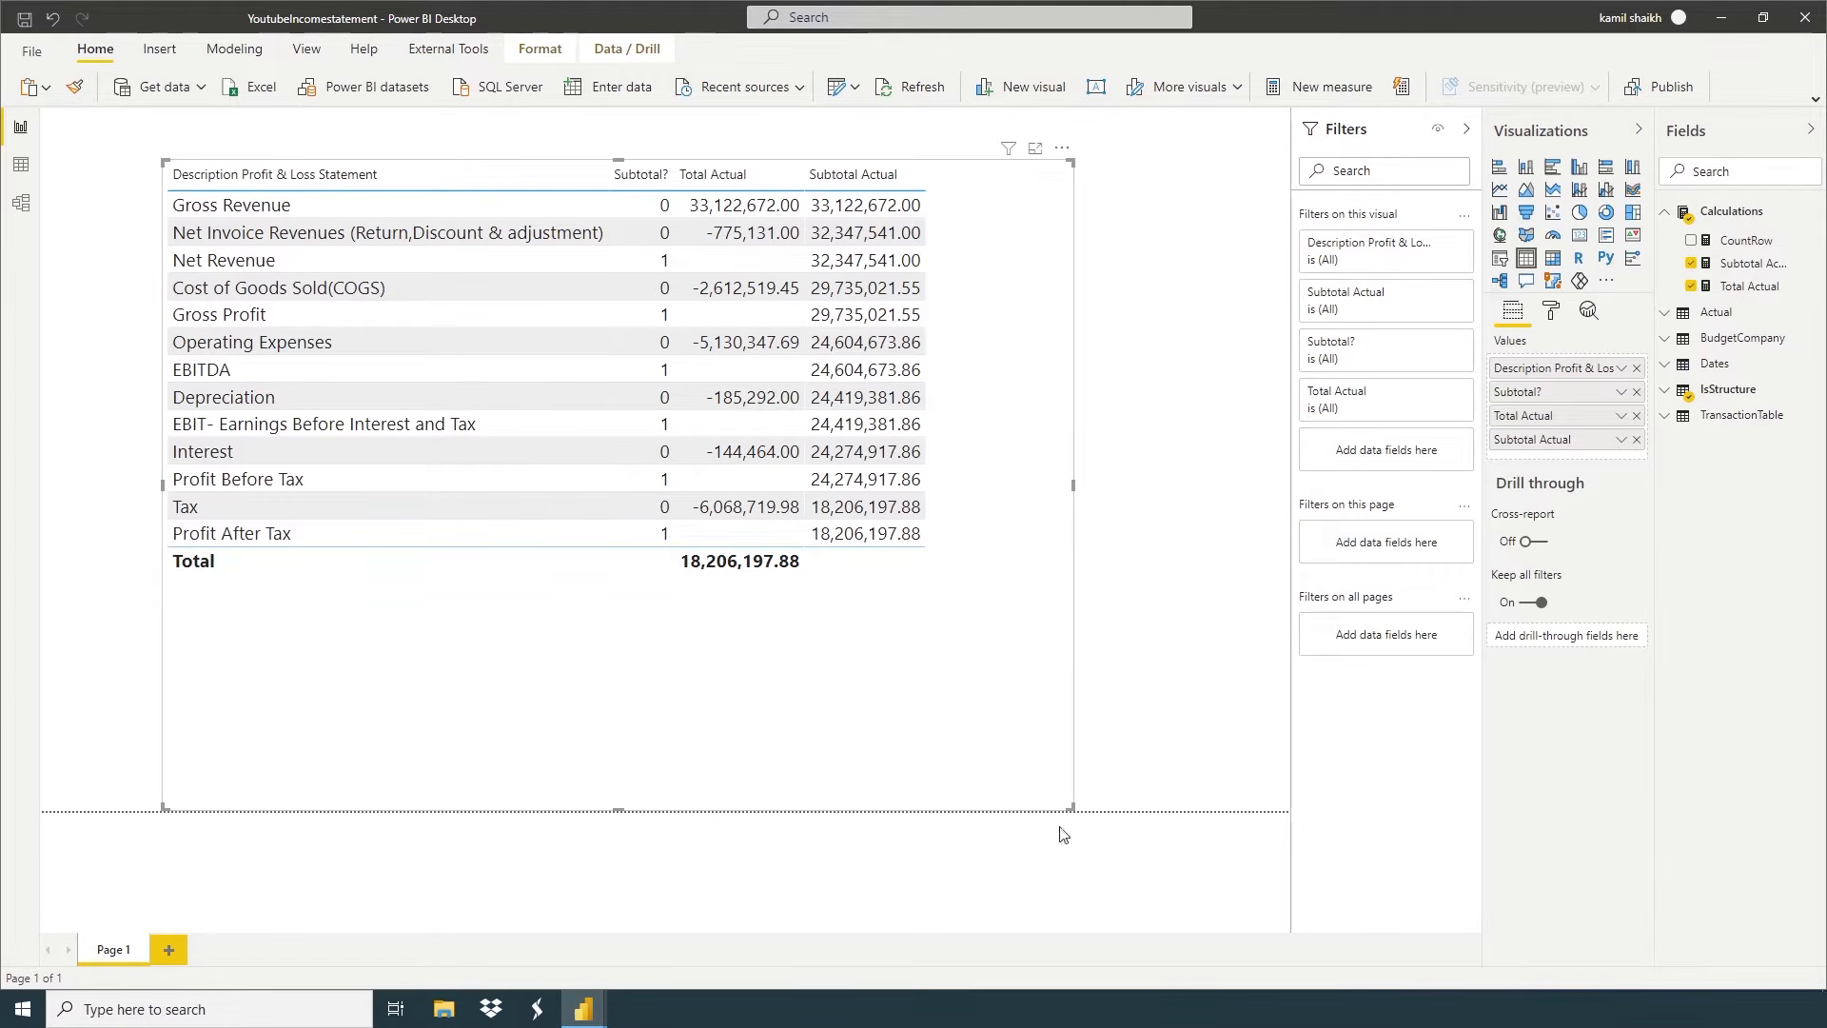
Create a new measure named Total Actual Consolidate in the Calculations table, with its formula still empty after the equals sign
right_click(1726, 217)
left_click(1718, 238)
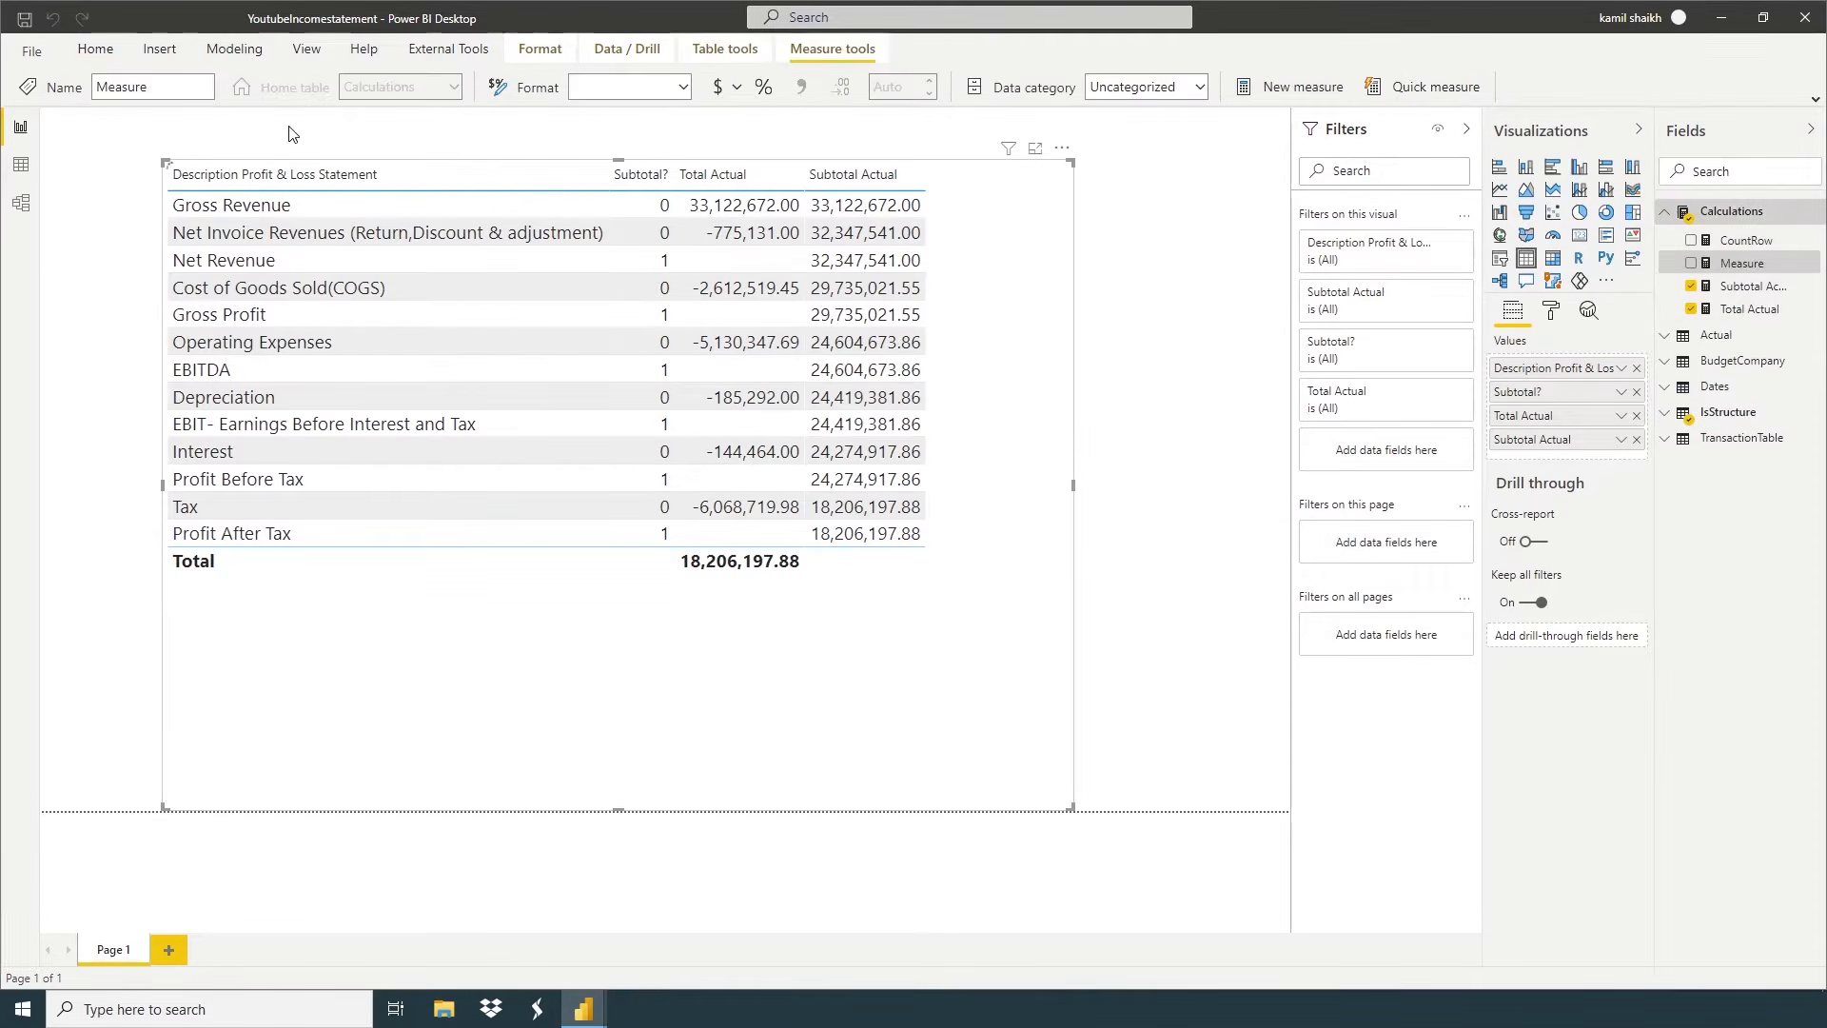
key("ctrl+a")
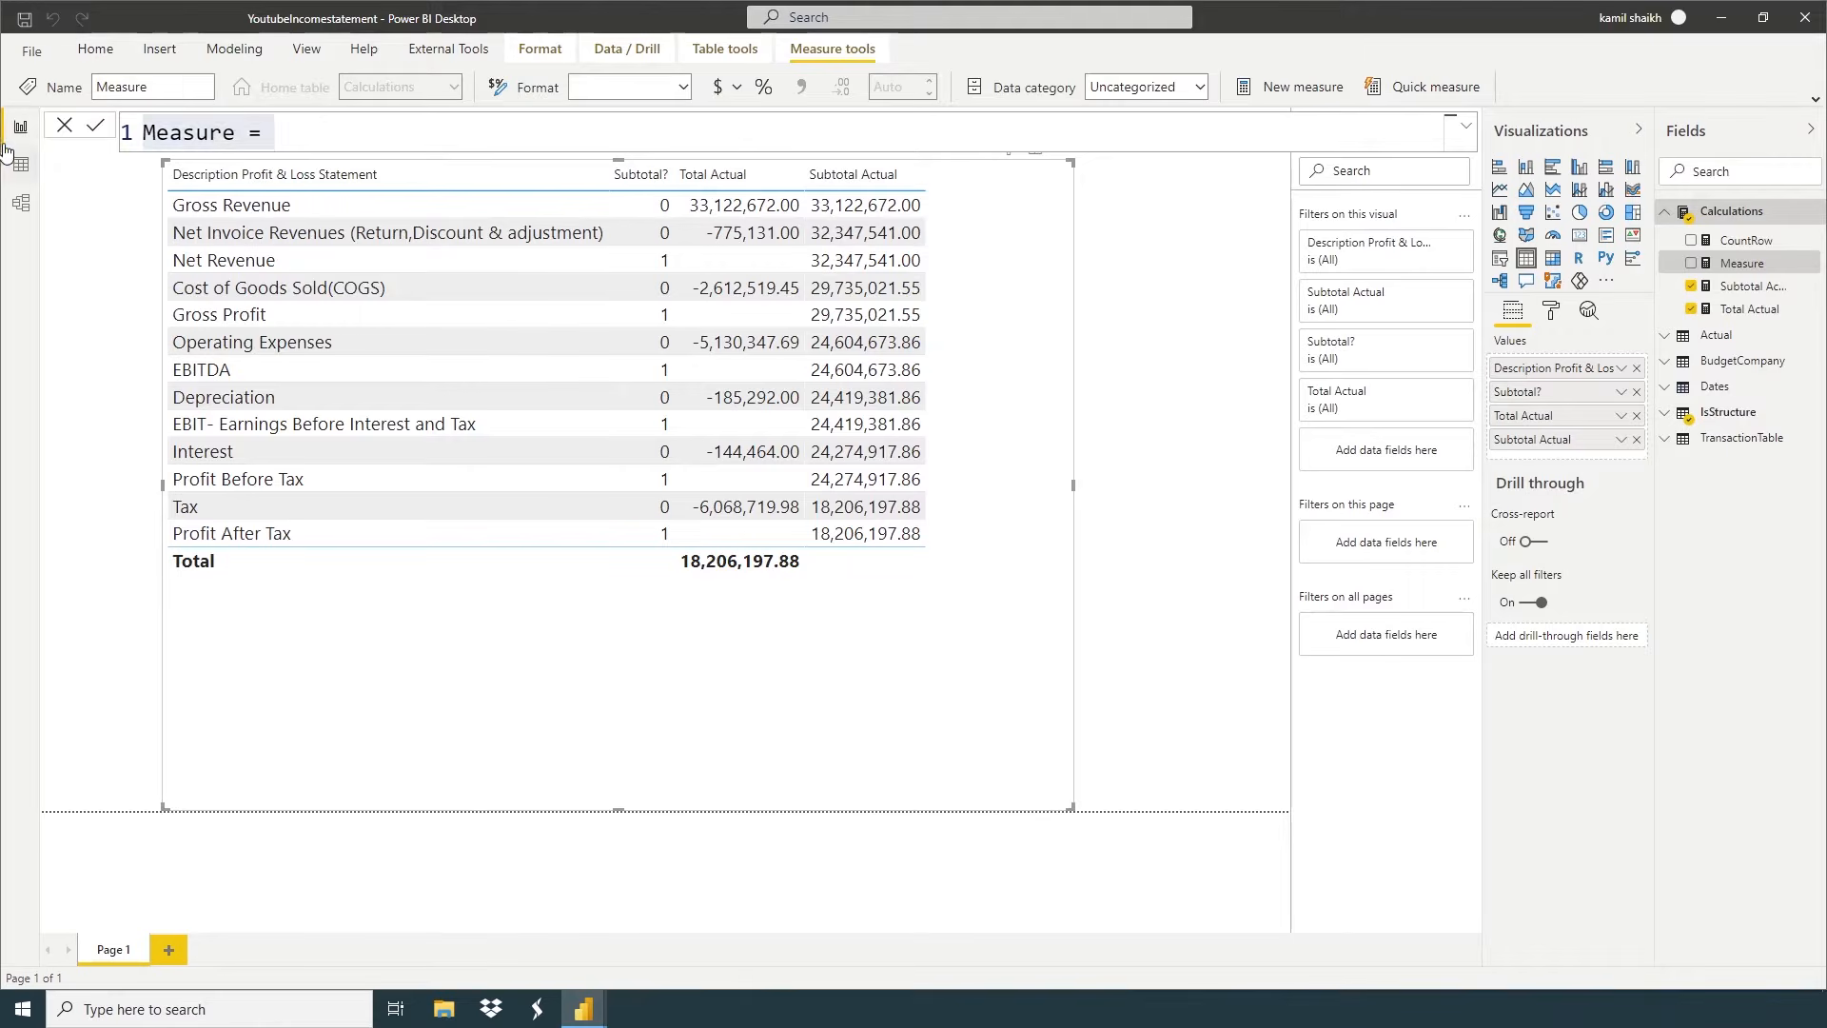
type("Total Actua")
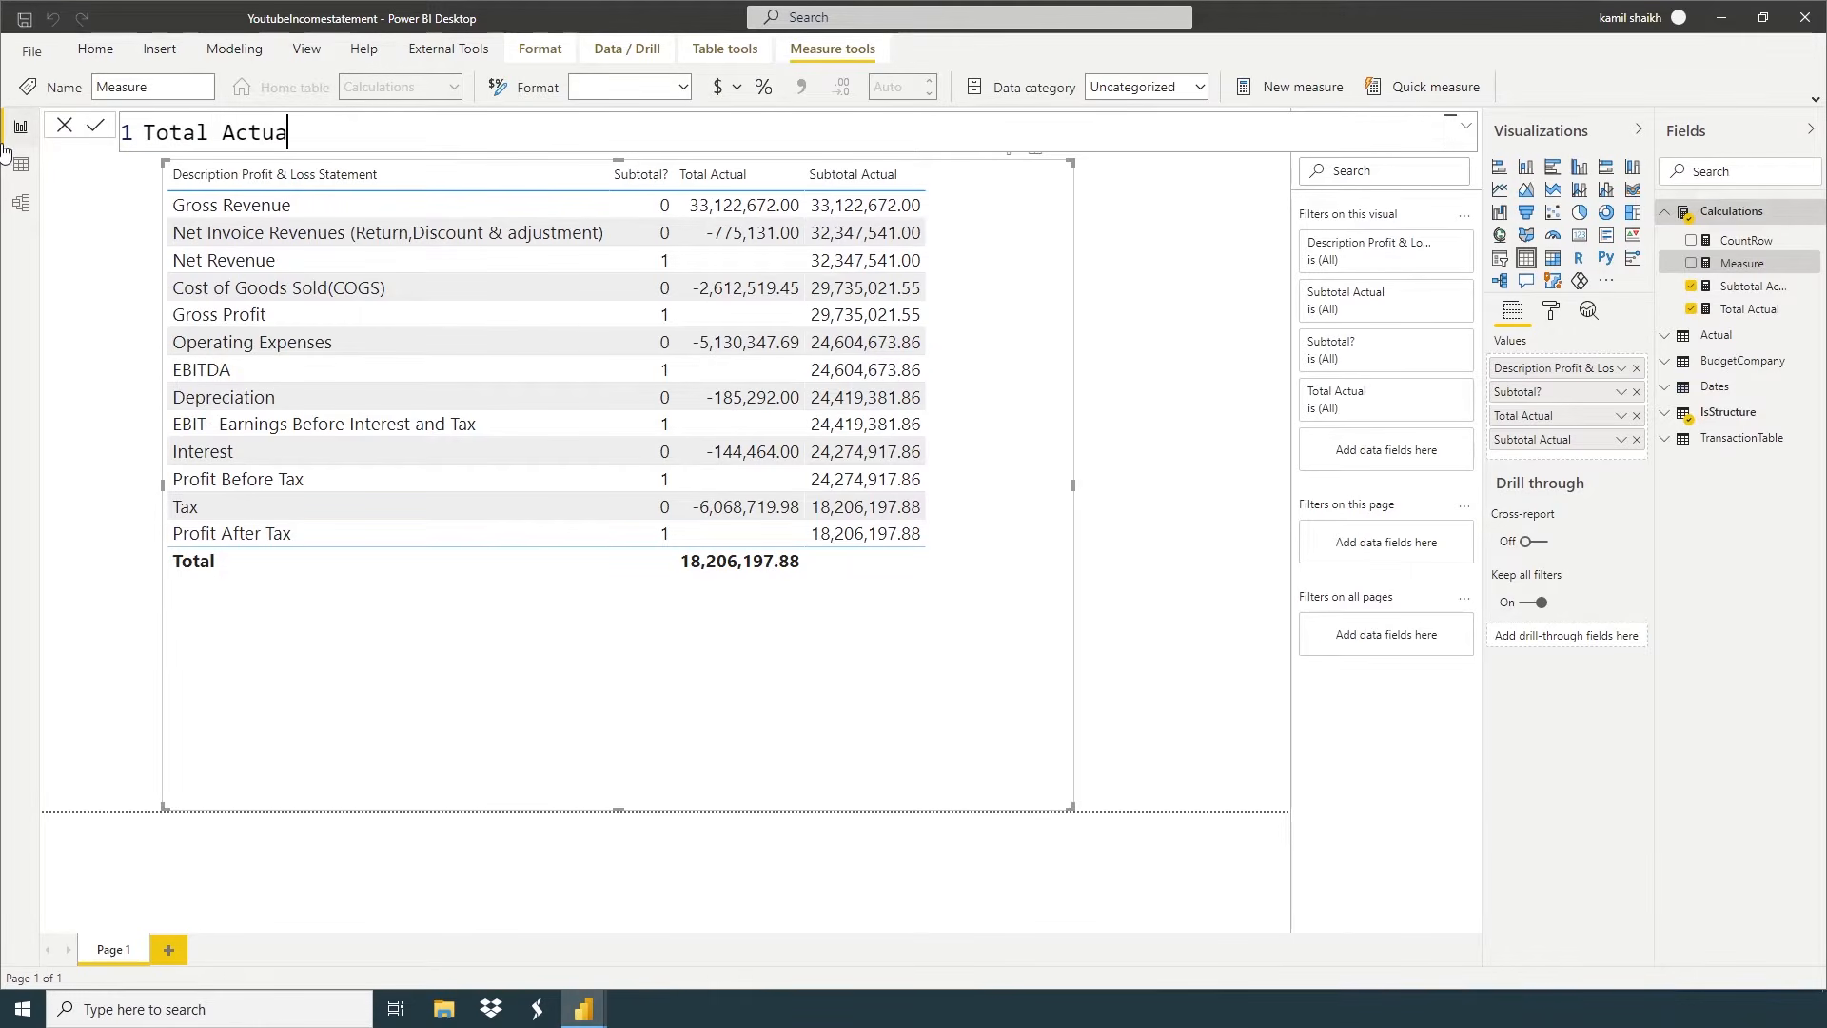
type("l Consolidate")
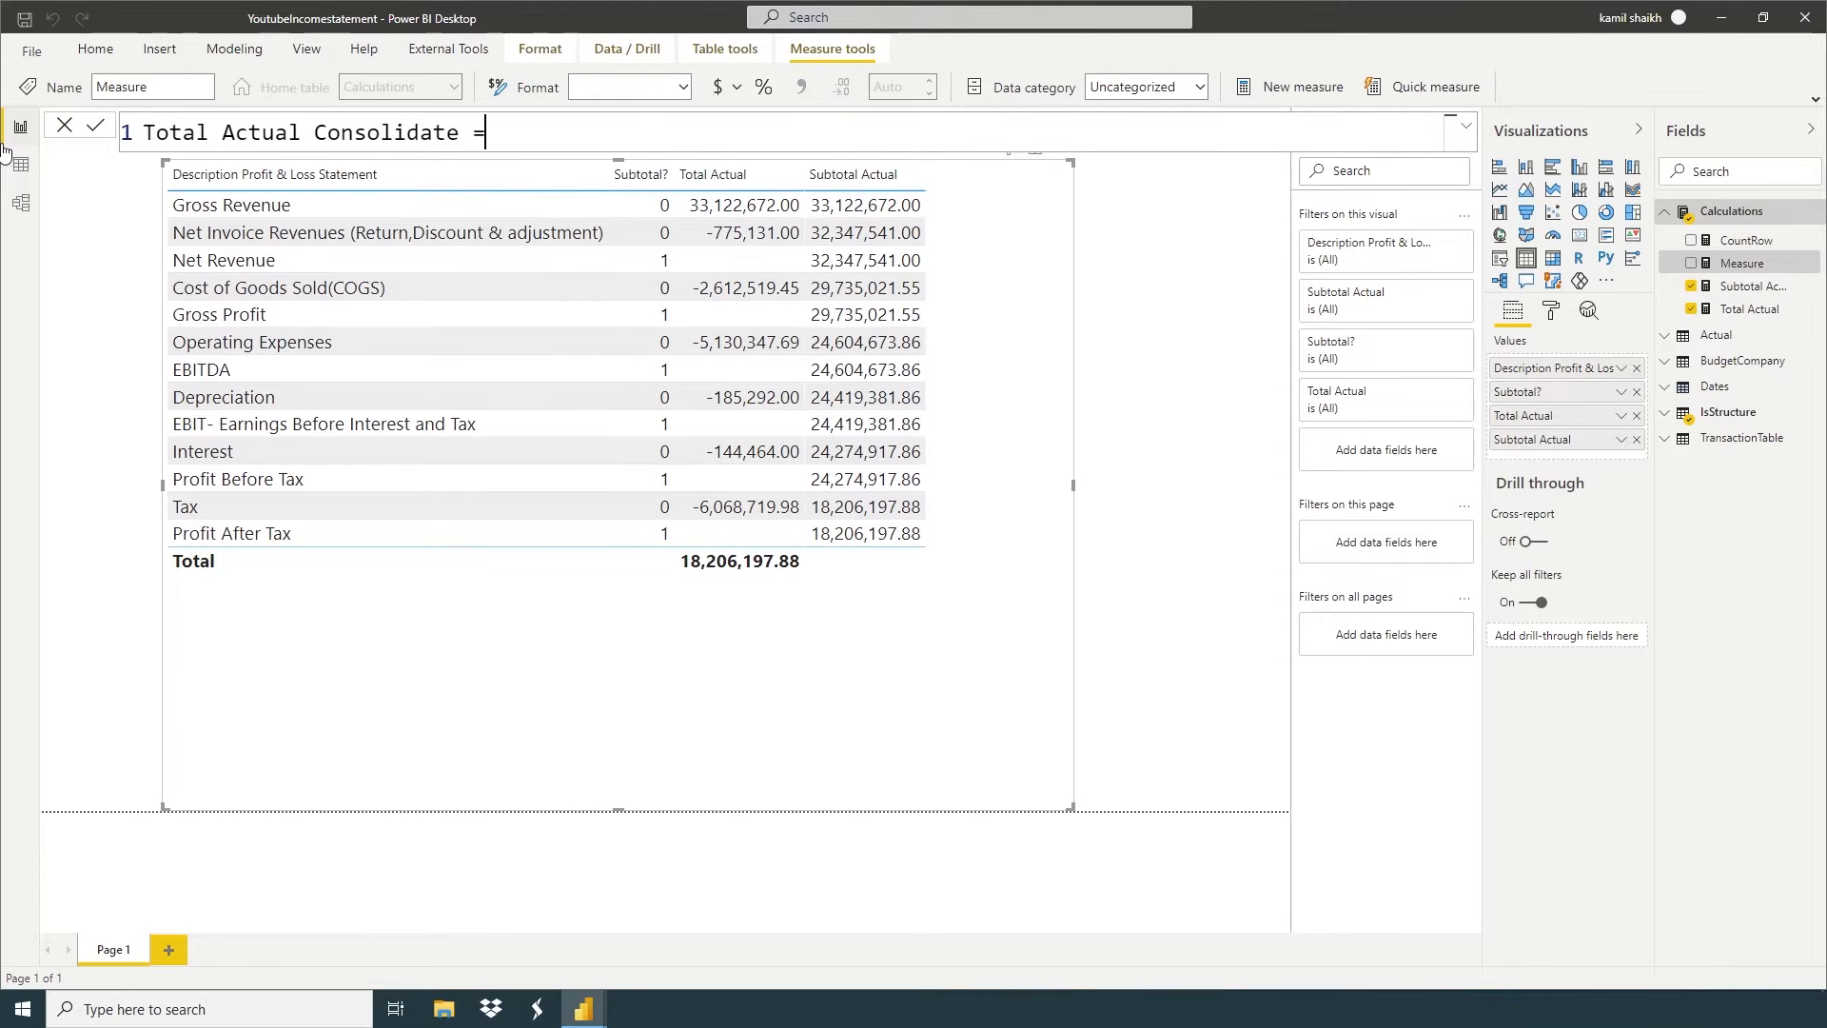
type(" =")
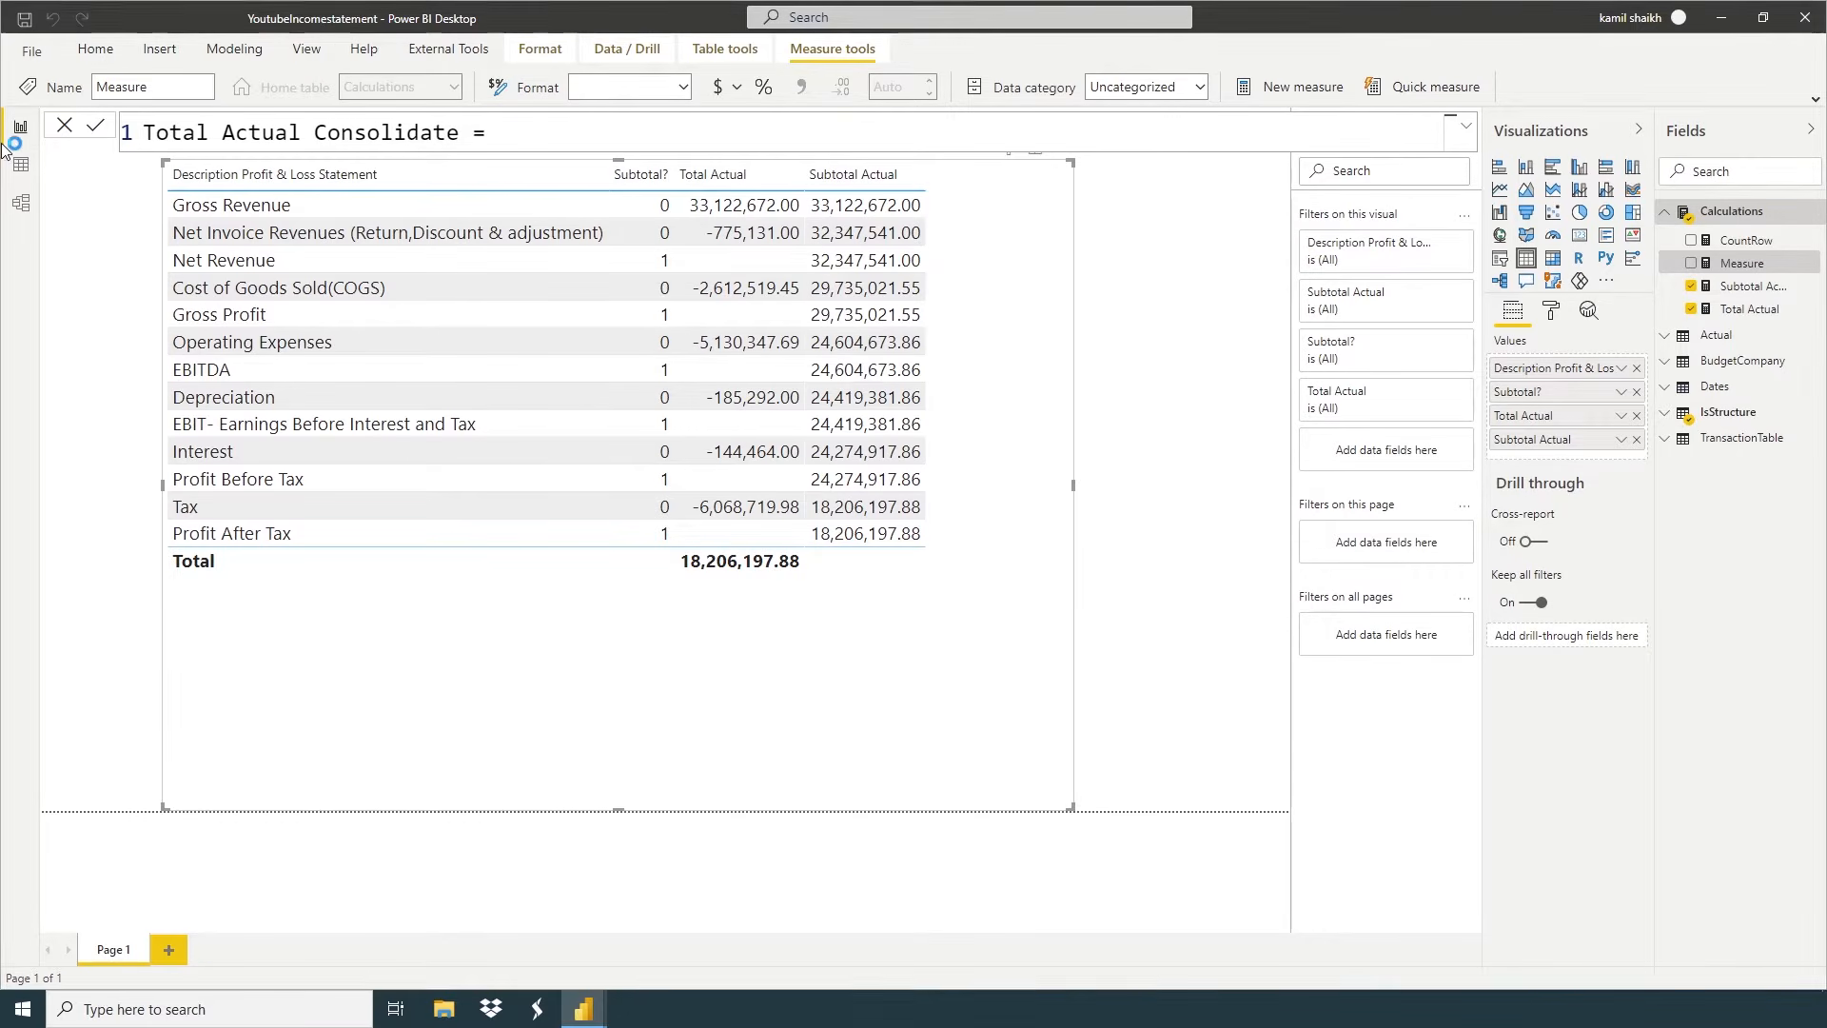
key("Return")
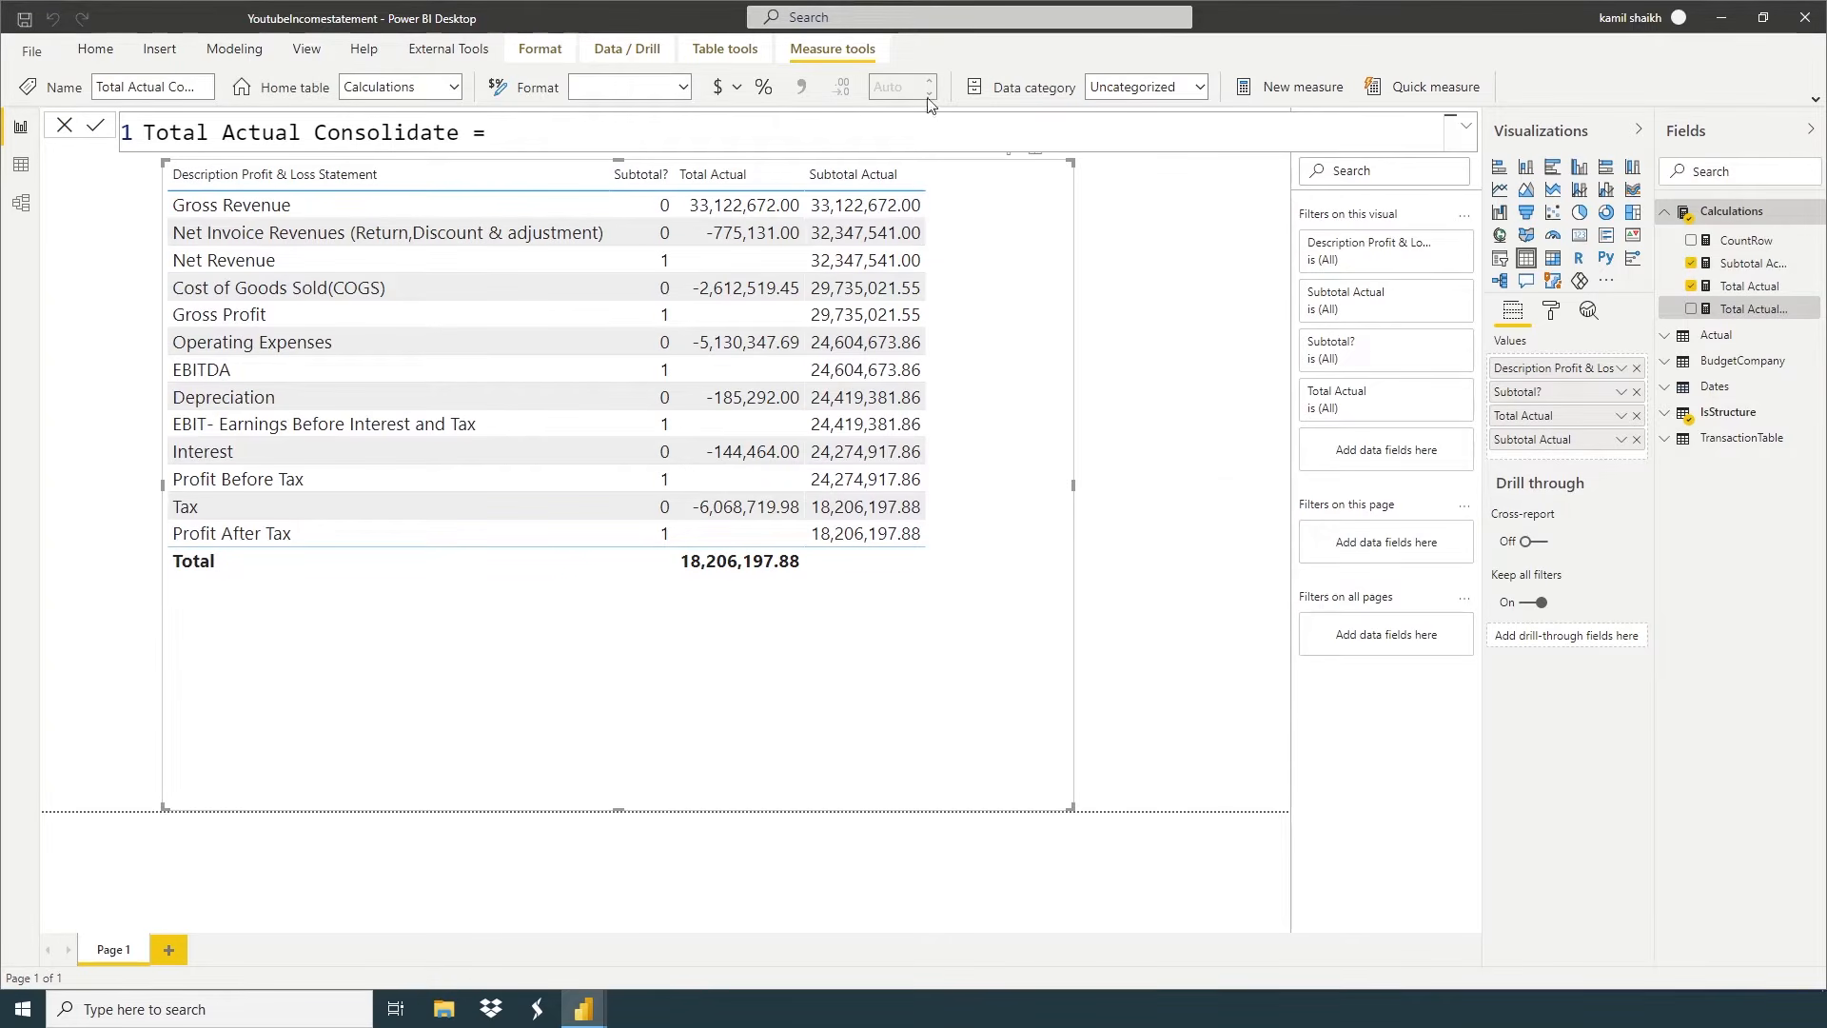
On new lines, define Total Actual Consolidate as SWITCH(TRUE(), SELECTEDVALUE(IsStructure[Subtotal?])=0,[Total Actual], SELECTEDVALUE(IsStructure[Subtotal?])=1,[Subtotal Actual],BLANK()) and close the formula editor
key("shift+Return")
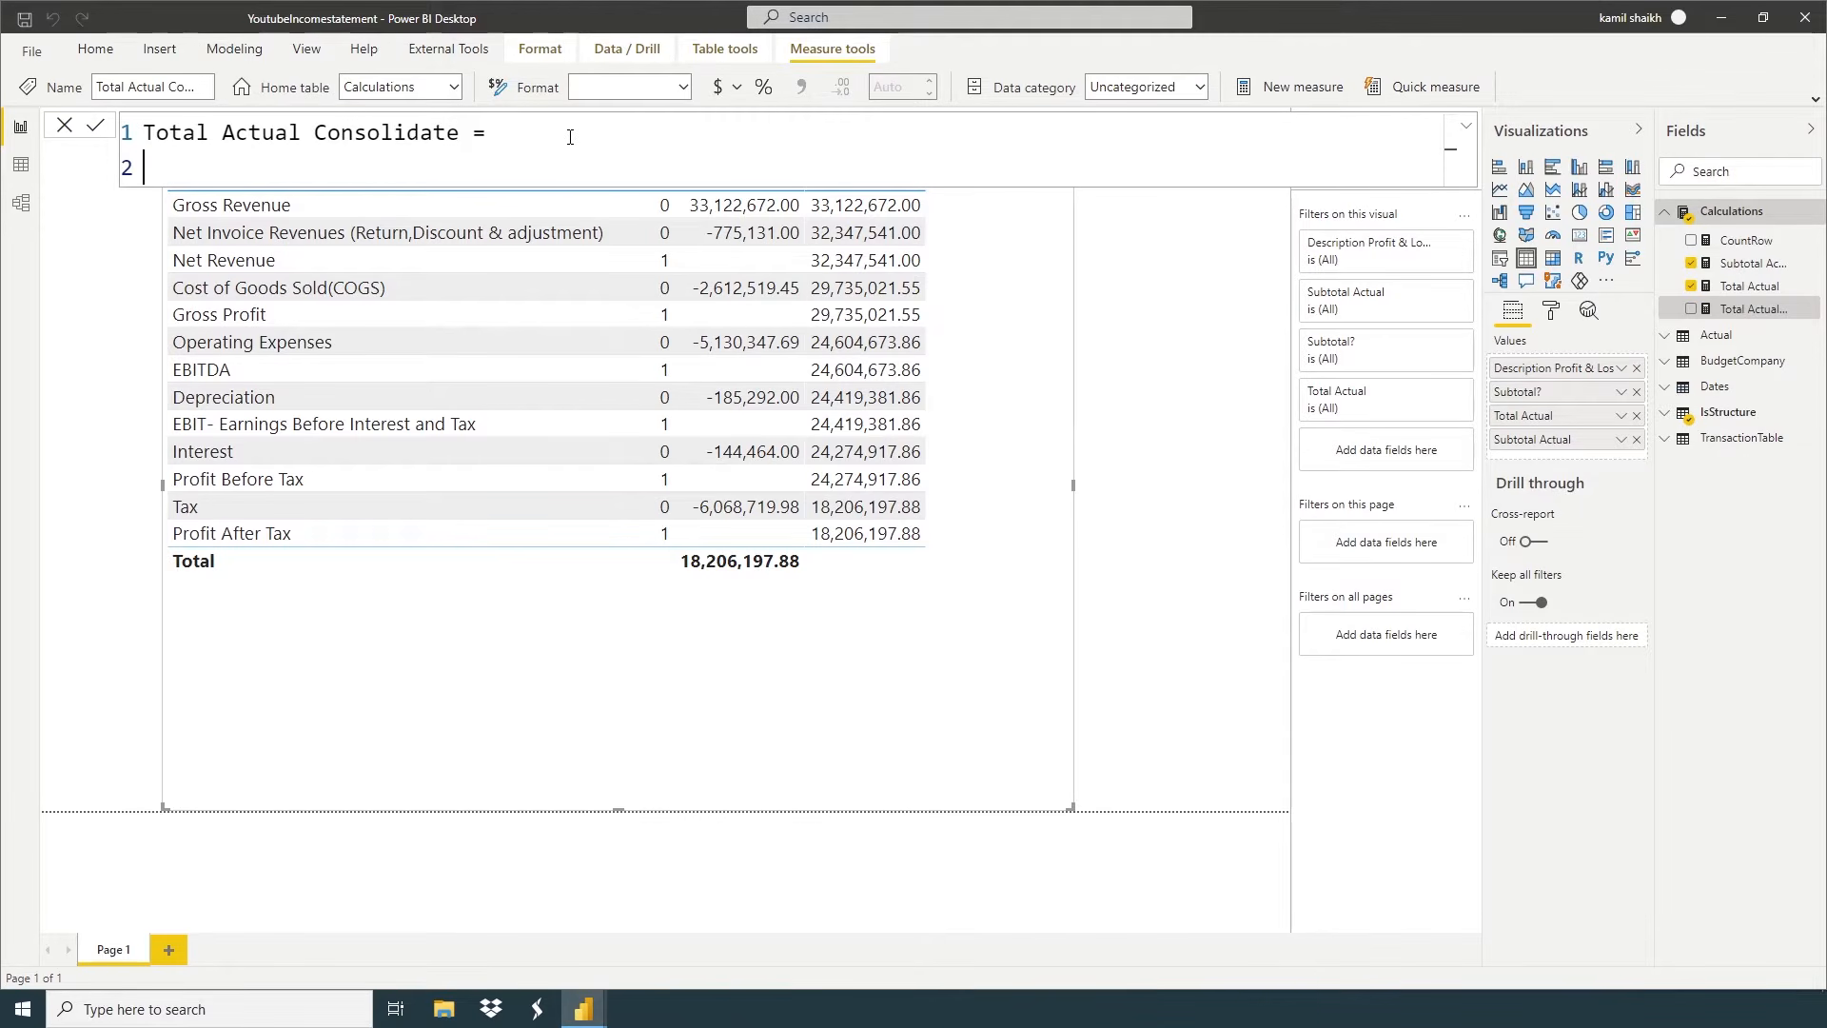
type("Sw")
key("Tab")
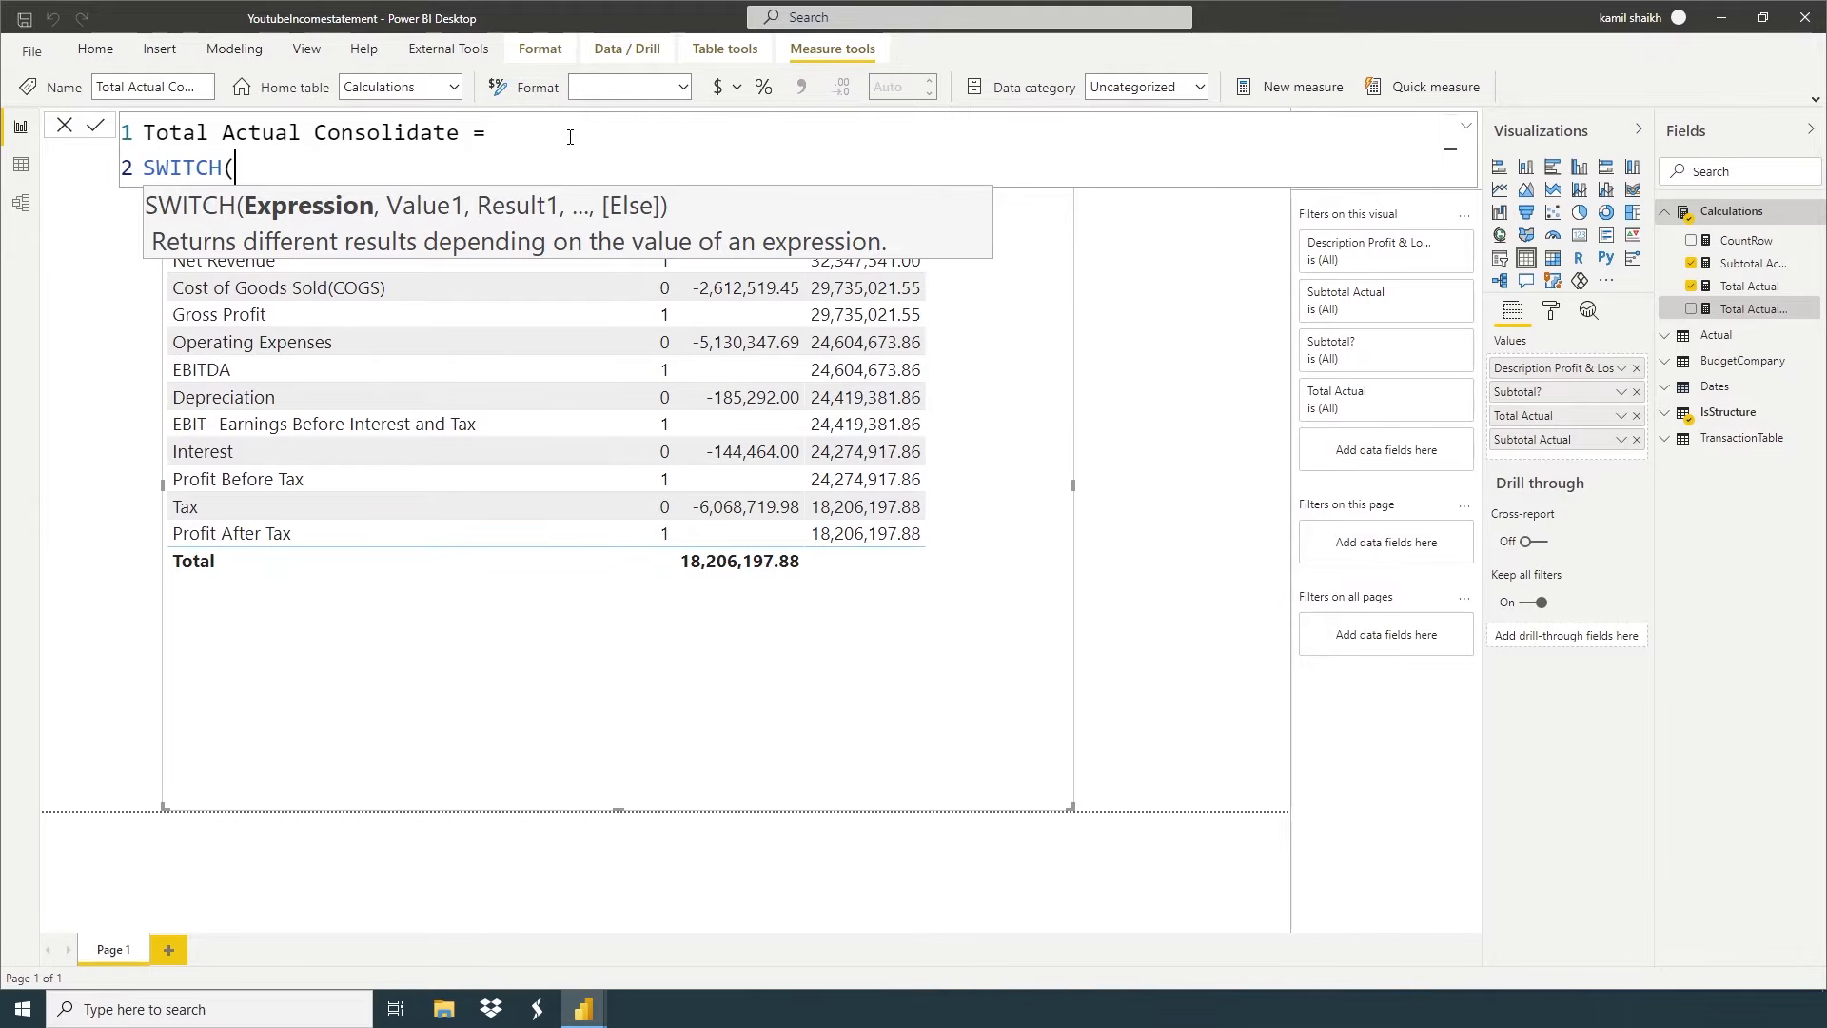
type("t")
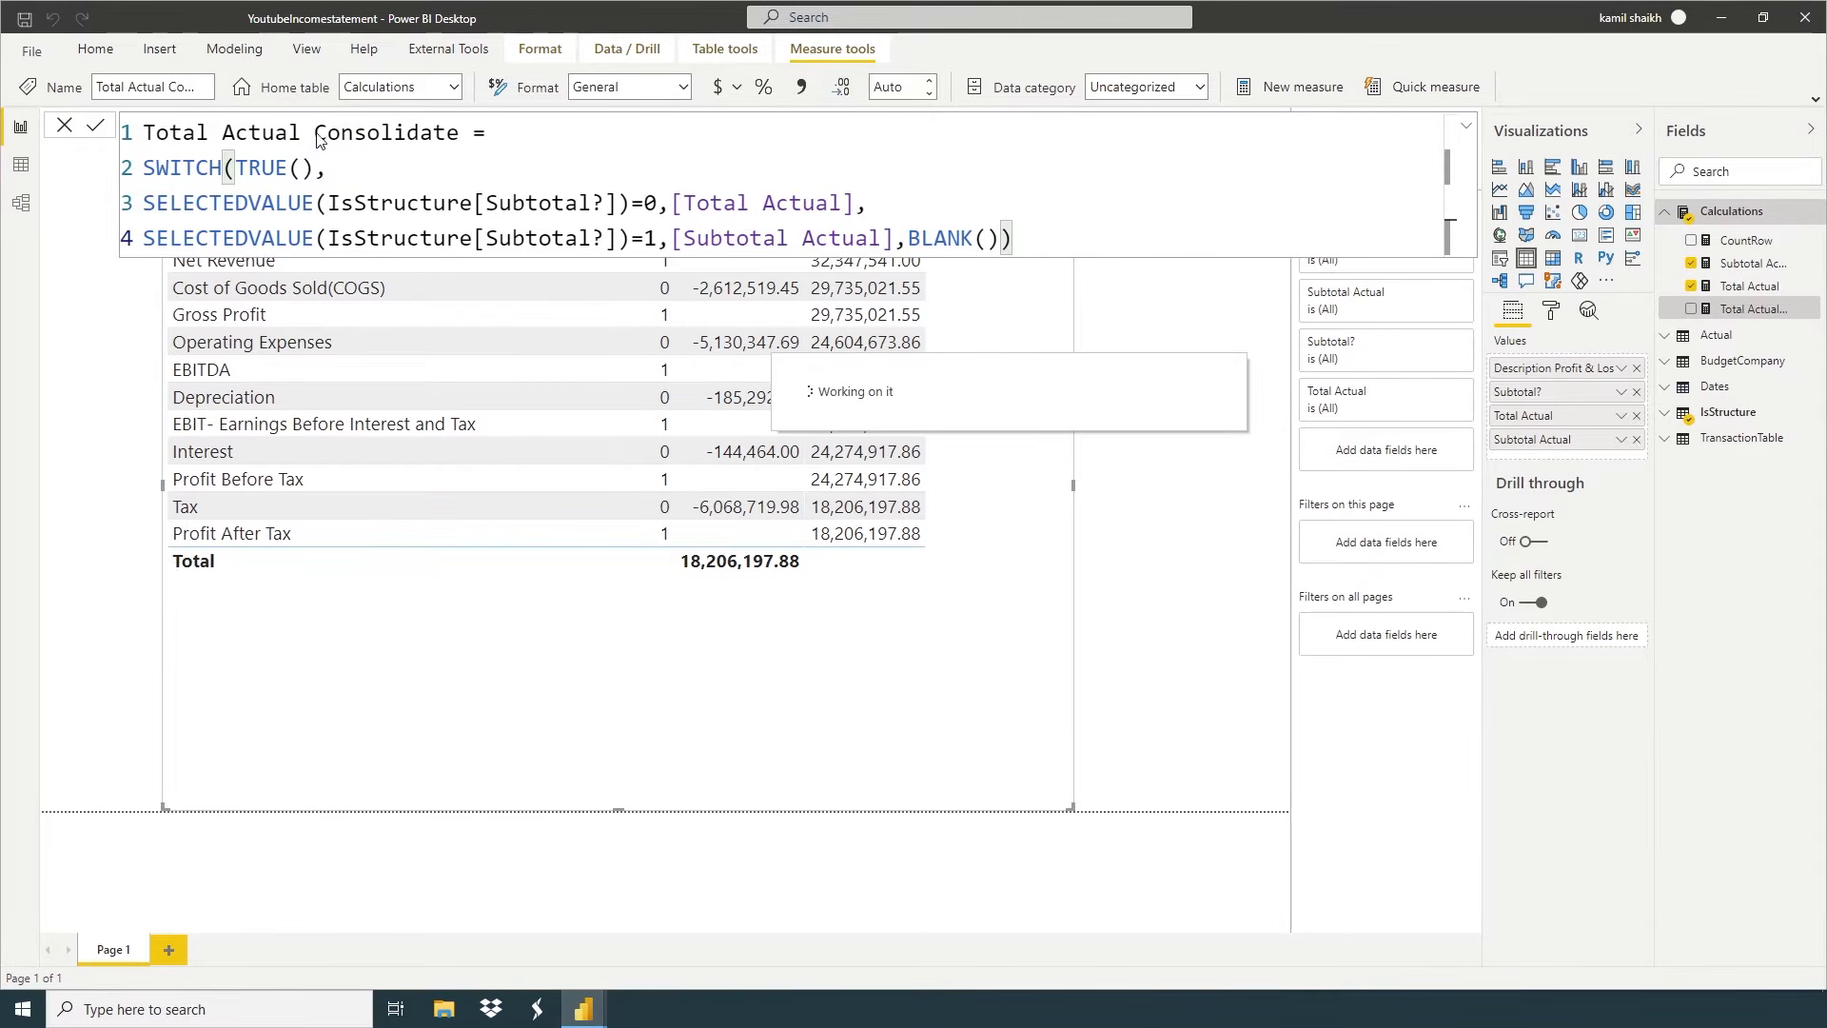
left_click(65, 129)
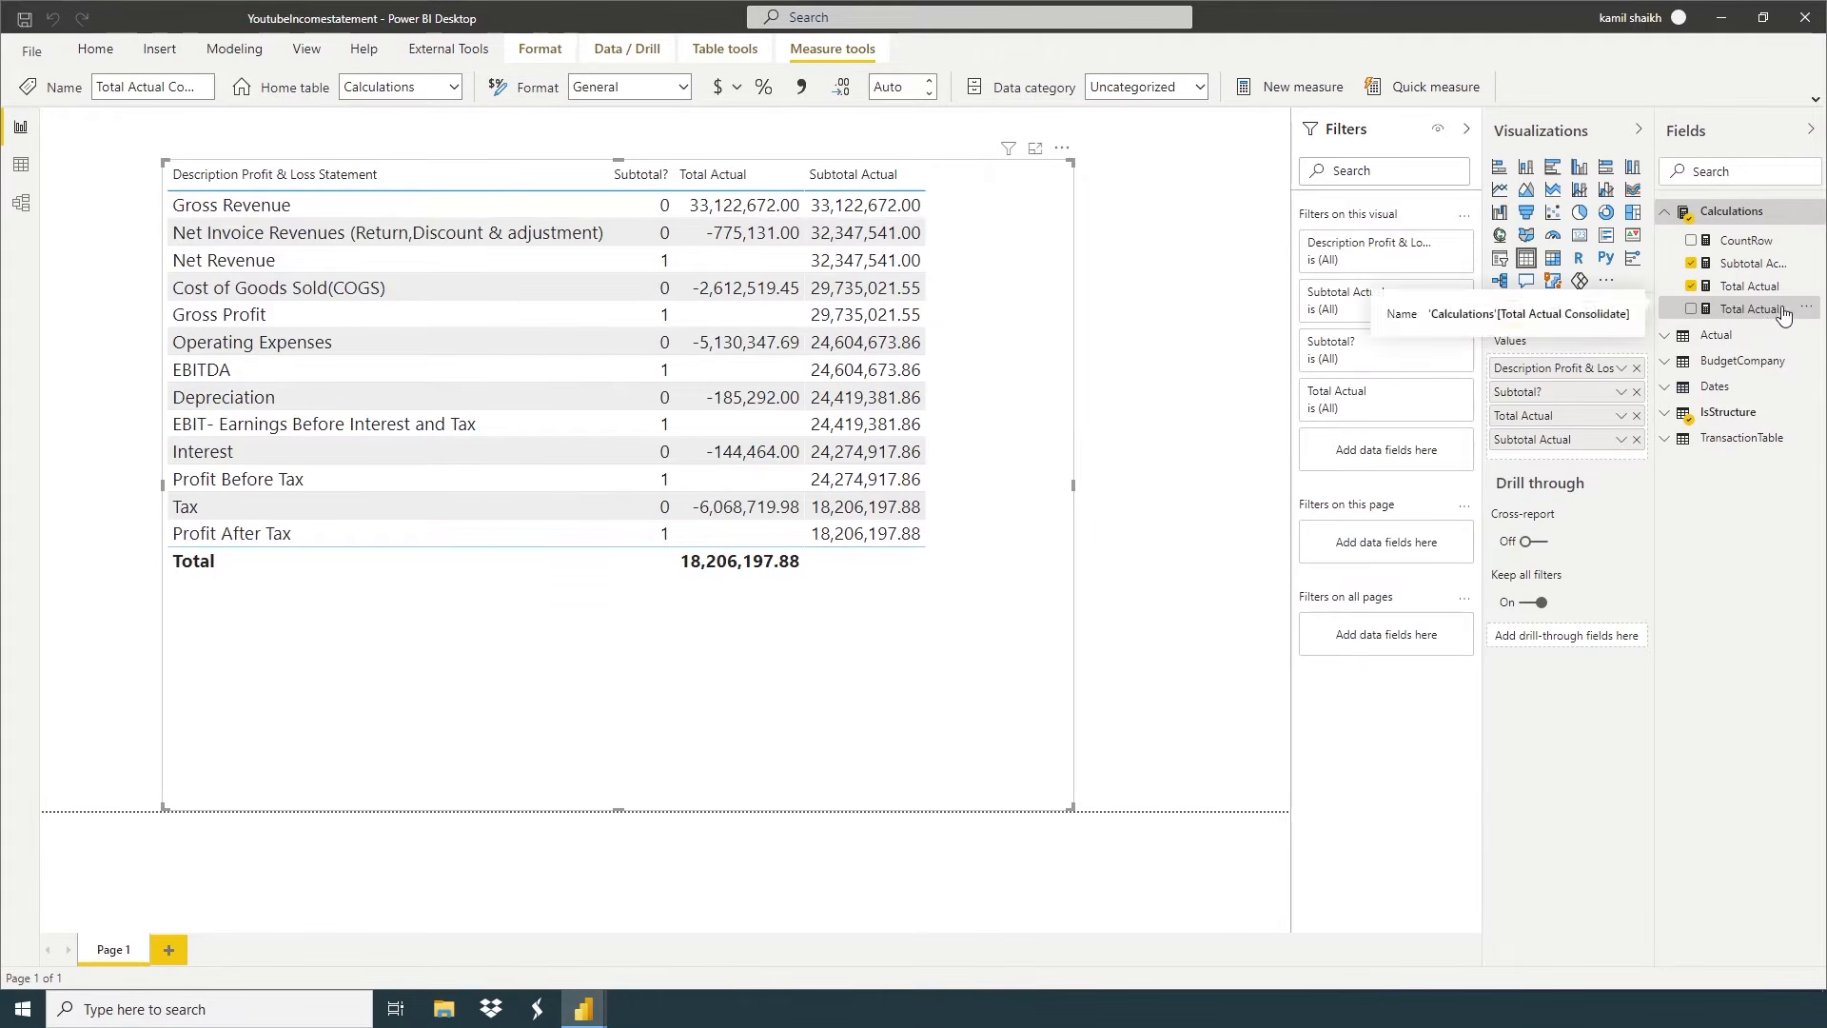
Widen the field list and add the Total Actual Consolidate measure to the table visual's values
left_click_drag(1656, 309, 1576, 312)
left_click_drag(1712, 313, 1516, 458)
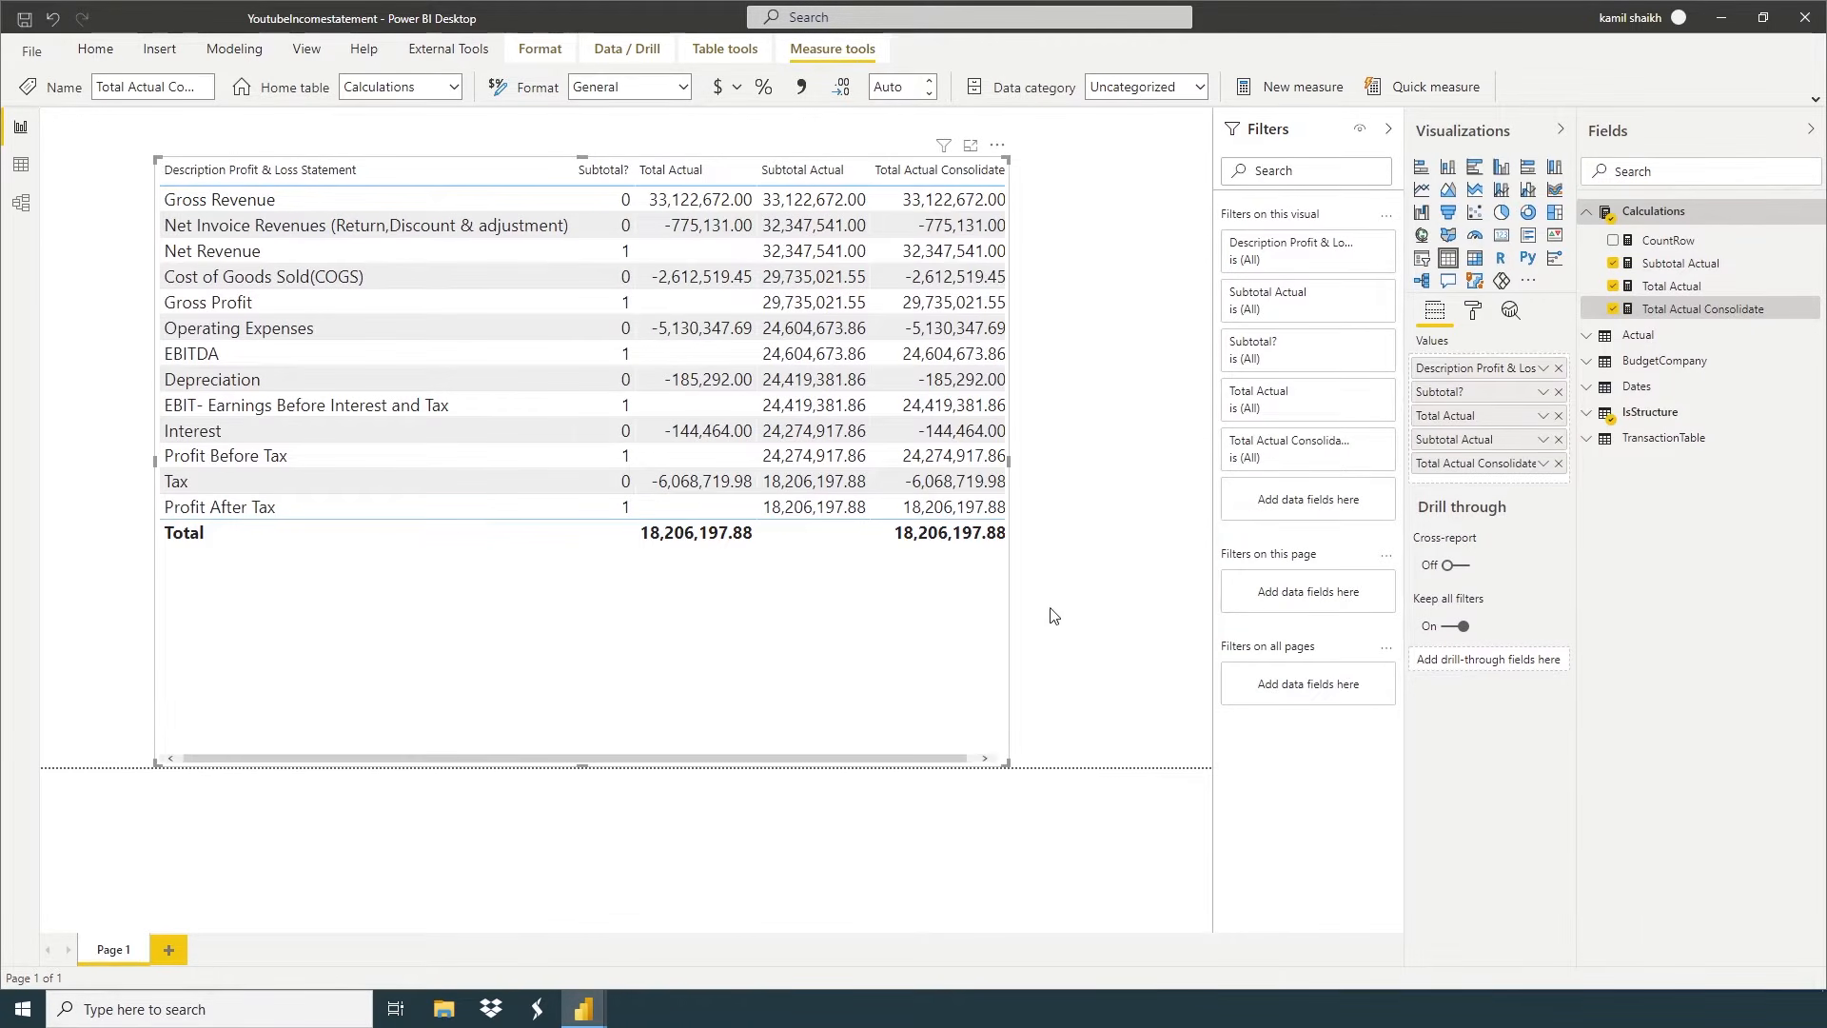
left_click(1013, 767)
left_click(975, 759)
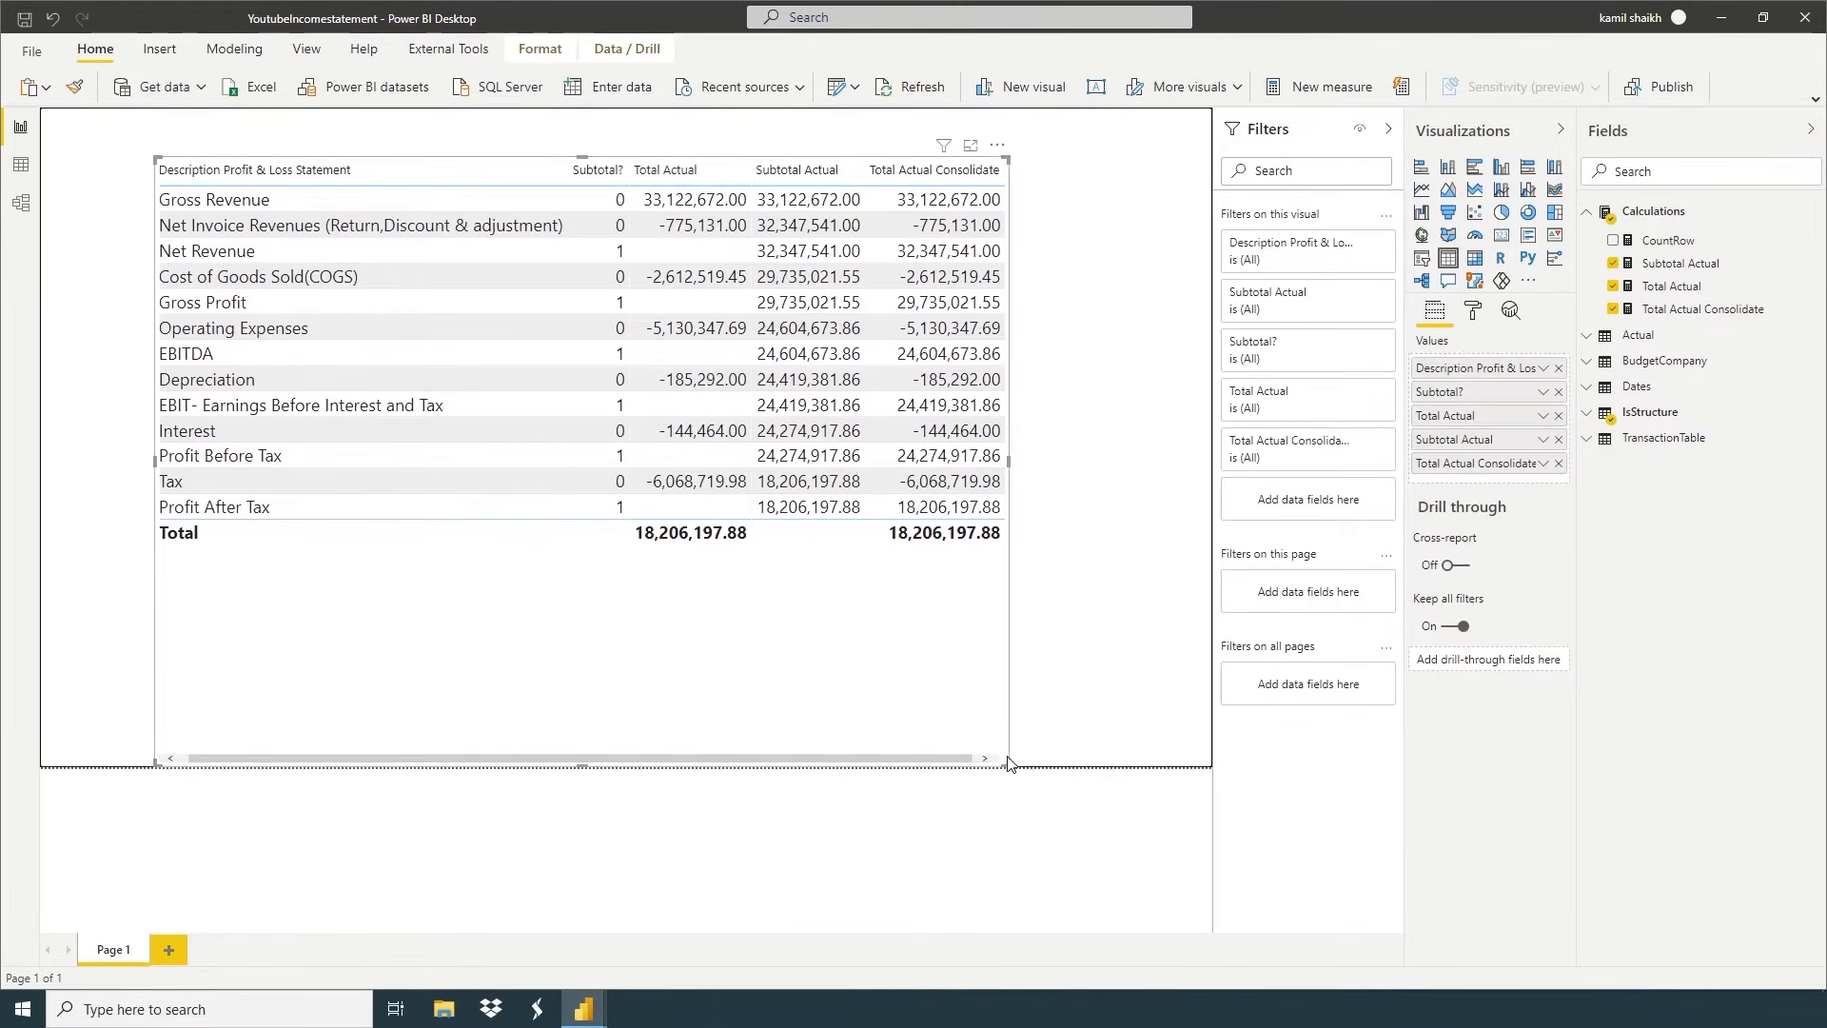
Widen the table visual and remove the Total Actual, Subtotal Actual and Subtotal? fields from it
left_click_drag(1011, 762, 1163, 764)
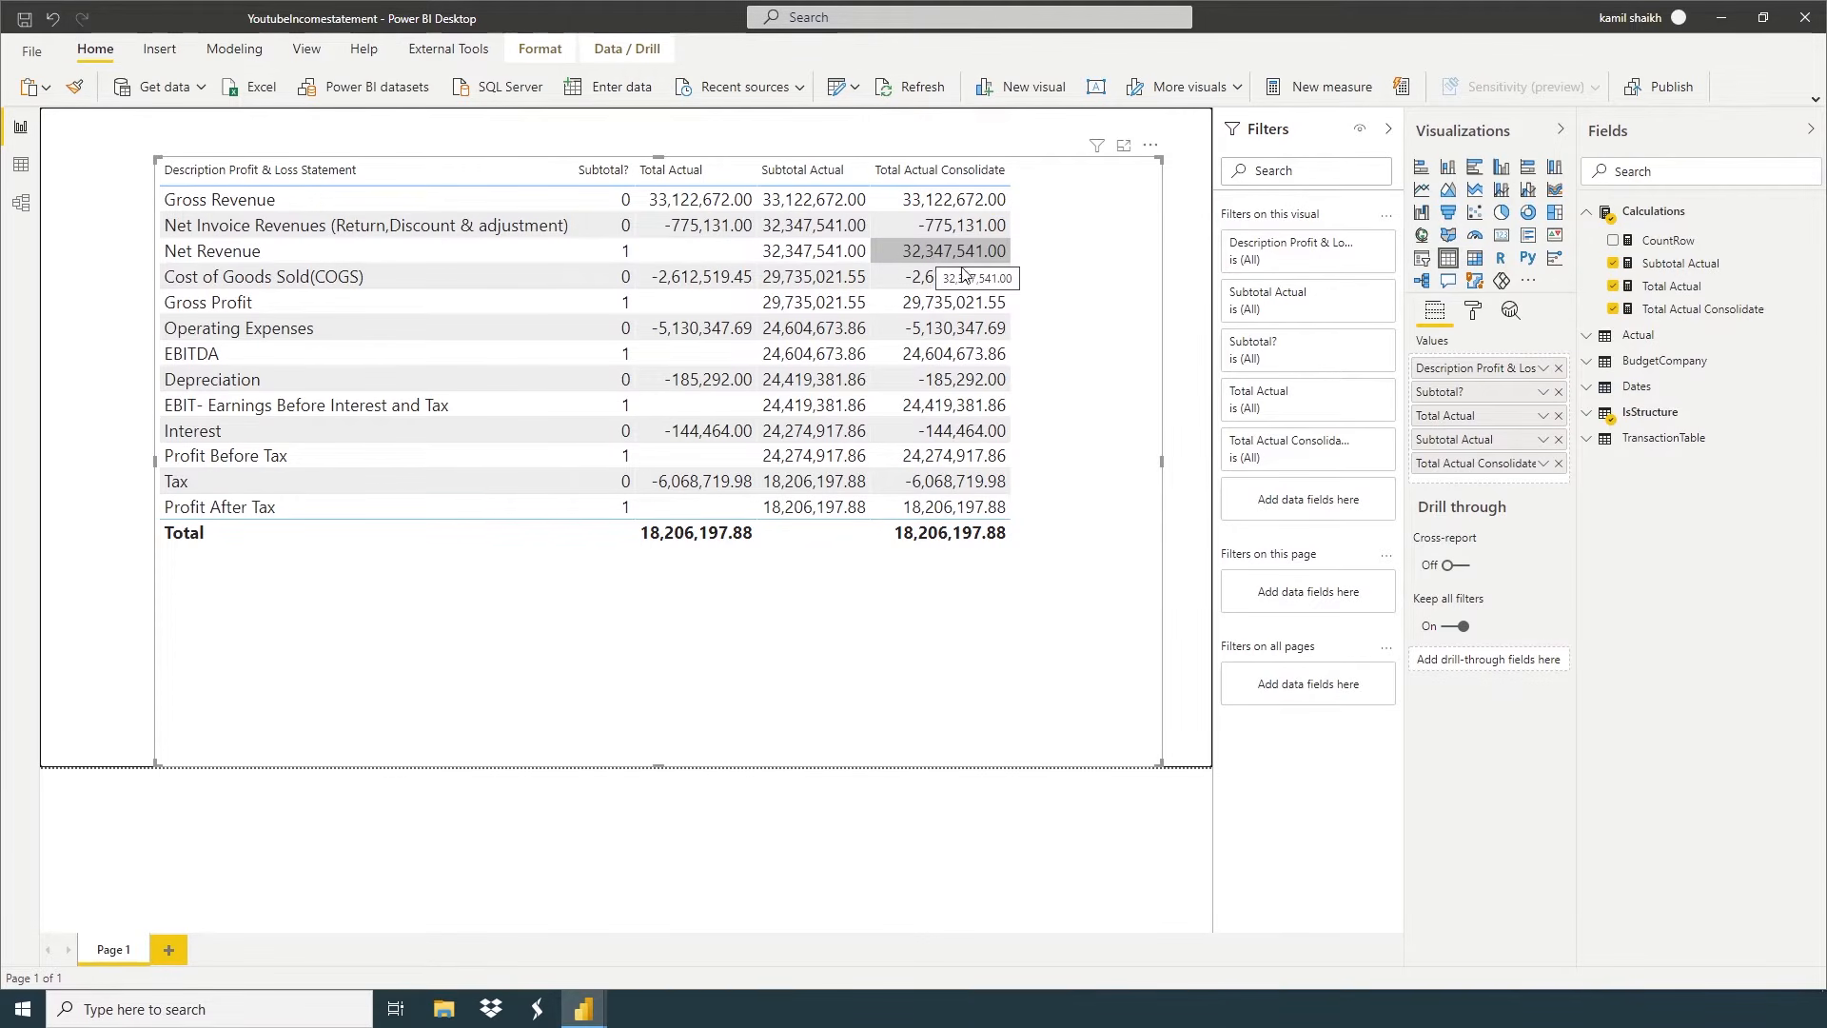
left_click(1558, 416)
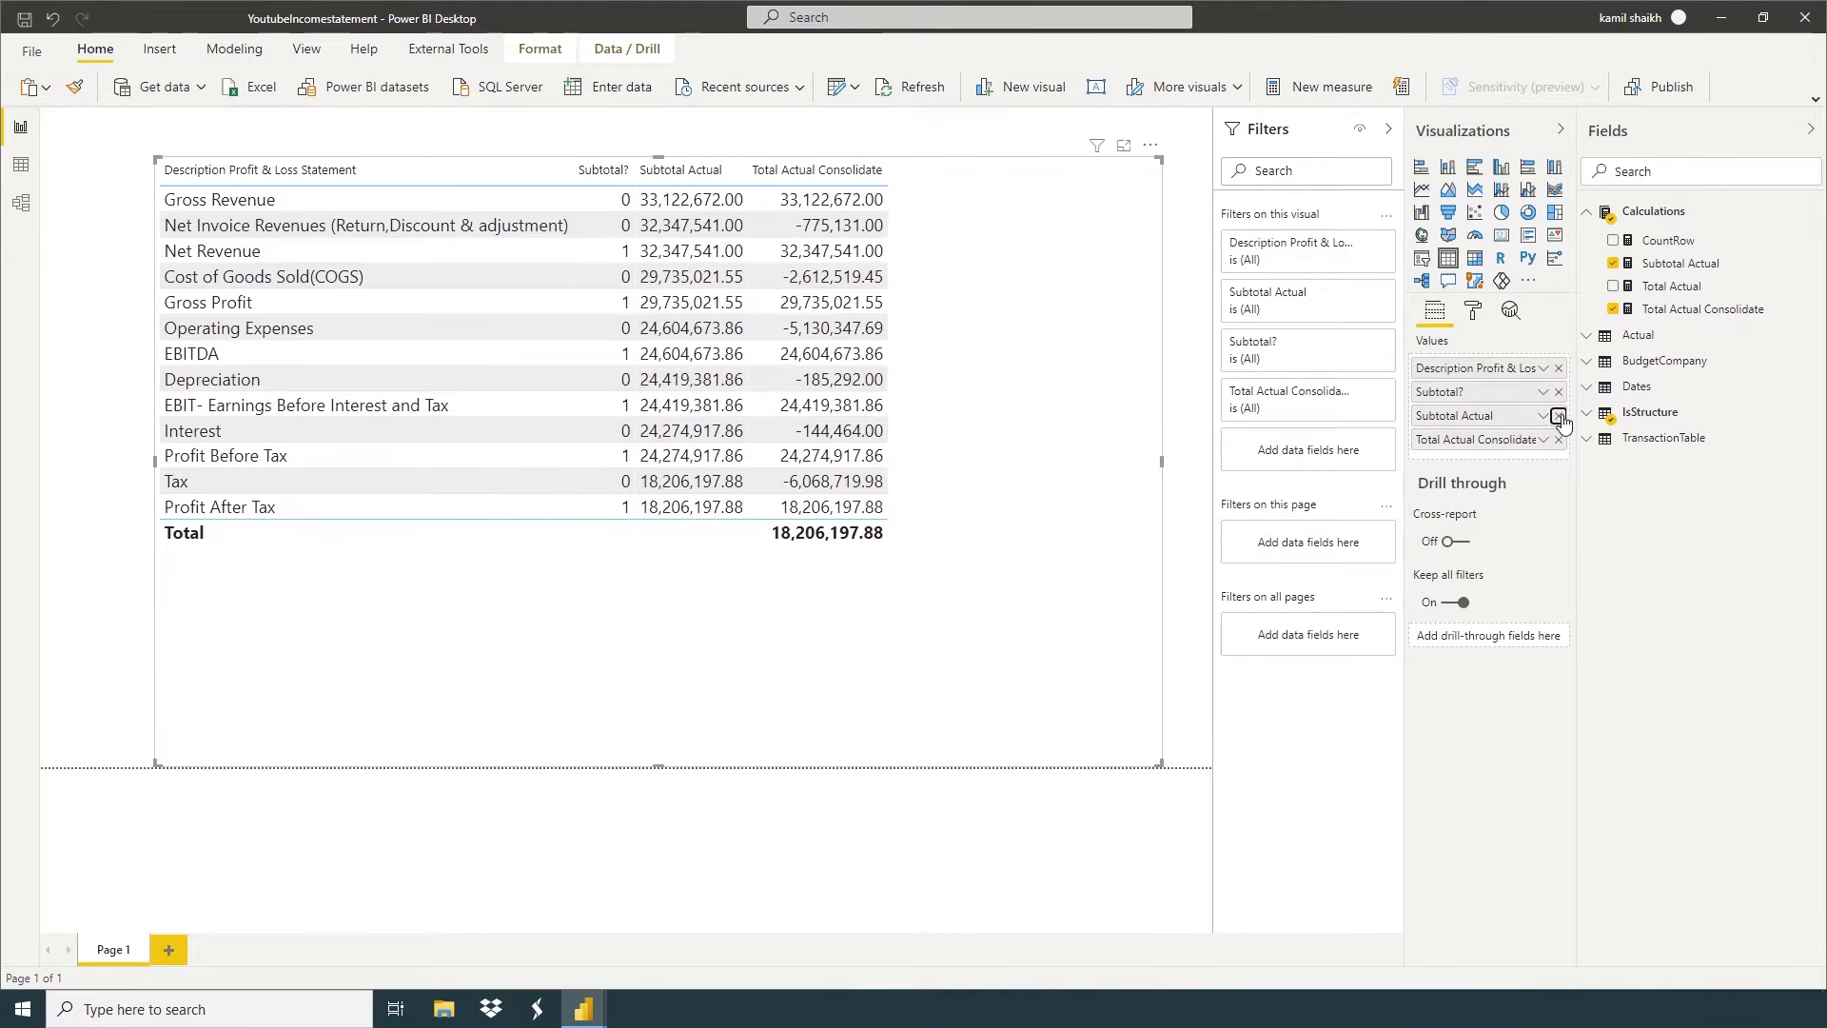
left_click(1559, 416)
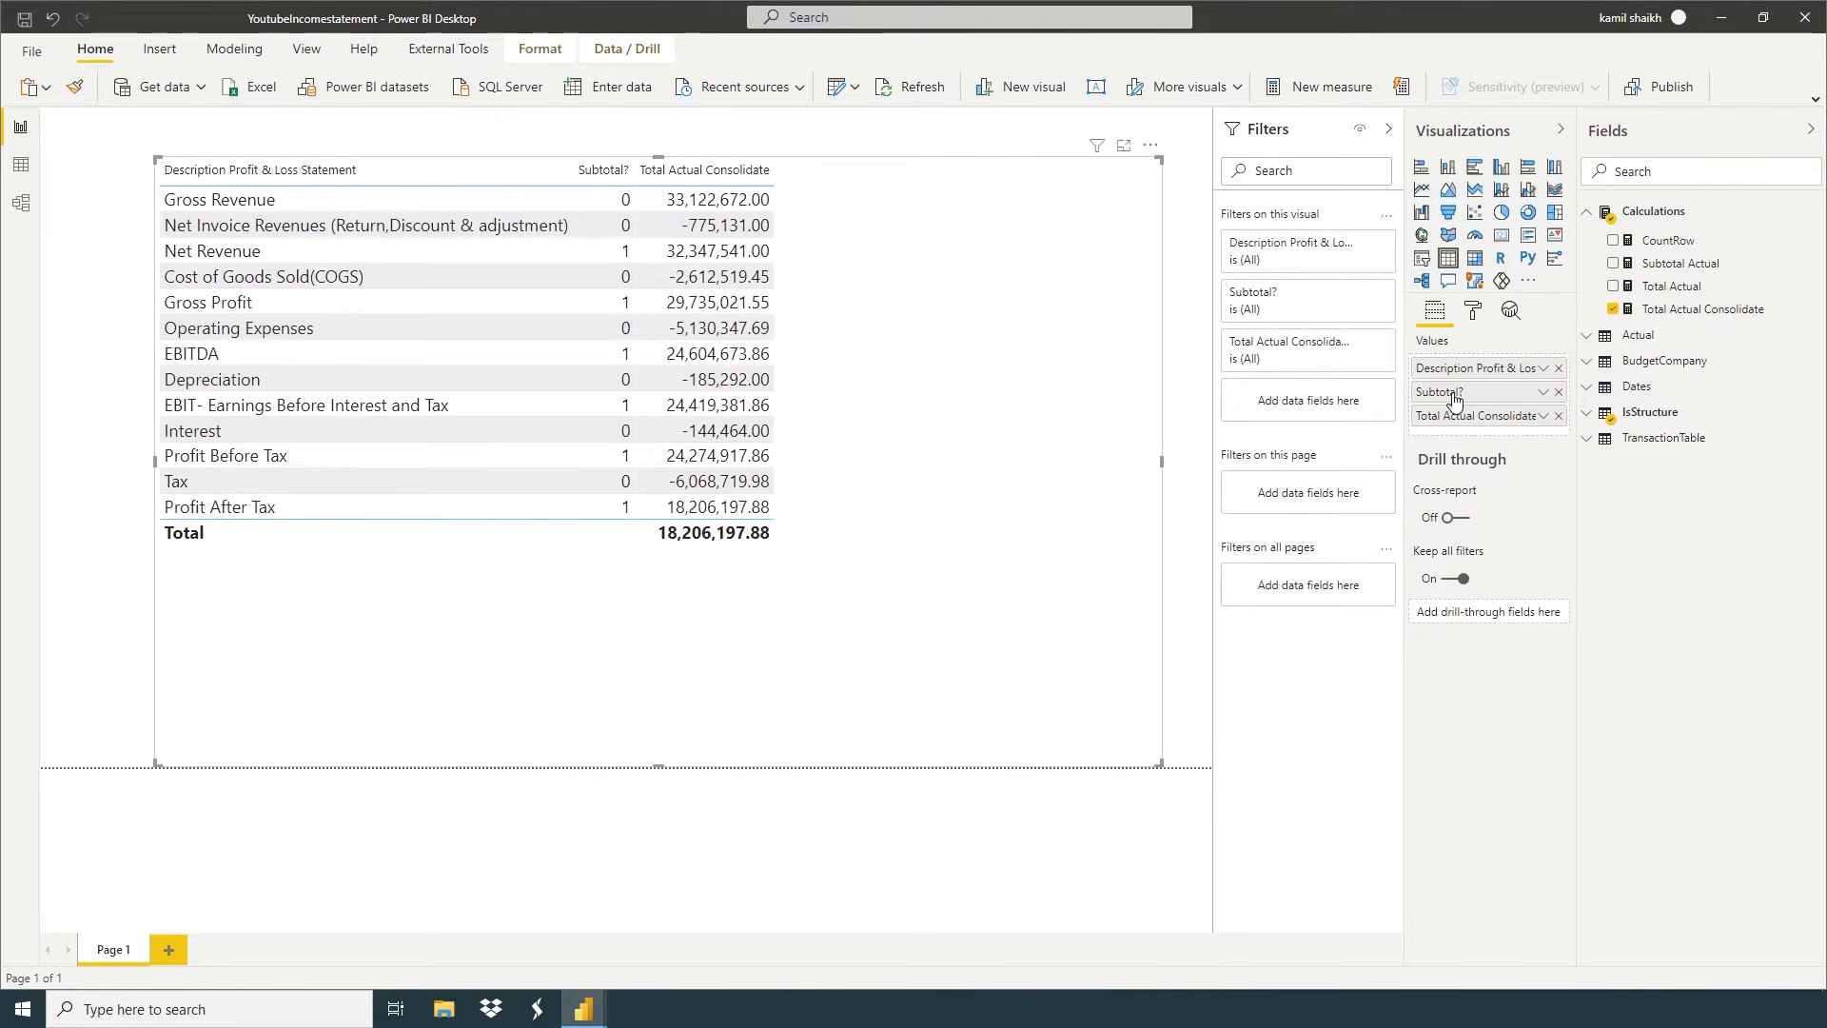
left_click_drag(1453, 392, 1461, 440)
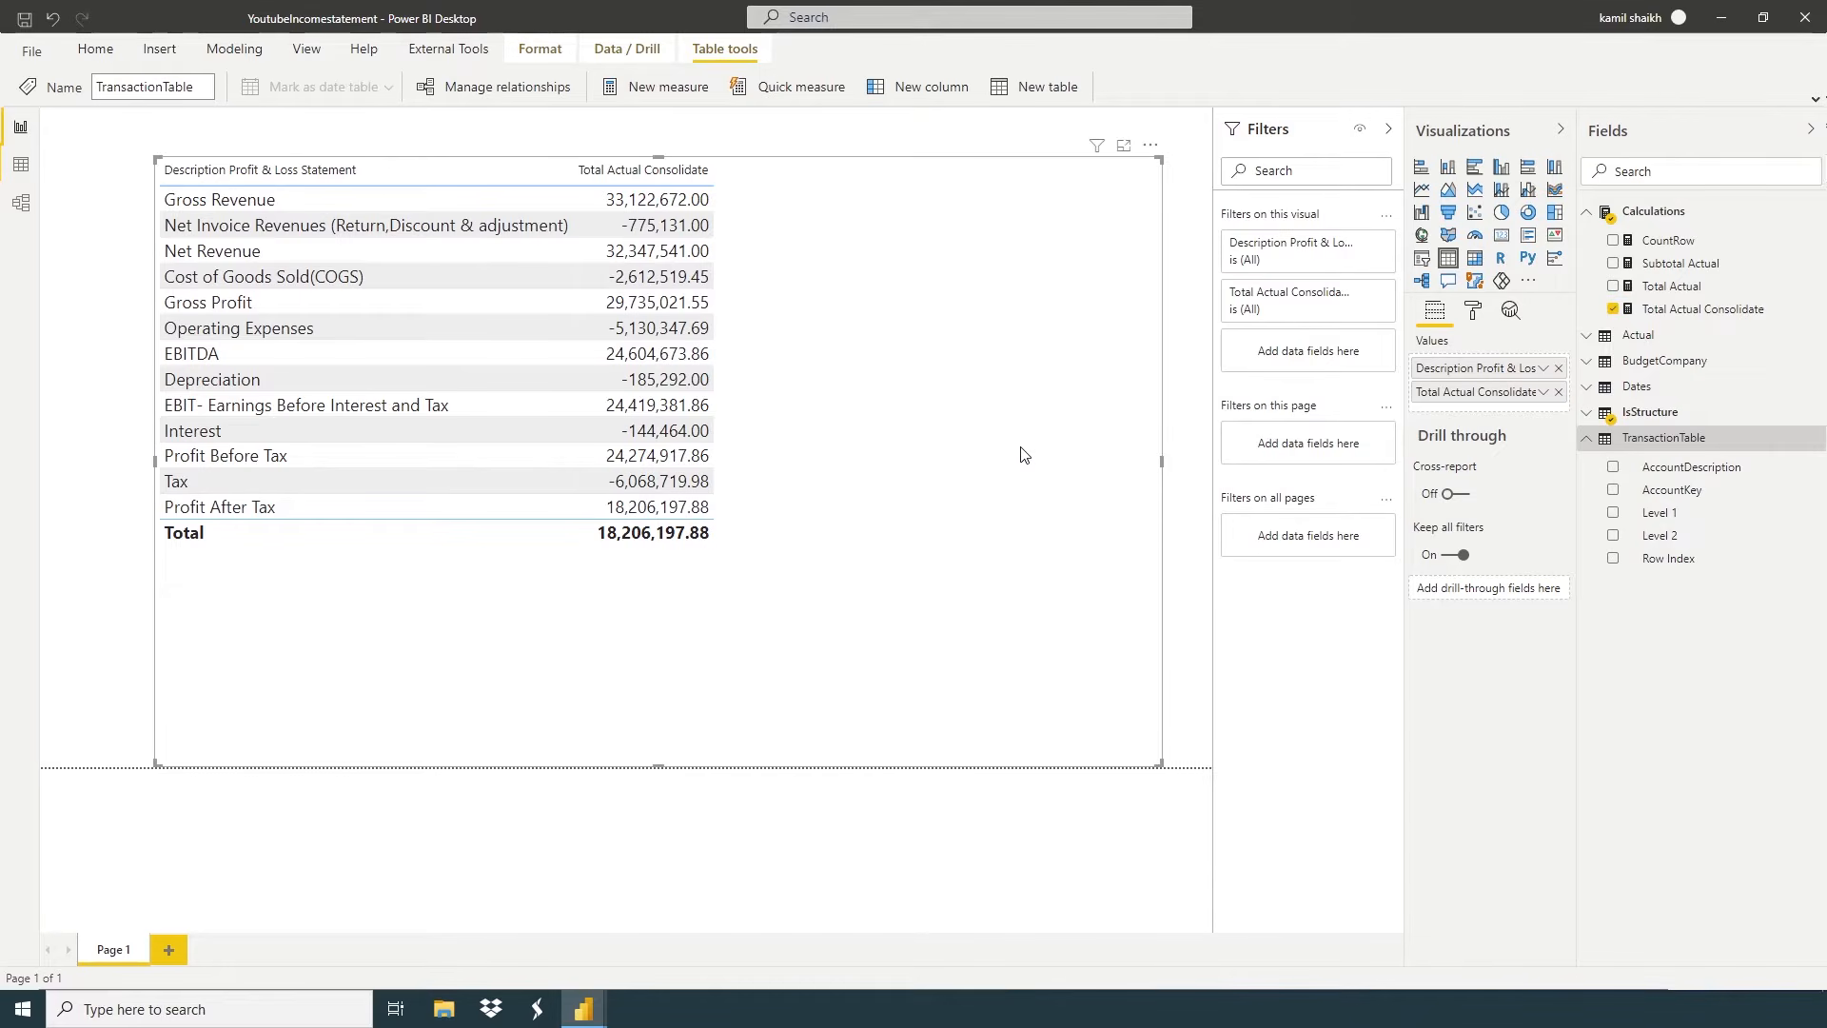
Remove the remaining fields from the table visual and delete the empty visual from the page
left_click(1557, 391)
left_click(1558, 369)
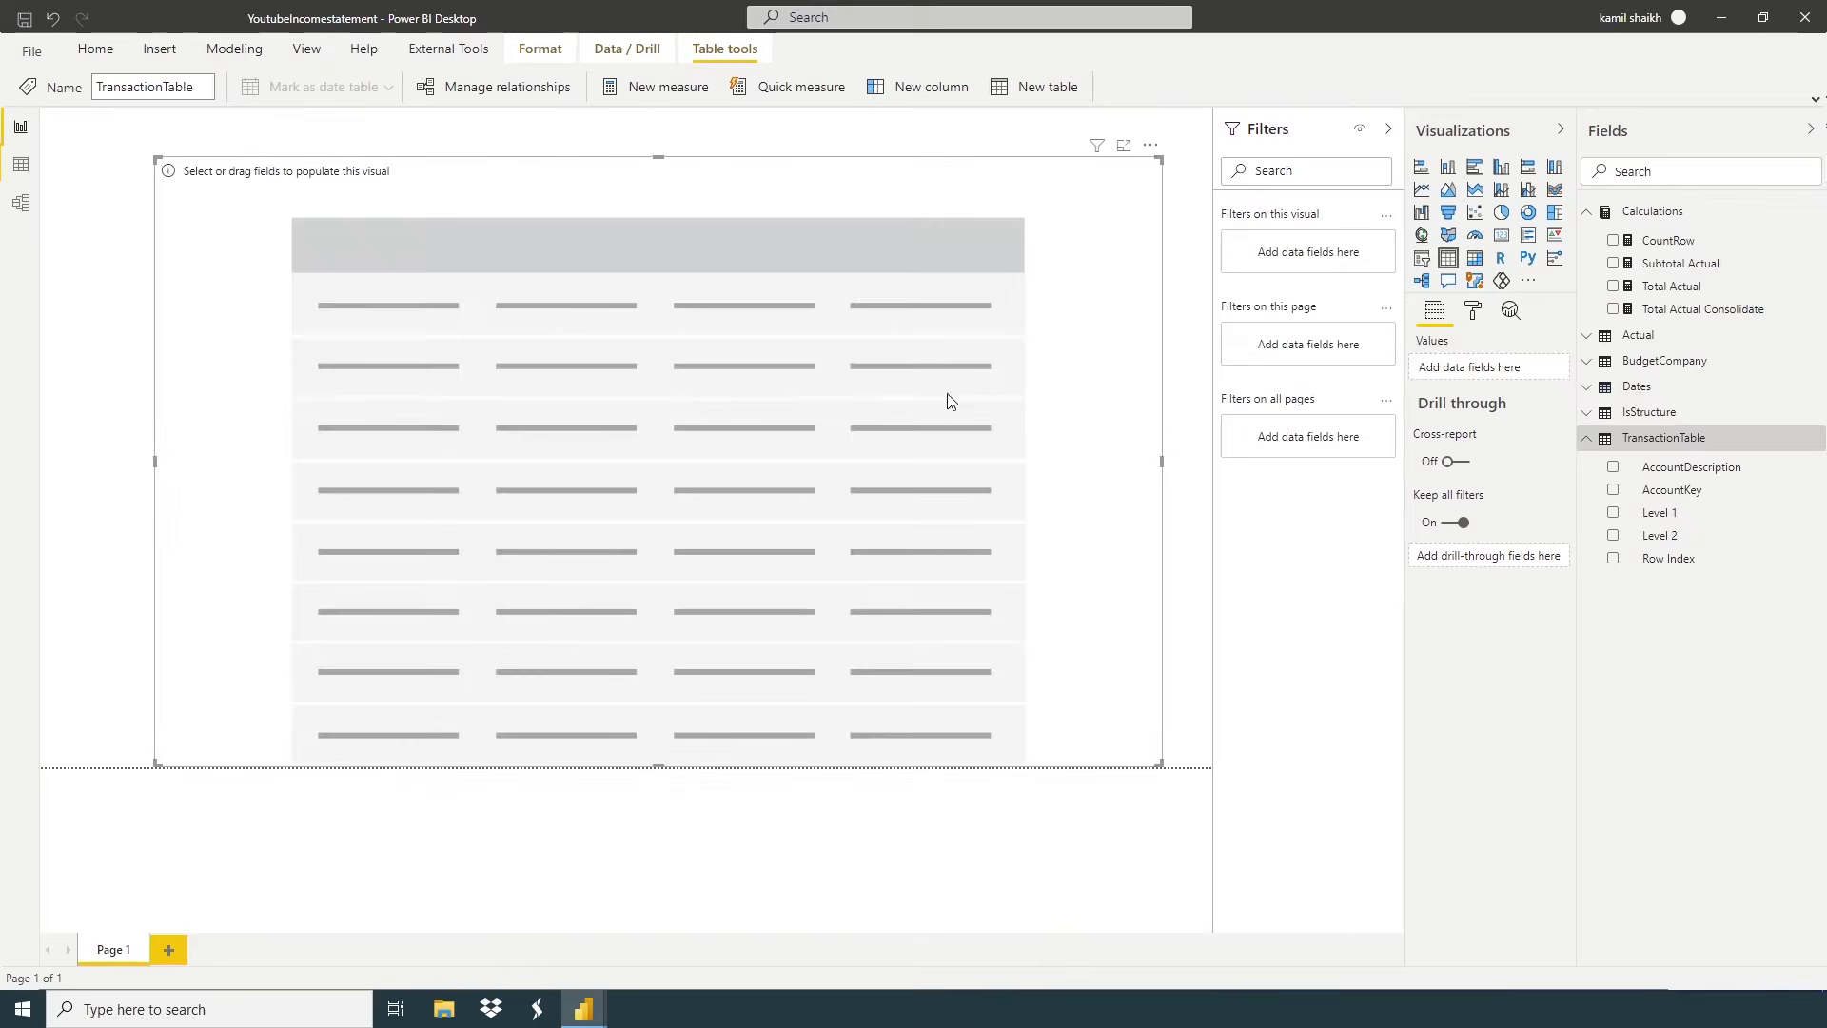
key("Delete")
Insert an enlarged matrix visual with Description Profit & Loss Statement and the TransactionTable's Level 2 as its rows
left_click(1474, 262)
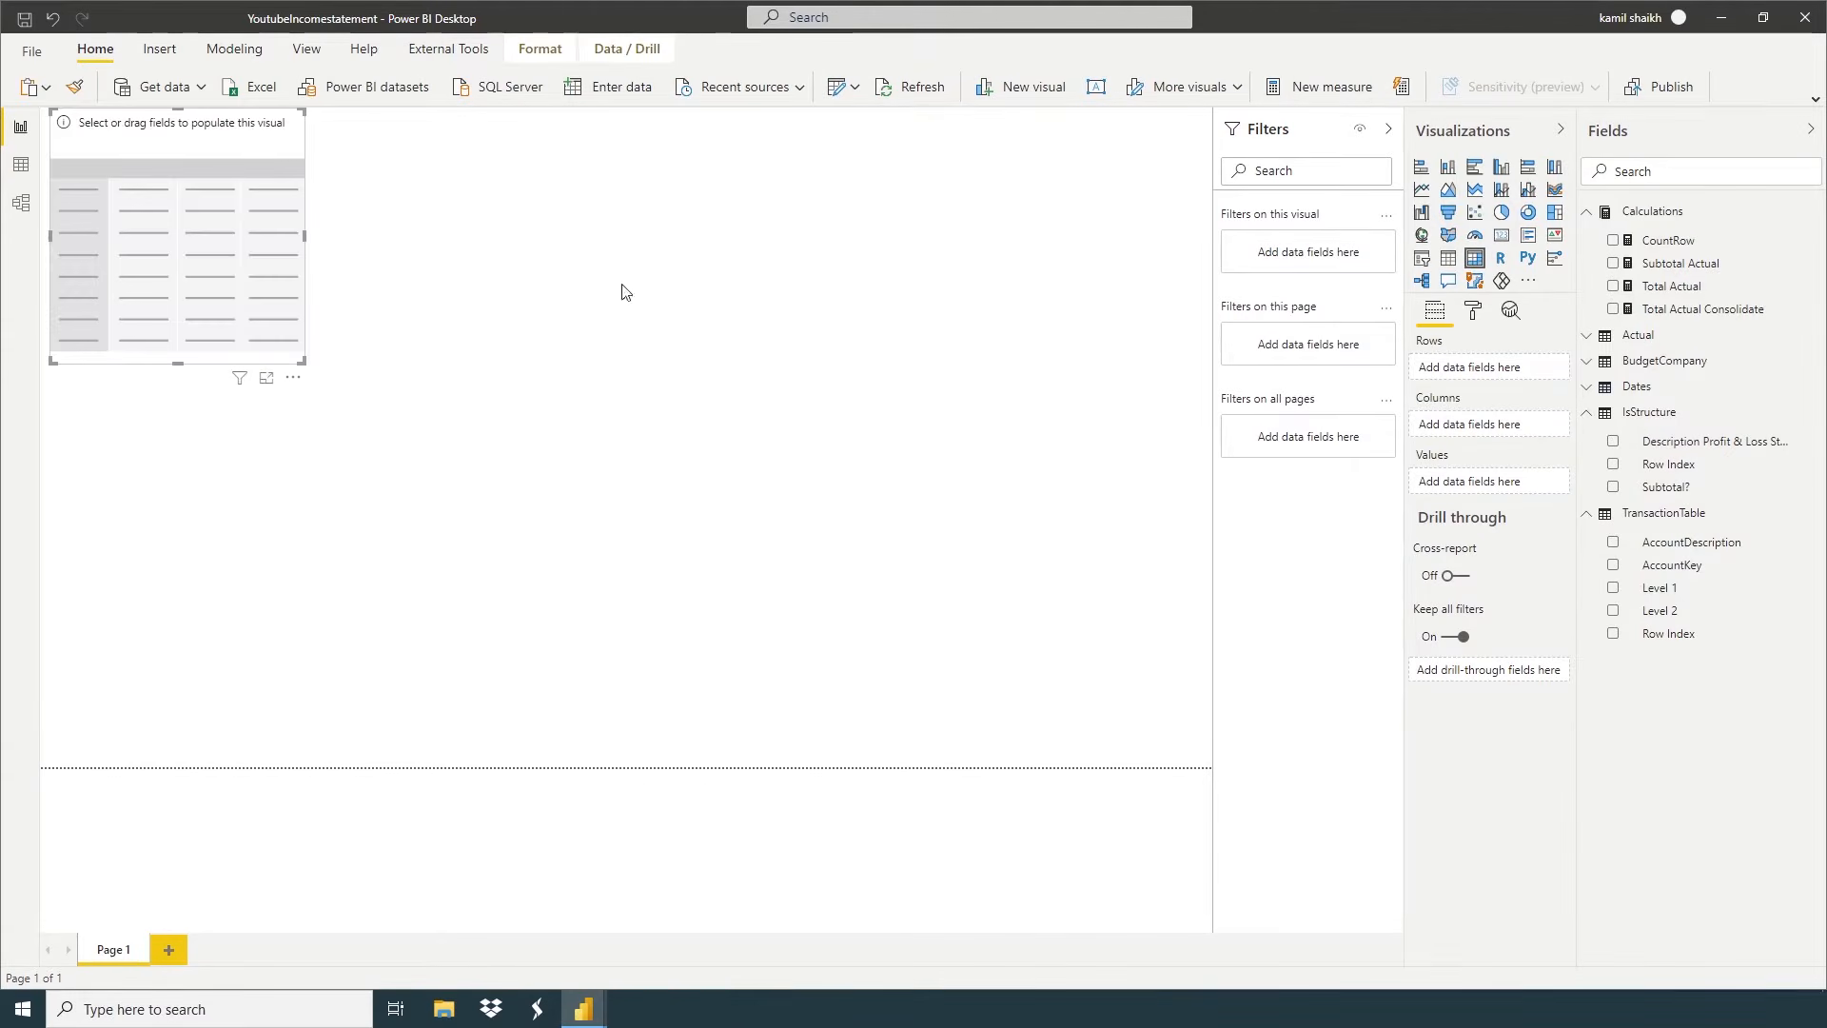
left_click_drag(306, 364, 1103, 730)
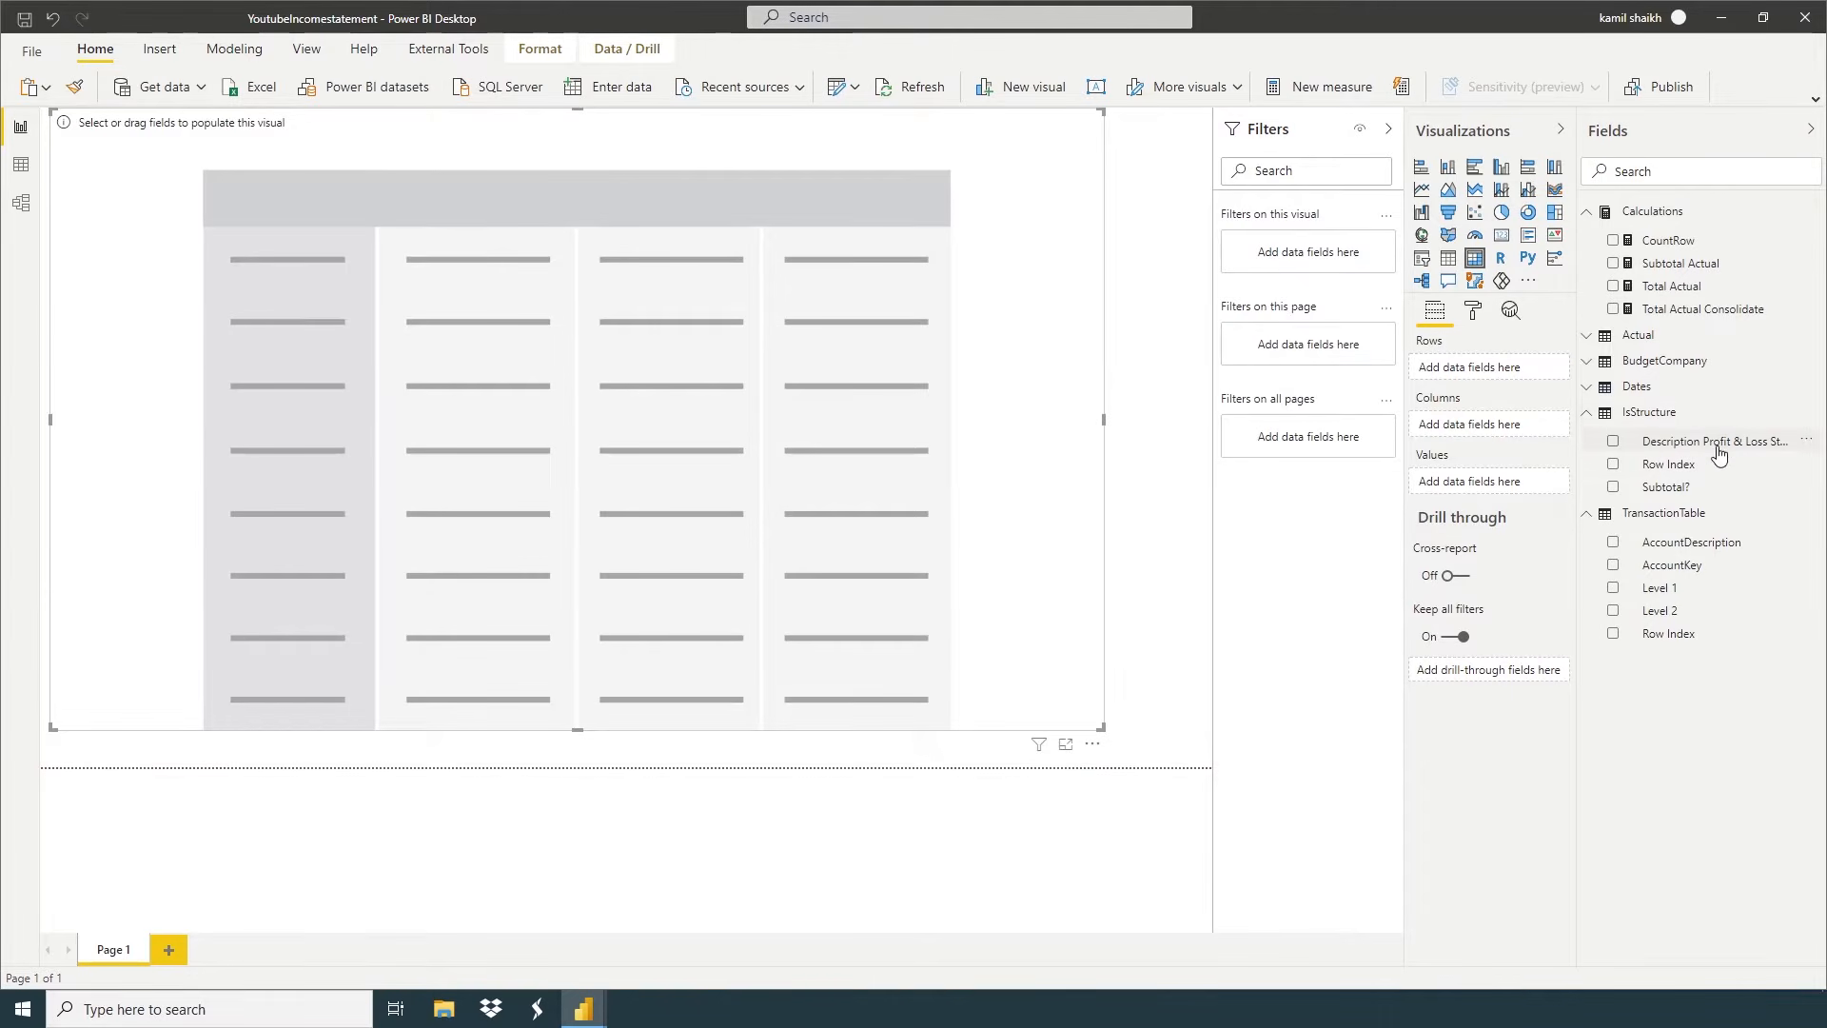
left_click_drag(1713, 445, 1493, 380)
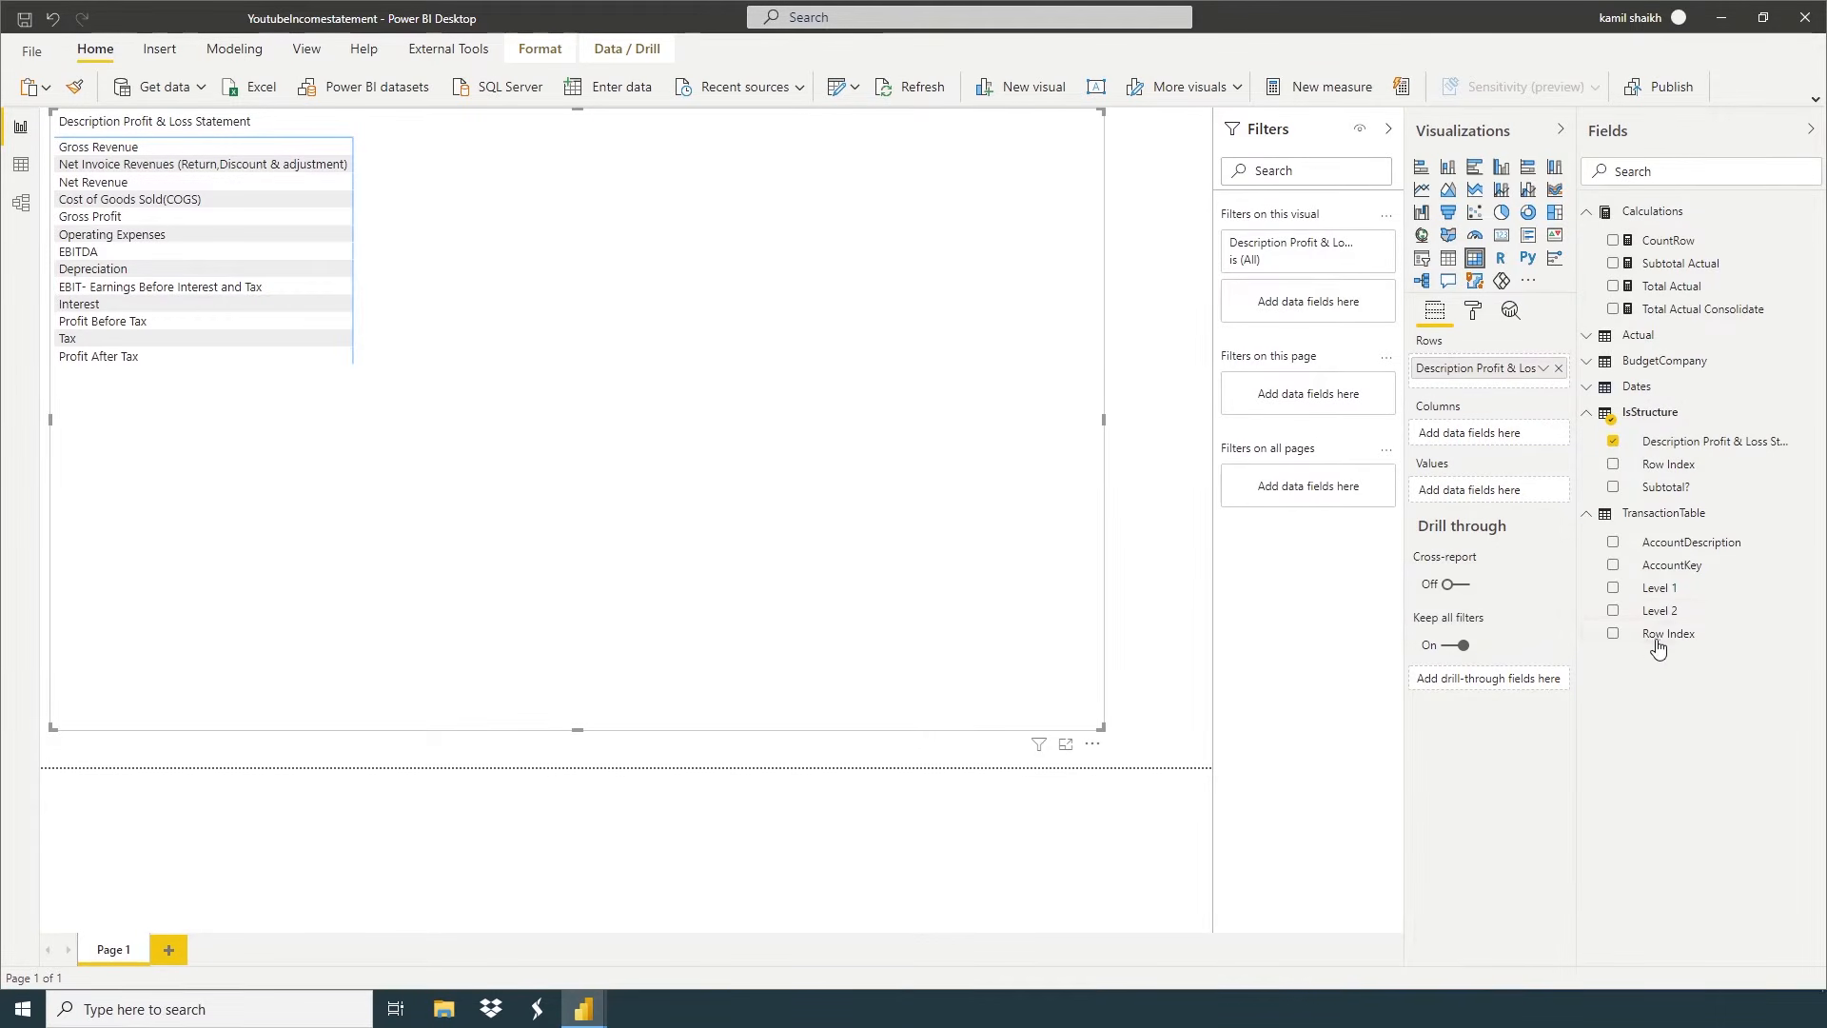
left_click_drag(1658, 609, 1470, 393)
left_click_drag(1664, 610, 1477, 383)
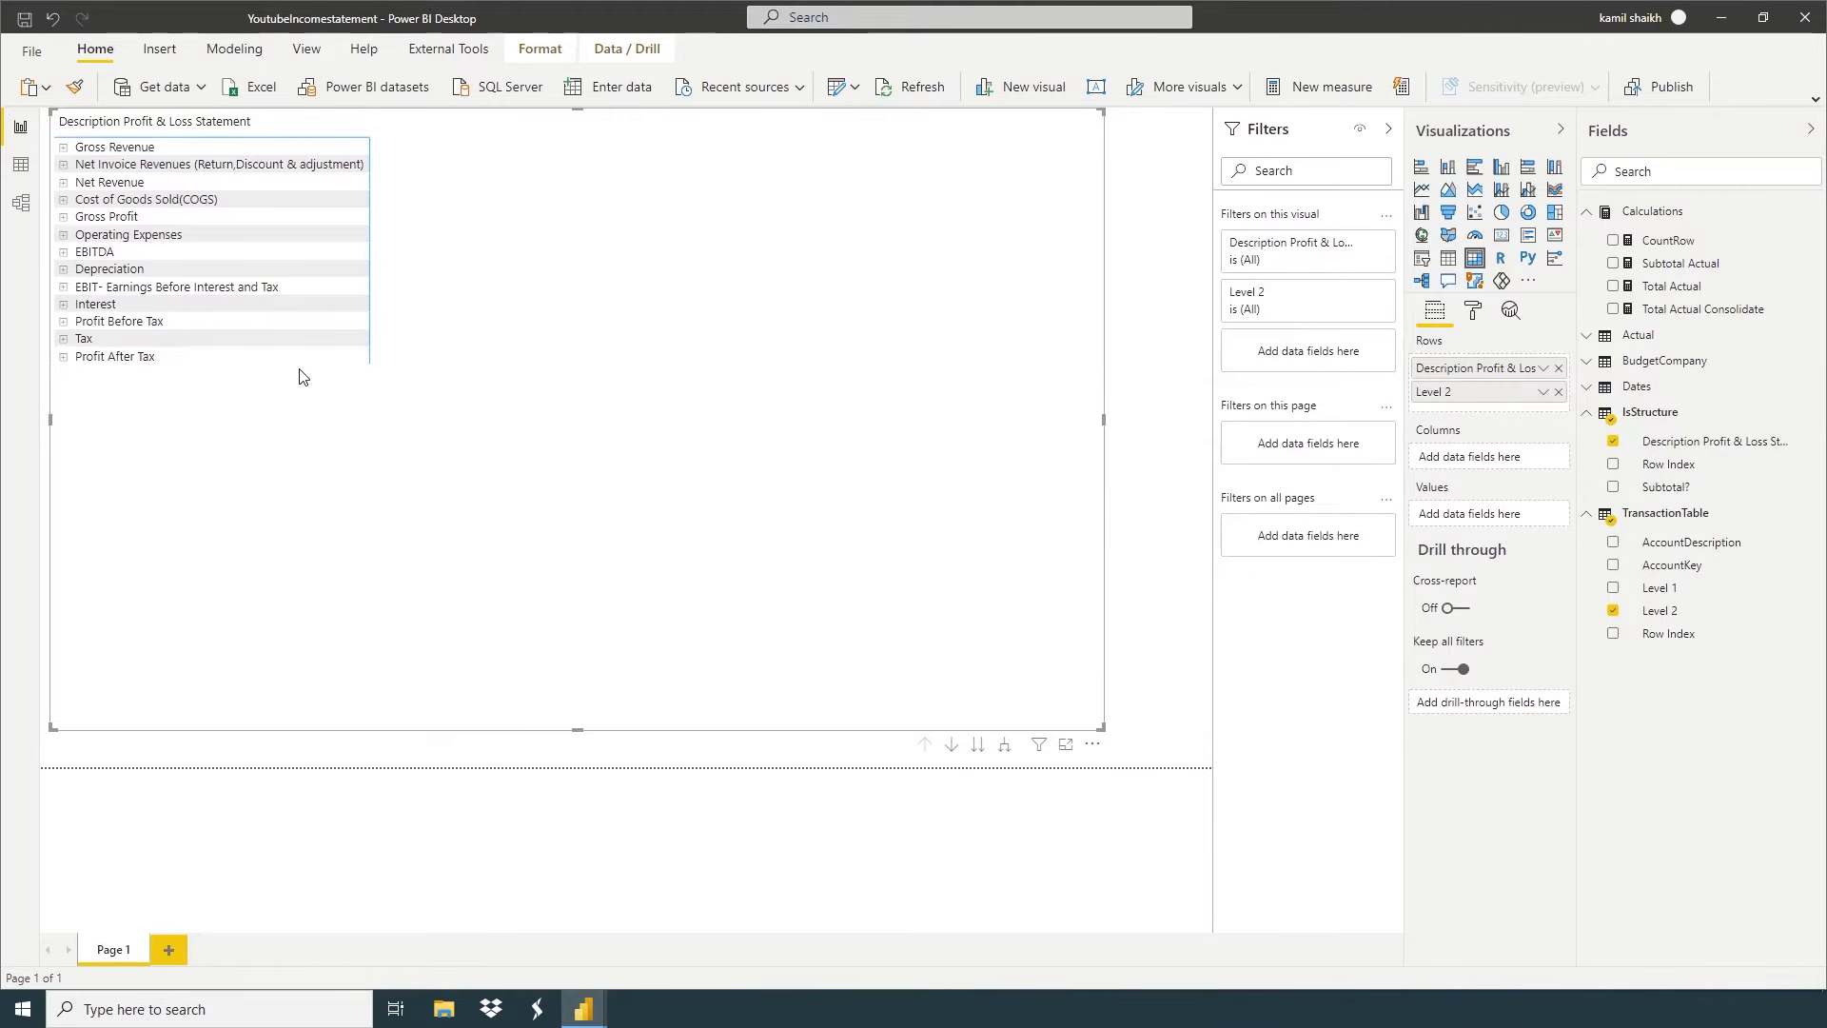
Set the text size of the matrix's values to 14 pt
left_click(1472, 313)
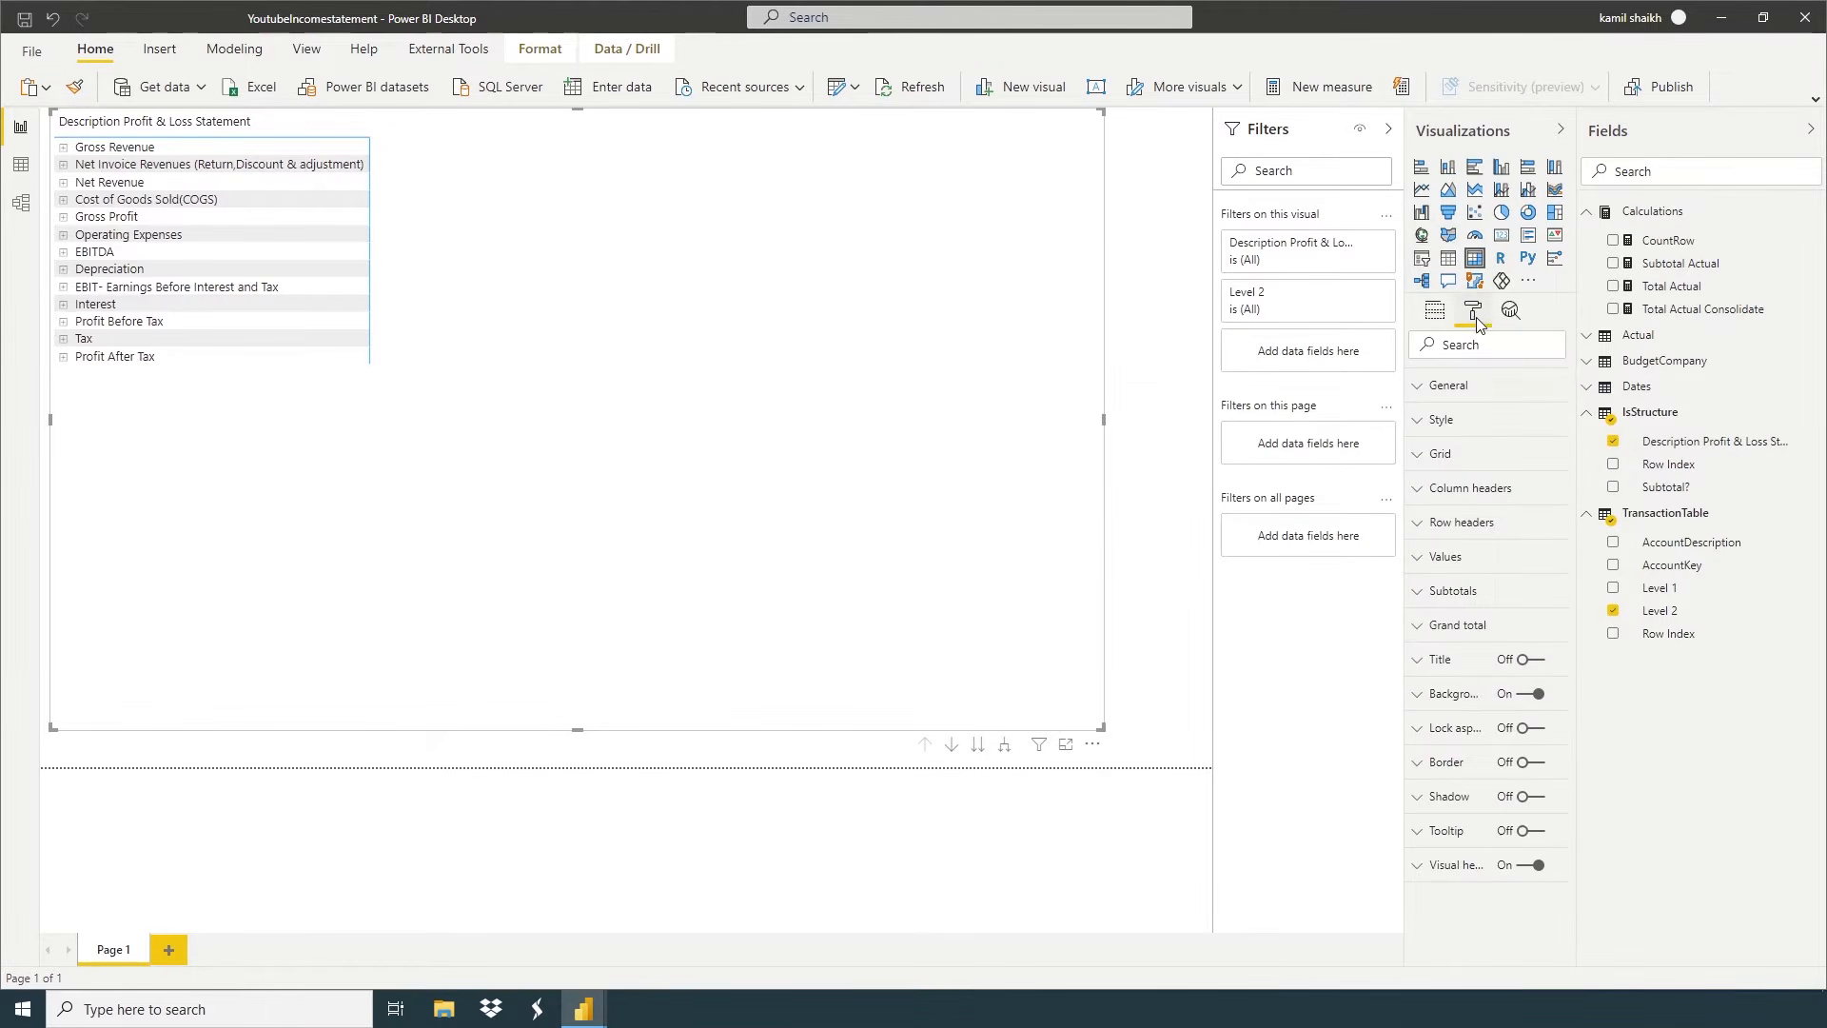
left_click(1431, 561)
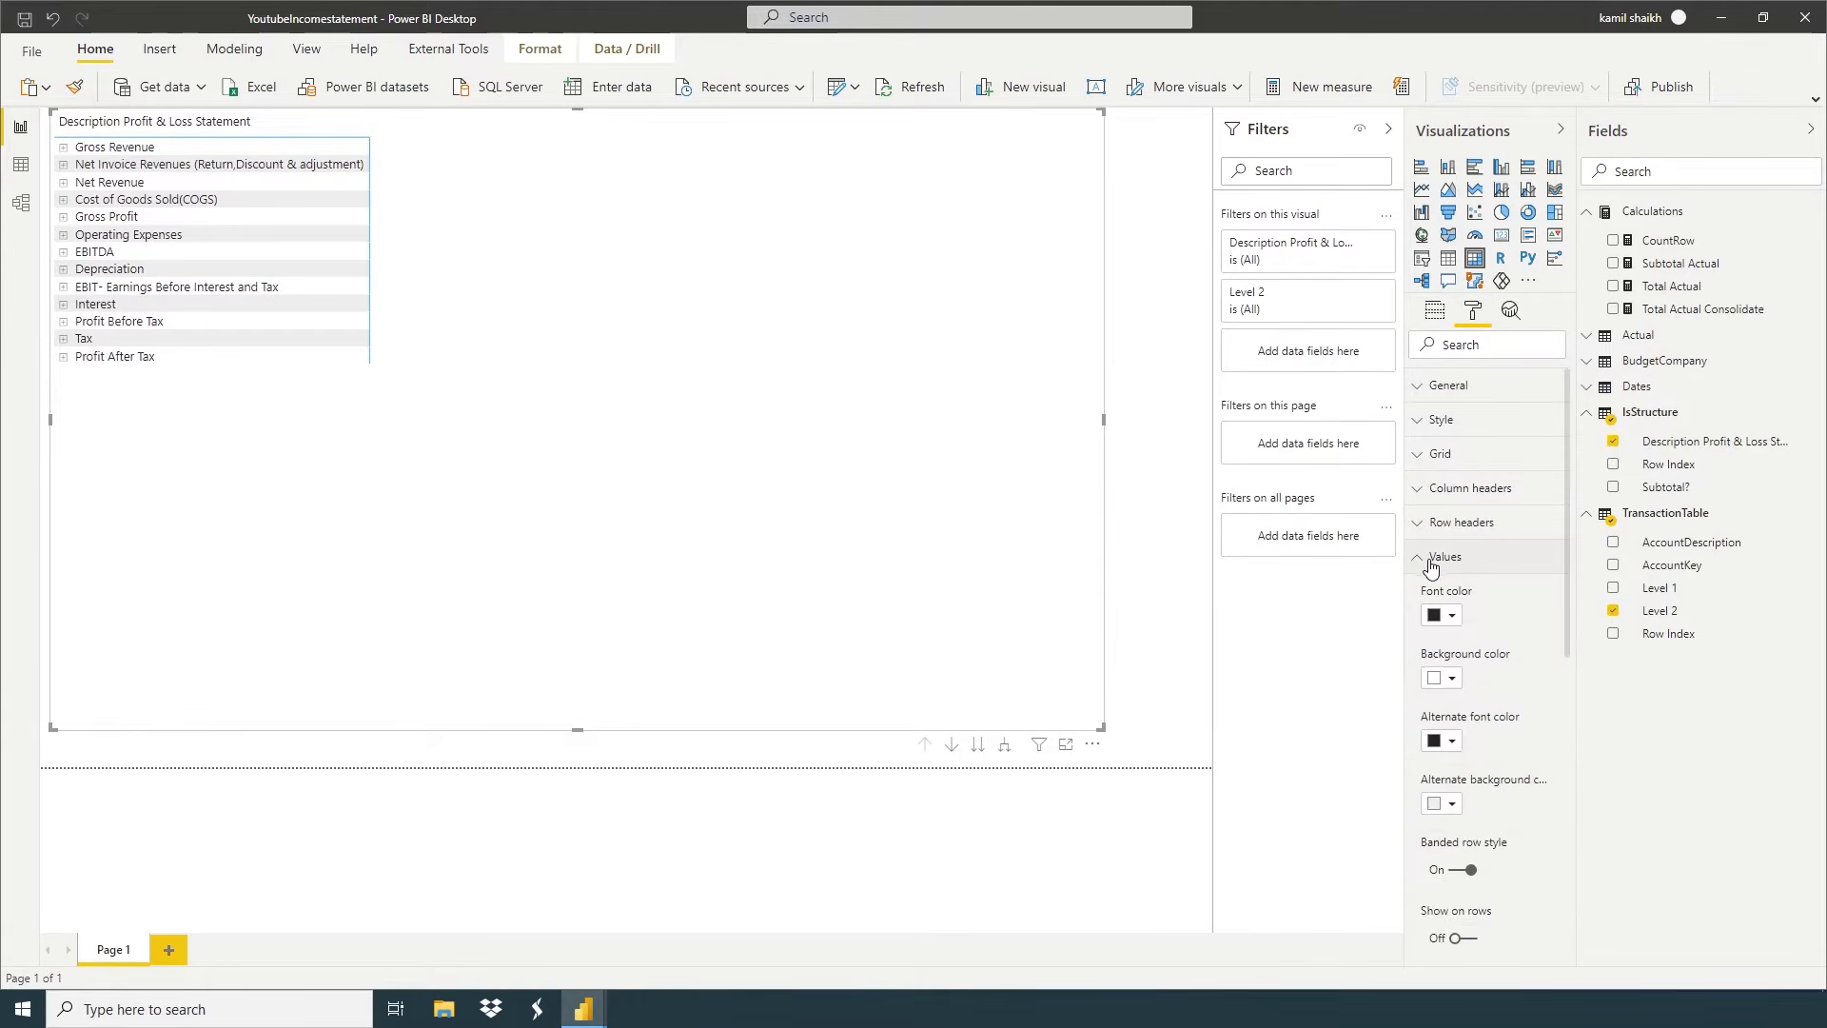
scroll(1521, 849, "down", 3)
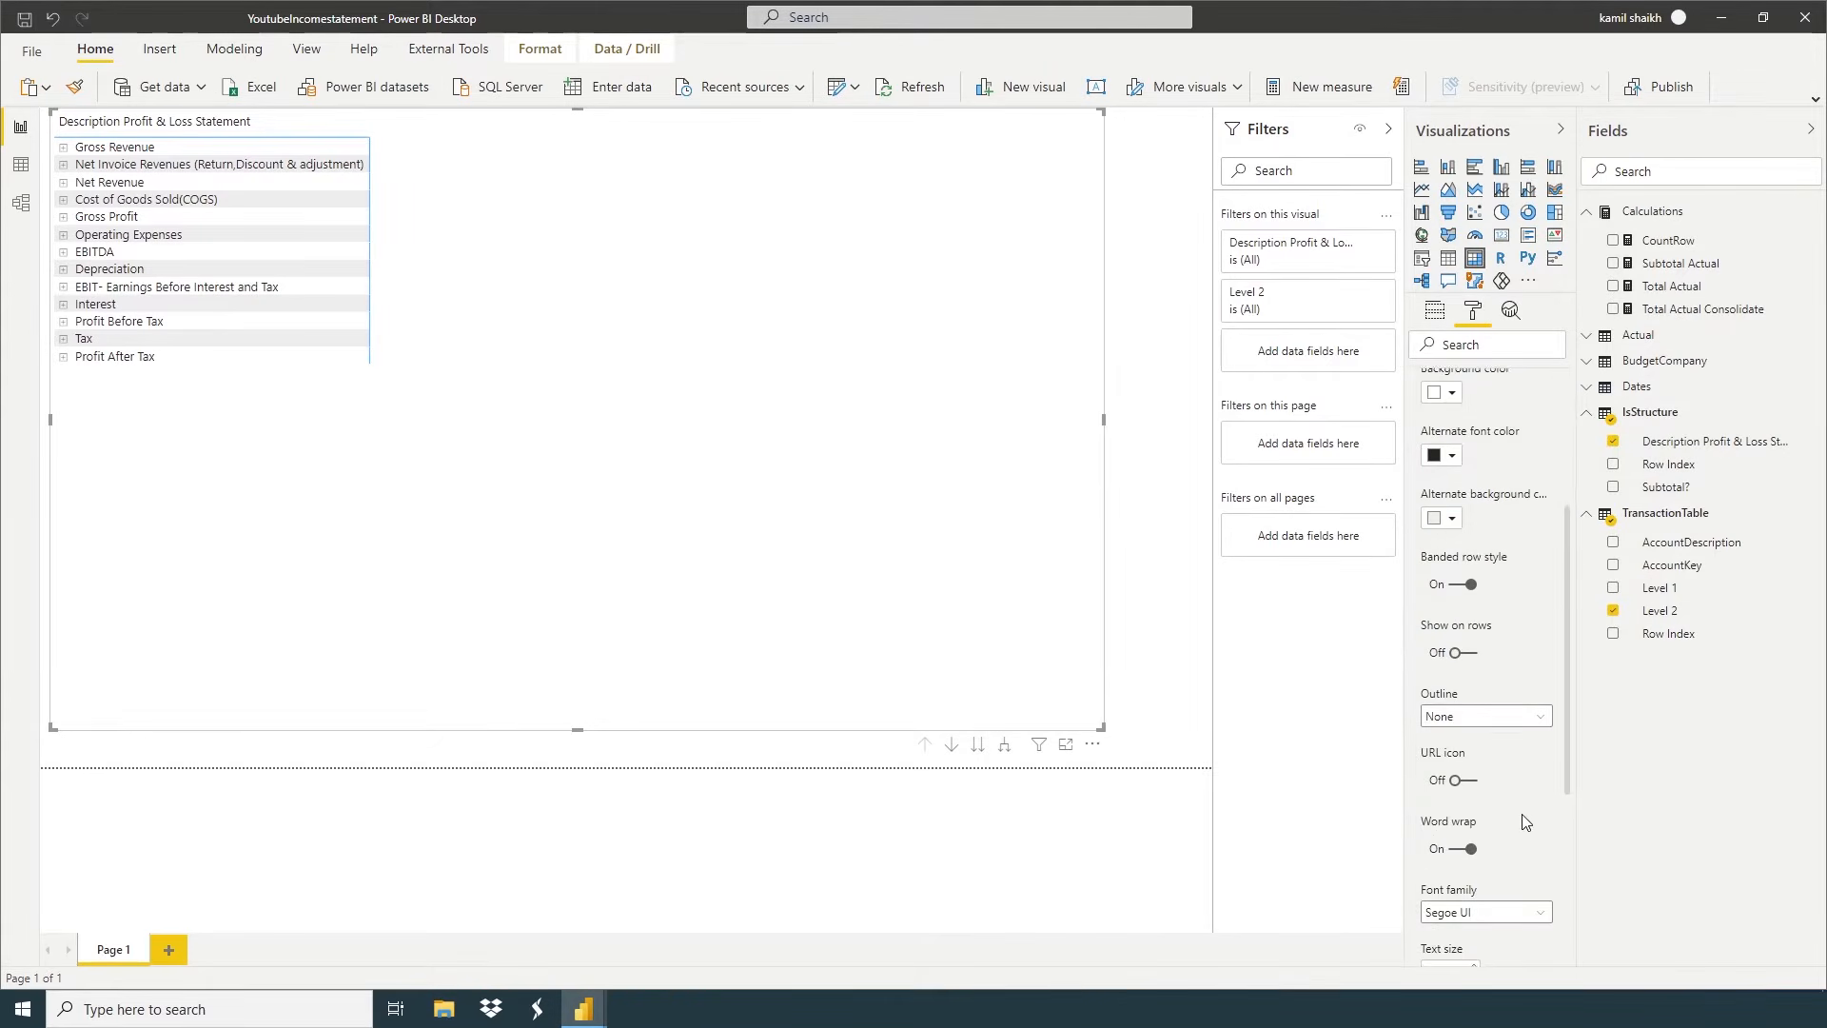
scroll(1522, 823, "down", 2)
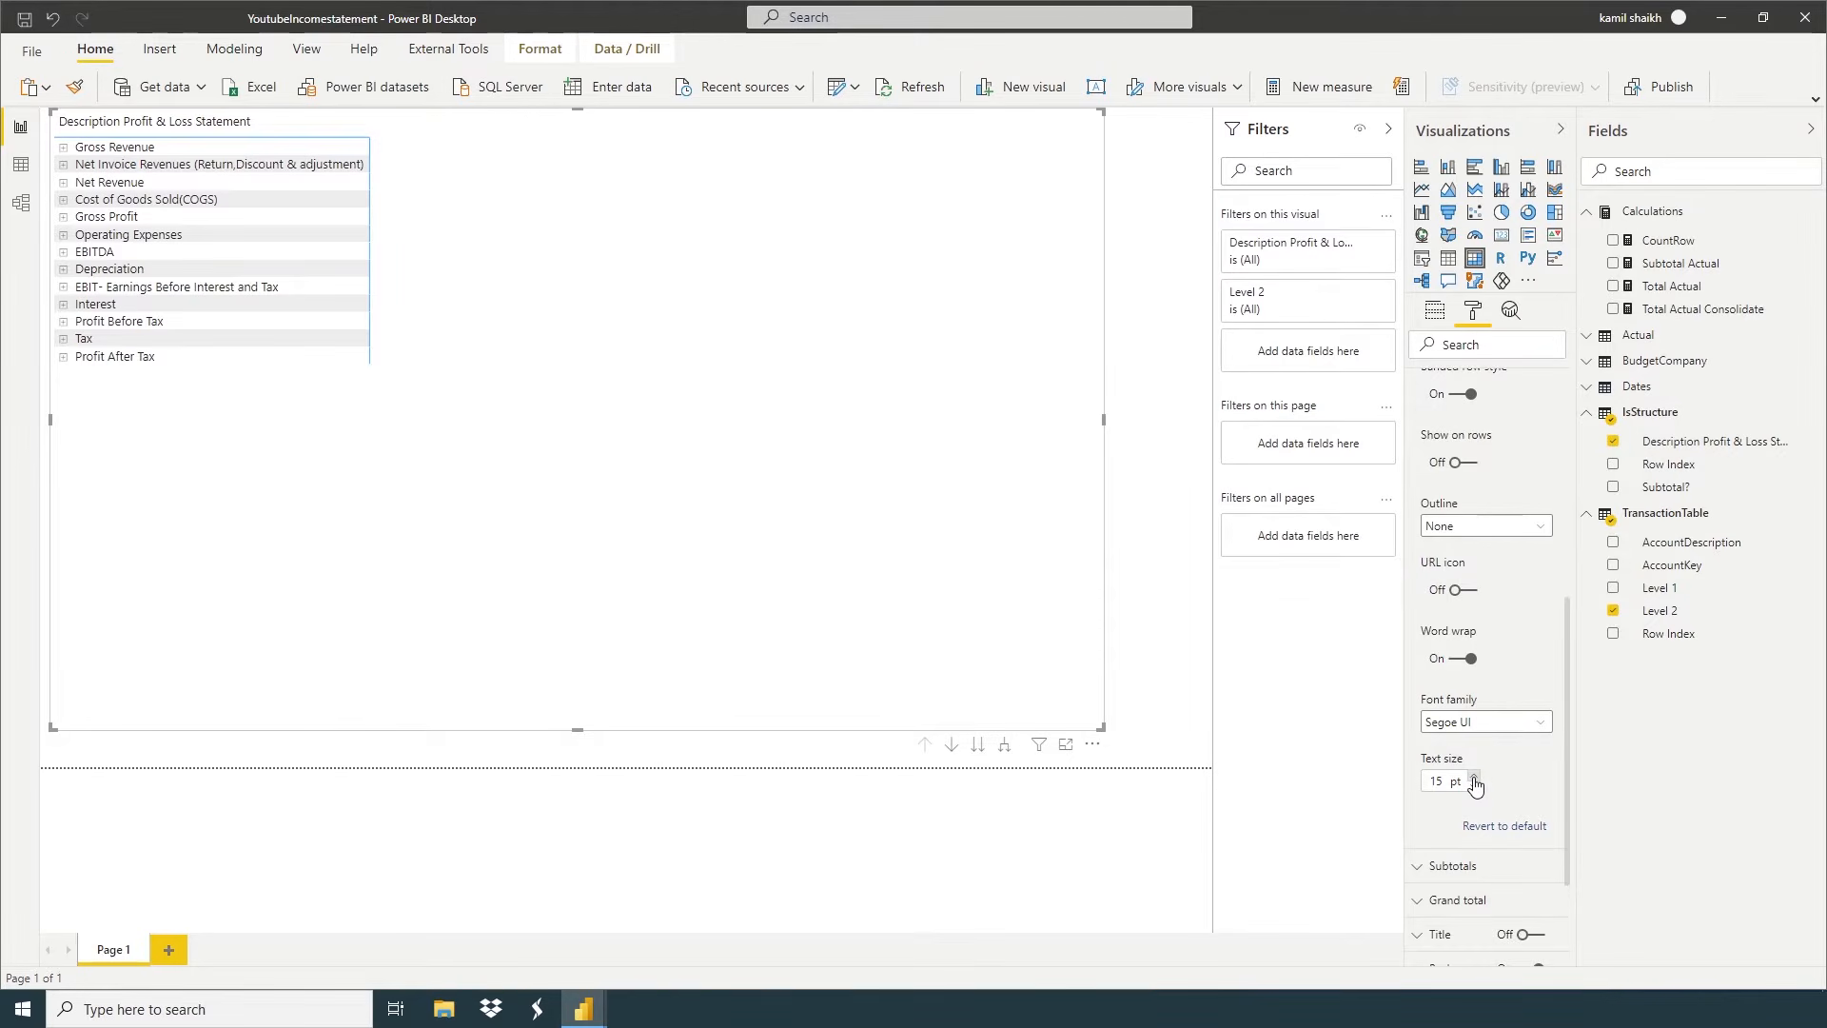
left_click(1474, 787)
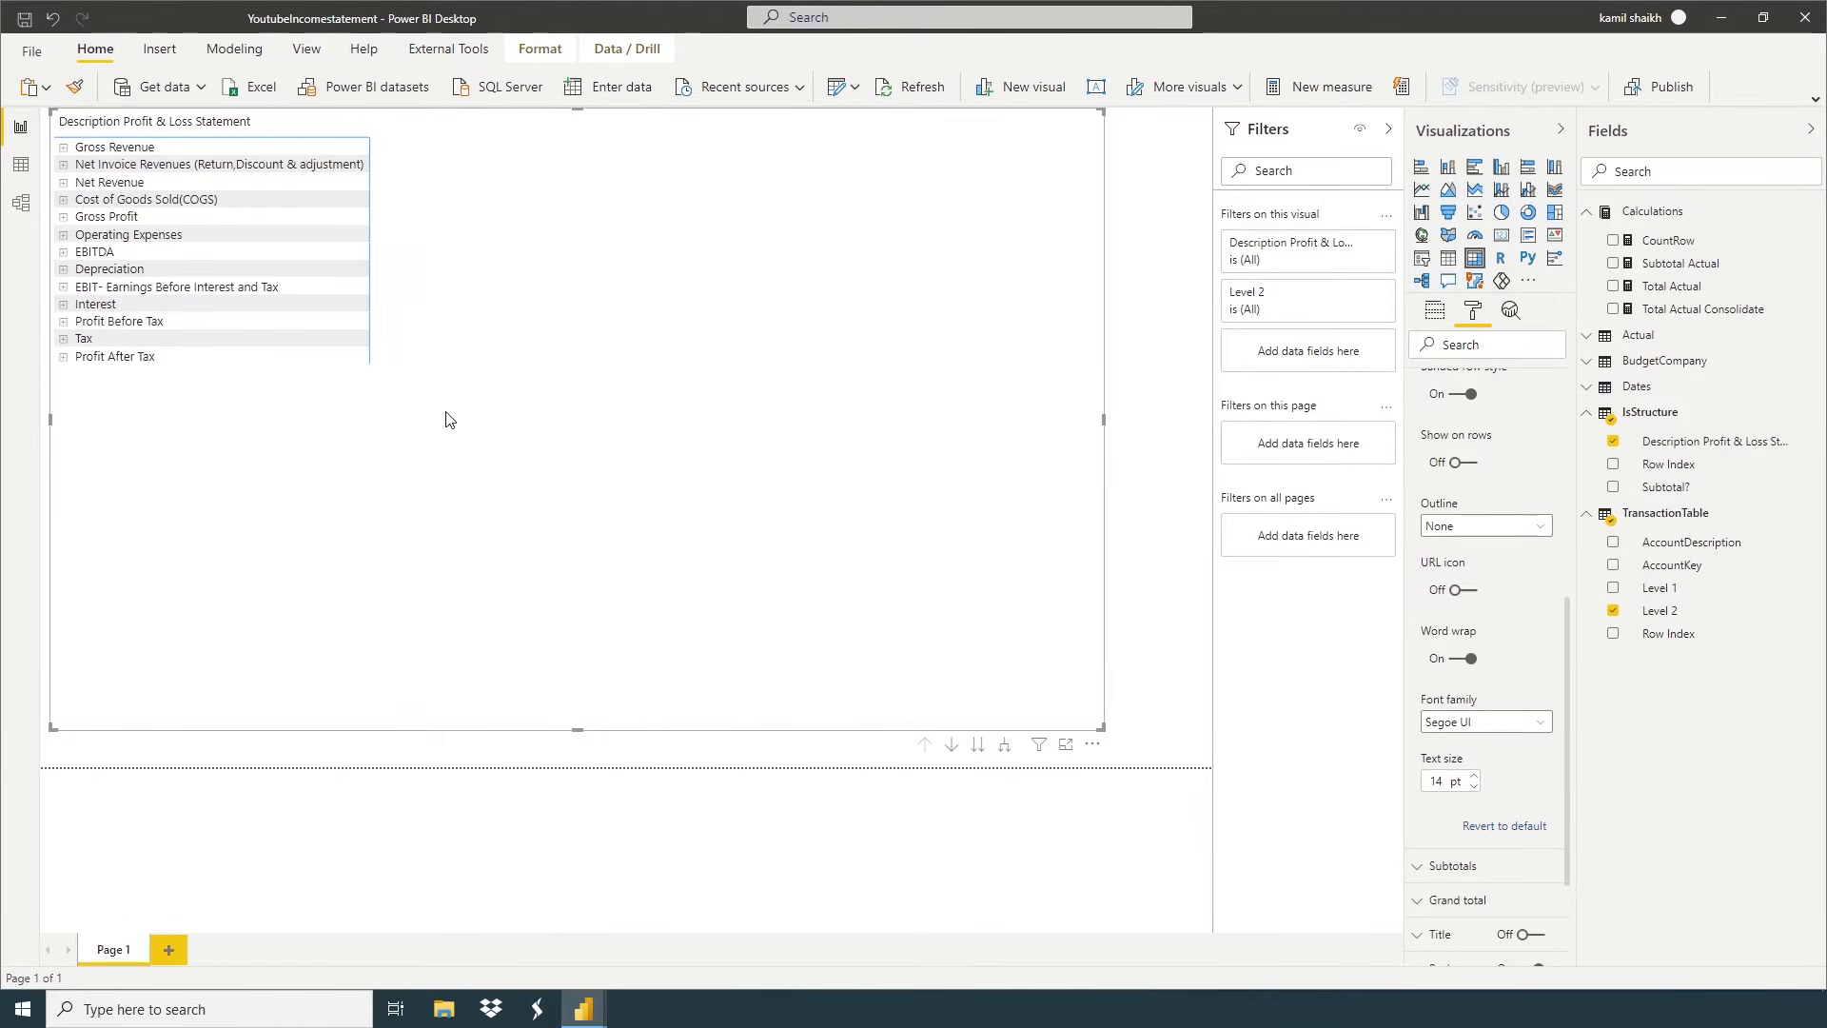
left_click(267, 363)
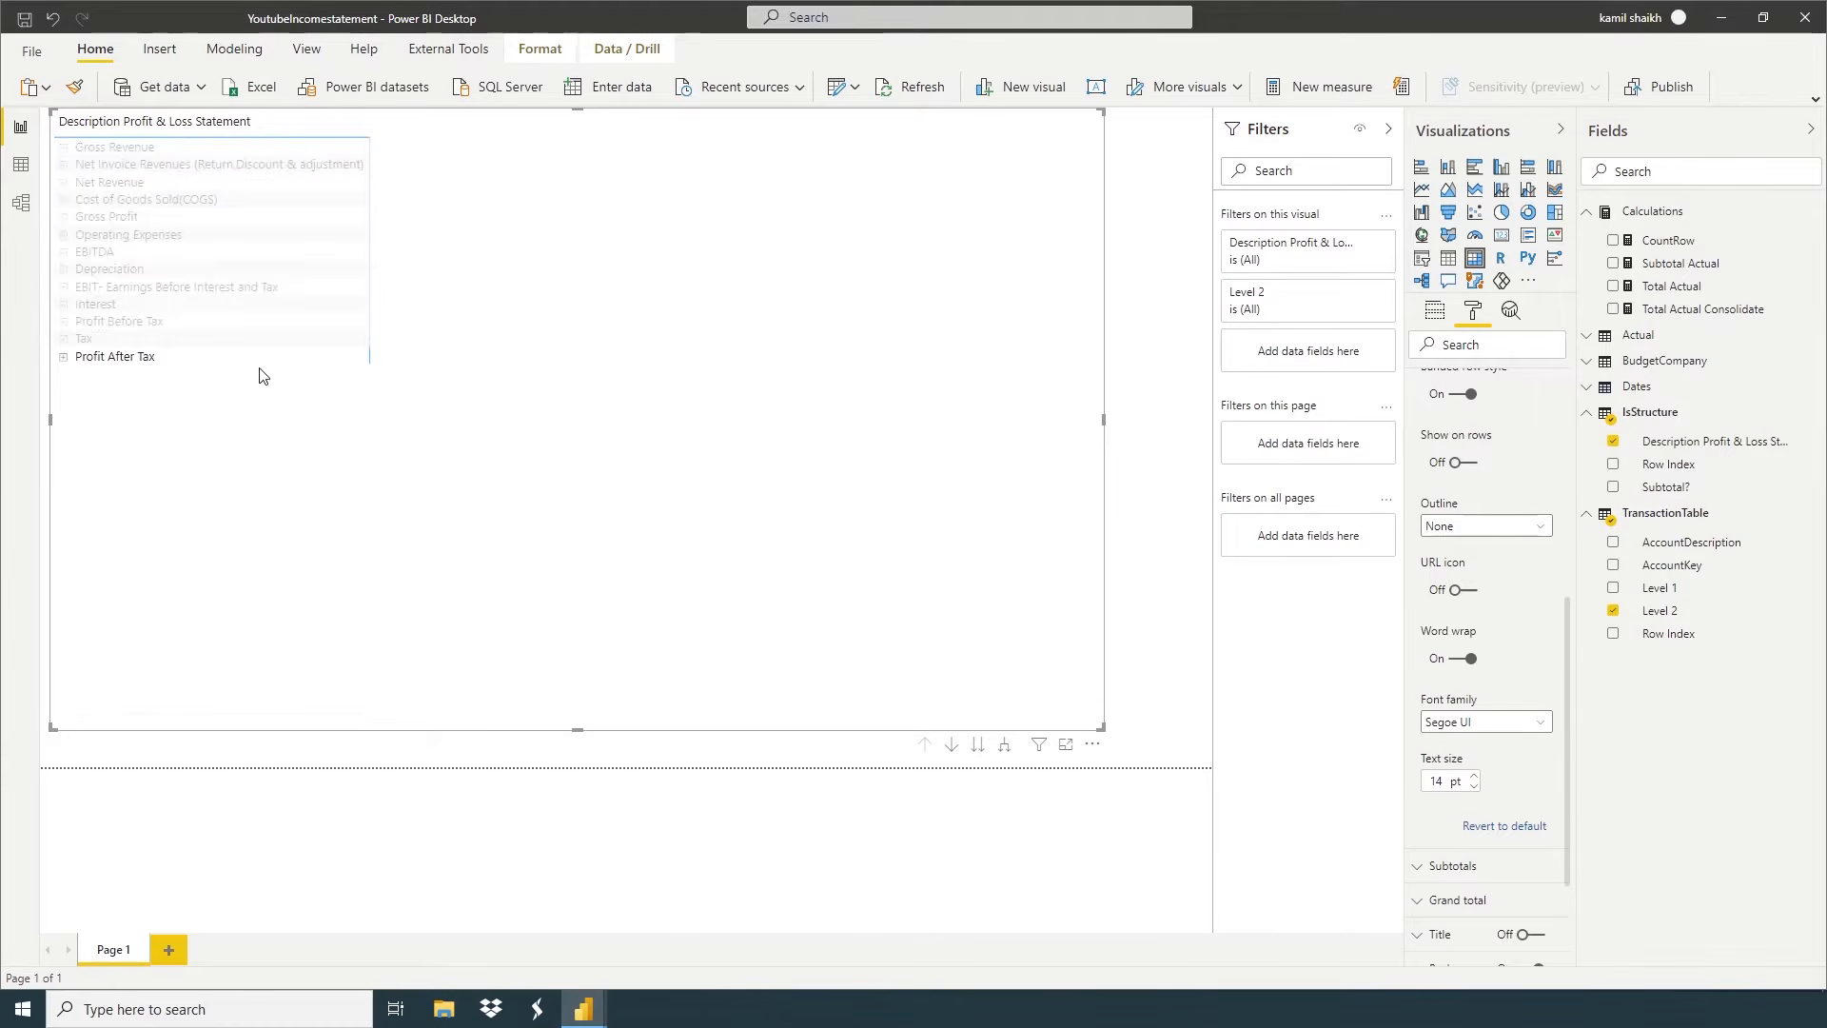
left_click(263, 375)
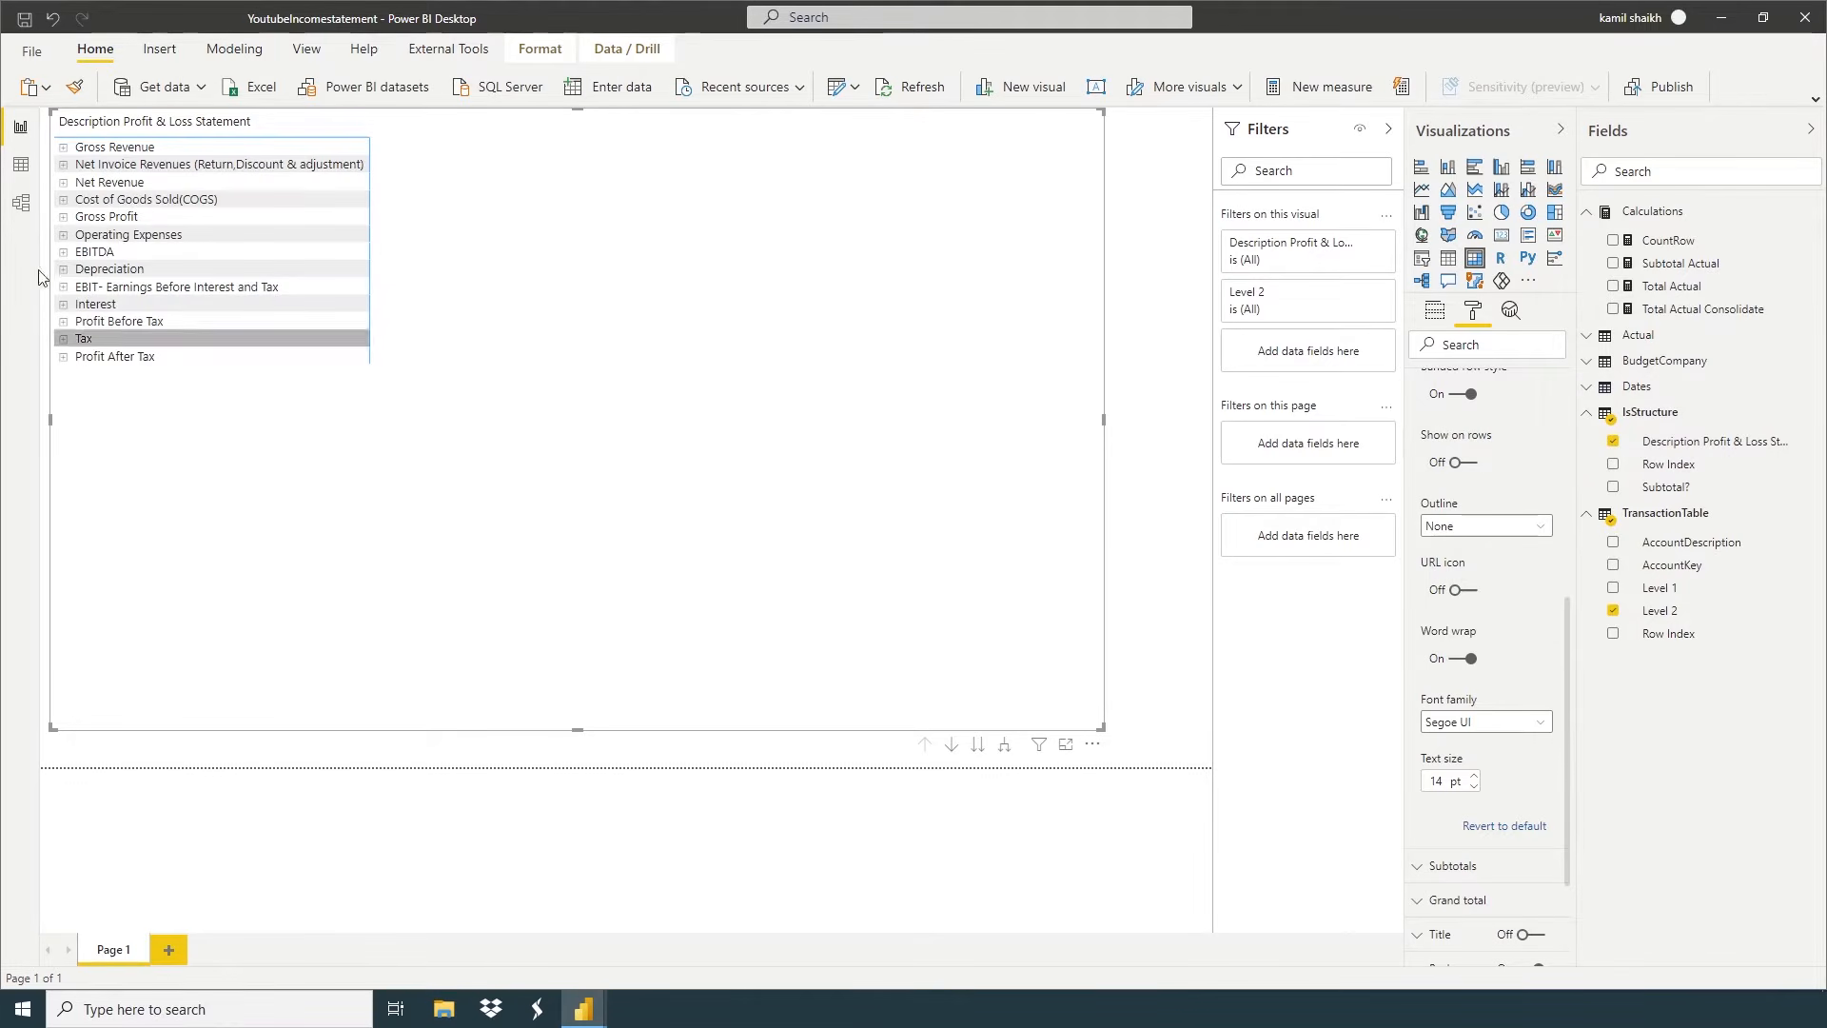
Expand the Gross Revenue, Net Invoice Revenues, Cost of Goods Sold, Operating Expenses, Depreciation and Interest rows to their Level 2 items
left_click(64, 149)
left_click(63, 217)
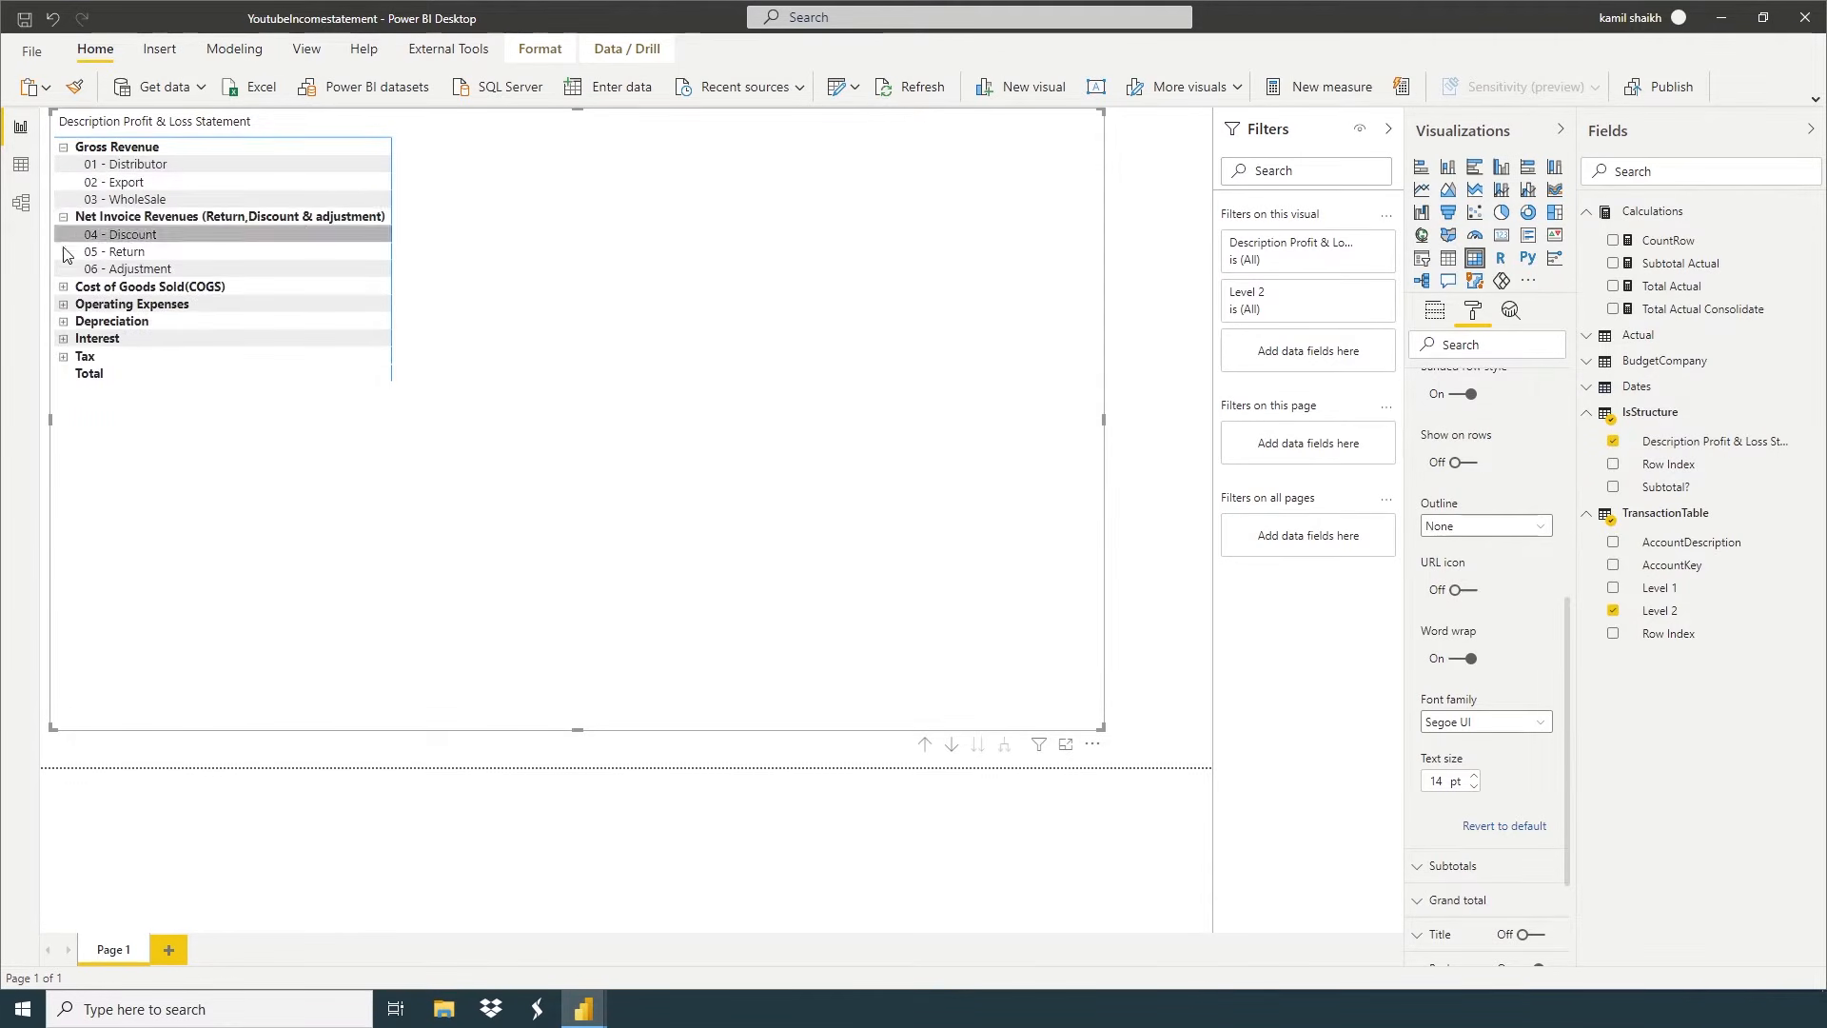
left_click(64, 286)
left_click(64, 321)
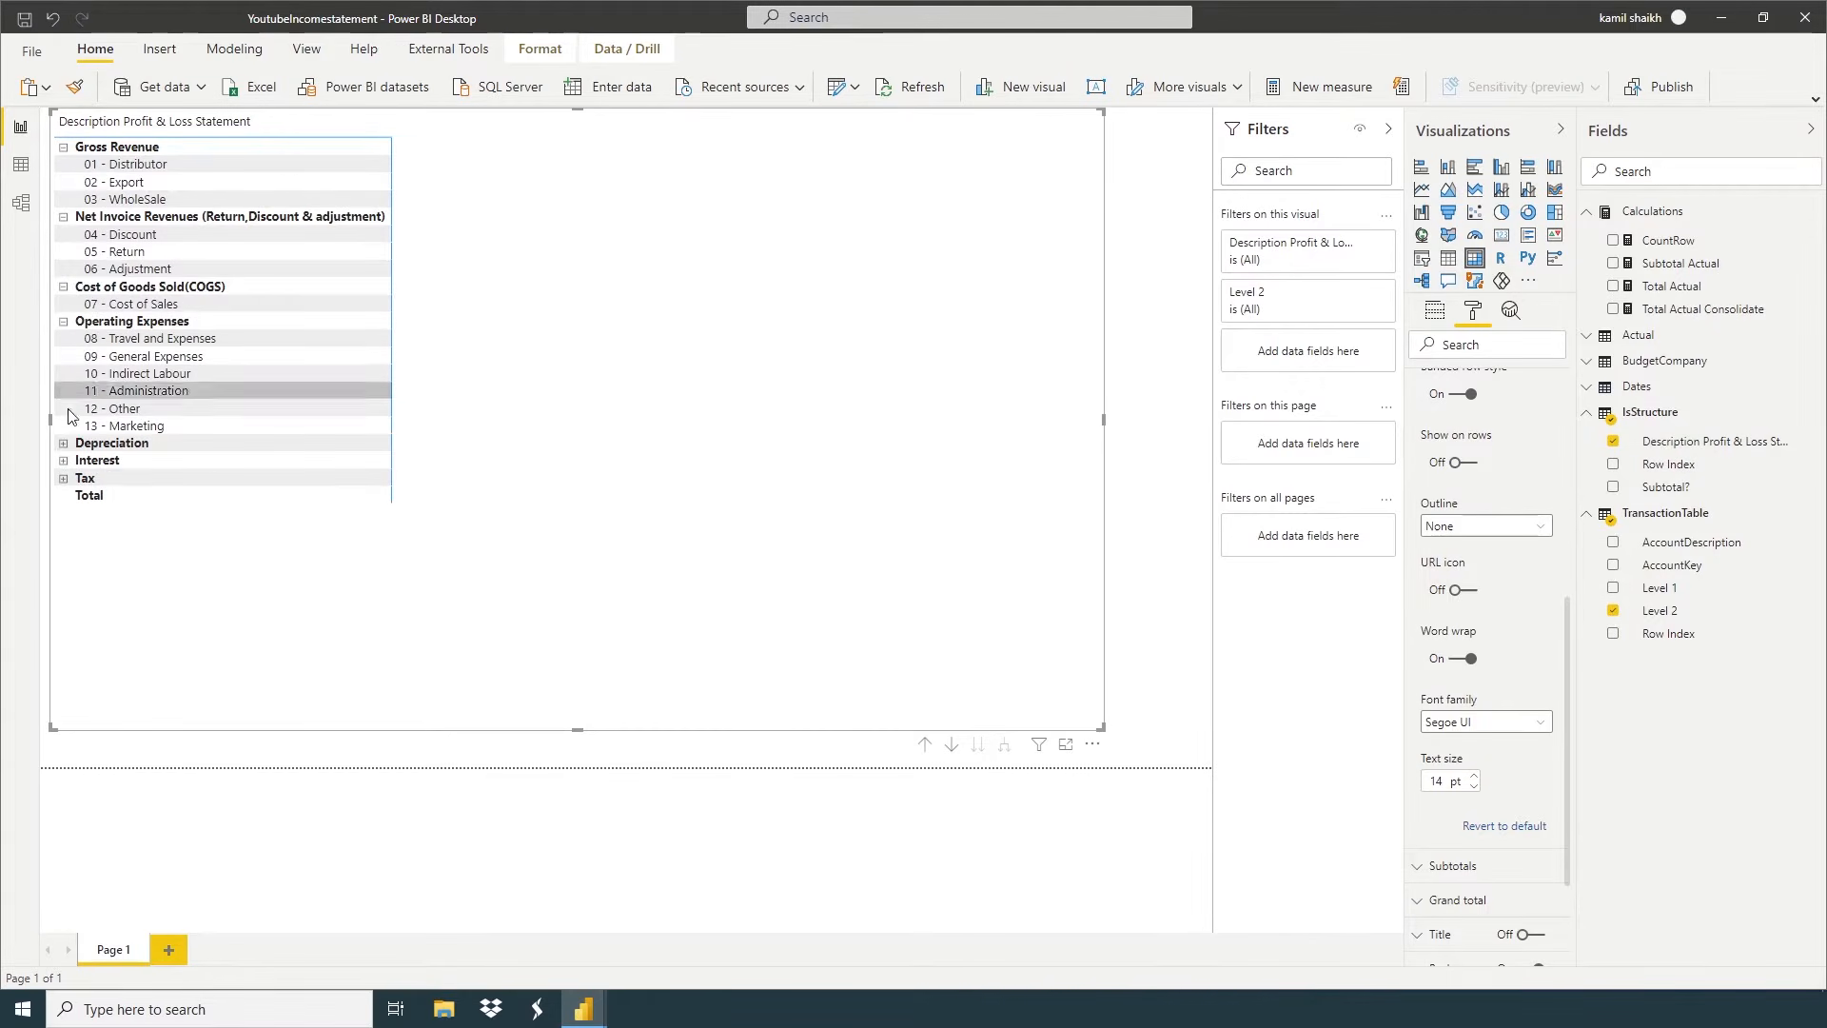
left_click(64, 443)
left_click(63, 479)
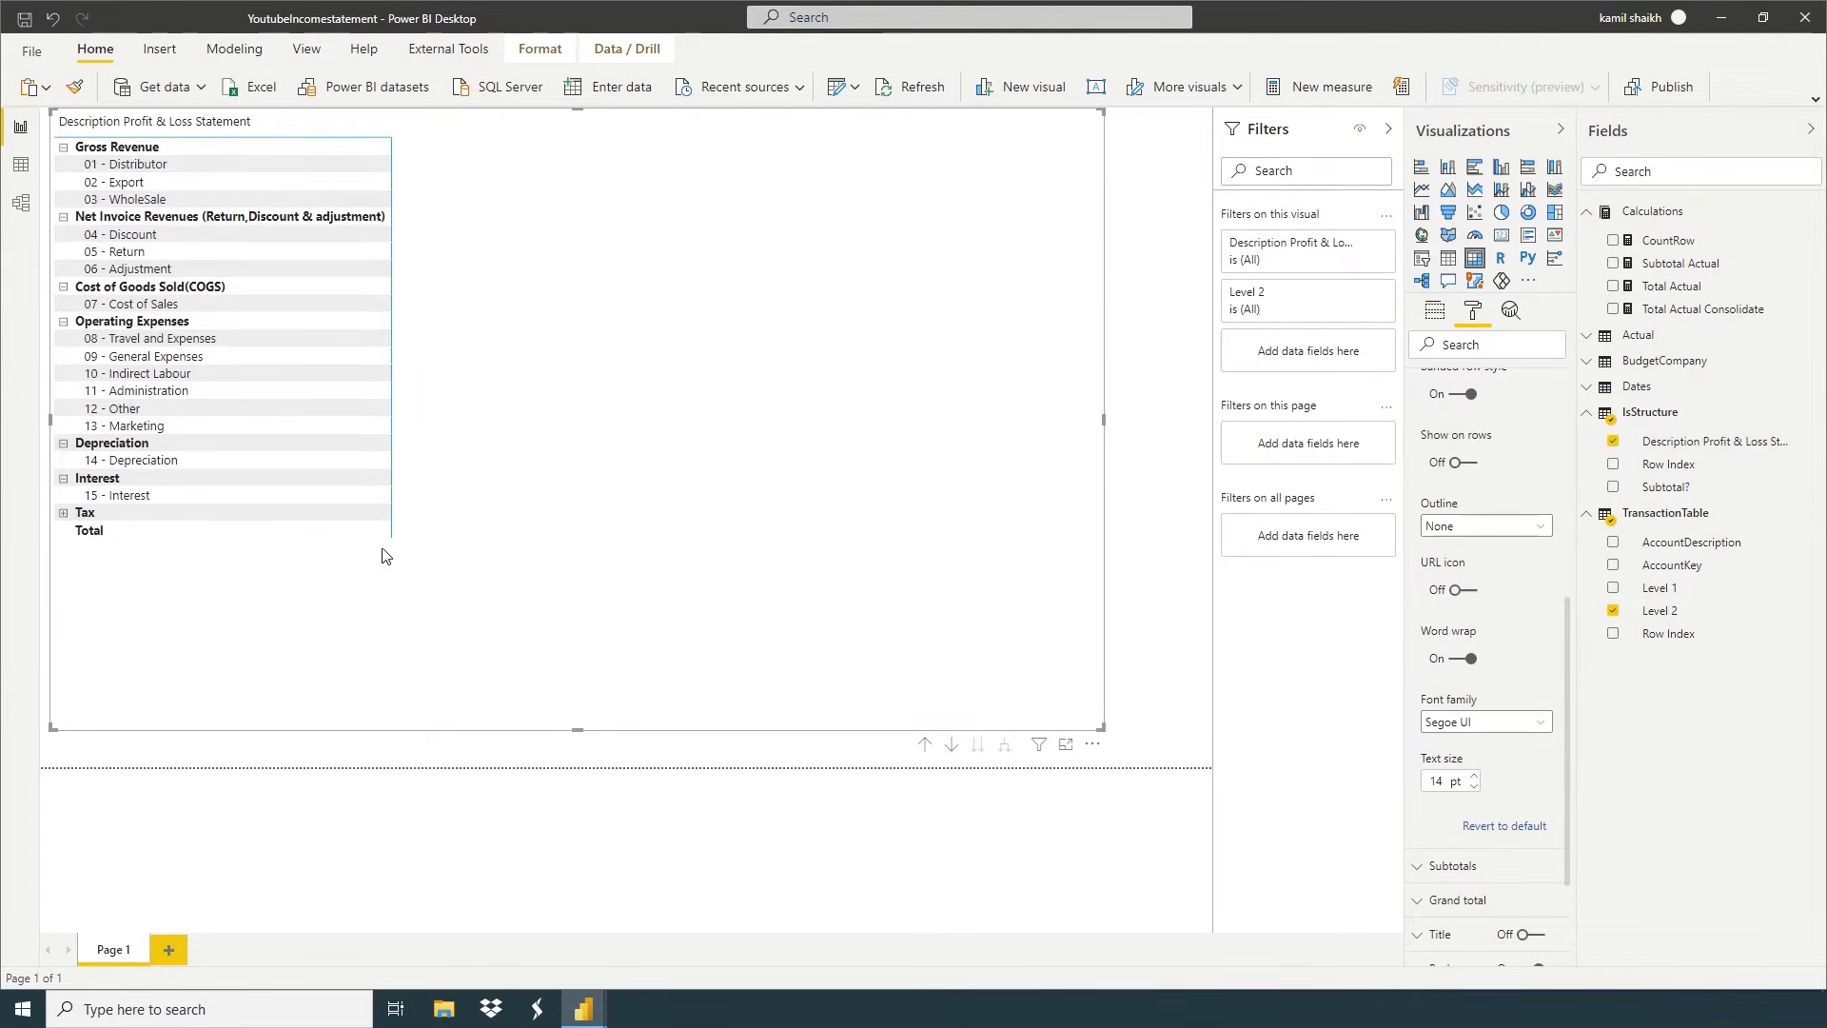
left_click(63, 217)
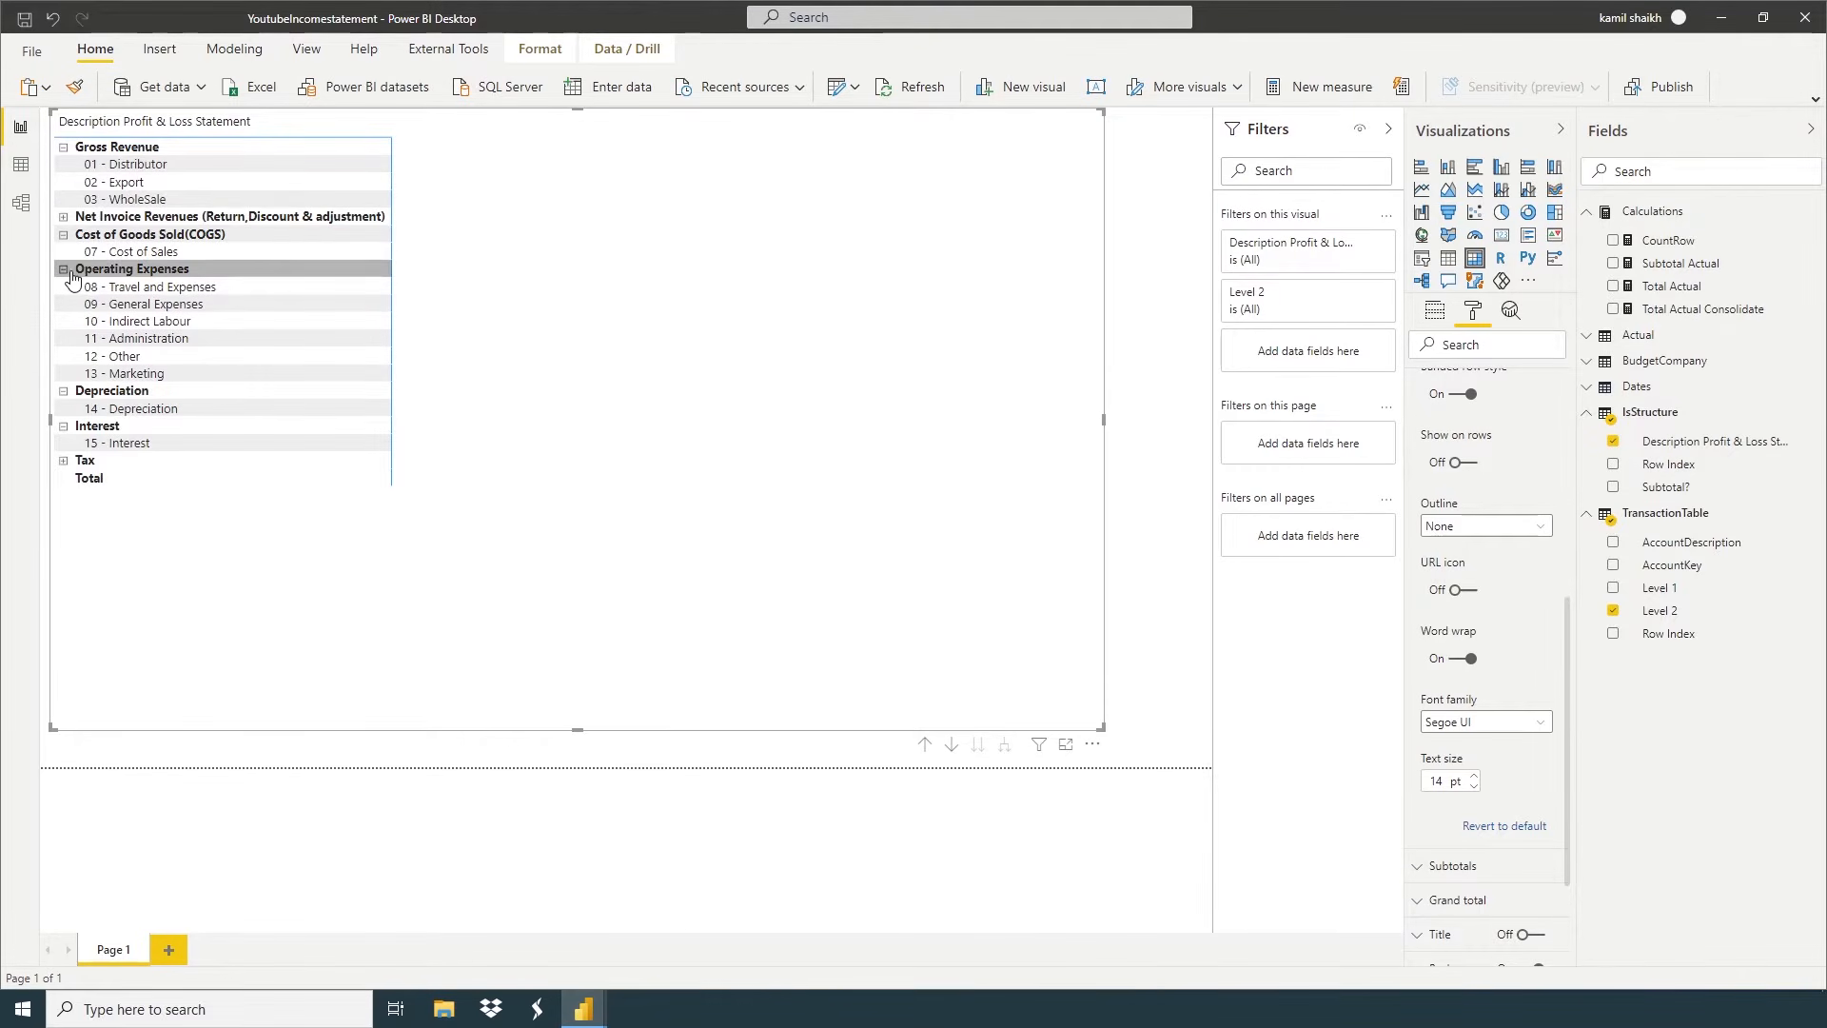
left_click(63, 270)
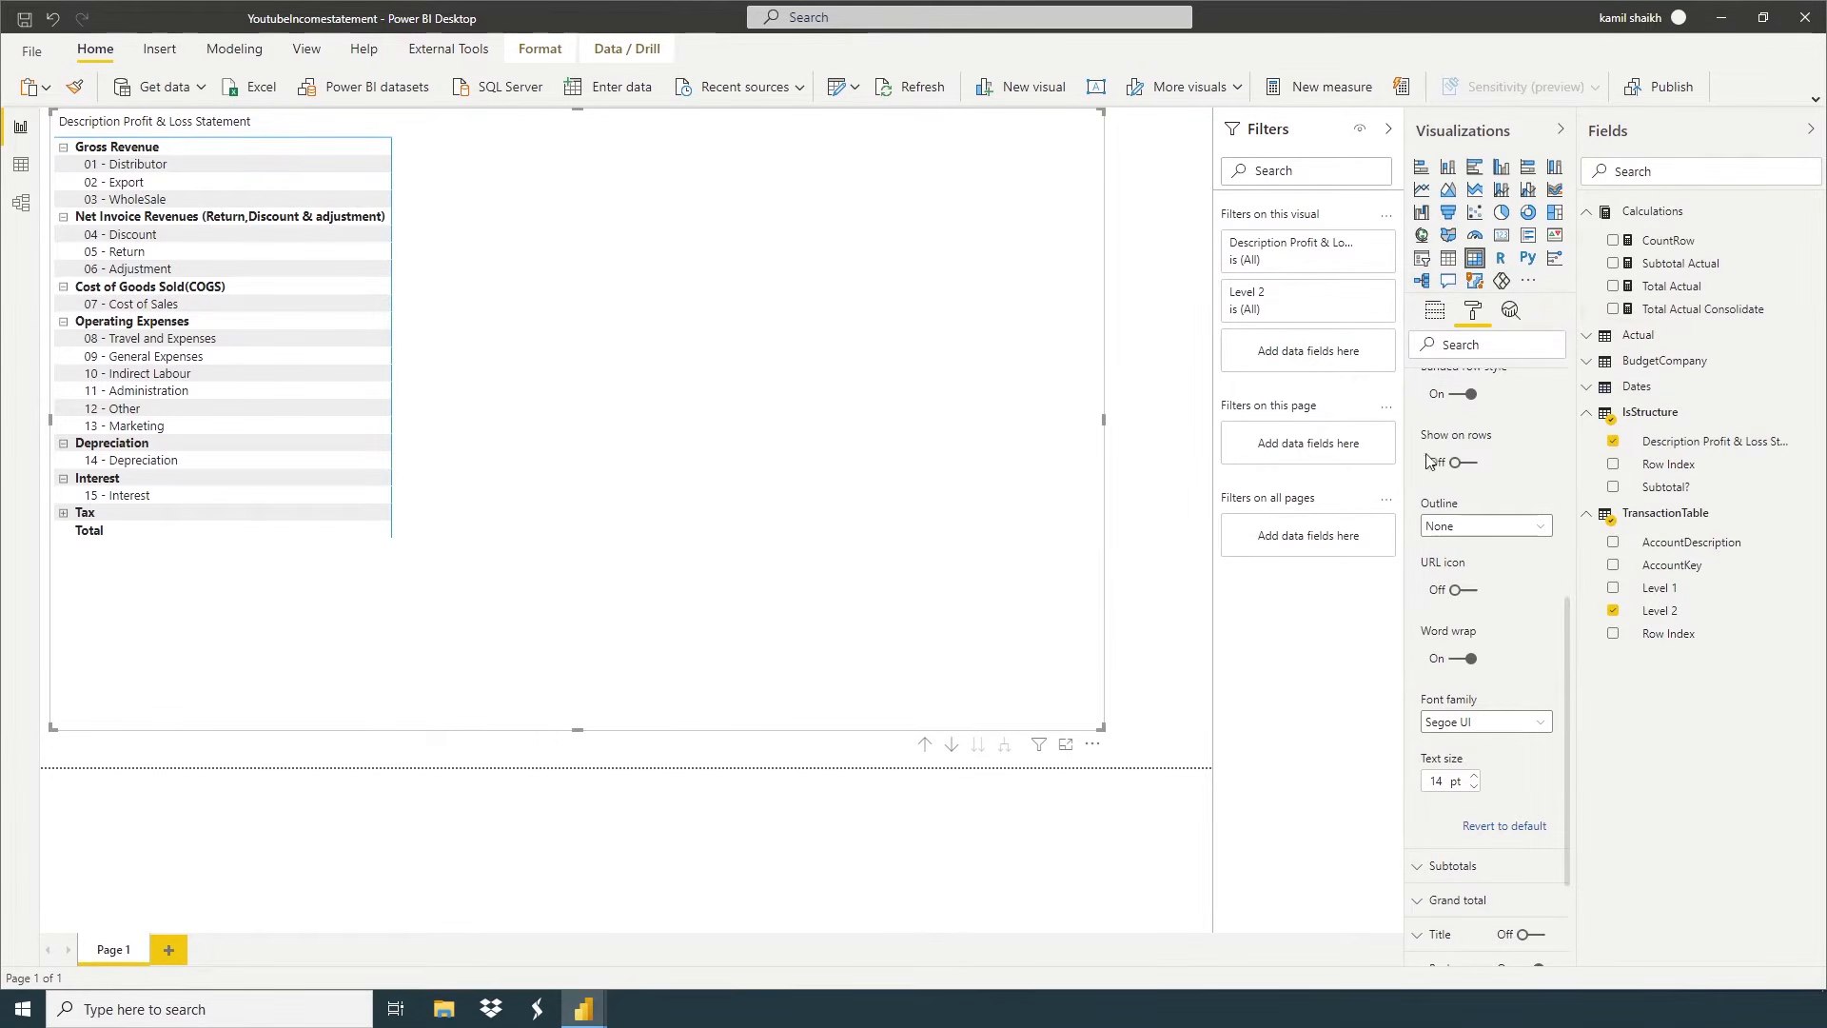
Add the Total Actual Consolidate measure to the matrix's values
scroll(1445, 444, "up", 2)
scroll(1445, 444, "up", 5)
left_click(1437, 310)
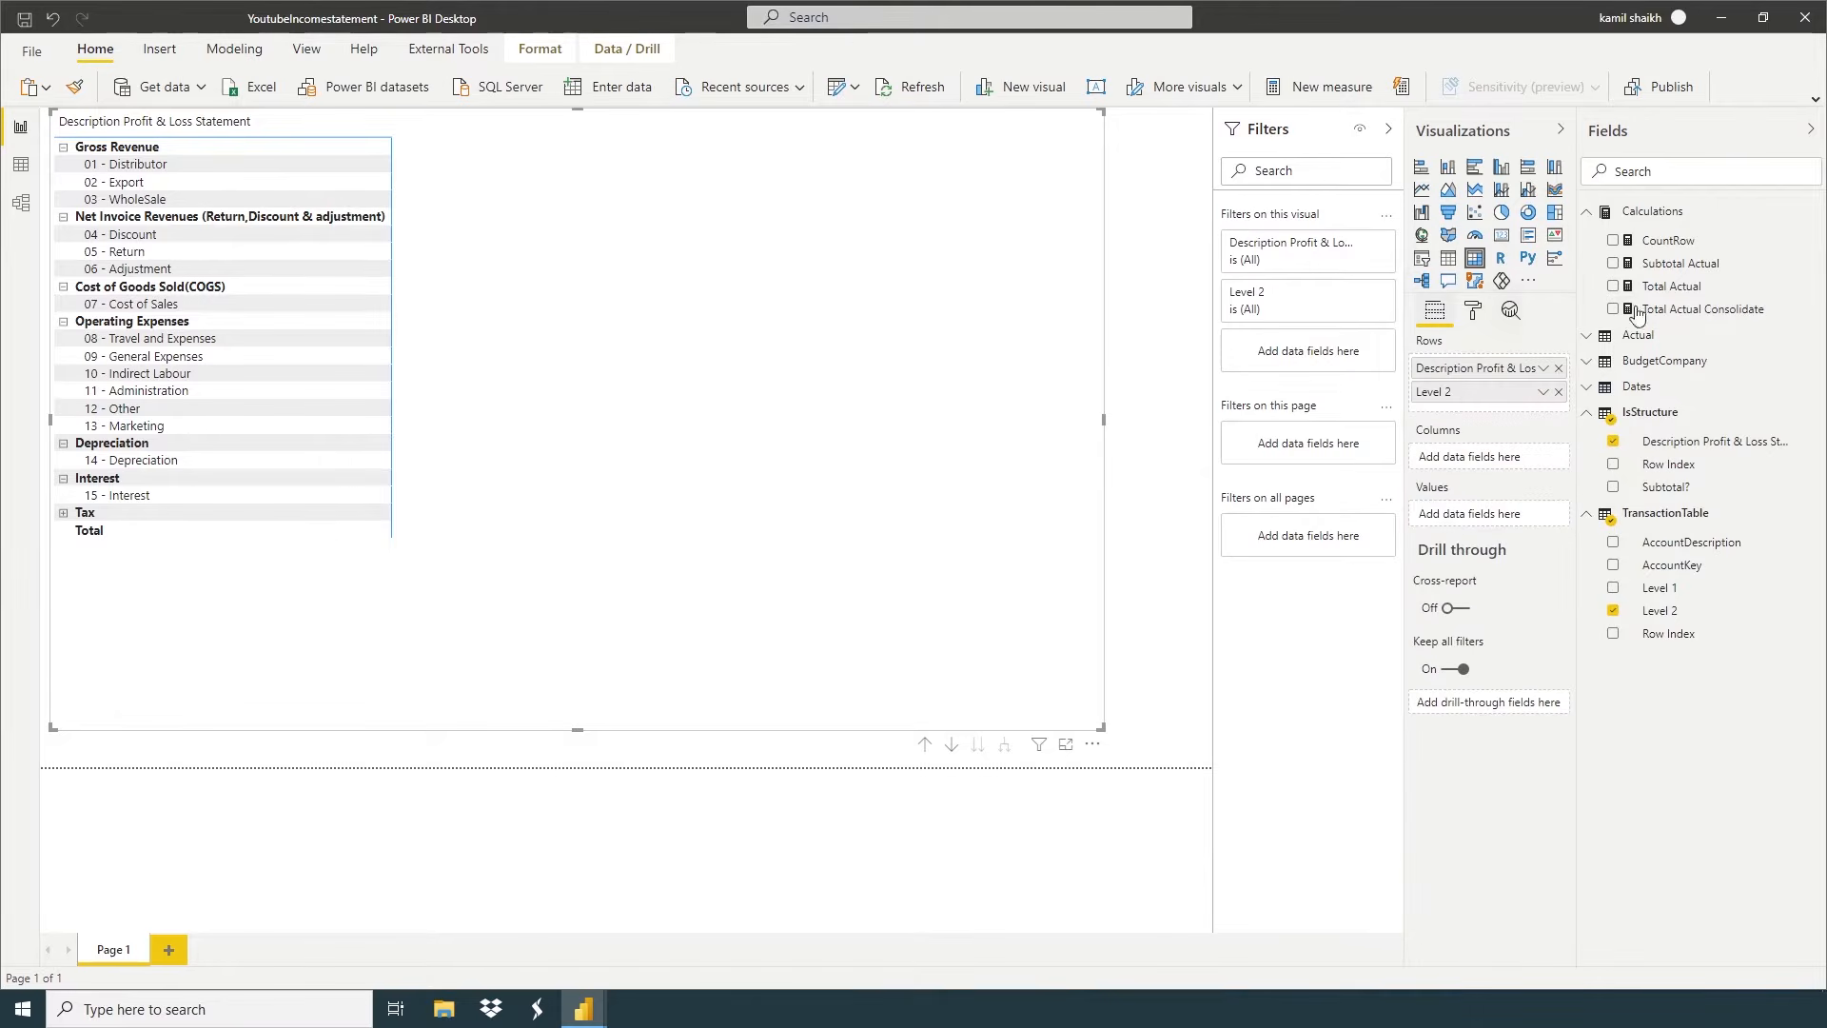
left_click_drag(1710, 317, 1491, 531)
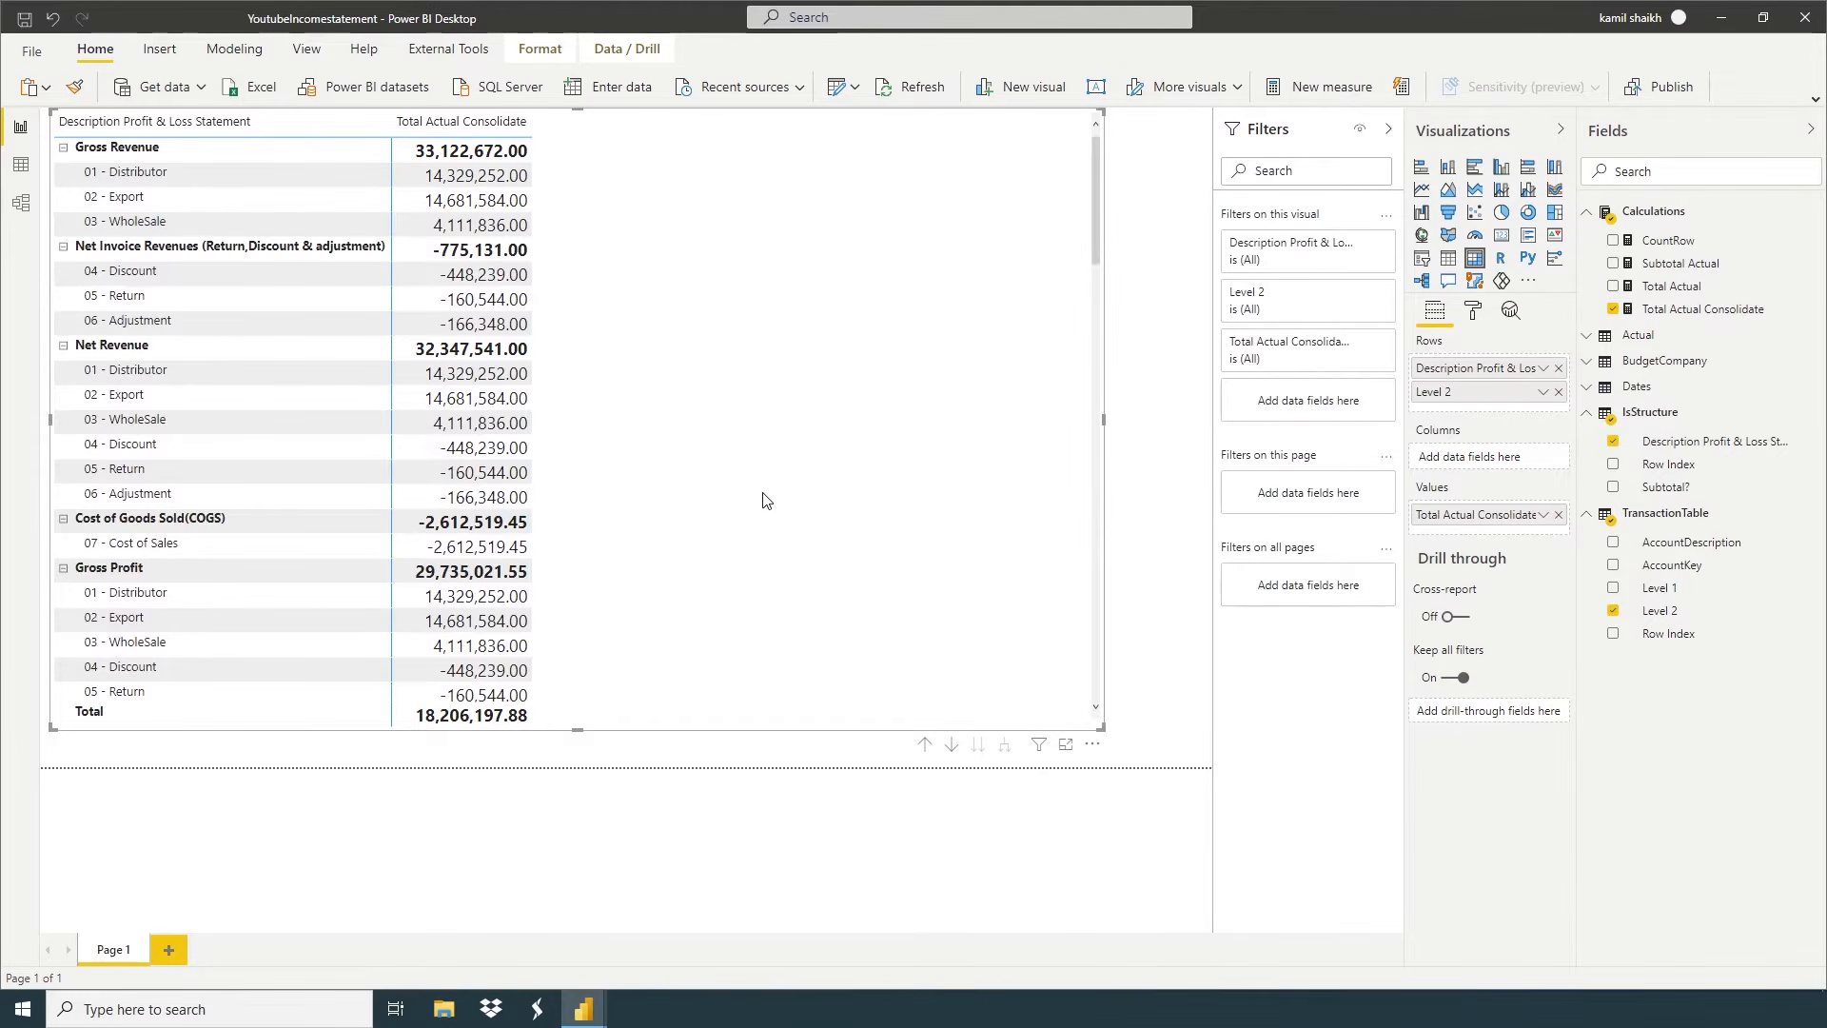
Examine the Level 2 breakdown beneath each line and subtotal row throughout the matrix, from Gross Revenue to Profit After Tax
scroll(758, 497, "down", 10)
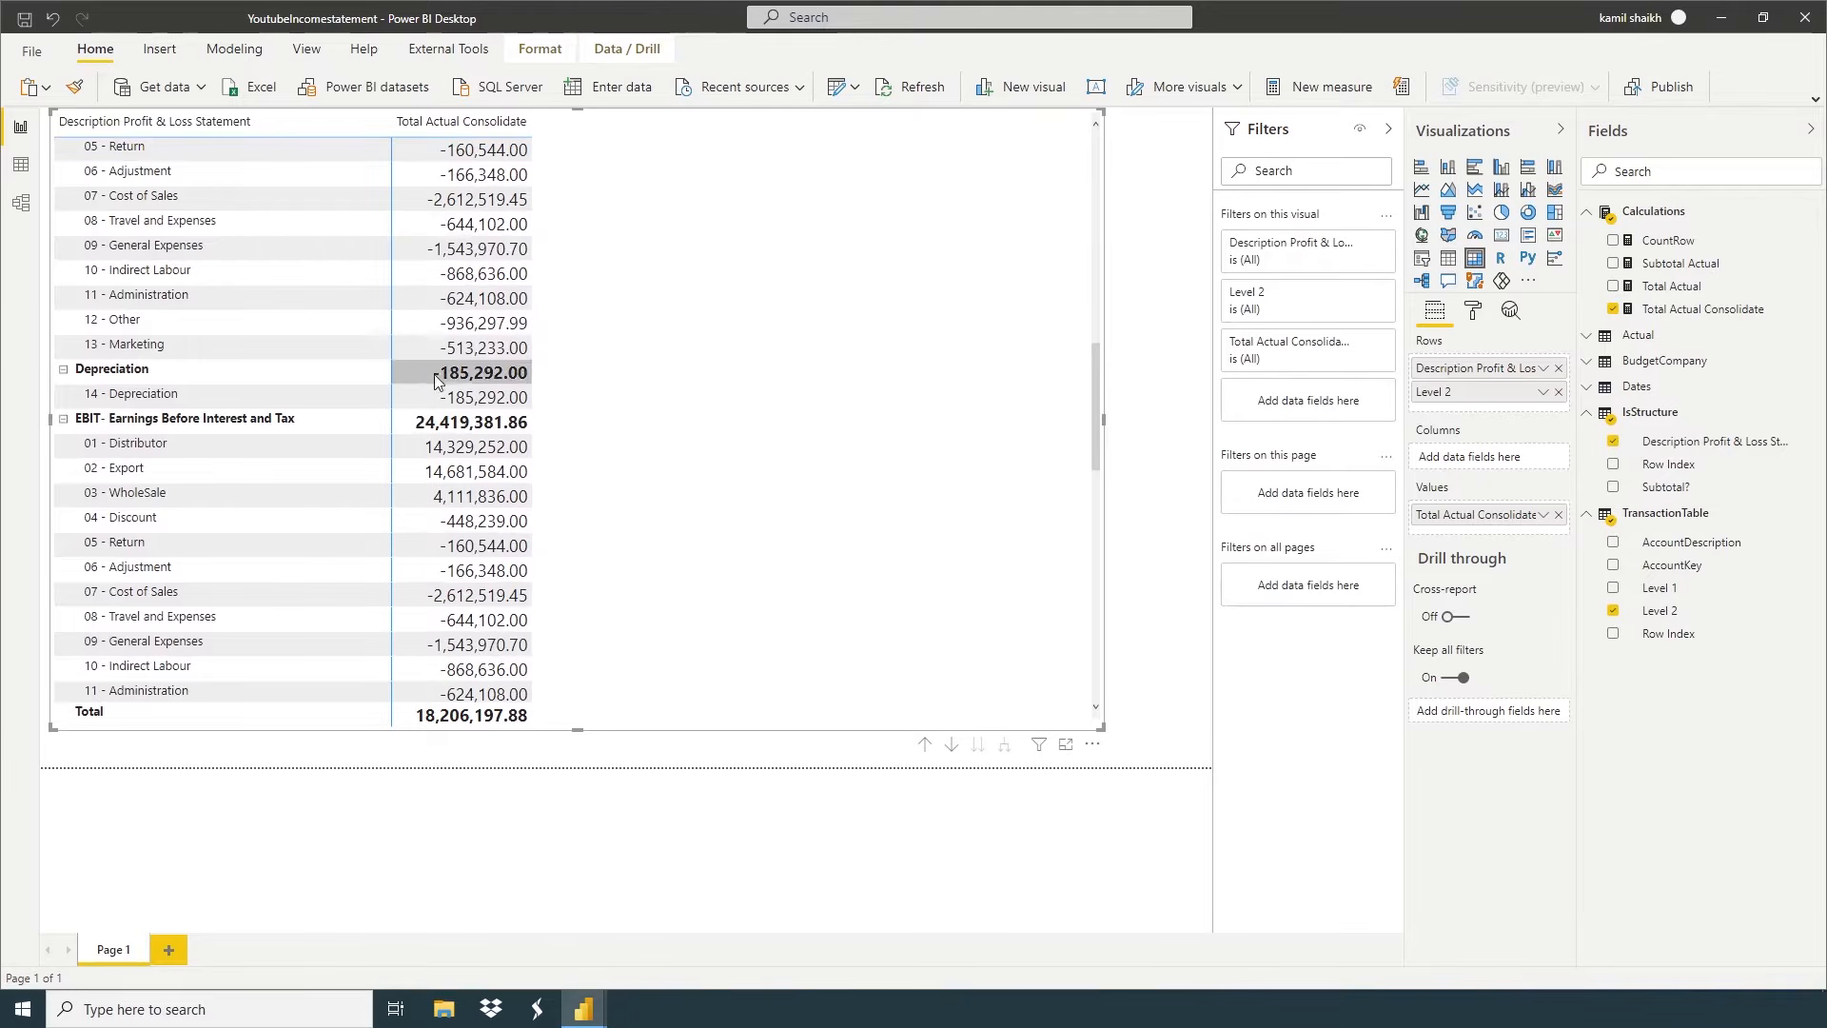
scroll(346, 527, "down", 4)
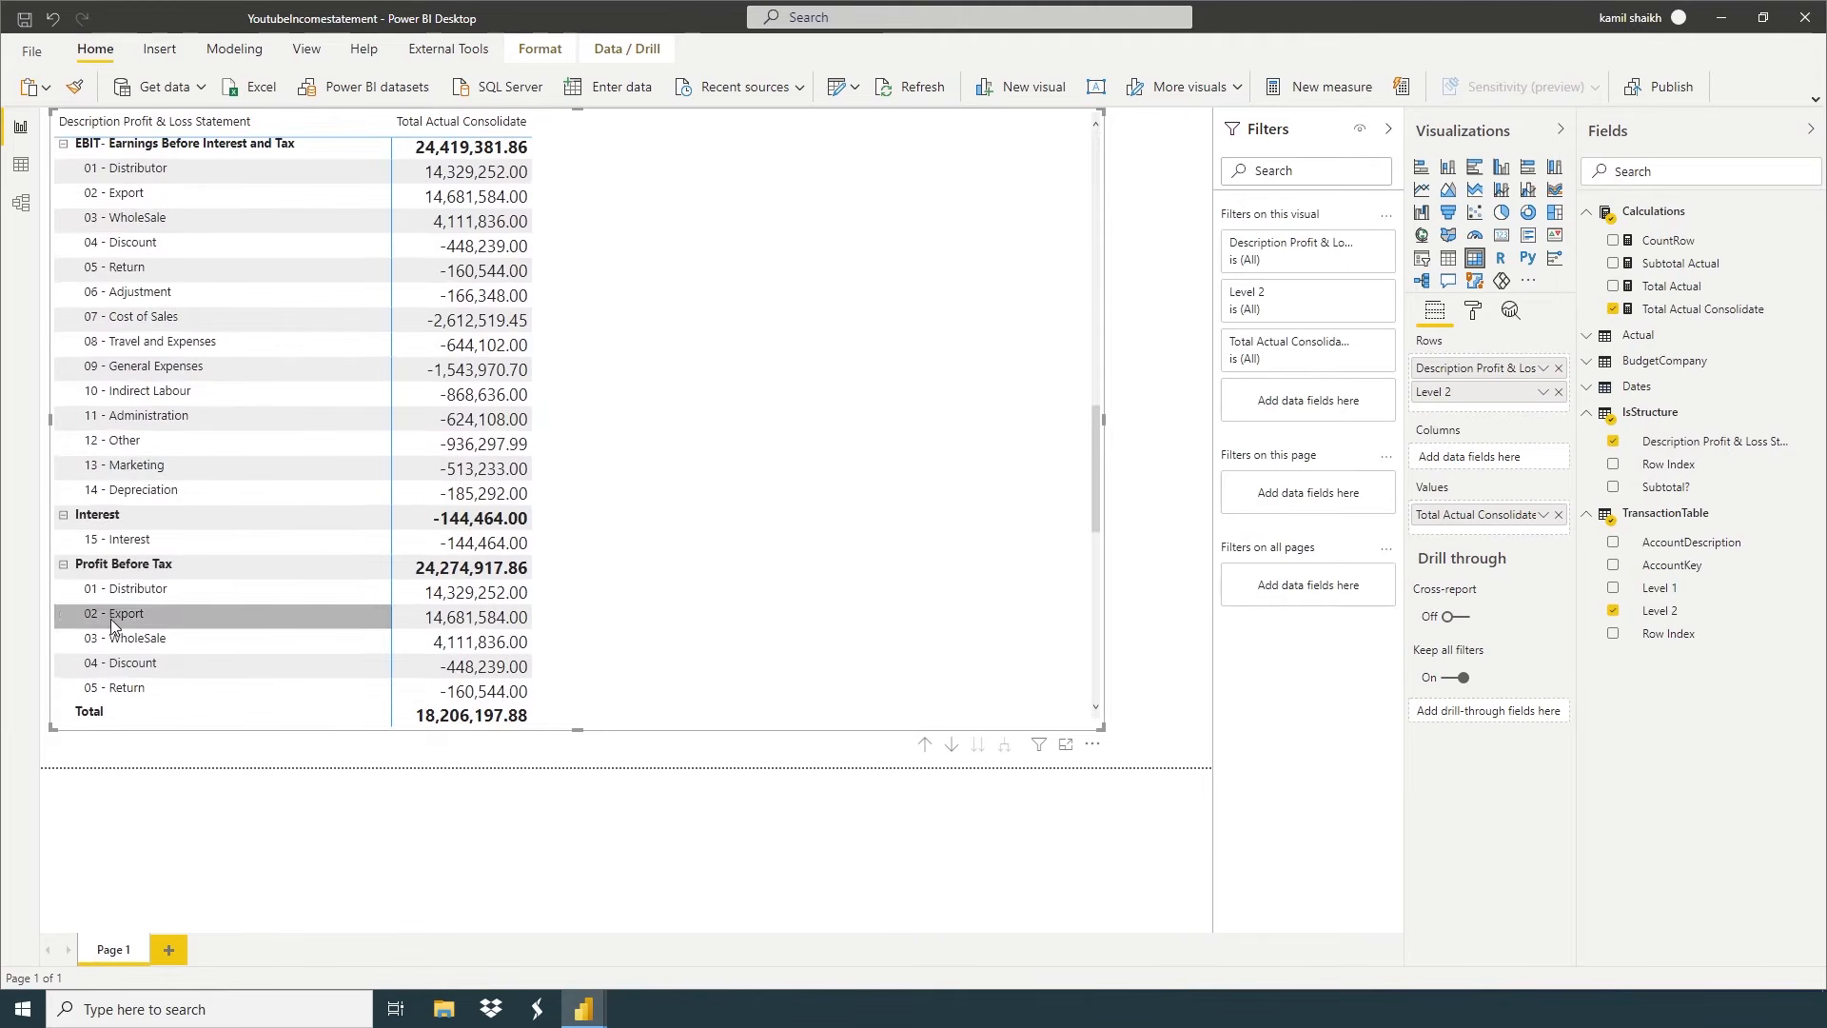
scroll(304, 576, "down", 2)
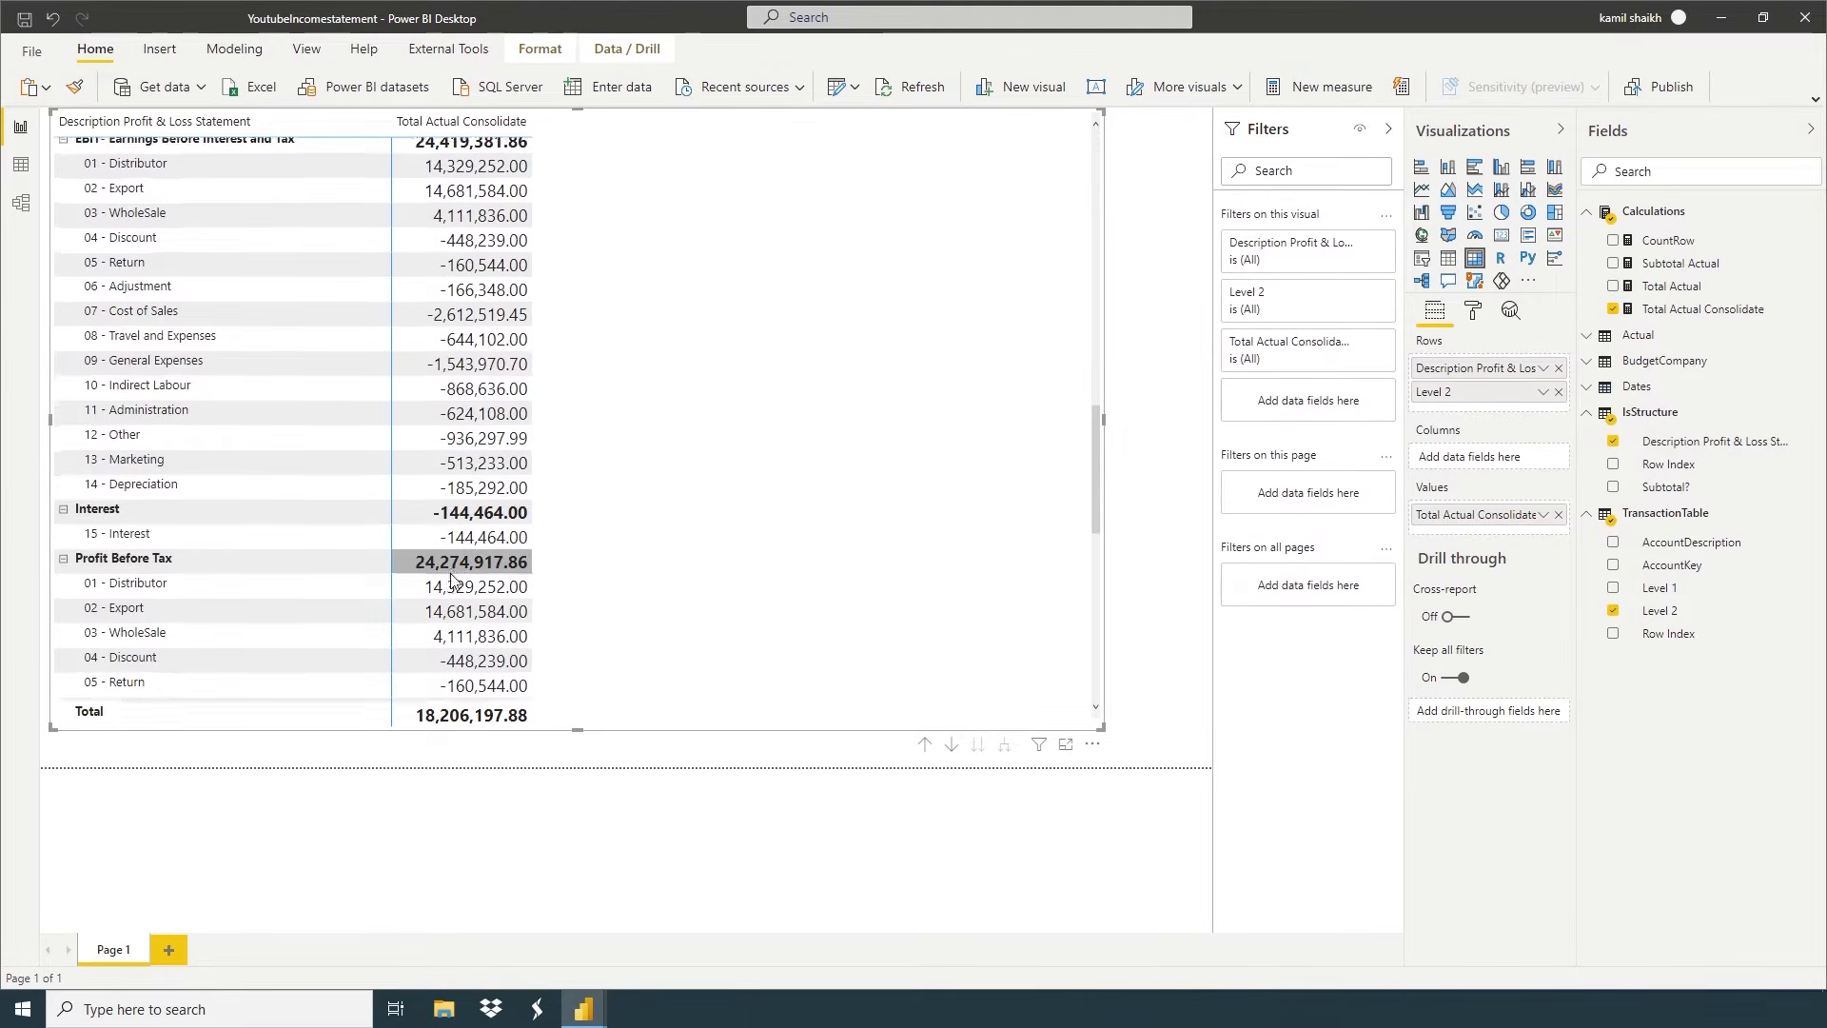
scroll(182, 522, "down", 8)
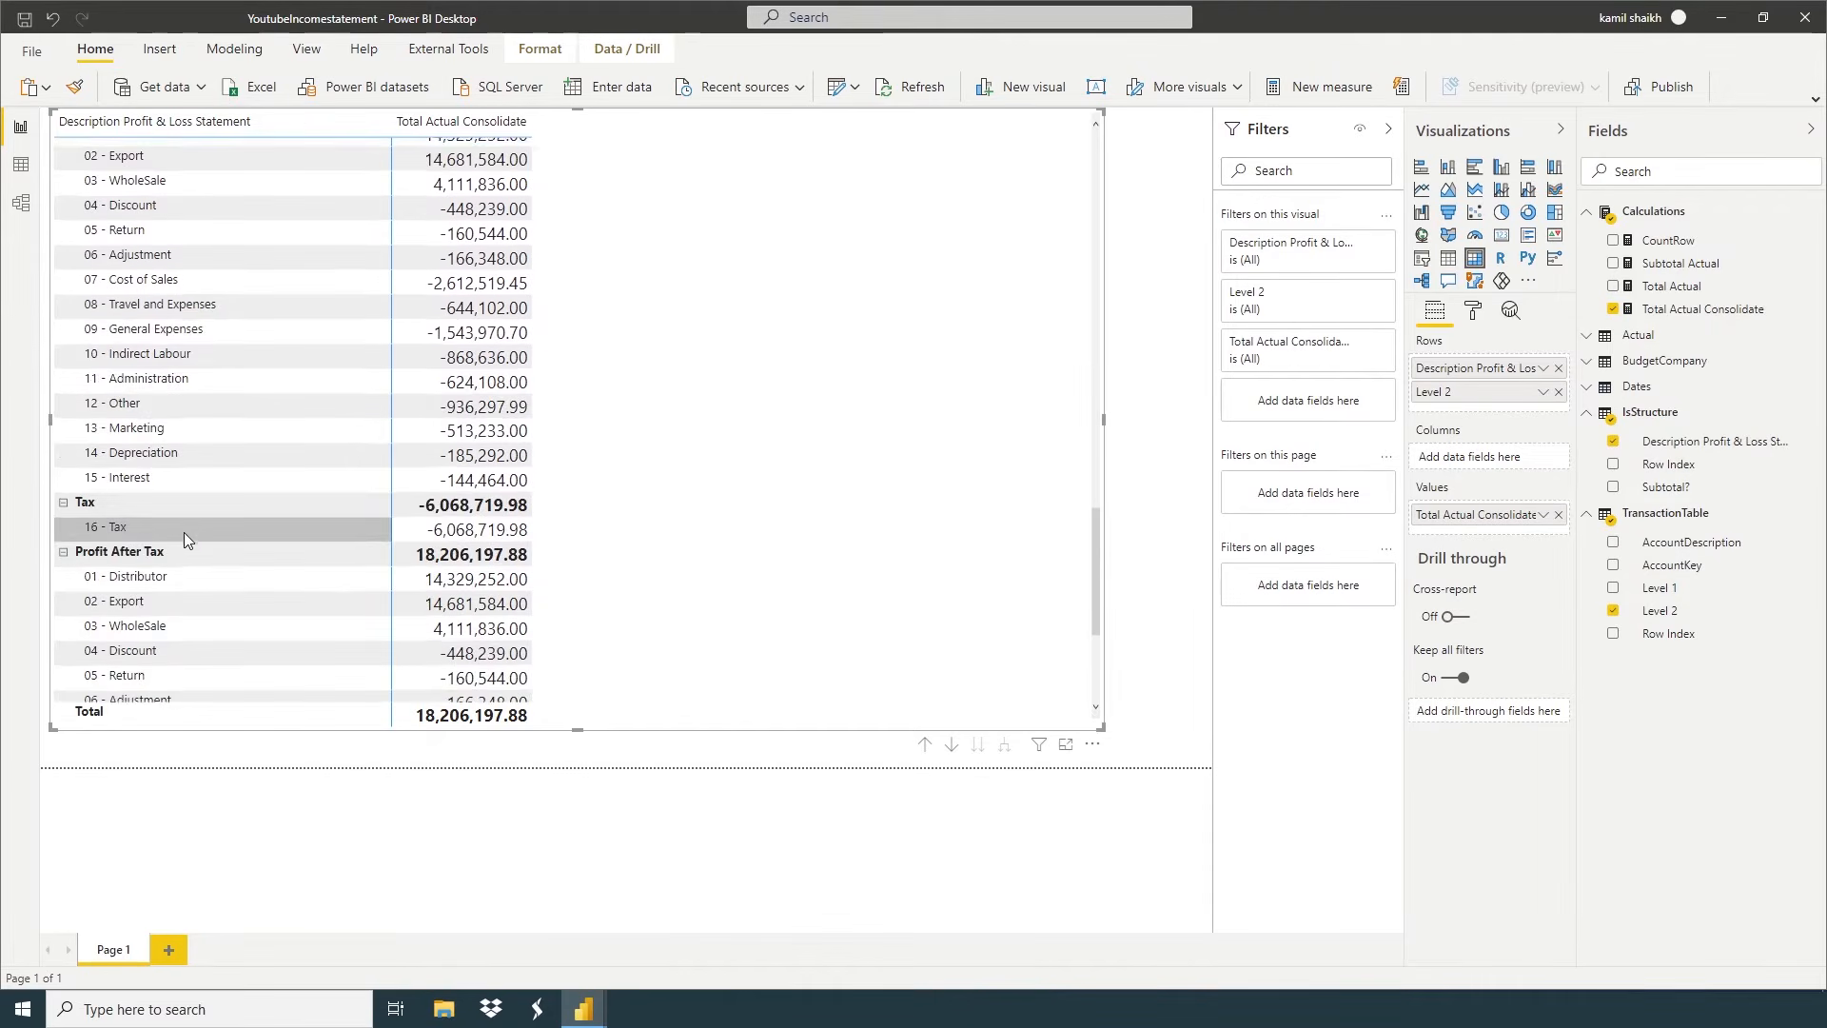
scroll(714, 530, "up", 20)
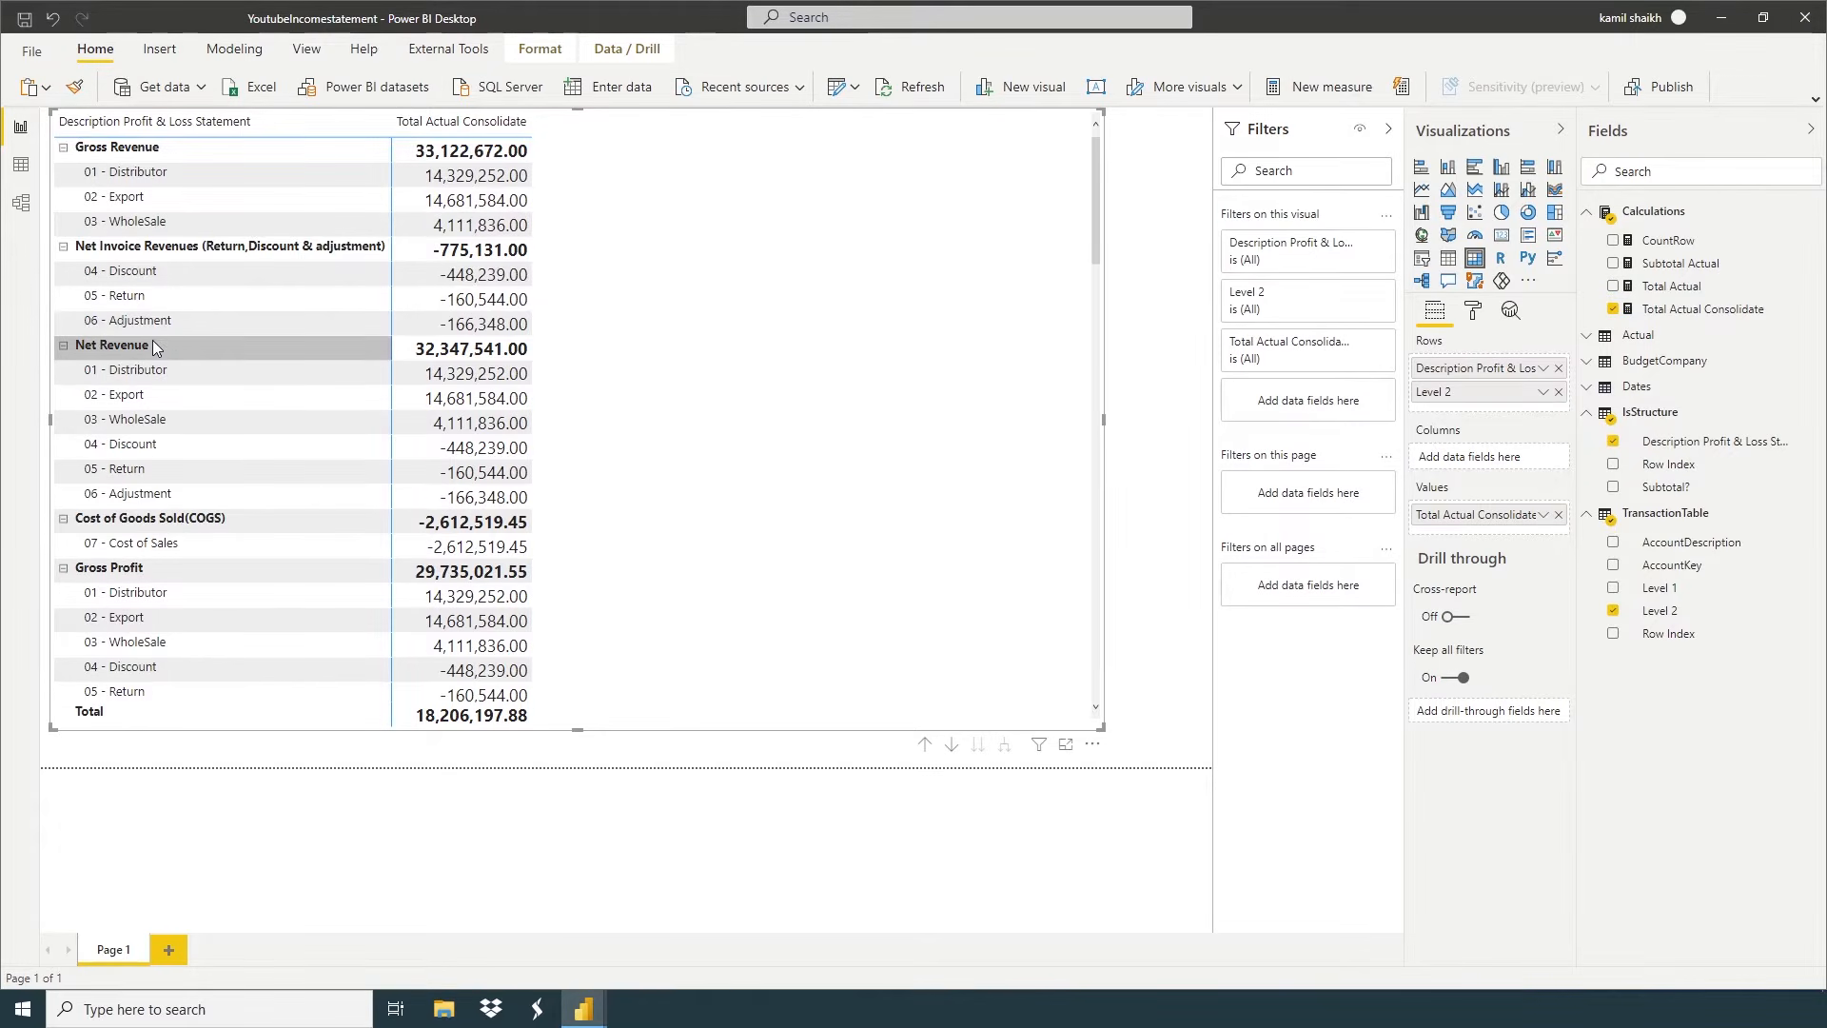
scroll(141, 500, "down", 5)
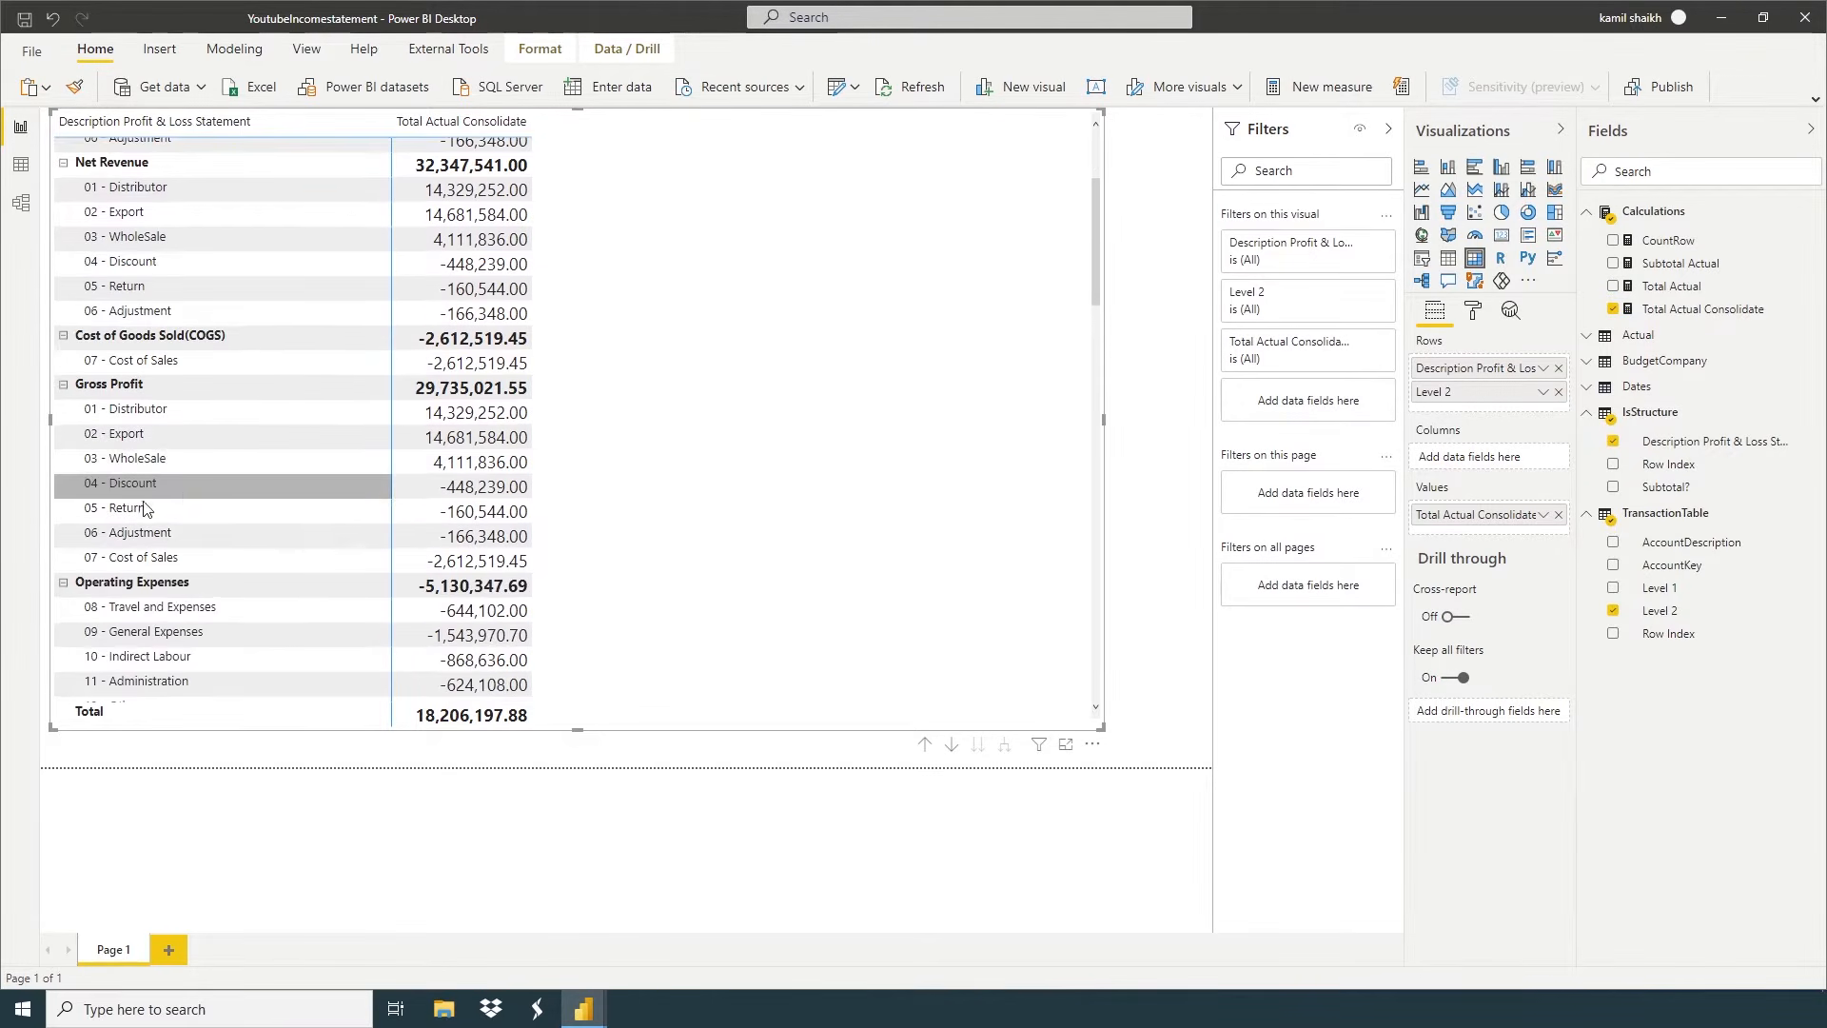
scroll(145, 502, "down", 4)
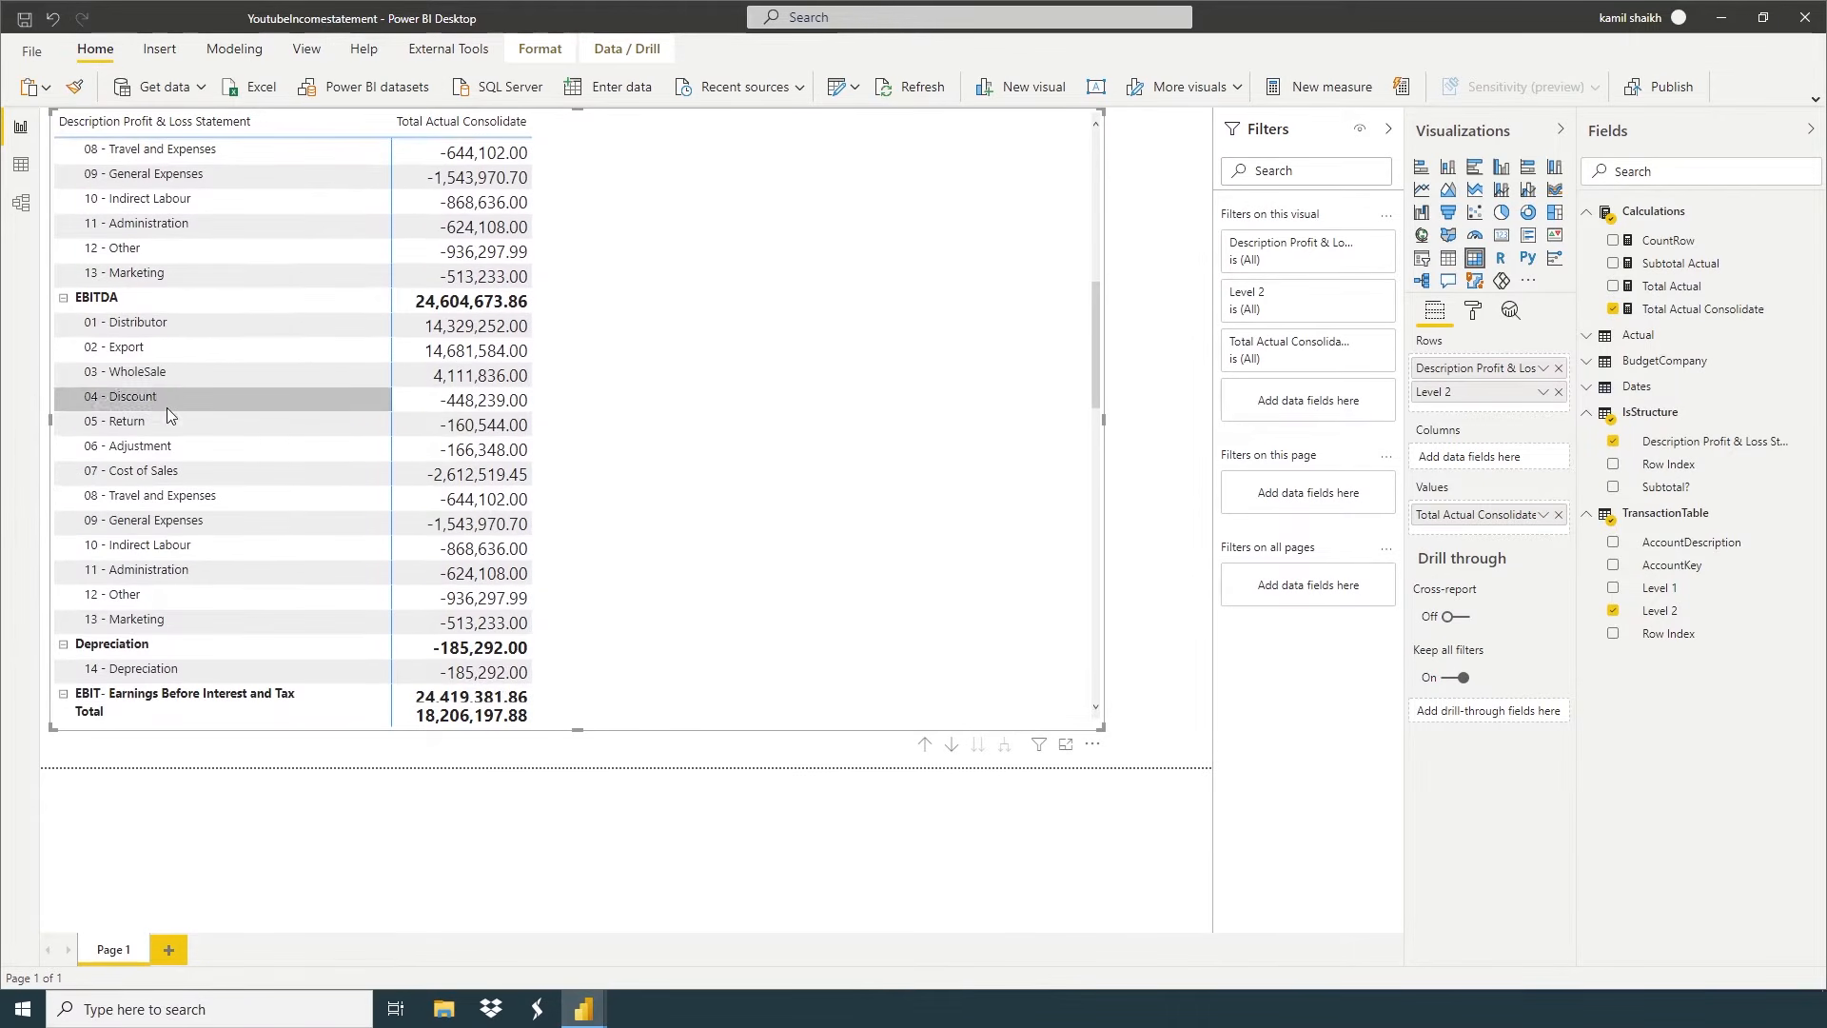
scroll(197, 523, "down", 5)
scroll(201, 544, "down", 6)
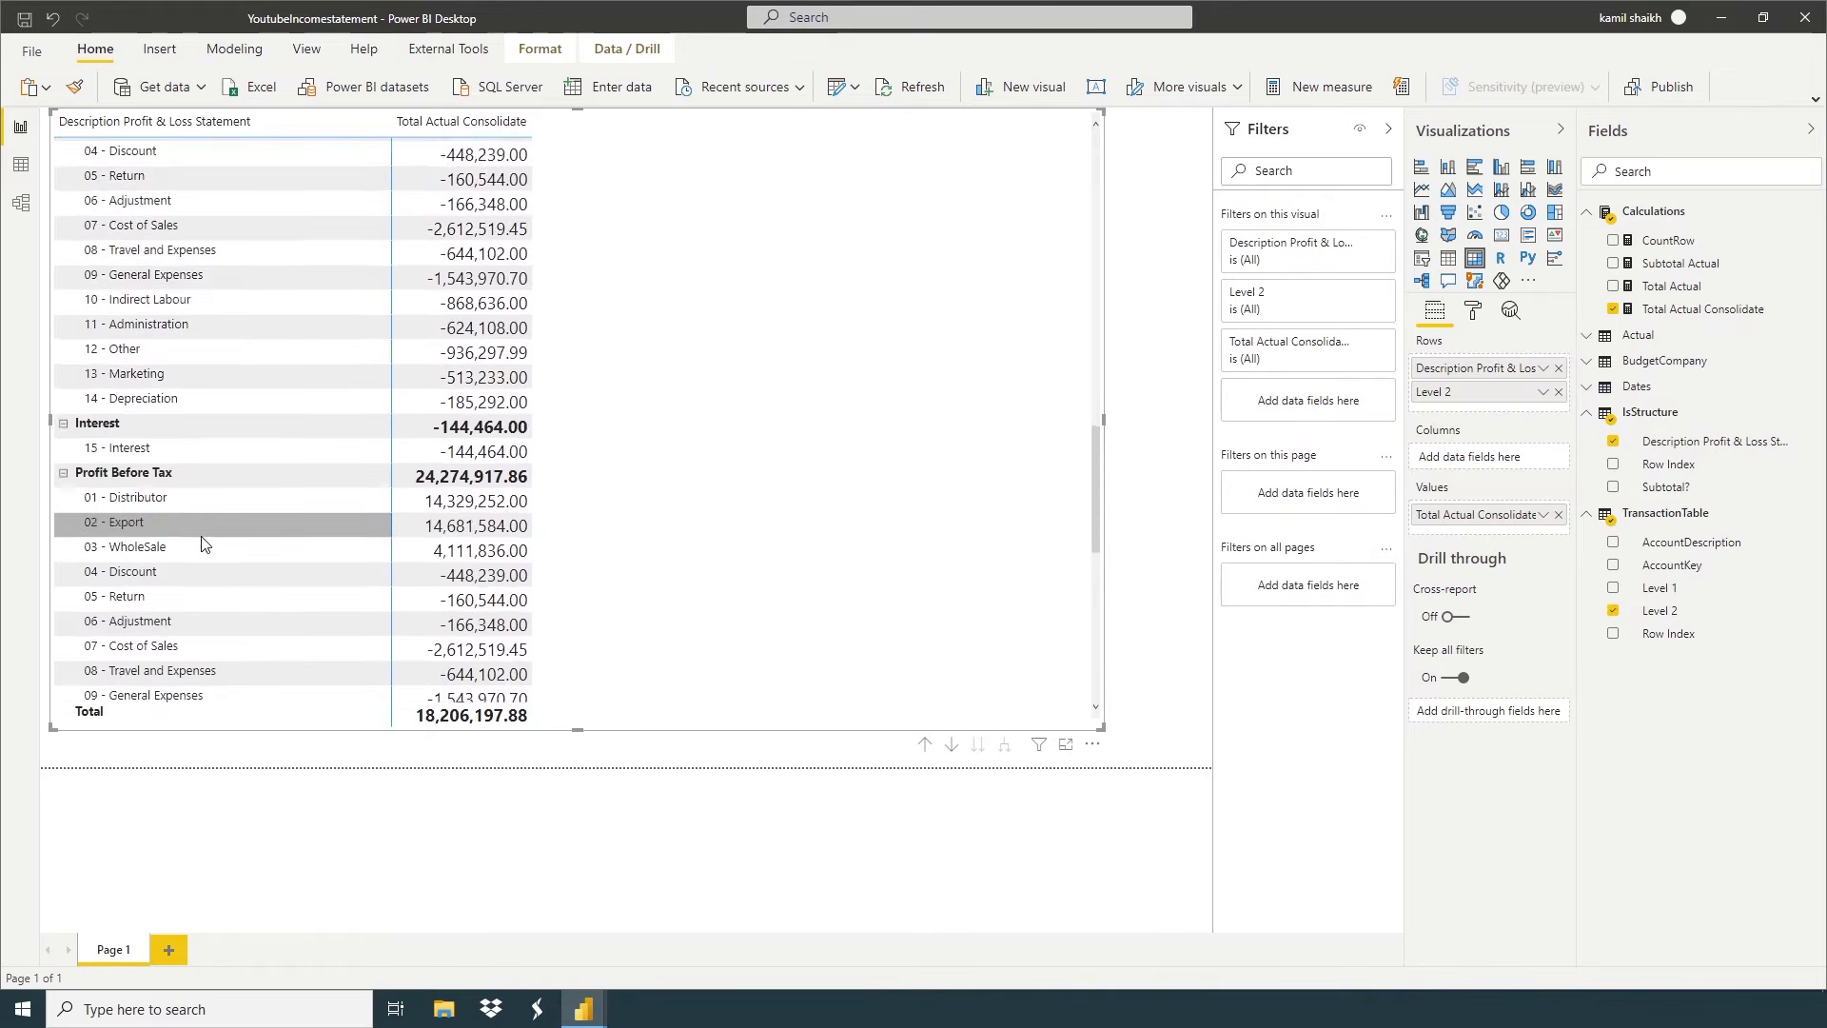
scroll(227, 539, "up", 15)
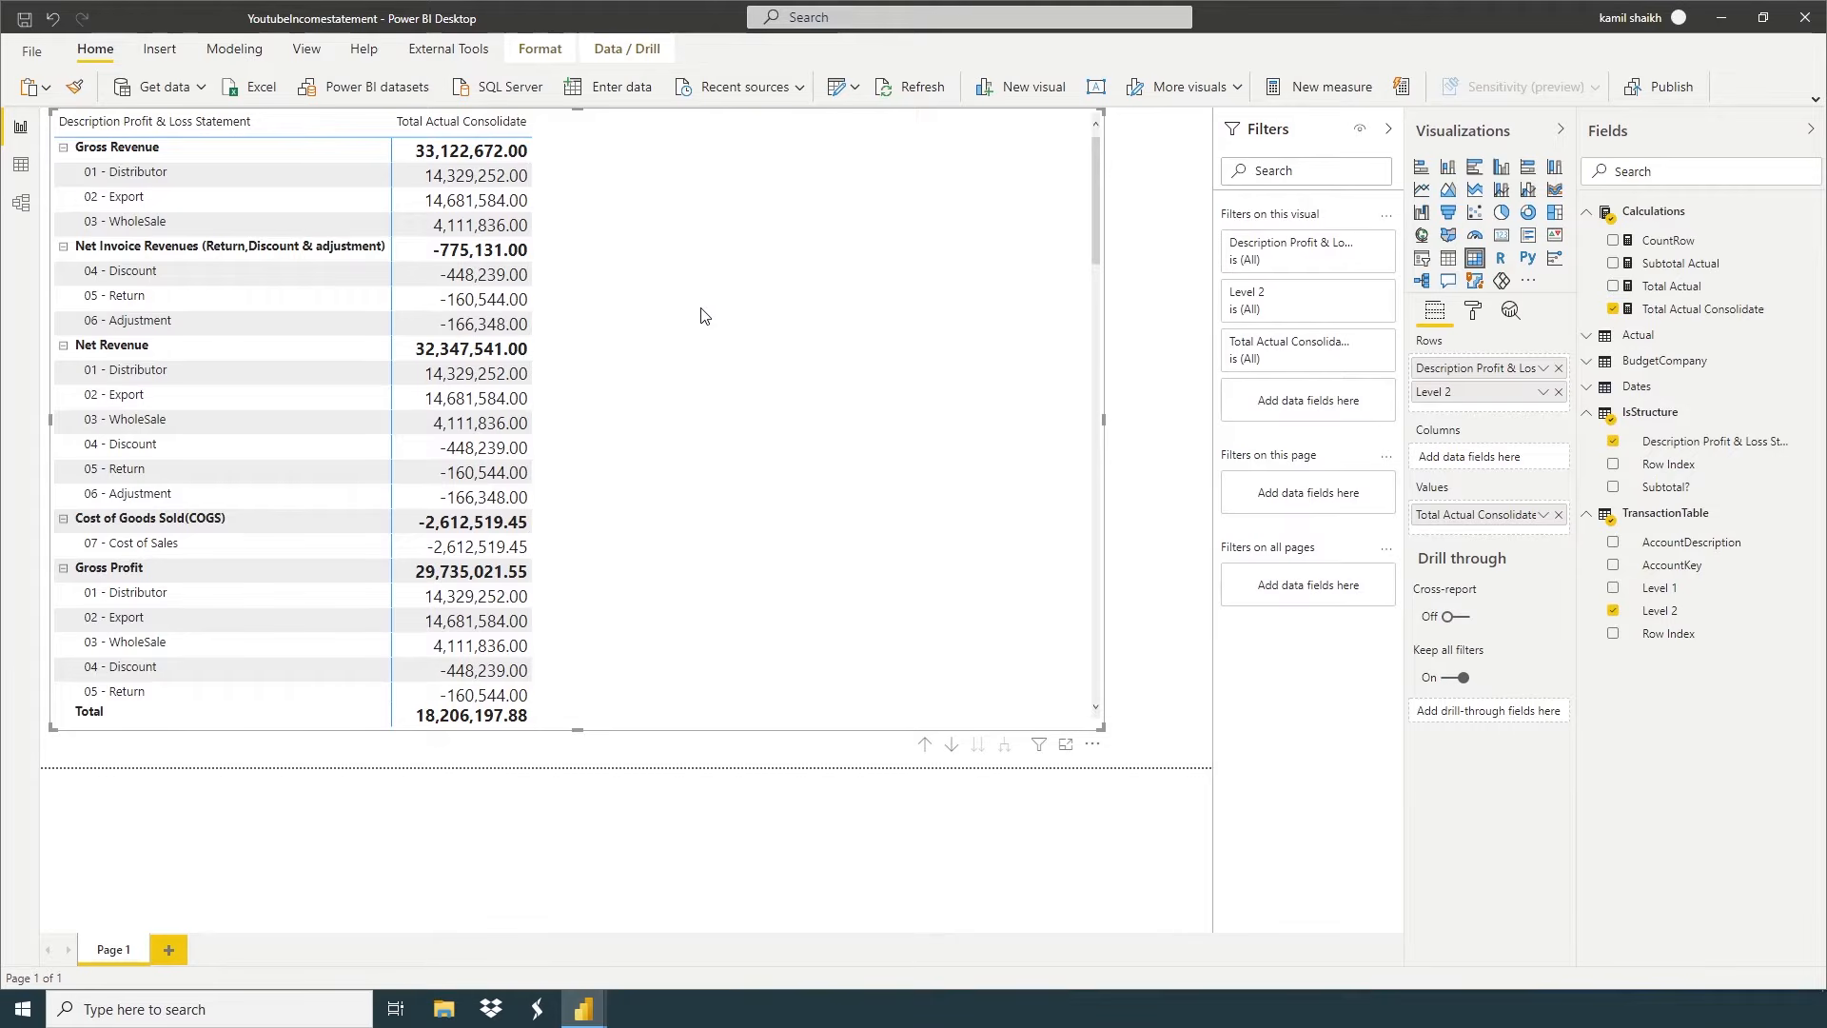
Create a measure in the Calculations table defined as Isfiltered = ISFILTERED(TransactionTable[Level 2])
right_click(1660, 213)
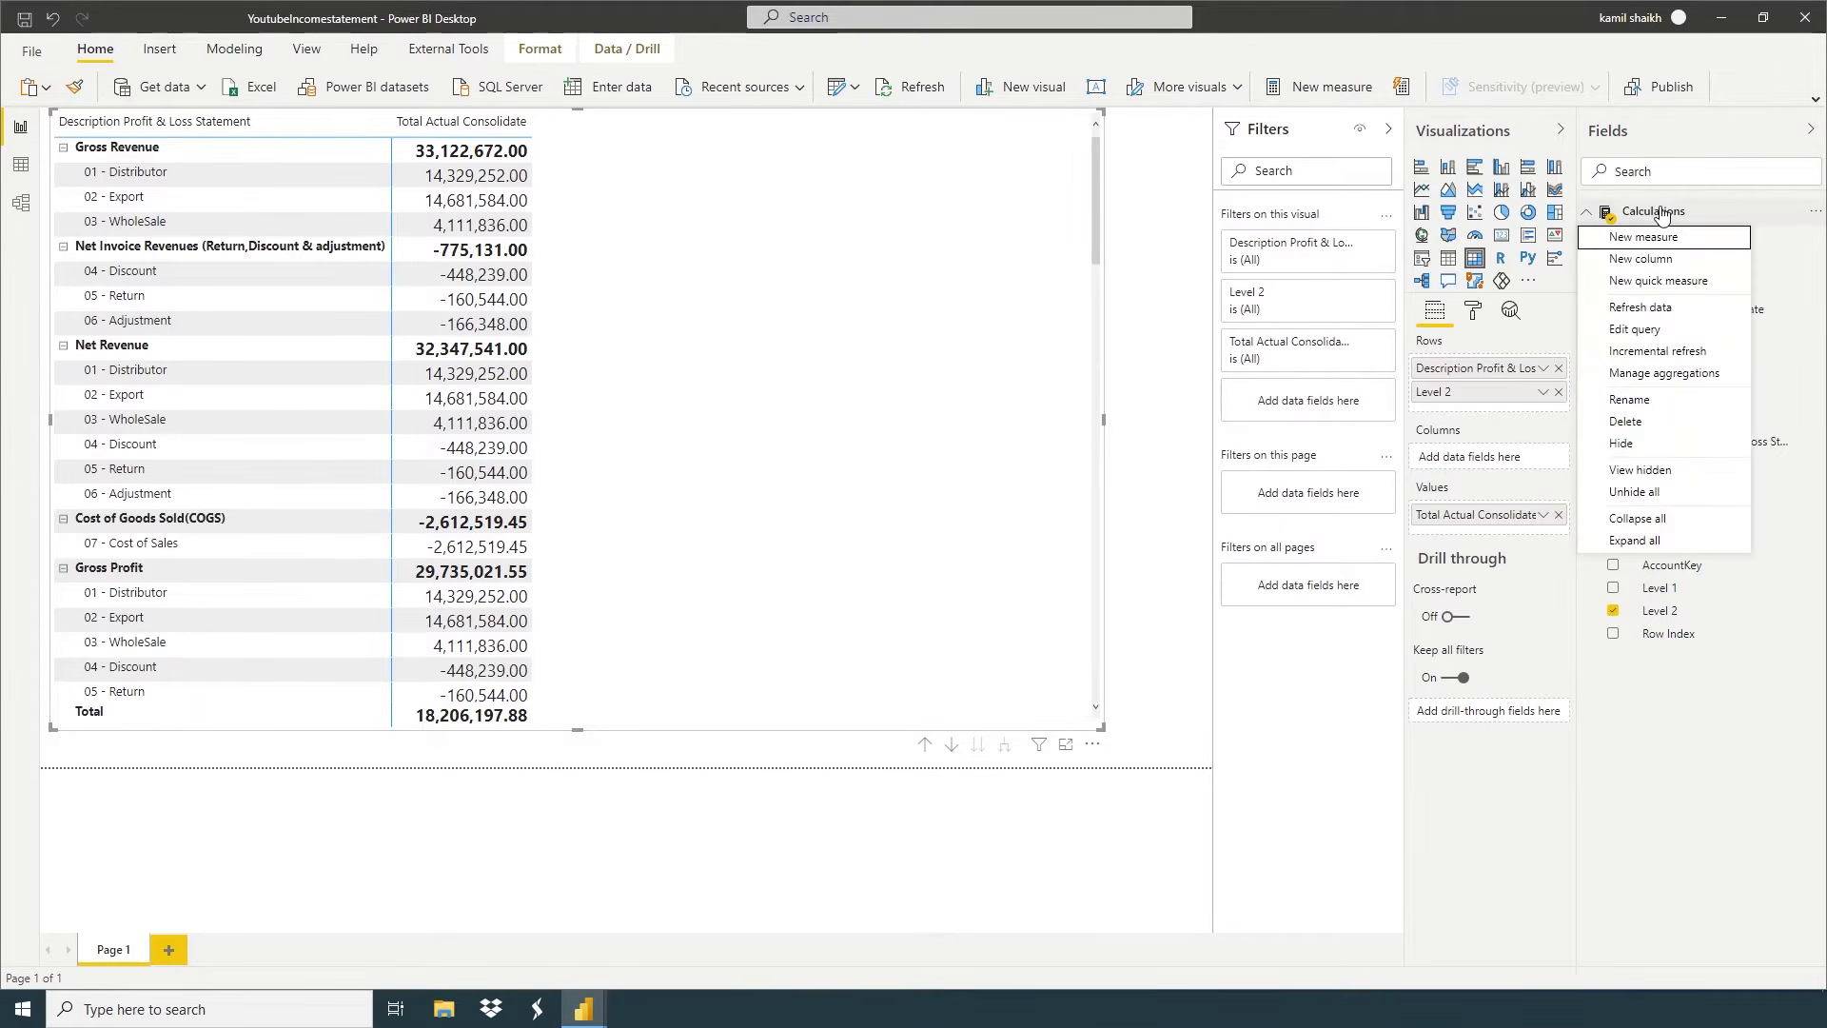
left_click(1651, 239)
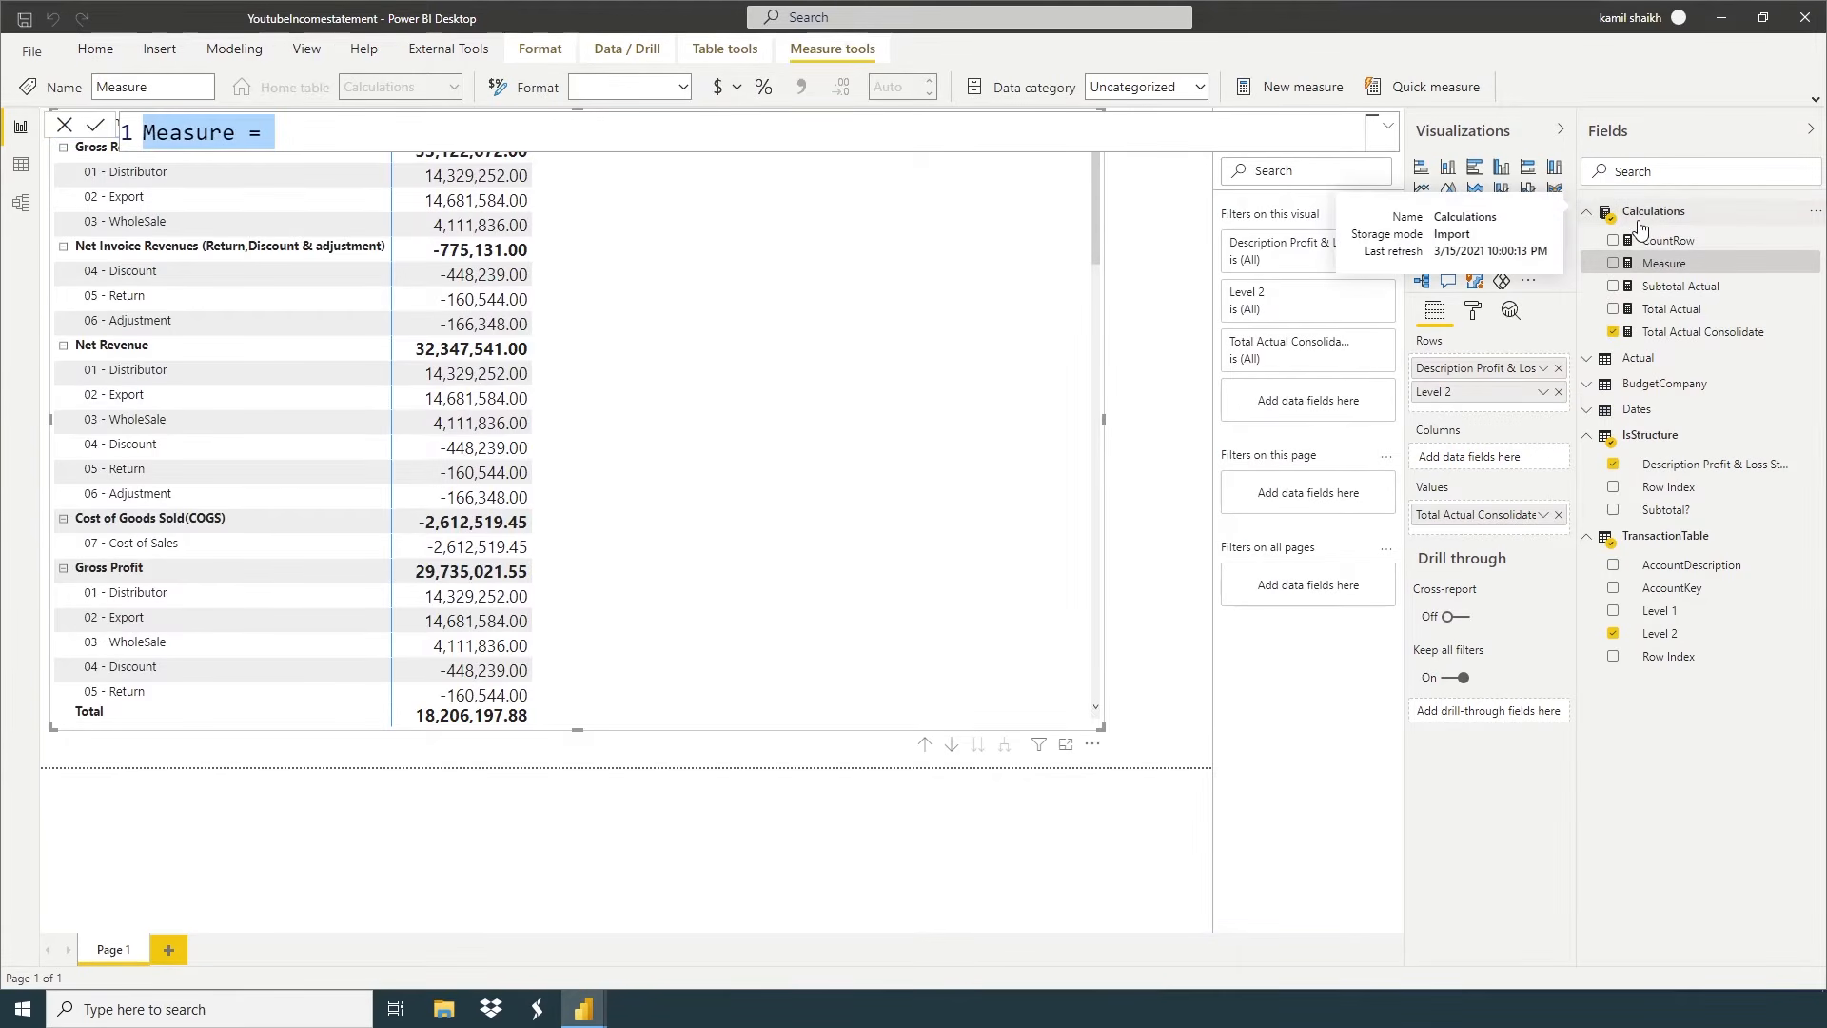
key("BackSpace")
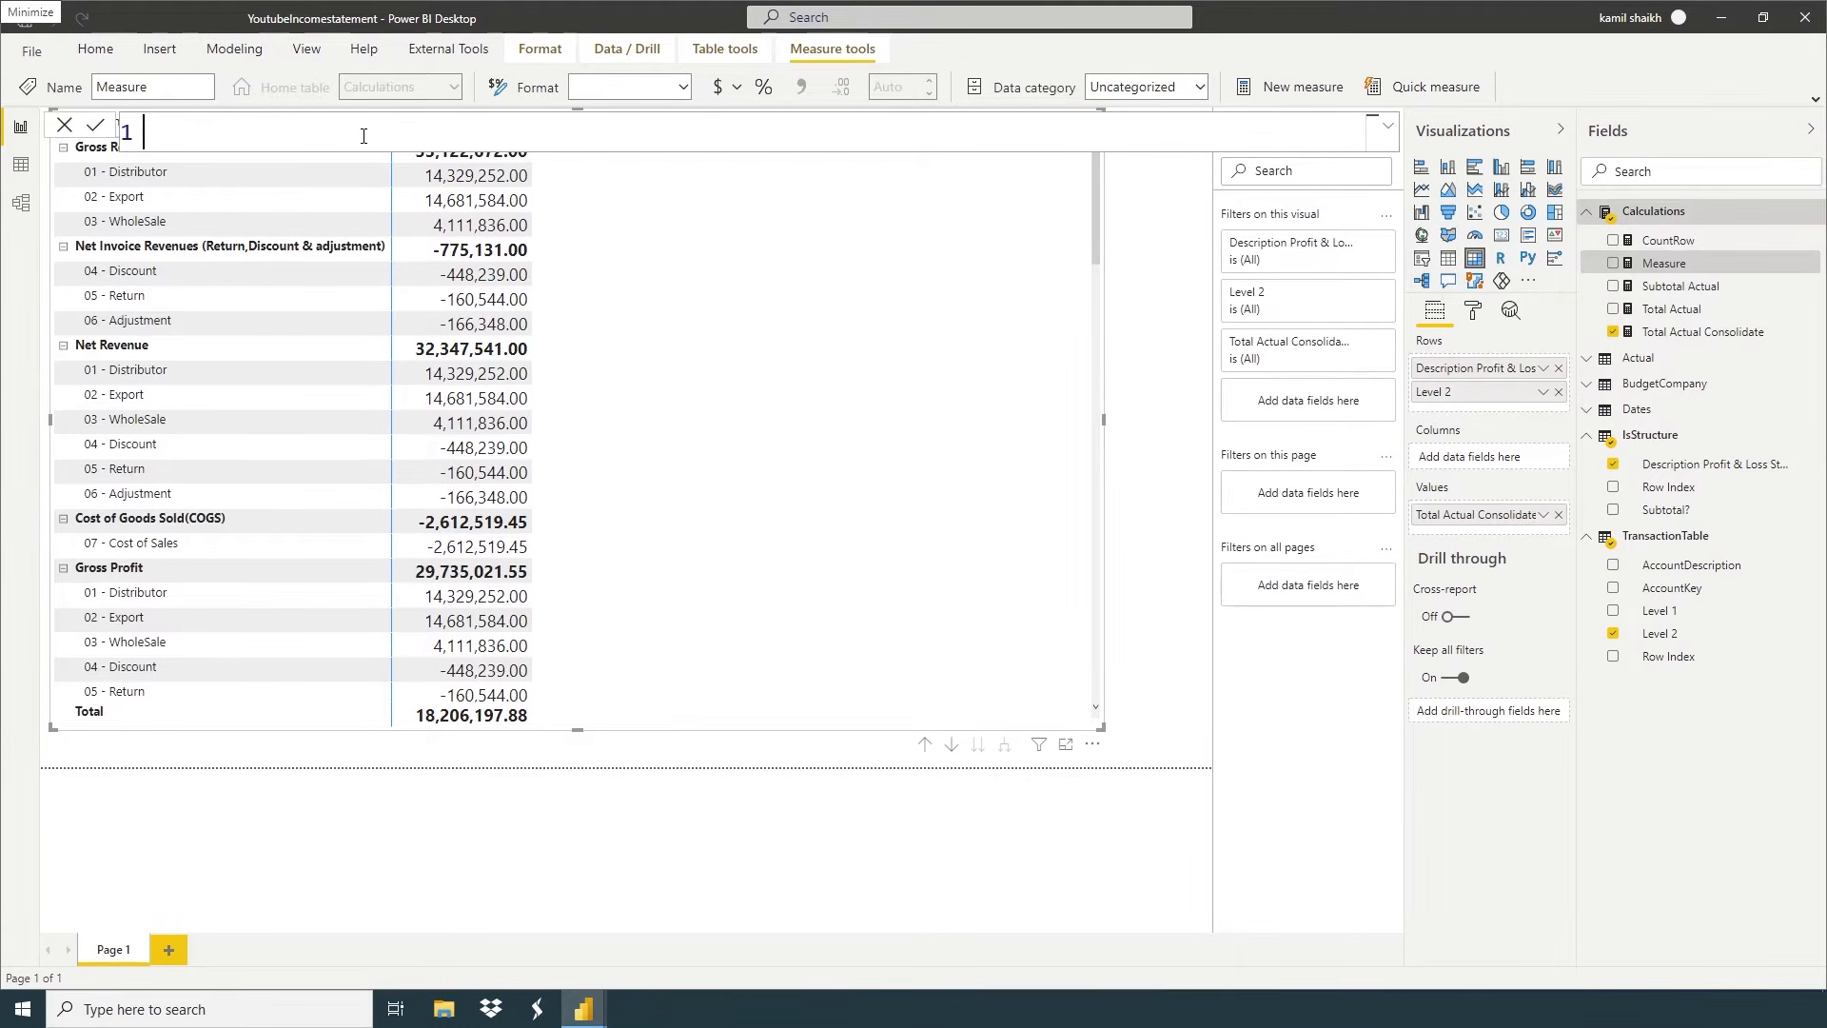
type("Isfi")
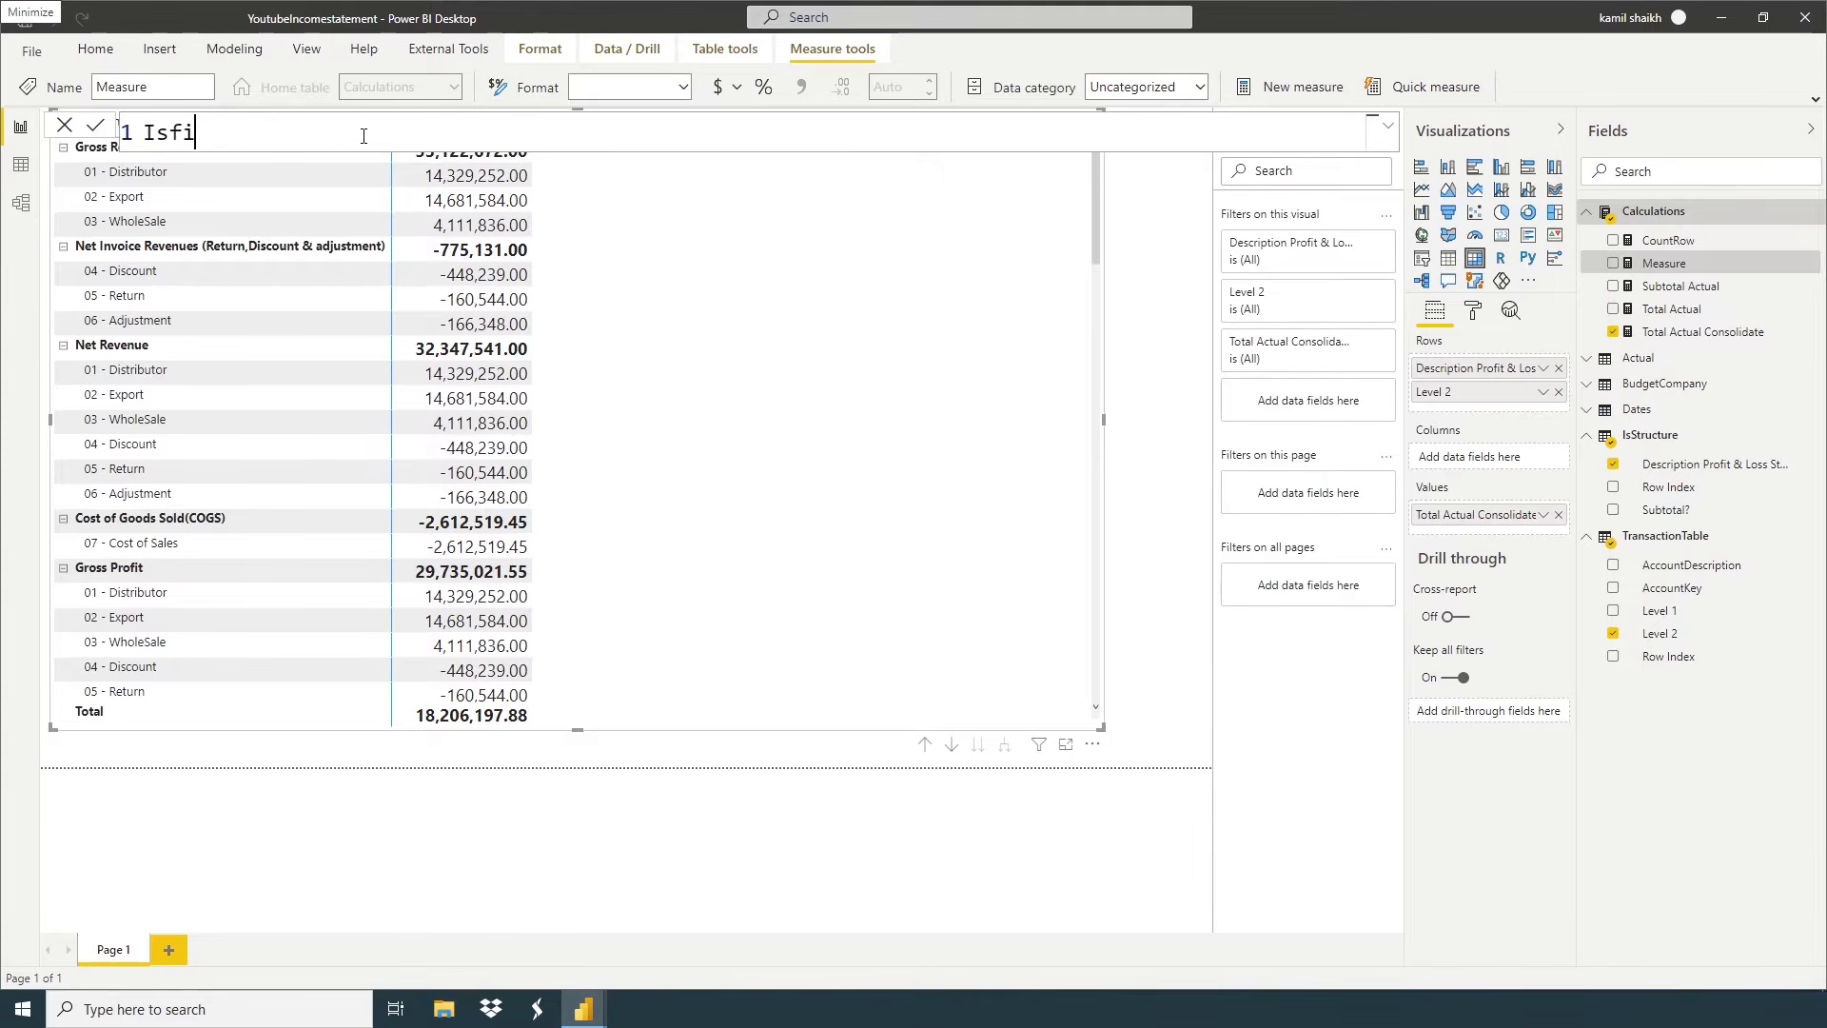
type("ltered = ISF")
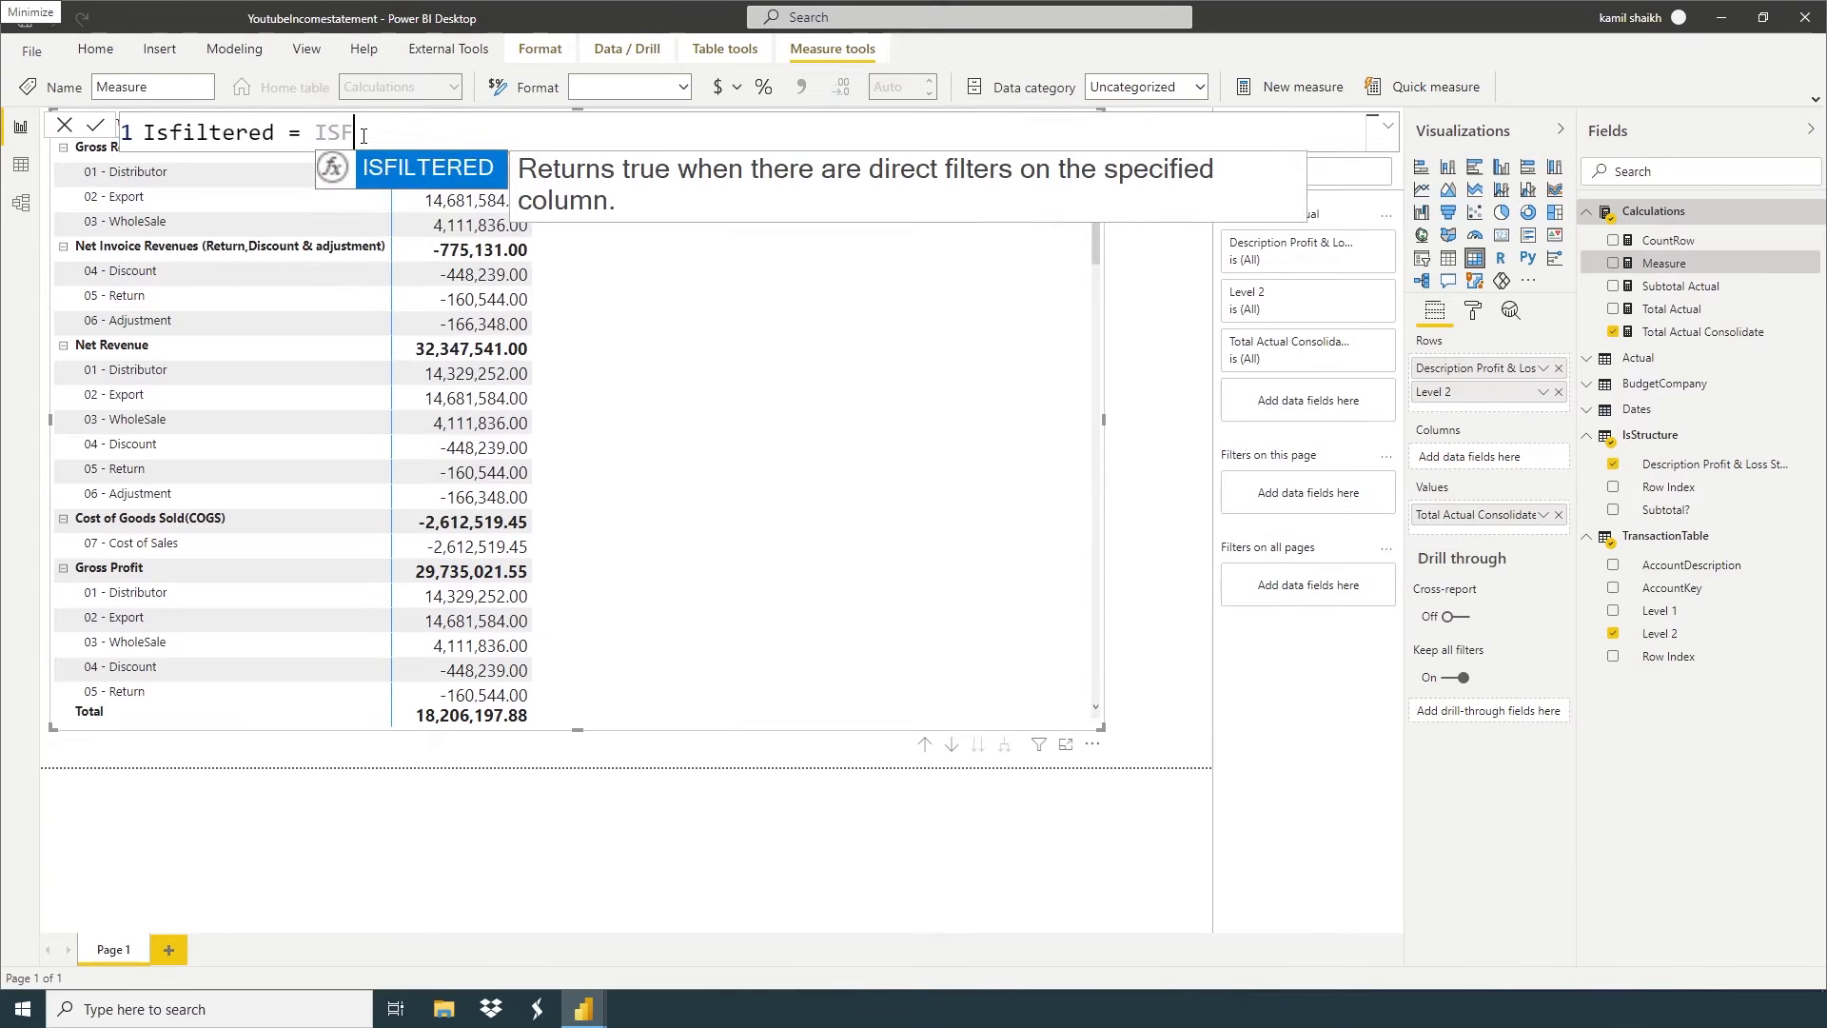
key("Tab")
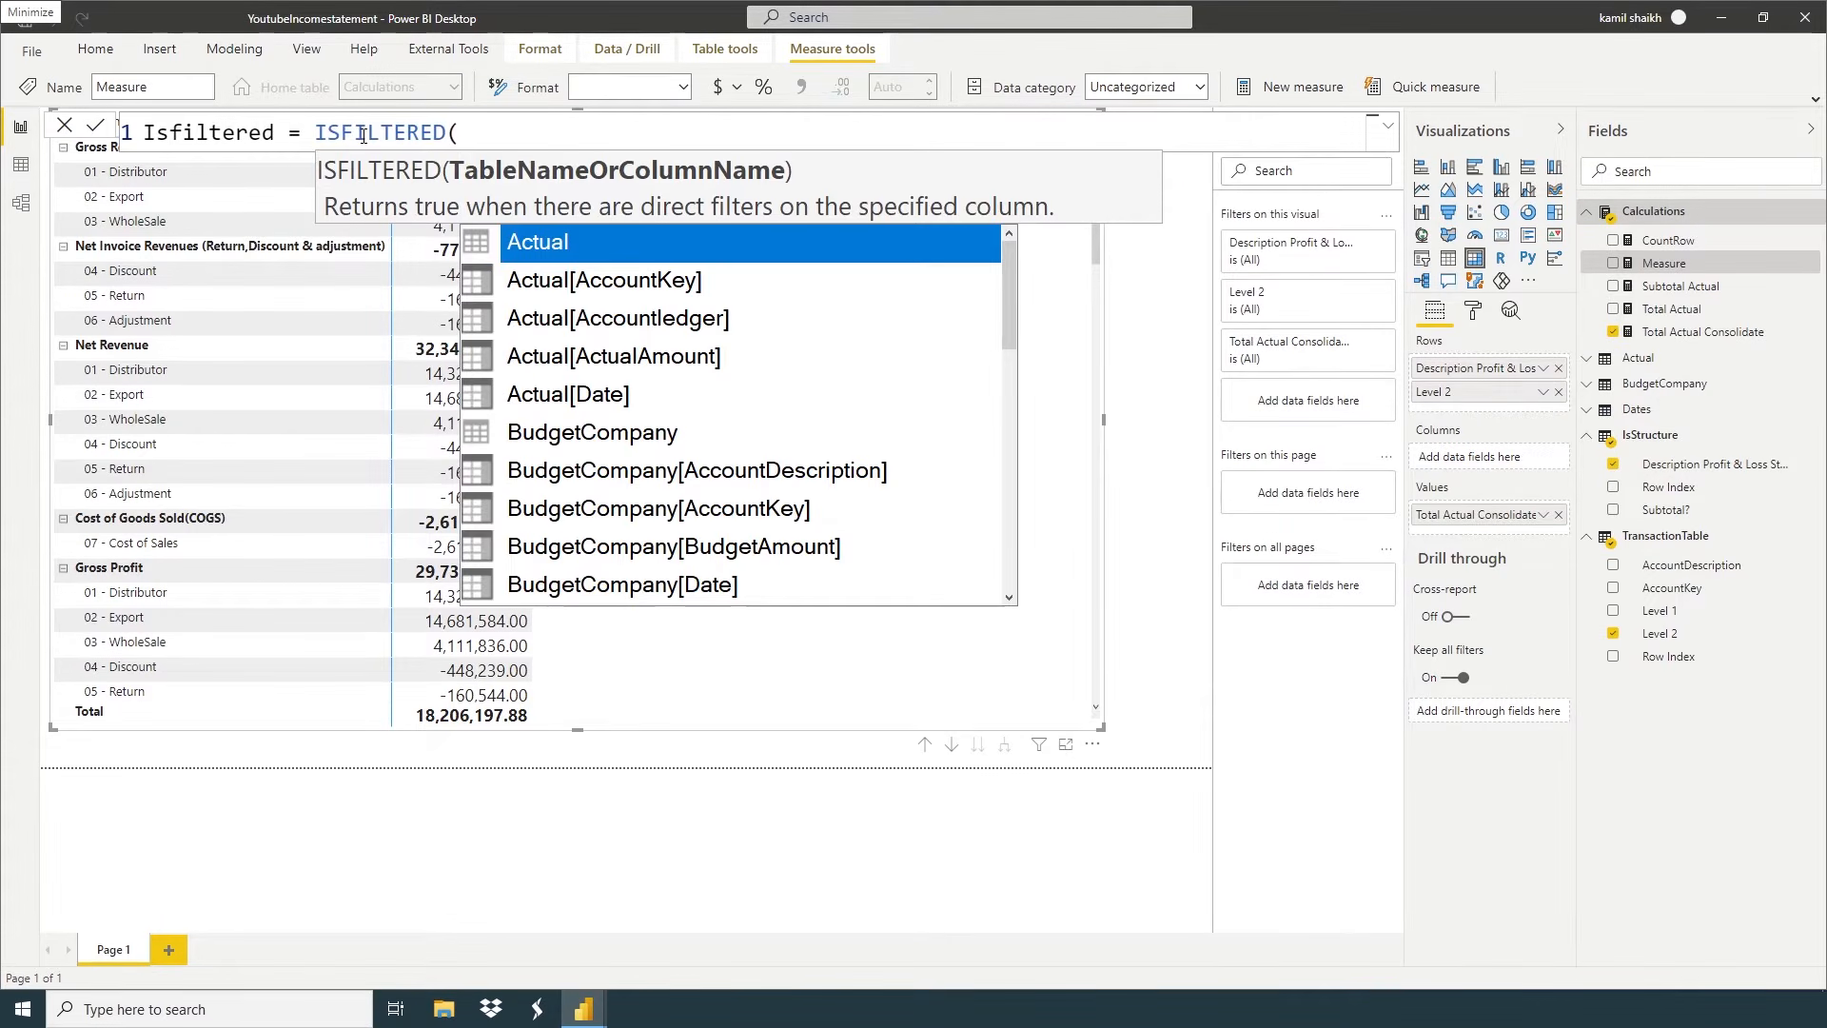
type("tr")
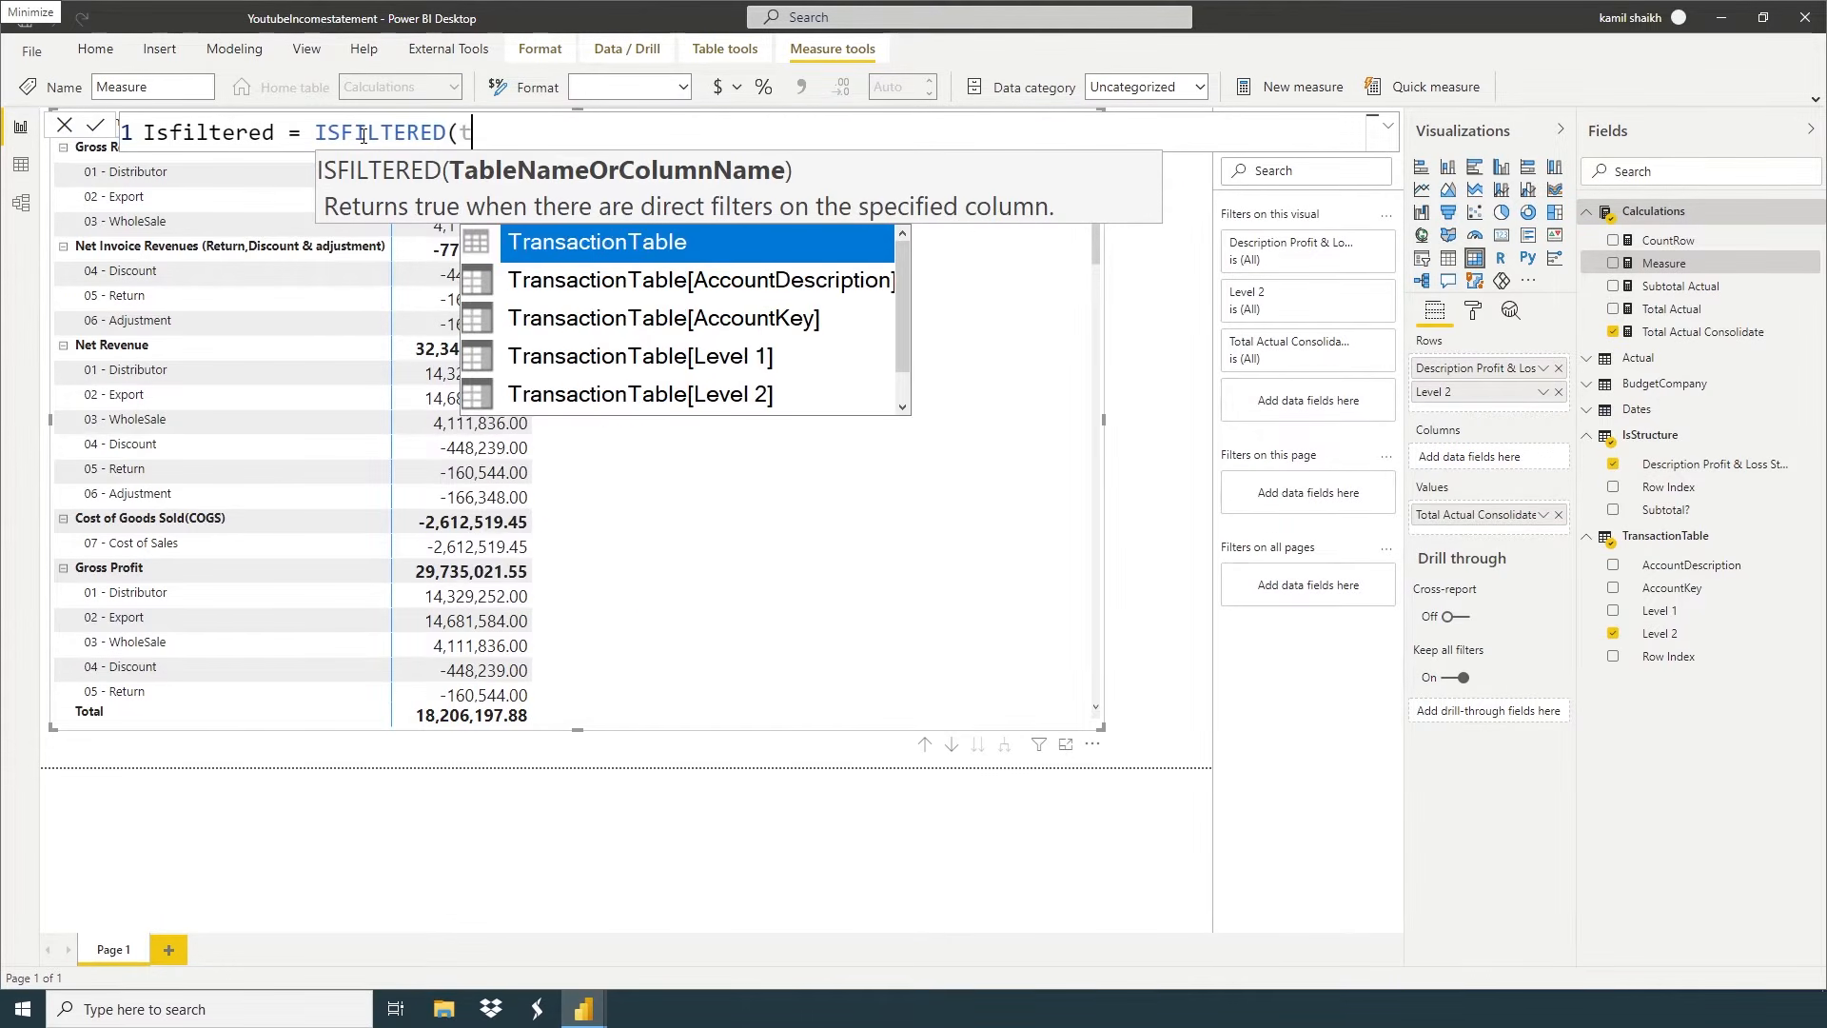
key("Down")
key("Down")
key("Down")
key("Down")
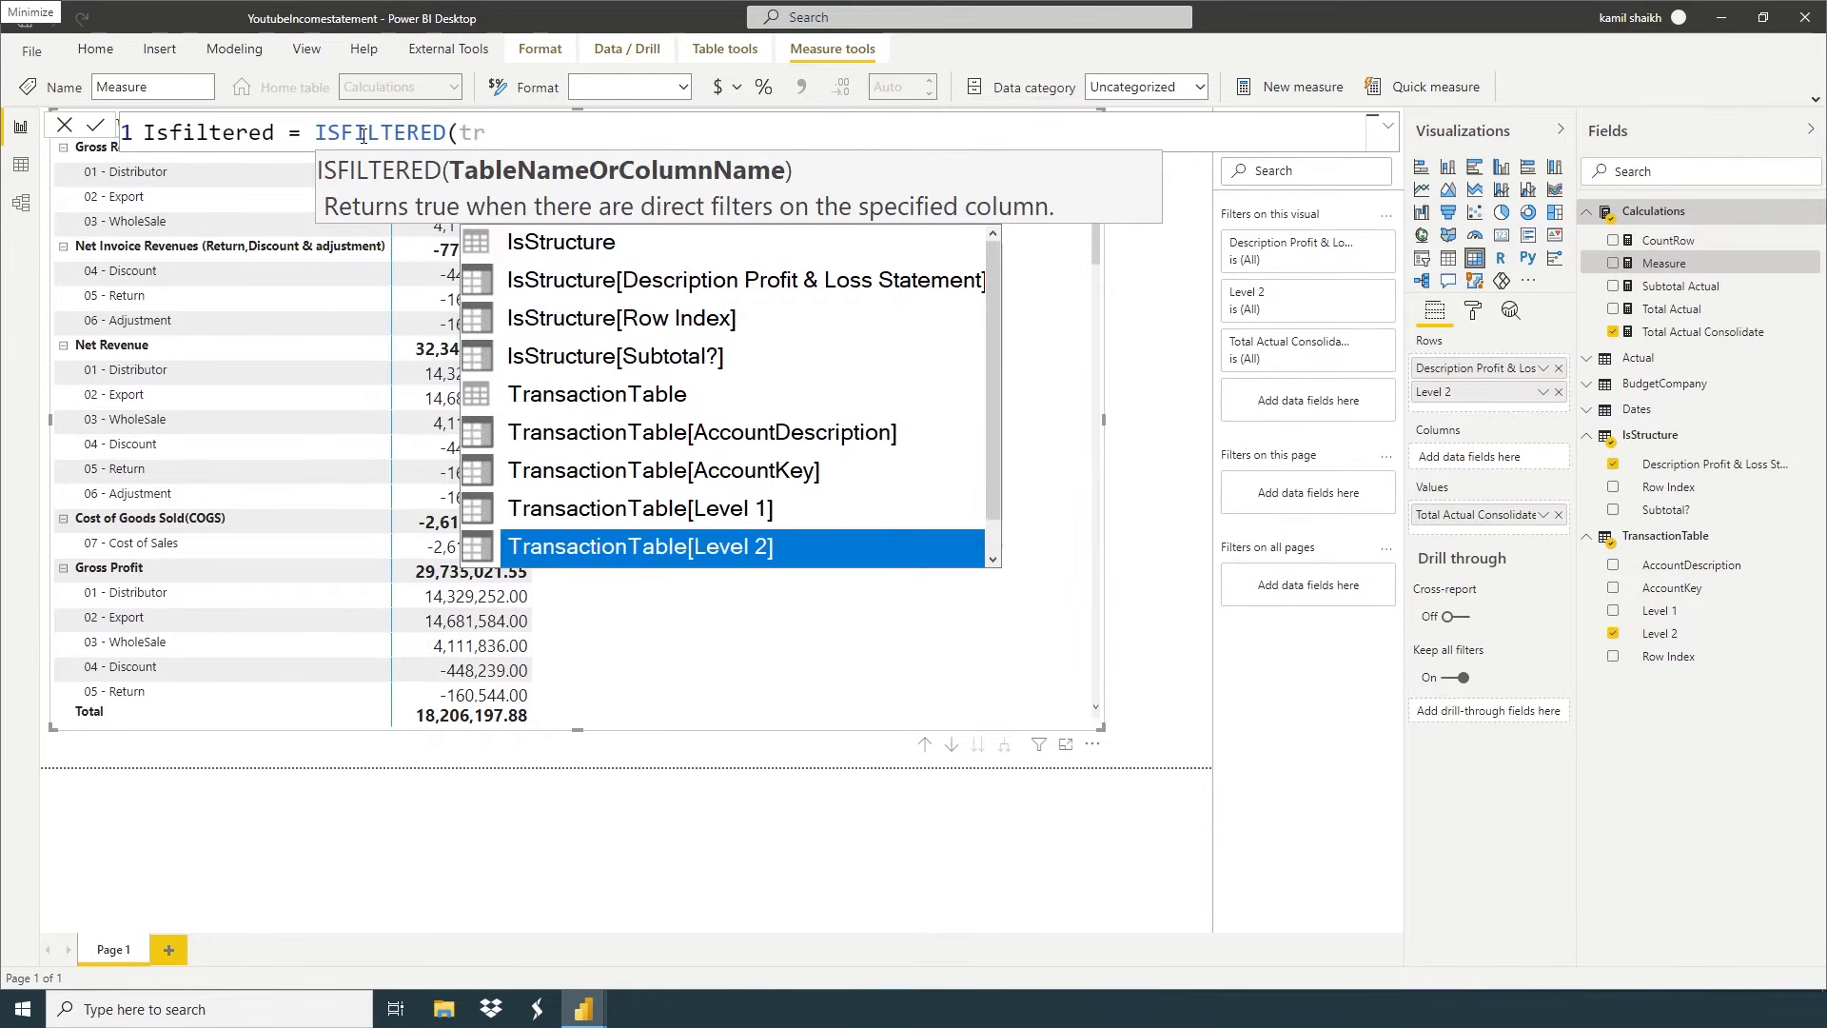
key("Tab")
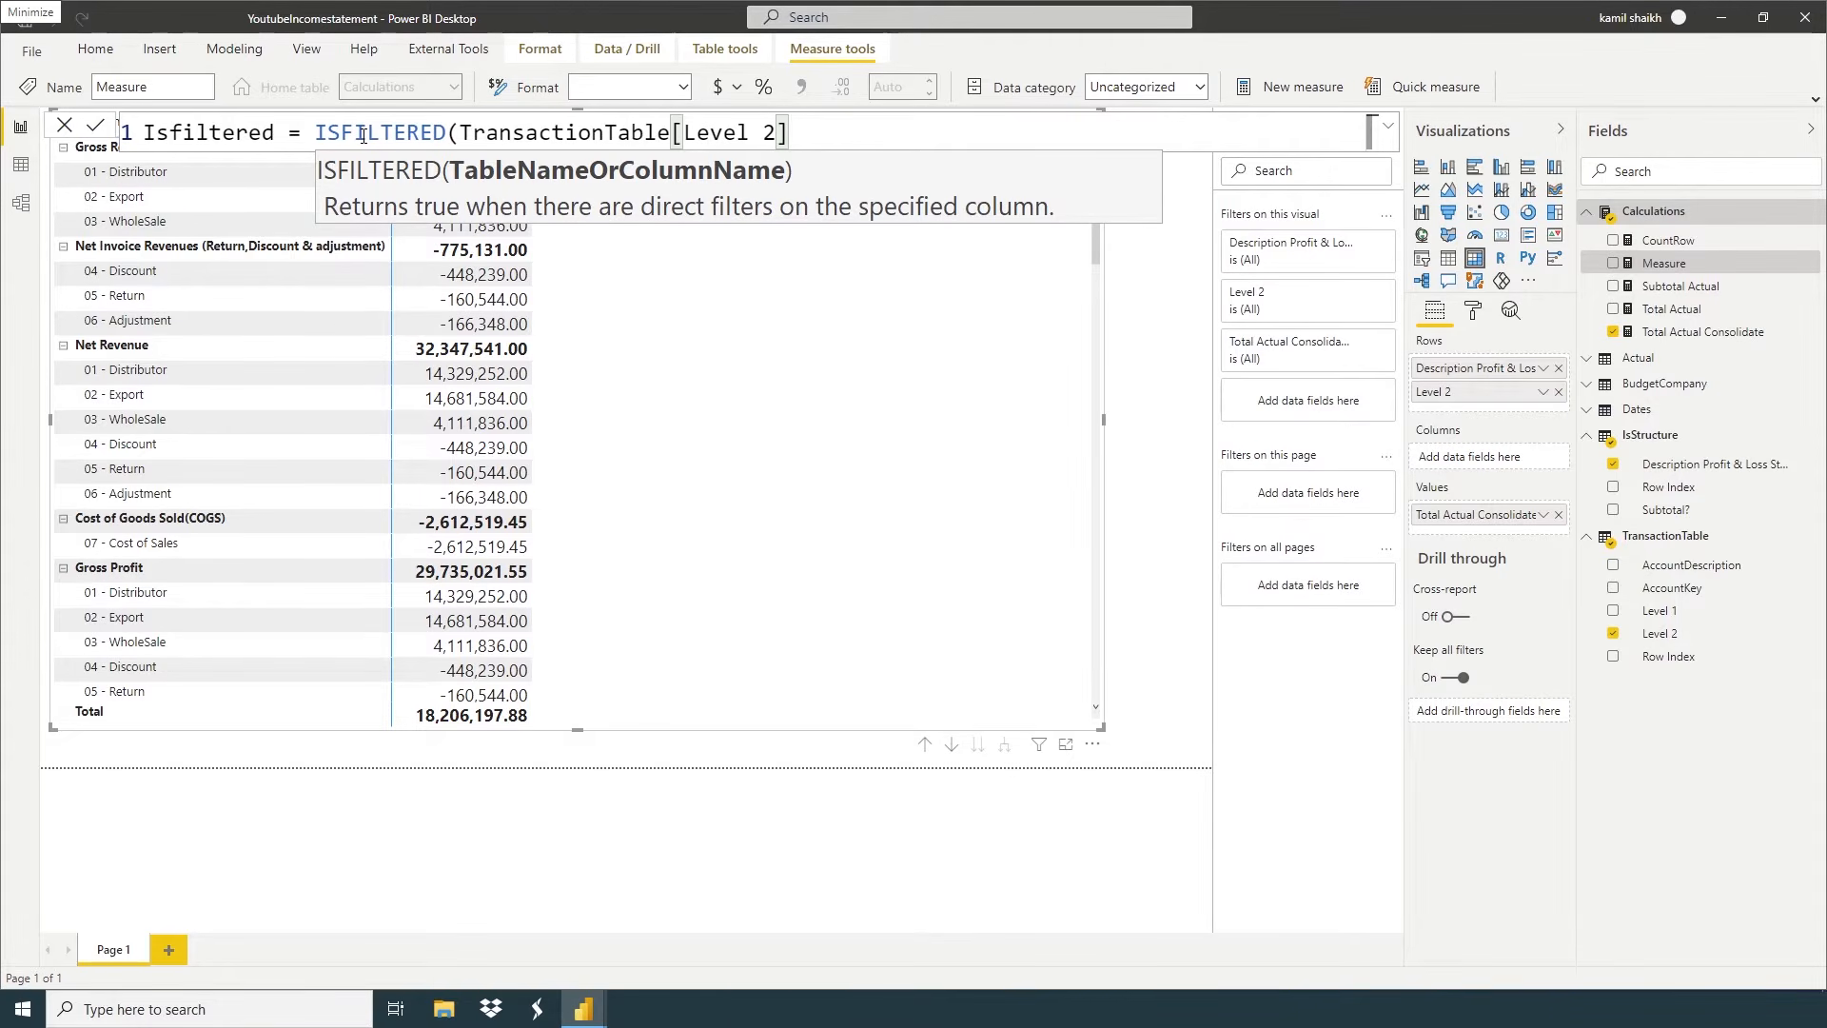
type(")")
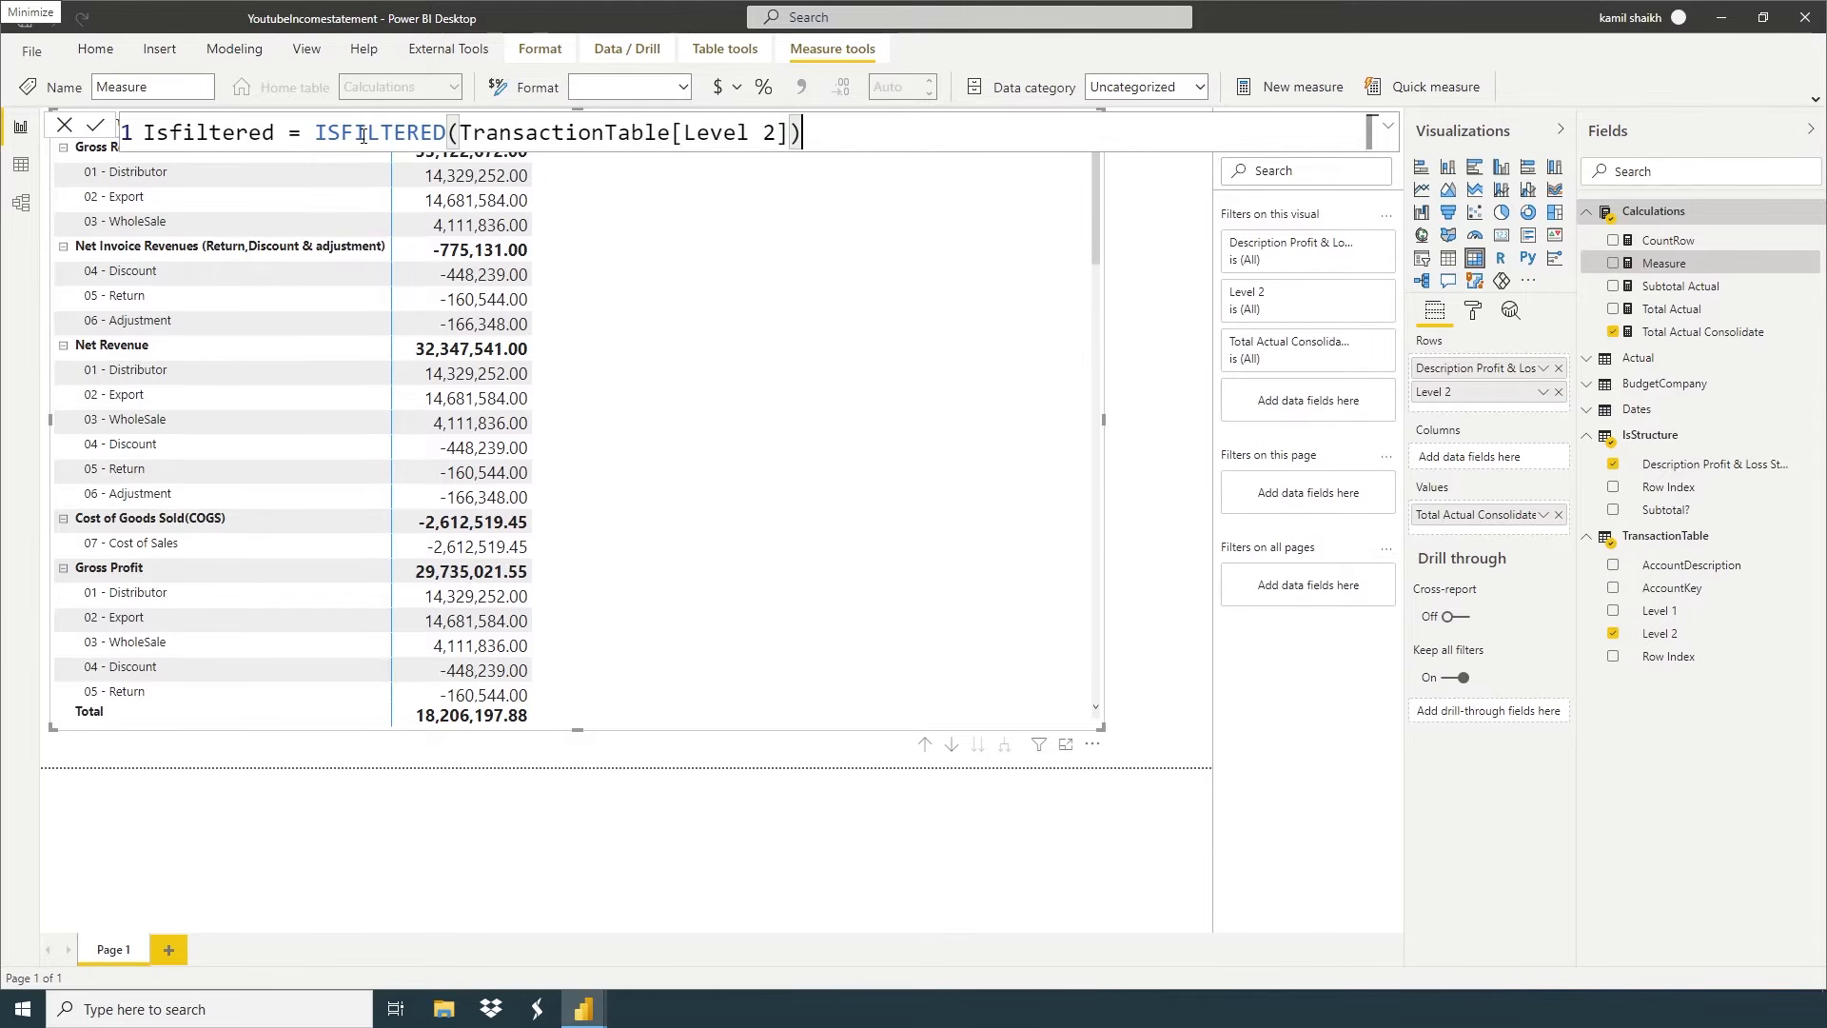
key("Return")
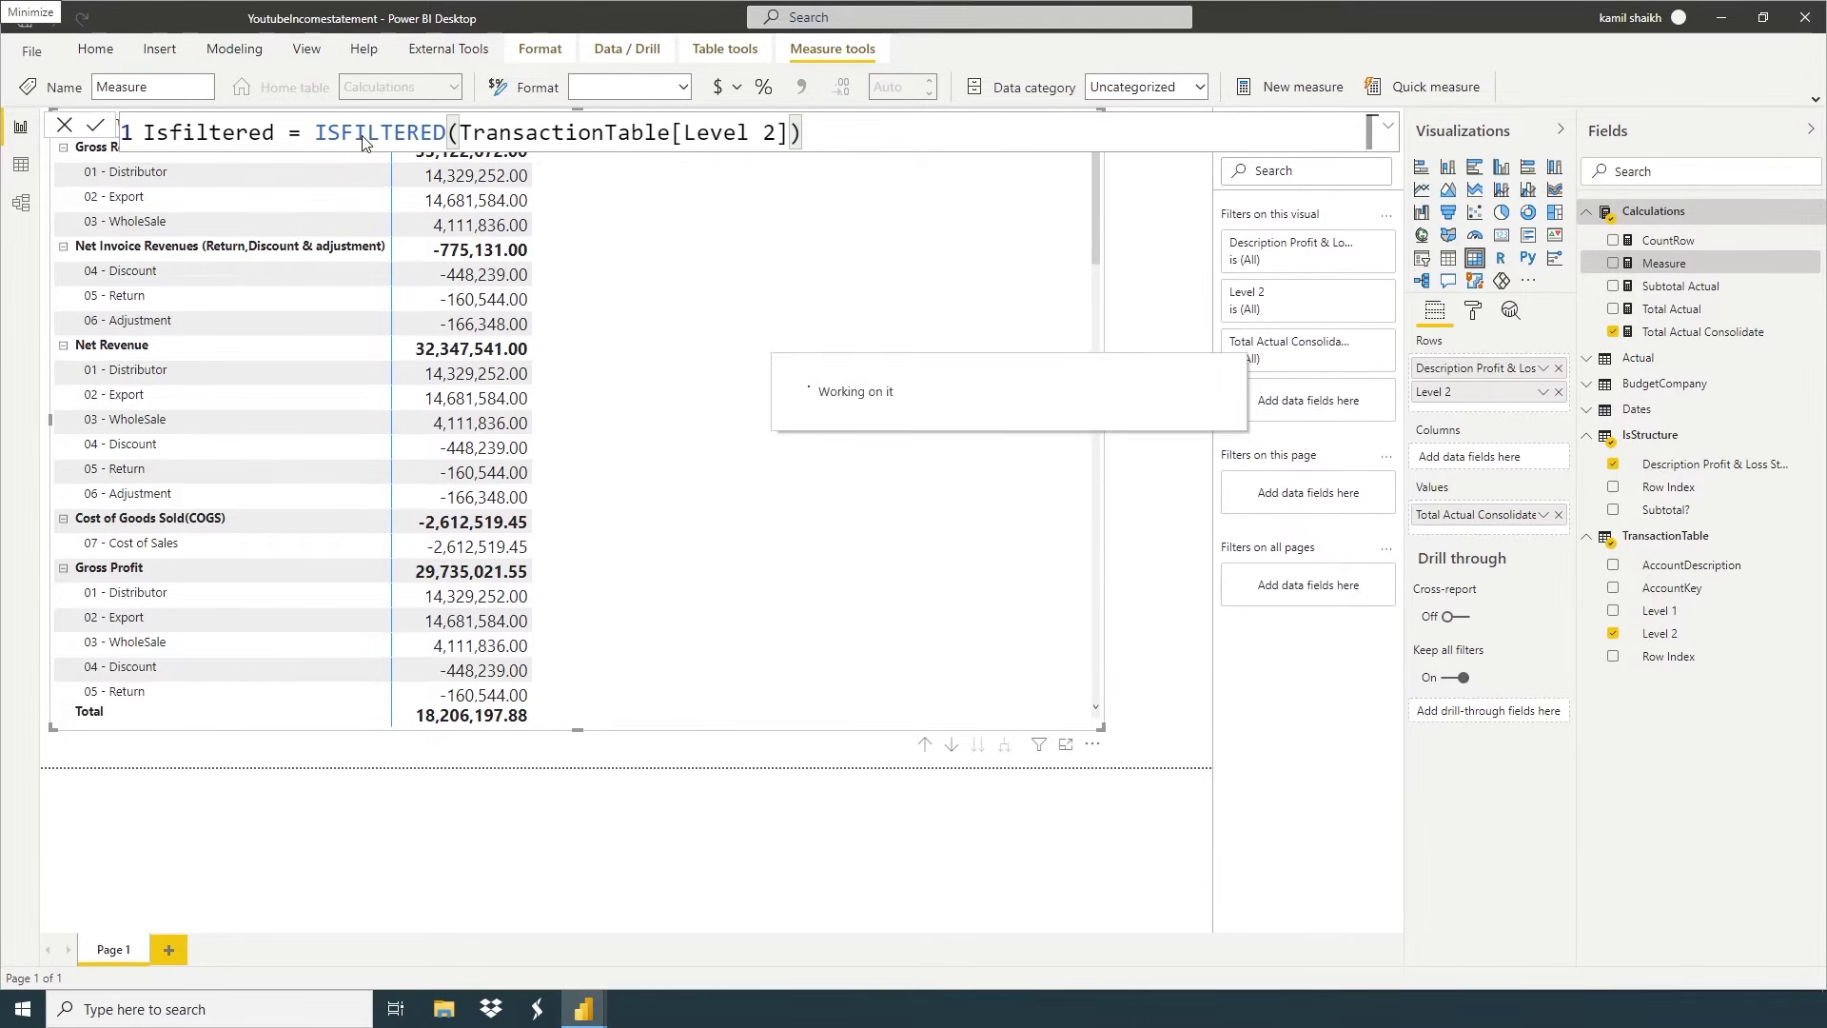
left_click(65, 125)
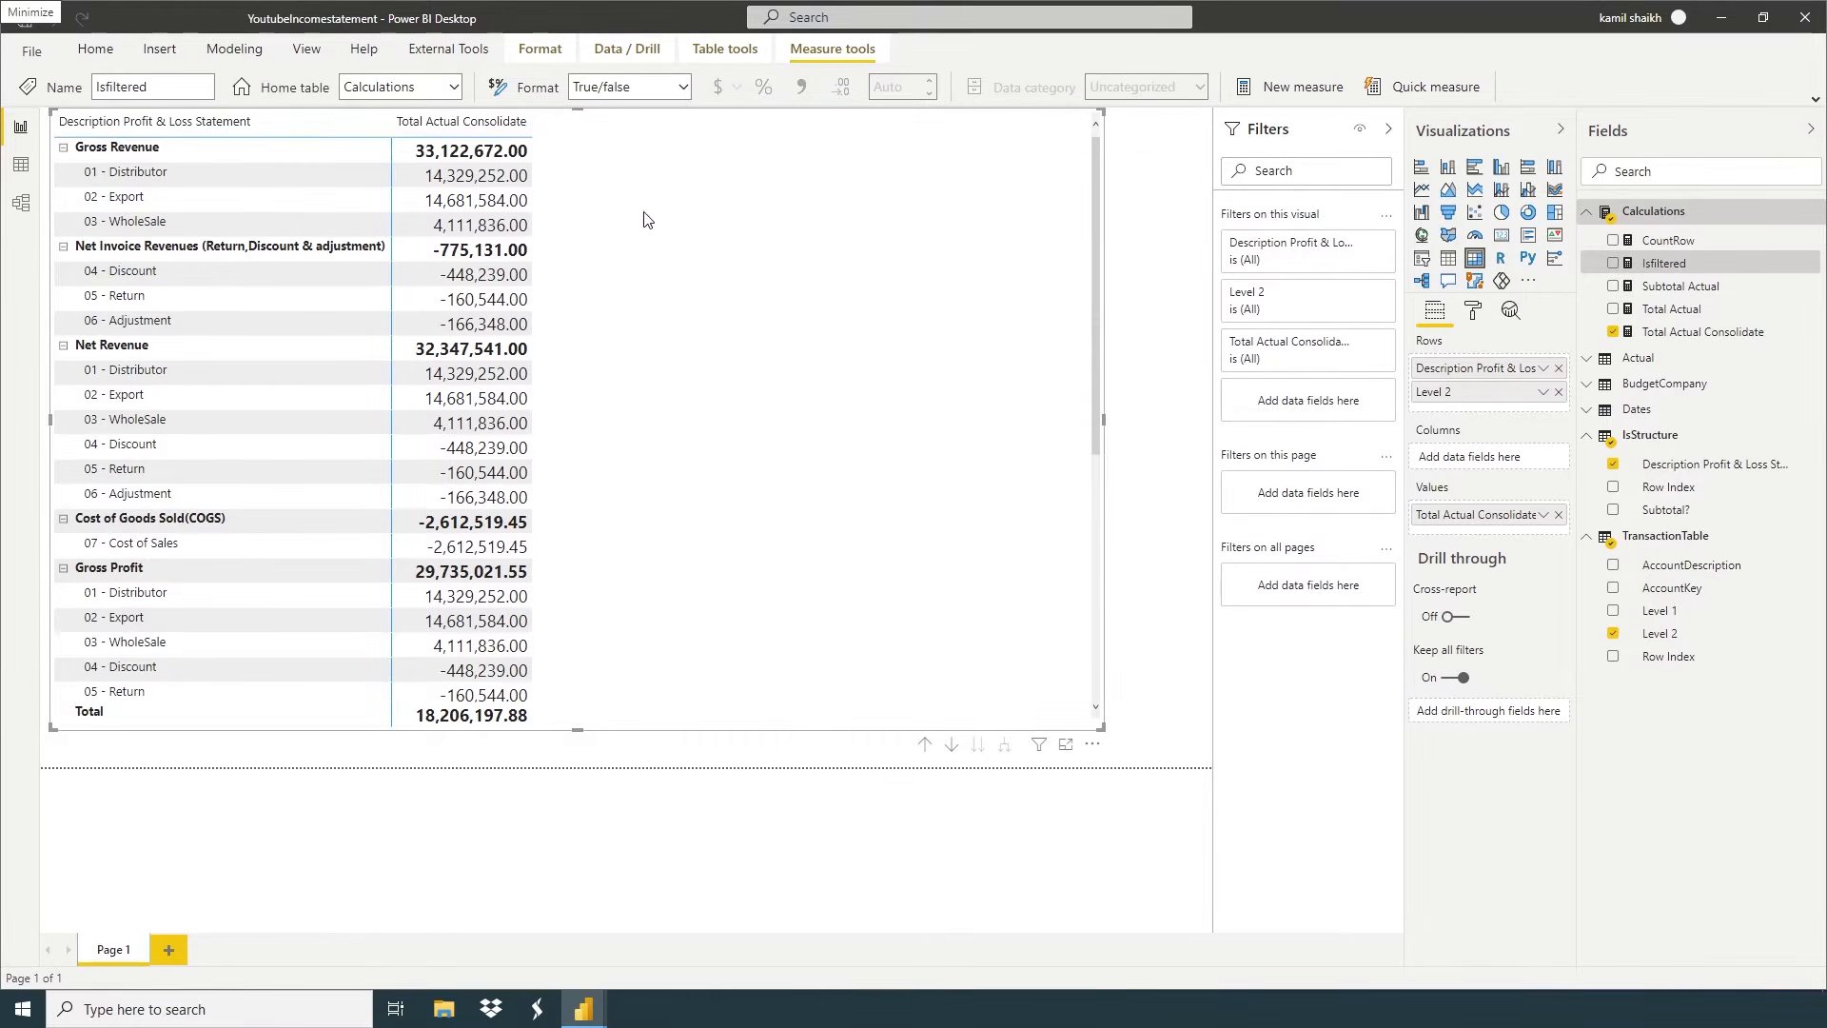
Add the Isfiltered measure to the matrix's values and review it across the line and Level 2 rows
left_click_drag(1671, 266, 1490, 537)
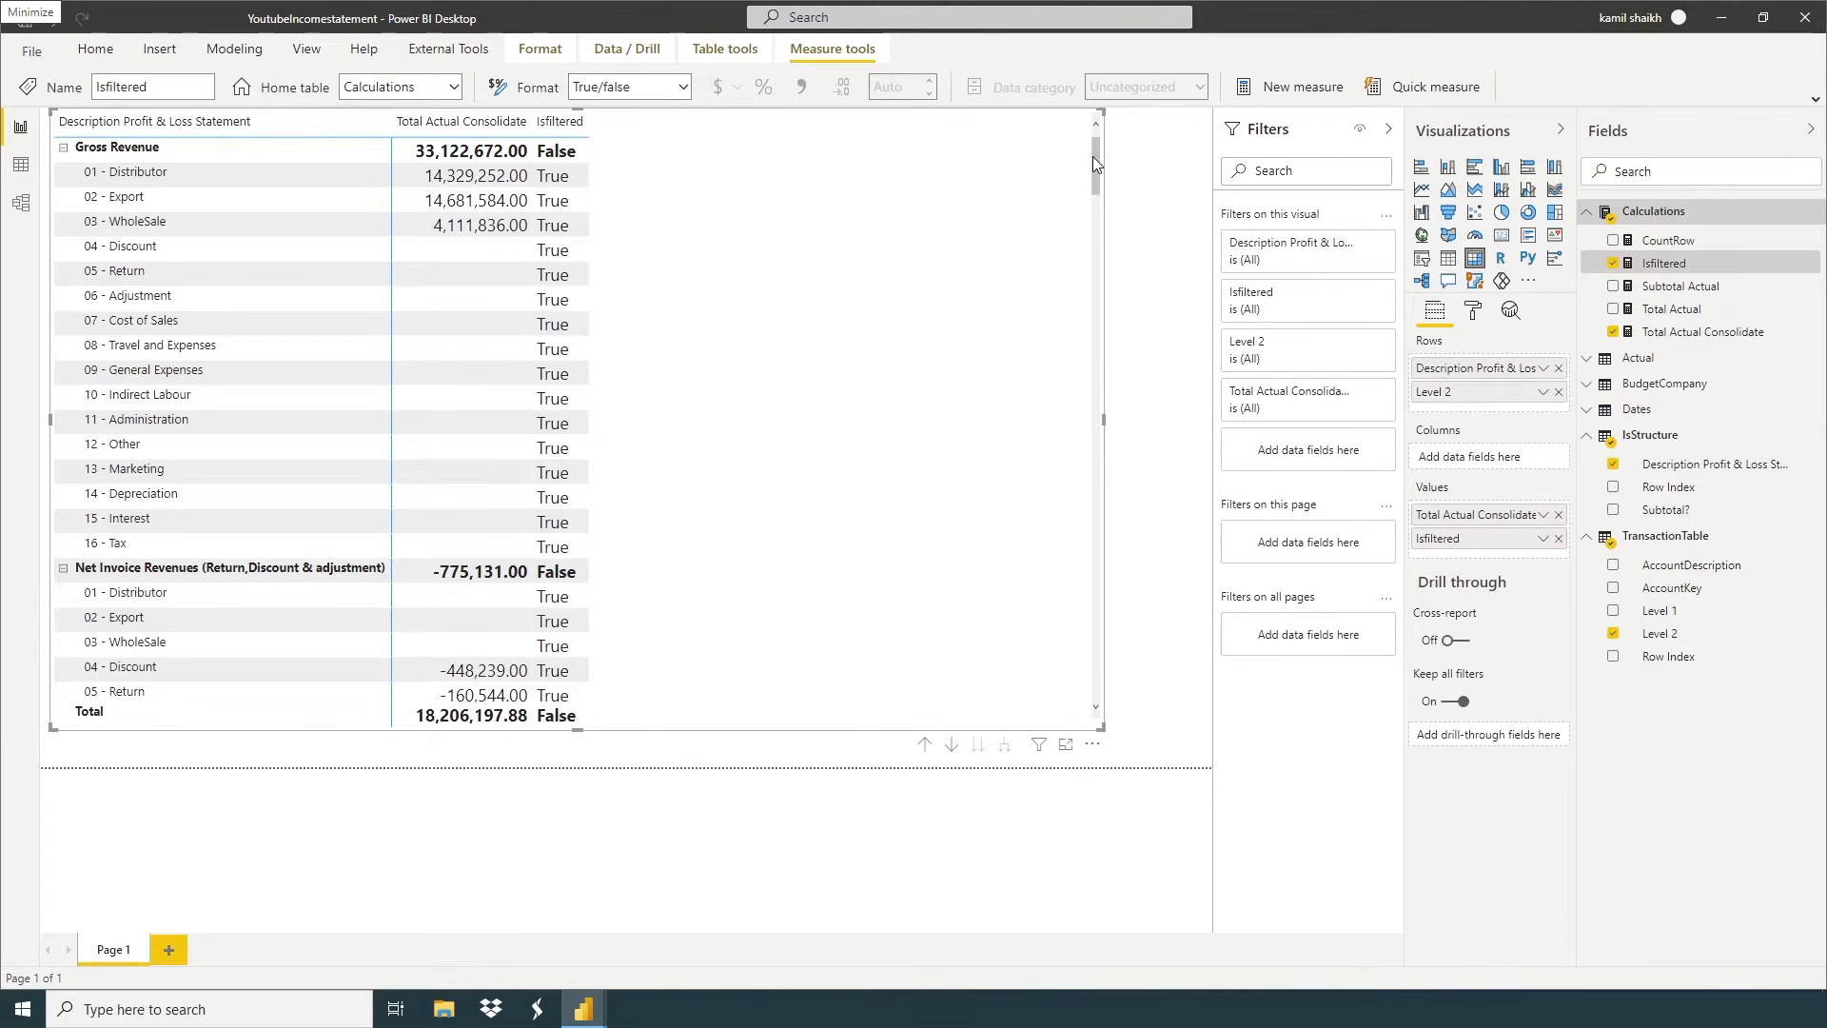
left_click_drag(1093, 156, 1108, 88)
scroll(645, 607, "down", 5)
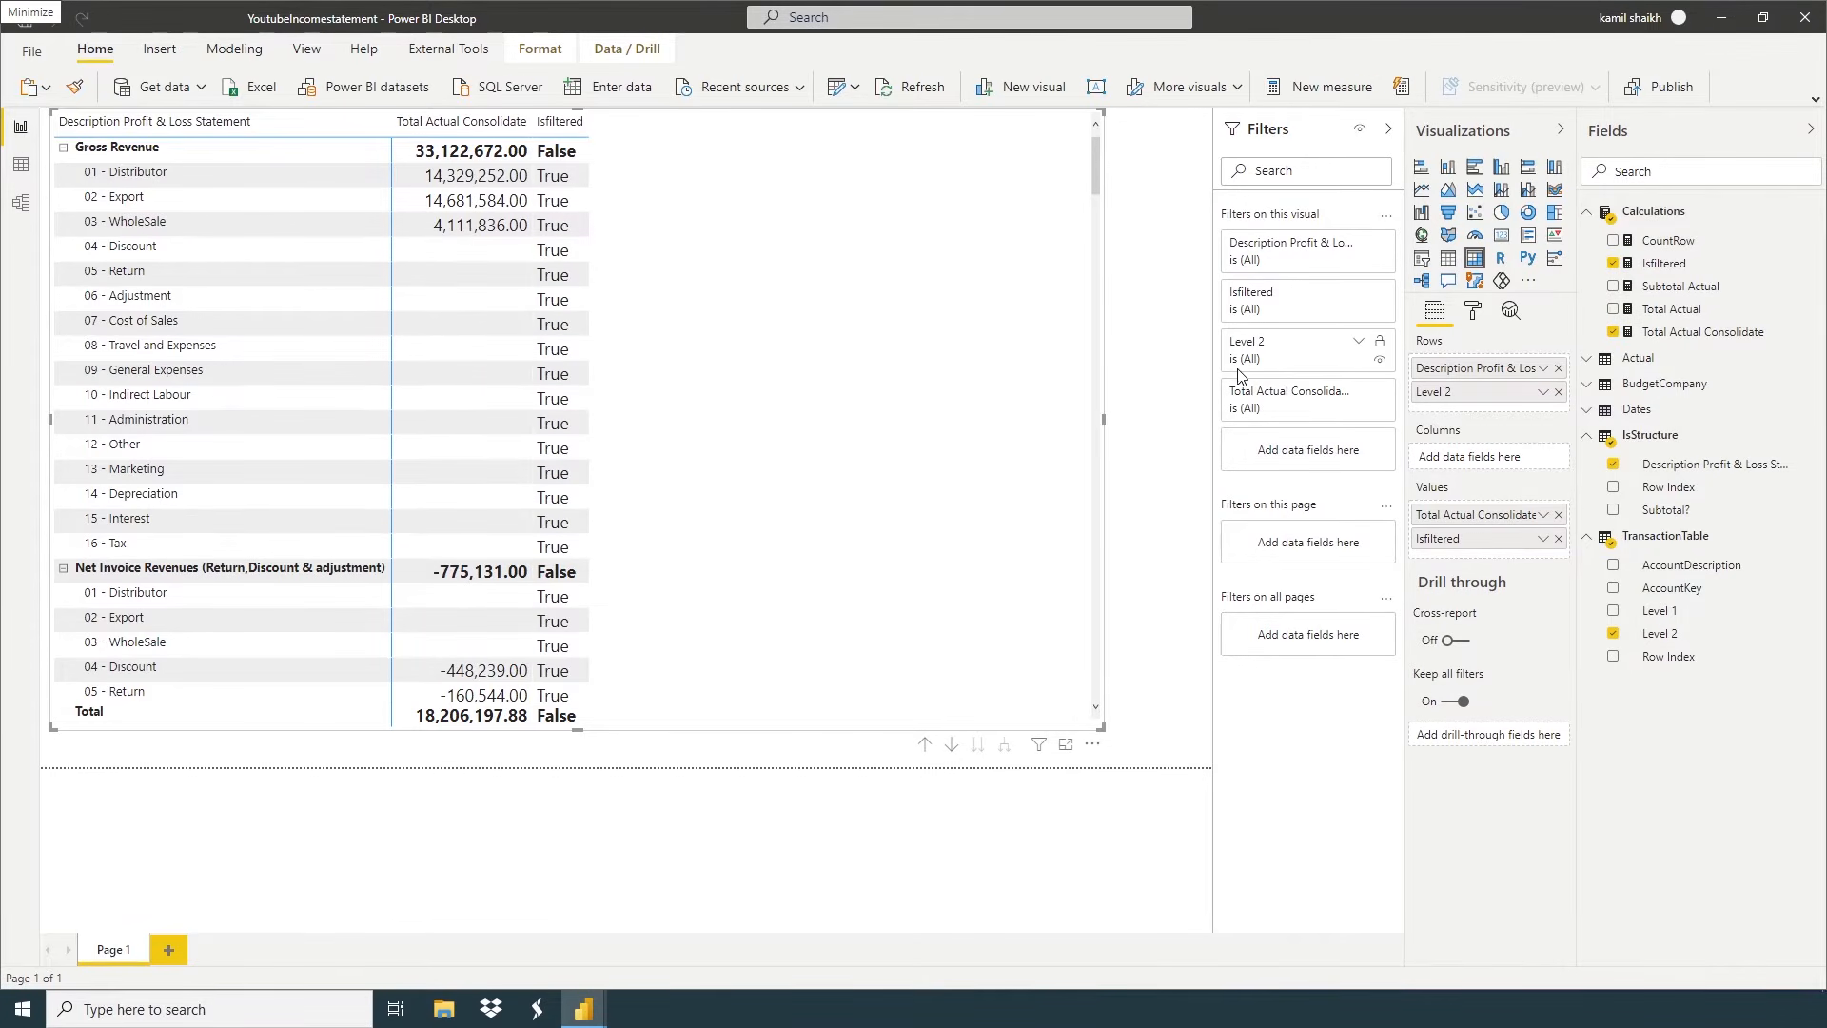
In the Total Actual Consolidate formula, insert a line above SWITCH that starts with IF(AND
left_click(1666, 335)
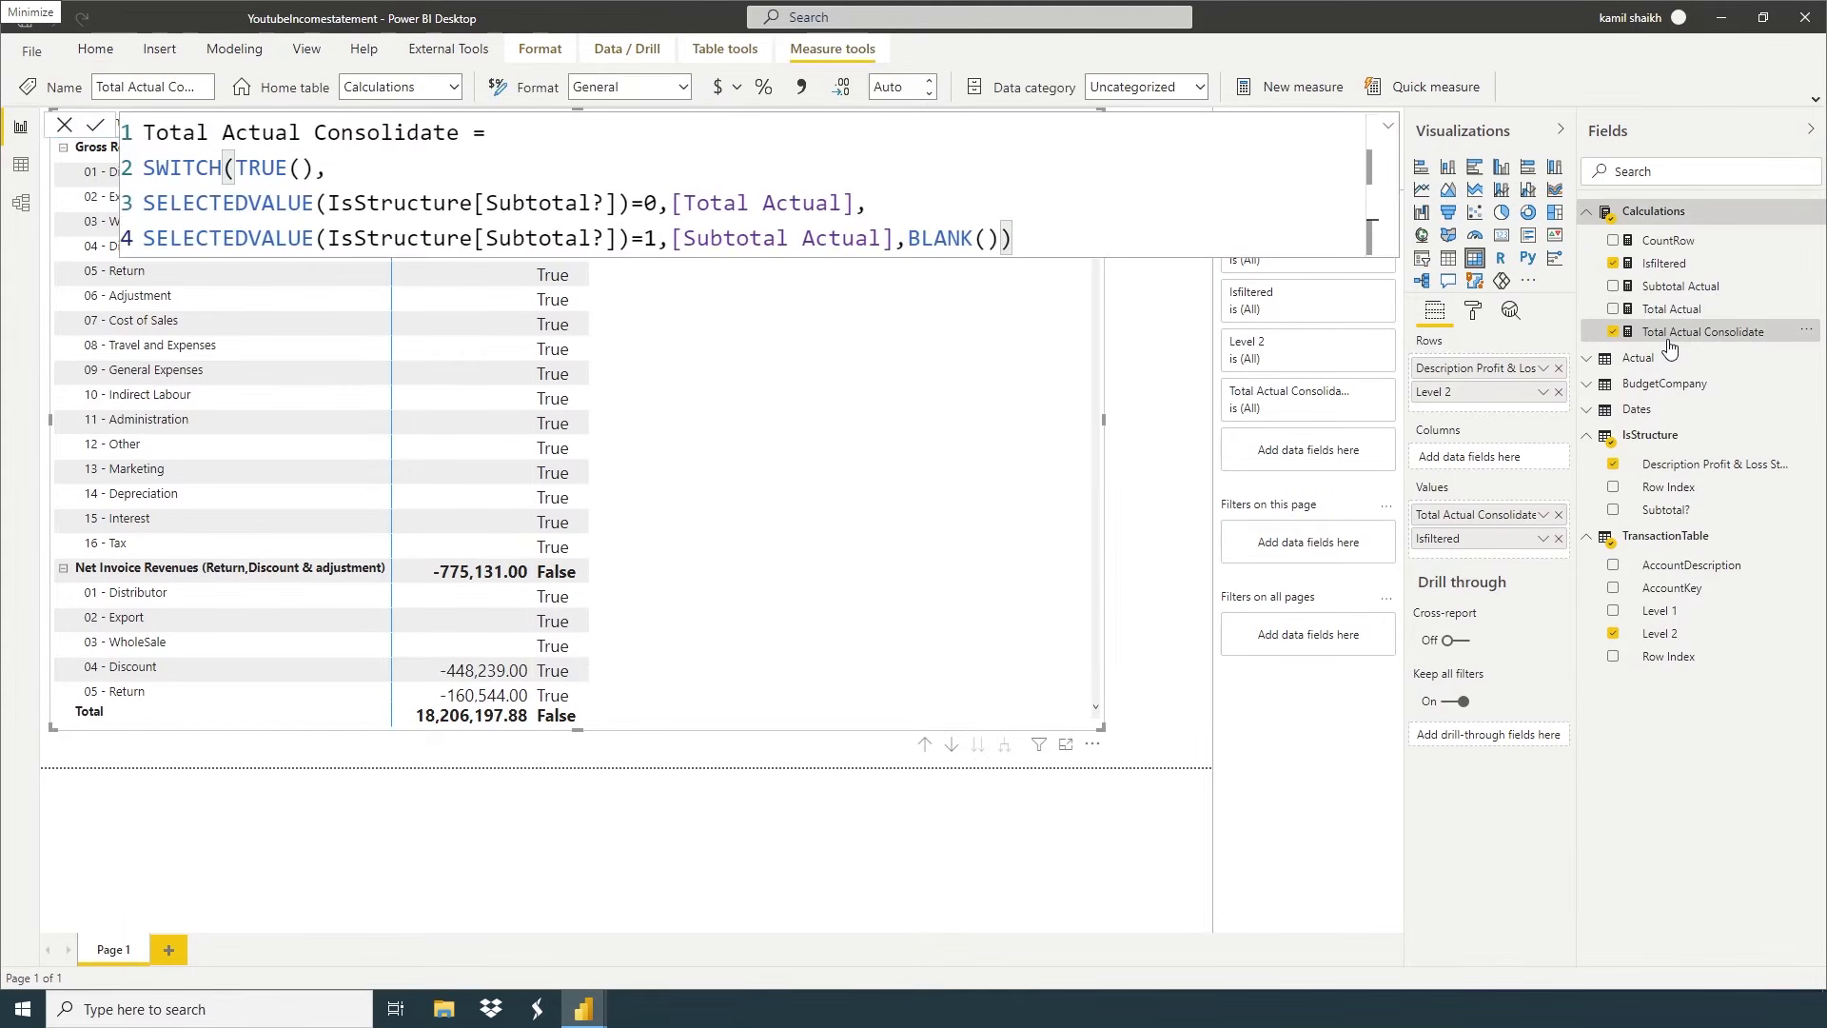
left_click(145, 154)
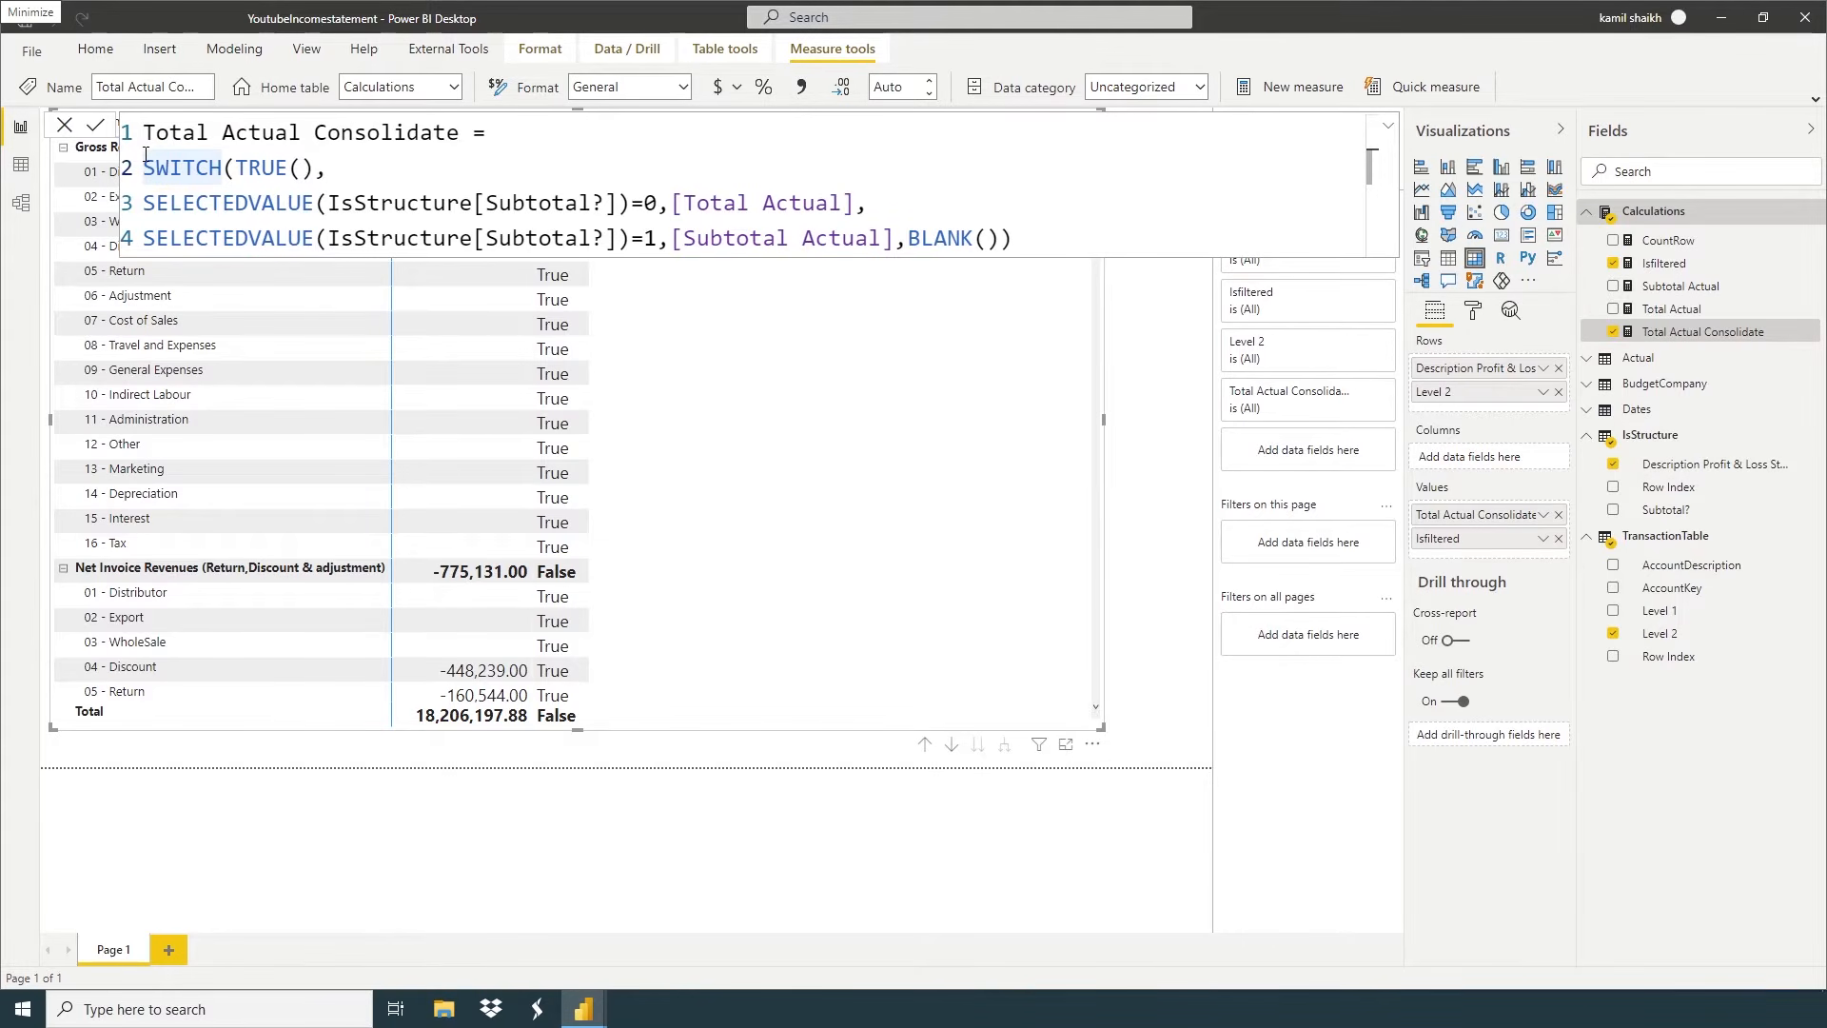
key("shift+Return")
key("Up")
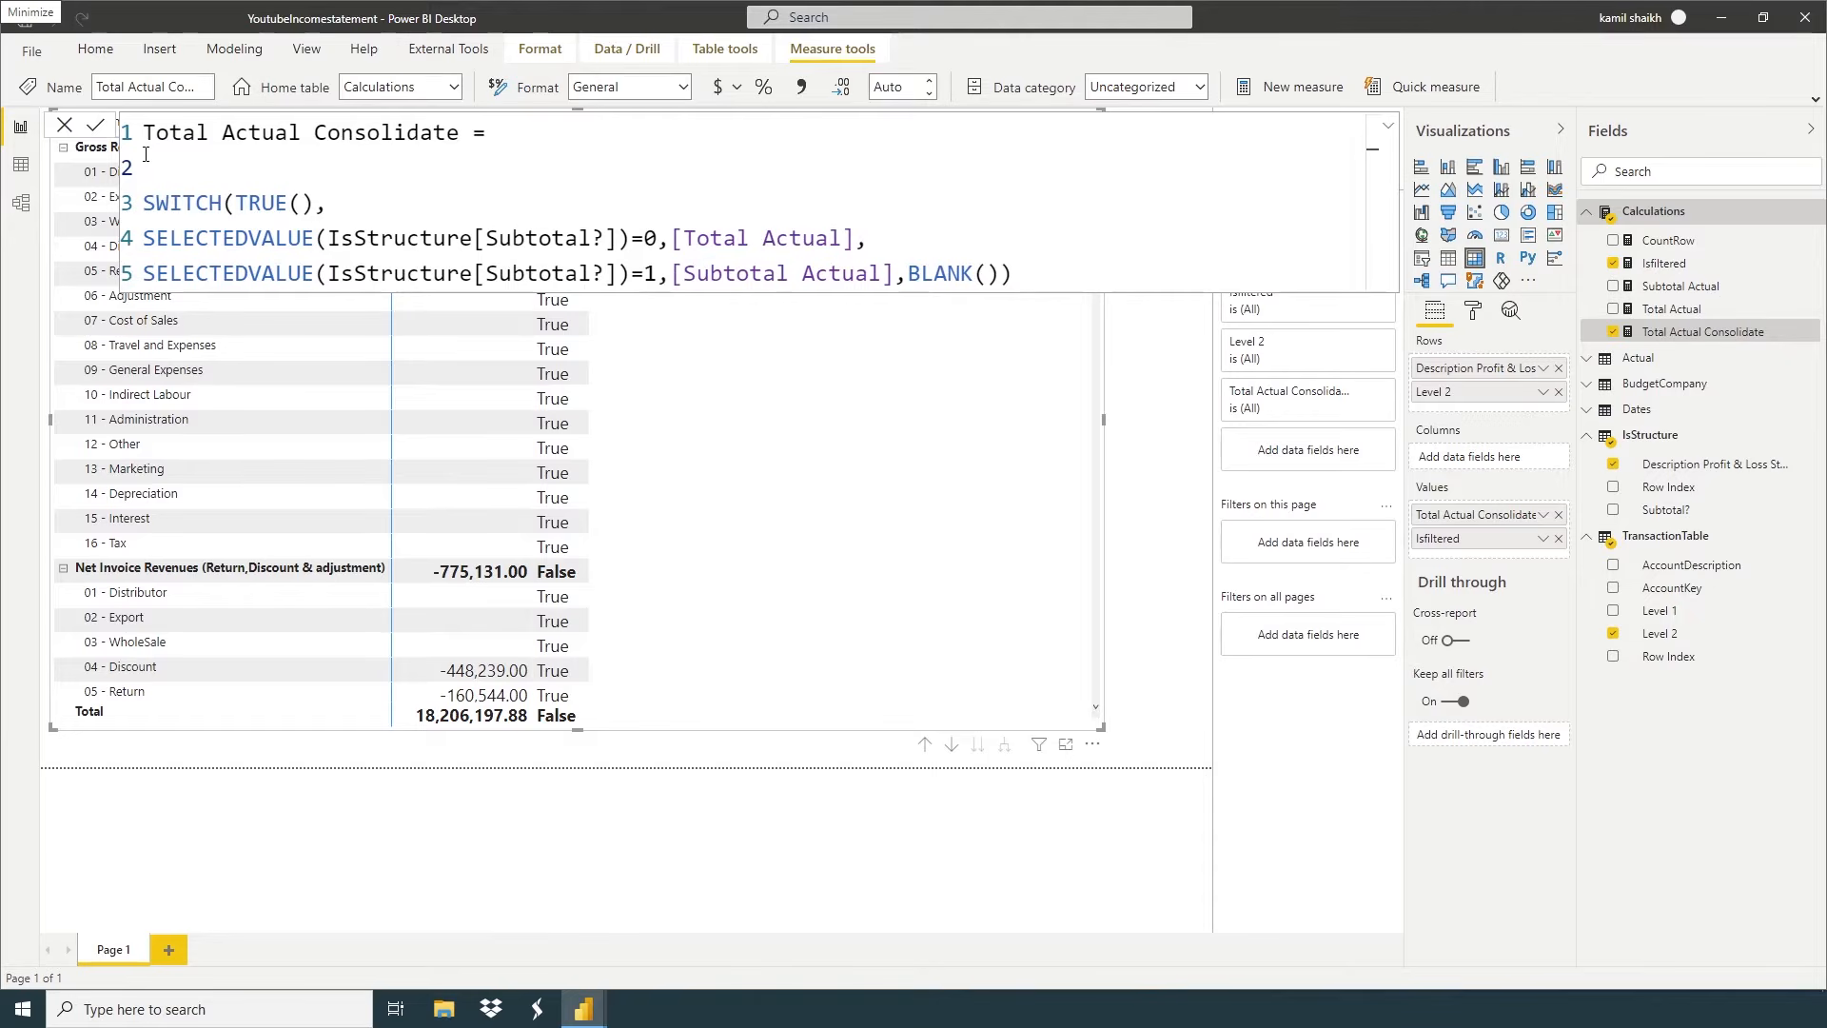
type("IF")
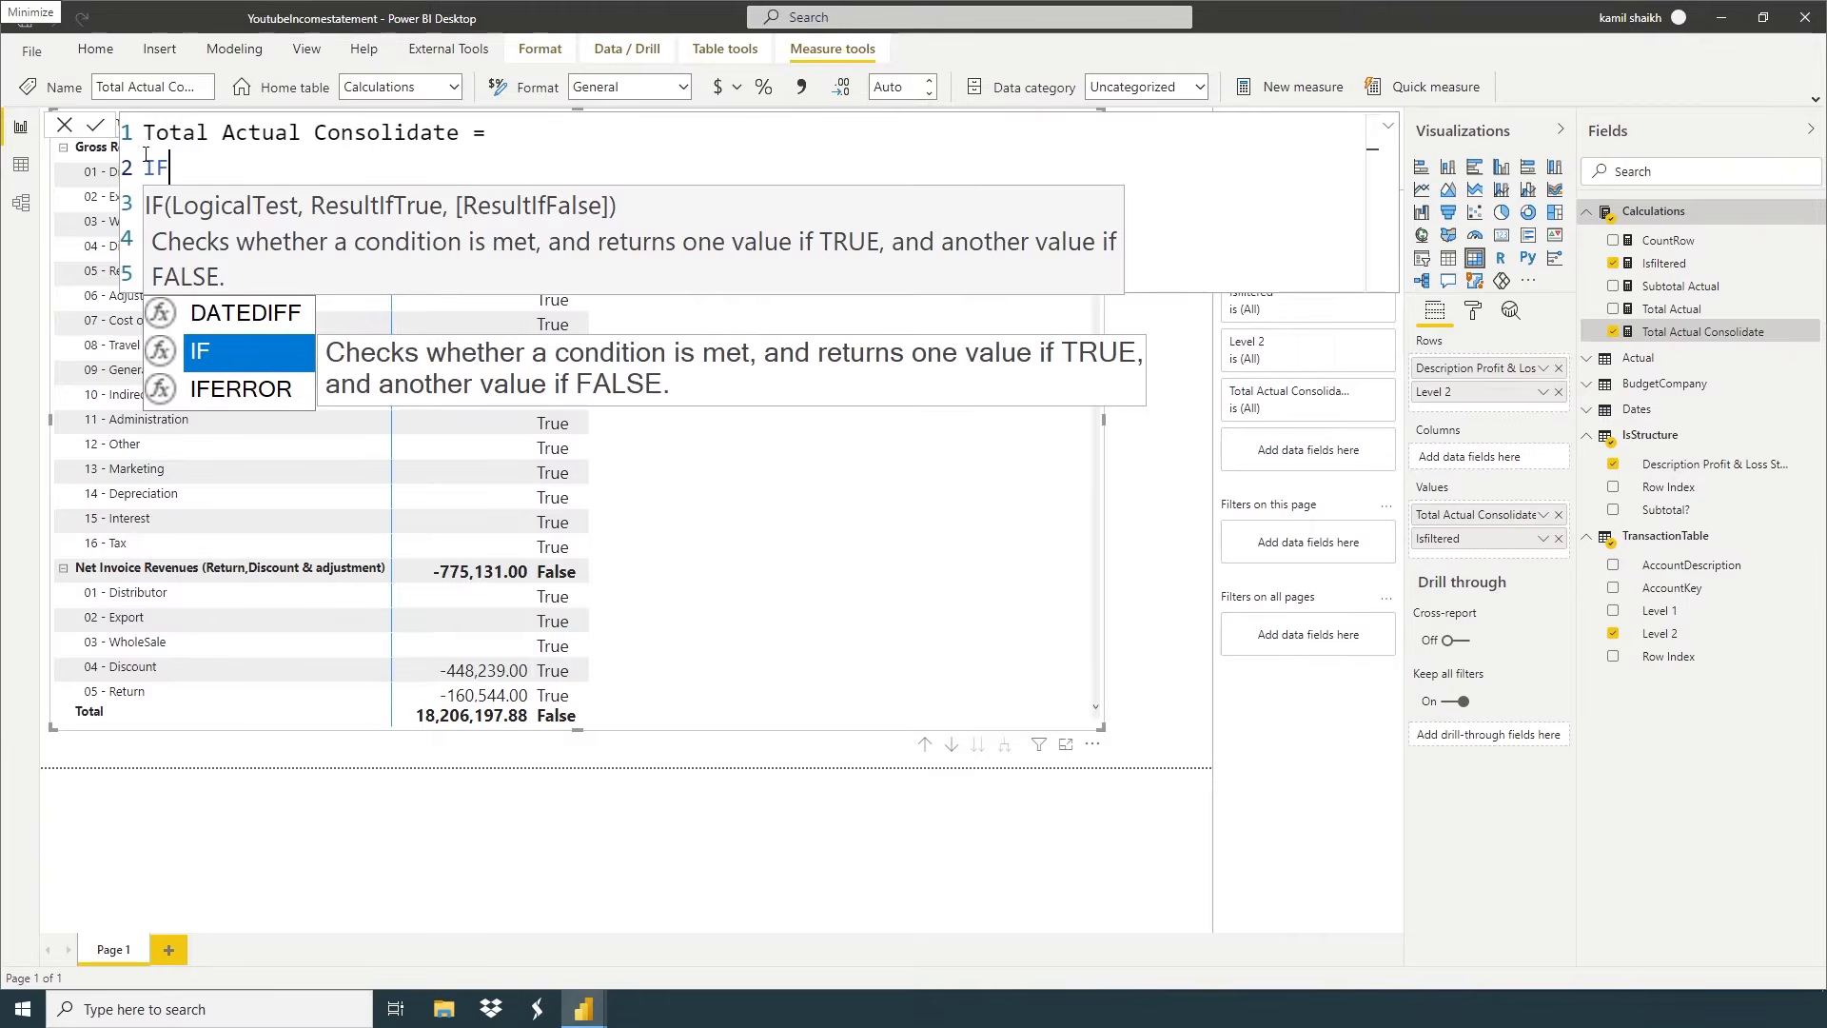
type("(ANDS")
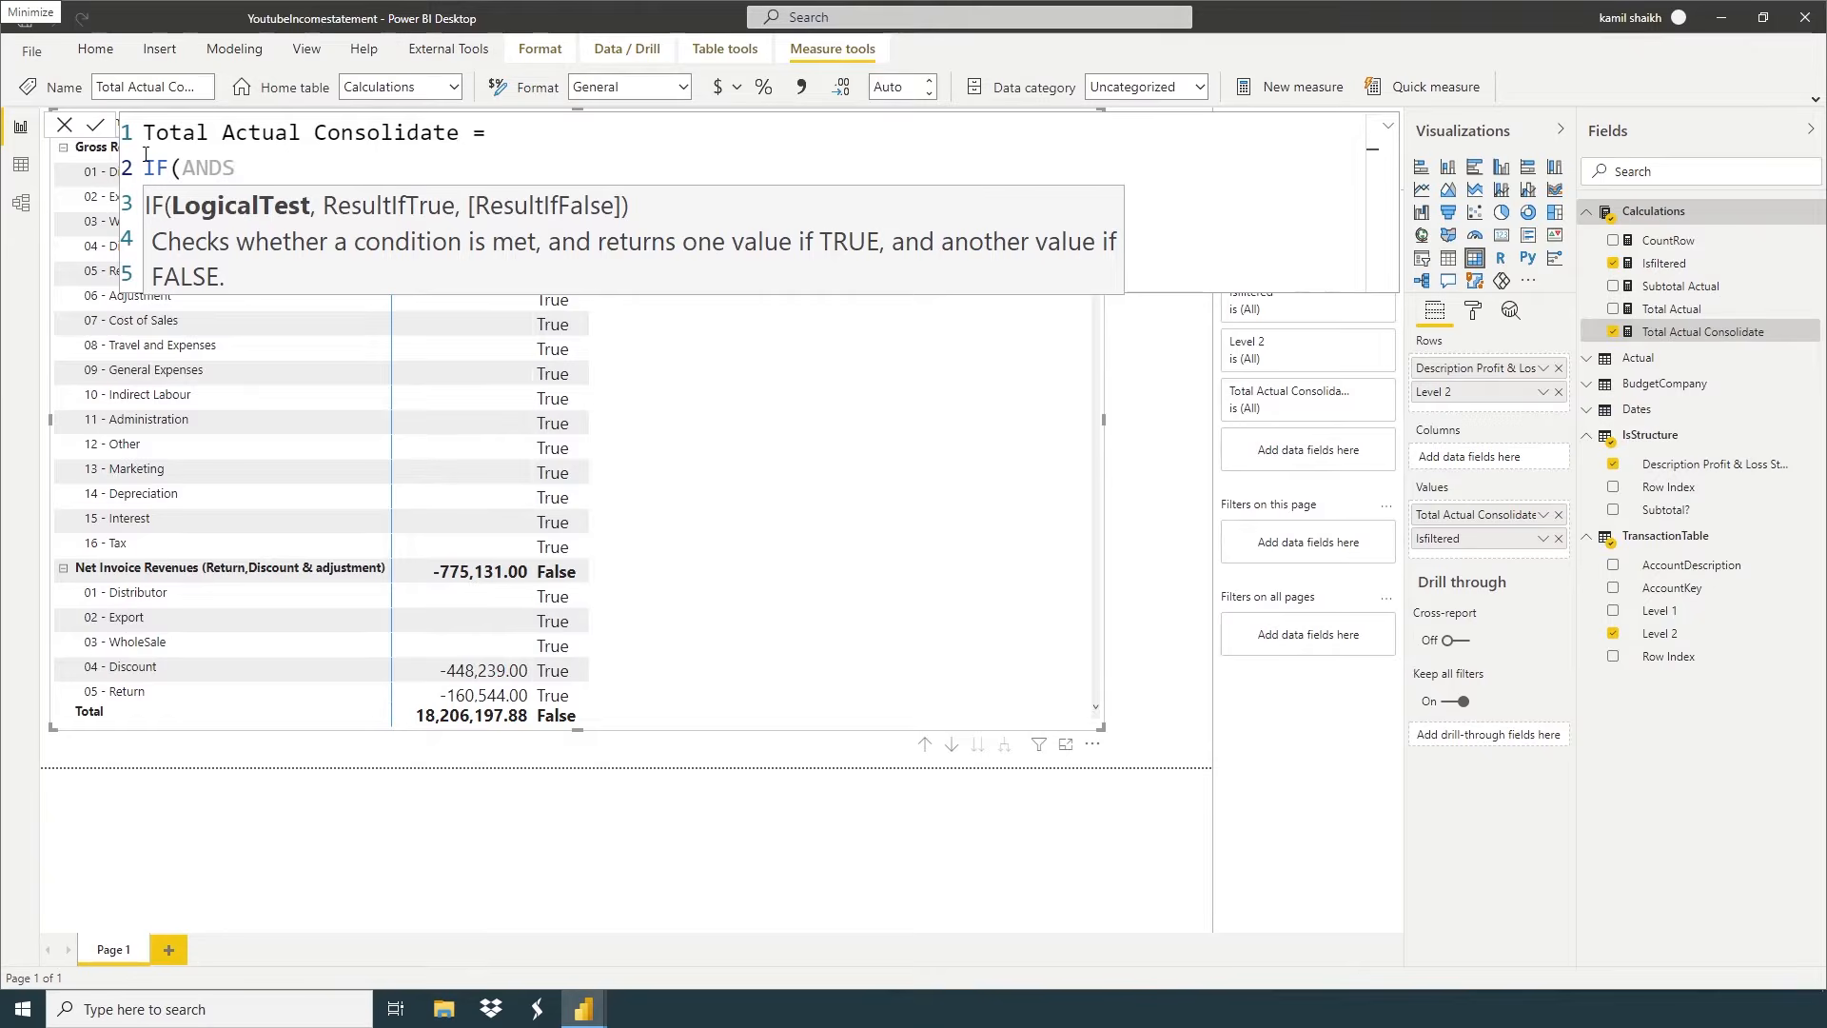
key("BackSpace")
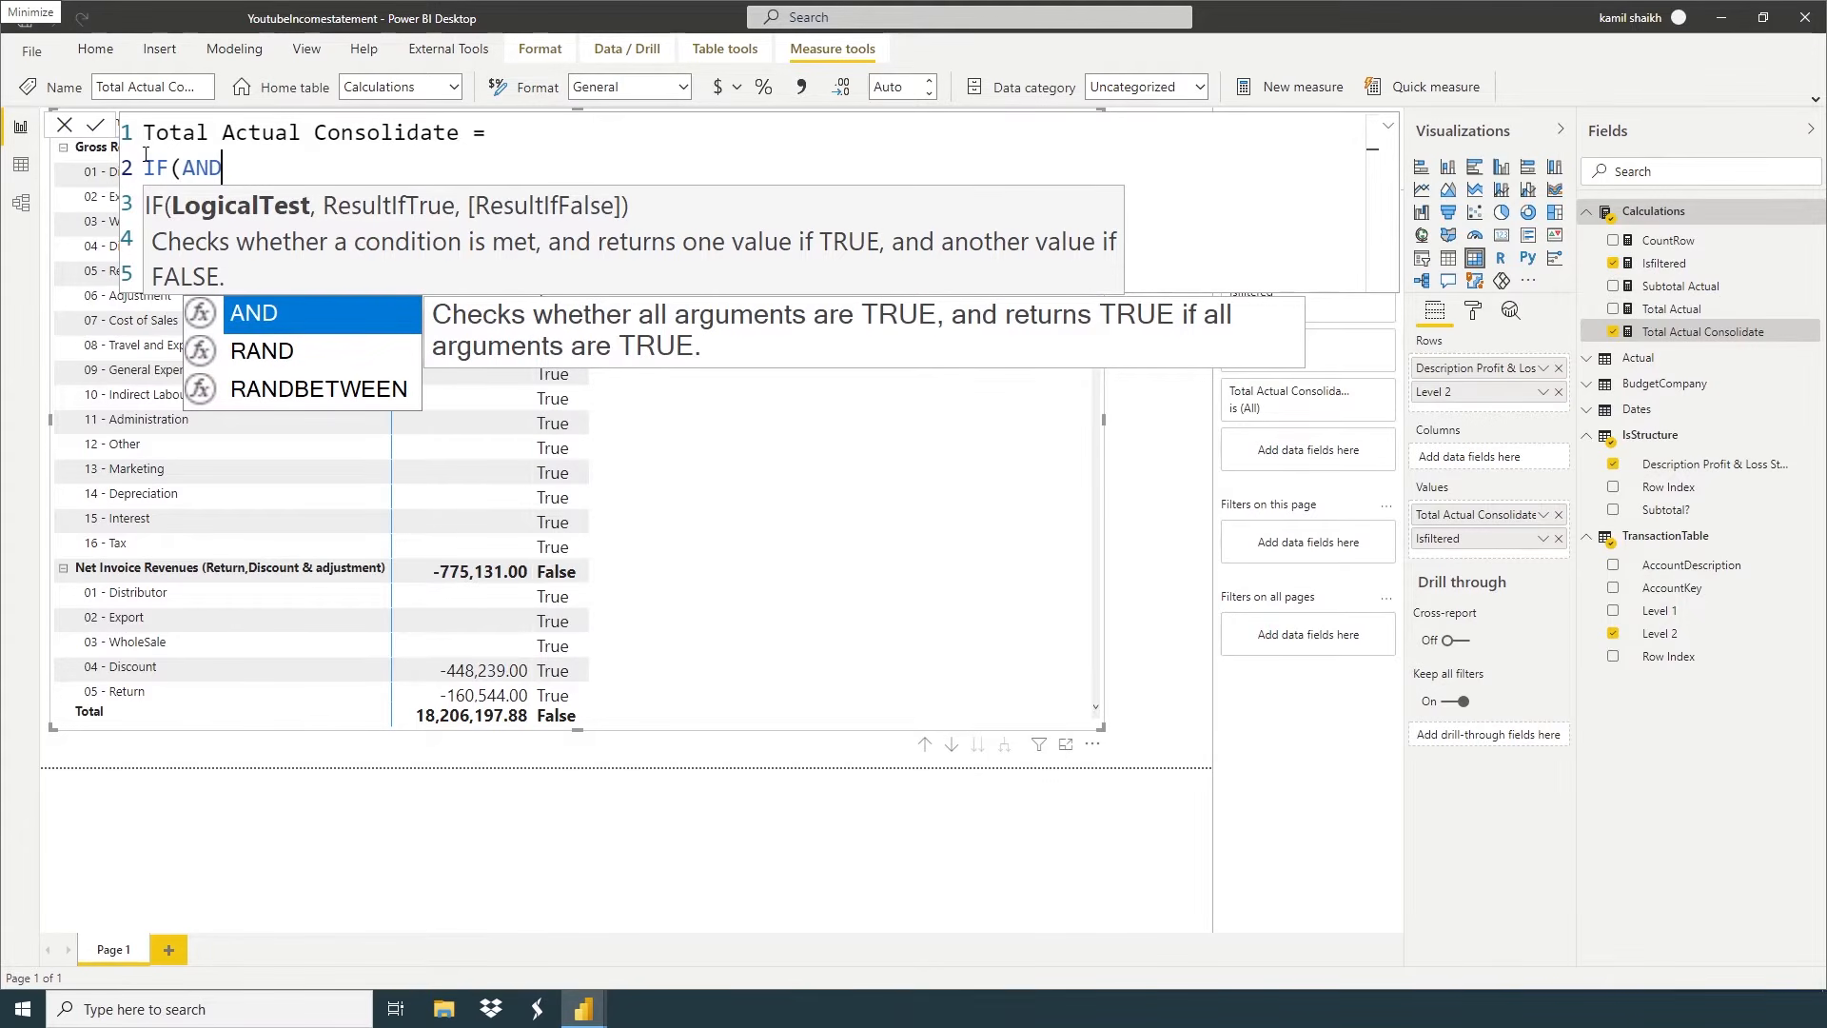
Complete the test as AND(ISFILTERED(TransactionTable[Level 2])=TRUE(),MAX(IsStructure[Subtotal?])=1), returning BLANK() if true and the SWITCH otherwise, and commit the measure
type("(IS")
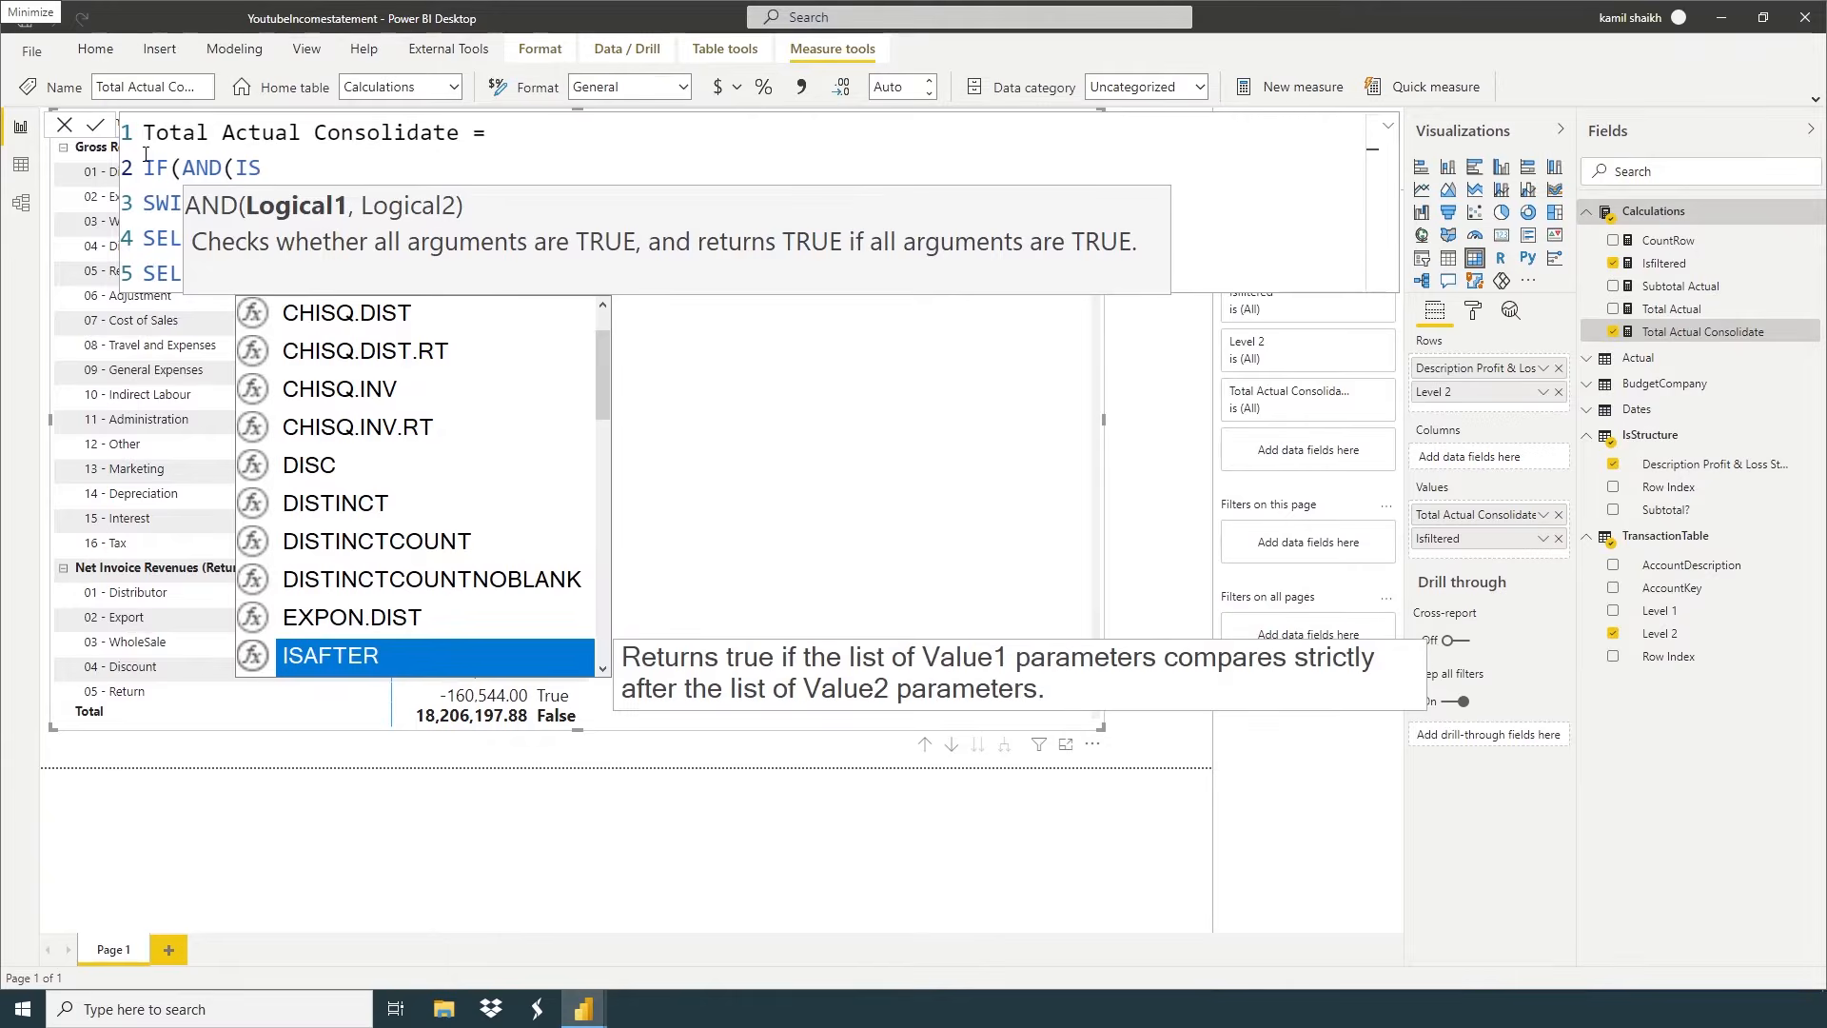
type("F")
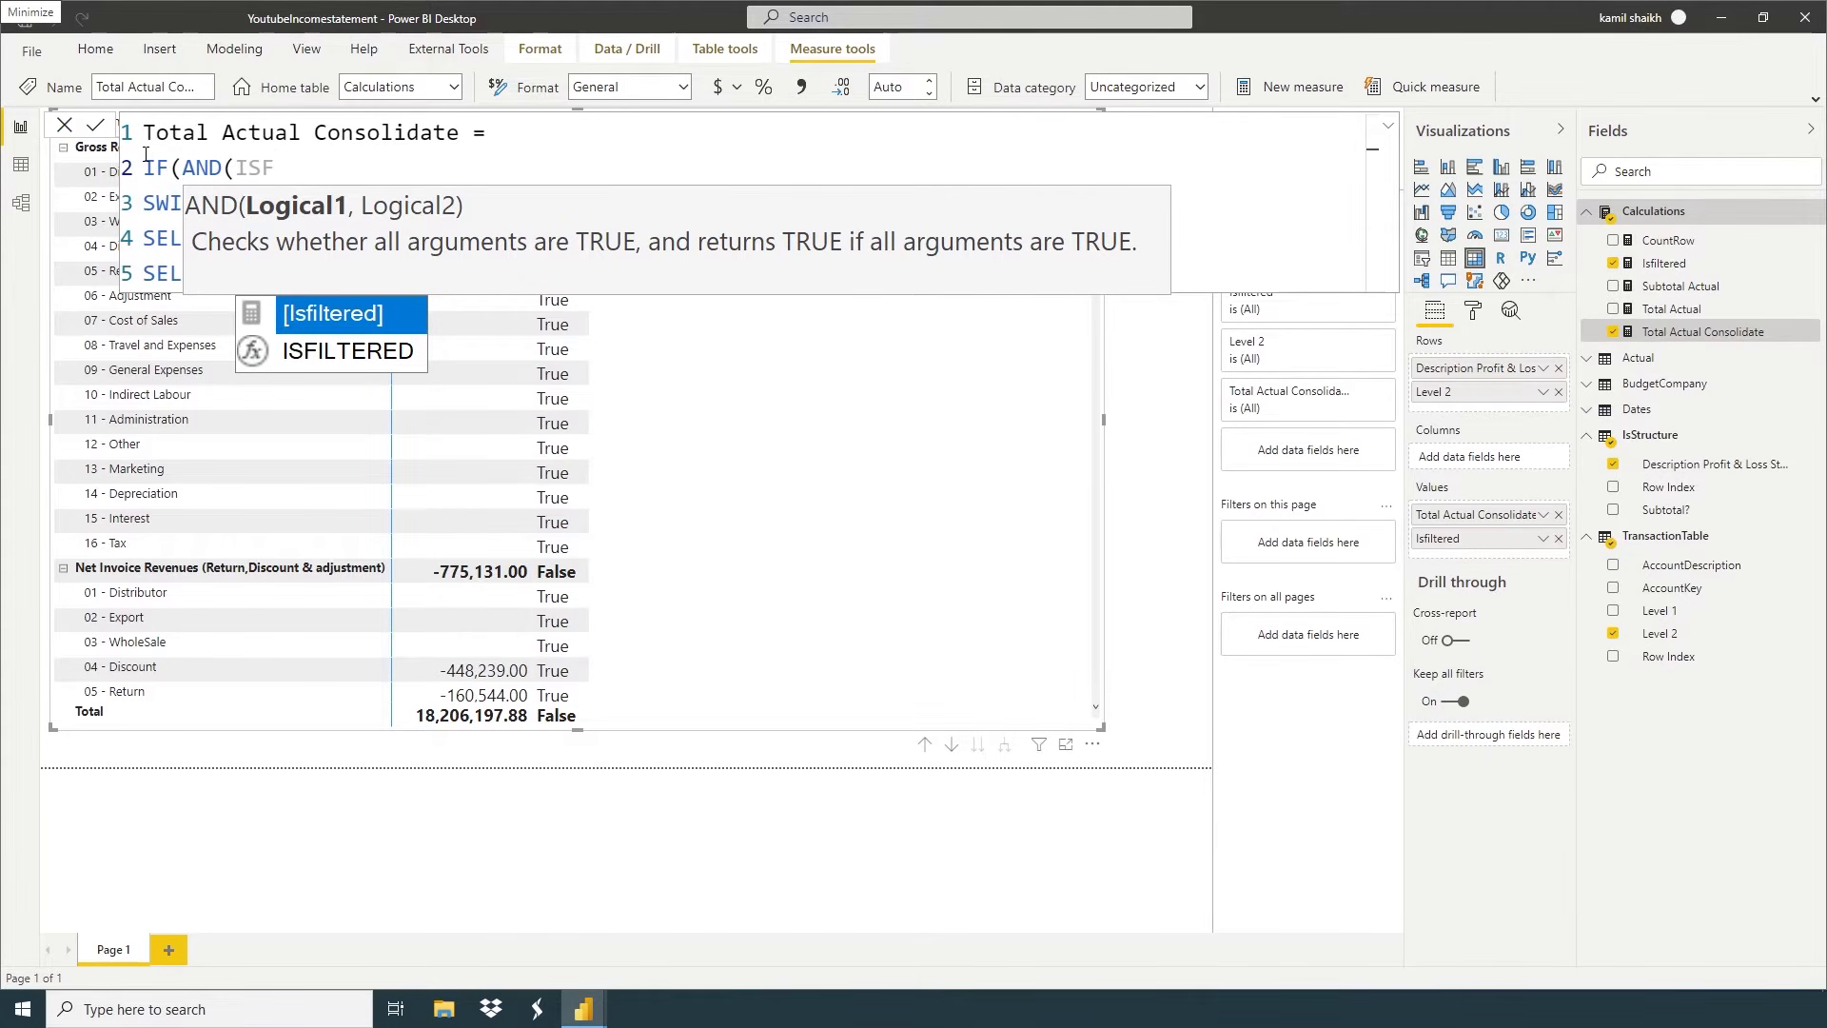
key("Down")
key("Tab")
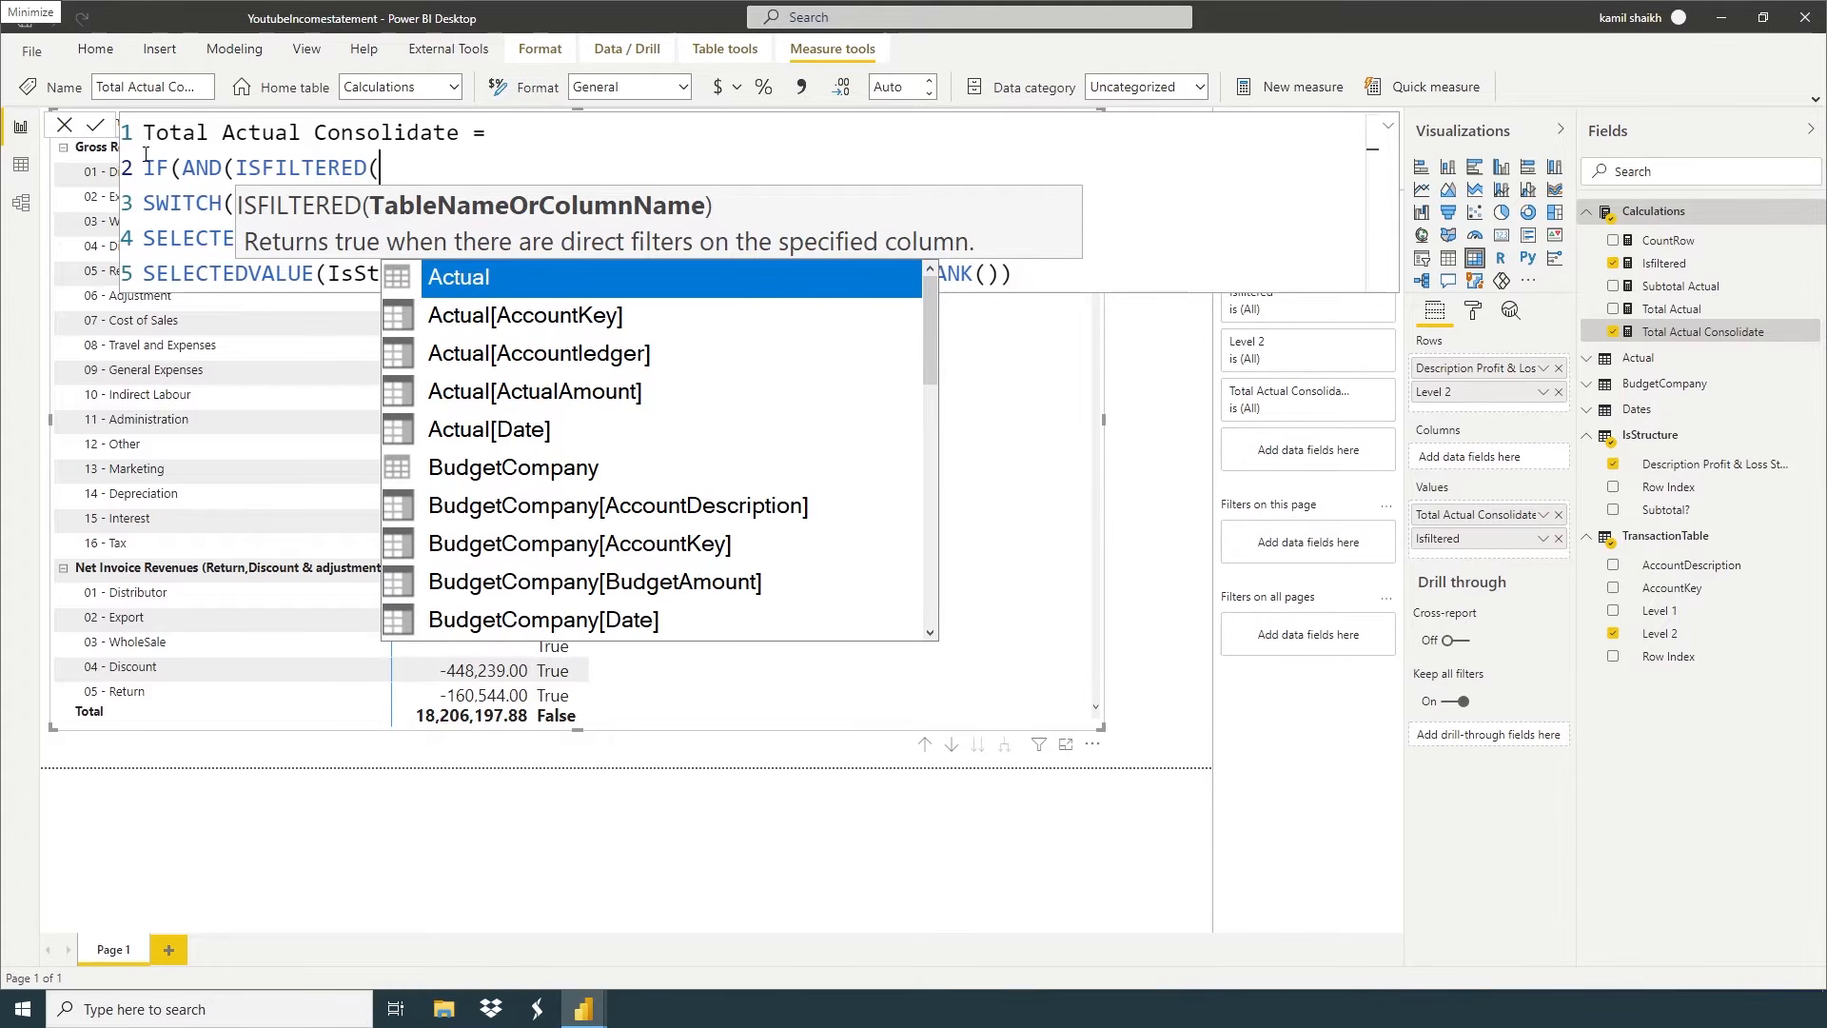
type("tra")
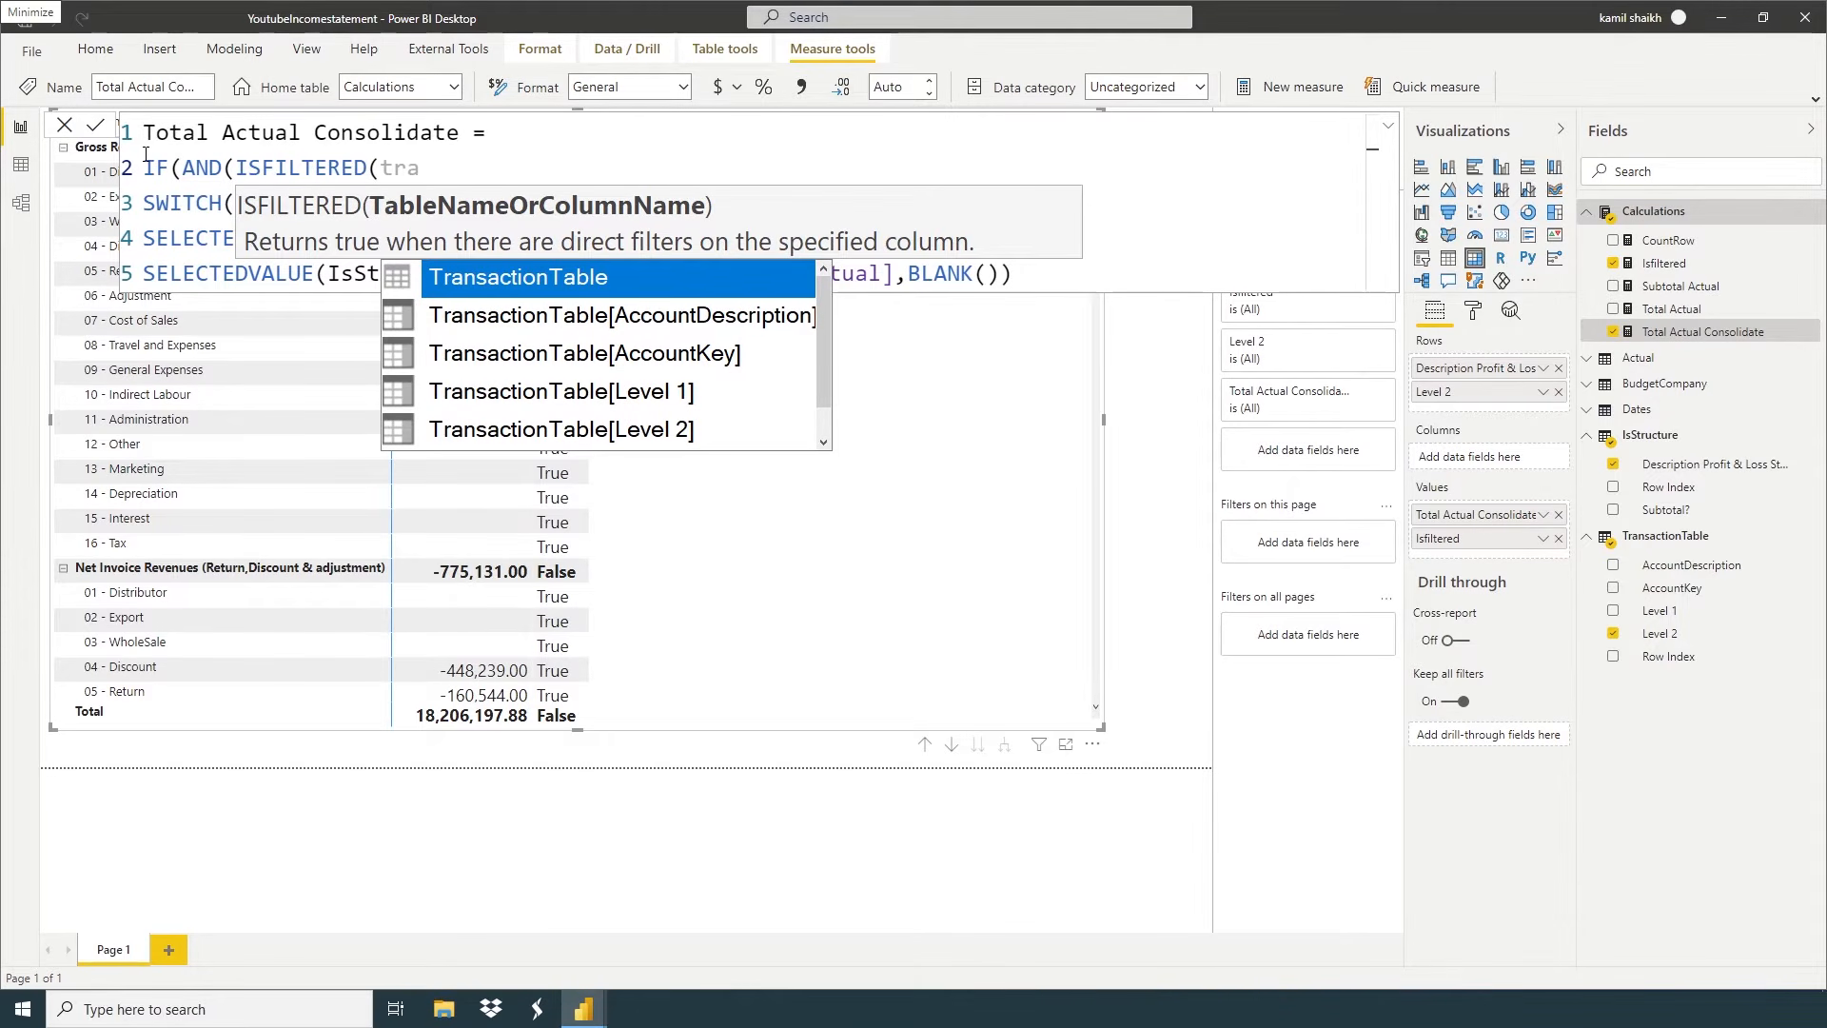
key("Down")
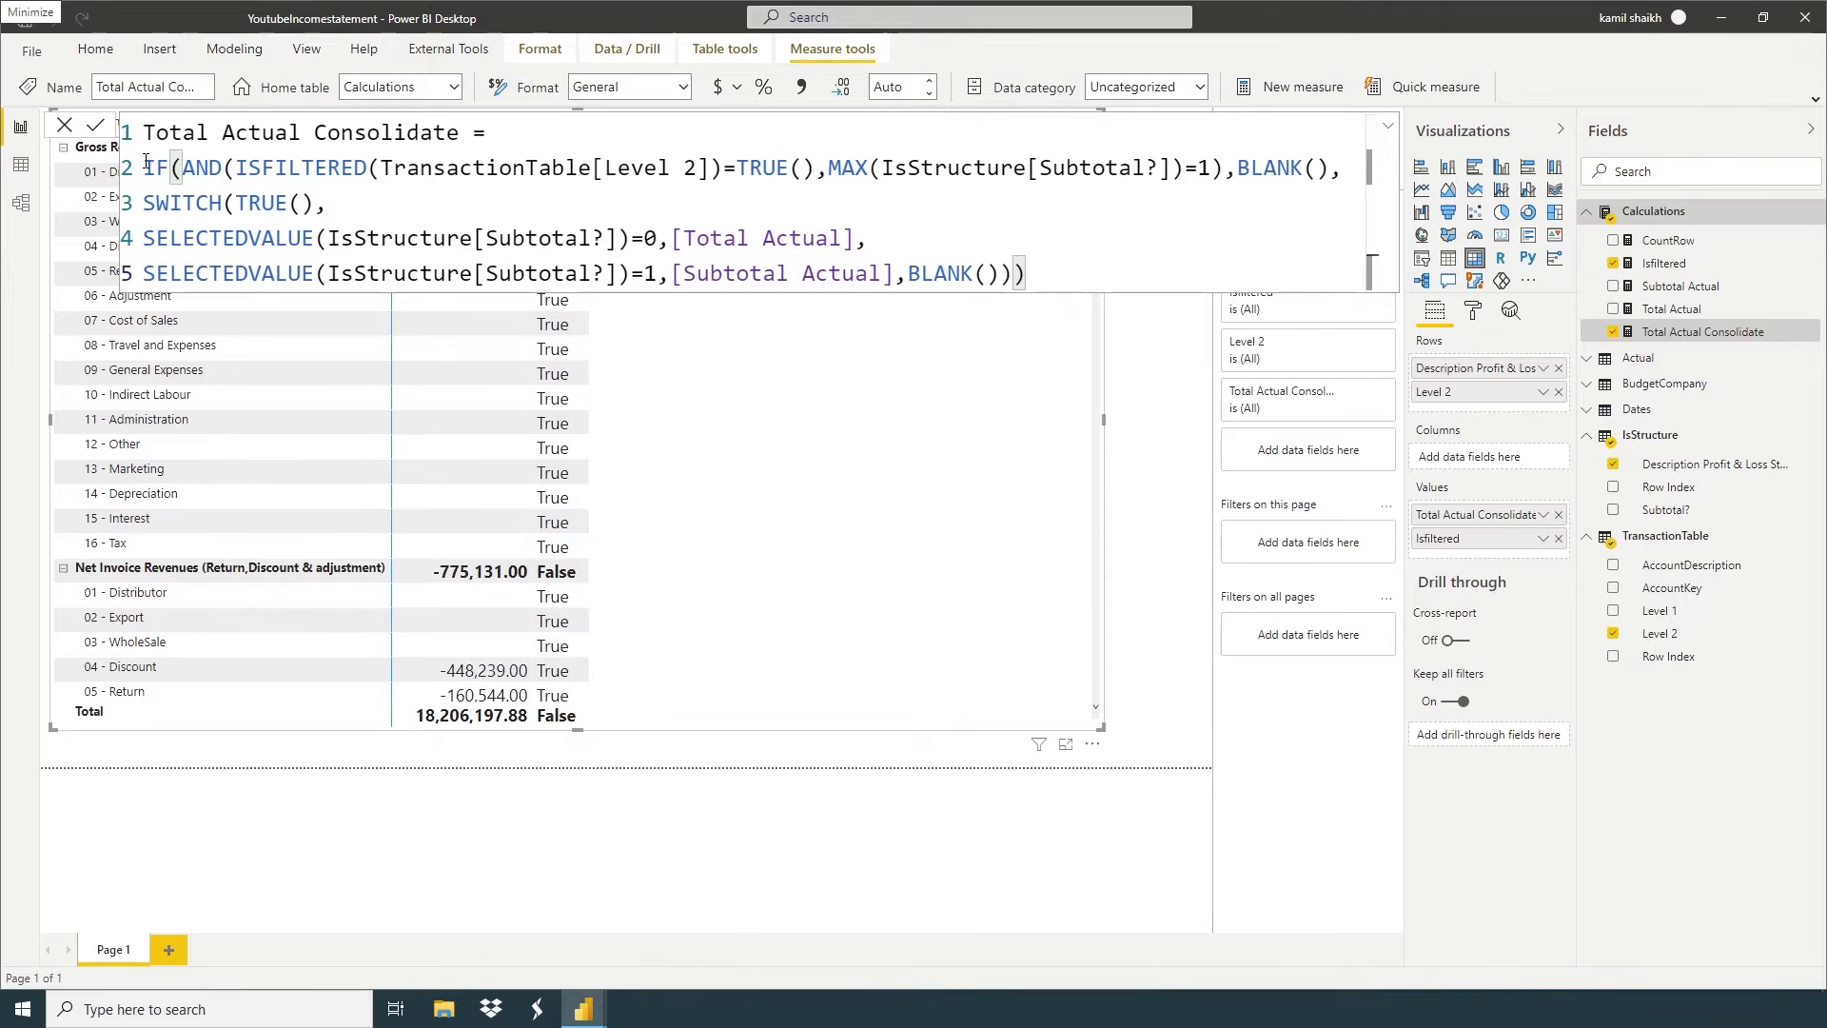
left_click_drag(146, 168, 1341, 167)
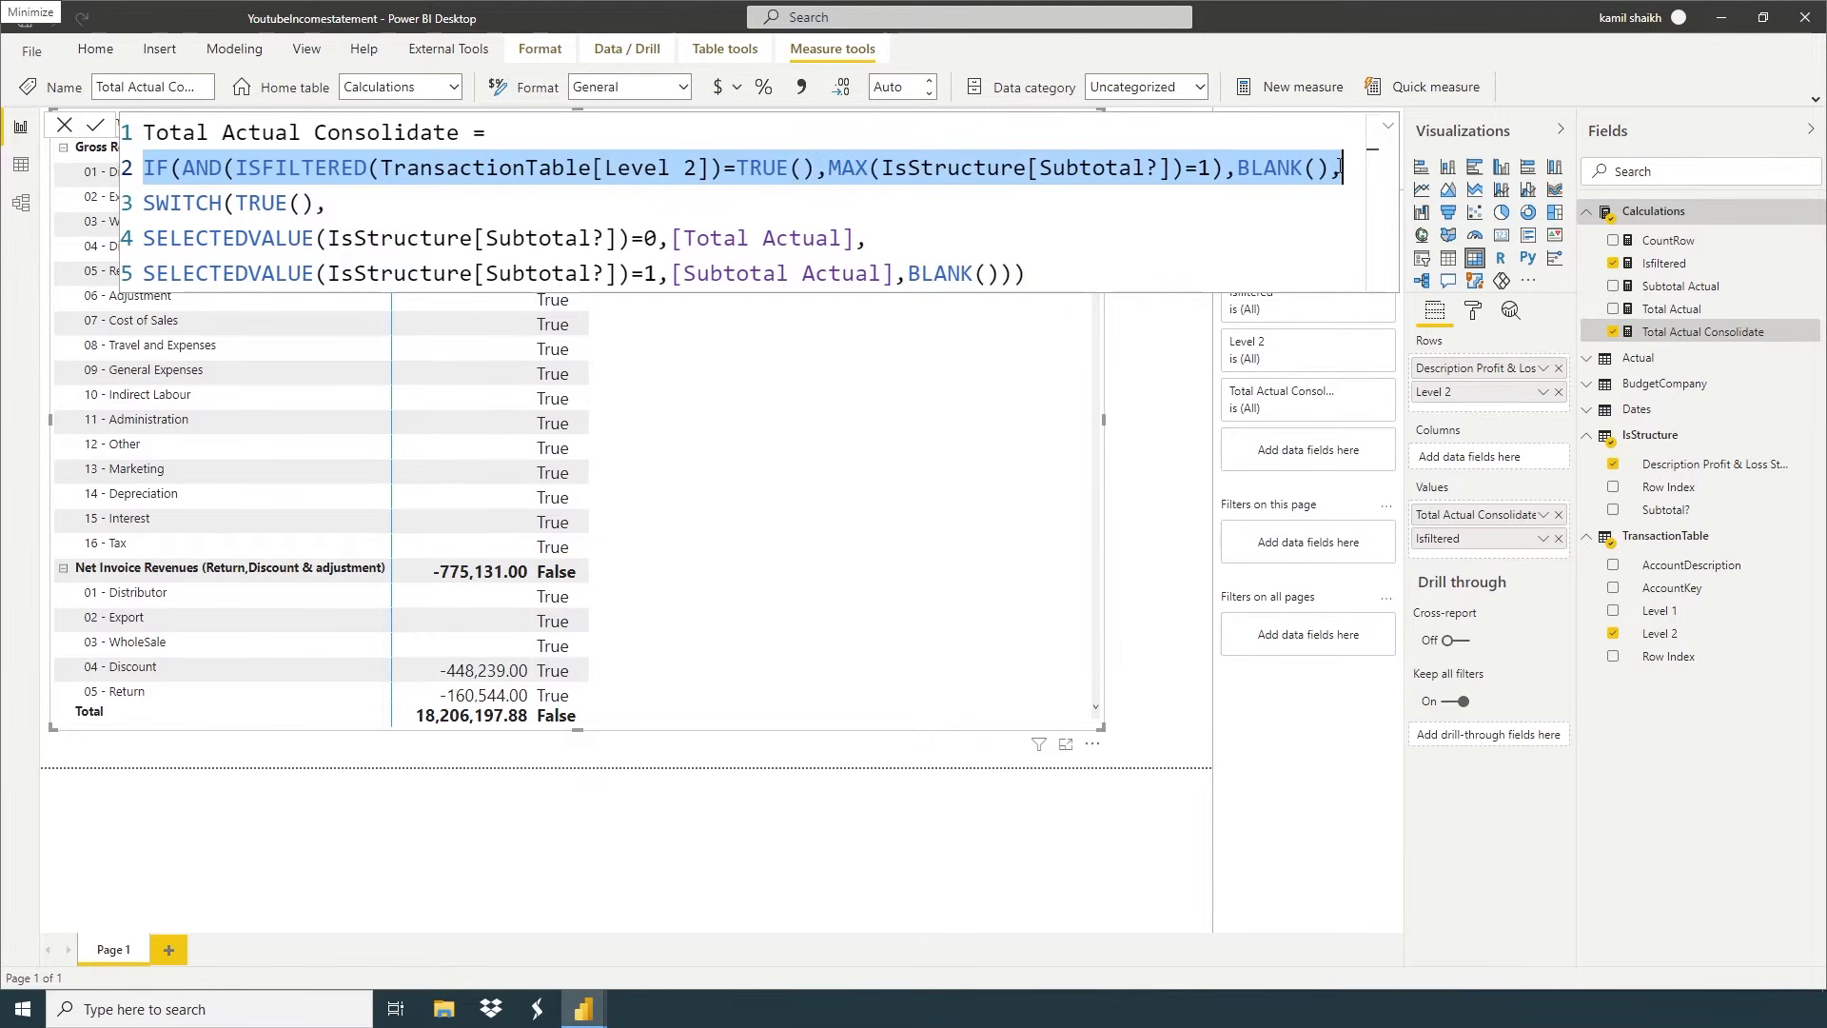
left_click(93, 125)
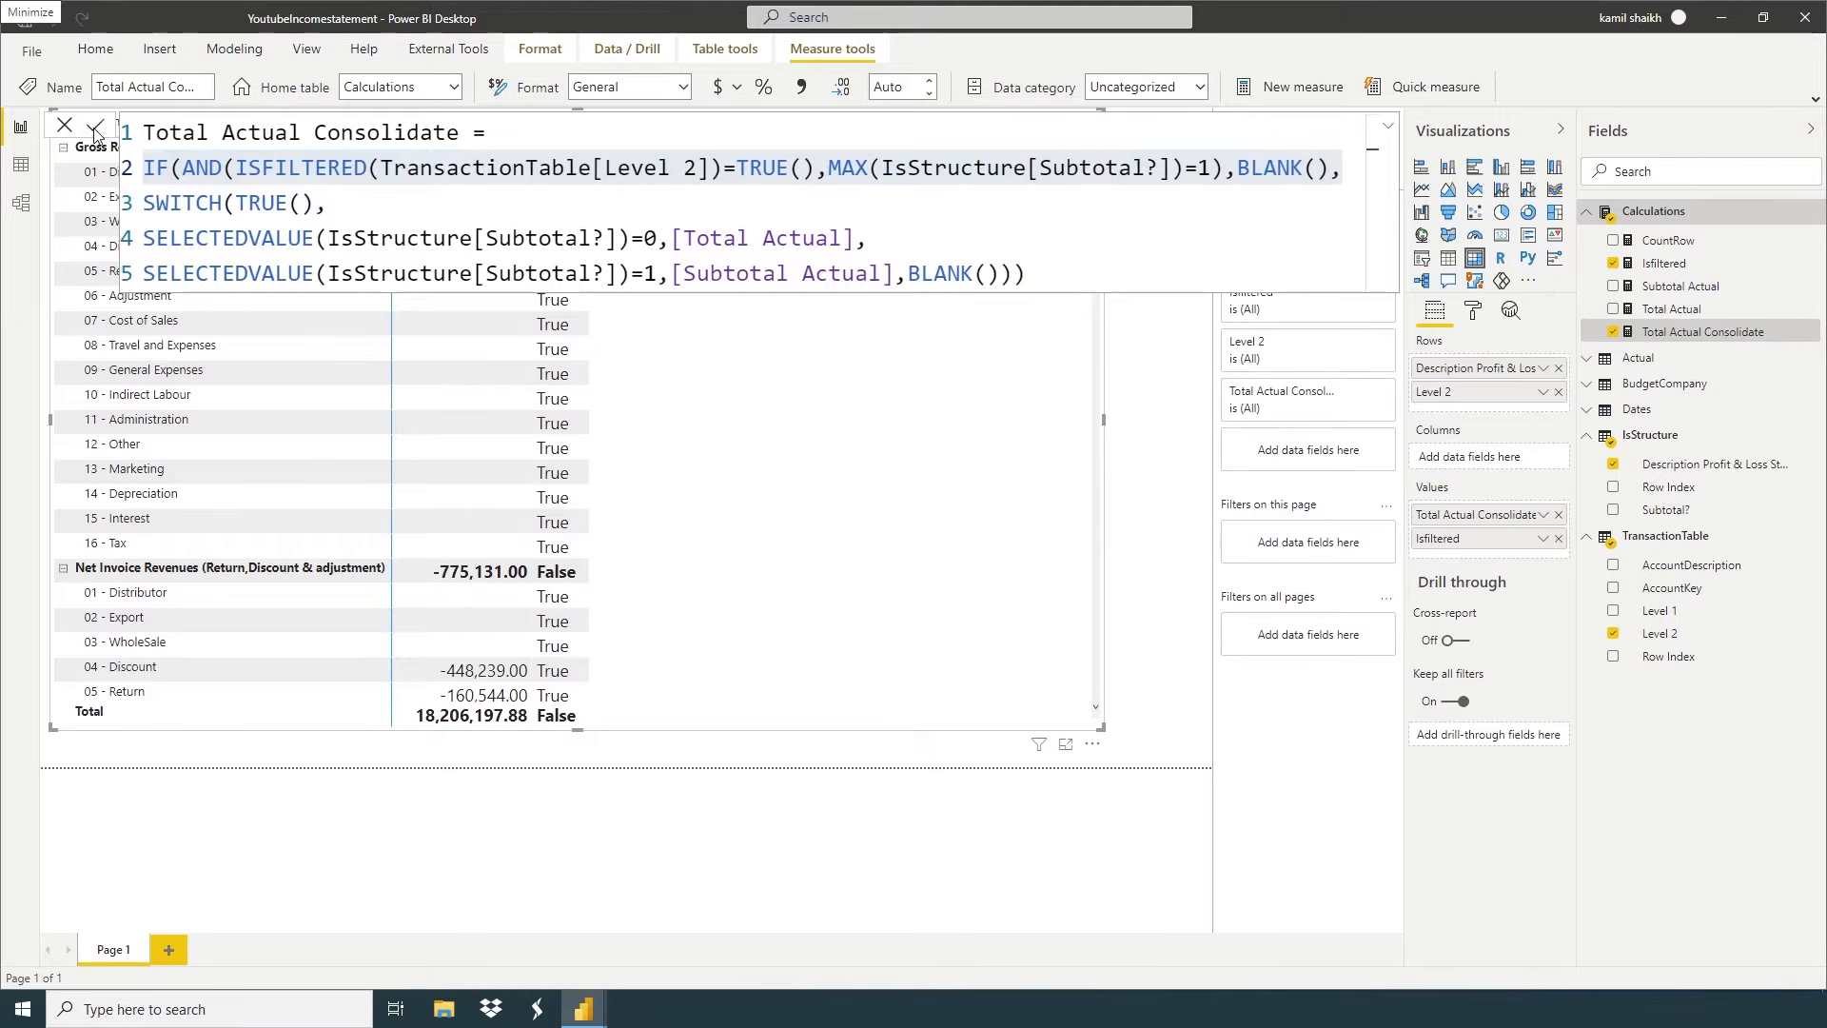
left_click(1066, 275)
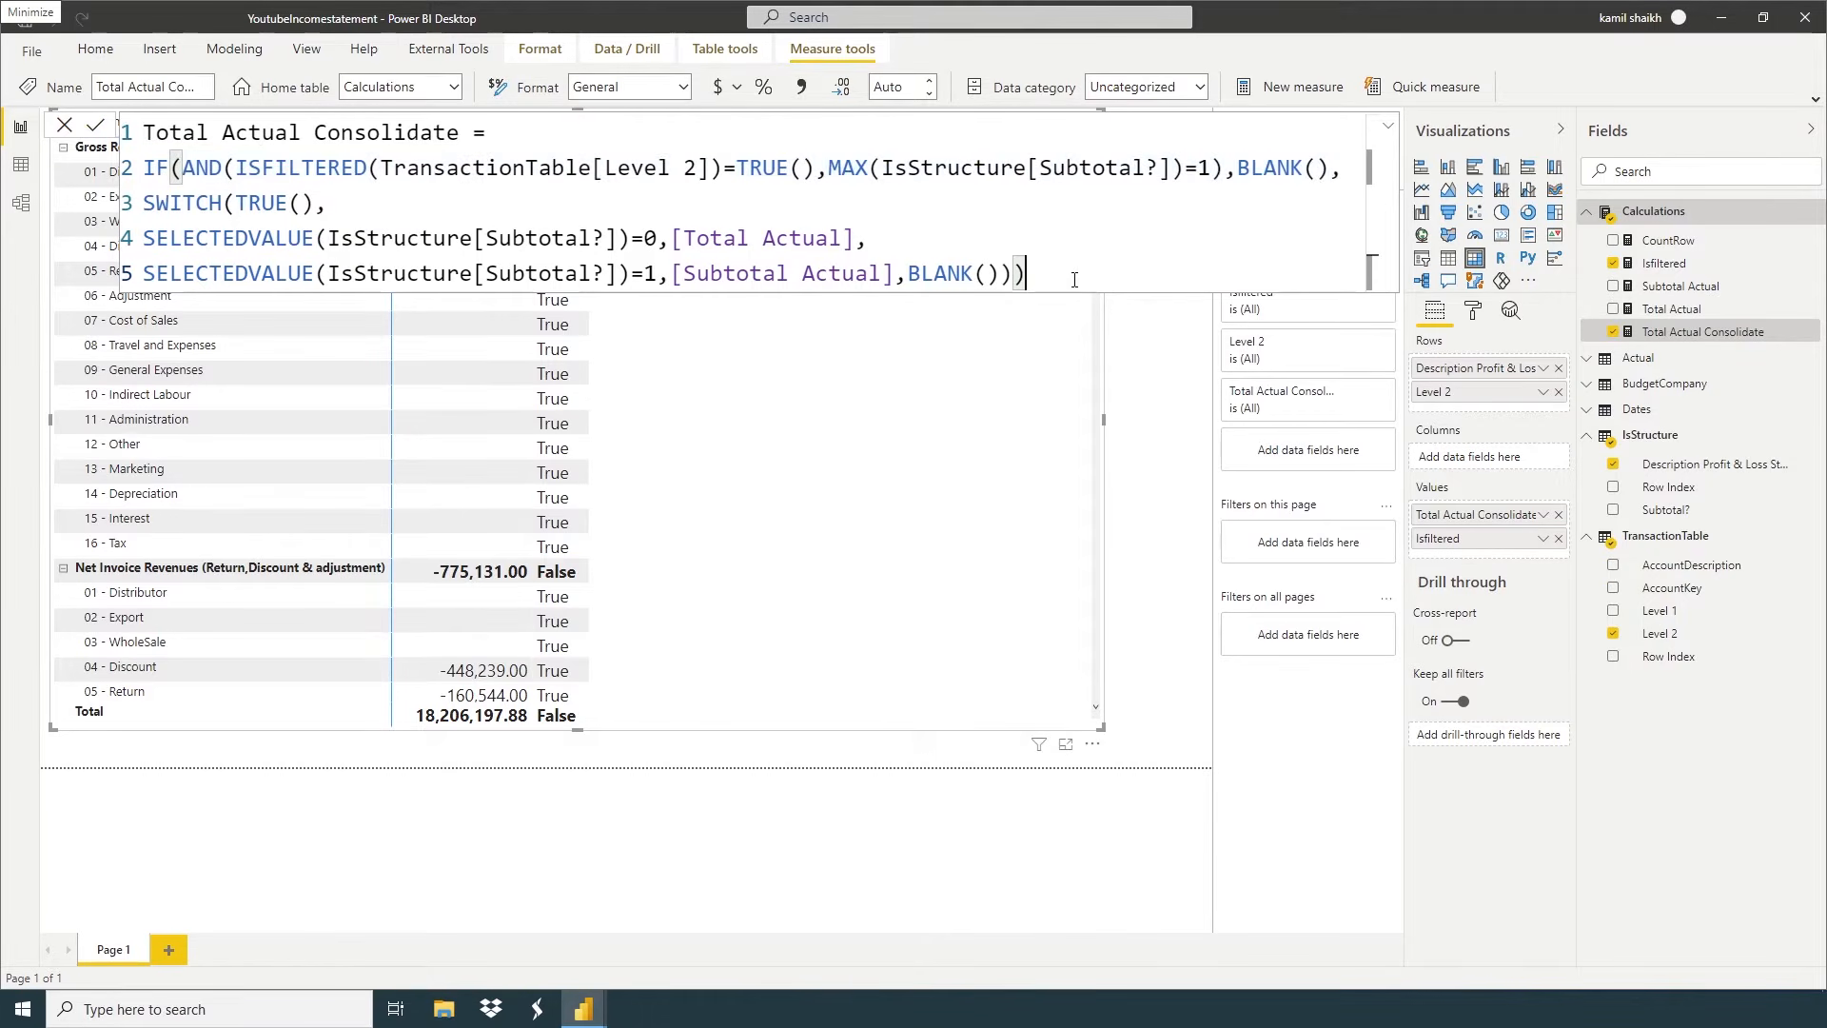
left_click(64, 124)
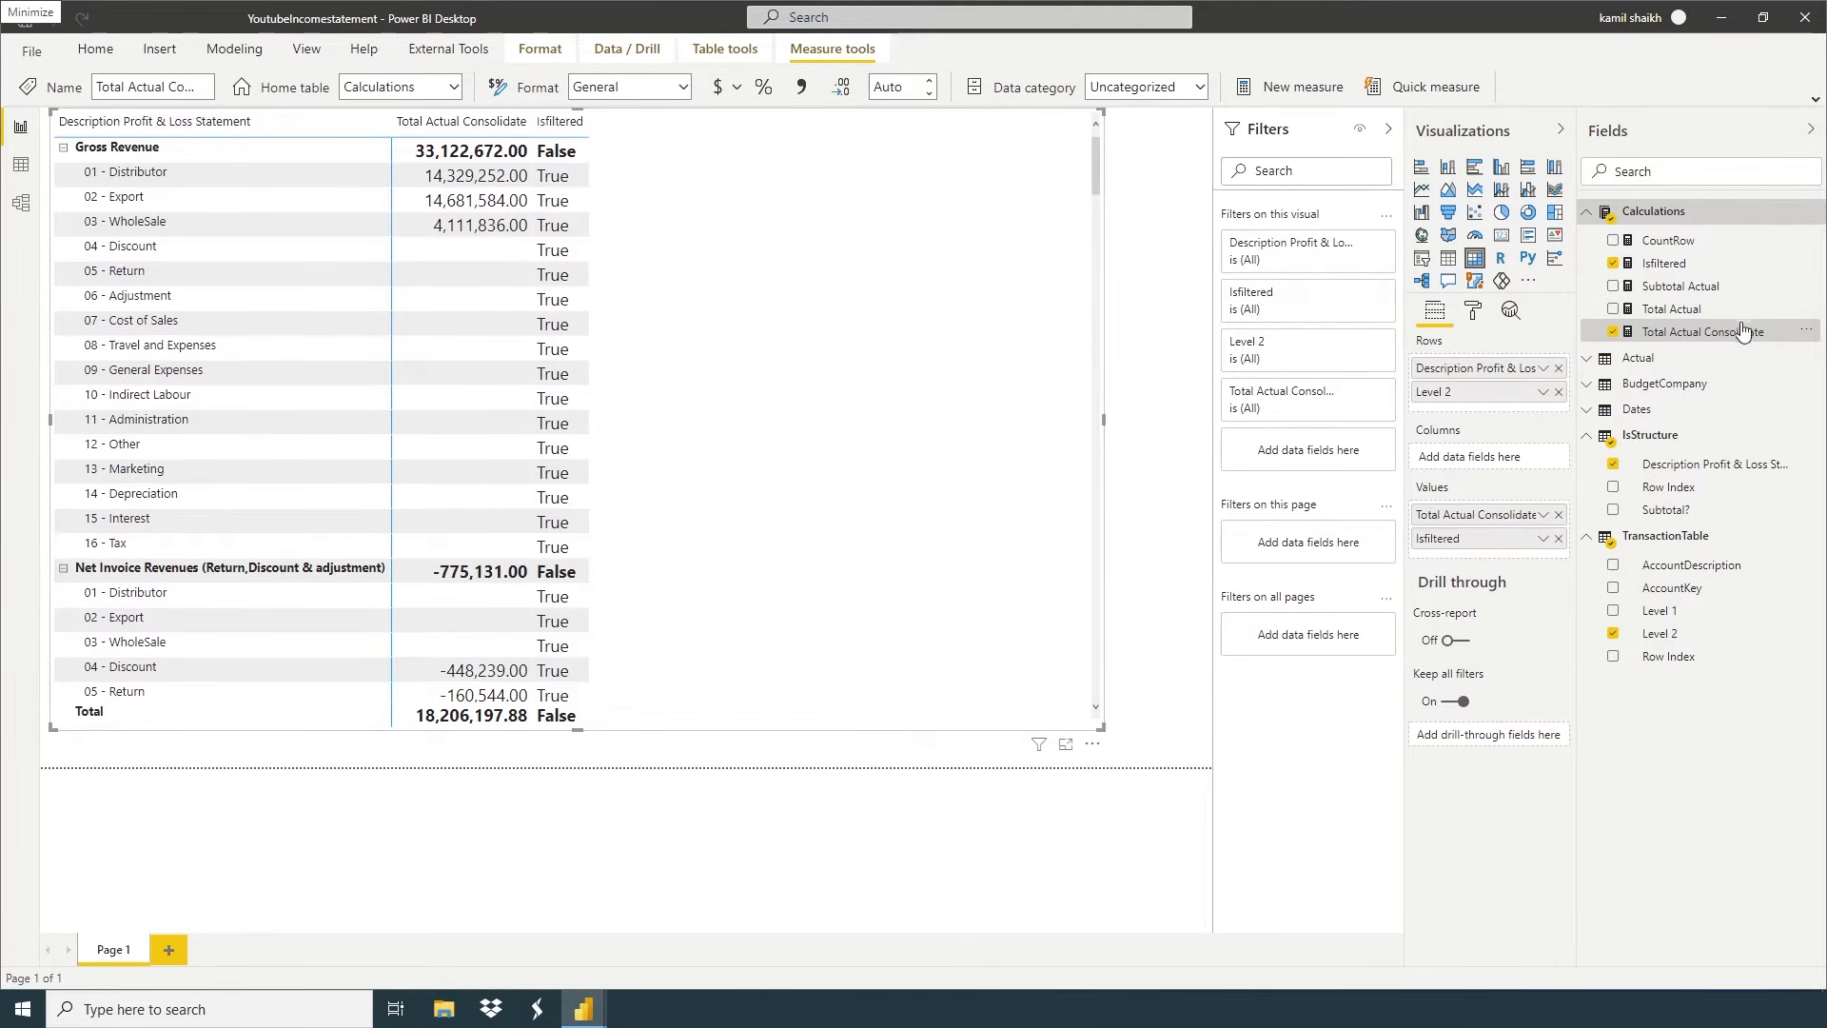
Add Total Actual Consolidate again to the matrix's values, remove its earlier copy and Isfiltered, and check the rows down to Profit After Tax
left_click_drag(1709, 333, 1512, 551)
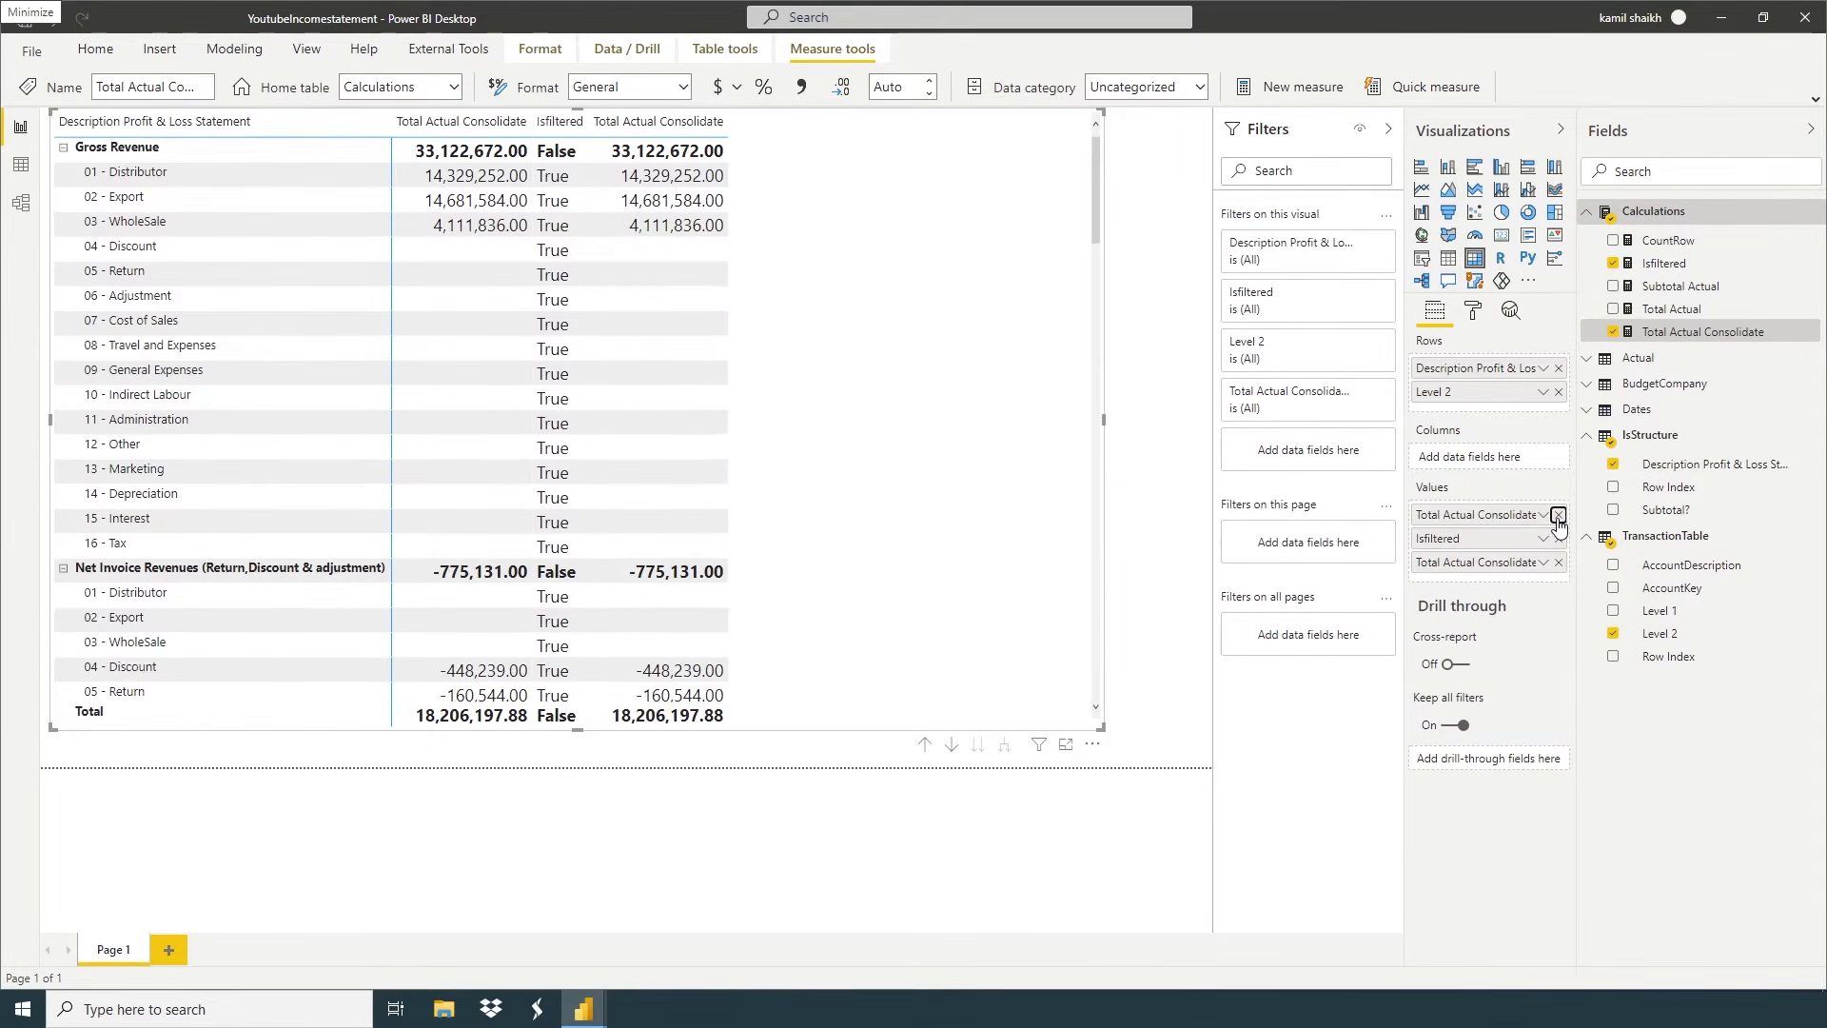
left_click(1557, 515)
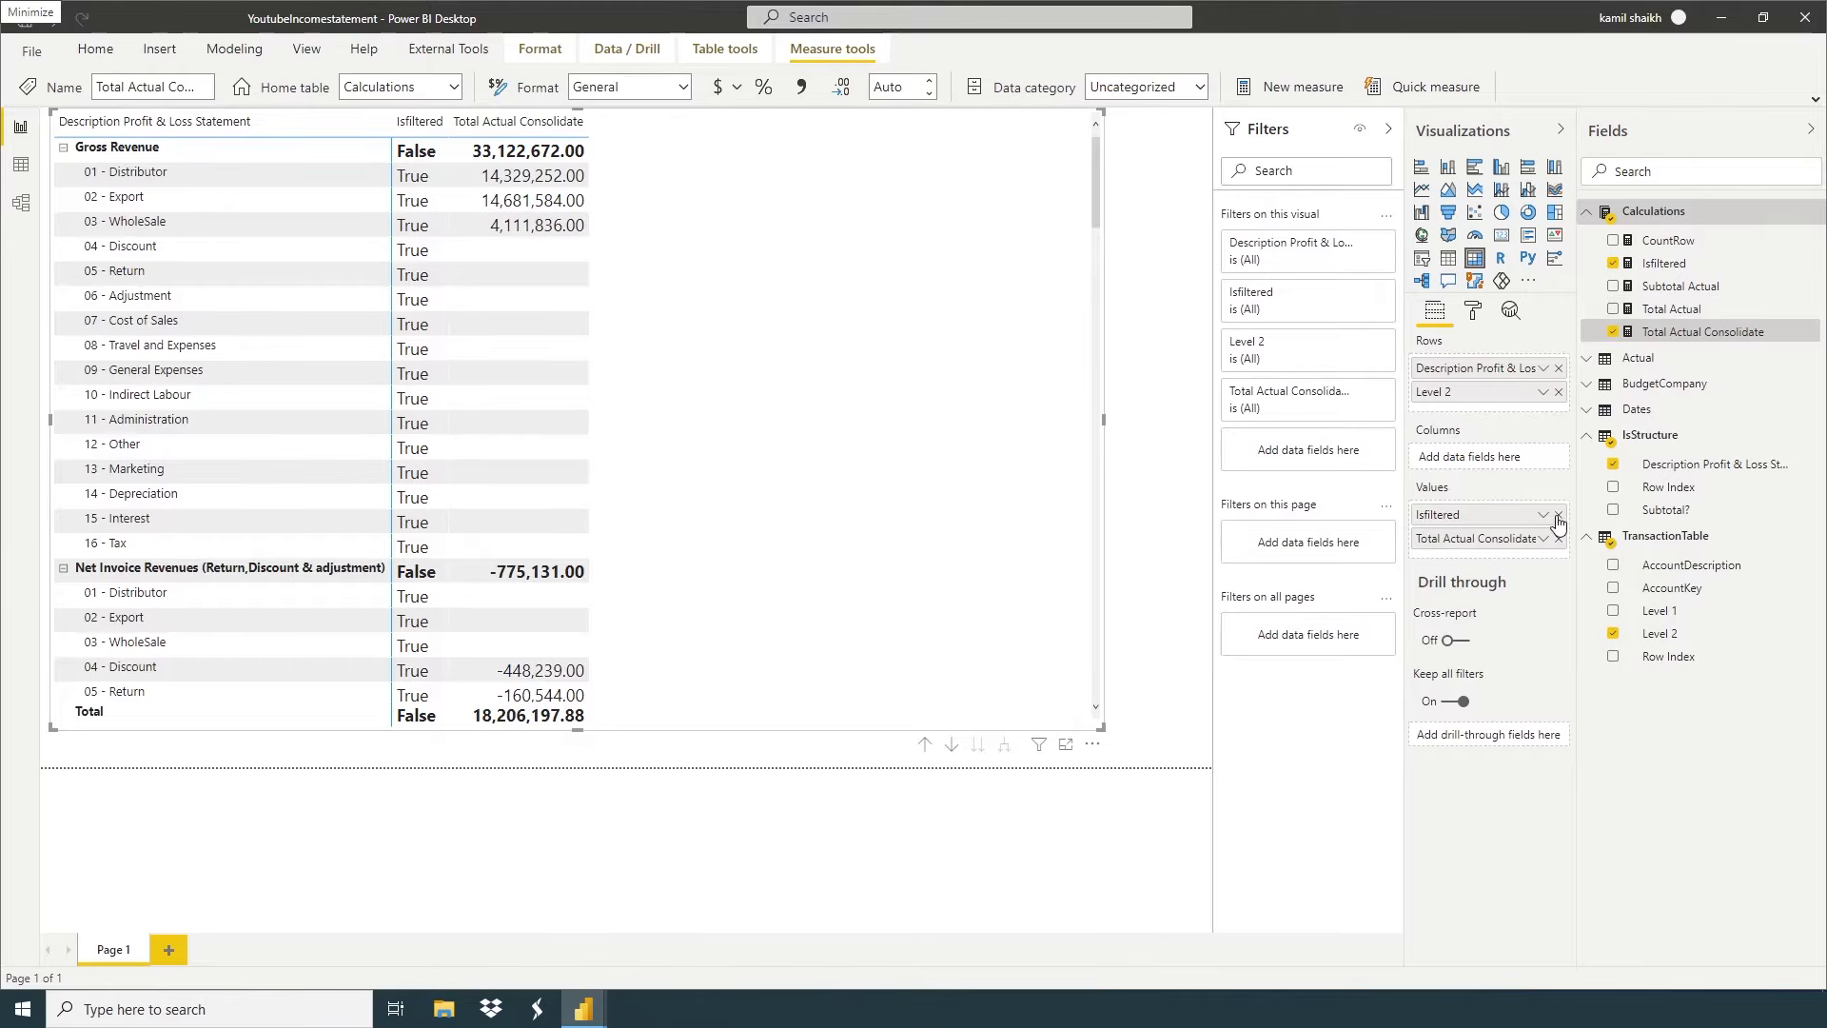
left_click(1557, 515)
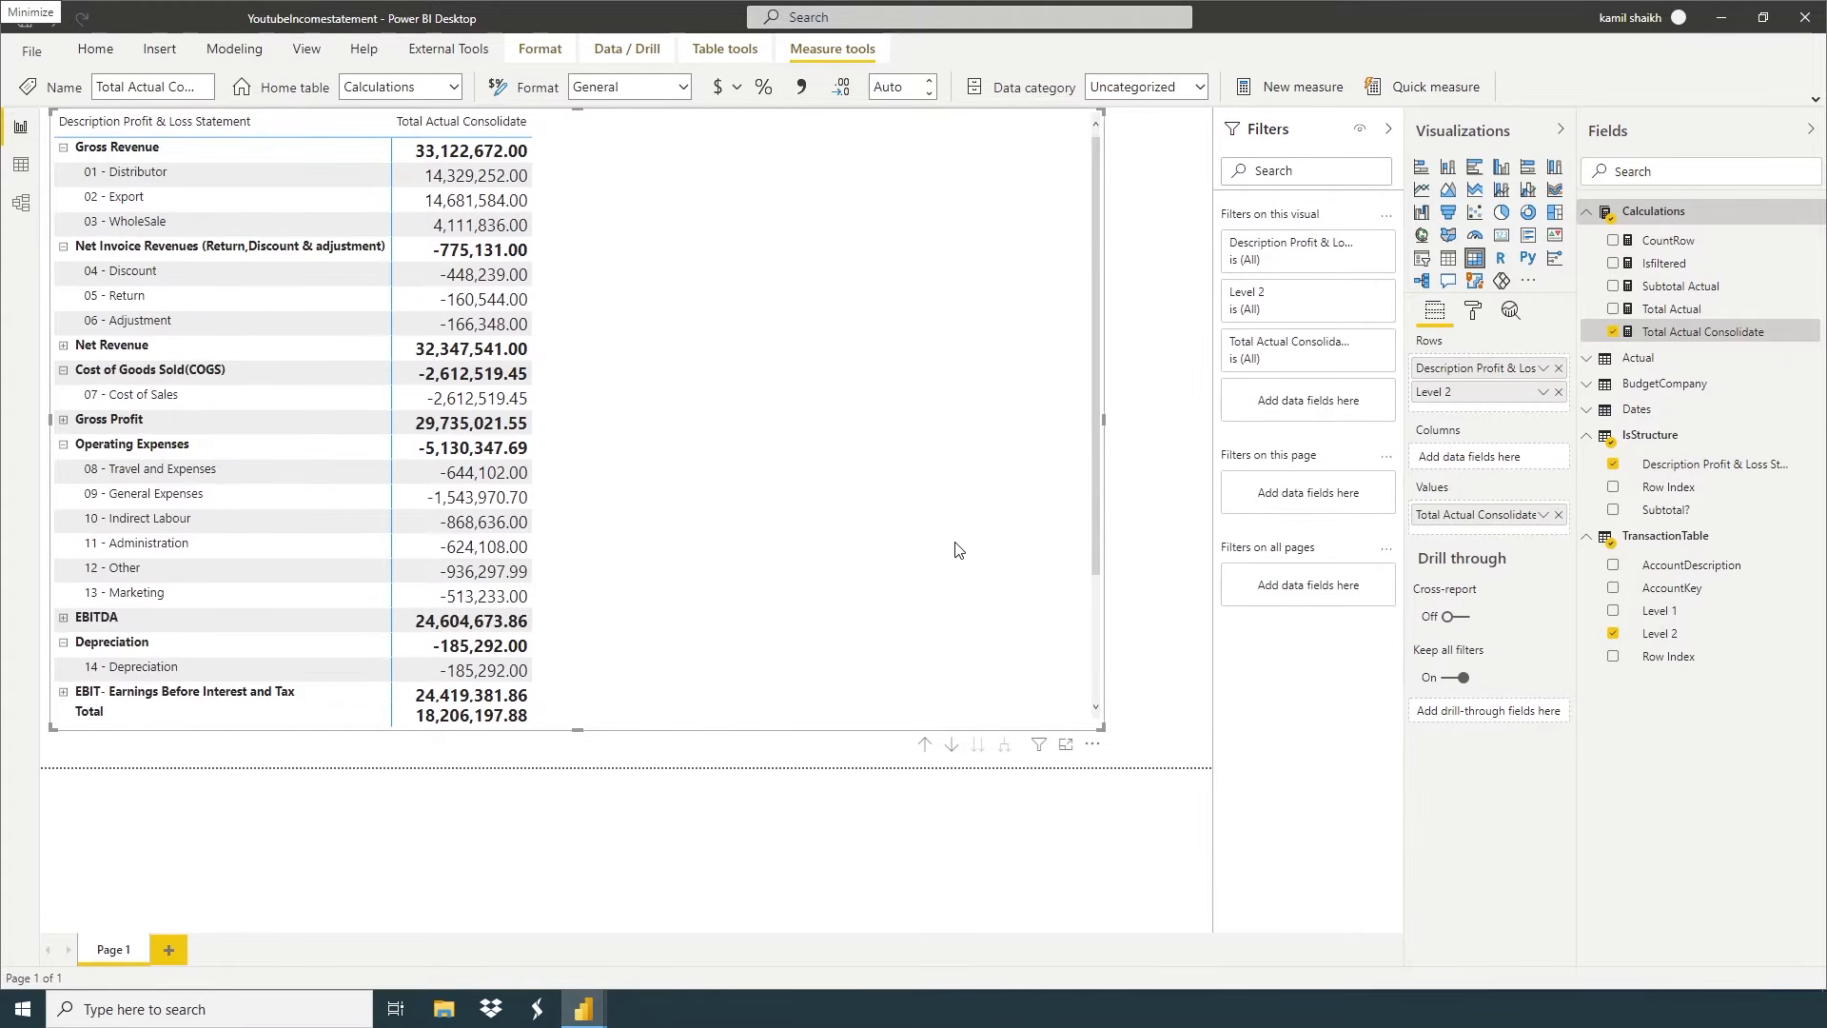
scroll(618, 578, "down", 3)
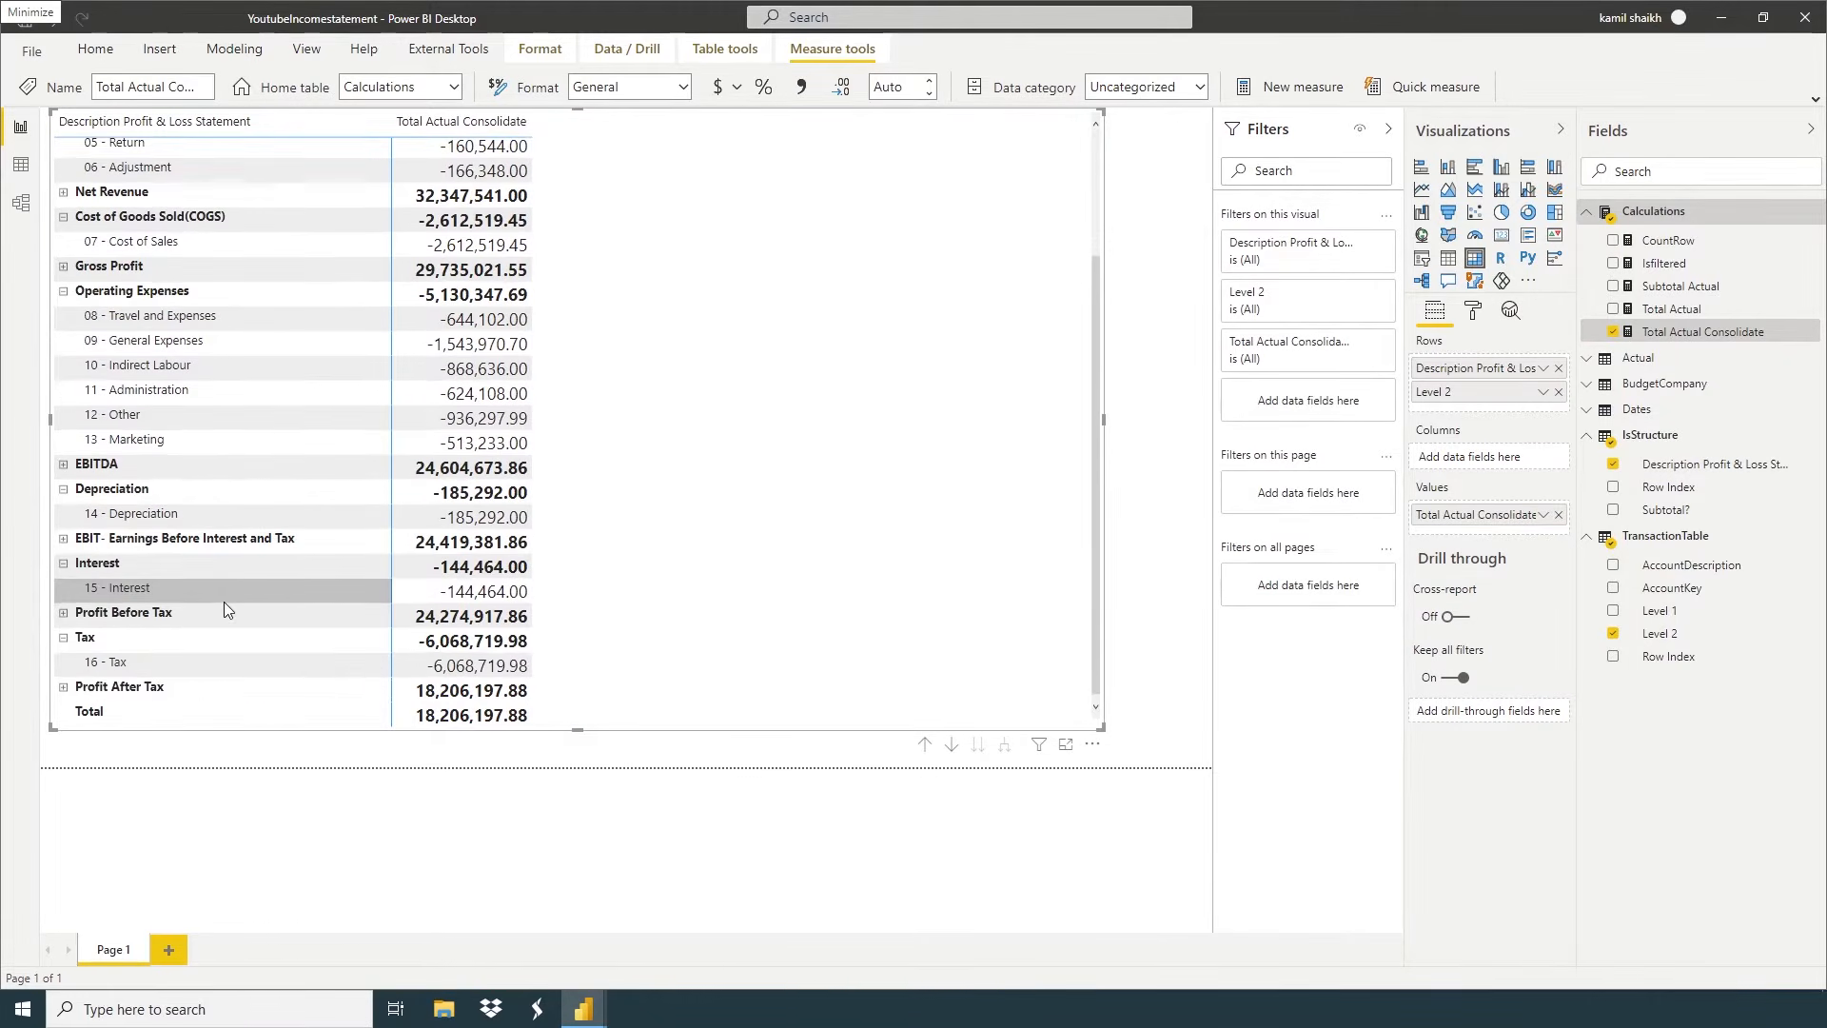
scroll(225, 609, "up", 3)
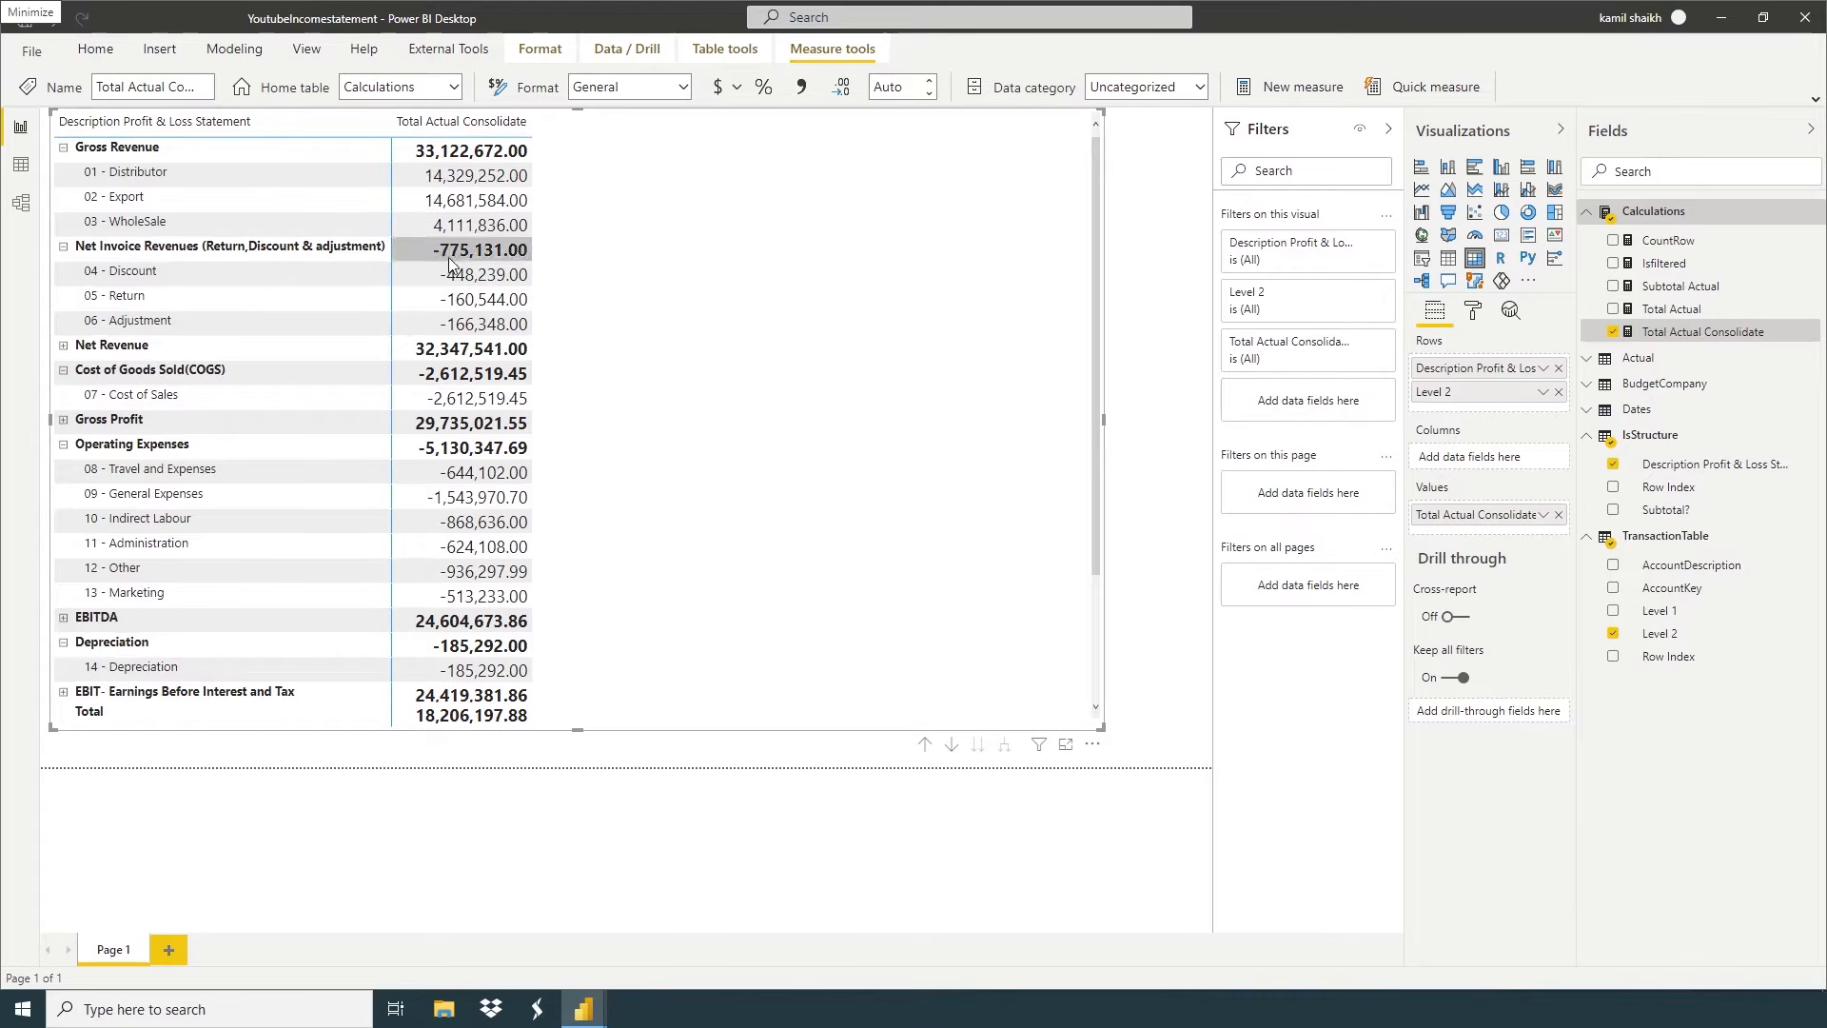
scroll(95, 301, "down", 1)
scroll(135, 510, "up", 1)
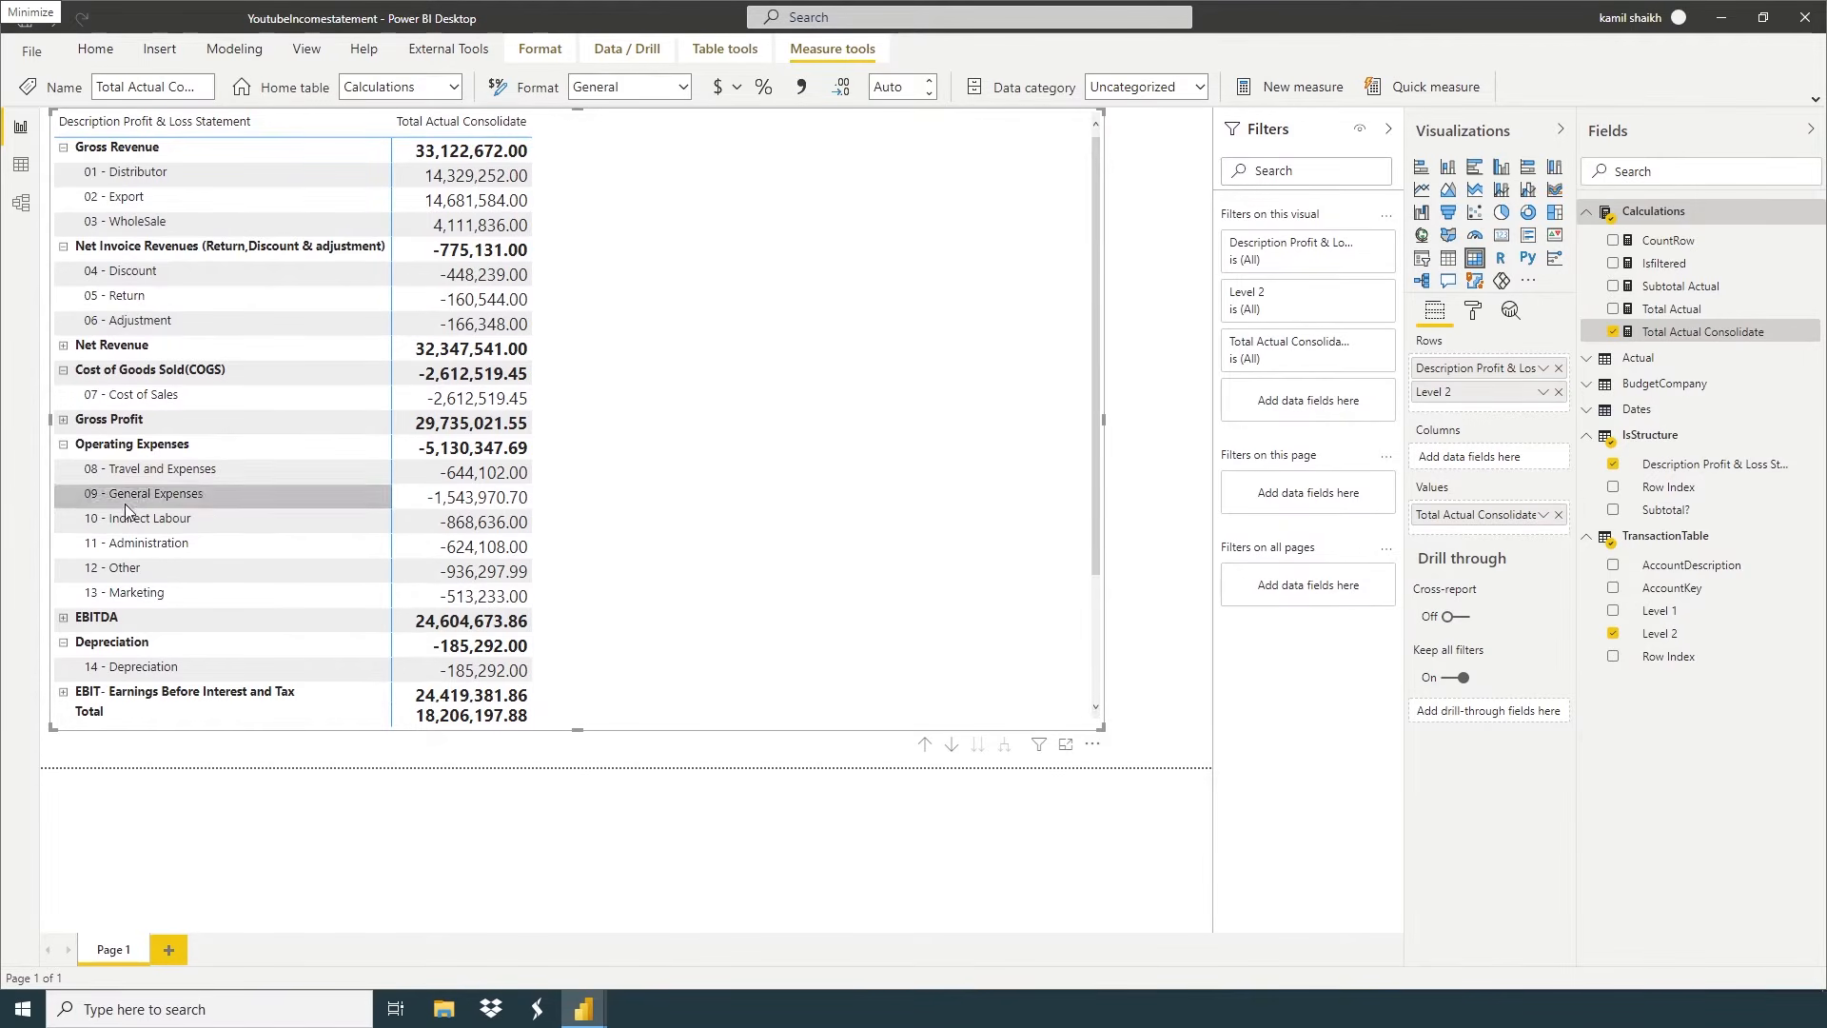
Rename the Total Actual Consolidate value to Actuals for this visual only
left_click(1470, 523)
left_click(1451, 515)
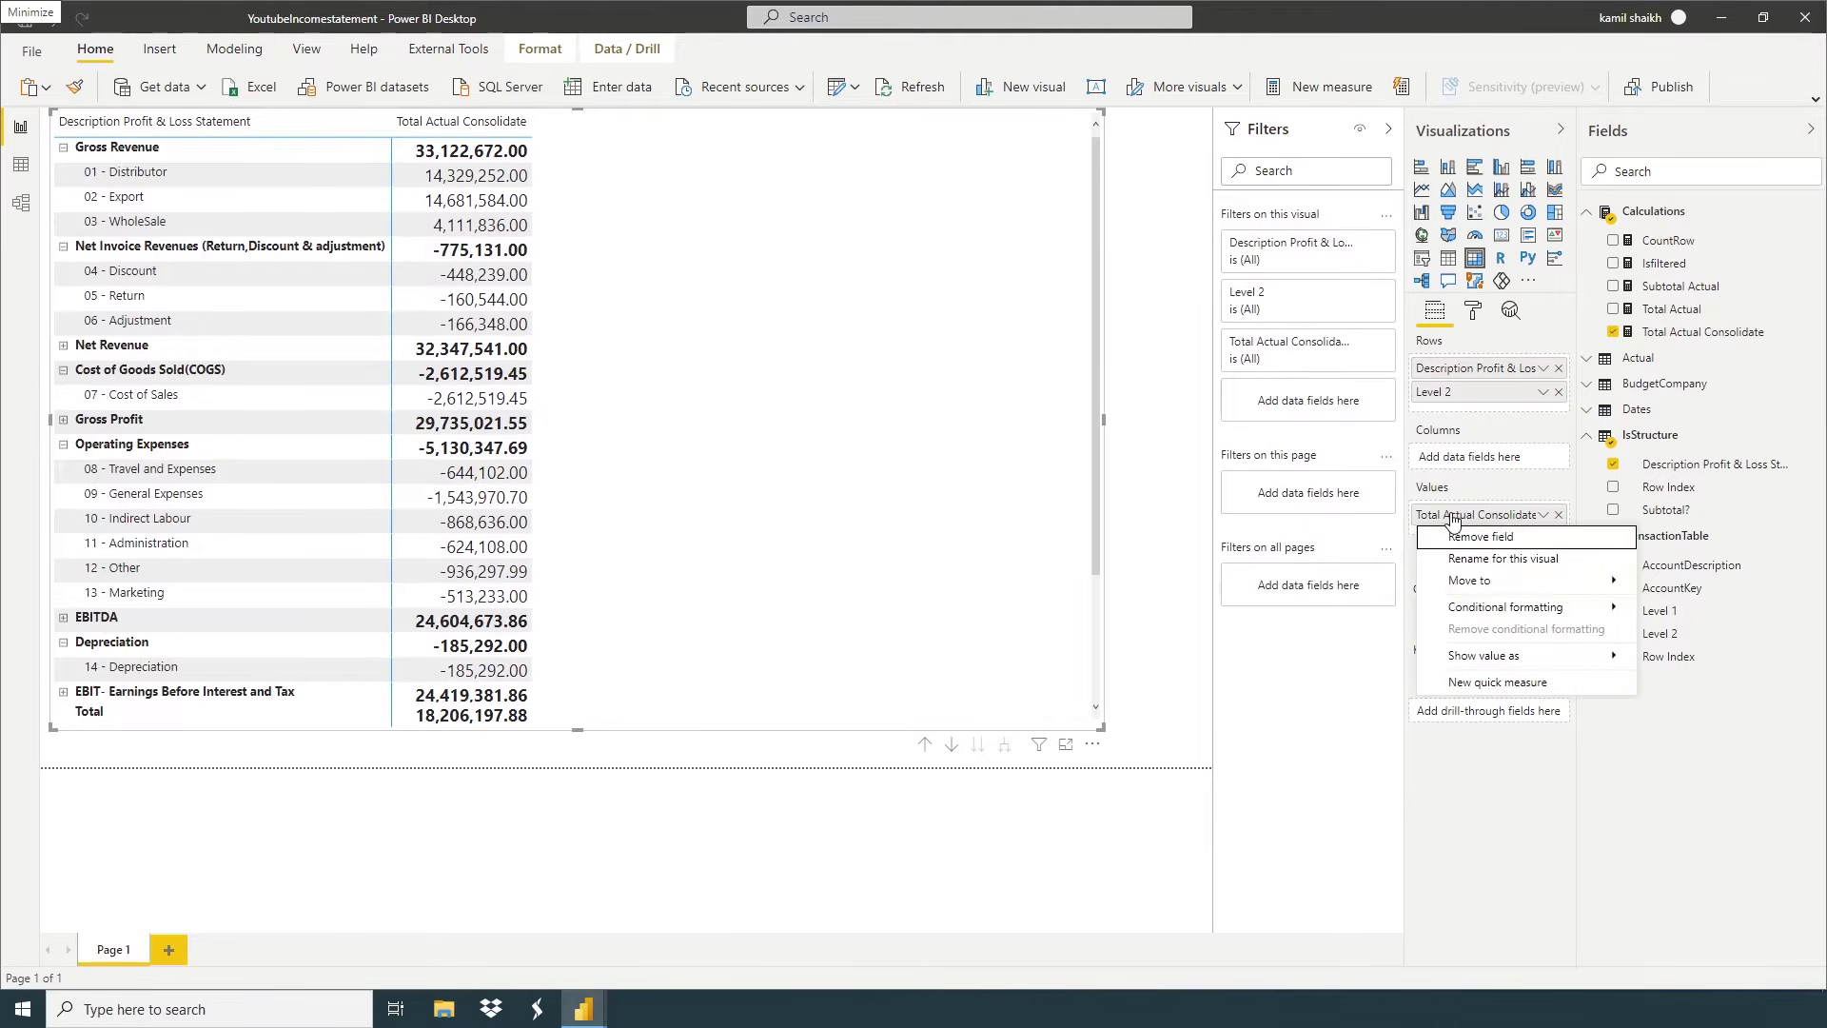
left_click(1455, 519)
double_click(1455, 520)
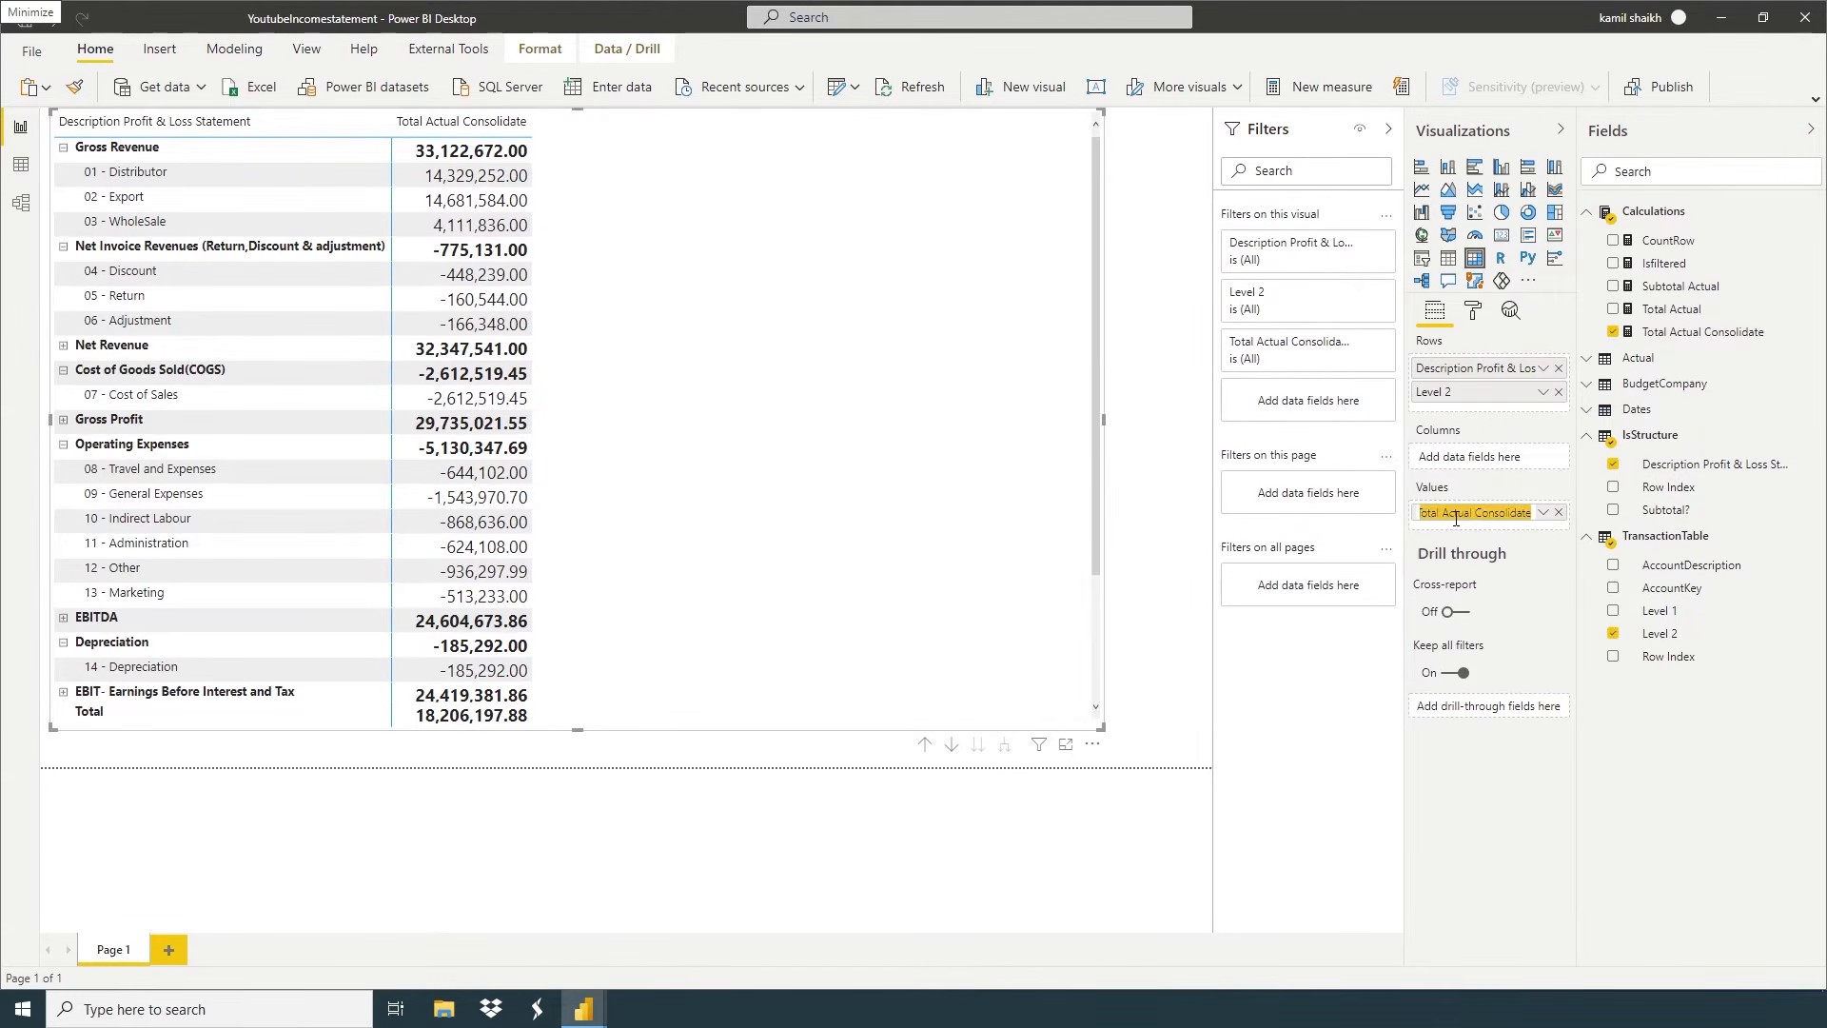
type("Acuta")
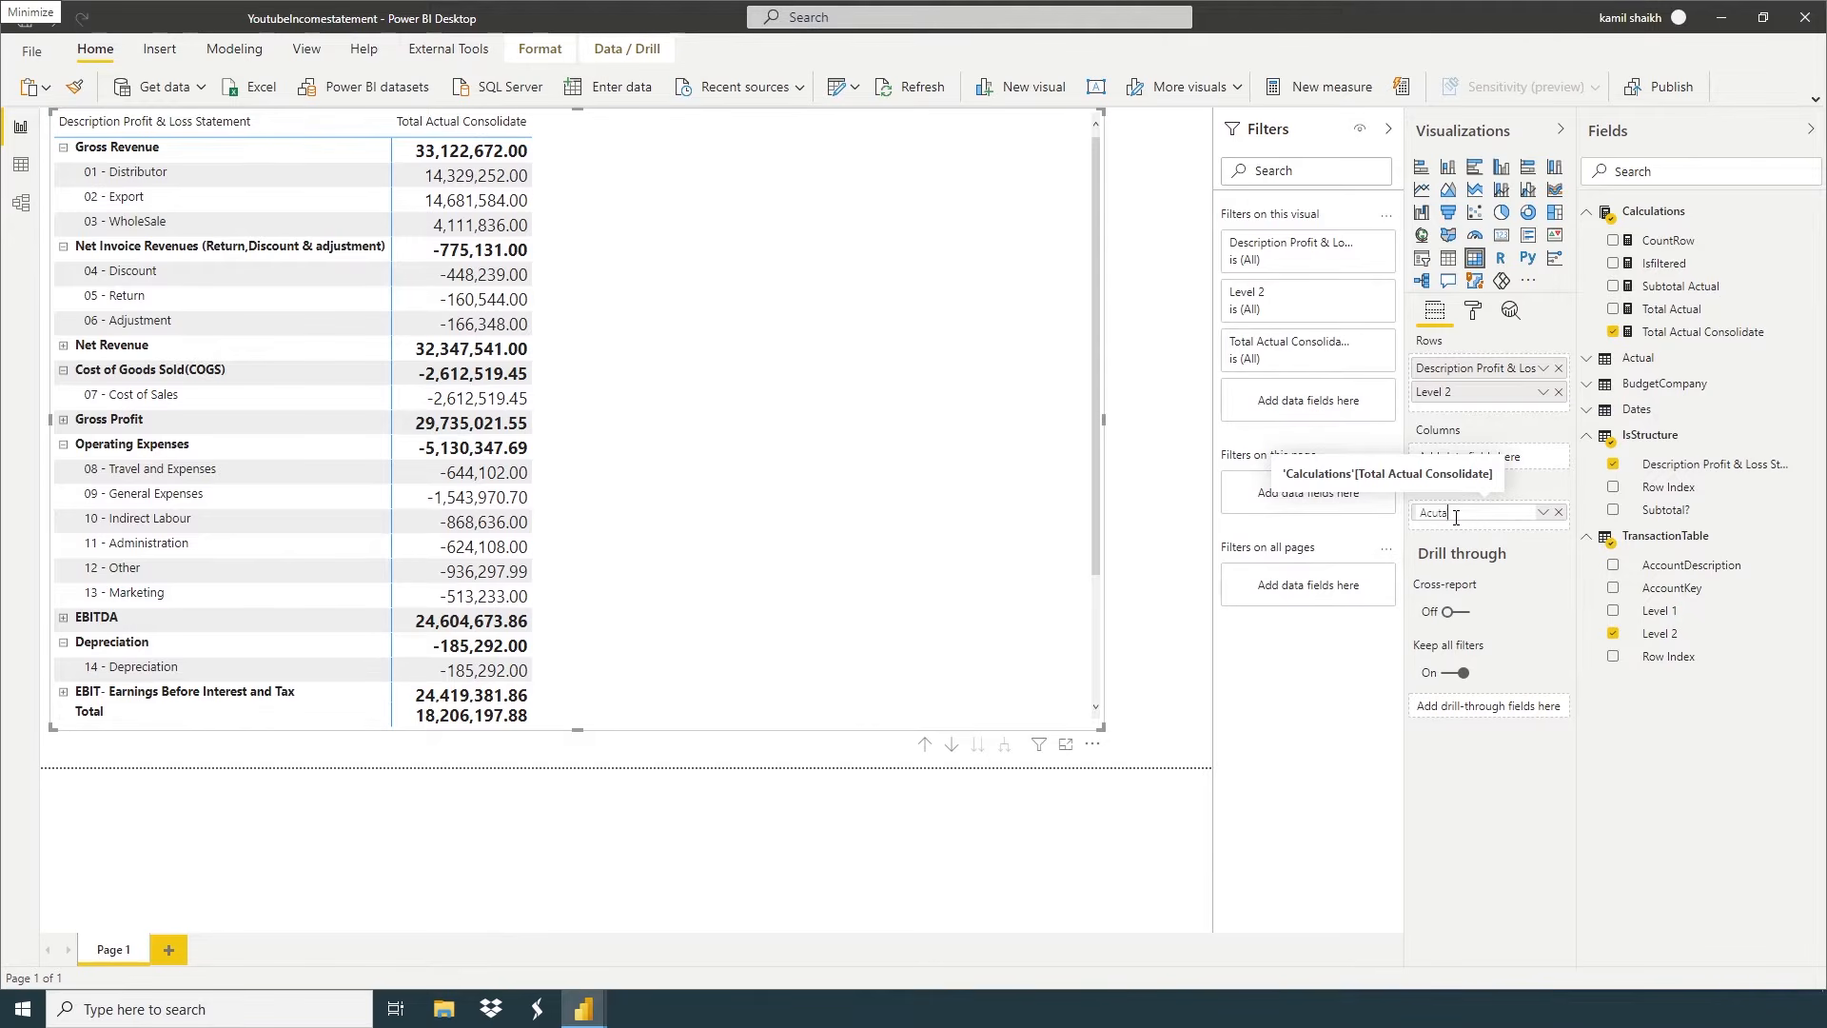
key("BackSpace")
key("BackSpace")
key("BackSpace")
type("tuals")
key("Return")
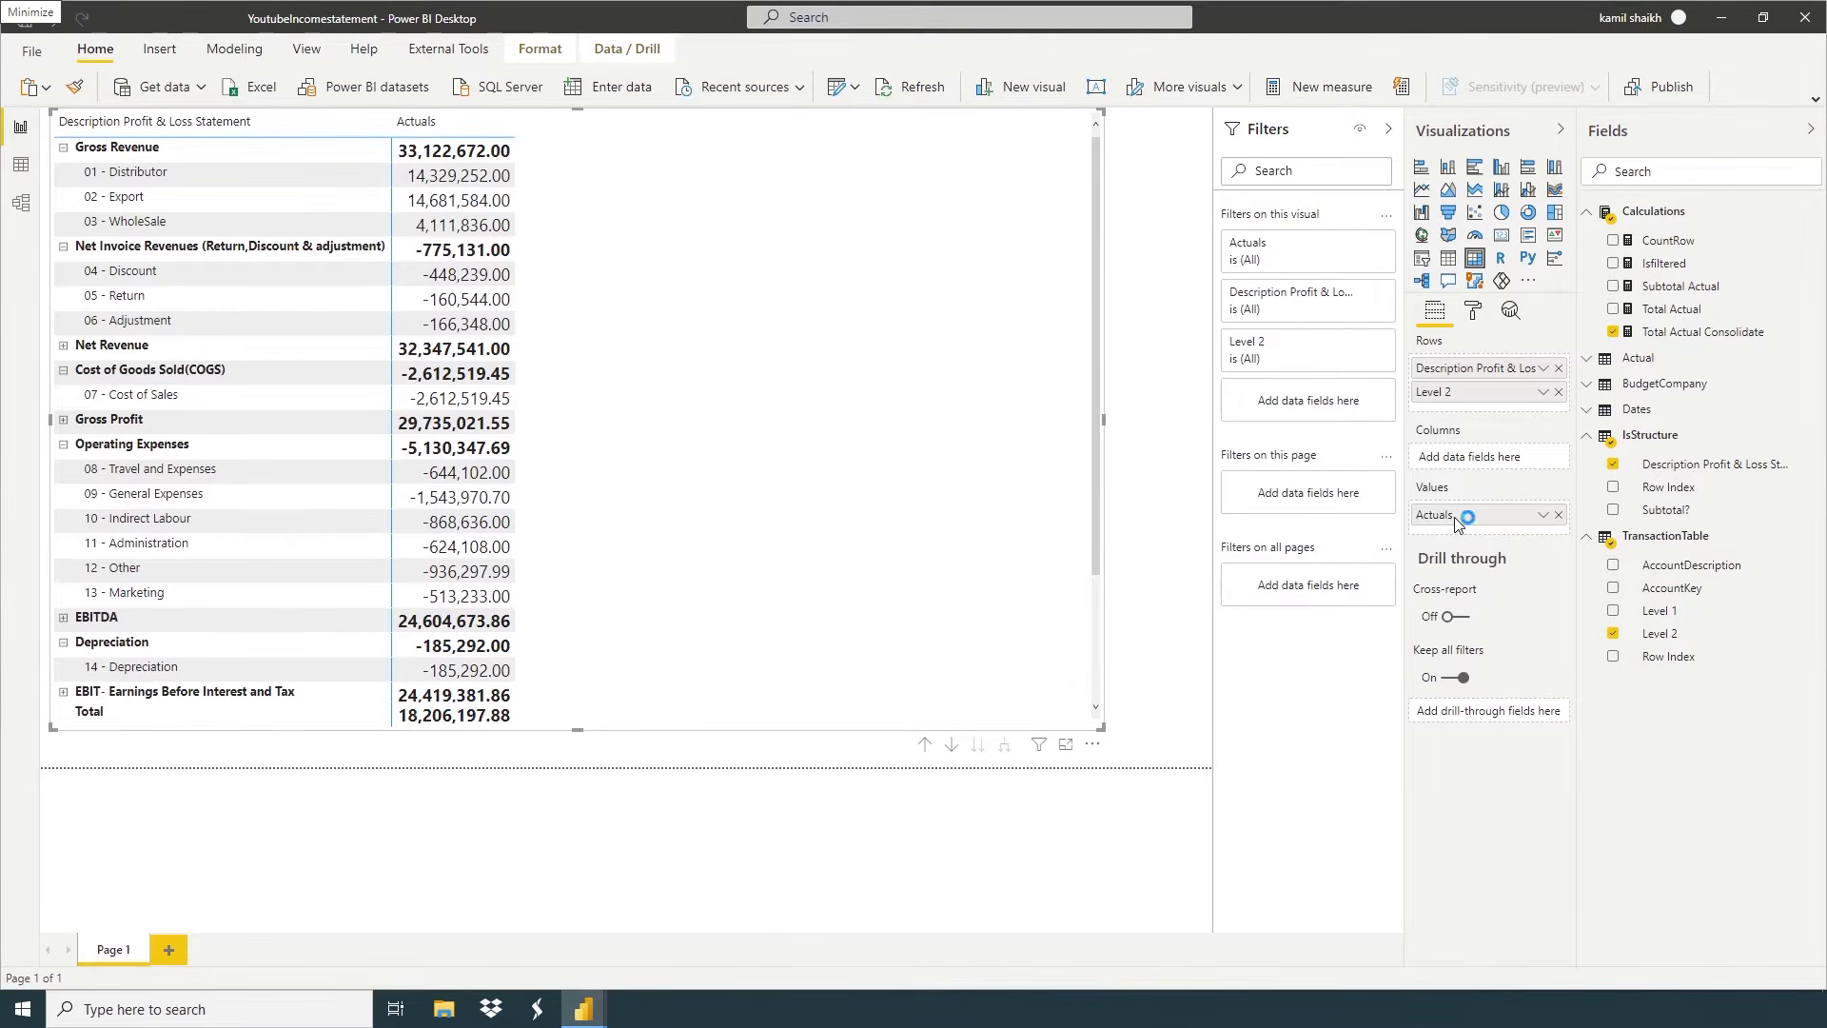
Shift the matrix slightly toward the page's left edge, make it a little taller, and narrow its width
left_click_drag(1077, 210, 1069, 209)
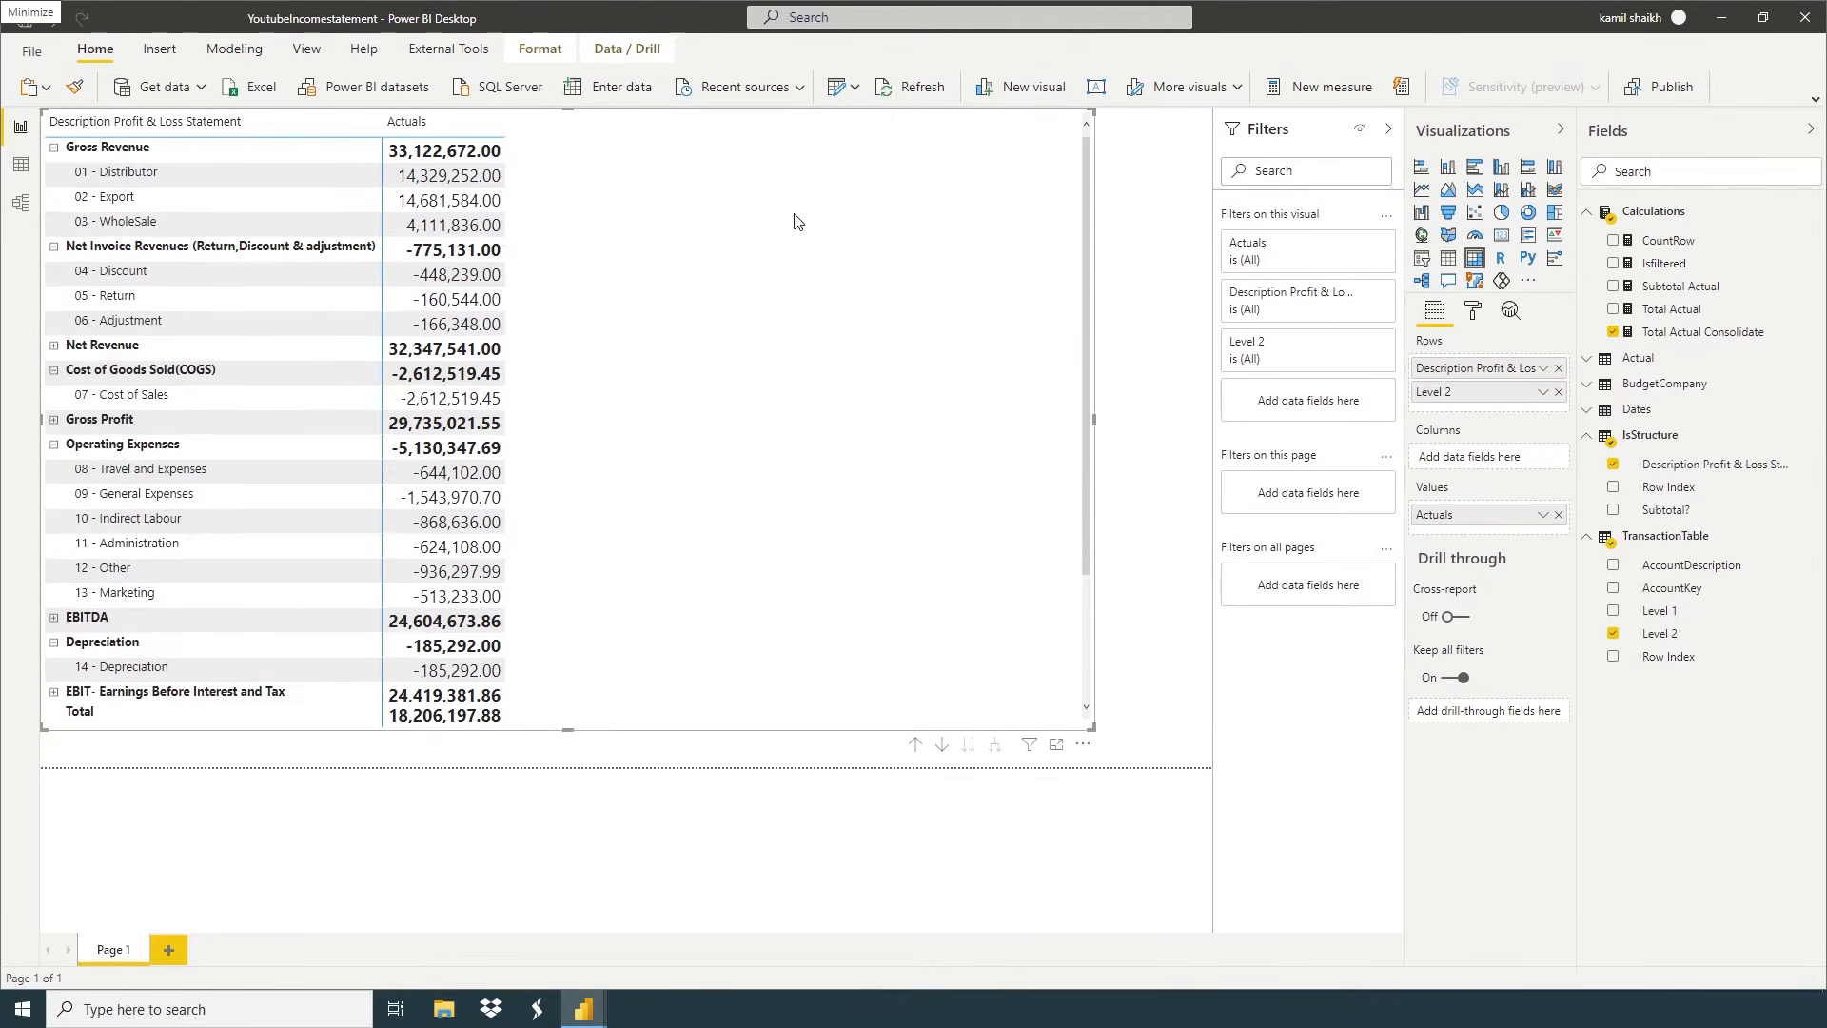
mouse_move(568, 730)
left_mouse_down()
mouse_move(554, 803)
mouse_move(567, 738)
mouse_move(575, 765)
mouse_move(587, 751)
left_mouse_up()
scroll(722, 612, "down", 2)
scroll(720, 618, "up", 2)
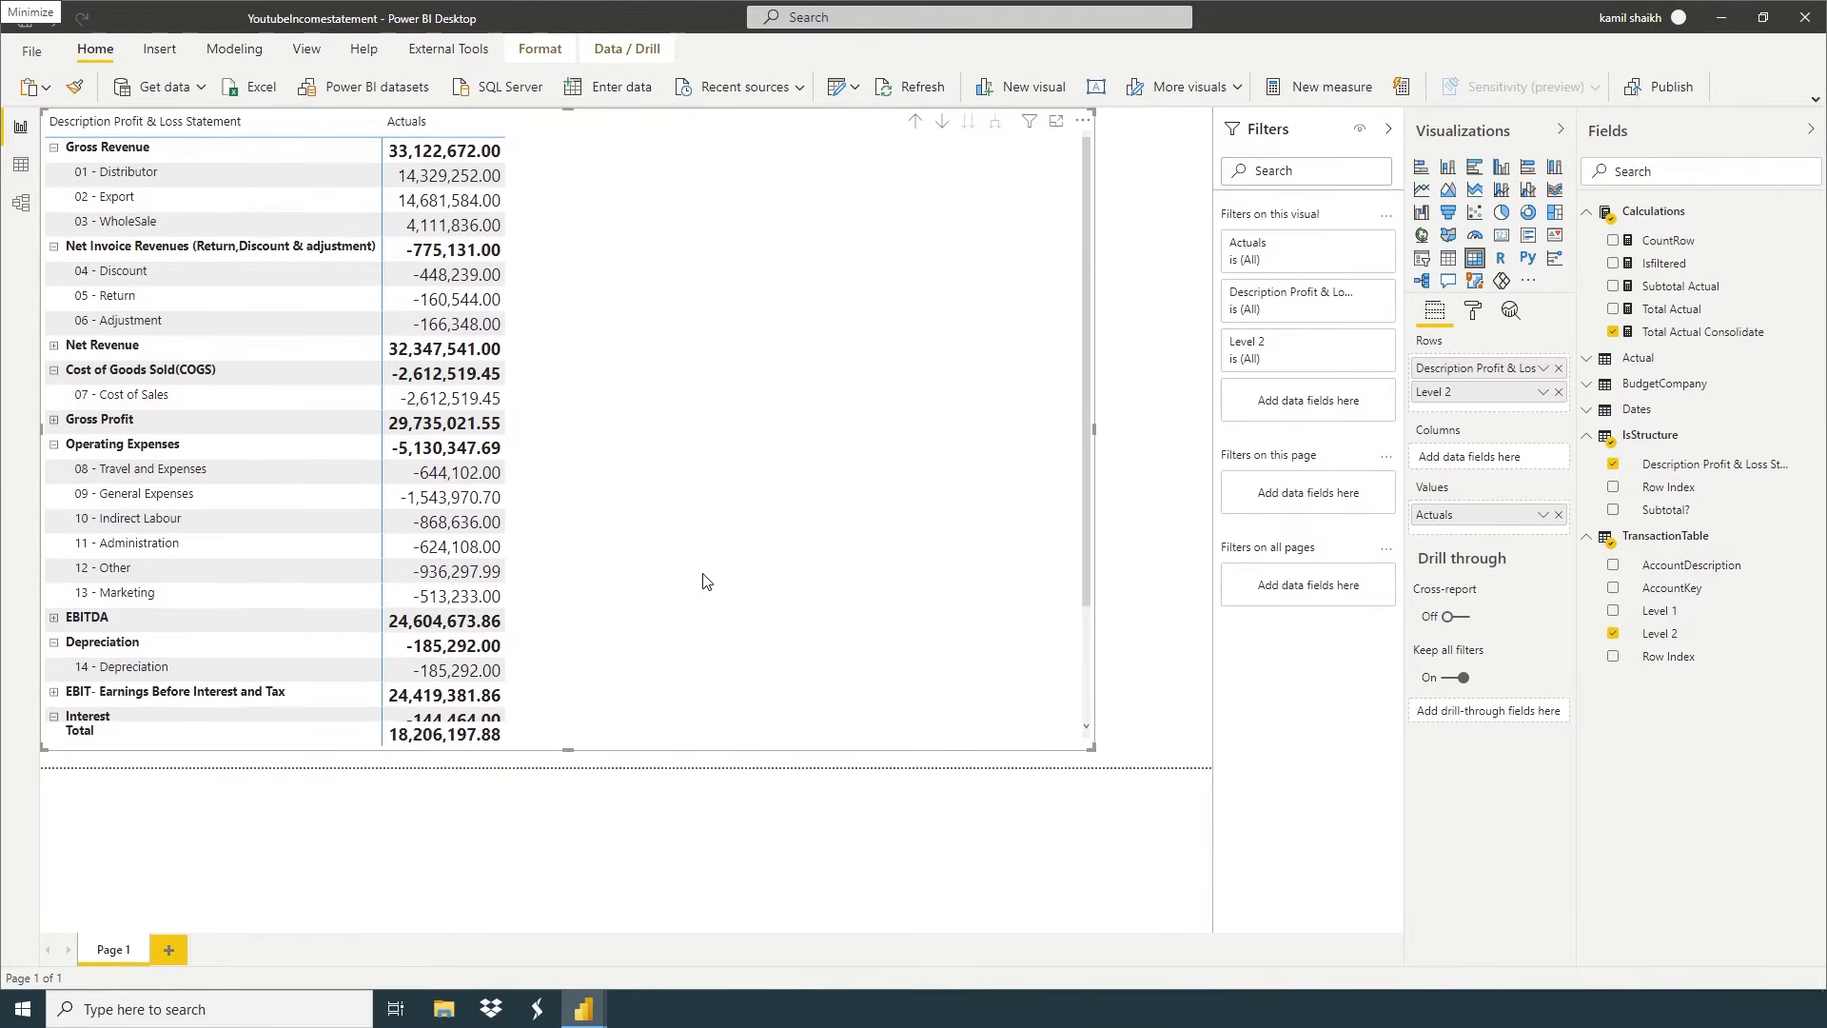
left_click_drag(1091, 749, 1024, 750)
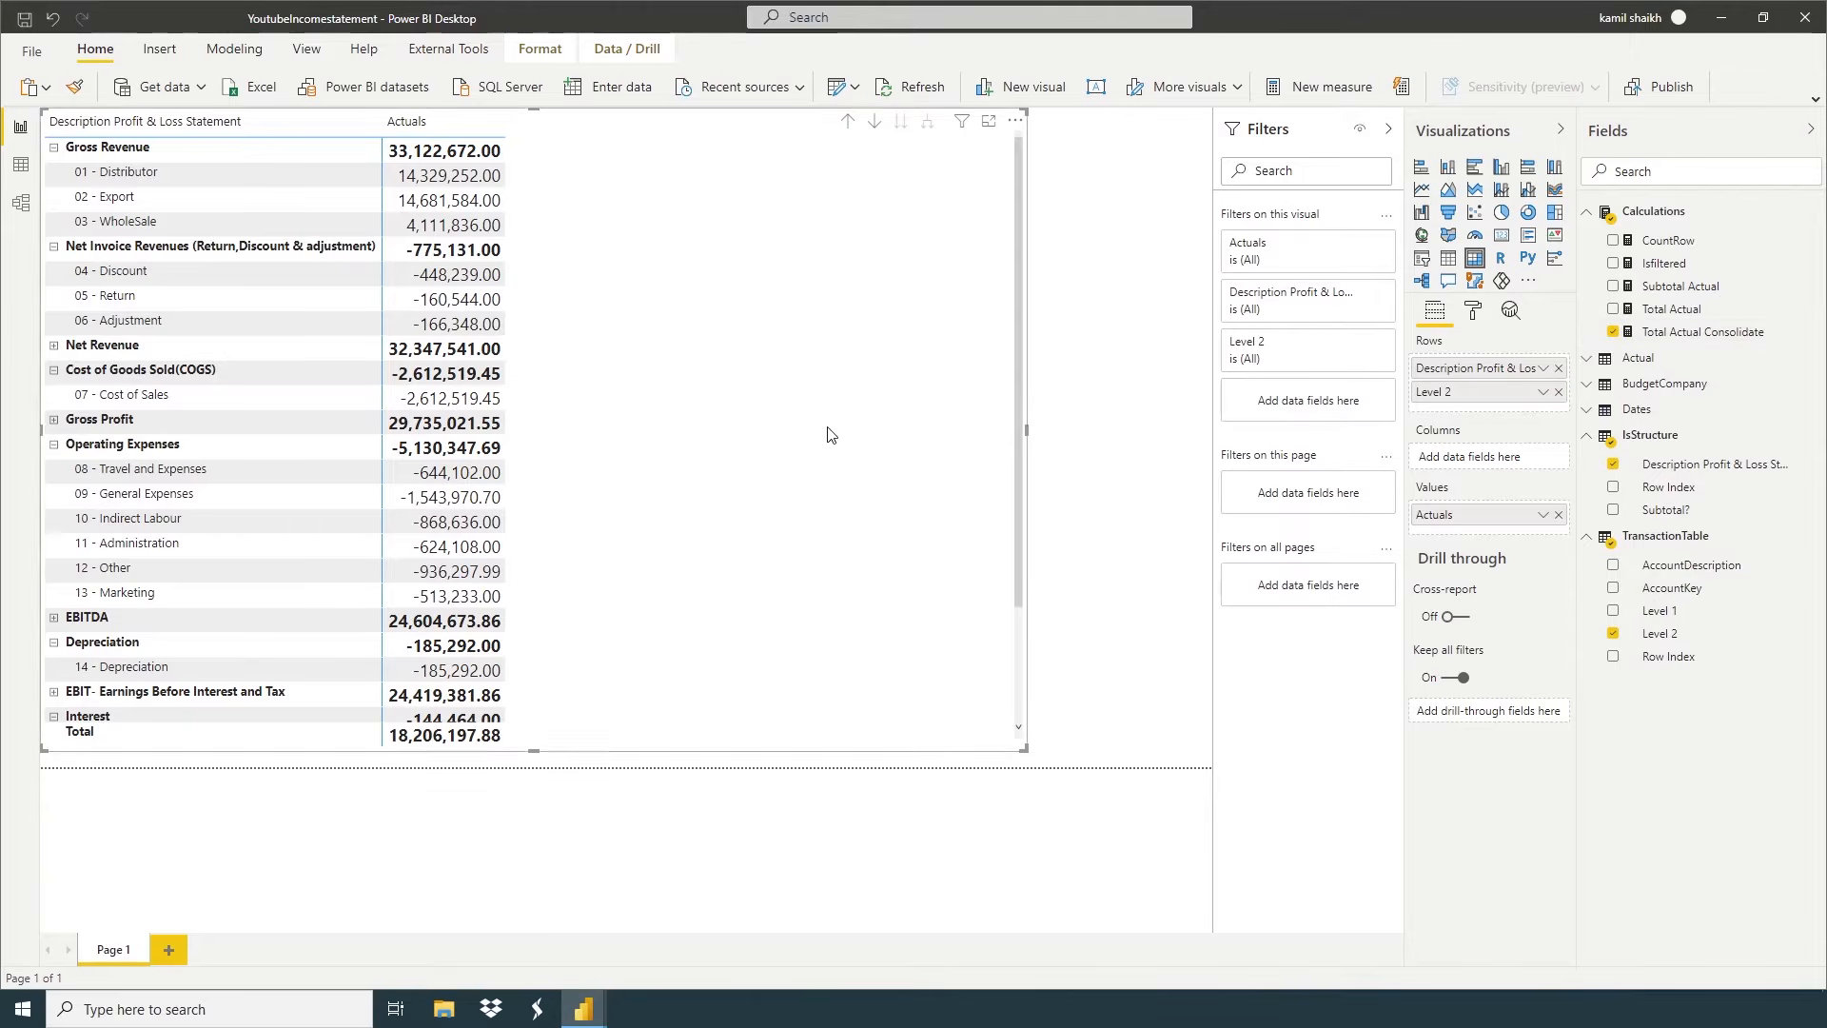
Check the Total Actual Consolidate formula without changing it, and start a new measure in the Calculations table headed Total Actual Consolidatevar=
left_click(1682, 333)
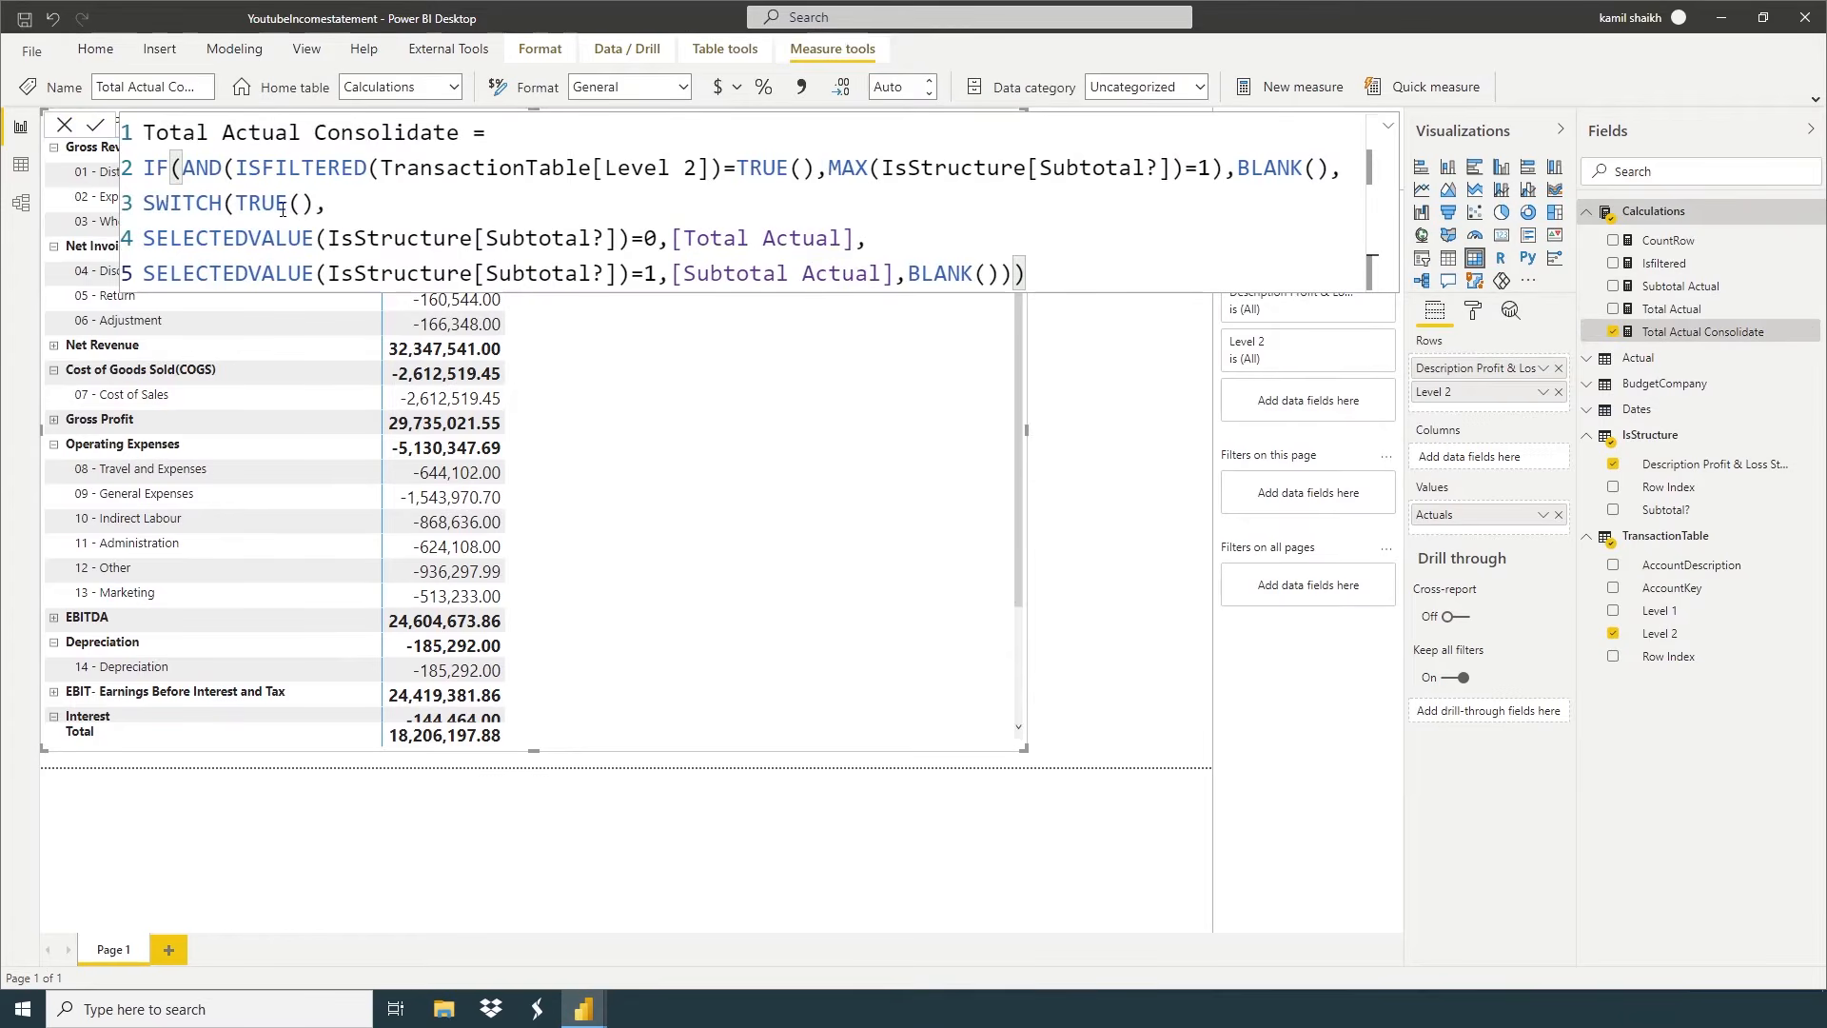
left_click(67, 124)
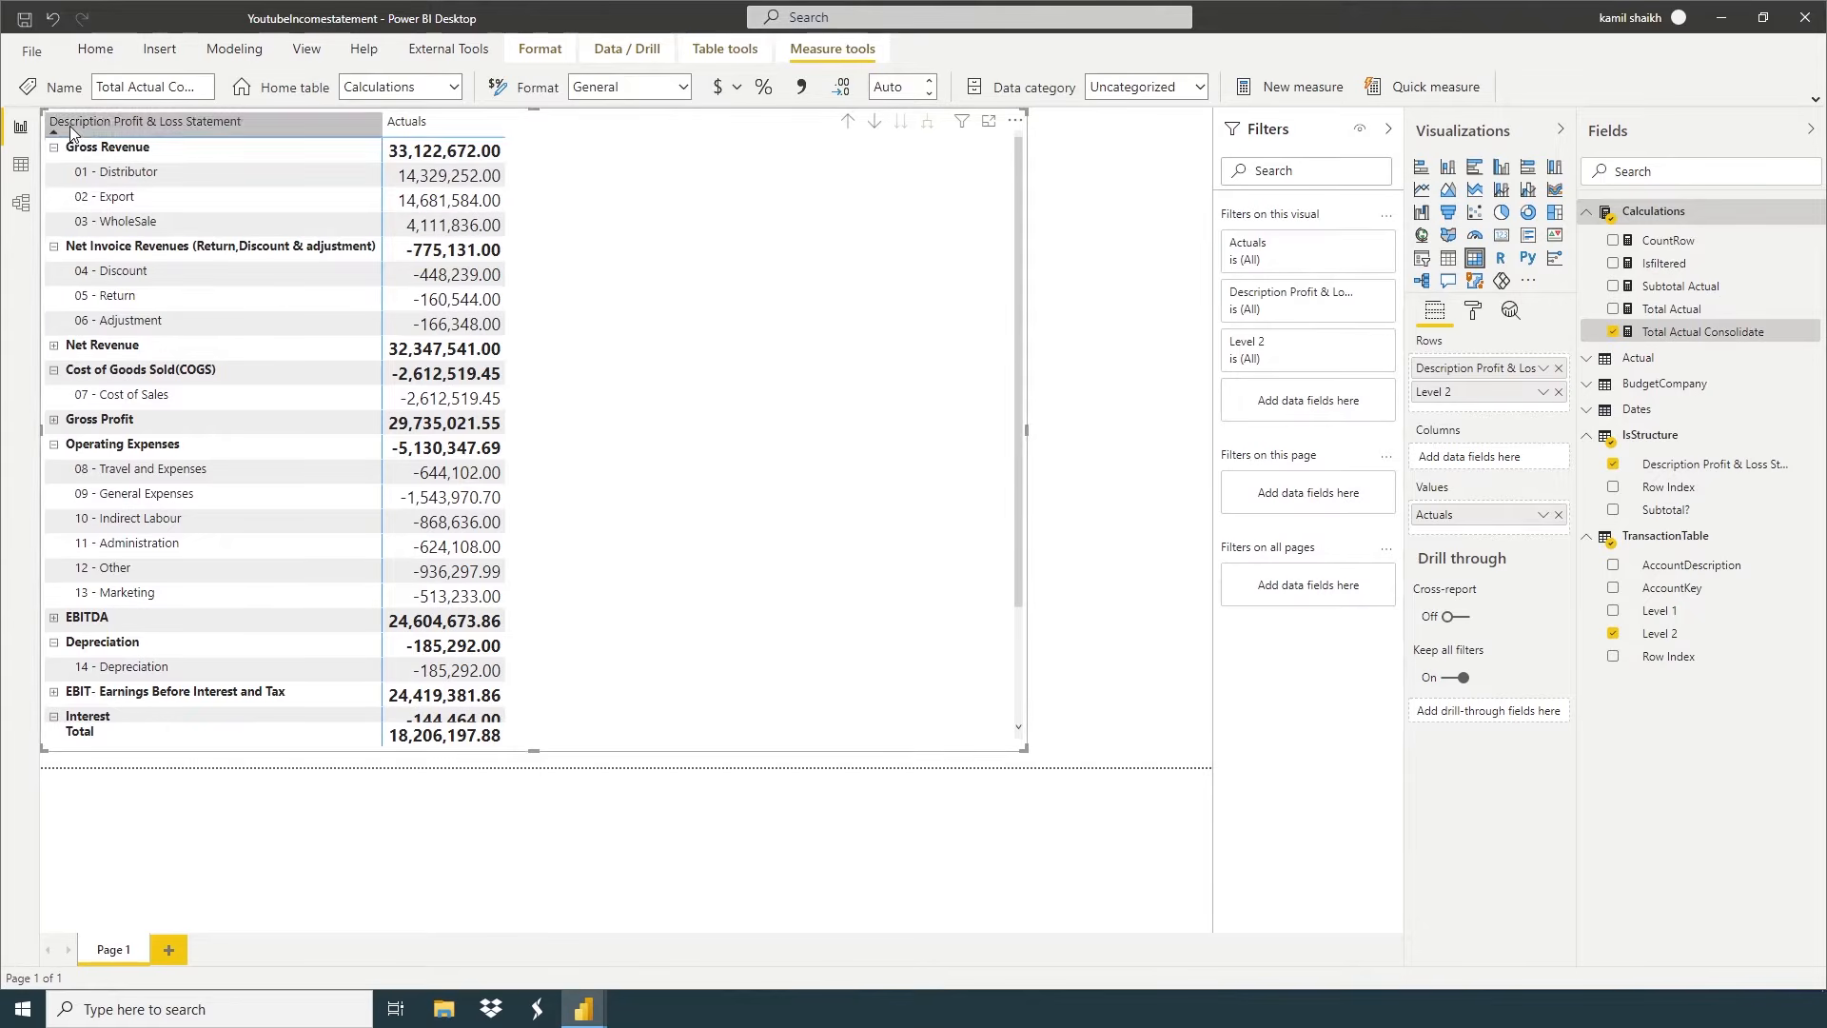
right_click(1668, 215)
left_click(1645, 244)
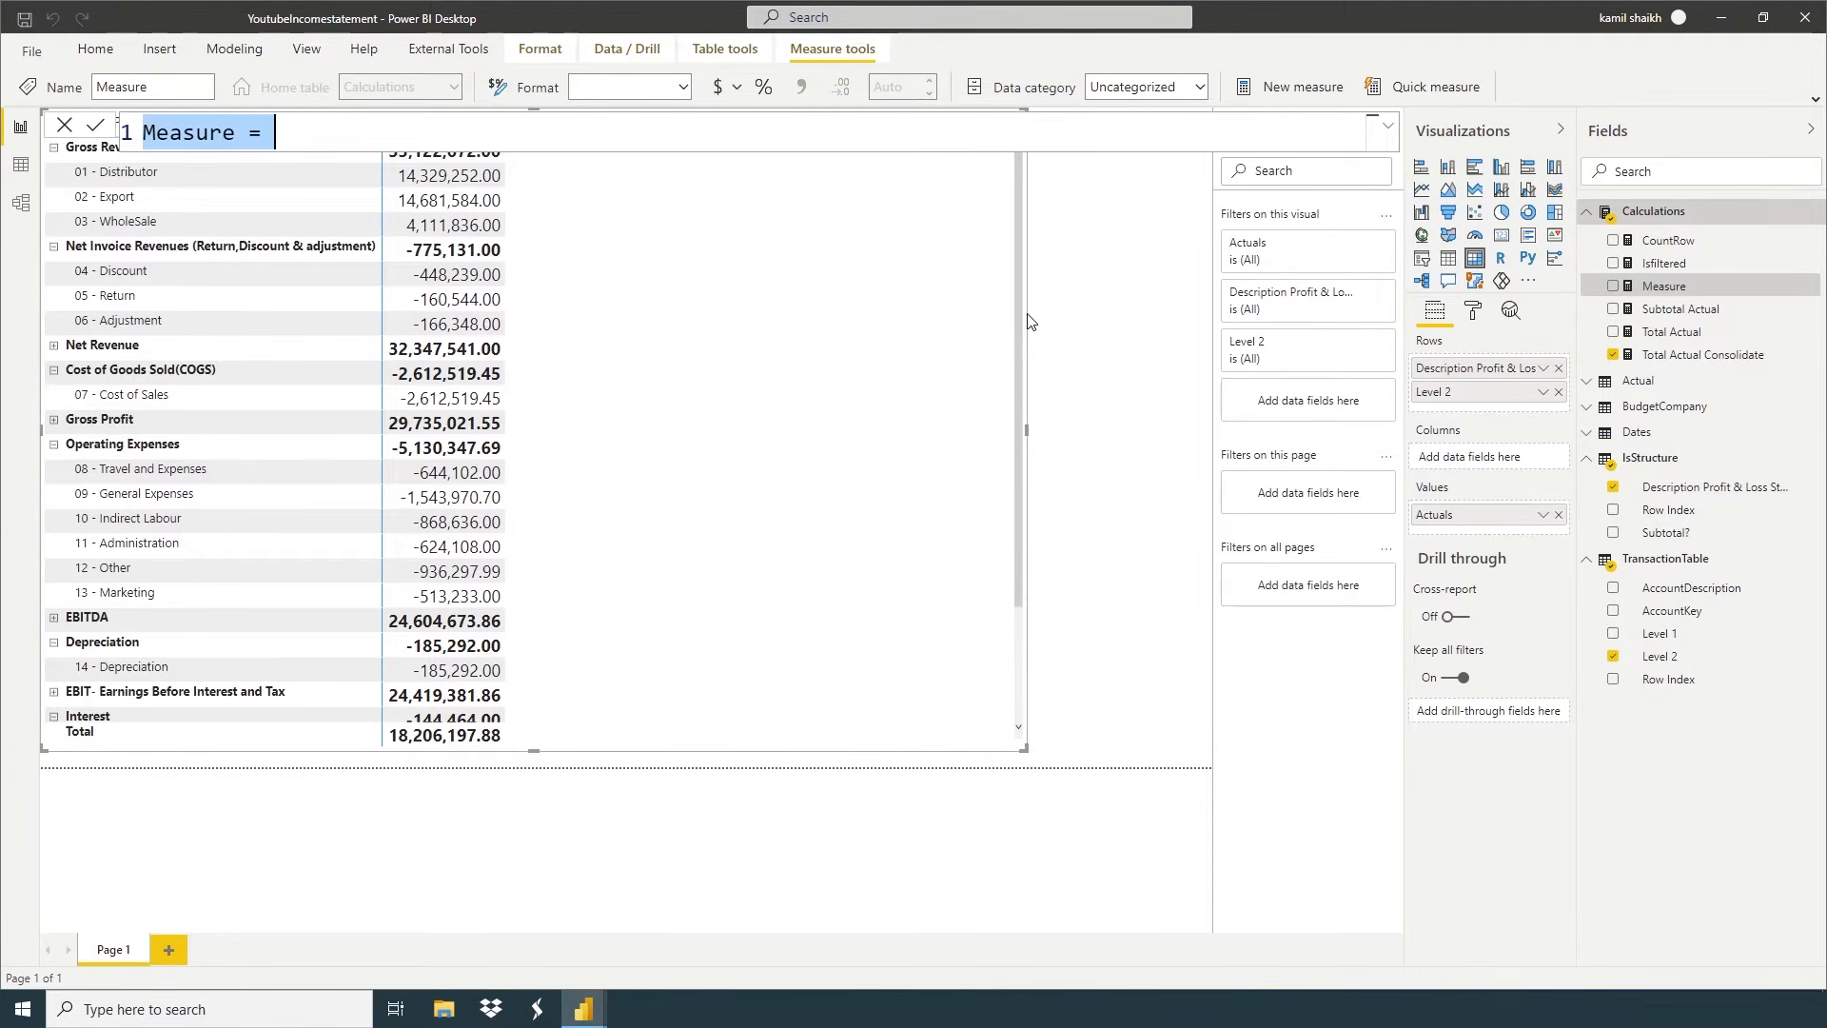
key("BackSpace")
type("T")
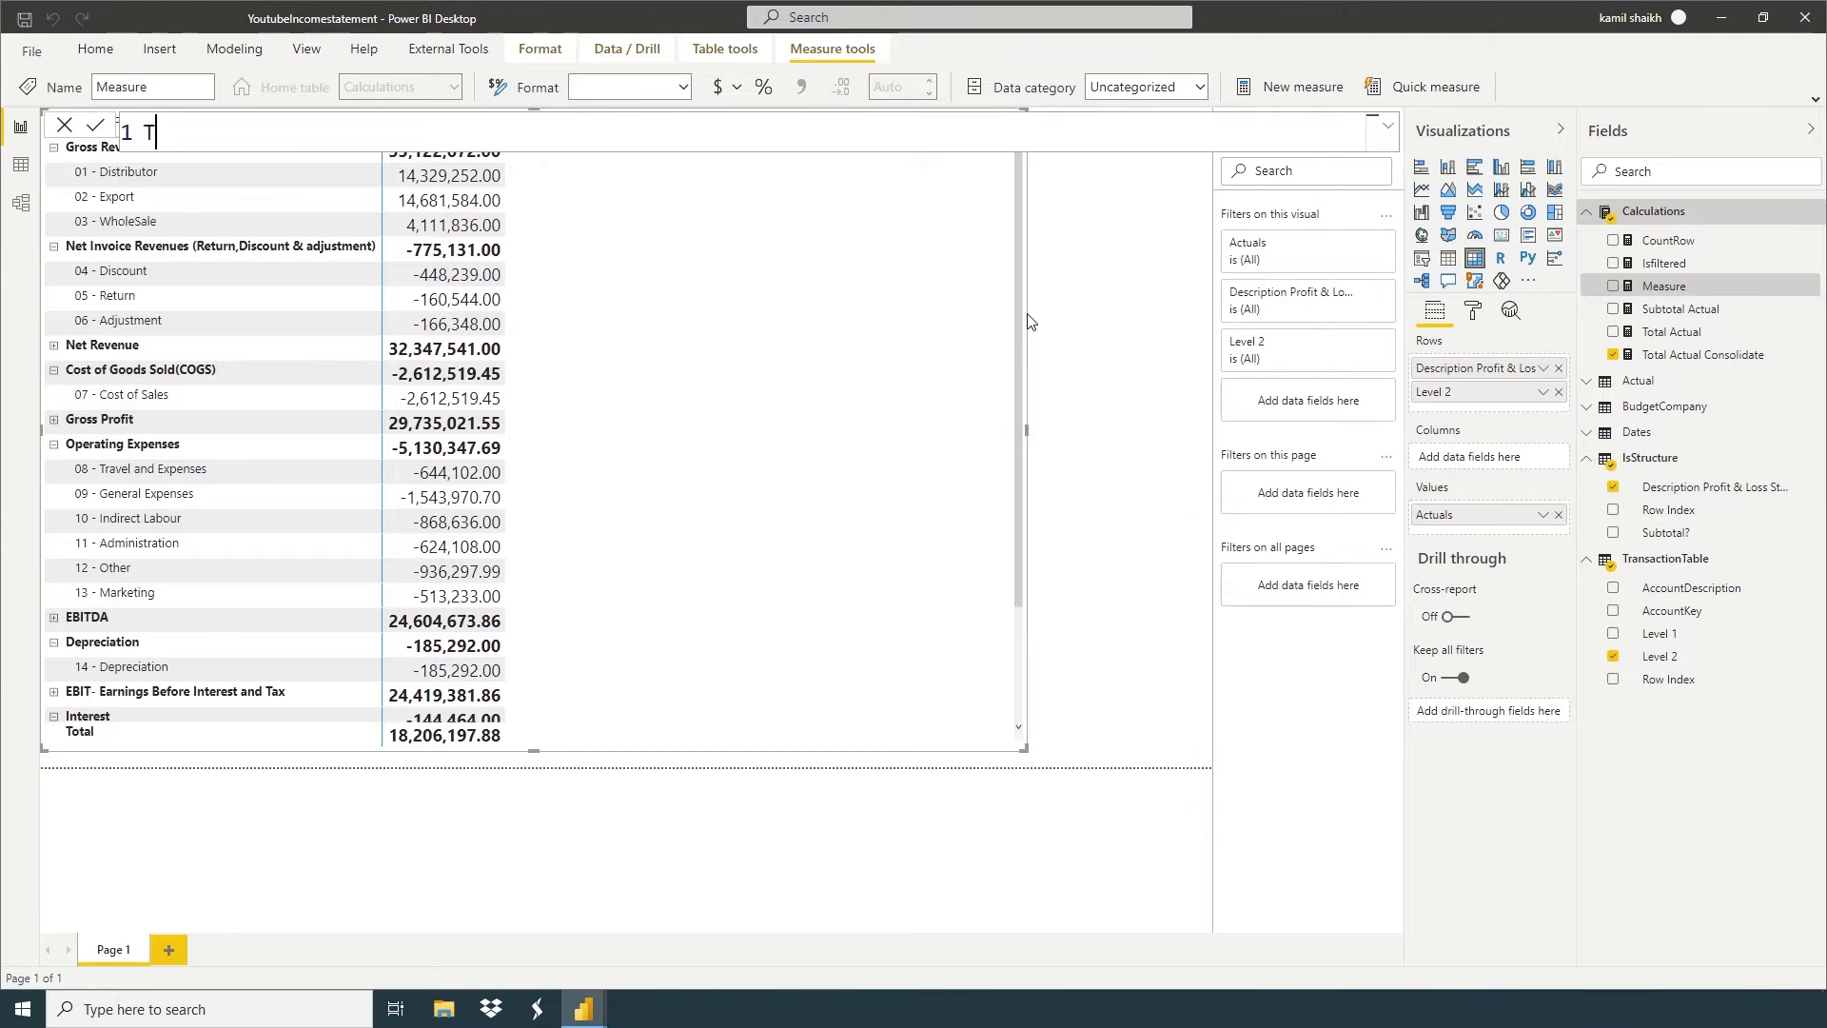
type("otal Actual Consolidateva")
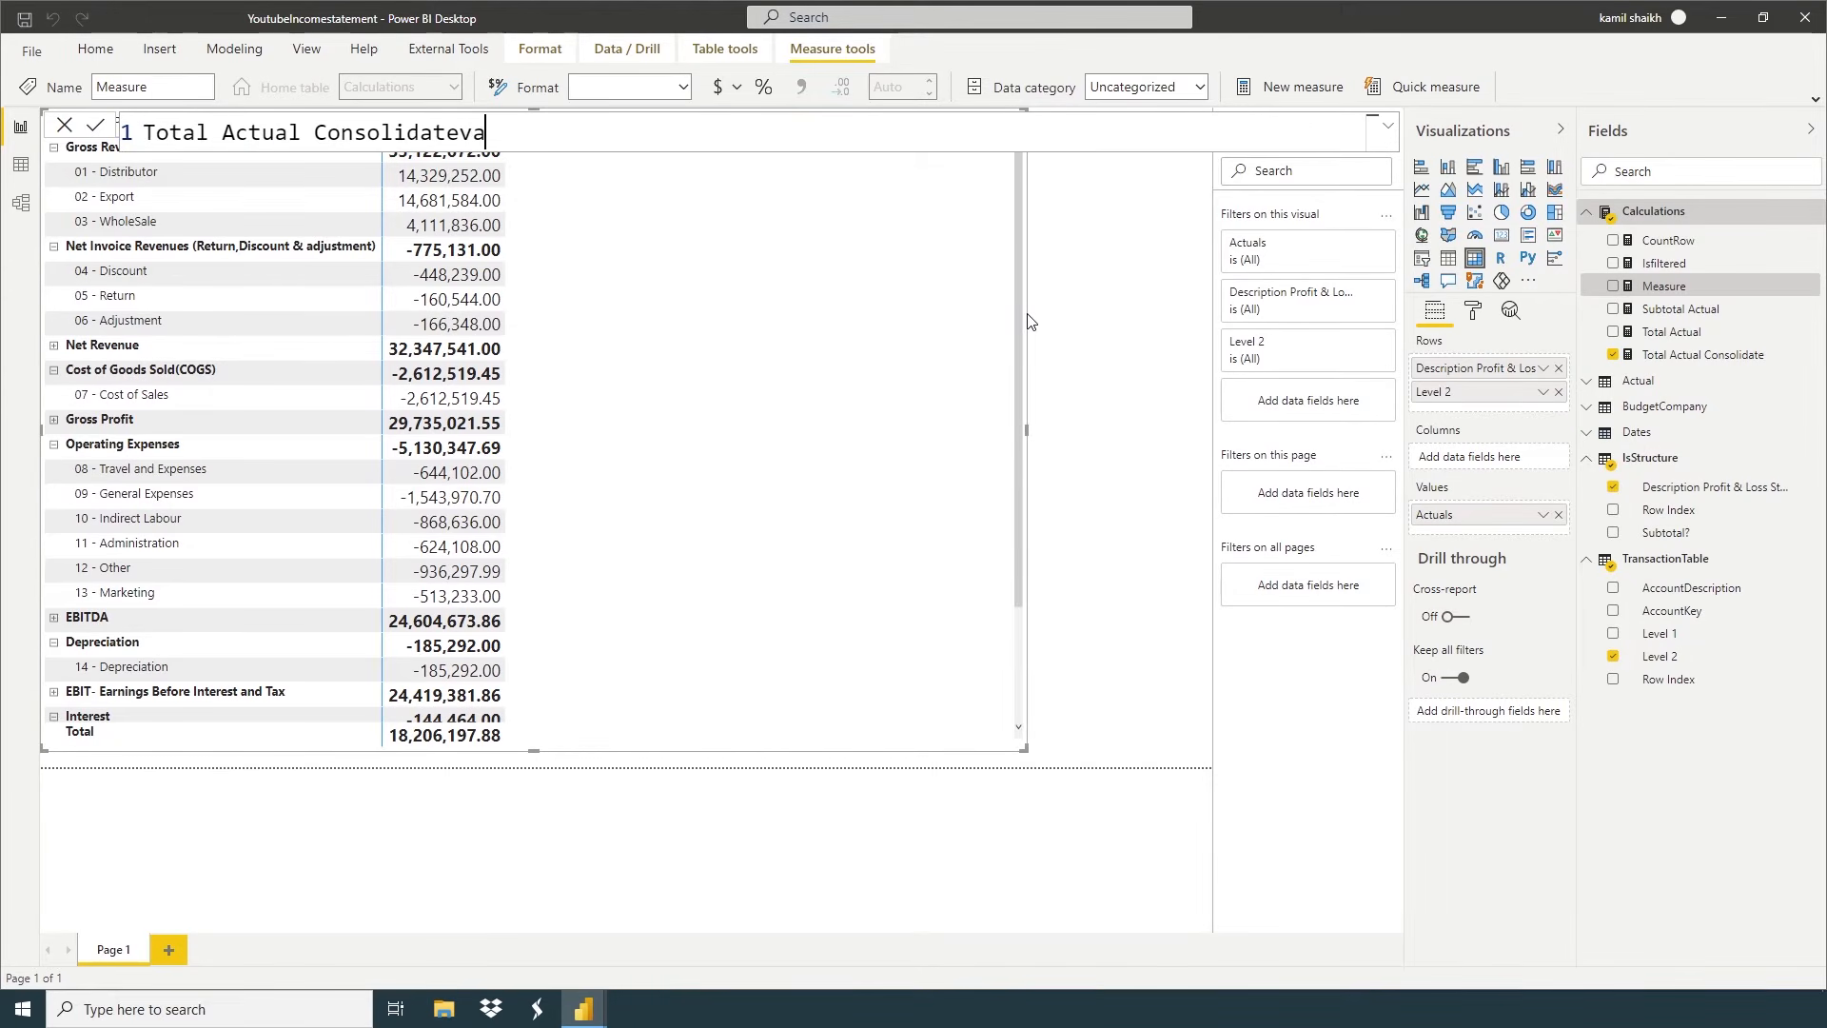
type("r=")
key("shift+Return")
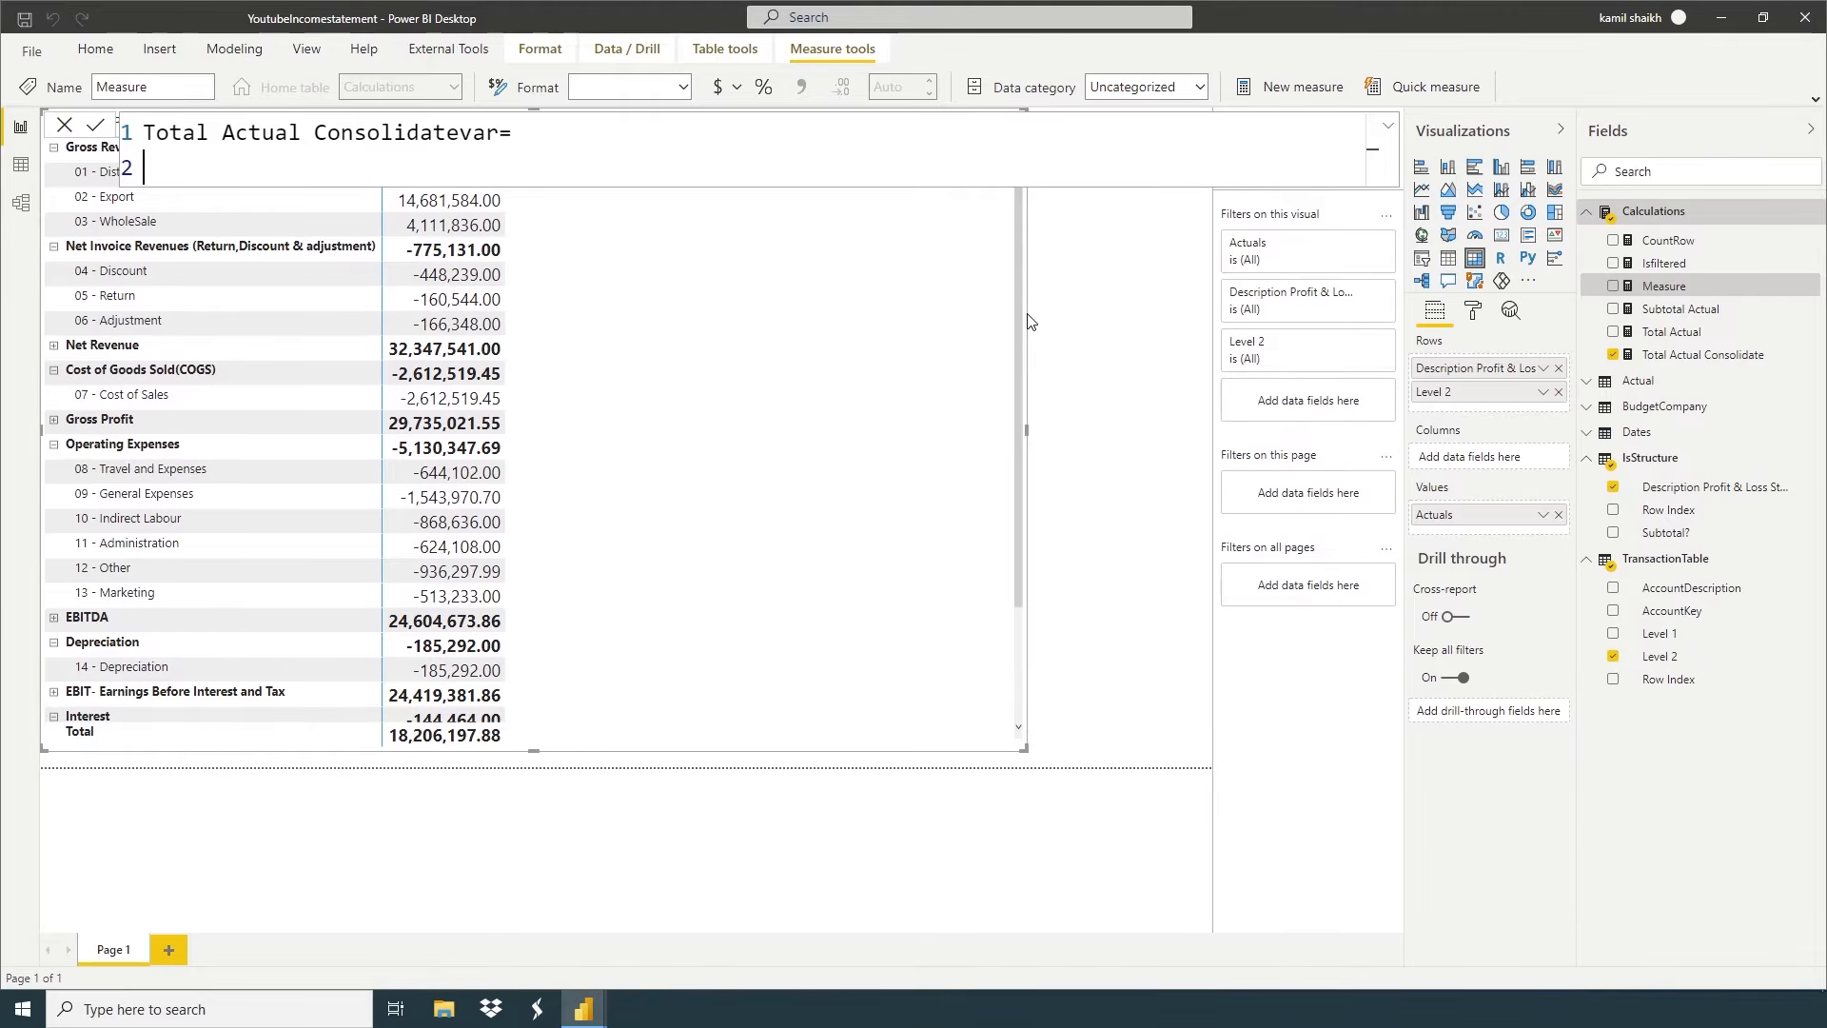
Replace the draft with the copied Total Actual_ConsolidateVar formula, which uses SubTotalActual, DOfilter and SubTotal variables, commit it and close the formula editor
key("ctrl+a")
key("ctrl+v")
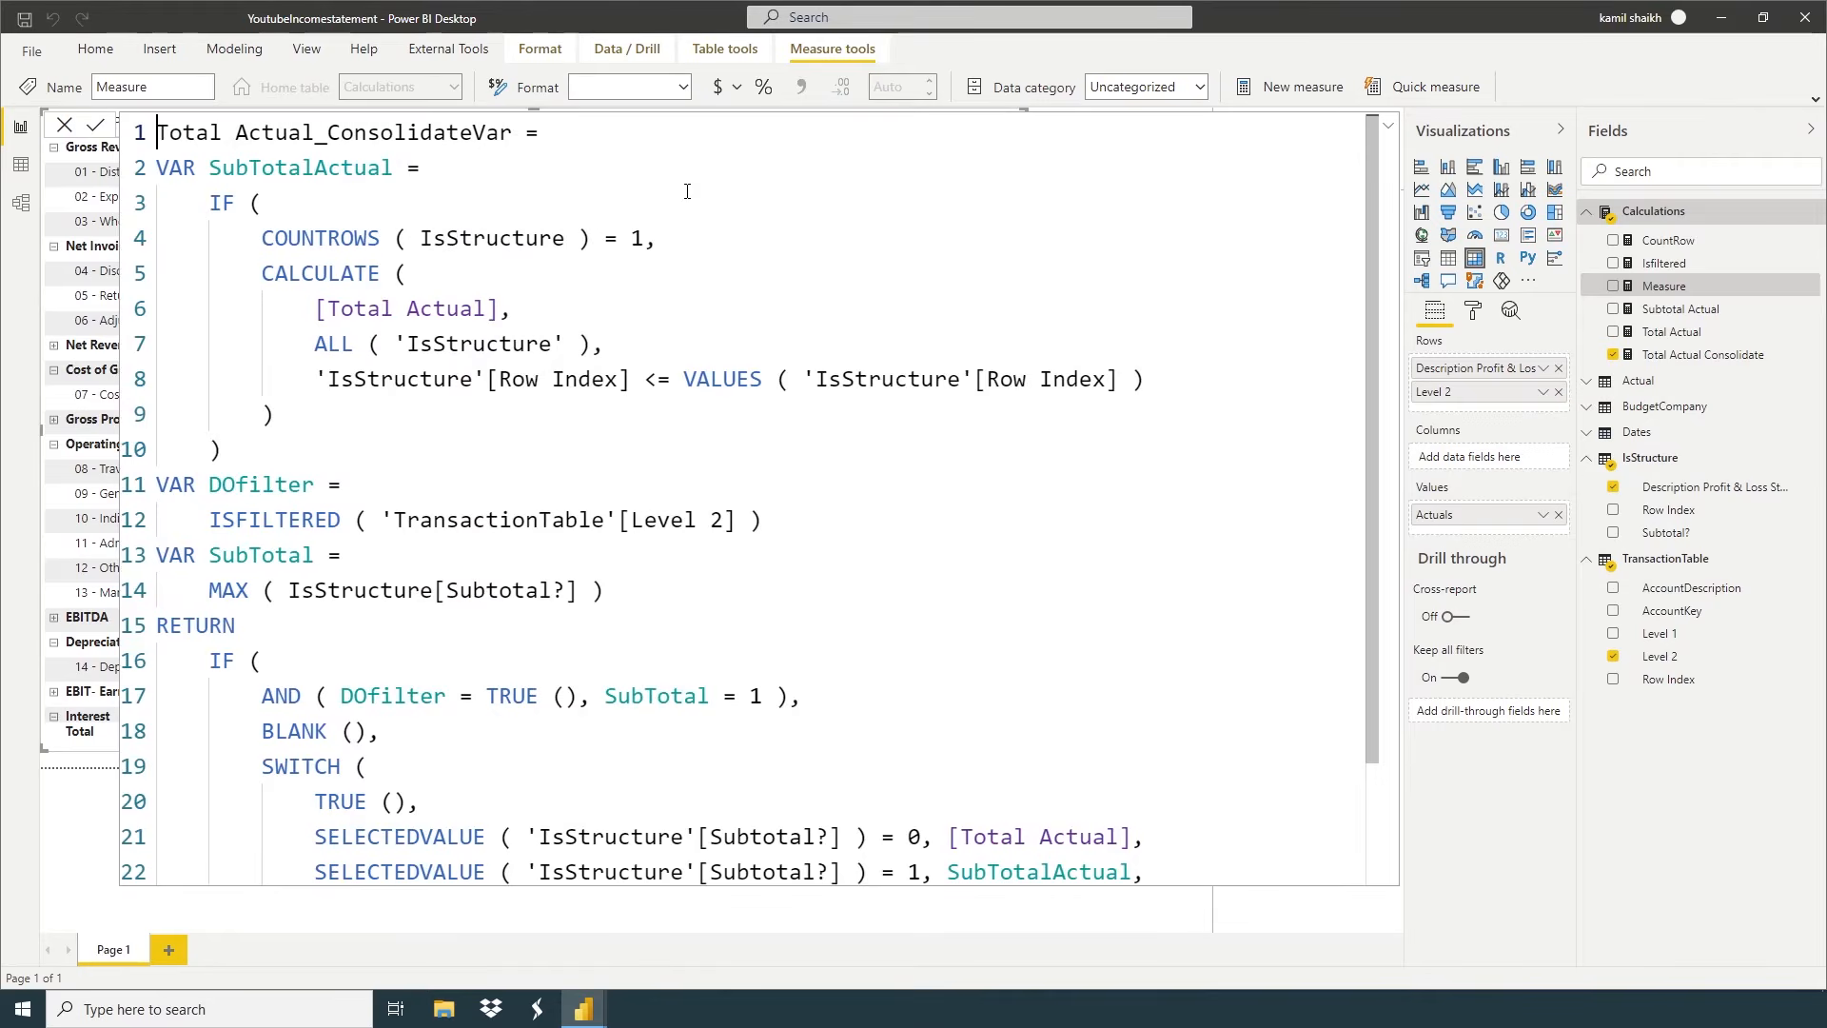
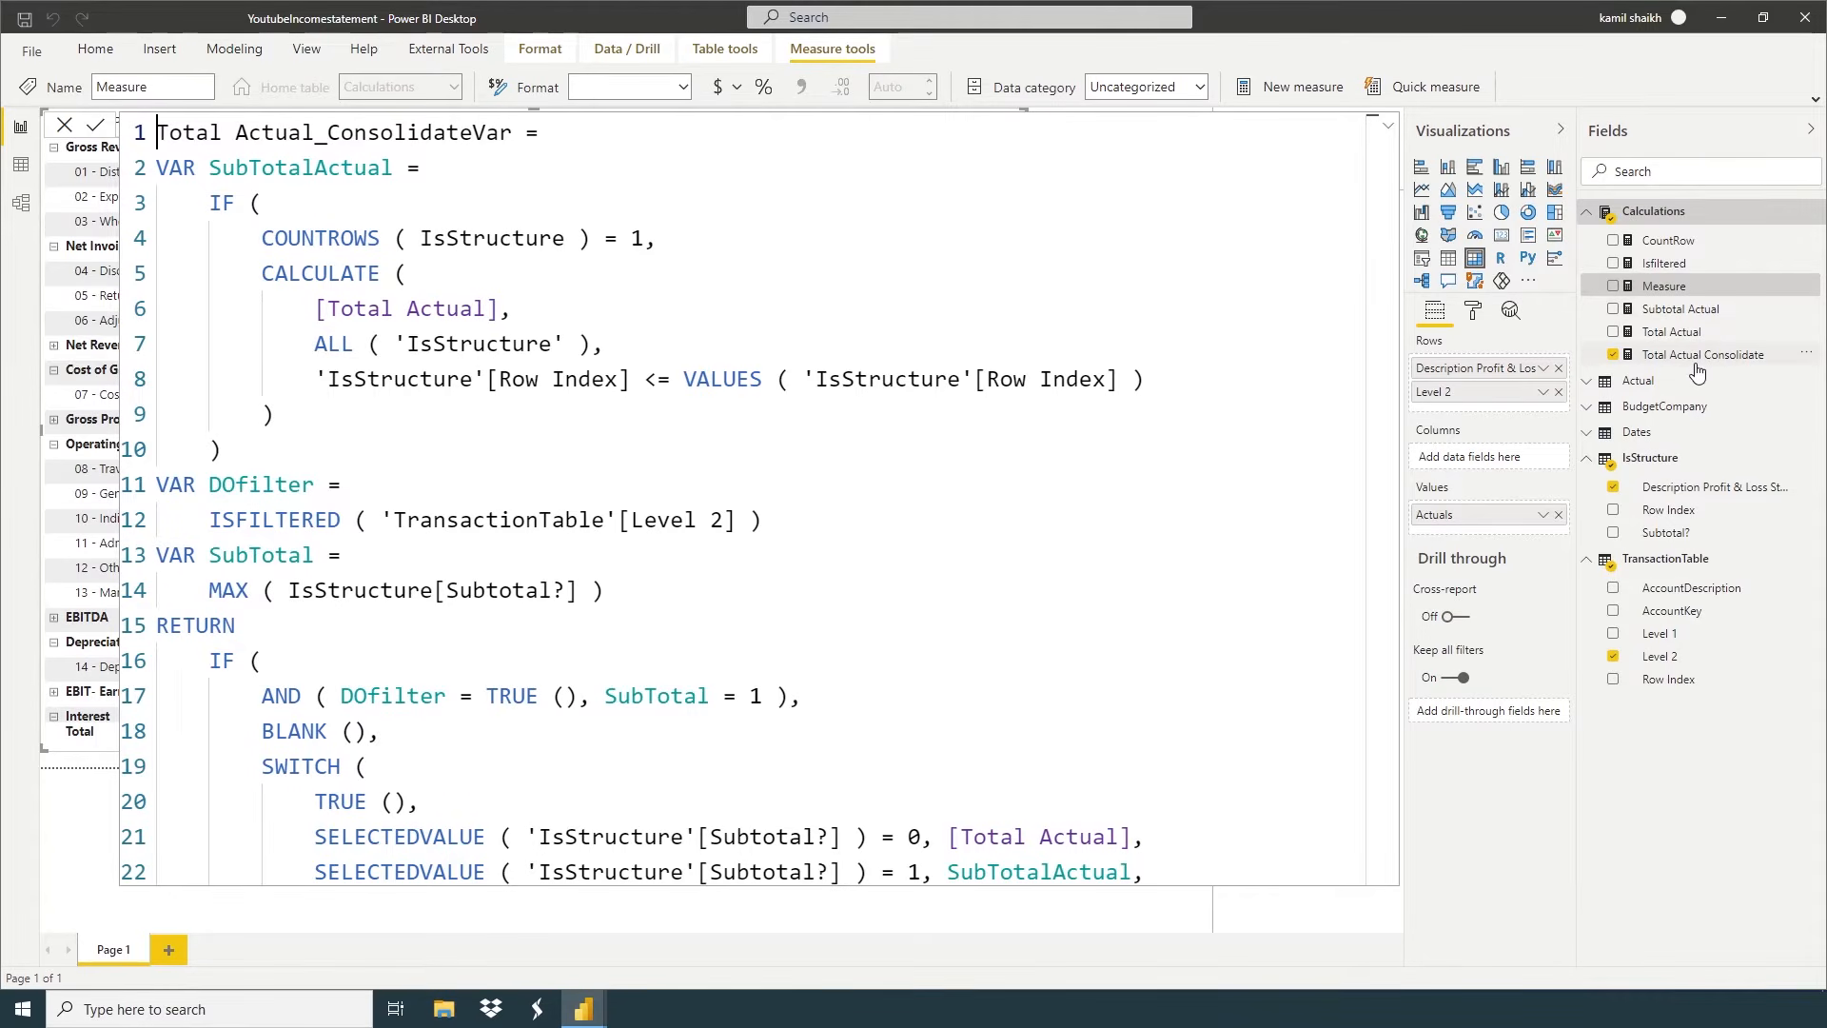
scroll(305, 666, "down", 2)
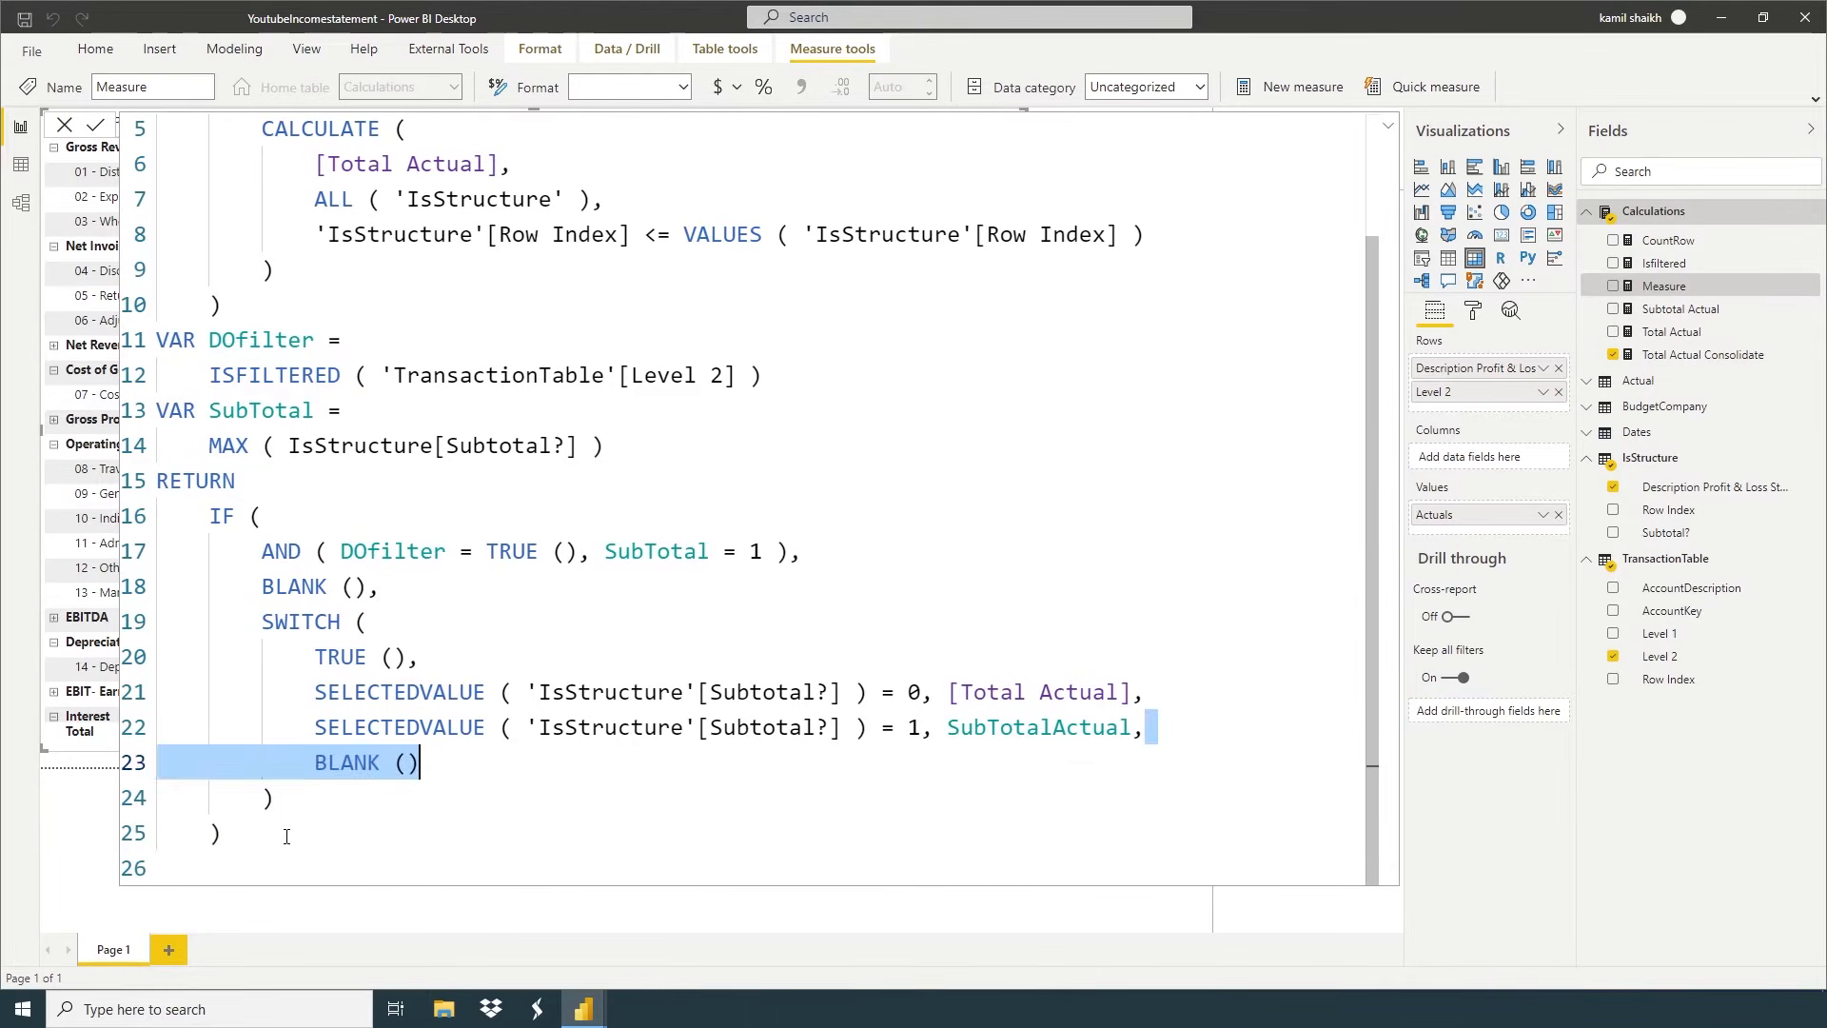
left_click(302, 837)
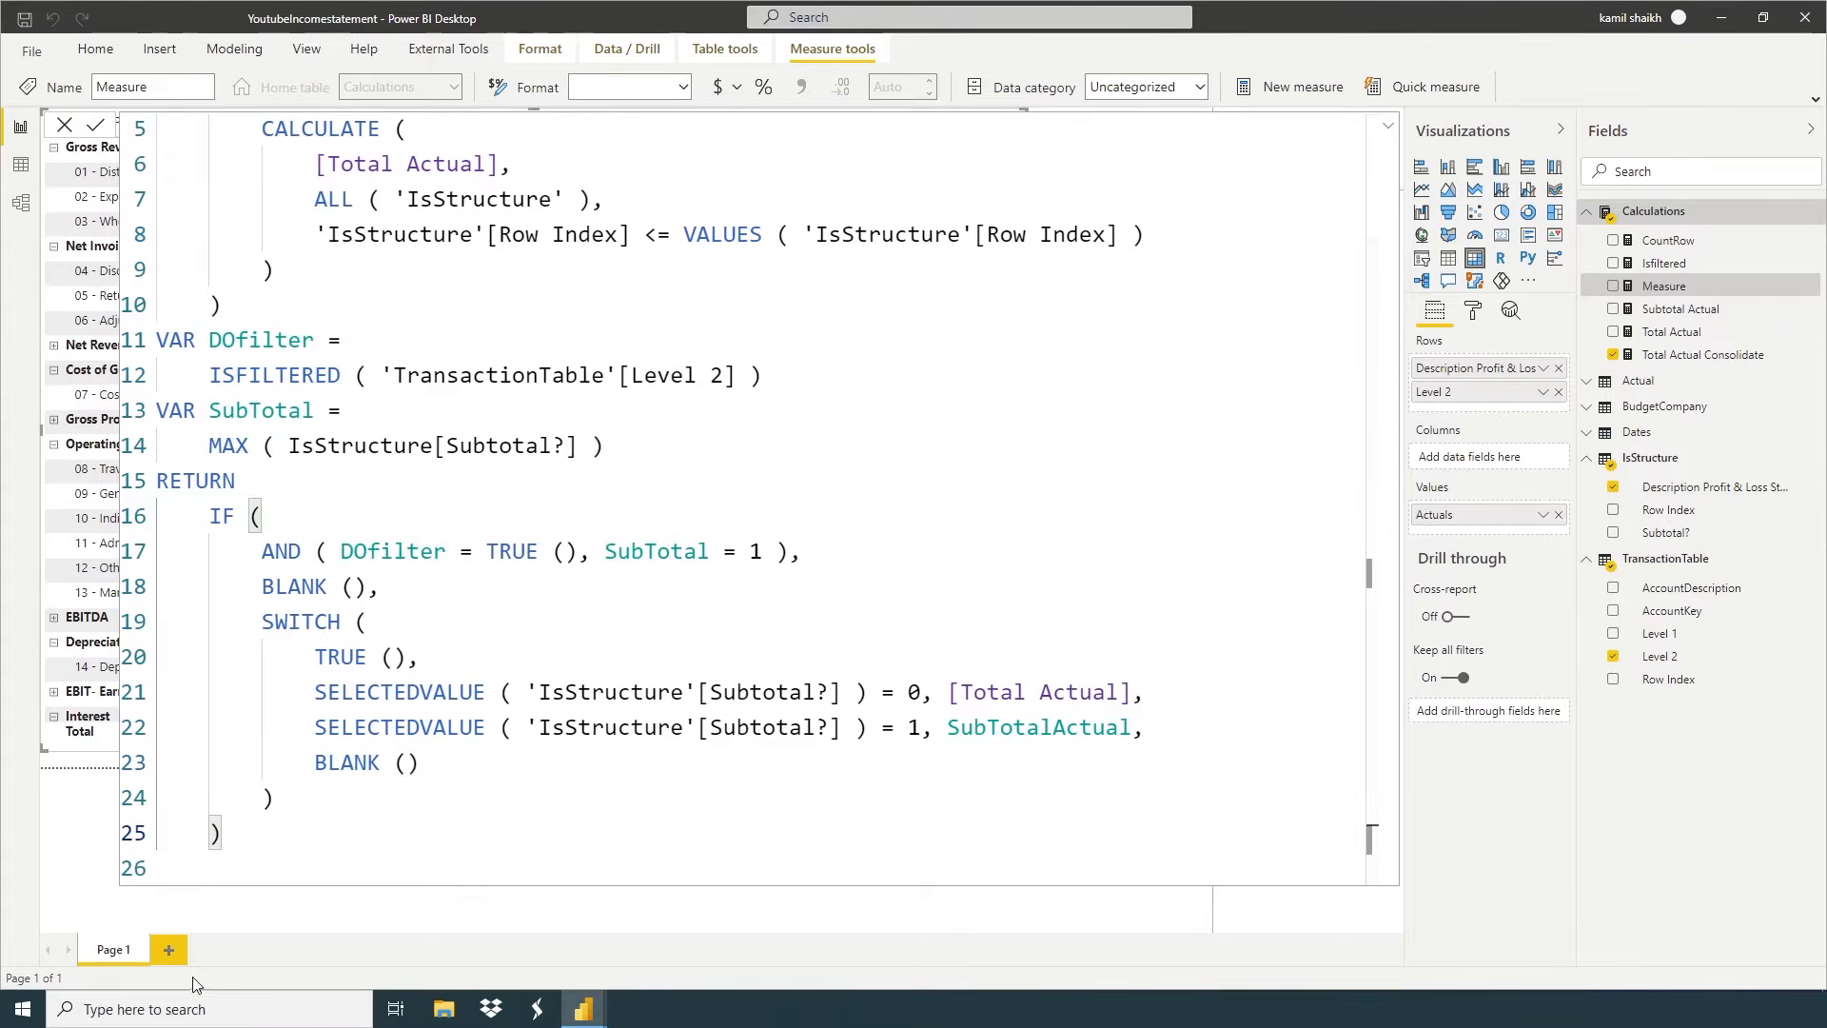
key("Return")
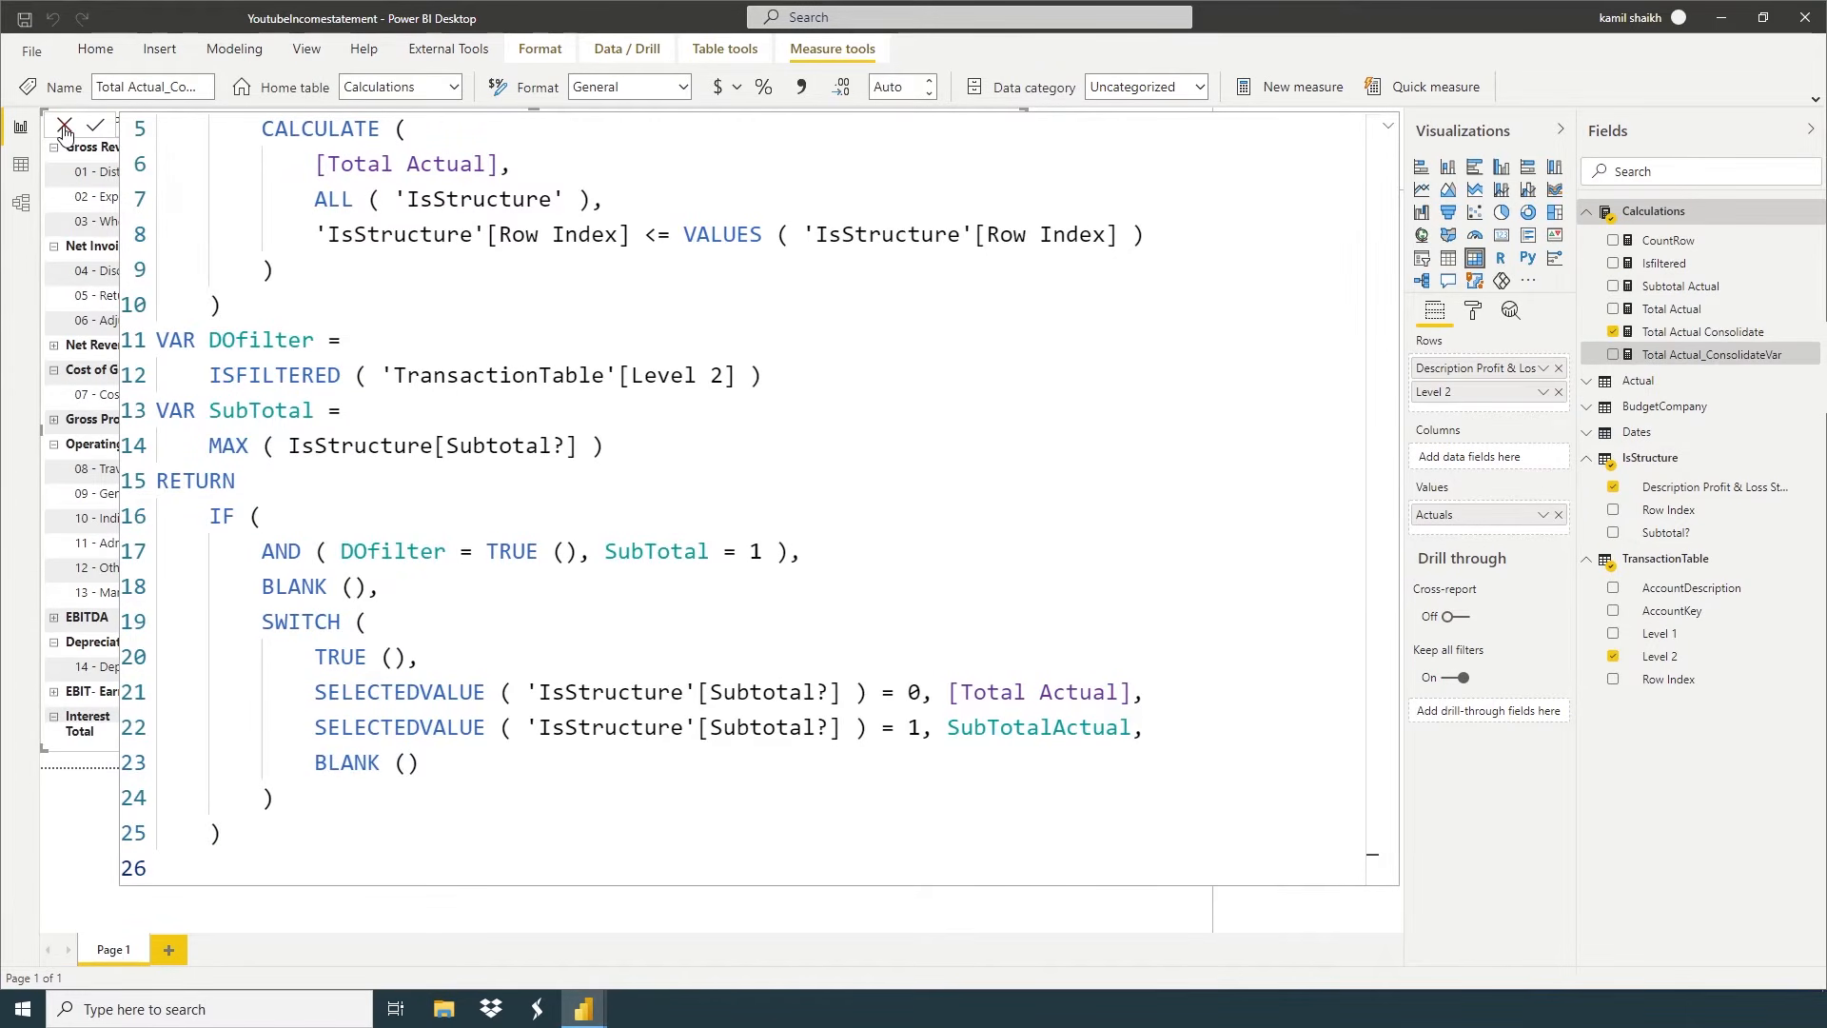
left_click(65, 127)
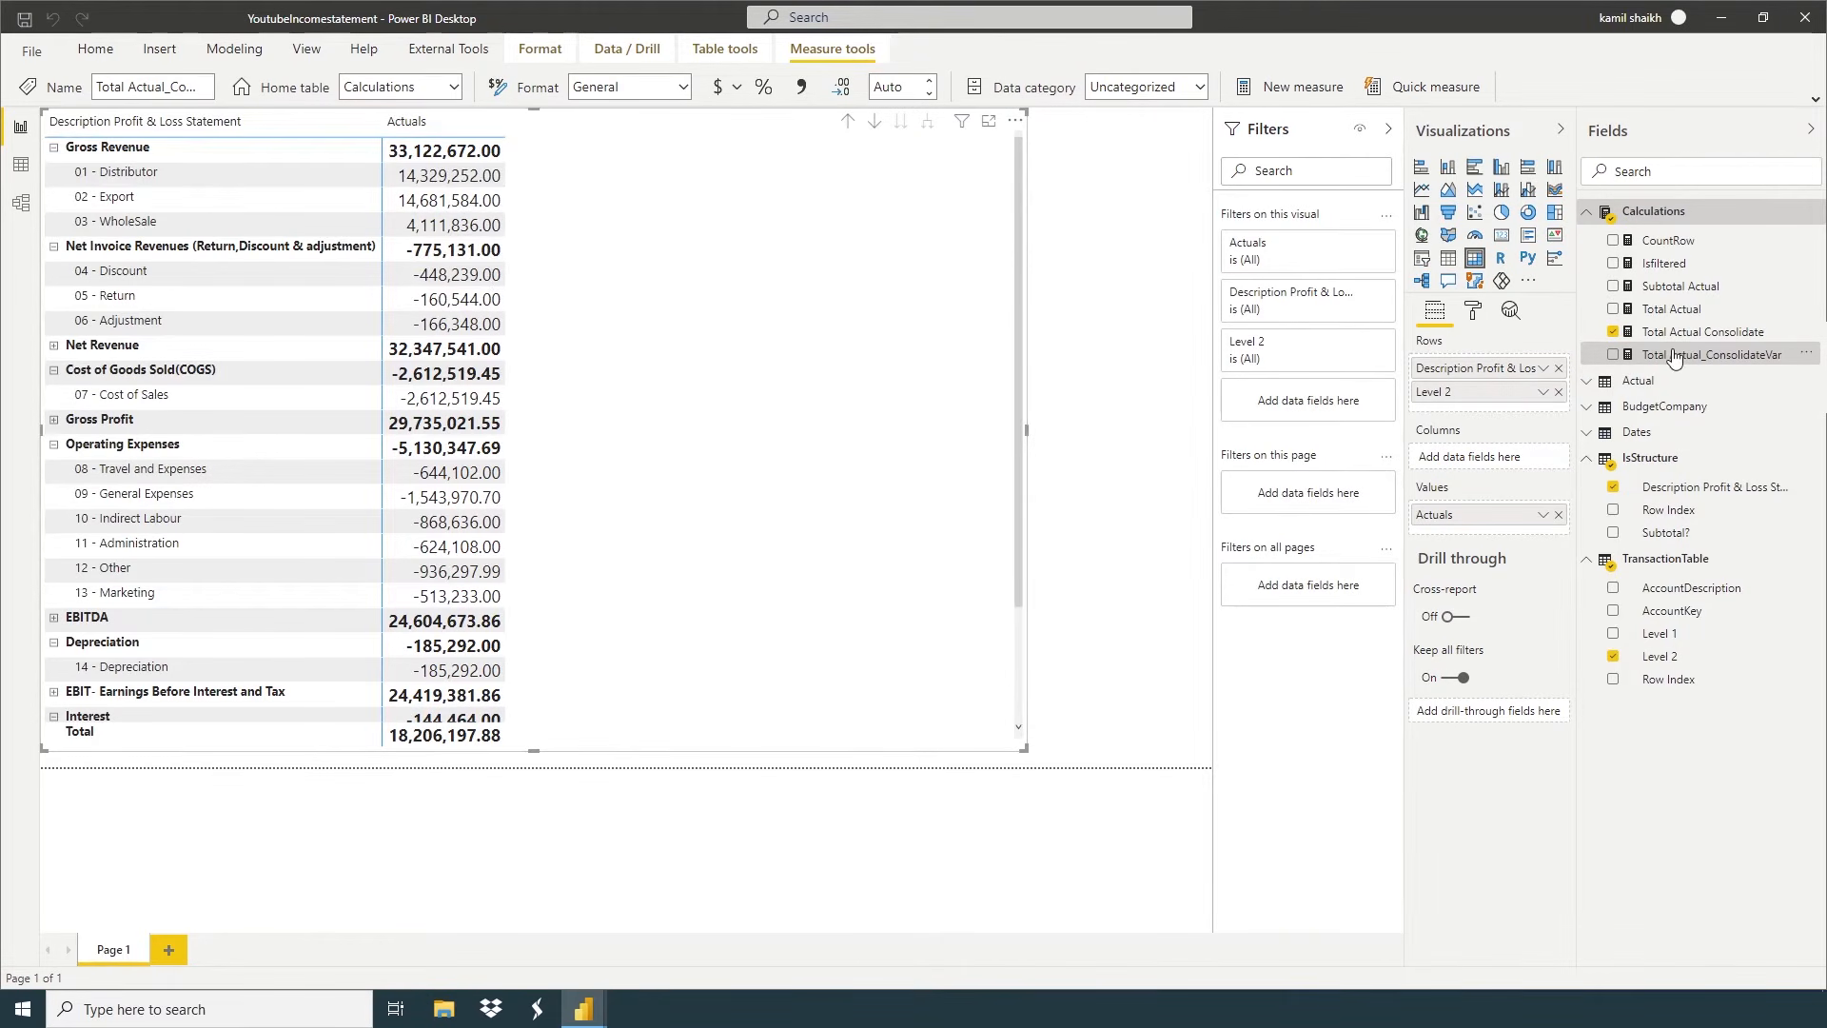
Replace the matrix's Actuals value with the Total Actual_ConsolidateVar measure, and rename that measure Actuals for this visual
left_click_drag(1676, 352, 1498, 531)
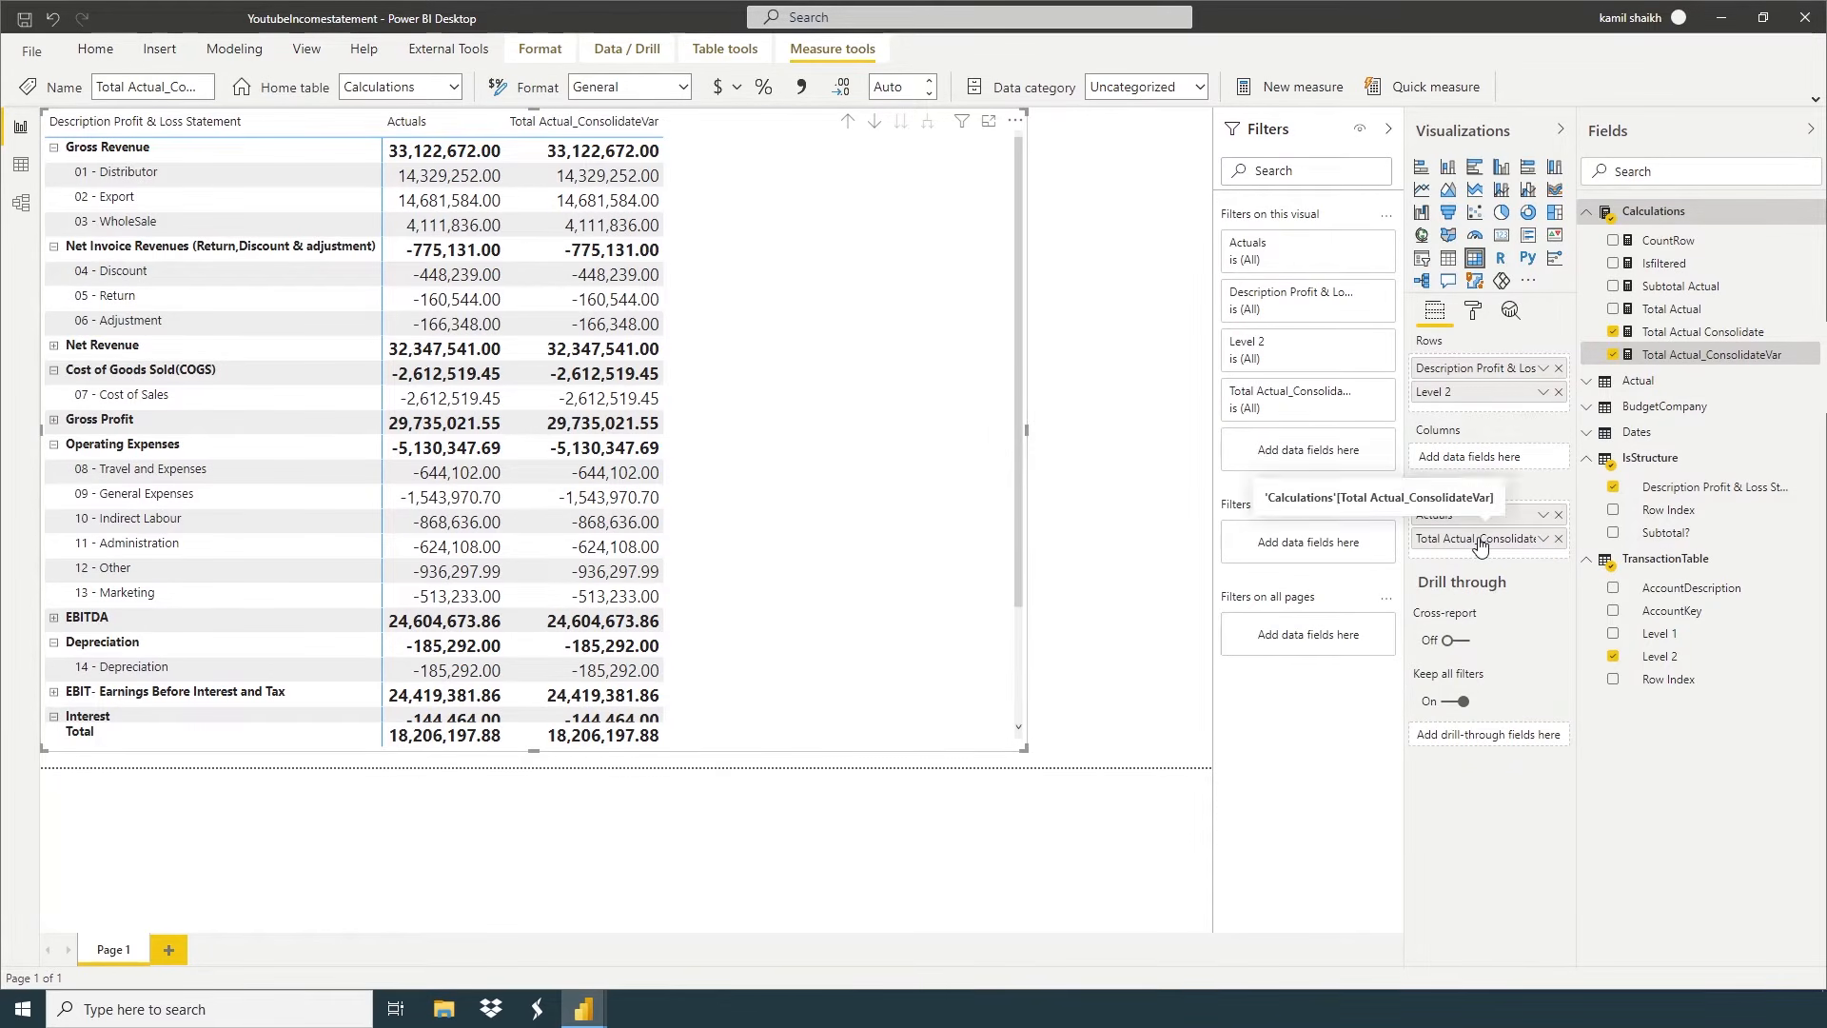
left_click(1559, 515)
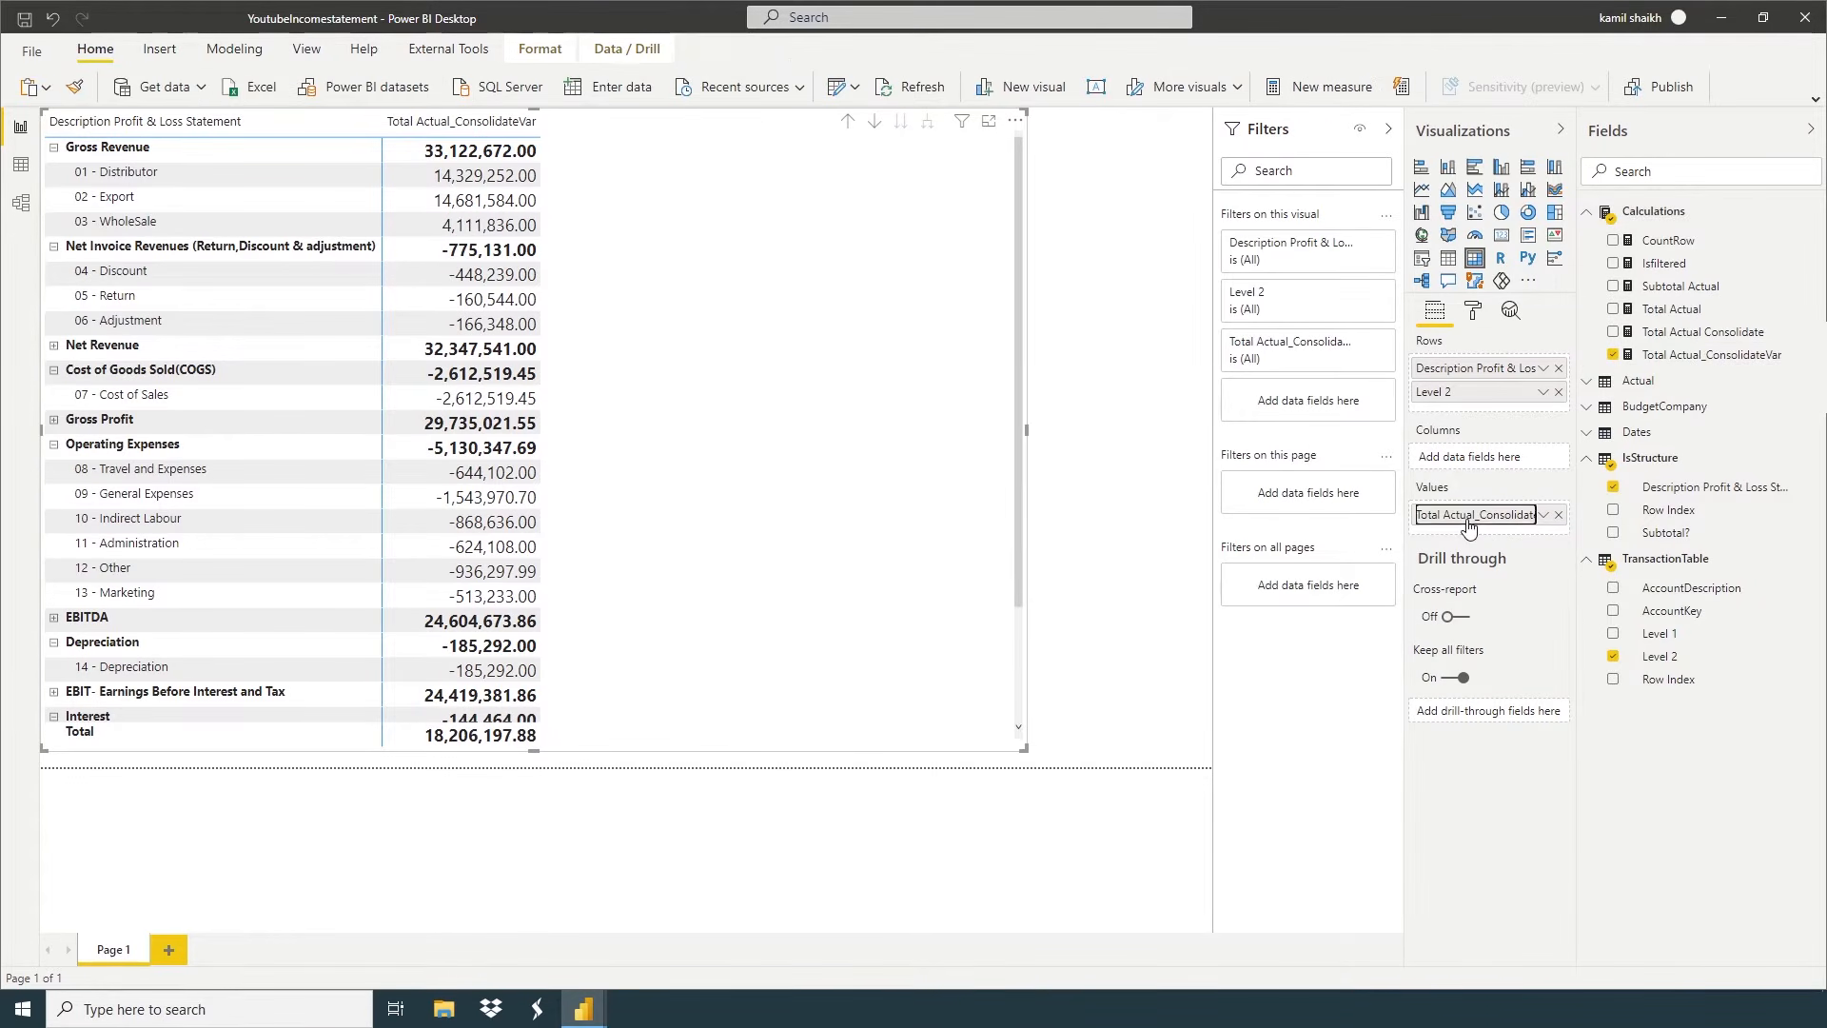
right_click(1470, 526)
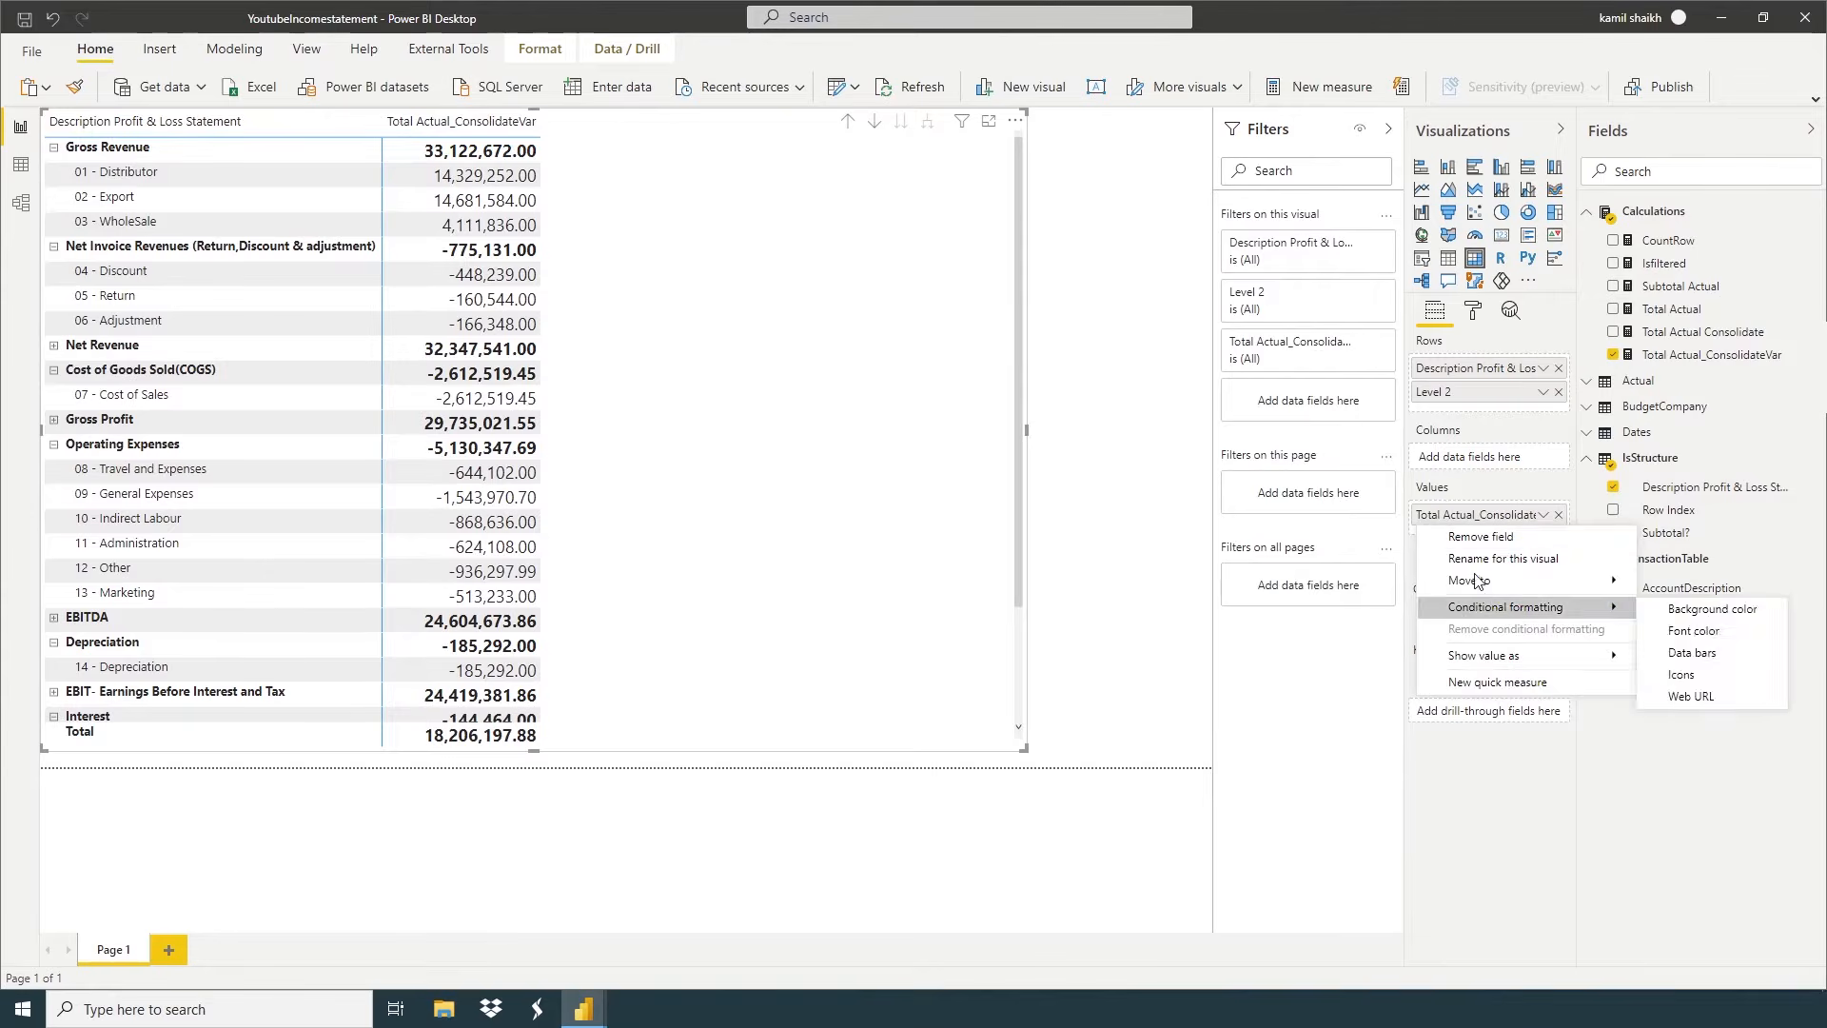
left_click(1502, 559)
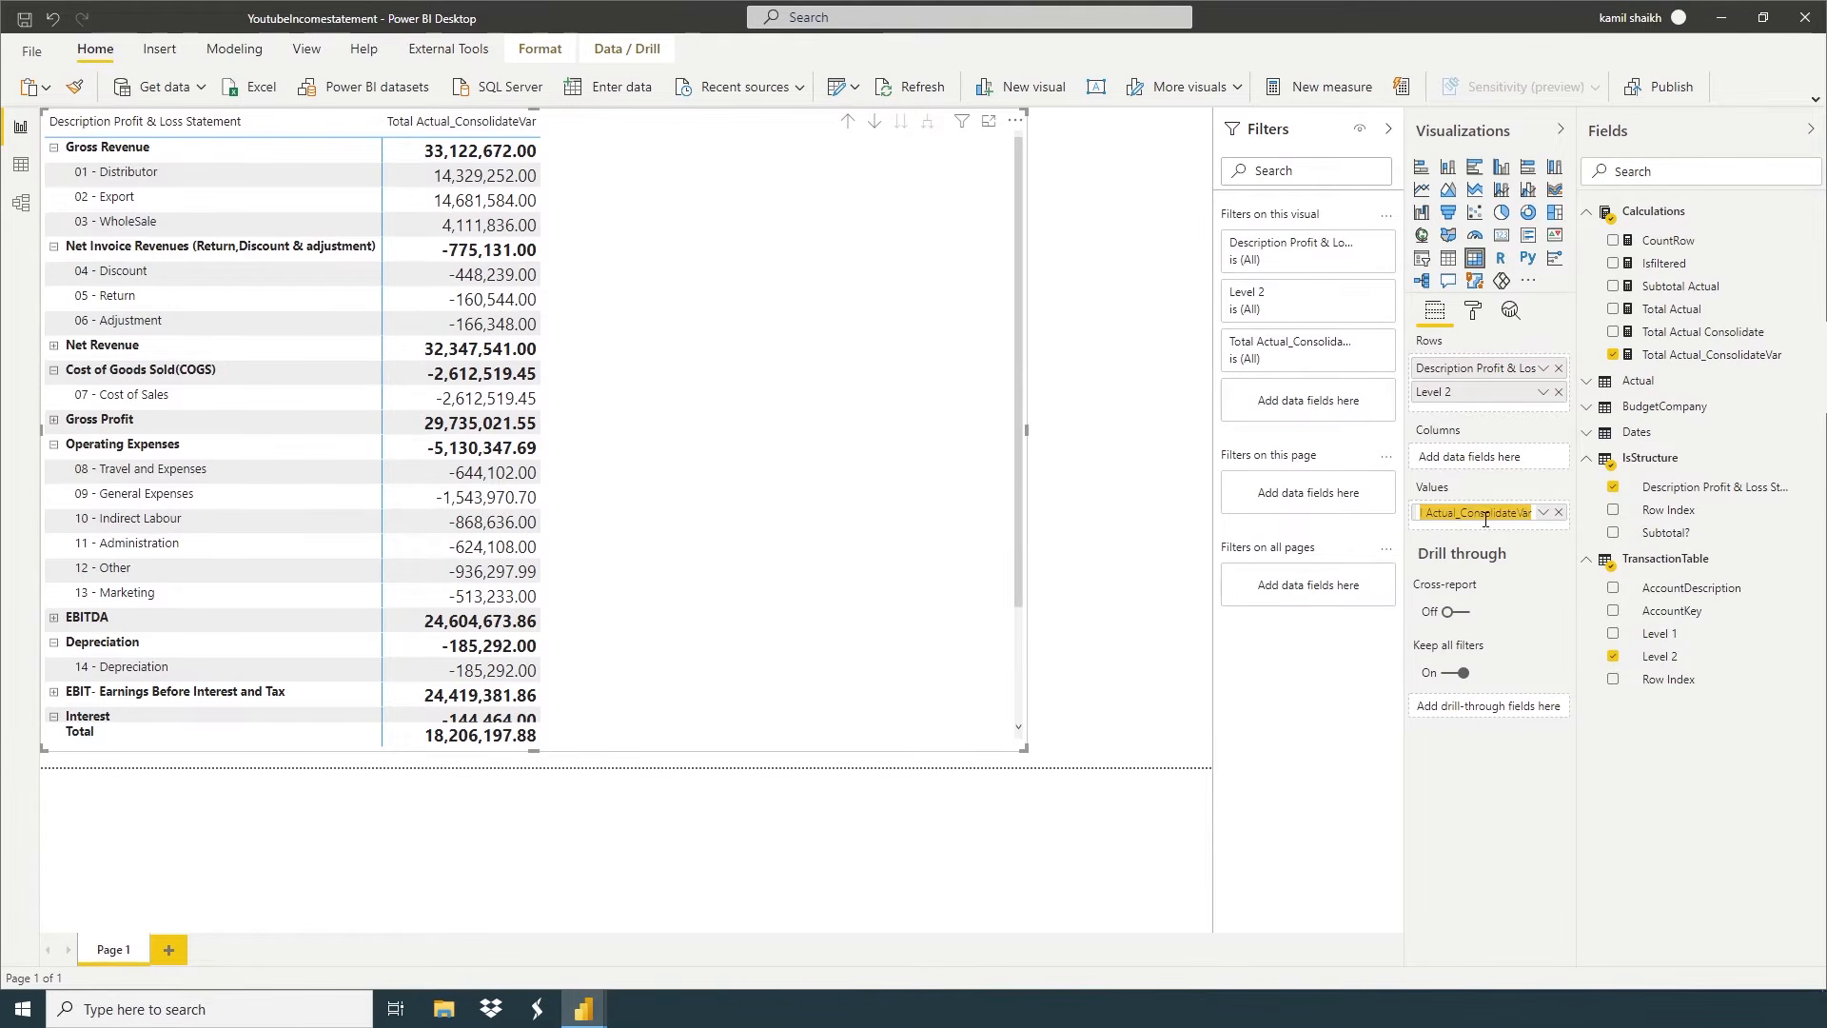
type("av")
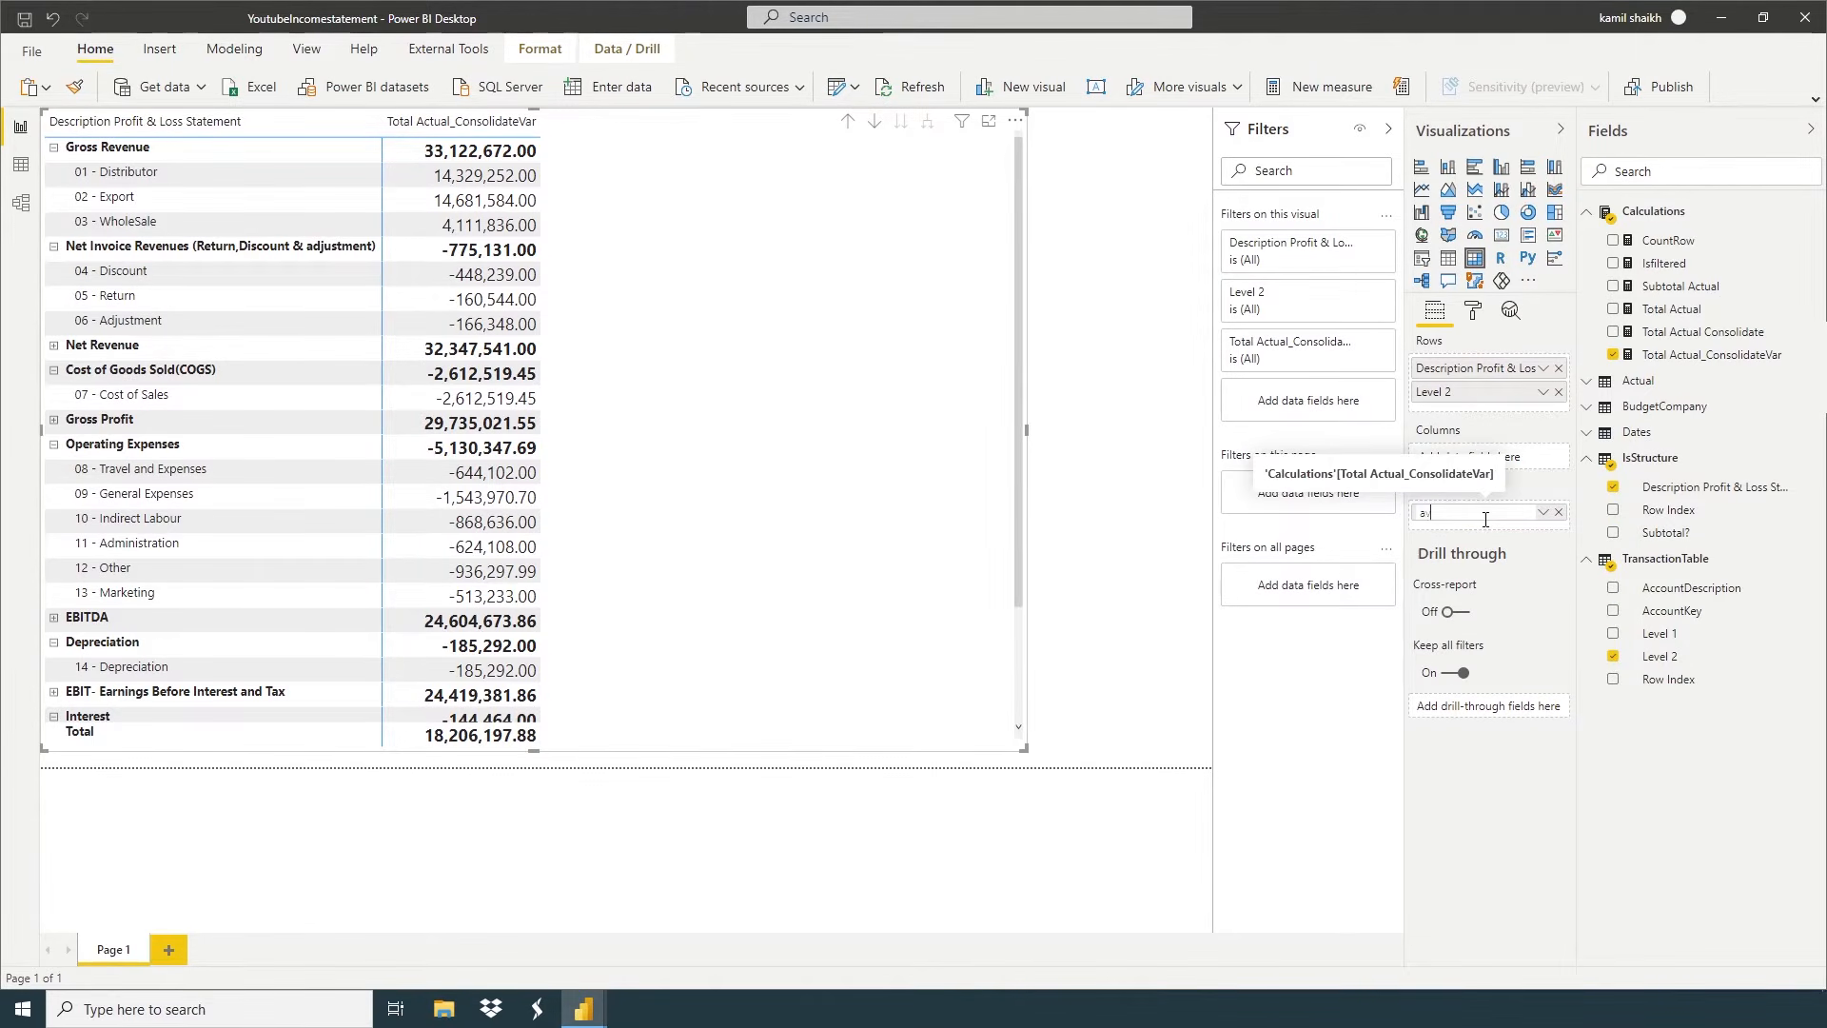
key("BackSpace")
key("BackSpace")
type("Actuals")
key("Return")
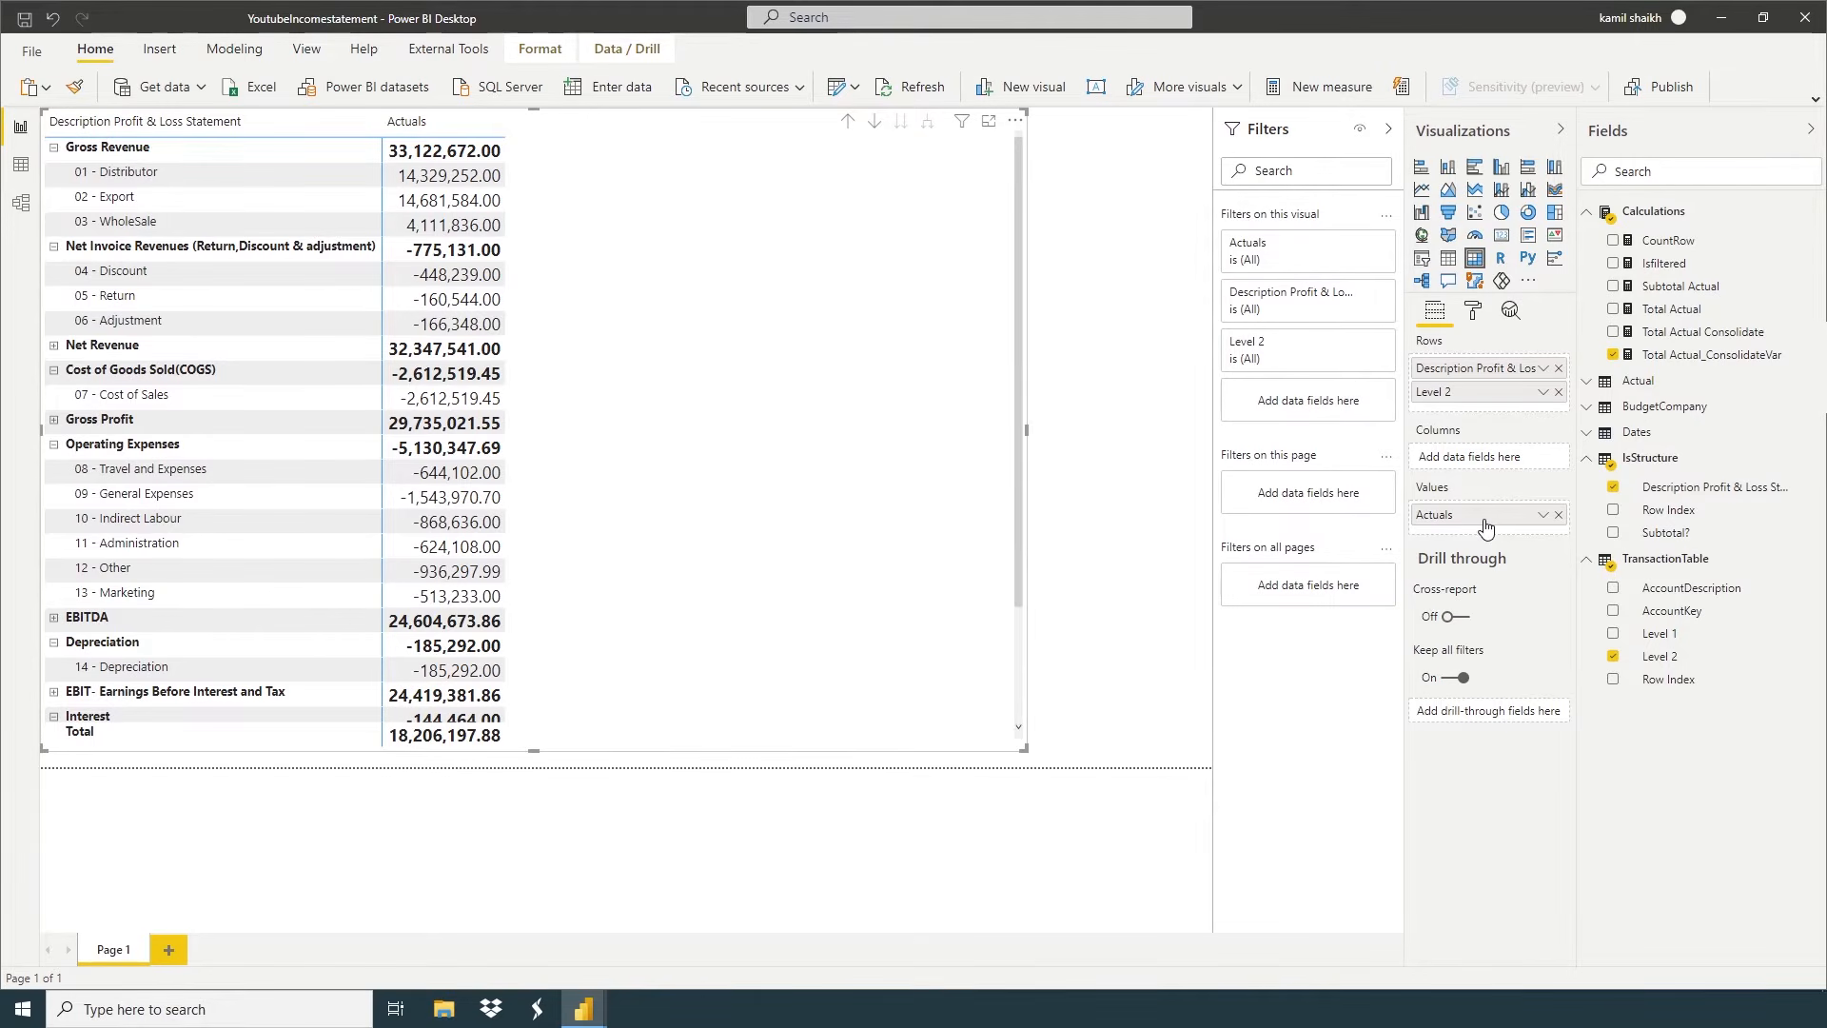
Create and commit a measure in the Calculations table: Total budget = SUM(BudgetCompany[BudgetAmount])
right_click(1676, 218)
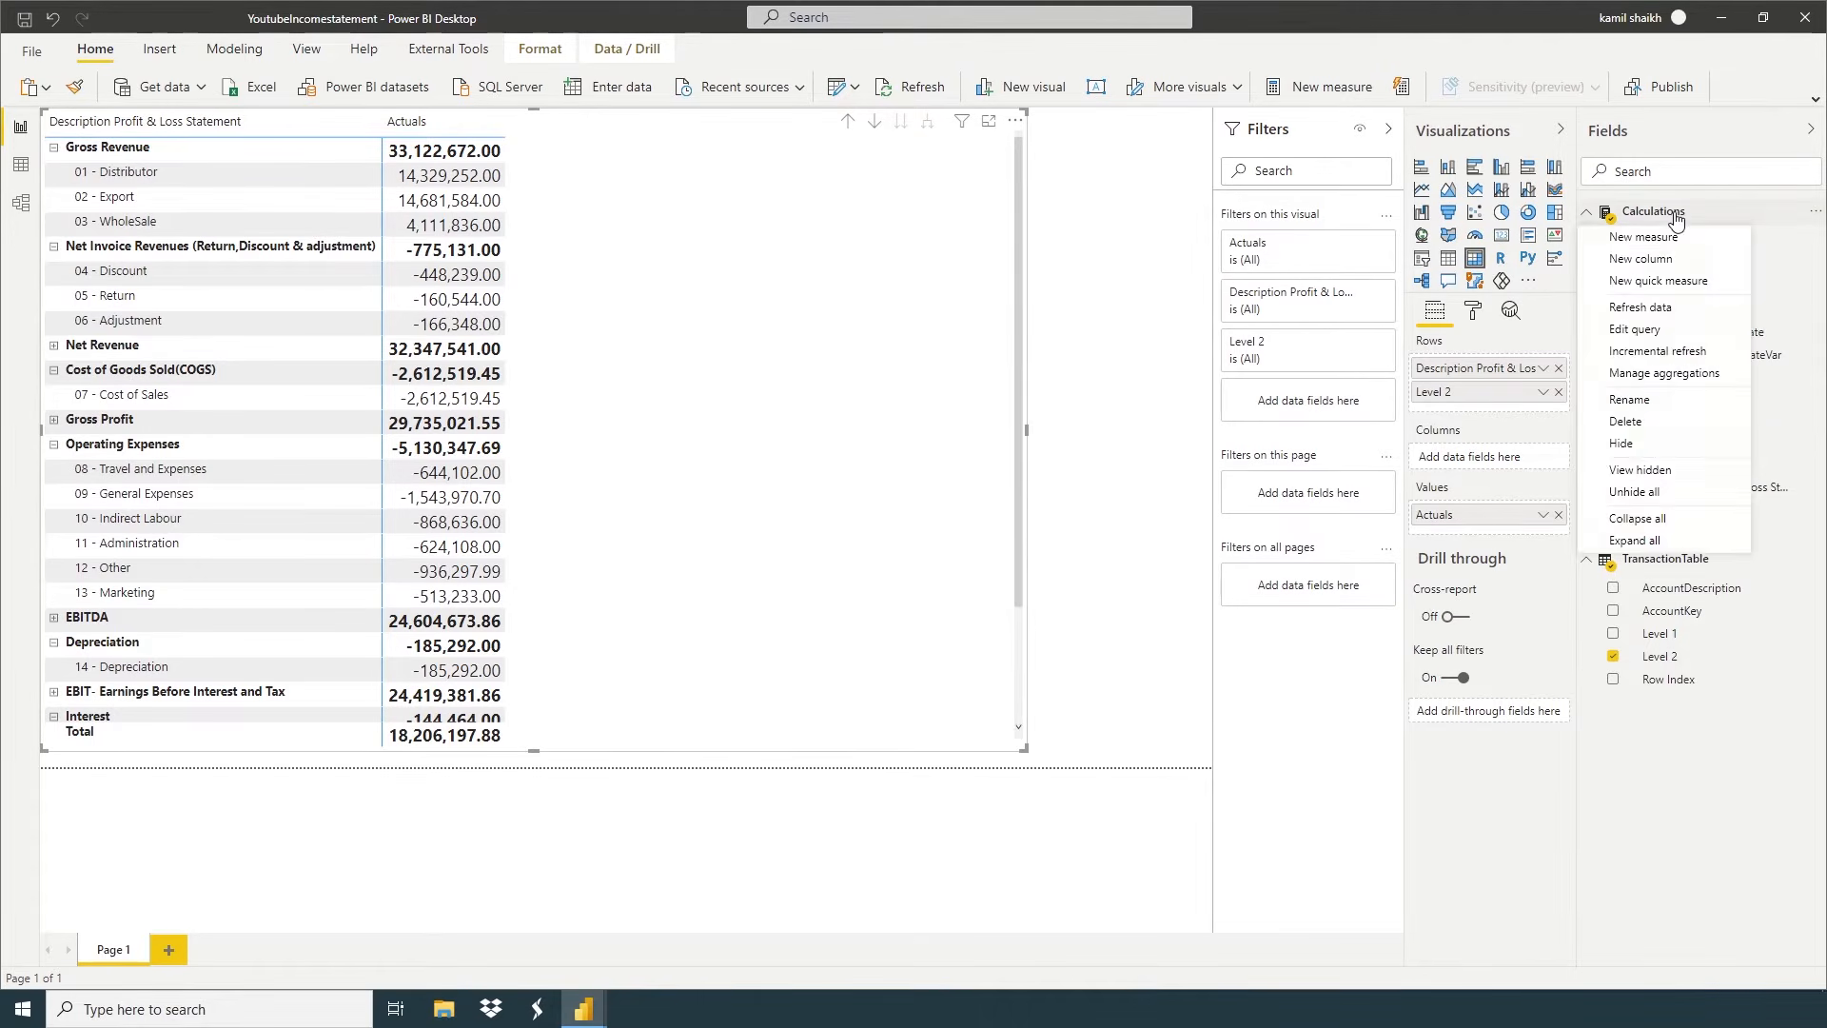
left_click(1665, 237)
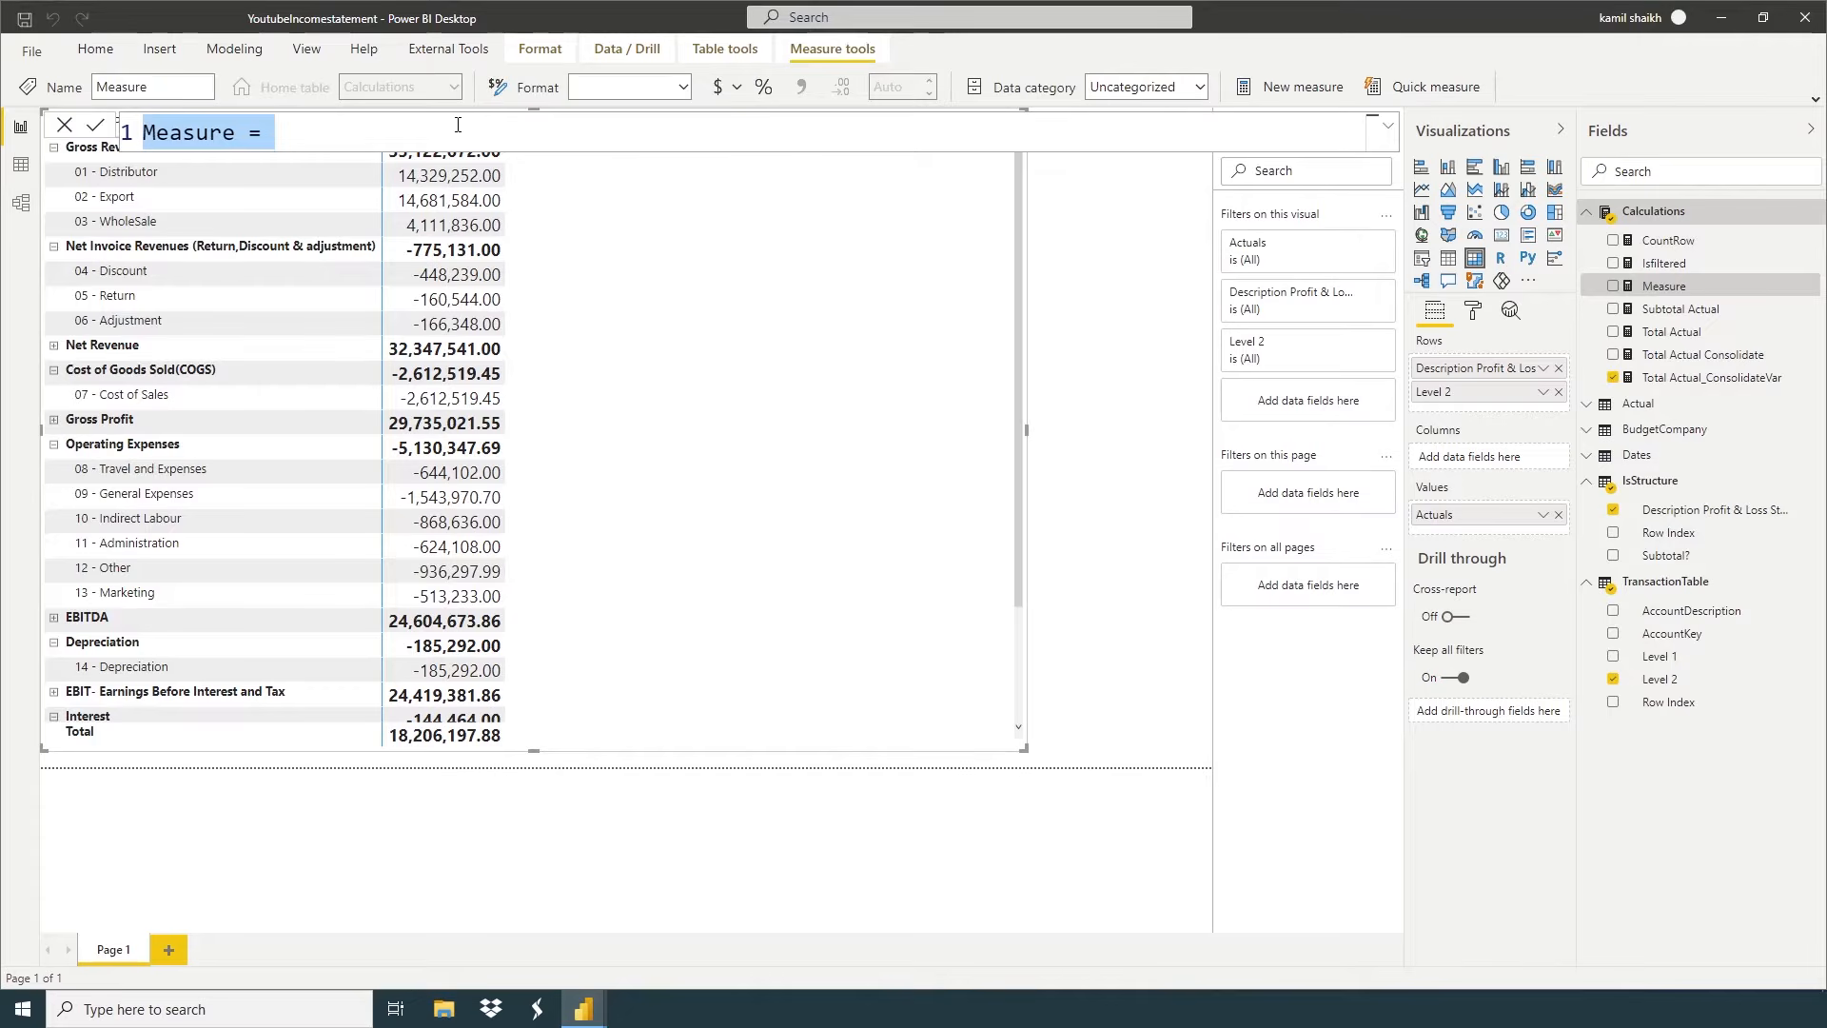
type("Total")
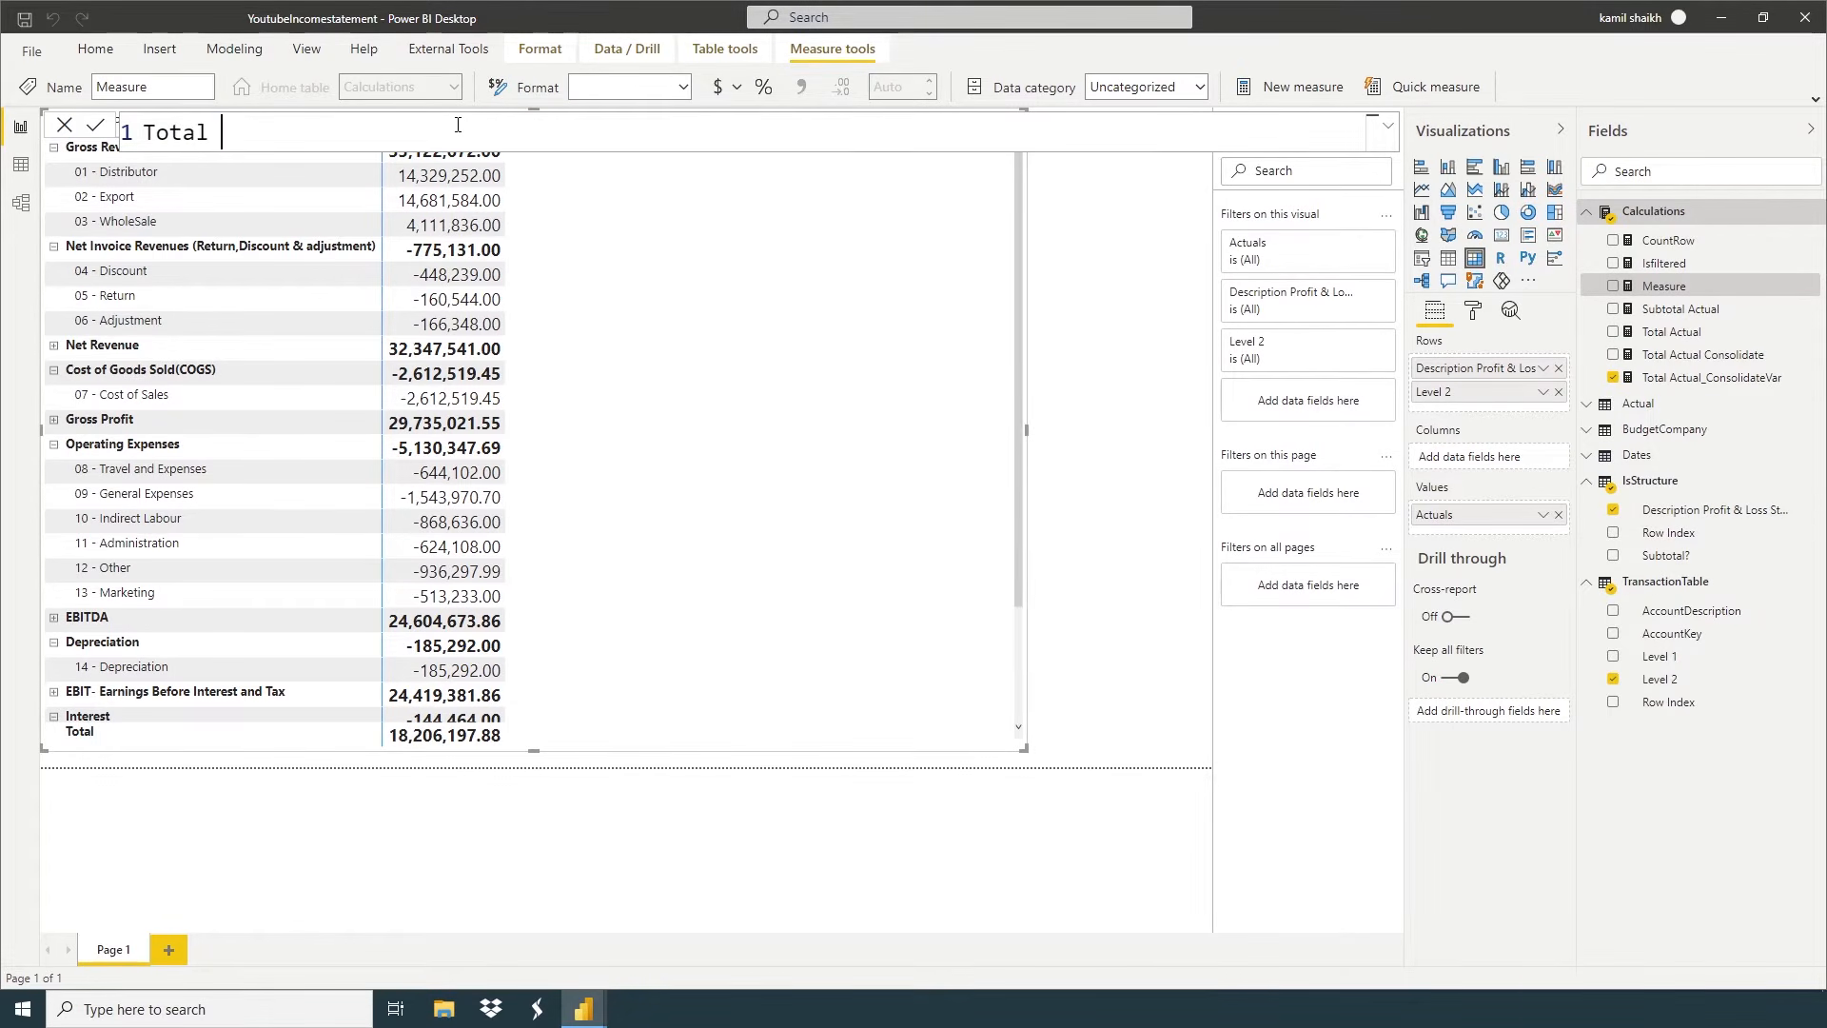
type(" budget =Sum")
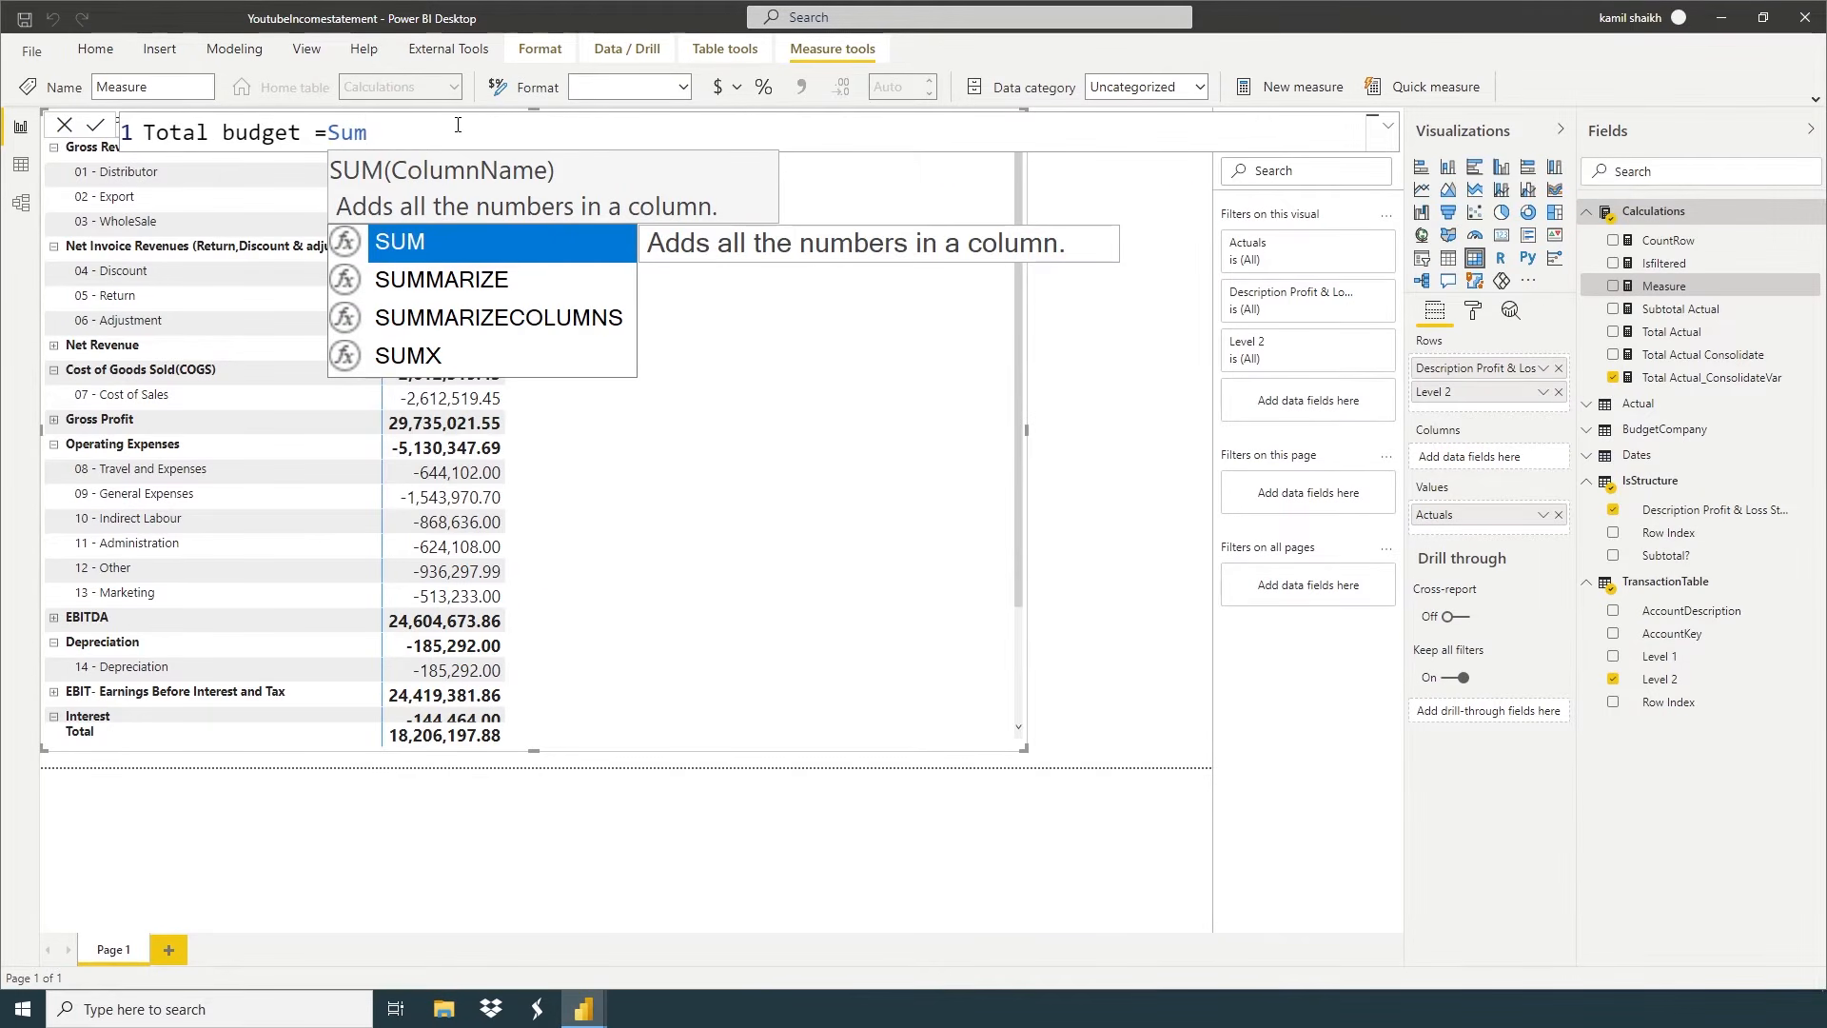
key("Tab")
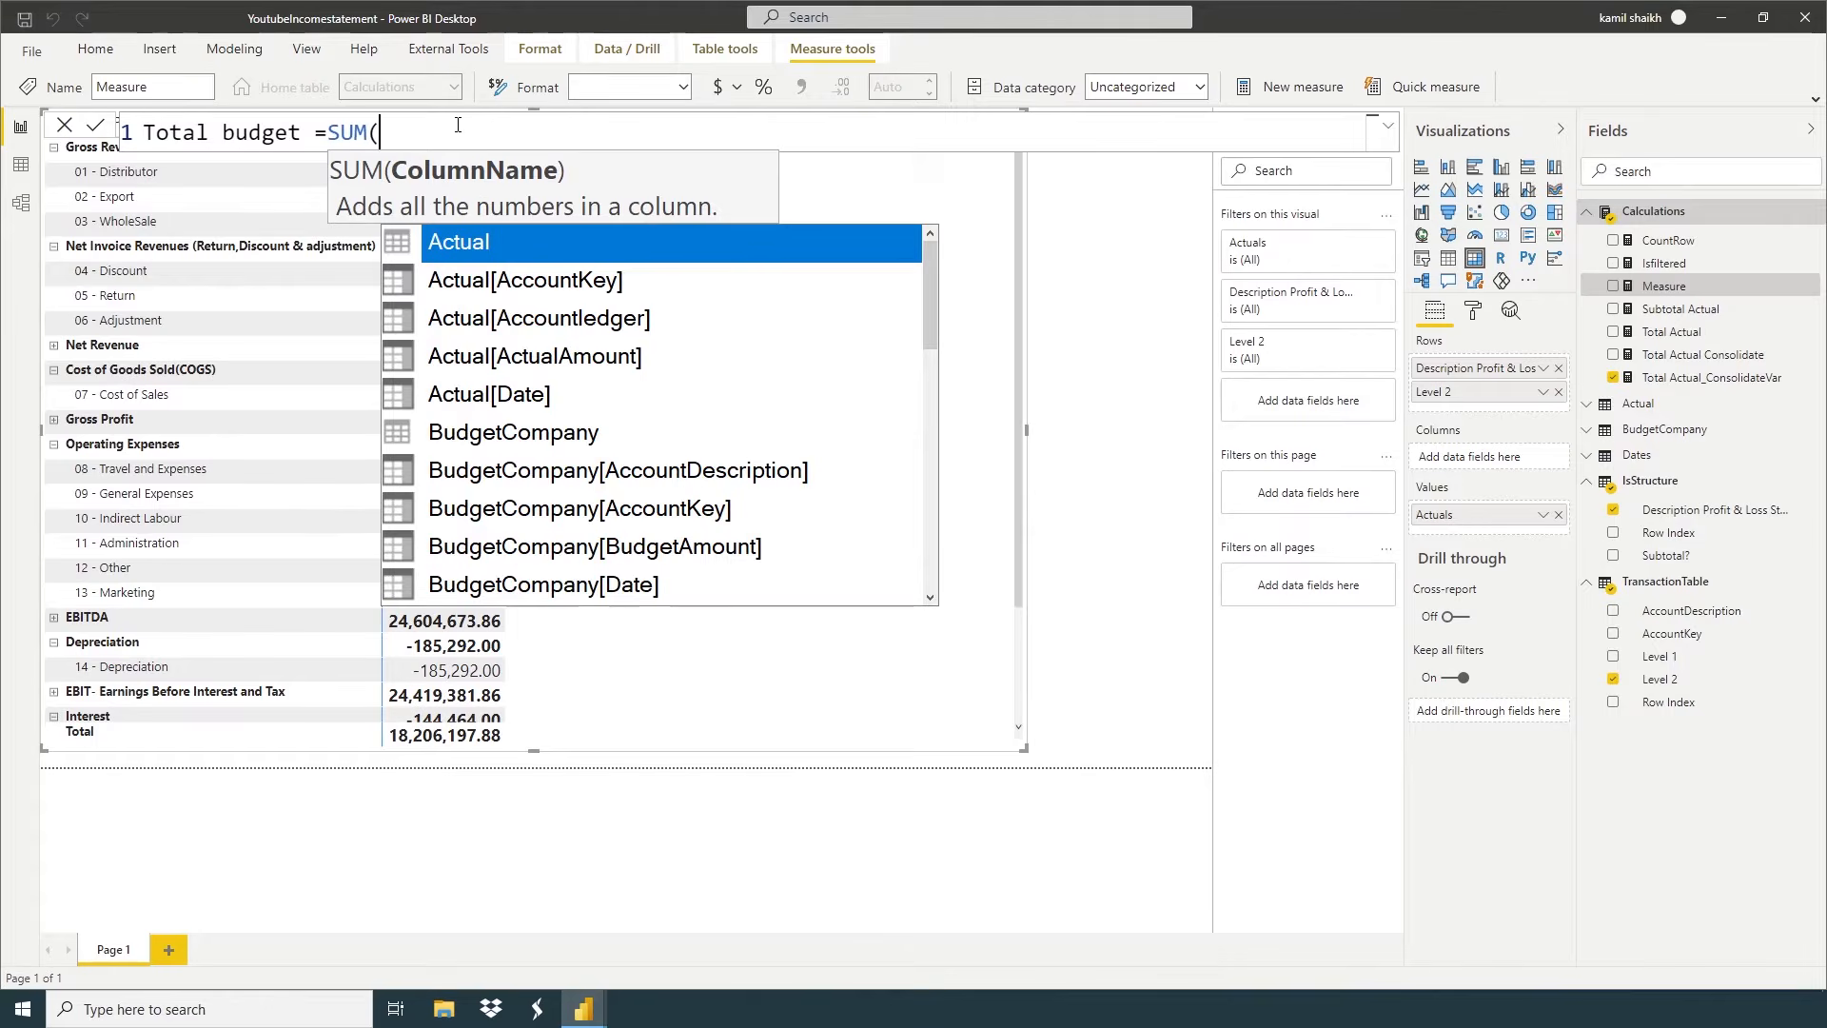
type("bud")
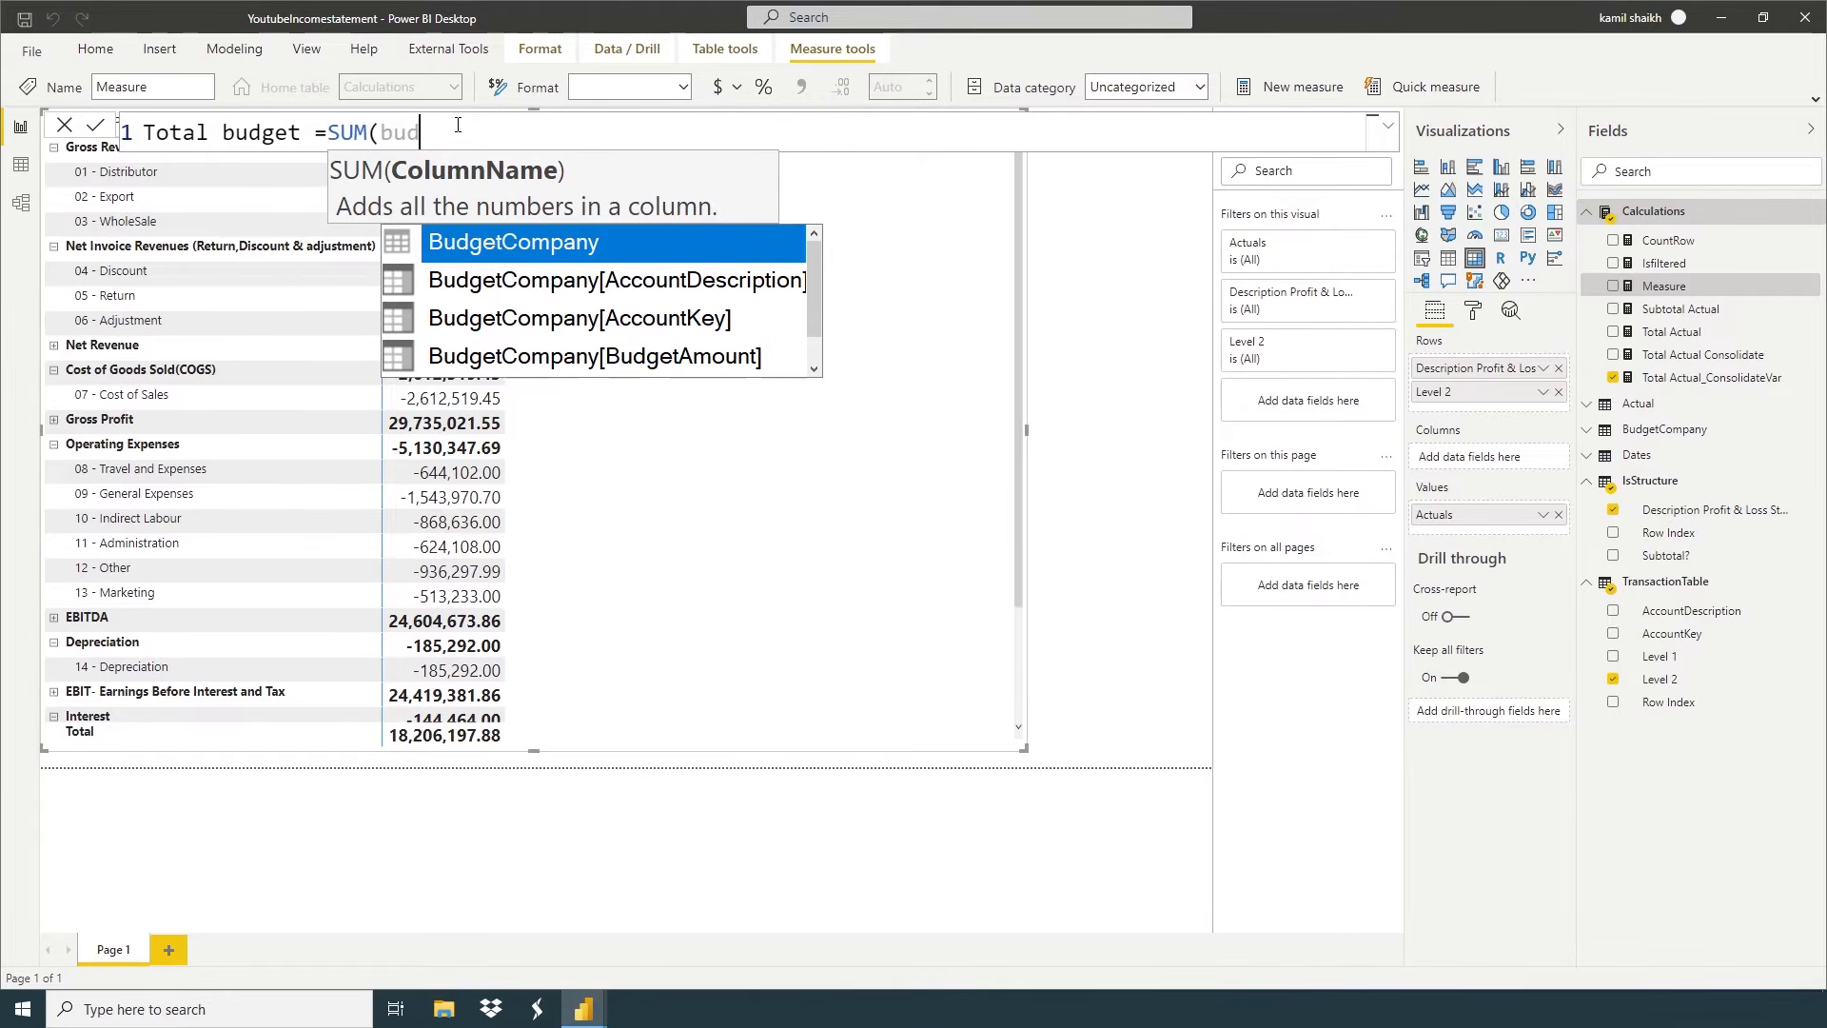
key("BackSpace")
key("BackSpace")
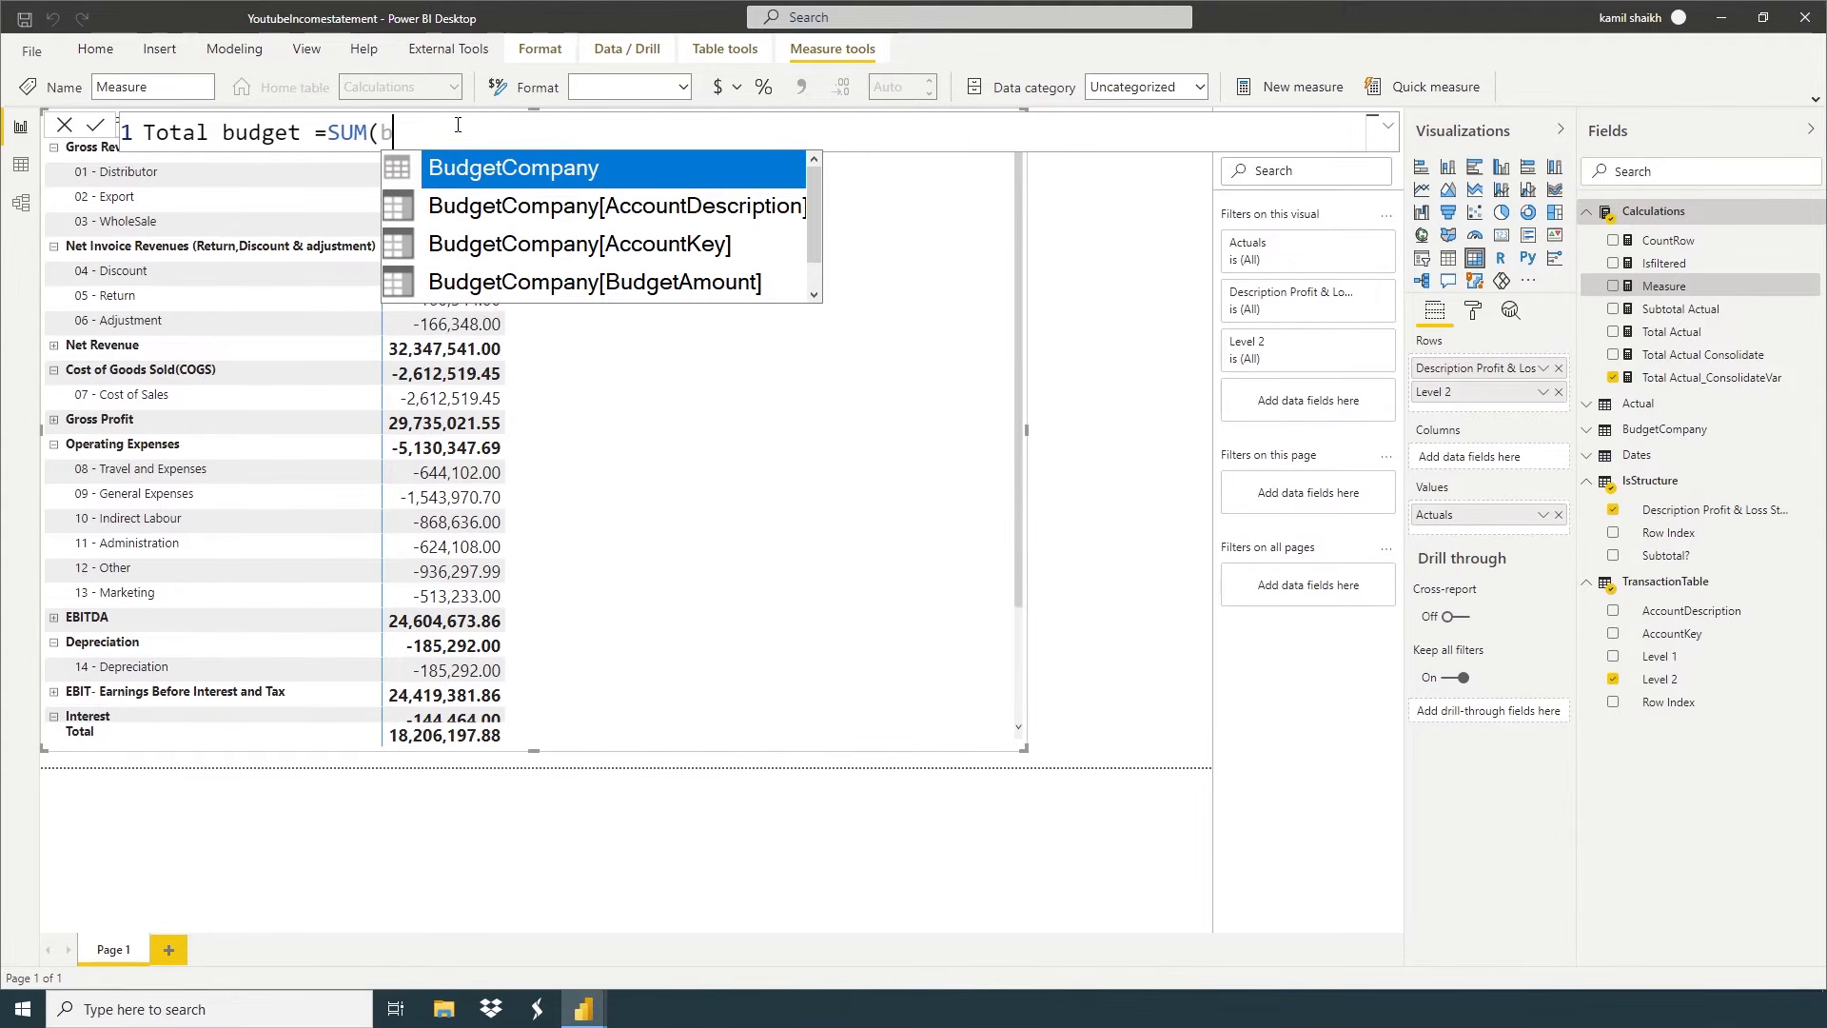
key("Down")
key("Down")
key("Down")
key("Tab")
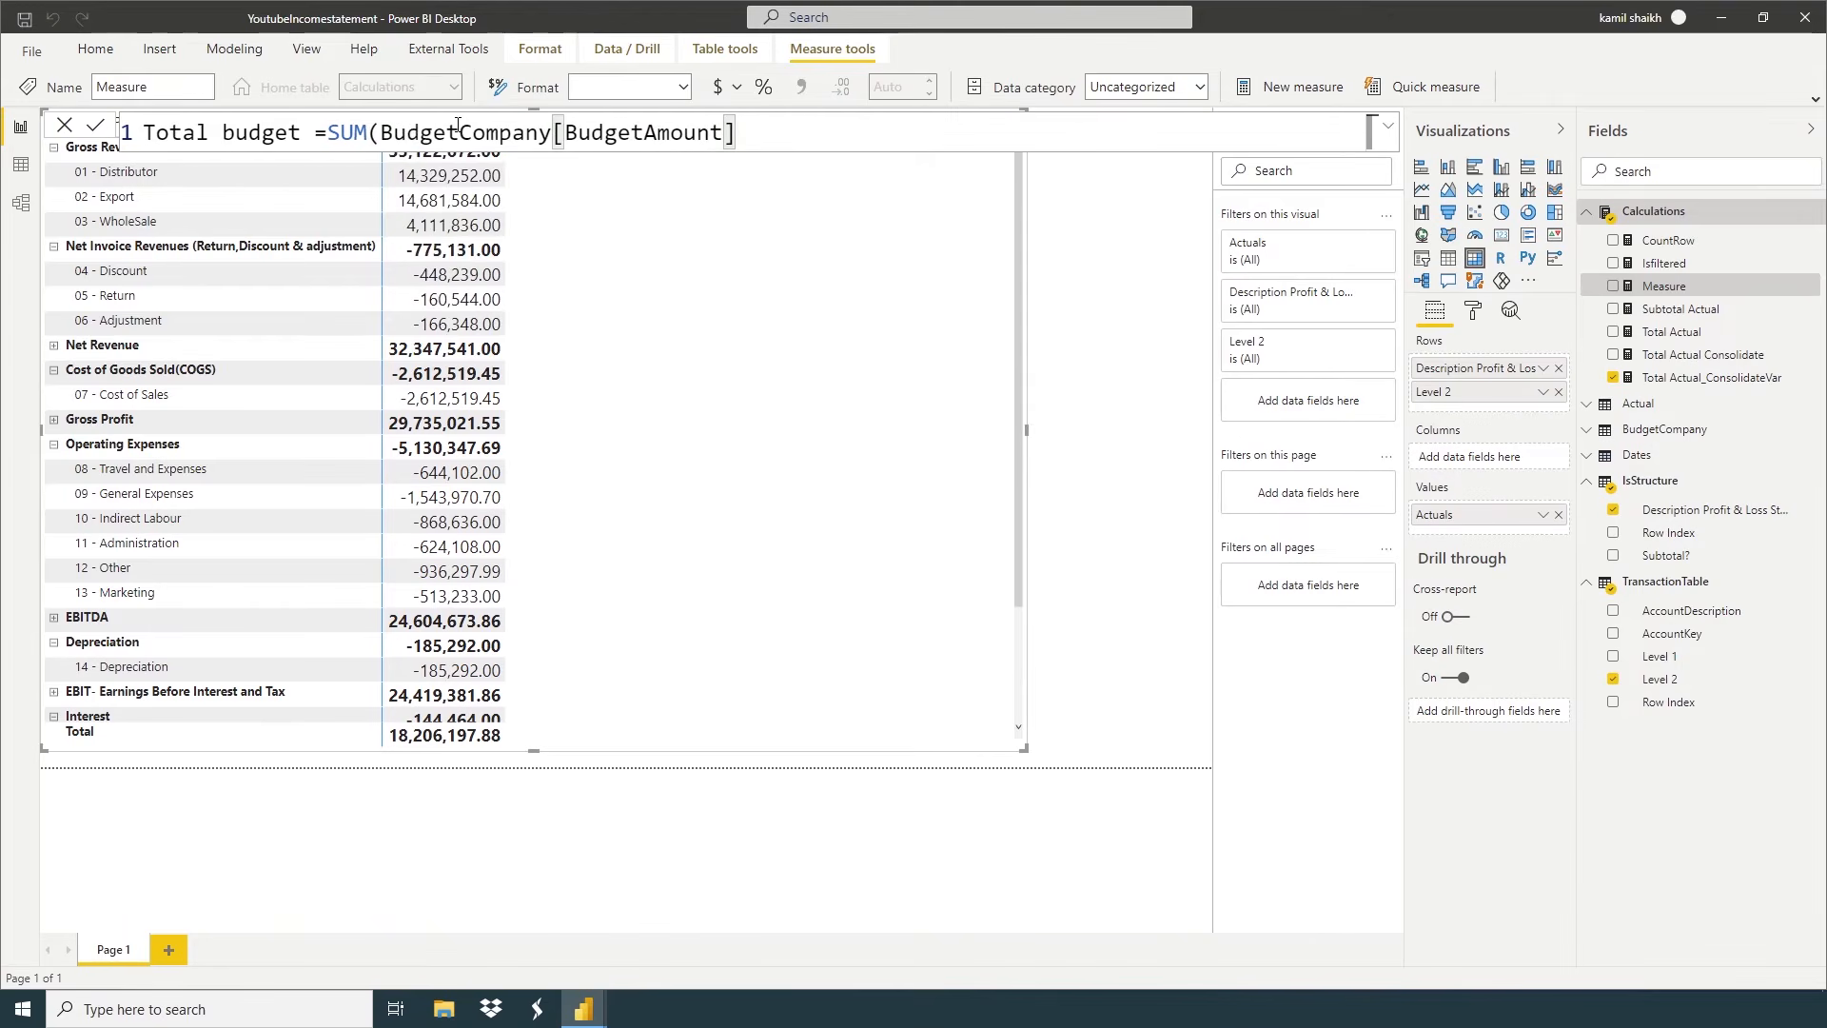
type(")")
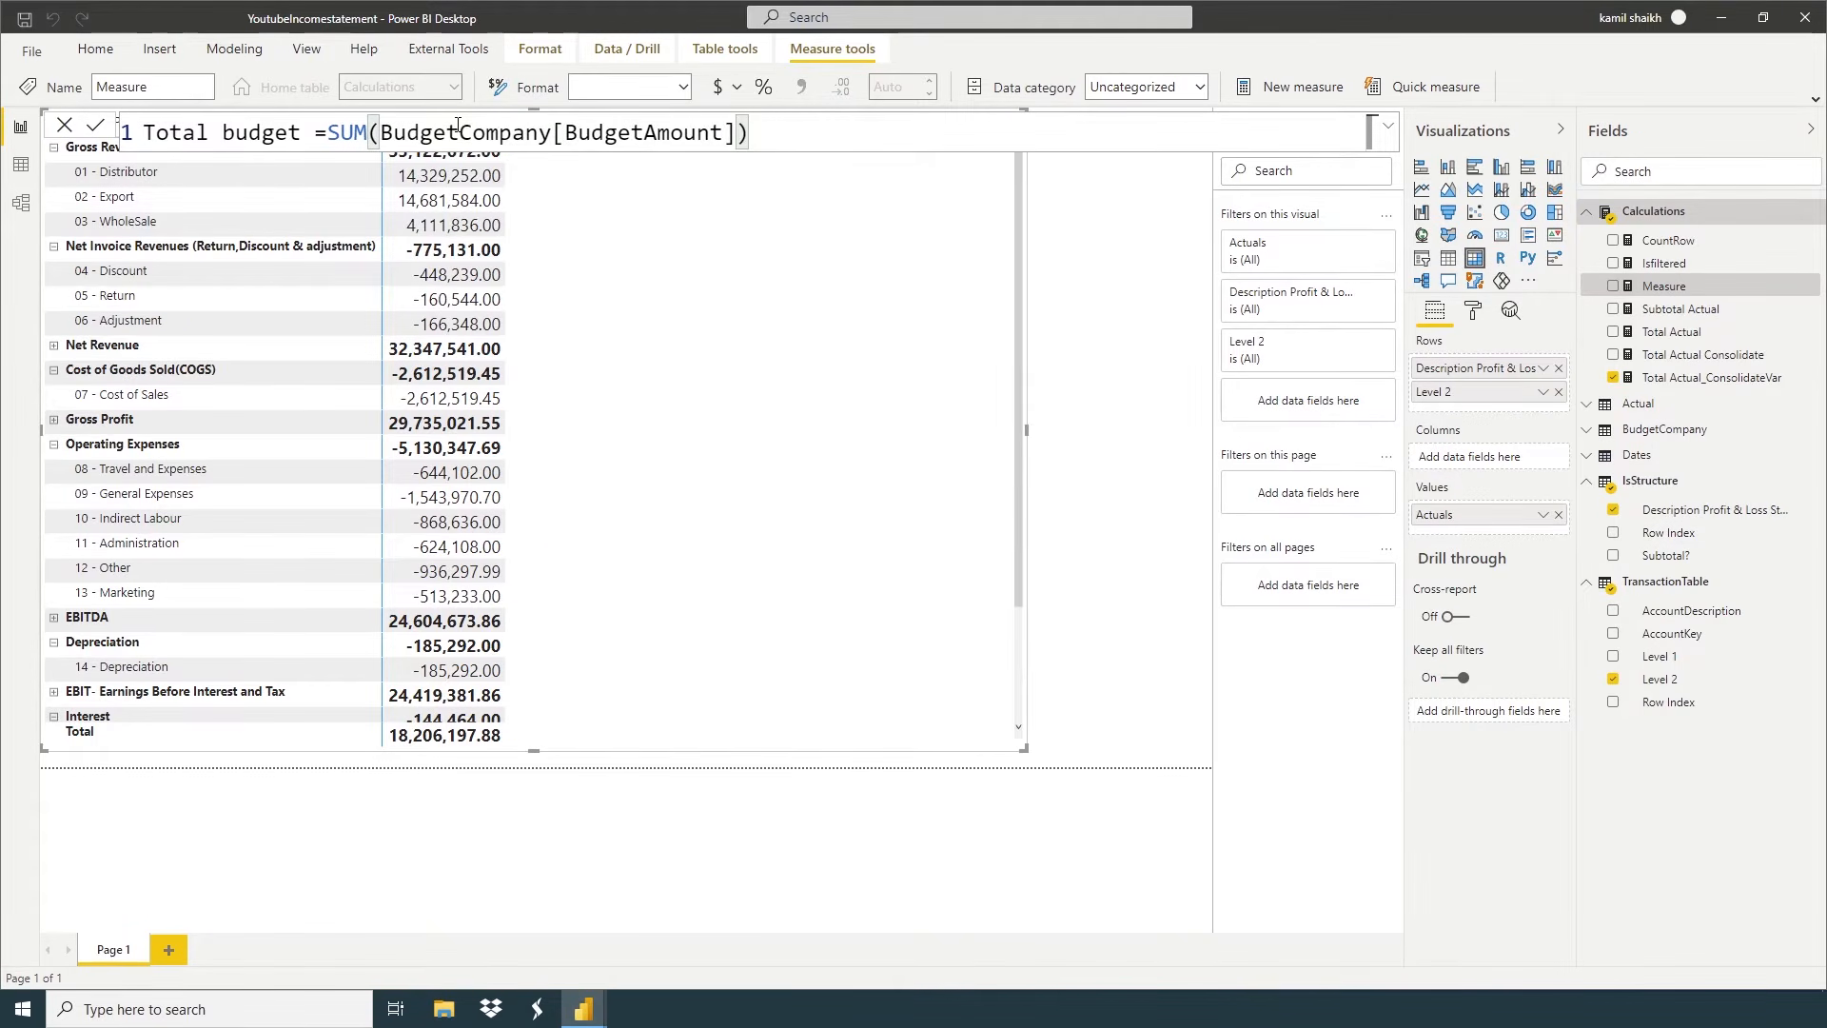
key("Return")
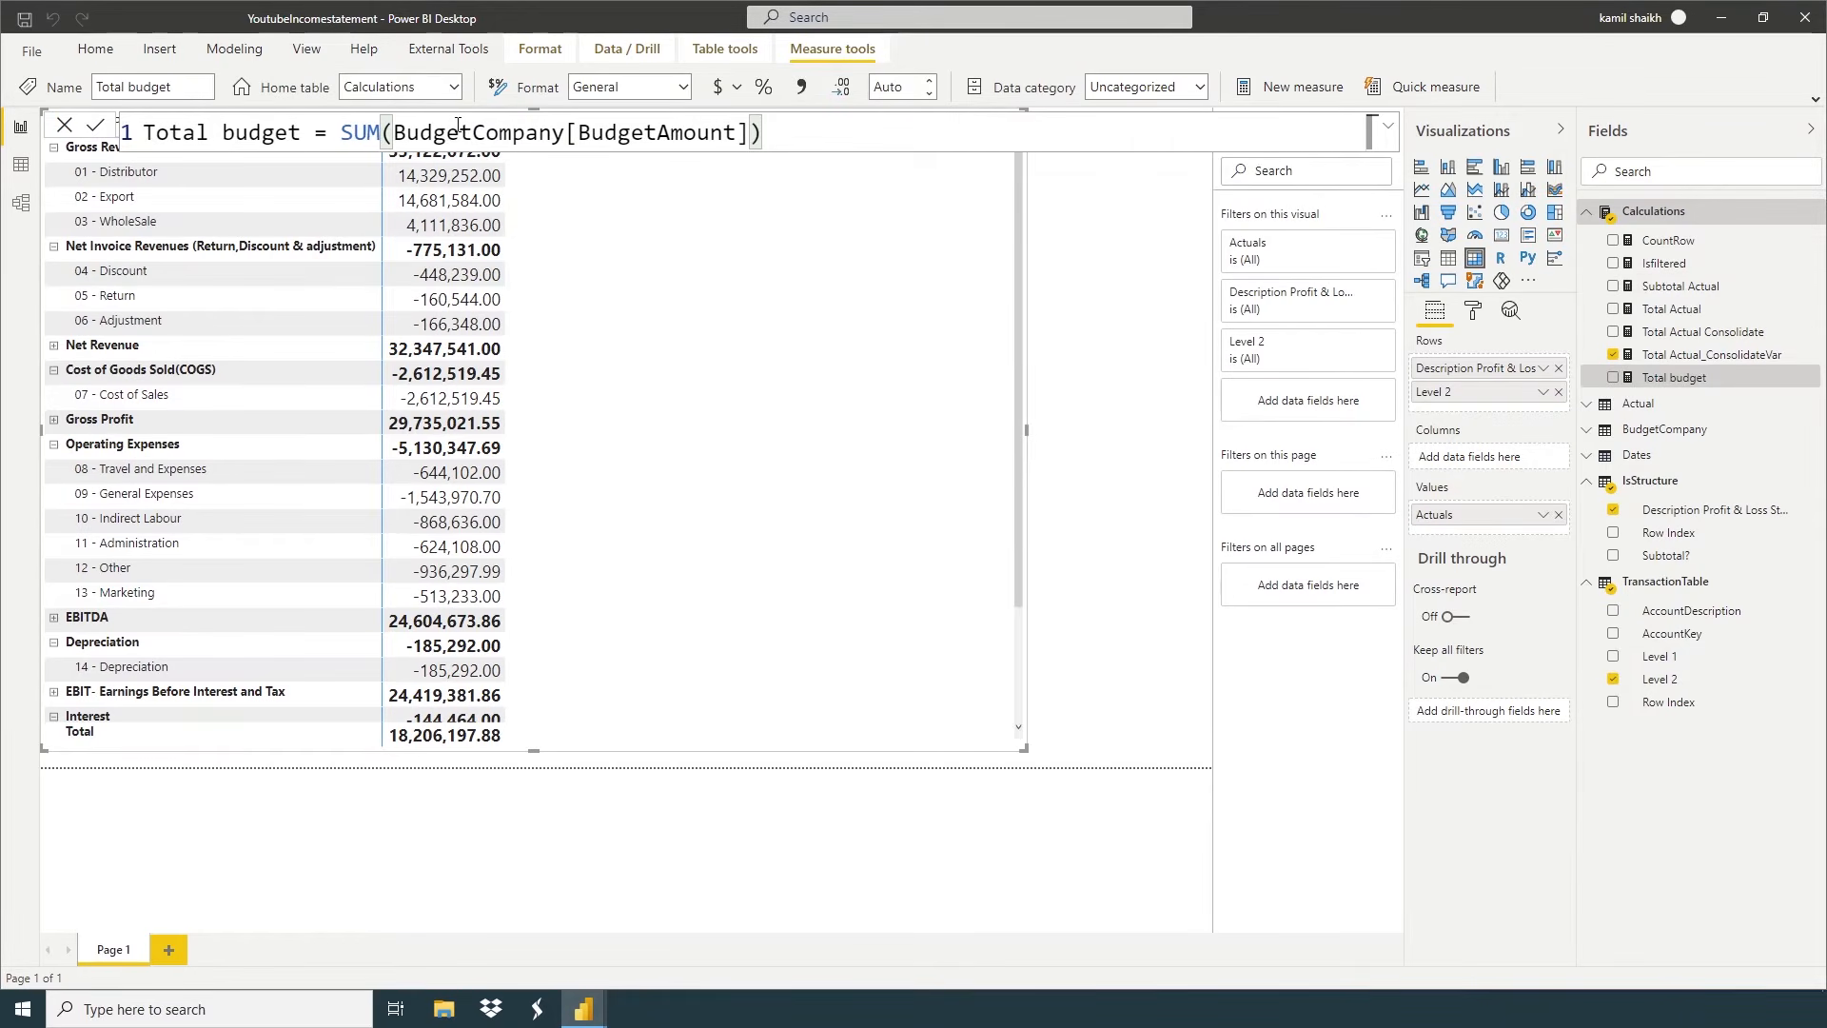
Start a new measure in the Calculations table with the heading Total Budget Consolidate = and a new line for its formula
left_click(921, 348)
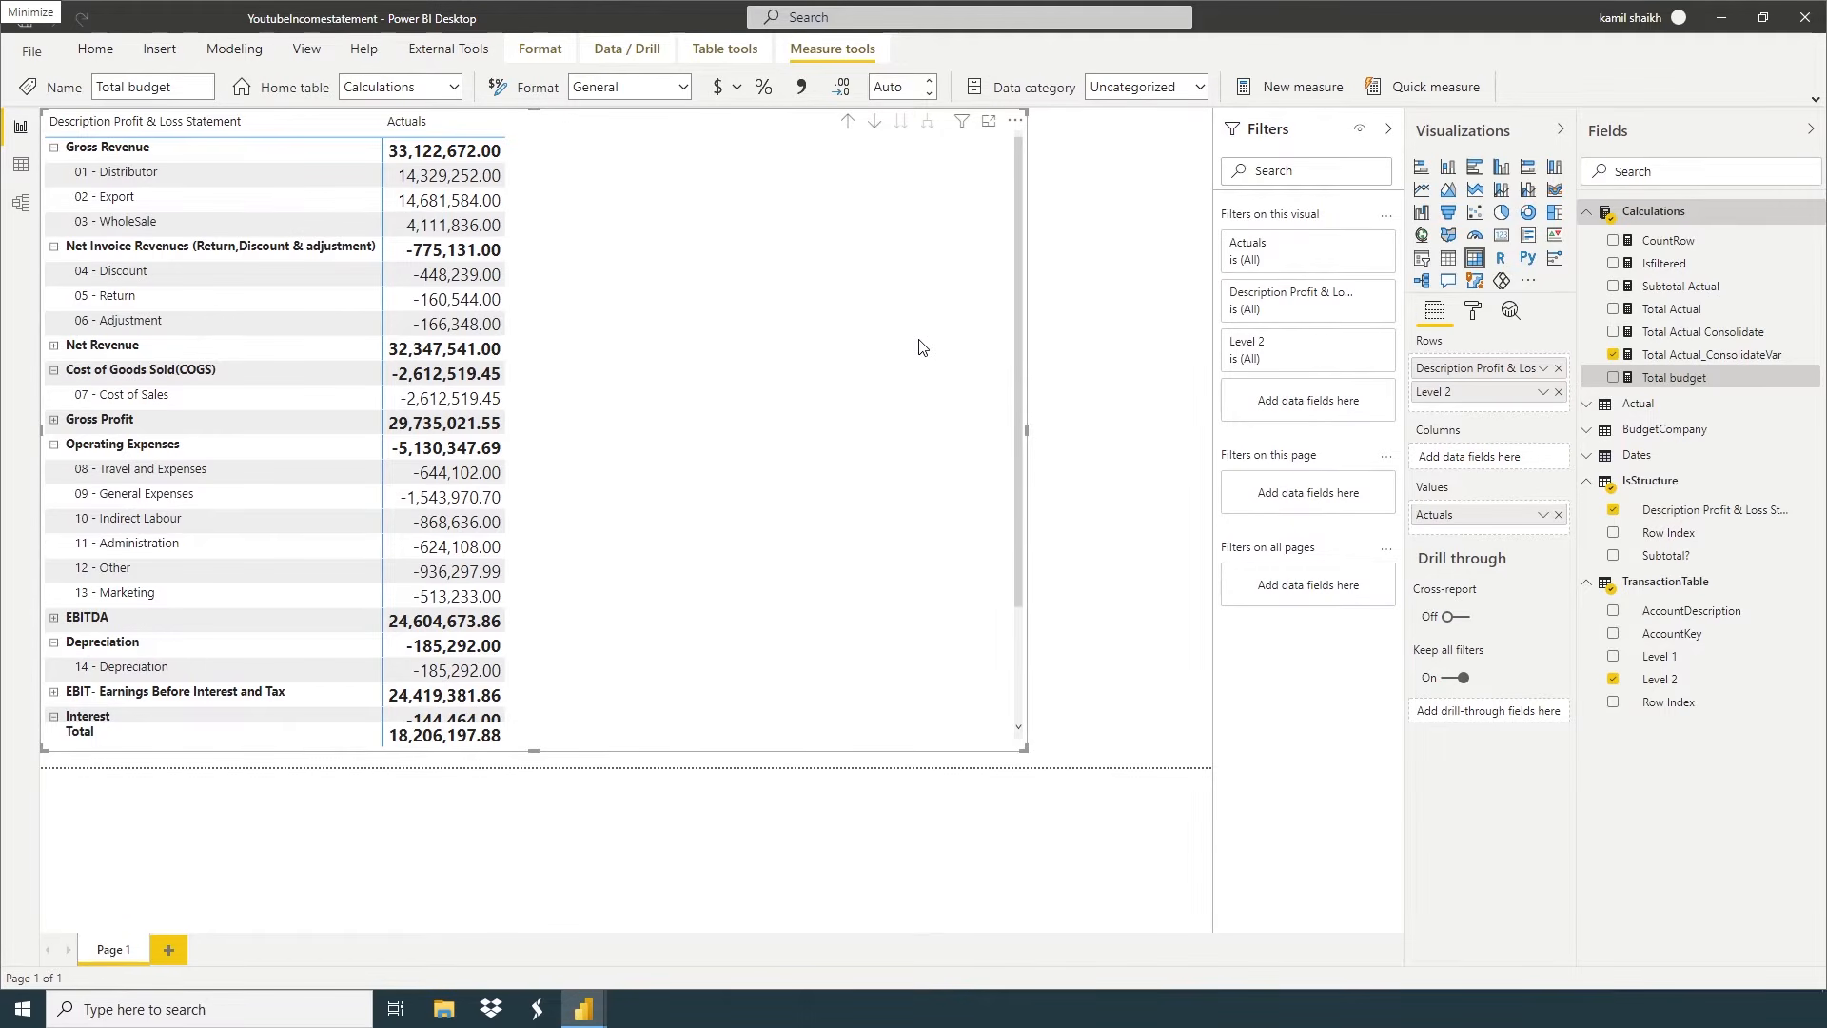
right_click(1641, 219)
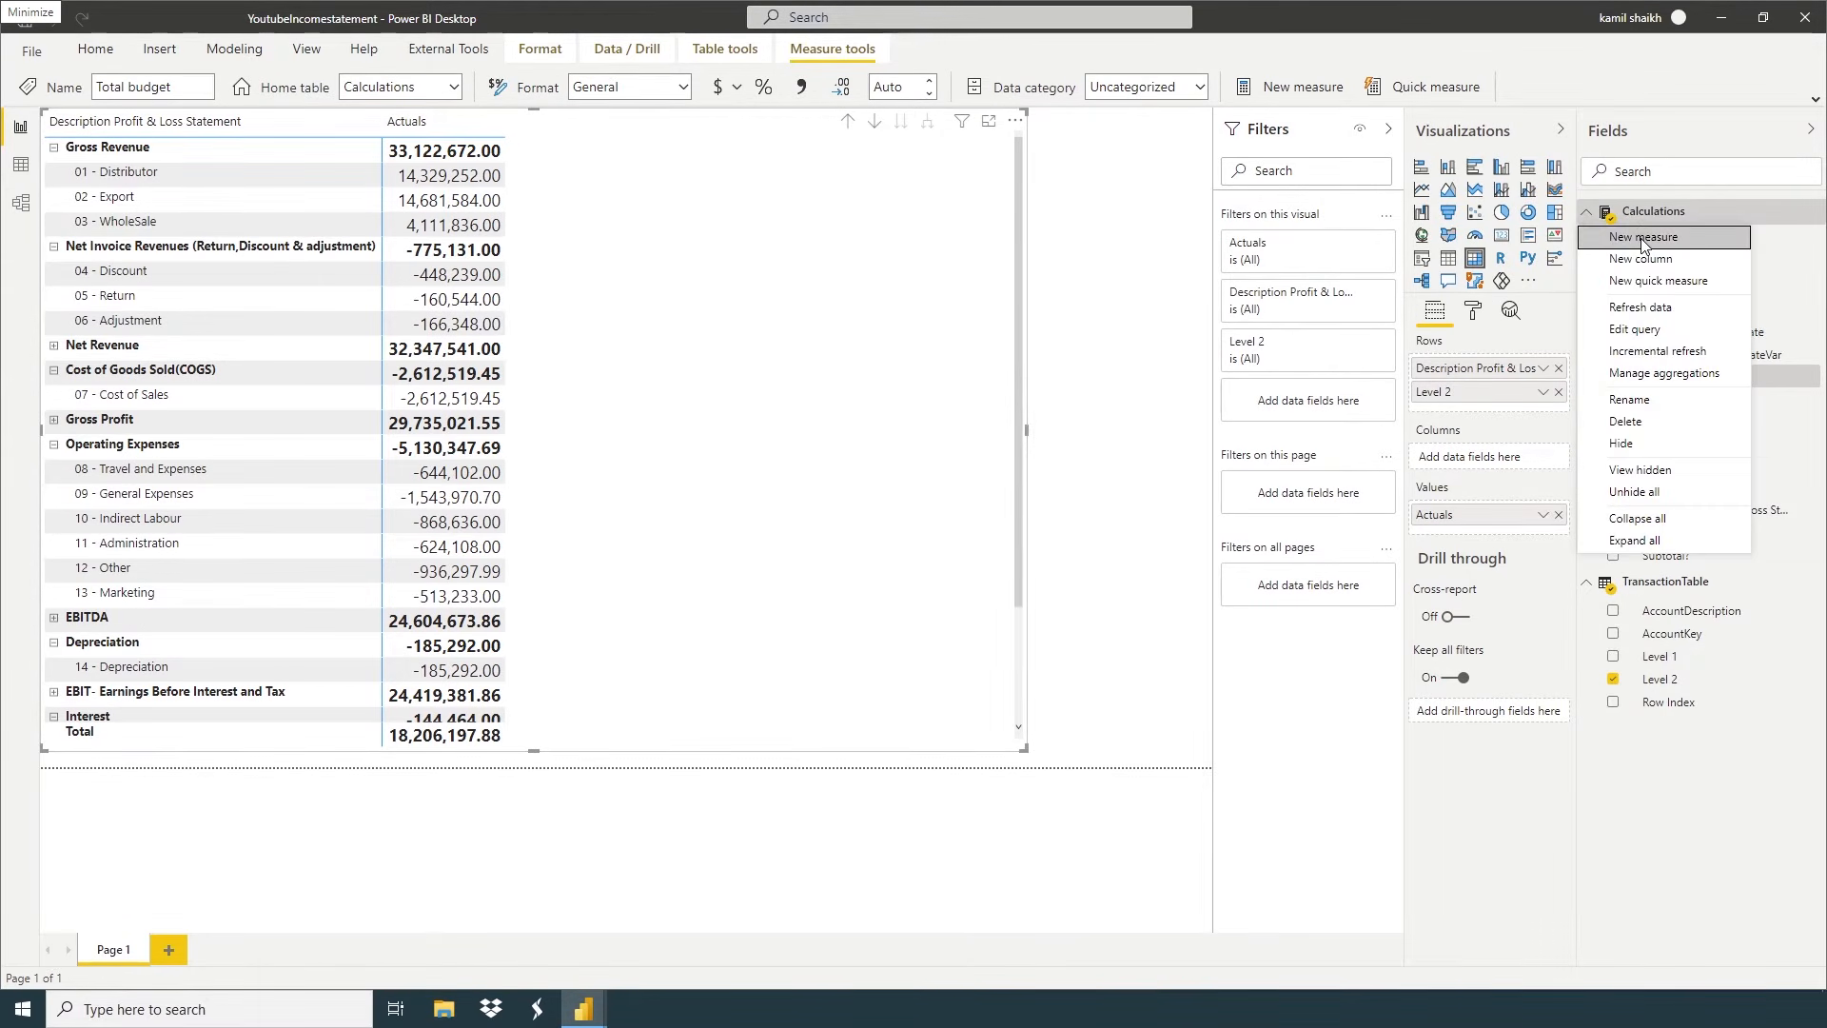
left_click(1641, 238)
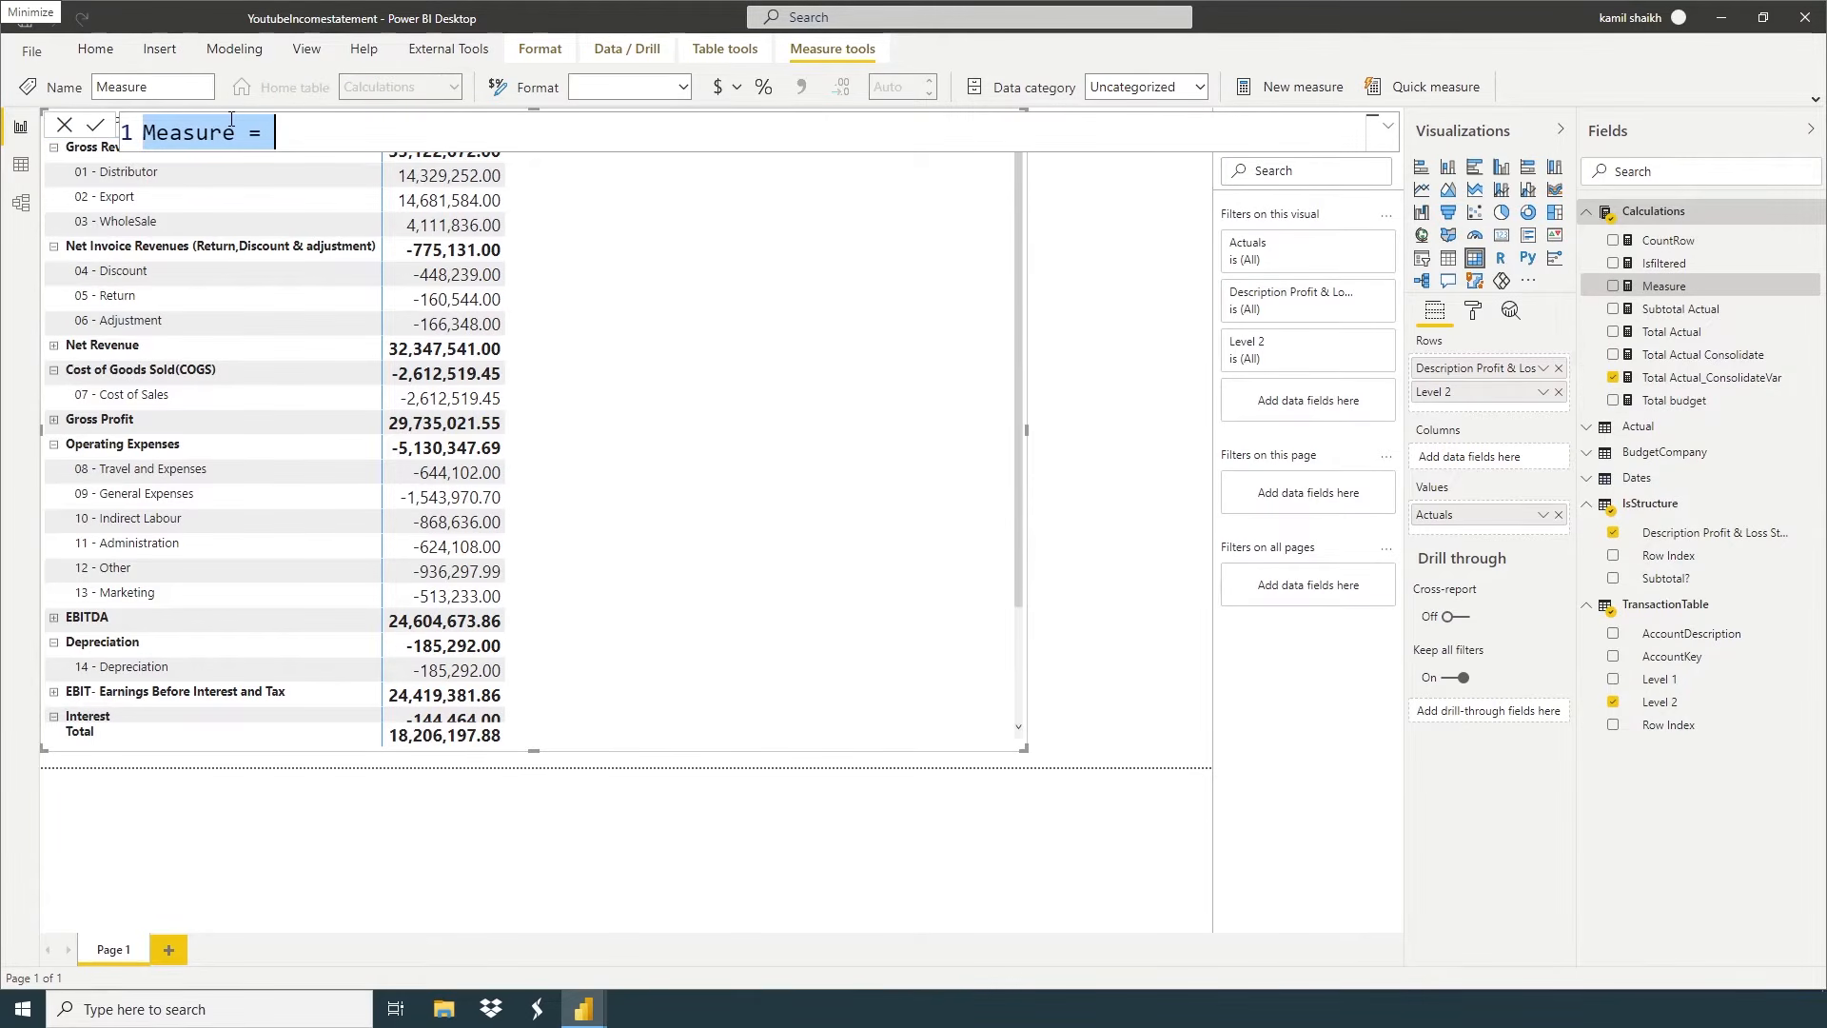
type("Total Bud")
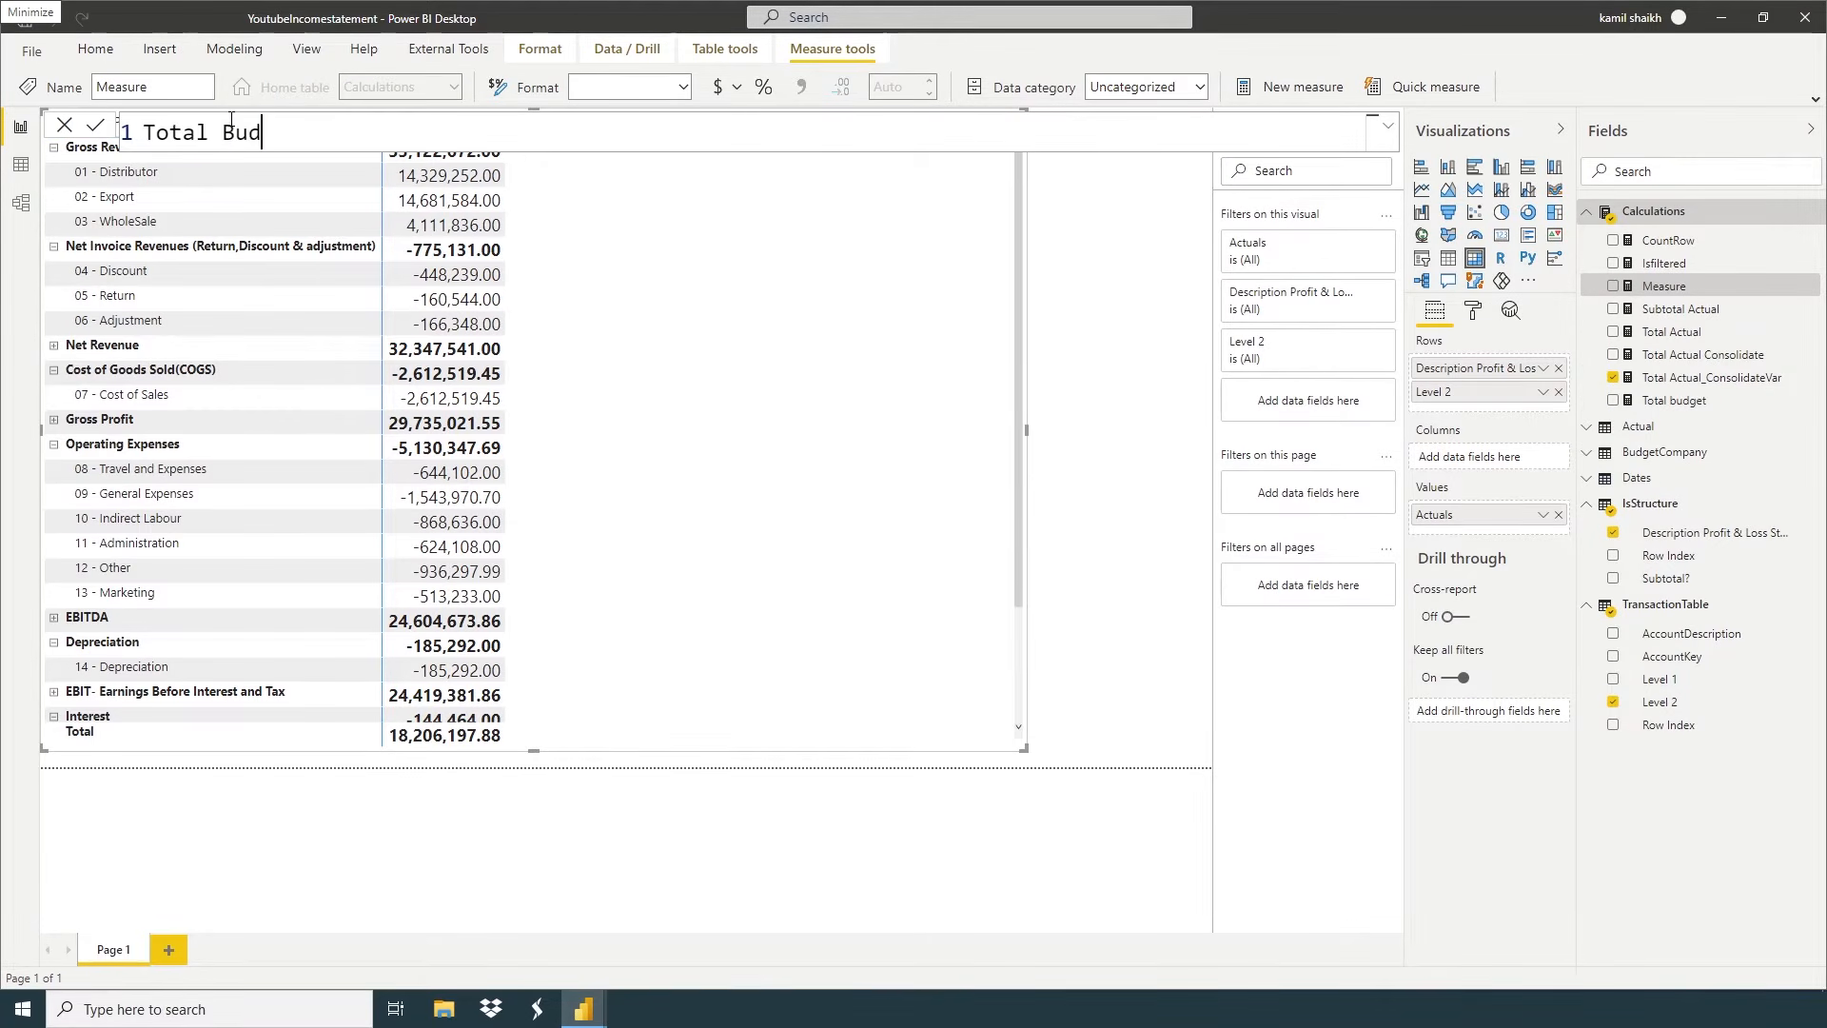
type("get Consolidate =")
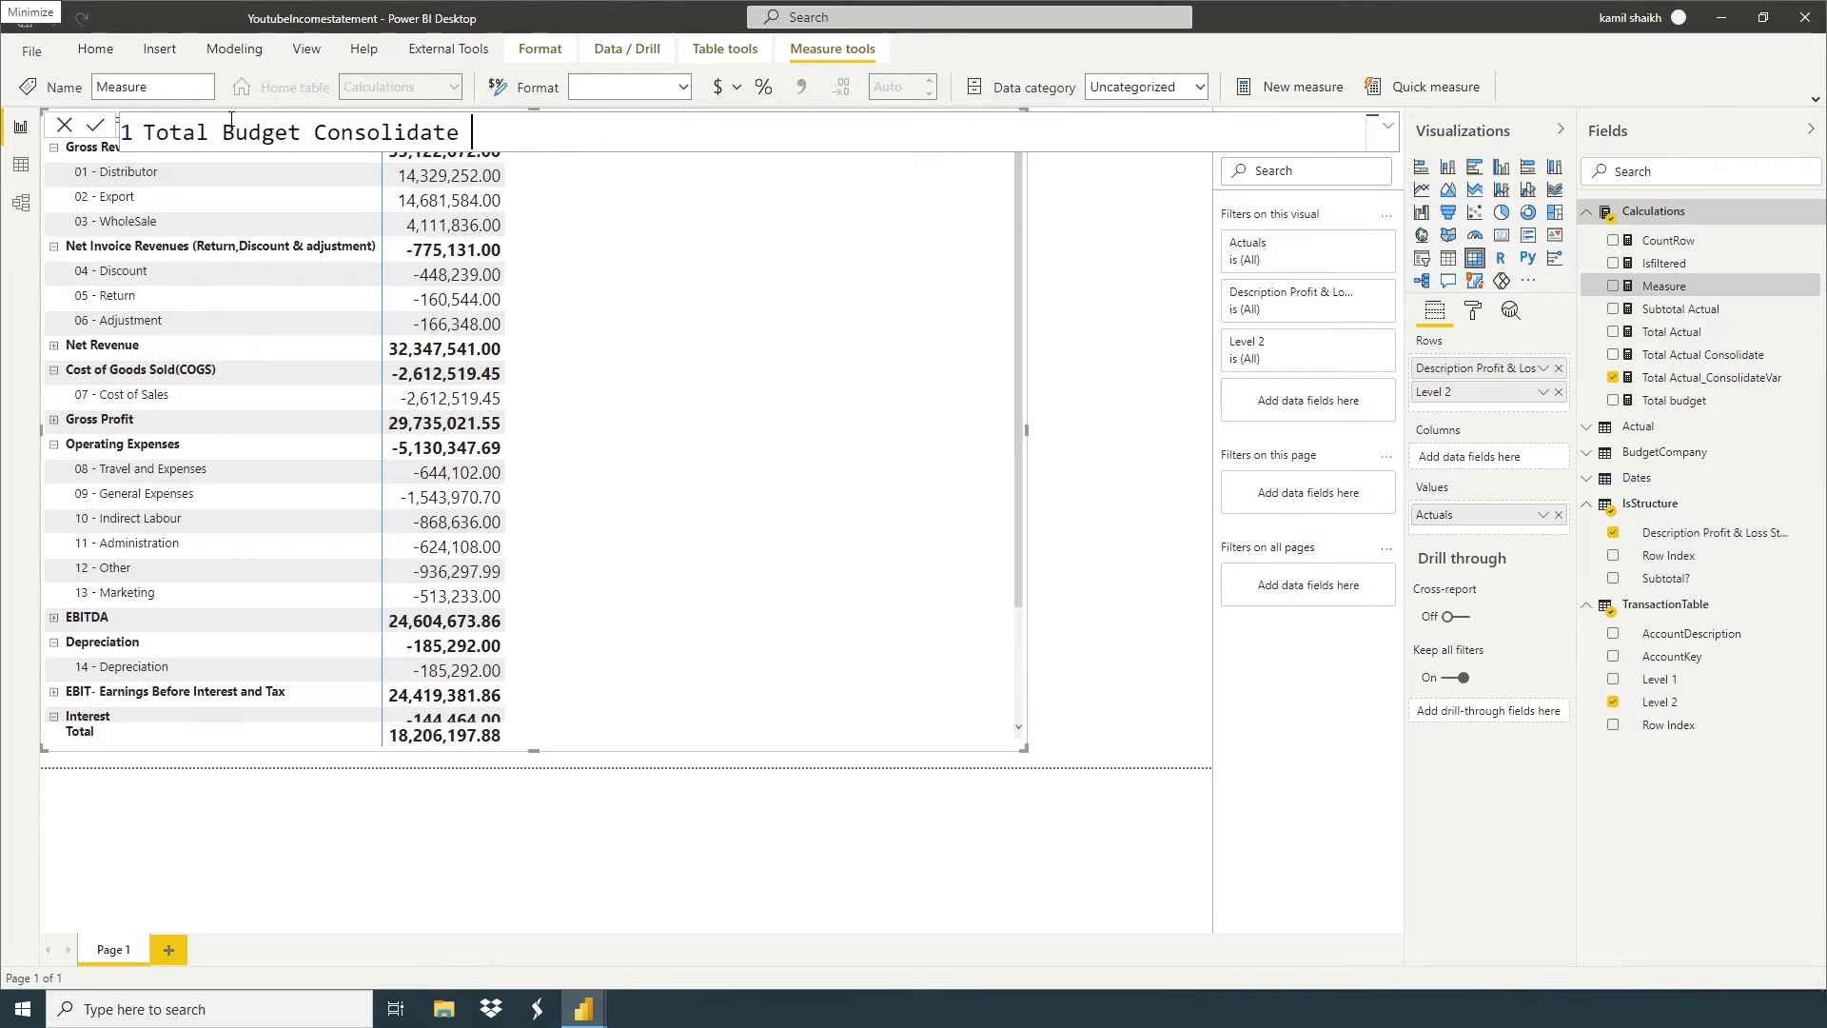
key("shift+Return")
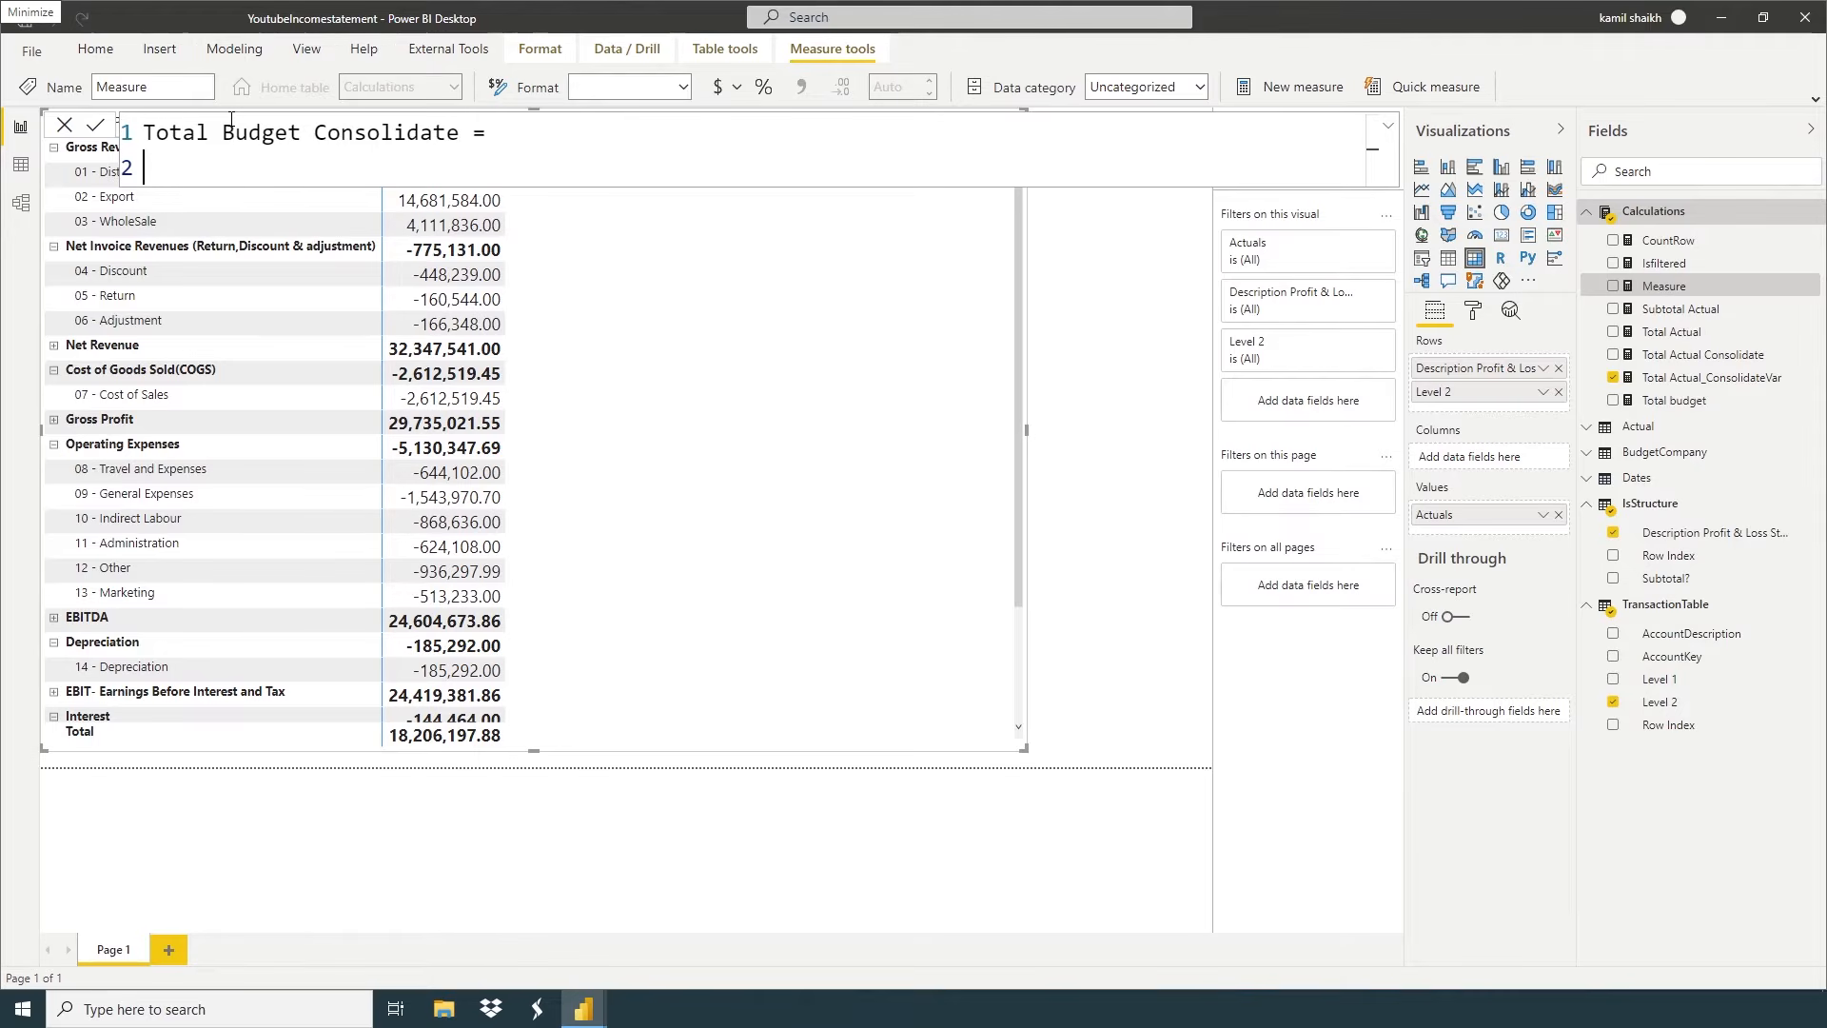
Paste the consolidation formula based on [Total budget] with SubTotalBudget, DOfilter and SubTotal variables, check it, commit it and close the formula editor
key("ctrl+v")
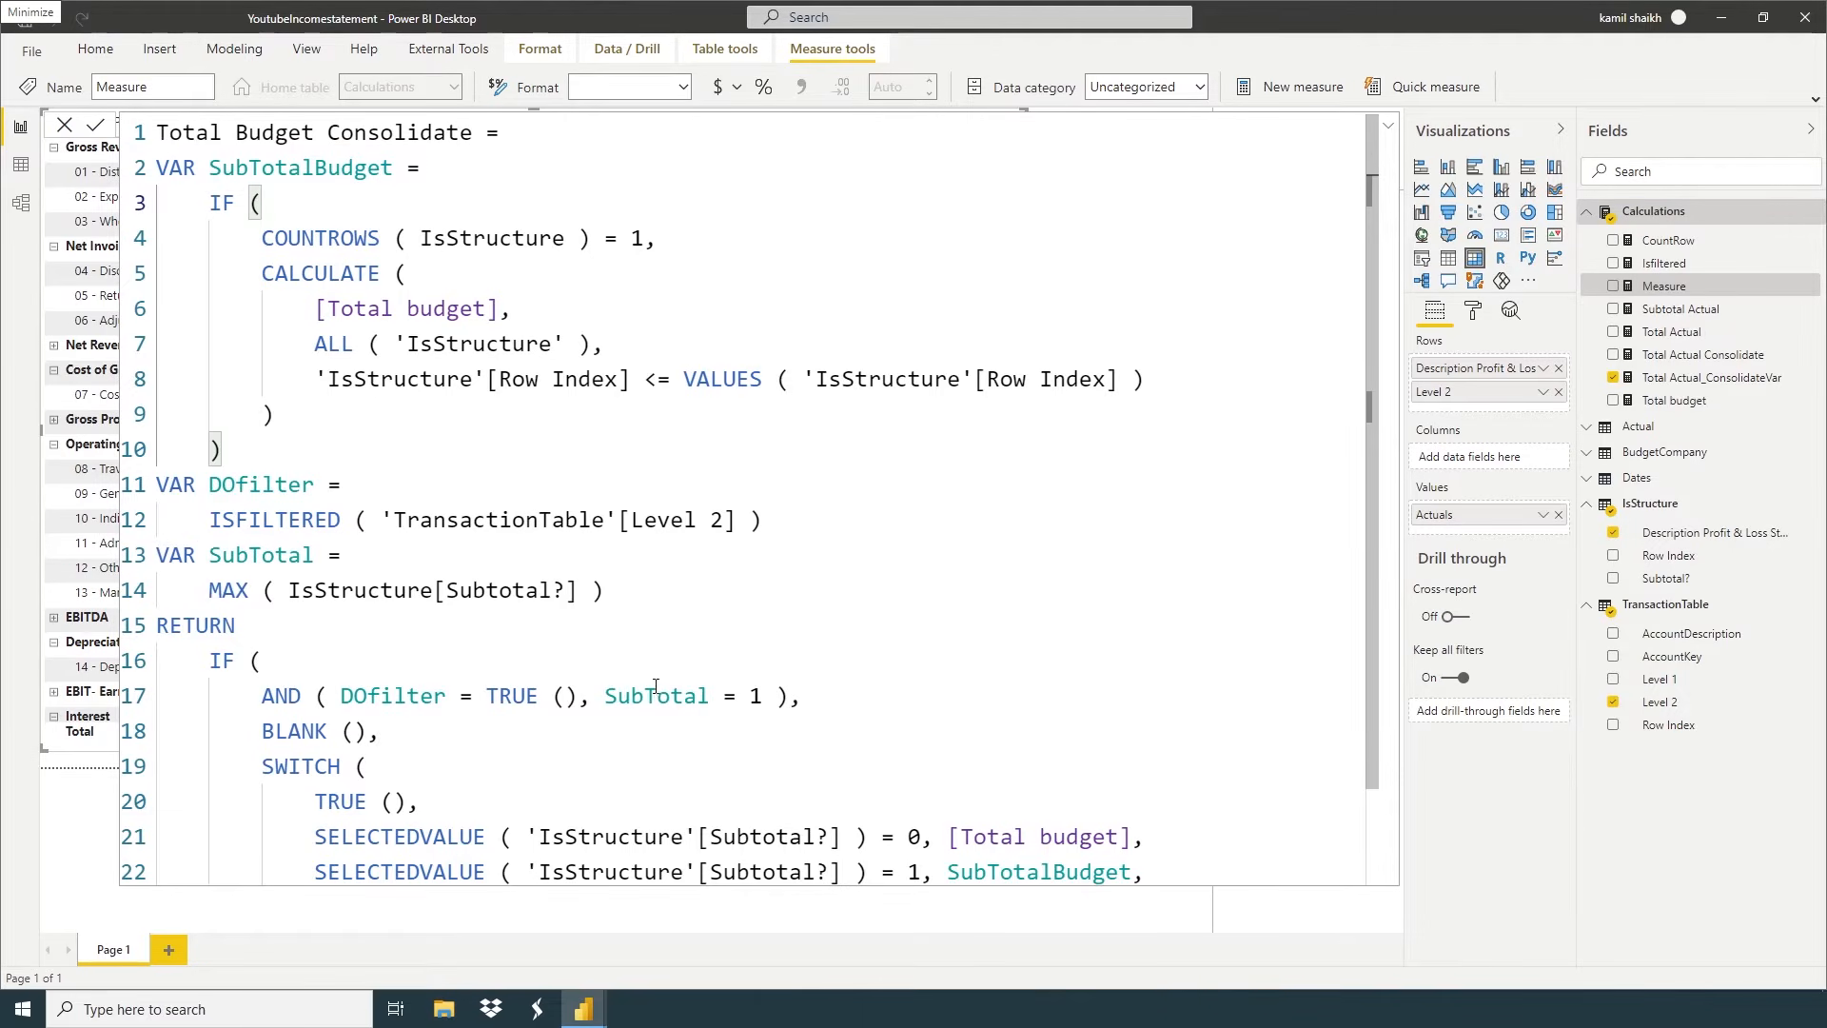
scroll(978, 784, "down", 1)
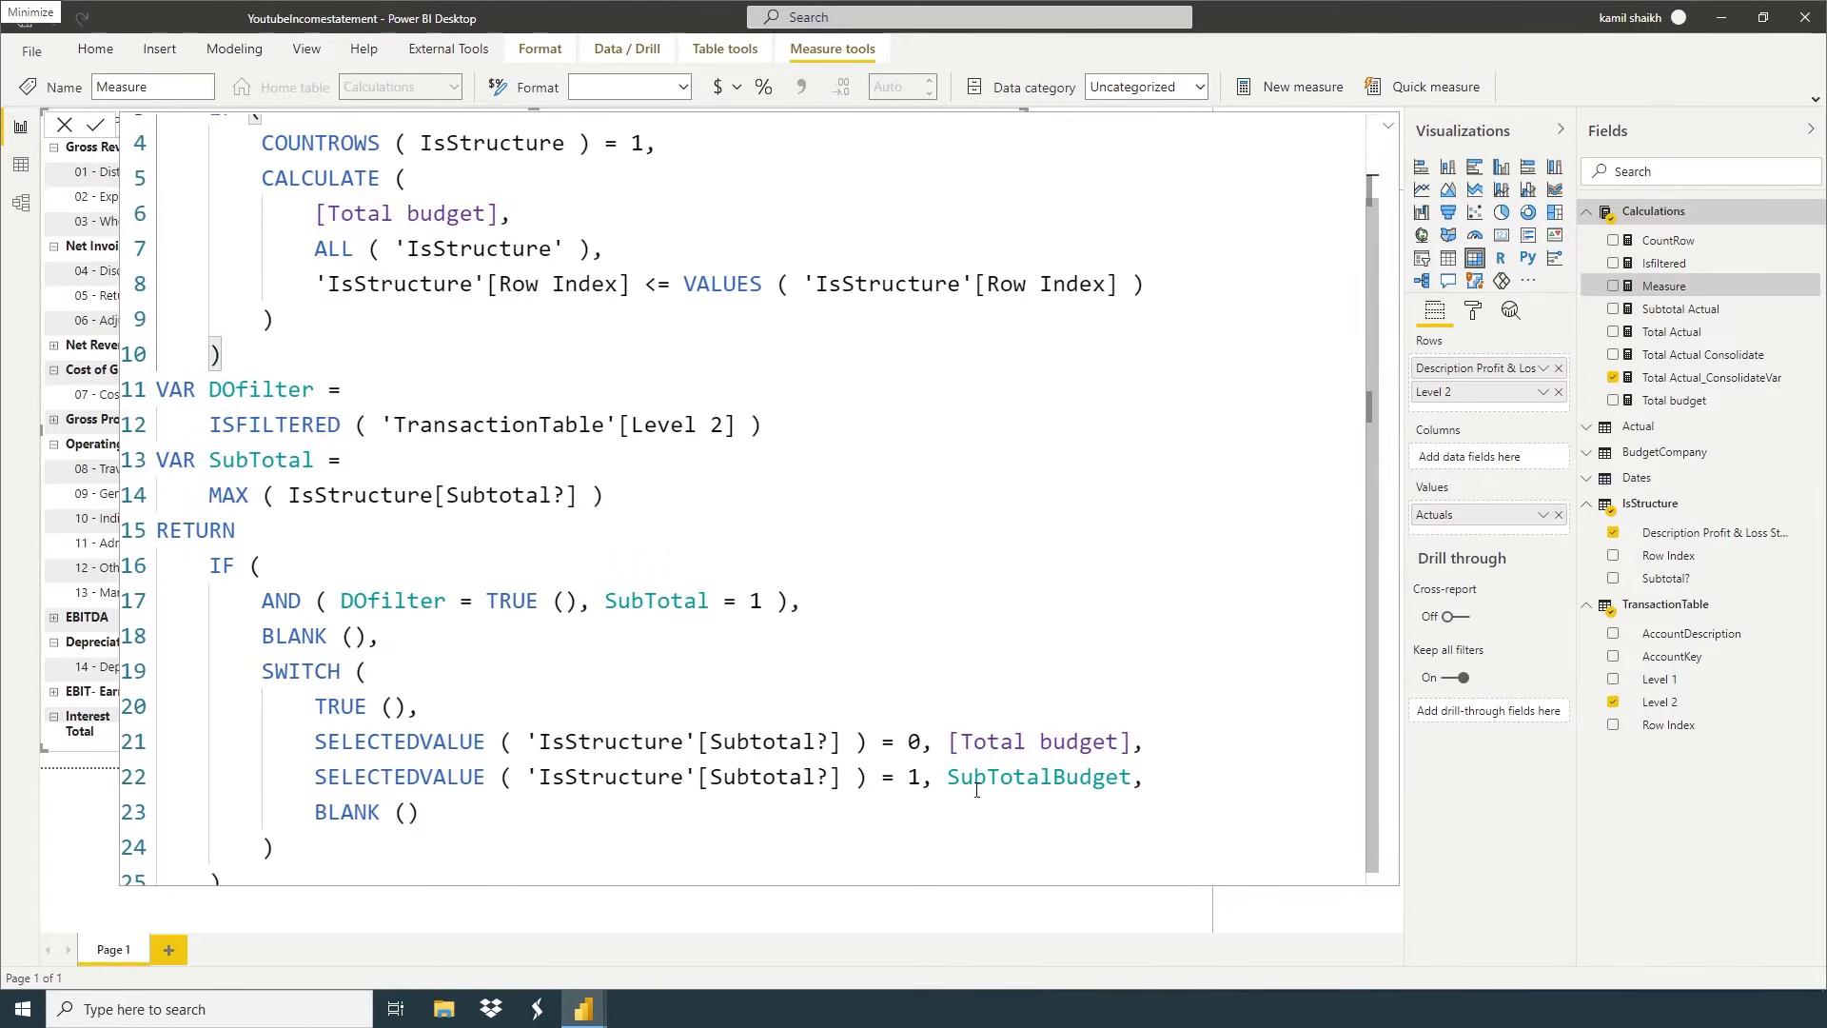
scroll(980, 775, "up", 1)
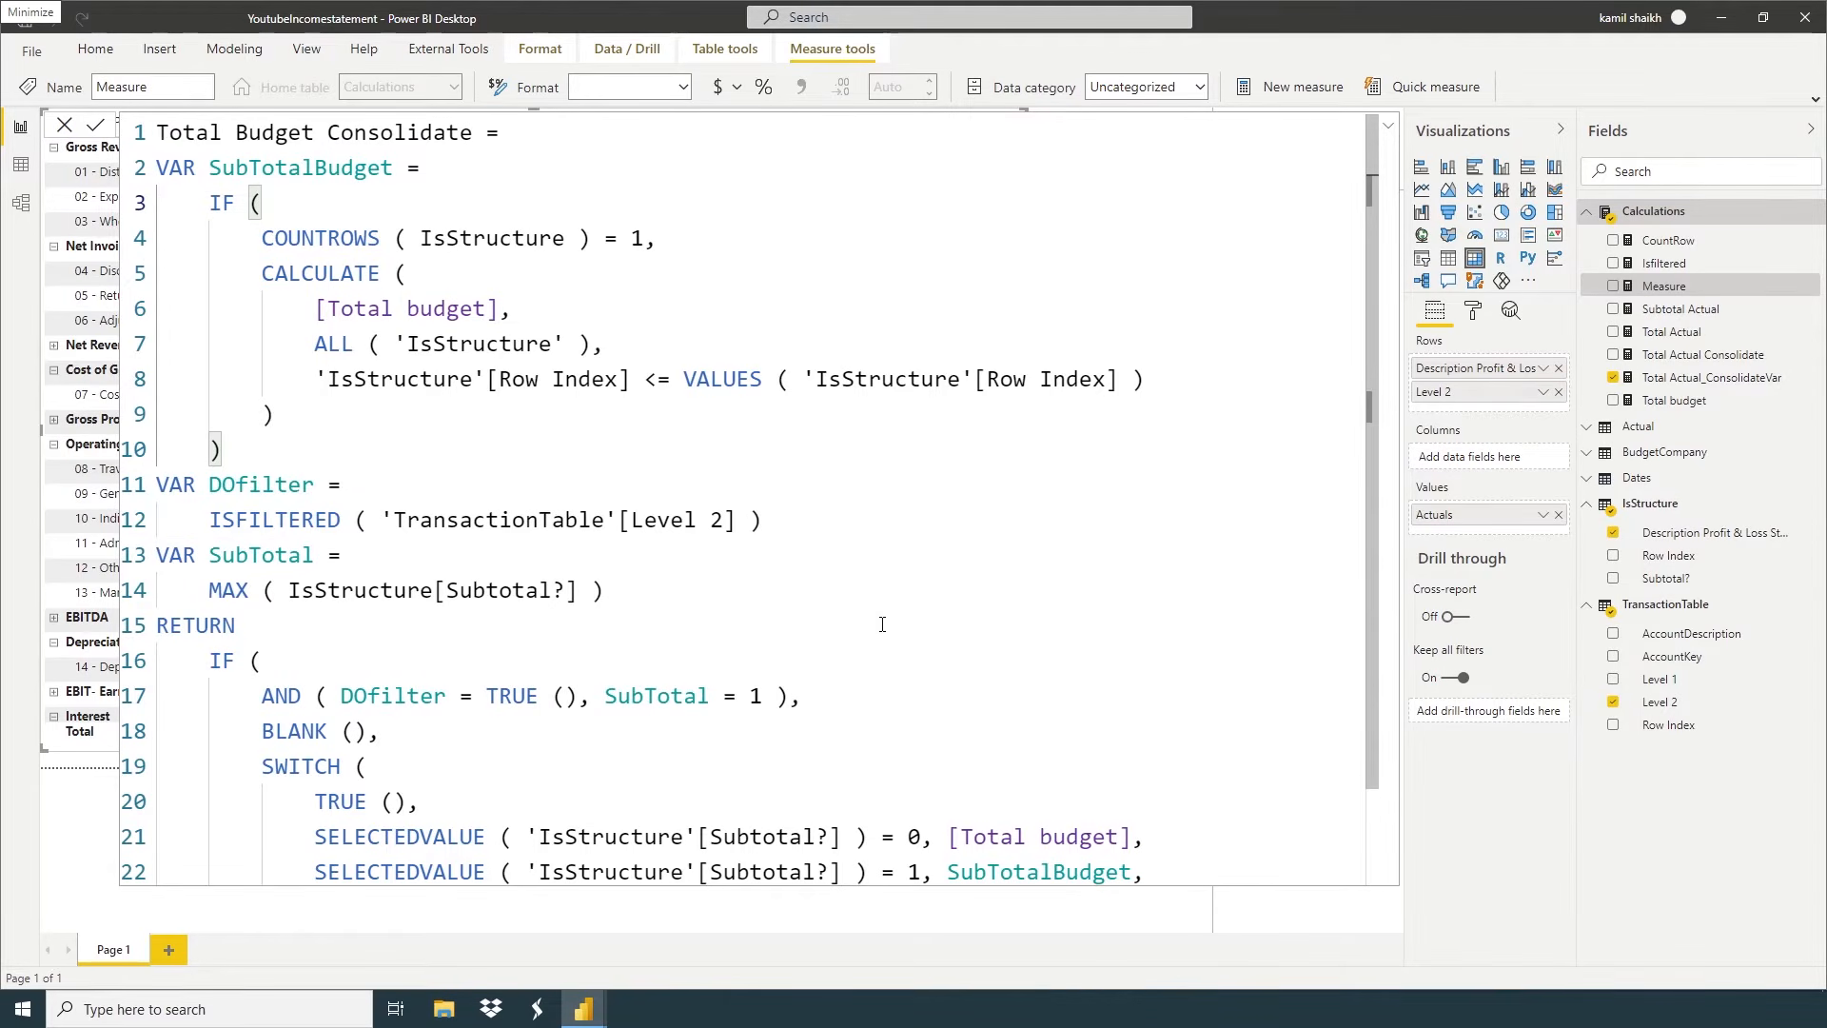
scroll(837, 695, "down", 3)
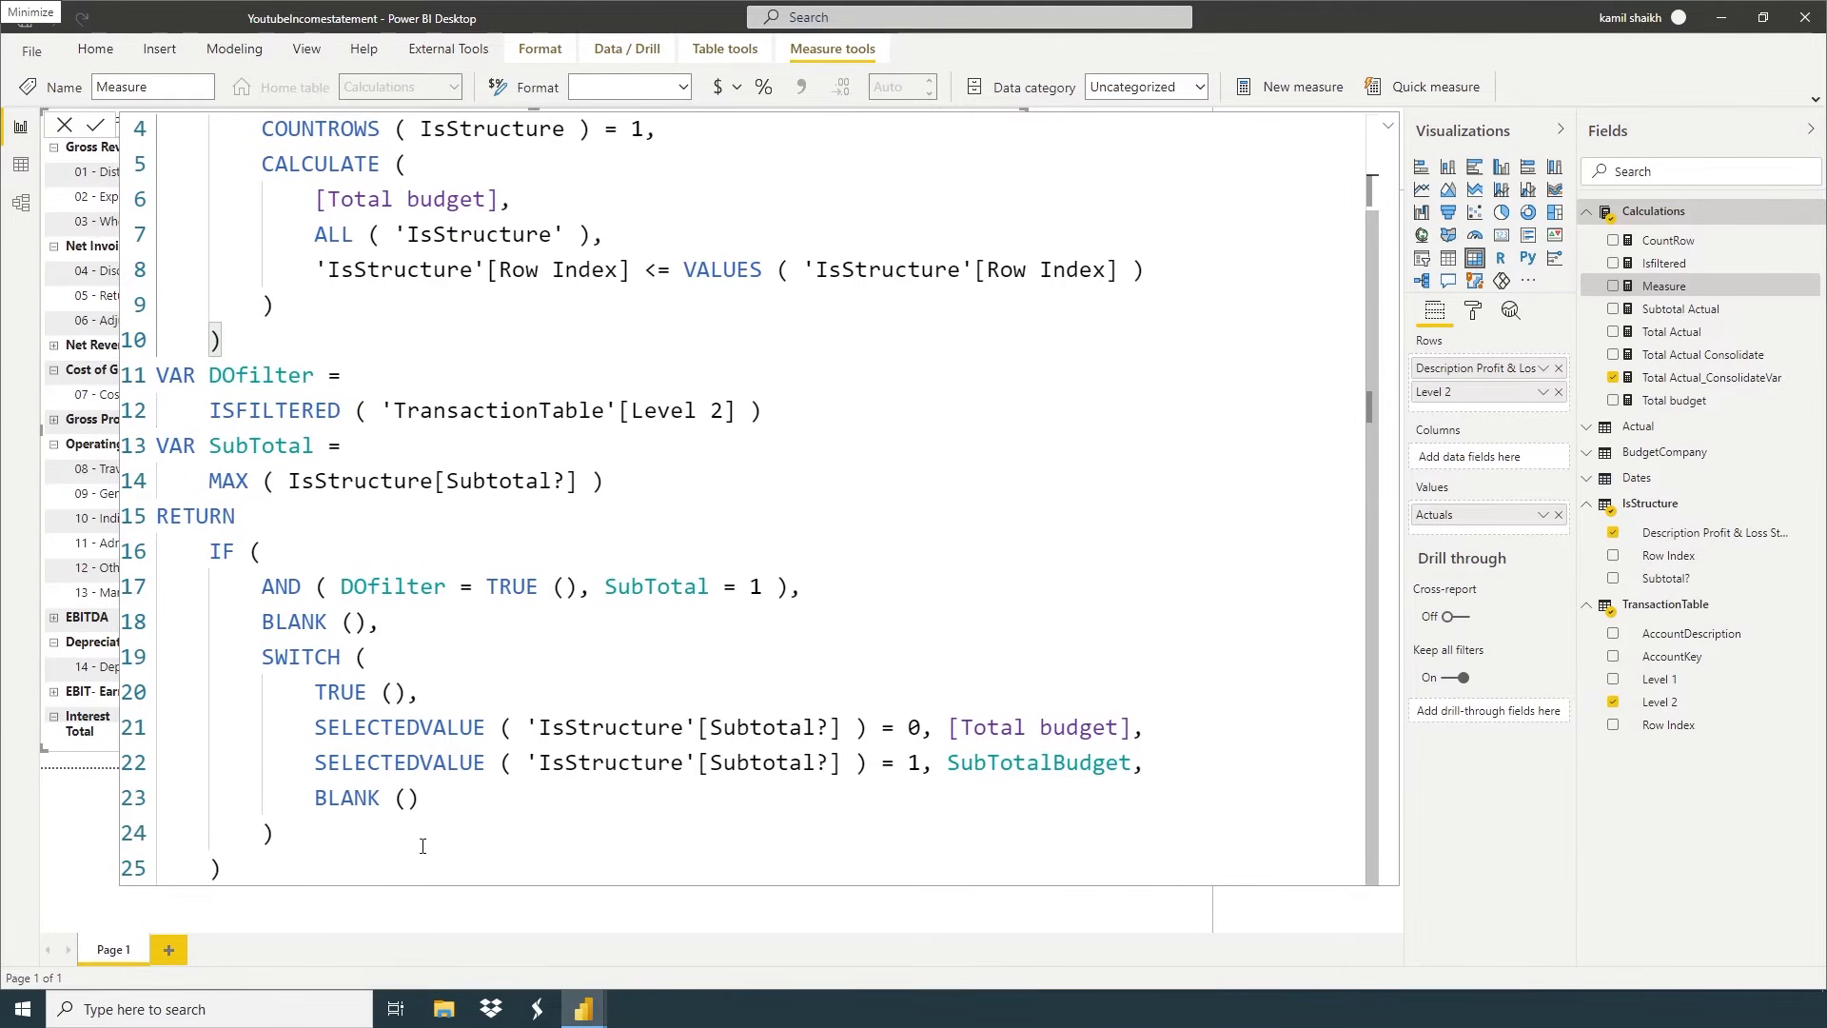
left_click(258, 863)
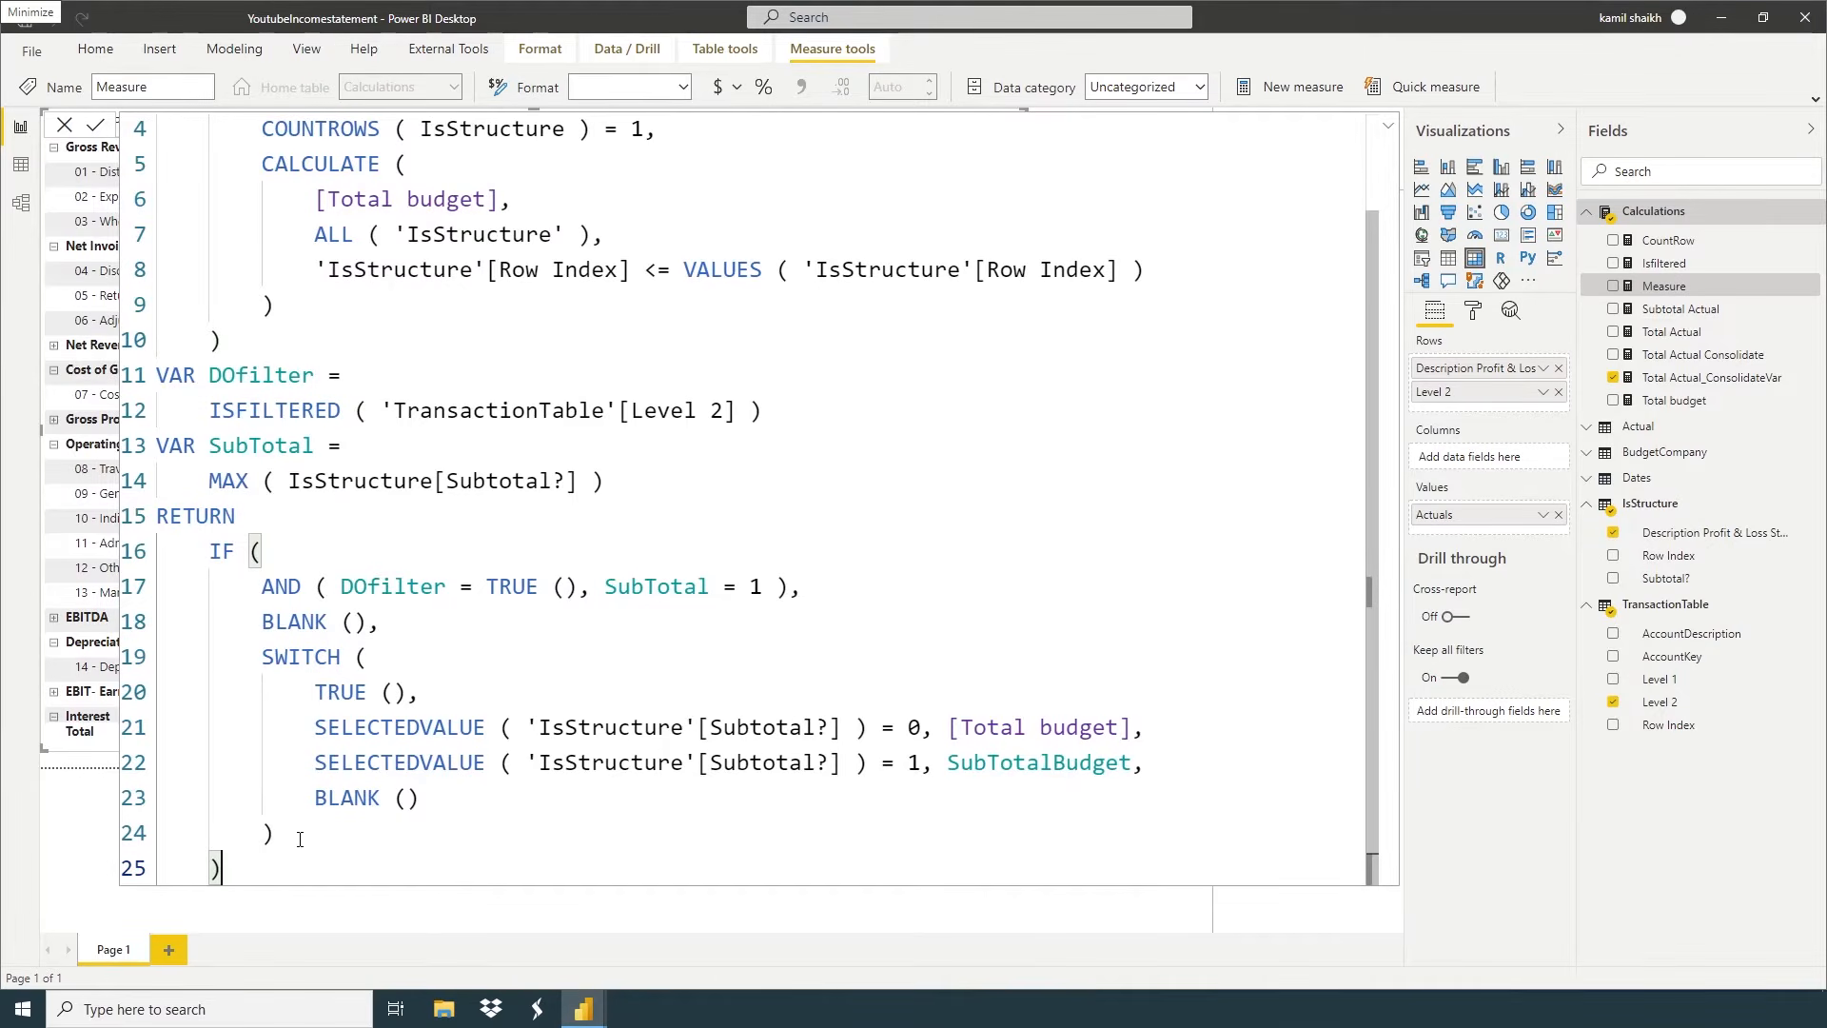
scroll(789, 543, "up", 3)
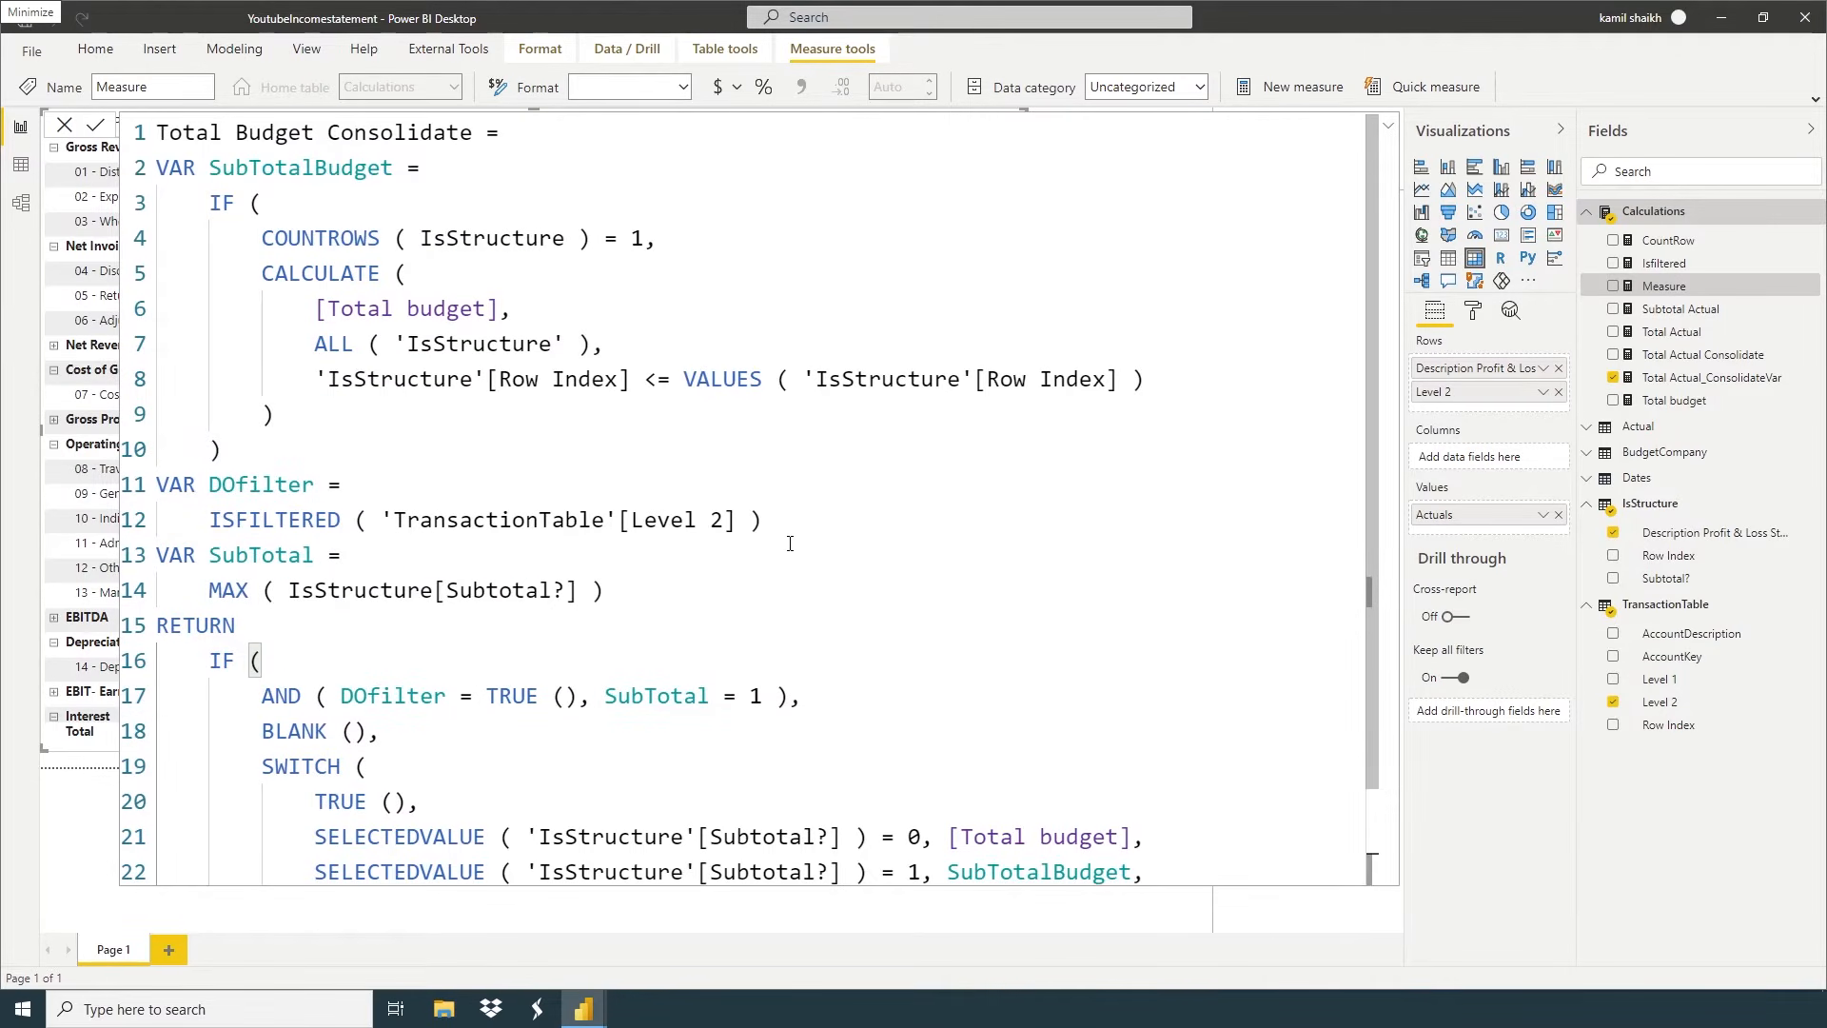
scroll(790, 543, "down", 3)
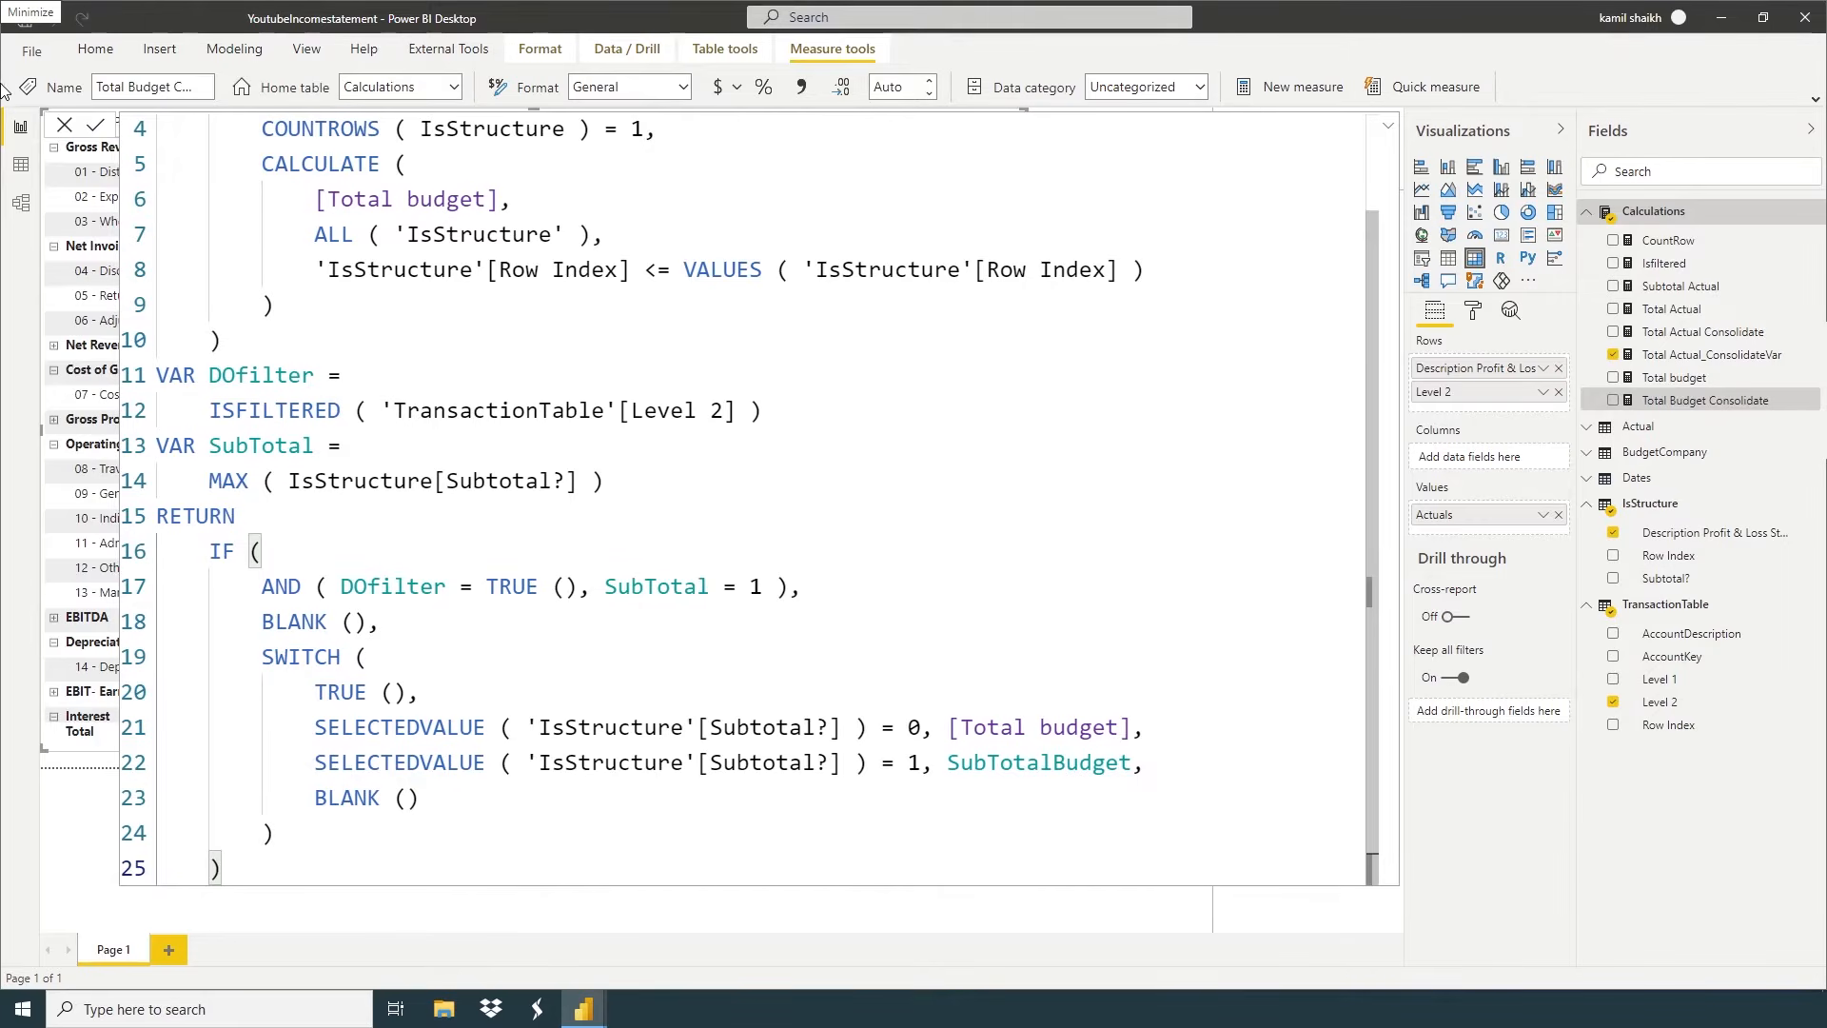
left_click(63, 127)
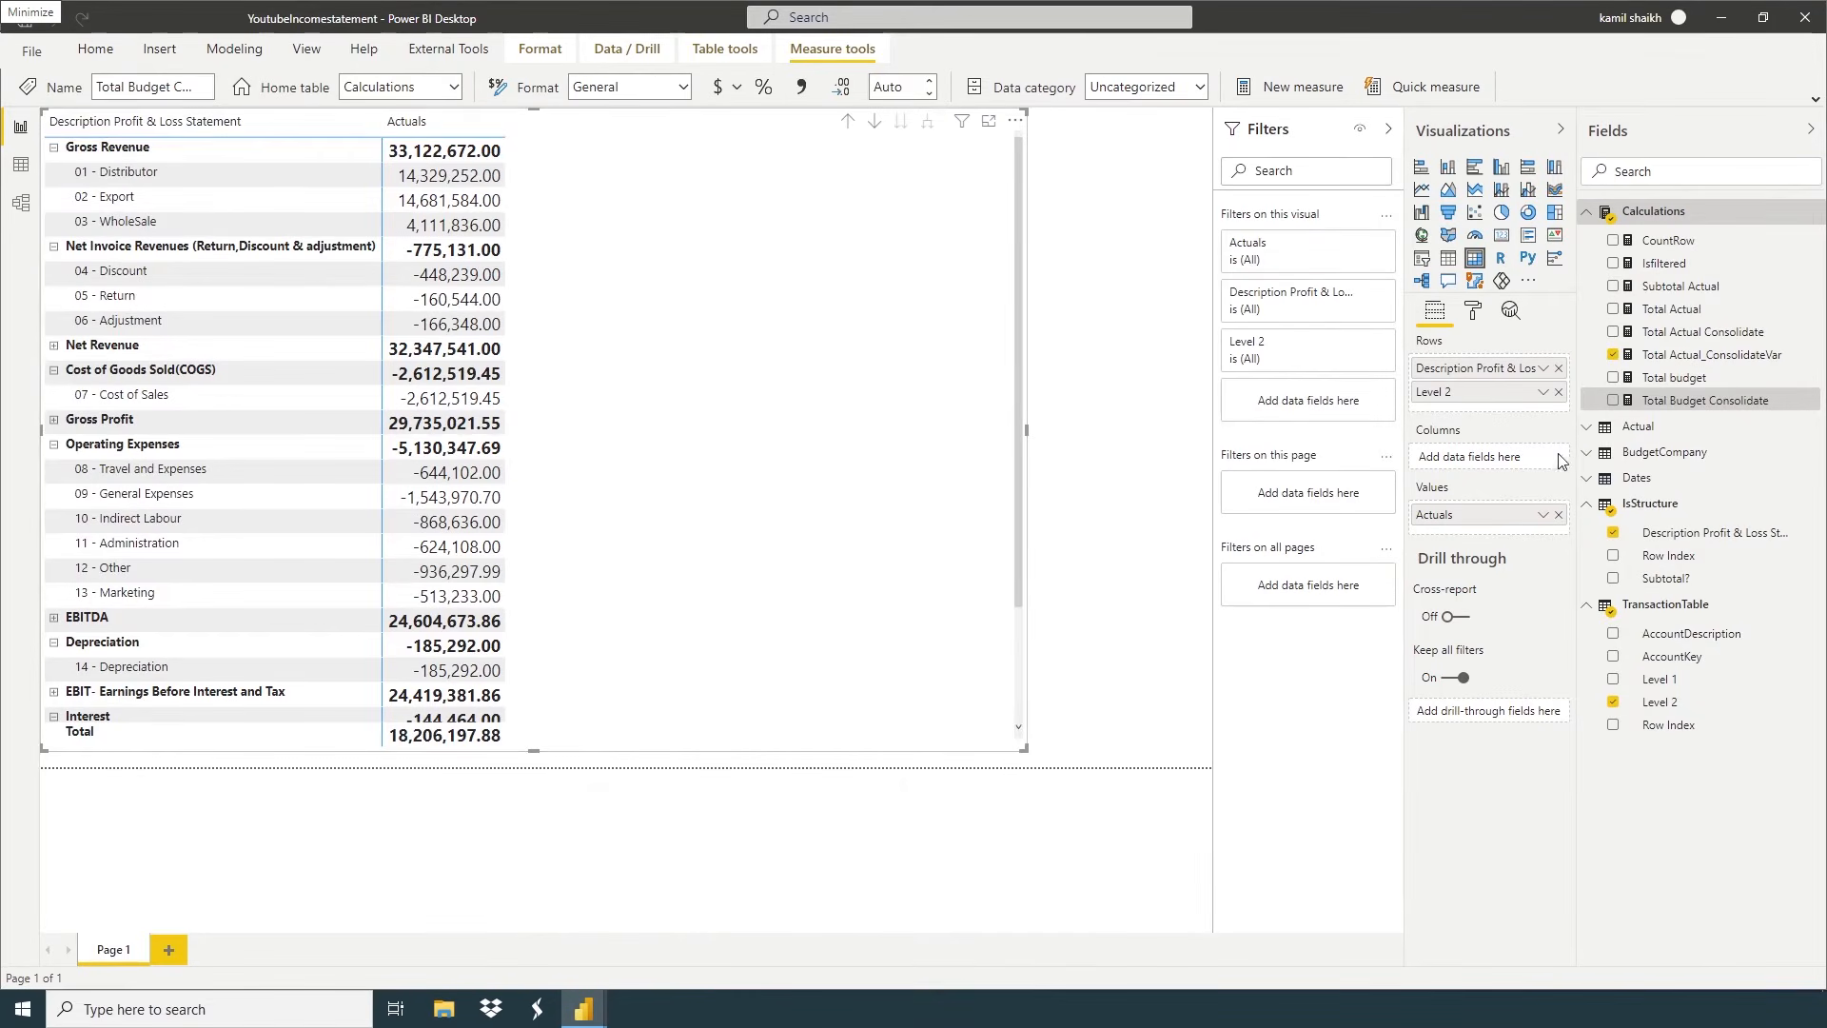
Add the Total Budget Consolidate measure to the matrix values after Actuals, and rename it Budget for this visual
left_click_drag(1718, 409, 1501, 538)
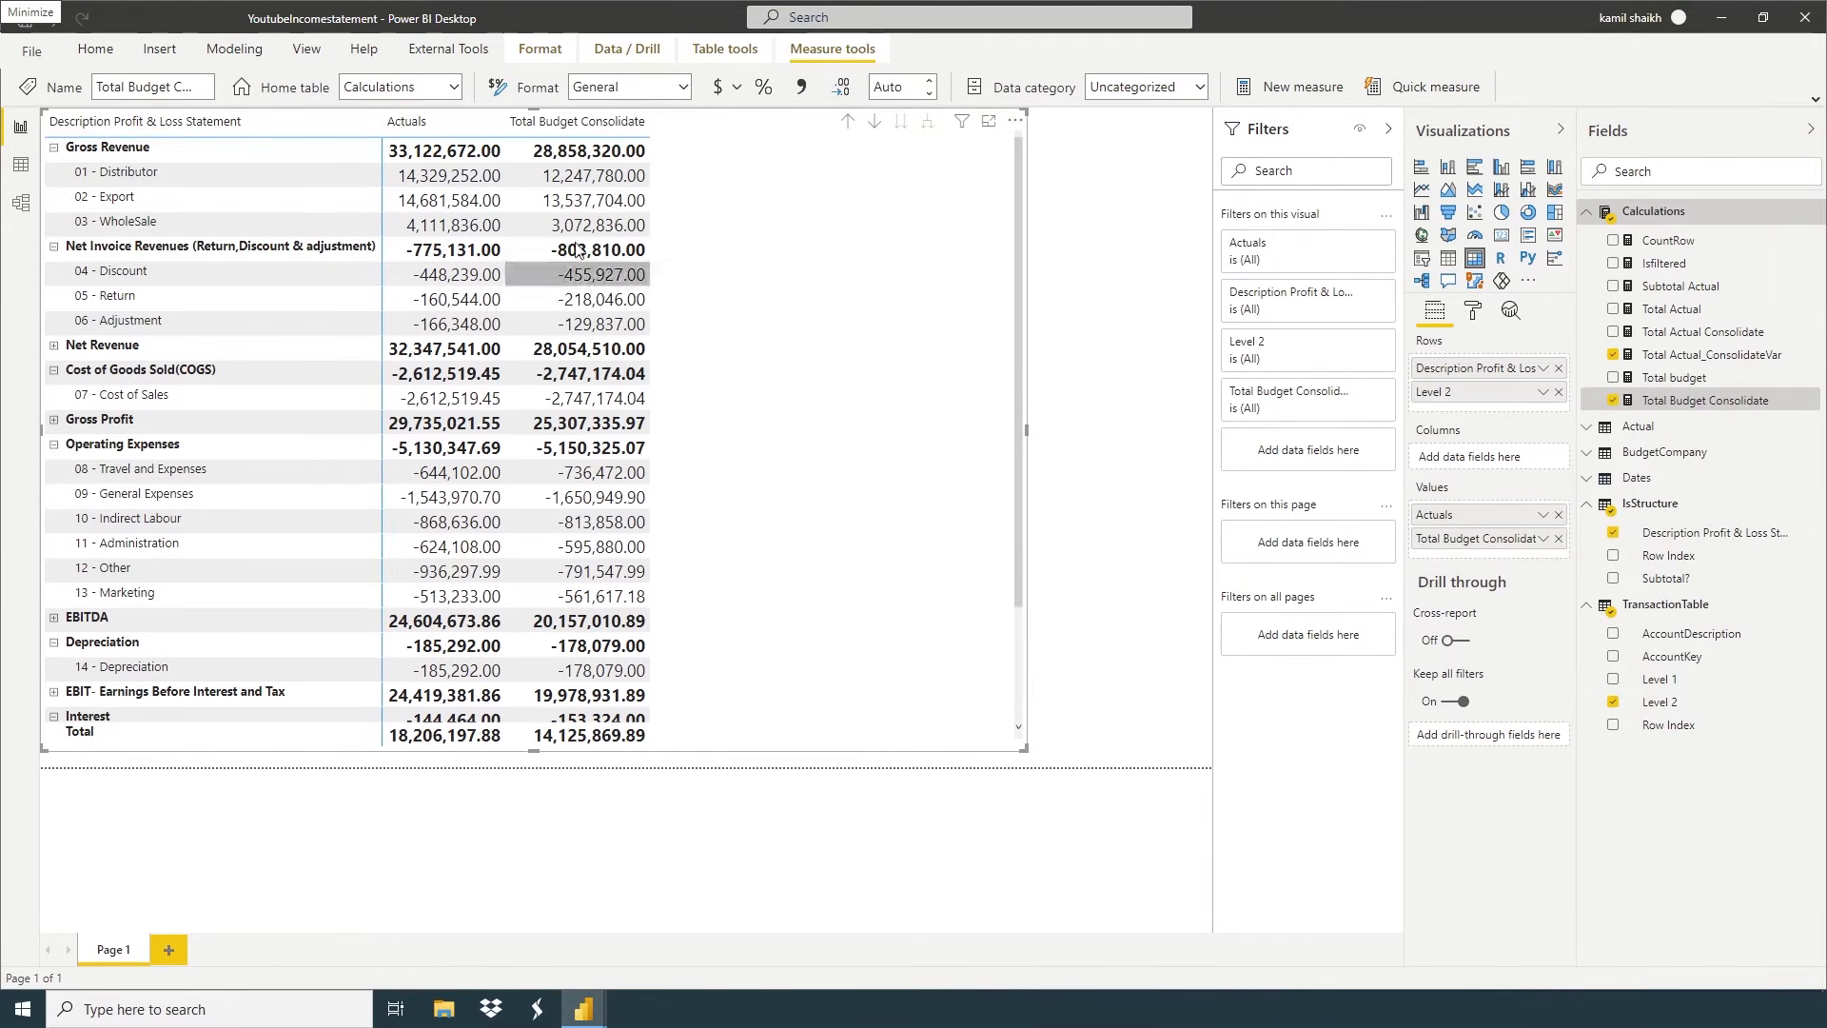
double_click(1462, 540)
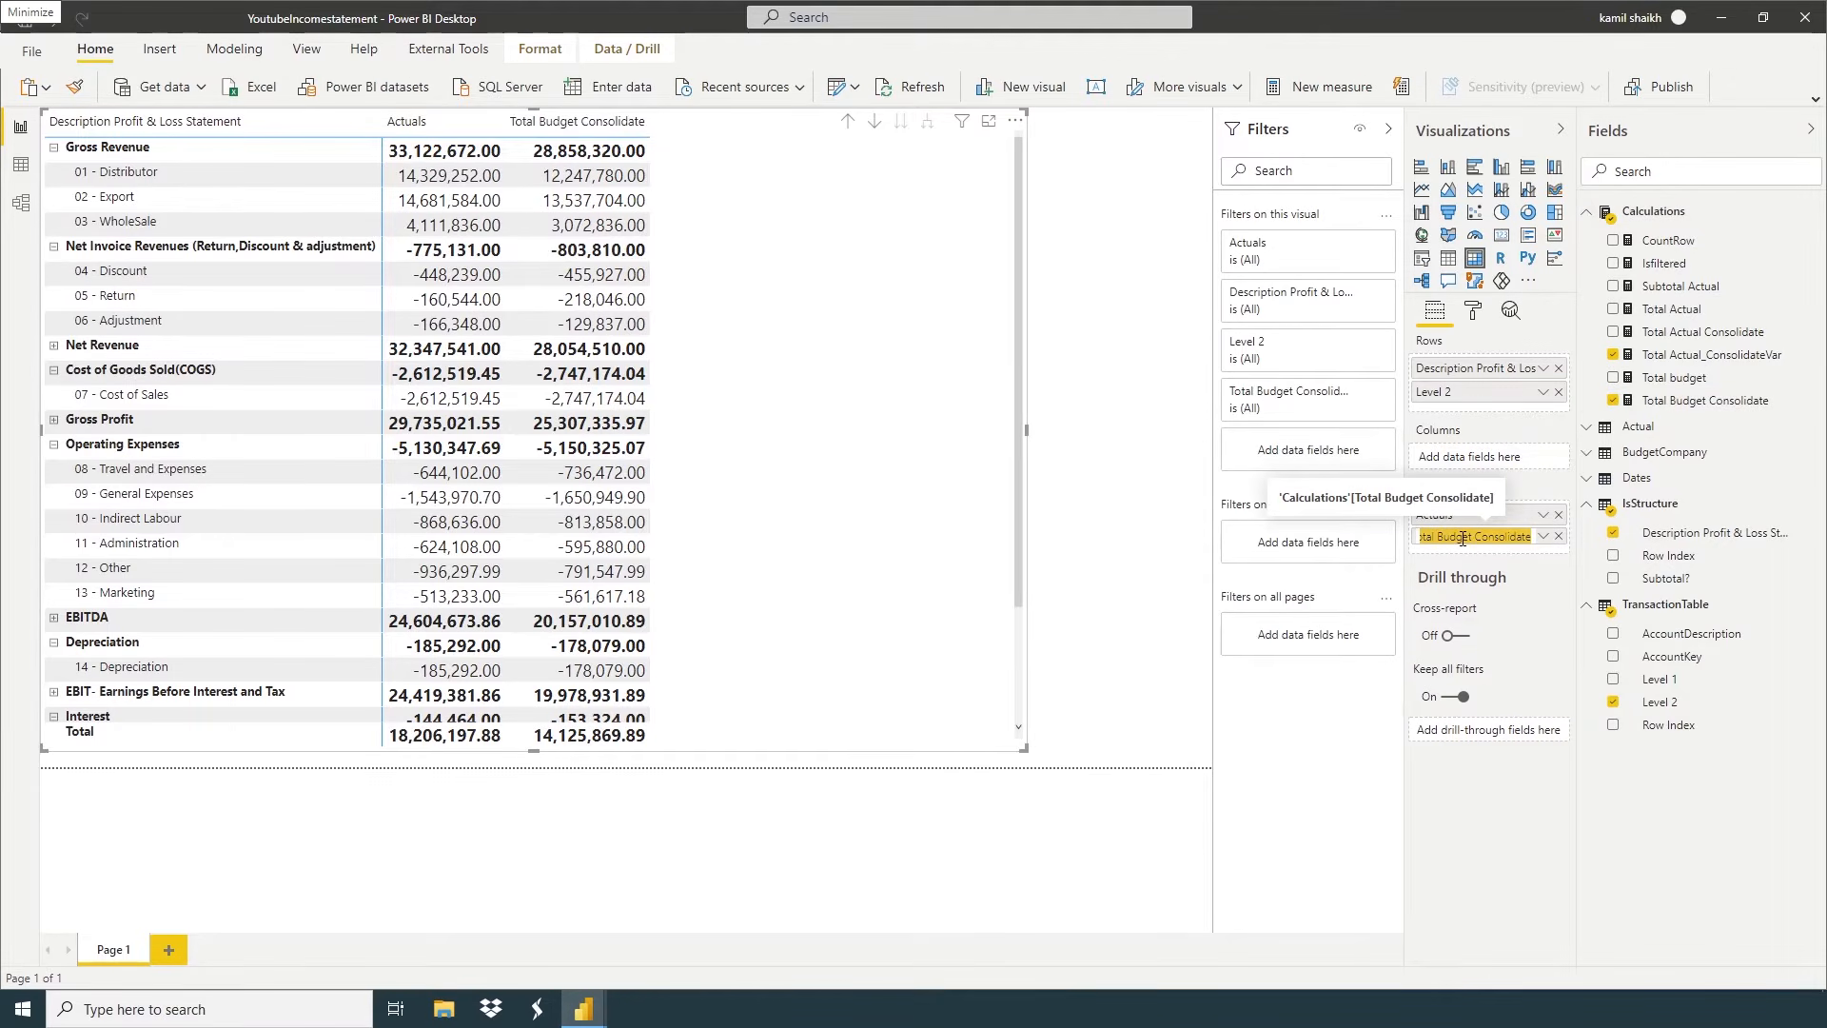
type("Budget")
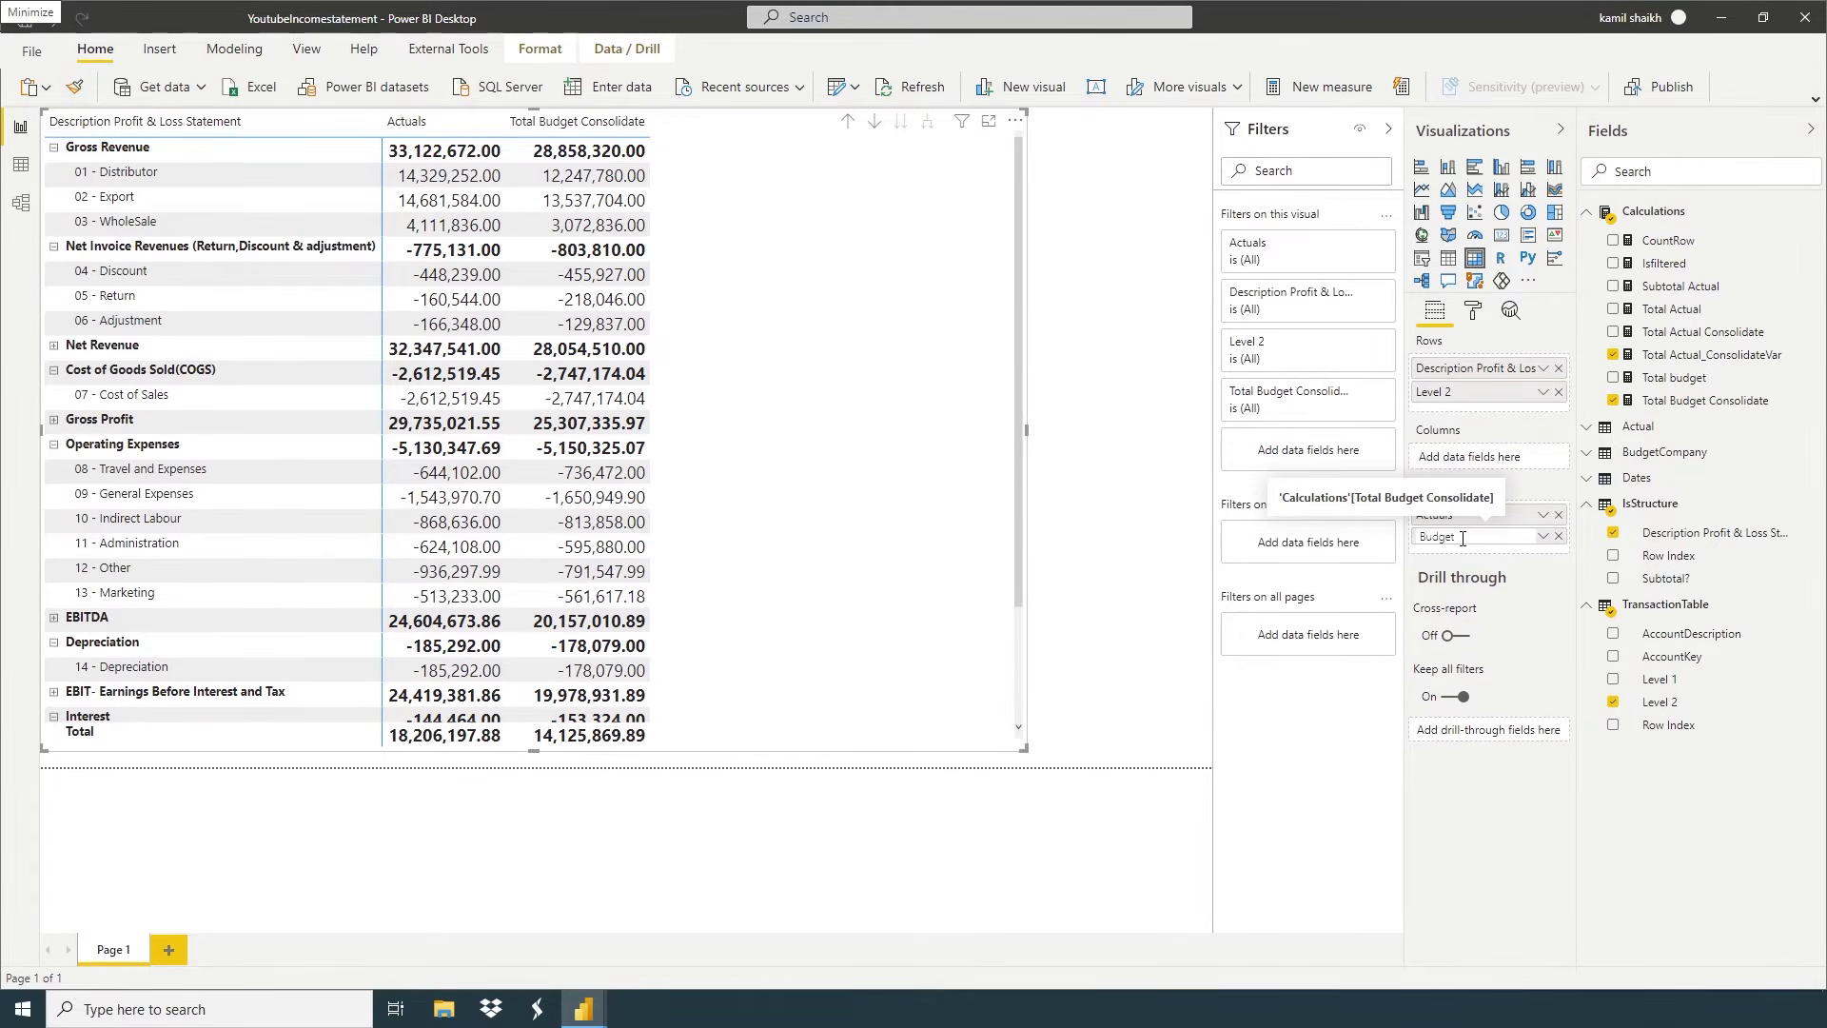
key("Return")
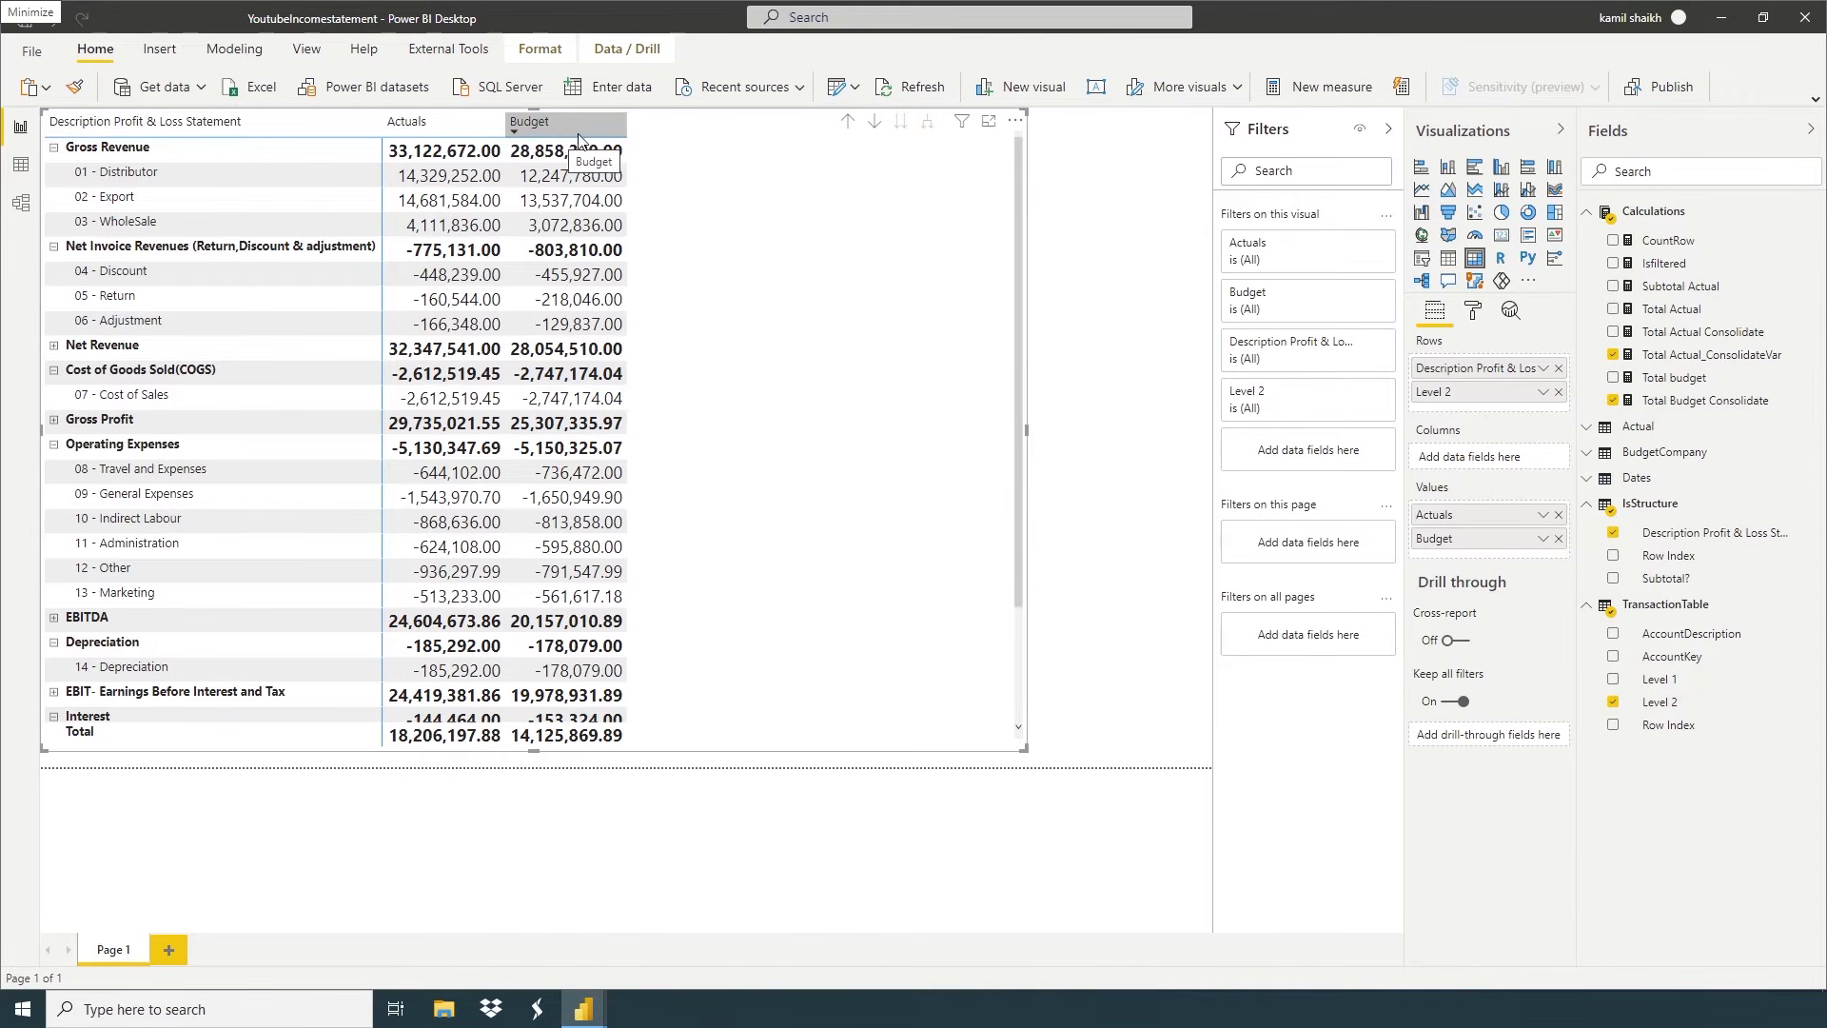
Start a new measure in the Calculations table with the heading Variance Actuals vs Budget = and a new line for its formula
right_click(1646, 217)
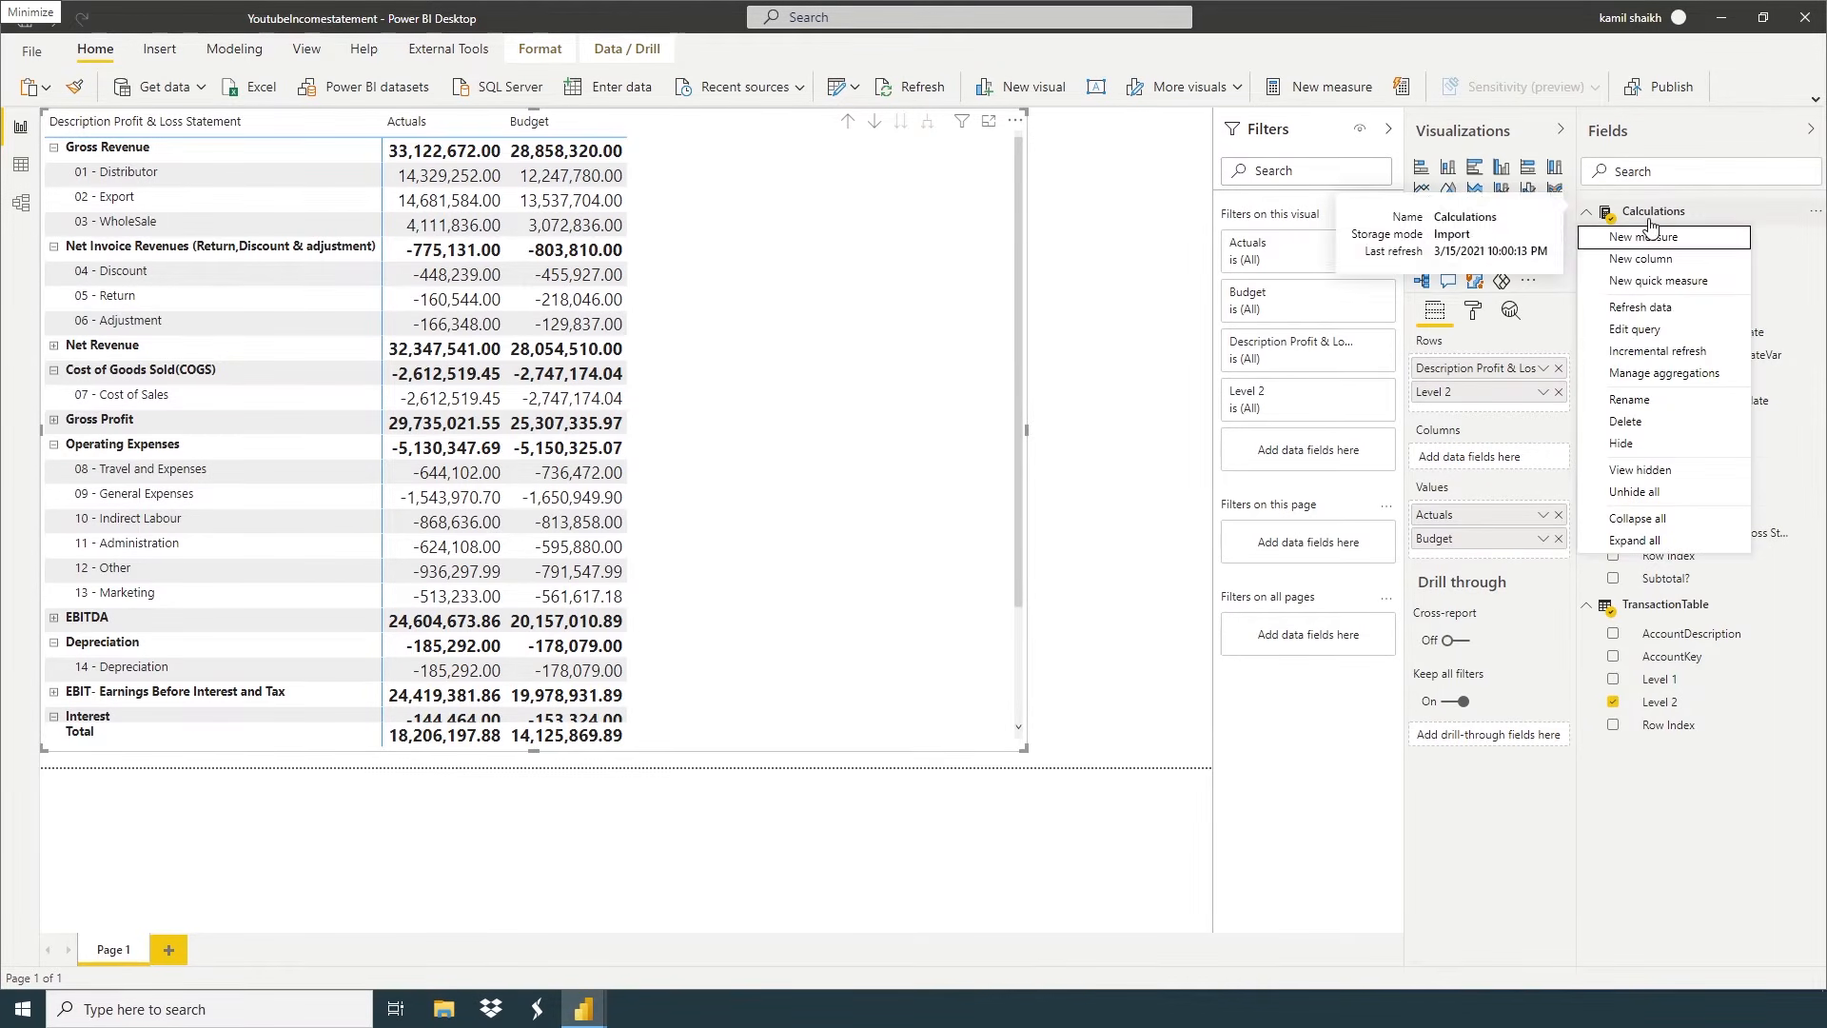
left_click(1648, 238)
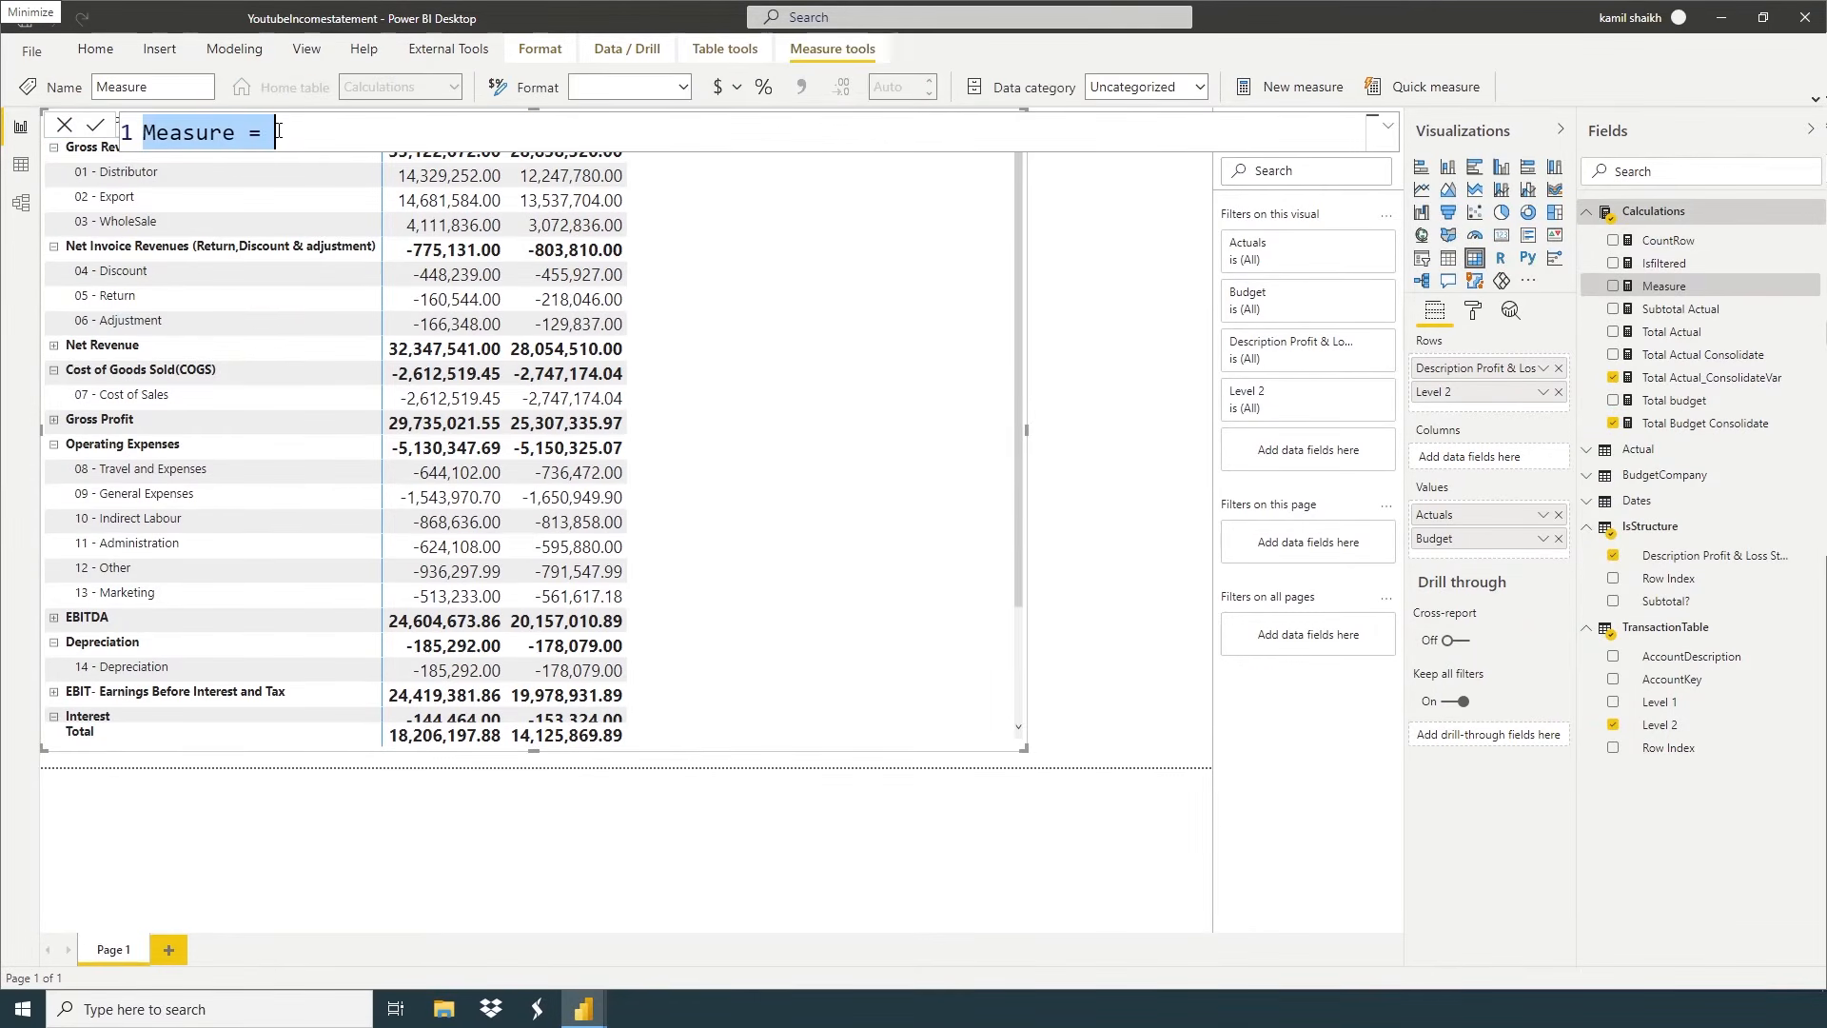
type("Vari")
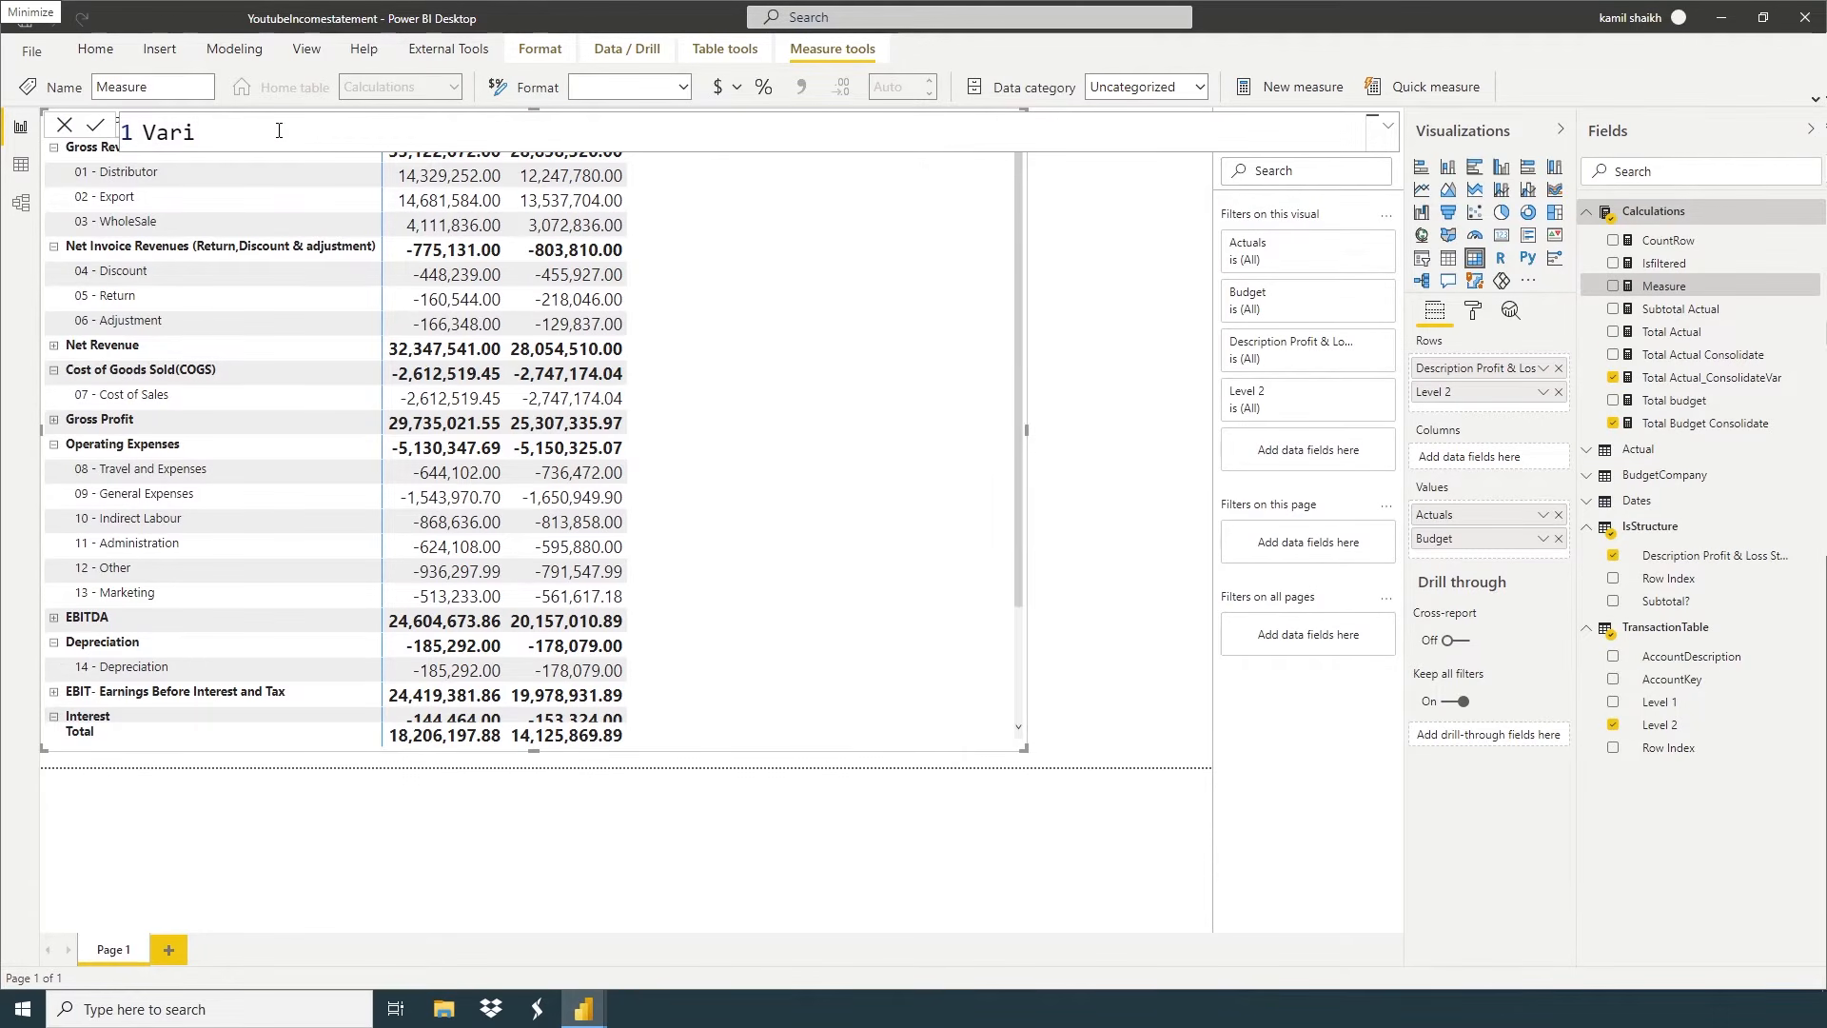
type("ance")
type(" Actuals")
type(" vs ")
type("Vy")
key("BackSpace")
key("BackSpace")
type("Budget")
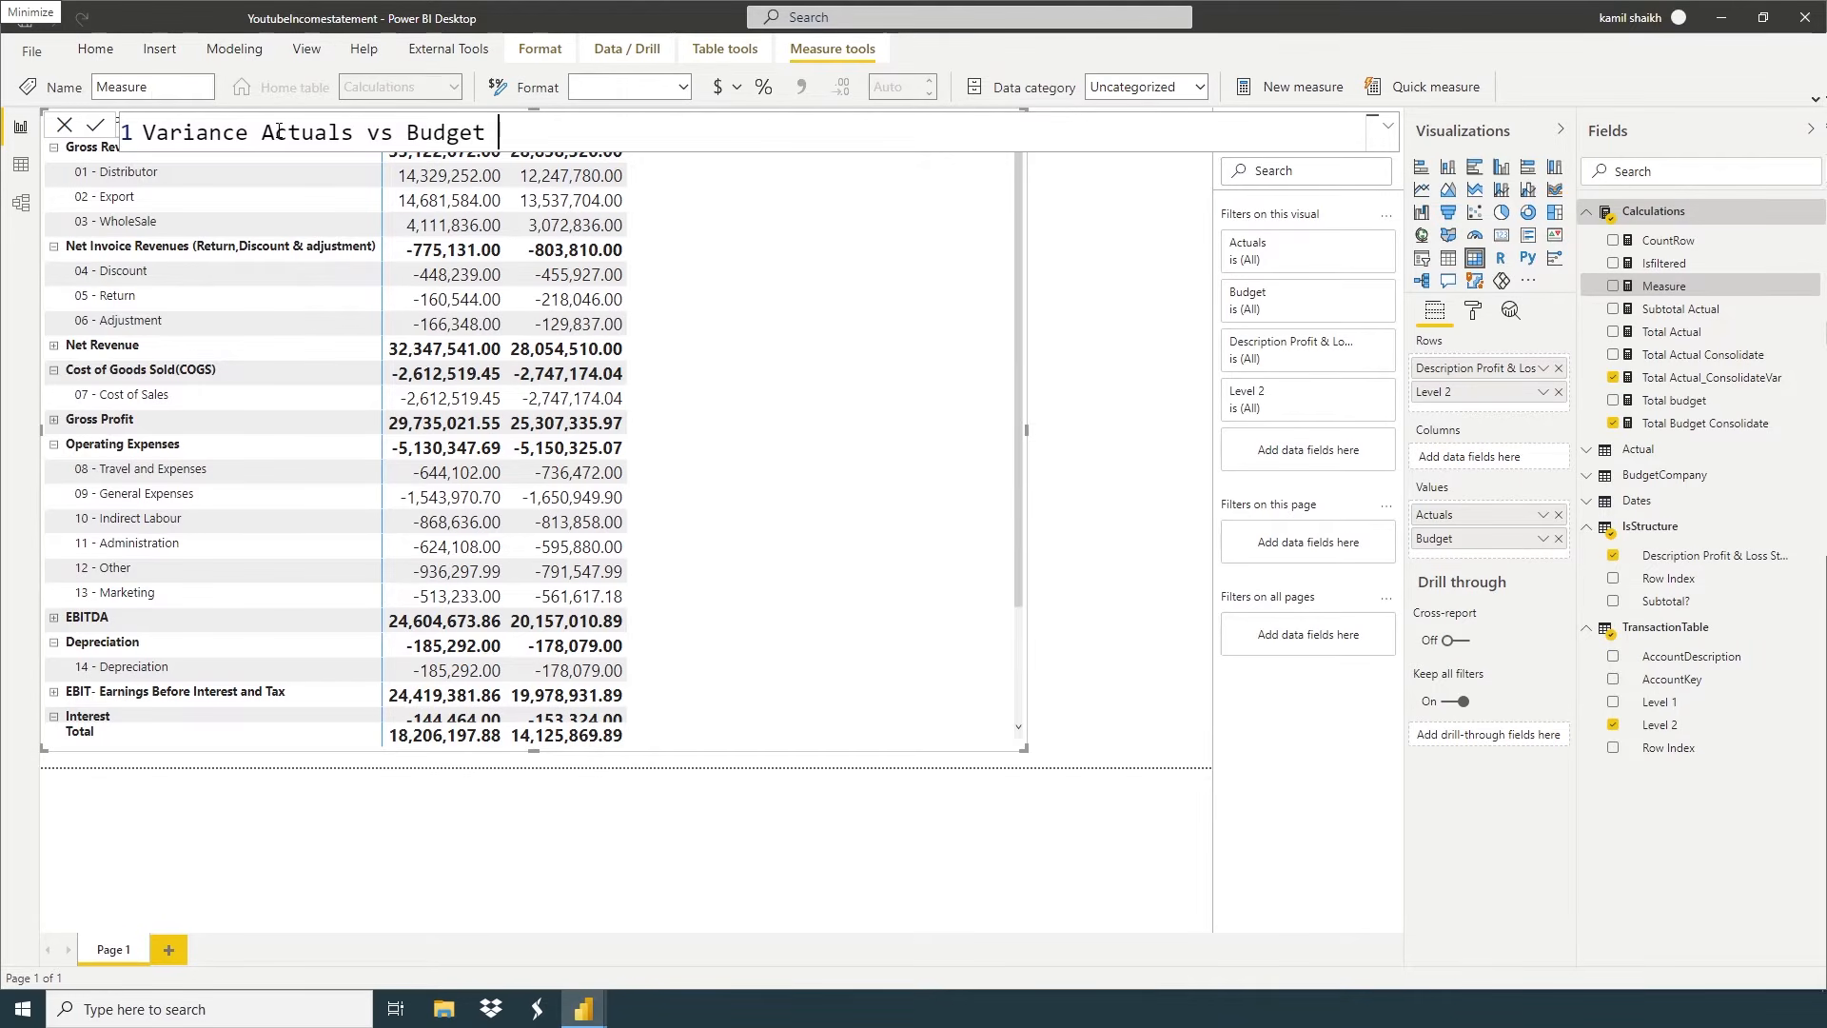
type(" =")
key("shift+Return")
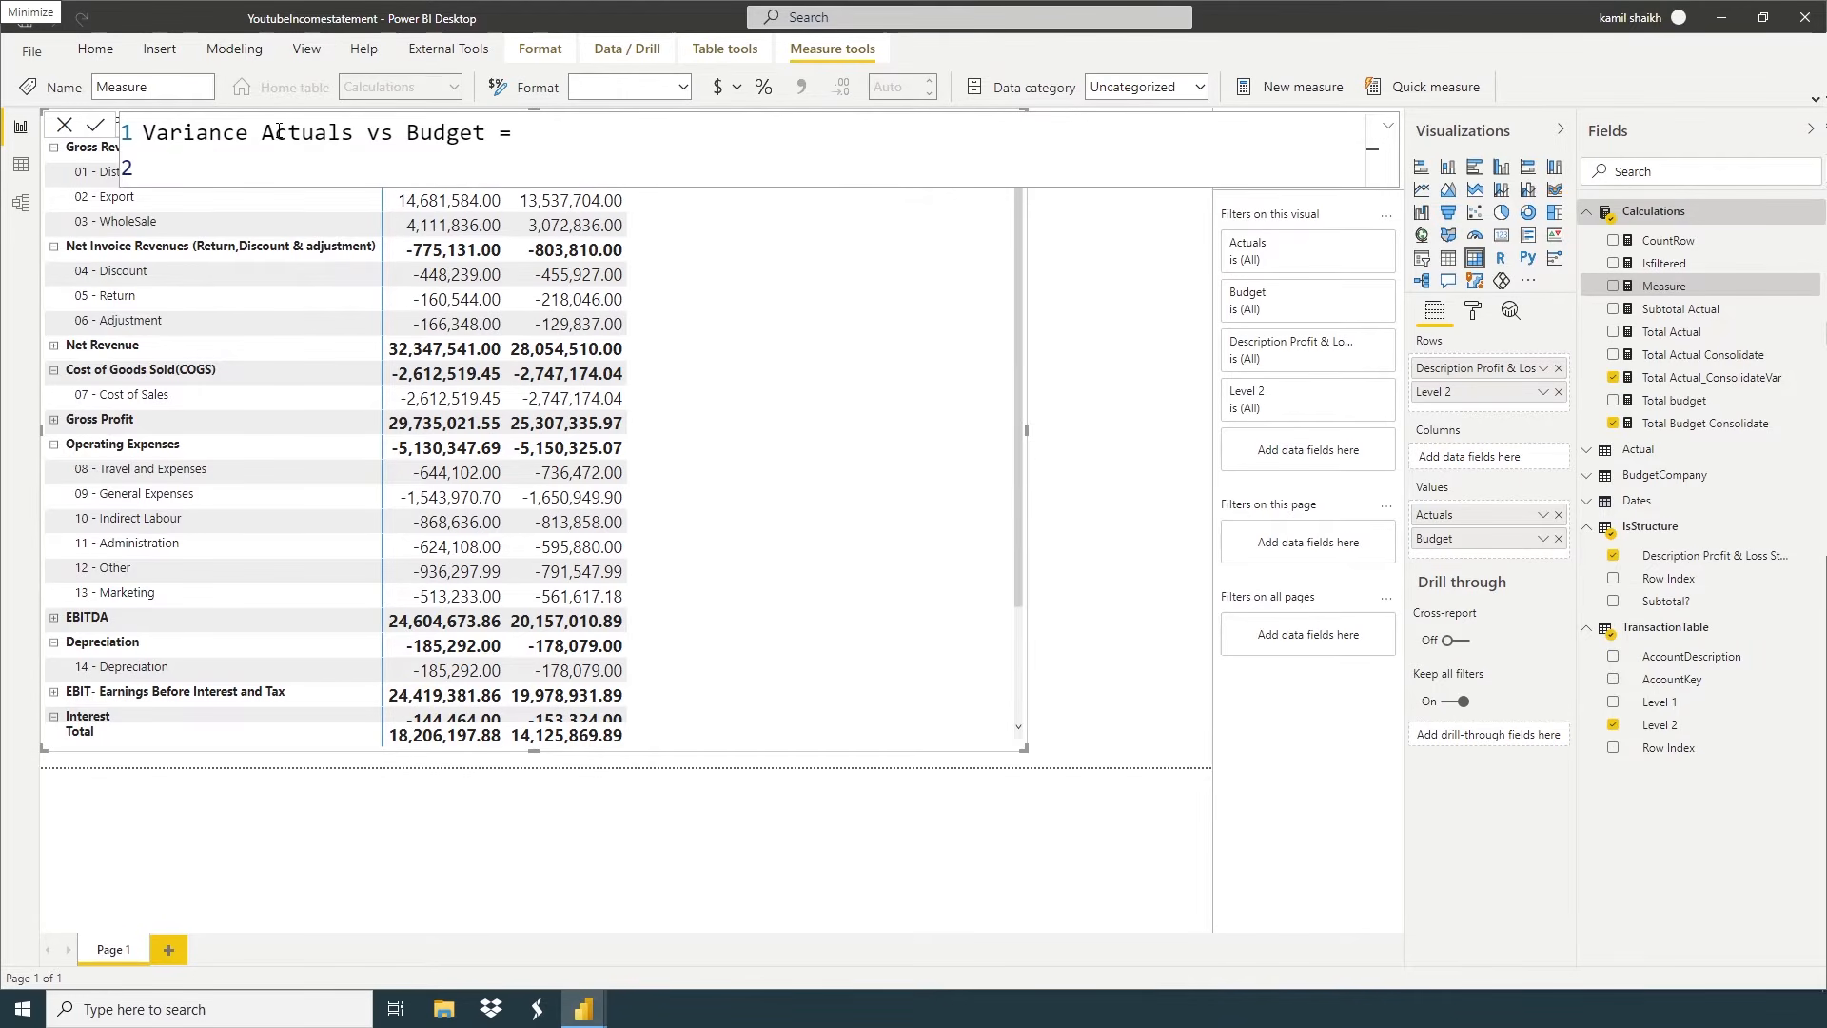
Define VAR result = IF([Total Actual_ConsolidateVar]>0,[Total Actual_ConsolidateVar]-[Total Budget Consolidate],([Total Actual Consolidate]-[Total Budget Consolidate])), return result, commit the measure and close the formula editor
type("VA")
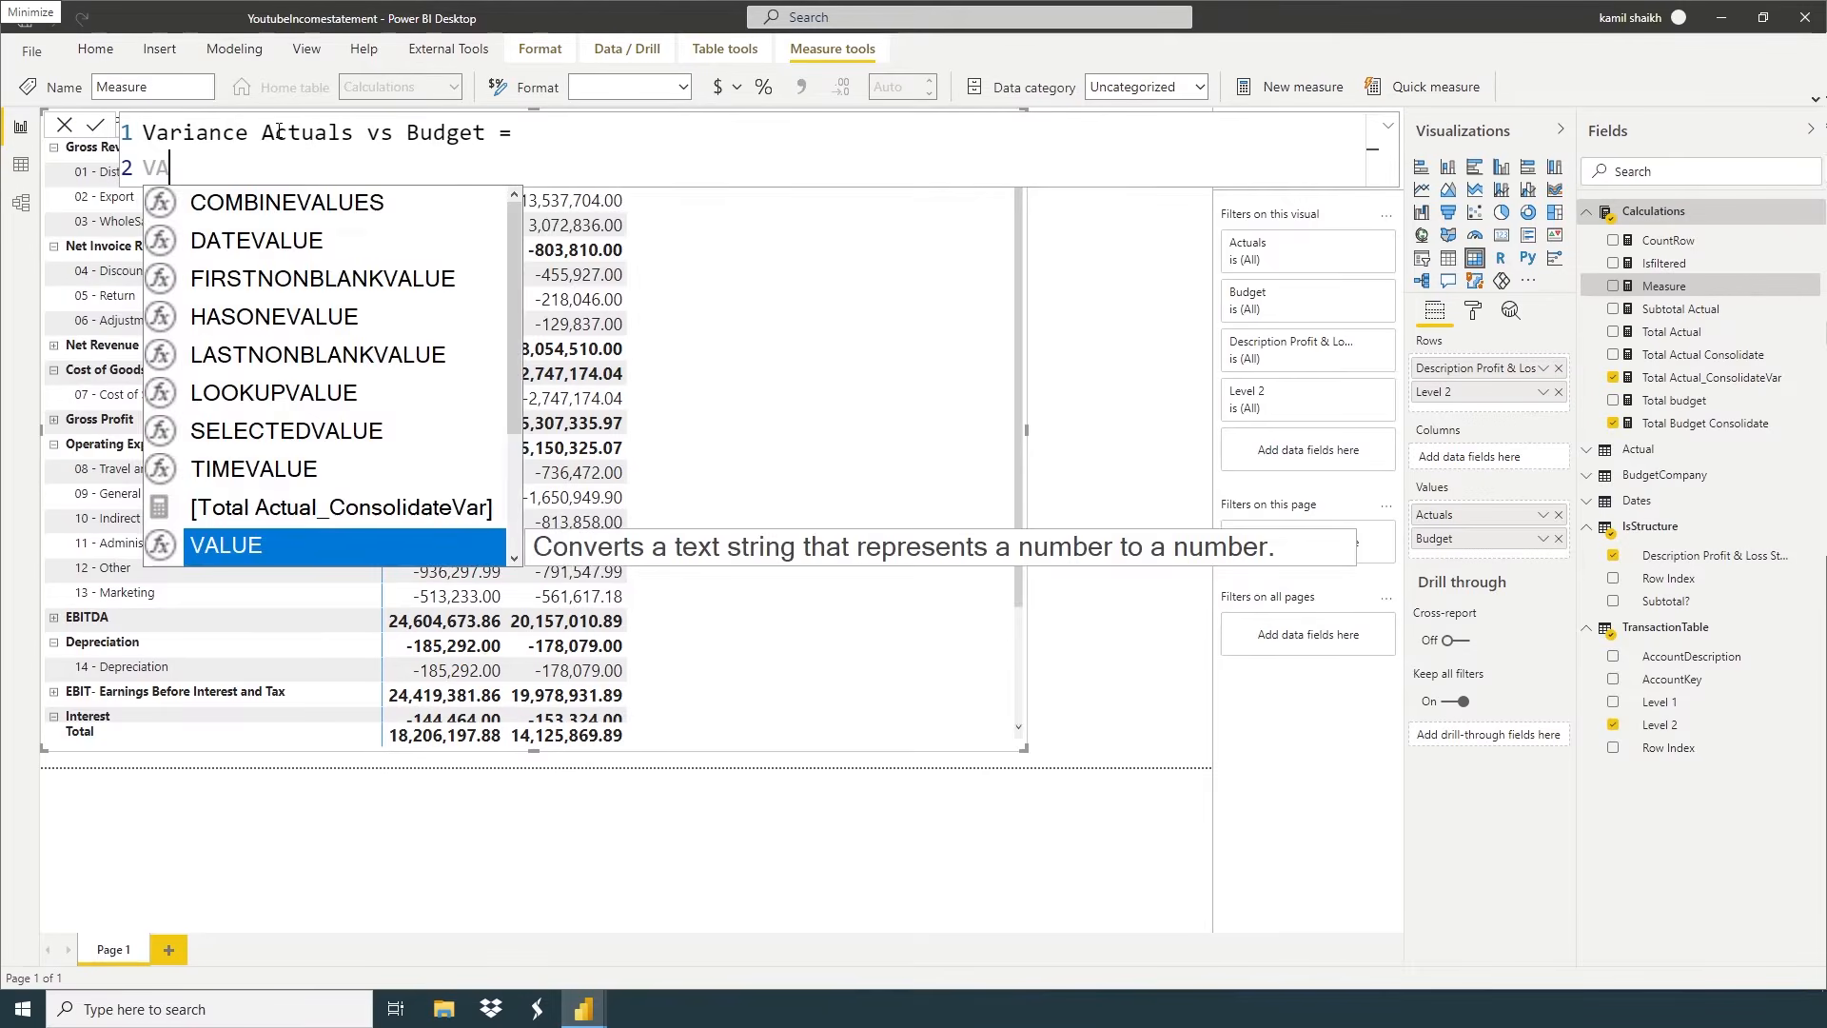
type("R ")
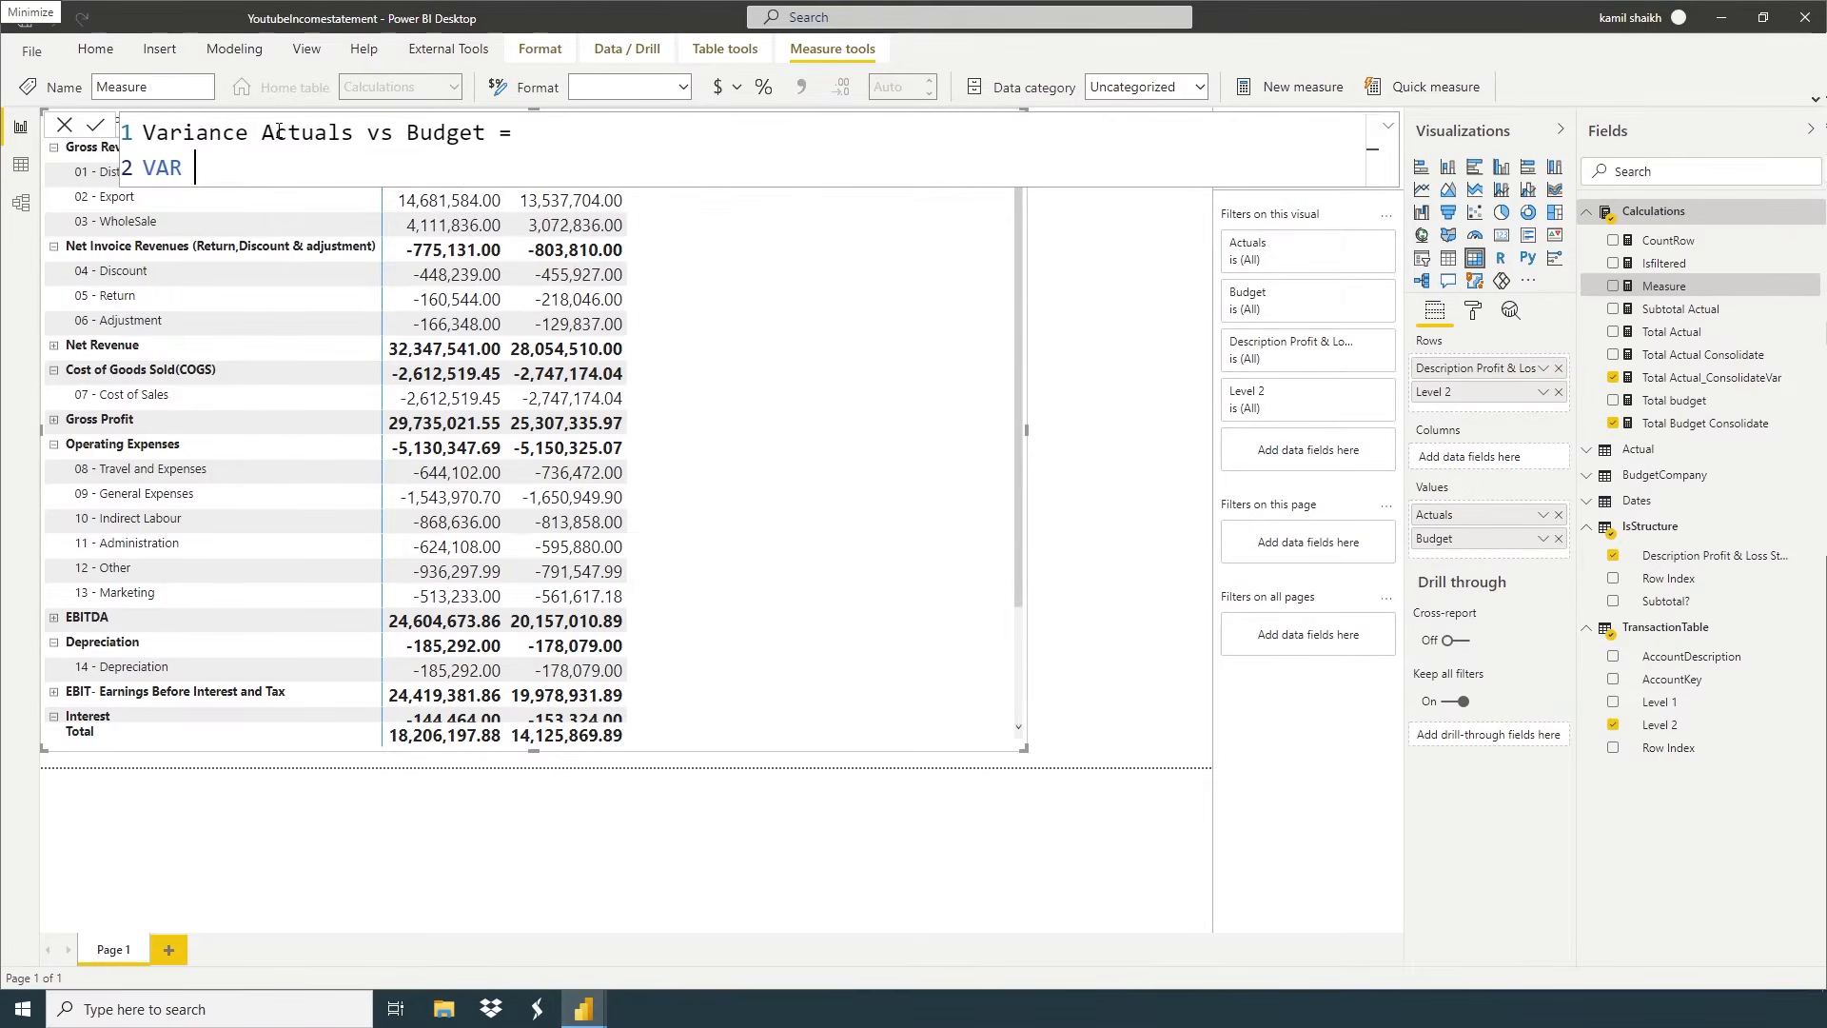
type("result =")
key("shift+Return")
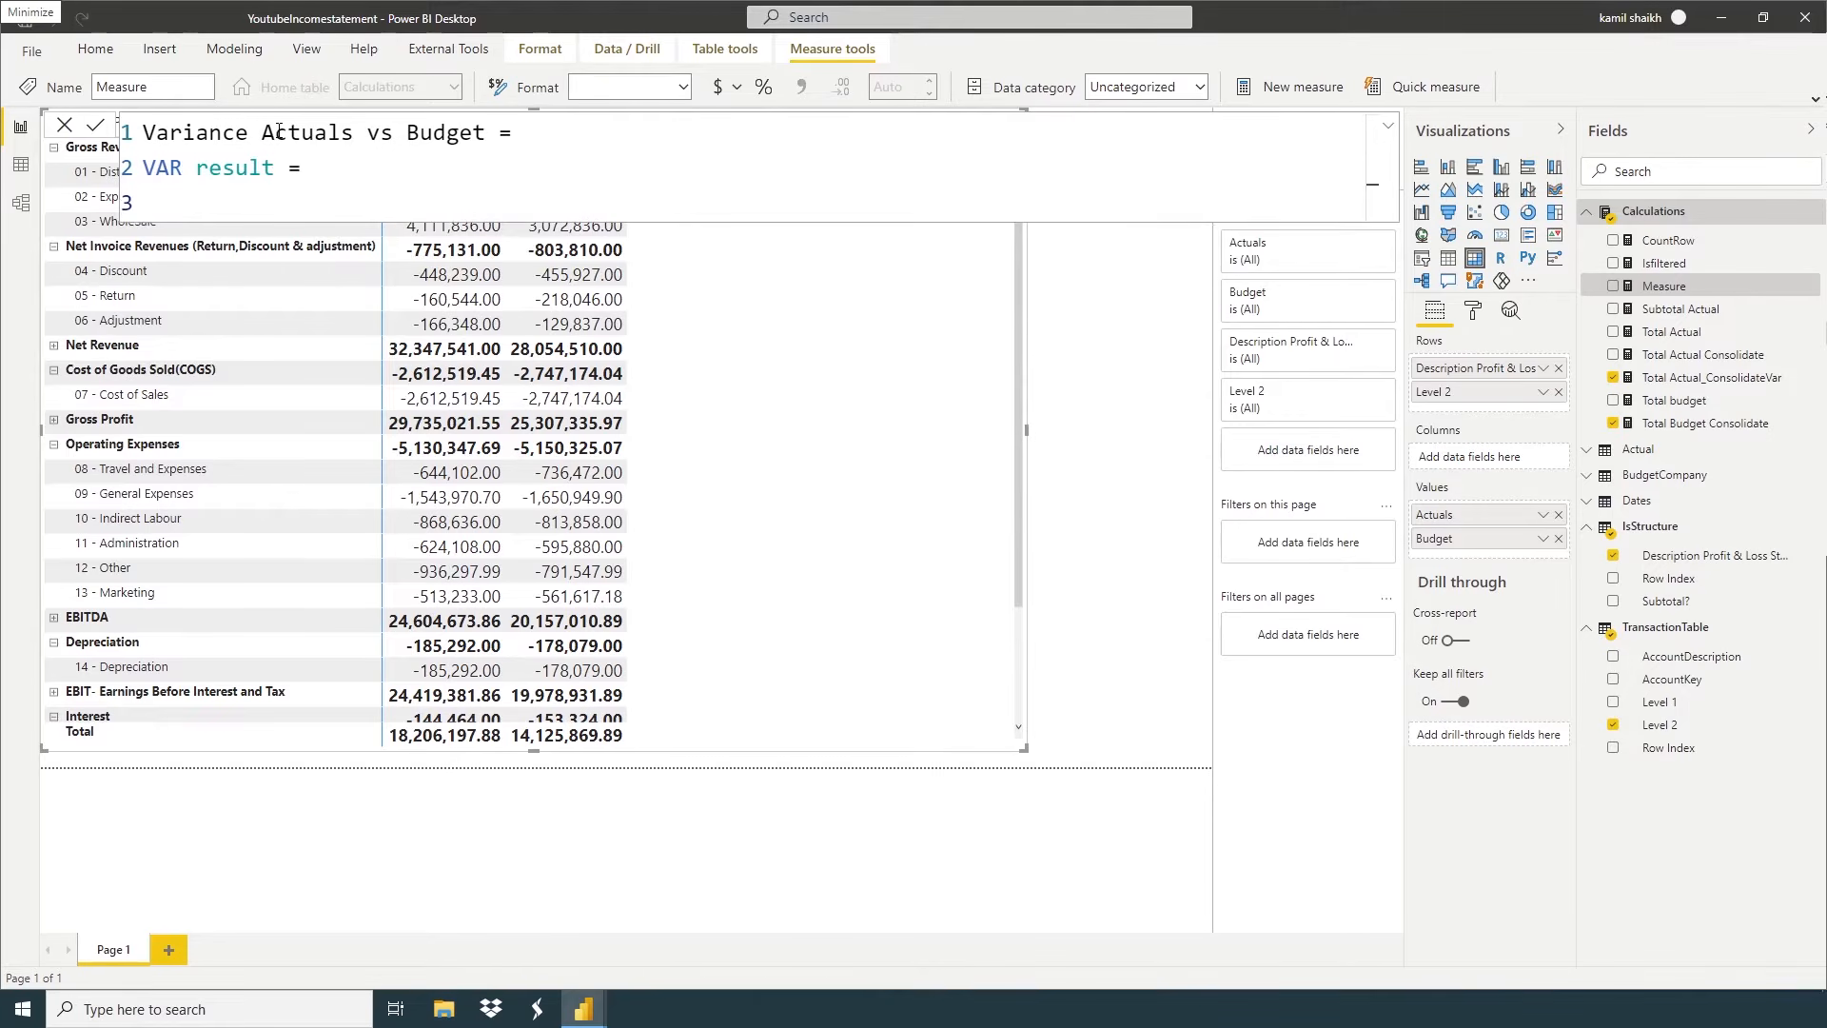
type("IF([Total Actual_ConsolidateVar]>0,[Total Actual_ConsolidateVar]-[Total Budget Consolidate],([Total Actual Consolidate]-[Total Budget Consolidate]))     RETURN     result")
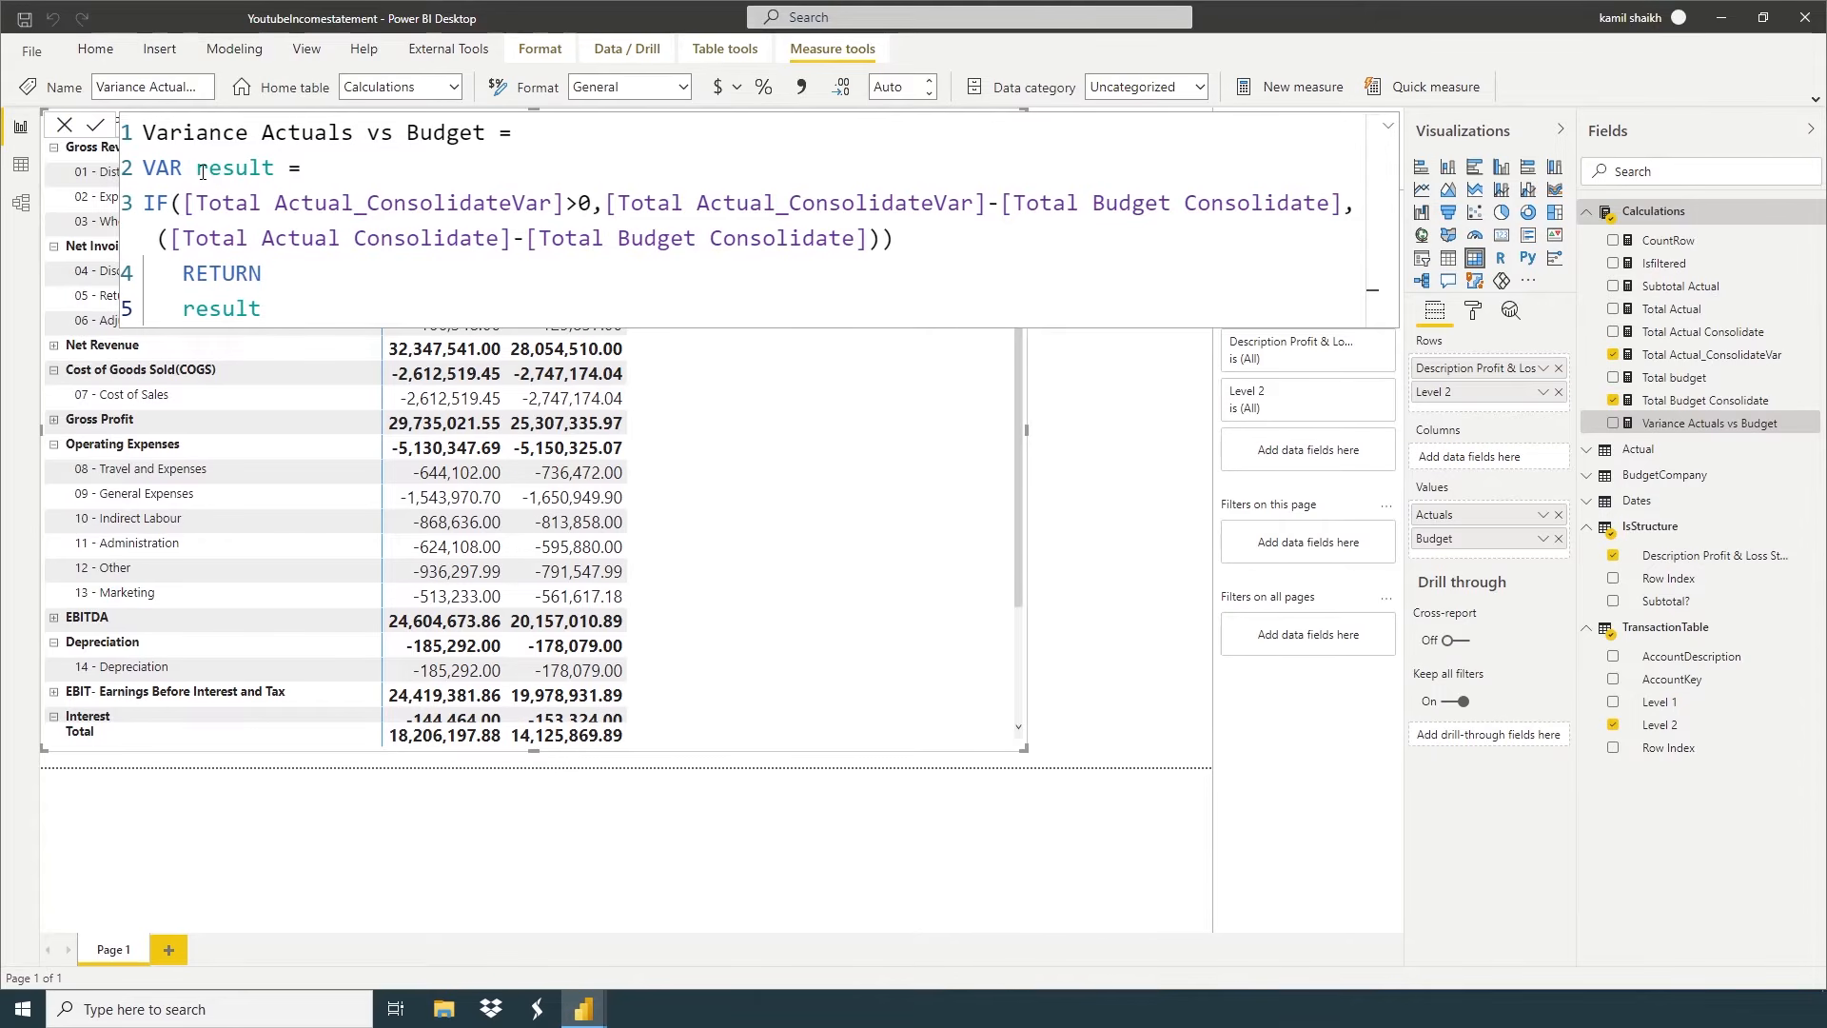
left_click(64, 125)
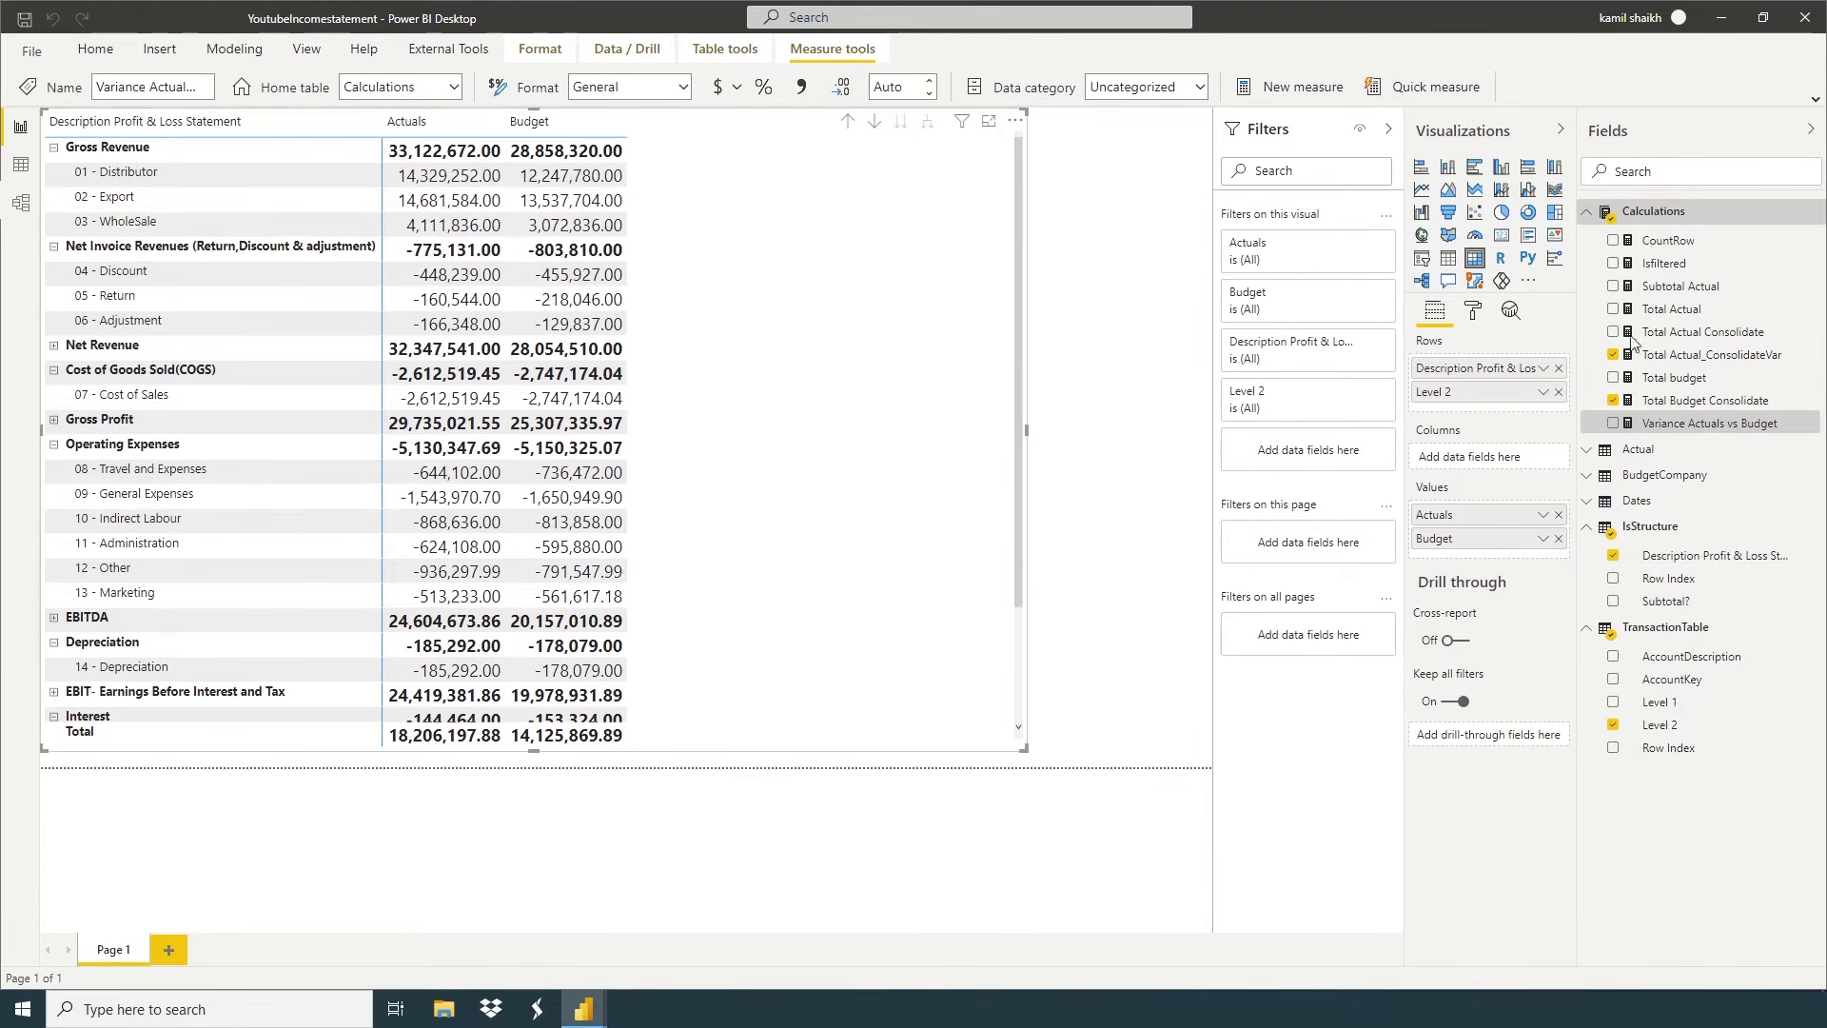
Add the Variance Actuals vs Budget measure to the matrix values after Budget, and rename it vs Budget # for this visual
left_click_drag(1713, 425, 1515, 557)
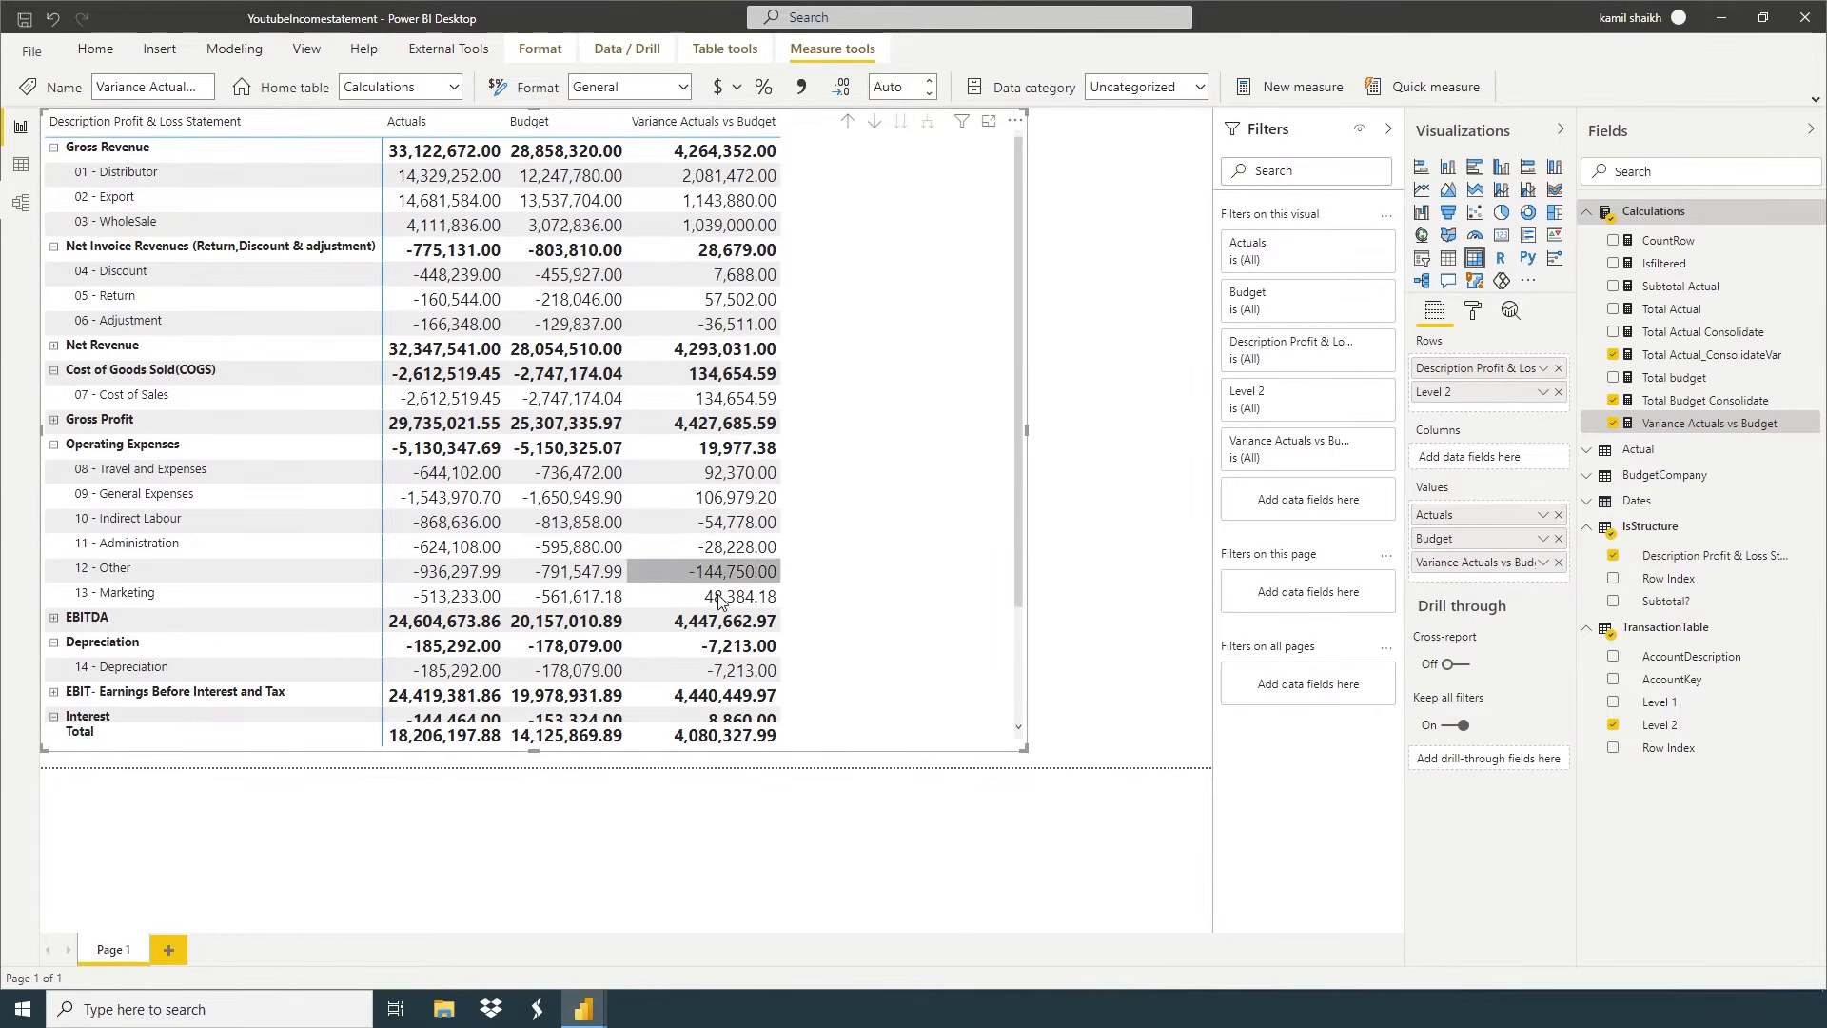
right_click(1468, 565)
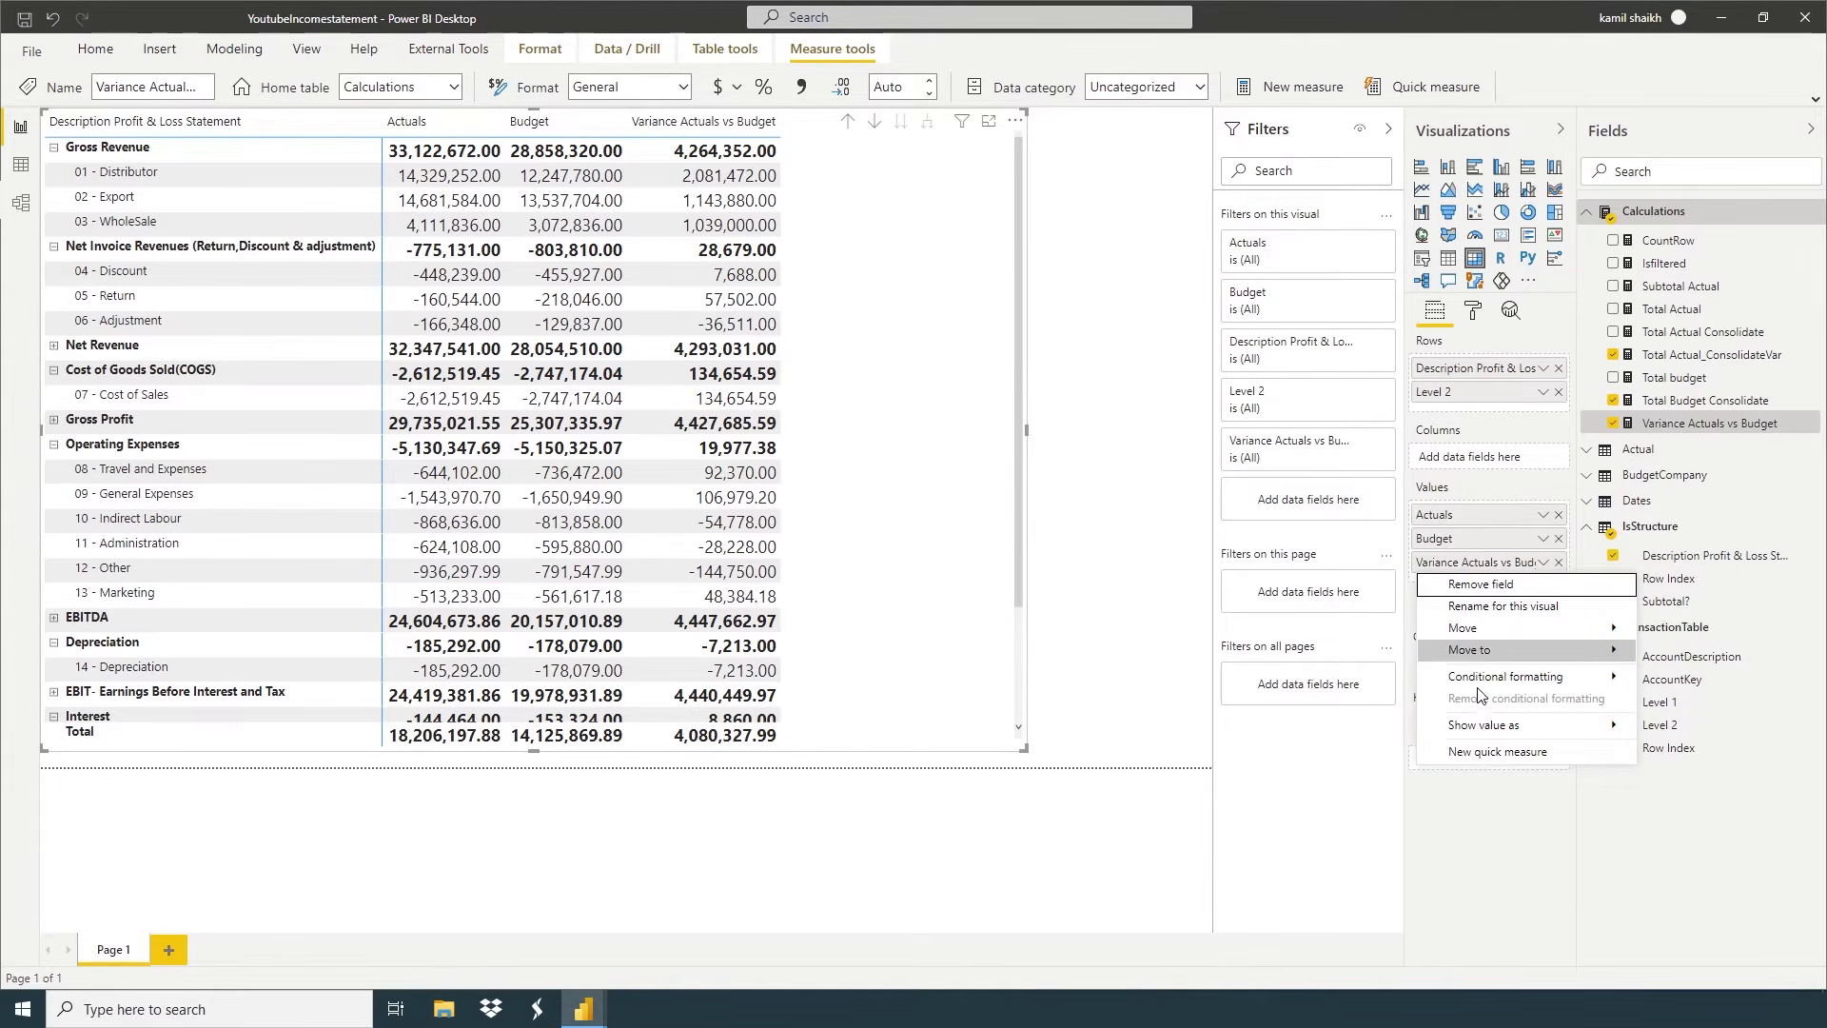
left_click(1490, 604)
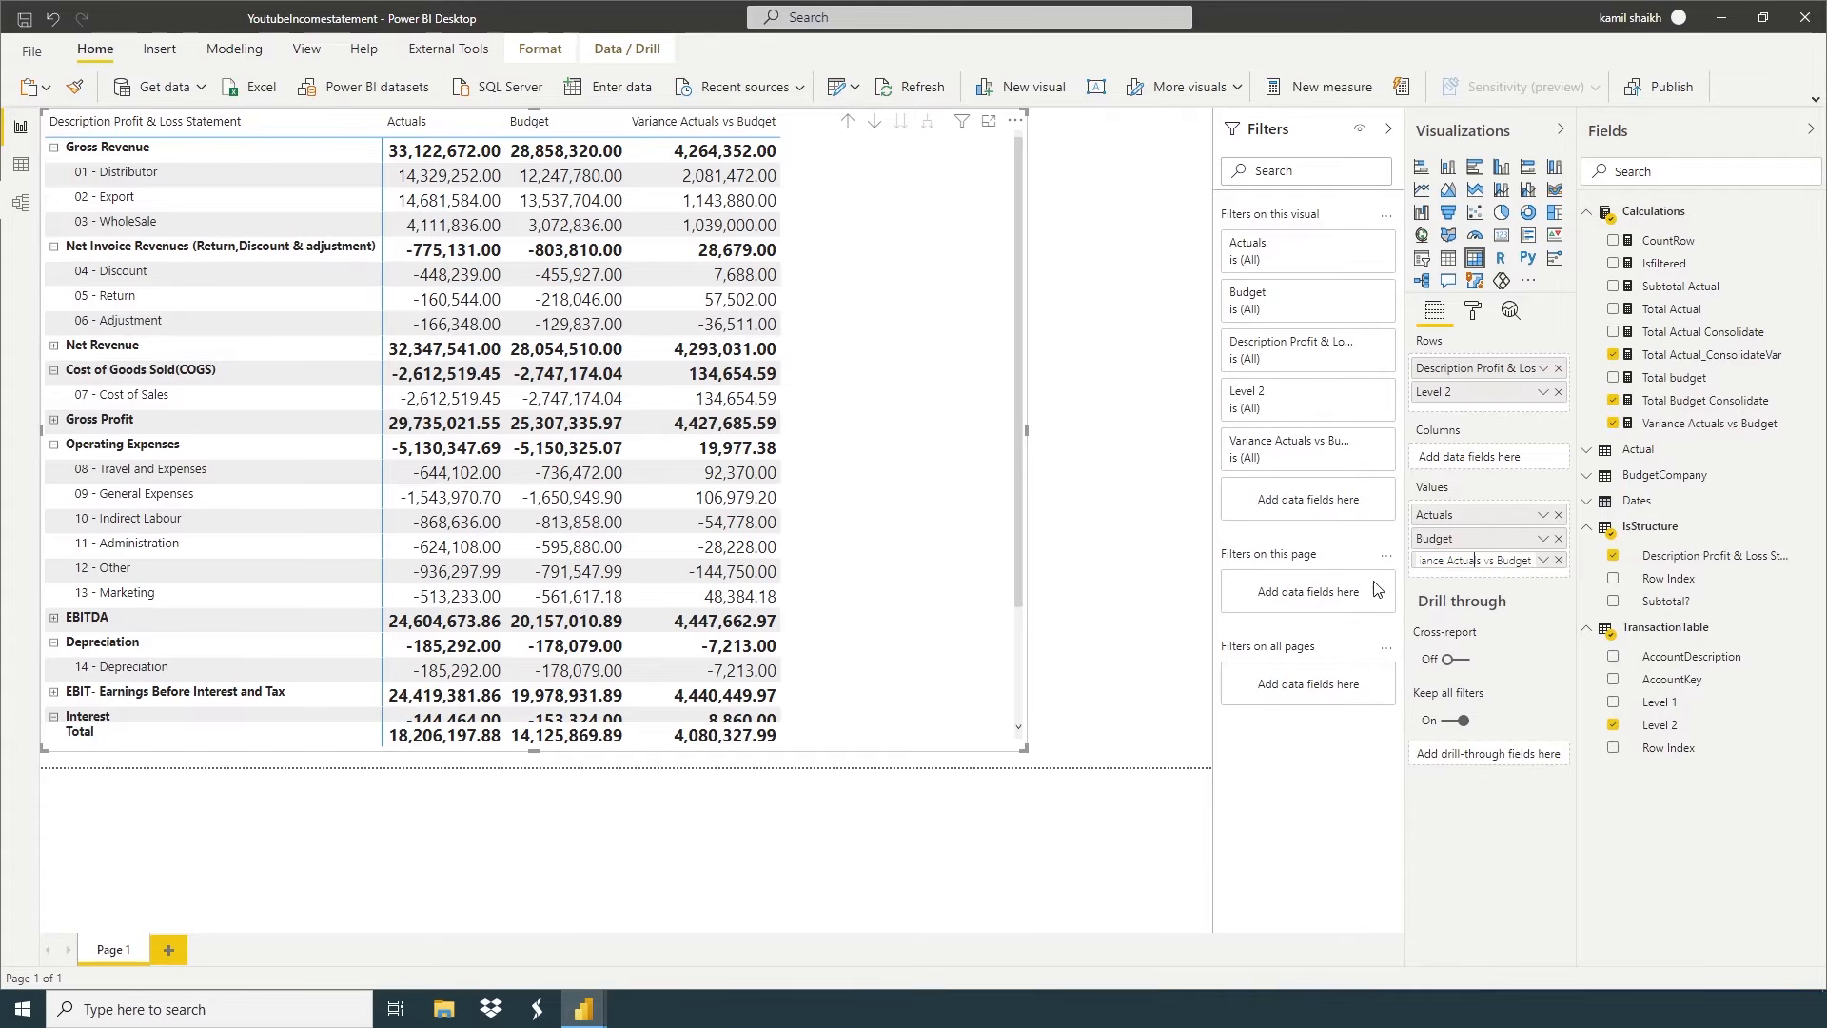
key("Right")
key("Right")
key("shift+Home")
key("BackSpace")
key("Return")
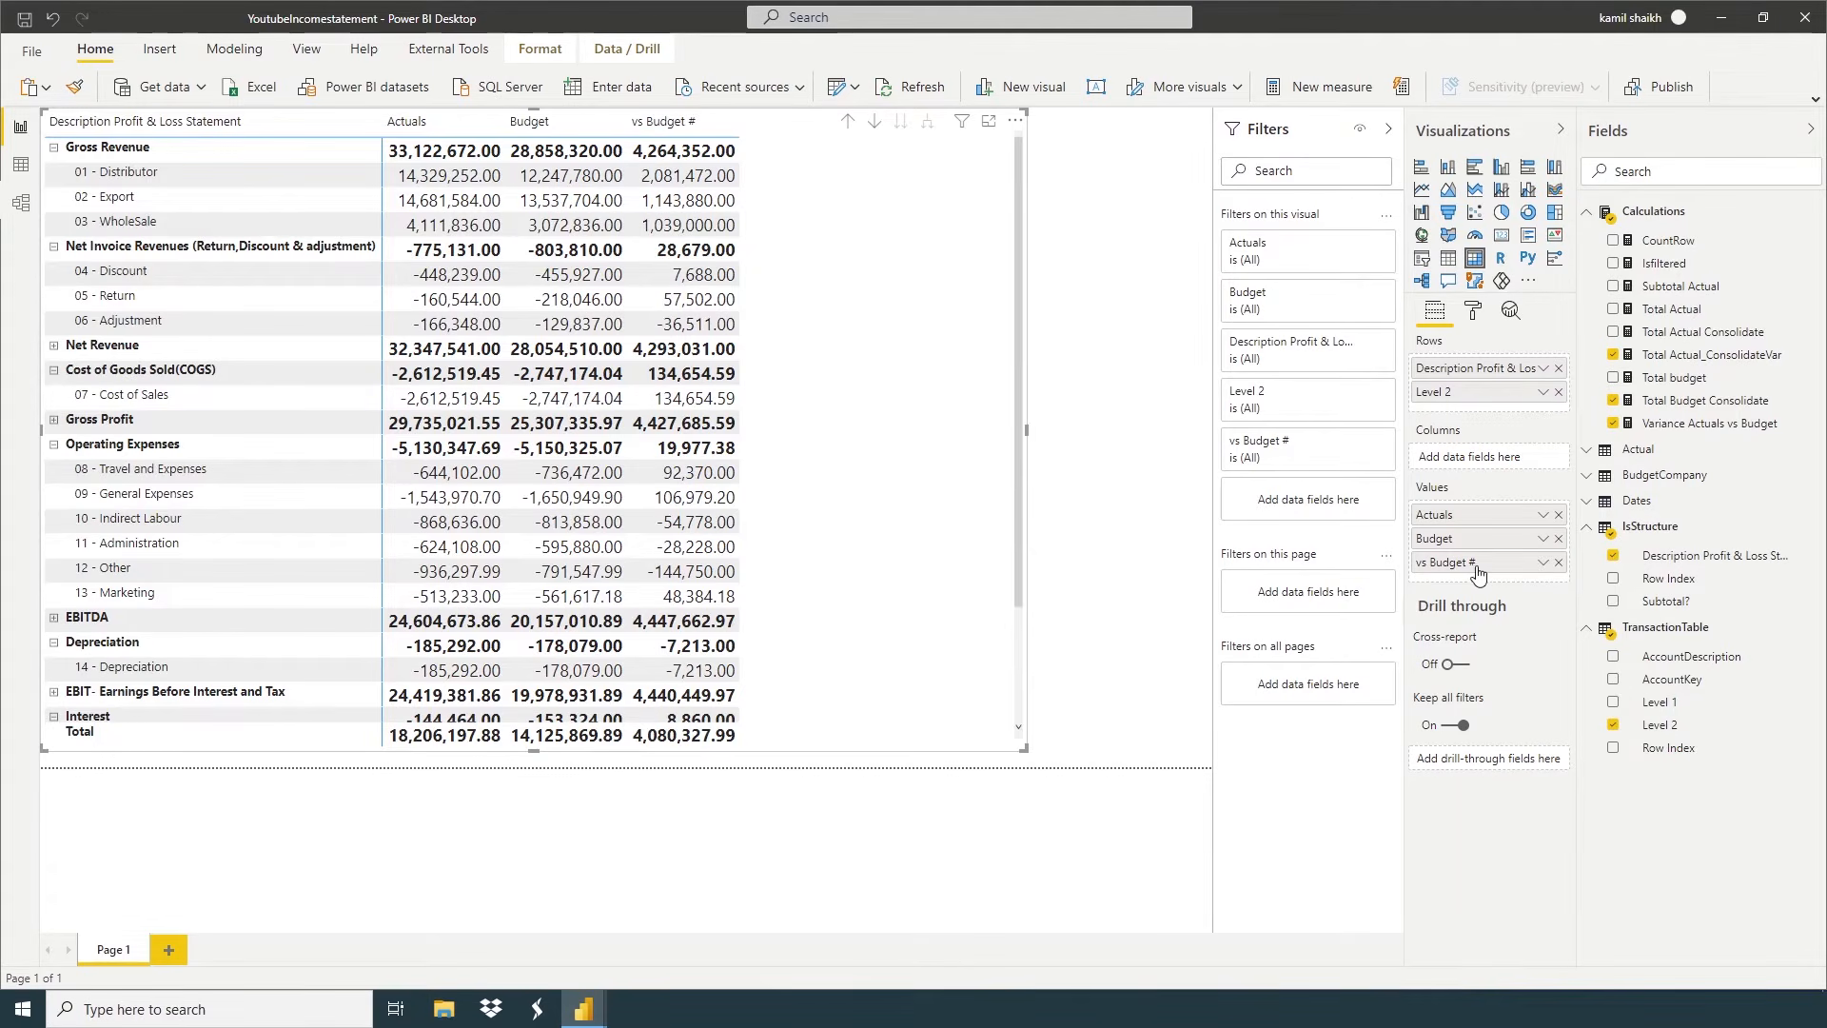
Start a new measure in the Calculations table with the heading Variance Actuals vs Budget % = and a new line for its formula
right_click(1667, 225)
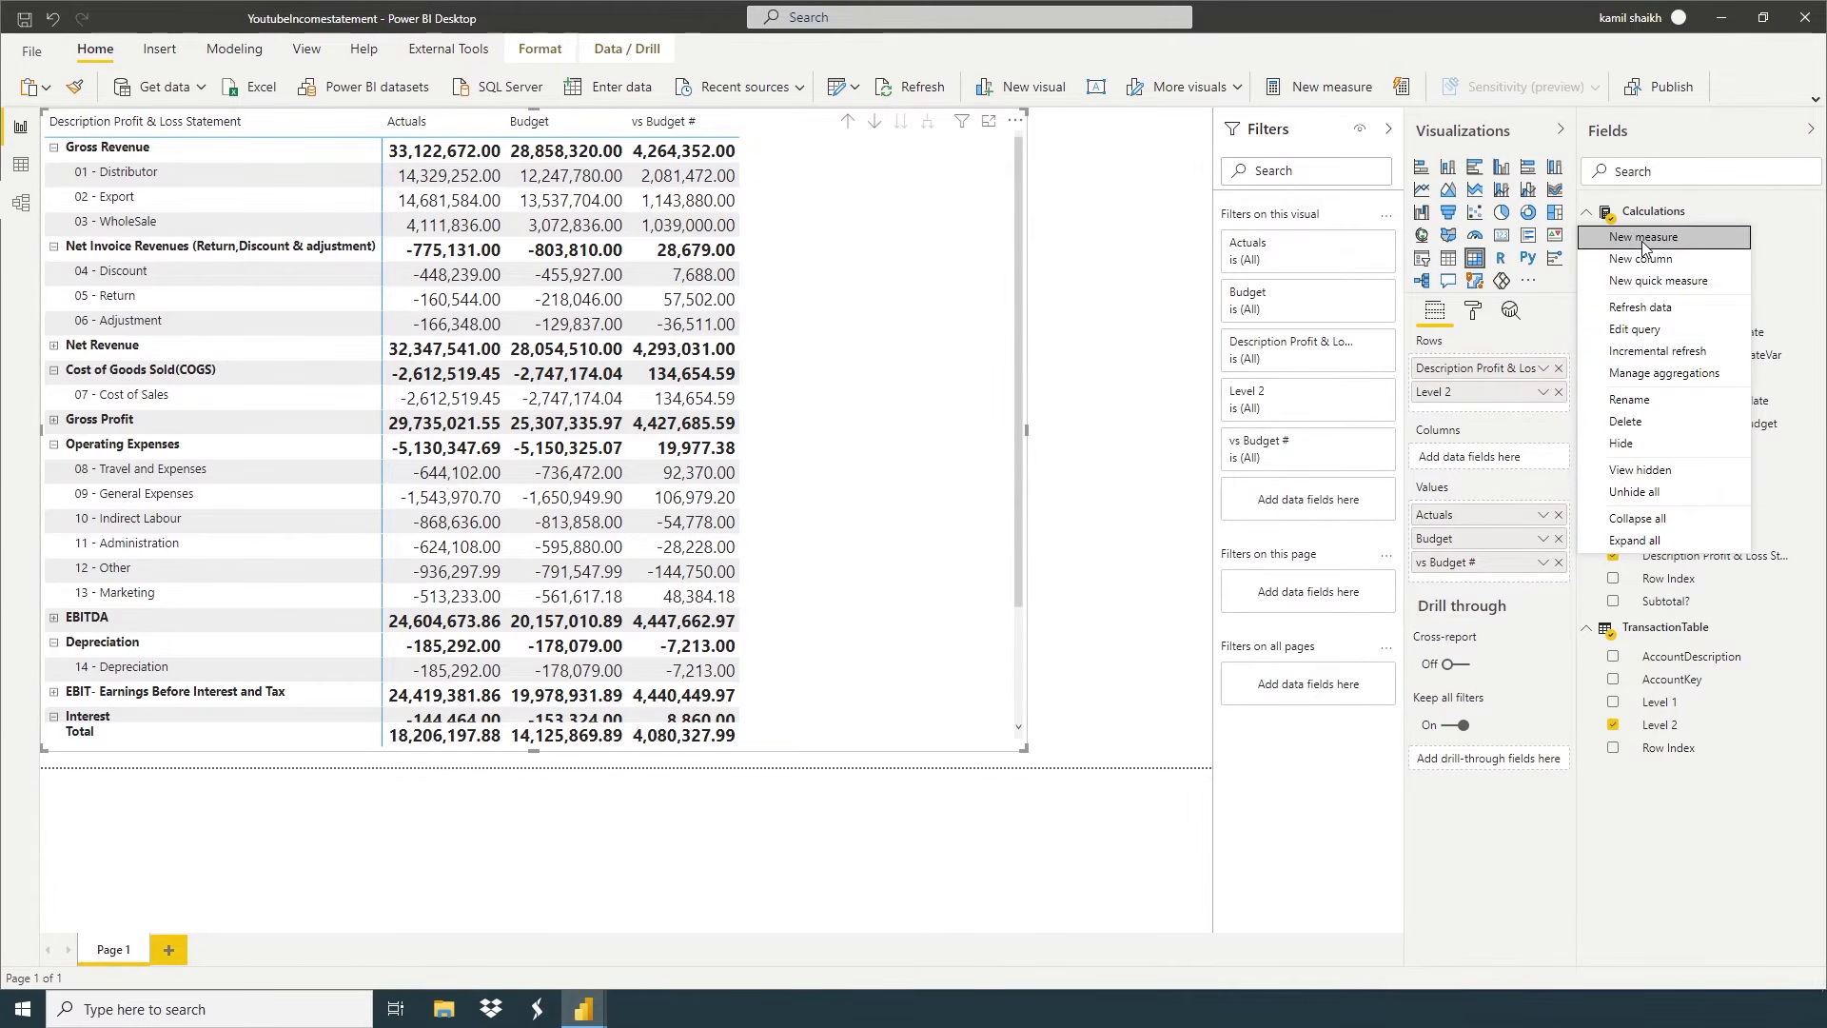
left_click(1643, 240)
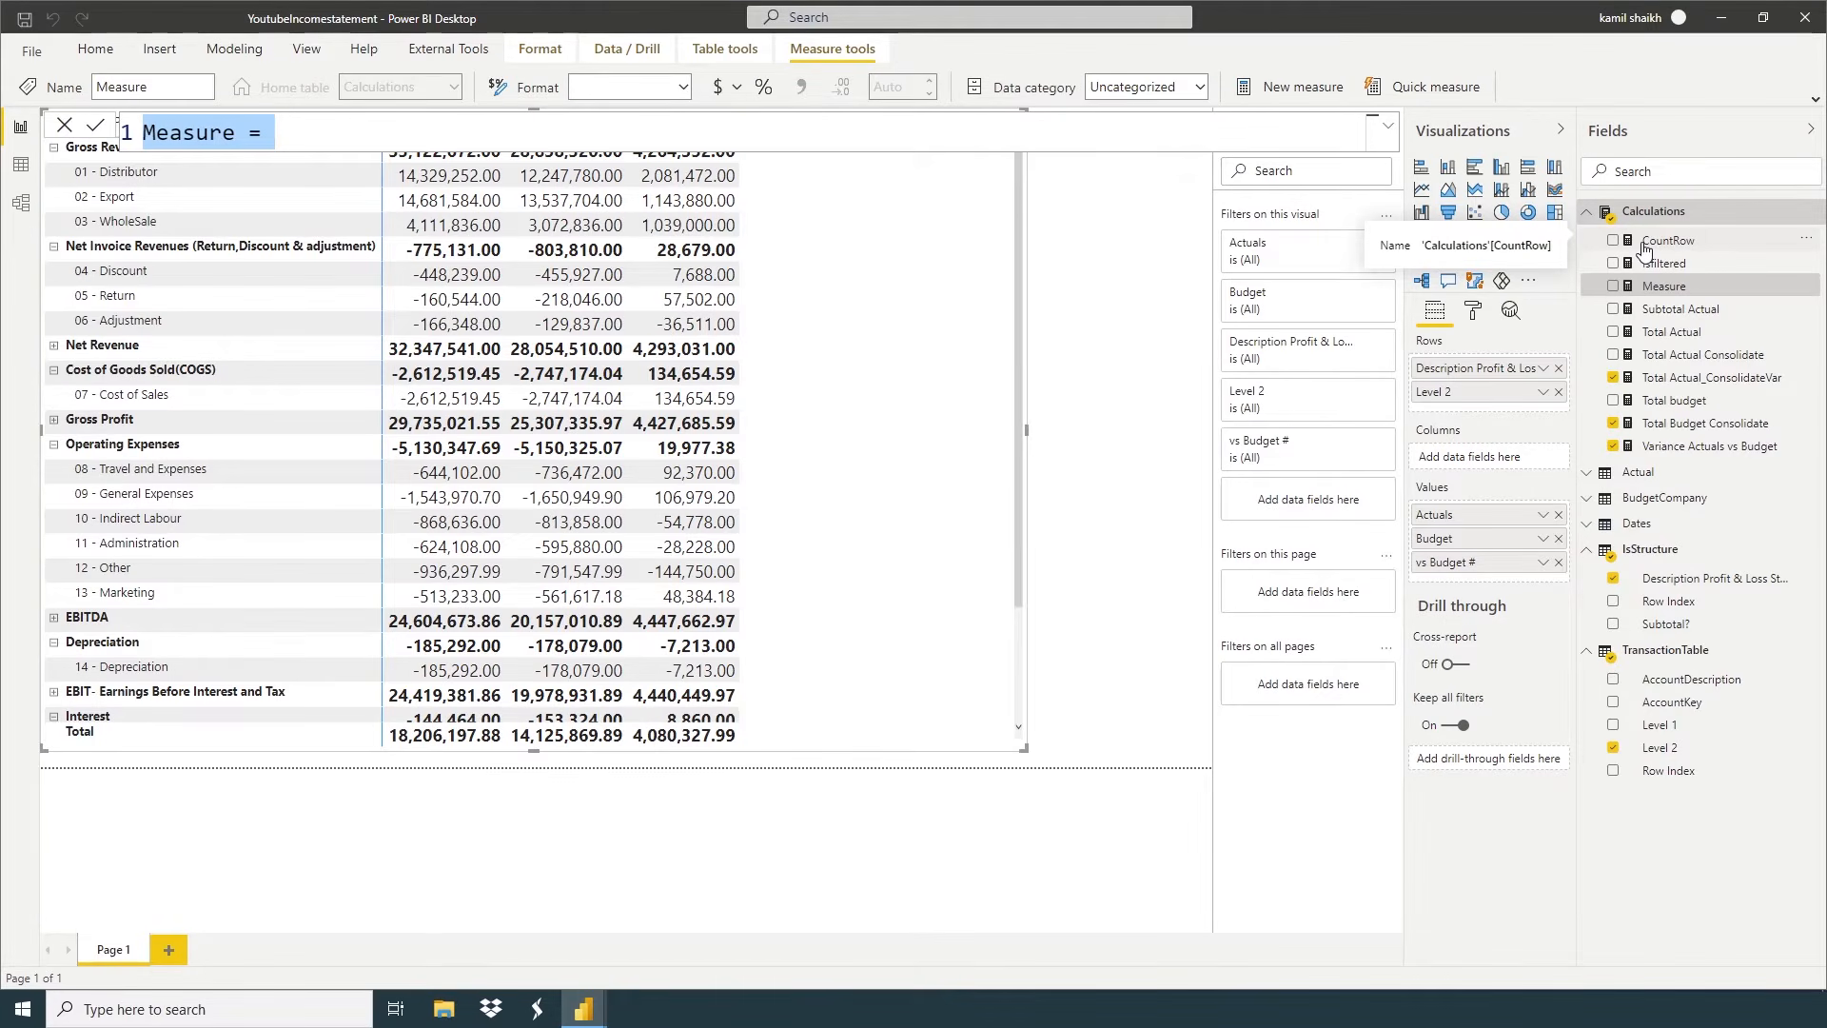
type("Variance ")
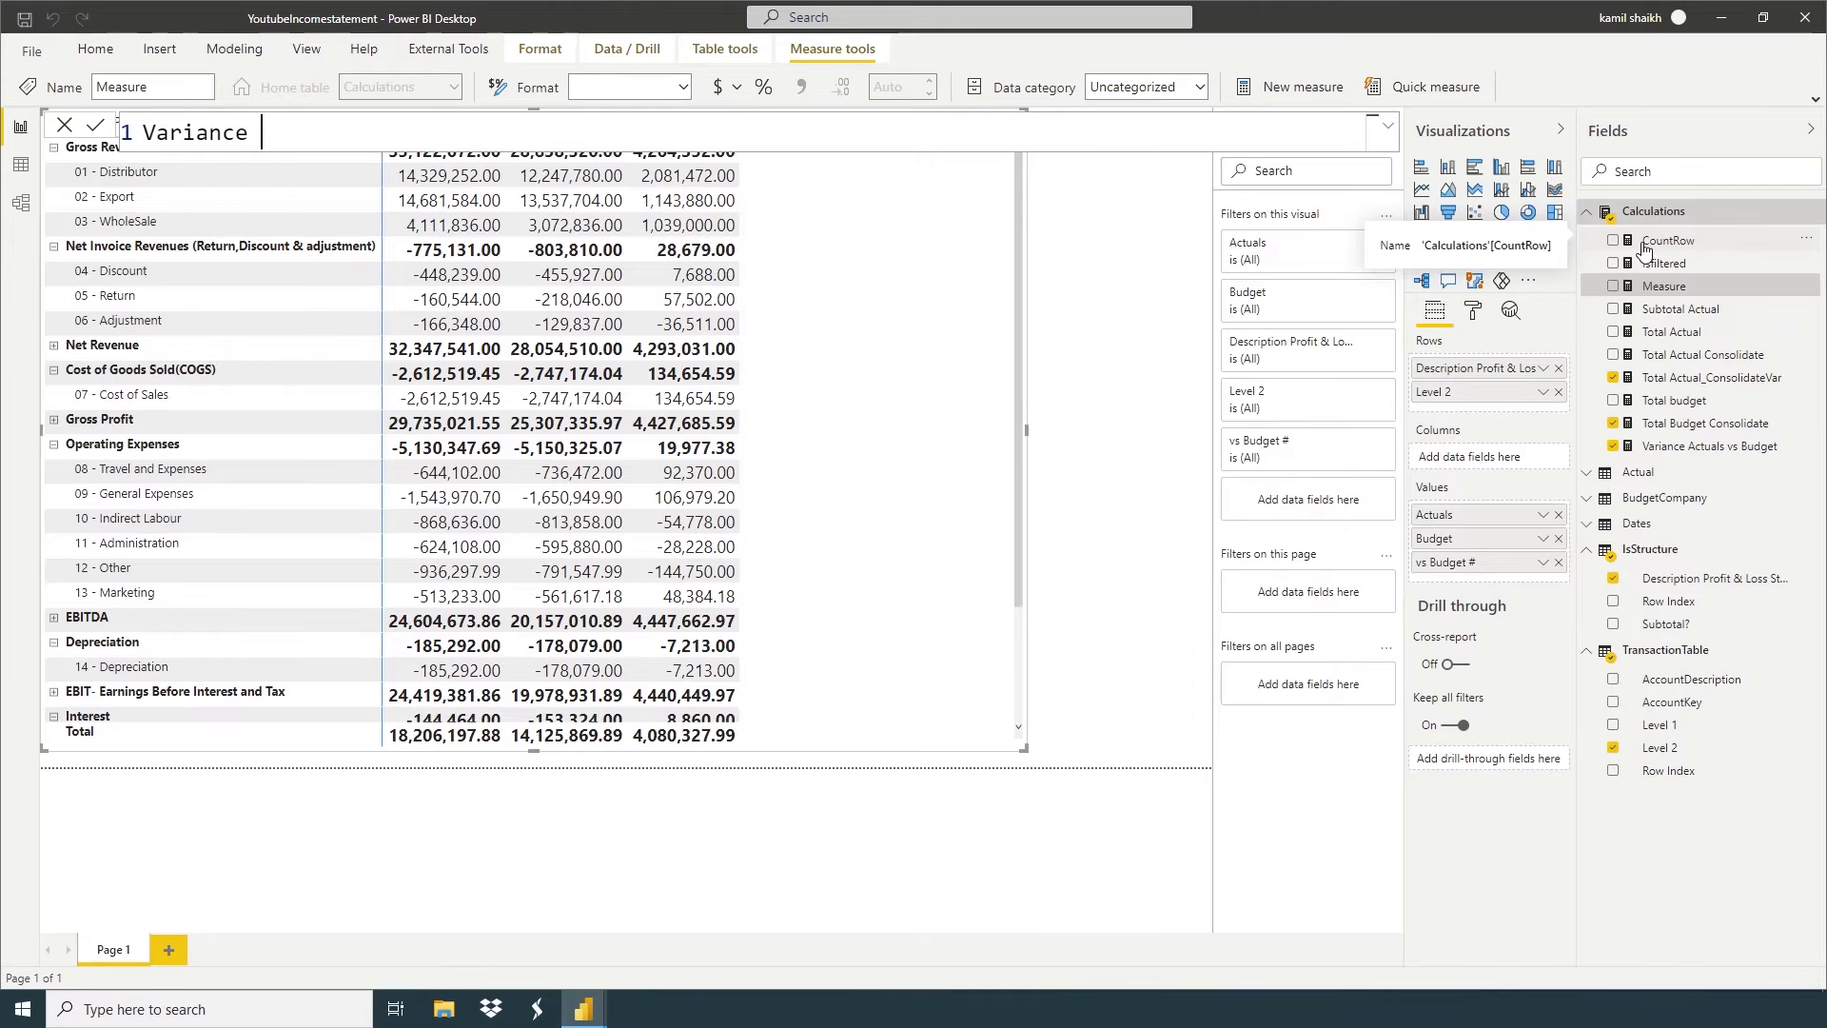
type("Actuals vs Budget =")
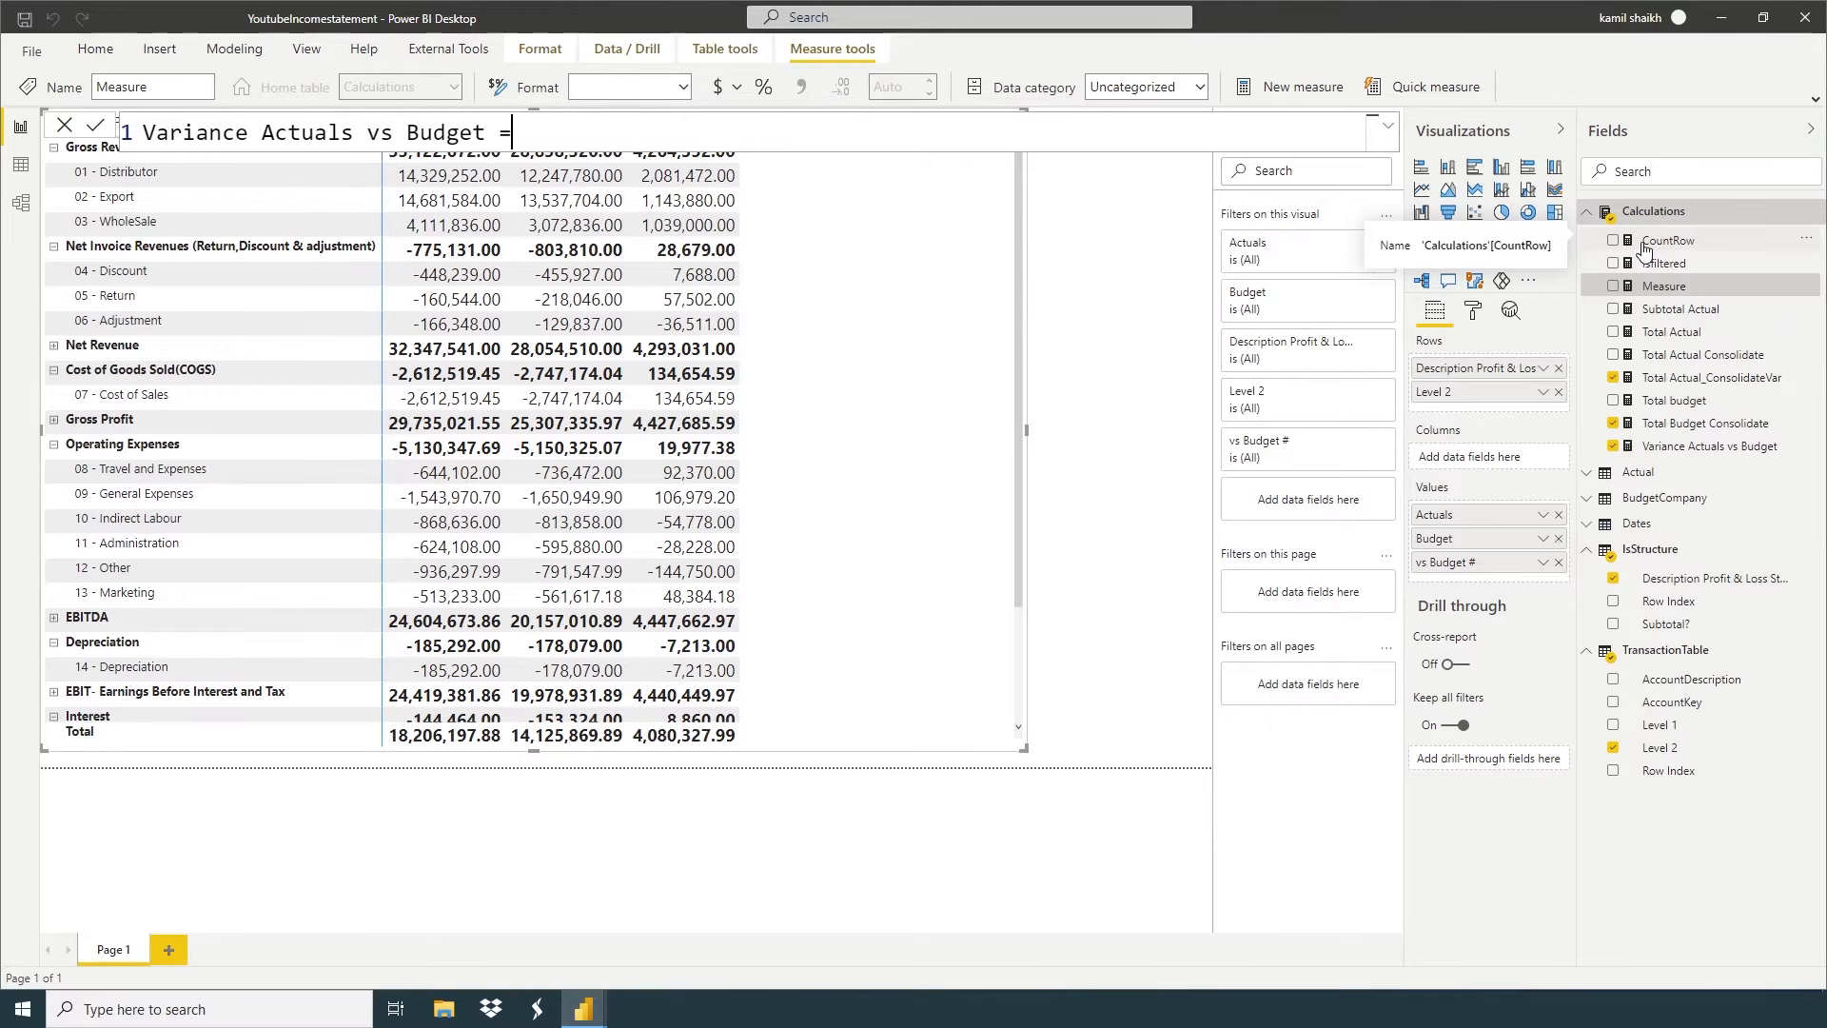
key("Left")
type("%")
key("Right")
key("shift+Return")
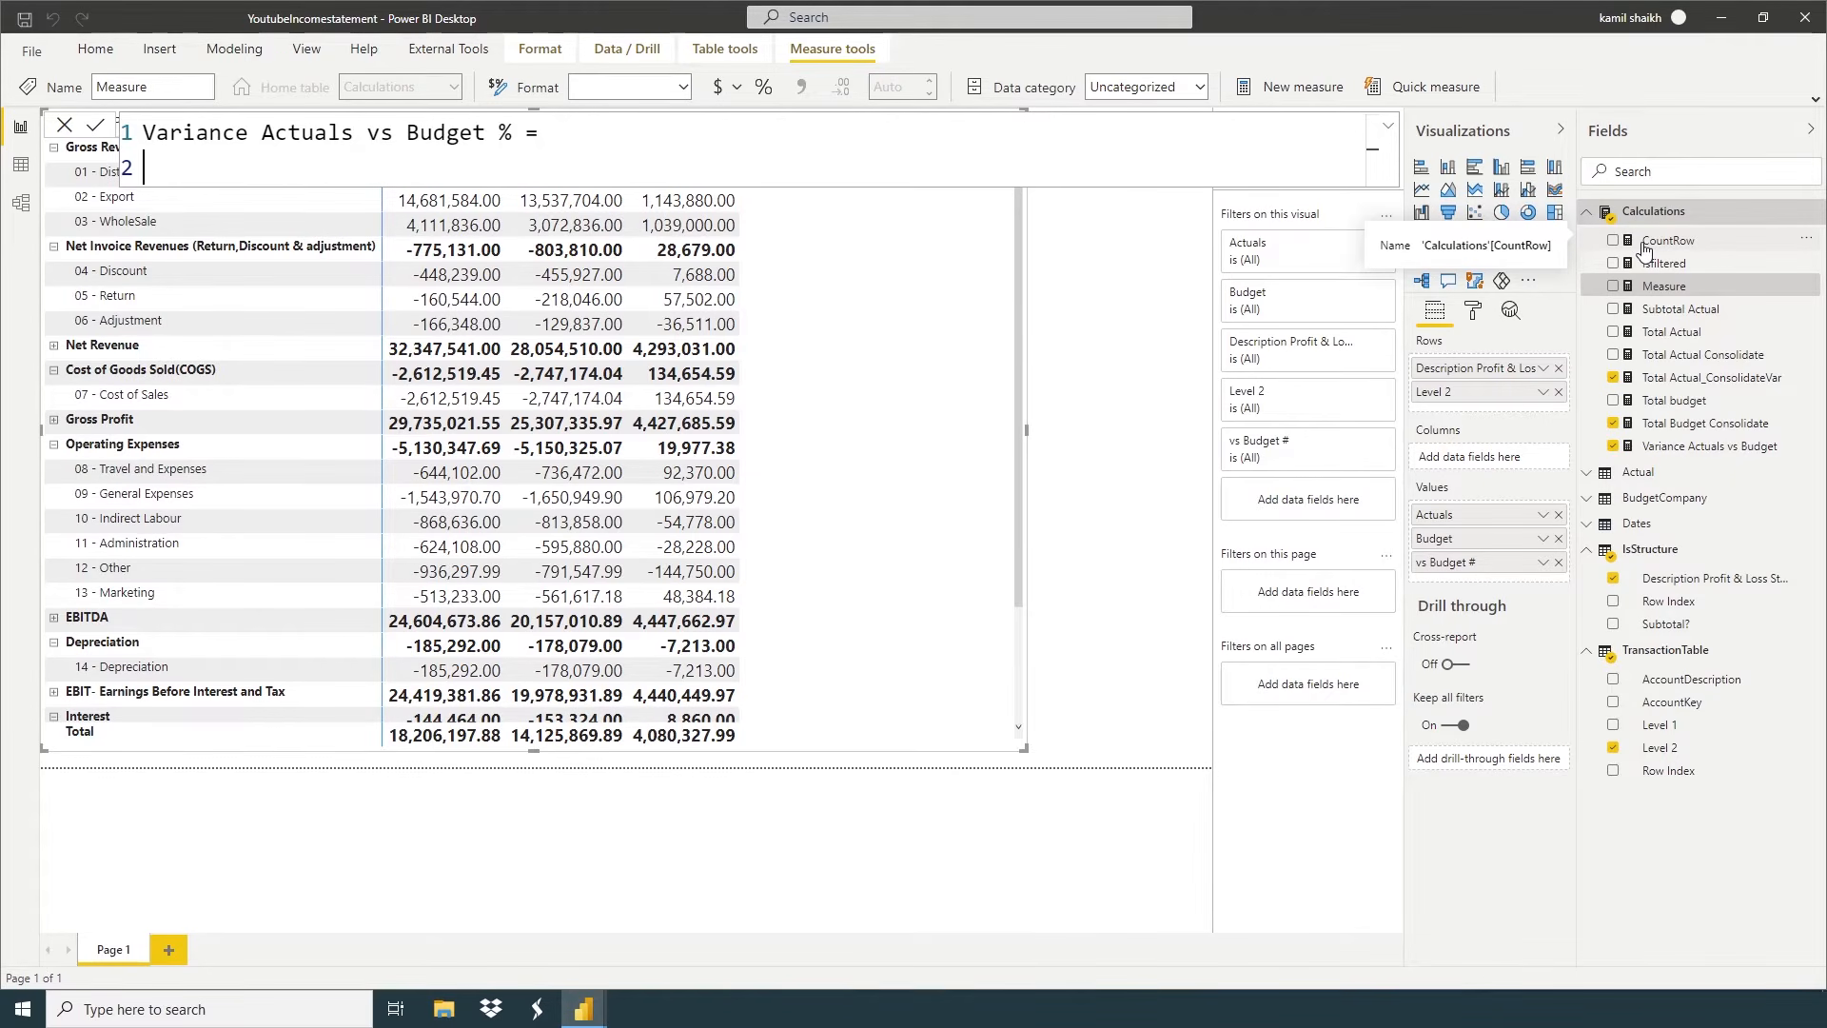
For each sign combination of actuals and budget, define DIVIDE([Variance Actuals vs Budget],[Total Budget Consolidate]), negated unless both exceed 0; return their COALESCE and commit the measure
type("var actualsgreaterthan0budgetgreaterthan0   = if (and([Total Actual_ConsolidateVar]>0, [Total Budget Consolidate]>0), DIVIDE([Variance Actuals vs Budget],[Total Budget Consolidate])) var actualsgreaterthan0andbudgetlessthan0   = if (and([Total Actual_ConsolidateVar]>0, [Total Budget Consolidate]<0), -DIVIDE([Variance Actuals vs Budget],[Total Budget Consolidate]))  var actualslessthan0andbudgetgreaterthan0  = if (and([Total Actual_ConsolidateVar]<0, [Total Budget Consolidate]>0), -DIVIDE([Variance Actuals vs Budget],[Total Budget Consolidate])) var actualslessthan0andbudgetlessthan0   = if (and([Total Actual_ConsolidateVar]<0,[Total Budget Consolidate]<0), -DIVIDE([Variance Actuals vs Budget],[Total Budget Consolidate]))   return COALESCE(actualsgreaterthan0budgetgreaterthan0, actualsgreaterthan0andbudgetlessthan0 , actualslessthan0andbudgetgreaterthan0,actualslessthan0andbudgetlessthan0)")
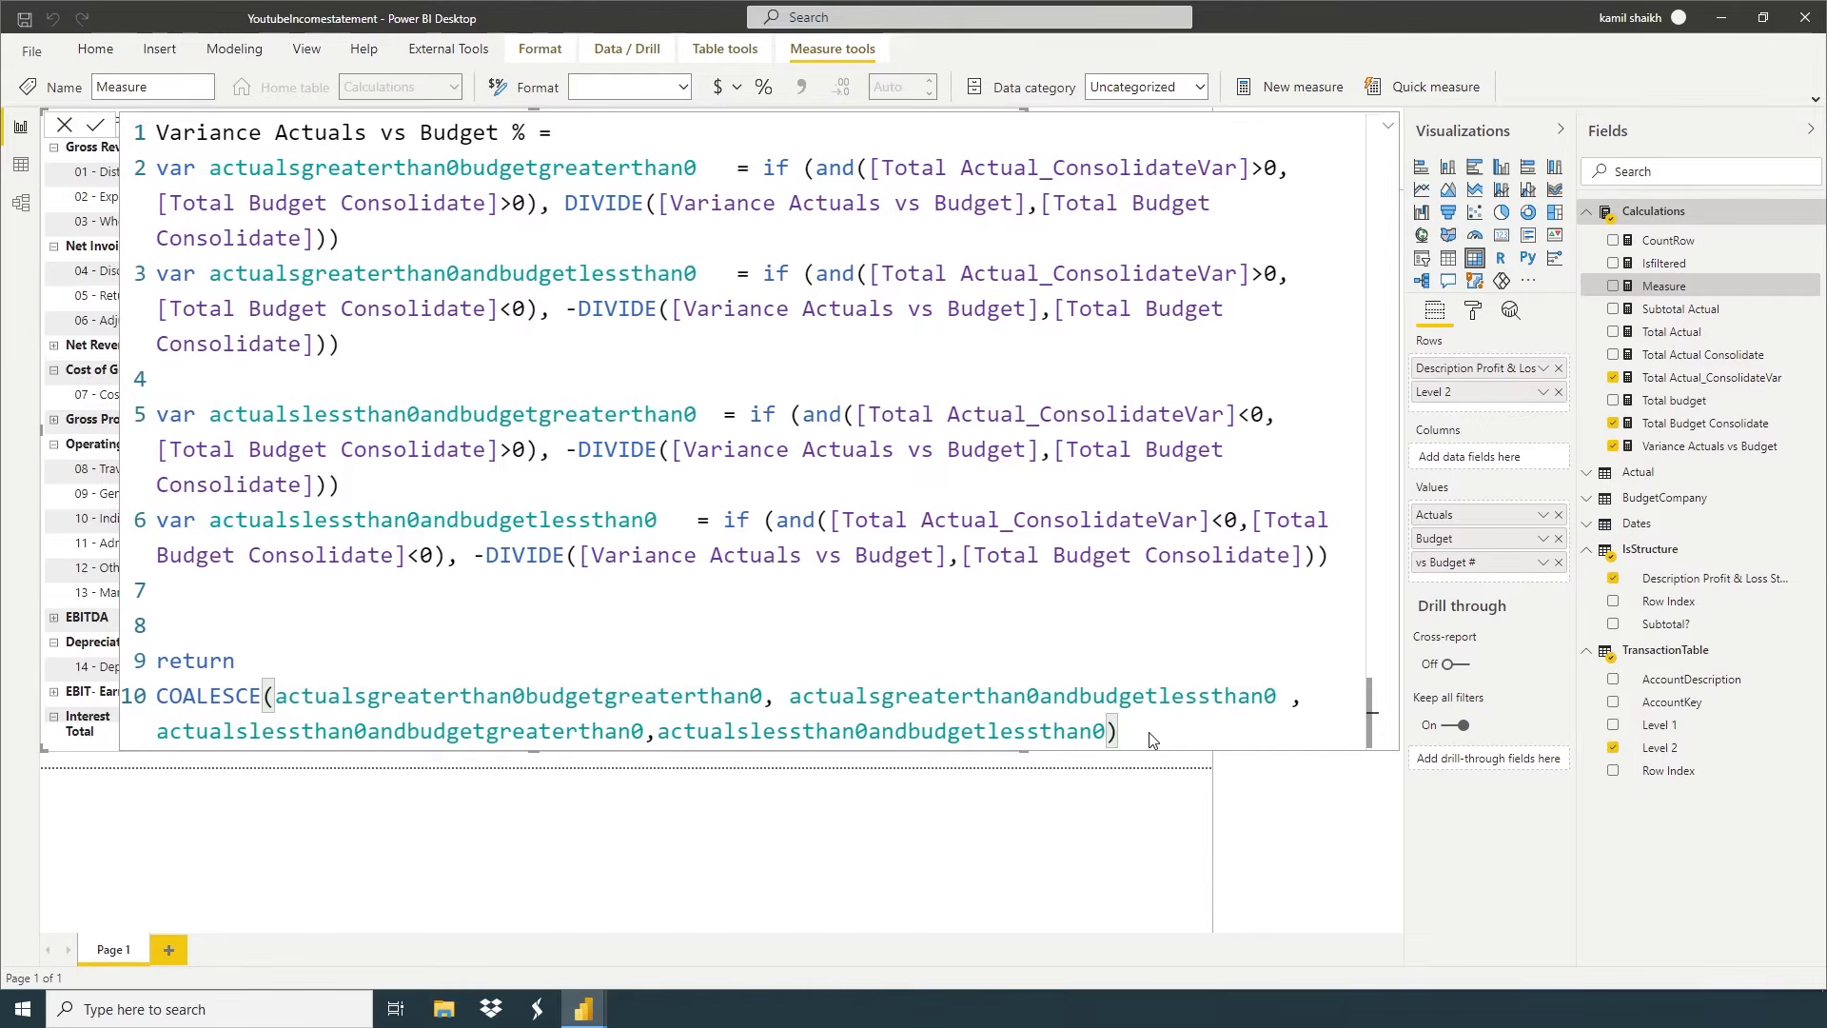
key("Return")
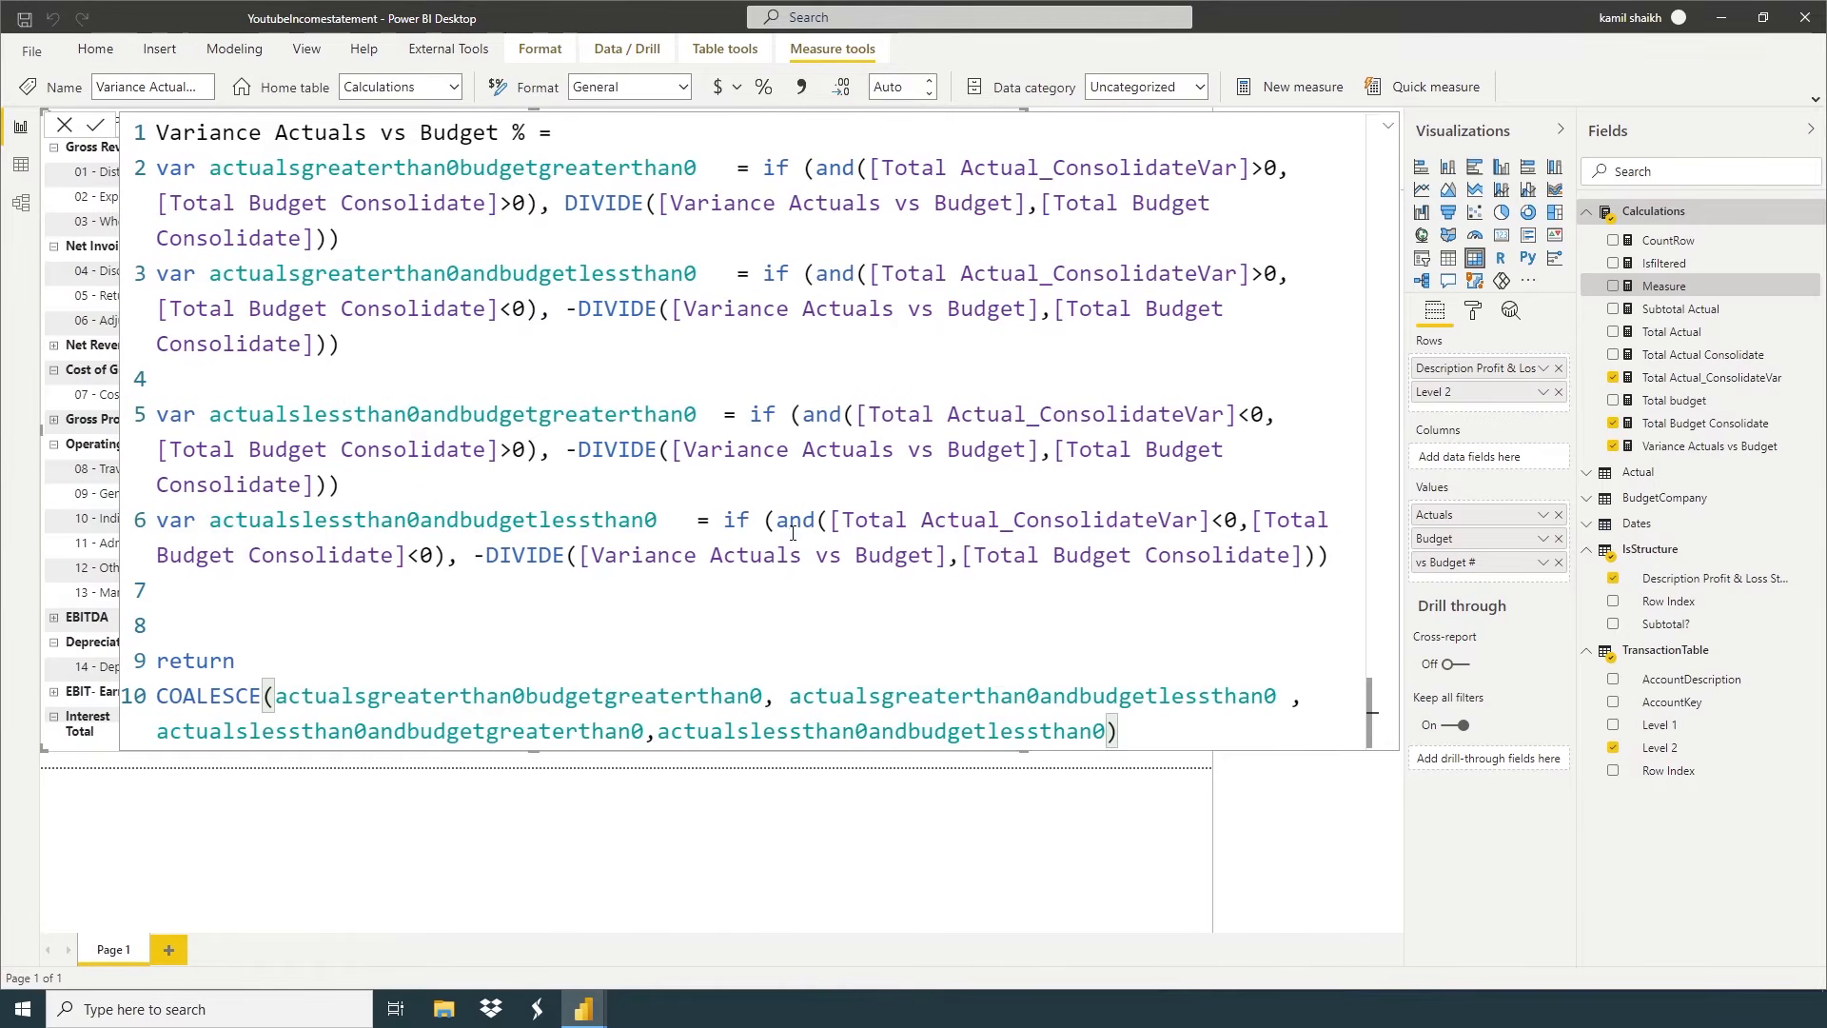
left_click(65, 125)
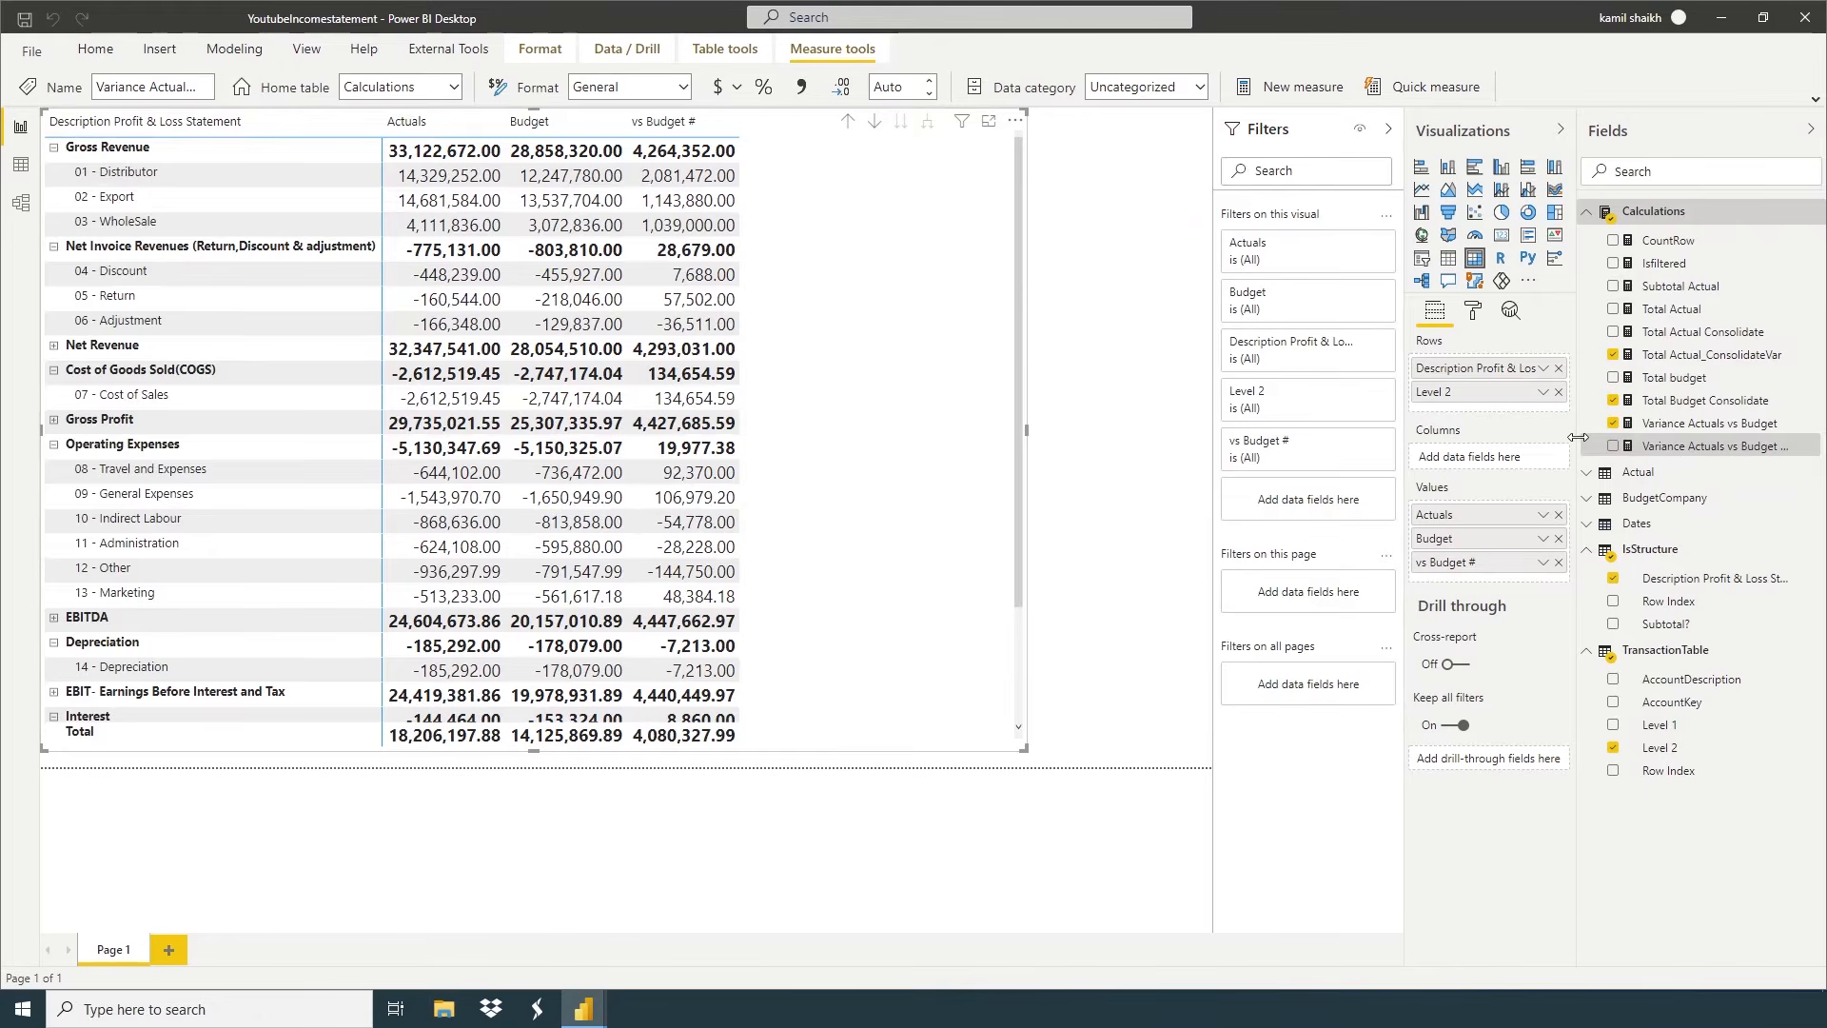
Add the Variance Actuals vs Budget % measure to the matrix values after vs Budget #, and rename it vs Budget % for this visual
left_click_drag(1575, 440, 1219, 592)
left_click(1452, 584)
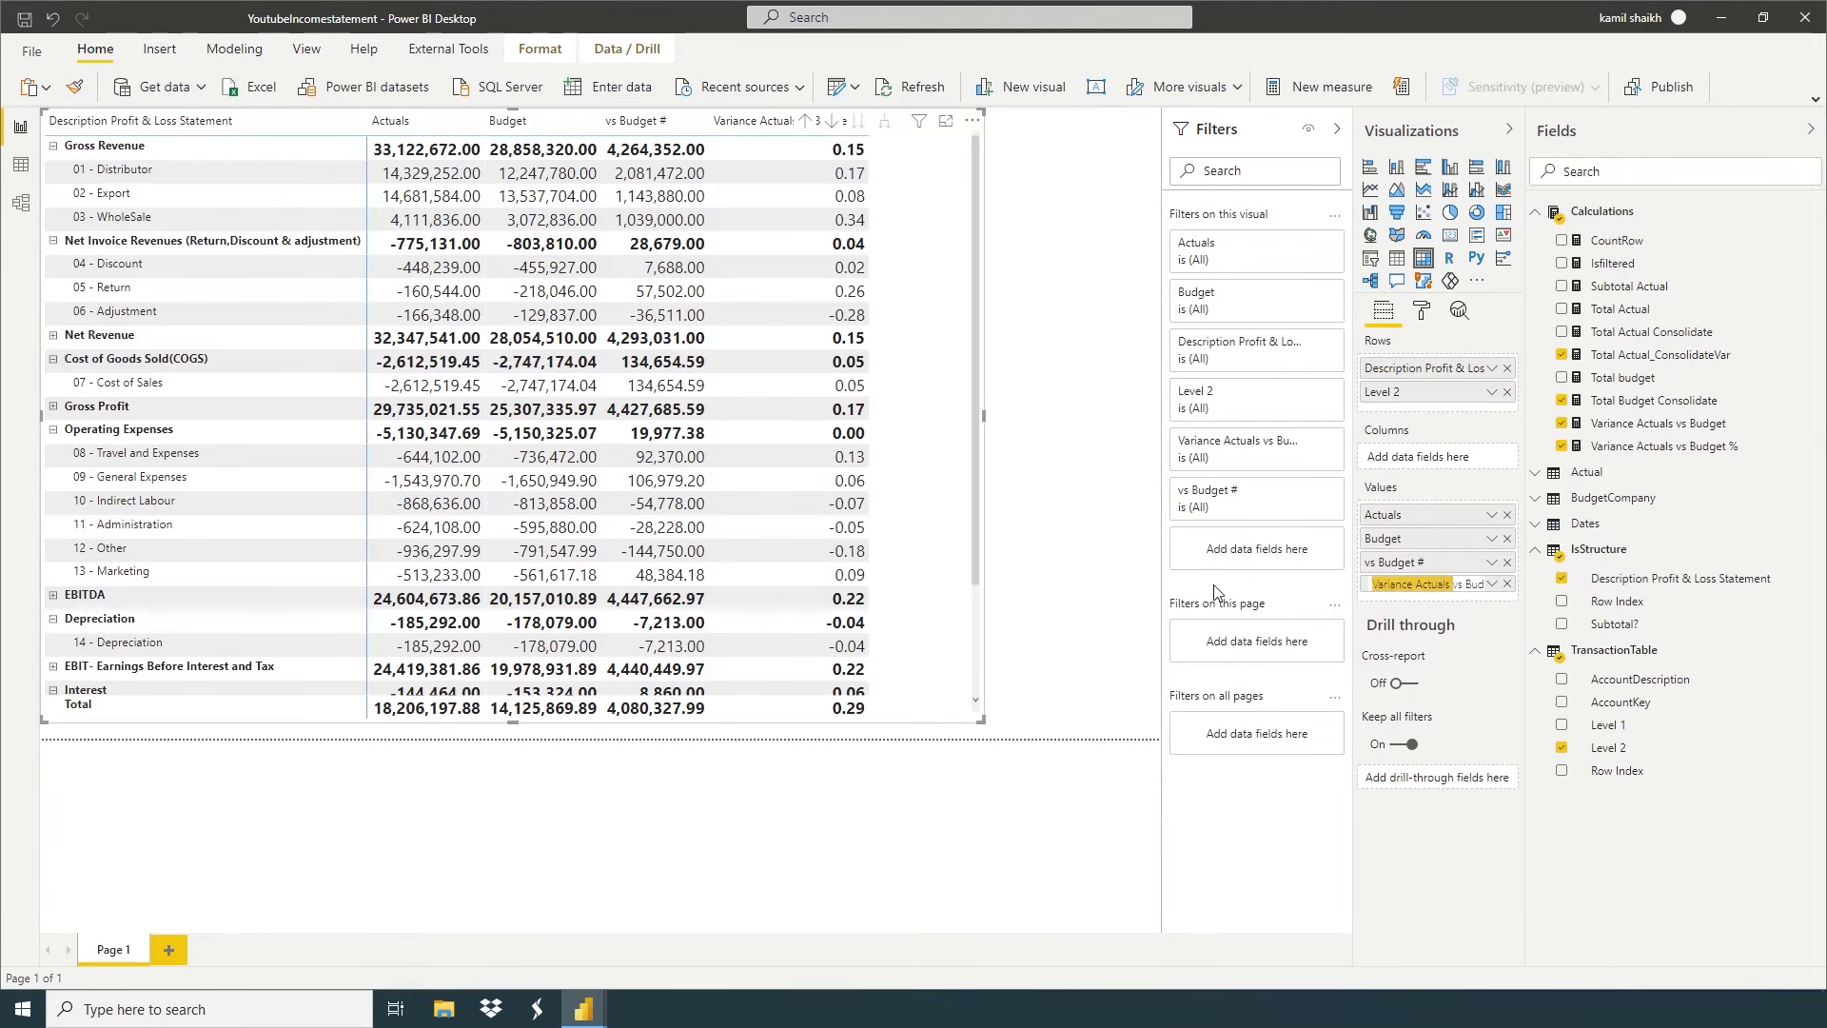
key("BackSpace")
key("Return")
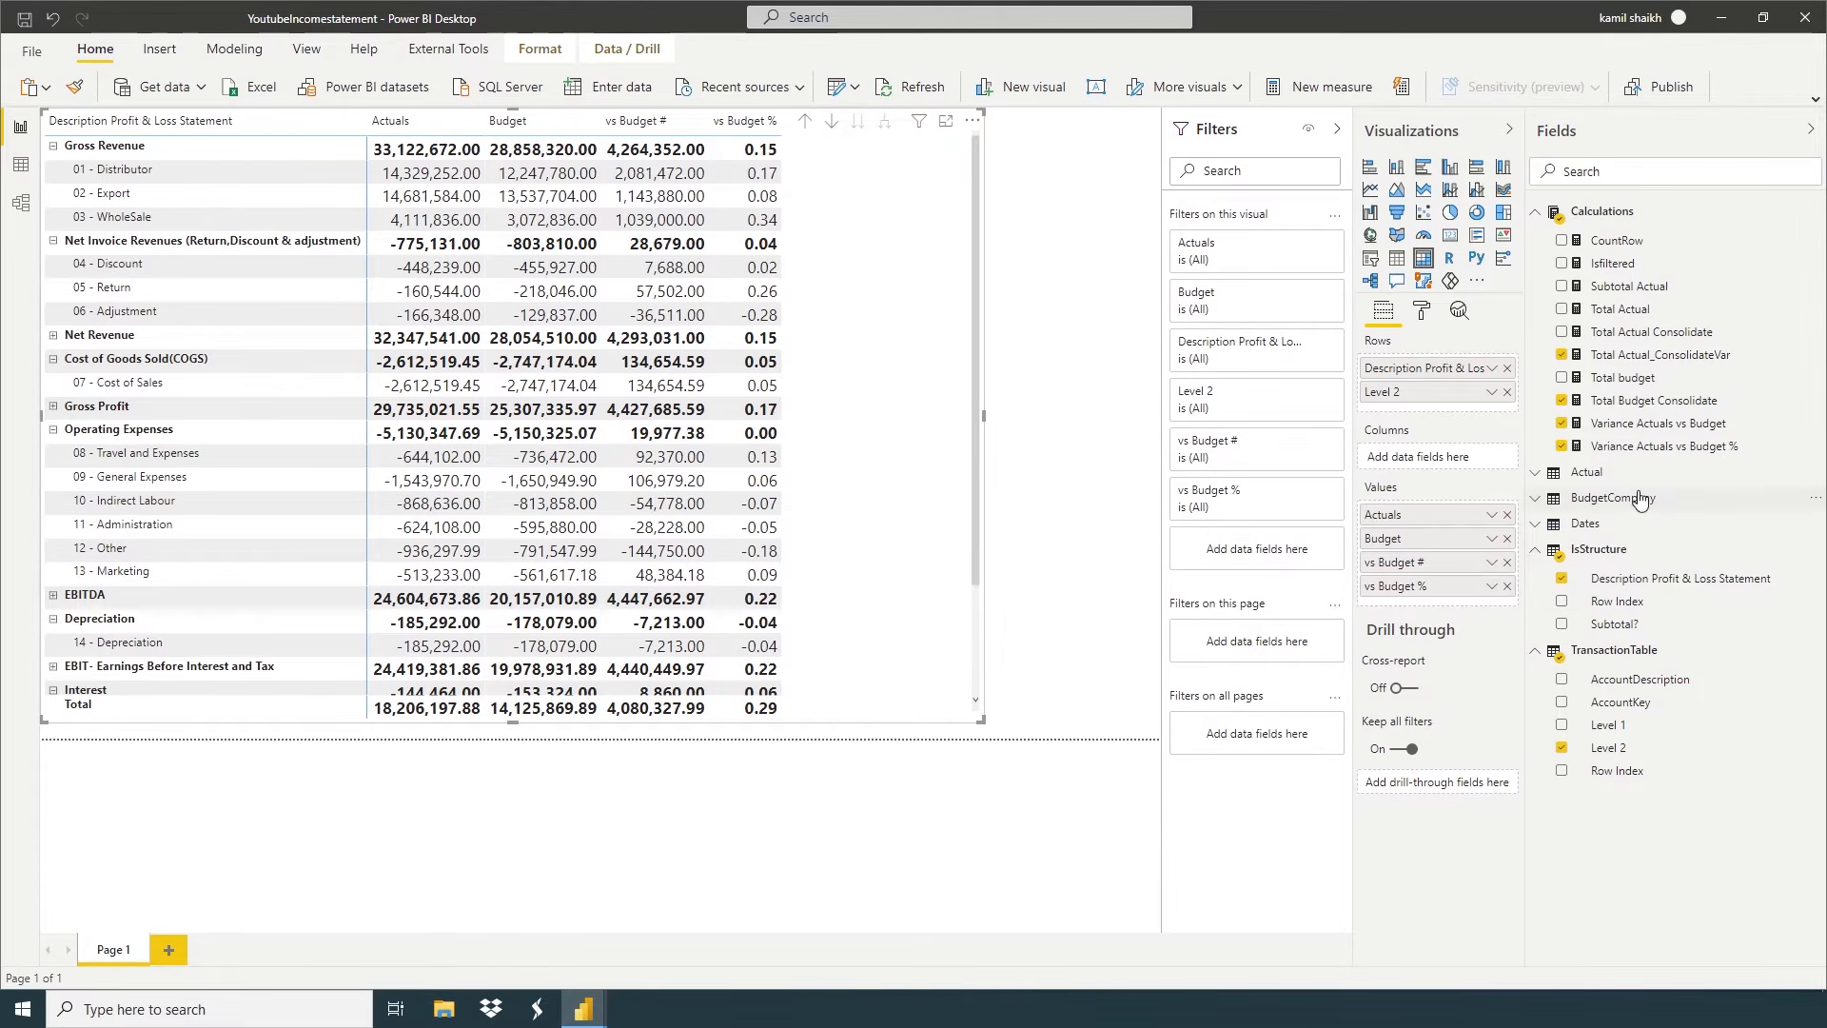
Format the Variance Actuals vs Budget % measure as Percentage, close its formula and review the percentages down the matrix
left_click(1654, 449)
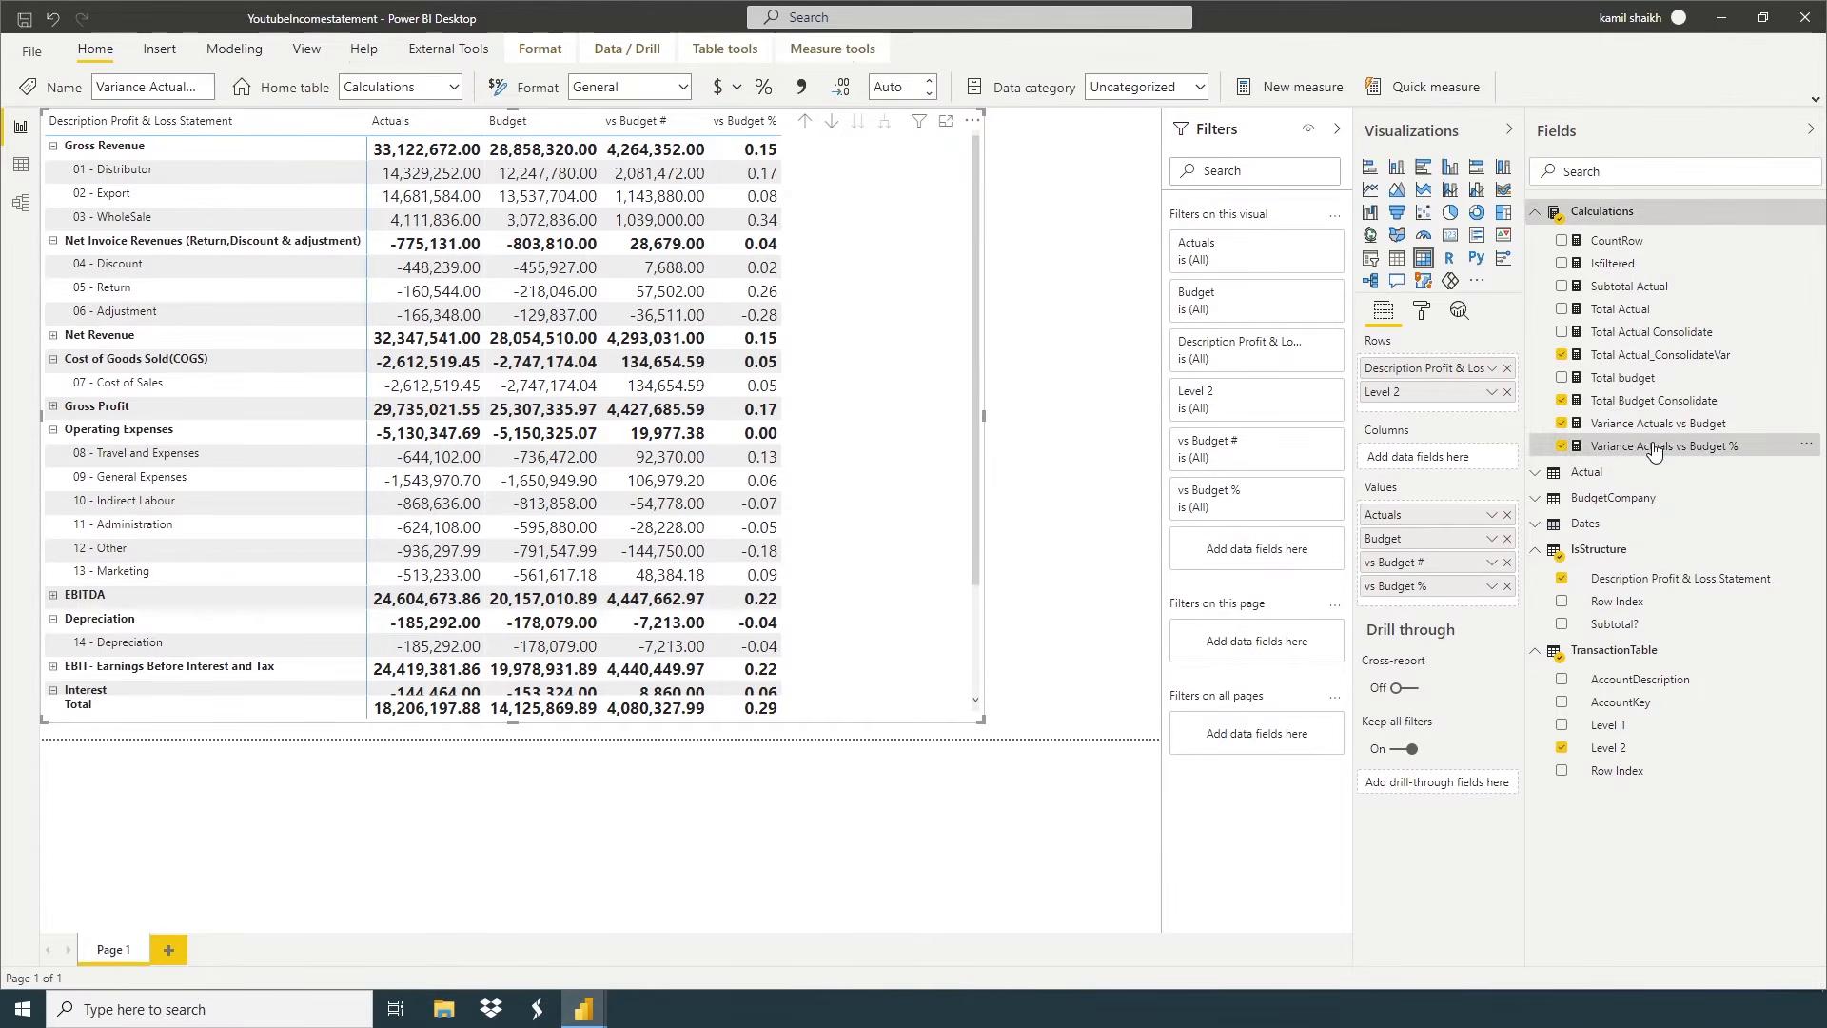
left_click(683, 86)
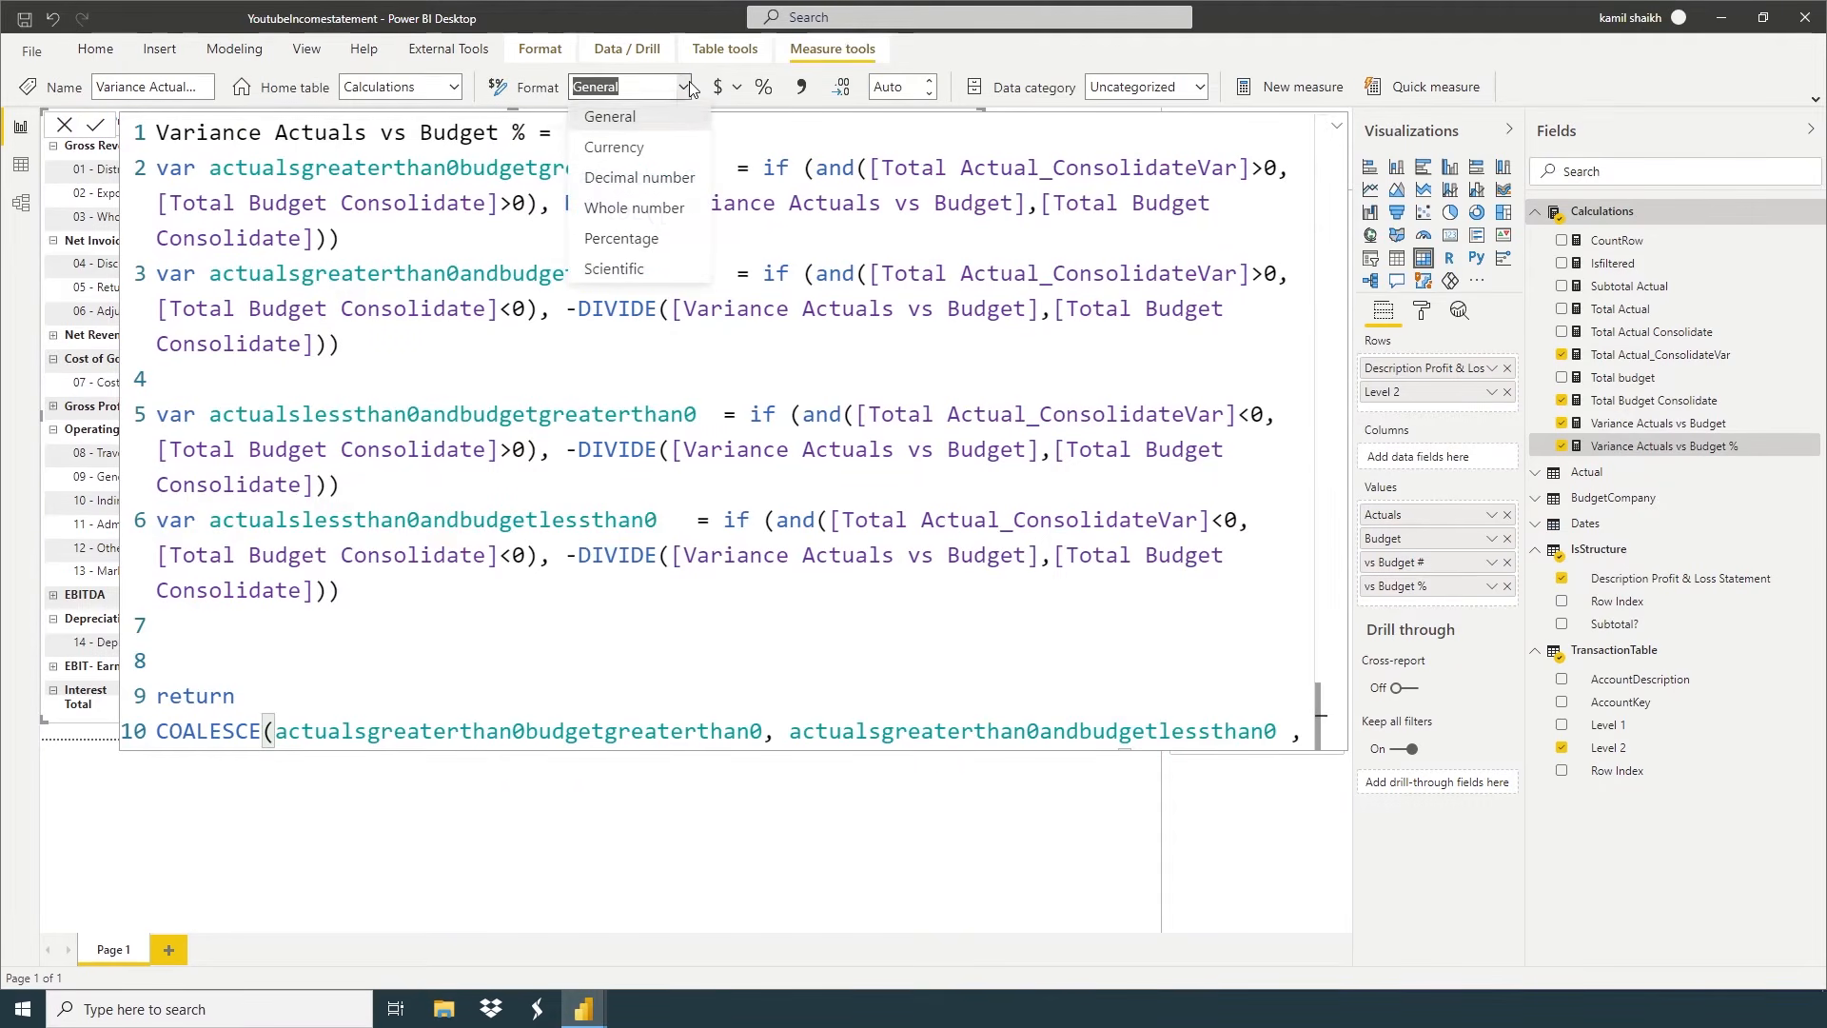
left_click(647, 246)
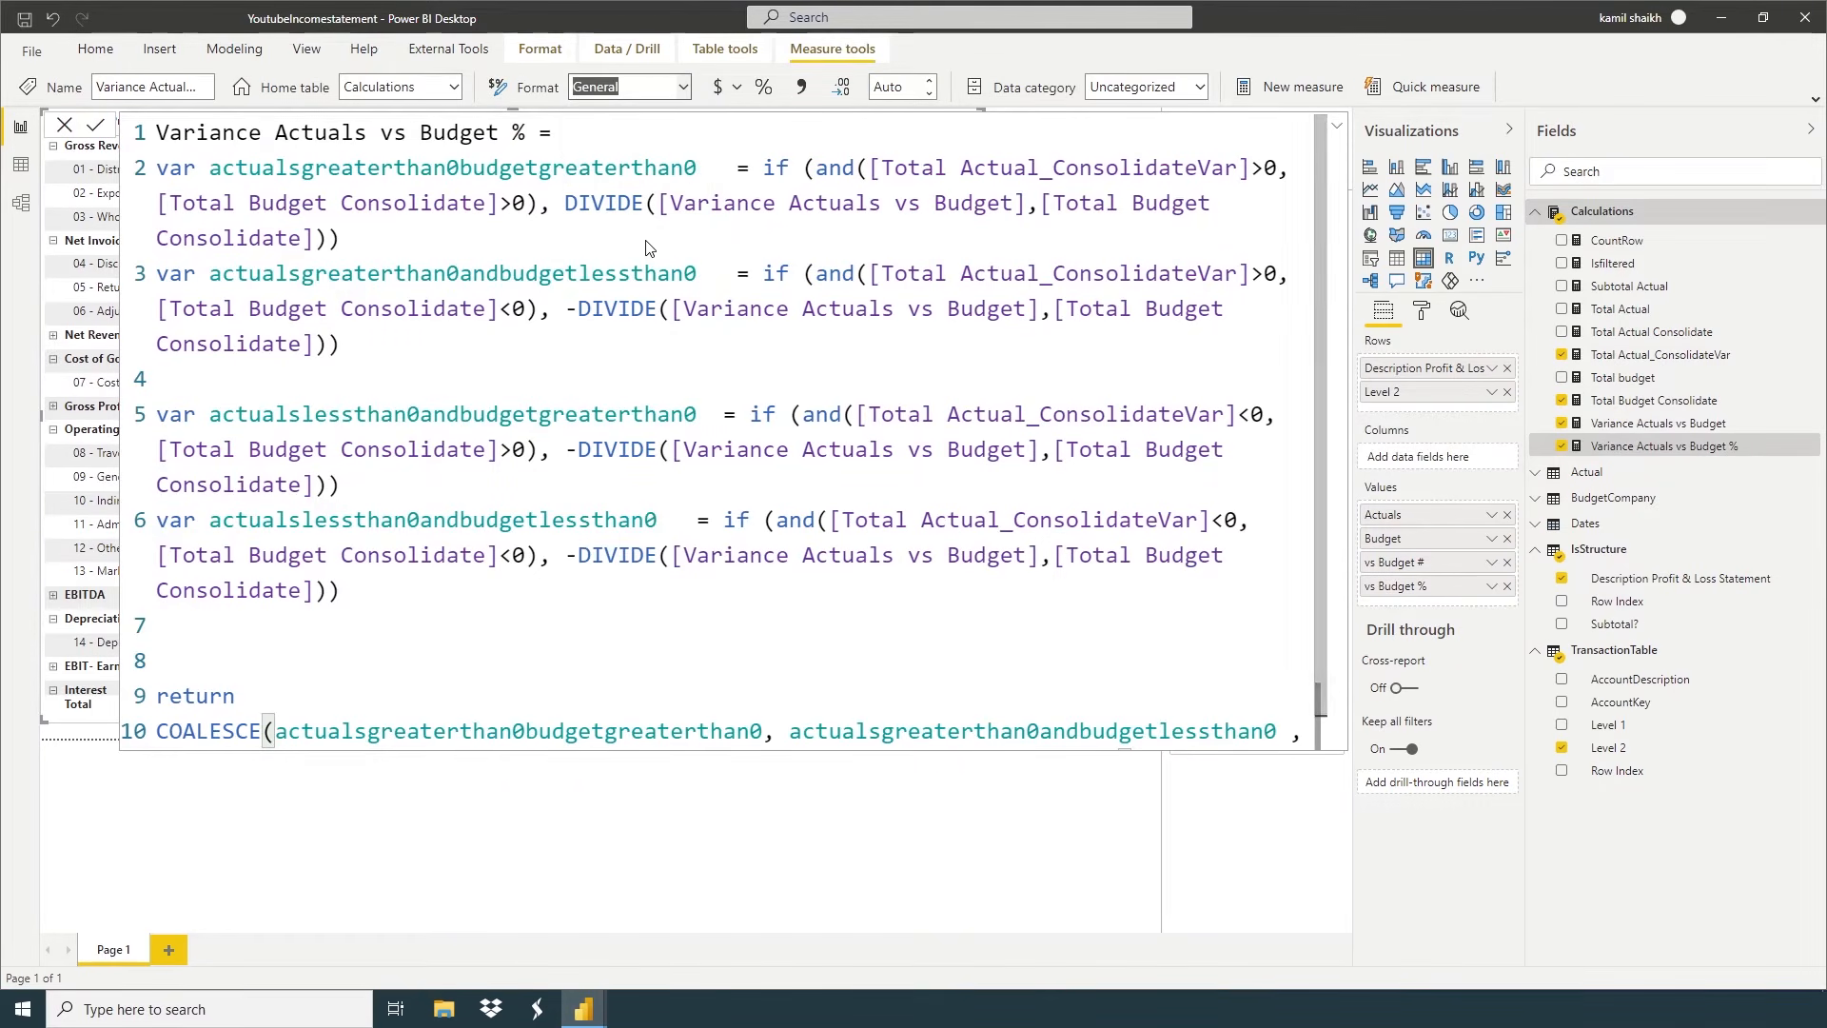
left_click(64, 127)
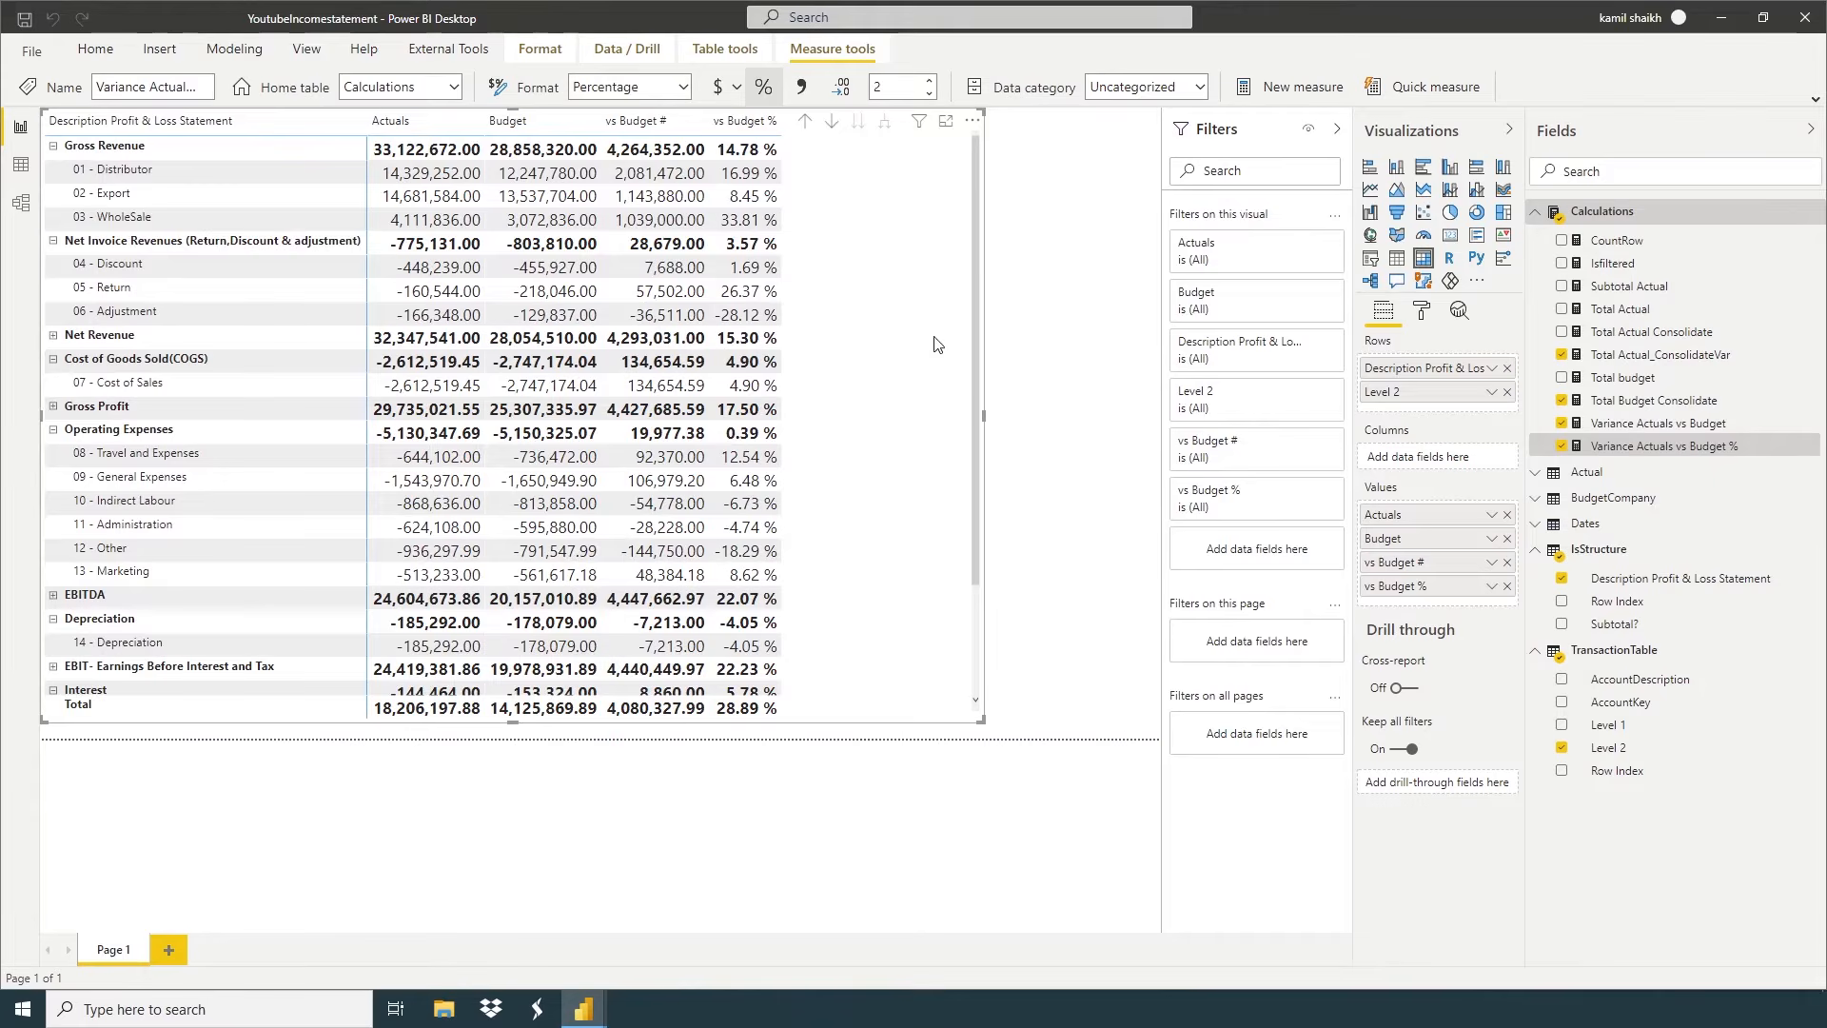
left_click(1029, 272)
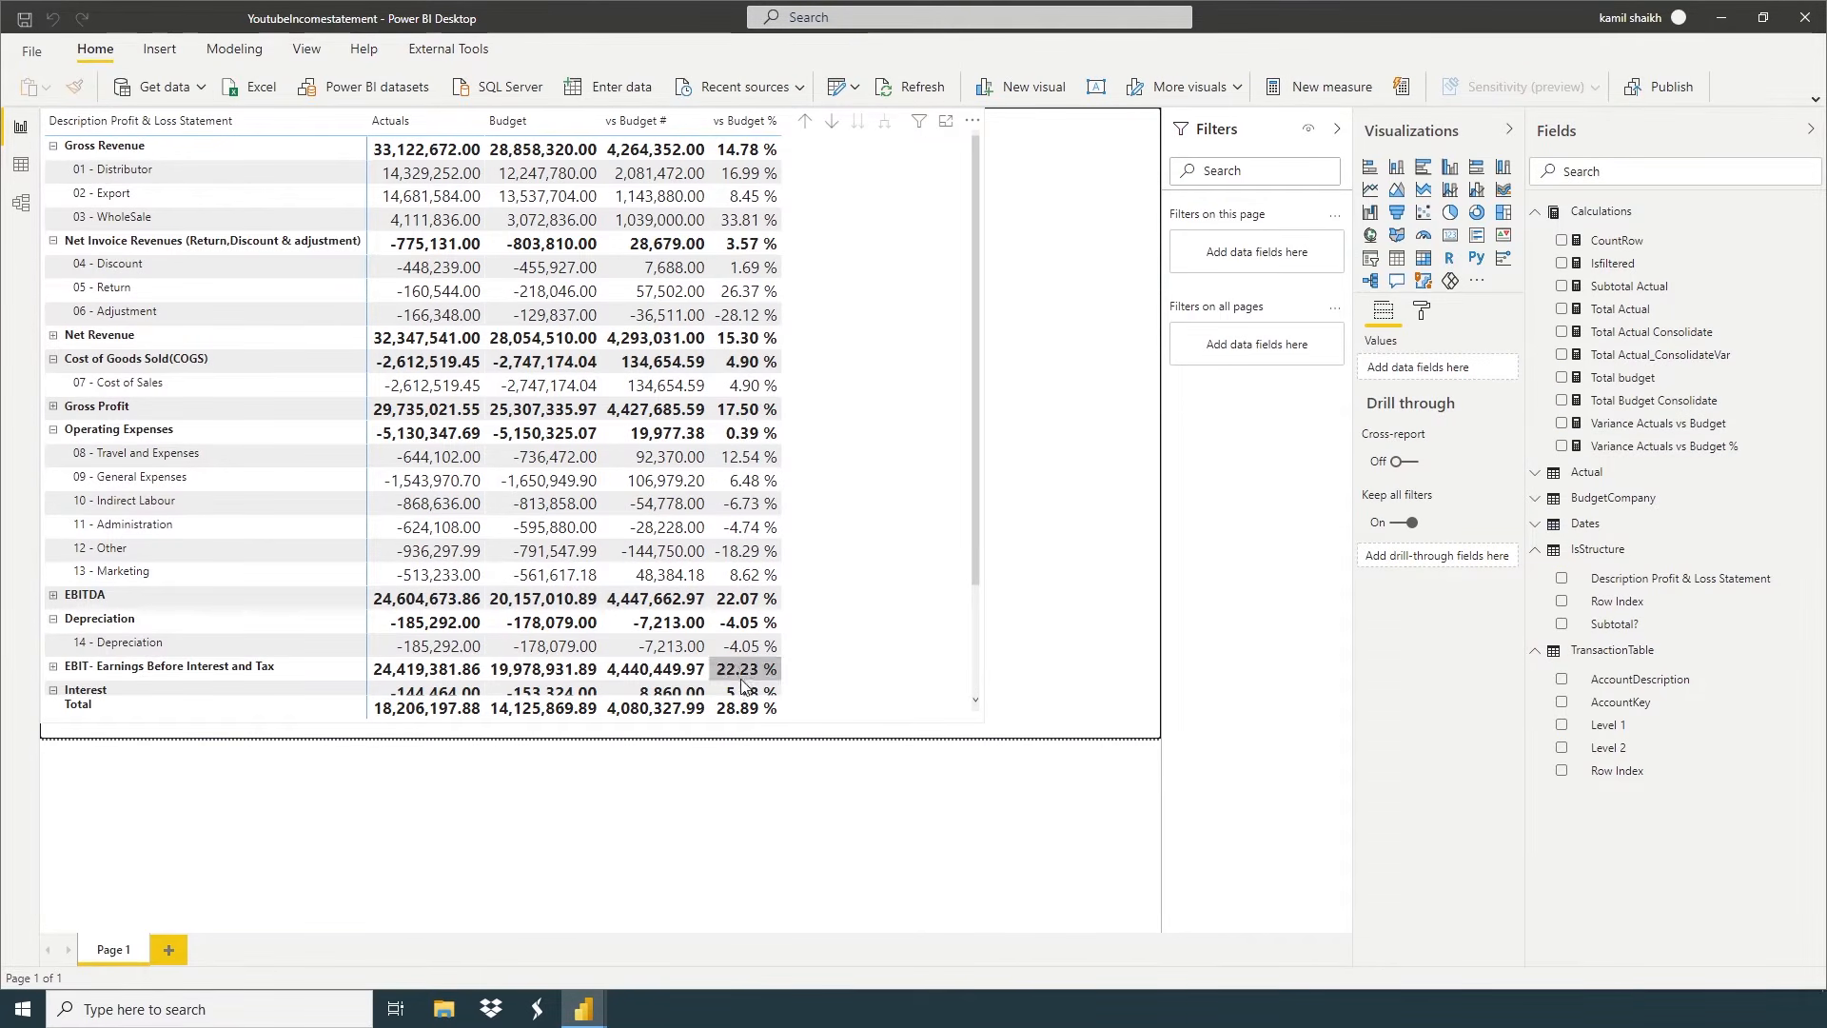
scroll(820, 480, "down", 3)
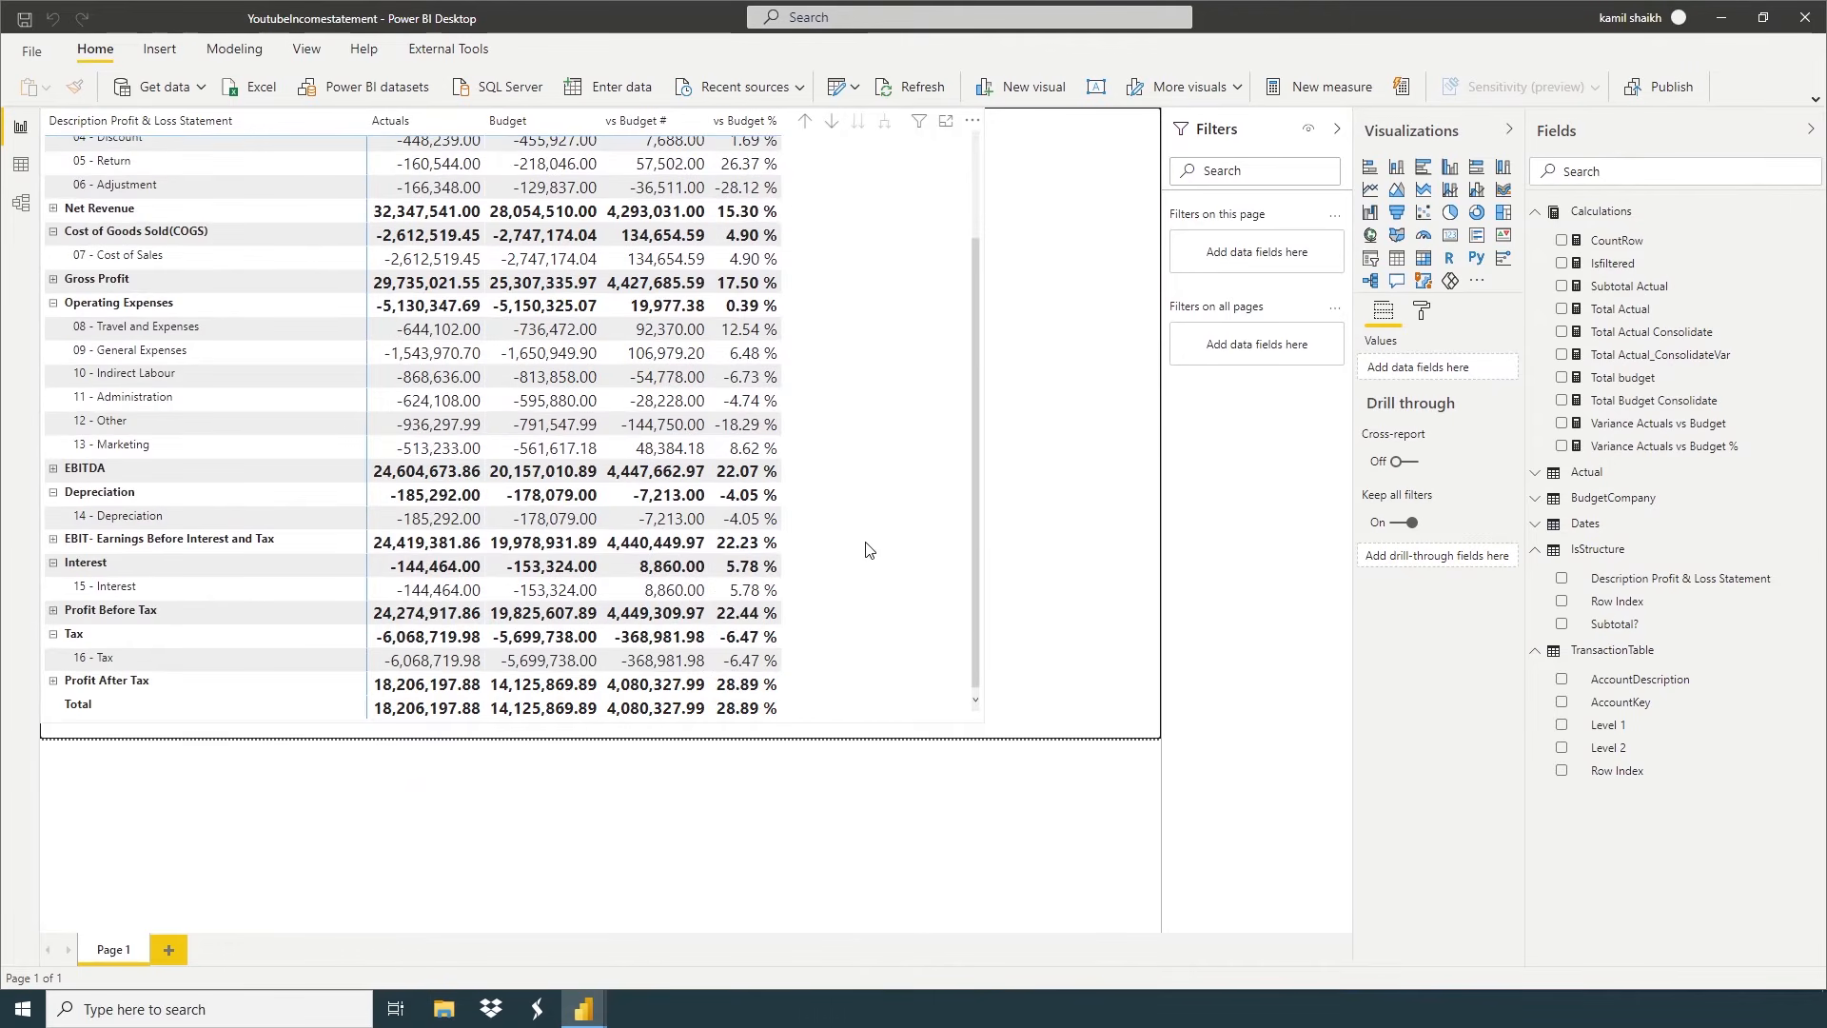
scroll(874, 565, "up", 3)
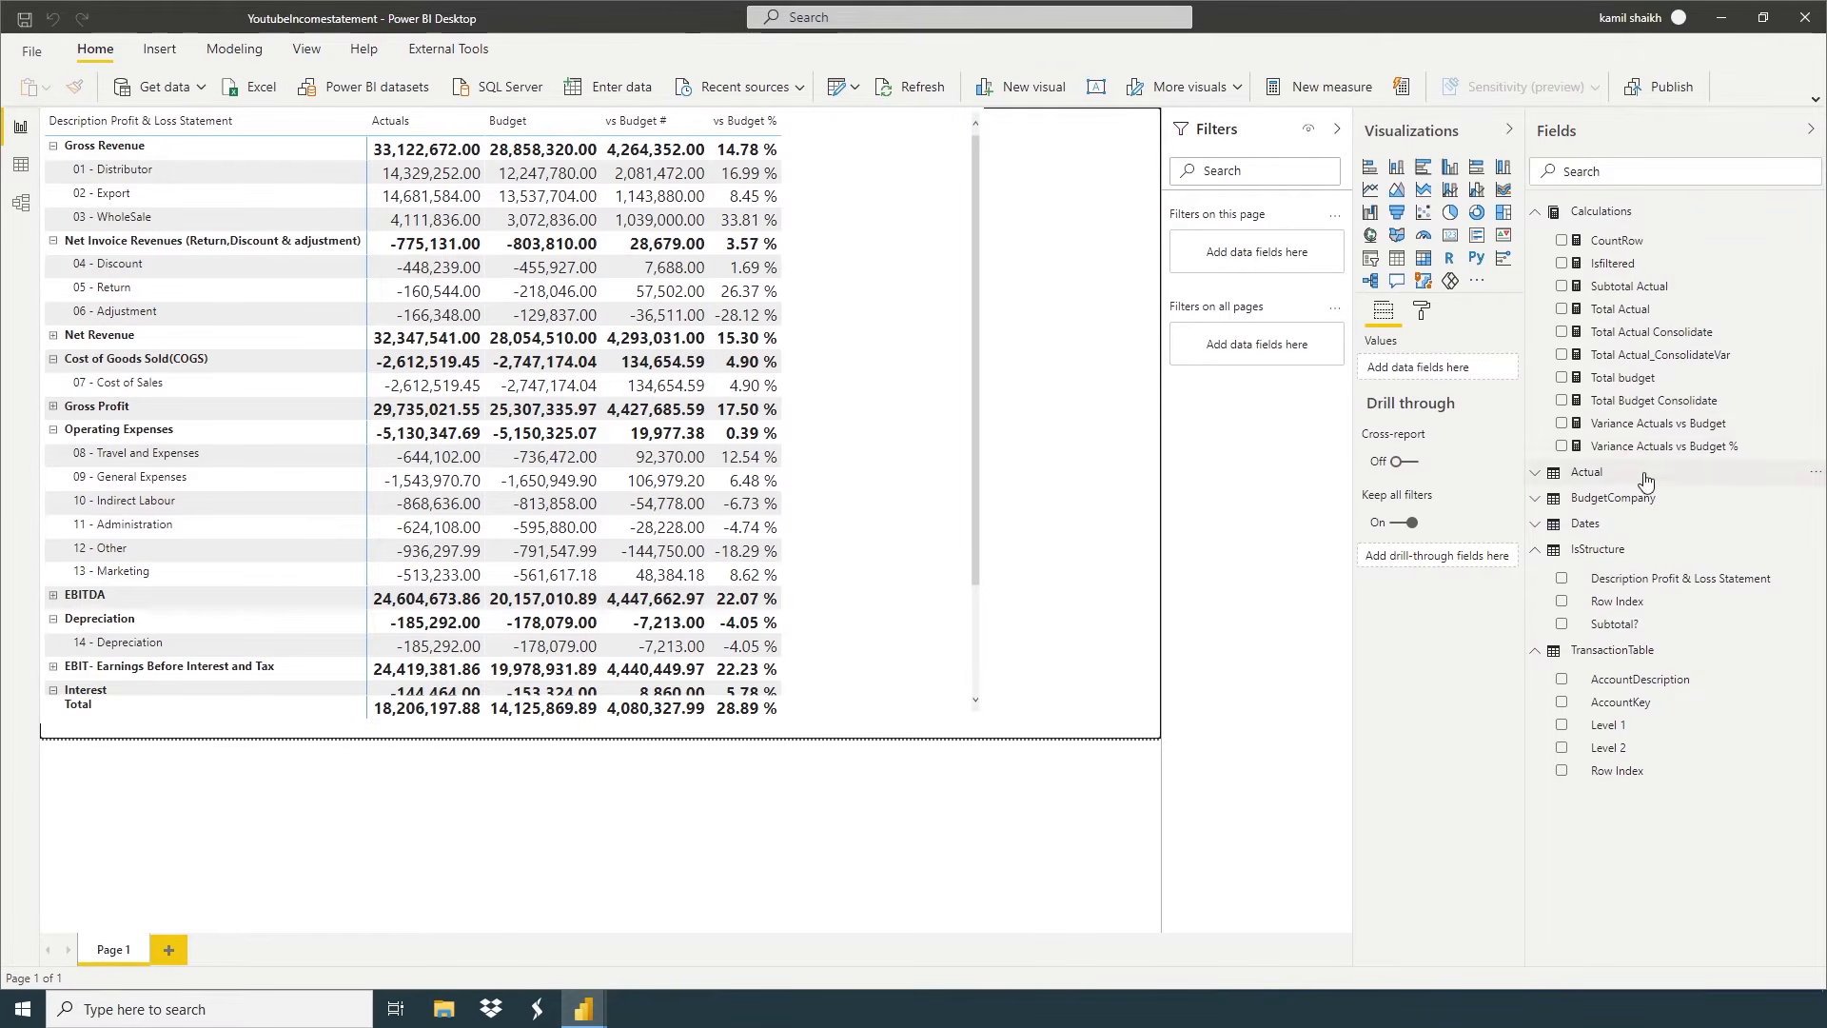
Start another new measure in the Calculations table with the heading variance Actual vs Budget % 2=
right_click(1593, 222)
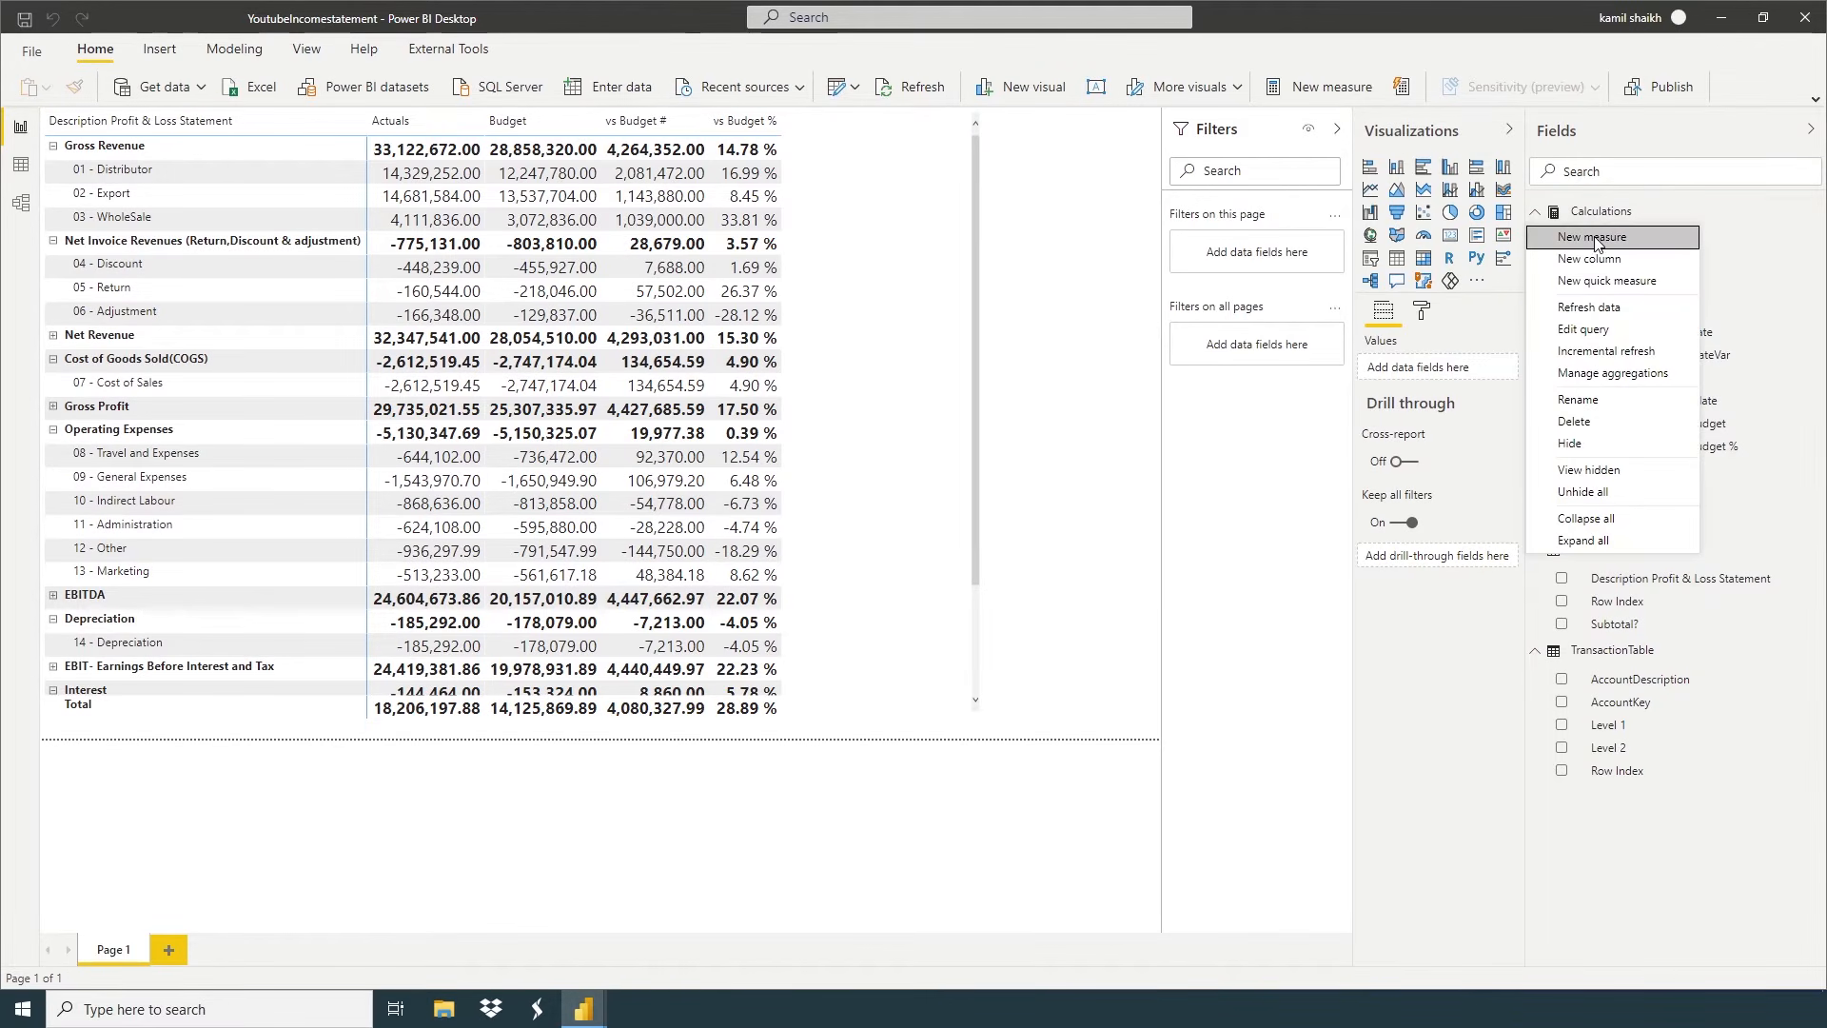
key("Escape")
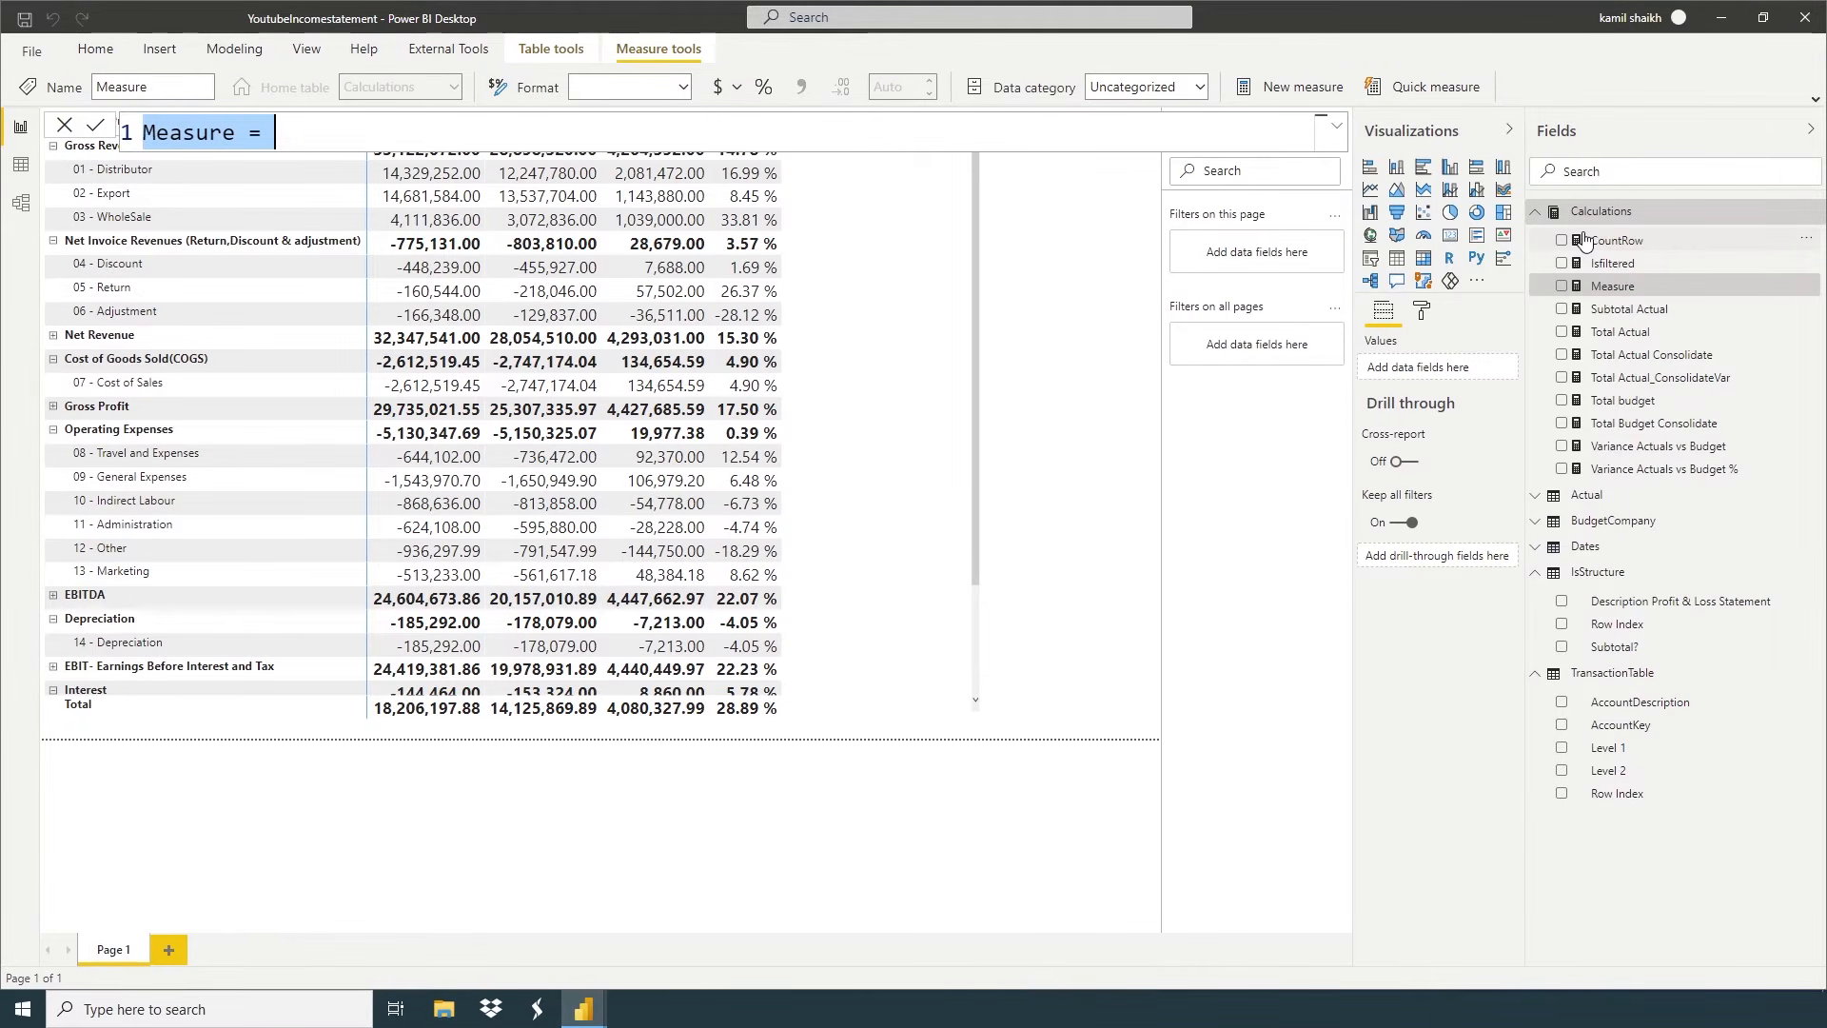
type("VARI")
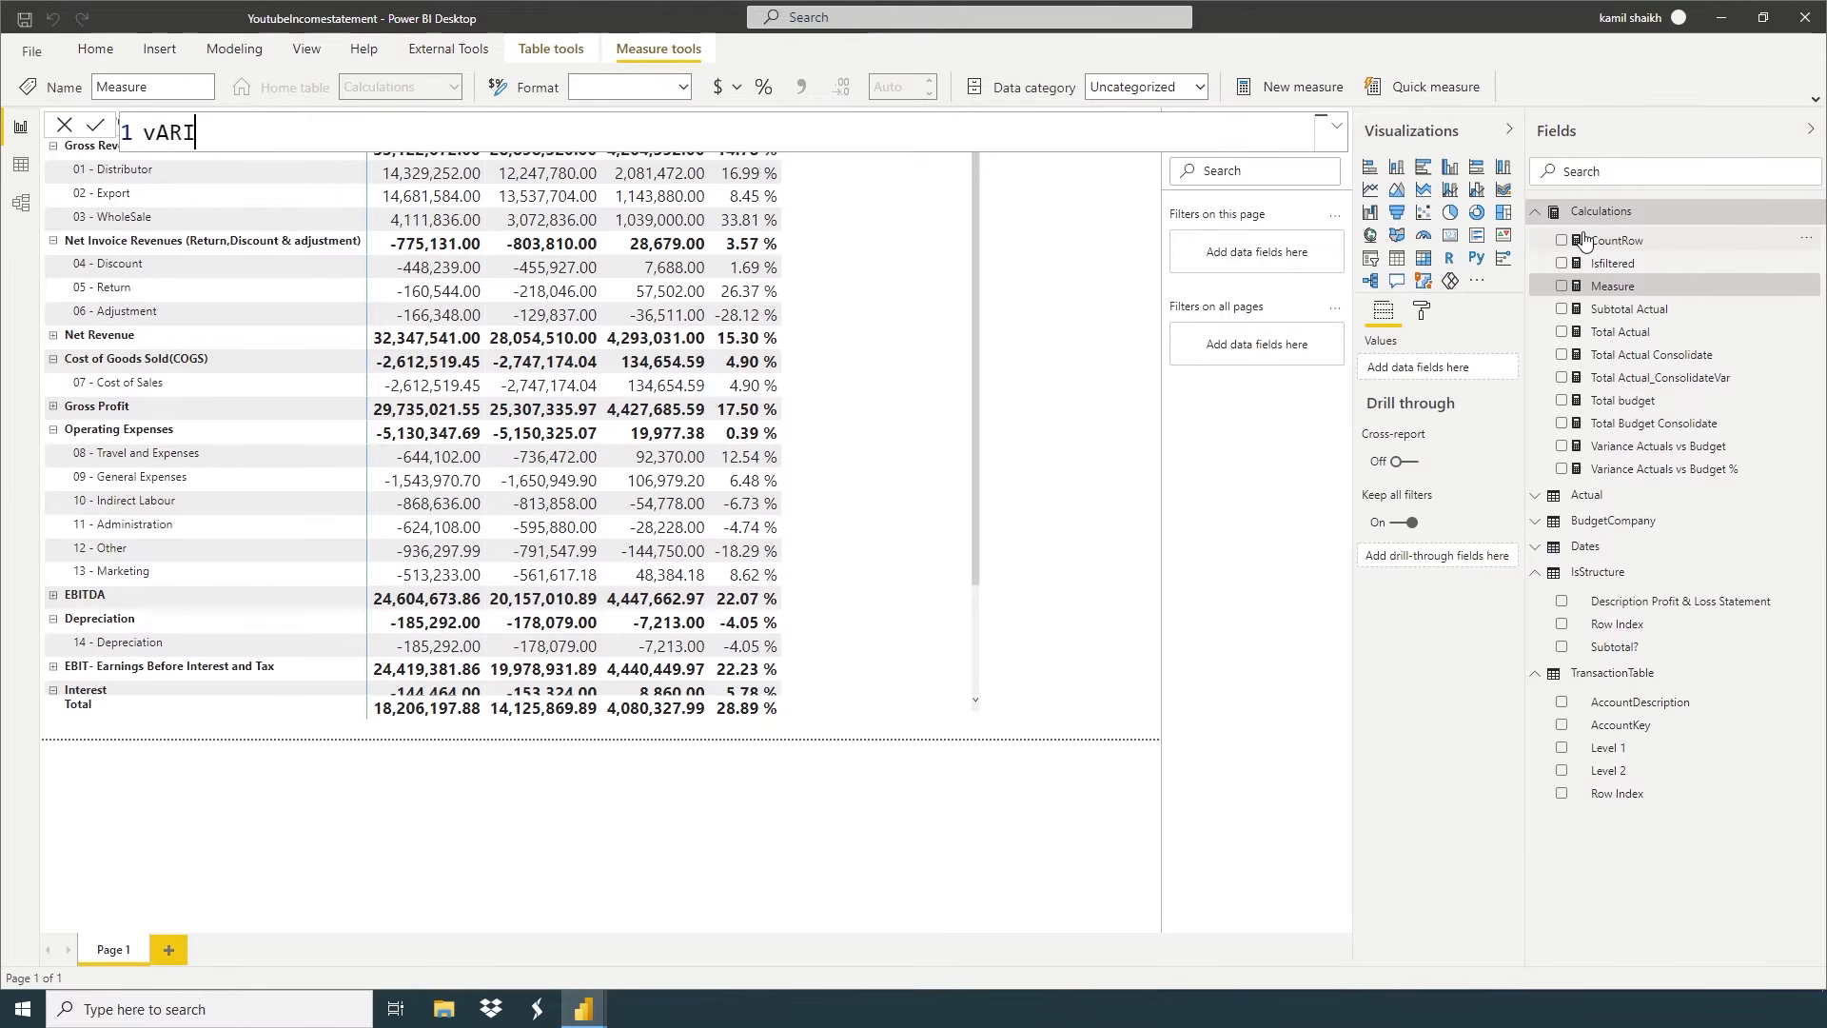
key("BackSpace")
key("BackSpace")
key("BackSpace")
key("BackSpace")
type("variance Actual vs Budget ")
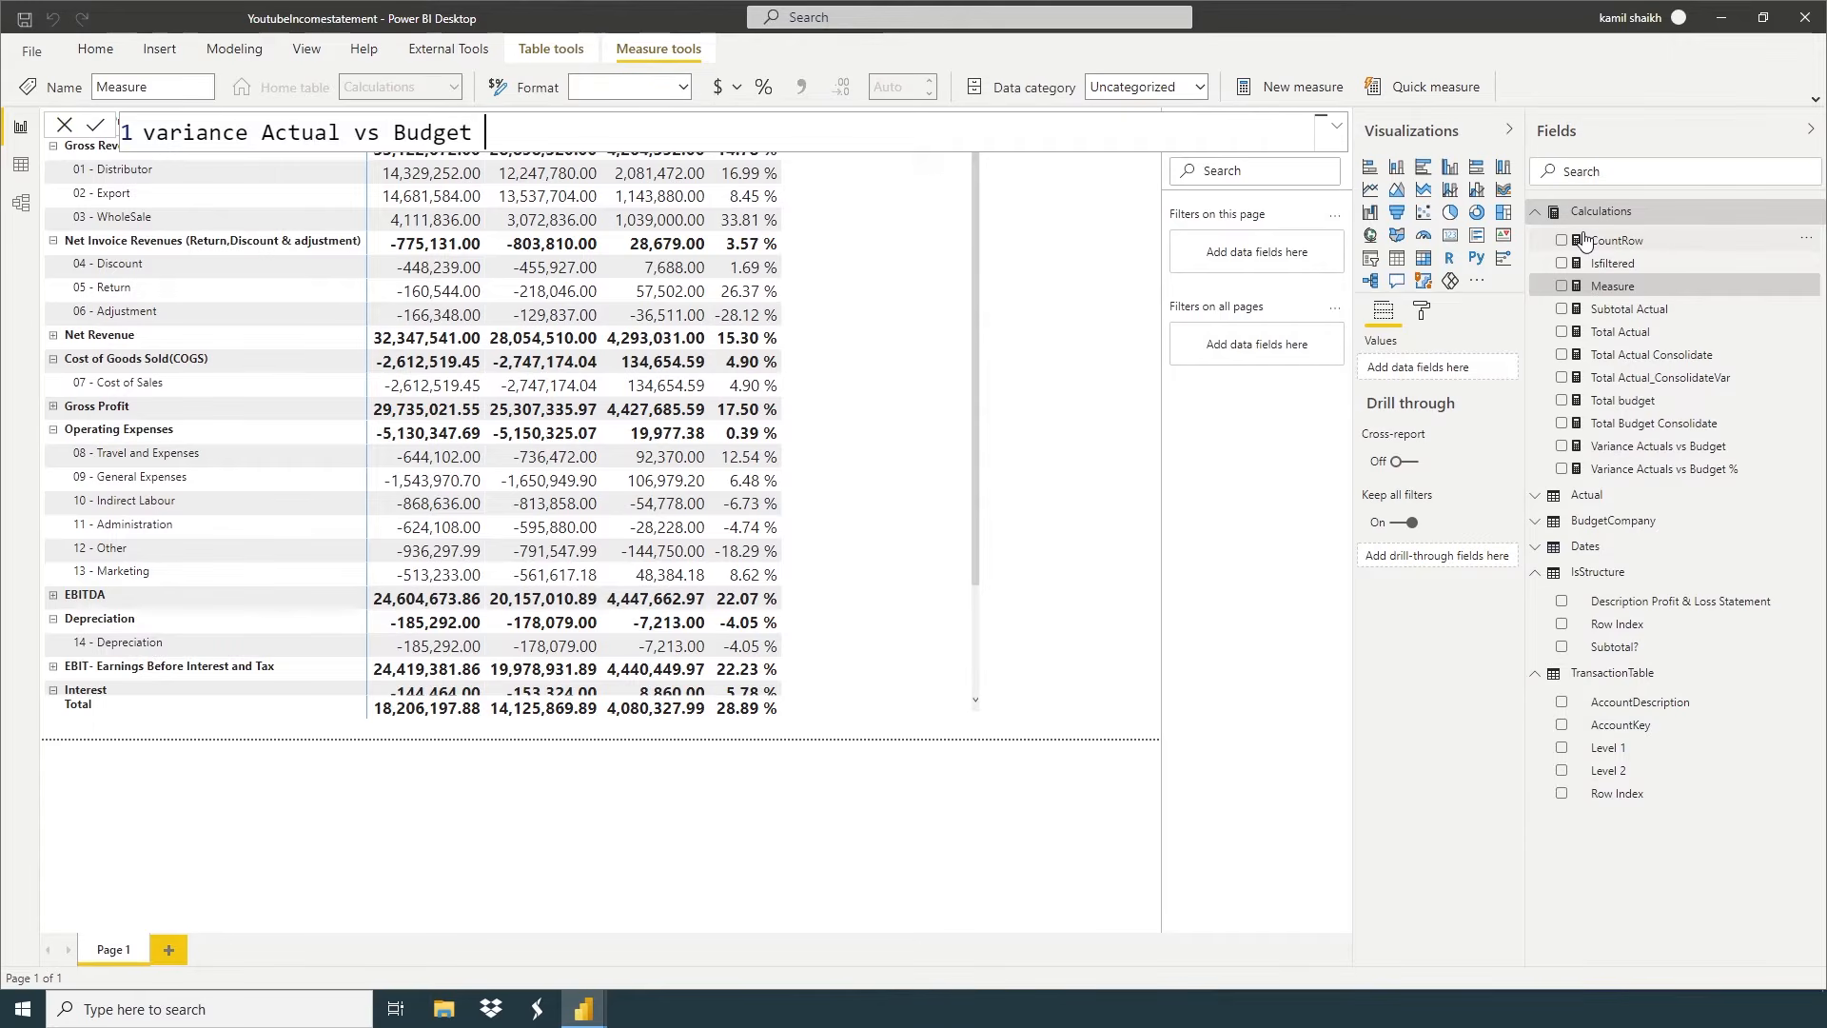
type("% 2= Do")
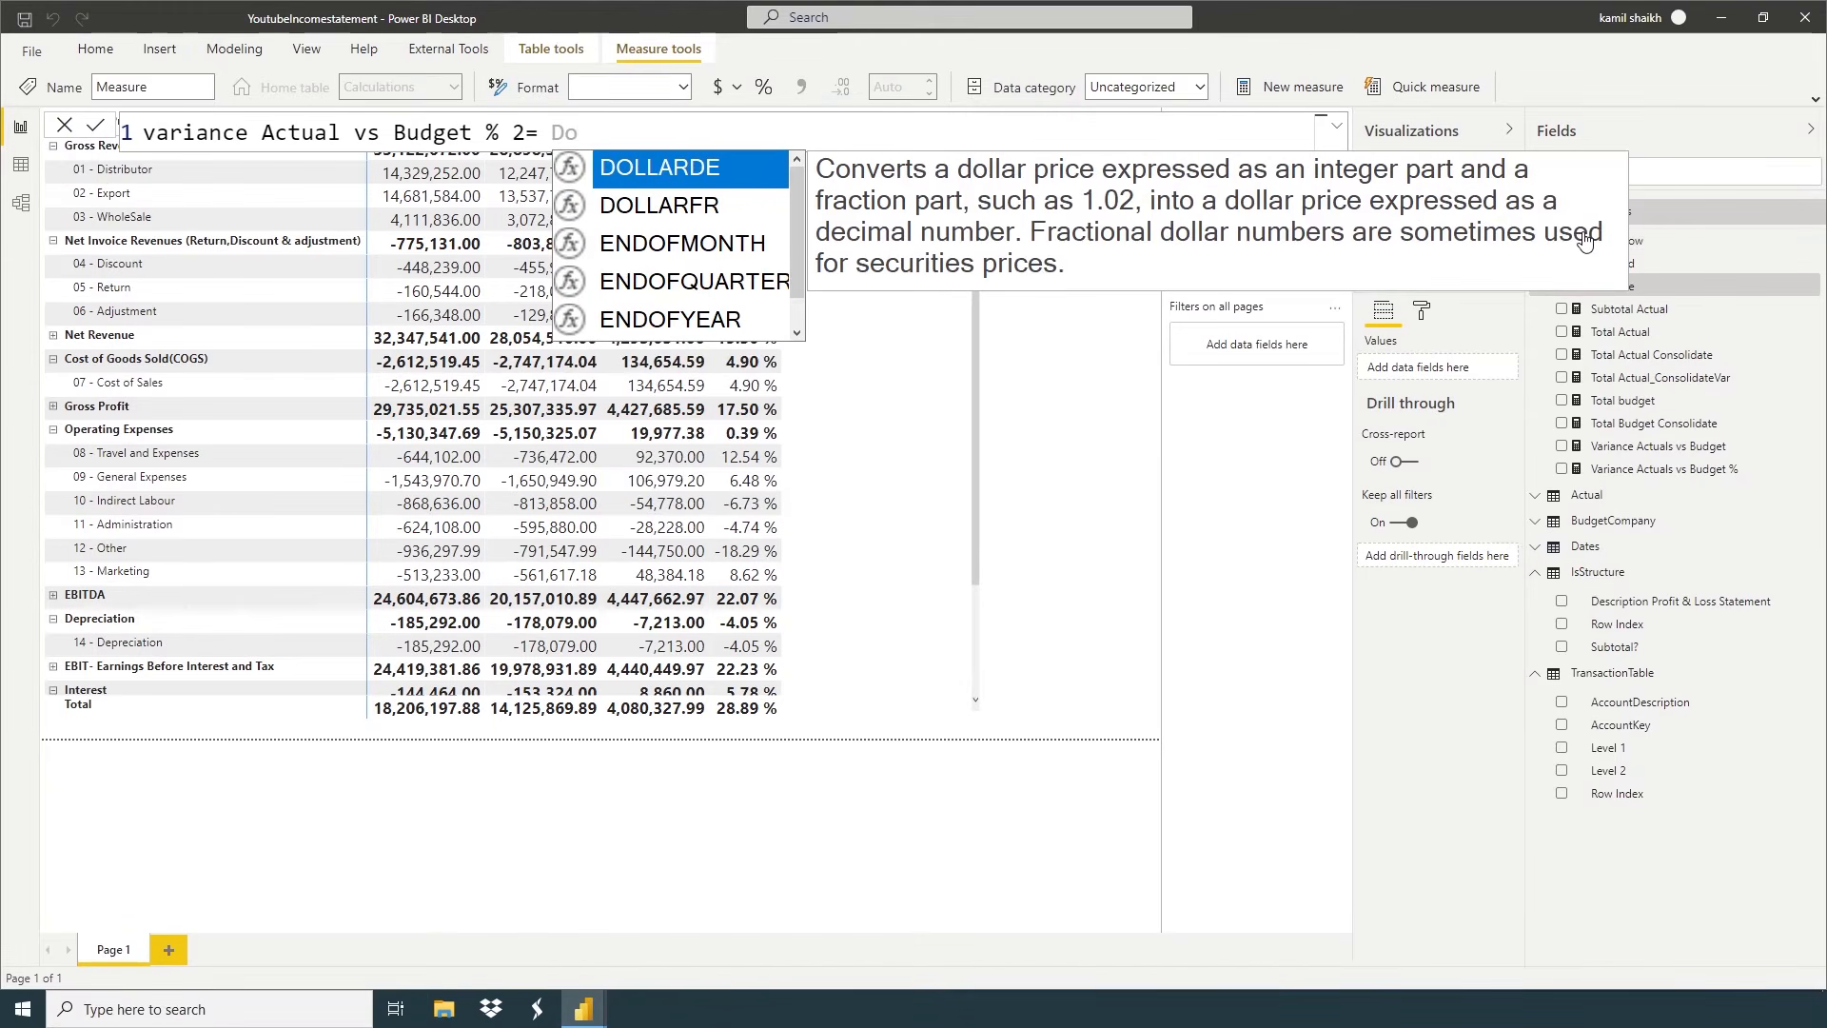
Begin the measure's formula with DIVIDE, using [Variance Actuals vs Budget] as the numerator
key("BackSpace")
type("ivi")
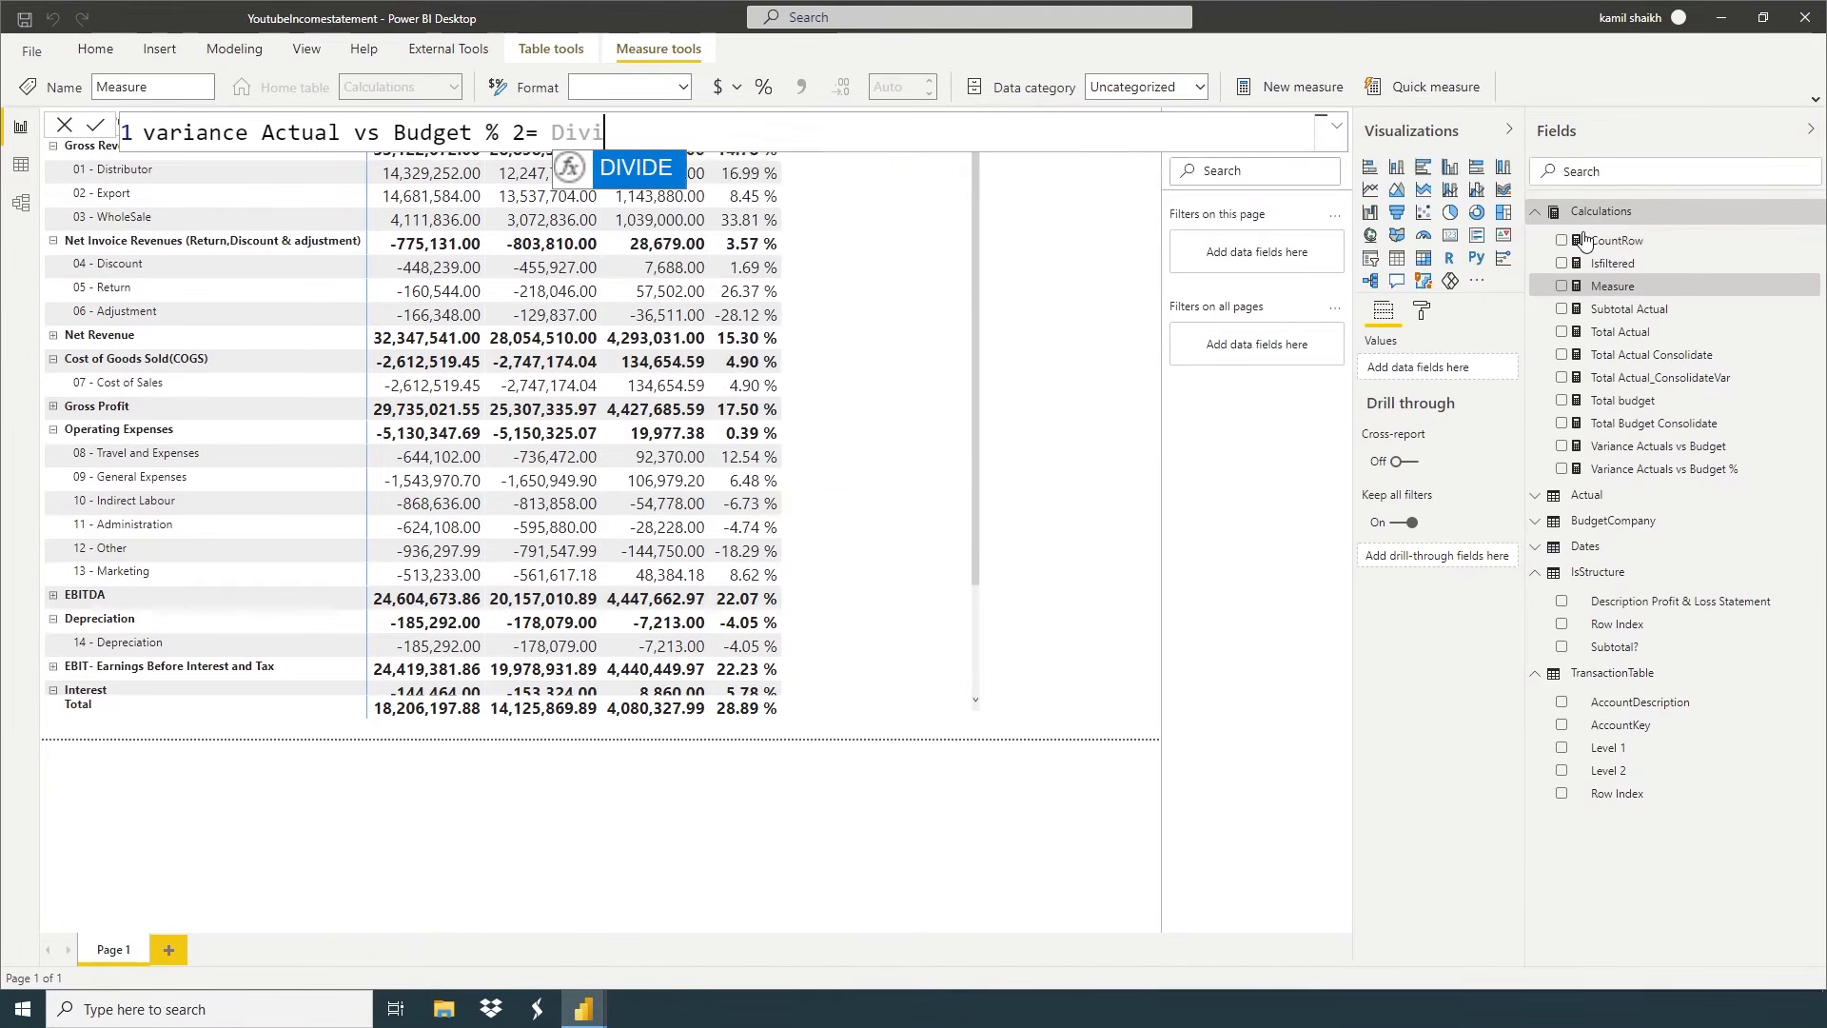
key("Tab")
type("var")
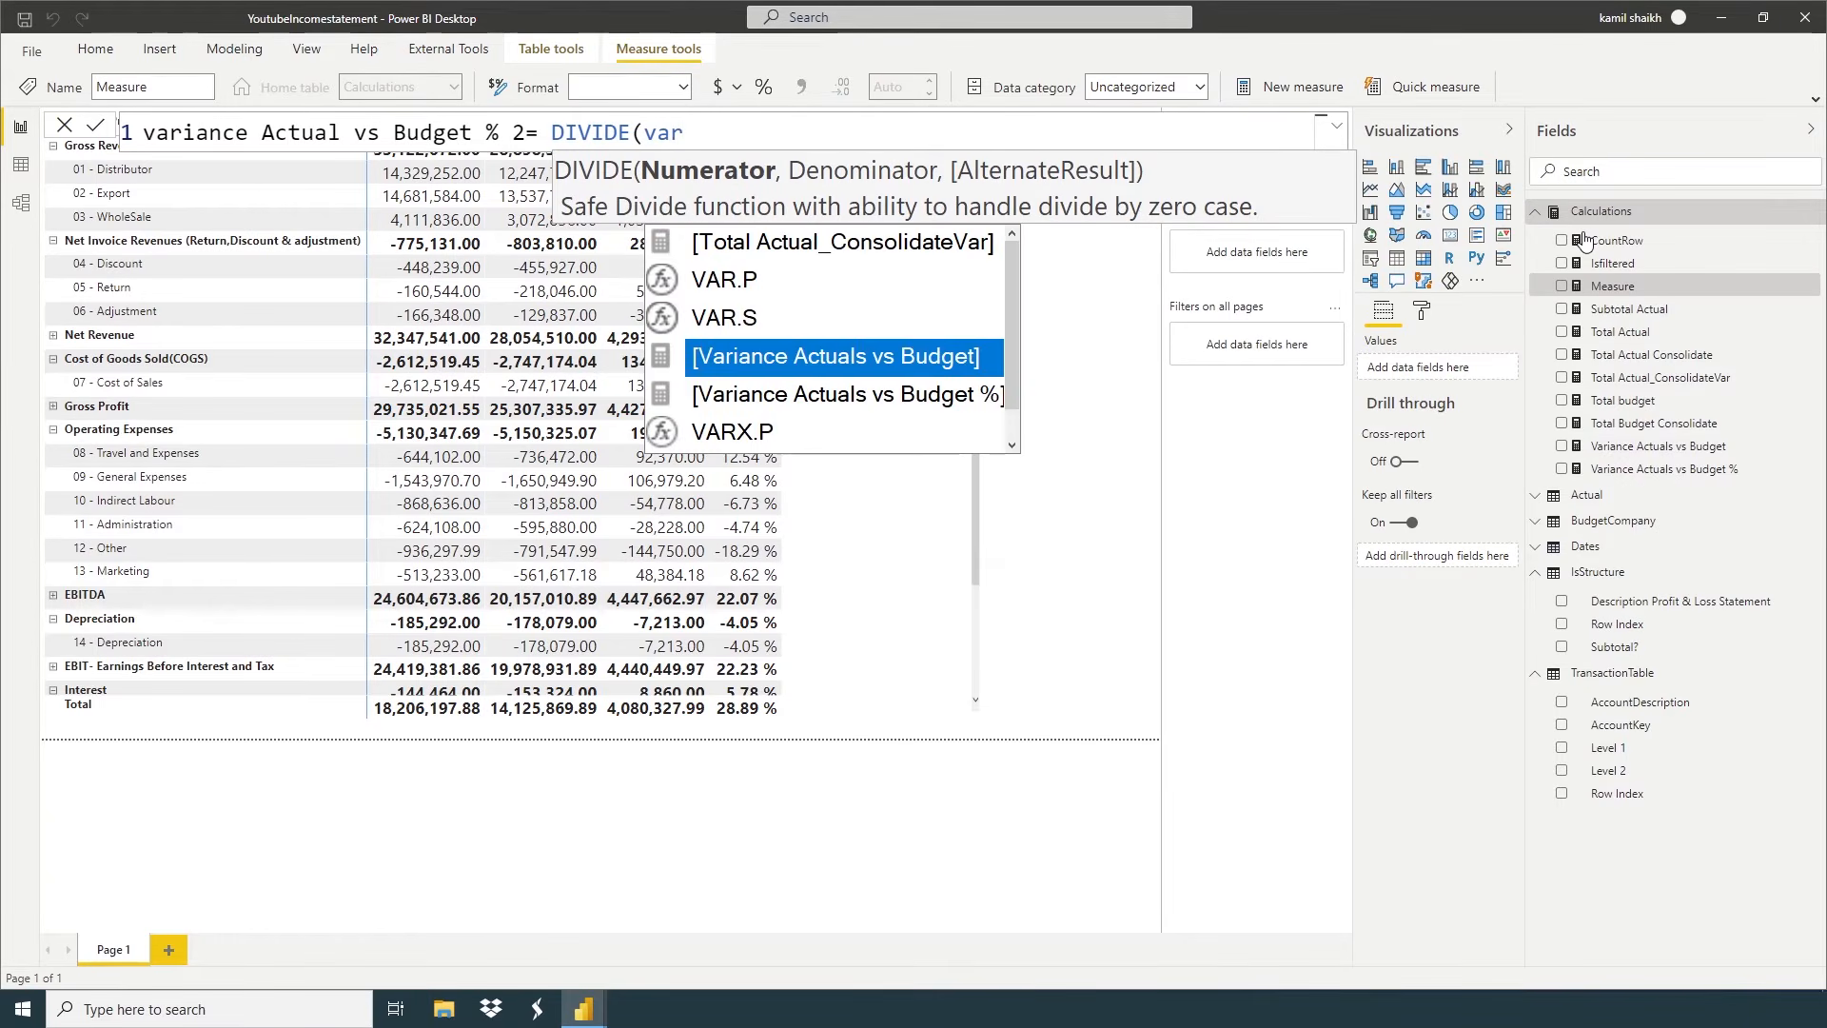
key("Tab")
Use ABS([Total Budget Consolidate]) as the denominator of the division and commit the measure
type(",AB")
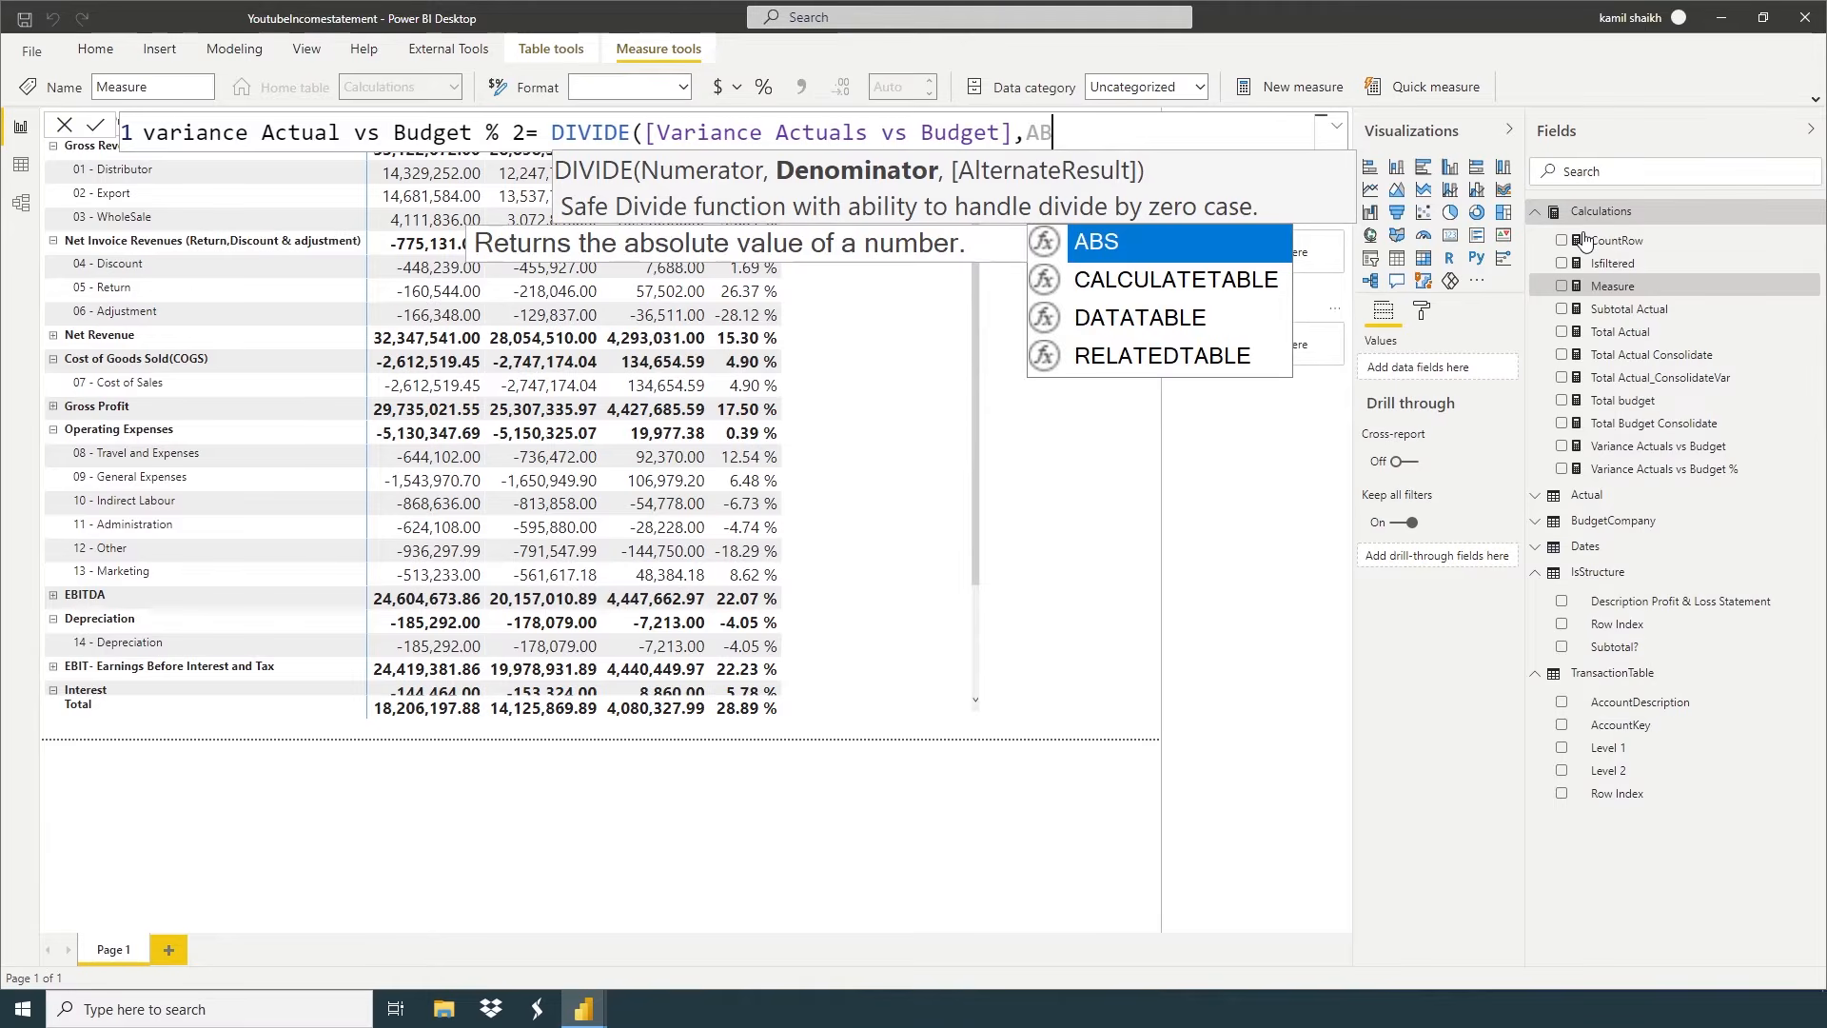
type("S(")
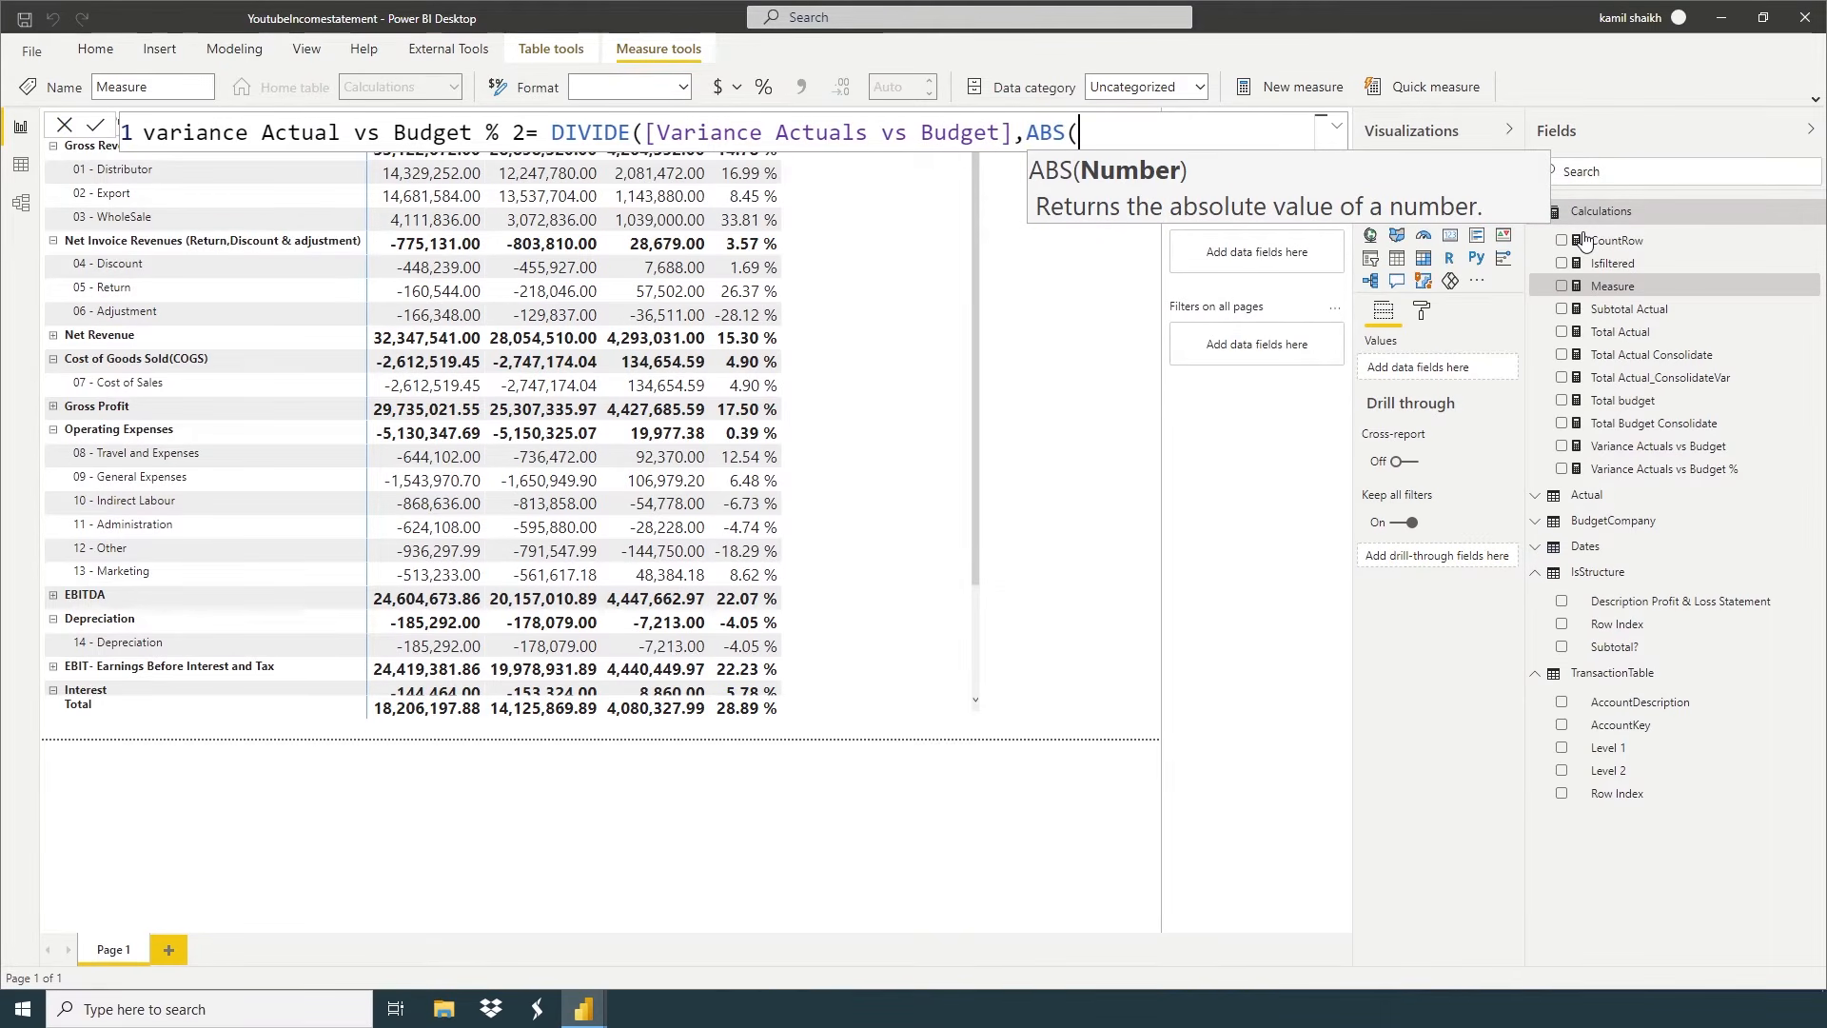
type("to")
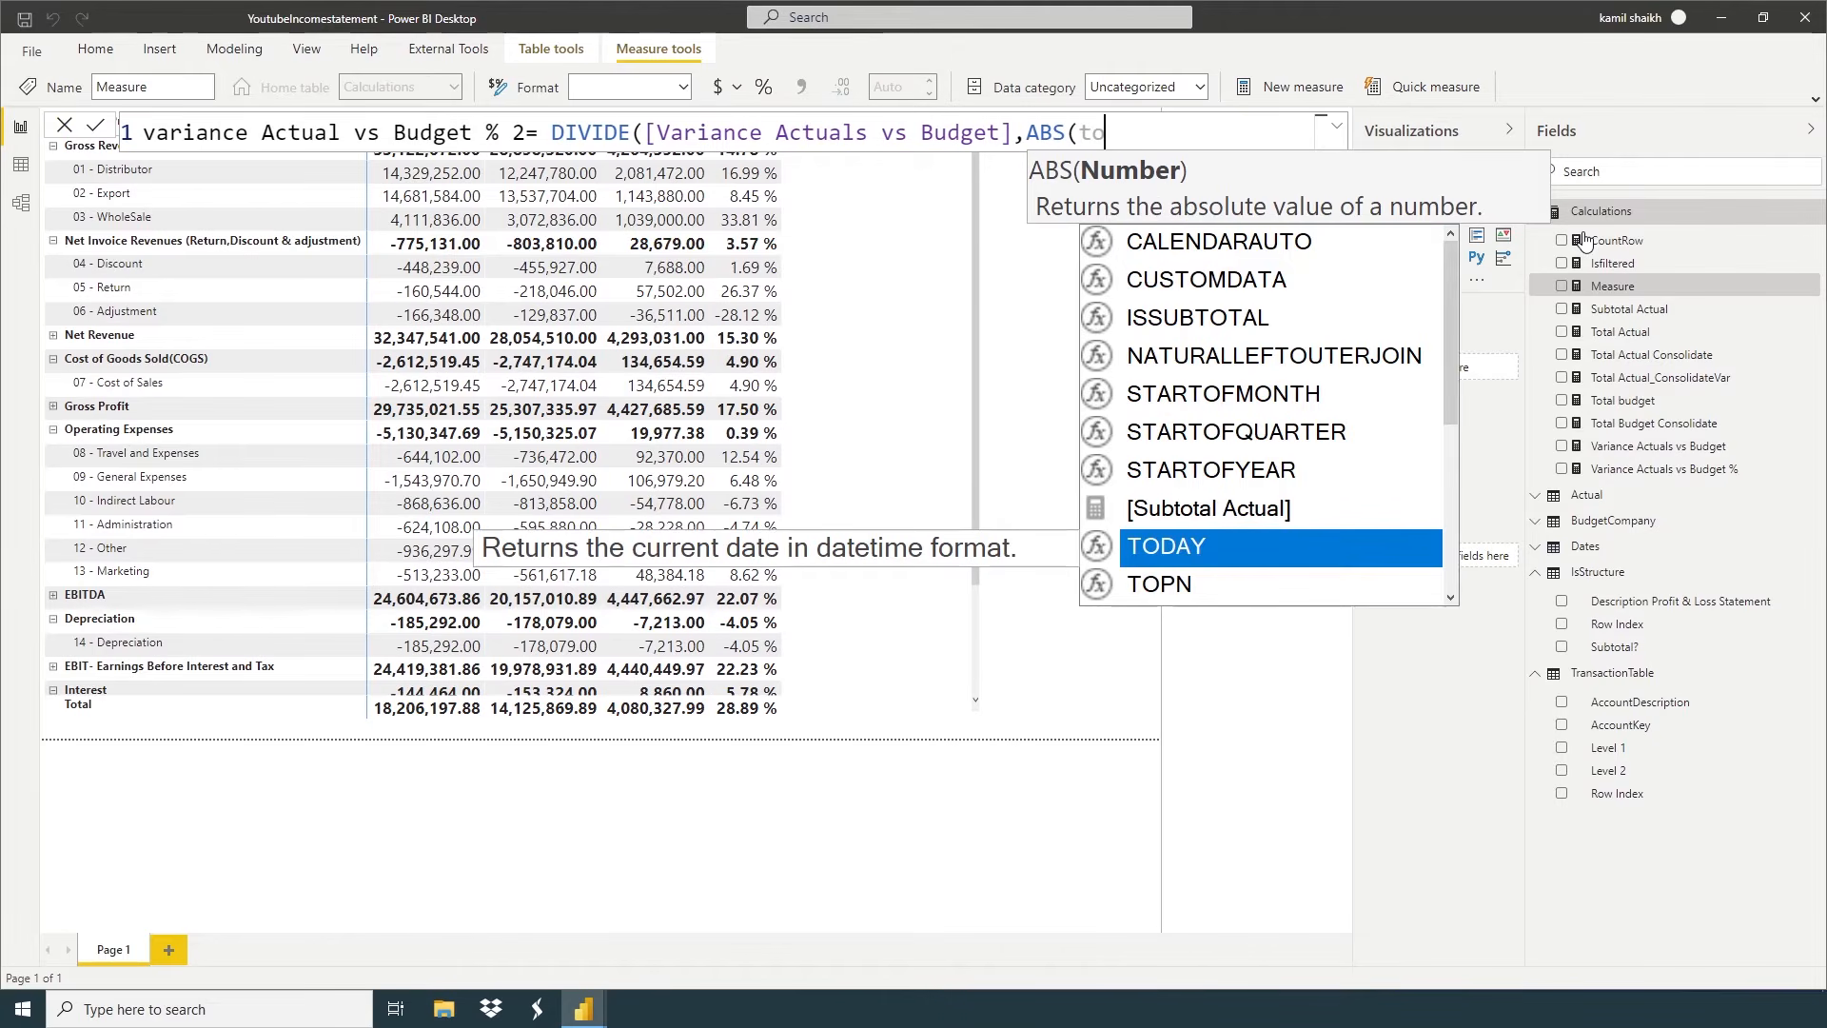
type("al b")
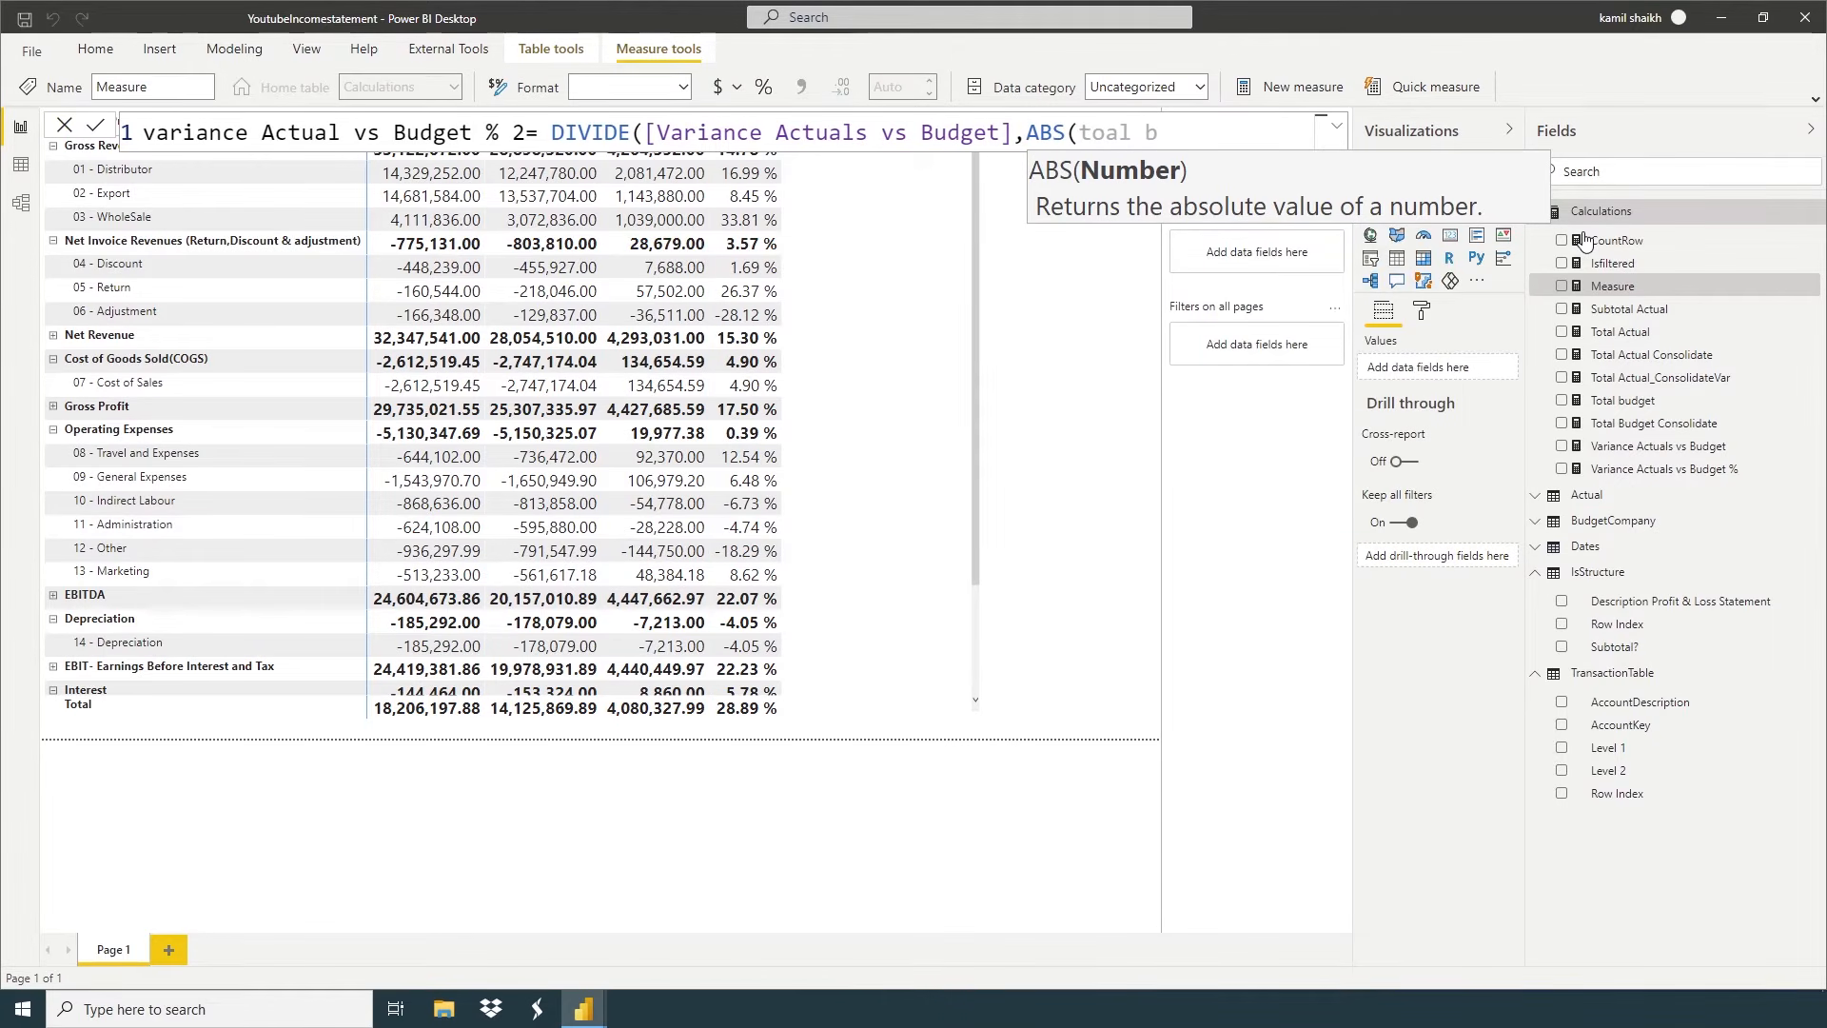
type("u")
key("BackSpace")
key("BackSpace")
key("BackSpace")
key("BackSpace")
key("BackSpace")
type("t")
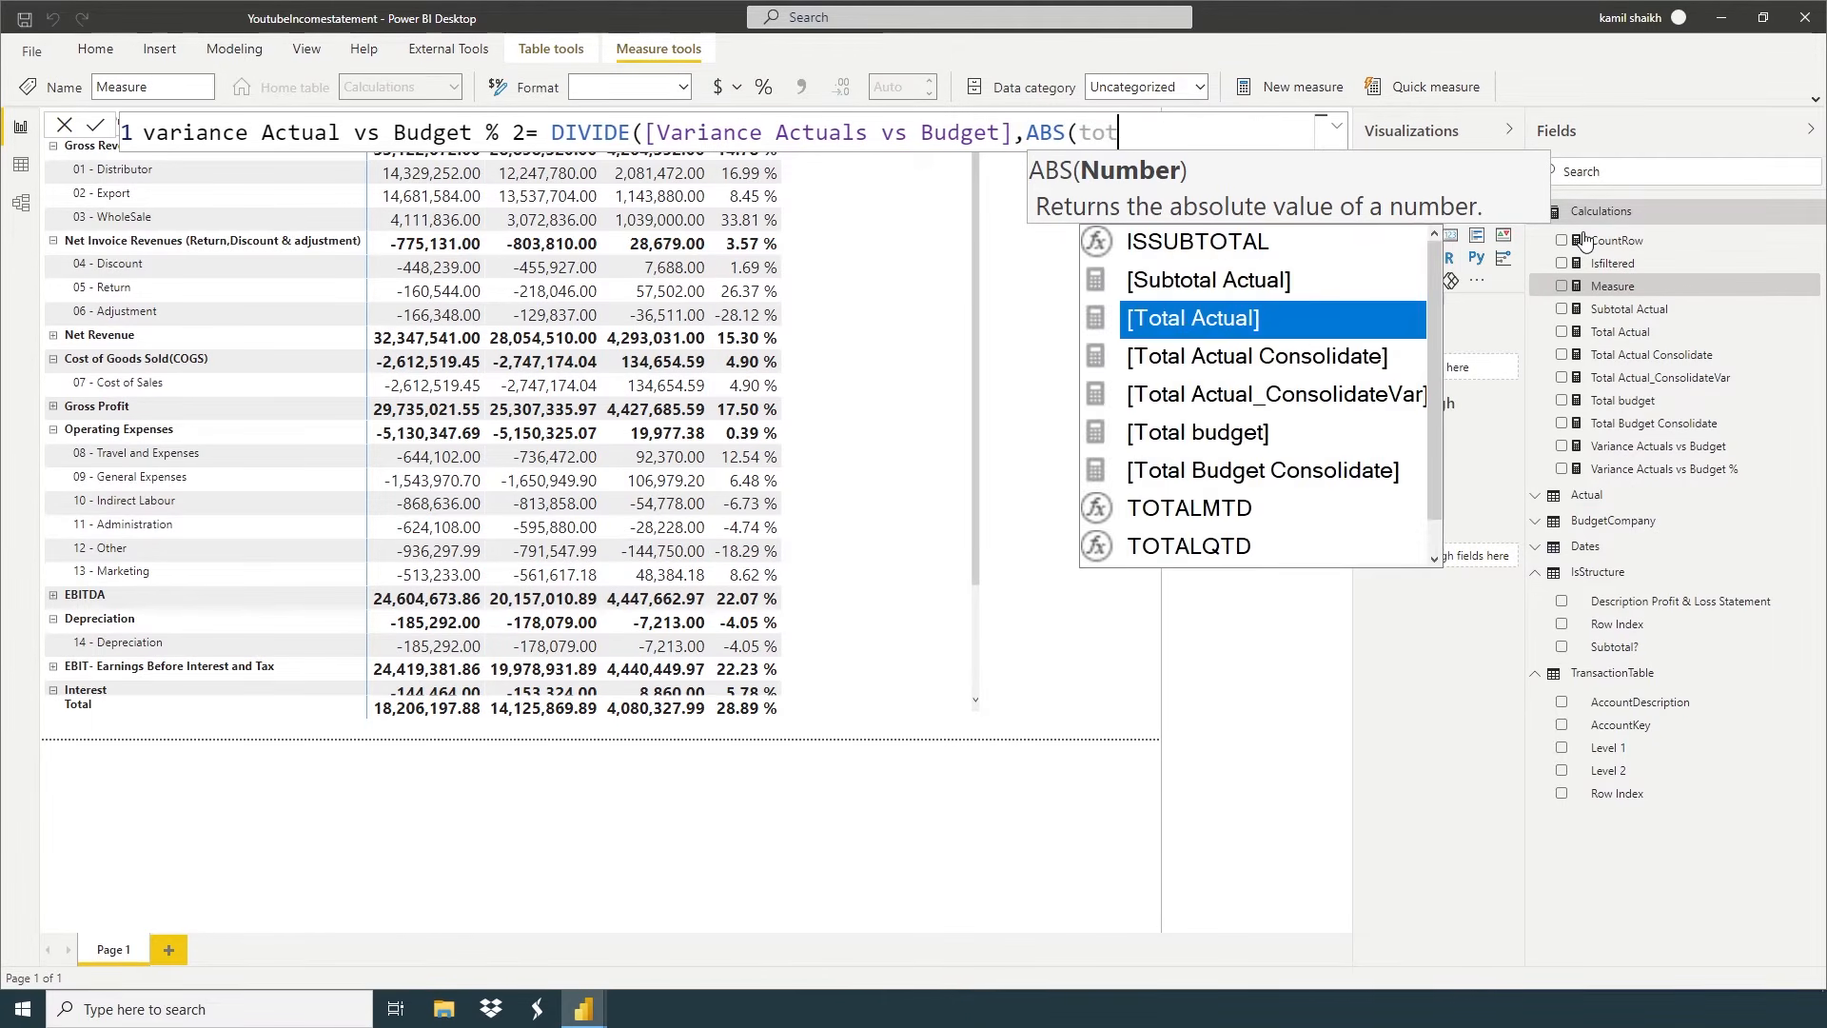
type("al")
key("Down")
key("Down")
key("Down")
key("Down")
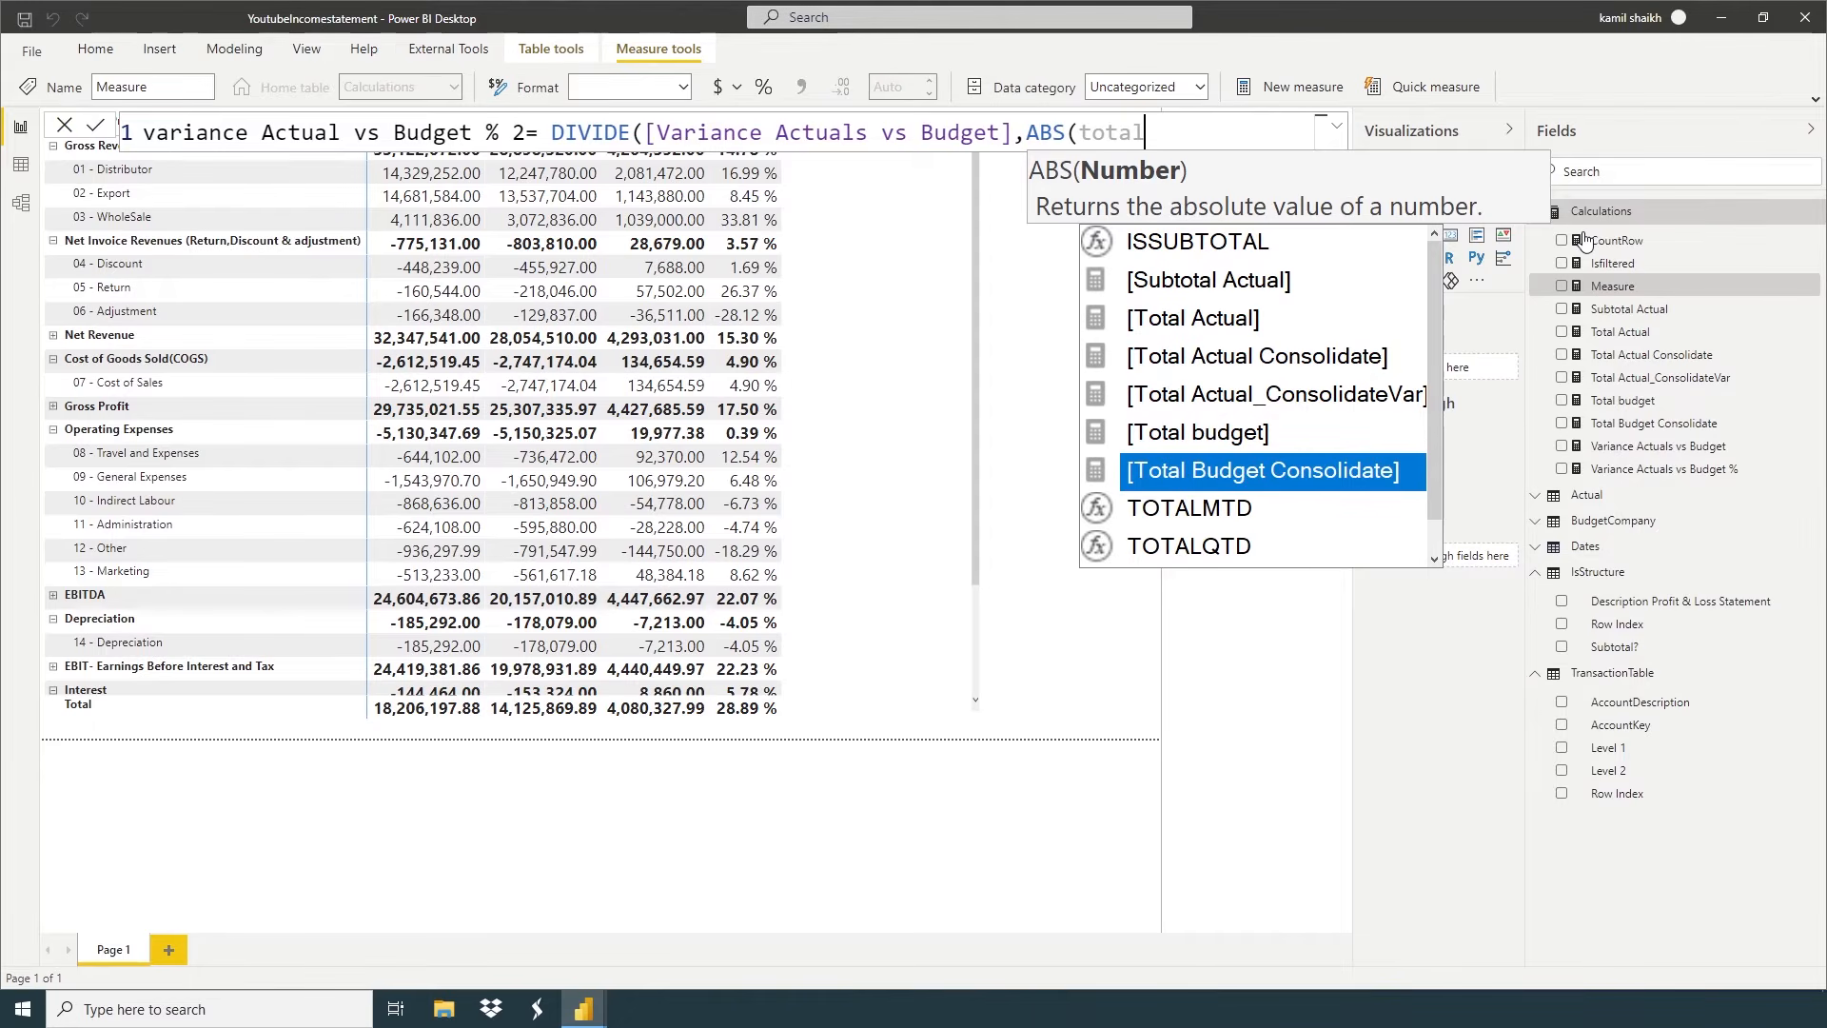
key("Tab")
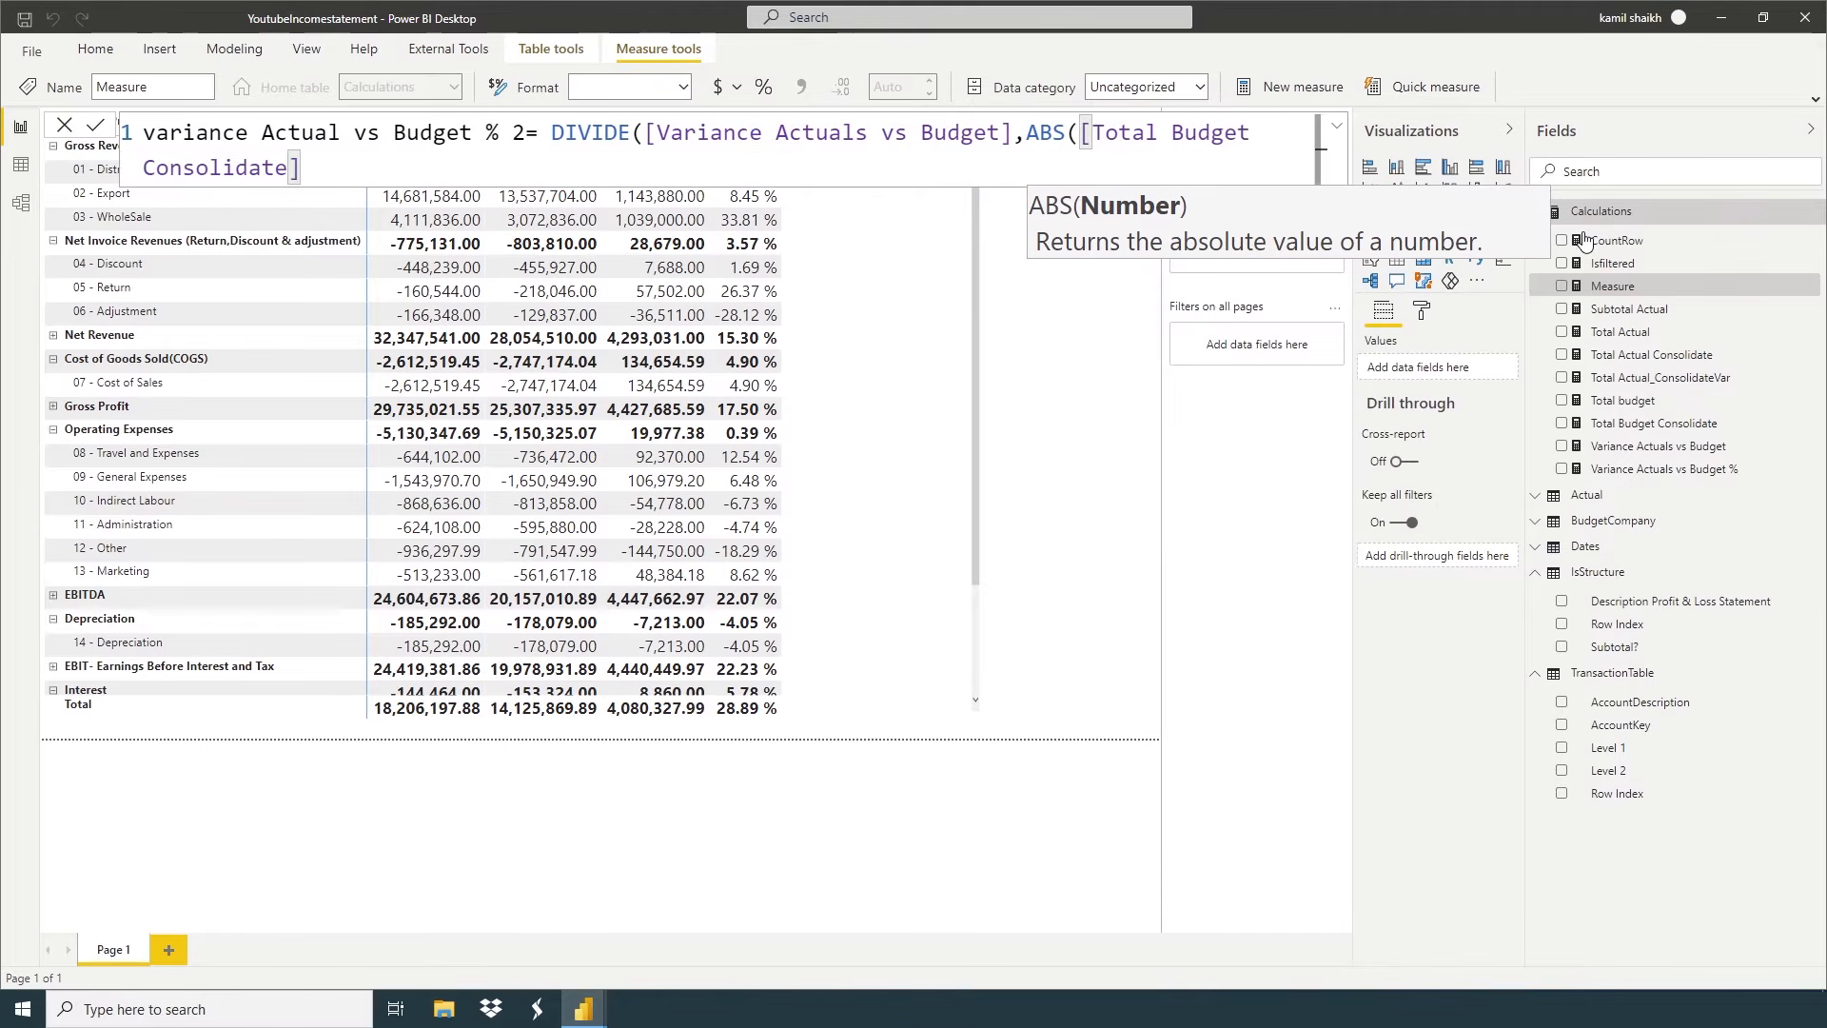
type(")")
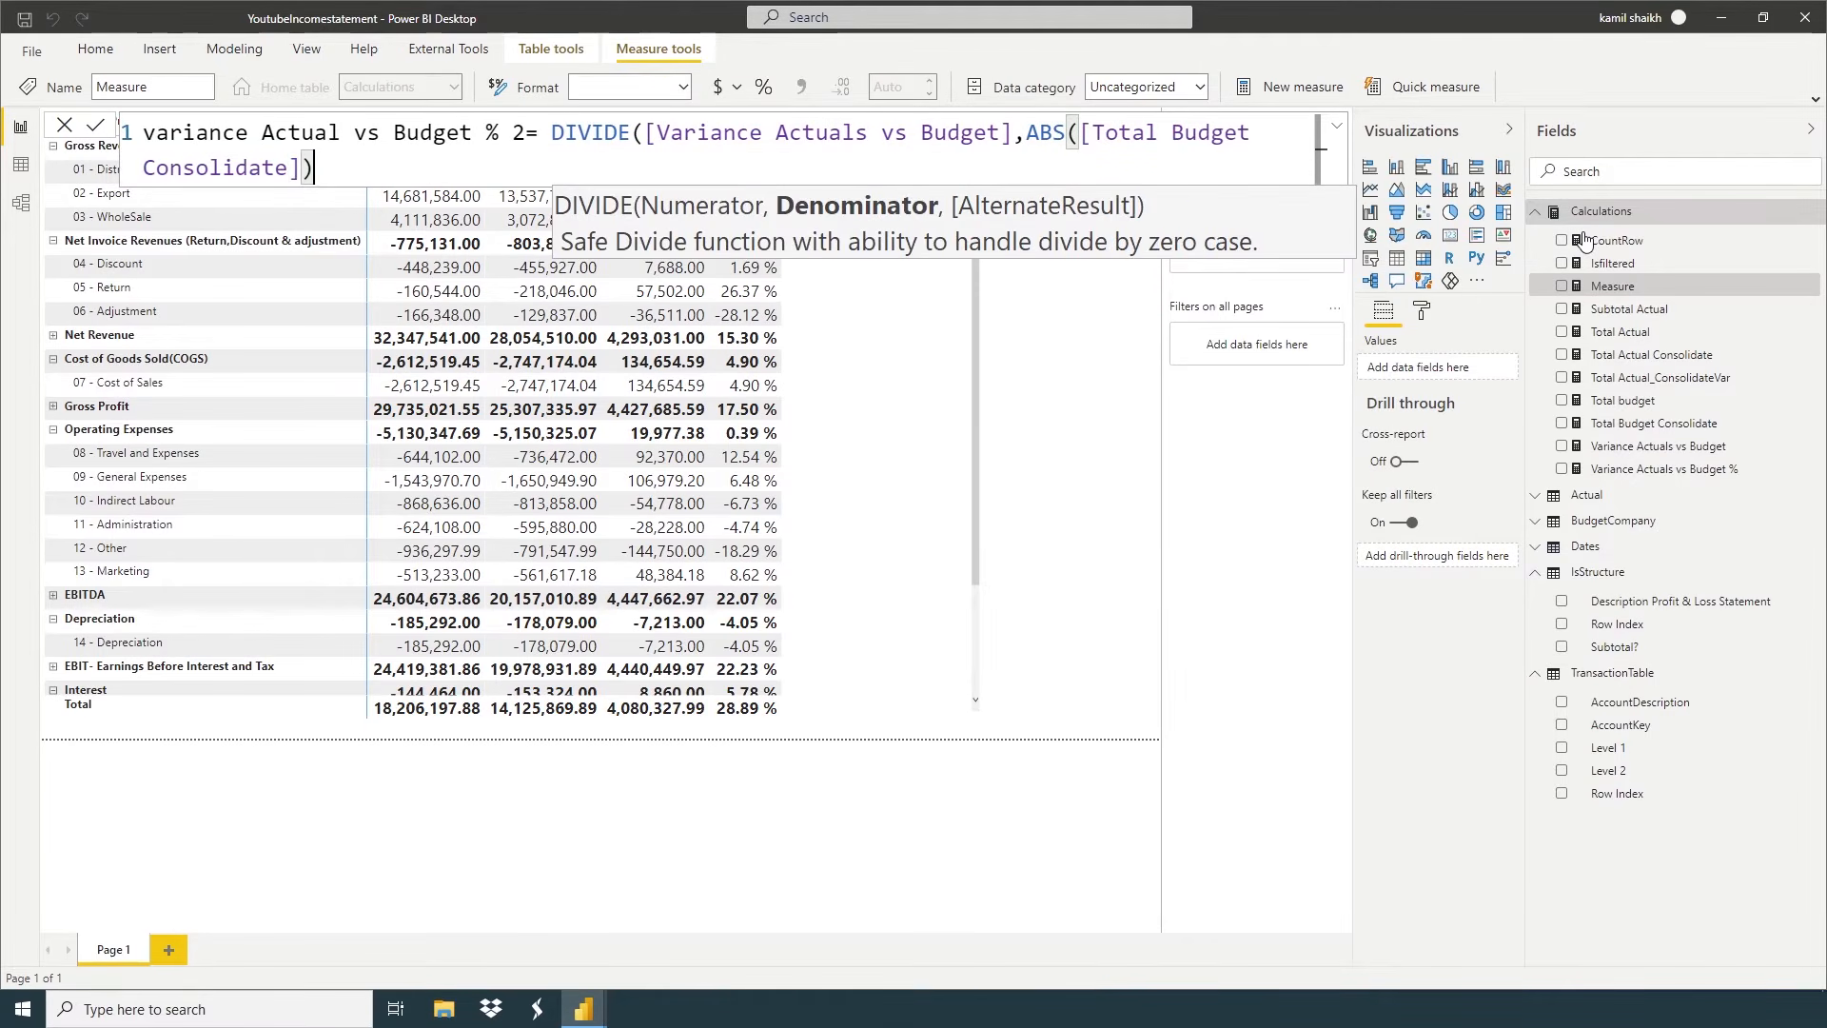
key("Return")
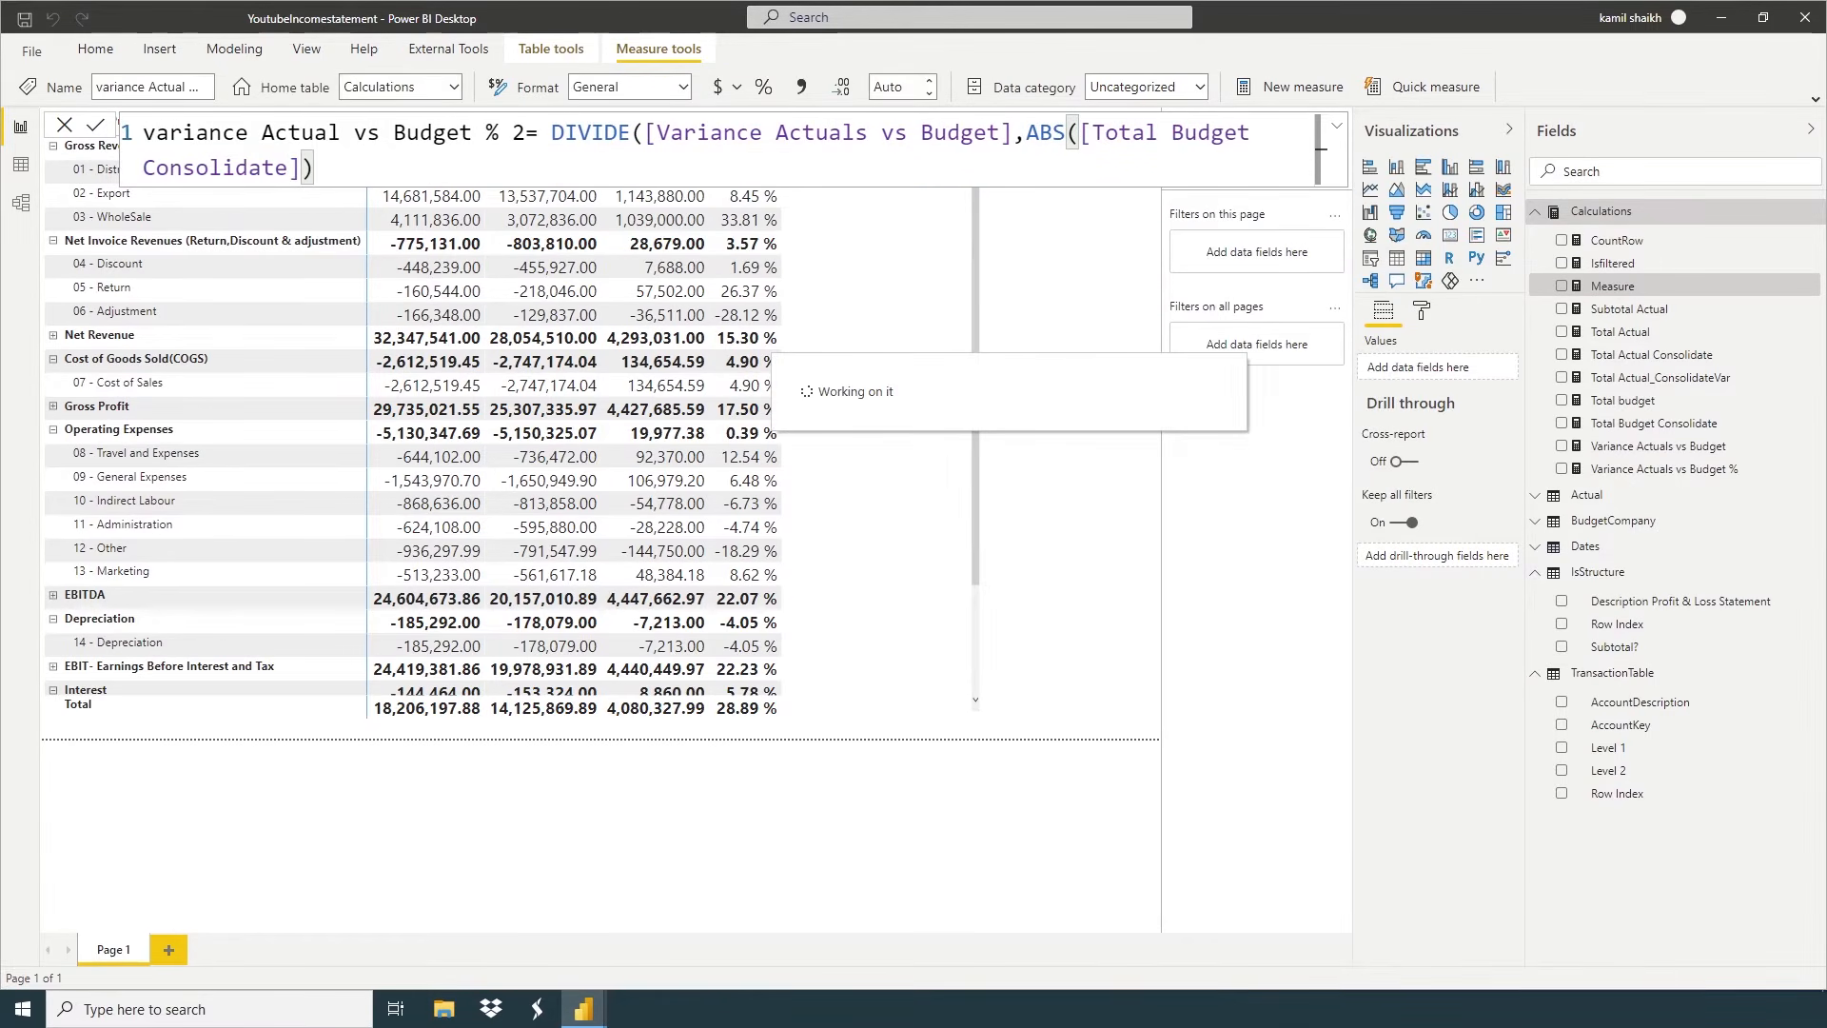
Commit the measure variance Actual vs Budget % 2 and add it to the profit and loss matrix values
left_click(104, 125)
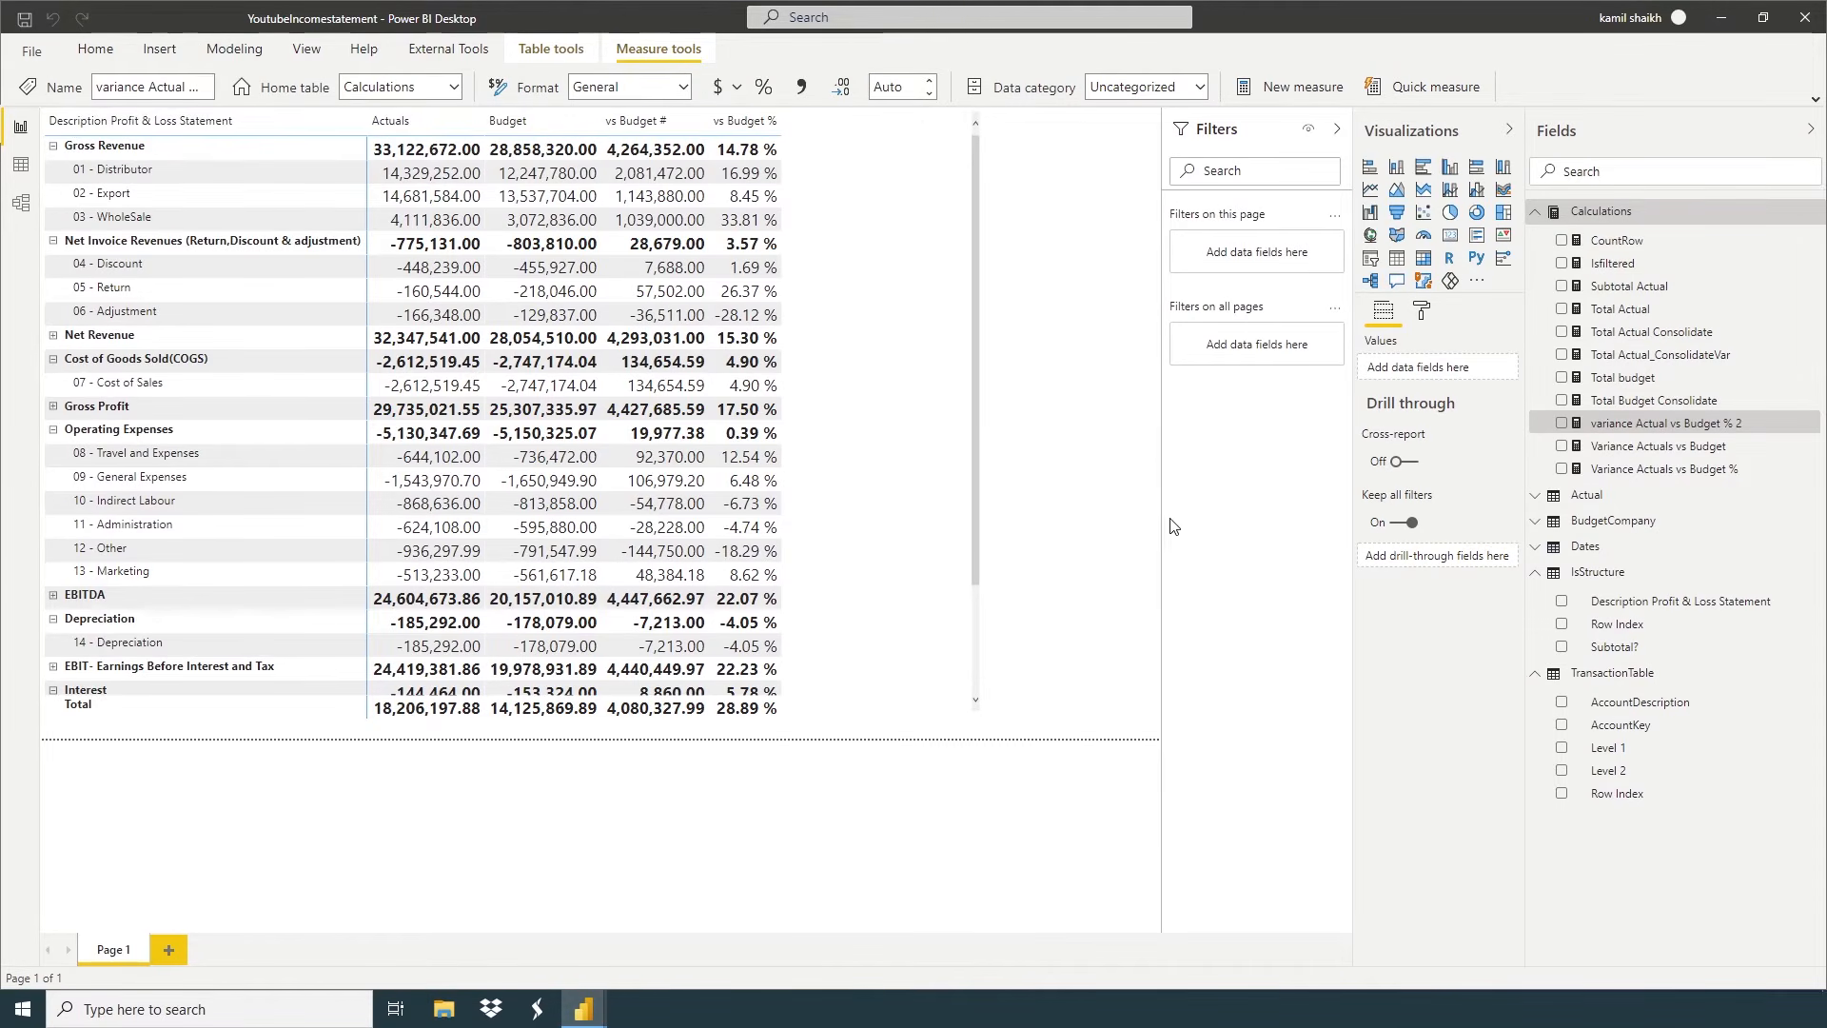
left_click(942, 449)
left_click_drag(1672, 430, 1453, 609)
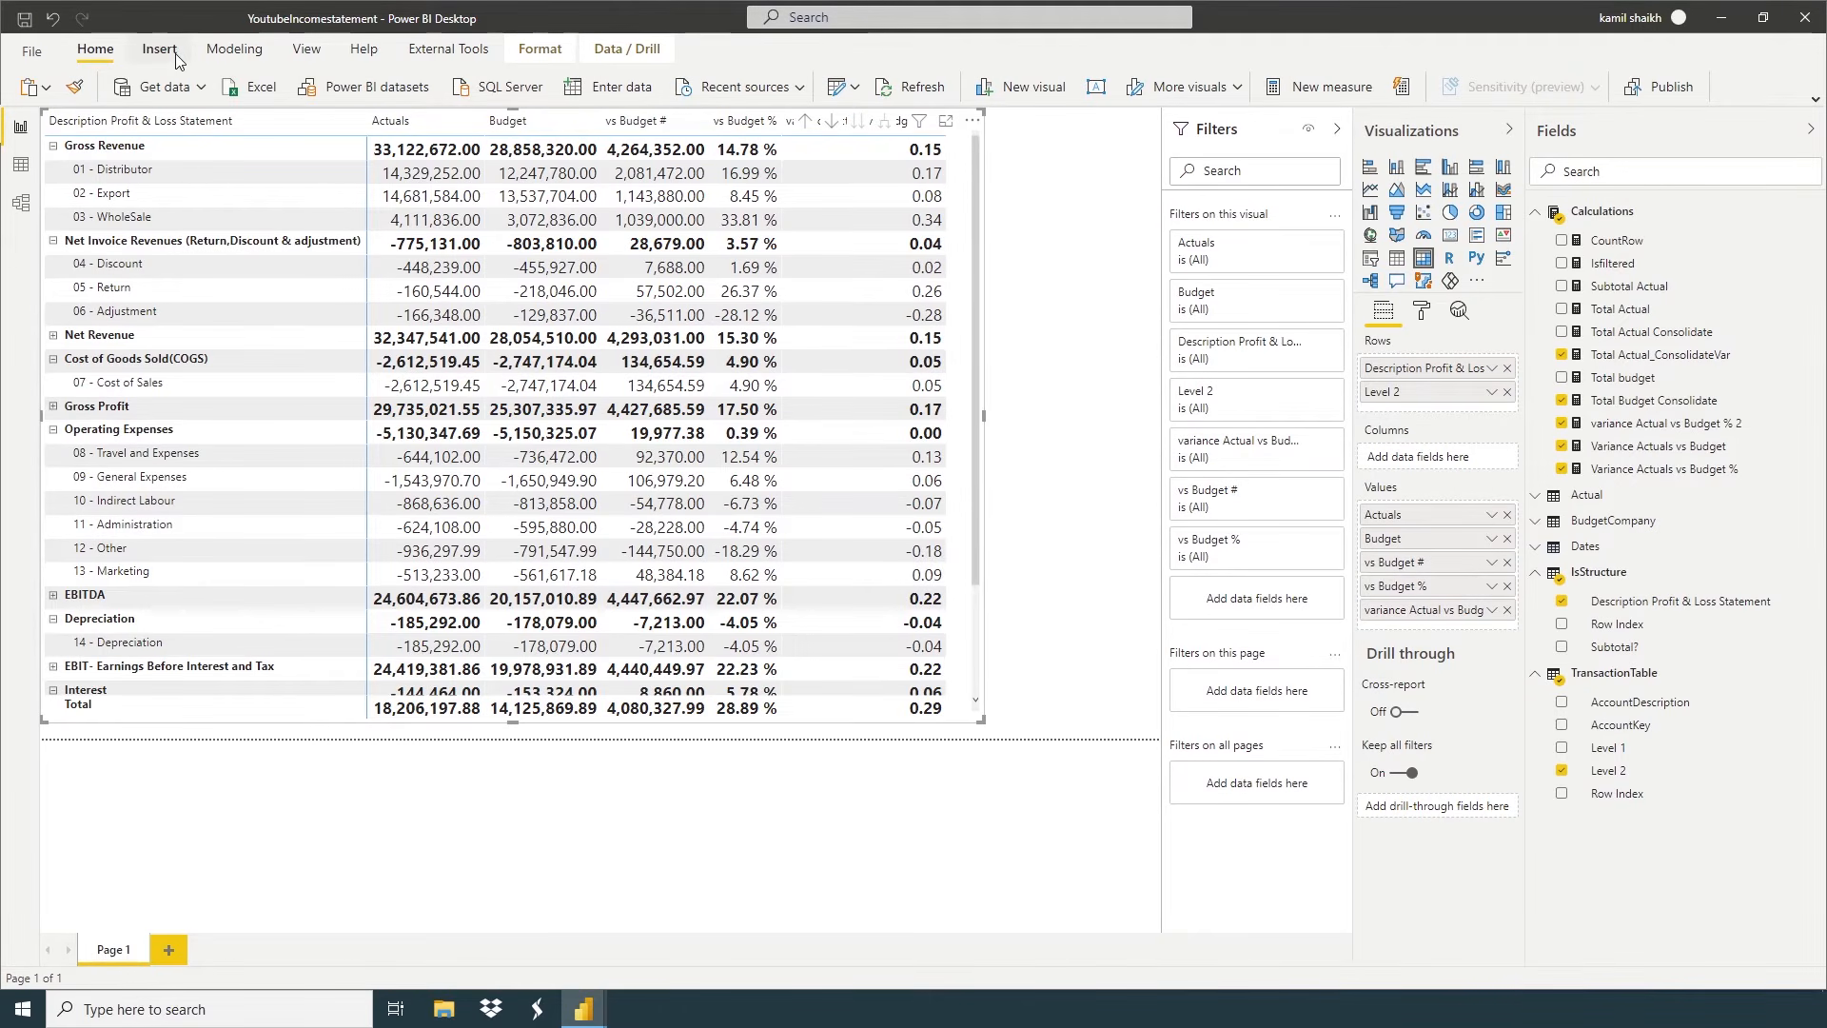
Format the measure variance Actual vs Budget % 2 as Percentage and close its formula
left_click(1652, 425)
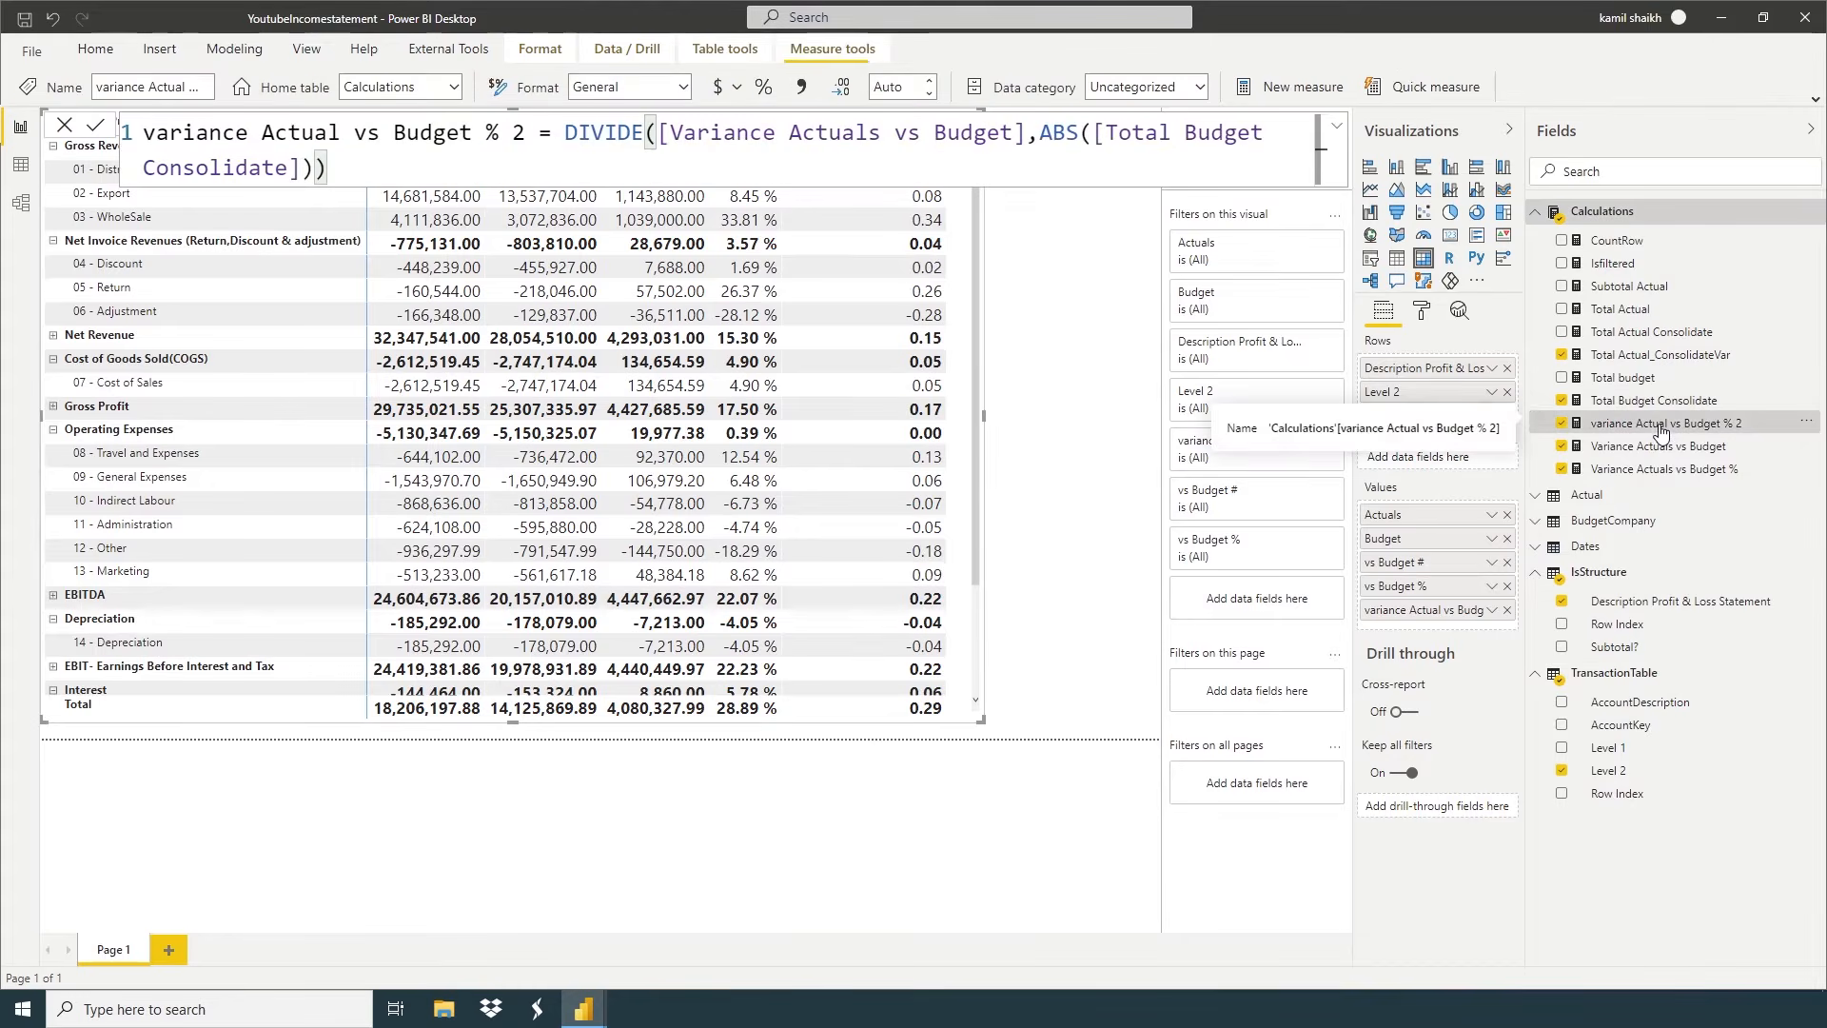
left_click(682, 86)
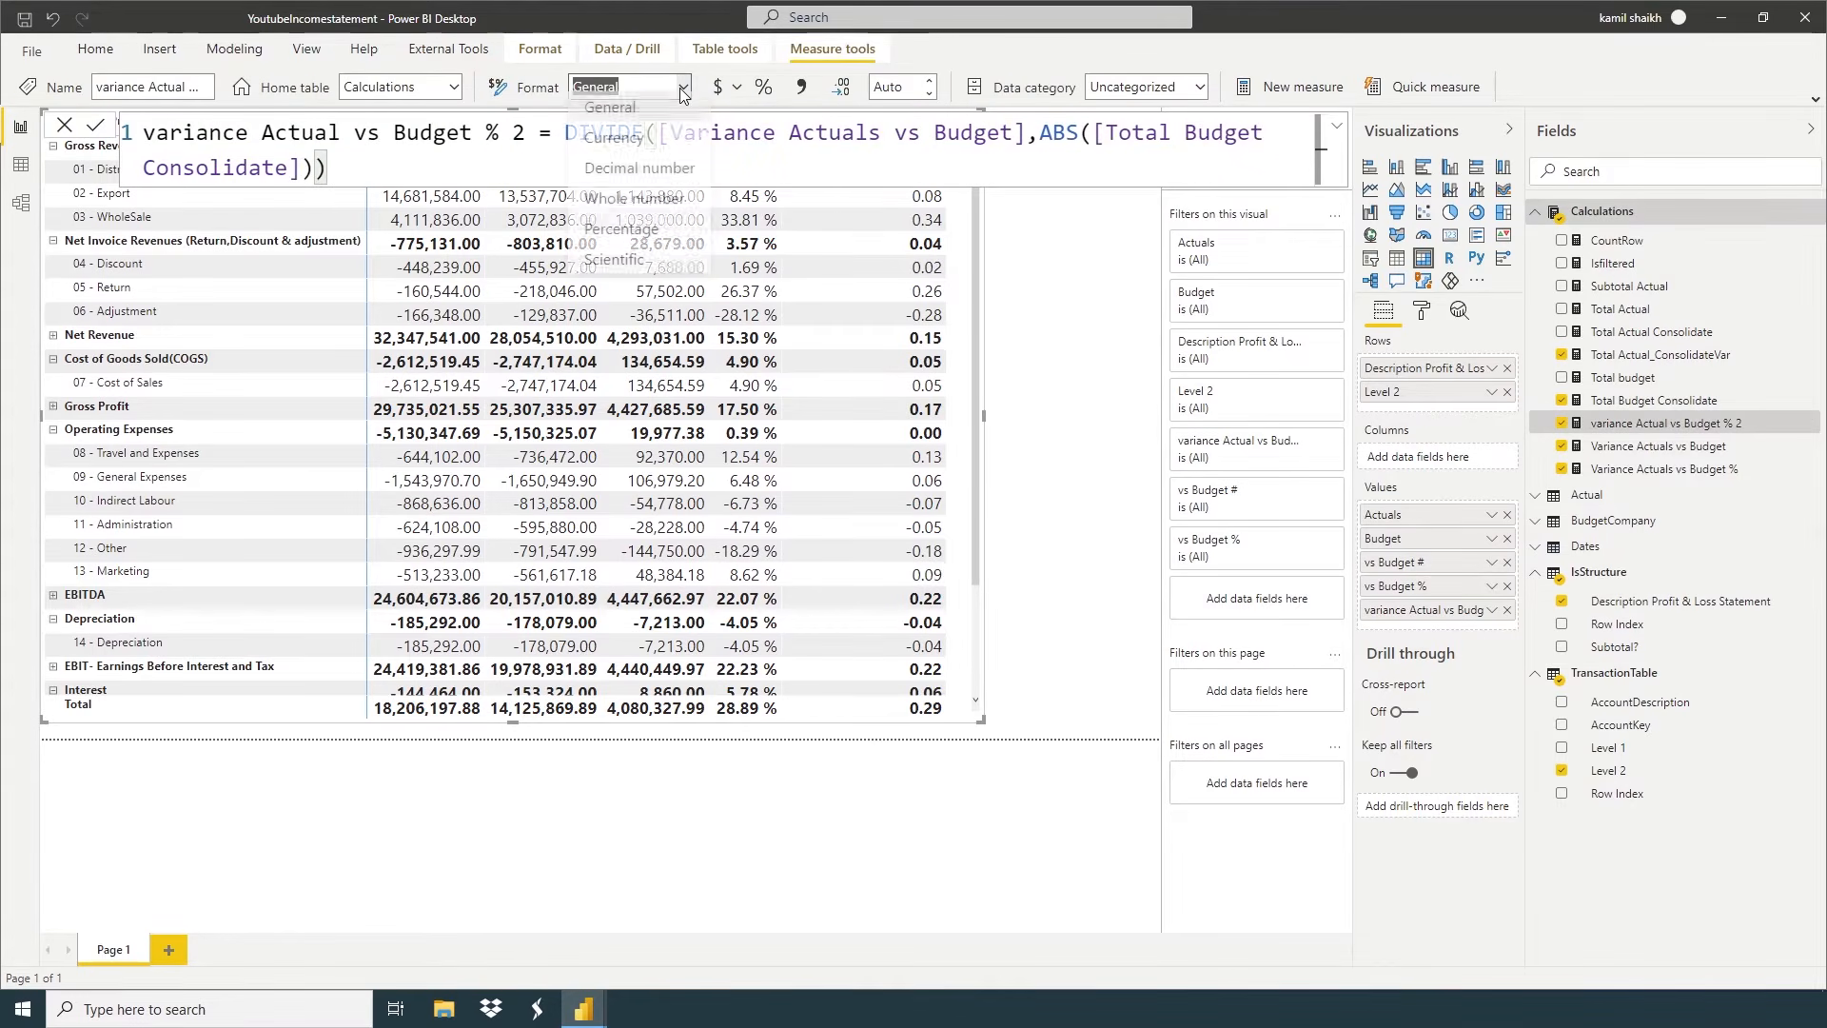
left_click(631, 242)
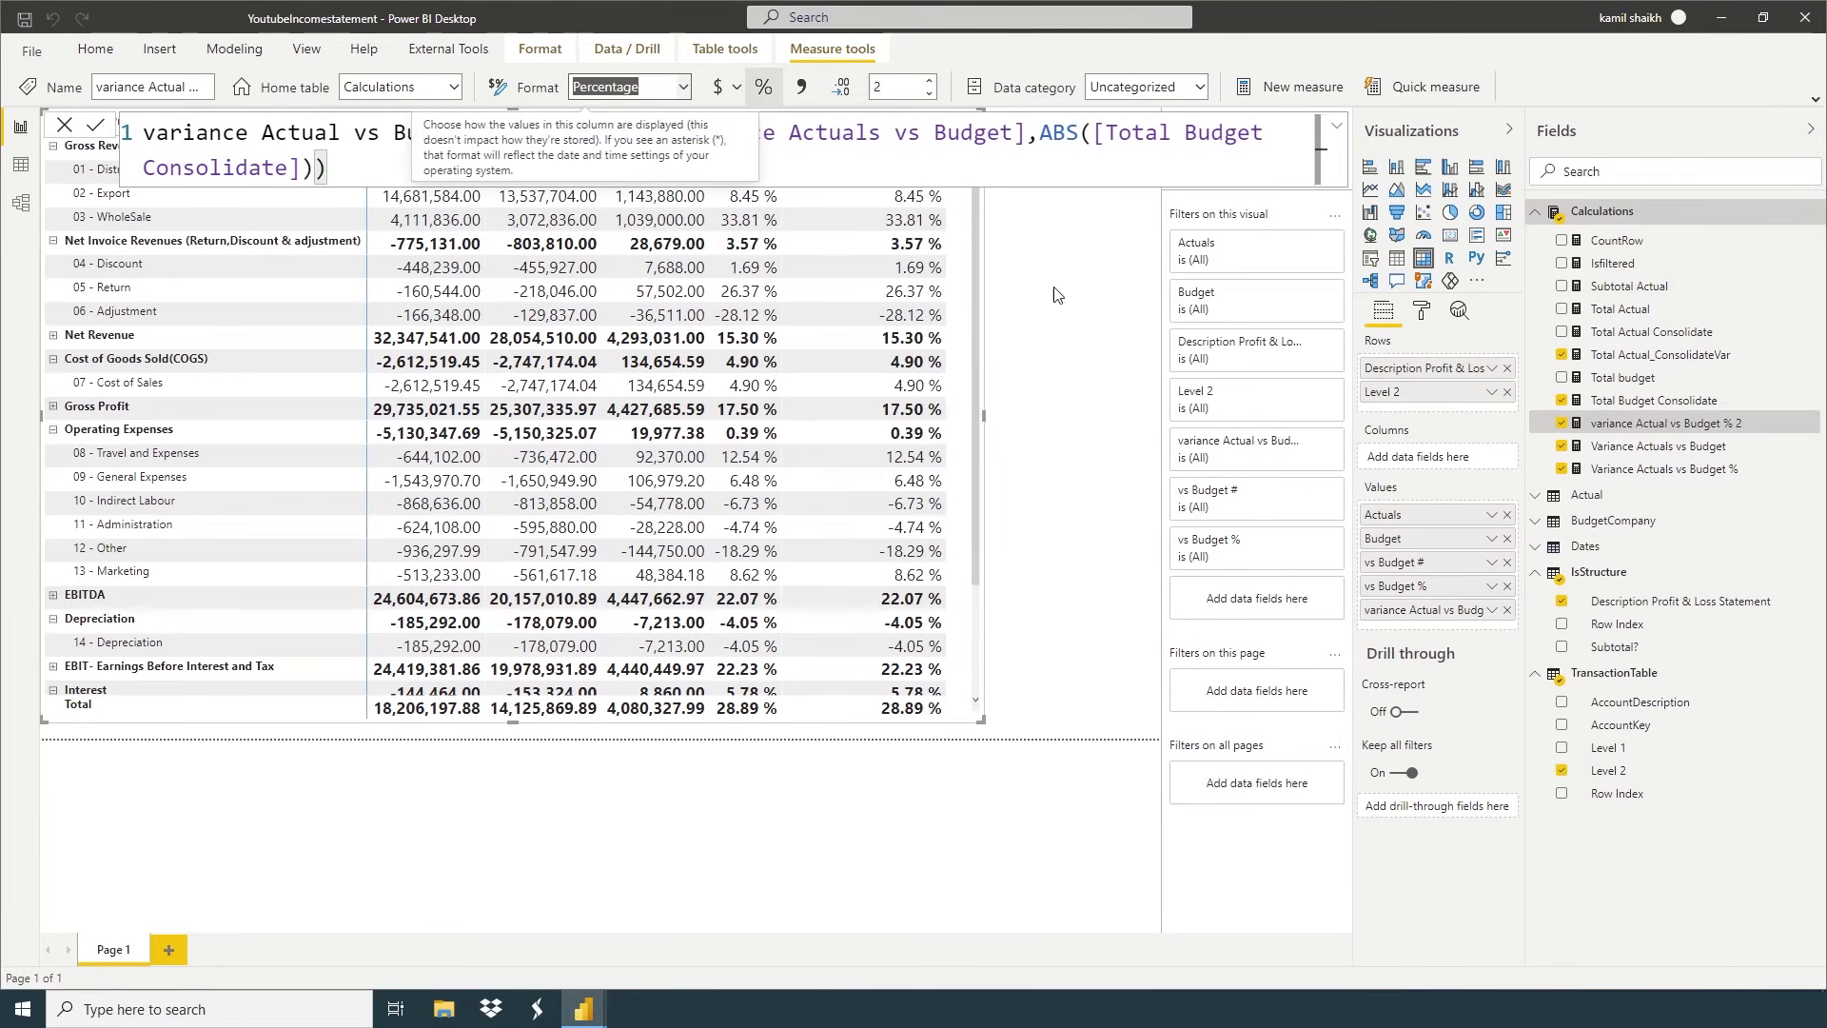
left_click(67, 126)
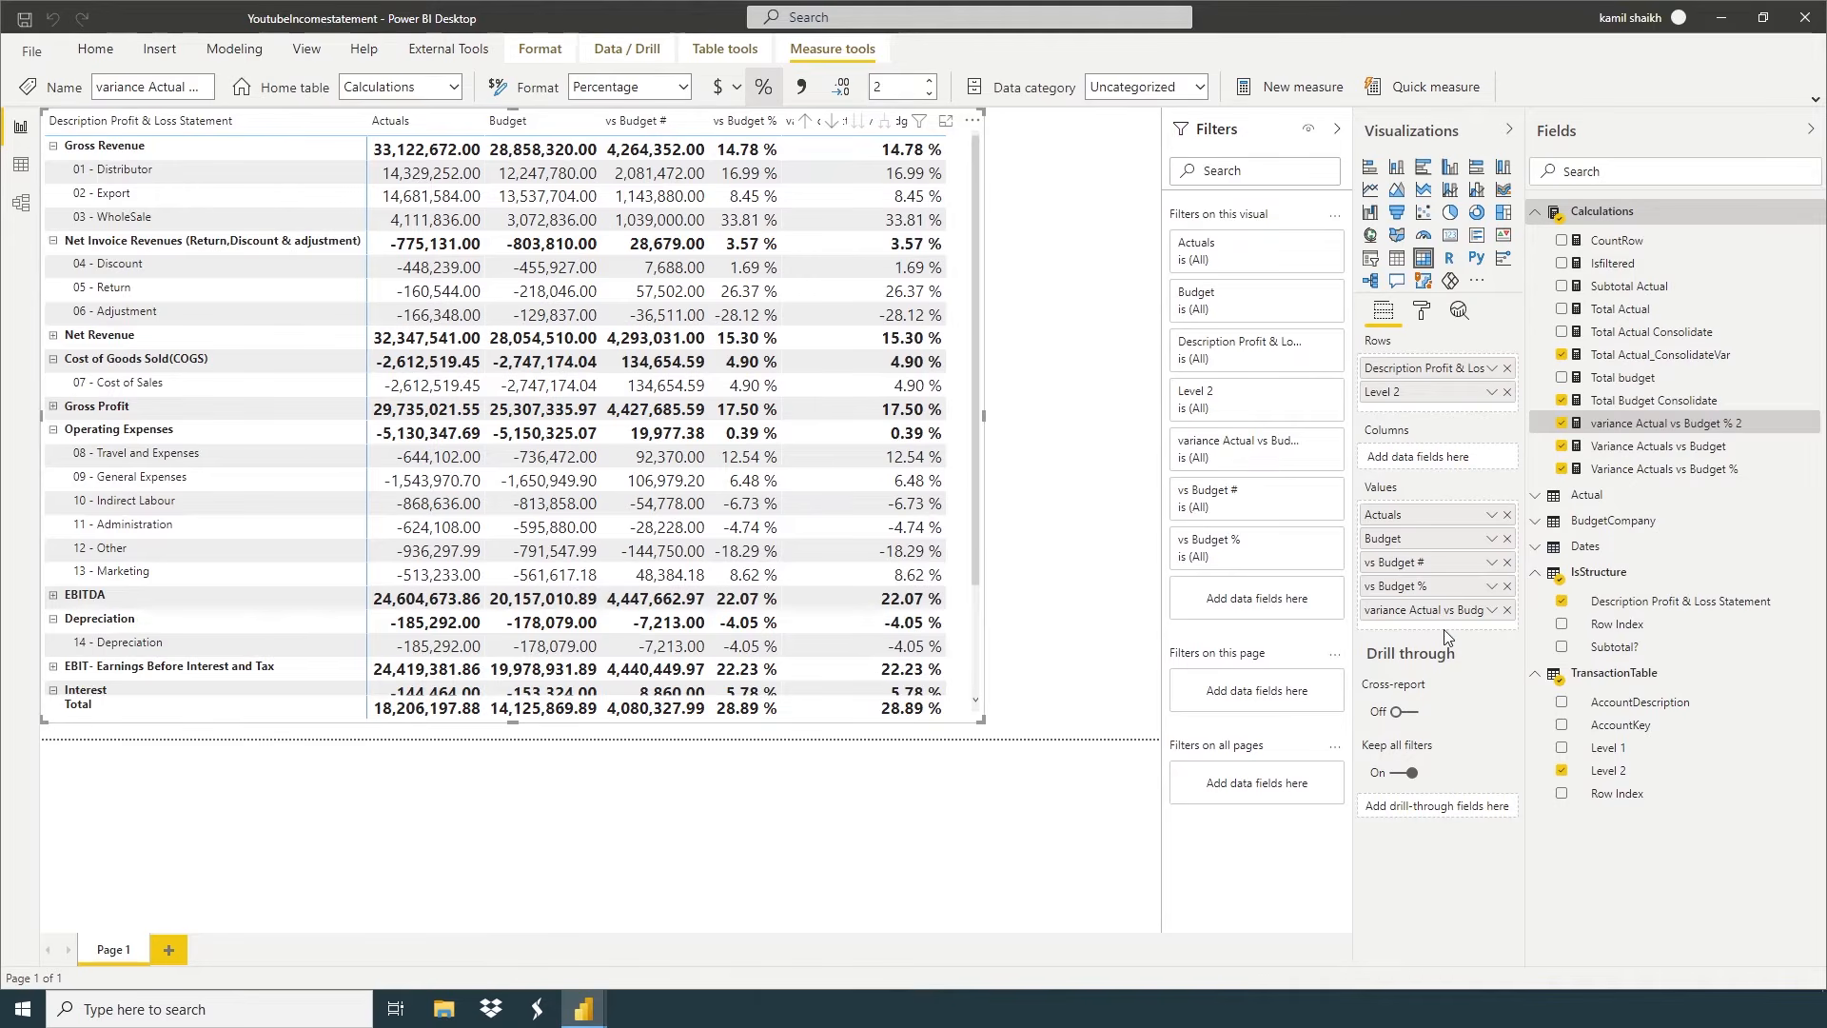
Remove variance Actual vs Budget % 2 from the matrix values and deselect the matrix
left_click(1507, 610)
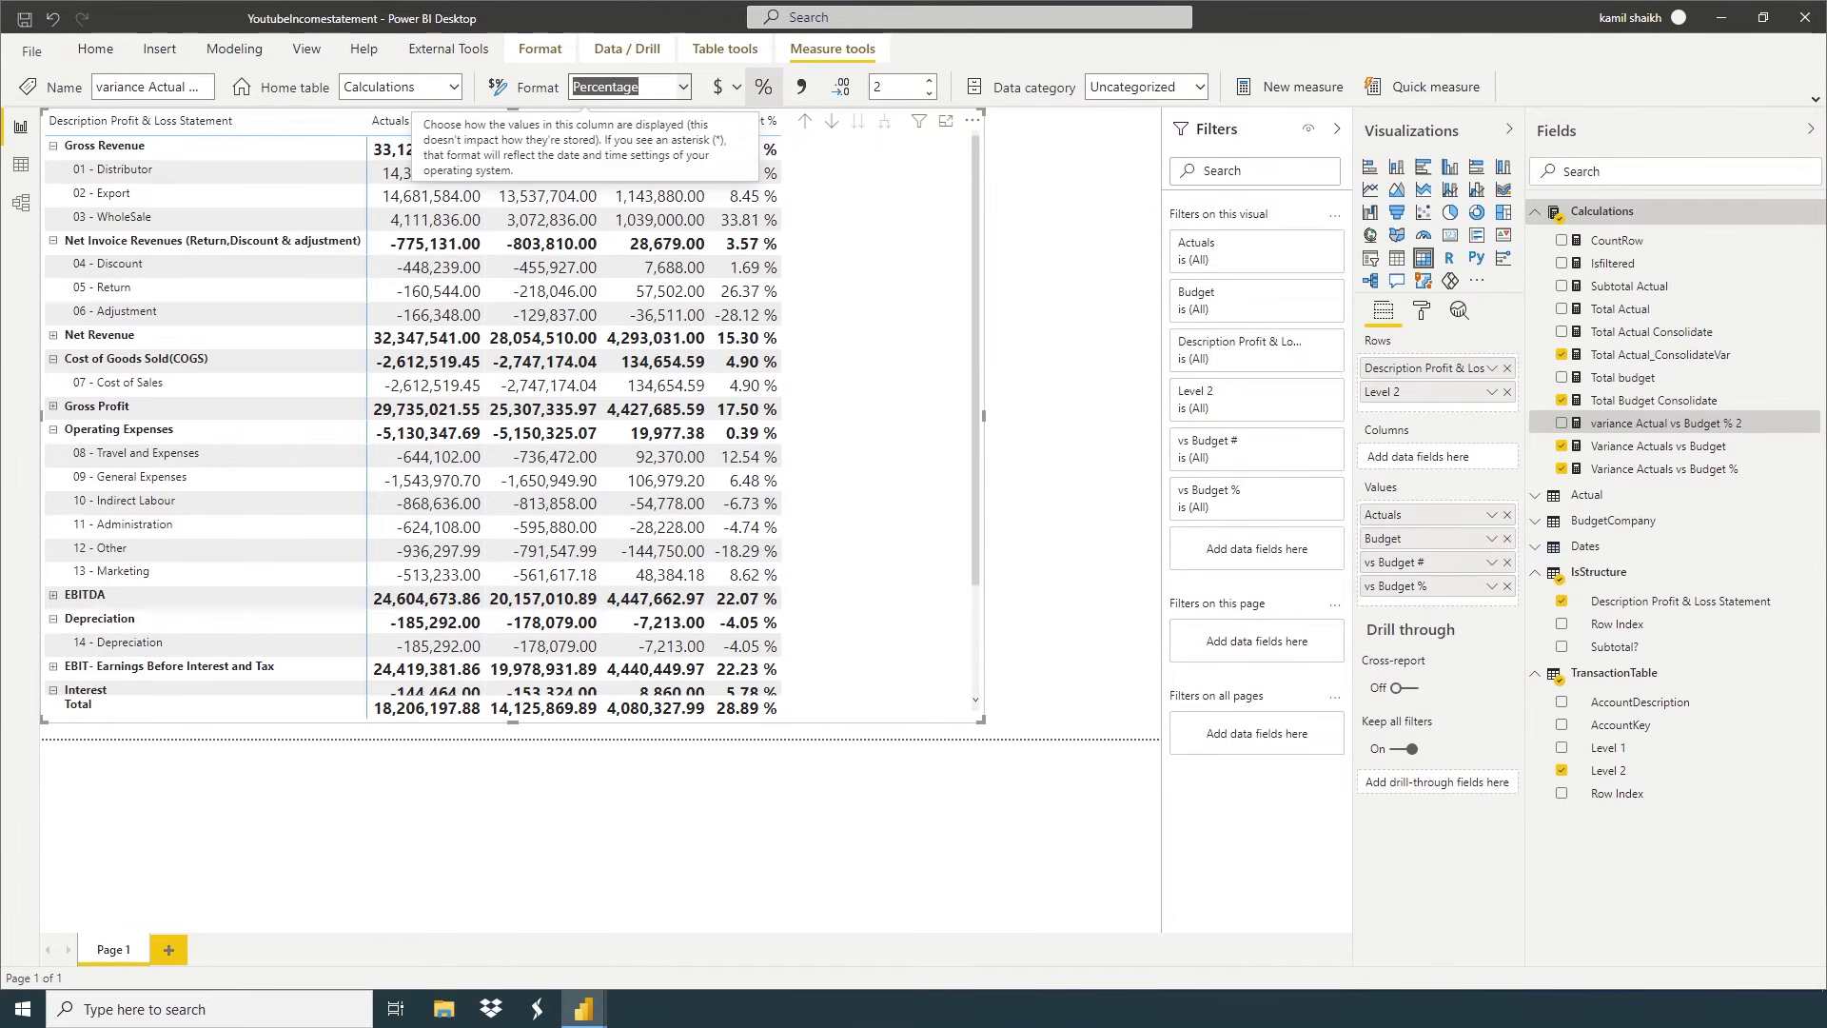
left_click(1029, 415)
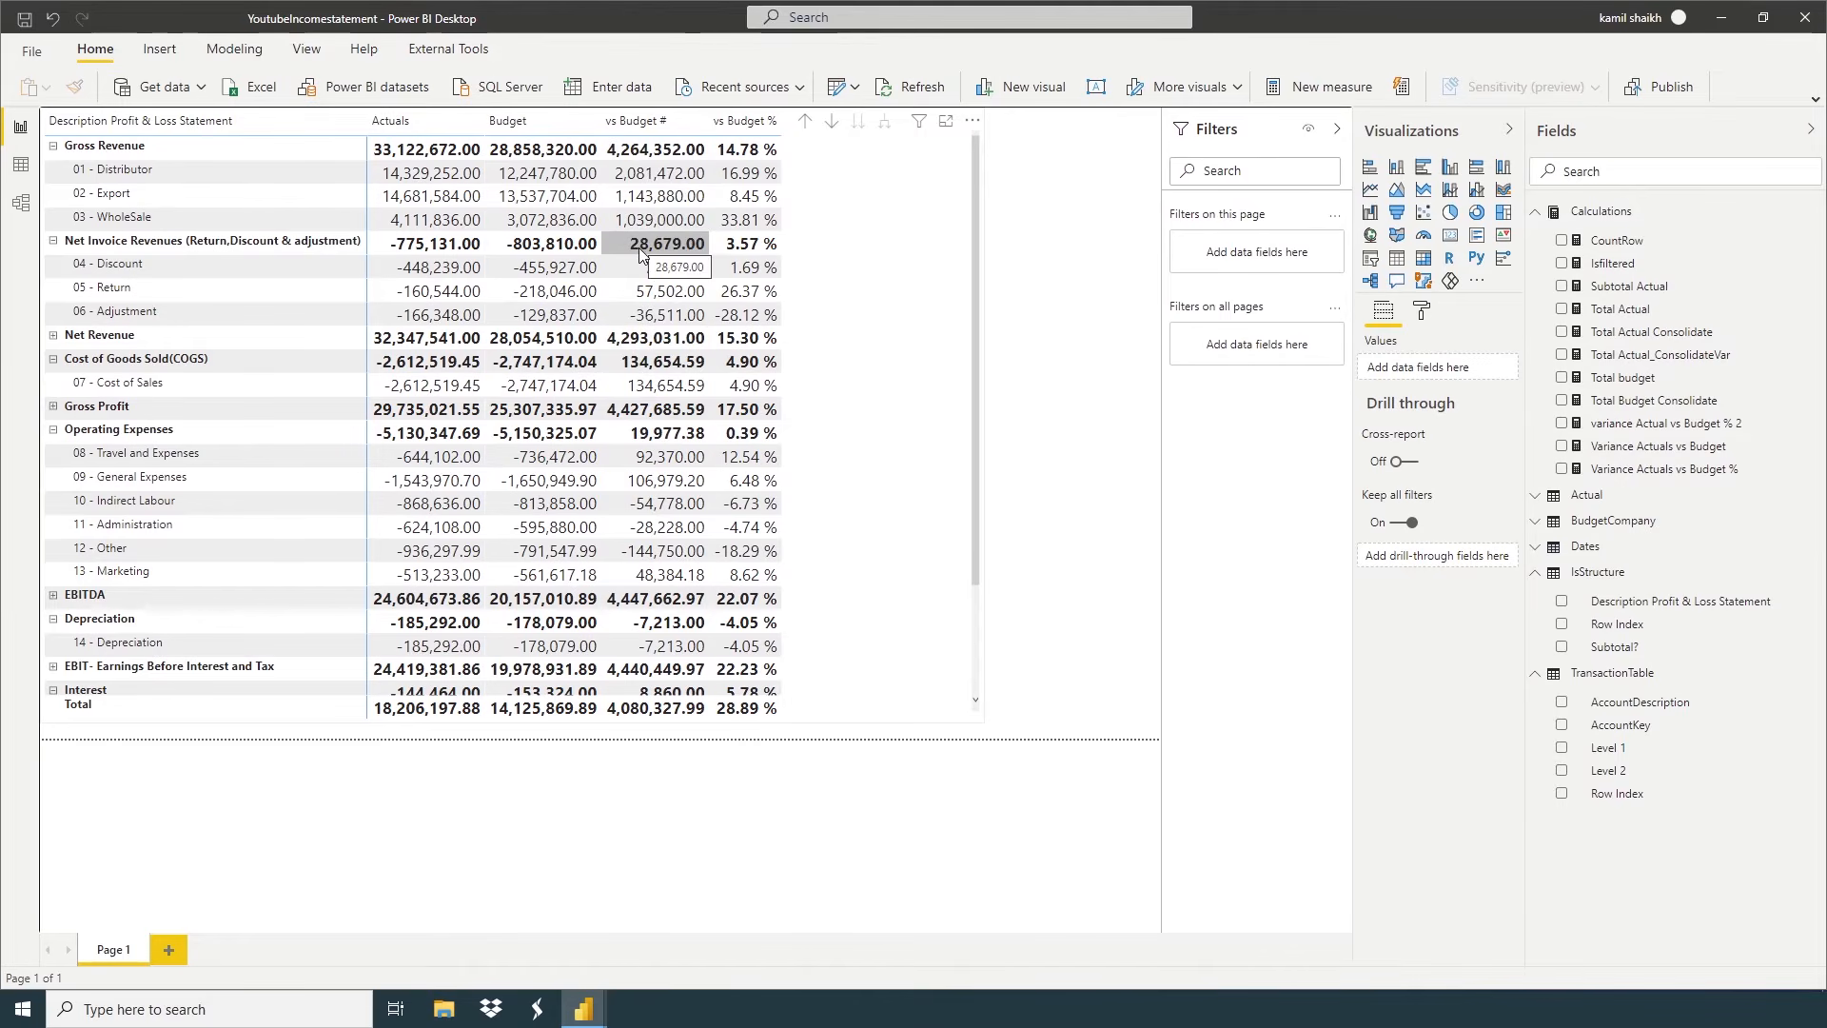
Create a new measure in the Calculations table named vs Budget Highlight, with its formula body on a new line
right_click(1624, 218)
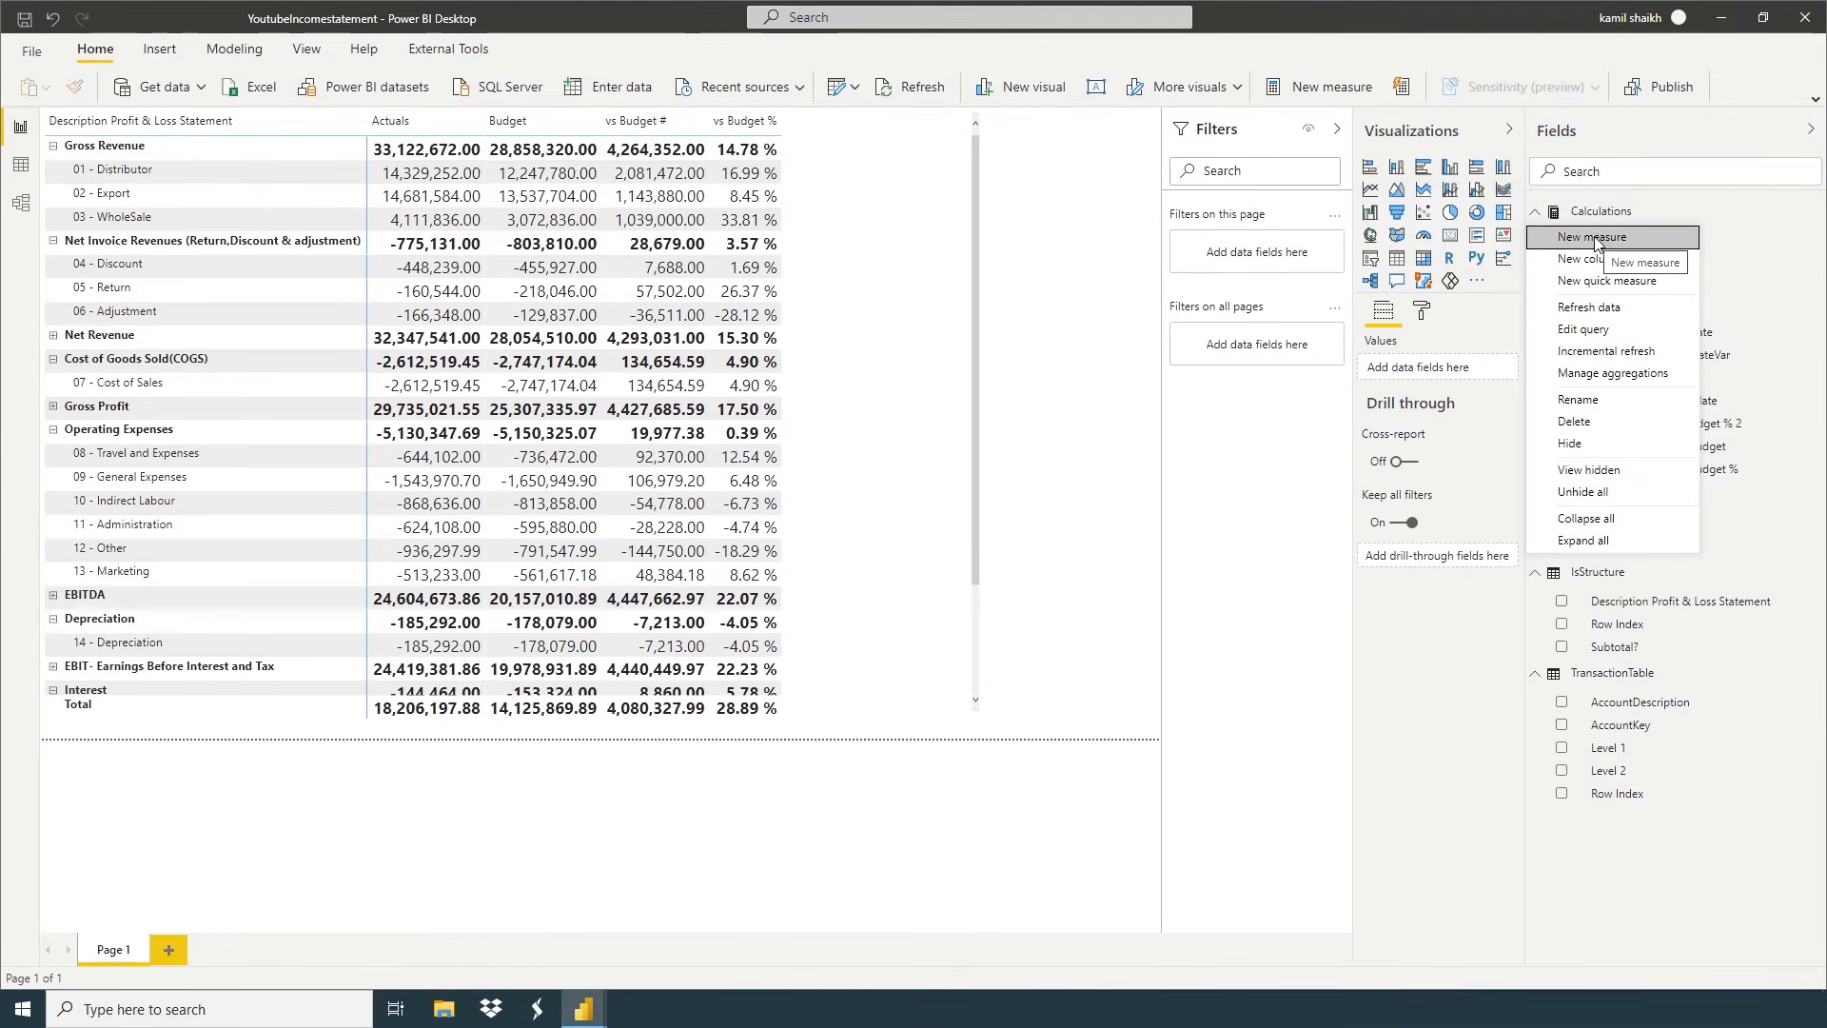
left_click(1595, 242)
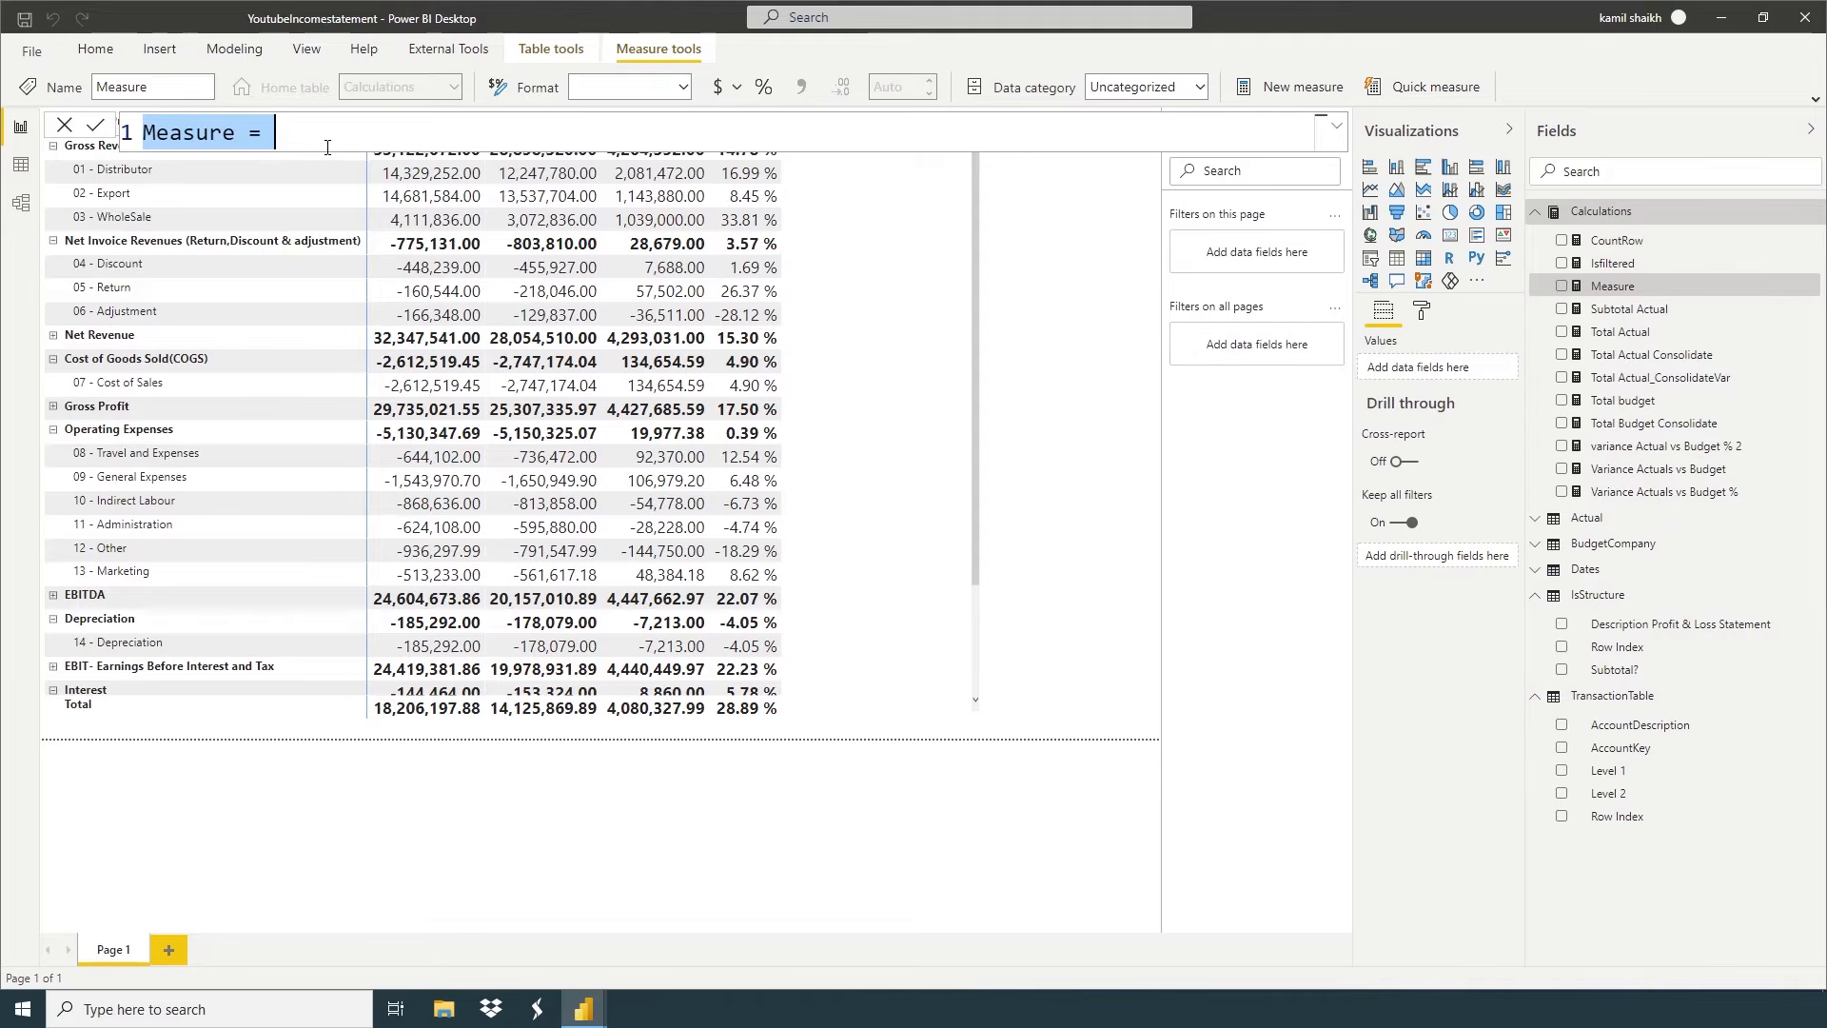
type("VS")
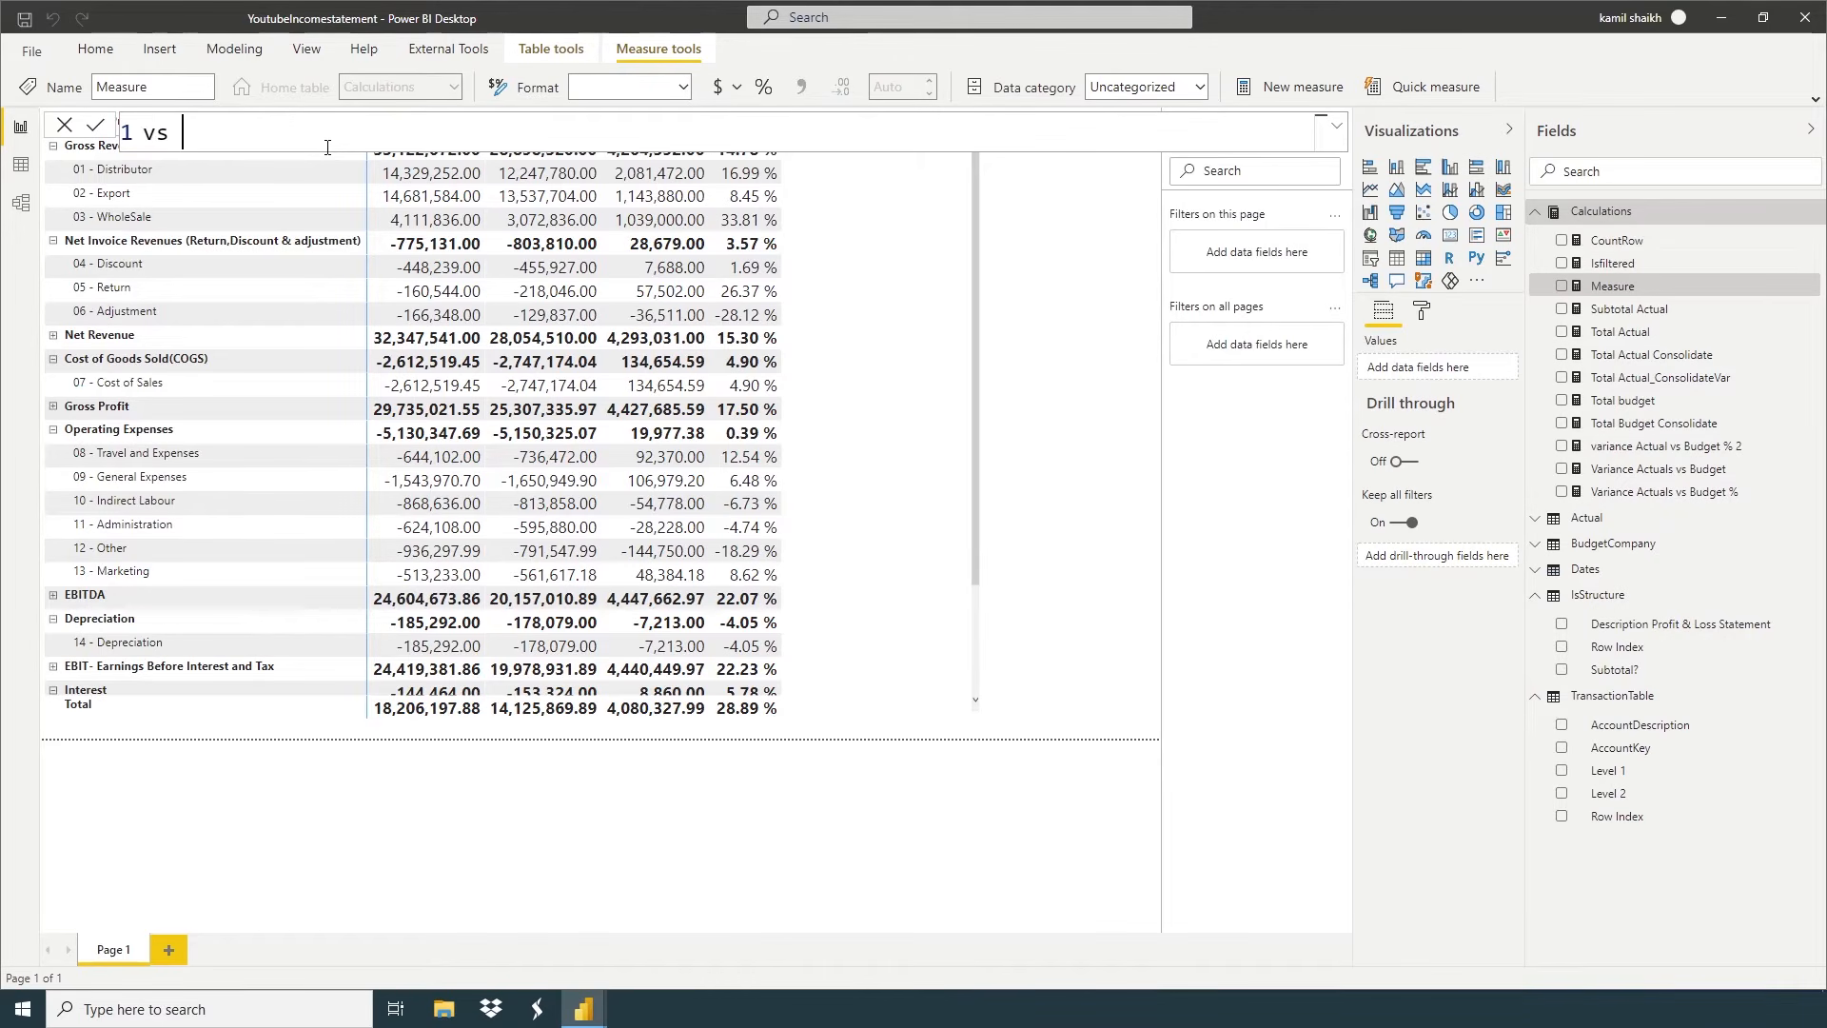
type("Budget Highlight =")
key("shift+Return")
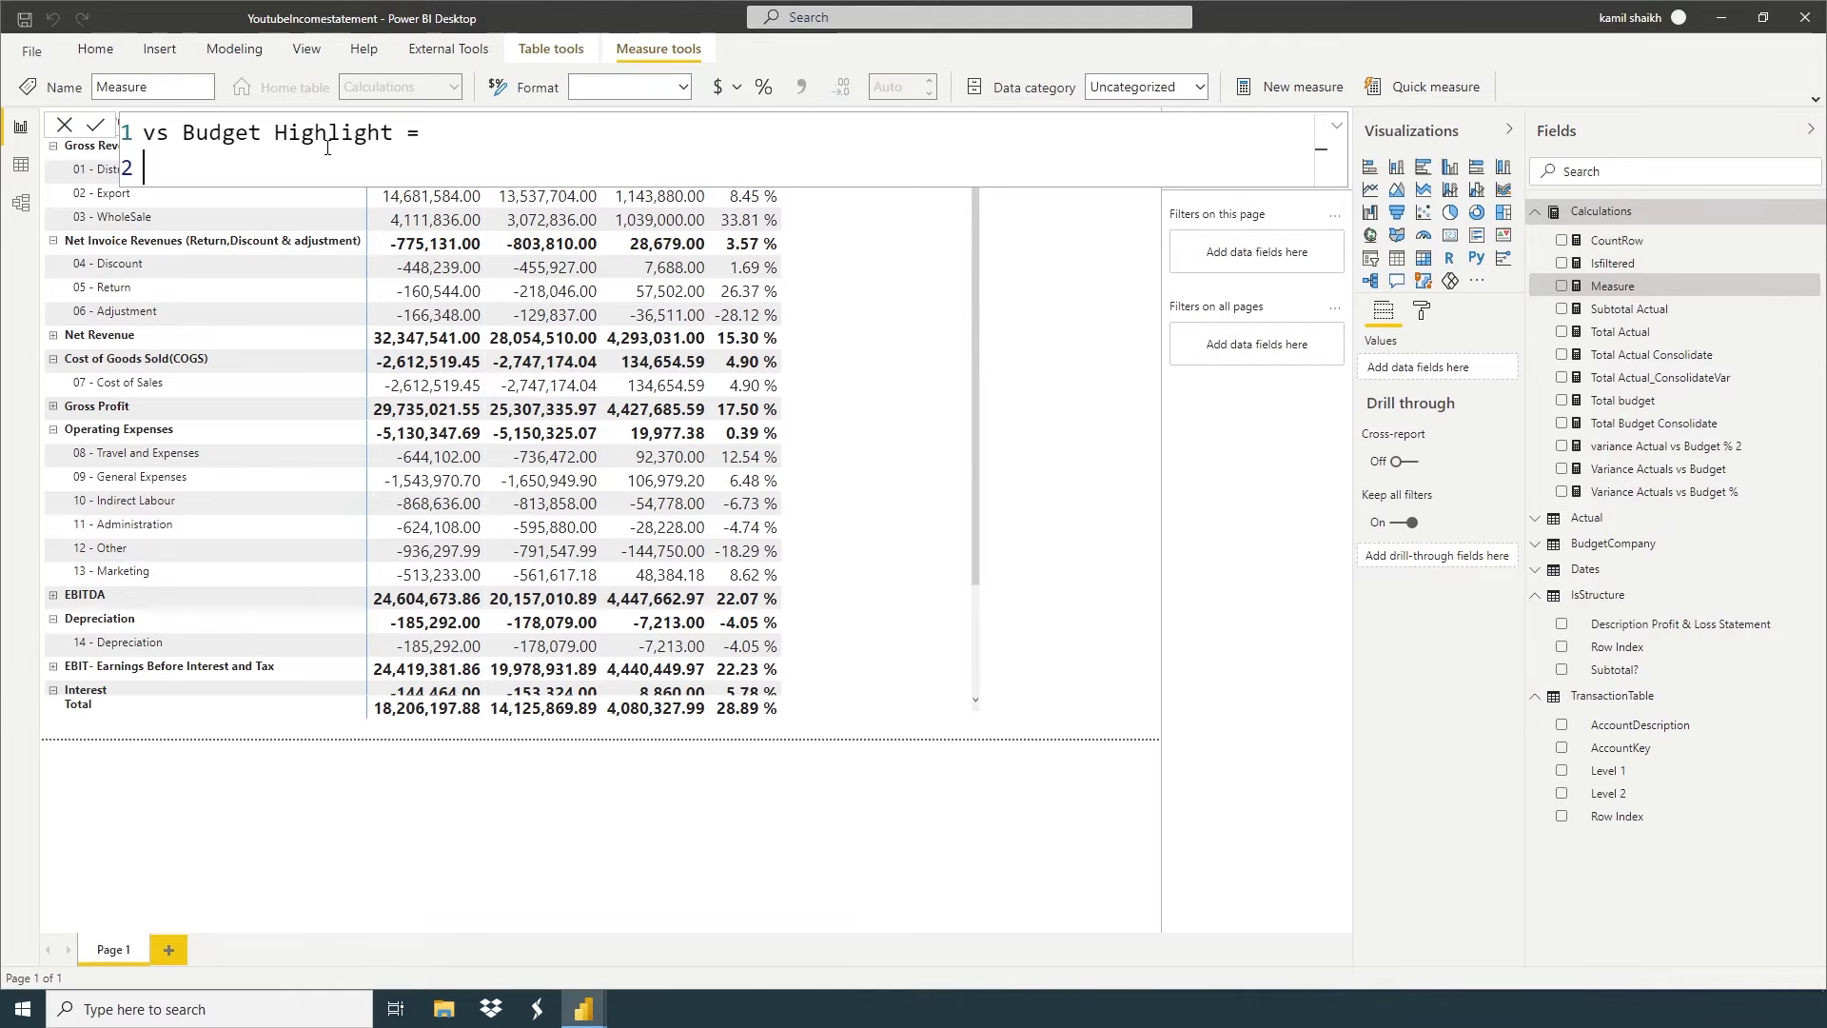
Define vs Budget Highlight to return "#40916c" when consolidated actuals exceed budget, "#d62828" when below, otherwise "#FFFFFF" through COALESCE, and commit it
type("var actualsGreaterThan0andVarianceLessthan0 = IF([Total Actual_ConsolidateVar]>[Total Budget Consolidate],\"#40916c\") var actualsGreaterless0andVarianceLessthan0 = IF([Total Actual_ConsolidateVar]<[Total Budget Consolidate],\"#d62828\") return COALESCE( actualsGreaterThan0andVarianceLessthan0, actualsGreaterless0andVarianceLessthan0,\"#FFFFFF\")")
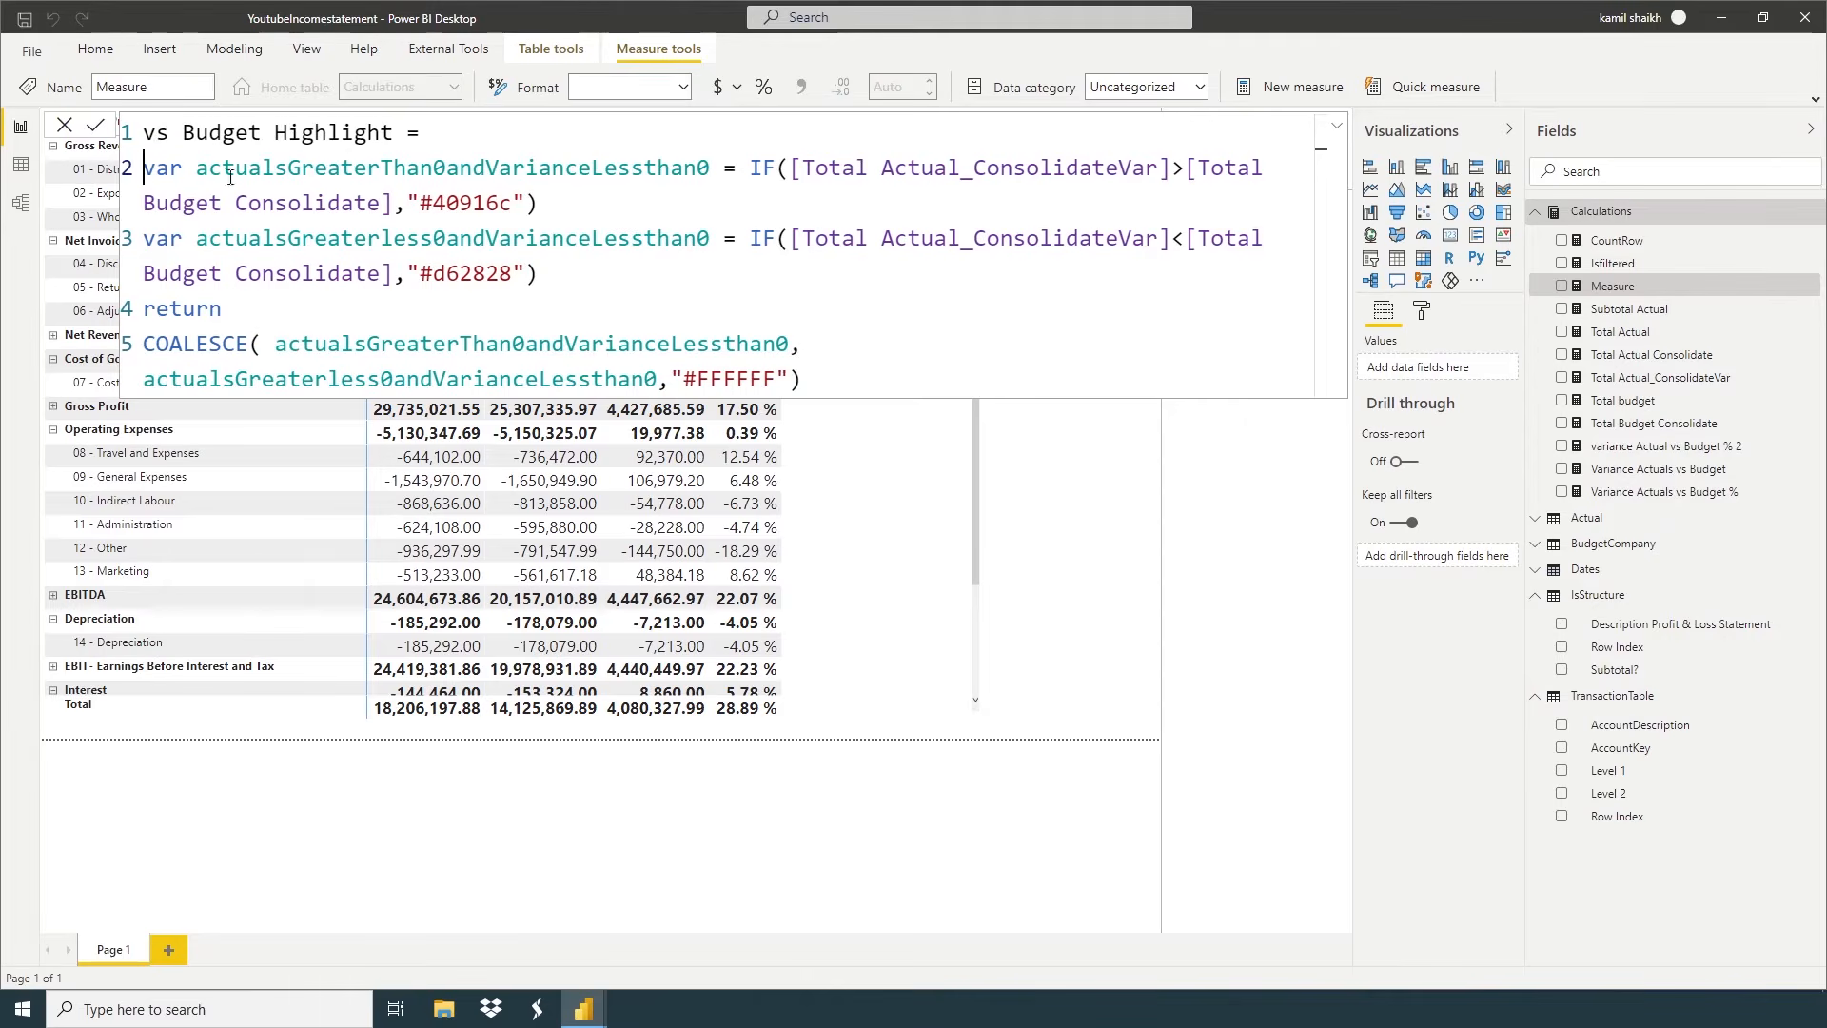
left_click_drag(419, 202, 506, 207)
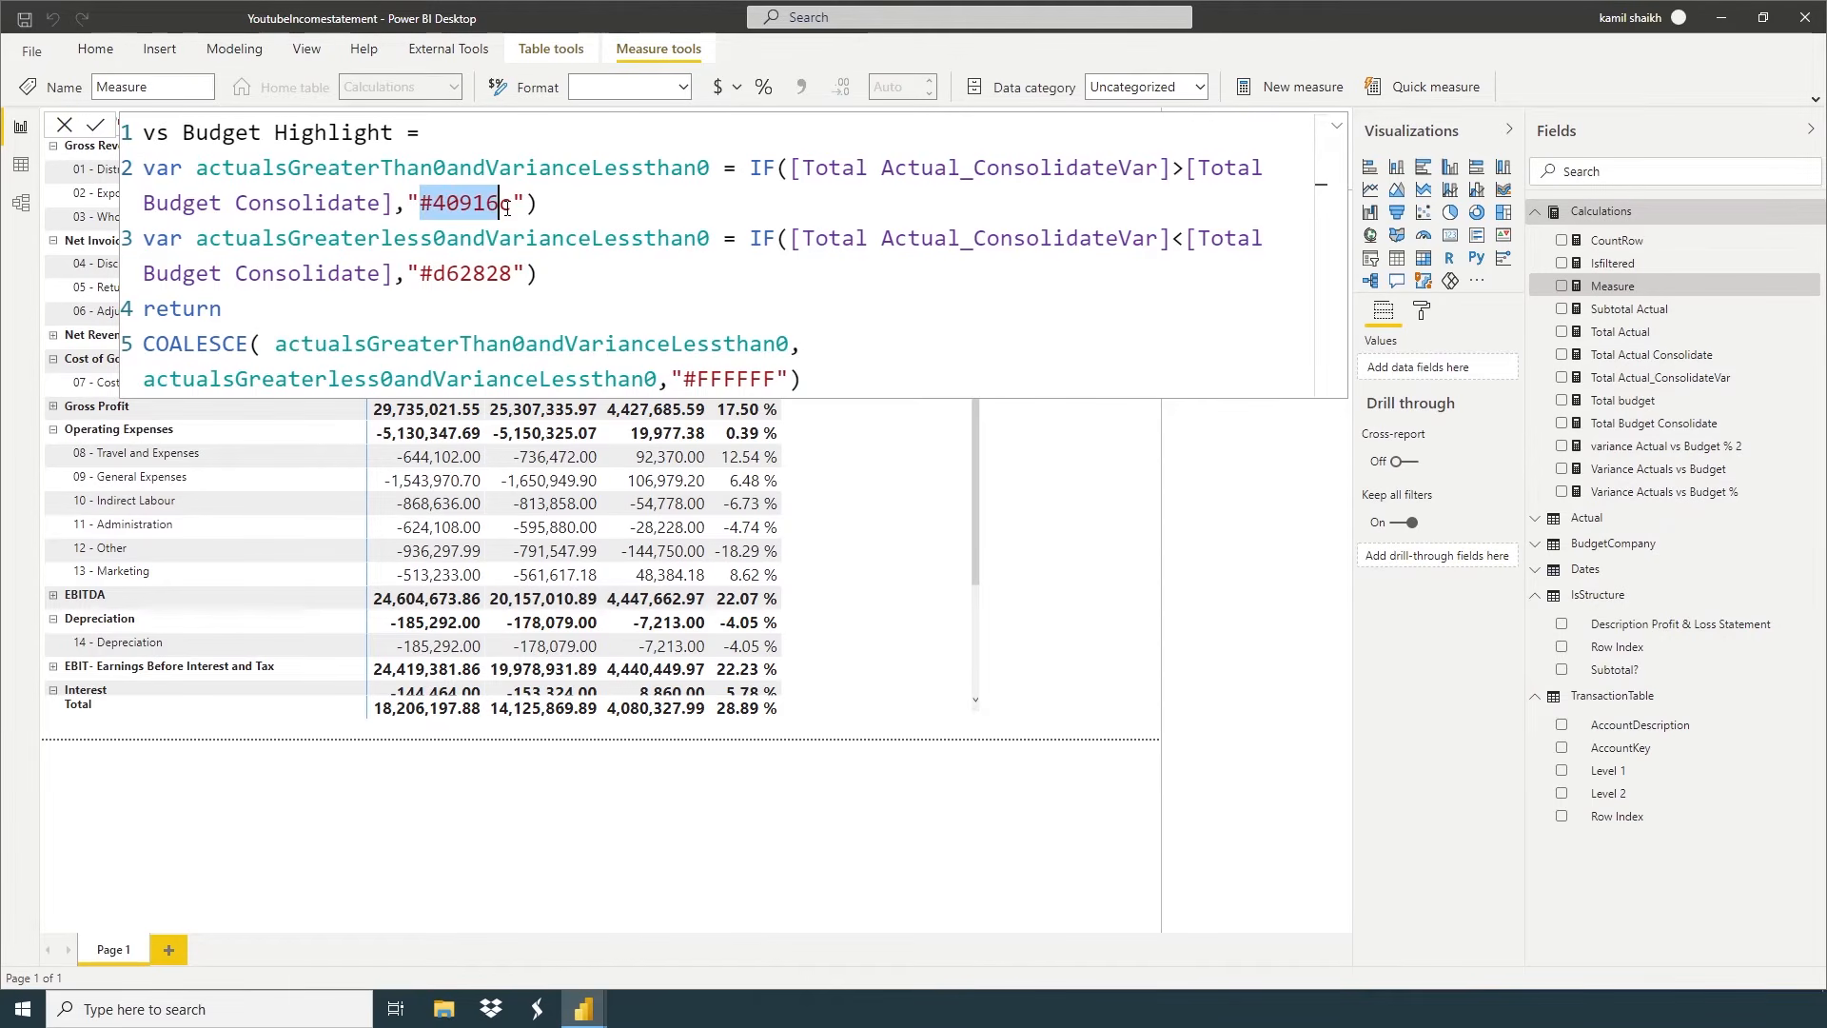
left_click_drag(425, 273, 486, 274)
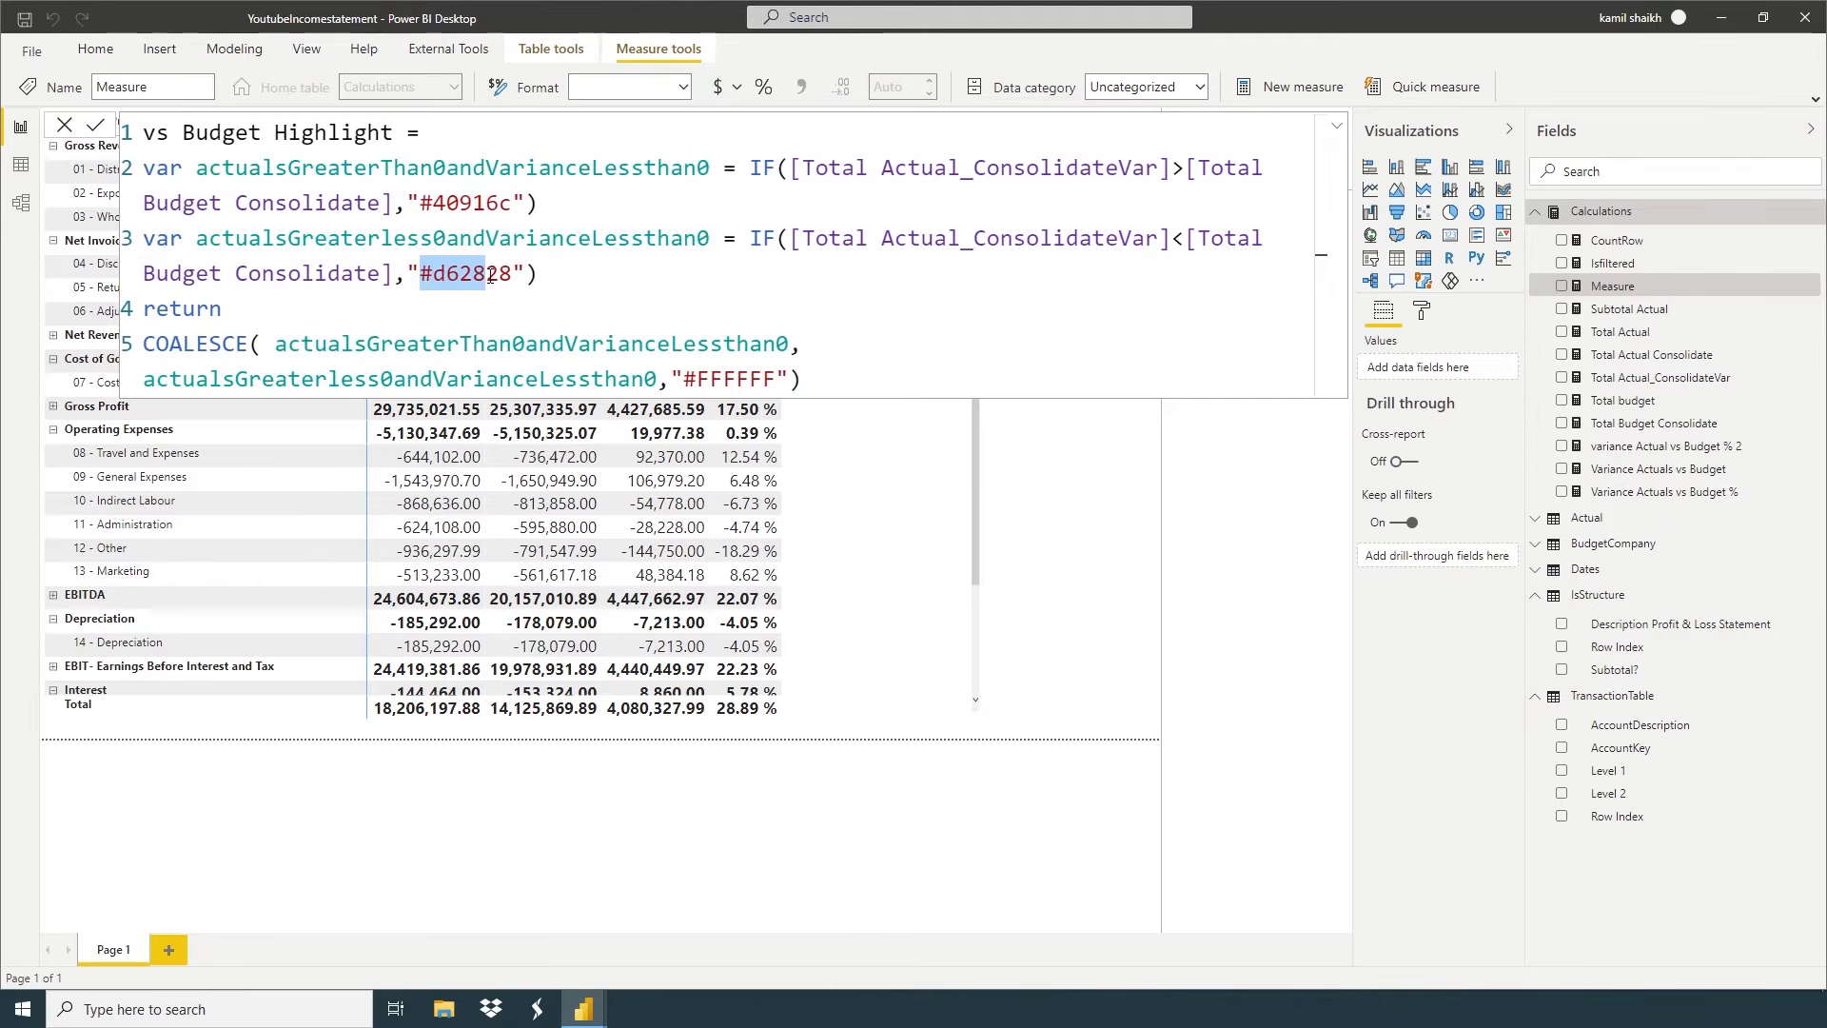
left_click(875, 336)
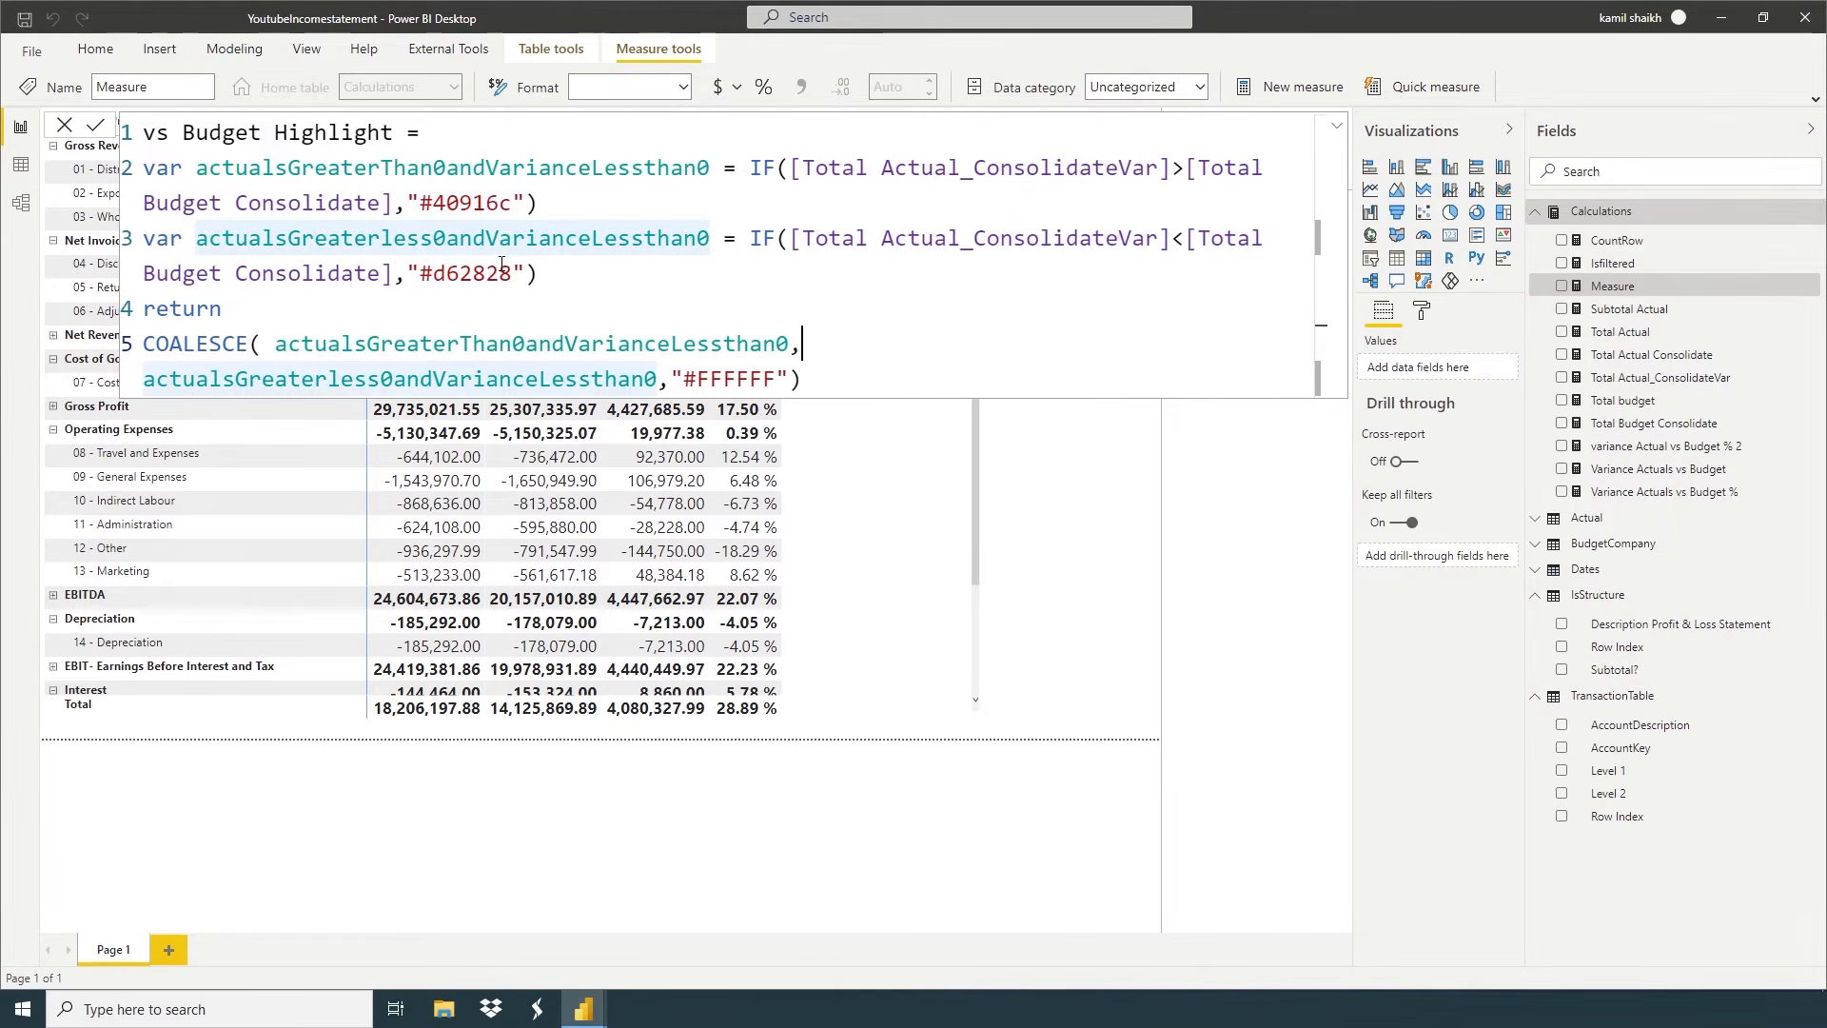
left_click(869, 377)
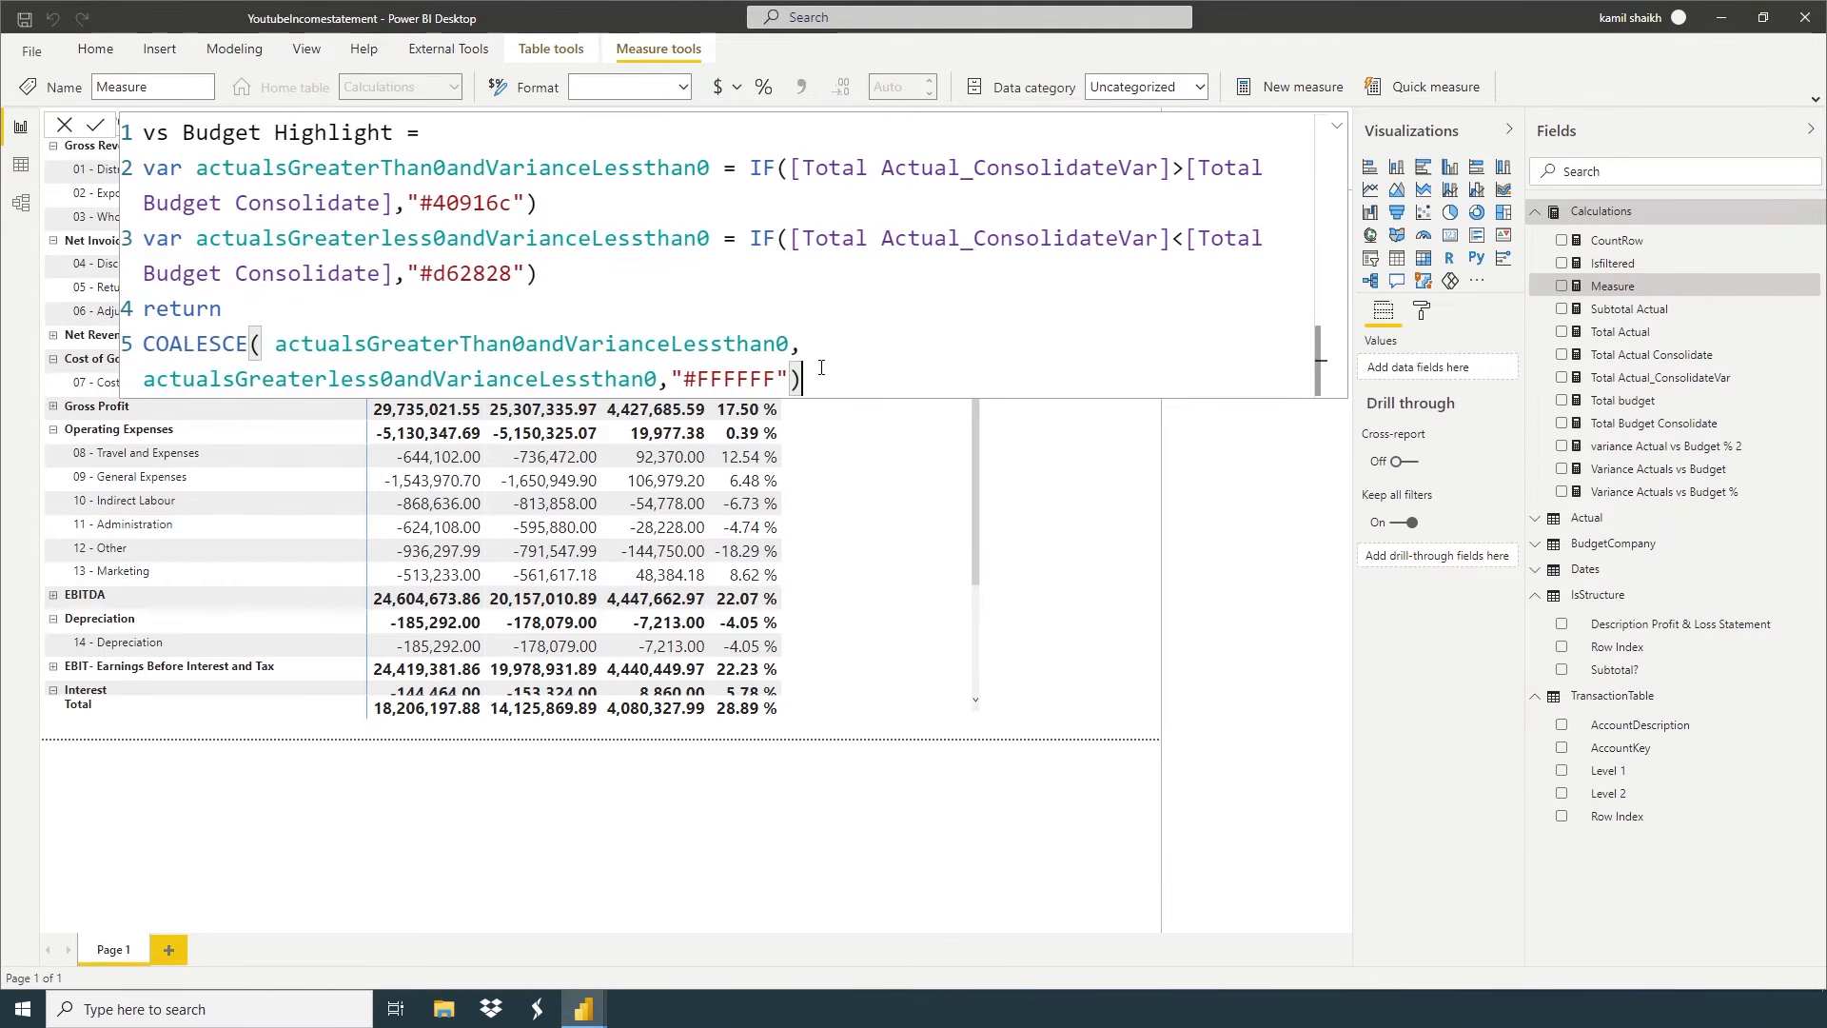
key("Return")
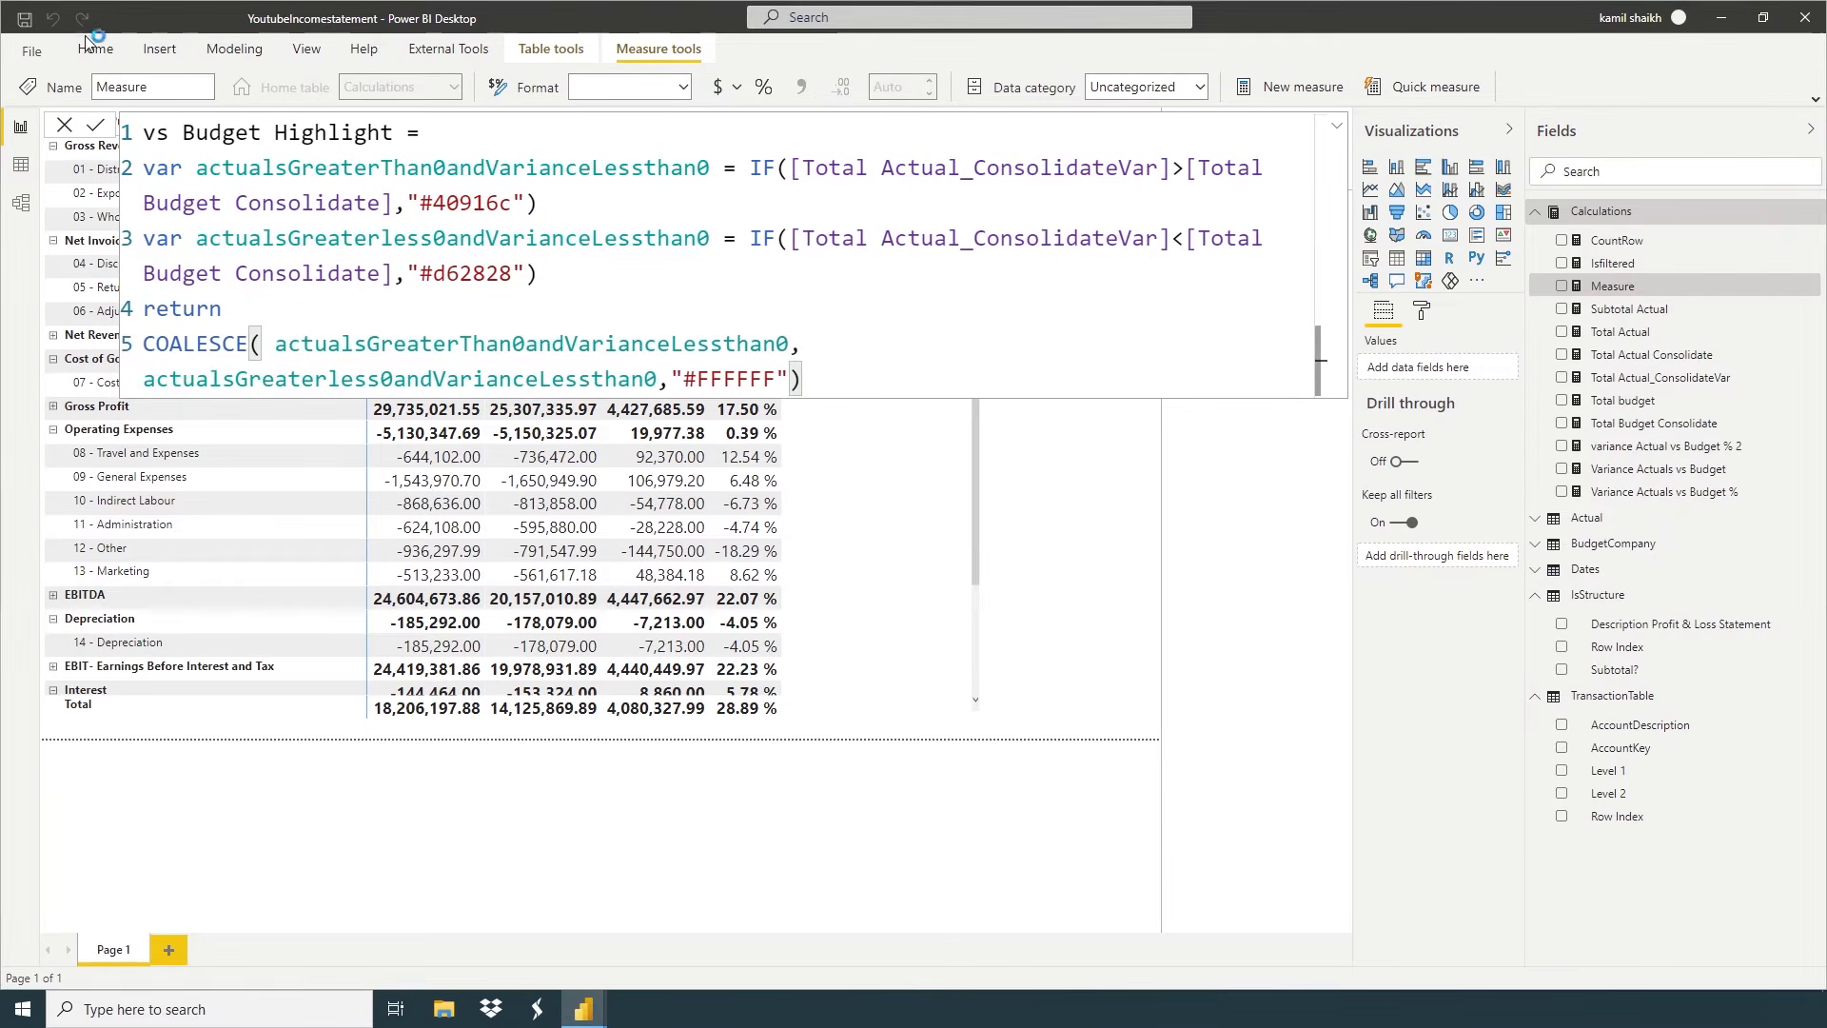
left_click(67, 126)
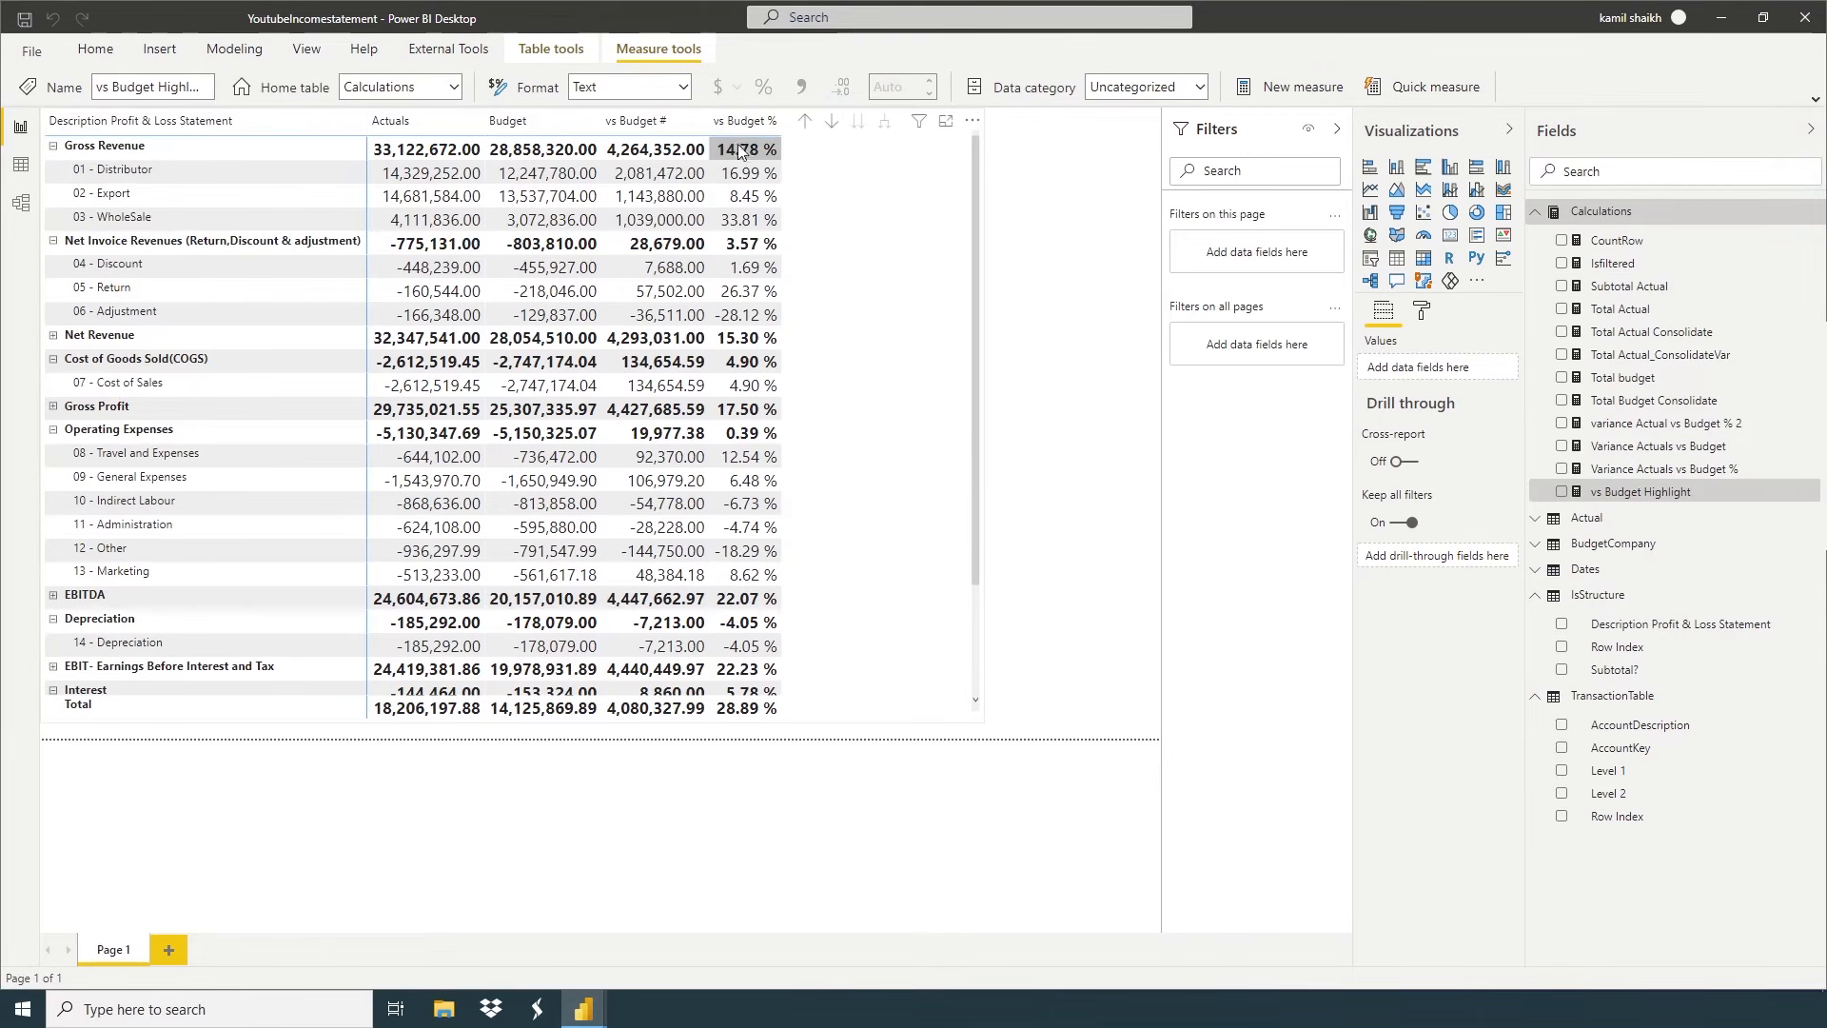
Turn on conditional font color for the vs Budget # column of the matrix
left_click(855, 485)
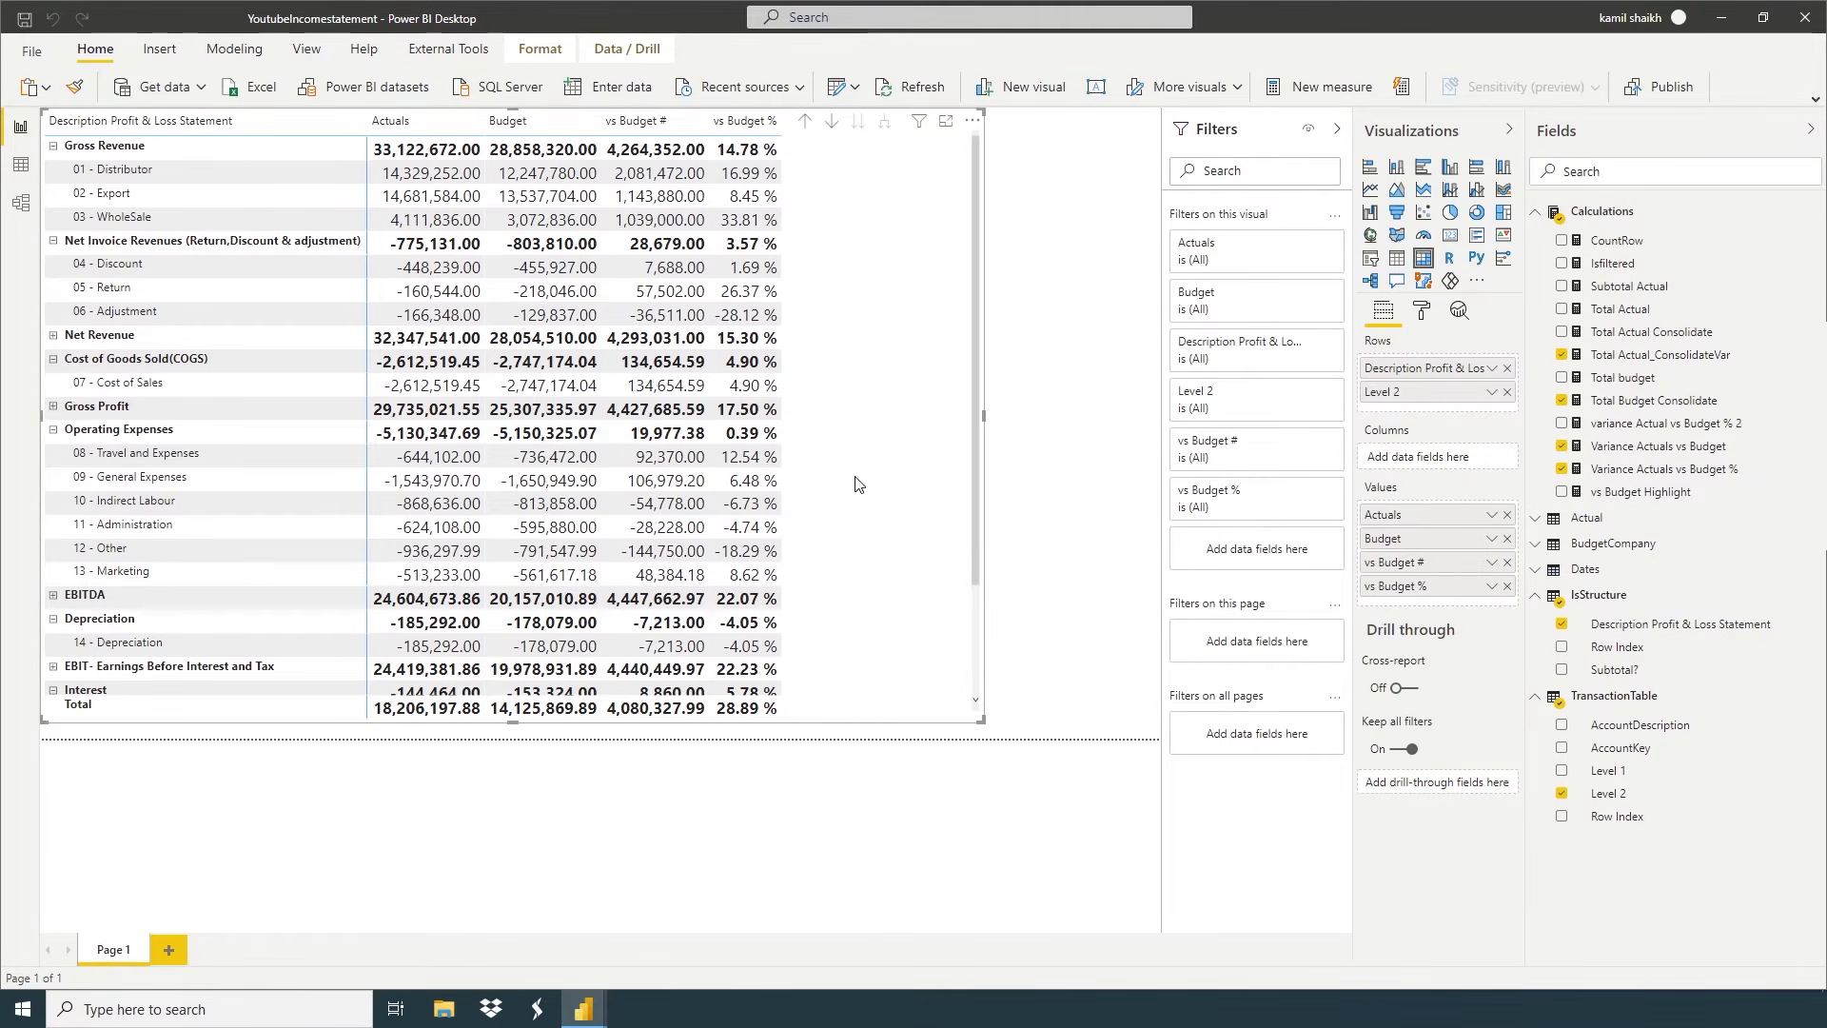
left_click(1421, 311)
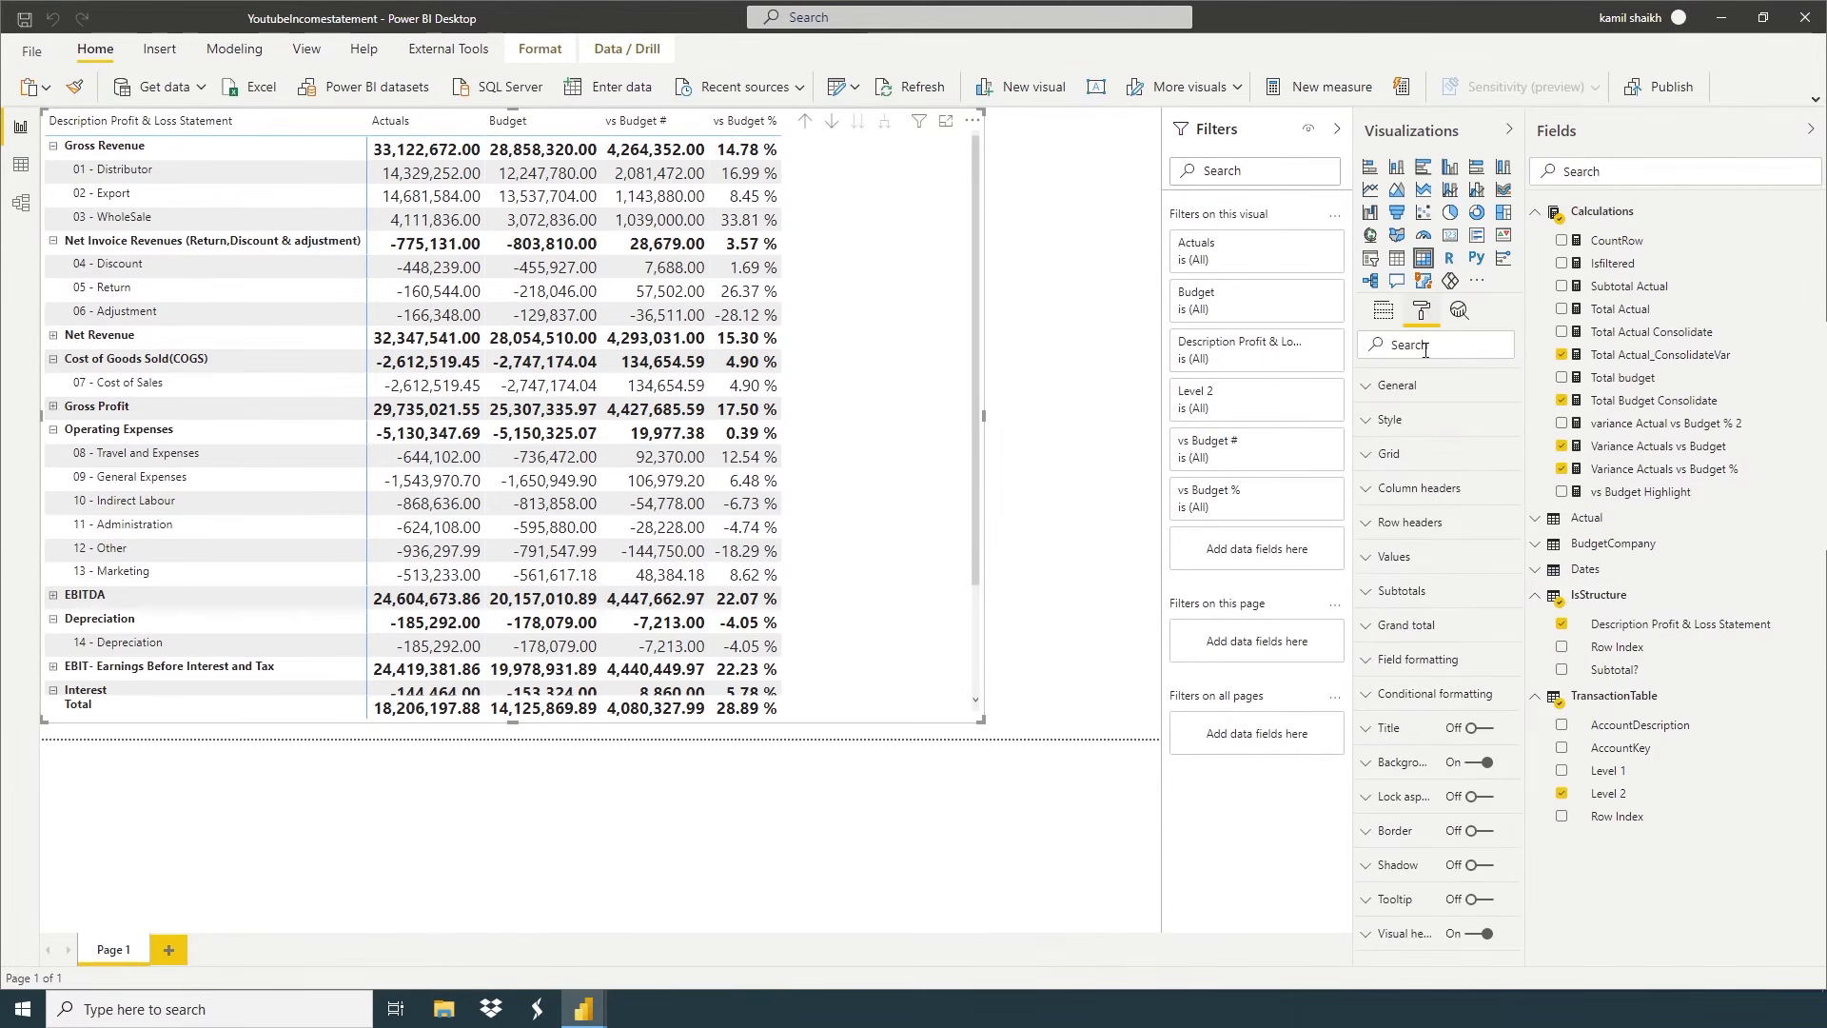
left_click(1415, 703)
scroll(1433, 741, "down", 2)
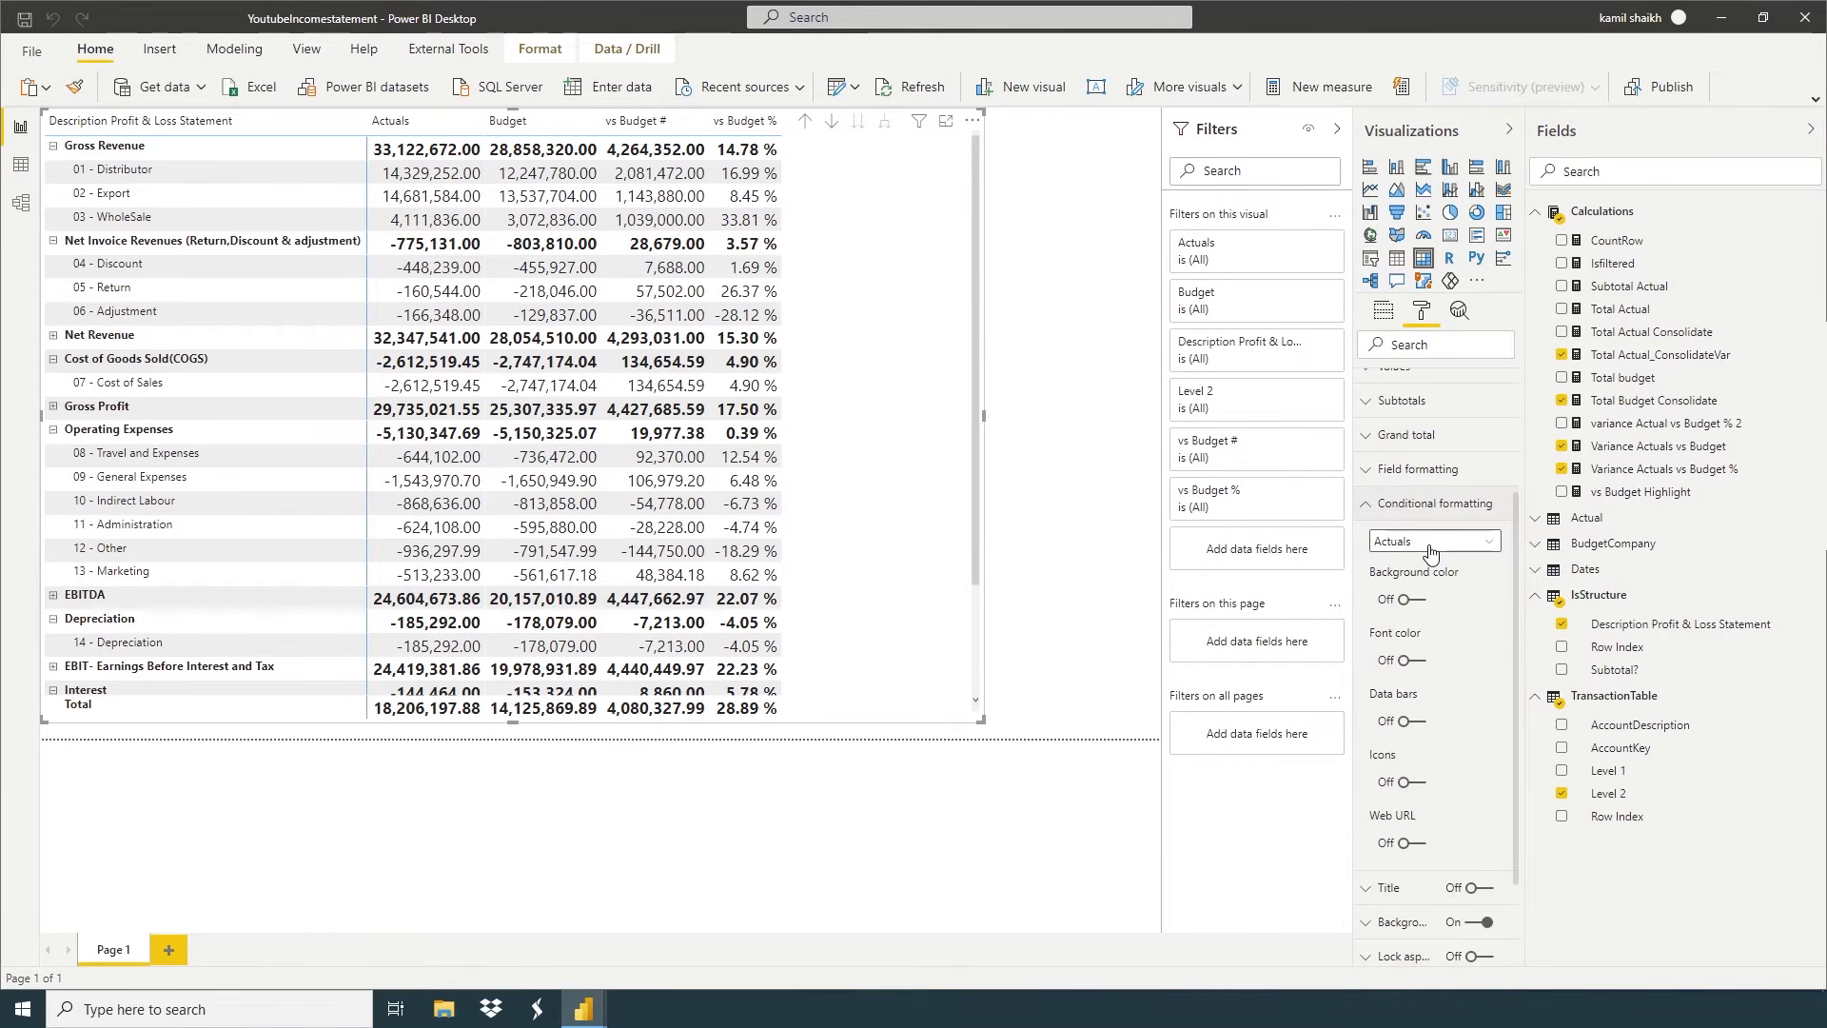
left_click(1430, 542)
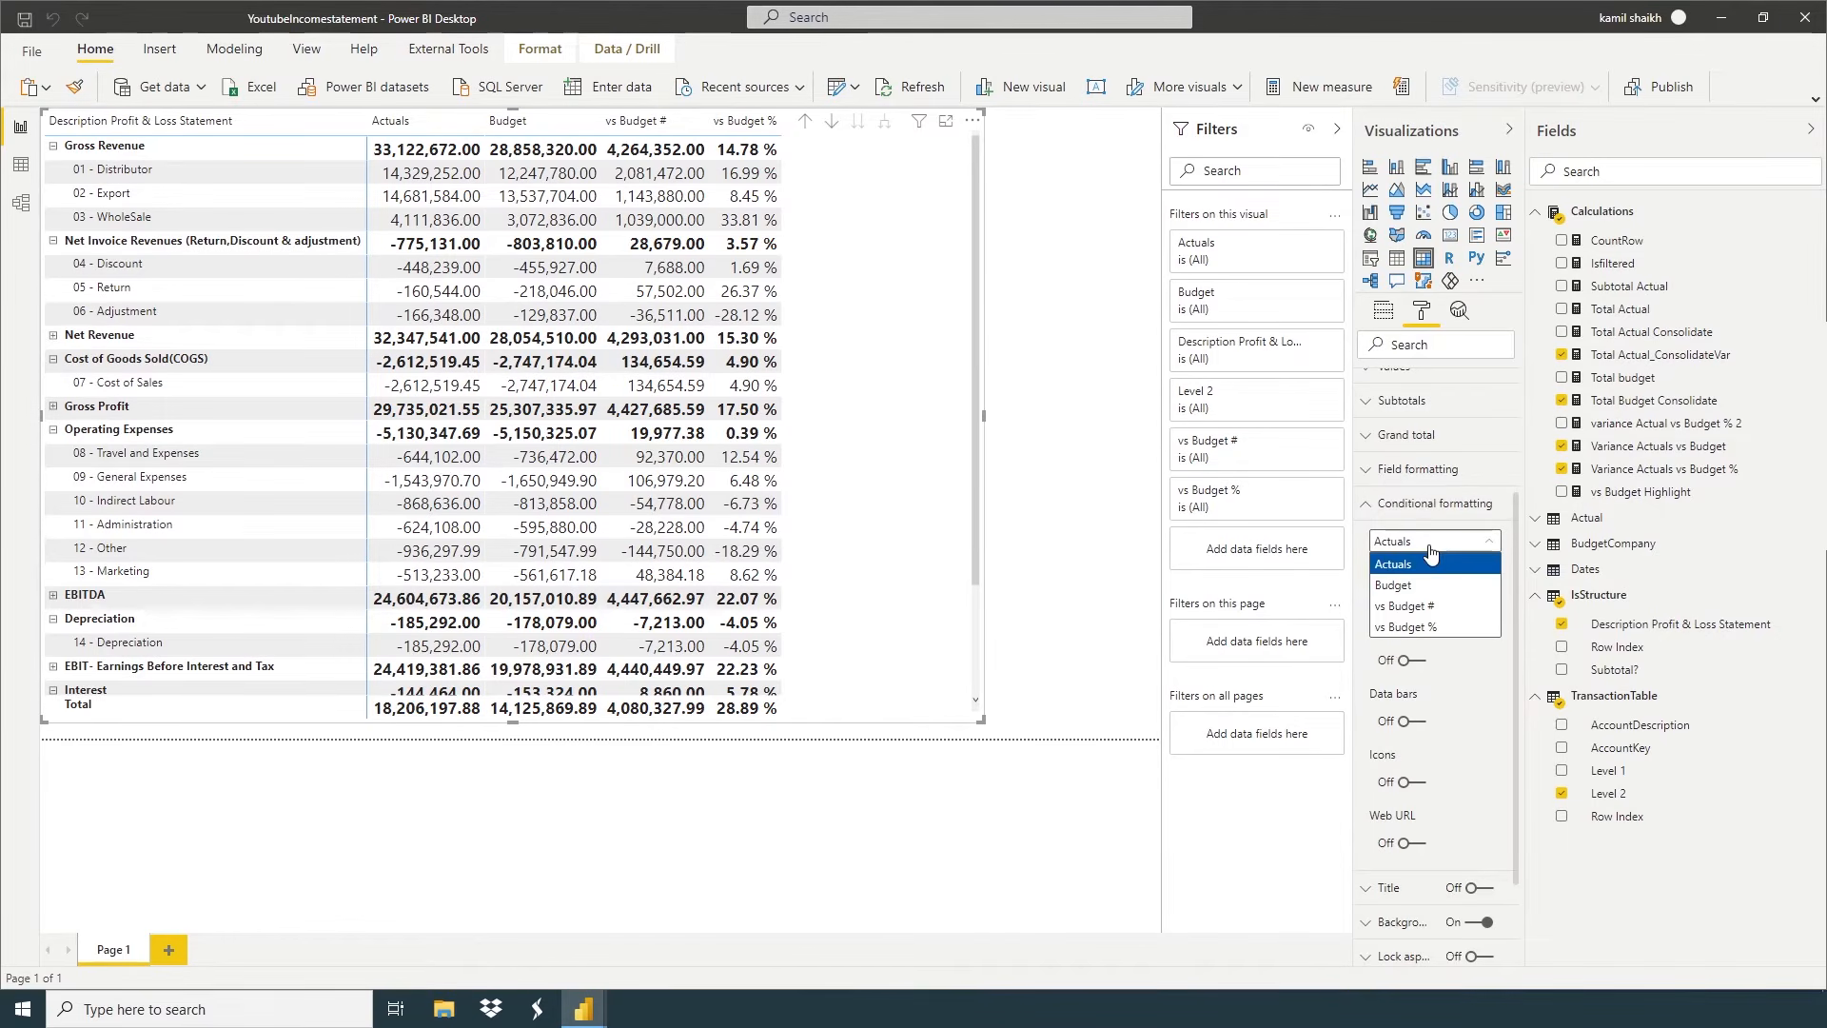
left_click(1425, 607)
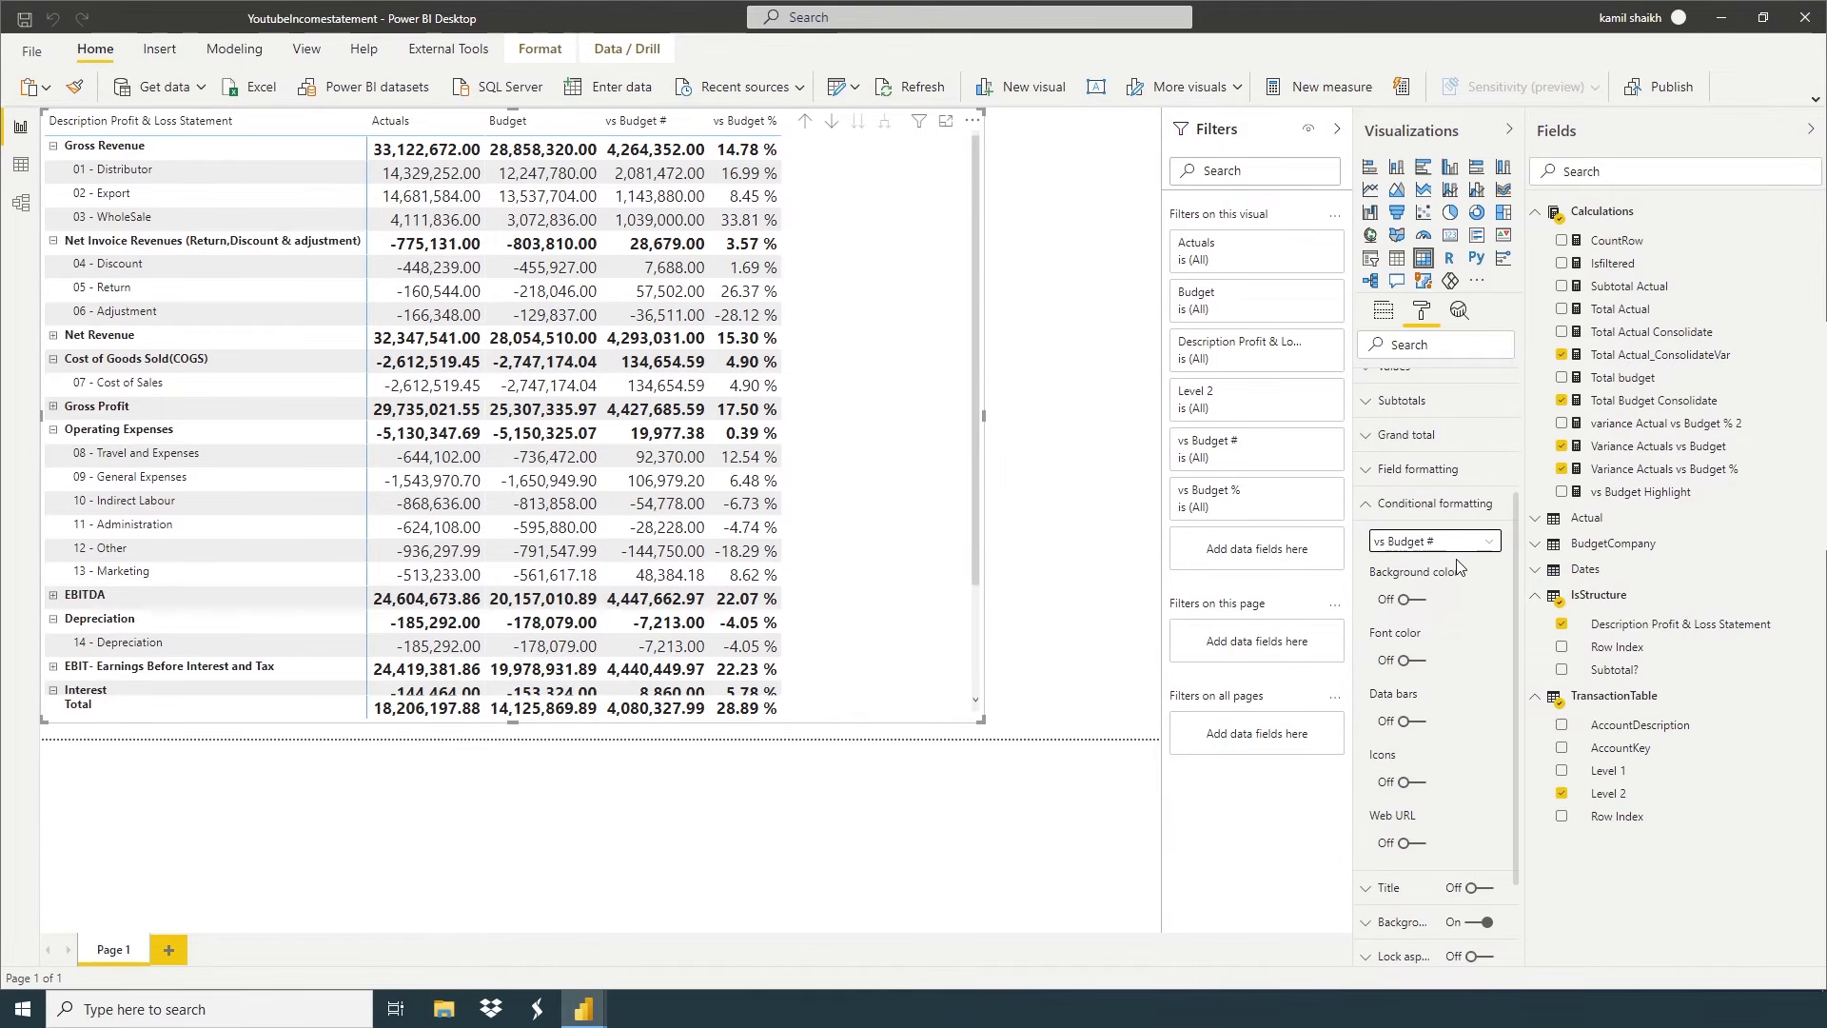
left_click(1410, 659)
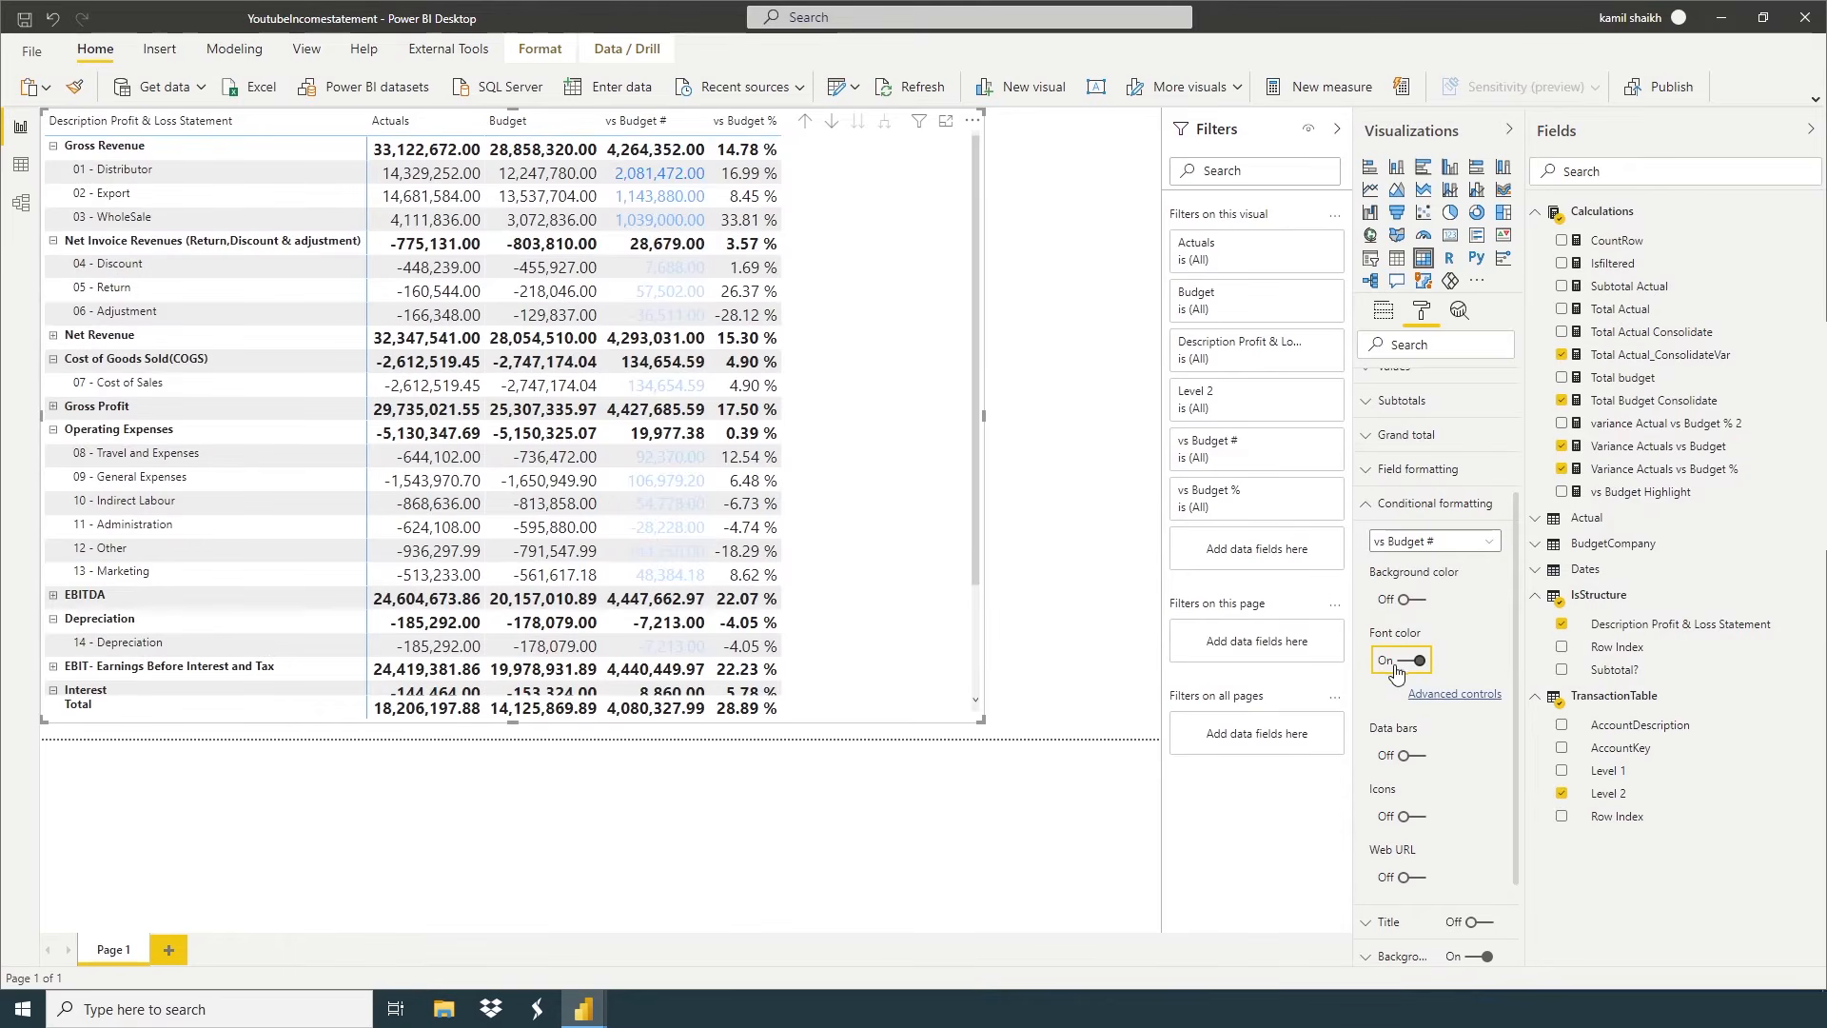
Set the vs Budget # font color to format by Field value, based on the vs Budget Highlight measure
left_click(1435, 695)
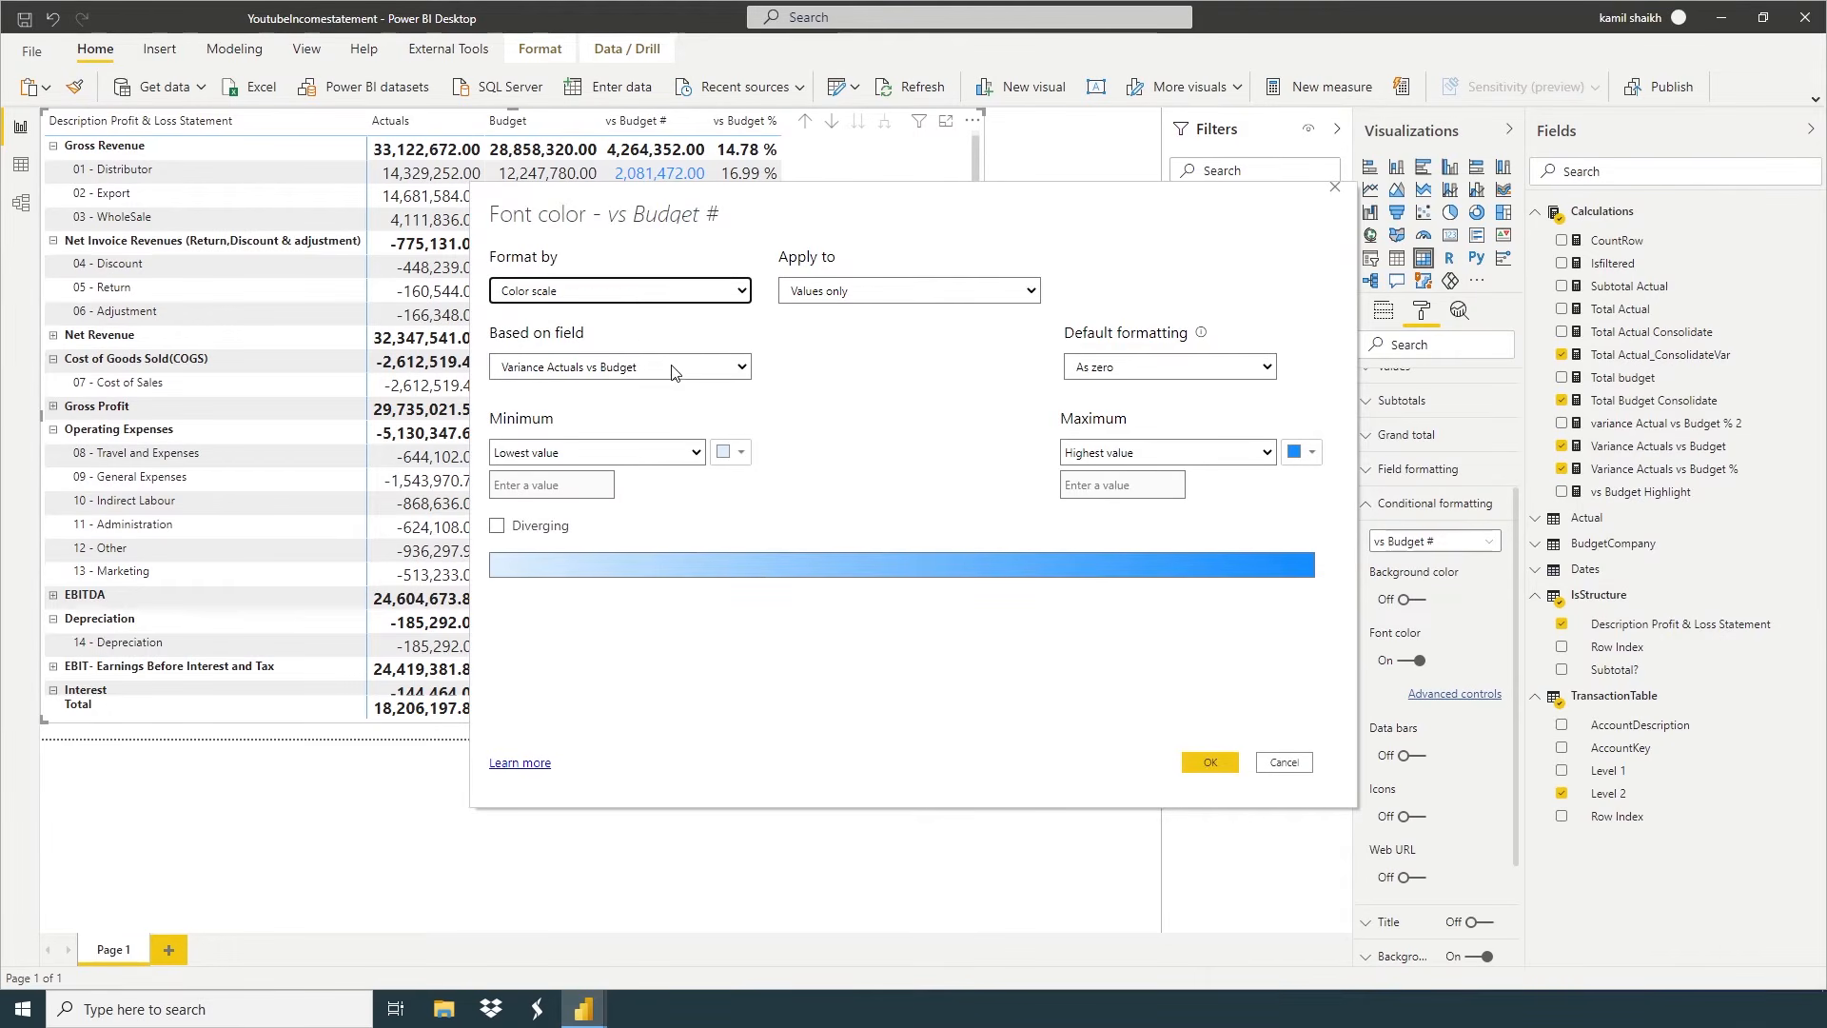
left_click(630, 289)
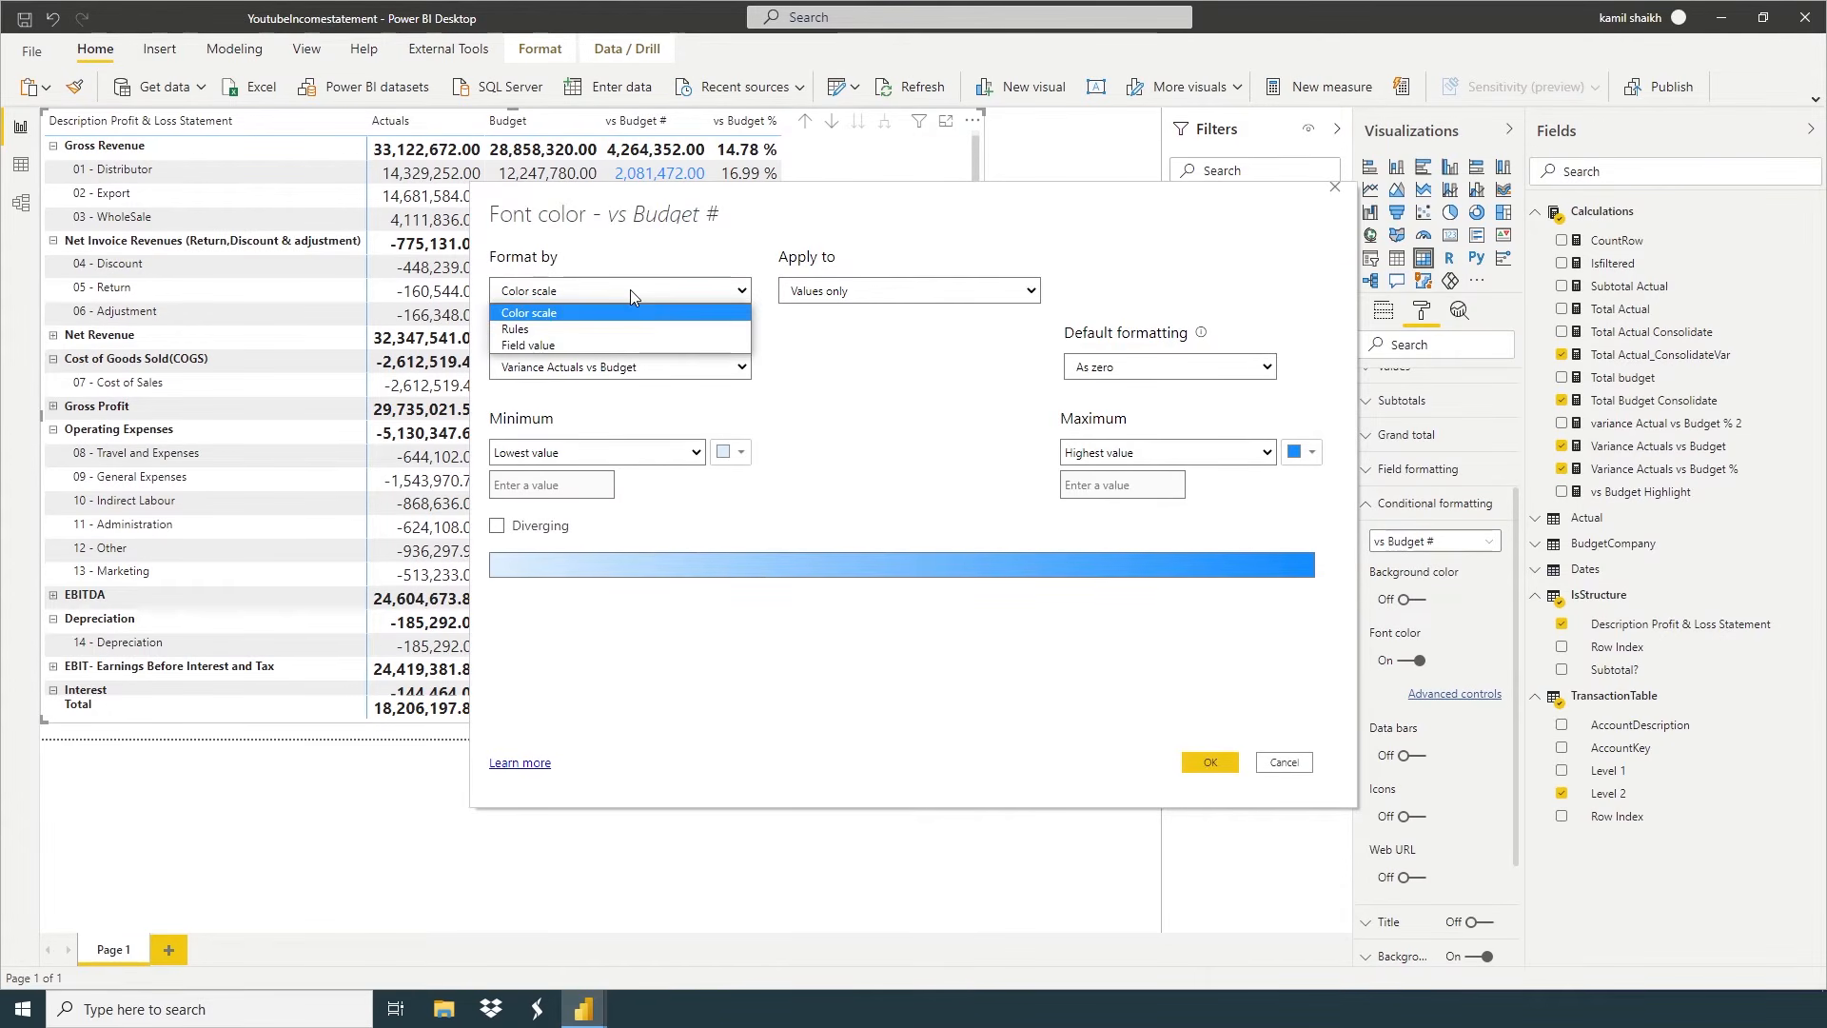
left_click(609, 348)
left_click(623, 370)
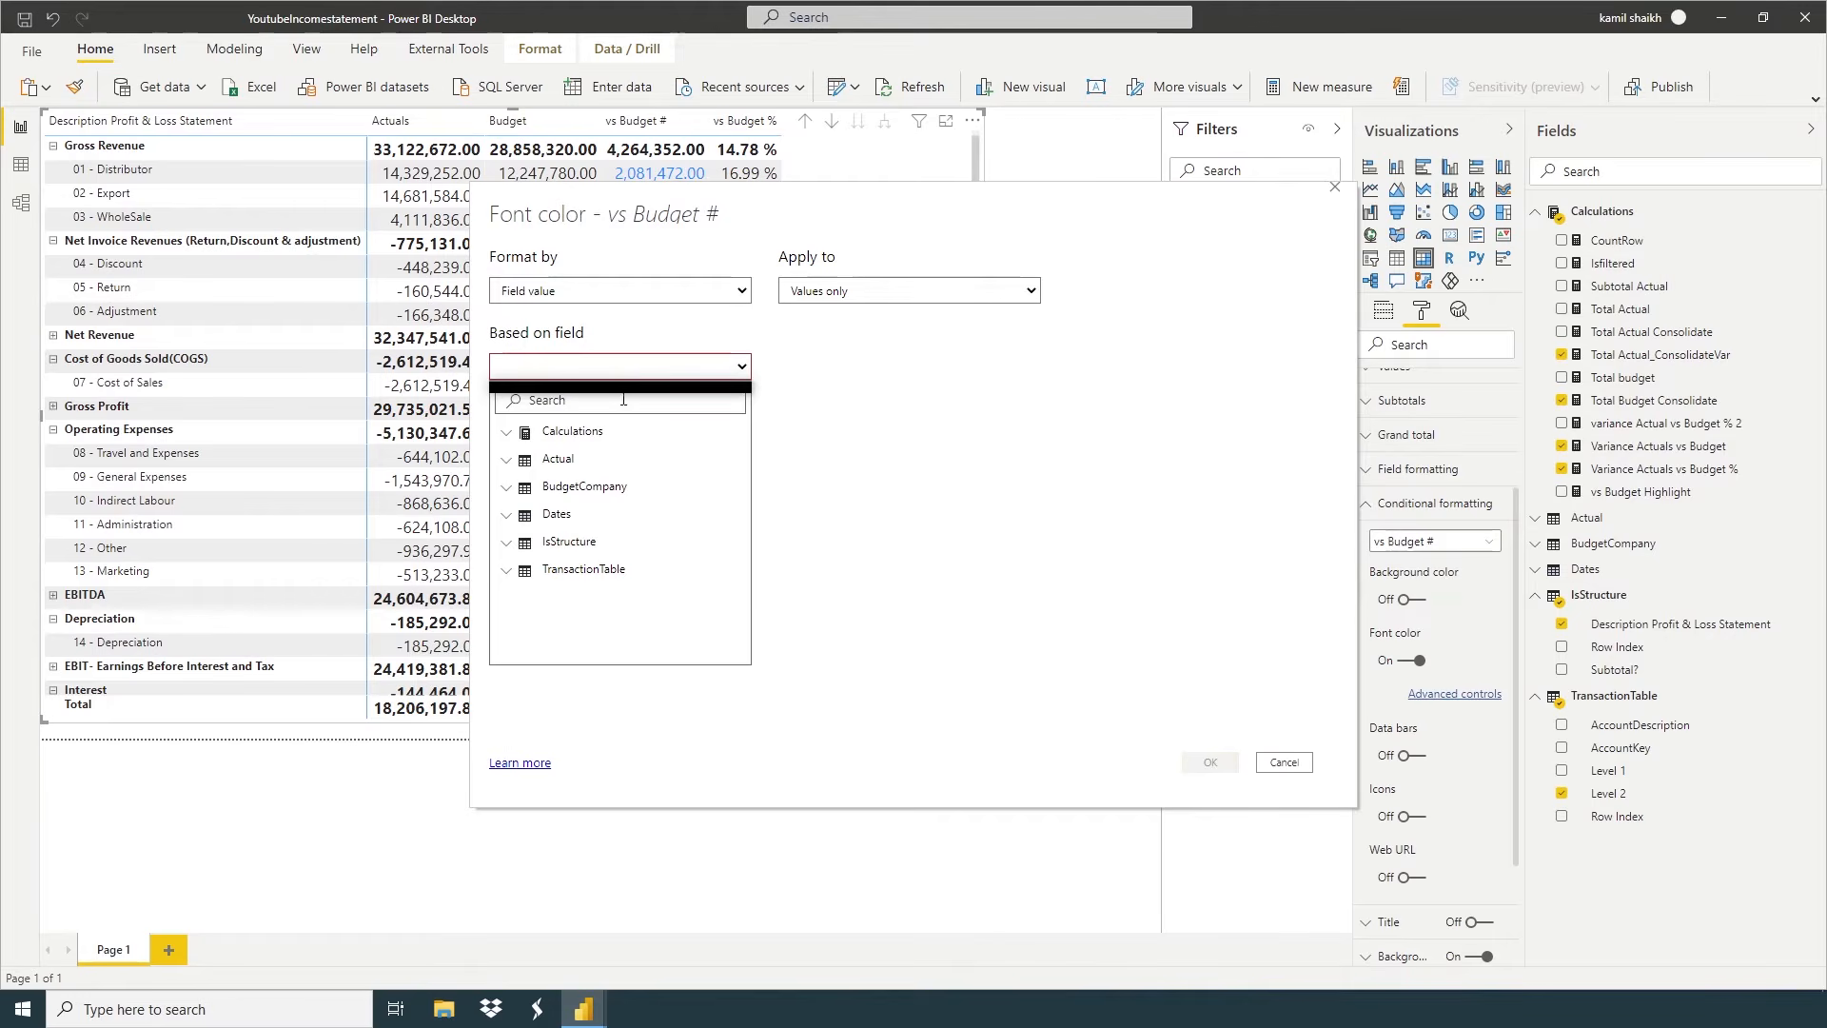
left_click(511, 434)
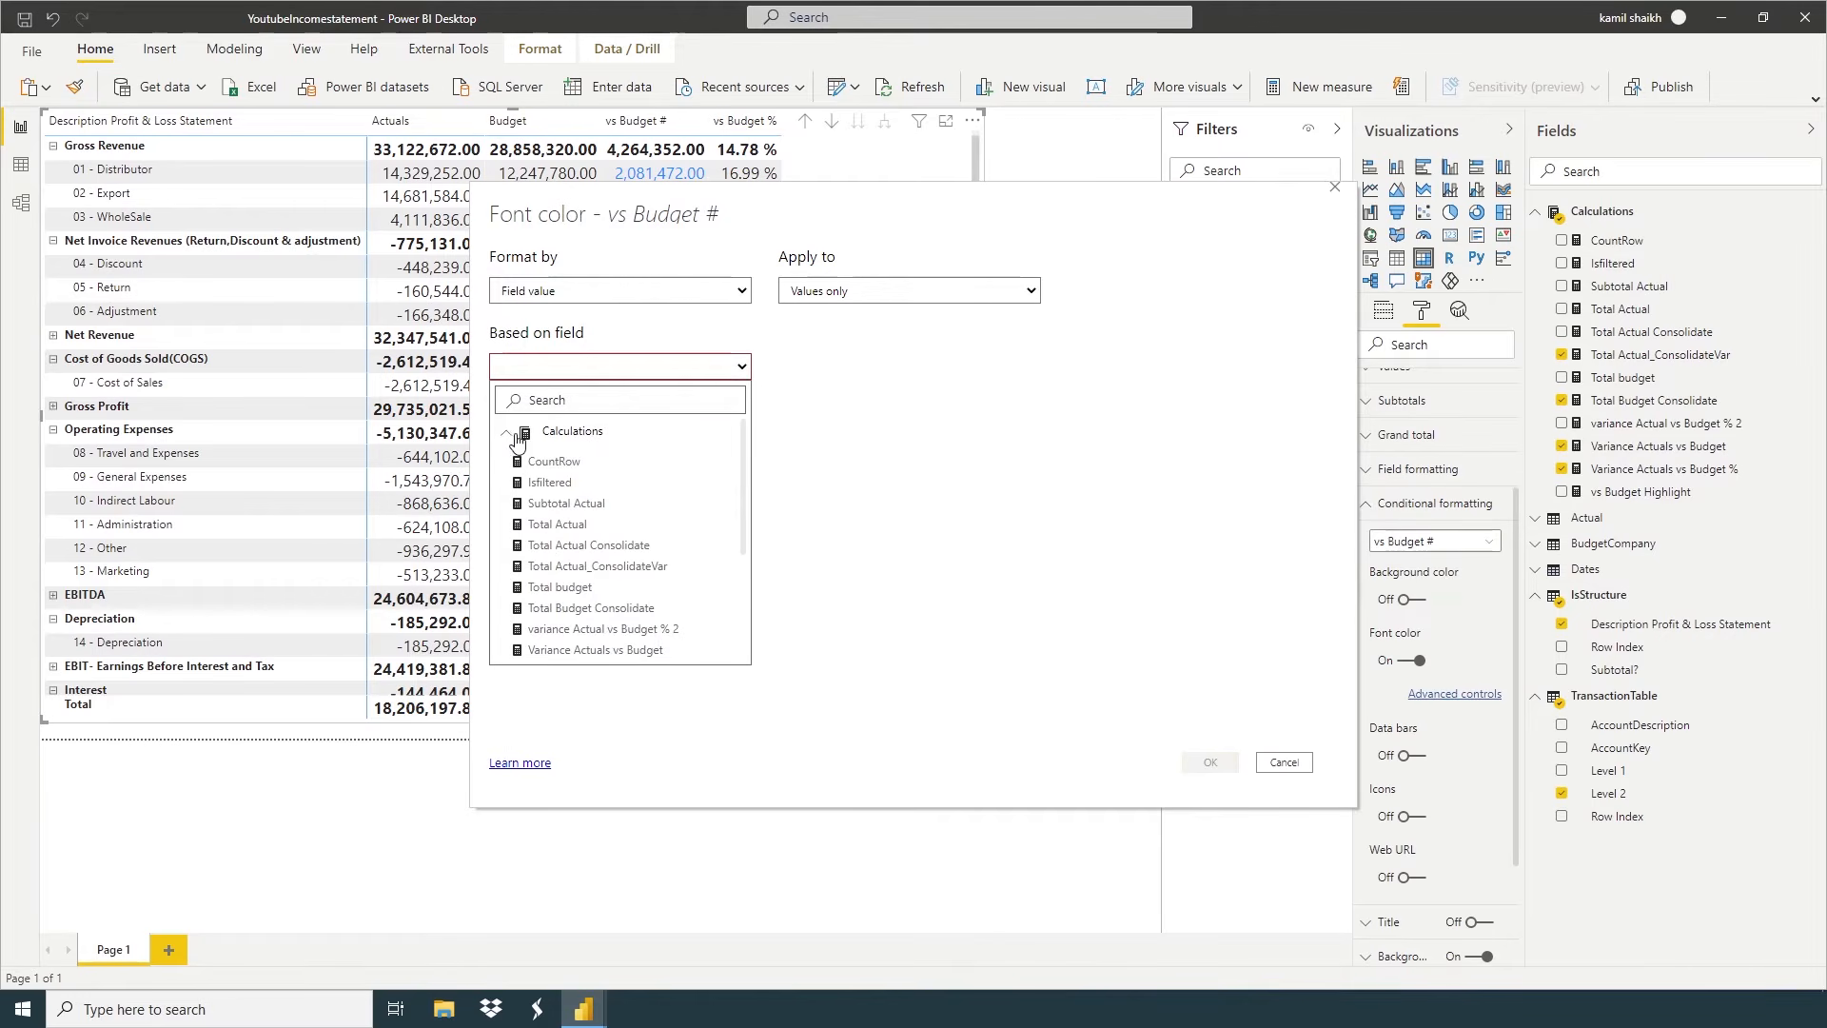
scroll(582, 652, "down", 3)
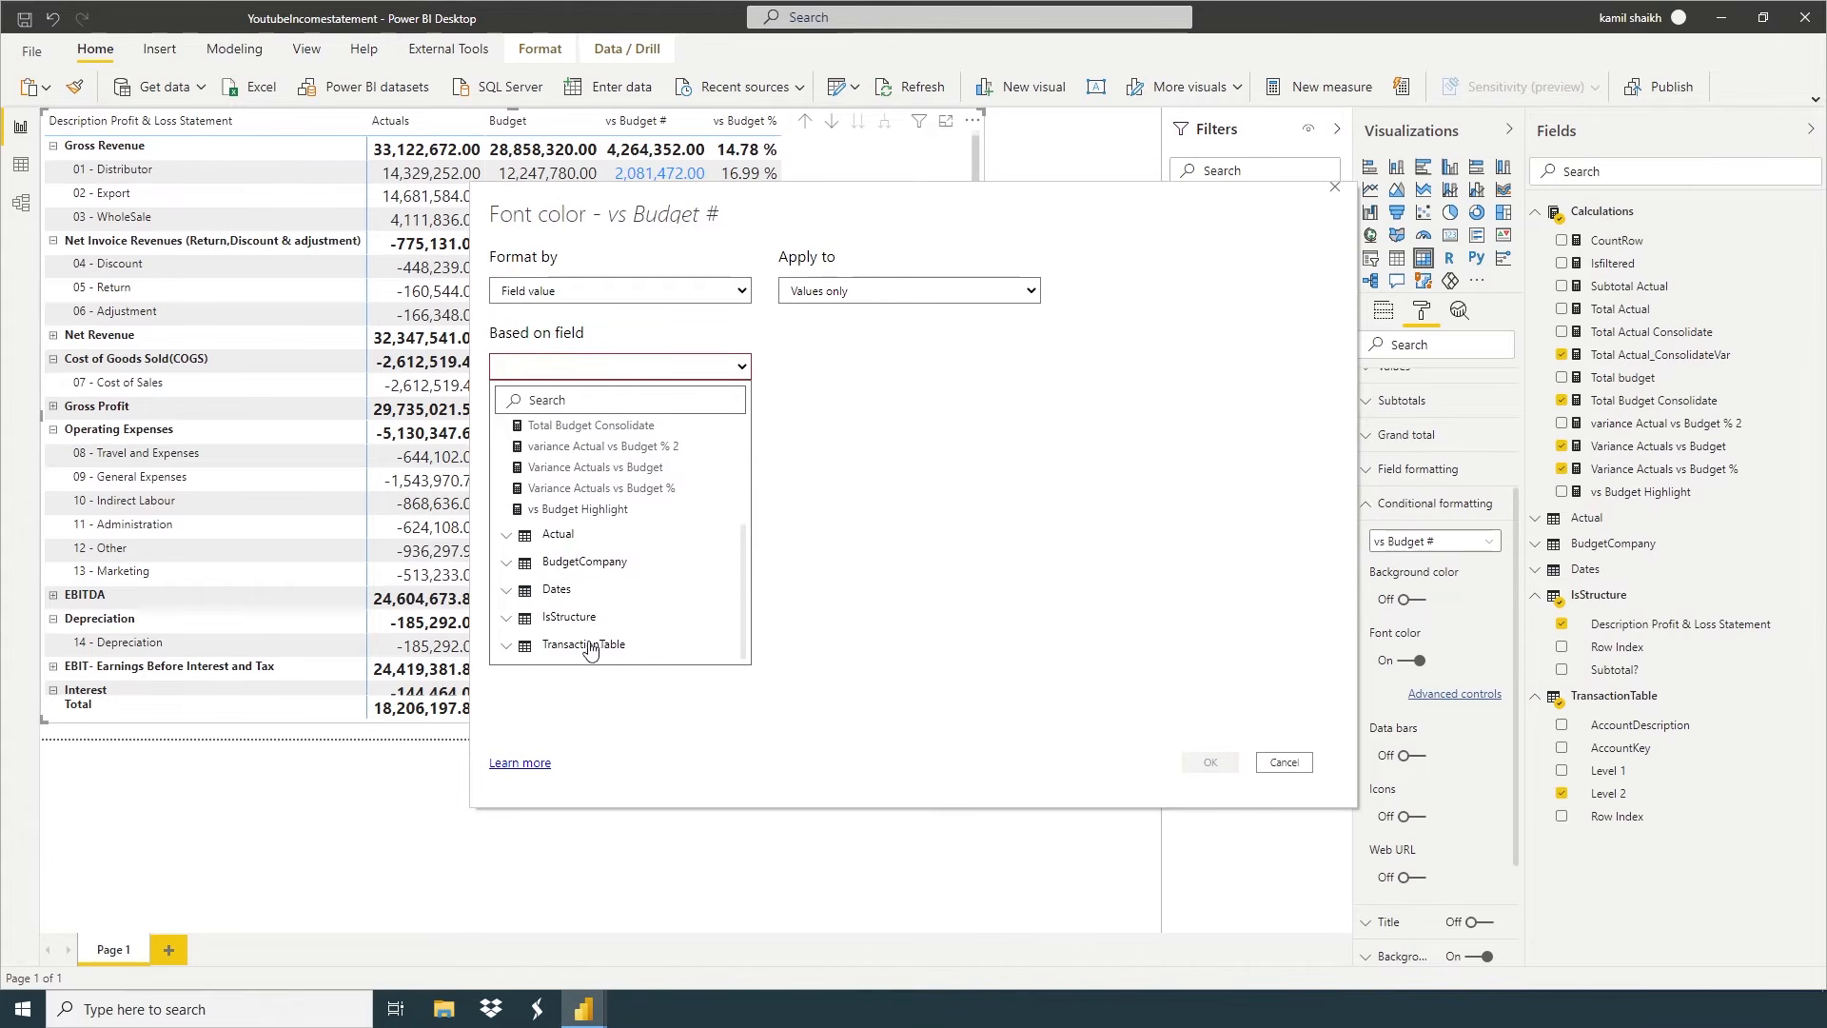
left_click(580, 510)
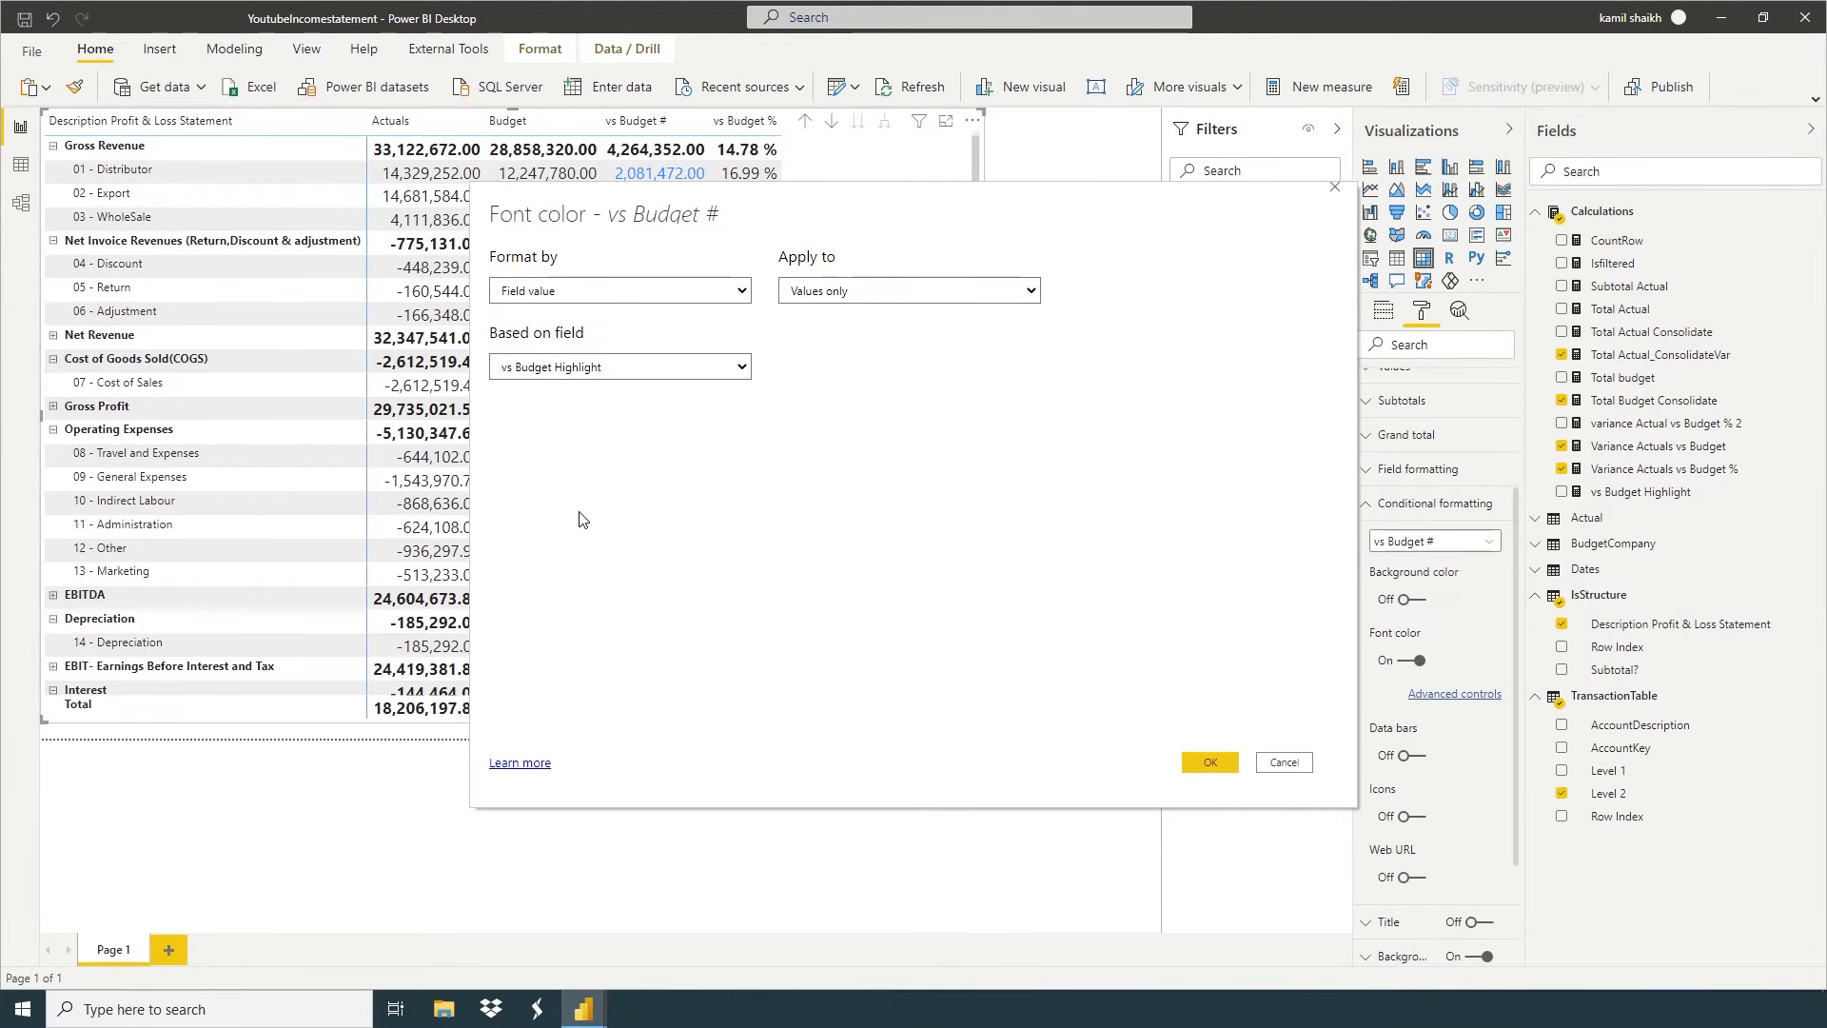
left_click(1209, 763)
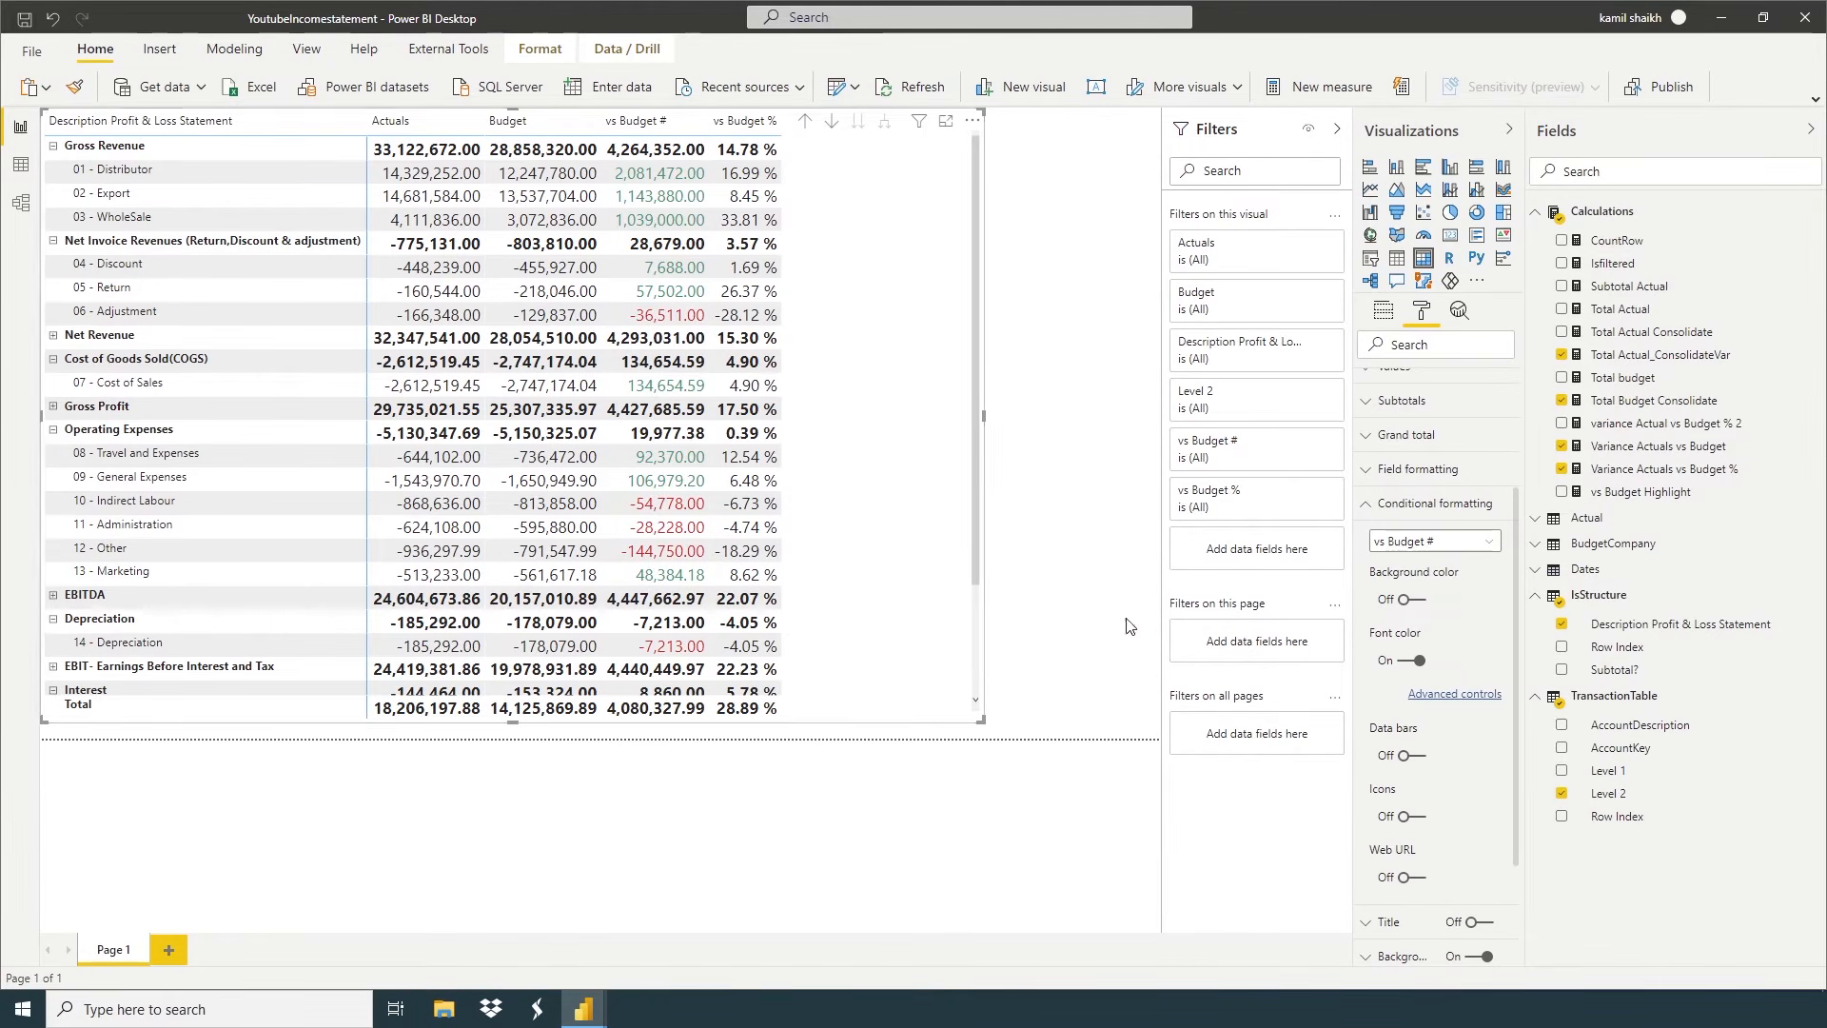
Turn on conditional font color for the vs Budget % column of the matrix
left_click(1395, 542)
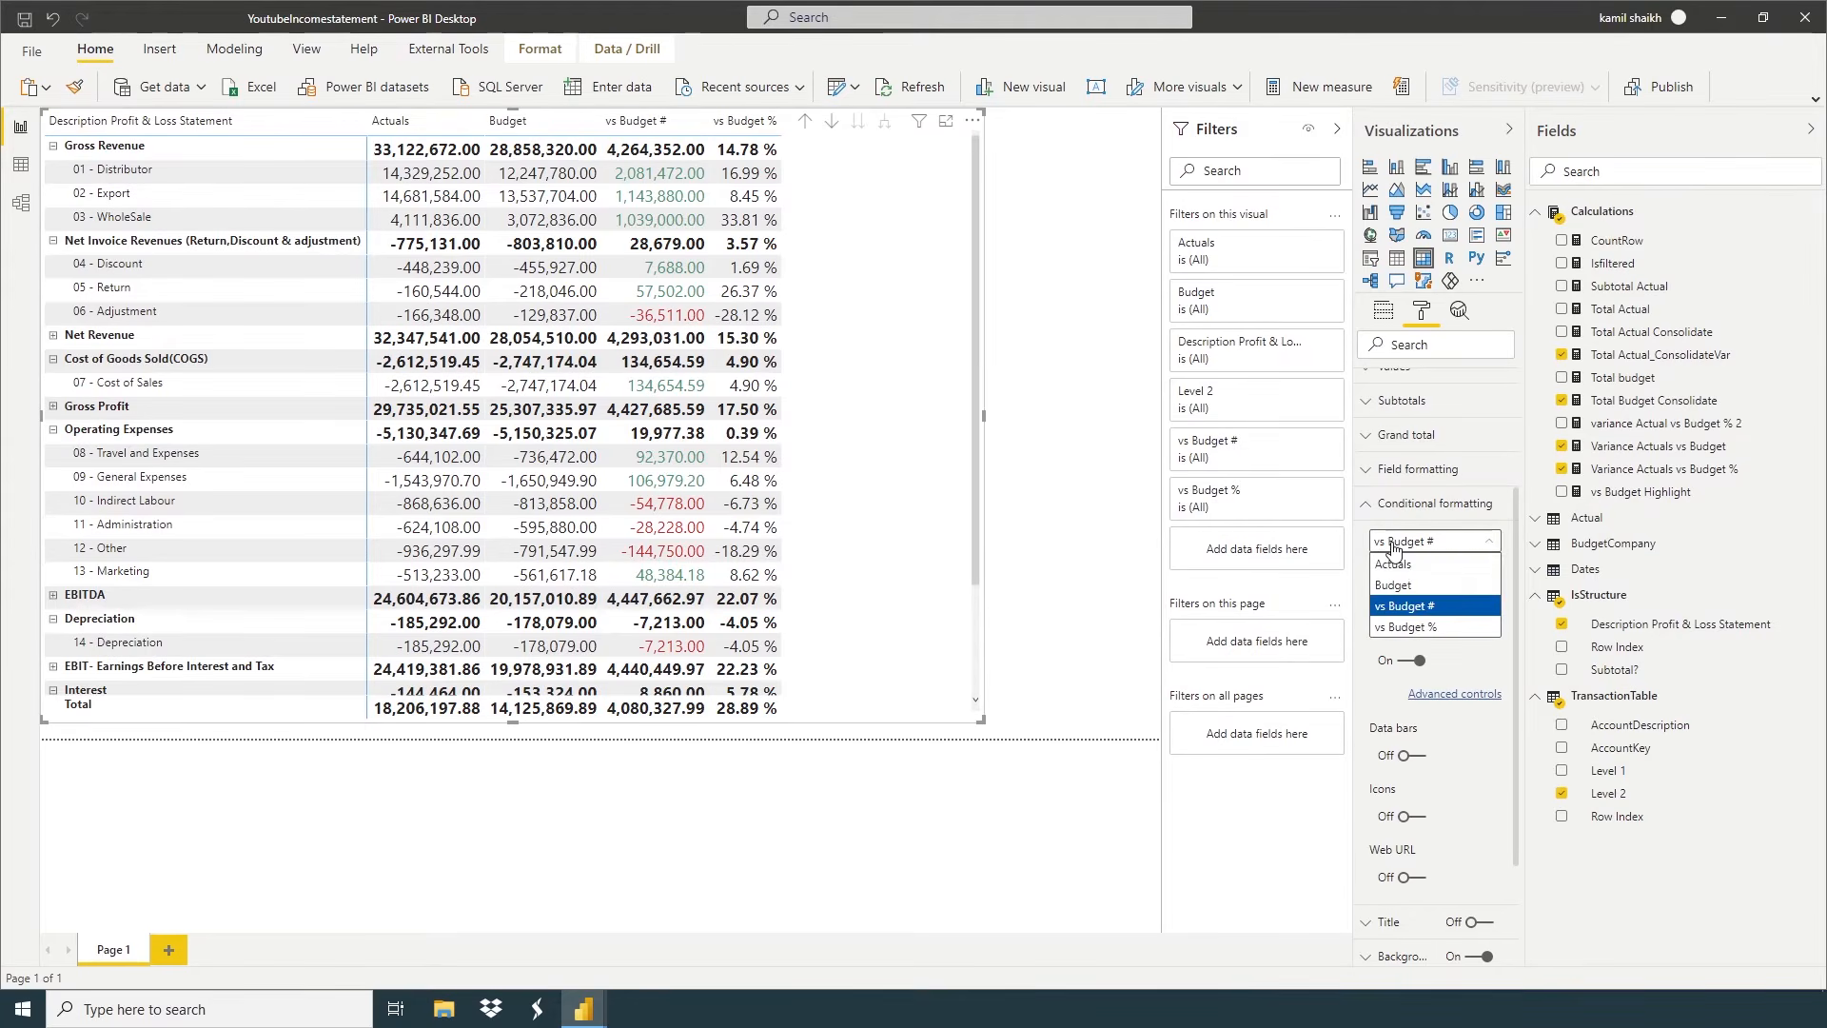
left_click(1402, 627)
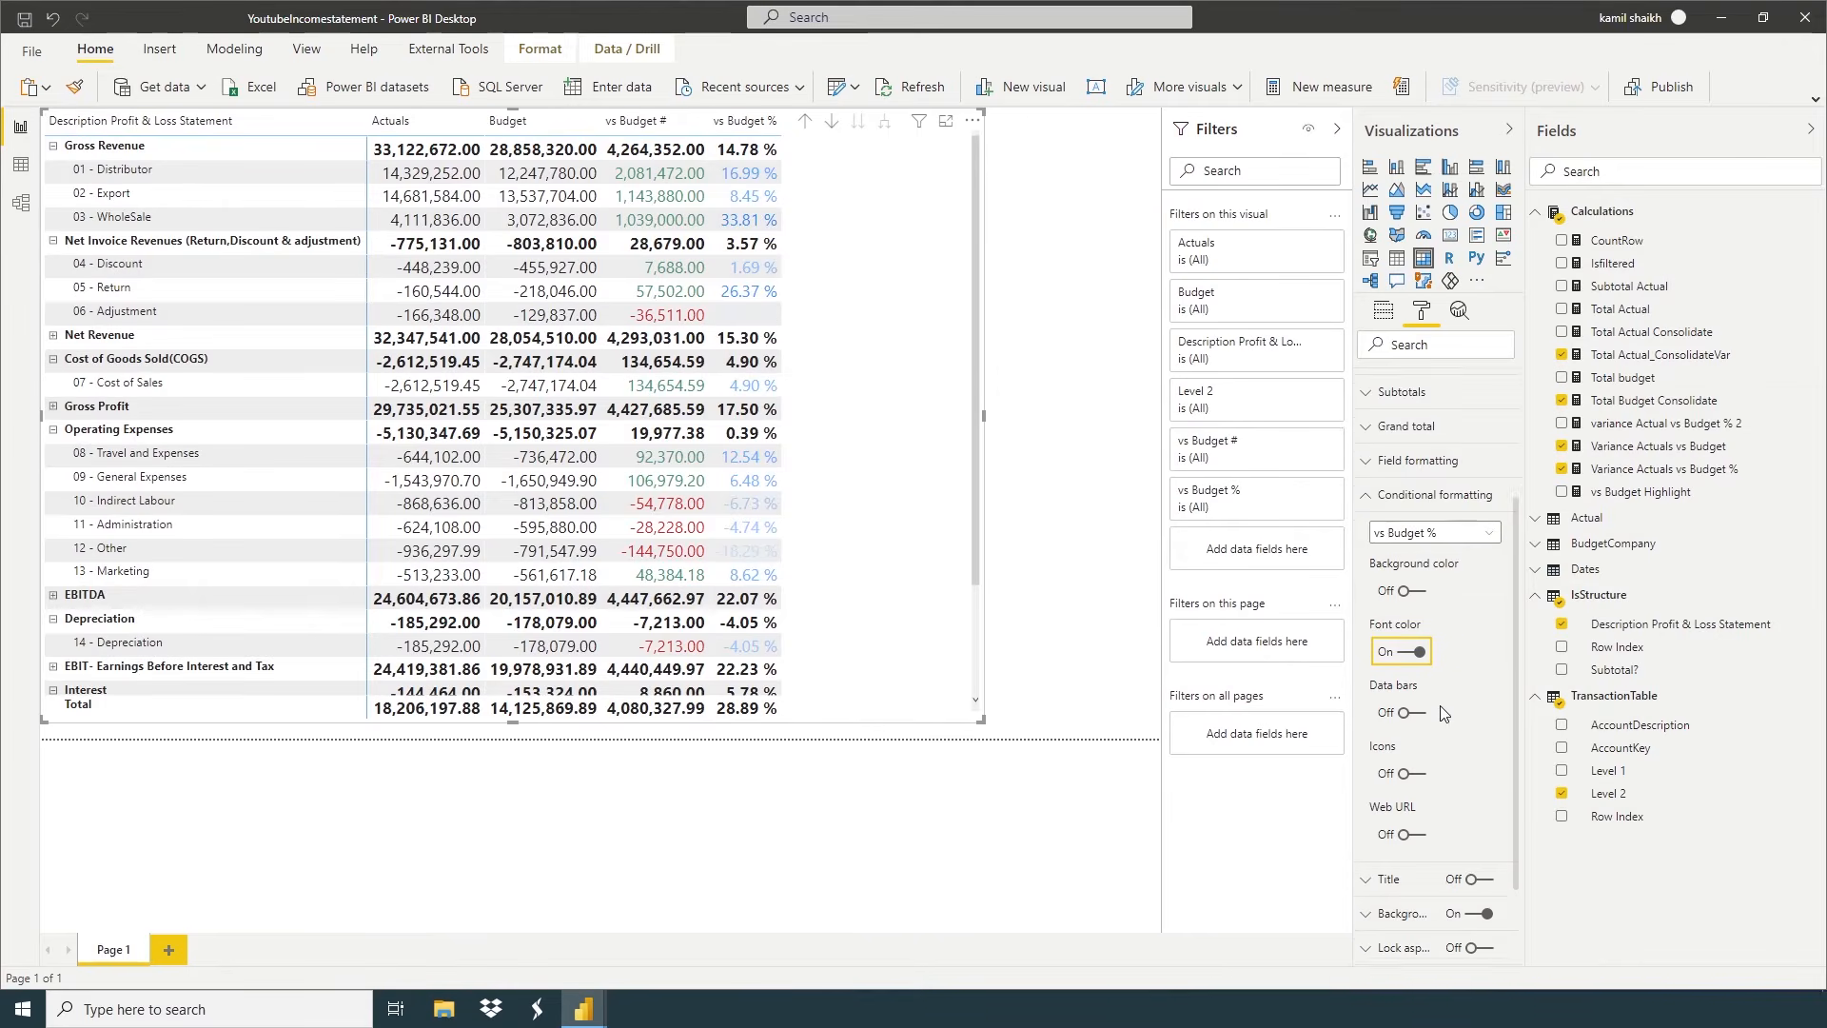
scroll(1440, 705, "down", 2)
Set the vs Budget % font color to format by Field value, based on the vs Budget Highlight measure
left_click(1453, 557)
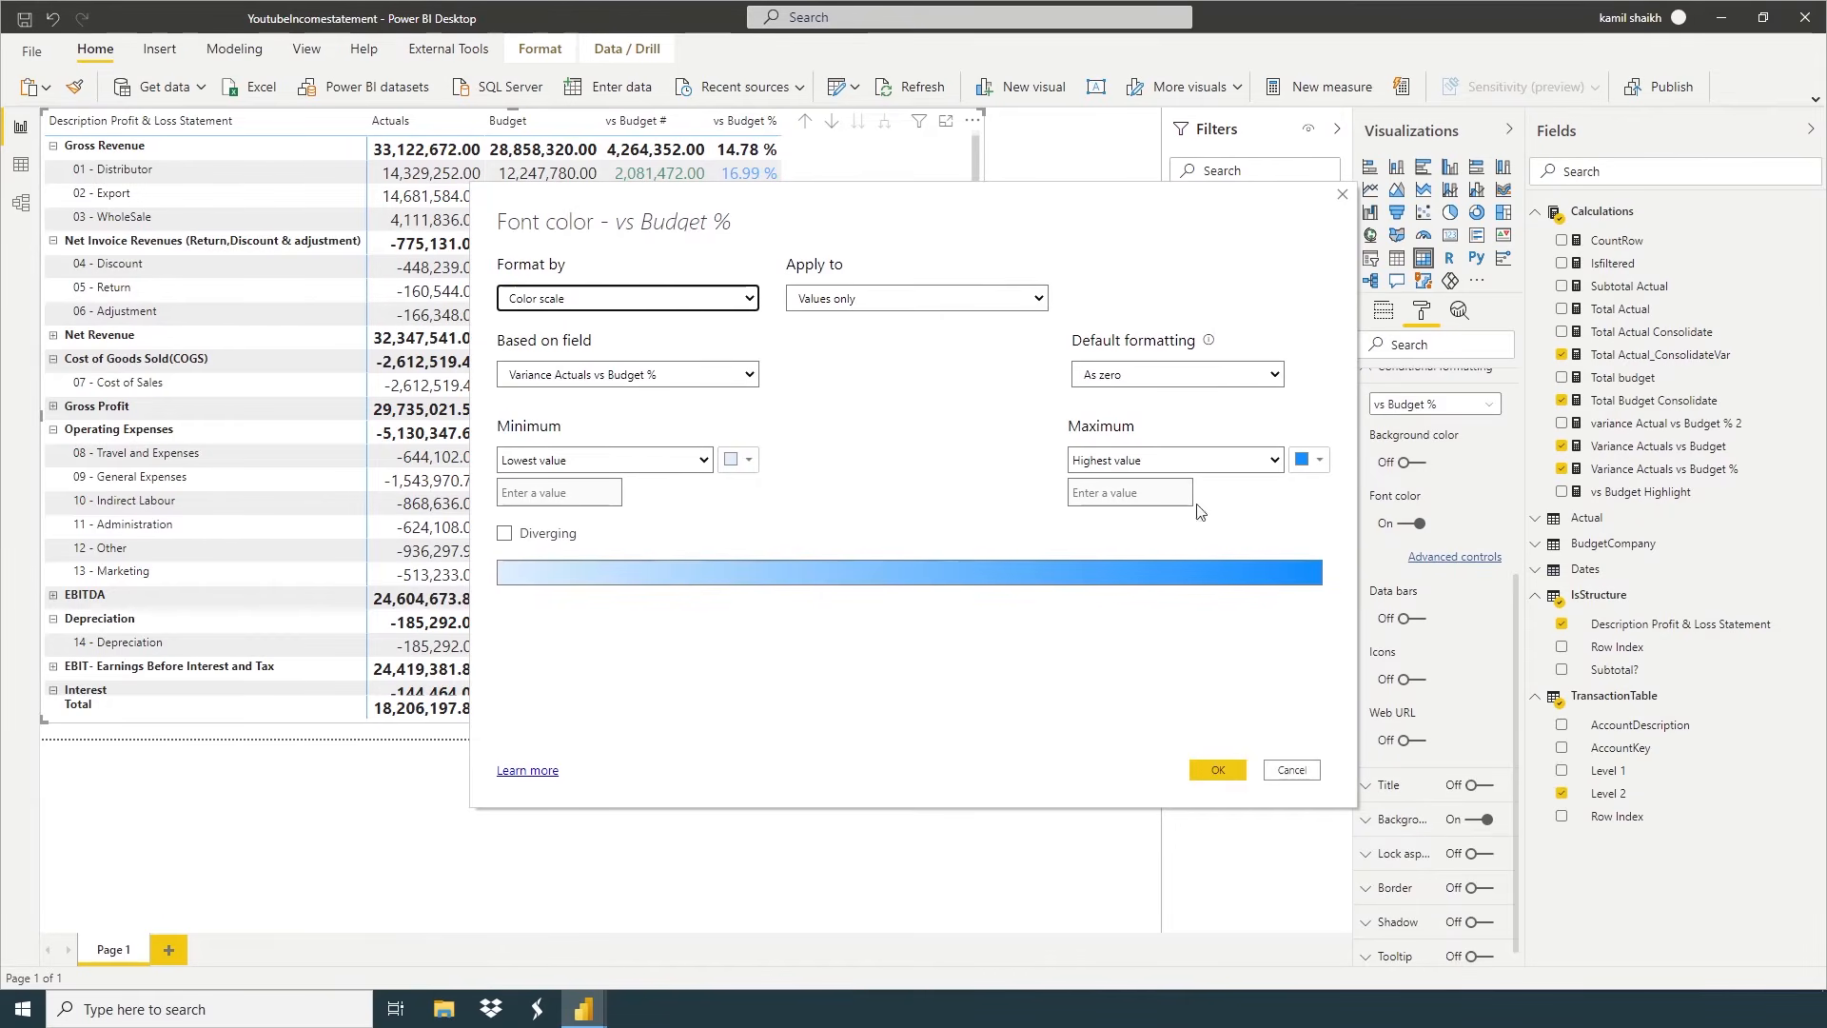
left_click(734, 303)
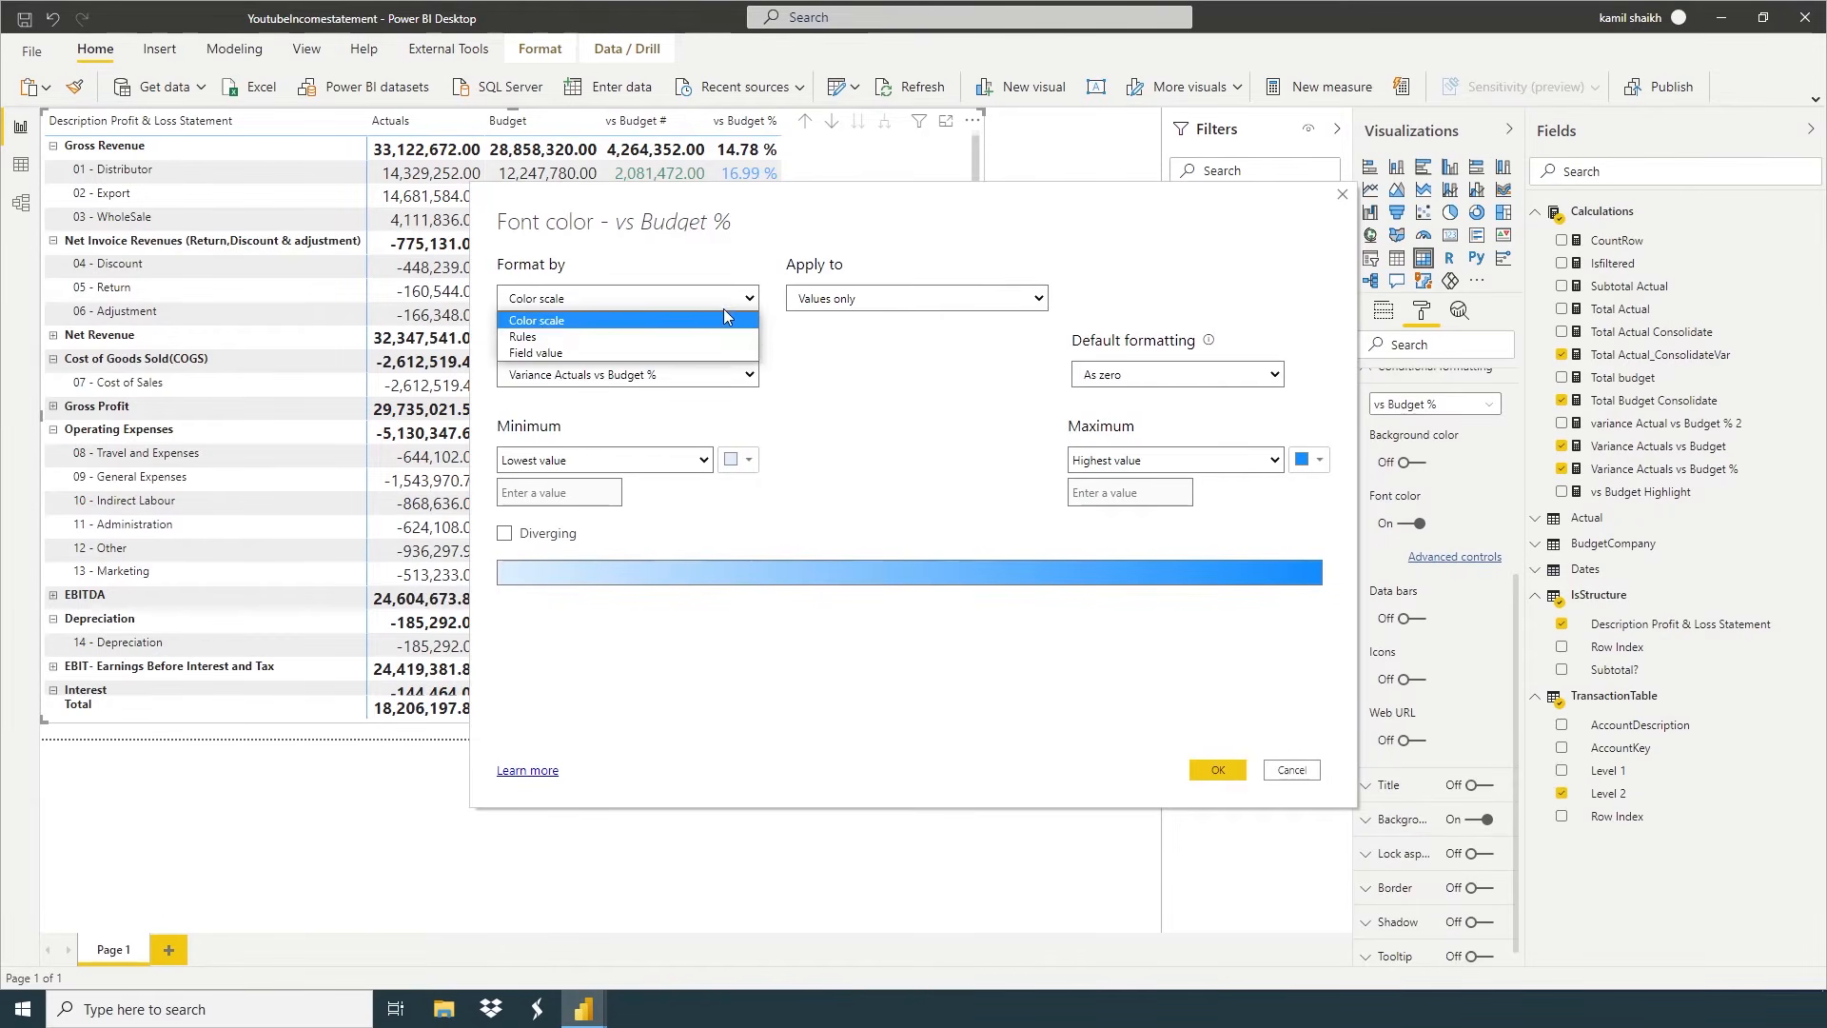
left_click(596, 356)
left_click(625, 373)
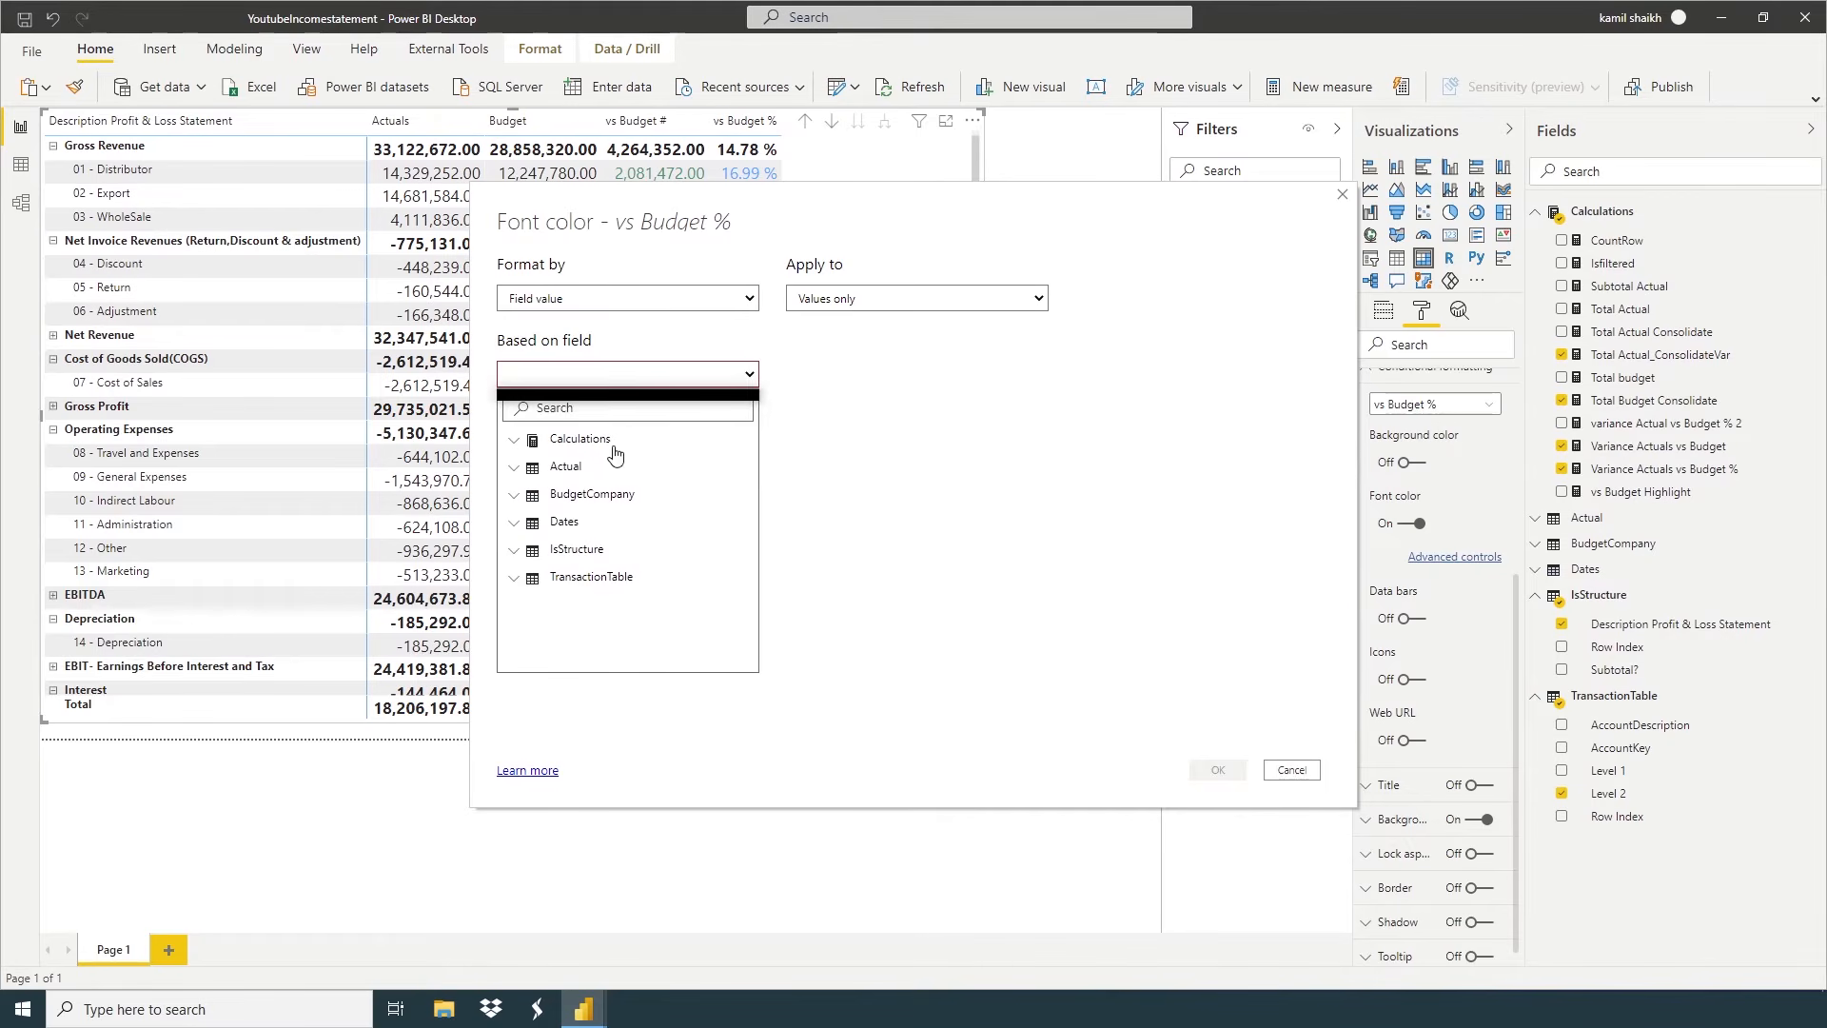
left_click(512, 442)
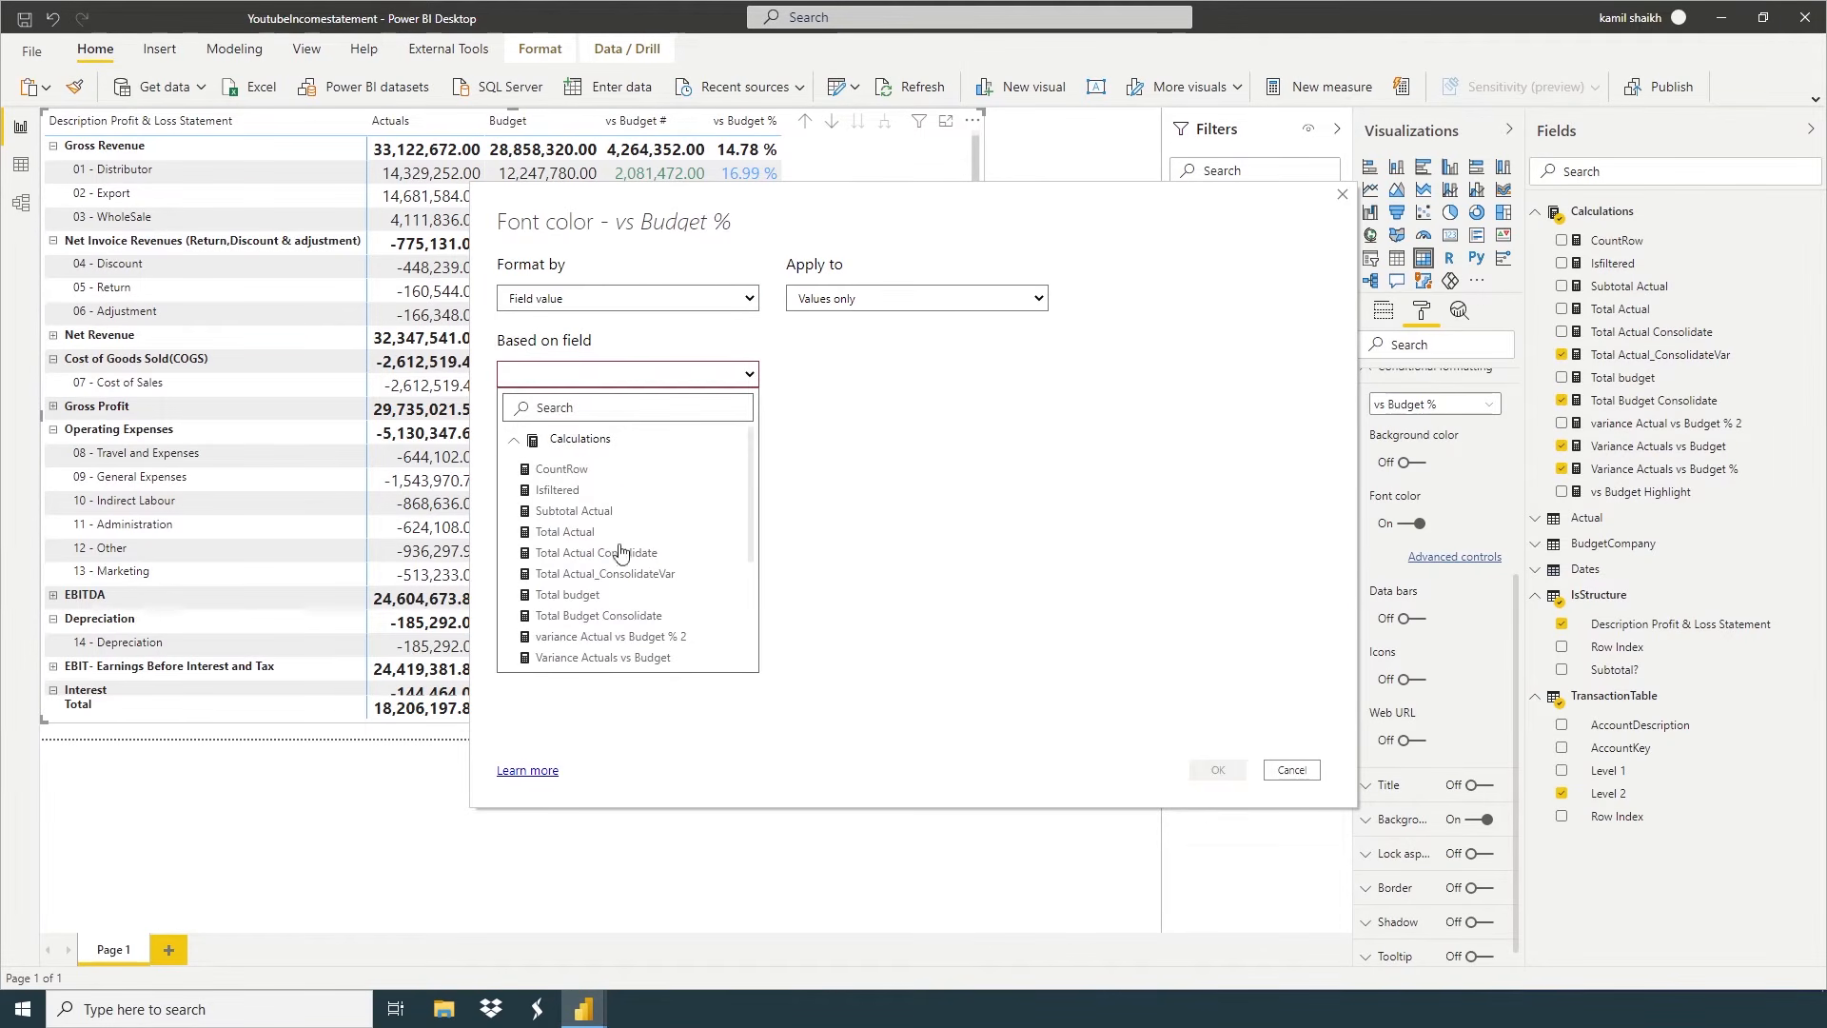
scroll(685, 641, "down", 3)
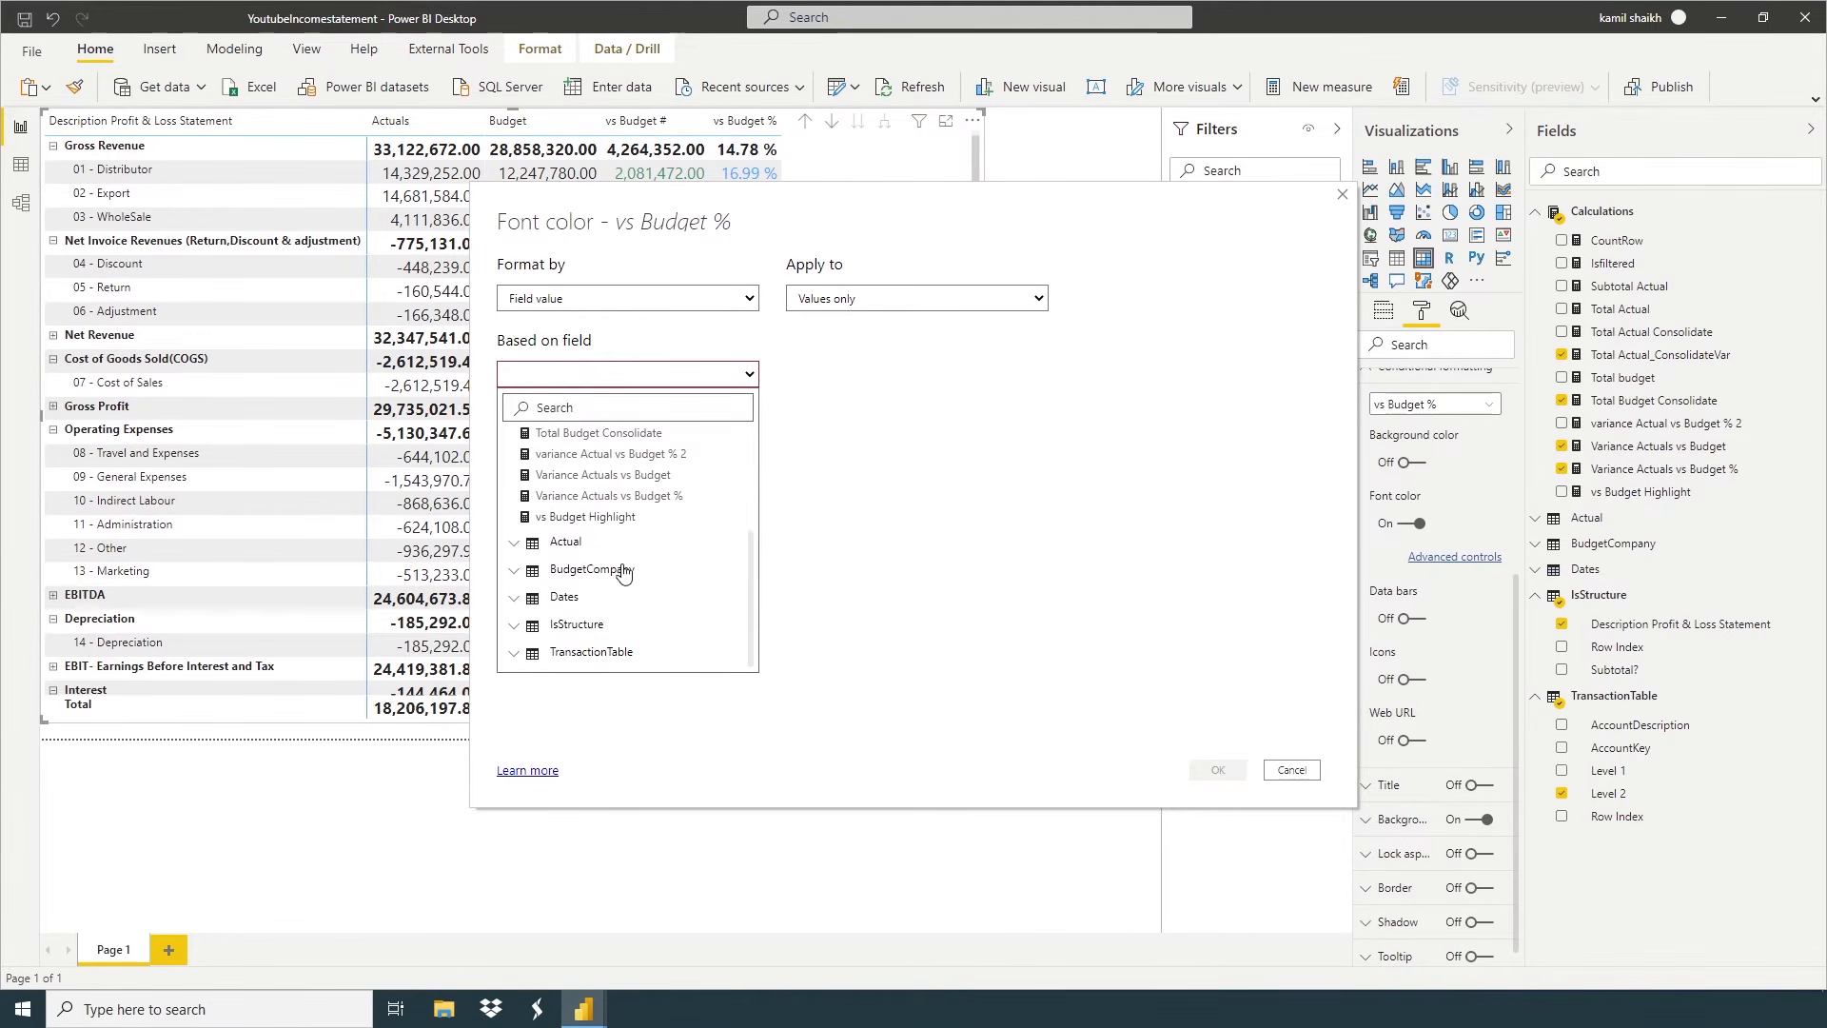
left_click(603, 519)
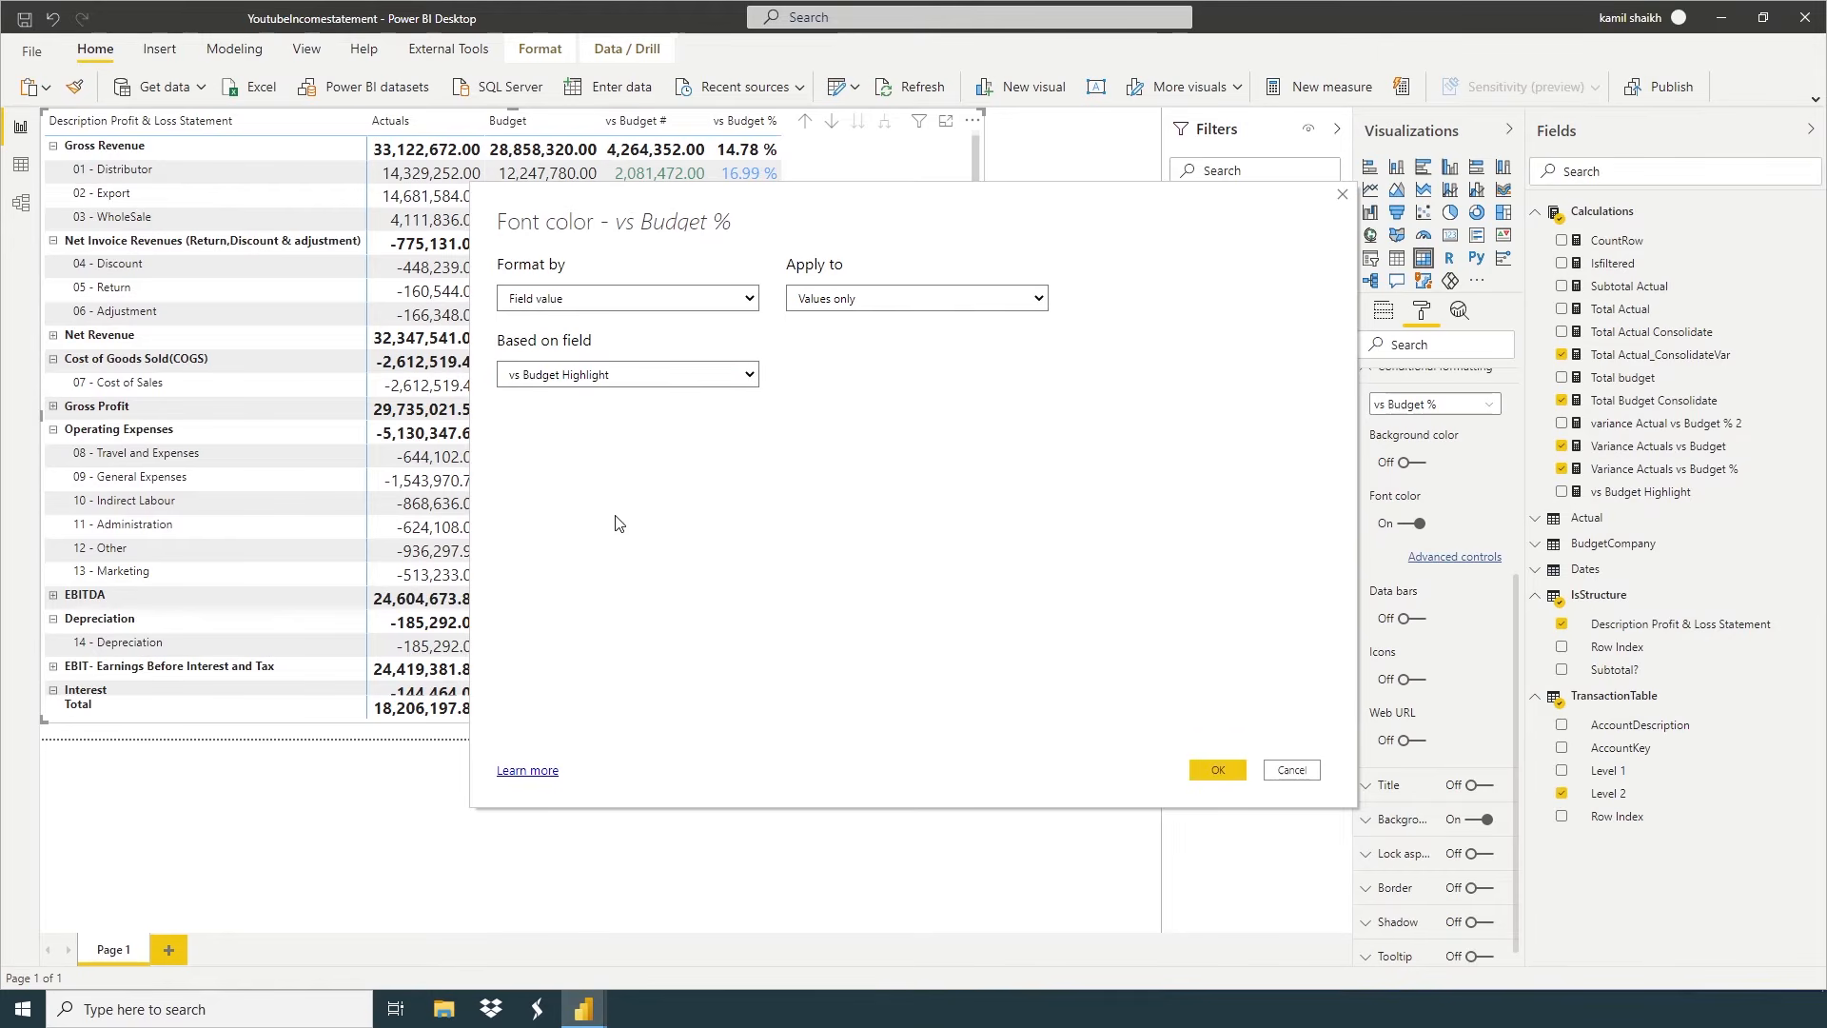
left_click(1217, 770)
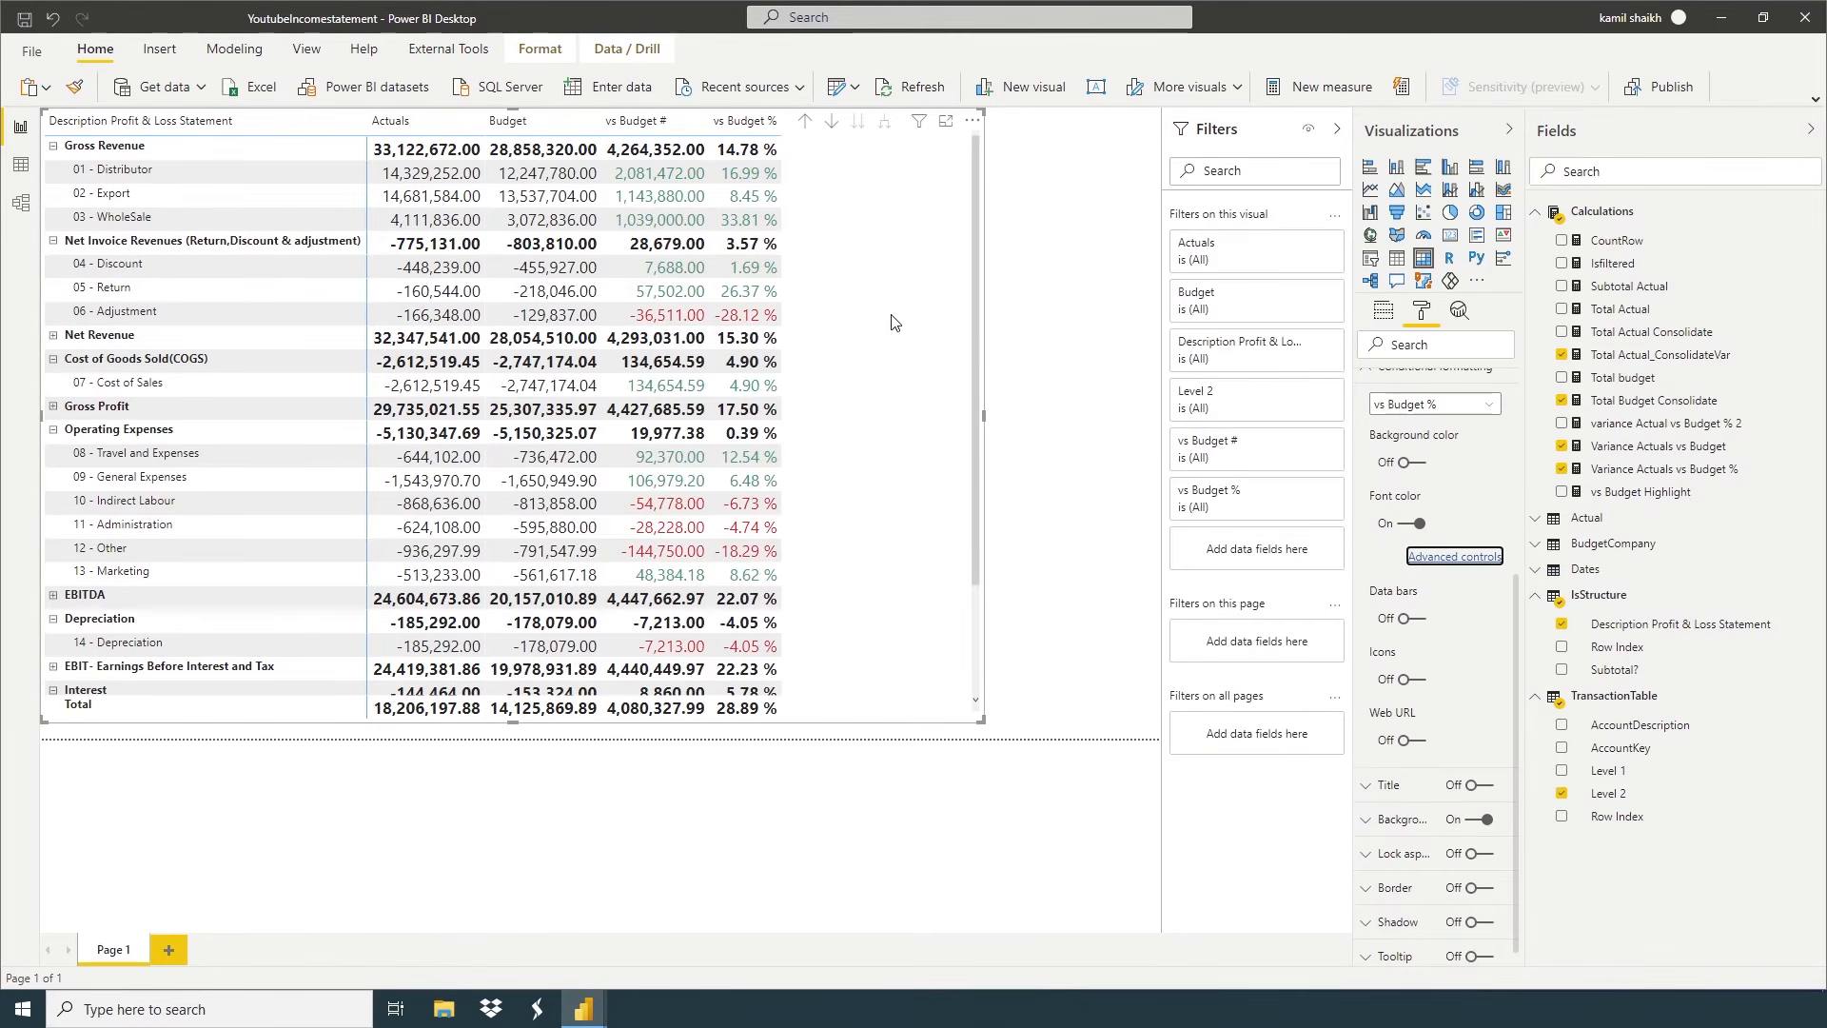
Narrow the profit and loss matrix so its frame ends just past the vs Budget % column, and deselect it
scroll(928, 457, "down", 2)
scroll(918, 466, "up", 2)
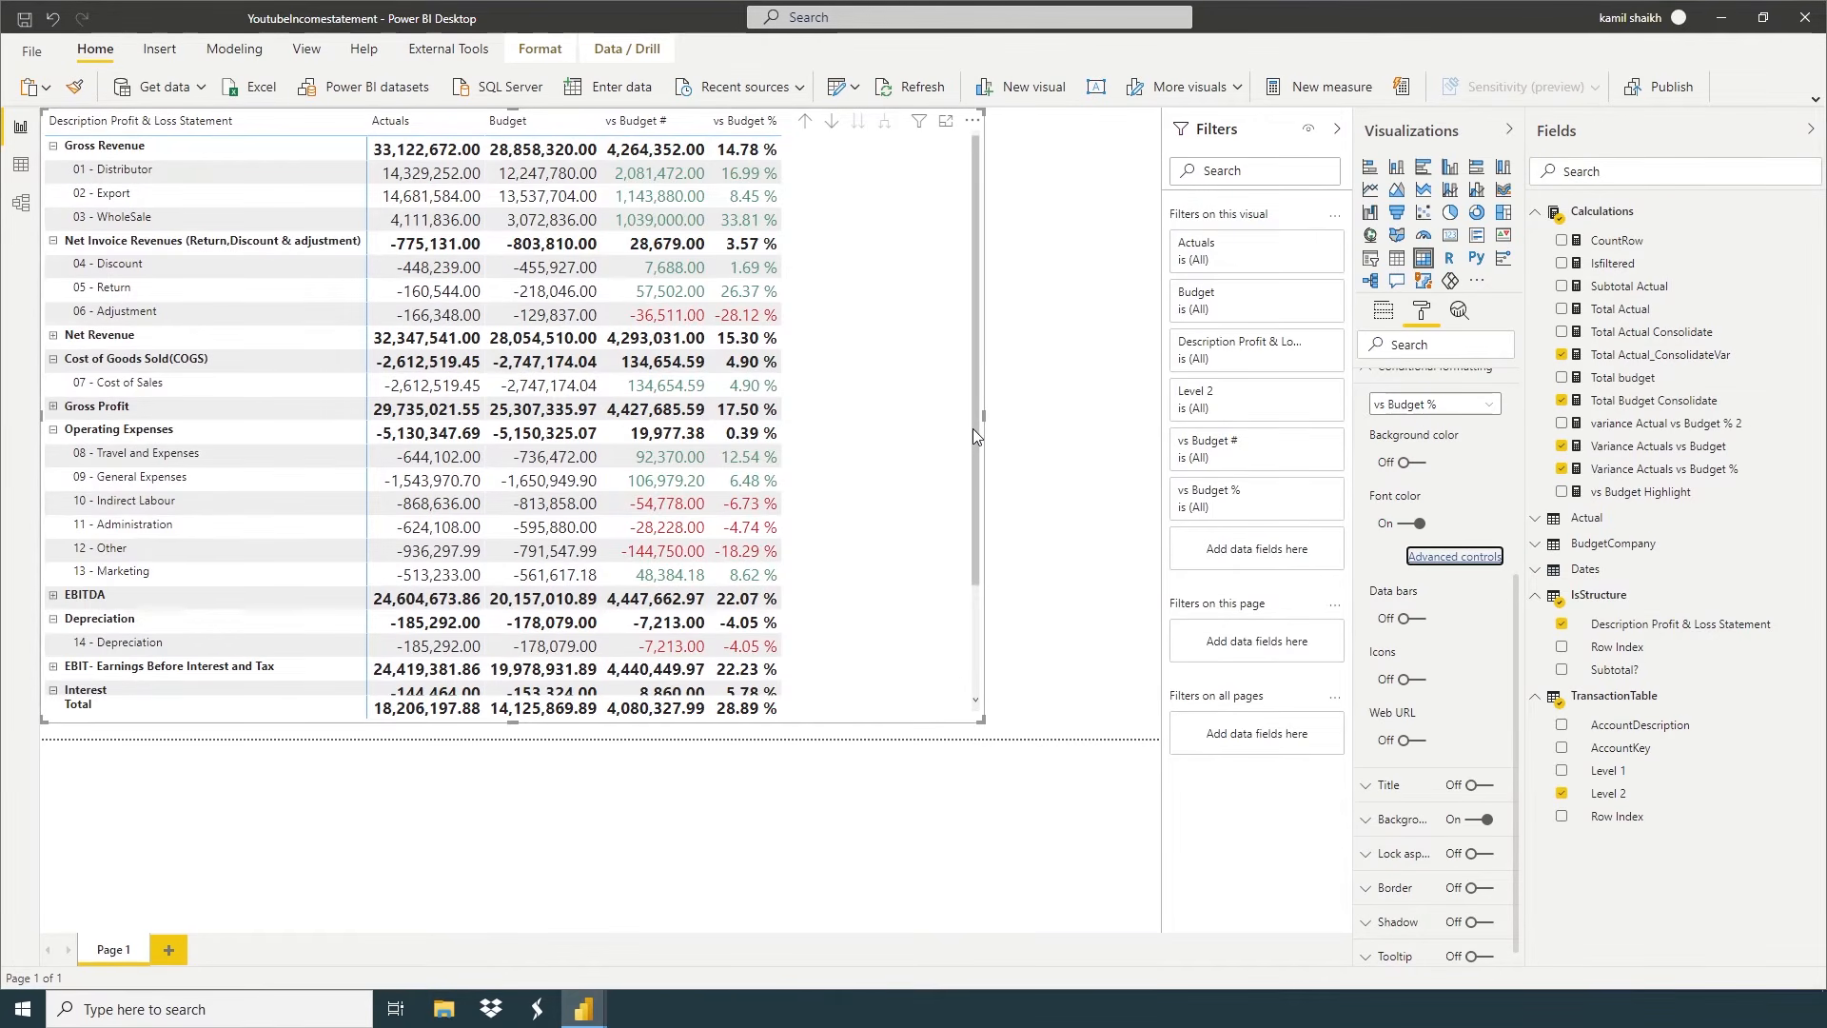
left_click_drag(983, 416, 832, 416)
left_click(1509, 139)
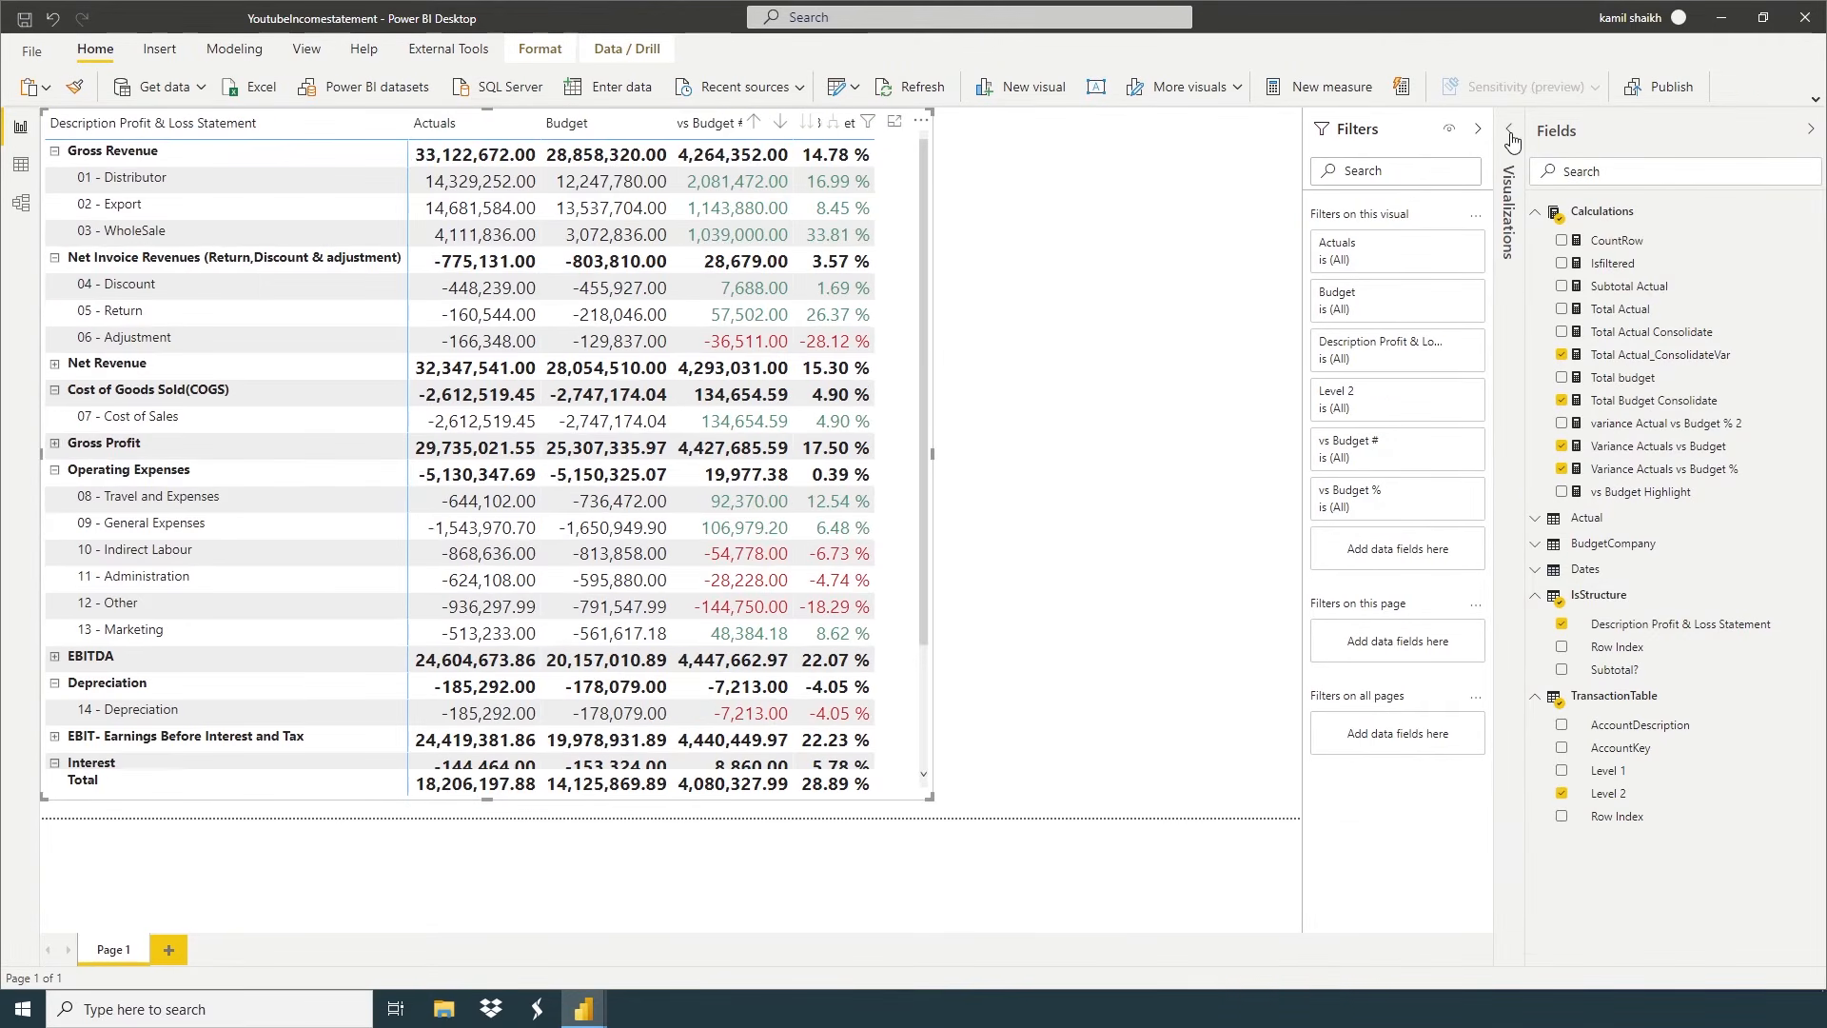
left_click(1220, 377)
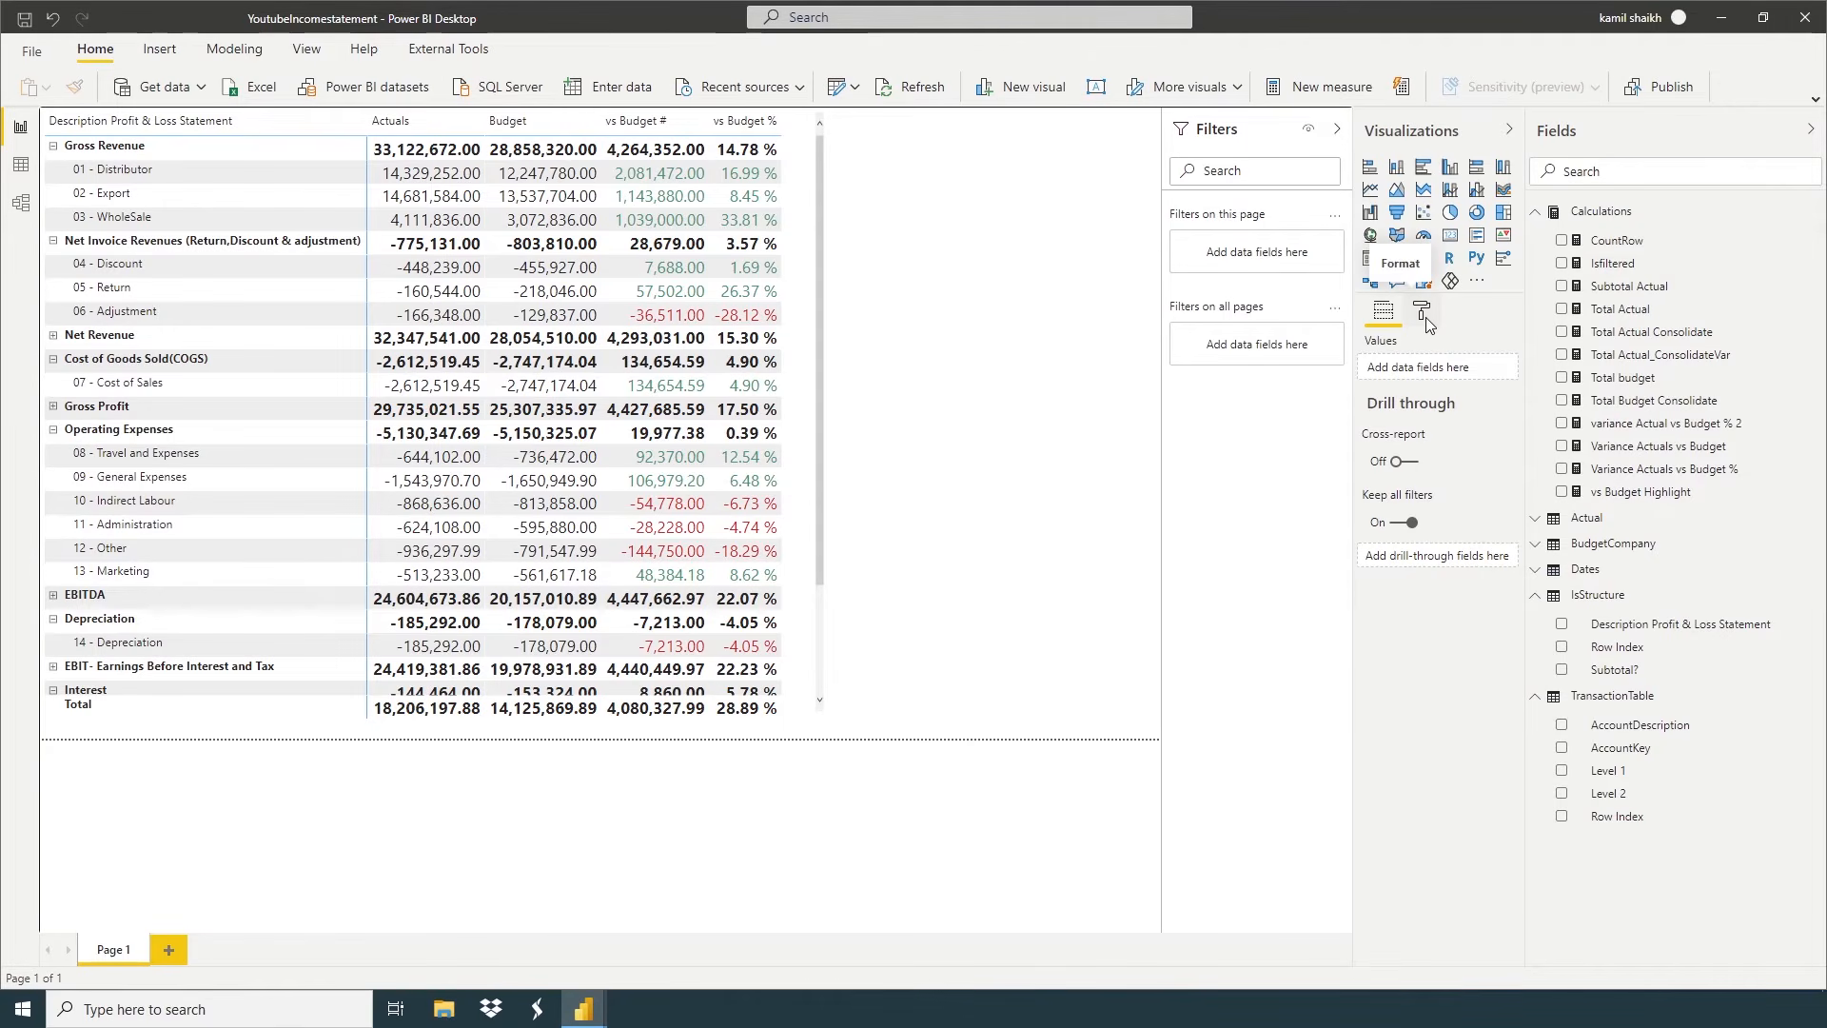
Find the Chiclet Slicer custom visual in AppSource by searching for "chicletslicer" and import it into the report
left_click(1476, 283)
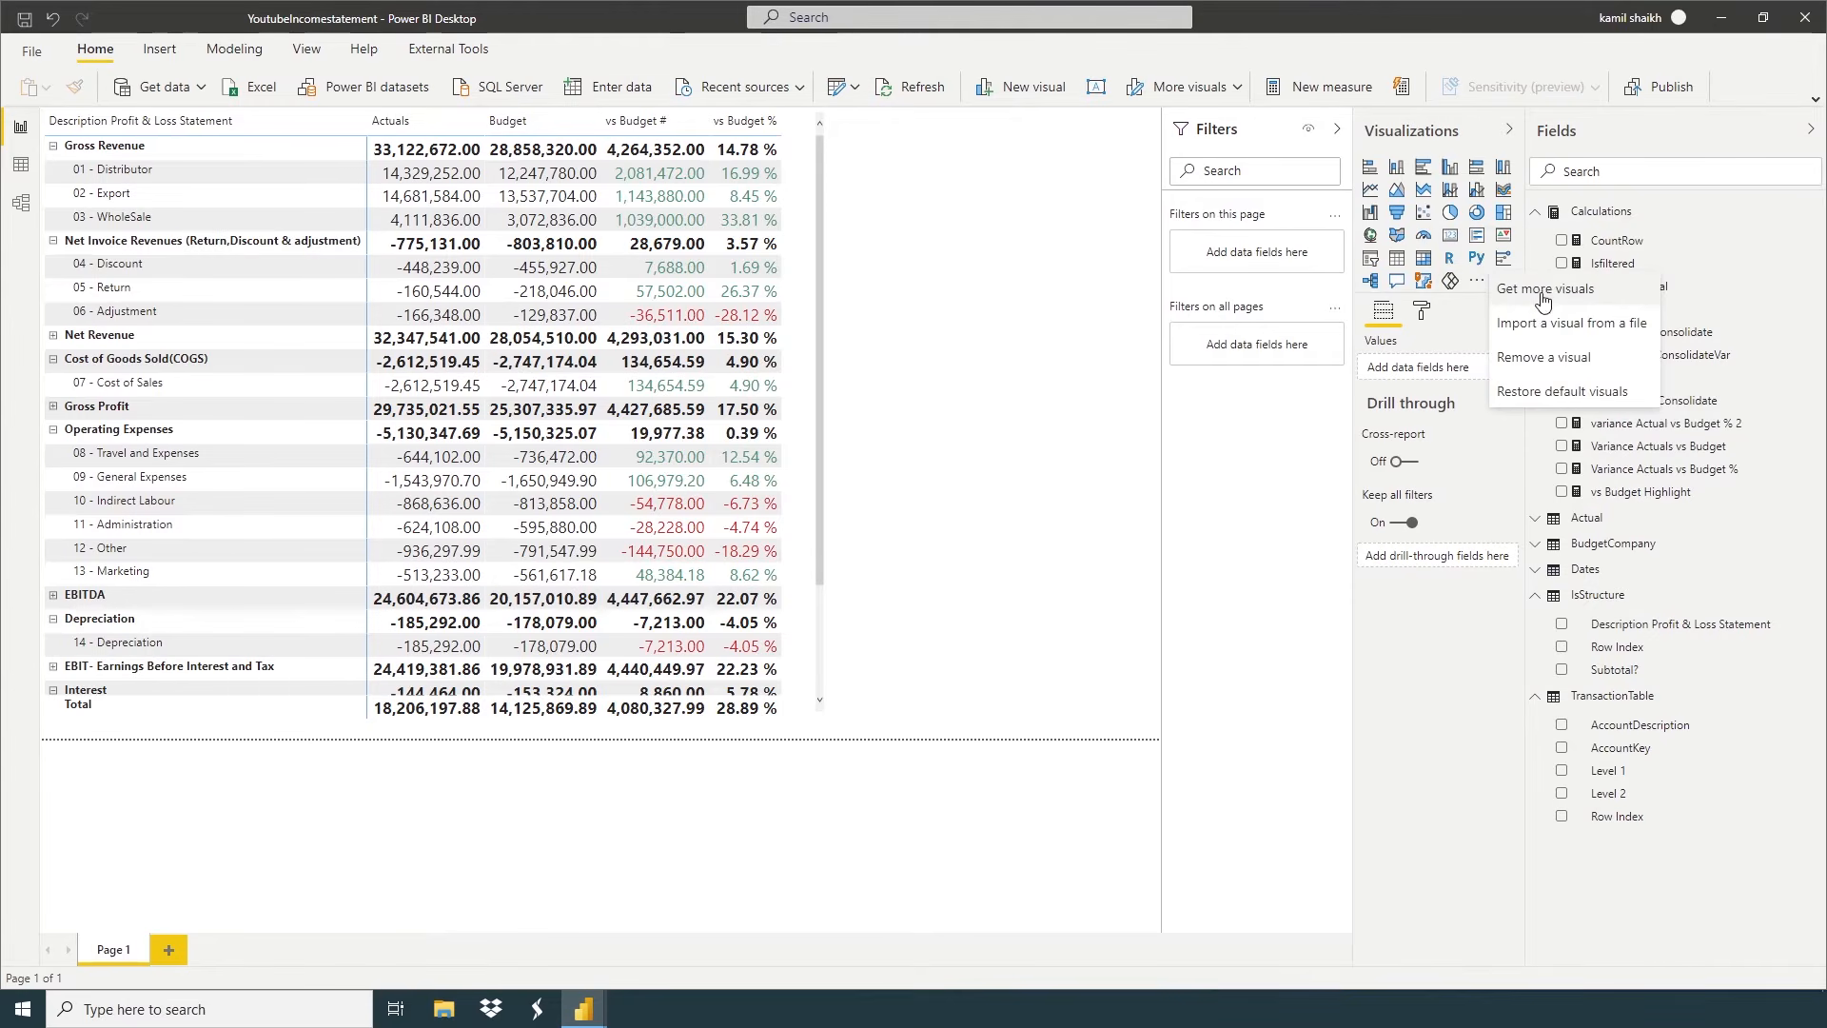
left_click(1537, 306)
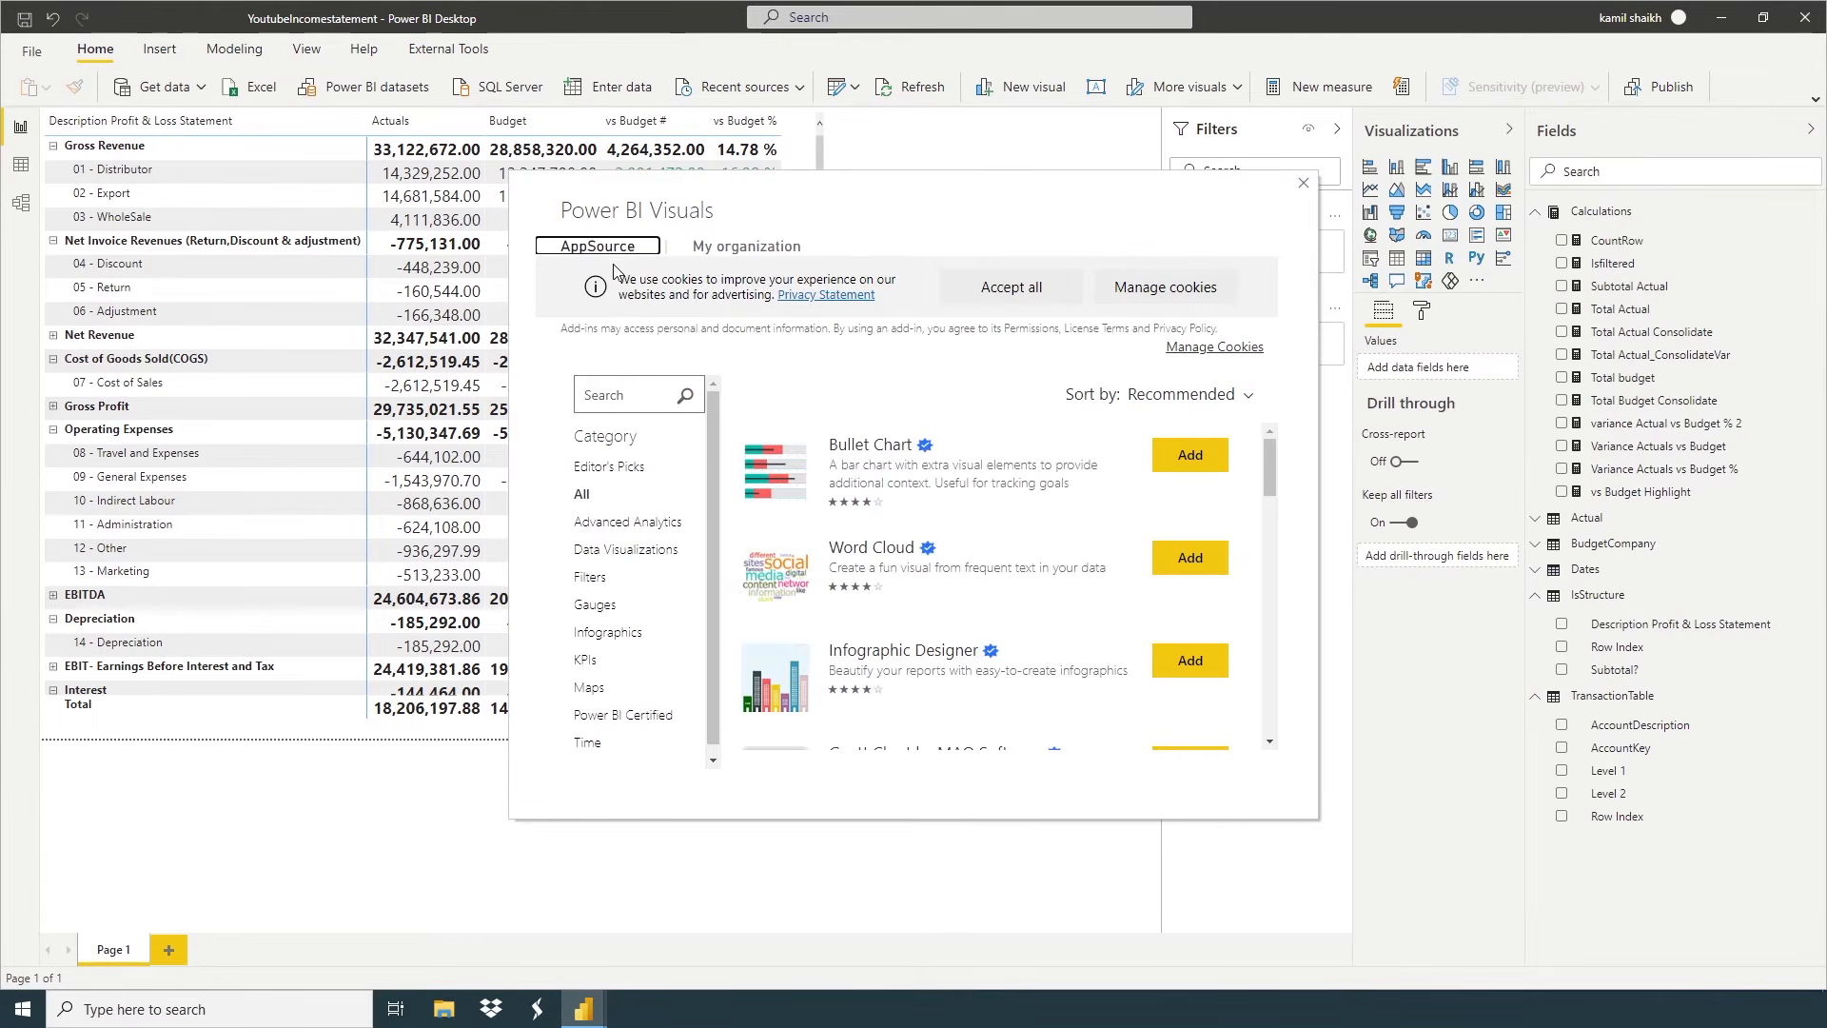
left_click(630, 400)
type("chicletslicer")
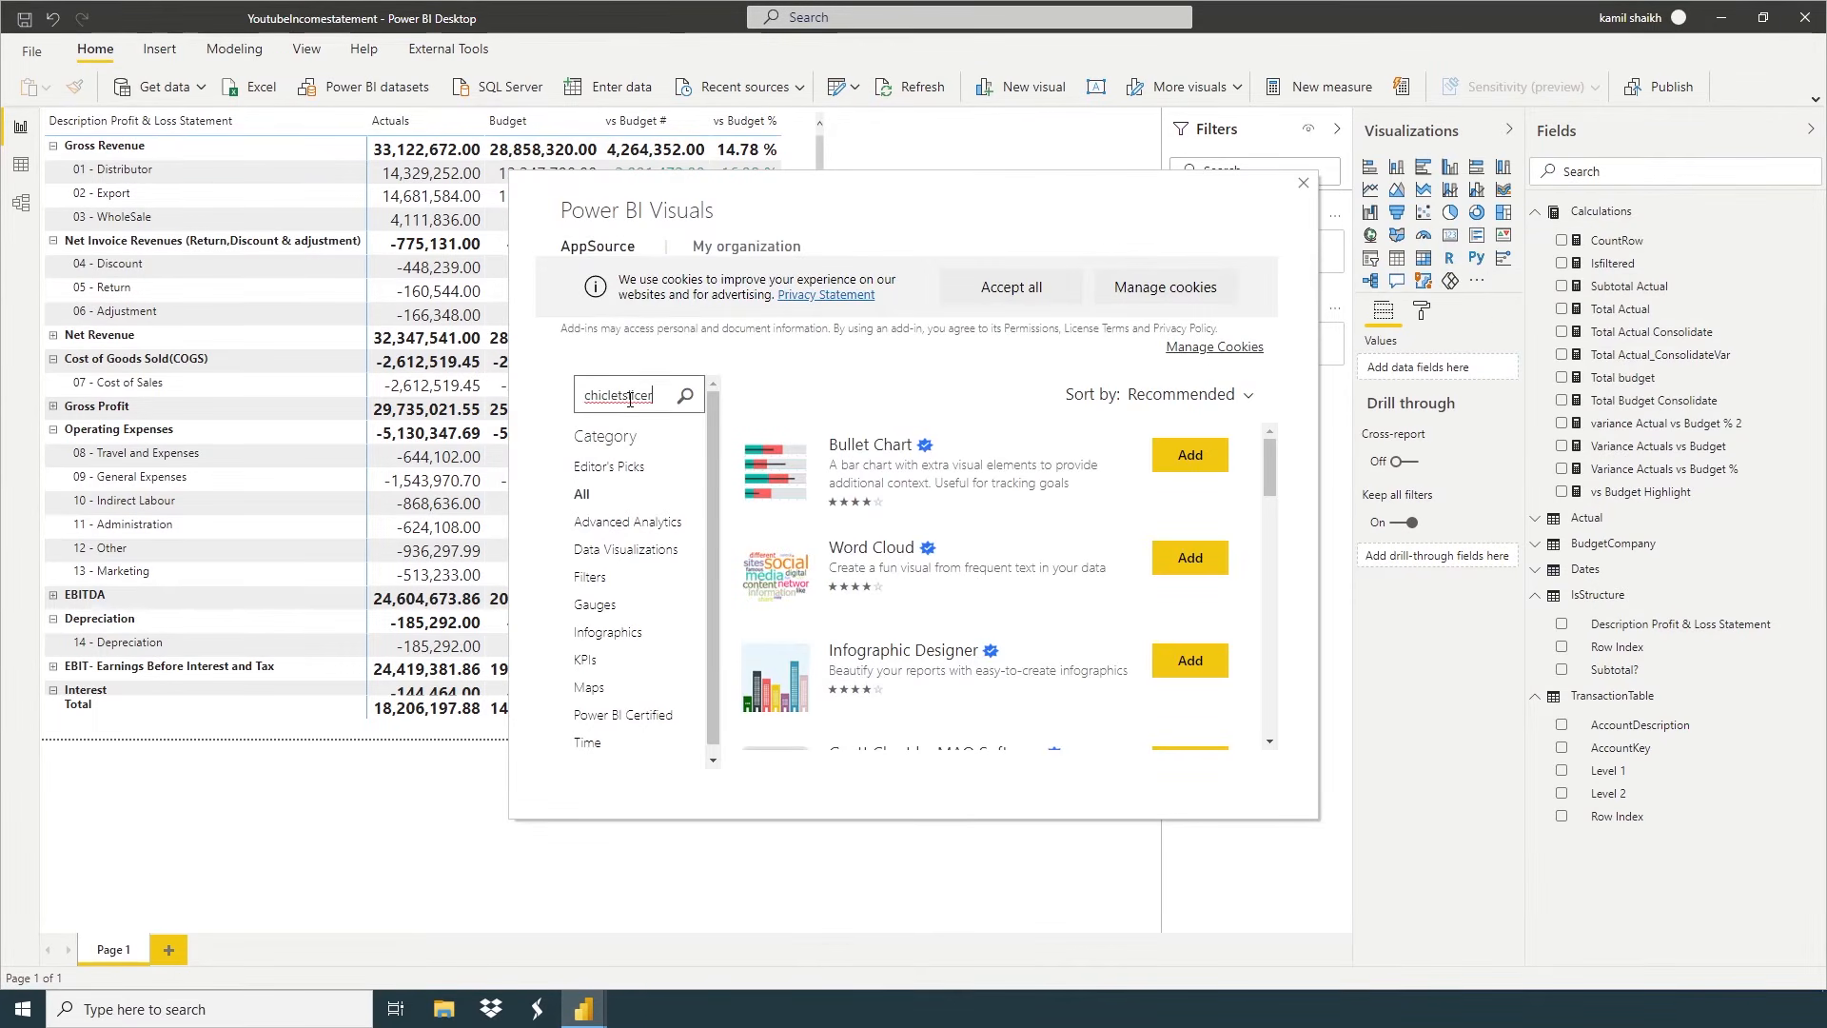
key("Return")
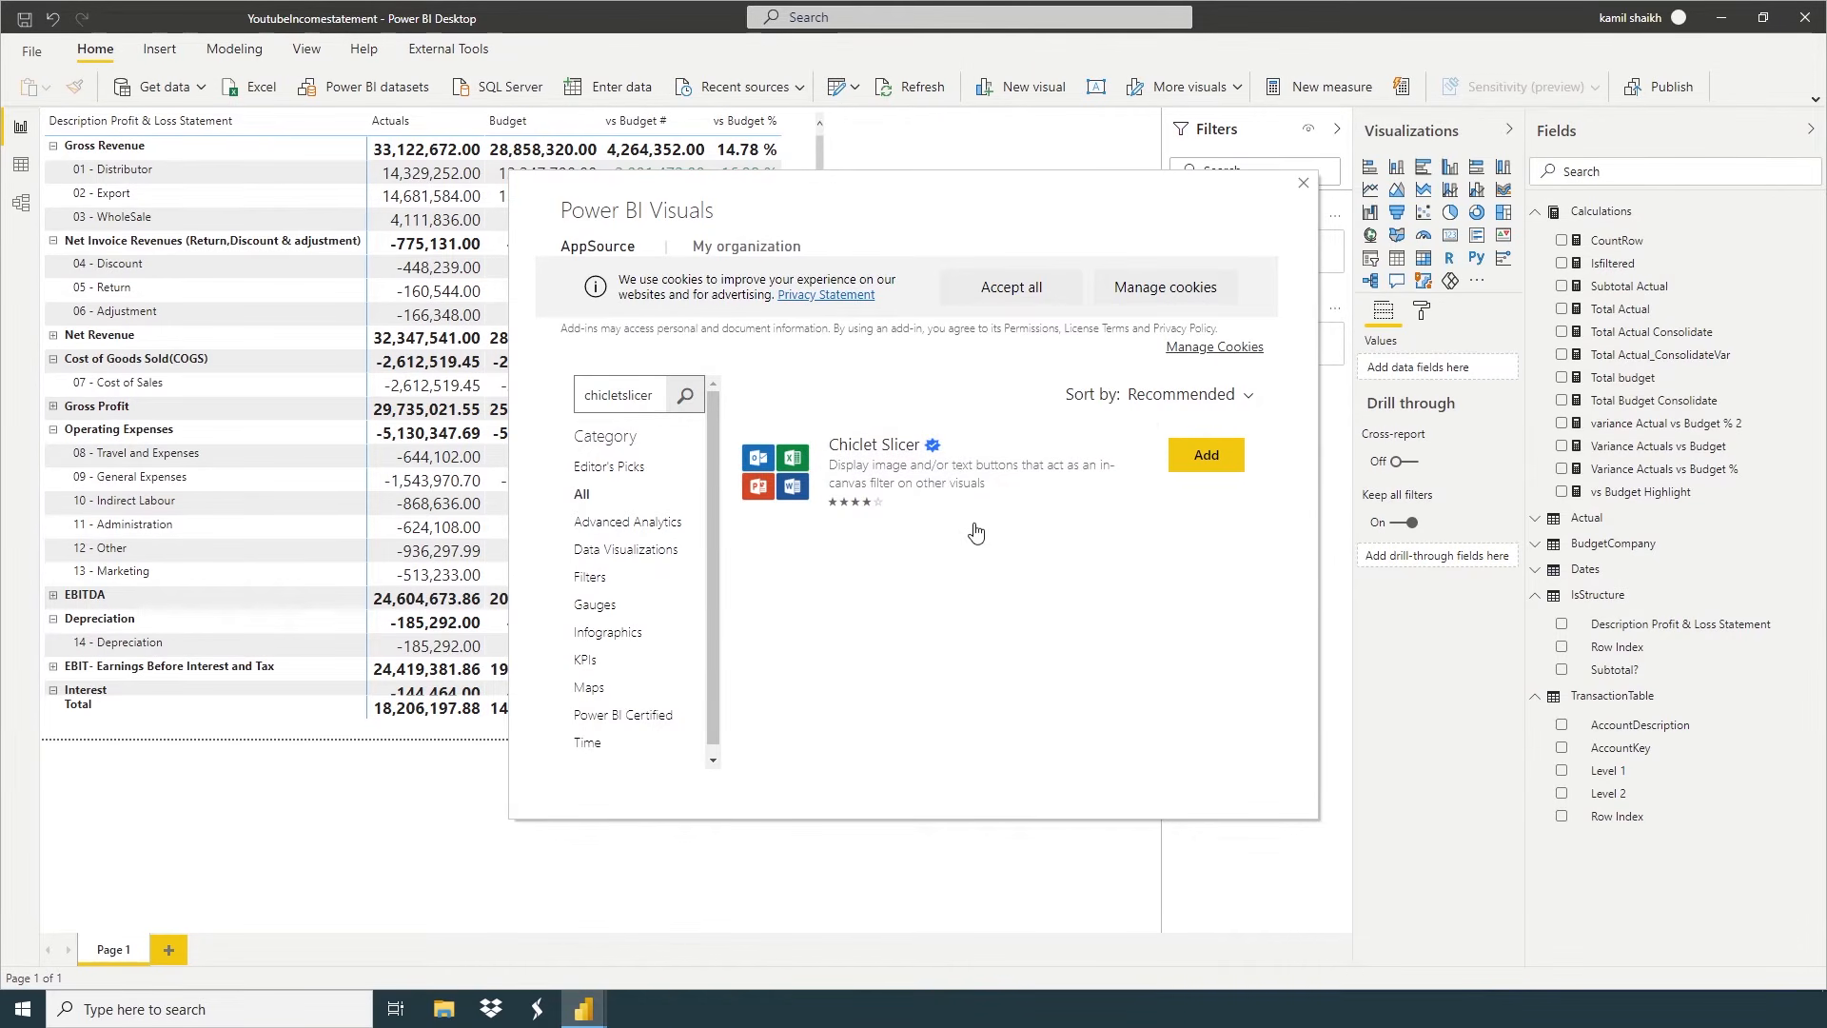
left_click(1220, 458)
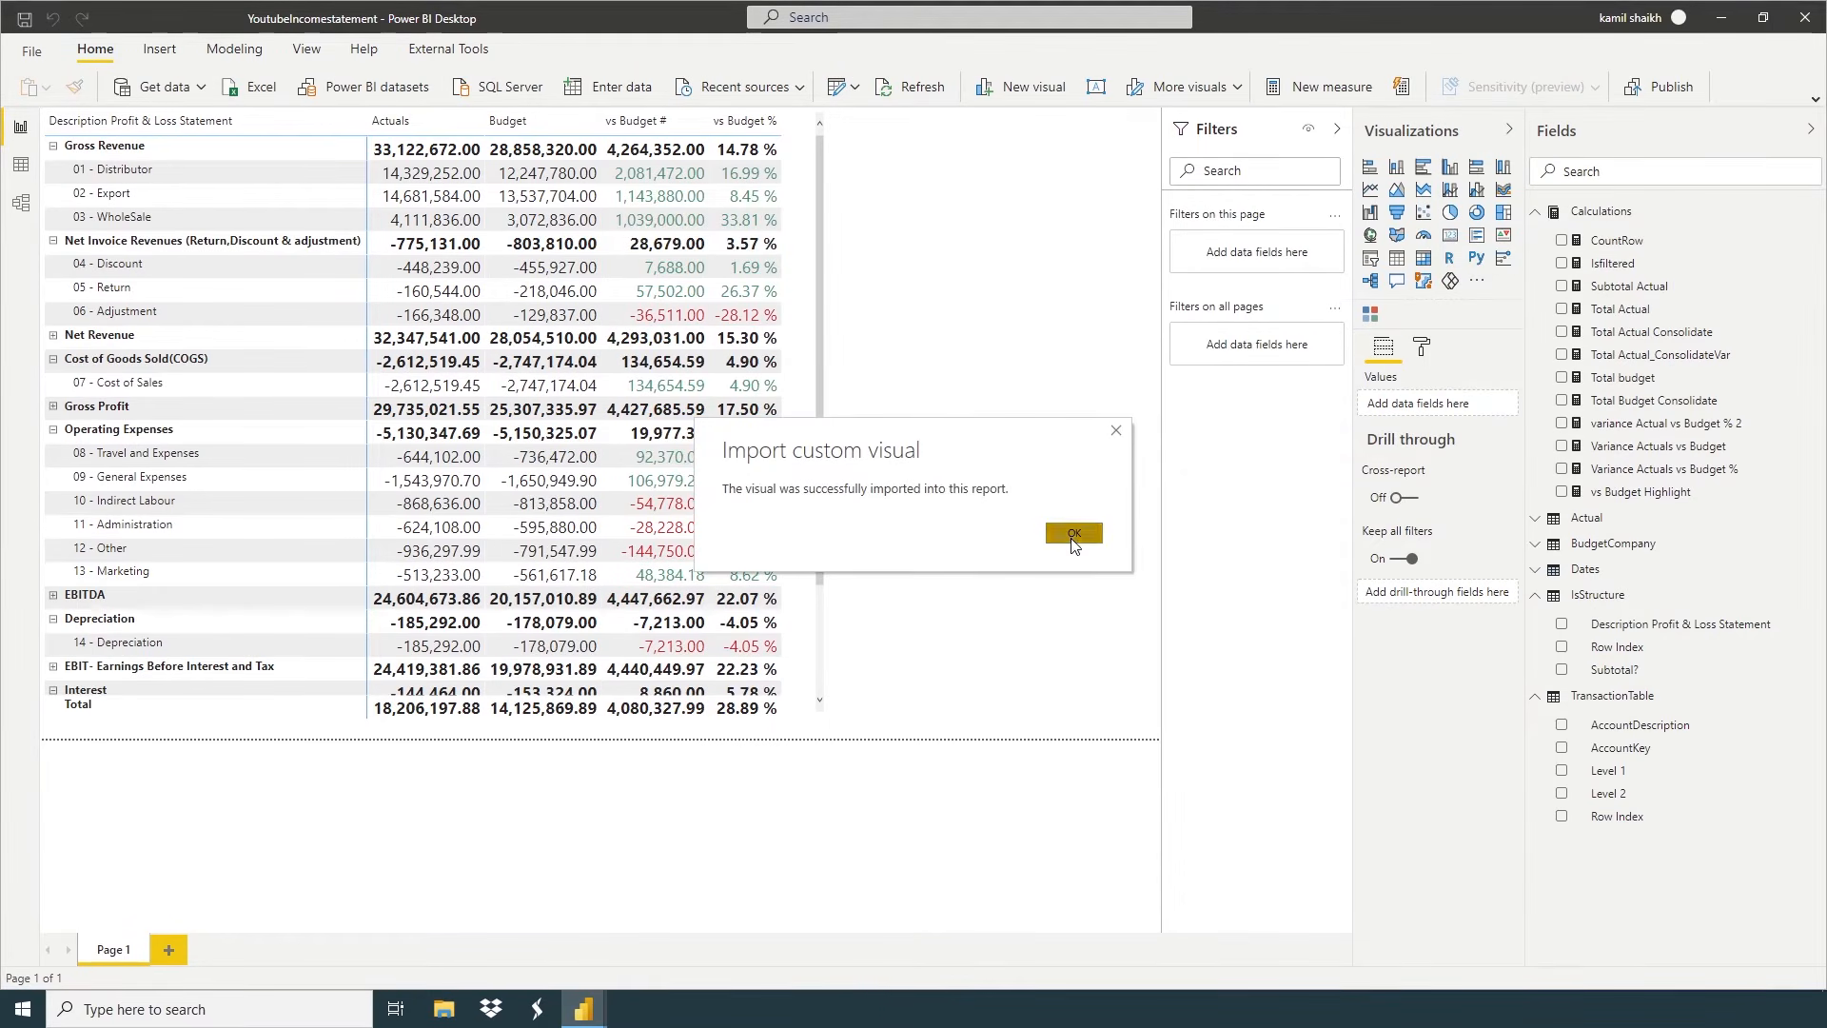
left_click(1075, 534)
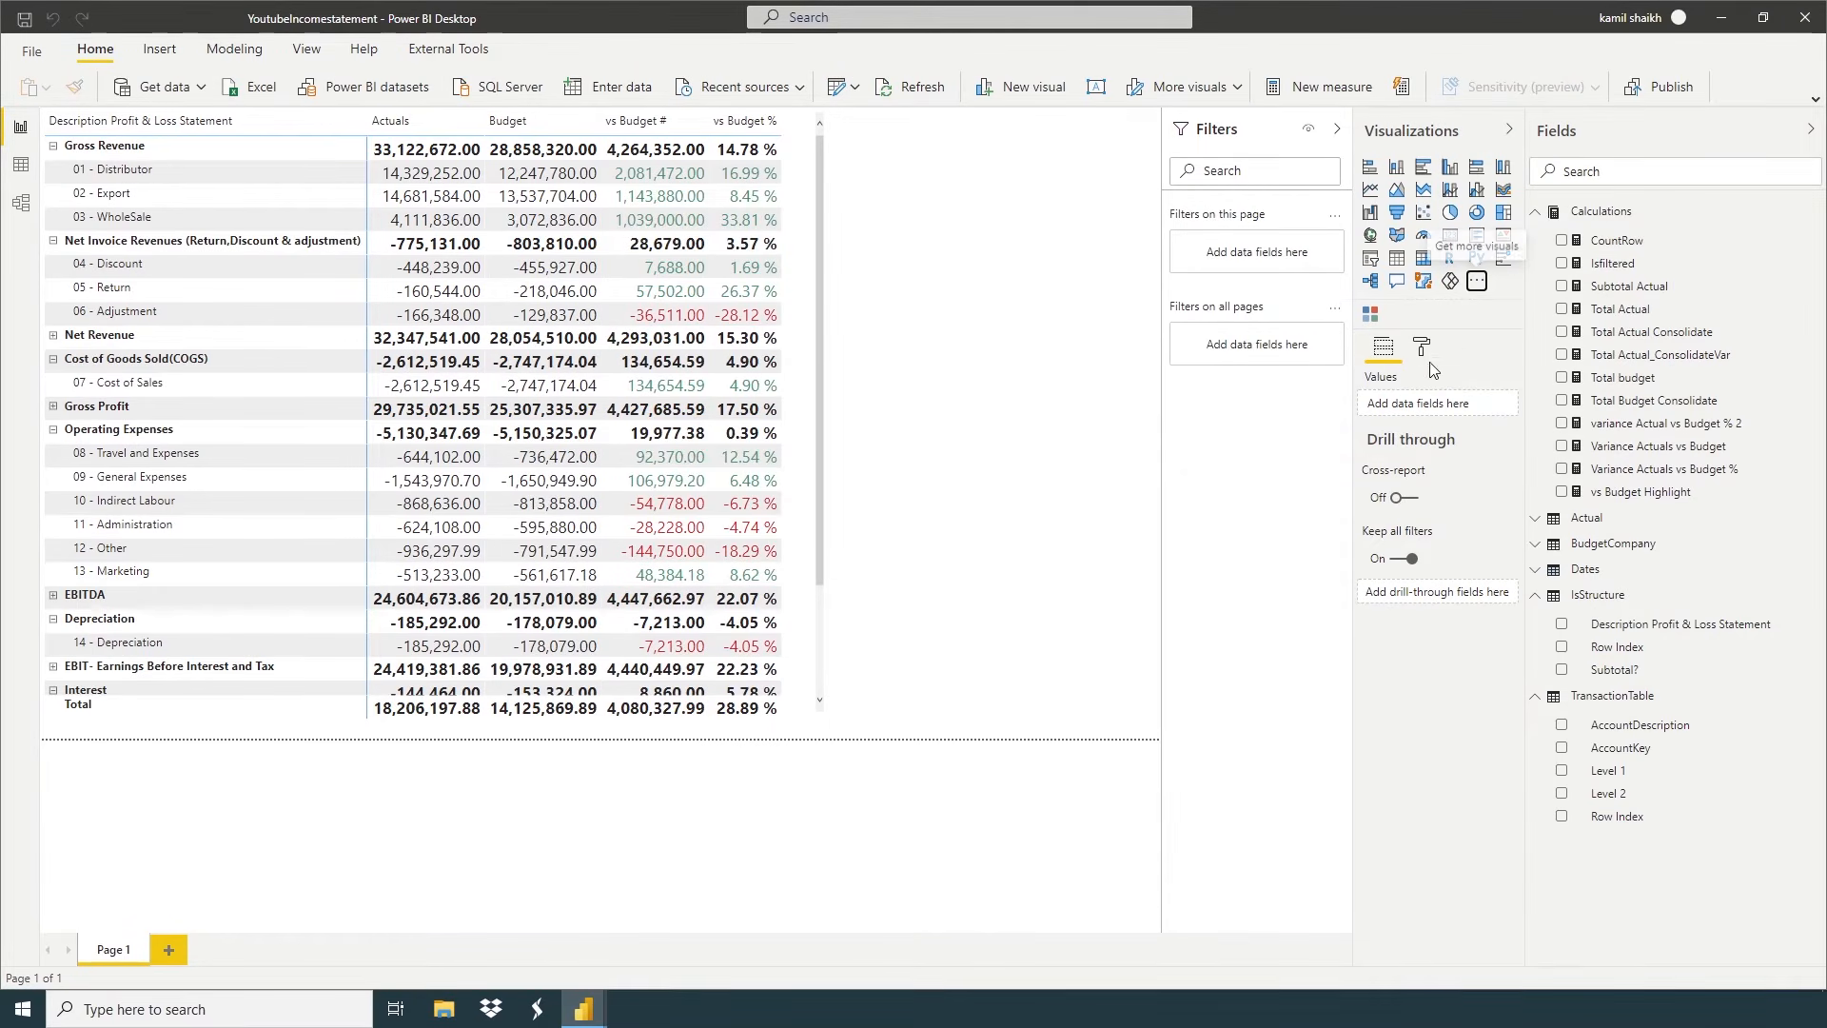
Add a Chiclet Slicer beside the matrix, reduce its height to under a third, and collapse the filter pane
left_click(1370, 315)
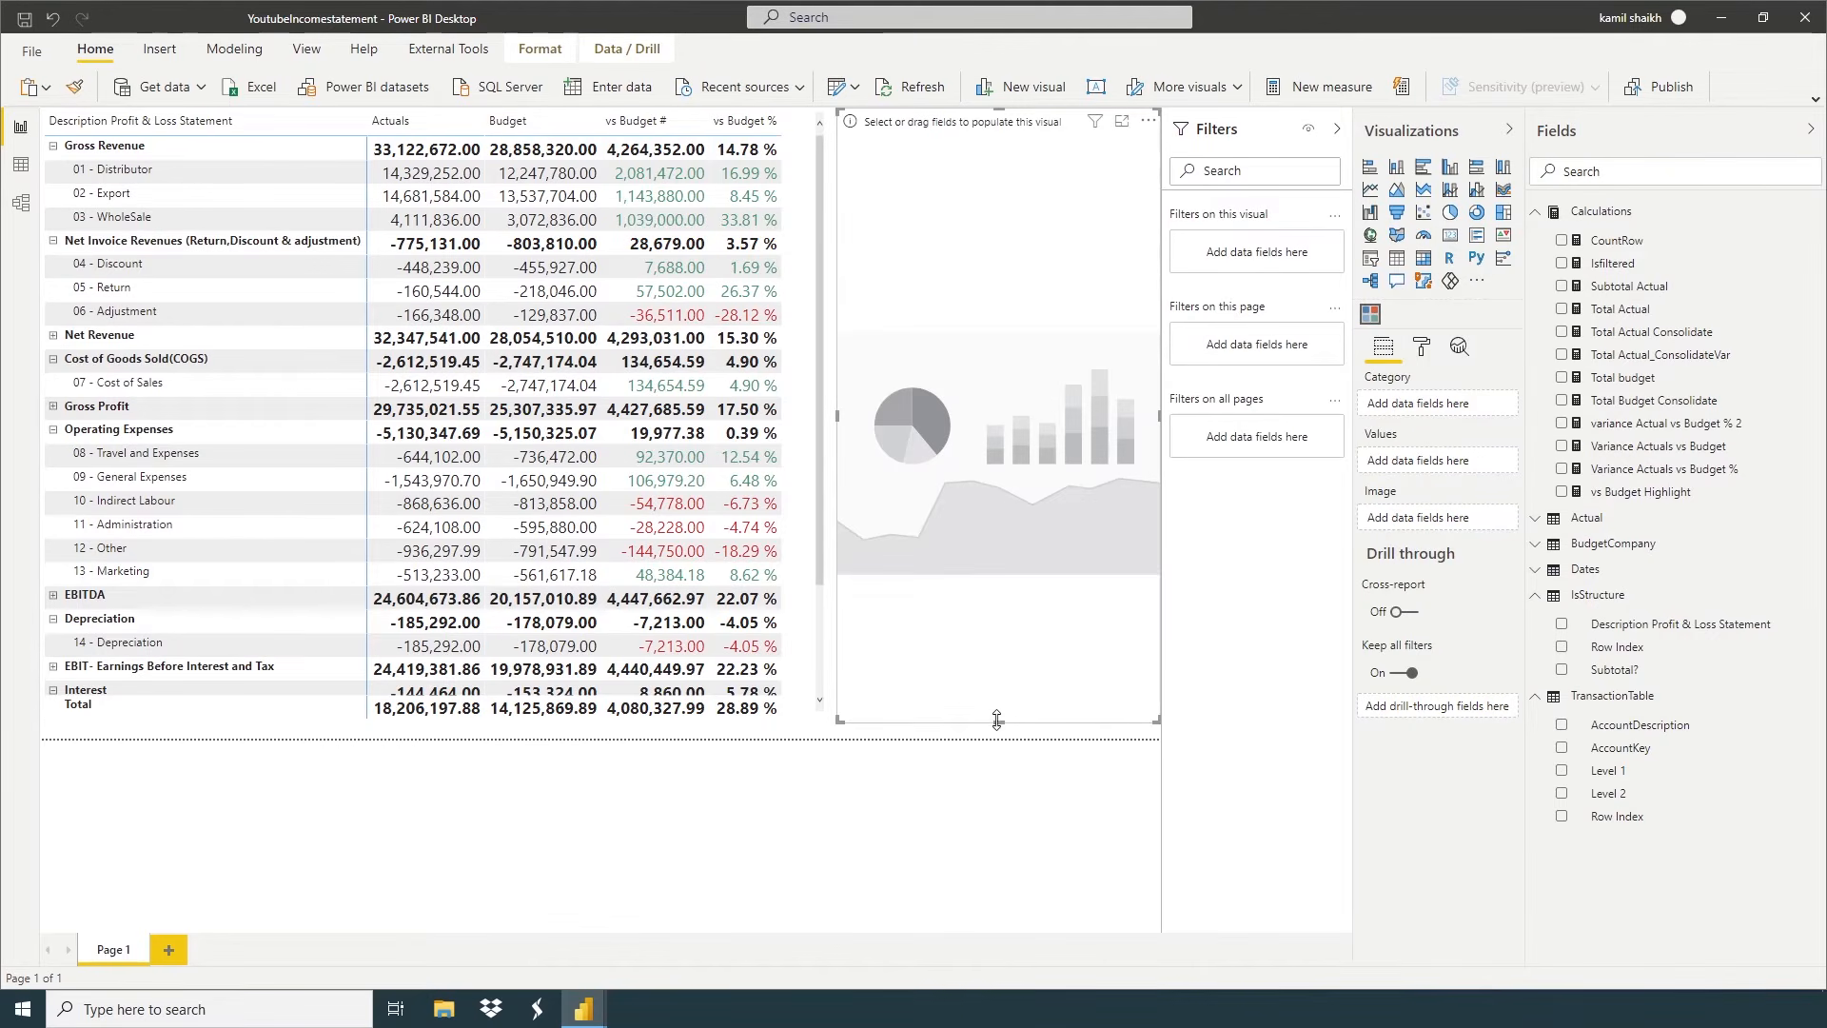
left_click_drag(1009, 732, 999, 307)
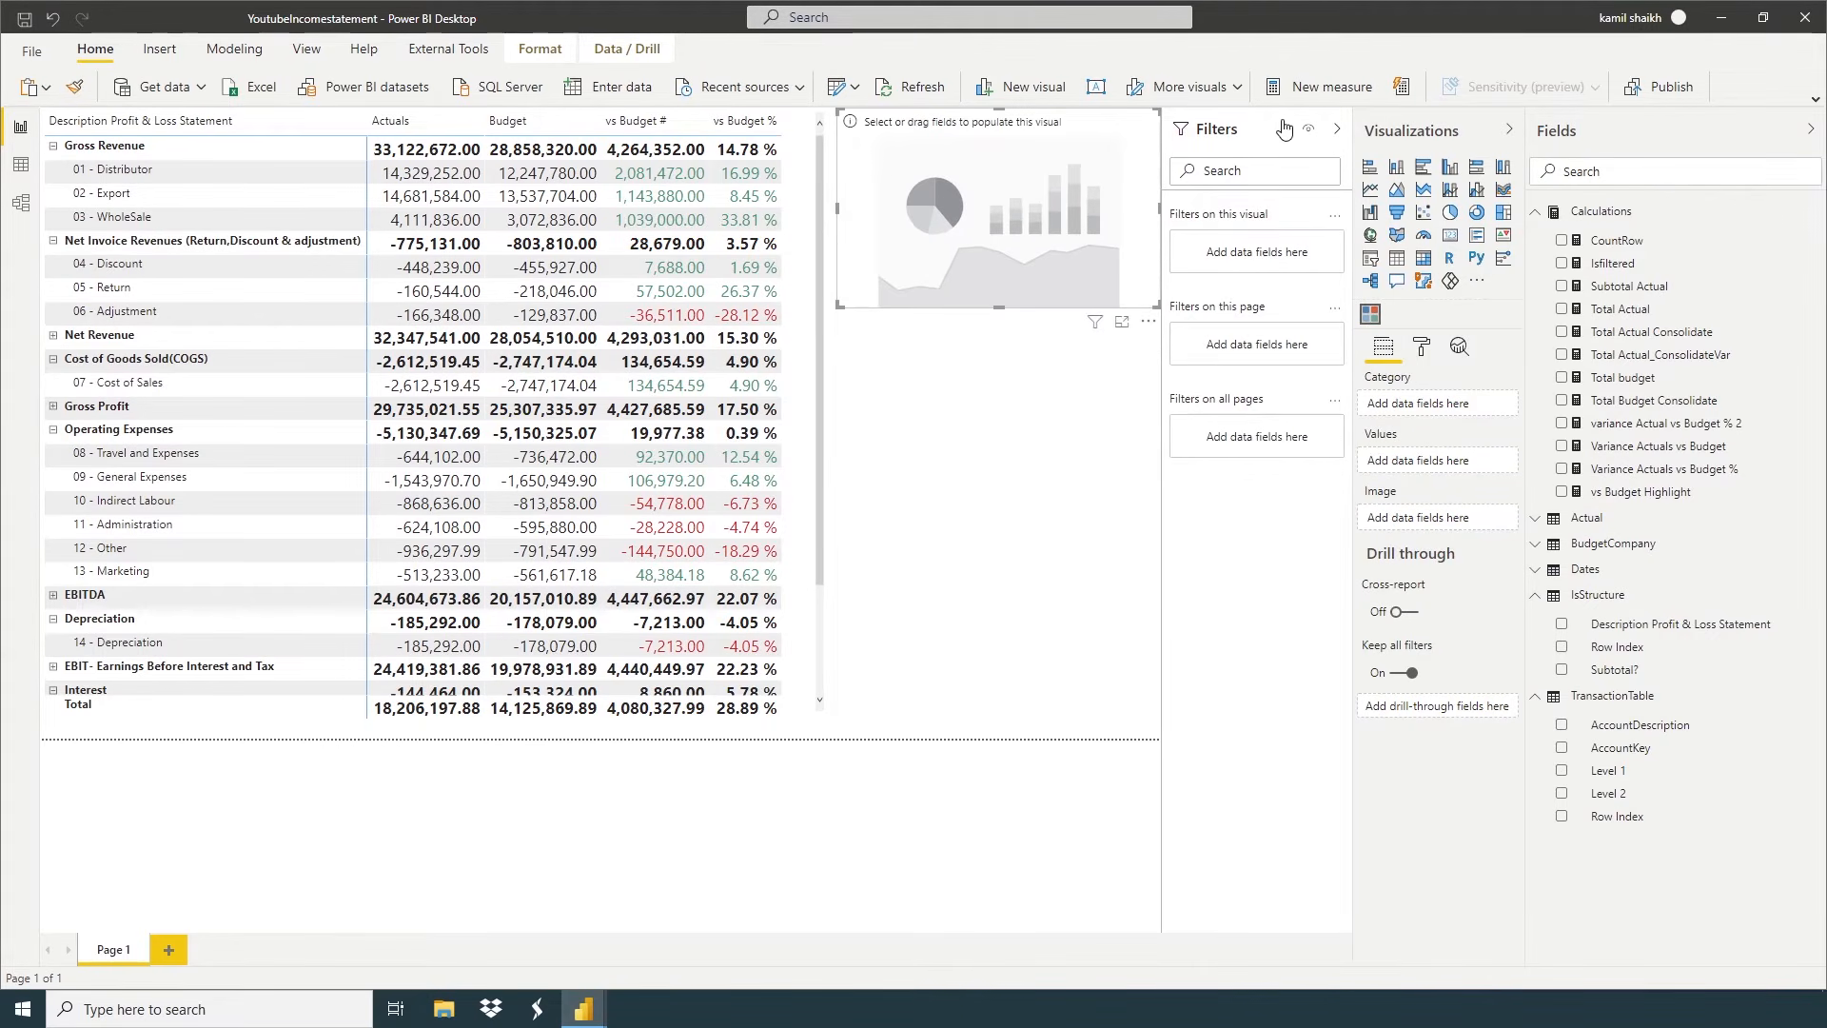
left_click(1337, 128)
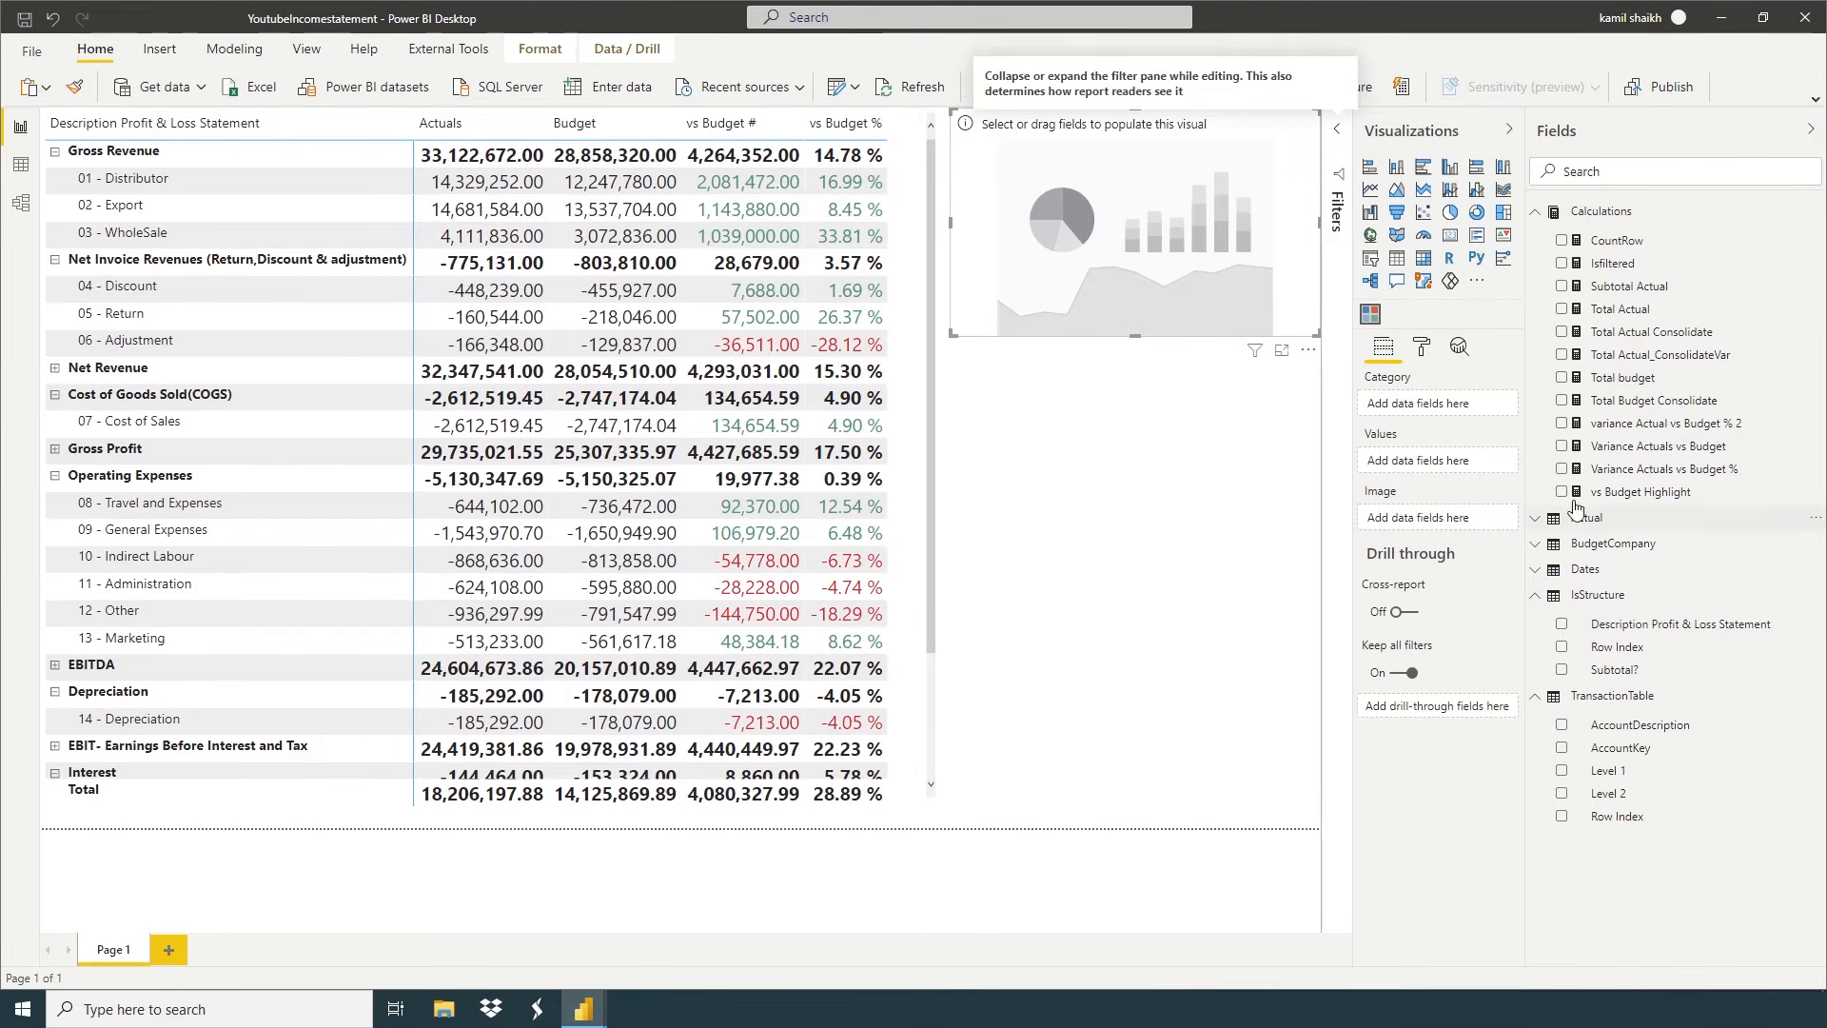
Assign the Month field of the Dates table as the Chiclet Slicer's category, discarding the opened Dates formula edit
left_click(1538, 213)
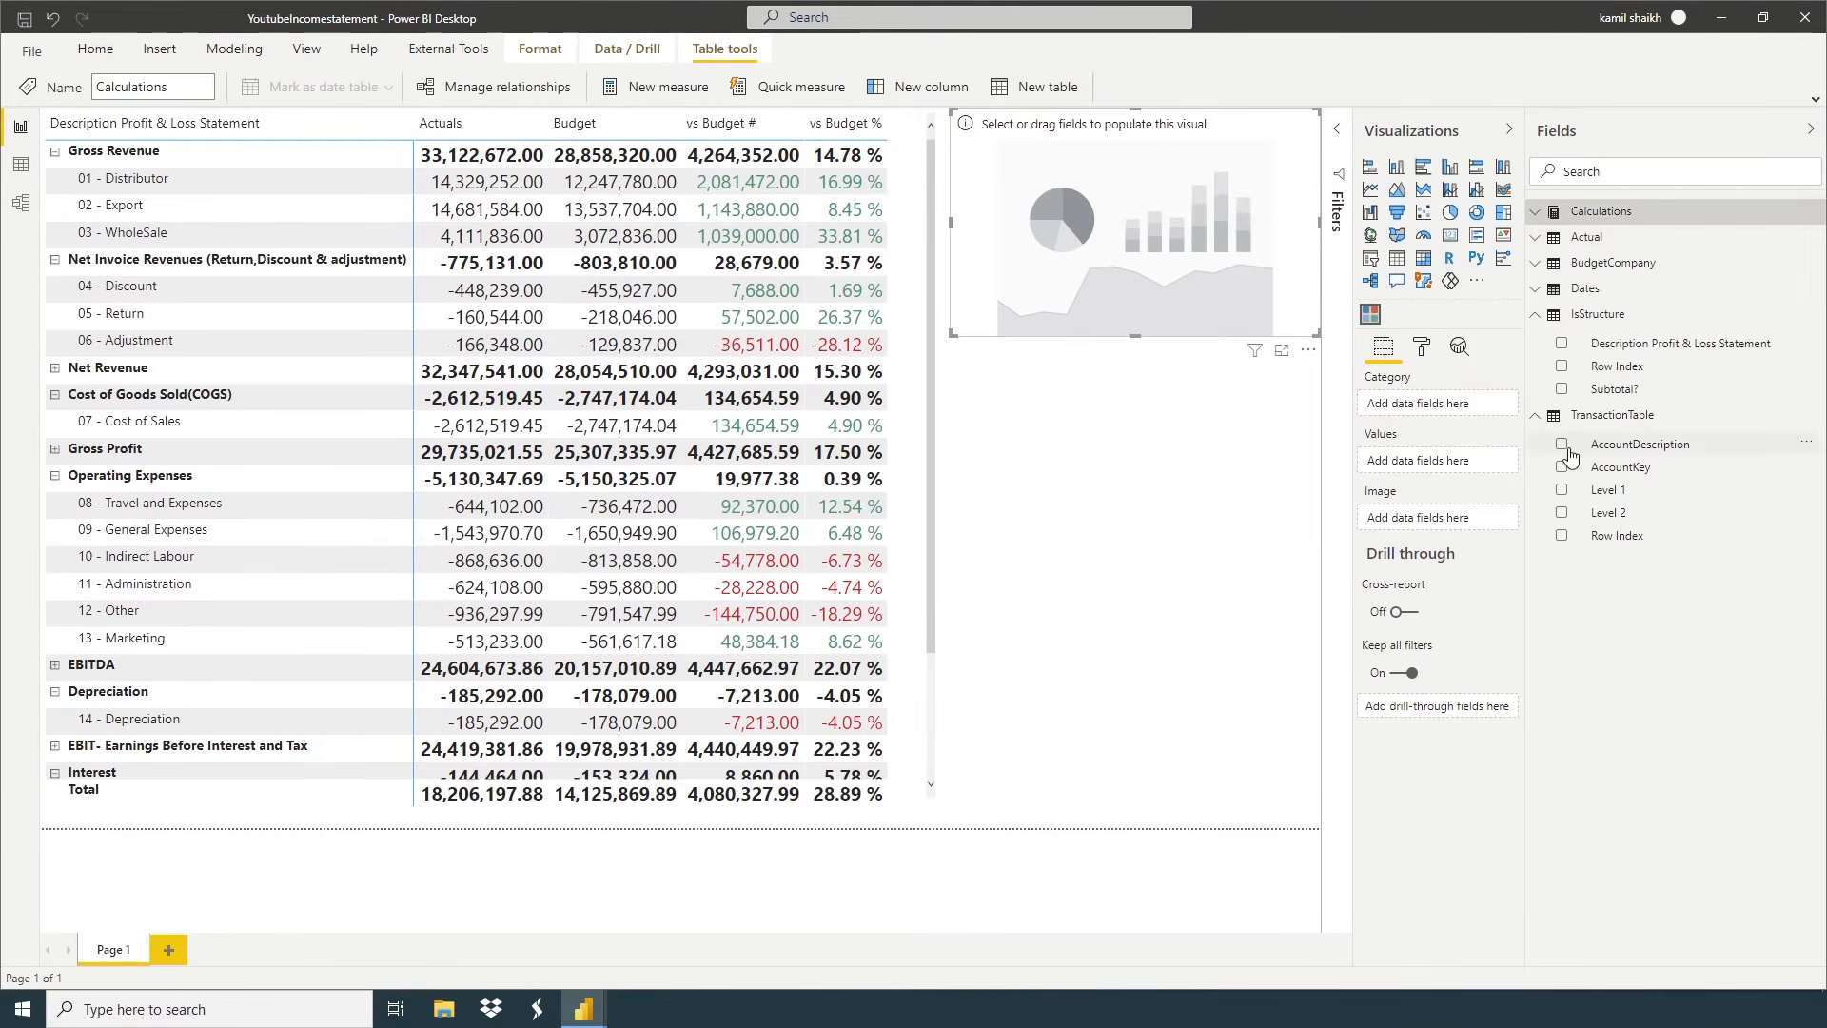
left_click(1535, 297)
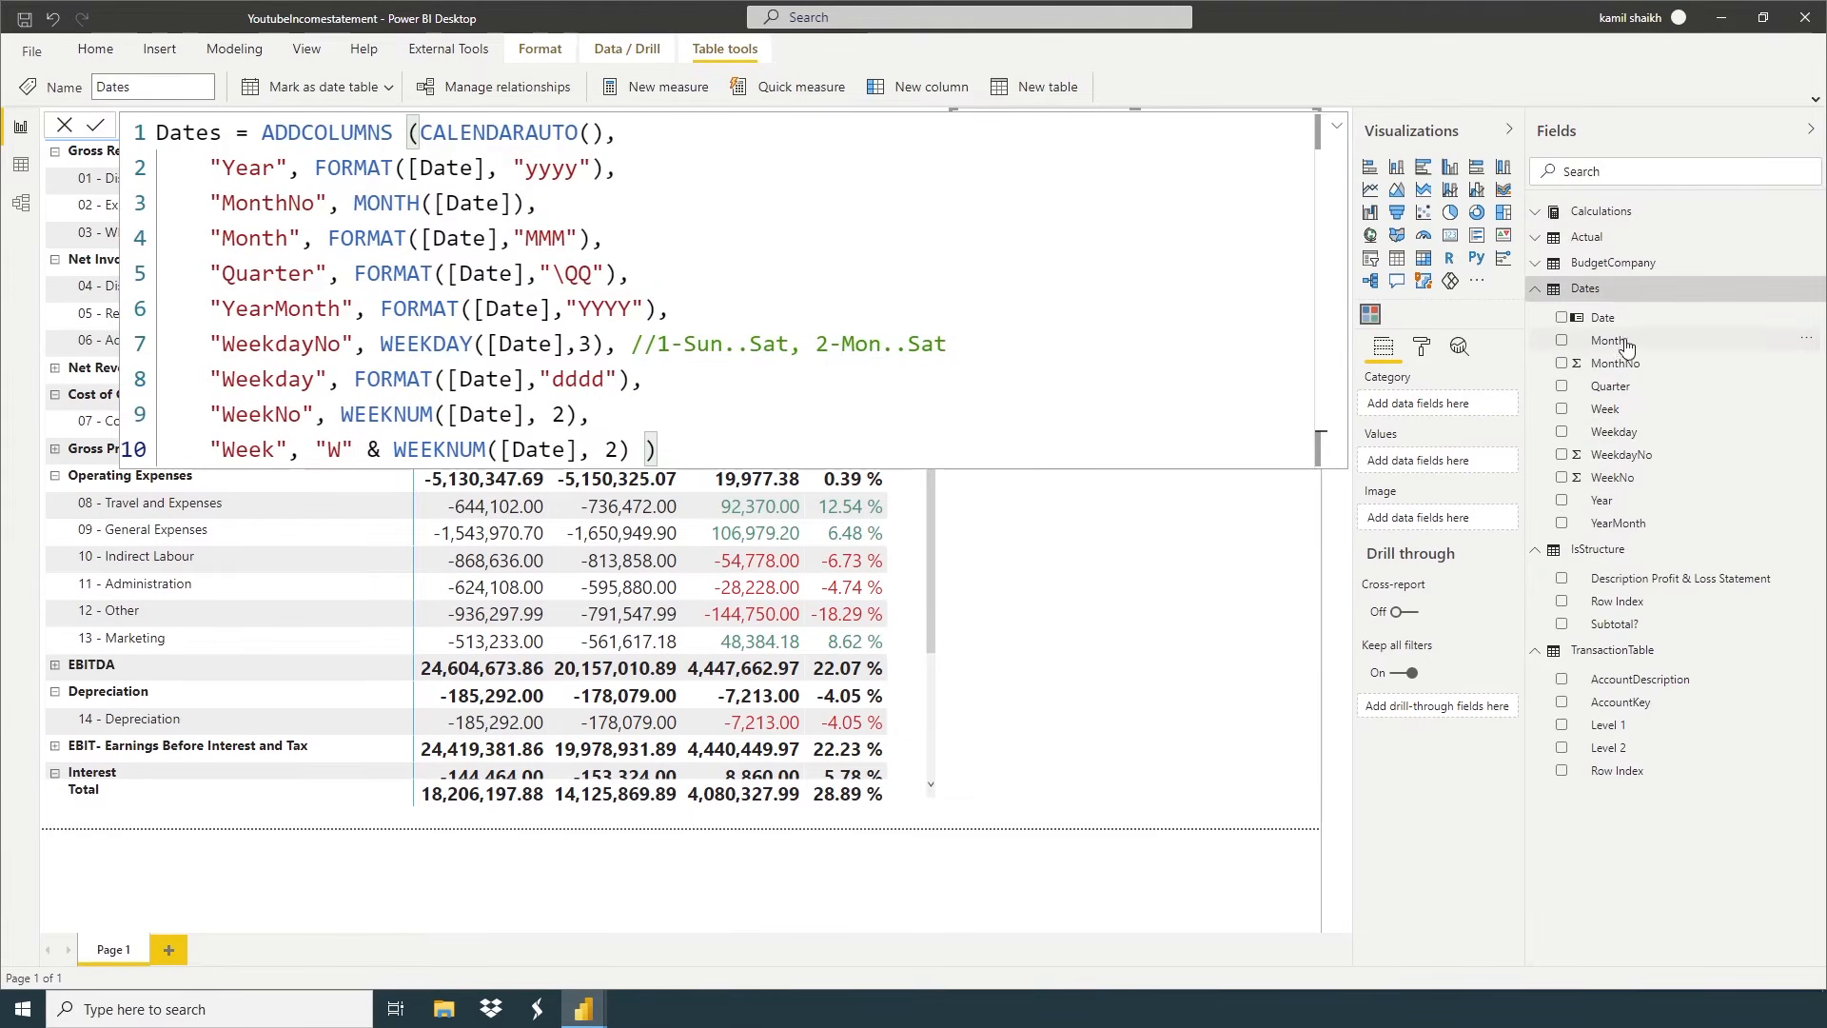
left_click_drag(1608, 340, 1435, 467)
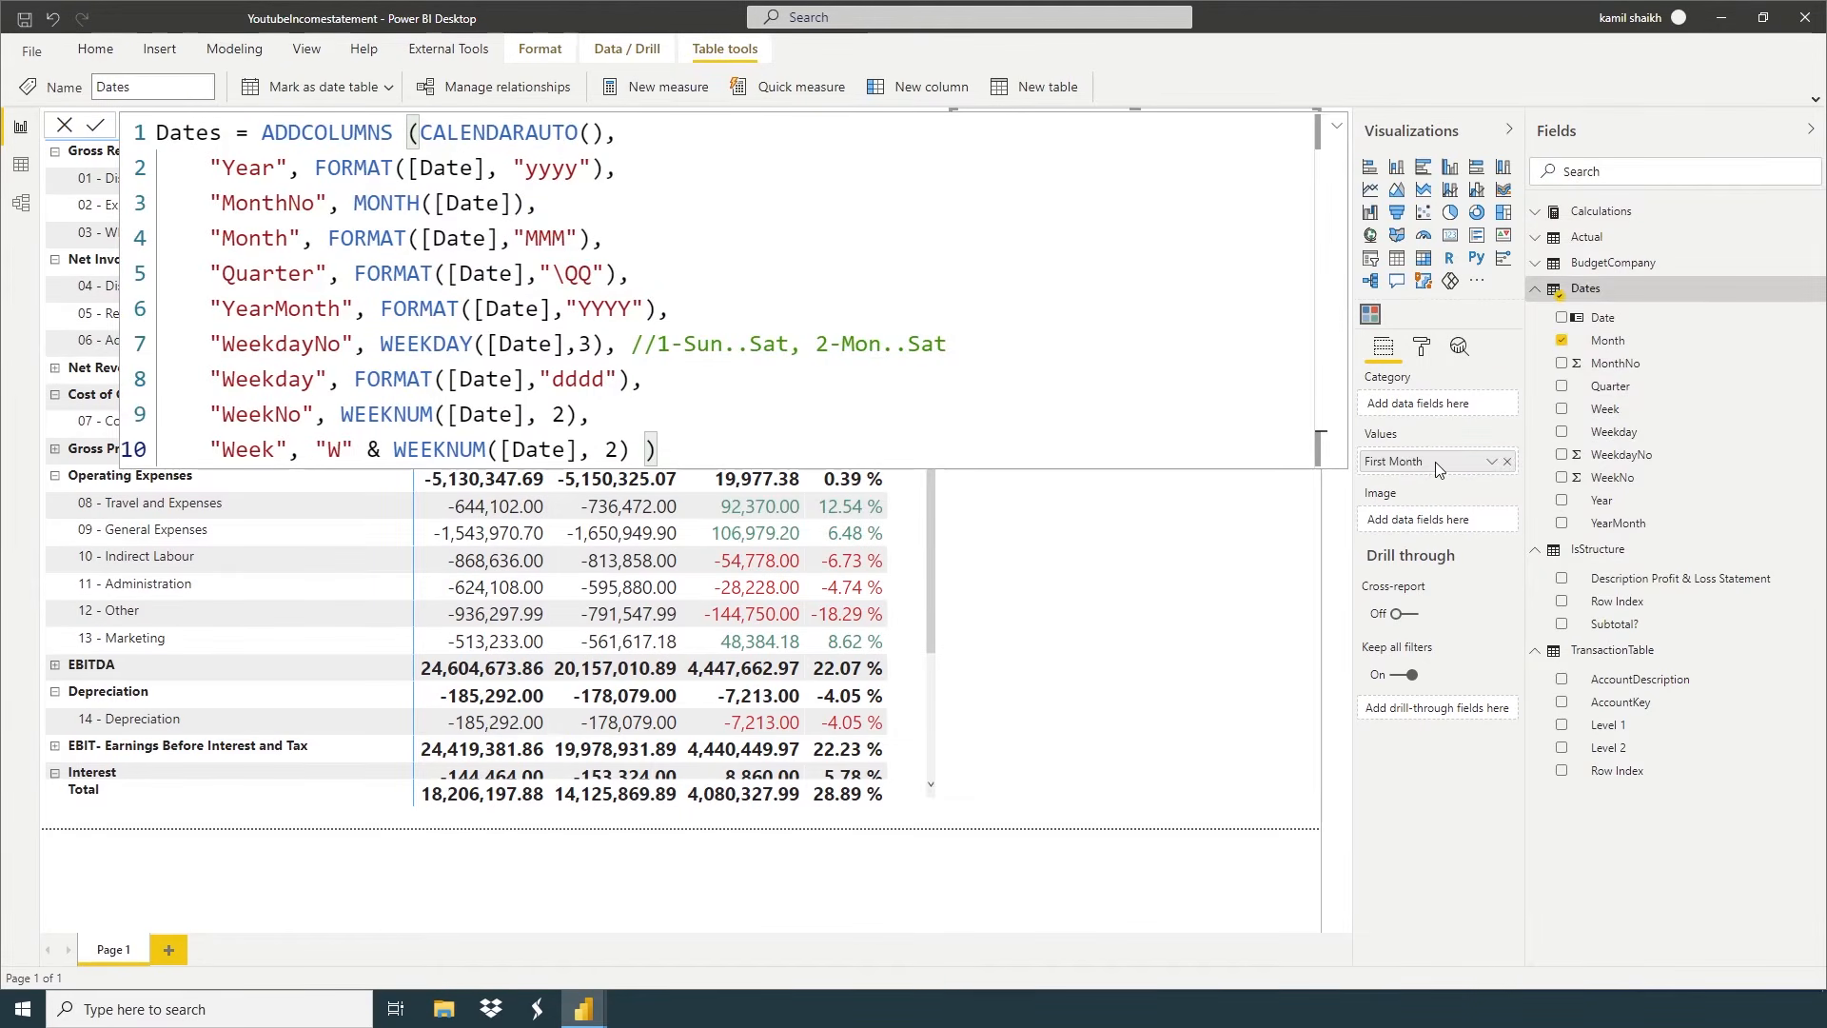
left_click(64, 125)
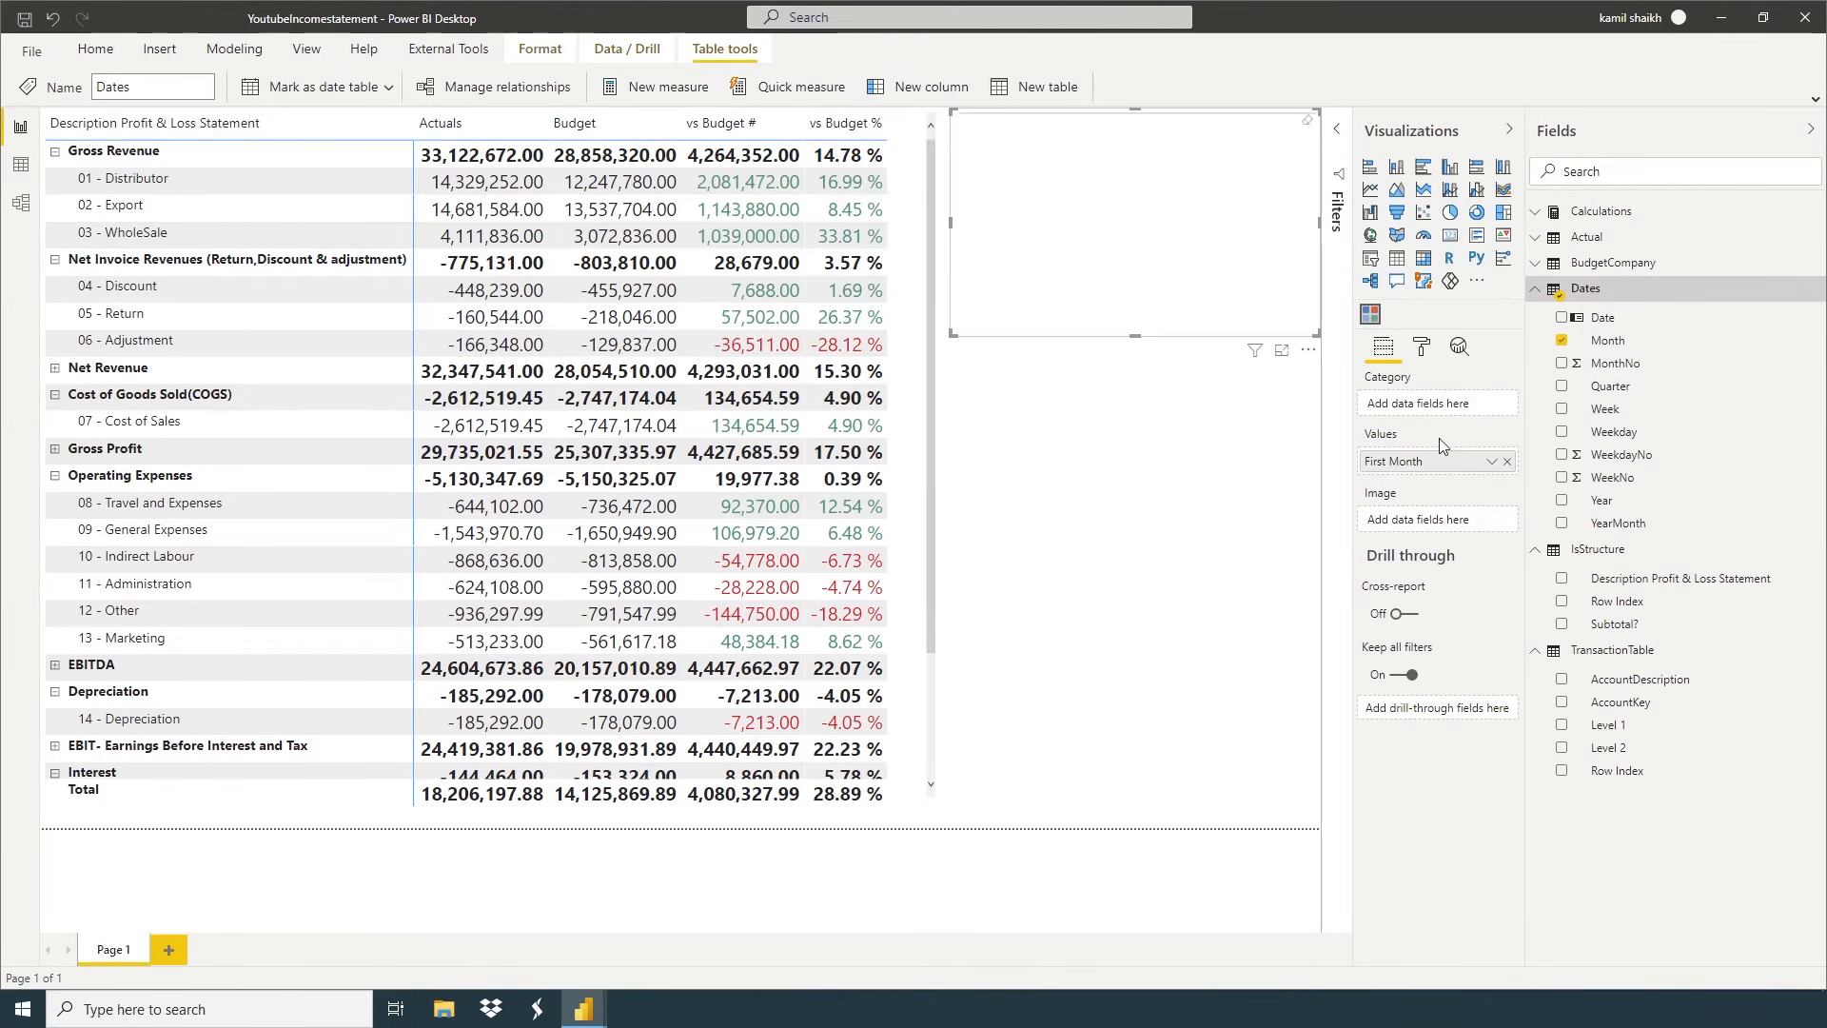
left_click_drag(1427, 463, 1419, 406)
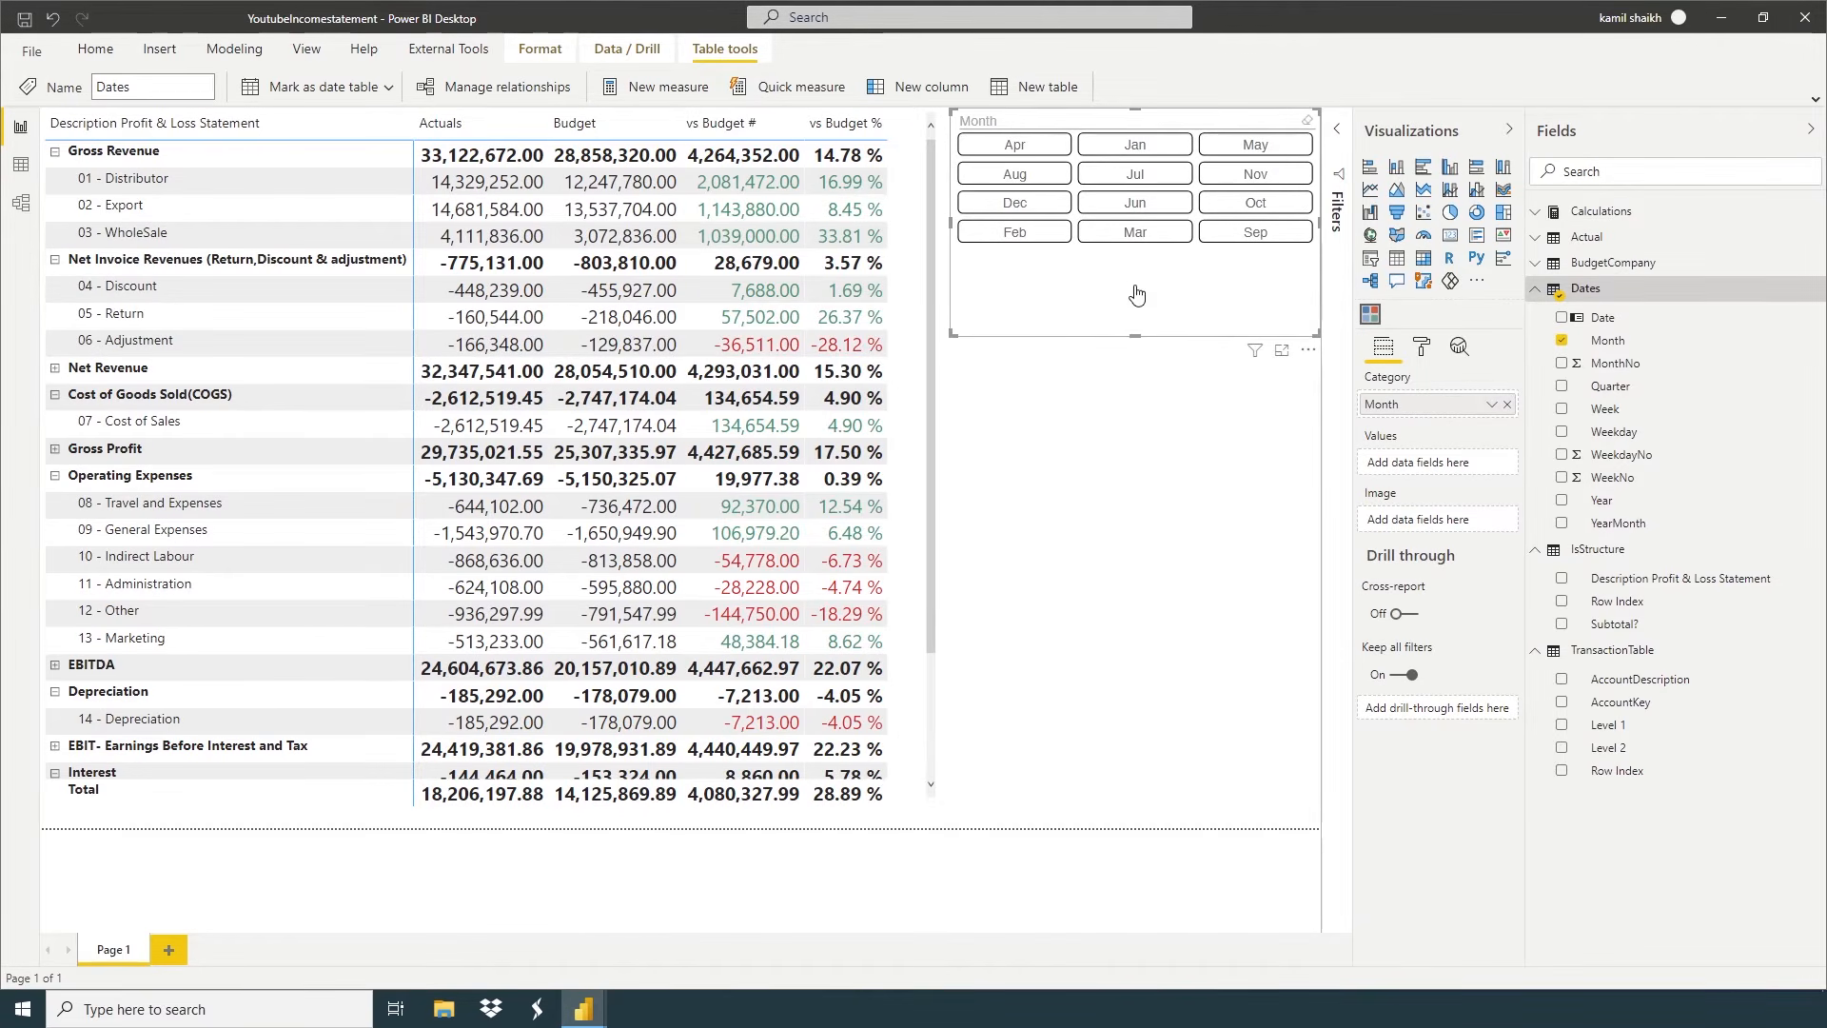
Shorten the month slicer to fit its four rows of buttons and collapse the Visualizations pane to enlarge the report page
left_click_drag(1137, 335, 1142, 262)
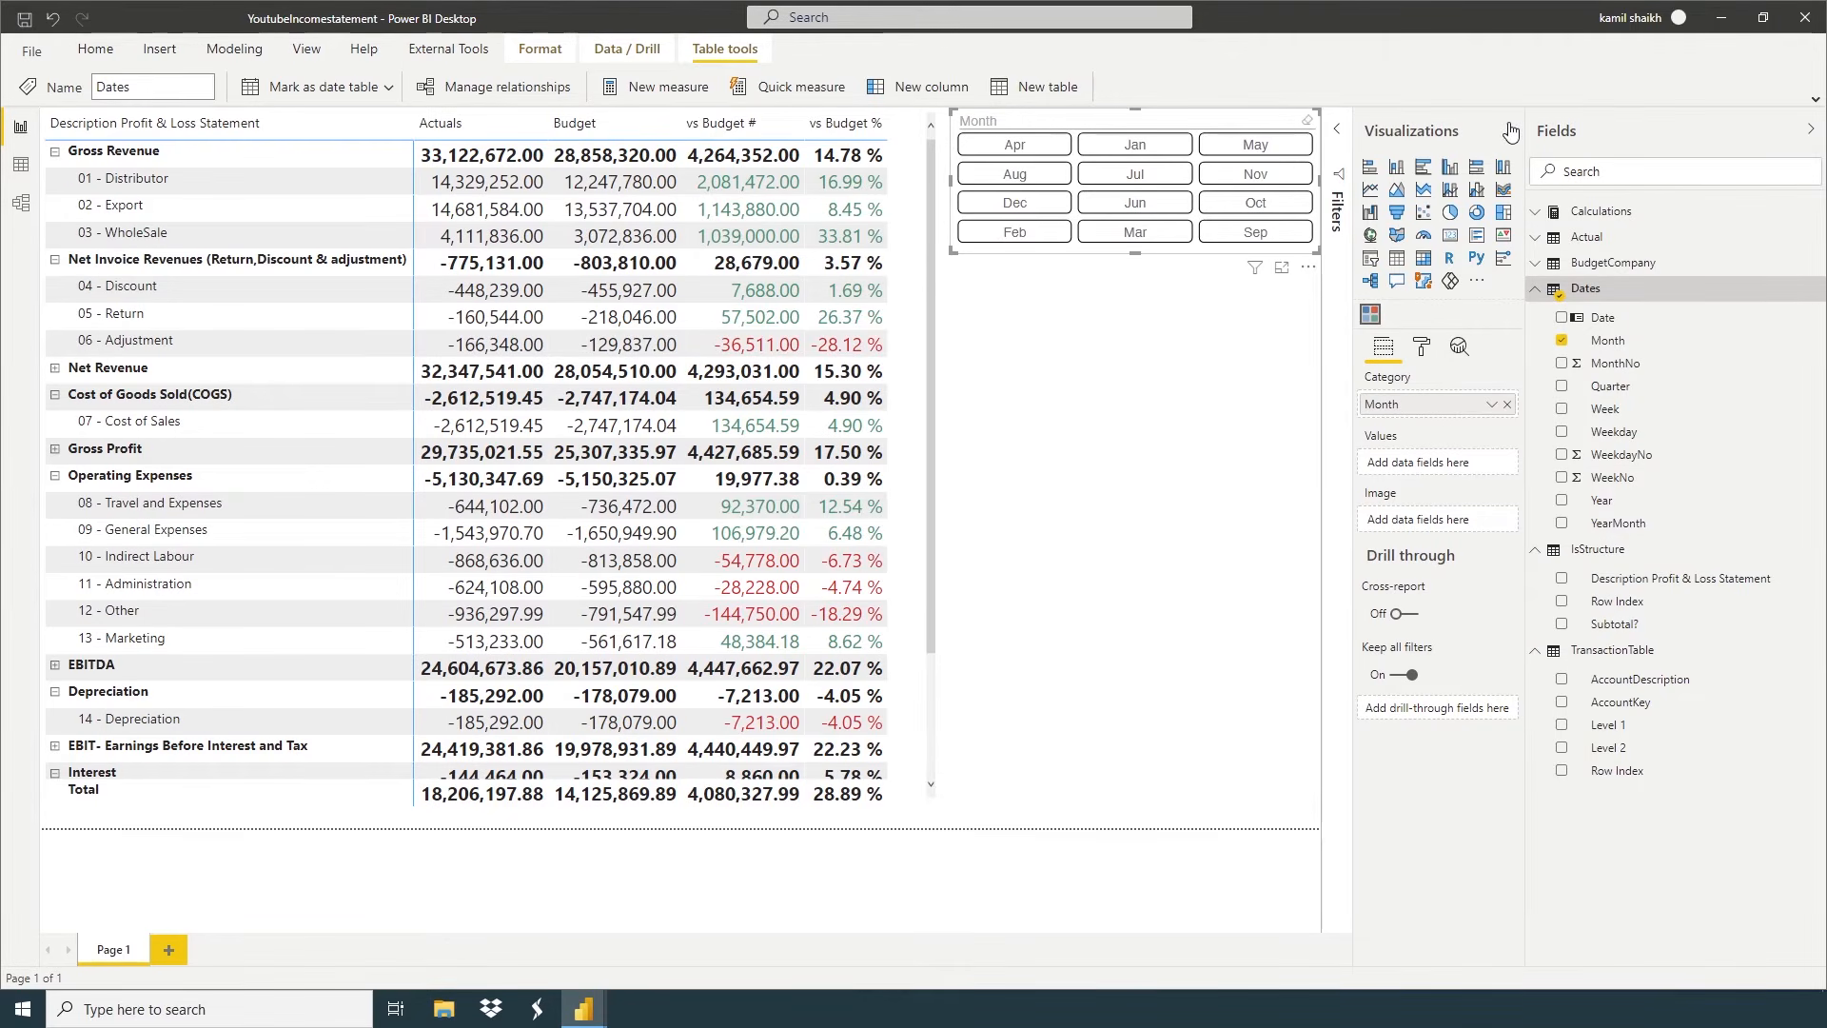
left_click(1508, 128)
left_click(1267, 638)
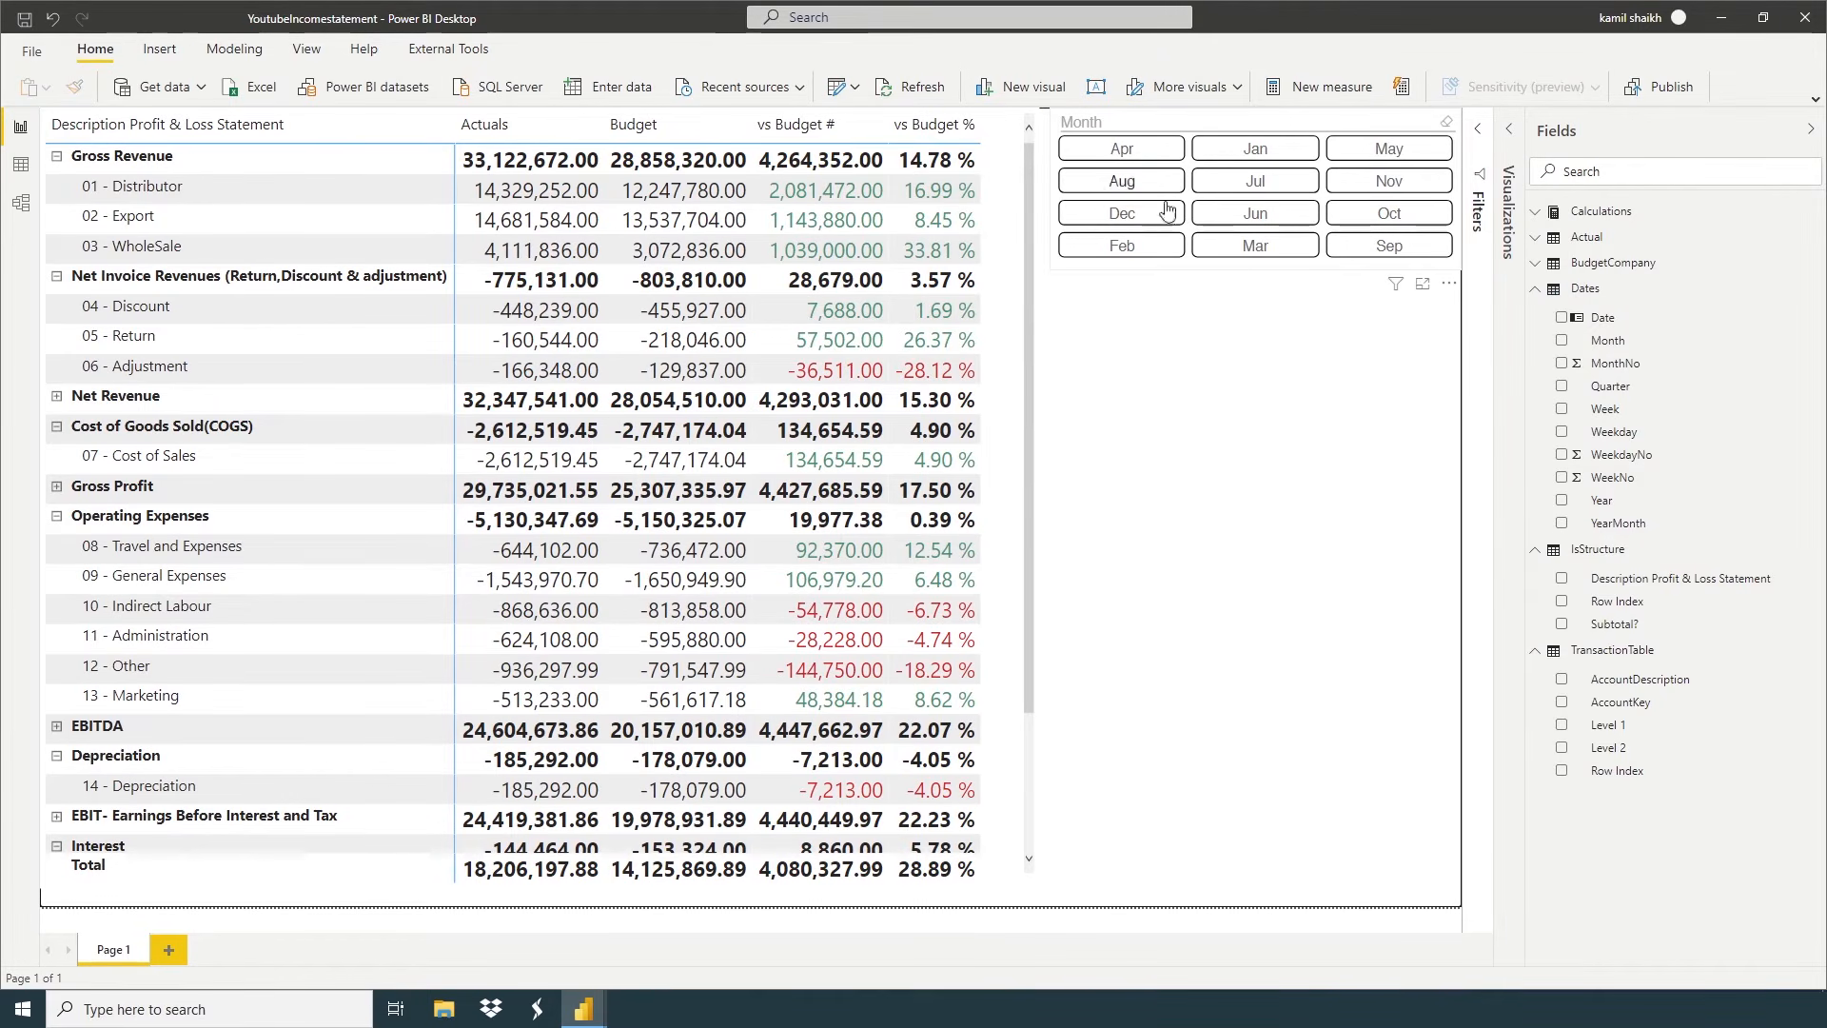
Sort the Month column of the Dates table by MonthNo and close the table's formula editor
left_click(1354, 273)
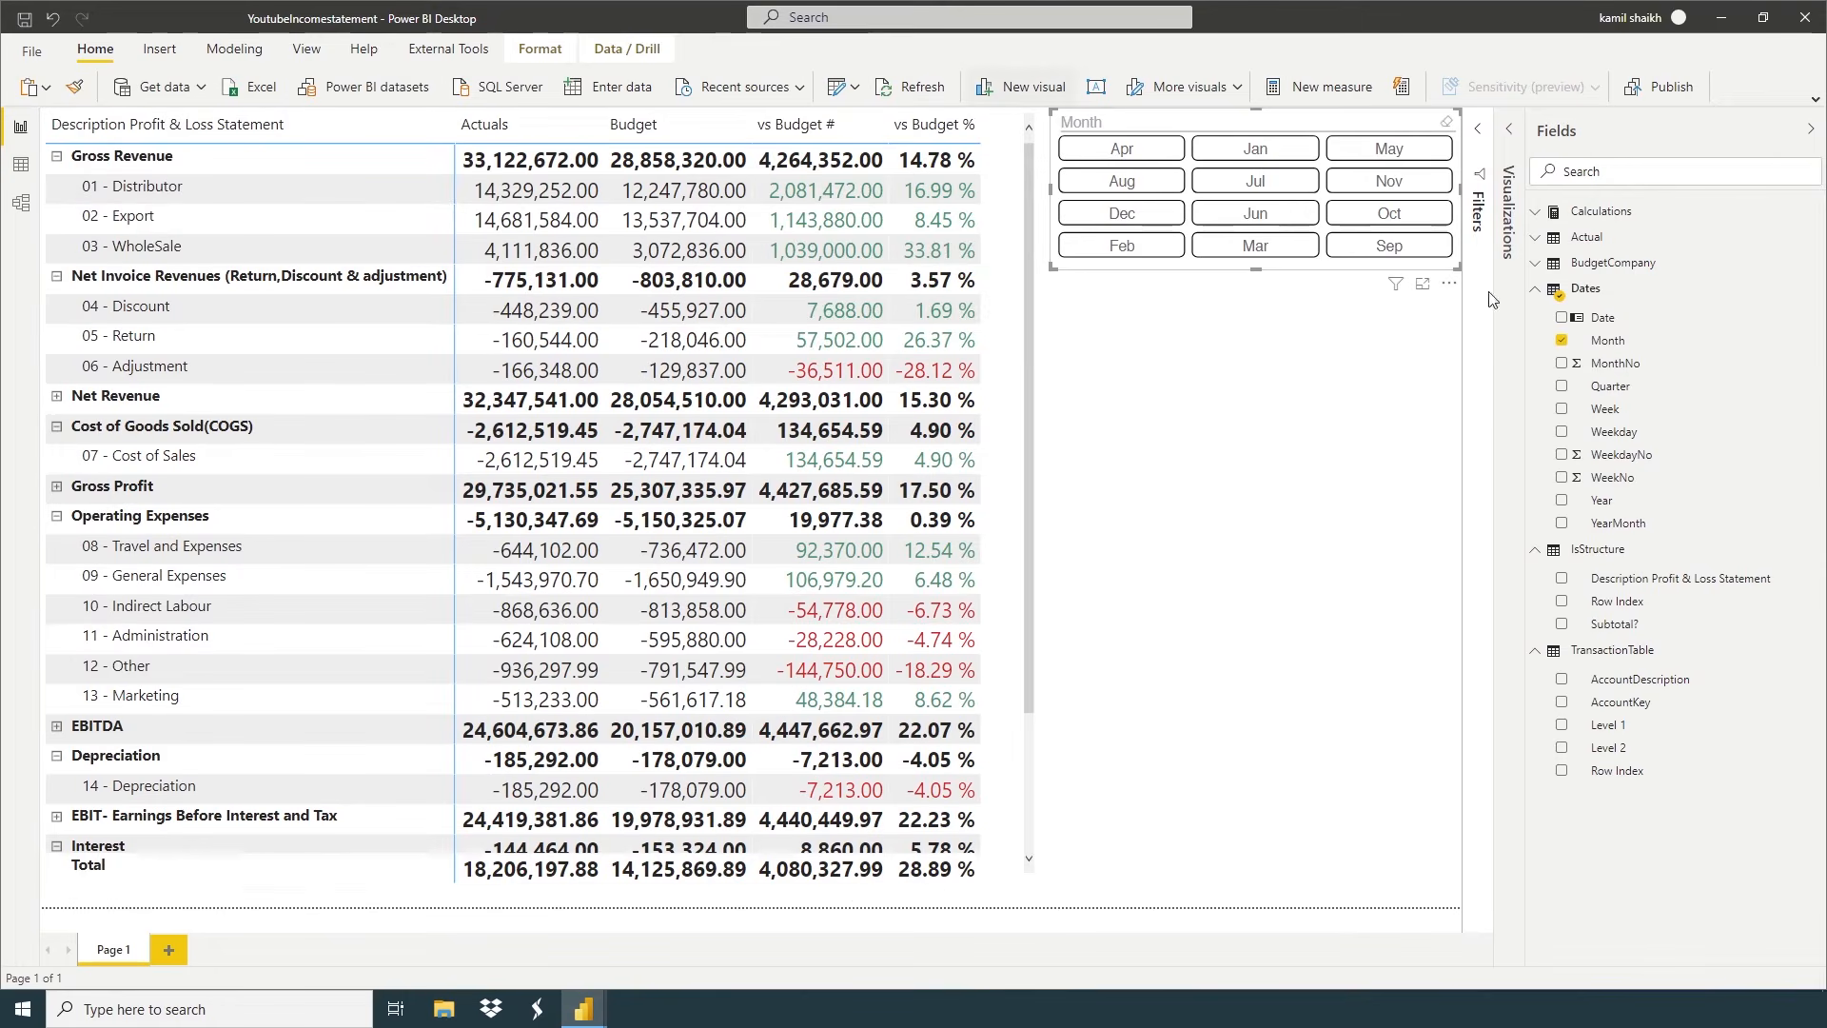
left_click(1608, 340)
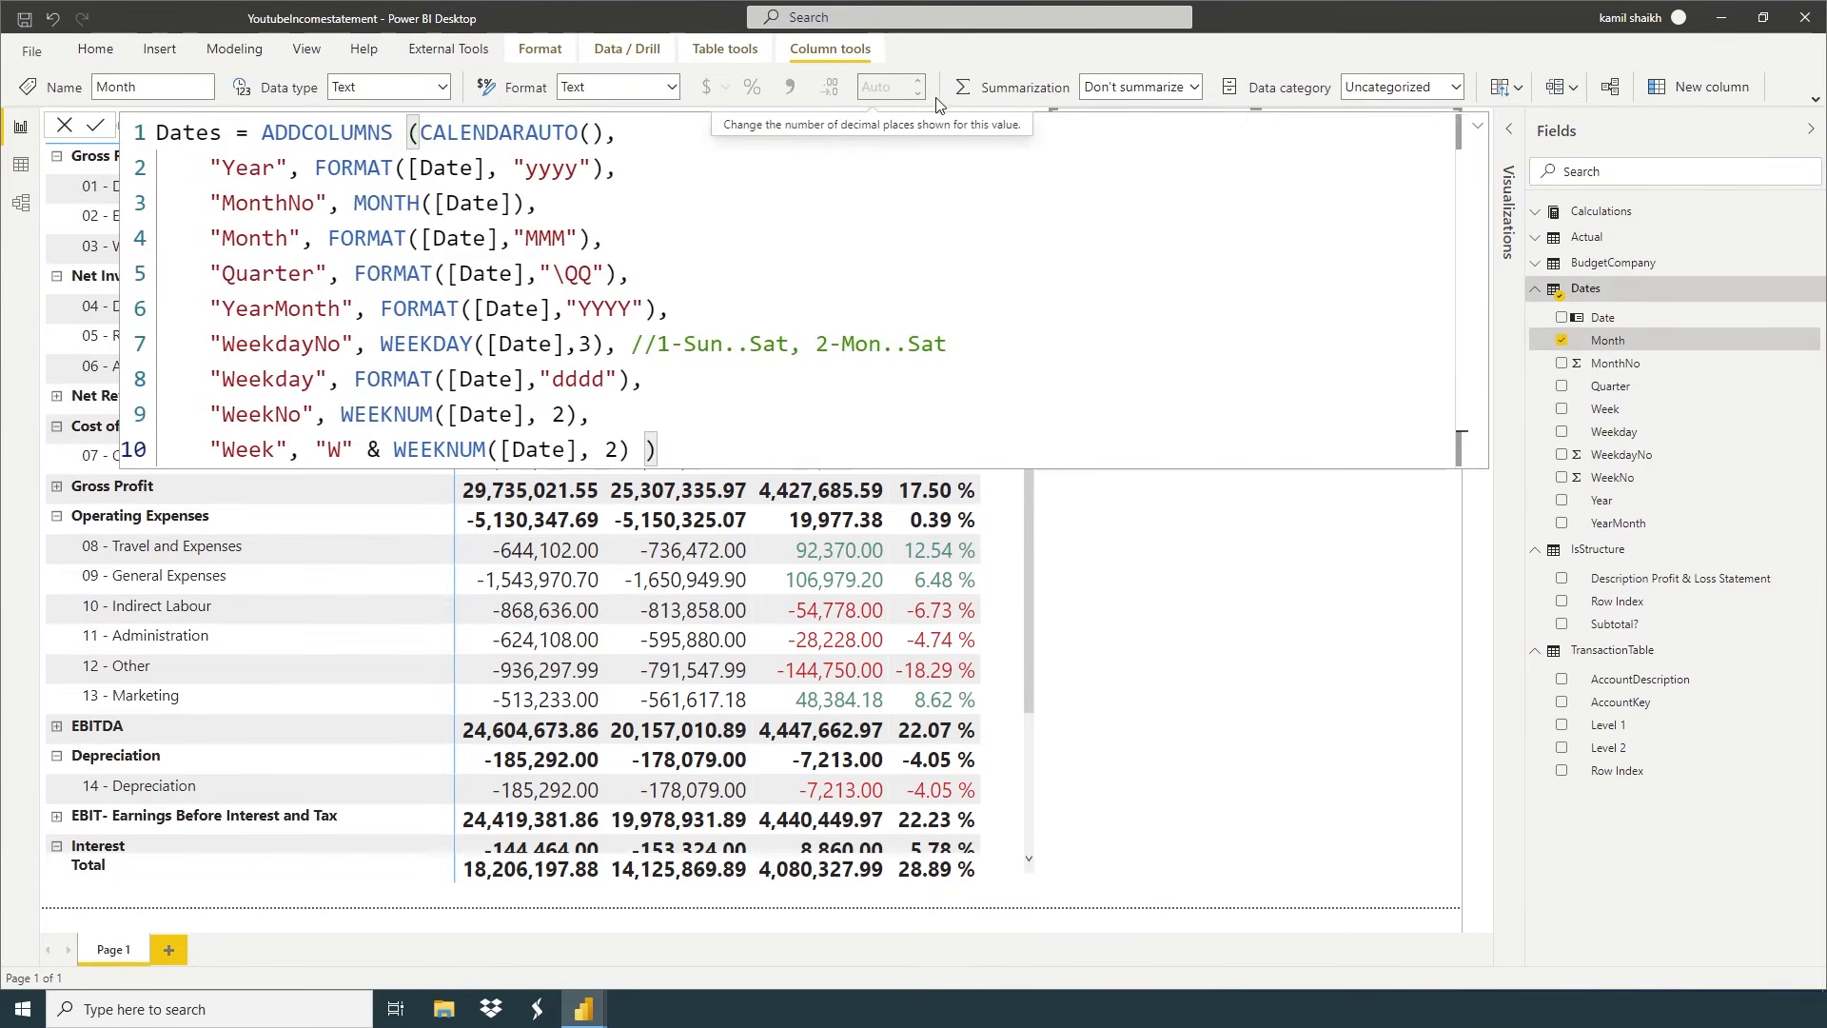
left_click(1511, 87)
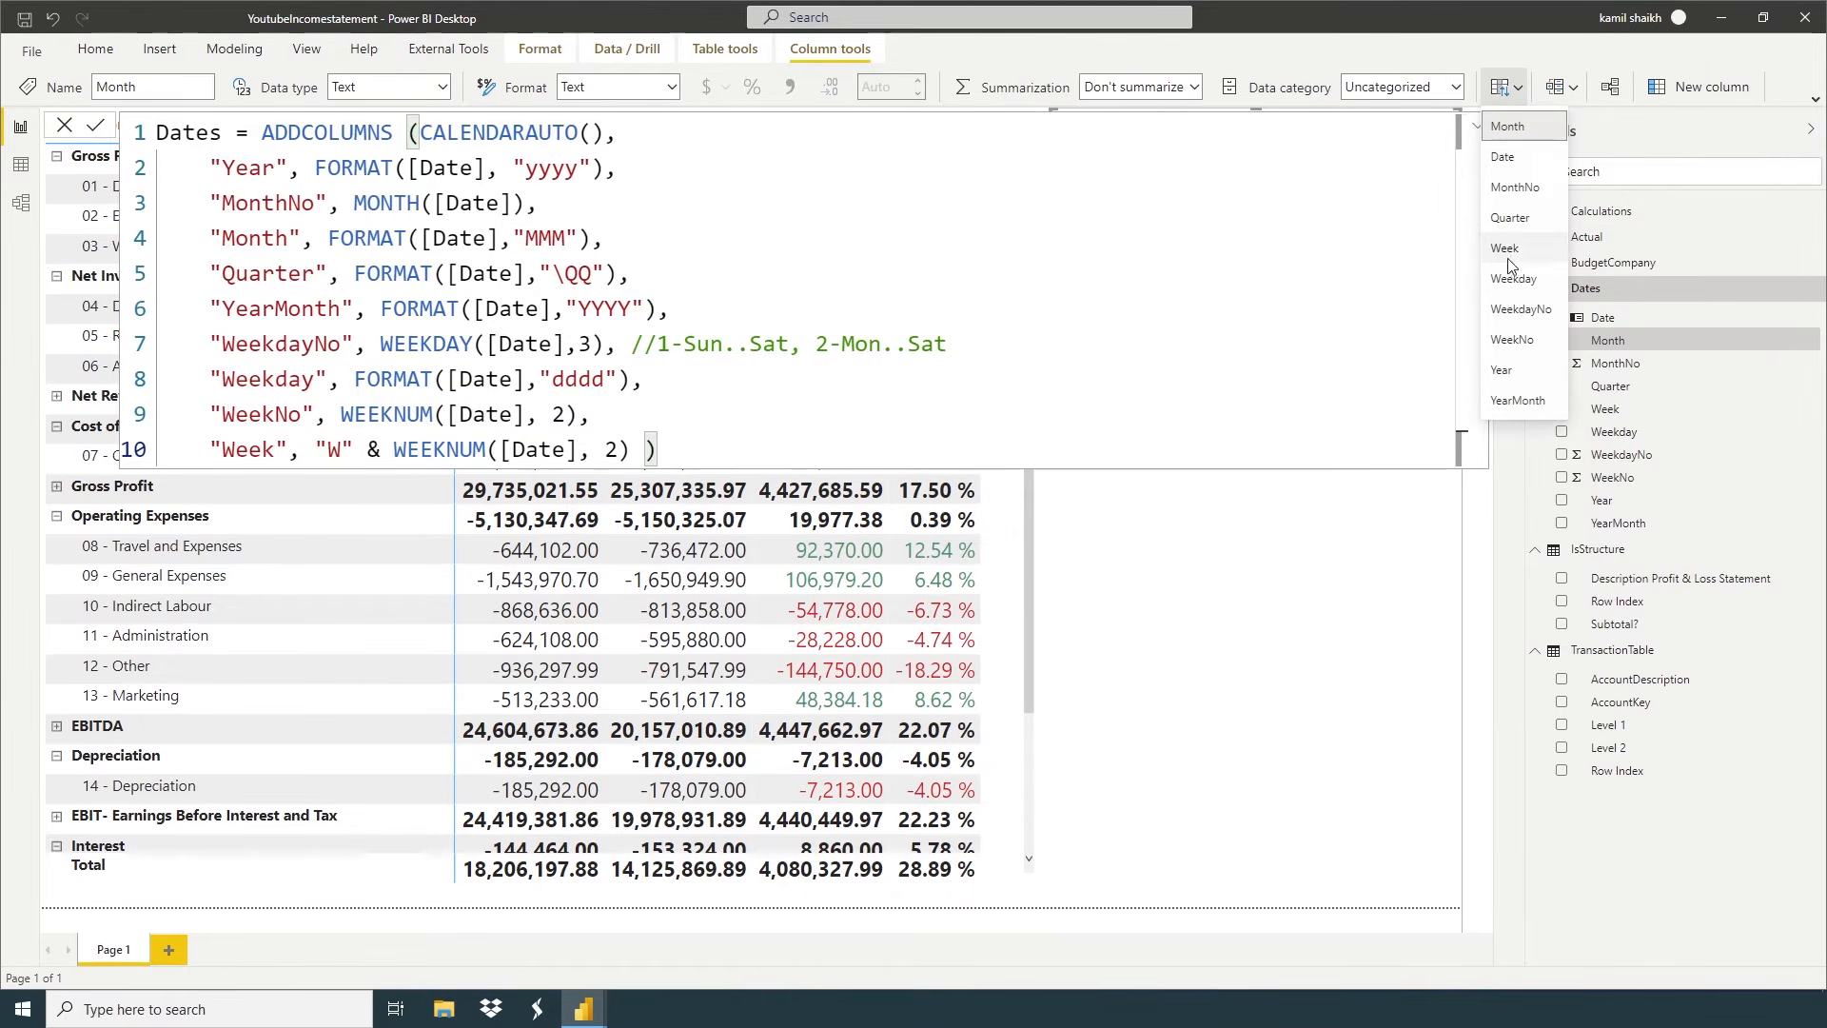
left_click(1515, 188)
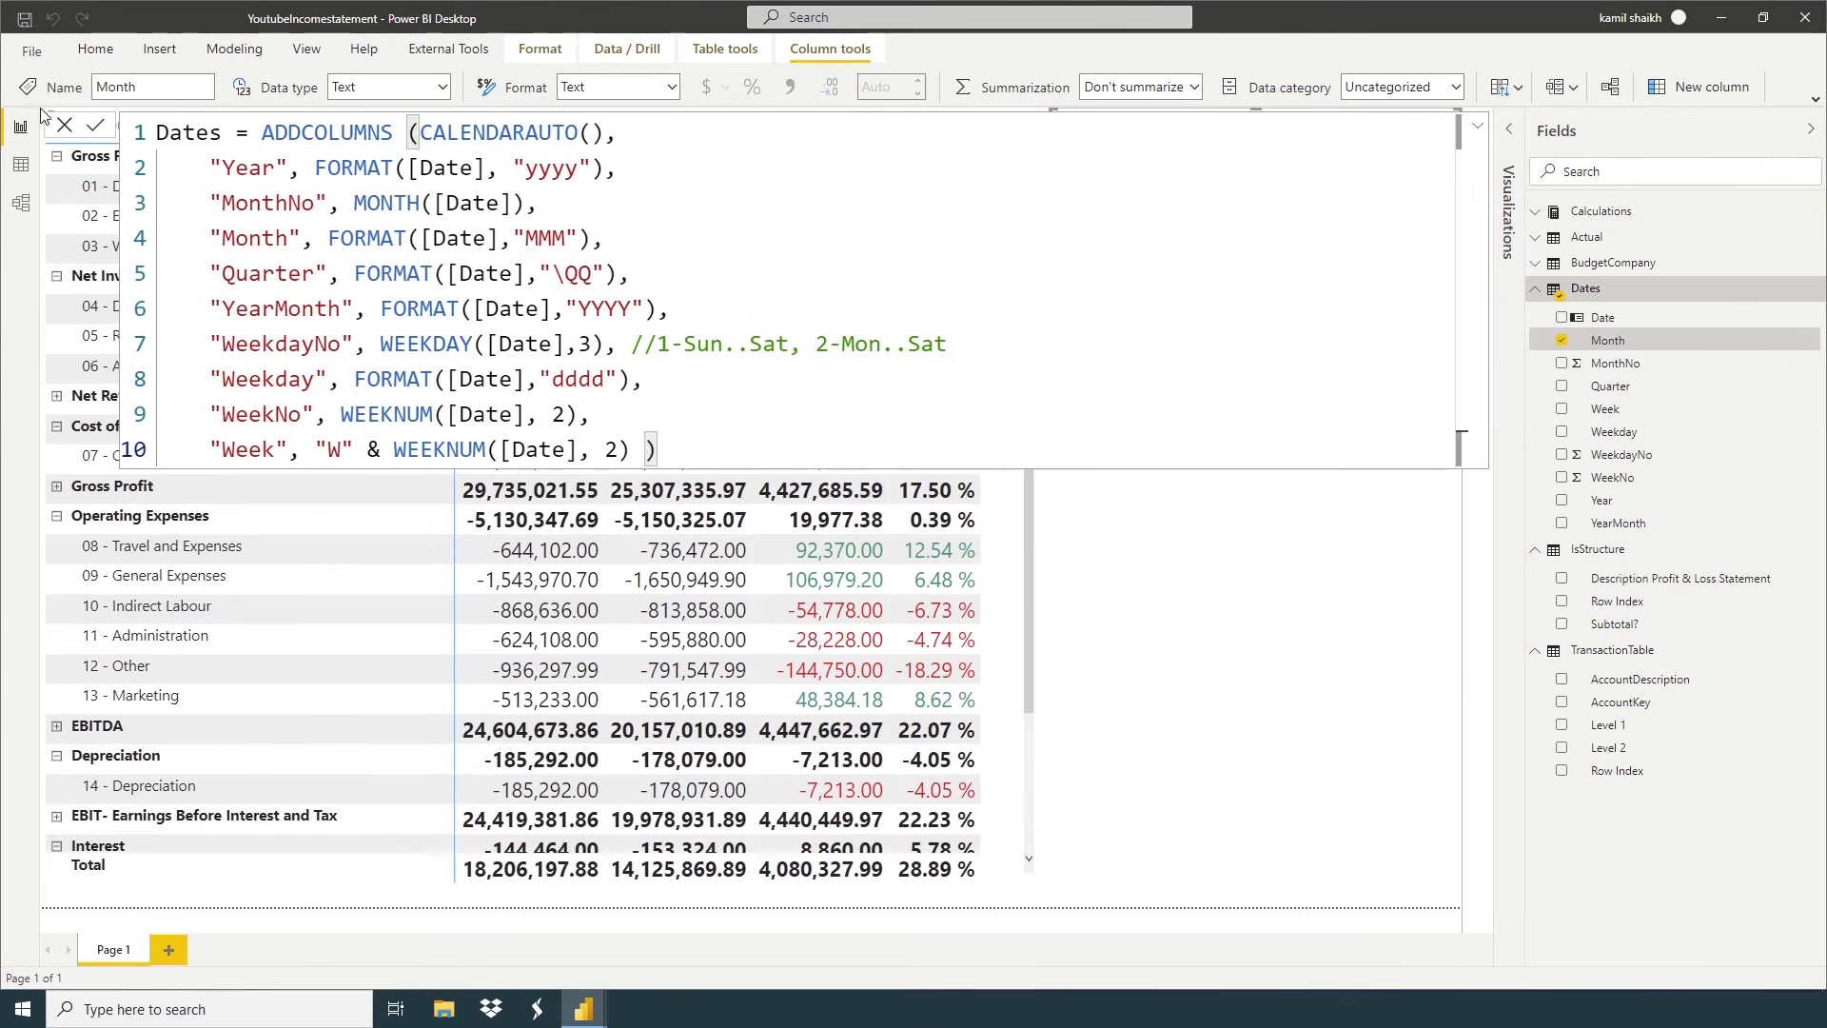
left_click(85, 128)
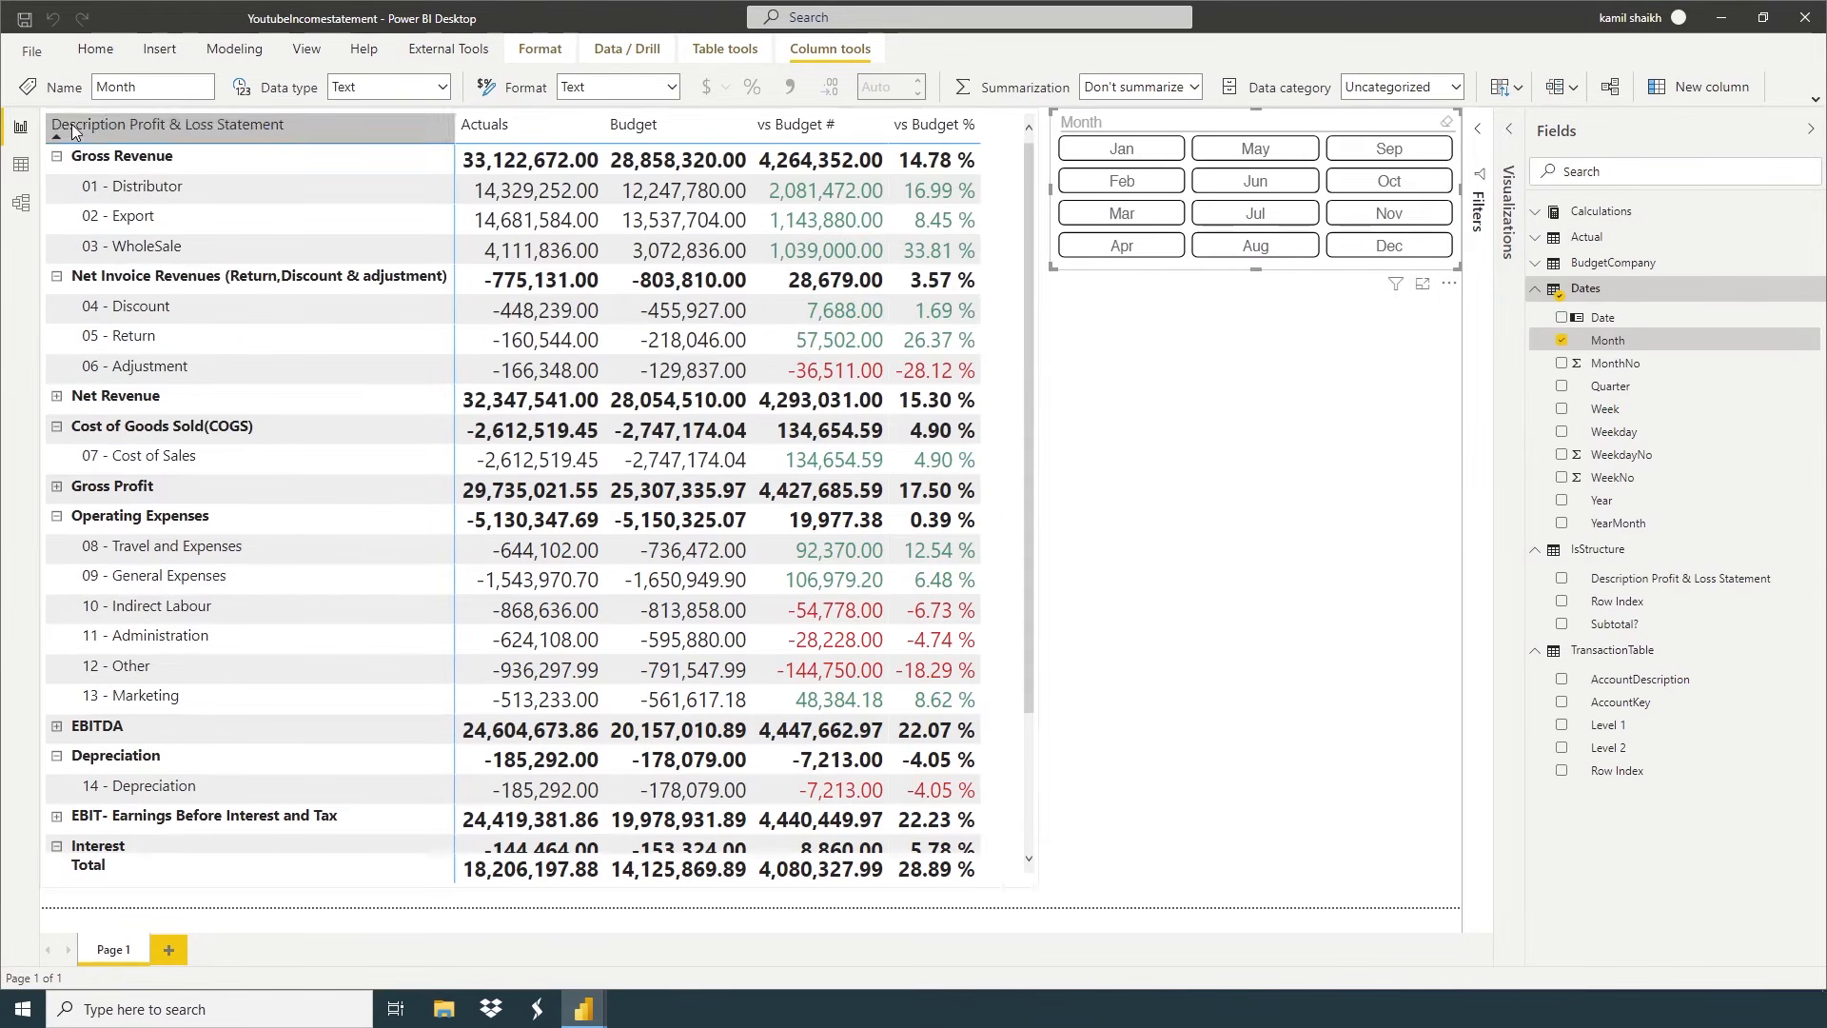
Filter the profit and loss matrix to January with the month slicer
left_click(1173, 357)
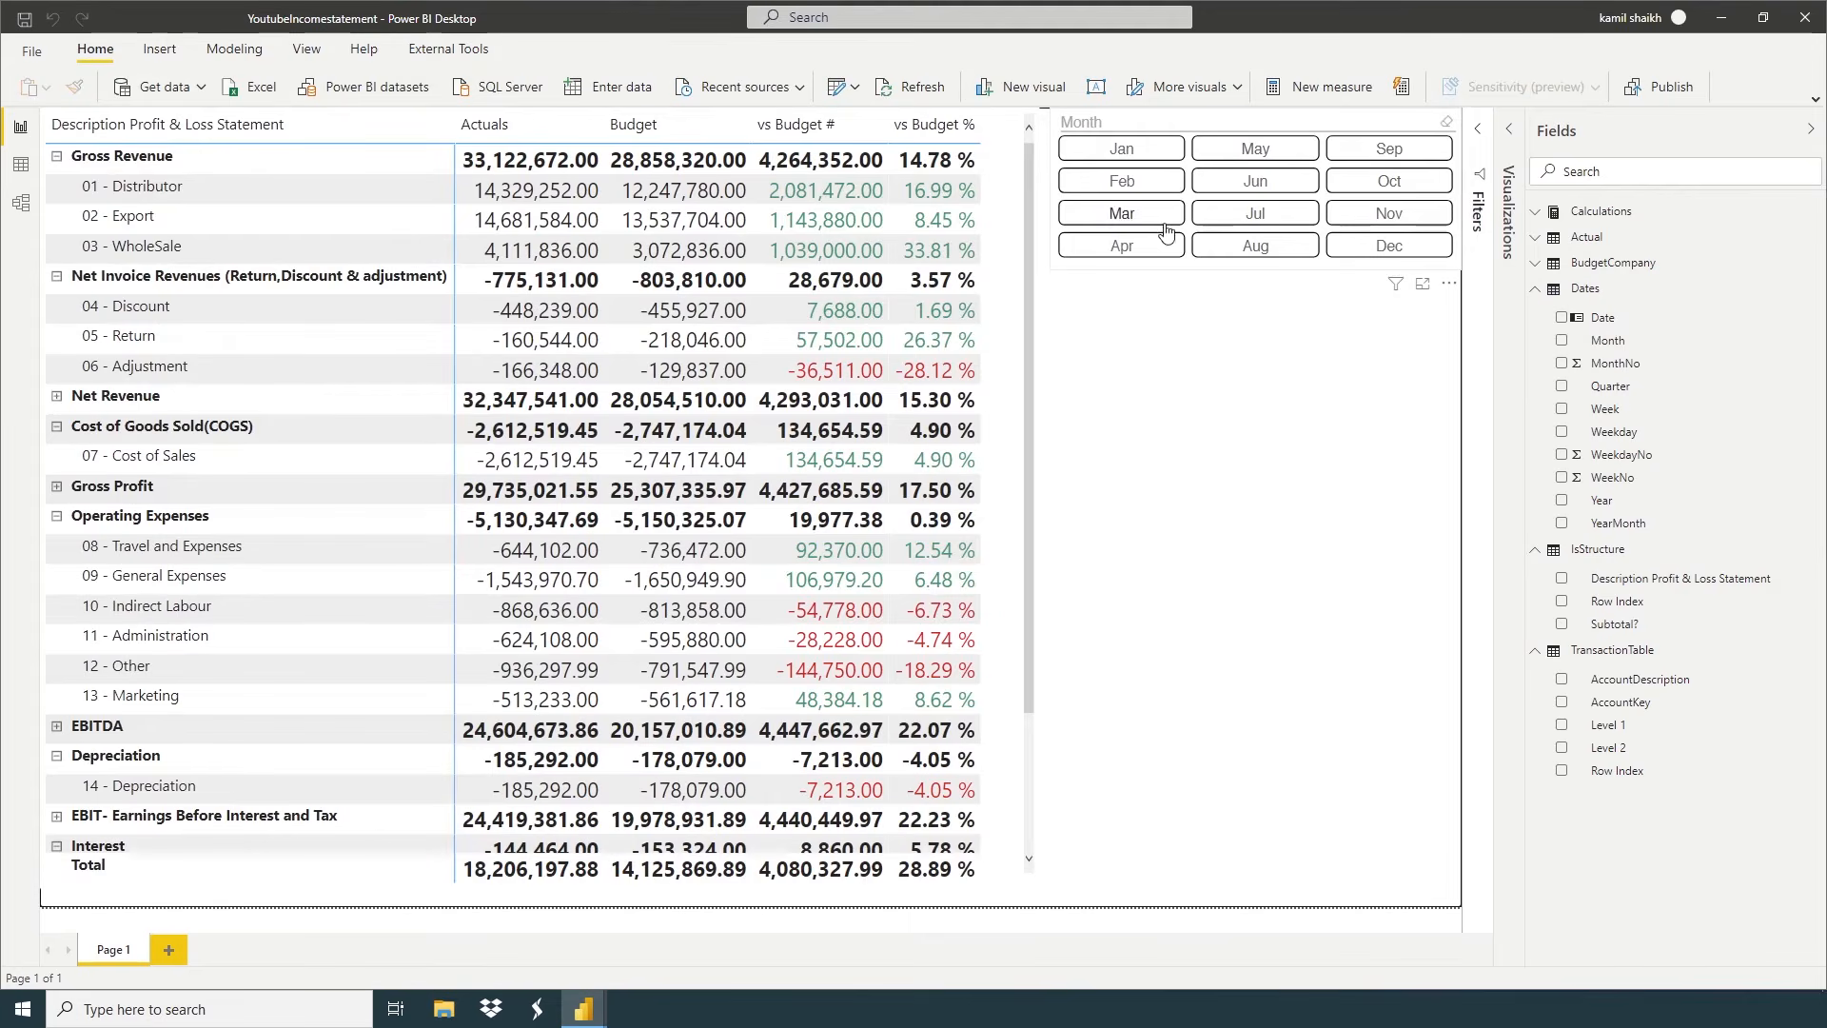
left_click(1118, 152)
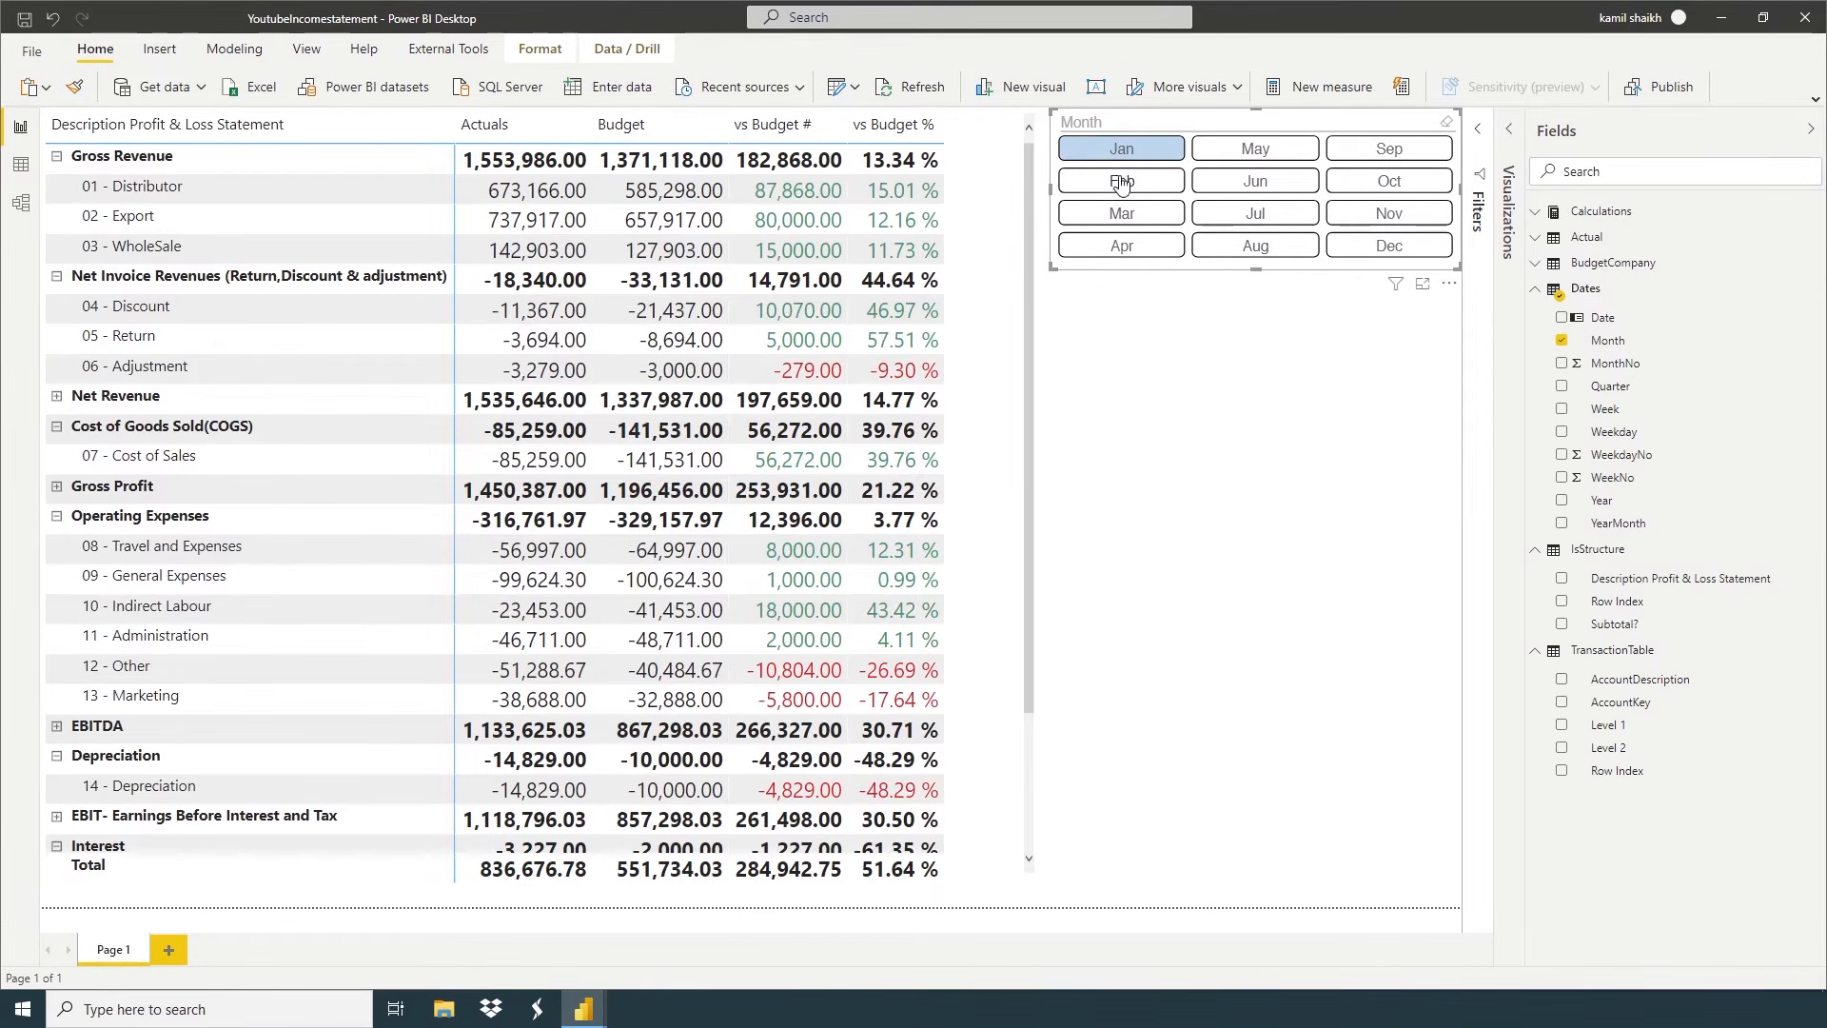
Add February and March to the January filter in the month slicer, and deselect all three months again
left_click(1122, 183, "ctrl")
left_click(1128, 216, "ctrl")
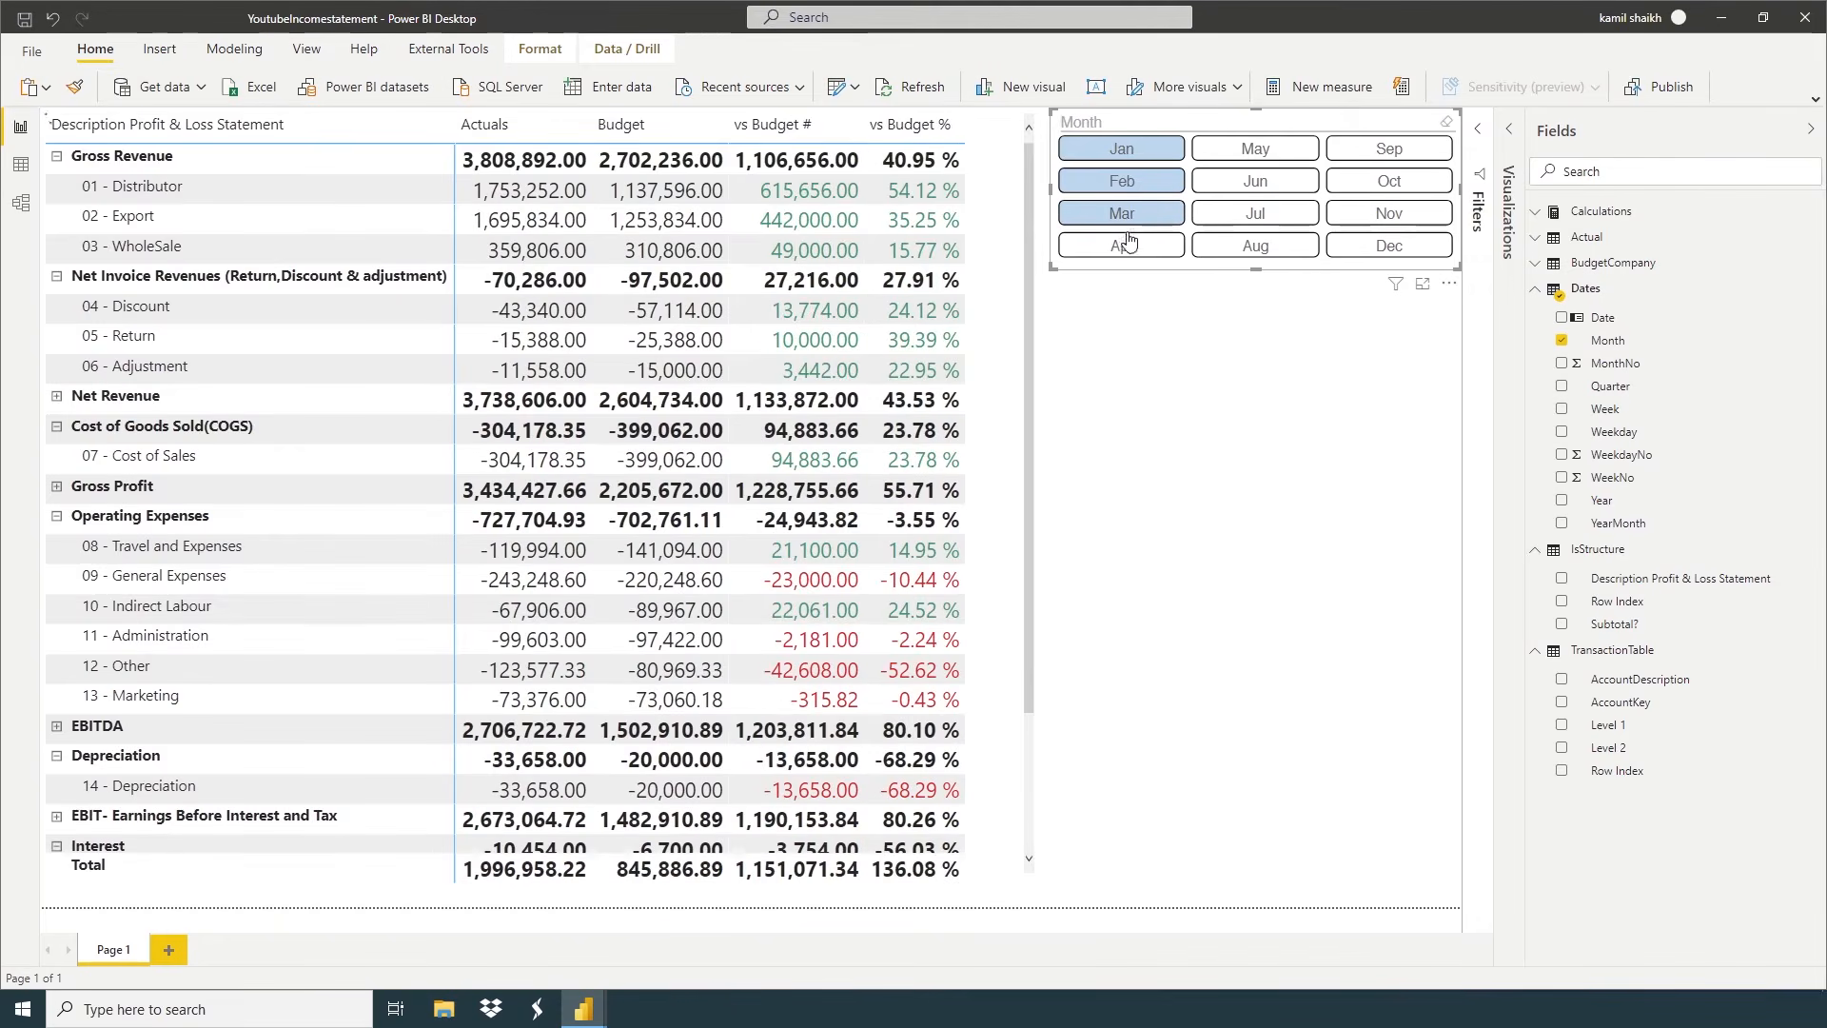
left_click(1110, 155, "ctrl")
left_click(1117, 183, "ctrl")
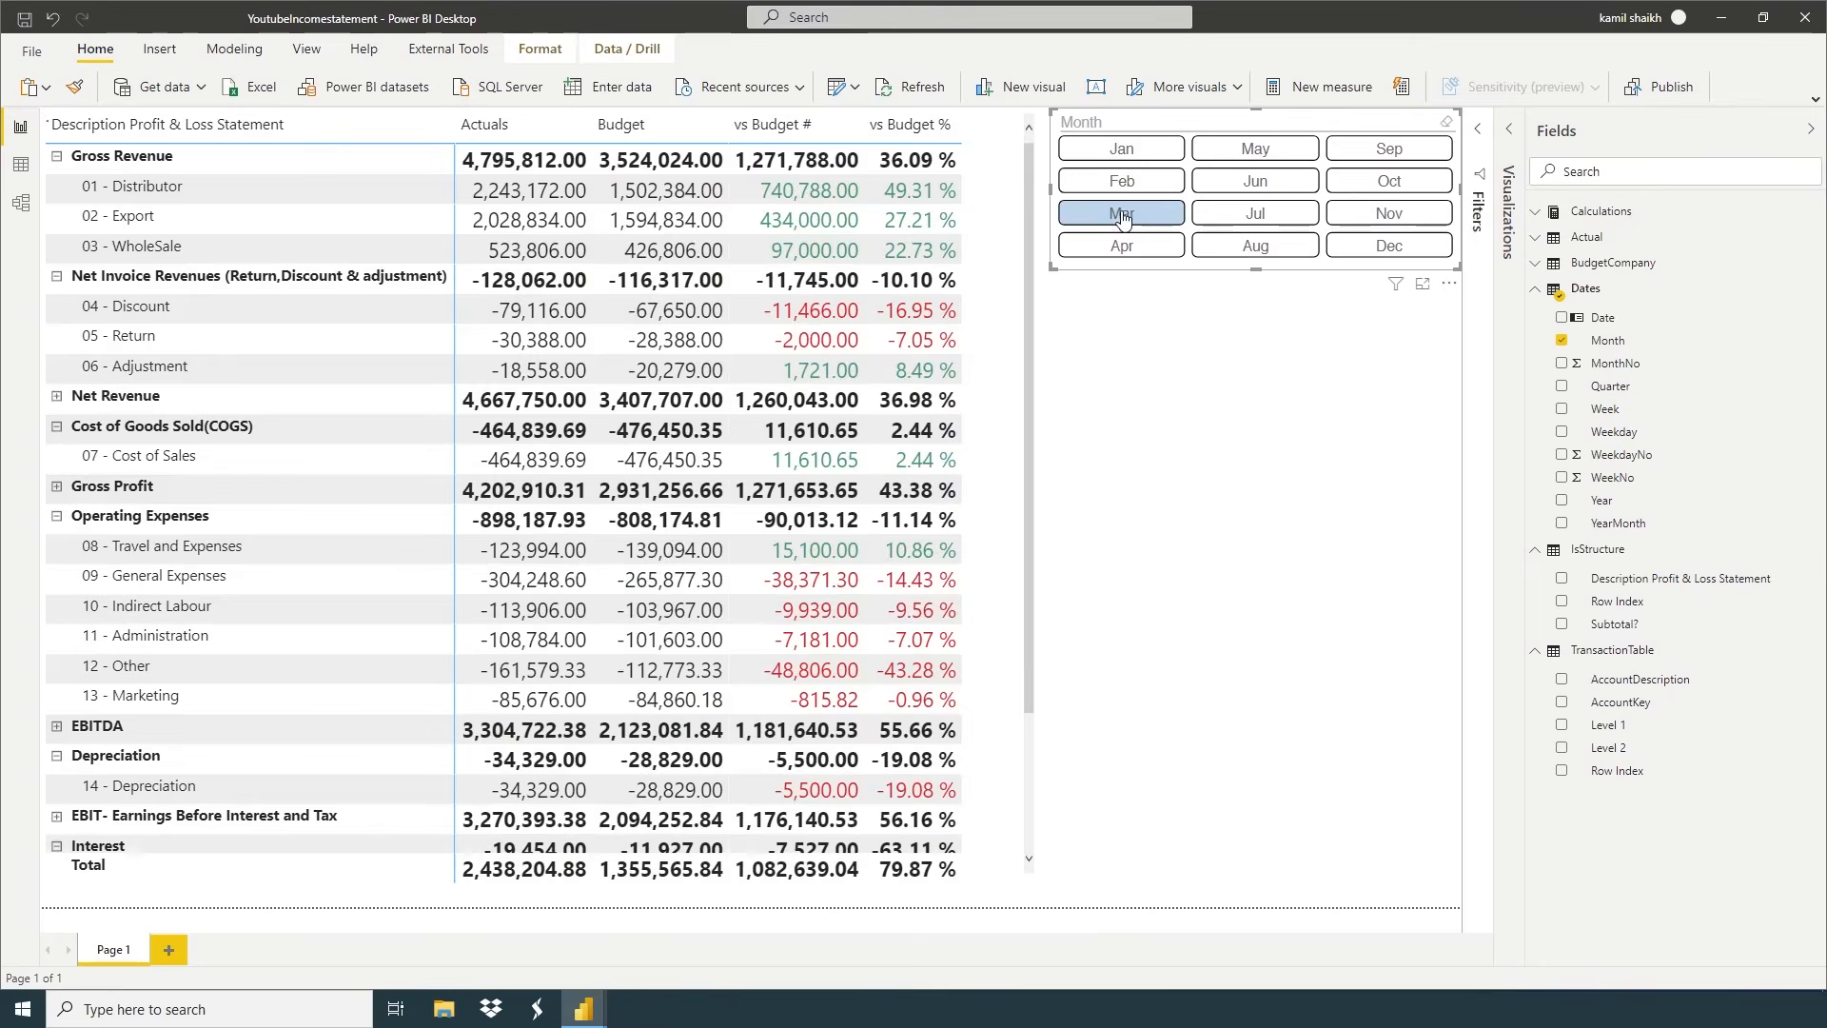
left_click(1119, 215, "ctrl")
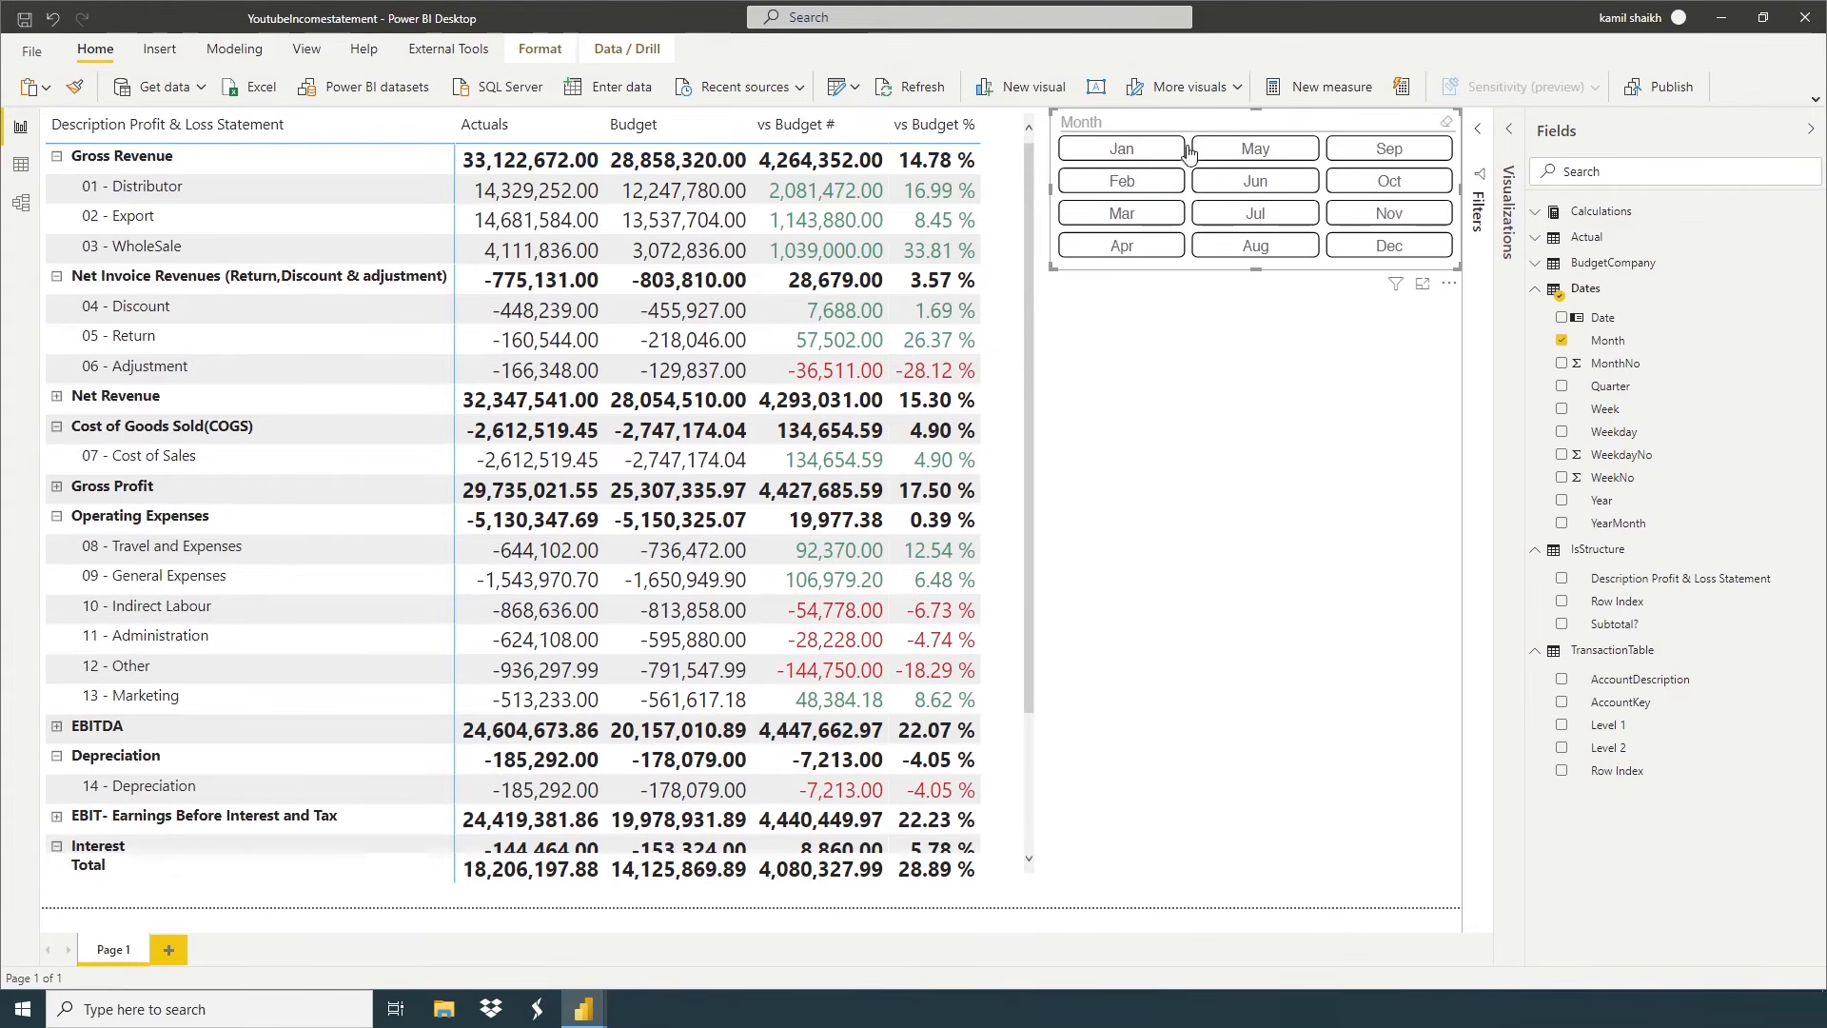
Collapse the Fields pane, expand the Visualizations pane, and turn off the month slicer's header in its formatting
mouse_move(1259, 269)
left_mouse_down()
mouse_move(1256, 220)
mouse_move(1264, 272)
left_mouse_up()
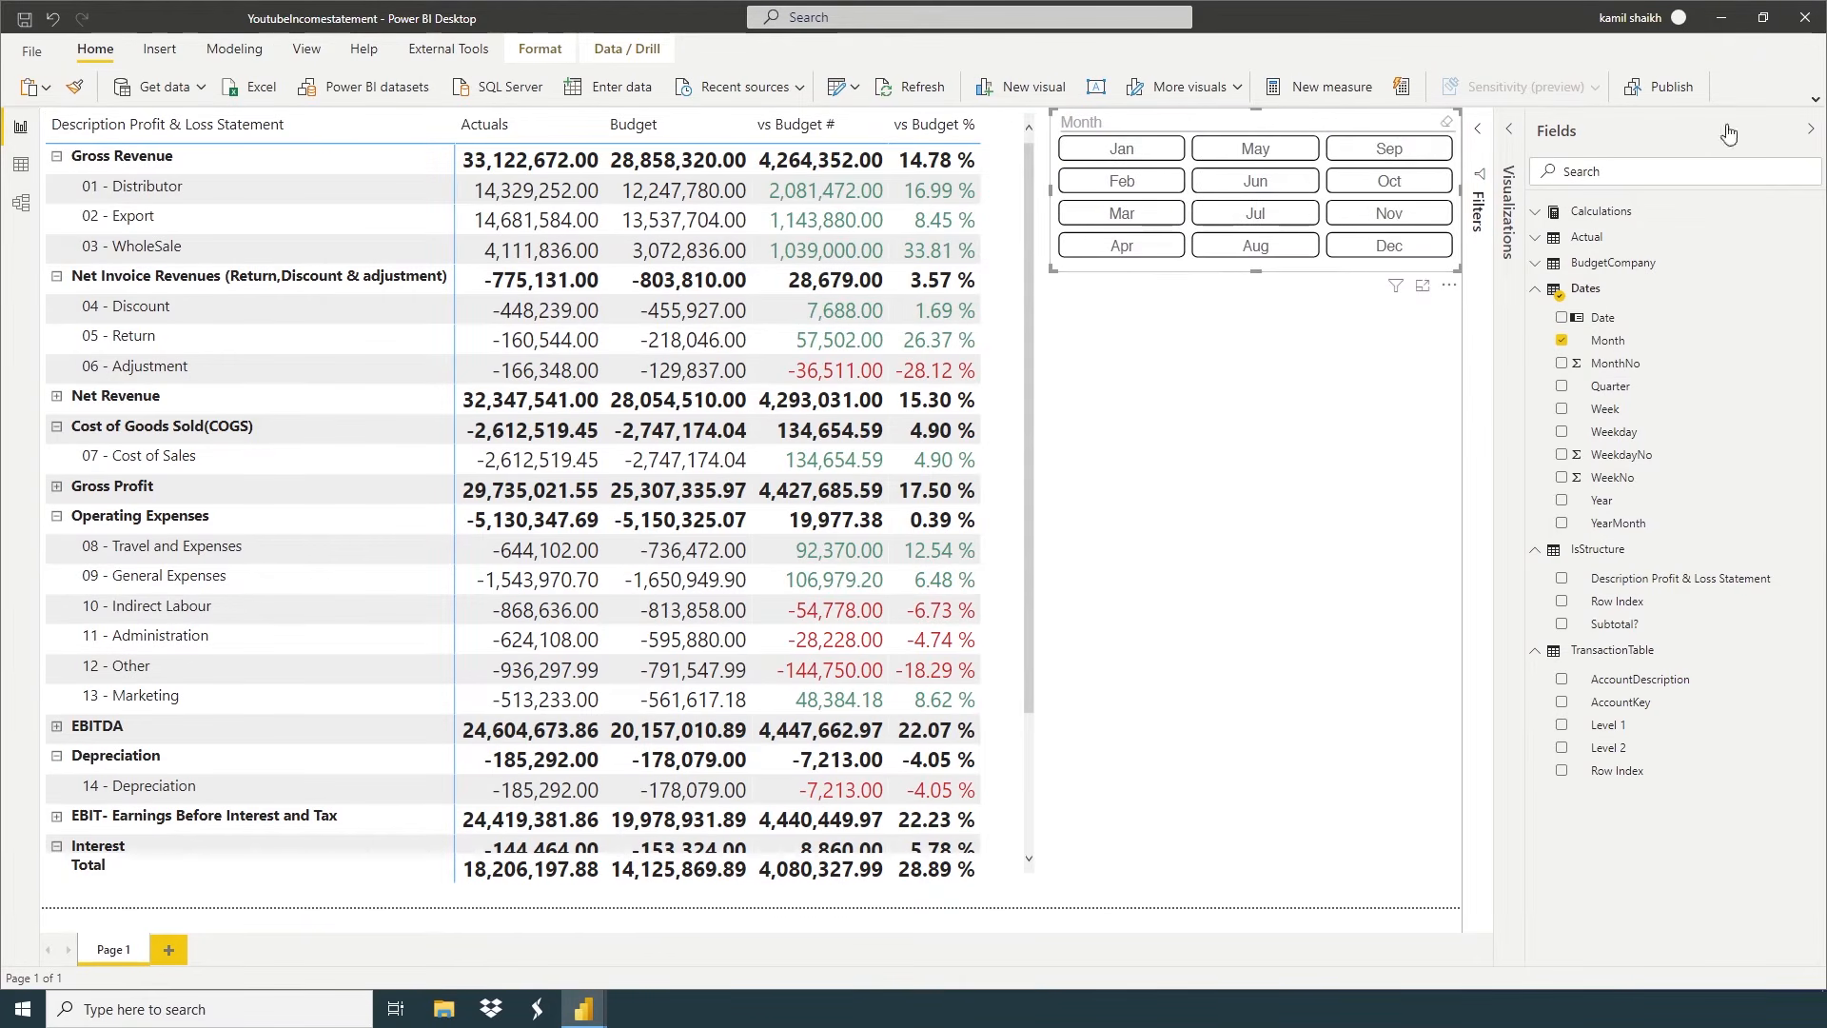
left_click(1813, 132)
left_click(1778, 139)
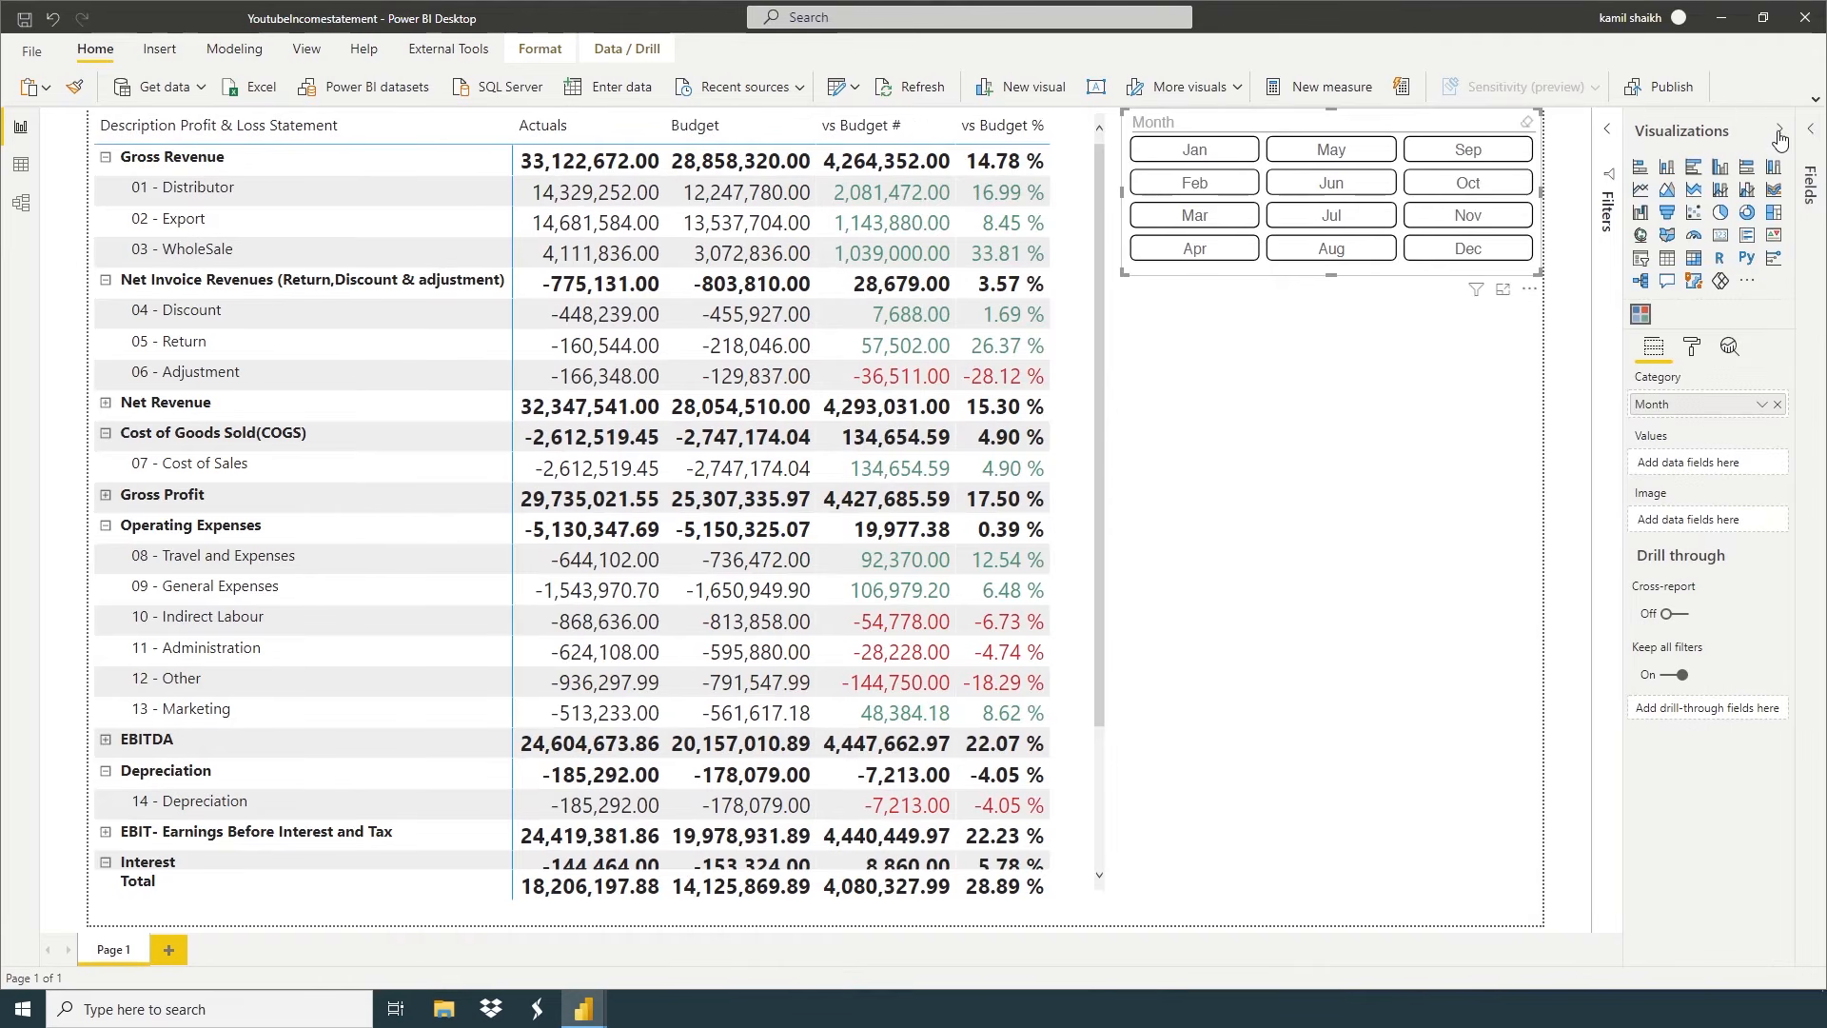
left_click(1692, 346)
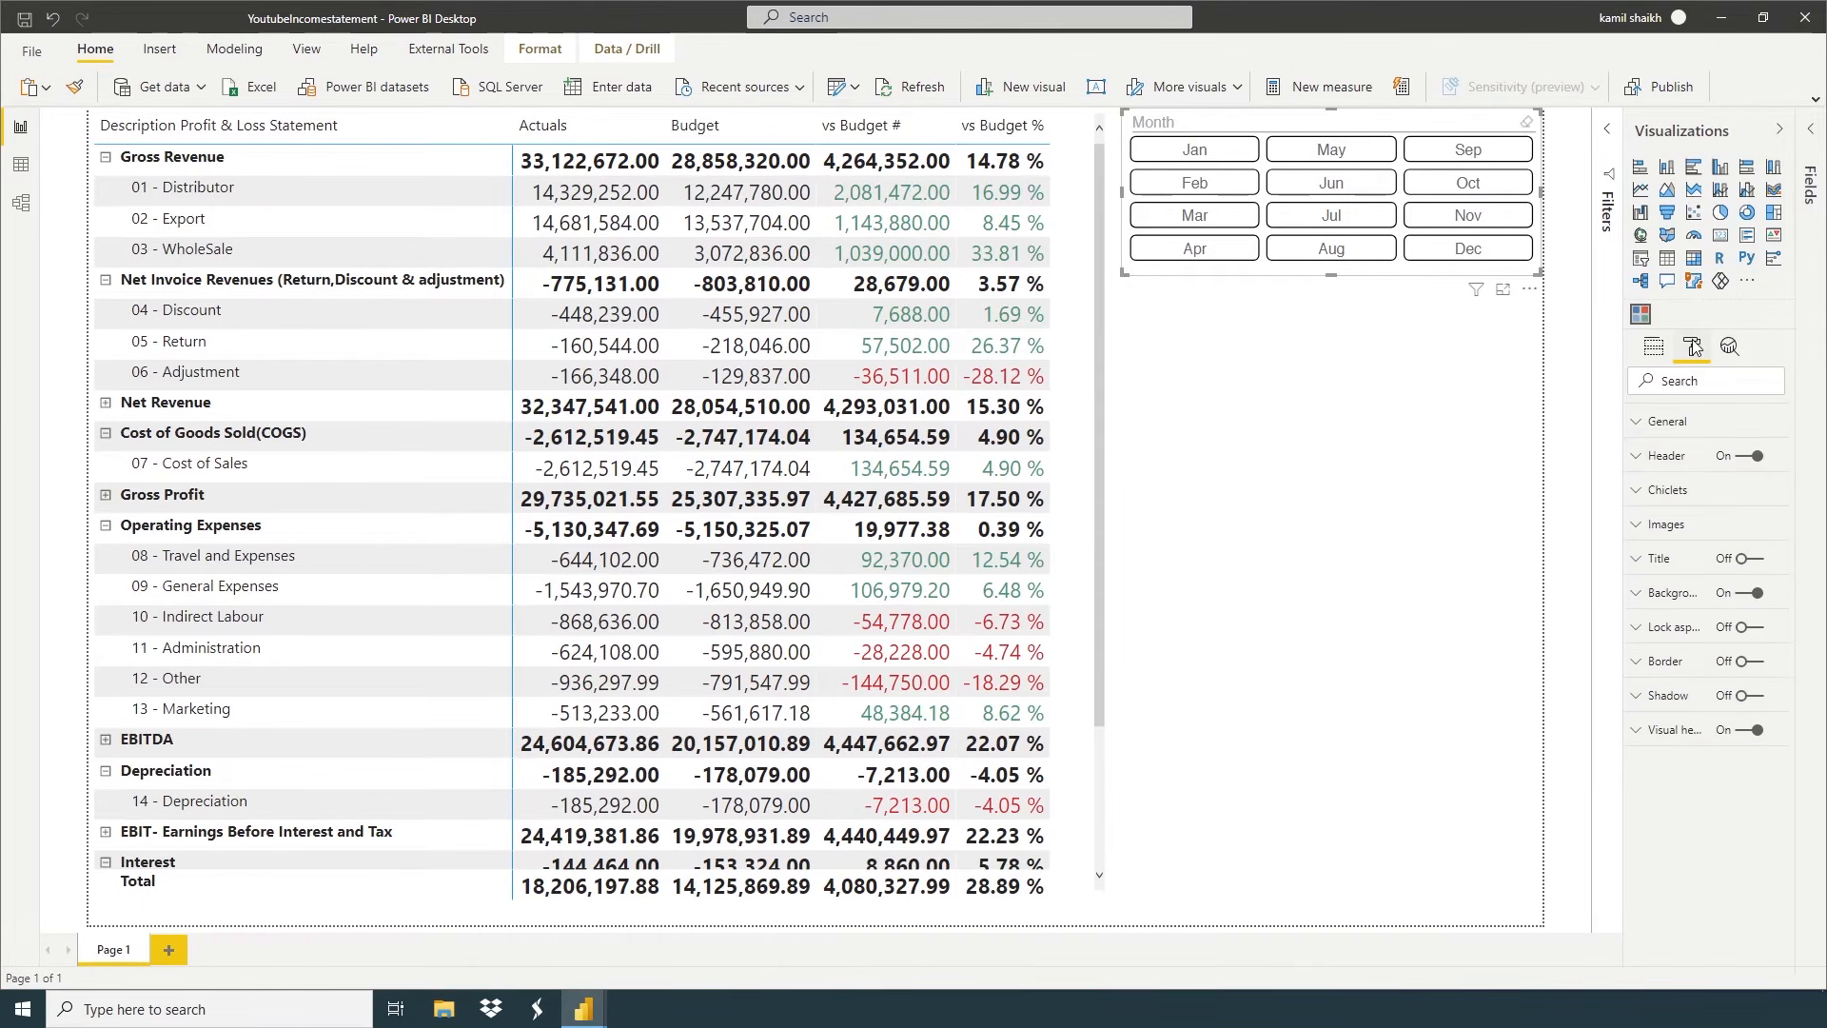
left_click(1751, 458)
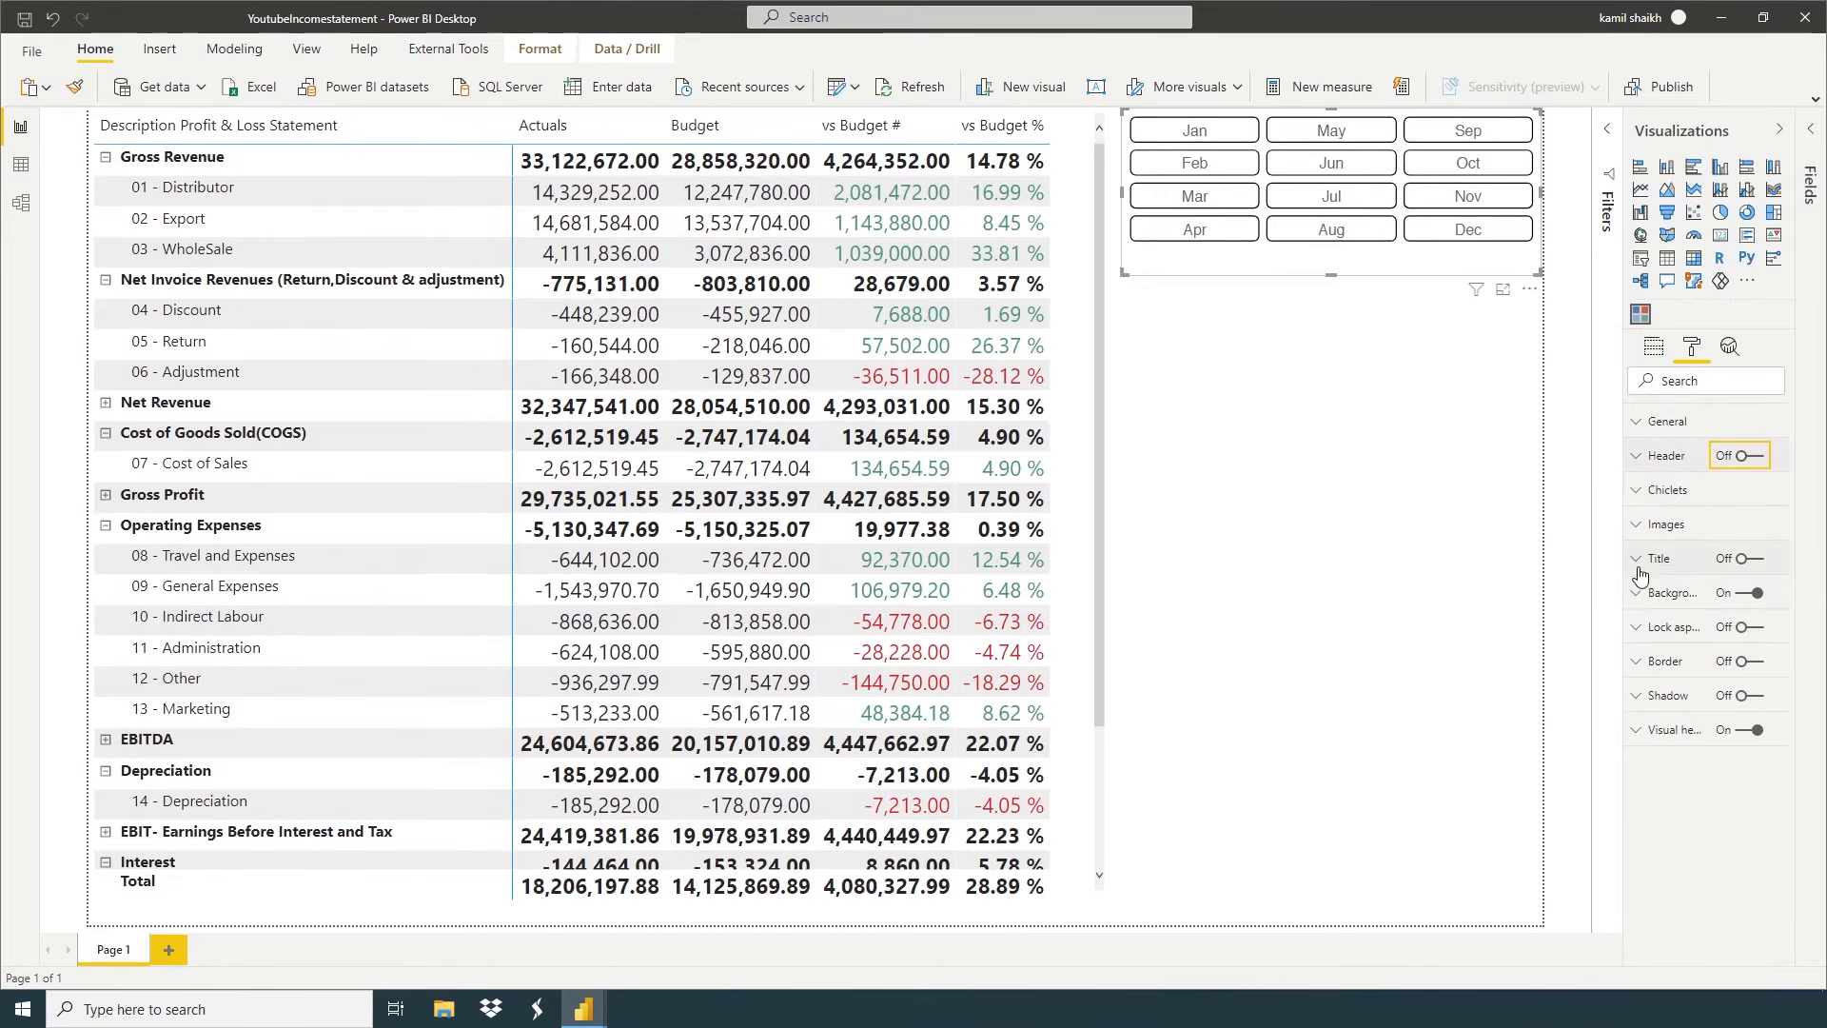
left_click(1635, 457)
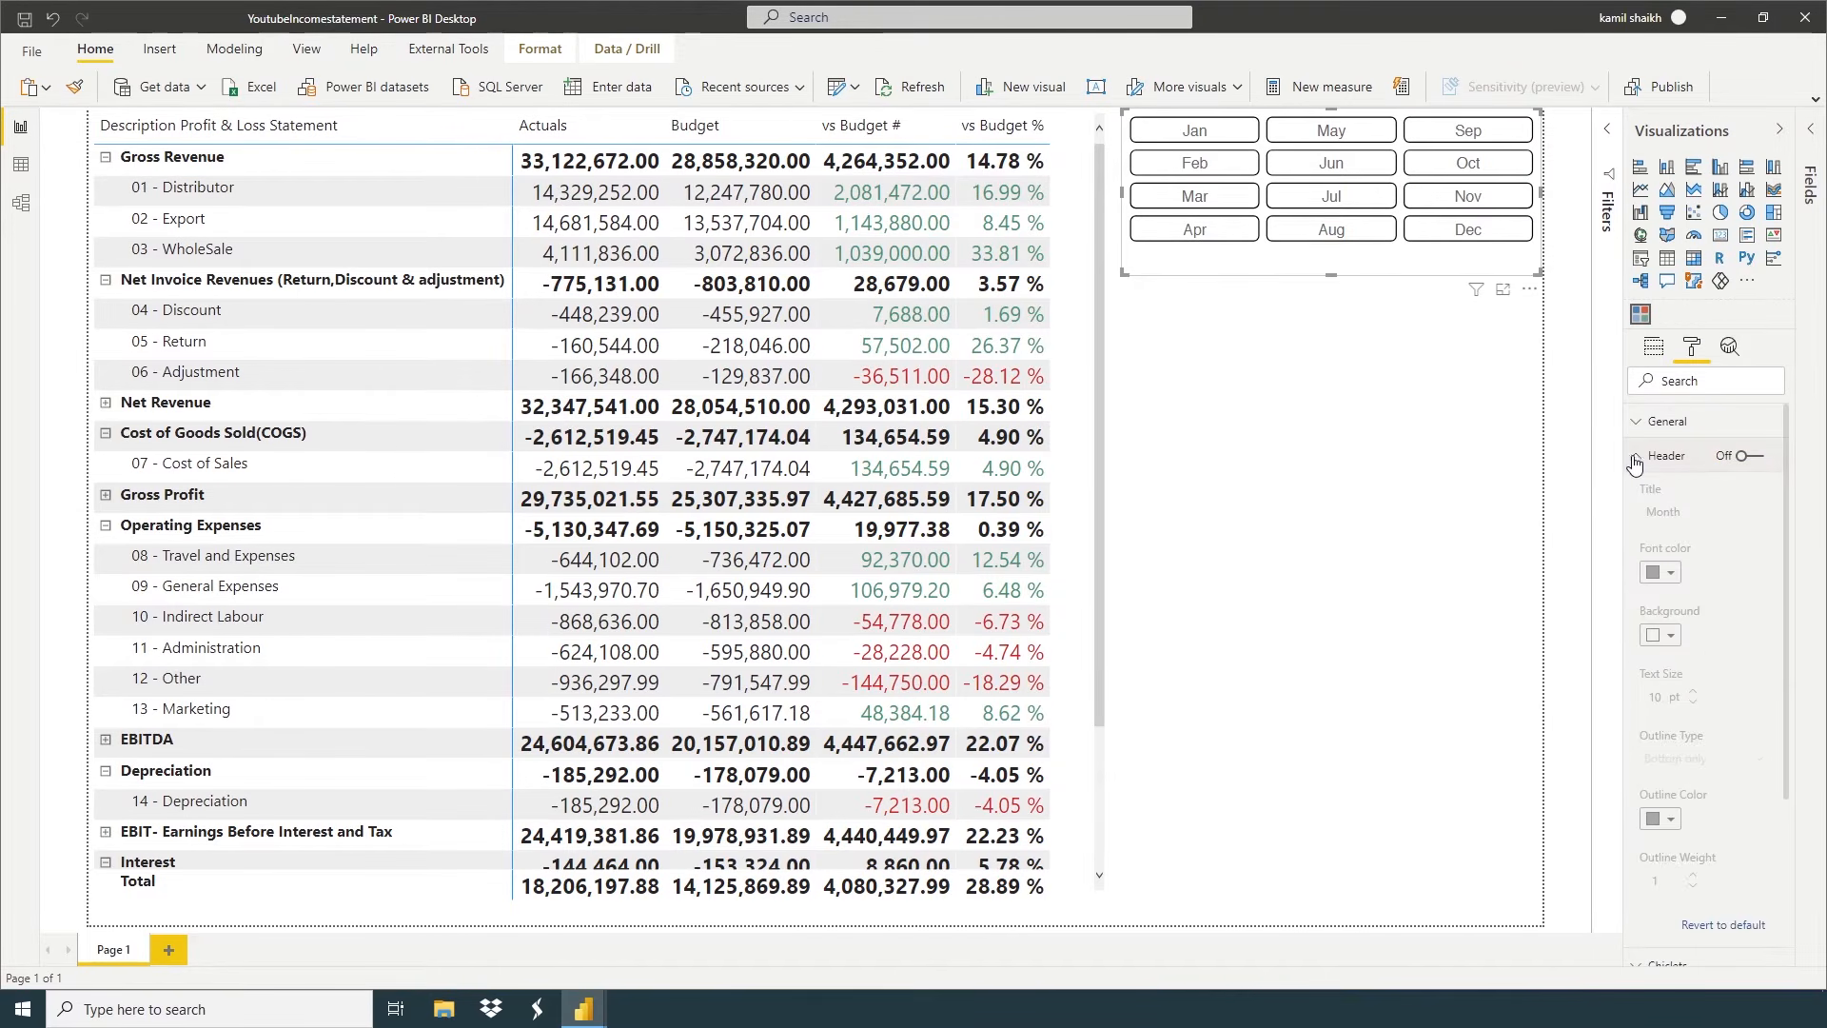
left_click(1753, 458)
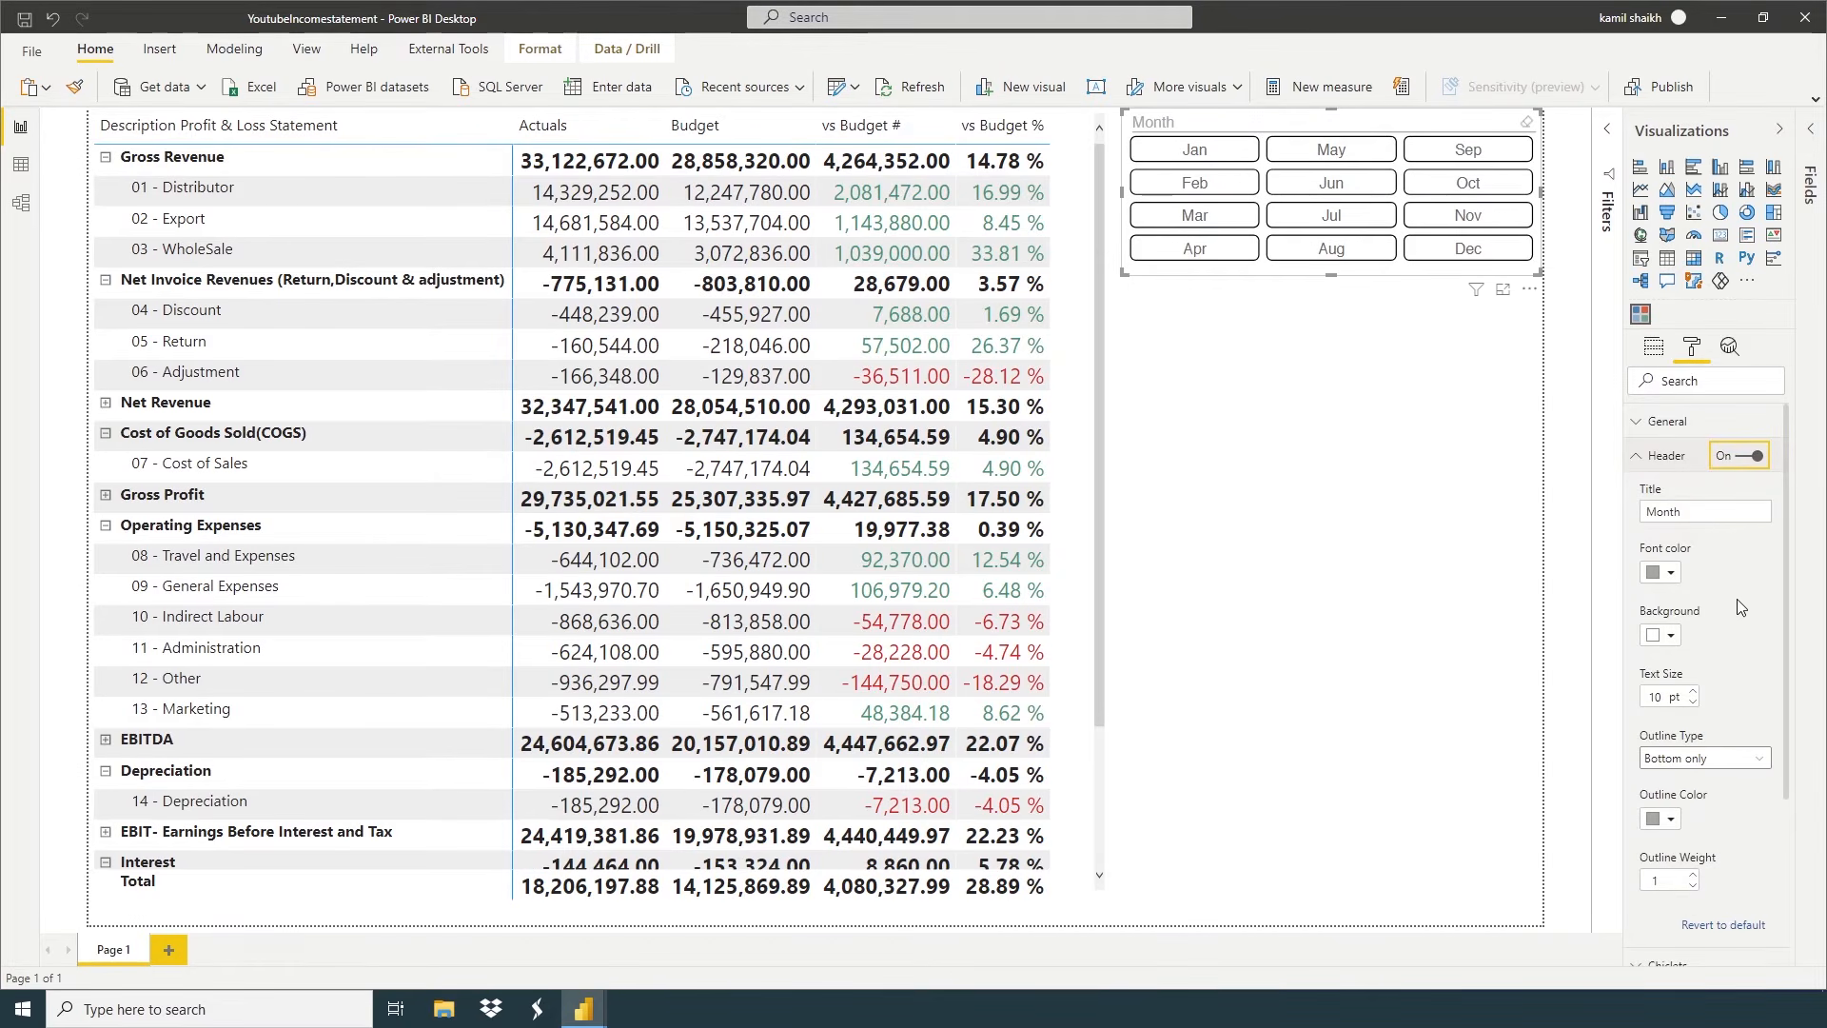
left_click(1753, 456)
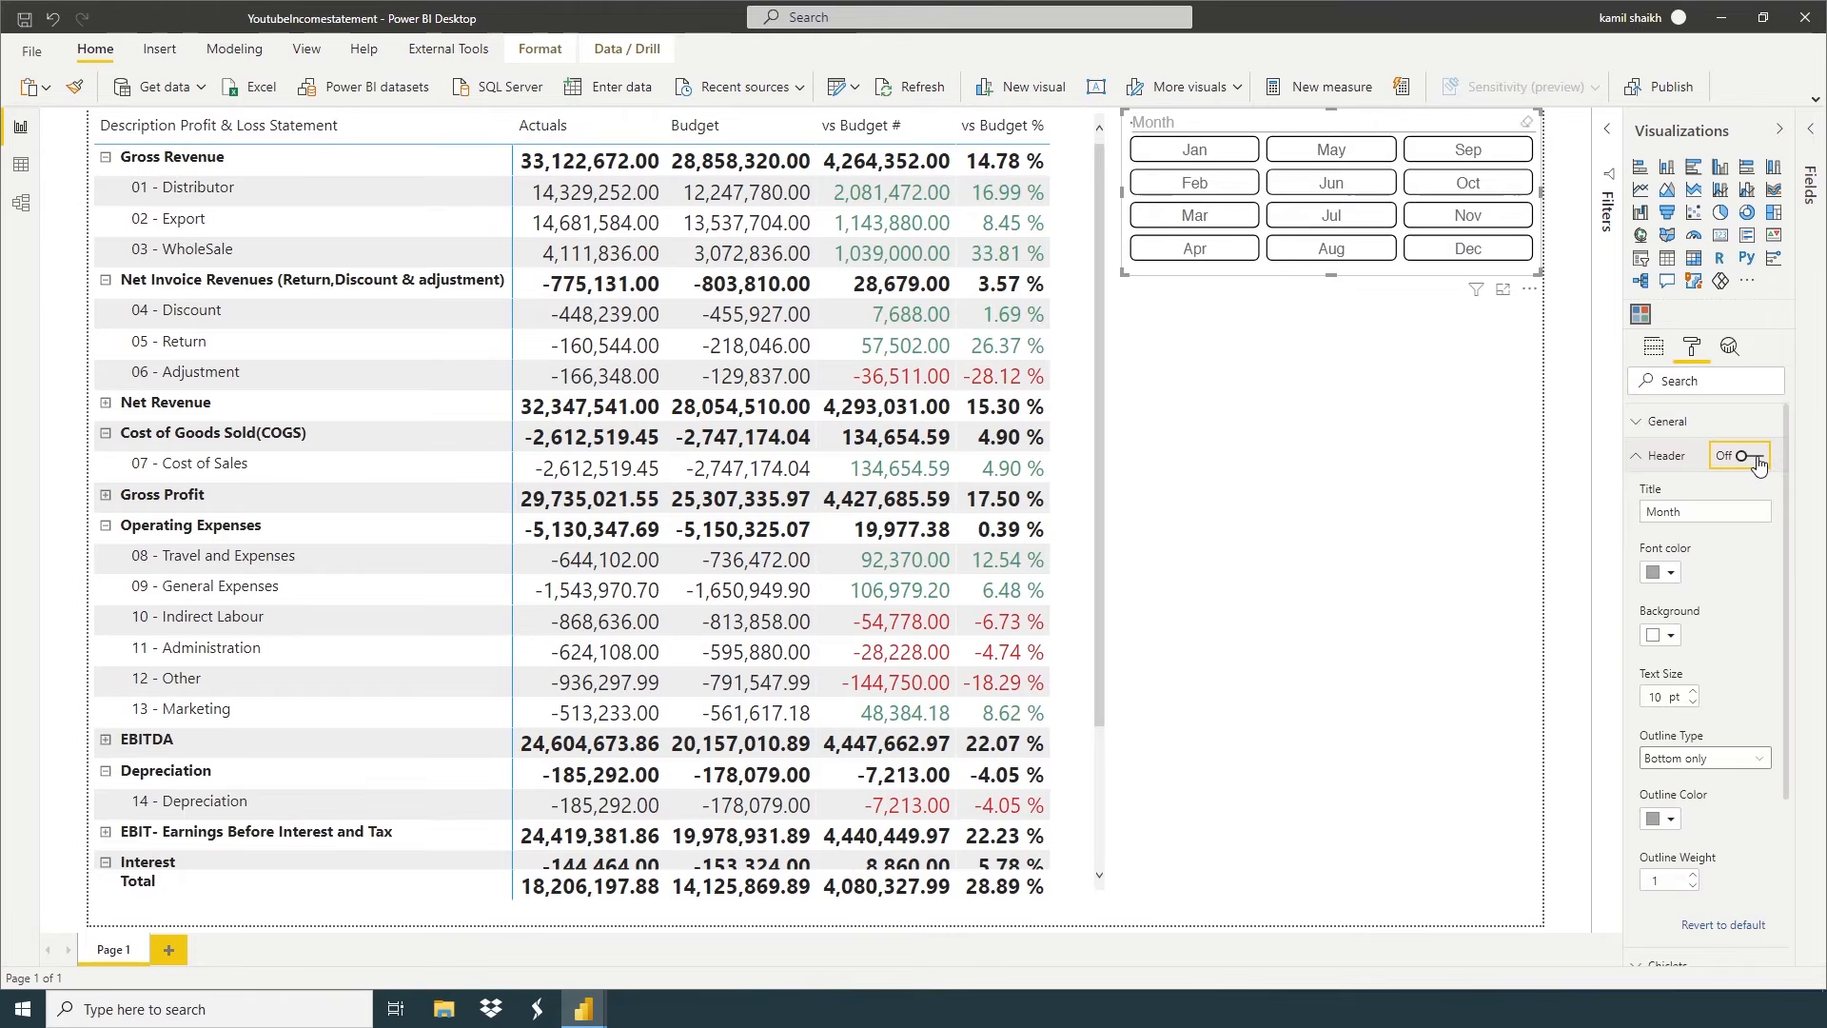
Set the month slicer's general layout to 2 columns and 2 rows
left_click(1665, 421)
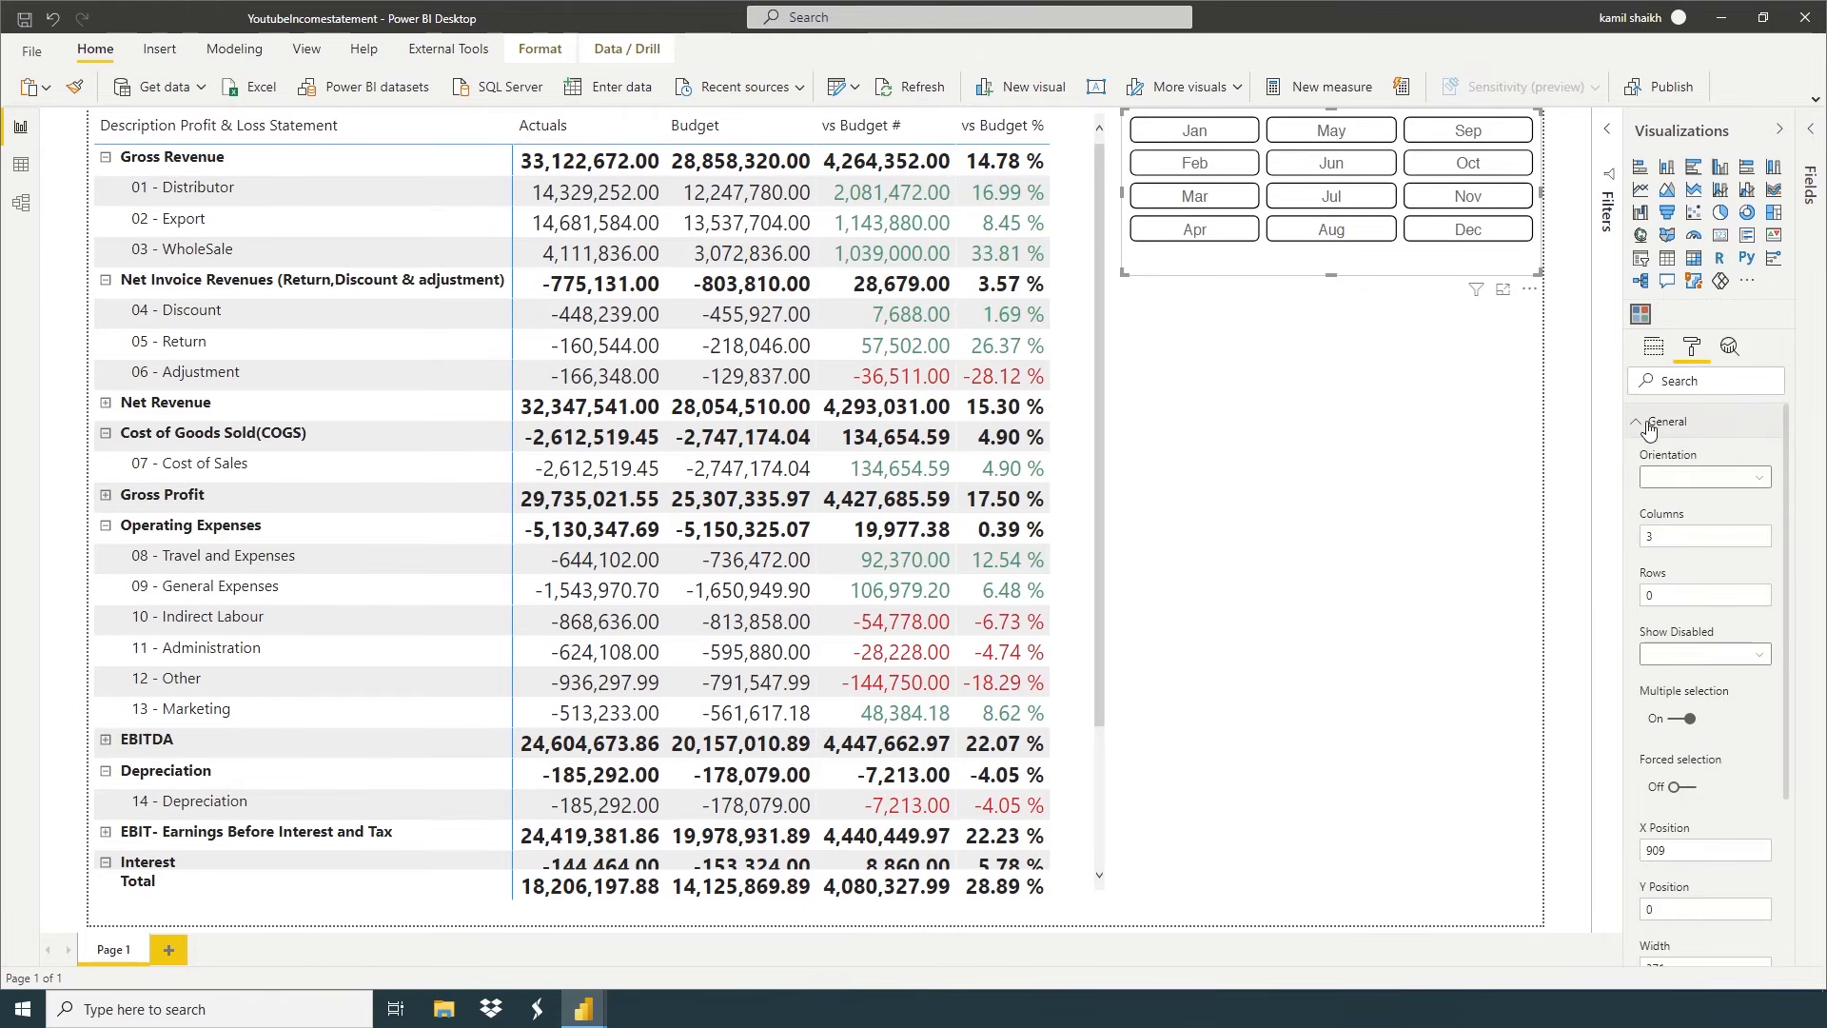
left_click(1686, 536)
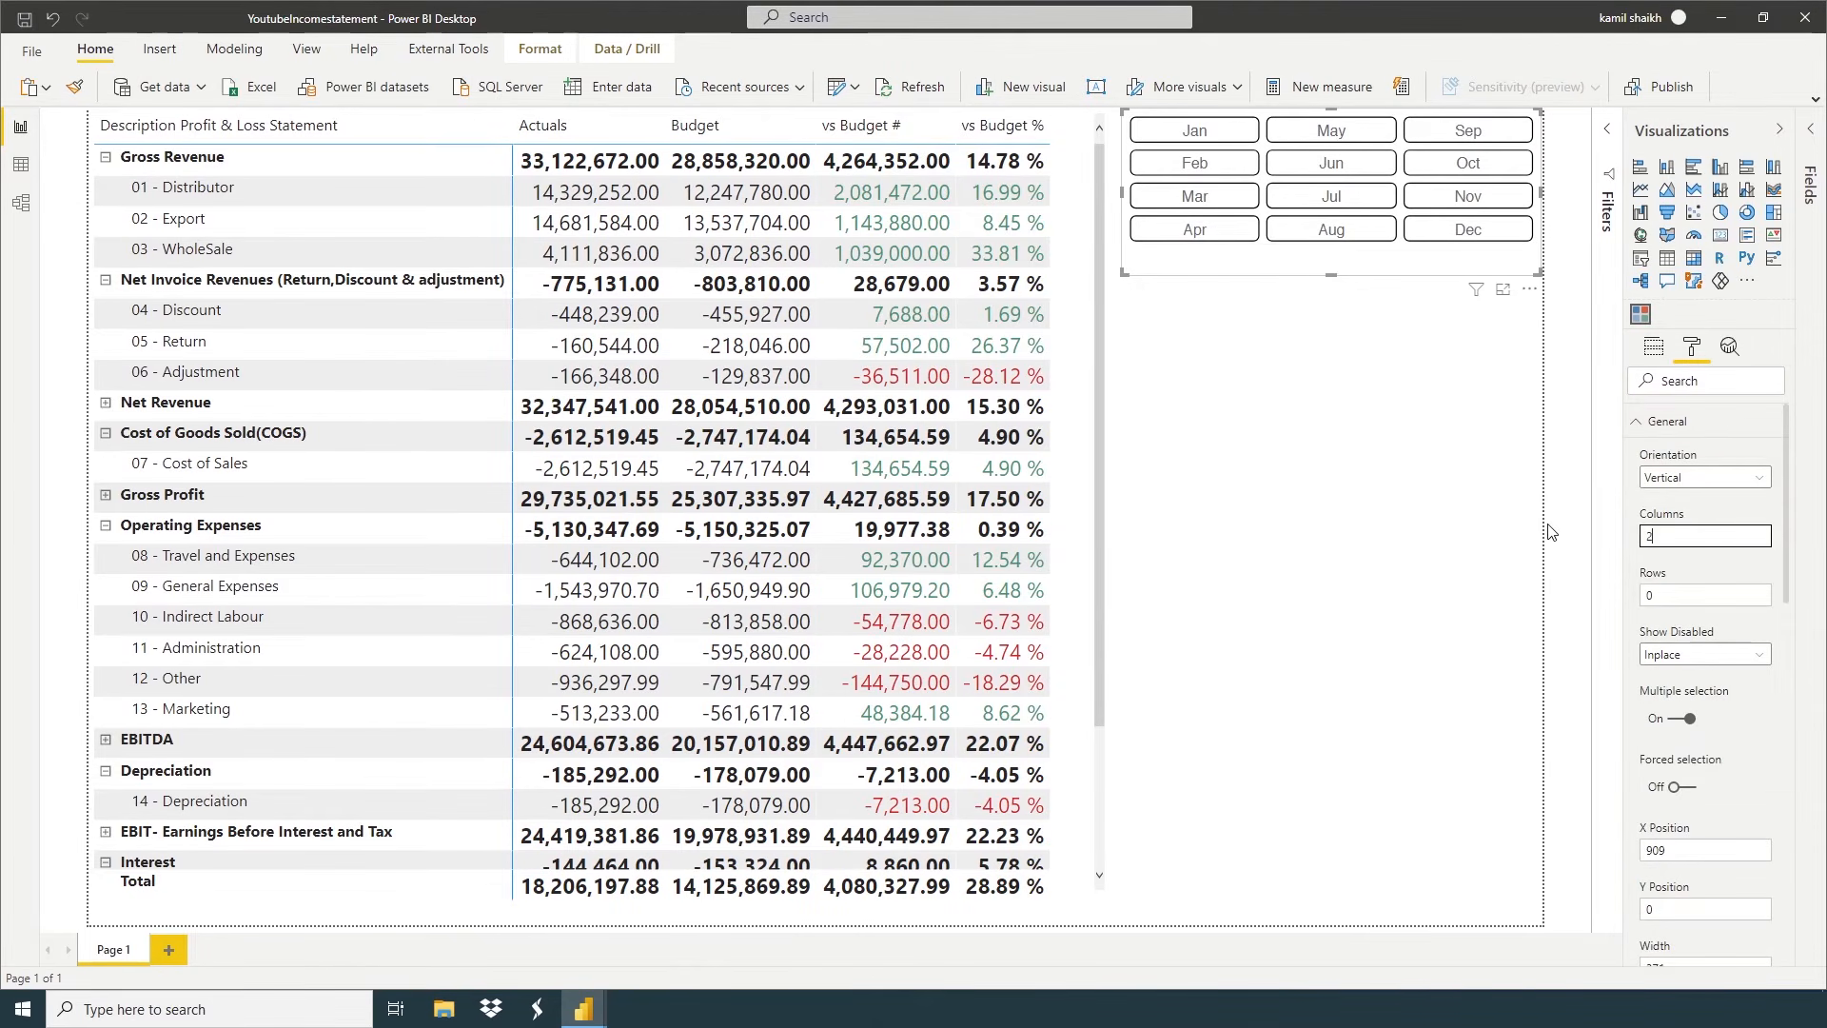
left_click(1641, 535)
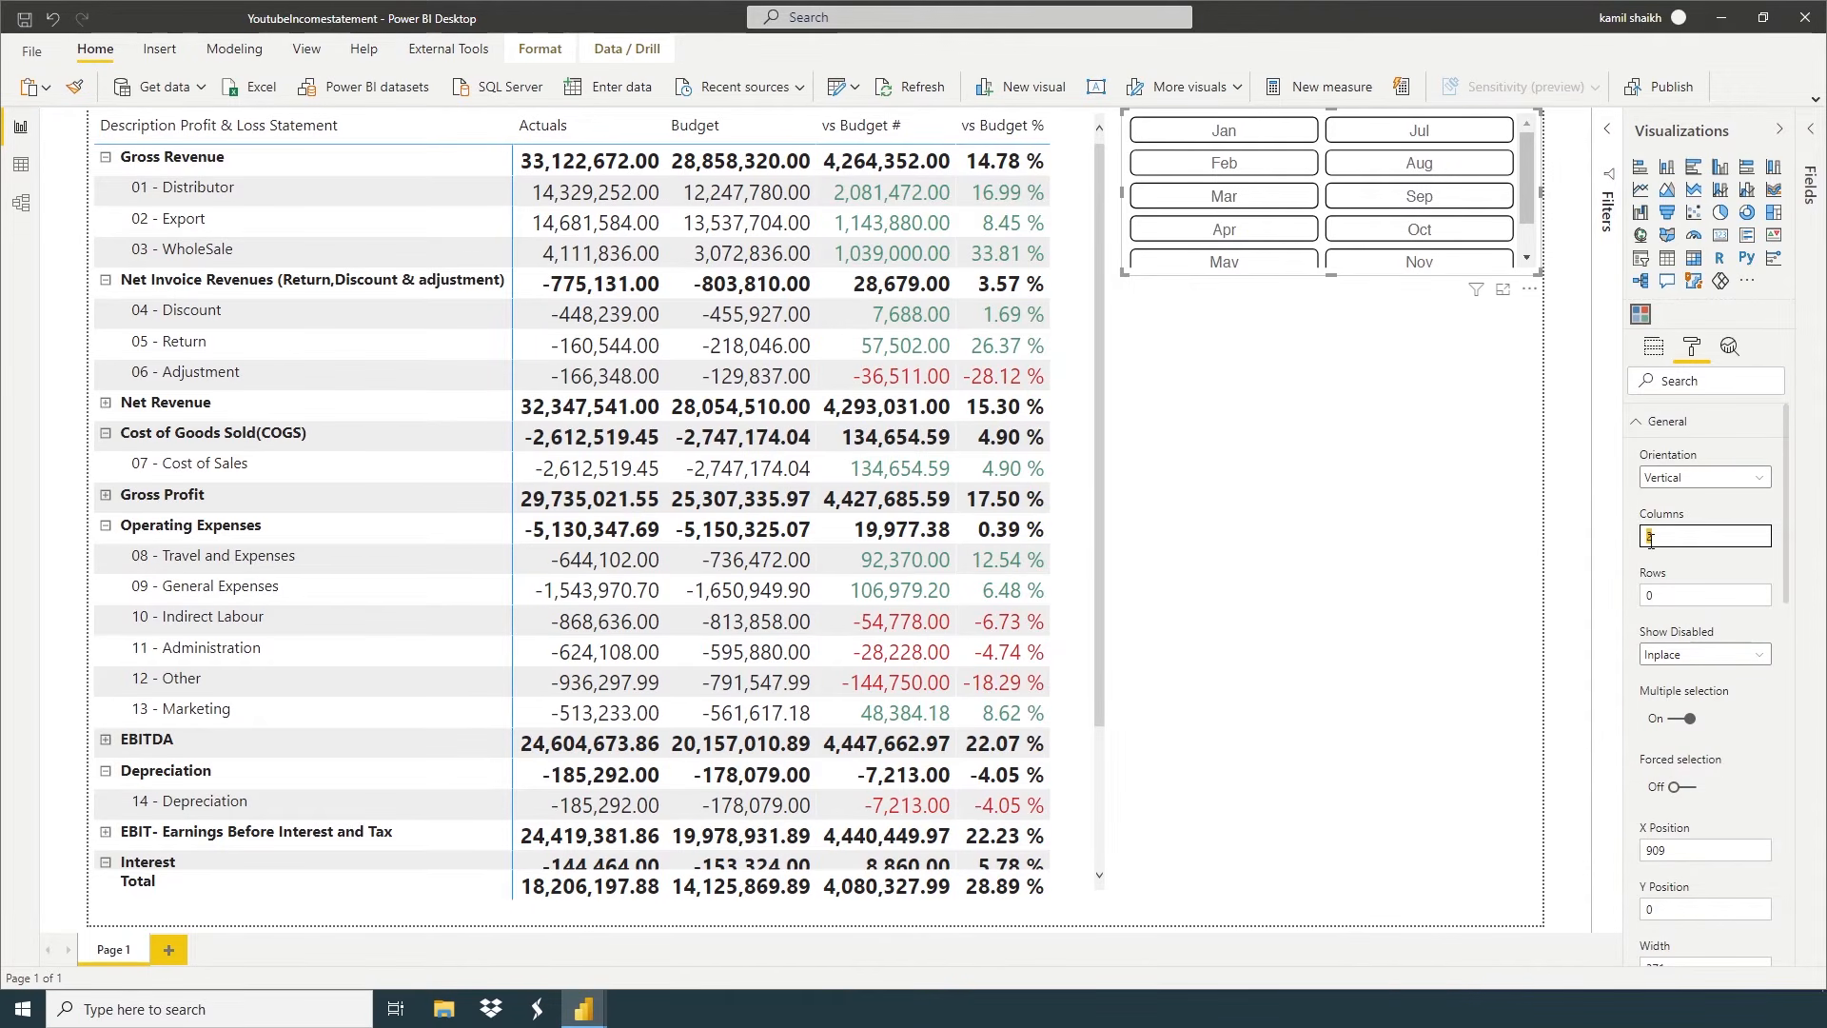
left_click(1679, 595)
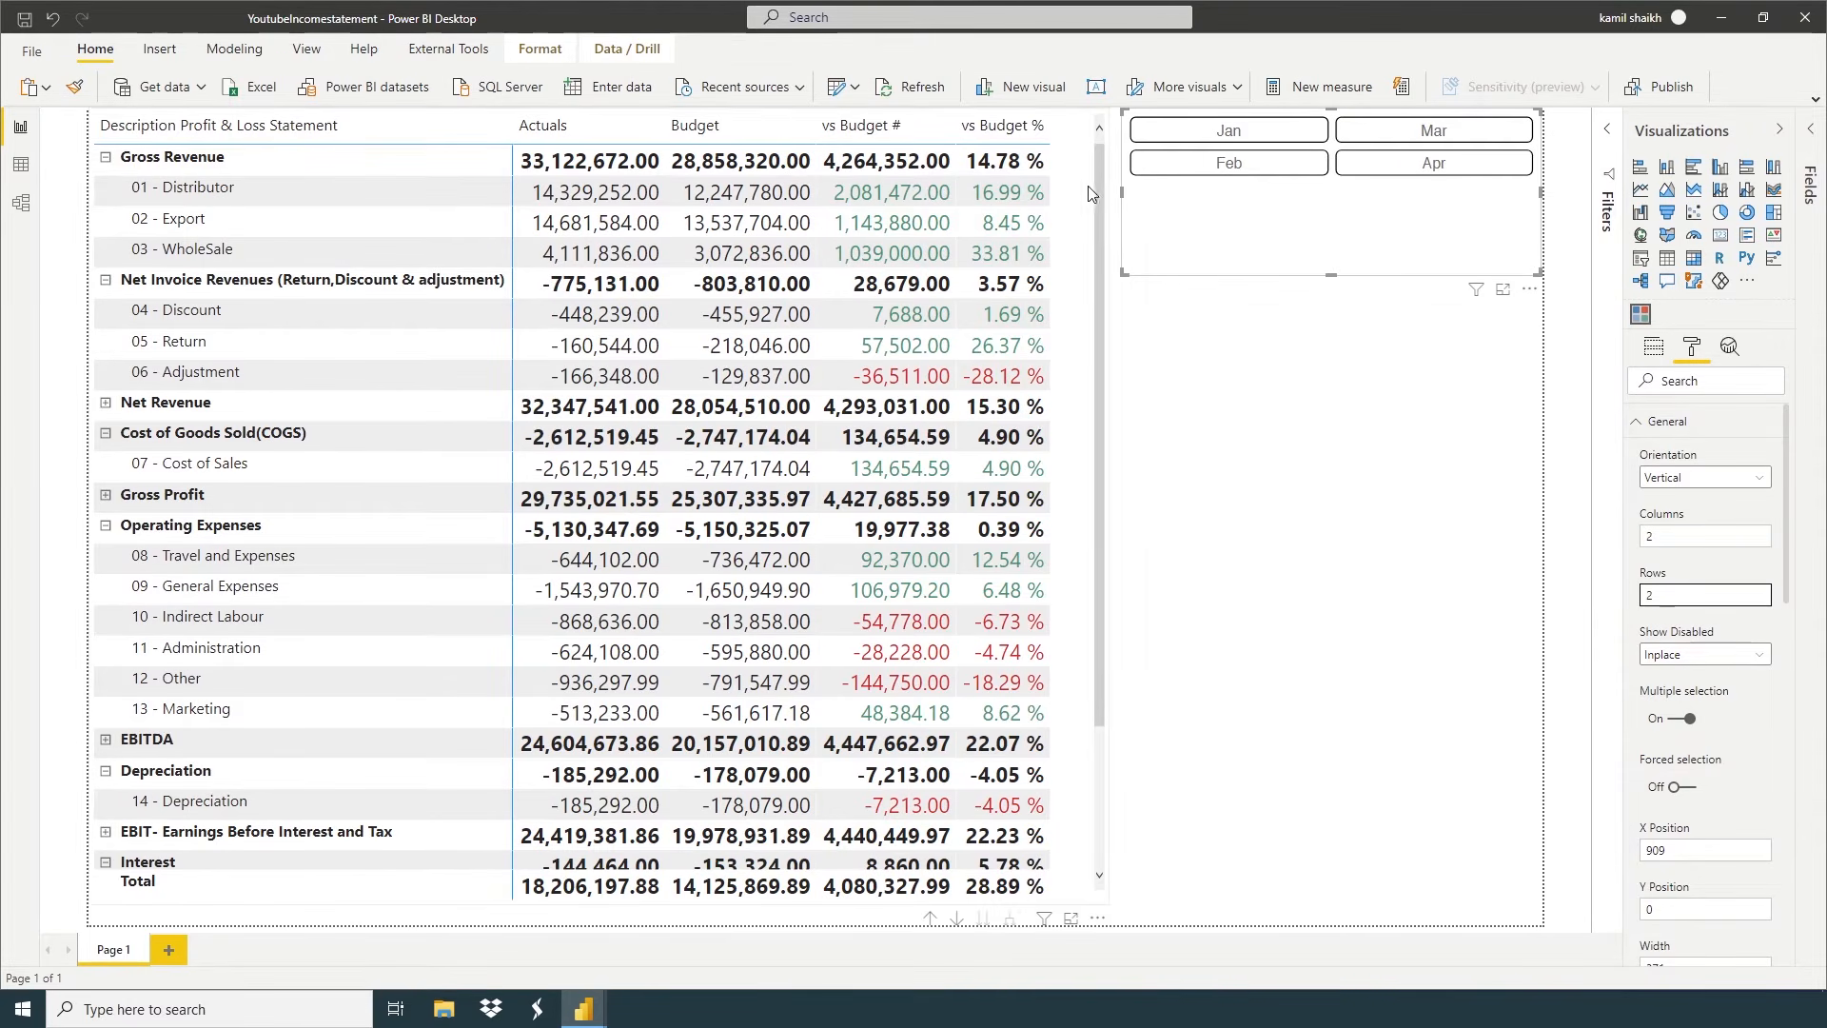
Narrow the matrix's description column and reduce the matrix's width to about 737
left_click(1096, 505)
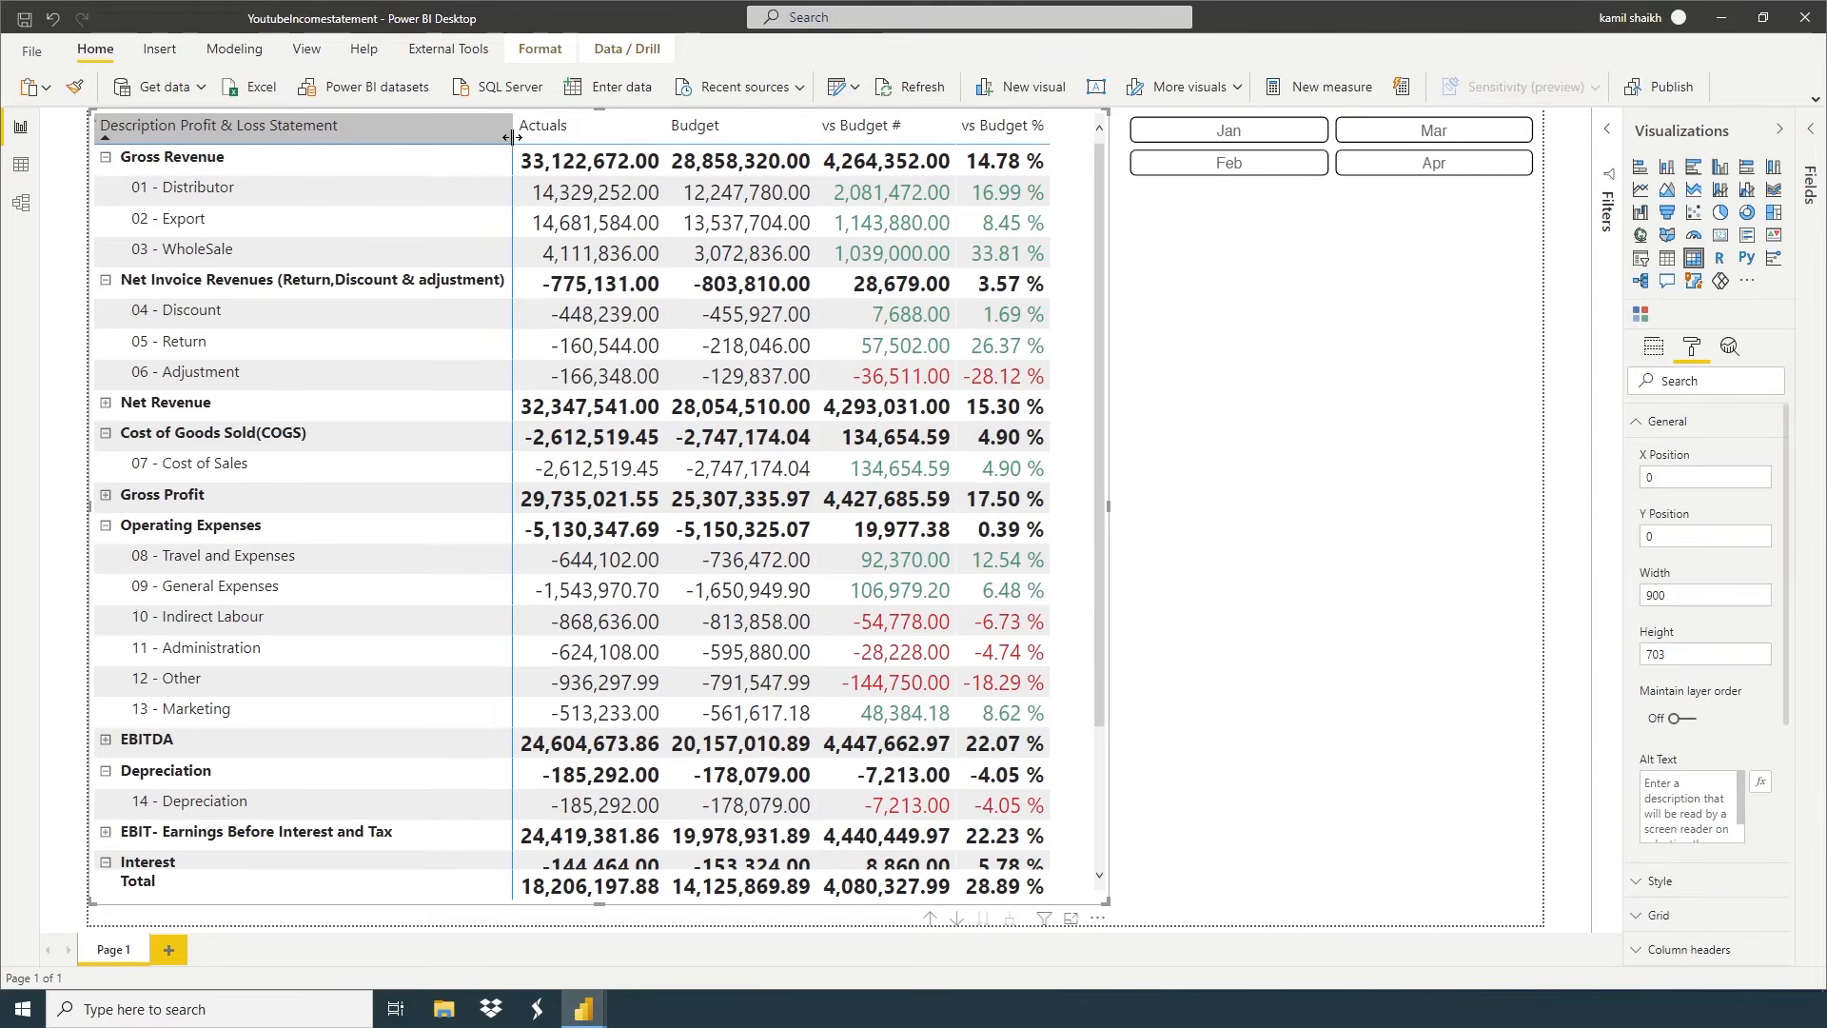
left_click_drag(512, 137, 368, 141)
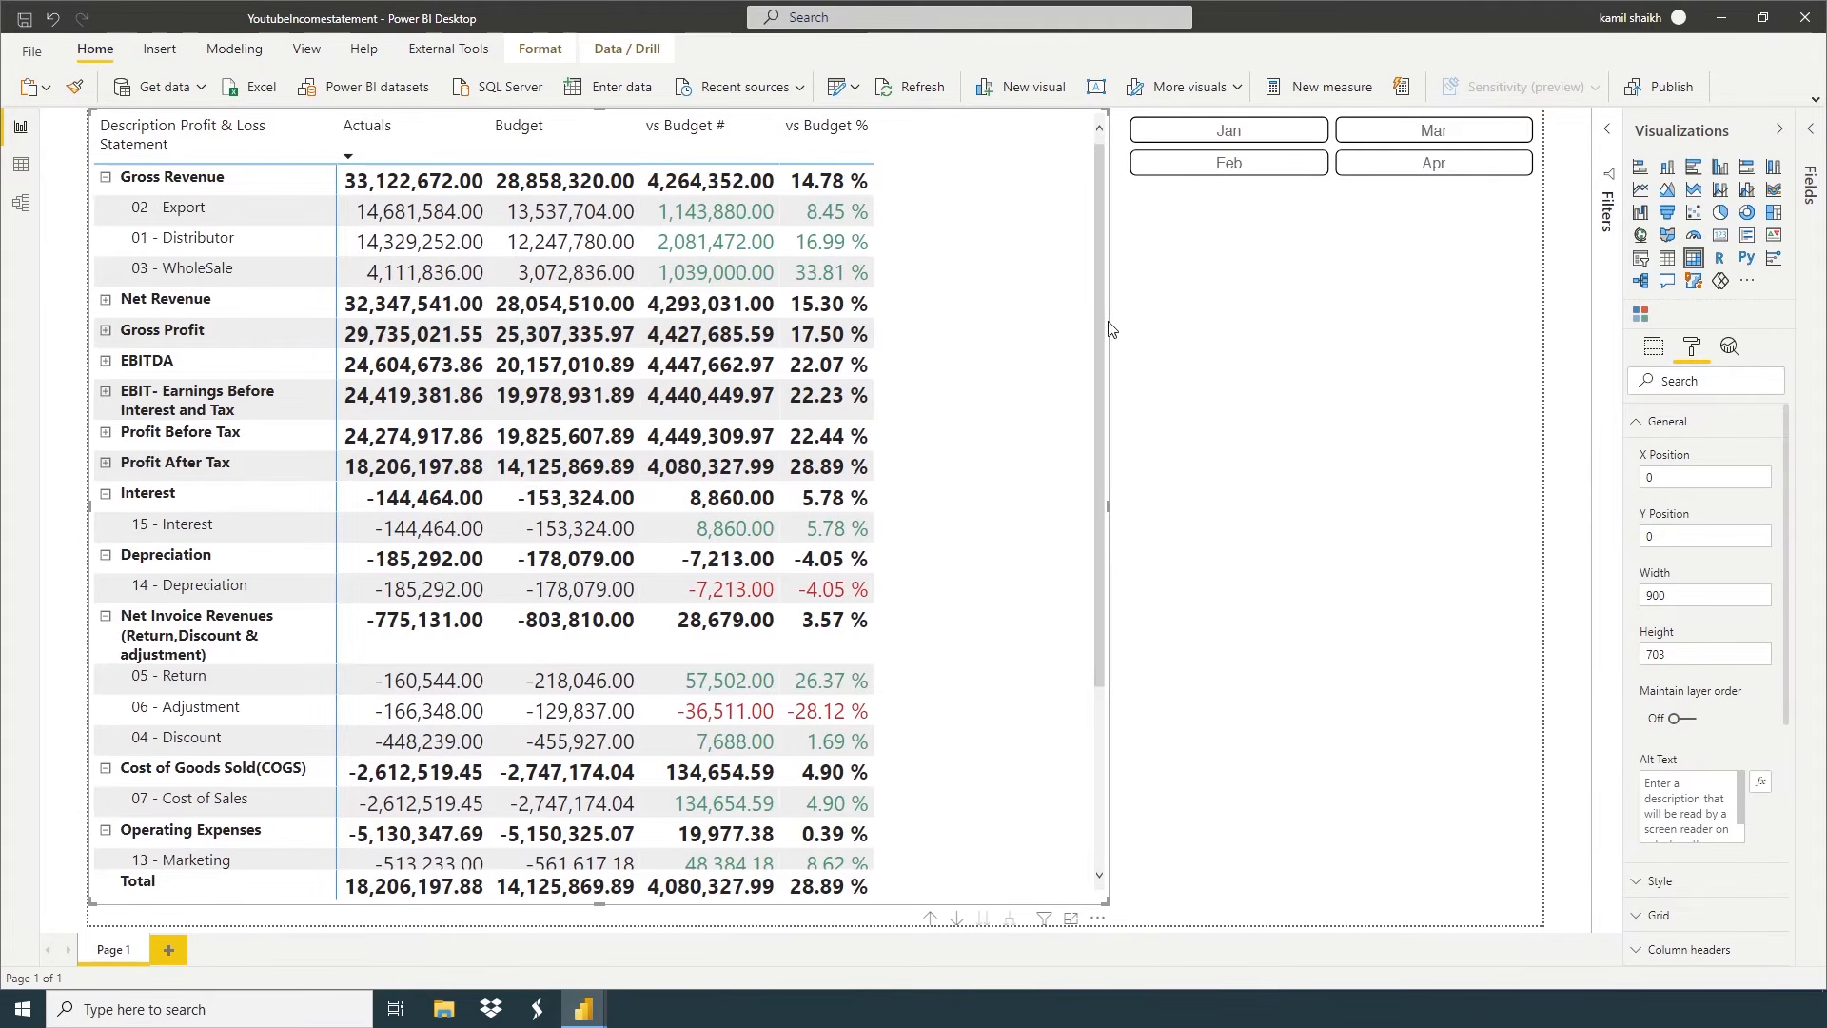
left_click_drag(1107, 506, 924, 503)
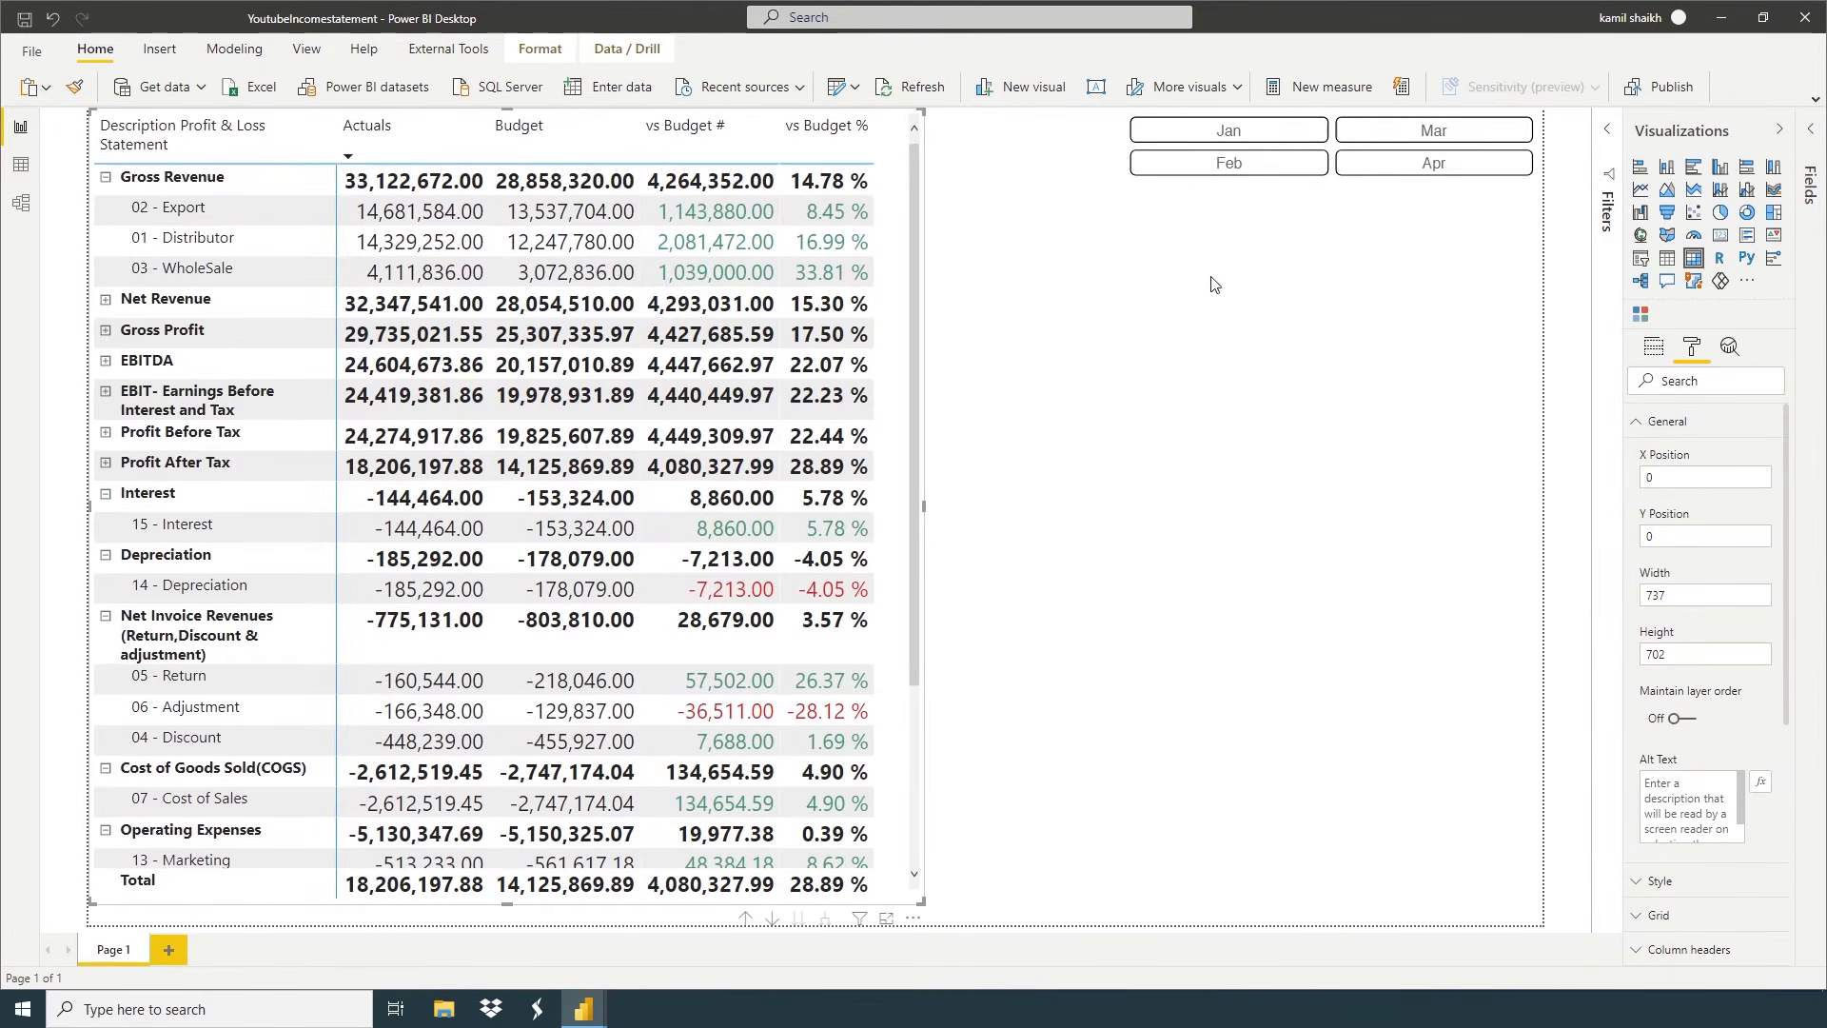
Resize the month slicer to a wider, shorter strip reaching toward the matrix, and set its columns to 6
left_click(1121, 197)
left_click_drag(1120, 195, 959, 185)
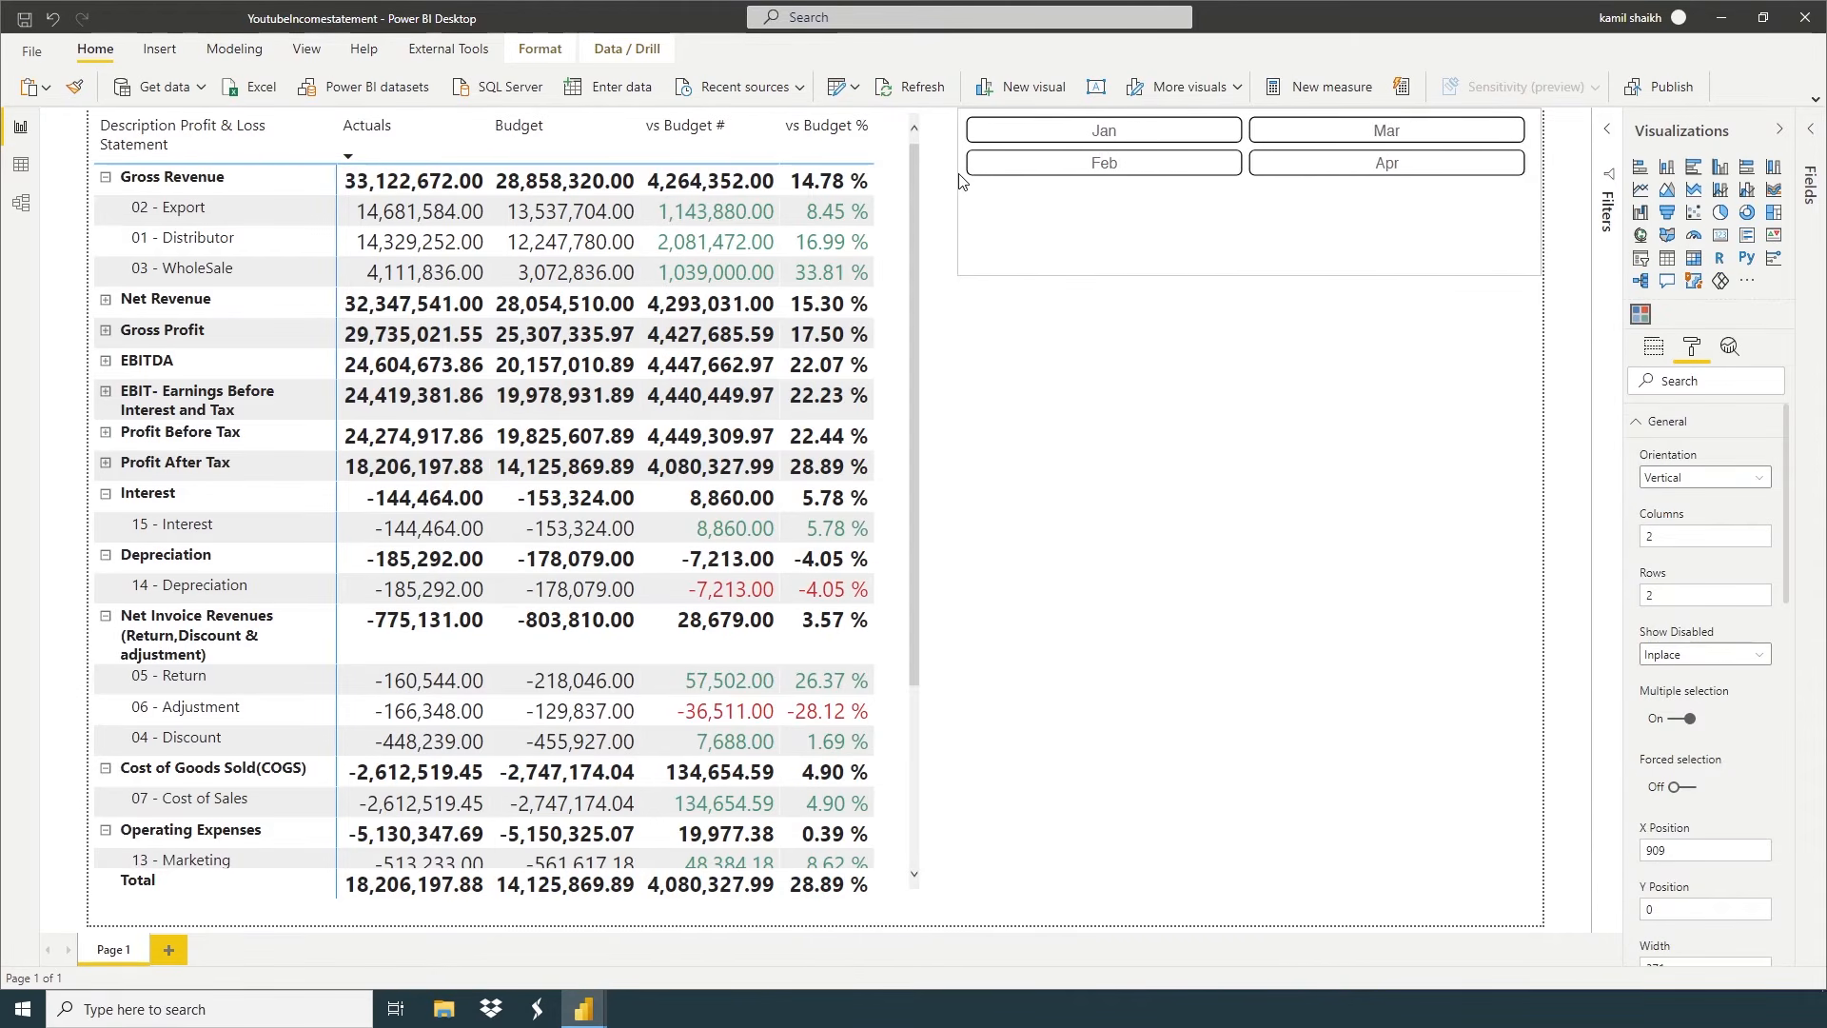
left_click_drag(1249, 273, 1252, 193)
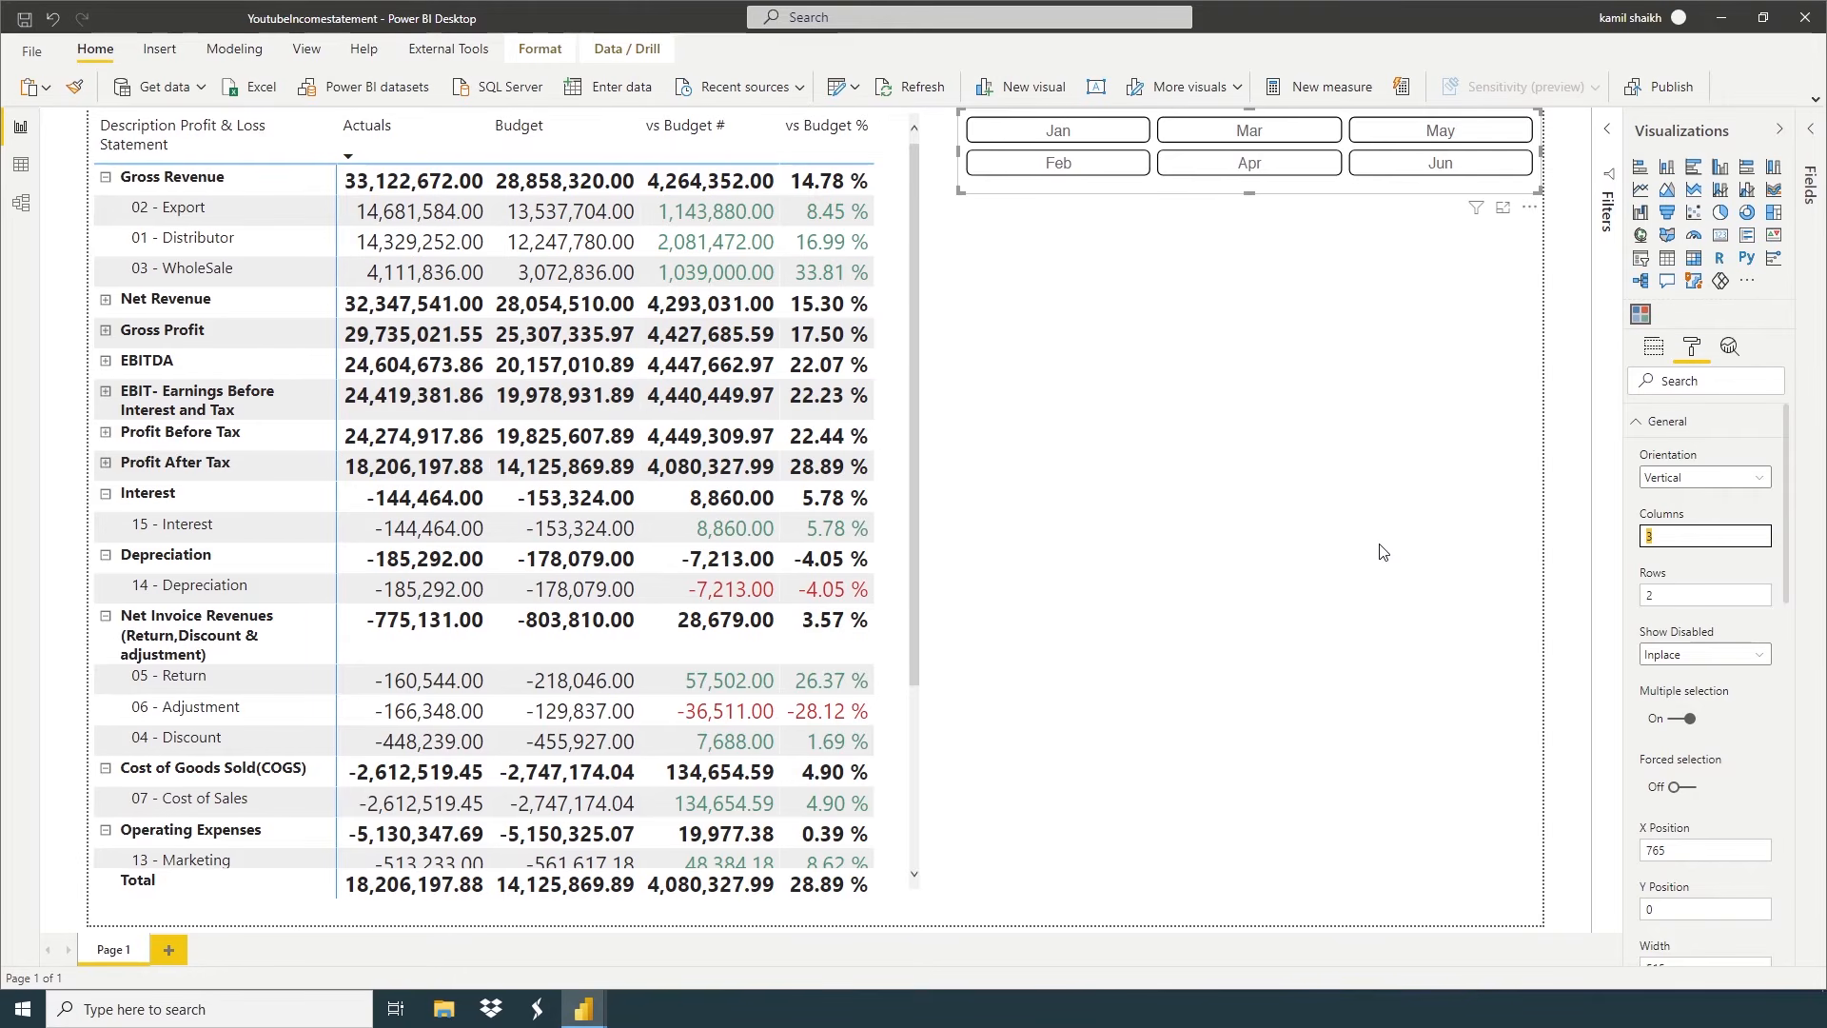
type("6")
key("Return")
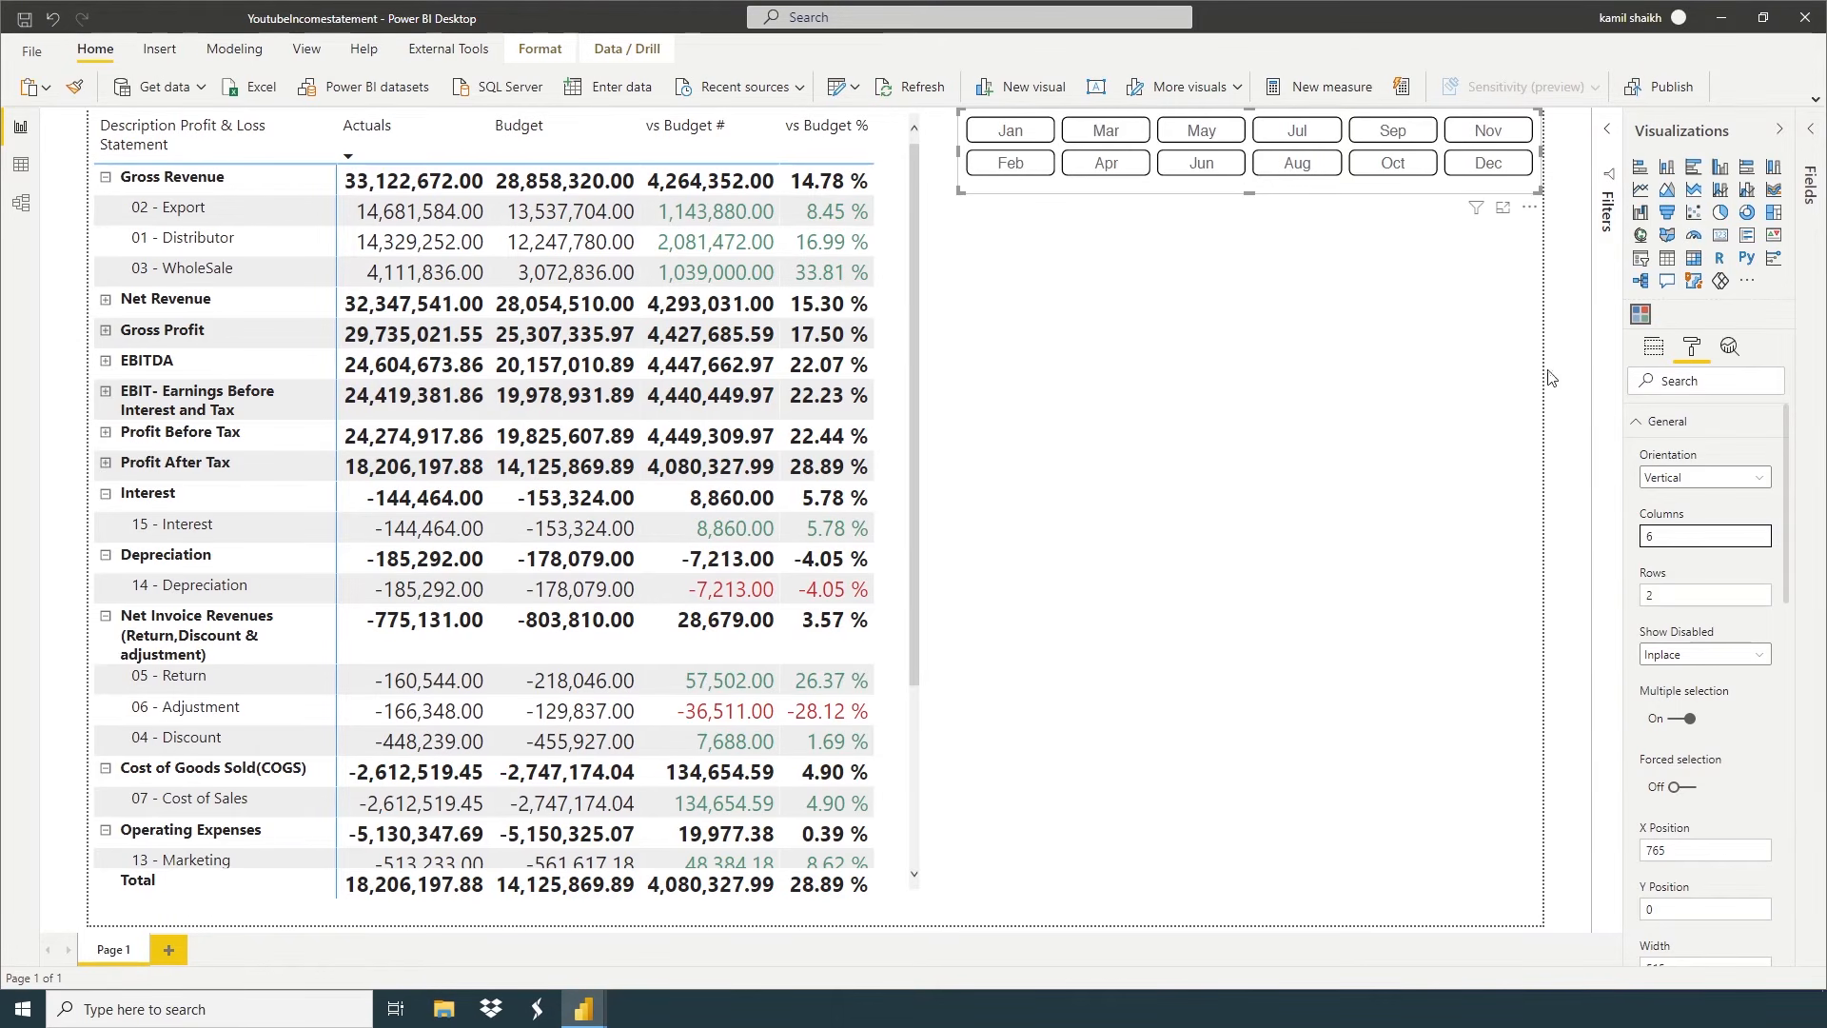
Look over the size, transparency and colour options in the month slicer's Chiclets formatting
left_click(1657, 349)
left_click(1692, 346)
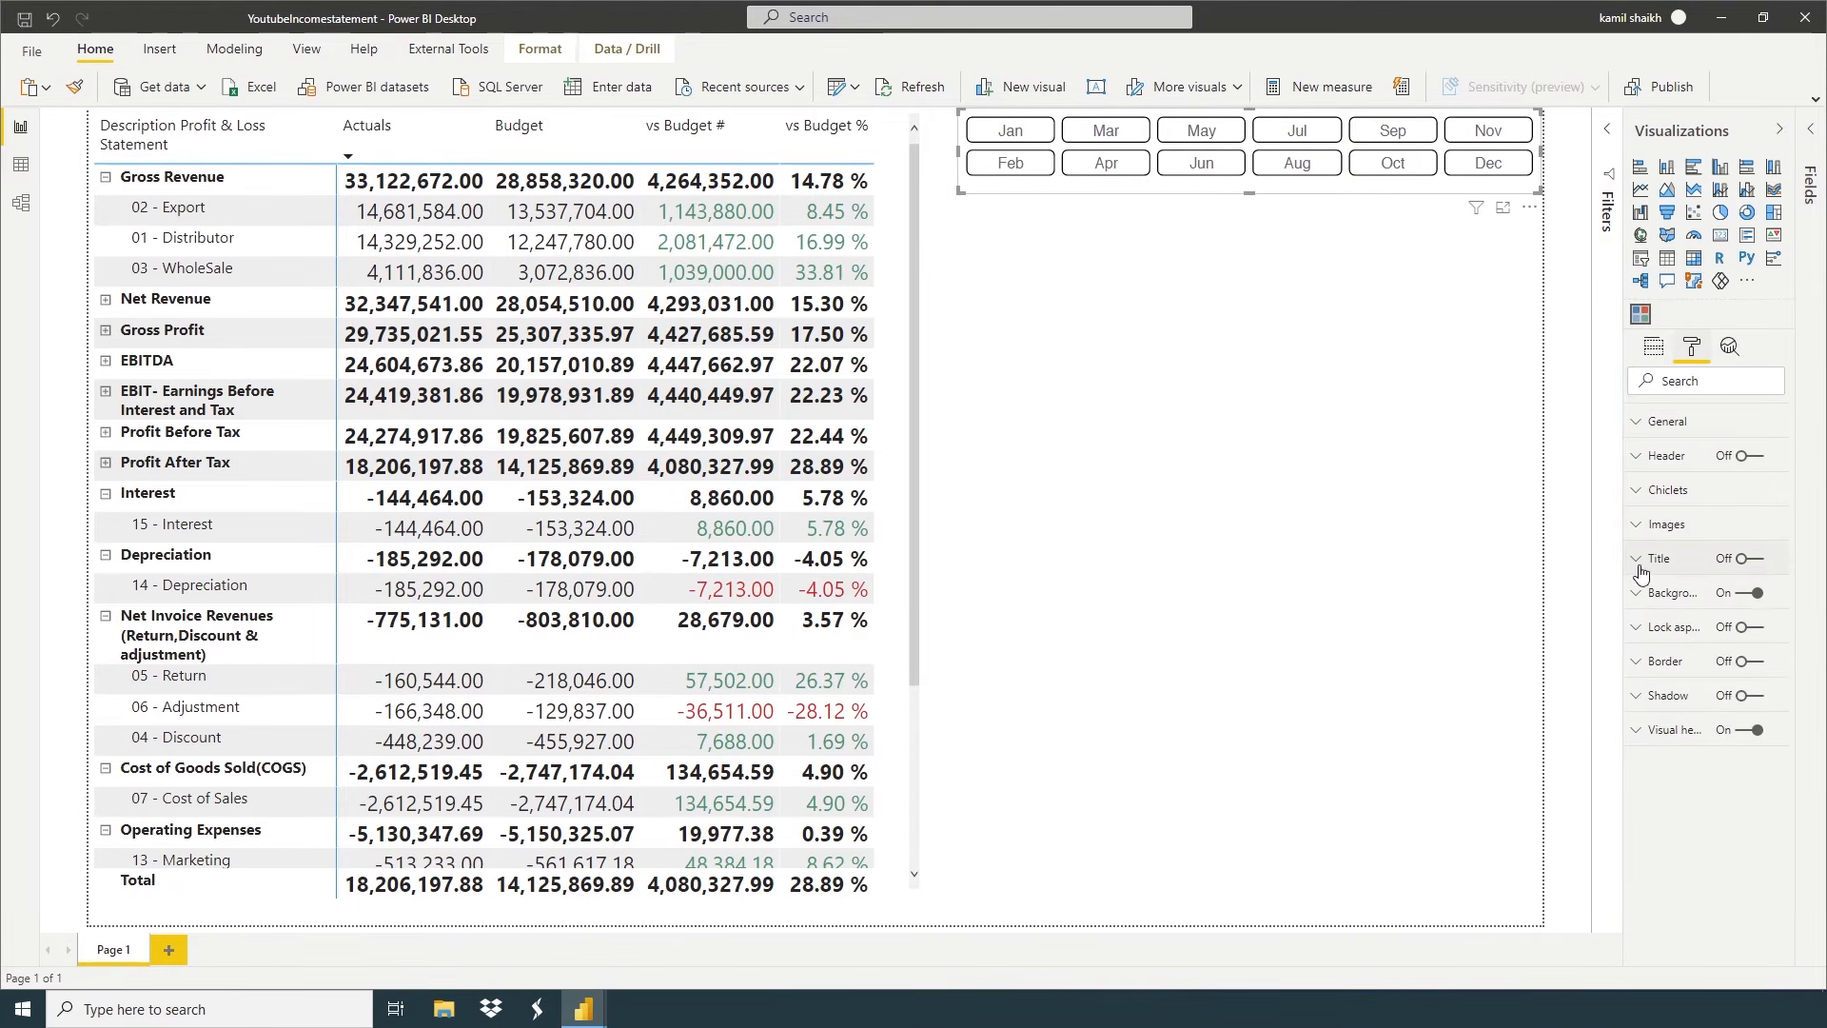
left_click(1637, 491)
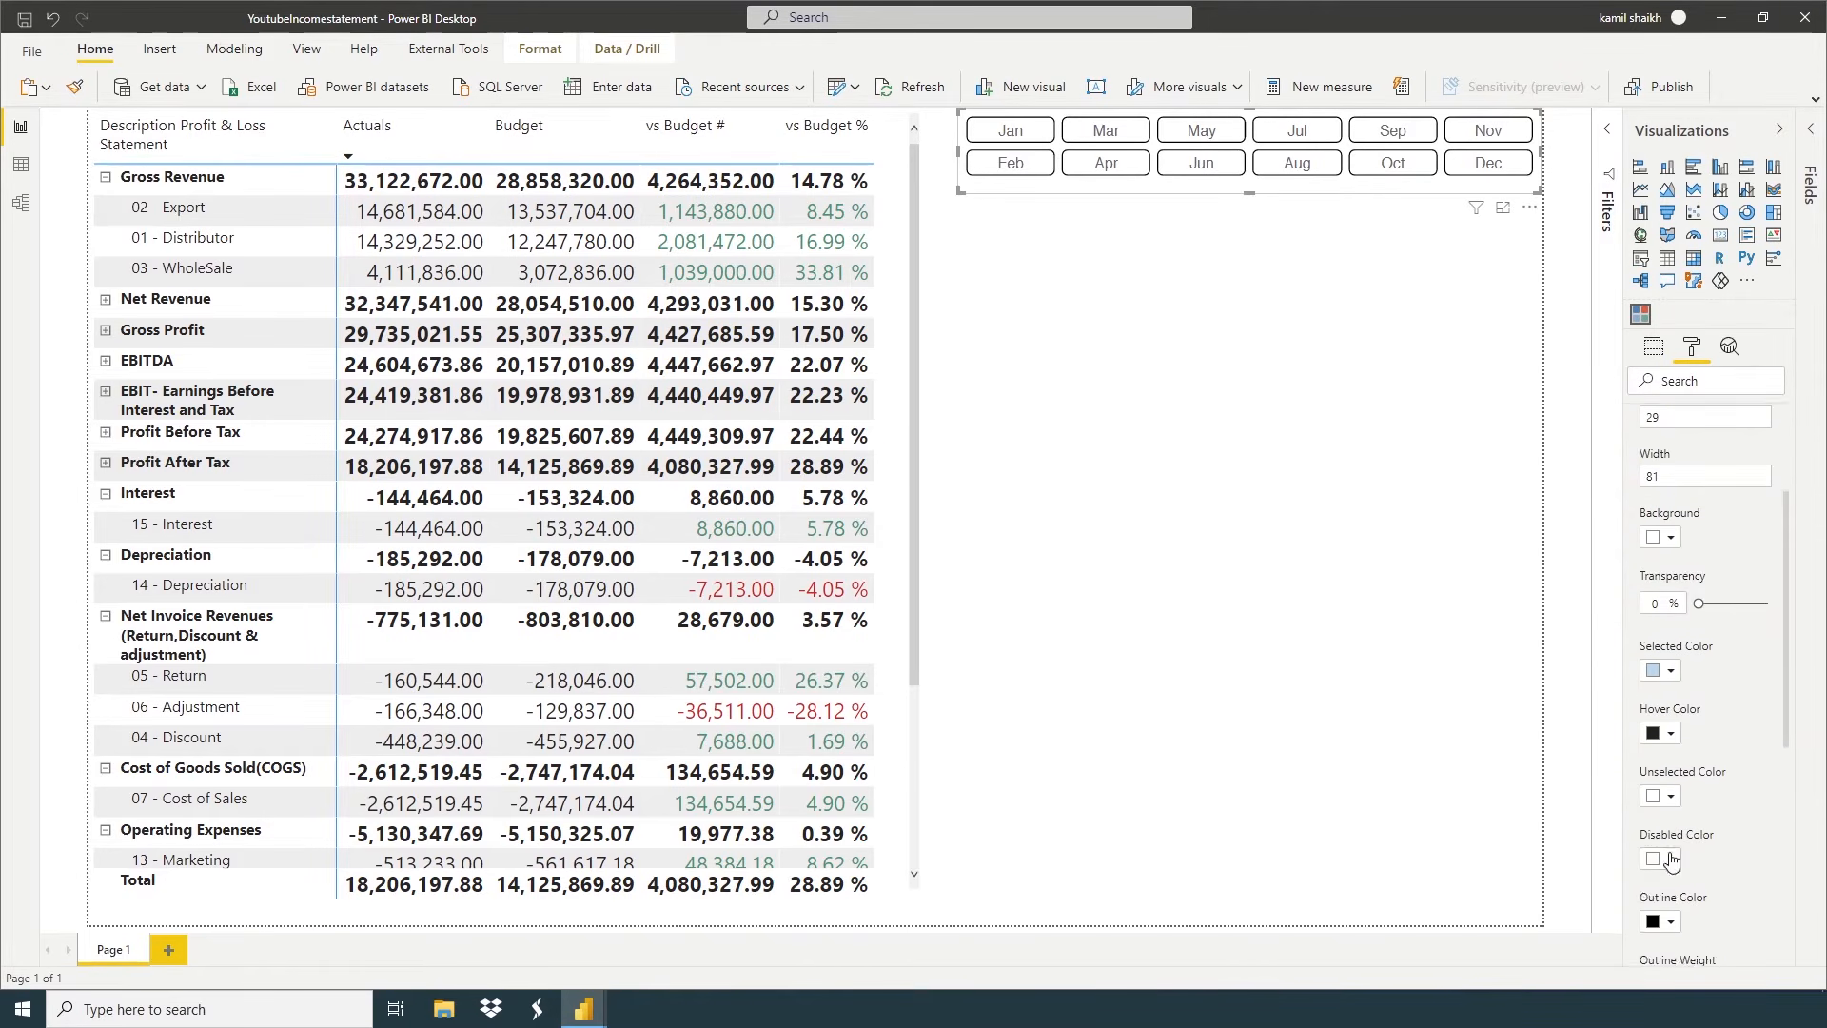
Add the financialdashboard1 image from the Financial_Dashboard folder as the report page background
left_click(1470, 475)
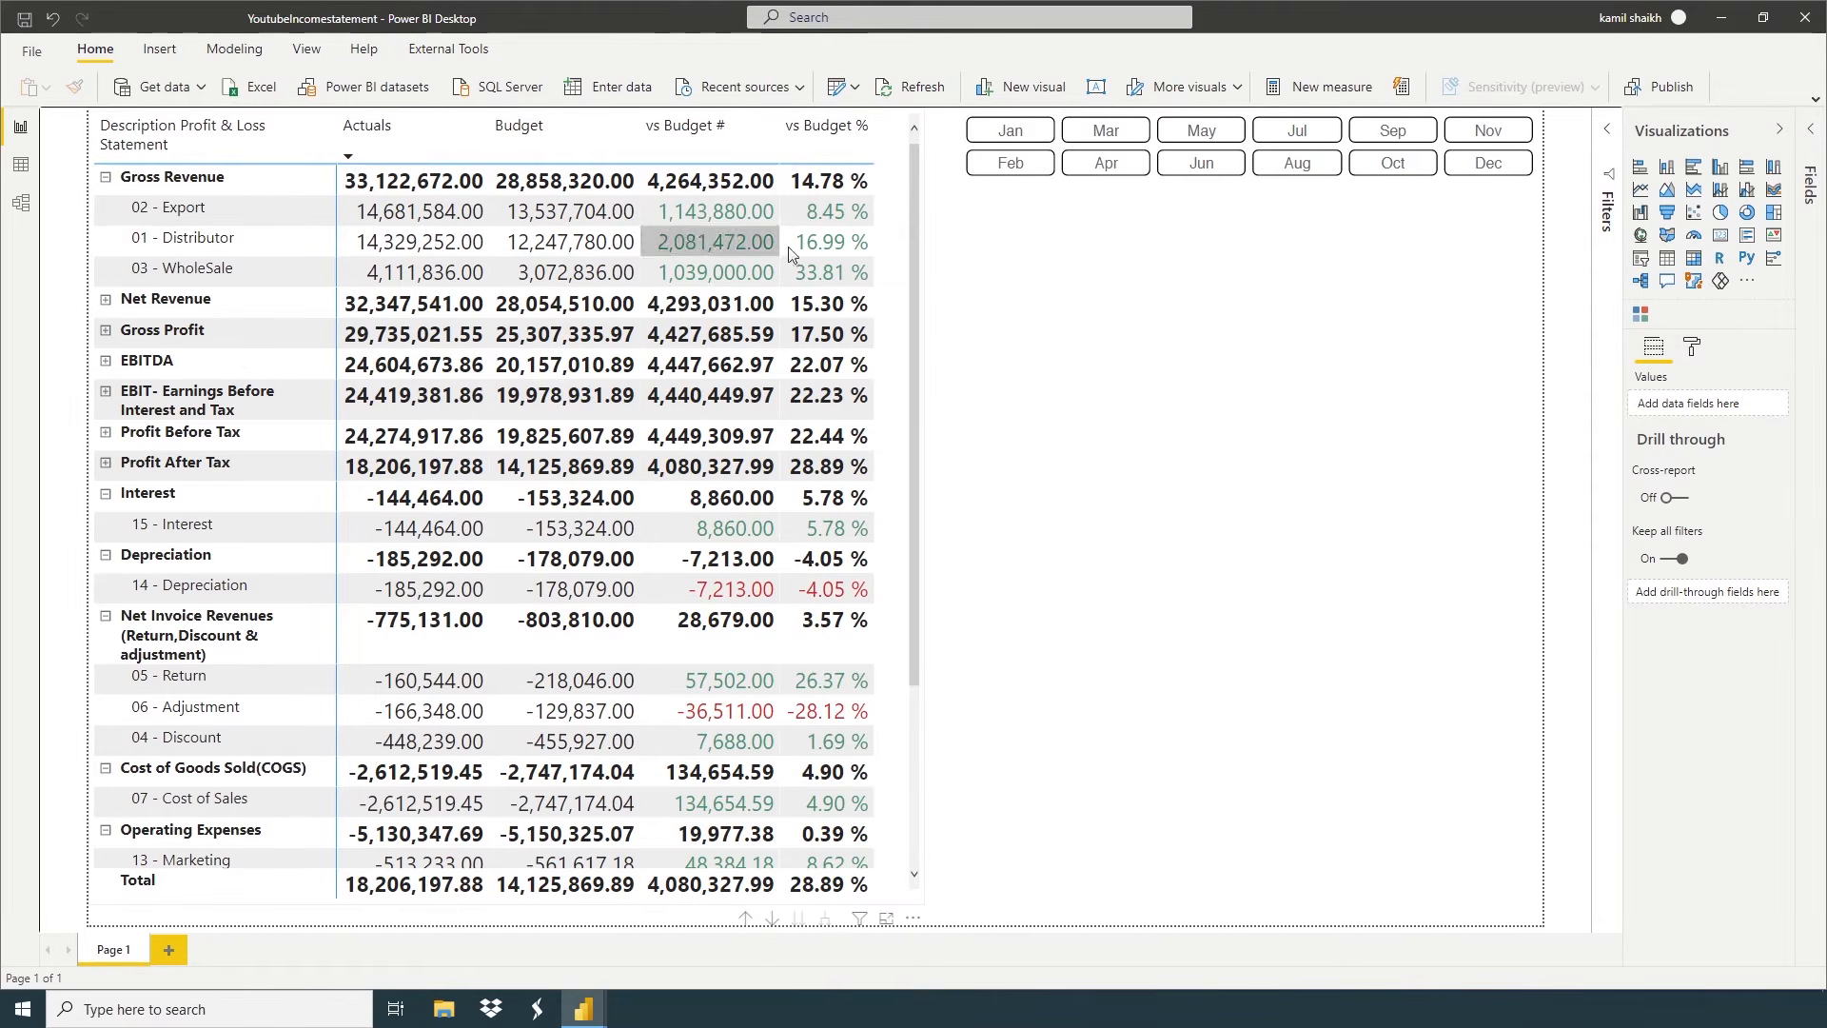
left_click(1691, 347)
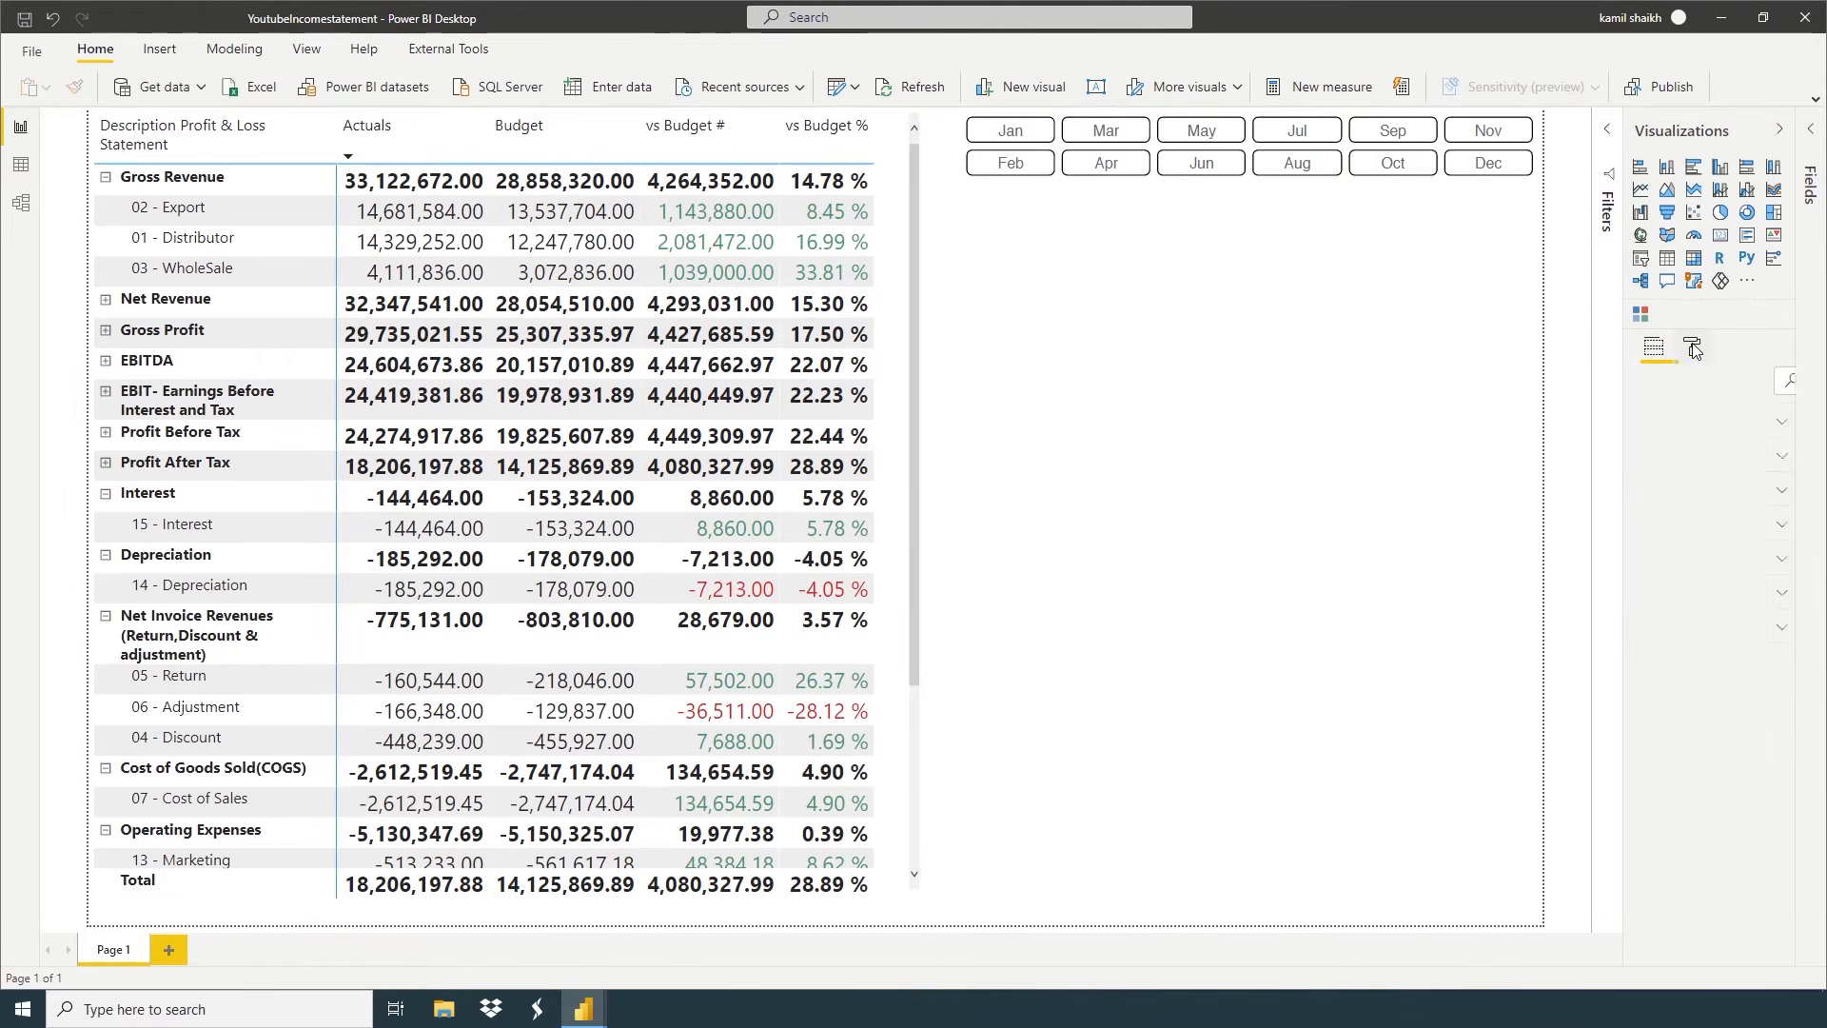
left_click(1671, 493)
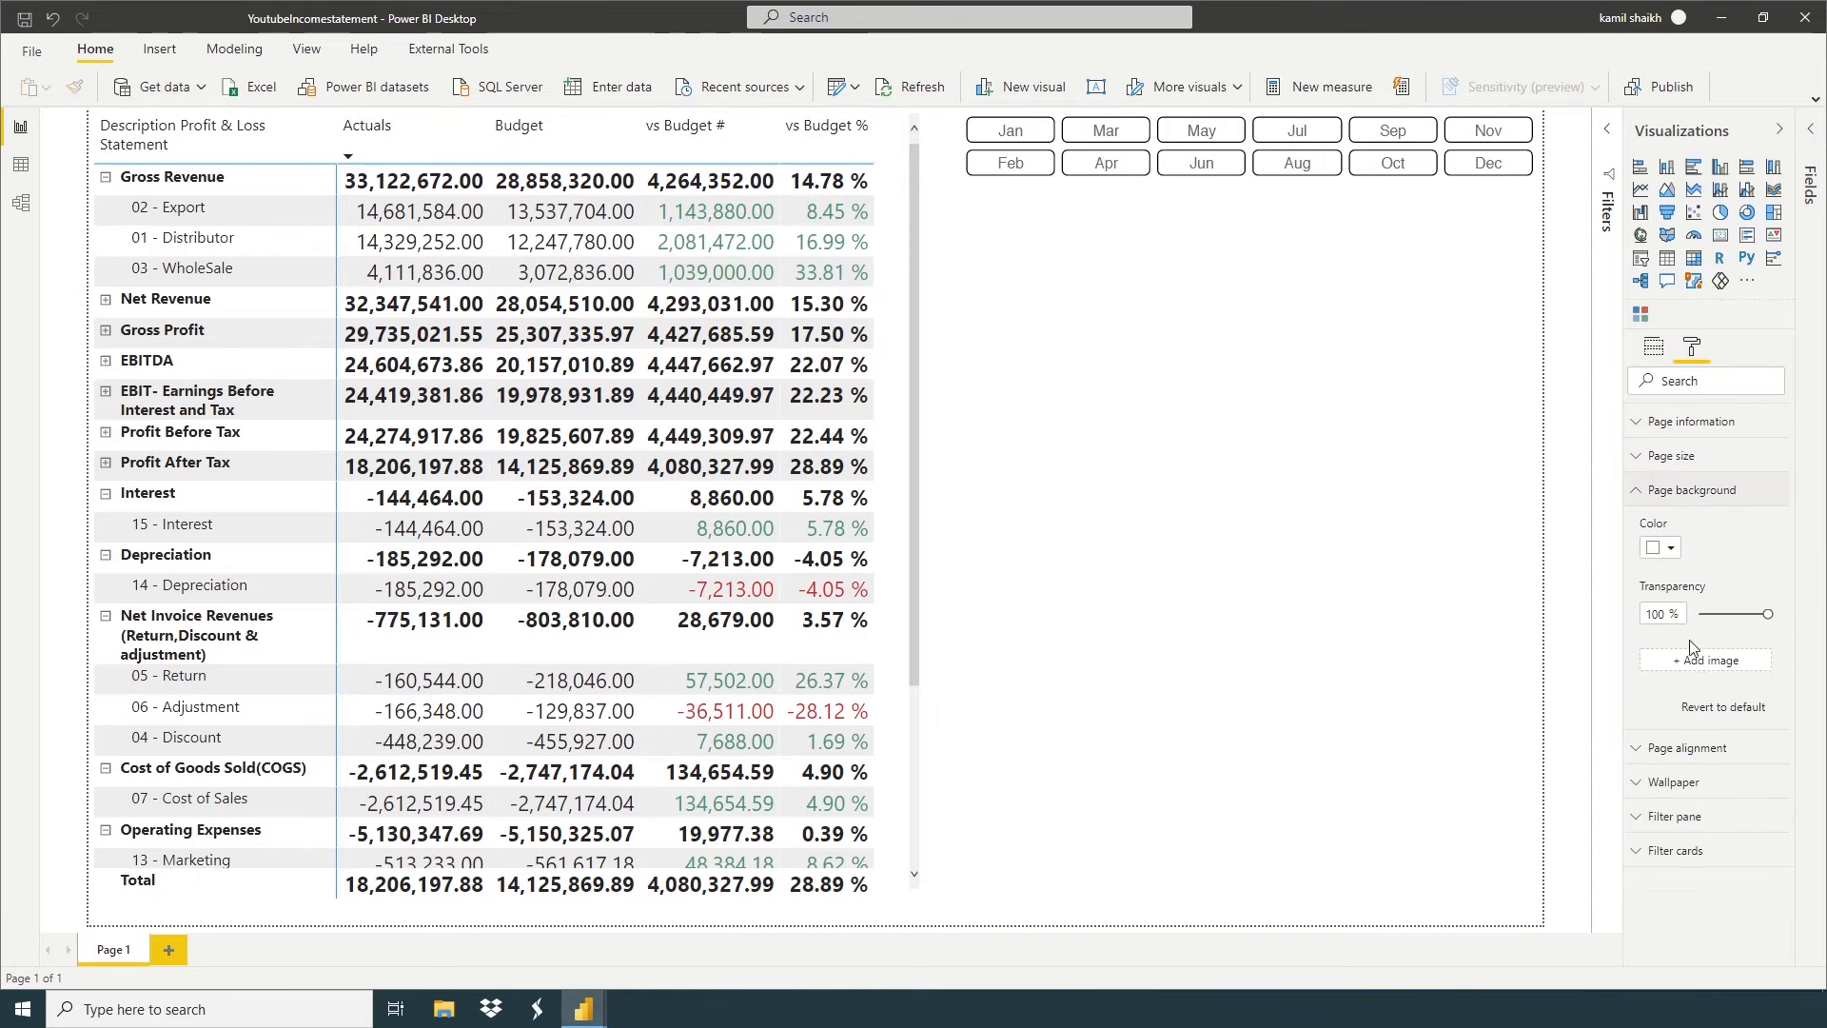
left_click(1693, 663)
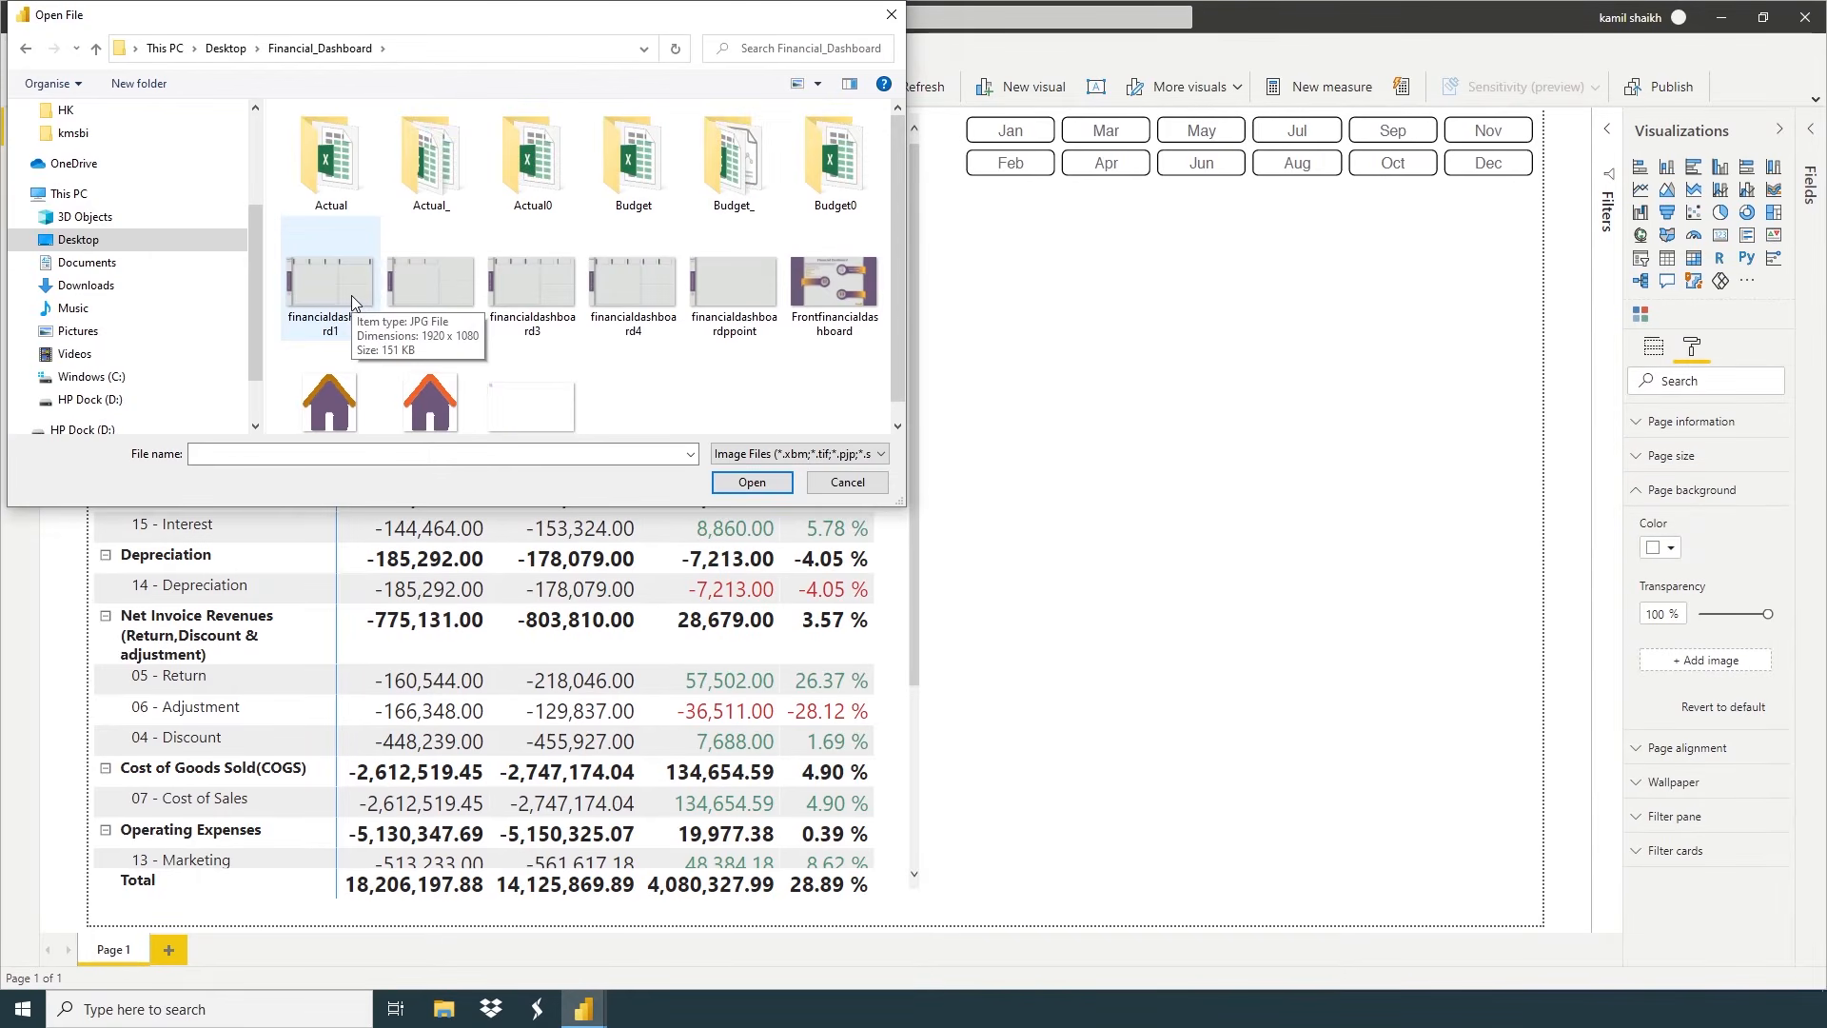
double_click(351, 295)
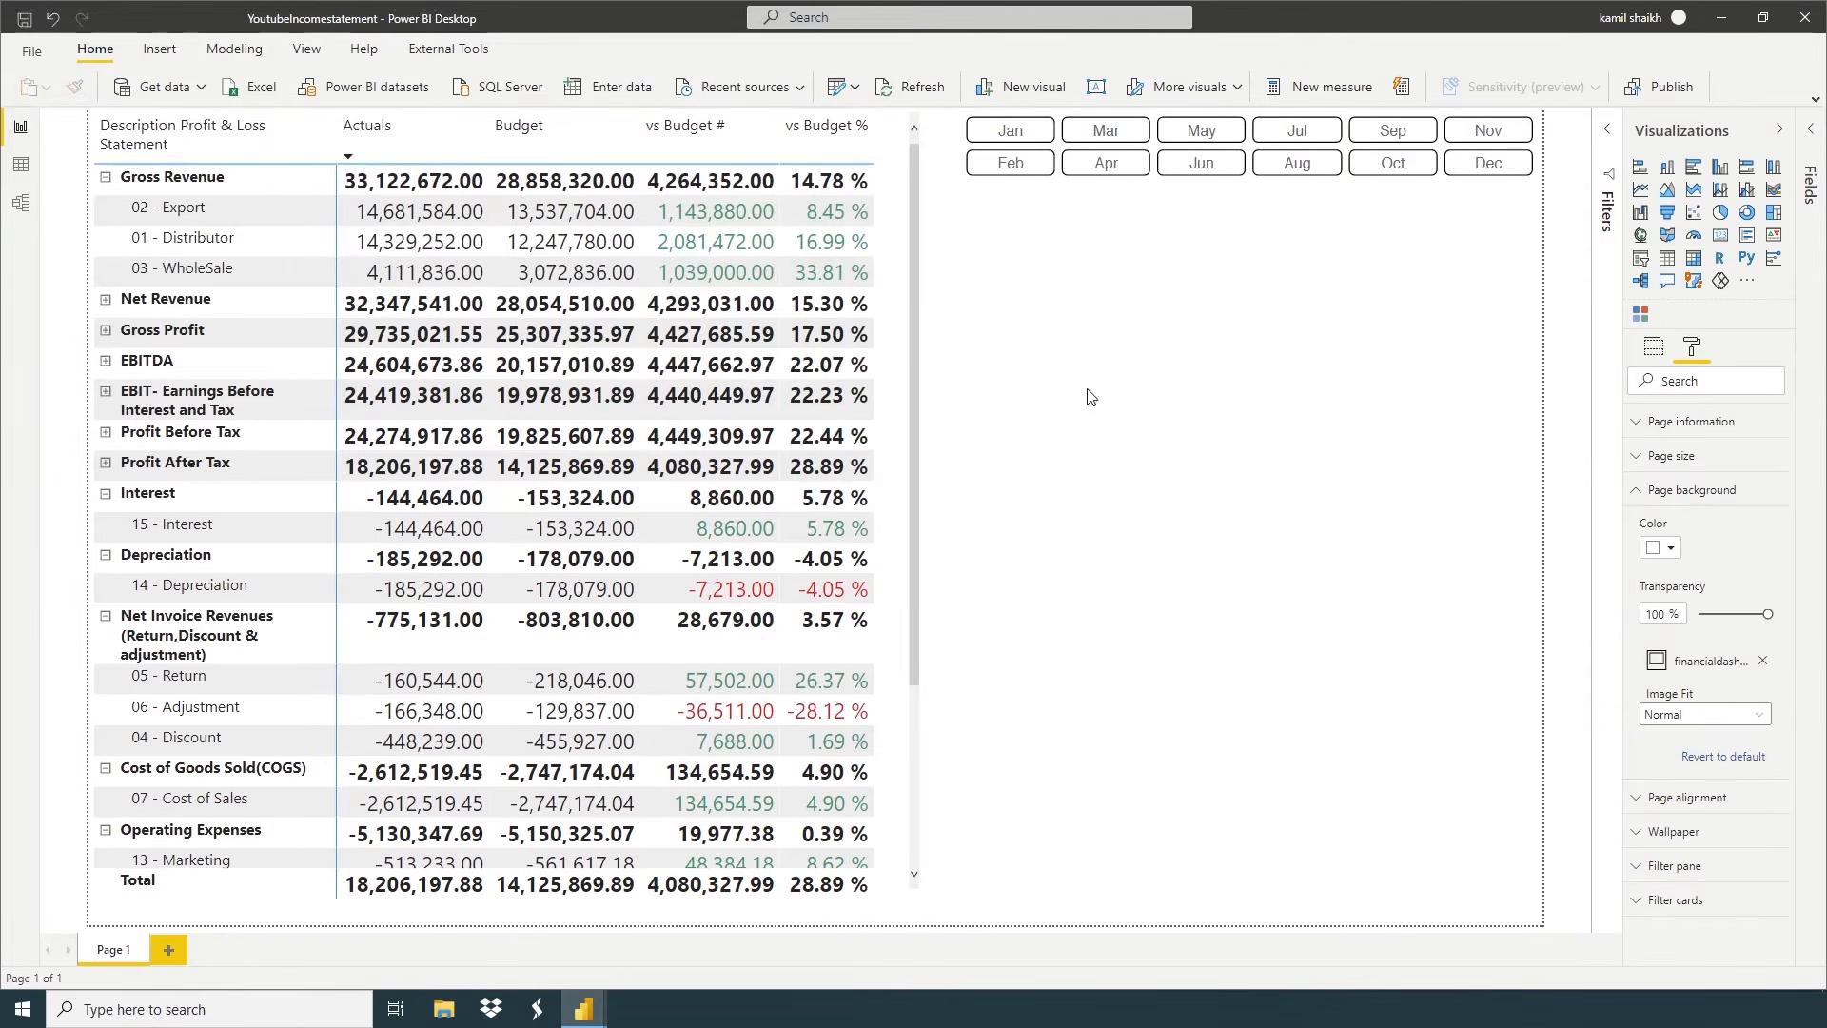
Set the page background's transparency to 0% and its image fit to Fit
left_click_drag(1767, 613, 1698, 615)
left_click(1703, 713)
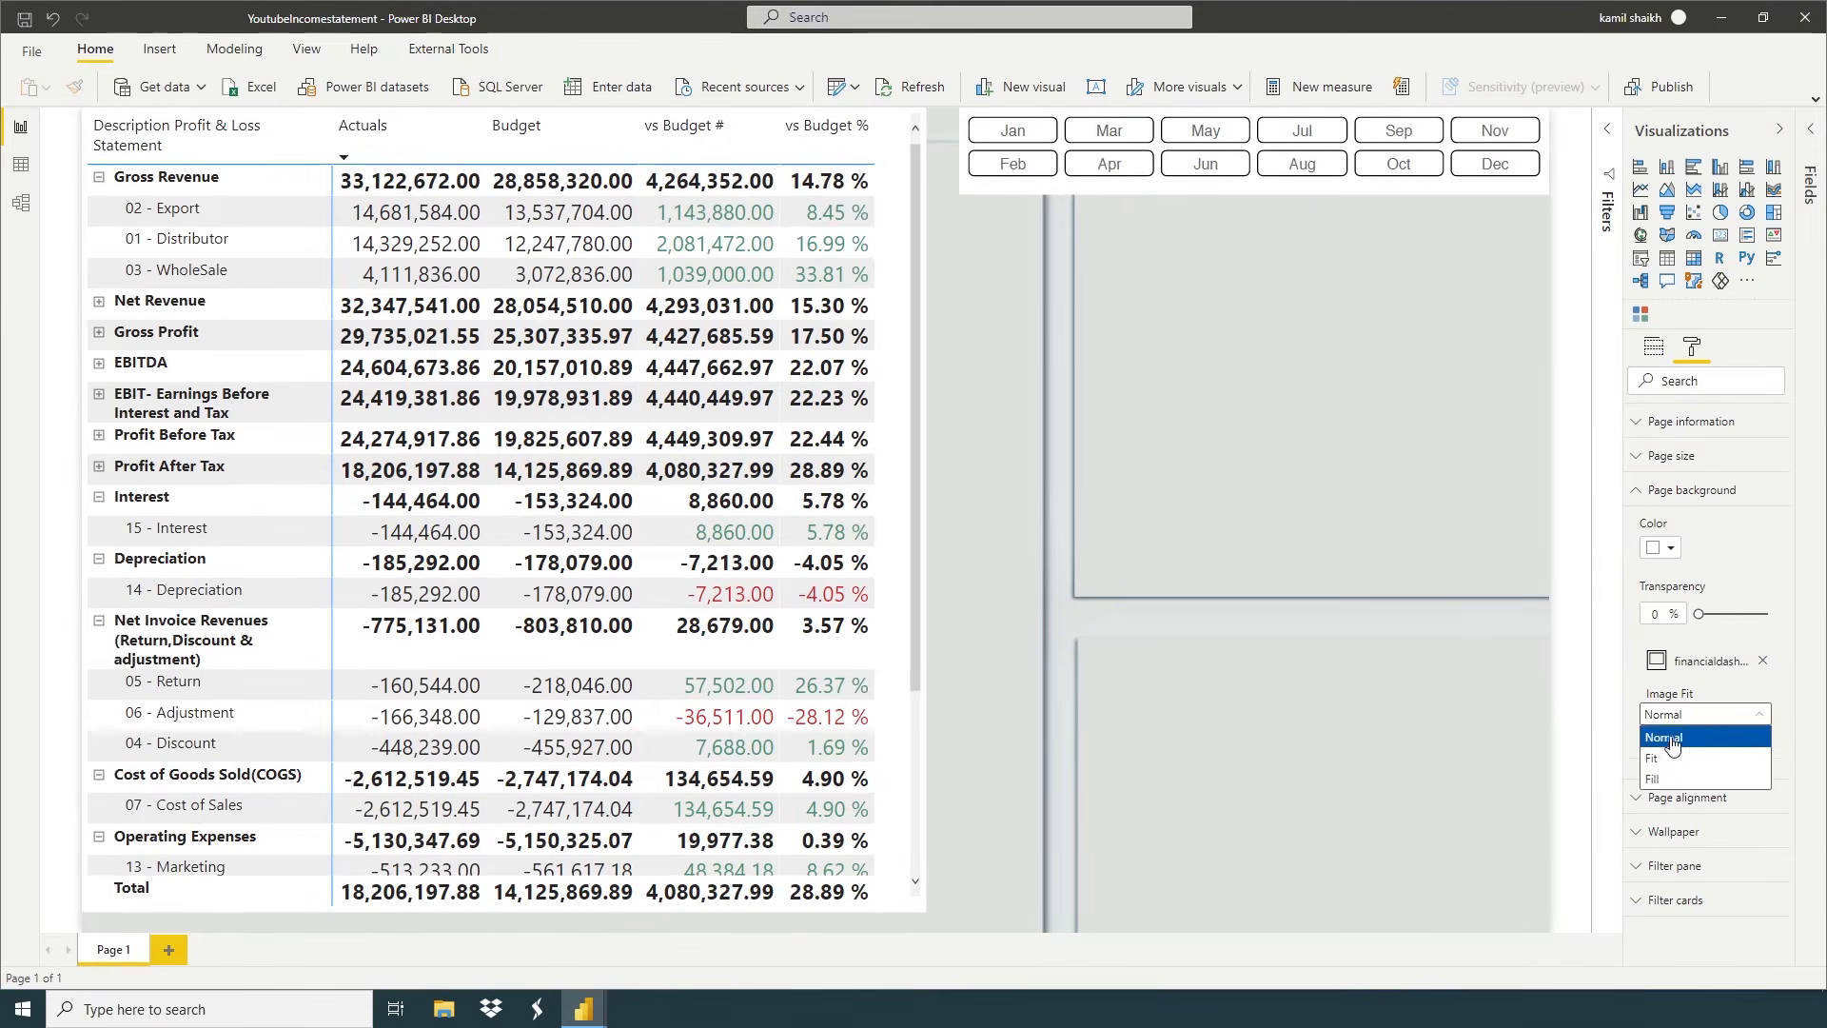
left_click(1667, 771)
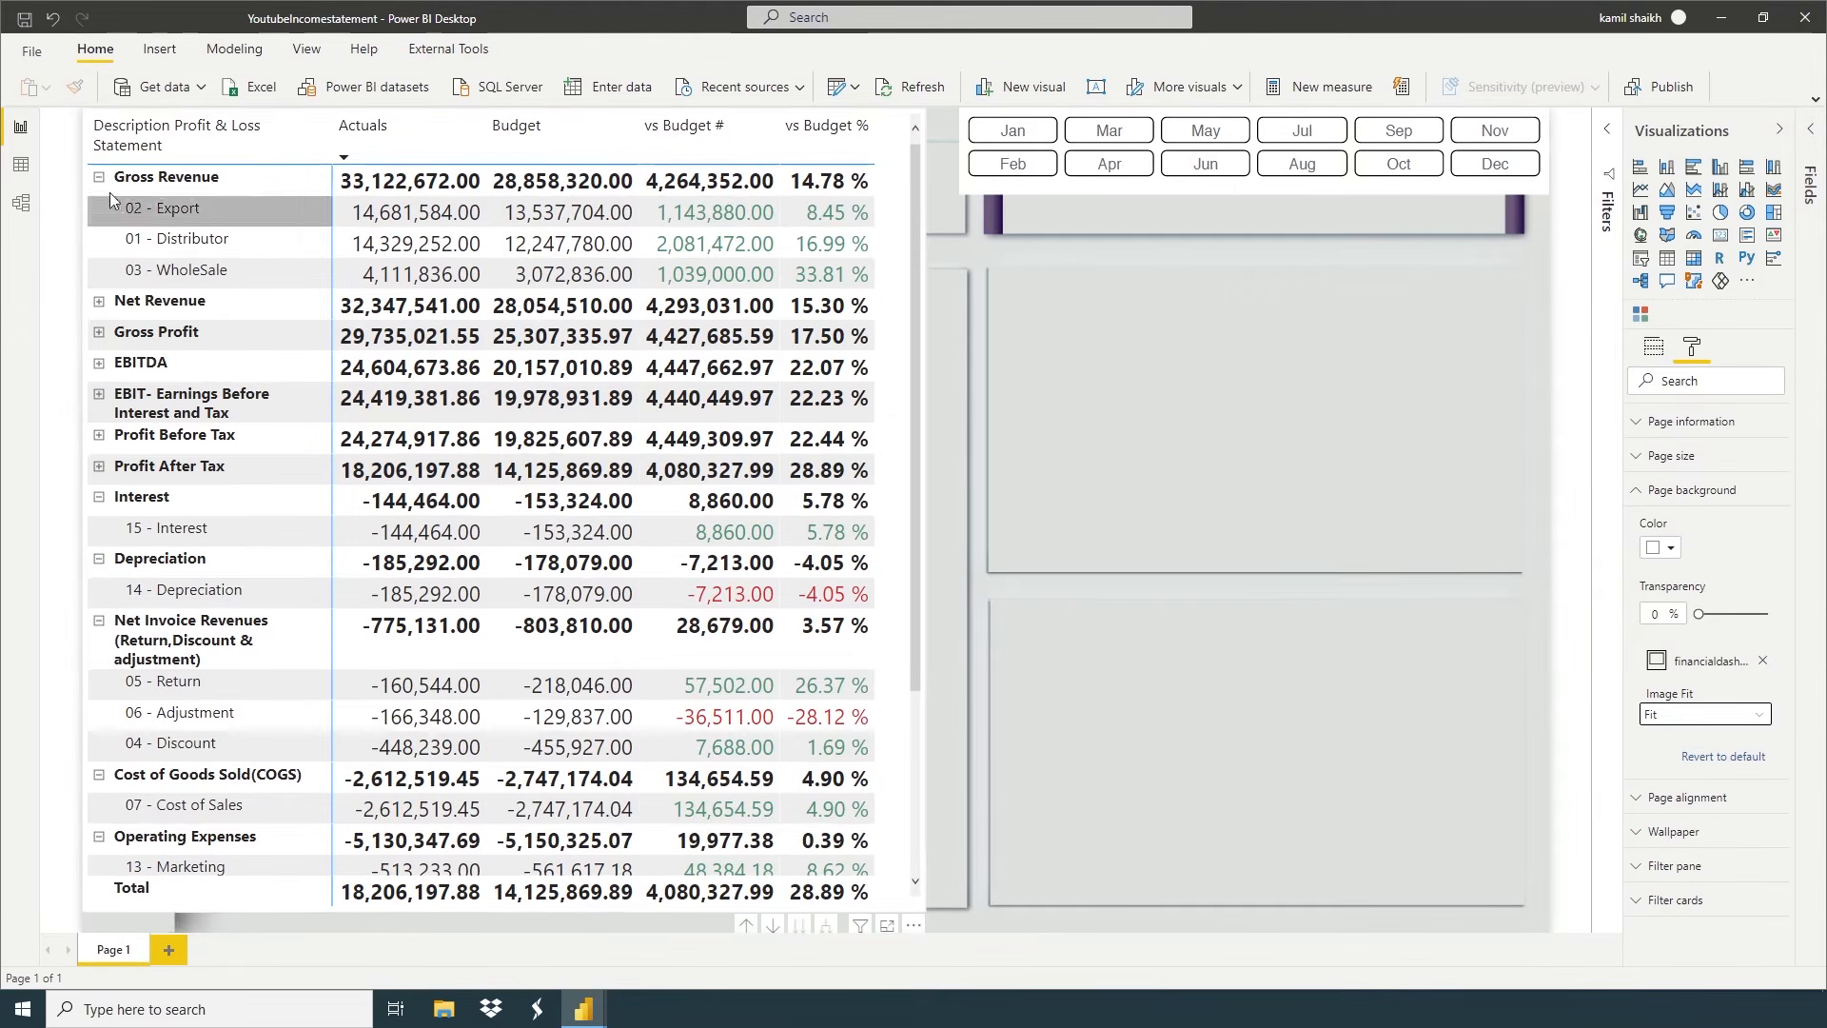
Resize the profit and loss matrix to fit the large background panel below the small frames and beside the statement banner
left_click(86, 141)
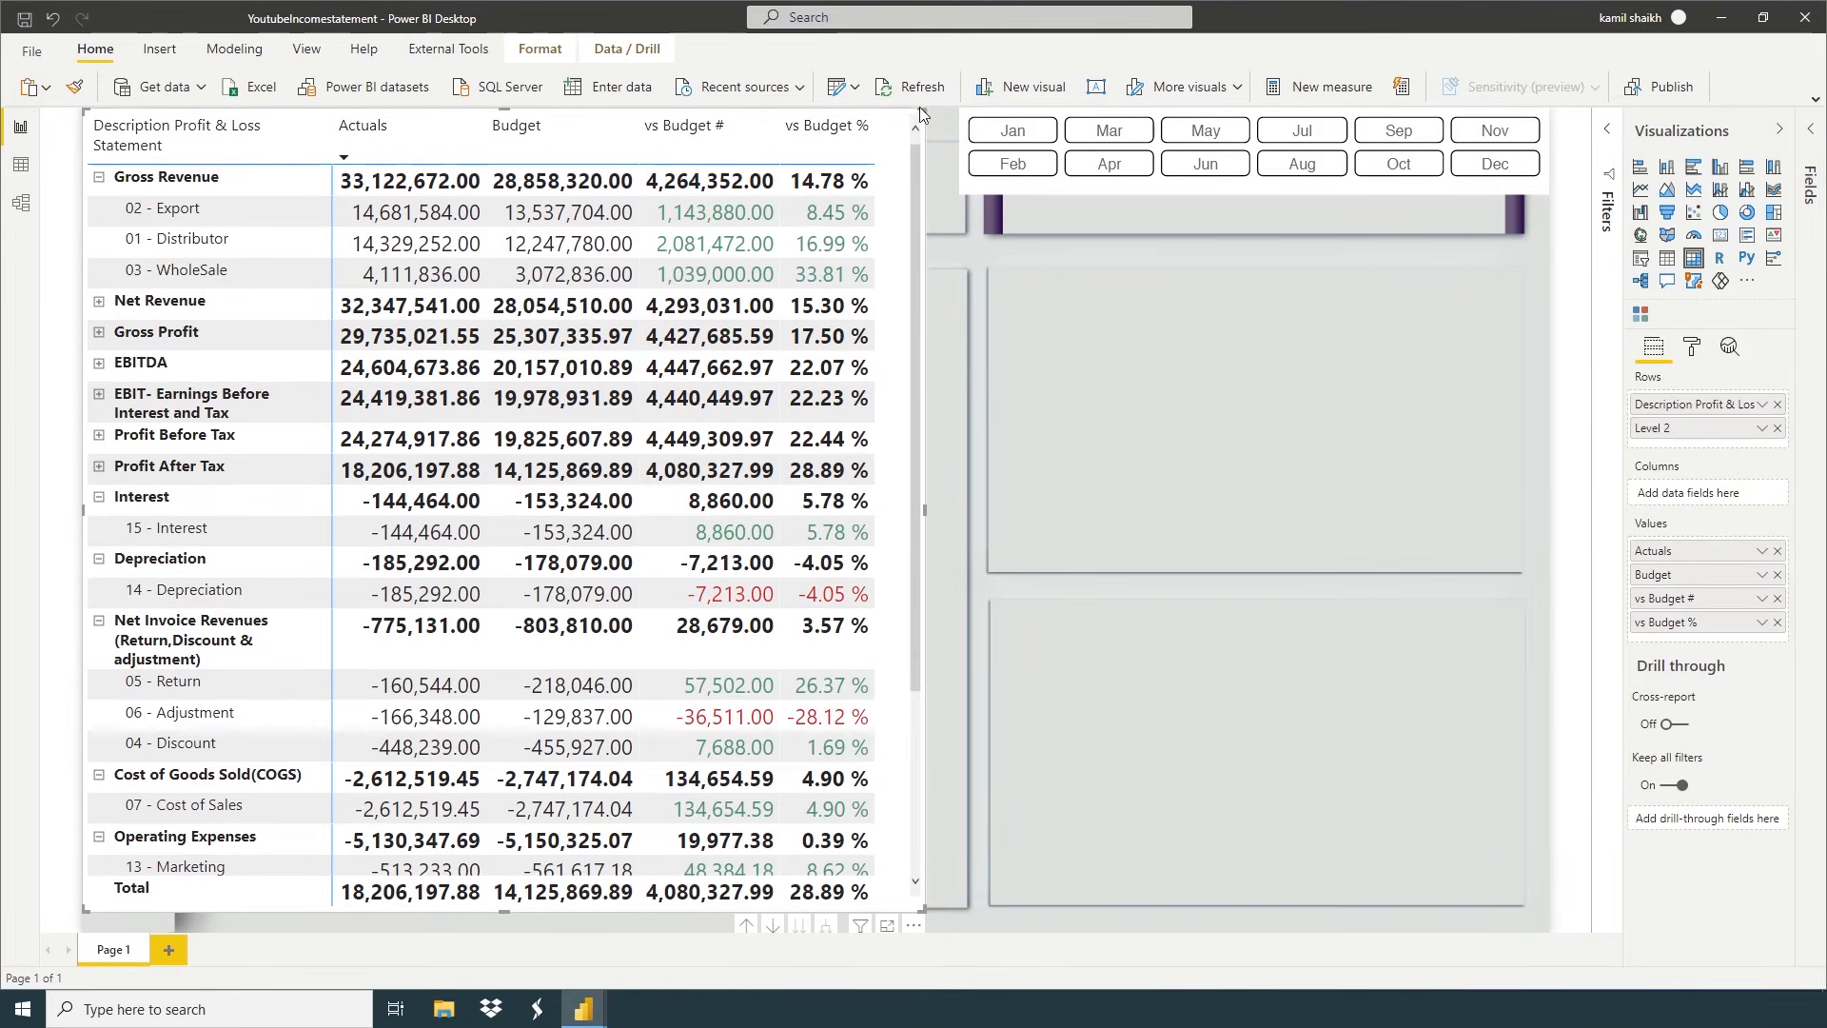
left_click_drag(920, 107, 967, 276)
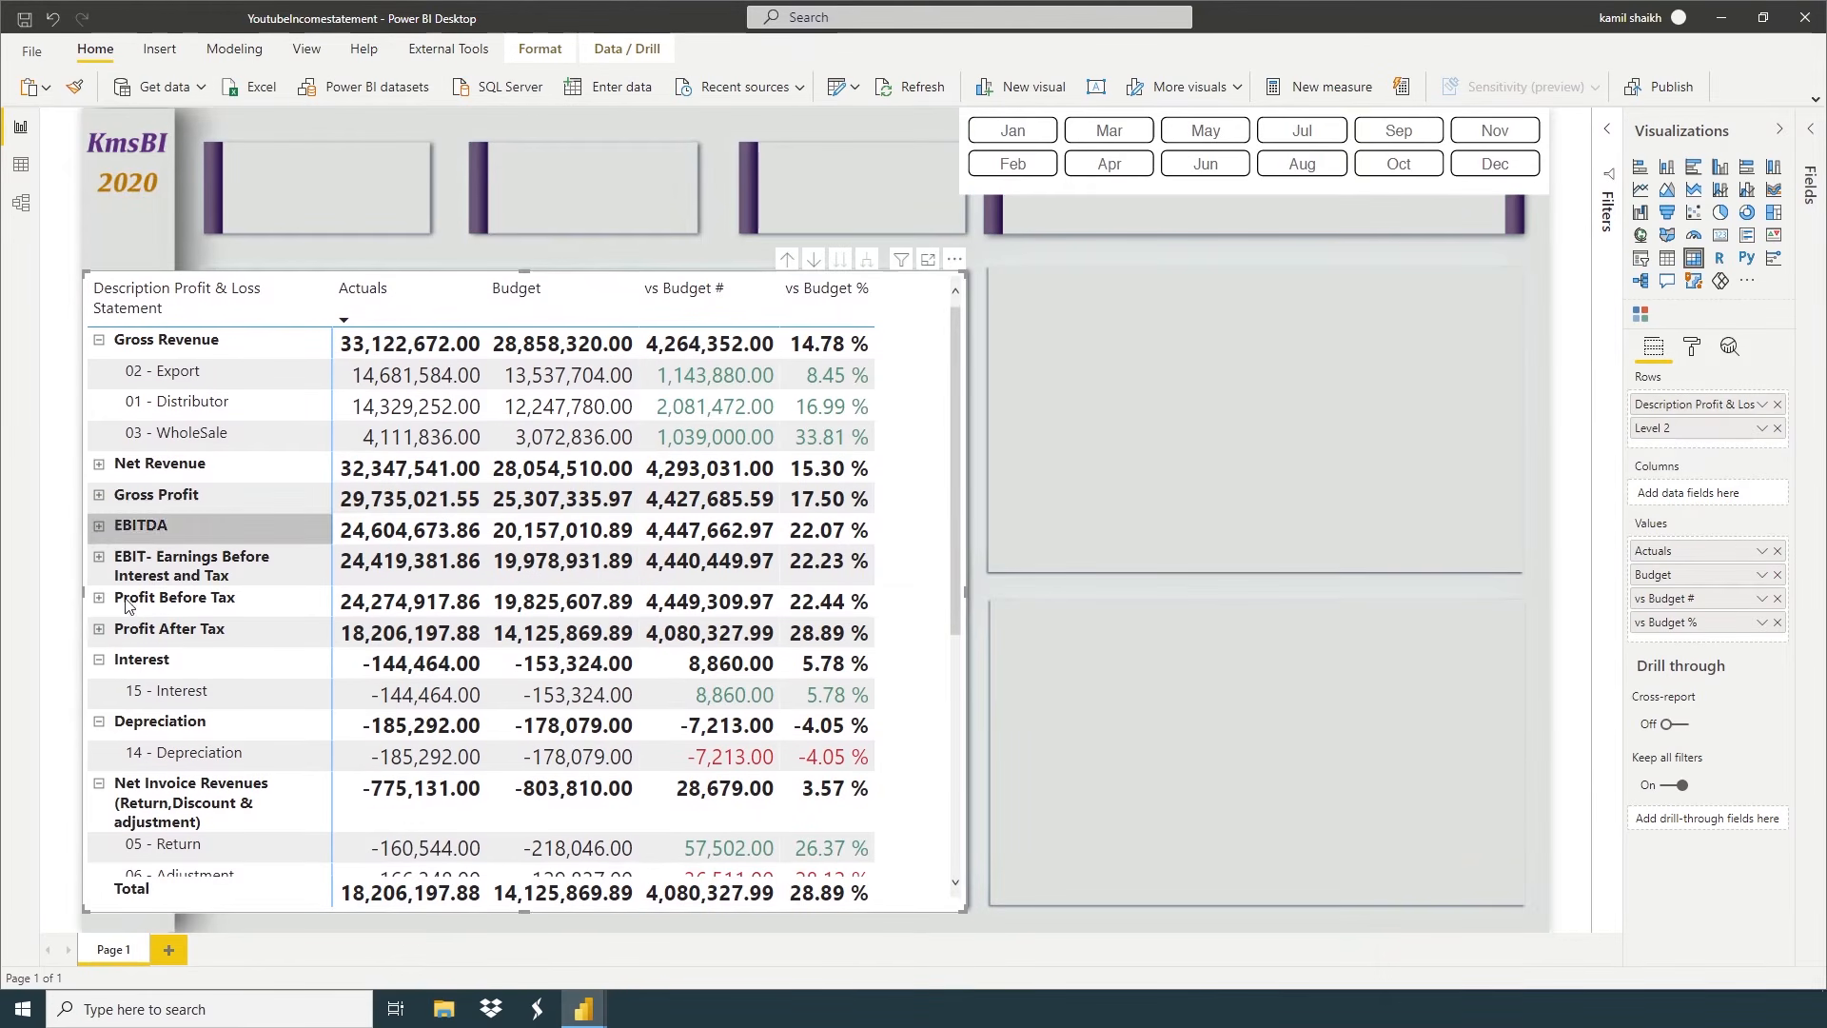
left_click_drag(82, 594, 203, 599)
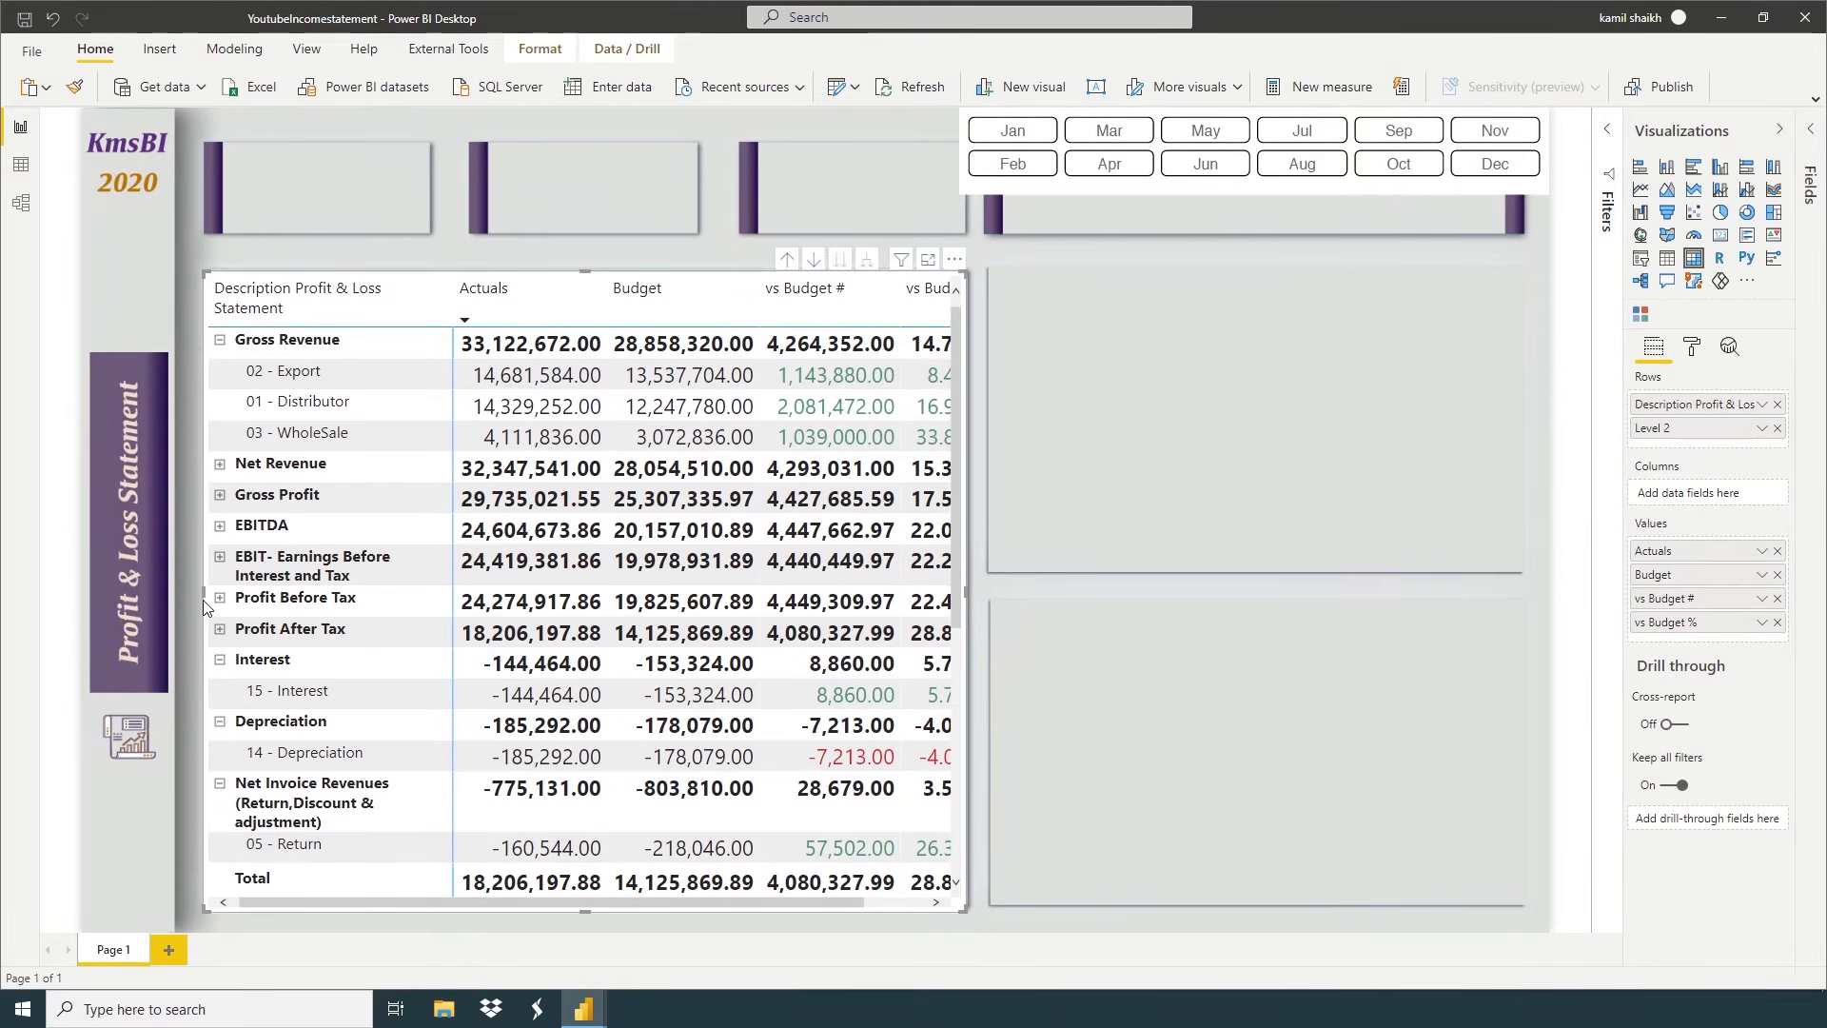
left_click(1076, 469)
left_click_drag(695, 898, 522, 874)
left_click(438, 459)
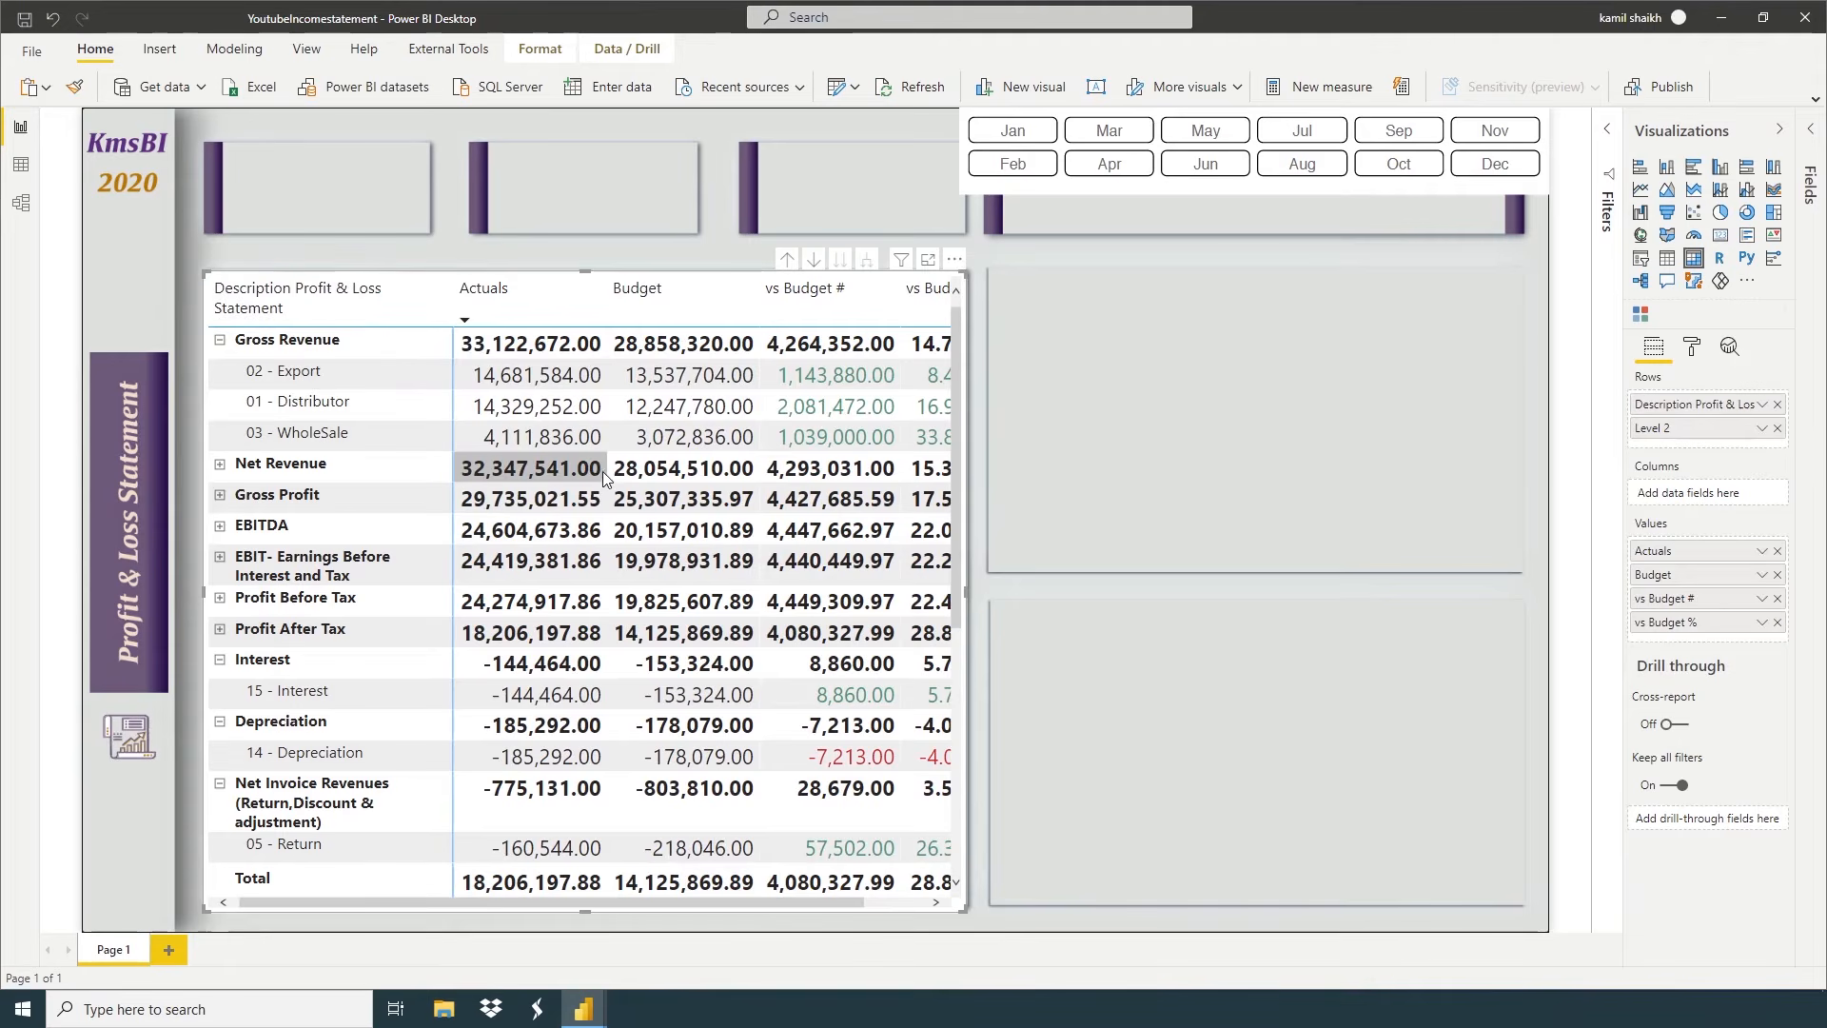
Create the measure Total Gross Revenues in the Calculations table as CALCULATE([Total Actual_ConsolidateVar],IsStructure[Description Profit & Loss Statement]="Gross Revenue")
left_click(1178, 377)
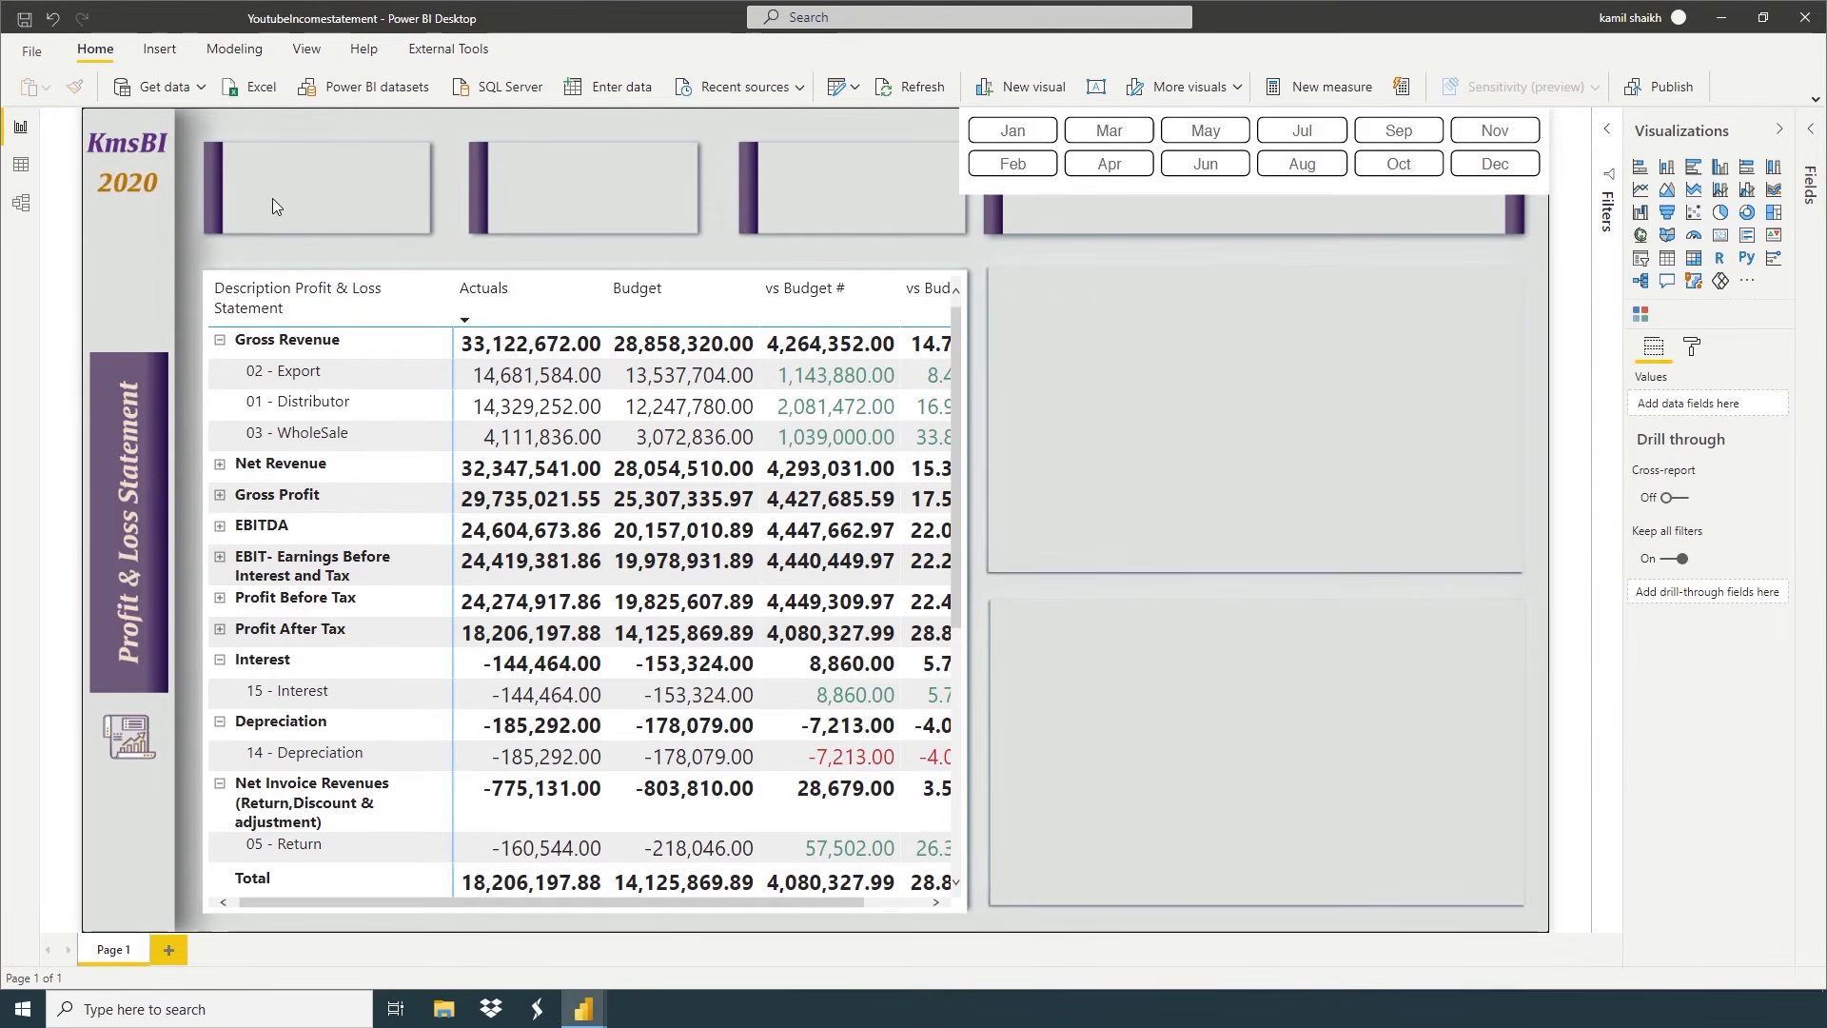
left_click(1806, 133)
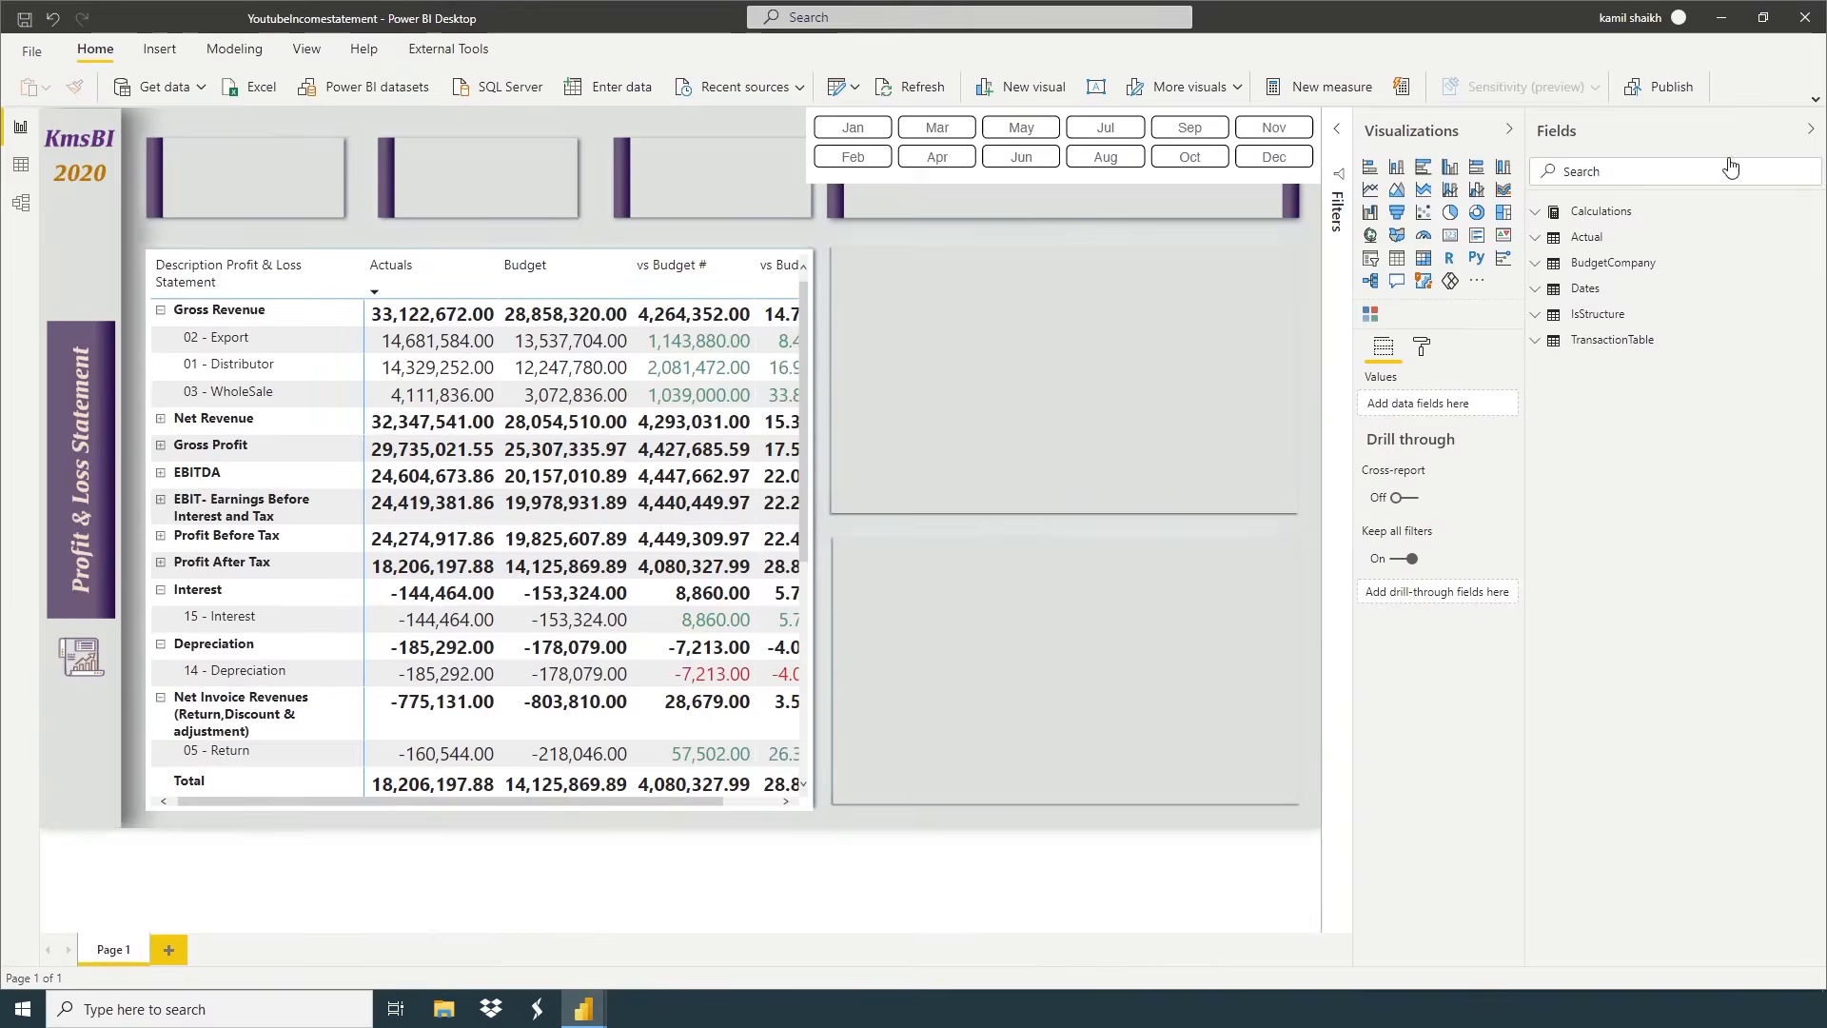
right_click(1615, 213)
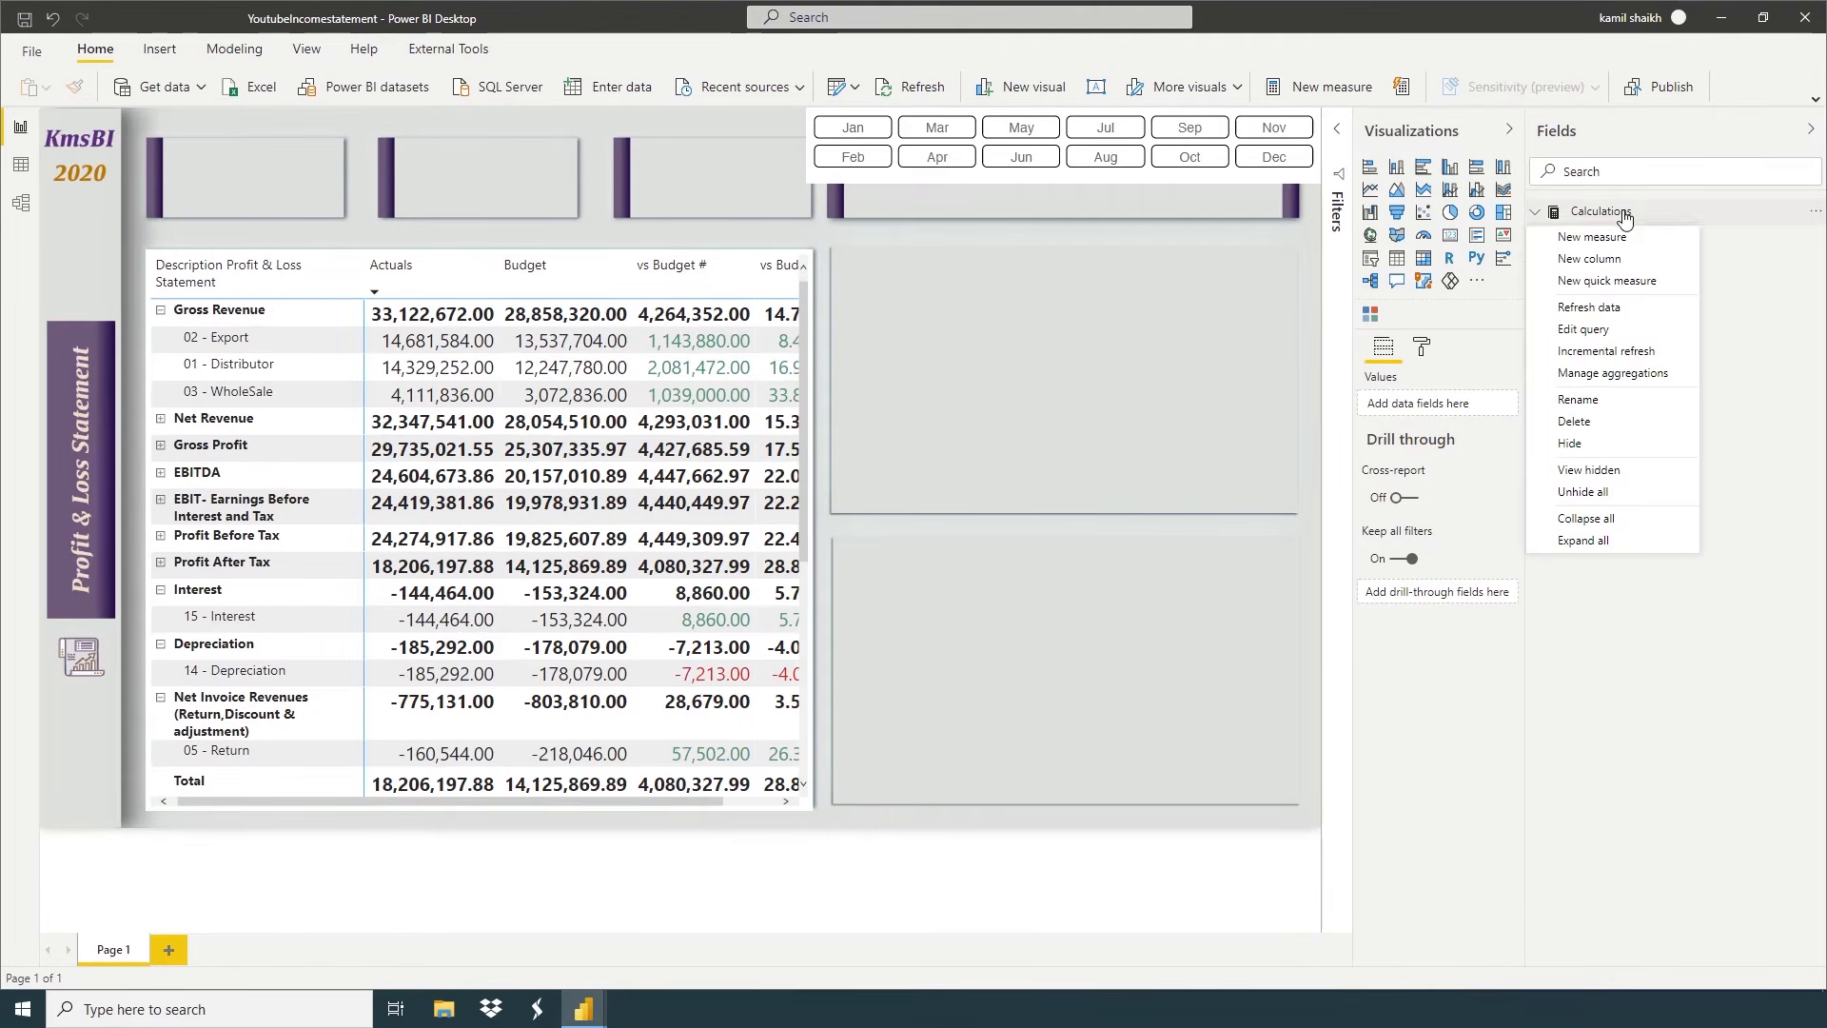
left_click(1599, 237)
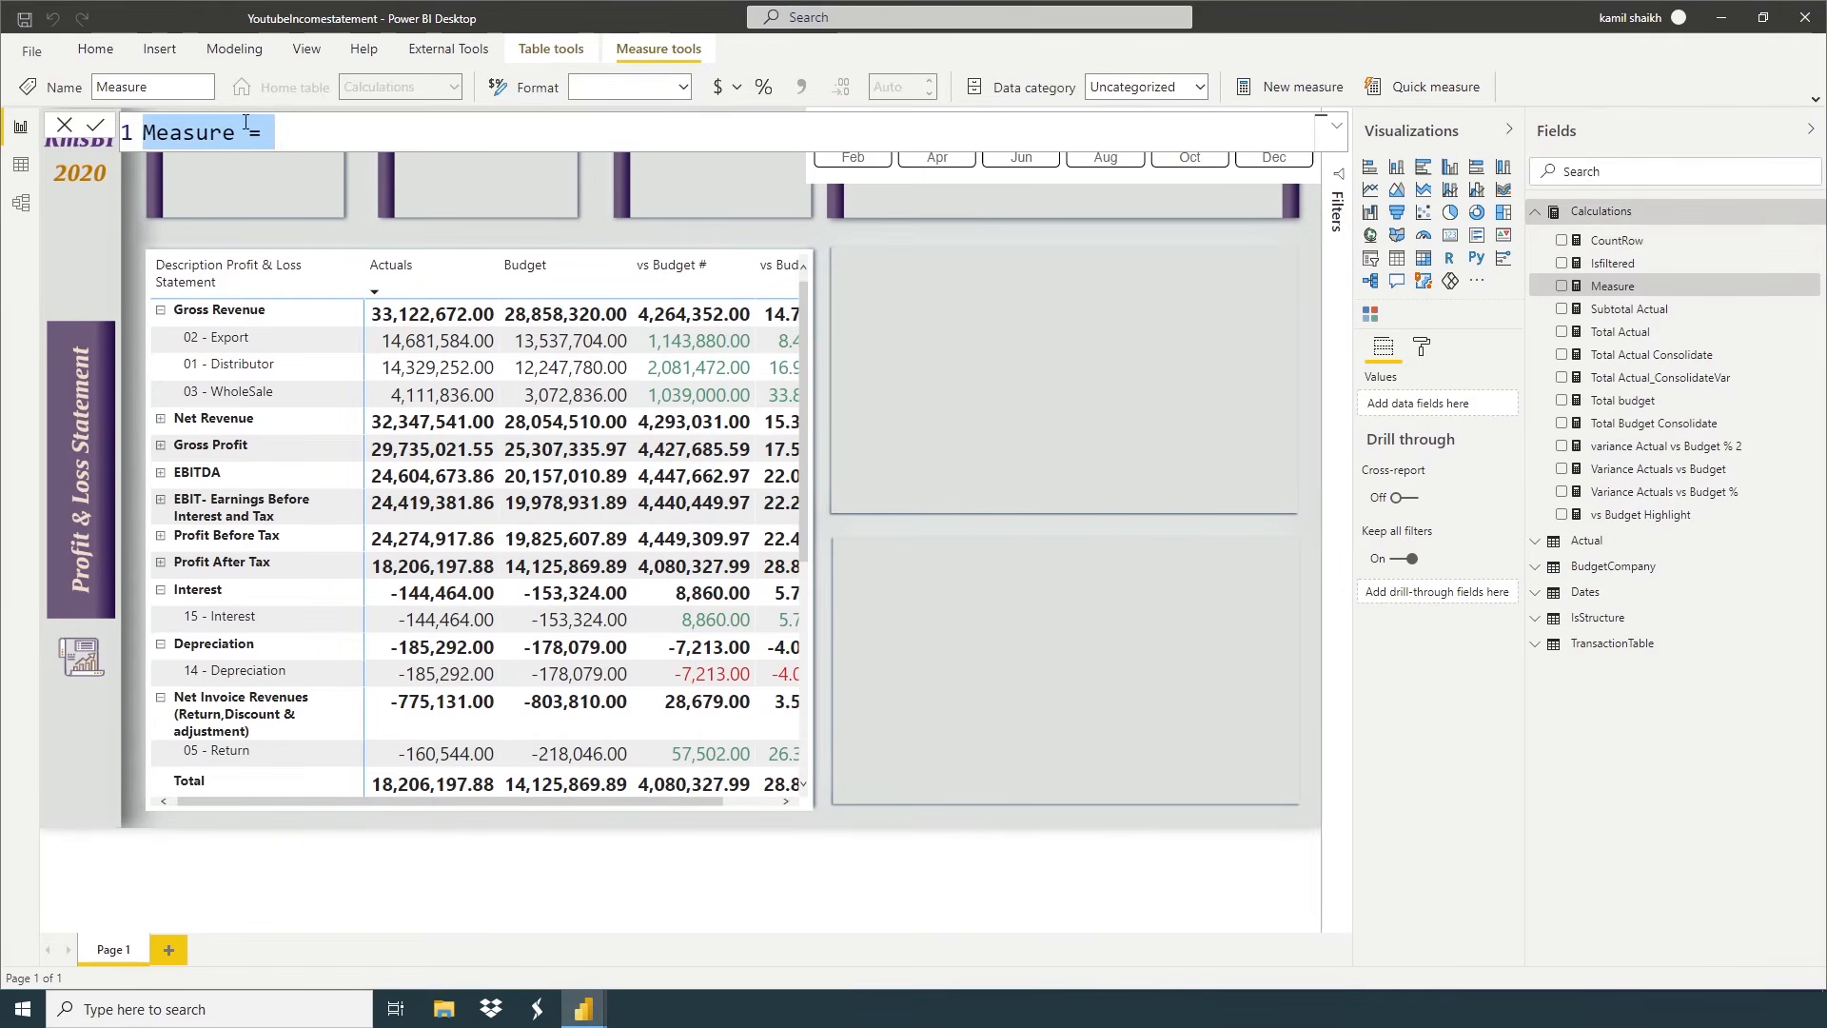
type("Total G")
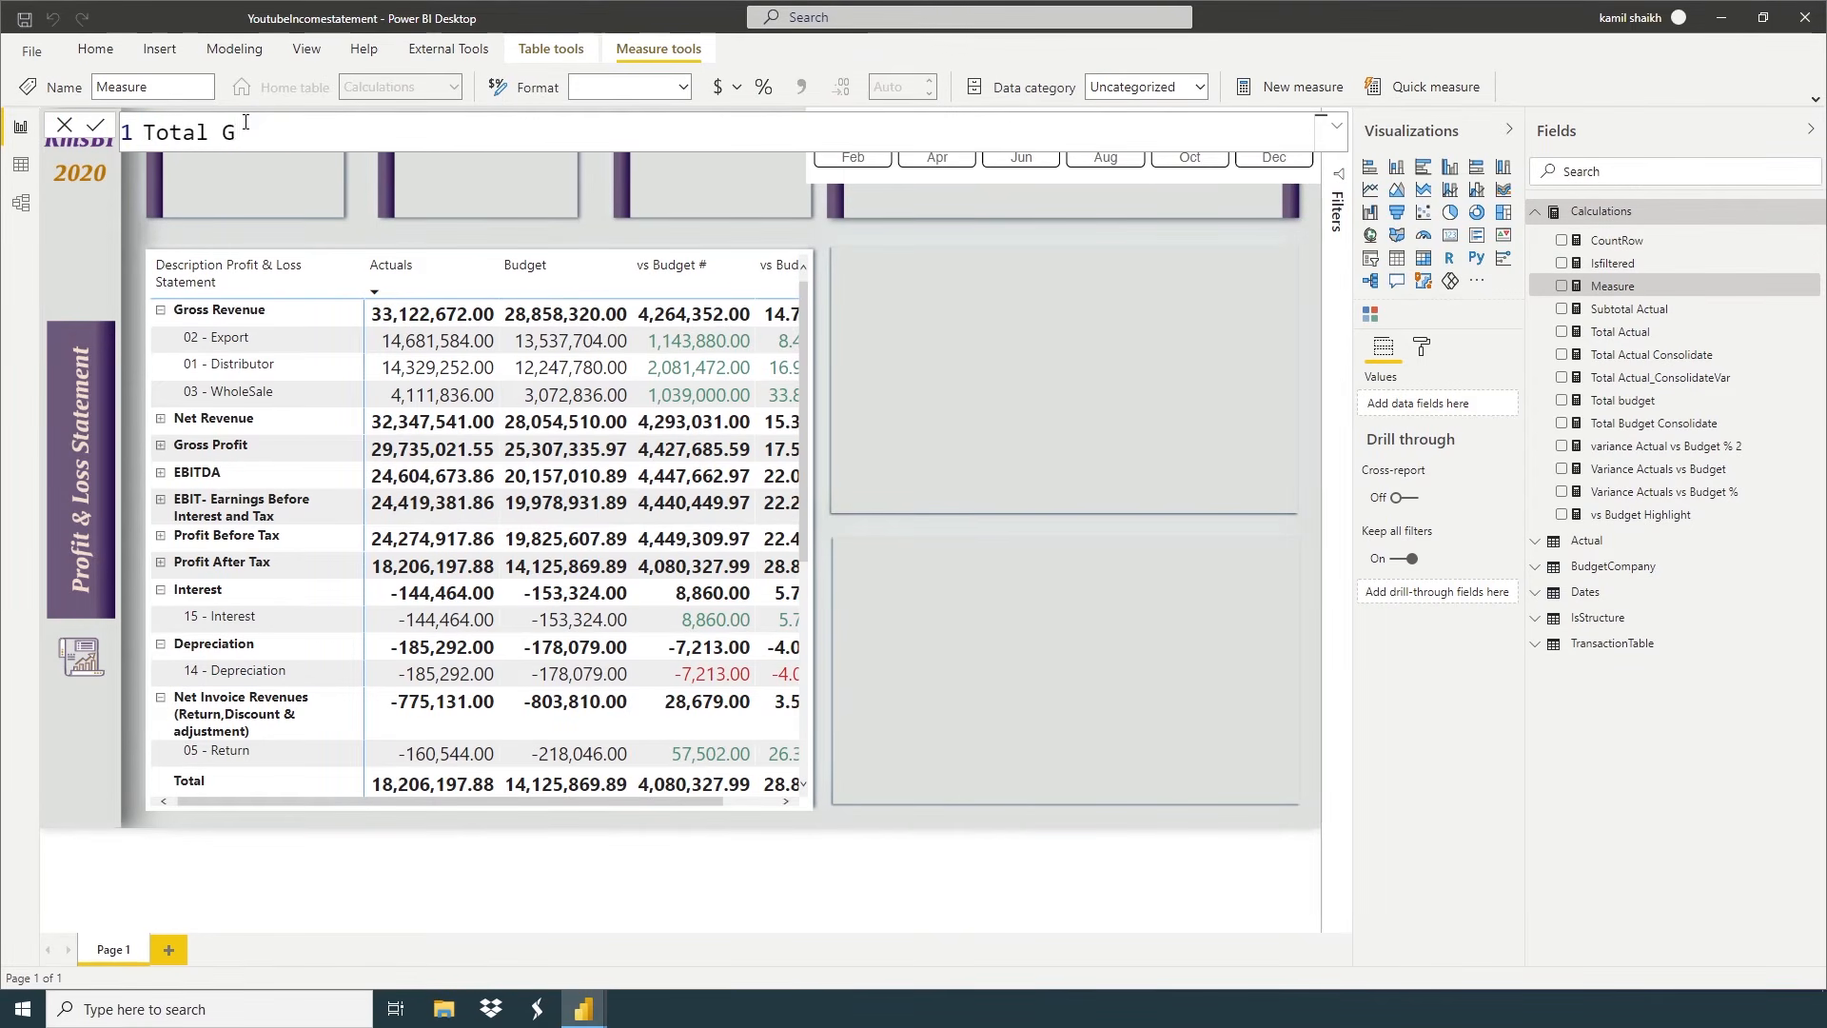
type("ross Revenues =")
key("shift+Return")
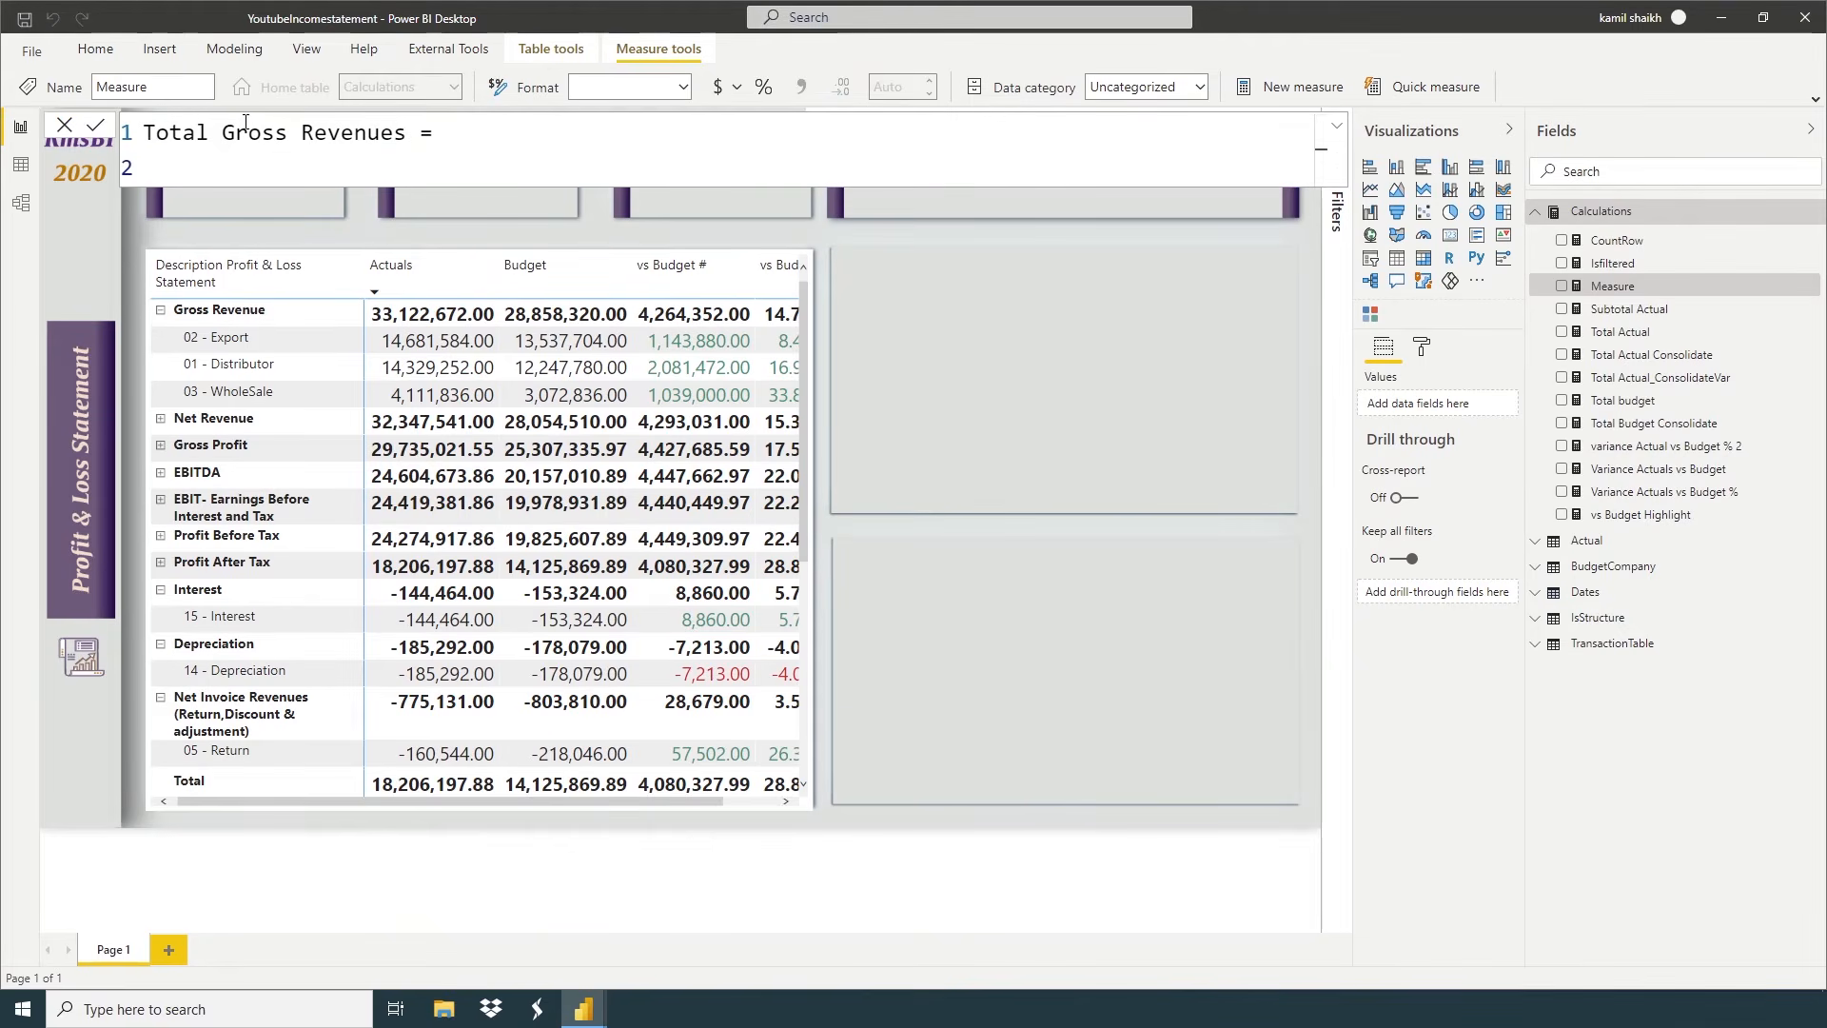
type("CALCULATE([Total Actual_ConsolidateVar],IsStructure[Description Profit & Loss Statement]=\"Gross Revenue\")")
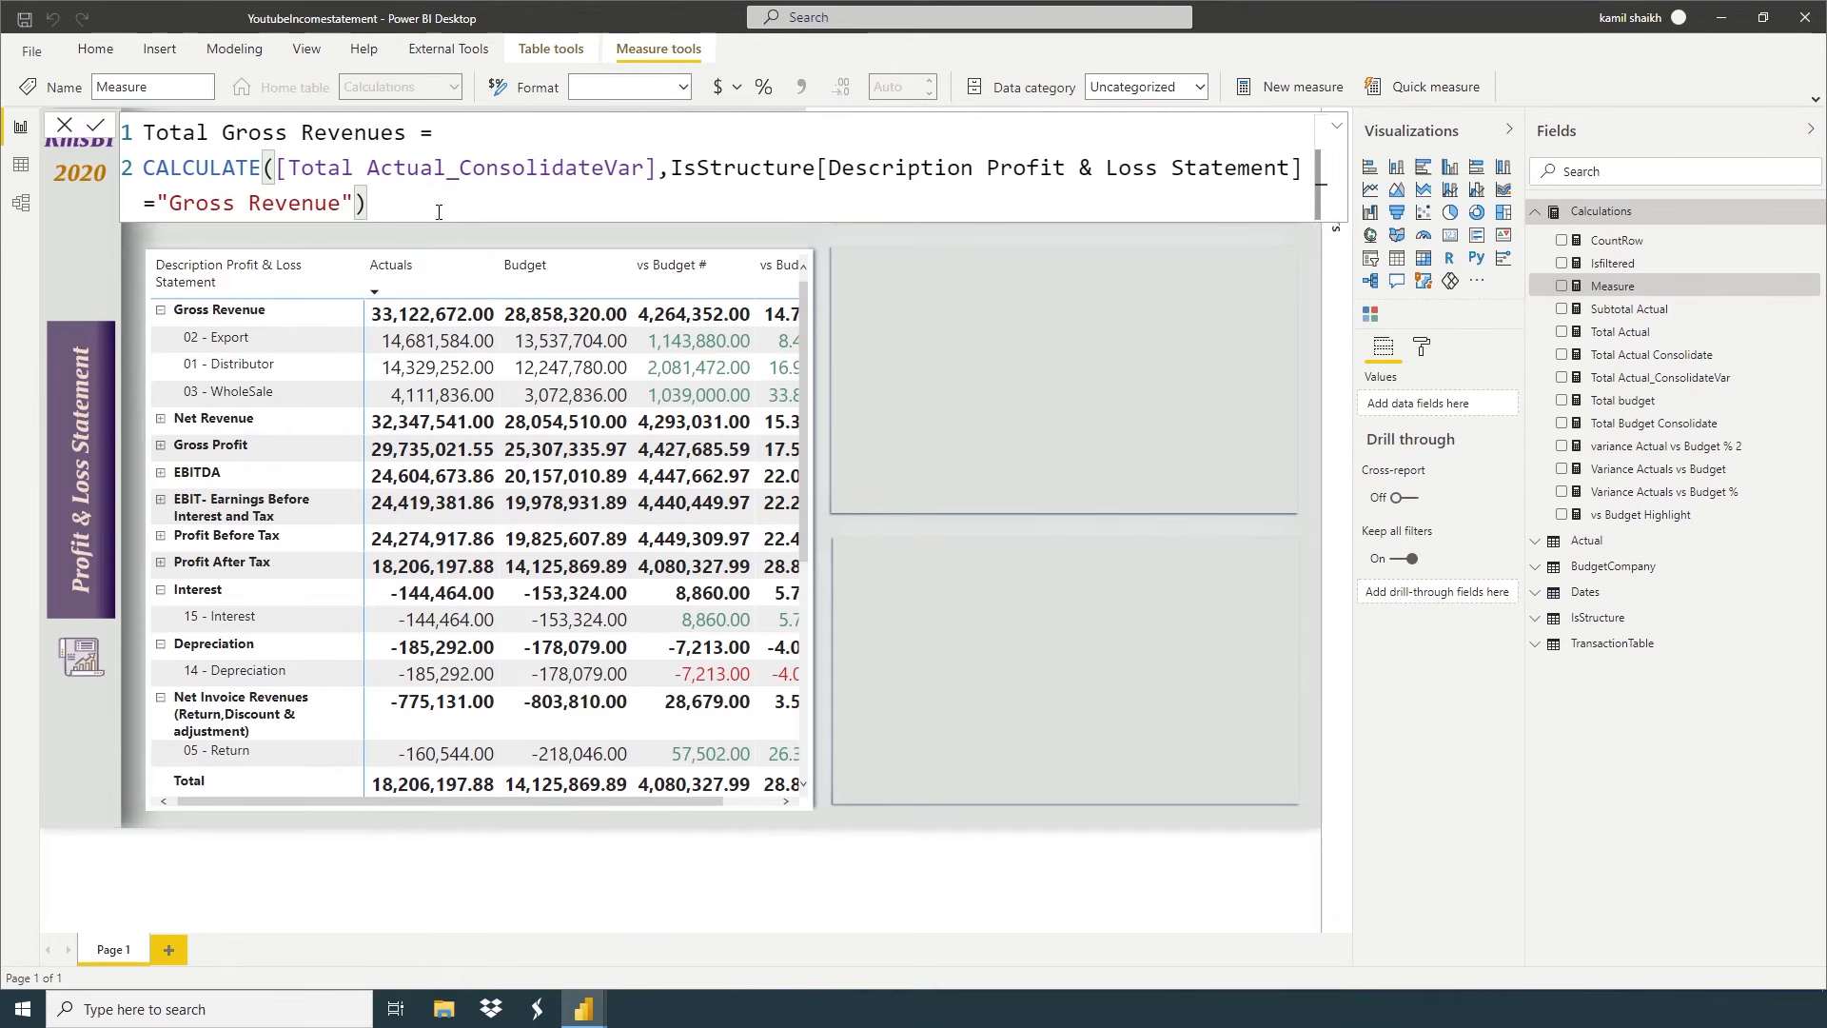
key("Return")
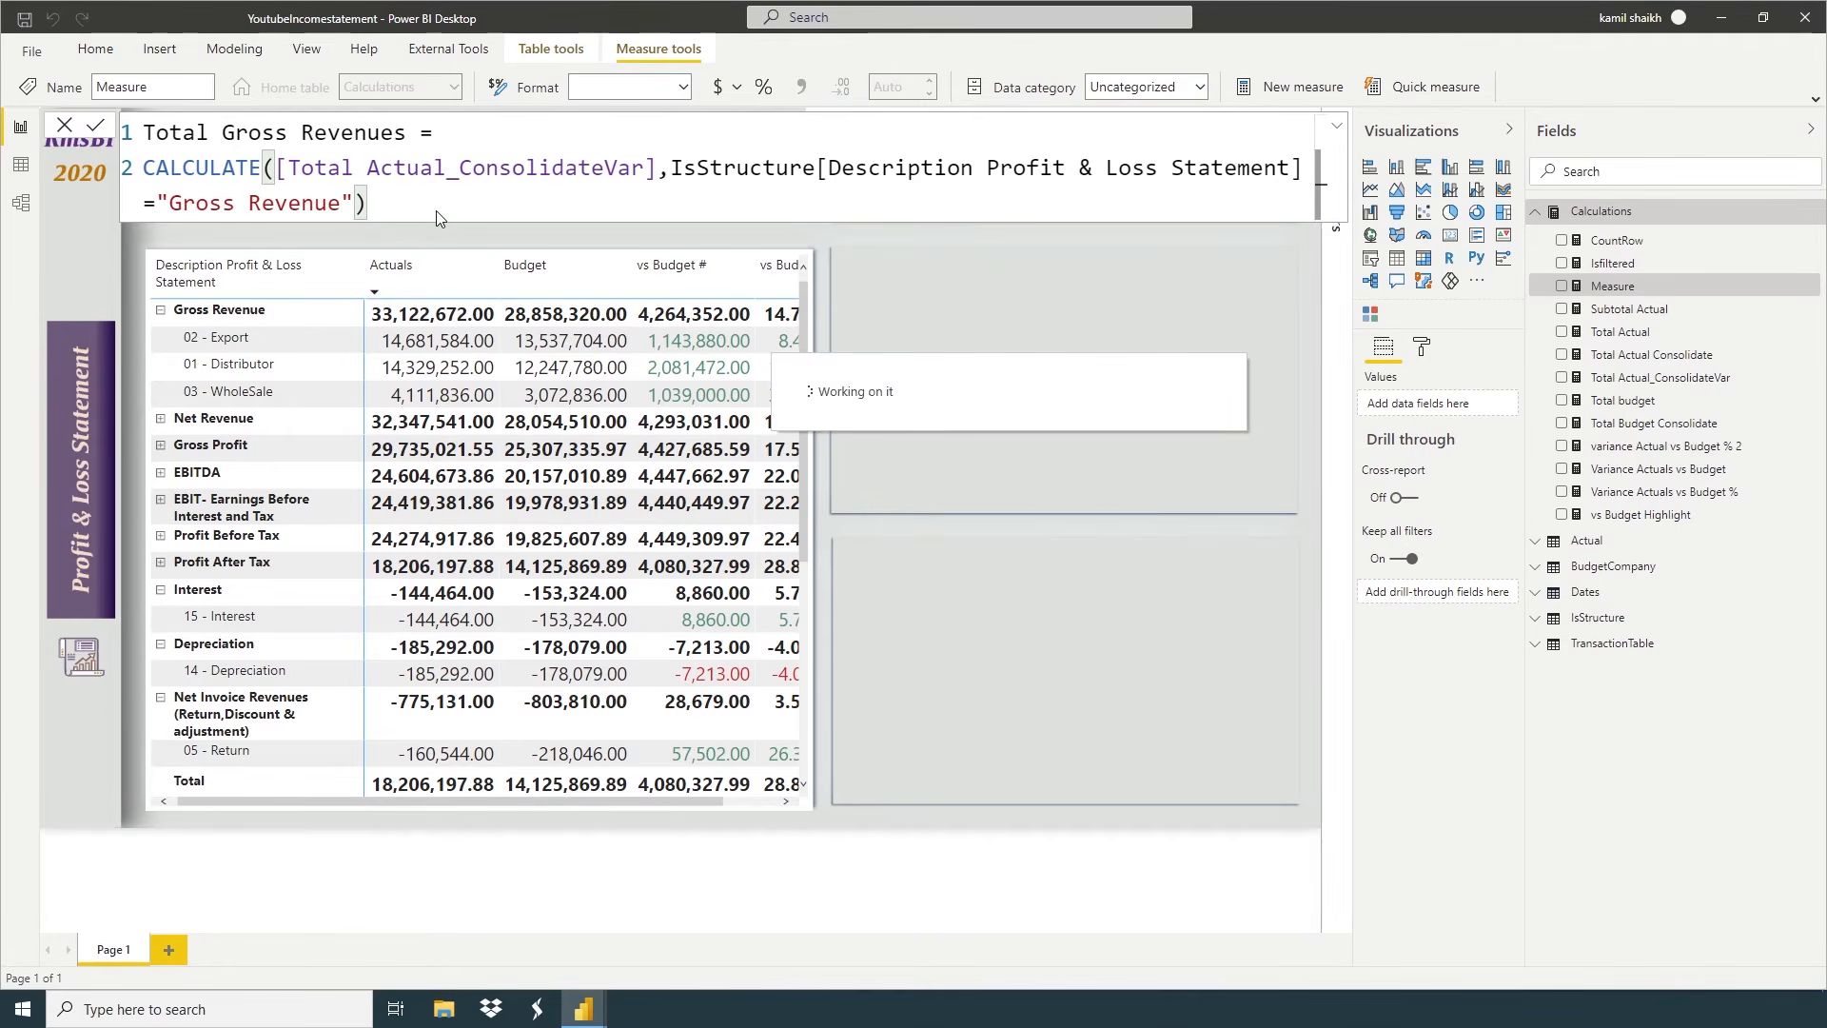
left_click(64, 126)
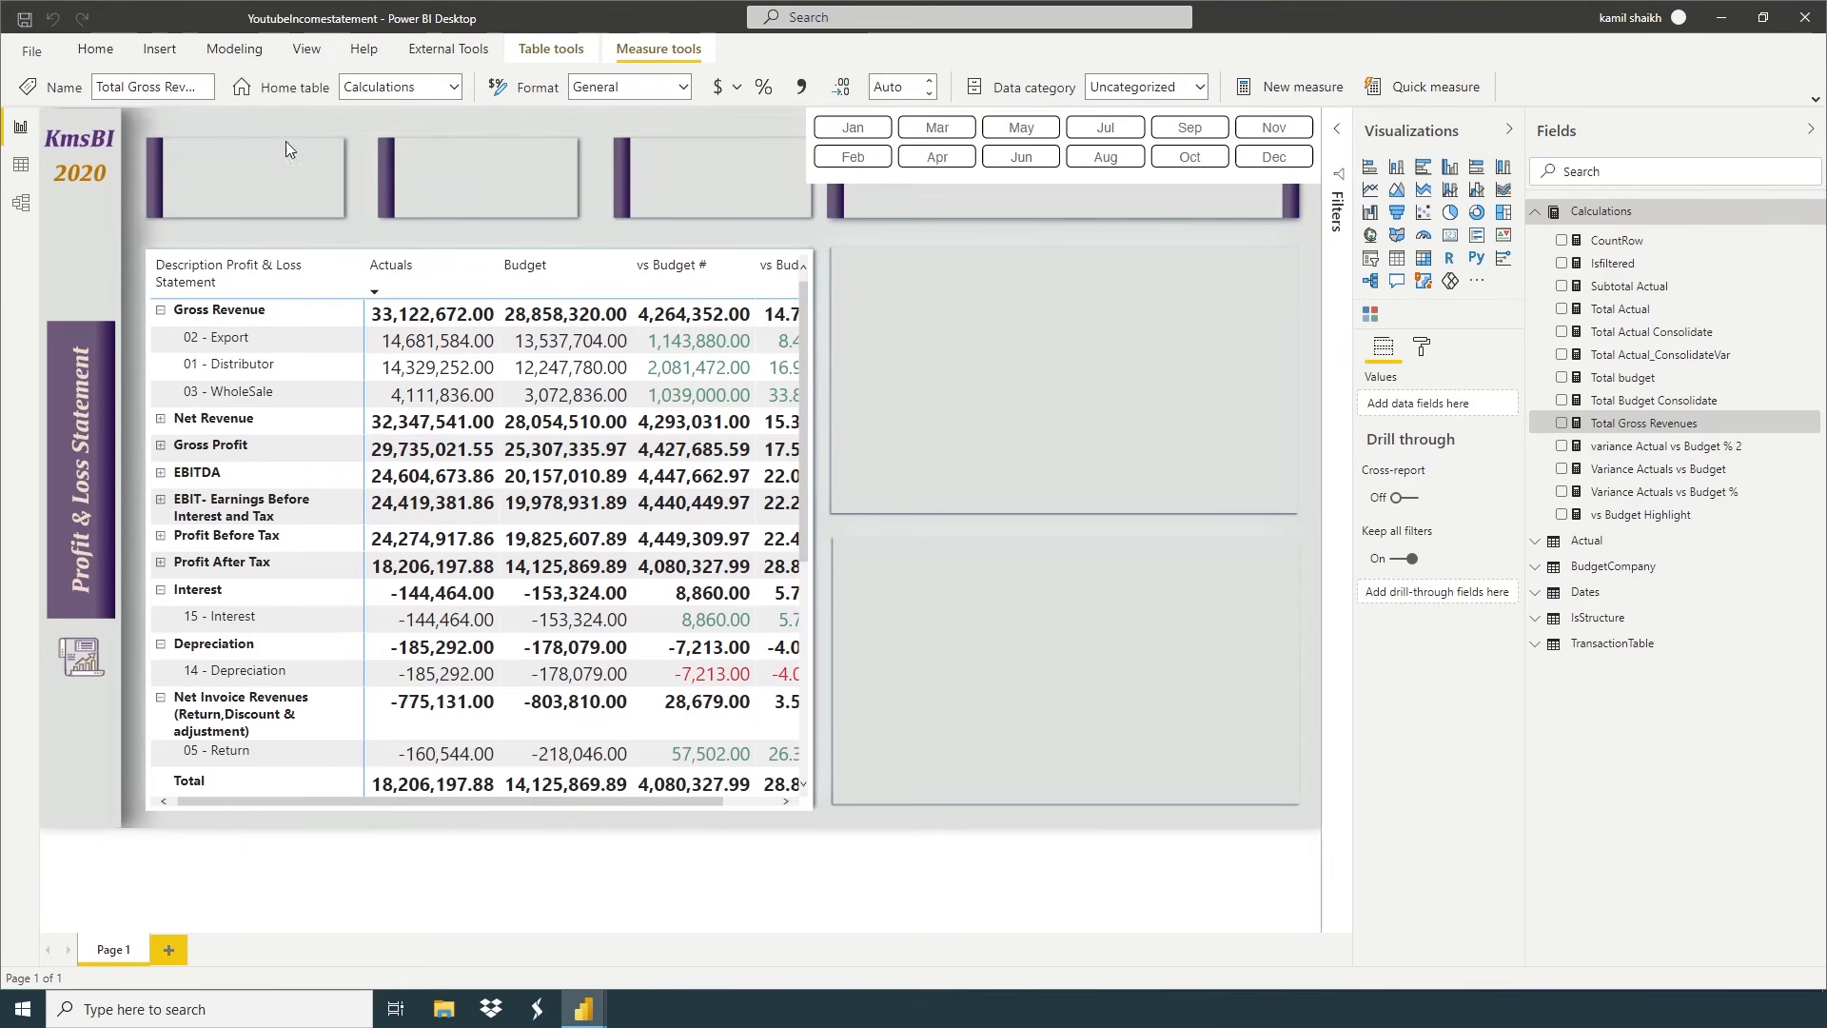
Add a card showing the Total Gross Revenues measure and size it over the first small frame above the matrix
left_click(1459, 240)
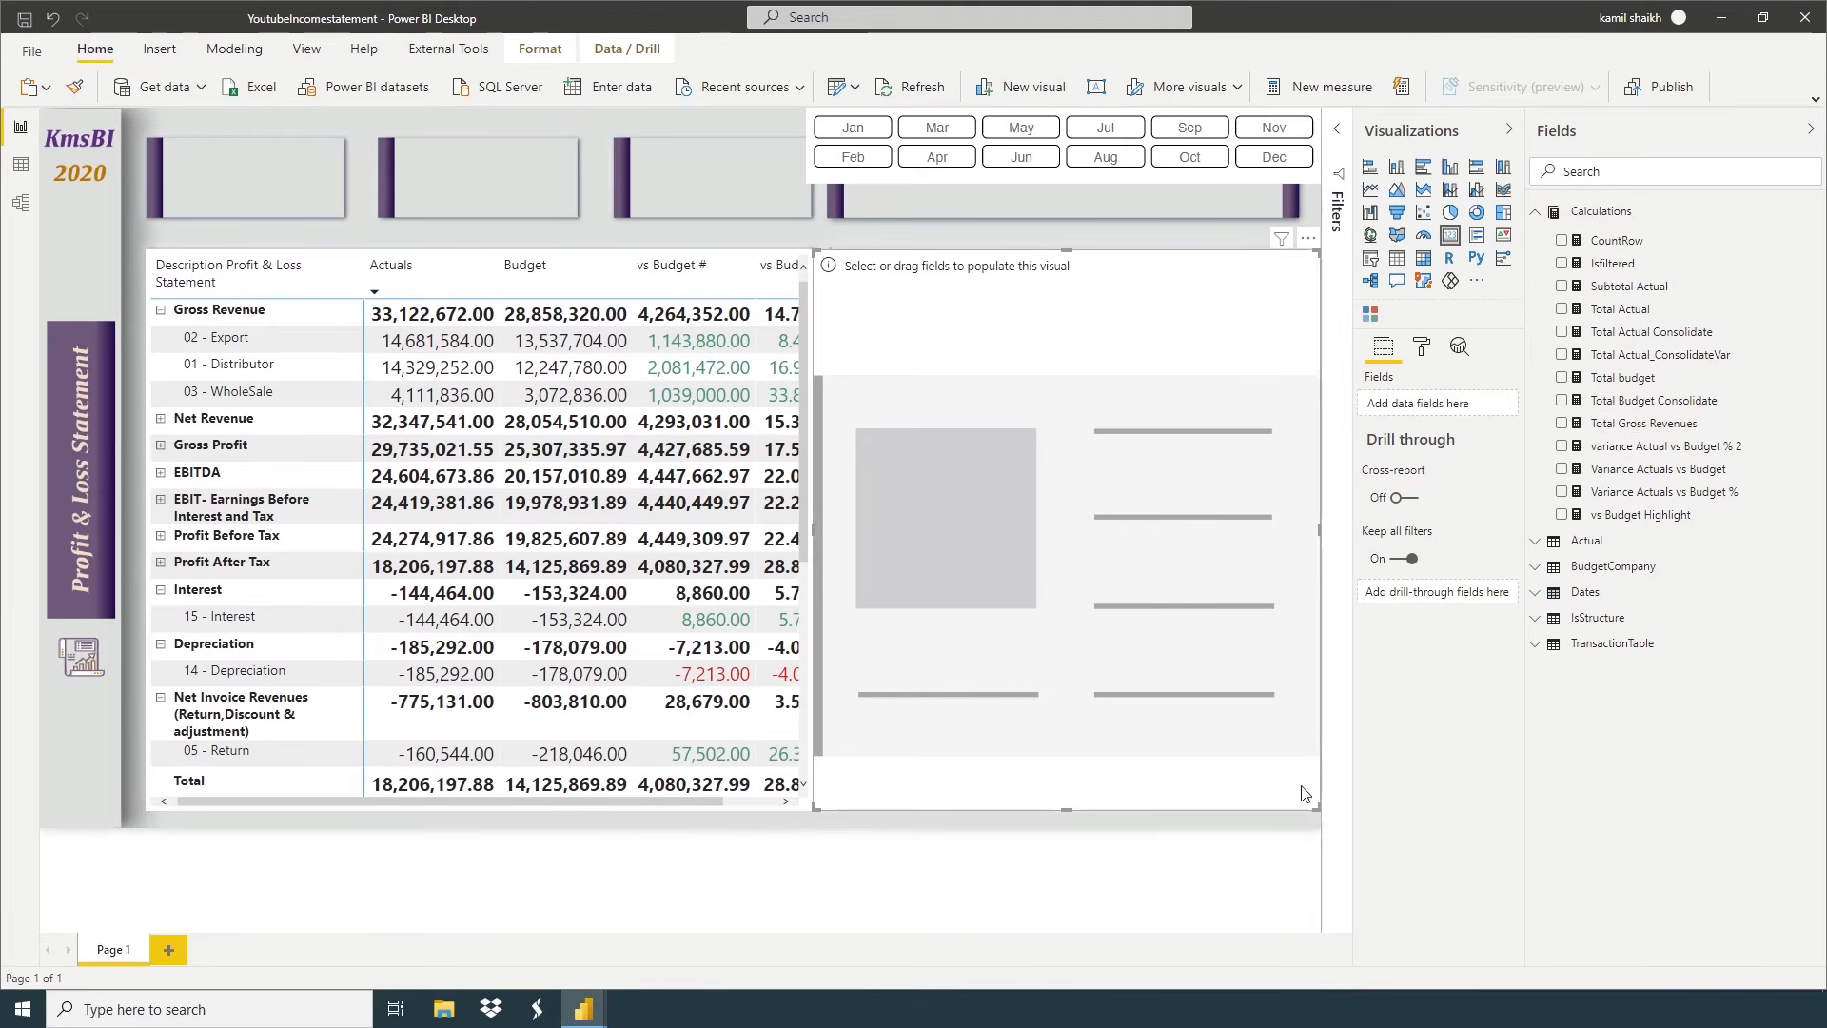
left_click_drag(1321, 811, 1259, 375)
left_click_drag(1094, 347, 1119, 356)
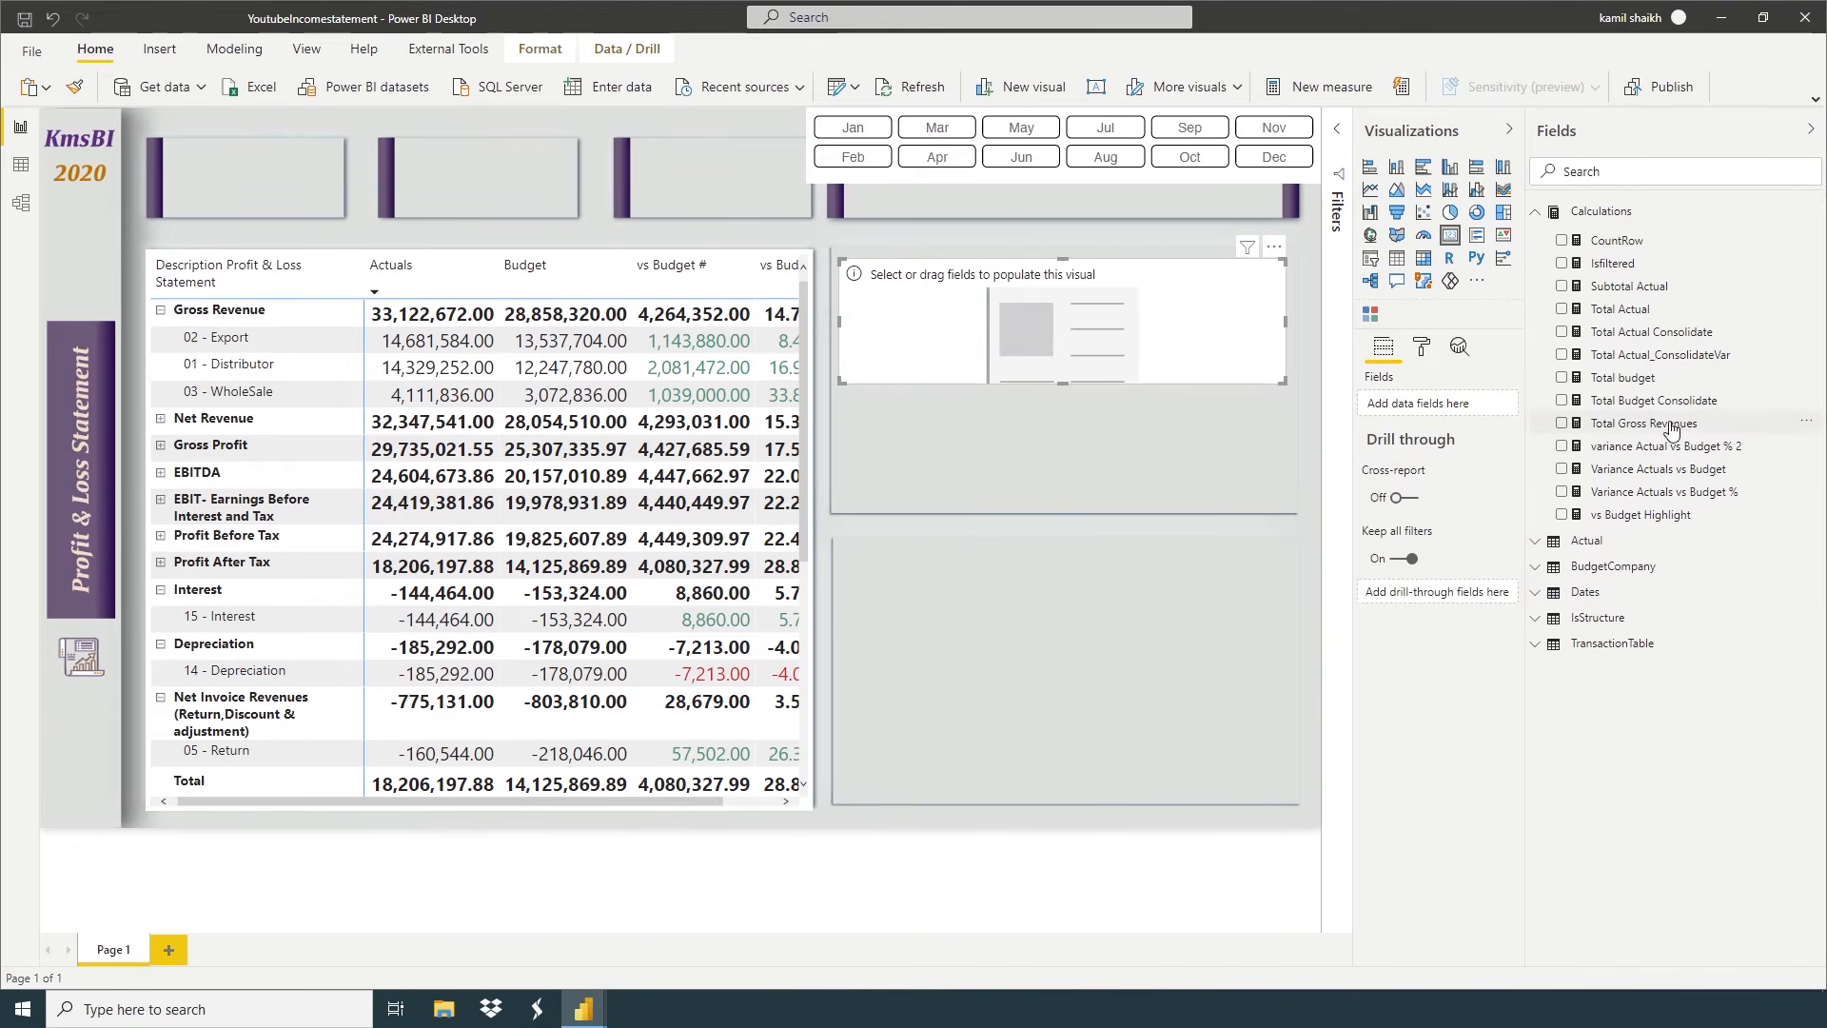
left_click_drag(1667, 424, 1186, 338)
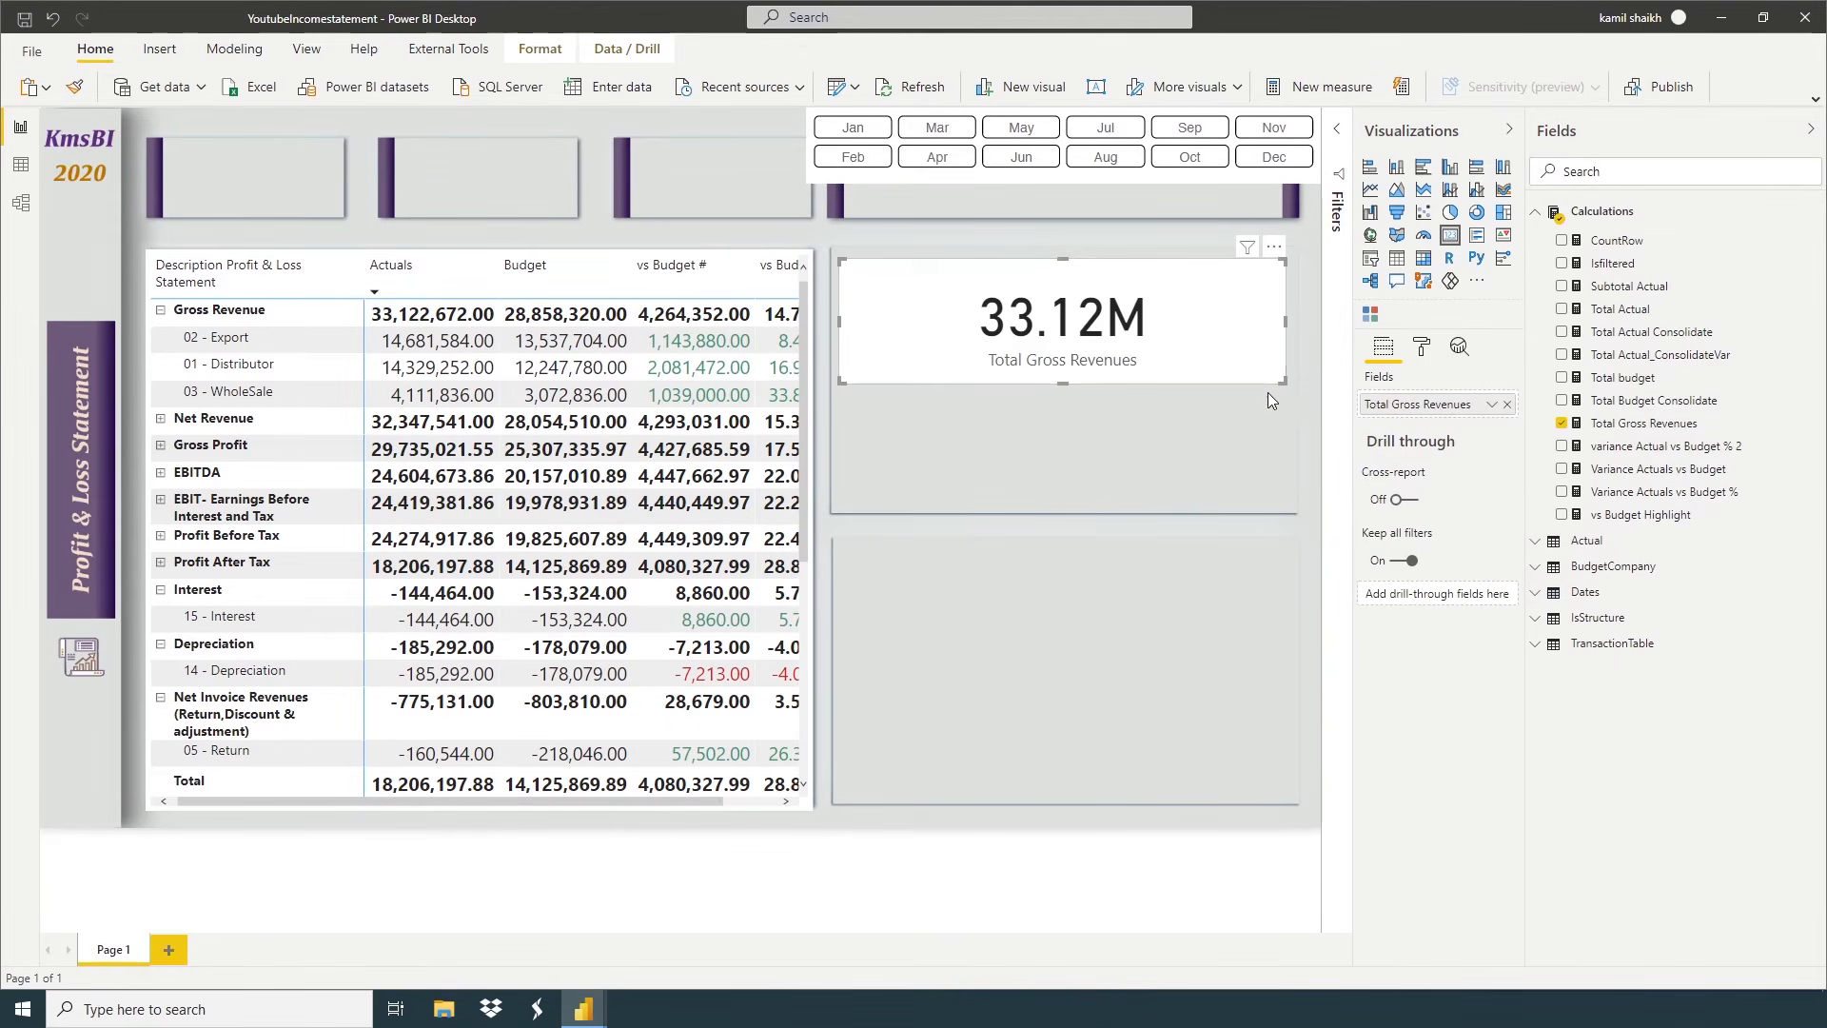
left_click_drag(1282, 387, 429, 220)
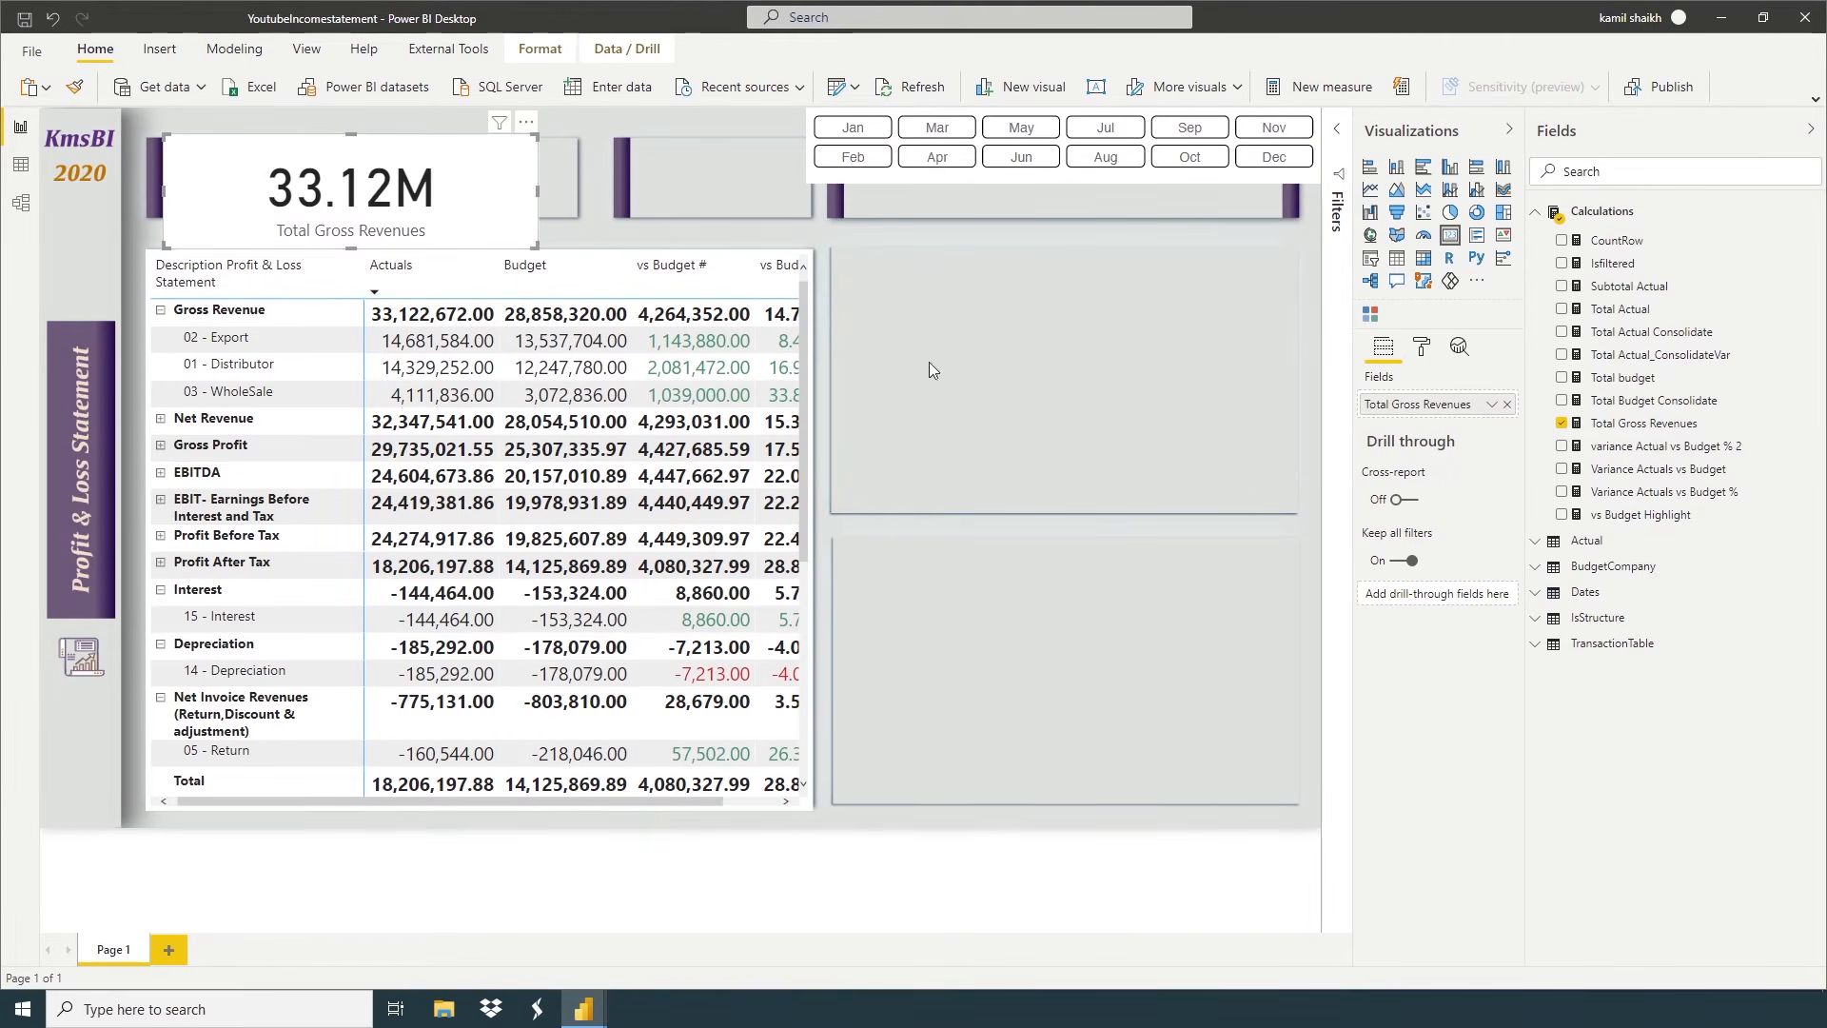
left_click_drag(538, 248, 357, 215)
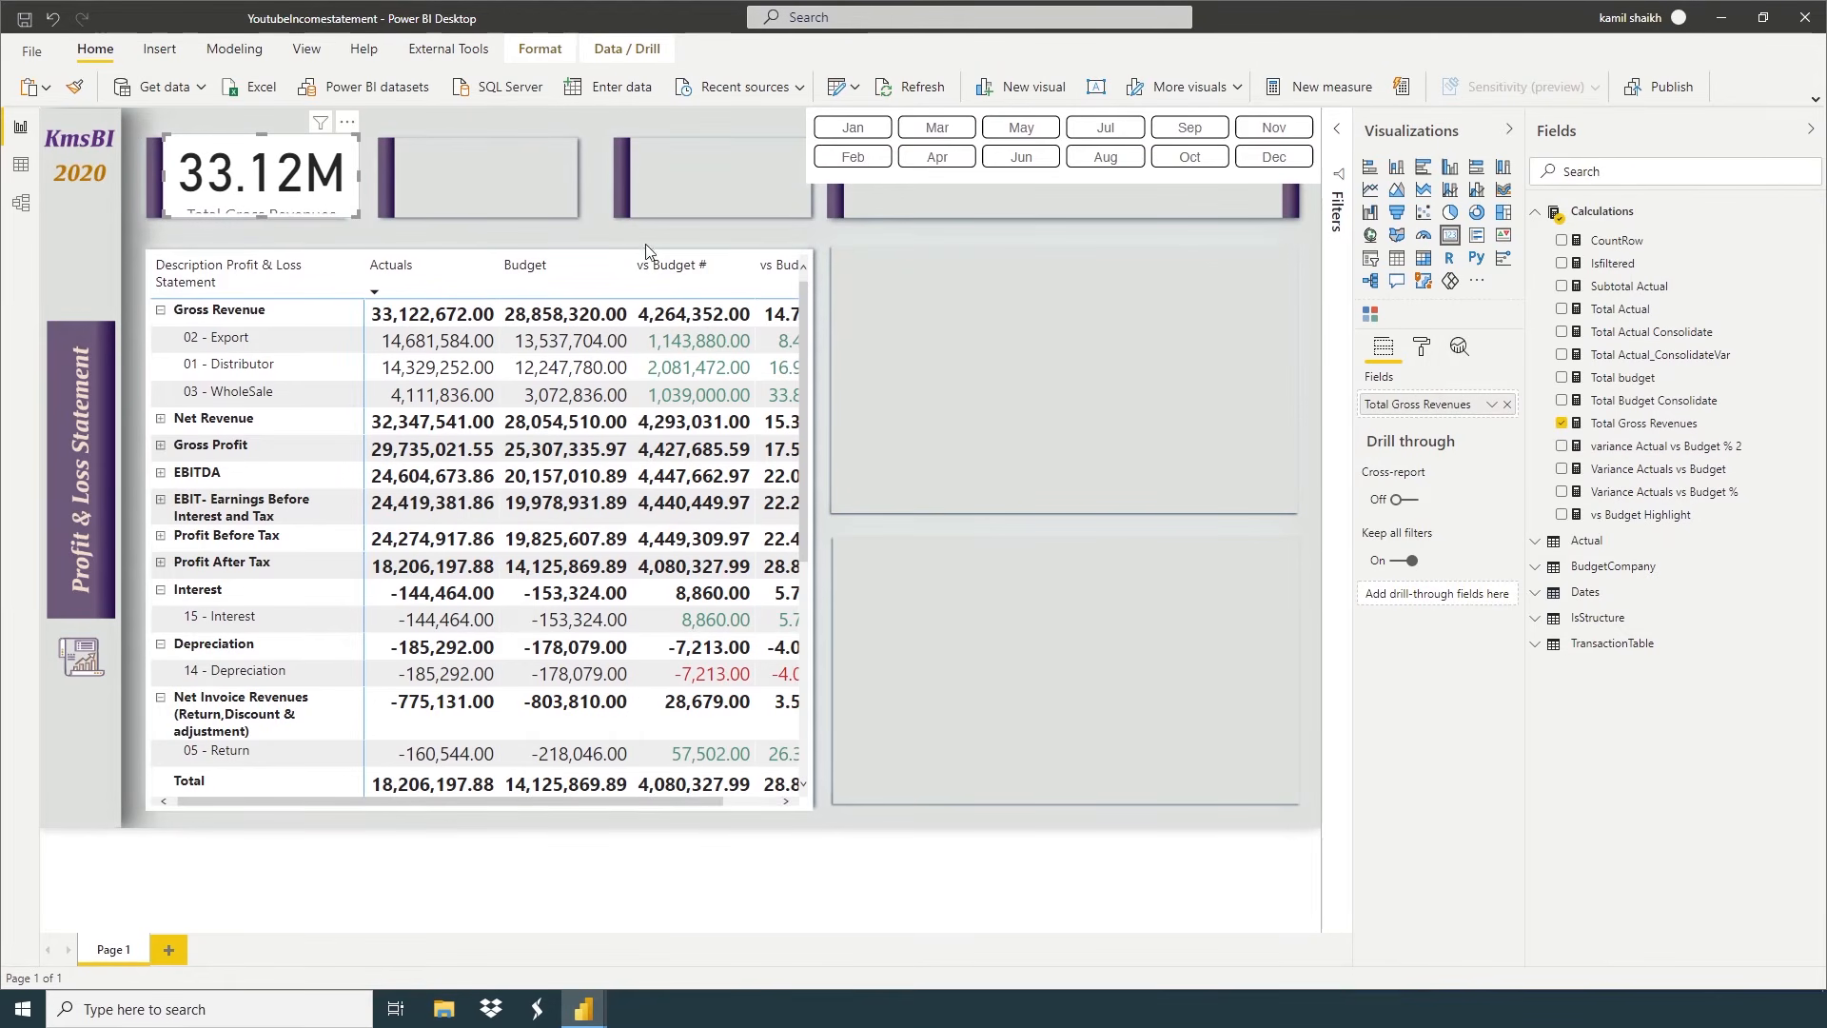
Turn off the card's category label and turn on its title with the text Total Gross Revenue
left_click(1421, 346)
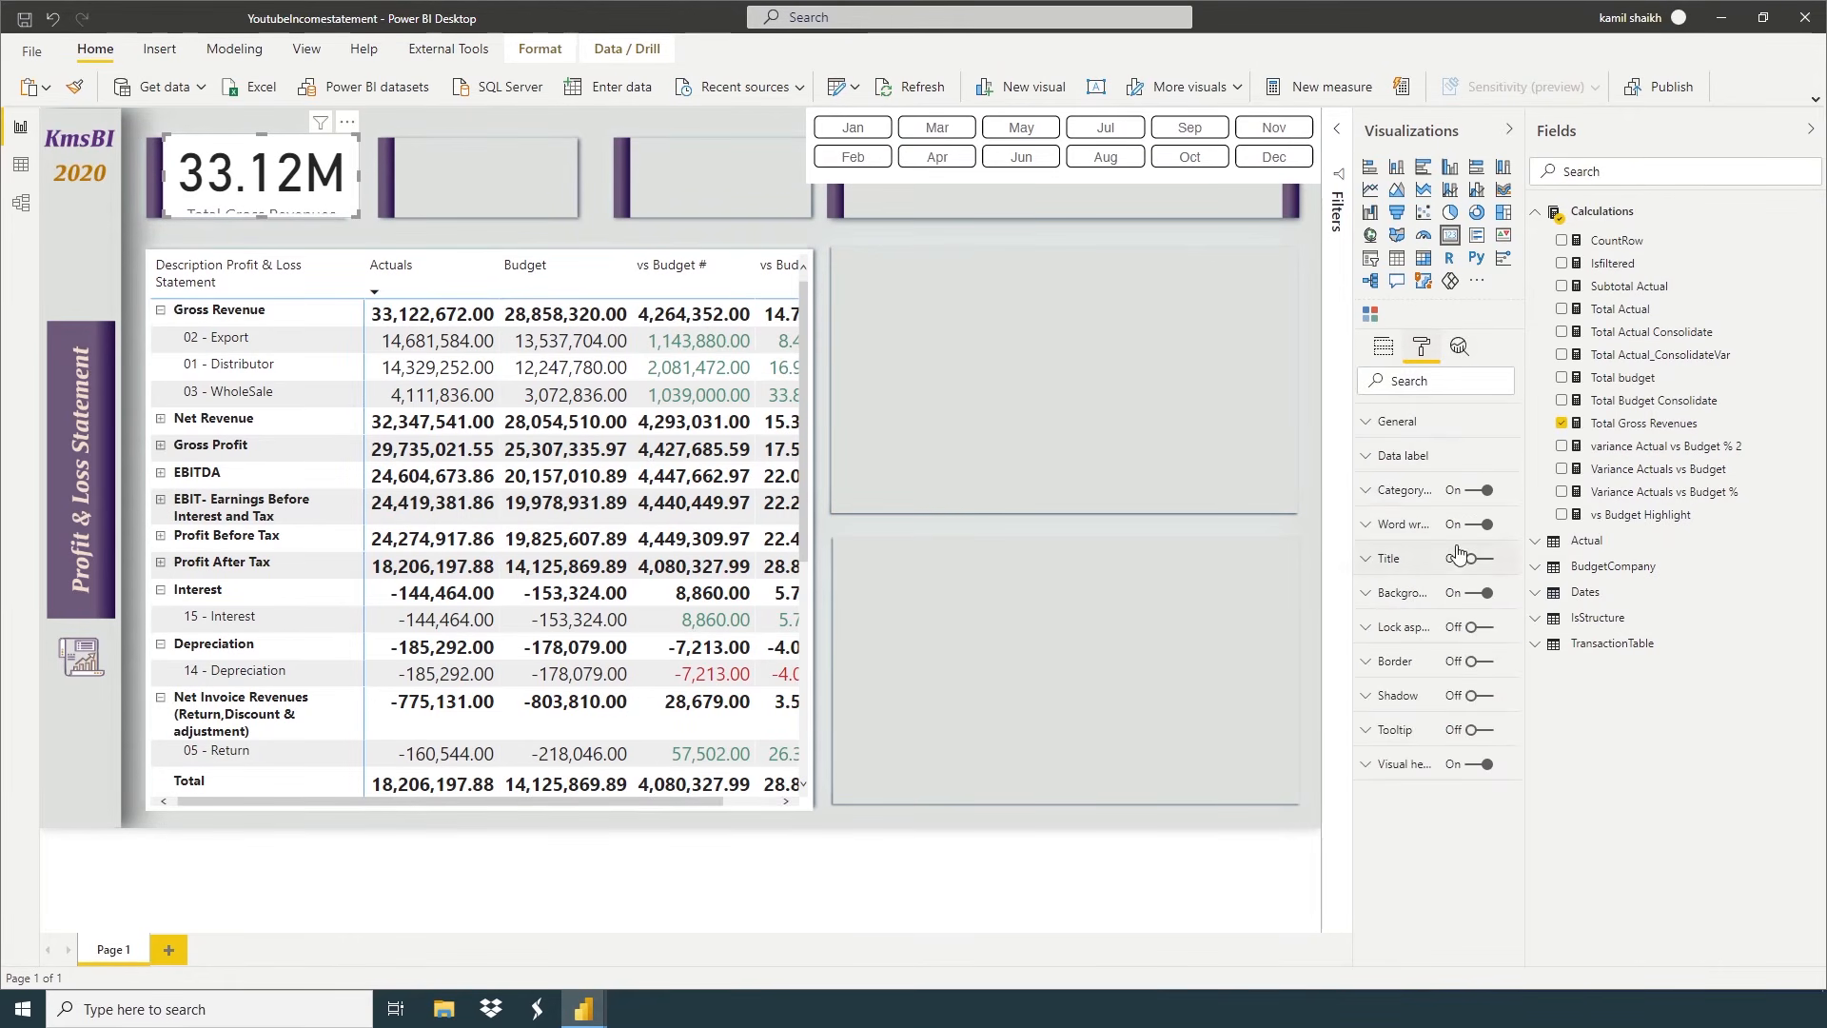
left_click(1484, 490)
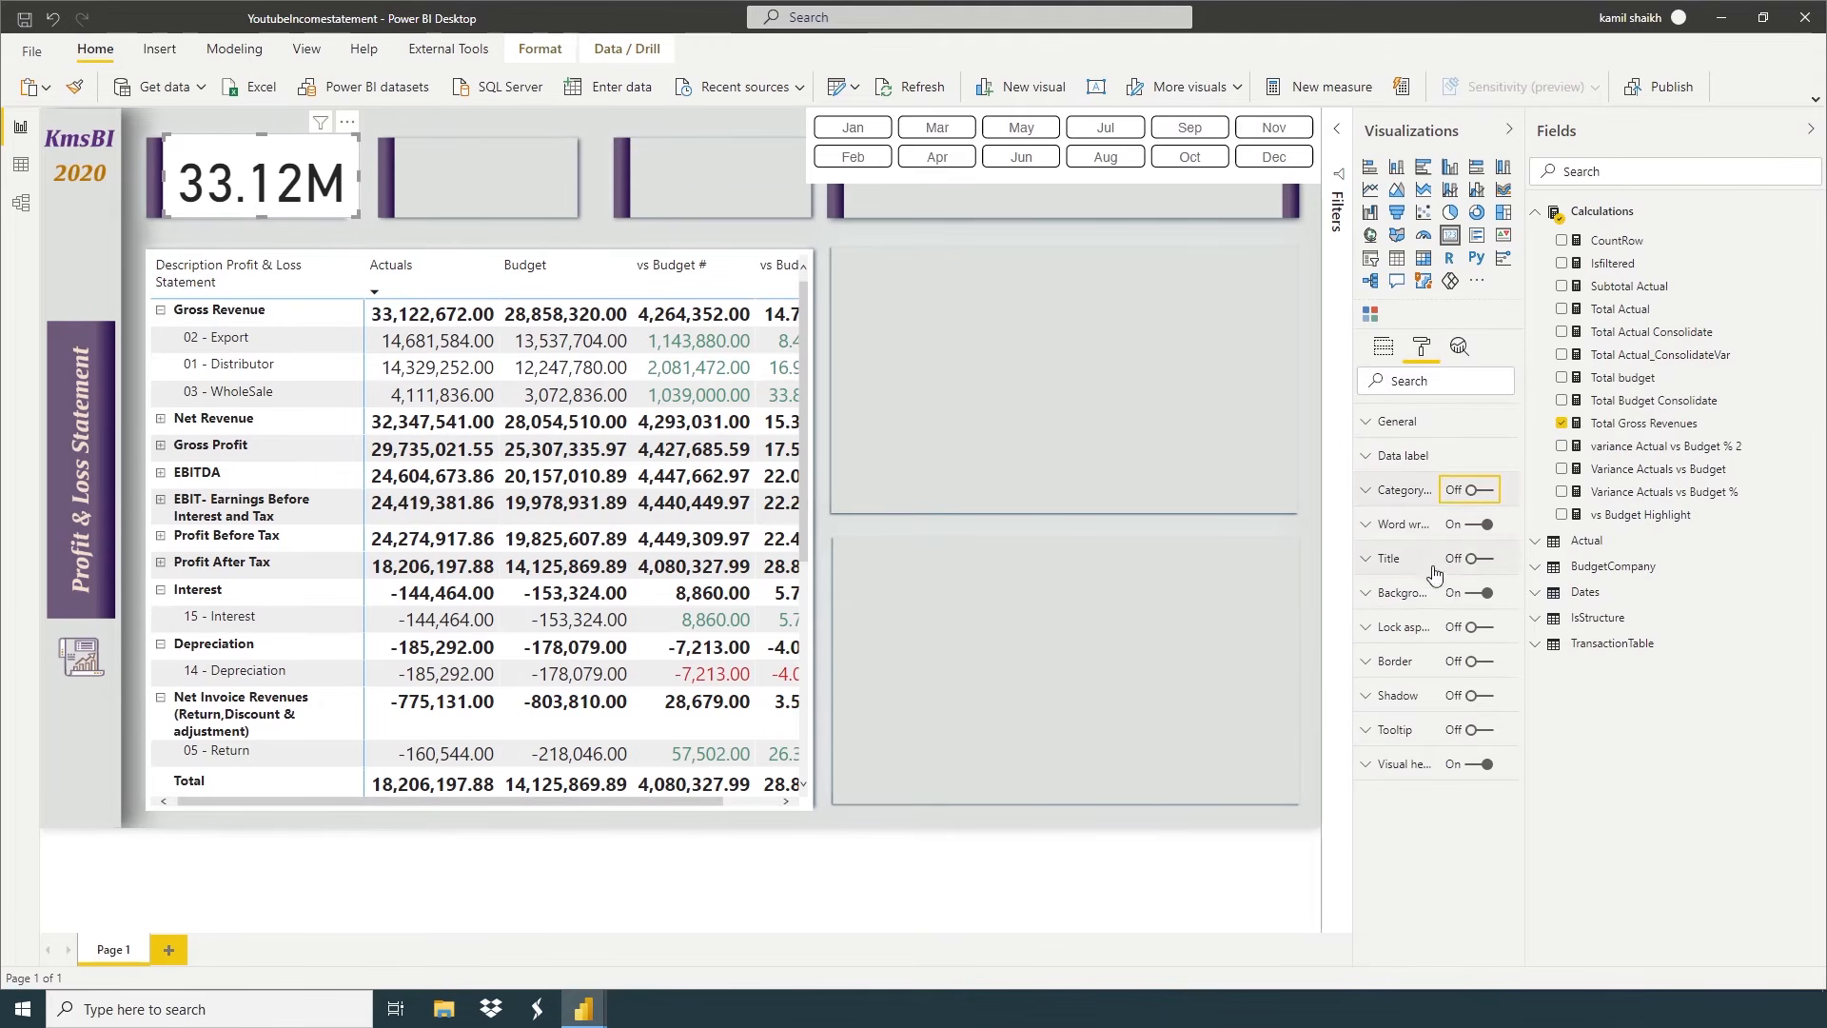
left_click(1392, 566)
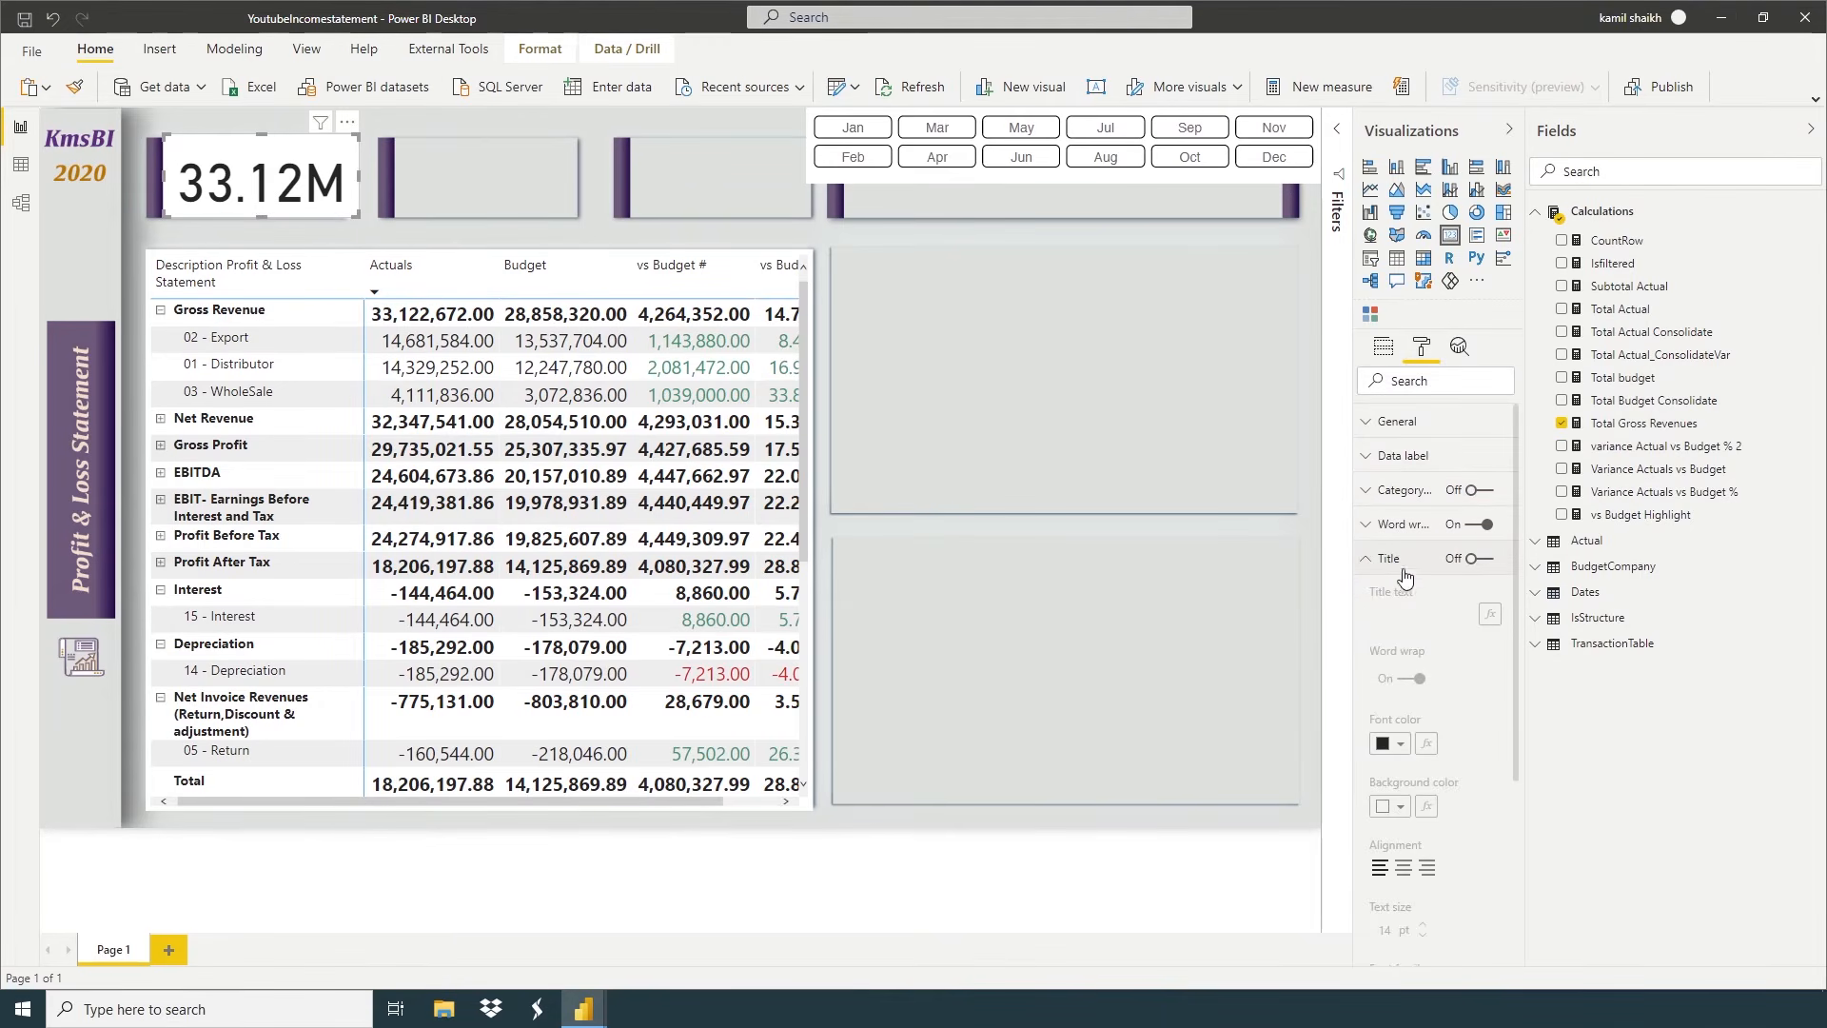
left_click(1472, 558)
left_click(1427, 613)
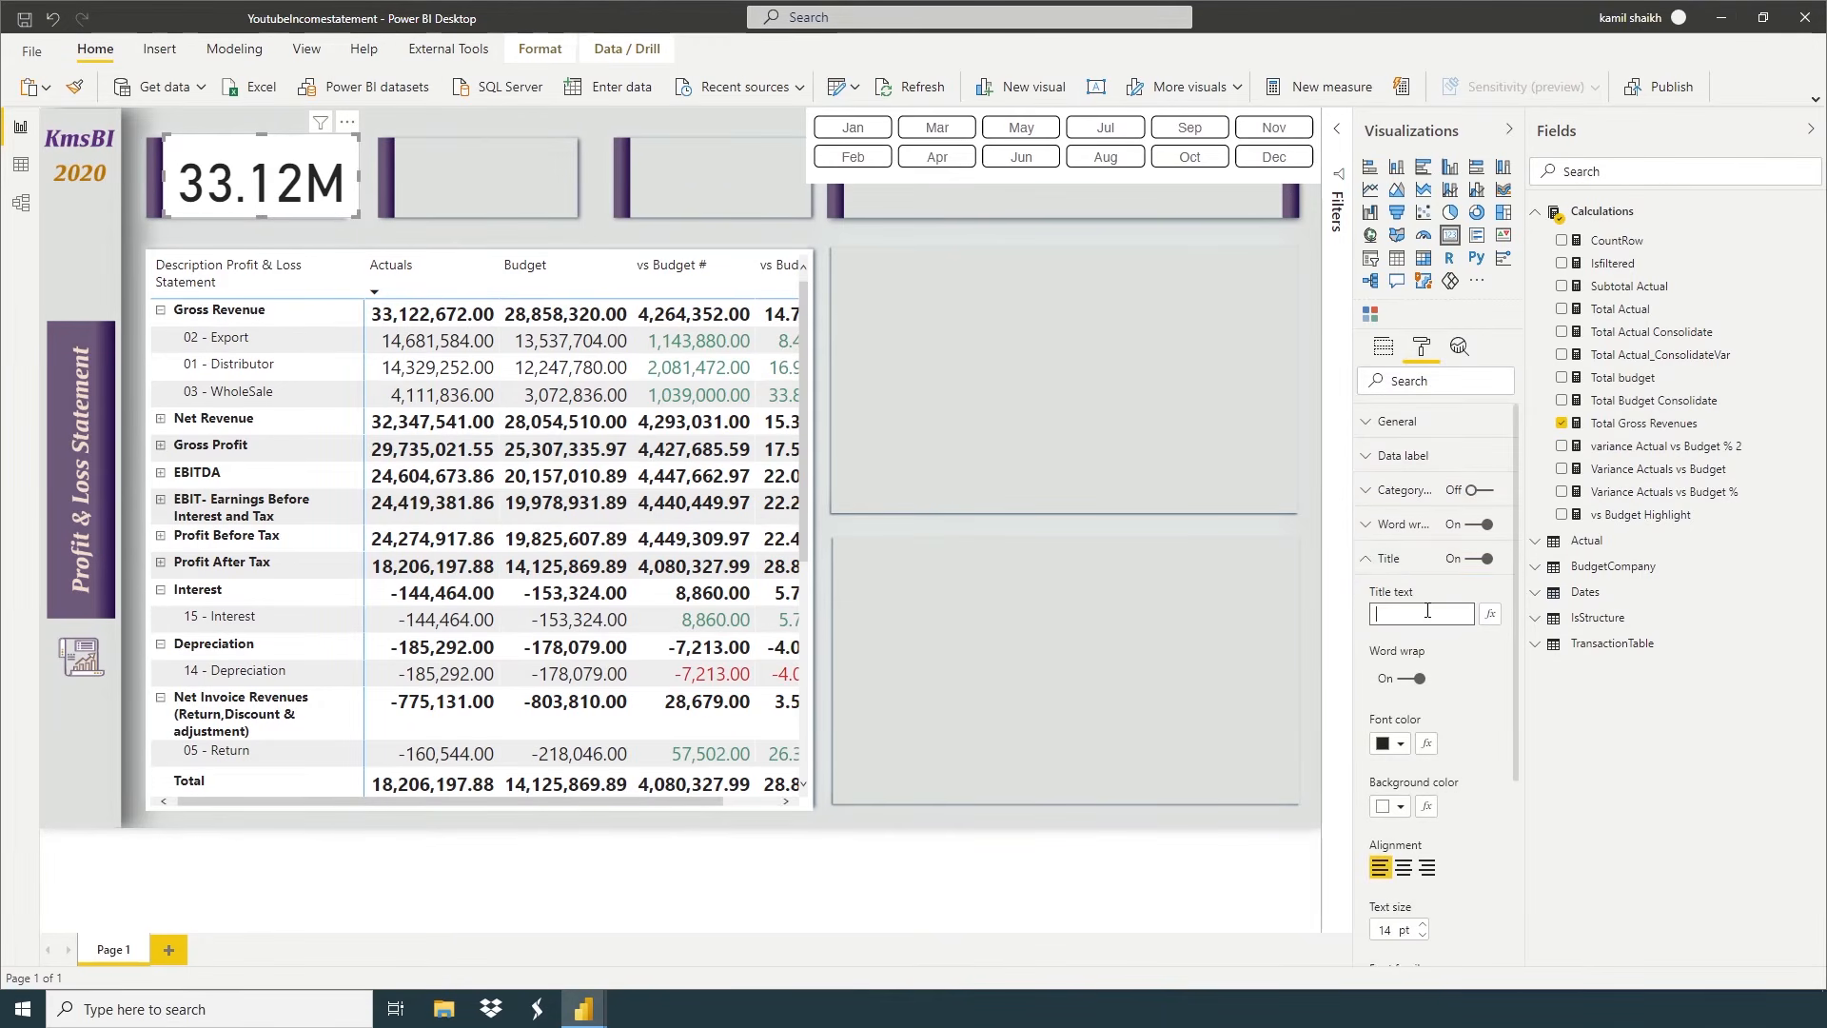
type("Total Gross")
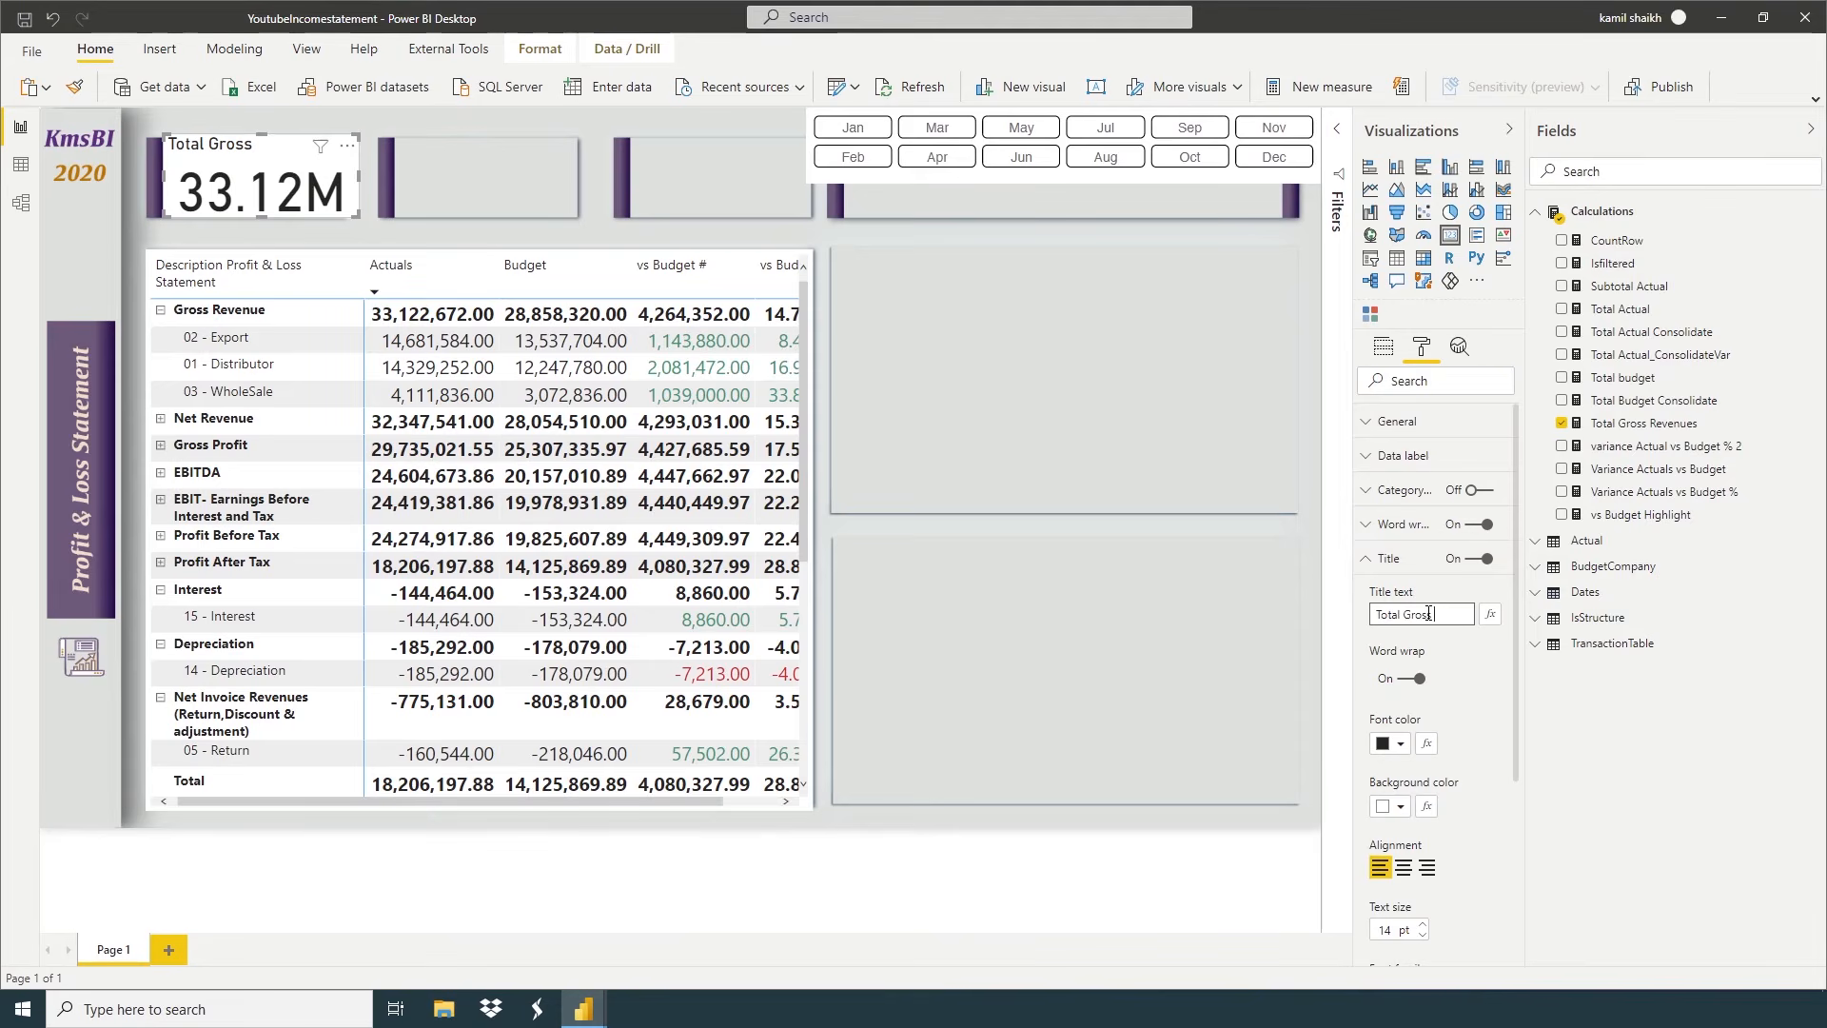
type(" Revenue")
Set the card title's text size to 13 pt and its font family to Segoe (Bold)
scroll(1446, 723, "down", 4)
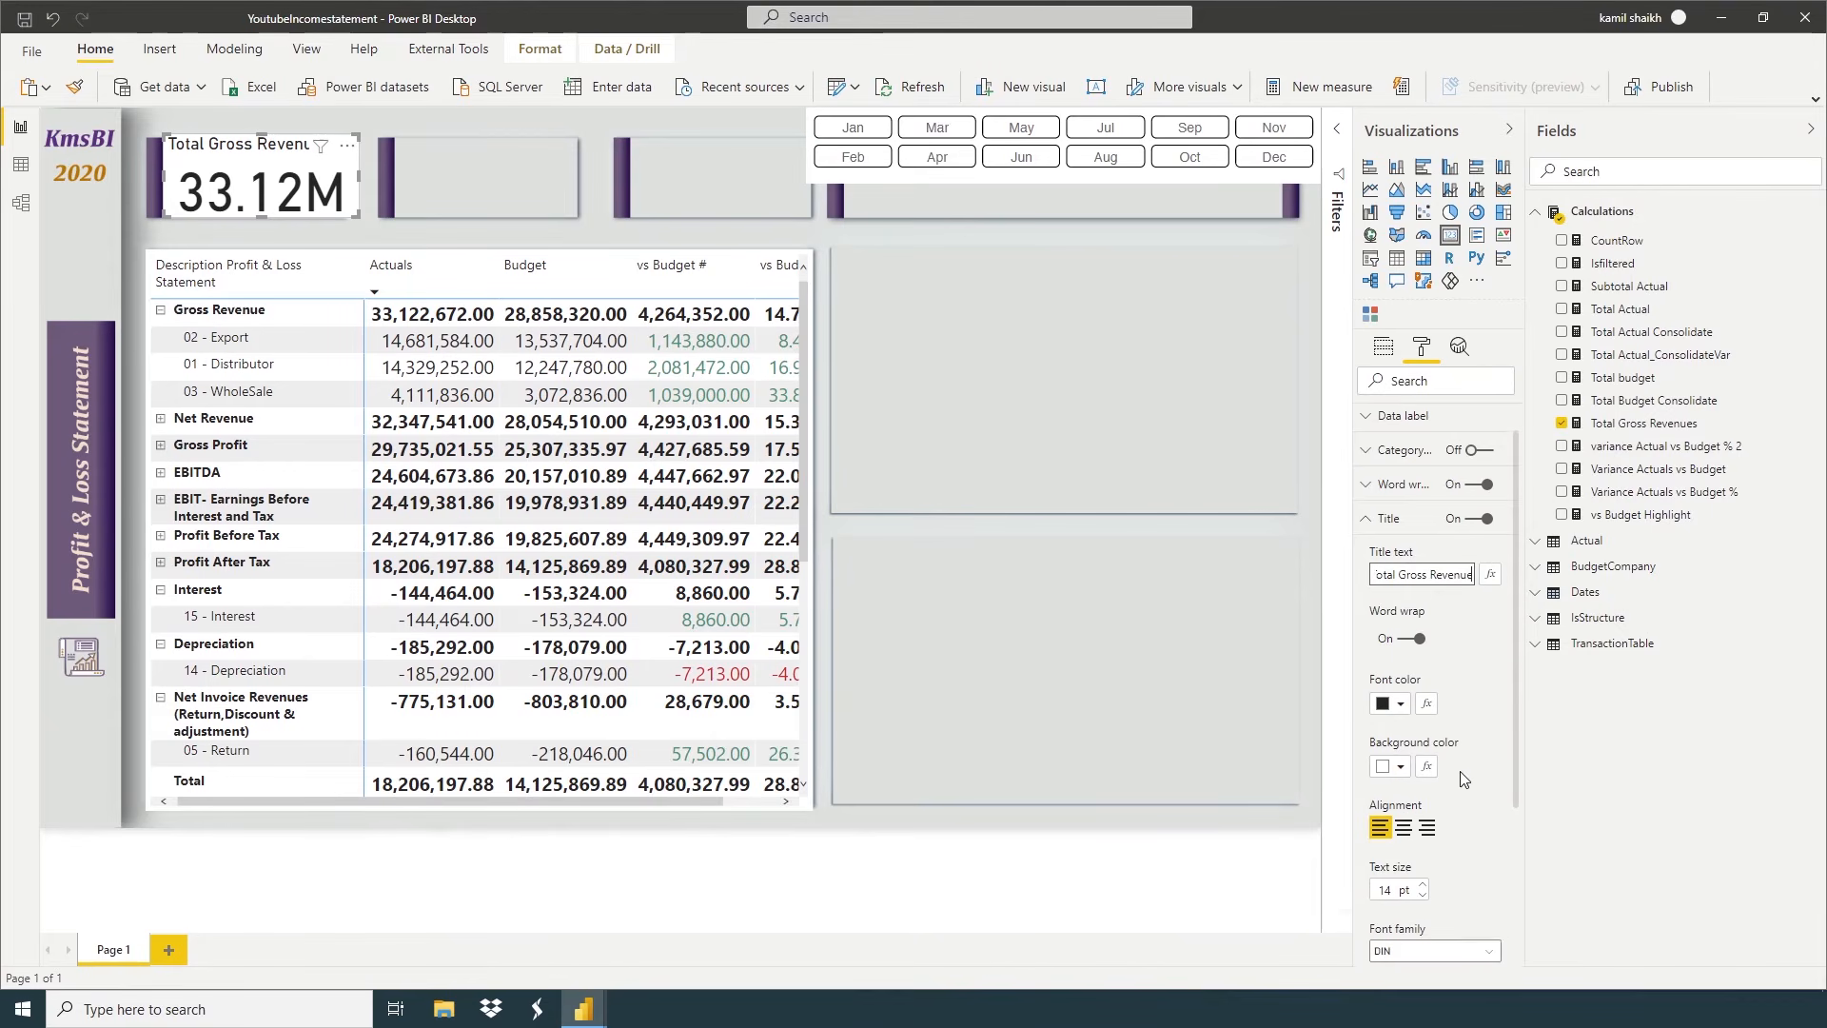
left_click(1422, 745)
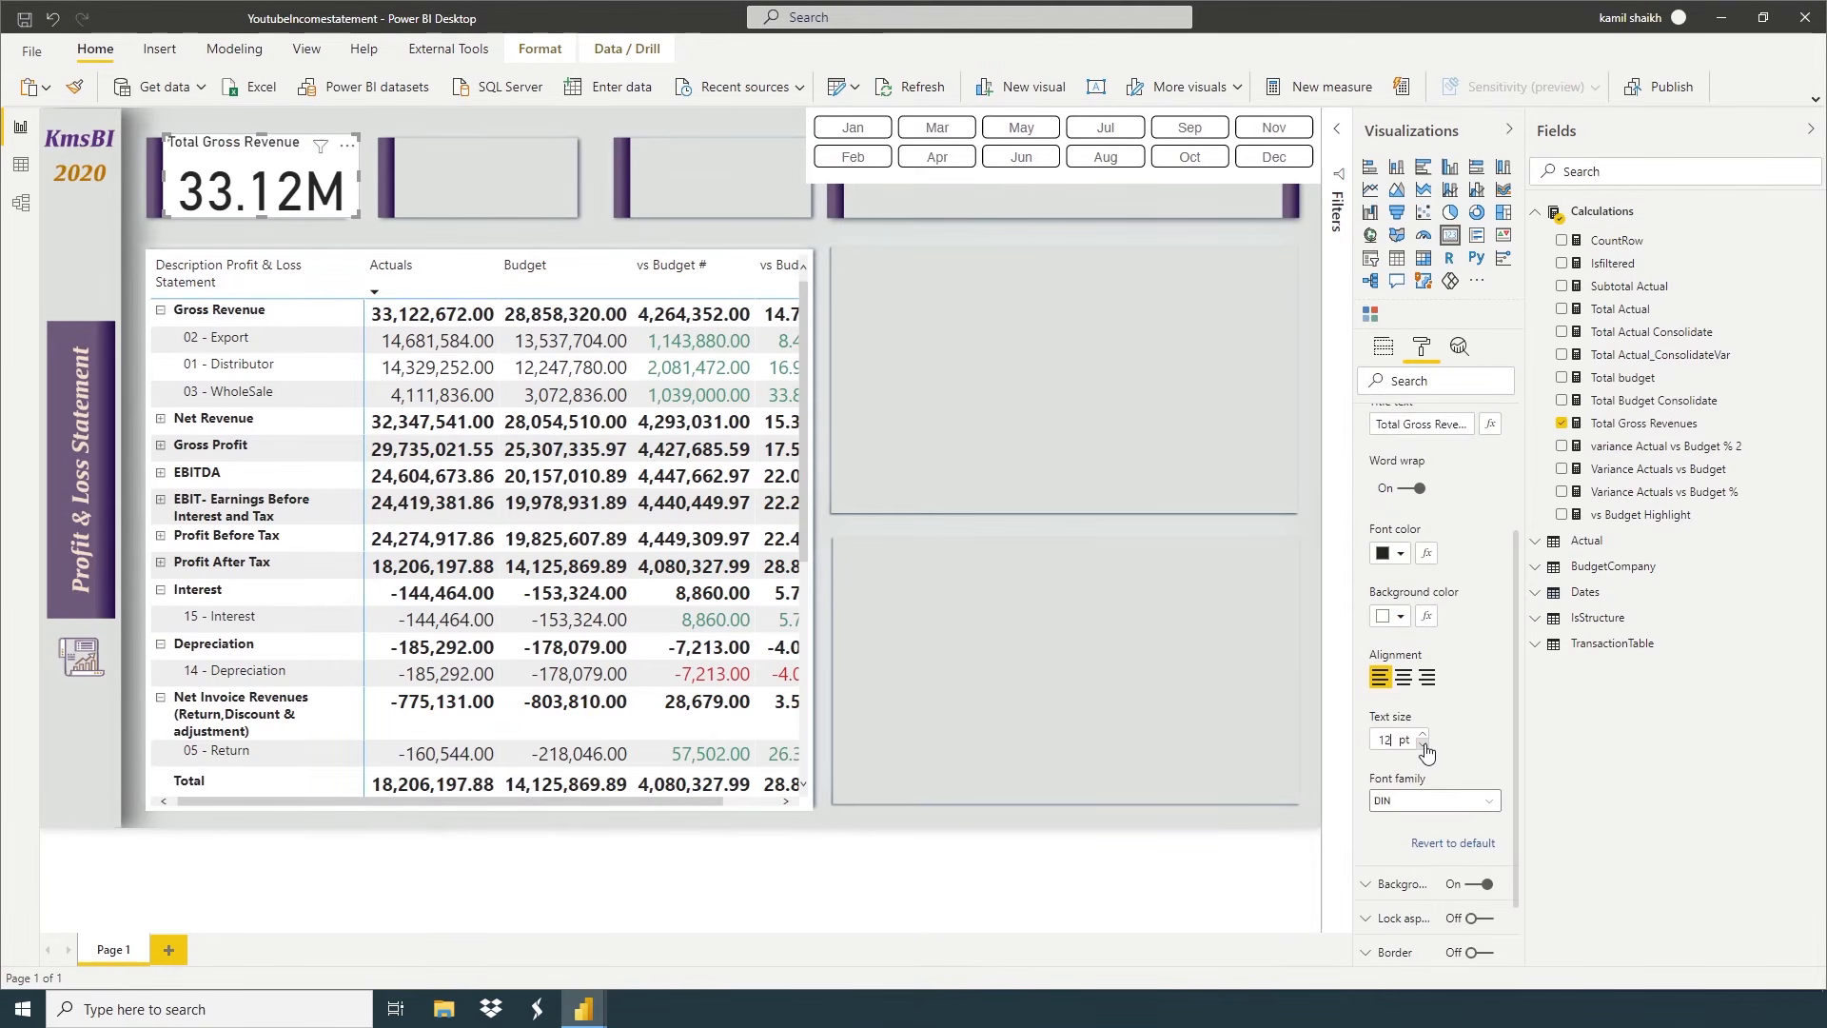
left_click(1436, 804)
left_click(1437, 806)
left_click(1438, 809)
scroll(1438, 808, "down", 1)
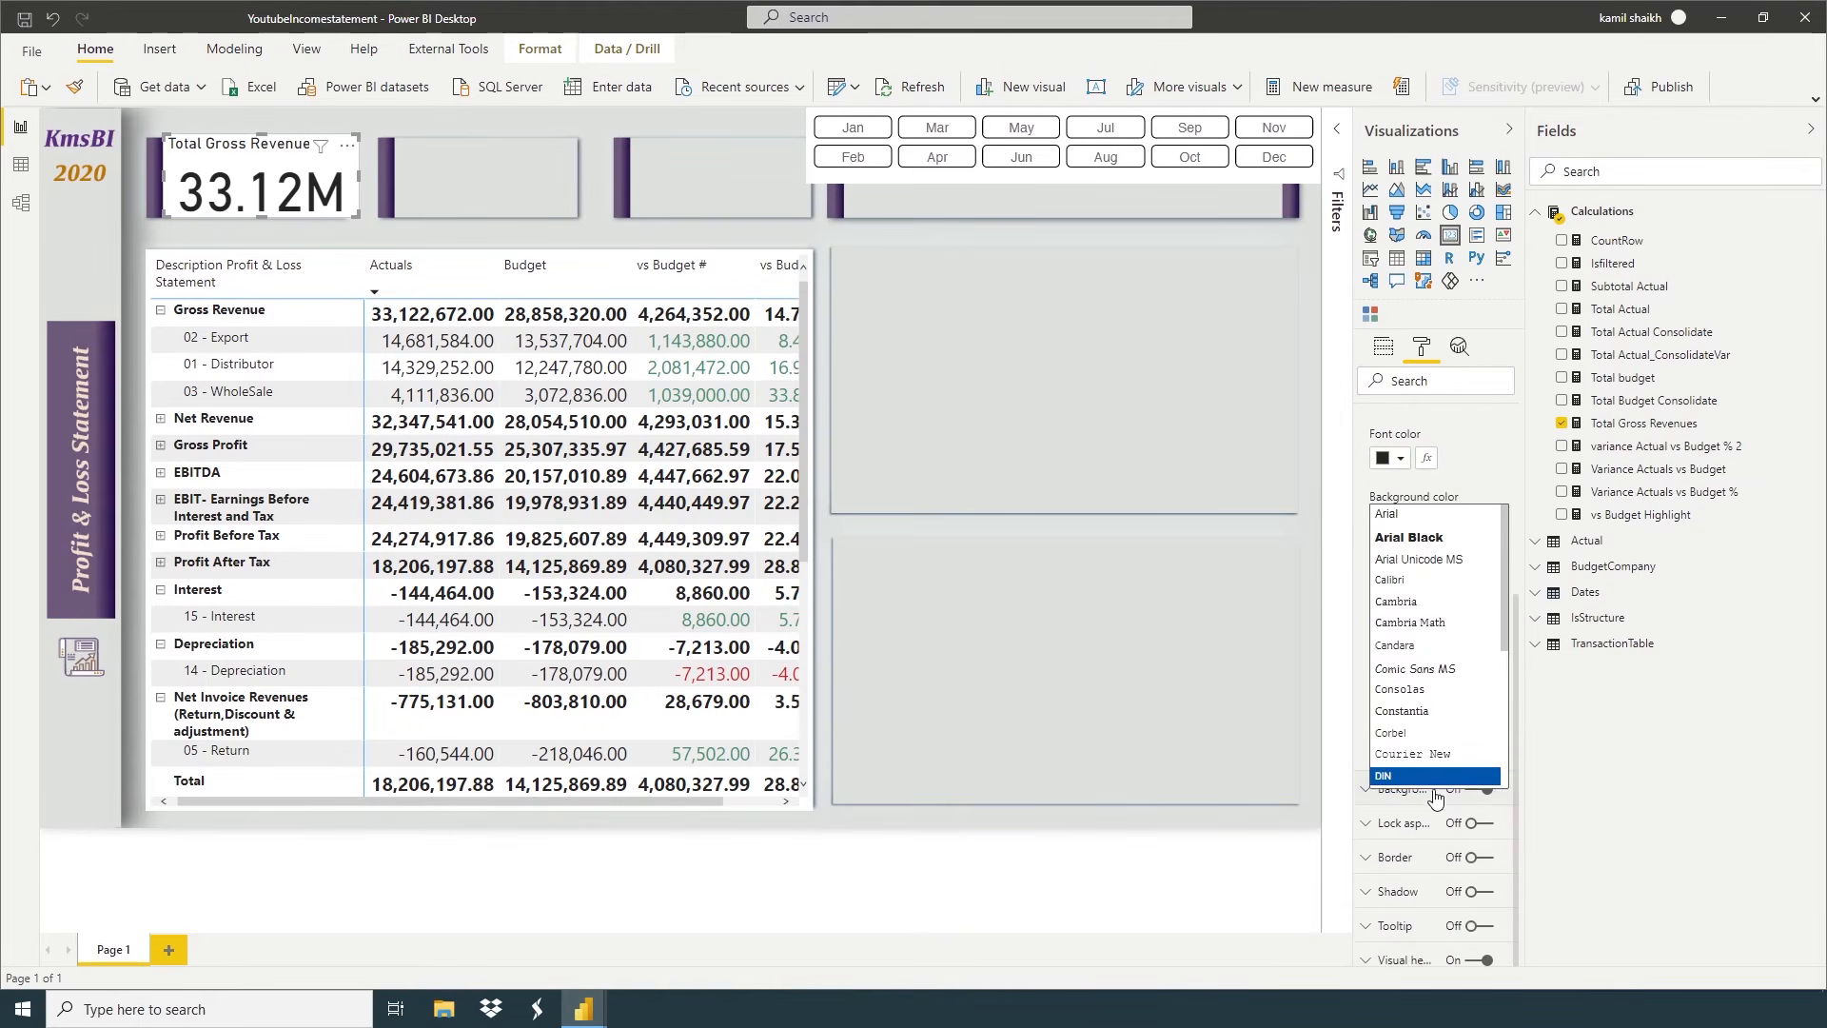
scroll(1438, 752, "down", 2)
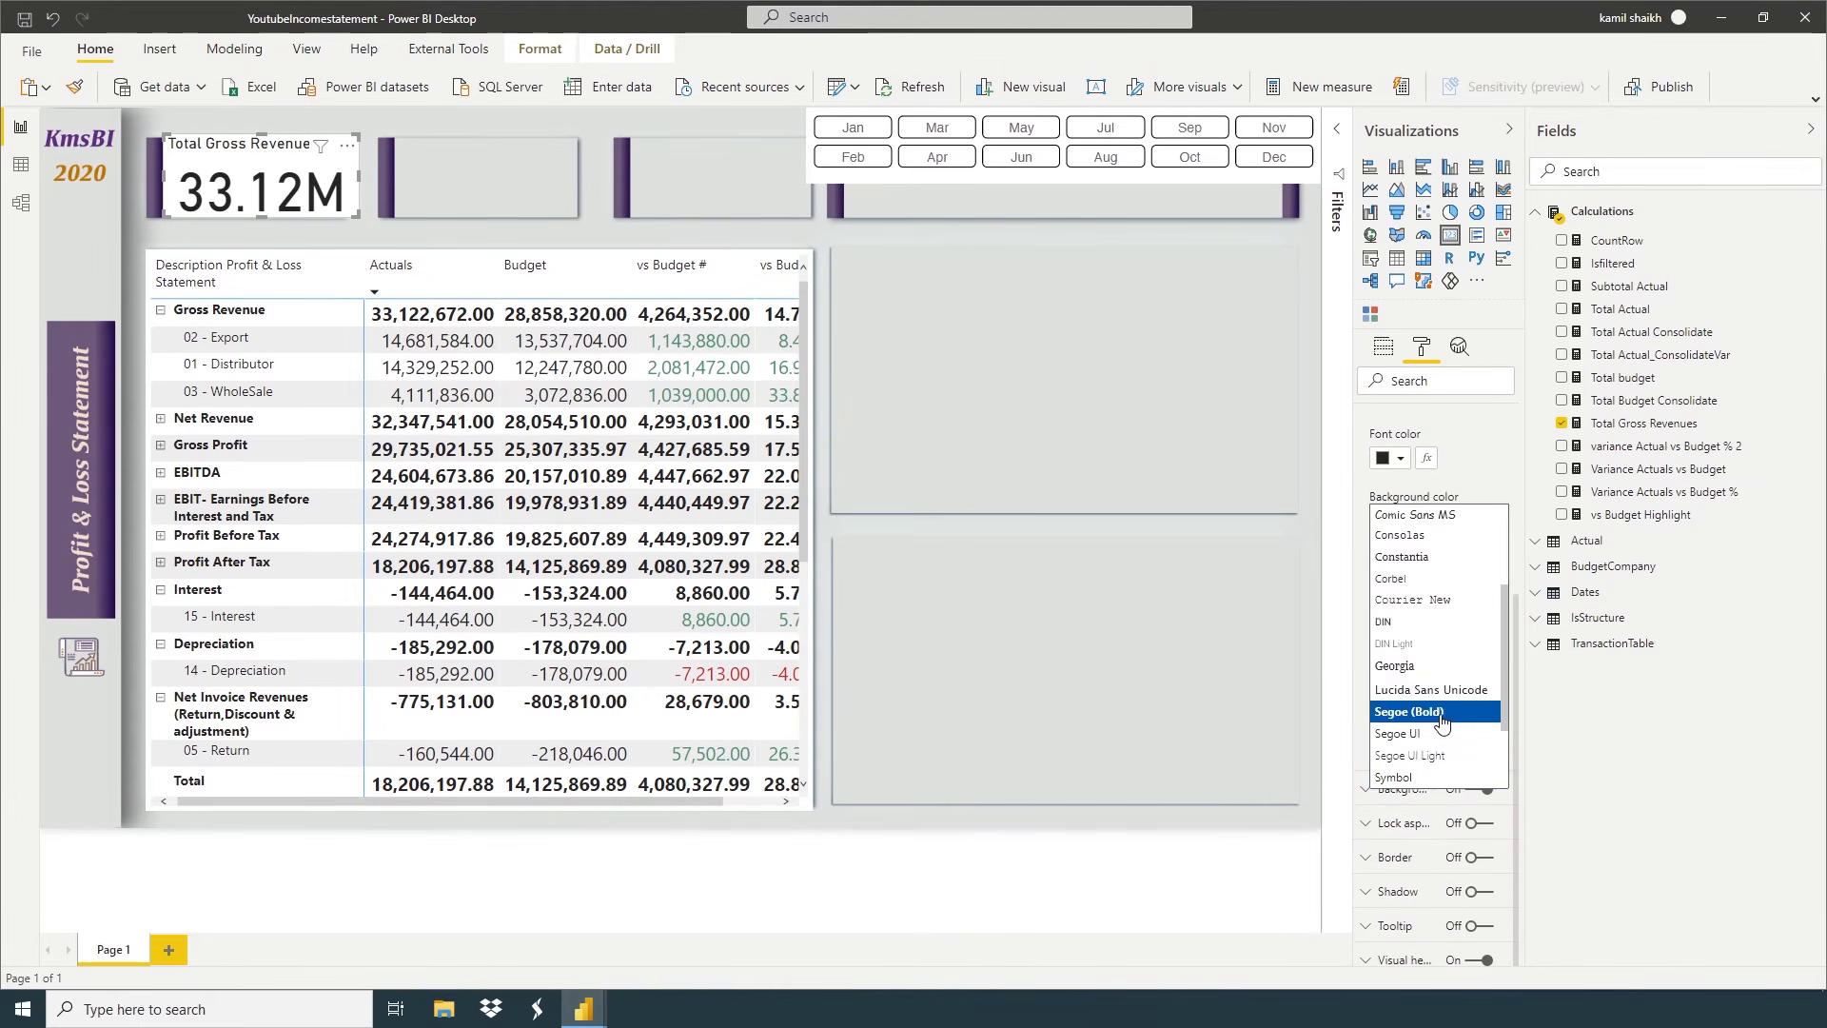
left_click(1438, 712)
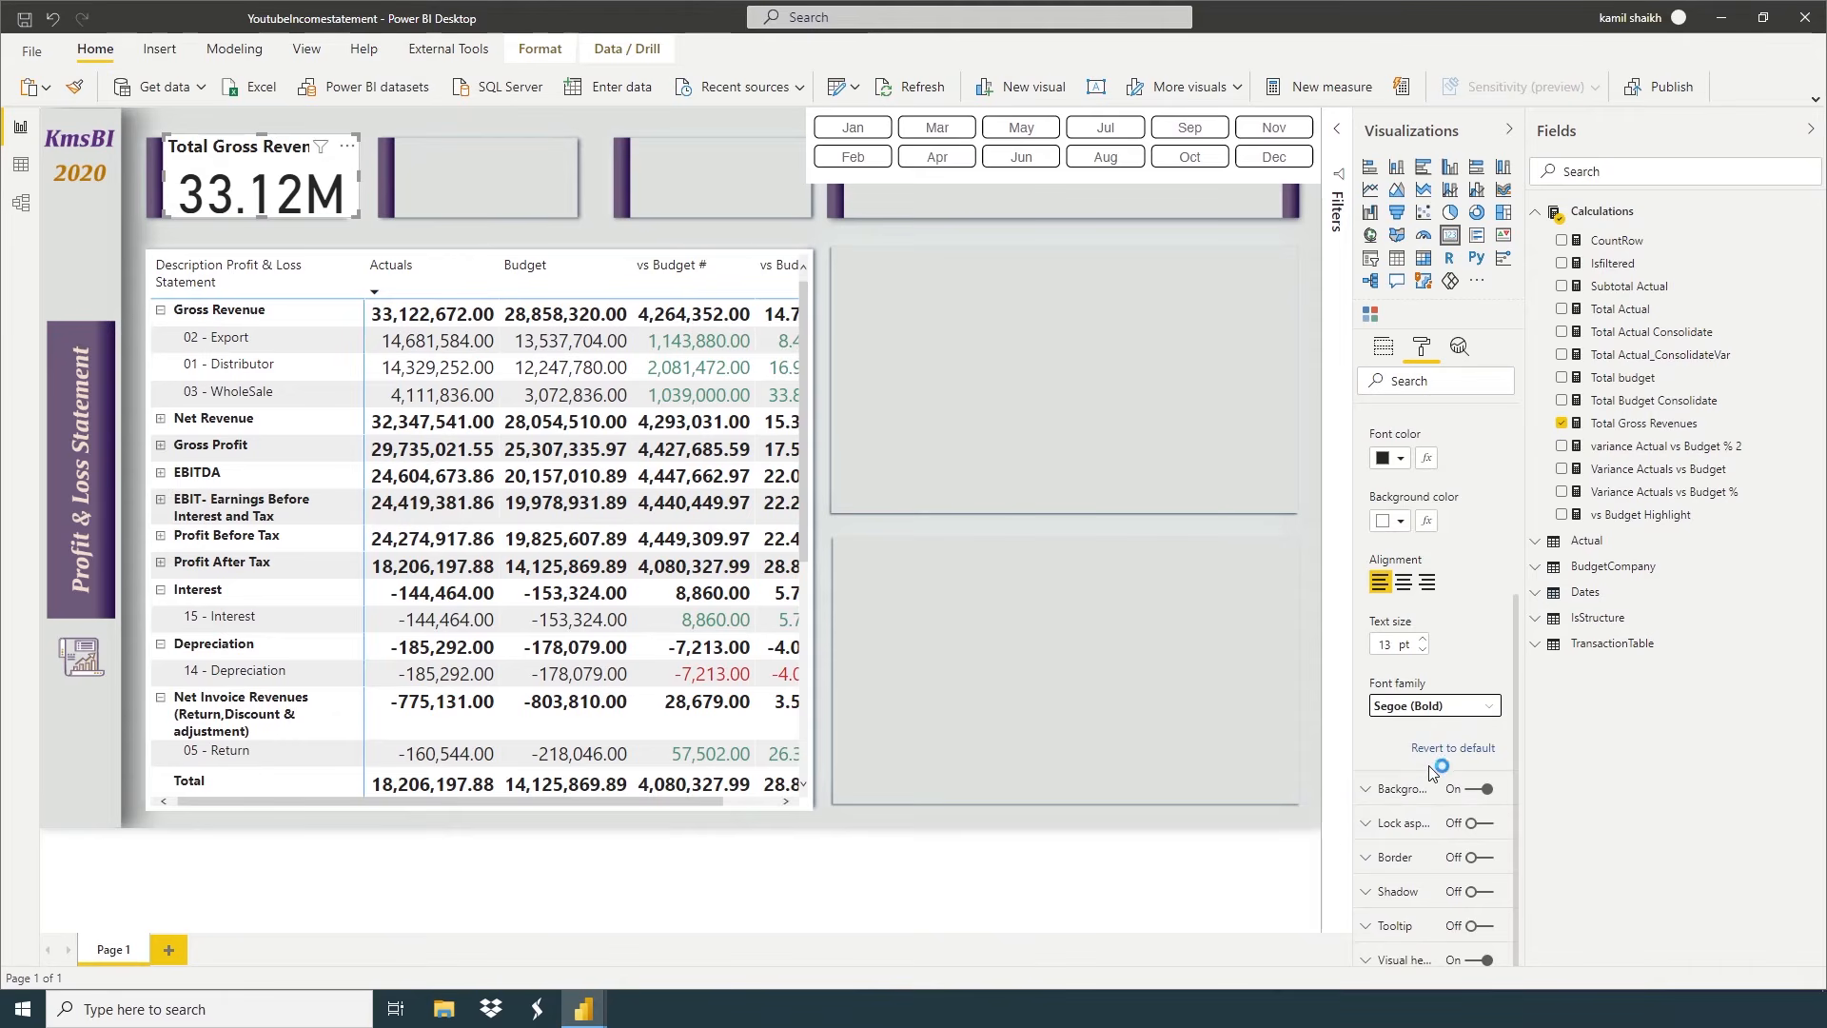
Set the card's data label to the Segoe (Bold) font family with a text size of 24 pt
scroll(1425, 656, "up", 3)
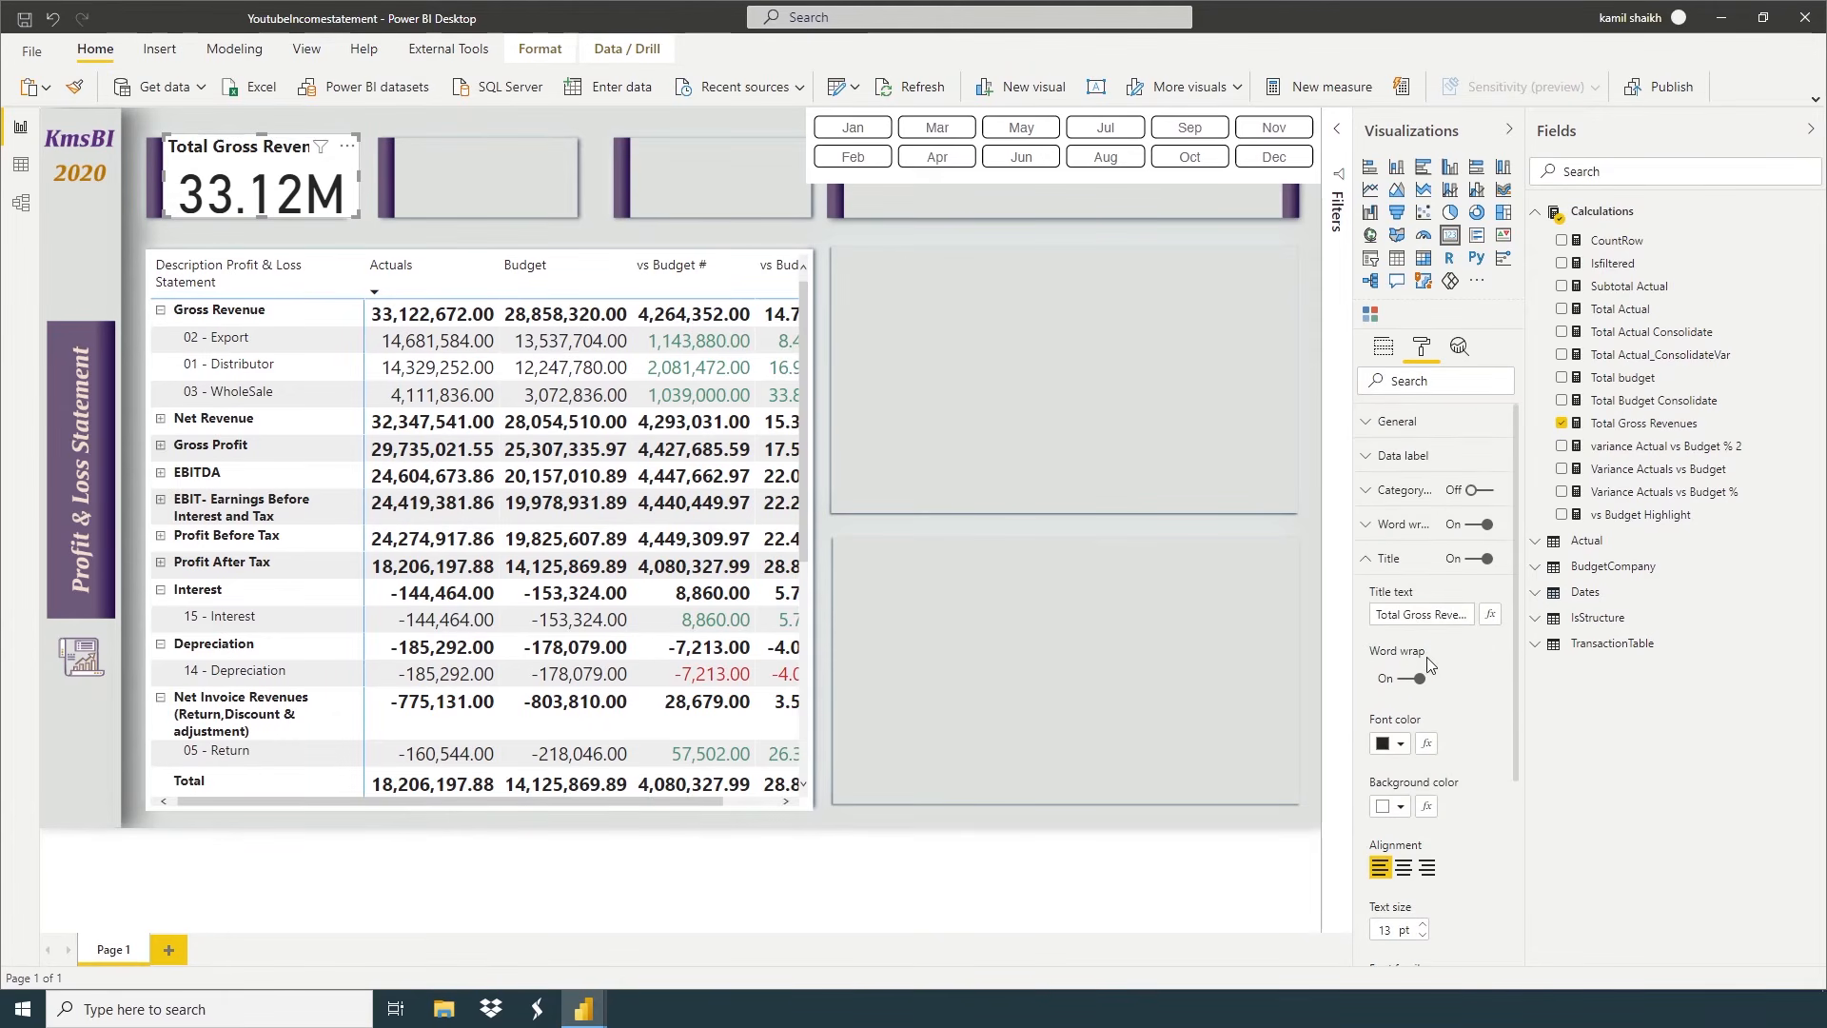
left_click(1381, 459)
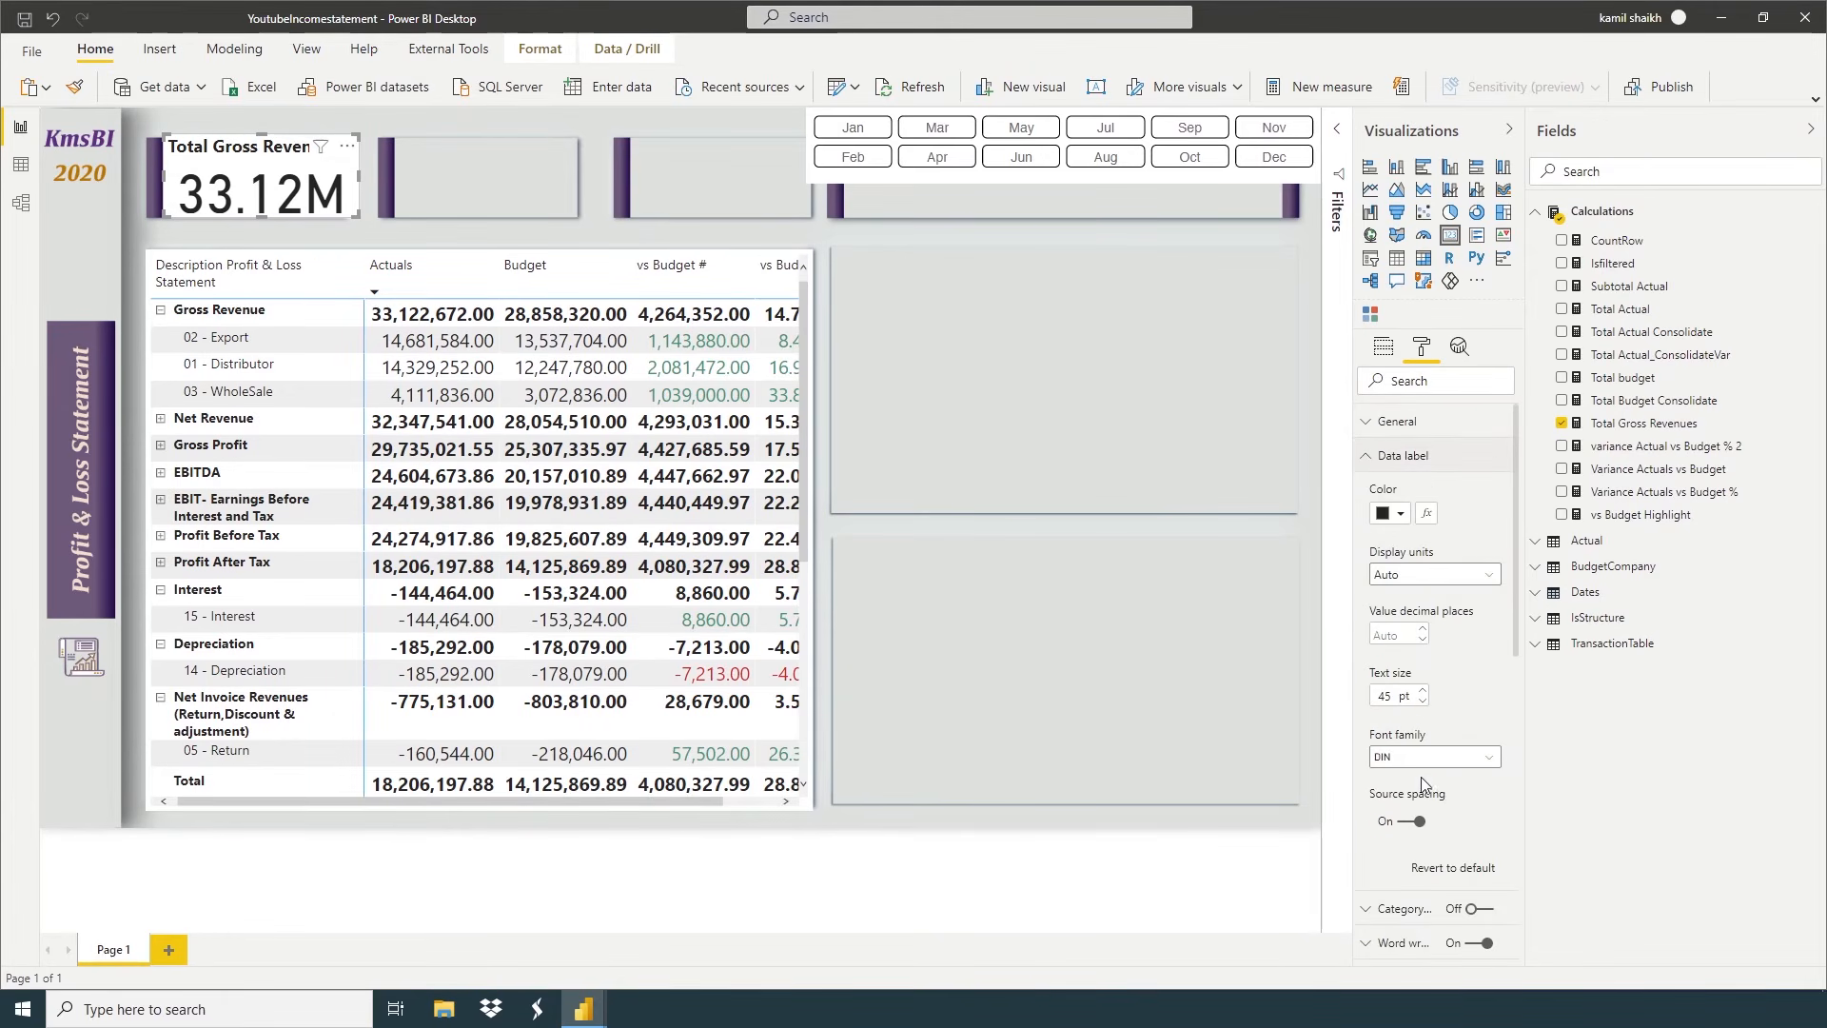
scroll(1407, 624, "down", 1)
left_click(1398, 600)
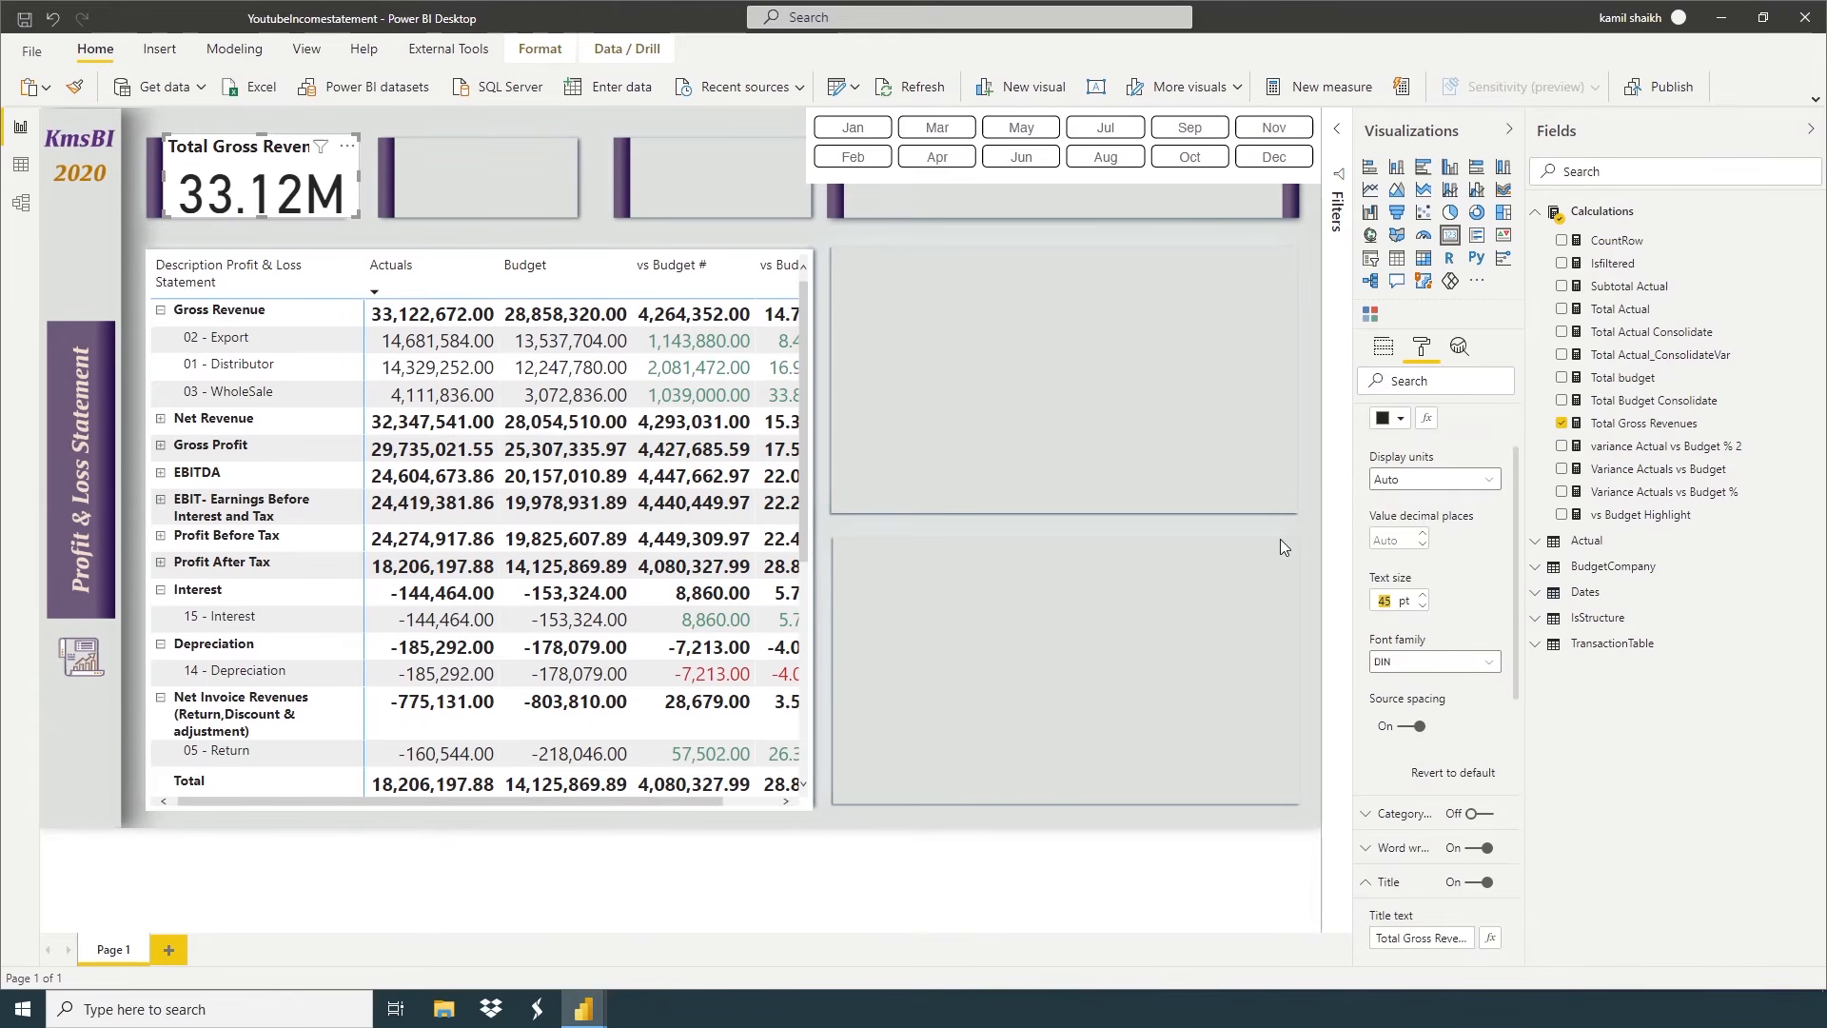
type("14")
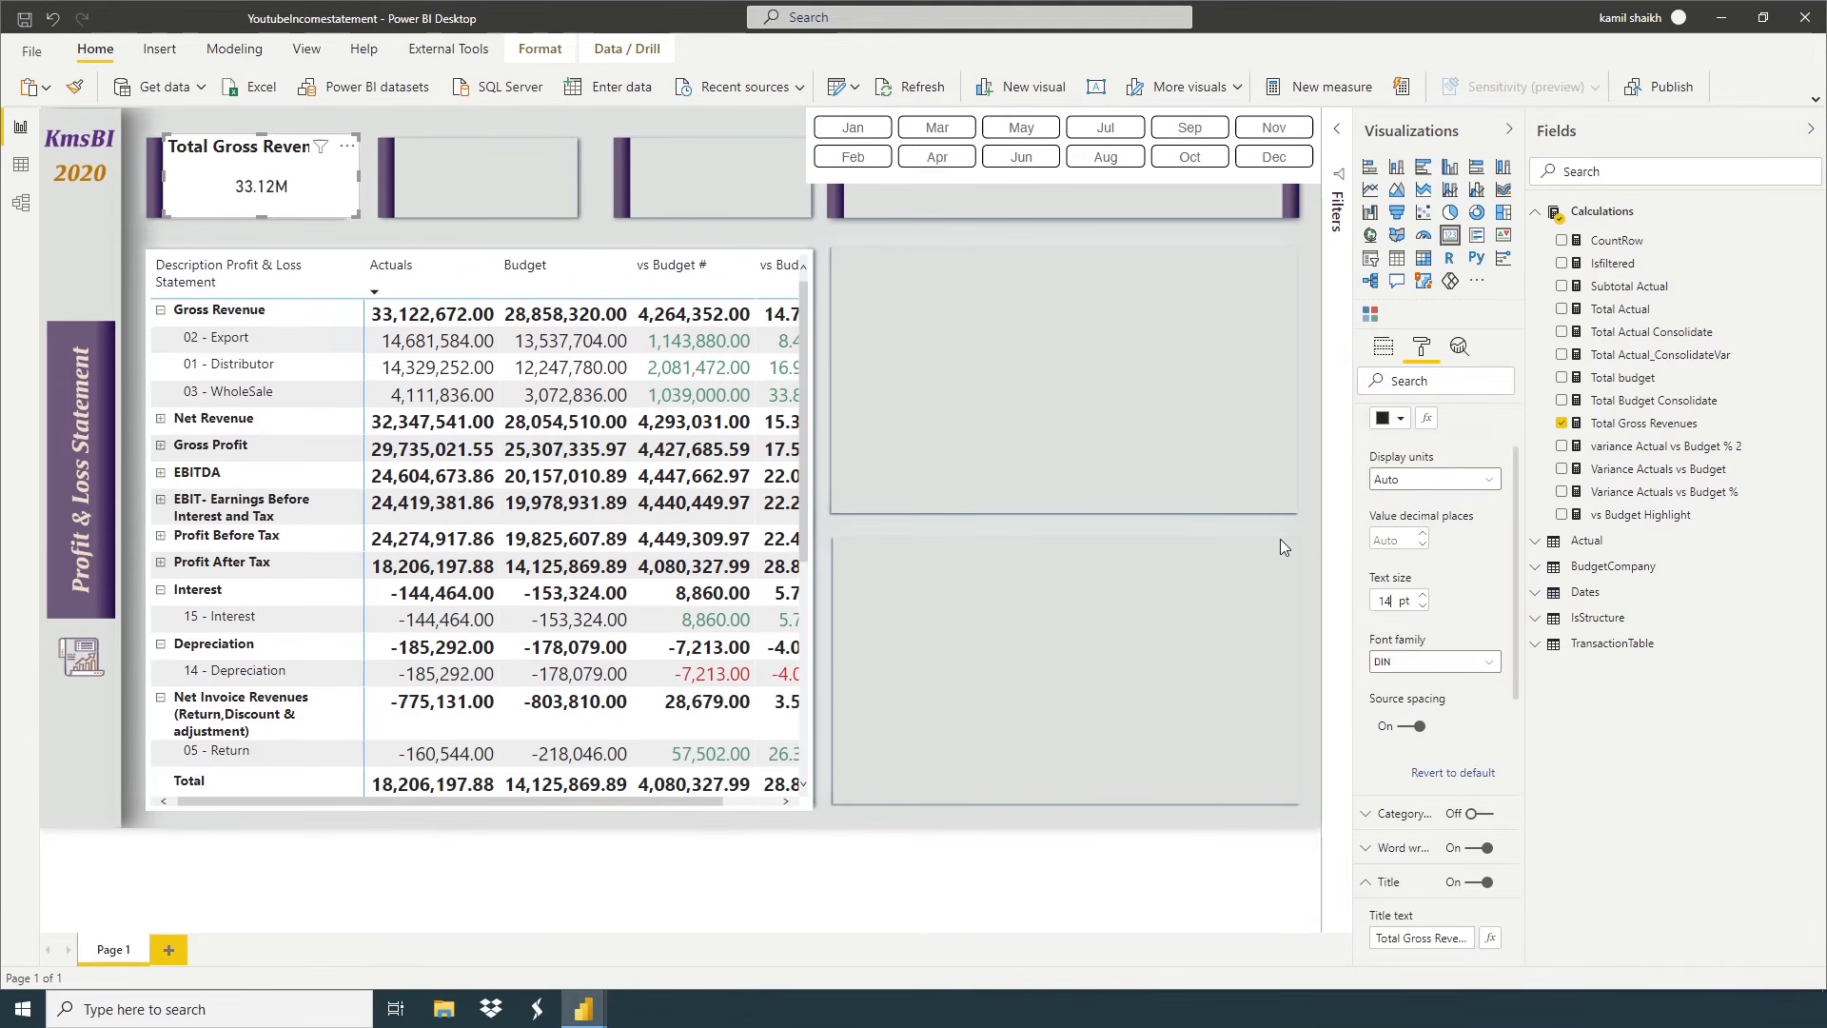
key("BackSpace")
key("BackSpace")
type("14")
left_click(1432, 661)
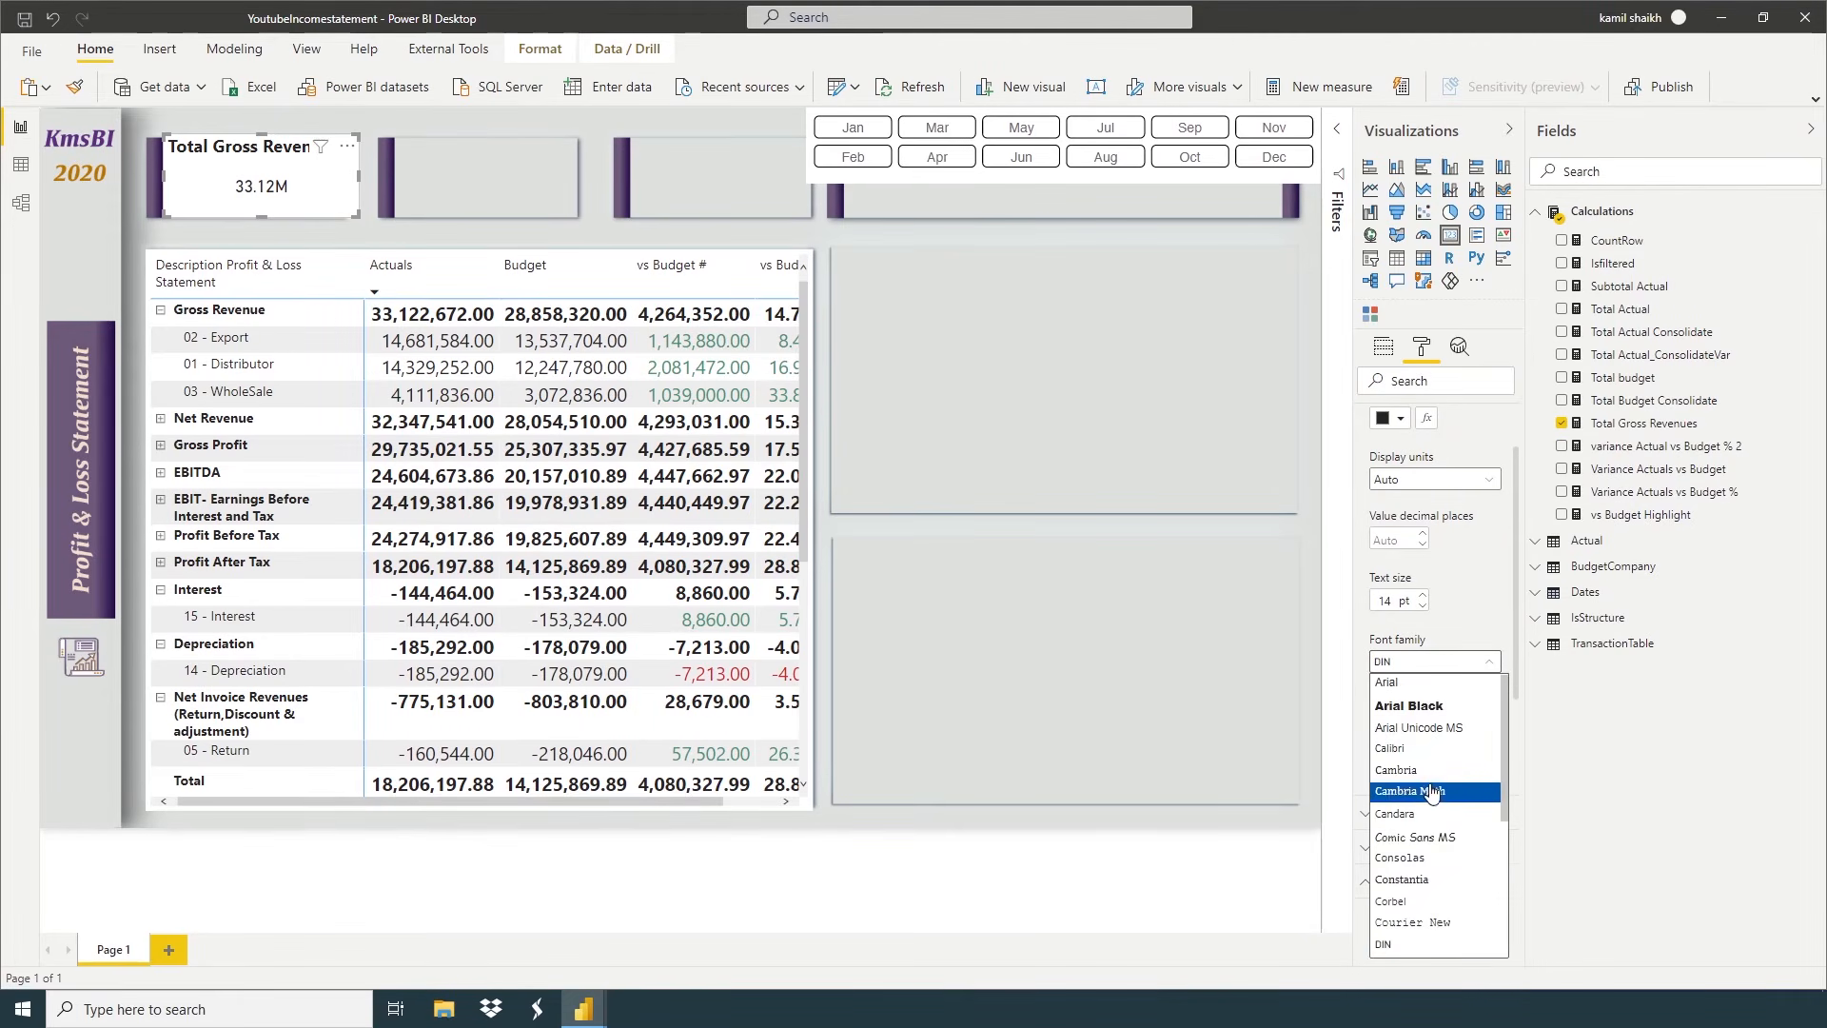
scroll(1441, 838, "down", 3)
left_click(1447, 845)
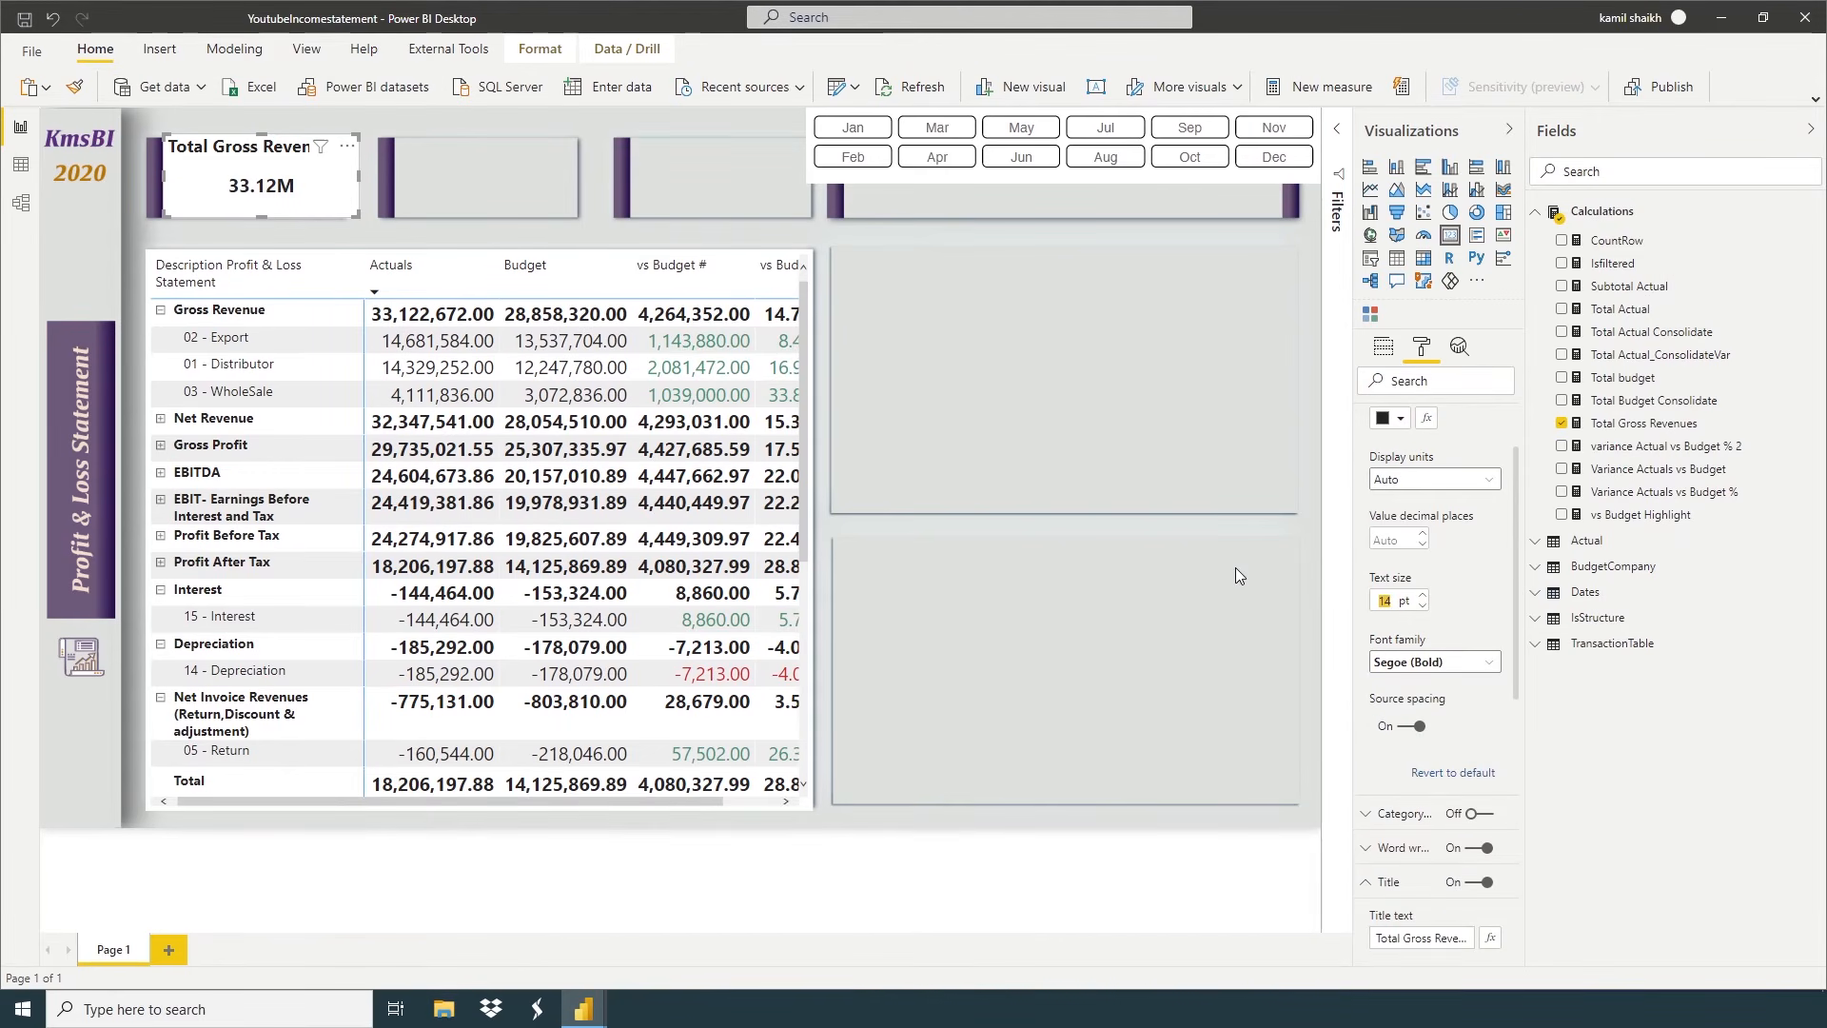
type("24")
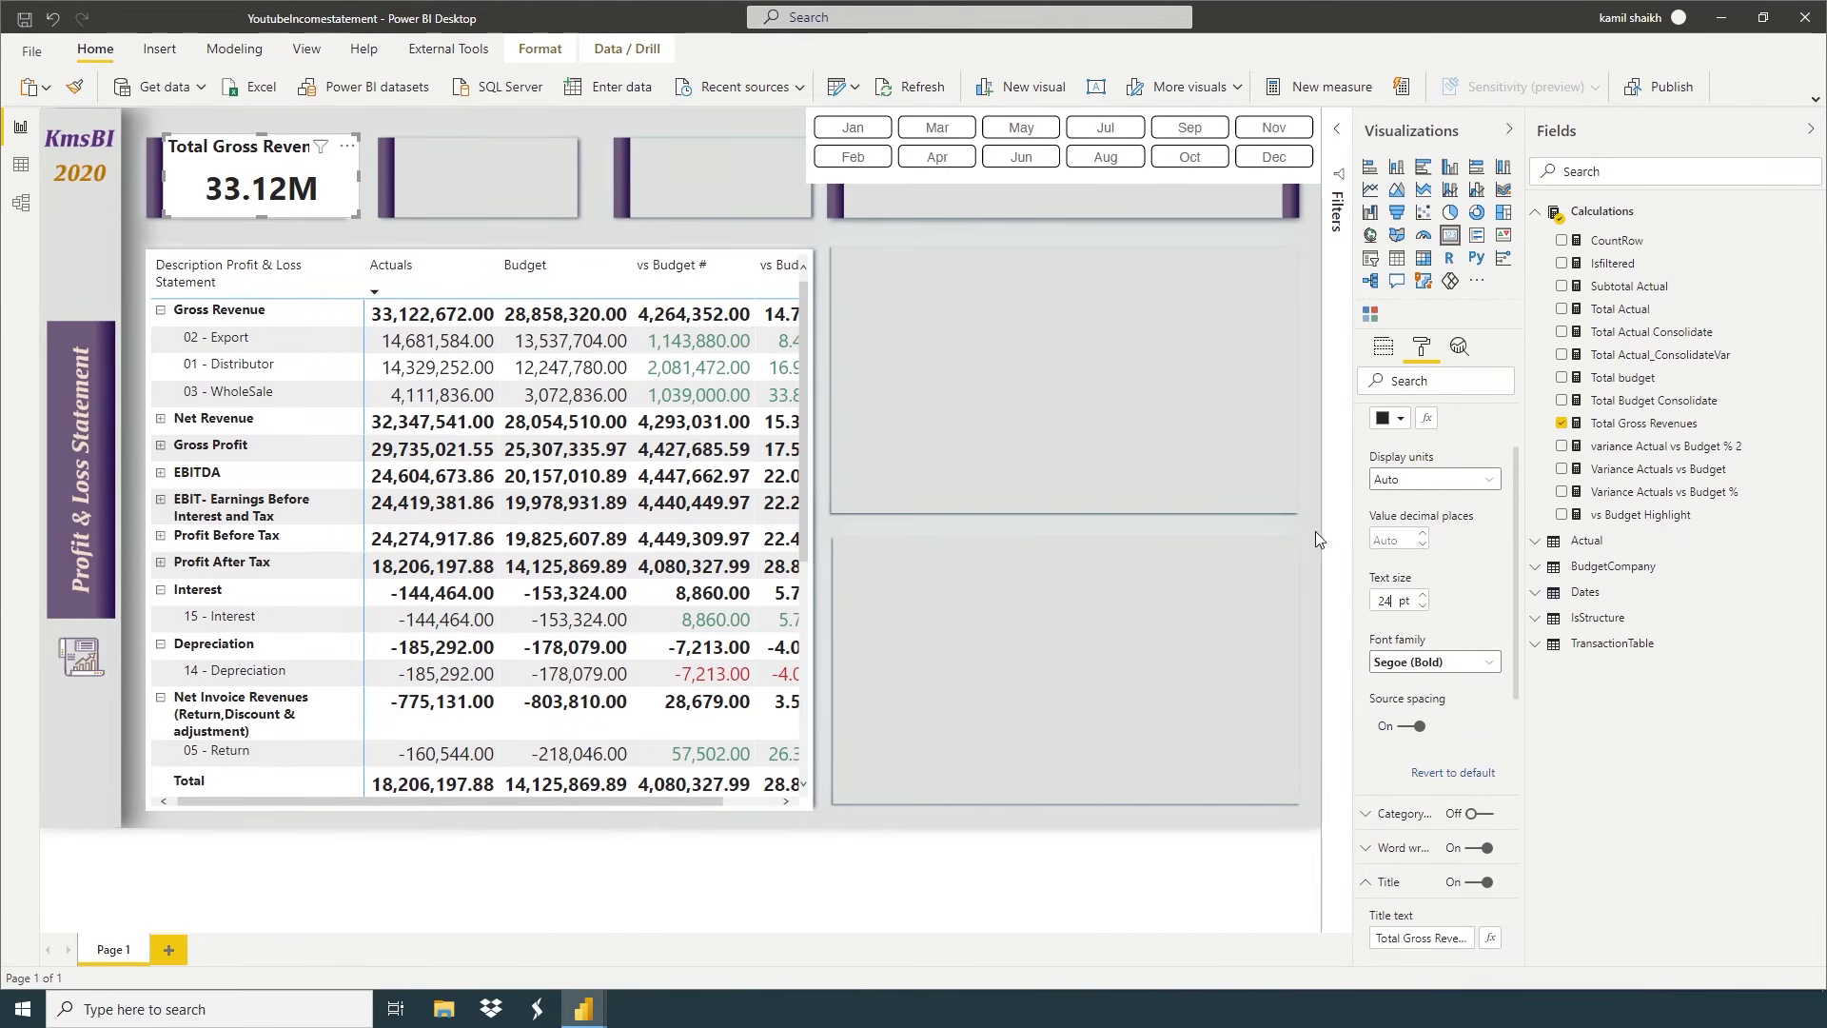
Turn off the card's background and adjust the card to fit within the first small frame
scroll(1471, 897, "down", 4)
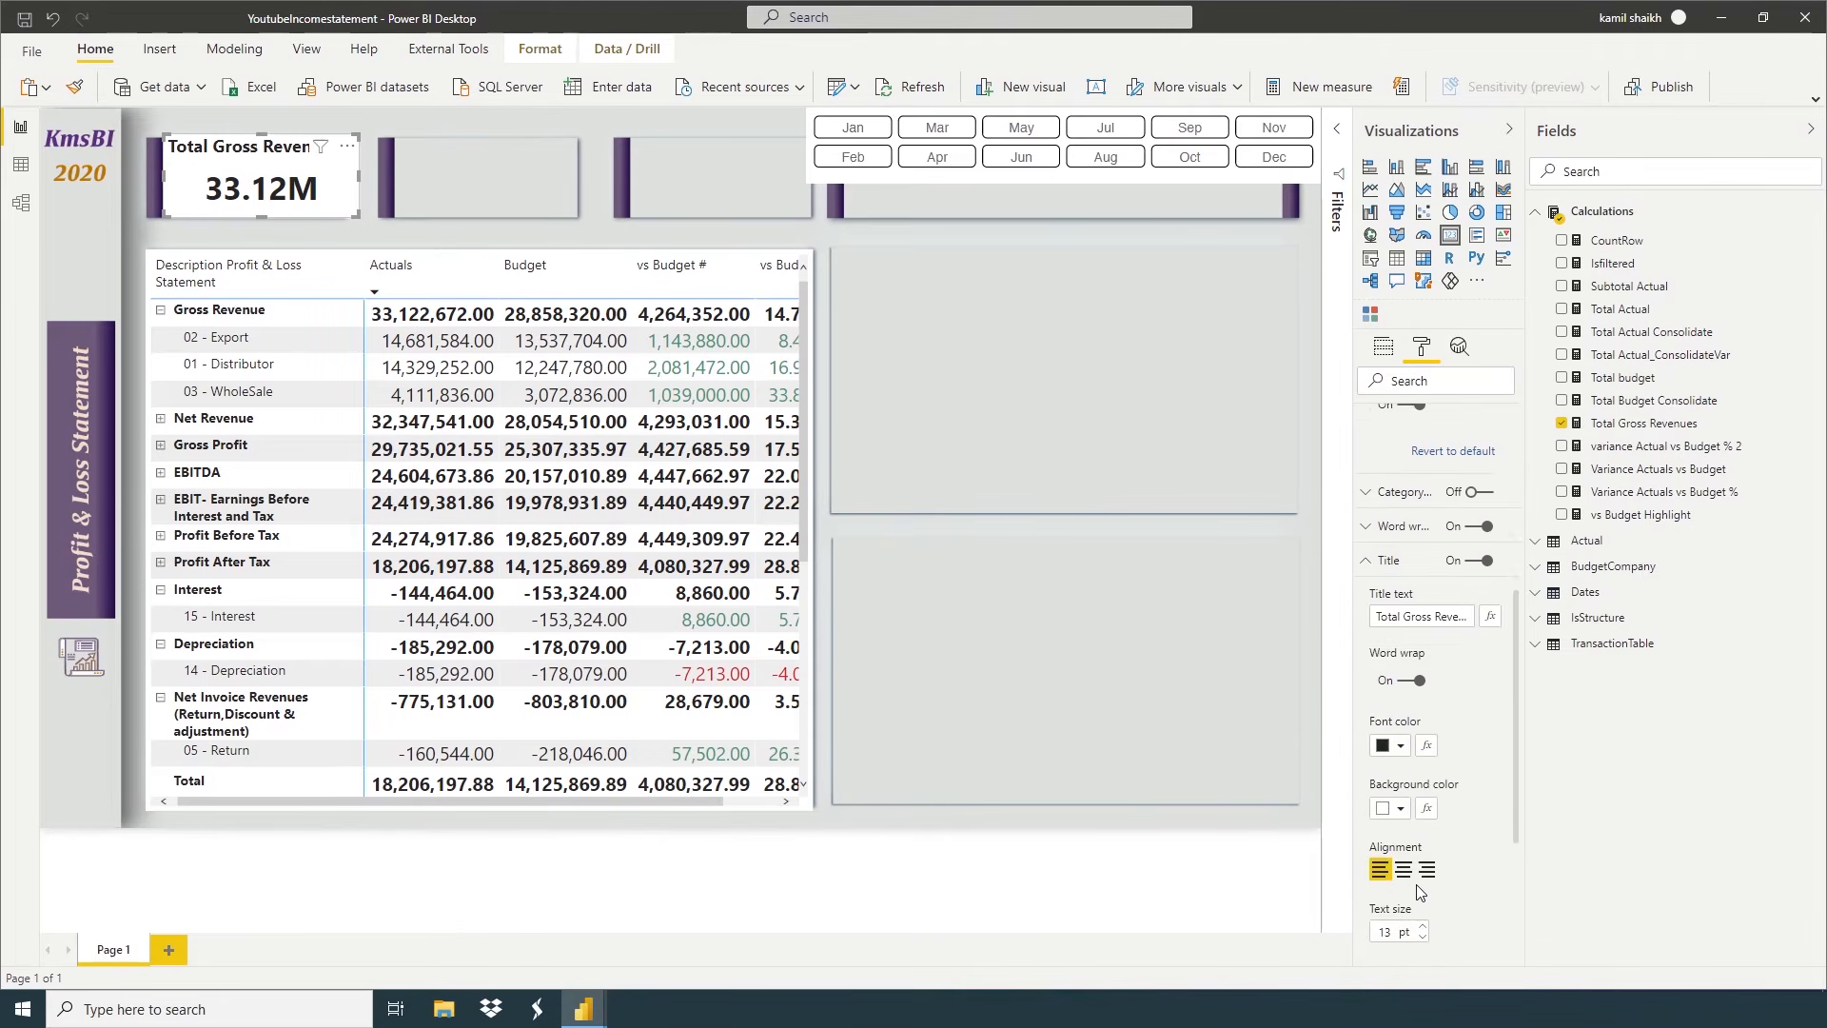
scroll(1471, 897, "down", 2)
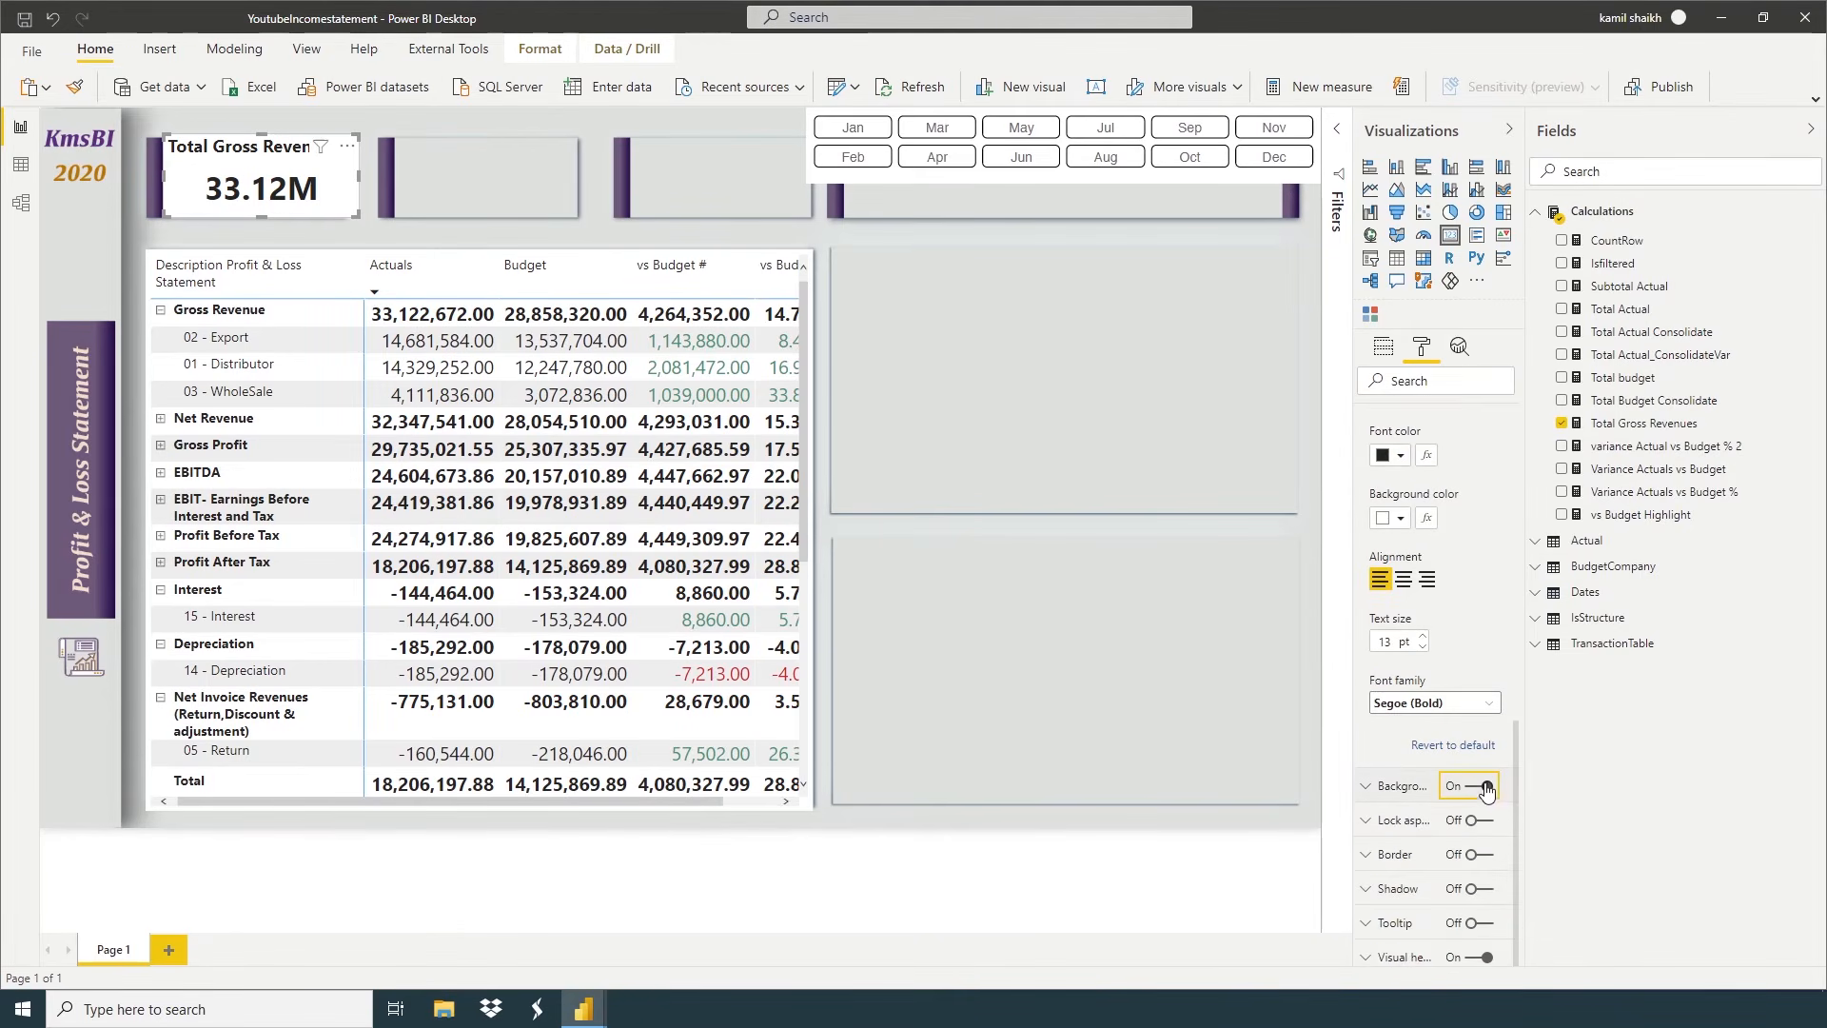
left_click(341, 184)
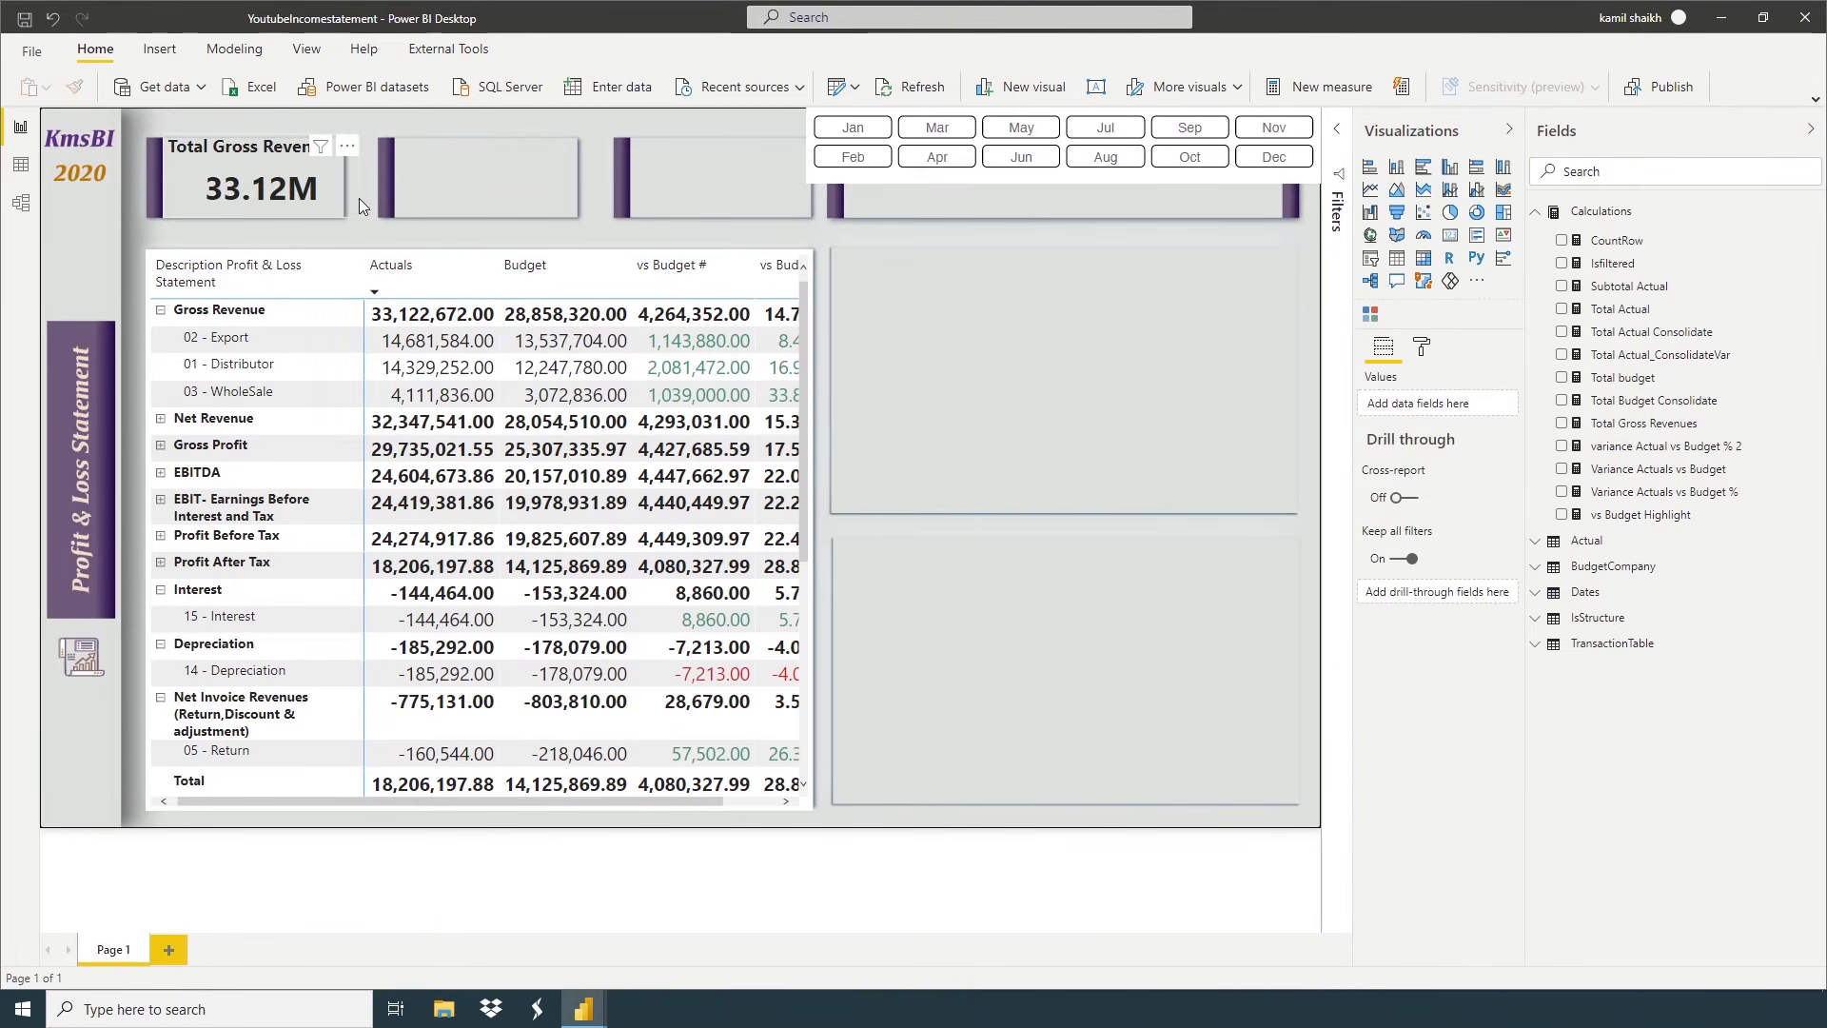
mouse_move(361, 185)
left_mouse_down()
mouse_move(322, 165)
mouse_move(339, 175)
left_mouse_up()
left_click_drag(188, 169, 187, 169)
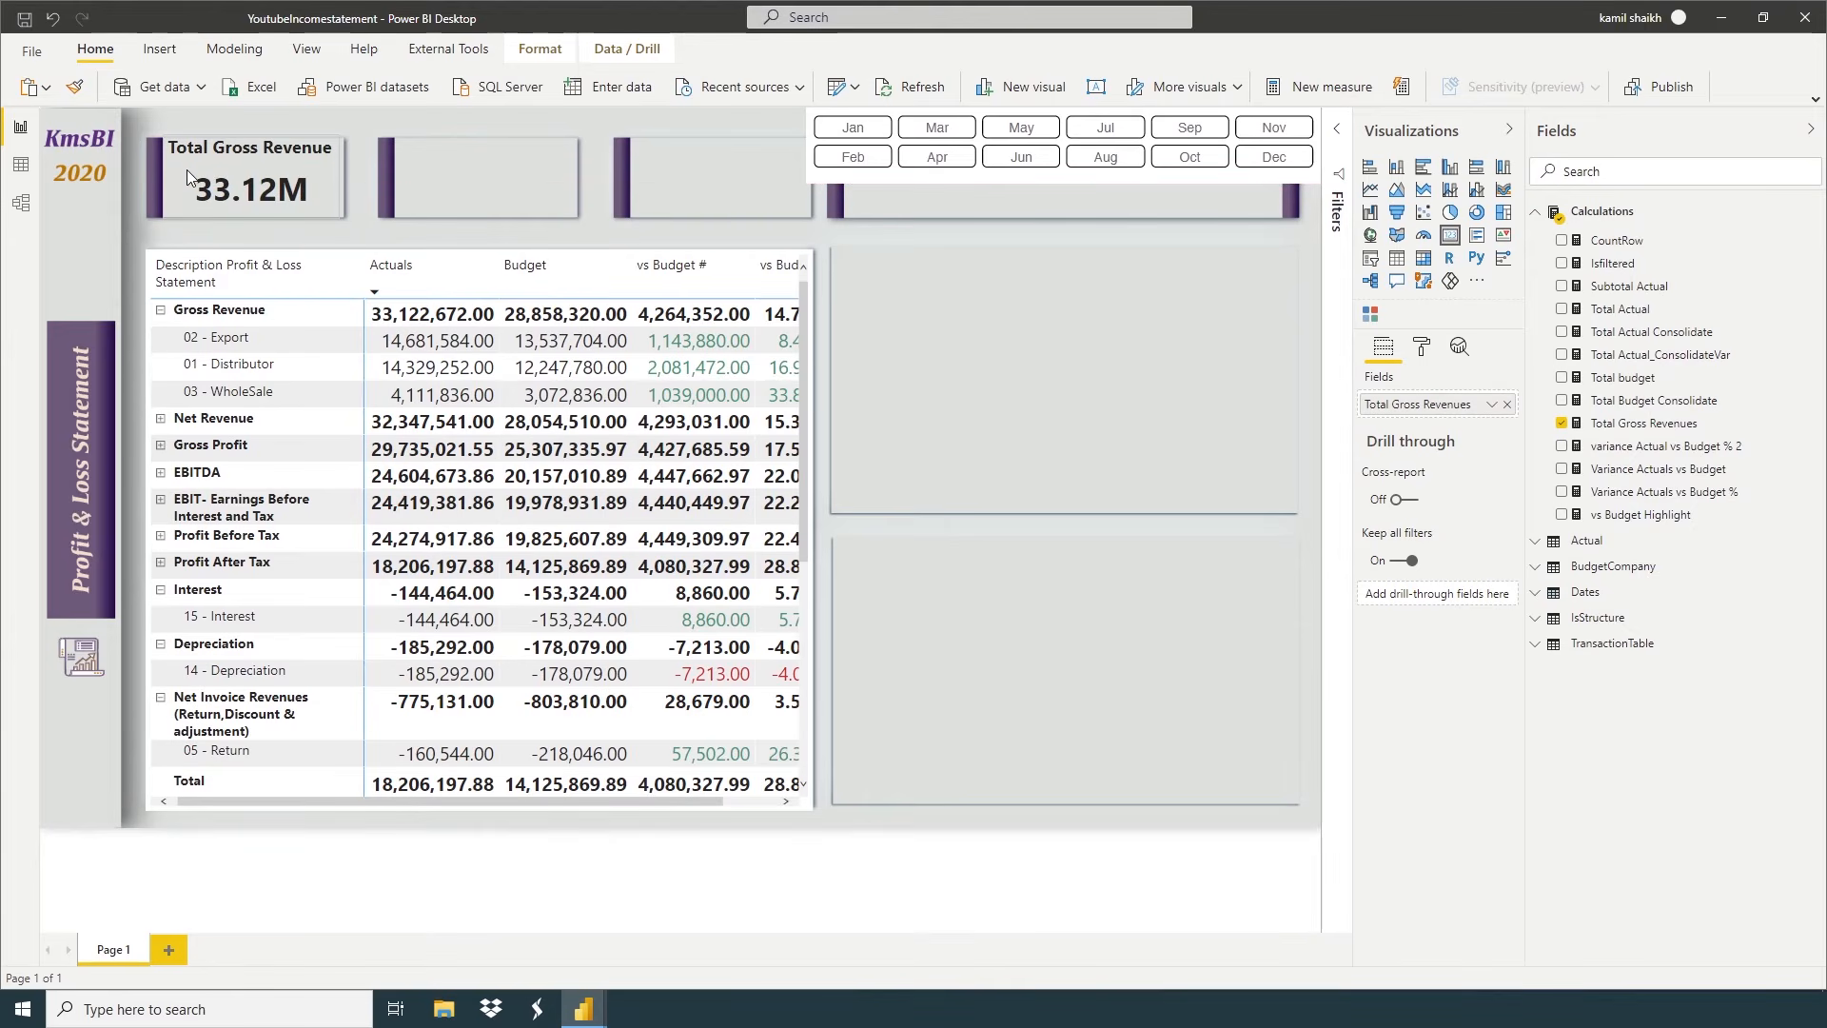
Nudge the Total Gross Revenue card slightly to the right and adjust its vertical position within the first small frame
key("Right")
key("Right")
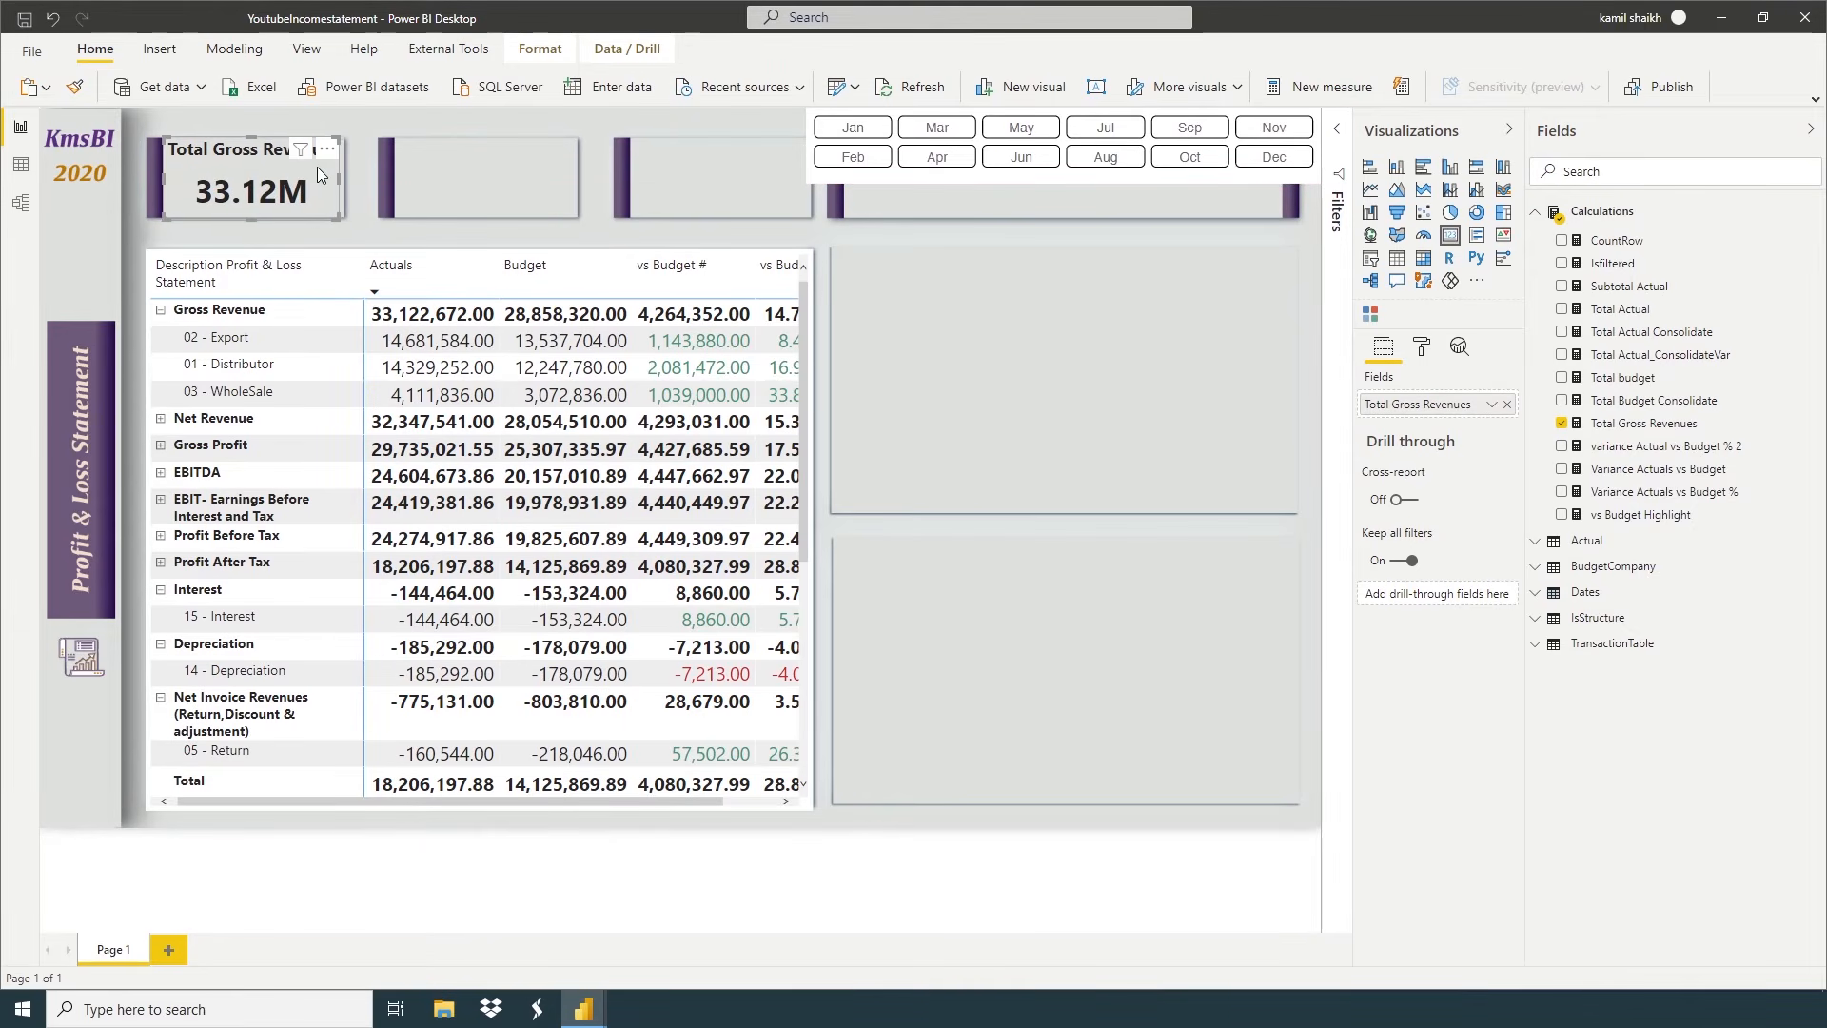
key("Down")
key("Down")
key("Down")
key("Up")
key("Up")
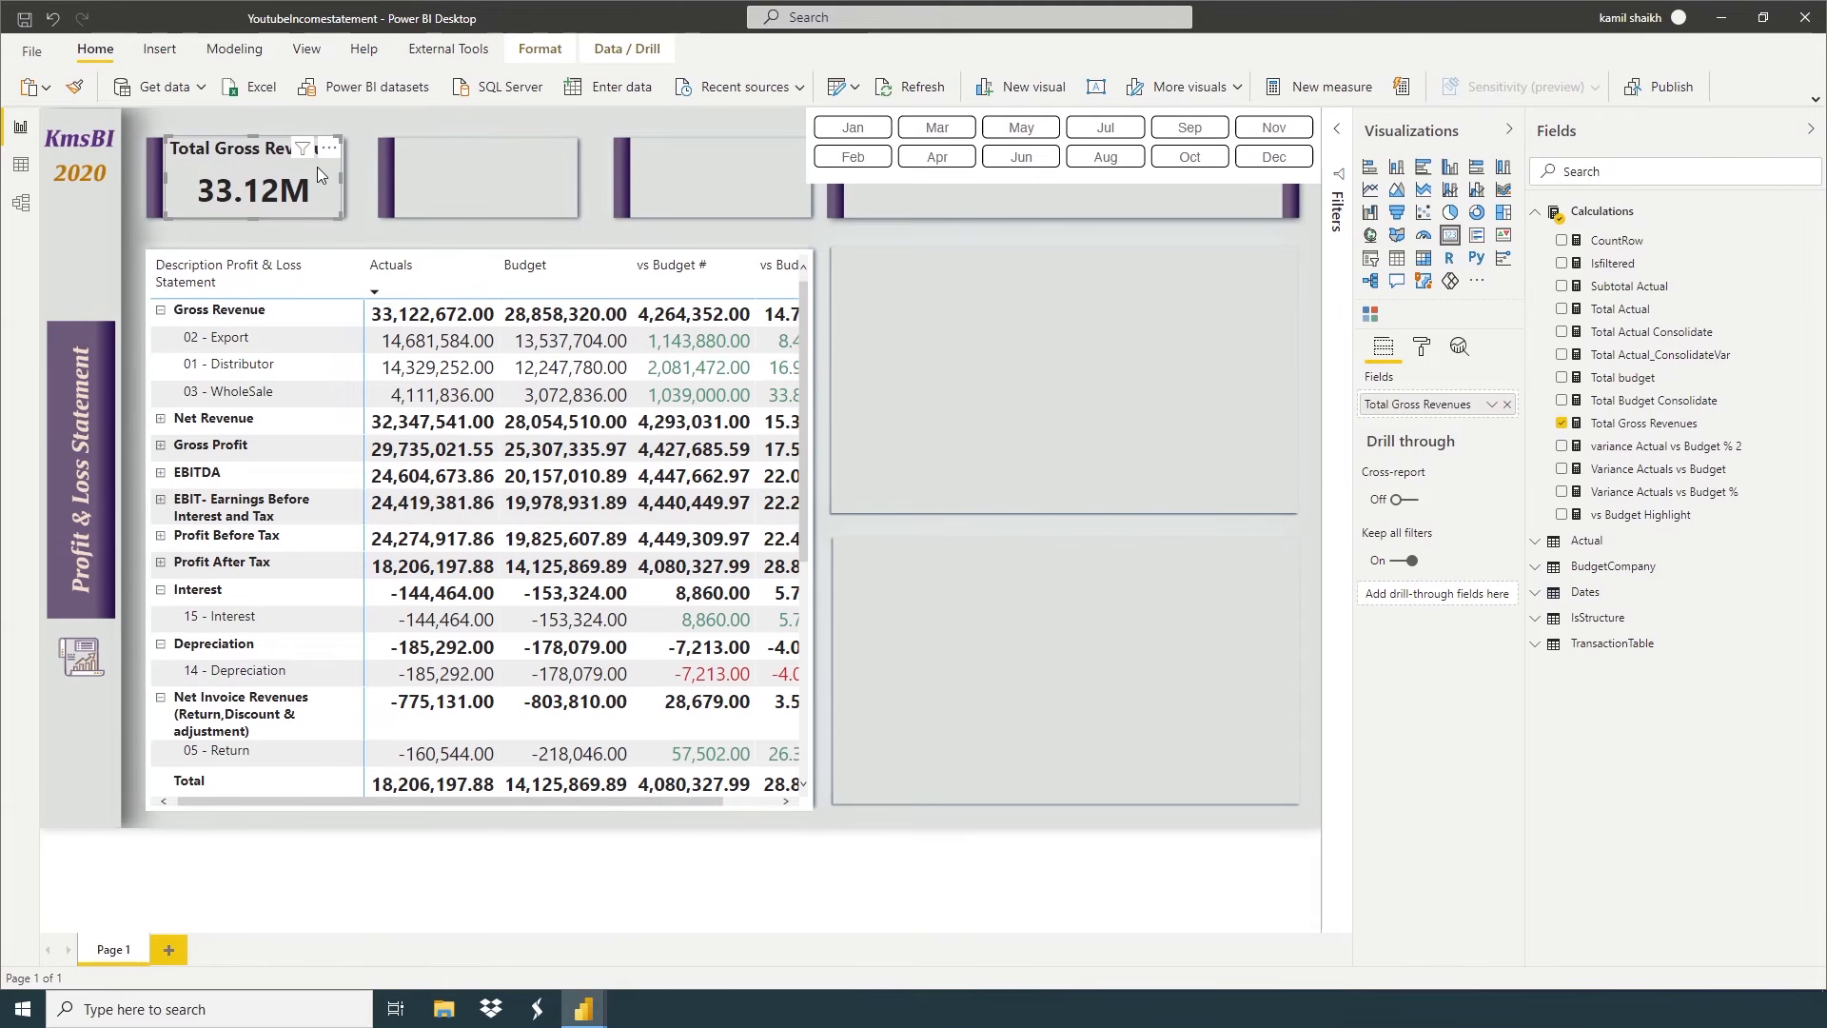
left_click(361, 215)
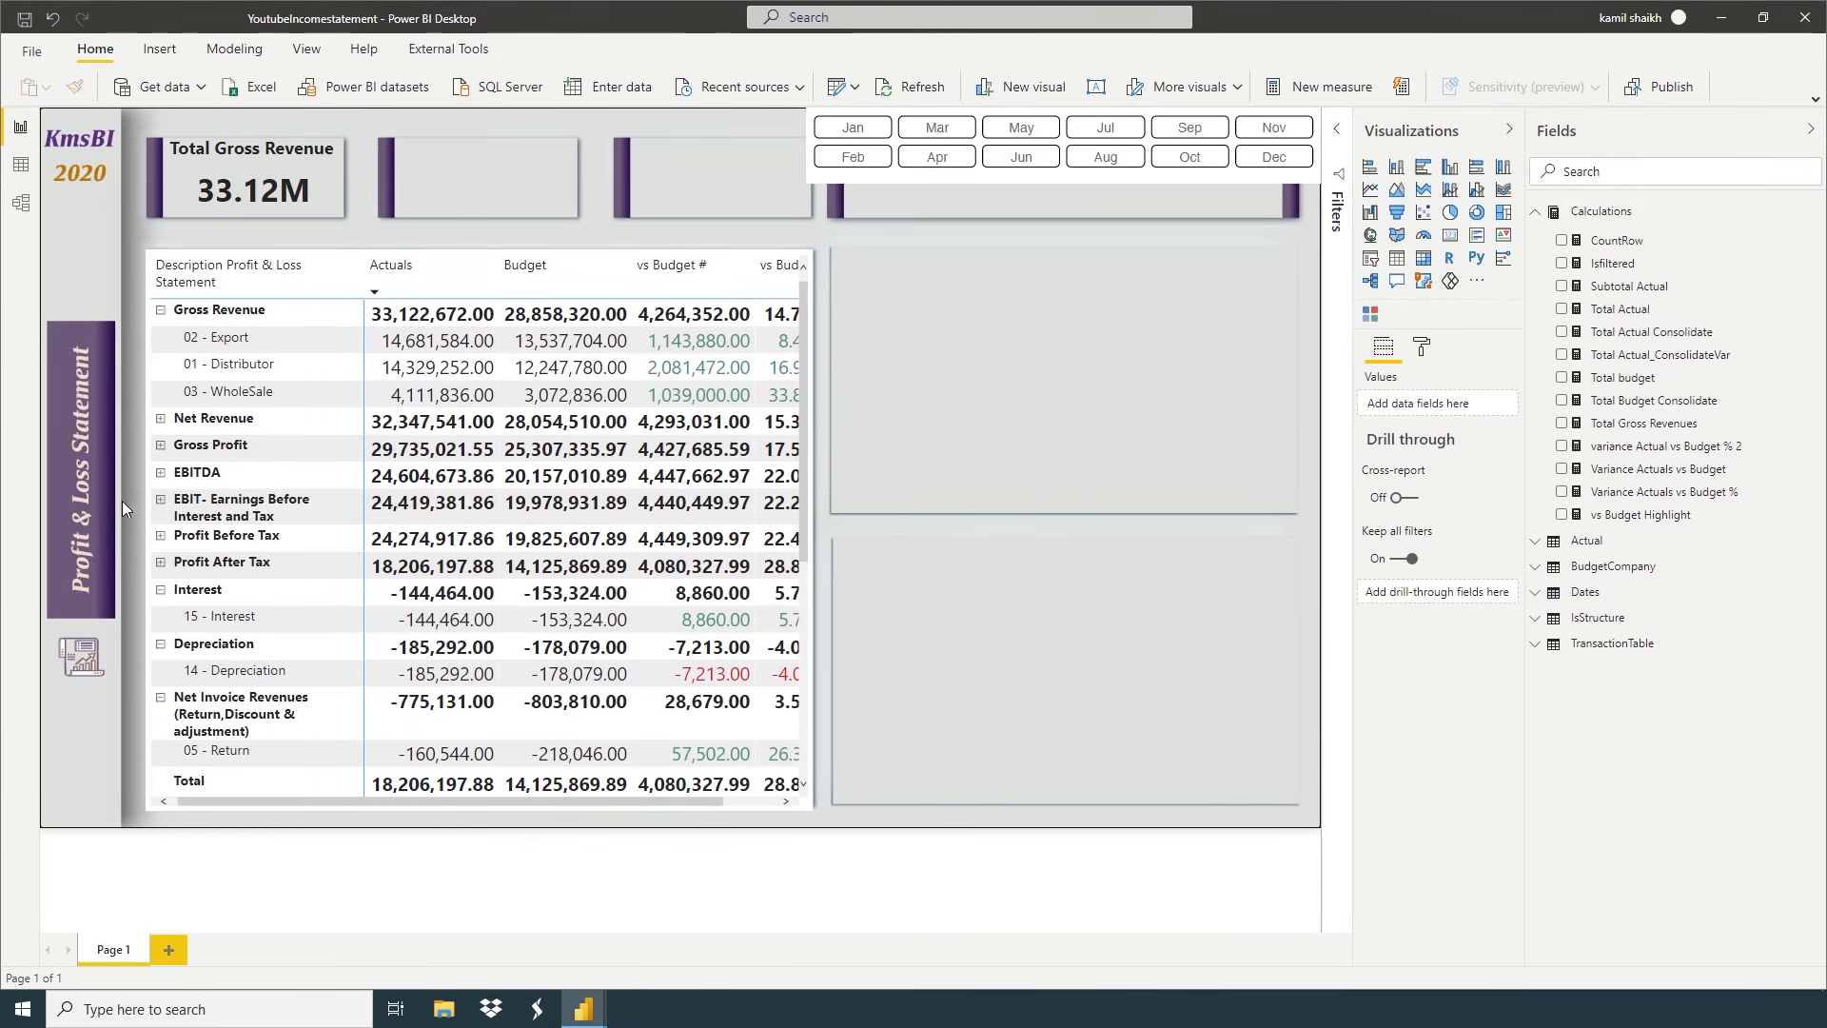
Set the Total Gross Revenue card's data label color to #5E3082 and its text size to 22 pt
left_click(324, 210)
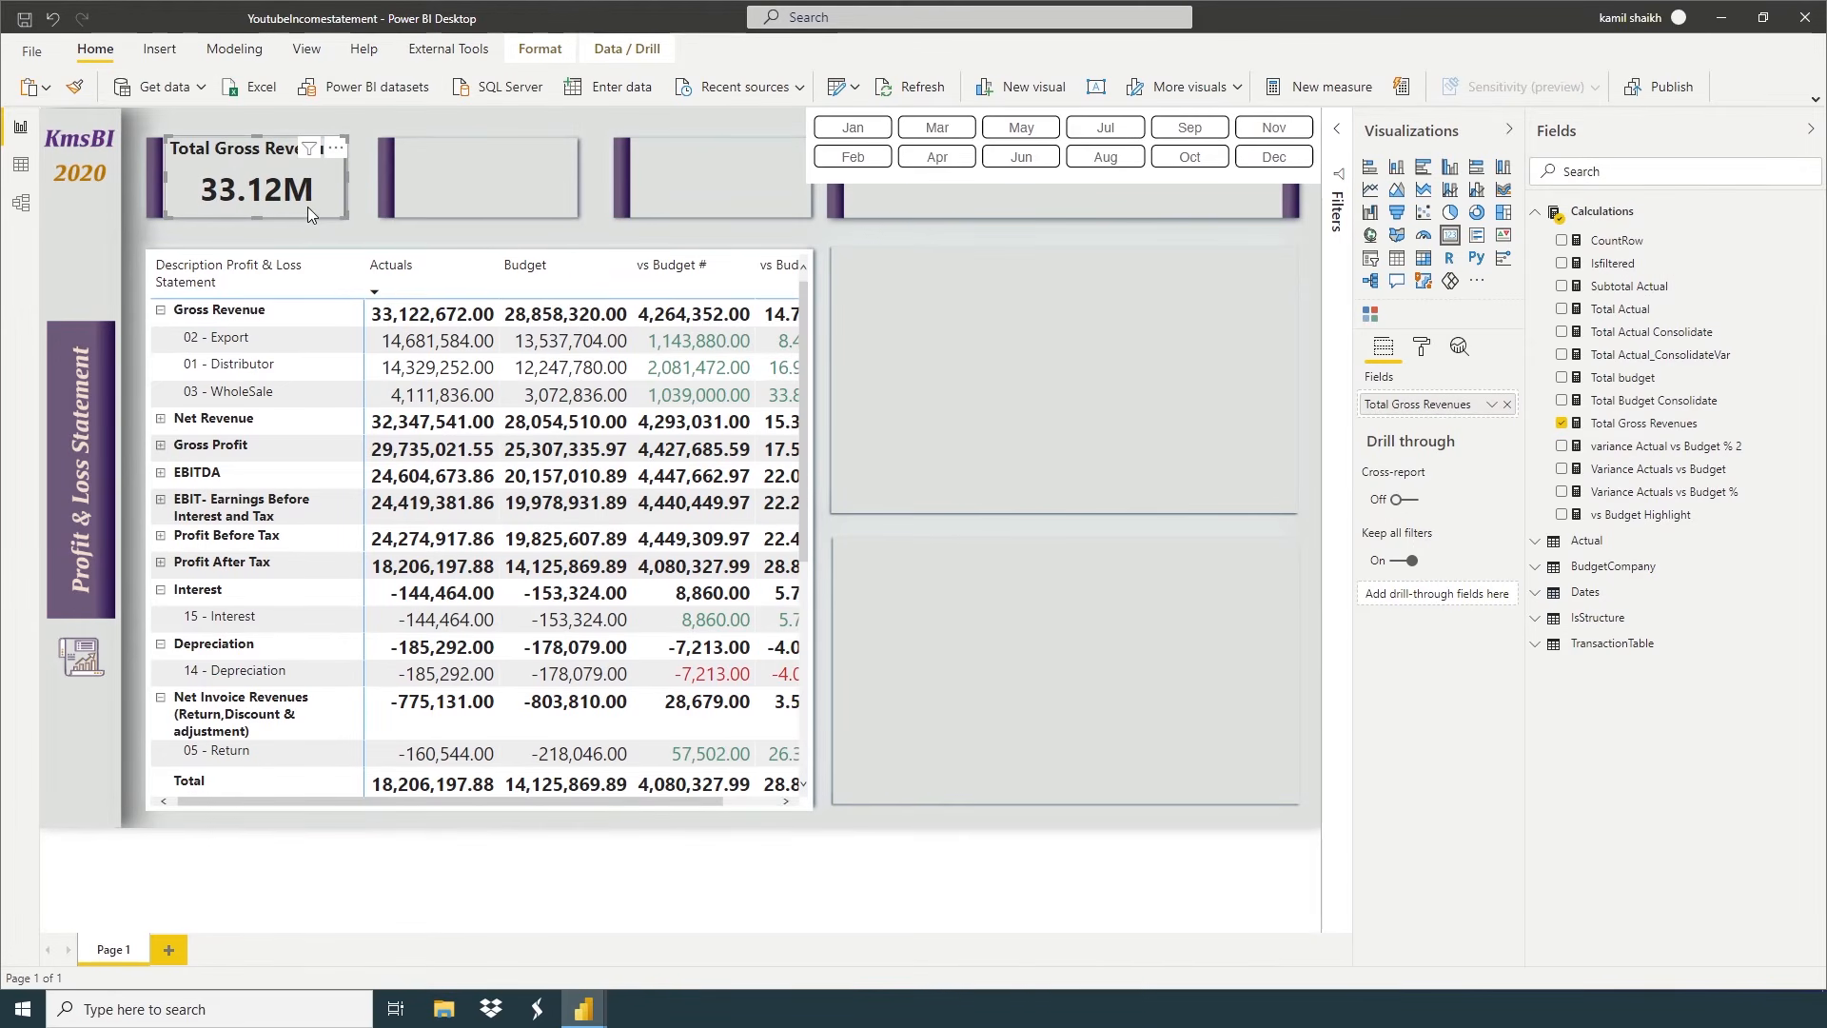
left_click(1418, 347)
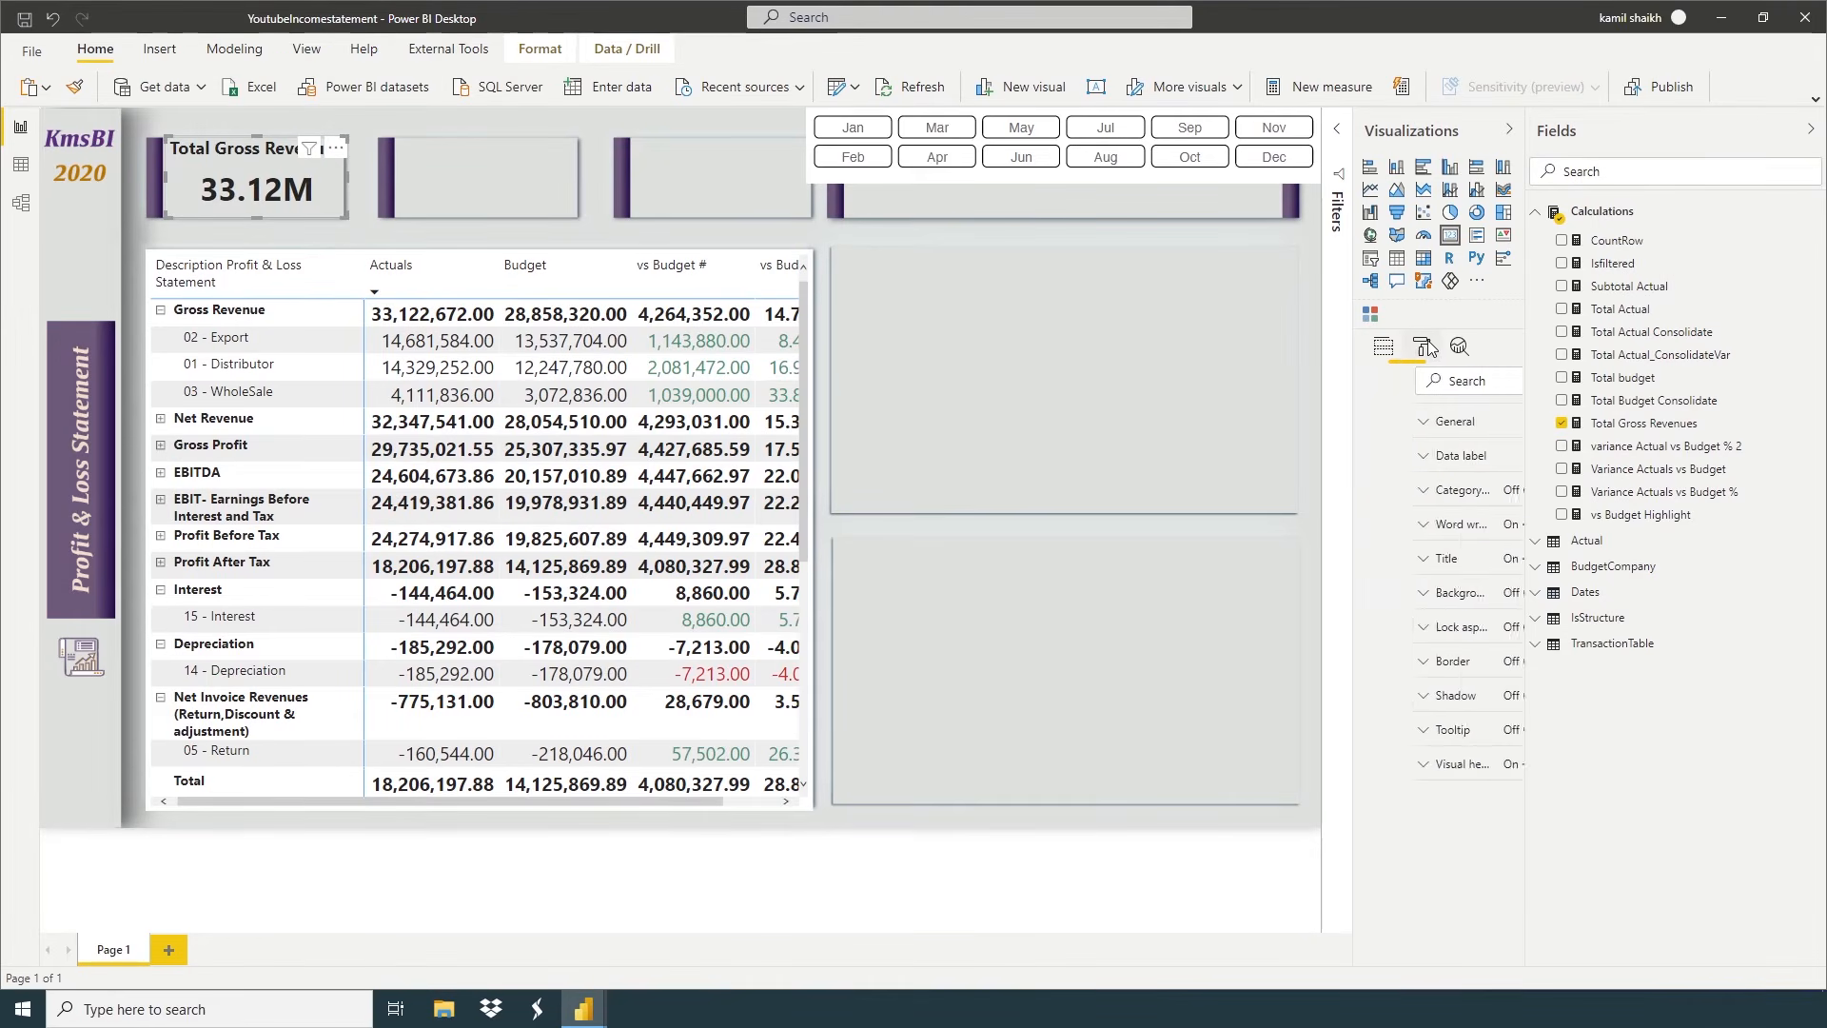
left_click(1373, 460)
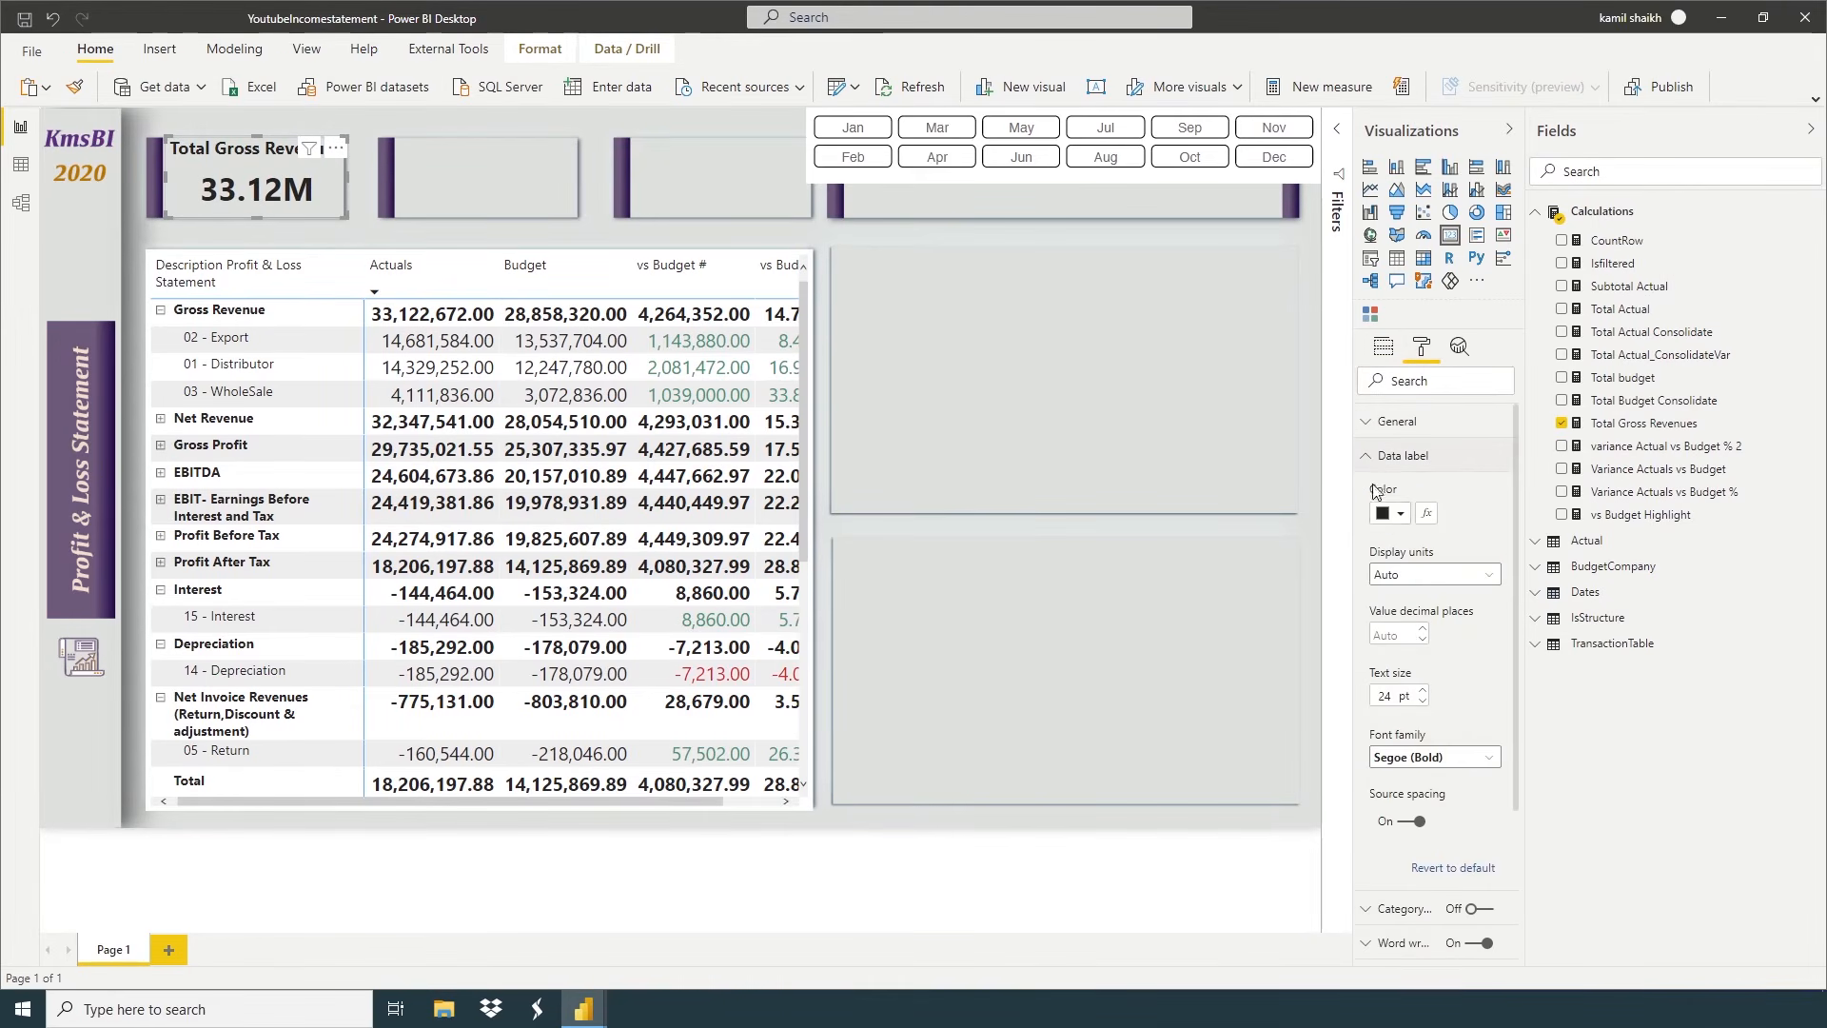
left_click(1391, 522)
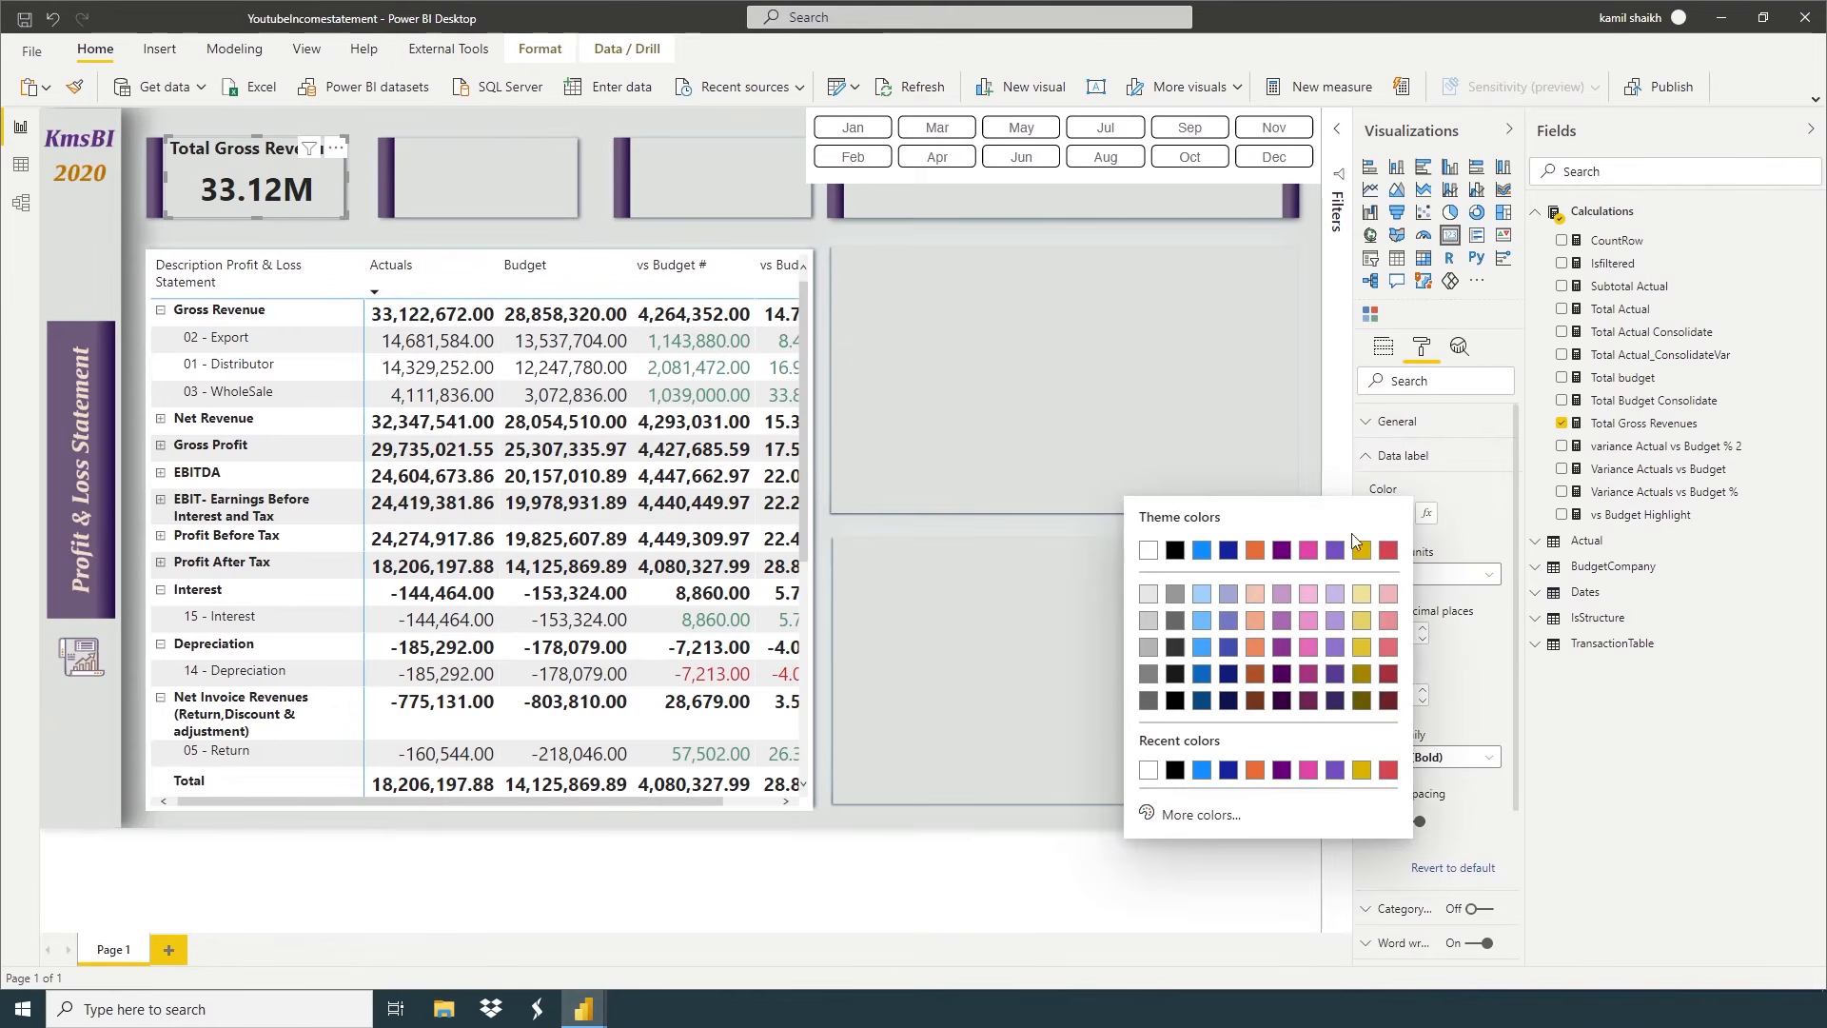
left_click(1190, 815)
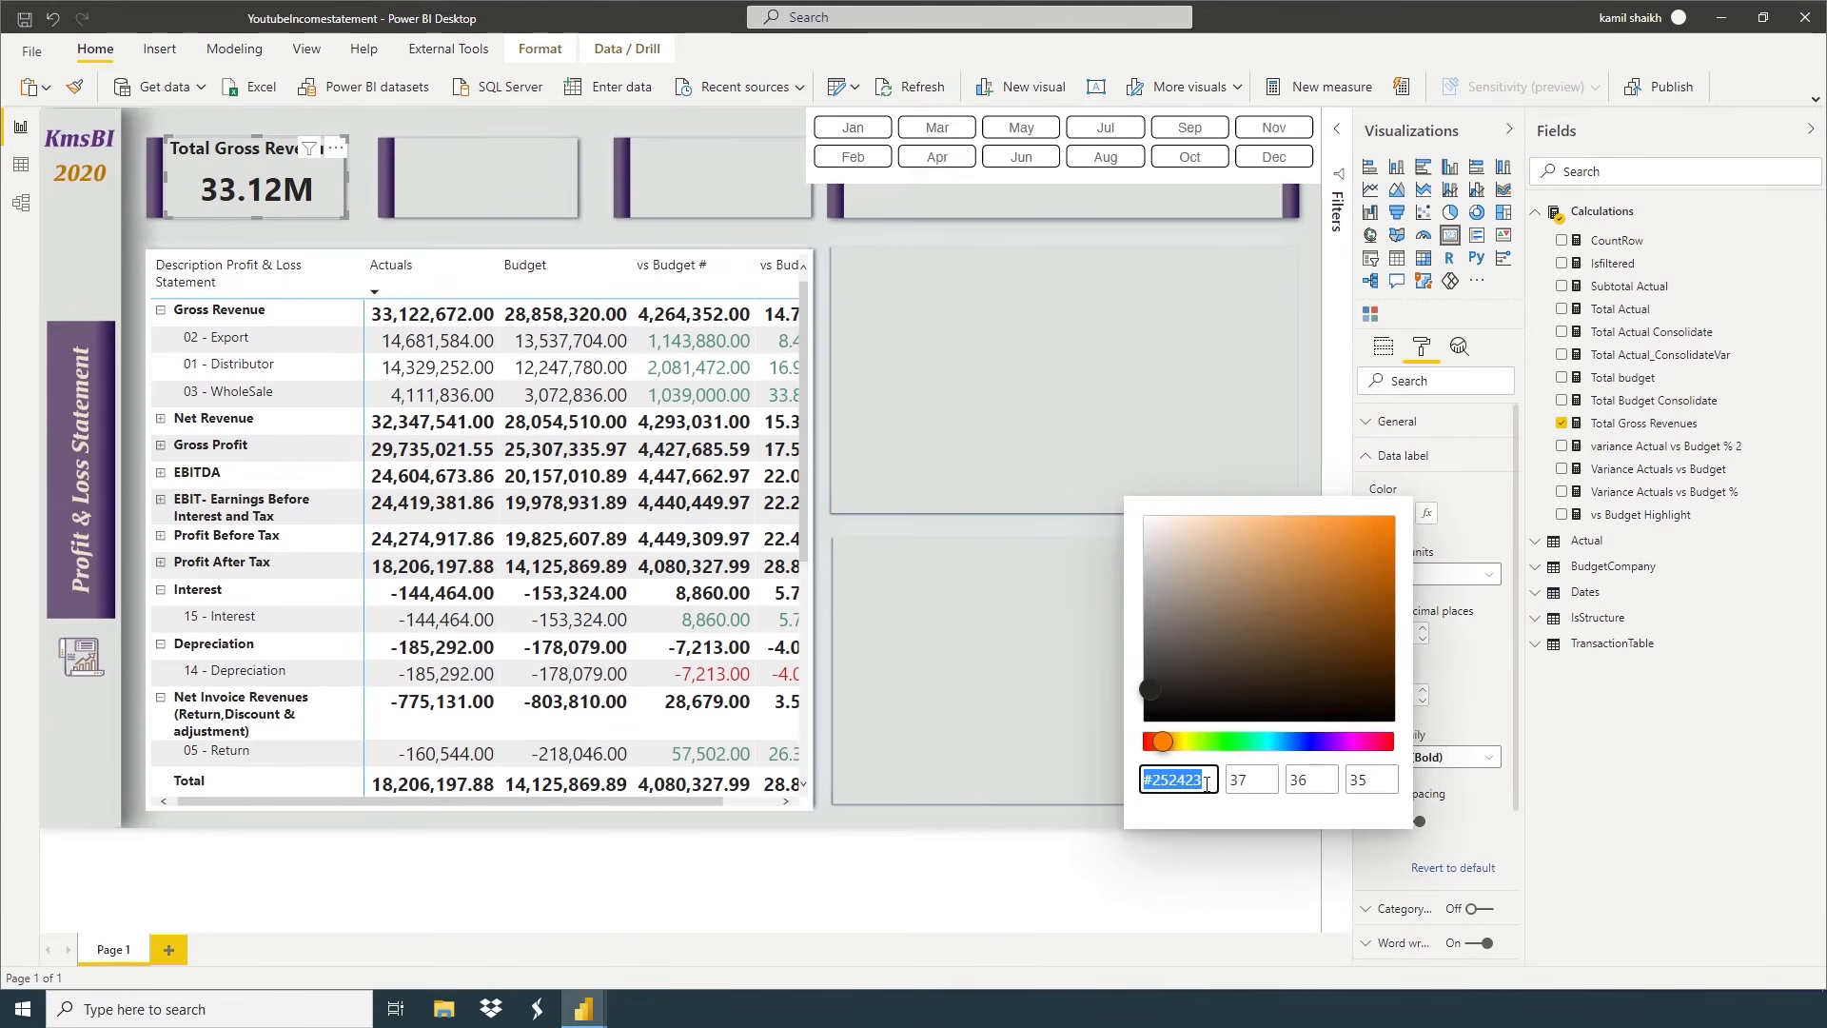
type("5e3082")
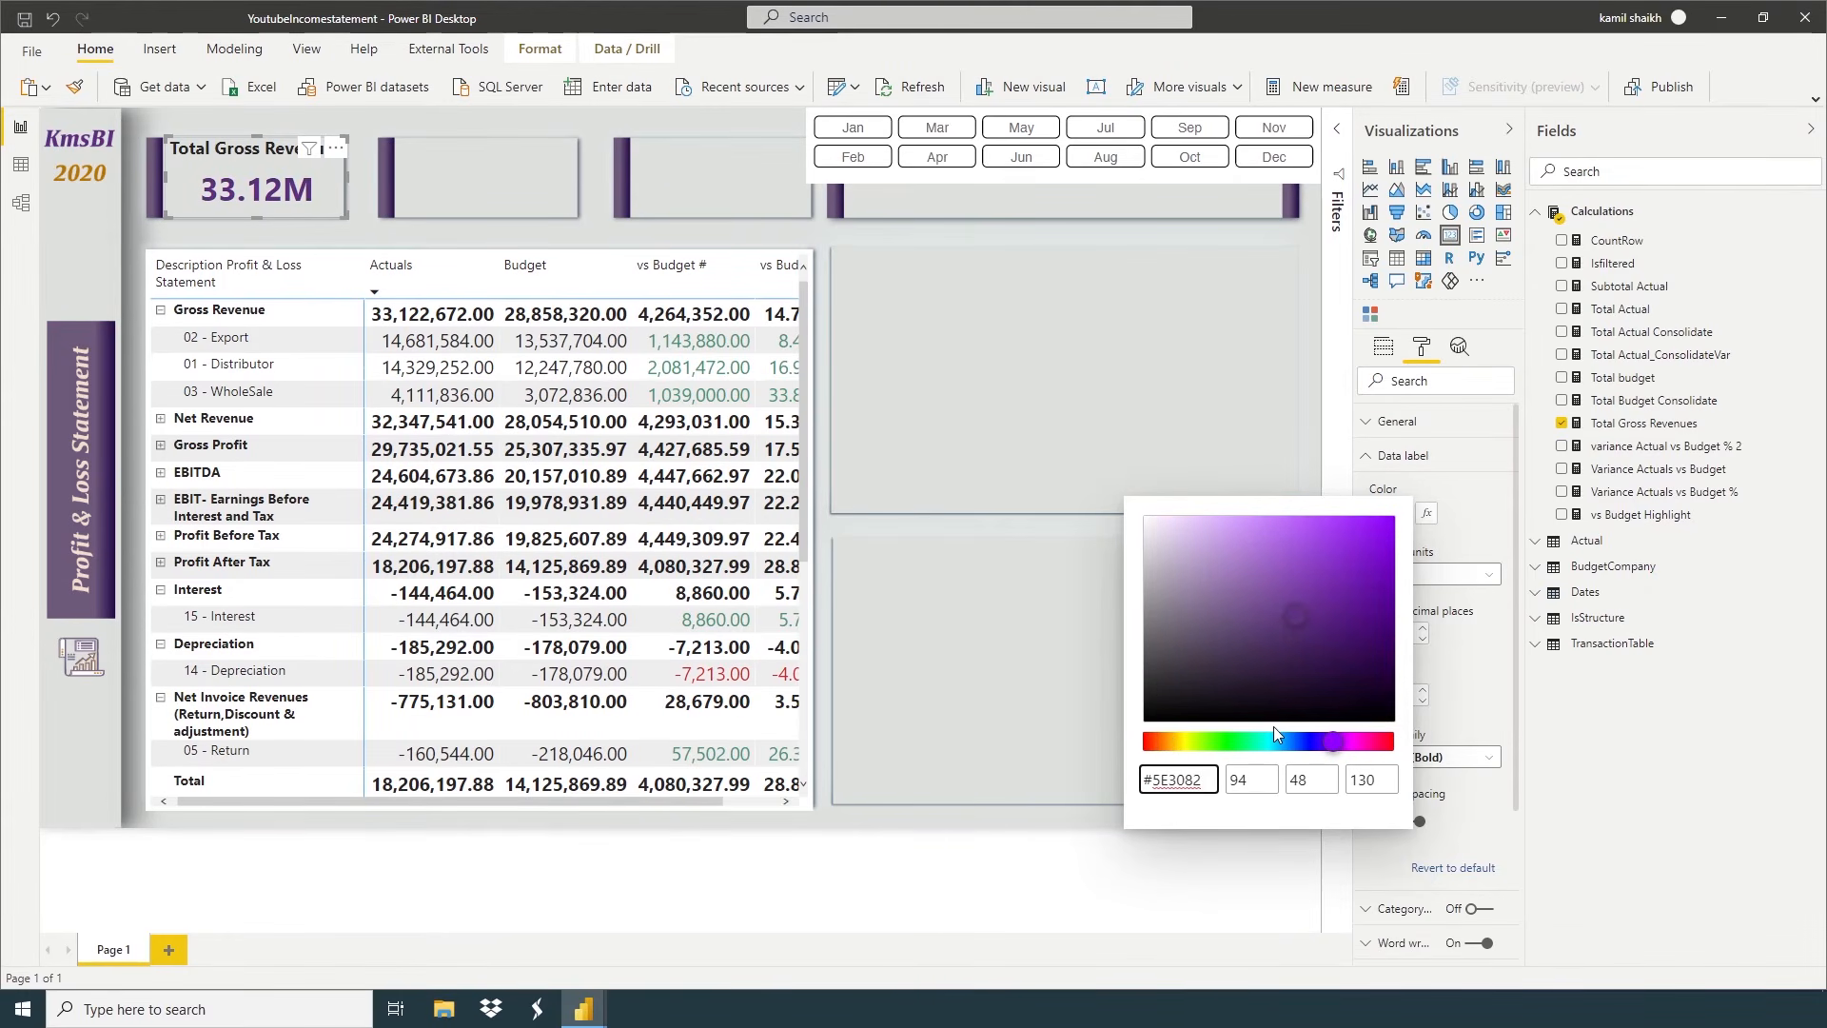
key("Return")
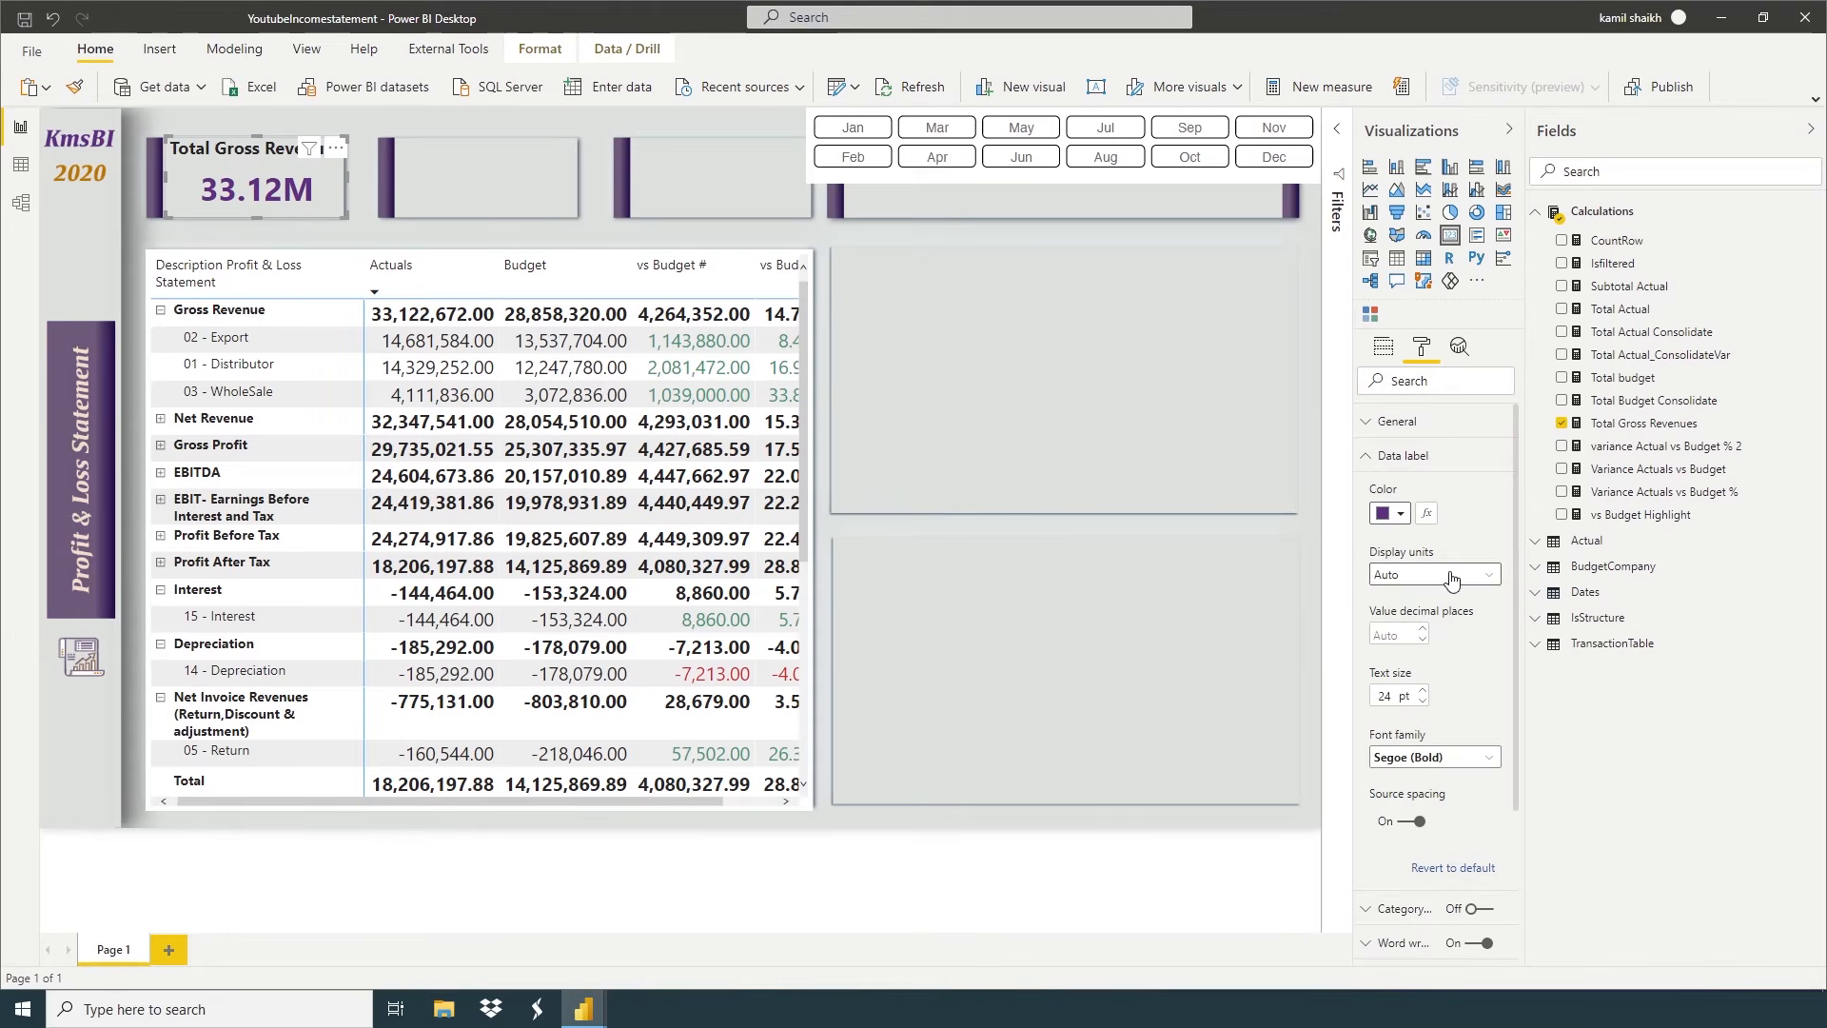
left_click(1422, 703)
left_click(1422, 703)
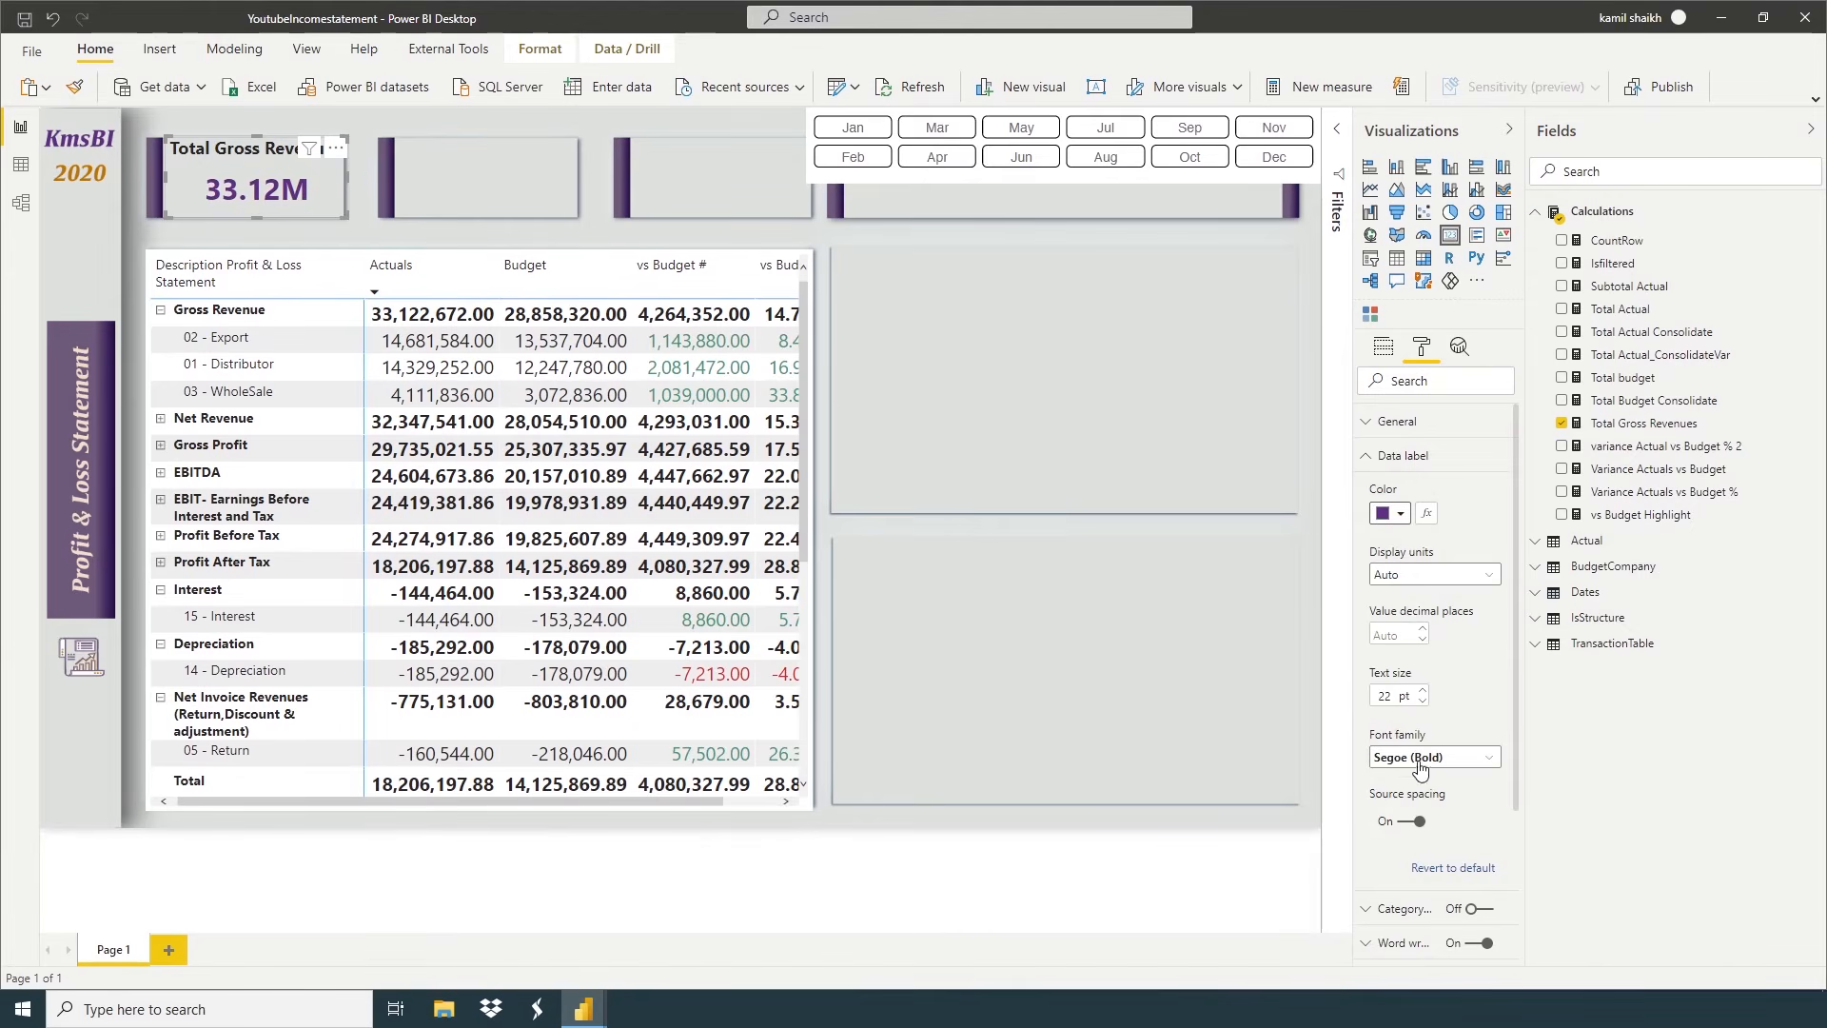
Set the card title's text size to 12 pt and its font color to #B97600
scroll(1417, 771, "down", 3)
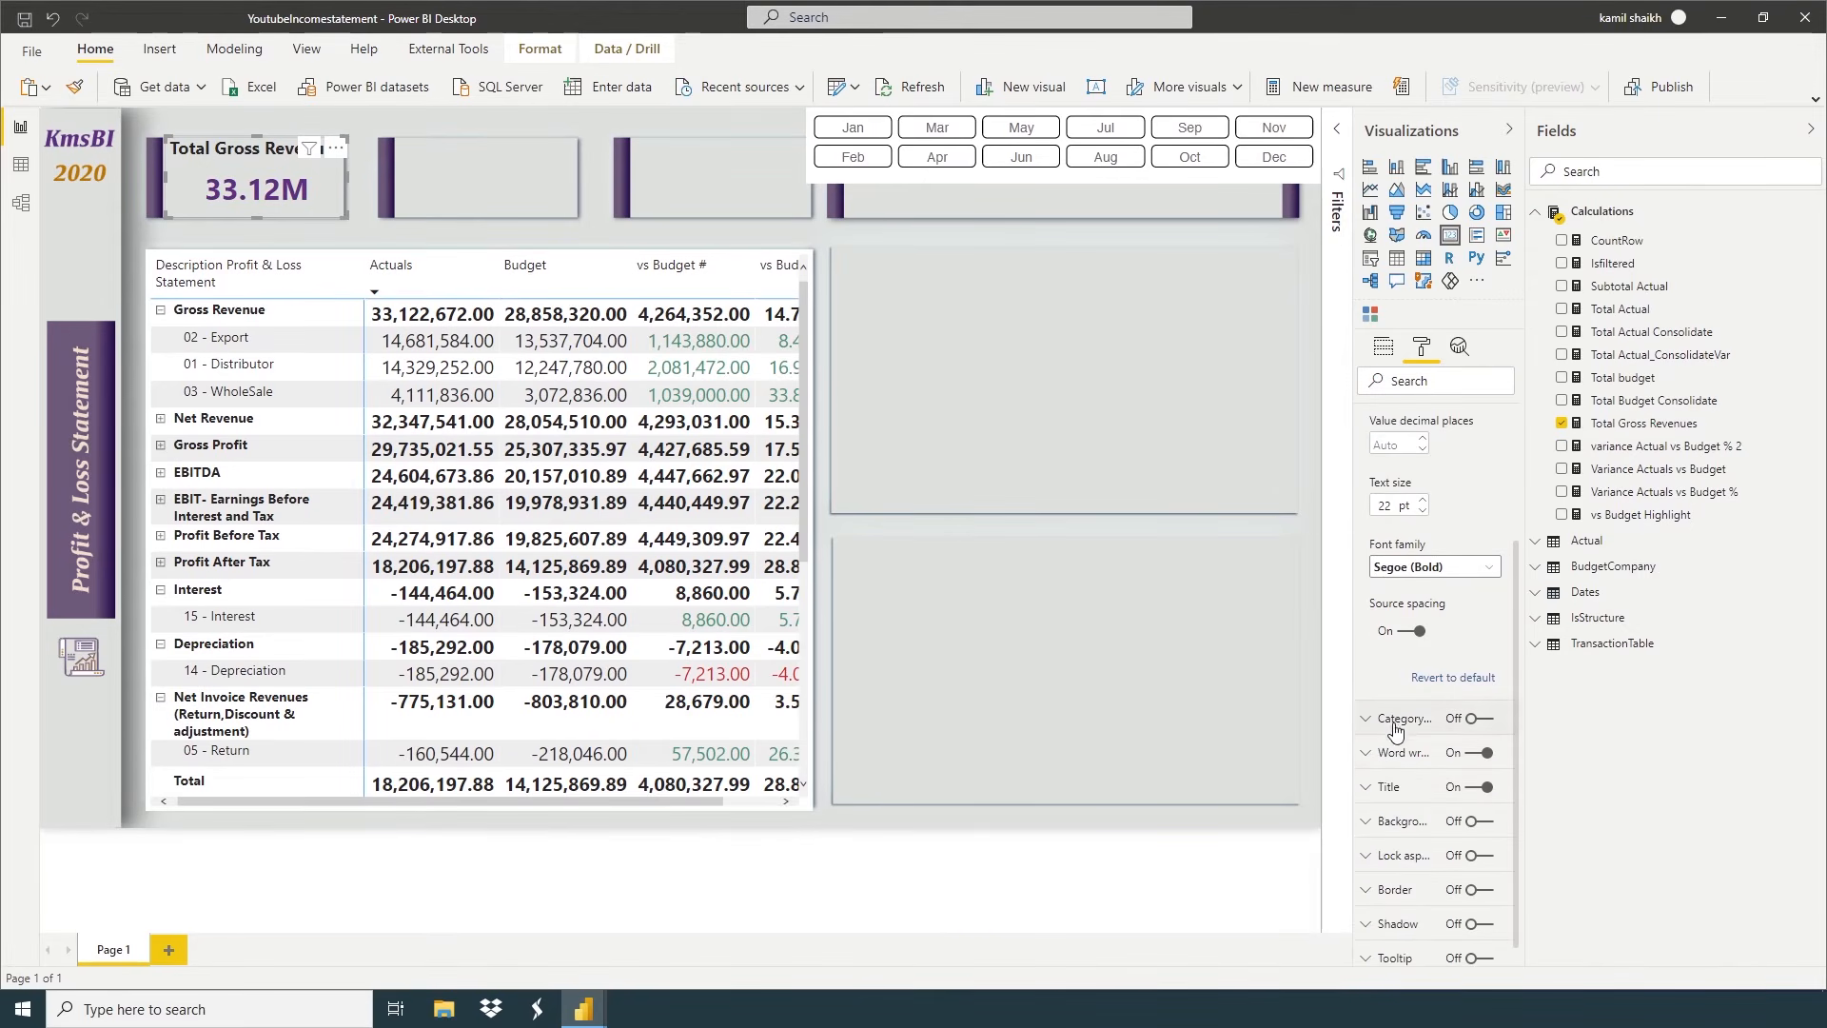
left_click(1391, 788)
scroll(1396, 797, "down", 3)
scroll(1399, 794, "down", 3)
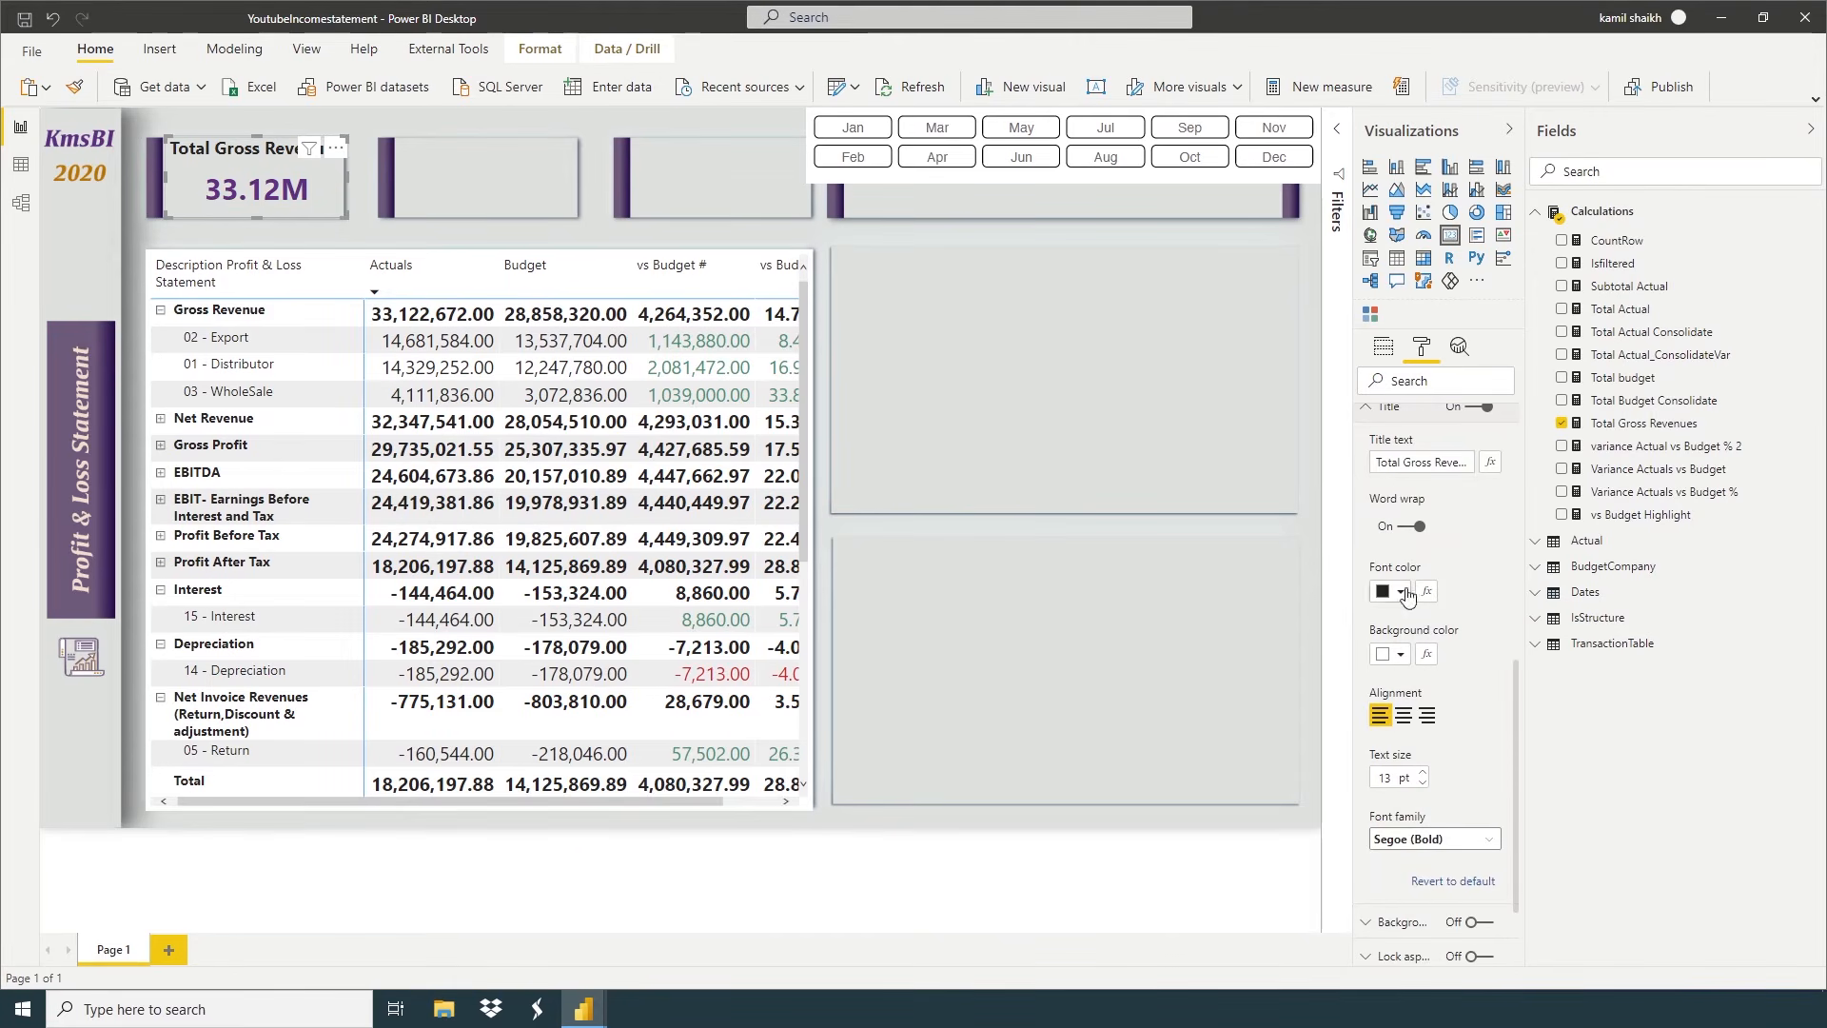
left_click(1423, 782)
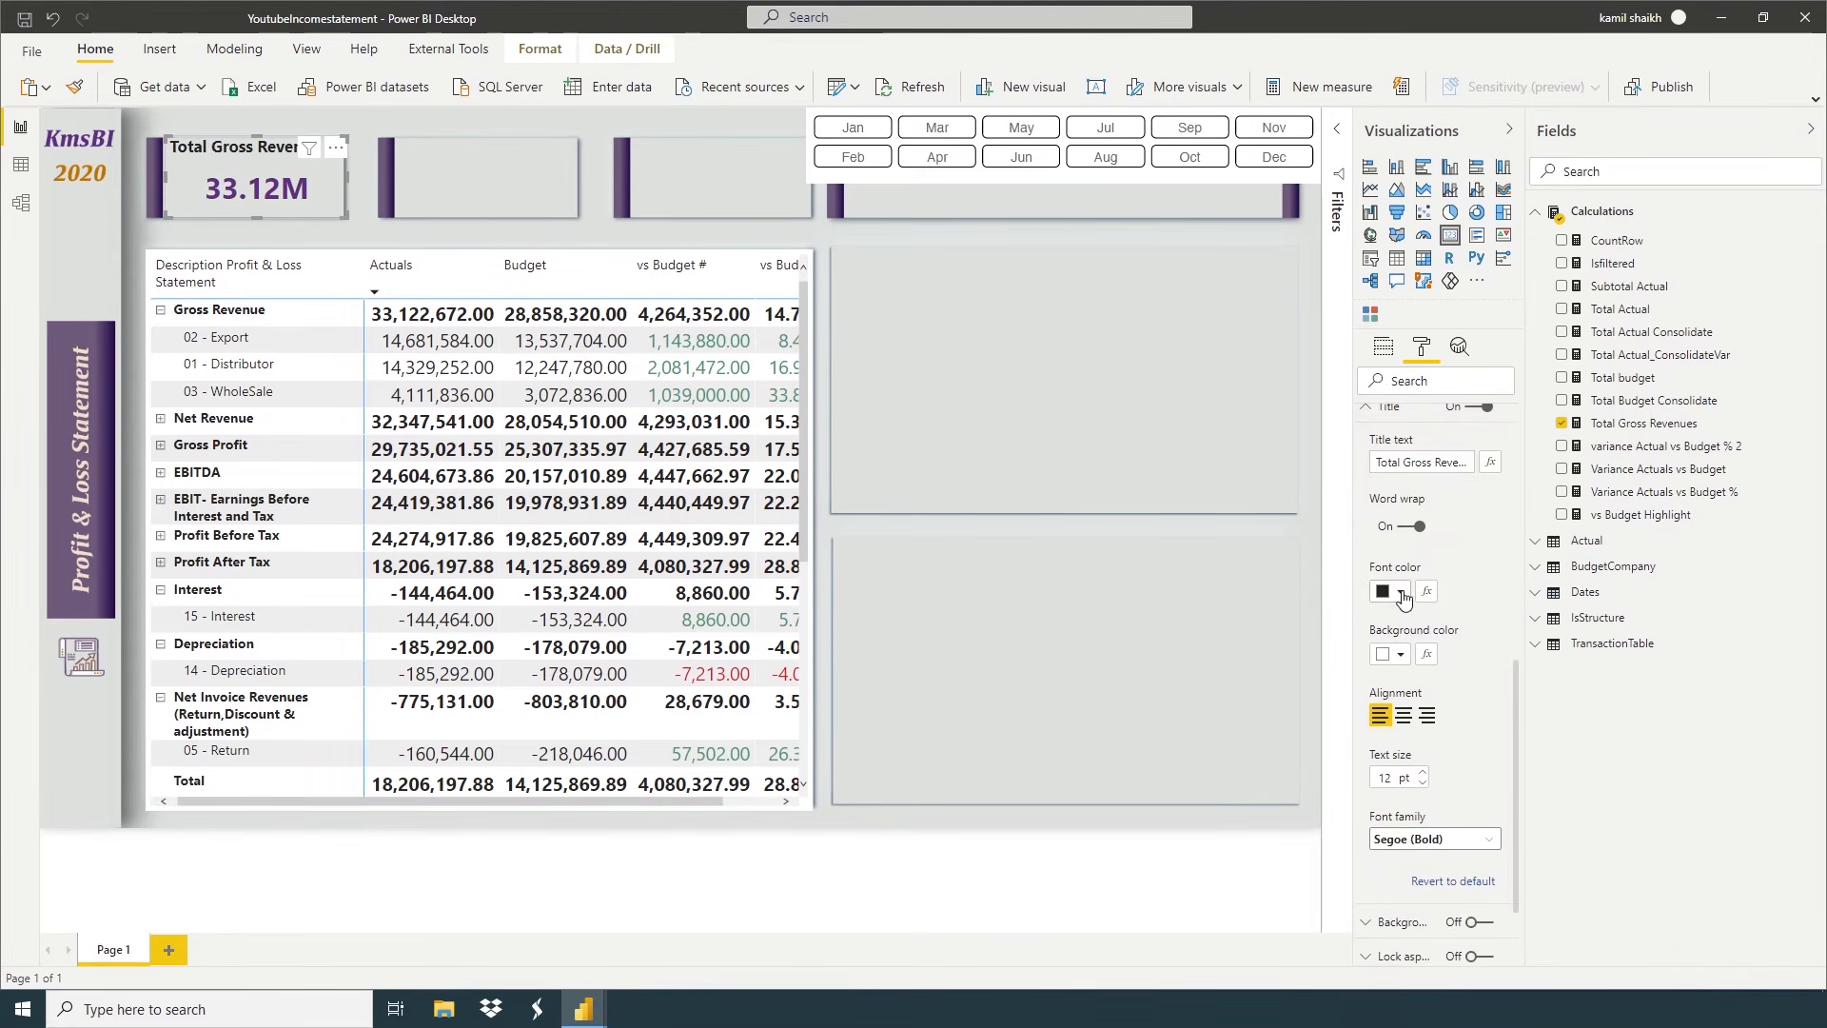
left_click(1400, 591)
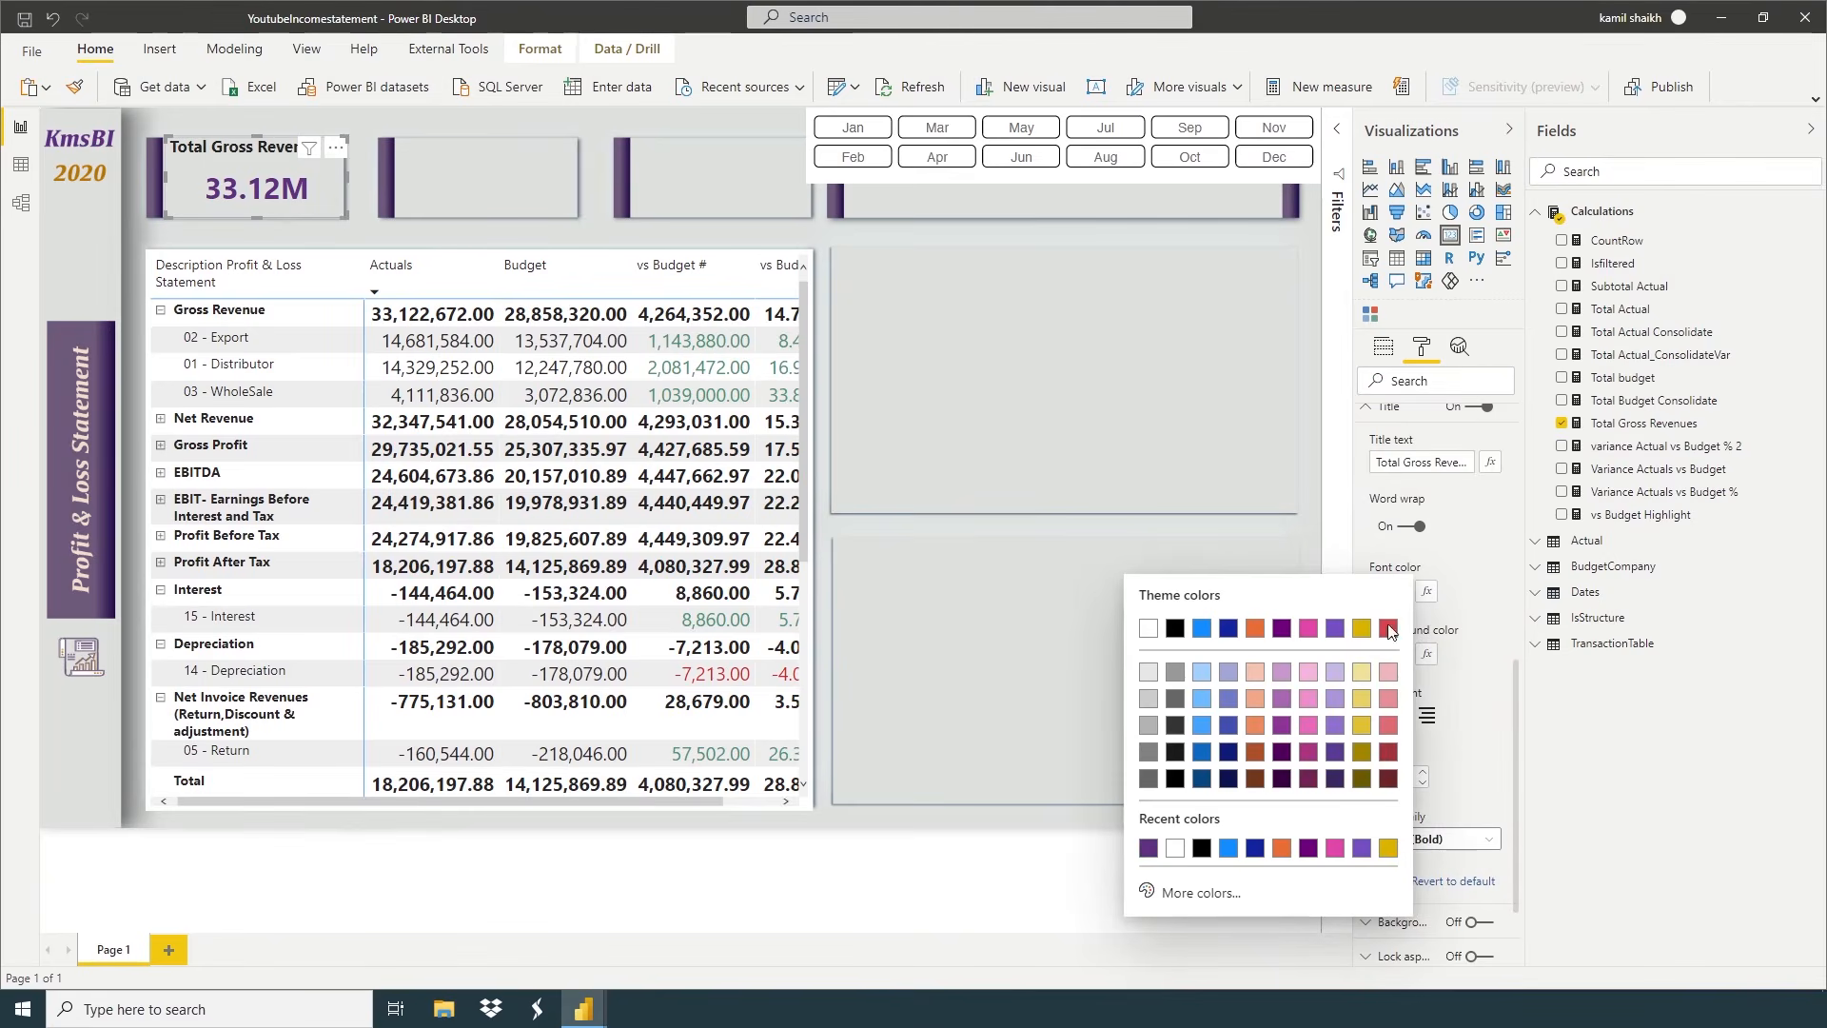
left_click(1214, 888)
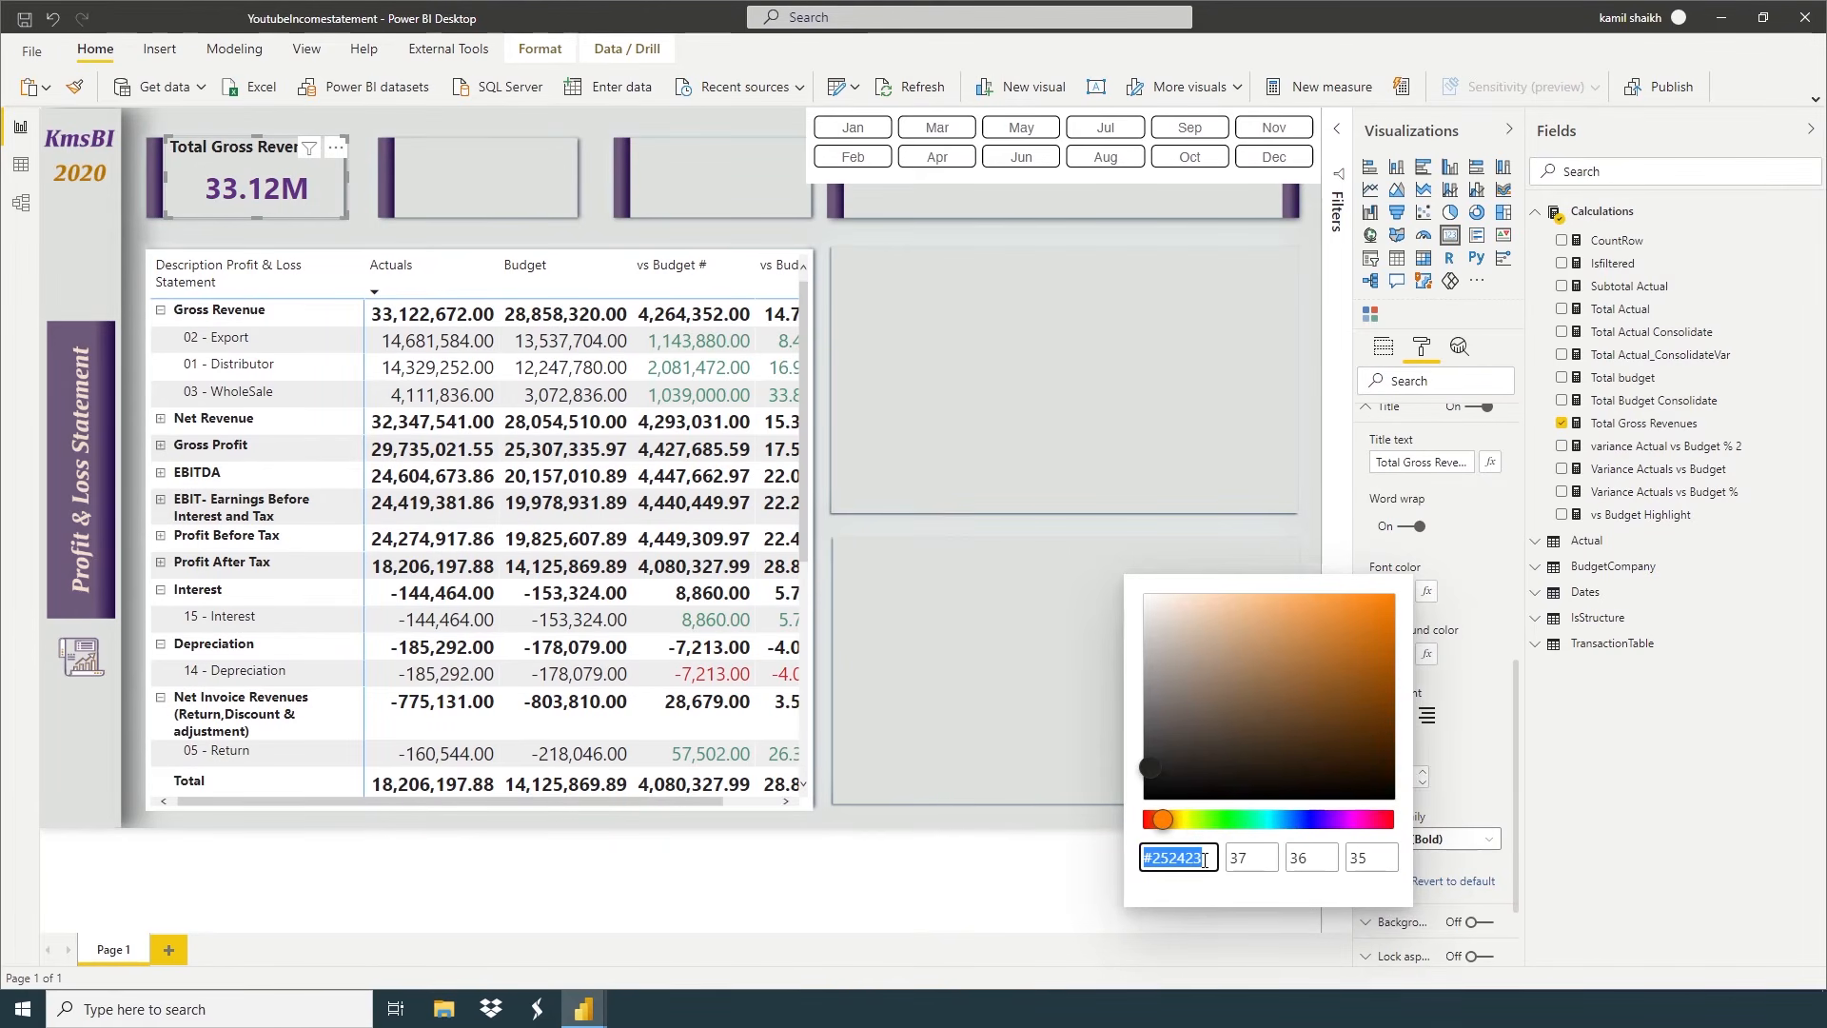
type("B89")
key("BackSpace")
key("BackSpace")
type("97600")
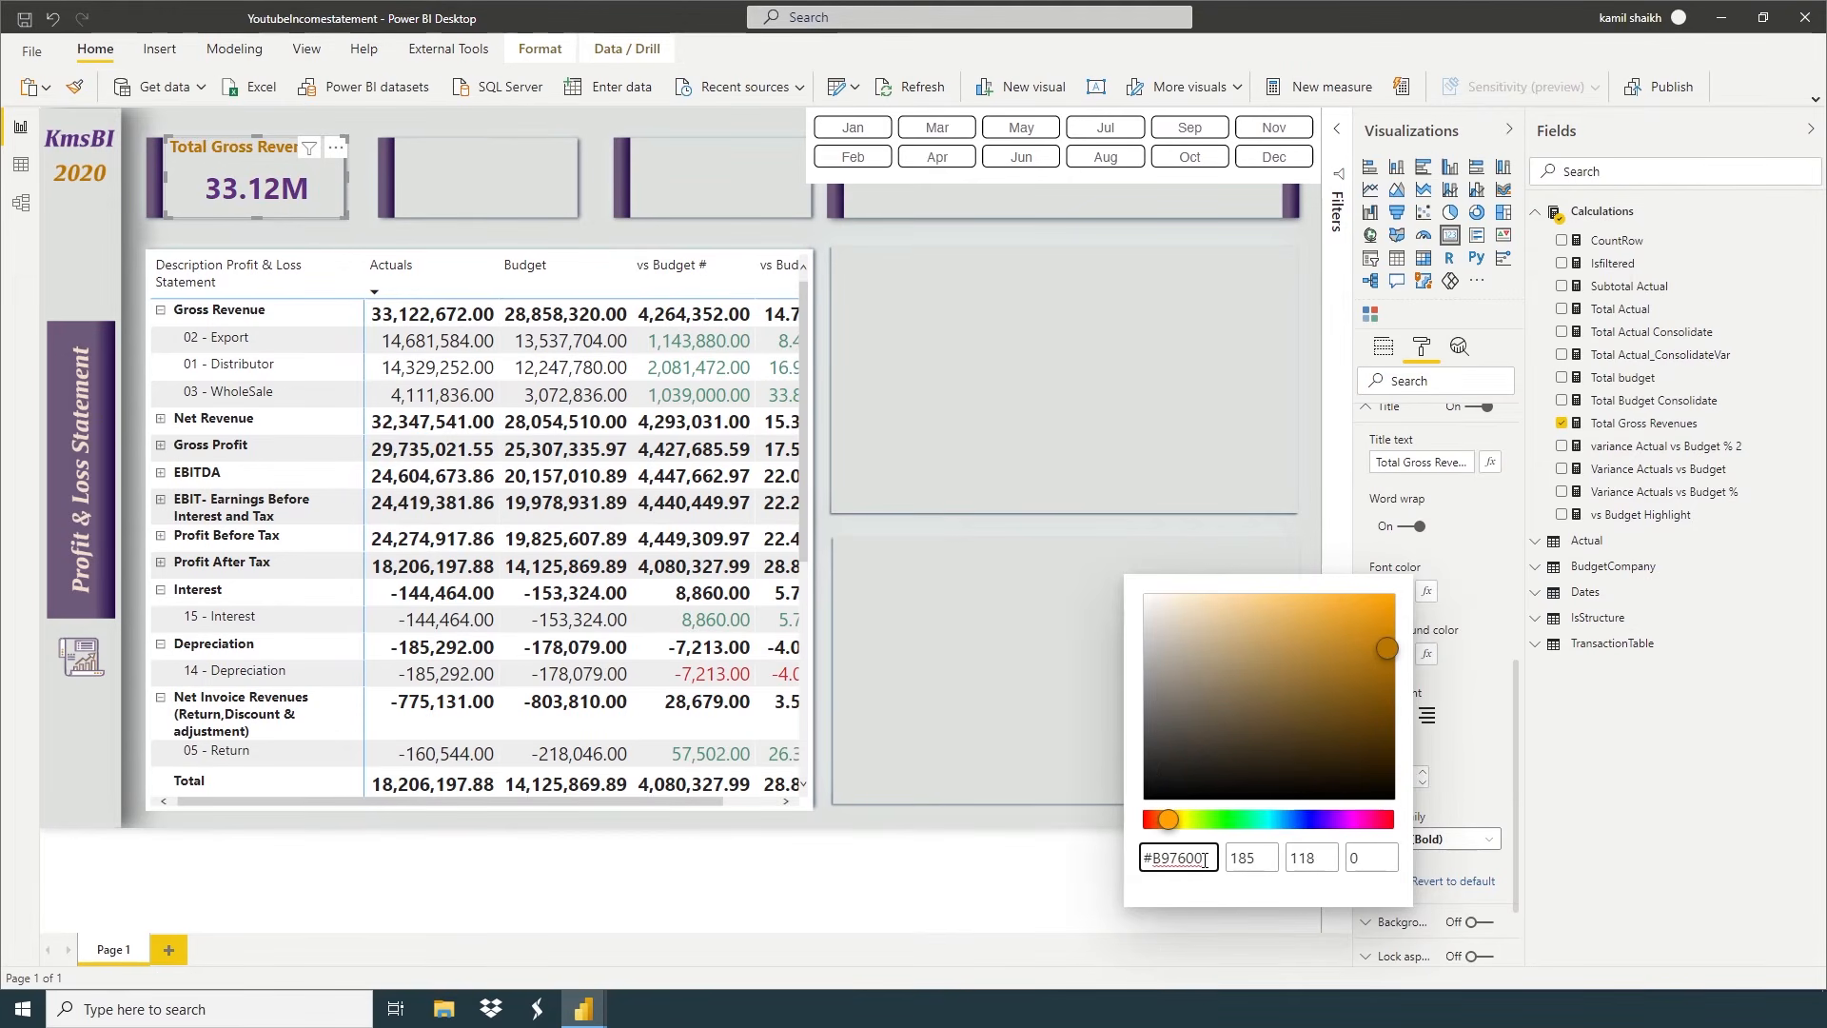
key("Return")
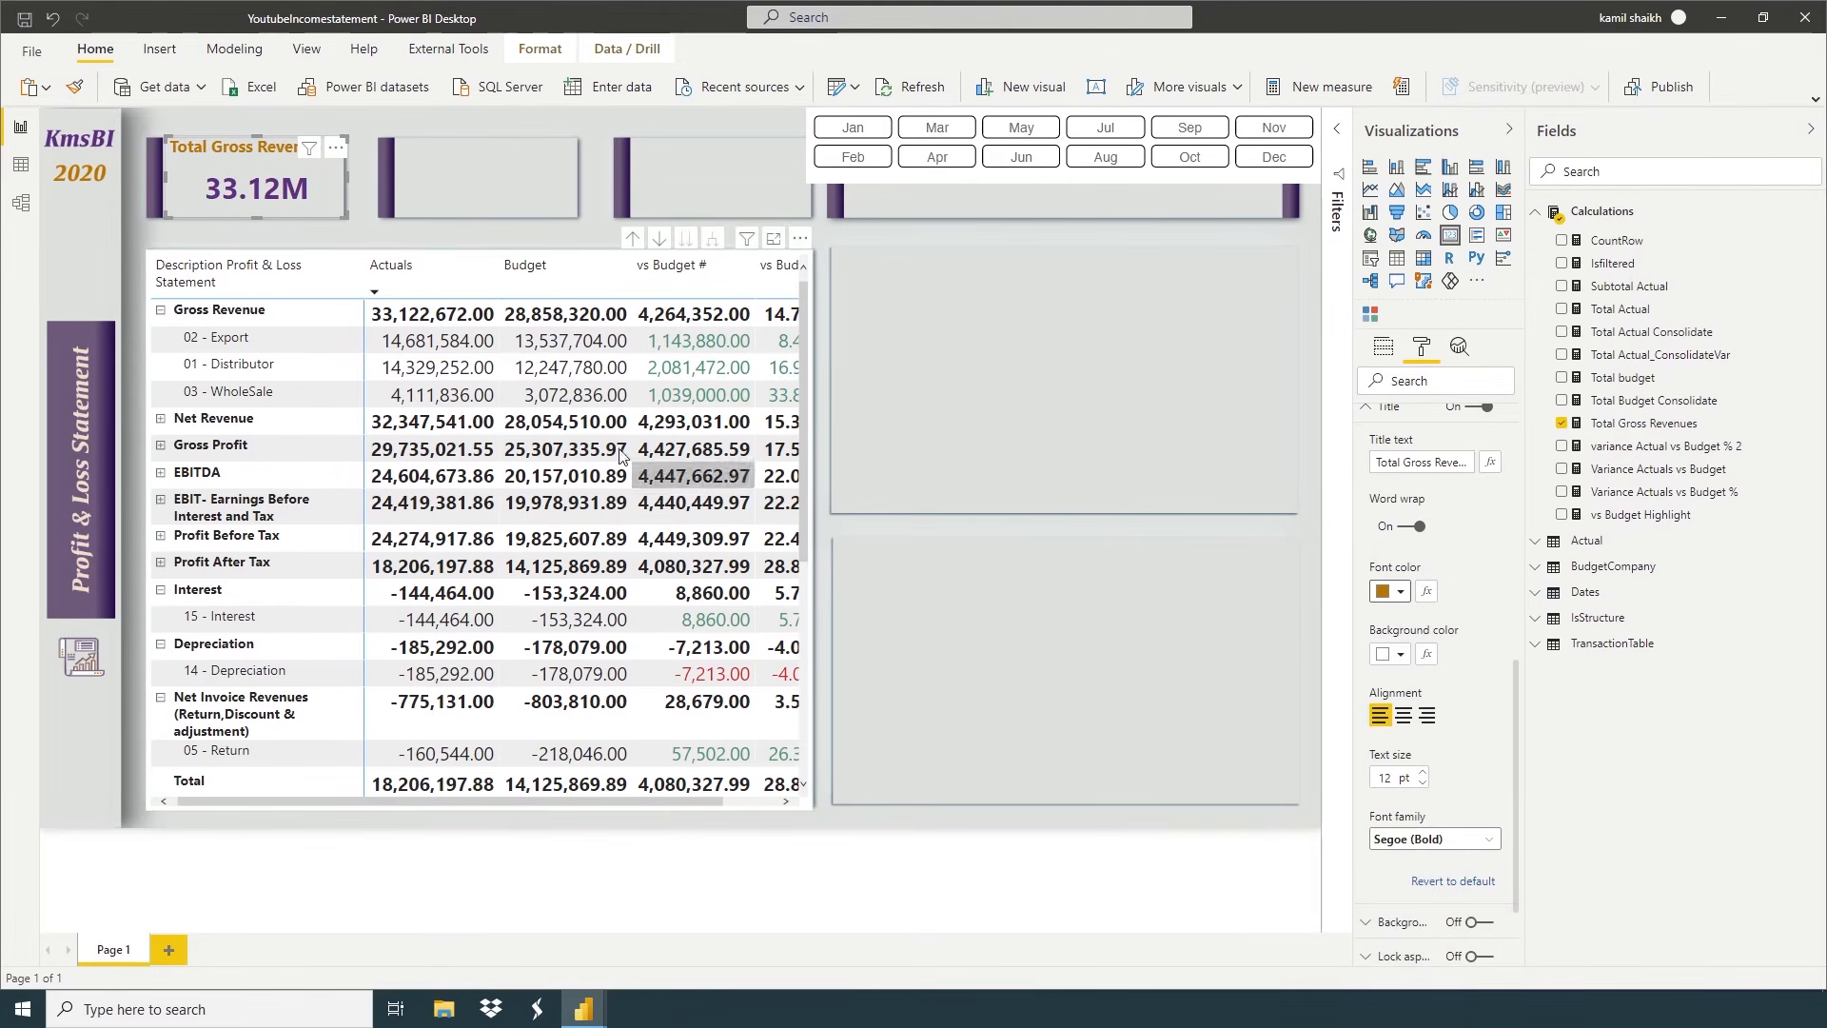
Nudge the card slightly down and resize its height and width to fit inside the first small frame
left_click(375, 220)
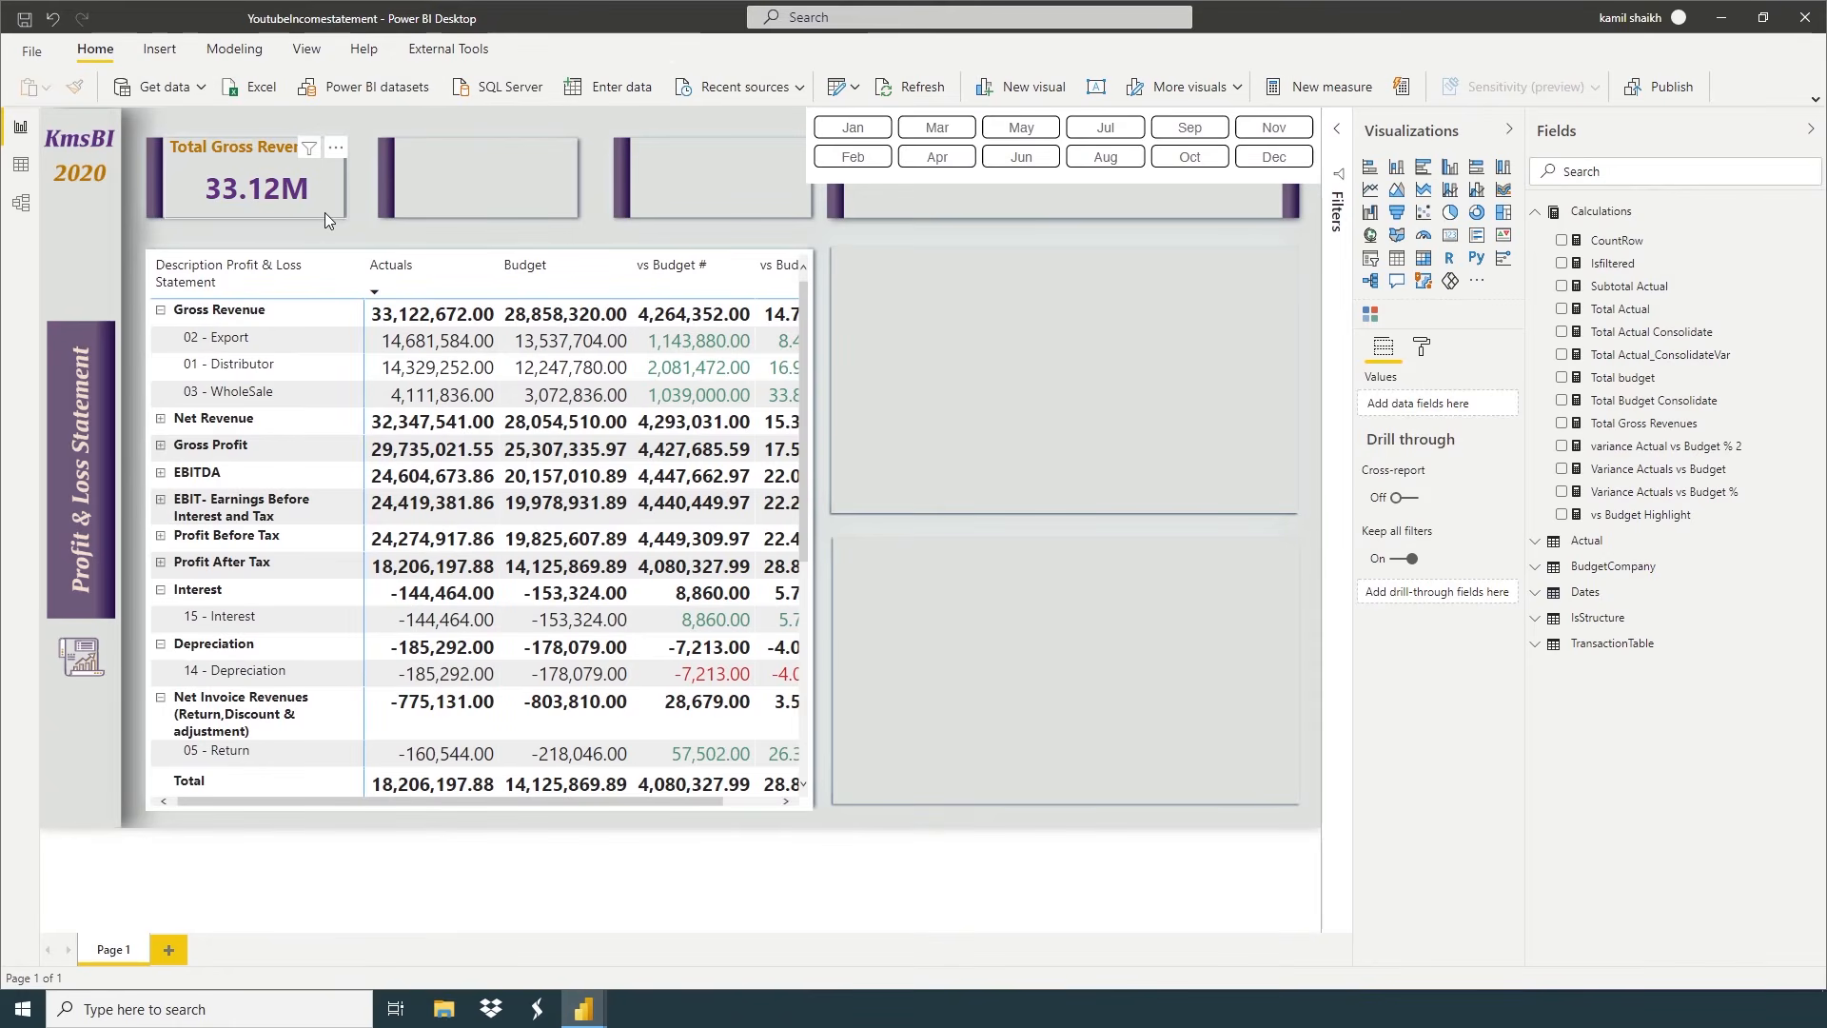
left_click(323, 214)
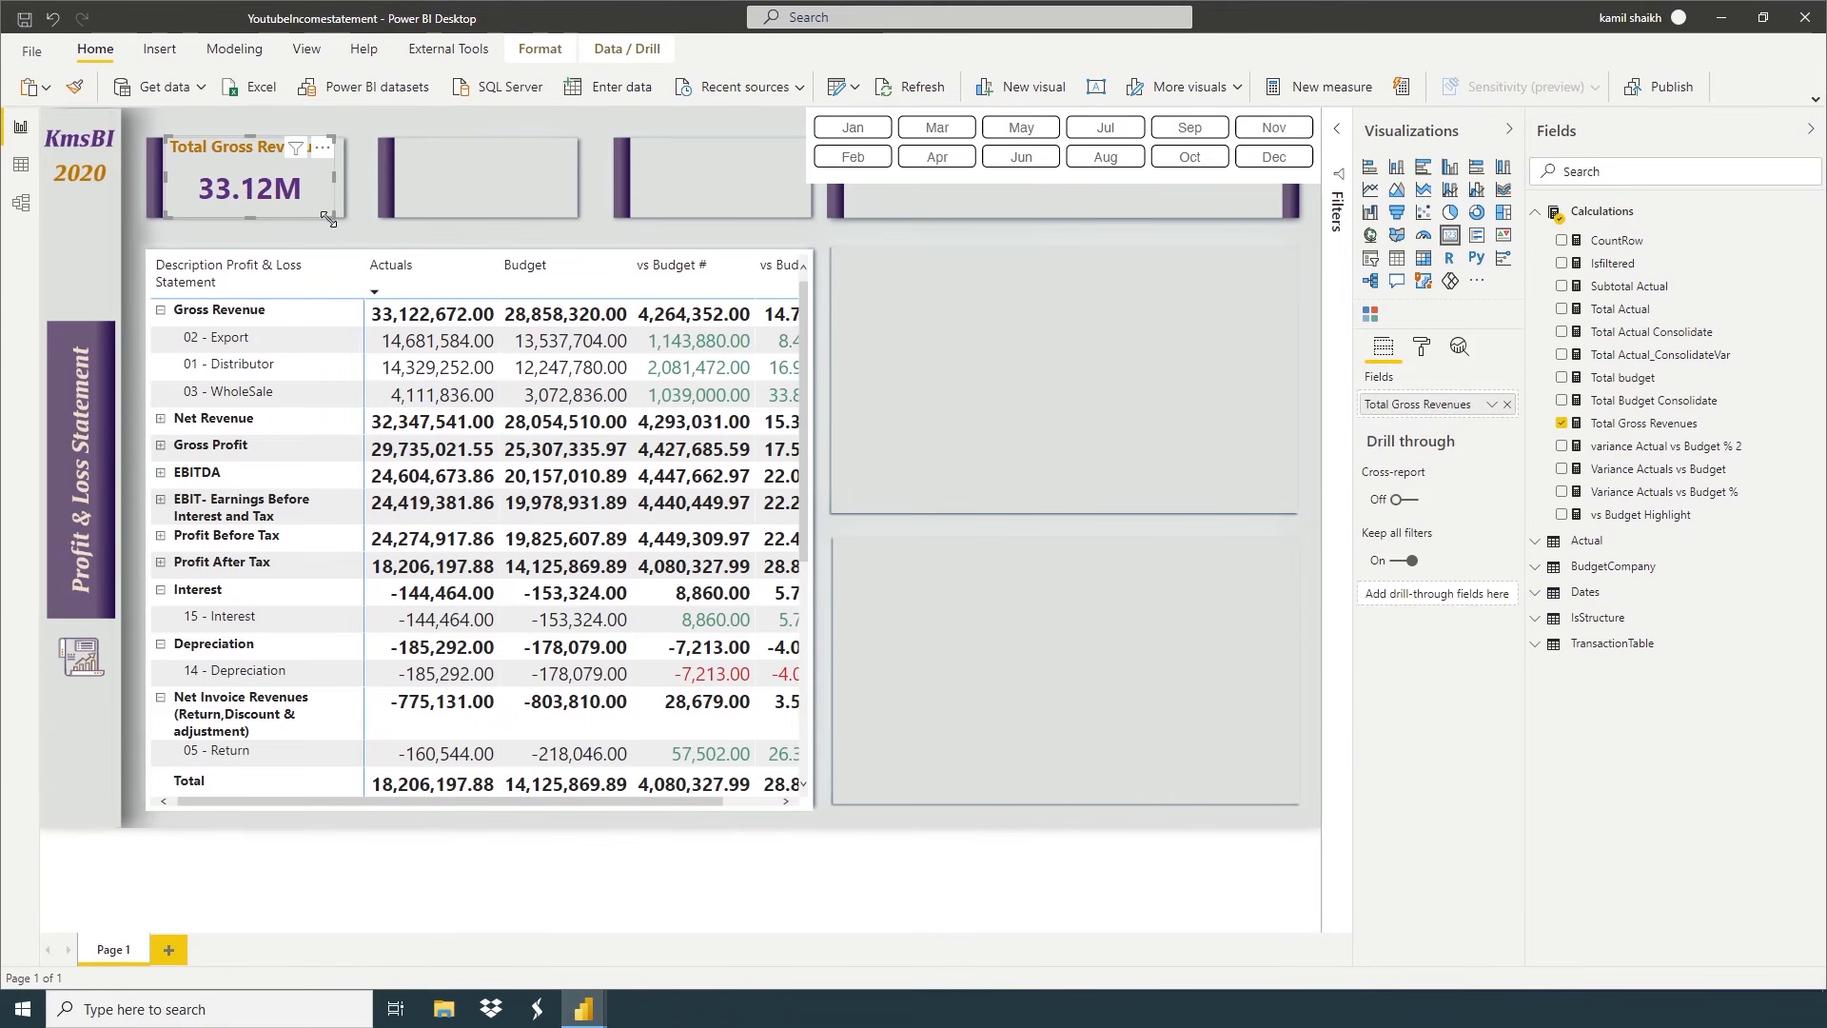
key("Down")
key("Down")
key("Down")
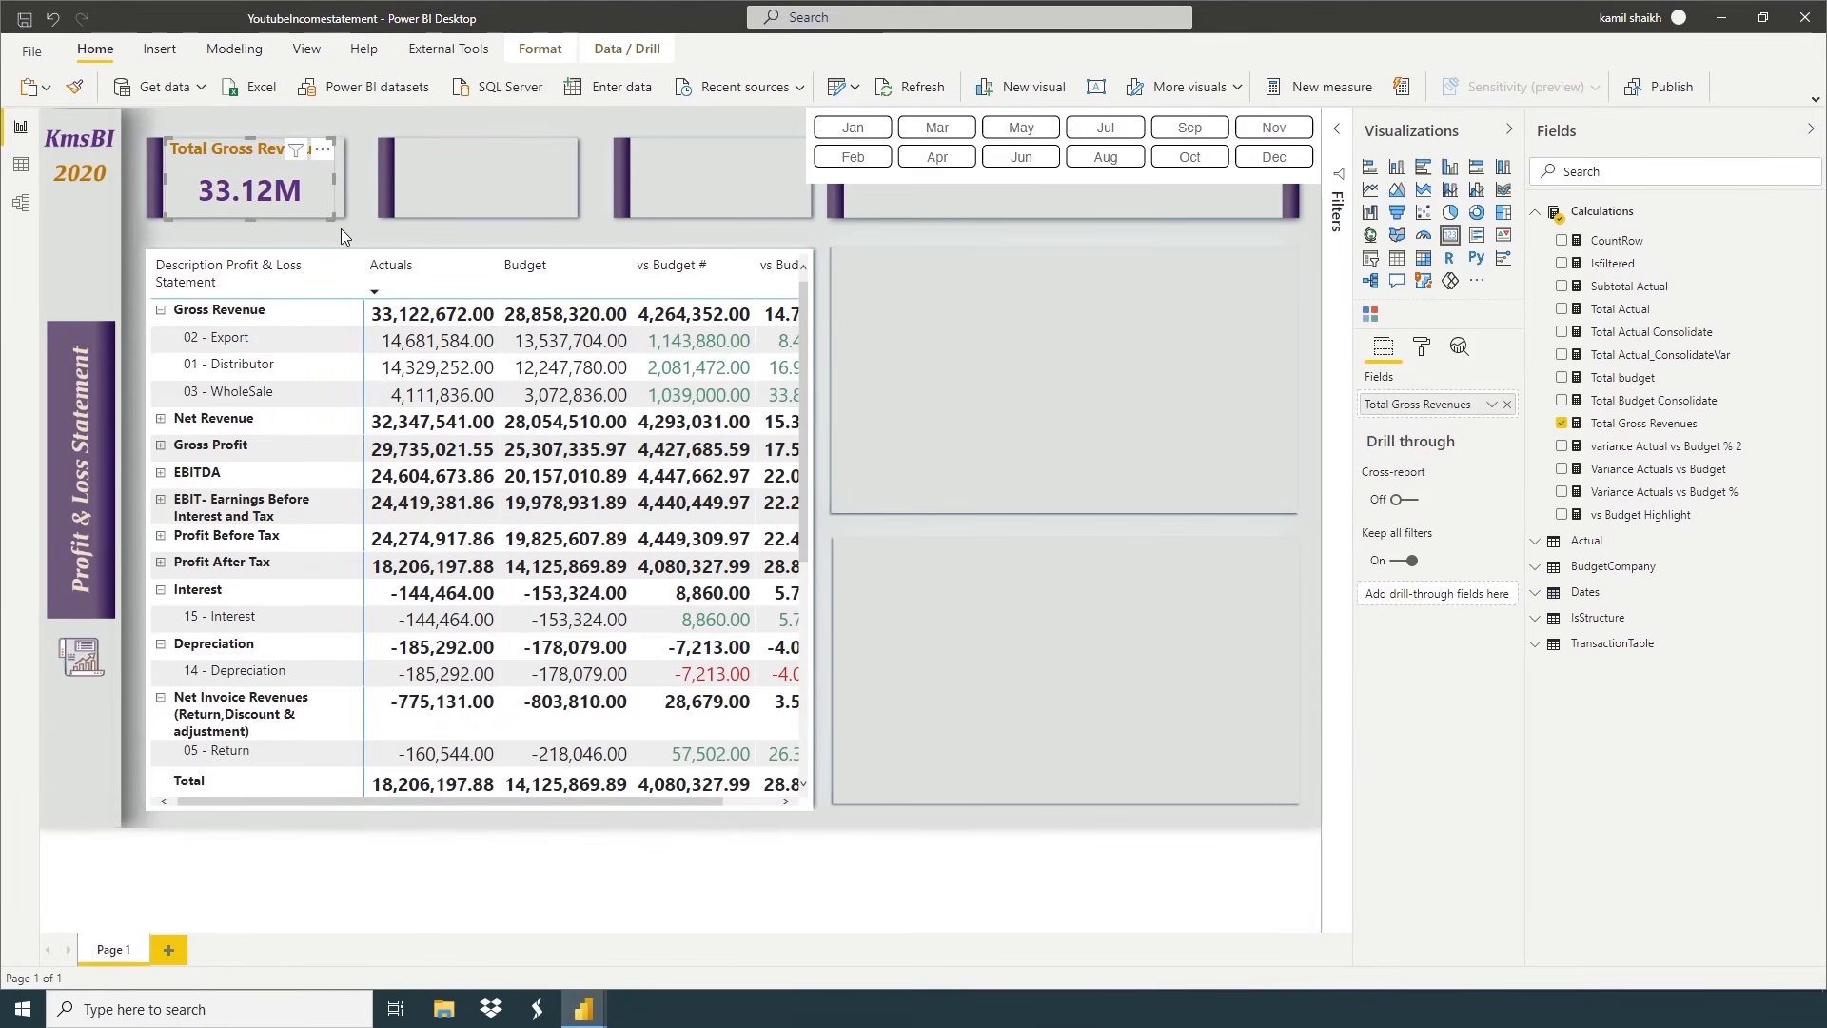
left_click_drag(250, 221, 249, 215)
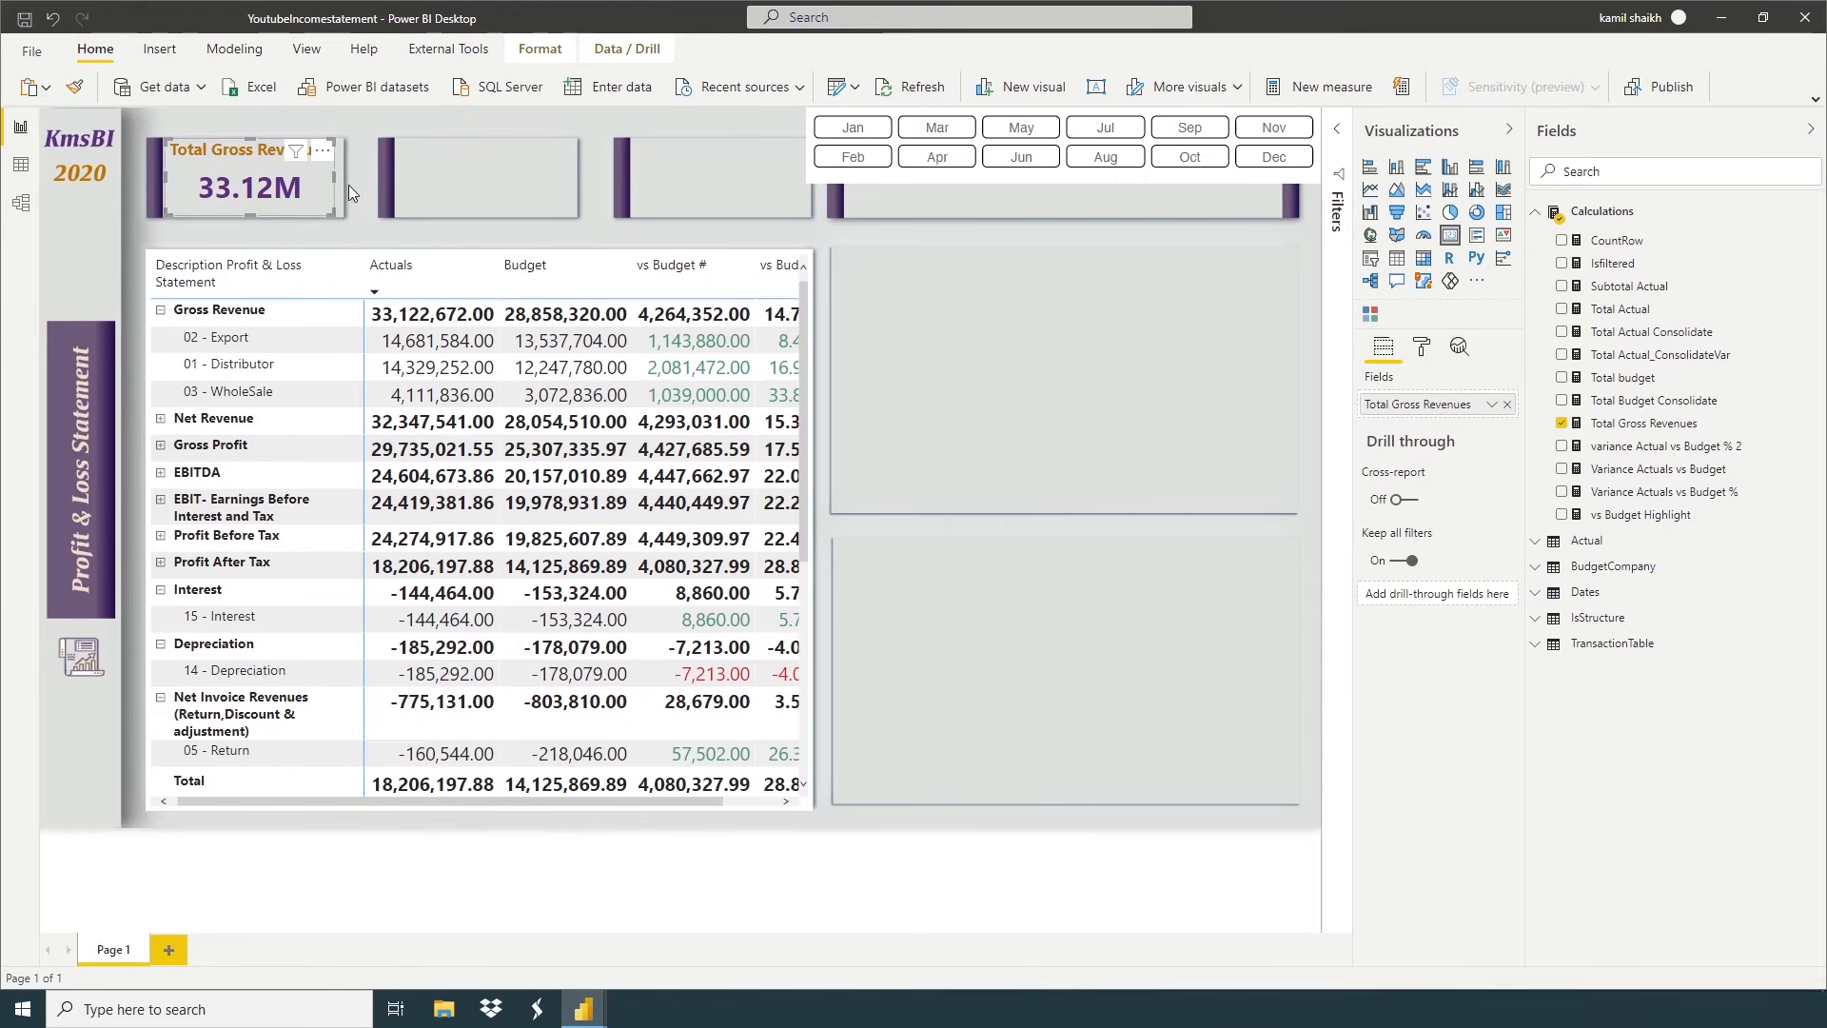
left_click_drag(335, 178, 342, 181)
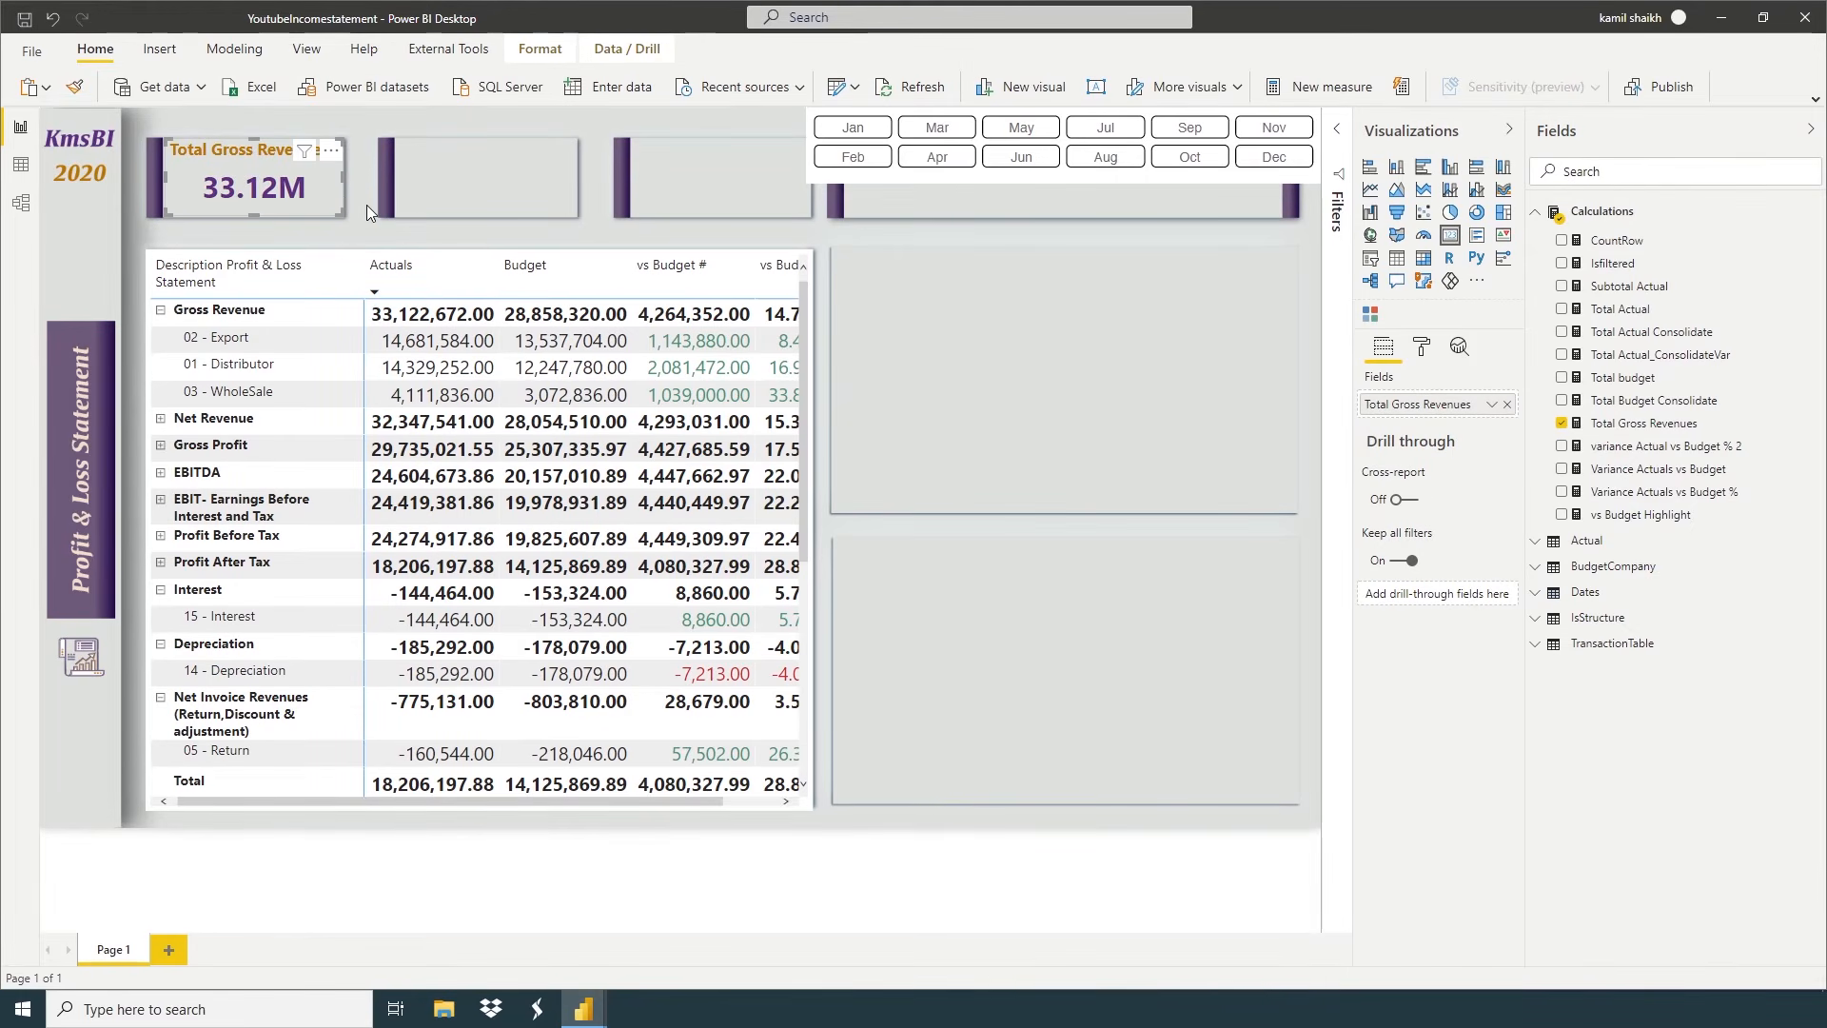
left_click(367, 203)
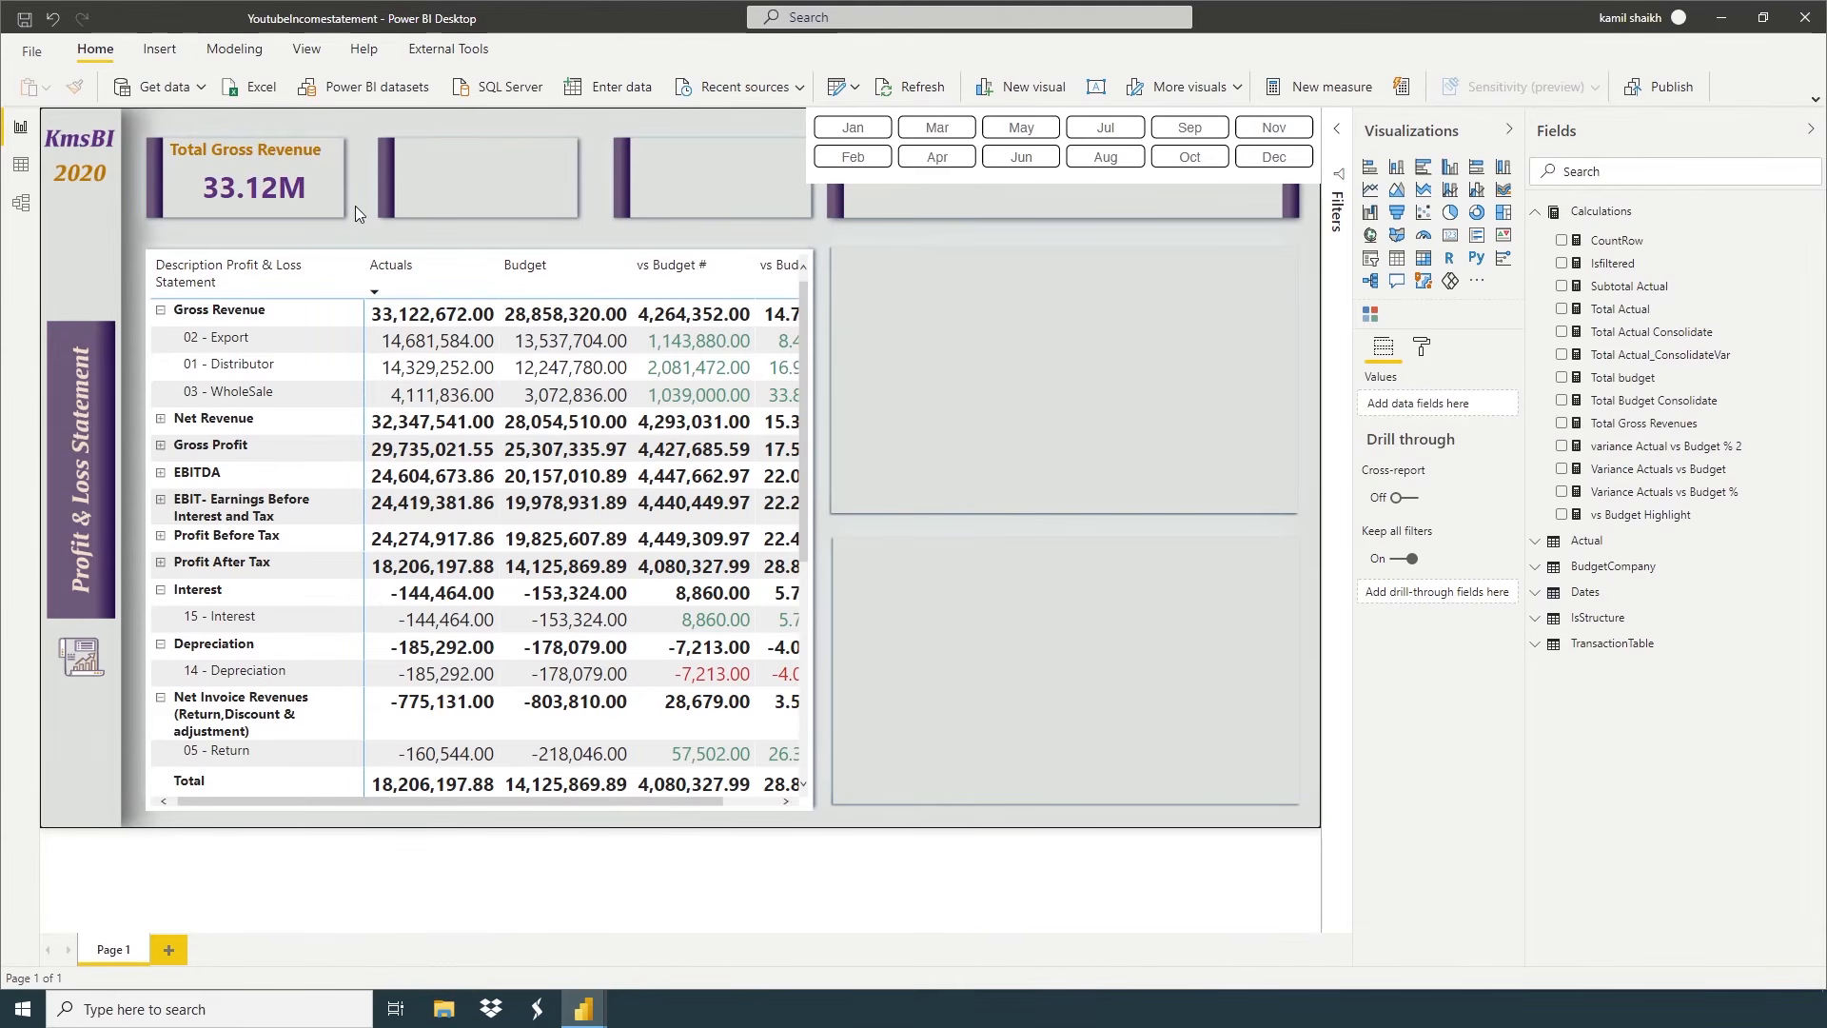
left_click(335, 208)
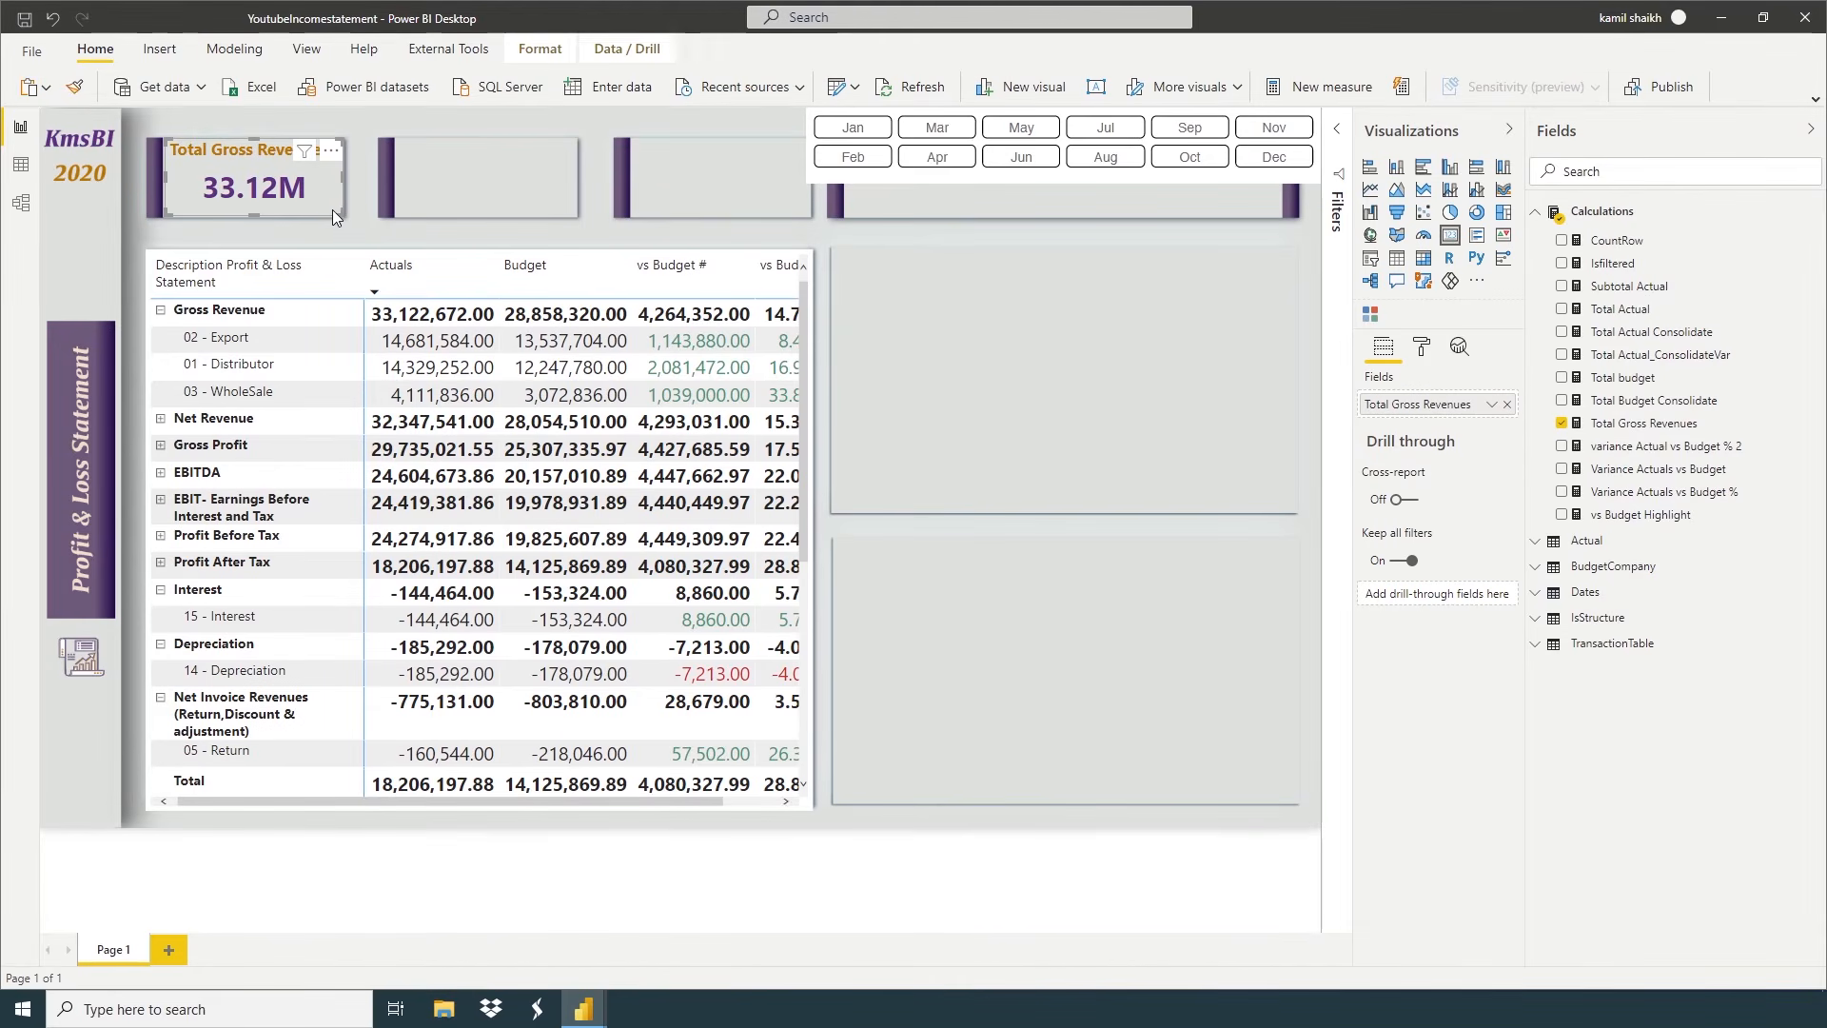
double_click(1402, 419)
left_click_drag(1392, 401, 1351, 400)
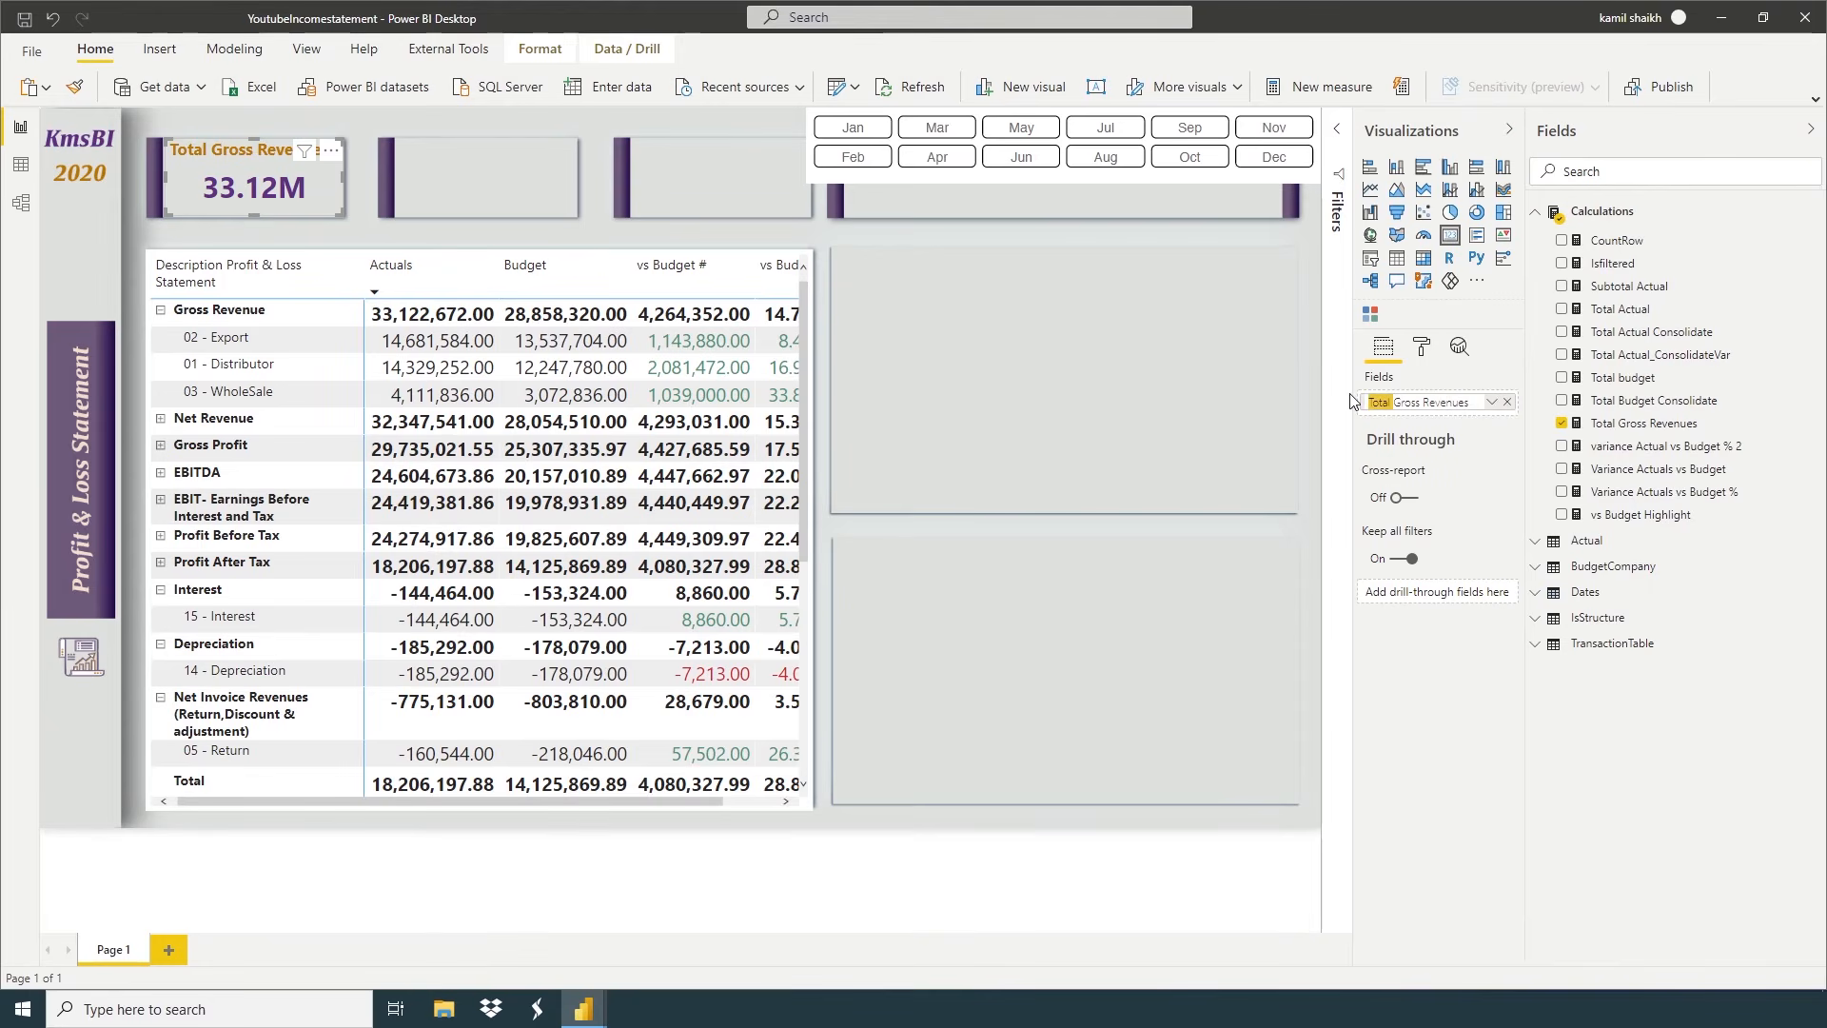
left_click(352, 207)
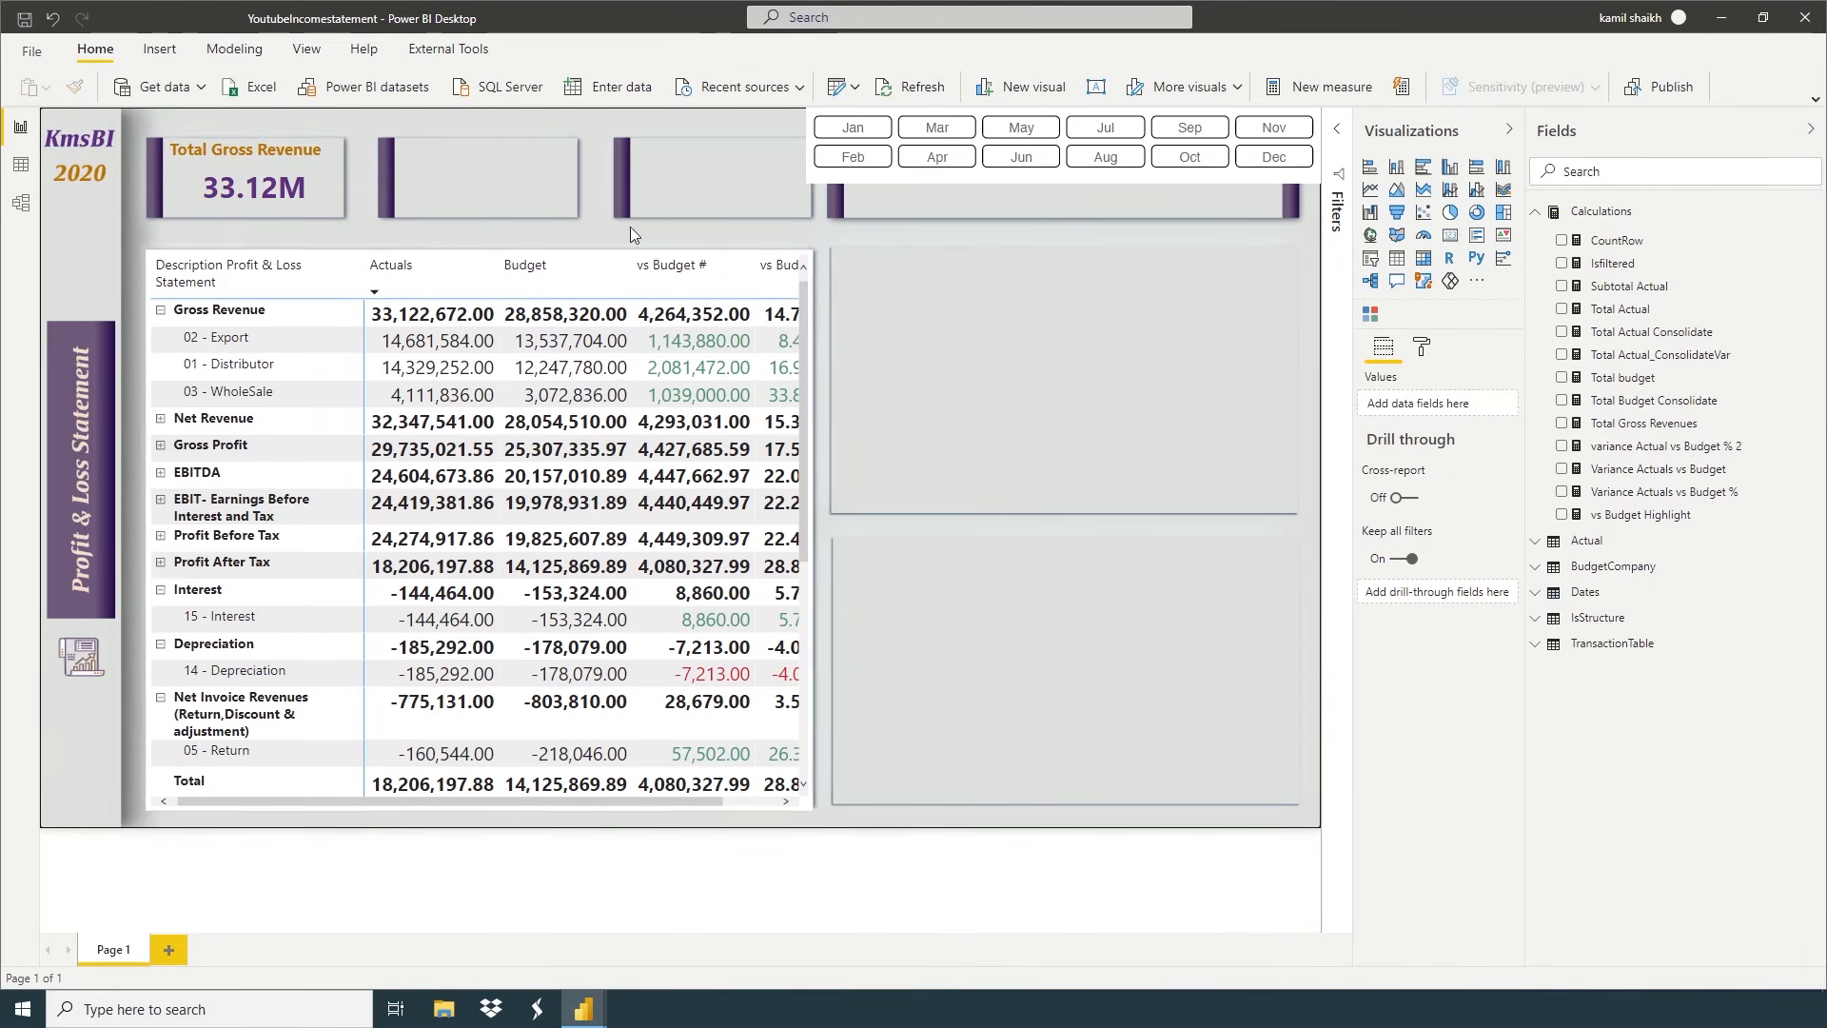
Shorten the card's title text to Gross Revenue and center its alignment
left_click(331, 190)
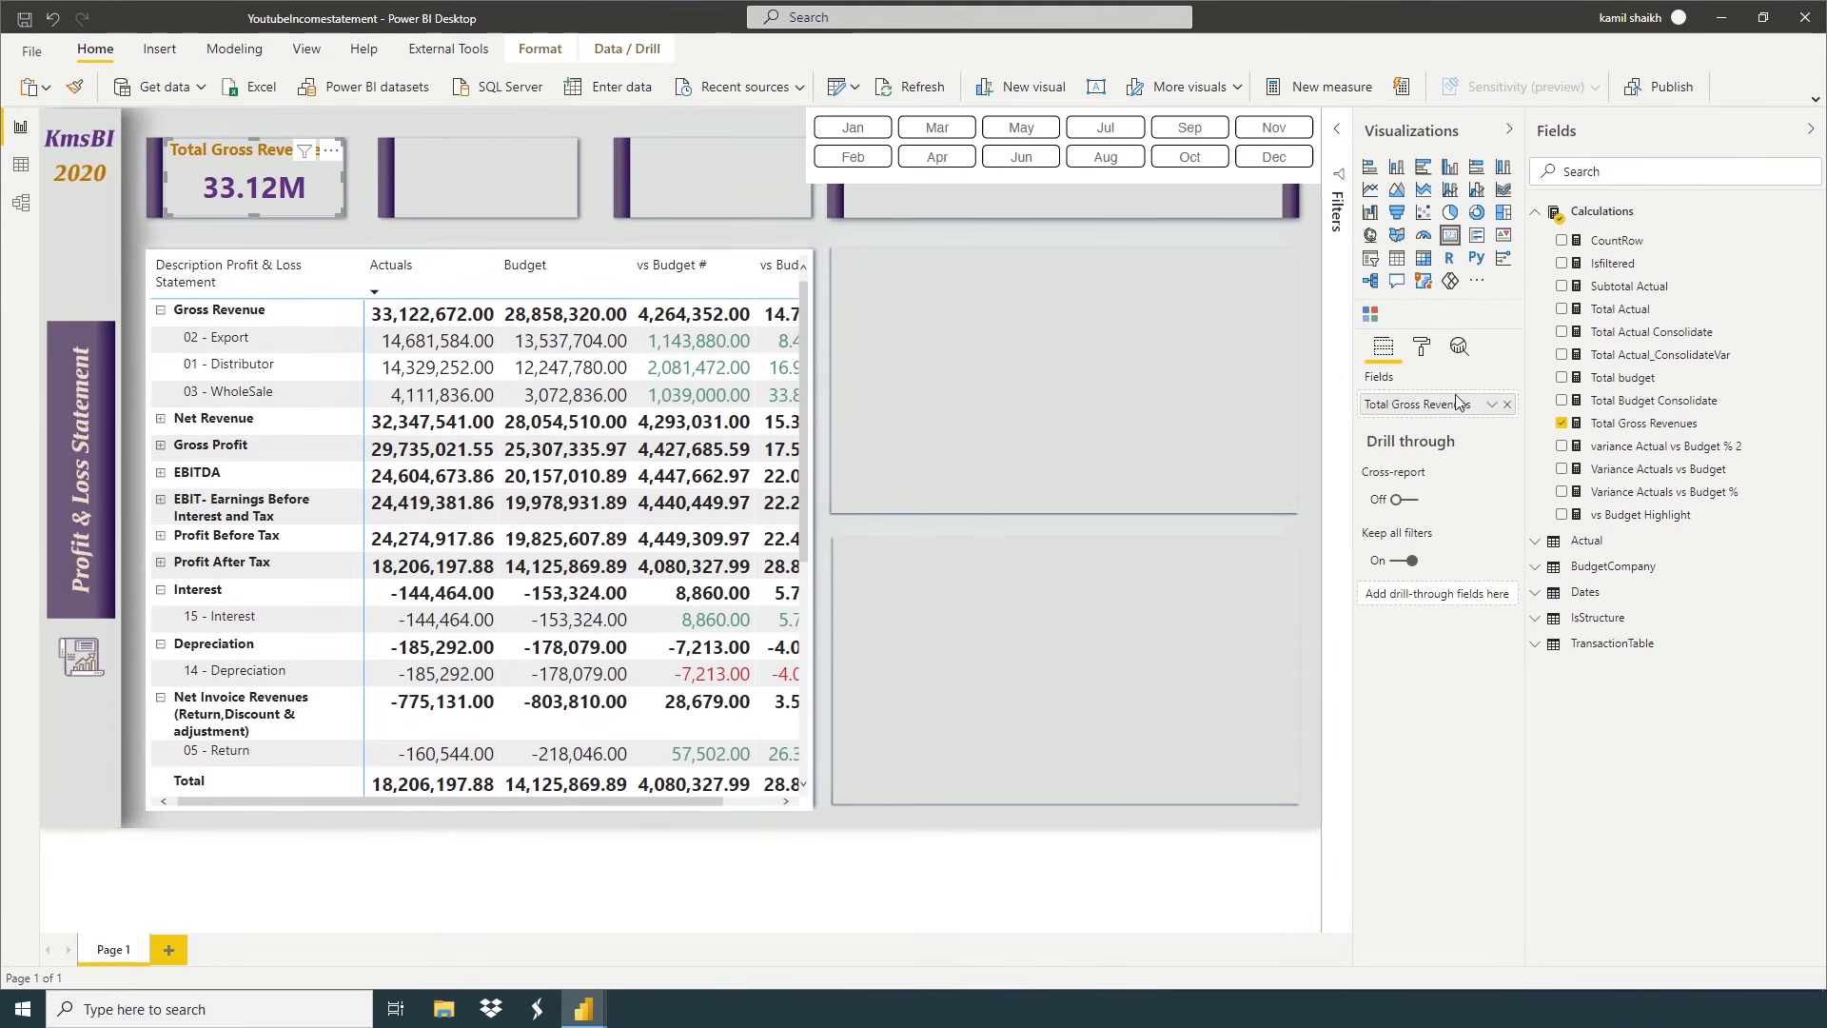
left_click(1420, 347)
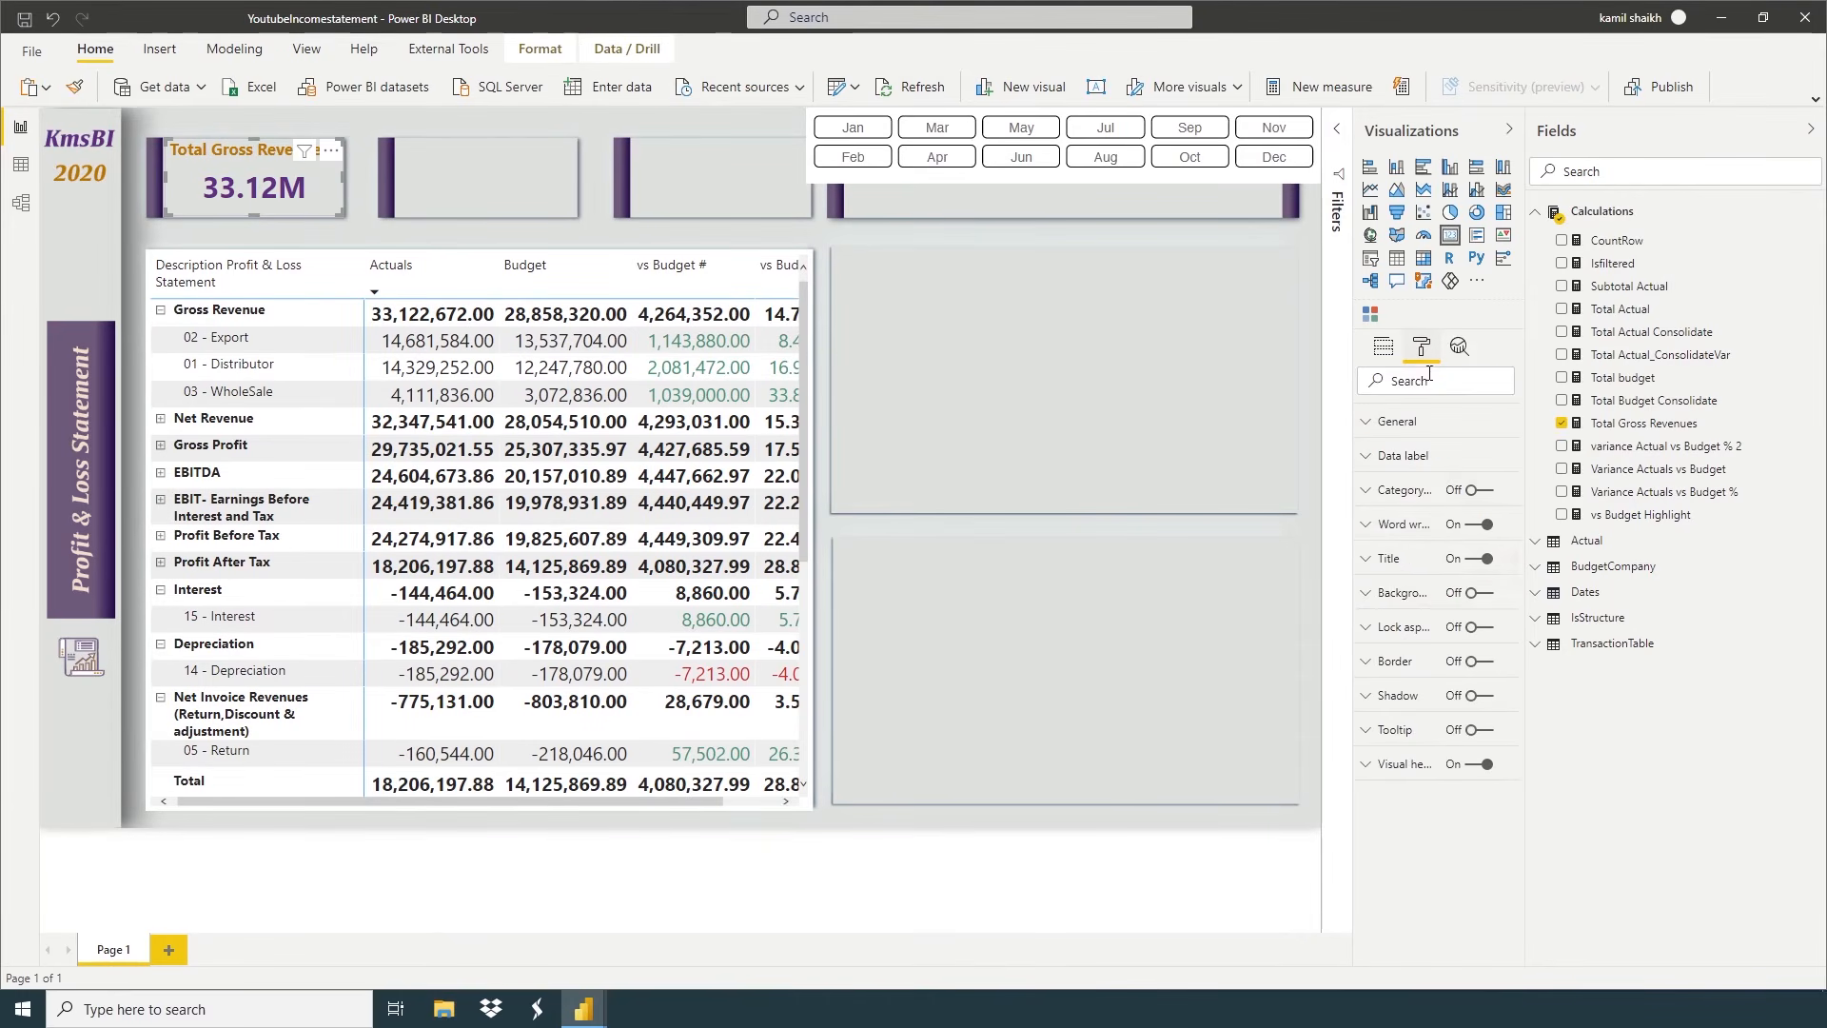
left_click(1391, 559)
left_click(1404, 614)
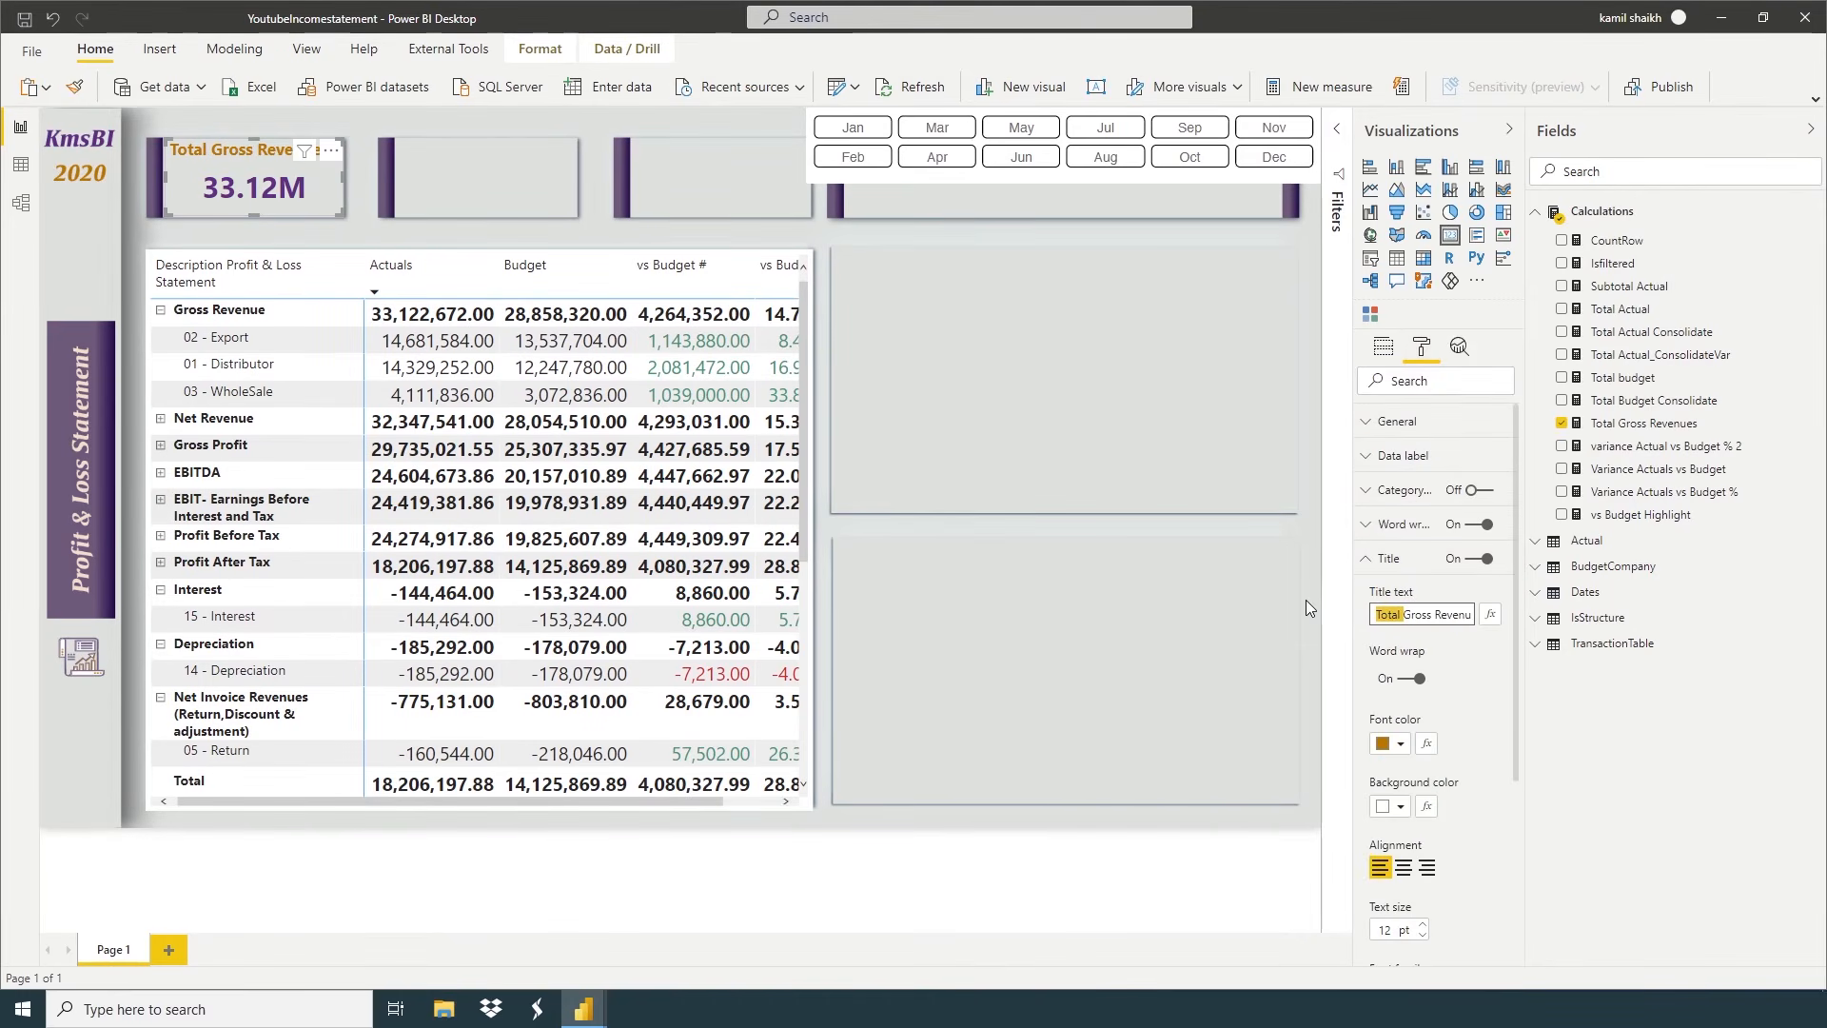
key("BackSpace")
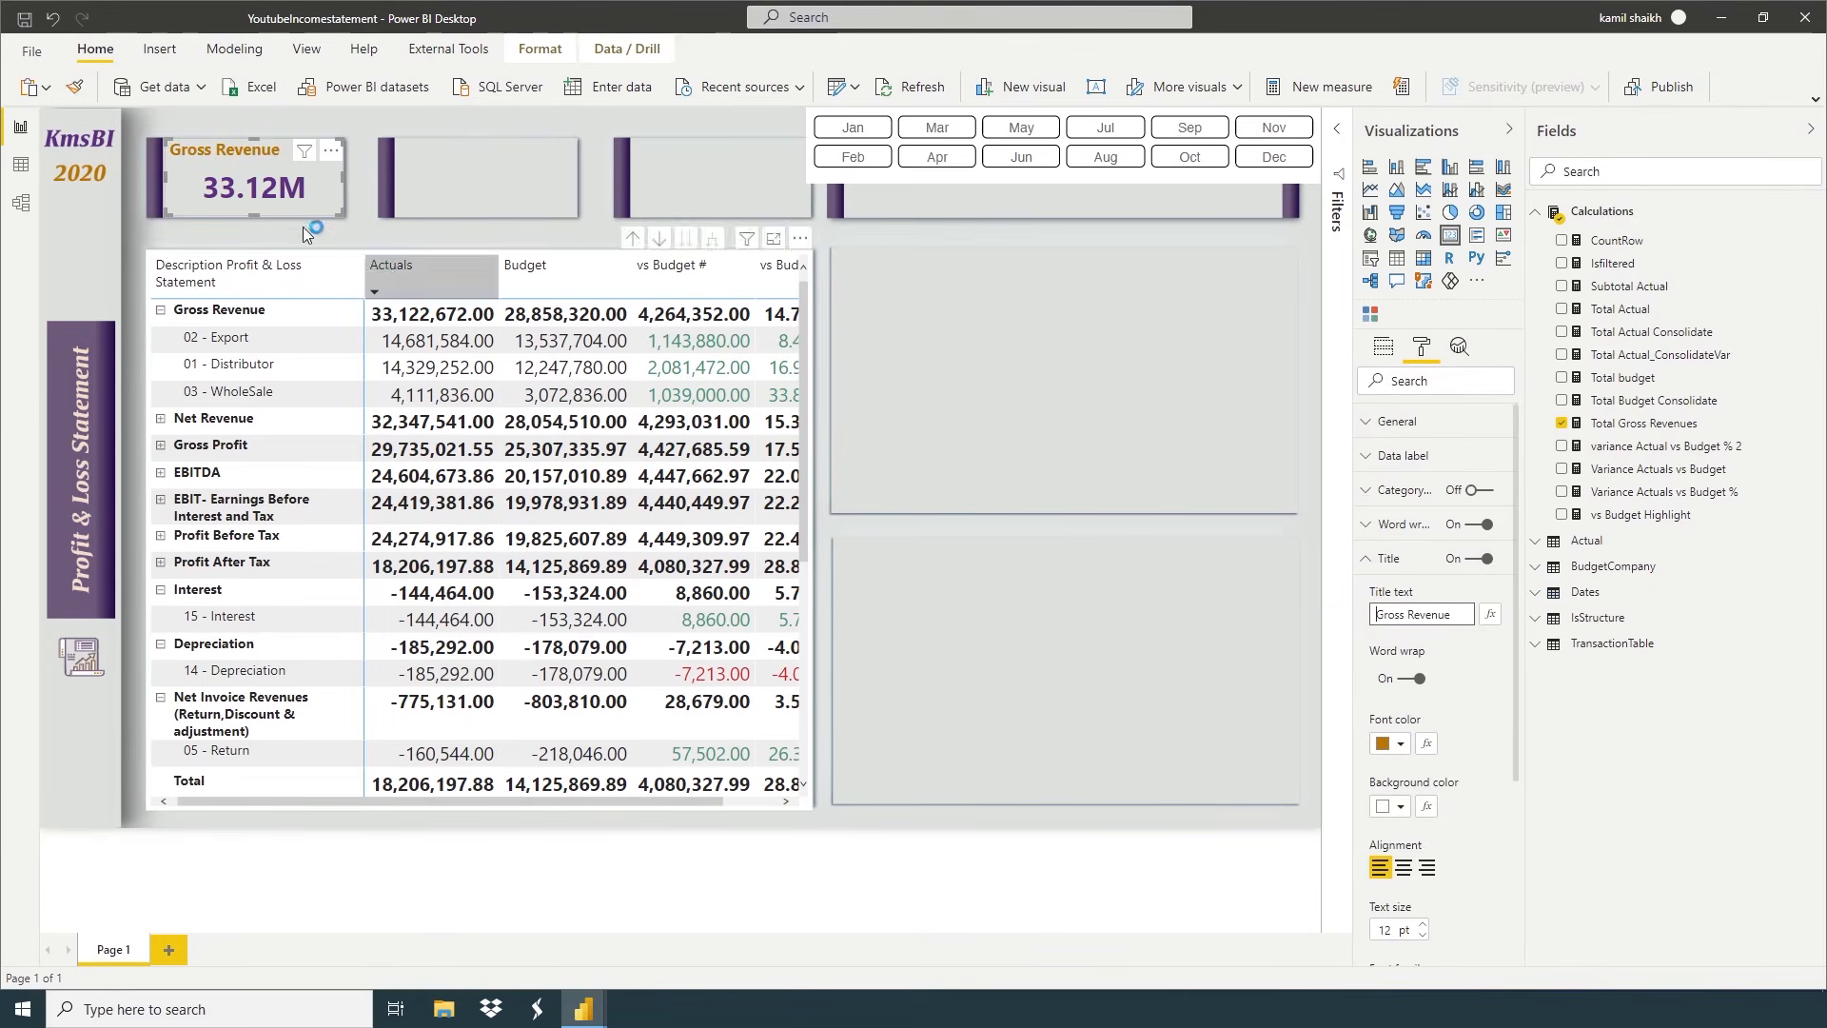
left_click(1402, 867)
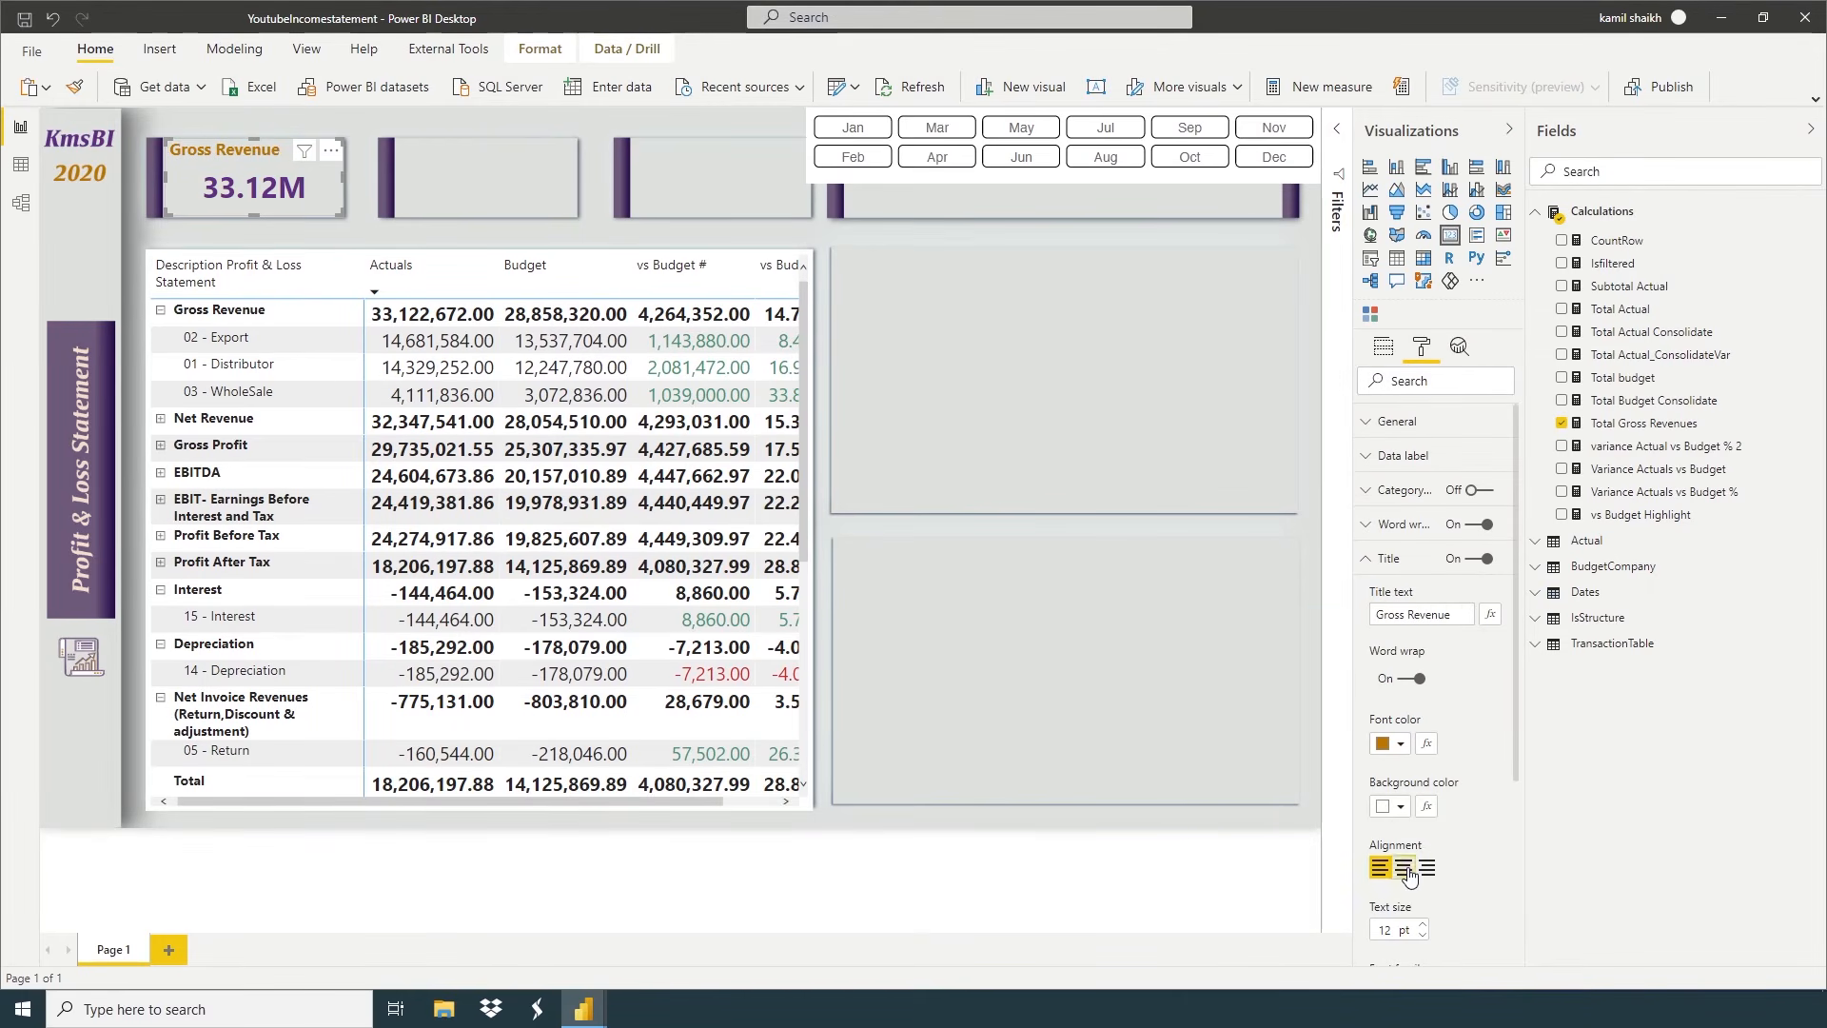
left_click(433, 125)
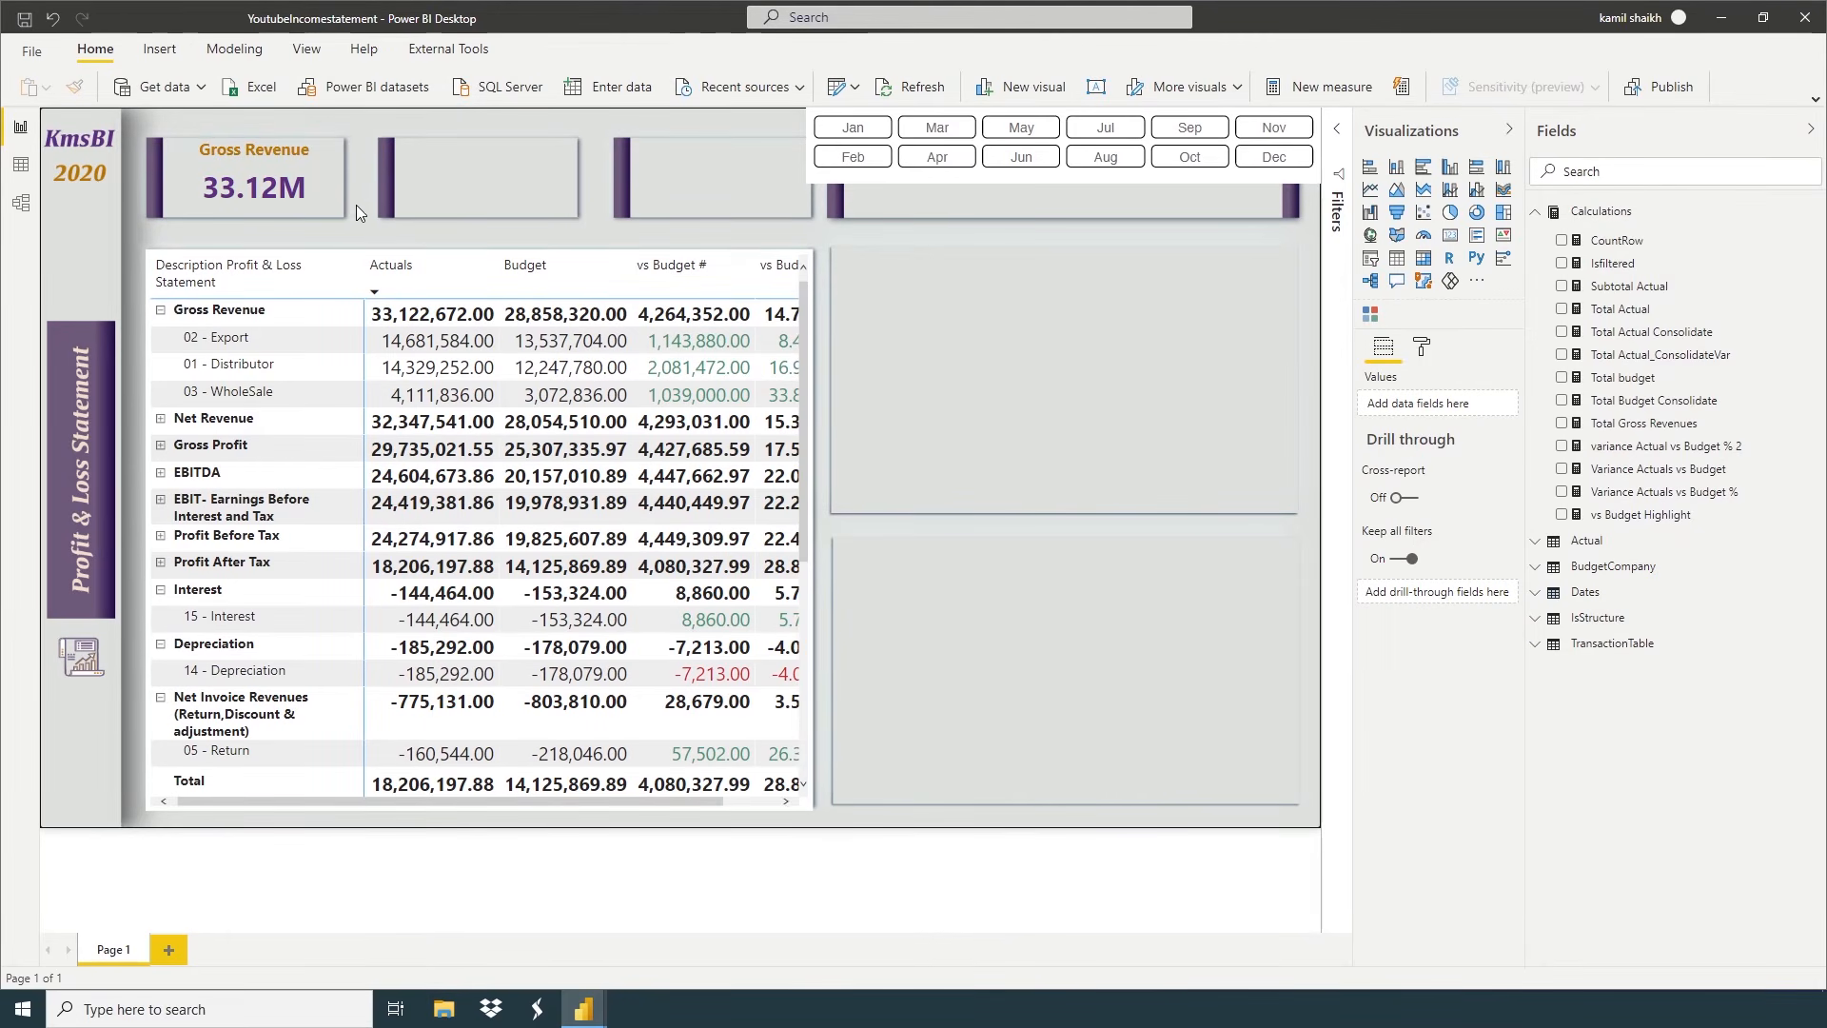
Copy the full DAX formula of the Total Gross Revenues measure and close the formula without changes
left_click(329, 198)
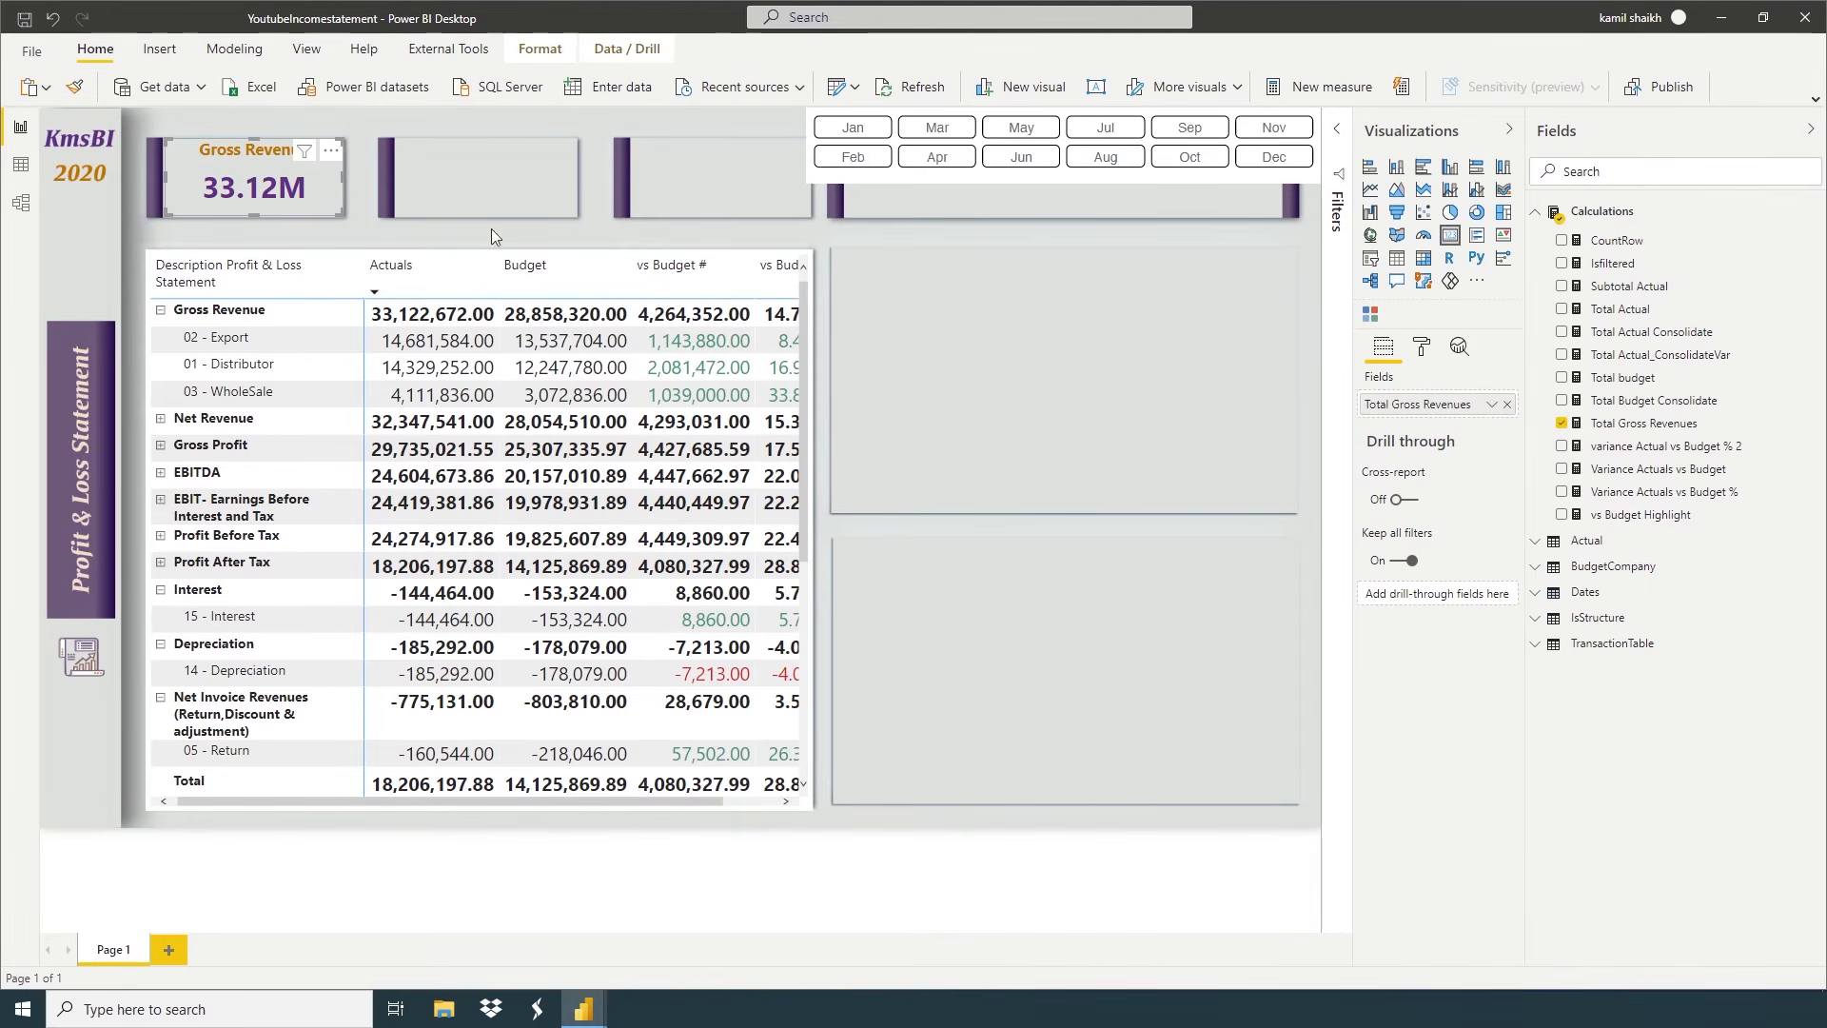
left_click(1618, 425)
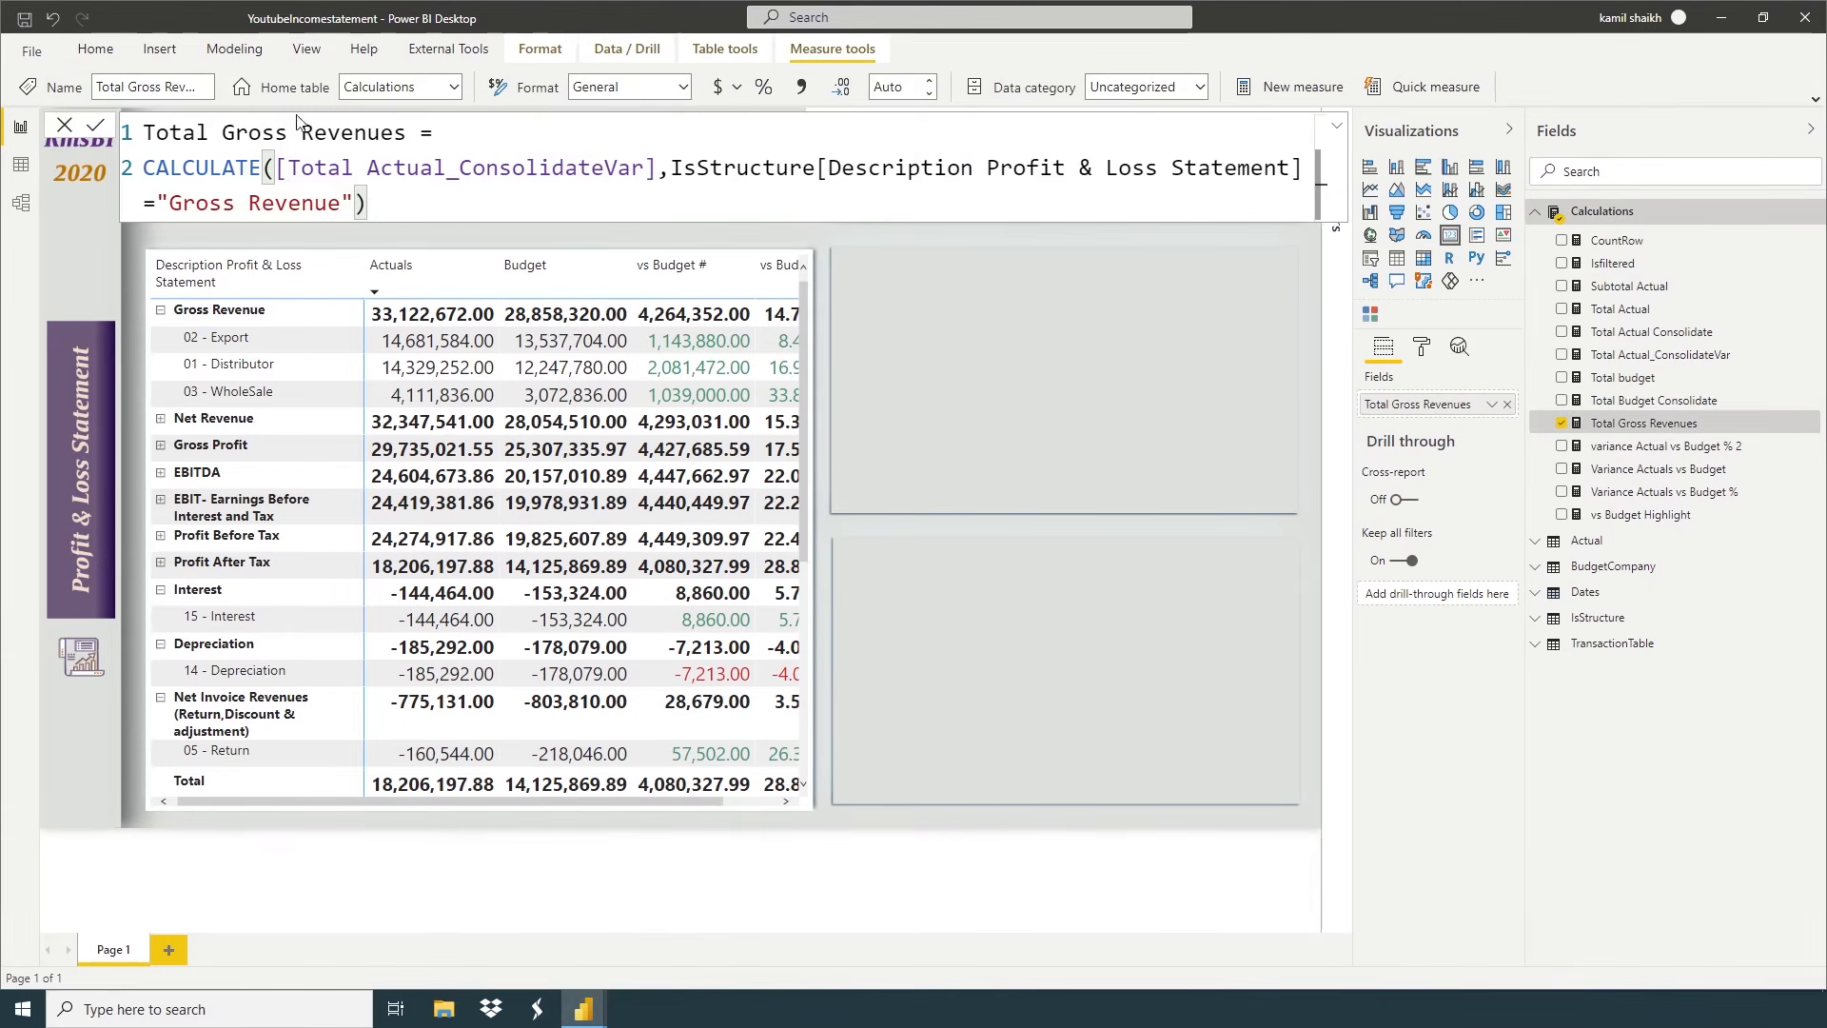
left_click_drag(127, 169, 394, 199)
key("ctrl+c")
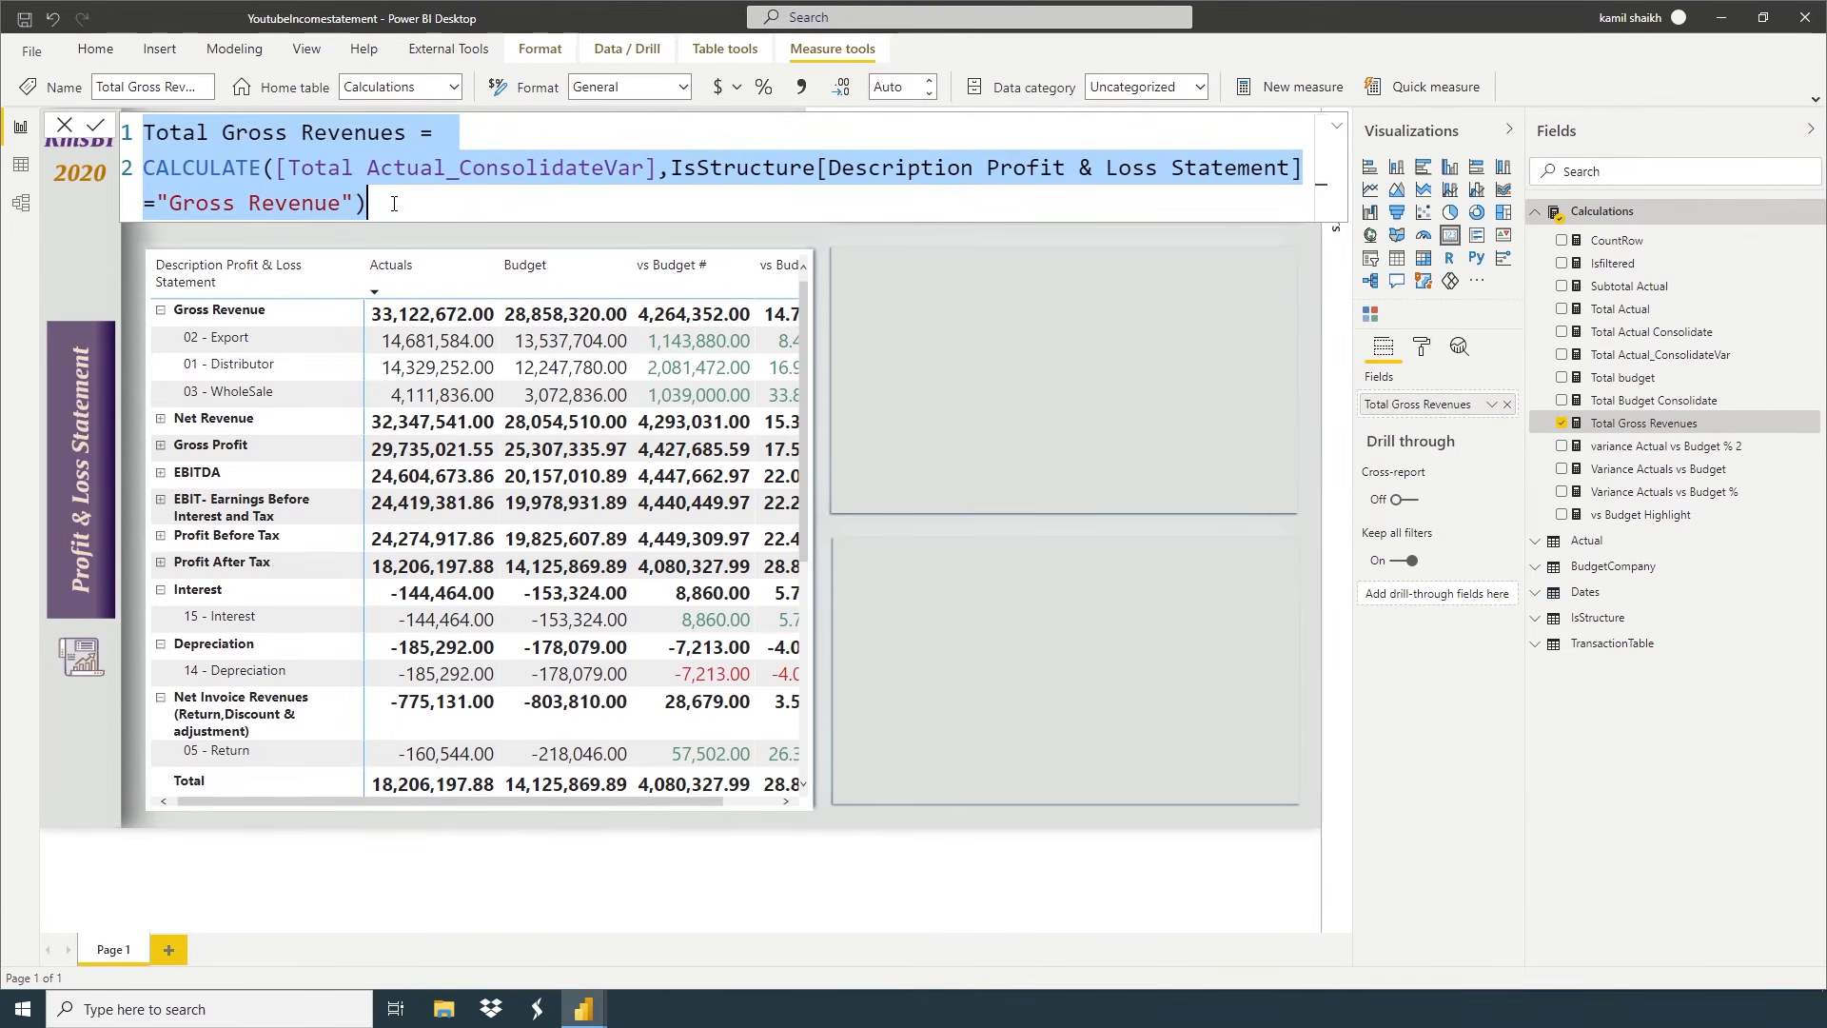
left_click(65, 127)
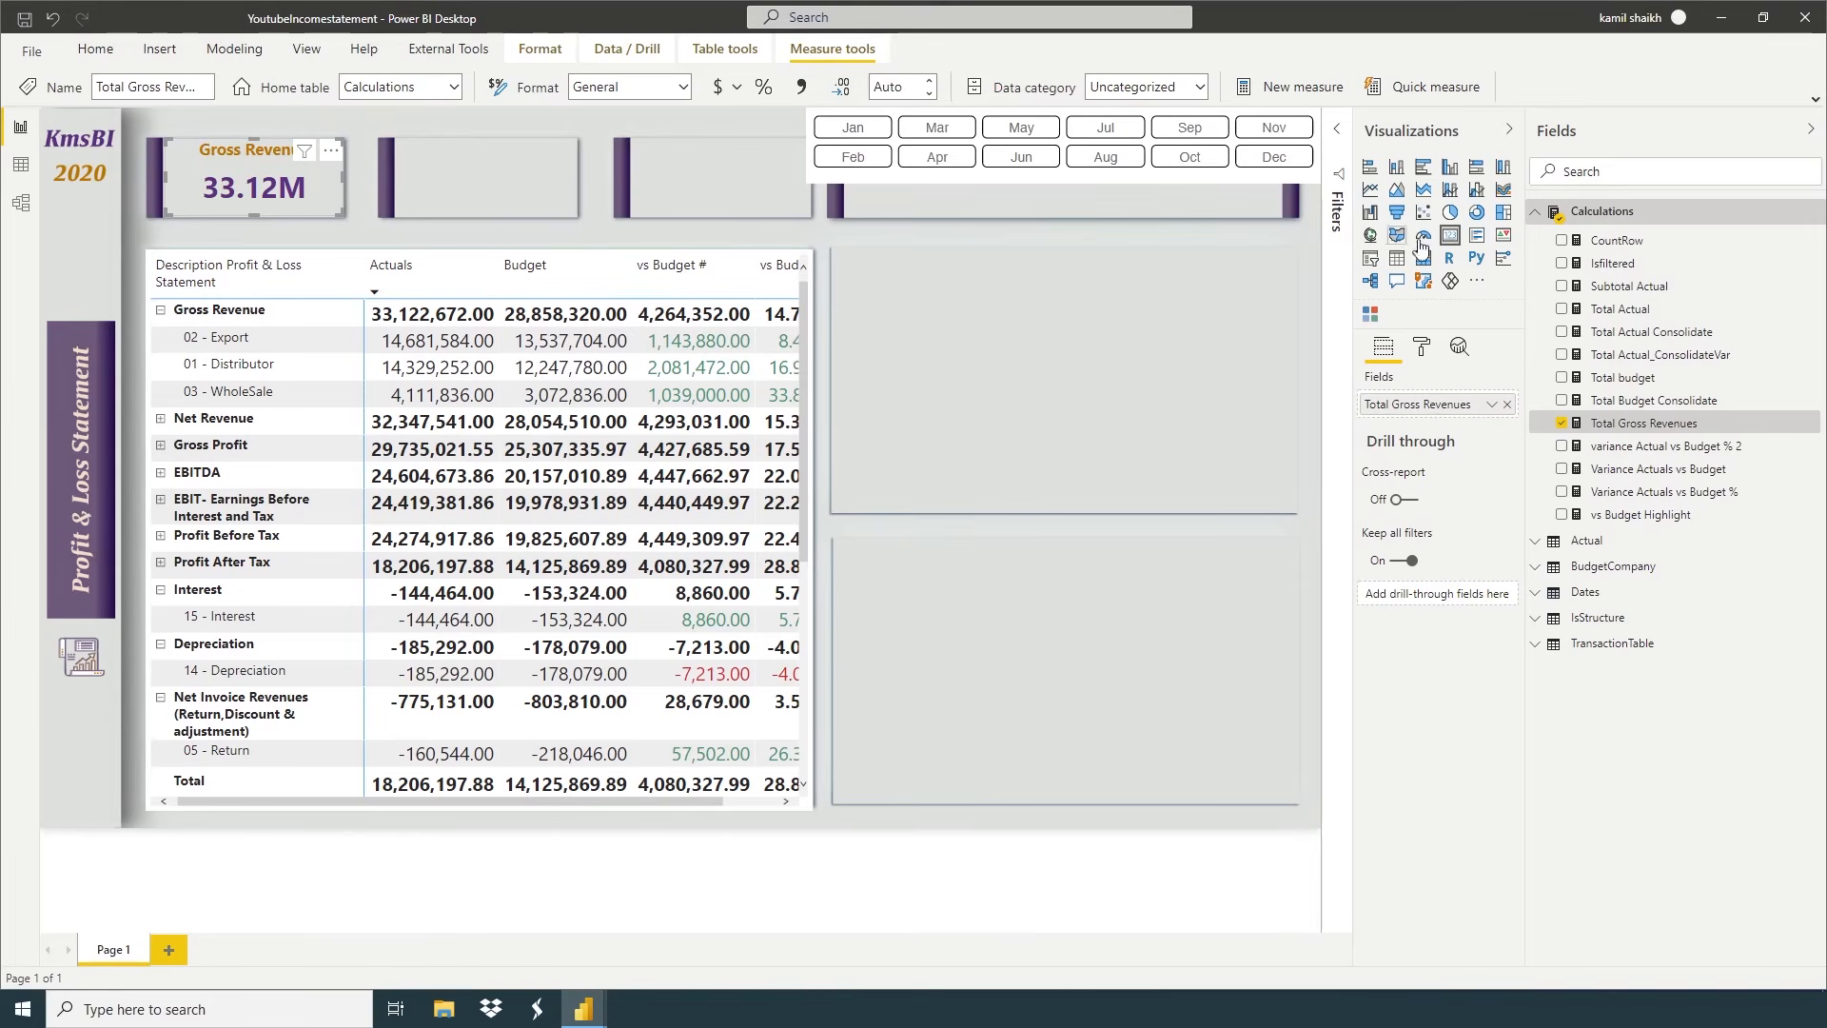
Create a new measure in the Calculations table from the copied formula and name it Total Gross Profit
right_click(1612, 212)
left_click(1597, 240)
key("ctrl+v")
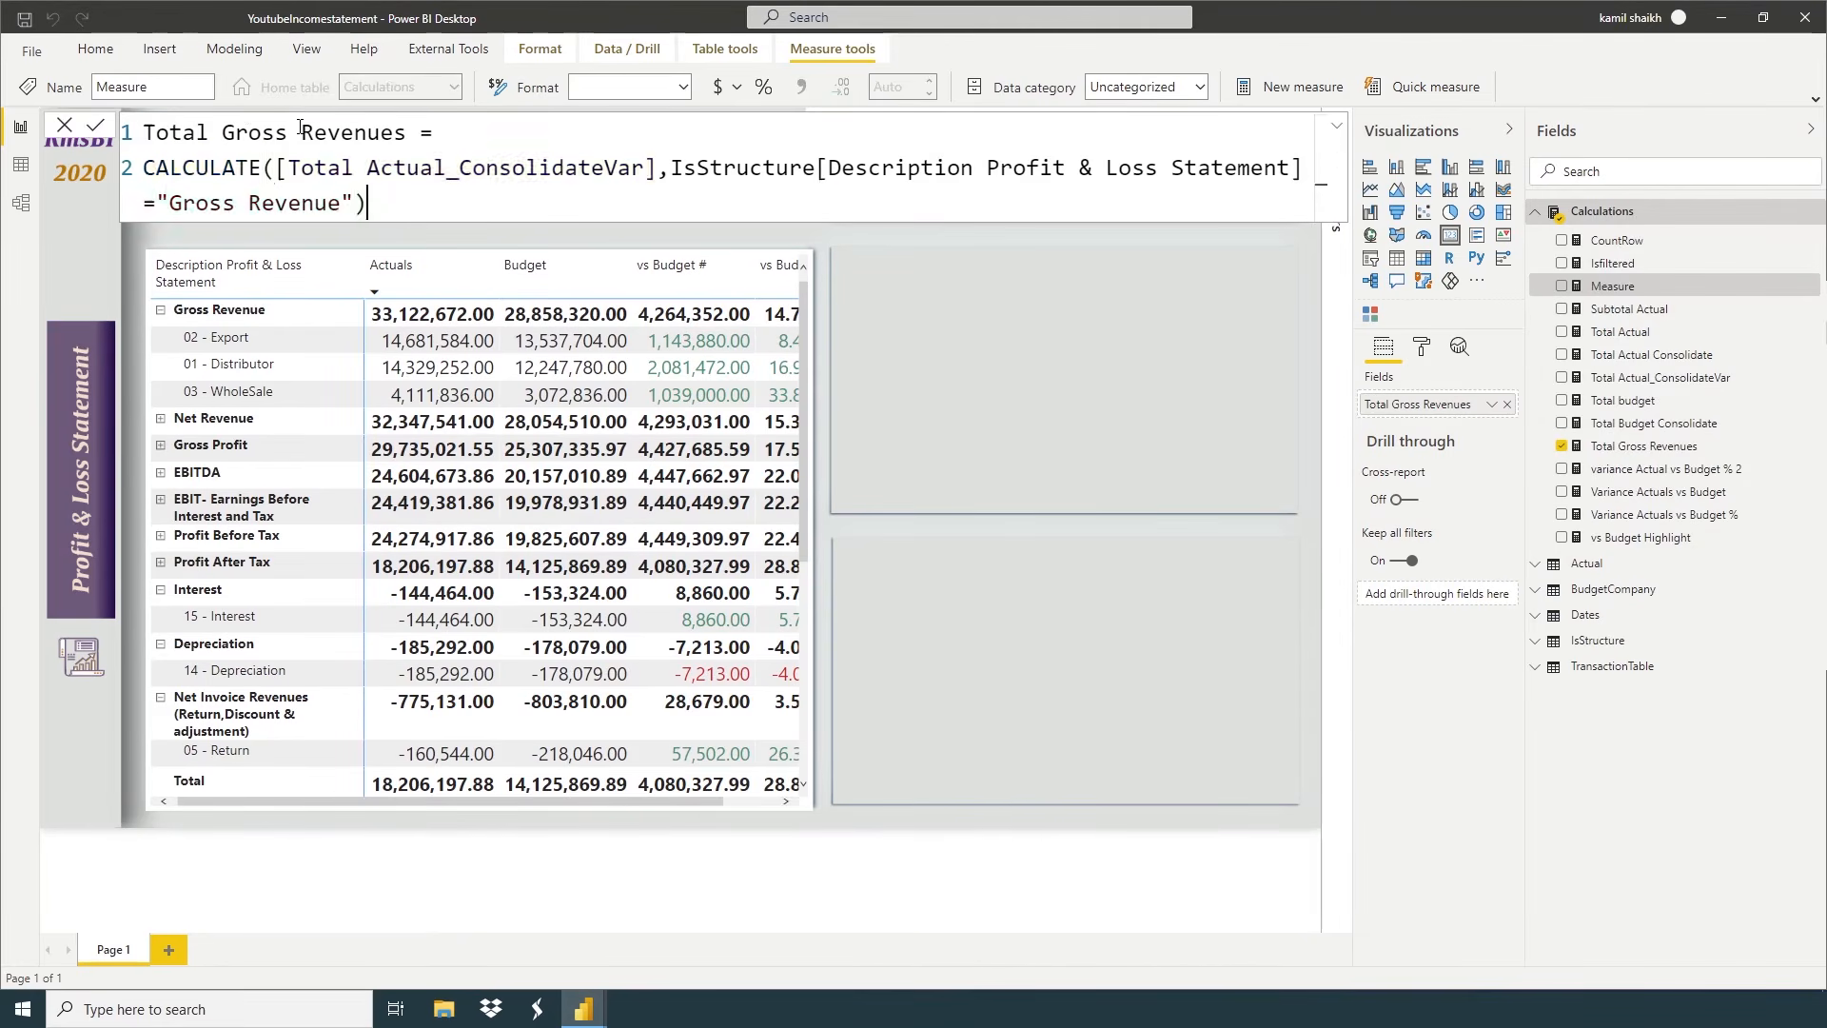
left_click_drag(221, 127, 293, 131)
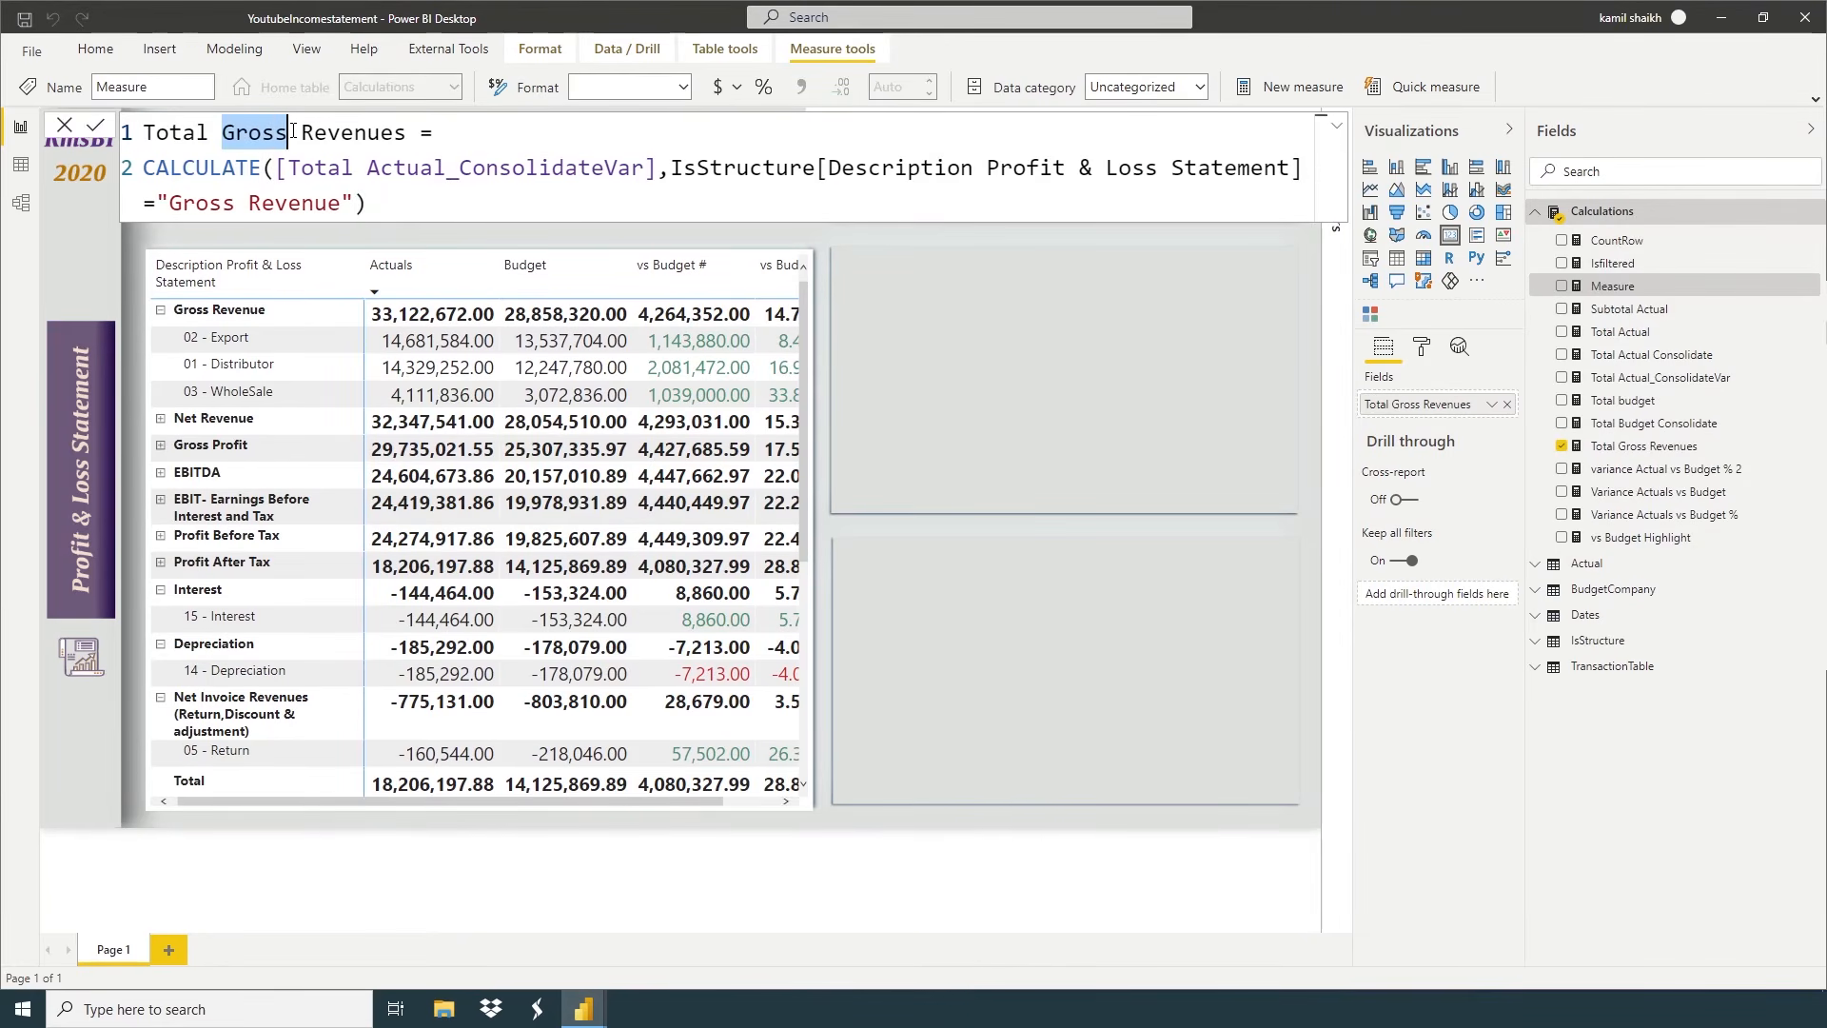
left_click(301, 132)
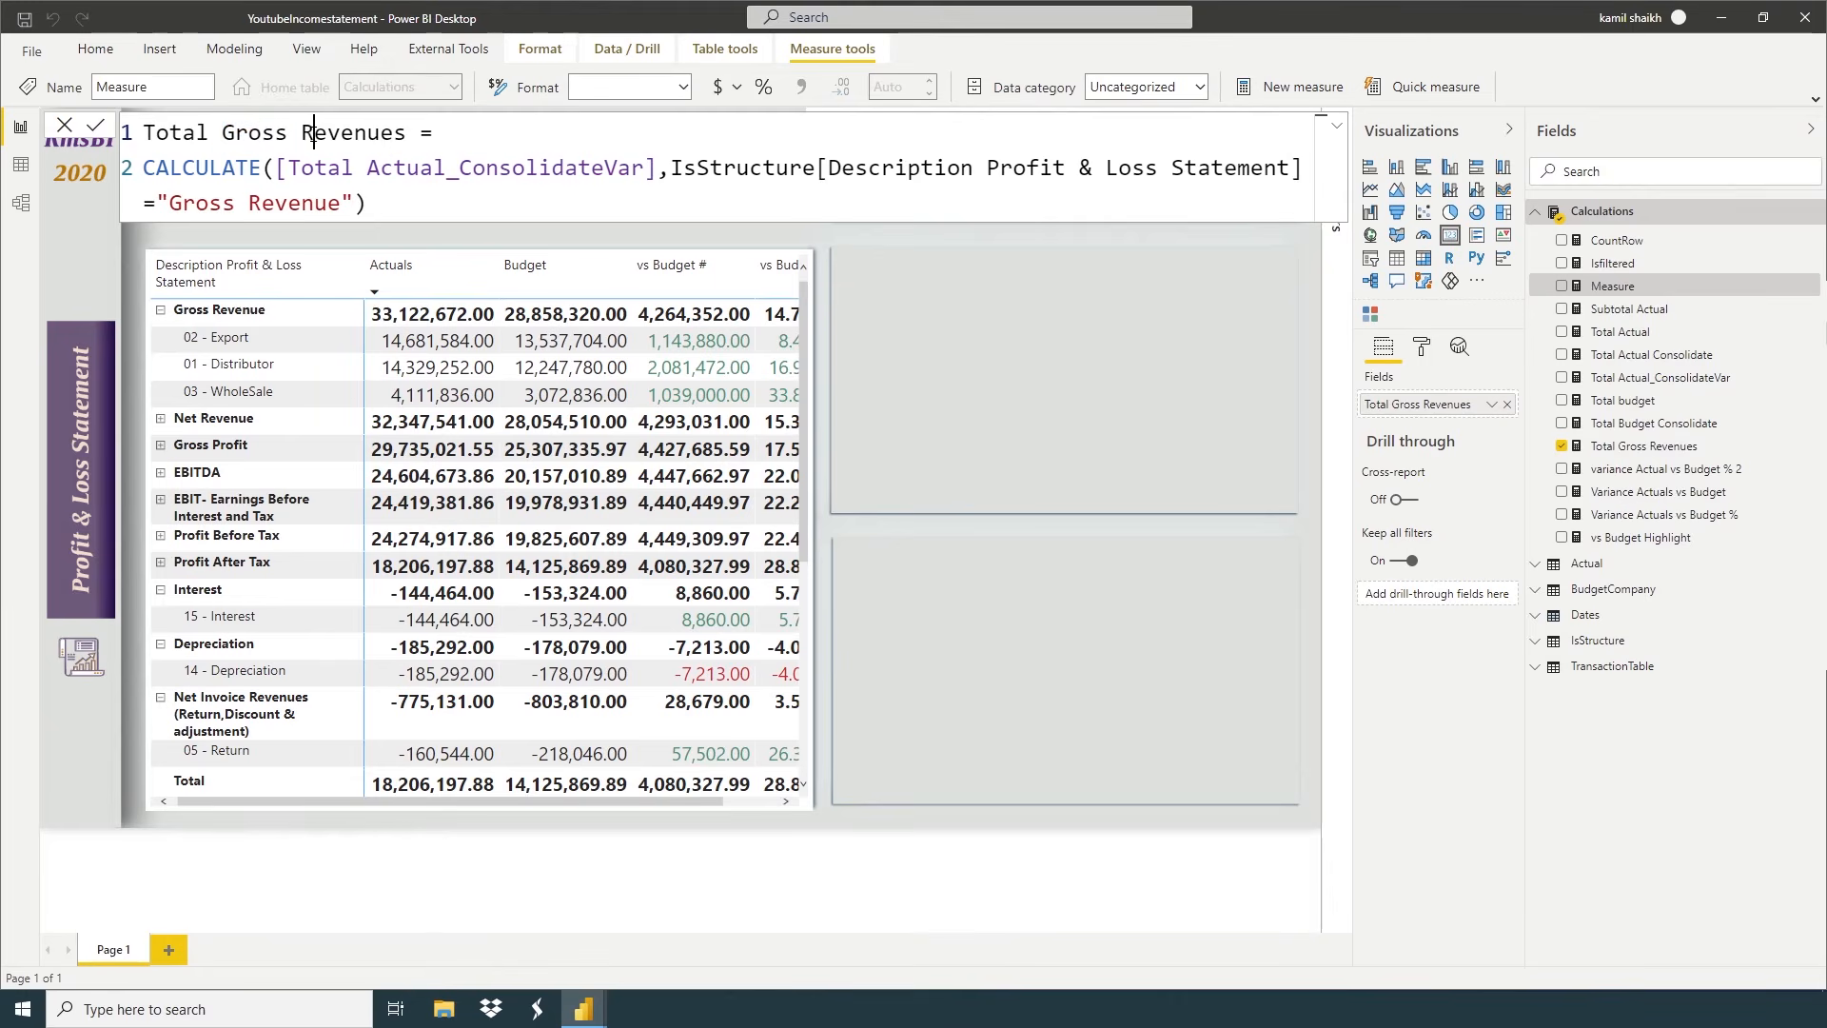
double_click(321, 132)
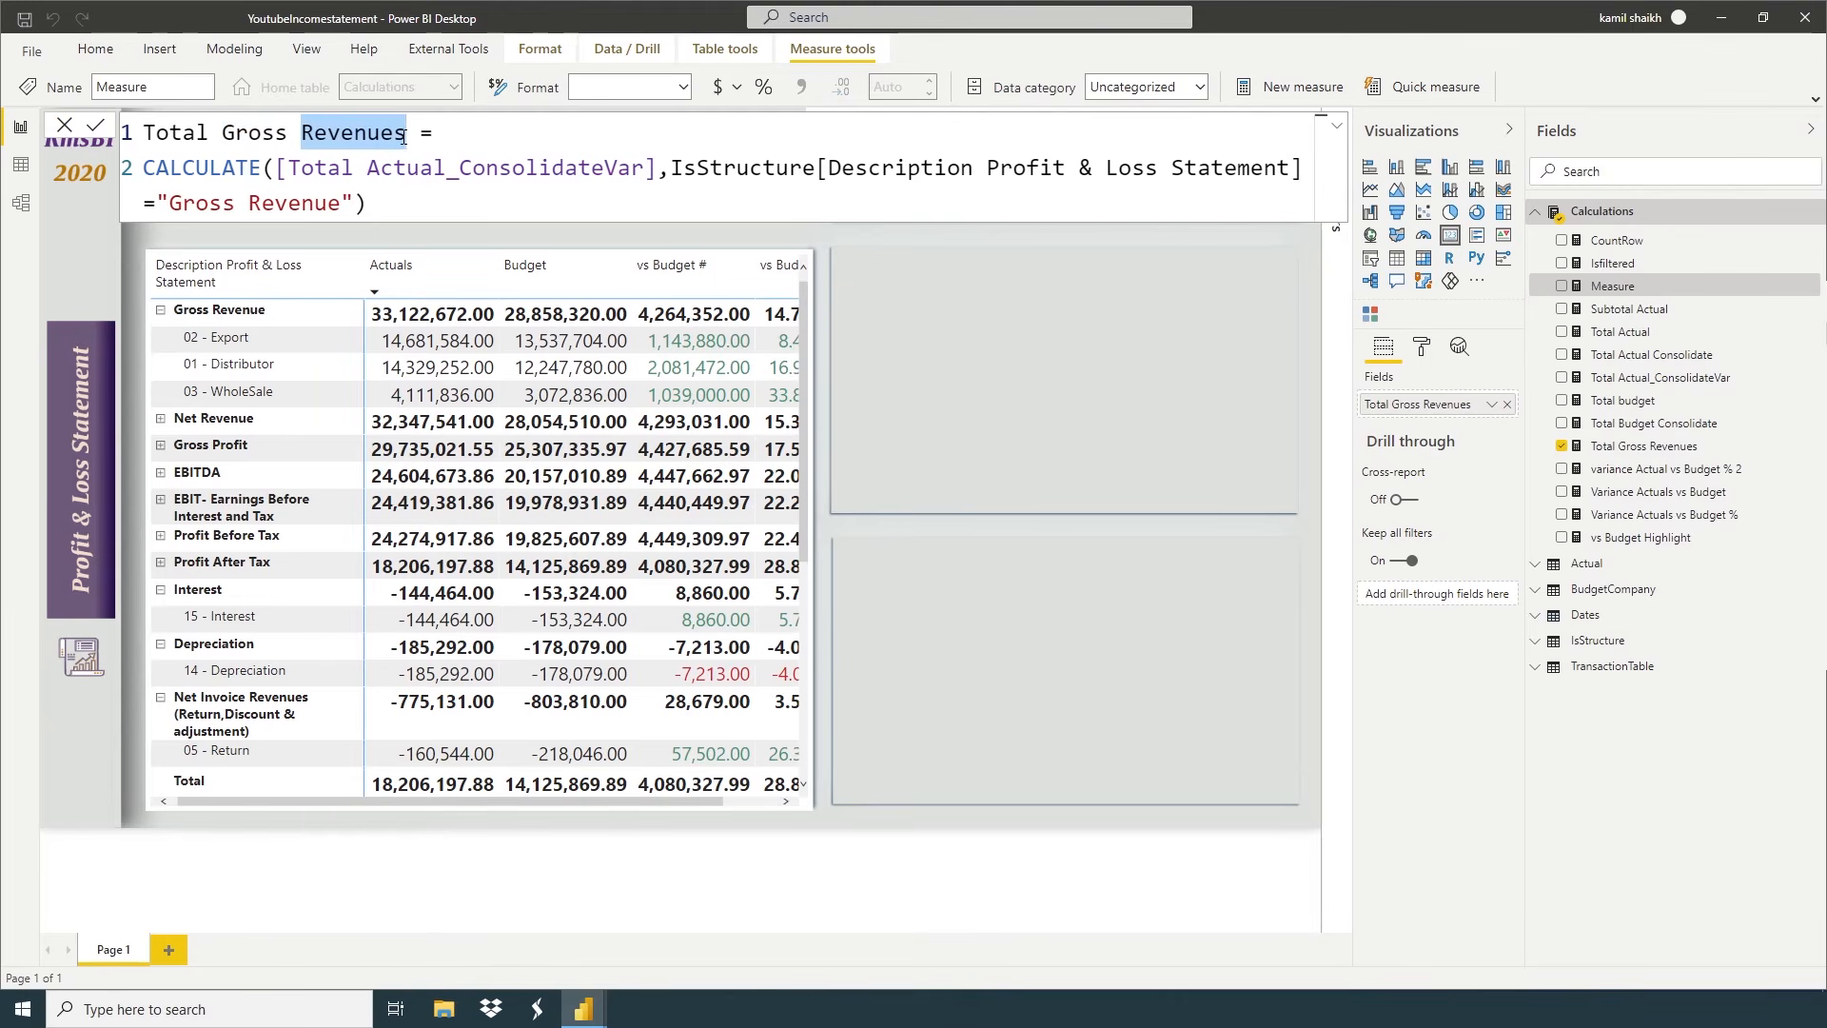
type("Profit")
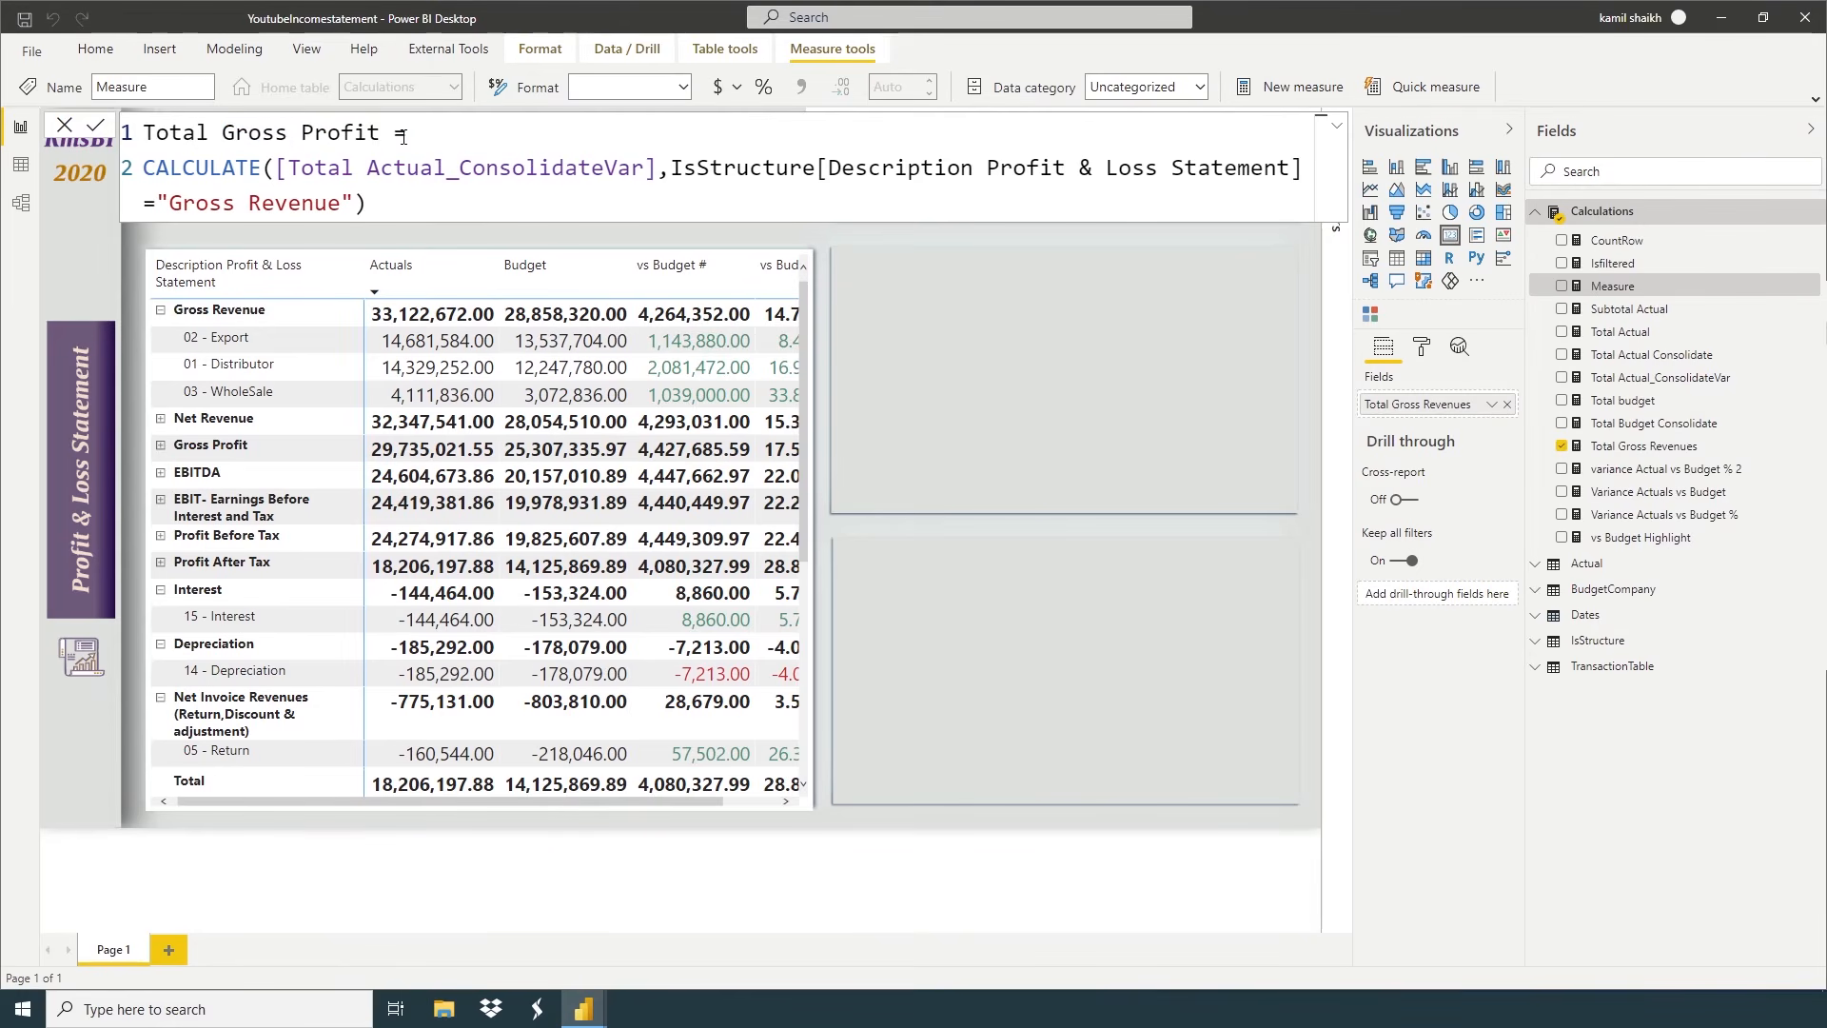
Change the new measure's Description Profit & Loss Statement filter value to "Gross Profit" and commit the formula
left_click(344, 202)
key("BackSpace")
key("BackSpace")
key("BackSpace")
key("BackSpace")
key("BackSpace")
key("BackSpace")
key("BackSpace")
key("BackSpace")
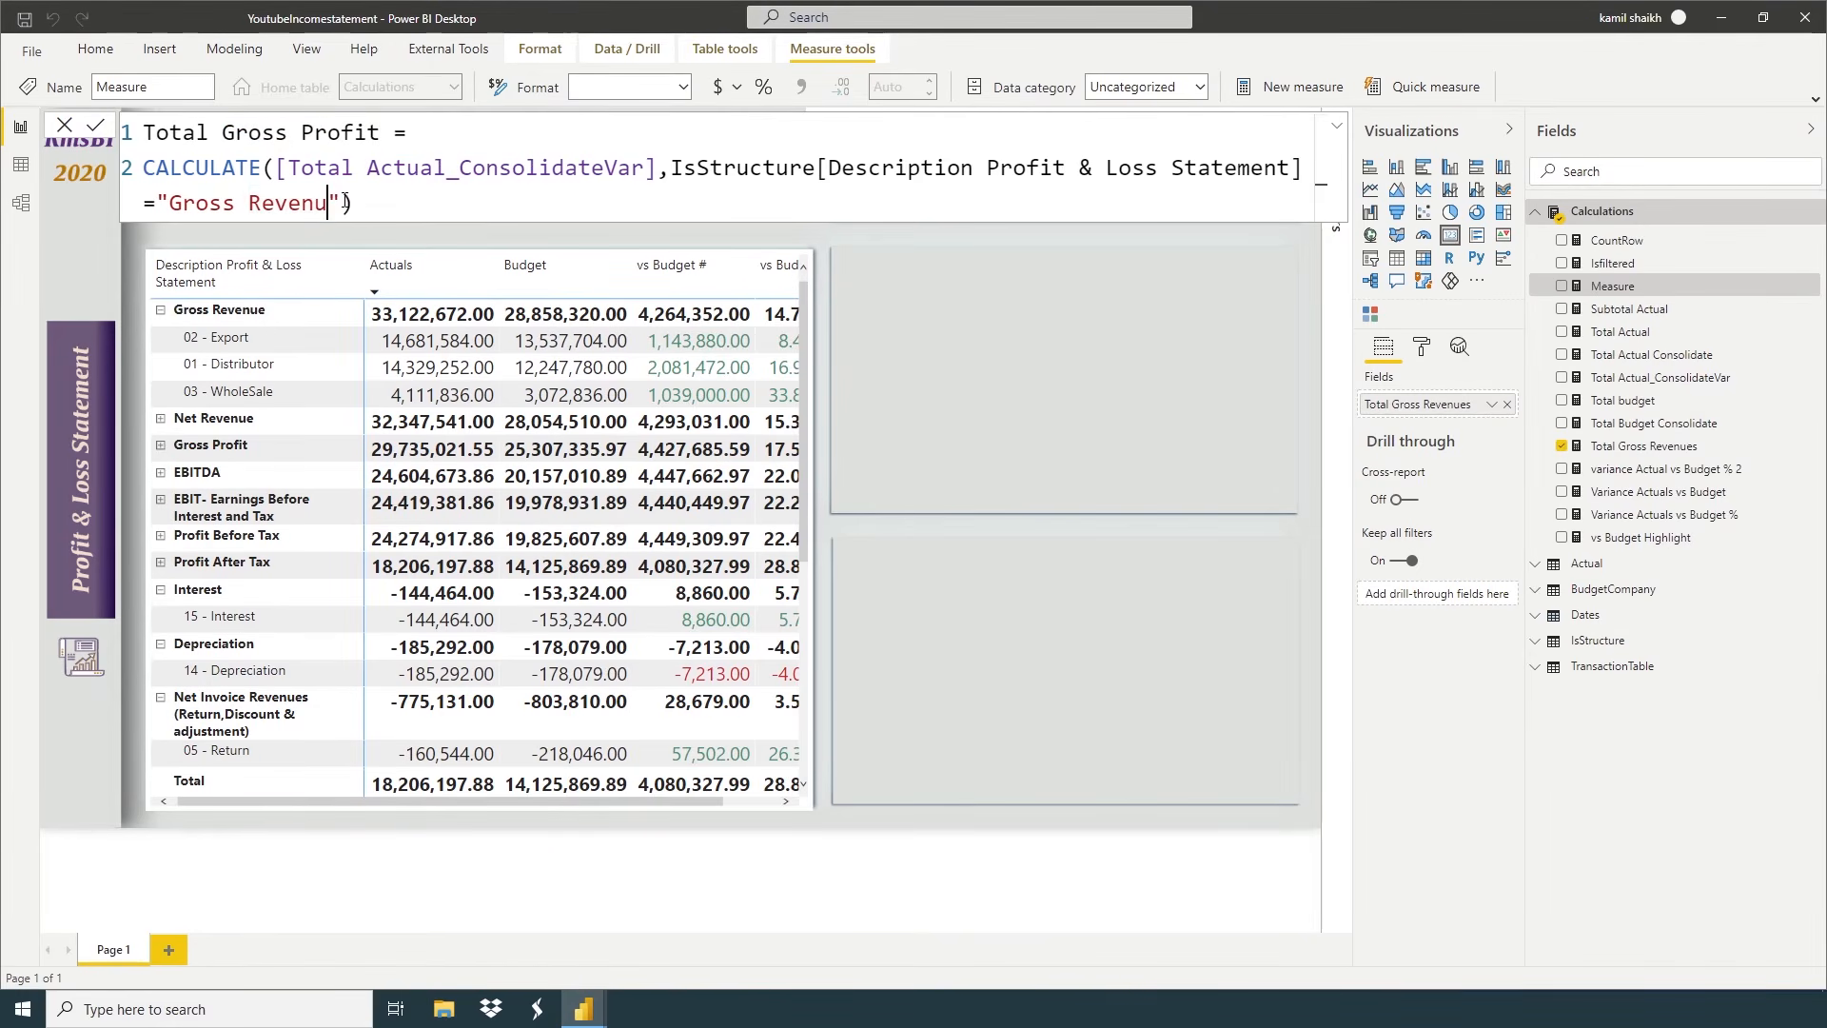
key("BackSpace")
key("BackSpace")
key("BackSpace")
type("oss Profit")
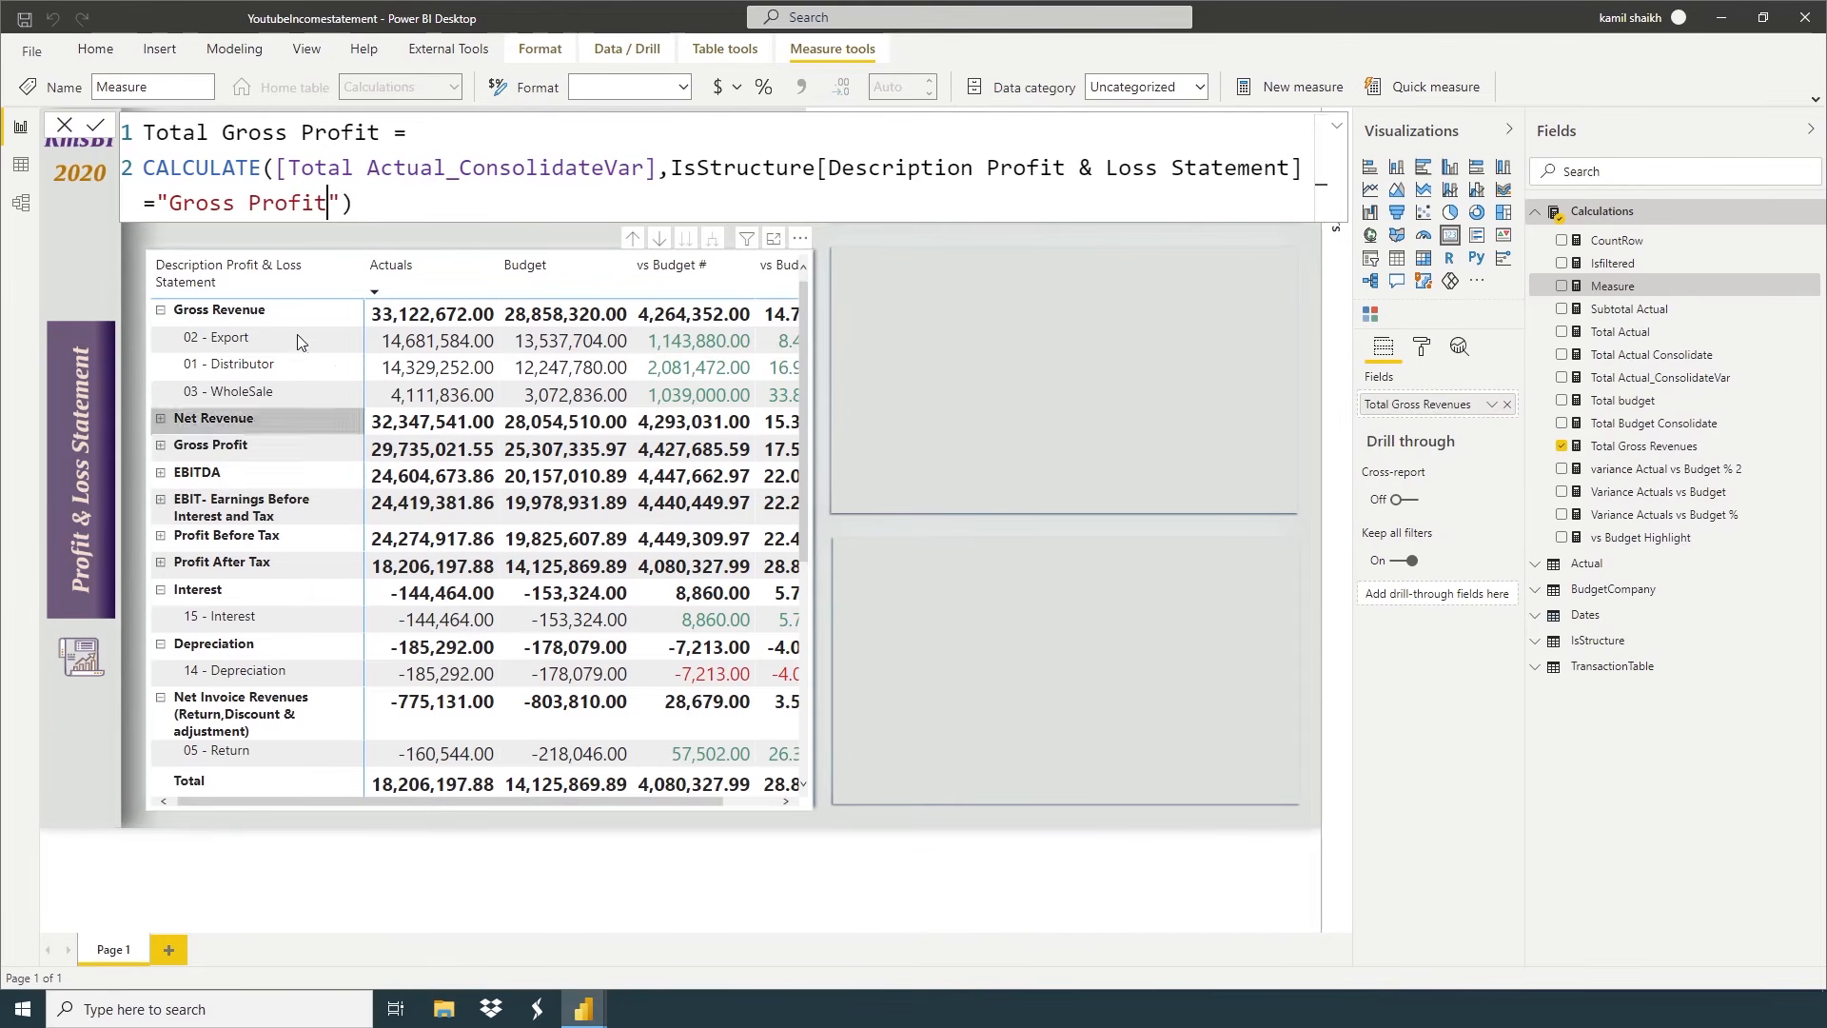
left_click(389, 204)
key("Return")
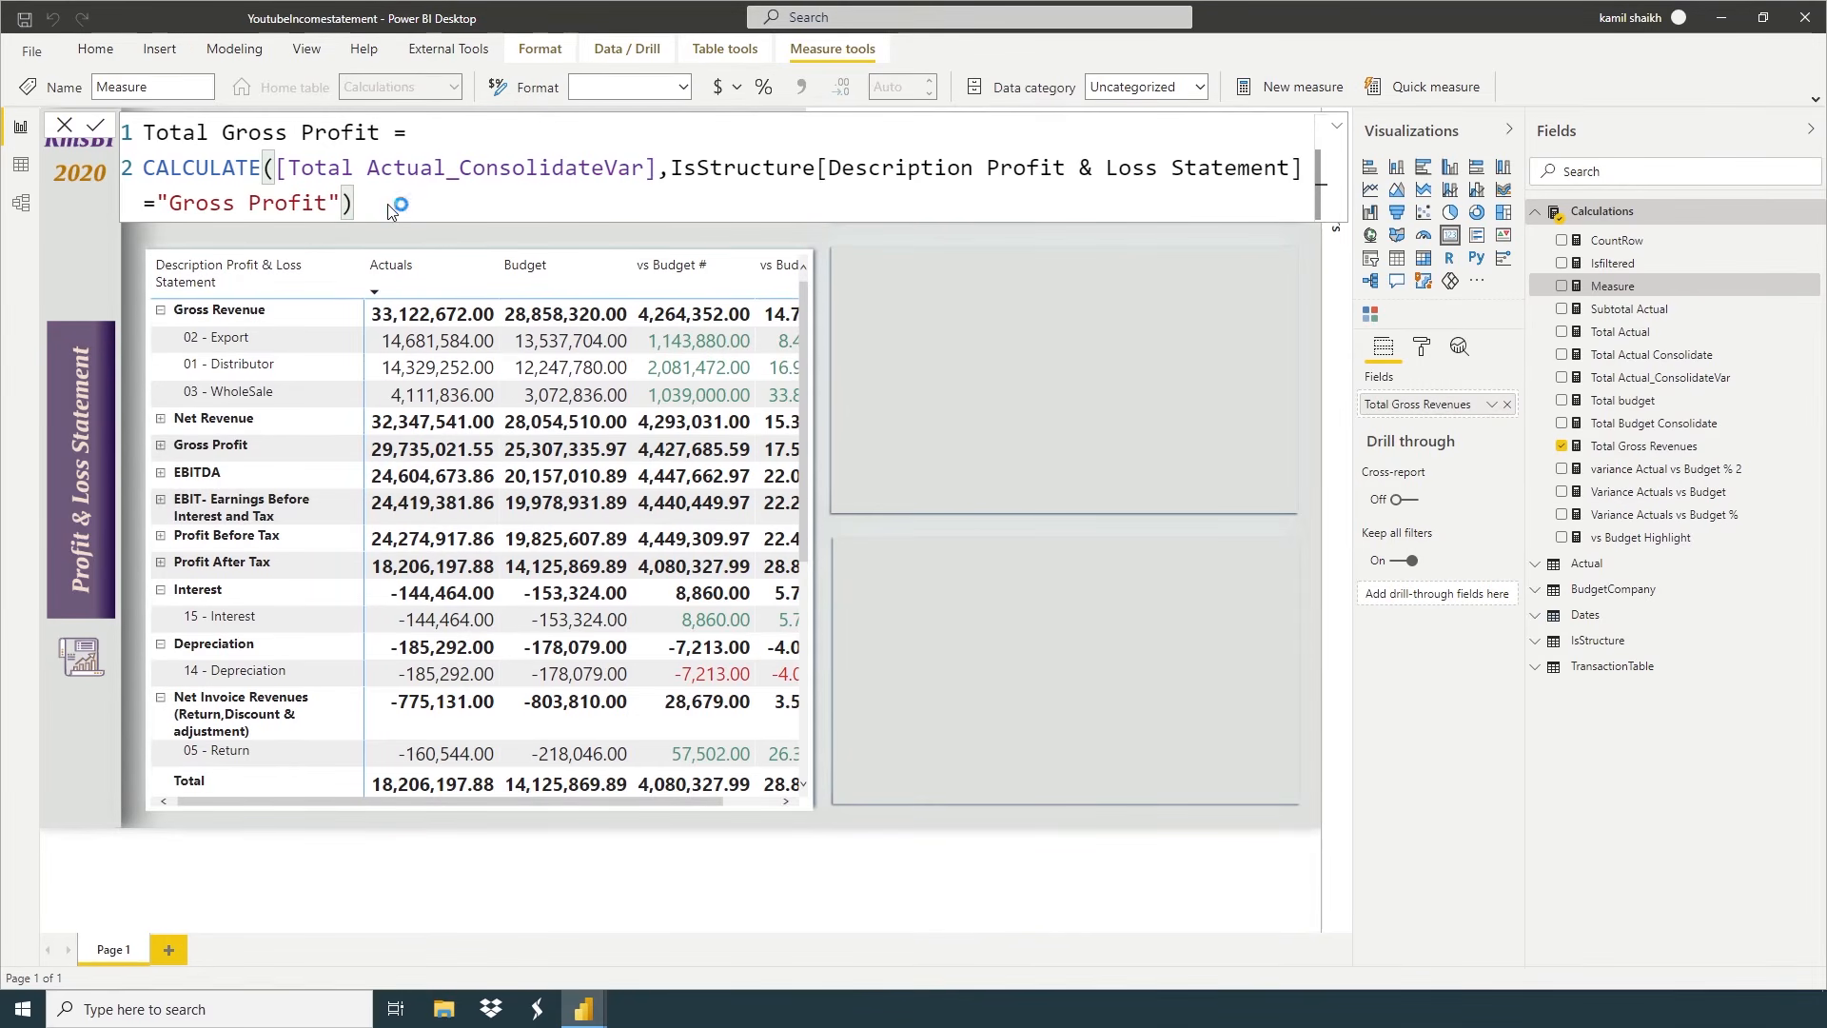
left_click(64, 124)
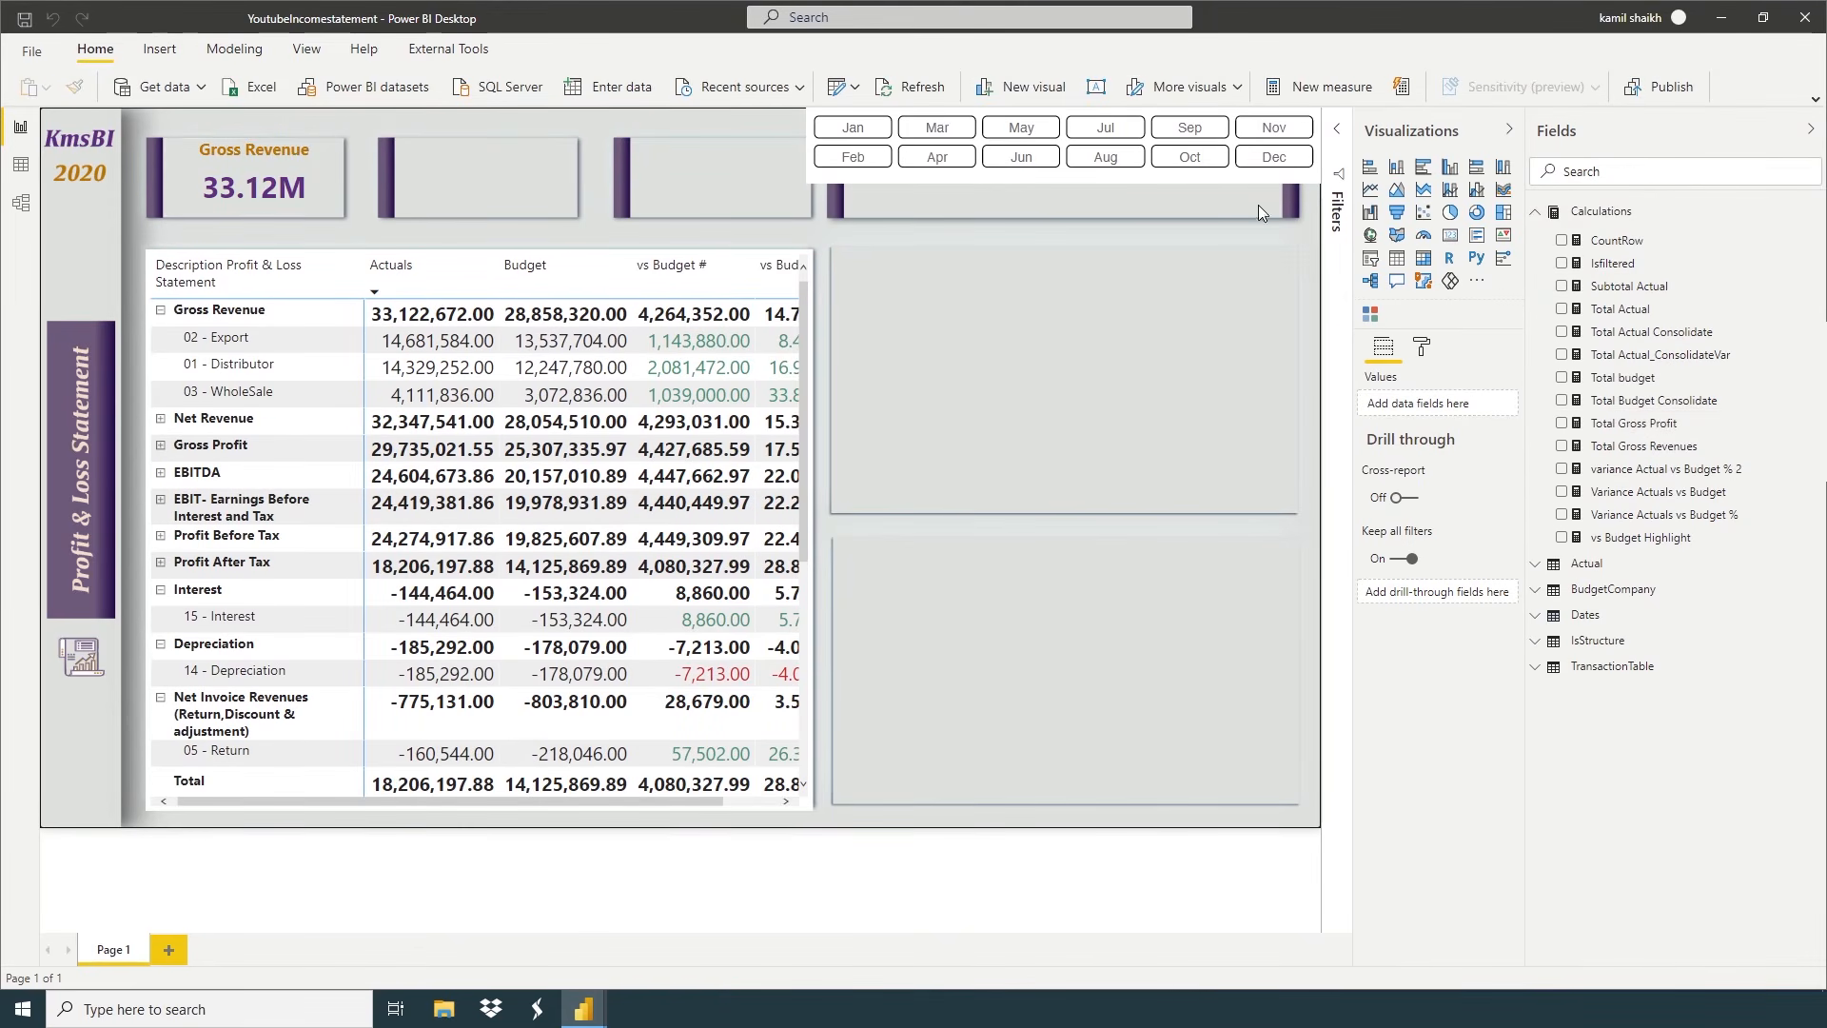
Add a smaller card visual to the empty area beside the matrix showing the Total Gross Profit measure
left_click(1451, 242)
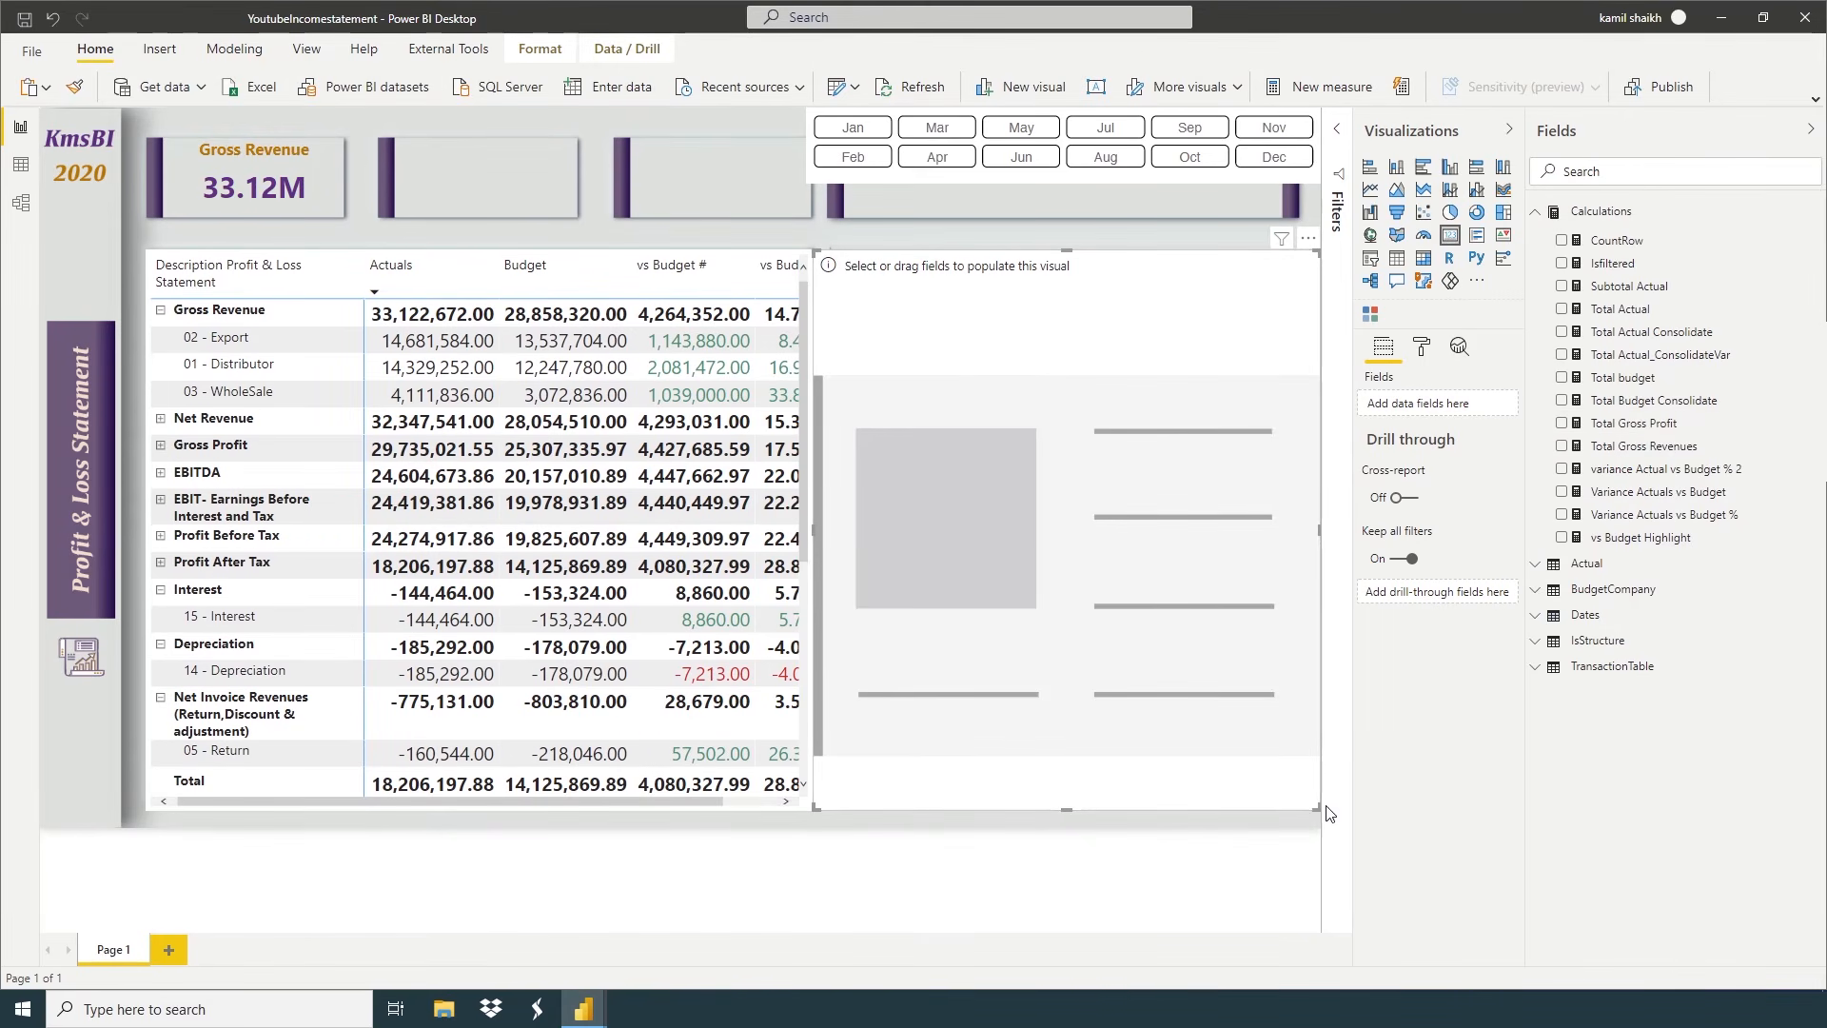
left_click_drag(1317, 807, 1258, 444)
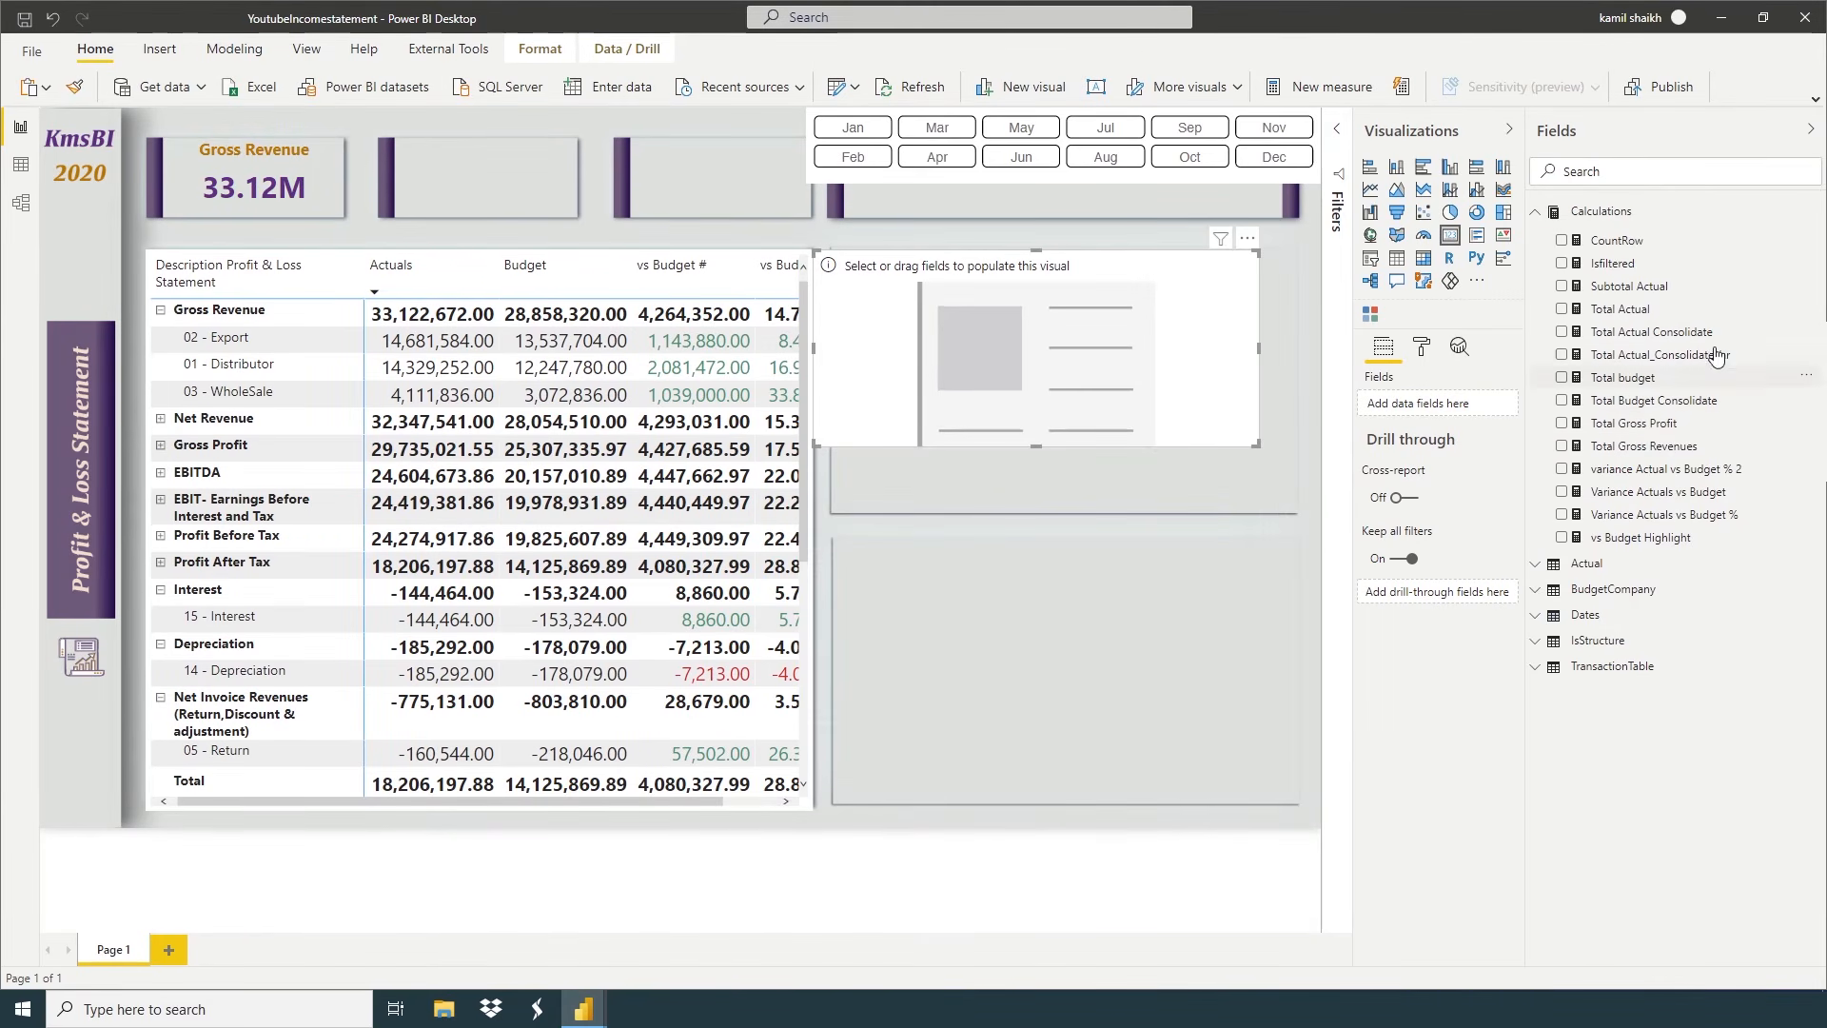
left_click_drag(1633, 425, 1092, 352)
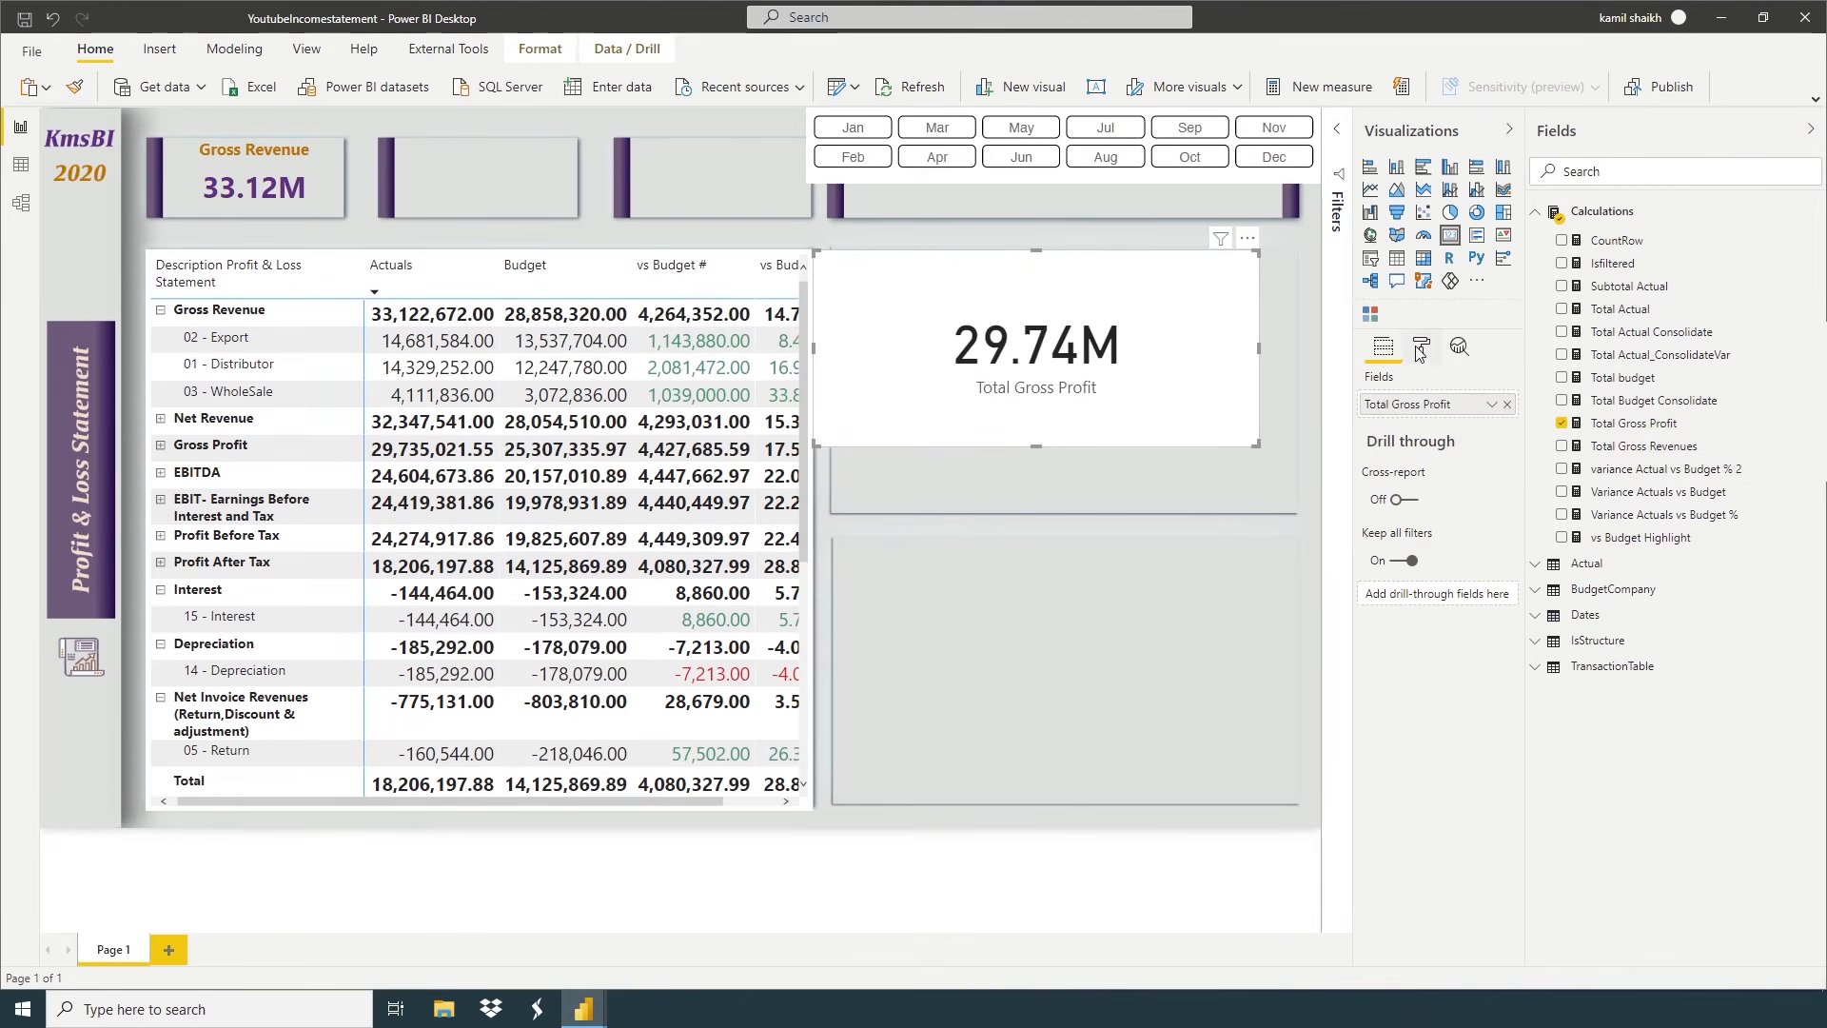
Copy the Gross Revenue card's formatting onto the Total Gross Profit card and shrink that card to a small KPI size
left_click(334, 204)
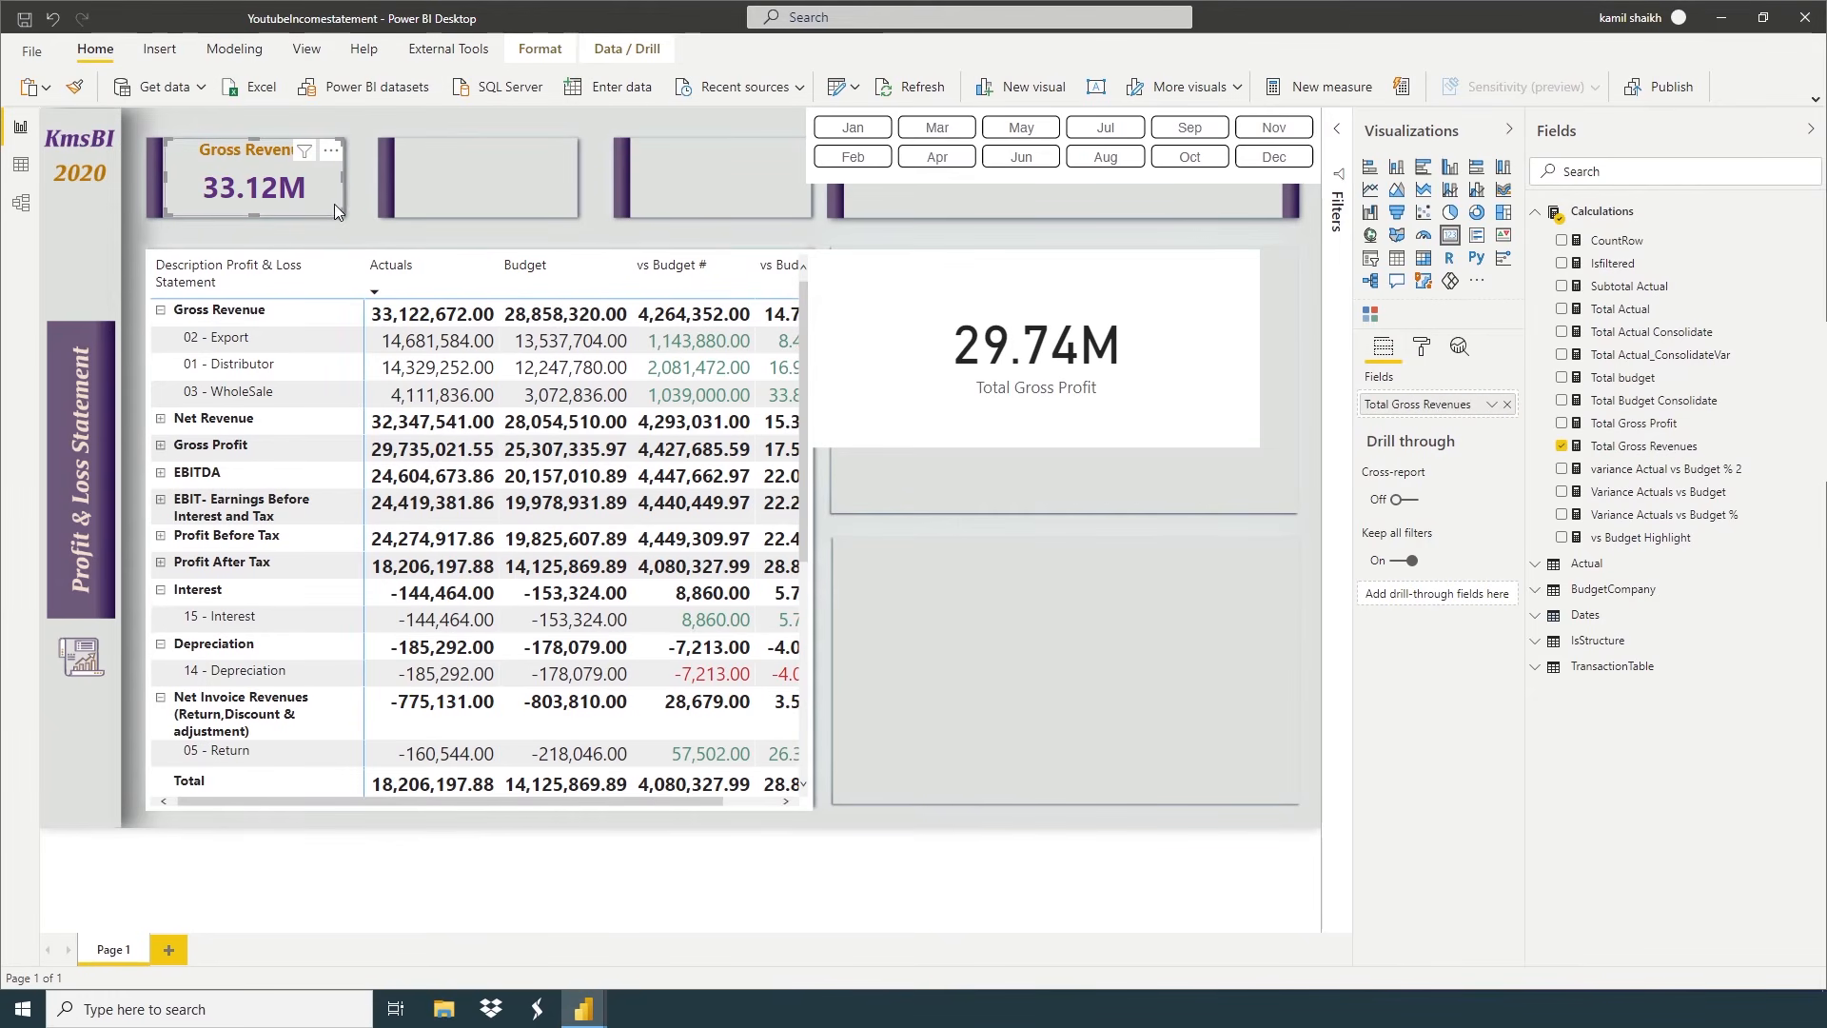
left_click(75, 87)
left_click(1141, 424)
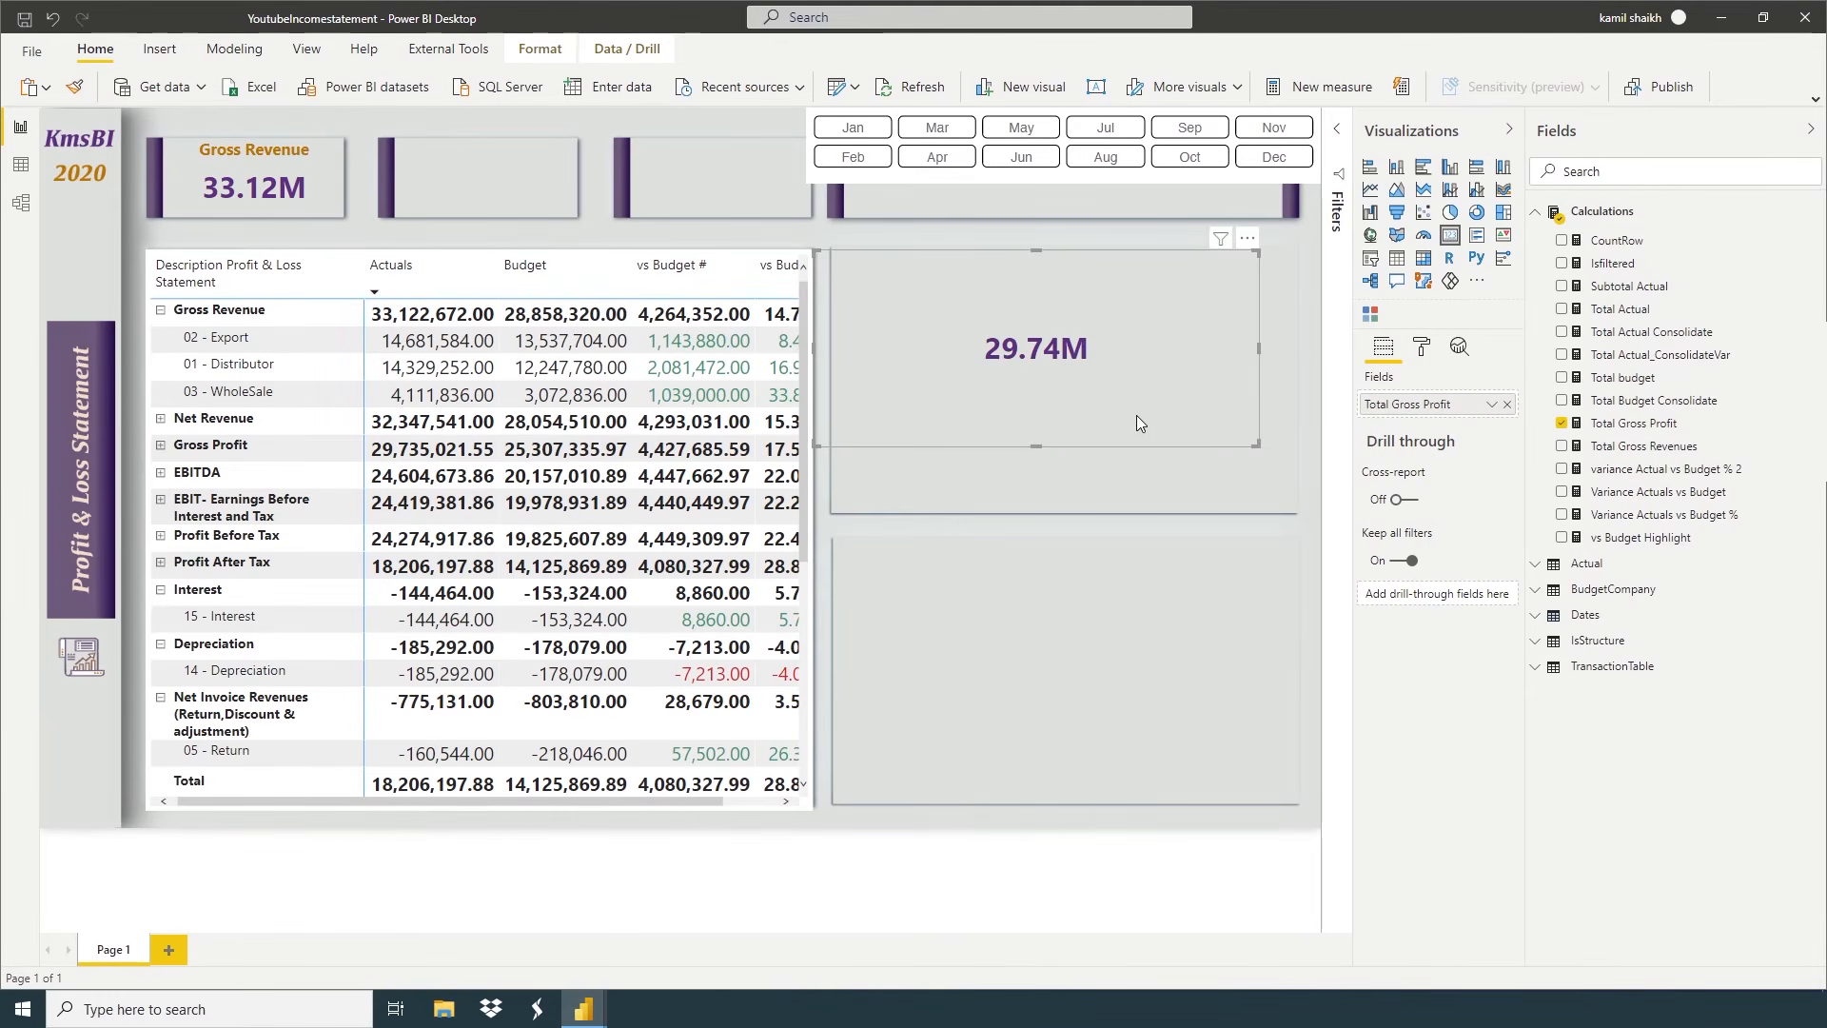
left_click_drag(1256, 445, 1001, 326)
Set the new card's title text to Gross Profit and place the card inside the second small frame
left_click(1424, 352)
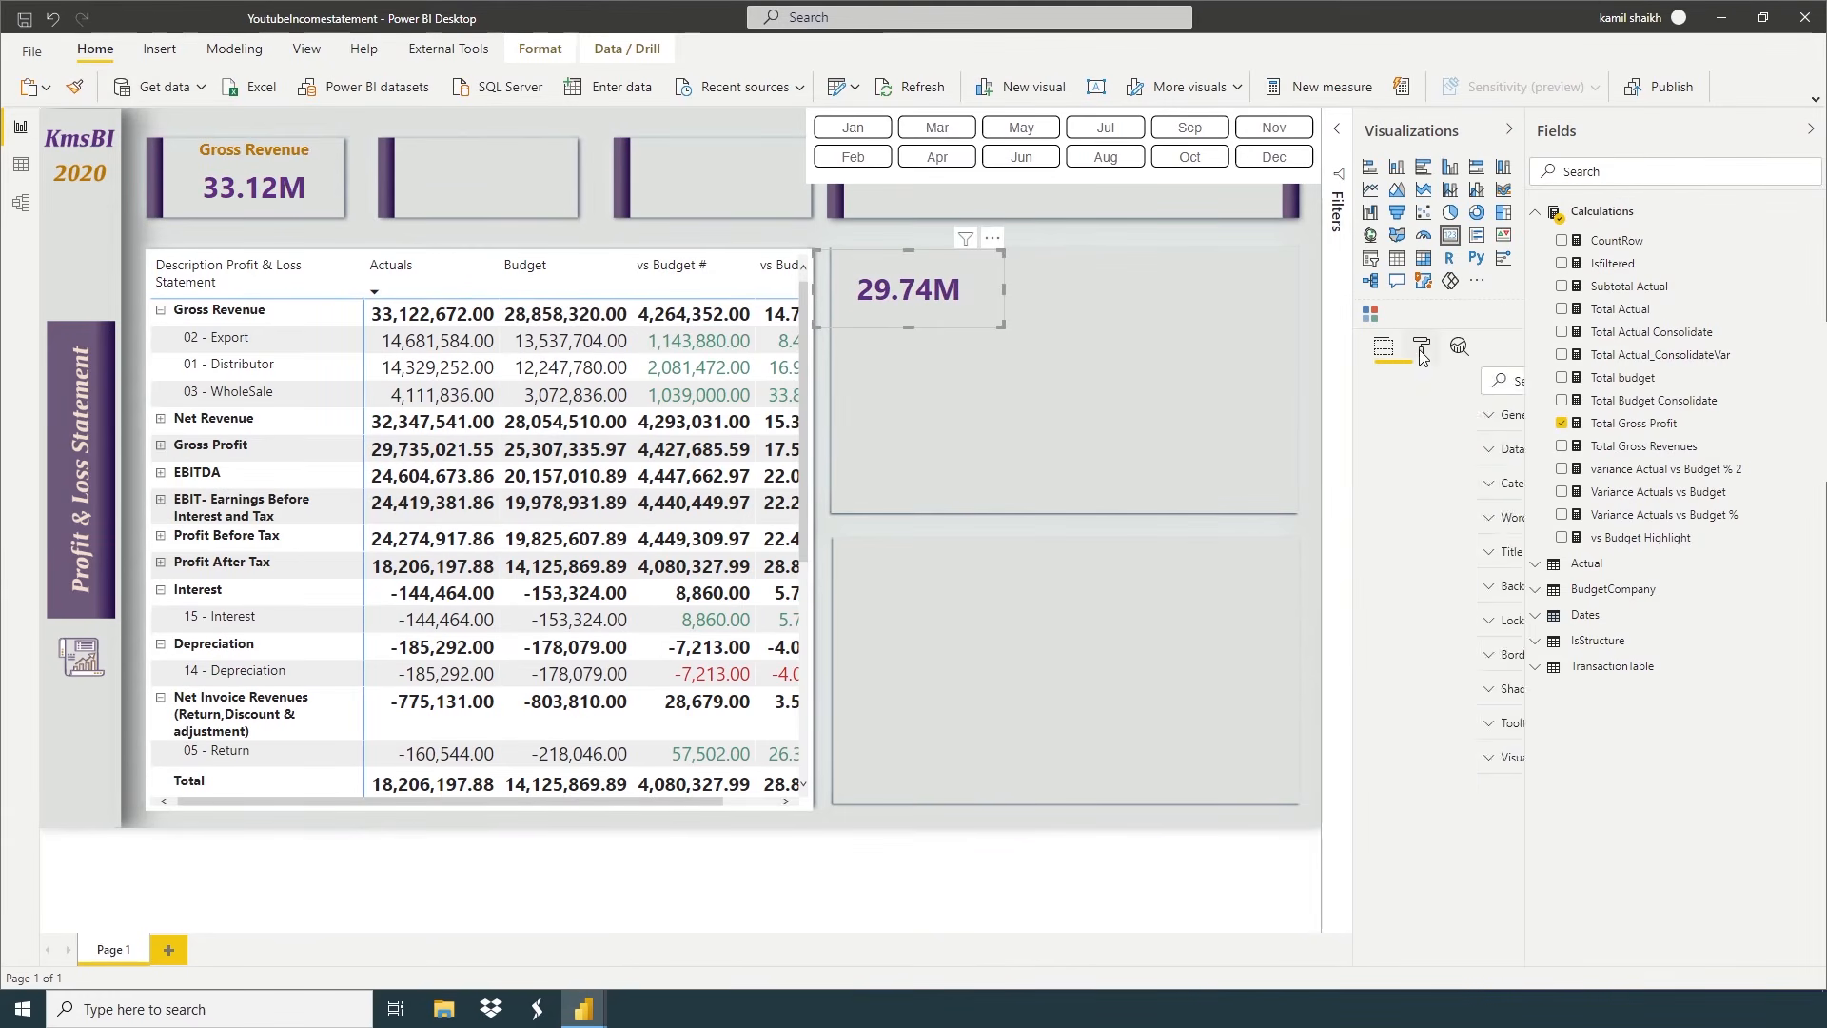
left_click(1389, 562)
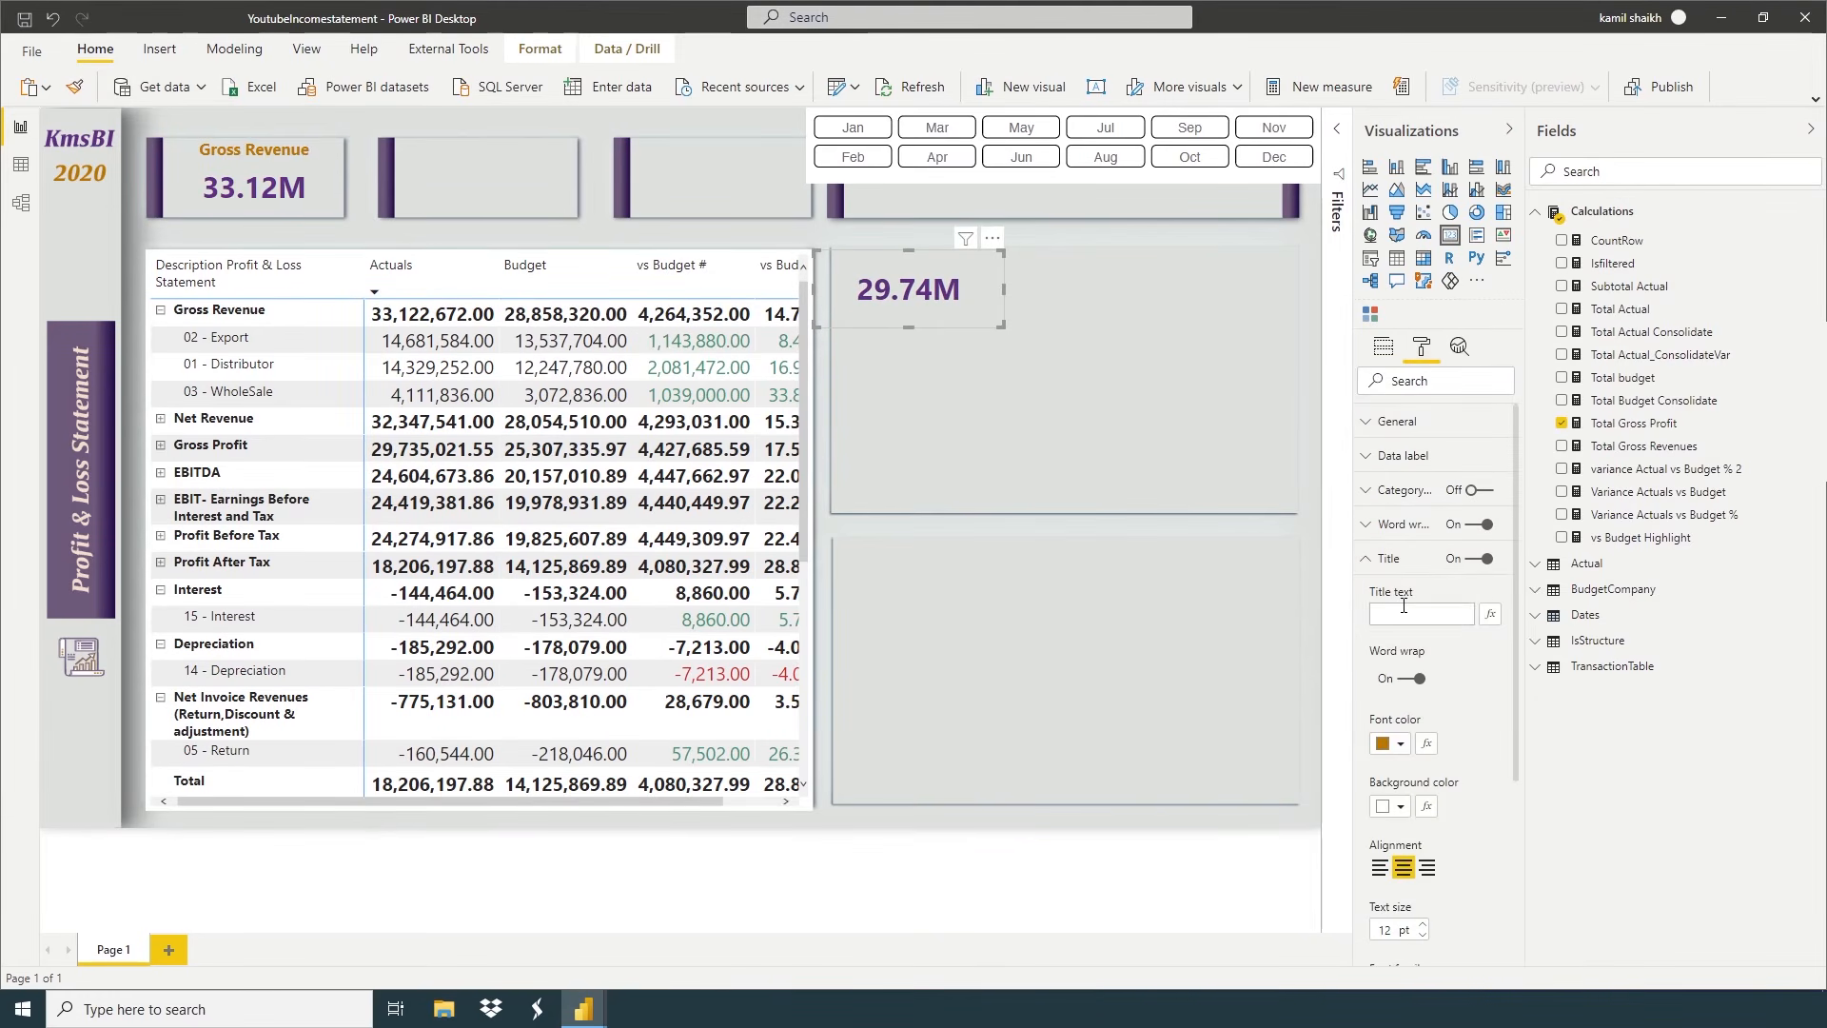
left_click(1404, 609)
type("Gross Profit")
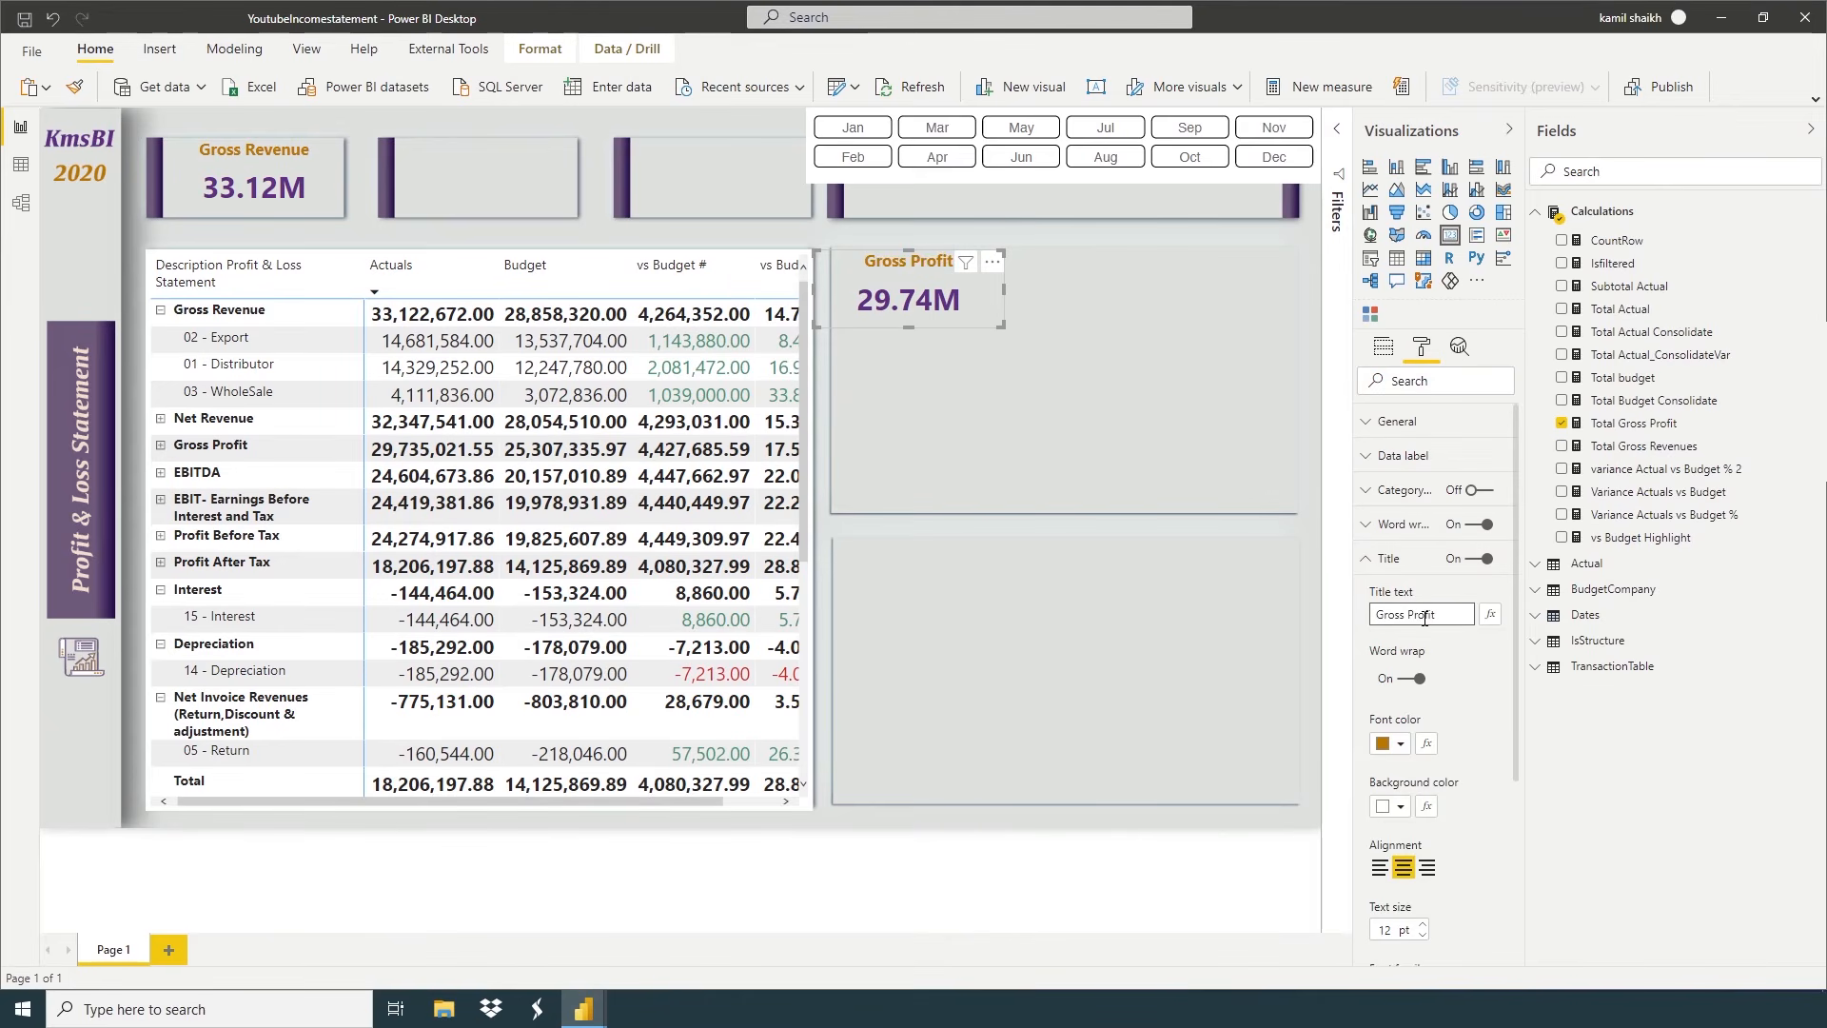
left_click_drag(962, 302, 562, 179)
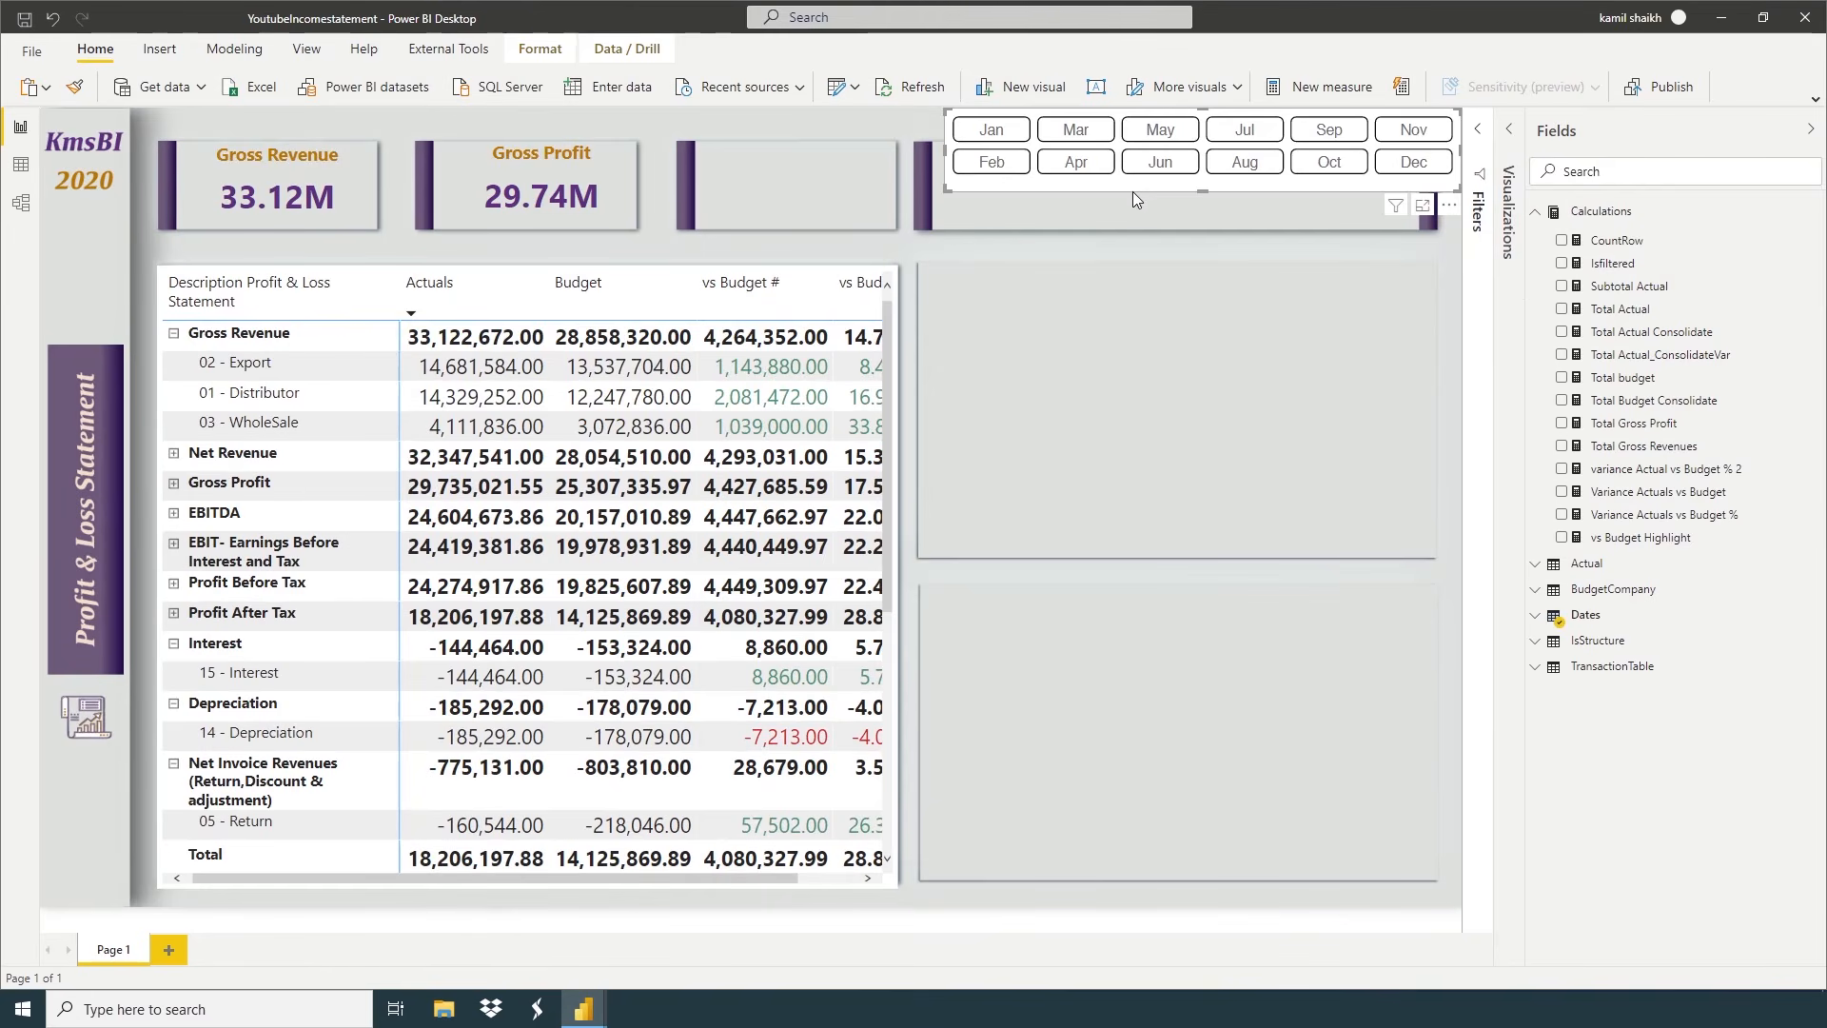
Move the month slicer down into the wide frame beside the cards and narrow it to fit between the purple edges
left_click_drag(1132, 191, 1121, 226)
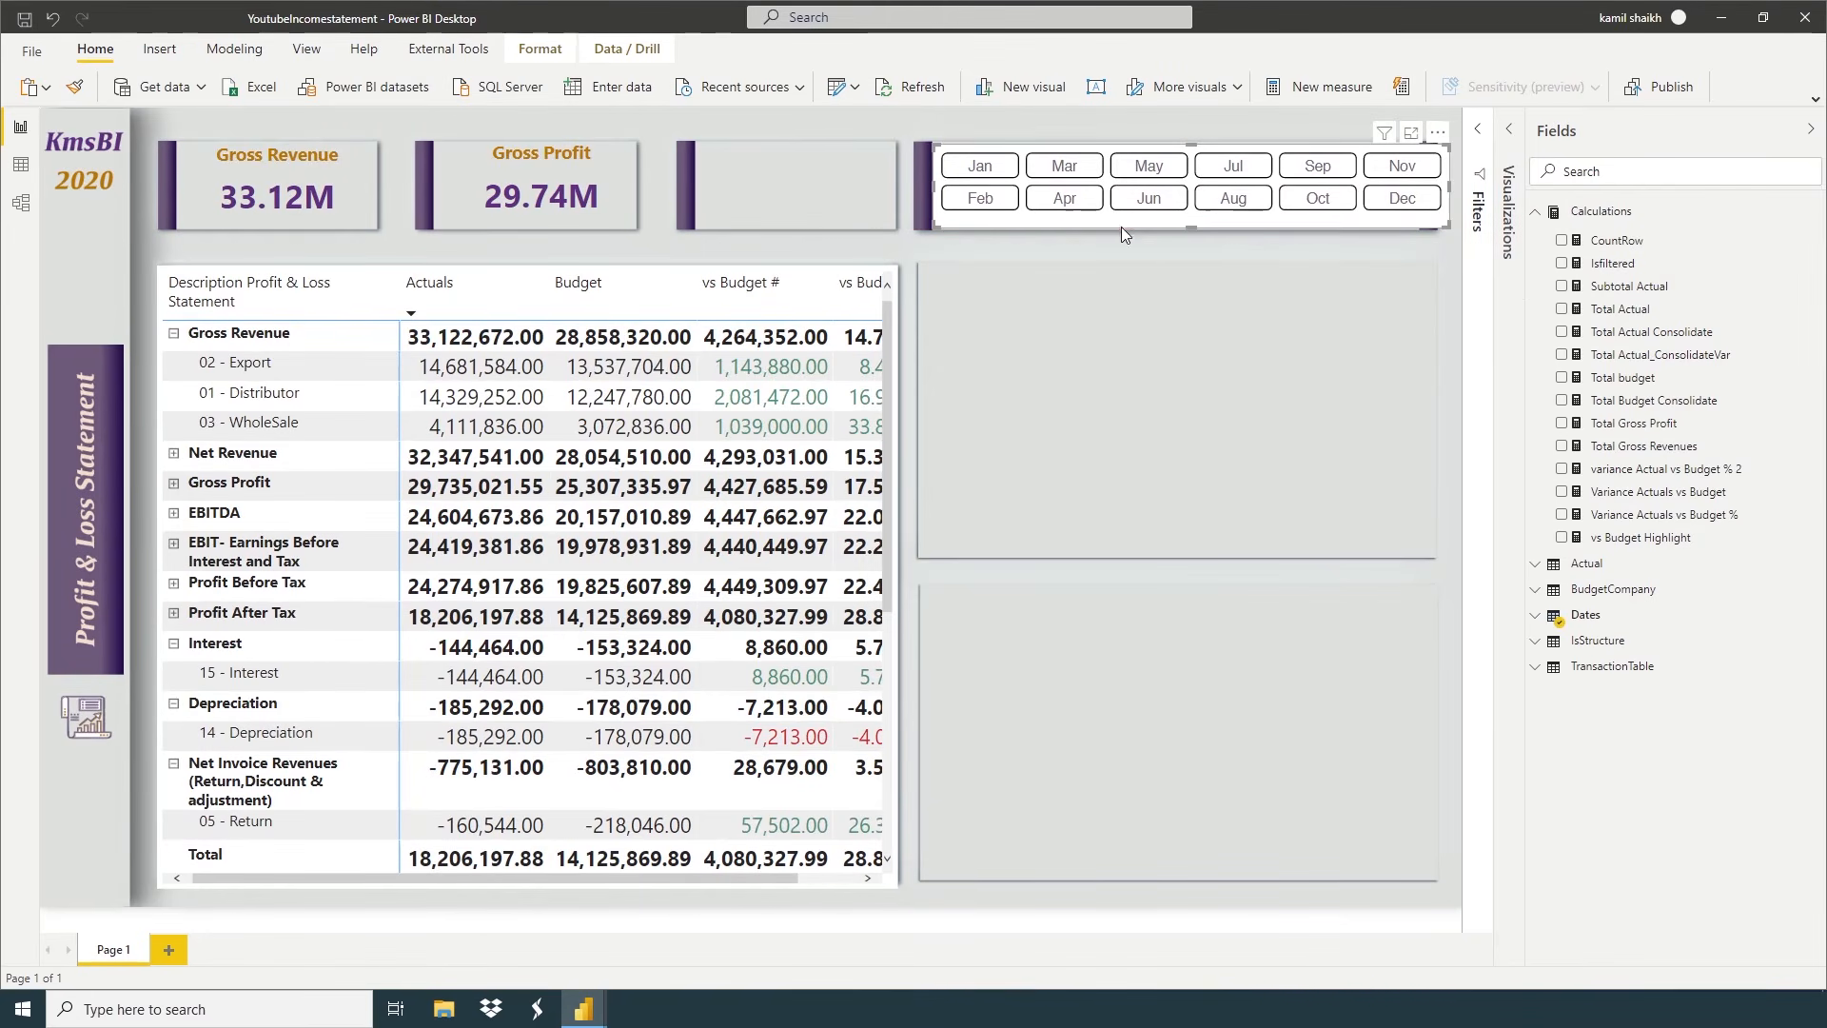
left_click_drag(1448, 187, 1414, 183)
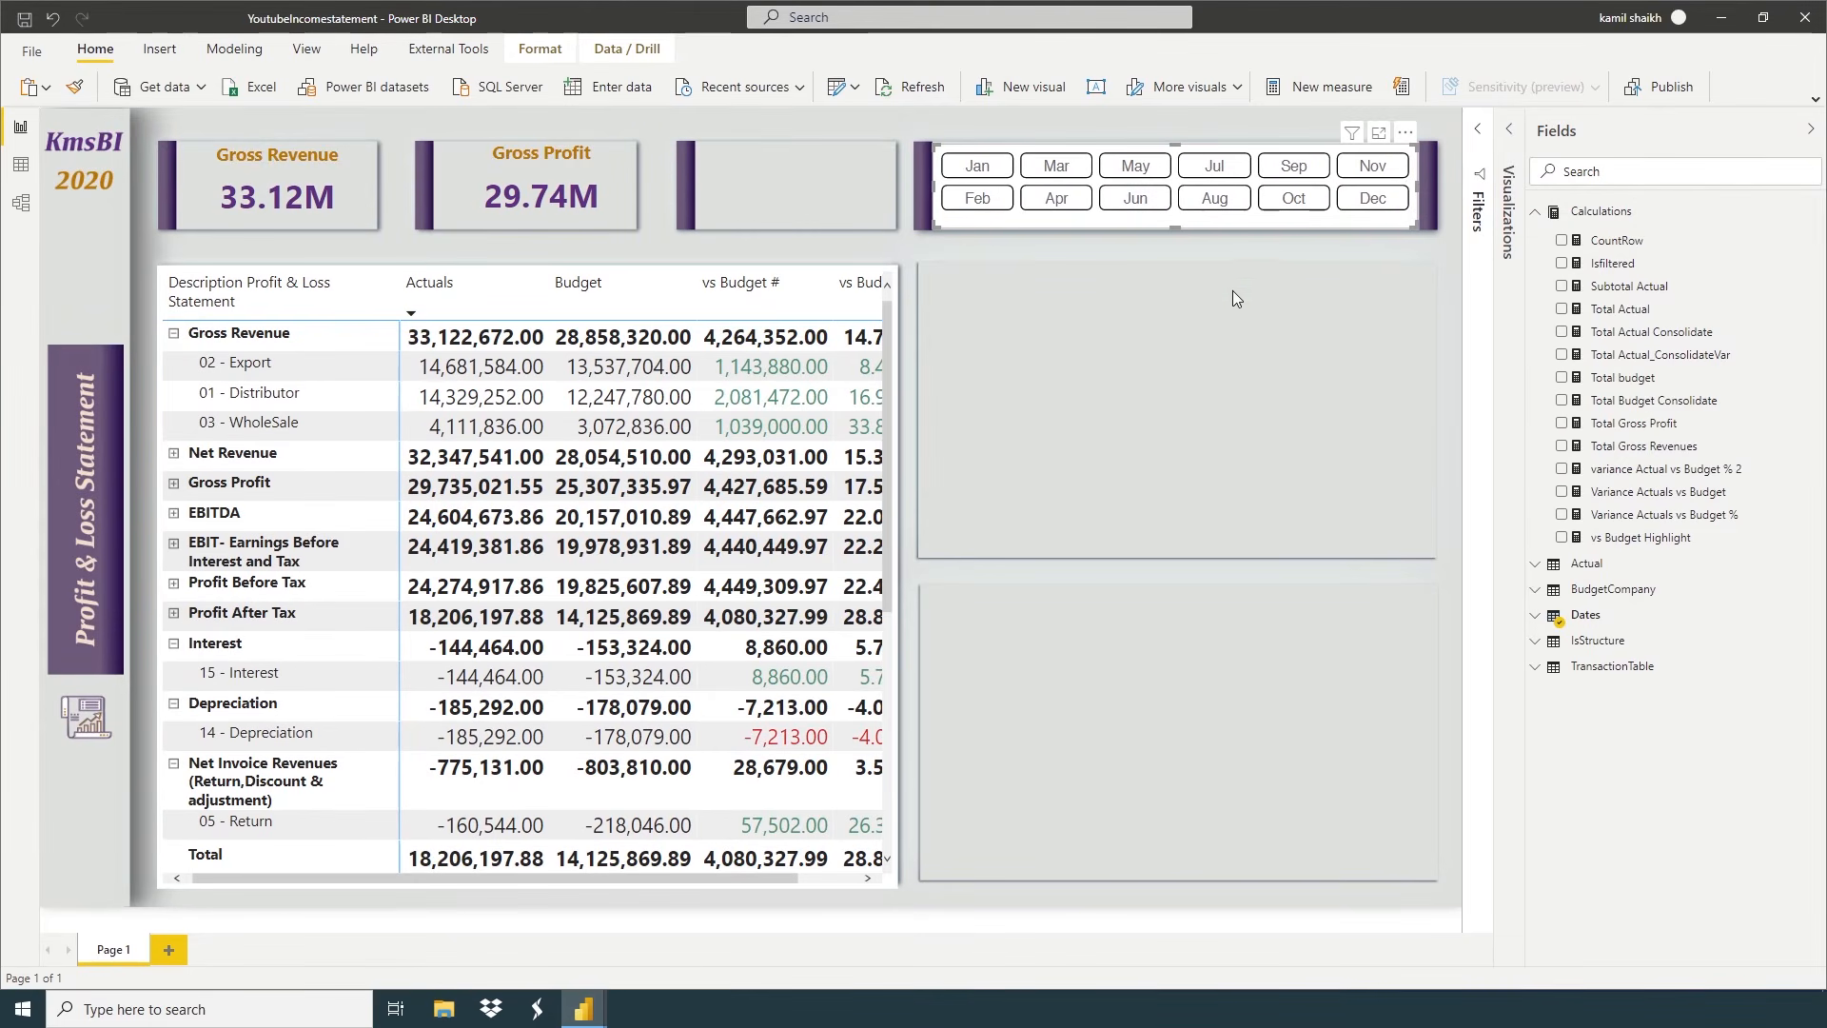
left_click(1128, 237)
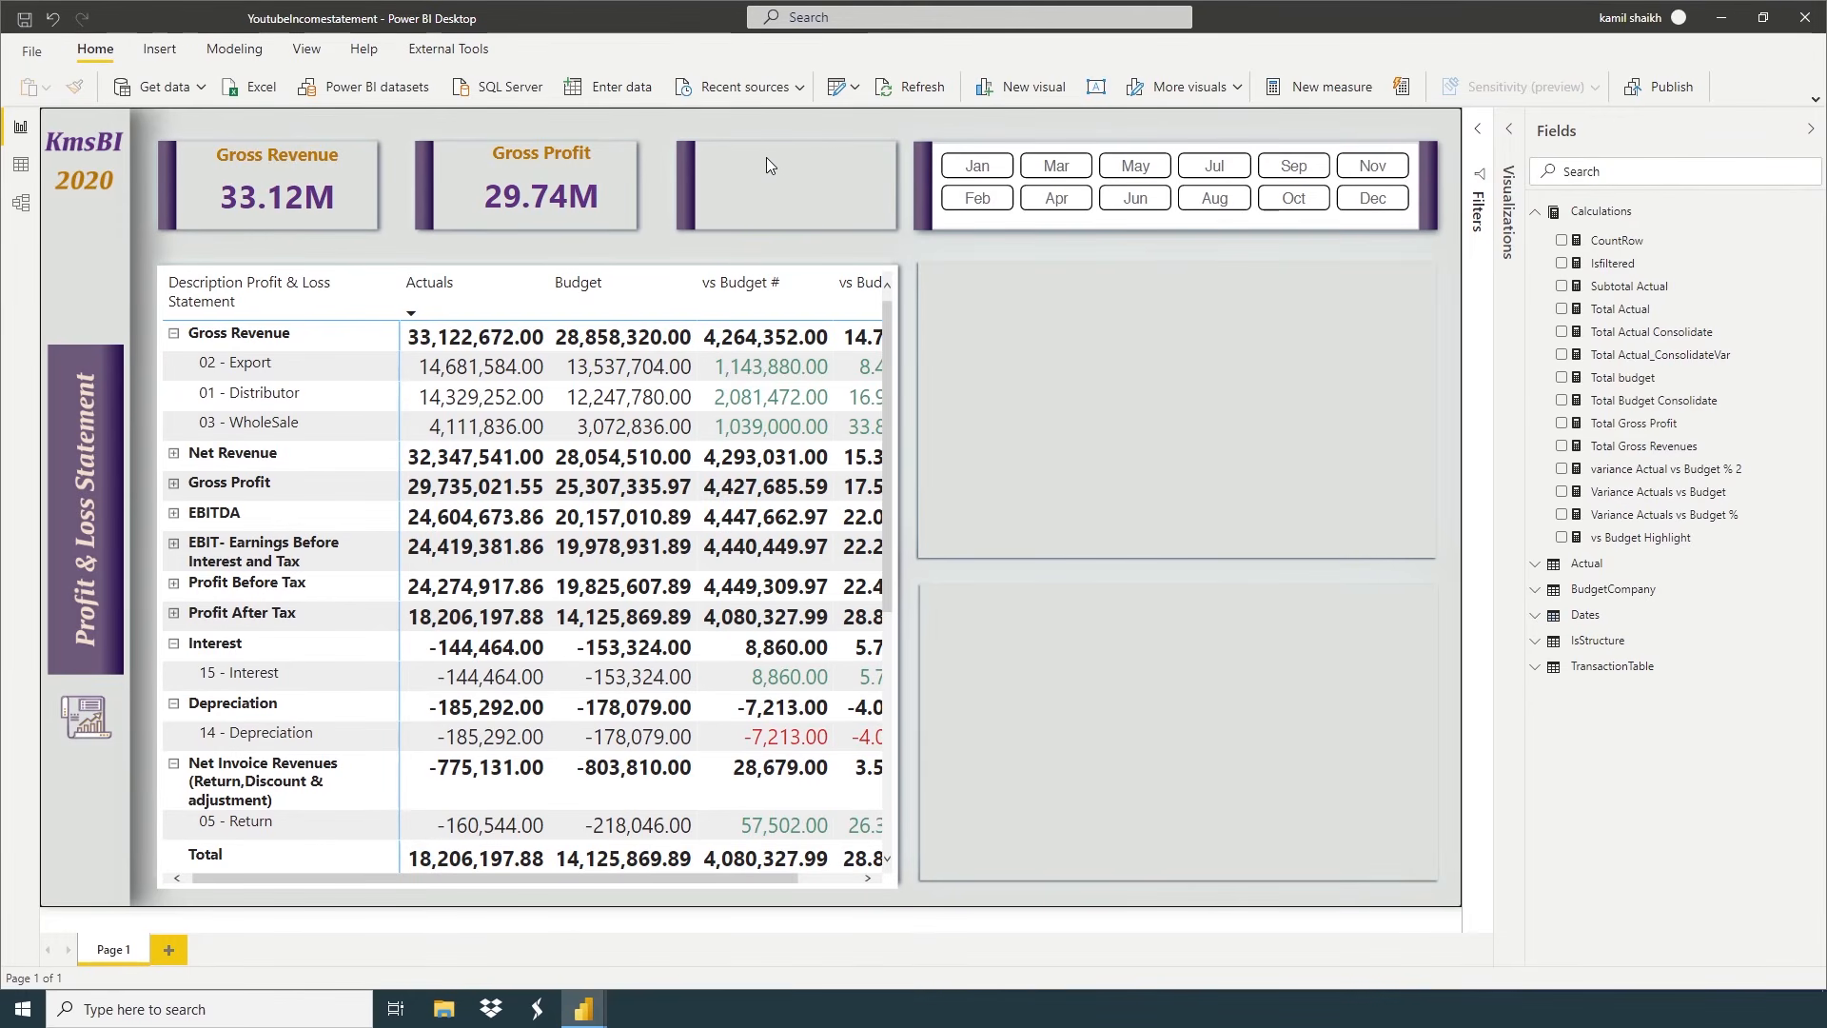
Create another Calculations measure from the copied gross revenue formula and name it Total Profit After Tax
right_click(1617, 217)
left_click(1632, 236)
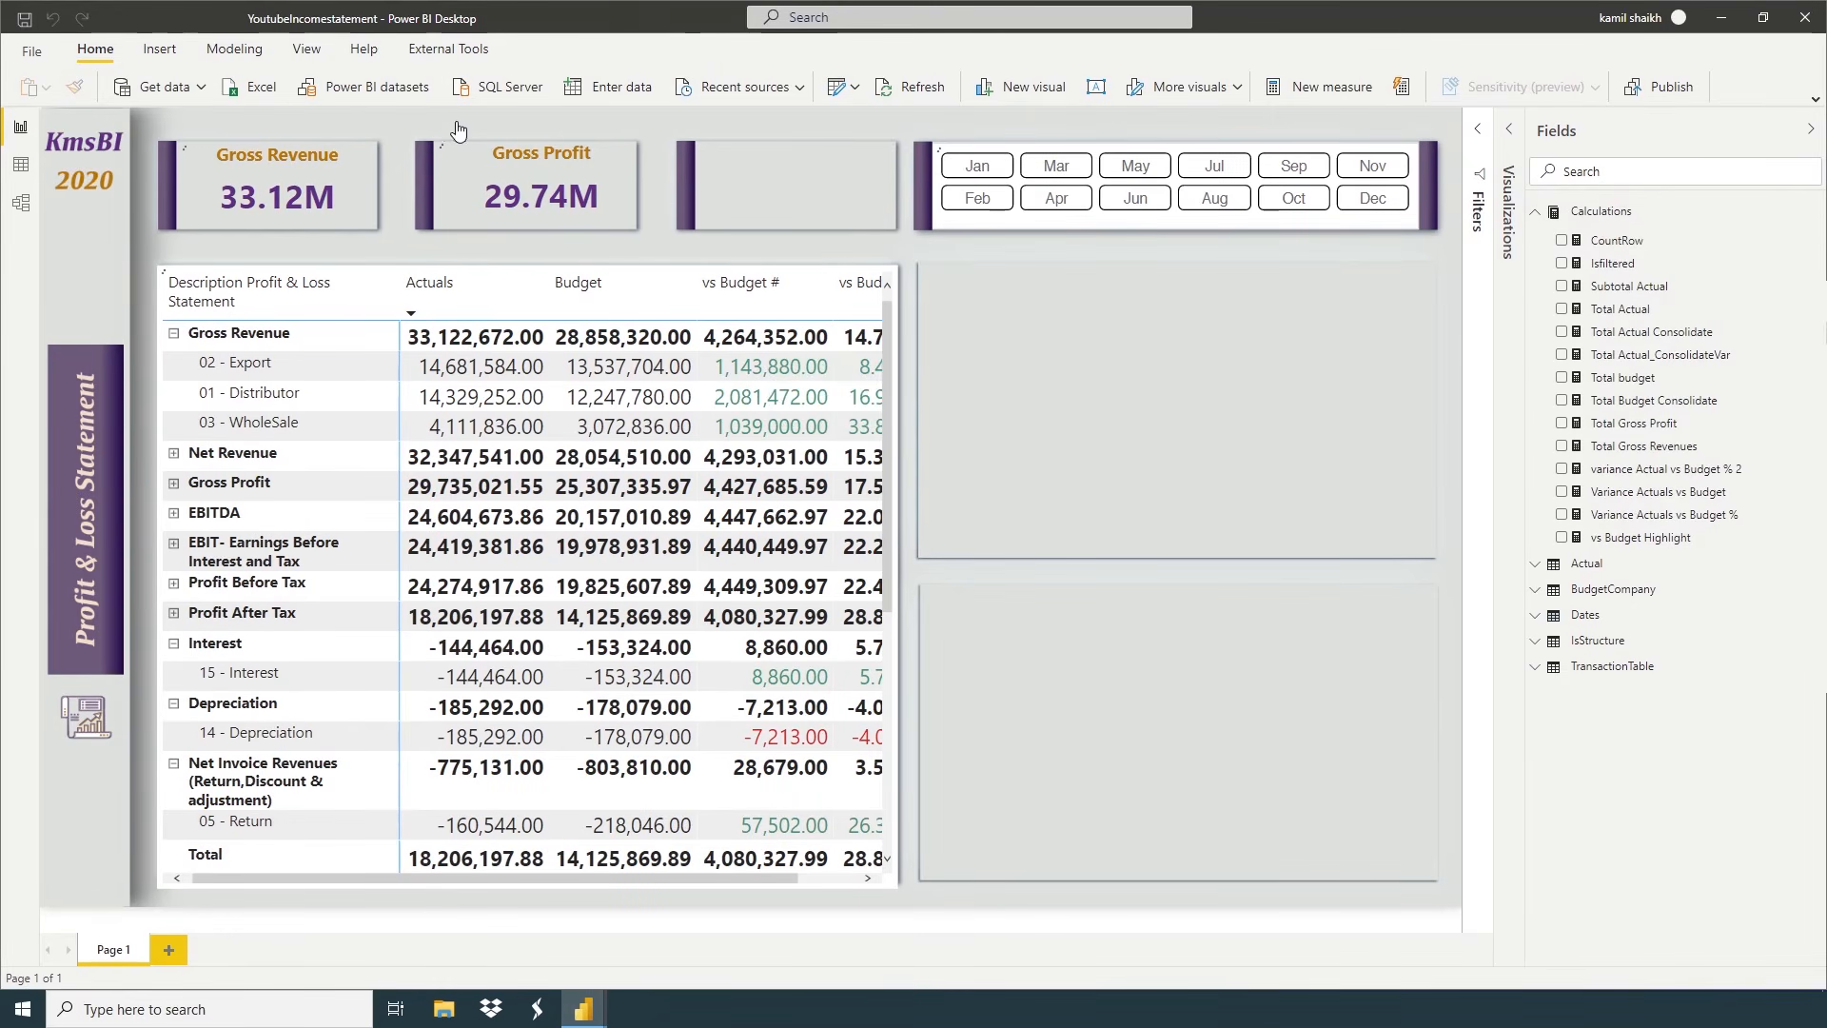
type("Total Gross Revenues = CALCULATE([Total Actual_ConsolidateVar],IsStructure[Description Profit & Loss Statement]=\"Gross Revenue\")")
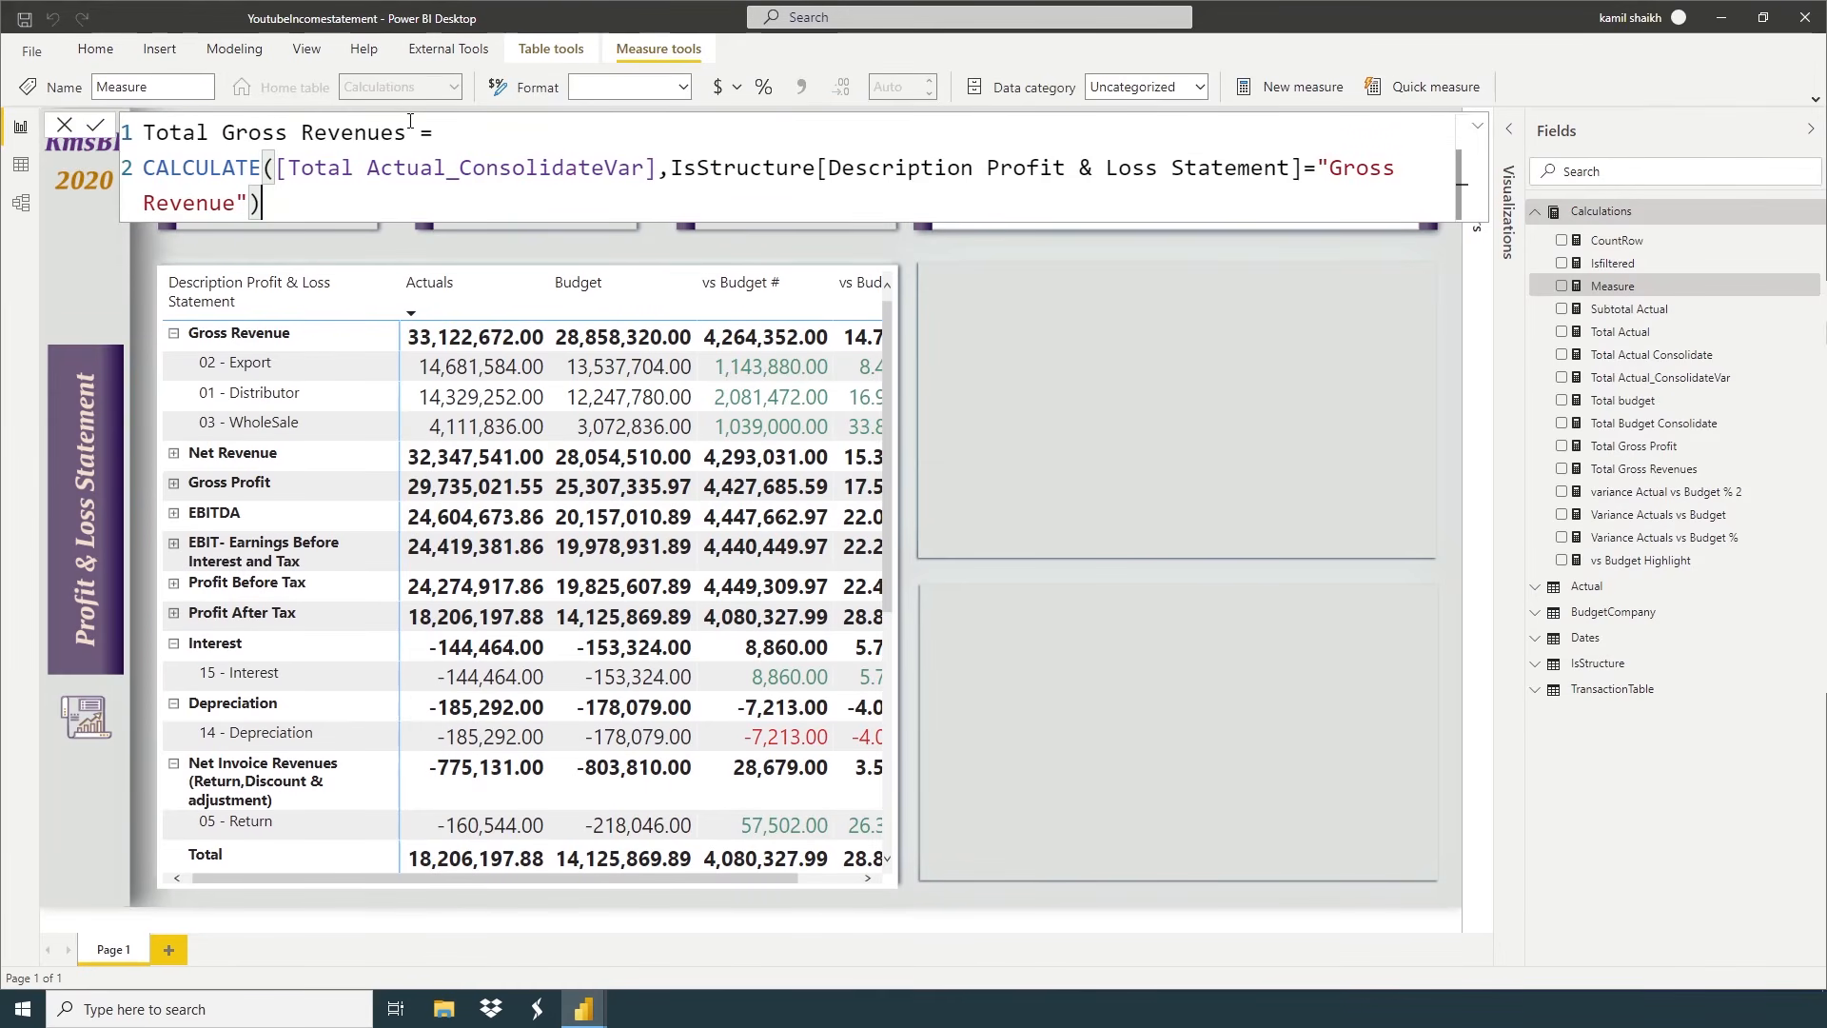
left_click_drag(223, 133, 407, 133)
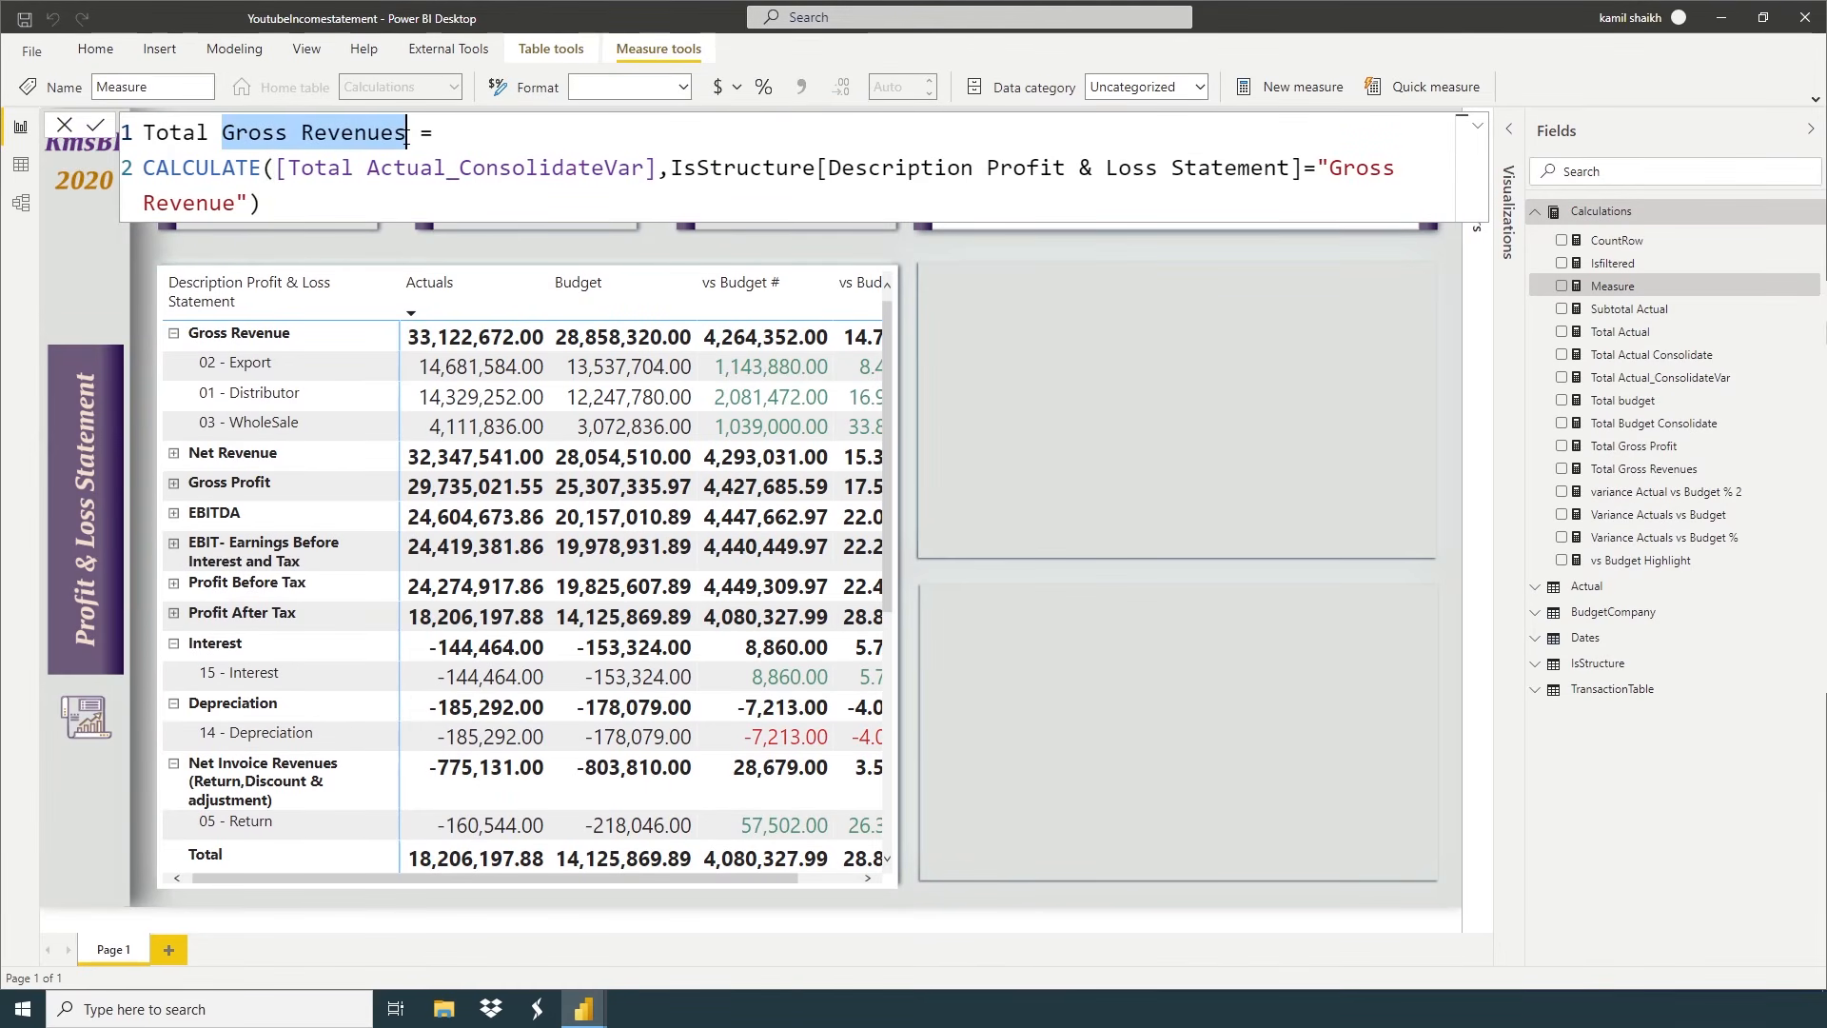
type("Profit A")
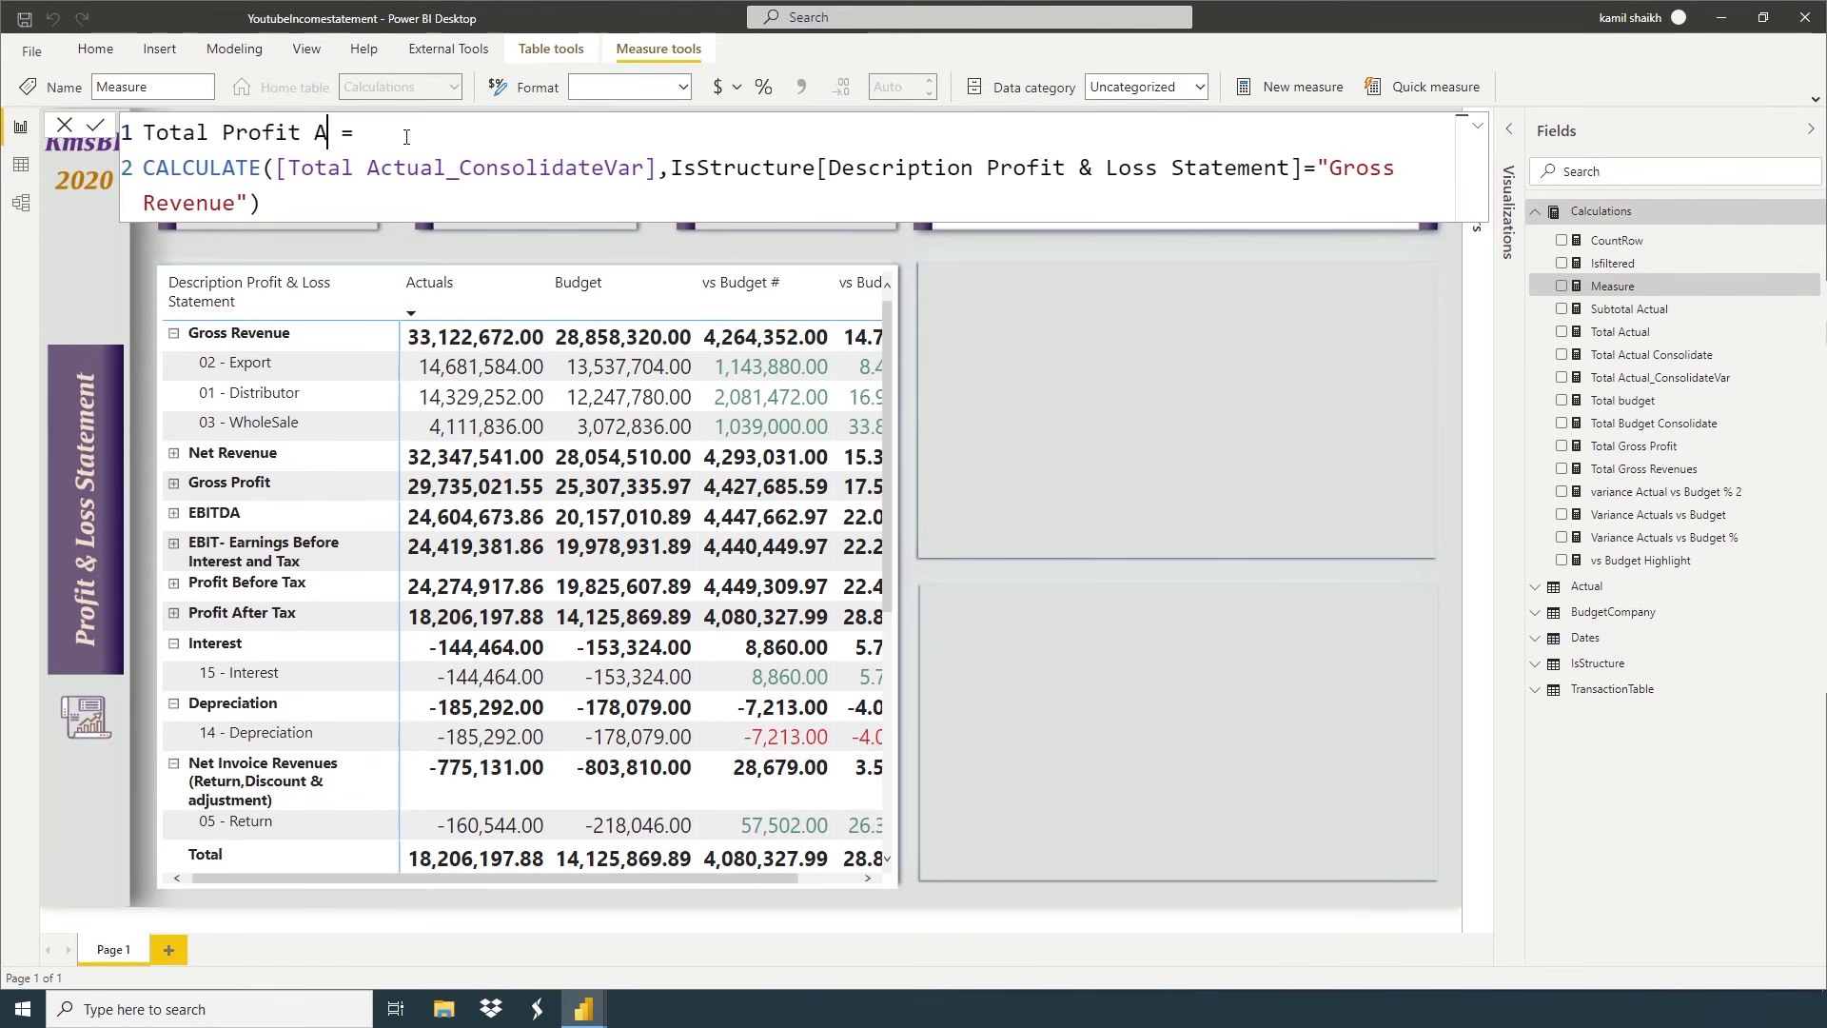
type("fter Tax")
key("Down")
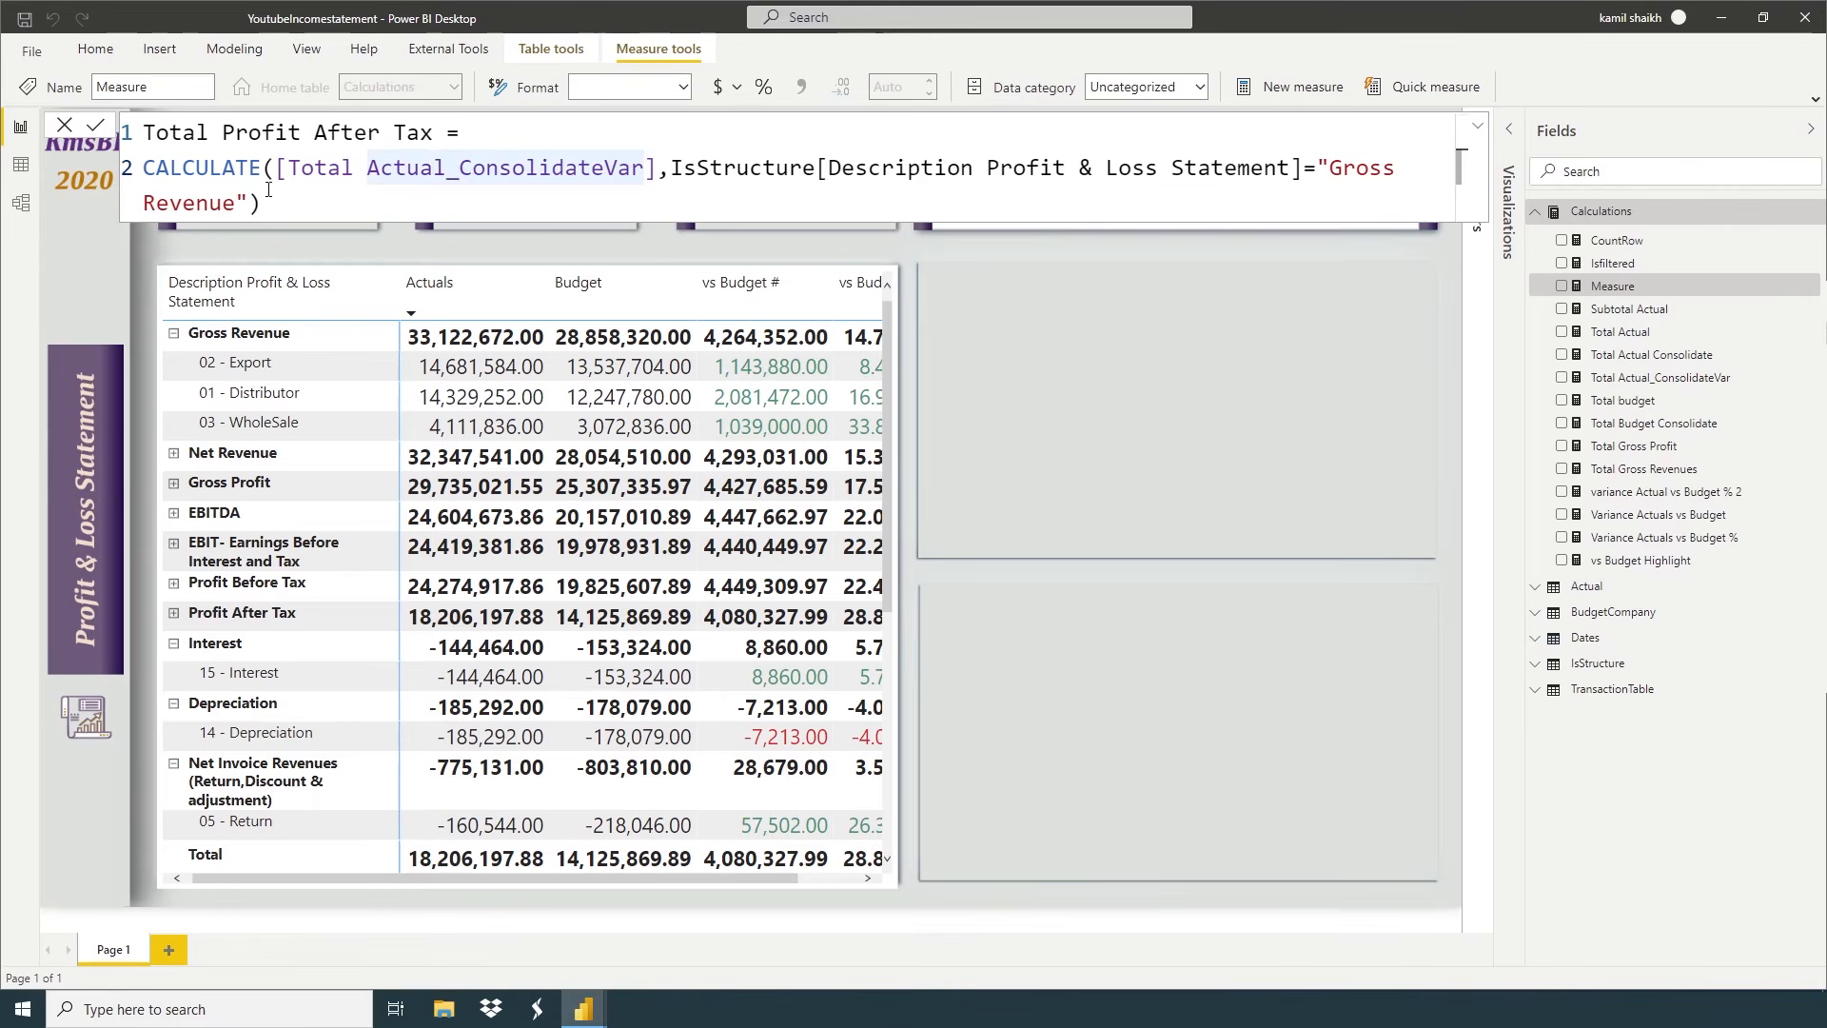
Change the measure's Description Profit & Loss Statement filter value to "Profit After Tax" and commit the formula
left_click_drag(1322, 172, 237, 205)
type("Profit")
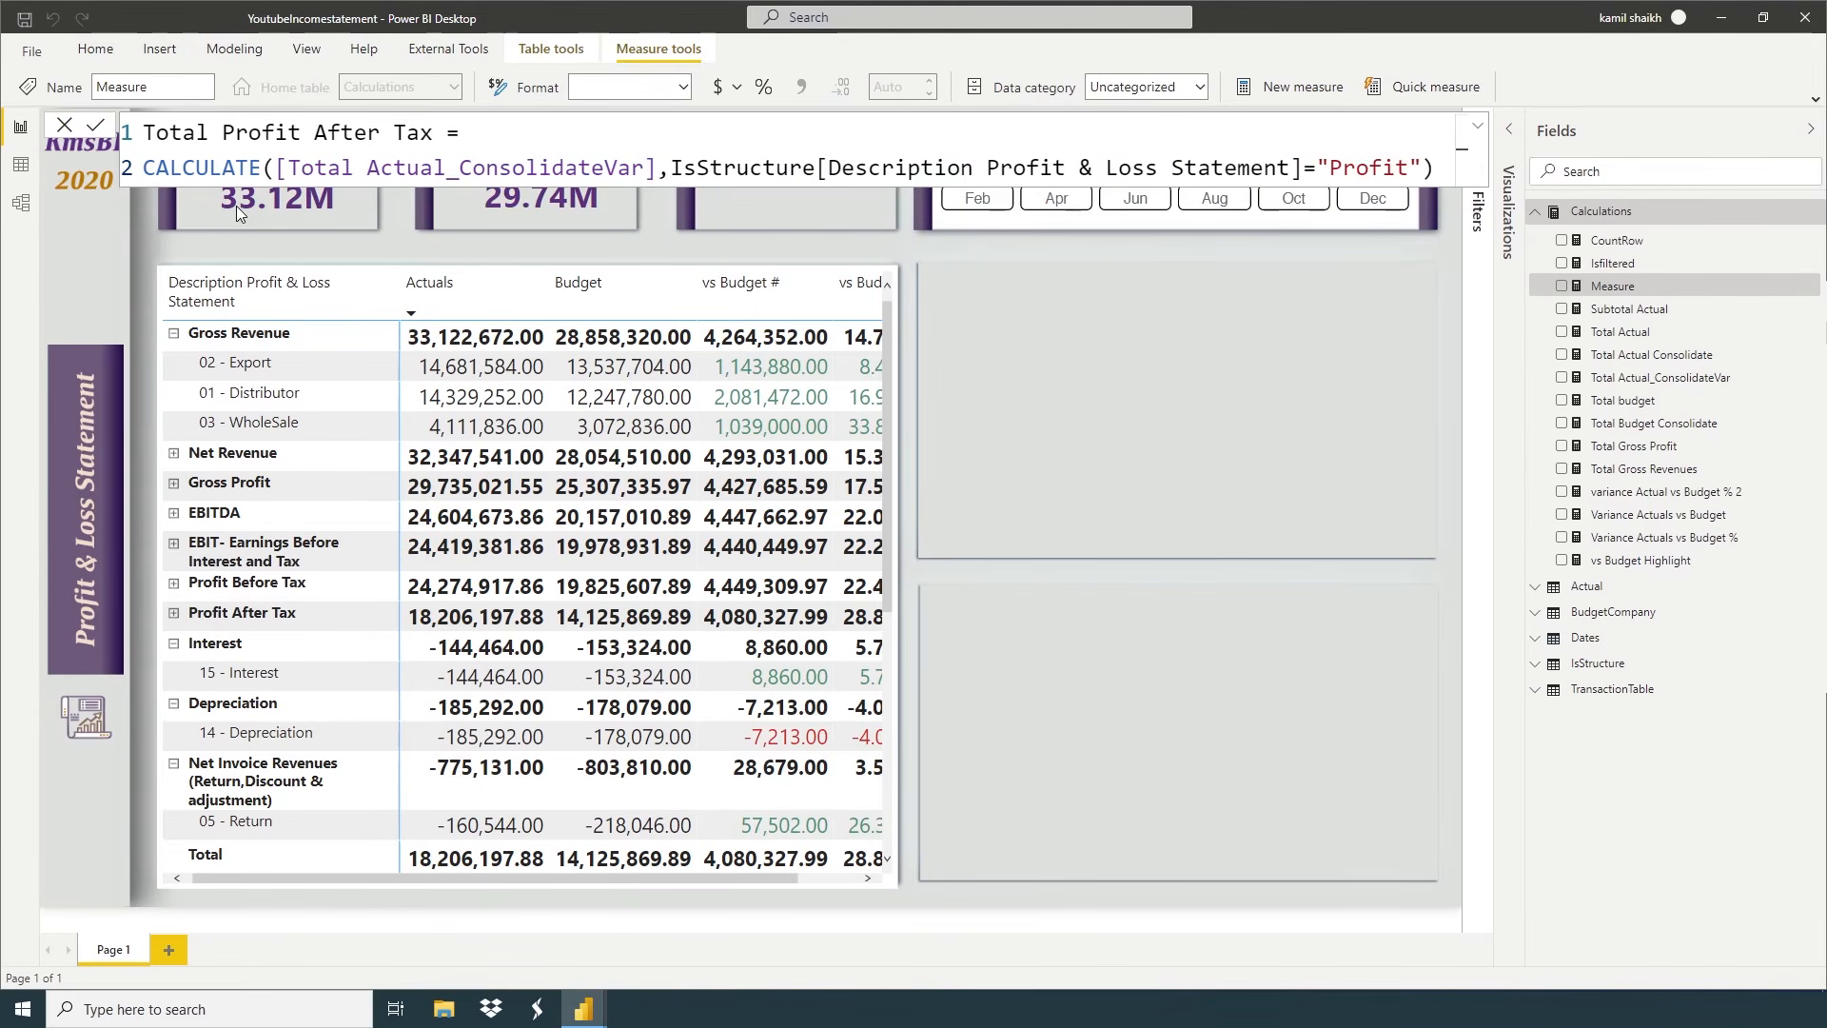
type(" After ")
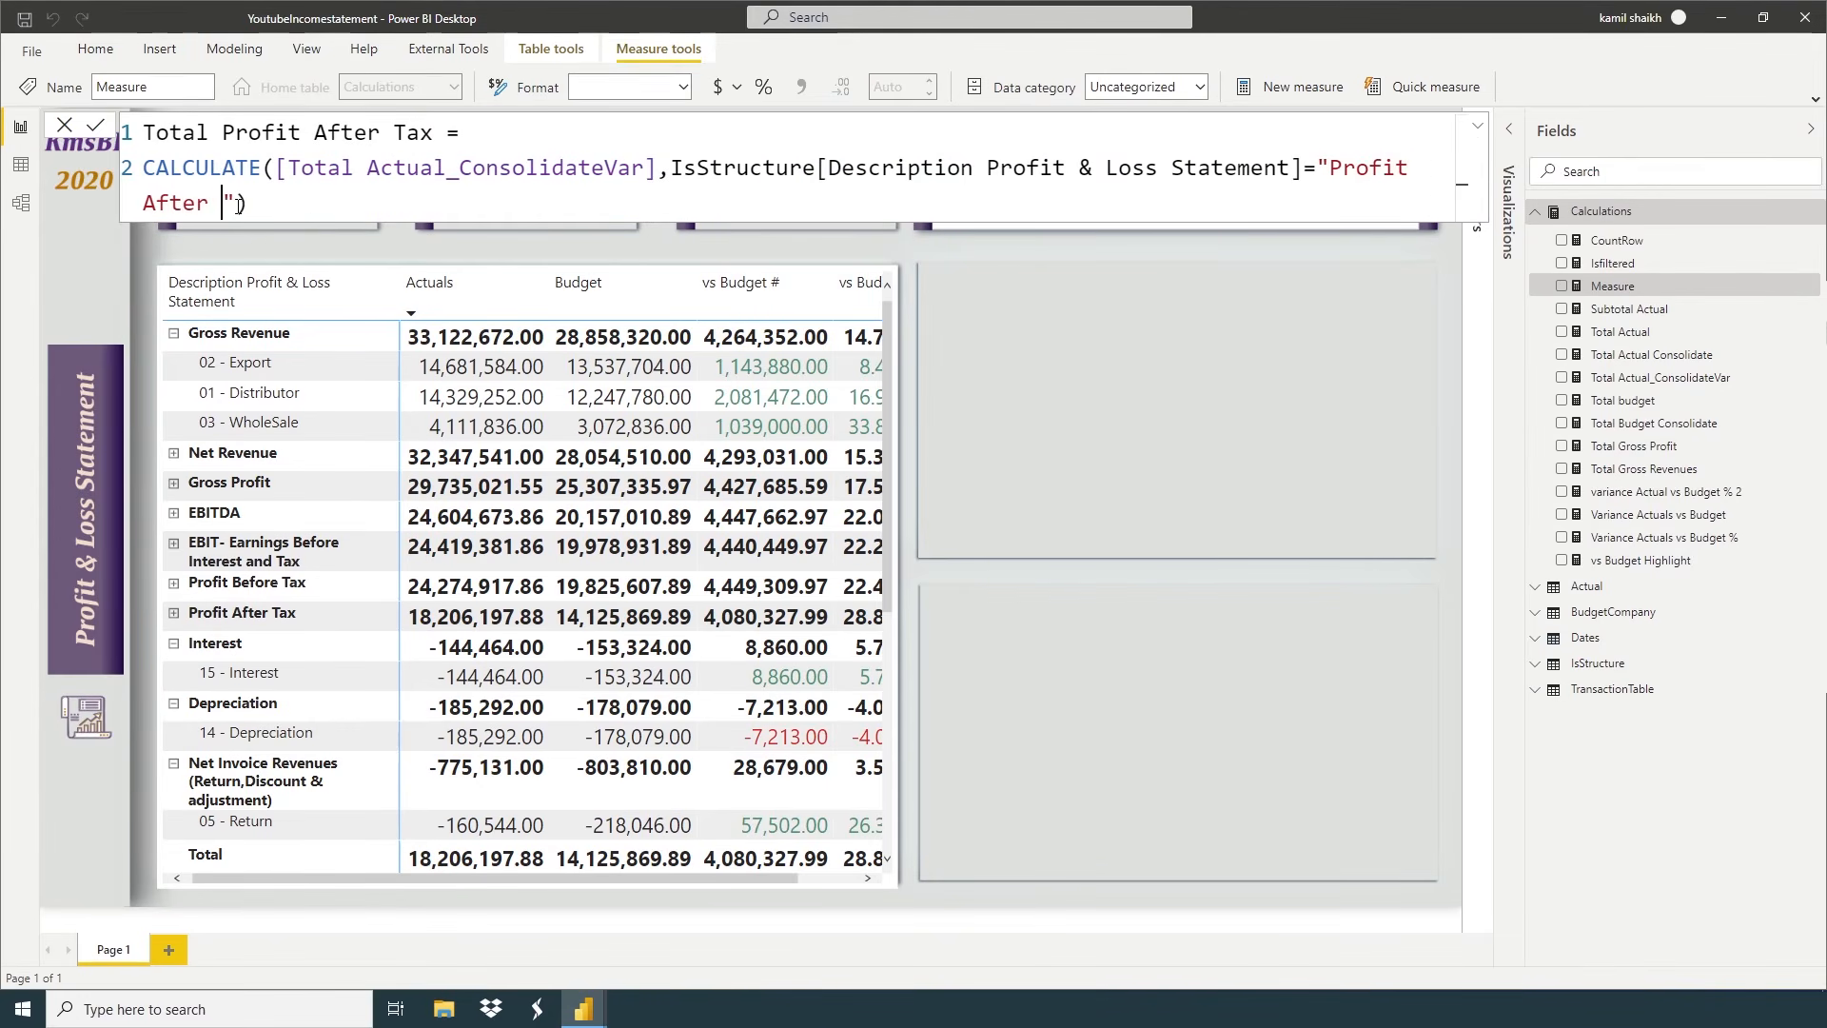
type("Tac")
key("BackSpace")
type("x")
key("Return")
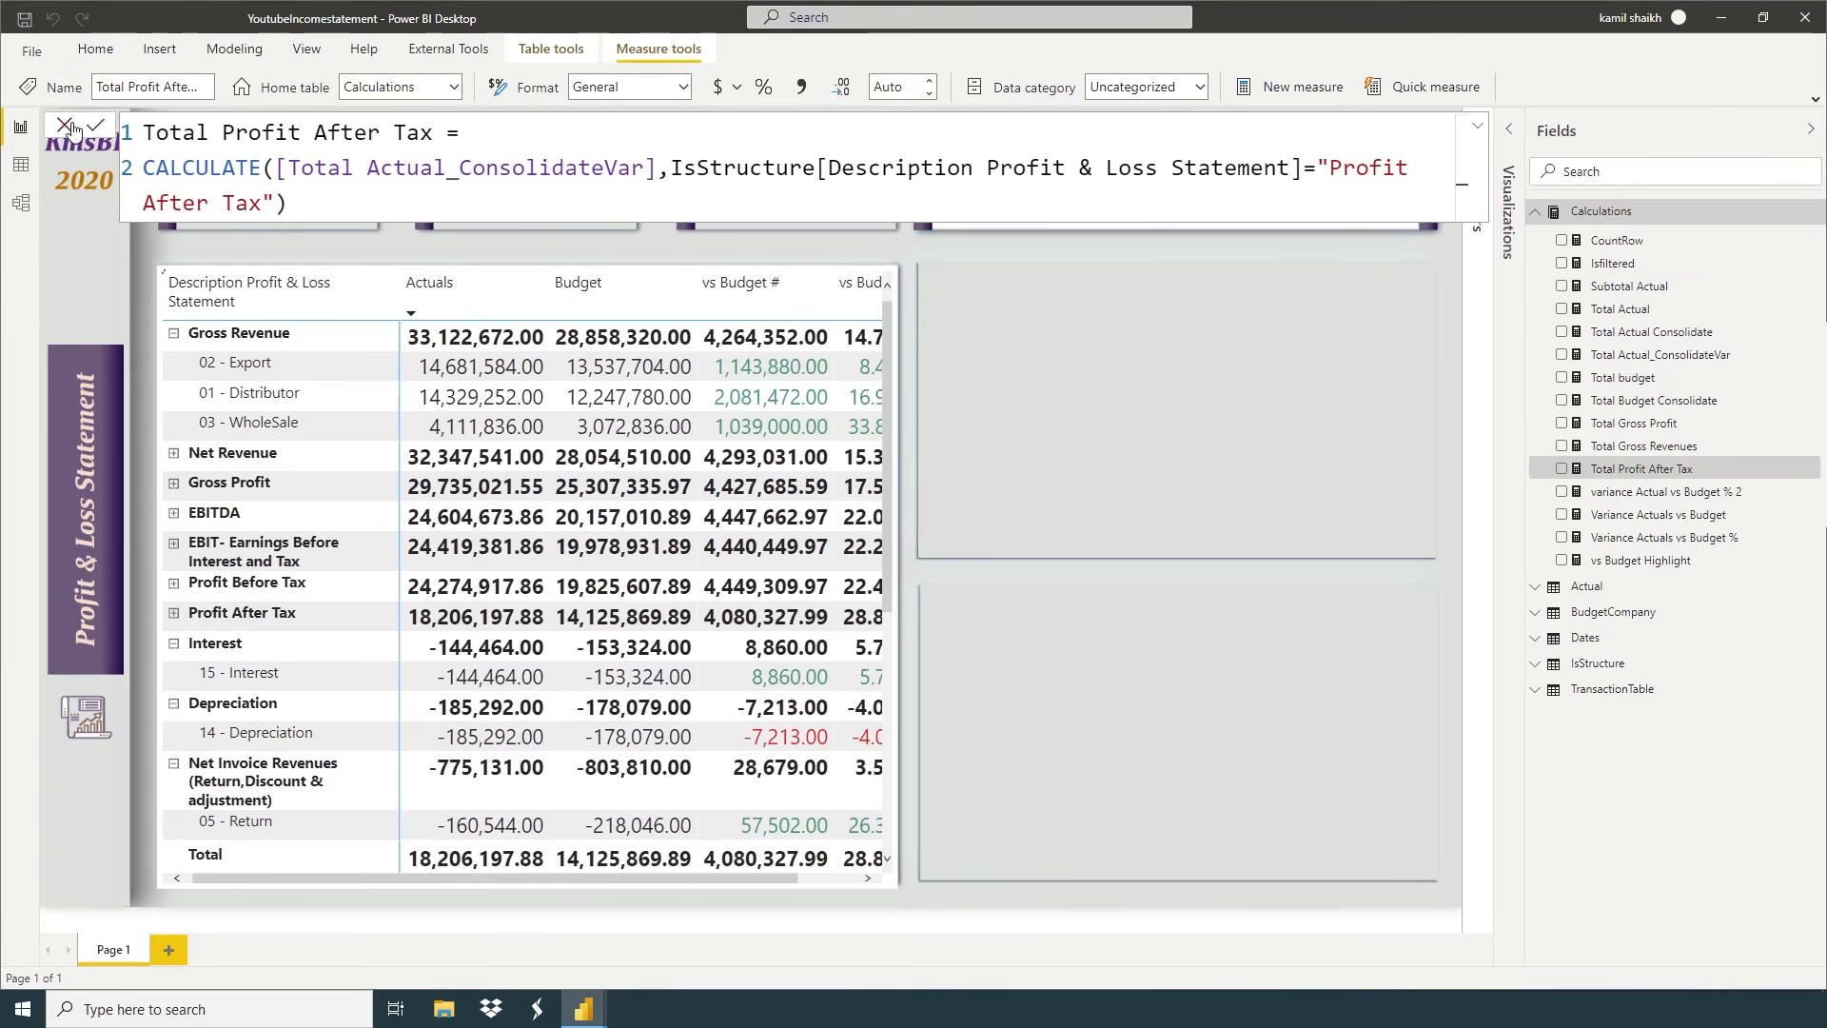
left_click(59, 132)
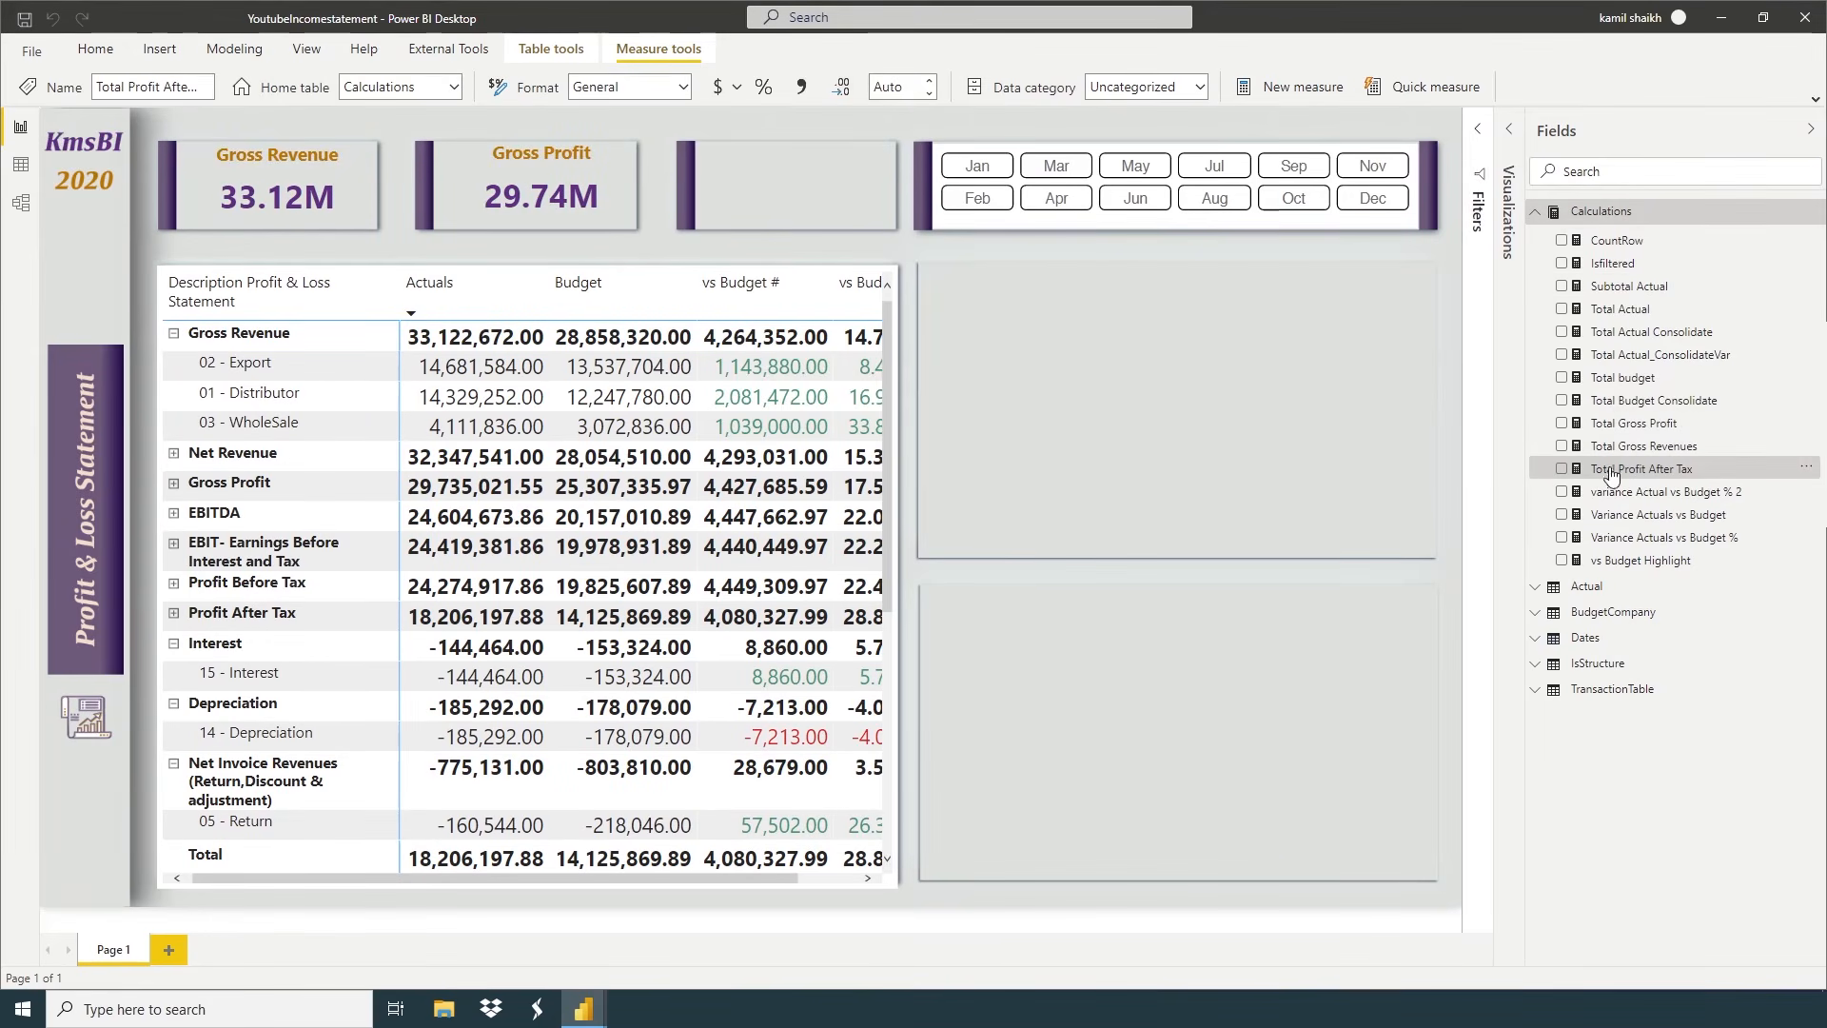
Add the Total Profit After Tax measure to the page as a card and shrink it
left_click_drag(1610, 470, 1186, 405)
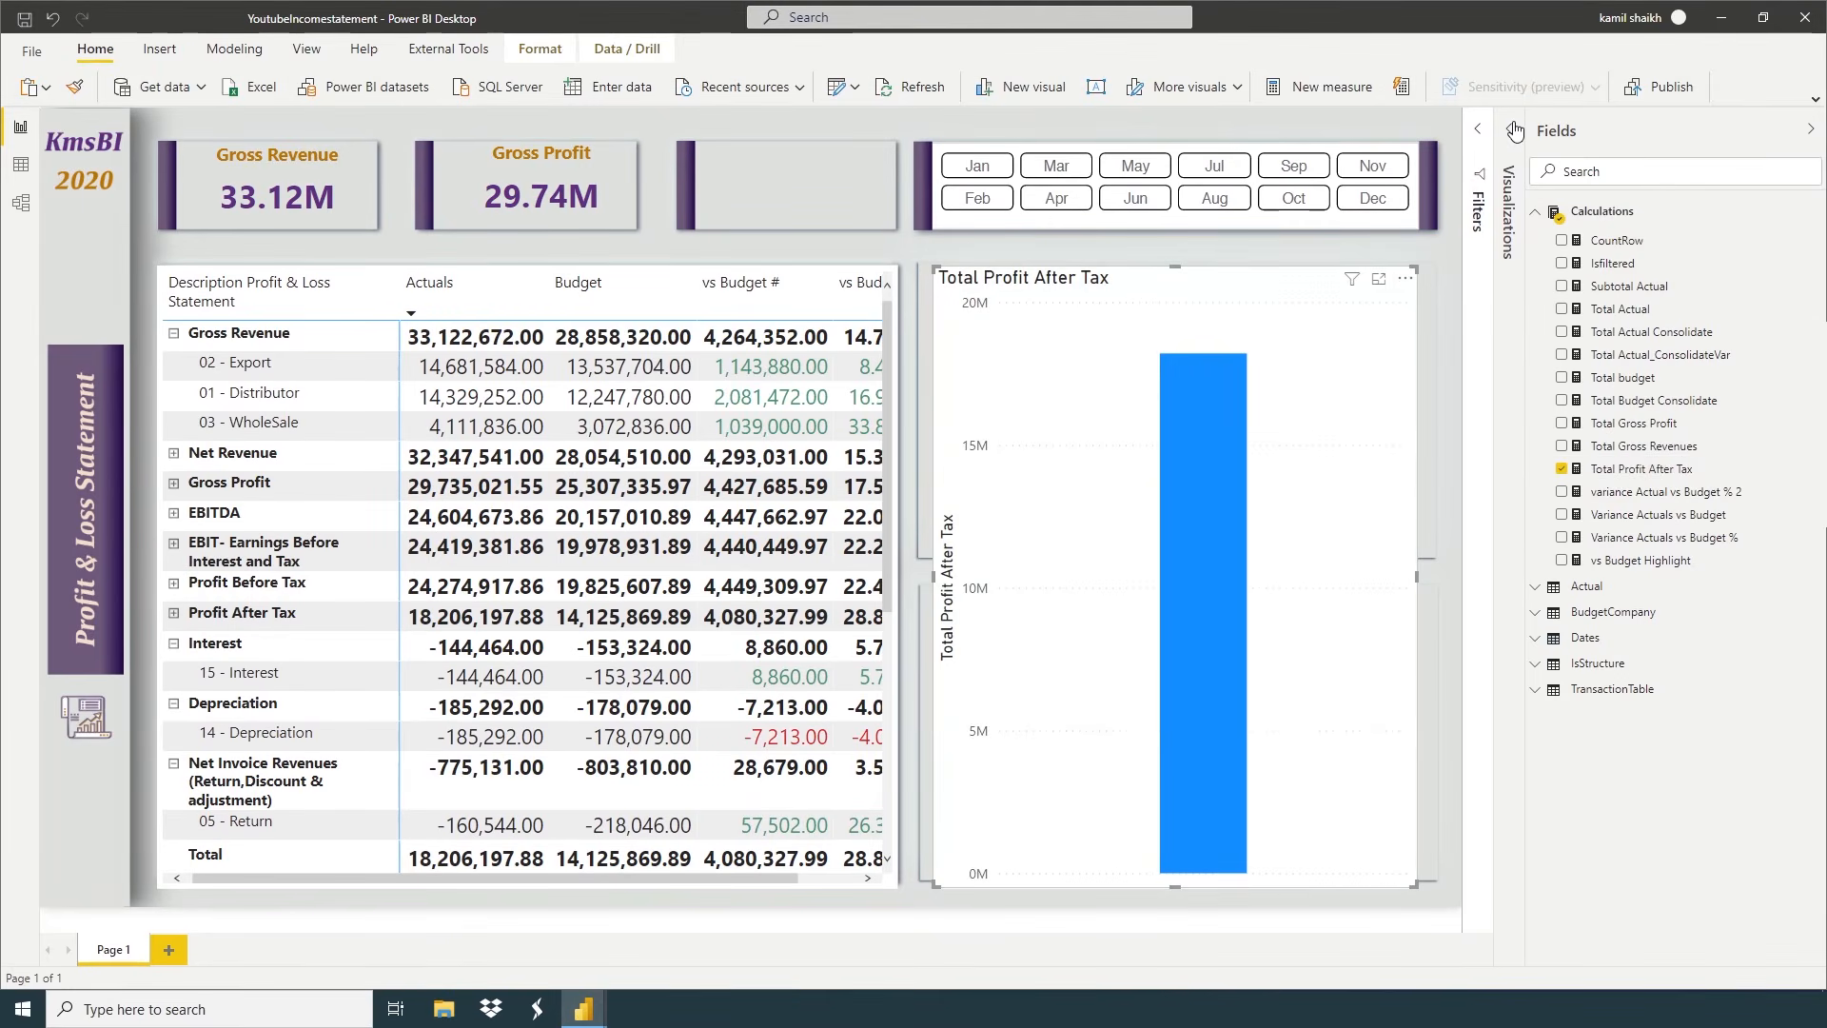
left_click(1484, 129)
left_click(1449, 235)
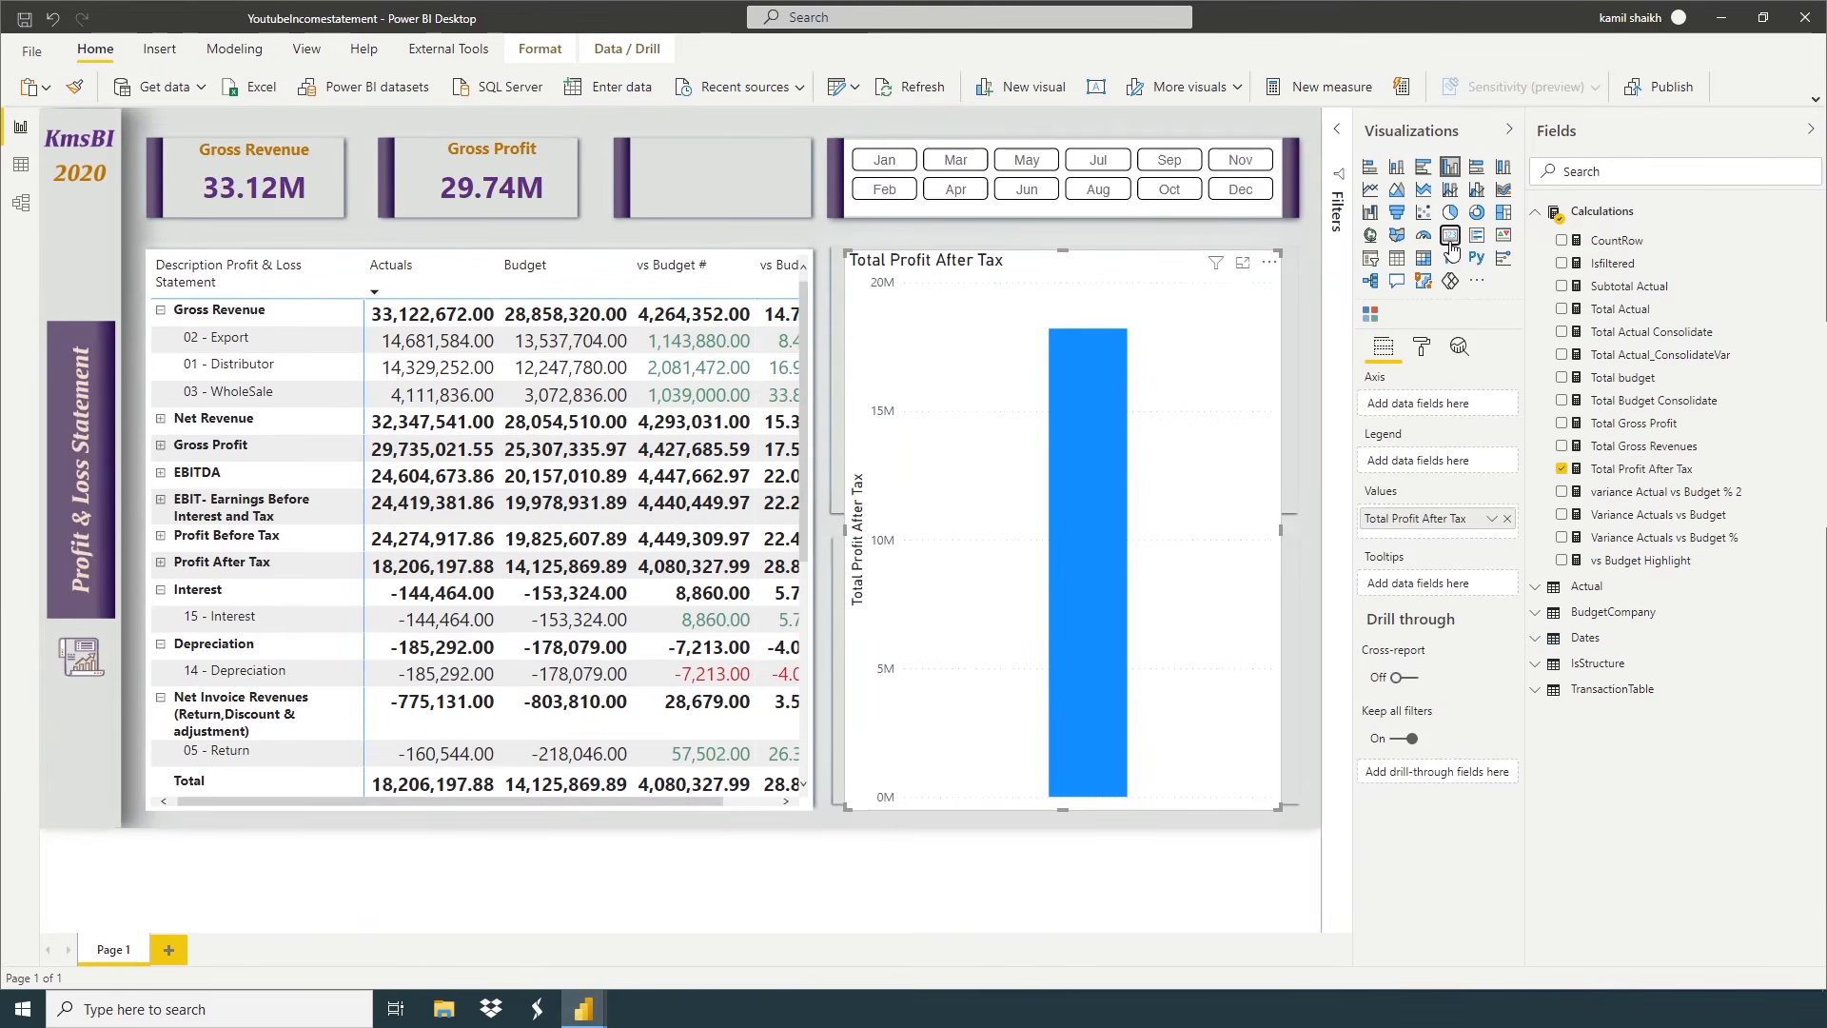
left_click_drag(1281, 804, 1109, 351)
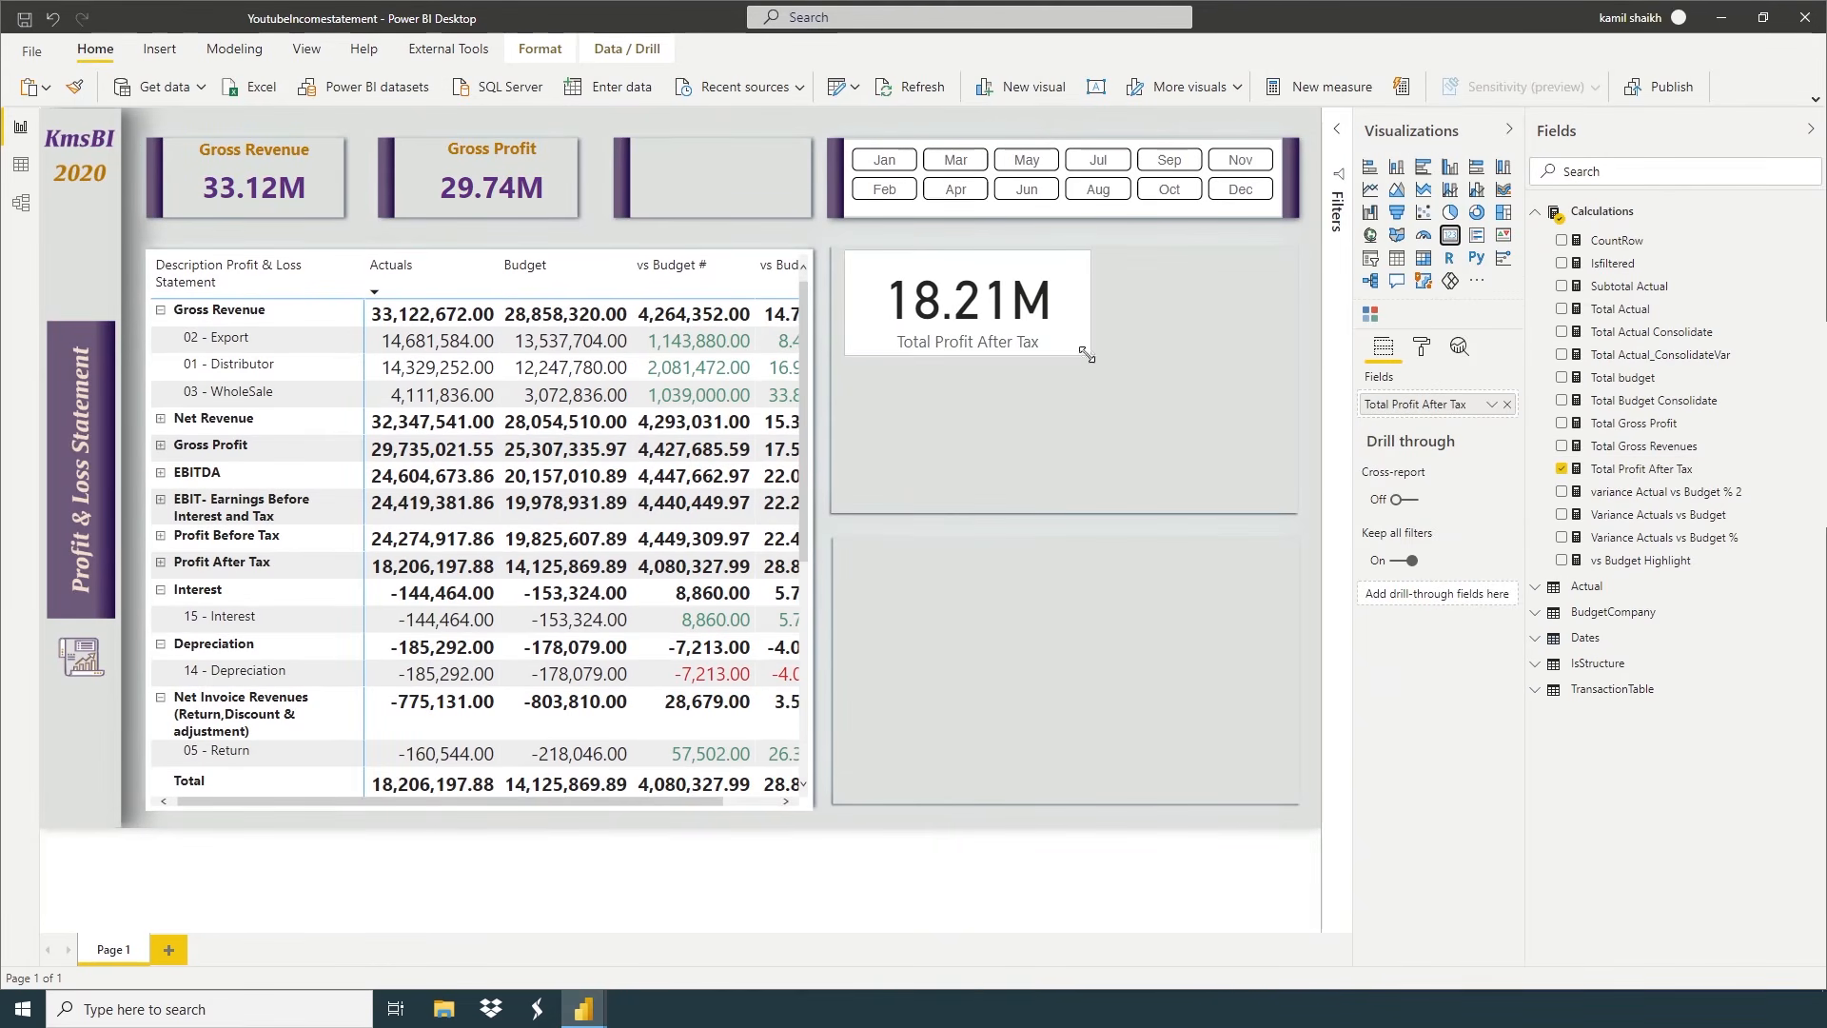
Copy the formatting of the Gross Profit card onto the Total Profit After Tax card
left_click(413, 192)
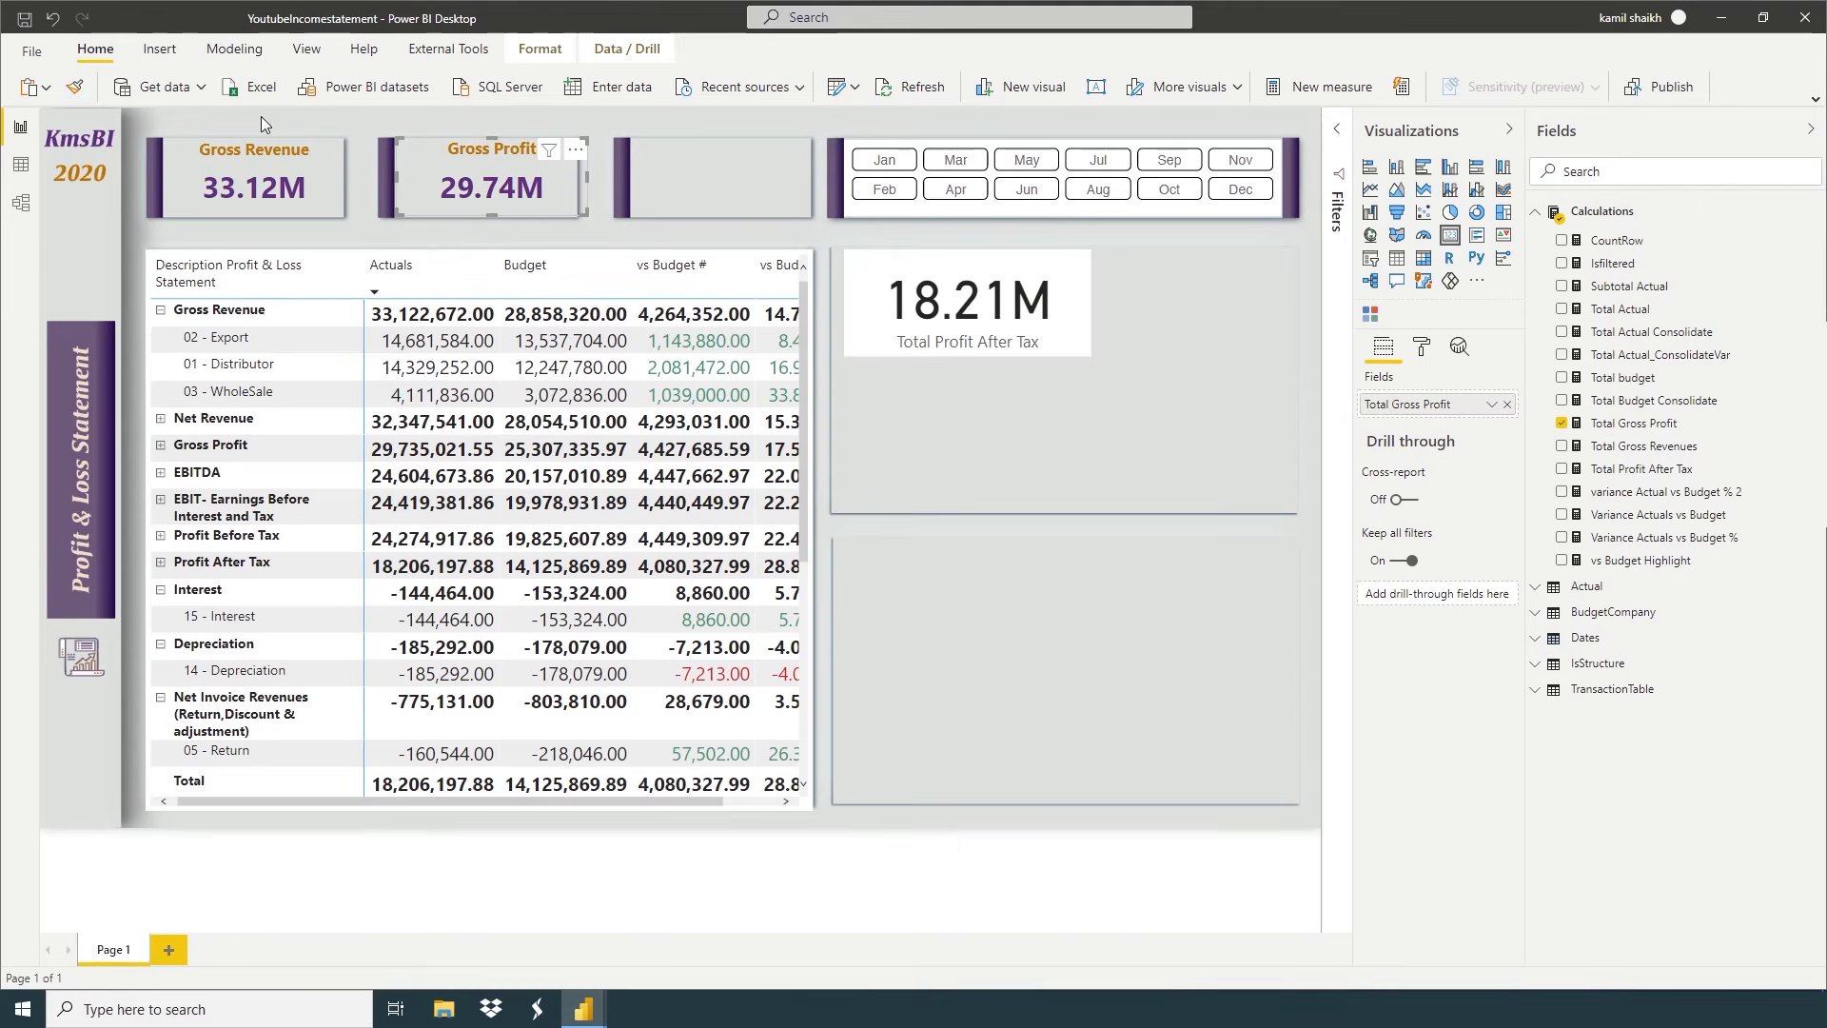
left_click(74, 87)
left_click(1024, 311)
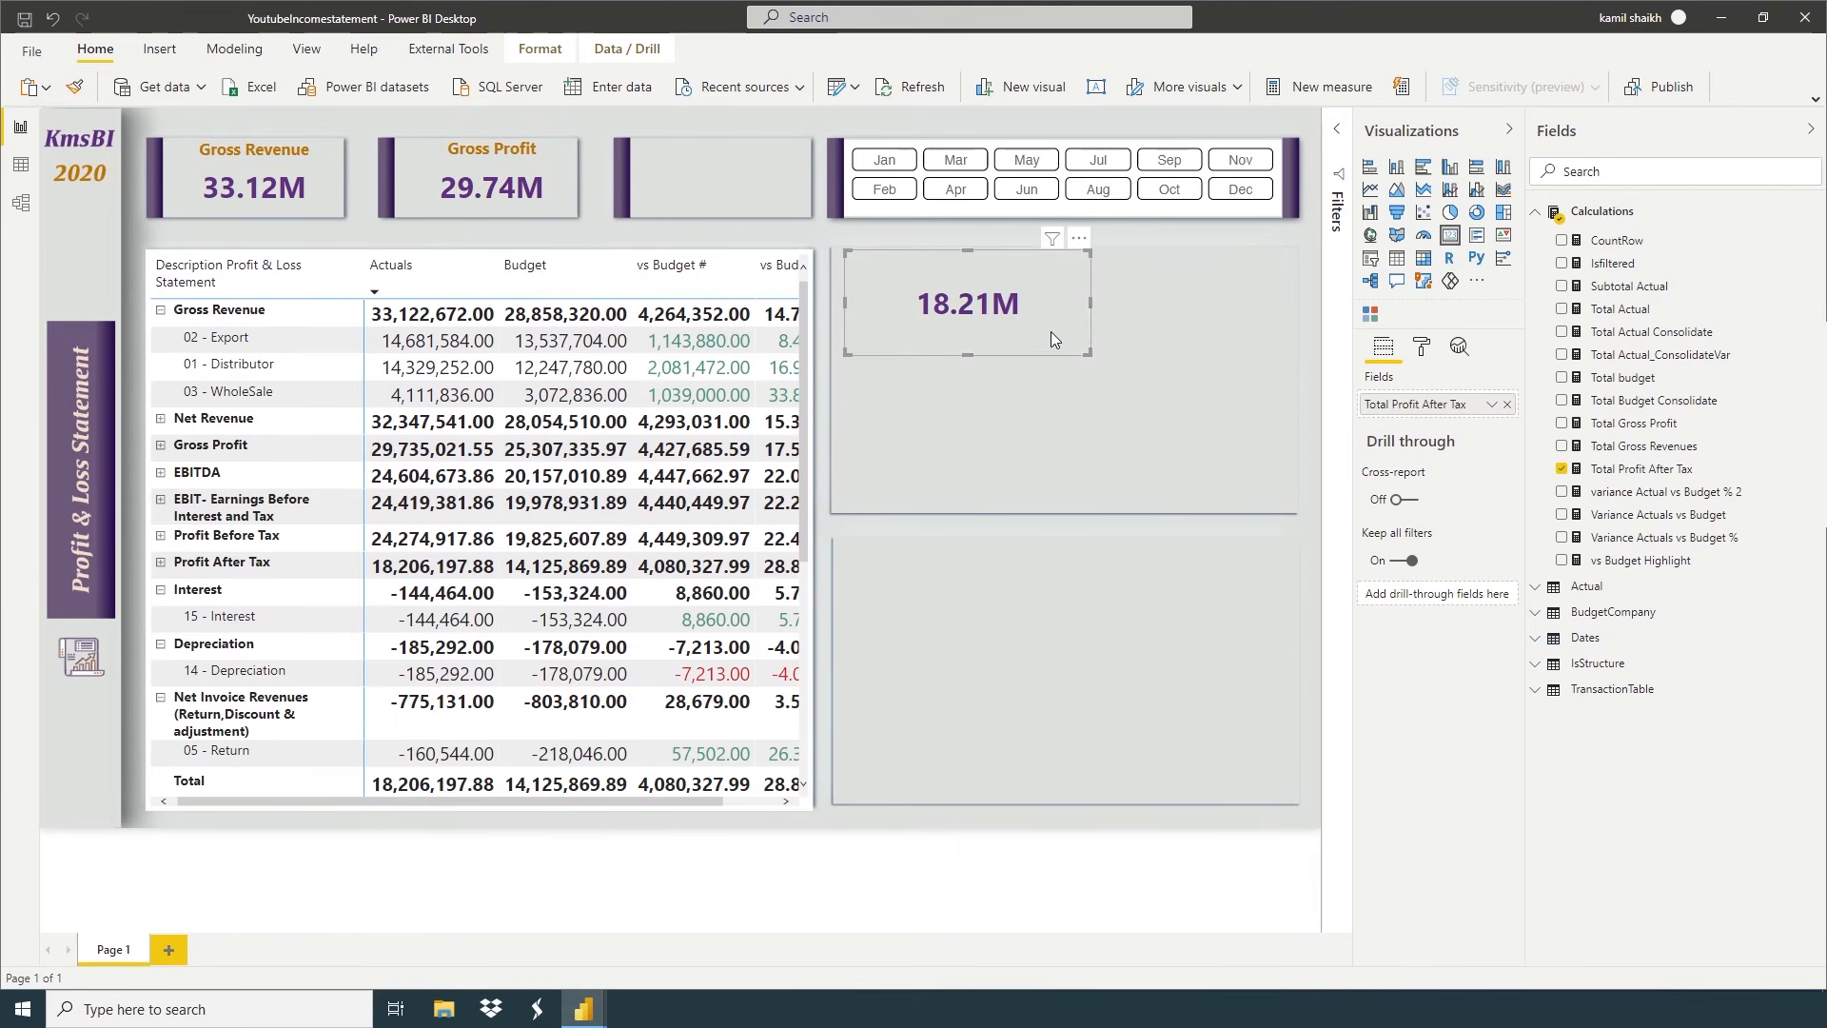
Set the new card's title text to Profit After Tax and place the card inside the third small frame
left_click(1422, 350)
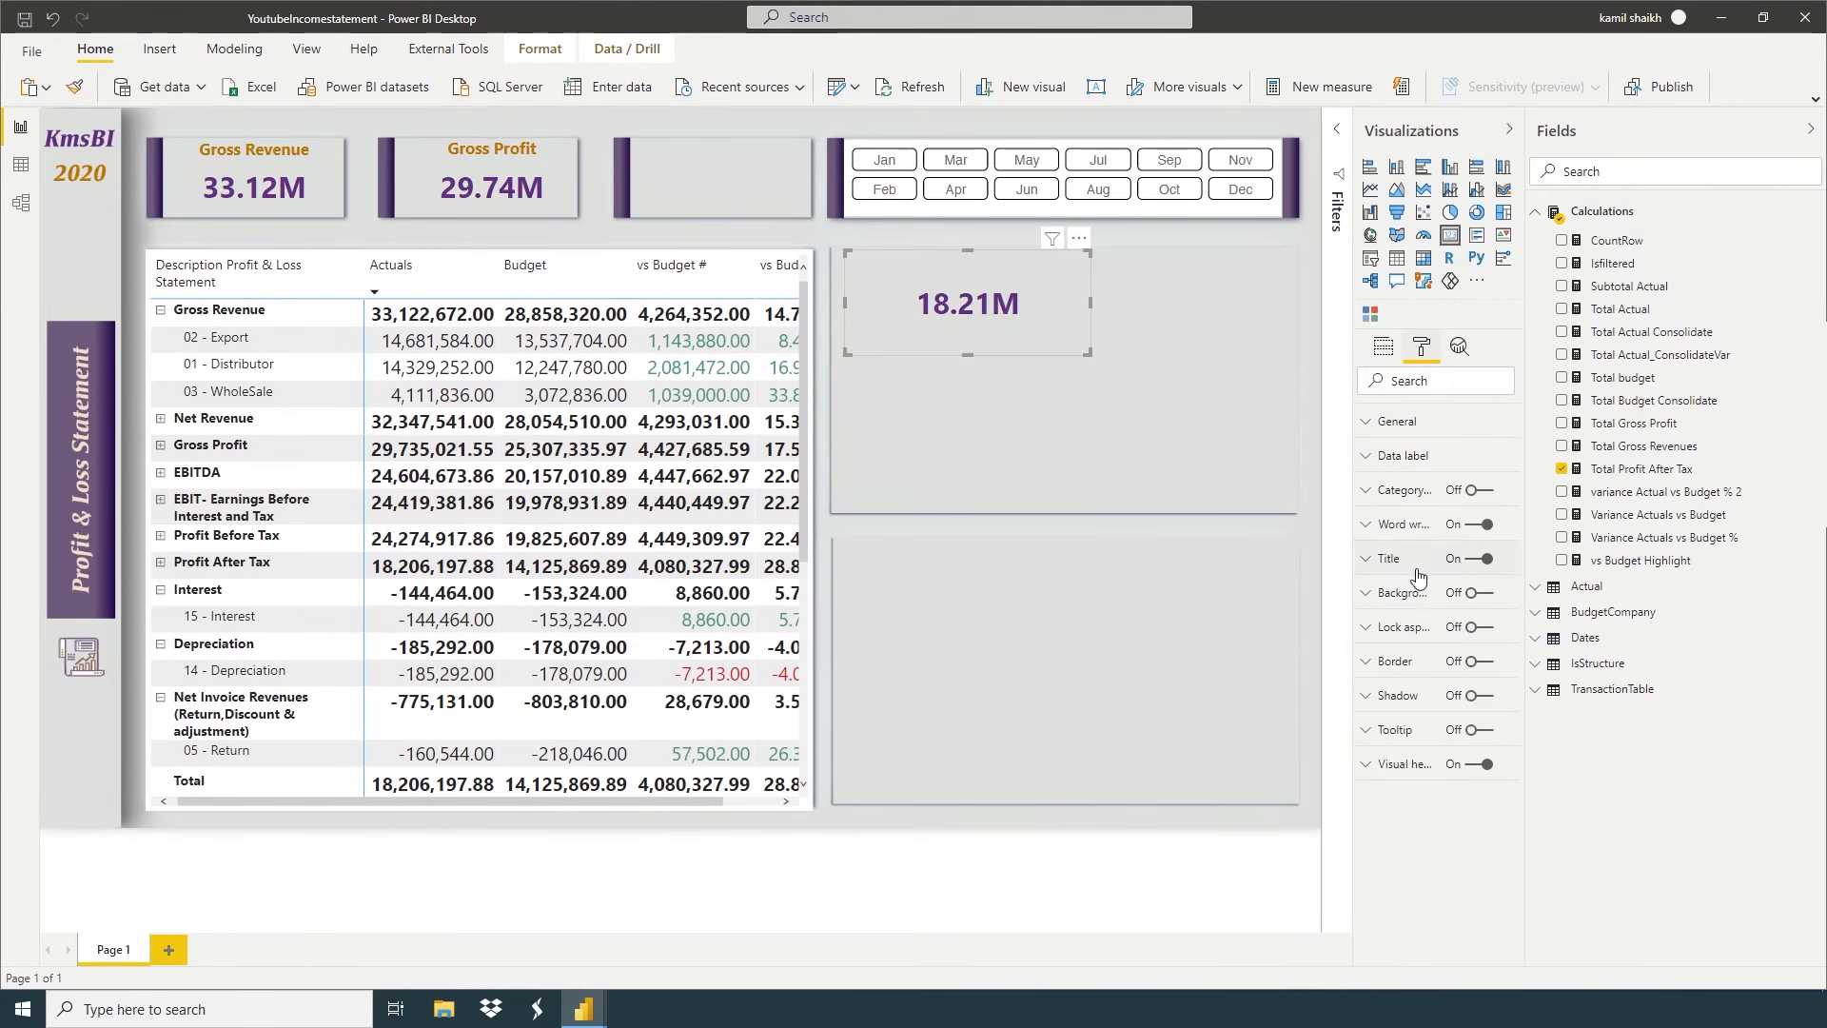
left_click(1389, 562)
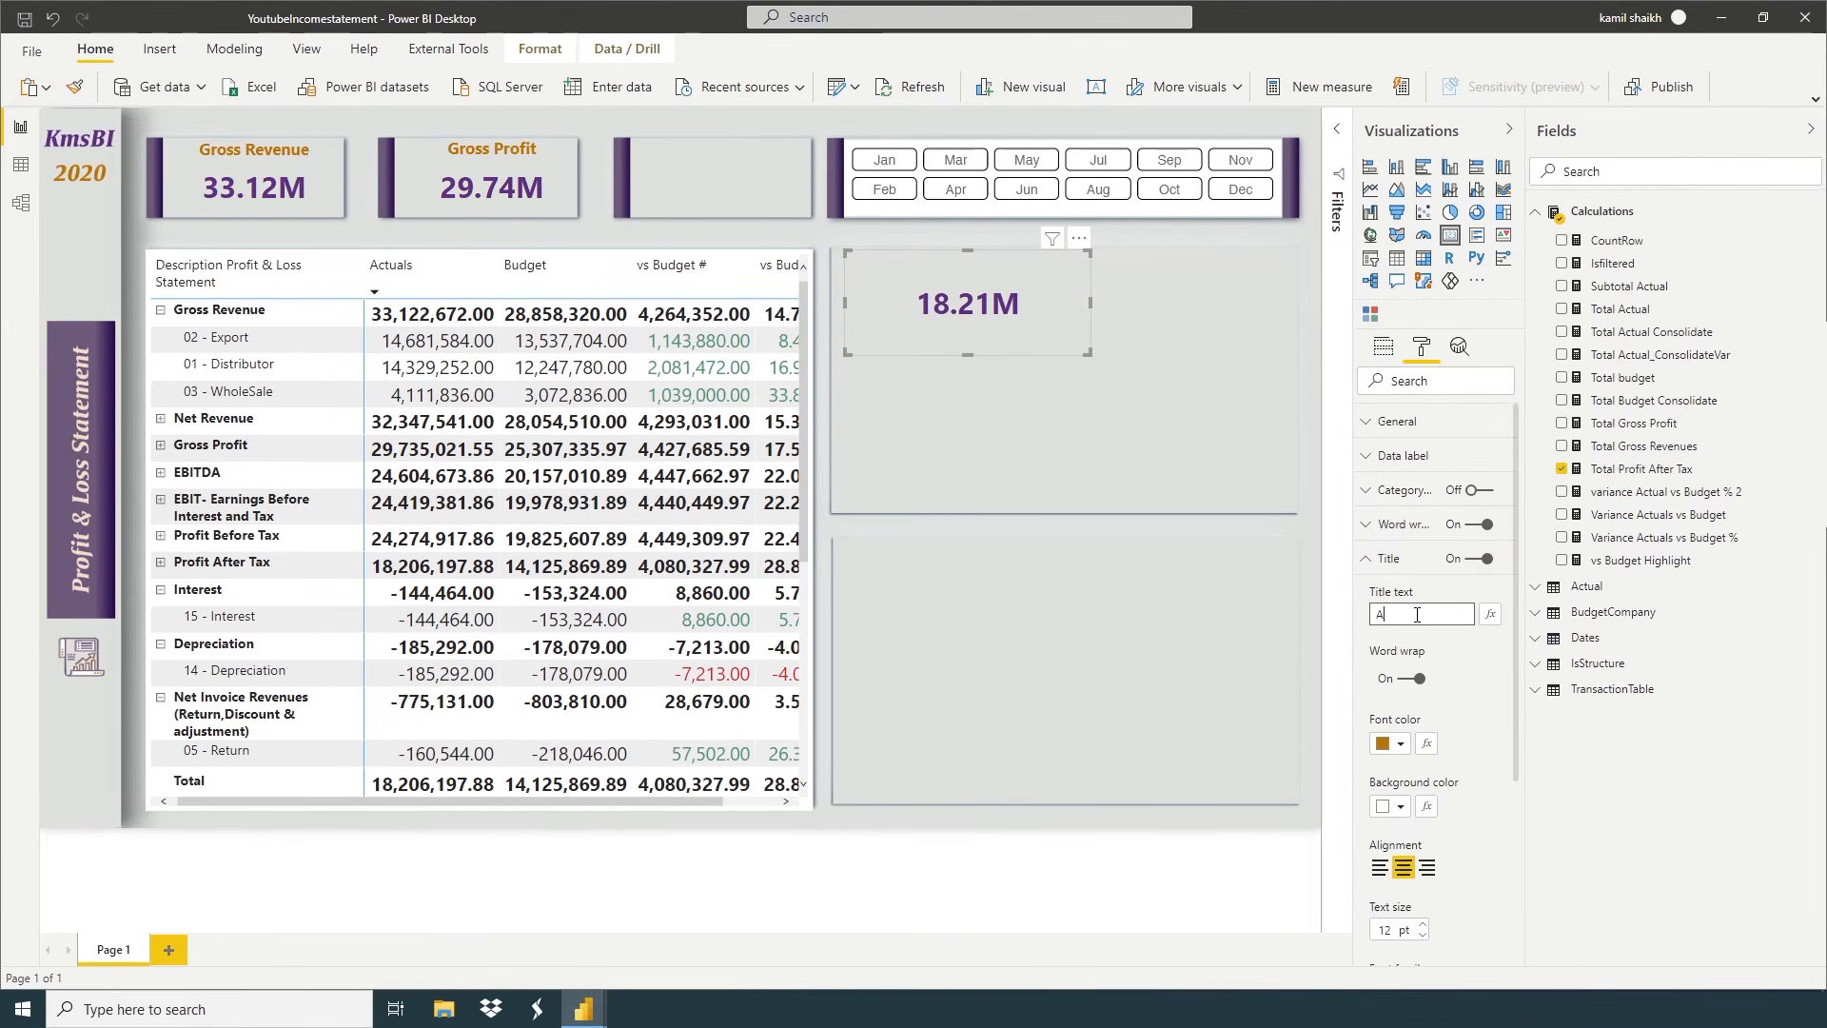
key("BackSpace")
type("Profit")
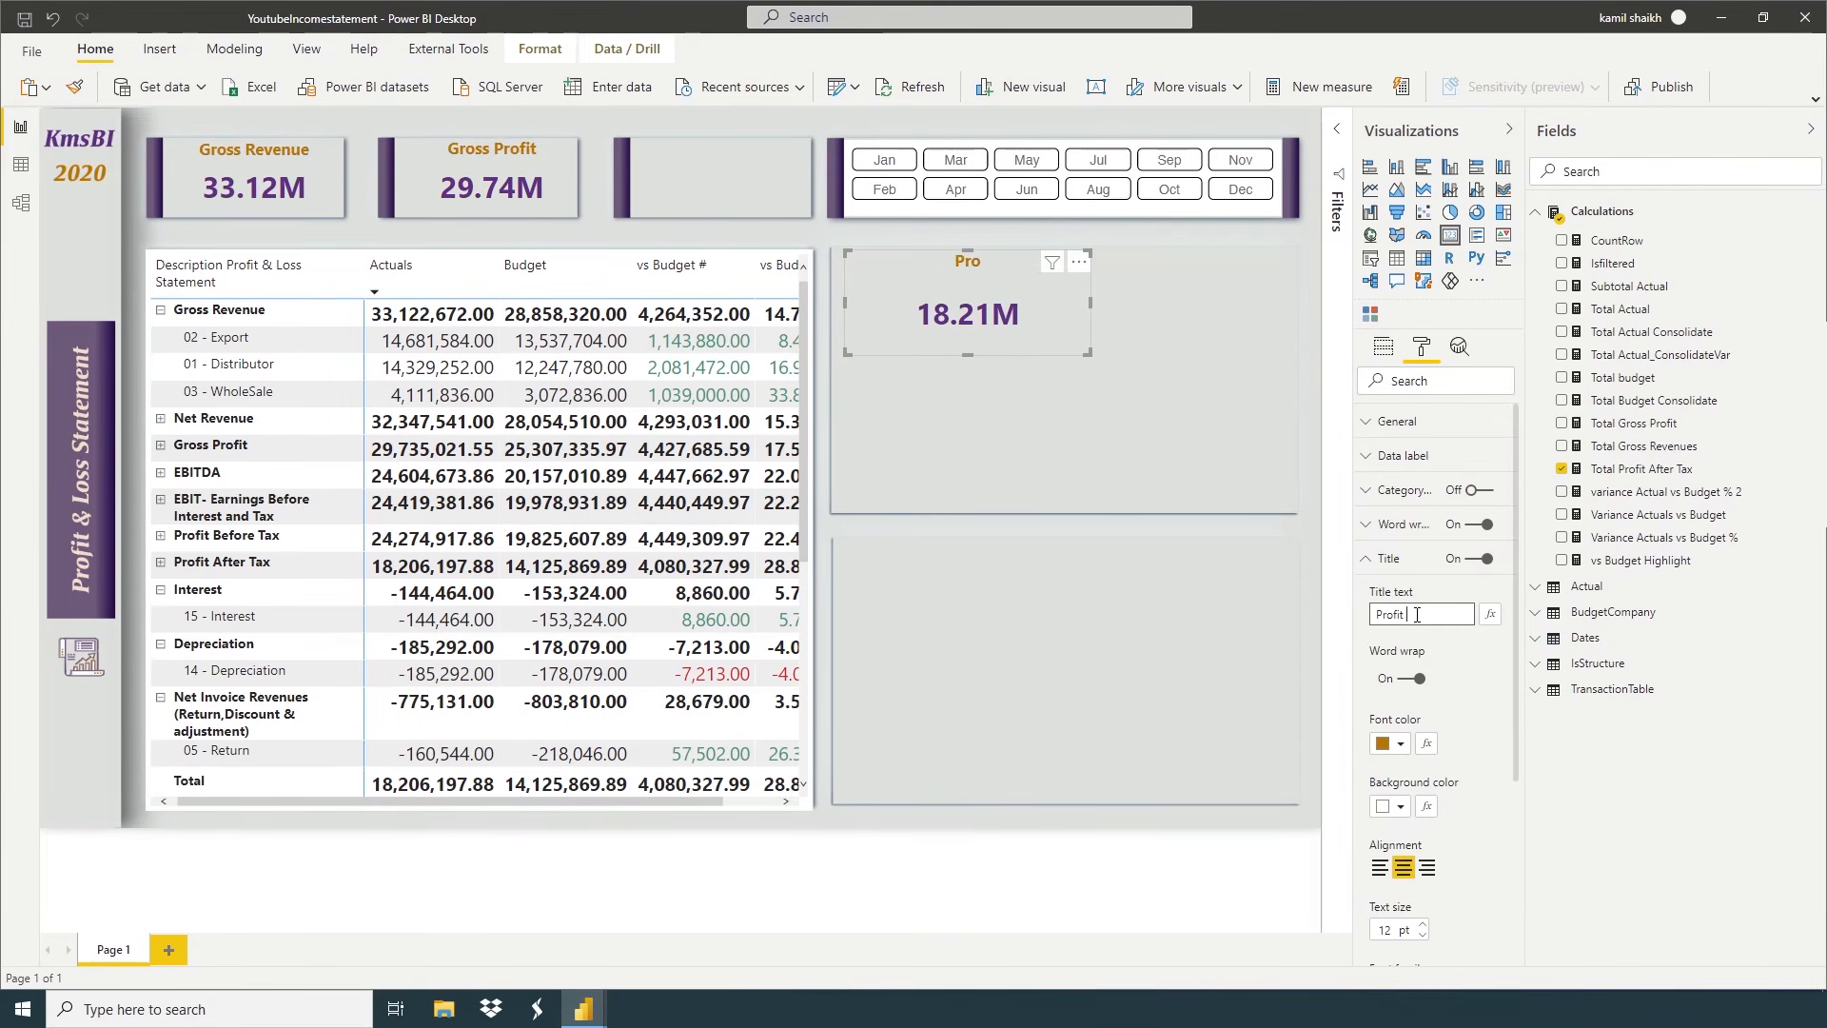
type(" After Tax")
left_click_drag(1086, 353, 812, 211)
left_click(1025, 356)
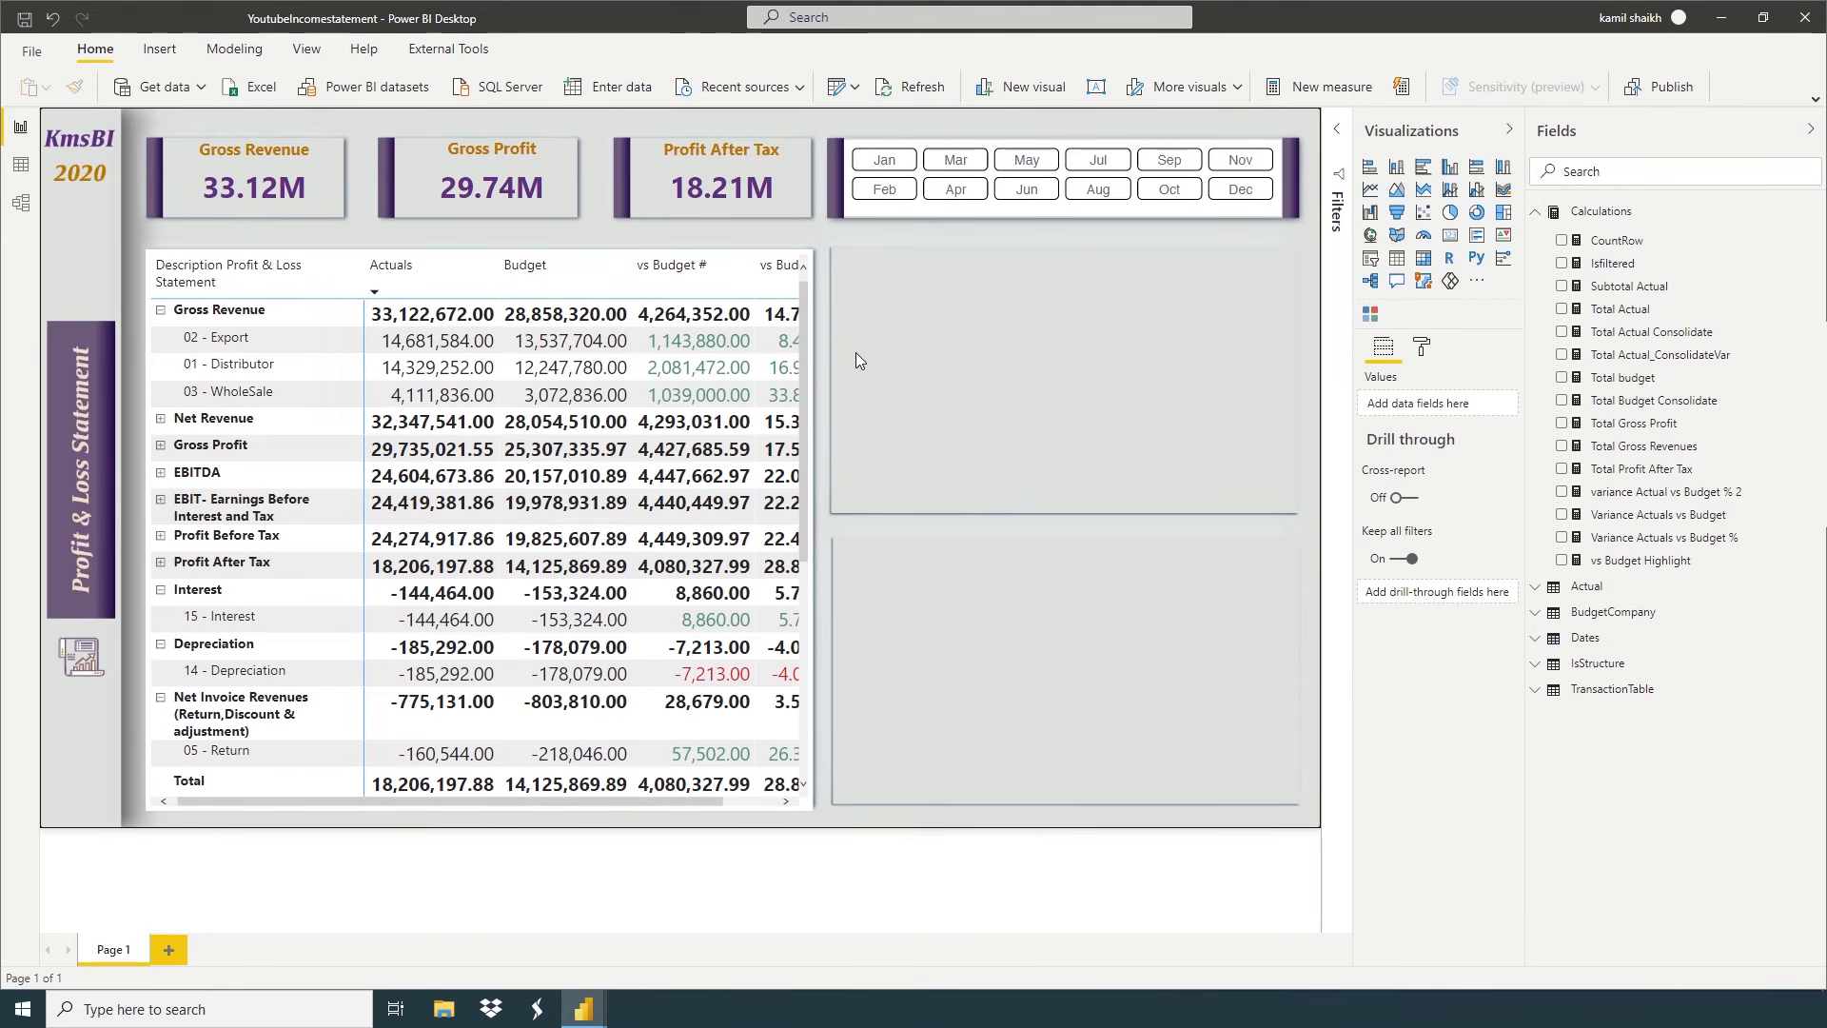
Create a new measure in the Calculations table and name it Total Distributor
right_click(1599, 211)
left_click(1612, 236)
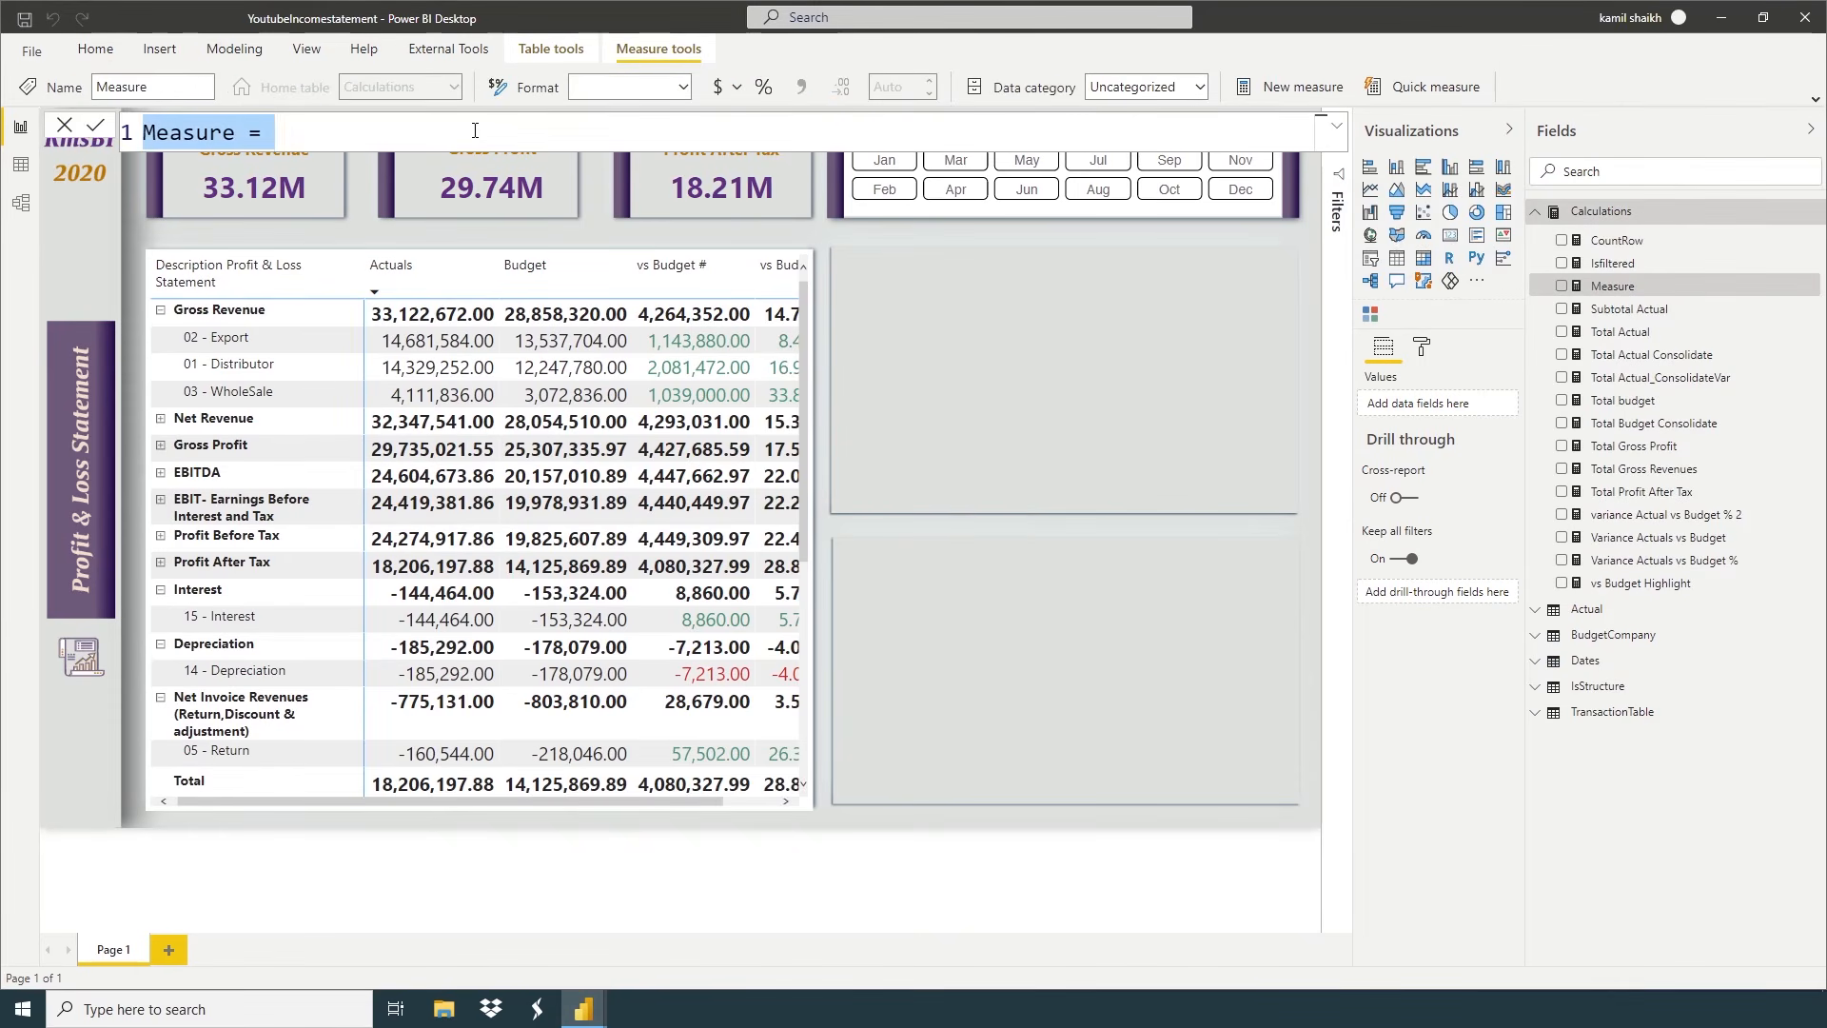
type("Topta")
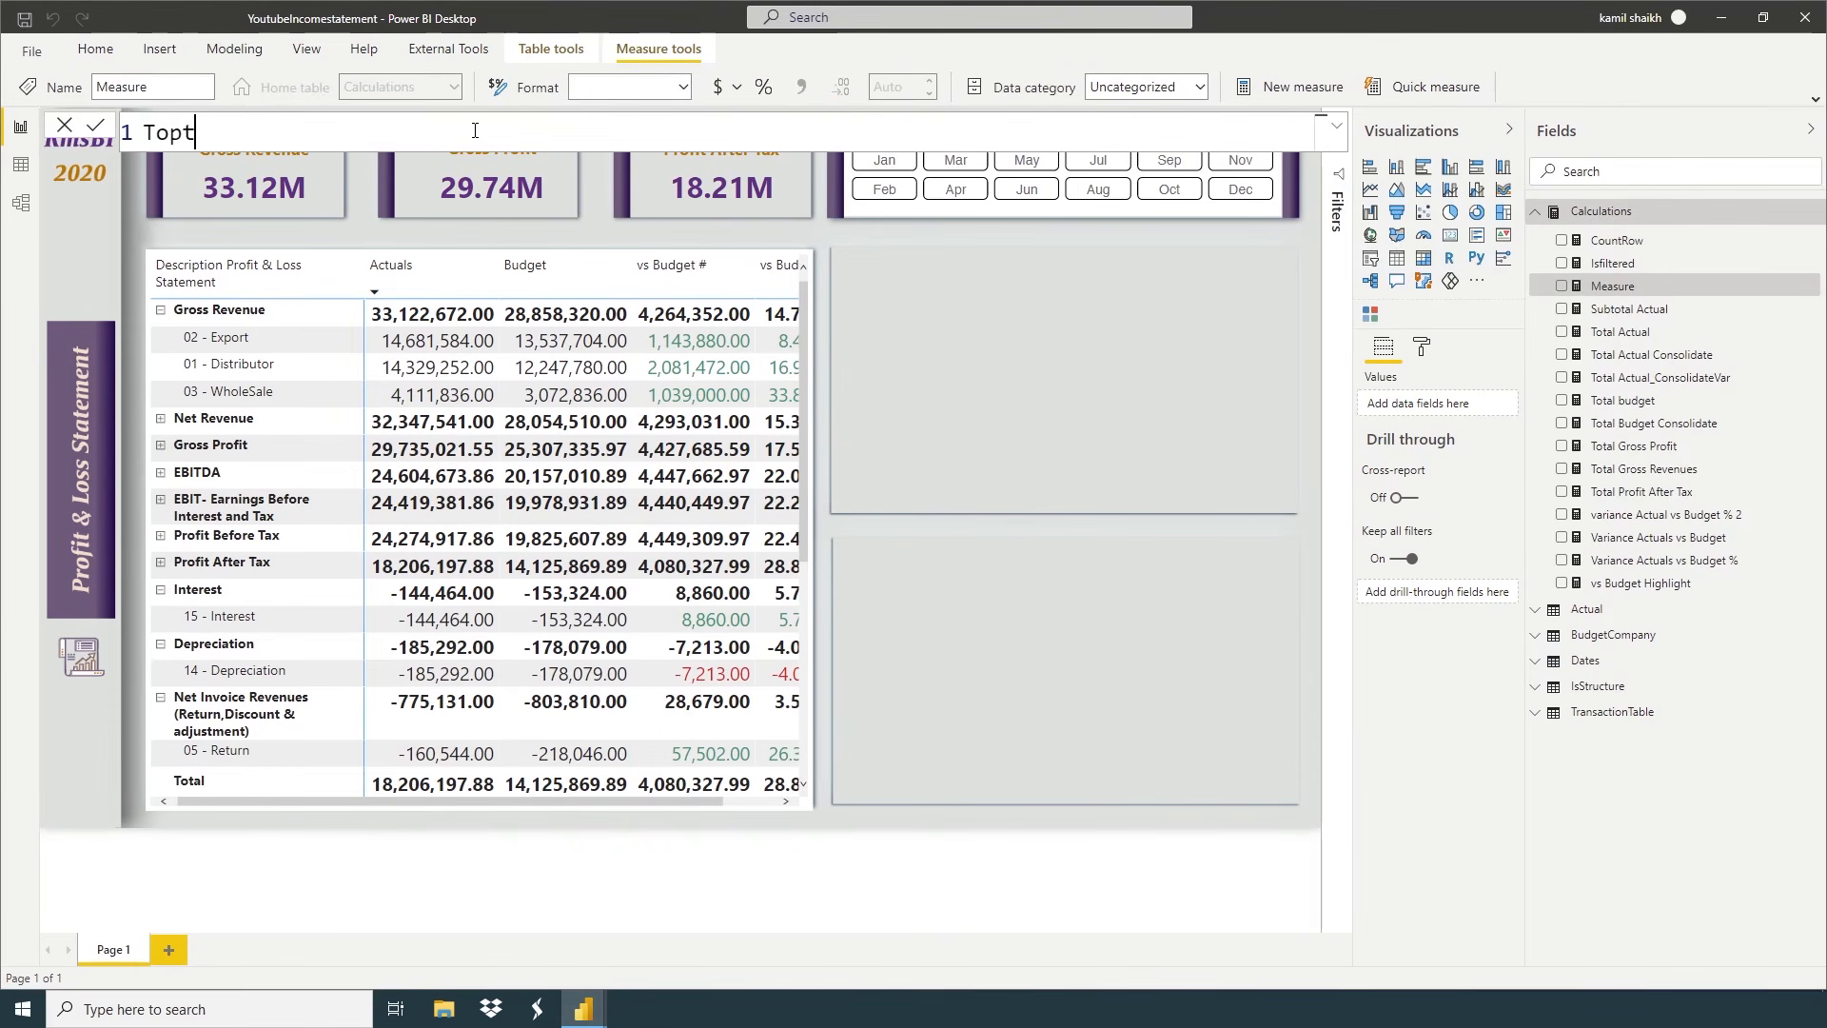
key("BackSpace")
key("BackSpace")
key("BackSpace")
type("tal Distributor ")
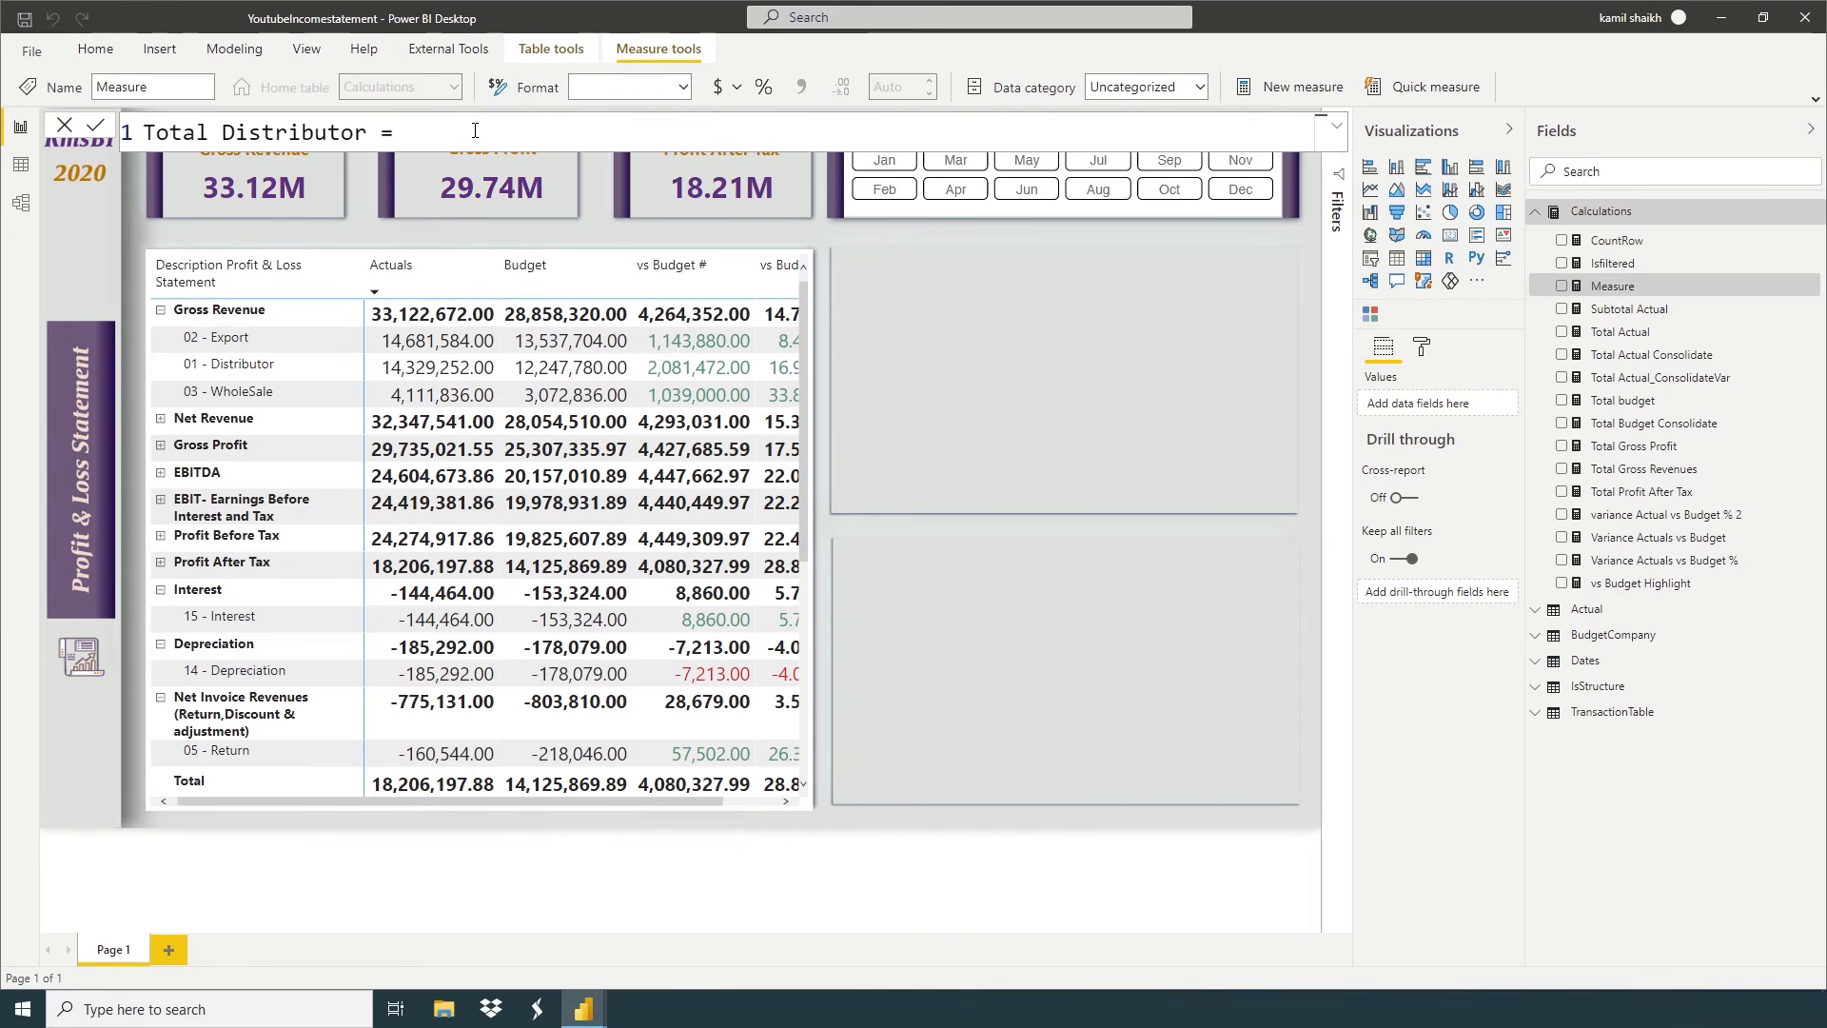
Begin the Total Distributor formula with CALCULATE, using [Total Actual_ConsolidateVar] as the expression
type("= CALCULATE(")
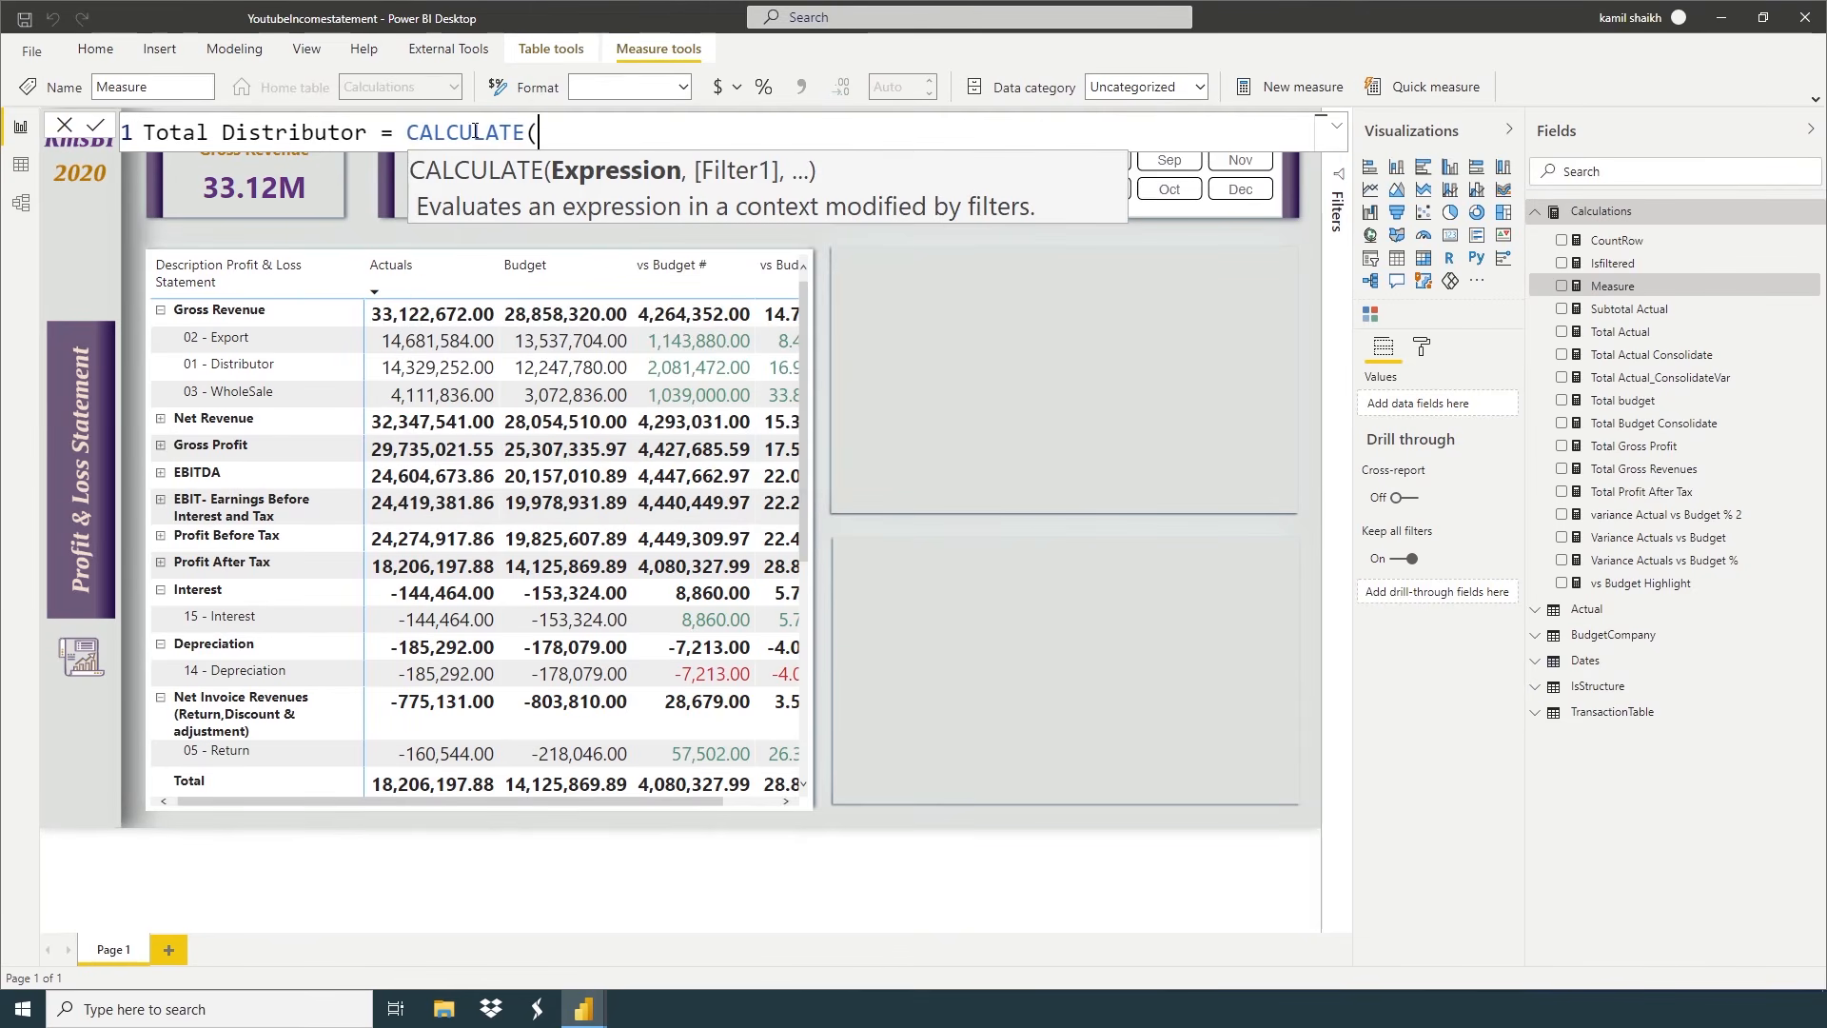
type("total")
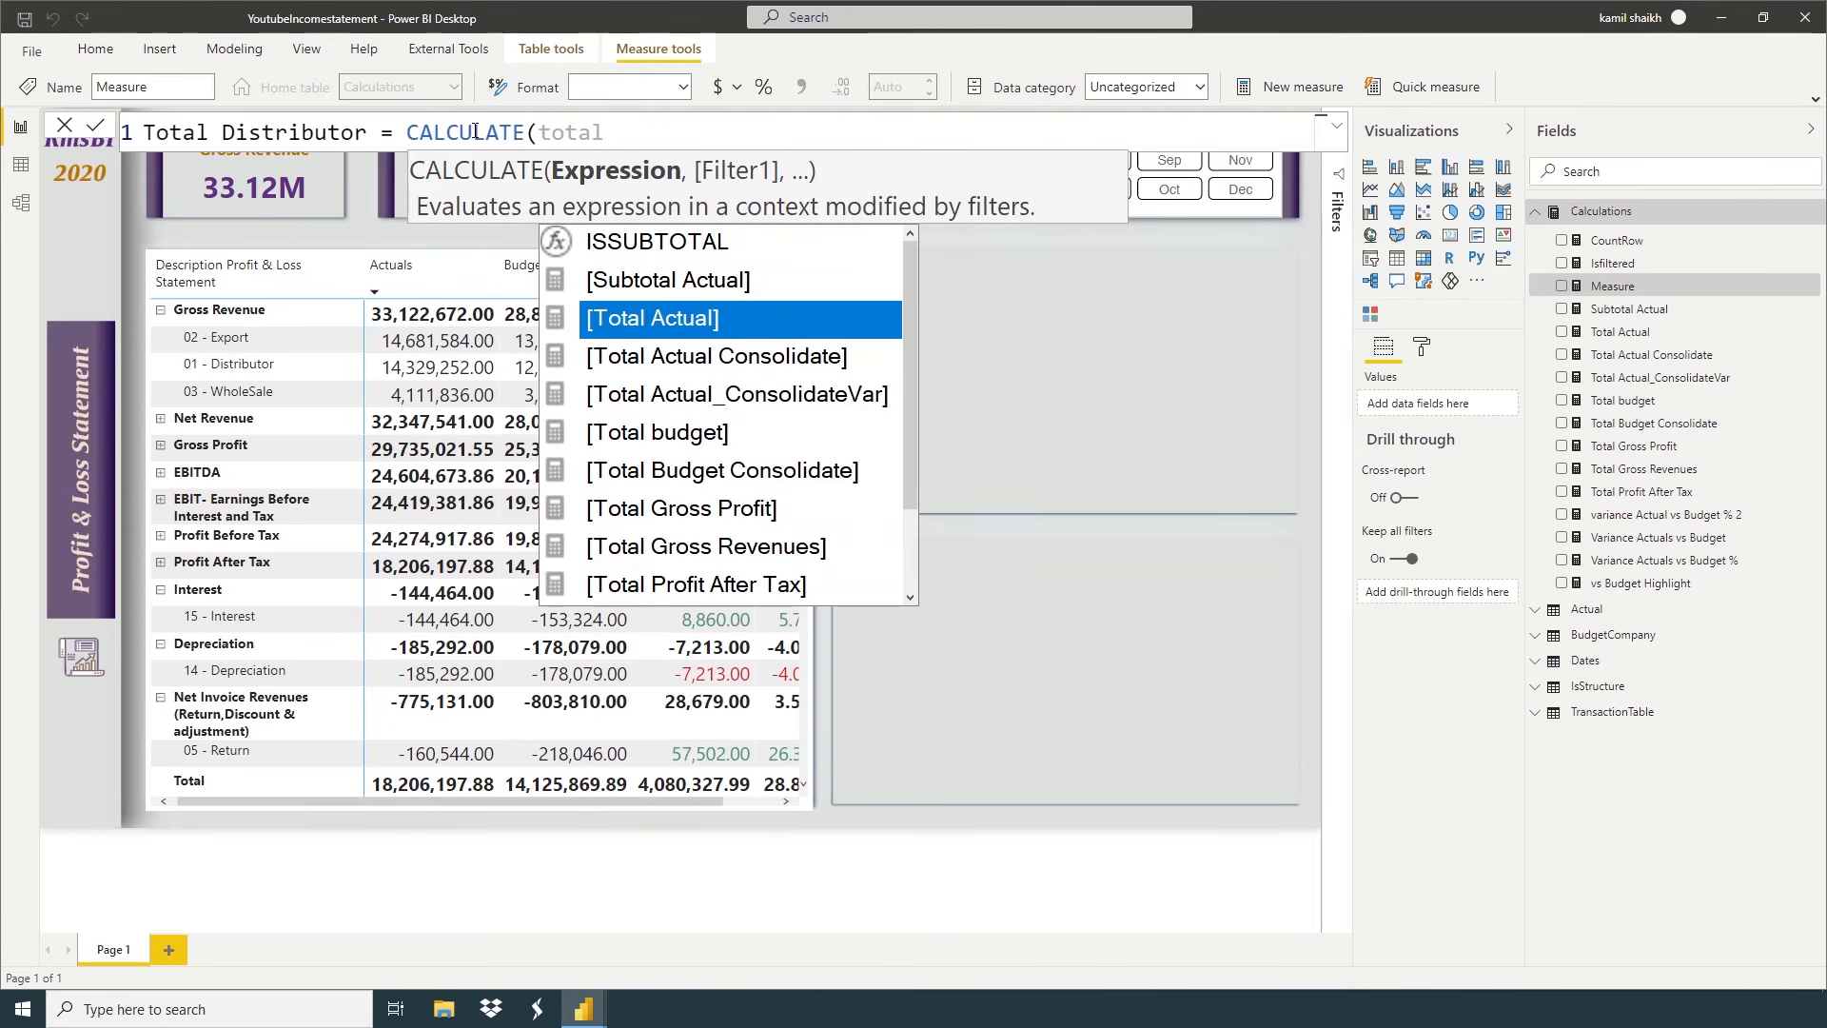
key("Down")
key("Down")
key("Tab")
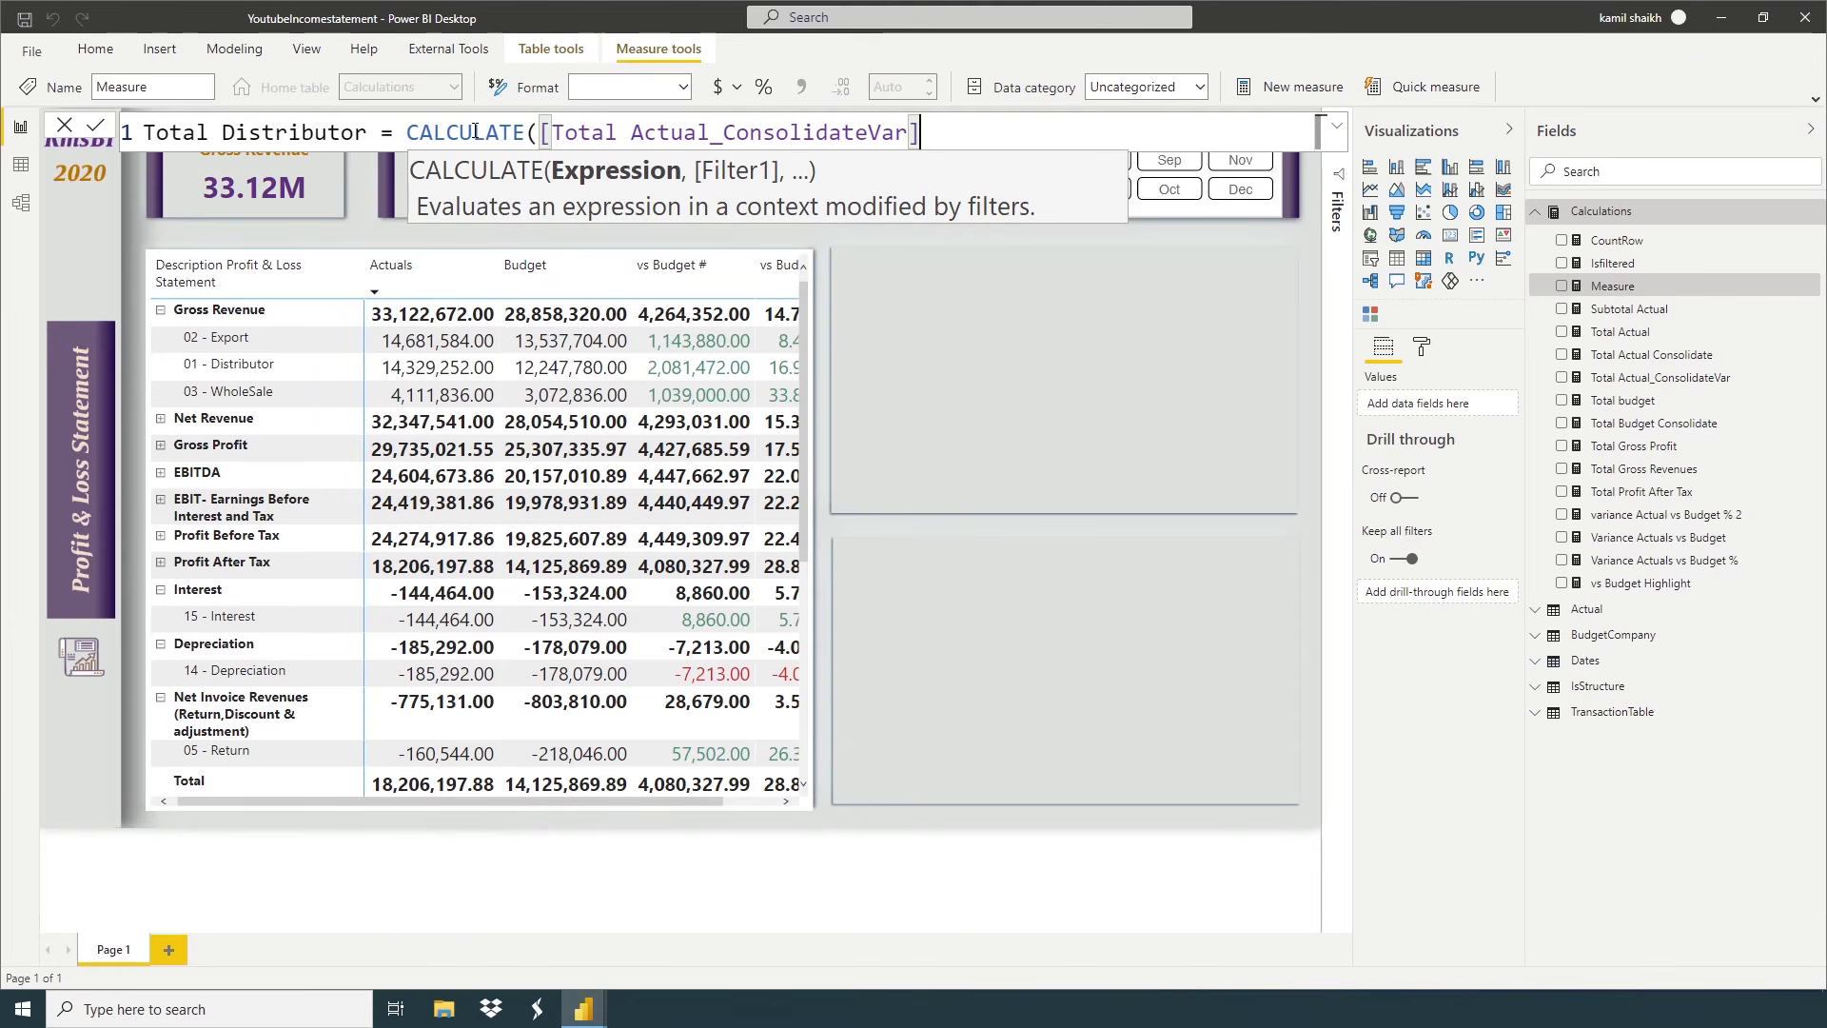
Add the filter Actual[Accountledger]="Distributor" to the CALCULATE formula, commit the measure and close the formula editor
type(",A")
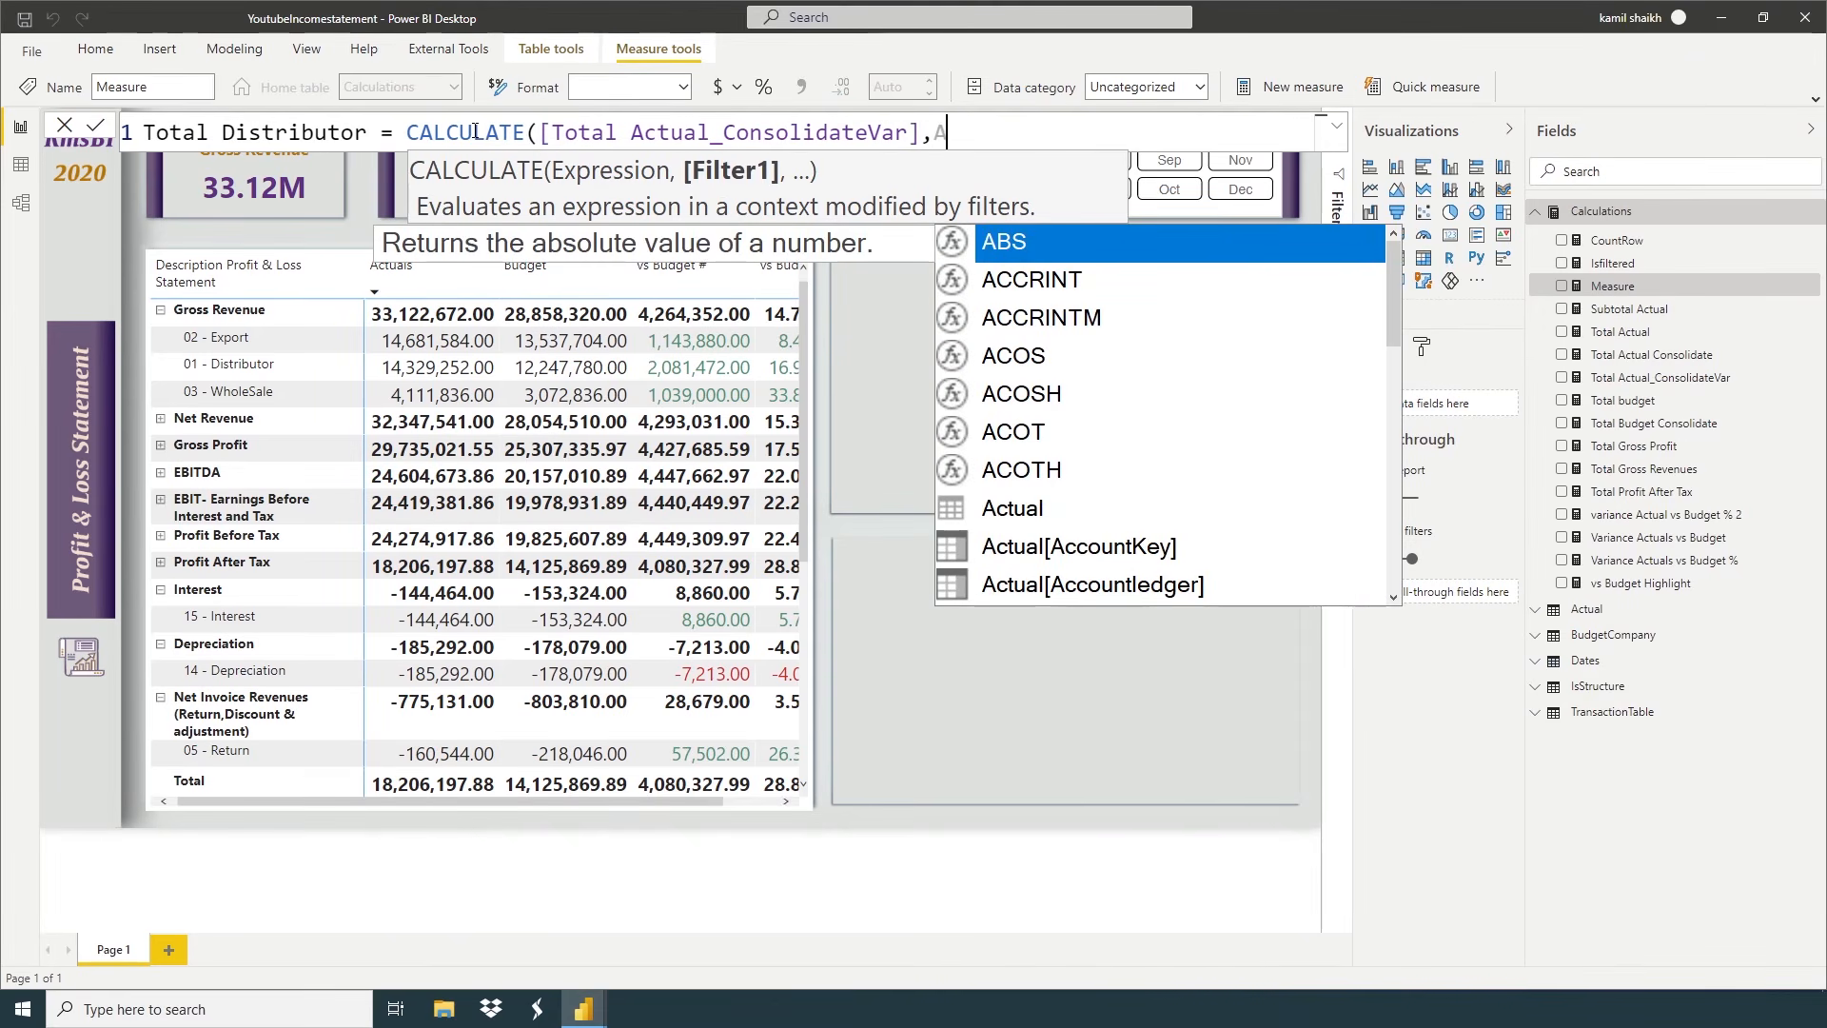
type("Ctu")
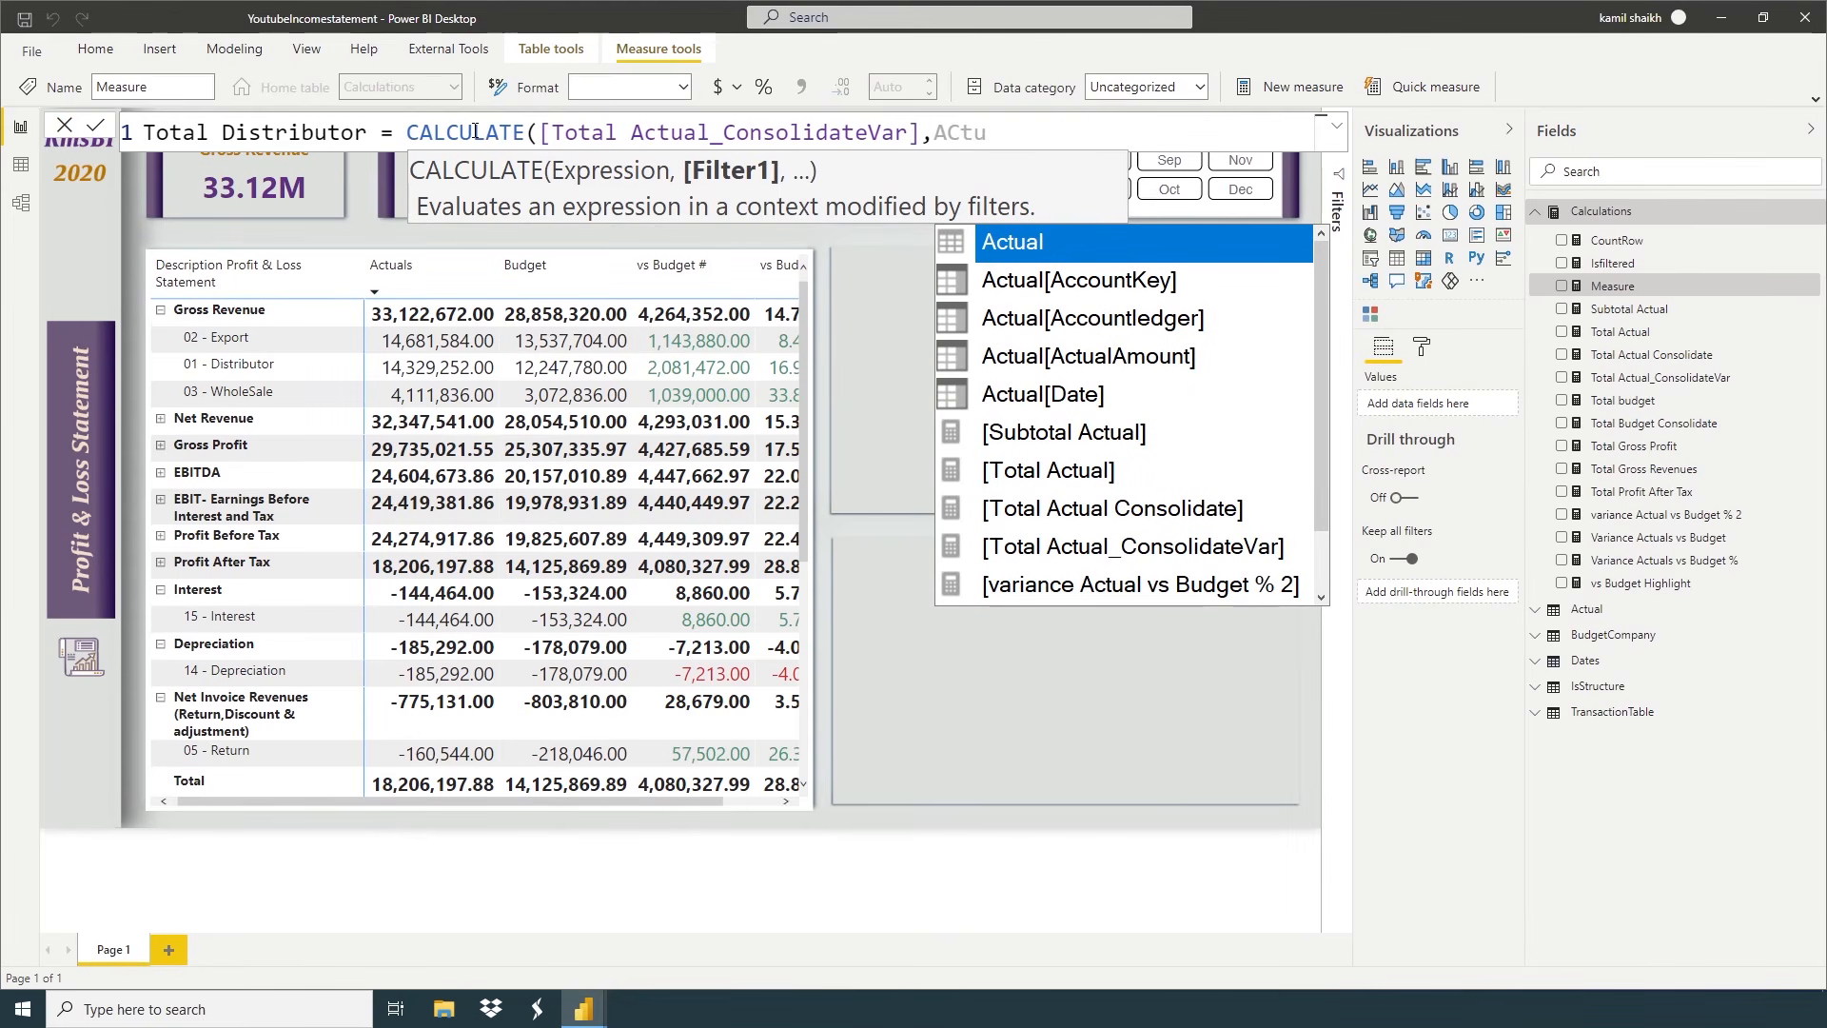
key("Down")
key("Down")
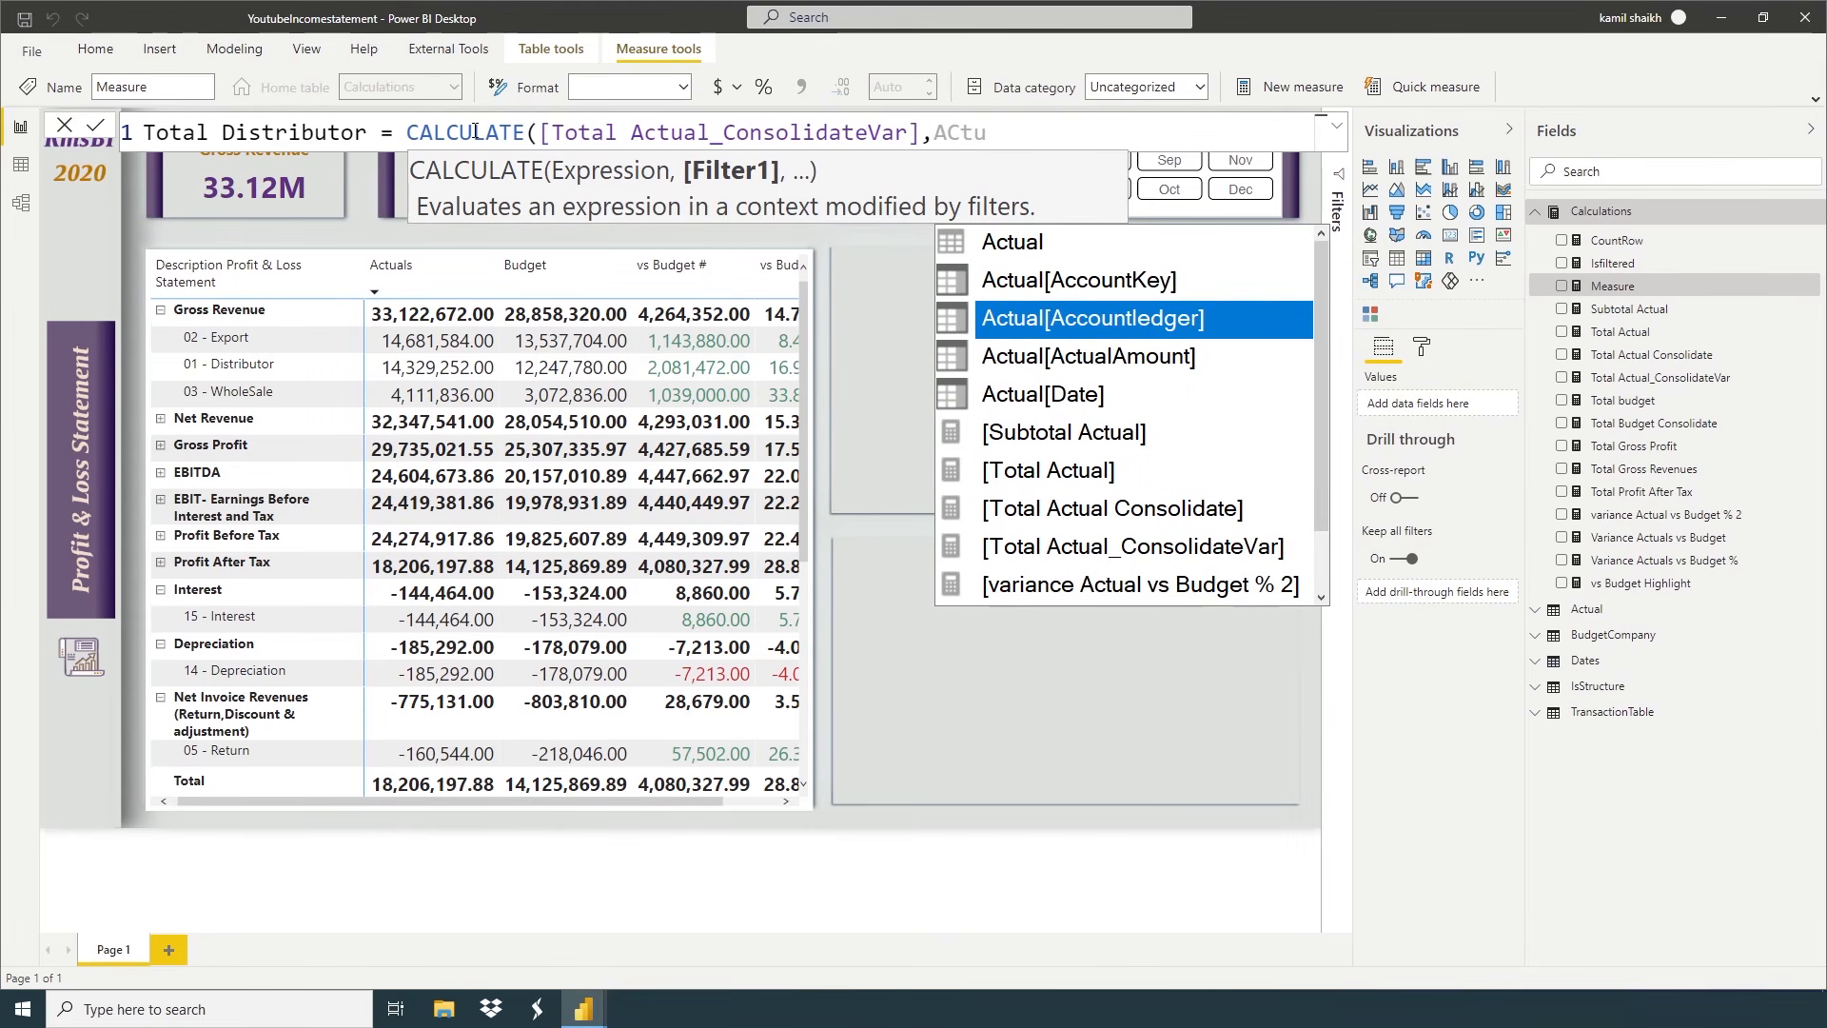
key("Tab")
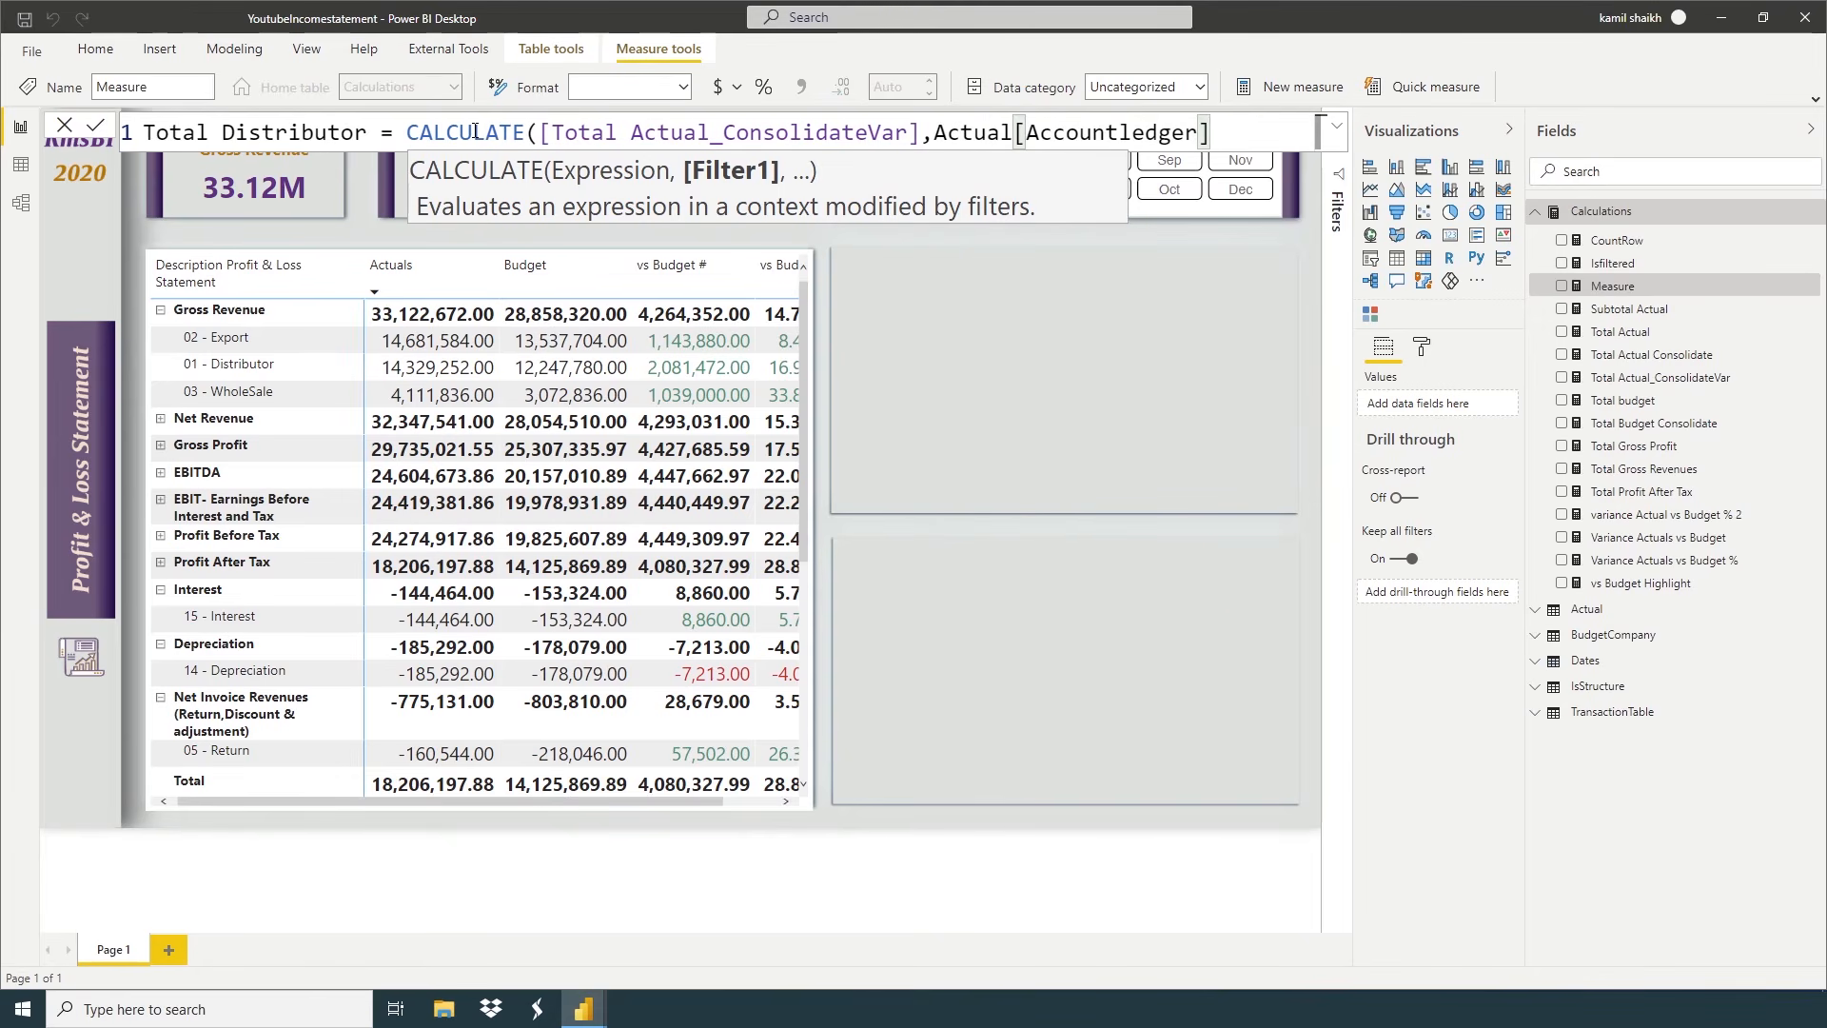
type("=\"\"")
key("Left")
type("Distrib")
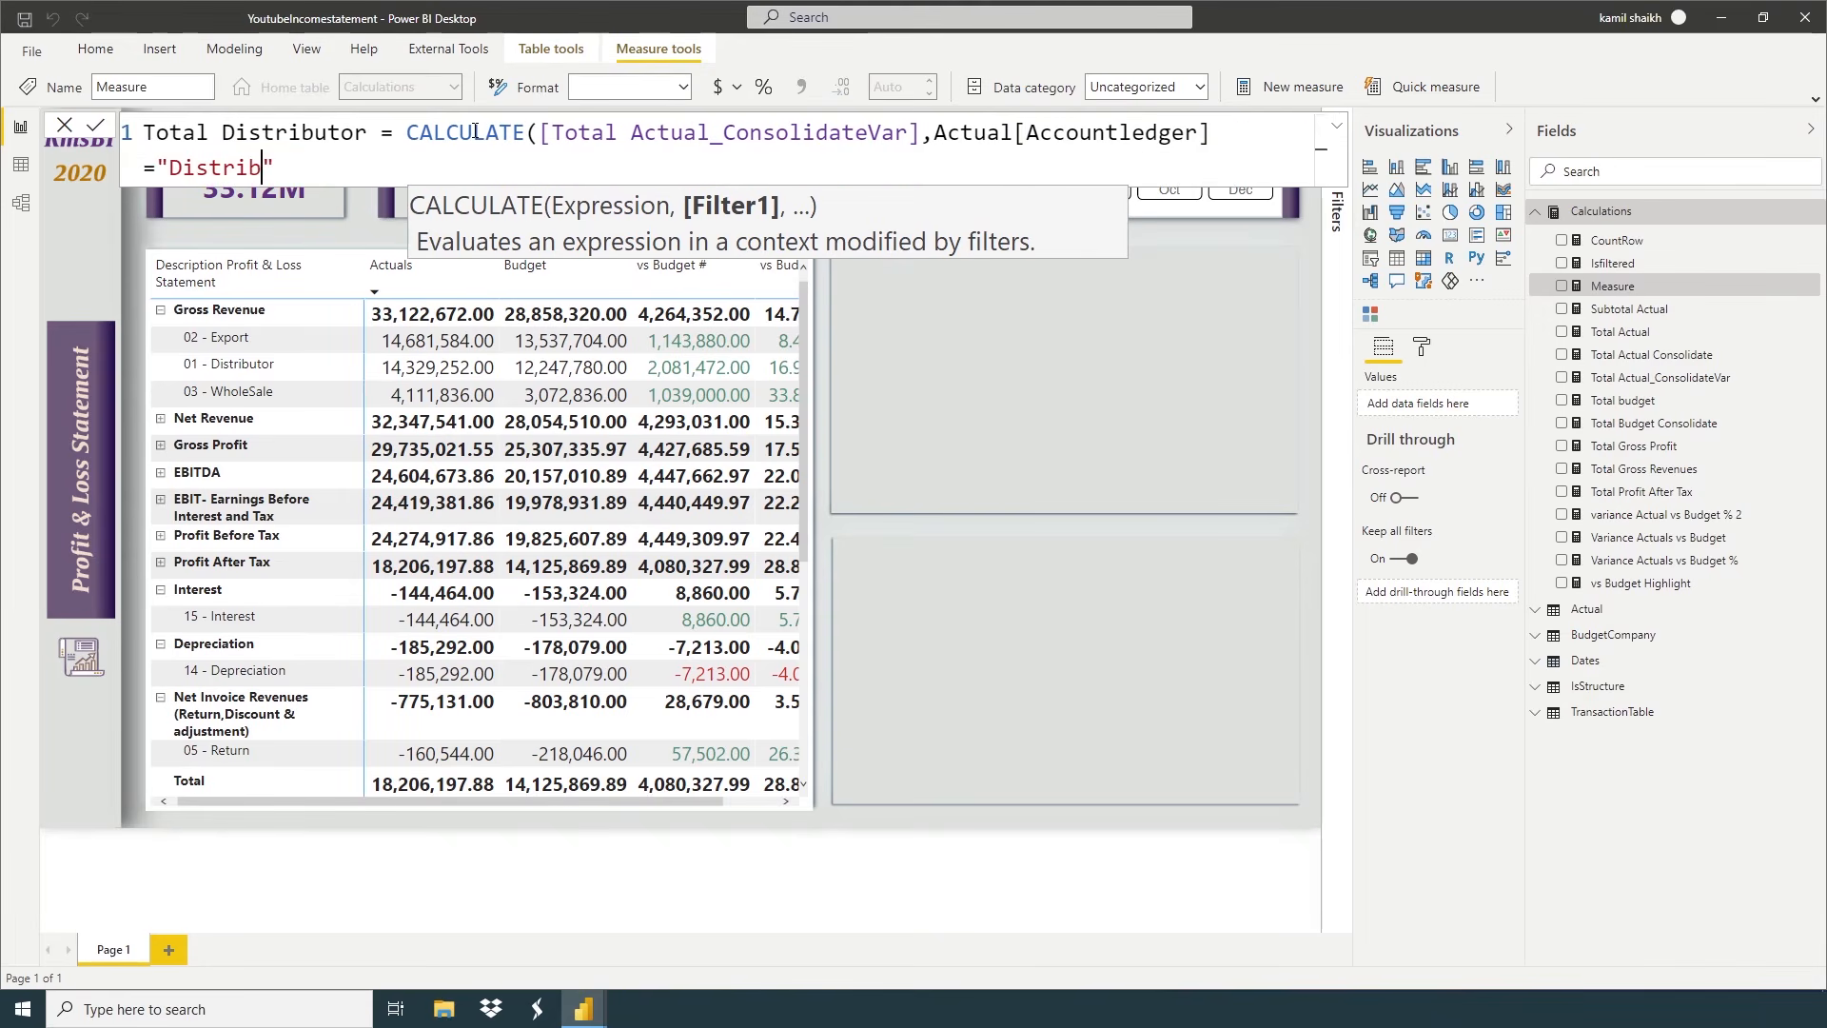
type("t")
type("tor")
key("Right")
type(")")
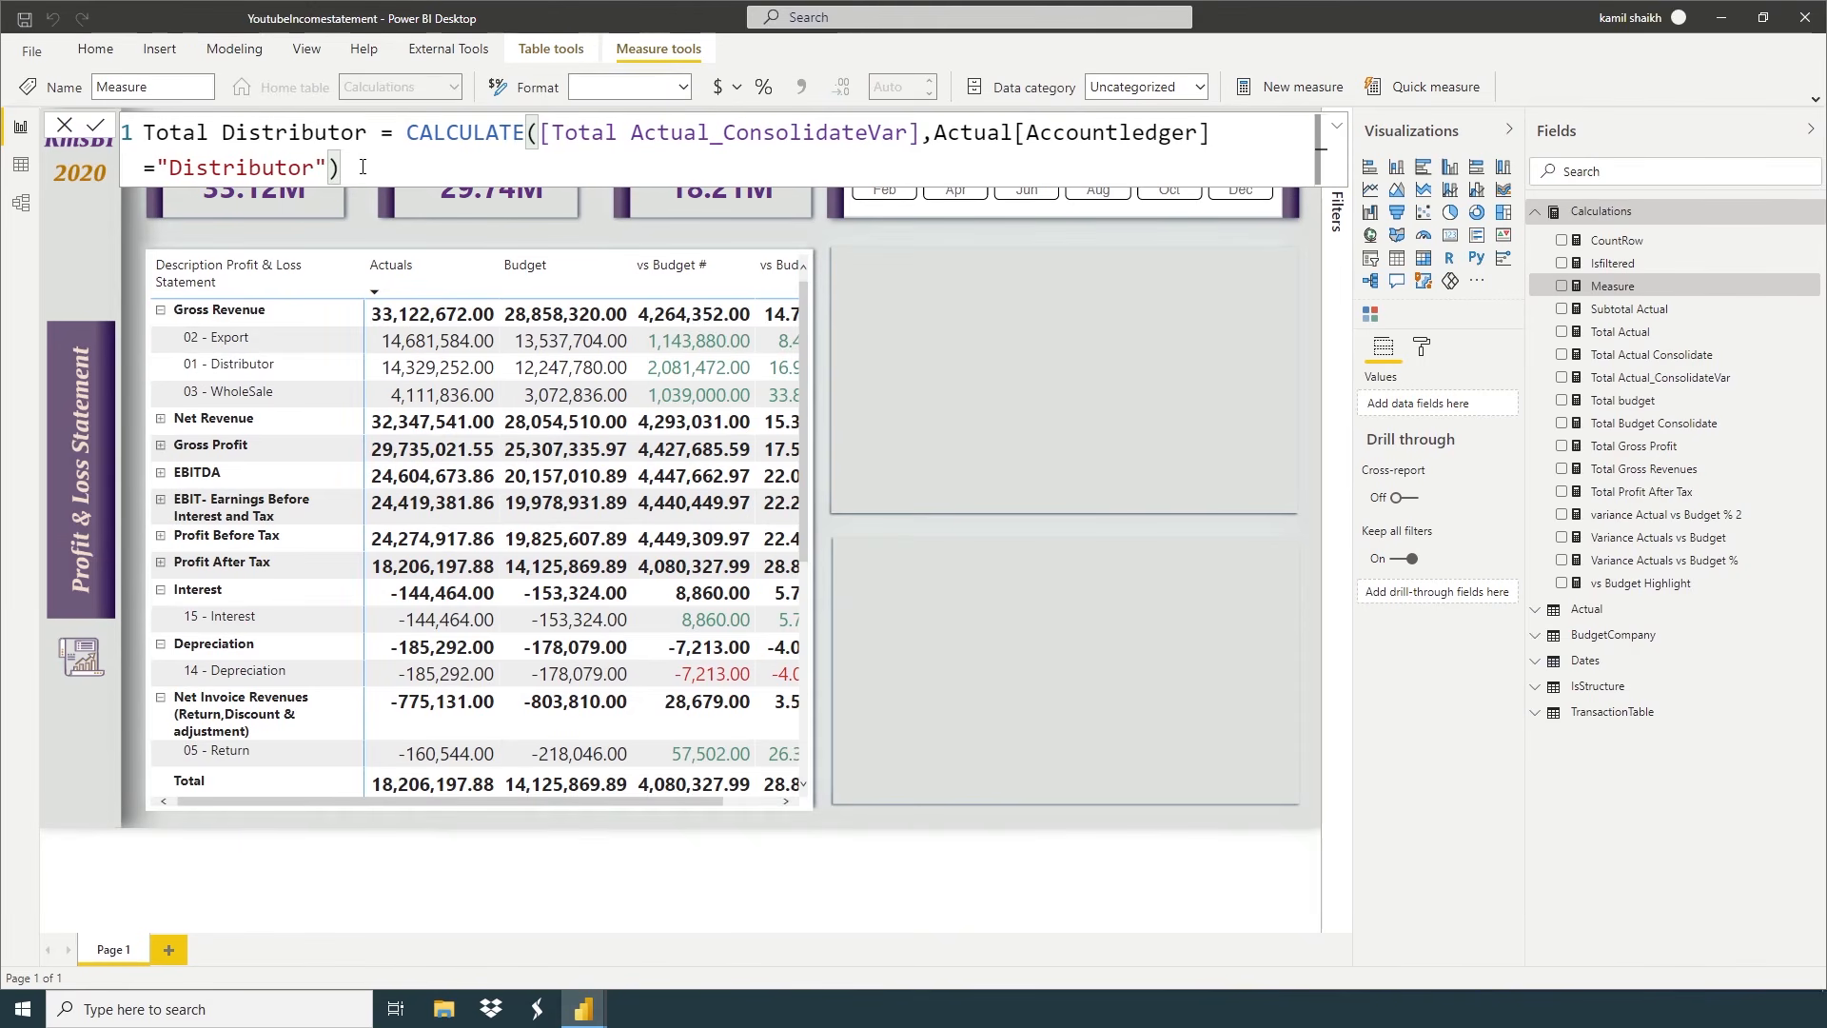
key("Return")
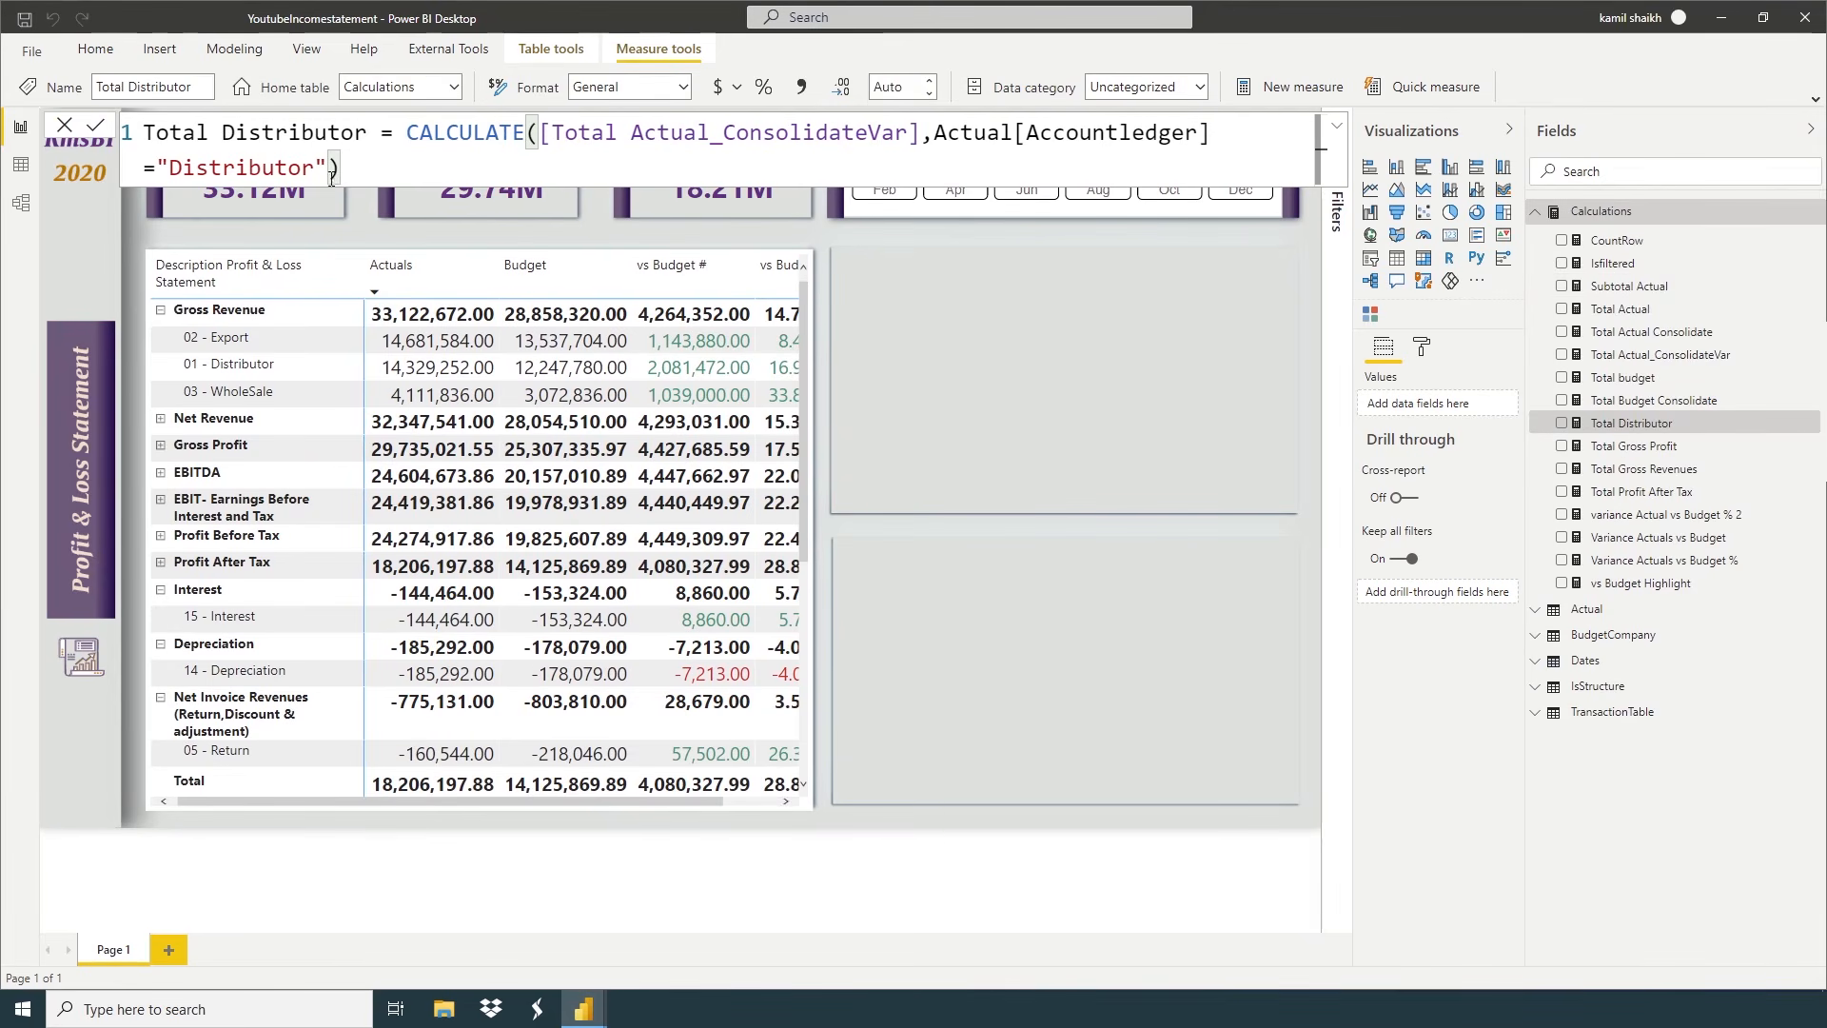
left_click(63, 125)
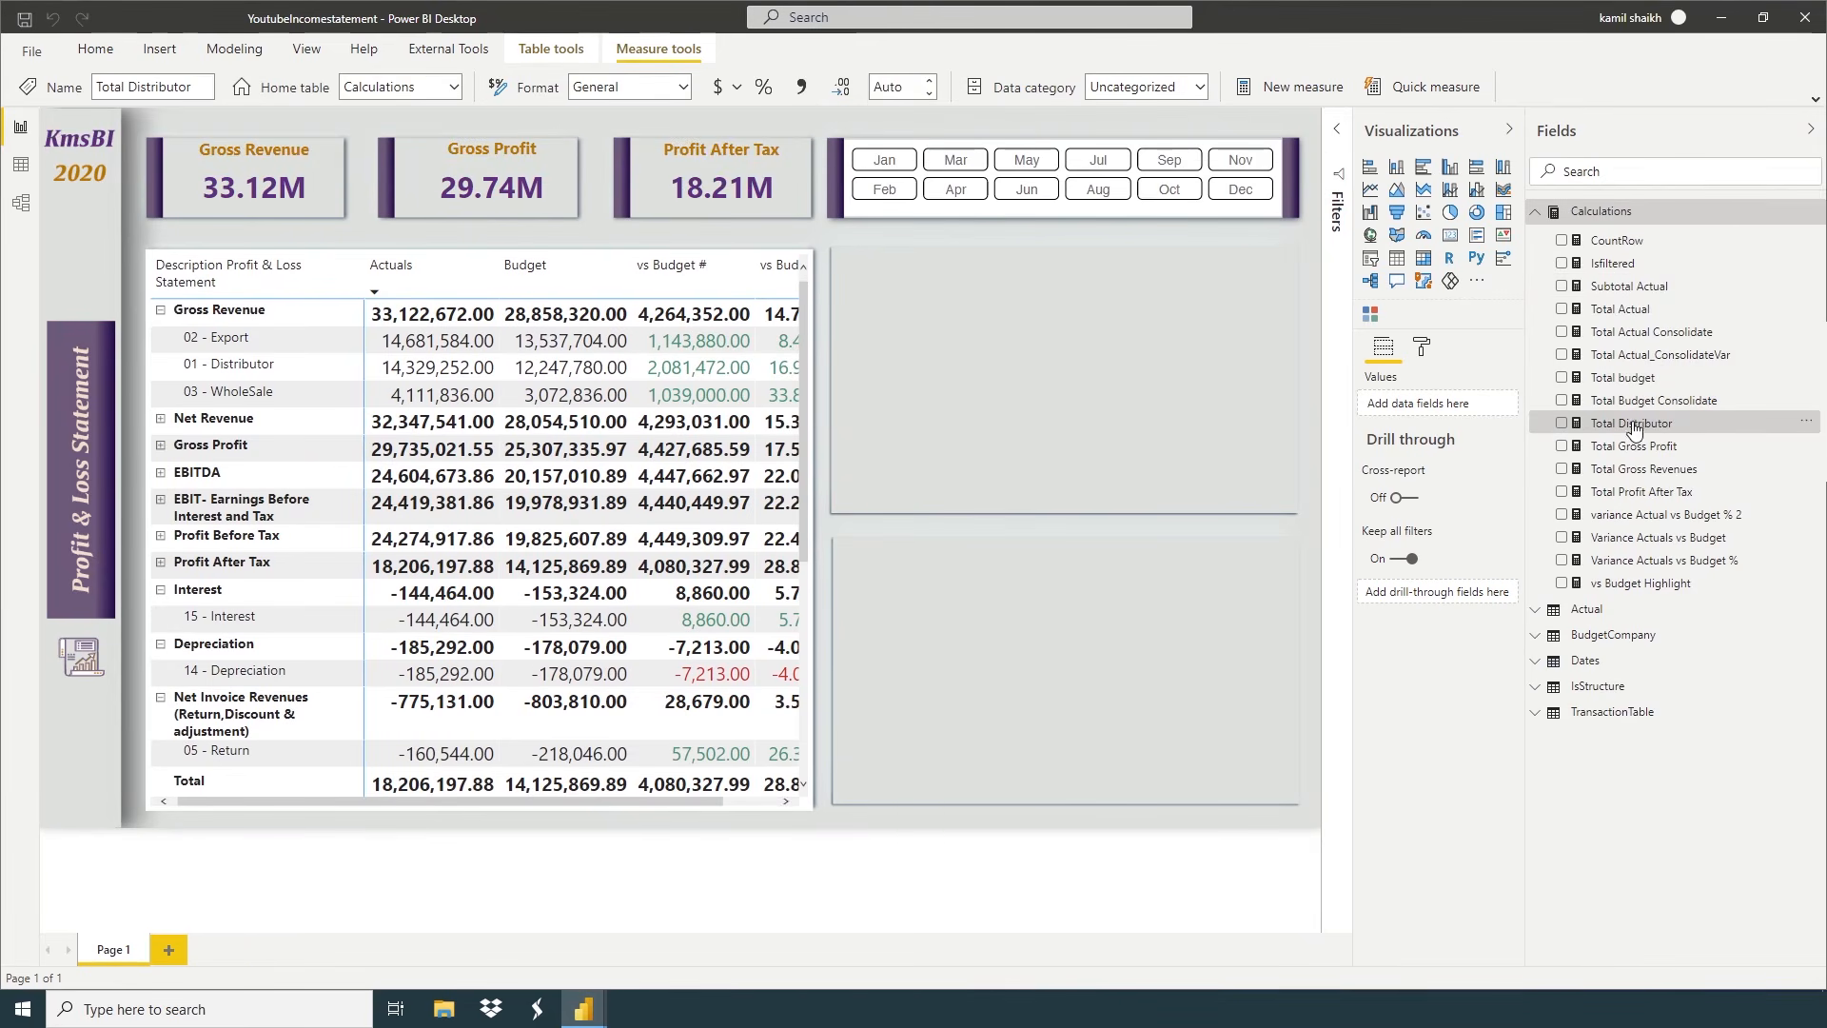
Insert a temporary card in the upper empty frame and fill it with the Total Distributor measure
left_click(1450, 235)
left_click_drag(1279, 817, 1265, 431)
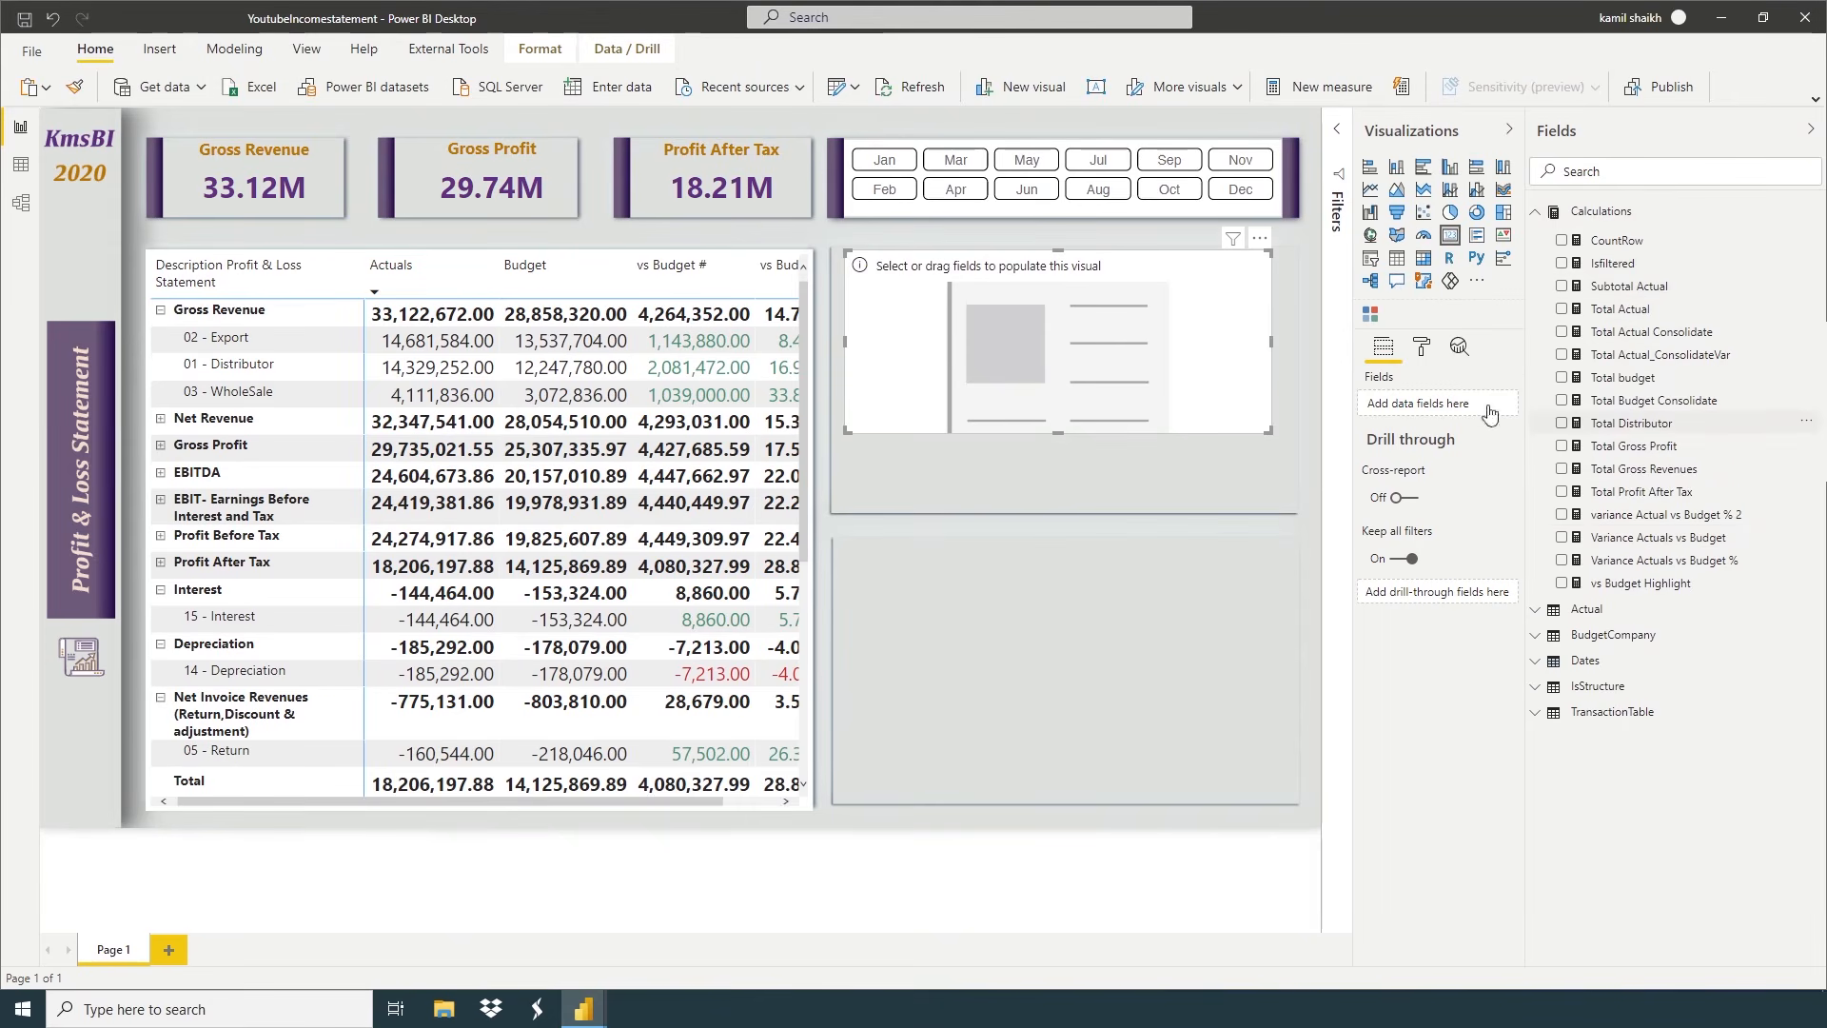
left_click_drag(1489, 415, 1106, 352)
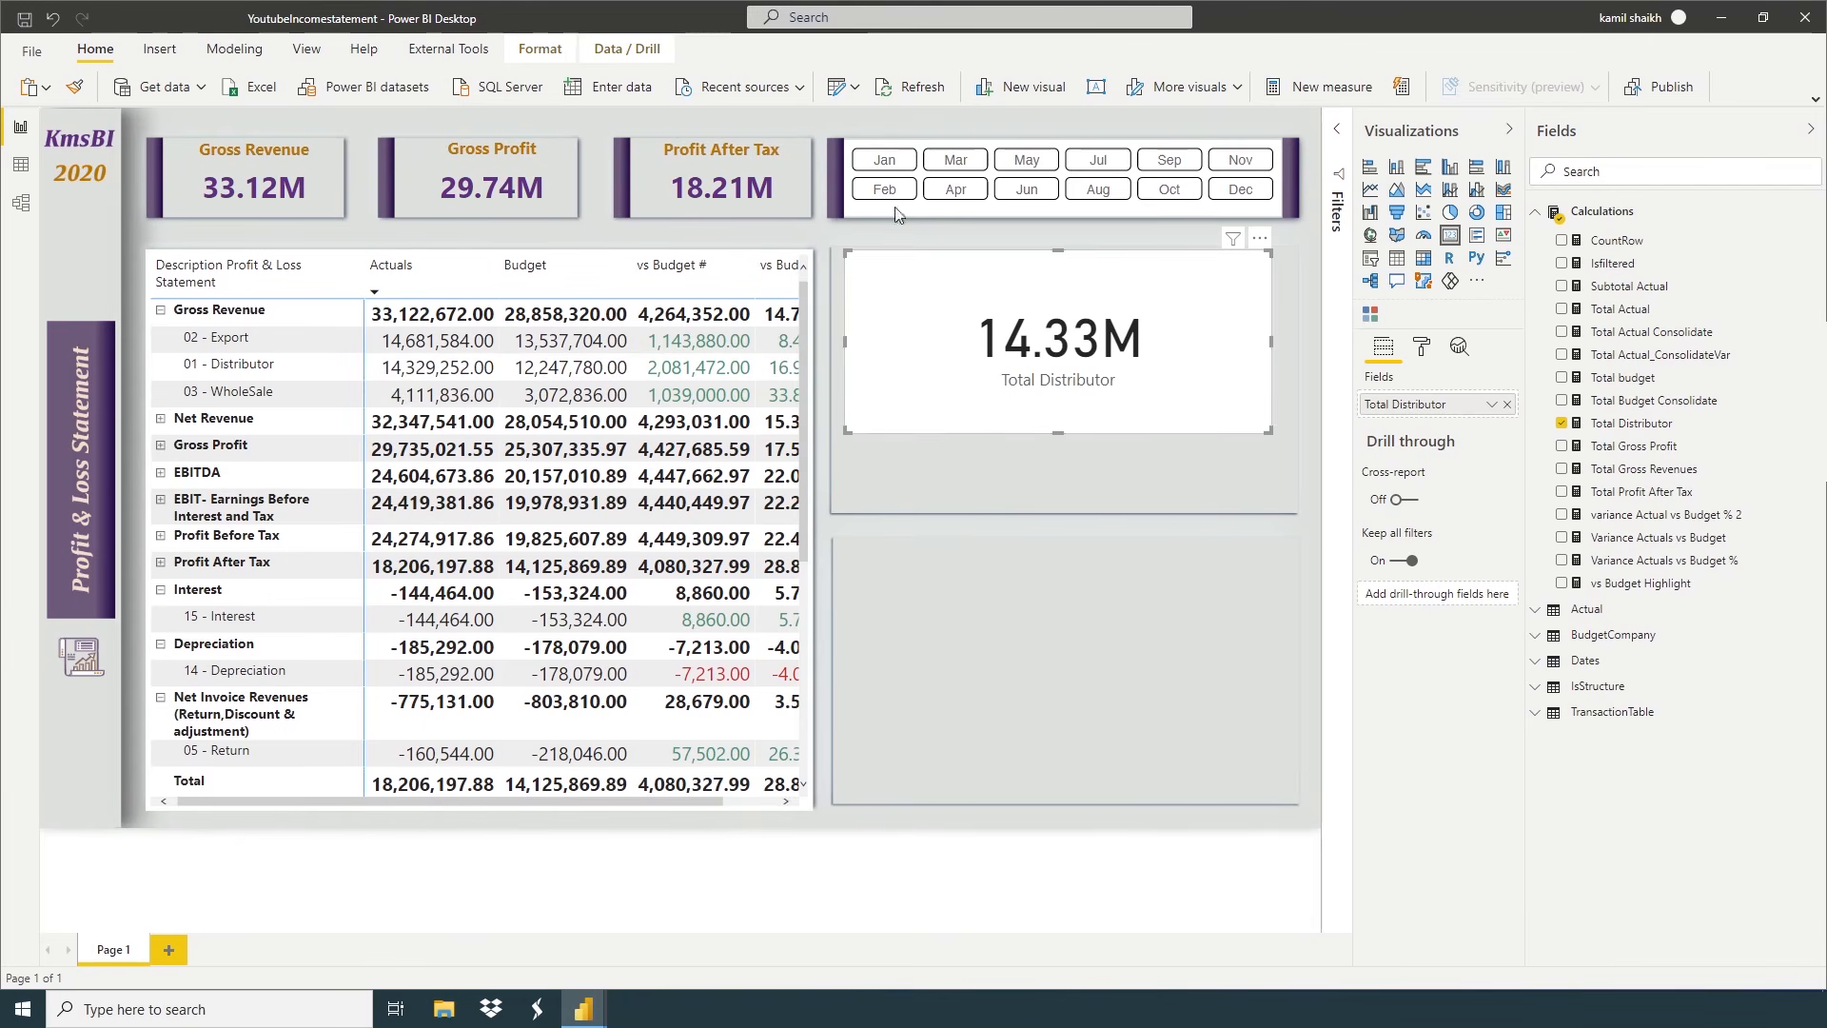
Filter the page to Jan, compare the Total Distributor card with the matrix's Distributor actuals, and delete the card
left_click(864, 158)
left_click(867, 160)
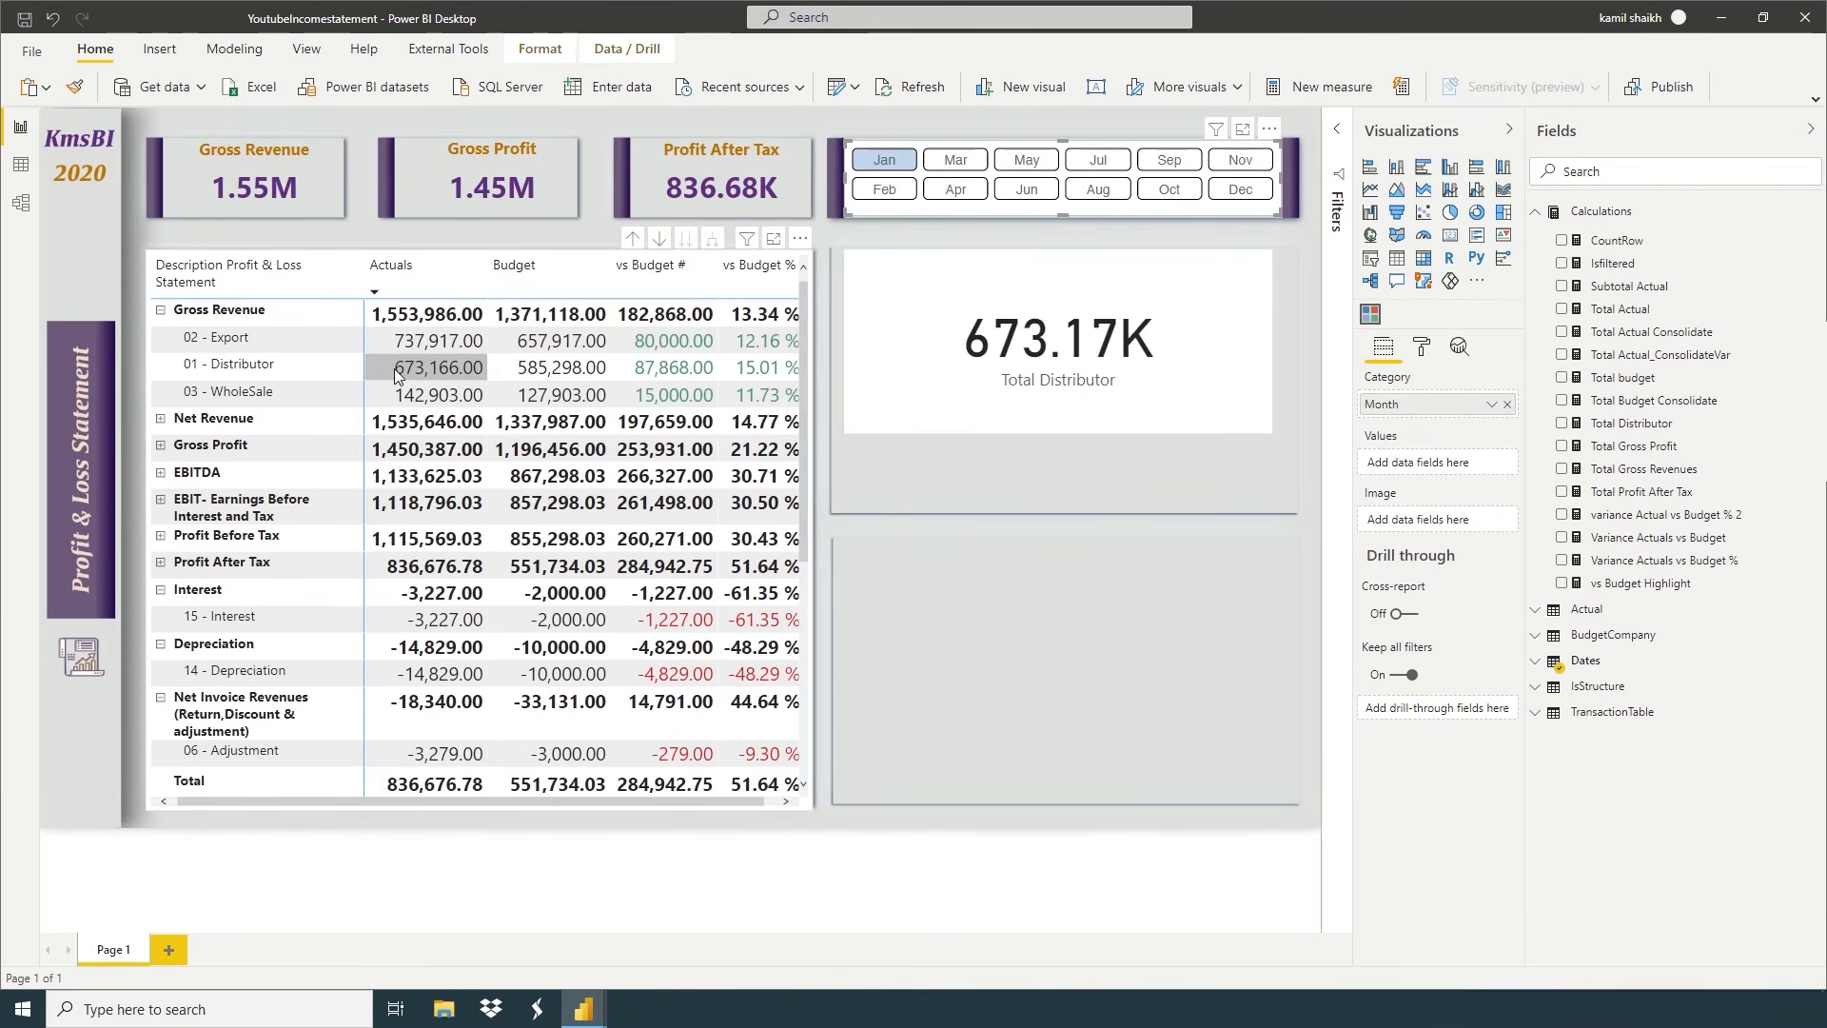
left_click(1151, 399)
key("Delete")
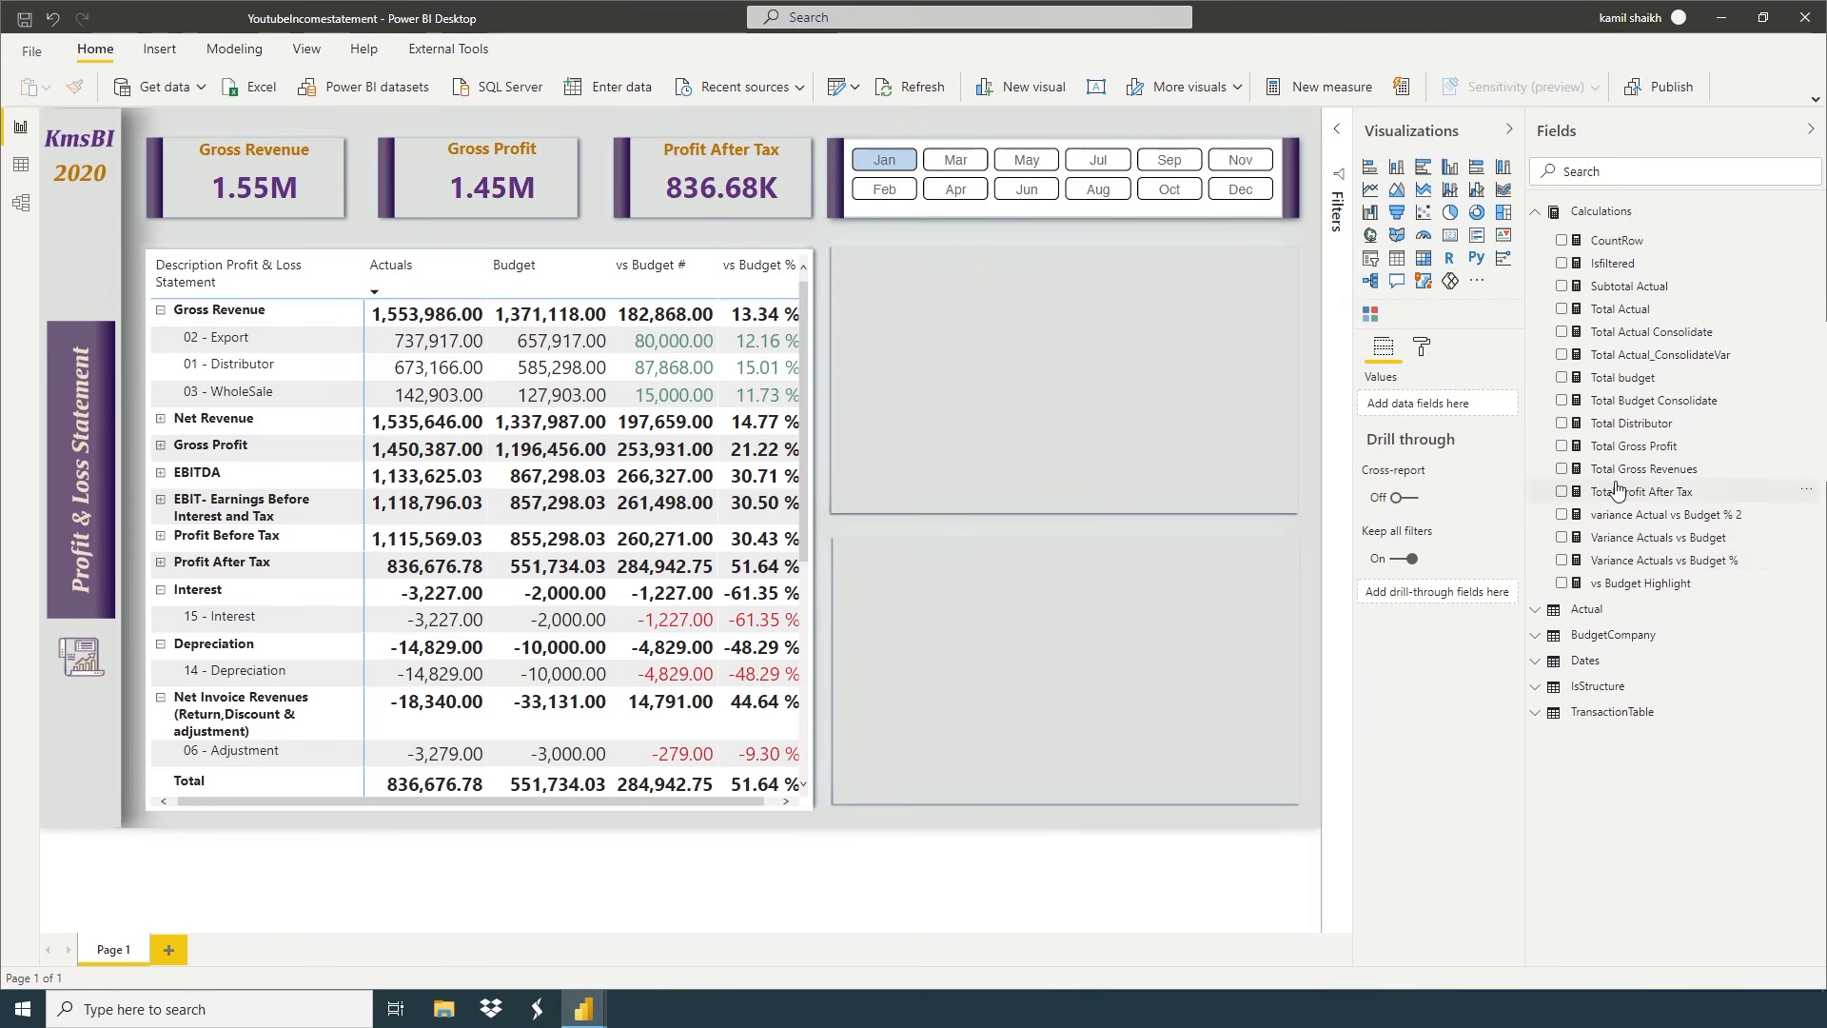
Create another Calculations measure from the copied Total Distributor formula and name it Total Export
left_click(1629, 425)
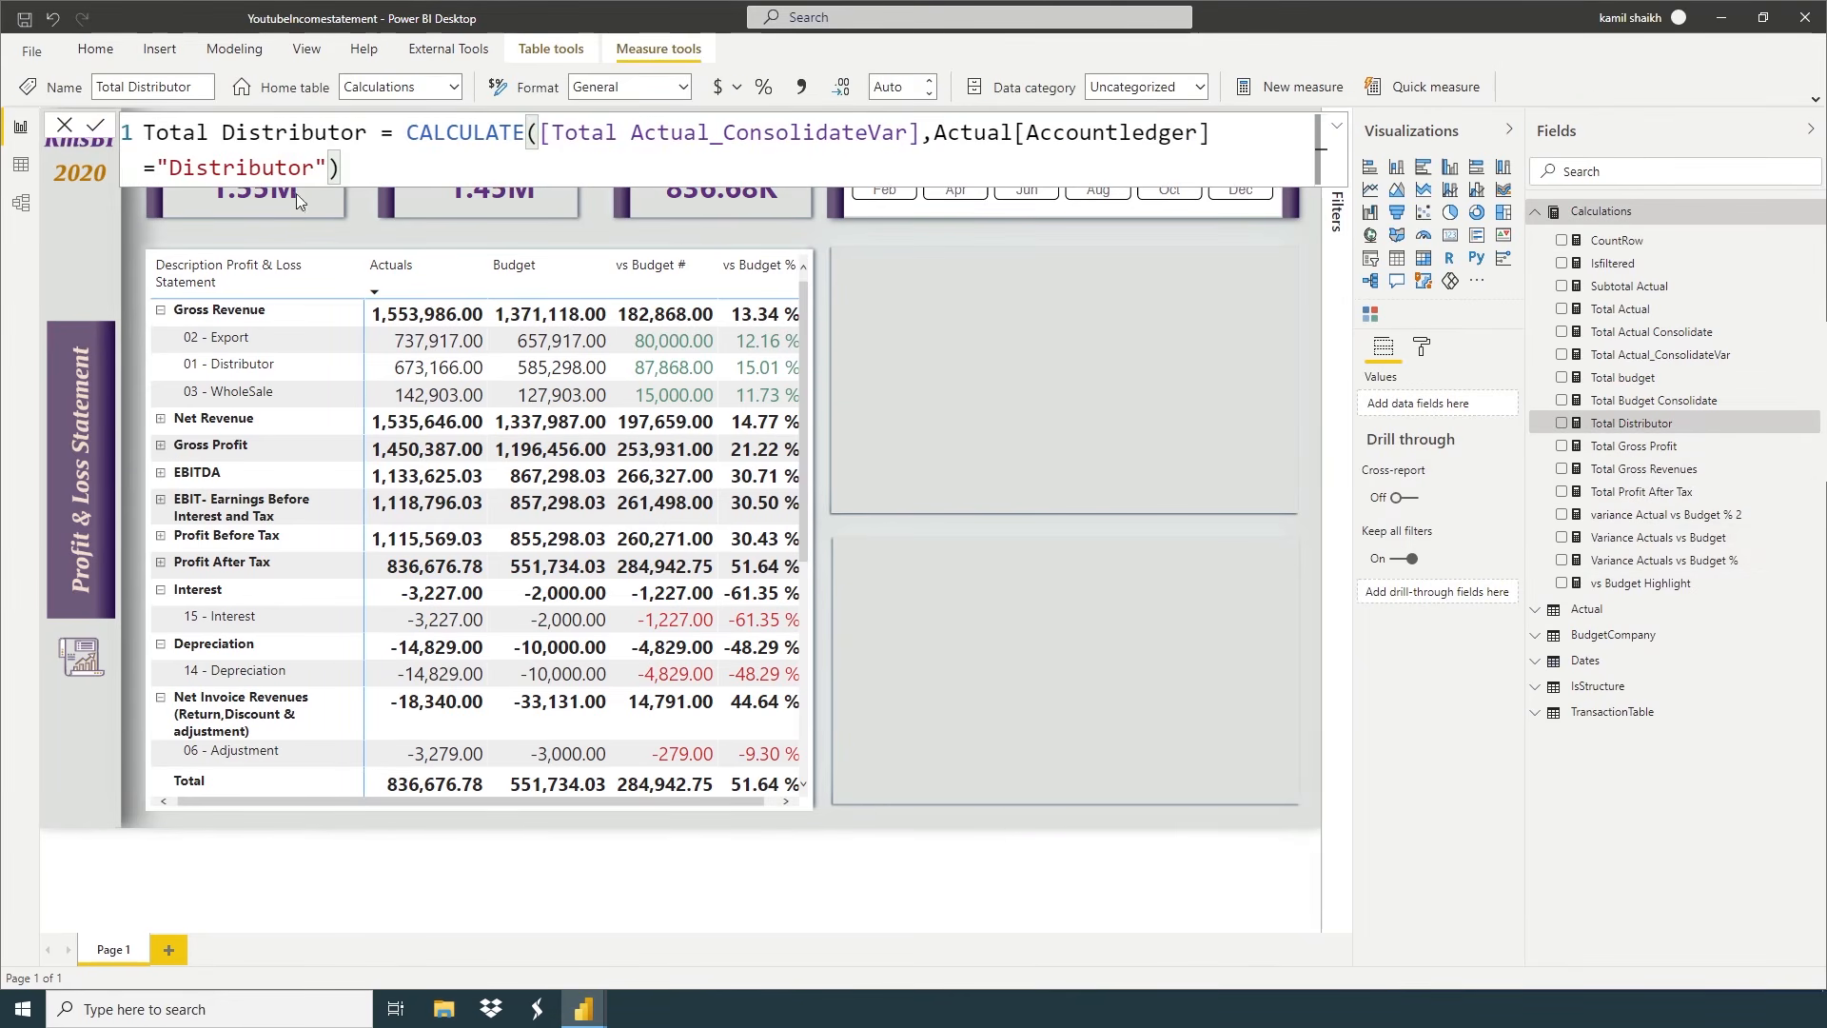
left_click_drag(356, 166, 44, 101)
key("ctrl+c")
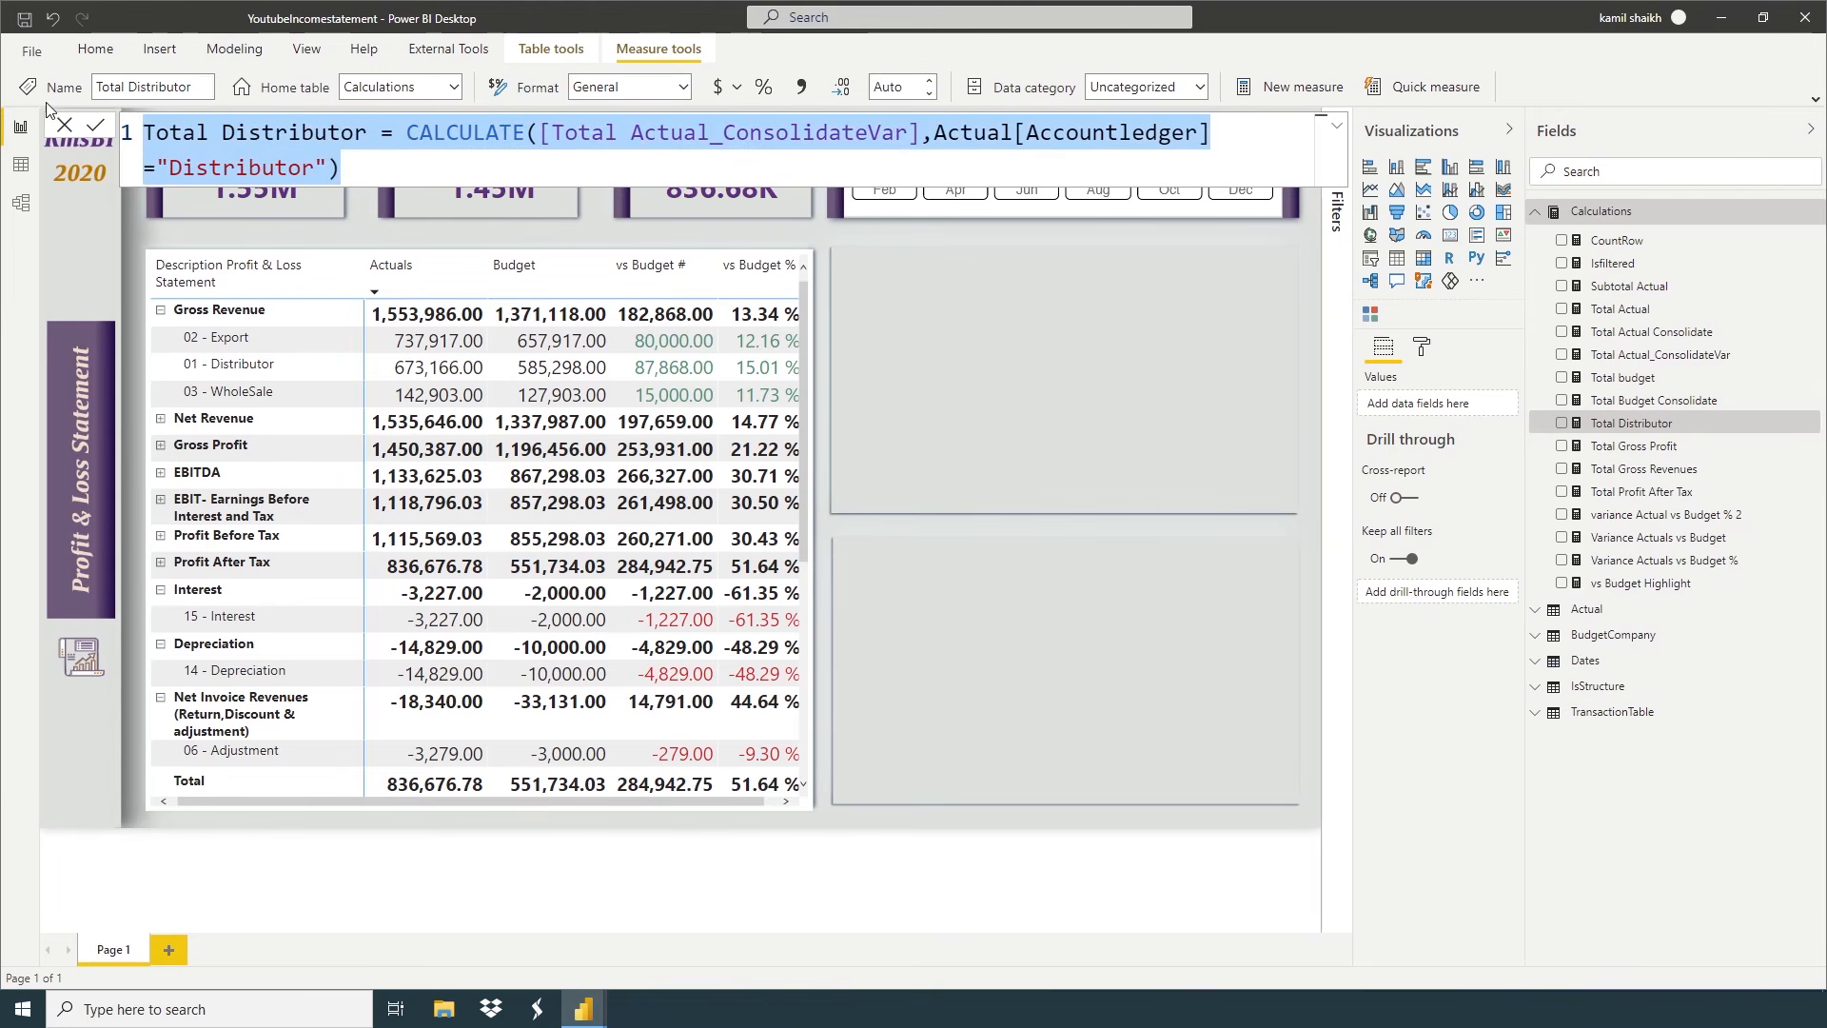
left_click(64, 125)
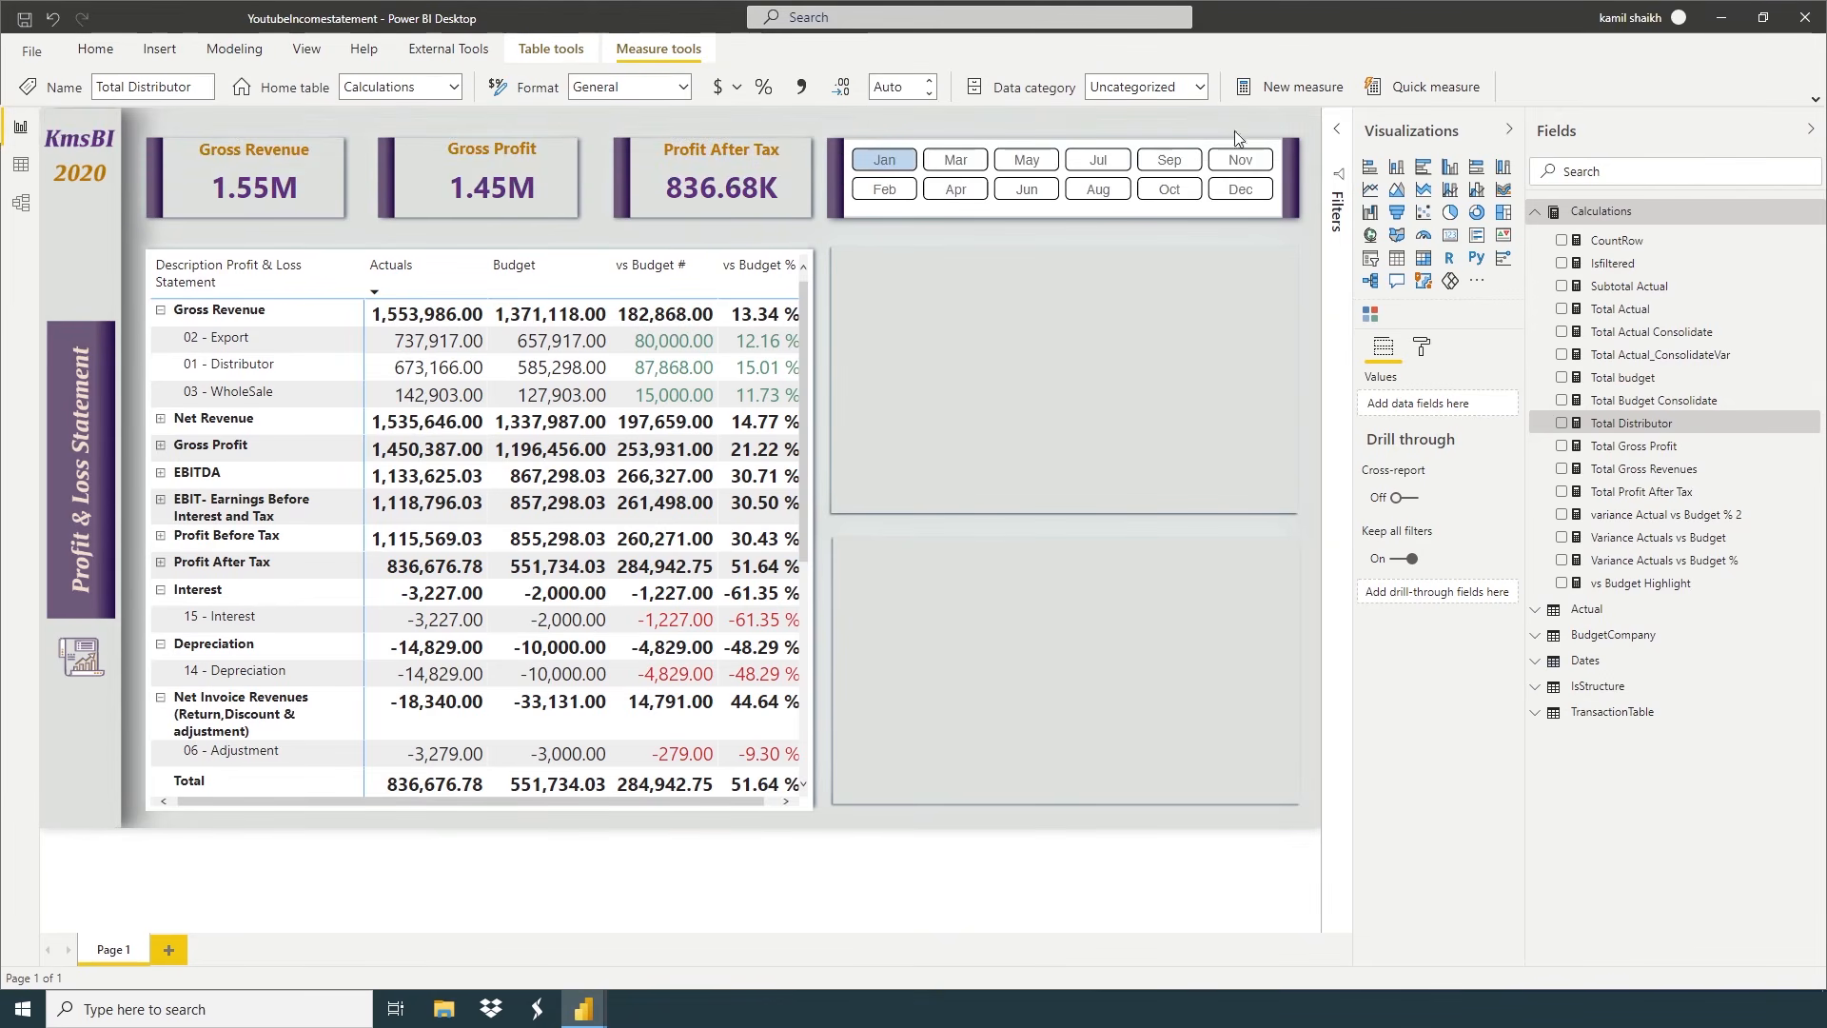
right_click(1633, 220)
left_click(1617, 236)
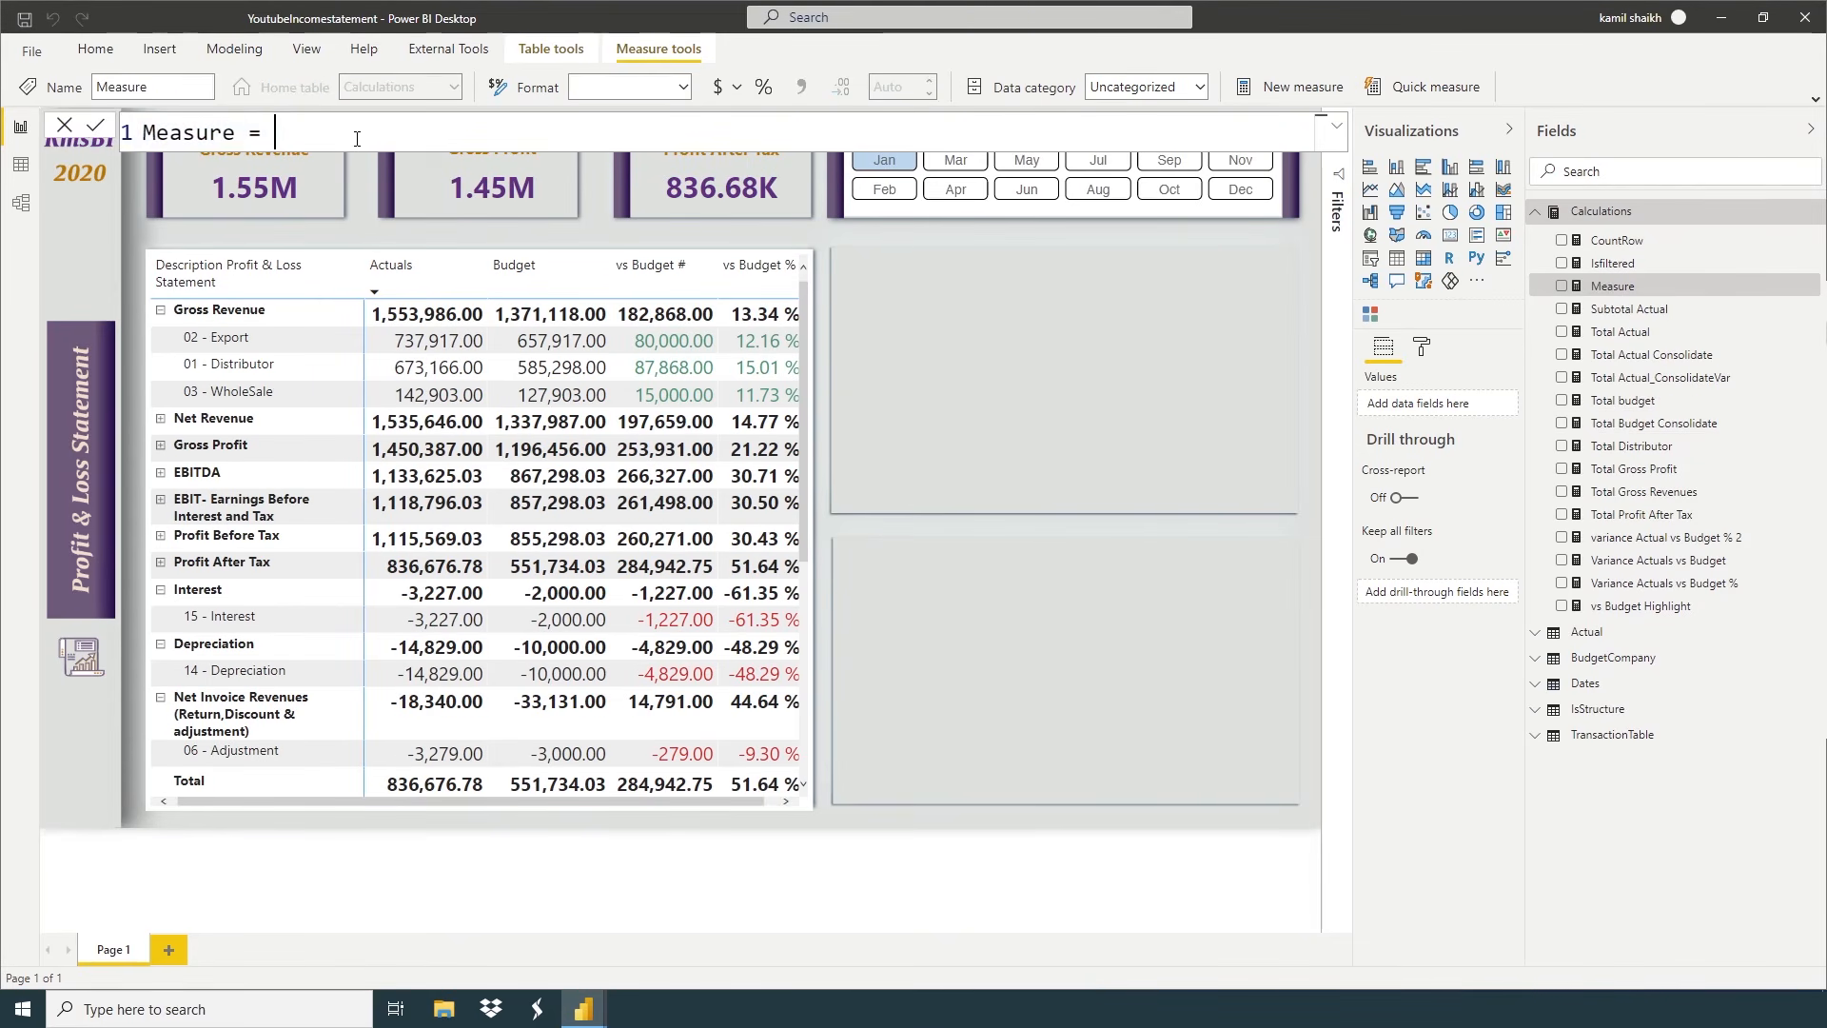
key("ctrl+v")
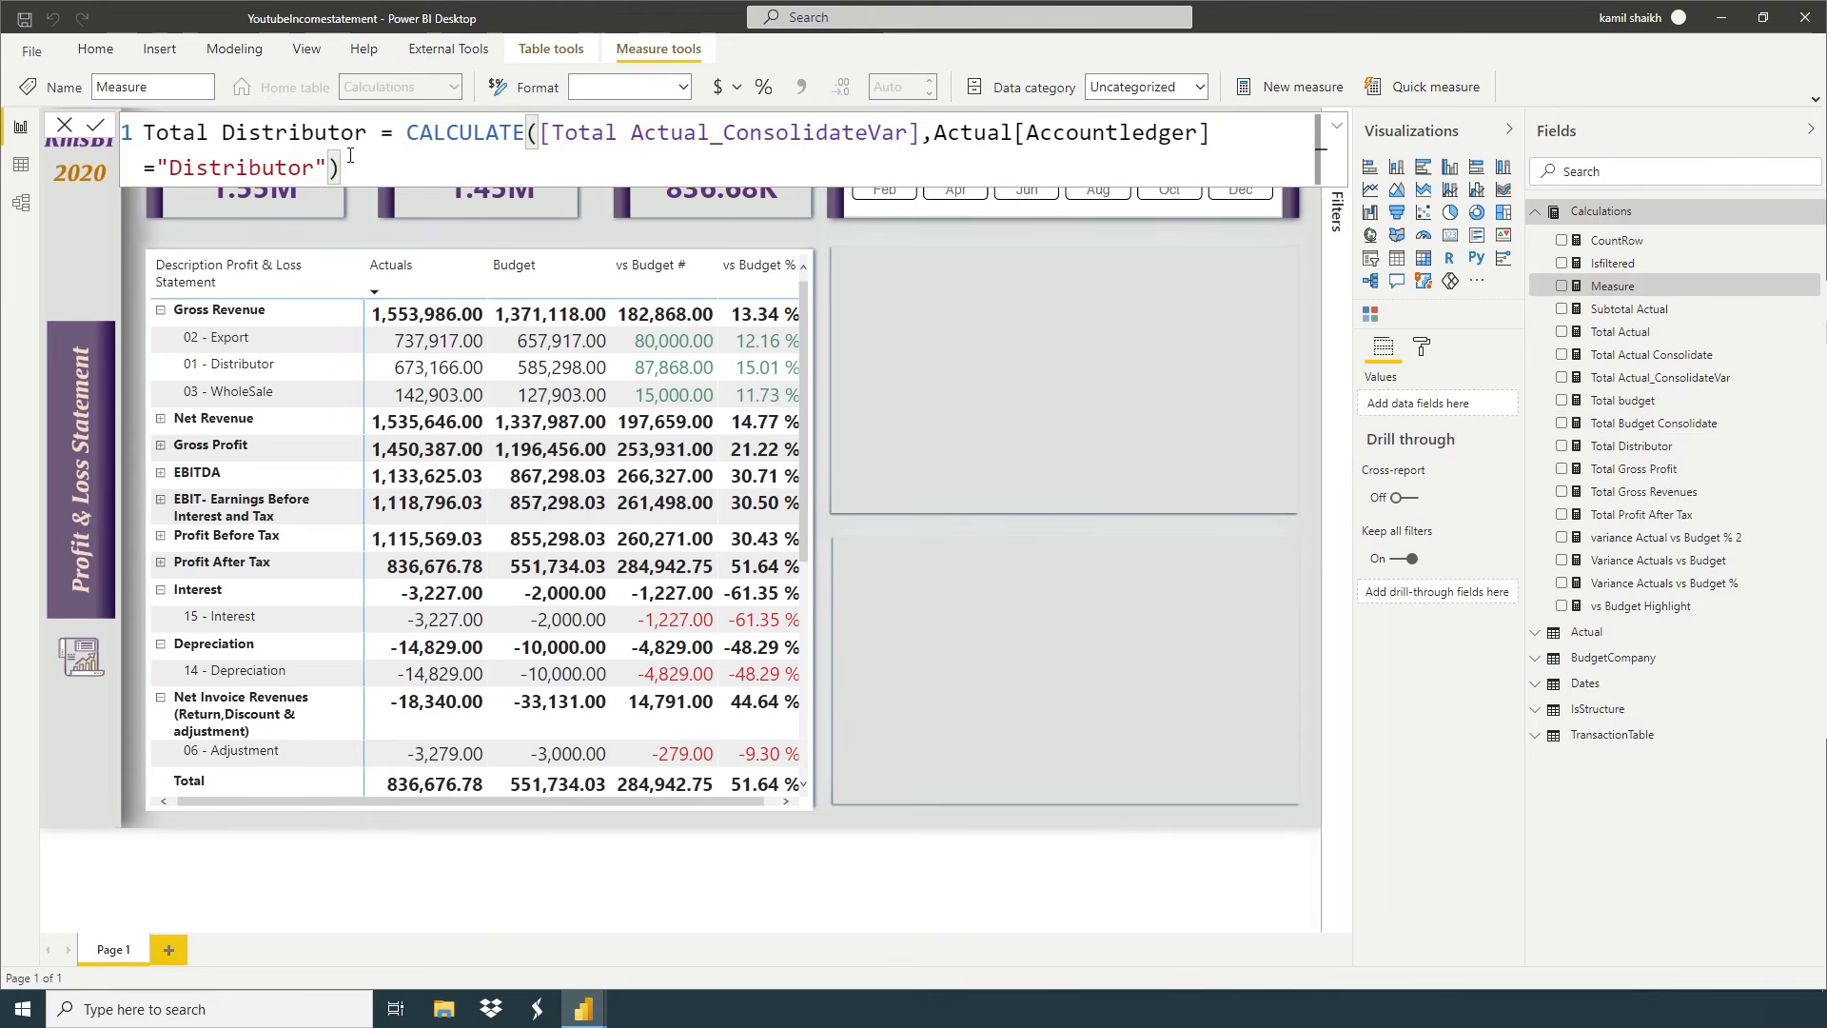
left_click_drag(361, 132, 223, 133)
type("ex")
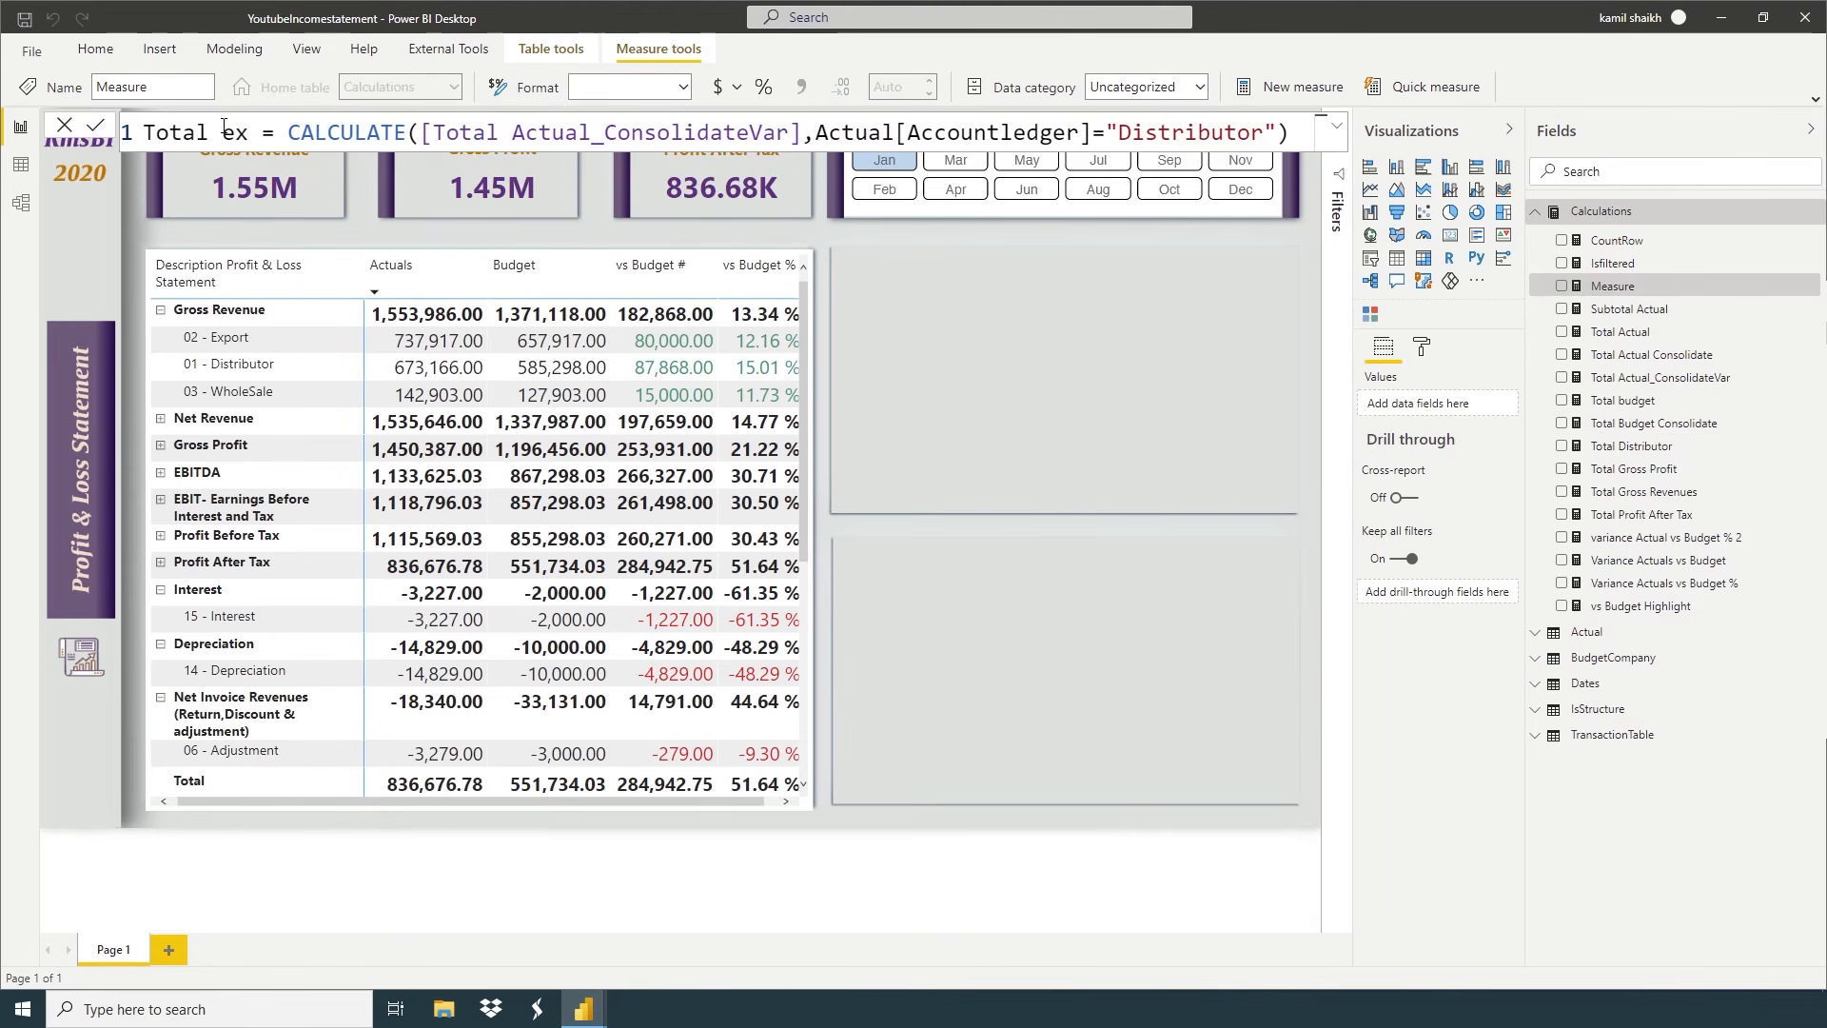
key("BackSpace")
key("BackSpace")
type("Export")
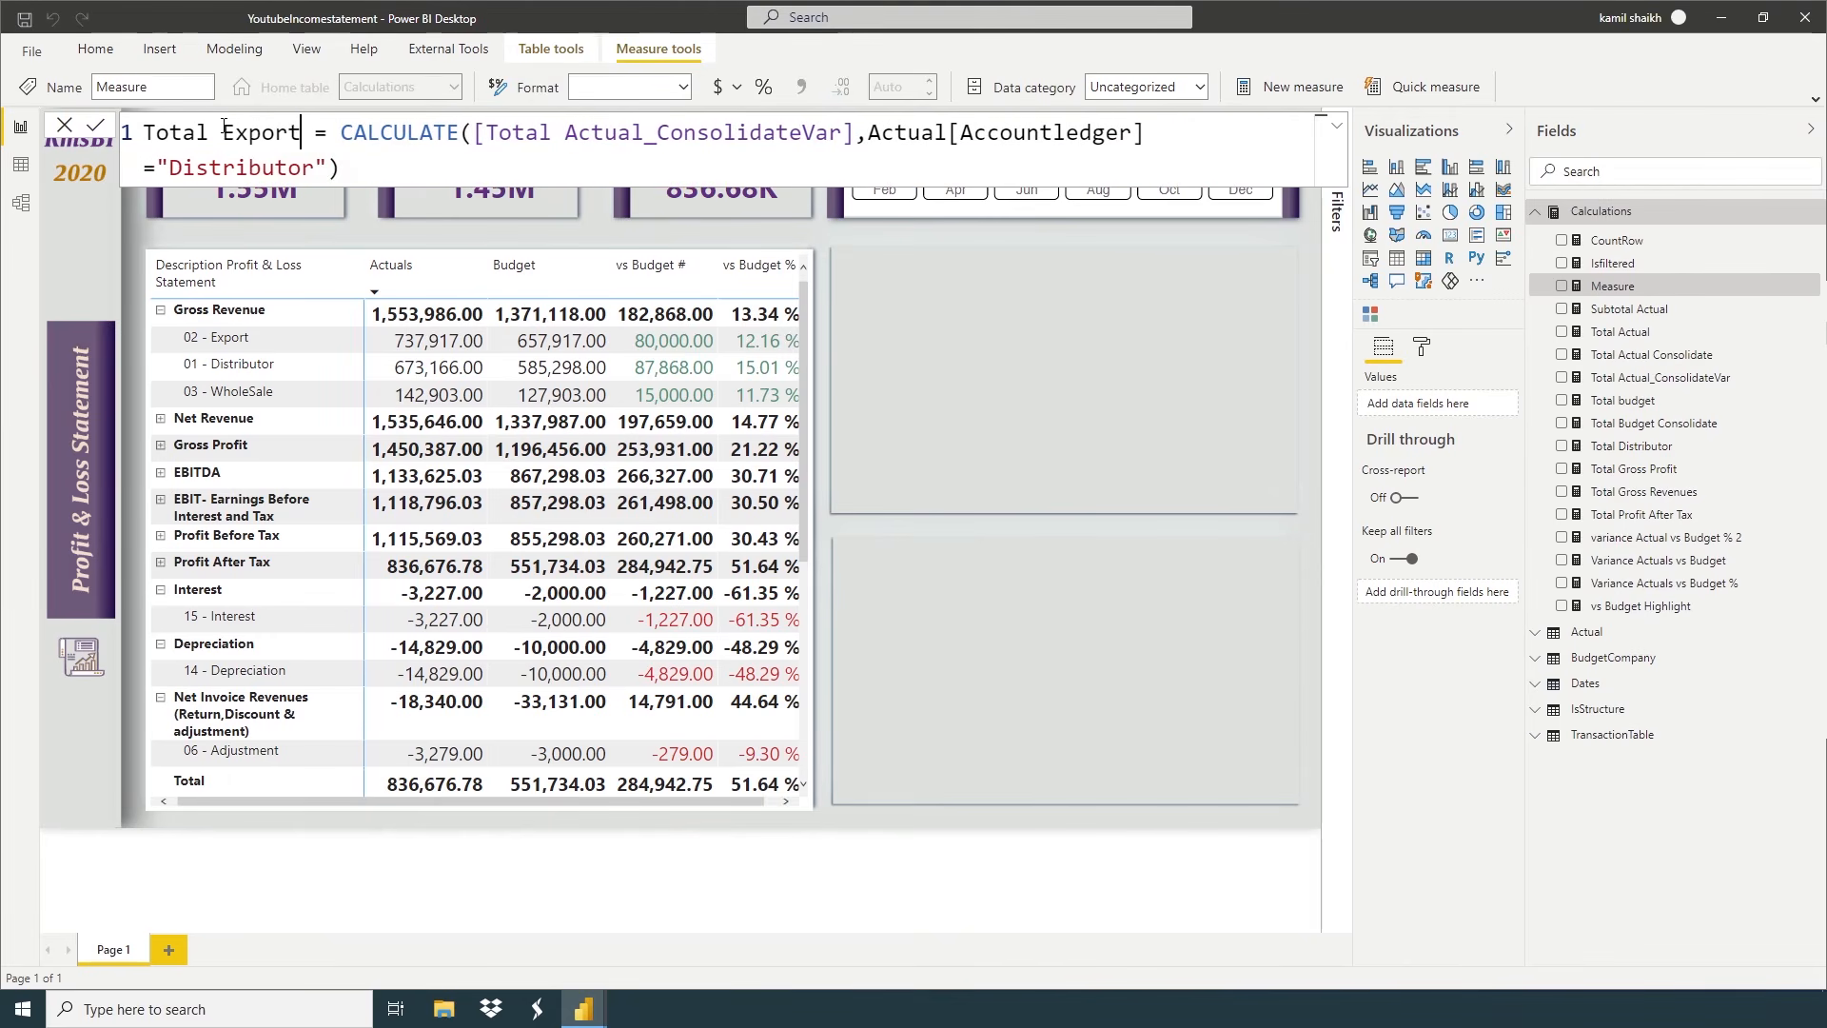
Change the Total Export measure's Accountledger filter to "Export", commit the formula and close the formula editor
key("Down")
key("Down")
key("Left")
key("Left")
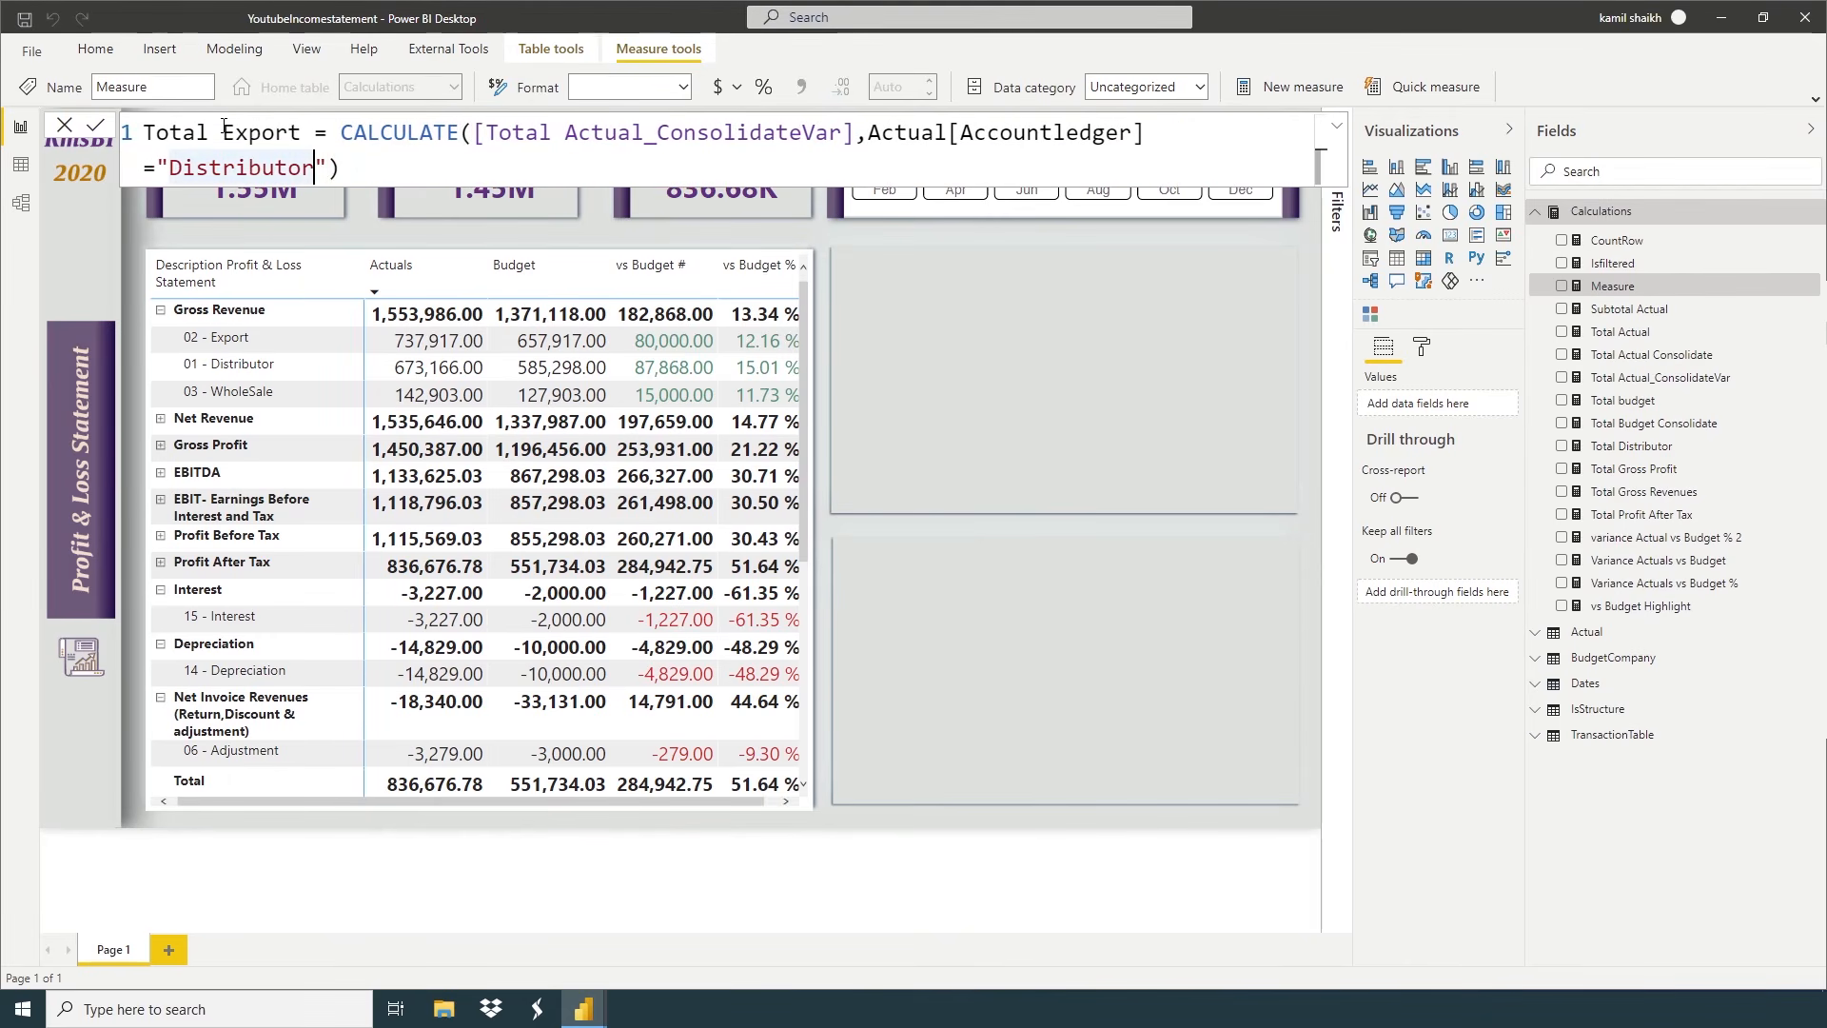
key("BackSpace")
key("BackSpace")
key("BackSpace")
key("BackSpace")
key("BackSpace")
key("BackSpace")
key("BackSpace")
key("BackSpace")
key("BackSpace")
key("BackSpace")
key("BackSpace")
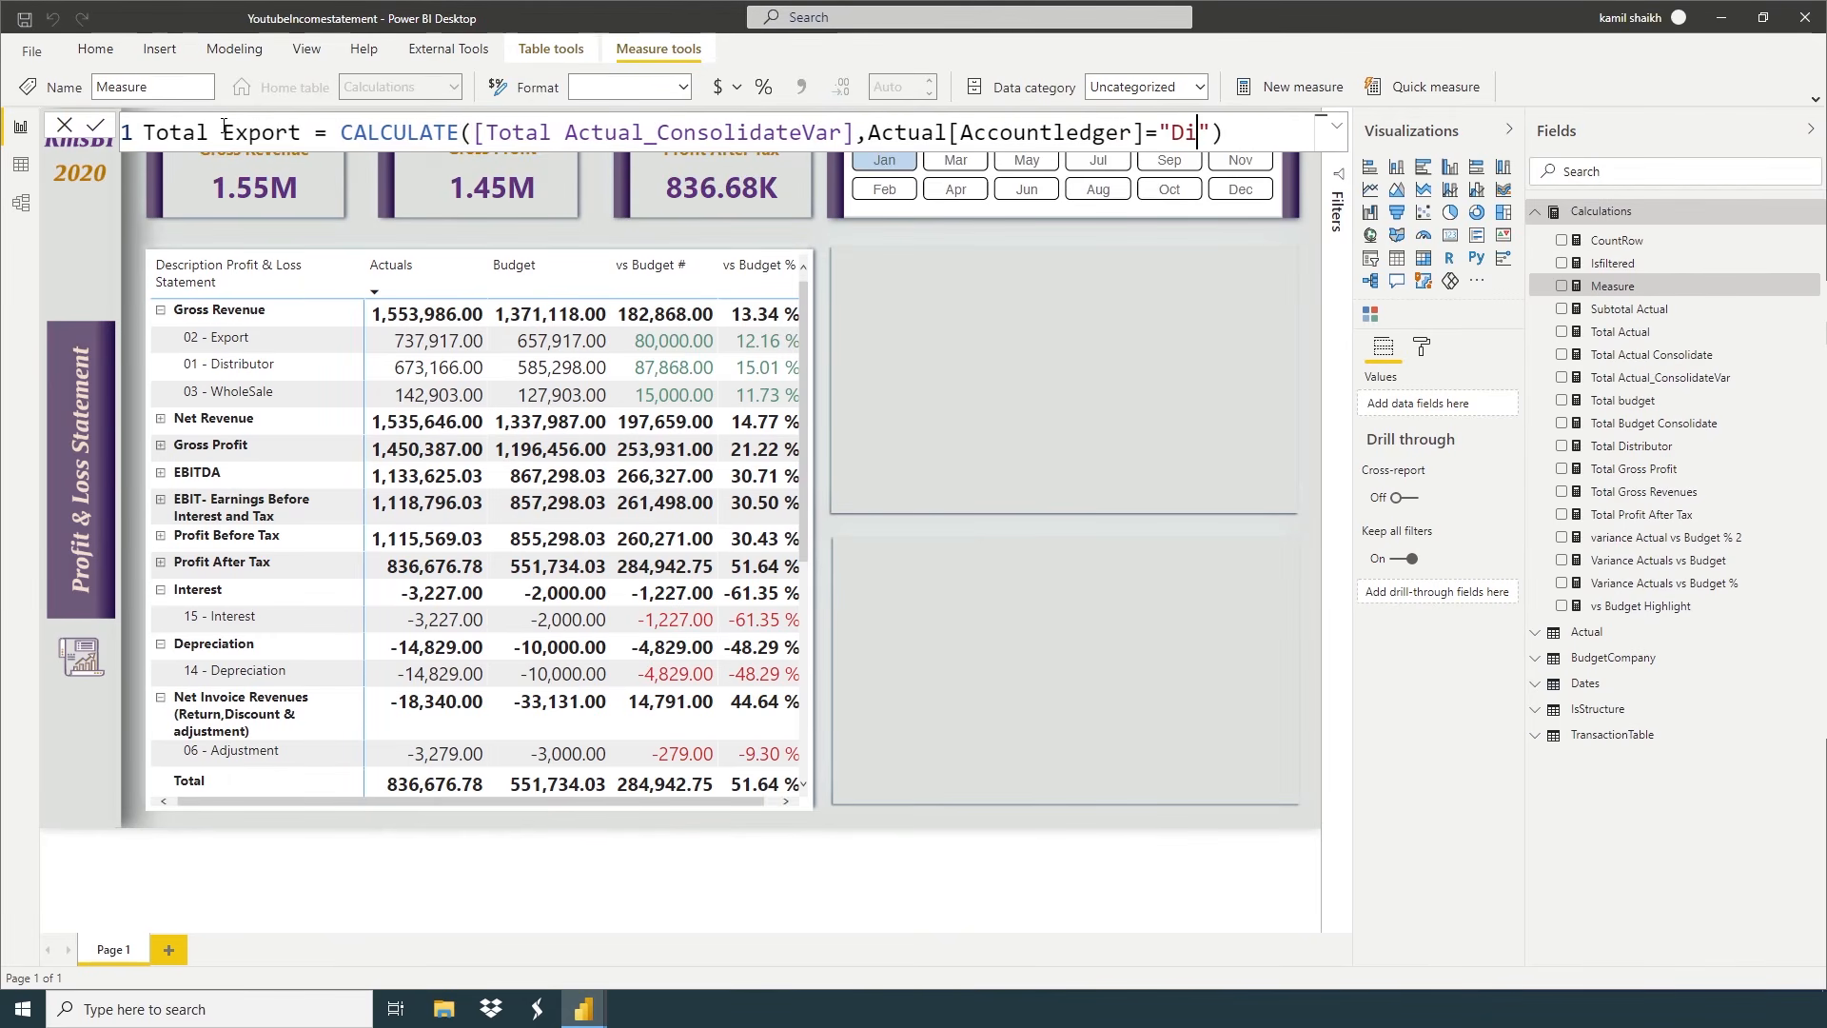
type("Export")
key("Return")
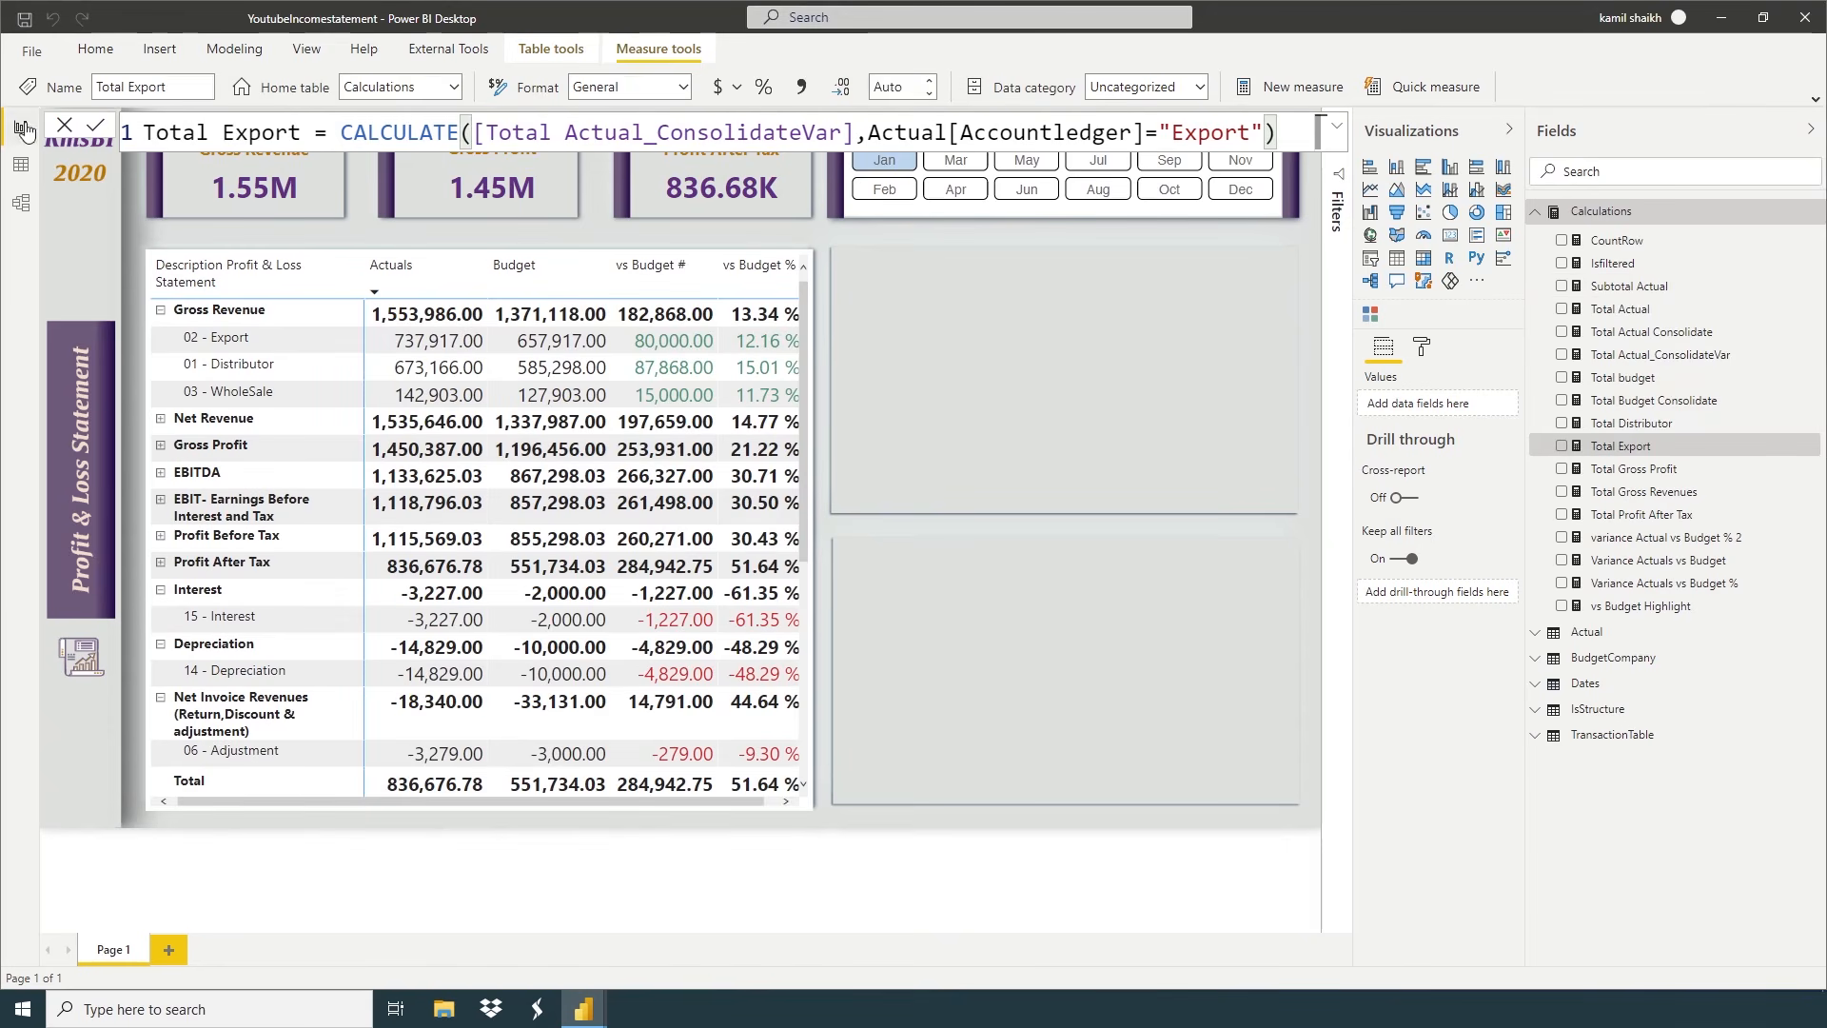
left_click(65, 130)
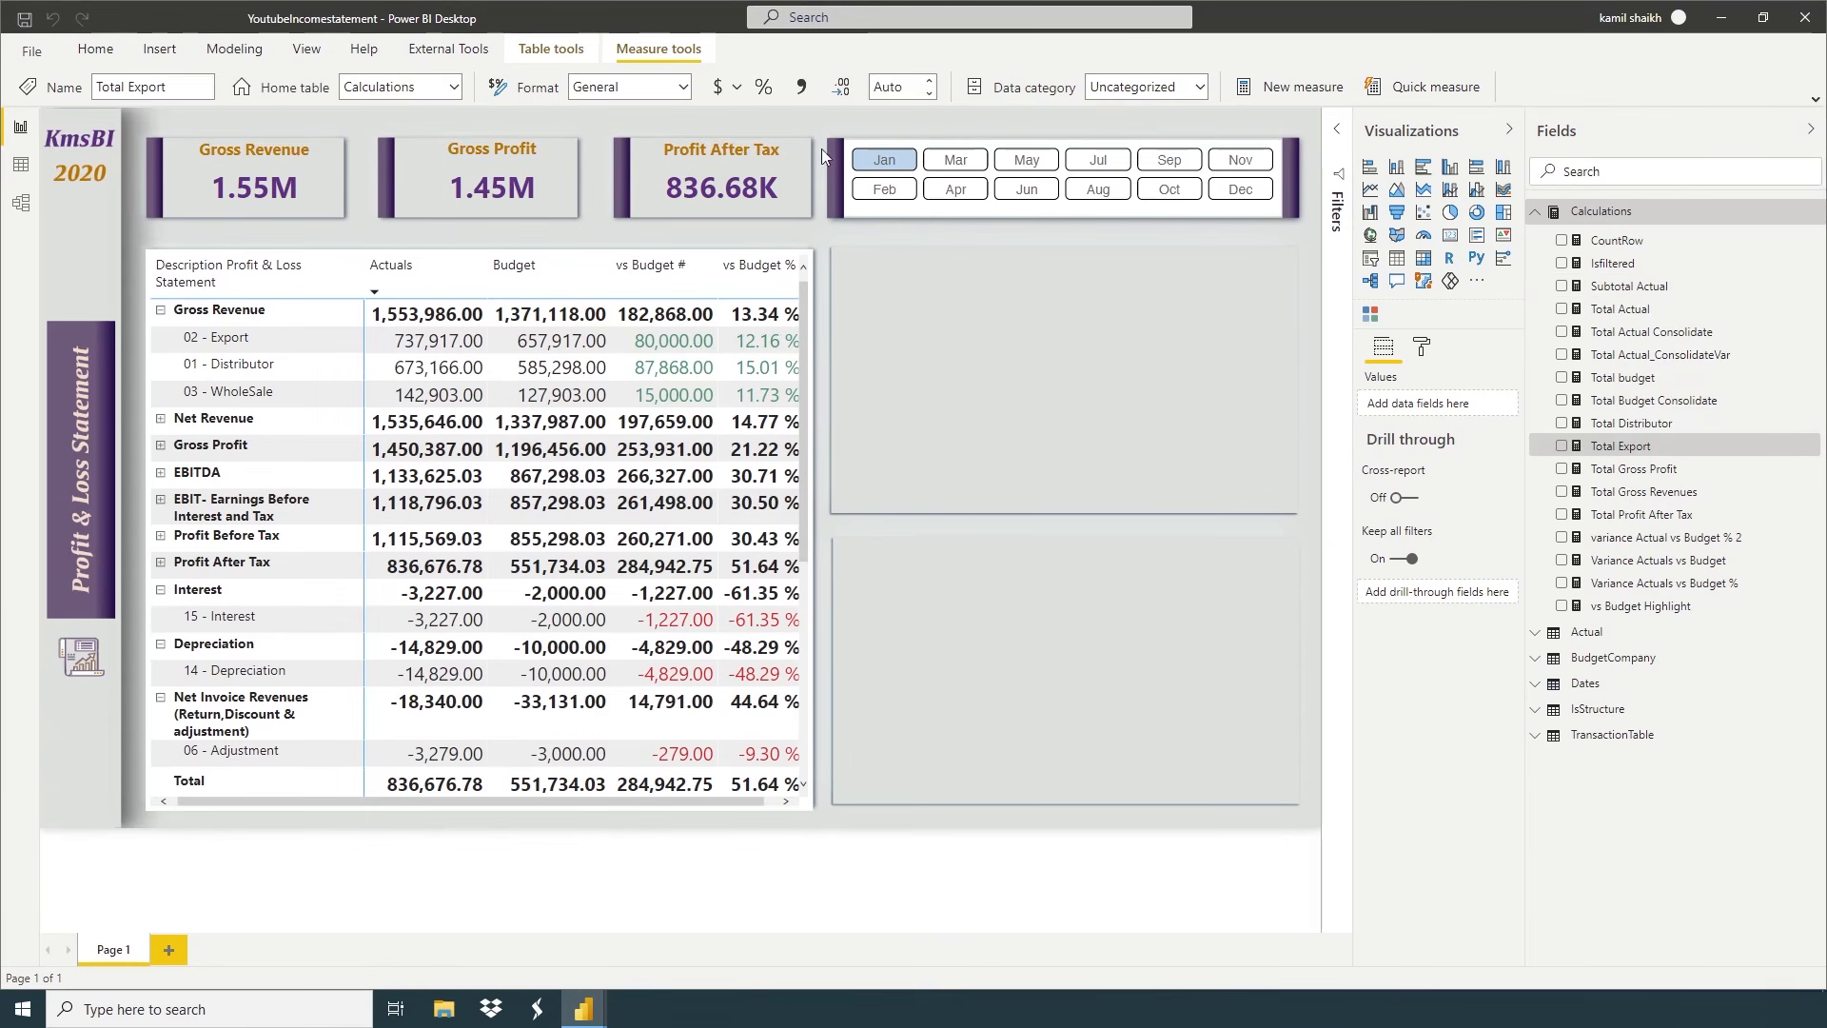
Create another Calculations measure from the copied Total Distributor formula and name it Total WholeSale
right_click(1595, 217)
key("Escape")
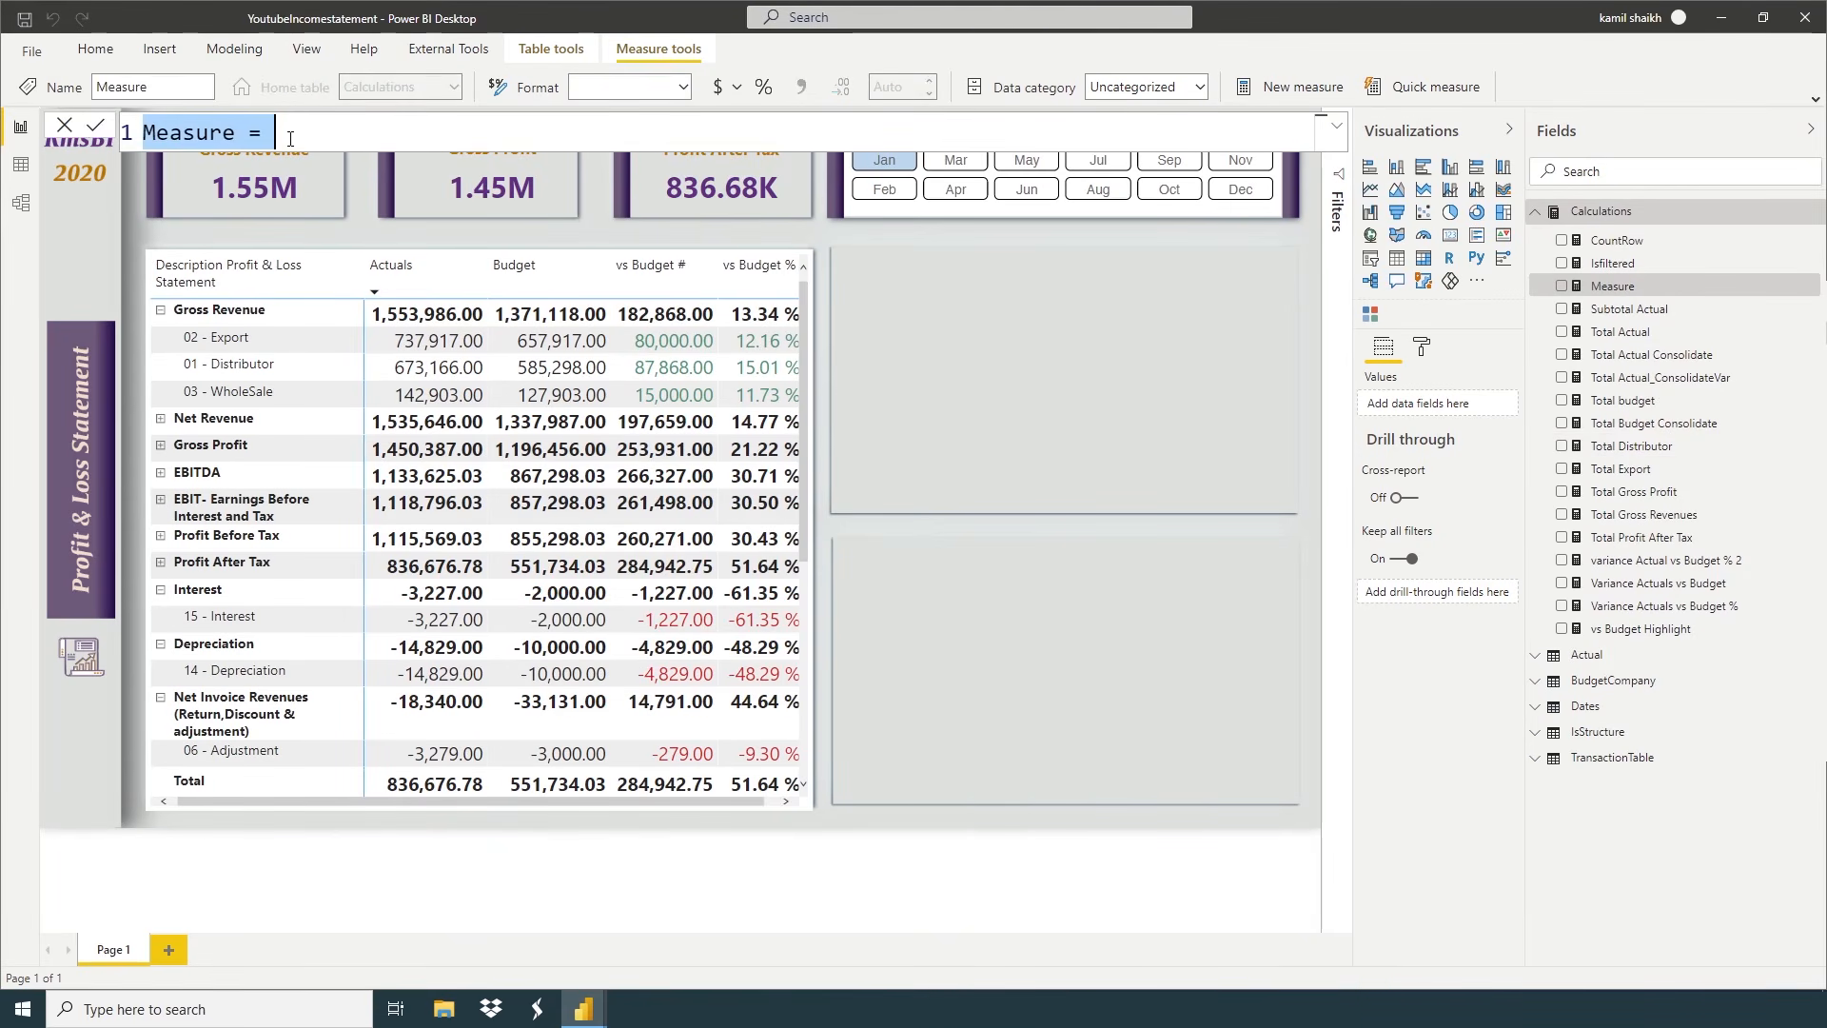
key("BackSpace")
key("ctrl+v")
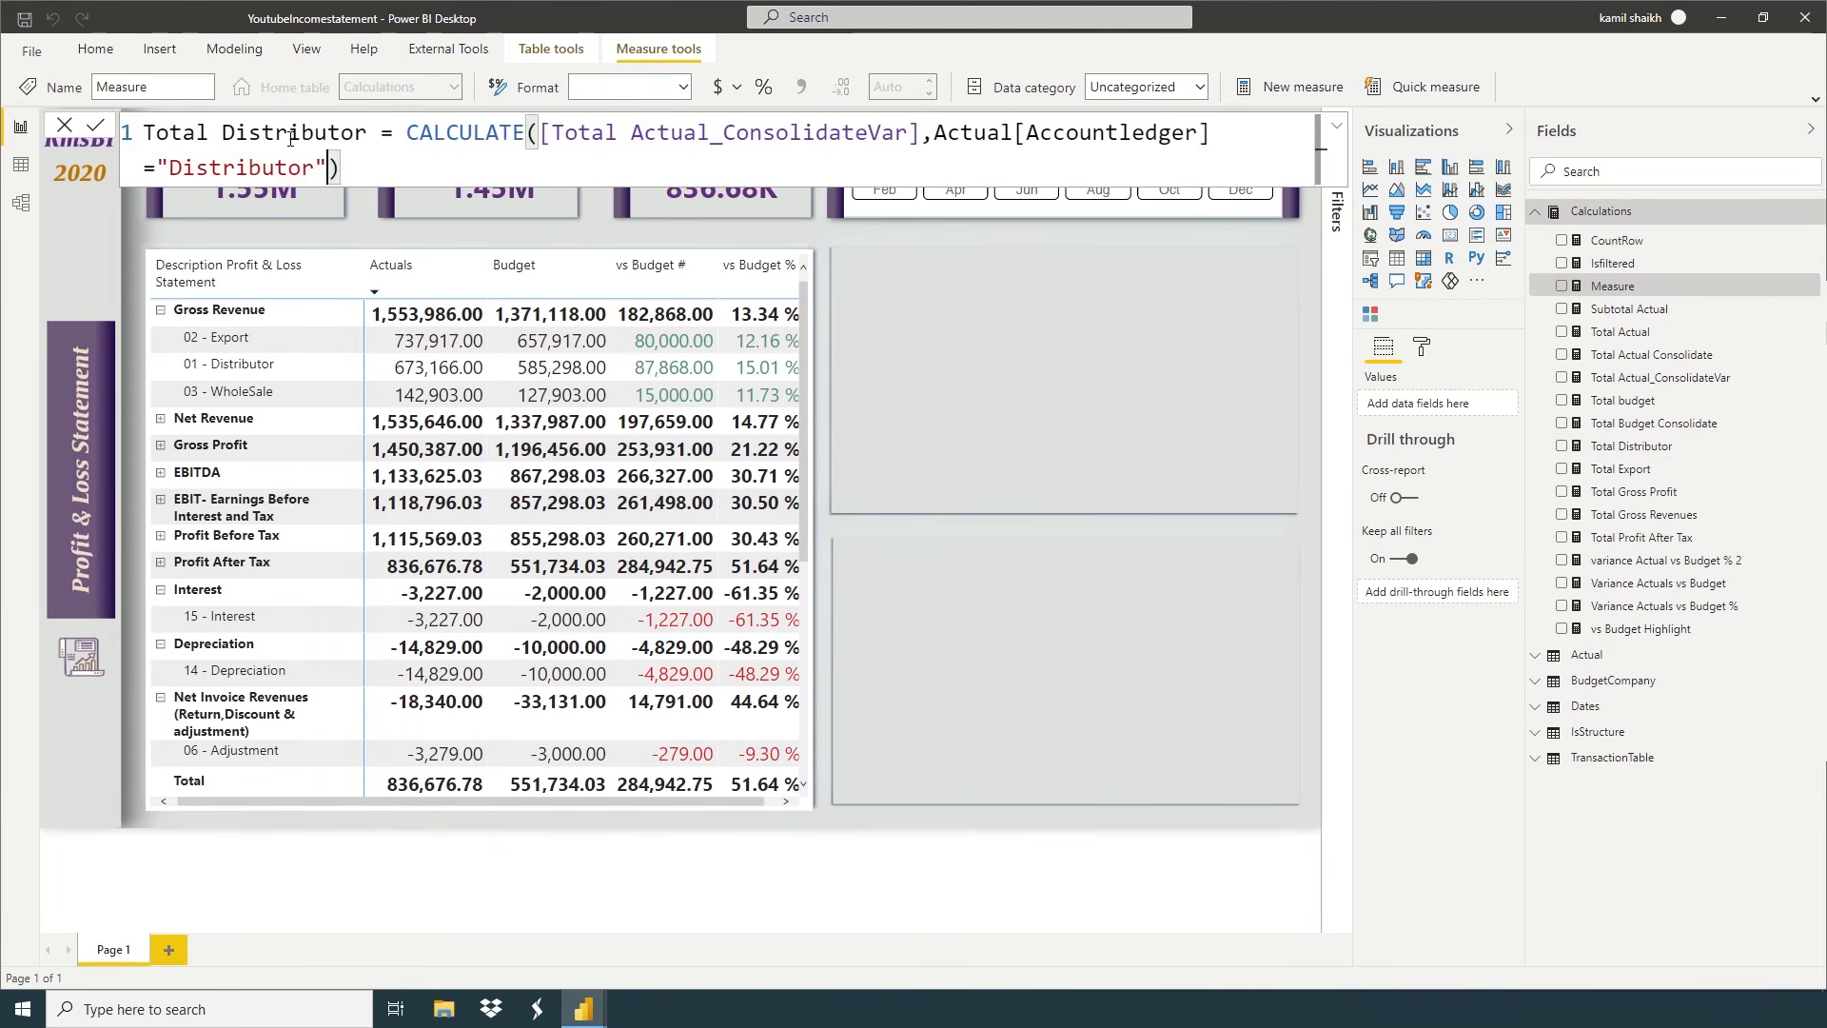
key("Up")
key("BackSpace")
key("BackSpace")
key("BackSpace")
key("BackSpace")
key("BackSpace")
key("BackSpace")
key("BackSpace")
key("BackSpace")
key("BackSpace")
key("BackSpace")
key("BackSpace")
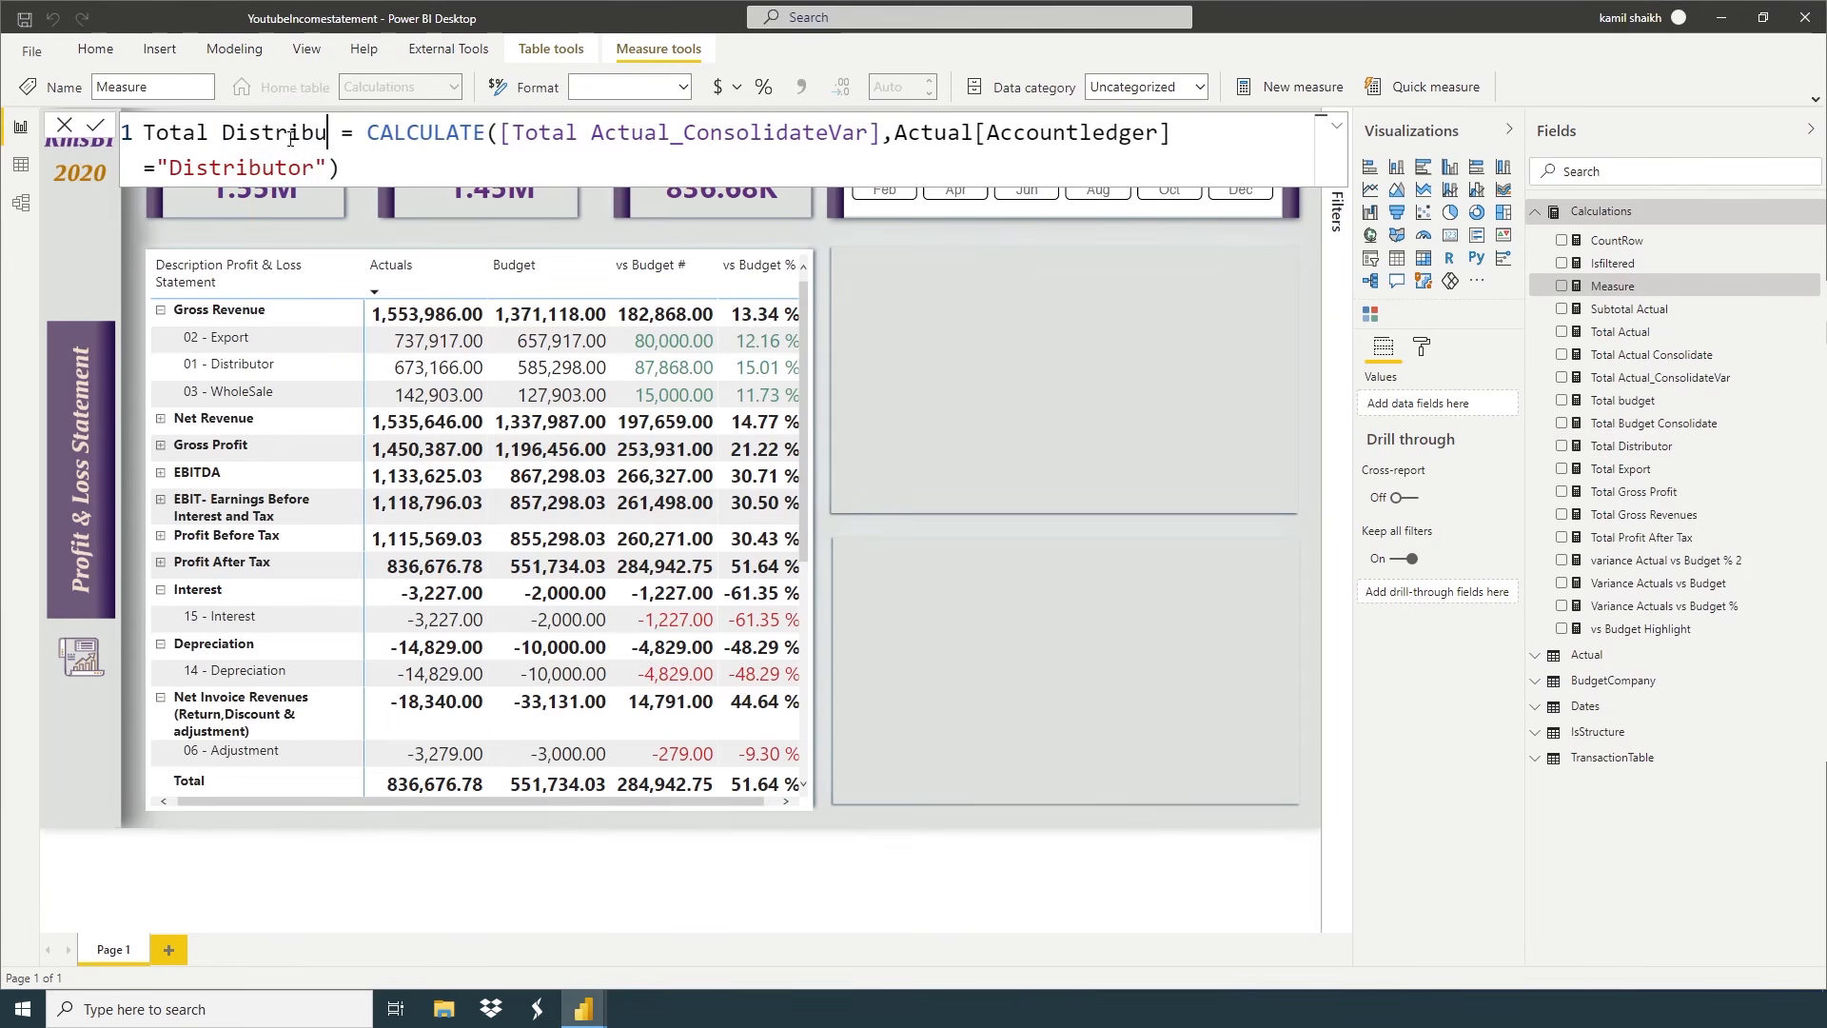
type("WholeSa")
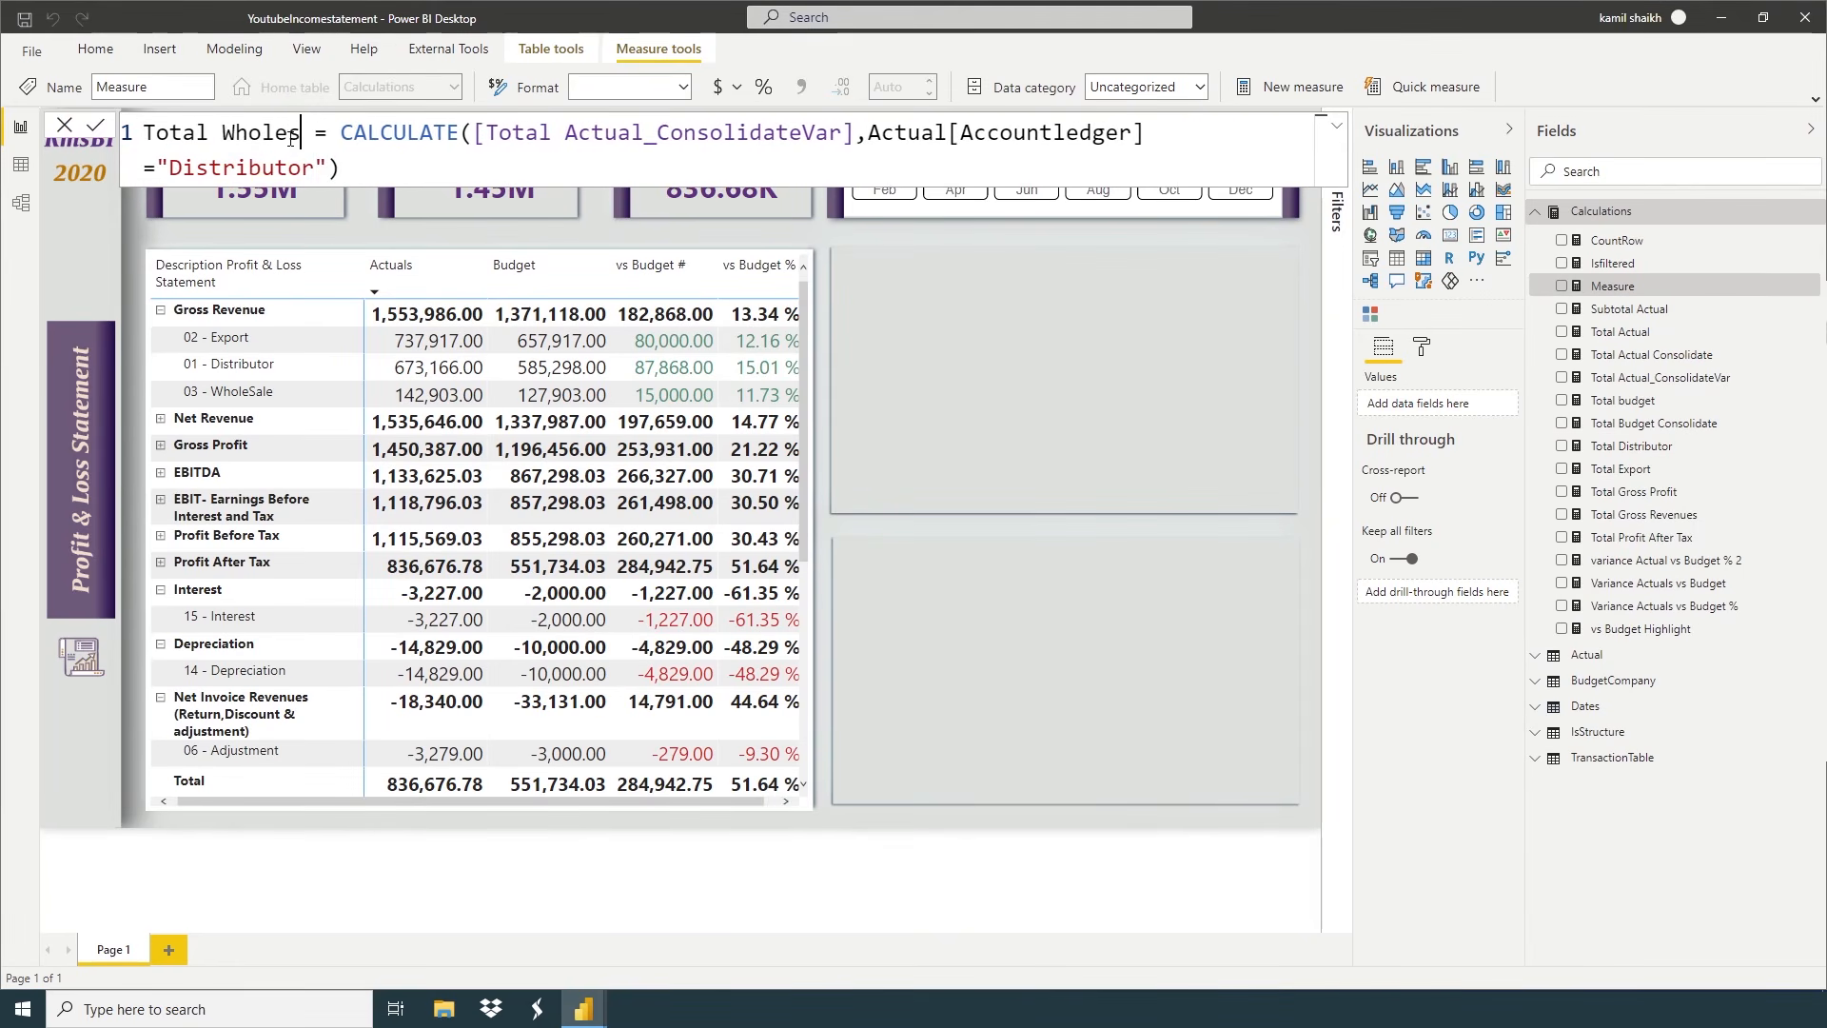
type("le")
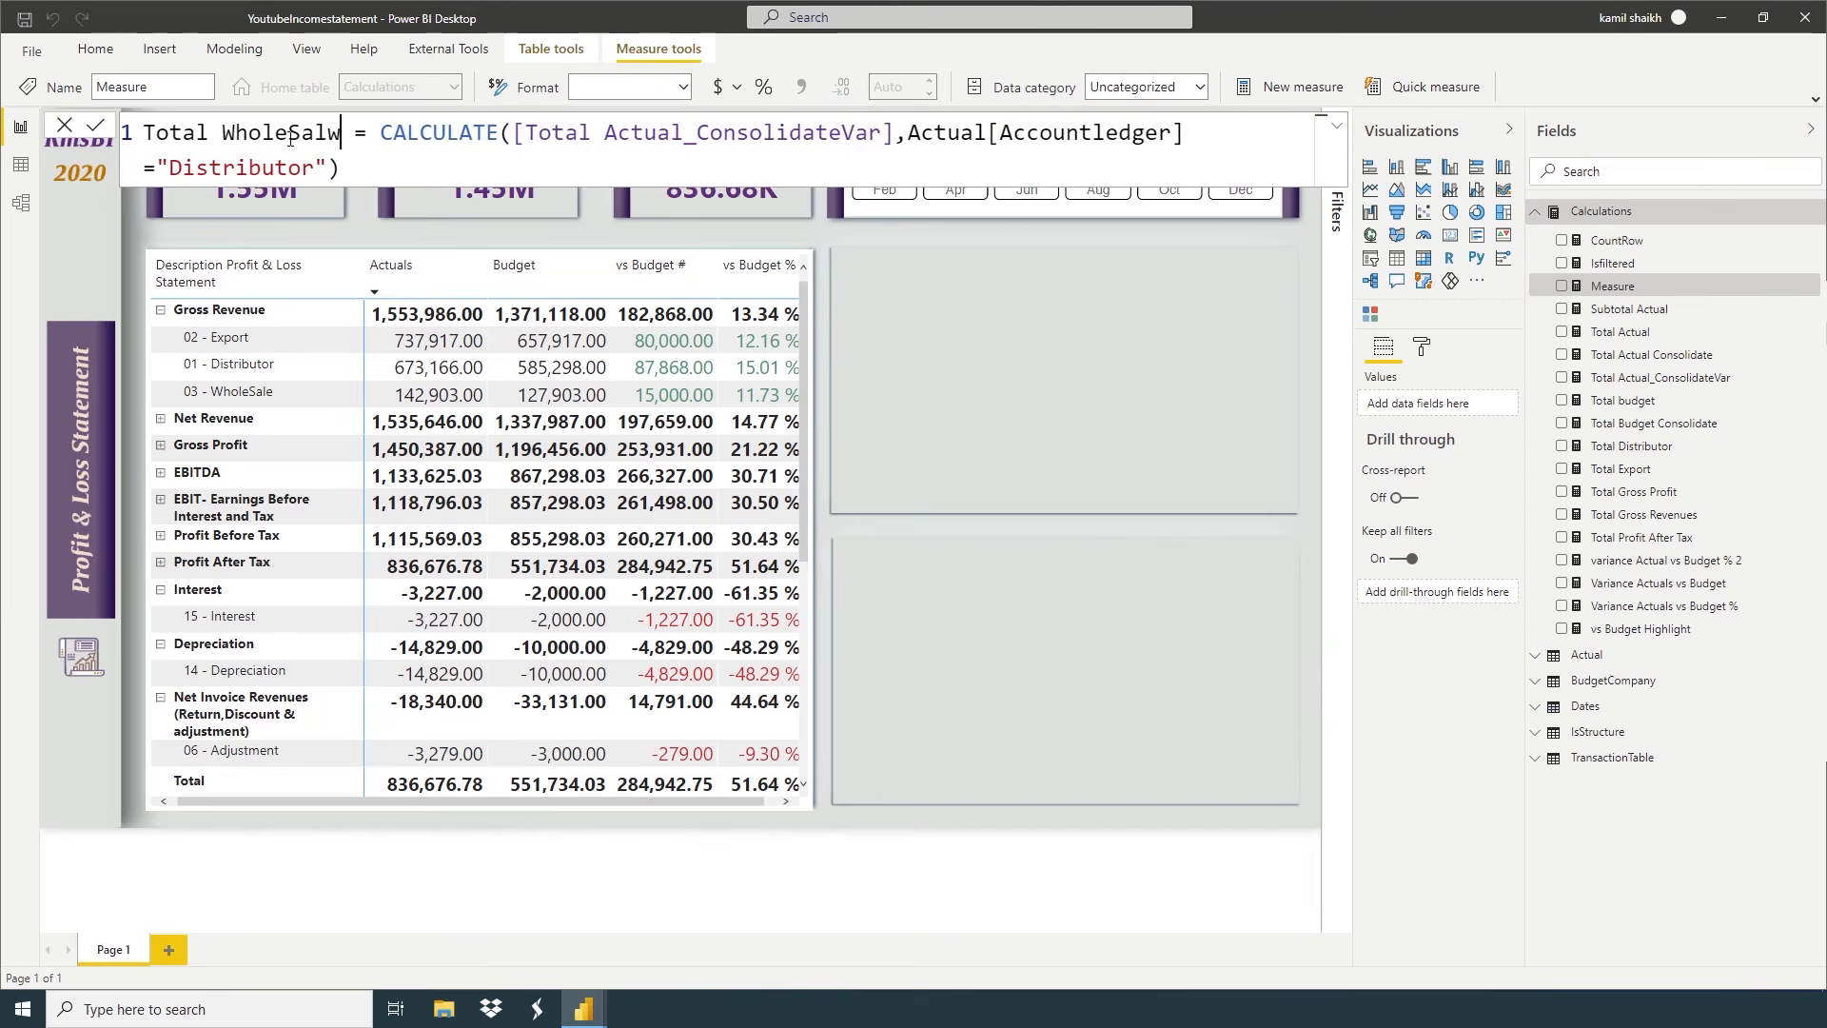
Change the Total WholeSale measure's Accountledger filter to "WholeSale", commit the formula and close the formula editor
key("Down")
key("Left")
key("BackSpace")
key("BackSpace")
key("BackSpace")
key("BackSpace")
key("BackSpace")
key("BackSpace")
key("BackSpace")
key("BackSpace")
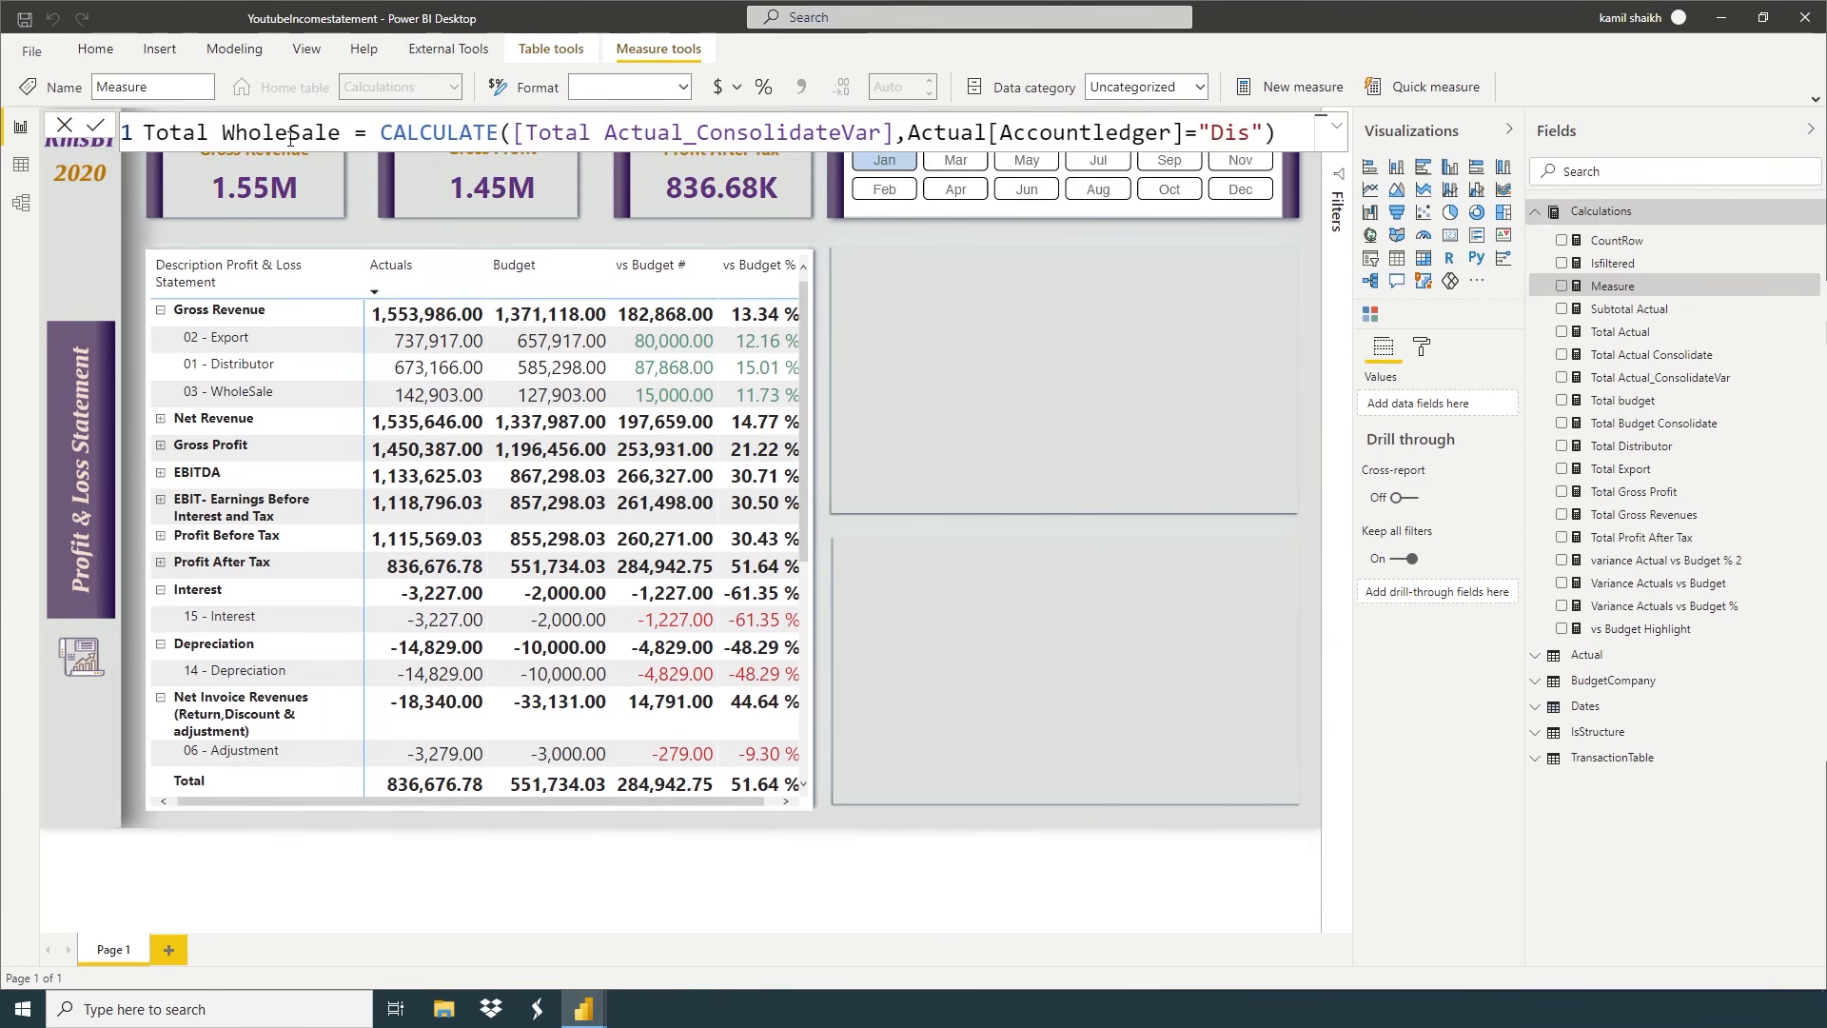
key("BackSpace")
key("BackSpace")
key("BackSpace")
type("WholeSale")
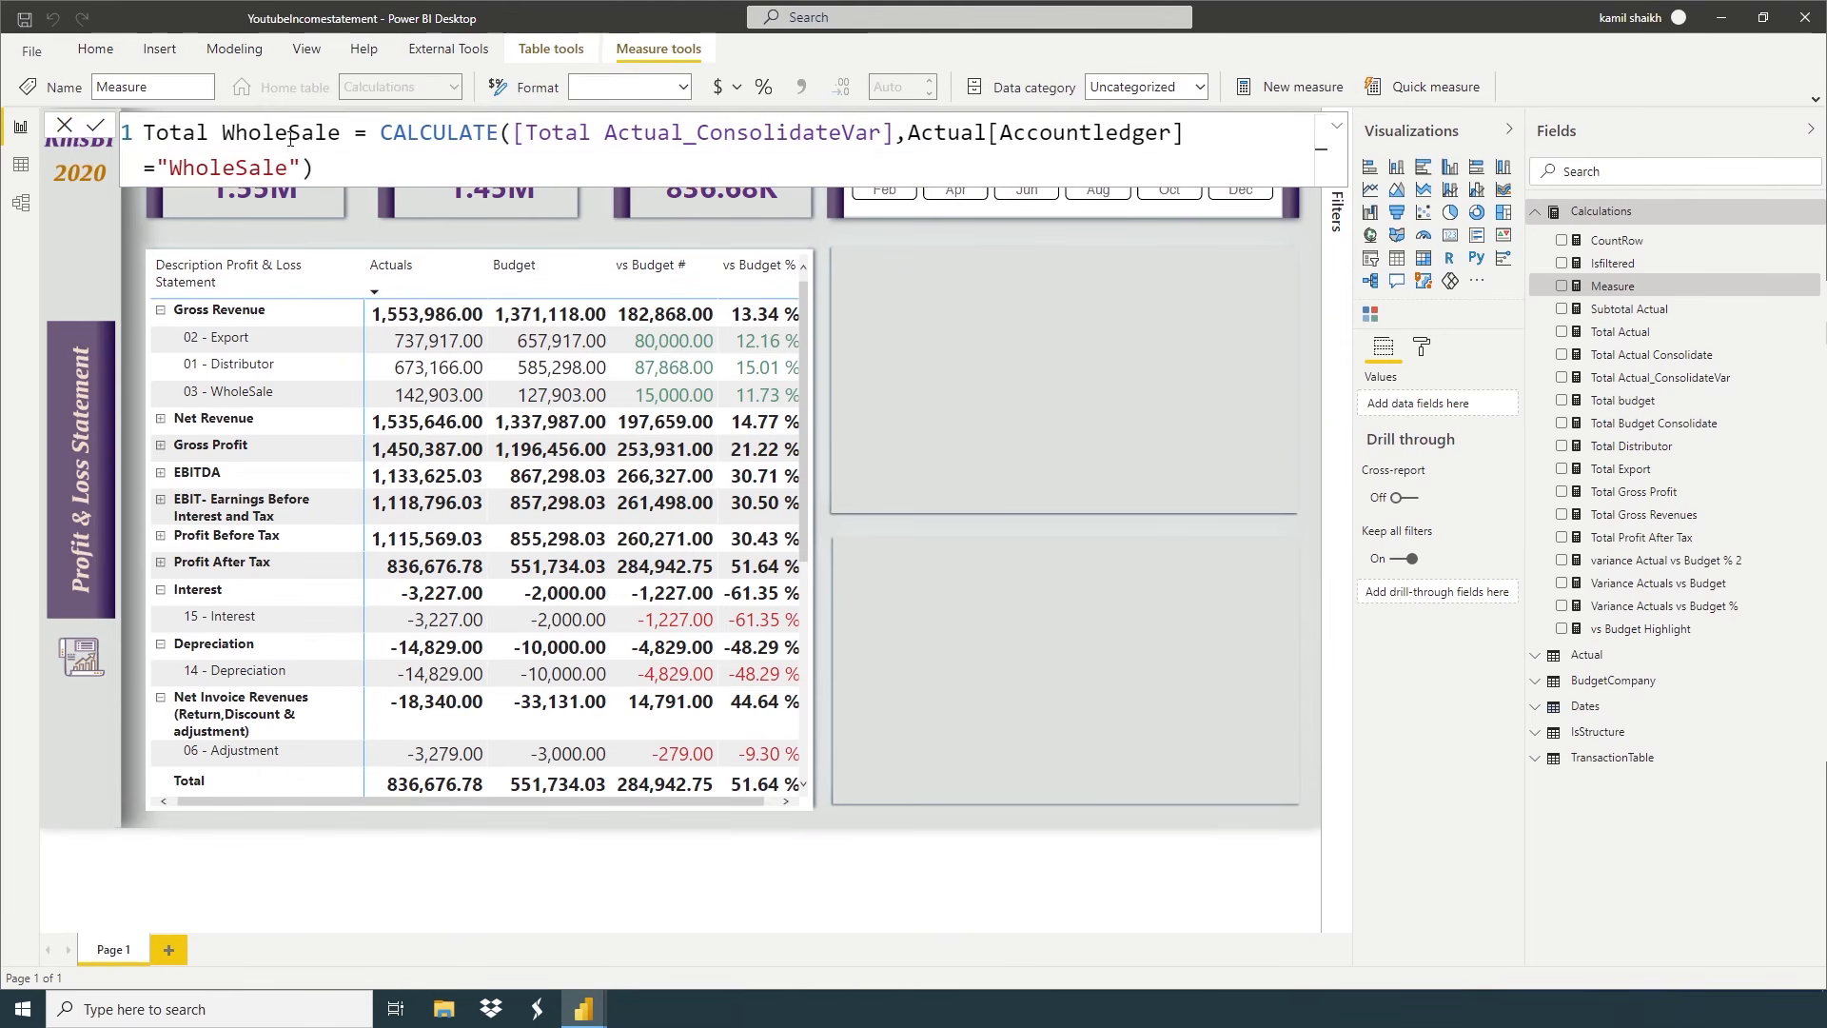
key("Return")
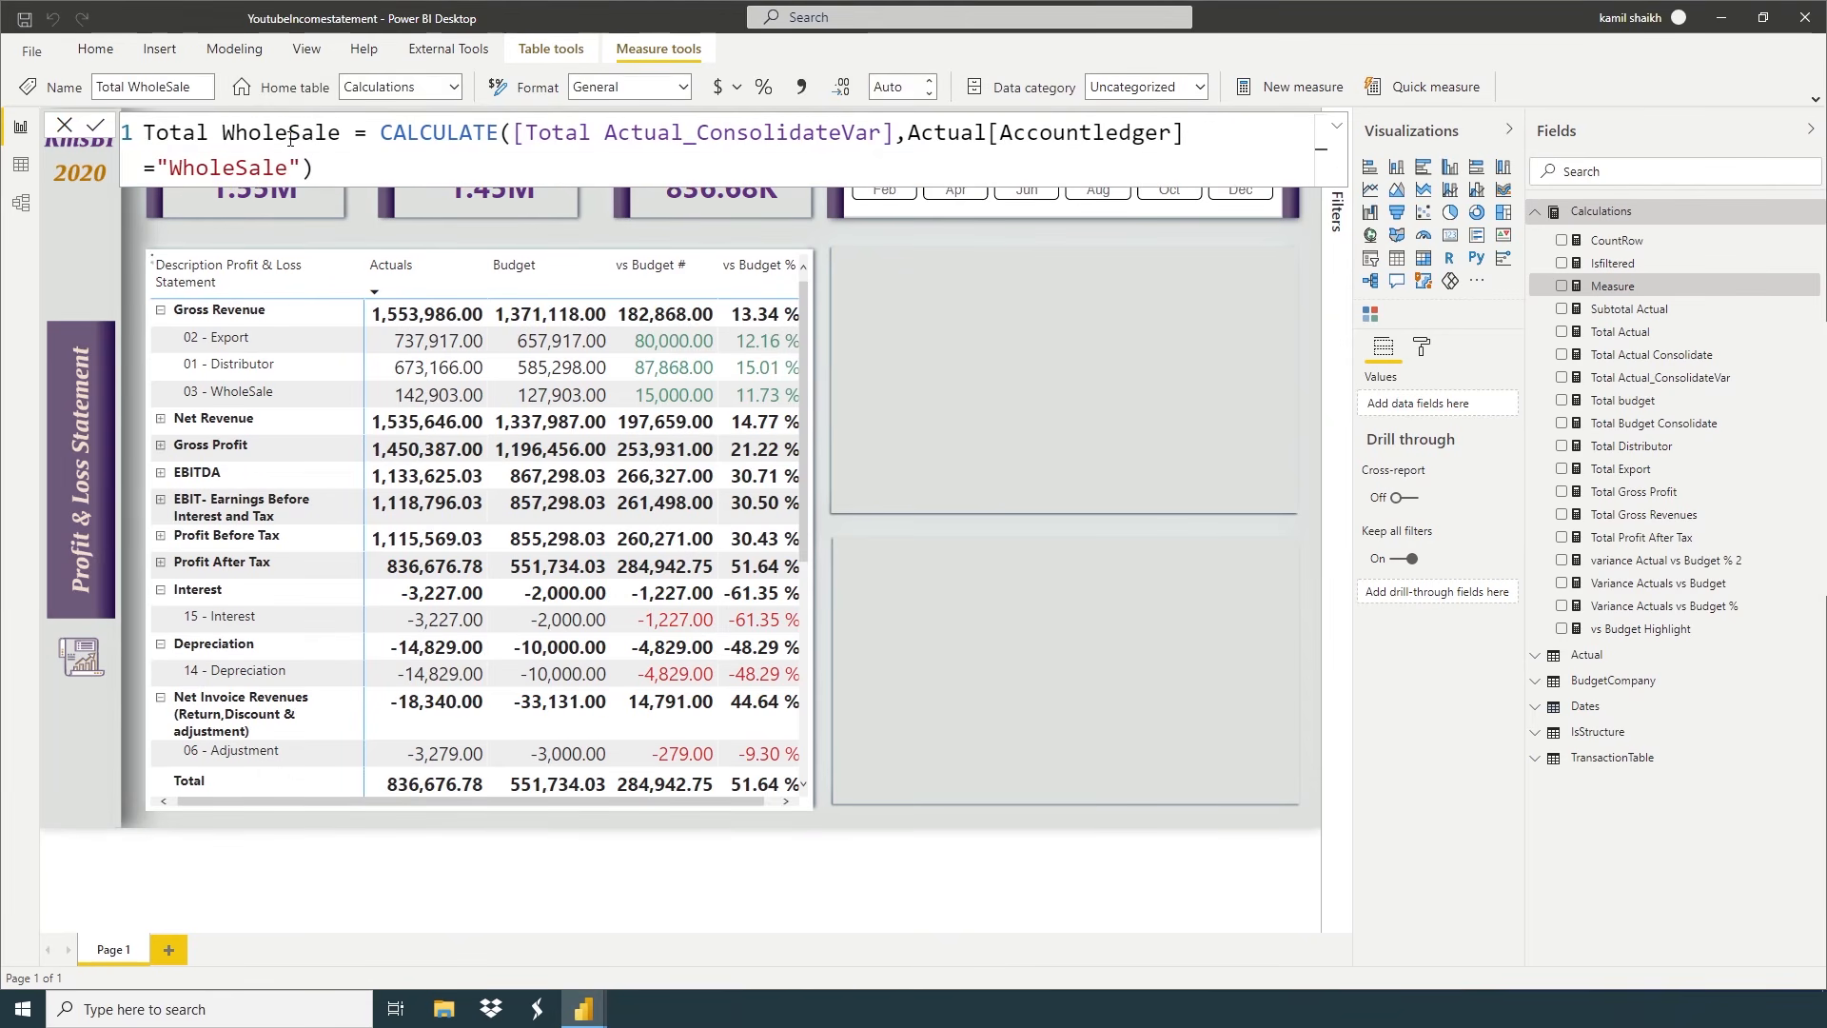
left_click(63, 126)
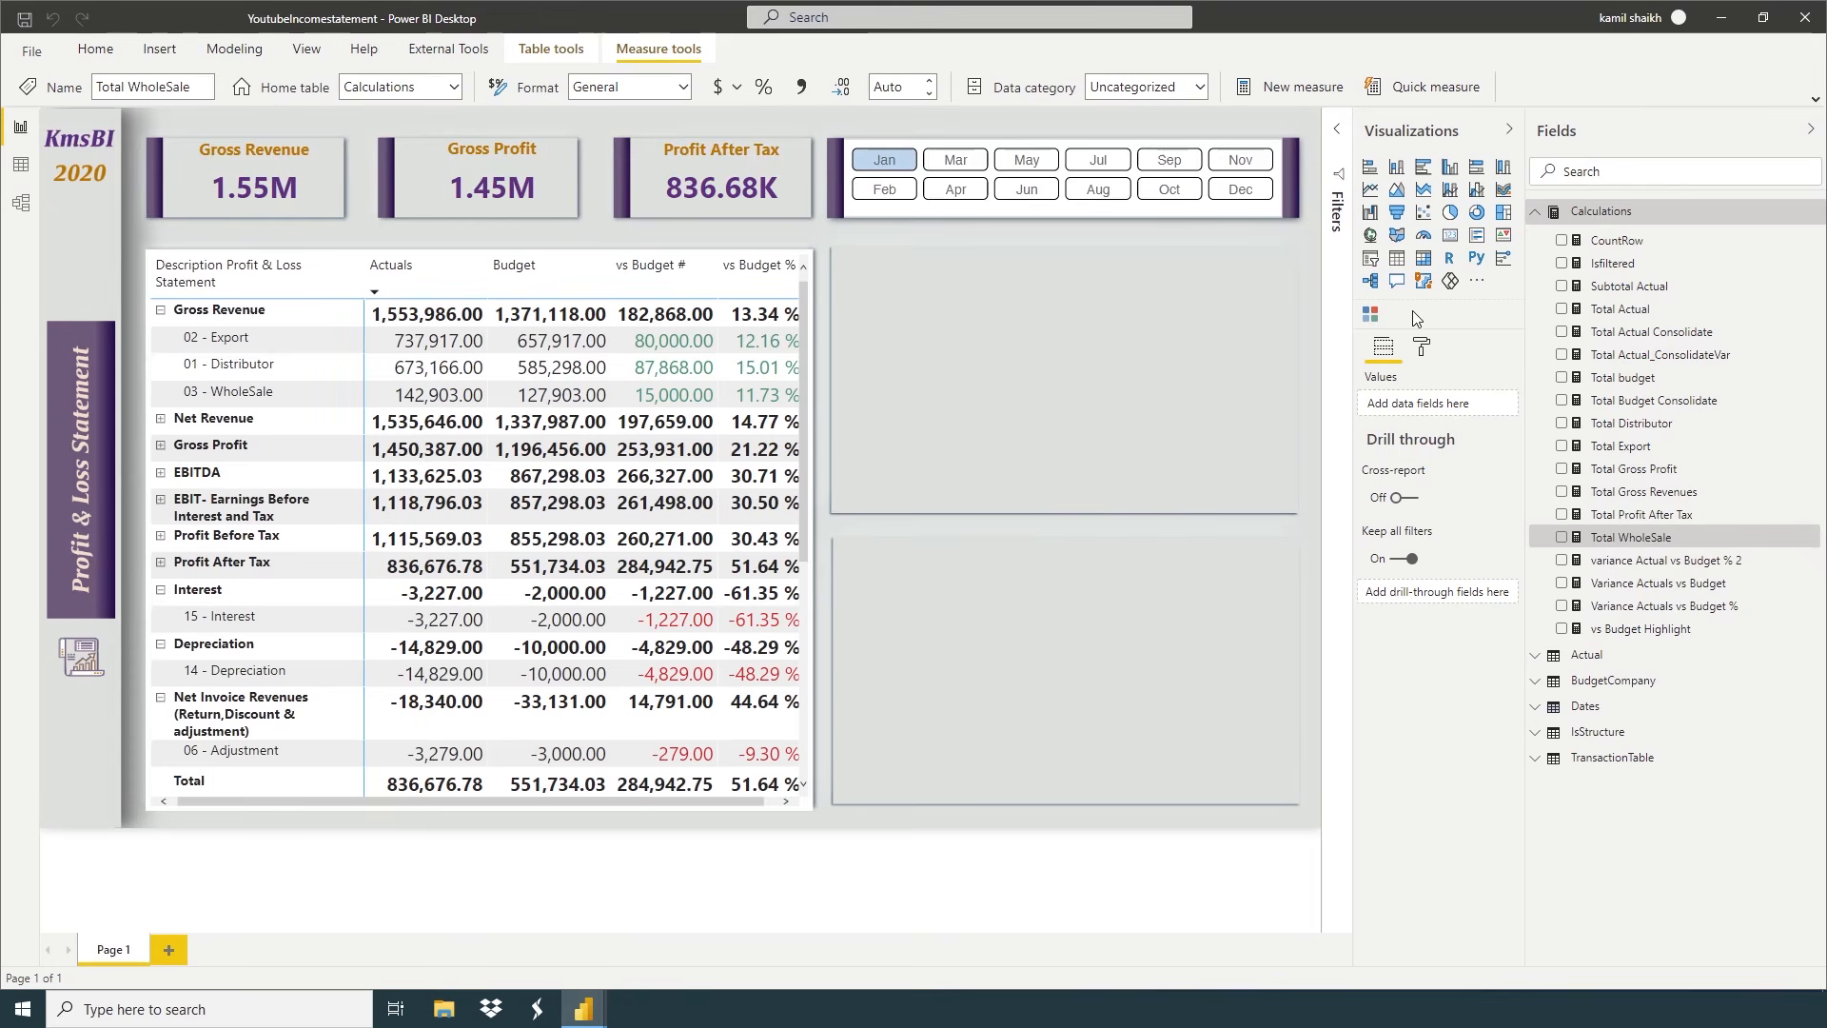
Insert a donut chart and resize it to fit the upper empty frame beside the matrix
left_click(1477, 213)
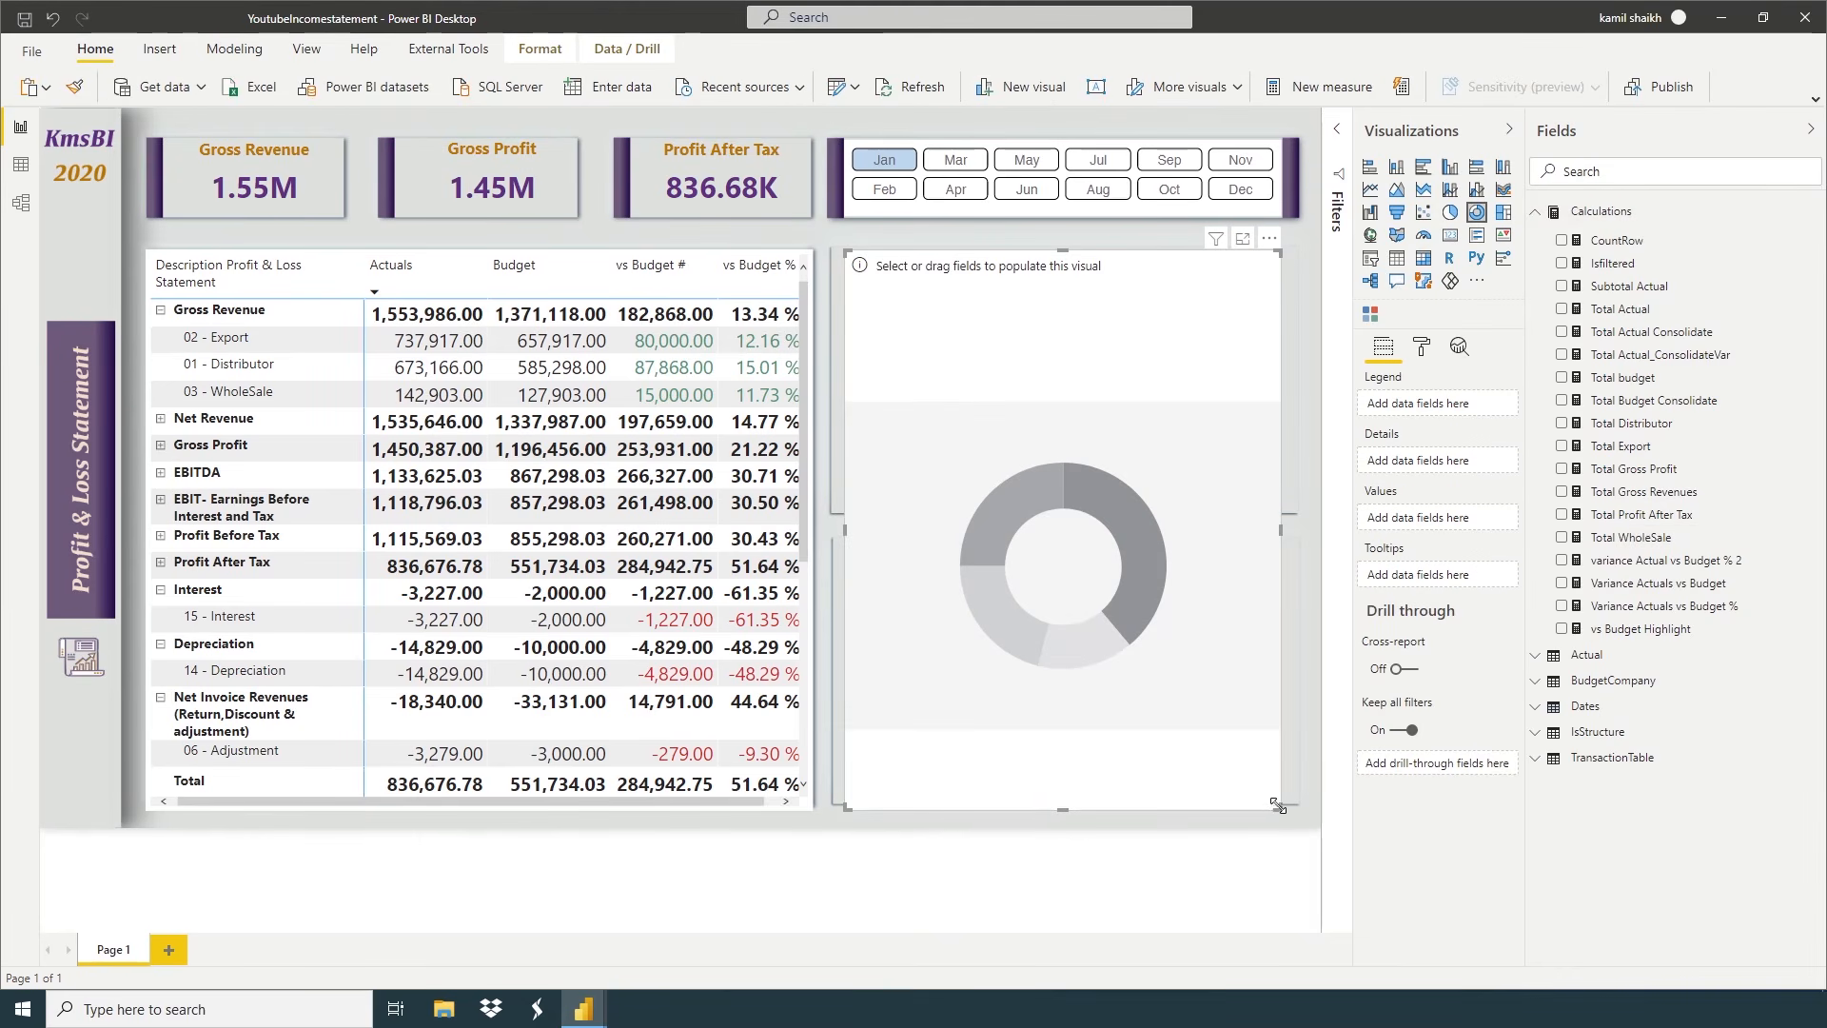
left_click_drag(1278, 805, 1296, 514)
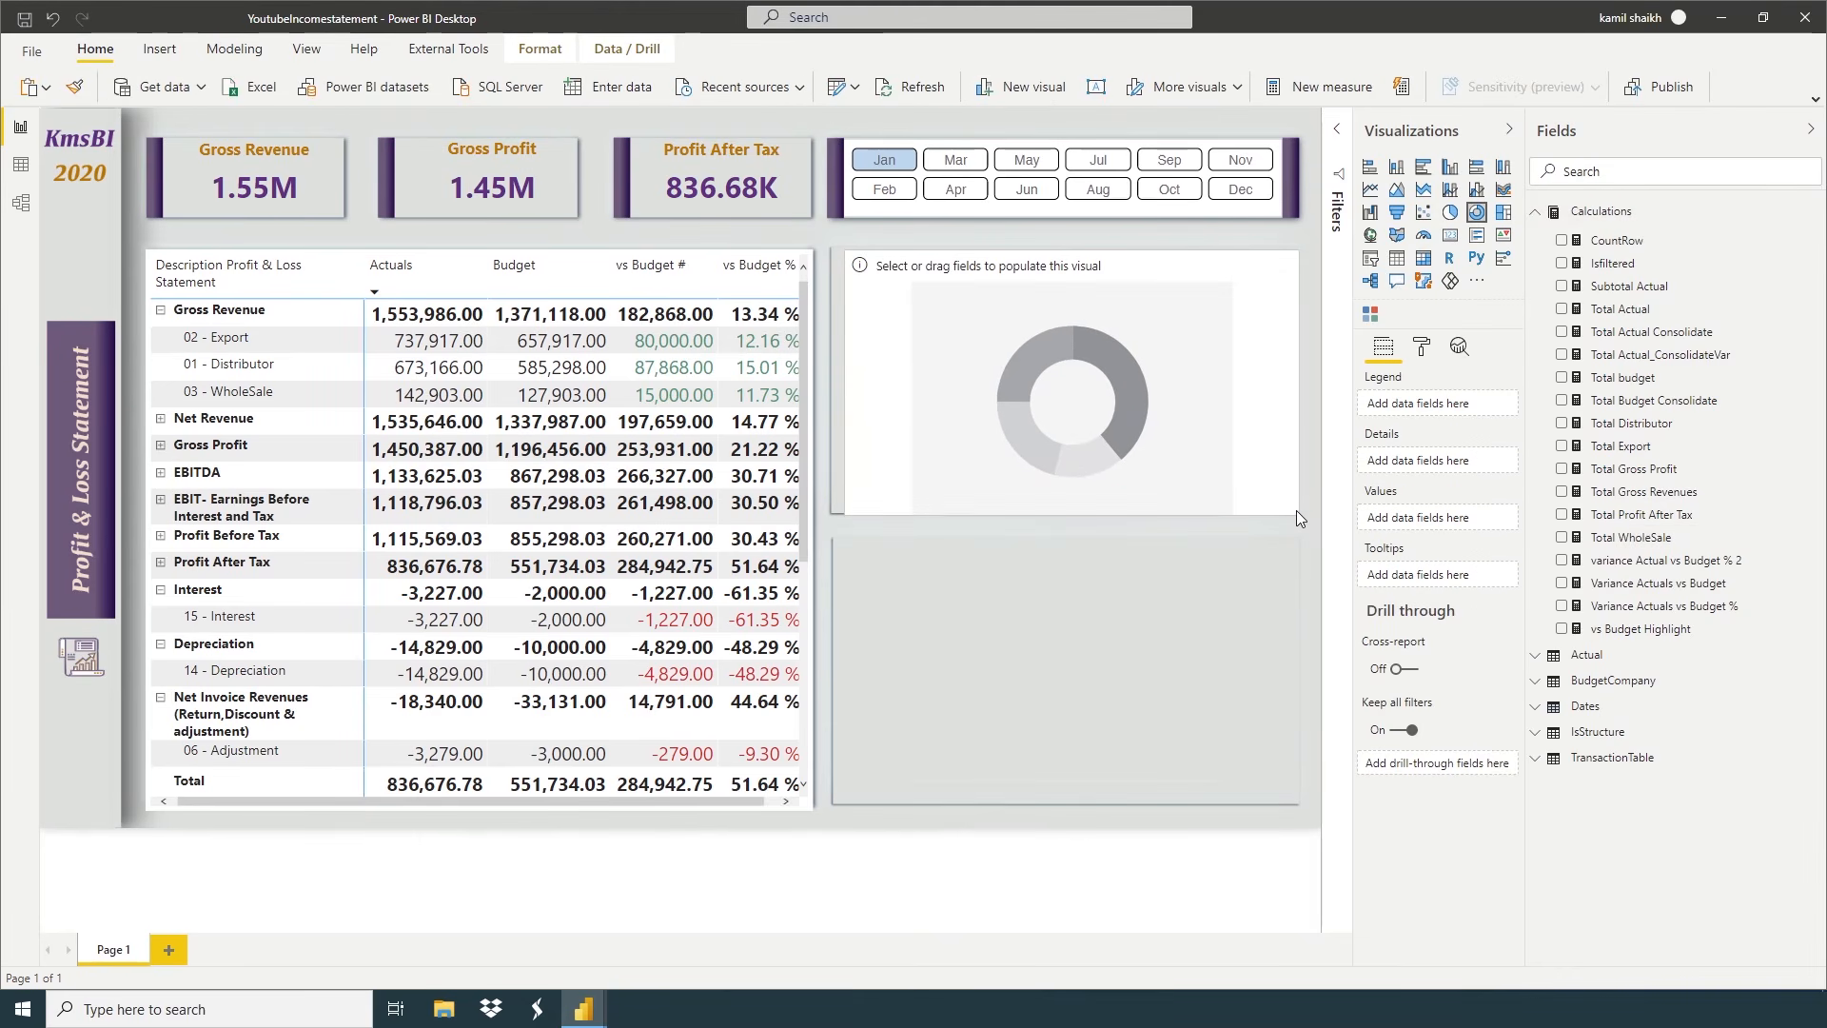
left_click_drag(845, 385, 834, 393)
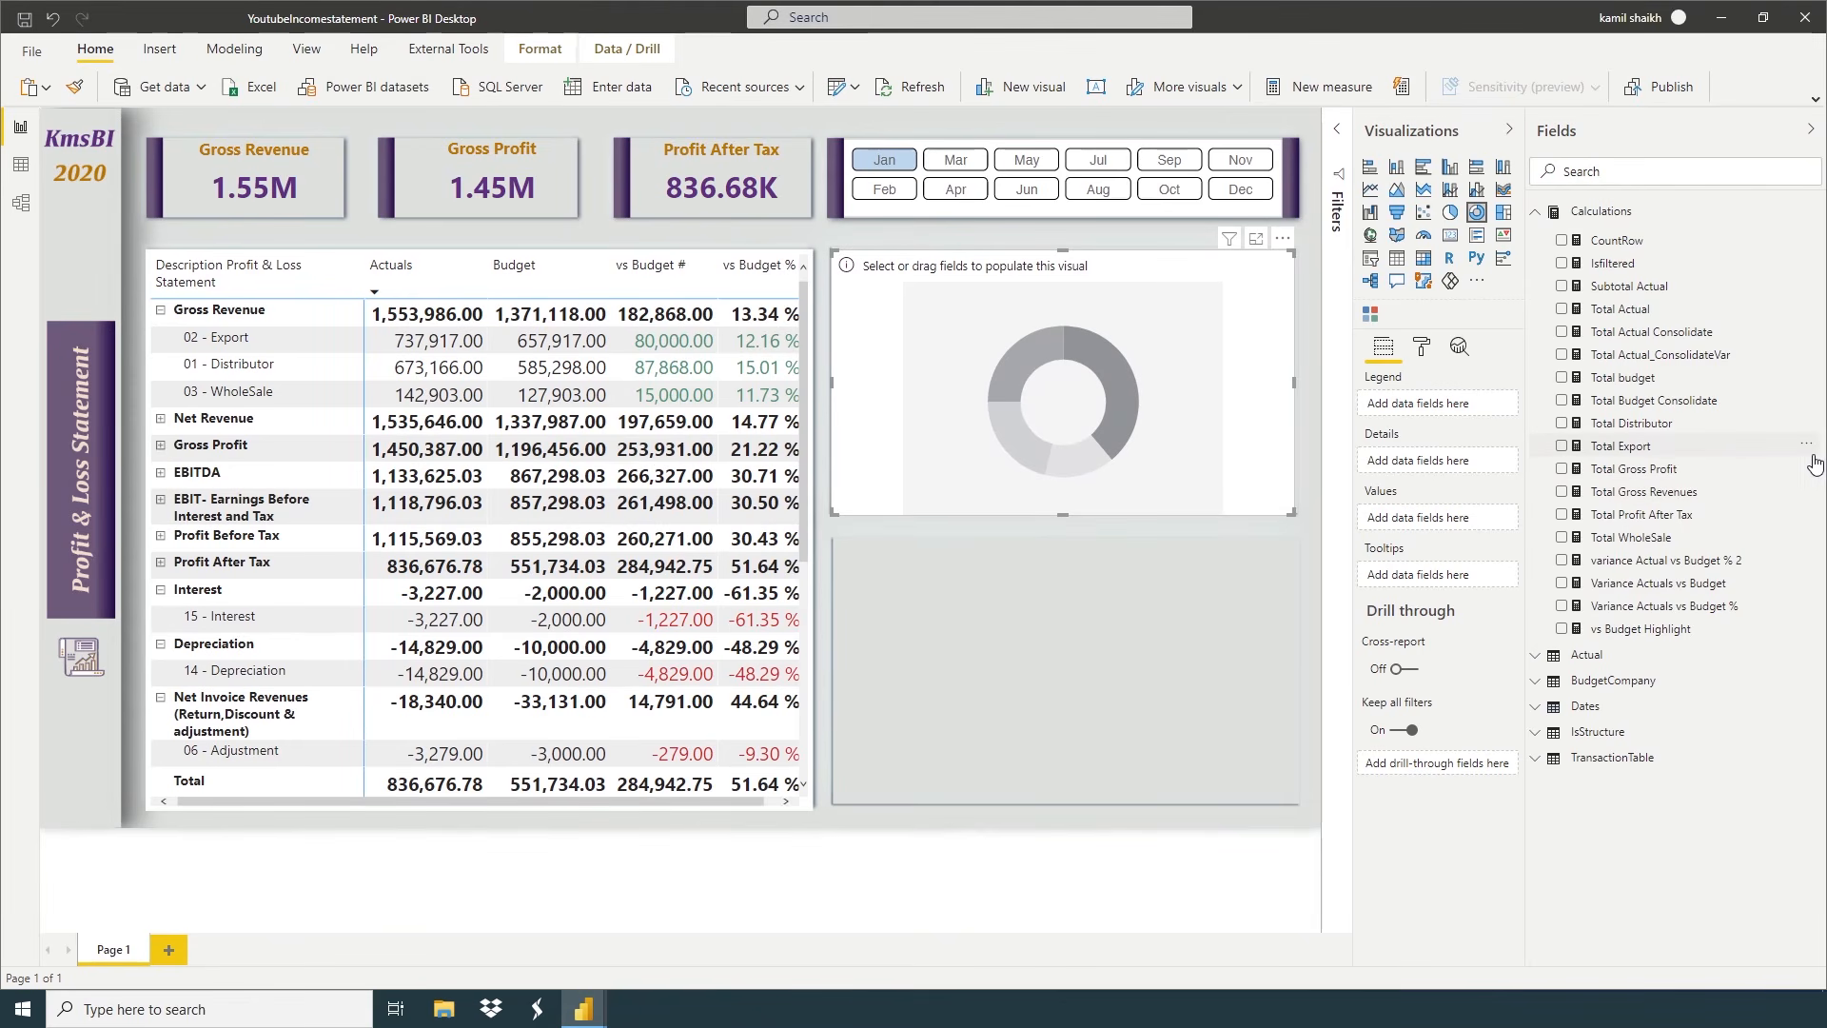
Add the Total Distributor, Total Export and Total WholeSale measures as the donut chart's values
left_click_drag(1656, 433, 1459, 530)
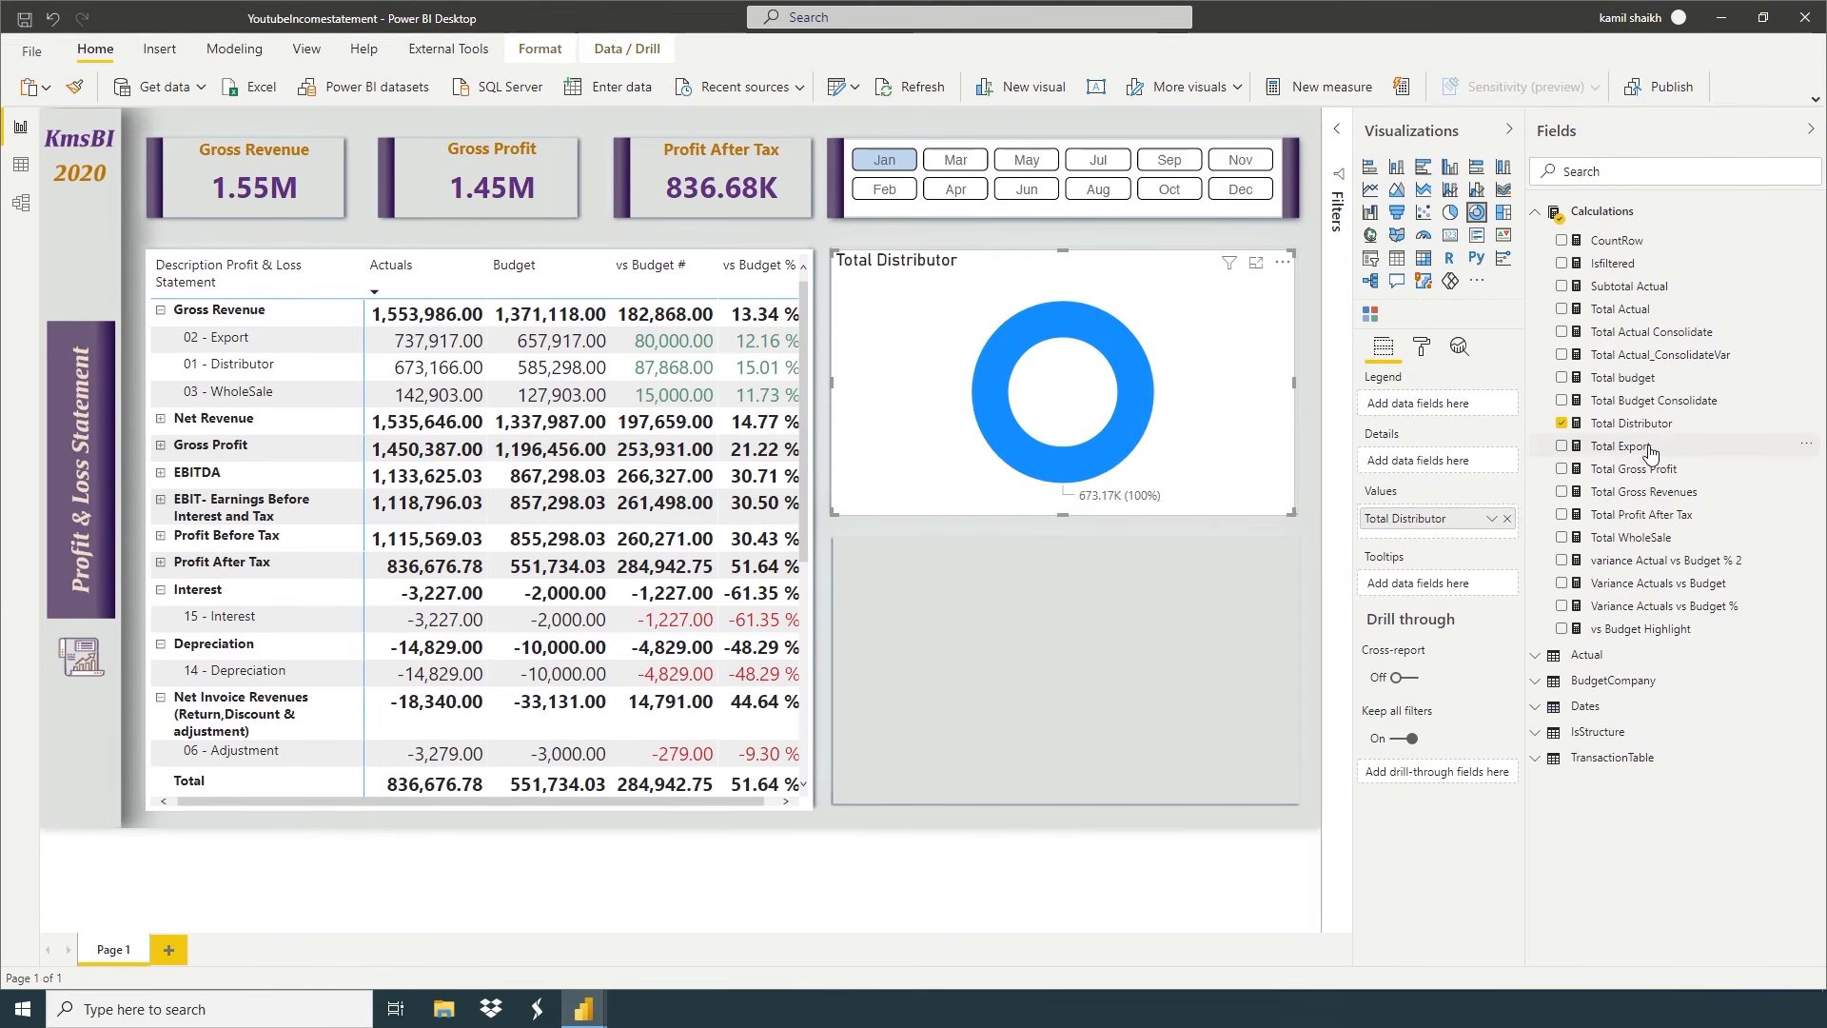
left_click_drag(1437, 535, 1438, 538)
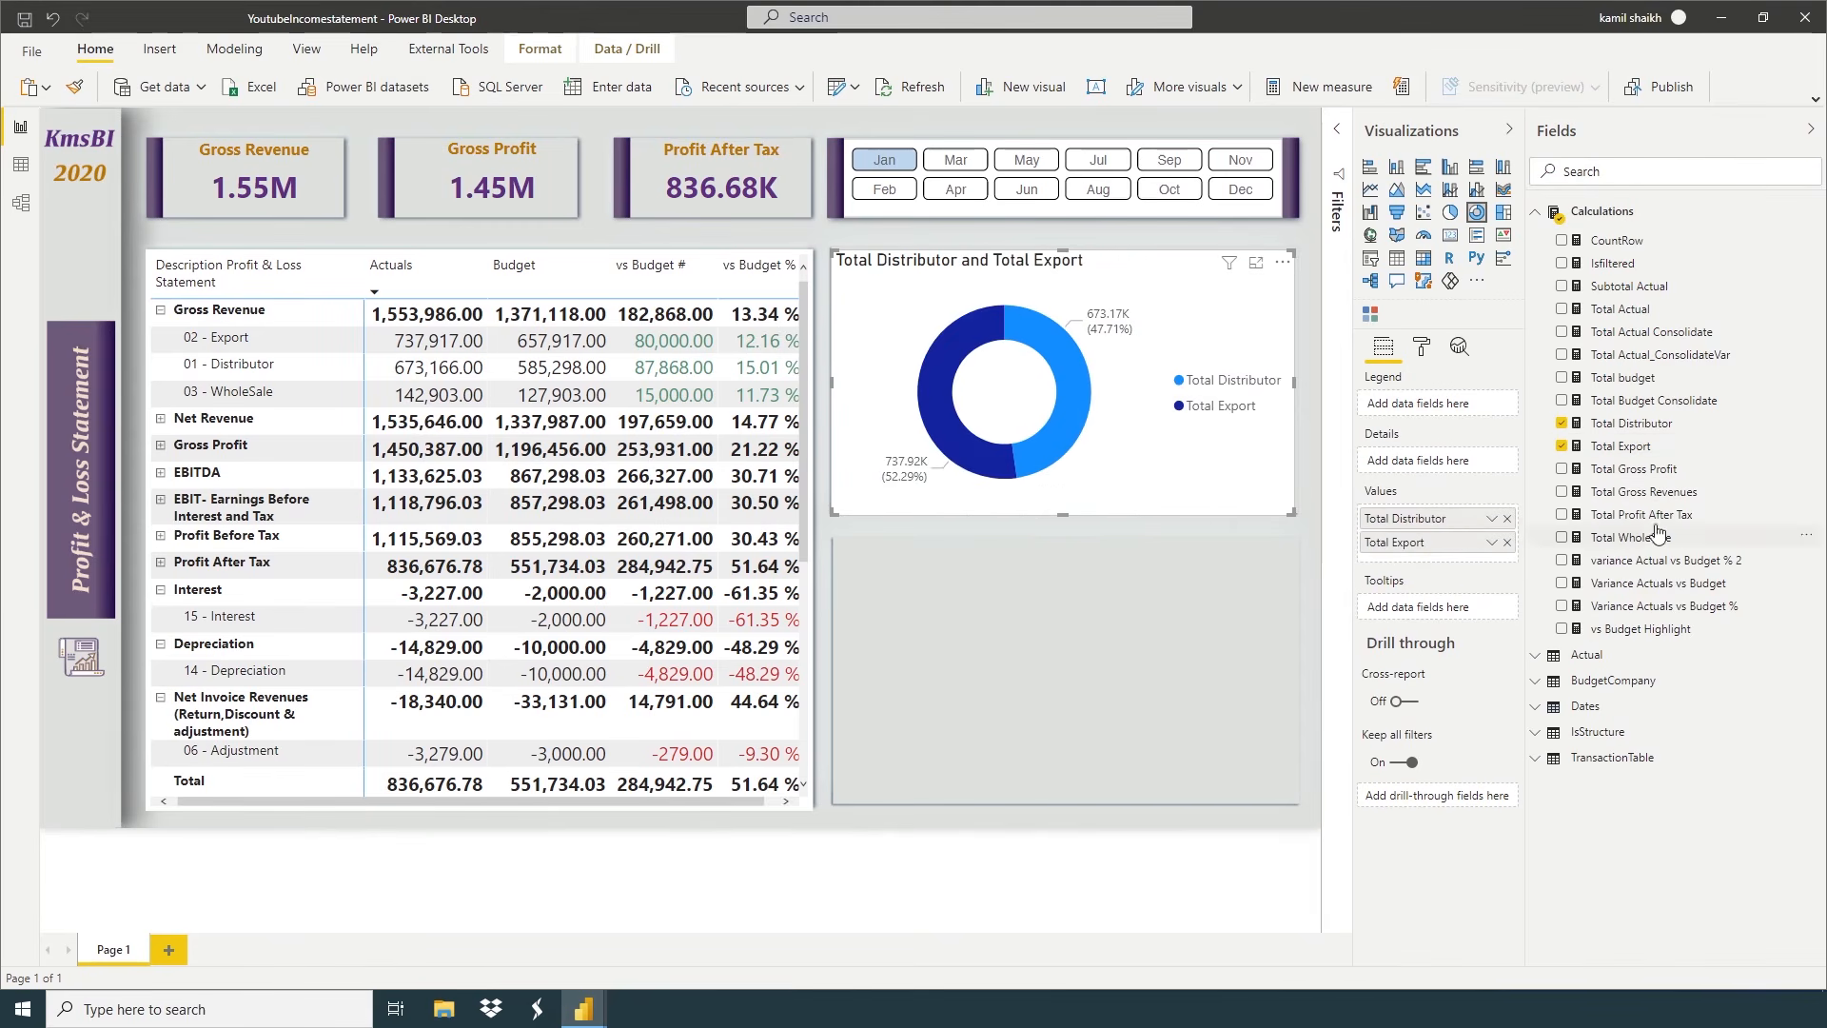
left_click_drag(1654, 539, 1451, 563)
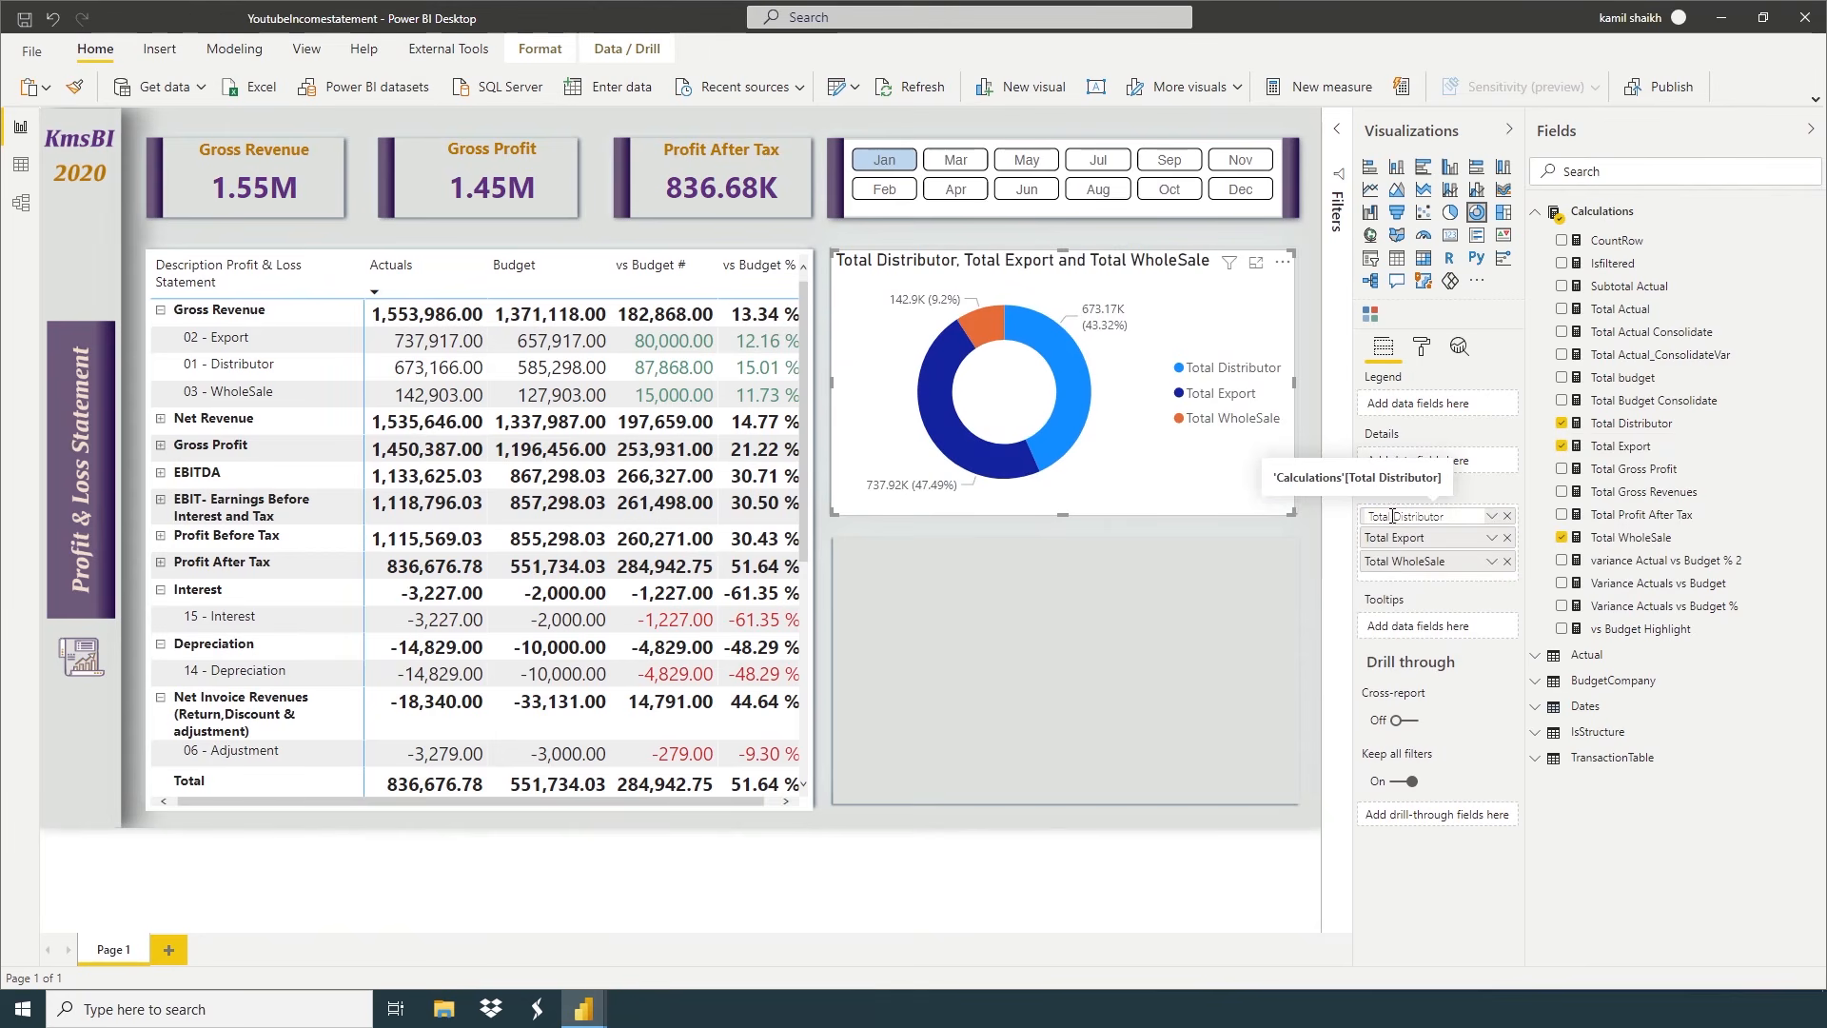
Rename the donut chart's Total Distributor value as Distributor for this visual
key("BackSpace")
key("BackSpace")
key("BackSpace")
key("BackSpace")
key("BackSpace")
key("BackSpace")
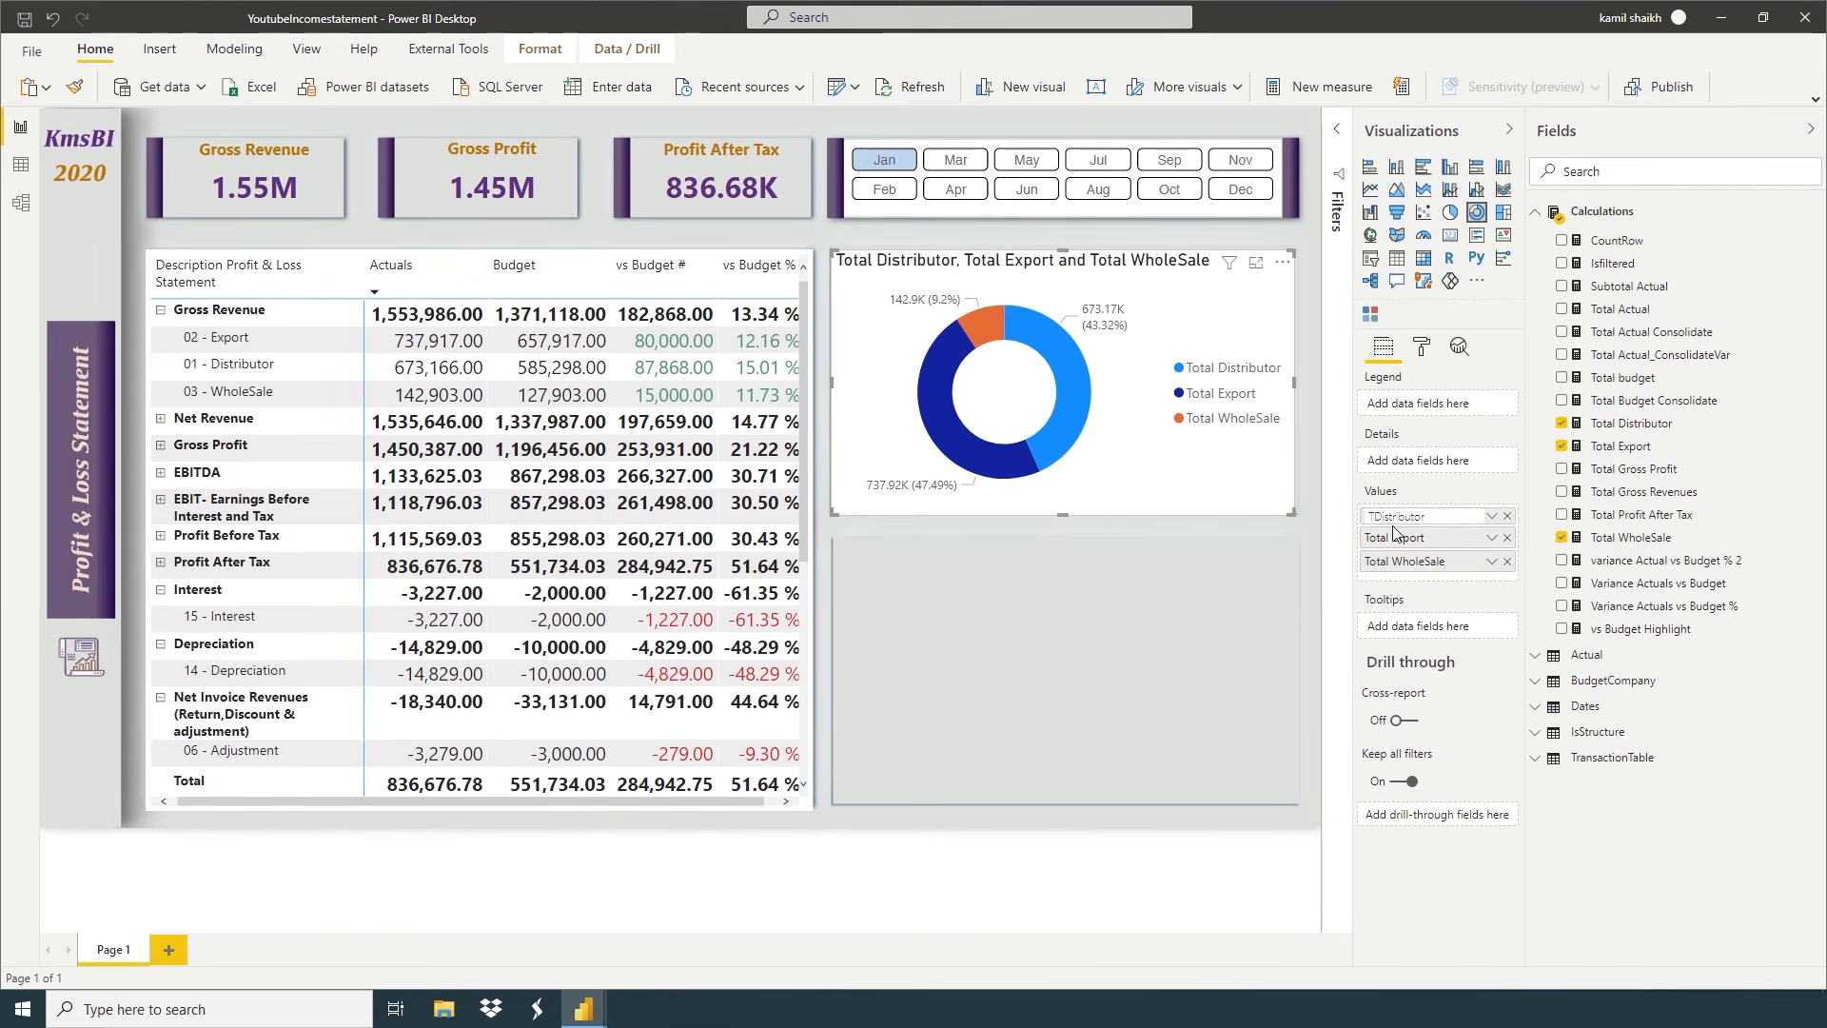
left_click(1384, 536)
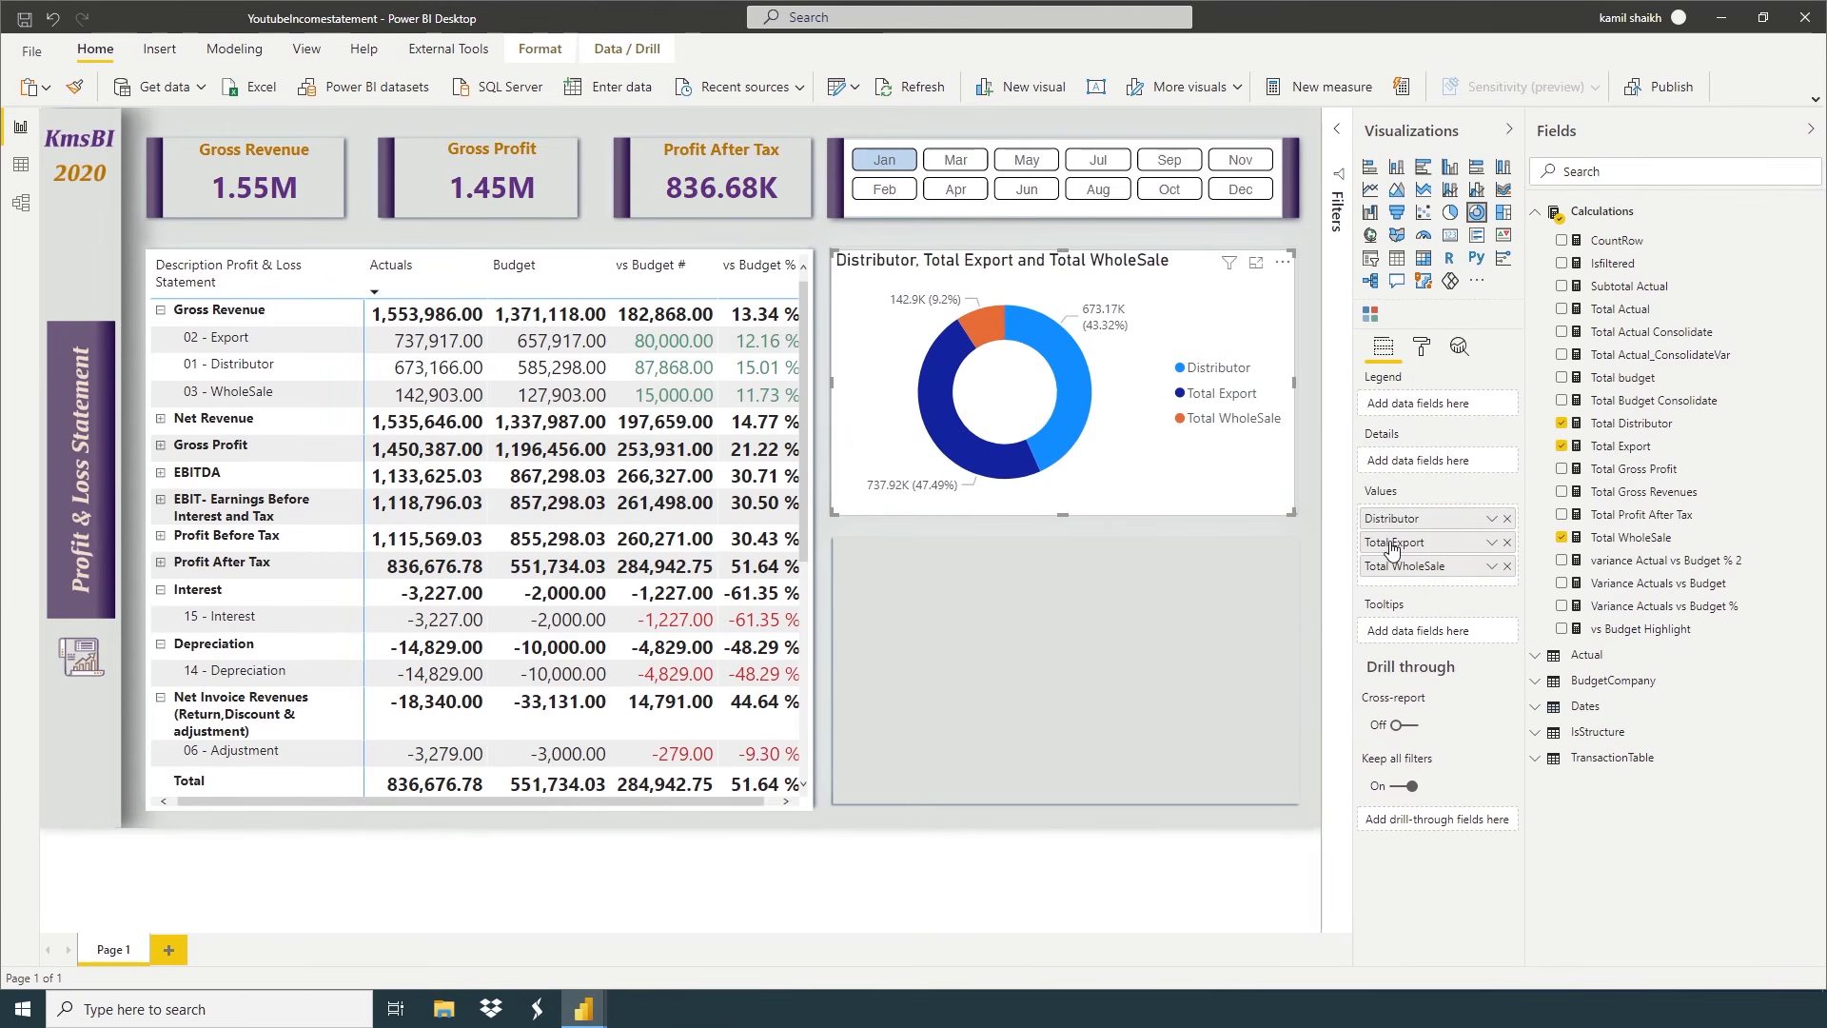
Rename the donut chart's Total Export value as Export for this visual
double_click(1392, 542)
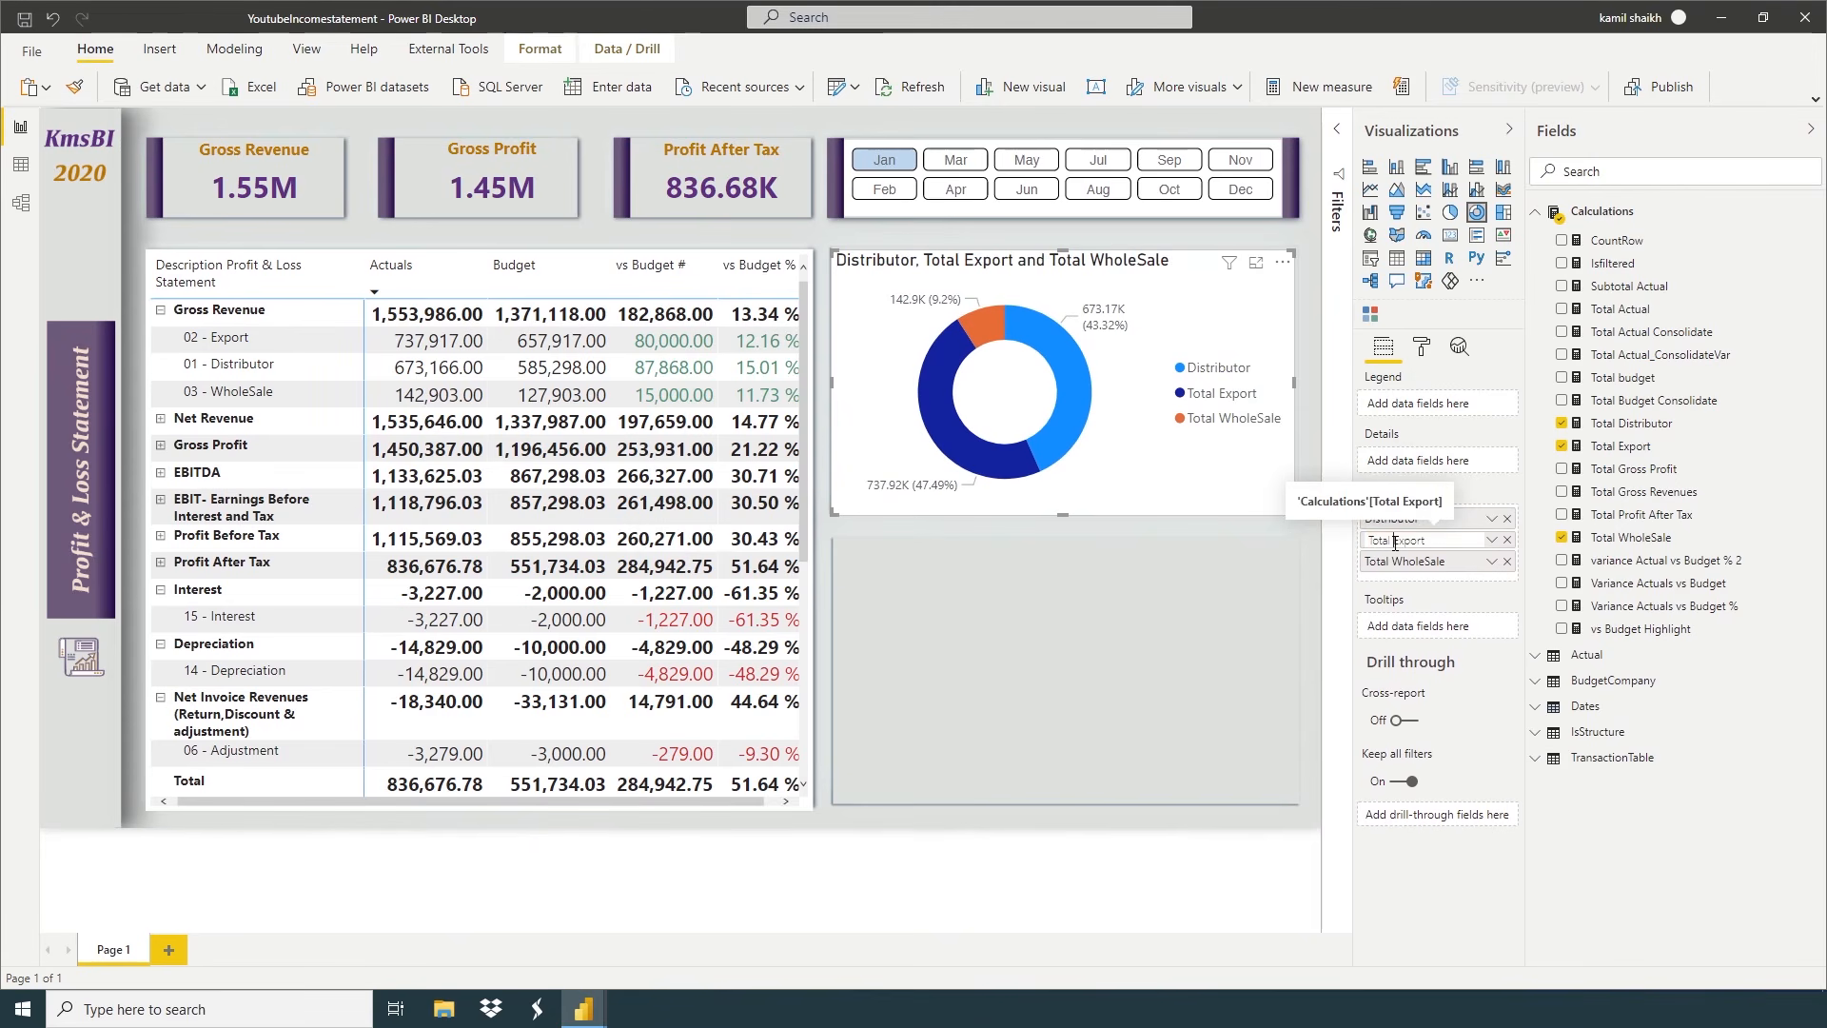
key("BackSpace")
key("BackSpace")
key("BackSpace")
key("BackSpace")
key("BackSpace")
key("BackSpace")
key("Return")
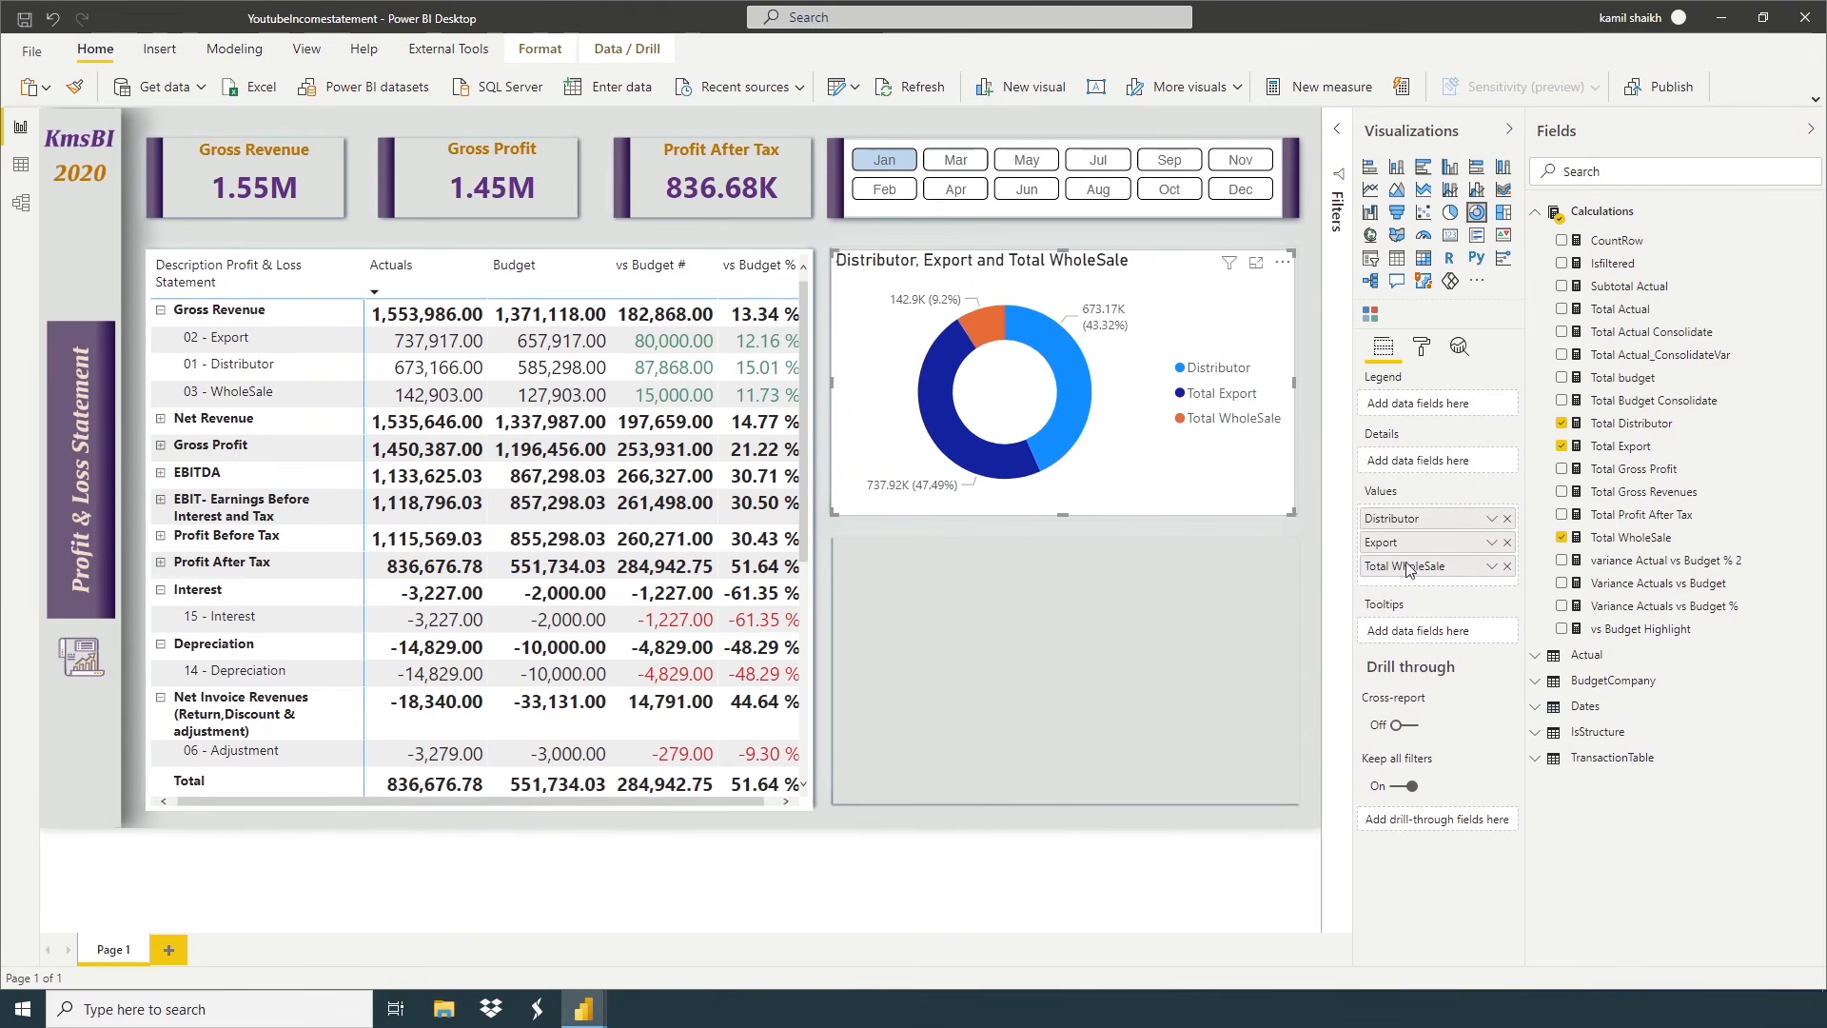
Try to rename the donut chart's Total WholeSale value as WholeSale for this visual
double_click(1398, 566)
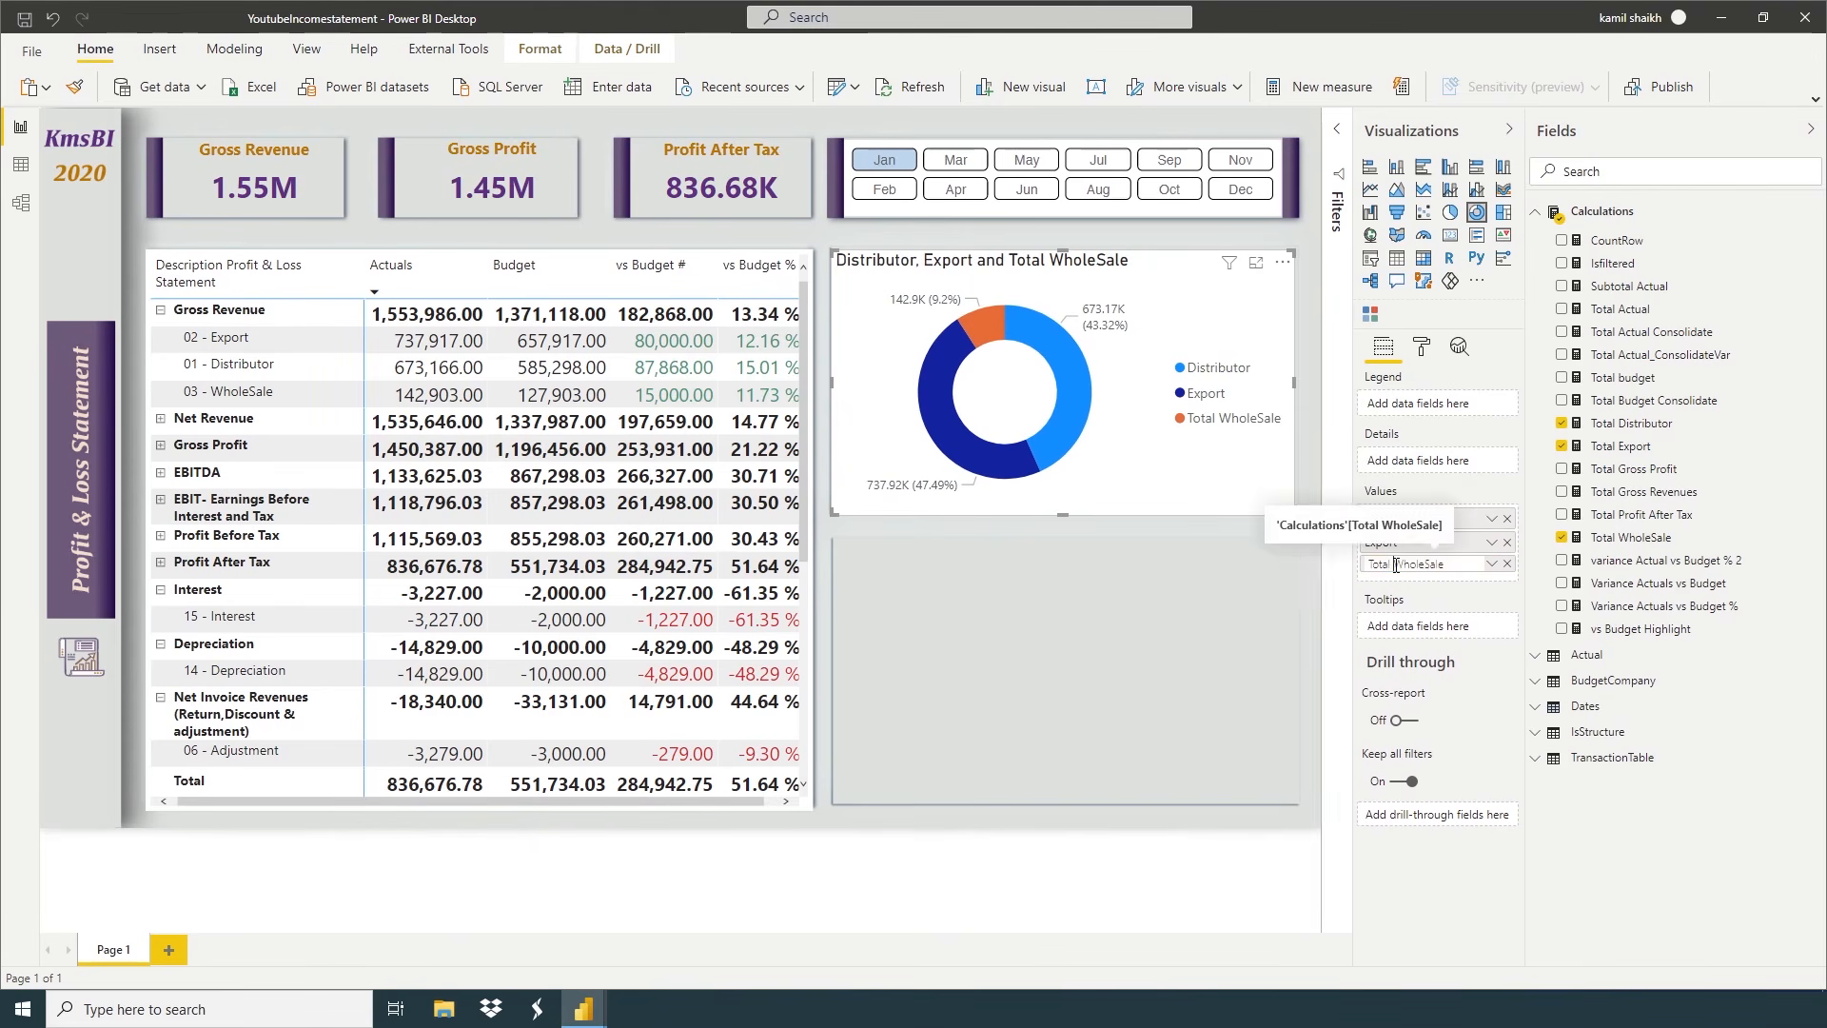
key("BackSpace")
key("BackSpace")
key("BackSpace")
key("BackSpace")
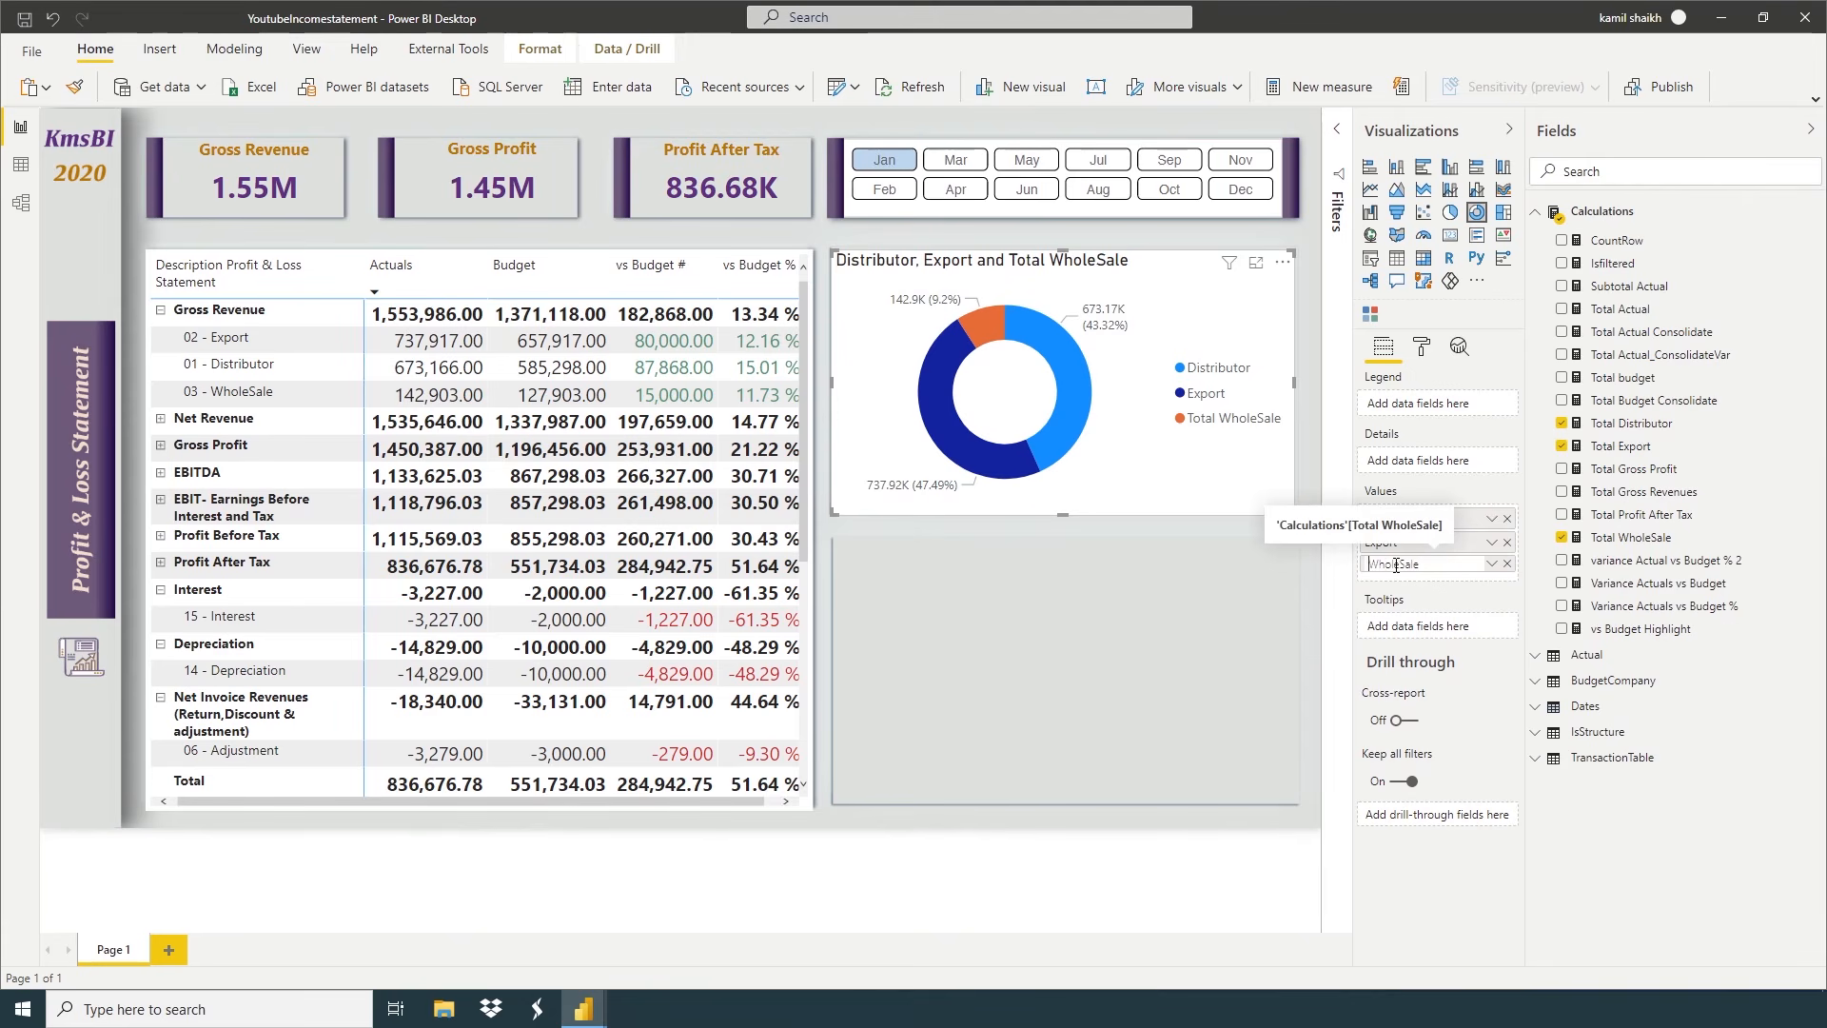
left_click(1221, 608)
left_click(1275, 479)
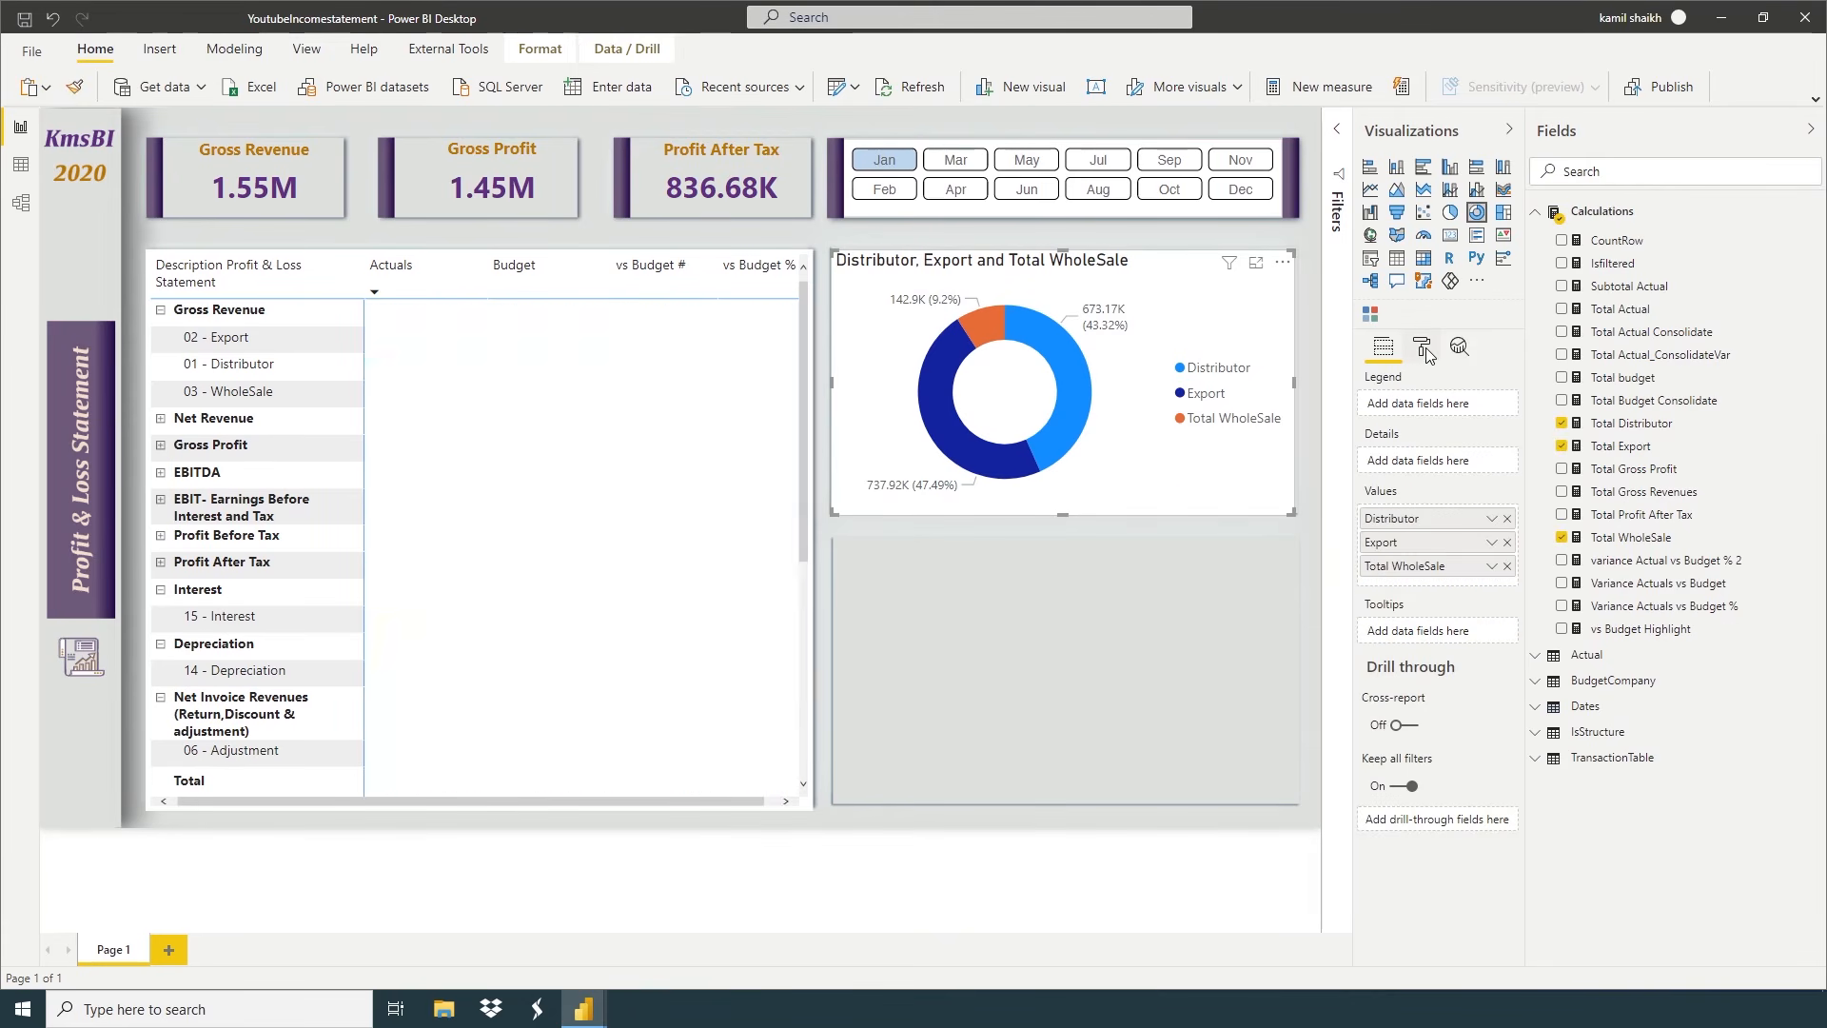
Turn off the donut chart's background in its formatting options
left_click(1421, 351)
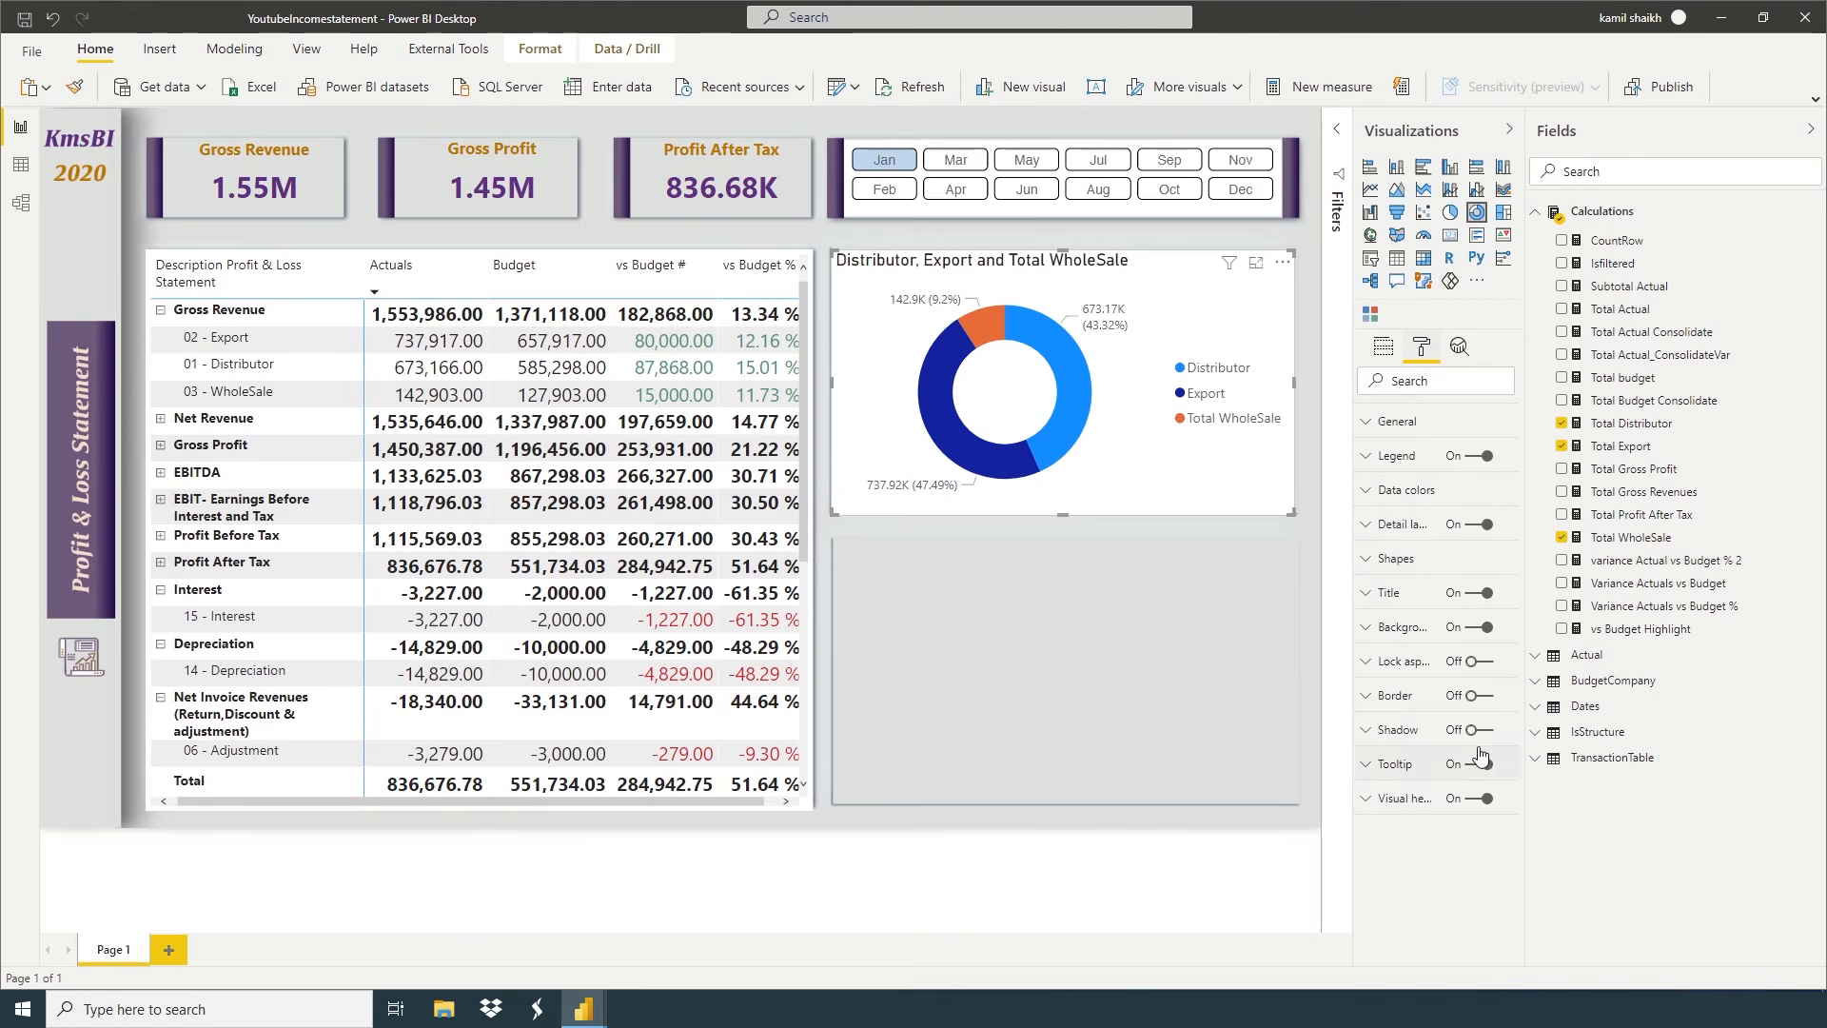
left_click(1477, 627)
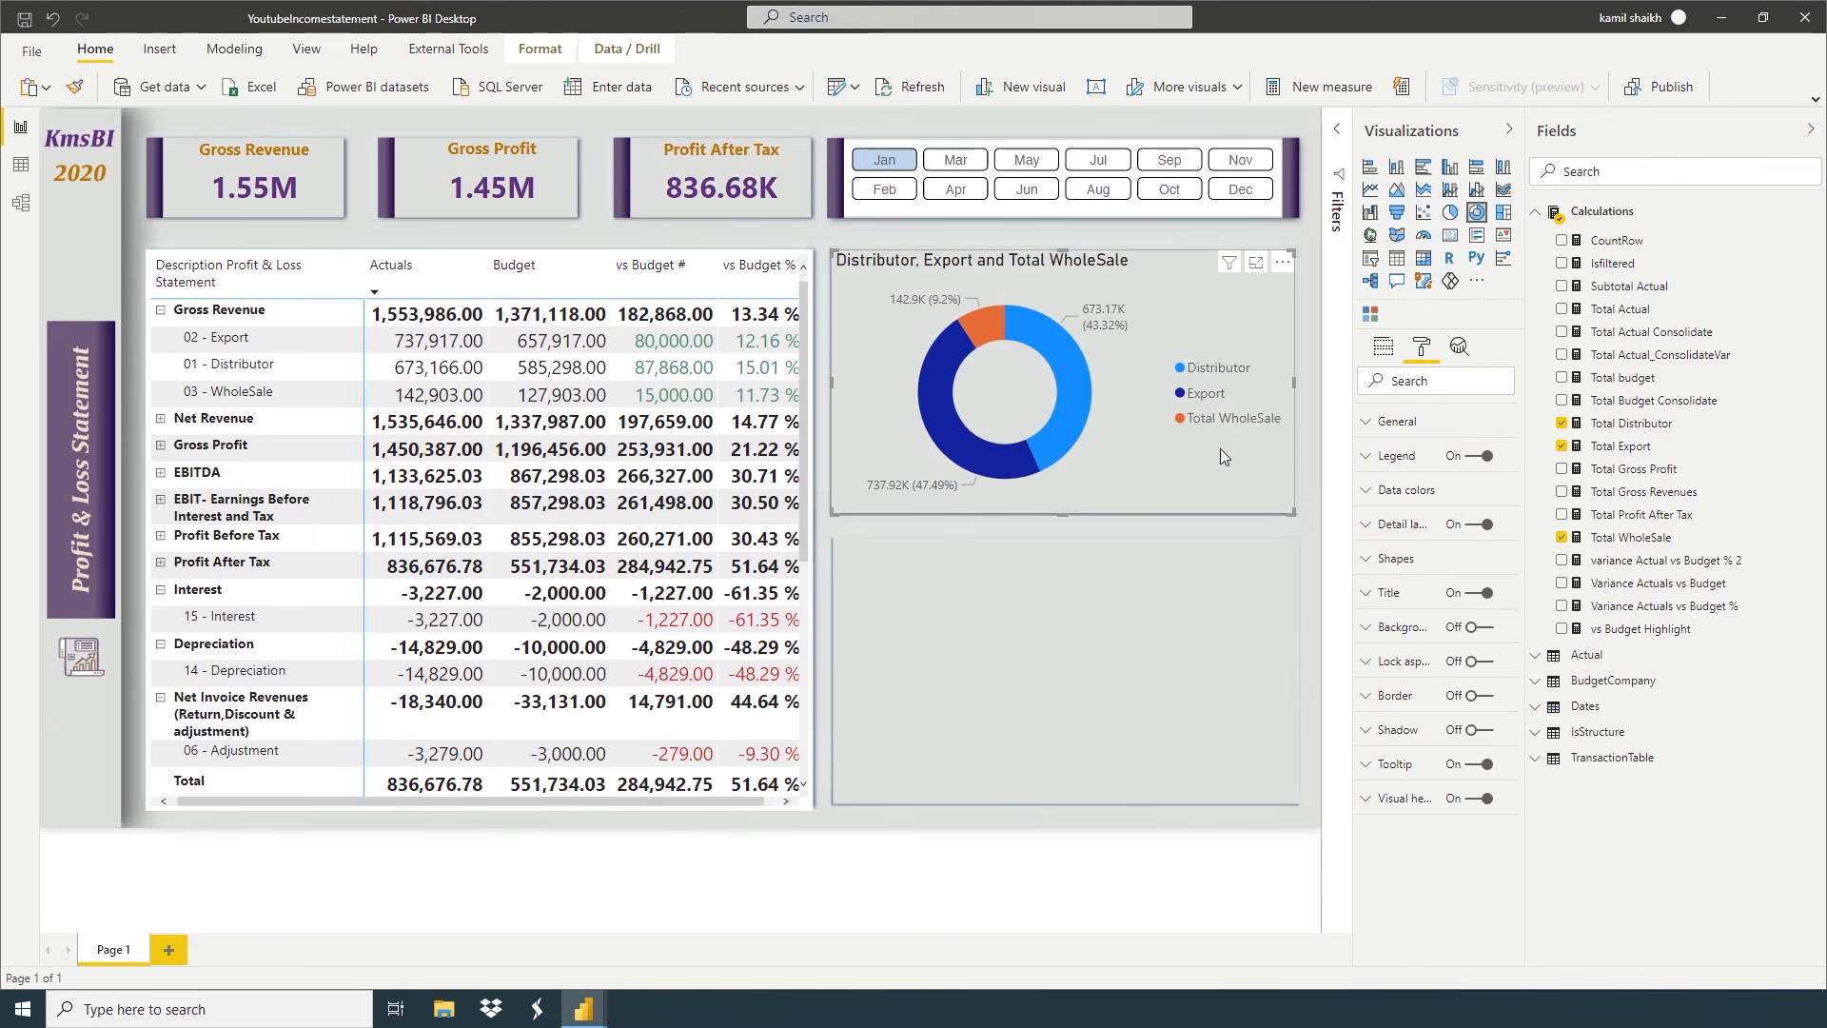
left_click(1374, 425)
left_click(1374, 425)
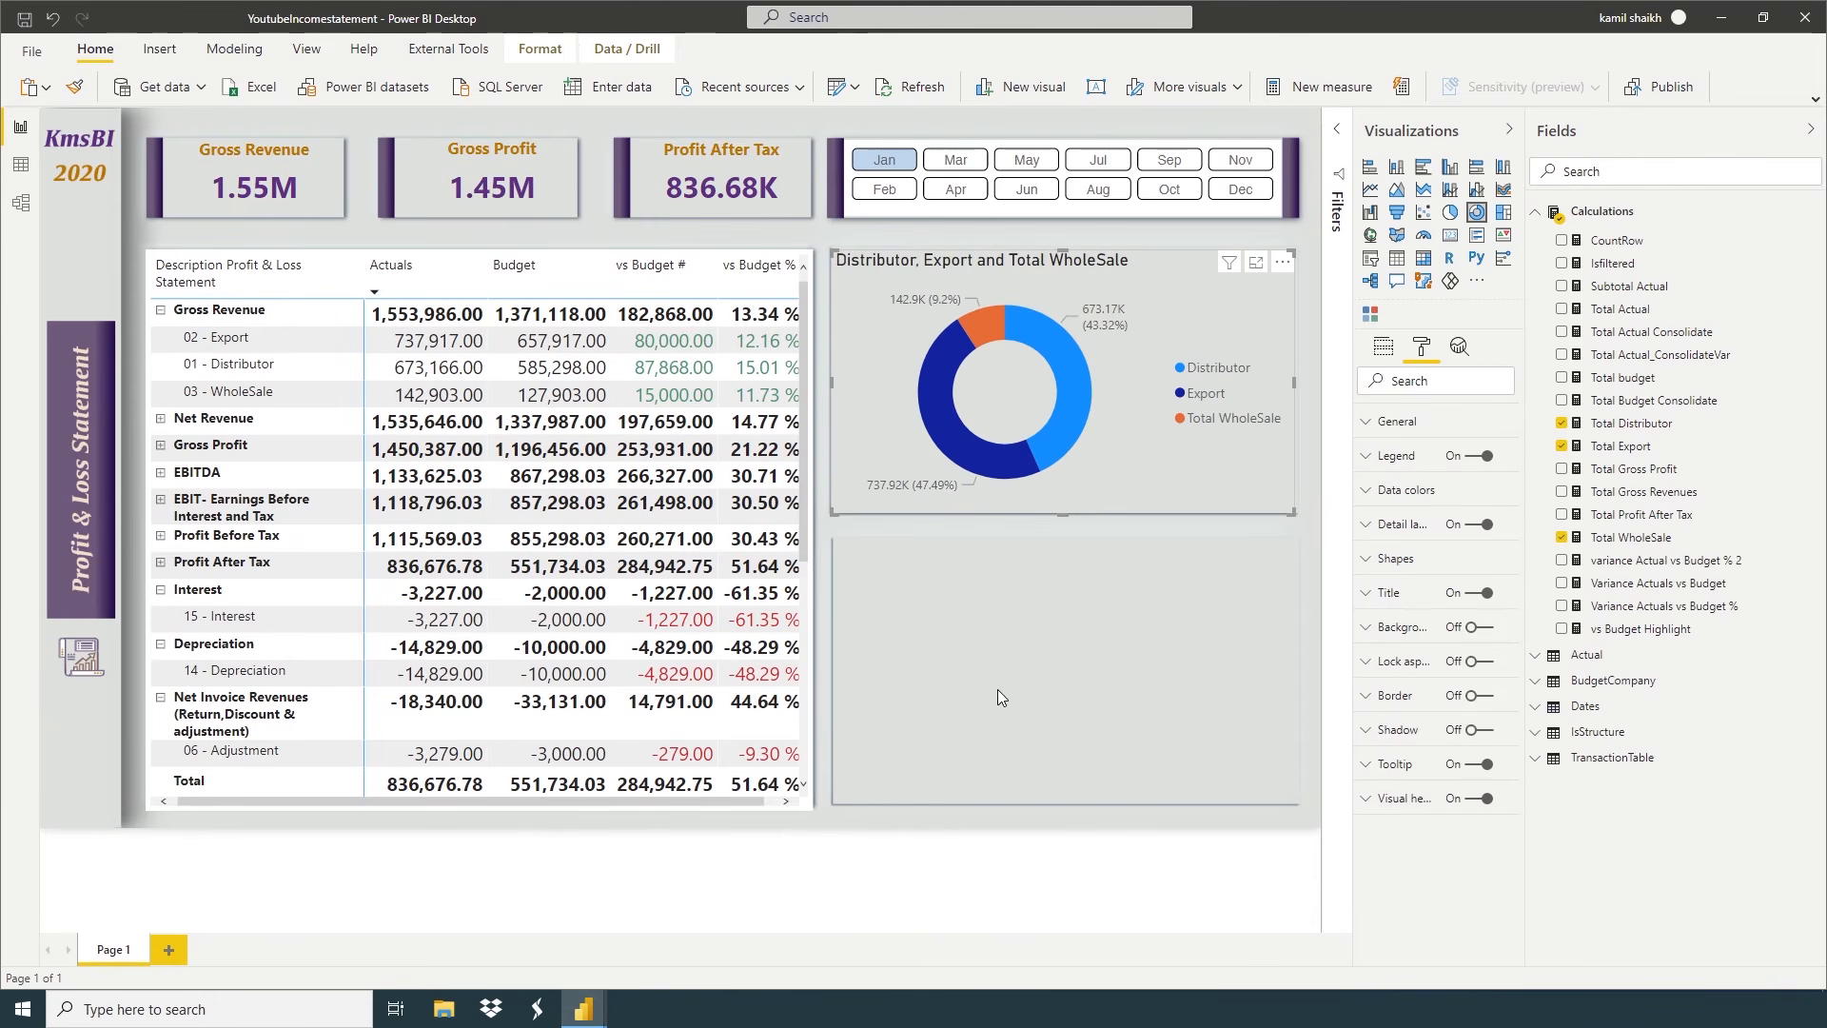
Insert a line and stacked column chart and fit it to the lower empty frame under the donut
left_click(1163, 664)
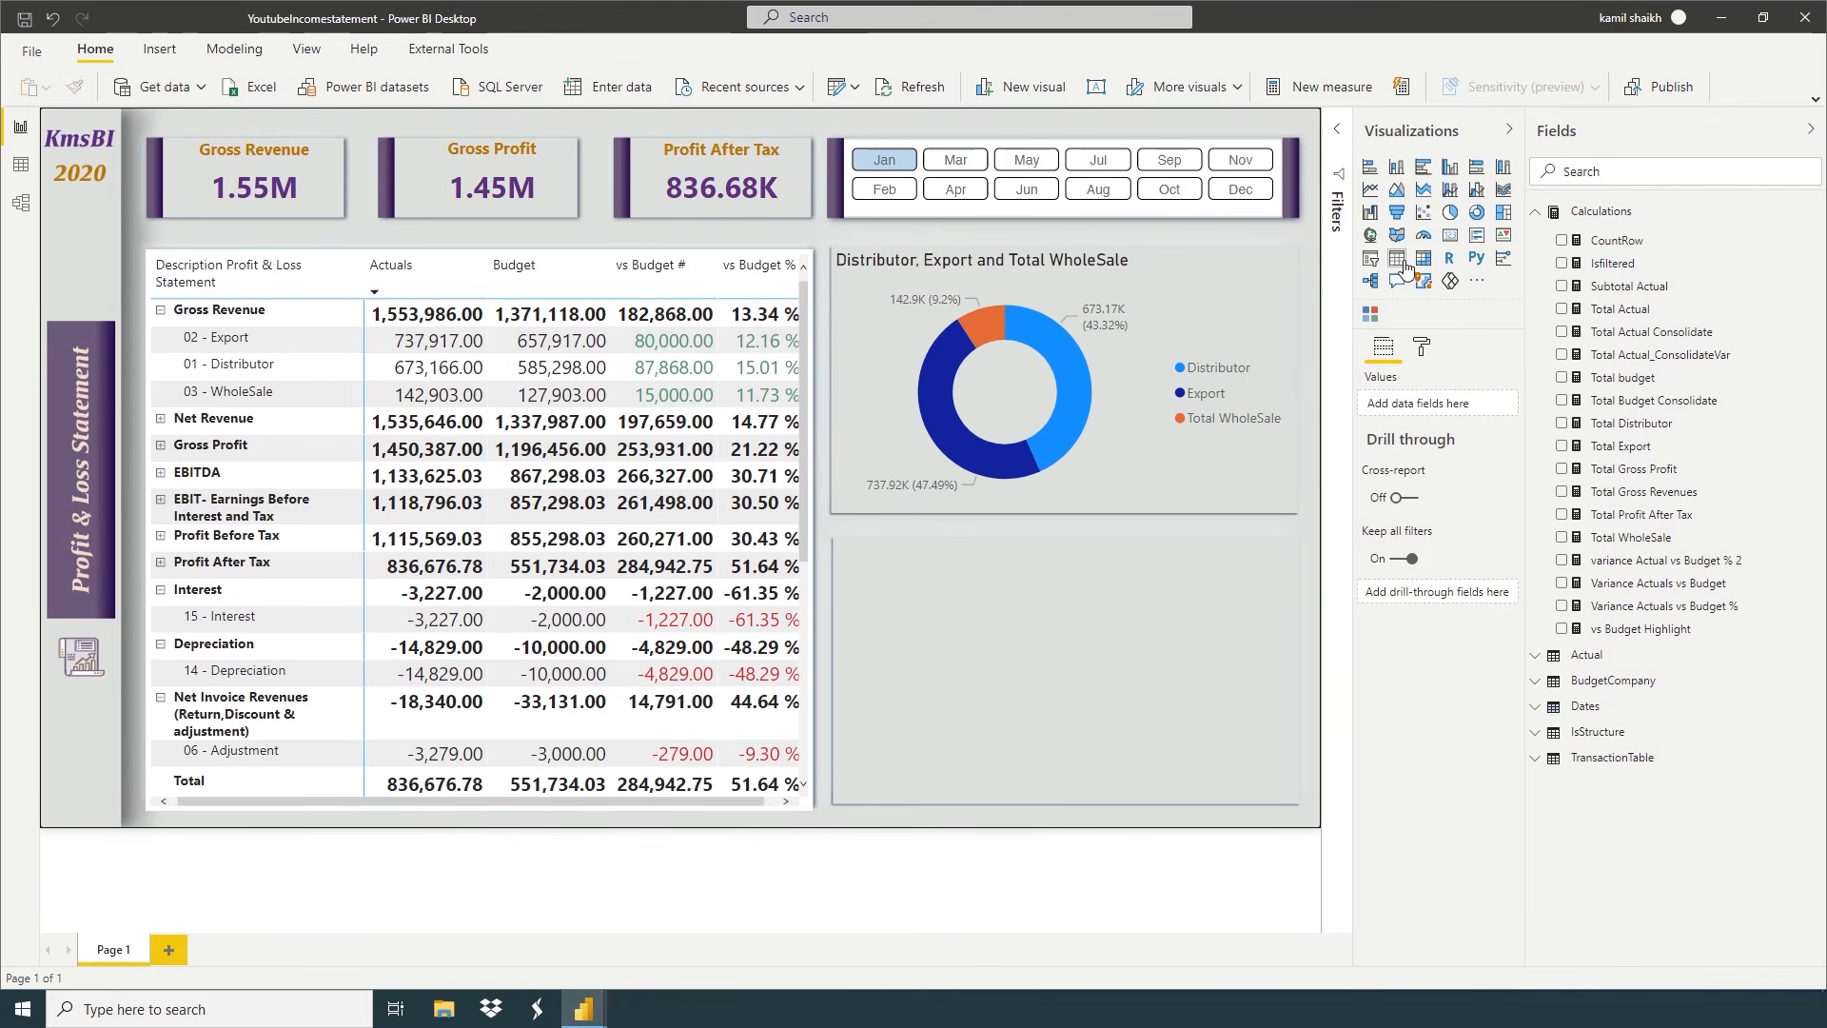
left_click(1450, 193)
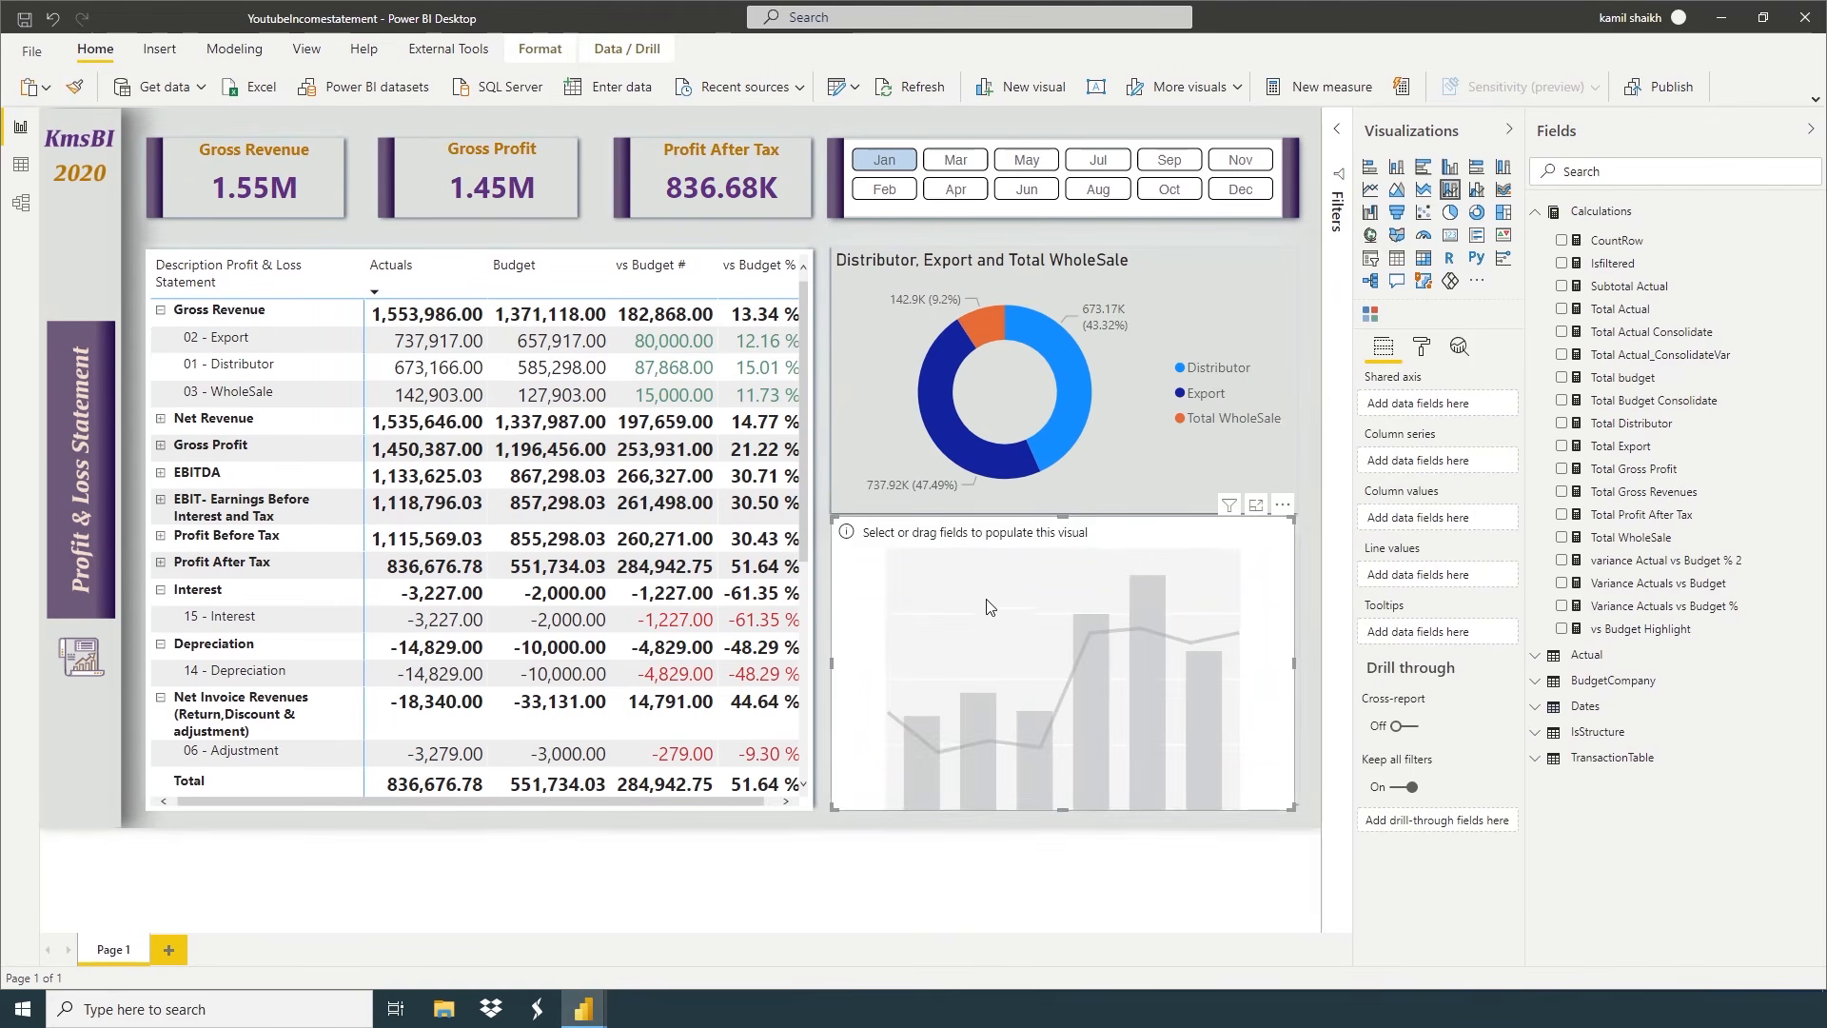
left_click_drag(1054, 538, 1064, 552)
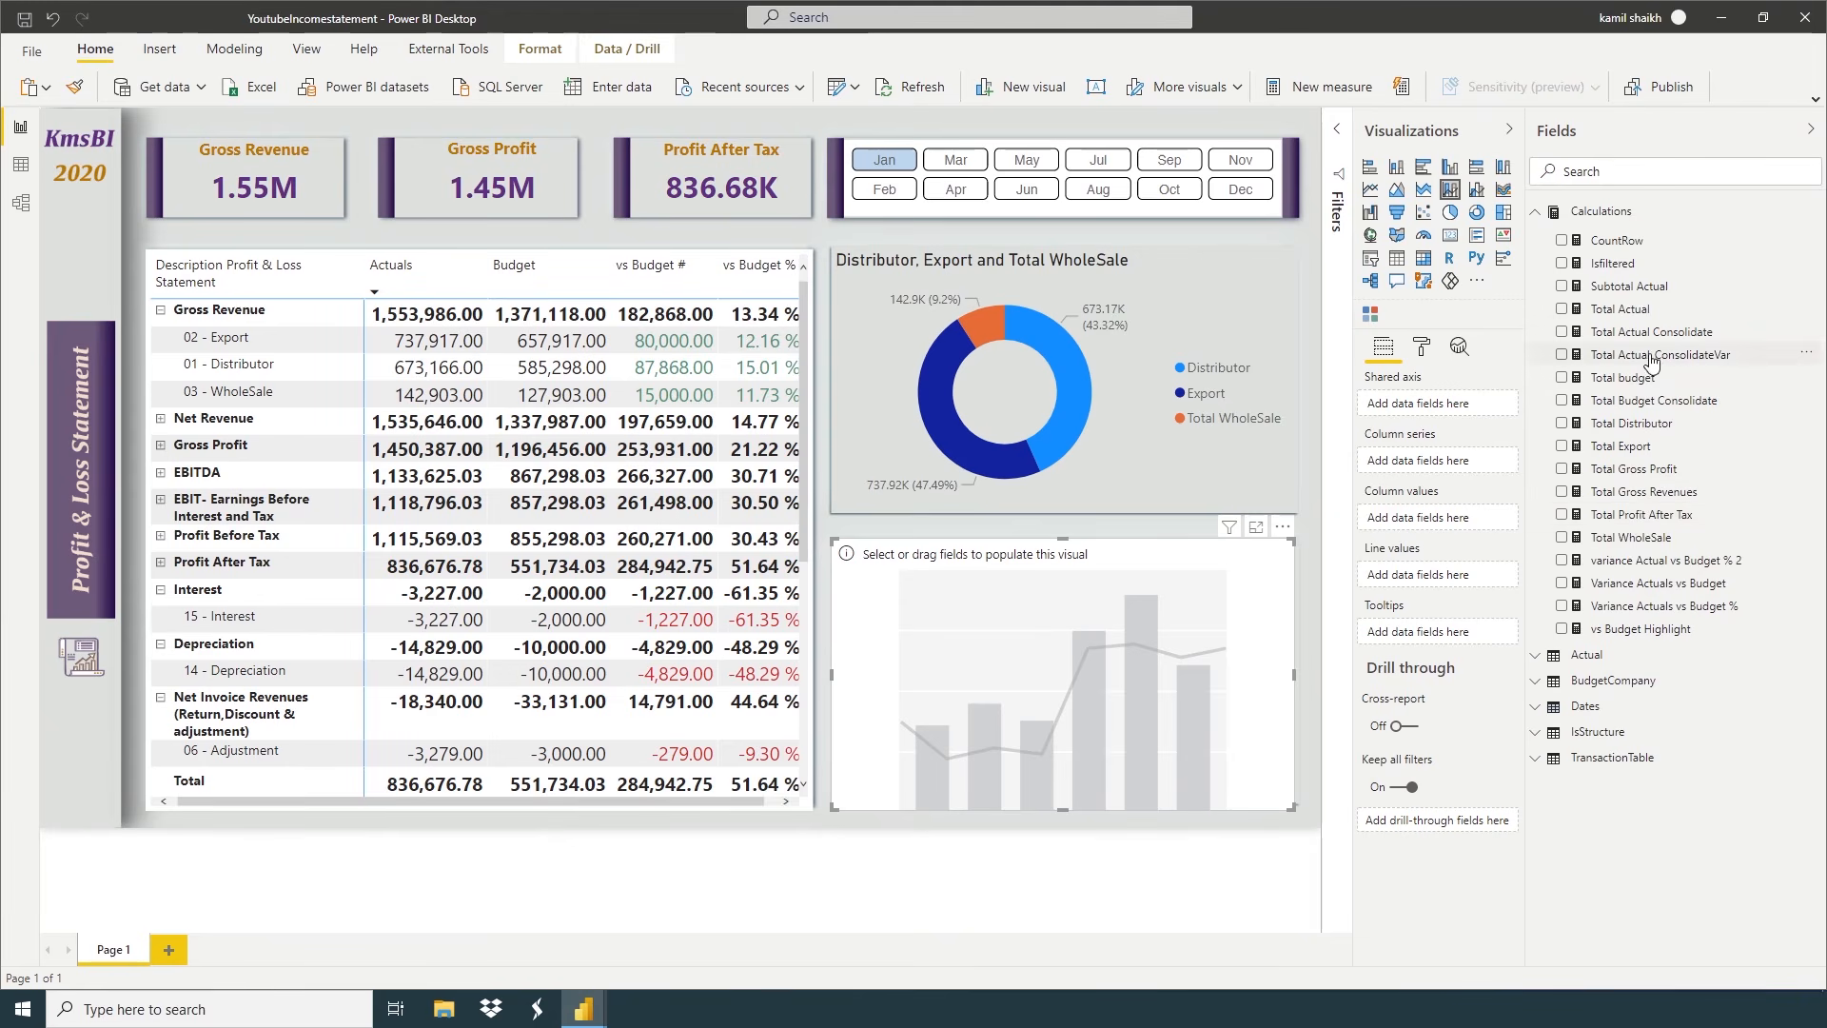
Add Total Actual_ConsolidateVar and Total Budget Consolidate as the combo chart's column values, and collapse the field list
left_click_drag(1650, 362, 1427, 526)
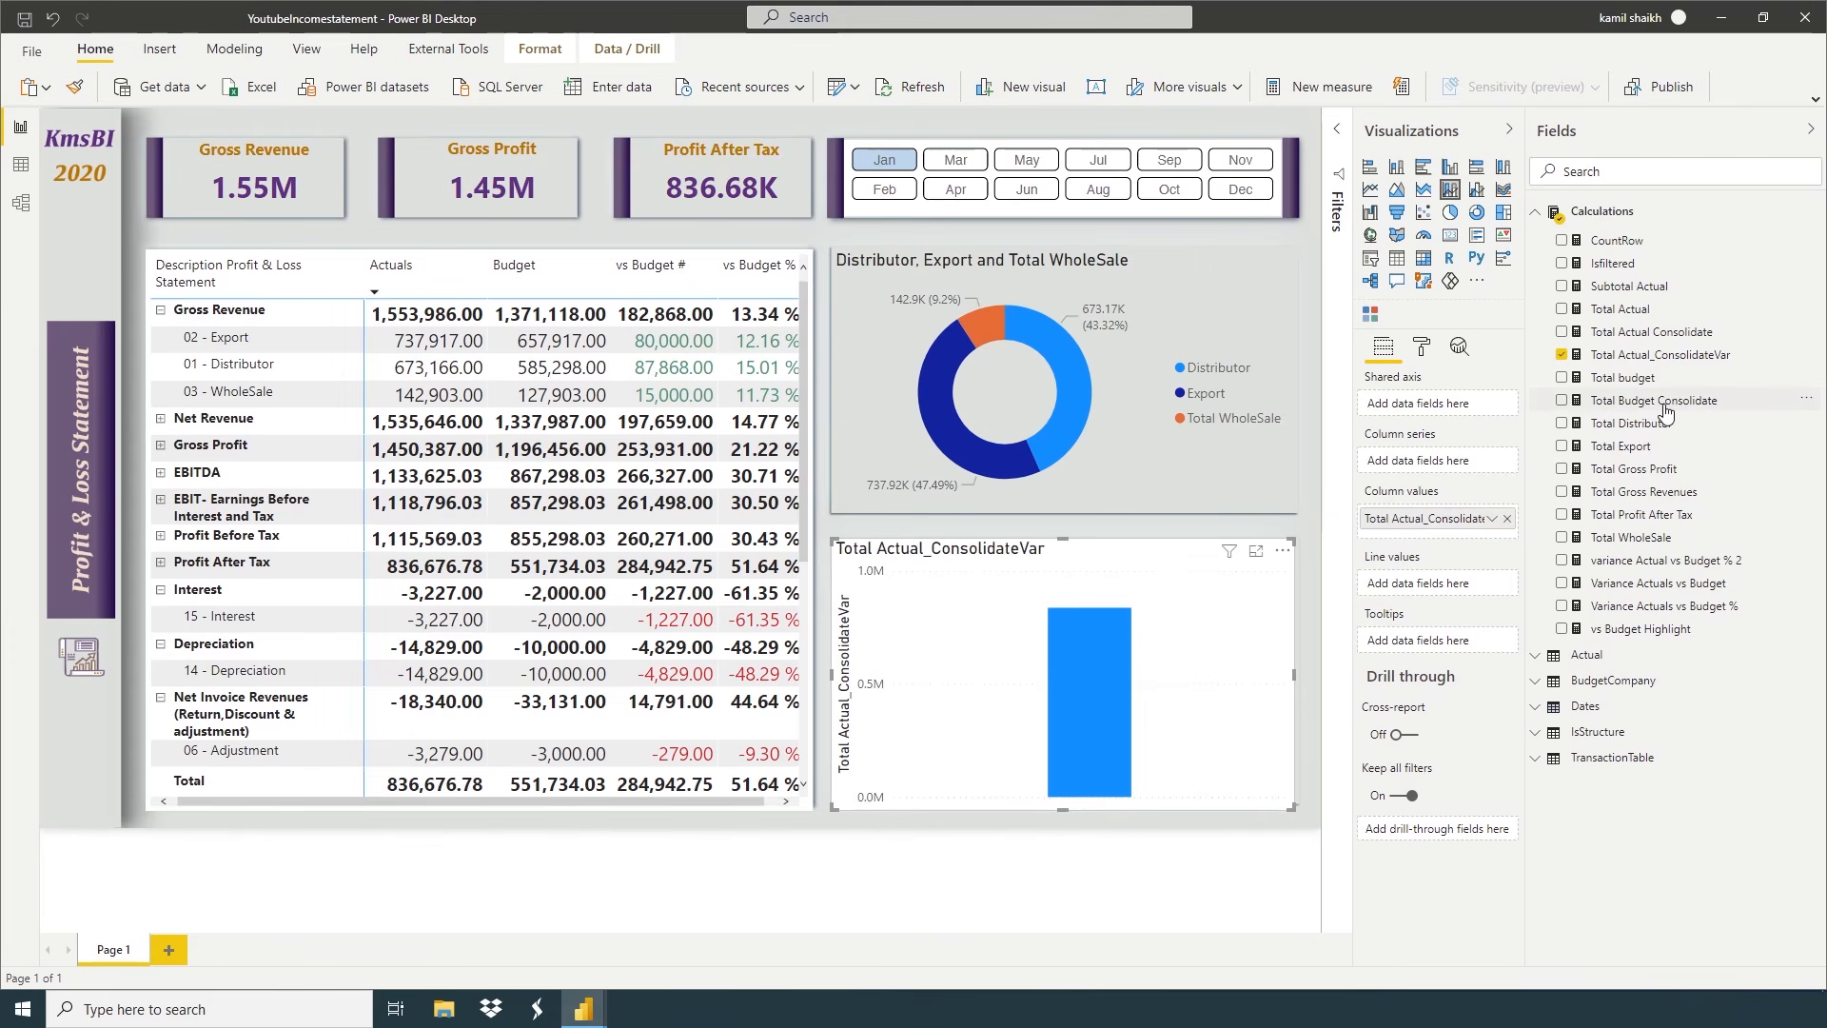
left_click_drag(1665, 411, 1435, 542)
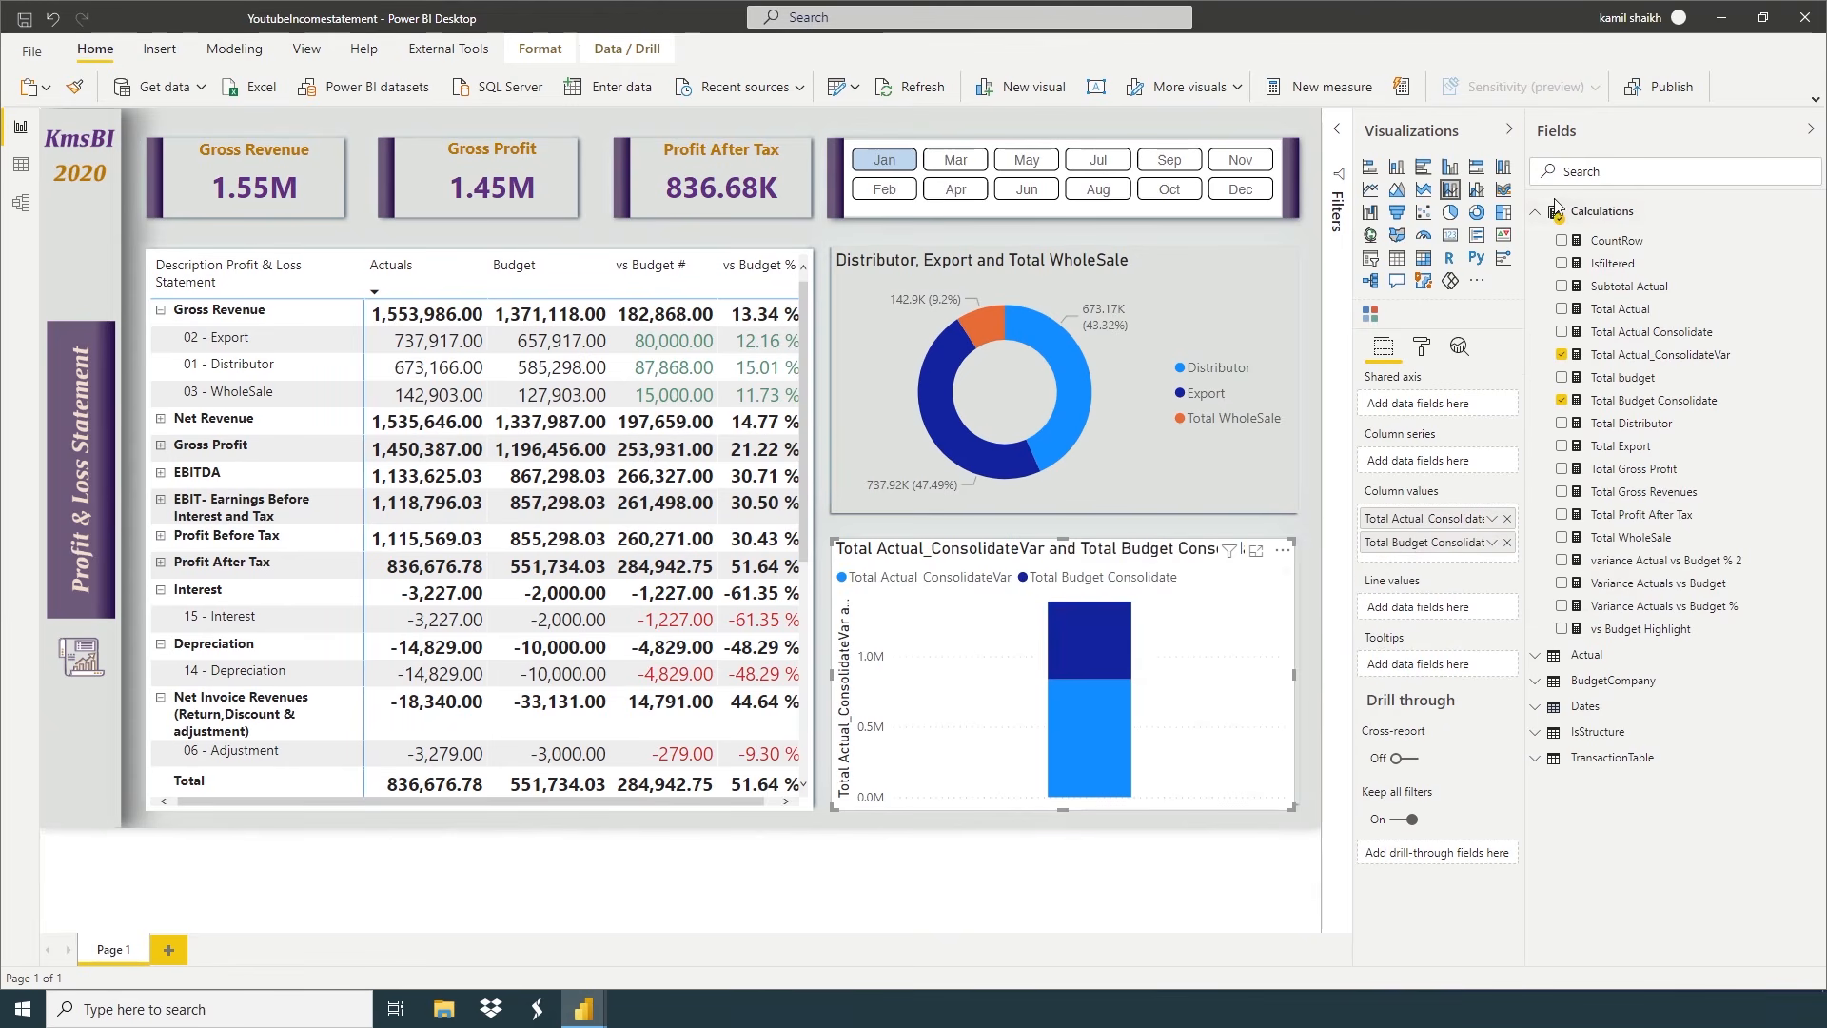
left_click(1808, 130)
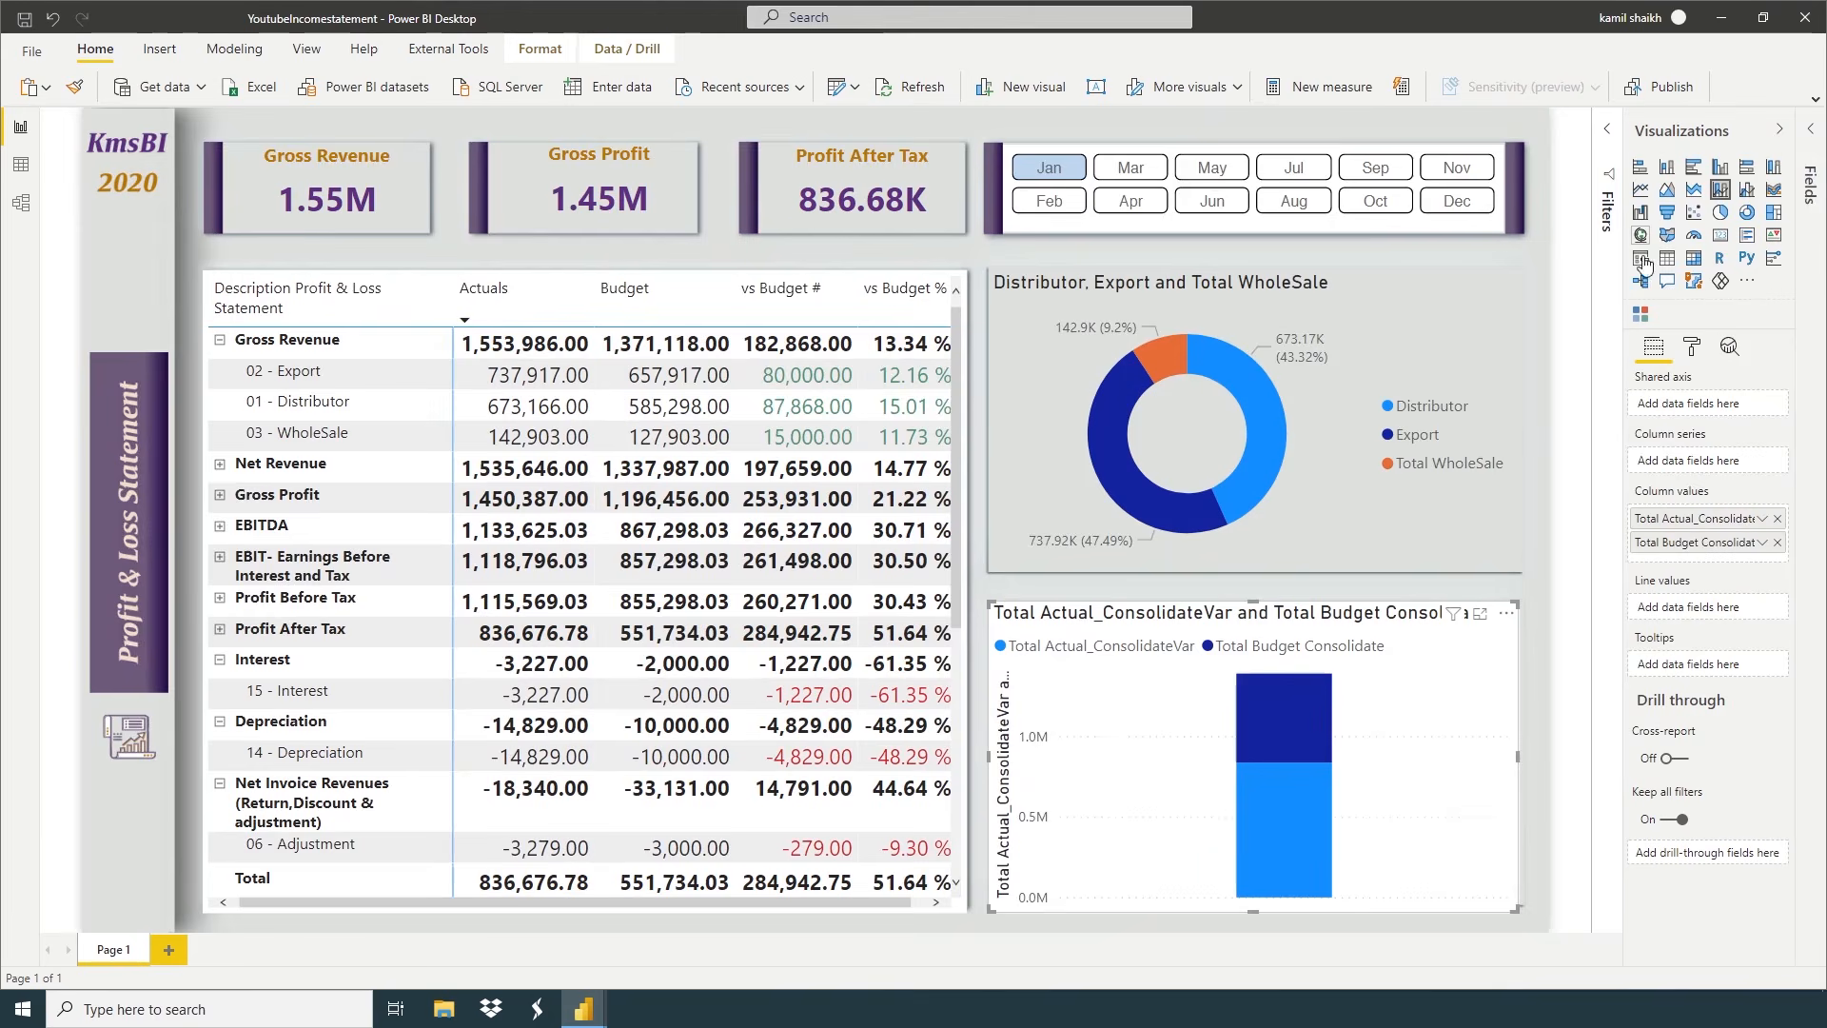
Add Month from the Dates table as the combo chart's shared axis and dismiss the table's formula
left_click(1810, 130)
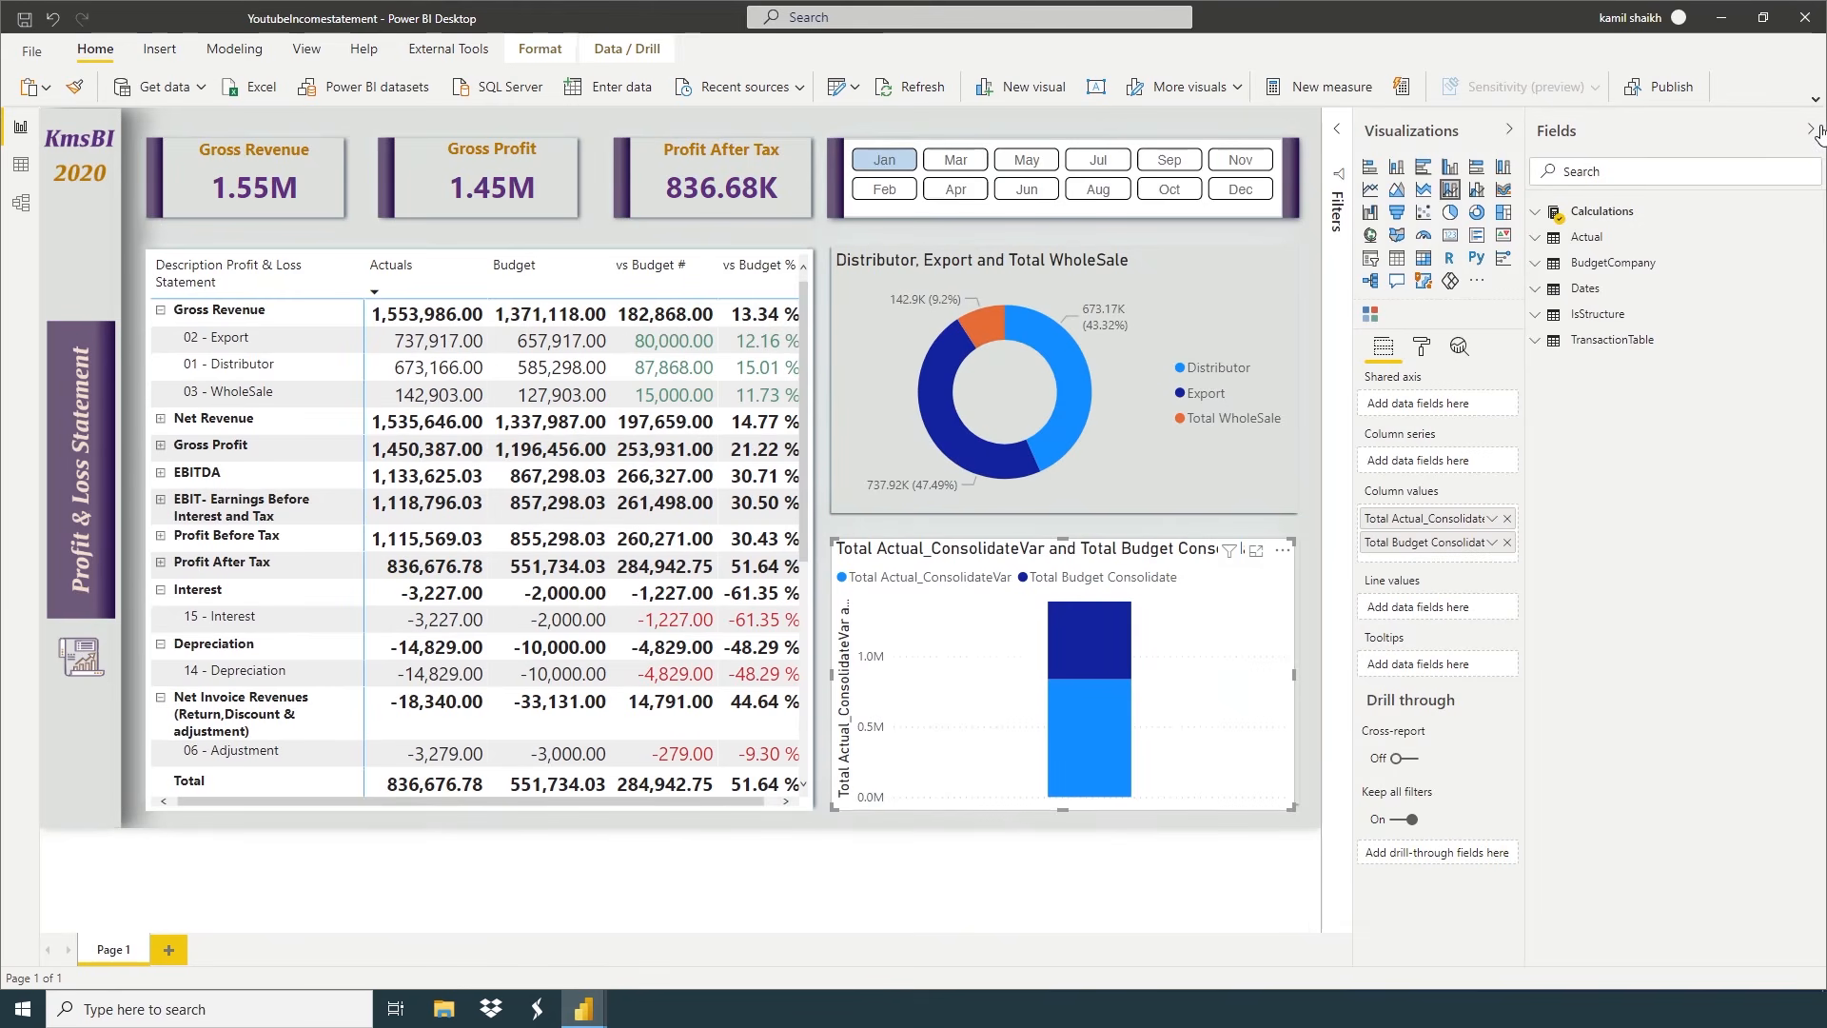
left_click(1585, 289)
left_click_drag(1595, 341, 1423, 413)
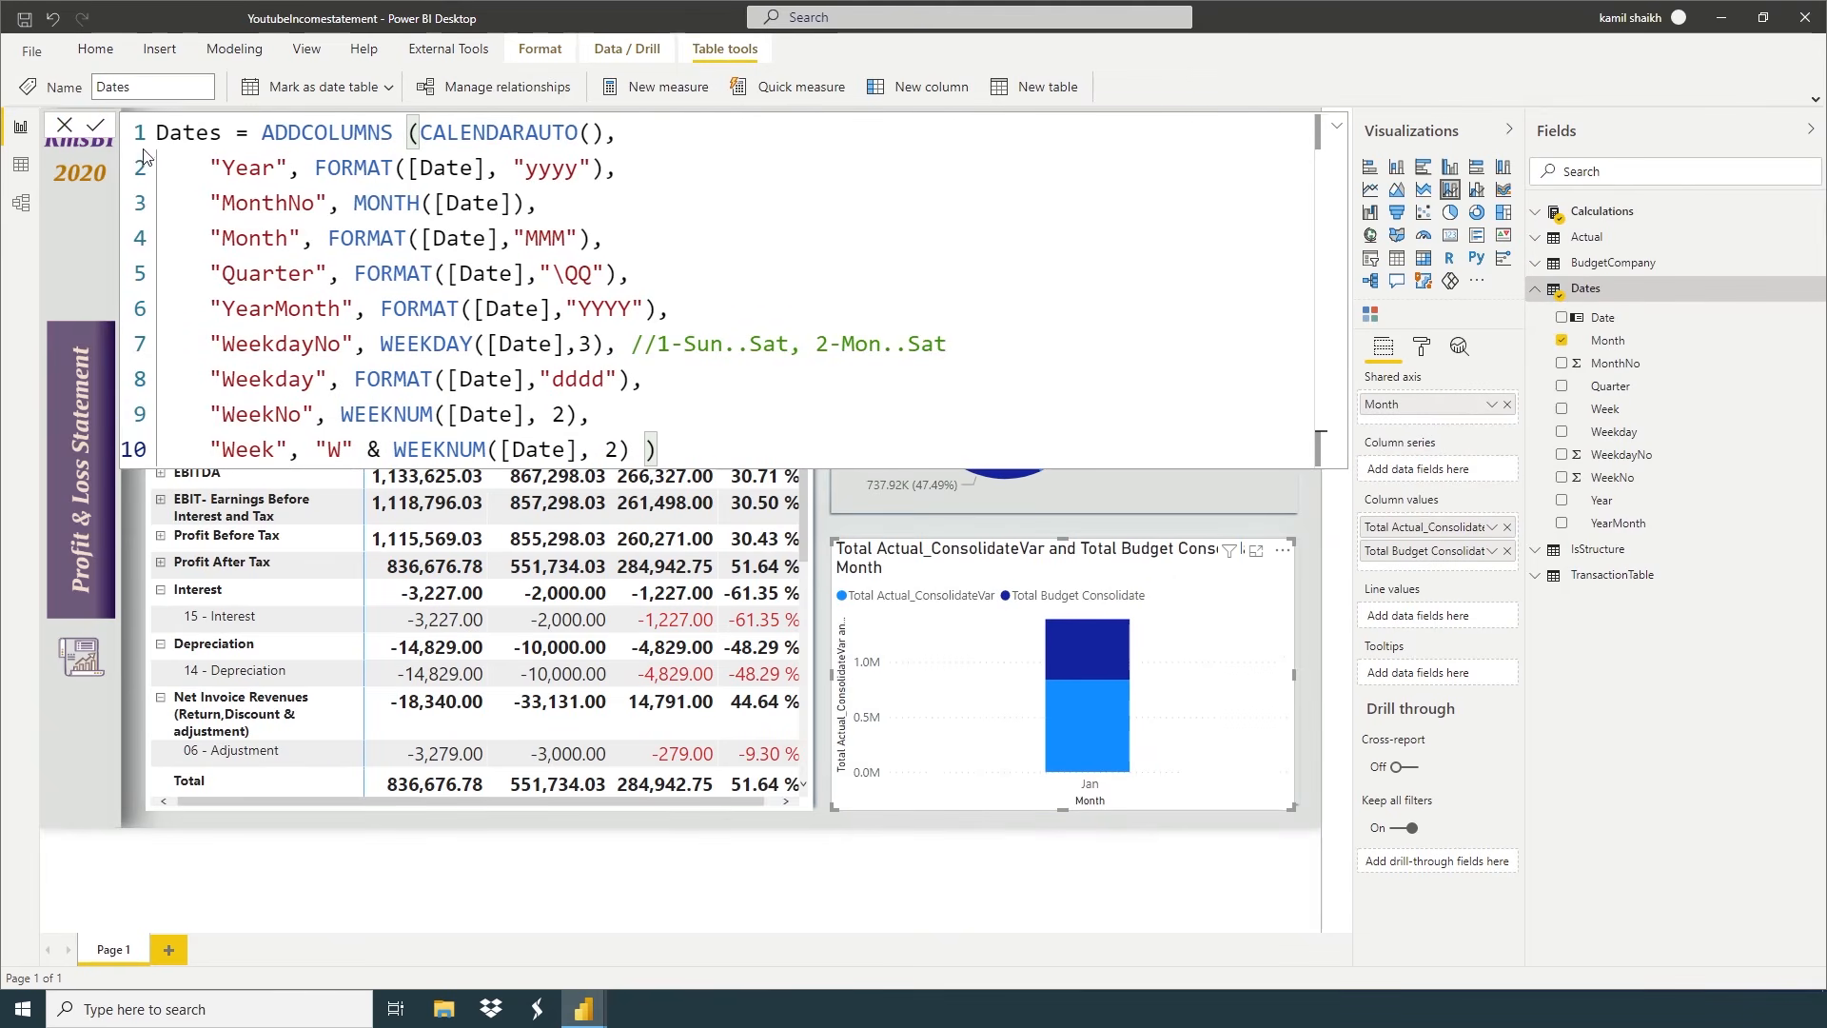
left_click(65, 127)
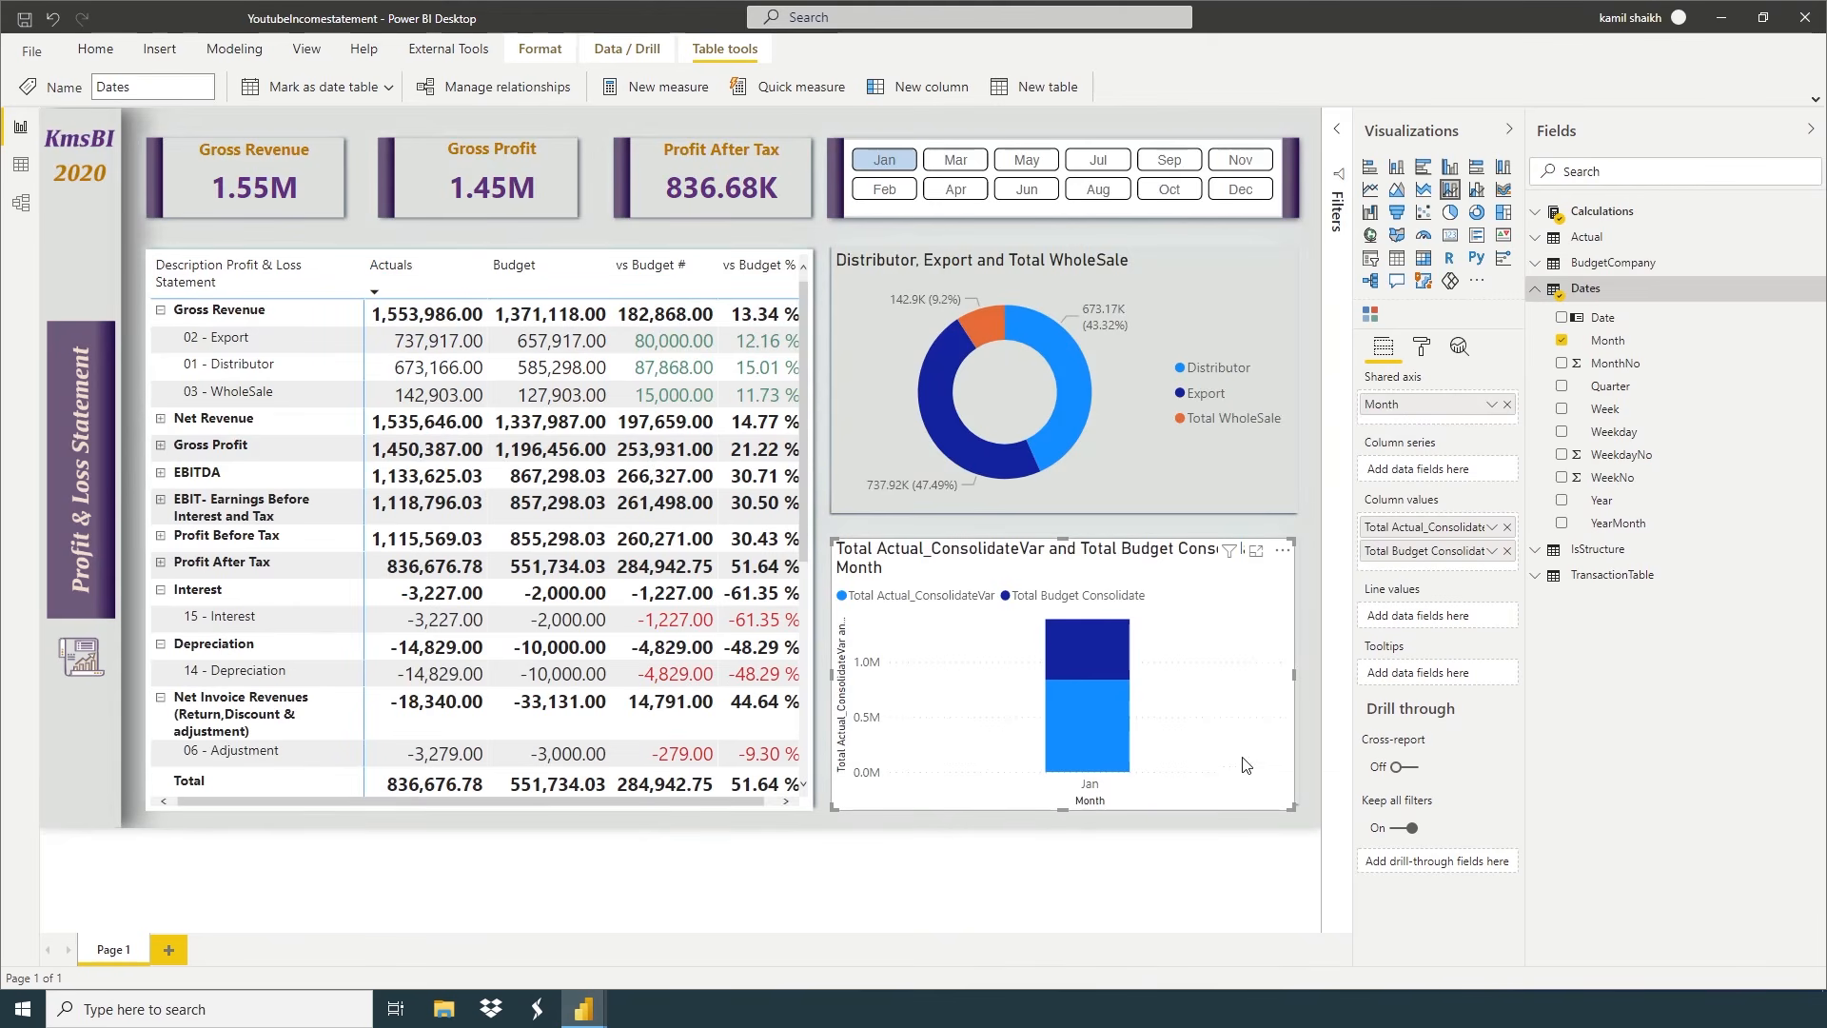
Clear the Jan selection in the month slicer, collapse the field list and reselect the combo chart
left_click(892, 163)
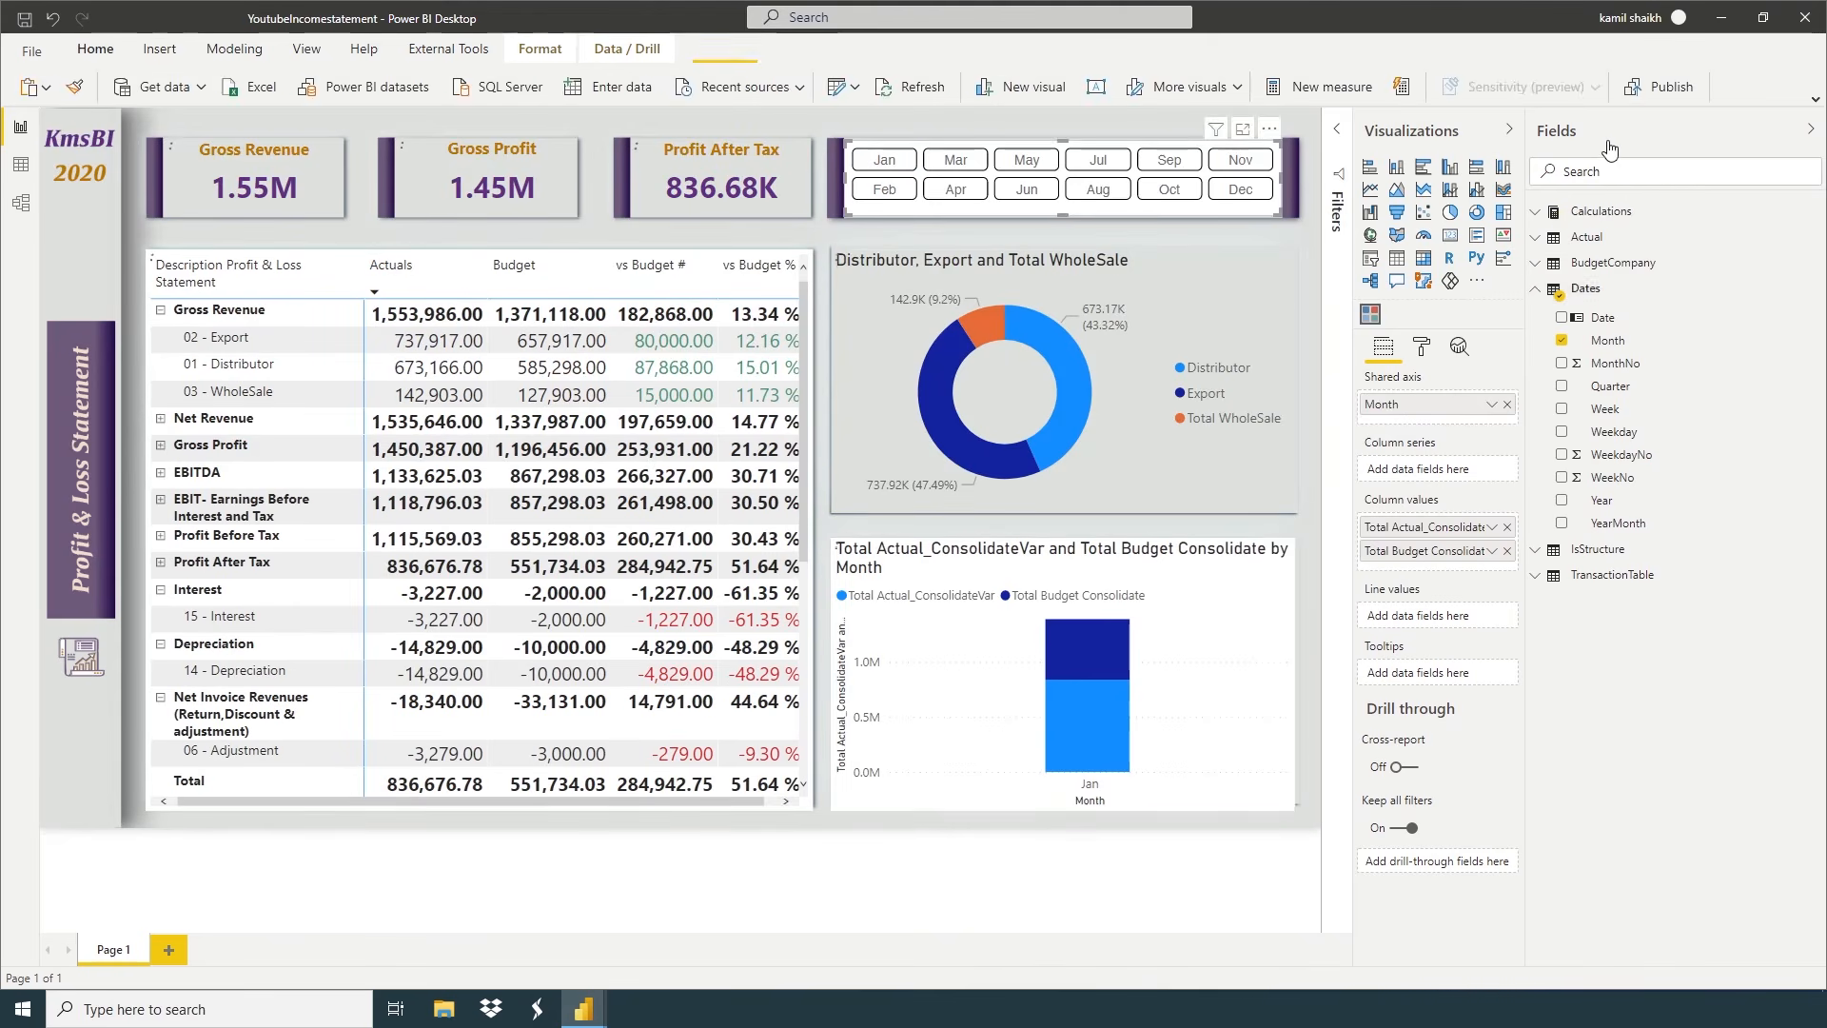
left_click(1808, 143)
left_click(1442, 639)
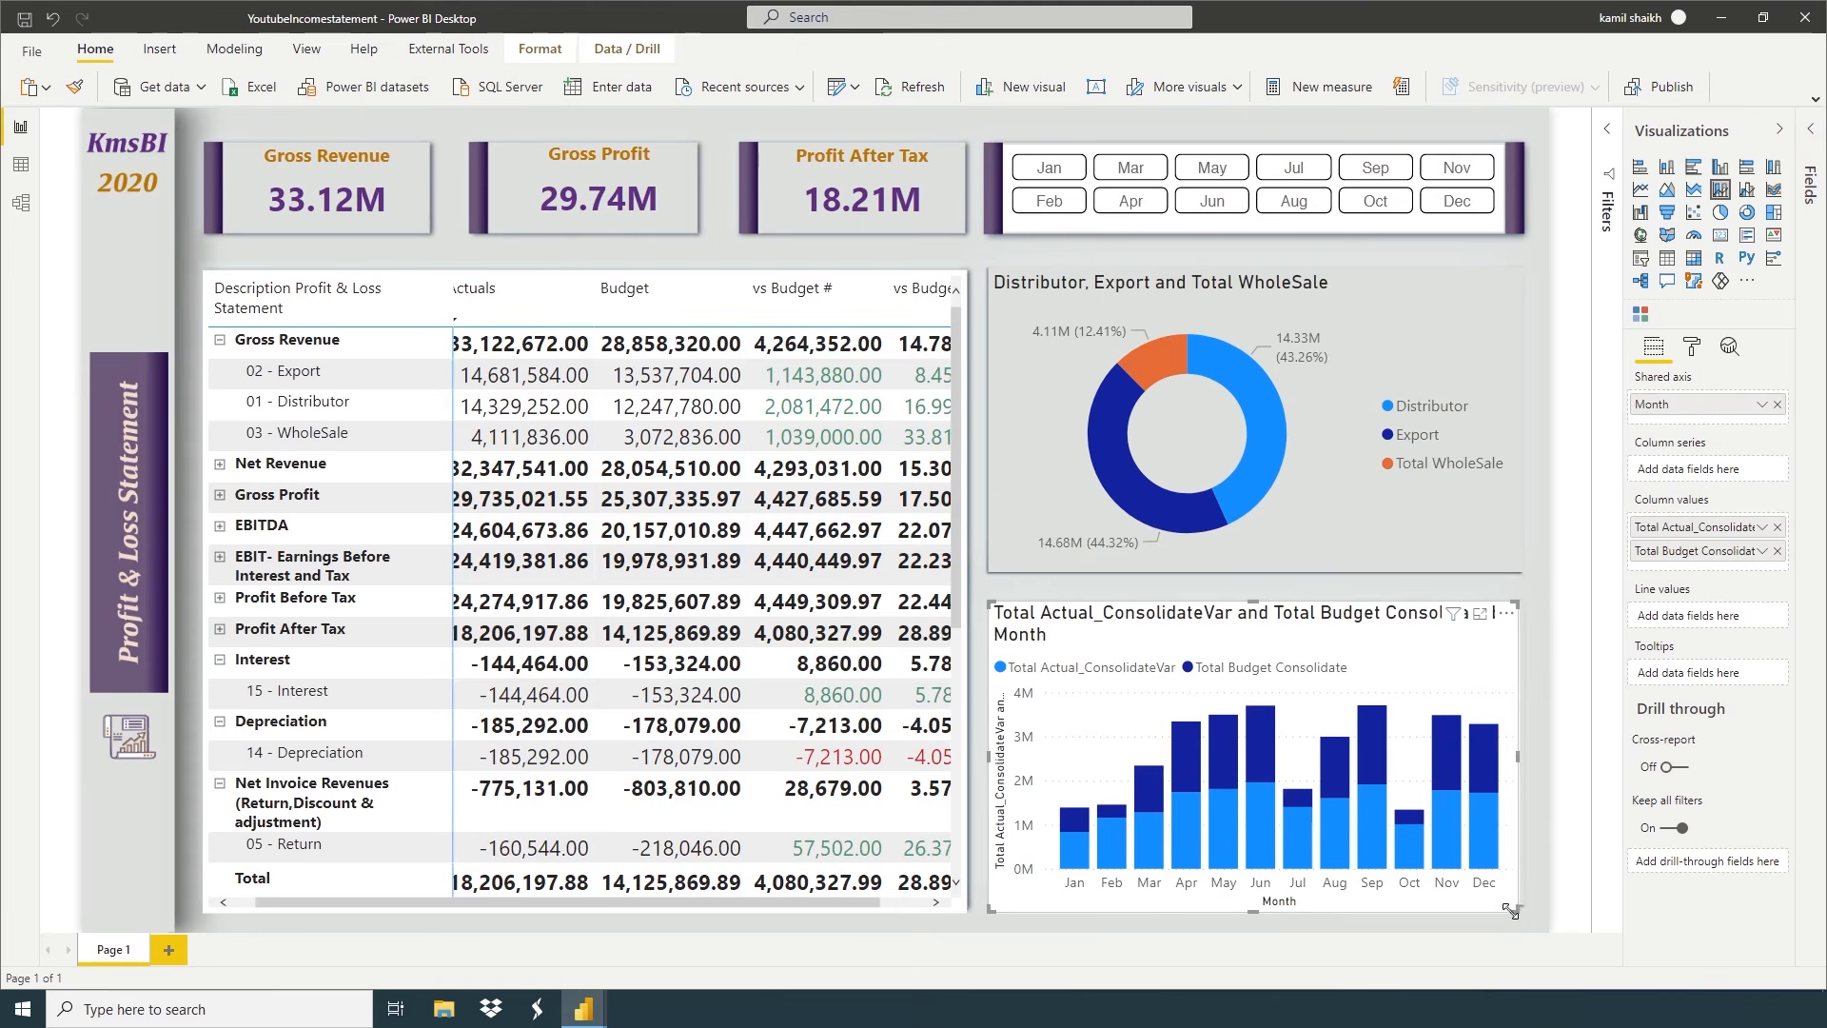
Resize the combo chart to fit its frame and turn off its background
left_click_drag(1511, 911, 1521, 904)
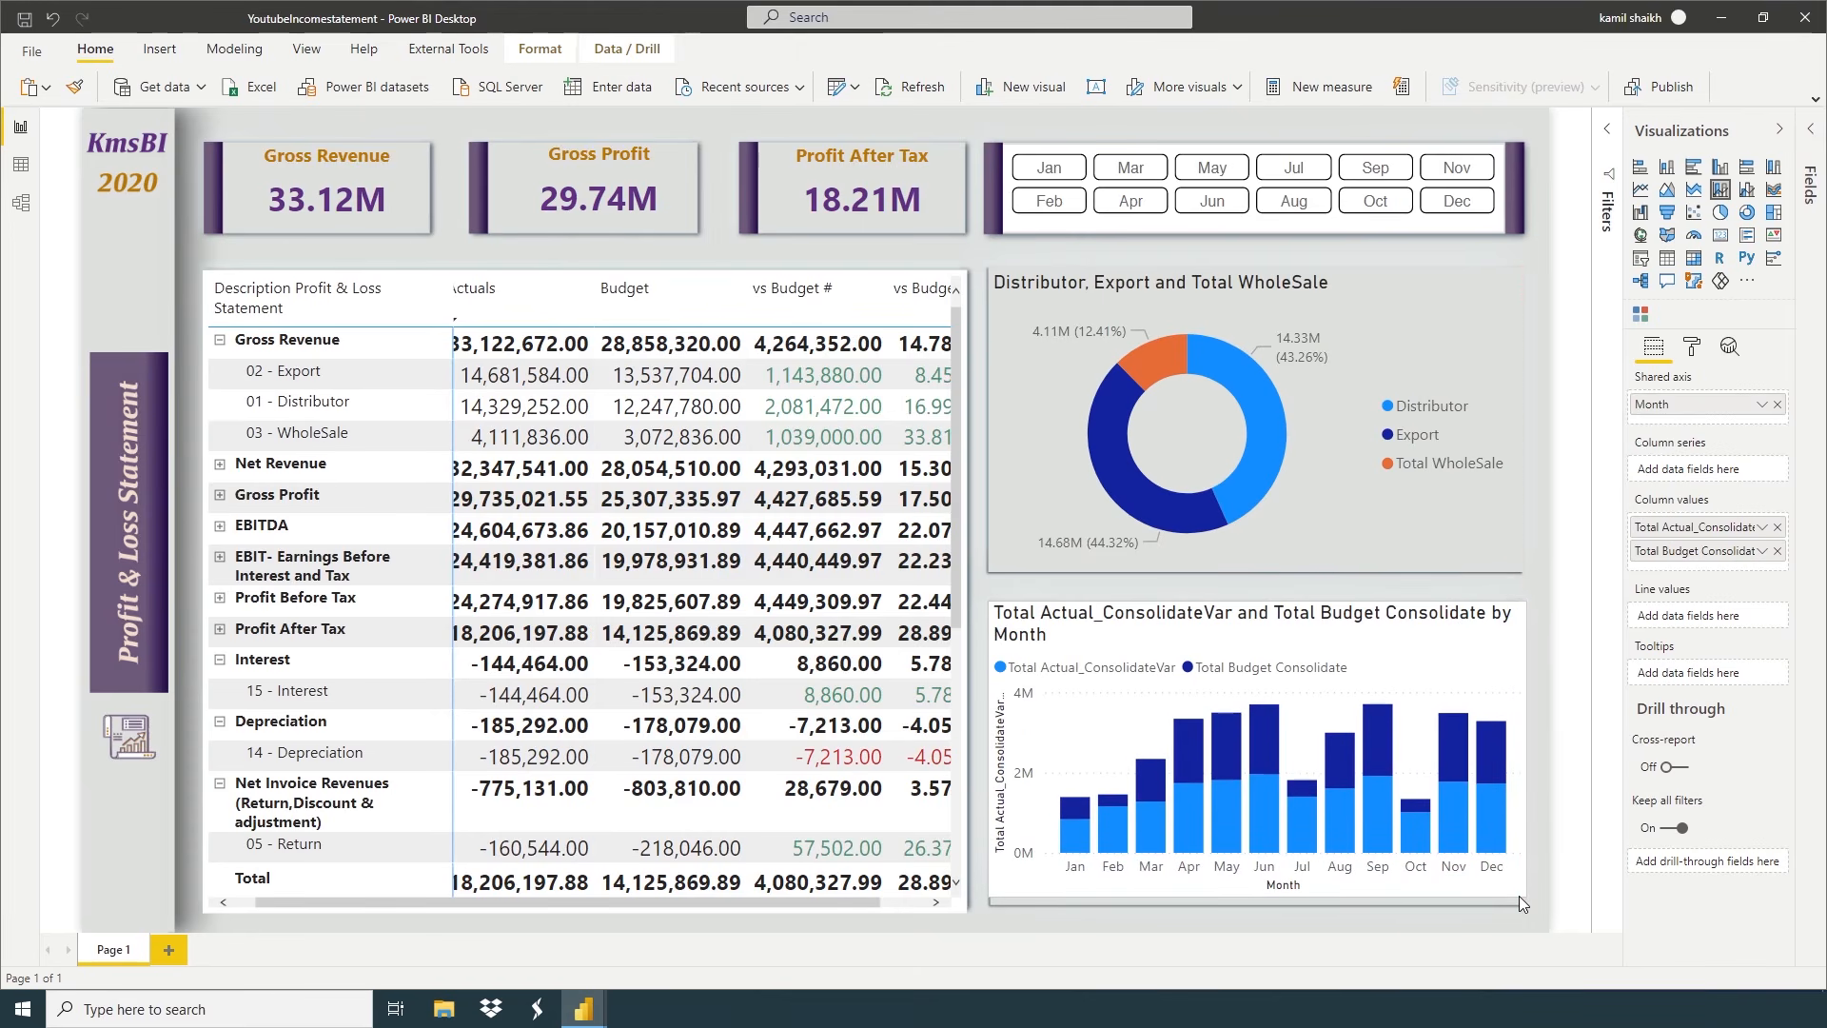
left_click(1691, 347)
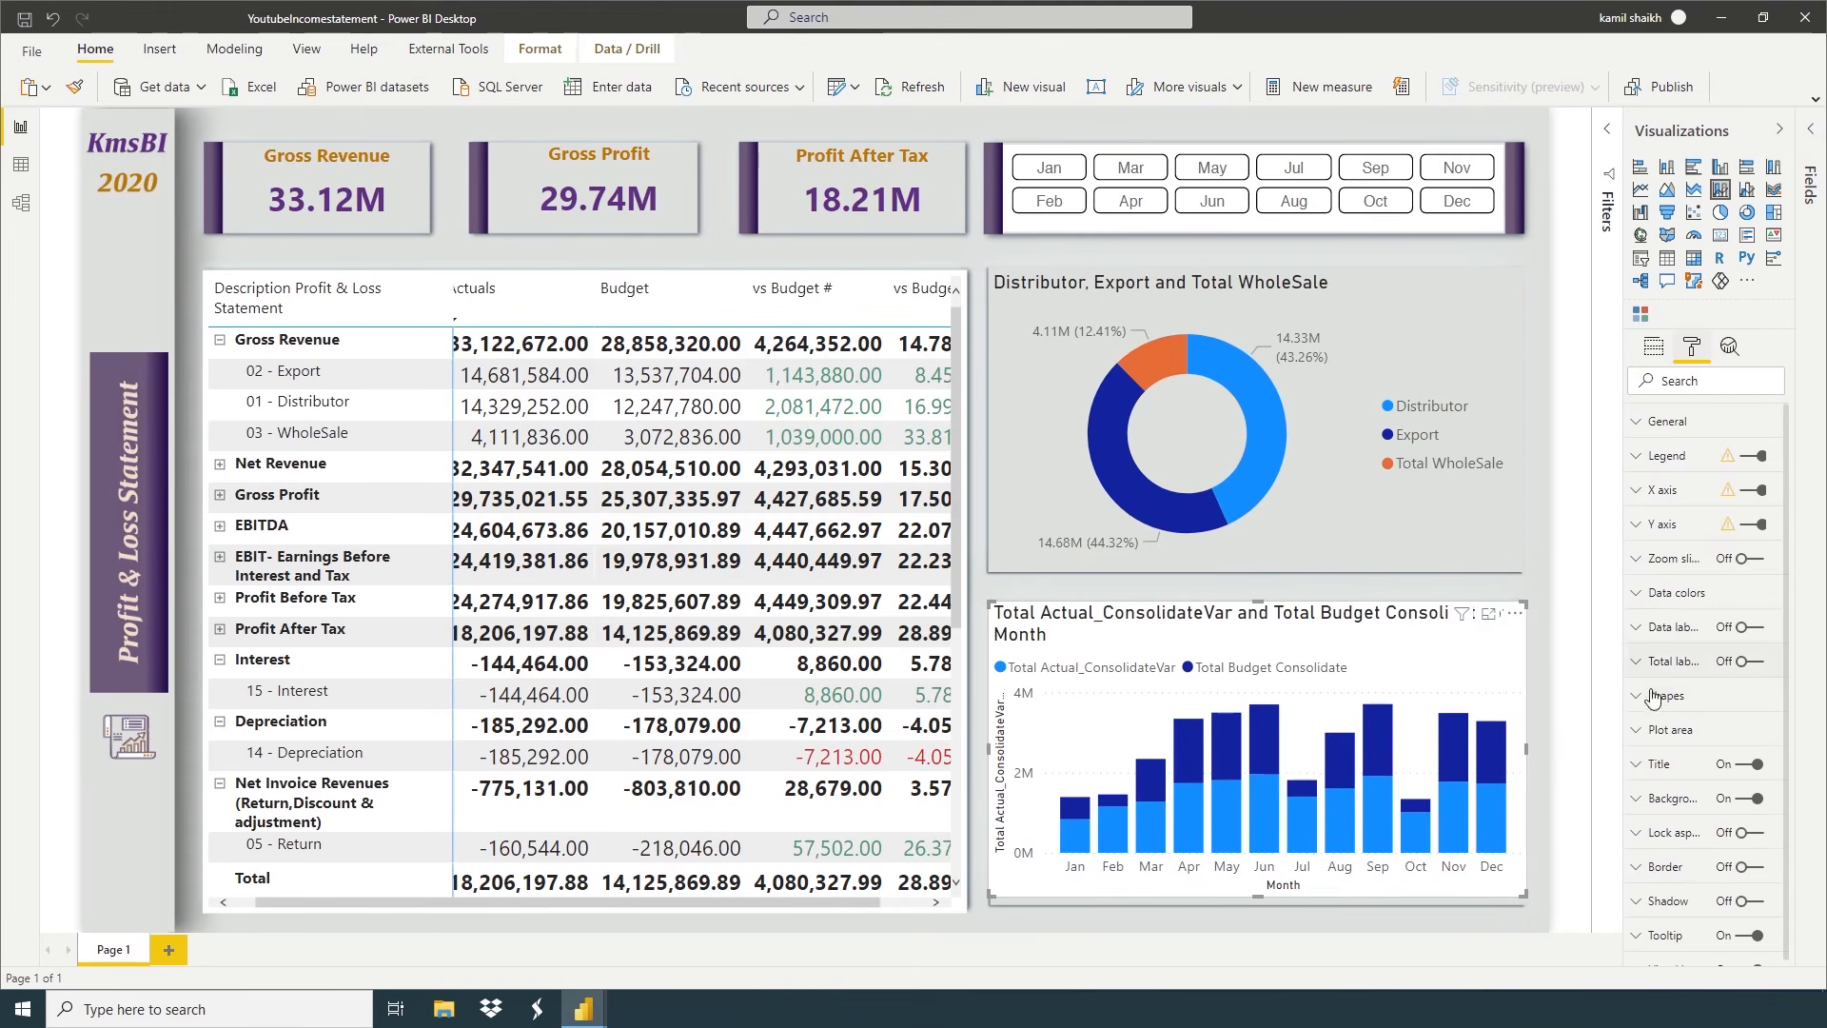
left_click(1746, 798)
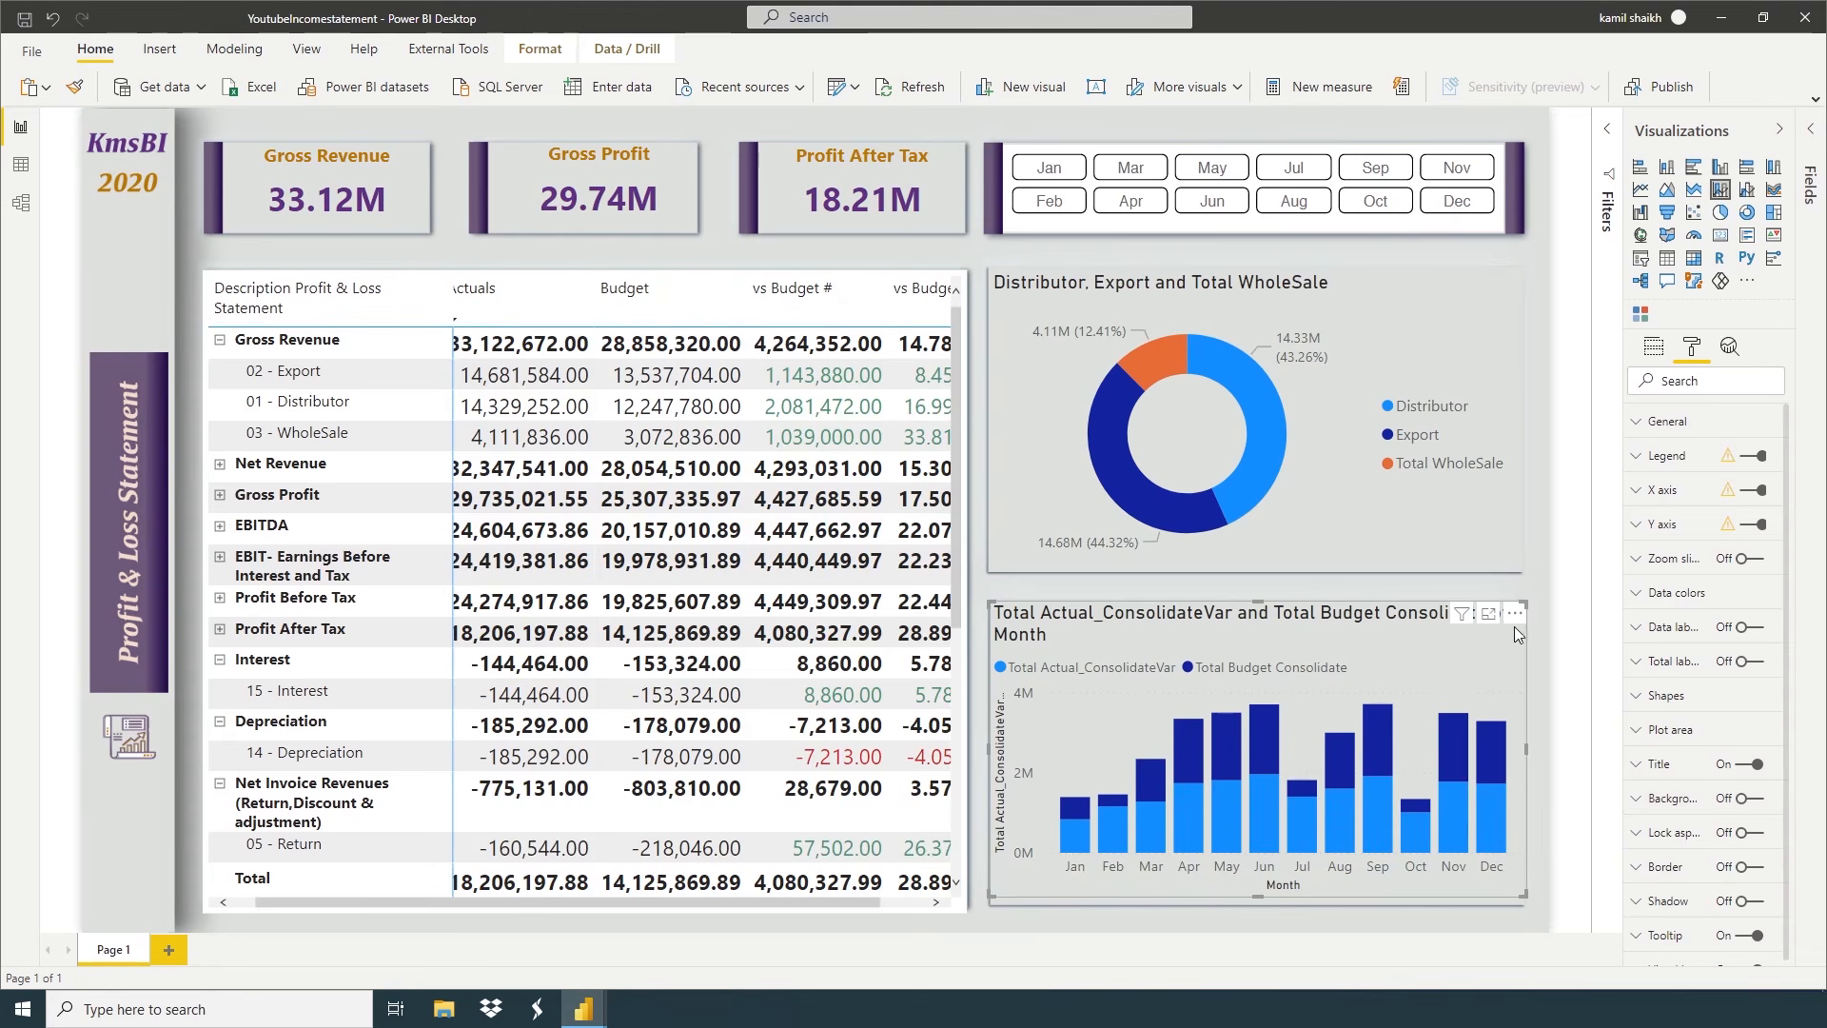
Rename the combo chart's two column values as Actual and Budget for this visual, and adjust the chart's upper edge within its frame
left_click(1653, 350)
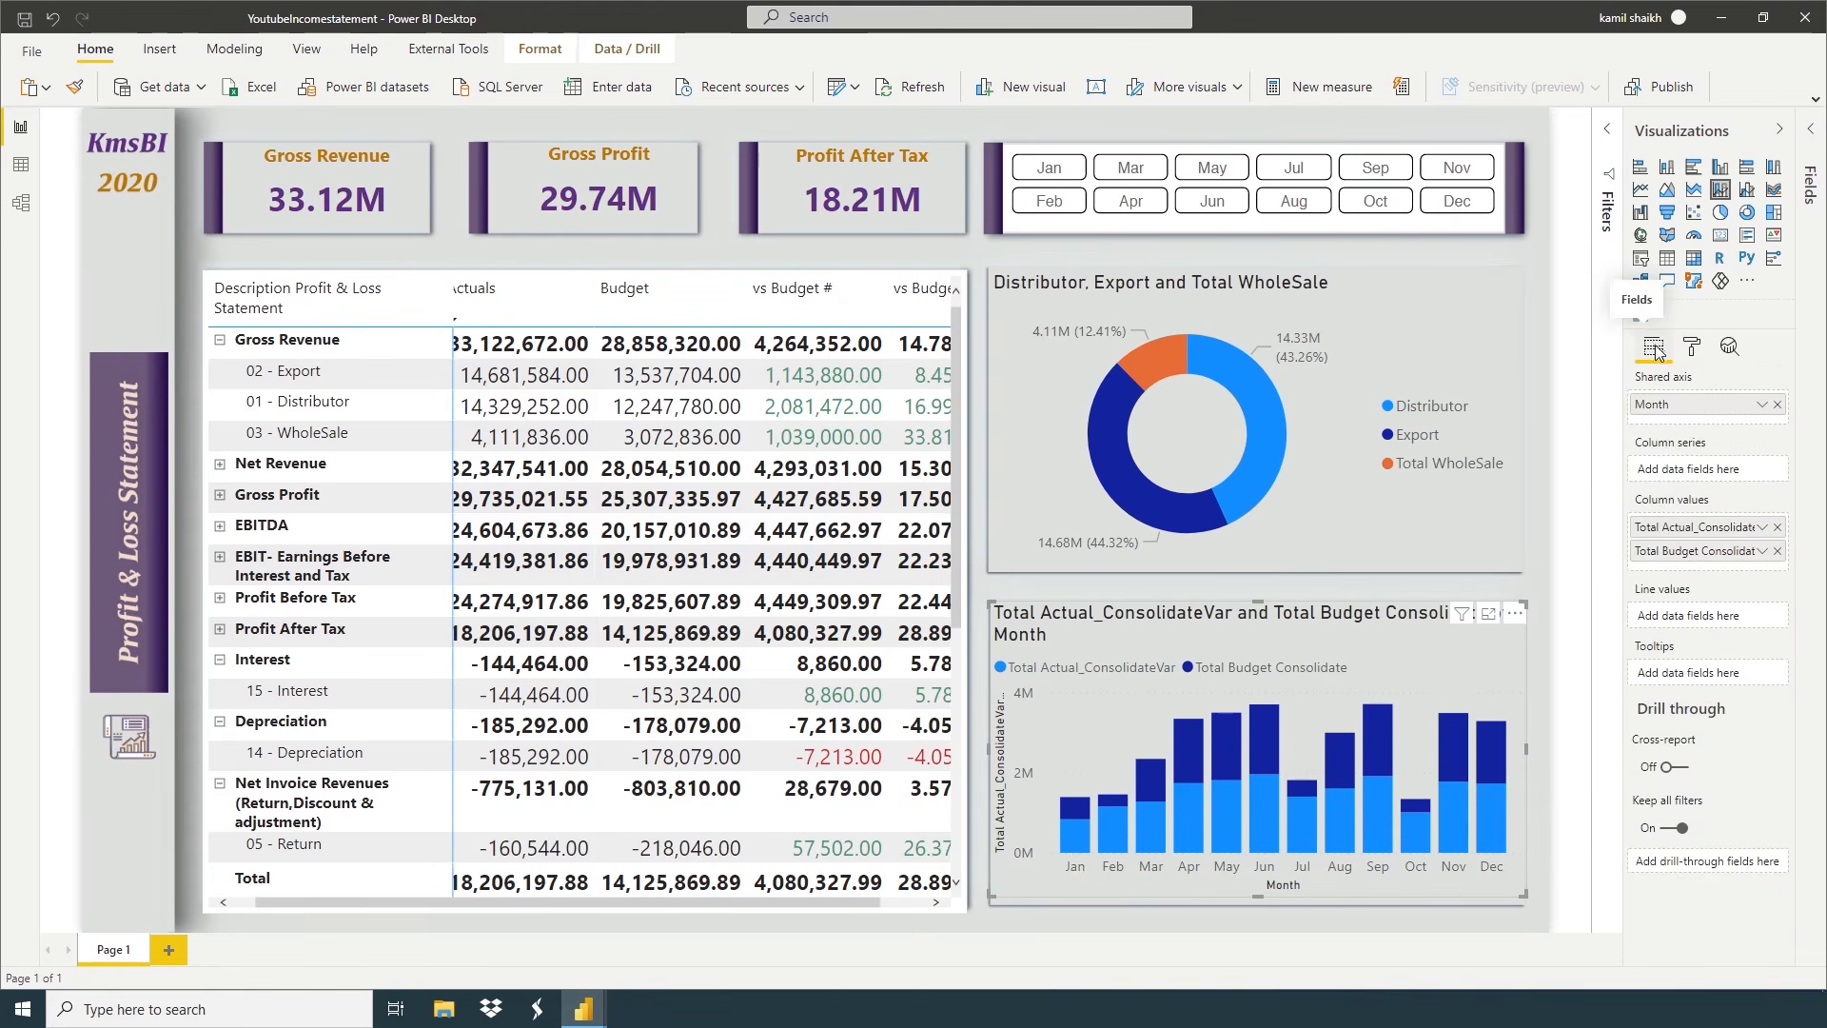
double_click(1695, 527)
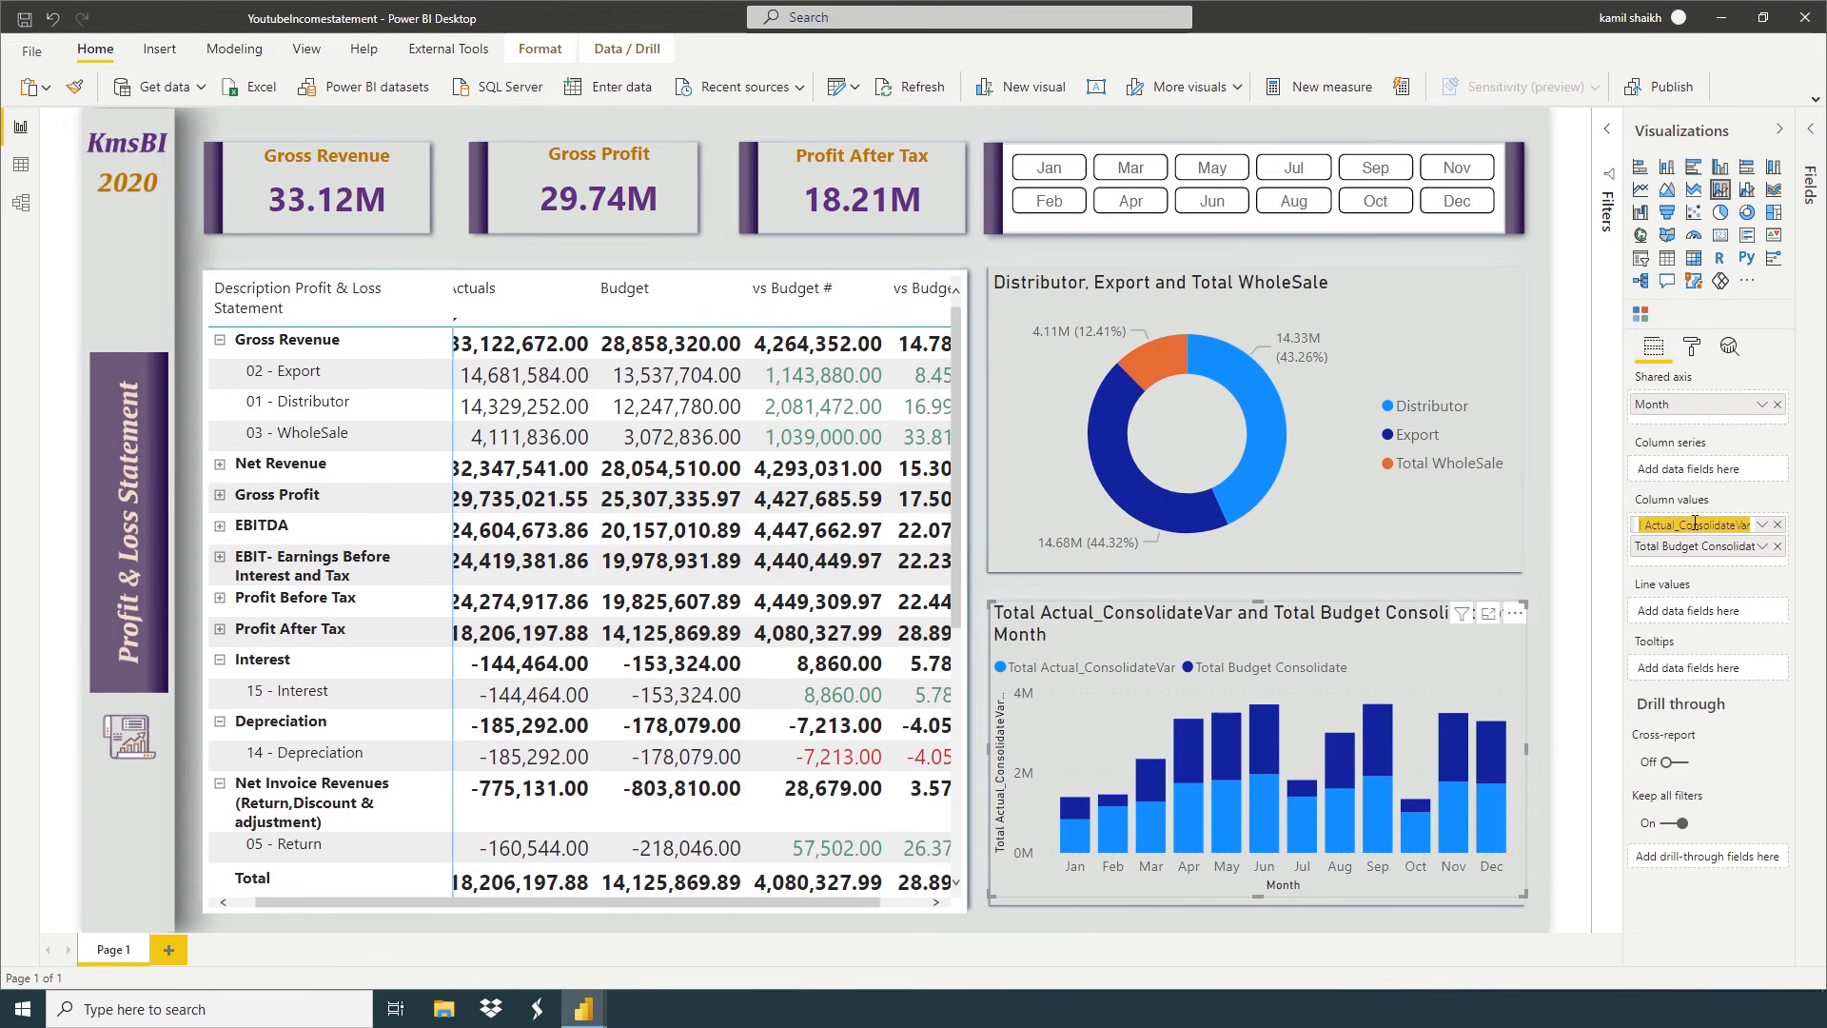
type("A")
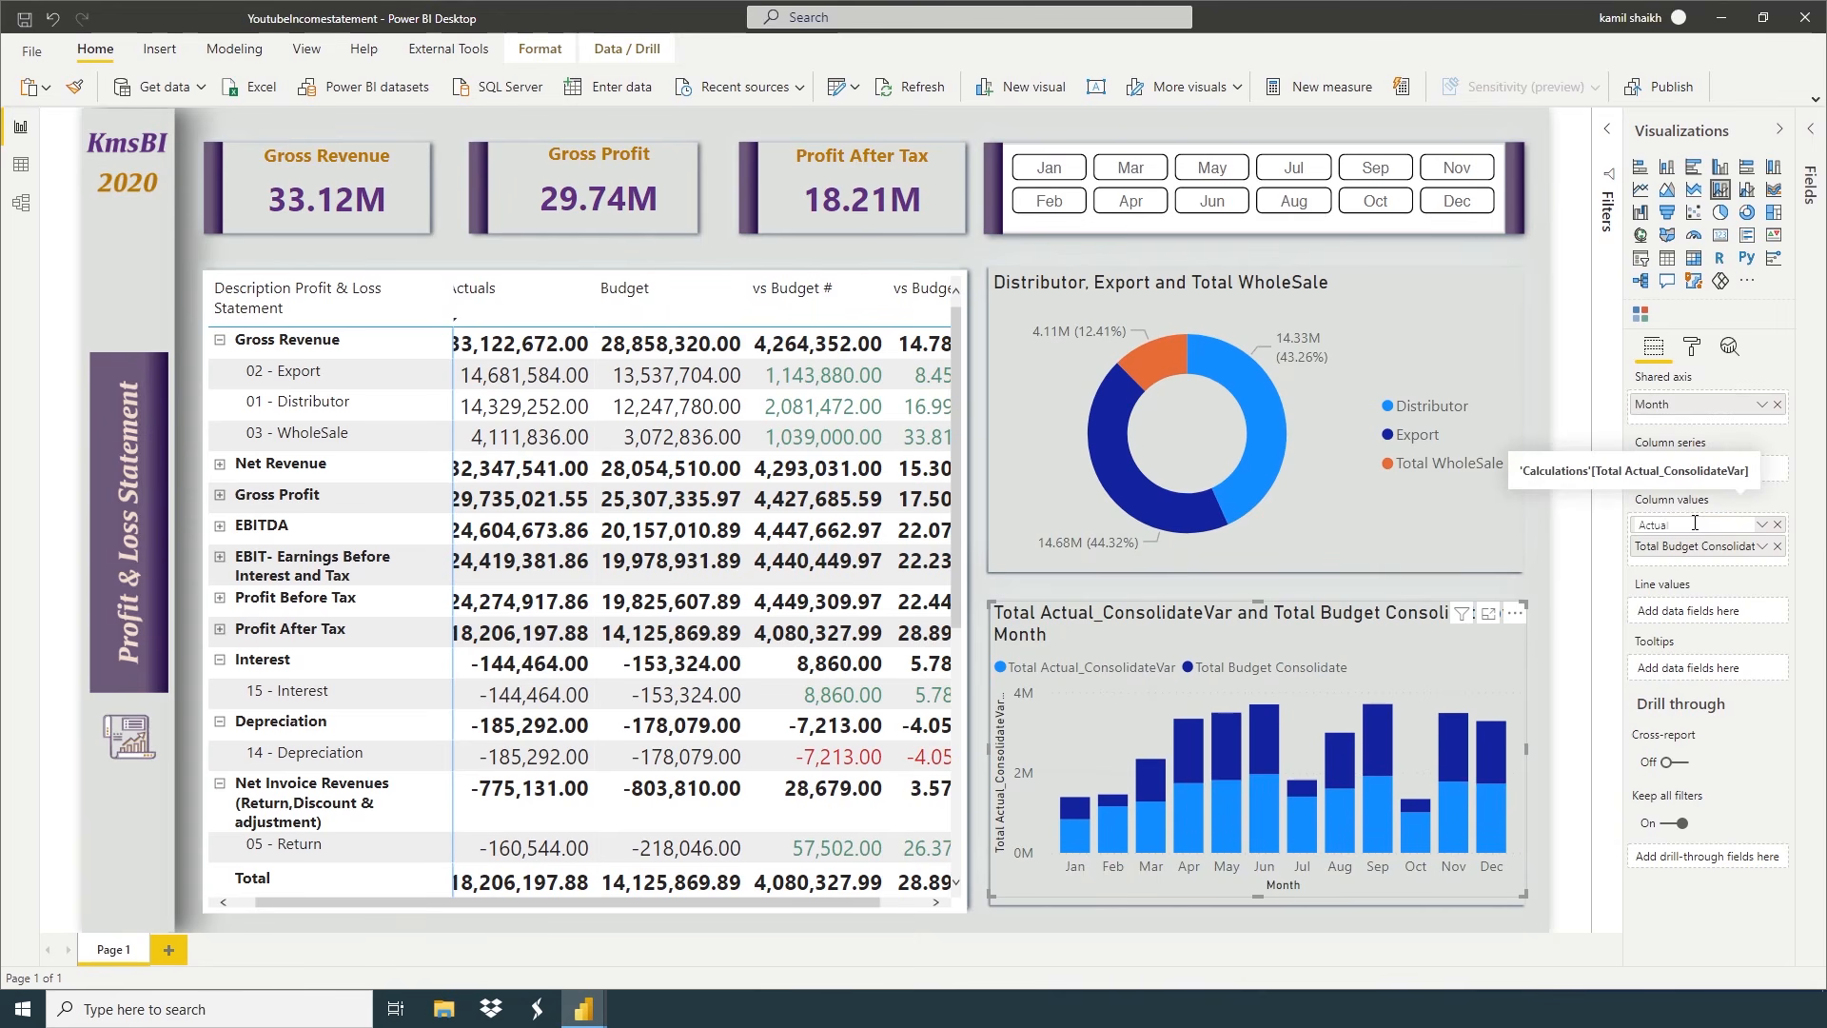
type("ctual")
key("Return")
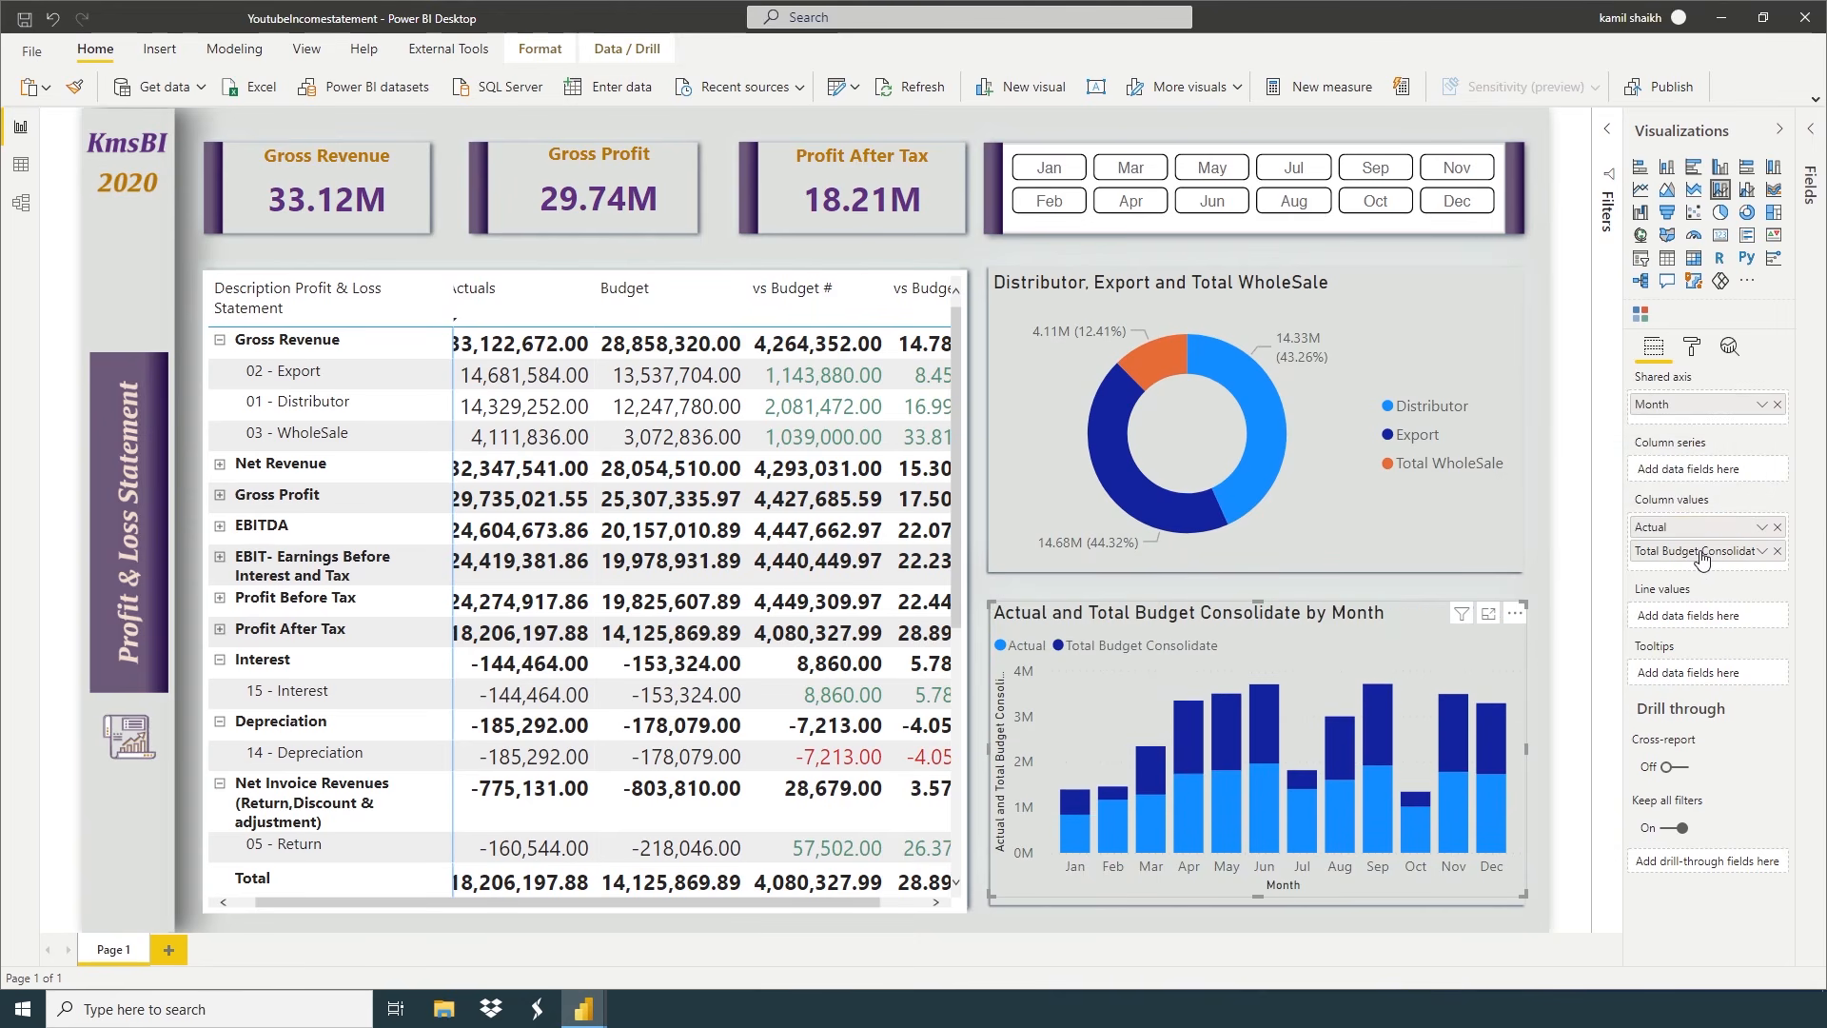
double_click(1702, 552)
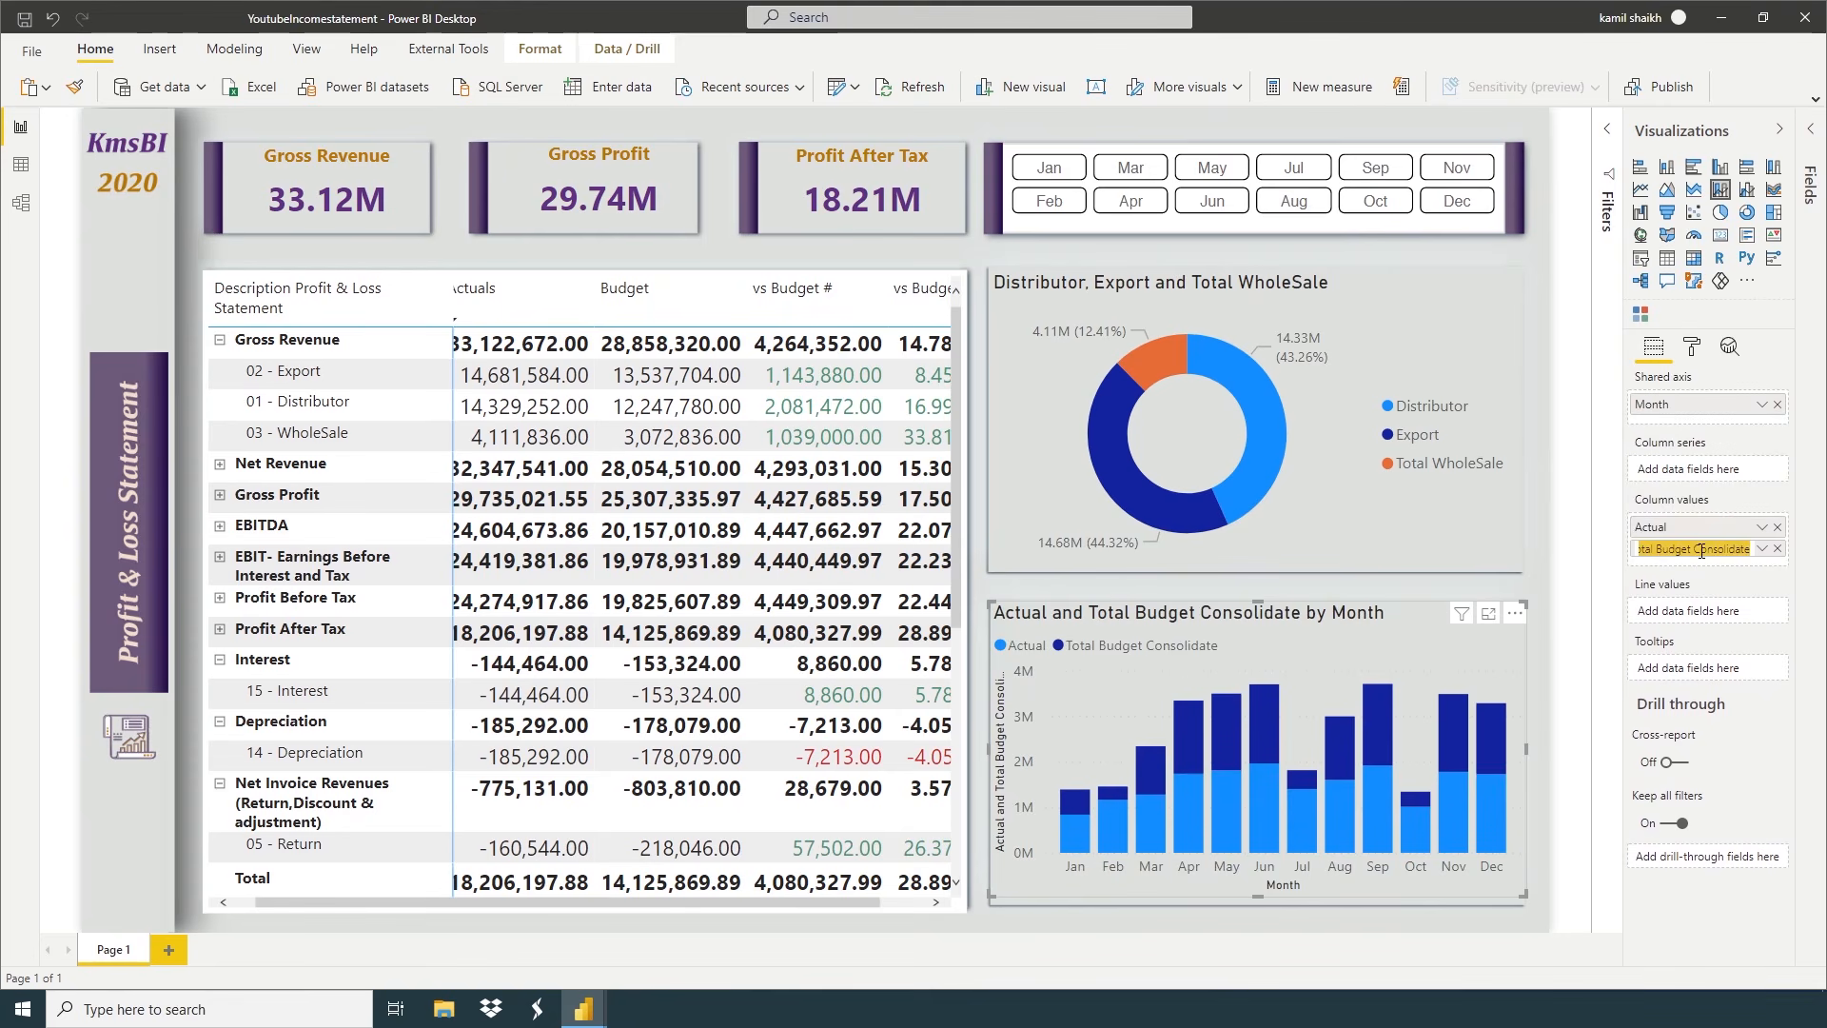
type("Budget")
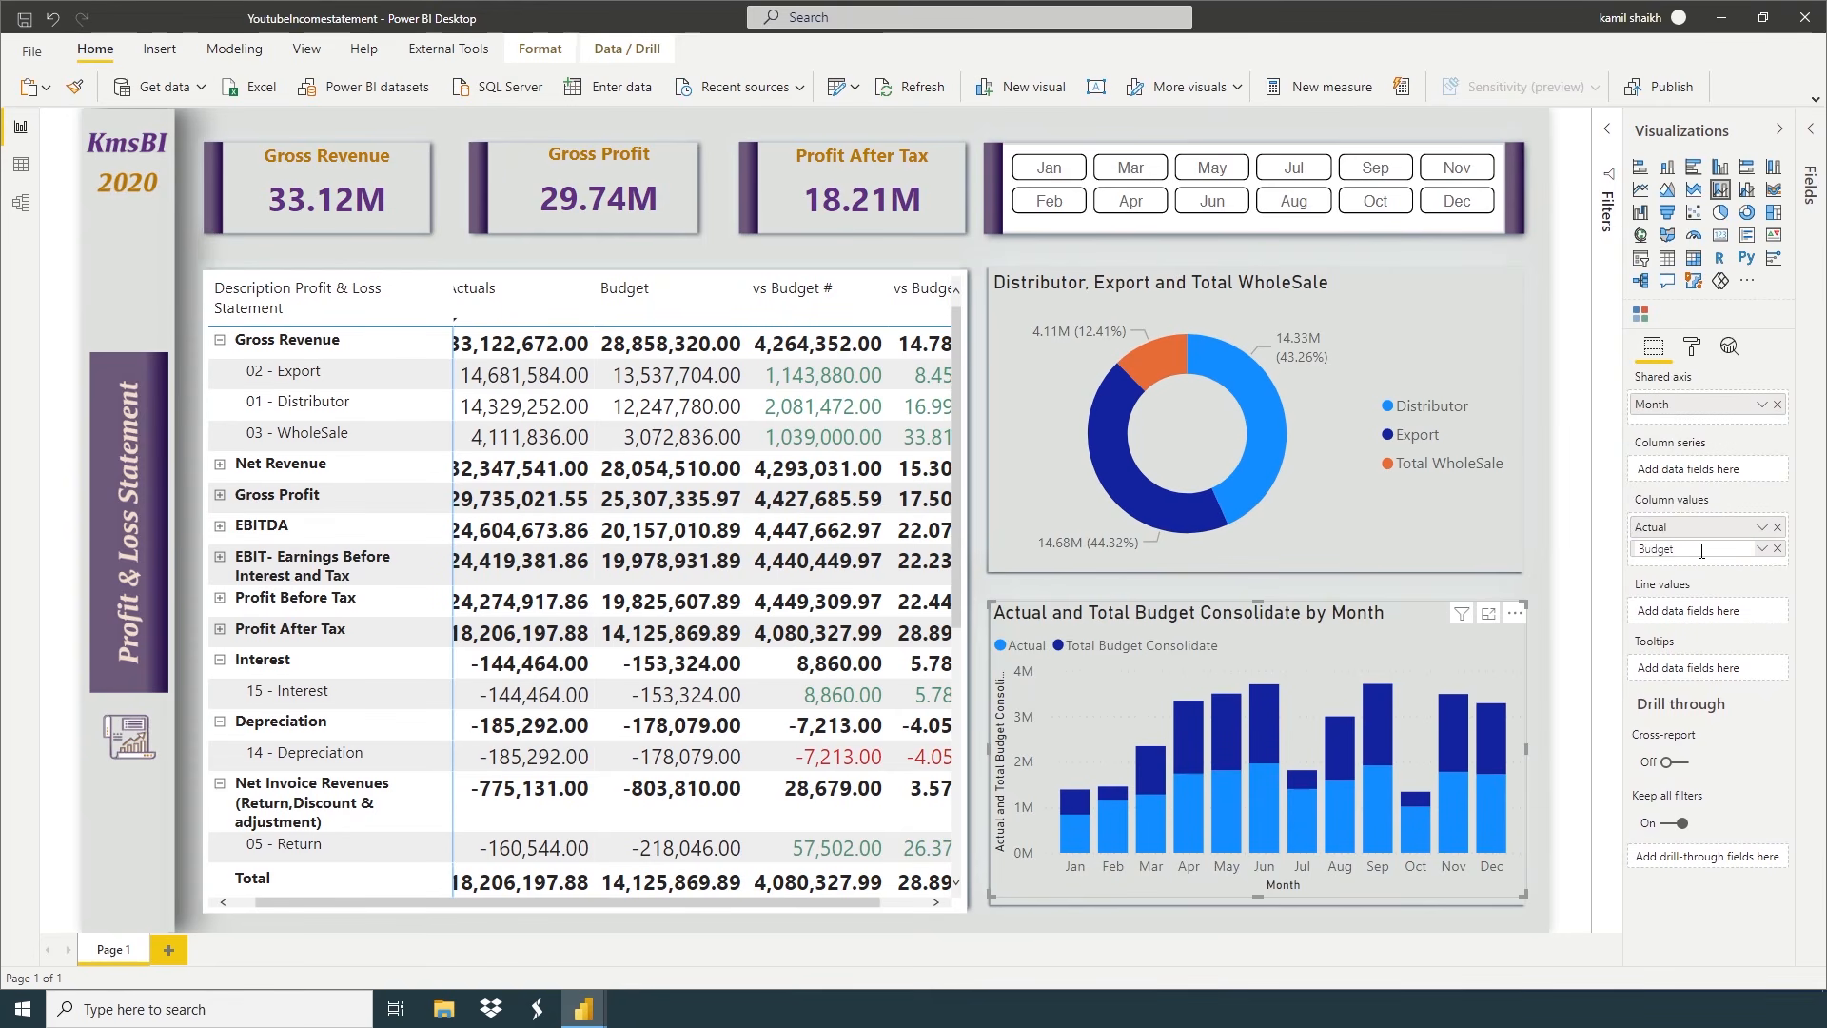
key("Return")
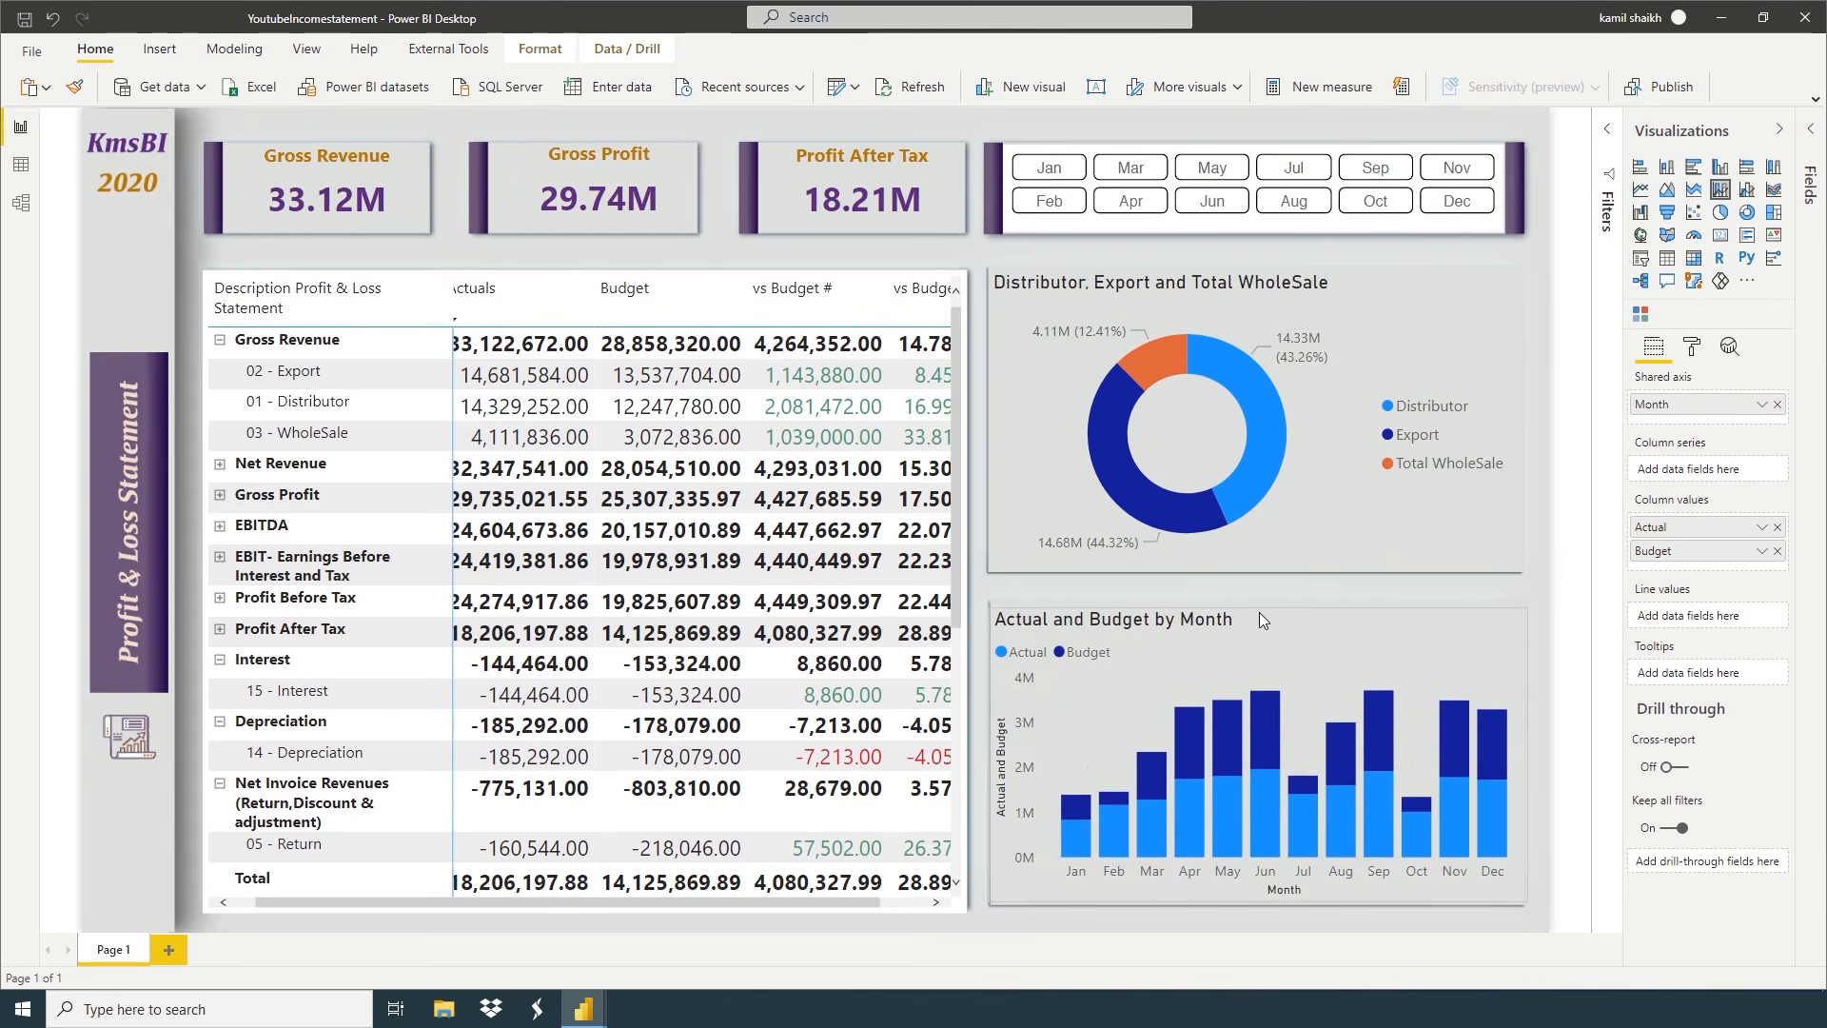
left_click_drag(1258, 609, 1257, 607)
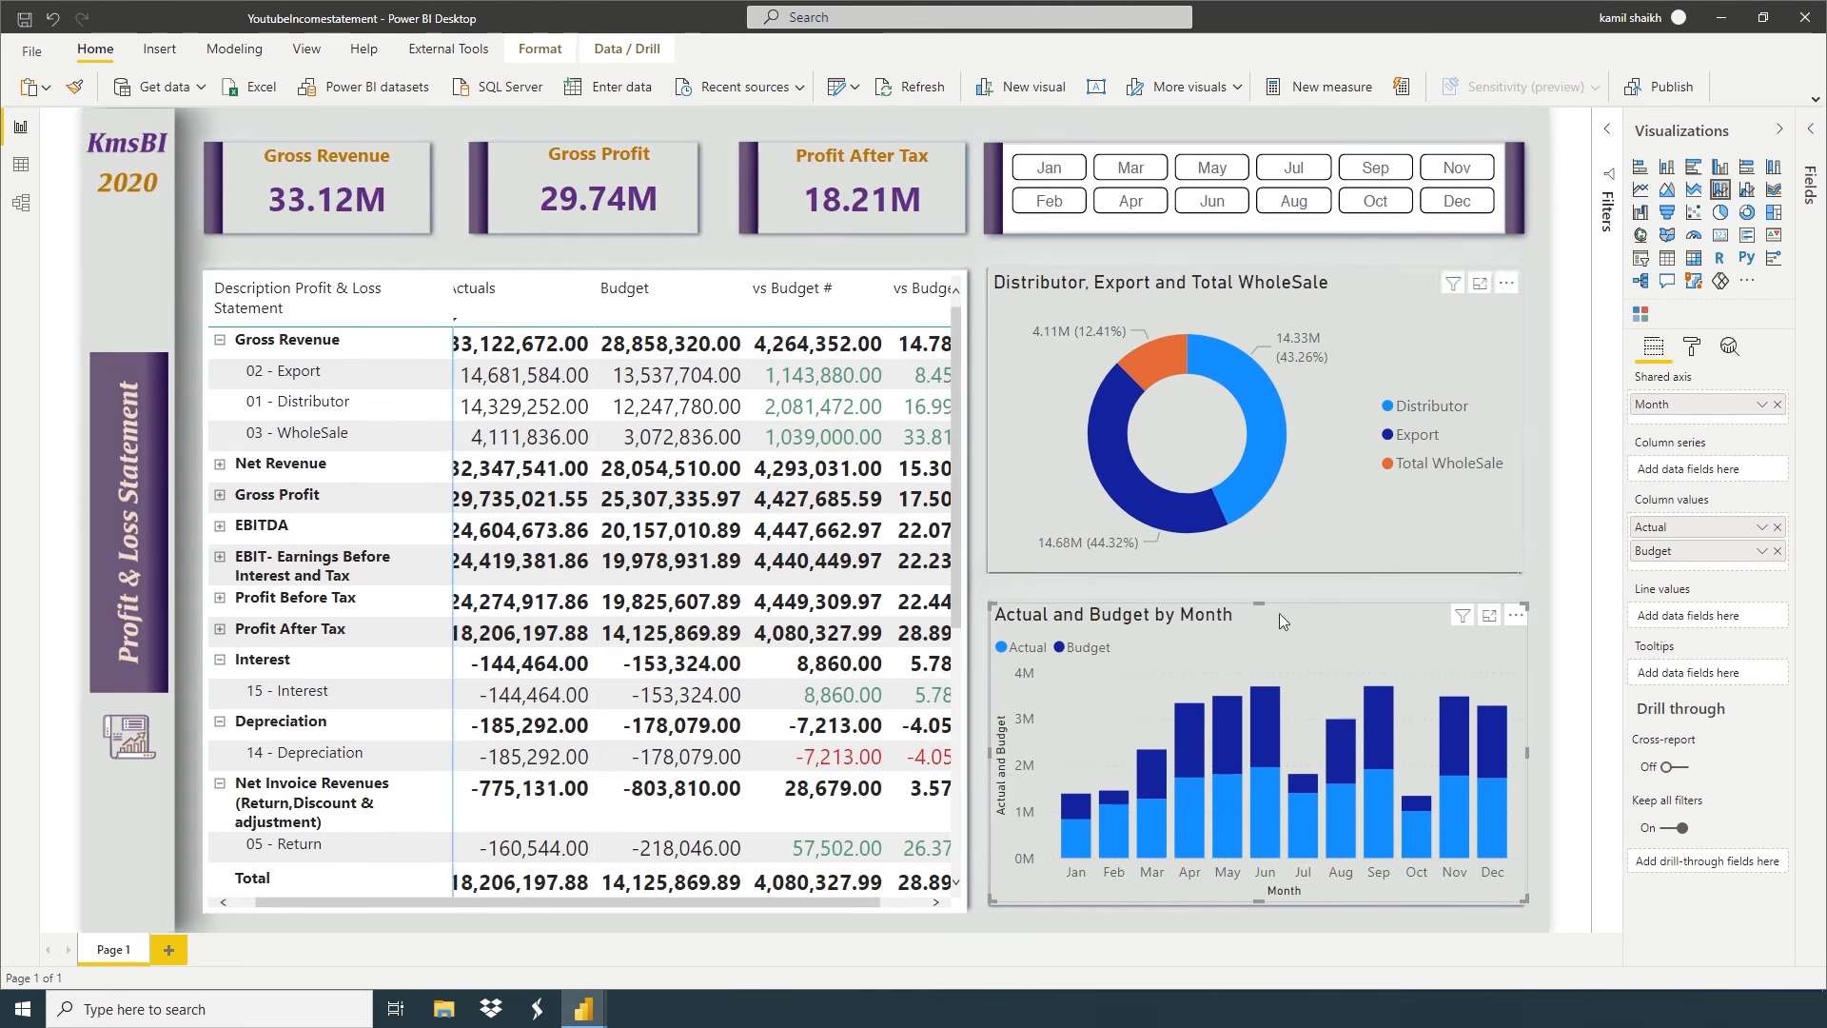
Set the donut chart's Distributor slice to the custom data color #5E3082
left_click(1314, 571)
left_click(1691, 346)
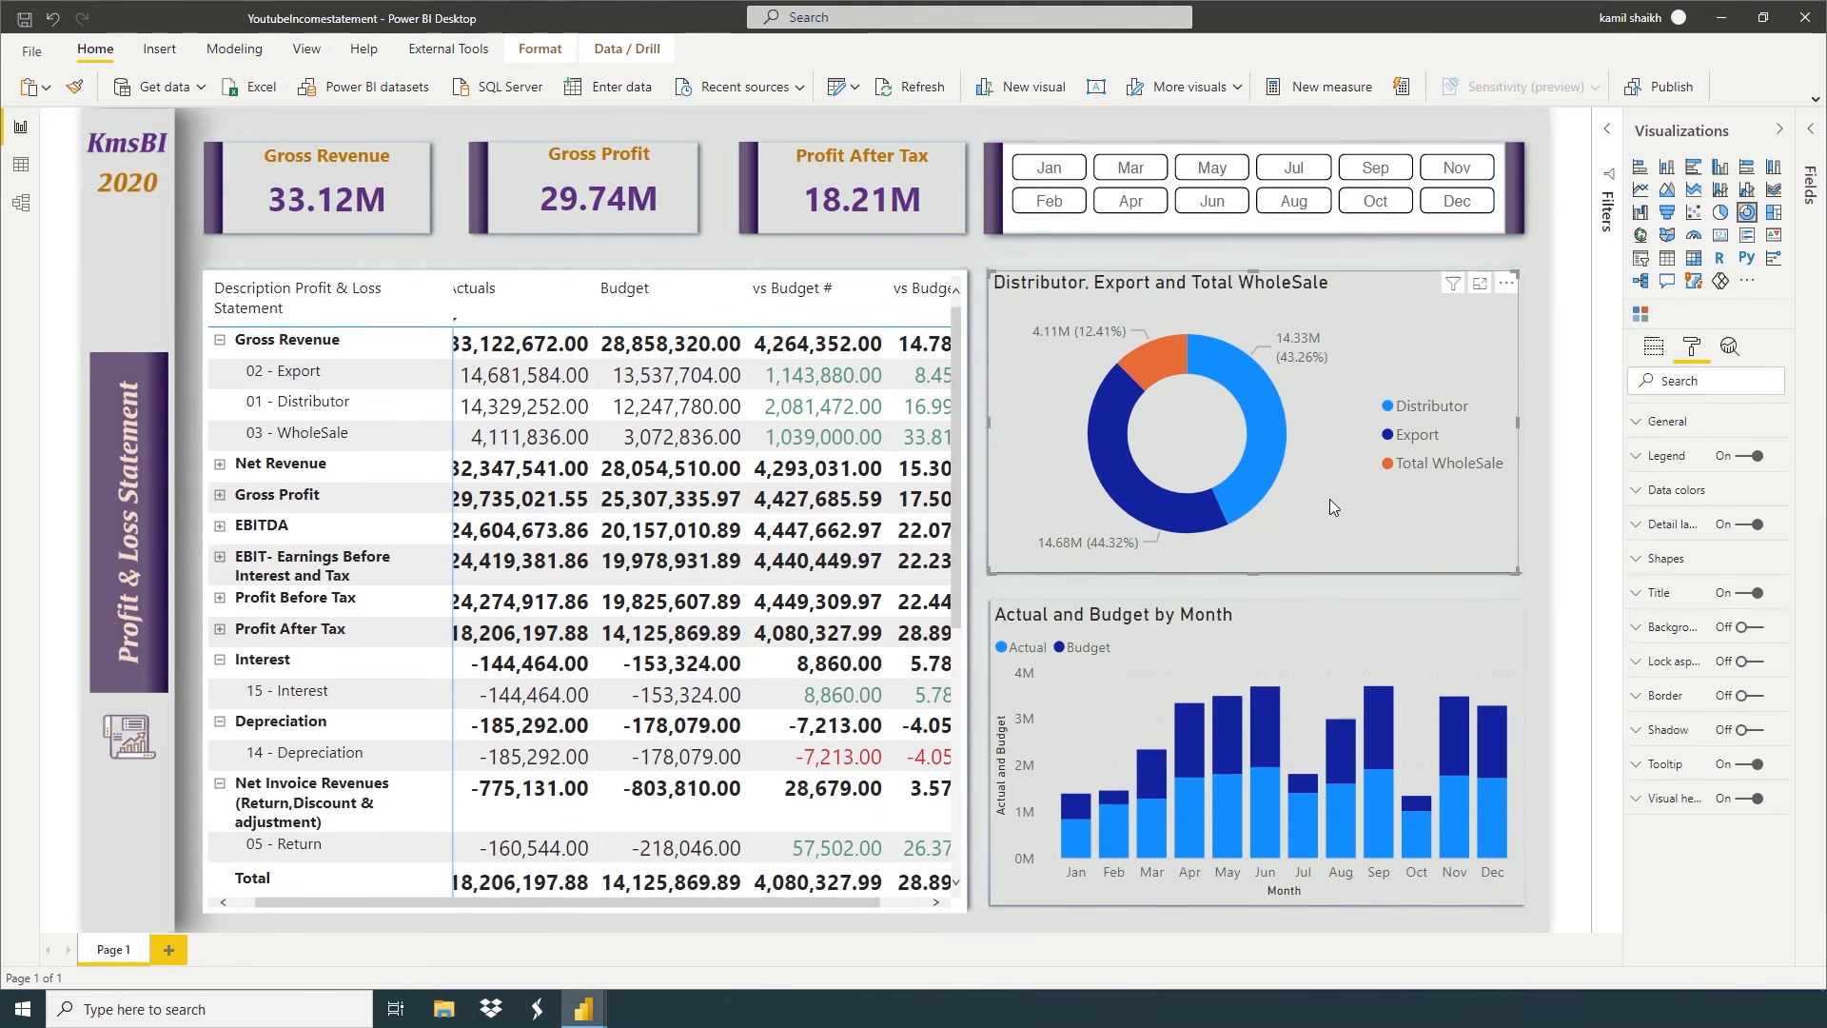
left_click(1656, 489)
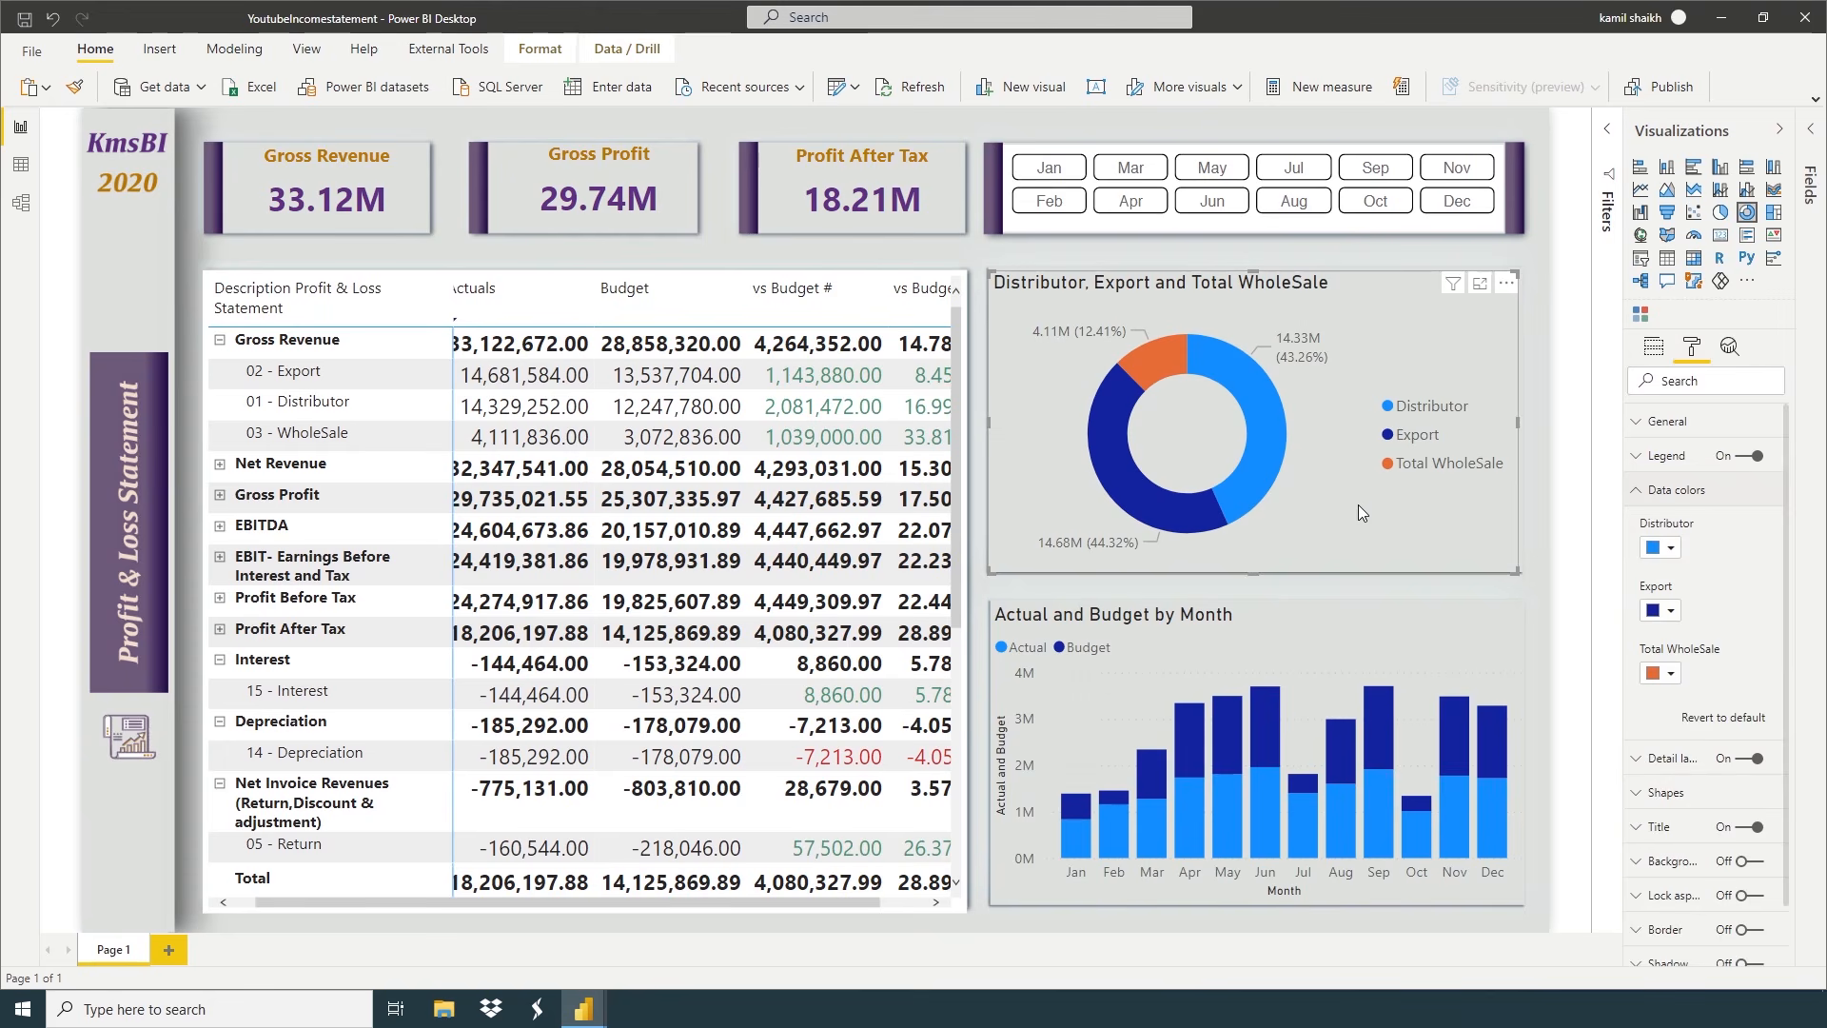
left_click(1672, 551)
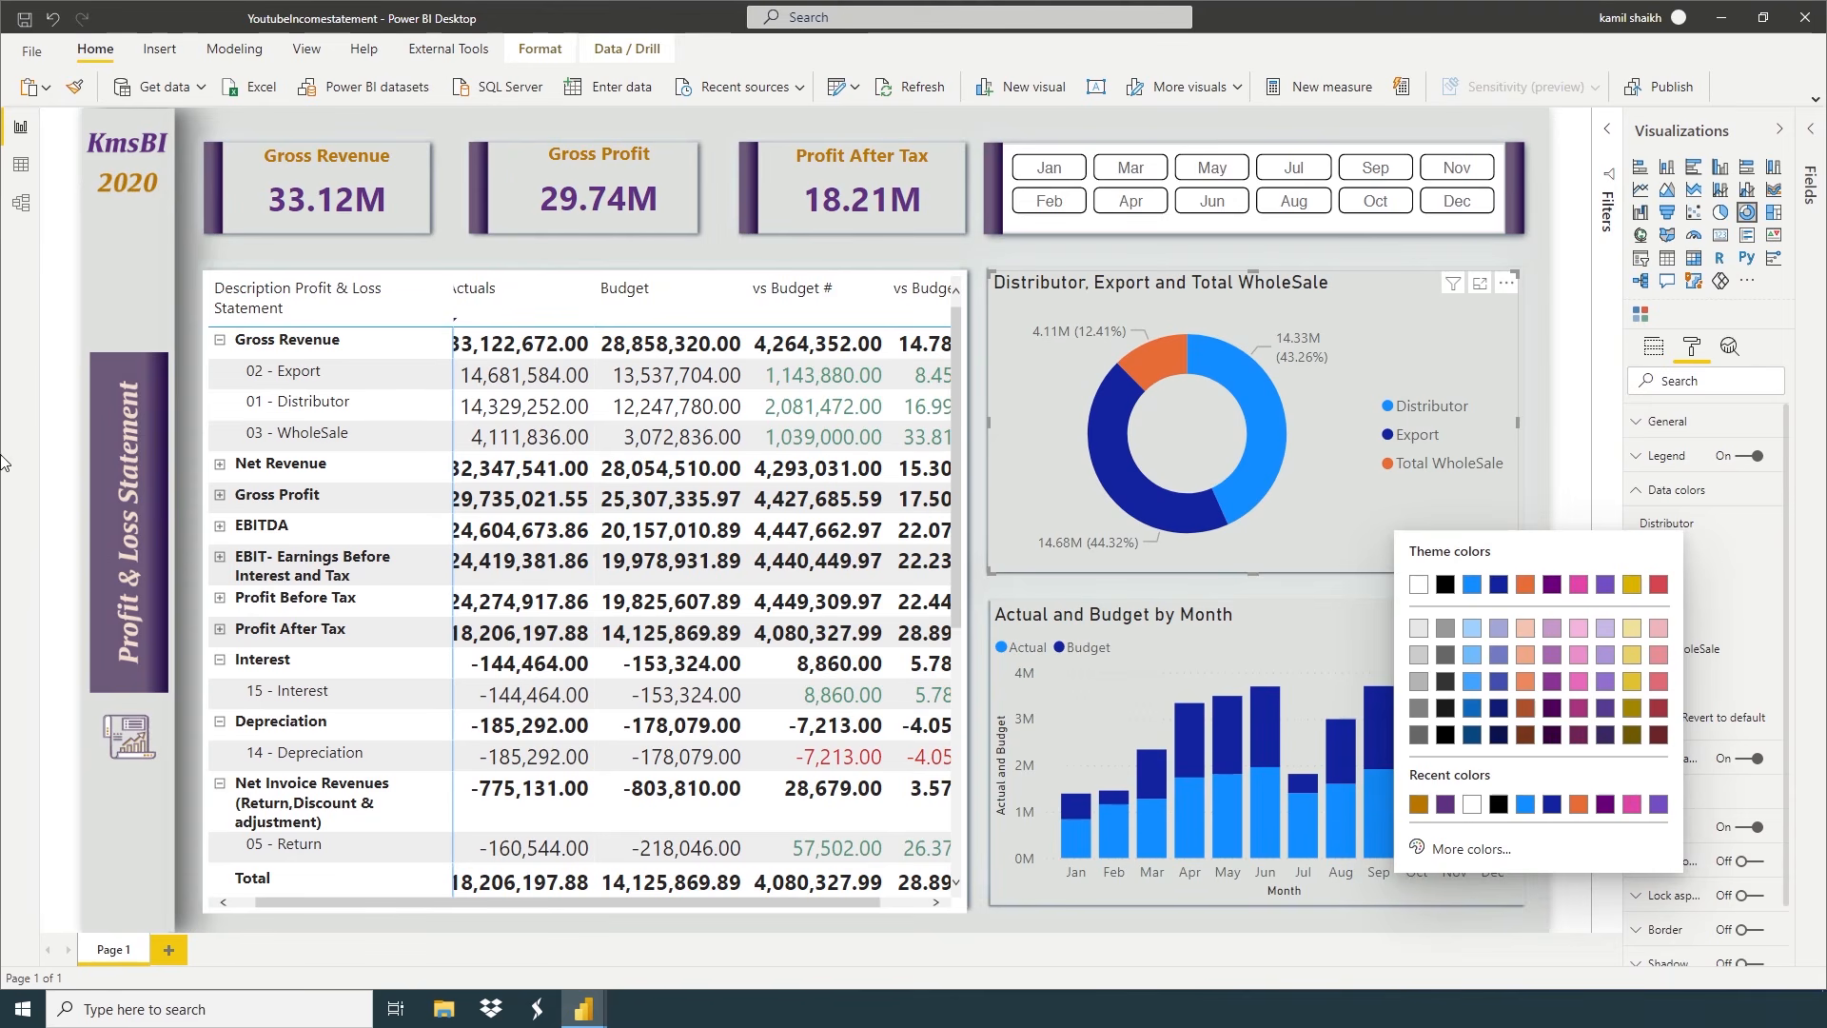
left_click(1463, 849)
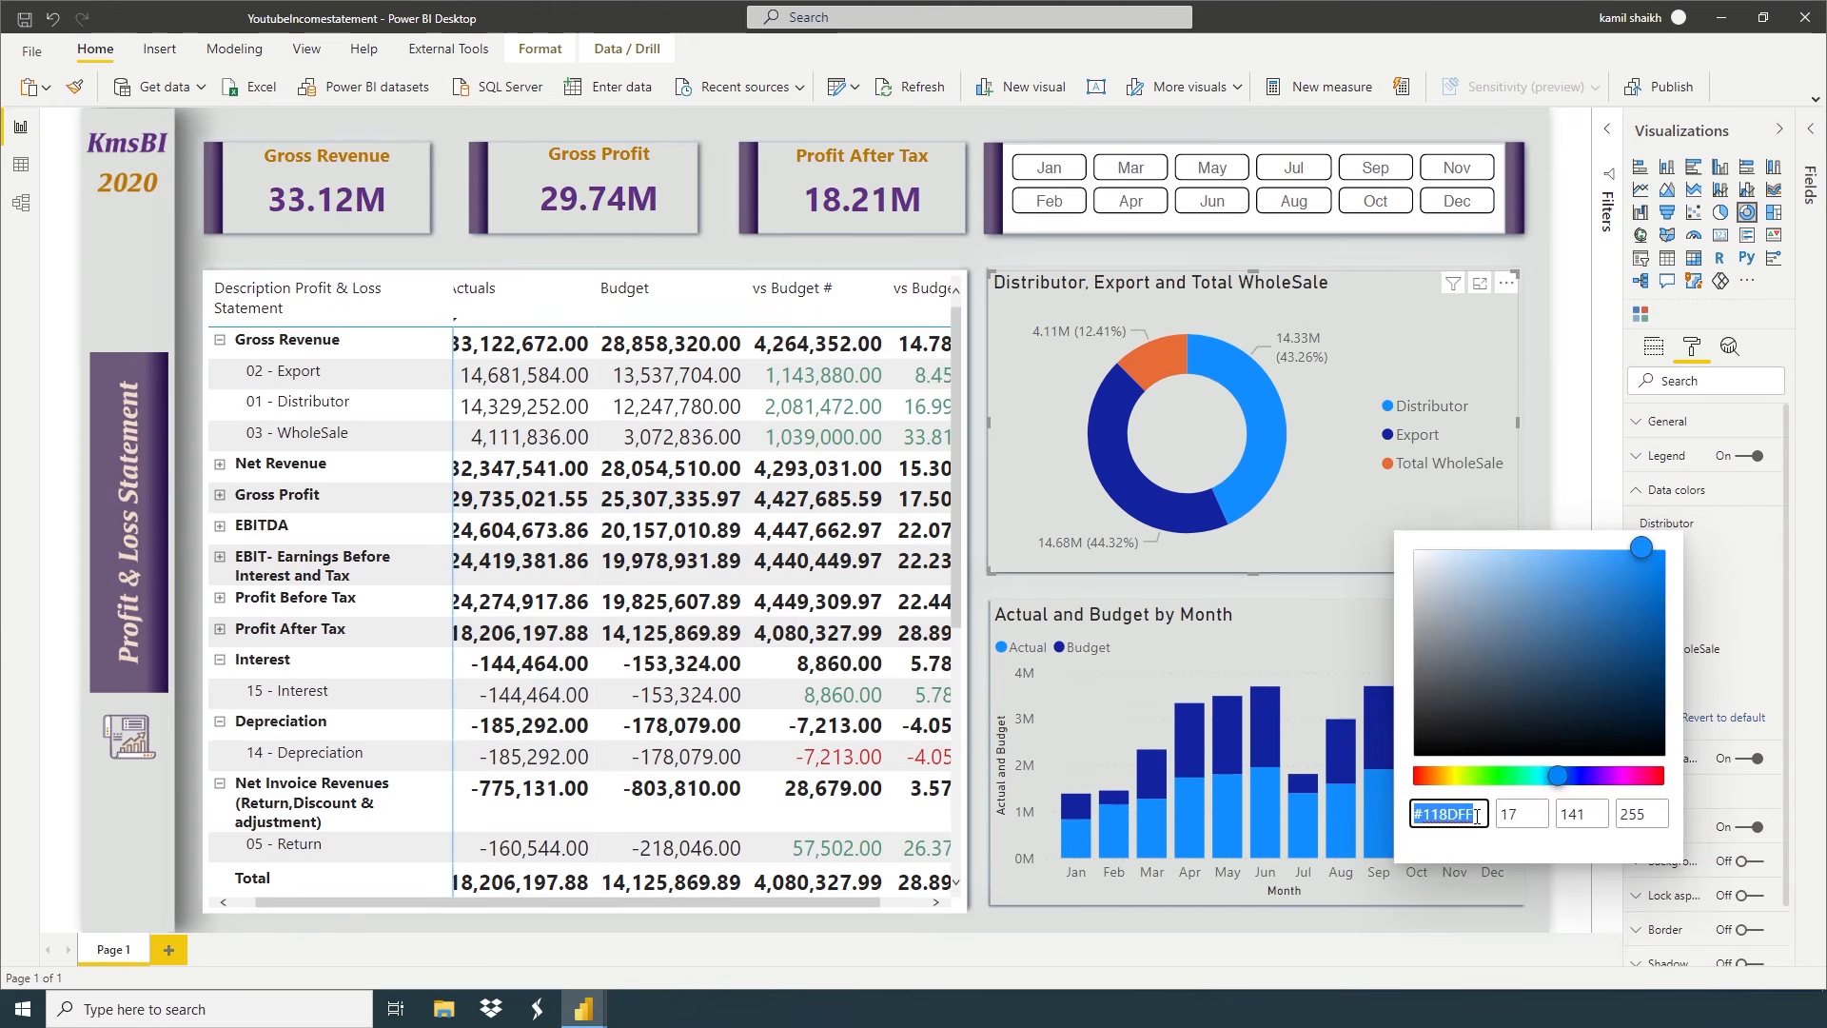
type("5")
type("e3082")
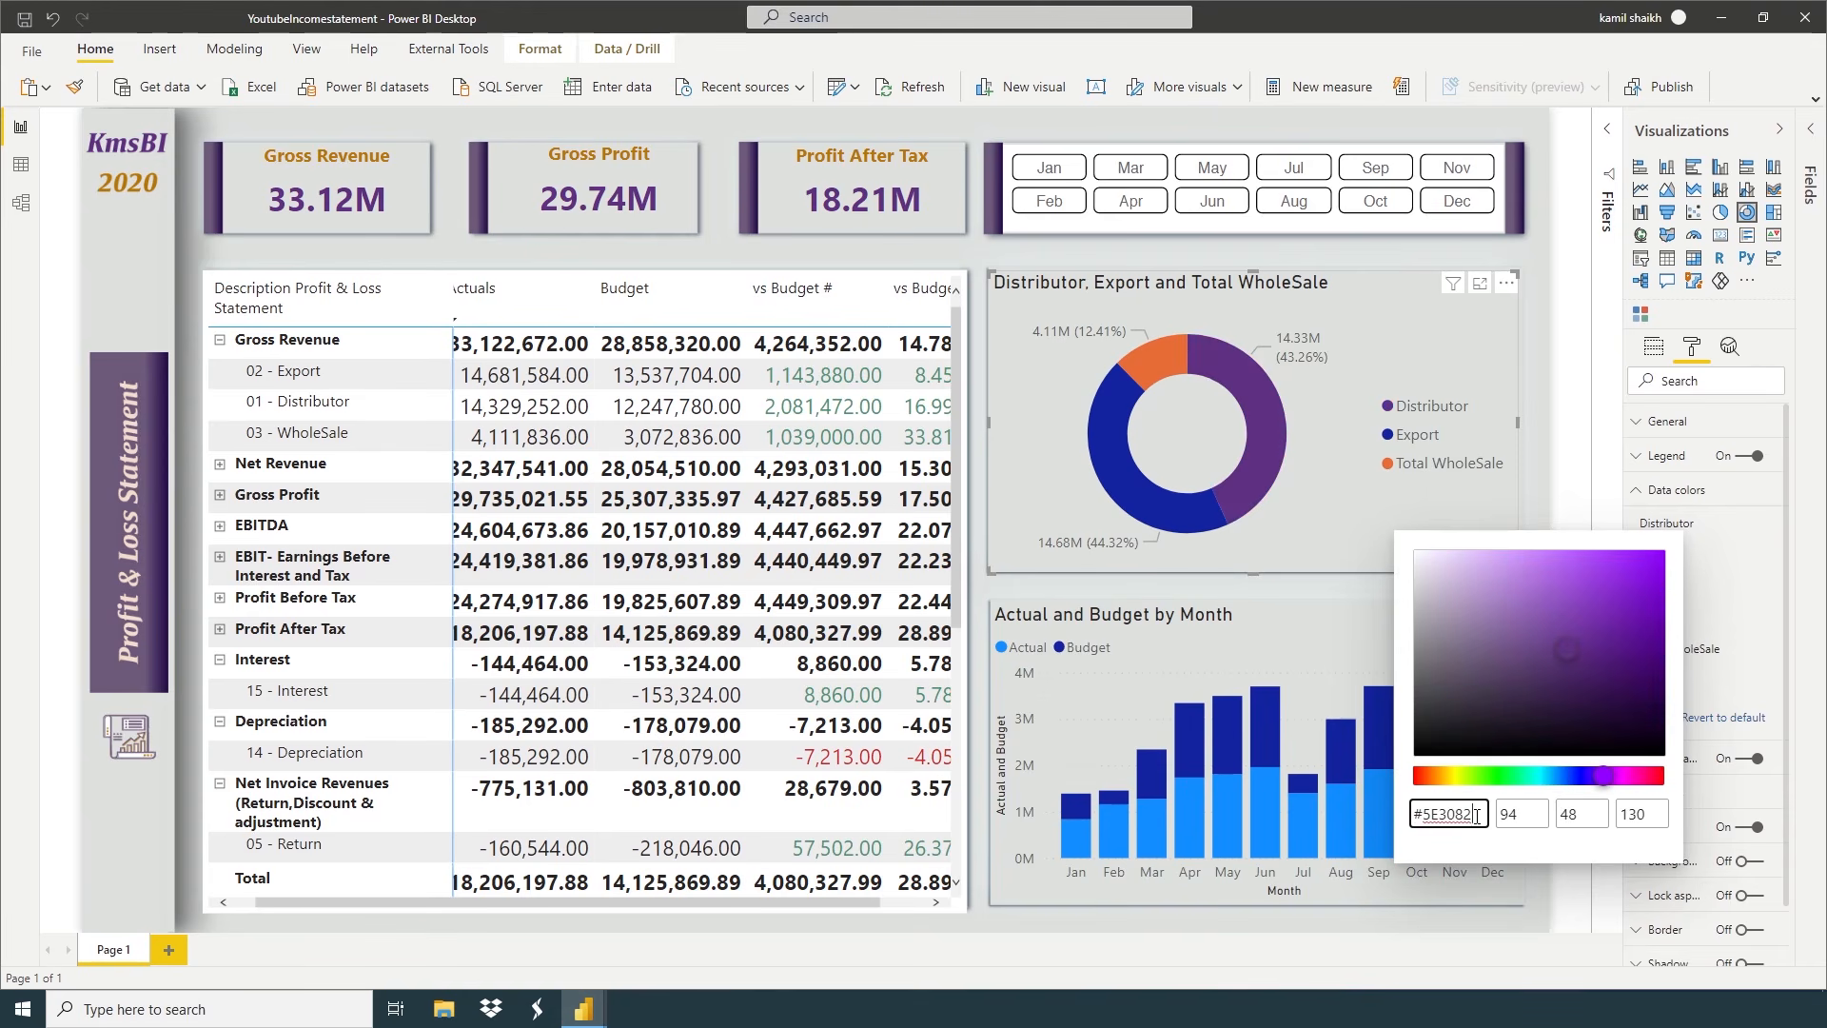
left_click(1741, 743)
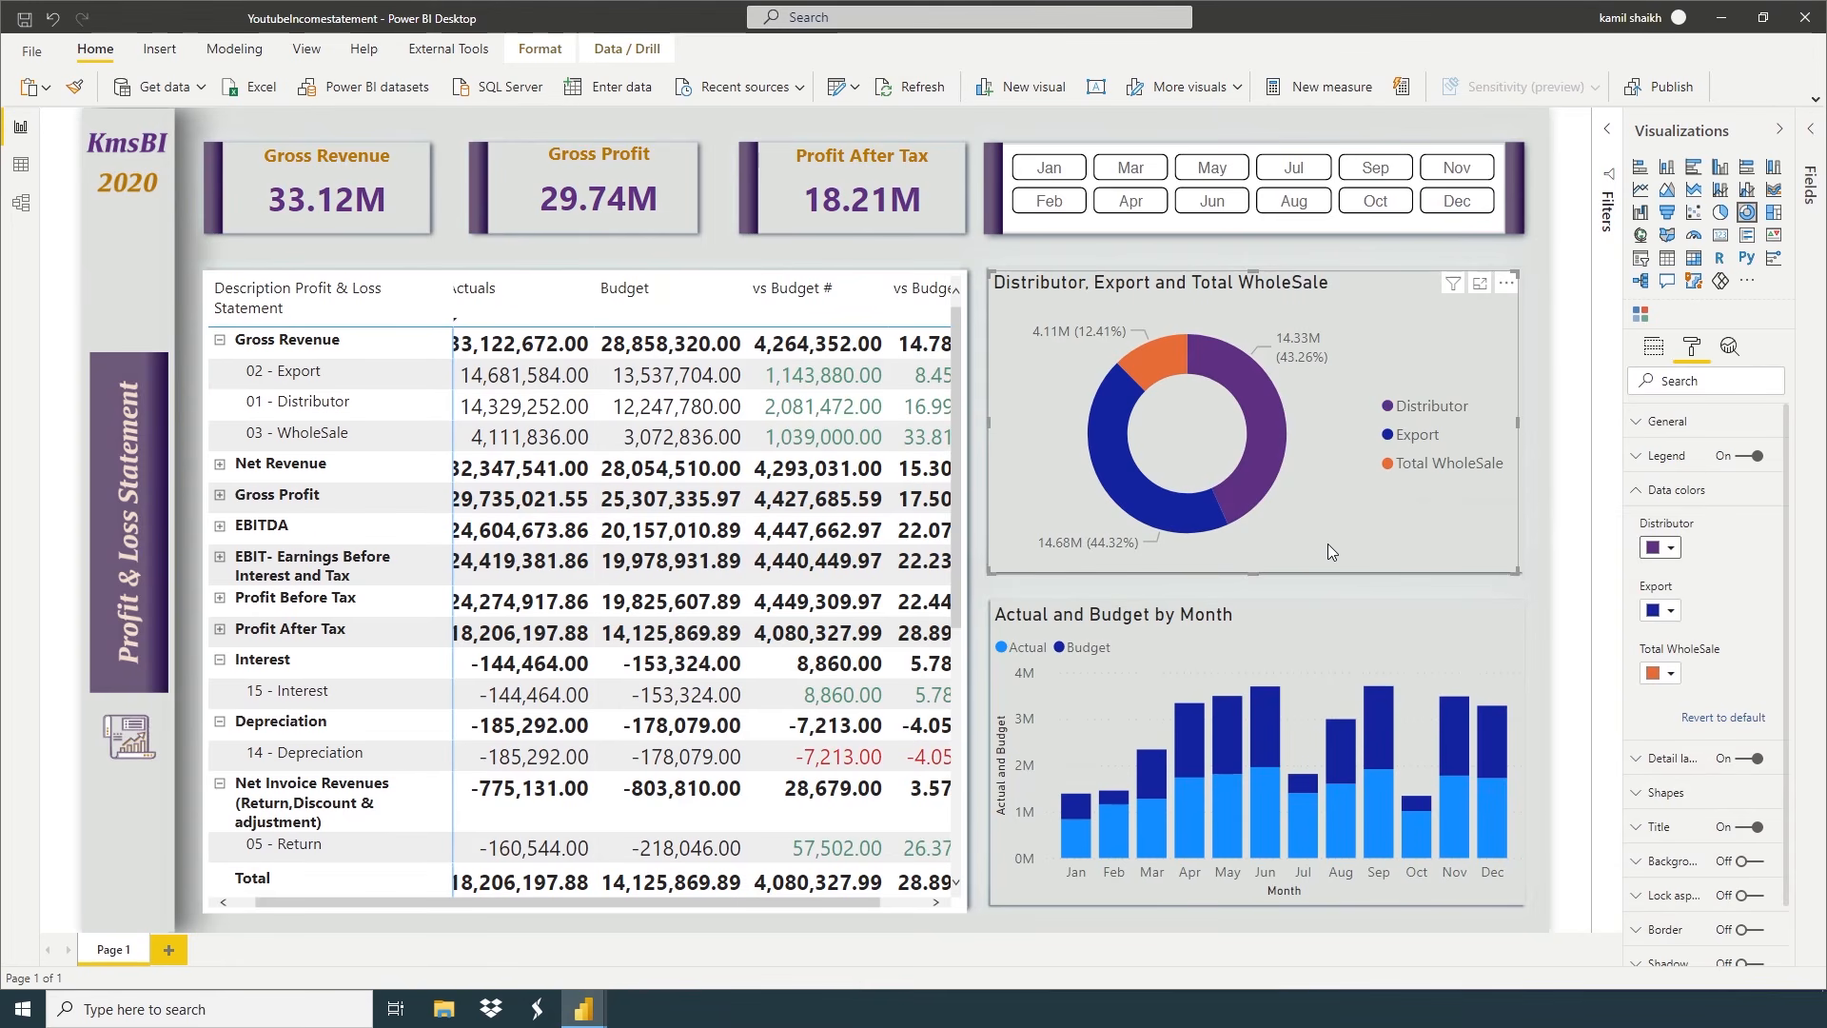
Set the donut chart's Export slice to the custom data color #A666B0
left_click(1672, 616)
left_click(1435, 904)
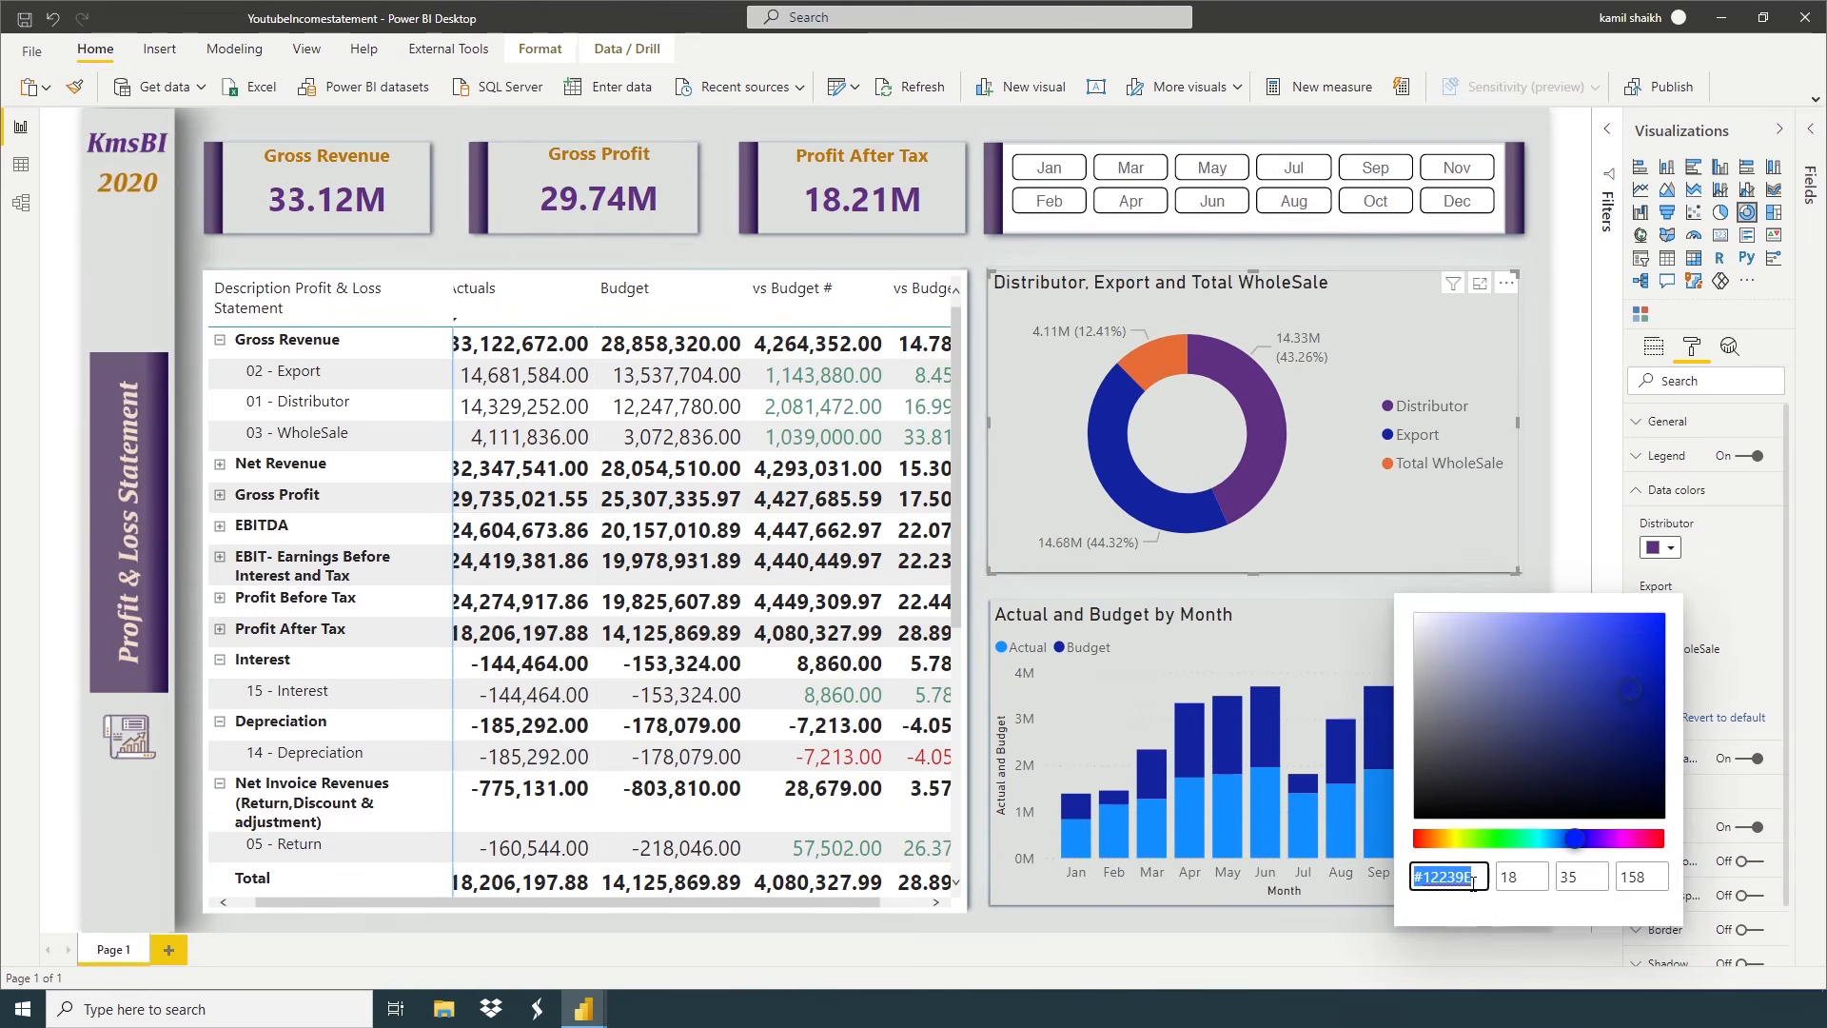
type("a")
type("666B0")
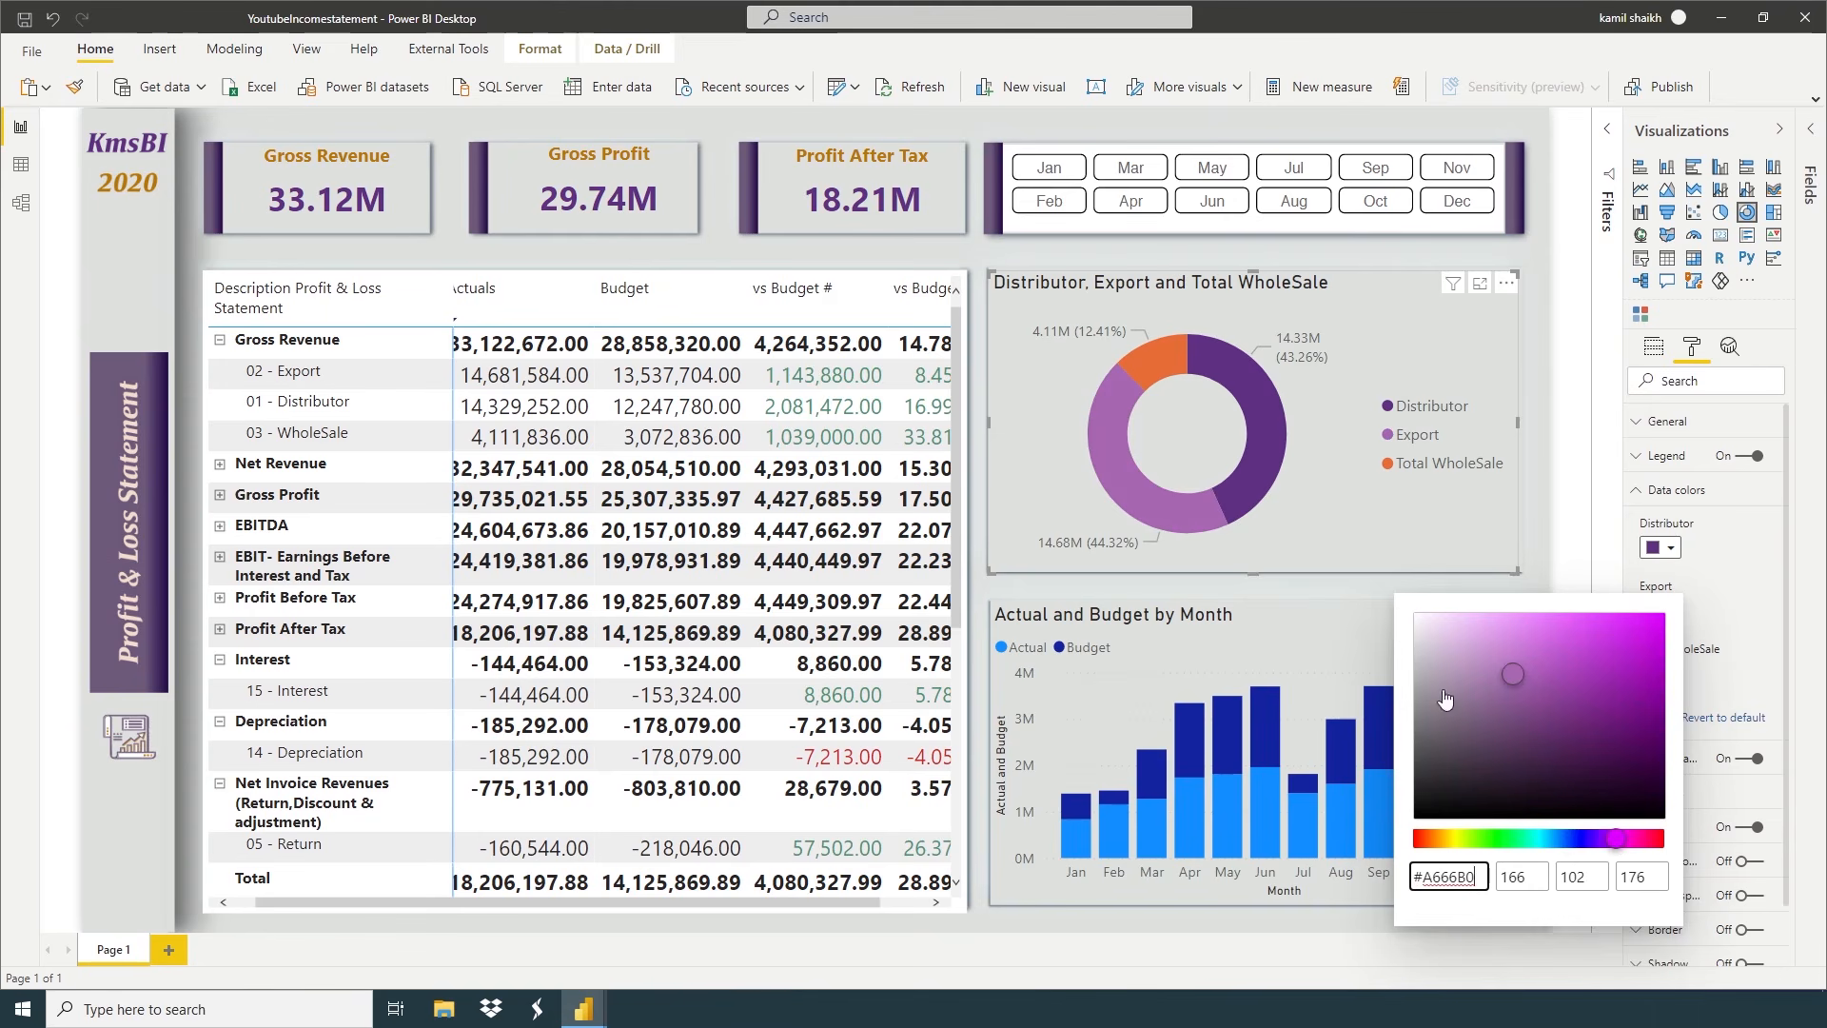
left_click(1438, 533)
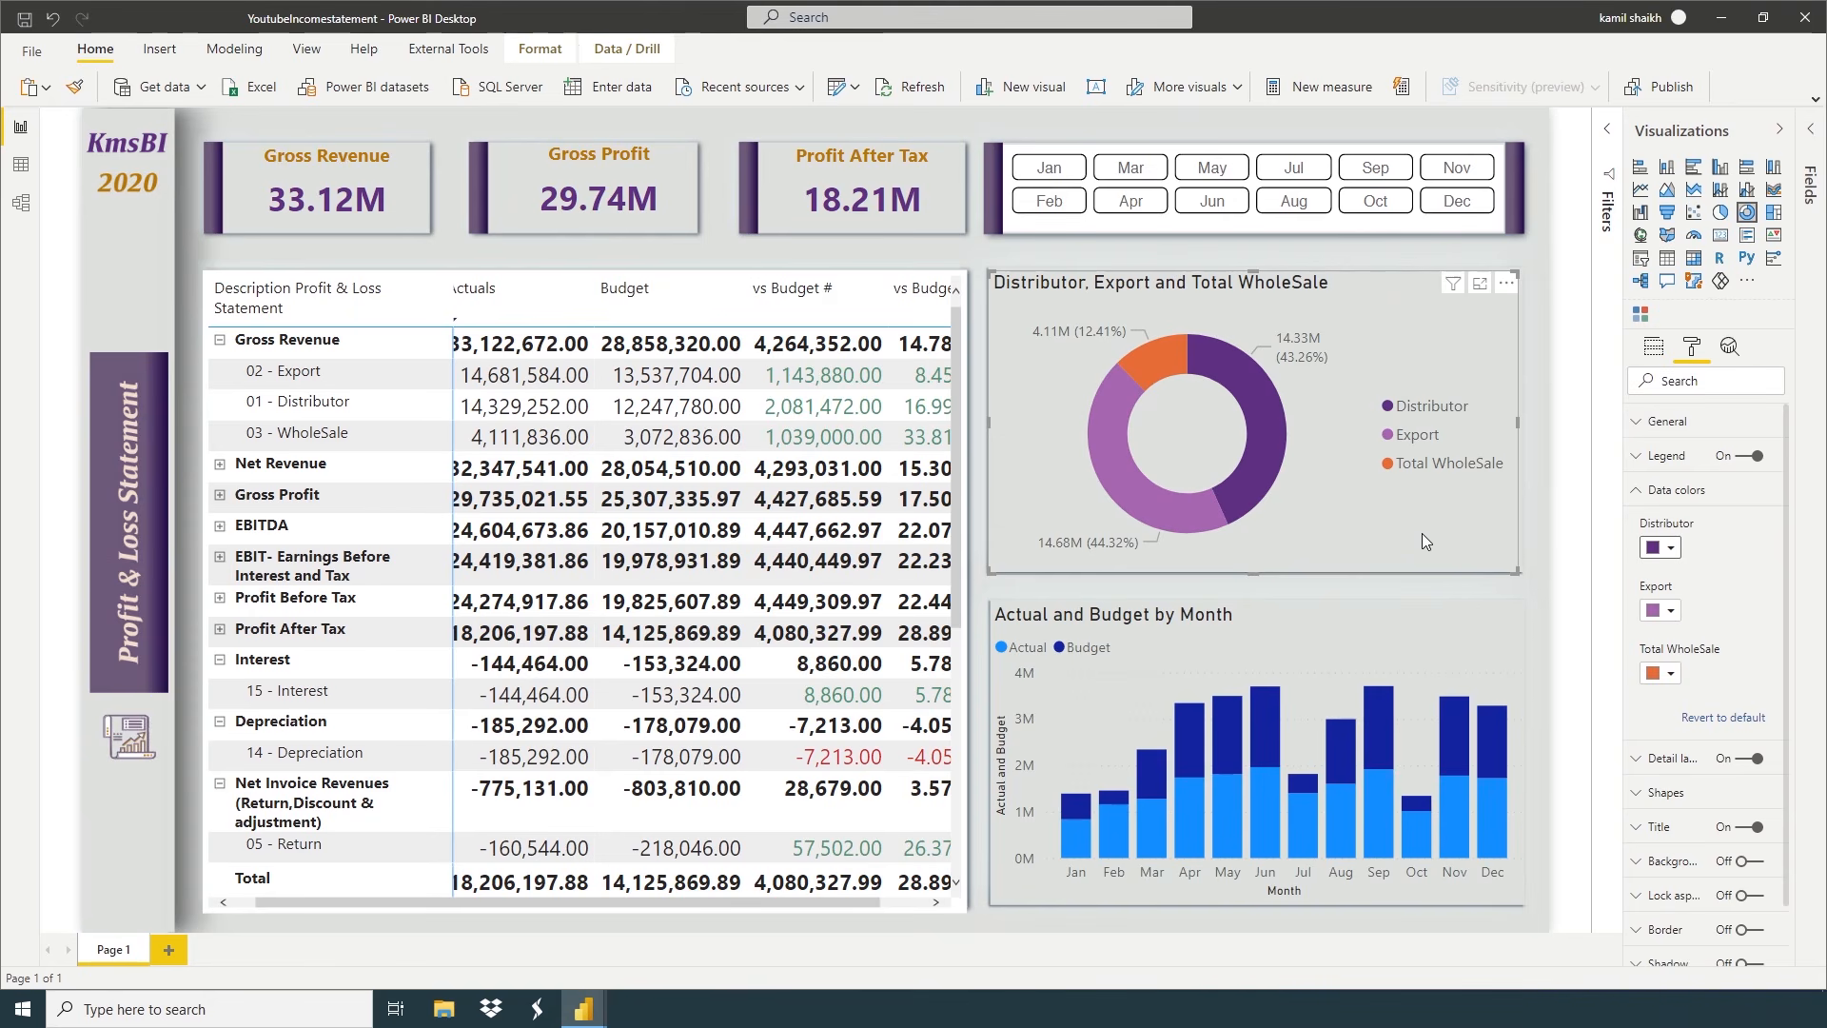
Set the donut chart's Total WholeSale slice to the custom data color #C499CA
left_click(1669, 673)
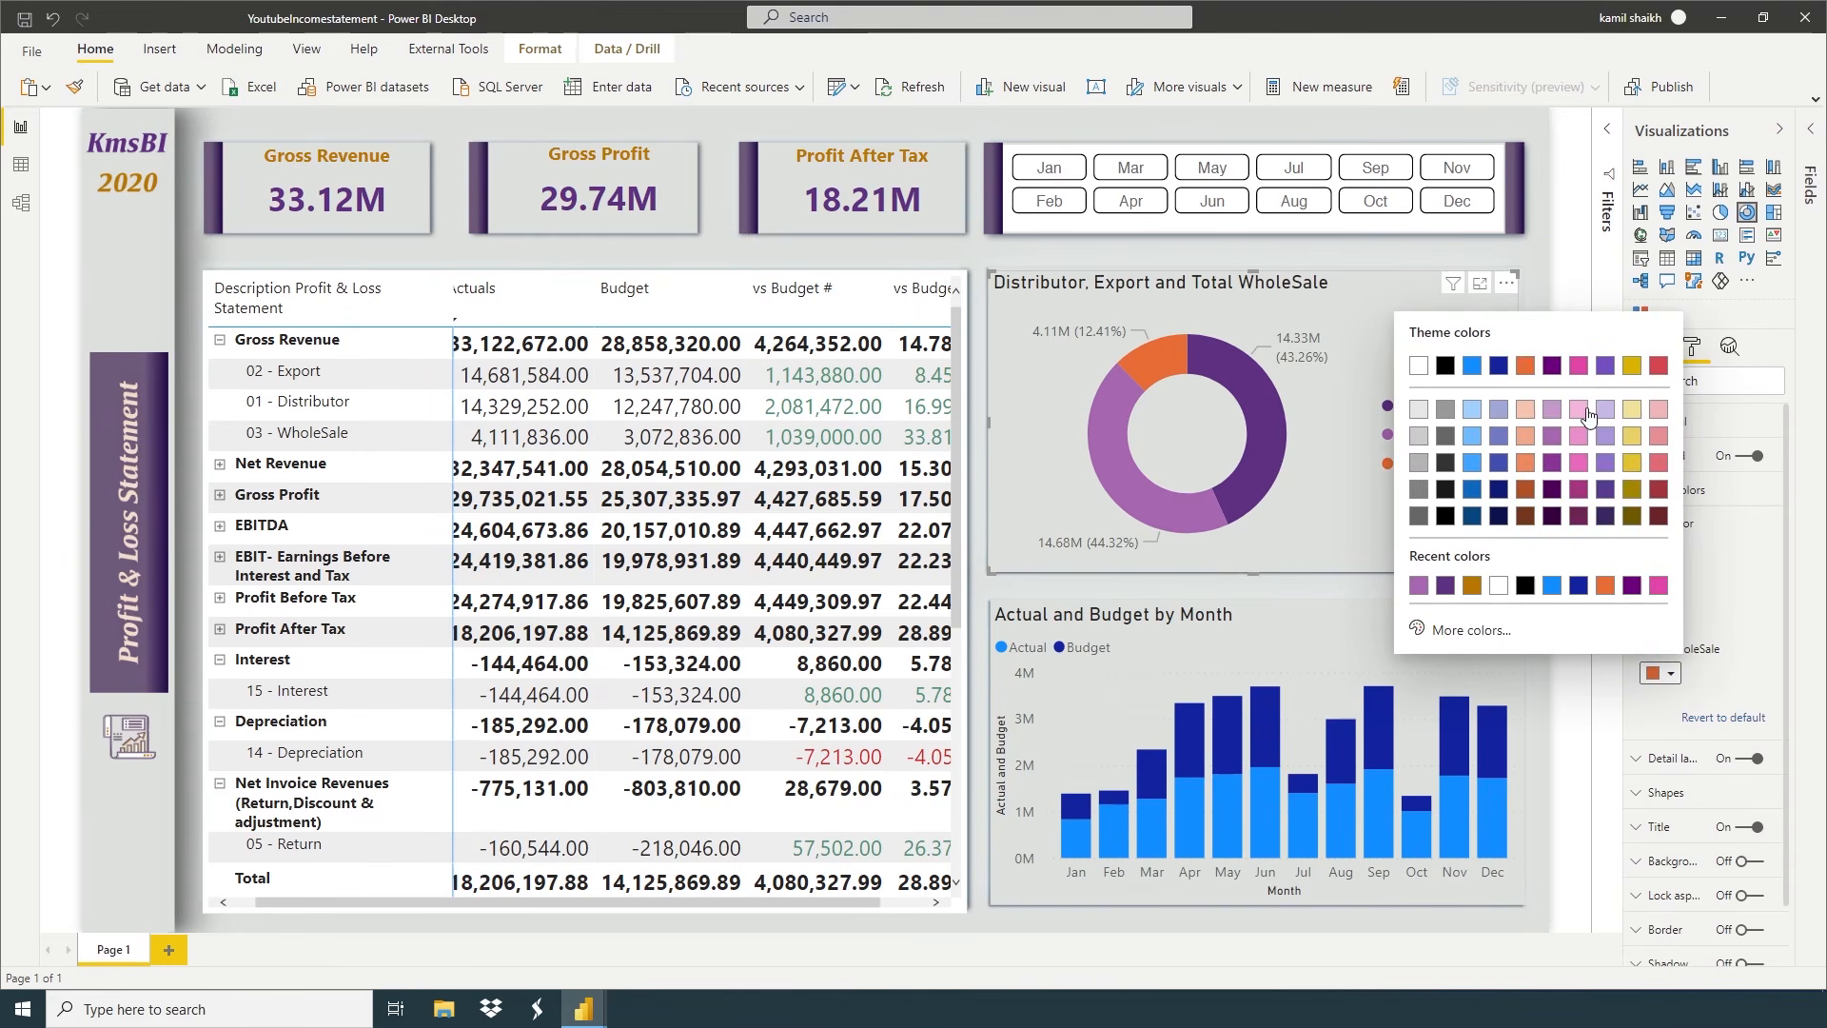
left_click(1606, 437)
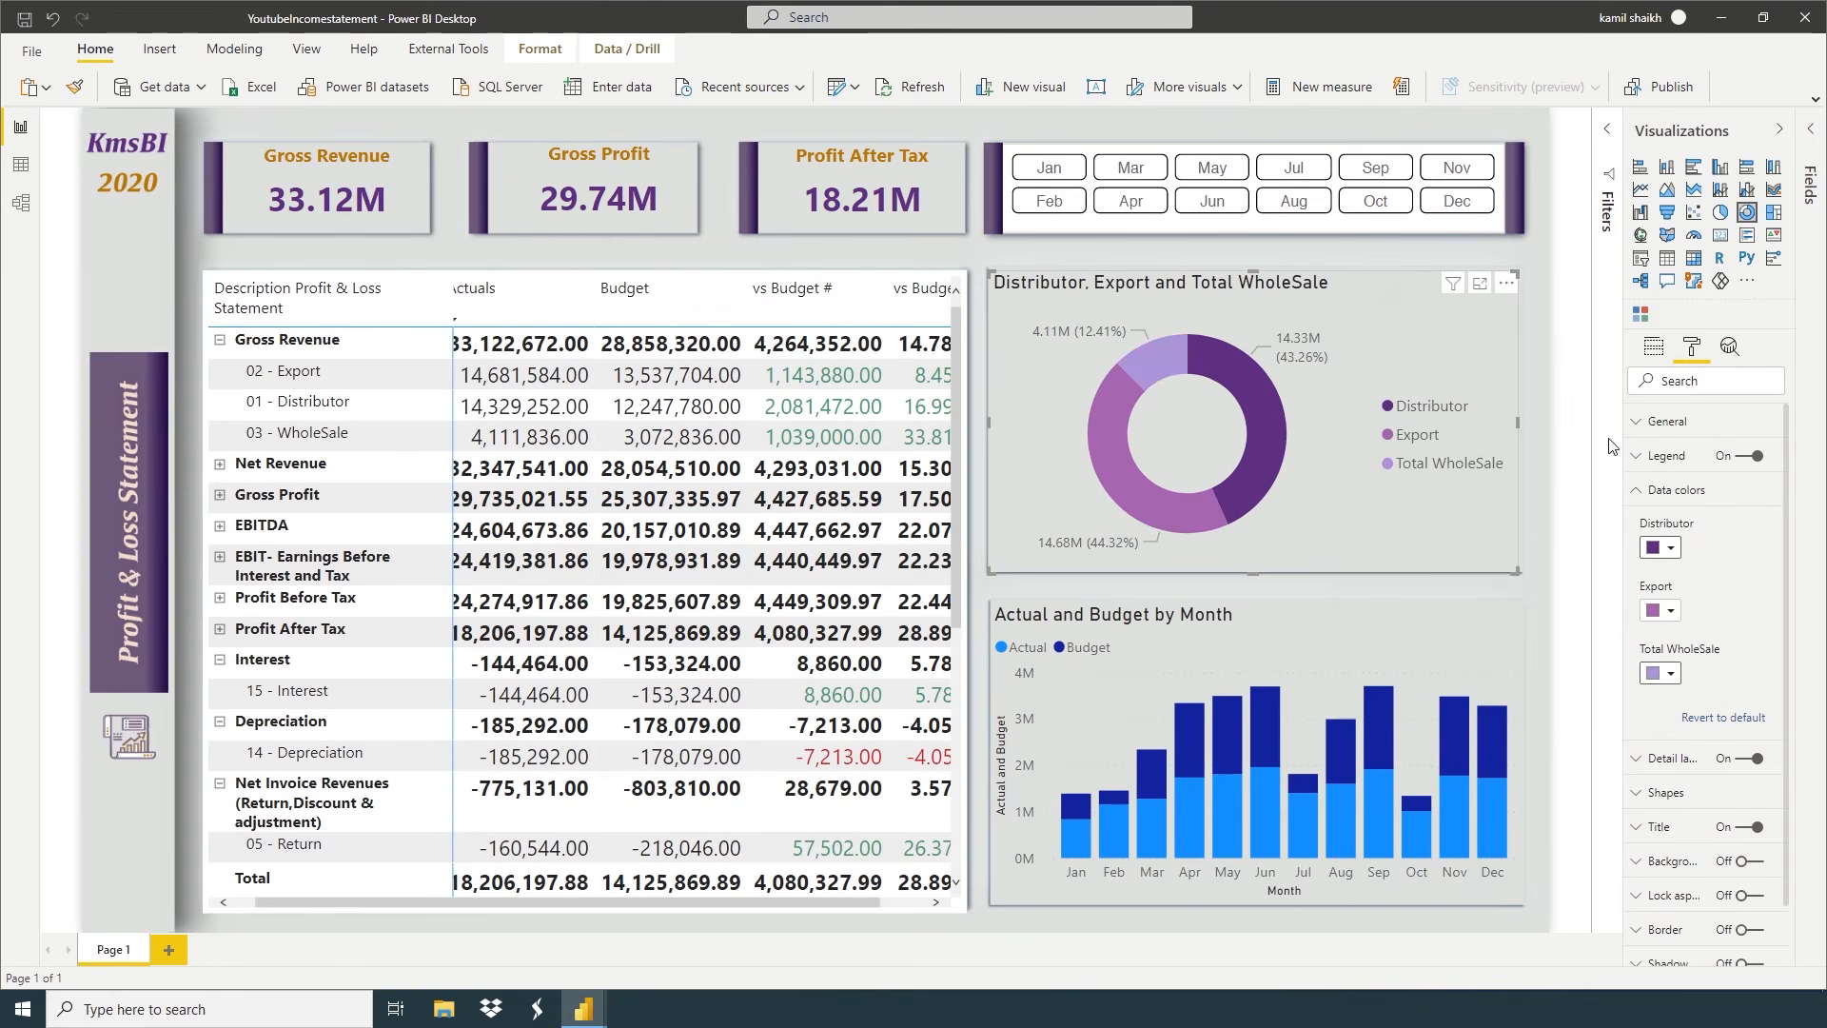
left_click(1674, 672)
left_click(1442, 630)
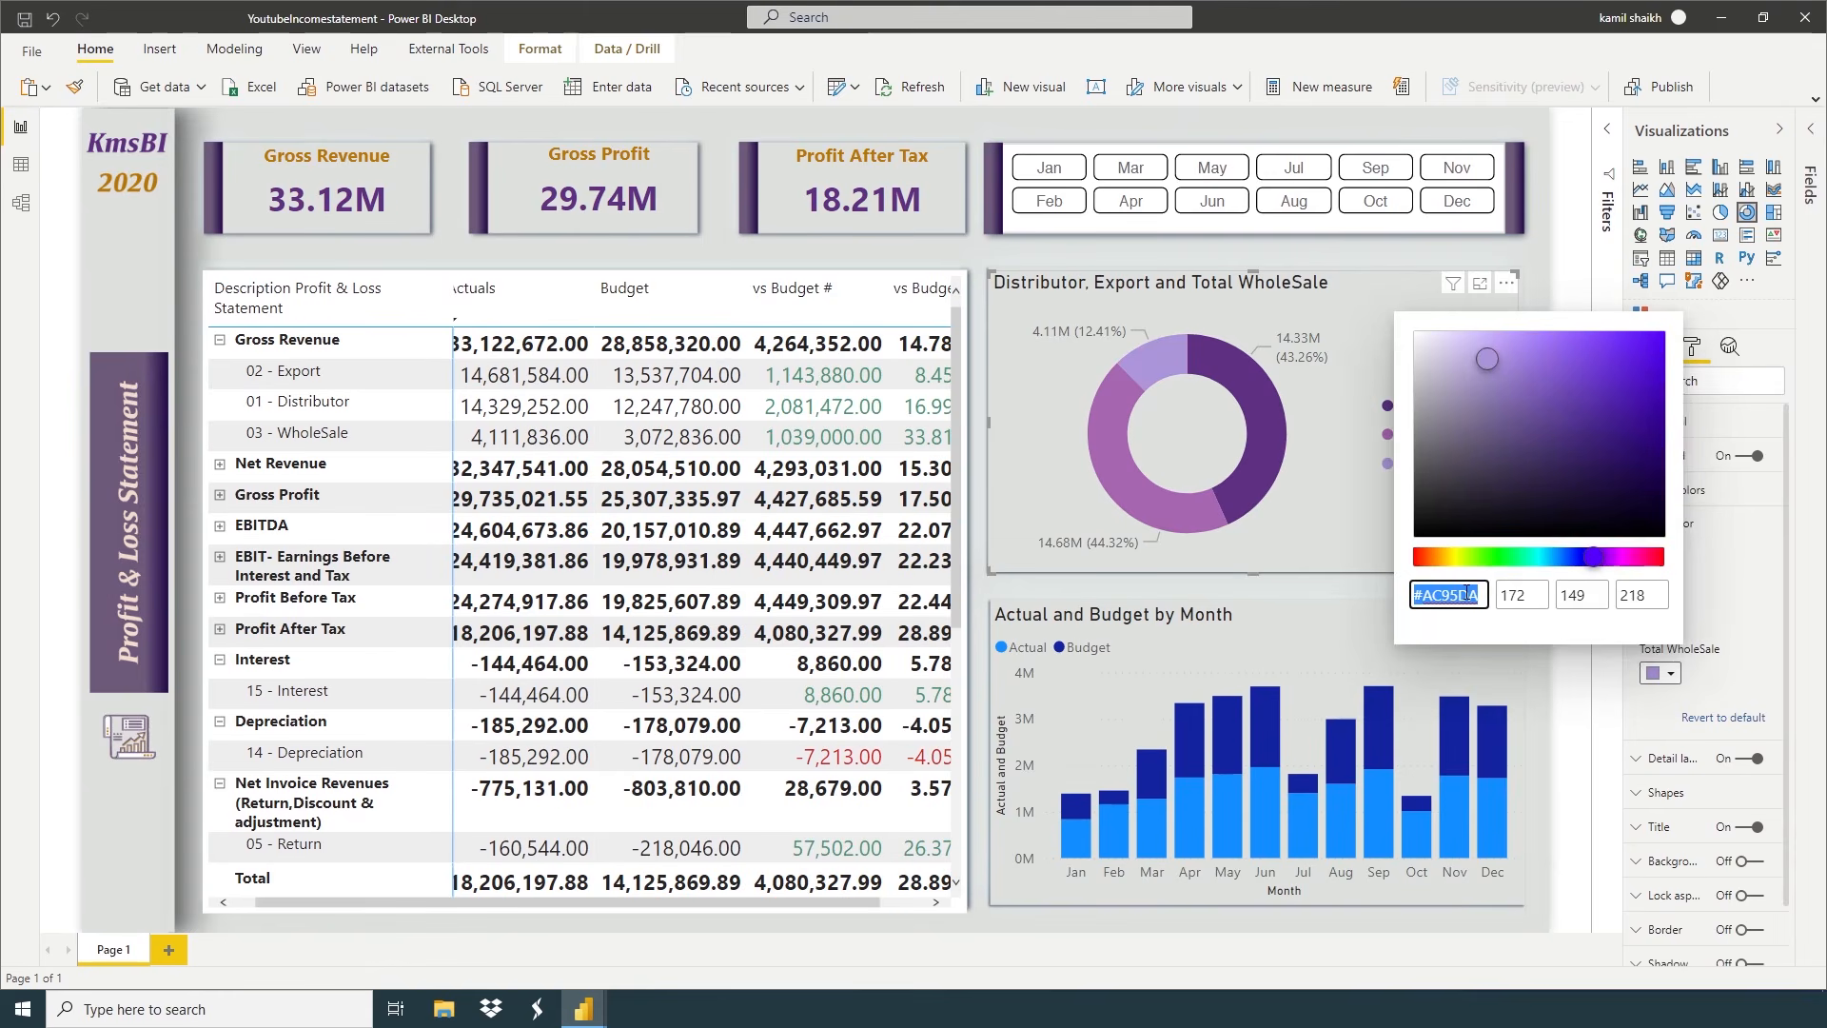
type("c")
type("49ca")
type("99CA")
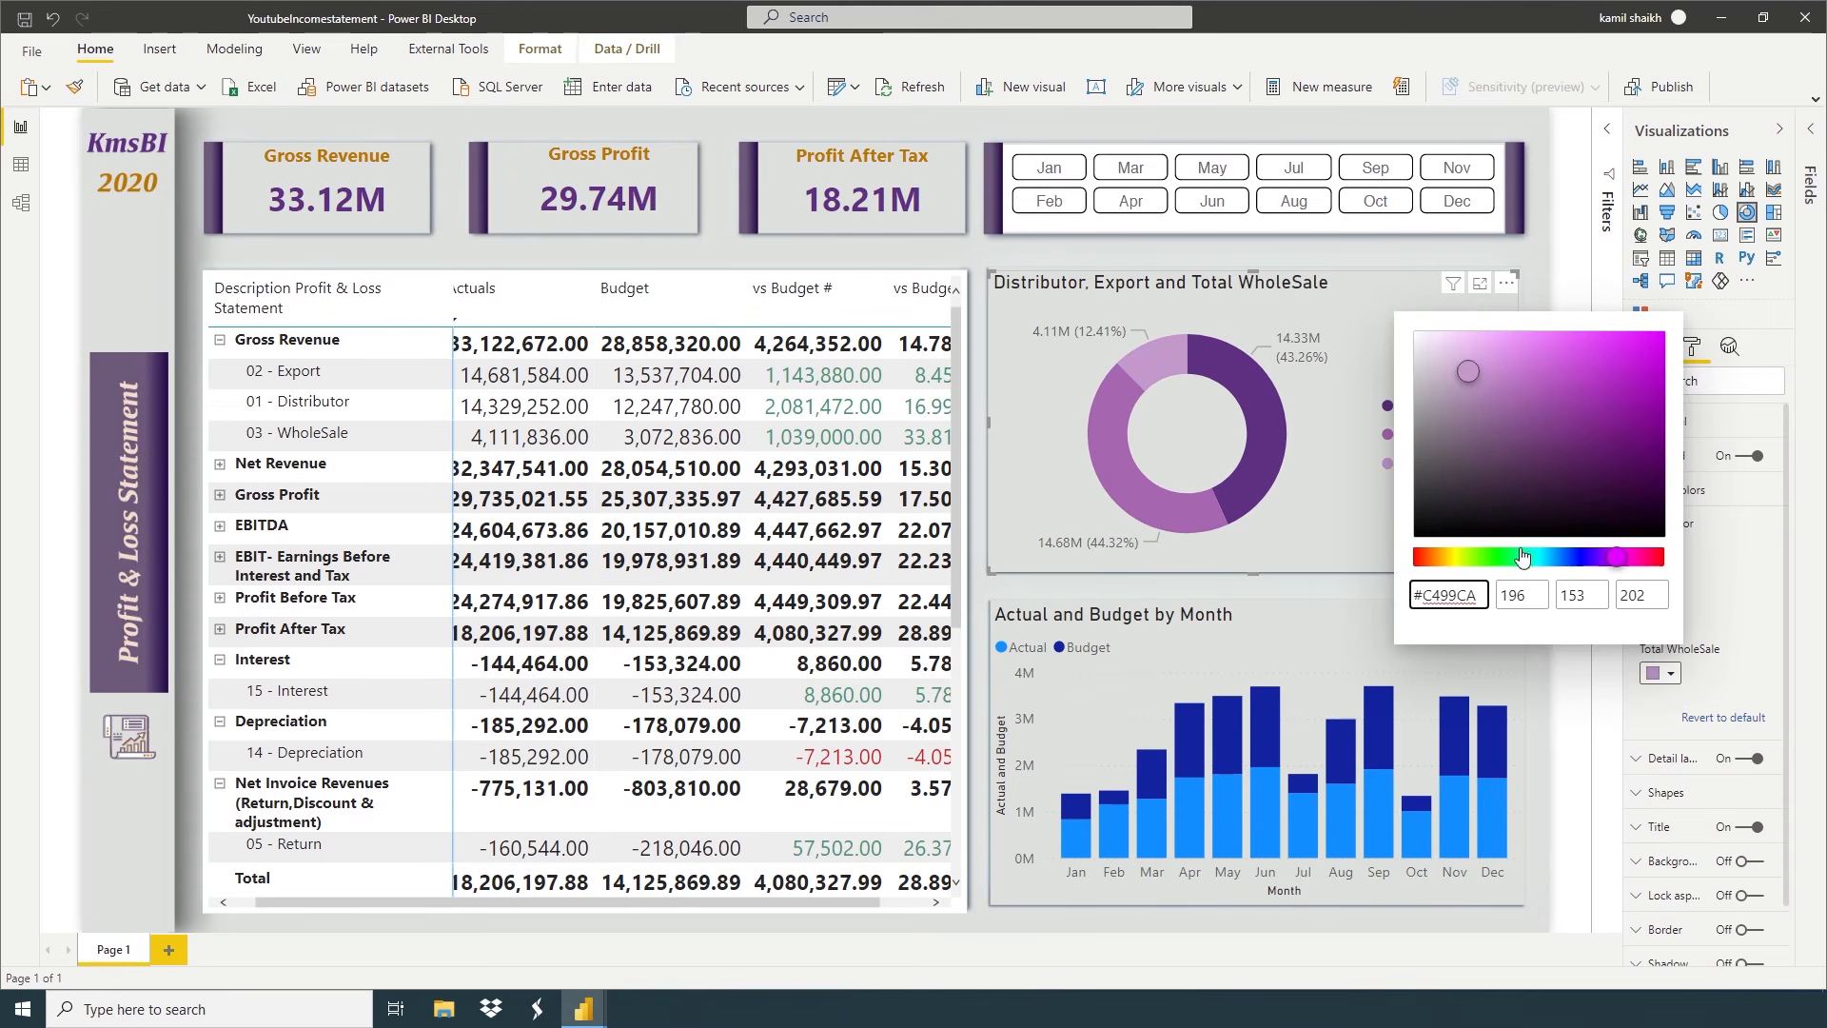
left_click(1361, 529)
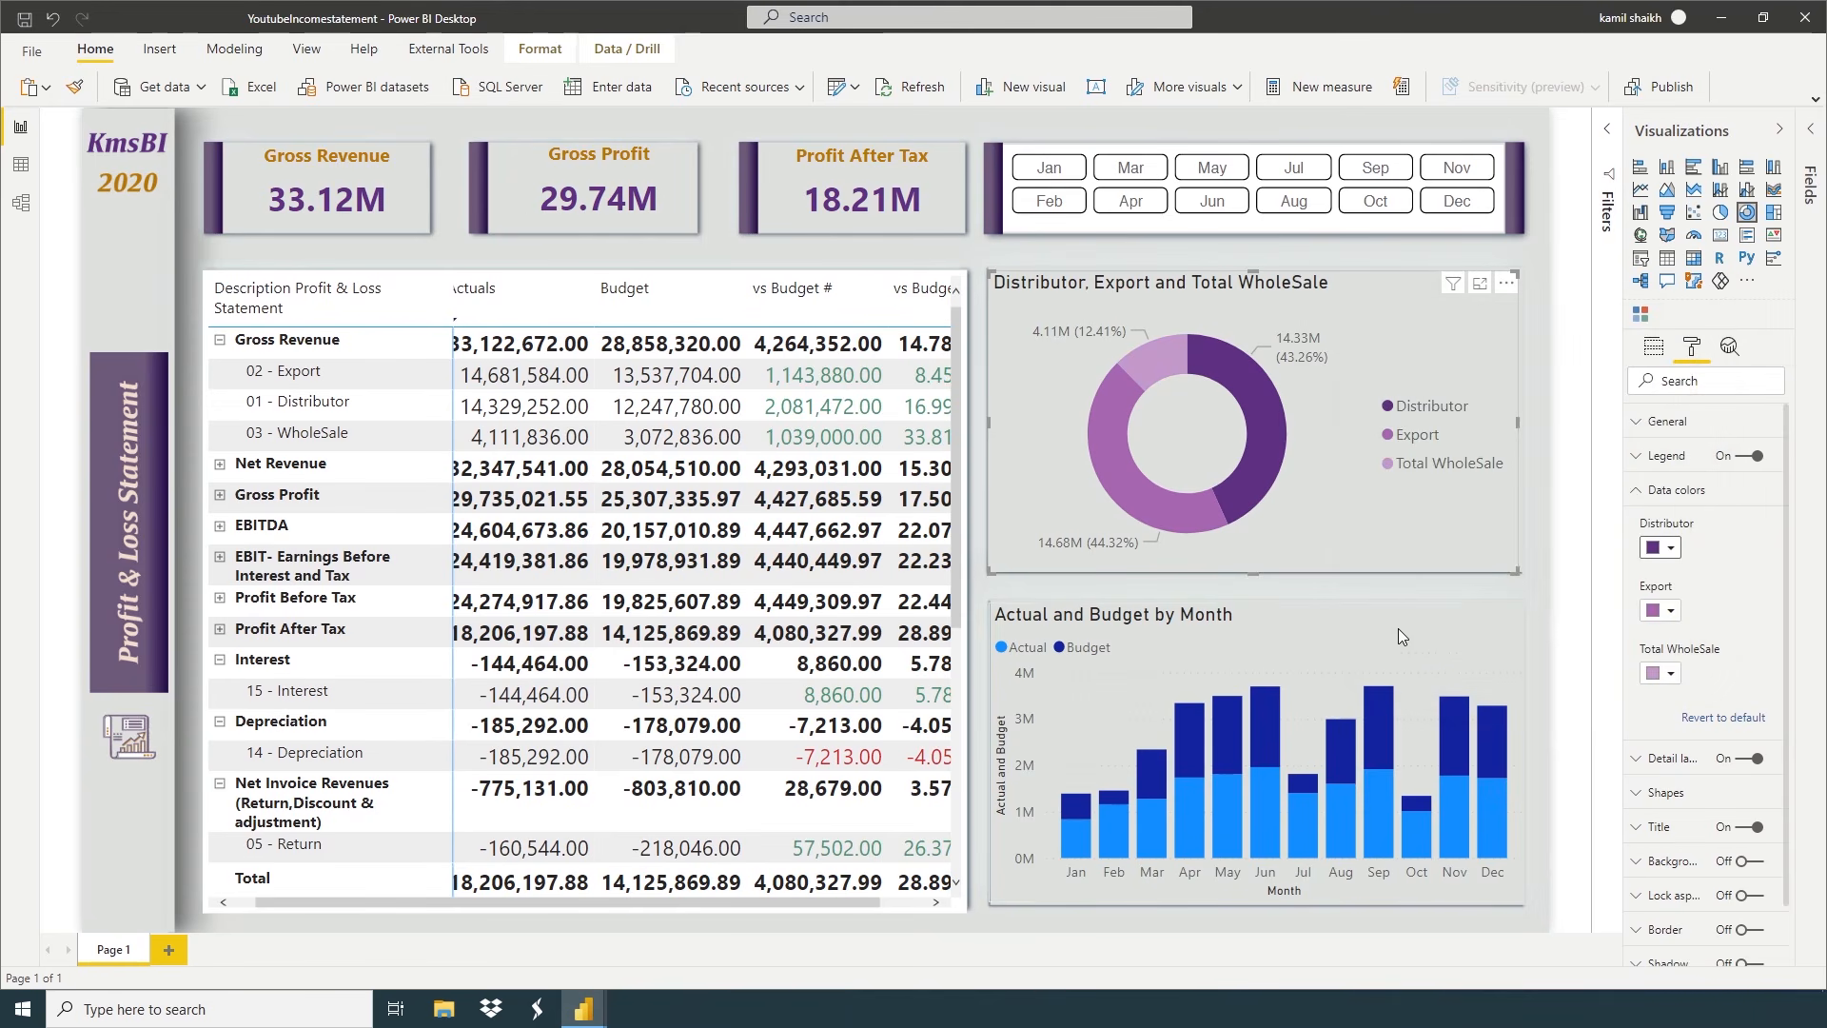
Color the combo chart's Actual columns dark purple and its Budget columns medium purple, reusing the donut's Distributor and Export colors
left_click(1431, 634)
left_click(1661, 654)
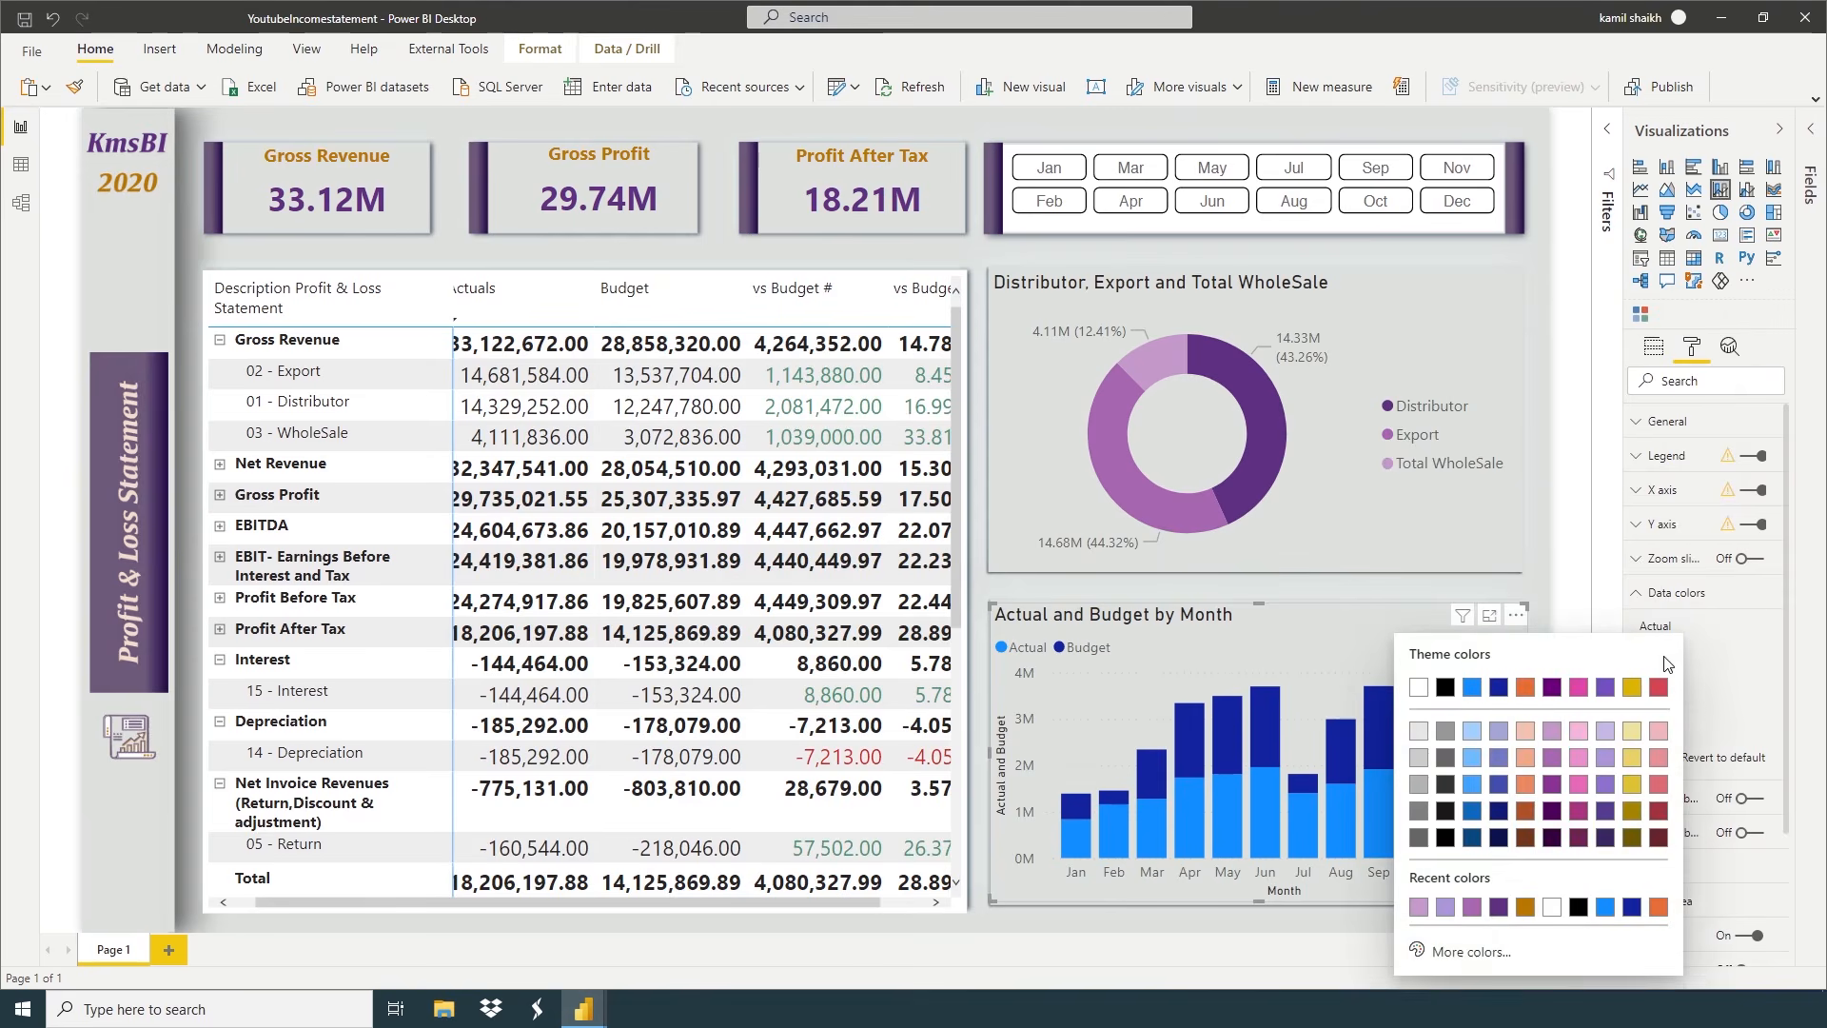
left_click(1498, 907)
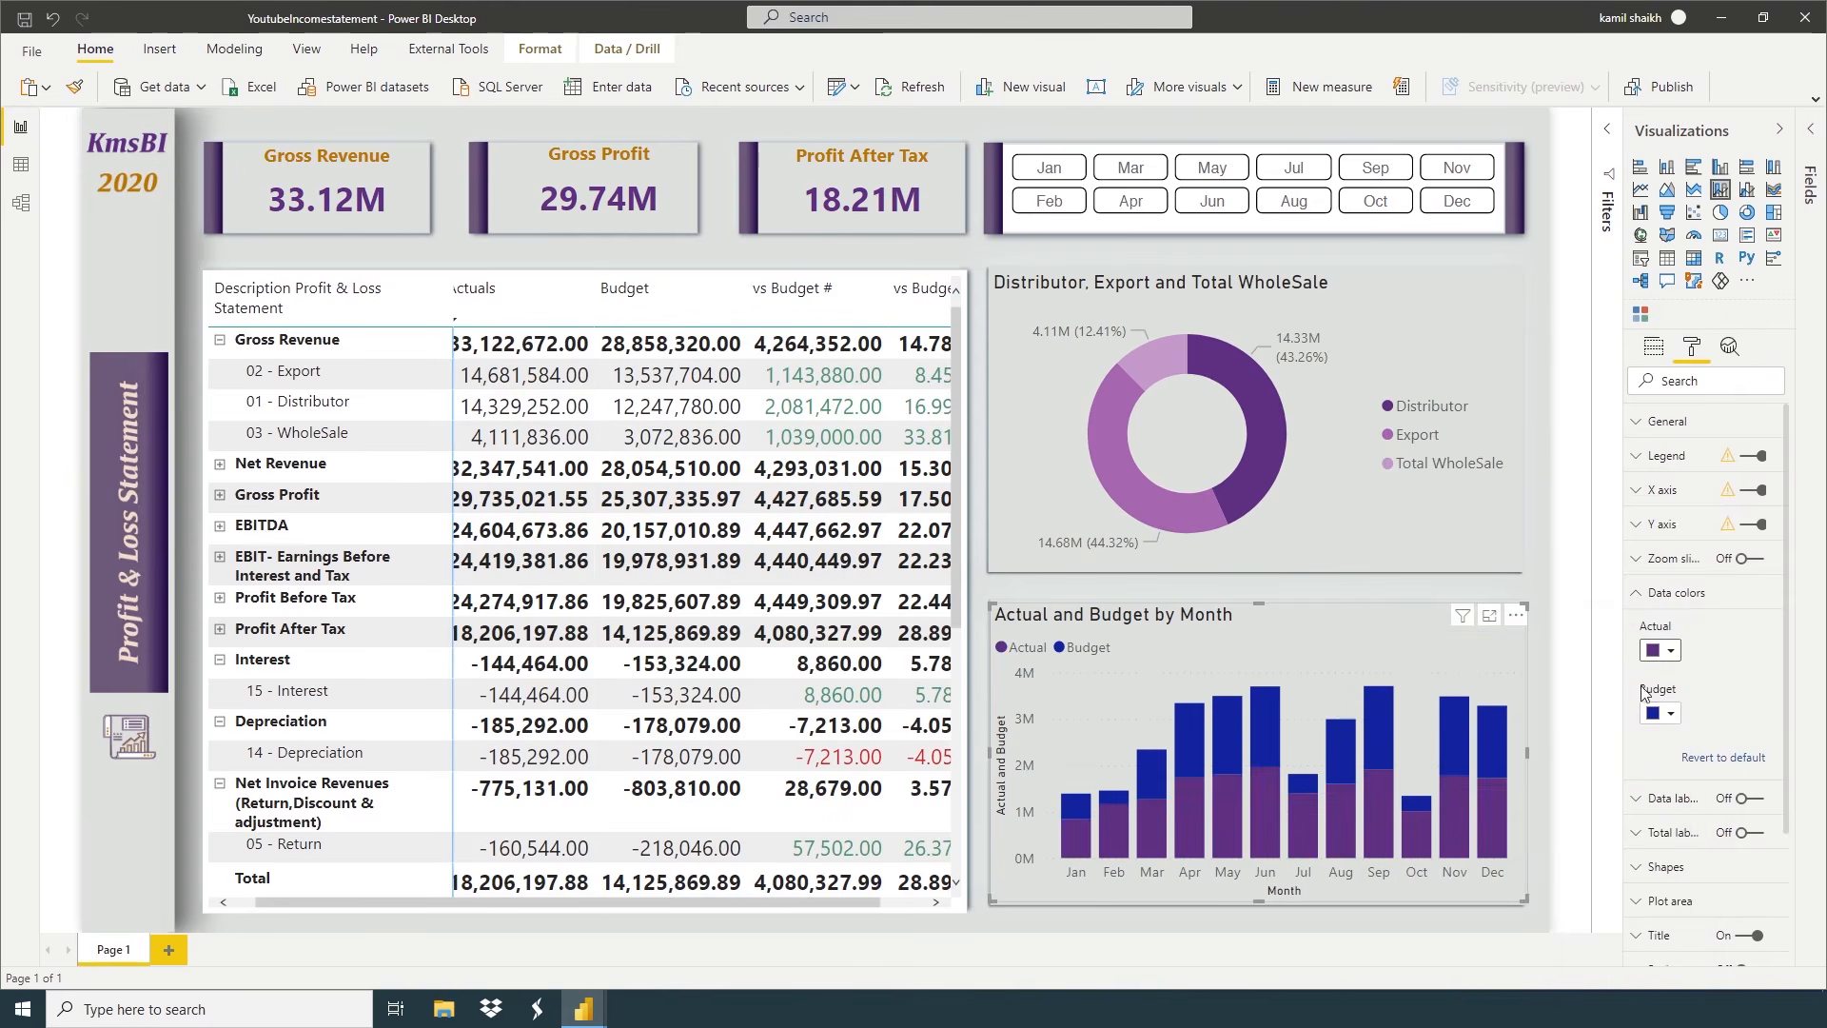
left_click(1665, 720)
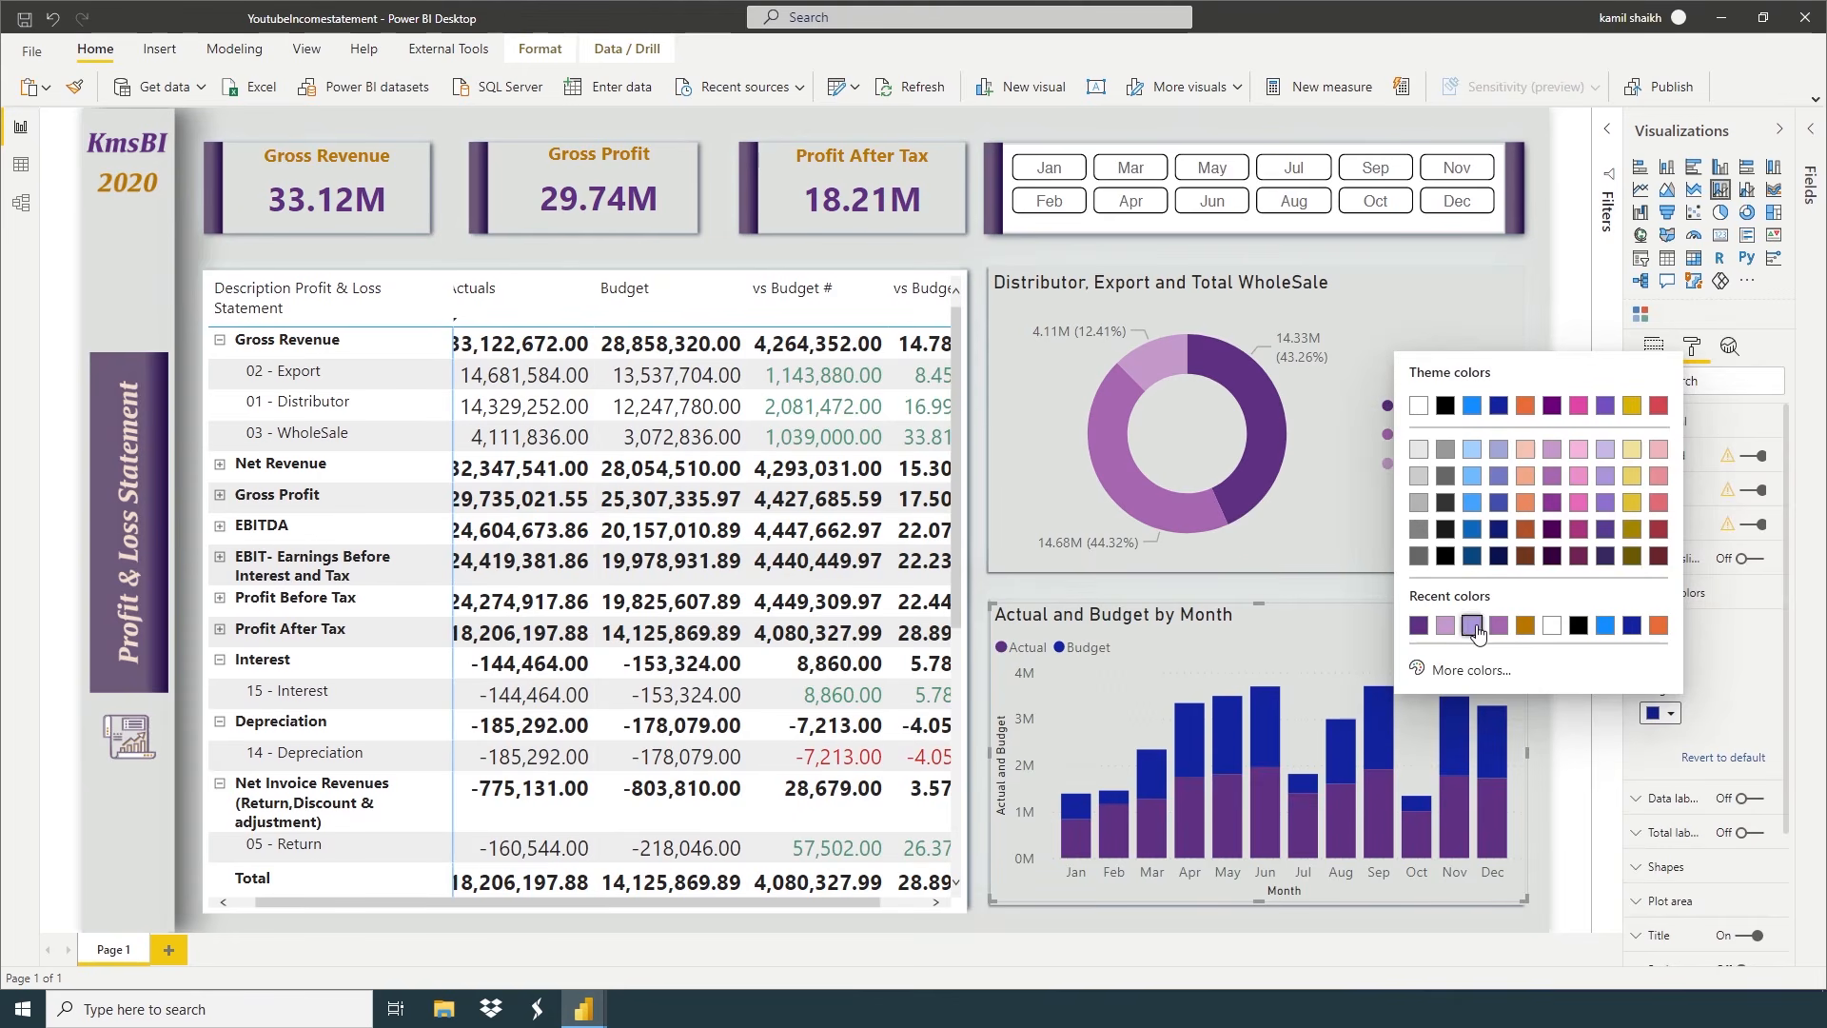
left_click(1474, 627)
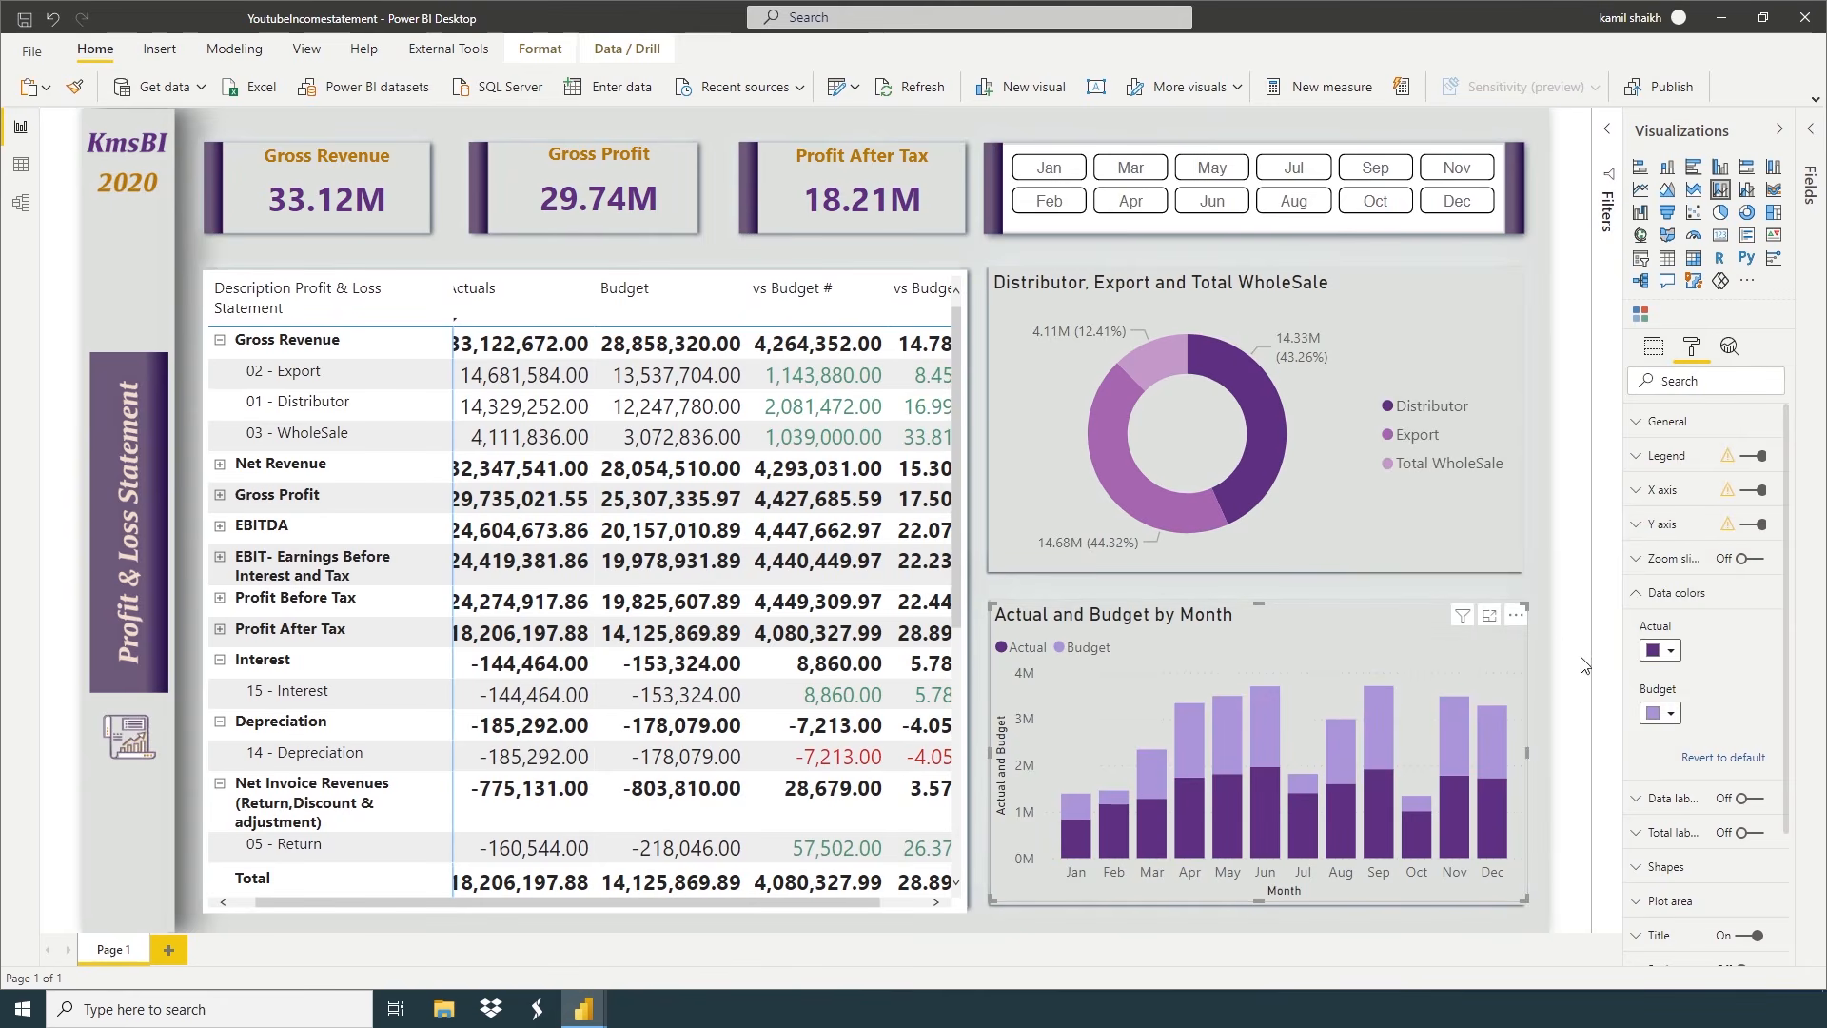
left_click(1646, 714)
left_click(1498, 625)
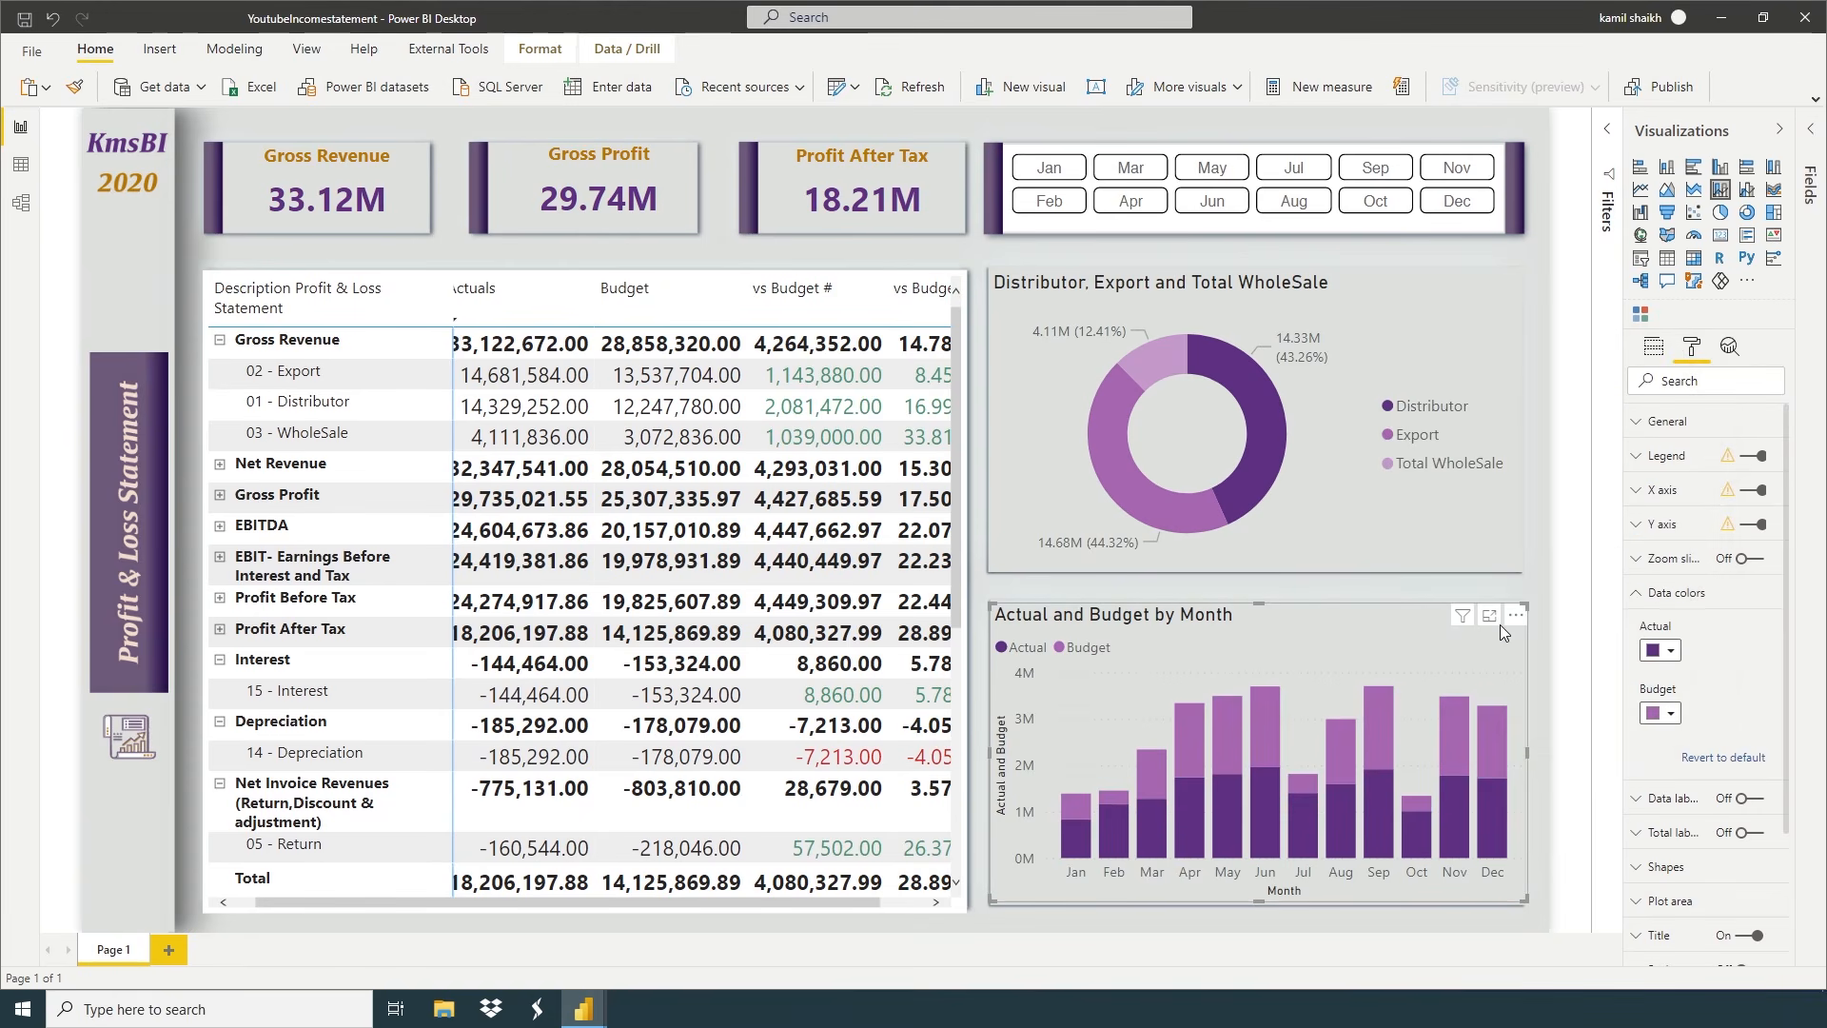
left_click(1377, 529)
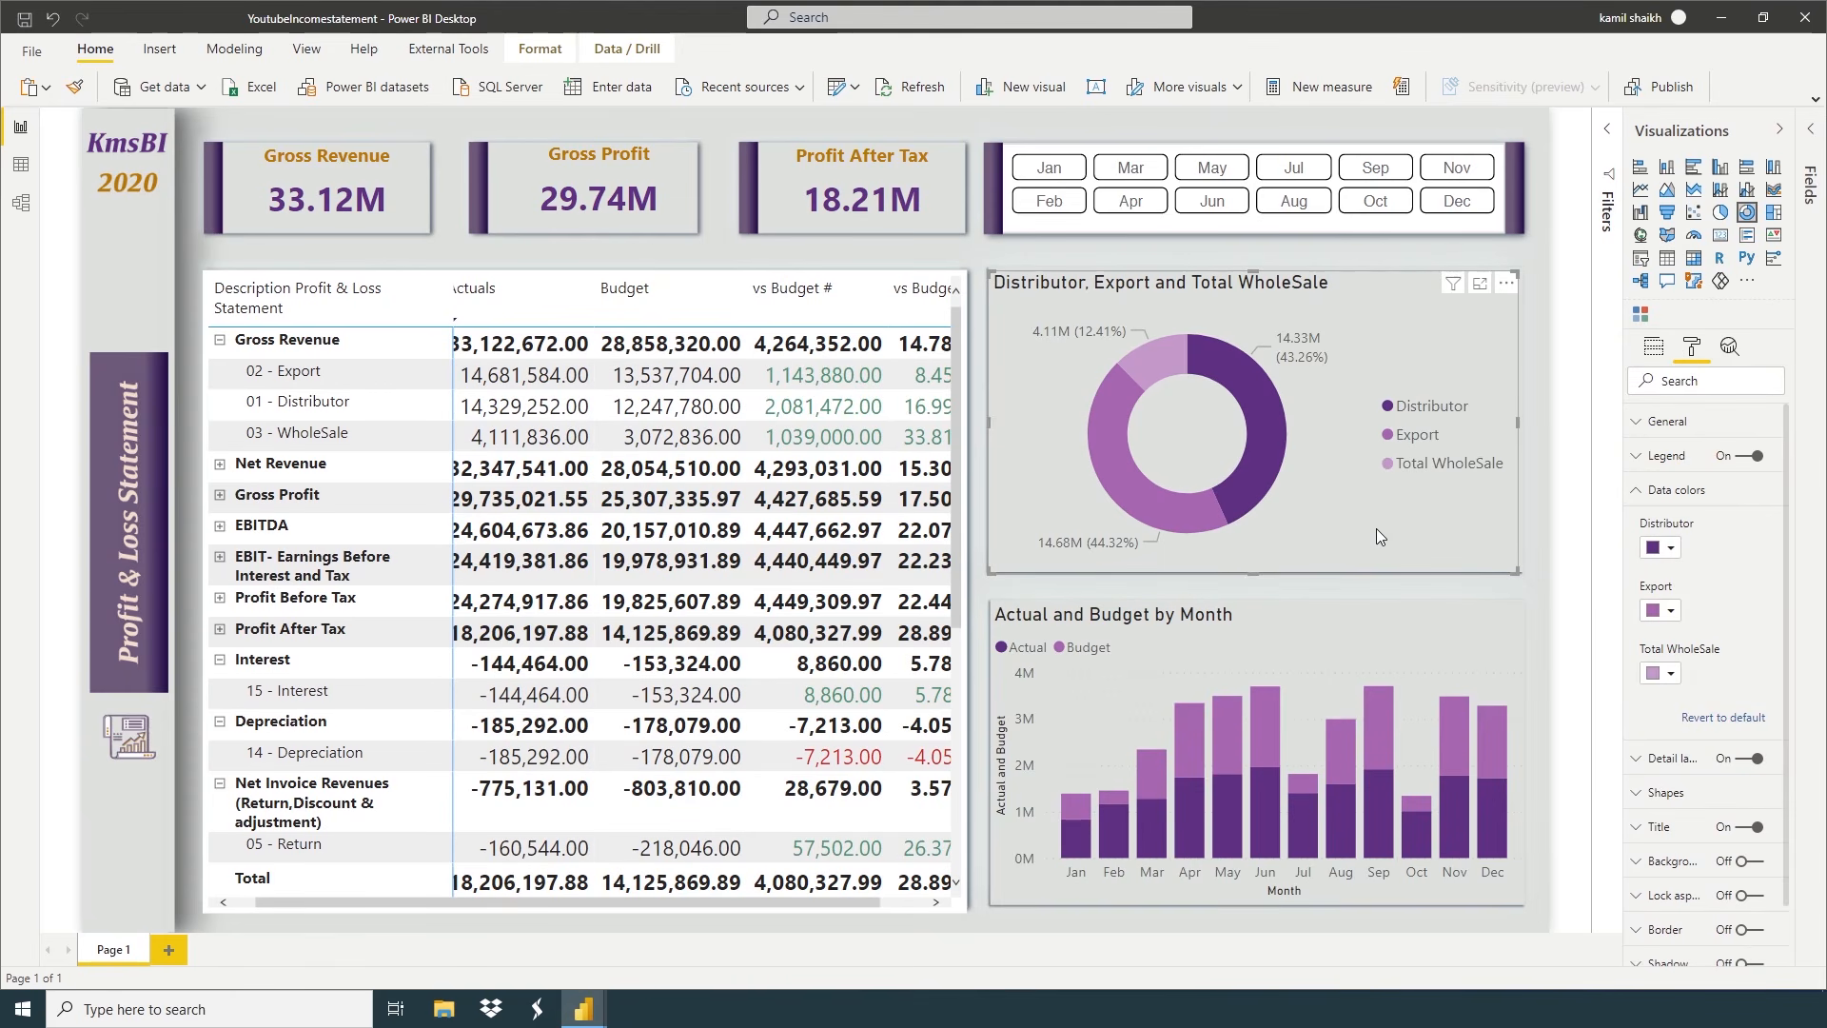
left_click(167, 952)
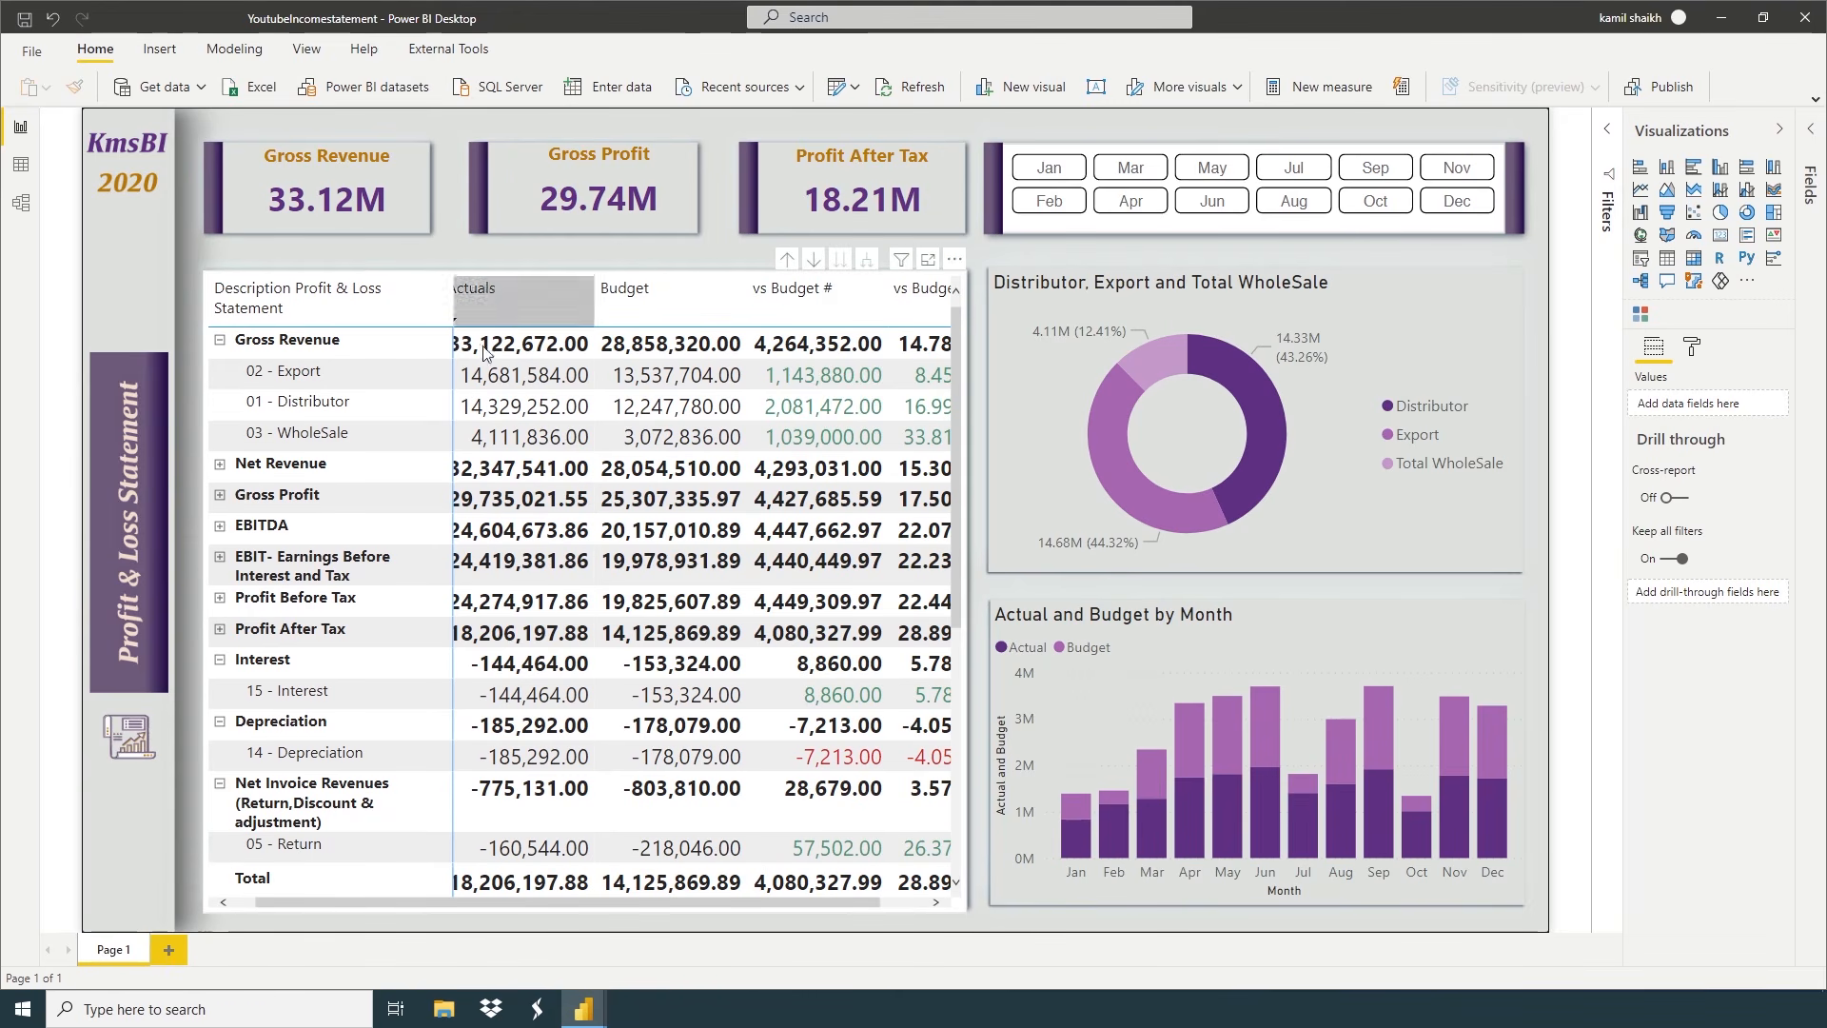
left_click_drag(529, 900, 490, 900)
left_click(299, 401)
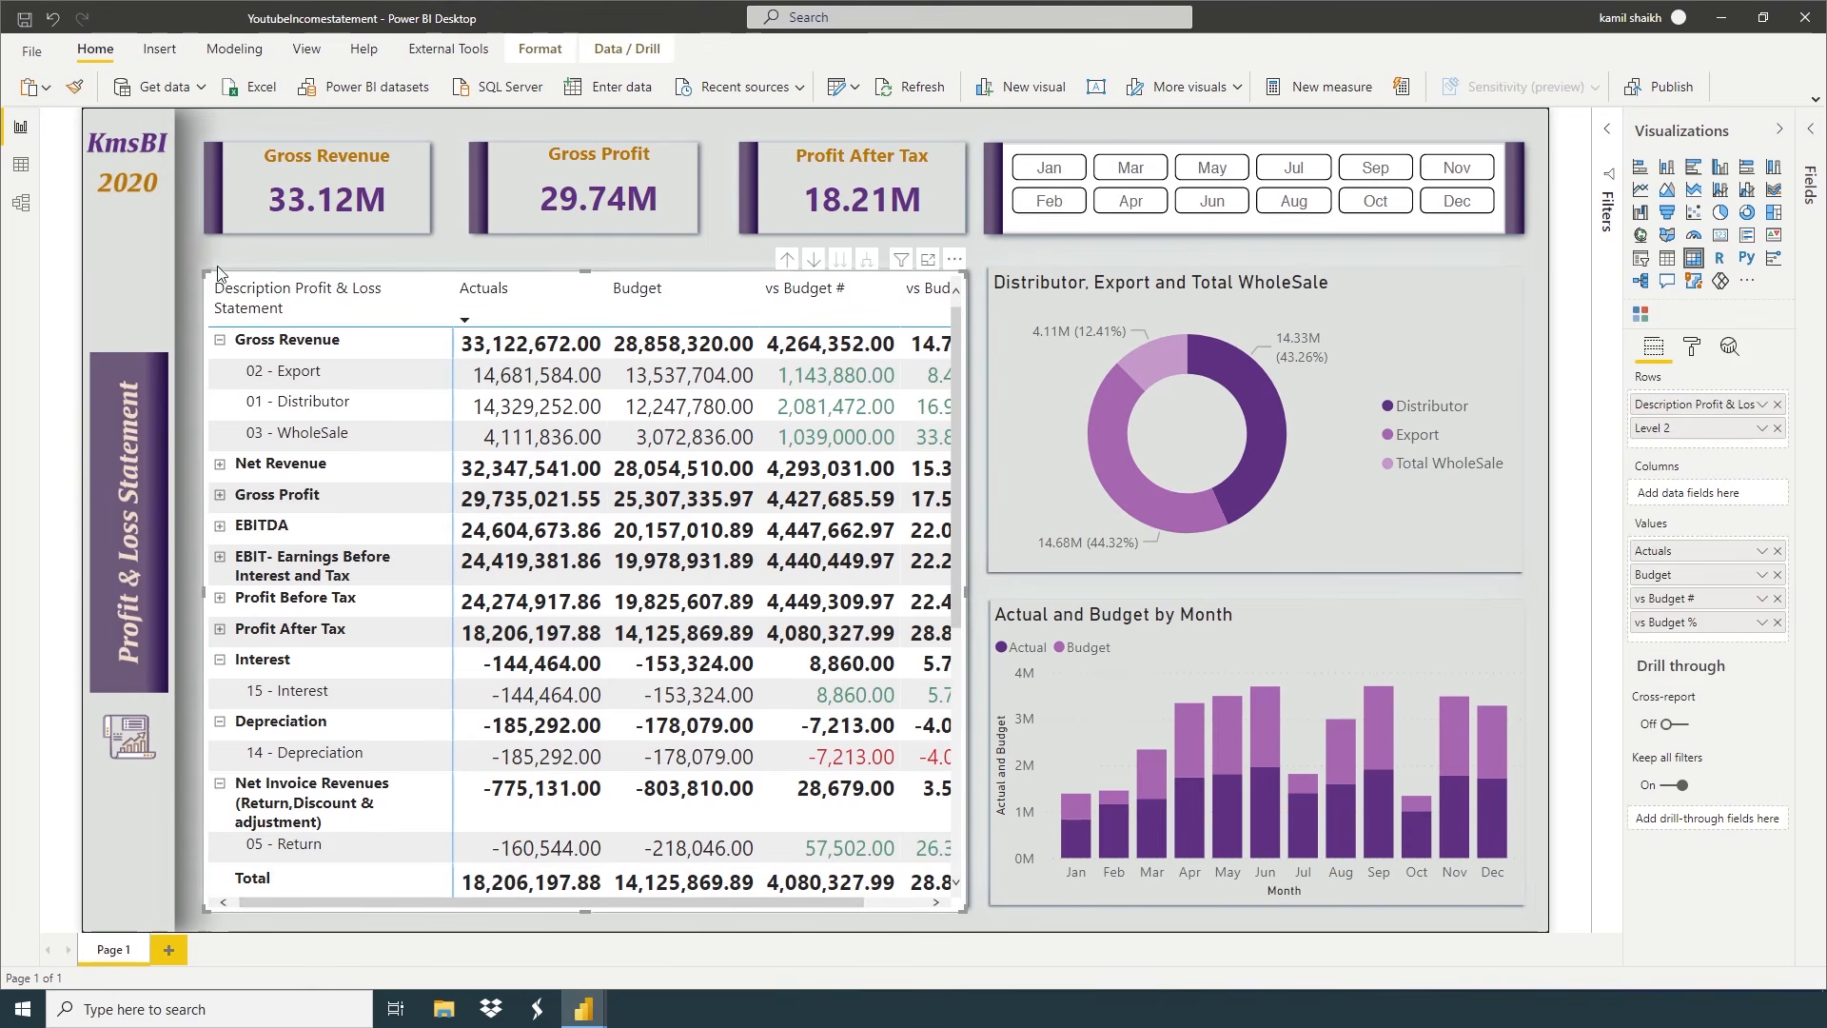
left_click(135, 255)
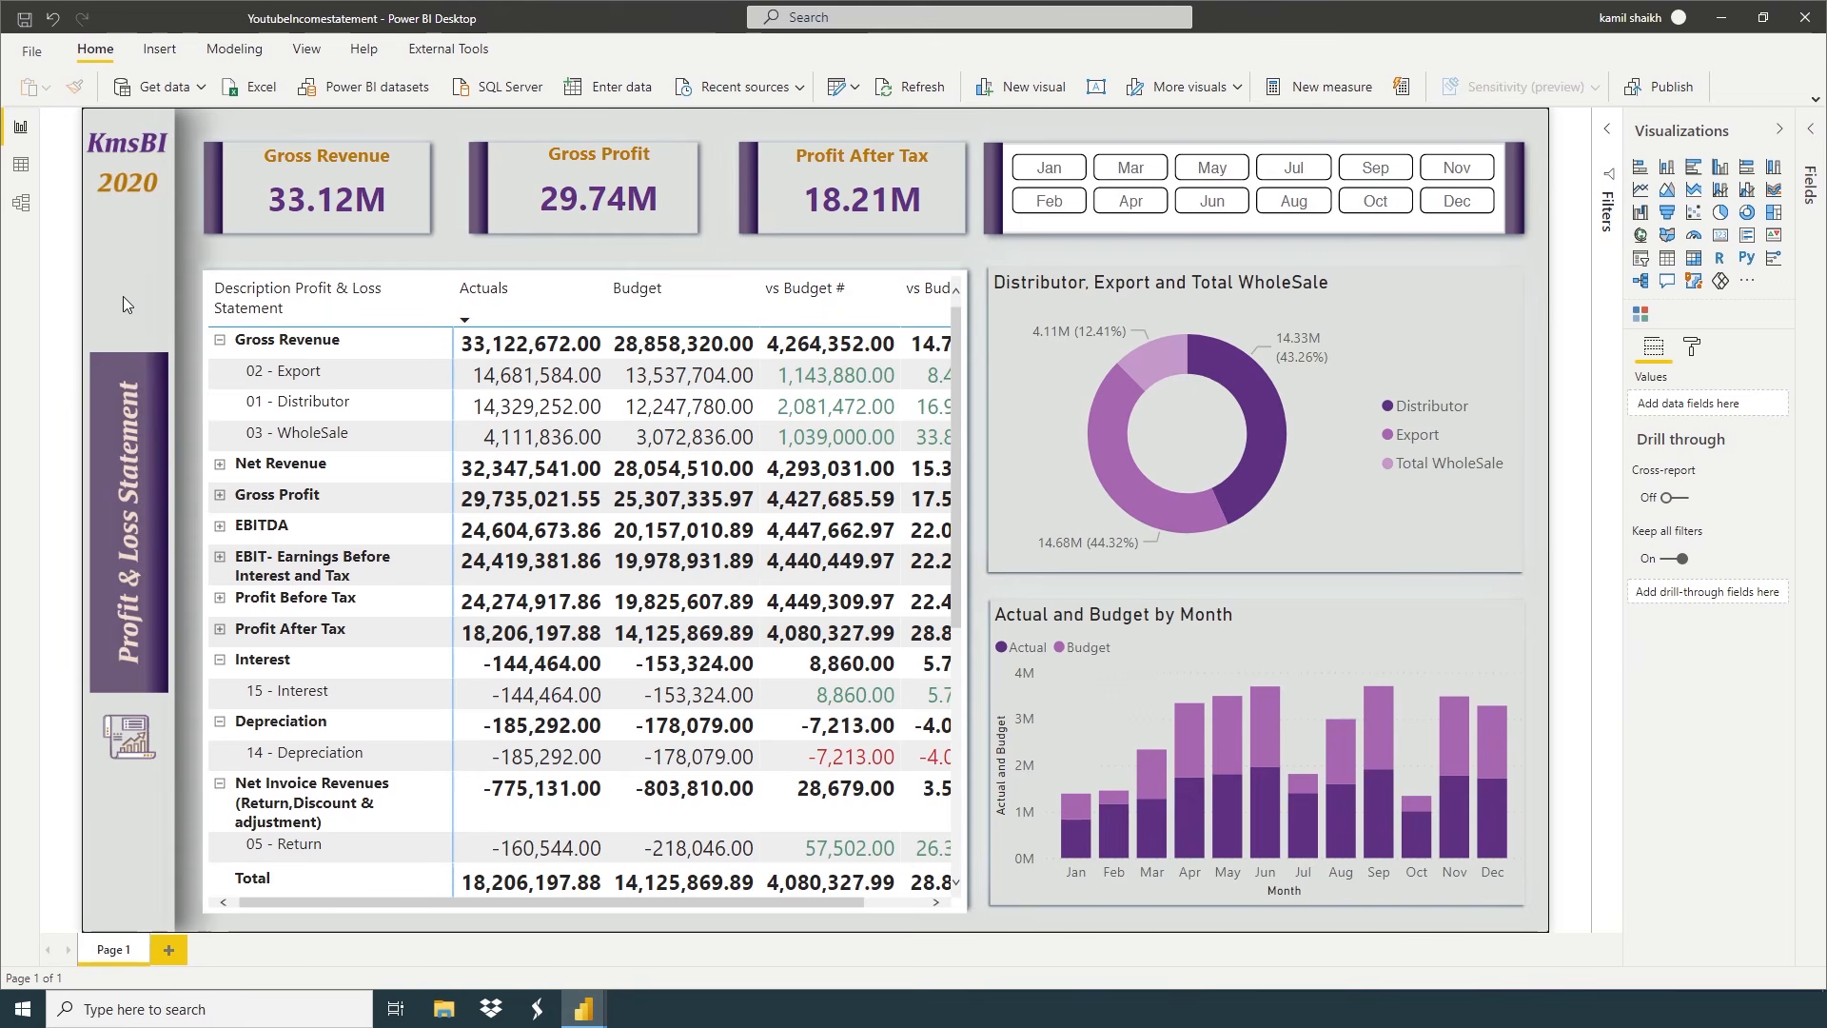
Add a new report page and use the Frontfinancialdashboard image as its page background
left_click(172, 959)
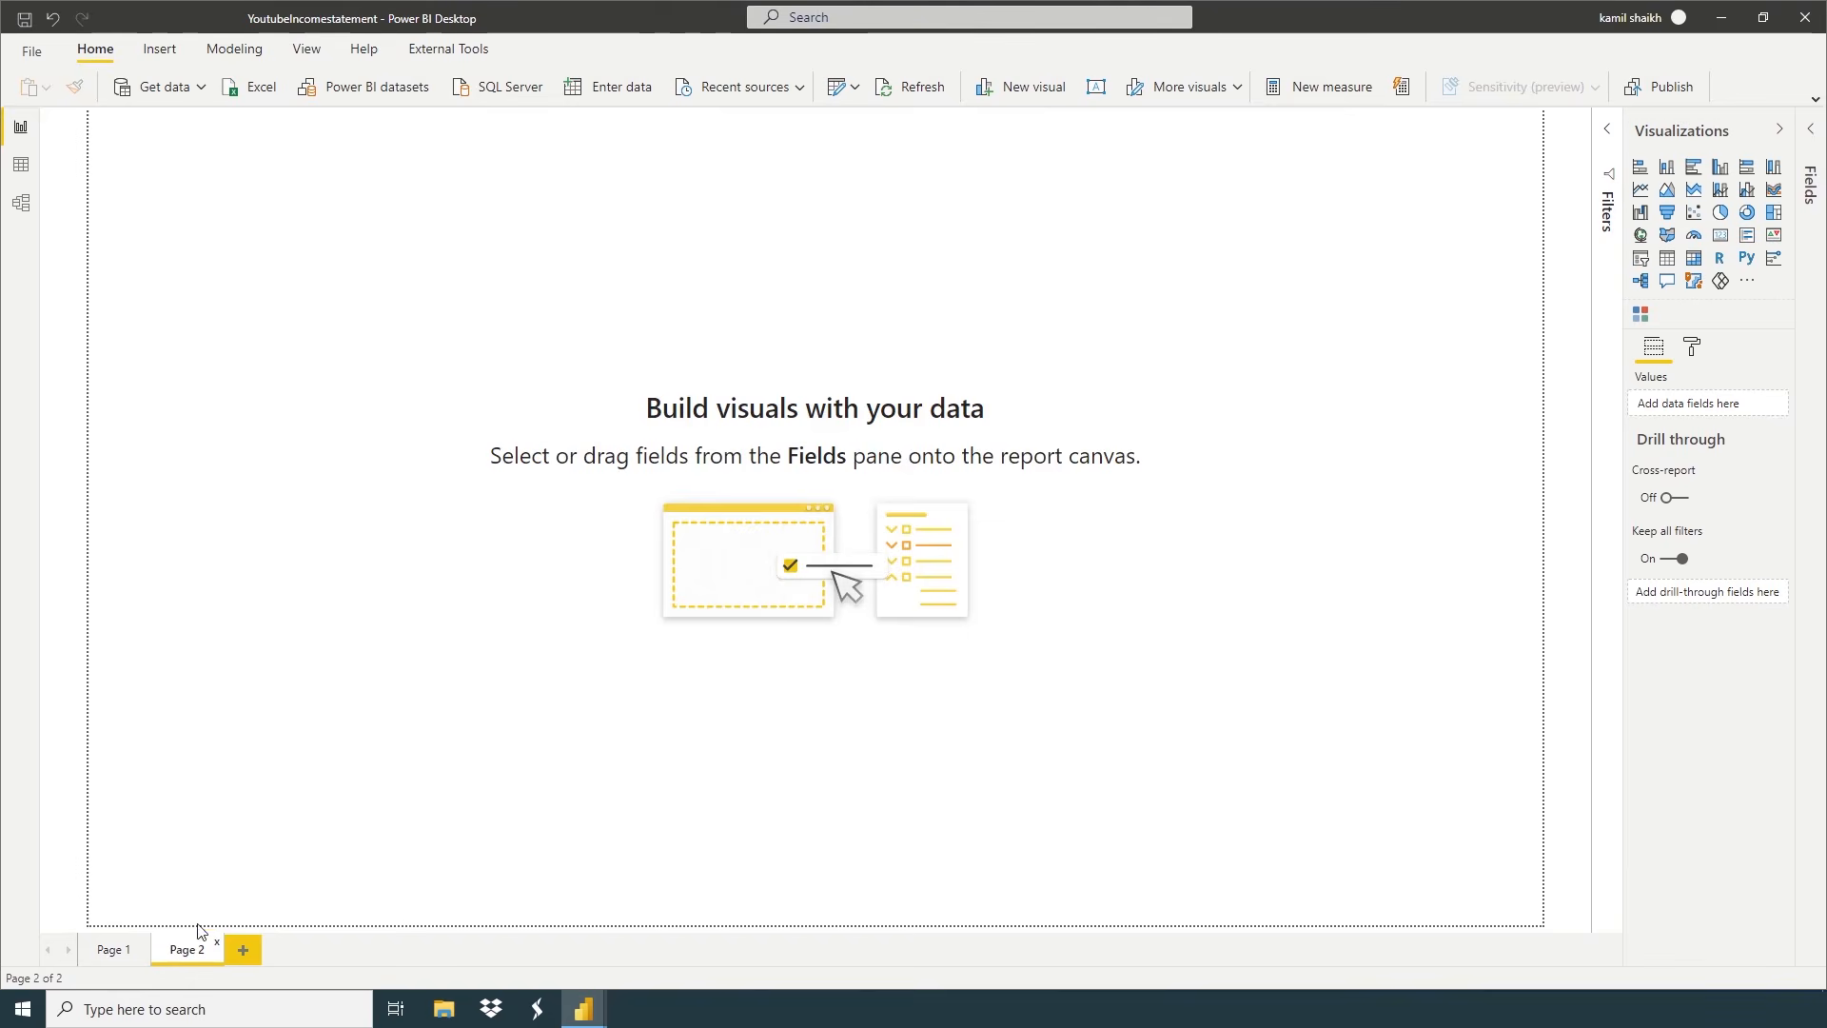
left_click(1693, 350)
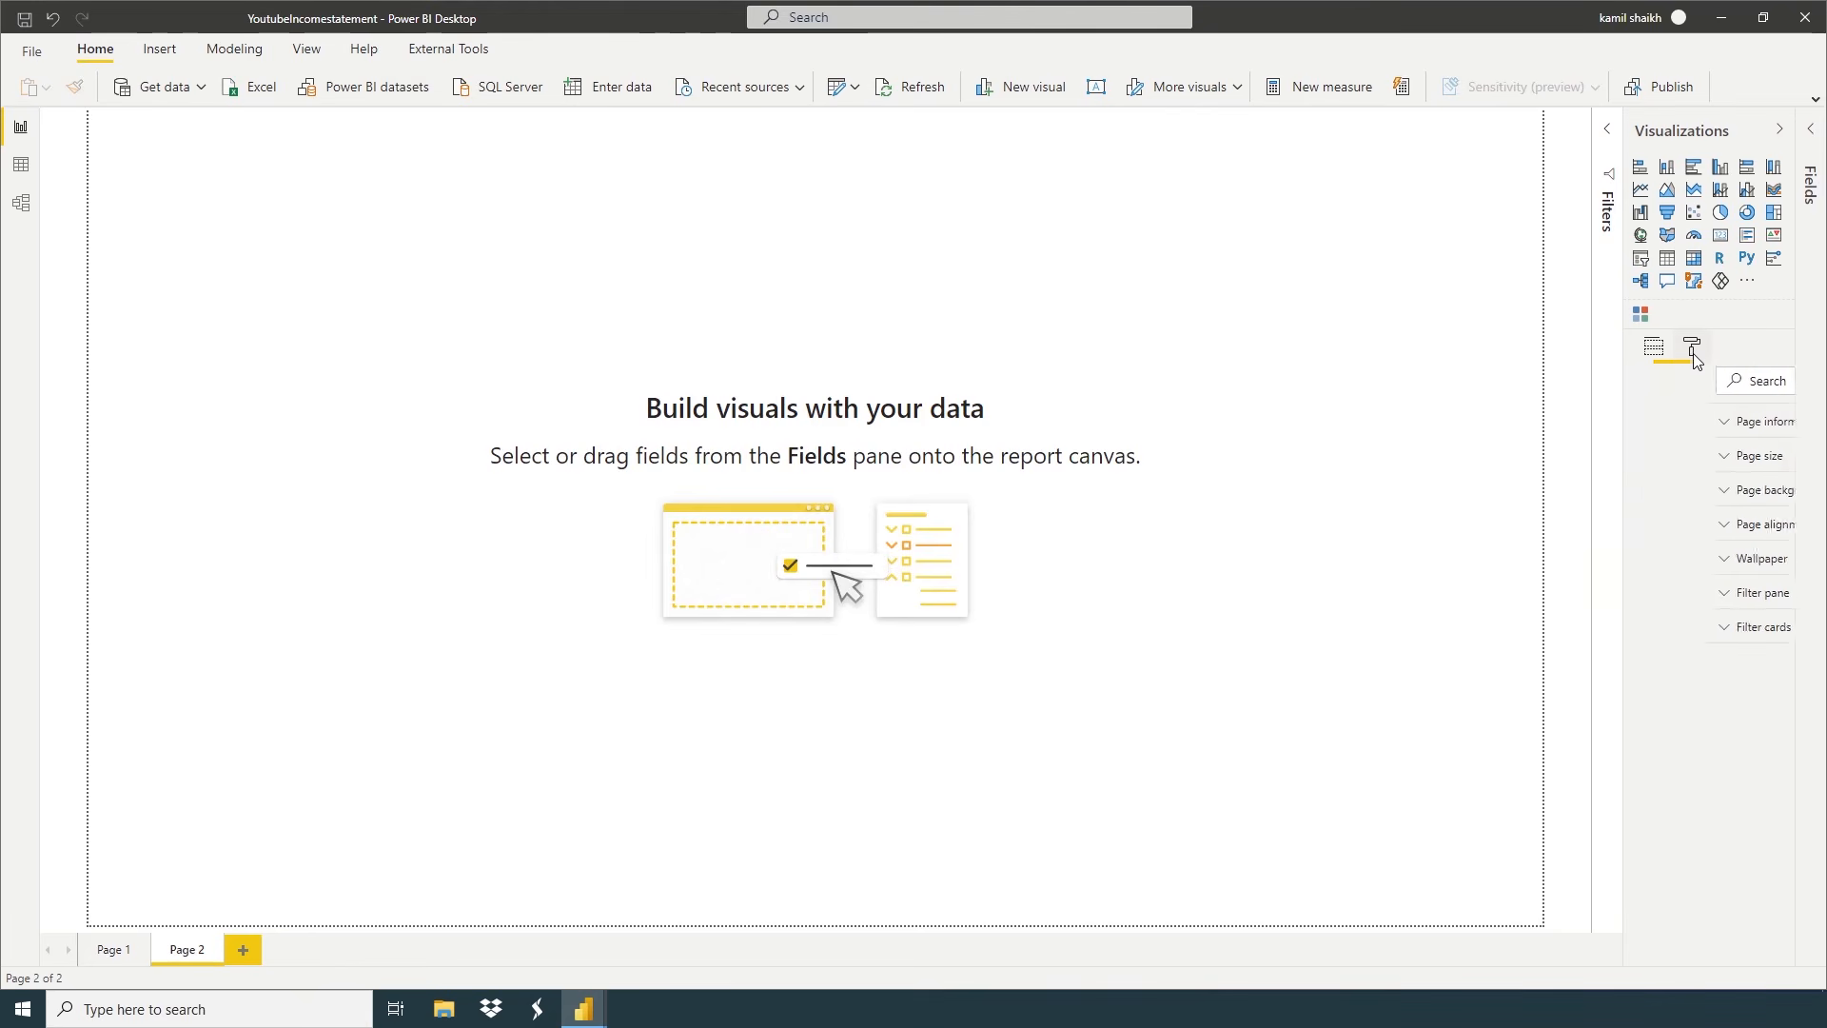
left_click(1674, 506)
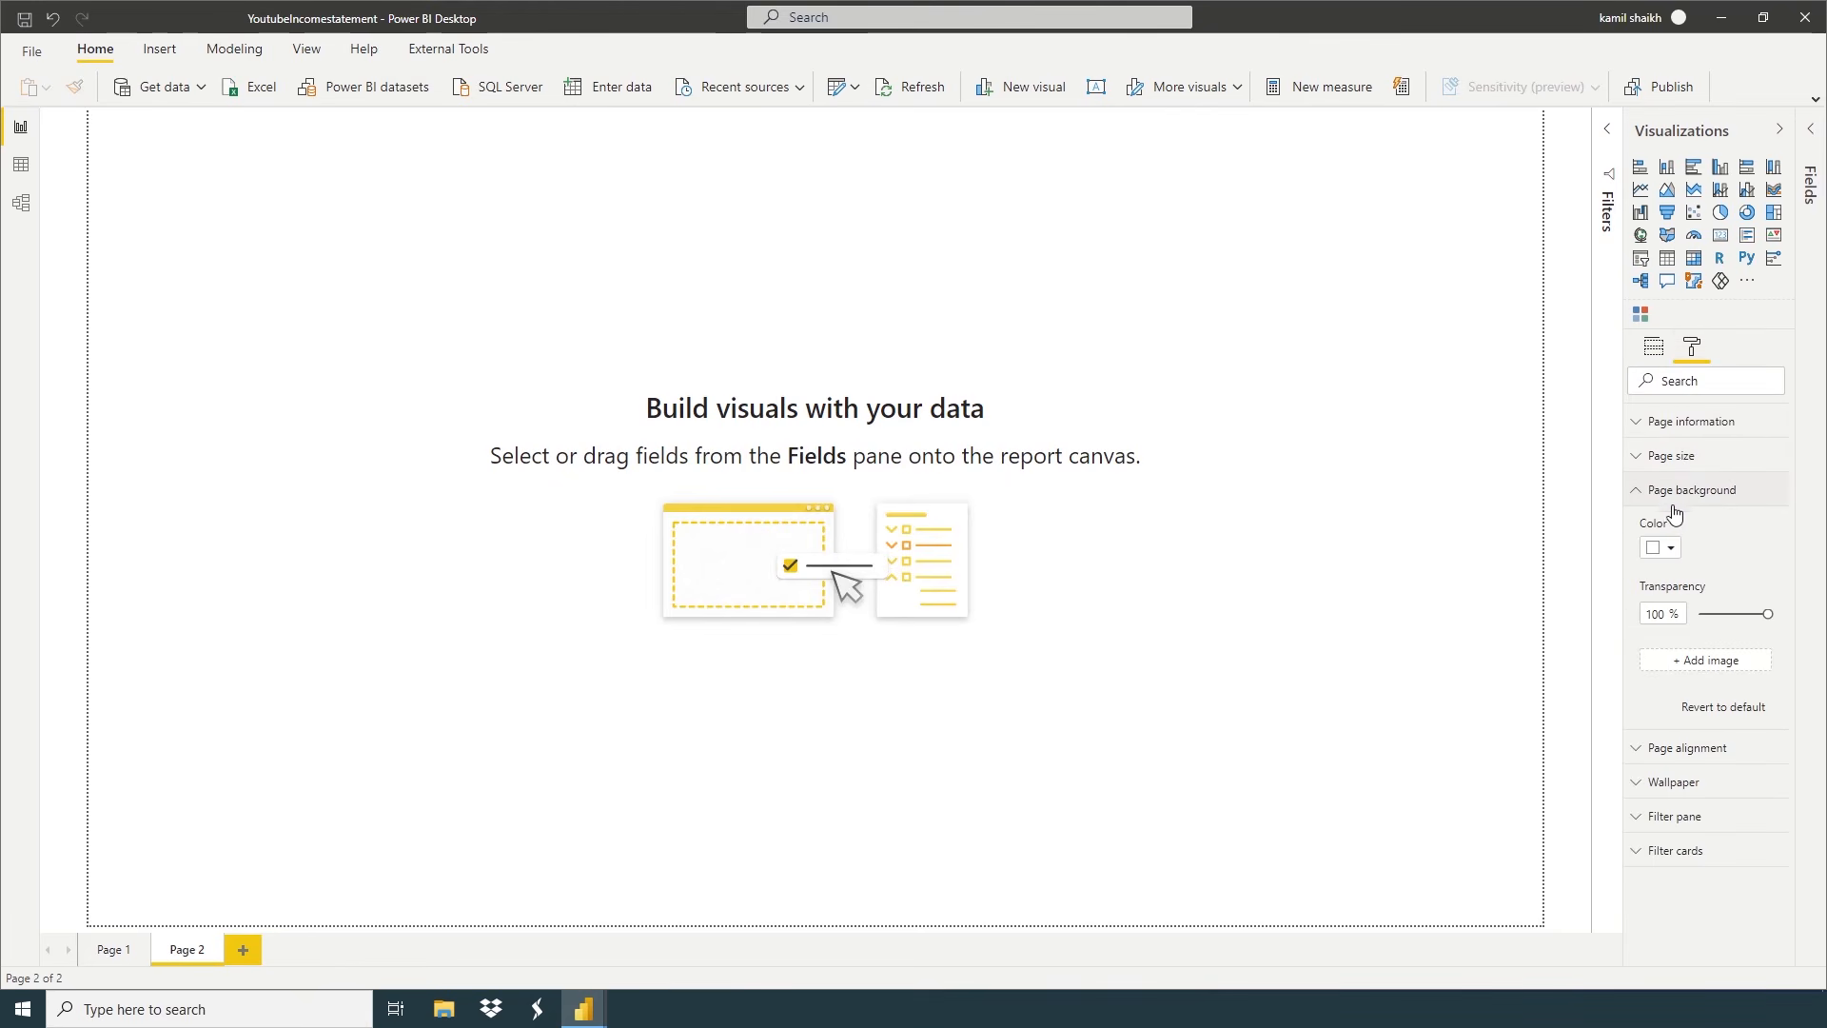
left_click(1680, 663)
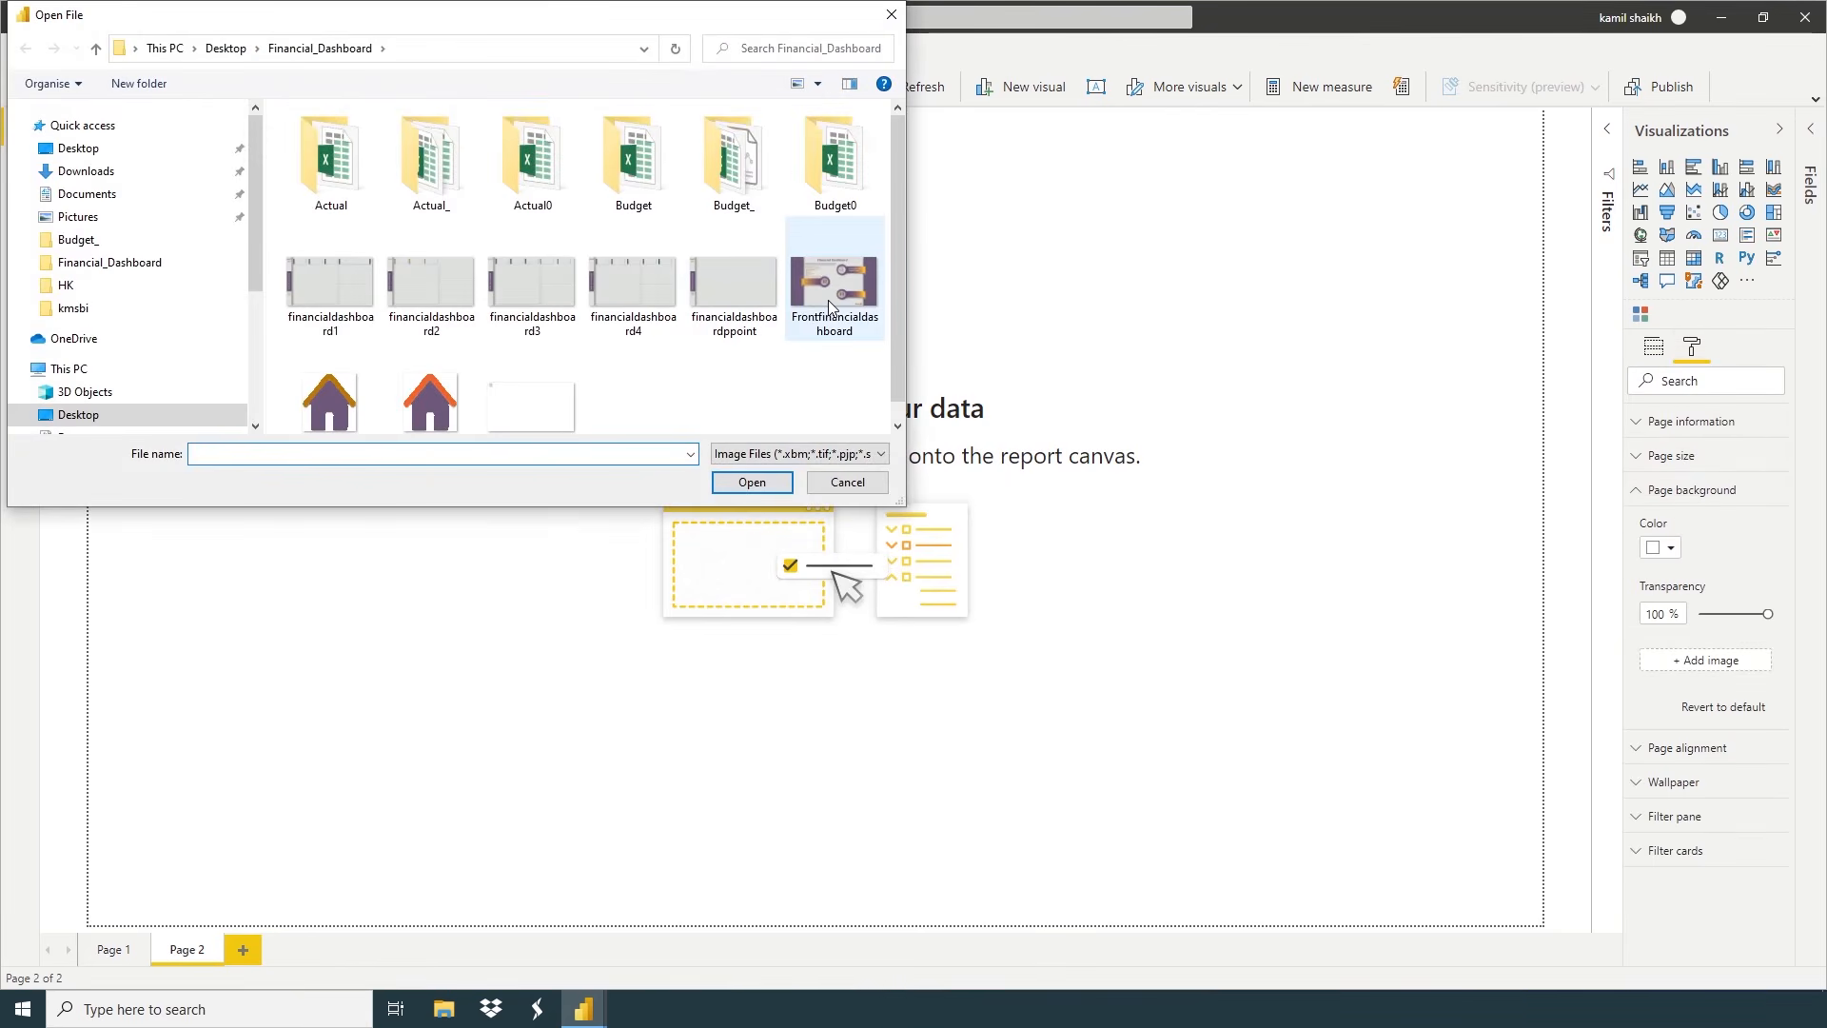
double_click(828, 299)
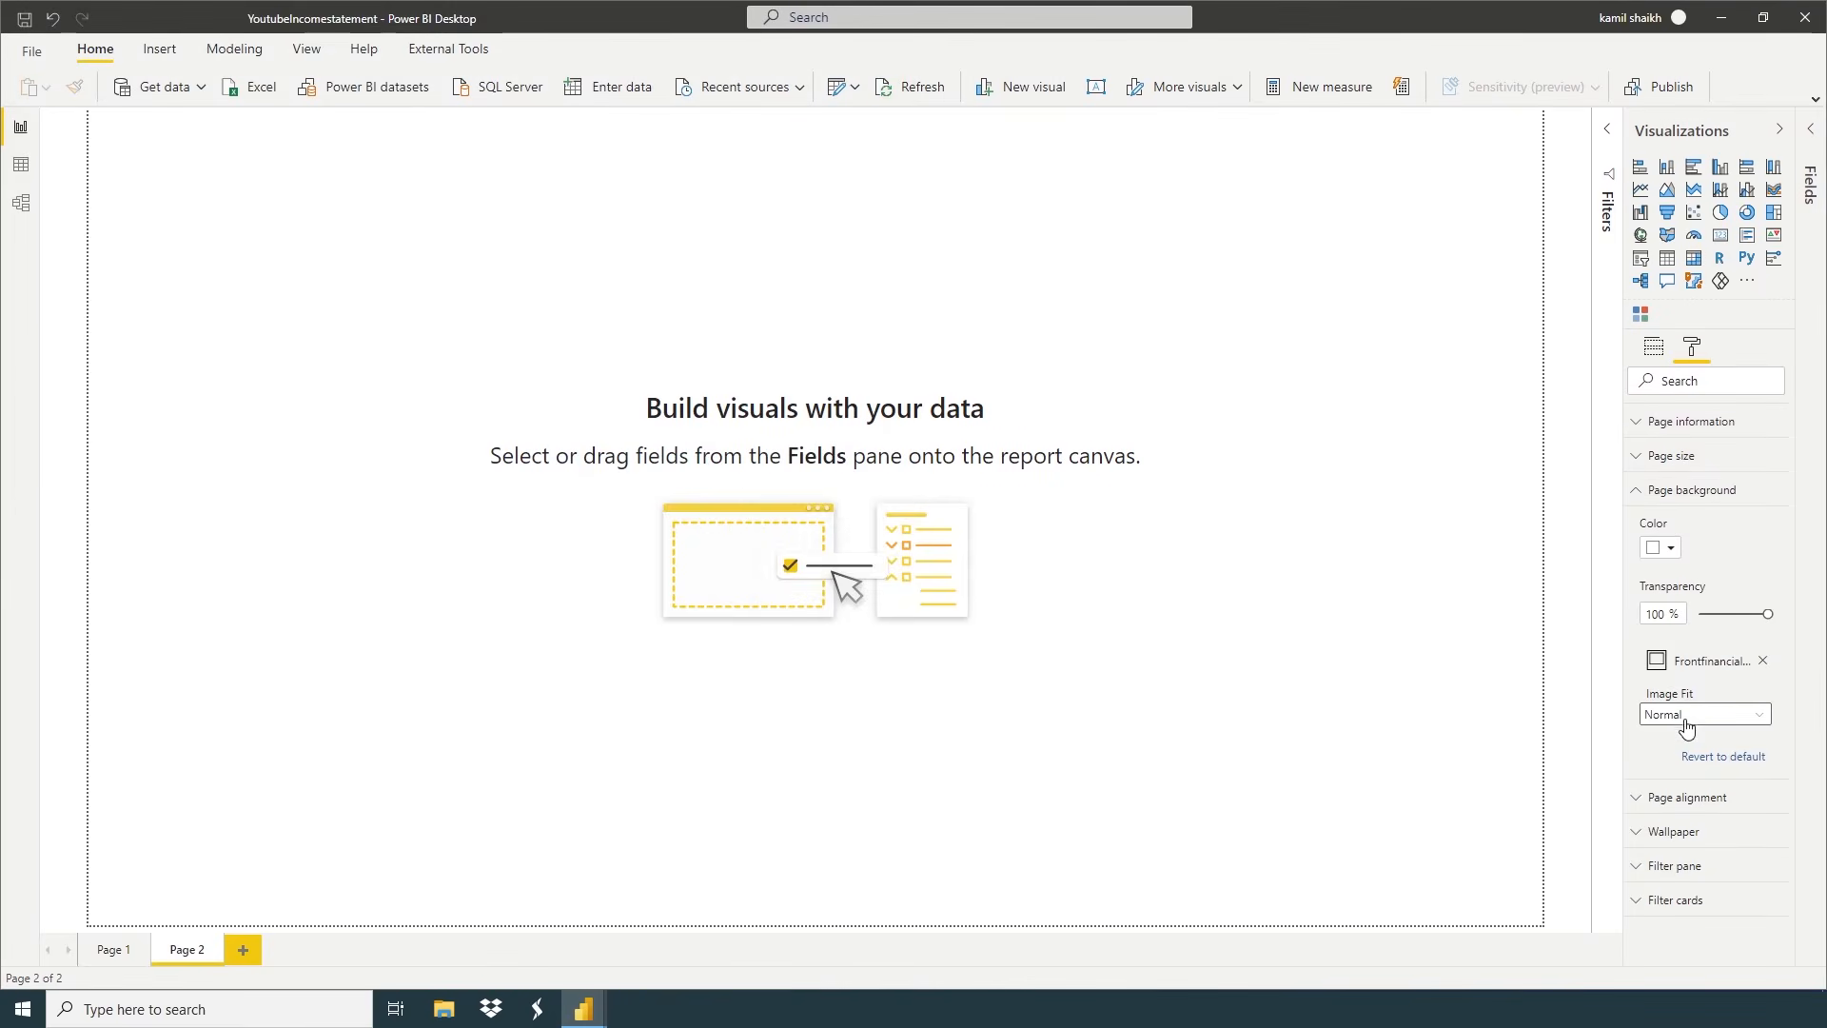
Set the page background's image fit to Fit and its transparency to 0%
left_click(1686, 716)
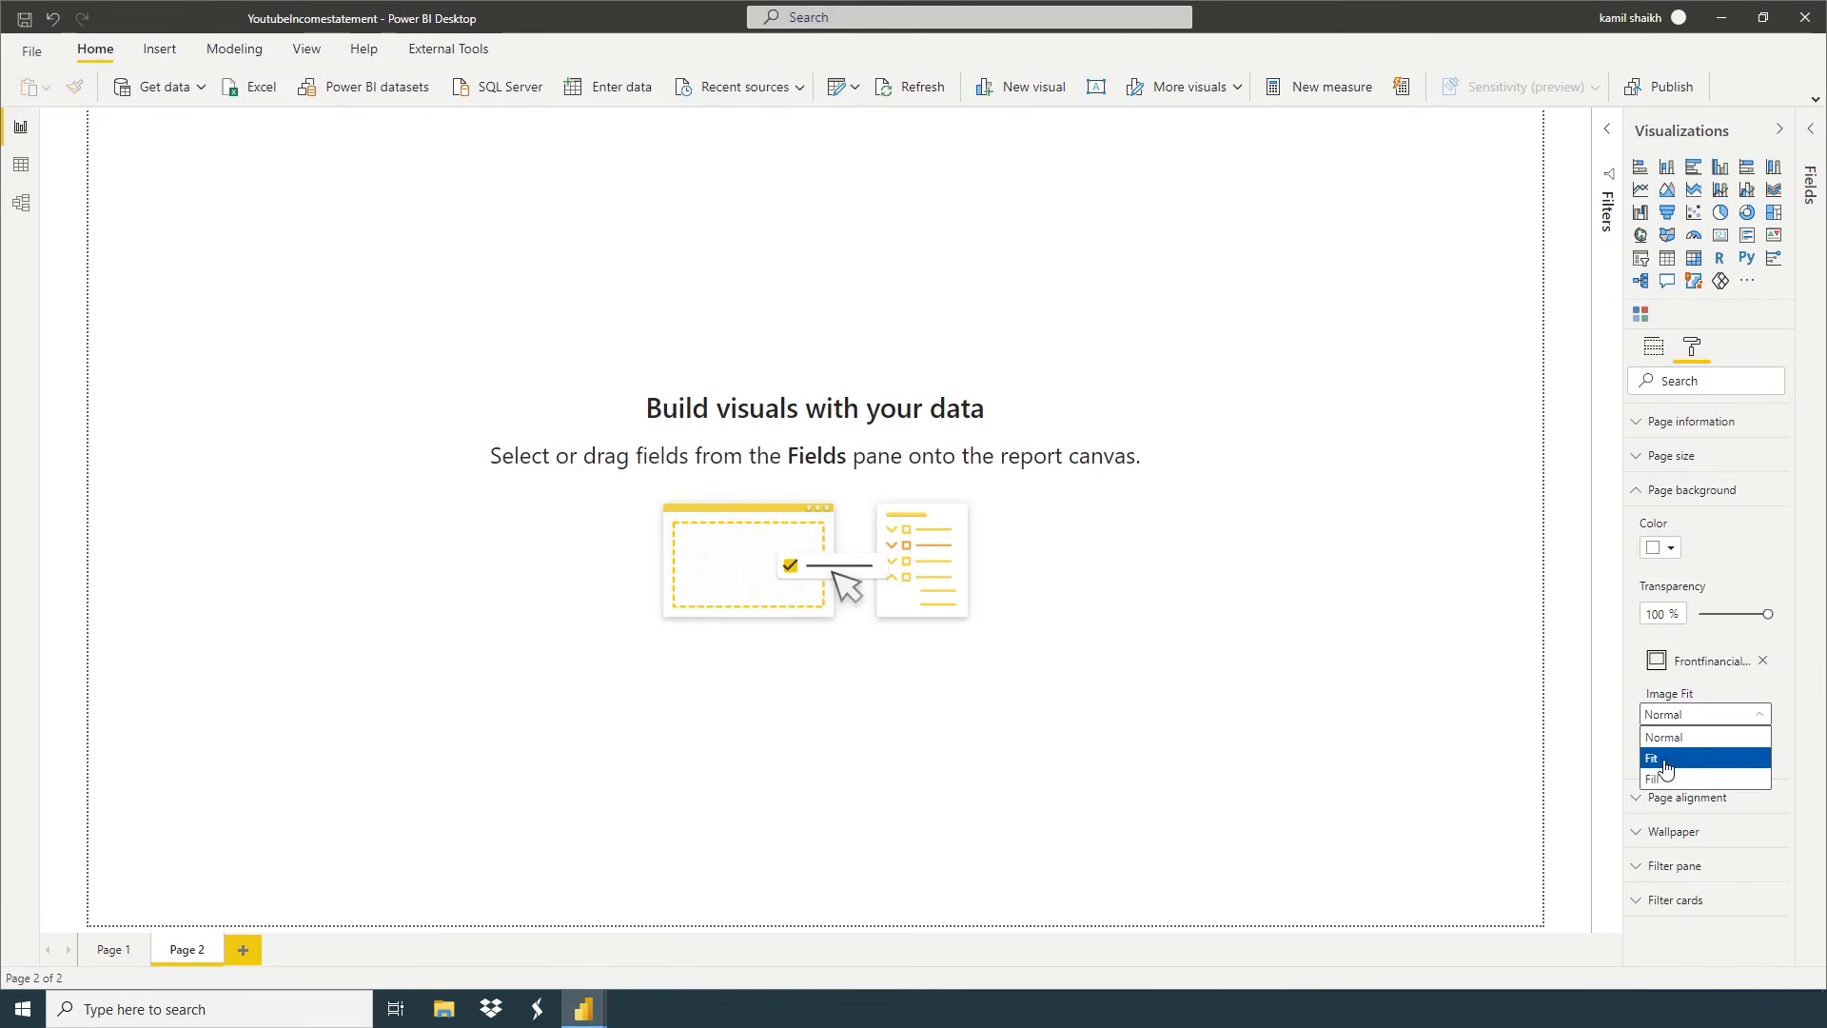
left_click(1656, 761)
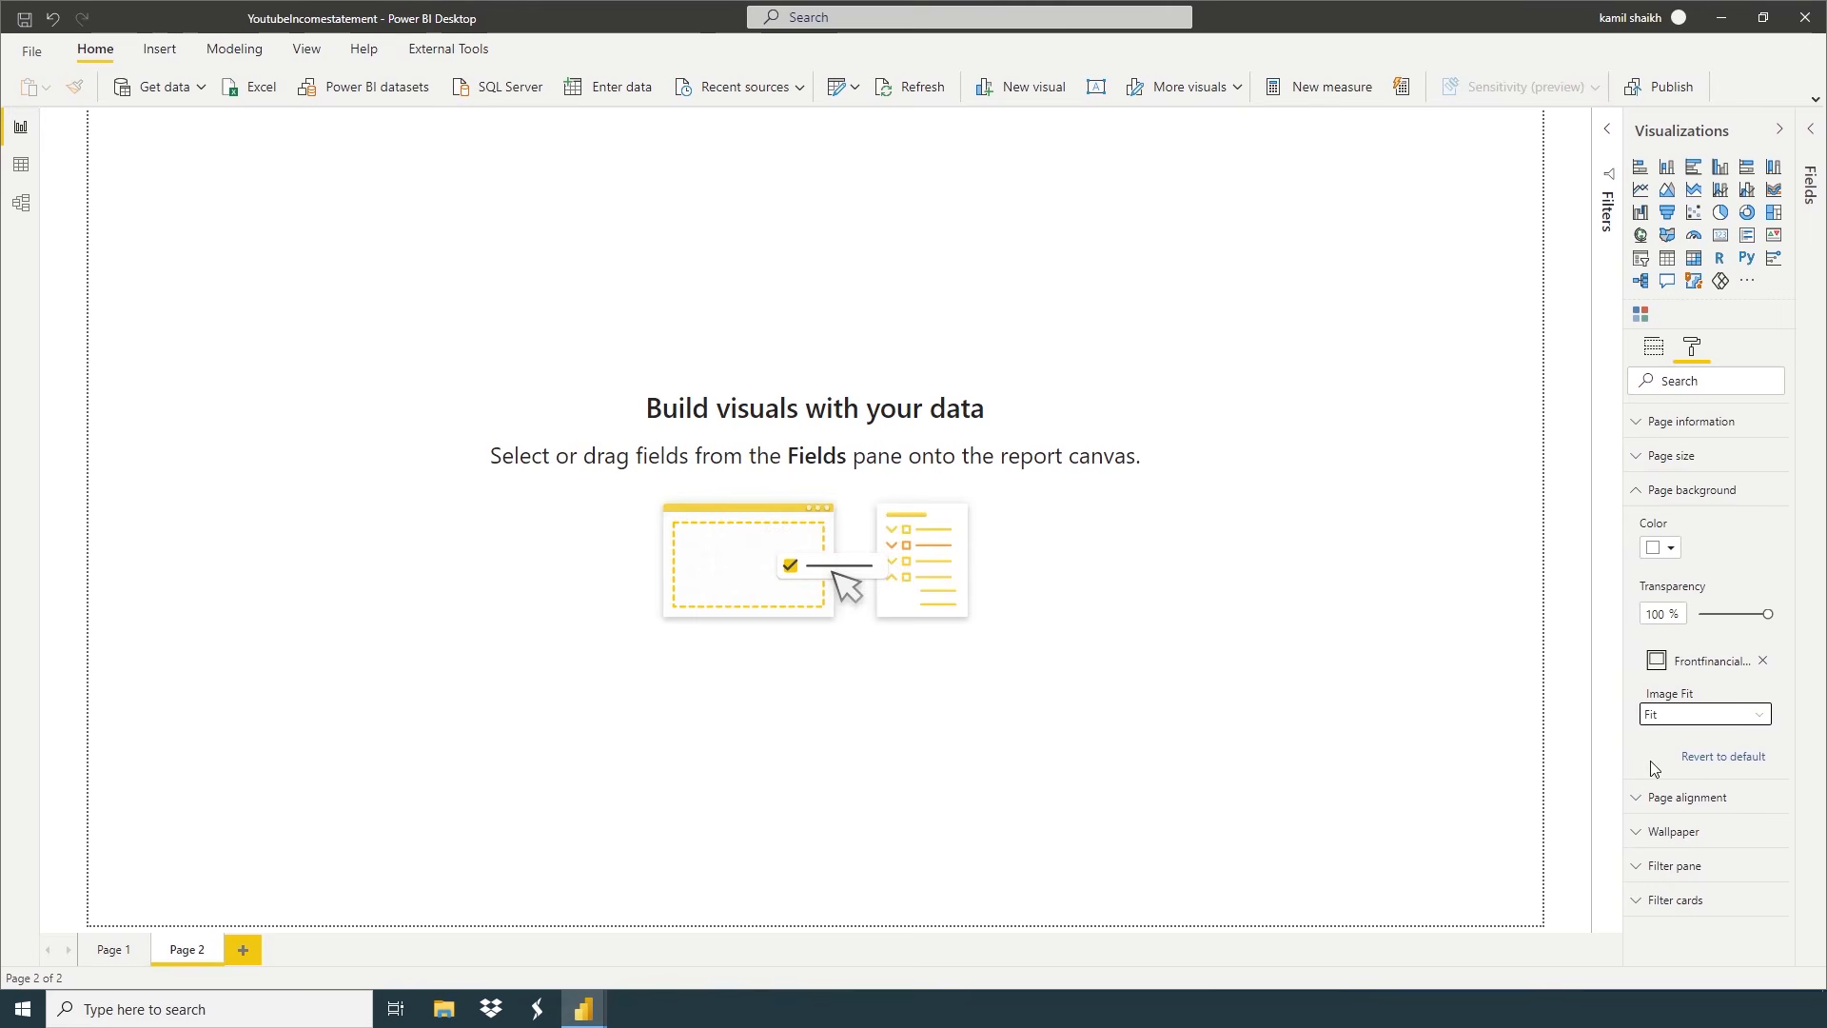
left_click(1670, 728)
left_click(1670, 761)
left_click_drag(1767, 613, 1475, 617)
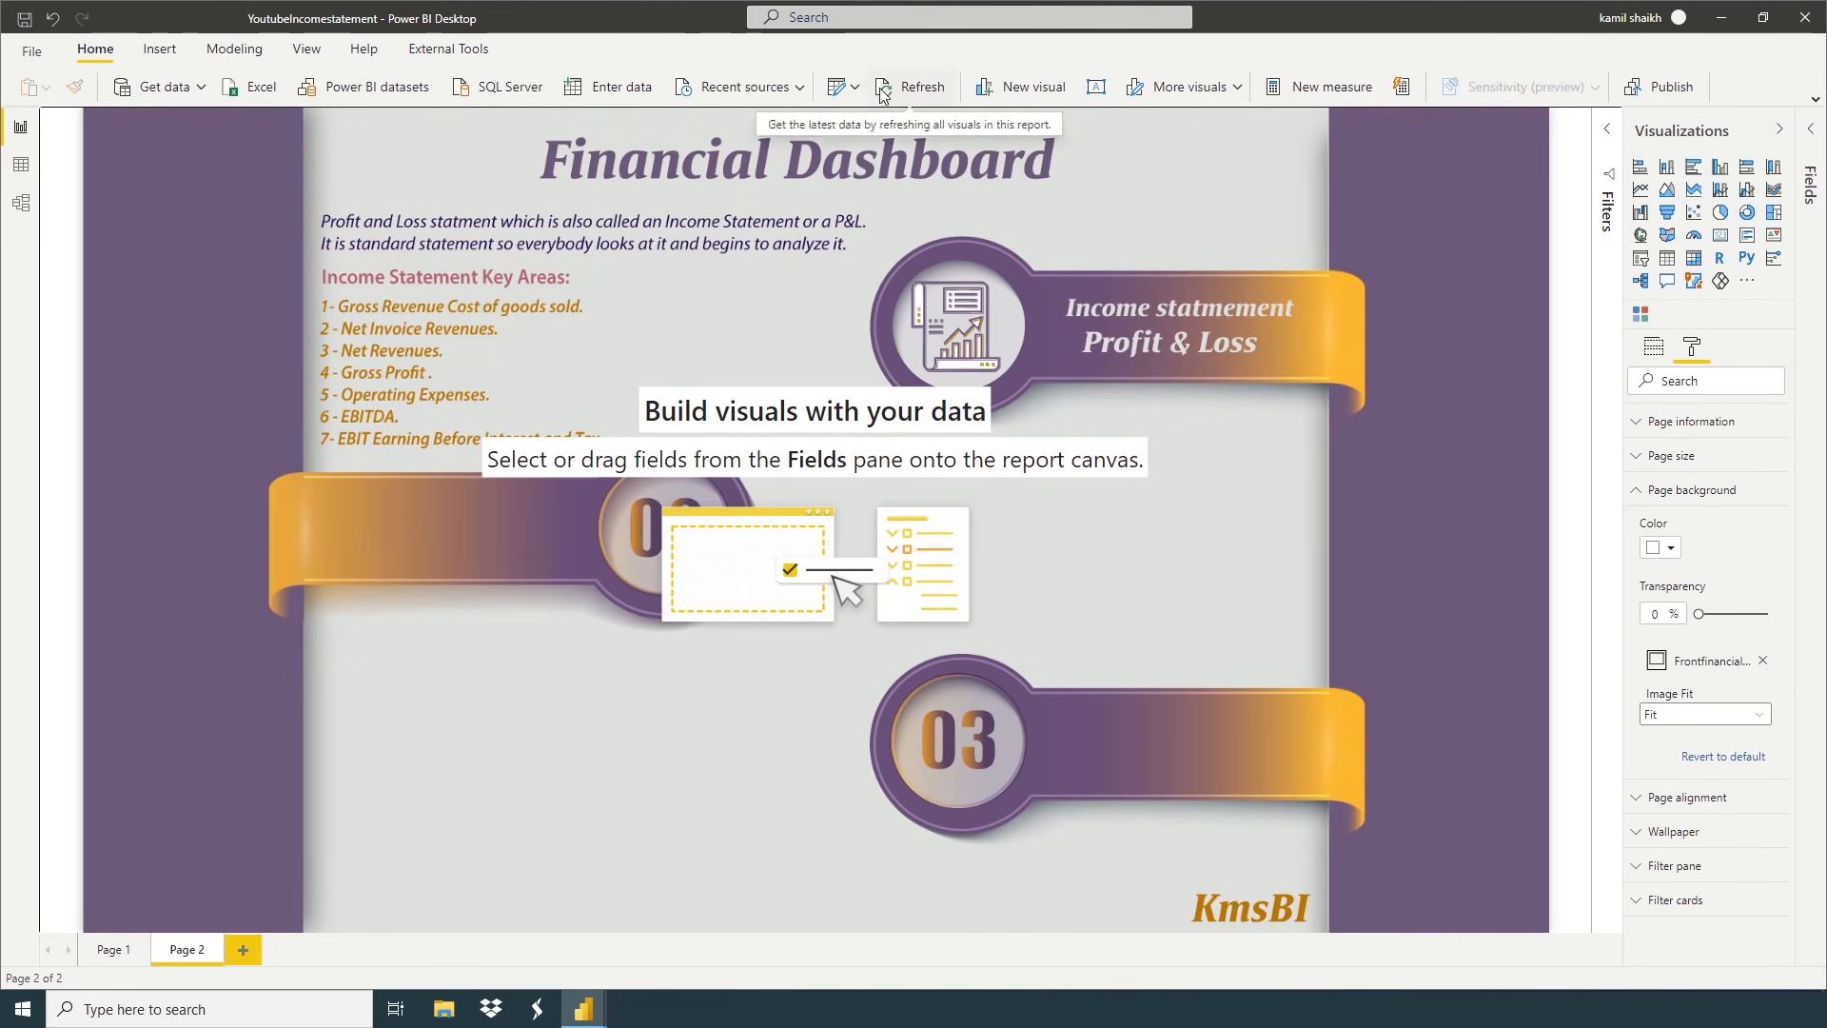
Insert a blank button and place and size it over the report icon in the Income statement Profit & Loss circle
left_click(174, 52)
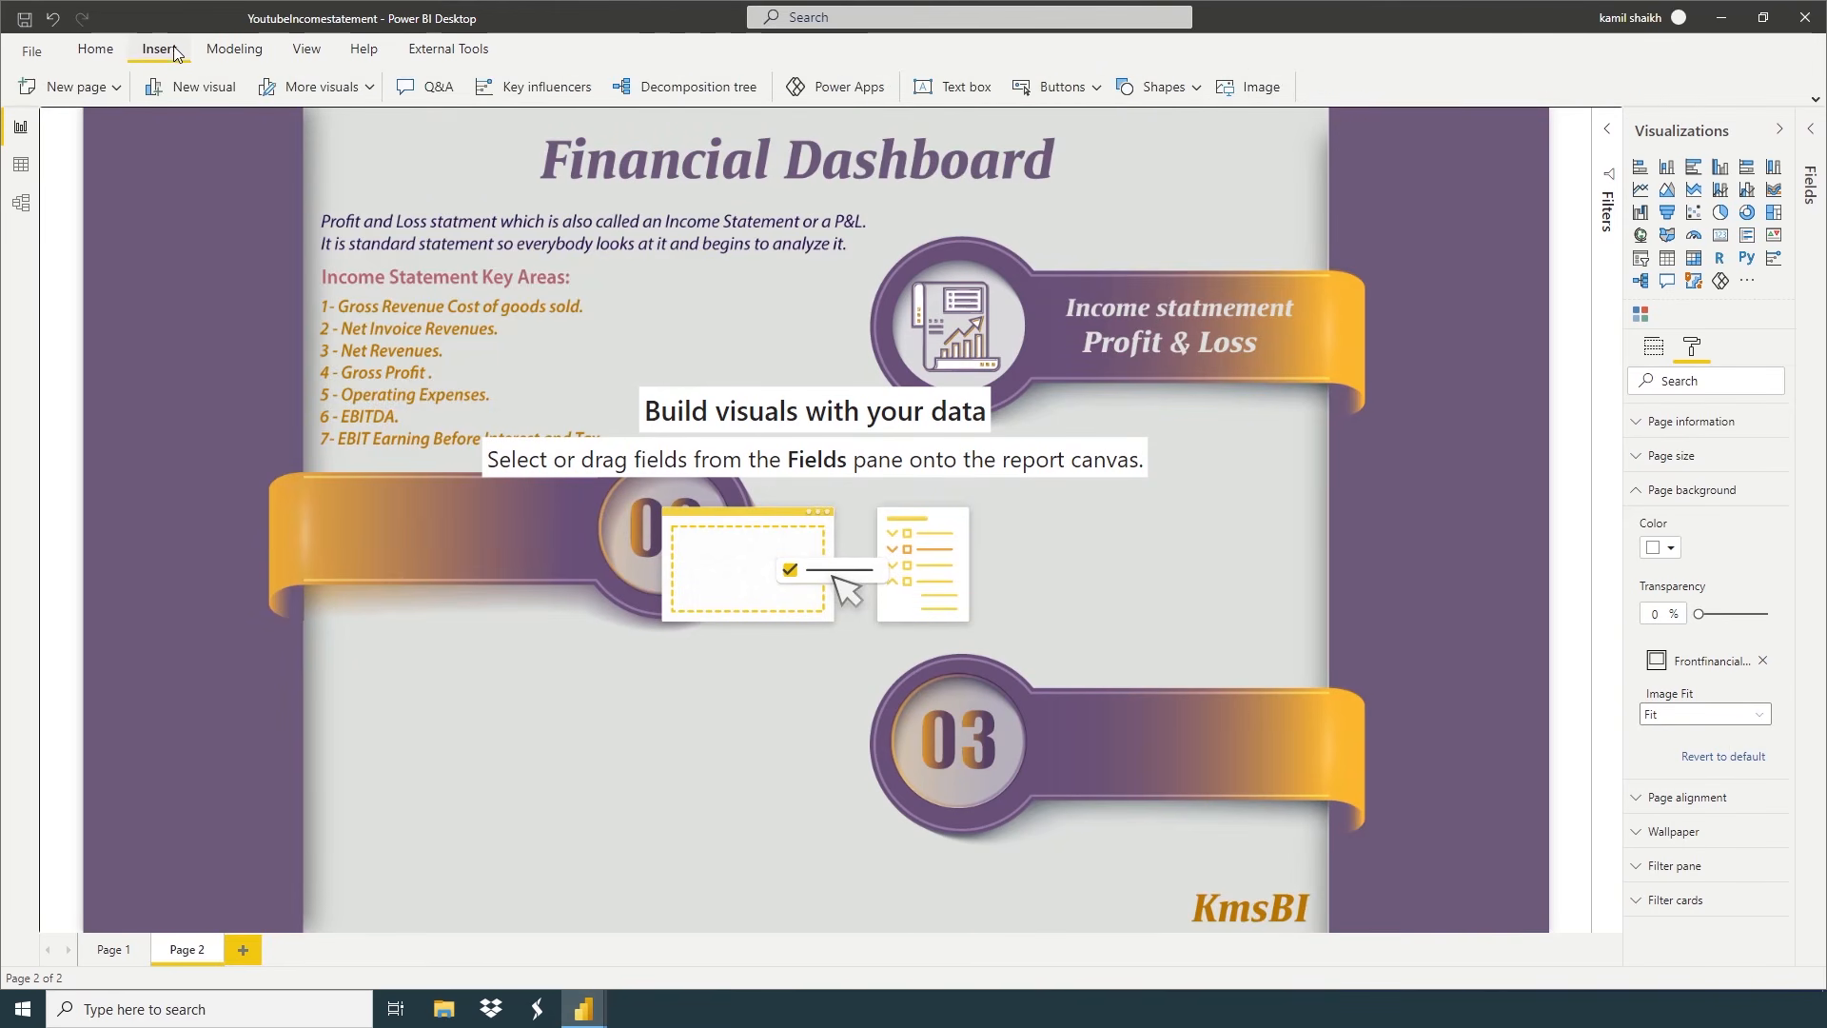
left_click(1061, 87)
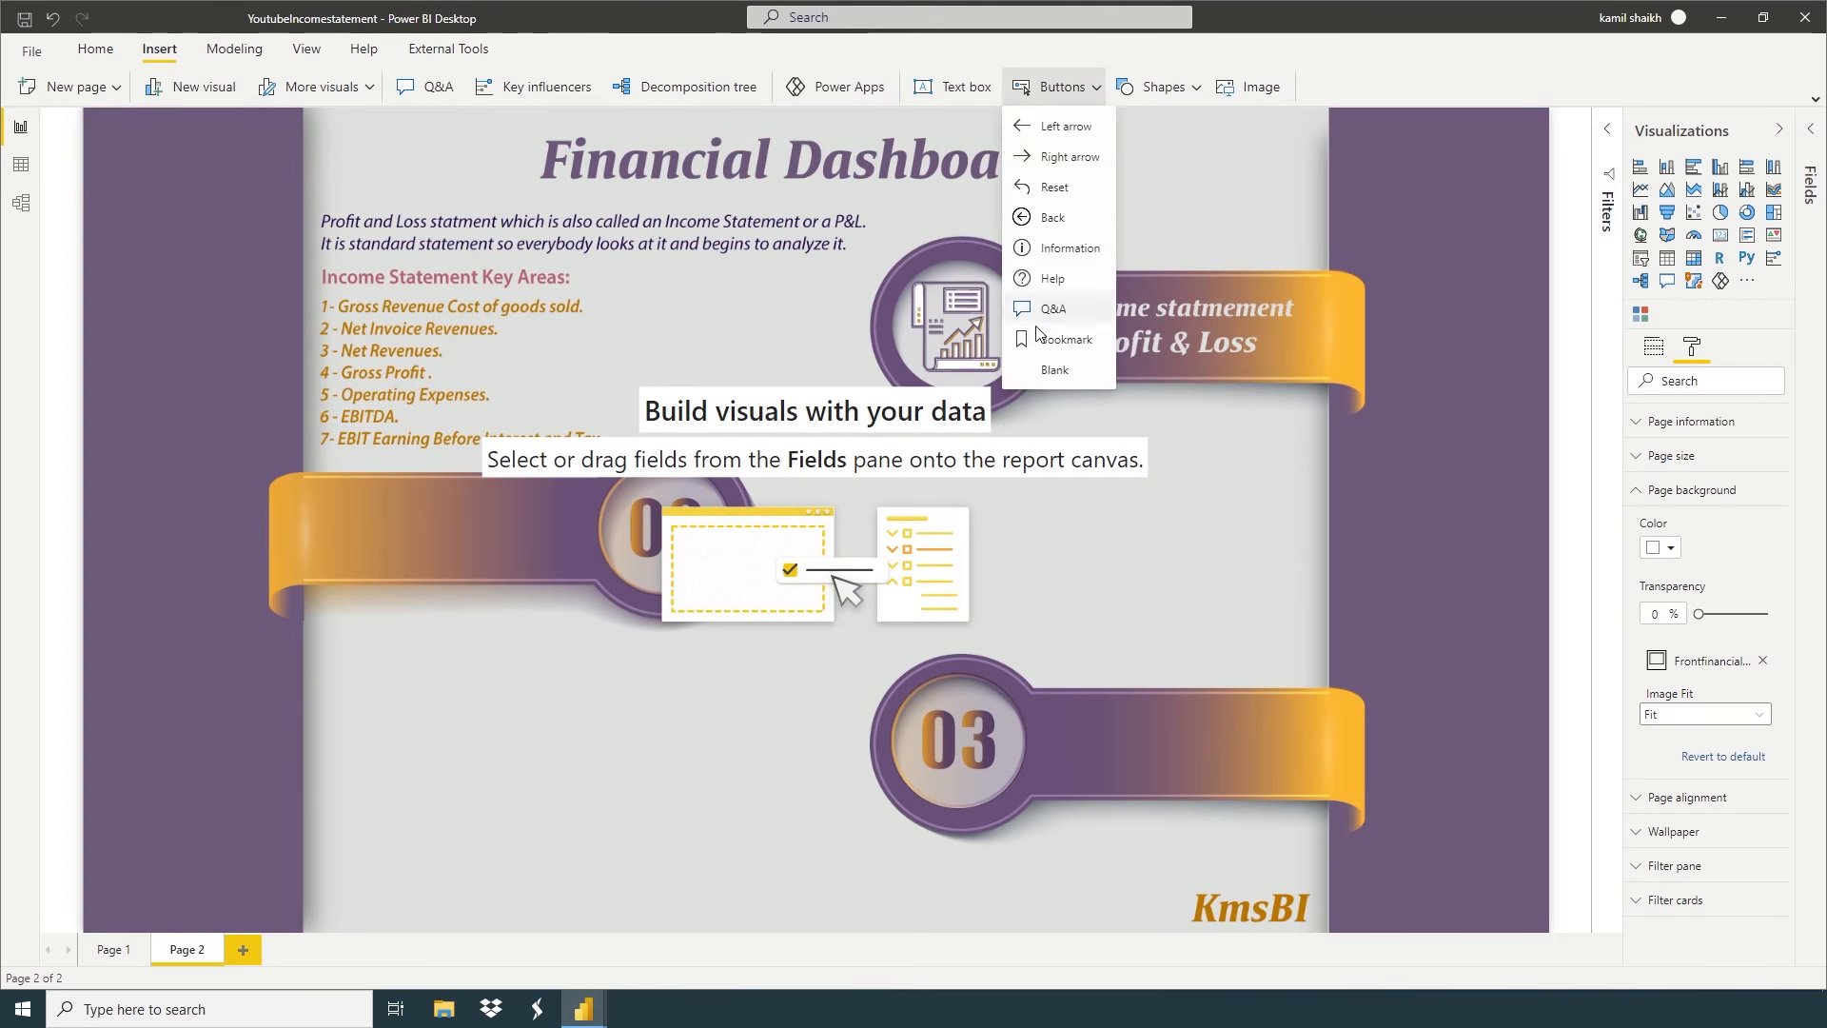
left_click(1053, 368)
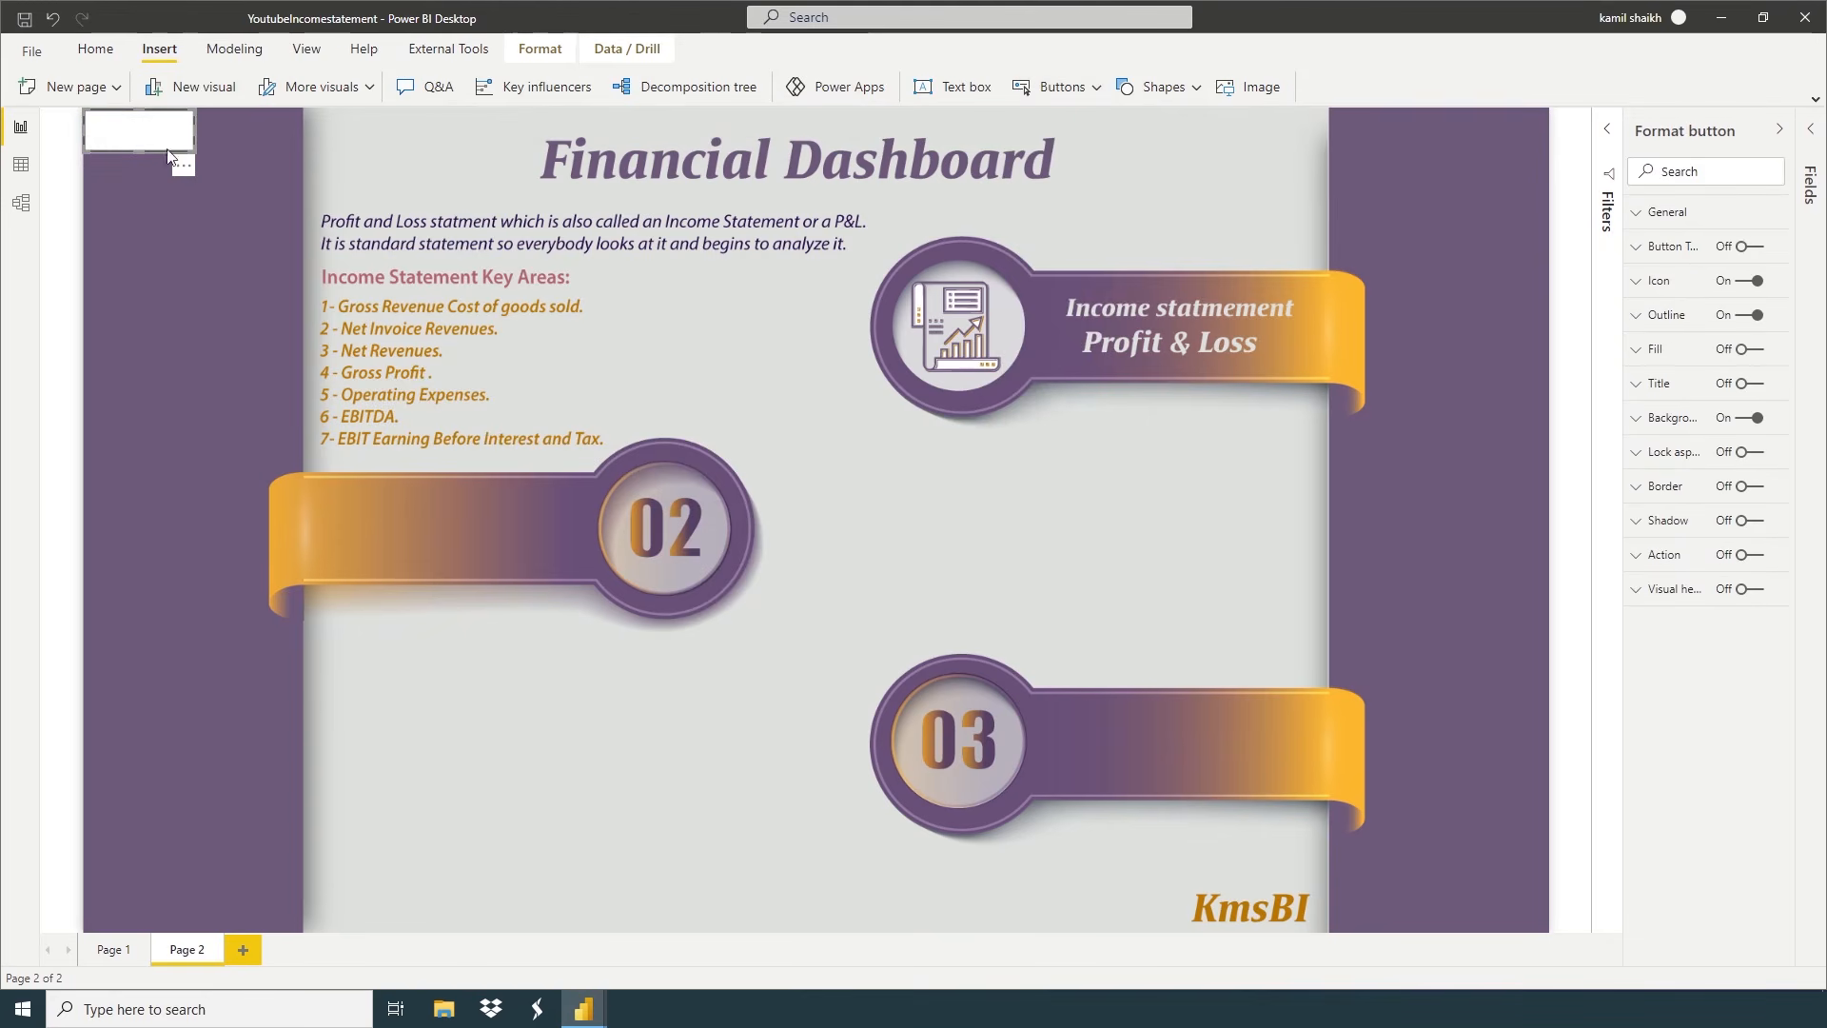
left_click_drag(168, 152, 961, 377)
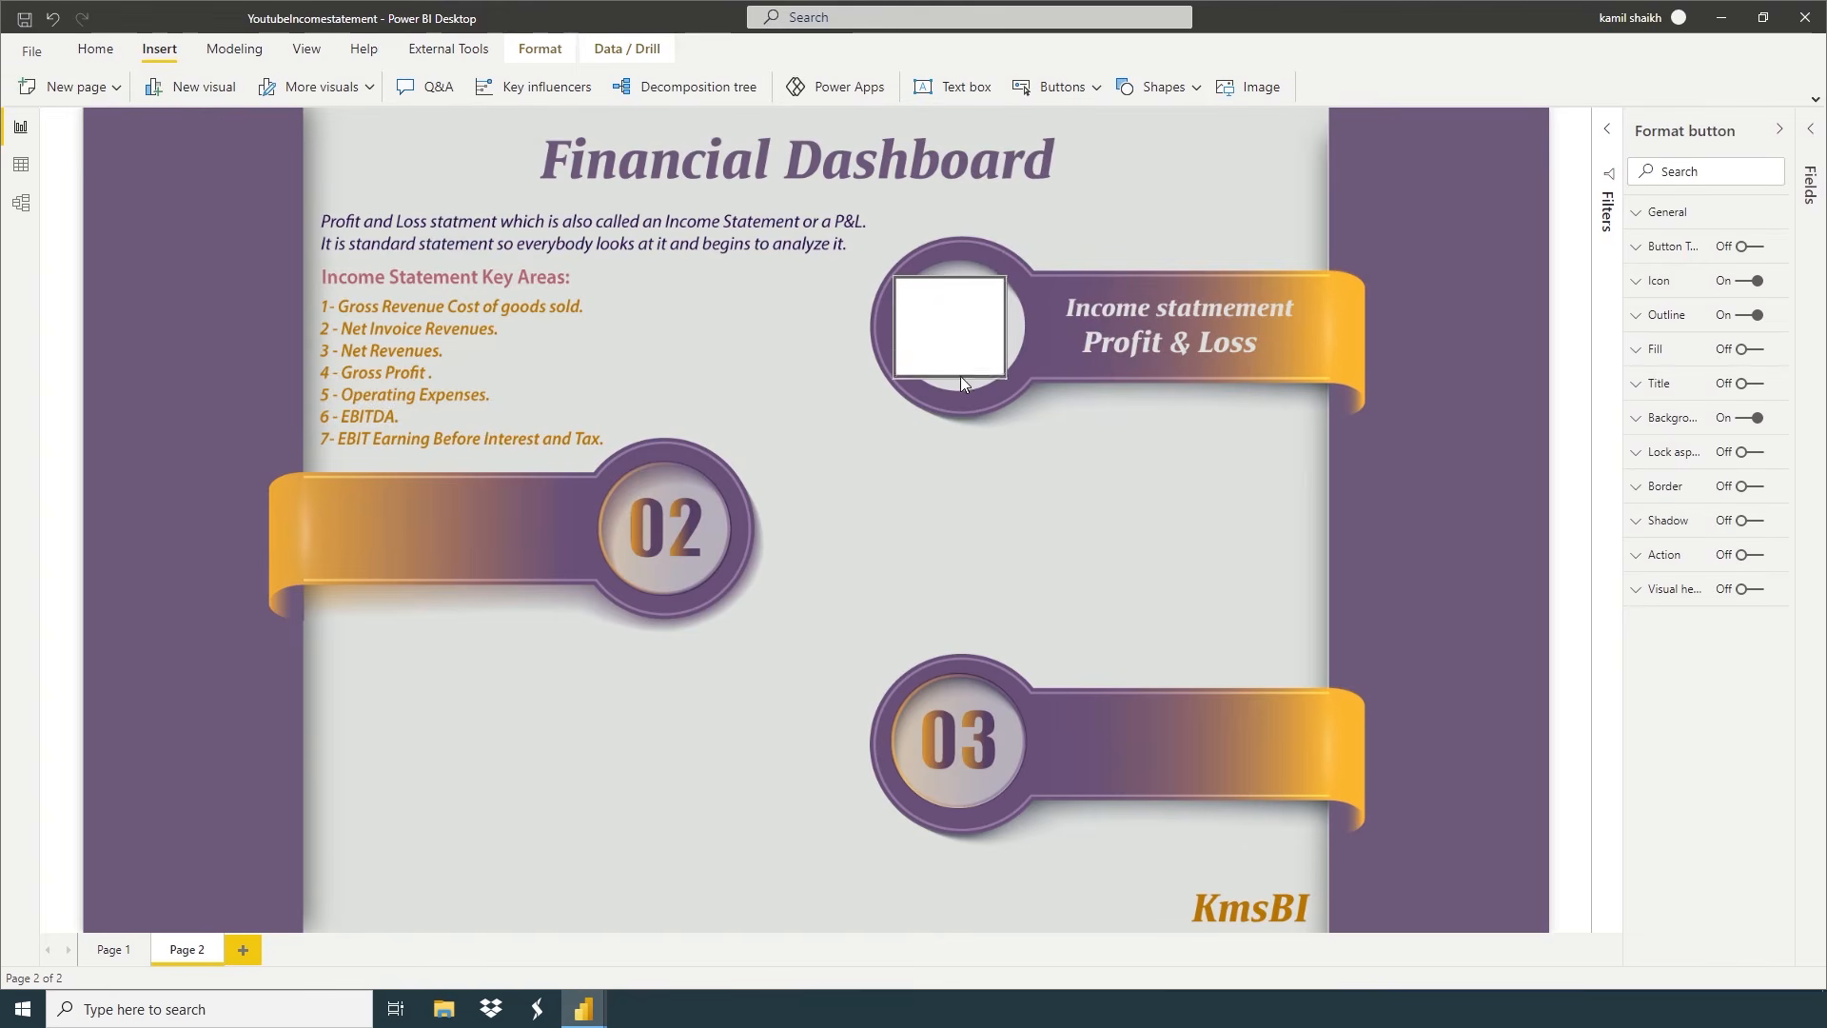
left_click(888, 321)
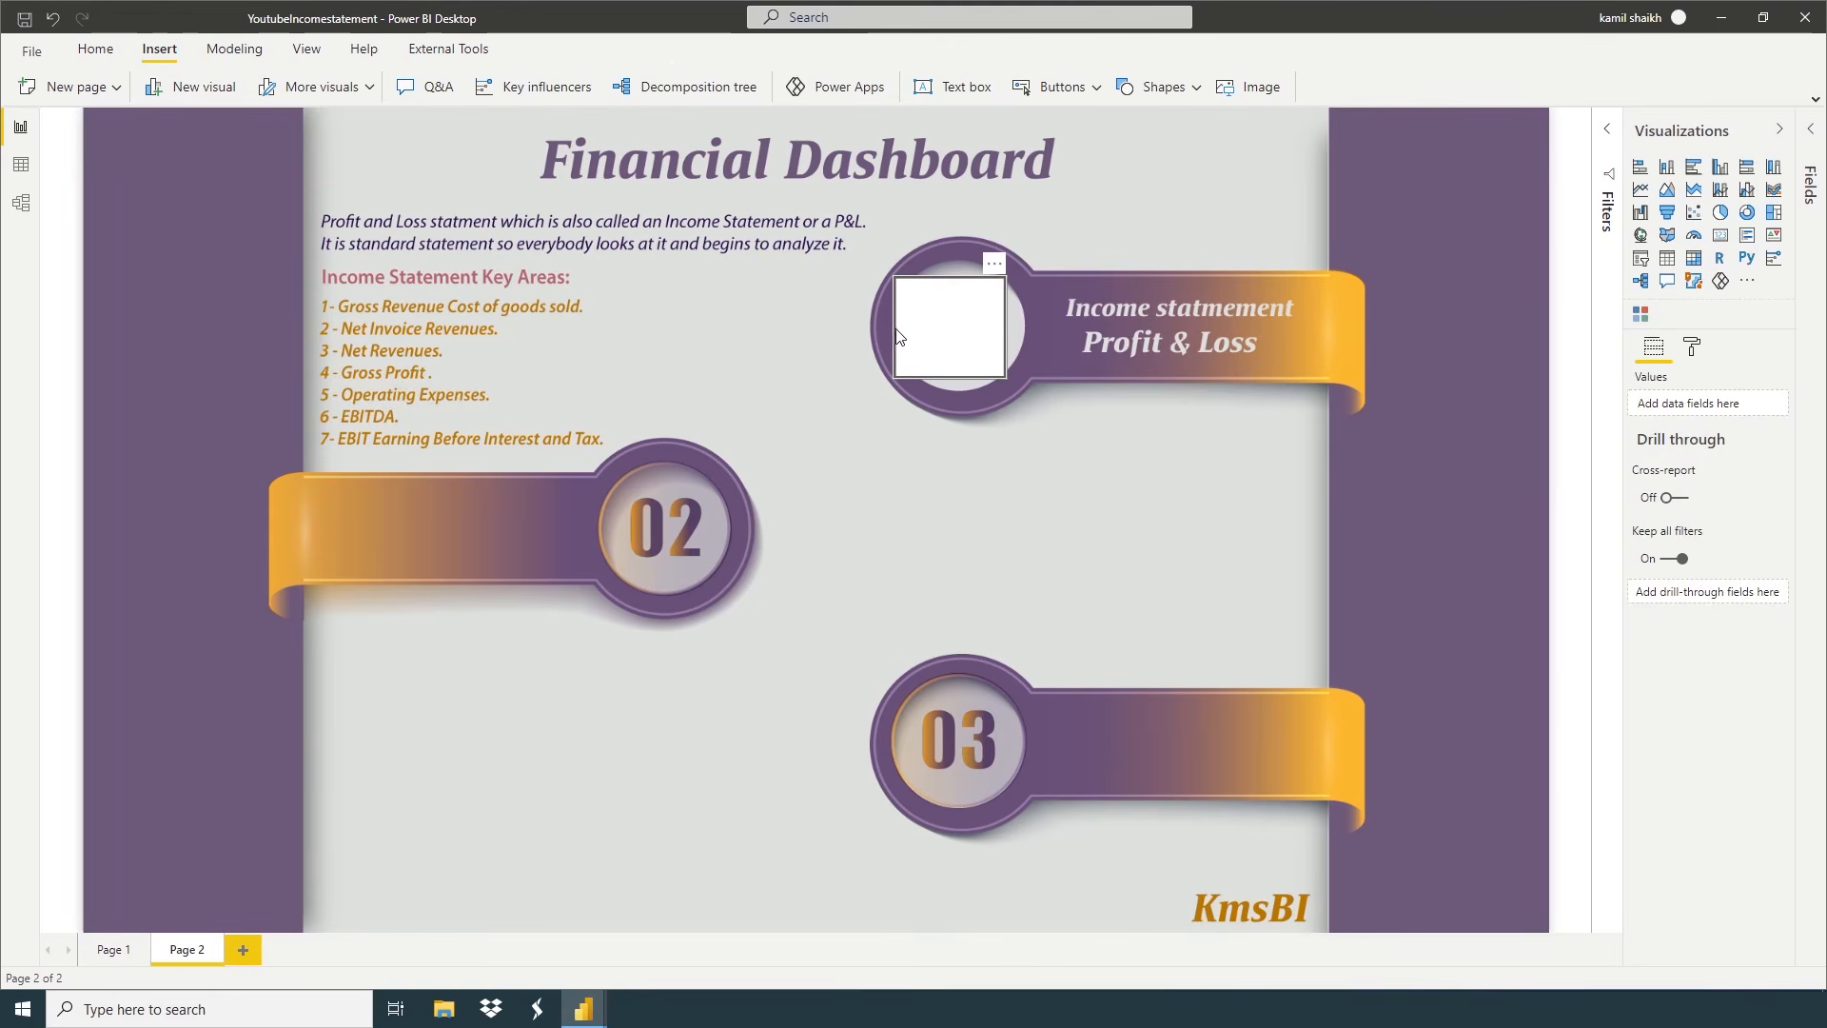
left_click(897, 335)
left_click_drag(897, 335, 912, 335)
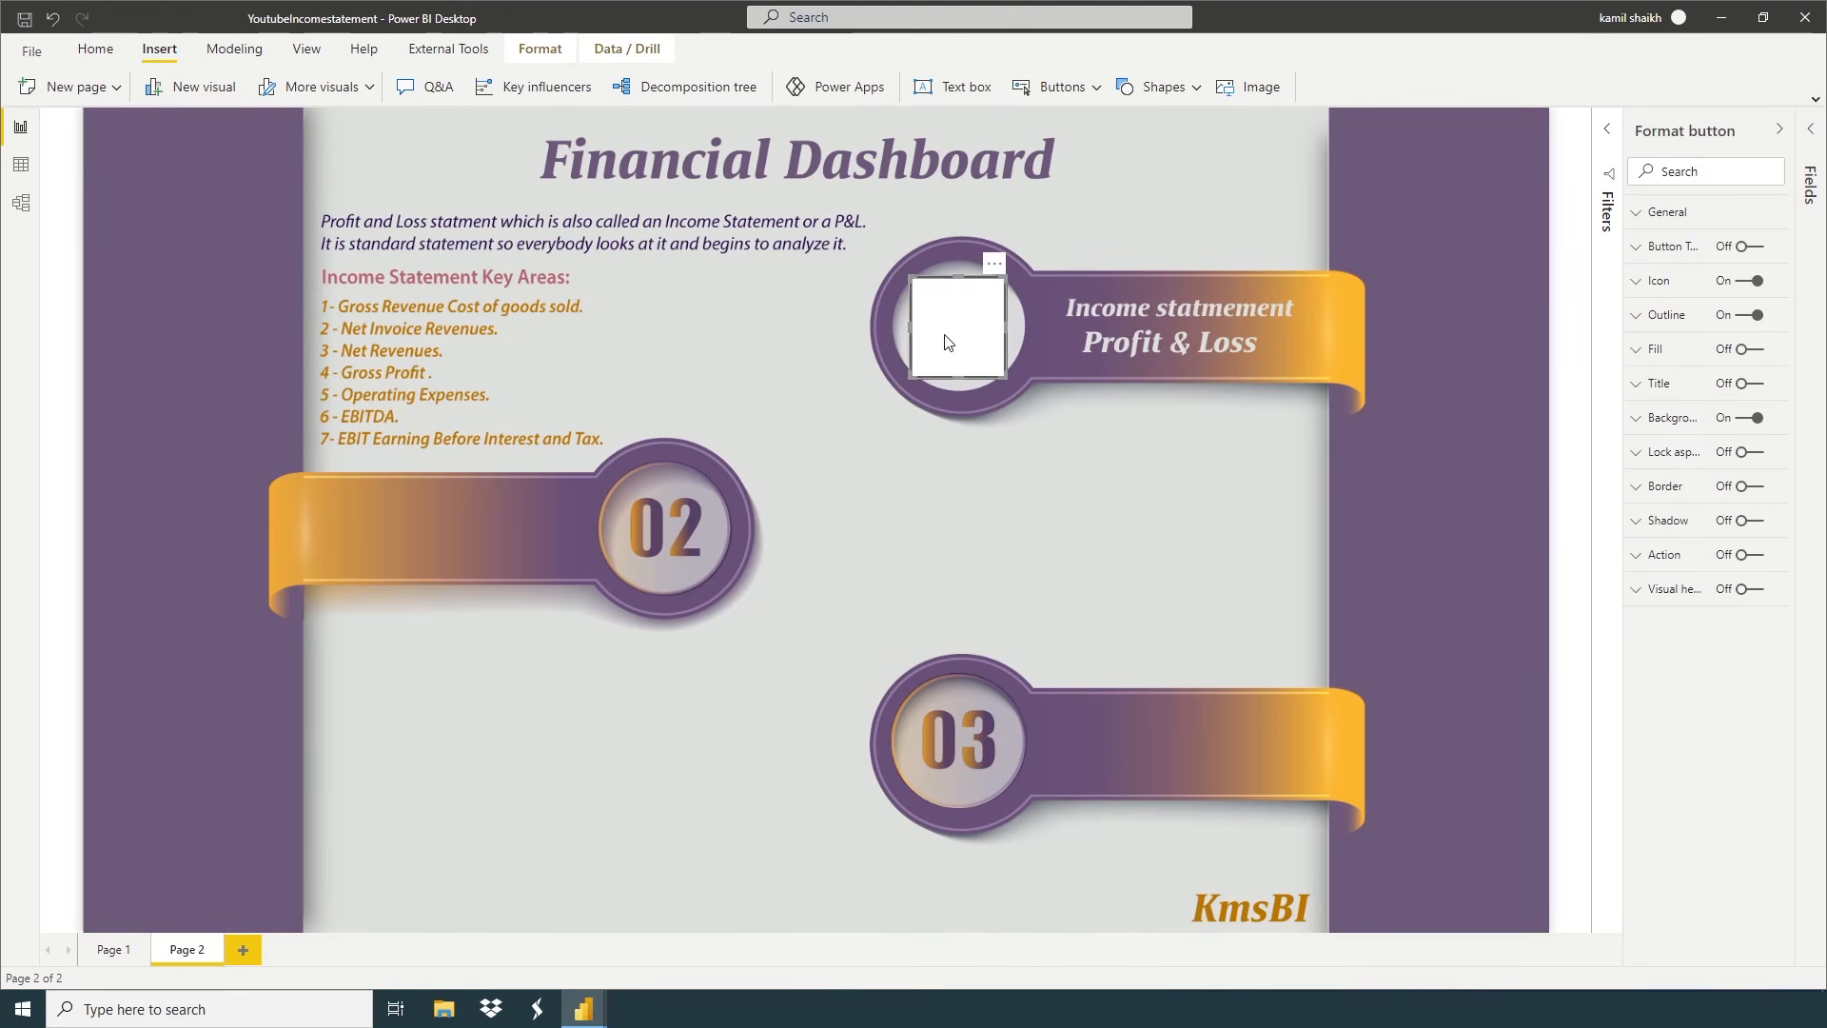
Make the blank button invisible by turning off its icon, outline and background
left_click(1753, 281)
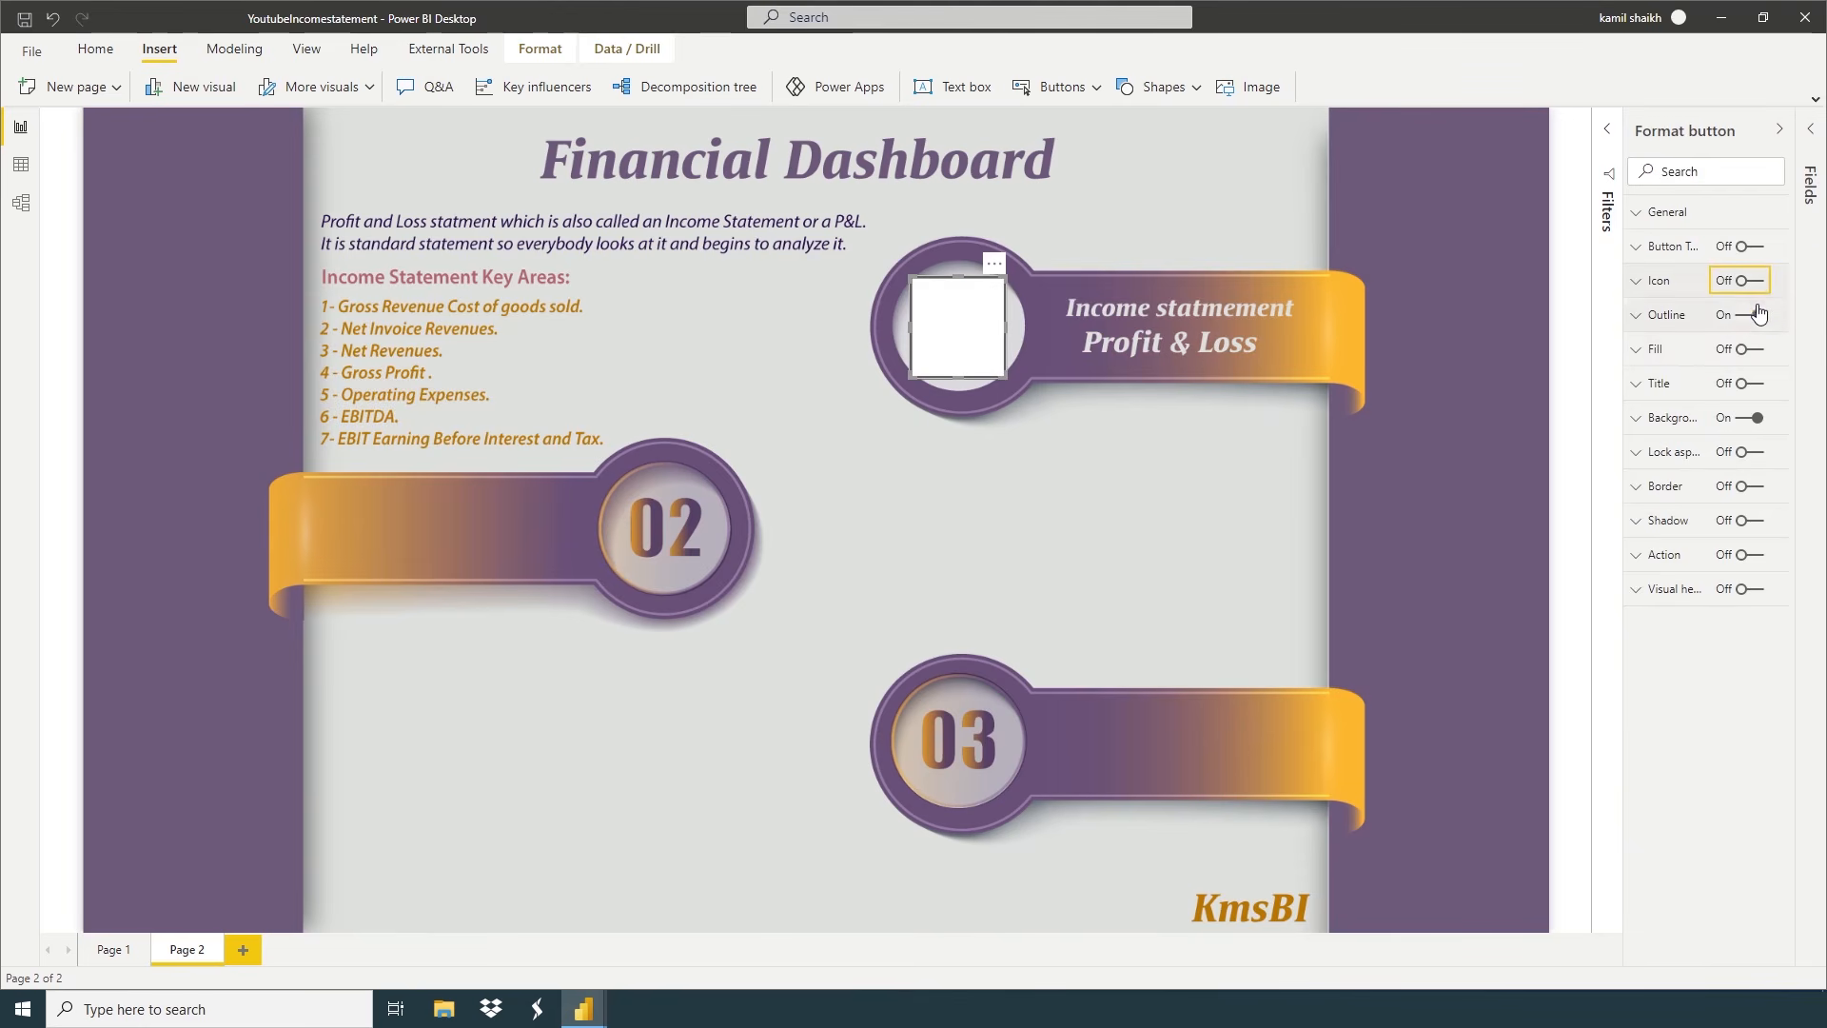
left_click(1756, 314)
left_click(1754, 418)
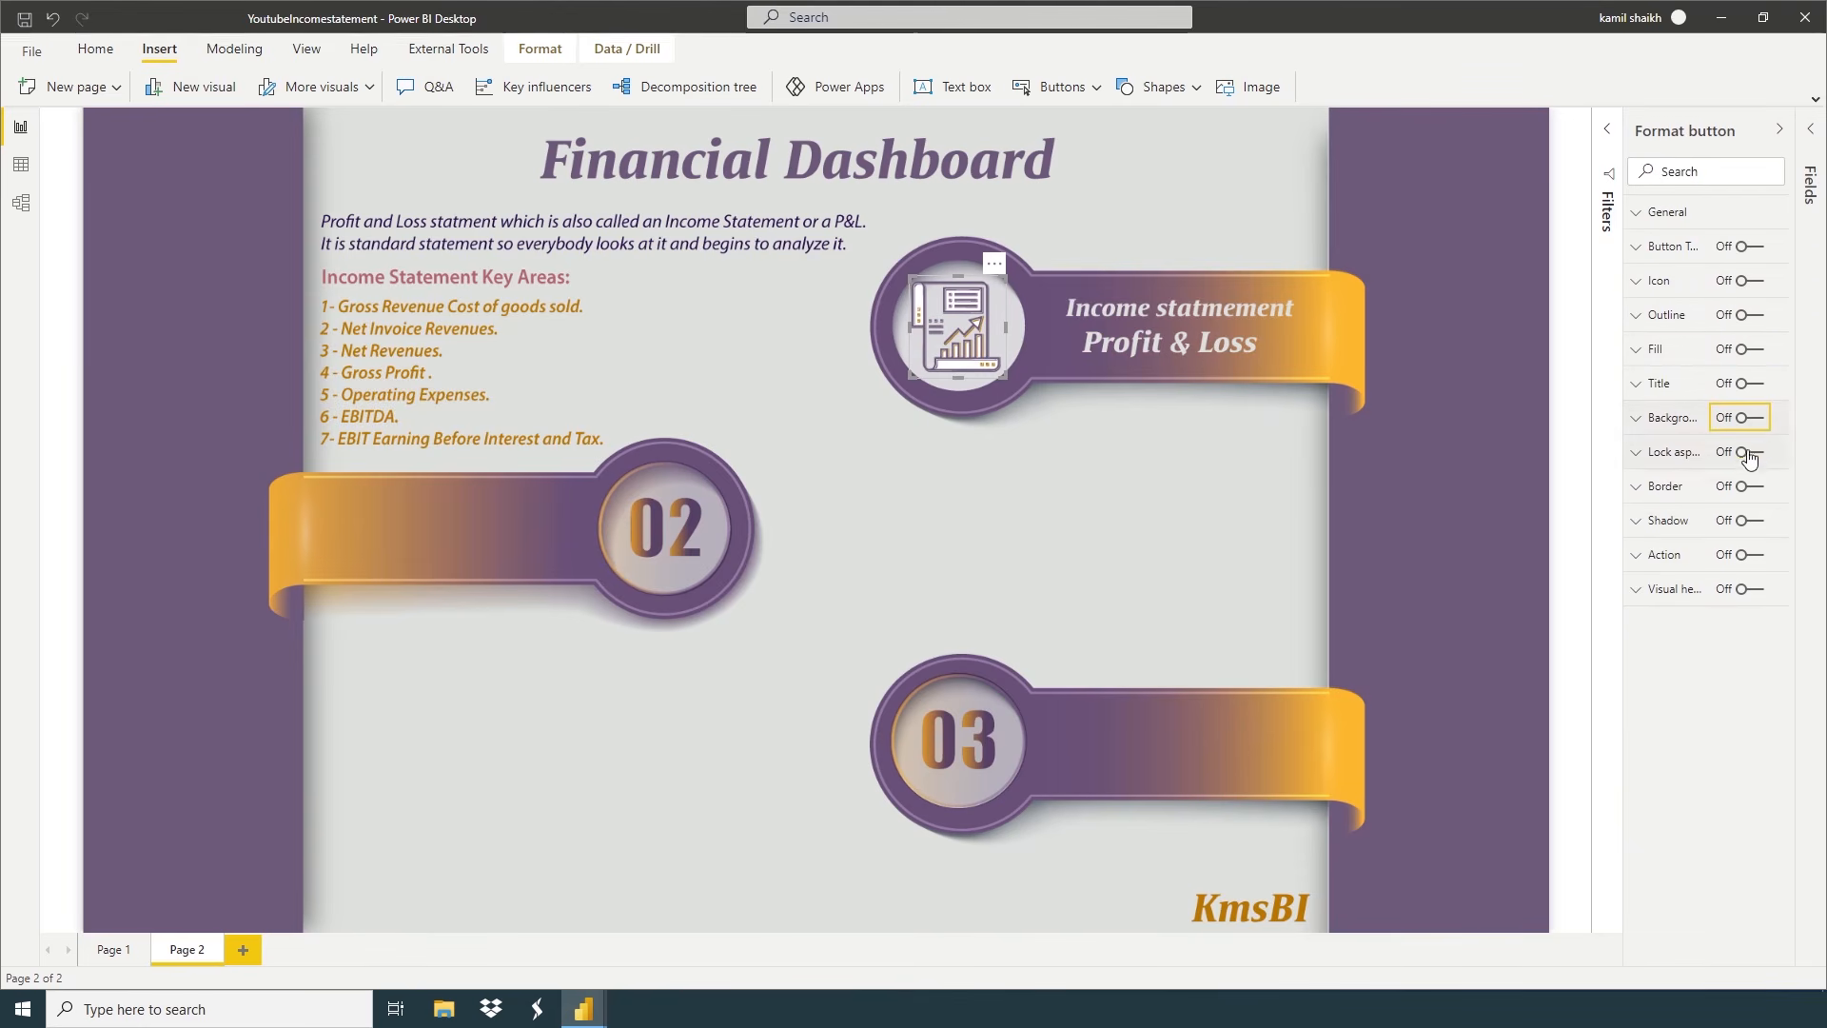
Enable the button's action as page navigation with Page 1 as destination, and follow the button to test it
left_click(1700, 557)
left_click(1755, 562)
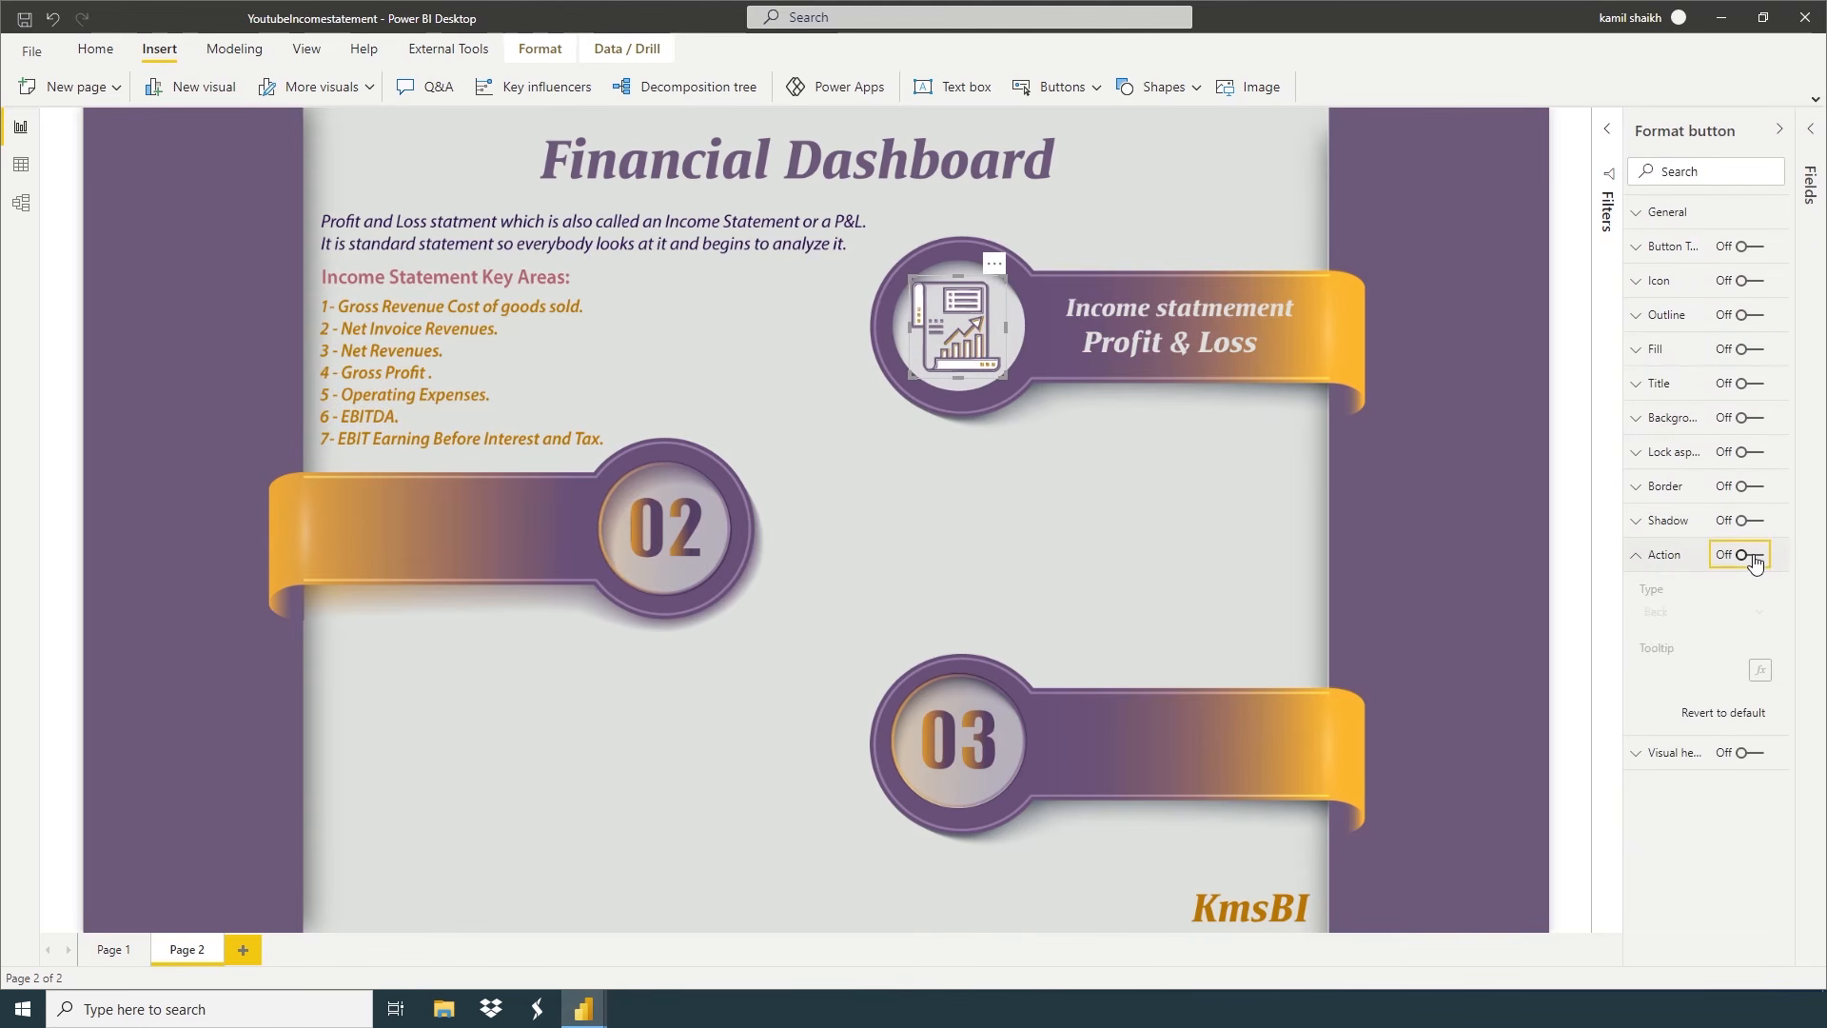
left_click(1713, 613)
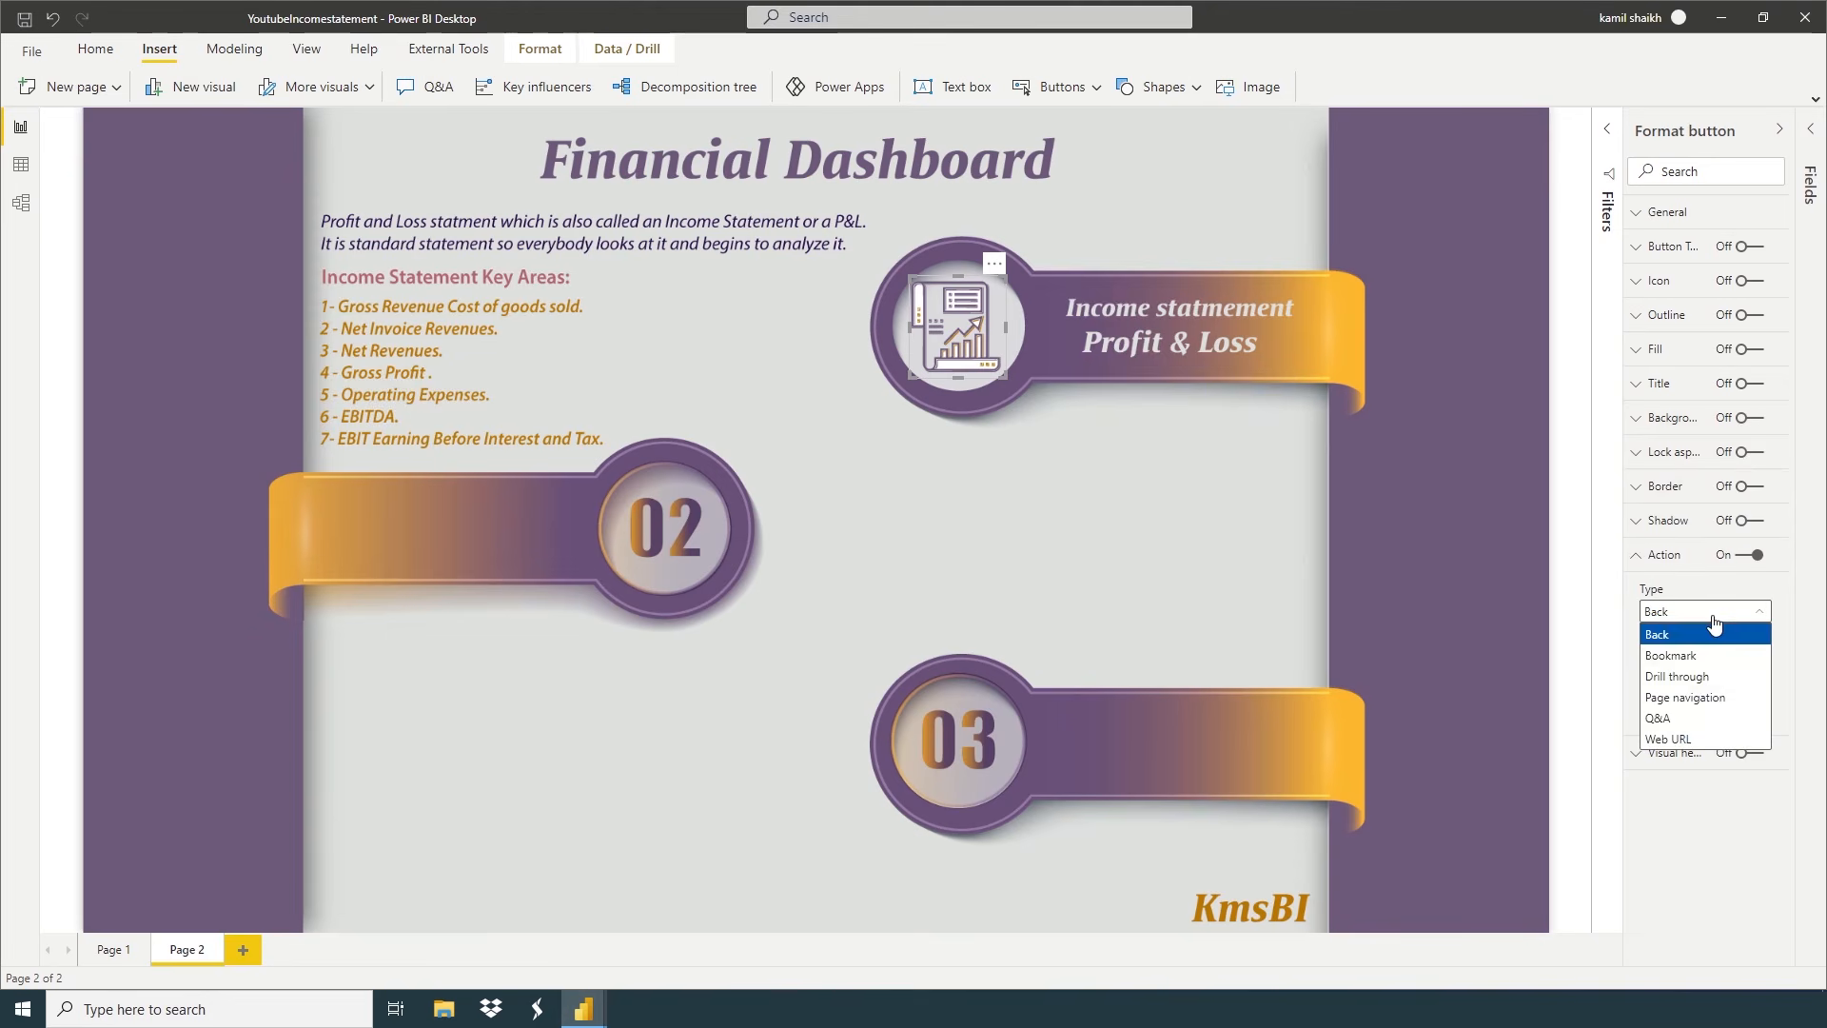
left_click(1685, 702)
left_click(1680, 670)
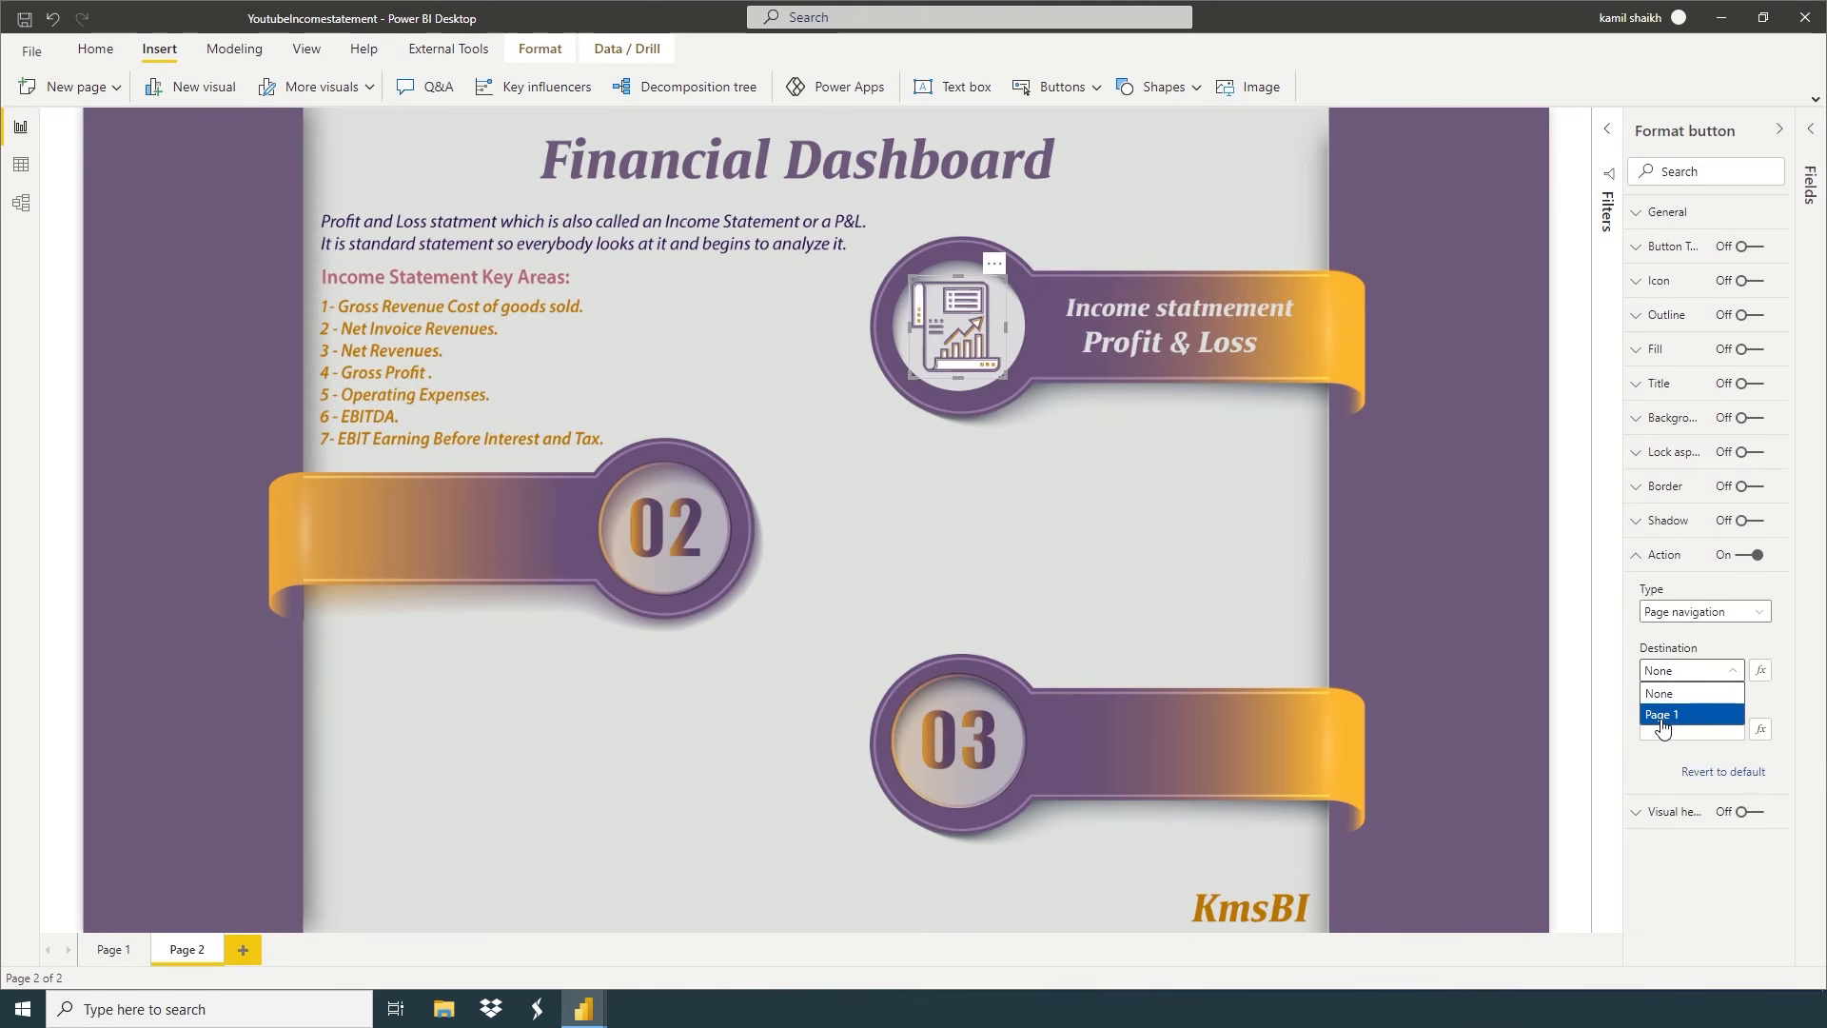
left_click(1662, 715)
left_click(1551, 719)
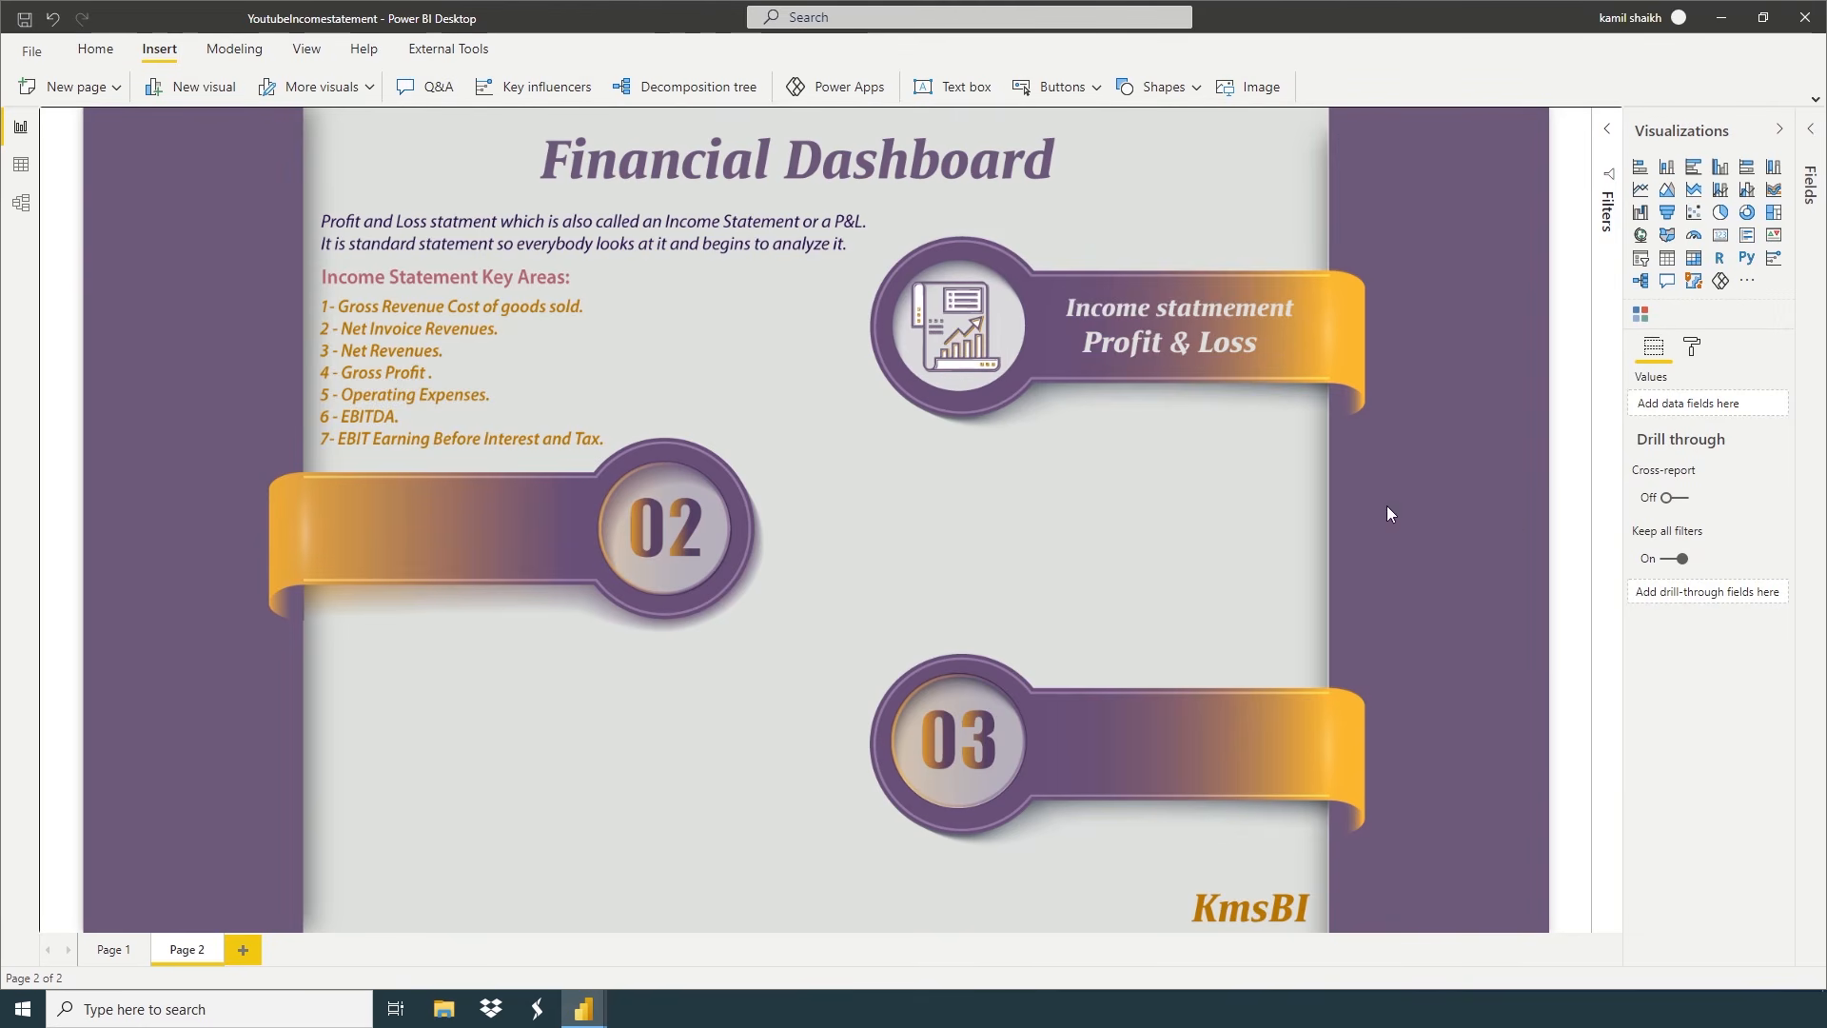
left_click(1778, 130)
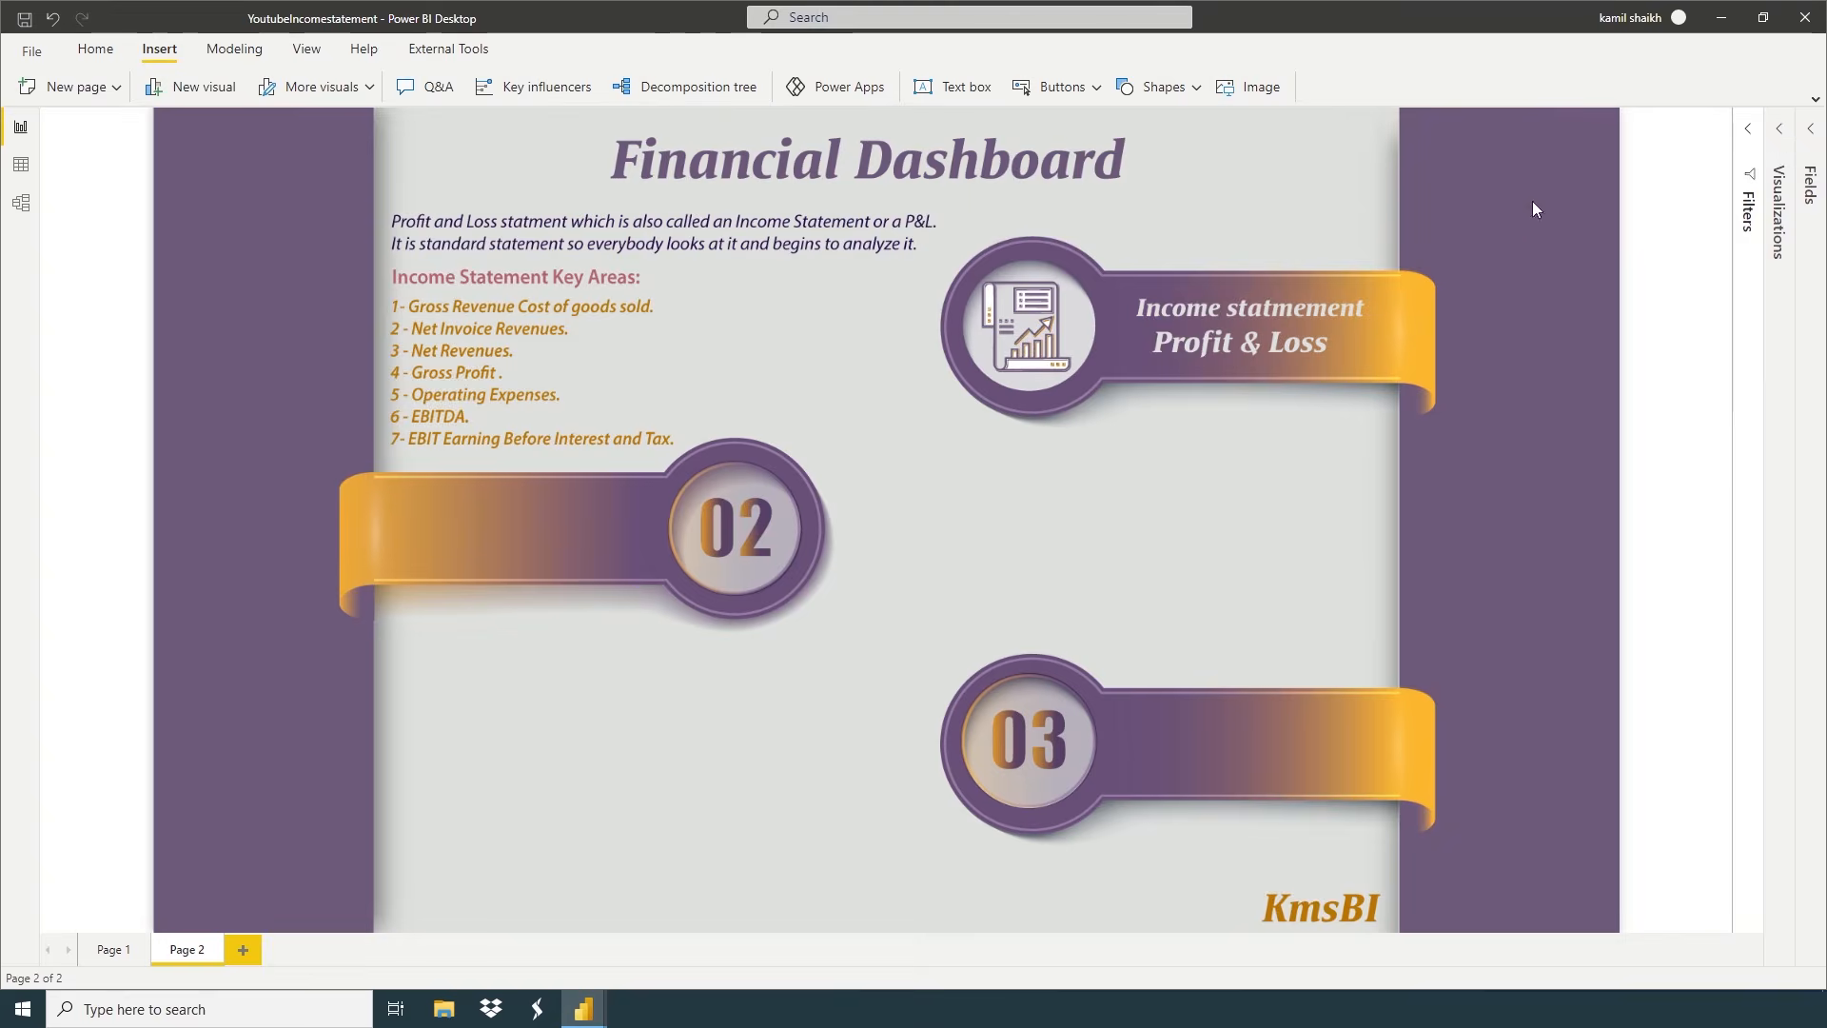
left_click(1033, 328, "ctrl")
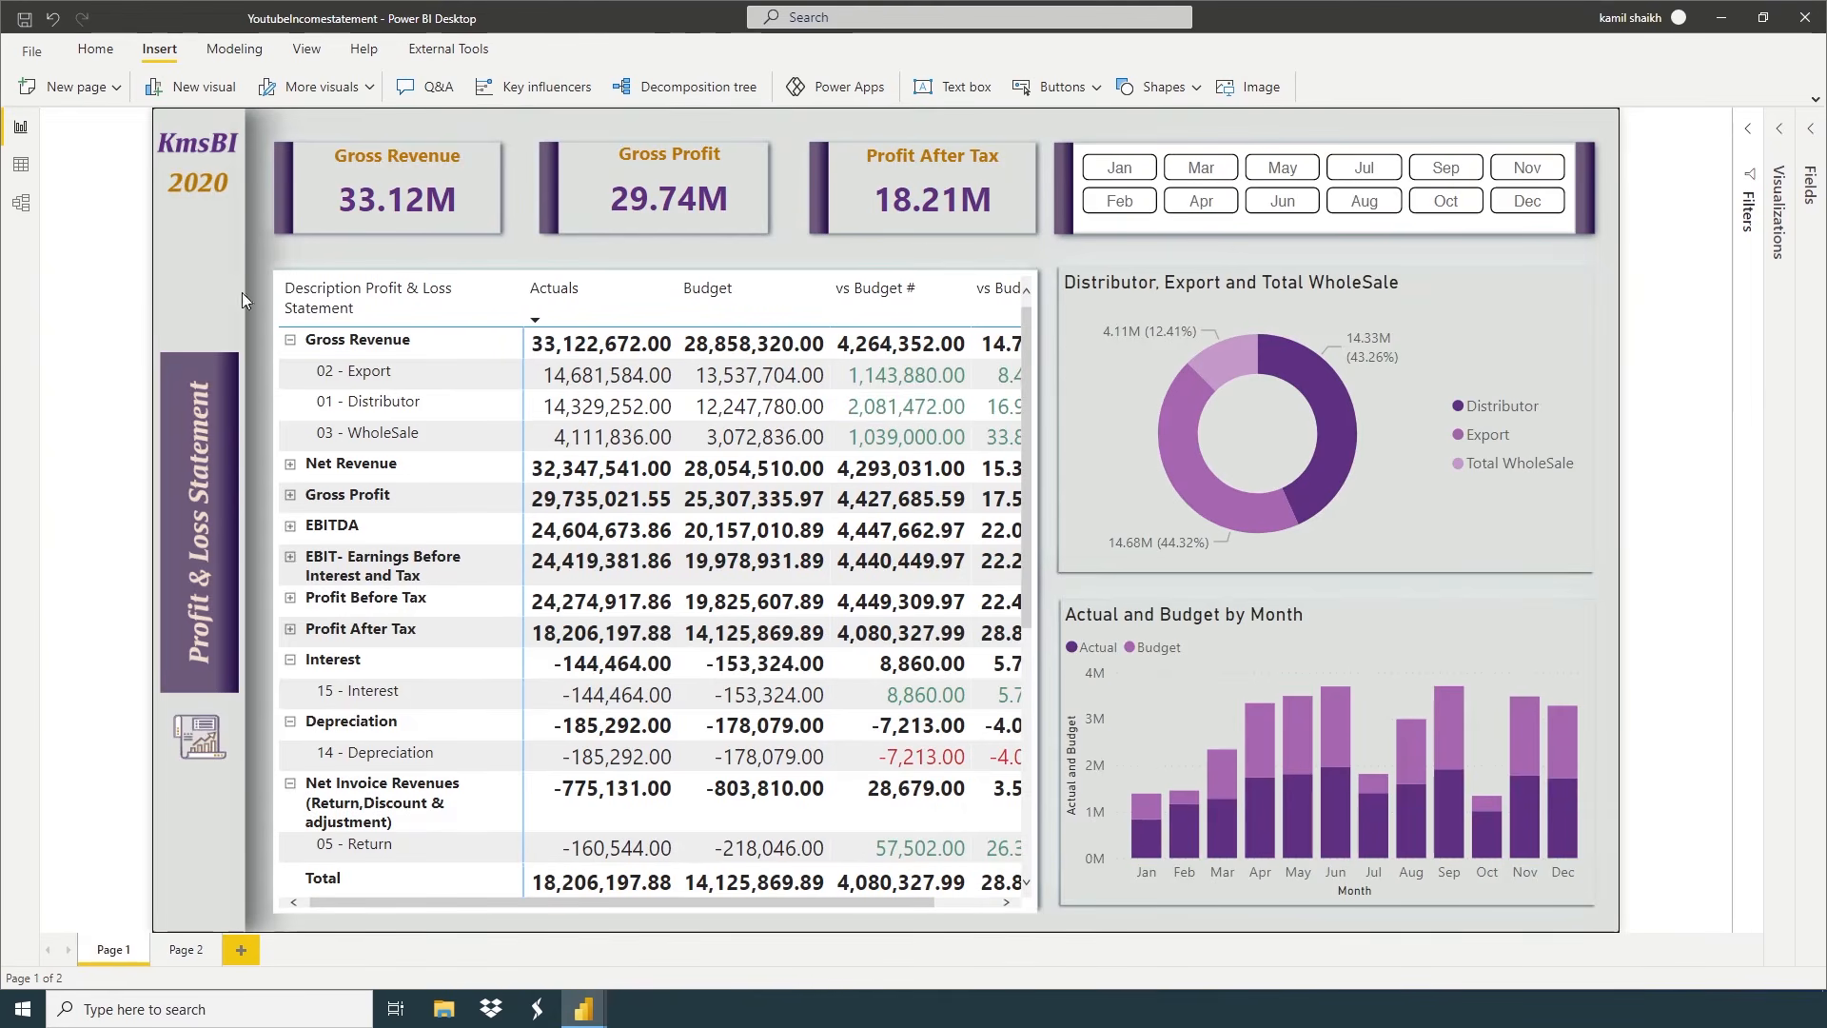
Insert the house picture with the golden roof from the Financial_Dashboard folder onto Page 1
left_click(95, 49)
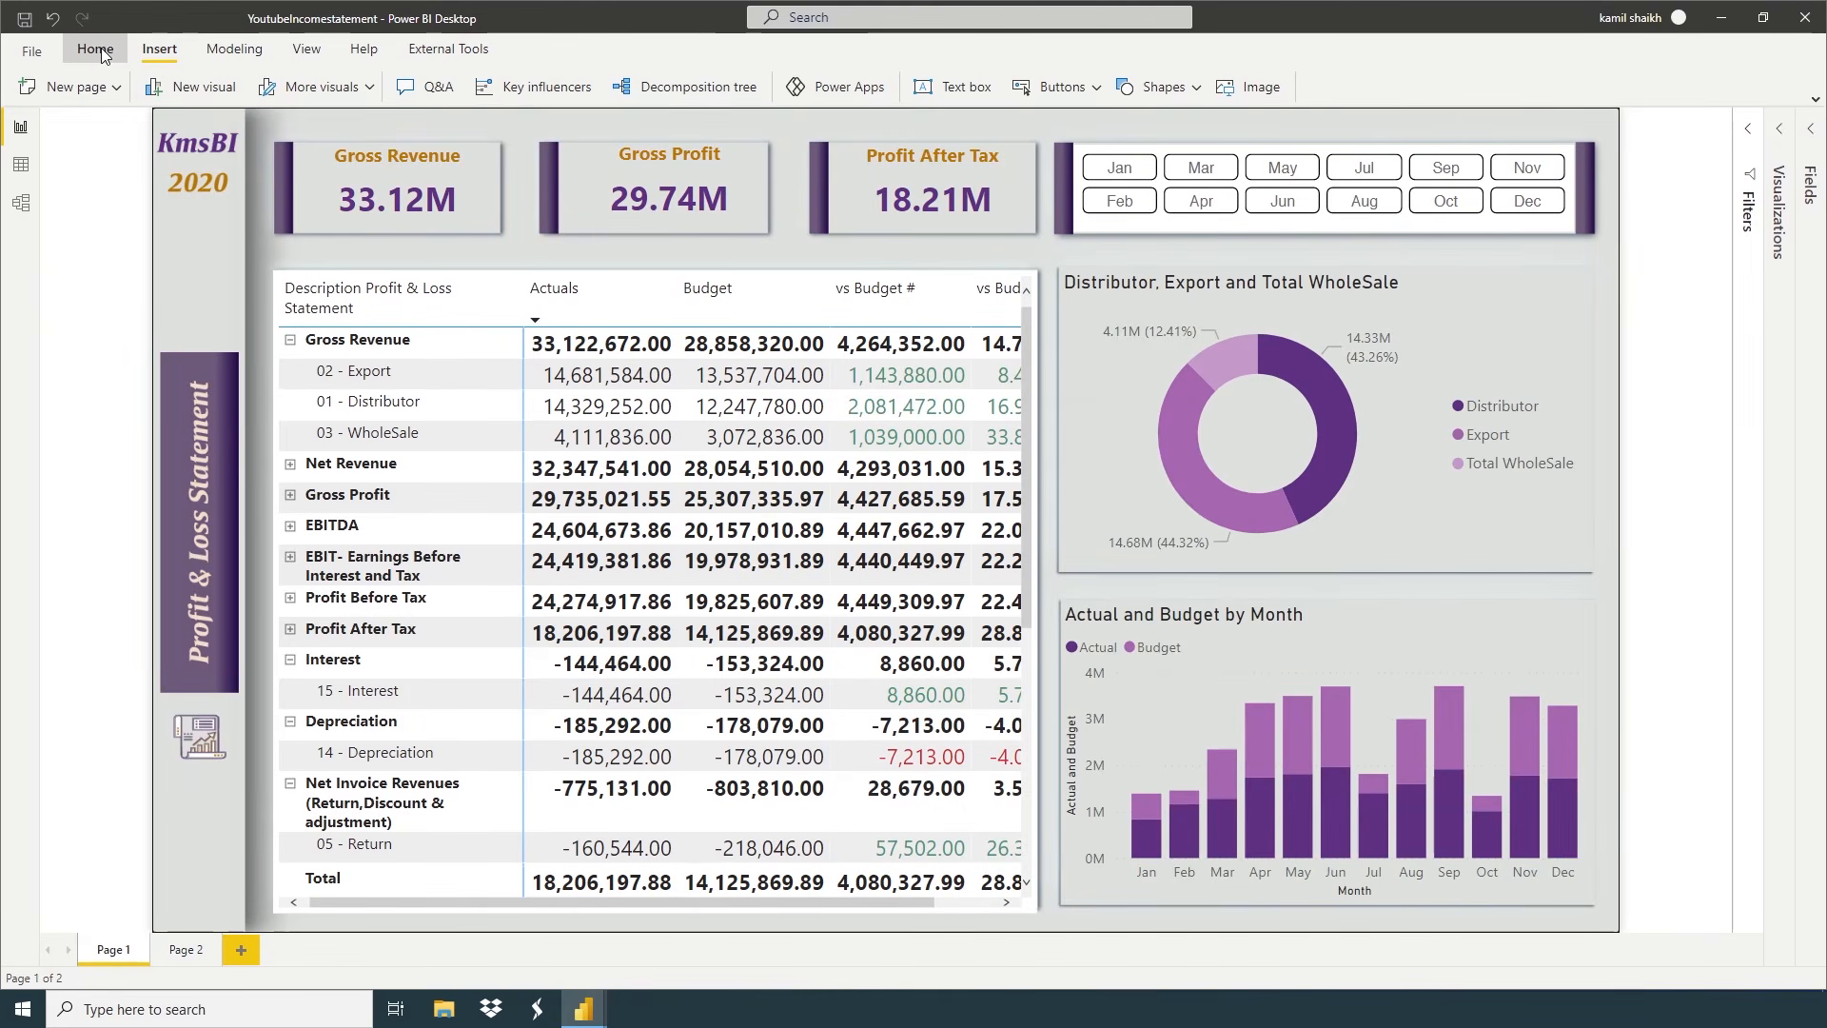
left_click(162, 49)
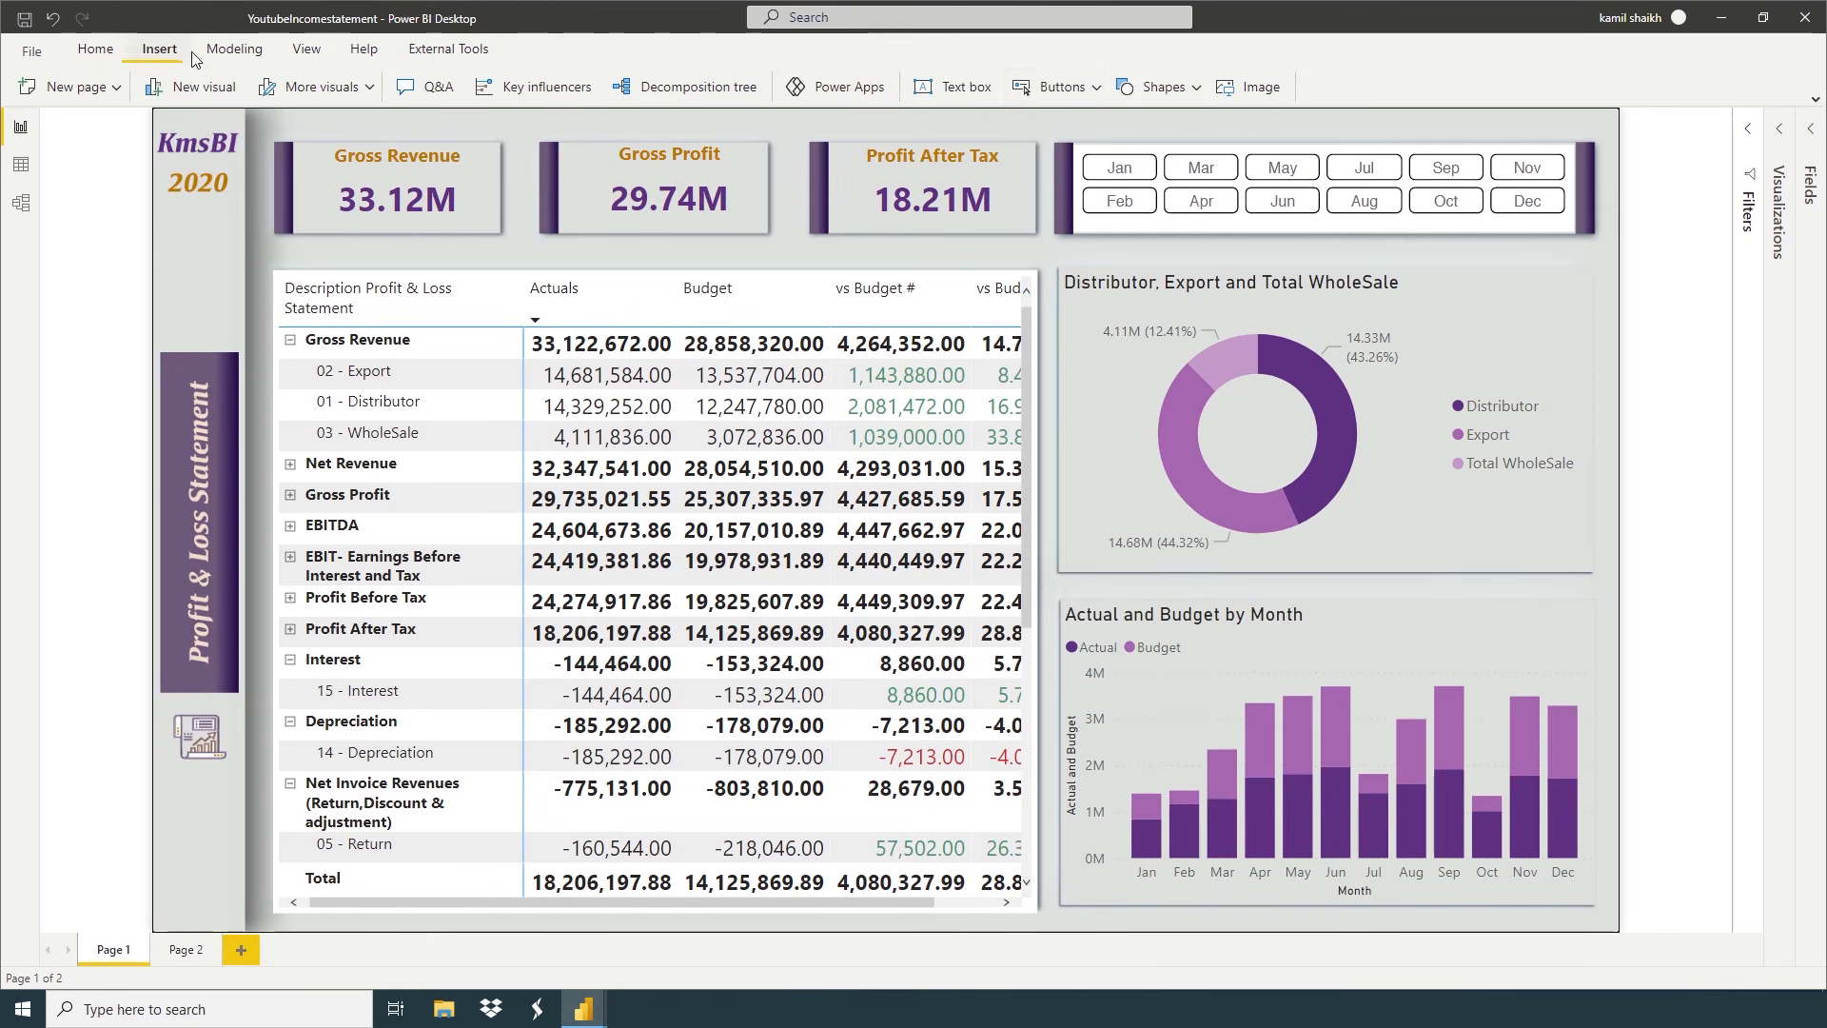
left_click(1251, 87)
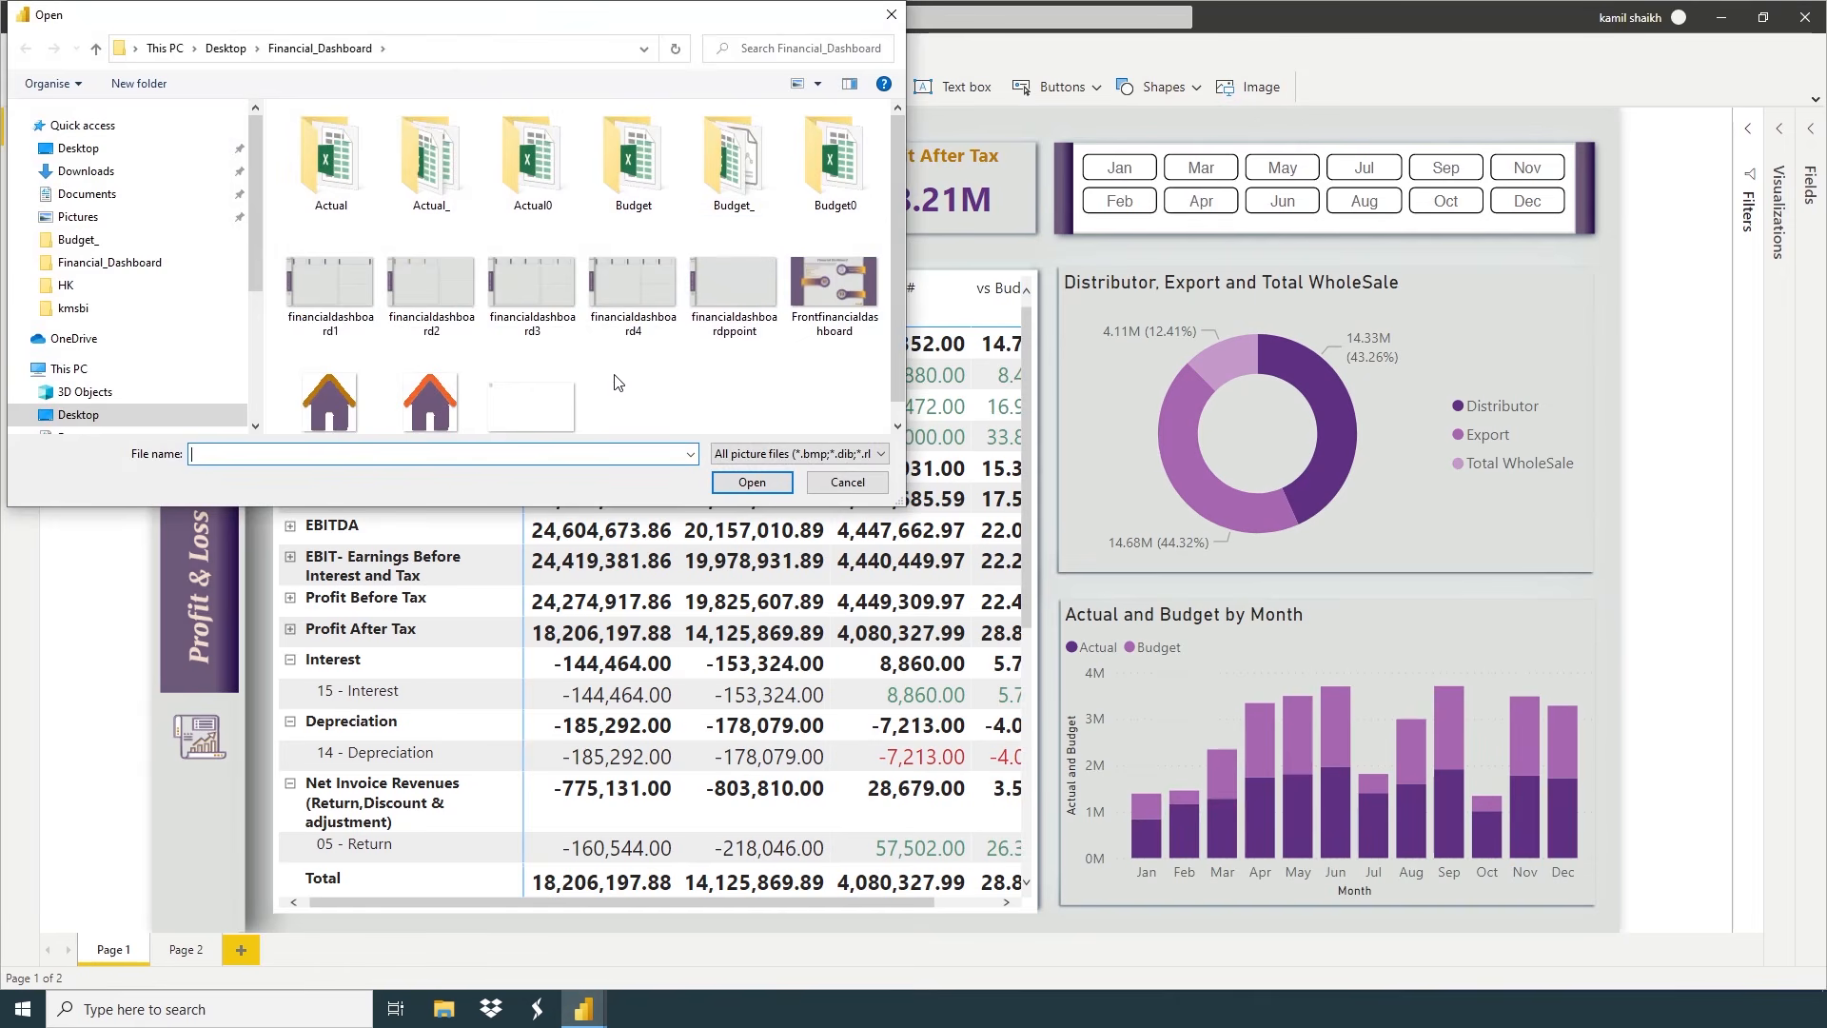
scroll(613, 375, "down", 1)
left_click(350, 410)
double_click(350, 409)
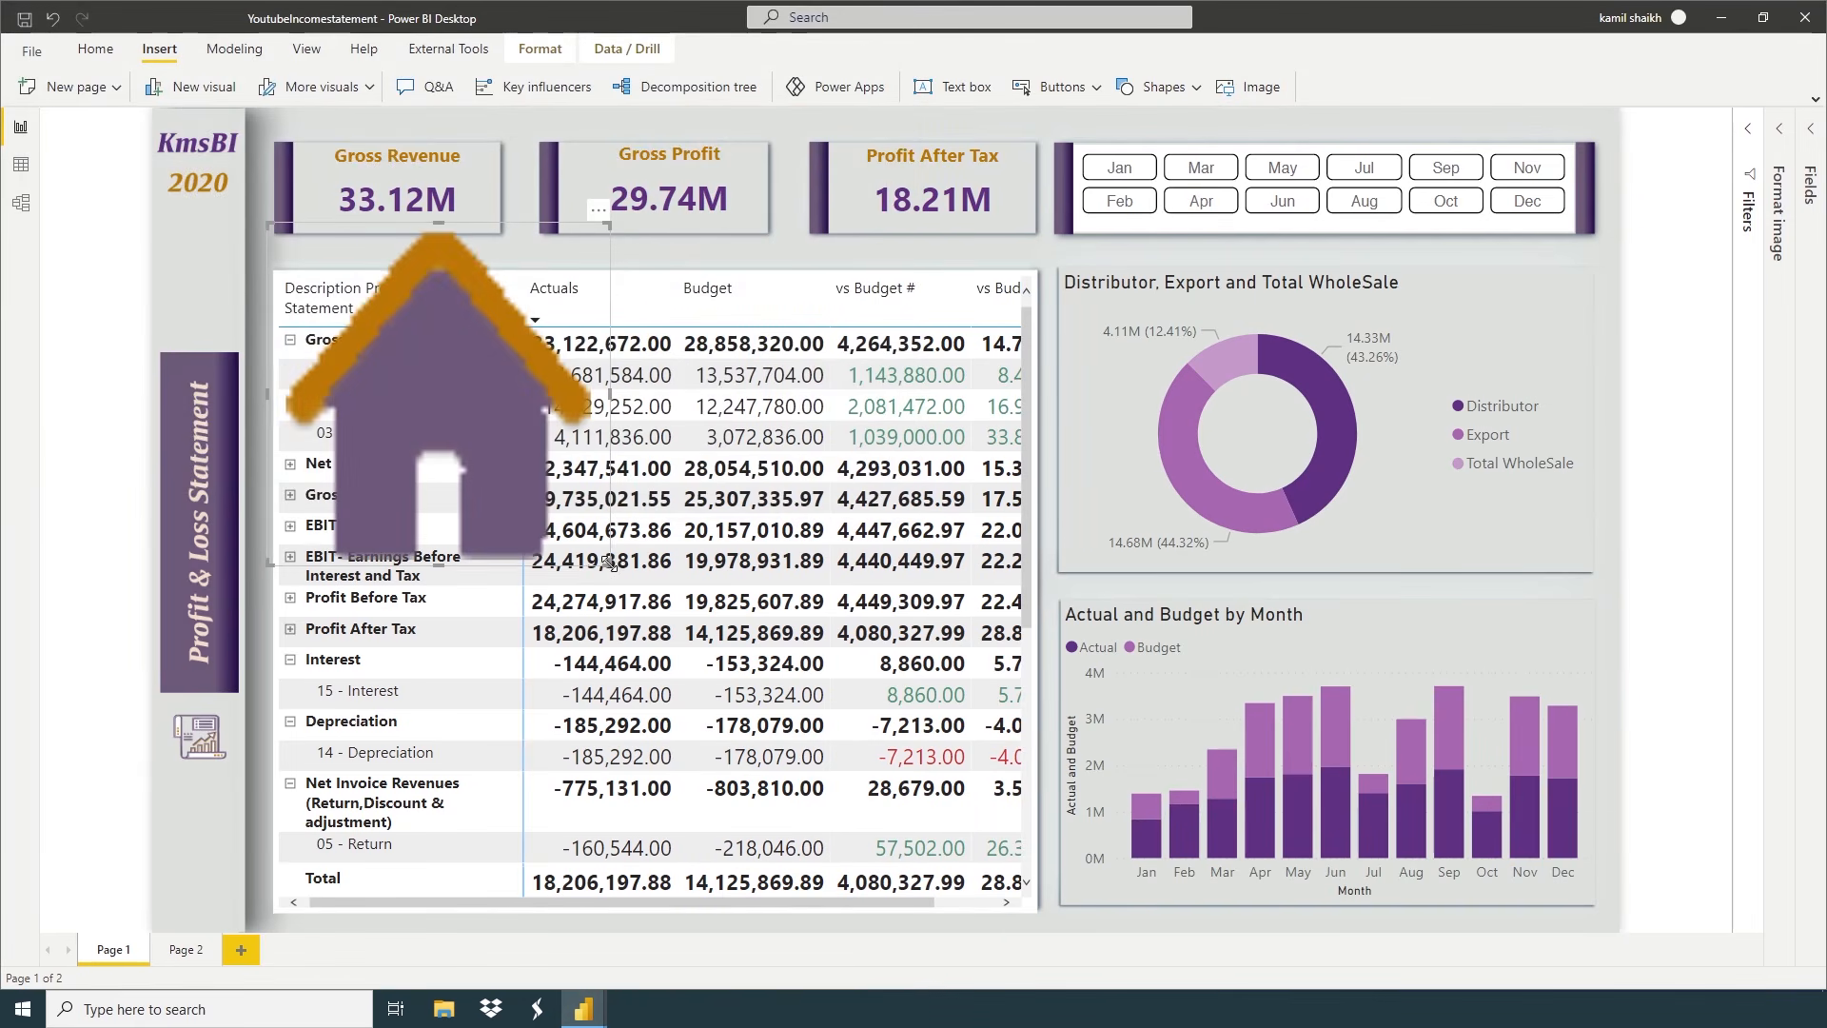
Shrink the house image to icon size and fit it in the sidebar below the 2020 label
left_click_drag(607, 561, 244, 283)
left_click(258, 286)
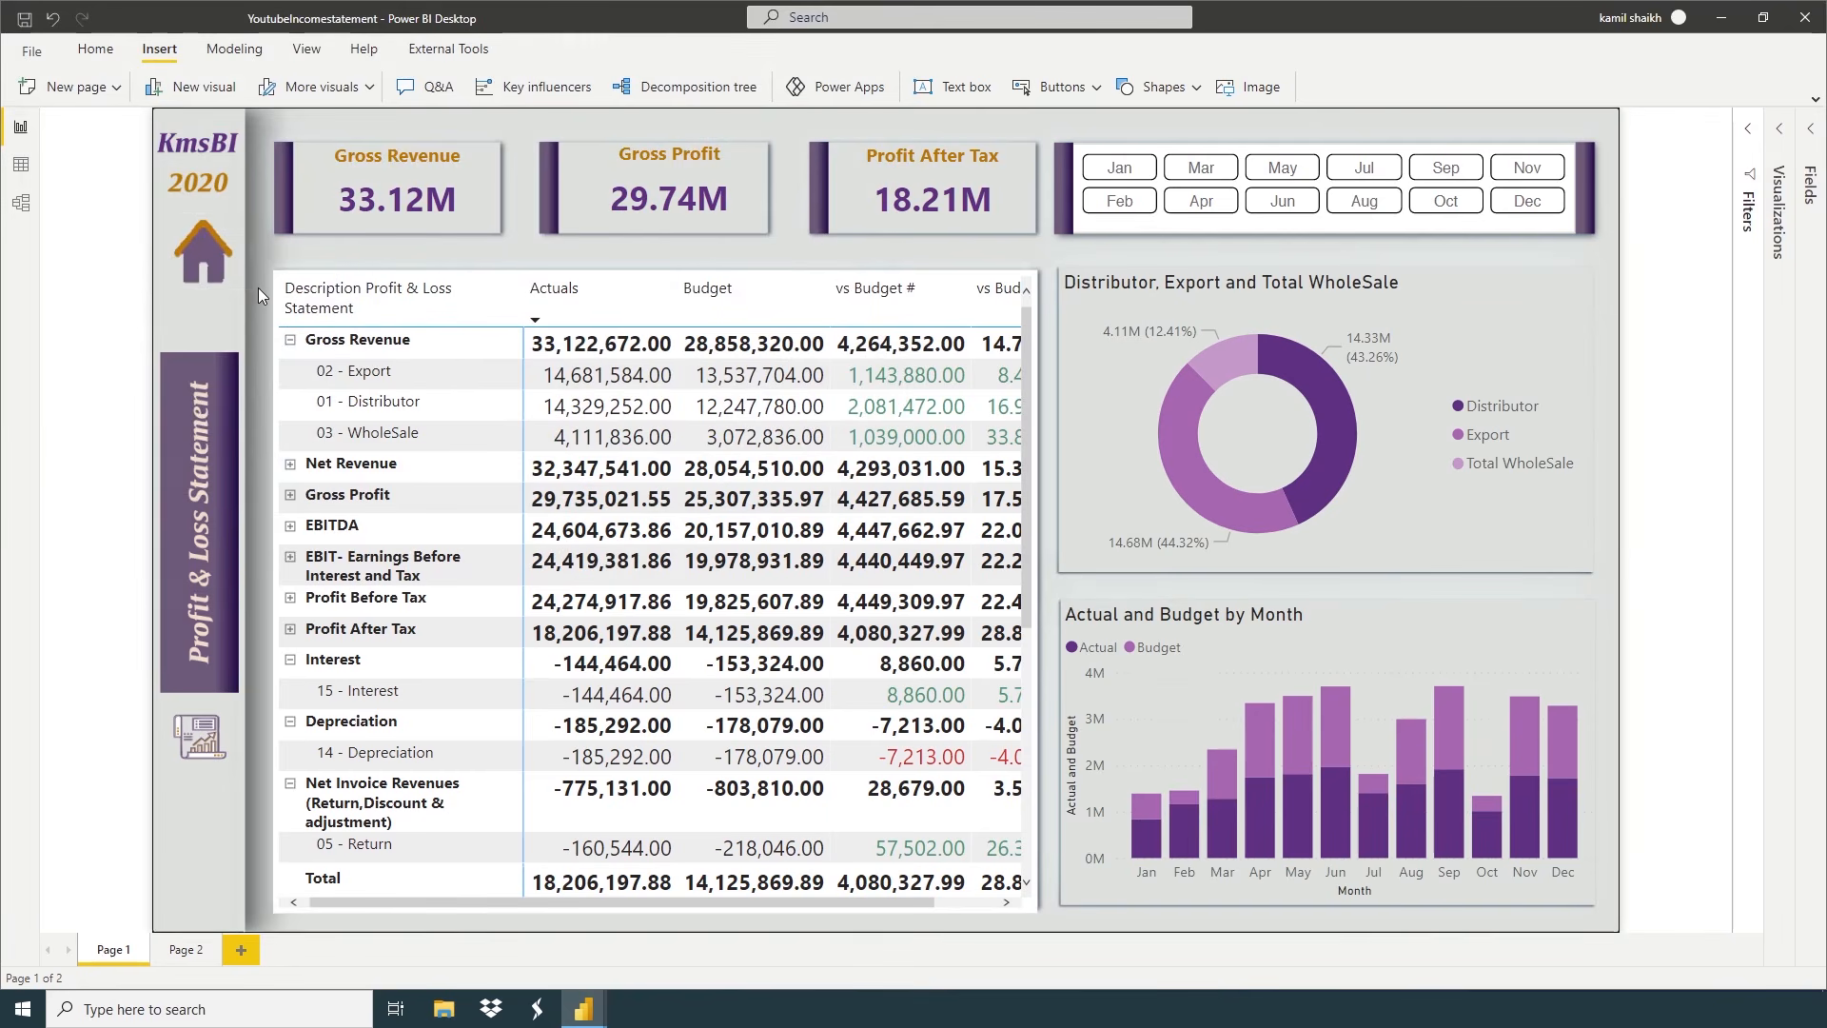
left_click(244, 284)
left_click_drag(244, 284, 226, 285)
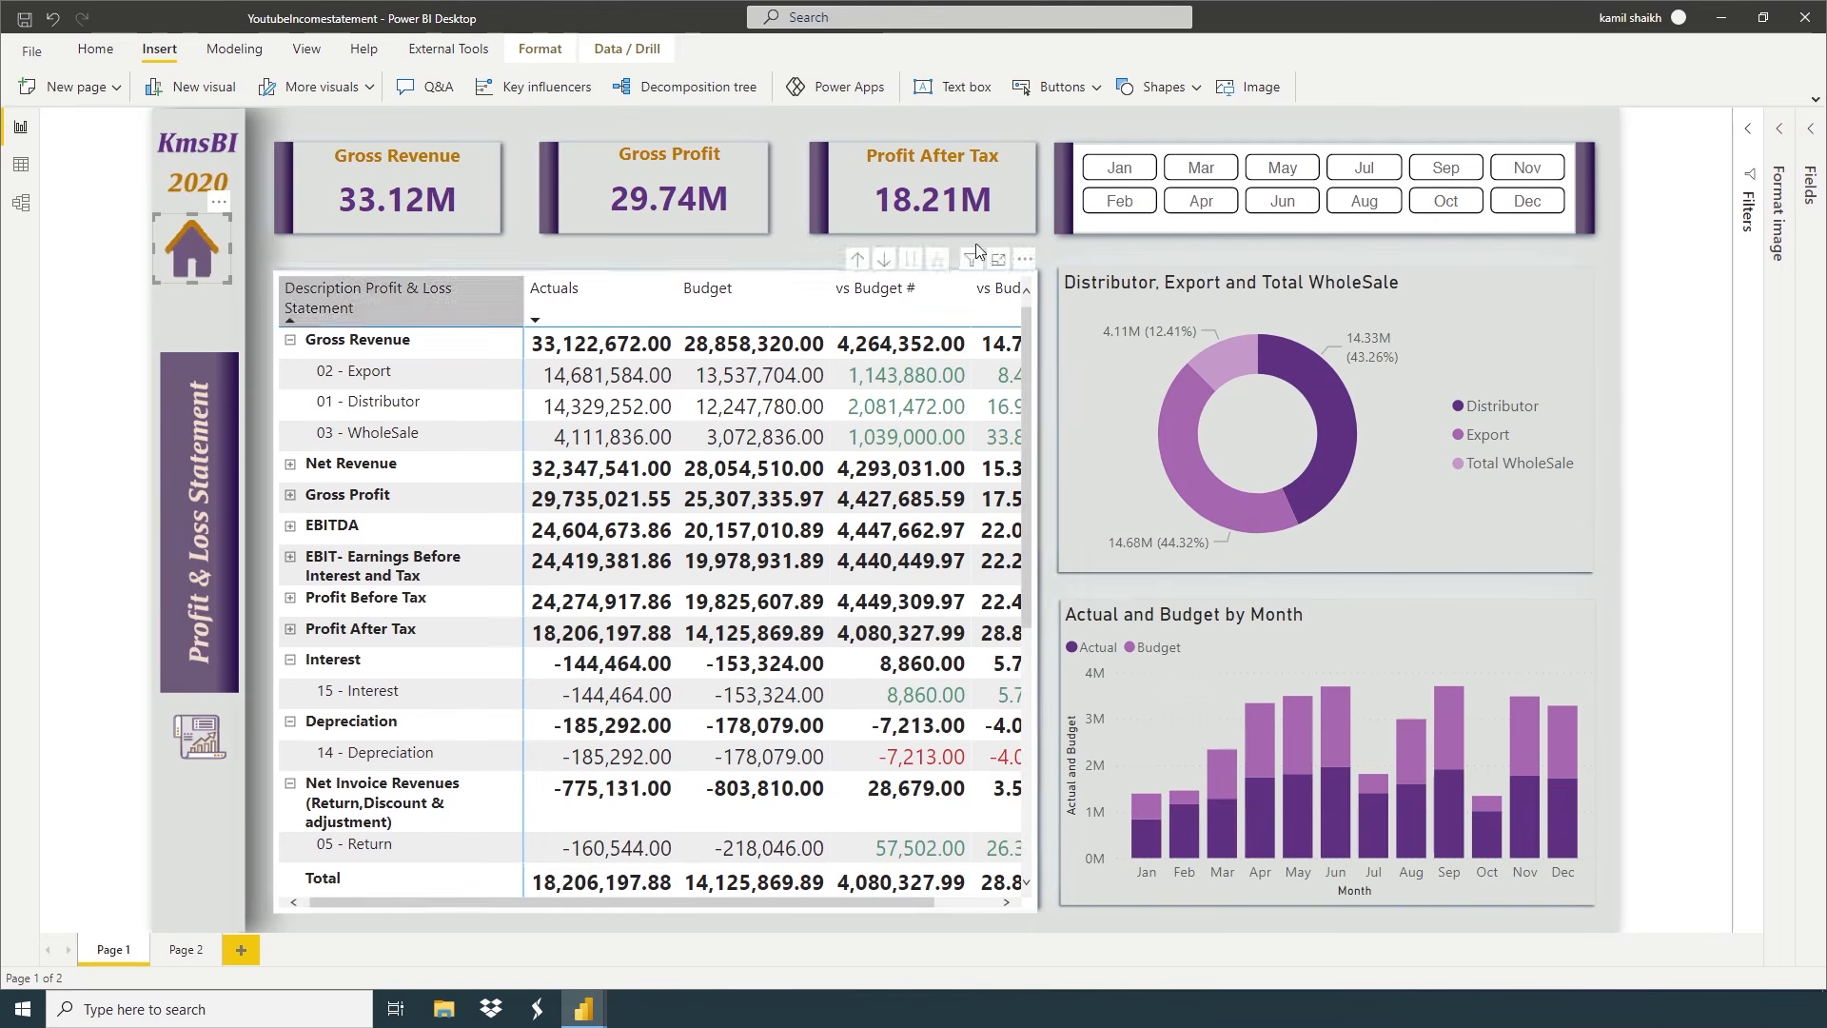
Set the house image's scaling to Fit
left_click(1775, 138)
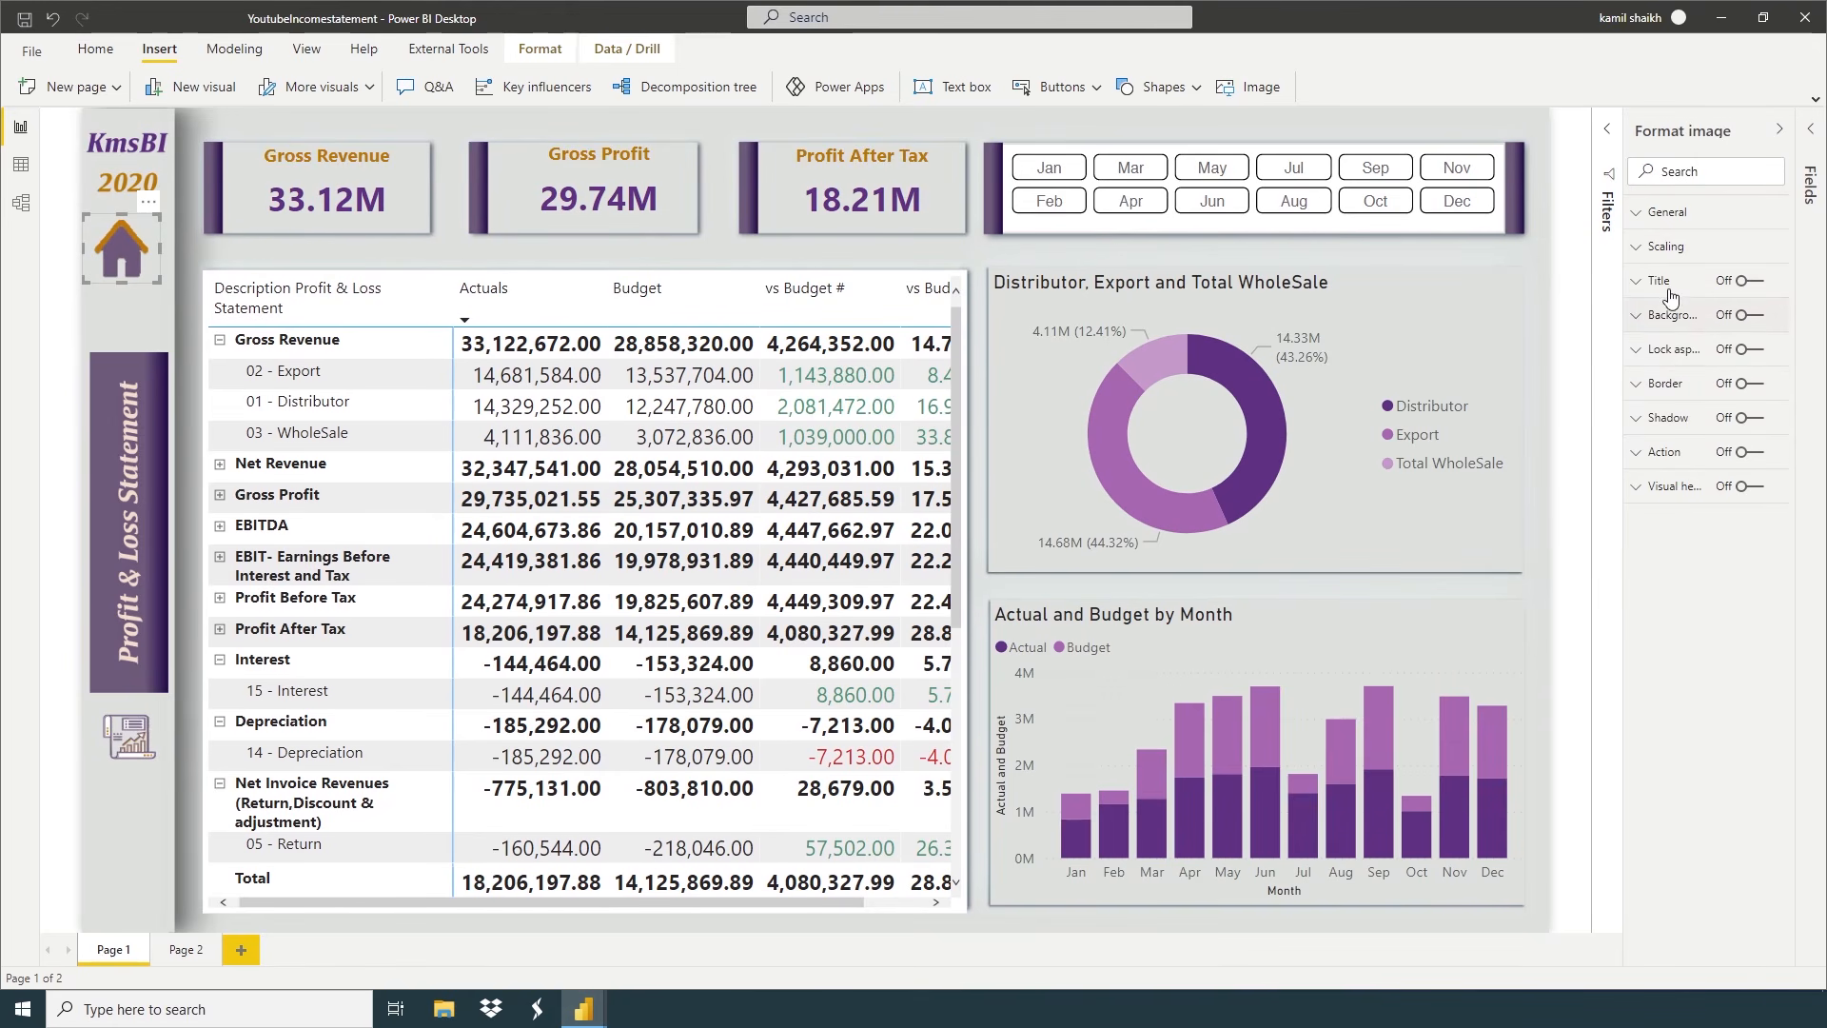
left_click(1666, 249)
left_click(1679, 303)
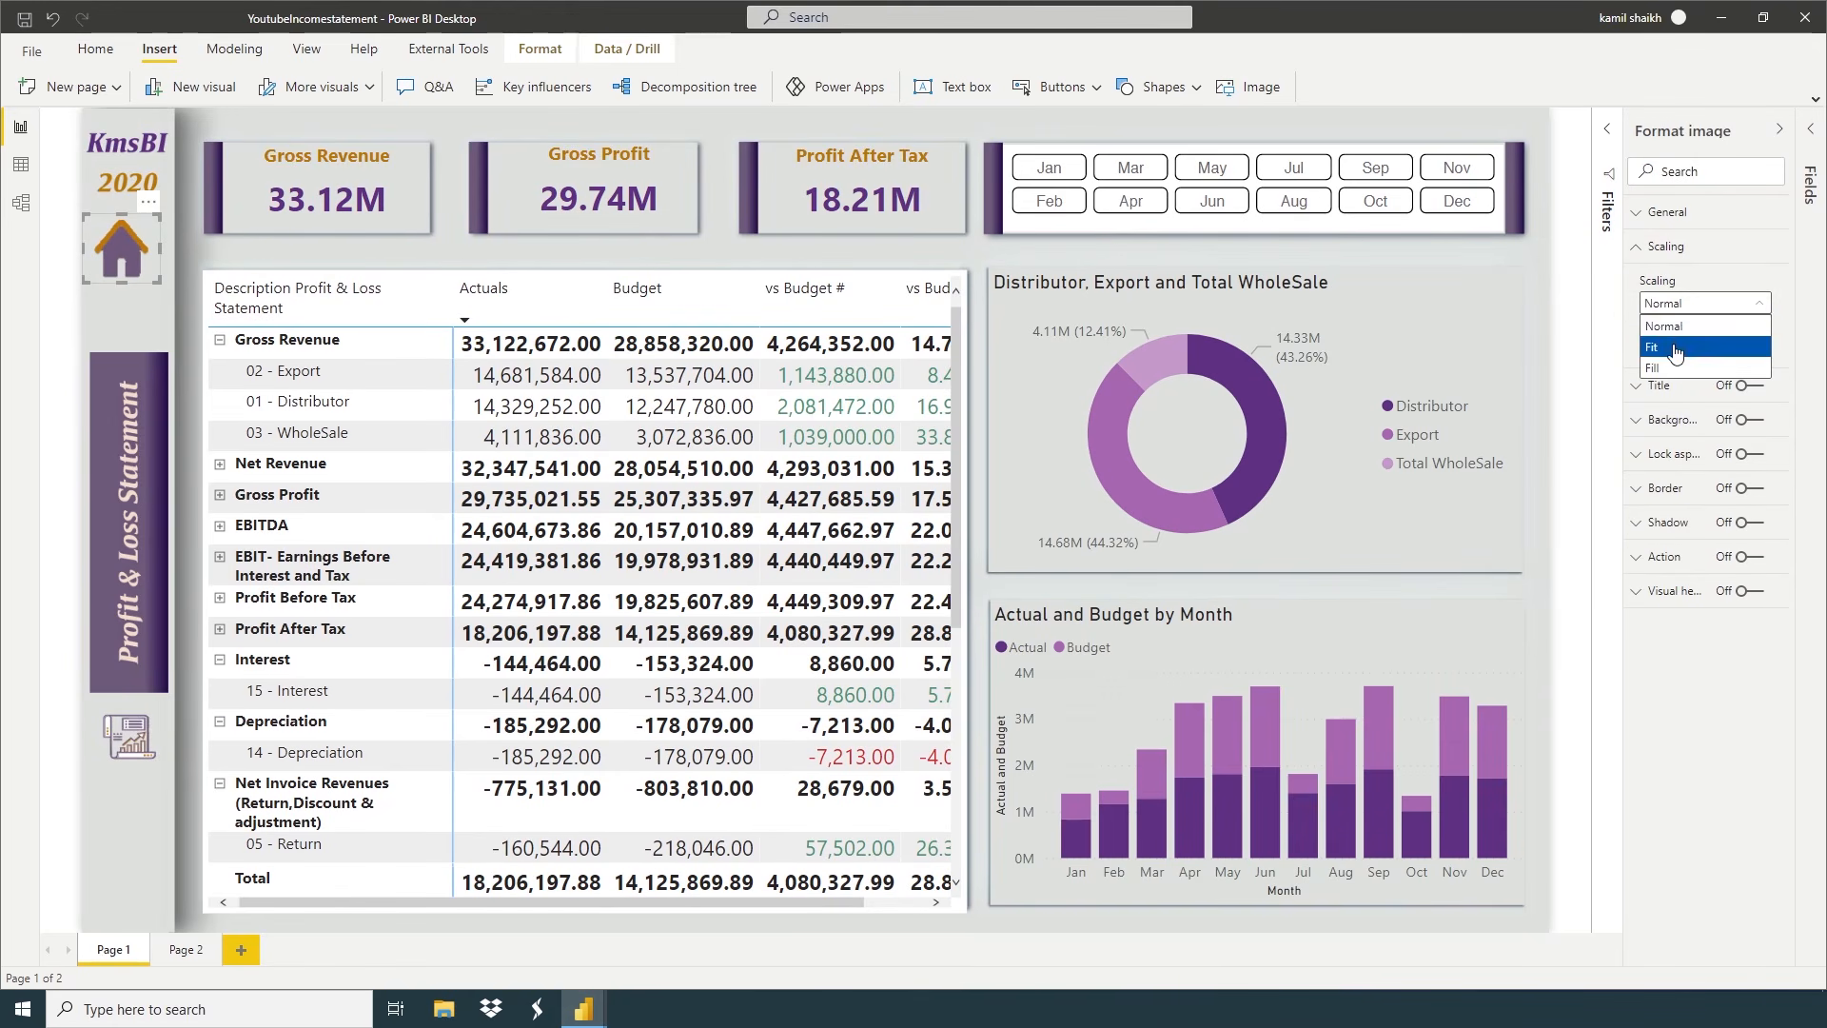
left_click(1676, 350)
left_click(152, 316)
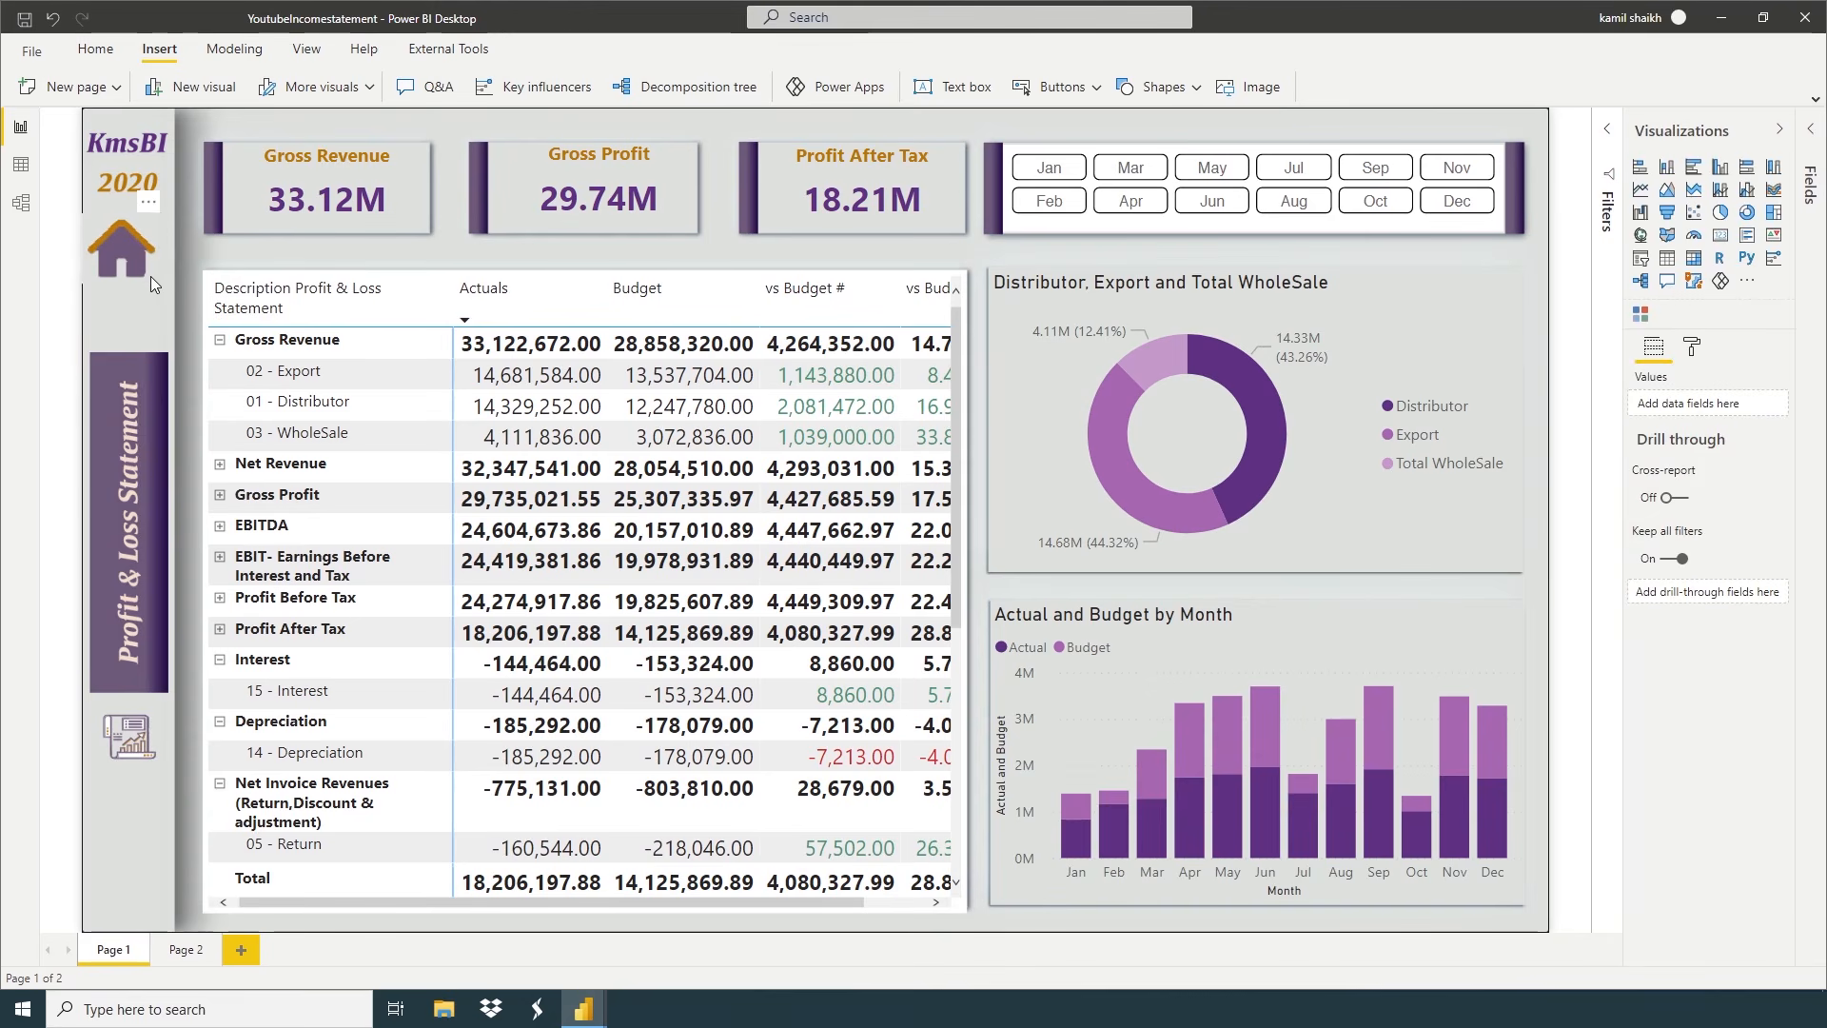
Nudge the house icon slightly to the right within the sidebar
left_click(151, 276)
key("Right")
key("Right")
key("Right")
key("Right")
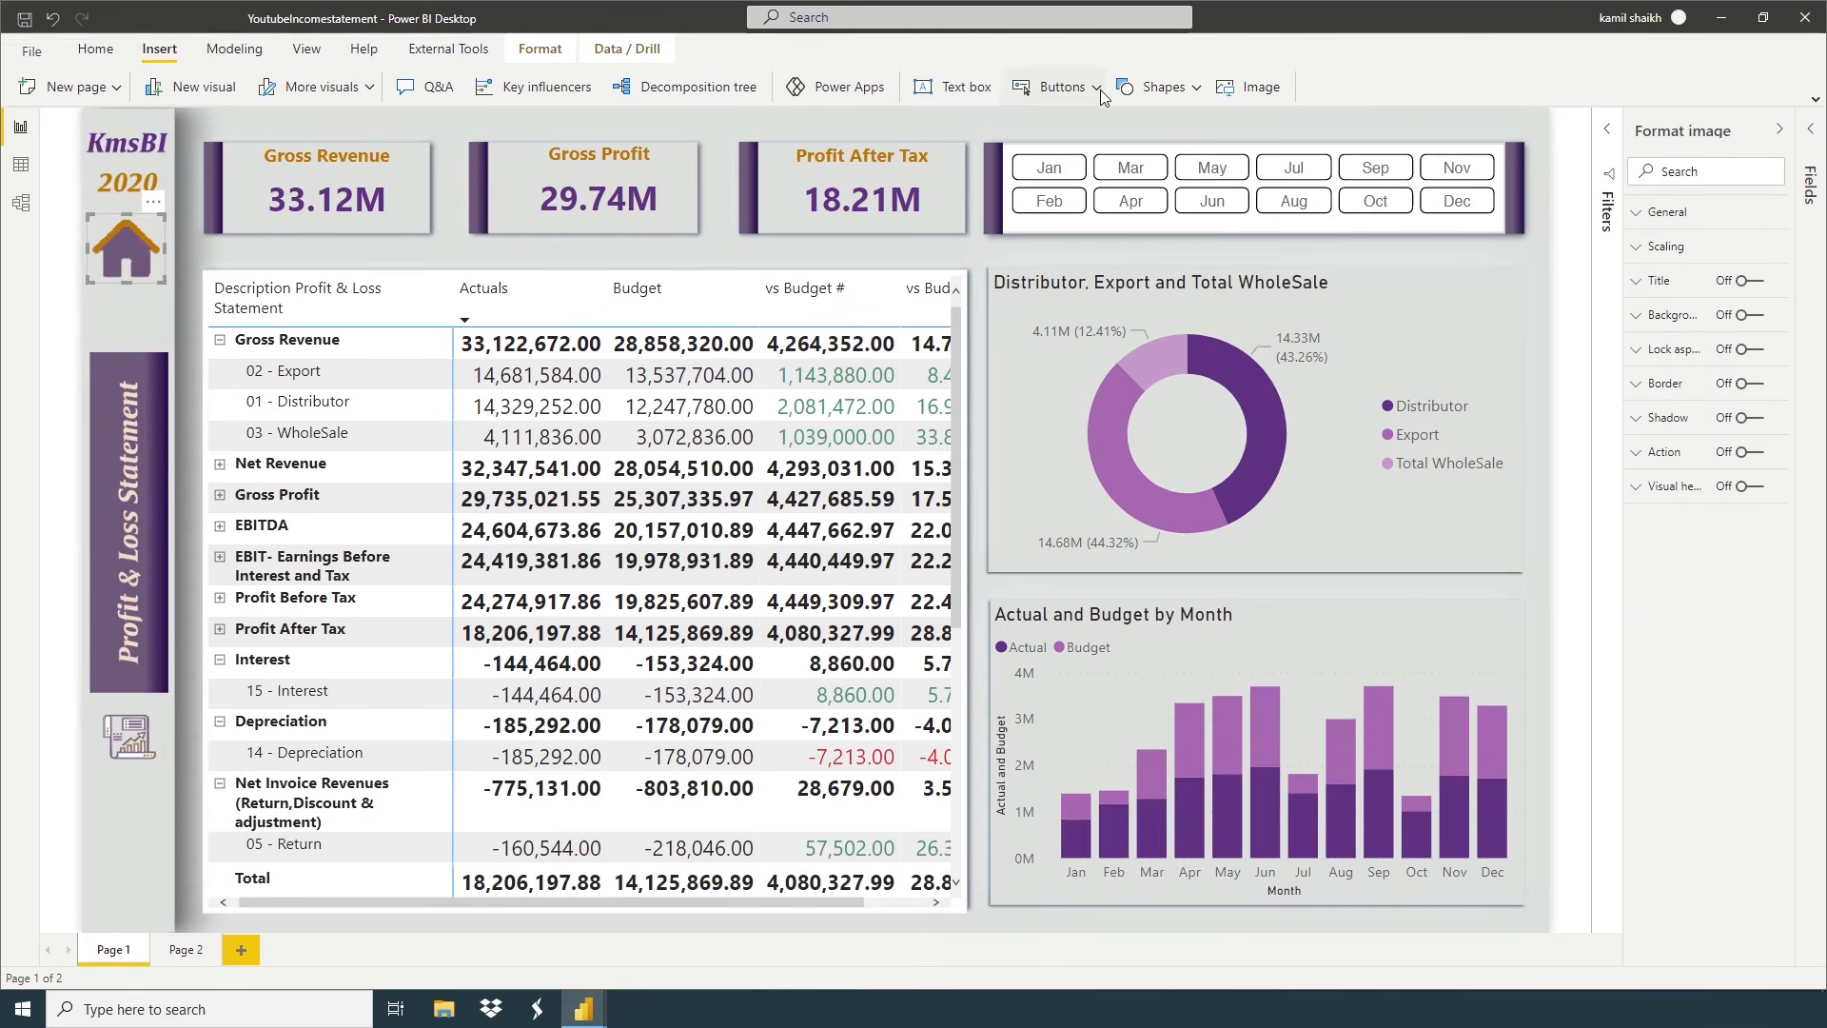
Place a blank button over the house icon and turn off the button's icon, outline and background
left_click(1059, 86)
left_click(1053, 368)
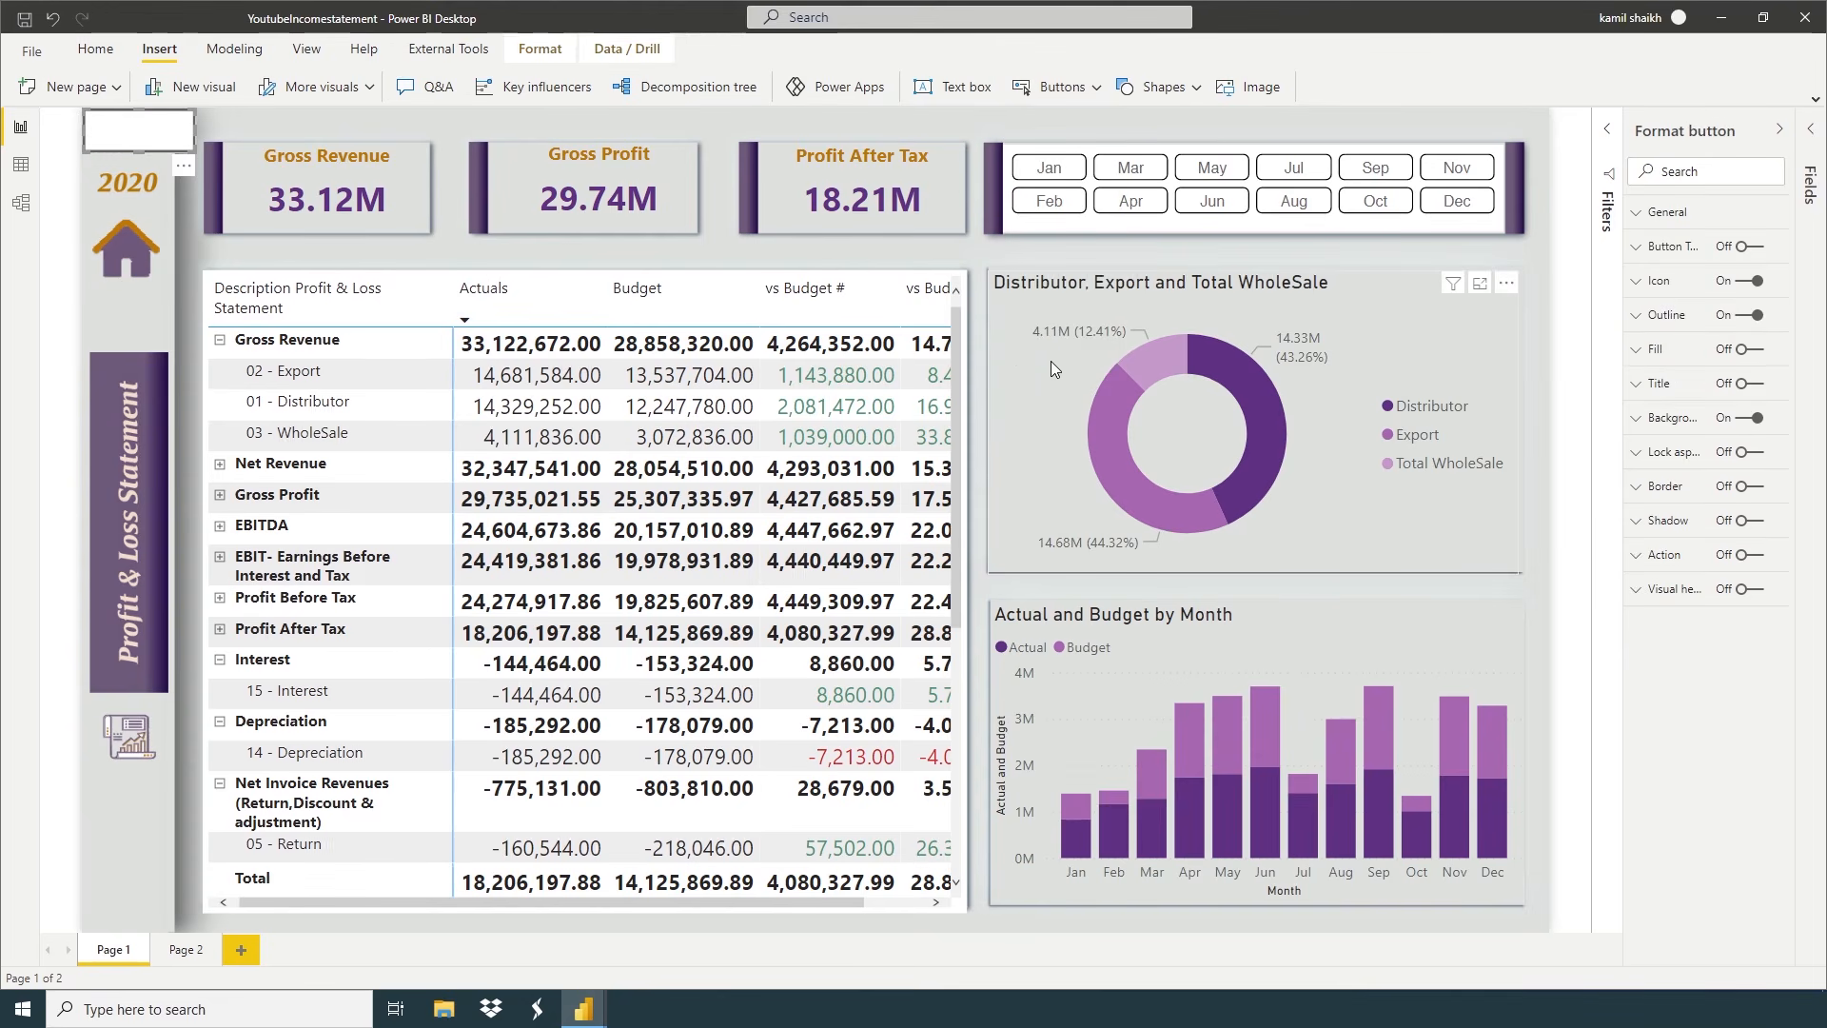
left_click_drag(143, 138, 165, 290)
left_click(1754, 280)
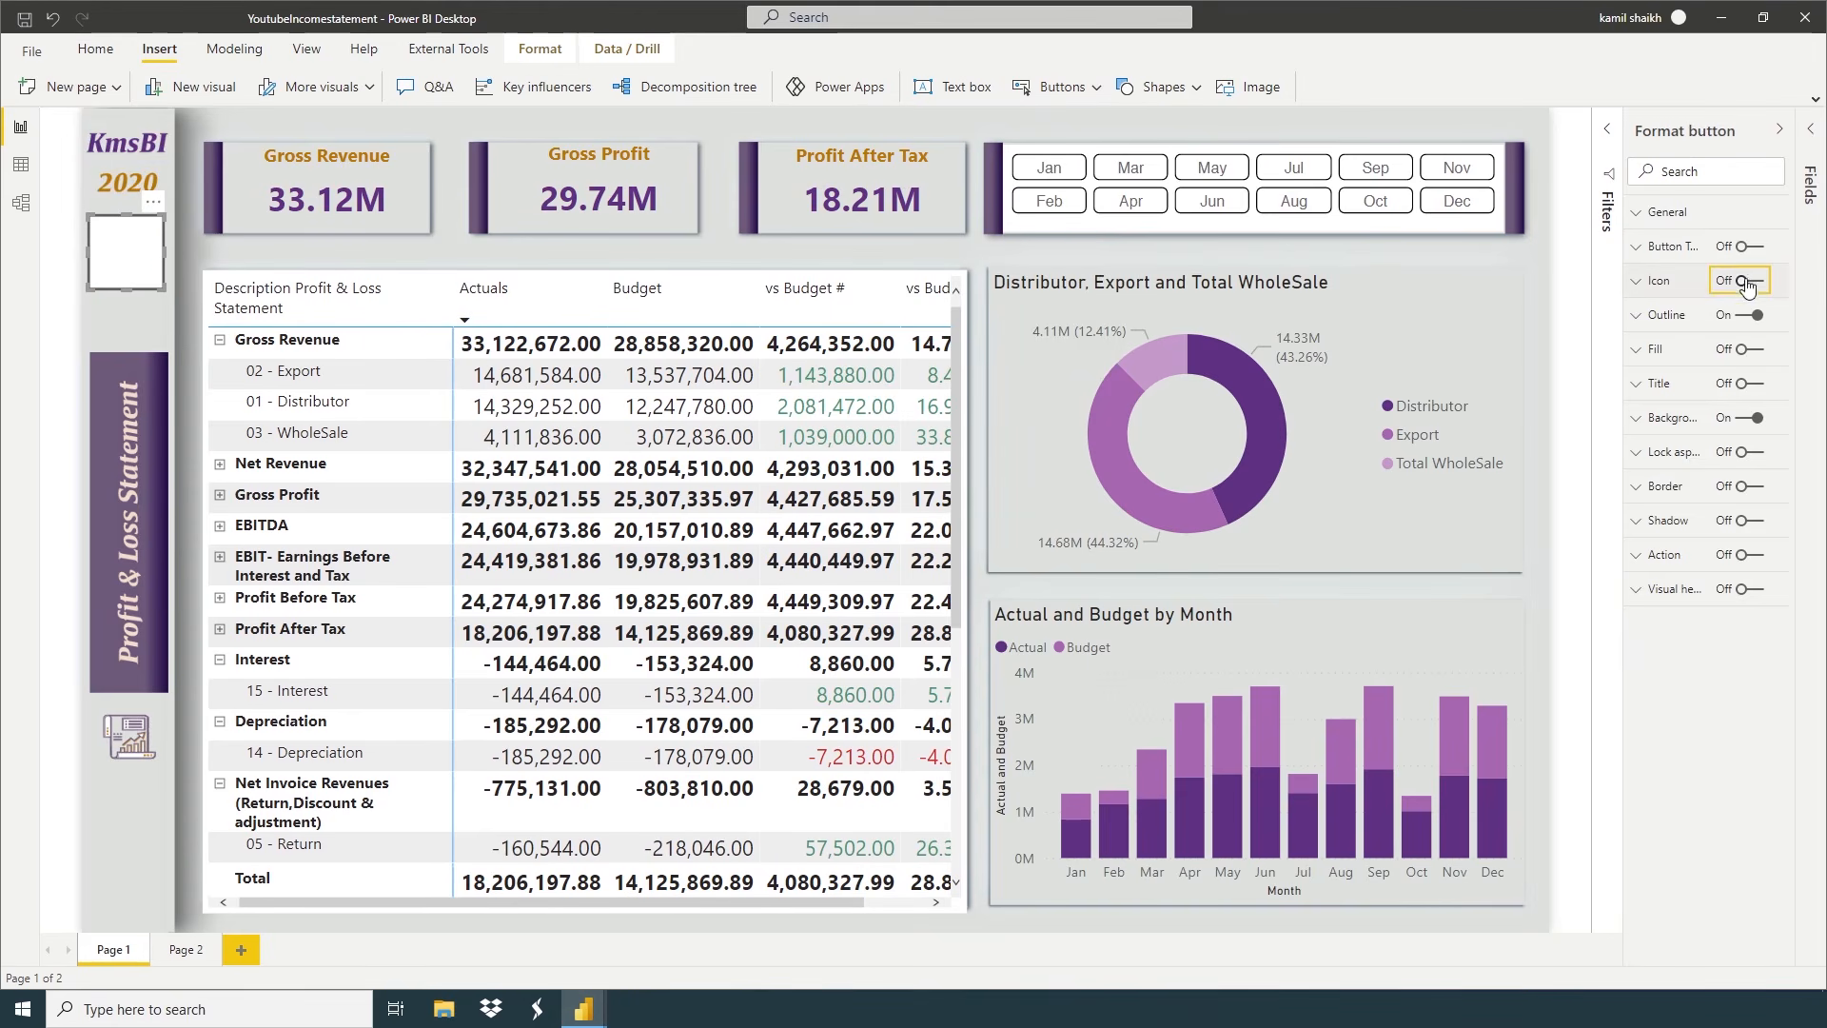
left_click(1753, 315)
left_click(1754, 417)
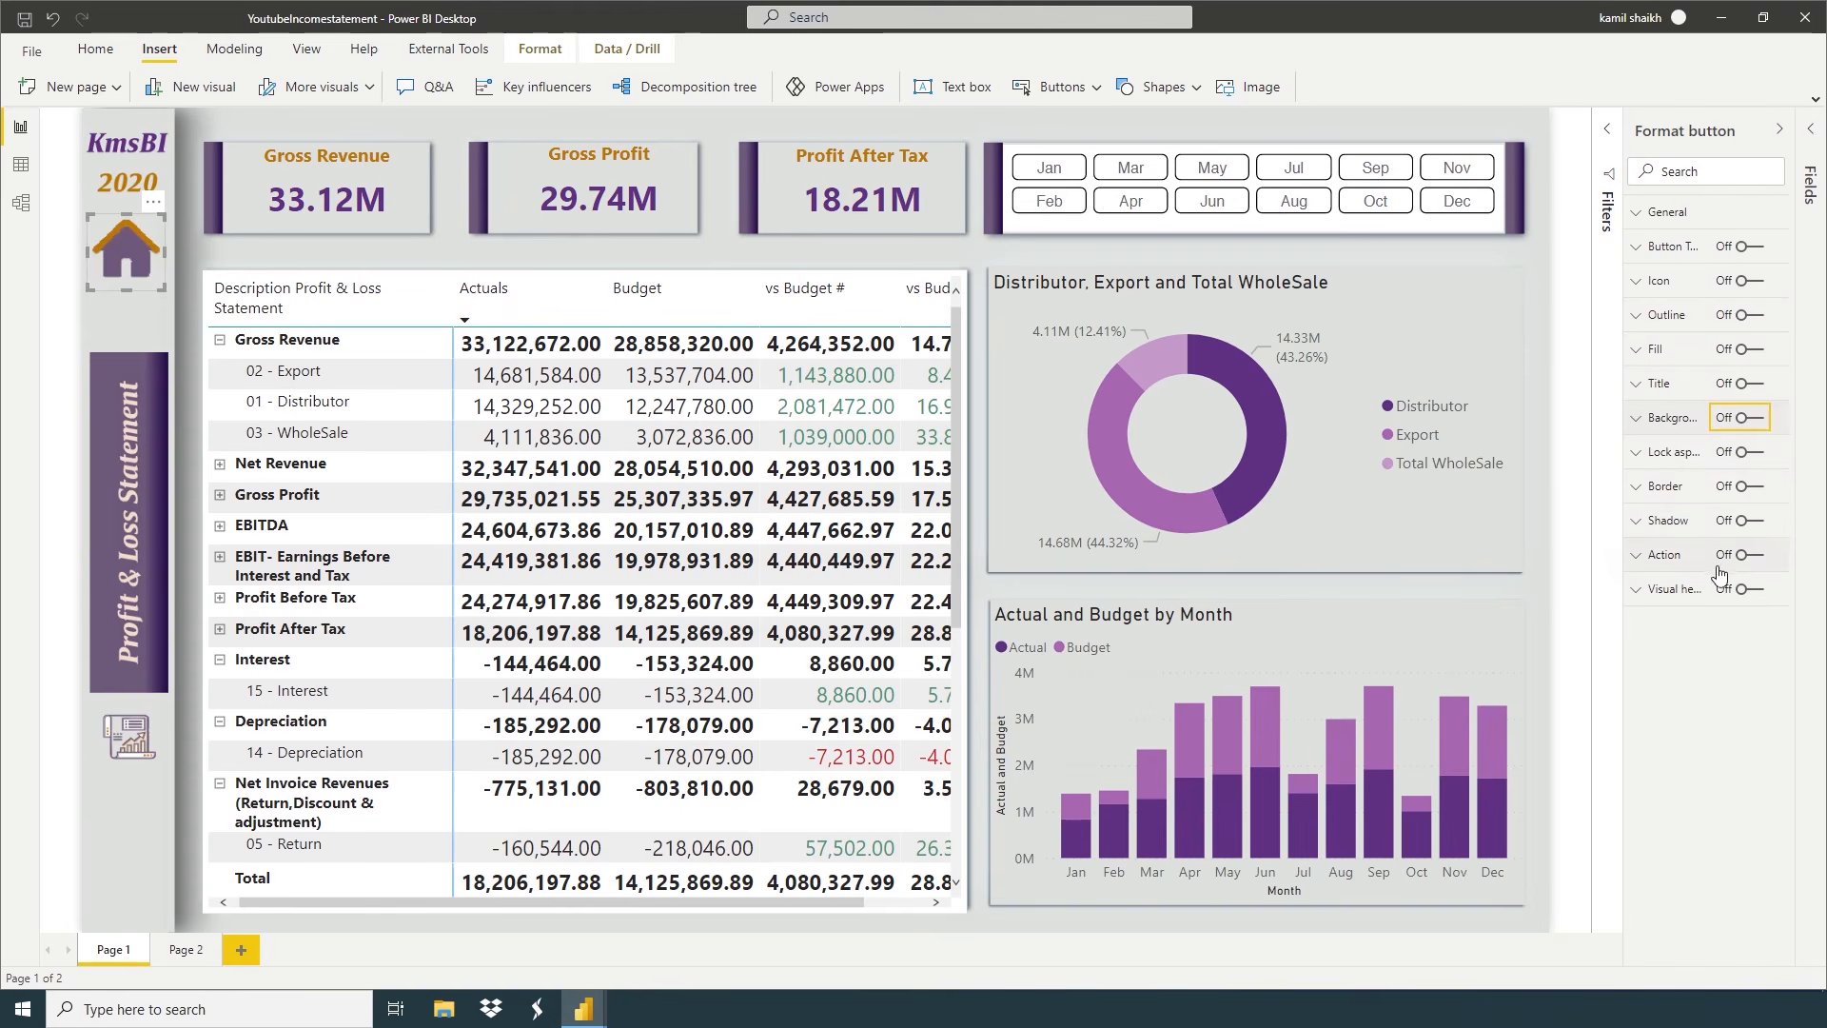
Enable the house button's action as page navigation with Page 2 as destination
left_click(1749, 554)
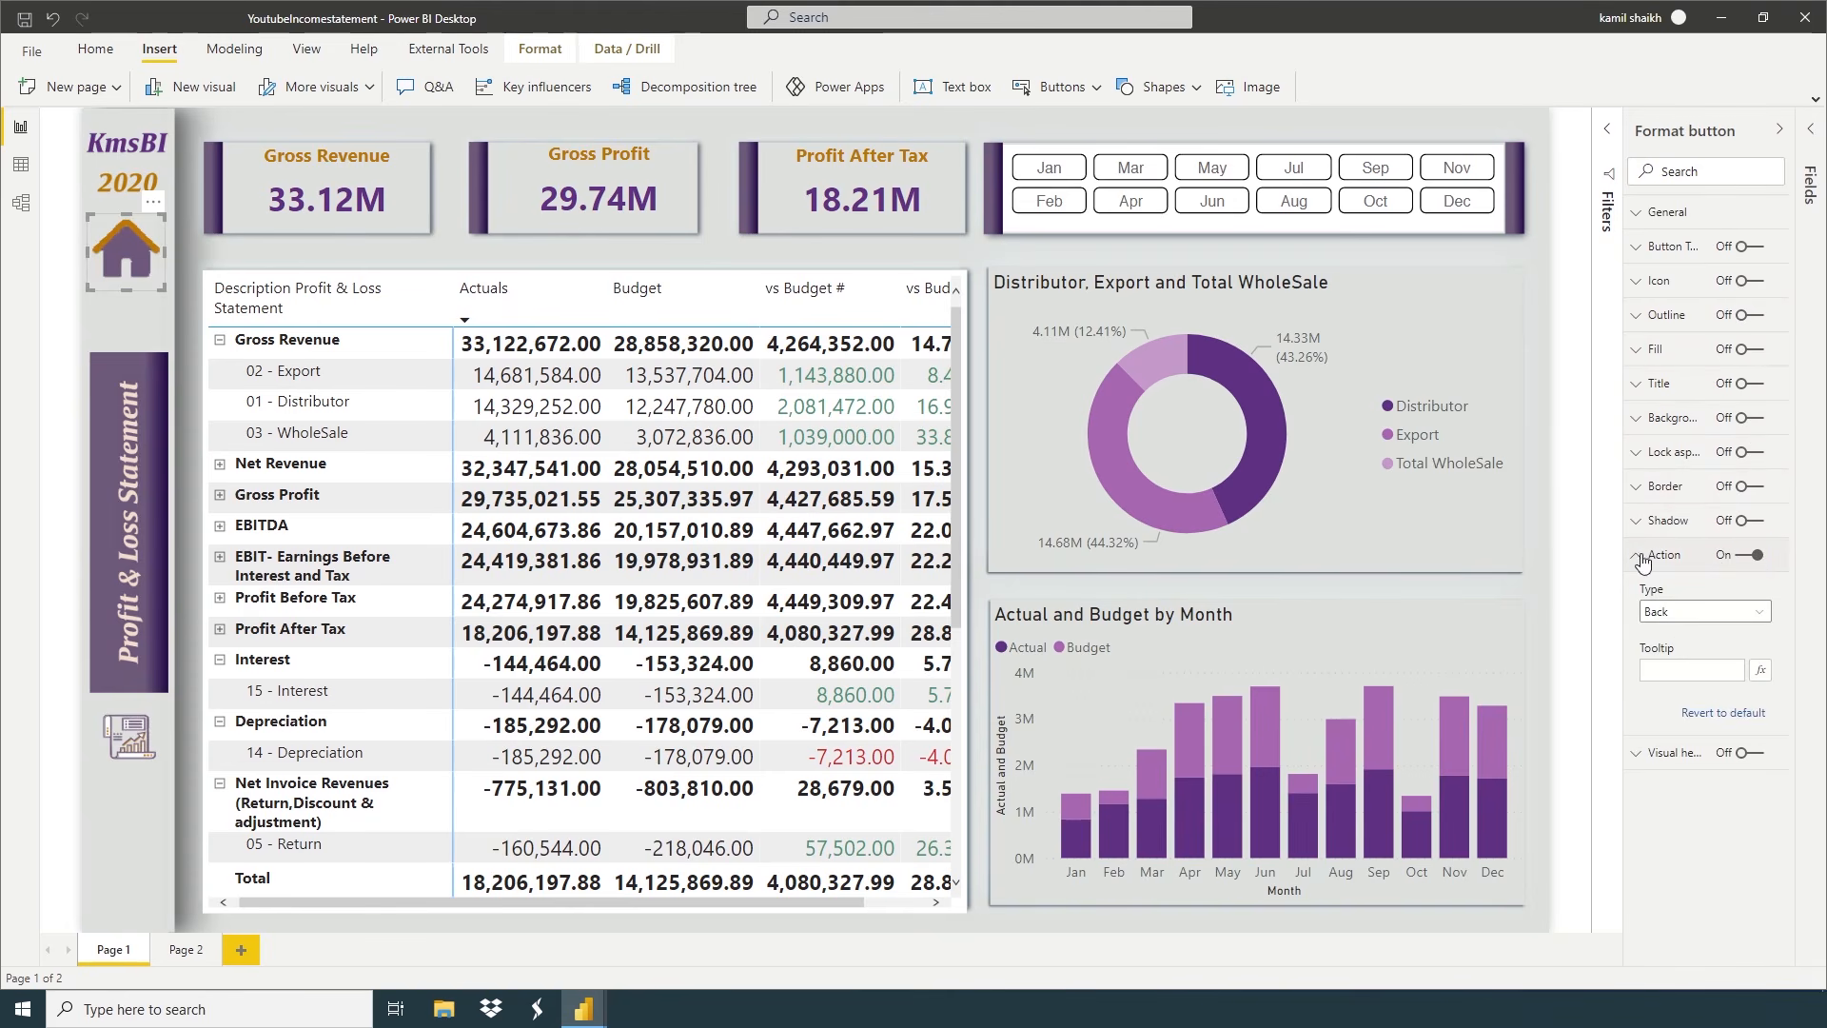
left_click(1680, 611)
left_click(1684, 696)
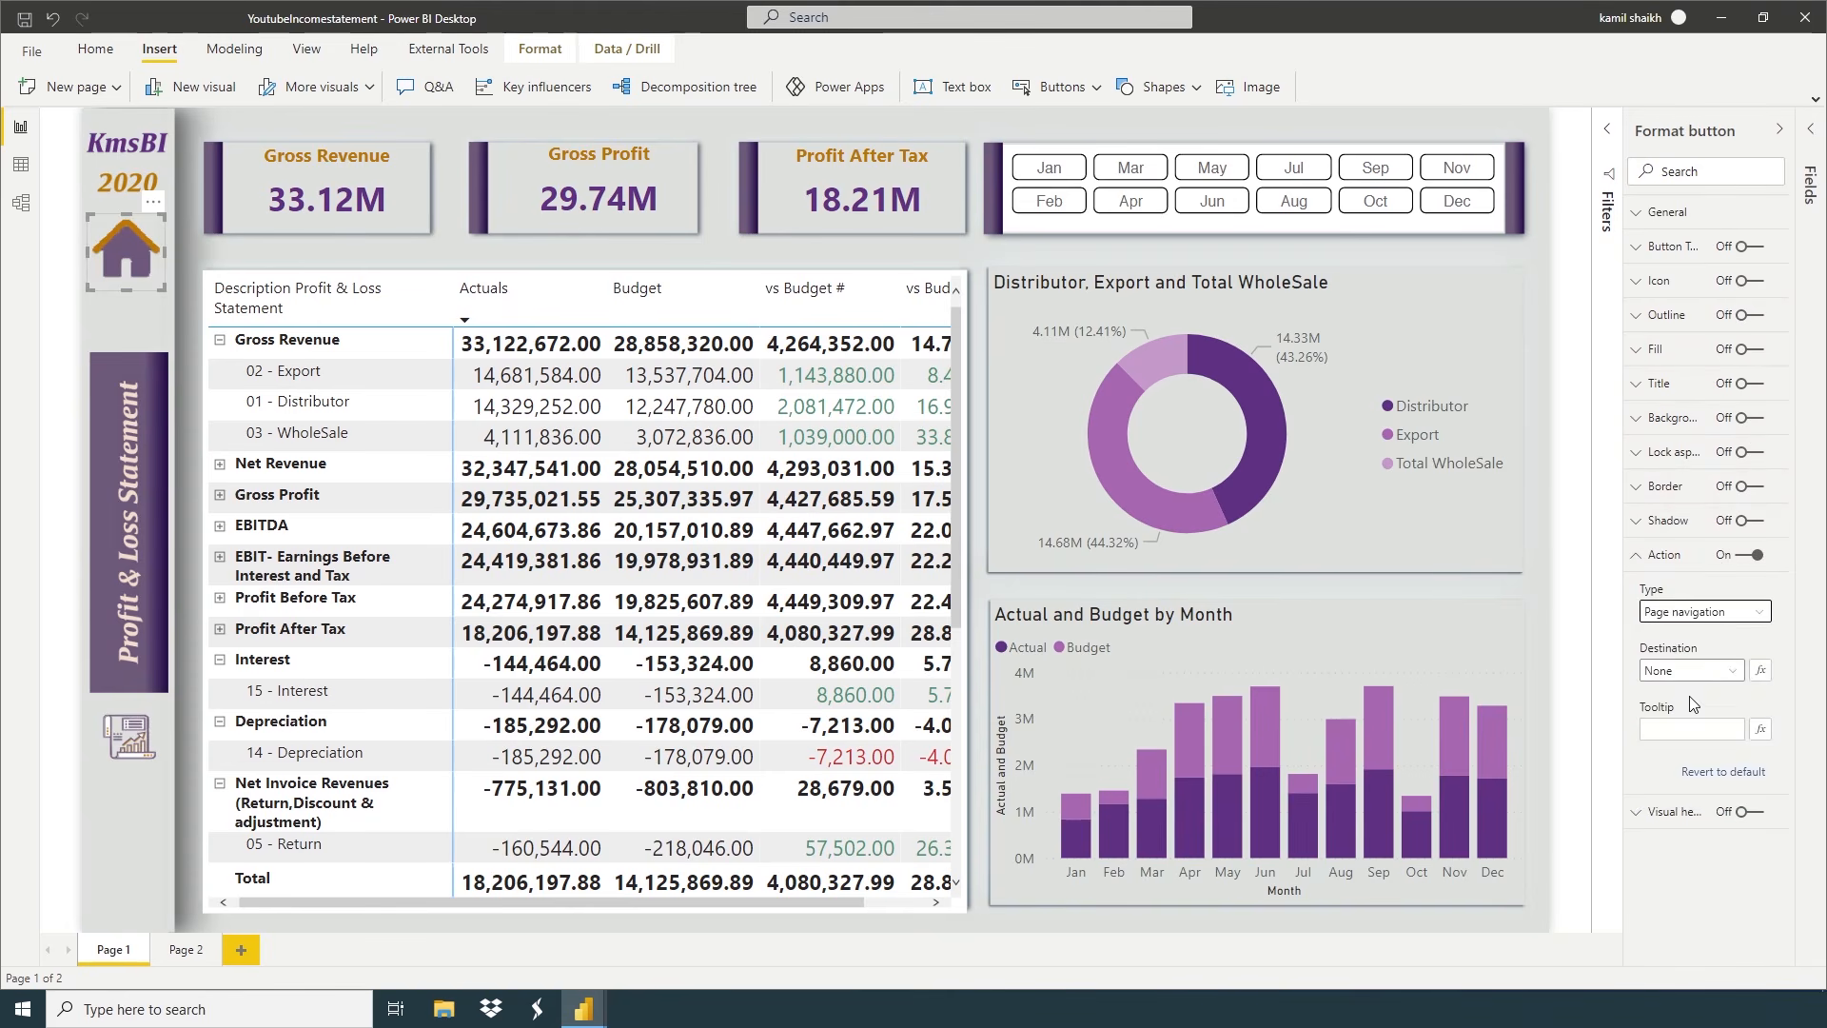
left_click(1689, 670)
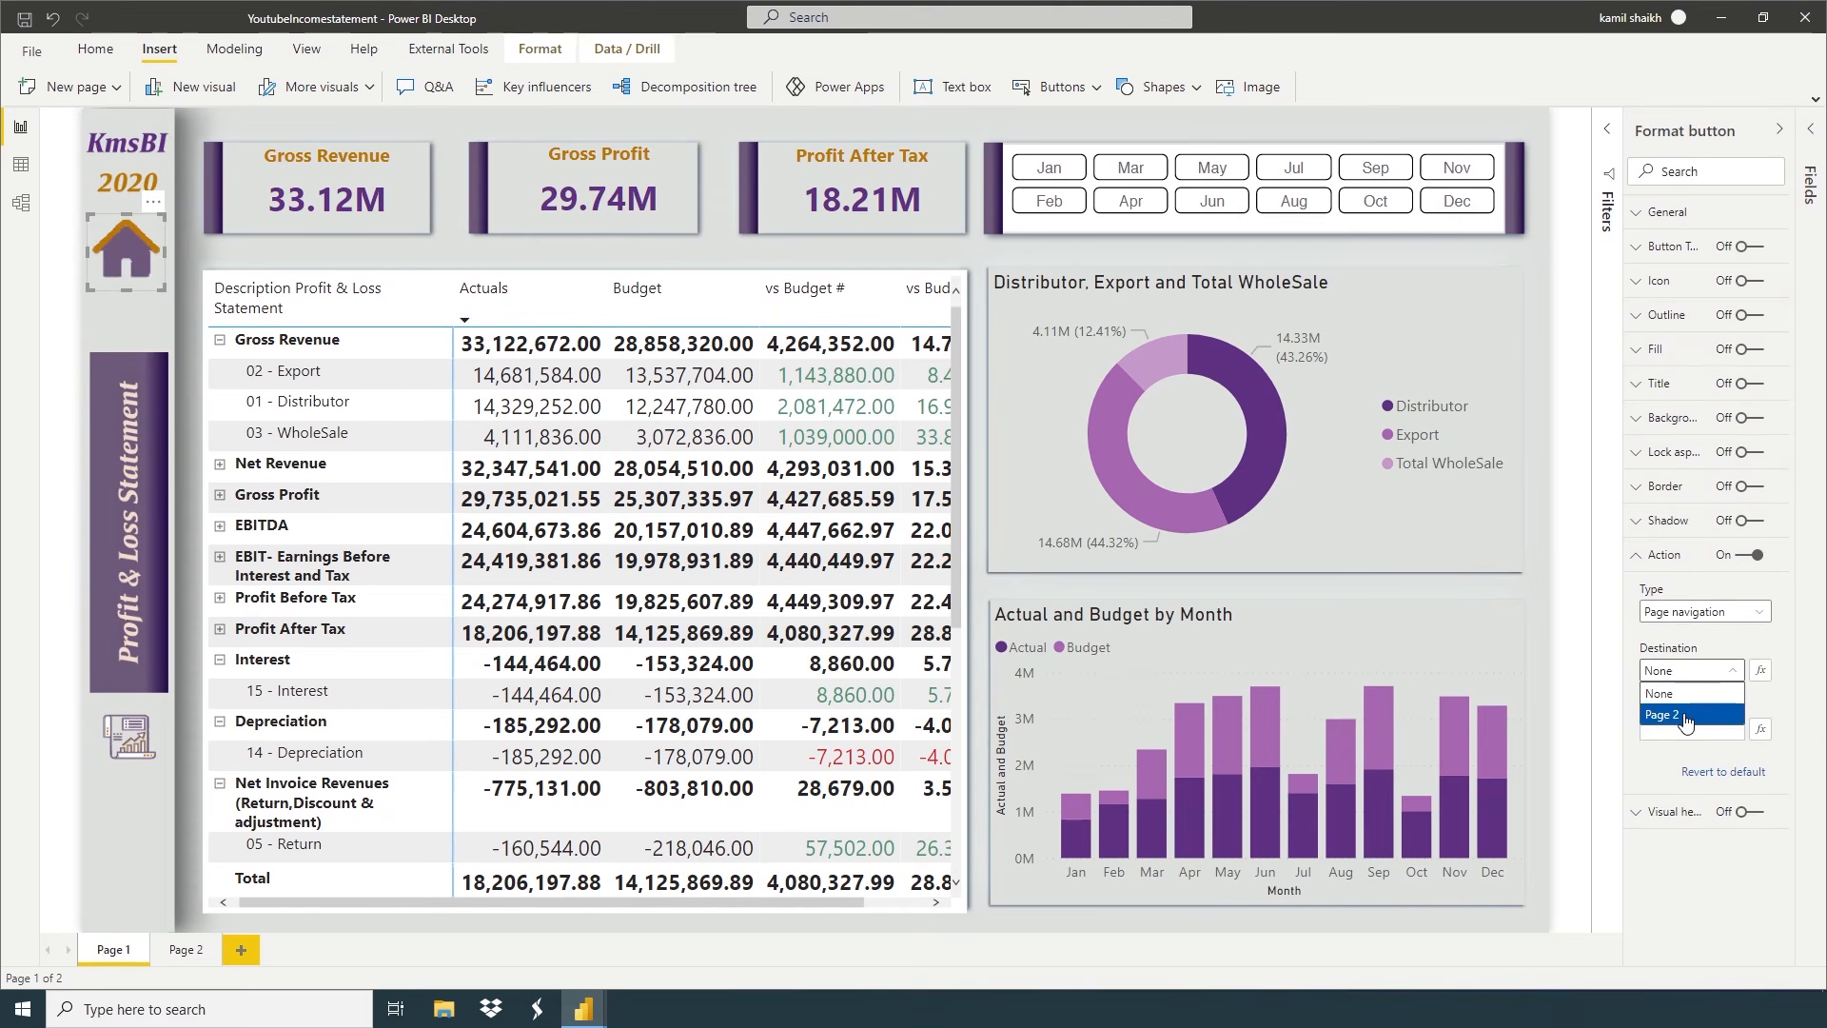
left_click(1686, 716)
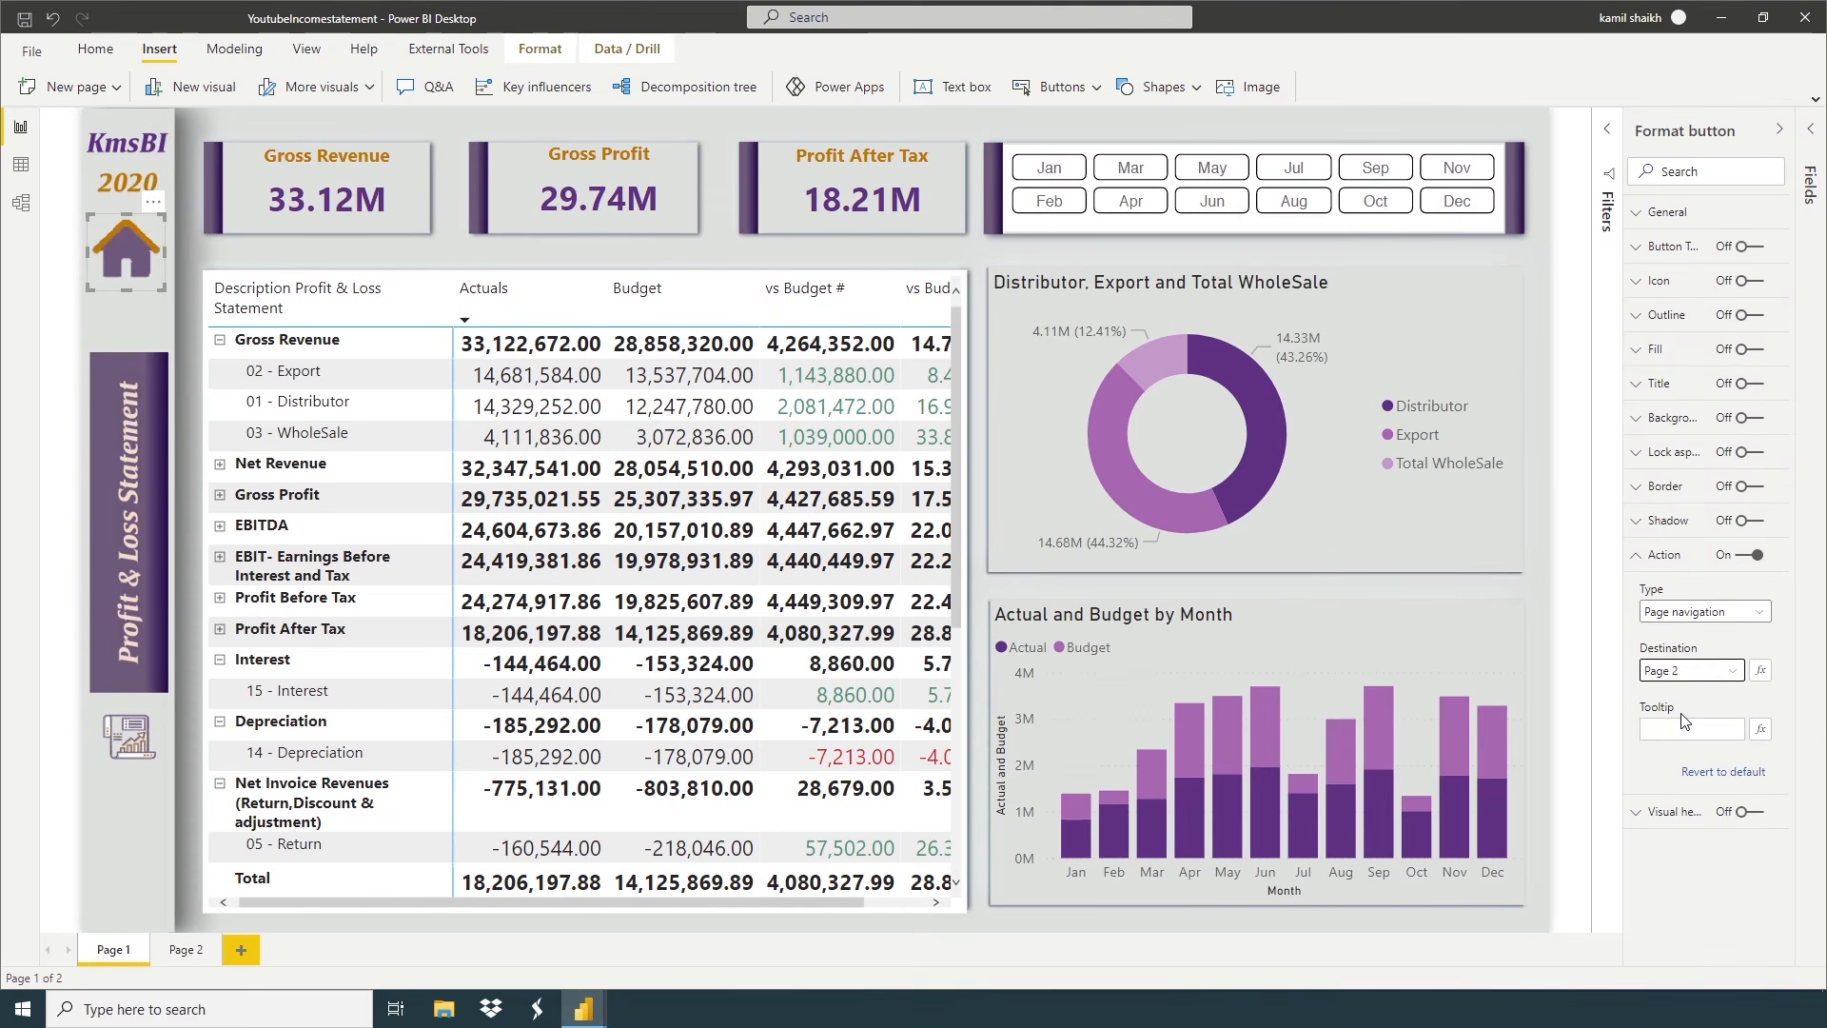
Test the navigation by following the house button to Page 2 and the Profit & Loss button back to Page 1
left_click(124, 310)
left_click(123, 276, "ctrl")
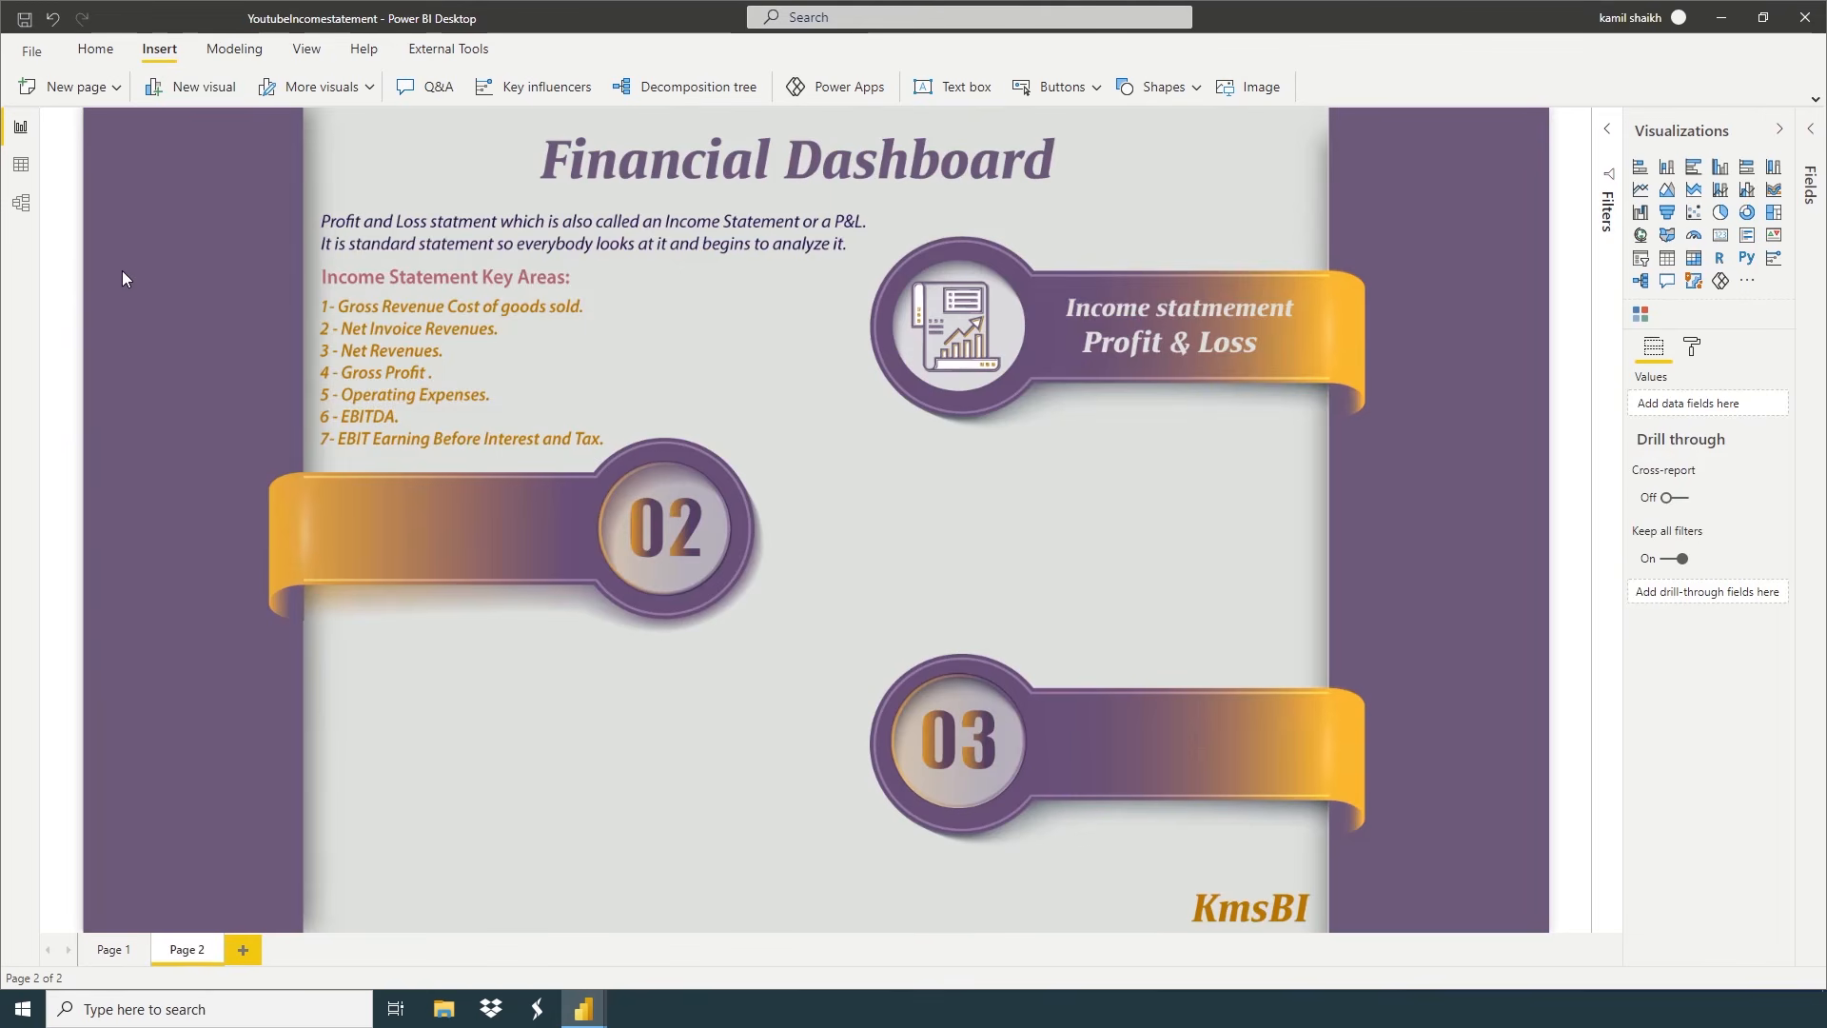
left_click(946, 374, "ctrl")
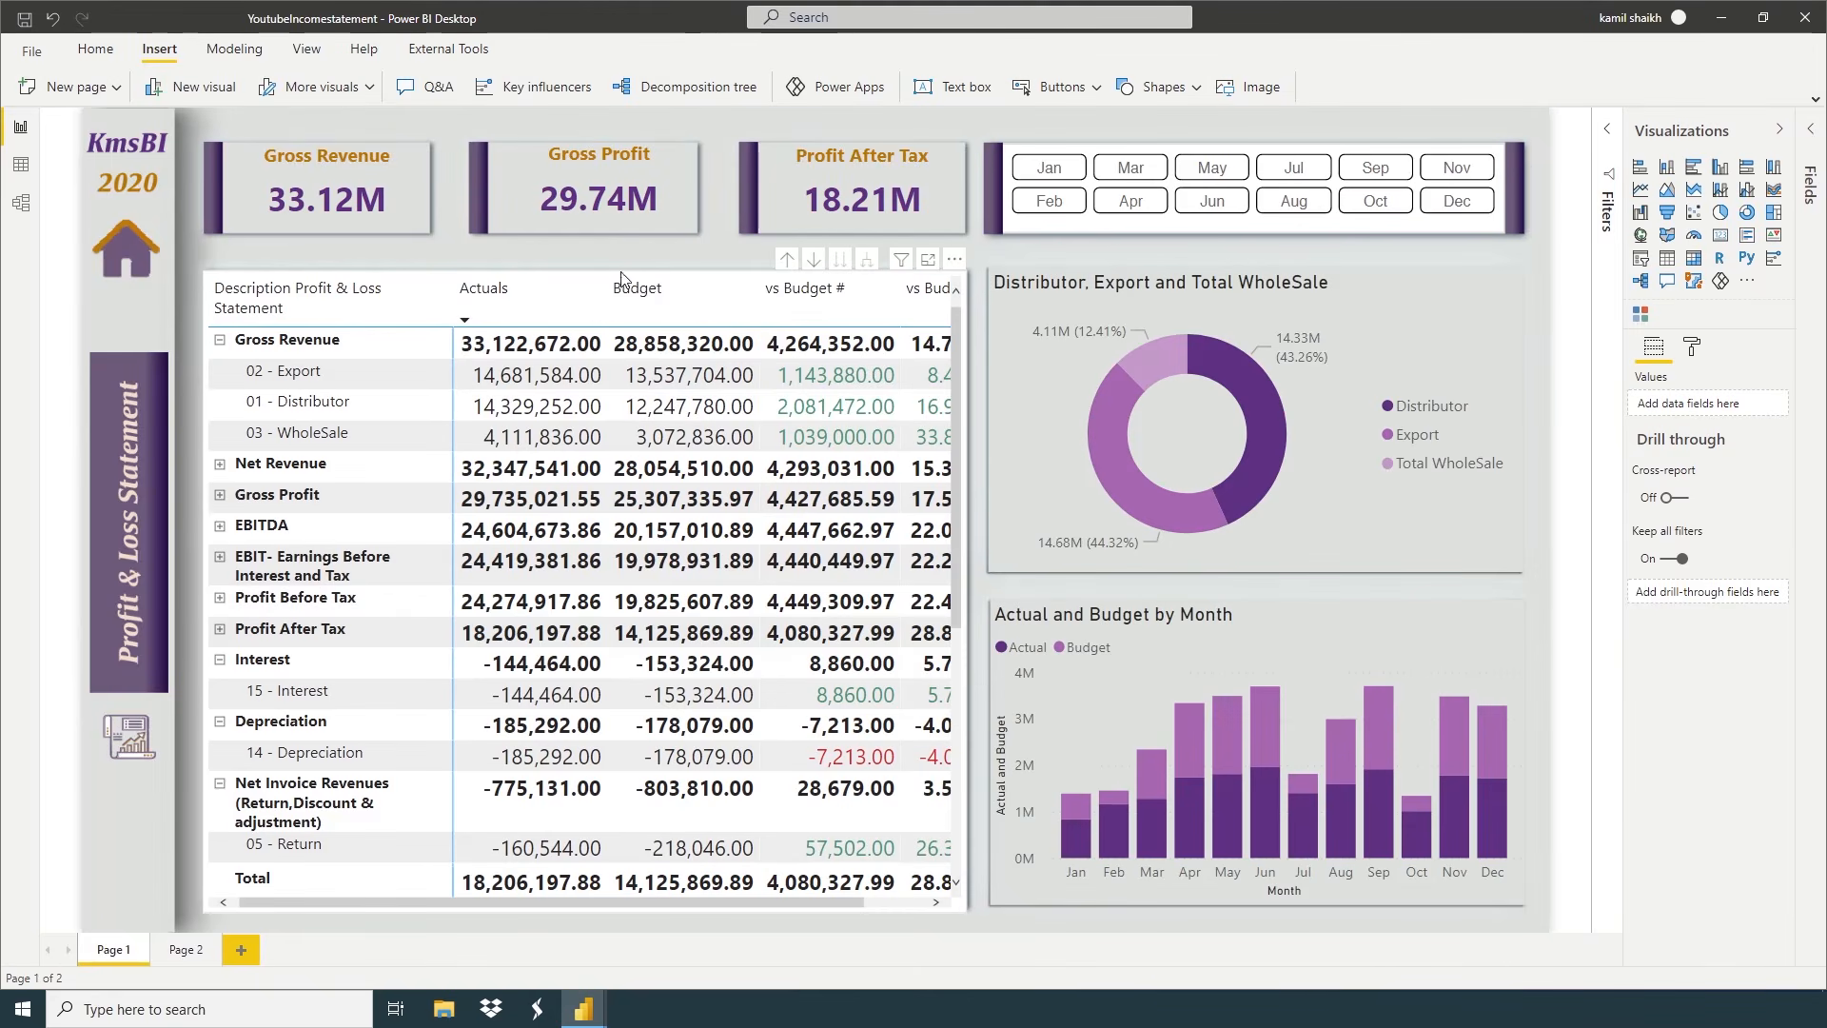
Turn off the background of the Profit & Loss Statement matrix
left_click(597, 279)
left_click(1692, 348)
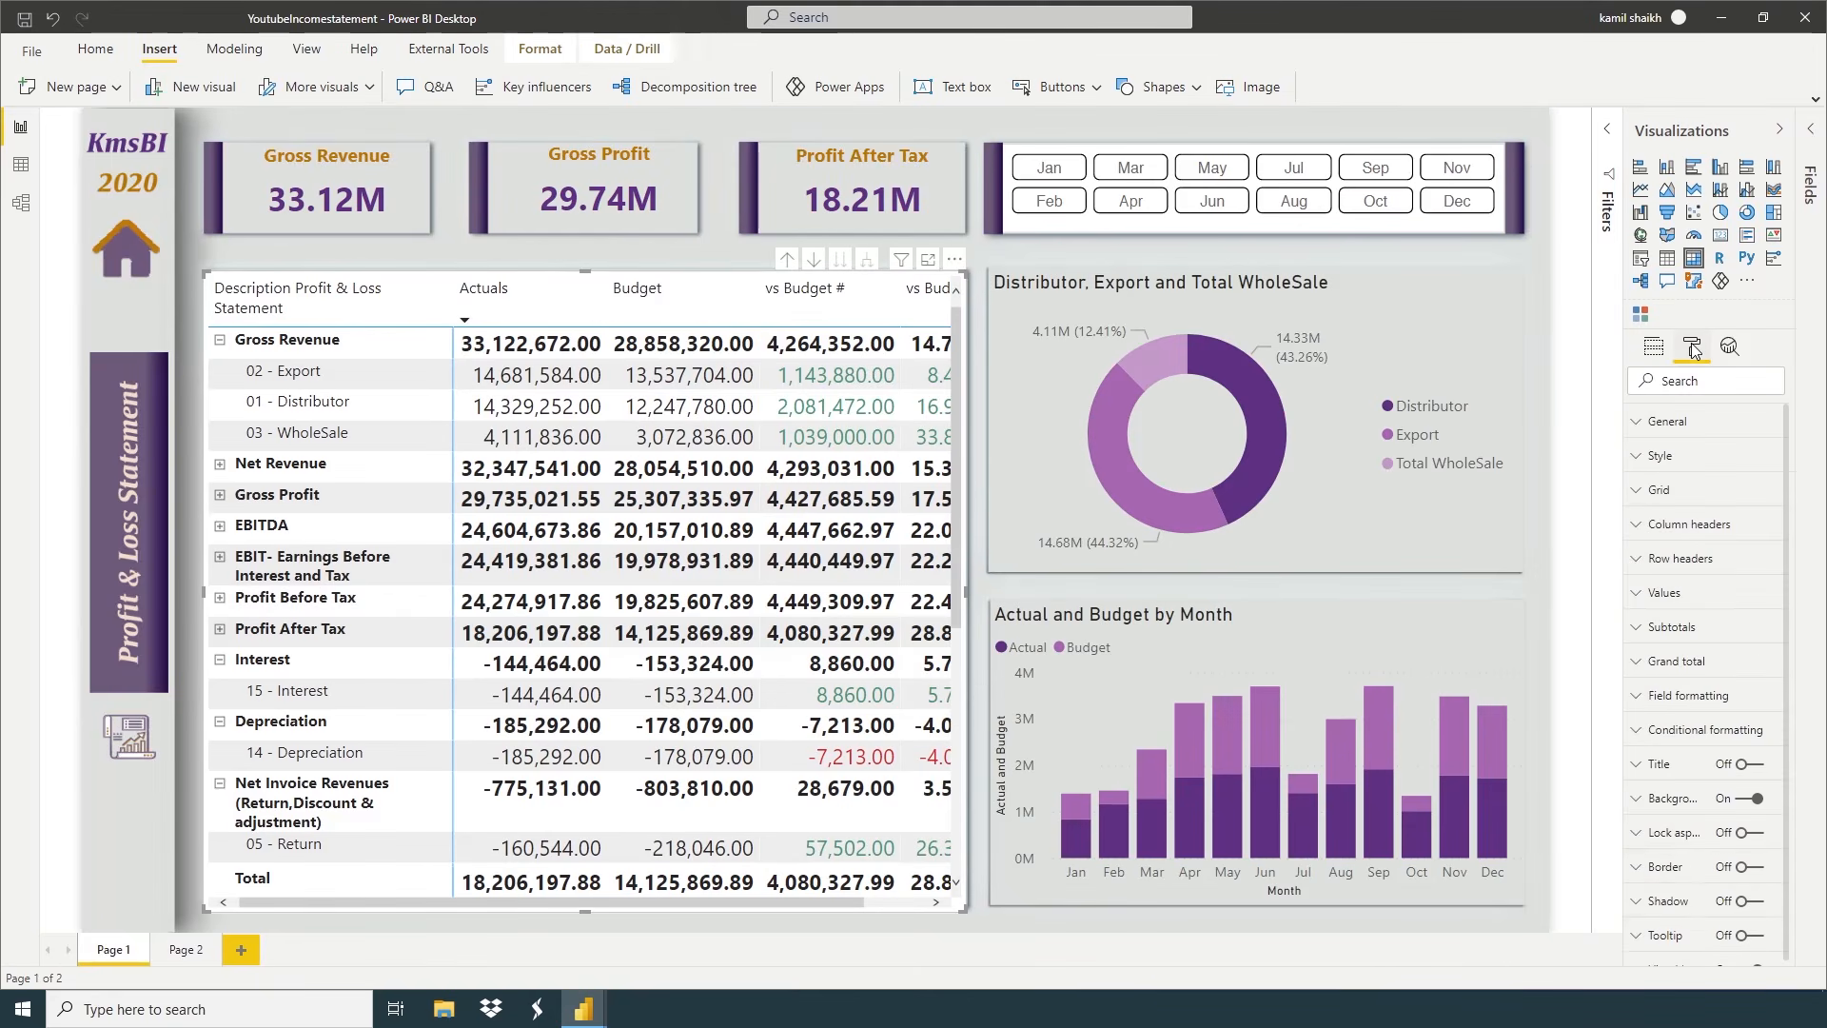
left_click(1751, 801)
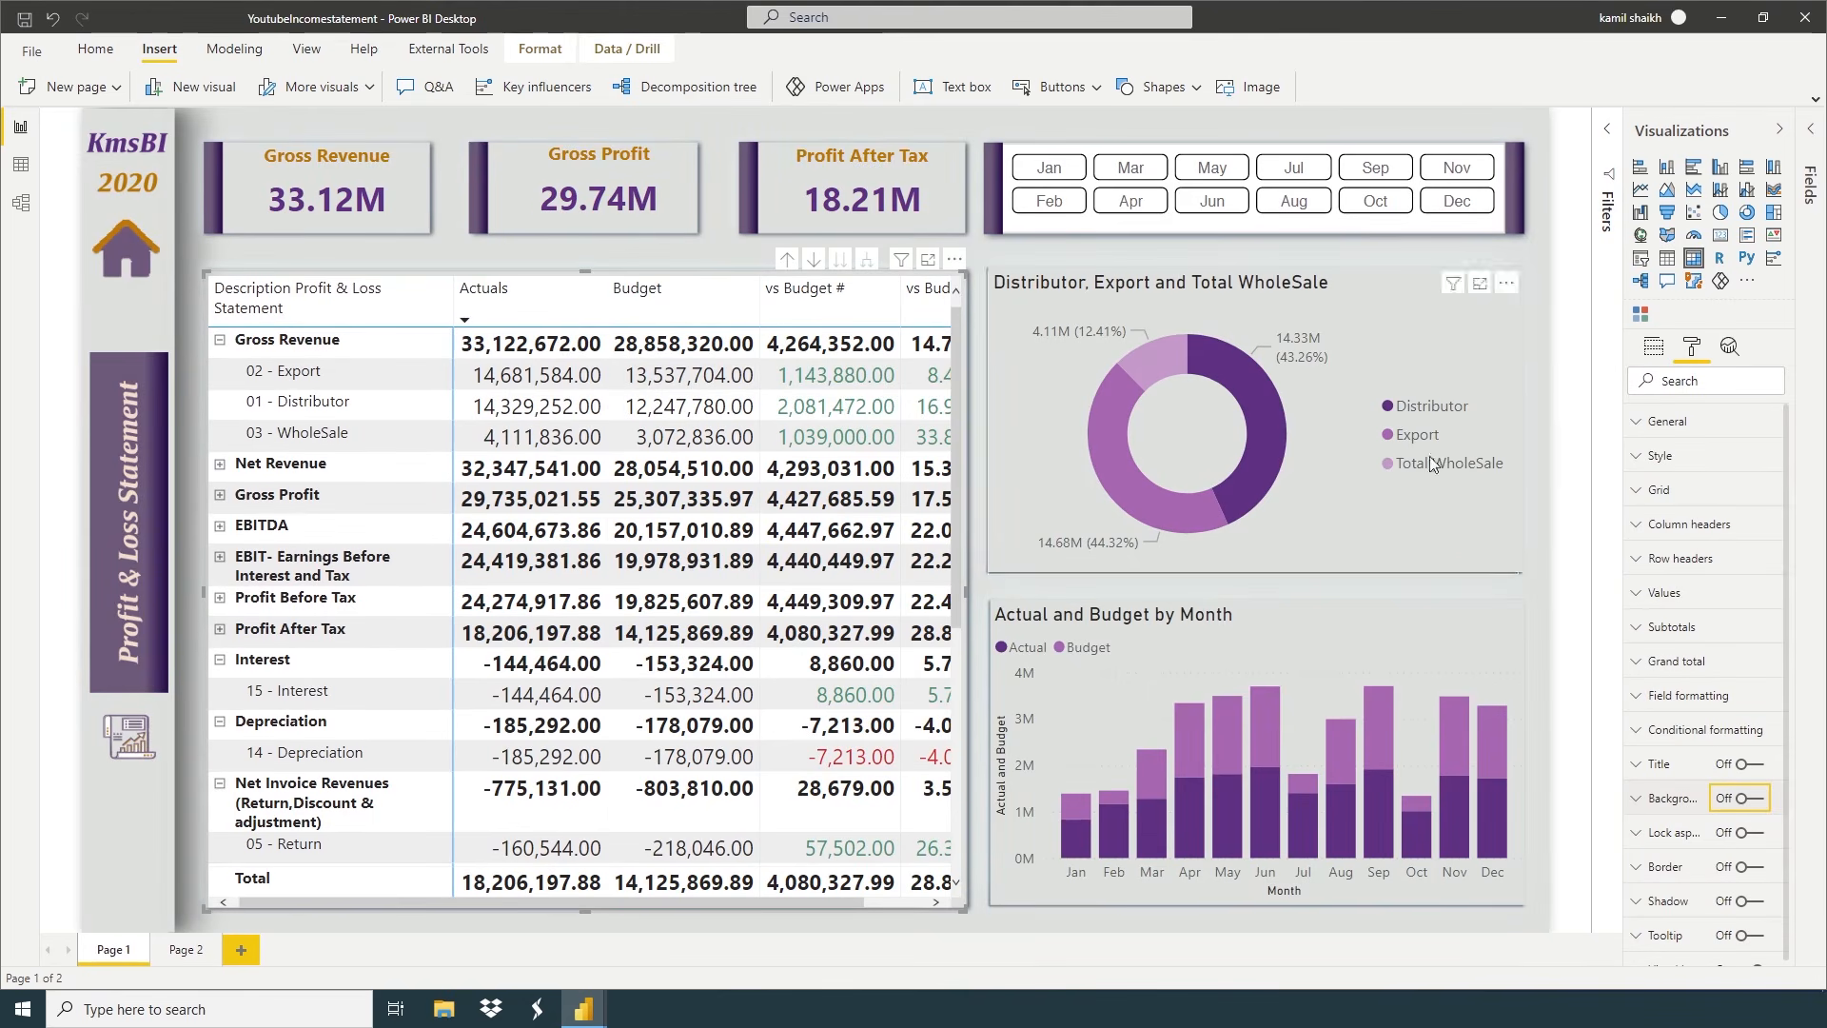
Collapse the formatting options to widen the report view and examine the rows of the Profit & Loss matrix
left_click(1785, 128)
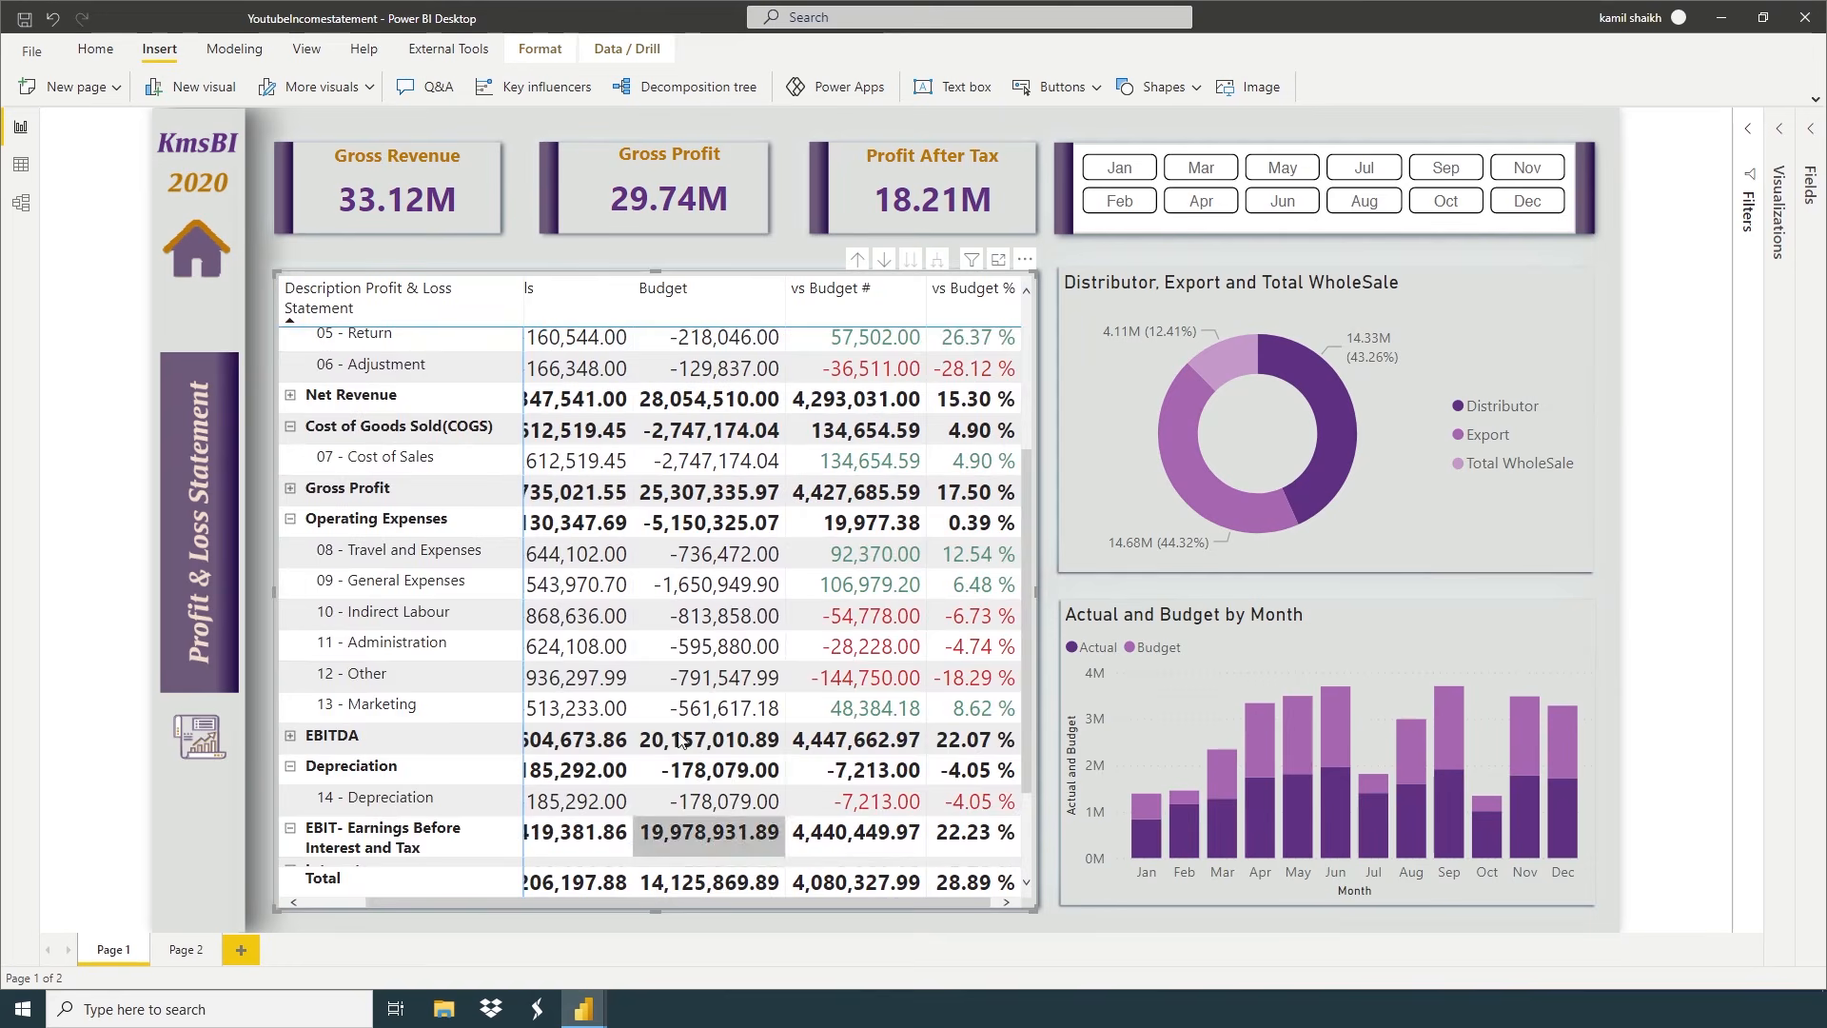
scroll(681, 741, "up", 3)
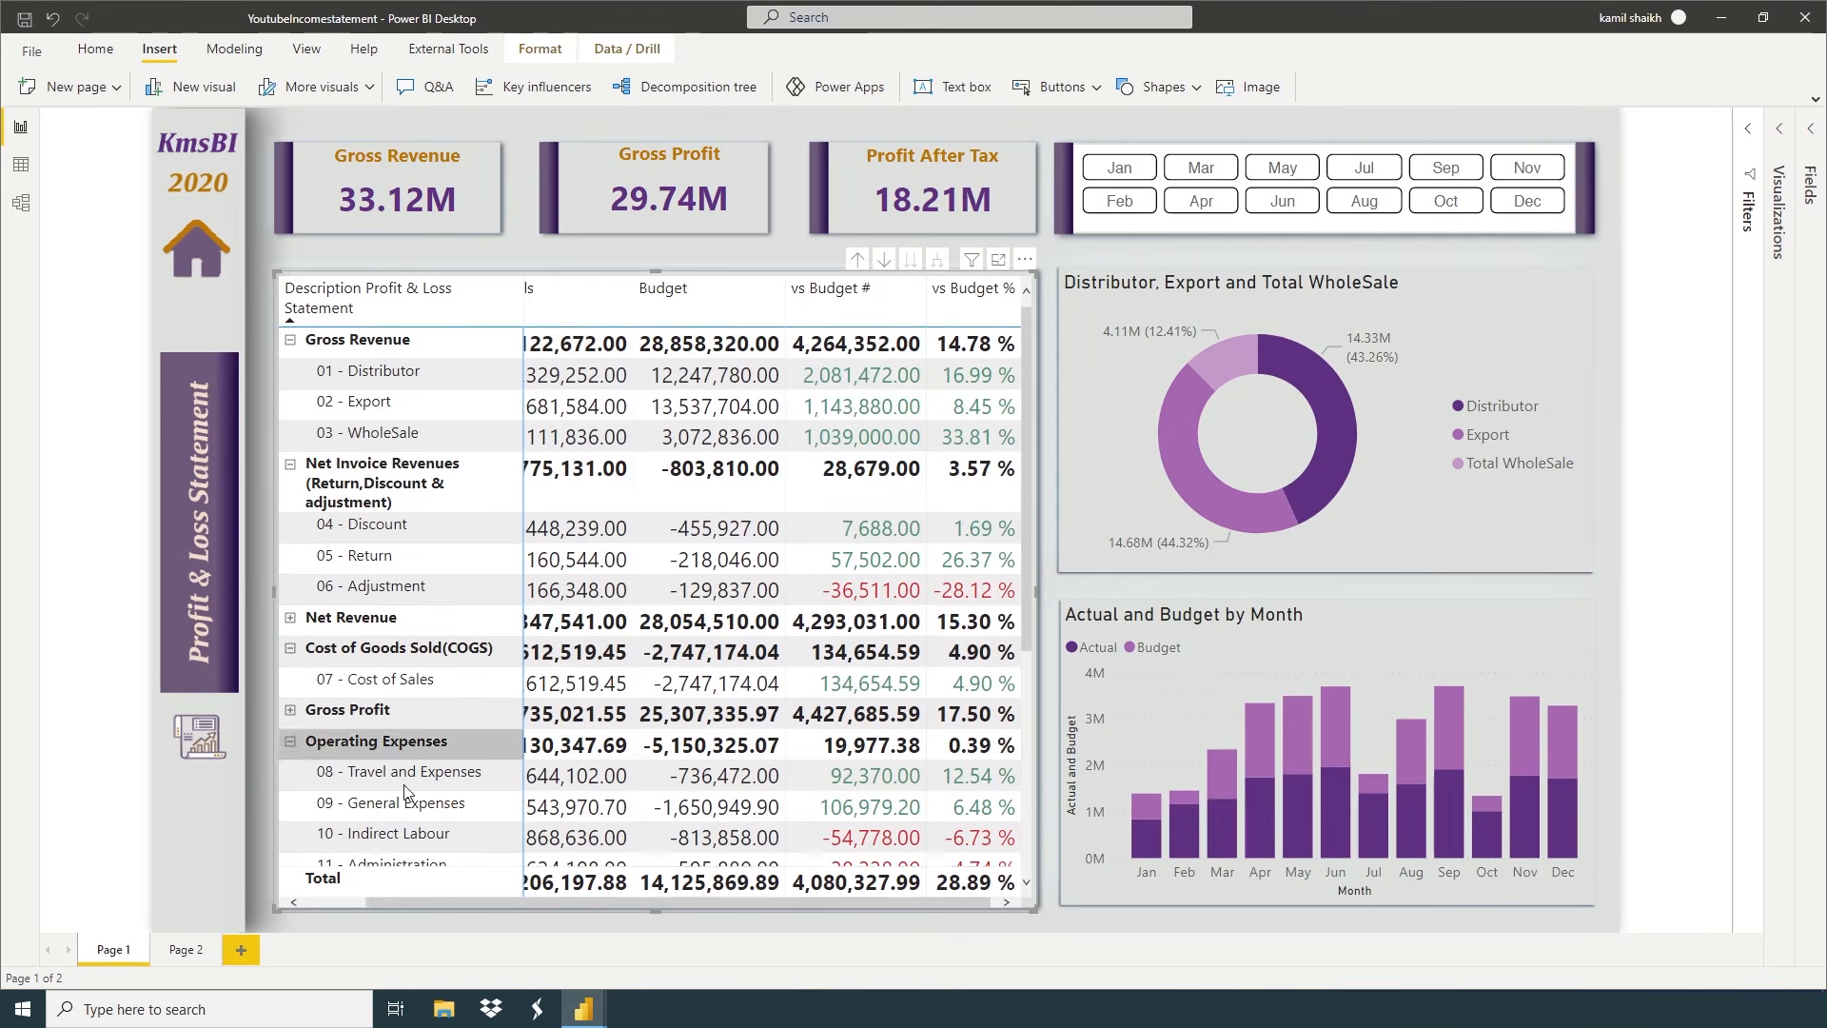
scroll(373, 582, "down", 4)
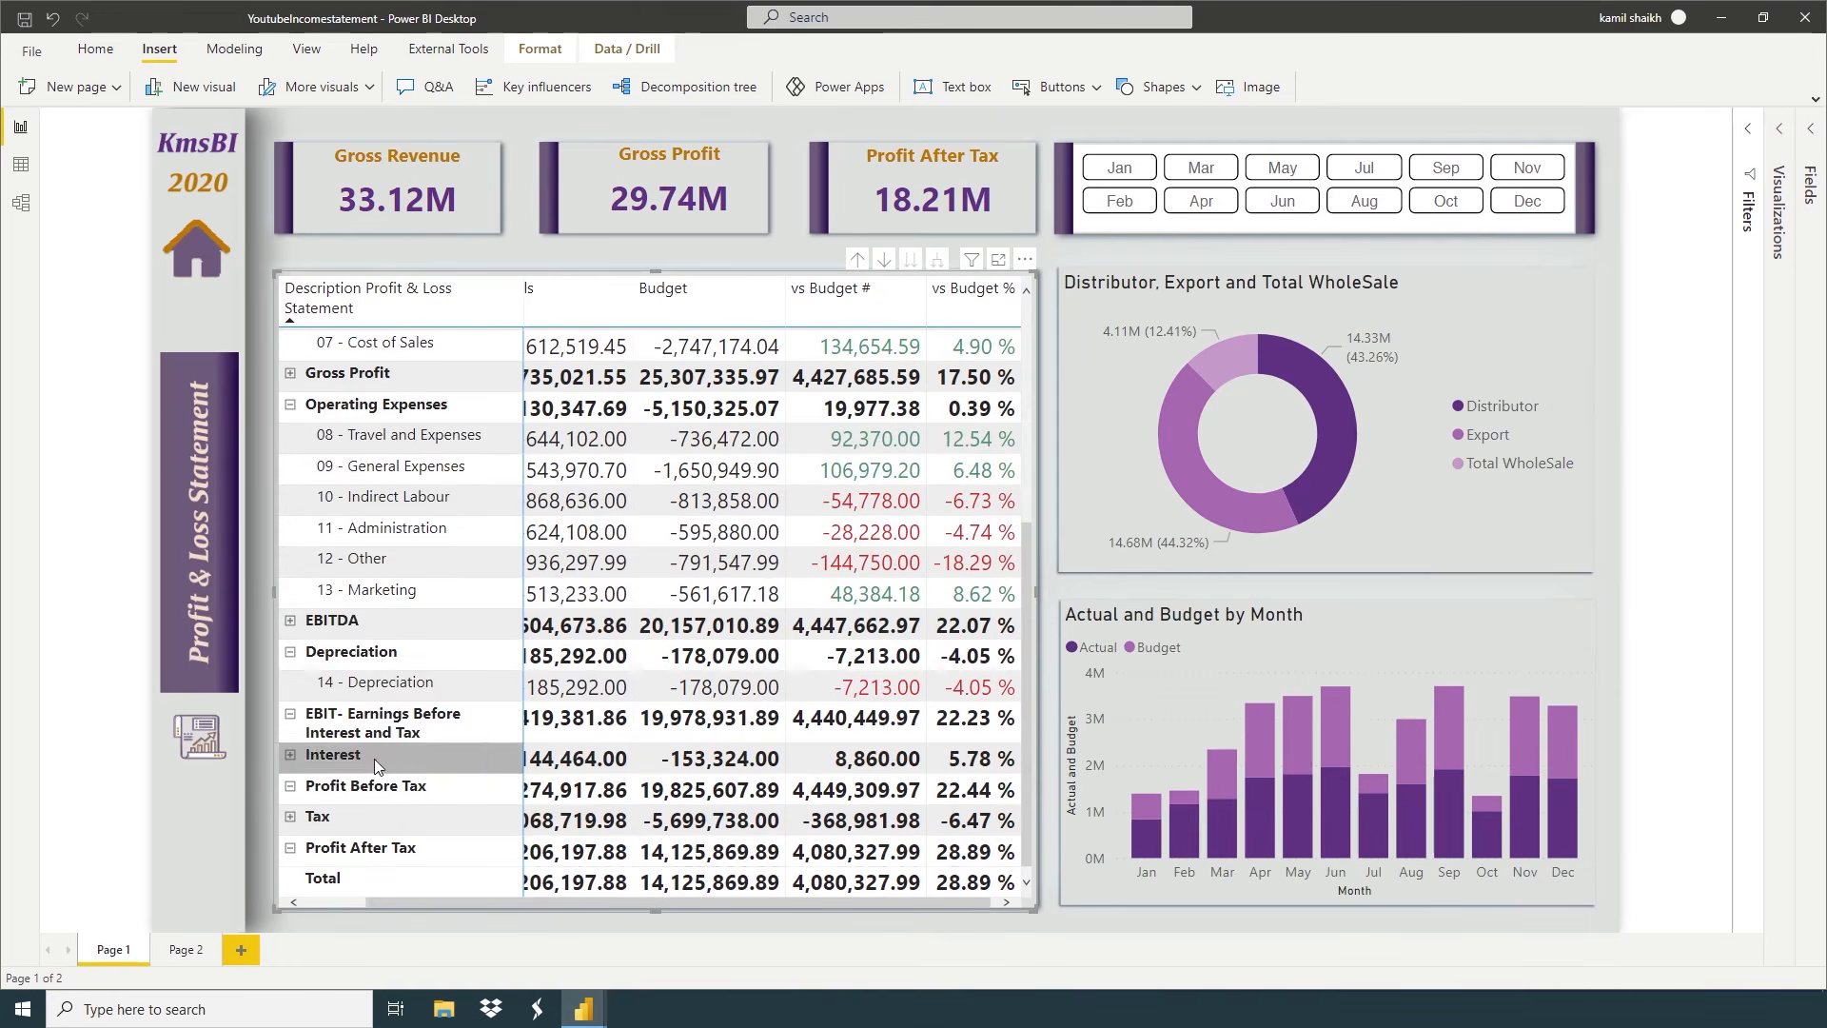
scroll(363, 732, "up", 3)
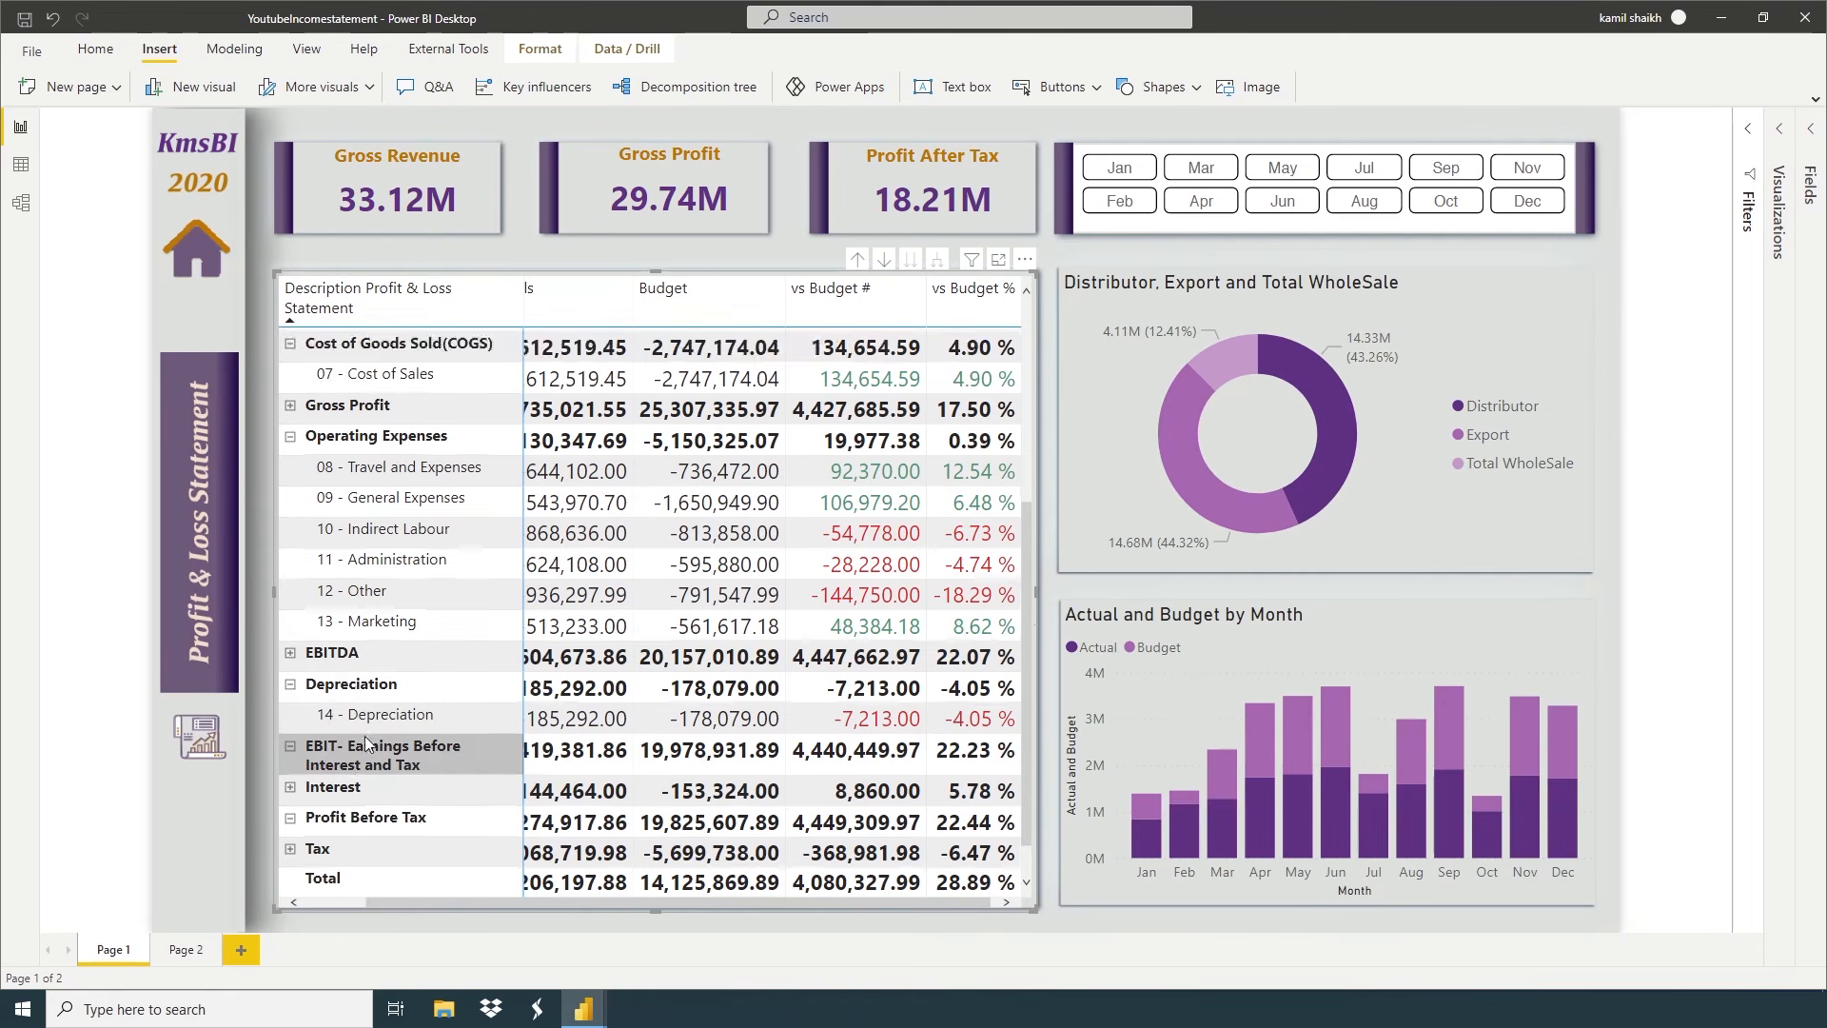